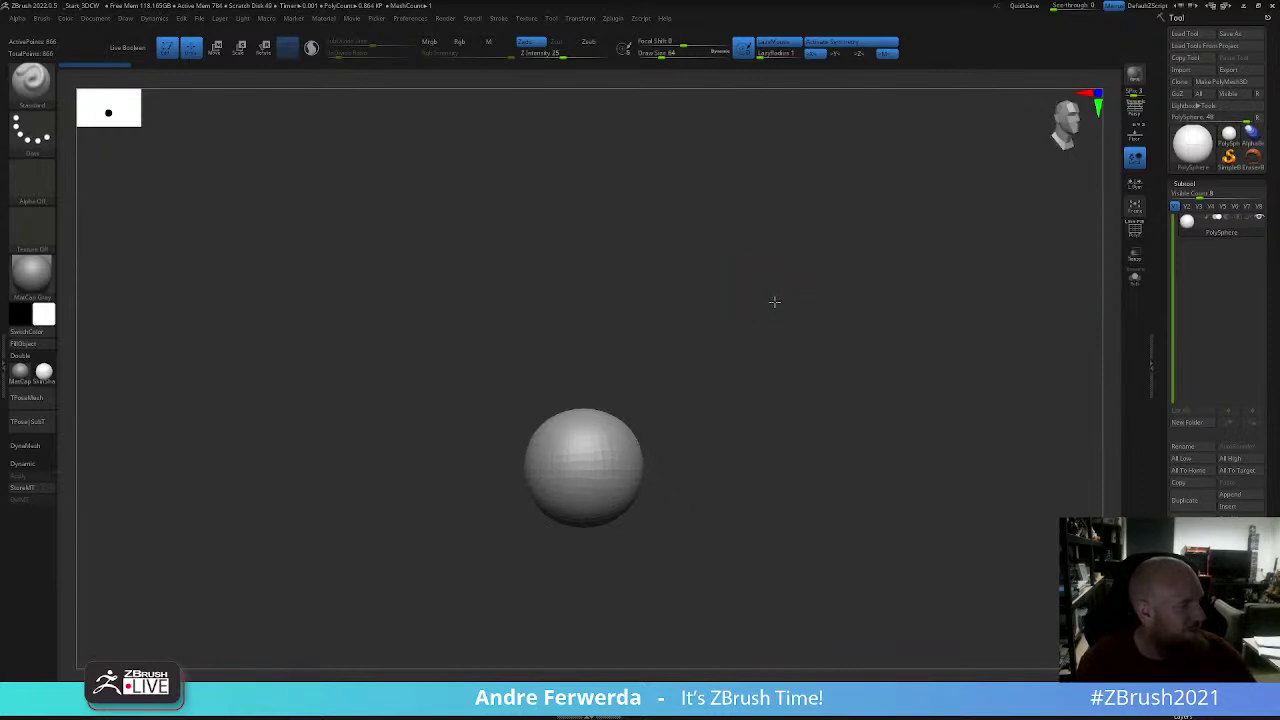
# Step: Zoom in on the PolySphere to centre it on the canvas, then check the Zplugin menu
pyautogui.moveTo(774, 300)
pyautogui.keyDown('alt'); pyautogui.mouseDown()
pyautogui.moveTo(900, 257)
pyautogui.moveTo(911, 283)
pyautogui.moveTo(869, 238)
pyautogui.moveTo(938, 193)
pyautogui.mouseUp(); pyautogui.keyUp('alt')
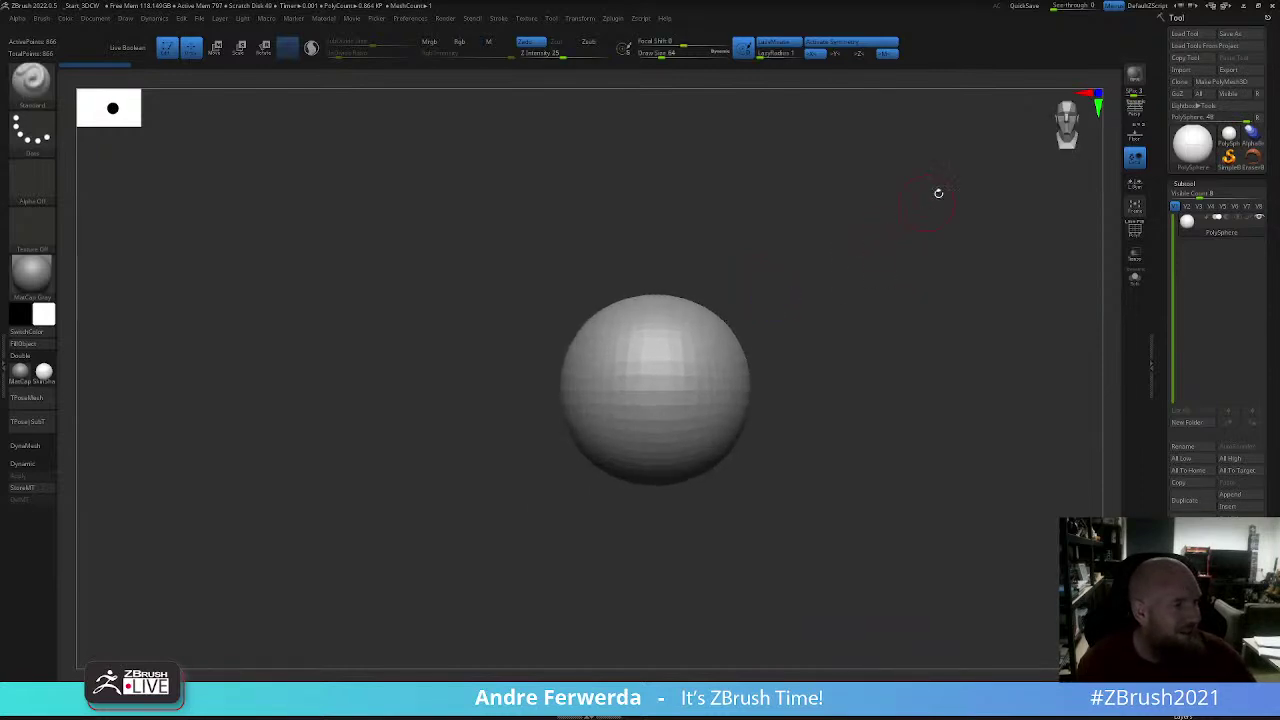
pyautogui.click(615, 19)
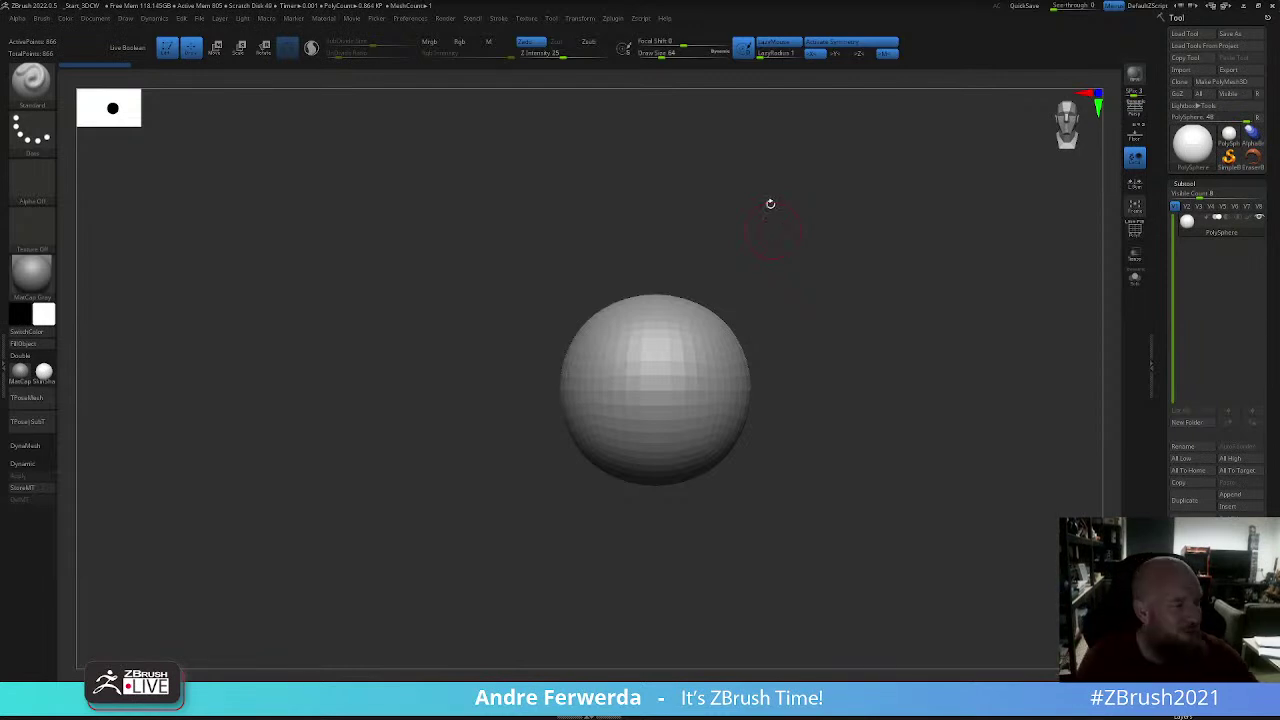
pyautogui.click(614, 19)
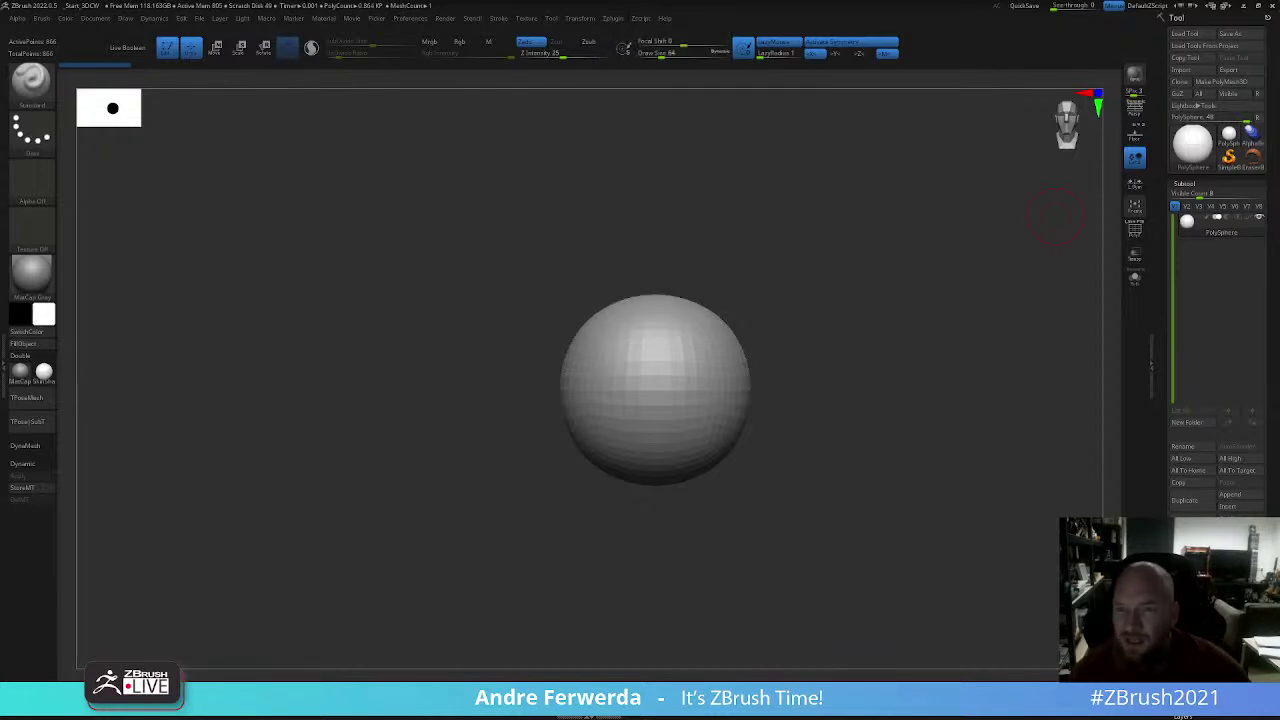
# Step: Import wm kid model sheet.png from the Desktop as a texture
pyautogui.click(610, 19)
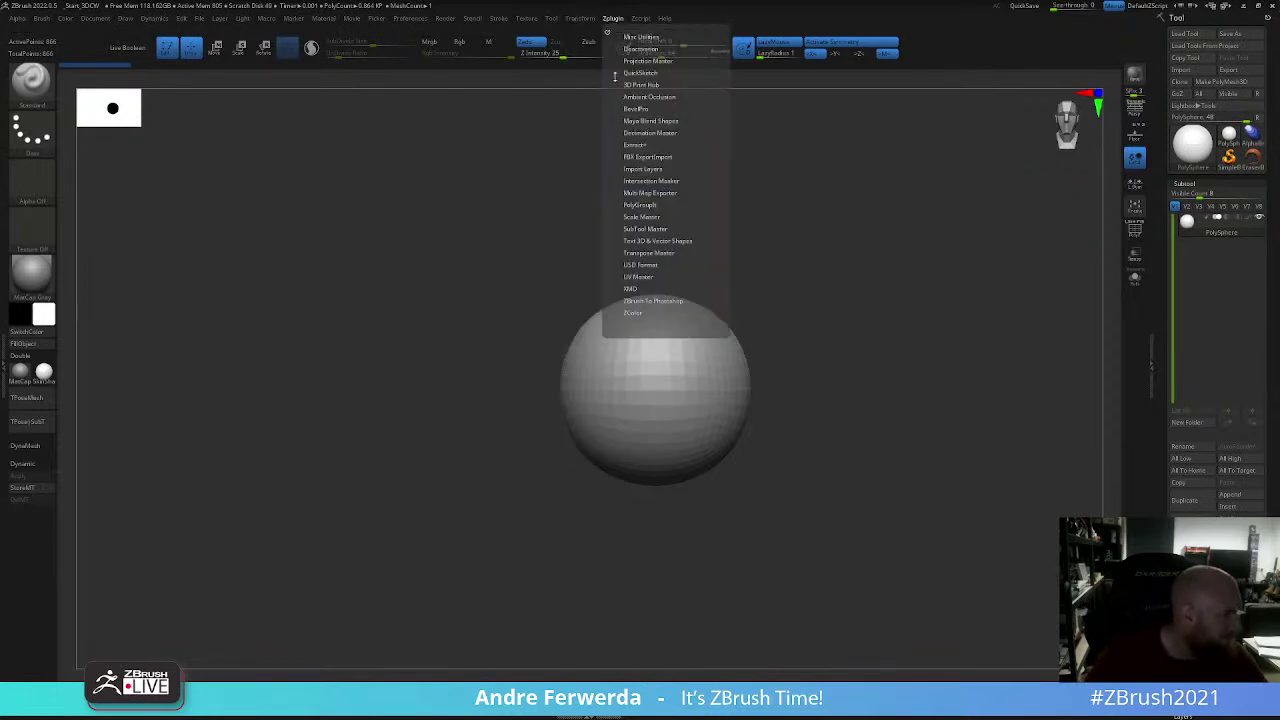
pyautogui.click(647, 252)
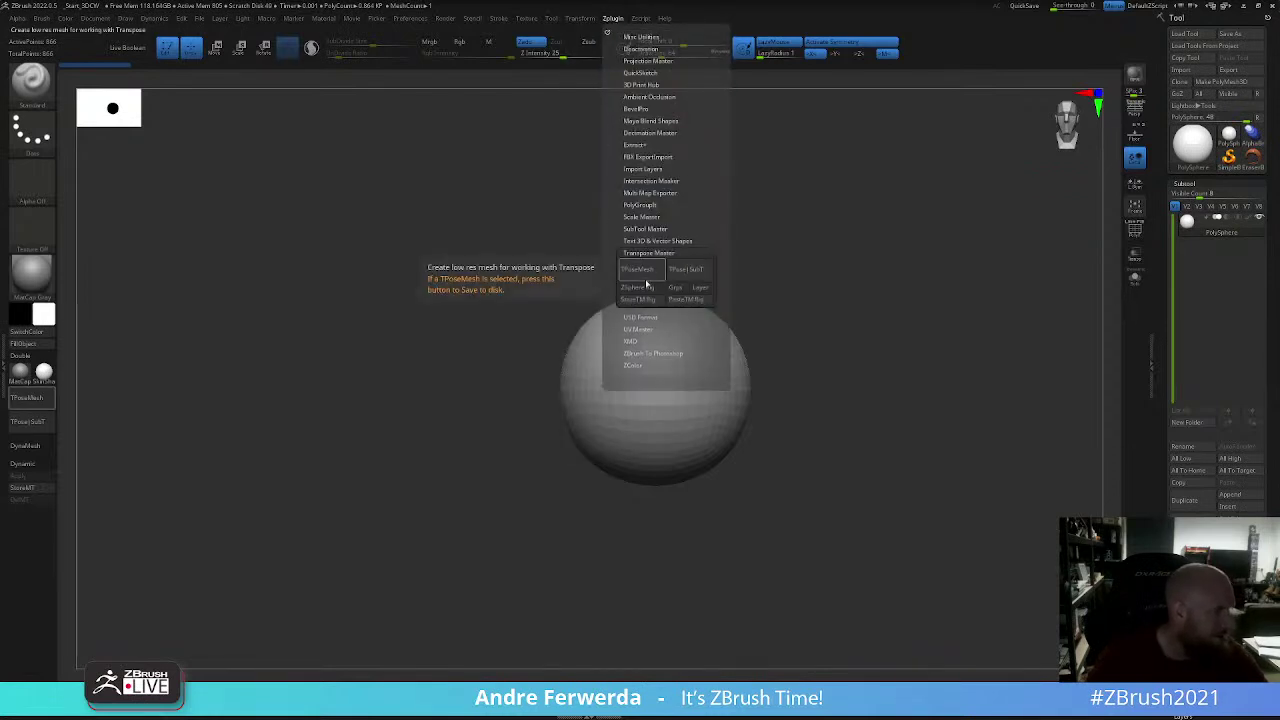
pyautogui.click(526, 18)
pyautogui.click(545, 84)
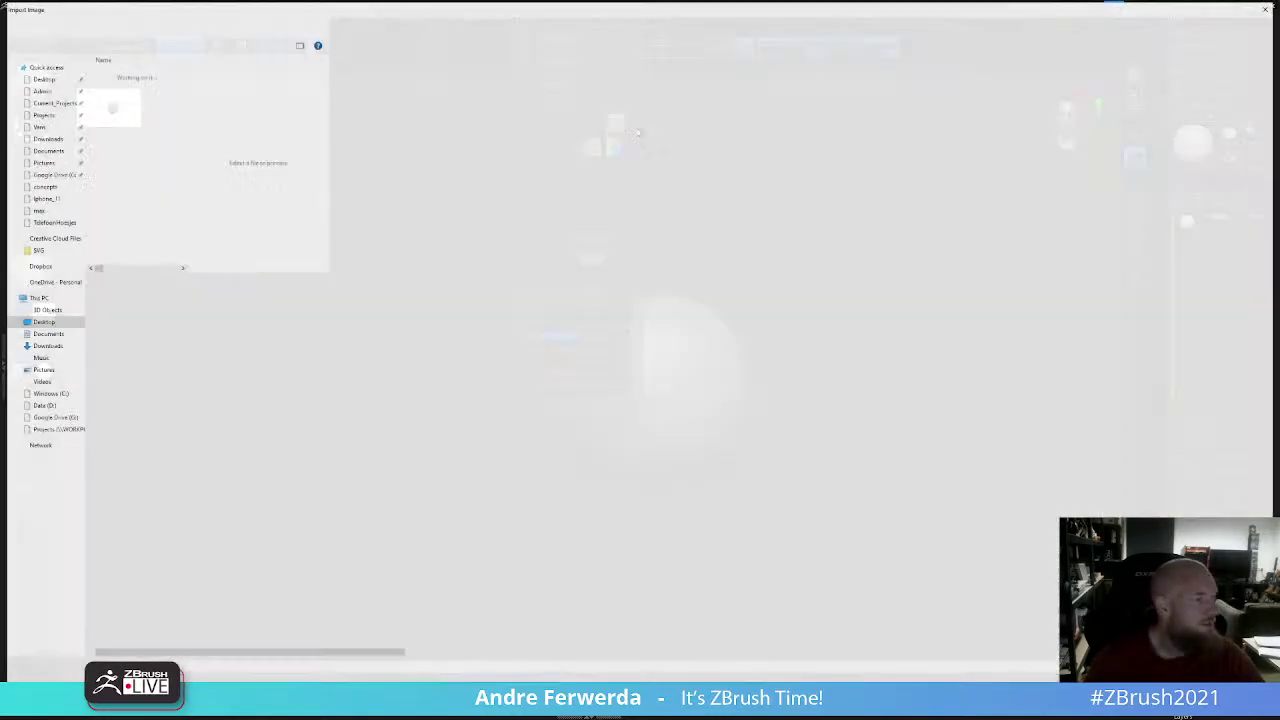
pyautogui.click(45, 78)
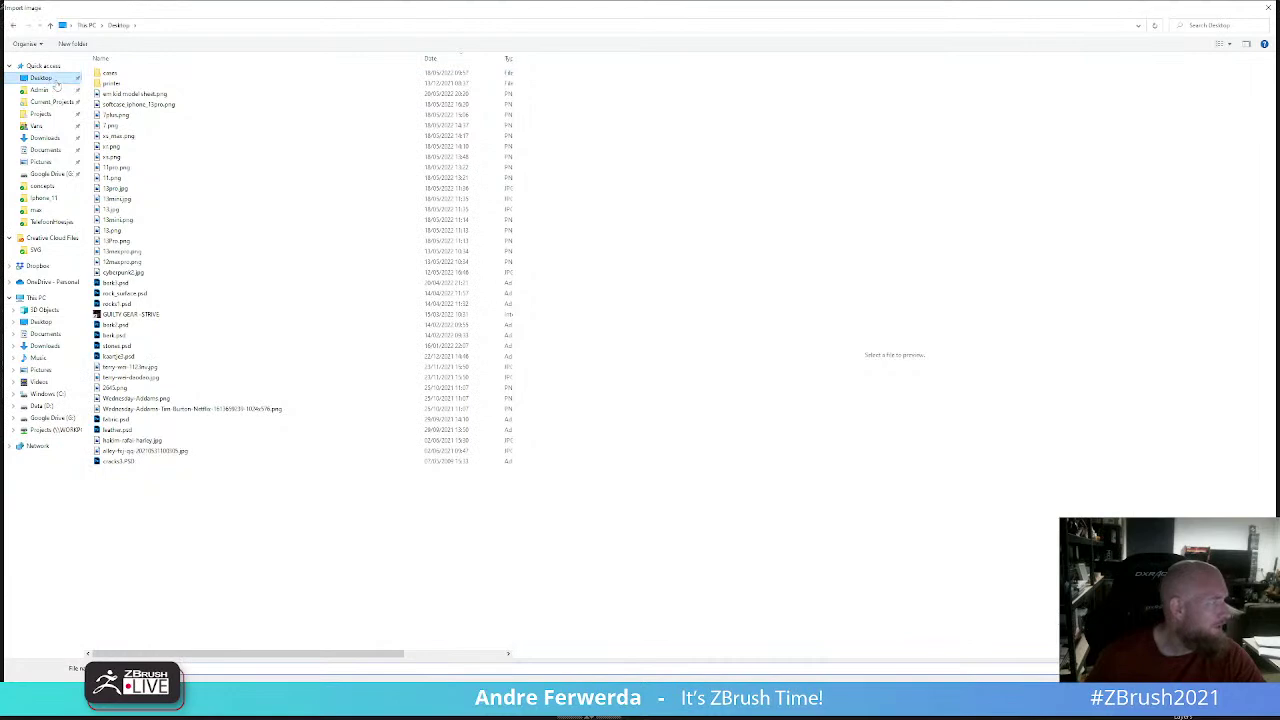
pyautogui.click(140, 94)
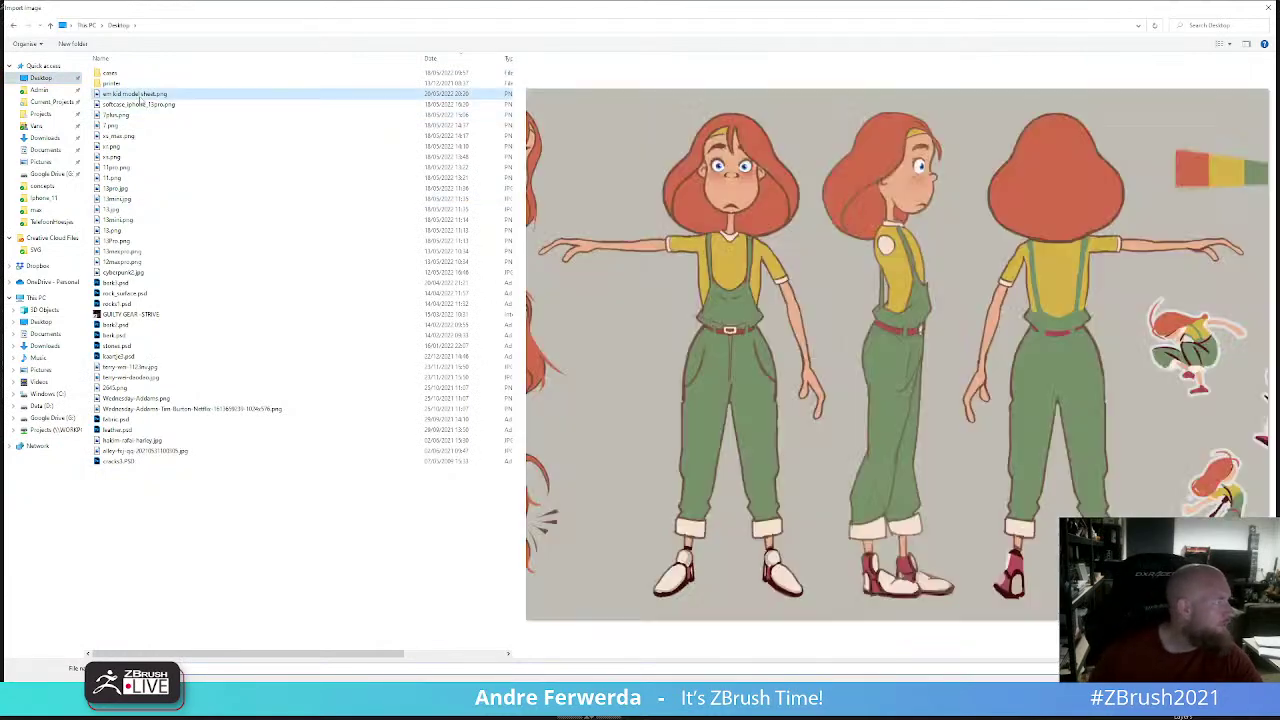
pyautogui.doubleClick(139, 100)
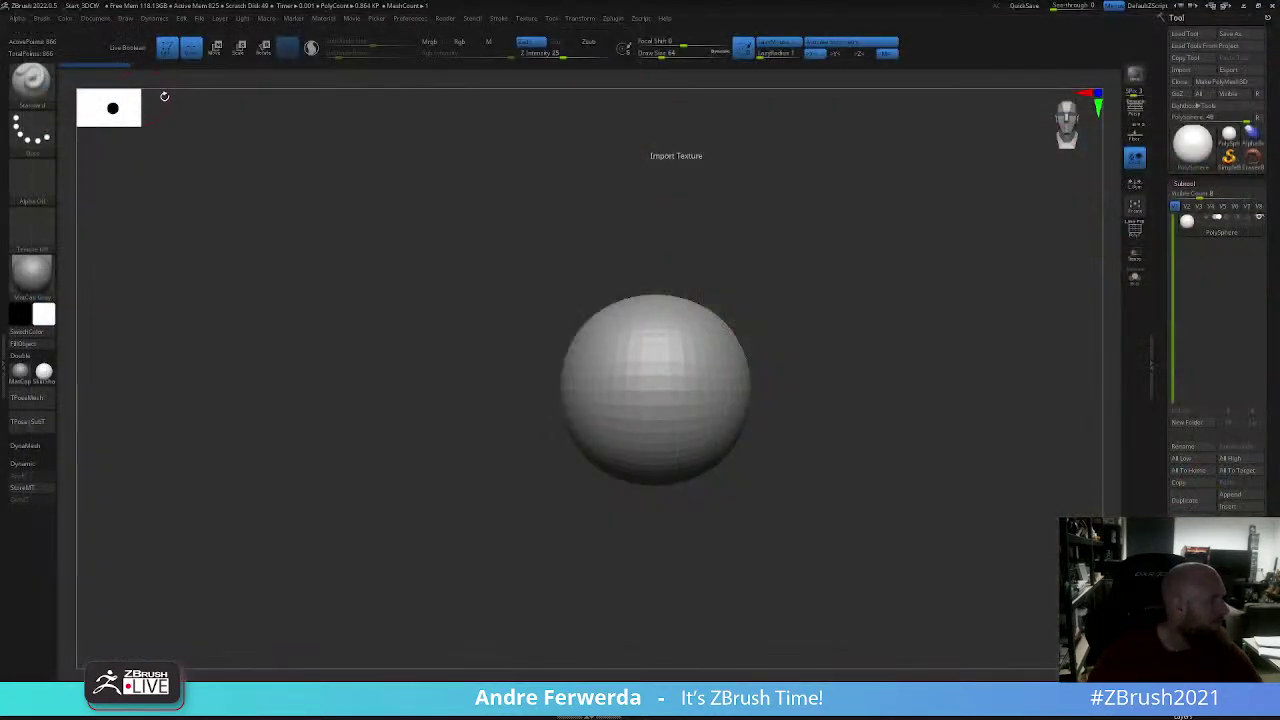
# Step: Show the model sheet in Spotlight, shrink it, darken its background, lower its opacity, and pin it
pyautogui.click(521, 20)
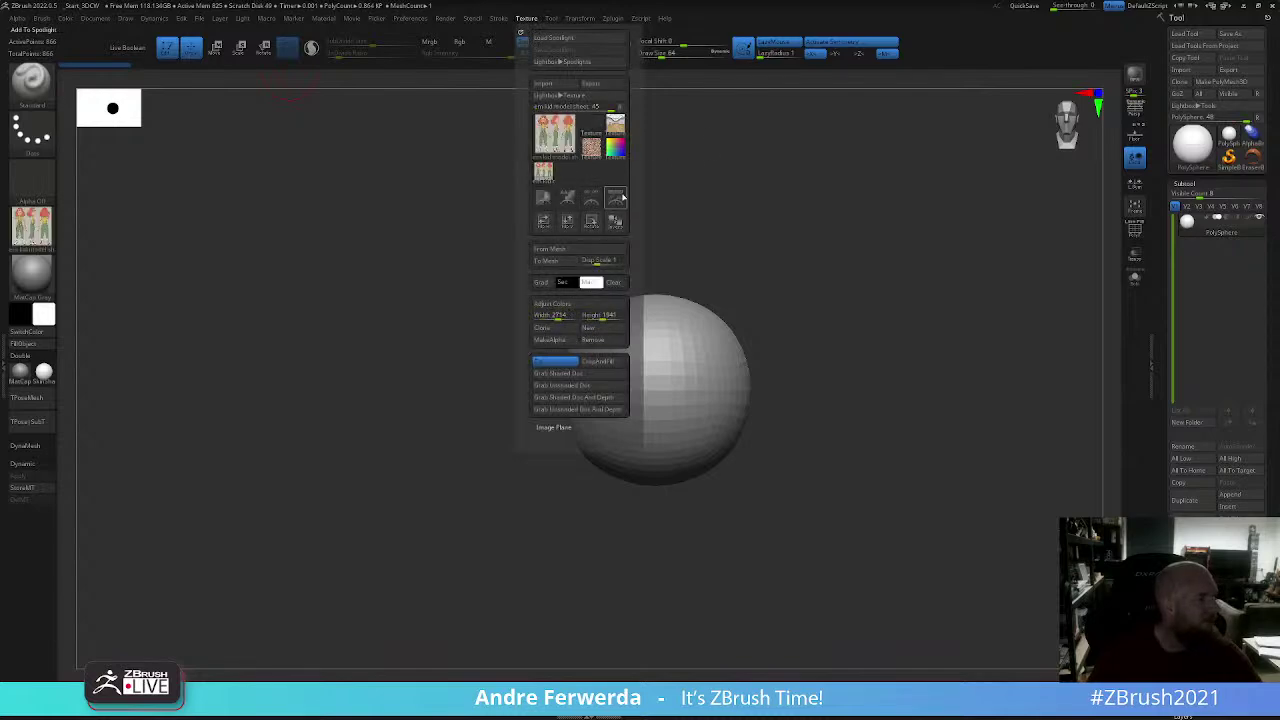
pyautogui.click(556, 364)
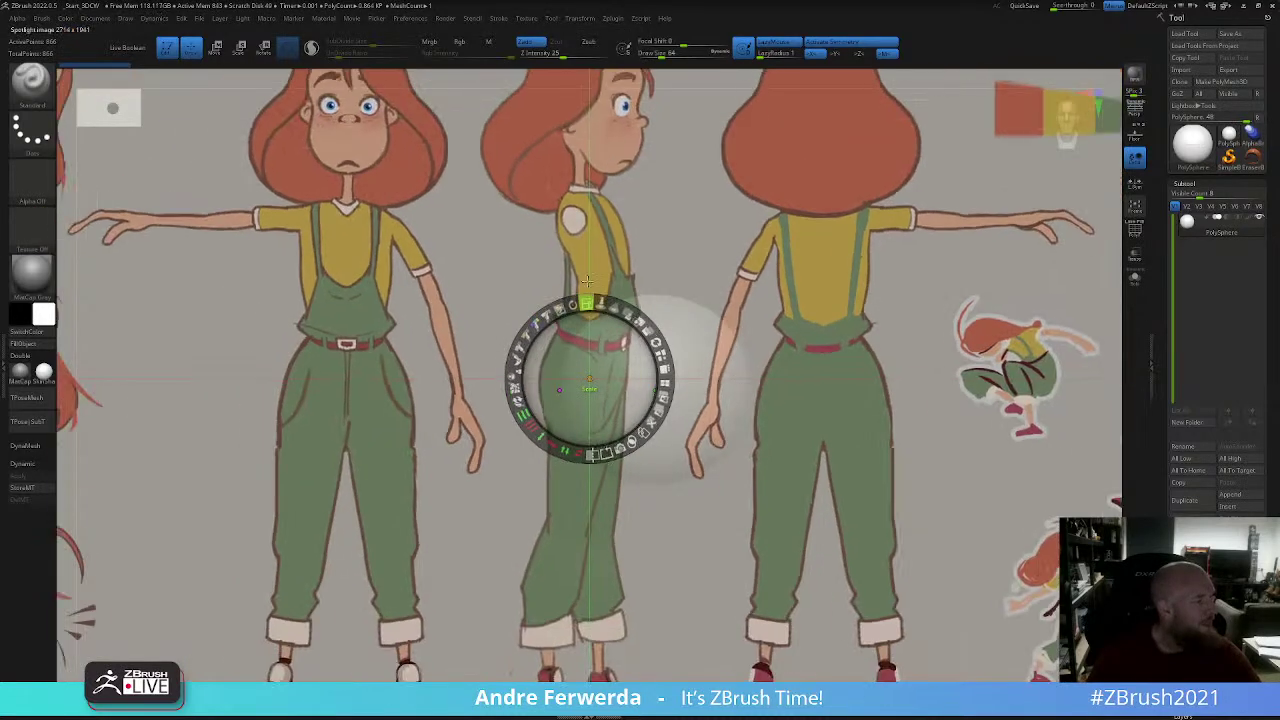
pyautogui.moveTo(612, 304)
pyautogui.mouseDown()
pyautogui.moveTo(556, 247)
pyautogui.moveTo(594, 305)
pyautogui.mouseUp()
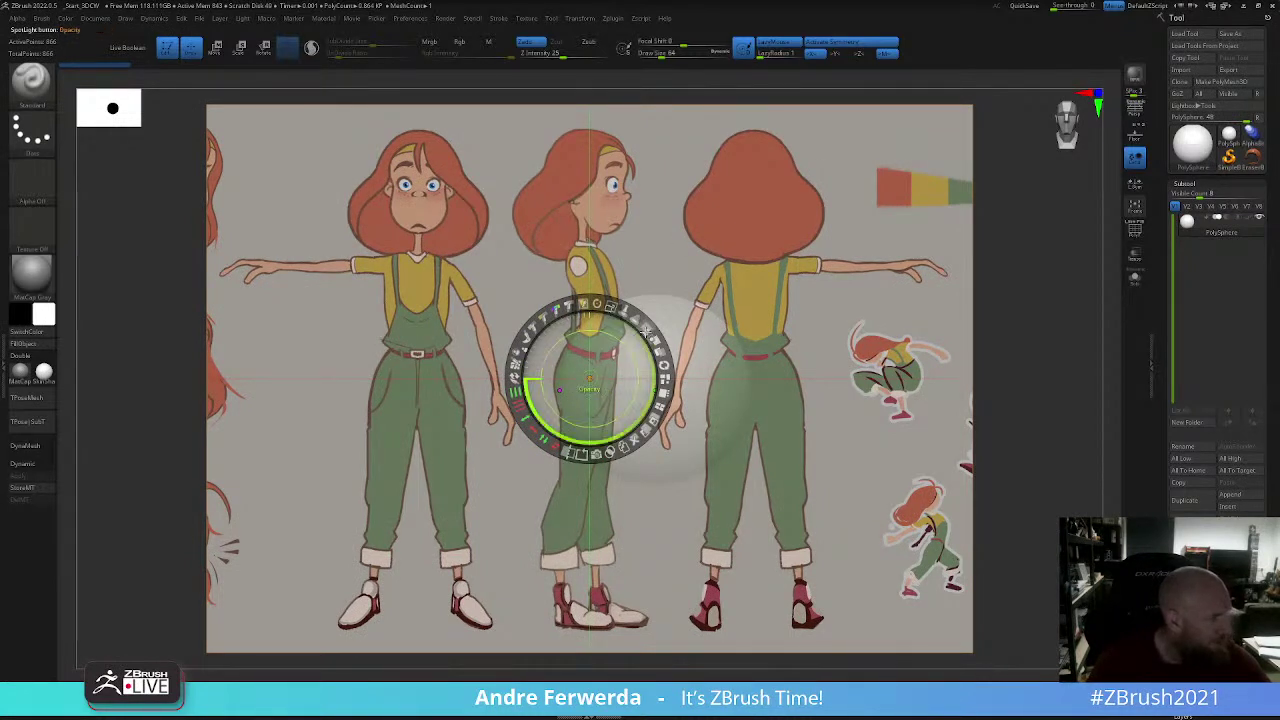
pyautogui.press('z')
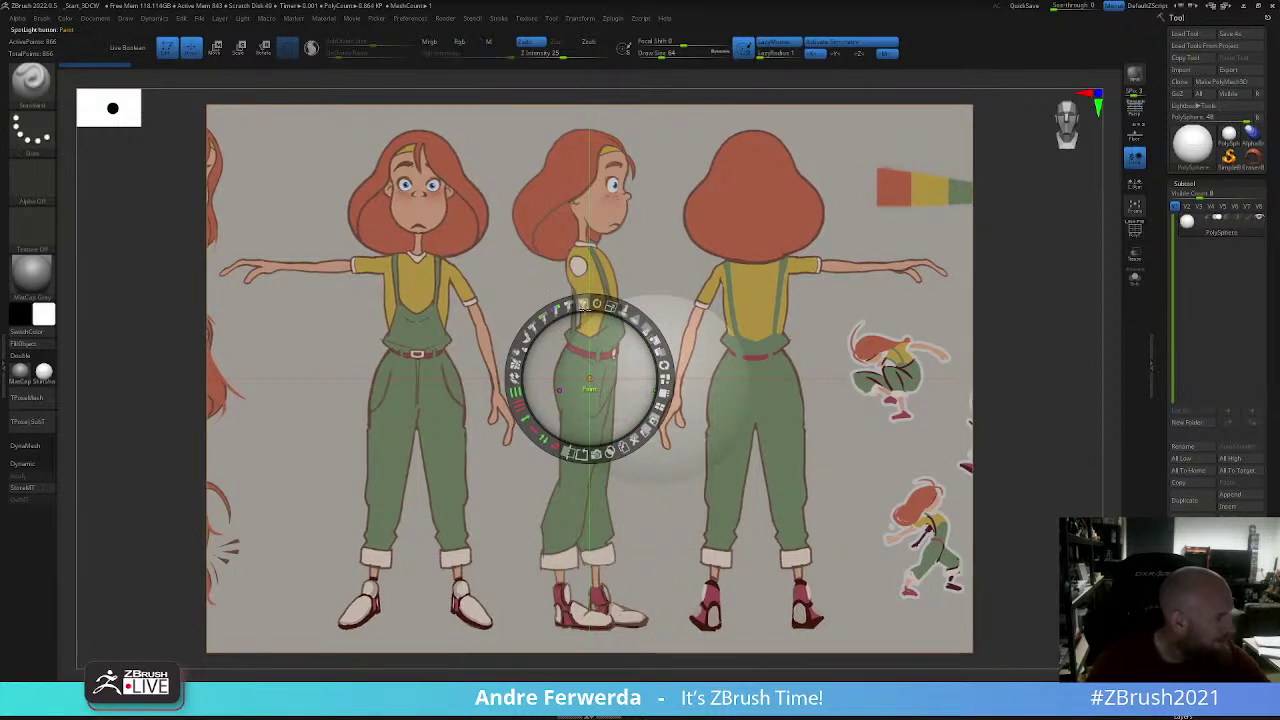
pyautogui.click(583, 304)
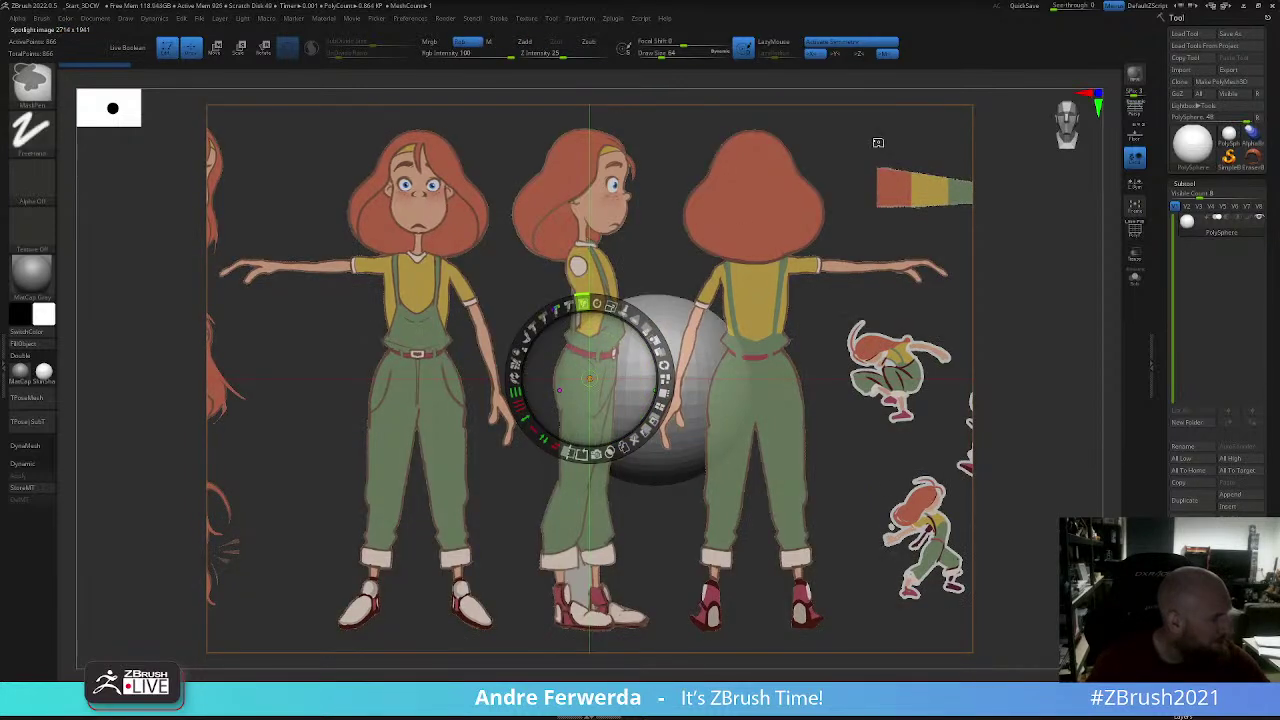
pyautogui.press('z')
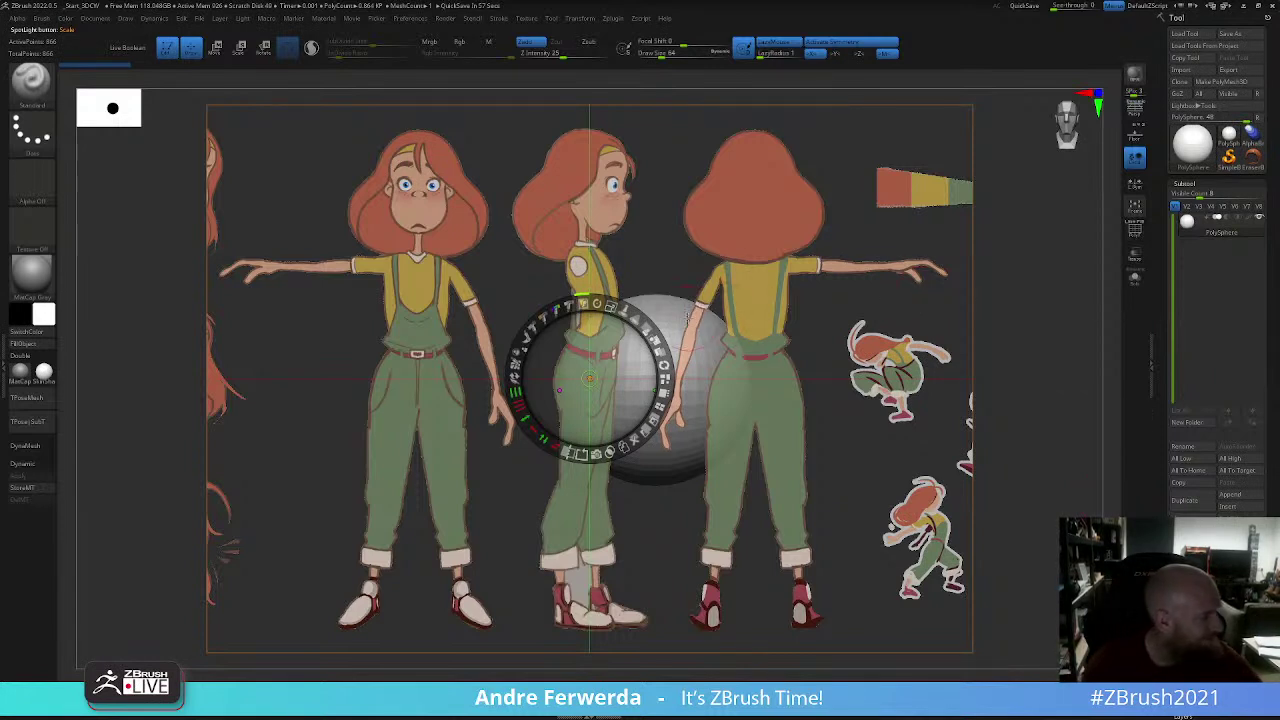
pyautogui.moveTo(688, 316); pyautogui.dragTo(630, 420)
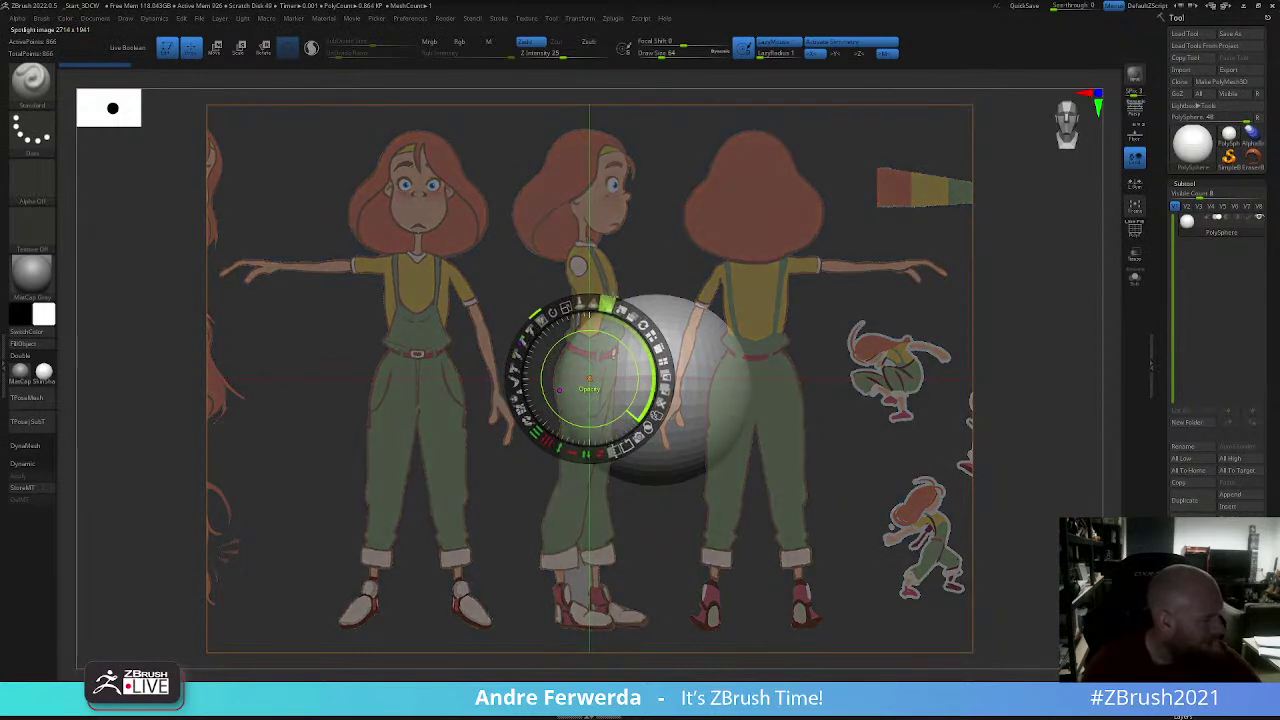
pyautogui.press('z')
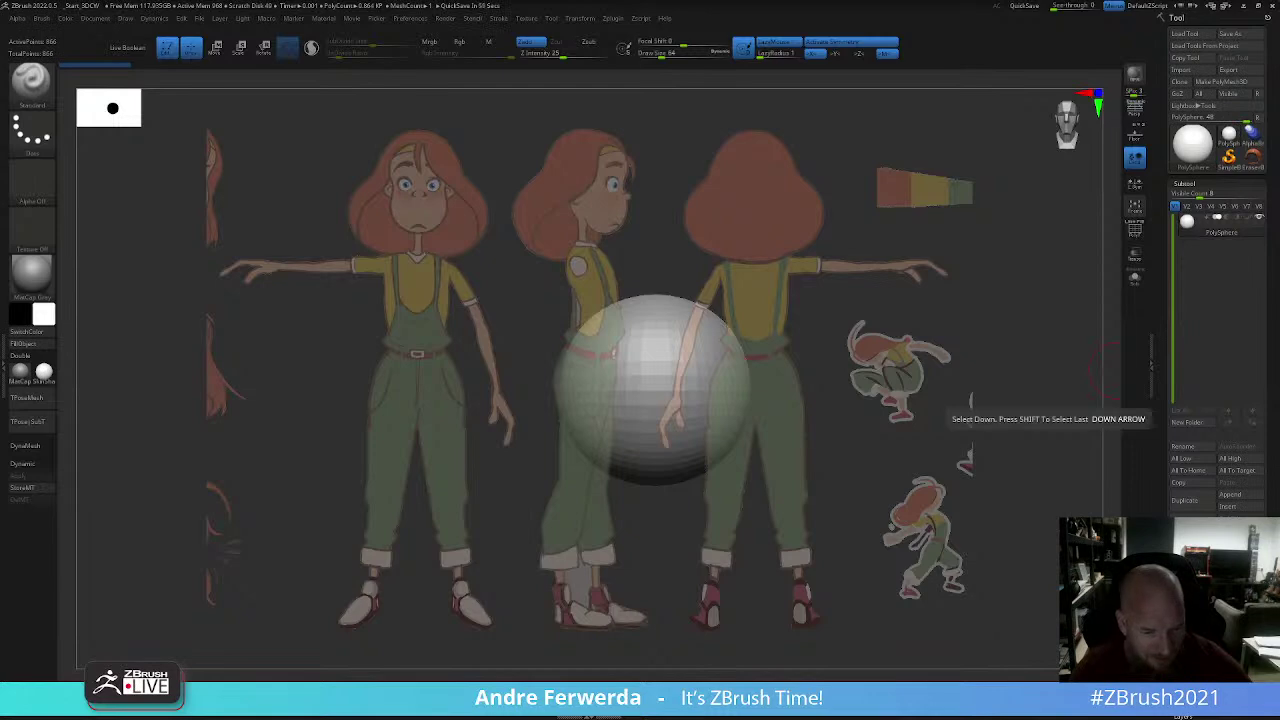
pyautogui.hotkey('alt', 'Tab')
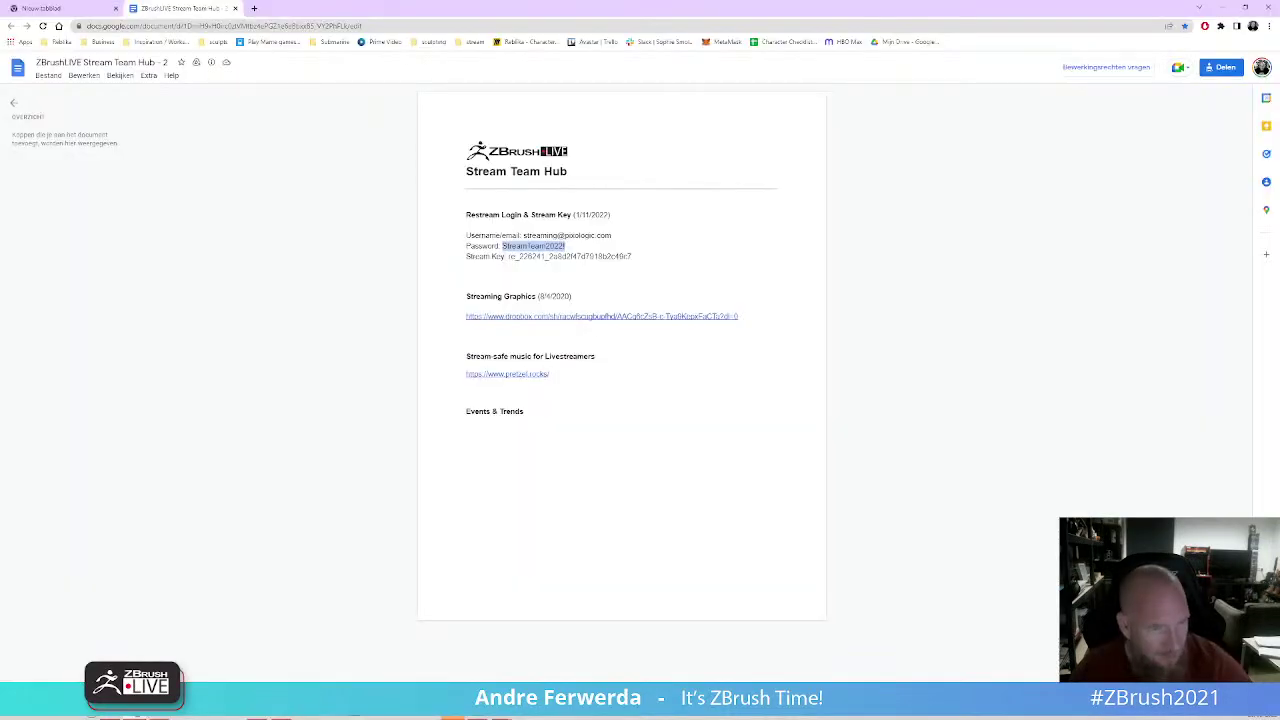
pyautogui.hotkey('alt', 'Tab')
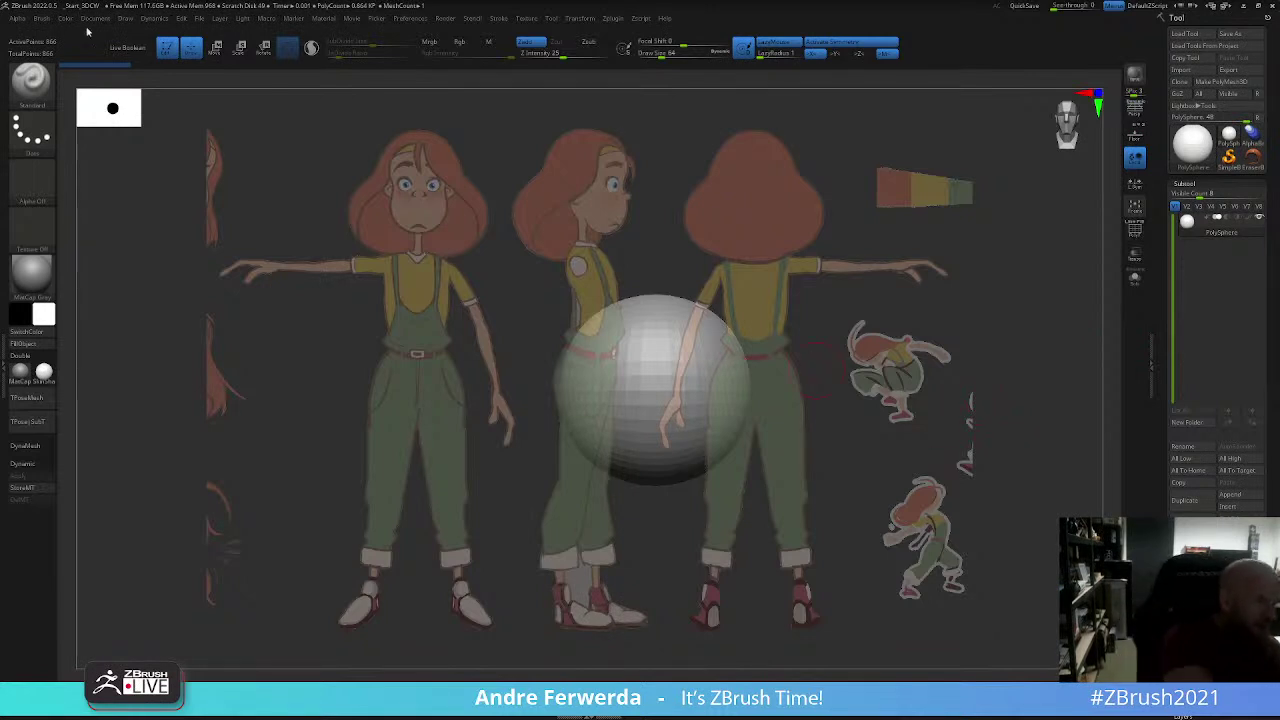
# Step: Check the brush Samples settings, then shrink the sphere and move it onto the front figure's waist
pyautogui.click(42, 18)
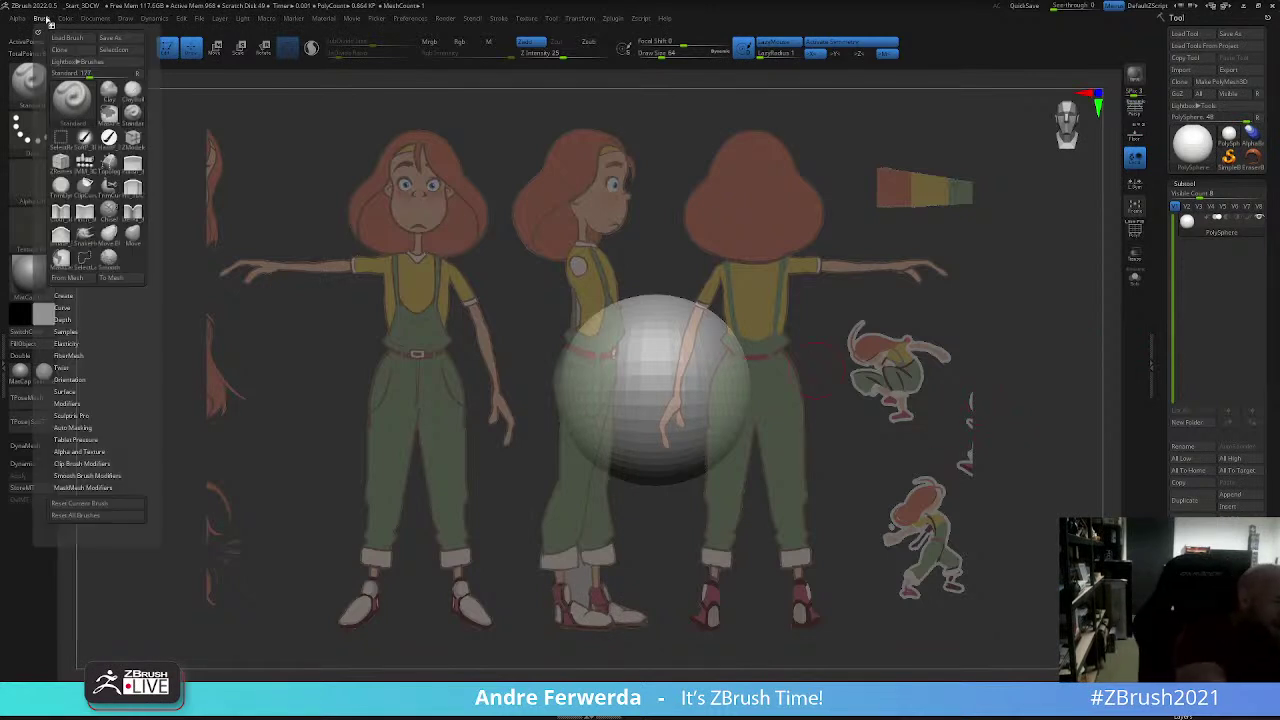
pyautogui.click(73, 330)
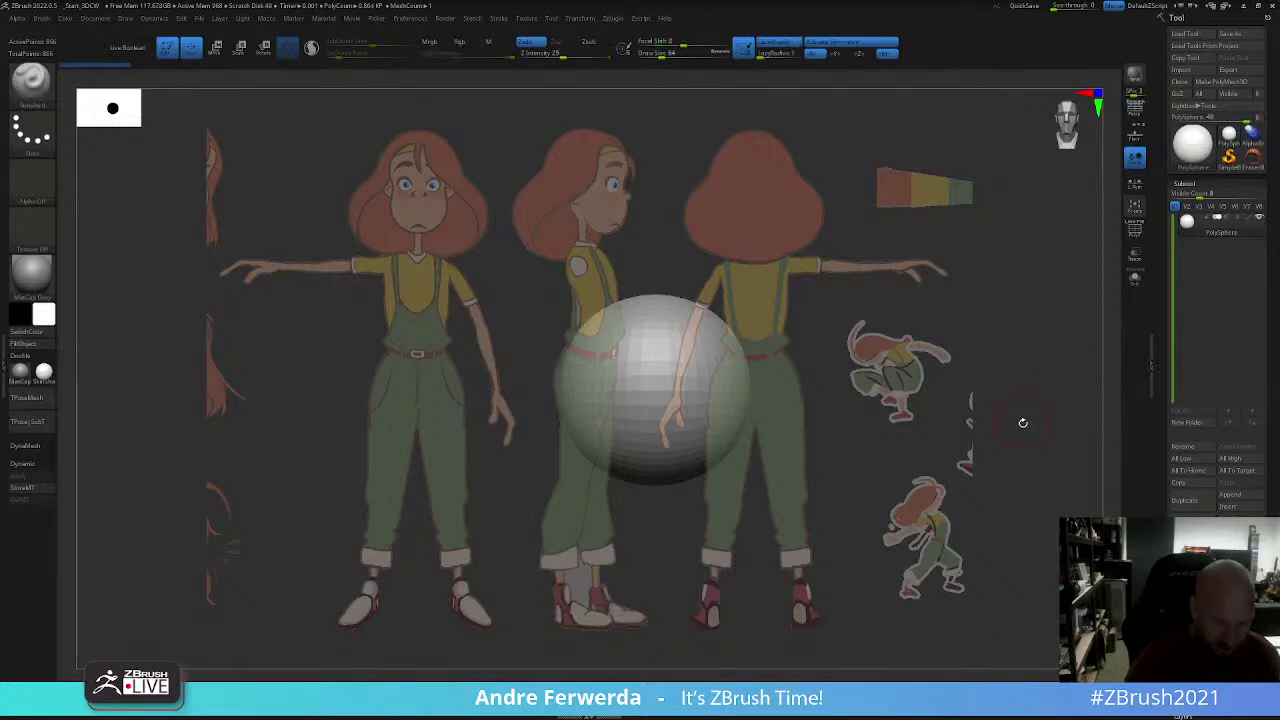
pyautogui.moveTo(1014, 420)
pyautogui.keyDown('ctrl'); pyautogui.mouseDown(button='right')
pyautogui.moveTo(1019, 440)
pyautogui.moveTo(891, 440)
pyautogui.moveTo(938, 438)
pyautogui.mouseUp(button='right'); pyautogui.keyUp('ctrl')
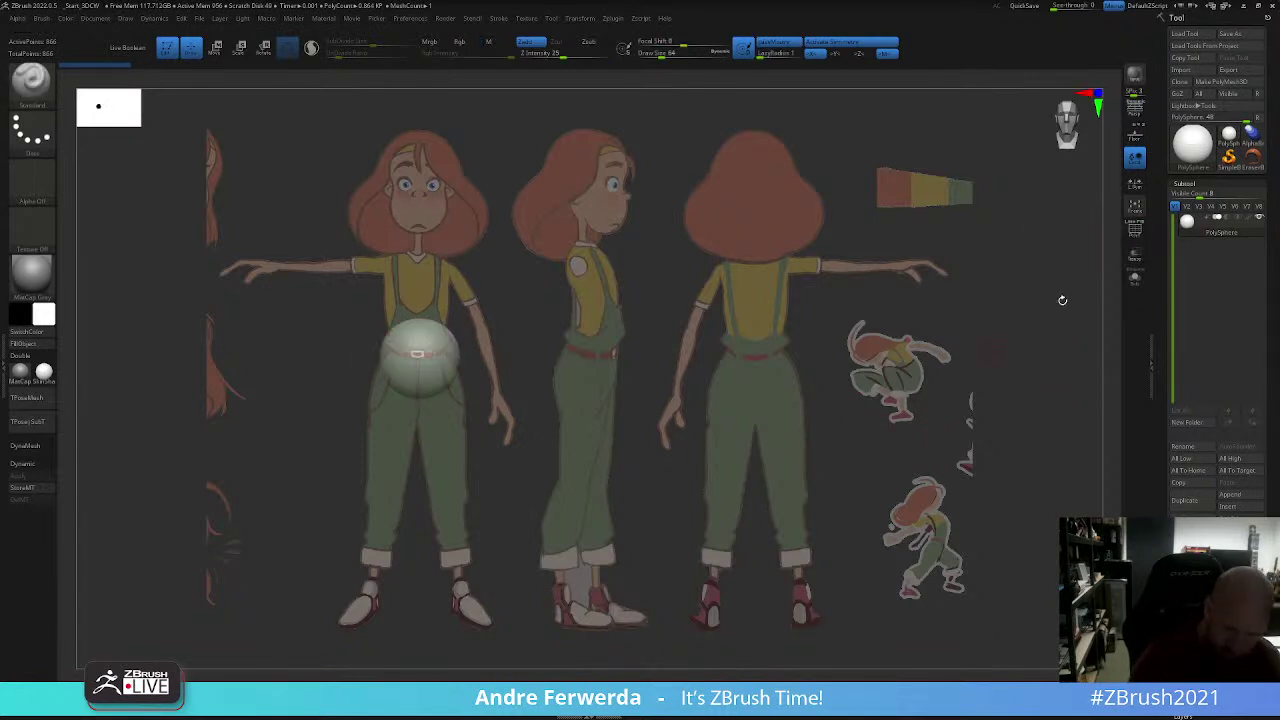
# Step: Make the sphere see-through with a plain white material and switch to the Move Elastic brush
pyautogui.click(1134, 228)
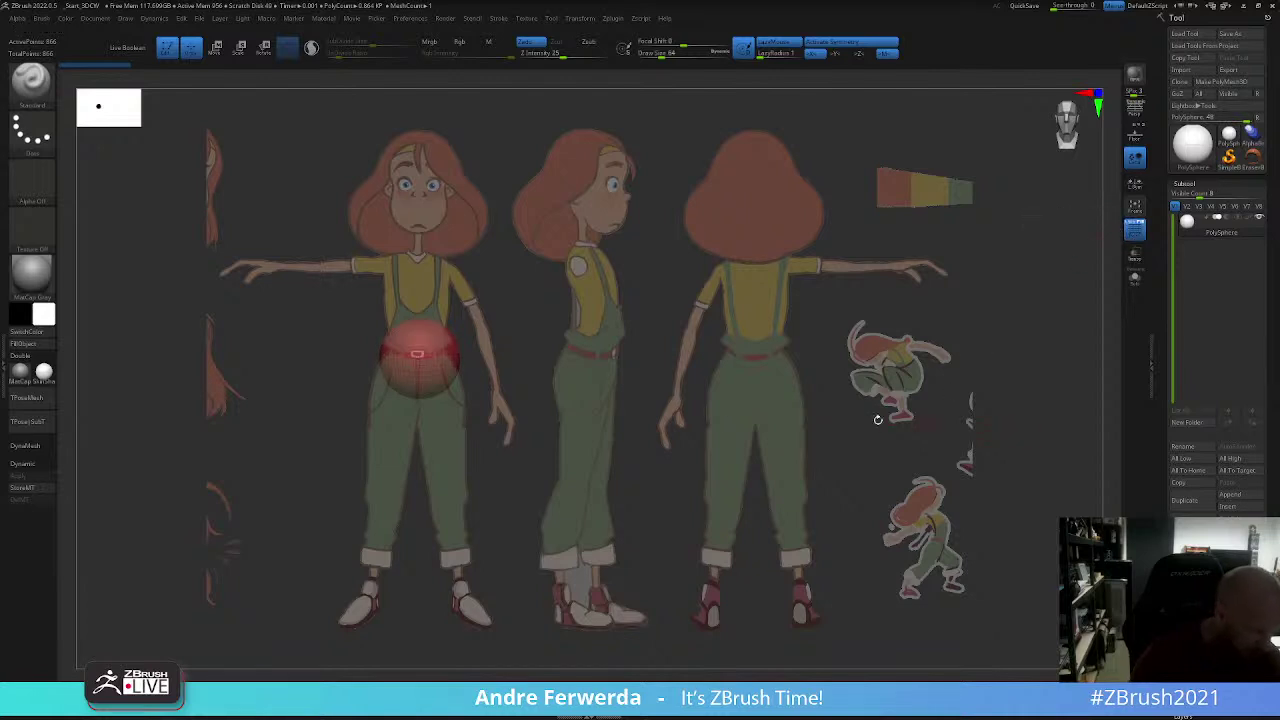
pyautogui.click(44, 371)
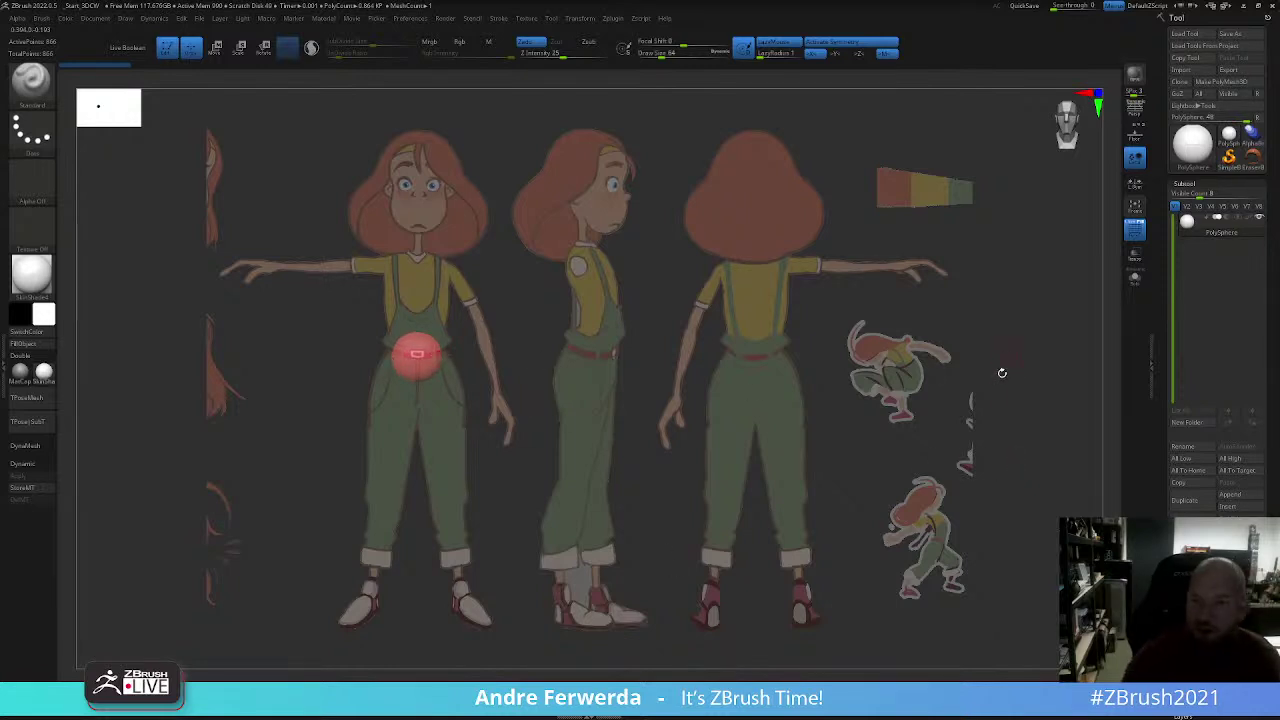
pyautogui.press('space')
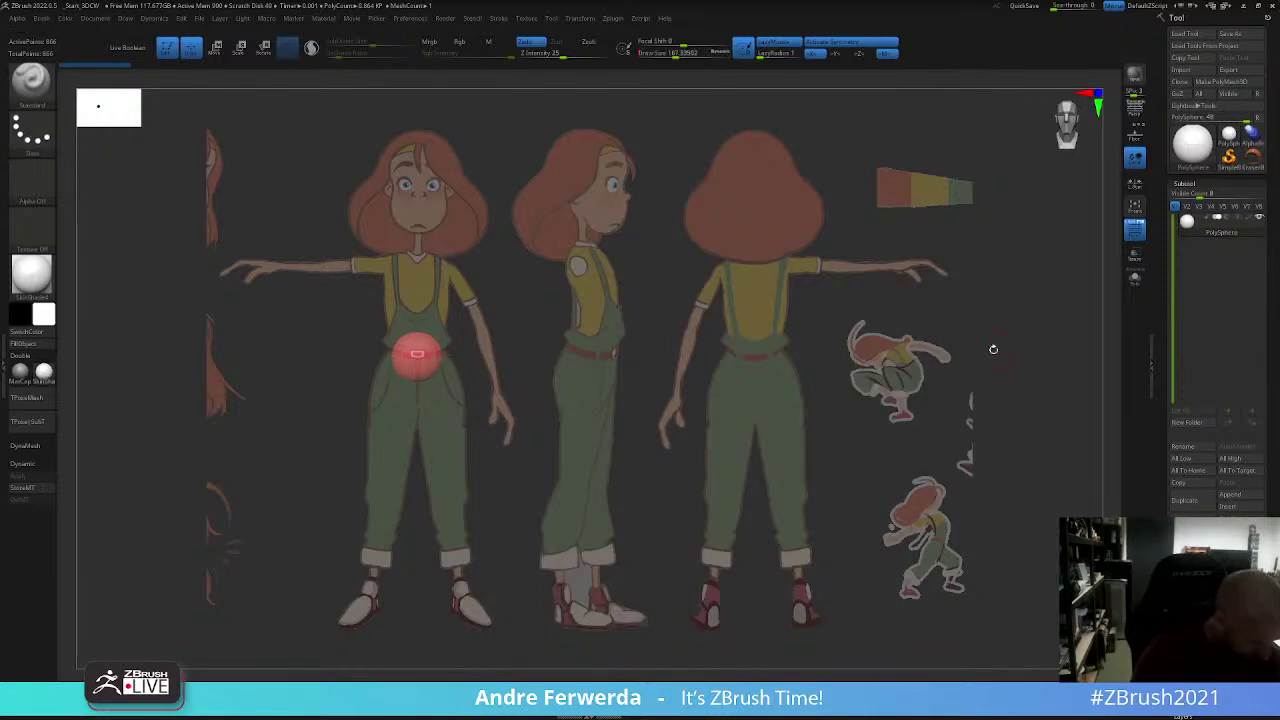
pyautogui.press('b')
pyautogui.press('m')
pyautogui.press('e')
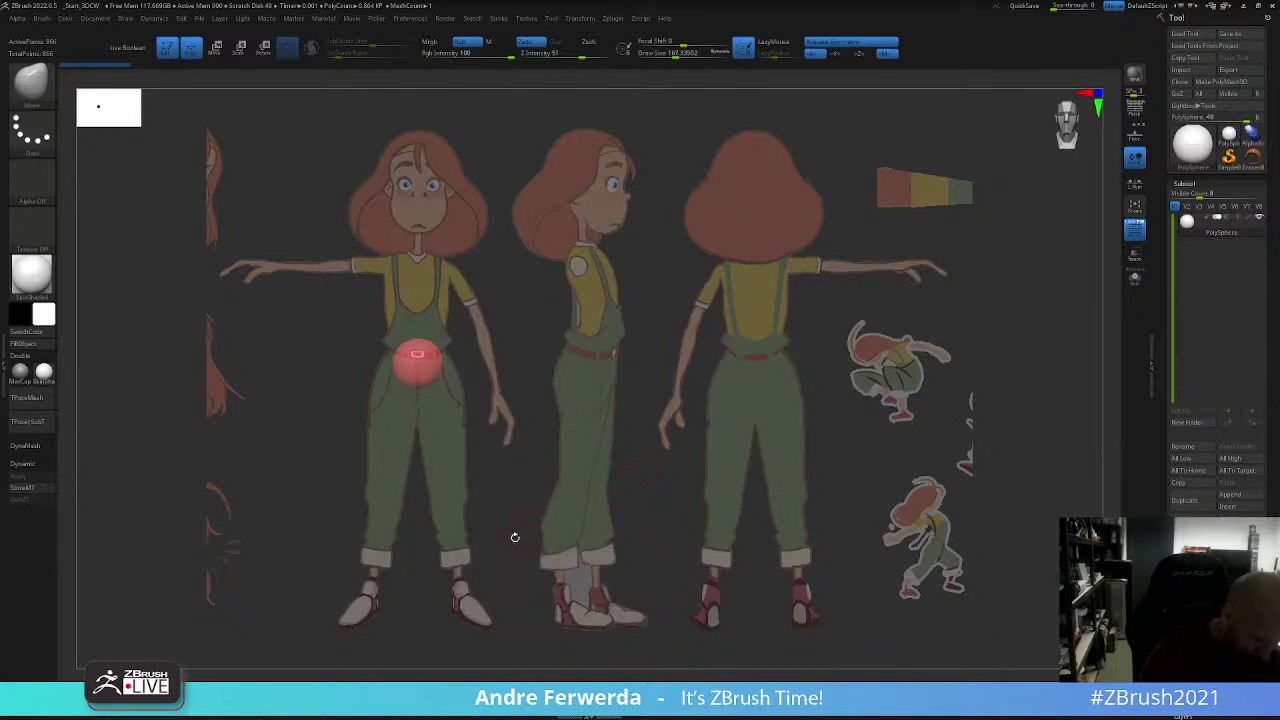
# Step: Enlarge the brush to about 228 and pull the sphere into a flattened pelvis shape
pyautogui.press('space')
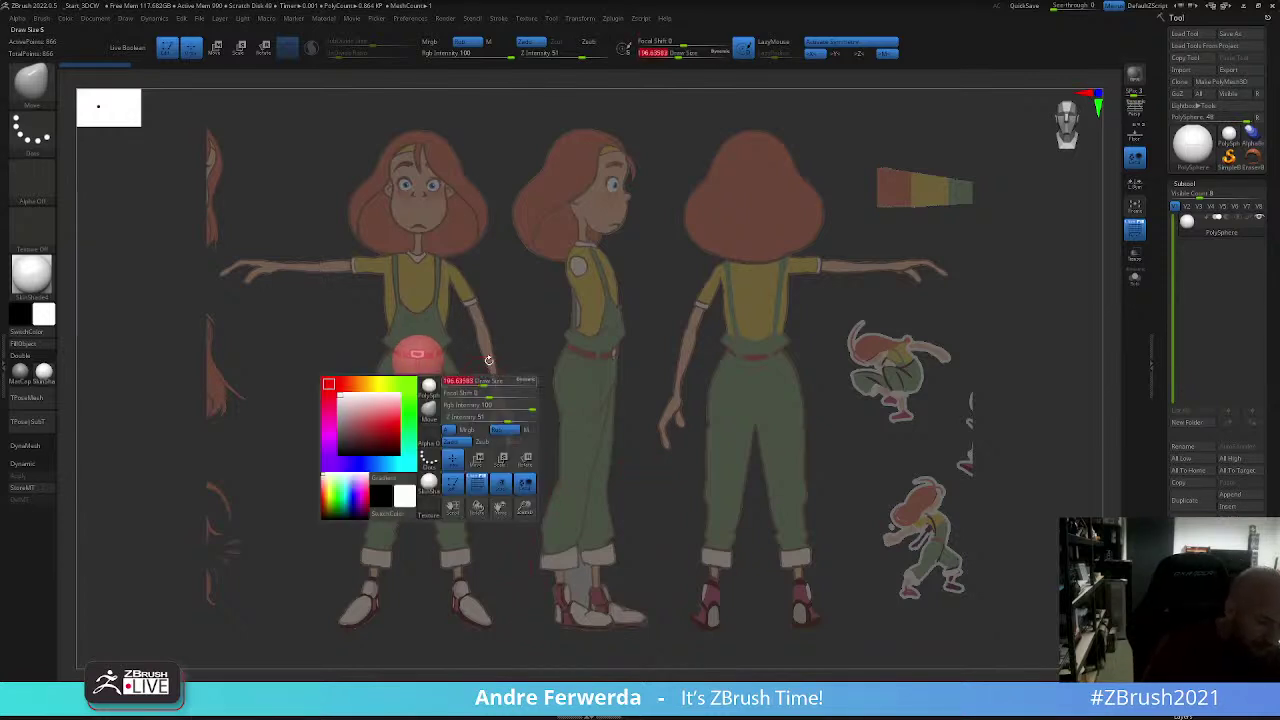
pyautogui.press('space')
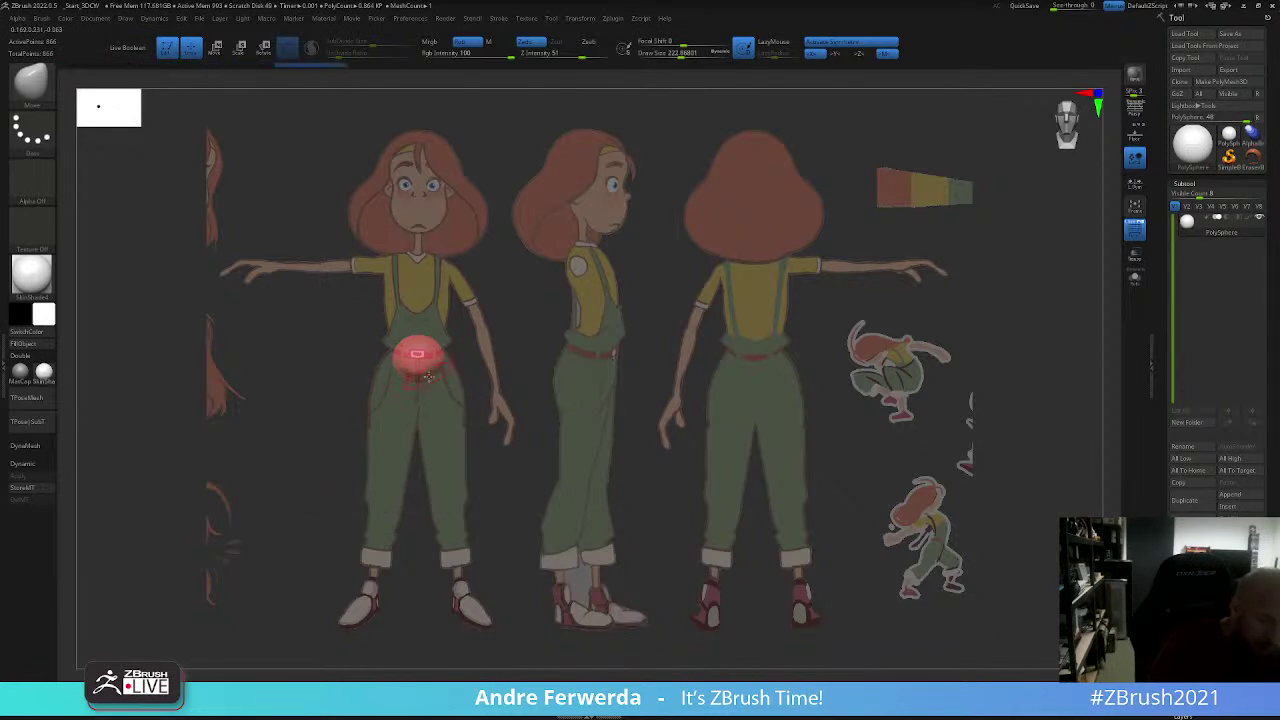
pyautogui.press('space')
pyautogui.press('space')
pyautogui.press('space')
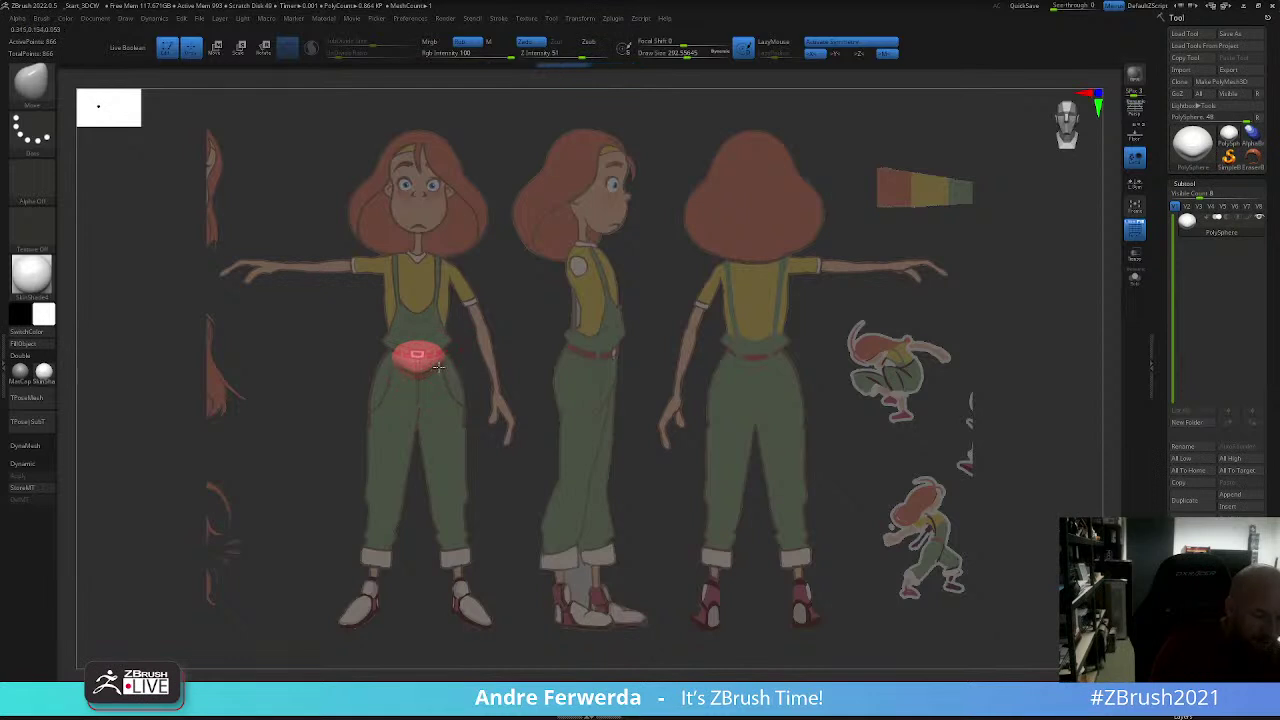
pyautogui.press('space')
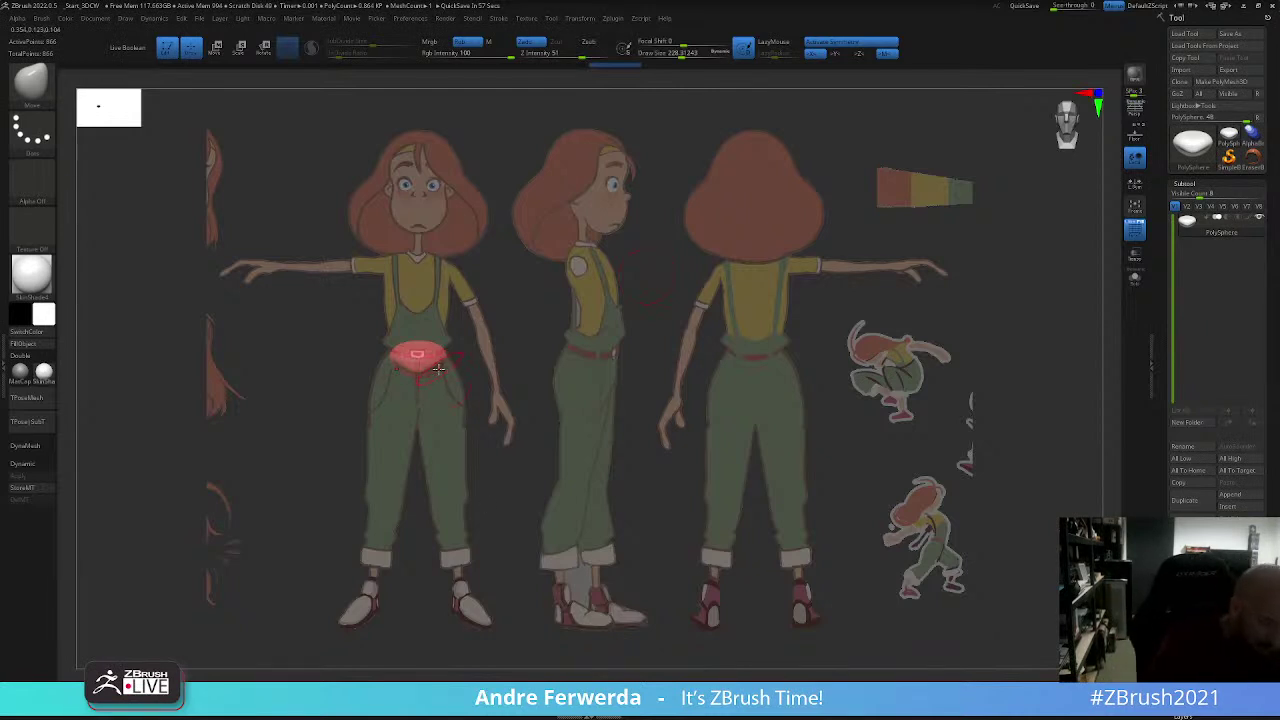
pyautogui.press('space')
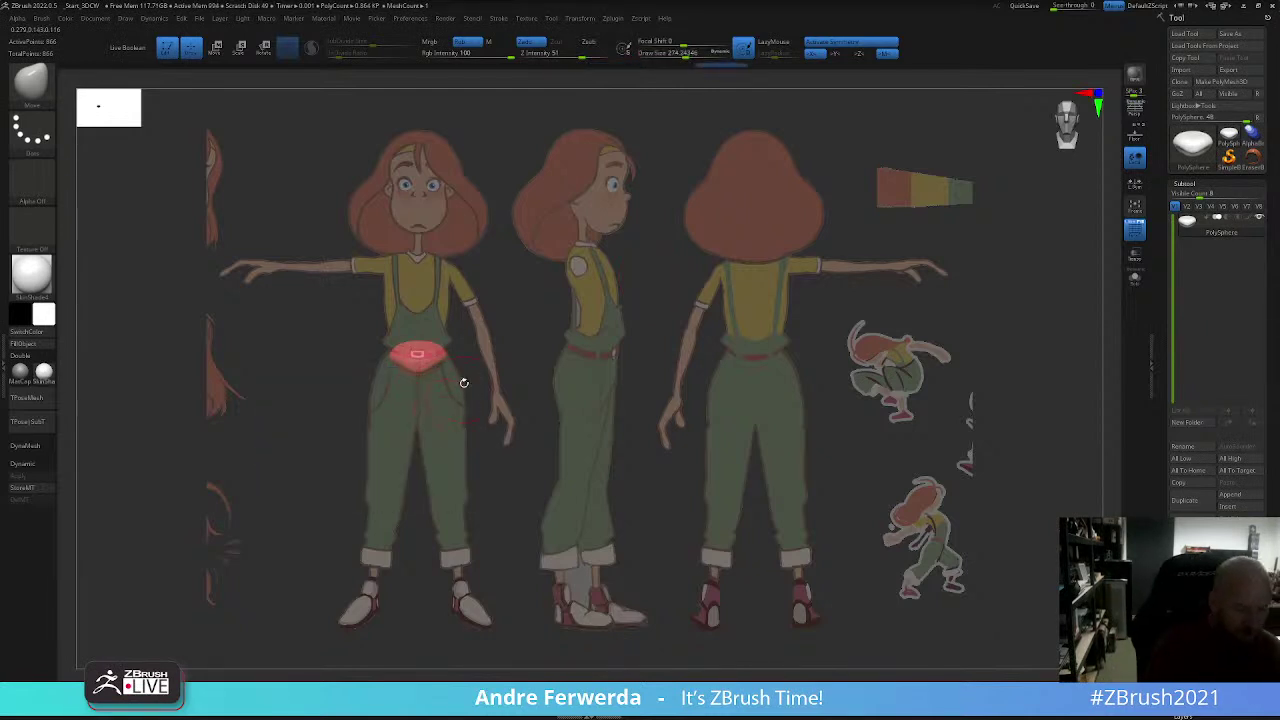
pyautogui.press('w')
pyautogui.press('q')
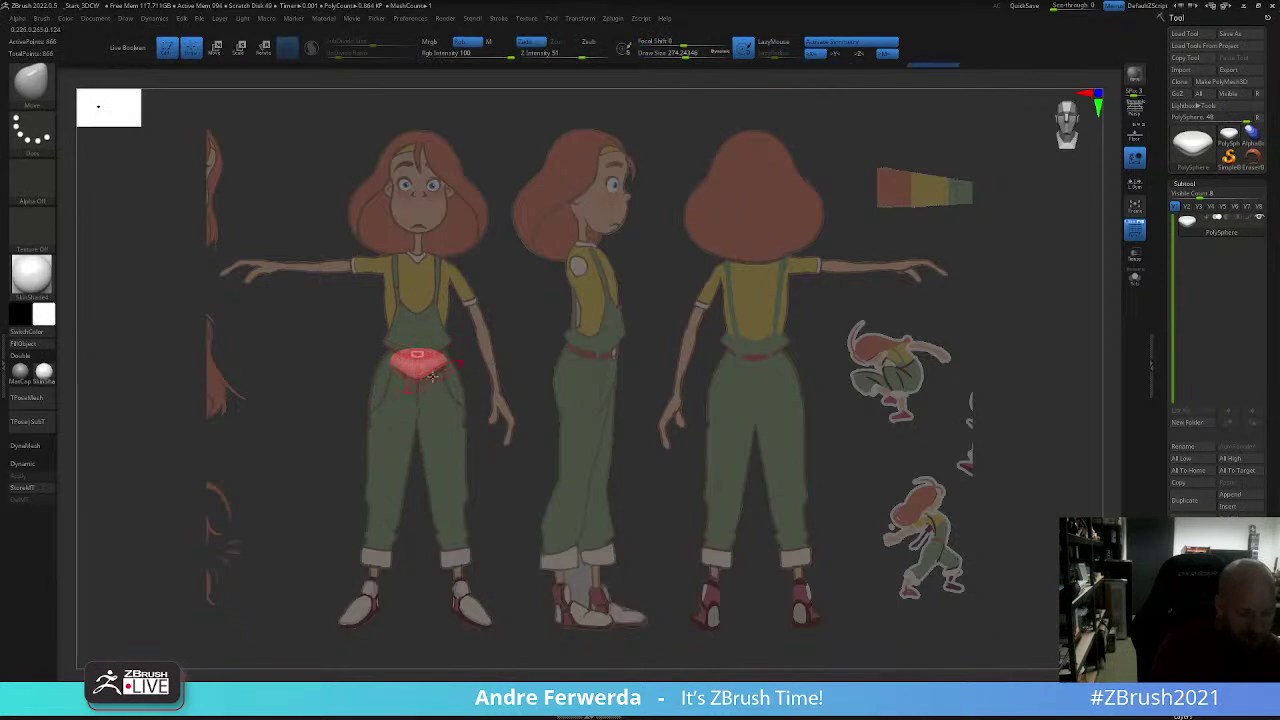
# Step: Orbit to inspect the pelvis block, snap back to the front view, and refine its hip outline
pyautogui.click(95, 18)
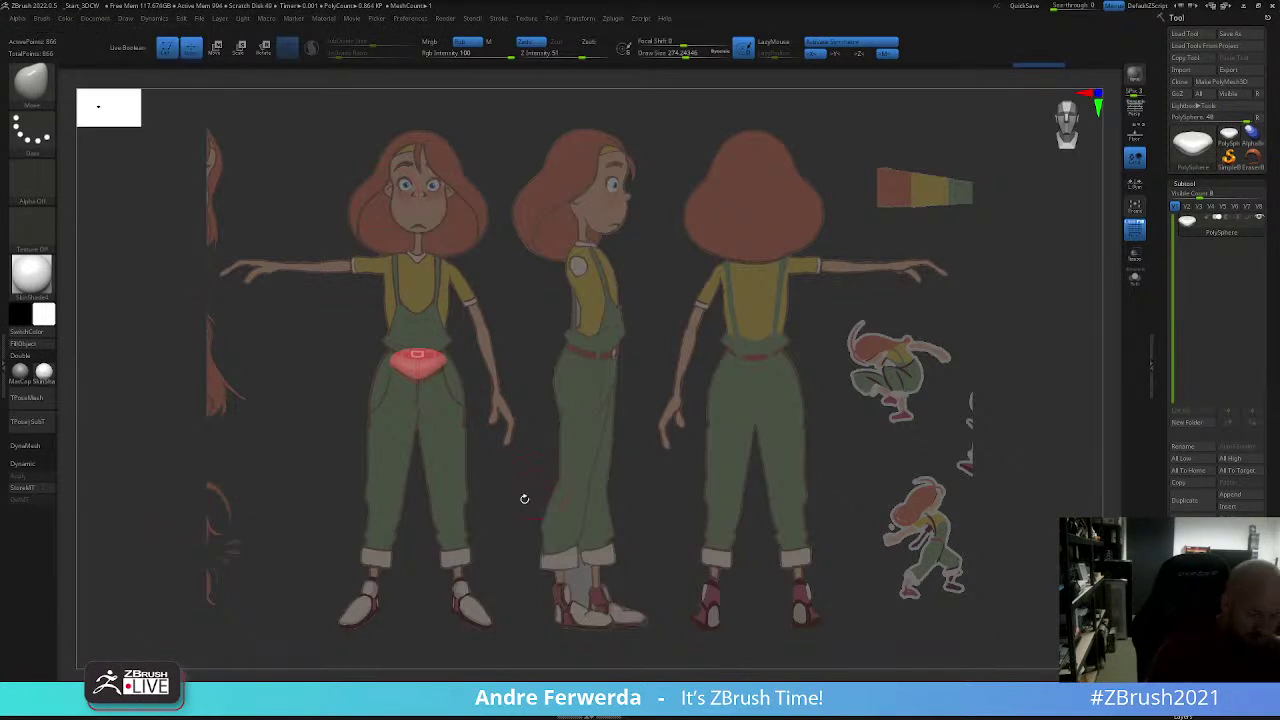
pyautogui.moveTo(509, 514)
pyautogui.mouseDown()
pyautogui.moveTo(455, 385)
pyautogui.moveTo(493, 380)
pyautogui.mouseUp()
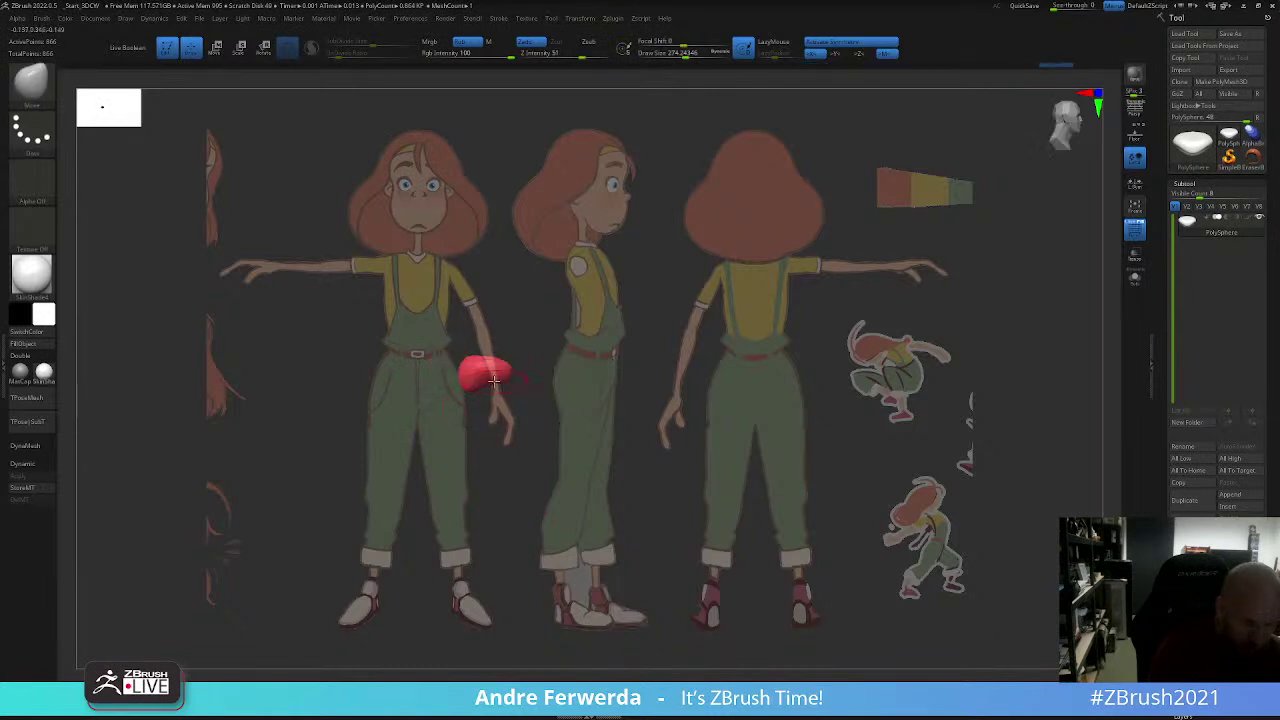
pyautogui.press('space')
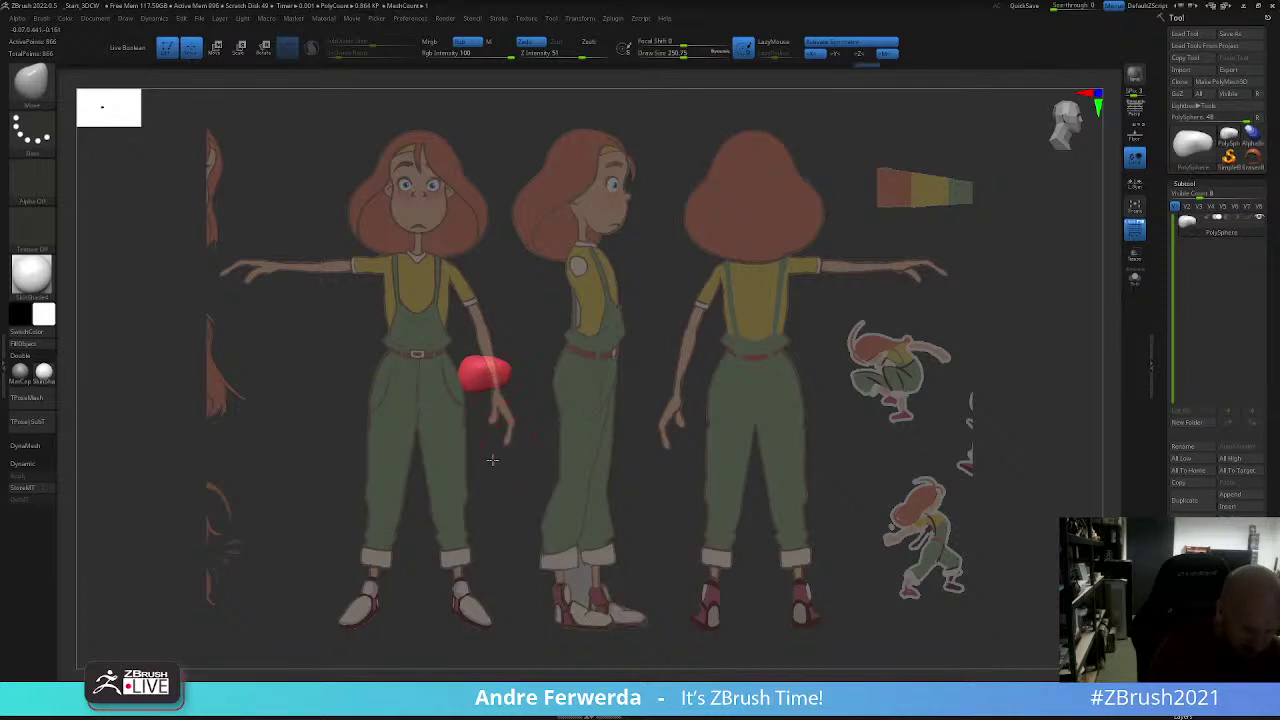
pyautogui.moveTo(492, 459); pyautogui.dragTo(506, 370)
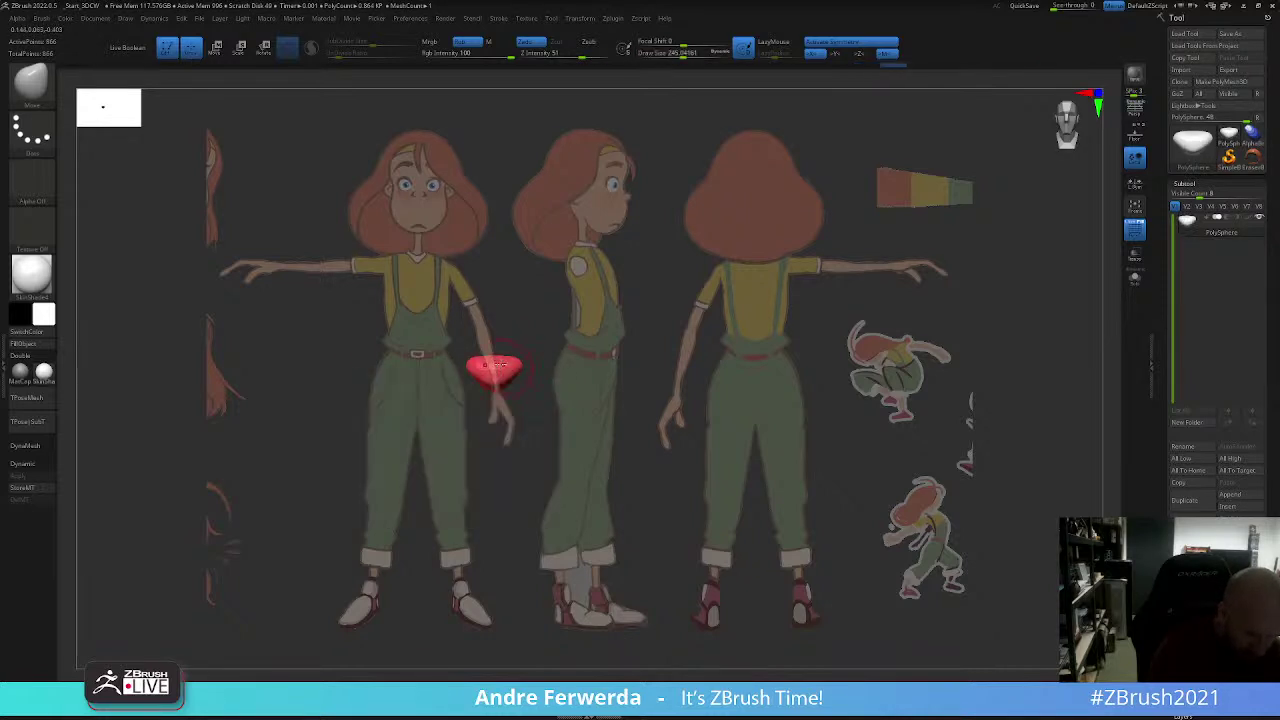
pyautogui.click(95, 18)
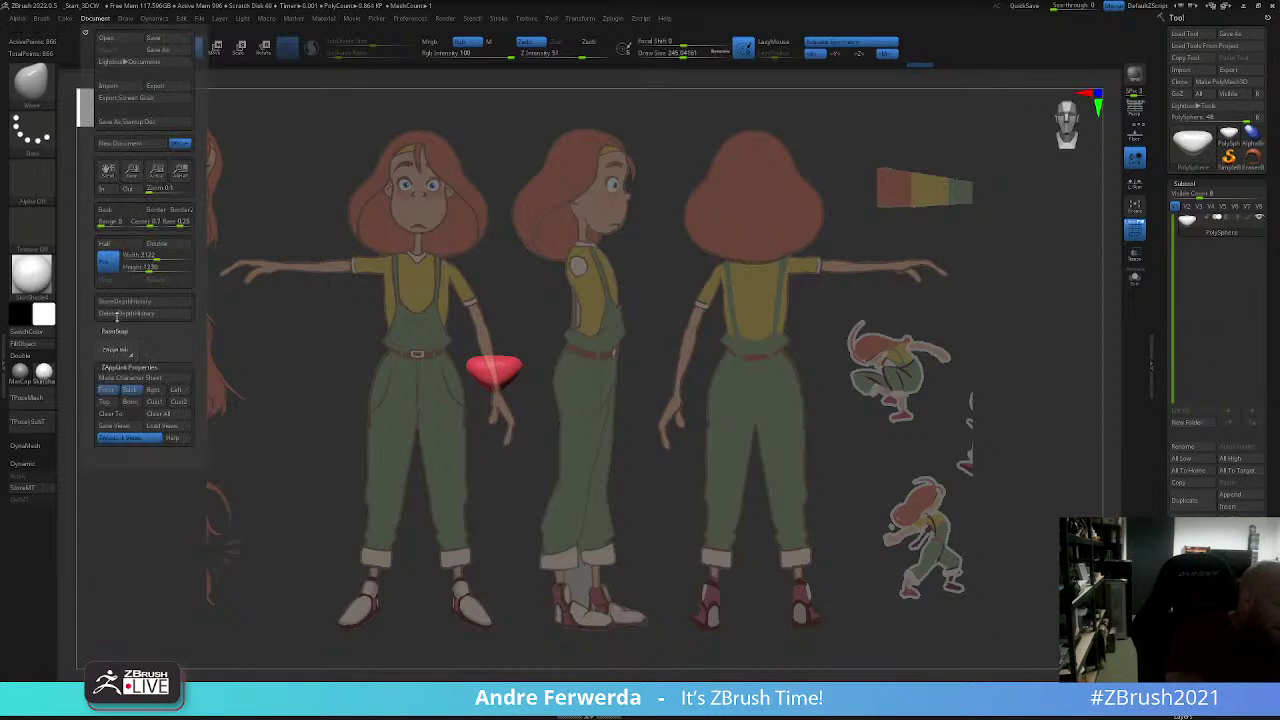
pyautogui.click(108, 391)
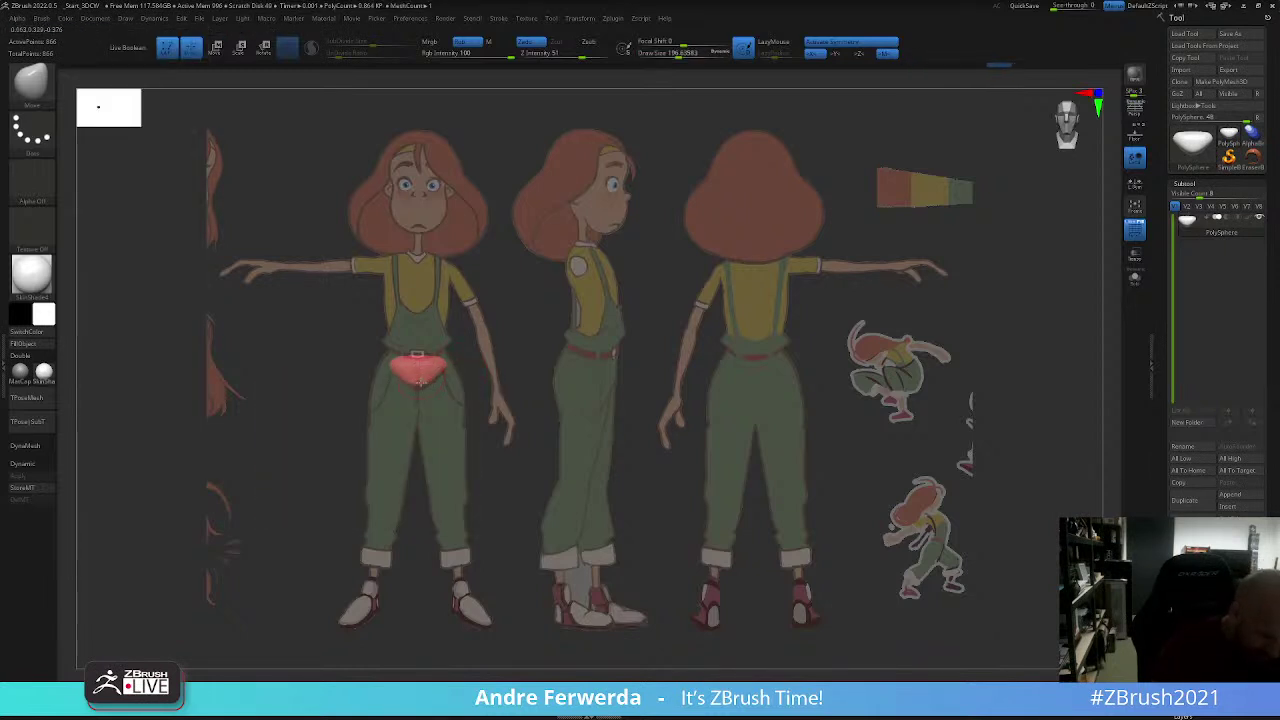
pyautogui.press('space')
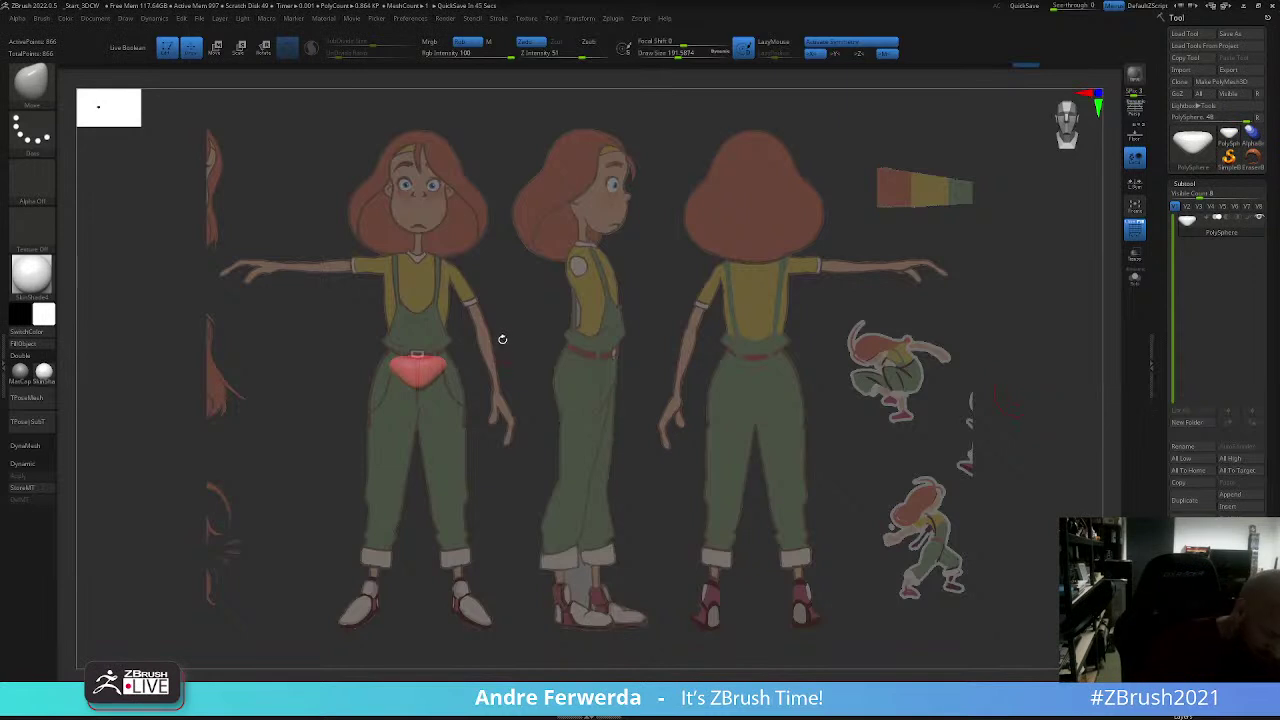
pyautogui.moveTo(437, 373); pyautogui.dragTo(431, 377)
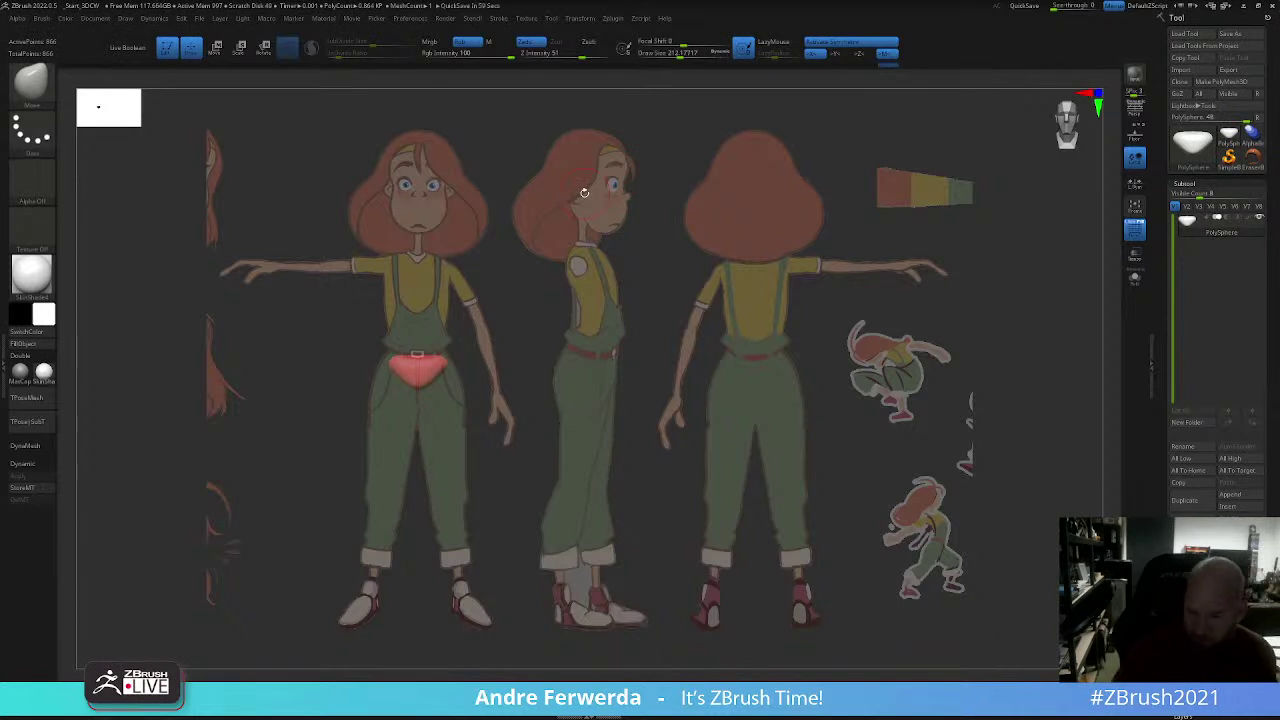
# Step: Insert a leg shape from the pelvis and scale and squeeze it into a narrow thigh
pyautogui.press('Tab')
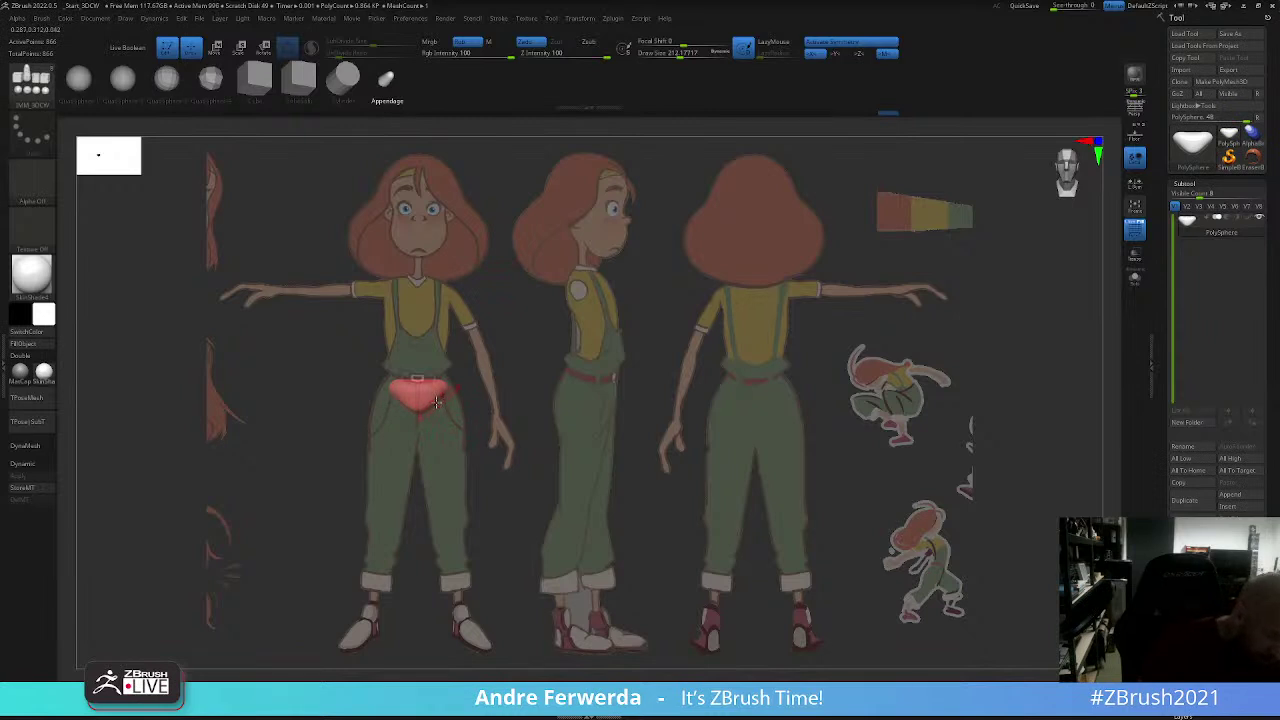
pyautogui.moveTo(436, 402); pyautogui.dragTo(492, 377)
pyautogui.press('w')
pyautogui.press('q')
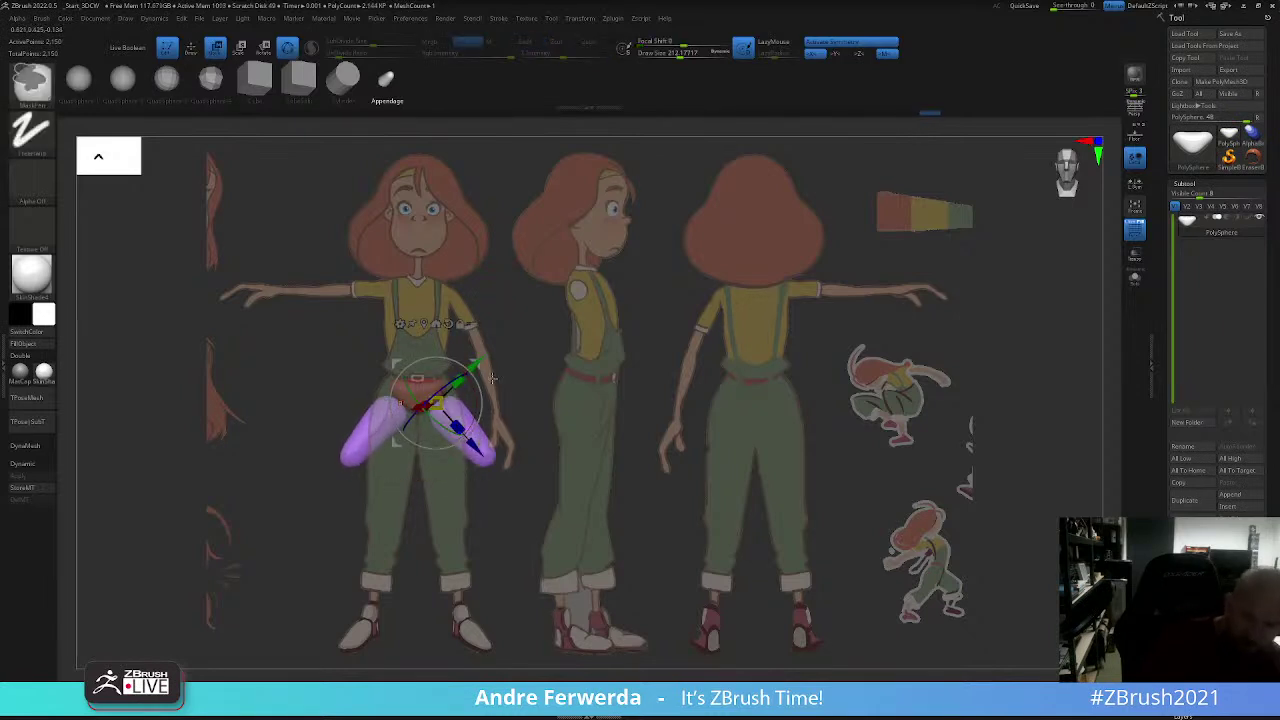
pyautogui.press('w')
pyautogui.moveTo(456, 426)
pyautogui.mouseDown()
pyautogui.moveTo(452, 462)
pyautogui.moveTo(441, 449)
pyautogui.mouseUp()
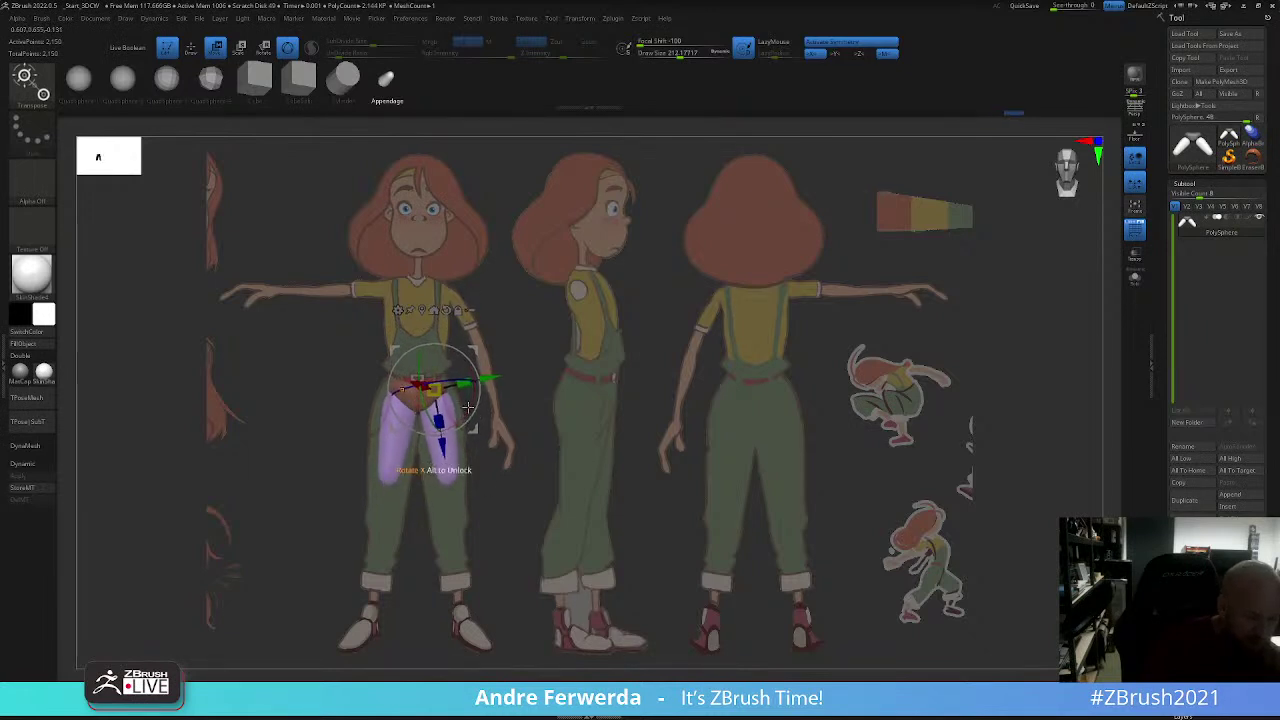
pyautogui.moveTo(445, 440)
pyautogui.mouseDown()
pyautogui.moveTo(444, 455)
pyautogui.moveTo(443, 422)
pyautogui.moveTo(472, 403)
pyautogui.mouseUp()
pyautogui.moveTo(521, 485); pyautogui.dragTo(476, 350)
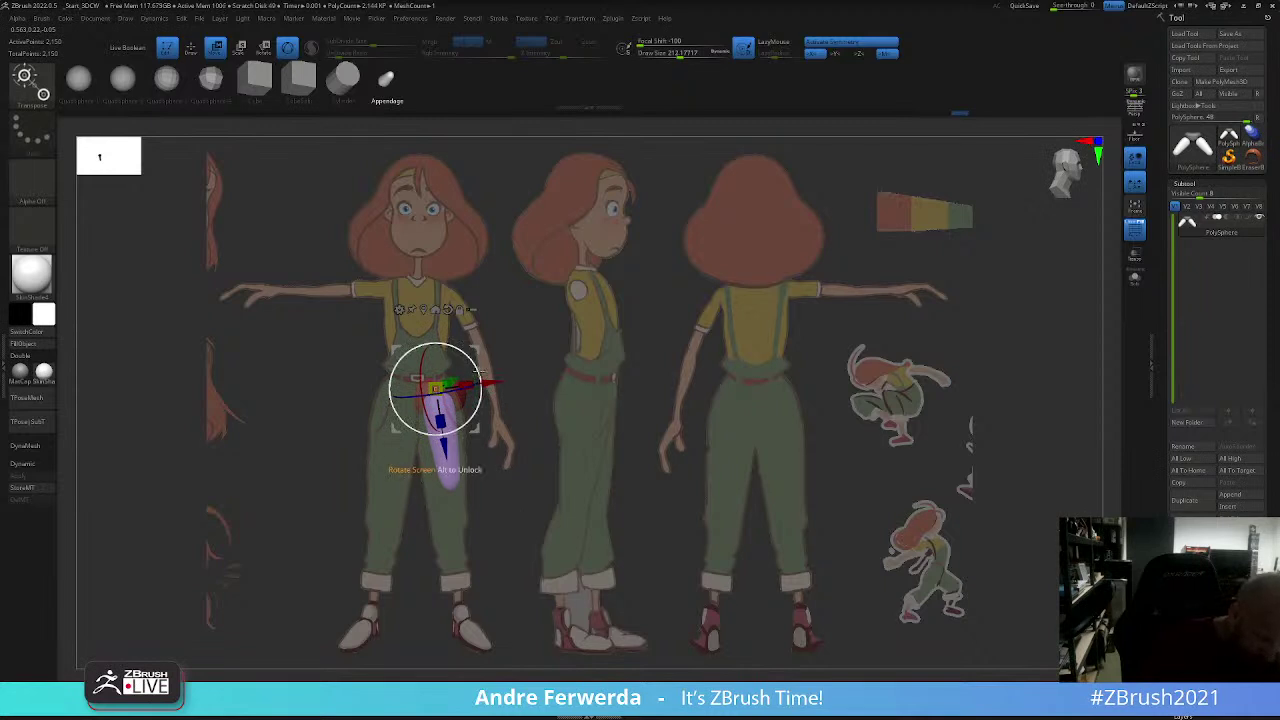
# Step: Return to sculpting and orbit the model away from the reference sheet
pyautogui.press('q')
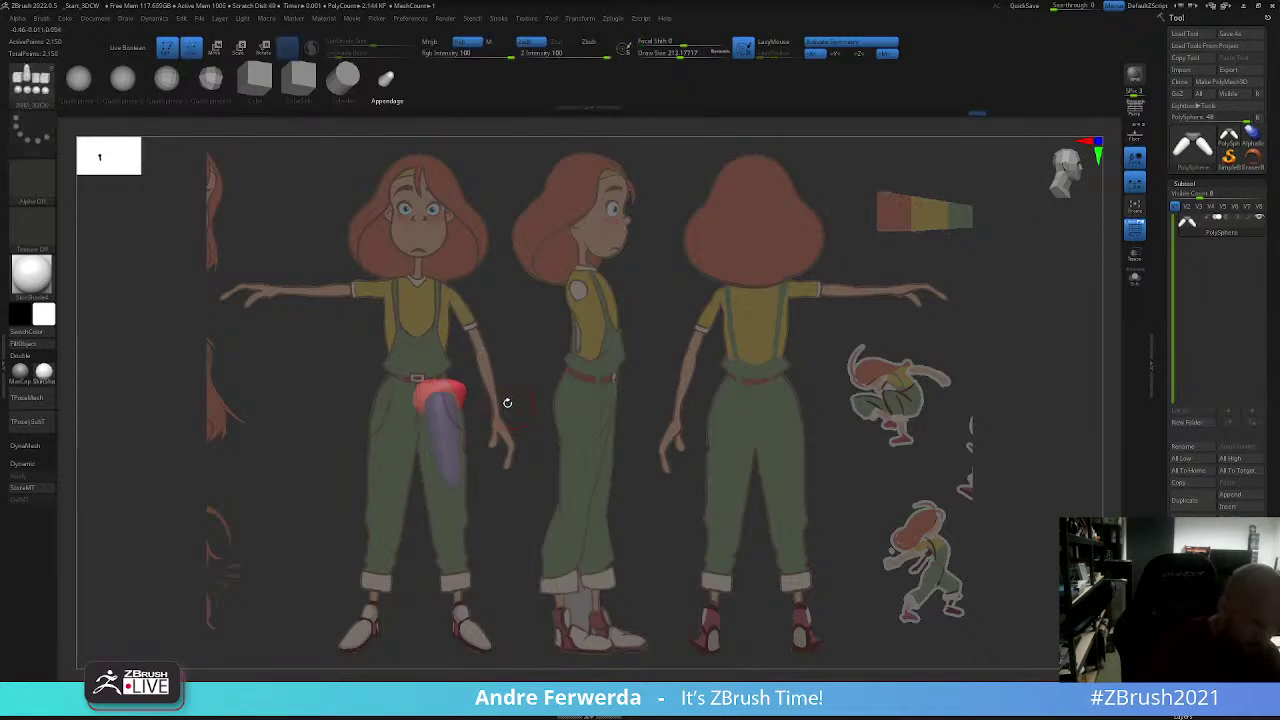
pyautogui.rightClick(434, 378)
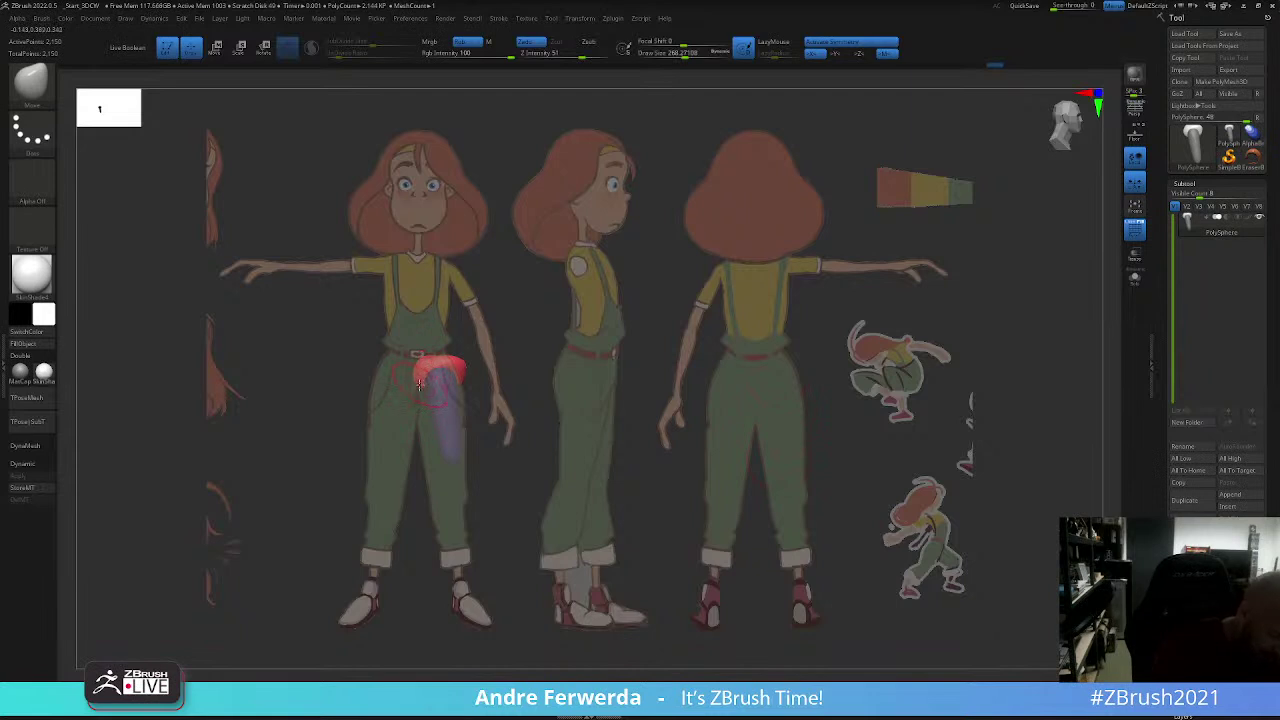
pyautogui.press('space')
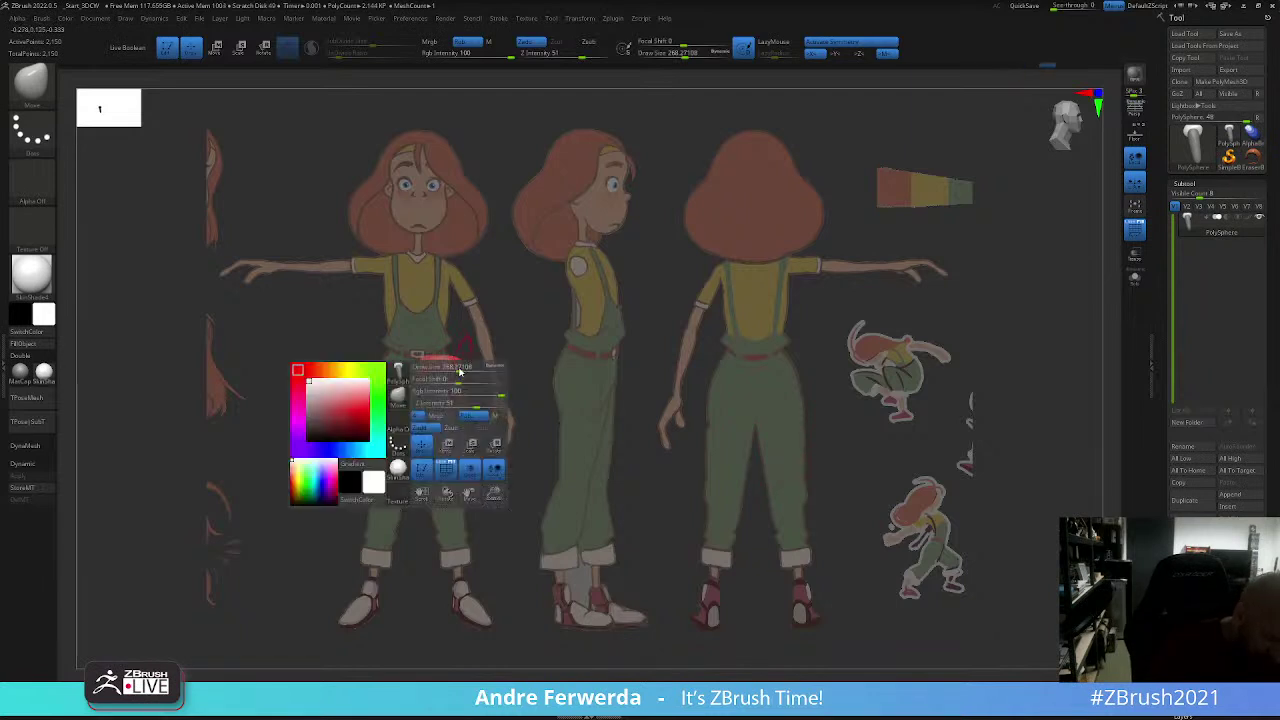
pyautogui.moveTo(452, 363)
pyautogui.mouseDown(button='right')
pyautogui.moveTo(520, 397)
pyautogui.moveTo(468, 334)
pyautogui.mouseUp(button='right')
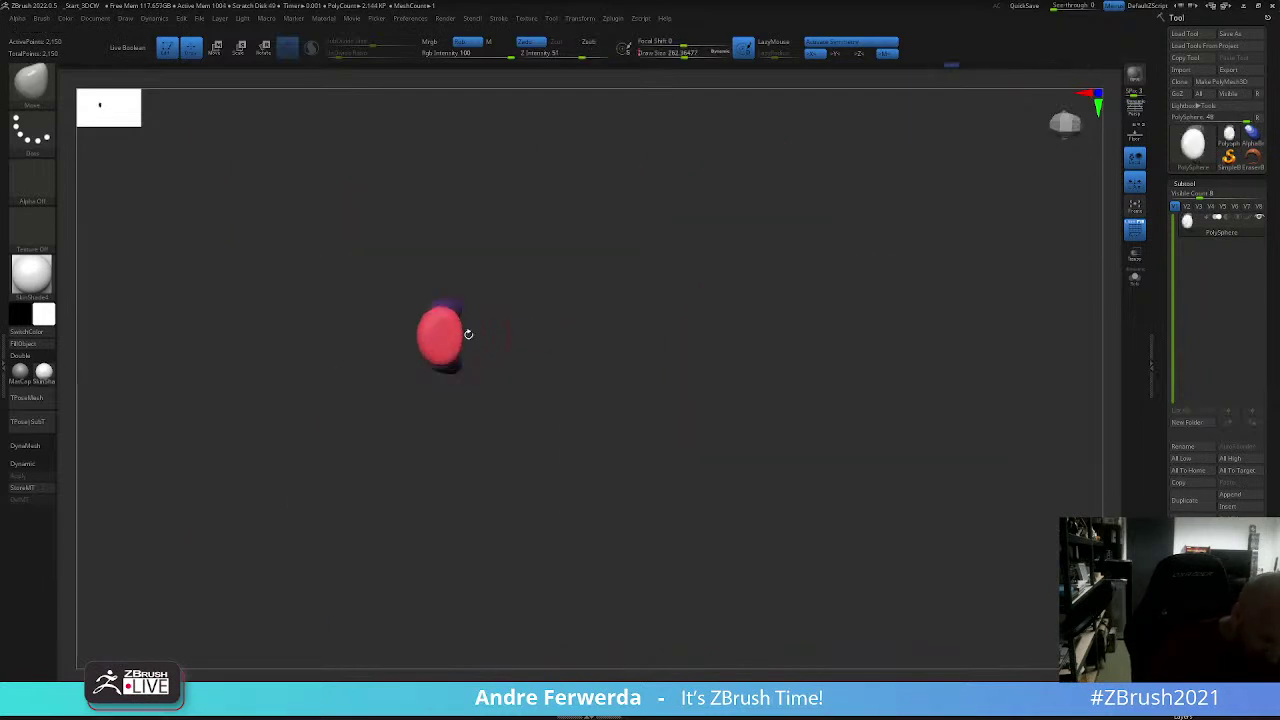
# Step: Tilt the leg from the side, turn back to front showing both legs, and show the reference
pyautogui.moveTo(457, 485)
pyautogui.keyDown('shift'); pyautogui.mouseDown(button='right')
pyautogui.moveTo(506, 317)
pyautogui.moveTo(490, 305)
pyautogui.mouseUp(button='right'); pyautogui.keyUp('shift')
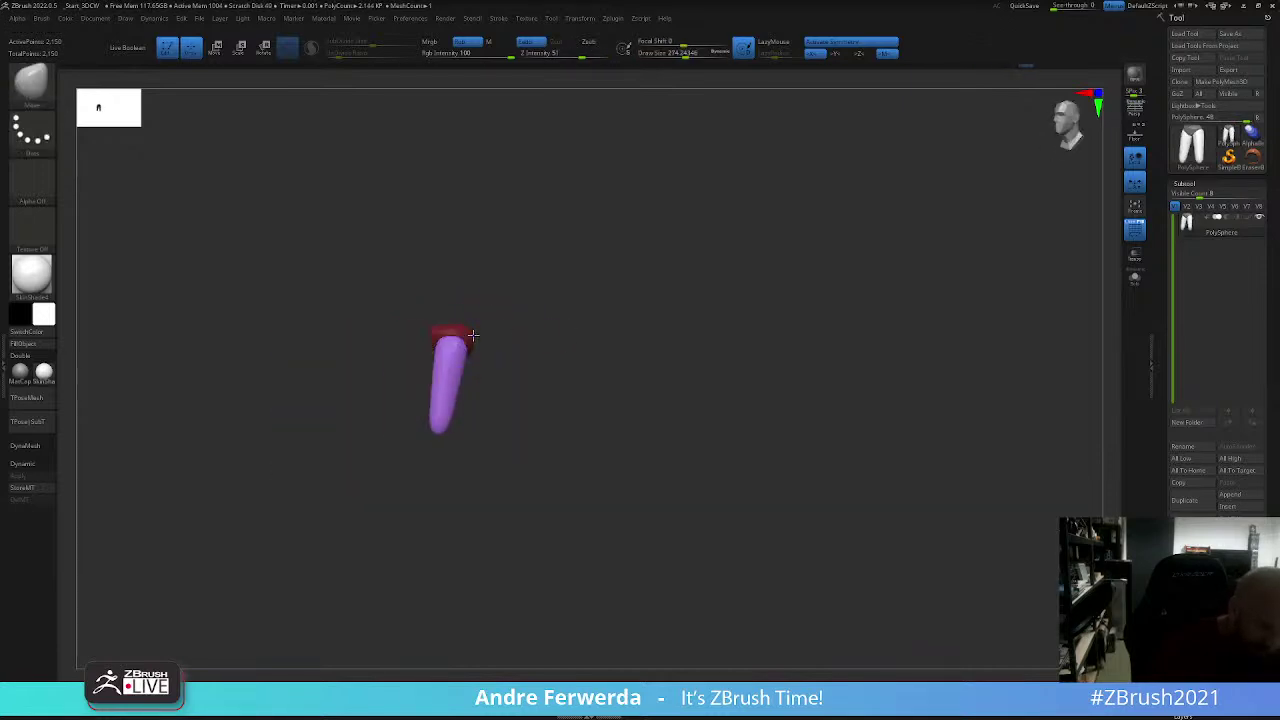
pyautogui.press('w')
pyautogui.moveTo(490, 305); pyautogui.dragTo(494, 290)
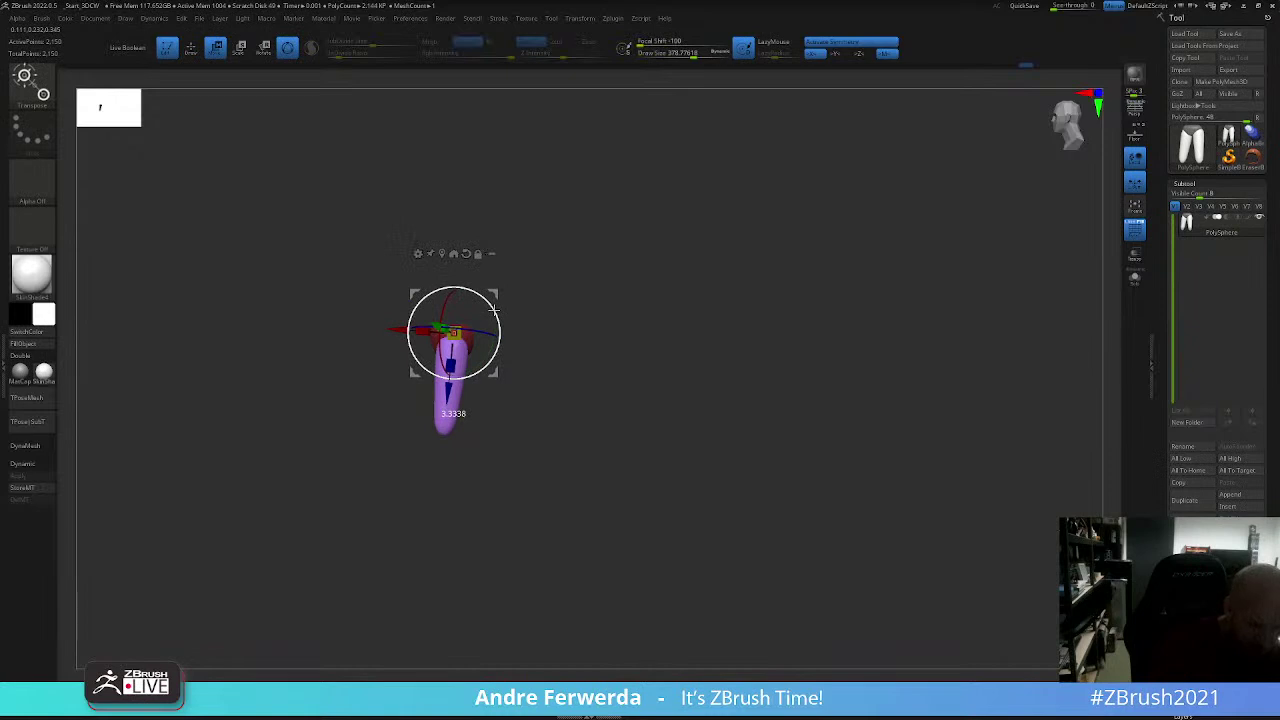
pyautogui.press('q')
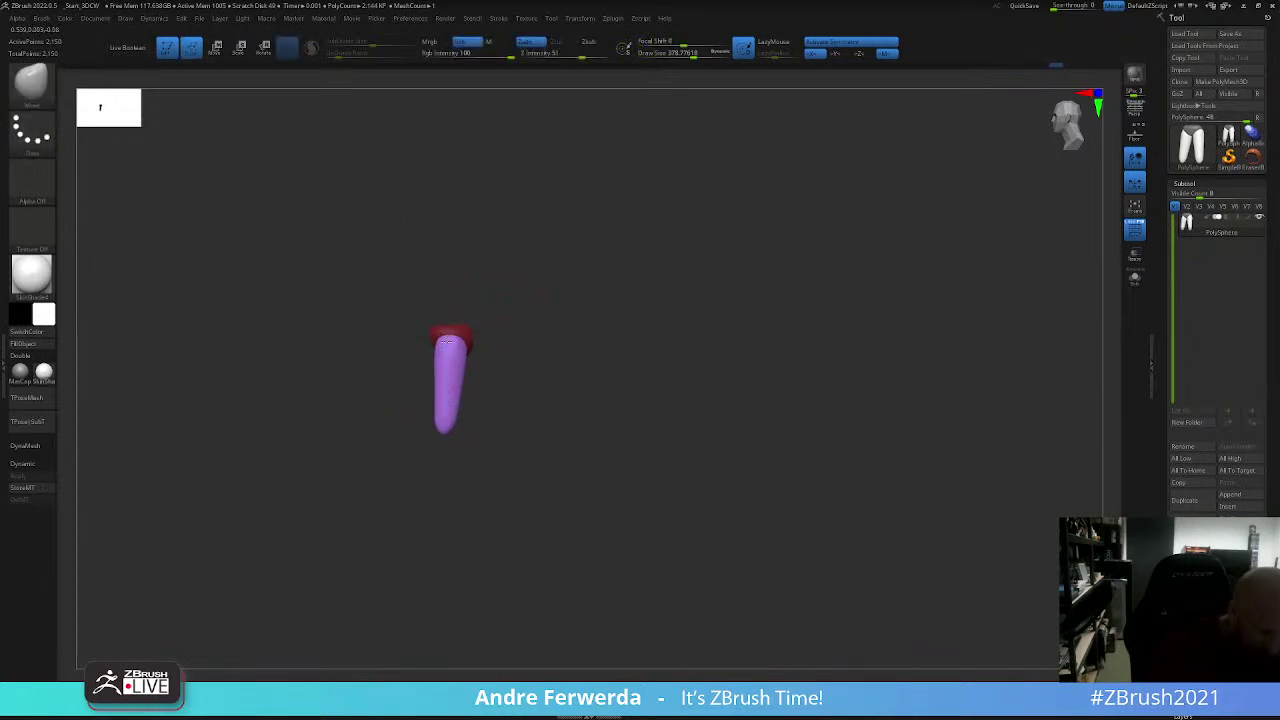
pyautogui.press('w')
pyautogui.moveTo(488, 316); pyautogui.dragTo(491, 314)
pyautogui.press('q')
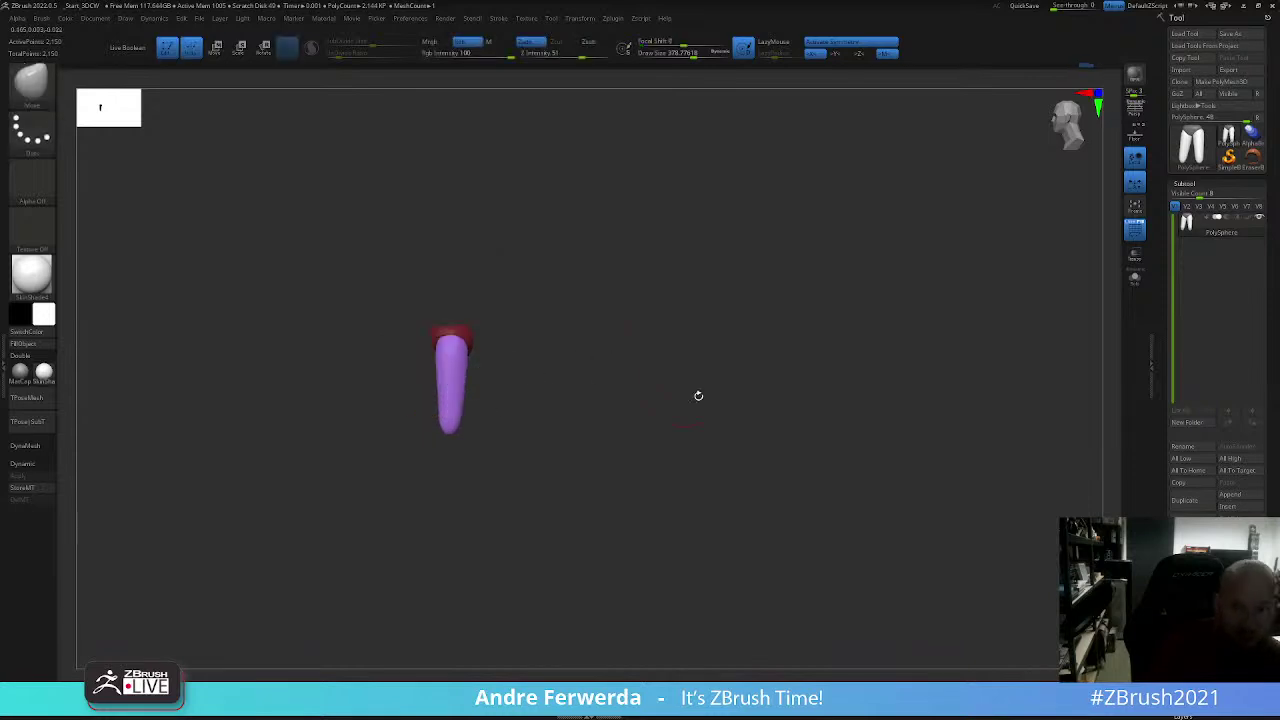
pyautogui.moveTo(698, 395); pyautogui.dragTo(768, 403)
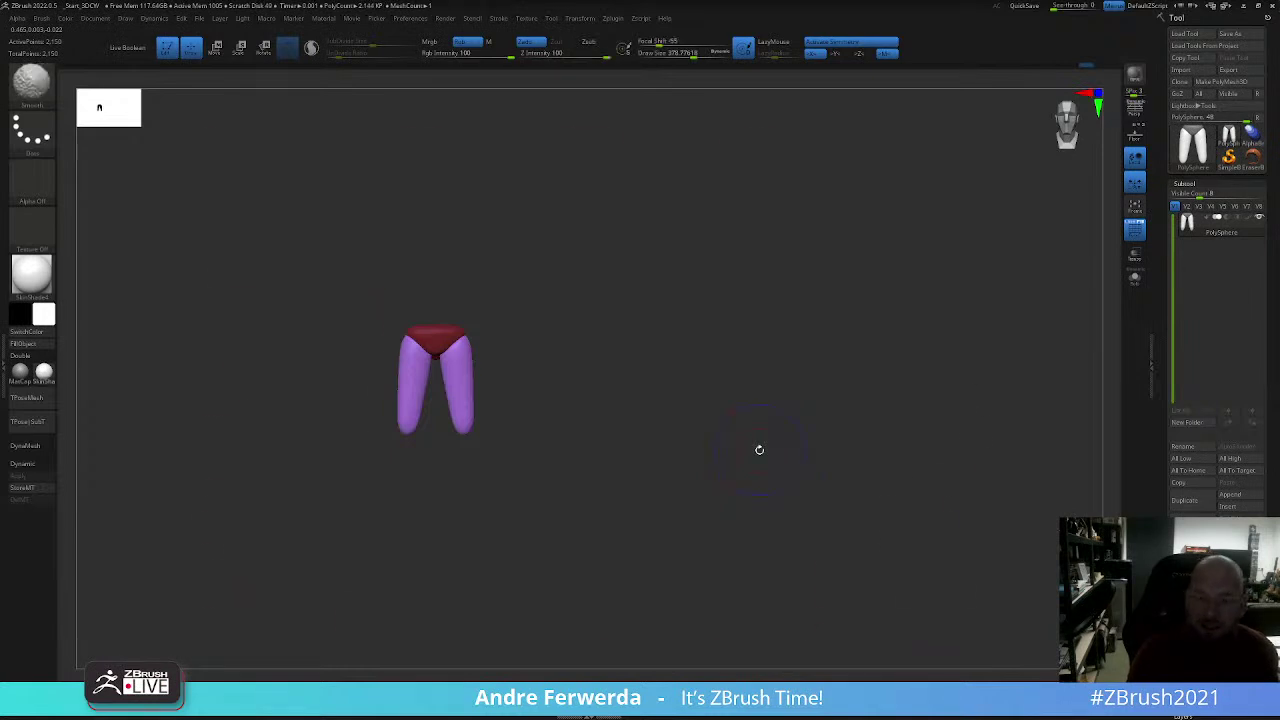
pyautogui.hotkey('shift', 'z')
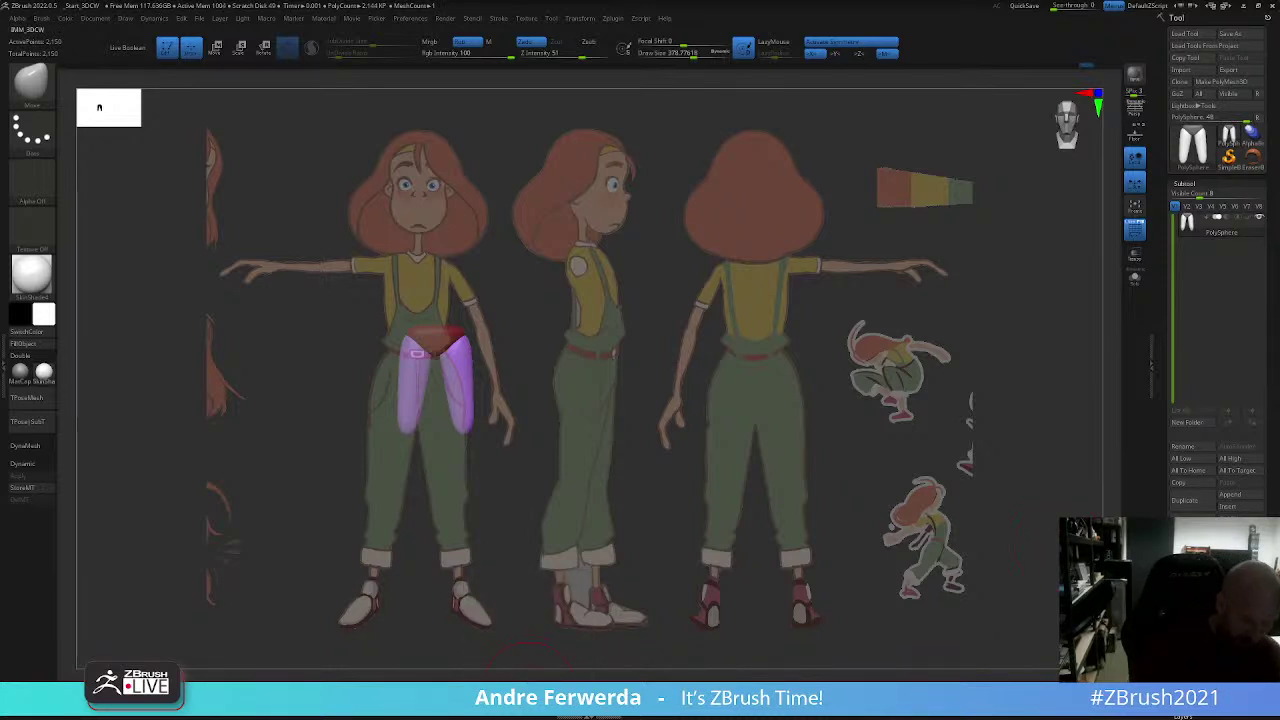
# Step: Move the leg mesh over the side-view figure and insert cyan lower-leg pieces below both thighs
pyautogui.press('m')
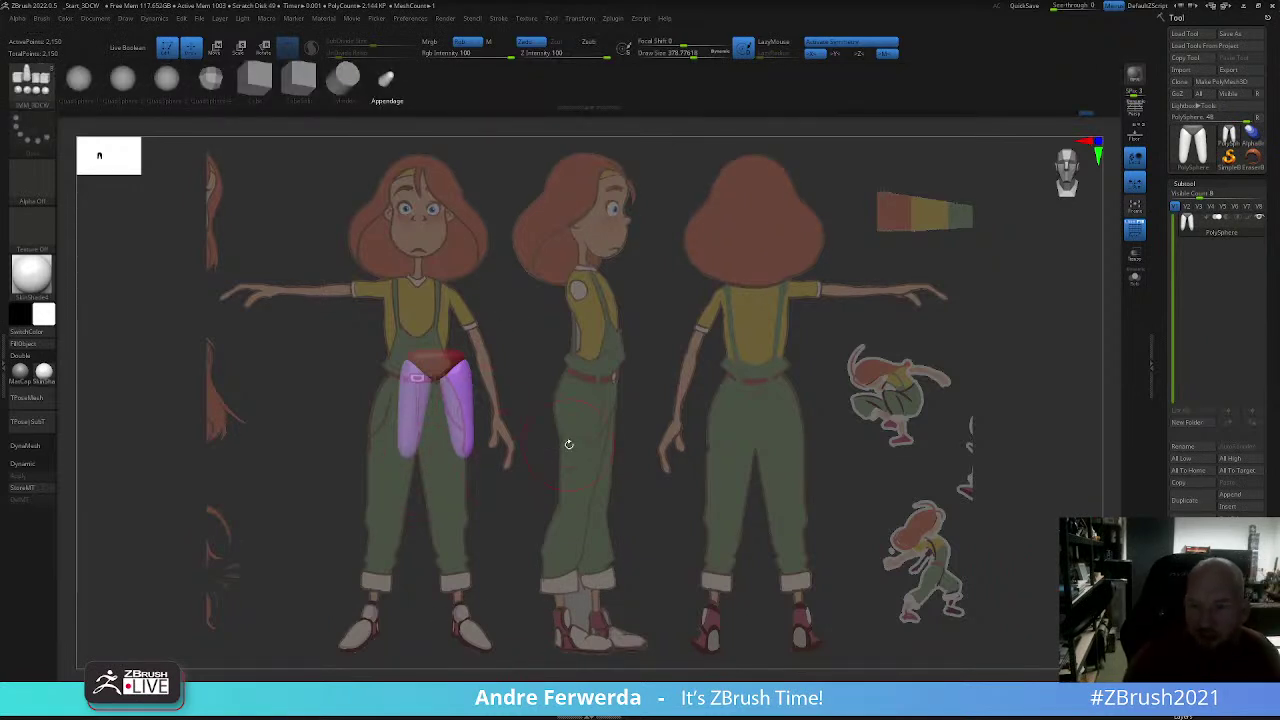
pyautogui.press('w')
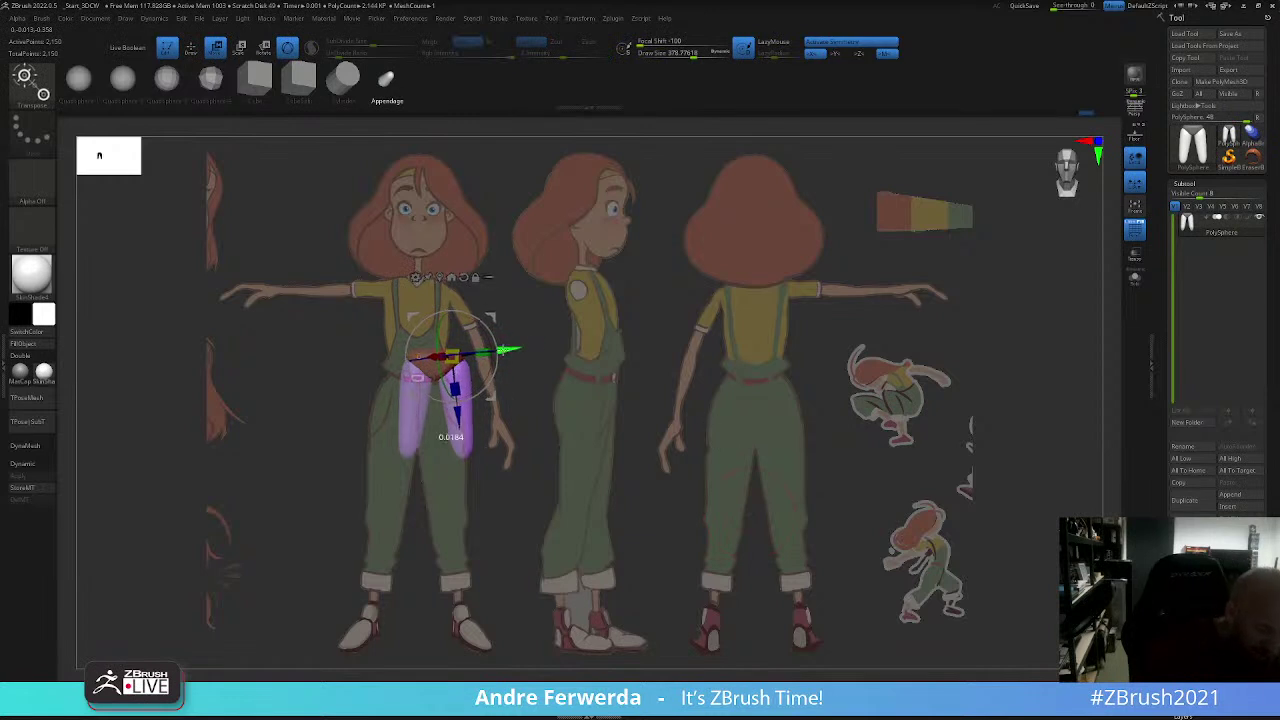
pyautogui.moveTo(452, 356); pyautogui.dragTo(456, 389)
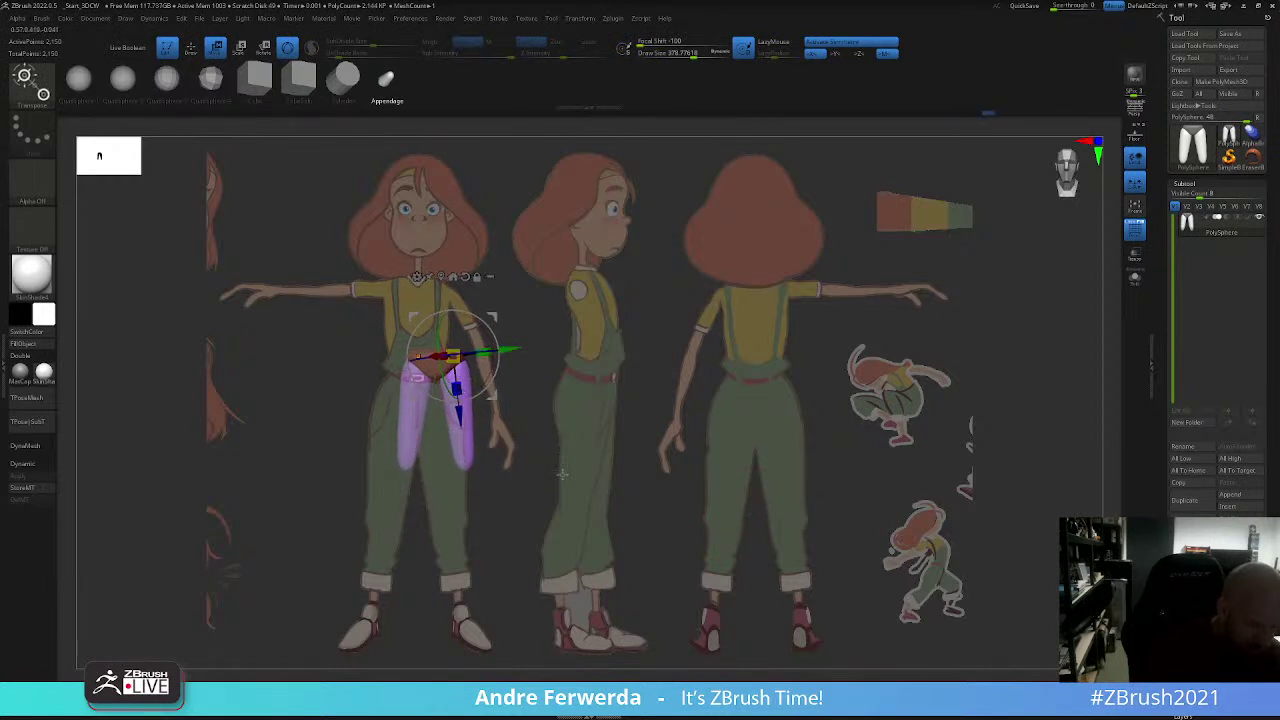
pyautogui.hotkey('ctrl', 'z')
pyautogui.moveTo(432, 385); pyautogui.dragTo(623, 365)
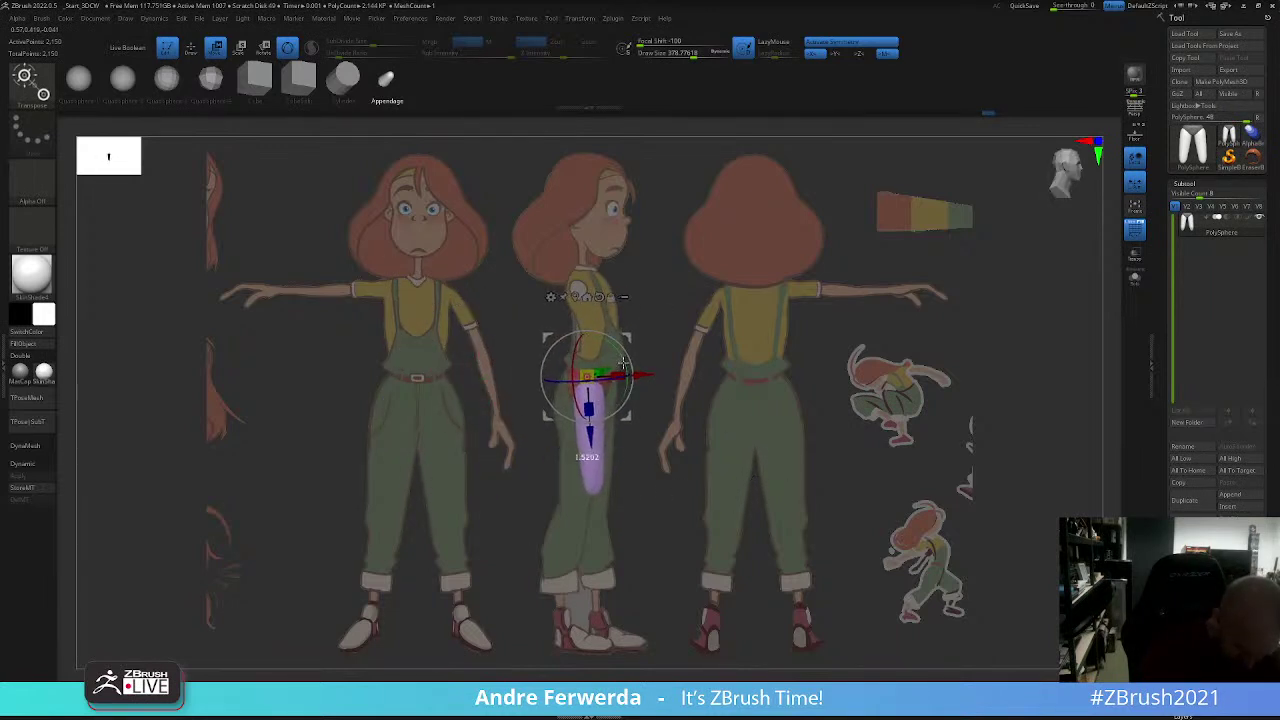
pyautogui.press('q')
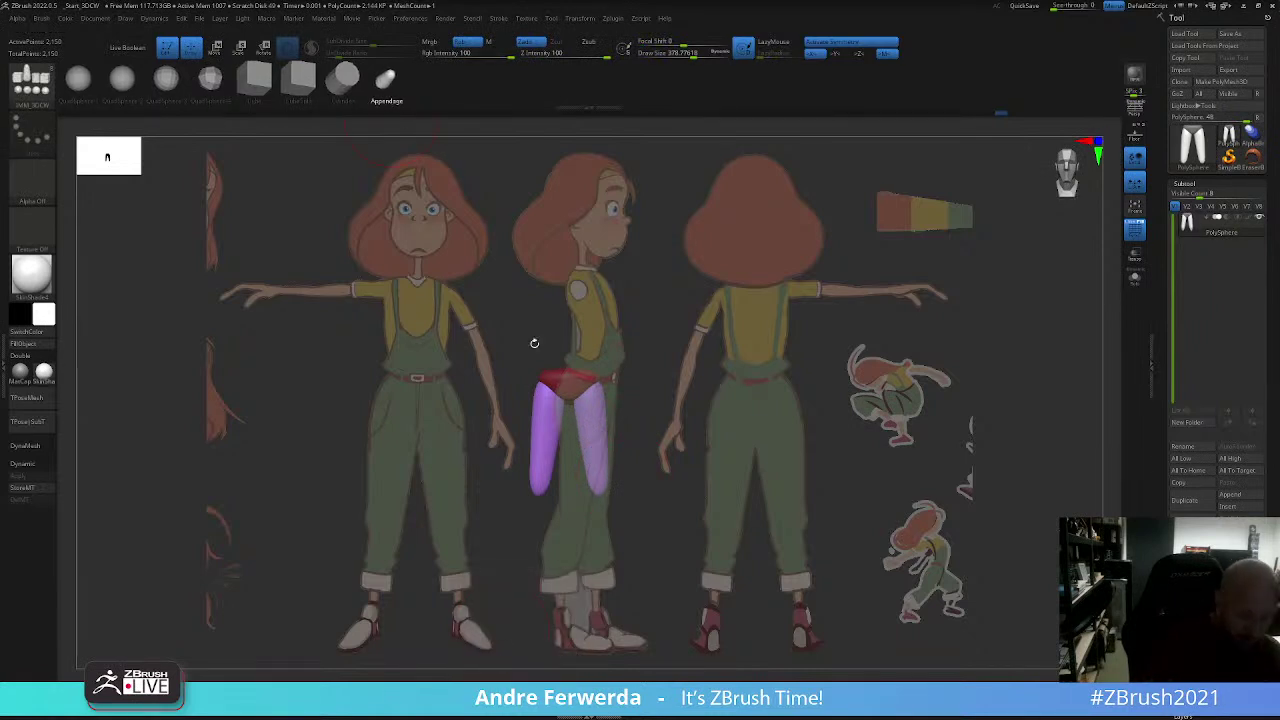
pyautogui.moveTo(598, 500)
pyautogui.mouseDown()
pyautogui.moveTo(600, 530)
pyautogui.moveTo(600, 495)
pyautogui.mouseUp()
# Step: Rotate the cyan lower legs to hang vertically and stretch them down to the shins
pyautogui.press('w')
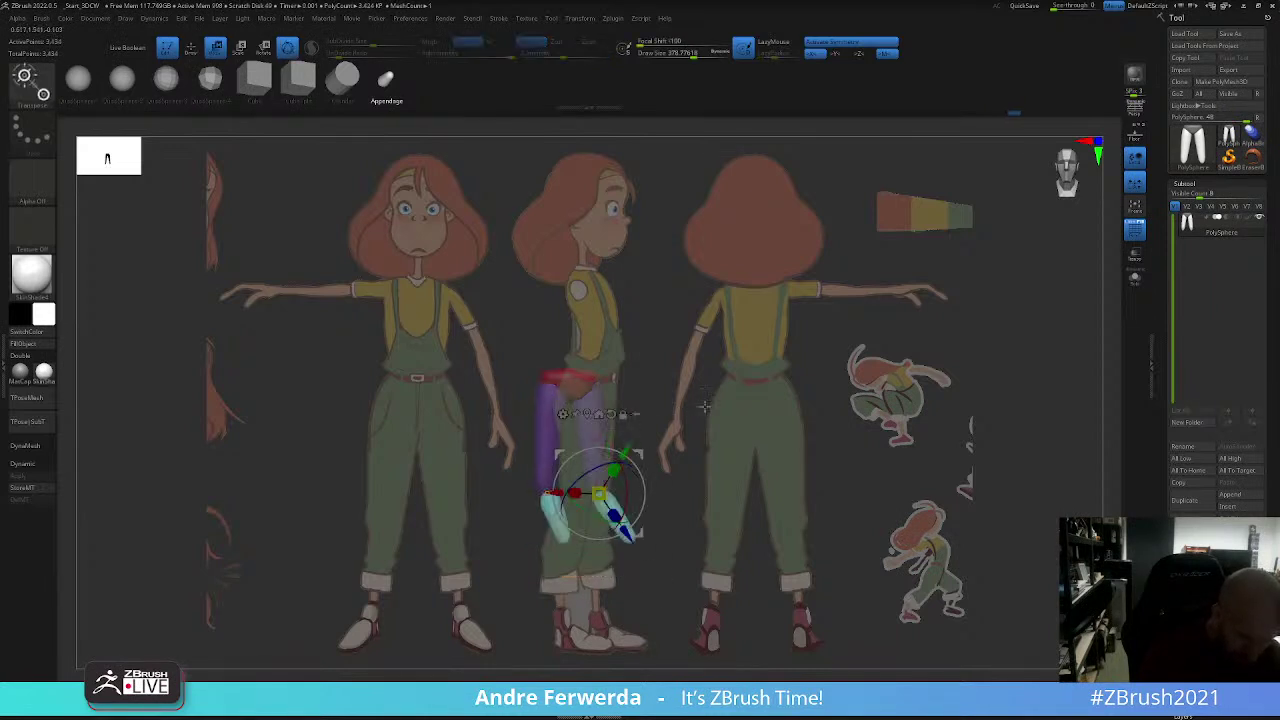
pyautogui.moveTo(617, 452); pyautogui.dragTo(600, 500)
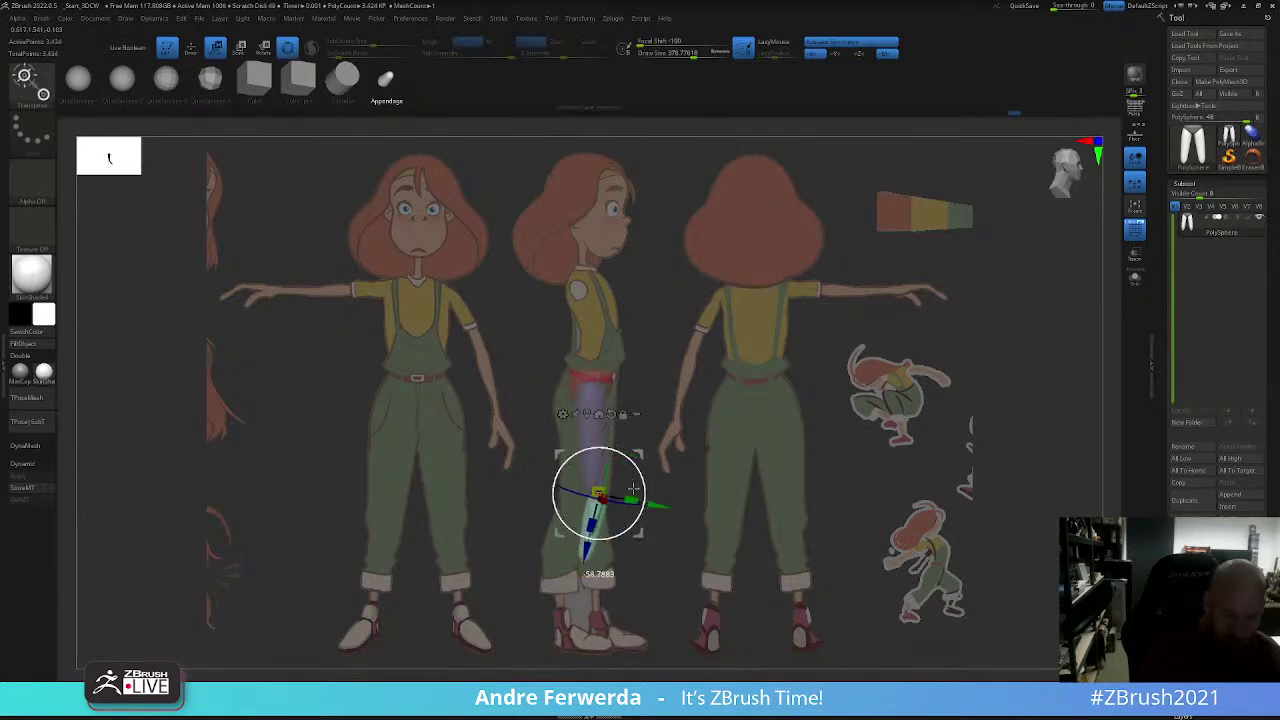
pyautogui.moveTo(600, 573); pyautogui.dragTo(600, 540)
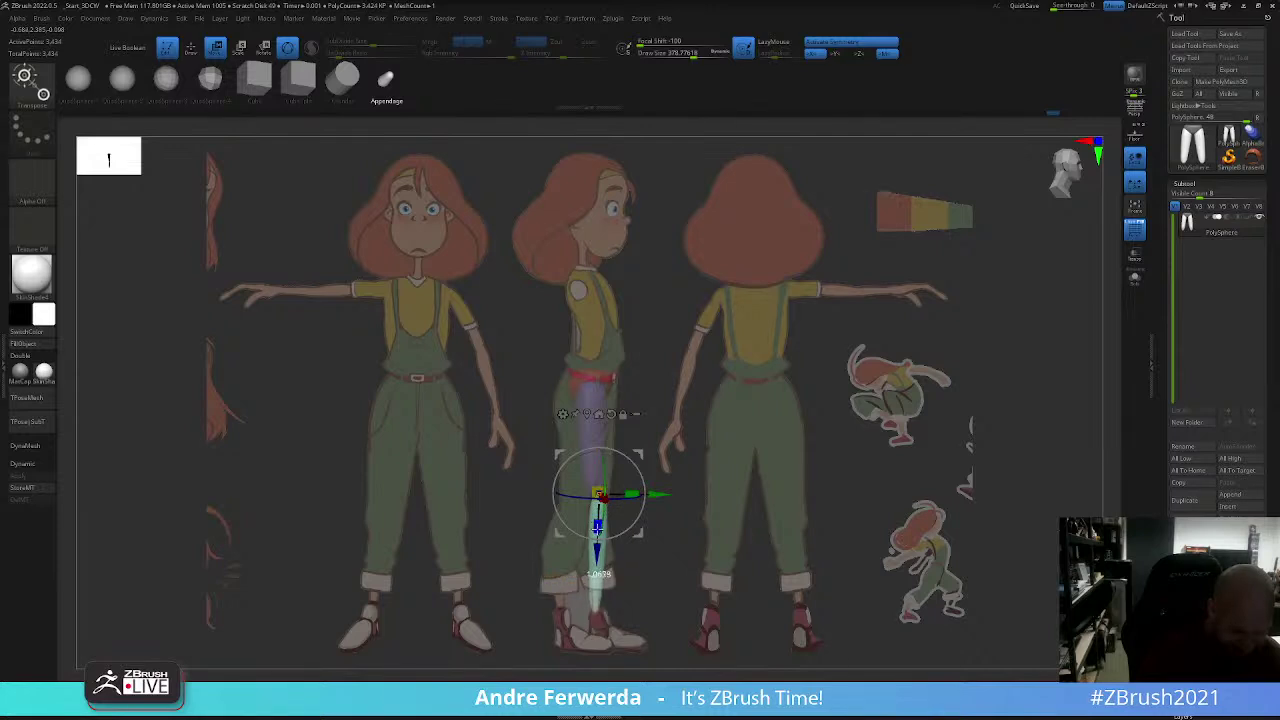
pyautogui.moveTo(597, 528); pyautogui.dragTo(617, 474)
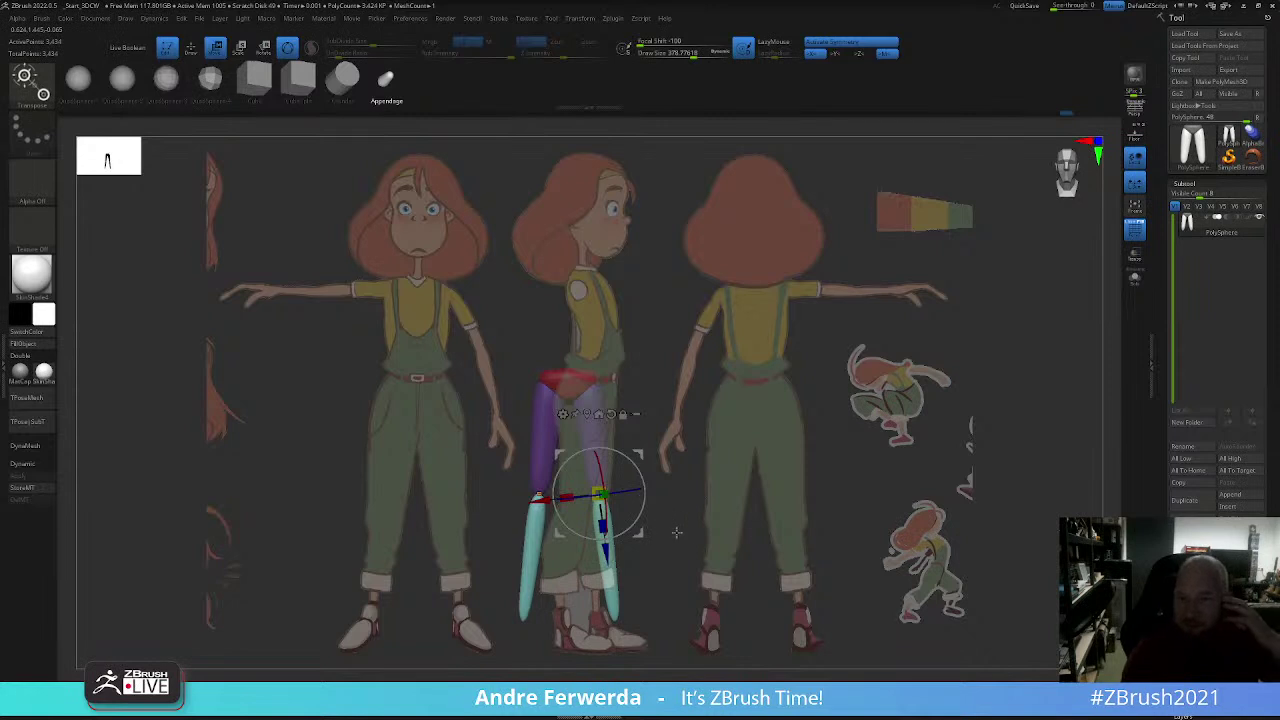
pyautogui.moveTo(644, 499); pyautogui.dragTo(641, 508)
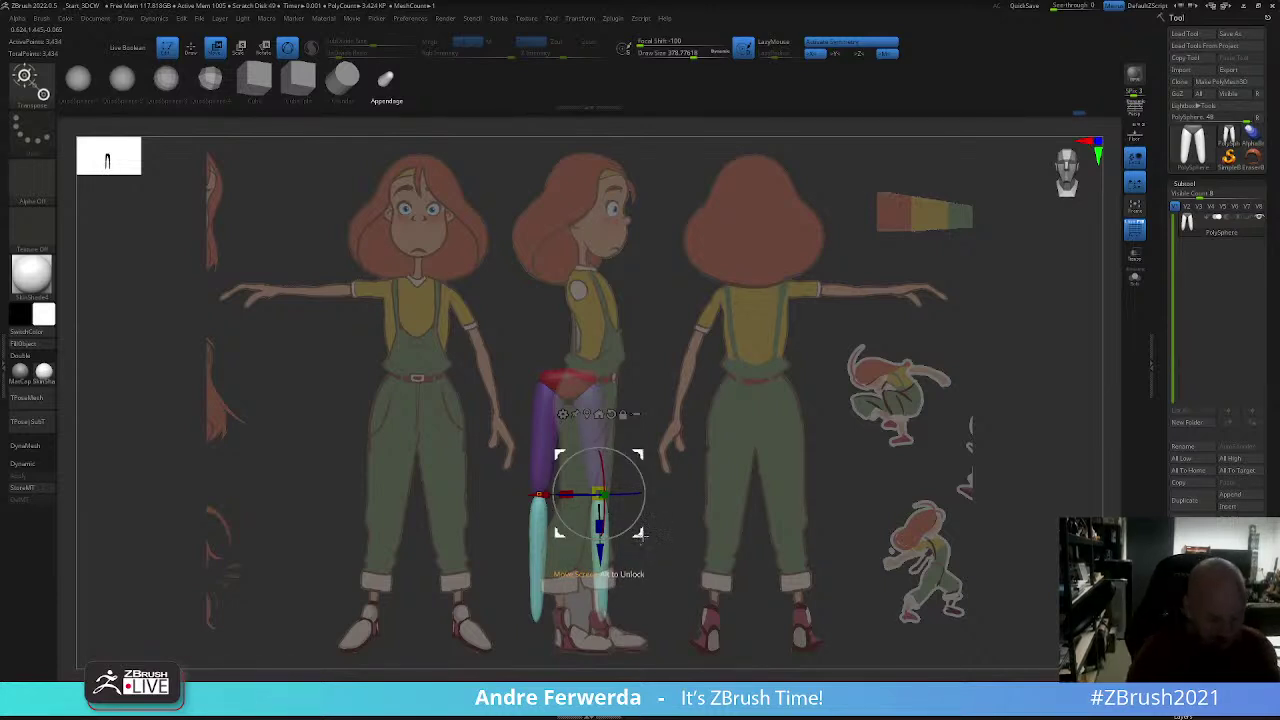
# Step: In side view, take the Move brush and nudge the top of the lower leg toward the reference
pyautogui.press('q')
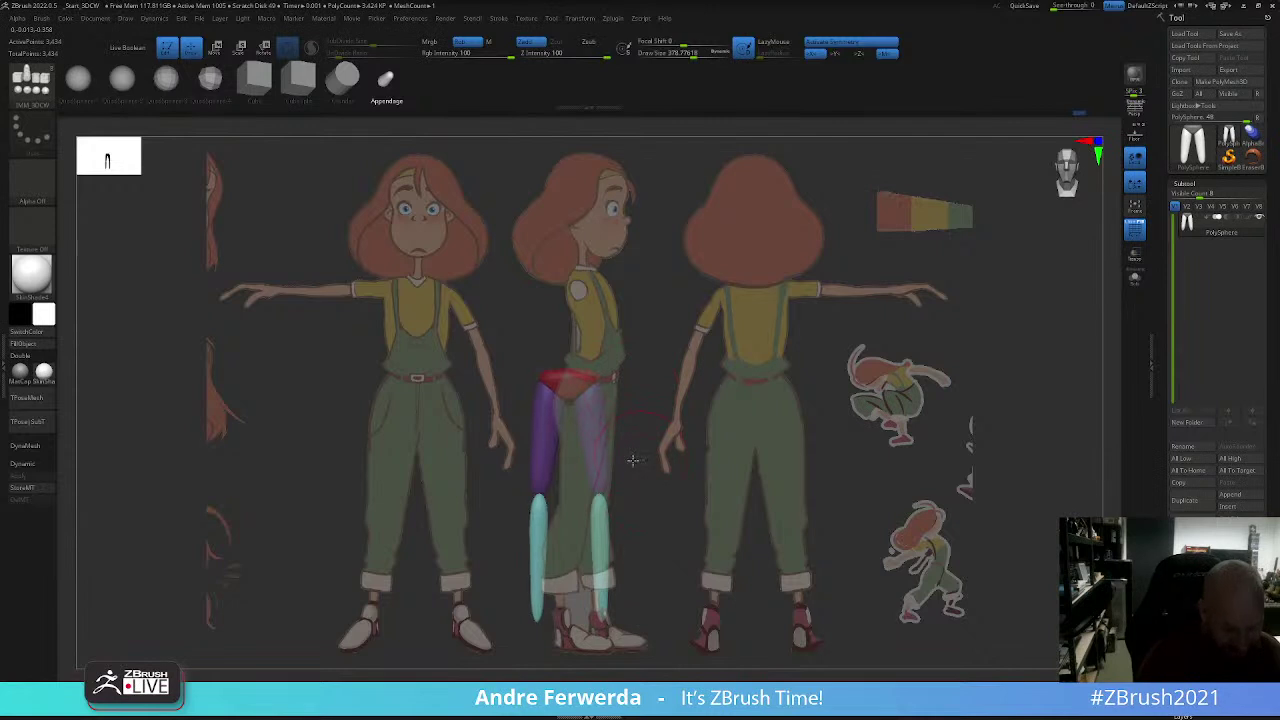
pyautogui.keyDown('shift'); pyautogui.moveTo(634, 451); pyautogui.dragTo(640, 420); pyautogui.keyUp('shift')
pyautogui.press('w')
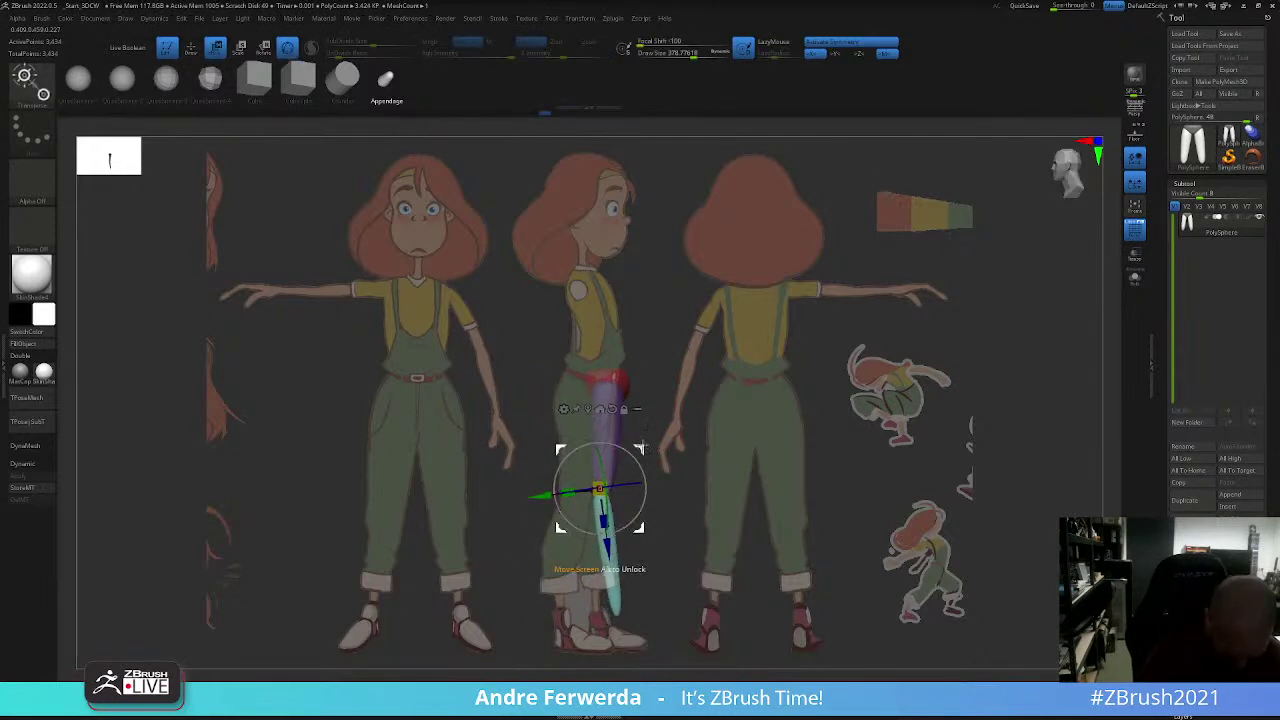
pyautogui.press('q')
pyautogui.press('b')
pyautogui.press('m')
pyautogui.press('v')
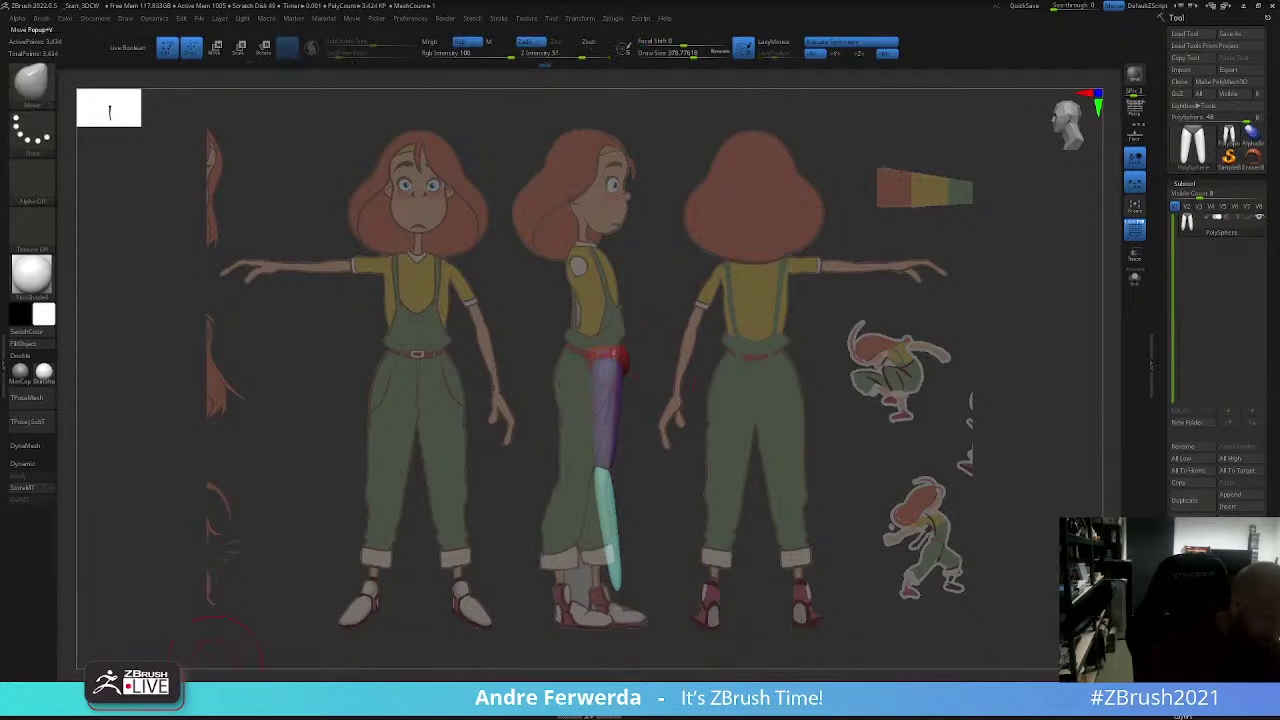
pyautogui.press('space')
pyautogui.moveTo(607, 468); pyautogui.dragTo(592, 470)
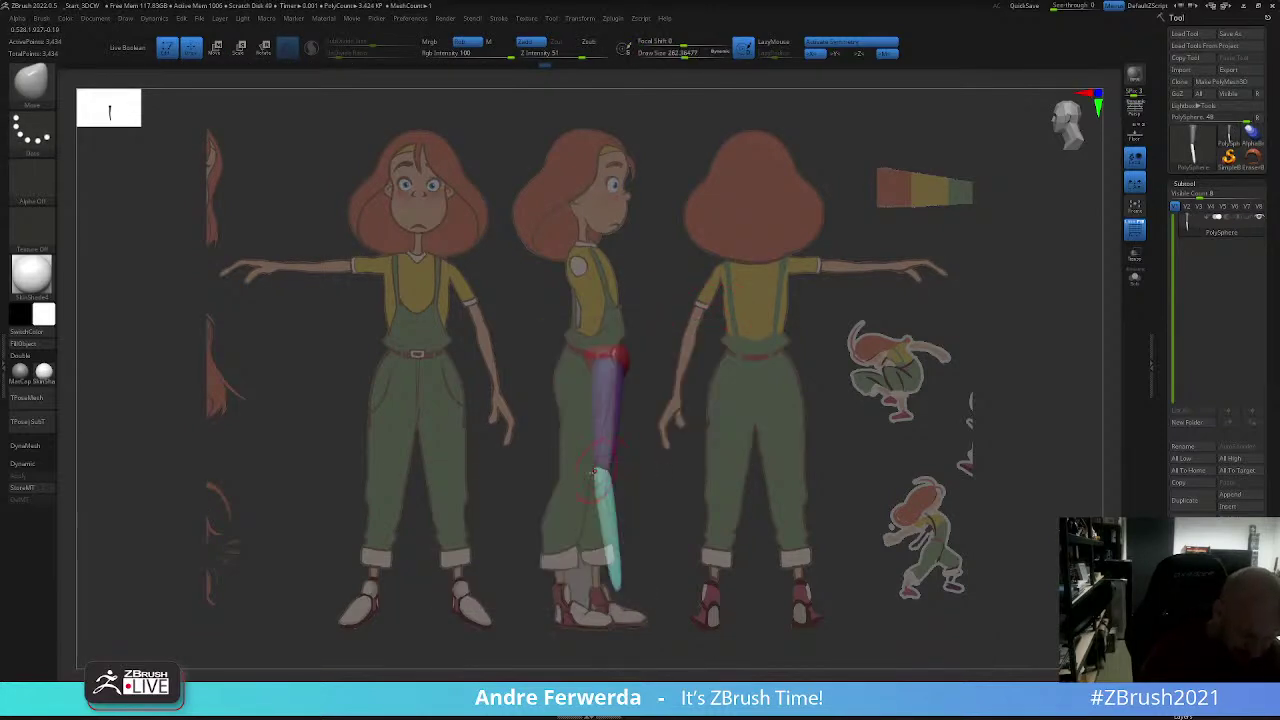
# Step: Smooth the leg, tilt and shorten it with the gizmo to fit the side reference, and shape the cyan tip
pyautogui.keyDown('shift'); pyautogui.moveTo(615, 457); pyautogui.dragTo(600, 475, button='right'); pyautogui.keyUp('shift')
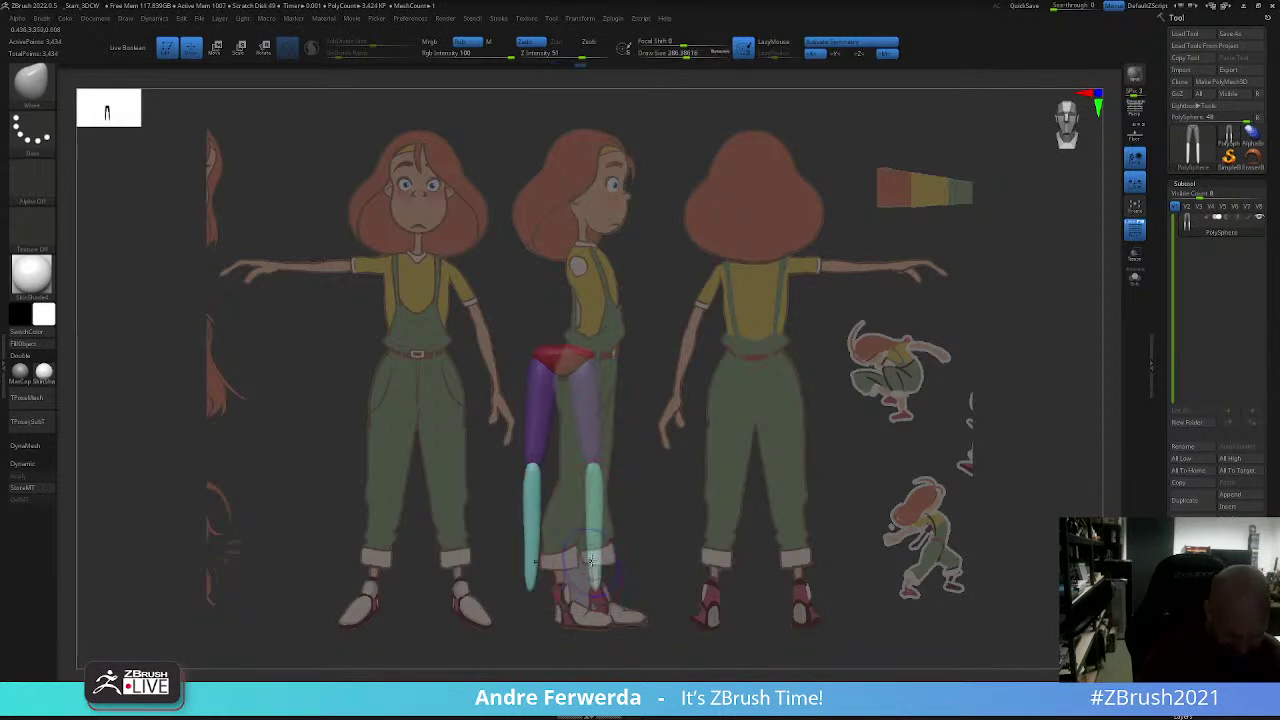
pyautogui.press('shift')
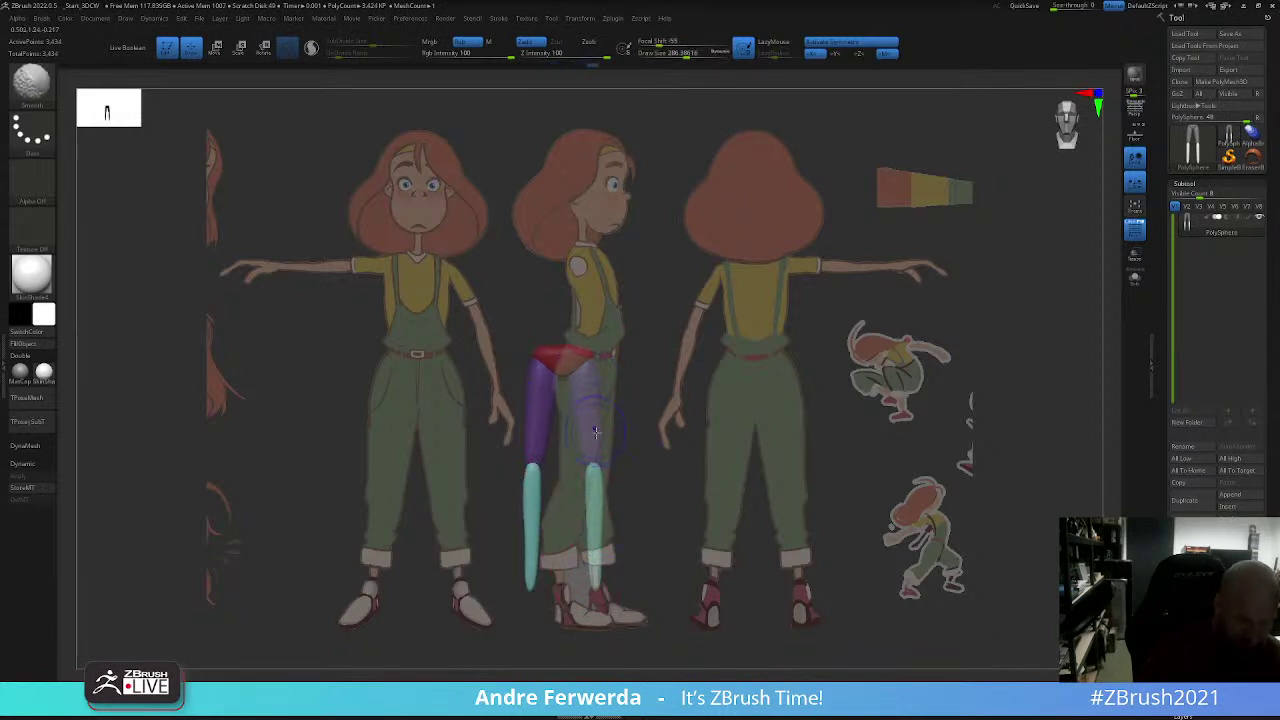
pyautogui.moveTo(634, 391)
pyautogui.keyDown('shift'); pyautogui.mouseDown(button='right')
pyautogui.moveTo(652, 471)
pyautogui.moveTo(690, 477)
pyautogui.mouseUp(button='right'); pyautogui.keyUp('shift')
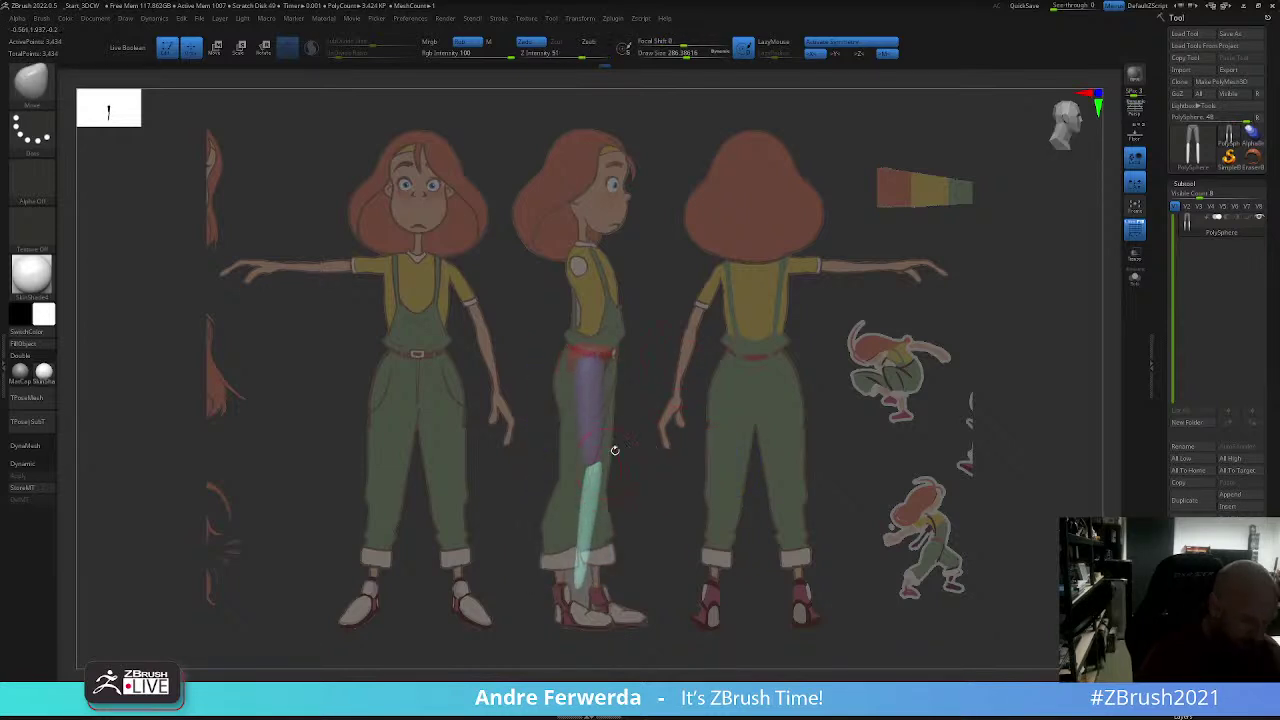
pyautogui.press('w')
pyautogui.moveTo(644, 466); pyautogui.dragTo(644, 446)
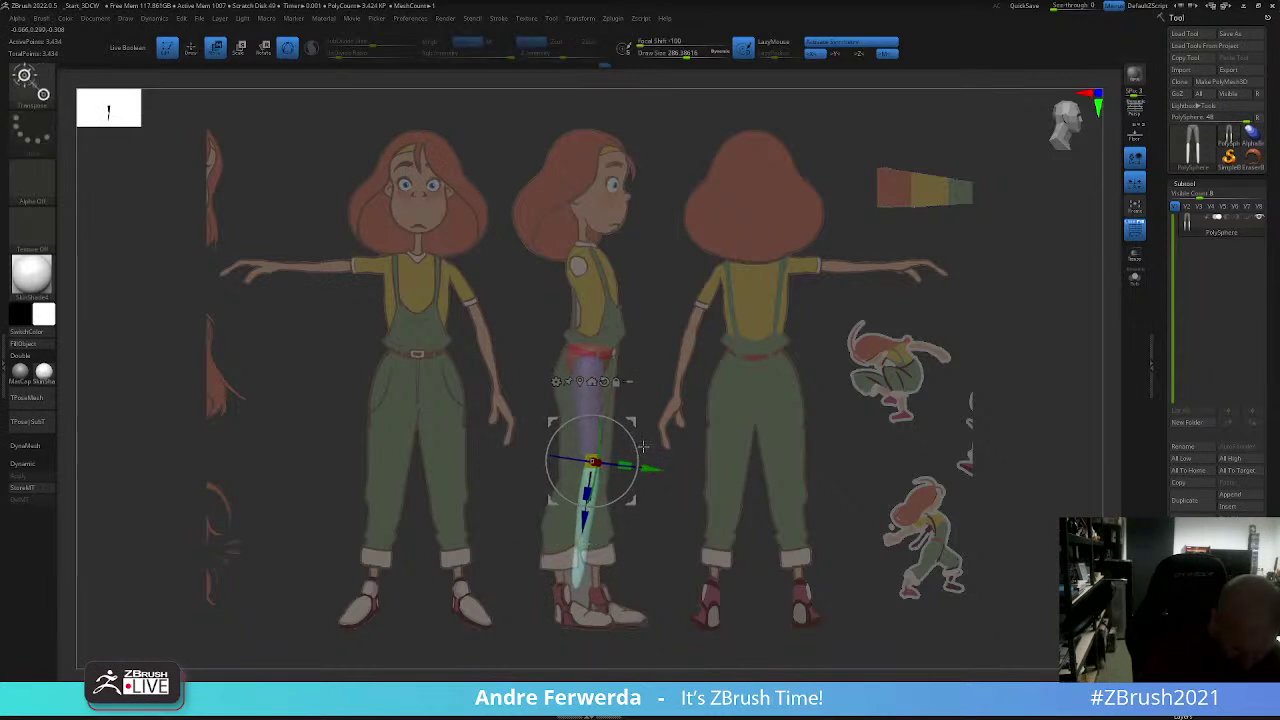
pyautogui.press('q')
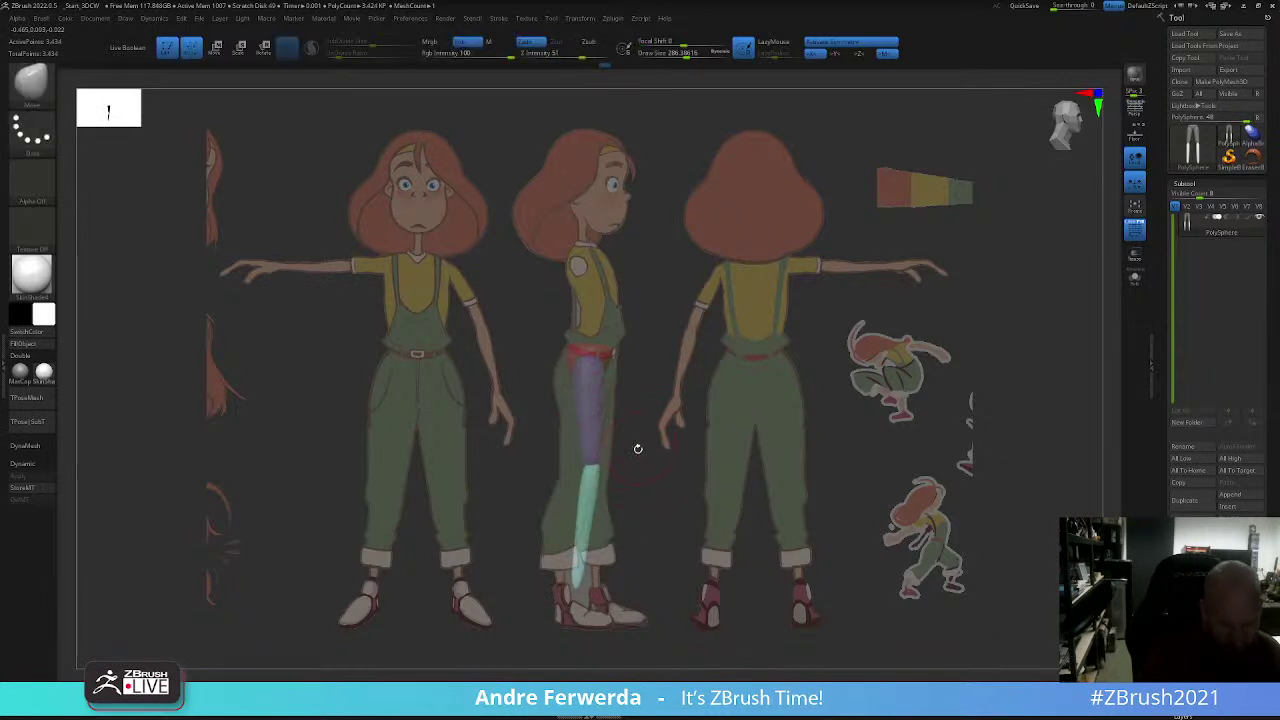
pyautogui.moveTo(570, 571); pyautogui.dragTo(574, 557)
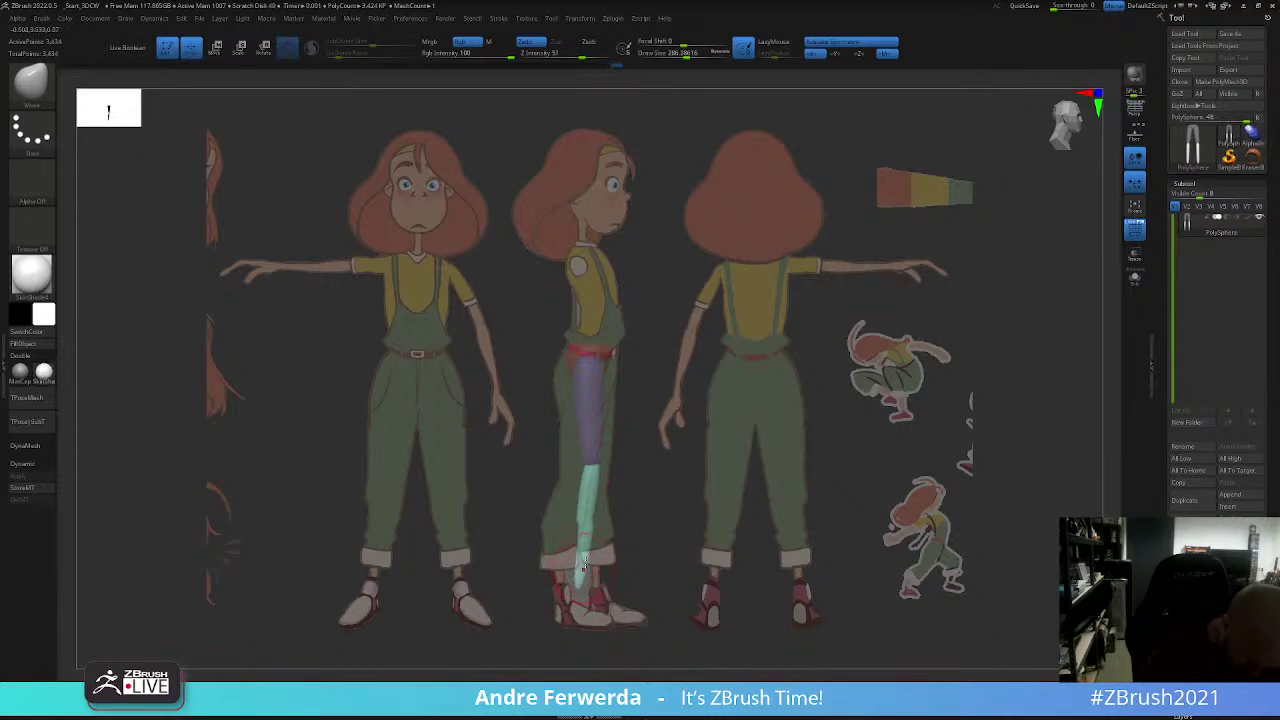
# Step: Mask the legs but not the red hip, then swing the leg chain outward from the hip
pyautogui.press('space')
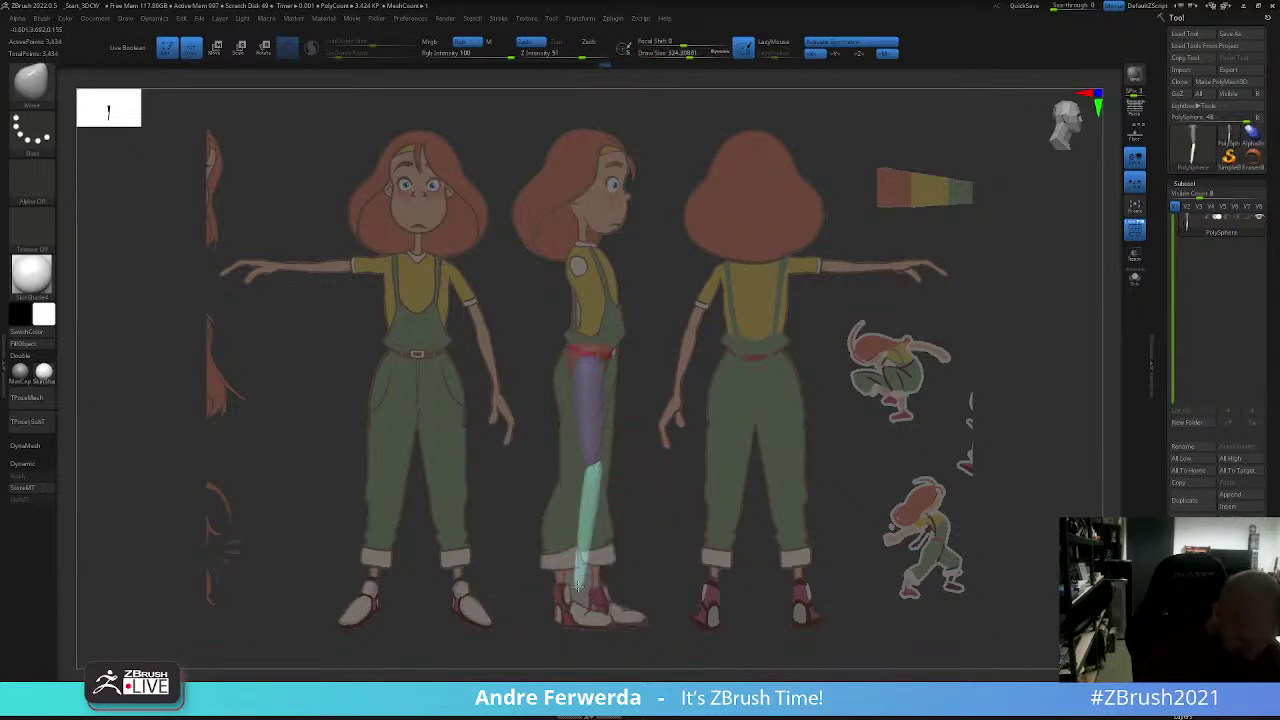
pyautogui.keyDown('alt'); pyautogui.click(593, 462); pyautogui.keyUp('alt')
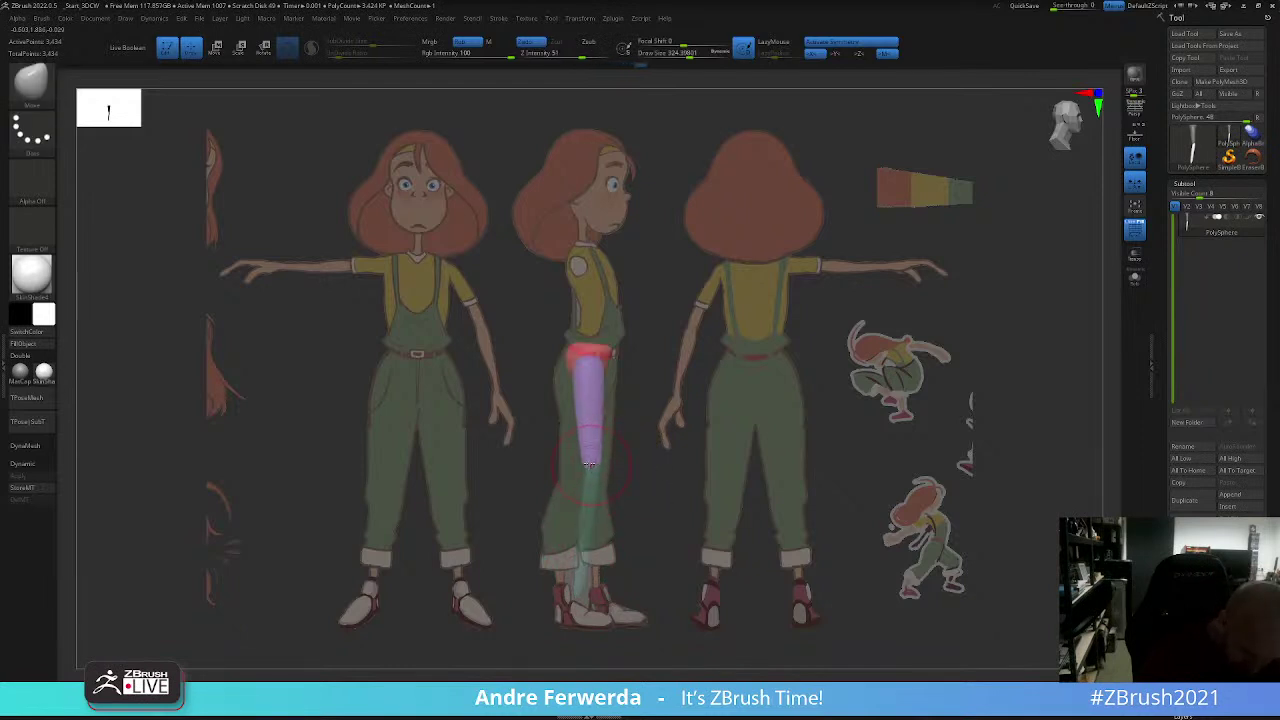
pyautogui.press('ctrl')
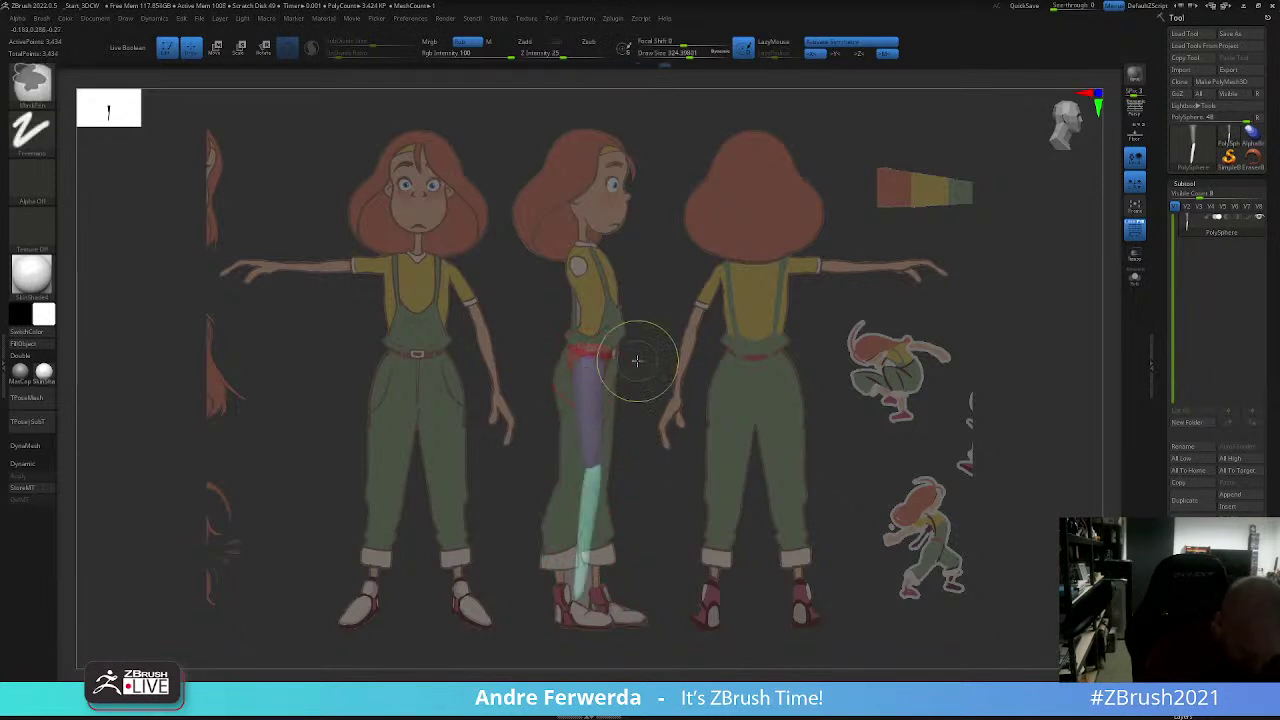
pyautogui.press('w')
pyautogui.keyDown('ctrl'); pyautogui.click(587, 369); pyautogui.keyUp('ctrl')
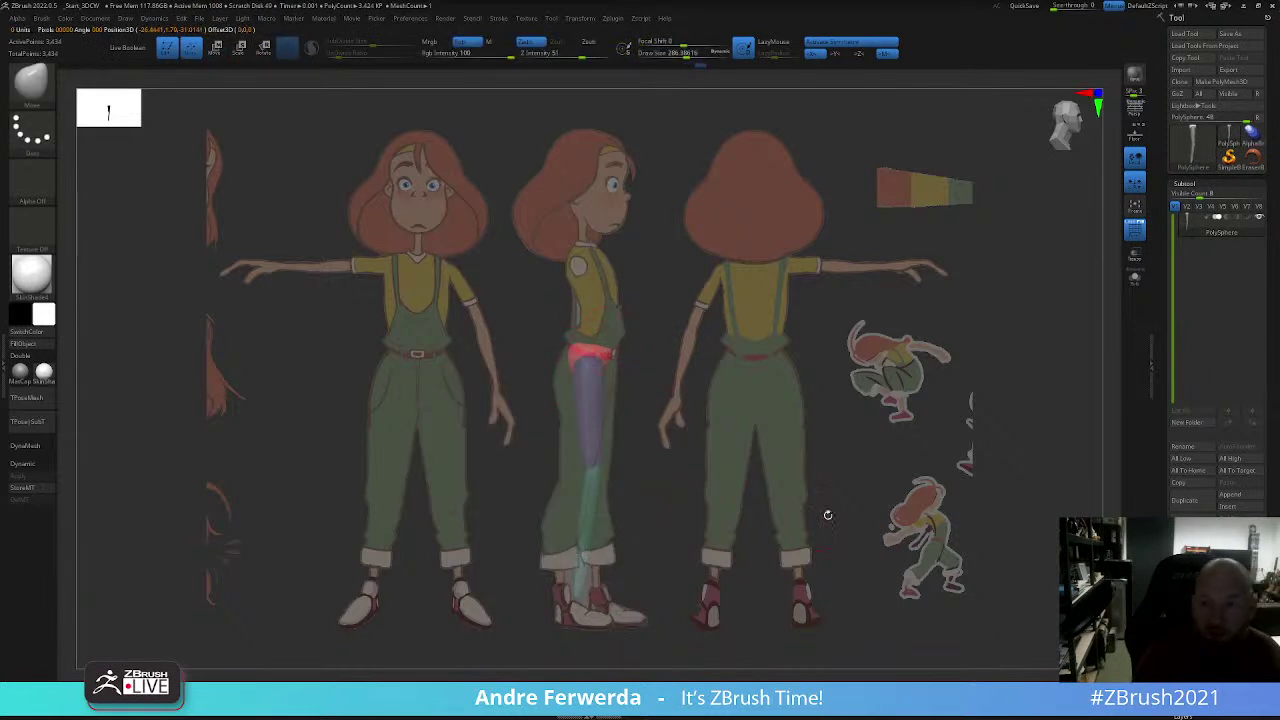
pyautogui.moveTo(612, 356); pyautogui.dragTo(652, 360)
# Step: Rotate the legs about the red hip and briefly isolate the hip piece to inspect it
pyautogui.press('space')
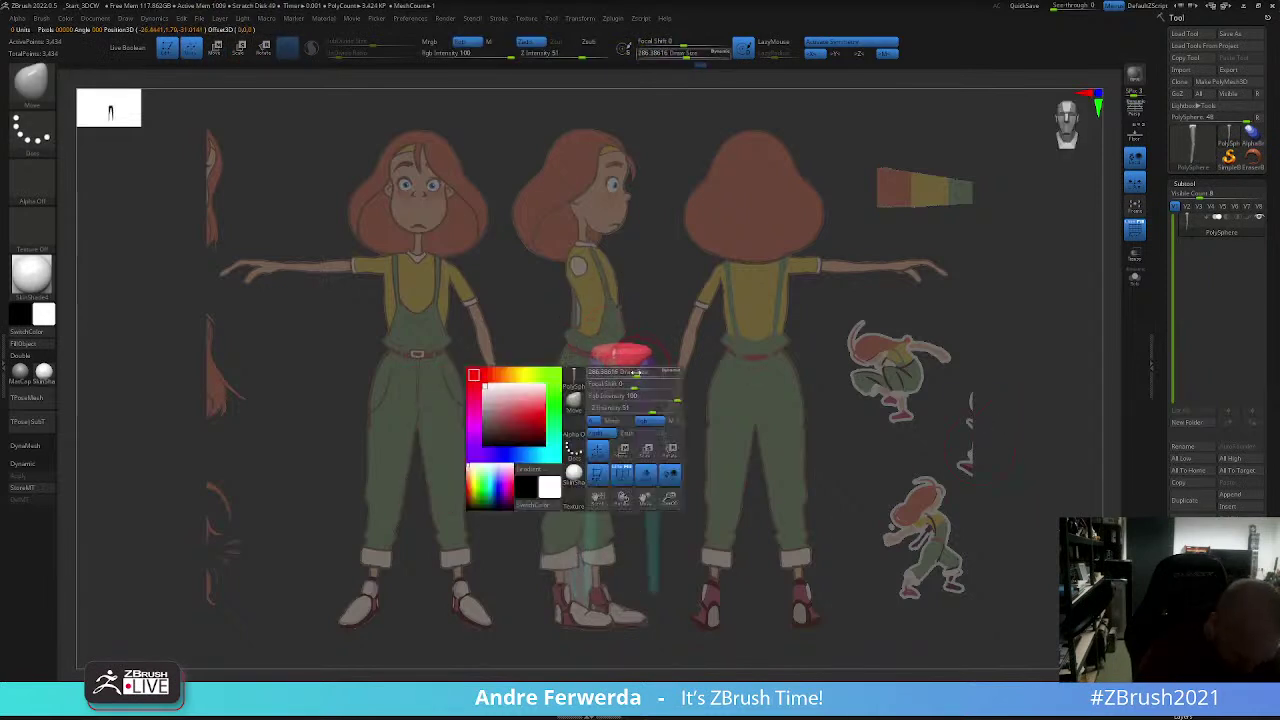
pyautogui.press('space')
pyautogui.press('space')
pyautogui.press('space')
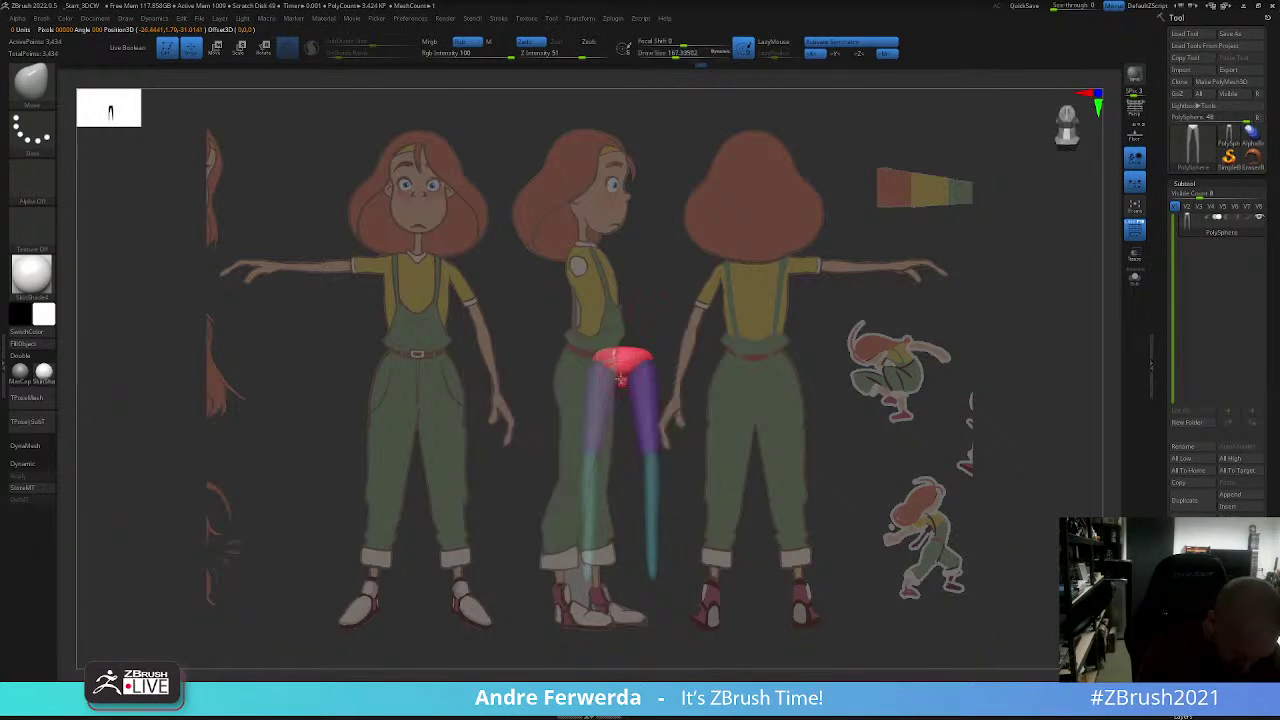
pyautogui.moveTo(666, 297); pyautogui.dragTo(630, 385)
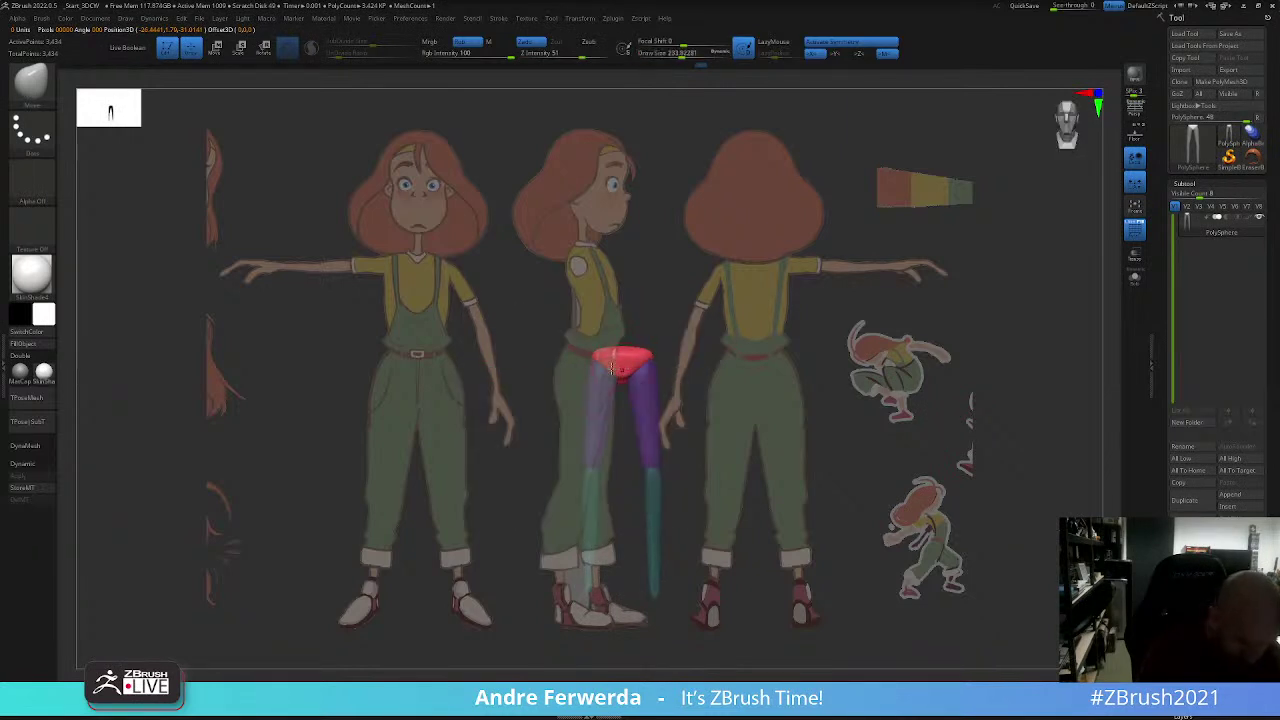
pyautogui.press('space')
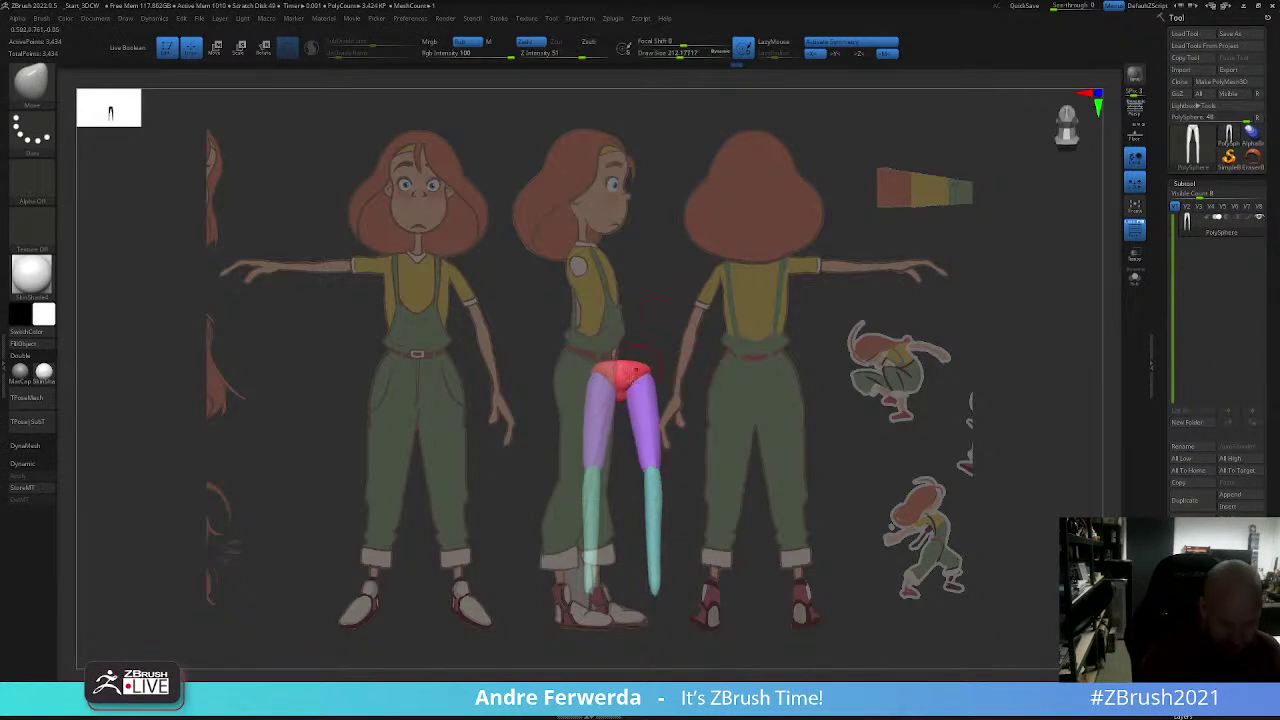
pyautogui.keyDown('ctrl'); pyautogui.keyDown('shift'); pyautogui.click(632, 380); pyautogui.keyUp('shift'); pyautogui.keyUp('ctrl')
pyautogui.keyDown('ctrl'); pyautogui.keyDown('shift'); pyautogui.click(651, 440); pyautogui.keyUp('shift'); pyautogui.keyUp('ctrl')
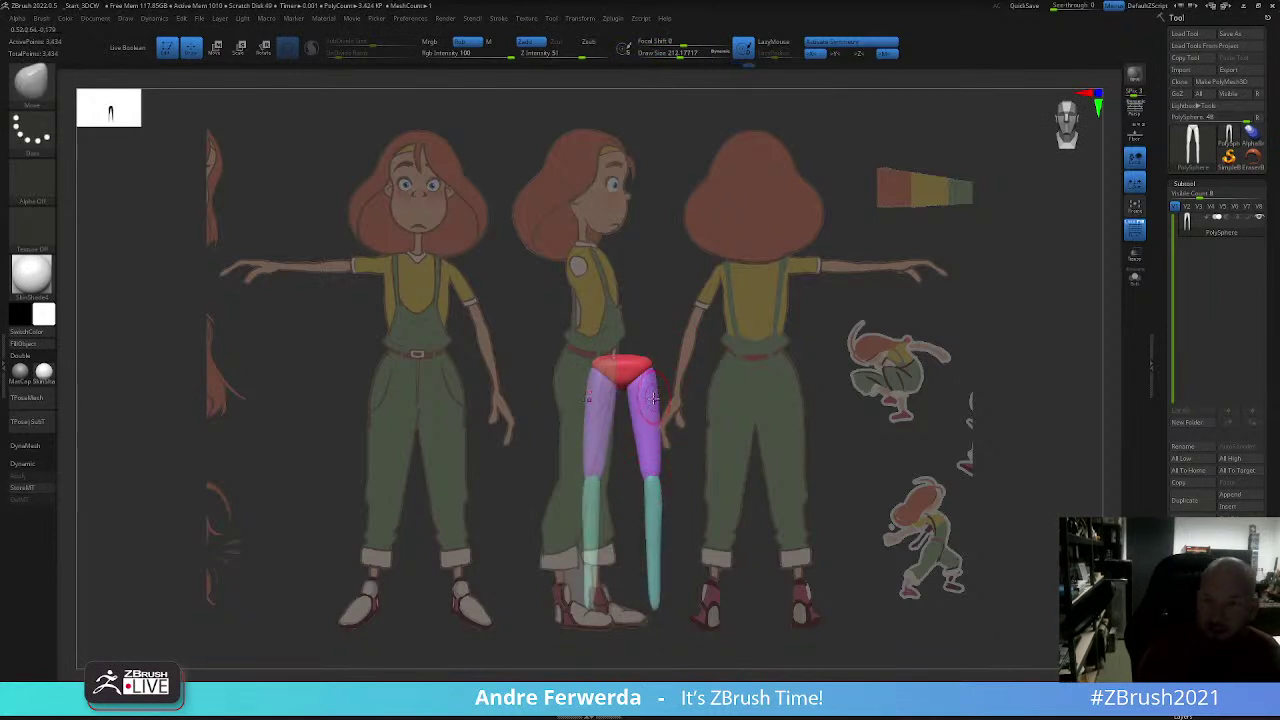
# Step: Put the gizmo on the purple upper legs, then undo the accidental change to the legs
pyautogui.press('w')
pyautogui.keyDown('ctrl'); pyautogui.click(648, 420); pyautogui.keyUp('ctrl')
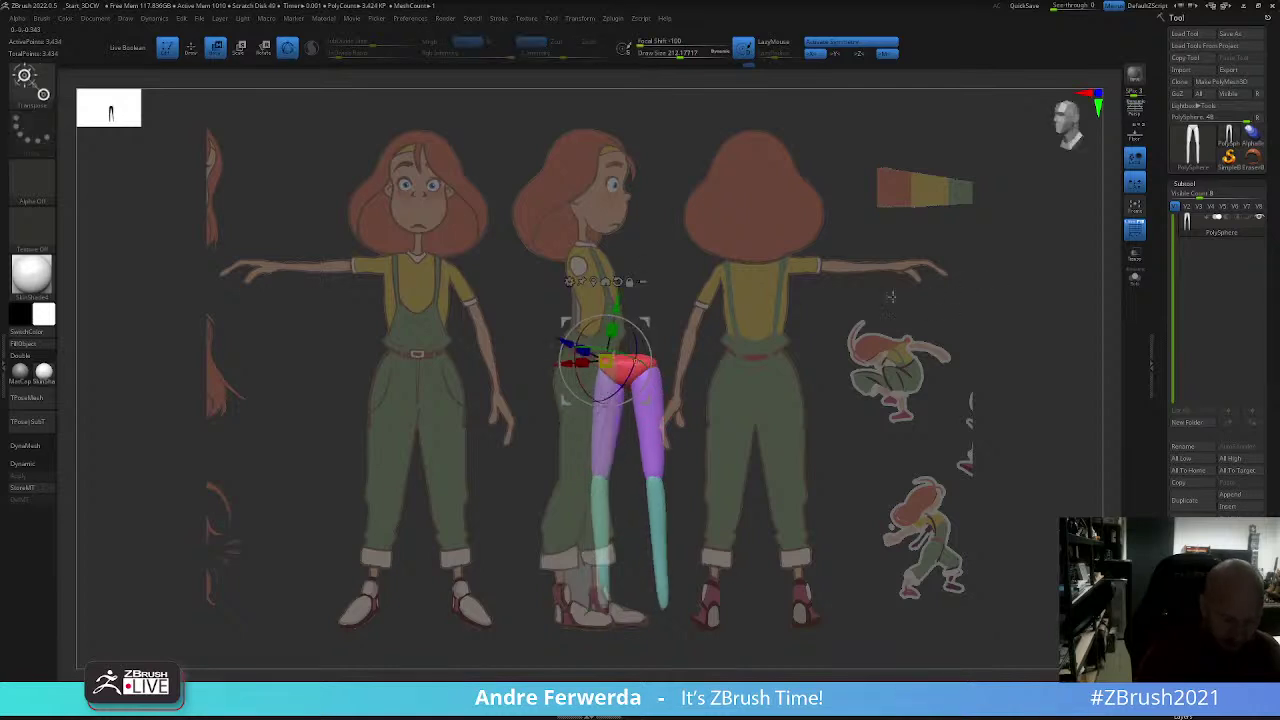
pyautogui.press('q')
pyautogui.hotkey('ctrl', 'z')
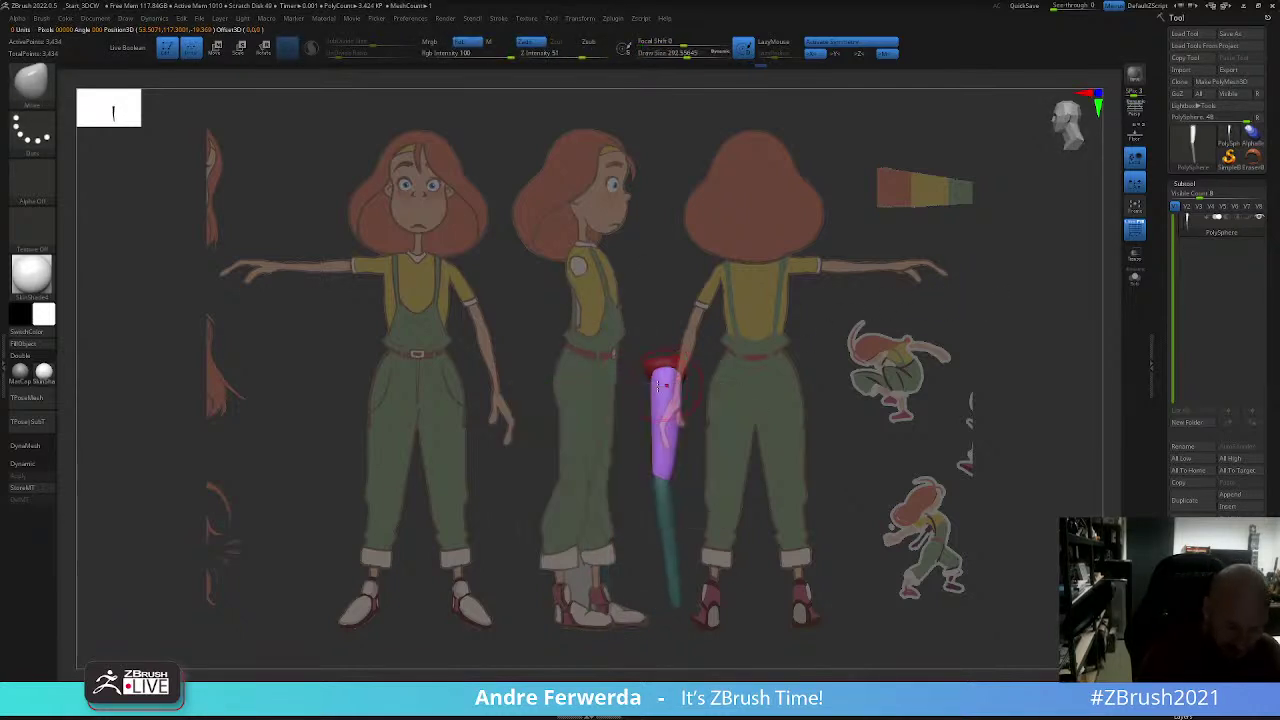
pyautogui.hotkey('ctrl', 'z')
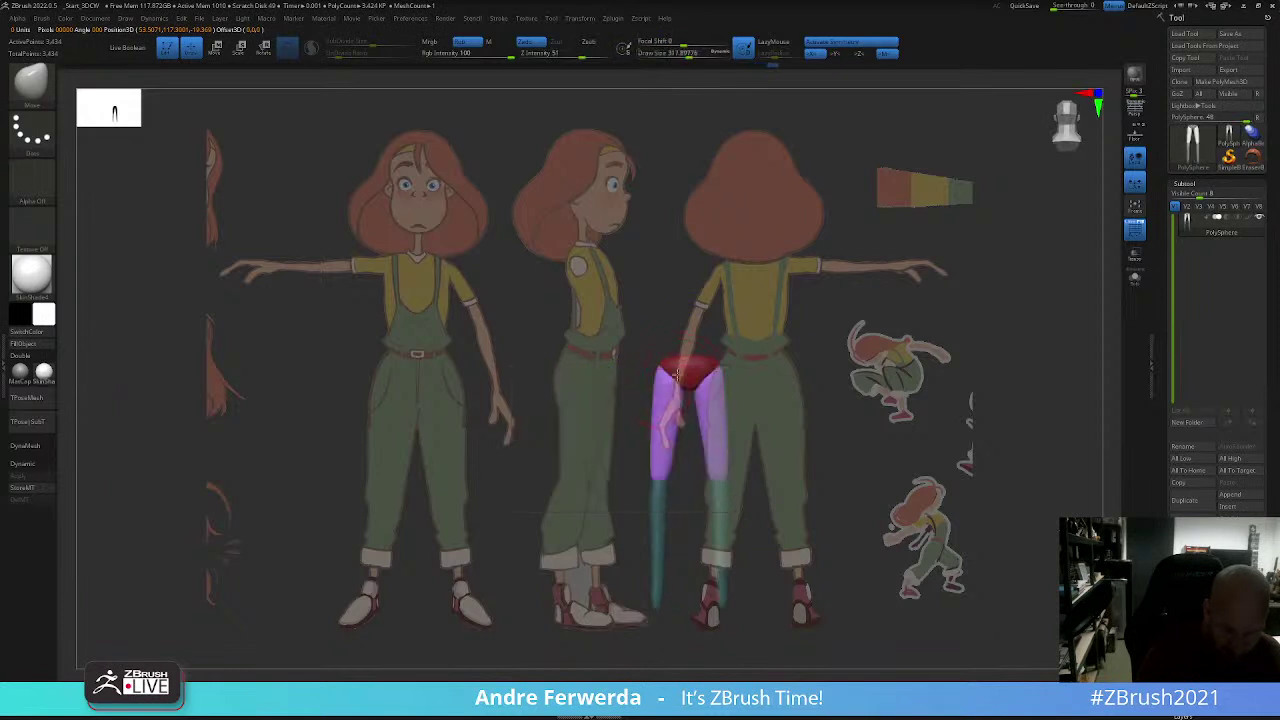
pyautogui.rightClick(660, 398)
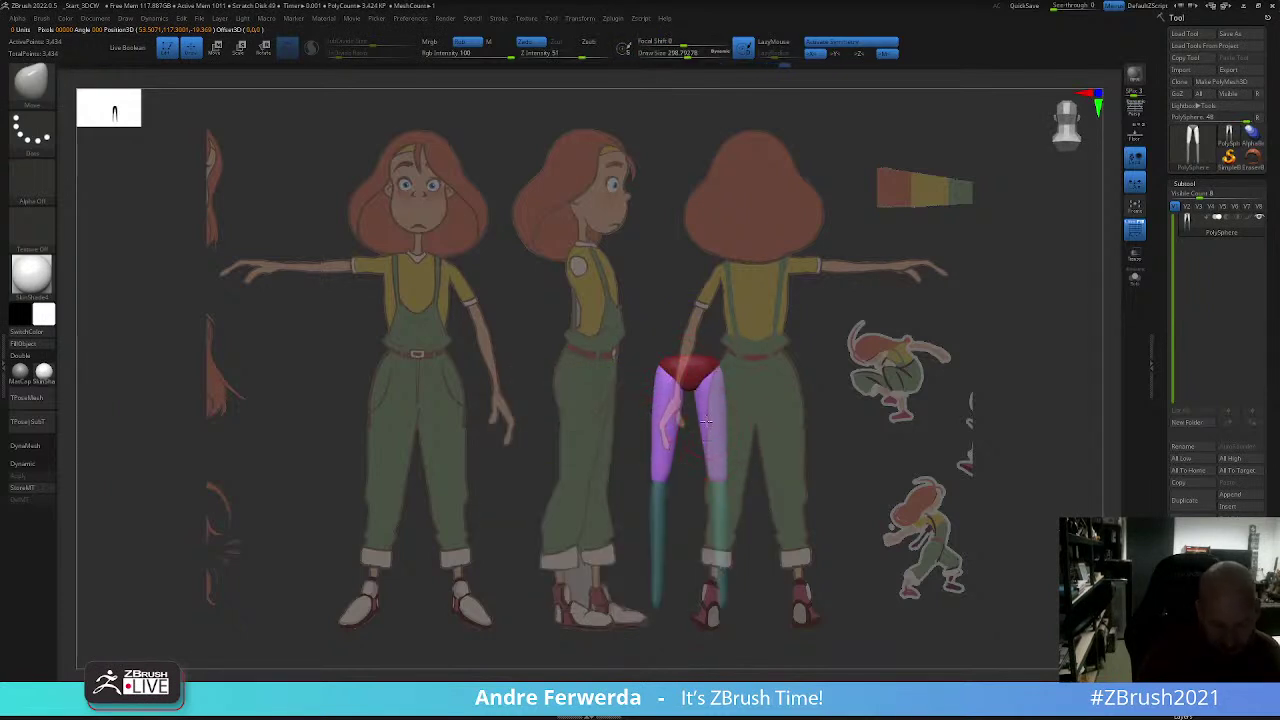
# Step: Turn the model upright, snap to Front via ZAppLink Properties, and select the InsertMultiMesh brush
pyautogui.moveTo(725, 415); pyautogui.dragTo(892, 421, button='right')
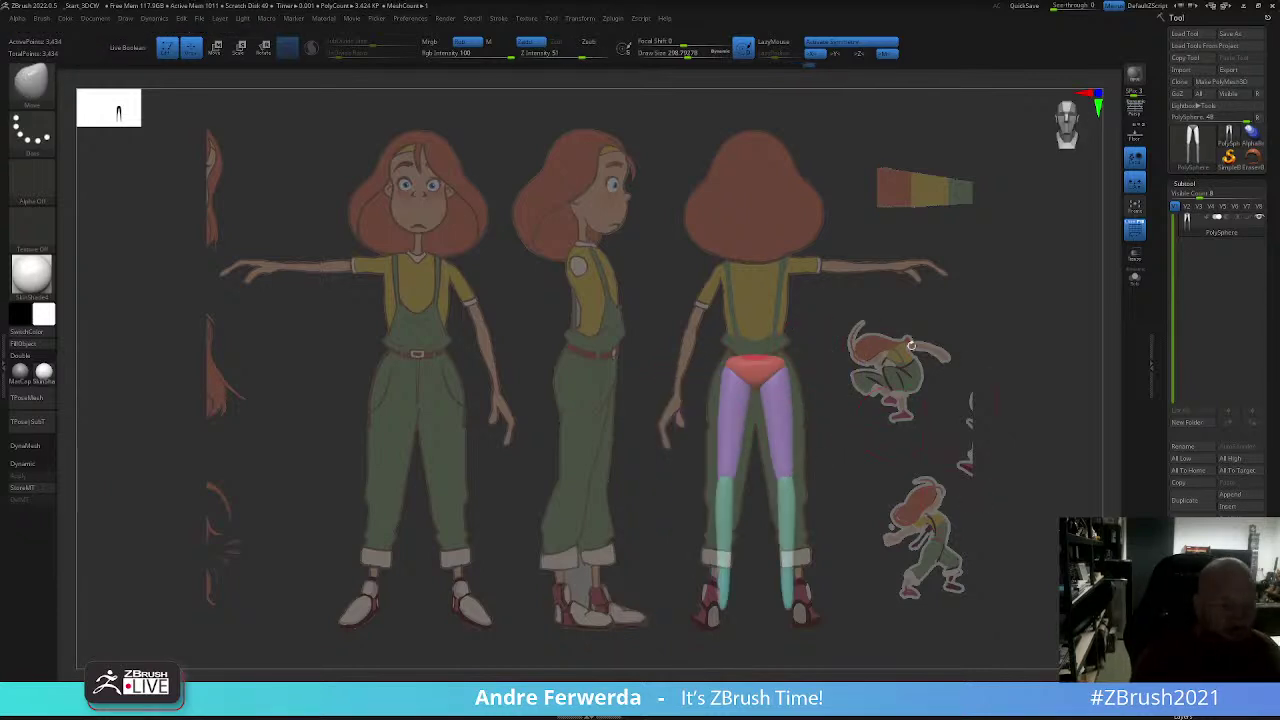
pyautogui.click(96, 19)
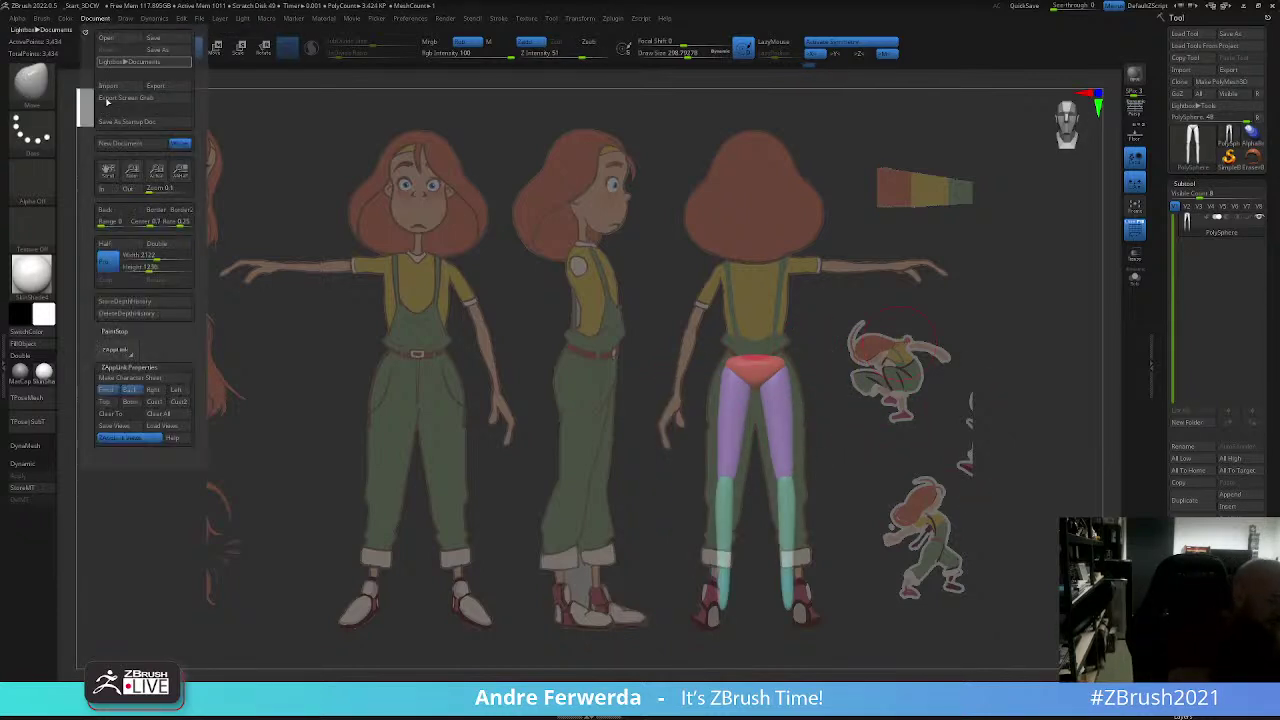
pyautogui.click(120, 416)
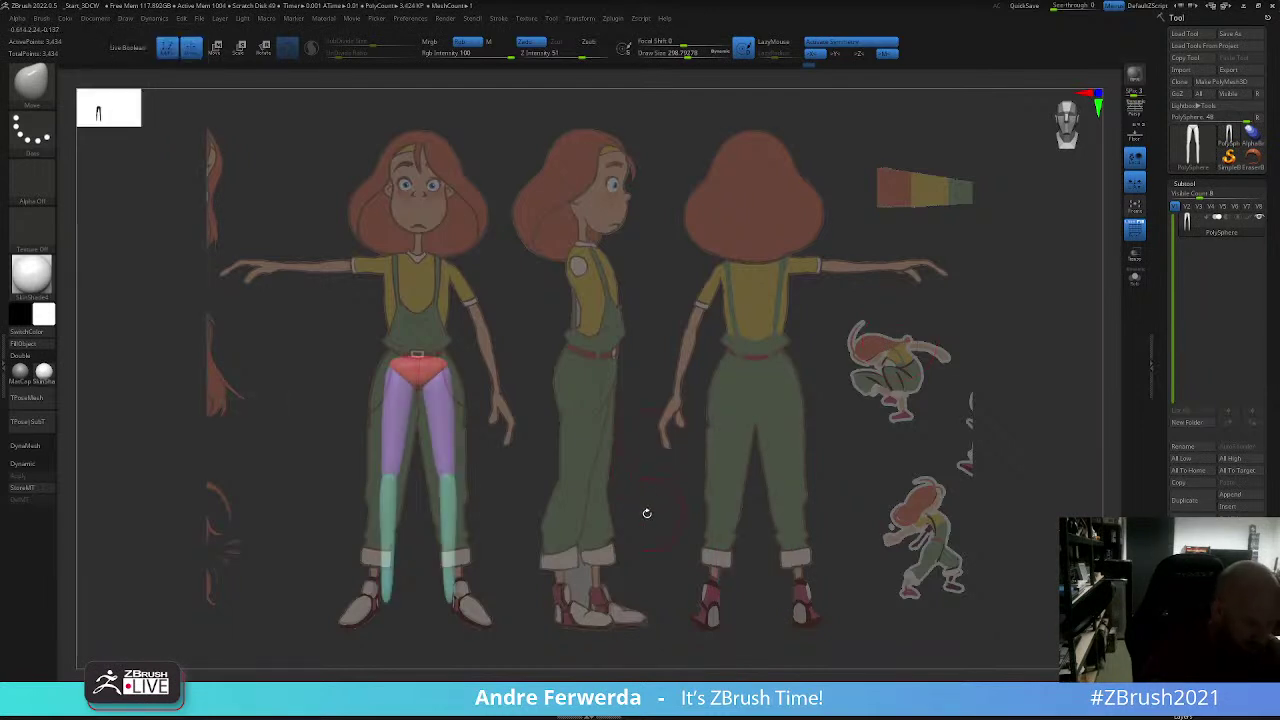
pyautogui.press('b')
pyautogui.press('i')
pyautogui.press('m')
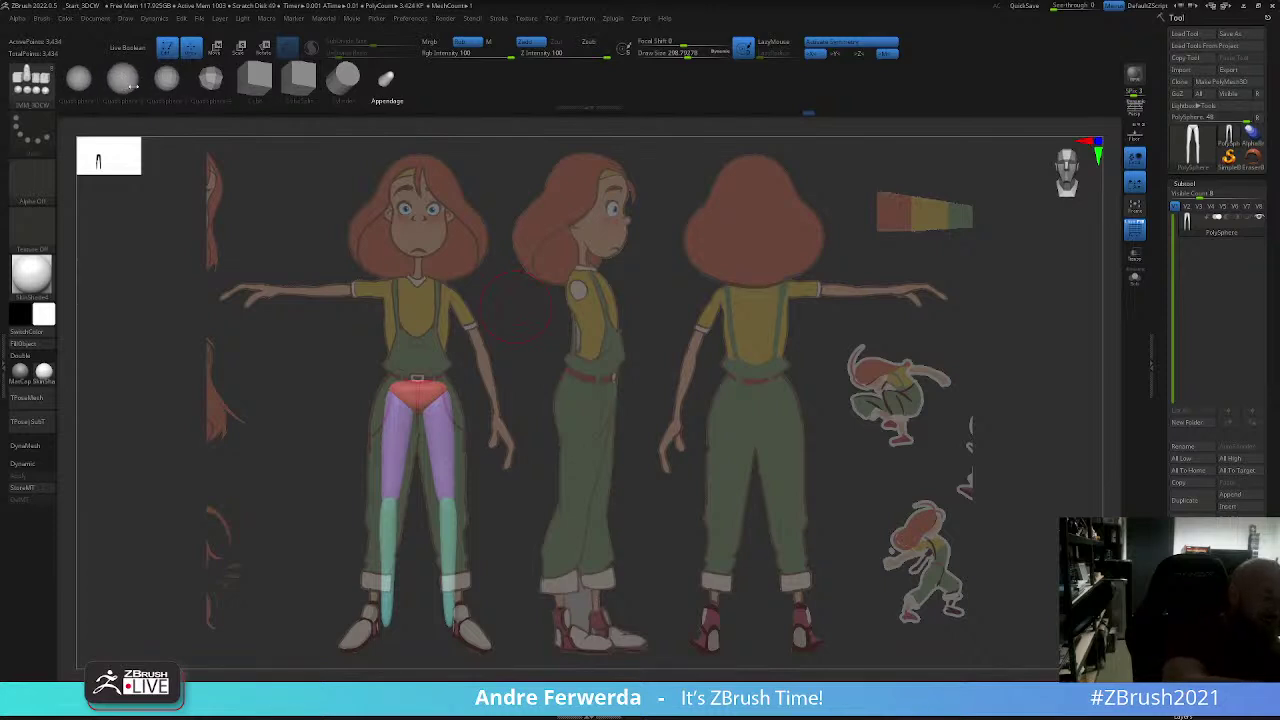
# Step: Insert a QuadSphere-2 at the hips and move it down over the pelvis
pyautogui.click(121, 78)
pyautogui.hotkey('ctrl', 'z')
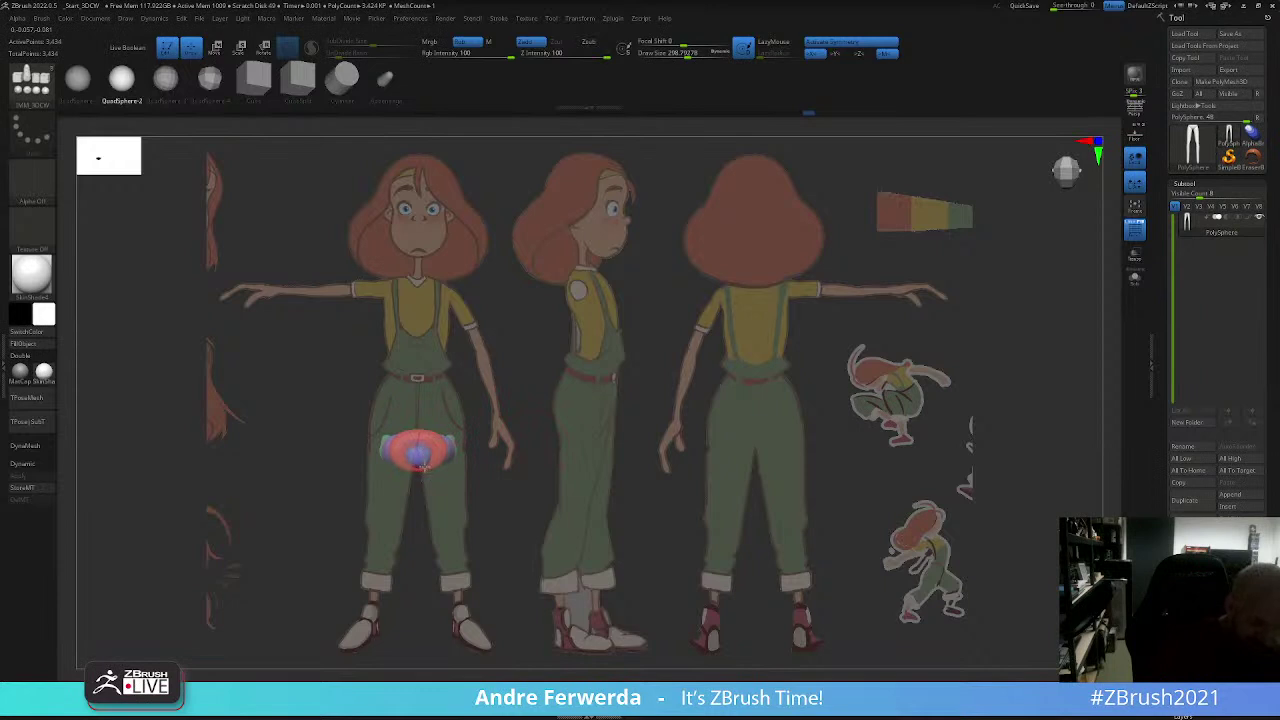
pyautogui.hotkey('ctrl', 'shift', 'z')
pyautogui.hotkey('ctrl', 'shift', 'z')
pyautogui.hotkey('ctrl', 'shift', 'z')
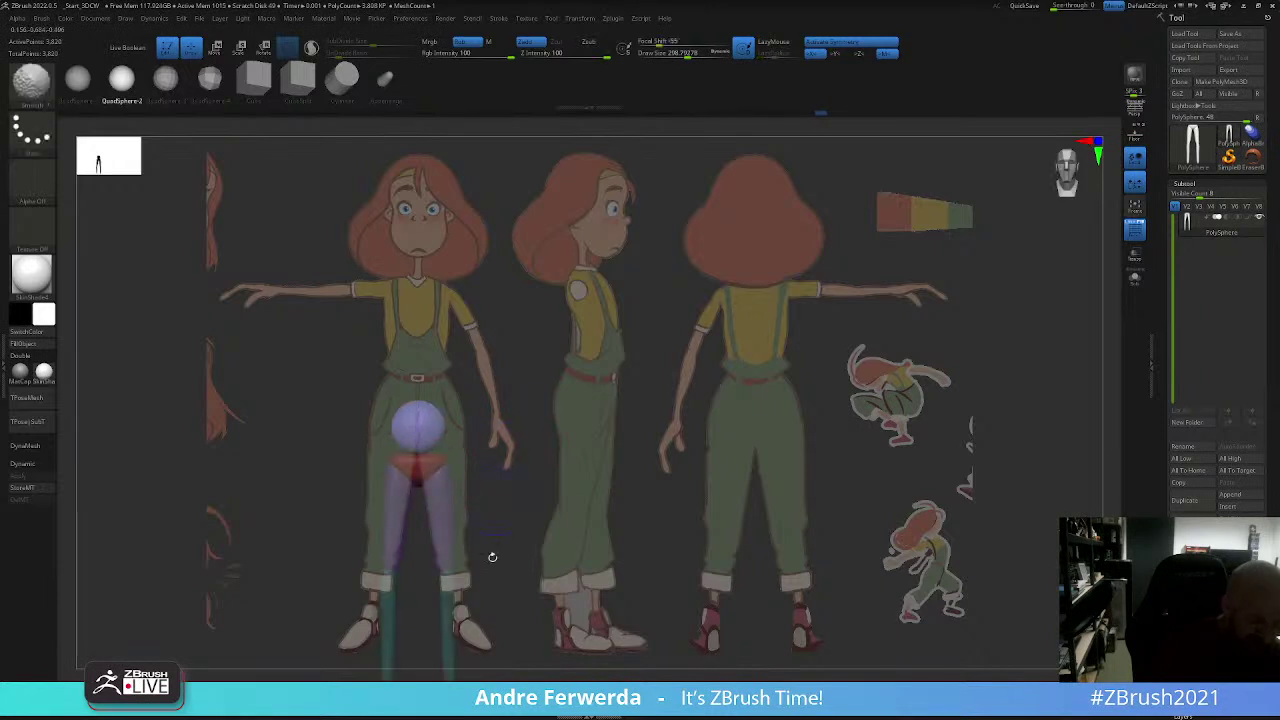
pyautogui.press('w')
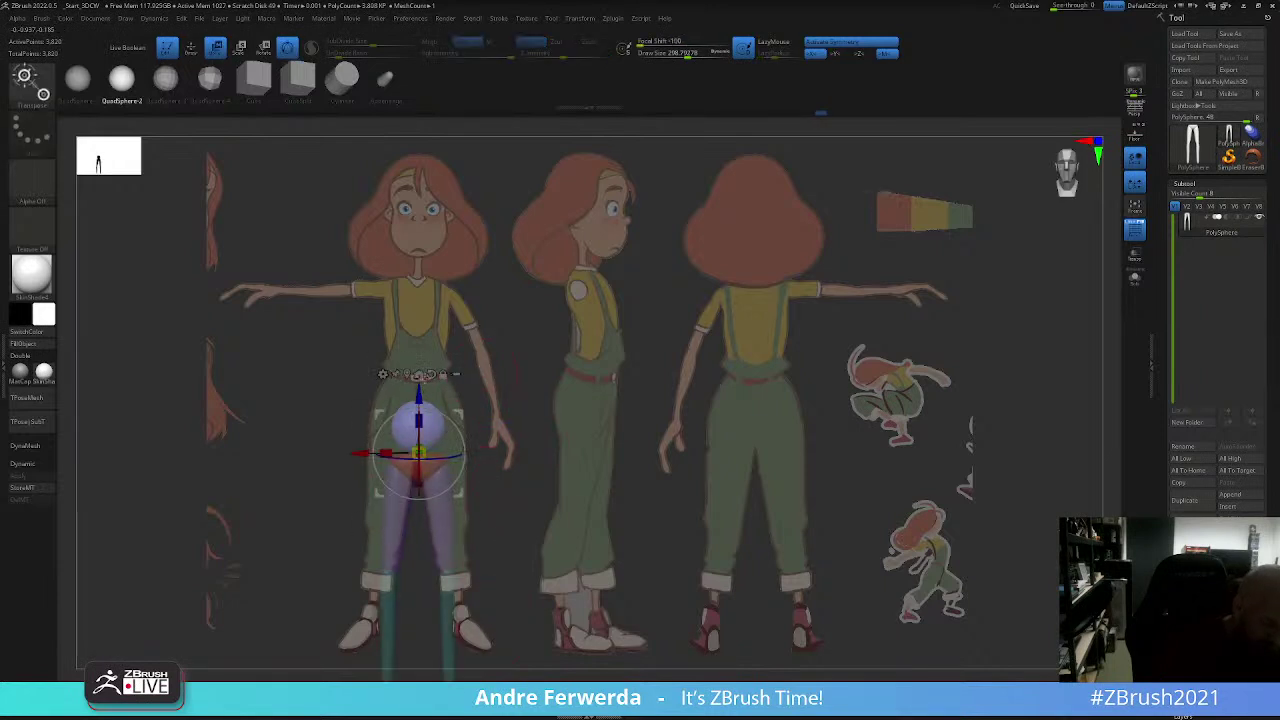
pyautogui.moveTo(419, 428); pyautogui.dragTo(419, 473)
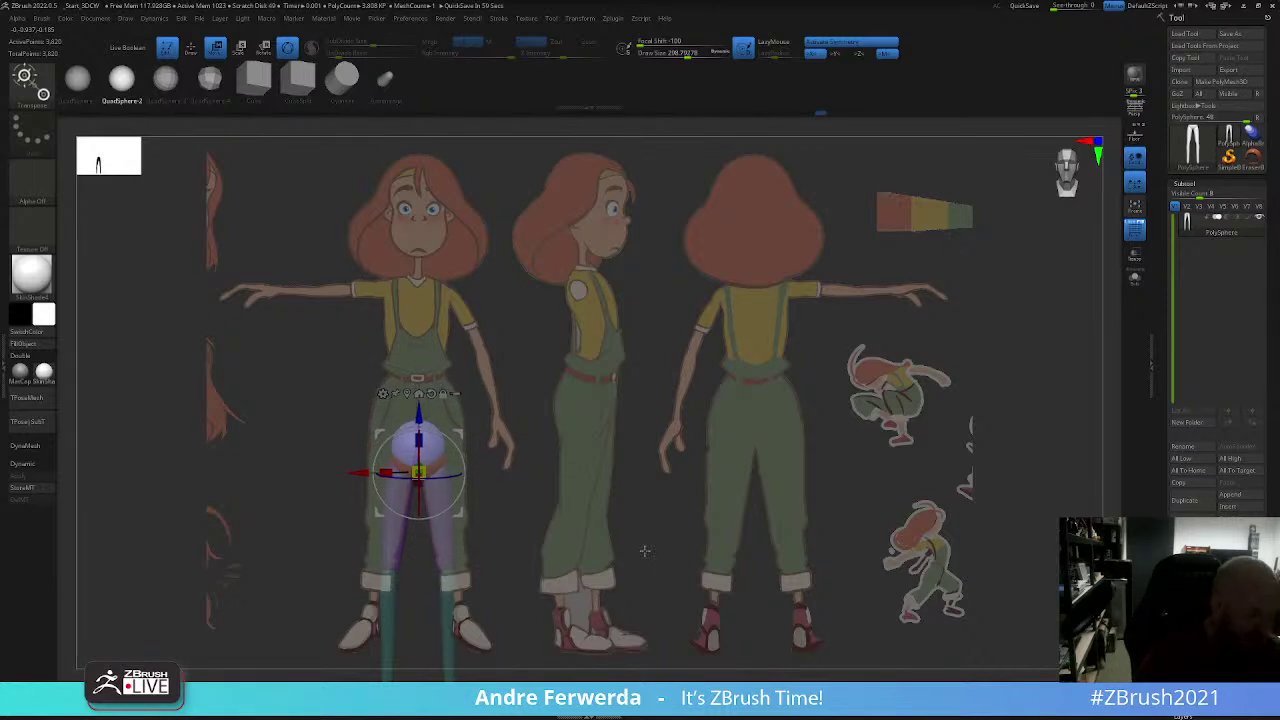
# Step: Snap back to the front view, then raise the sphere onto the waist and scale it to fit
pyautogui.click(95, 18)
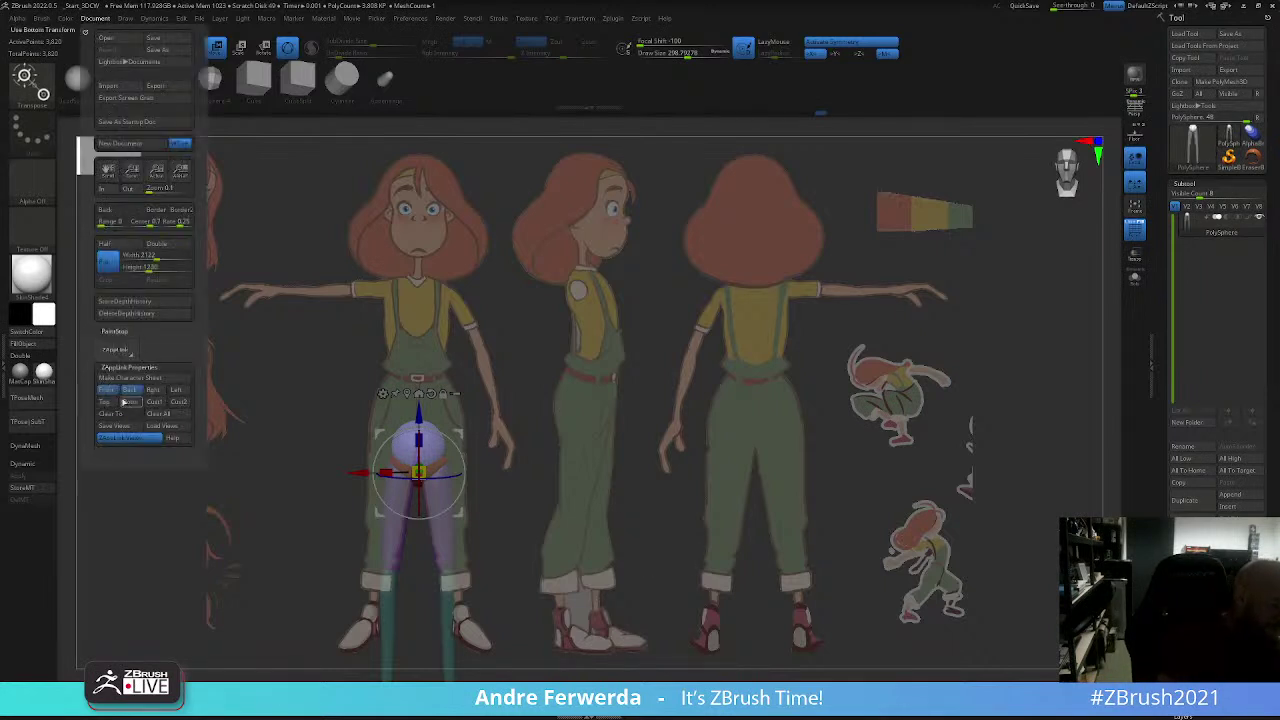
pyautogui.click(107, 389)
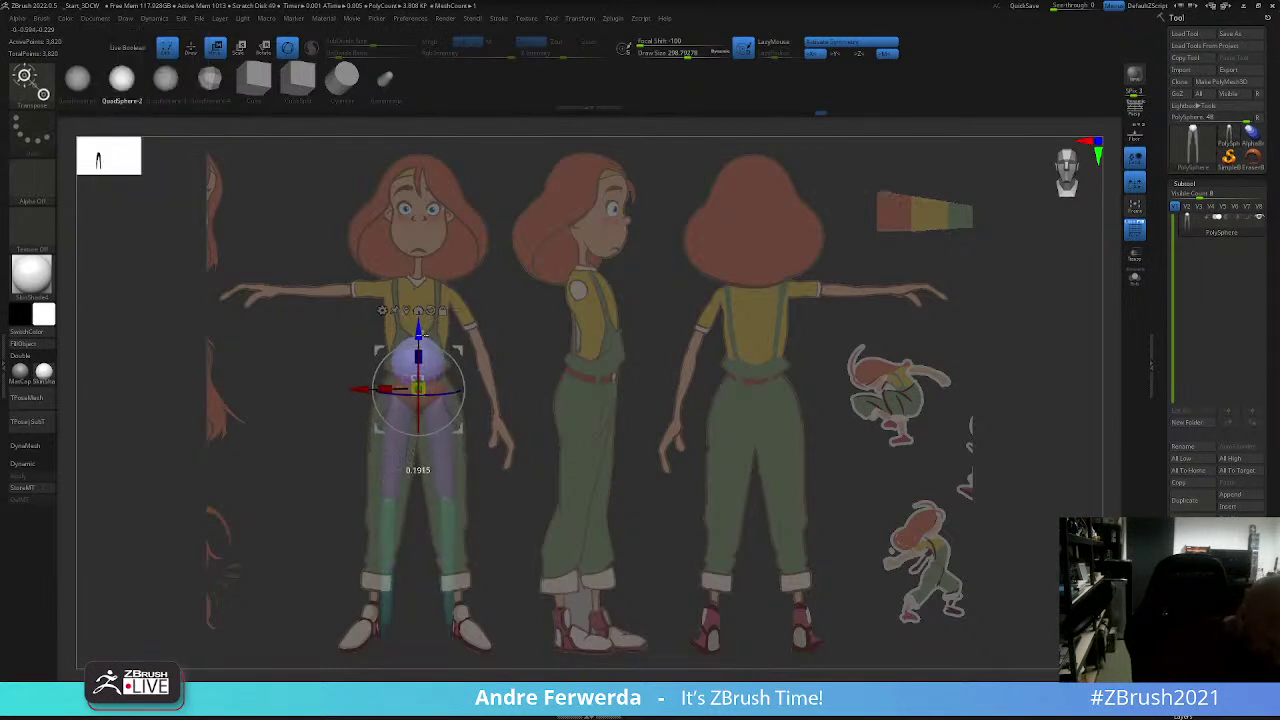
pyautogui.moveTo(420, 336); pyautogui.dragTo(420, 325)
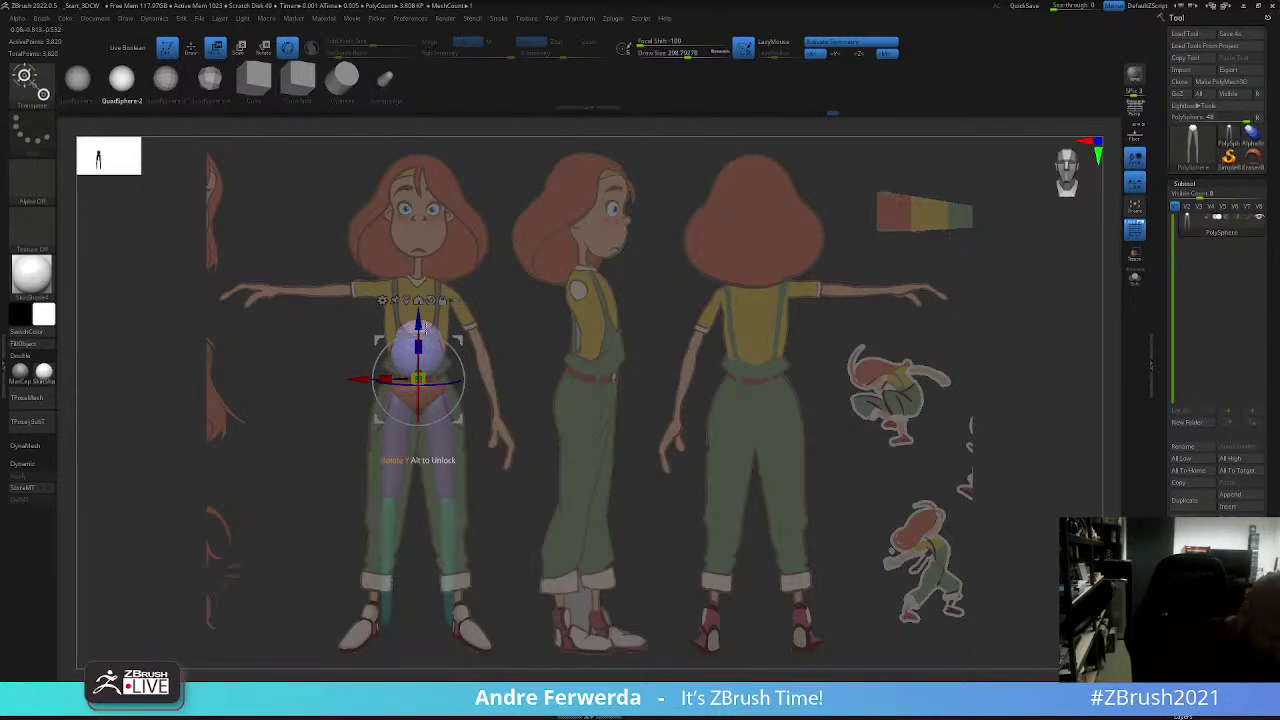
pyautogui.moveTo(420, 328); pyautogui.dragTo(433, 367)
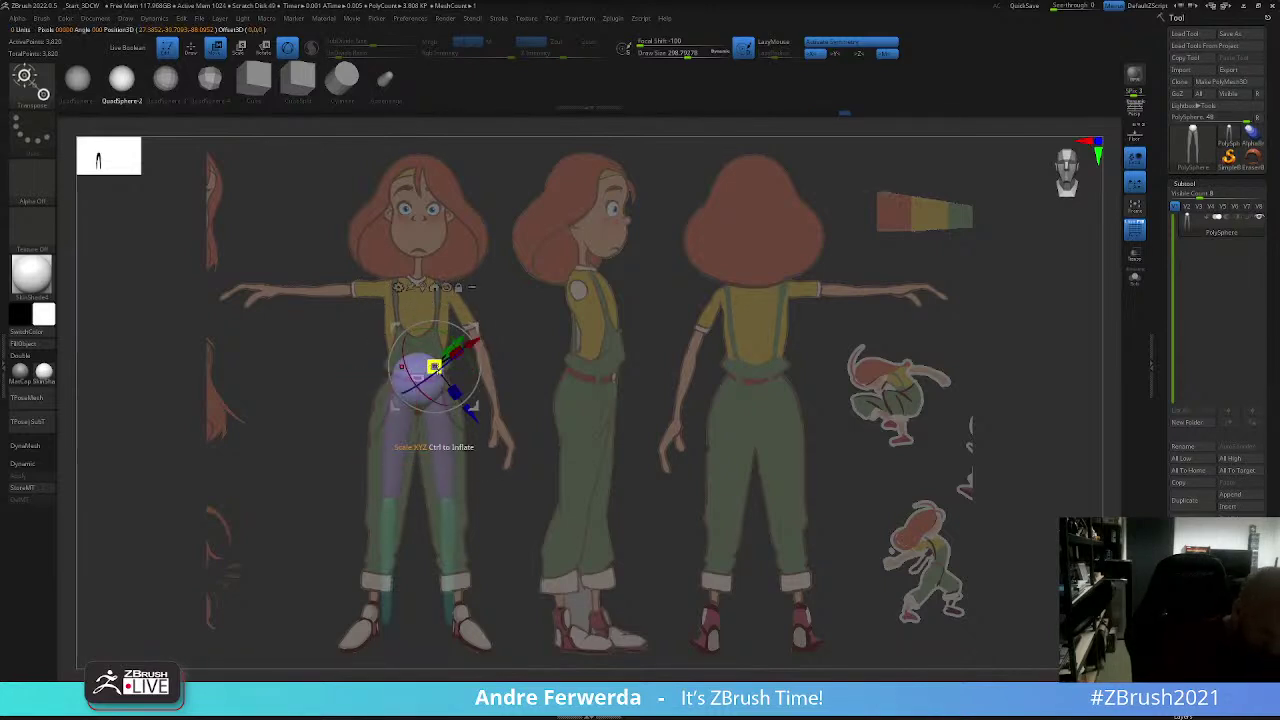
pyautogui.hotkey('ctrl', 'z')
pyautogui.press('q')
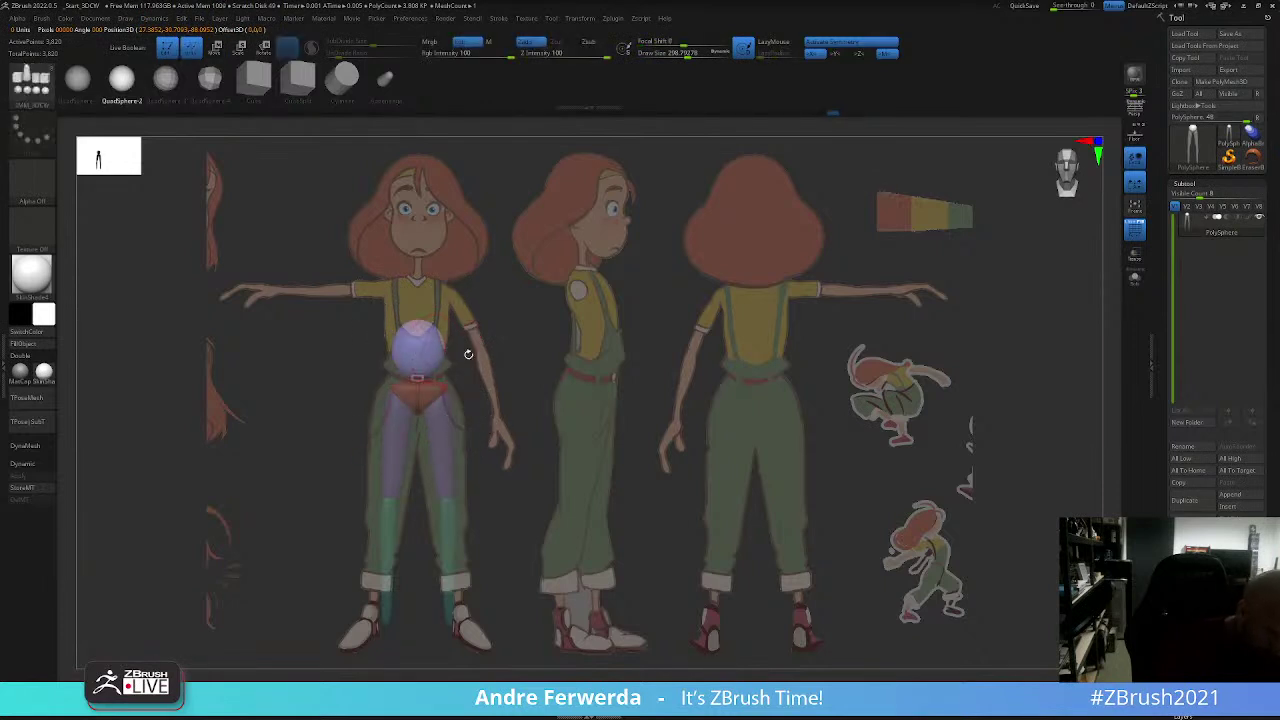
# Step: Leave the gizmo and switch to the Move brush (BMV)
pyautogui.press('w')
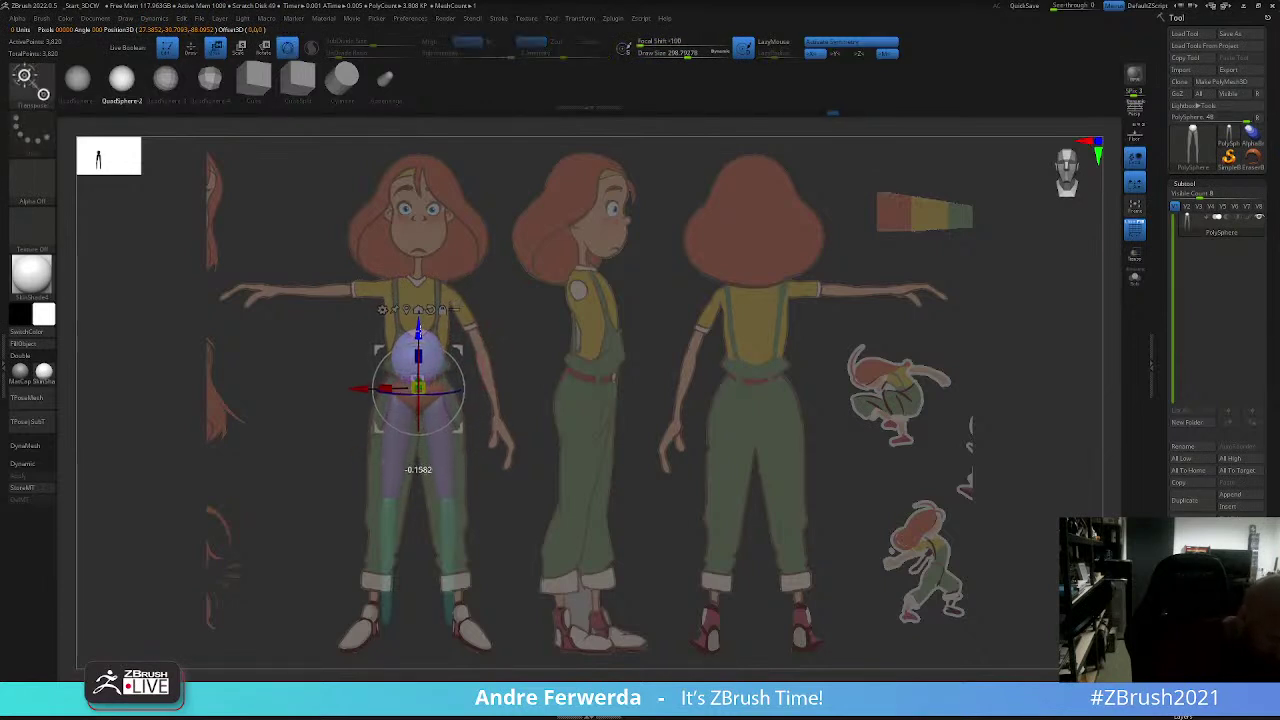
pyautogui.press('q')
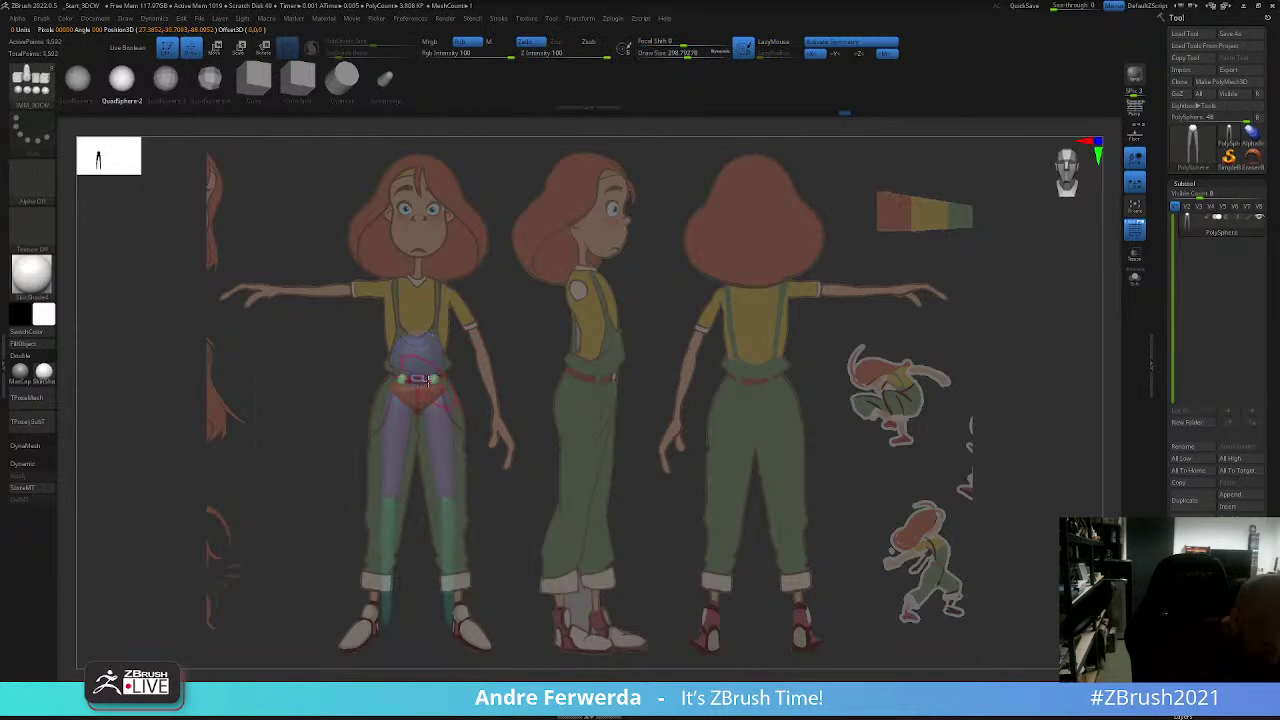
pyautogui.press('b')
pyautogui.press('m')
pyautogui.press('v')
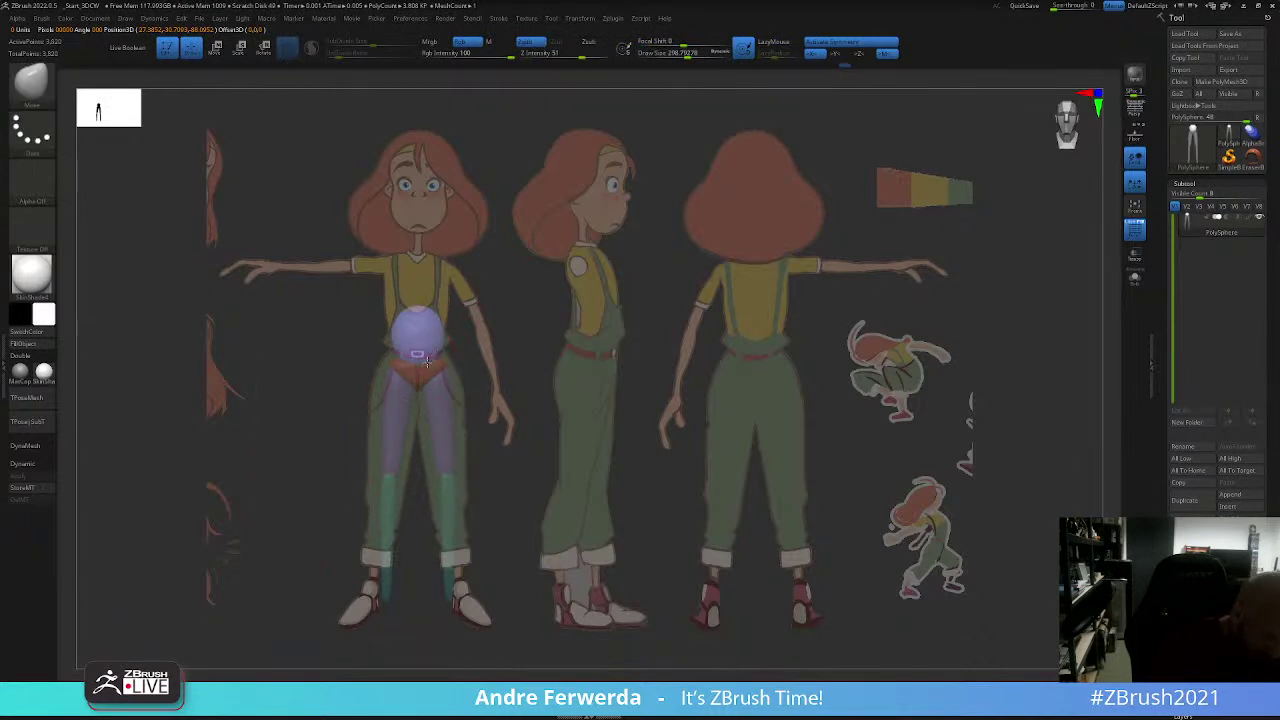
# Step: From a side view with a smaller Move brush, stretch the lavender sphere into a taller egg, then face front
pyautogui.moveTo(526, 316); pyautogui.dragTo(390, 380)
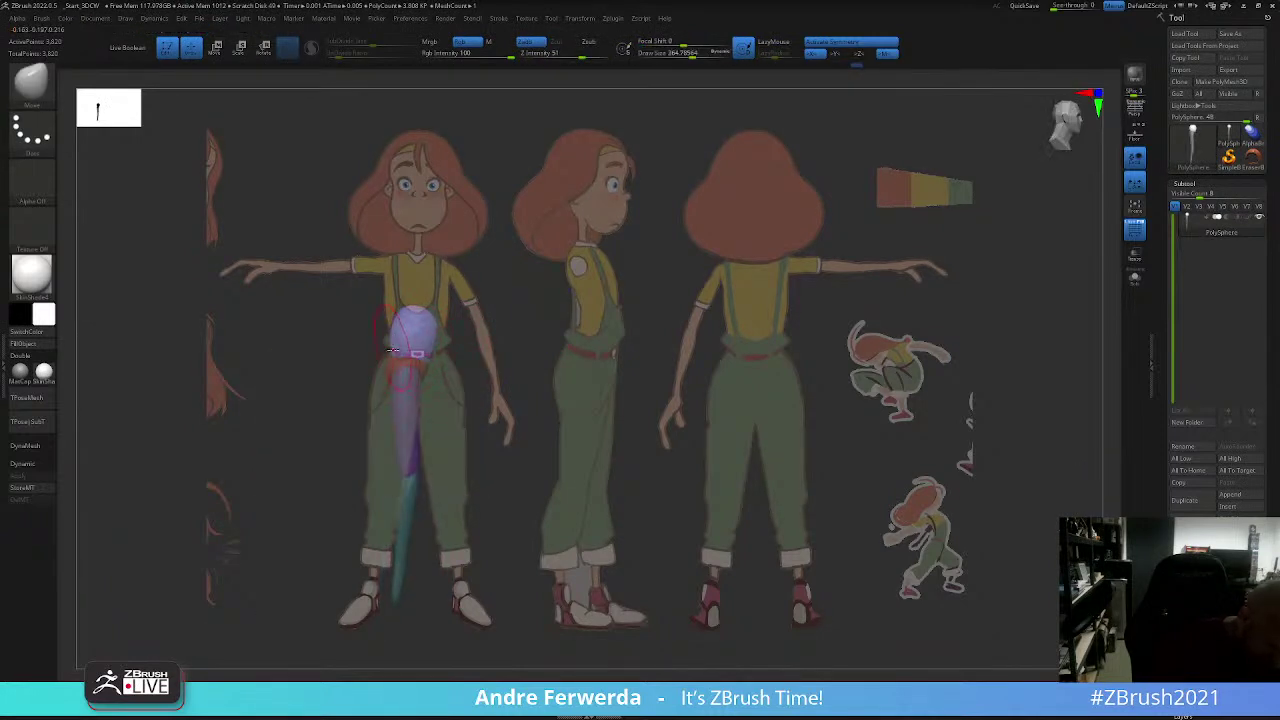
pyautogui.press('[')
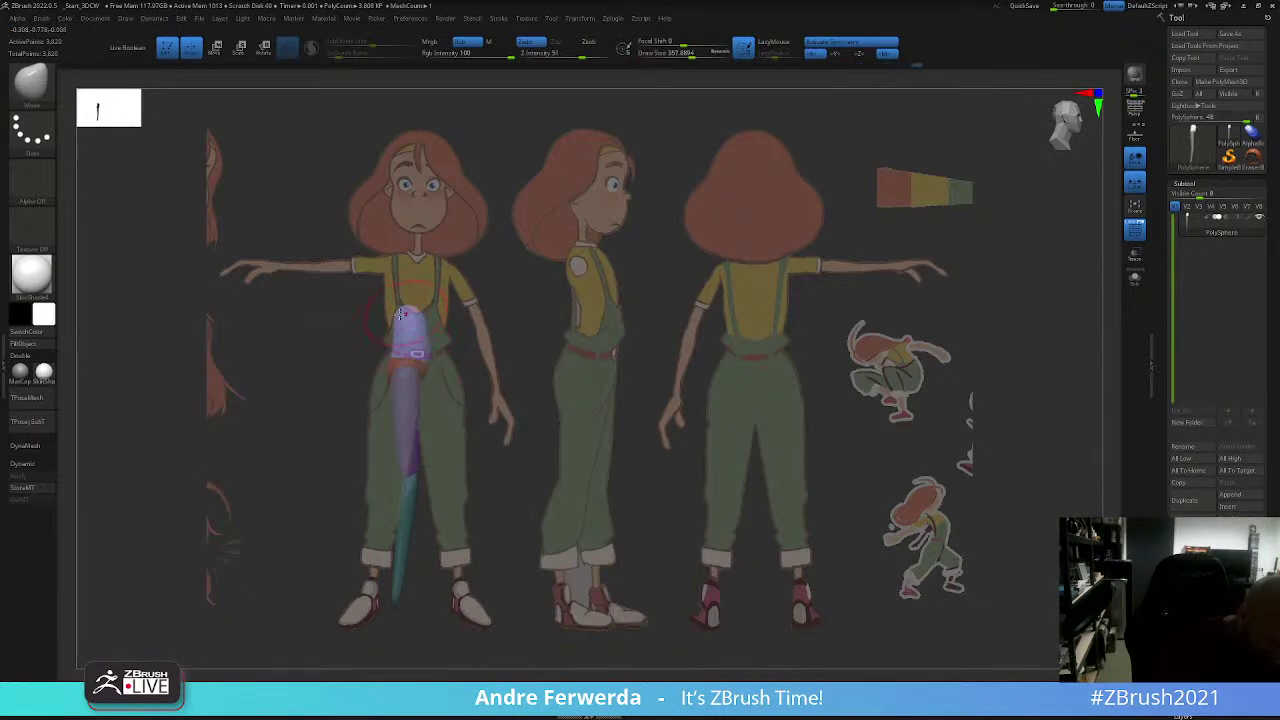
pyautogui.moveTo(425, 352); pyautogui.dragTo(457, 368)
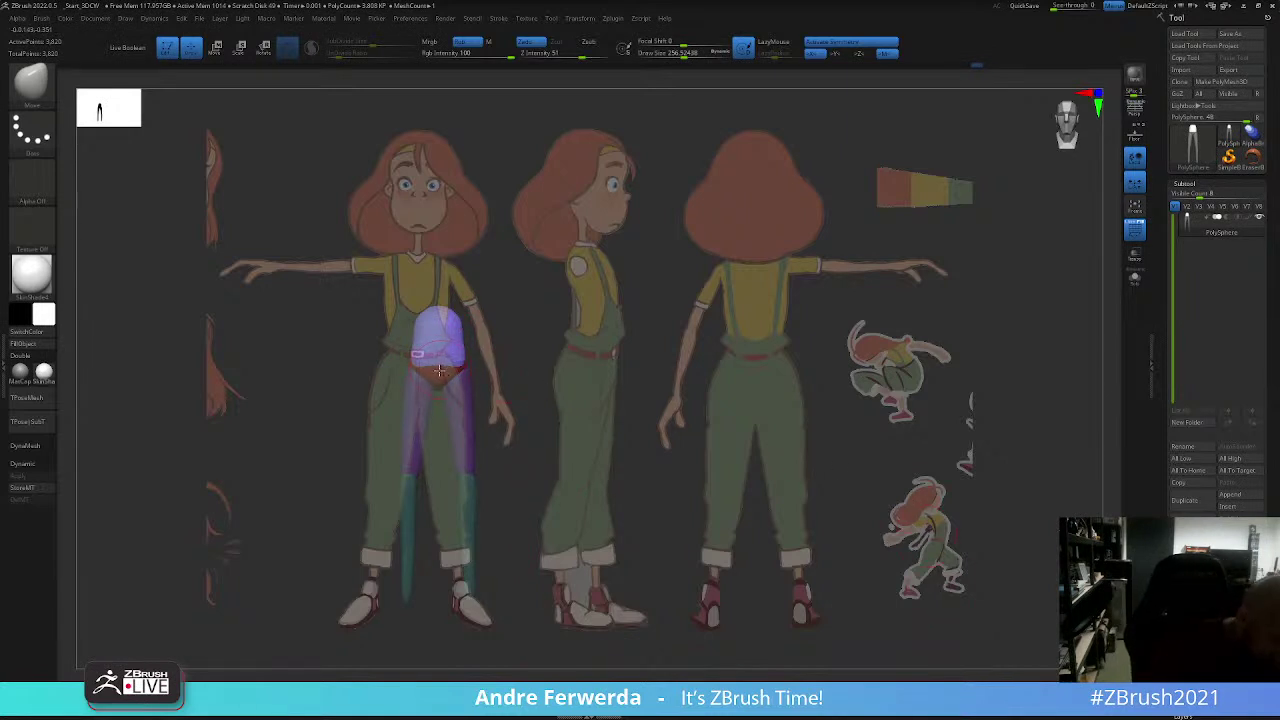
pyautogui.press('space')
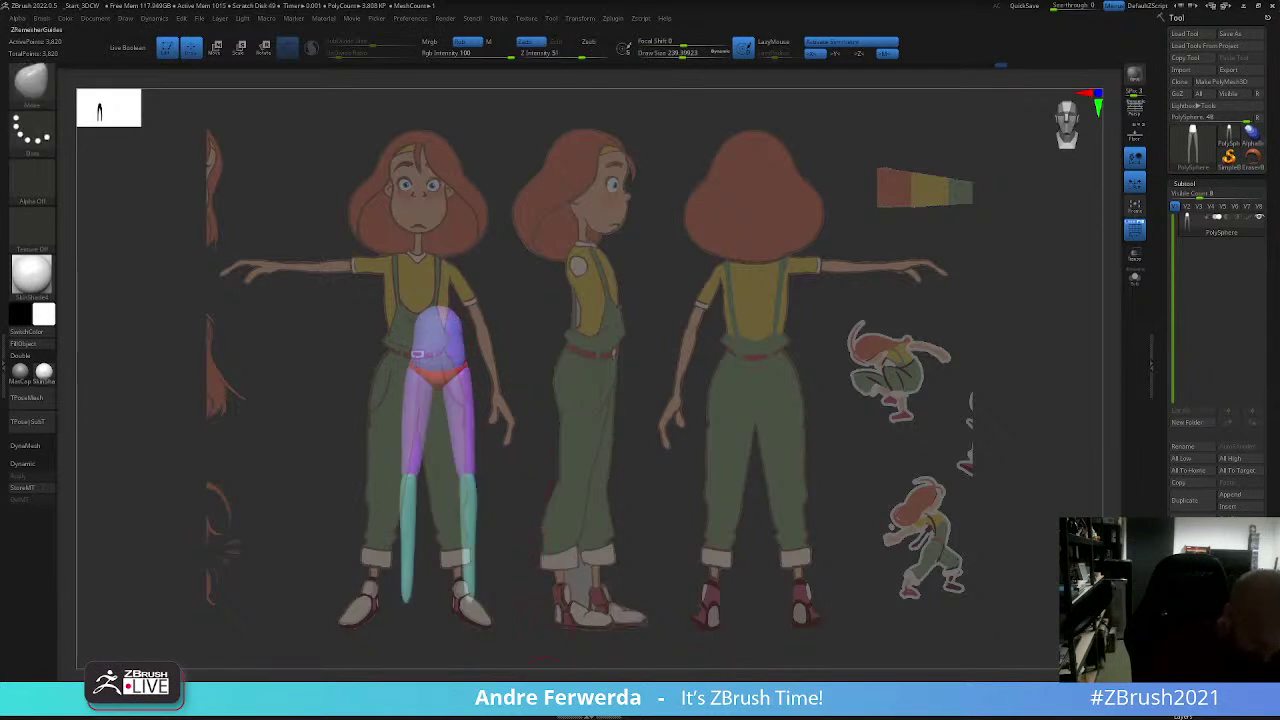
pyautogui.press(',')
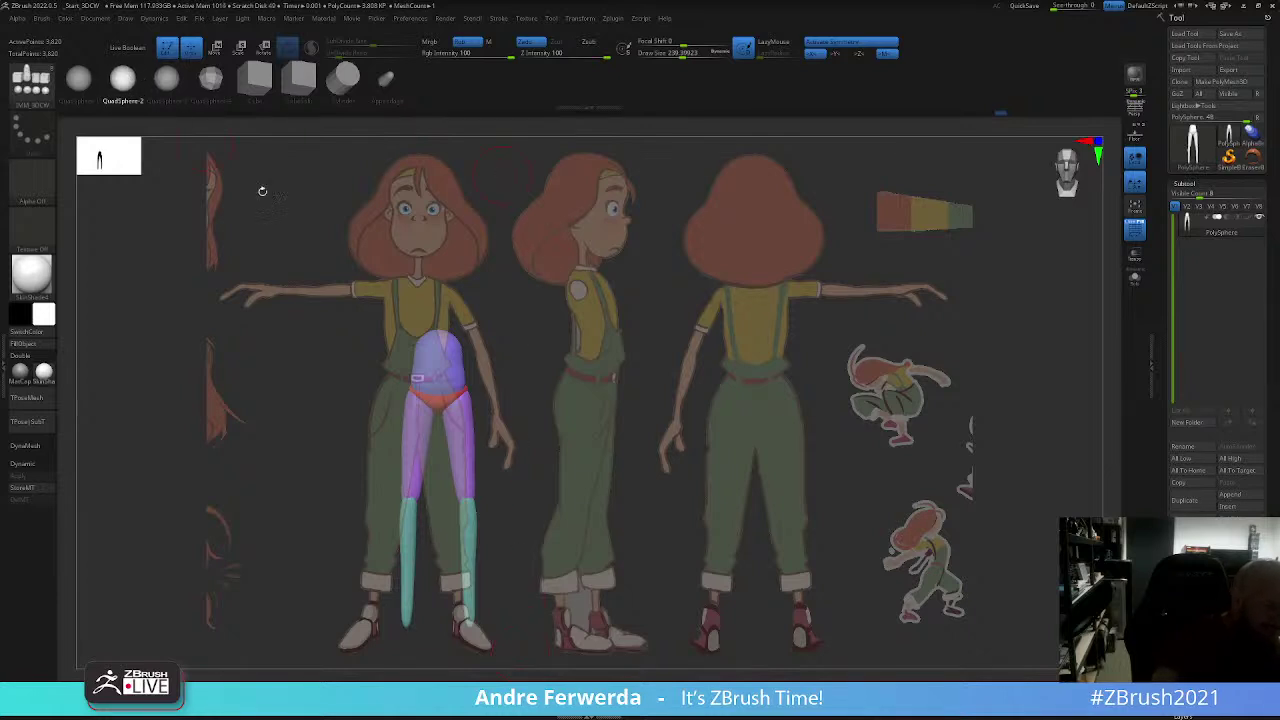
# Step: Insert a sphere at the chest, stretch it taller and move it down onto the torso
pyautogui.hotkey('ctrl', 'z')
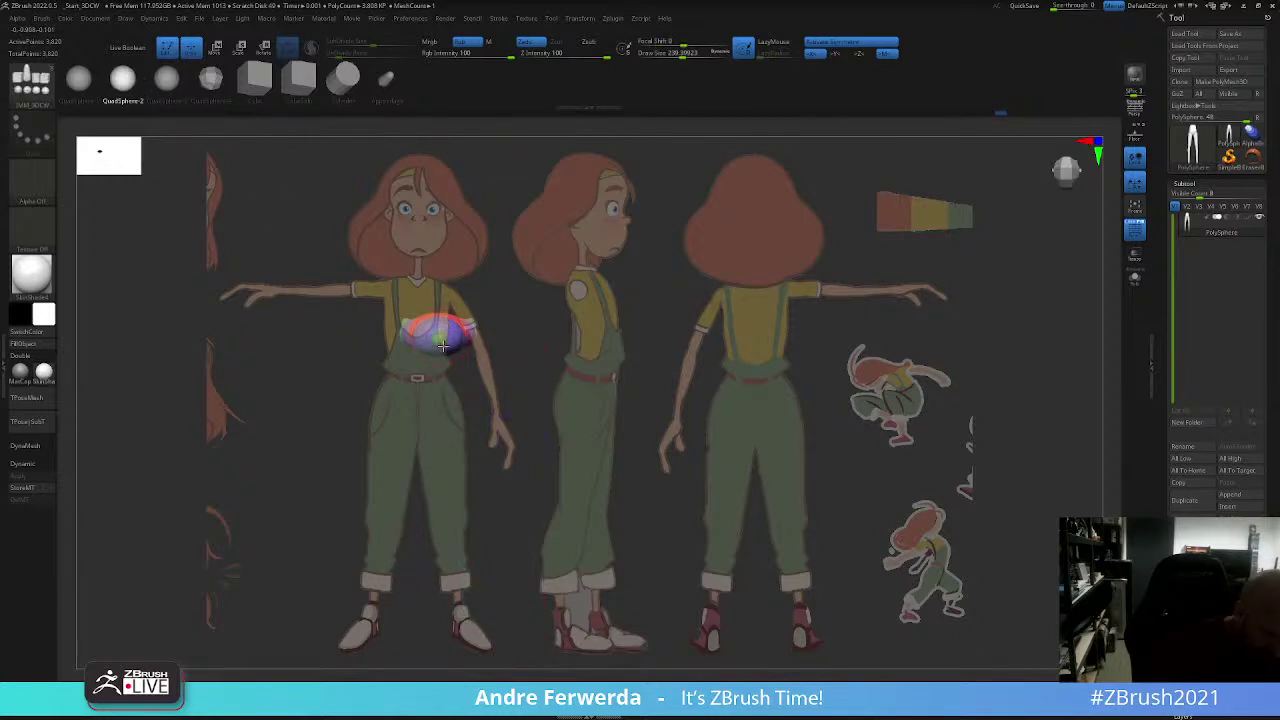
pyautogui.hotkey('ctrl', 'shift', 'z')
pyautogui.press('w')
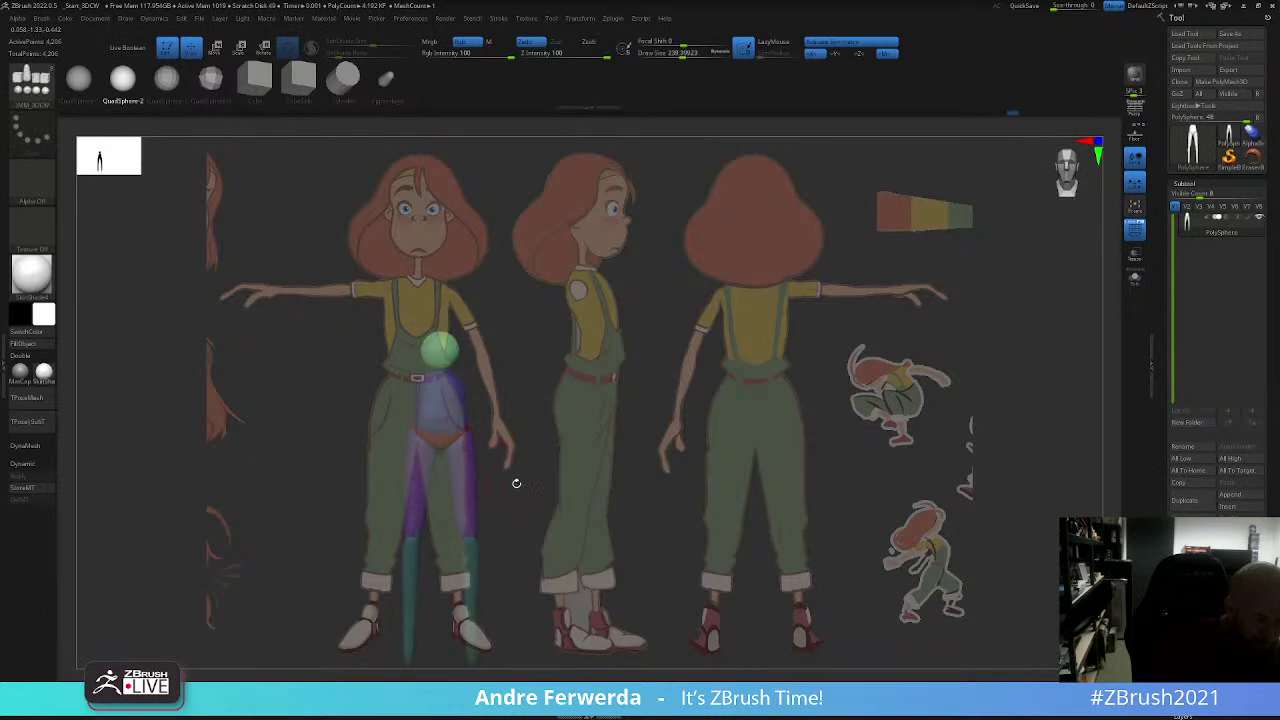
pyautogui.moveTo(442, 368); pyautogui.dragTo(451, 318)
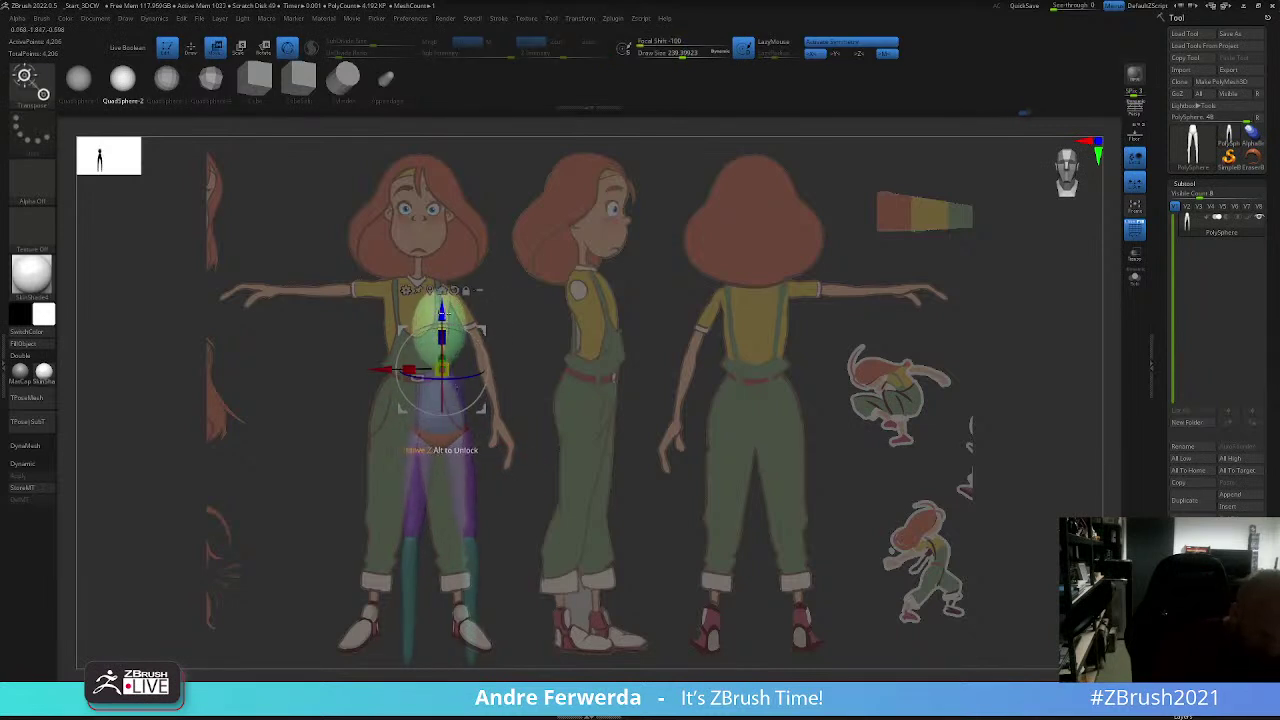
pyautogui.moveTo(442, 369); pyautogui.dragTo(442, 406)
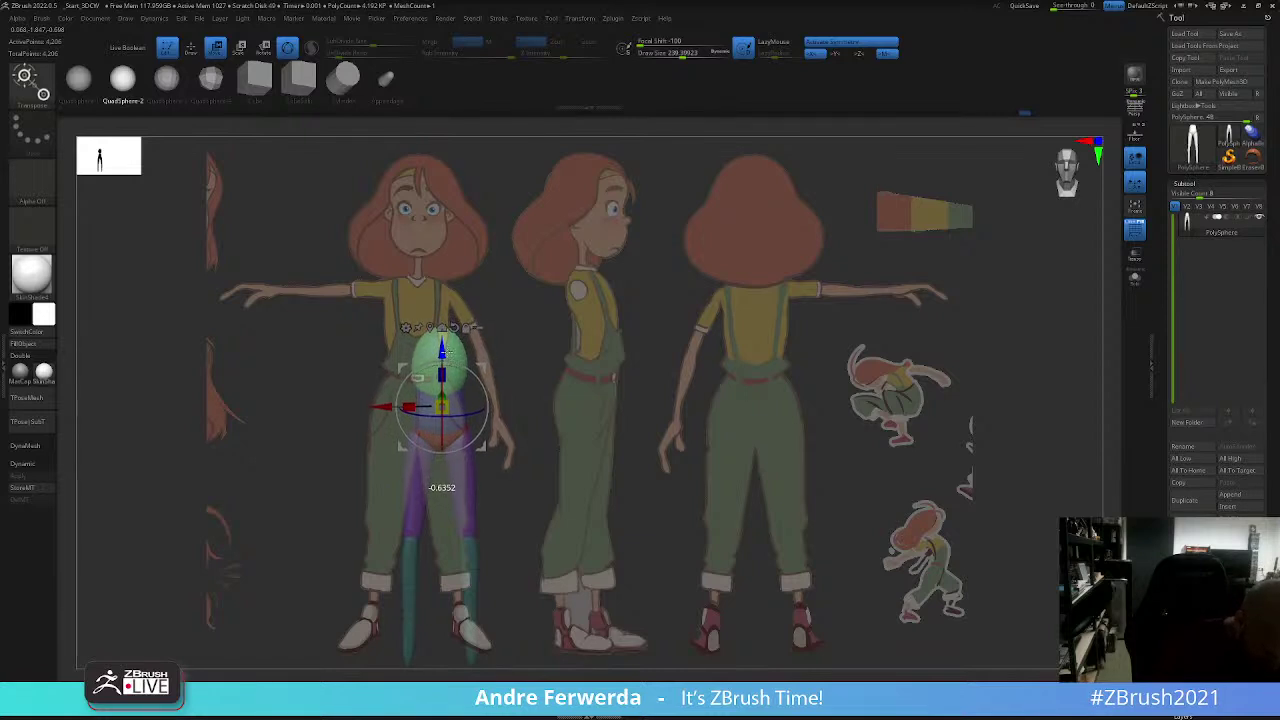
pyautogui.press('q')
# Step: Switch to the Move brush and adjust its draw size for shaping the green chest sphere
pyautogui.press('space')
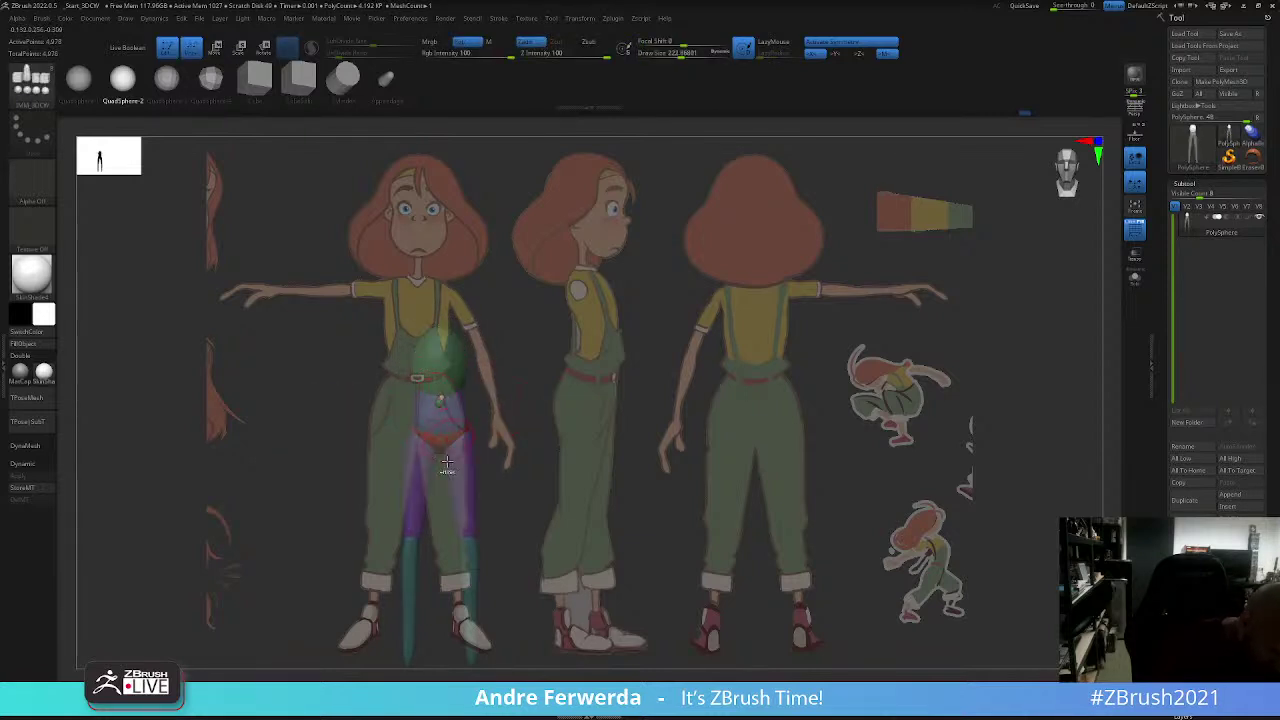
pyautogui.press('b')
pyautogui.press('m')
pyautogui.press('v')
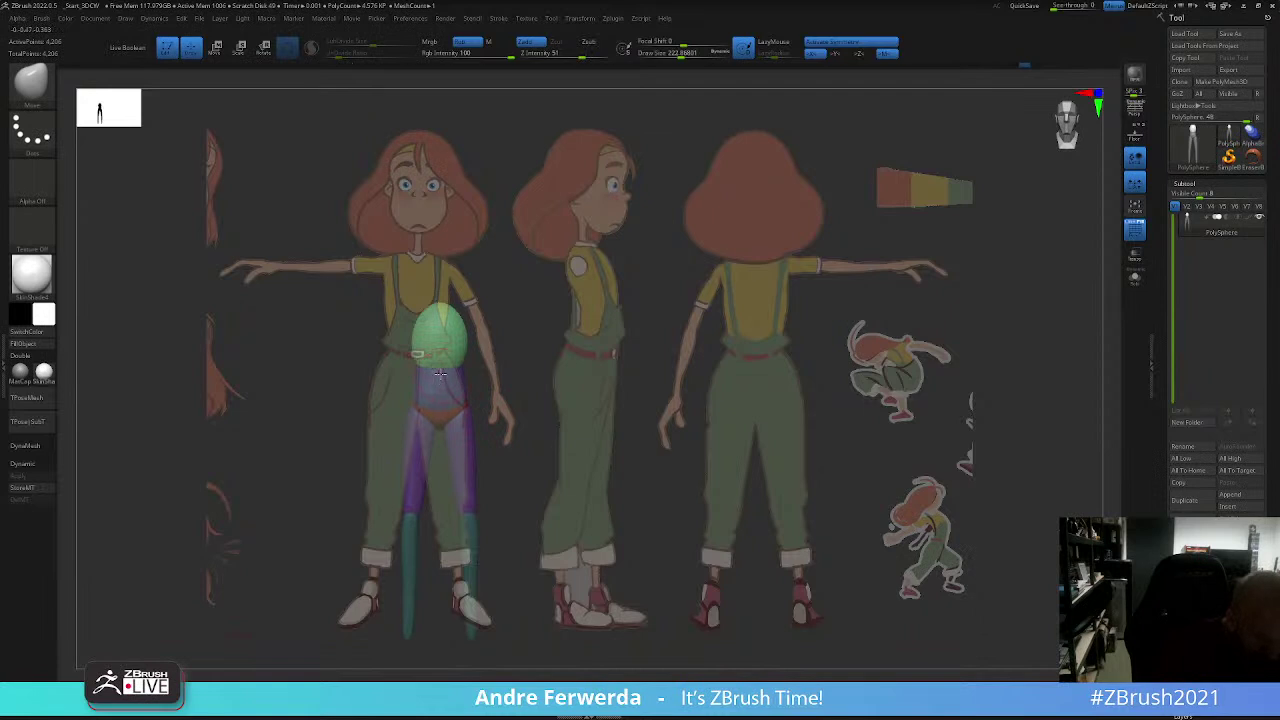
pyautogui.press('space')
pyautogui.moveTo(459, 367); pyautogui.dragTo(464, 318)
pyautogui.press('space')
pyautogui.press('space')
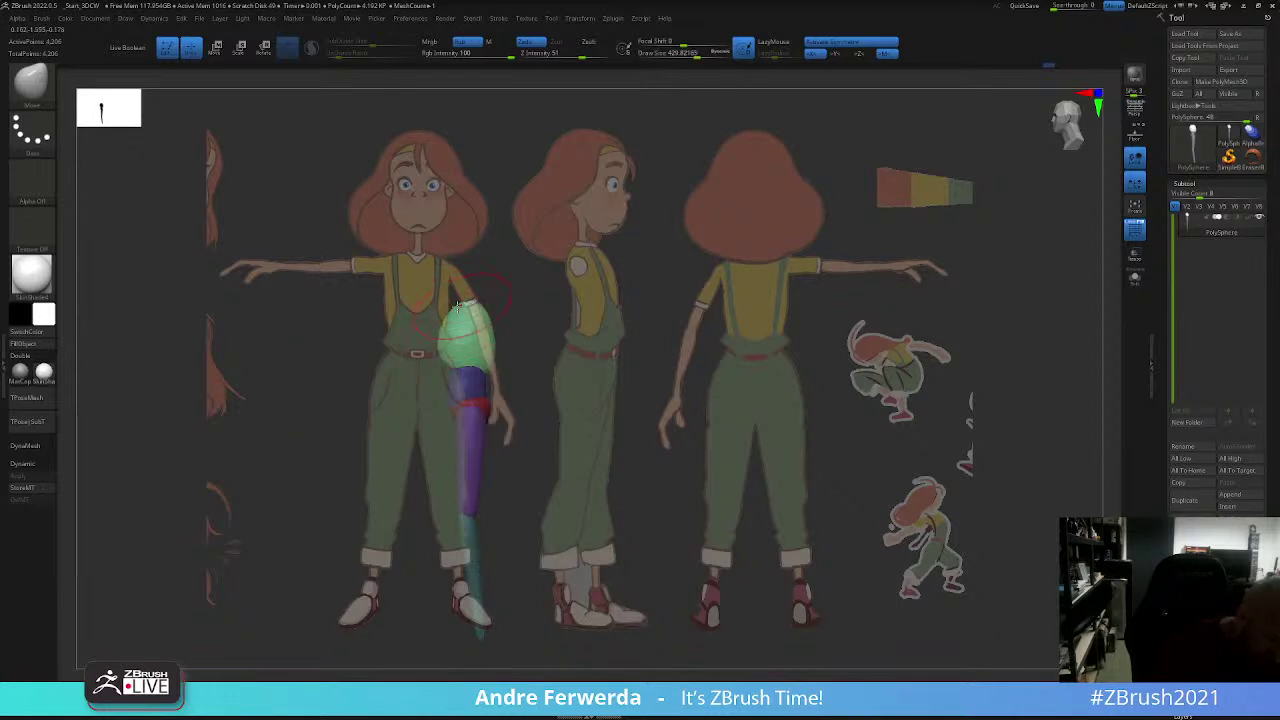
pyautogui.press('space')
pyautogui.moveTo(449, 345)
pyautogui.mouseDown()
pyautogui.moveTo(446, 357)
pyautogui.moveTo(489, 342)
pyautogui.moveTo(486, 362)
pyautogui.moveTo(483, 323)
pyautogui.moveTo(528, 561)
pyautogui.mouseUp()
pyautogui.press('space')
pyautogui.press('space')
pyautogui.press('space')
pyautogui.press('space')
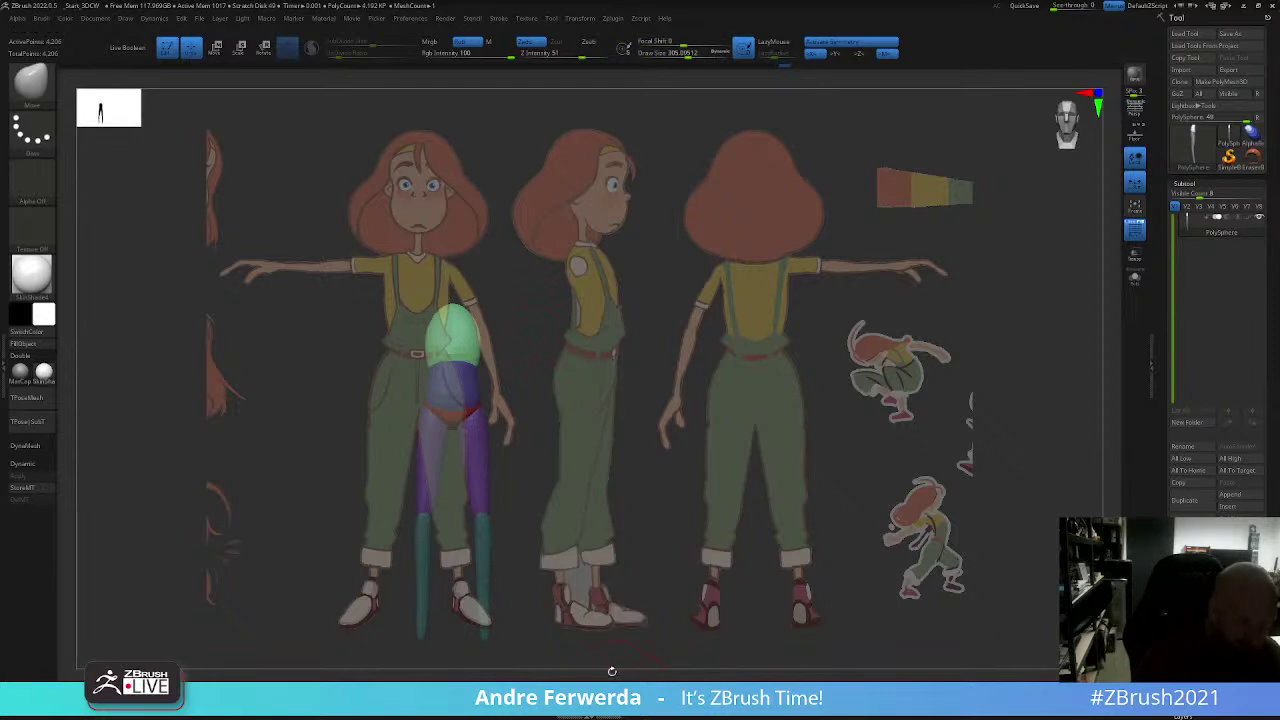
pyautogui.click(95, 18)
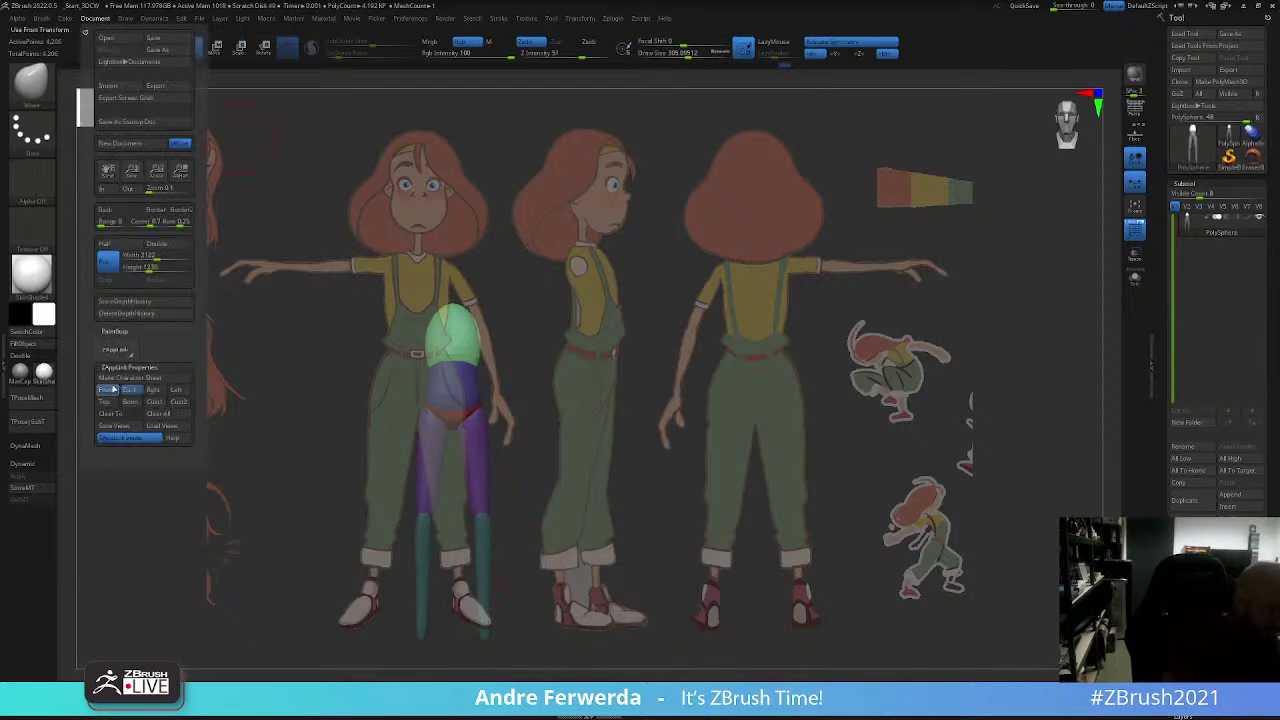
# Step: Scale the mannequin with the gizmo so chest, belly and pelvis fit the front view, then turn it to profile
pyautogui.moveTo(430, 340); pyautogui.dragTo(433, 302)
pyautogui.press('w')
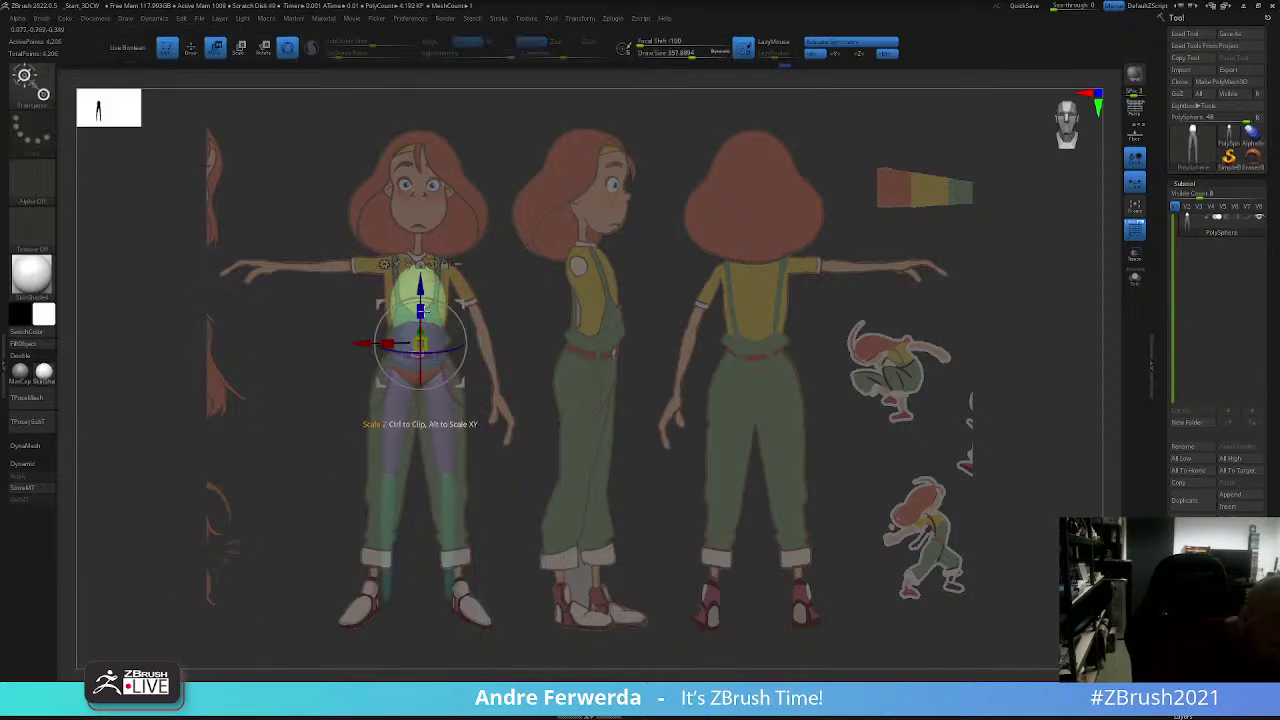
pyautogui.press('q')
pyautogui.press('space')
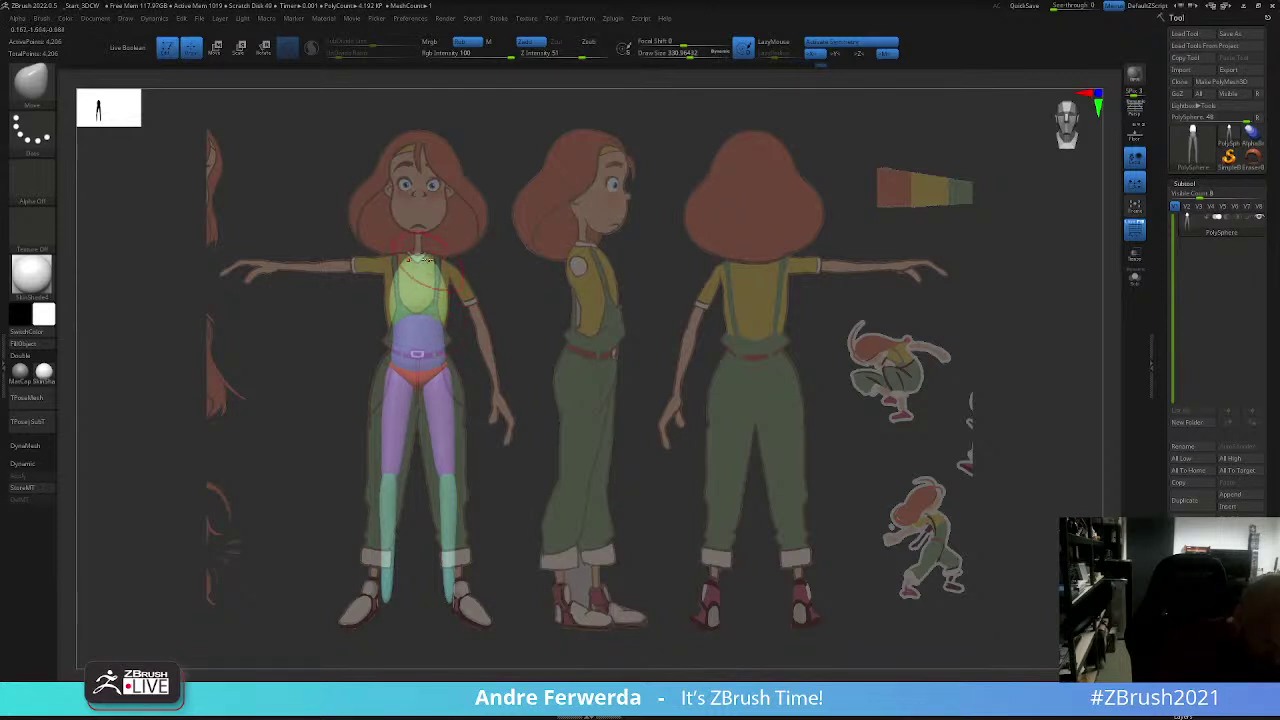
pyautogui.click(442, 316)
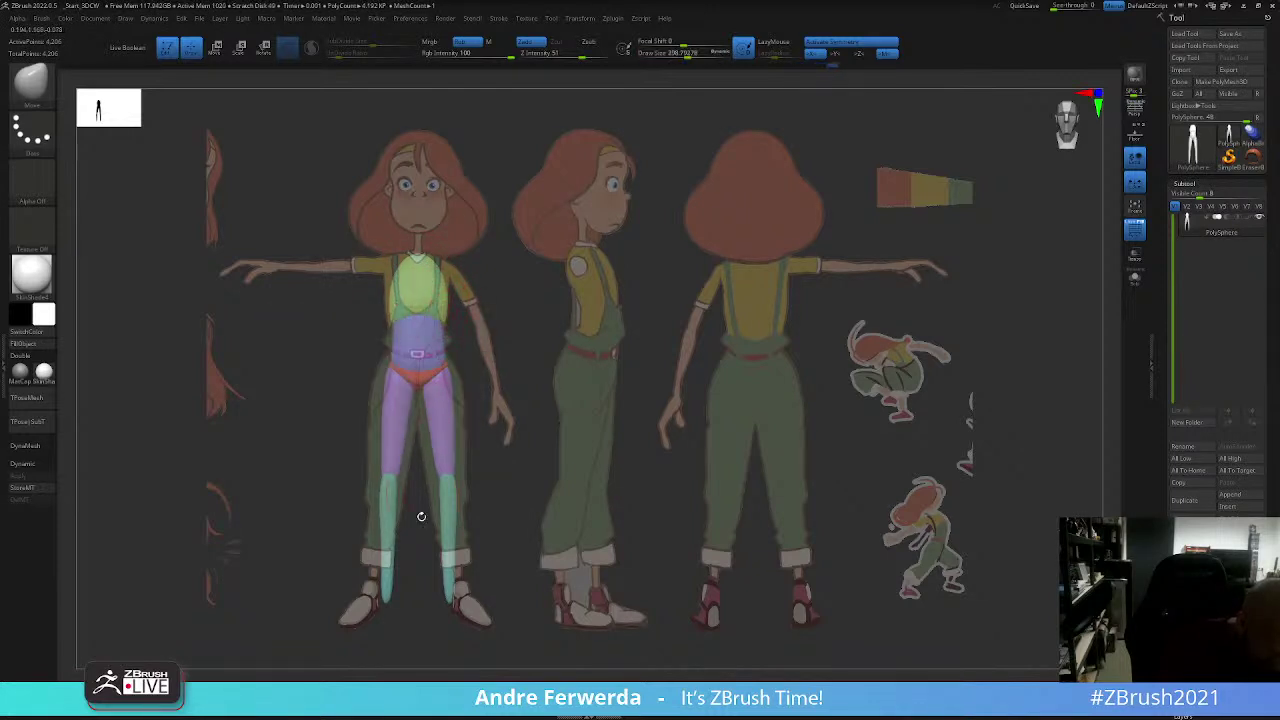
pyautogui.moveTo(421, 516); pyautogui.dragTo(491, 371)
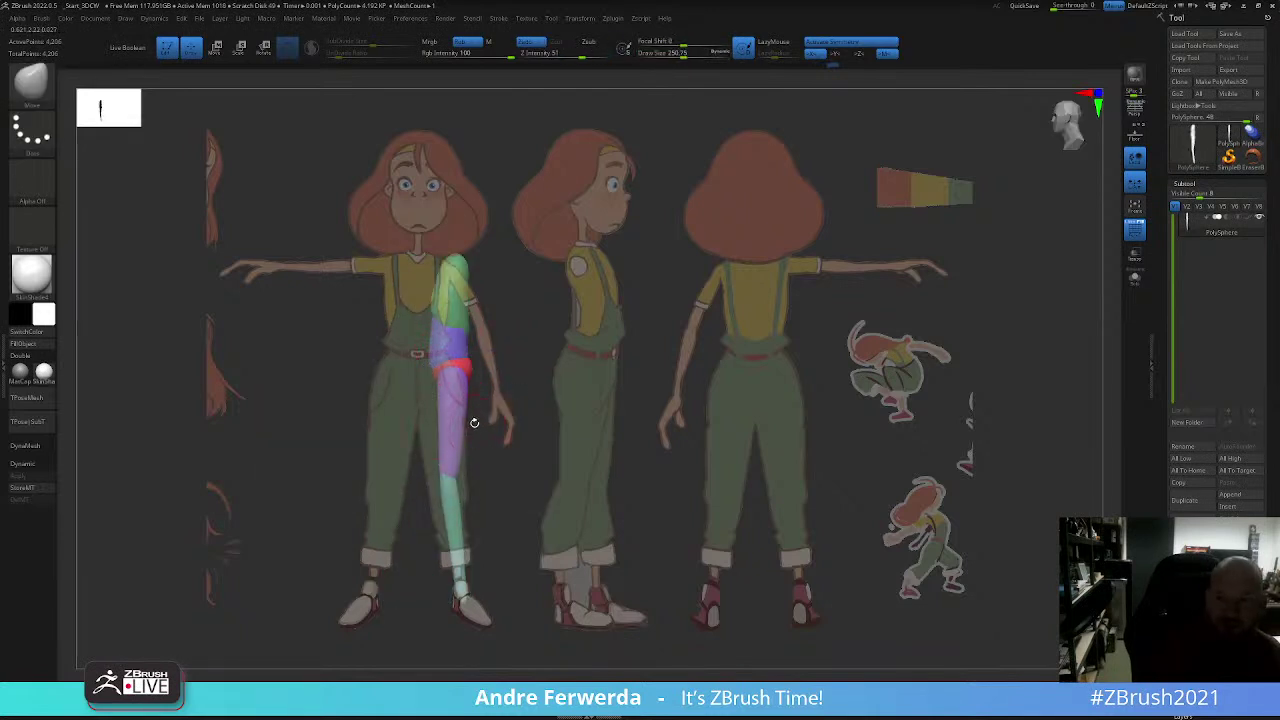
# Step: Isolate and hide the red hip, purple thigh and lower leg in turn to check the side silhouette
pyautogui.hotkey('ctrl', 'shift')
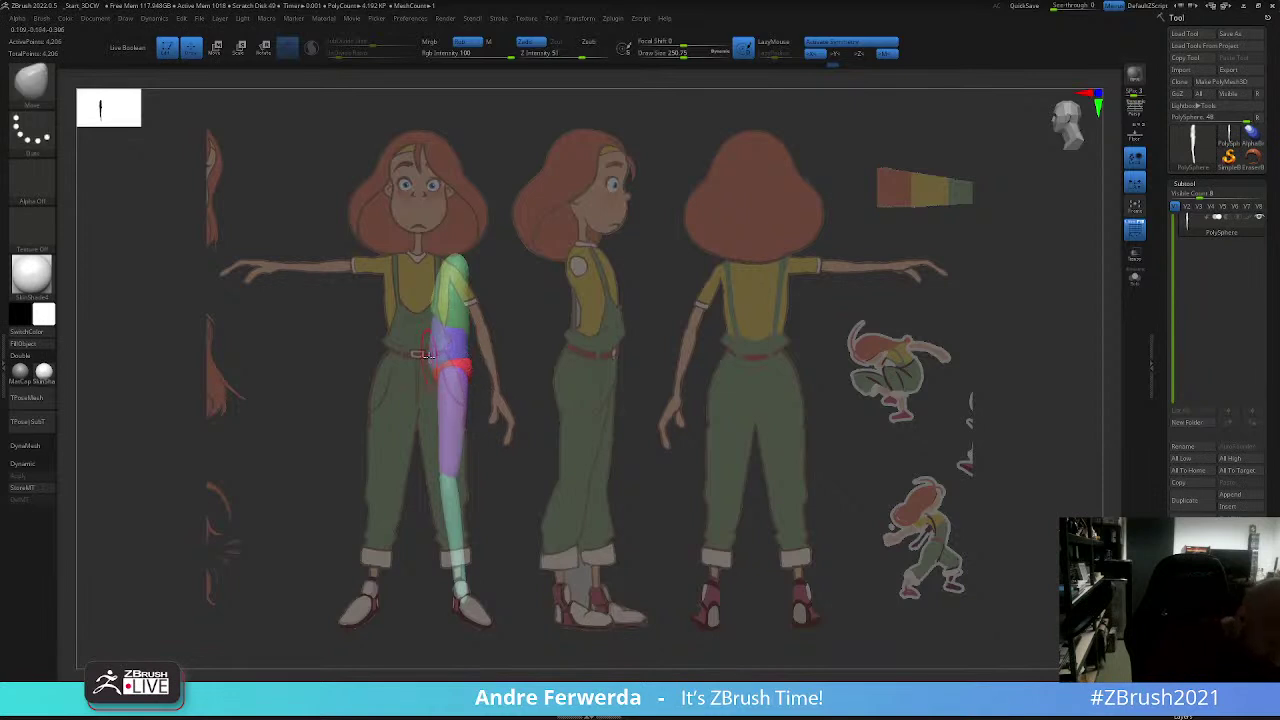
pyautogui.keyDown('ctrl'); pyautogui.keyDown('shift'); pyautogui.click(457, 368); pyautogui.keyUp('shift'); pyautogui.keyUp('ctrl')
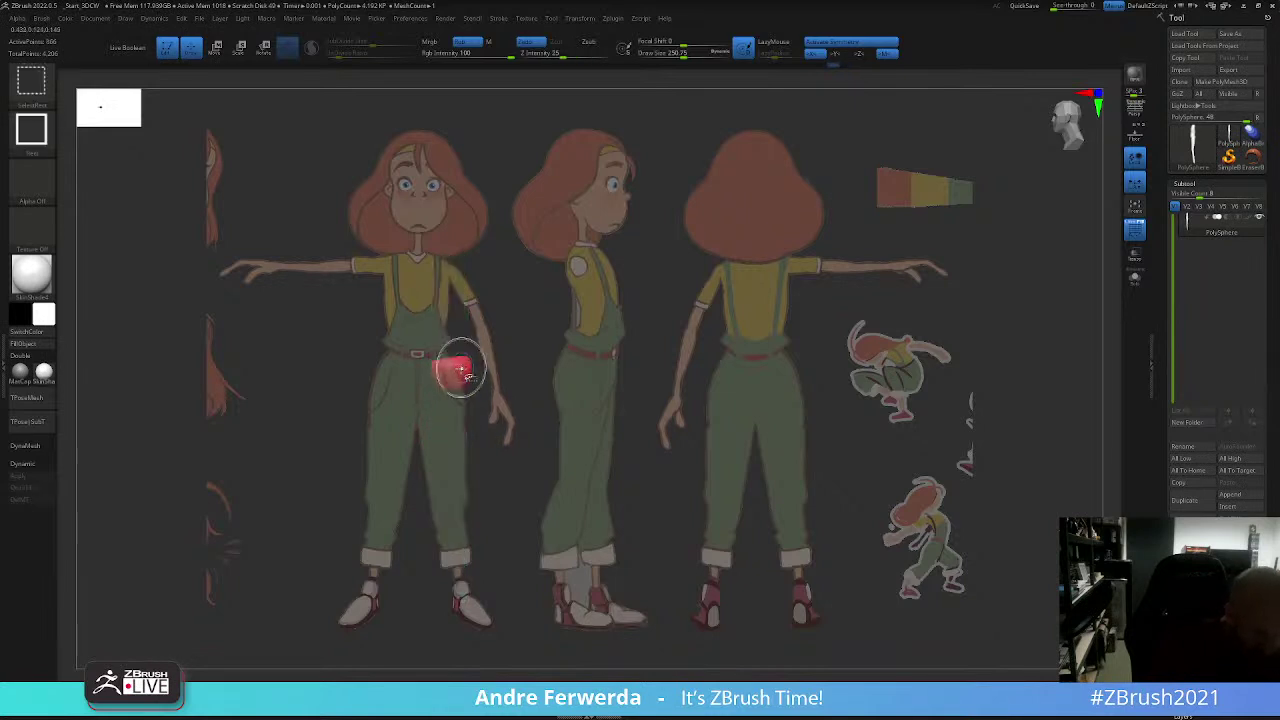
pyautogui.keyDown('ctrl'); pyautogui.keyDown('shift'); pyautogui.click(472, 410); pyautogui.keyUp('shift'); pyautogui.keyUp('ctrl')
pyautogui.keyDown('ctrl'); pyautogui.keyDown('shift'); pyautogui.click(457, 414); pyautogui.keyUp('shift'); pyautogui.keyUp('ctrl')
pyautogui.keyDown('ctrl'); pyautogui.keyDown('shift'); pyautogui.click(457, 508); pyautogui.keyUp('shift'); pyautogui.keyUp('ctrl')
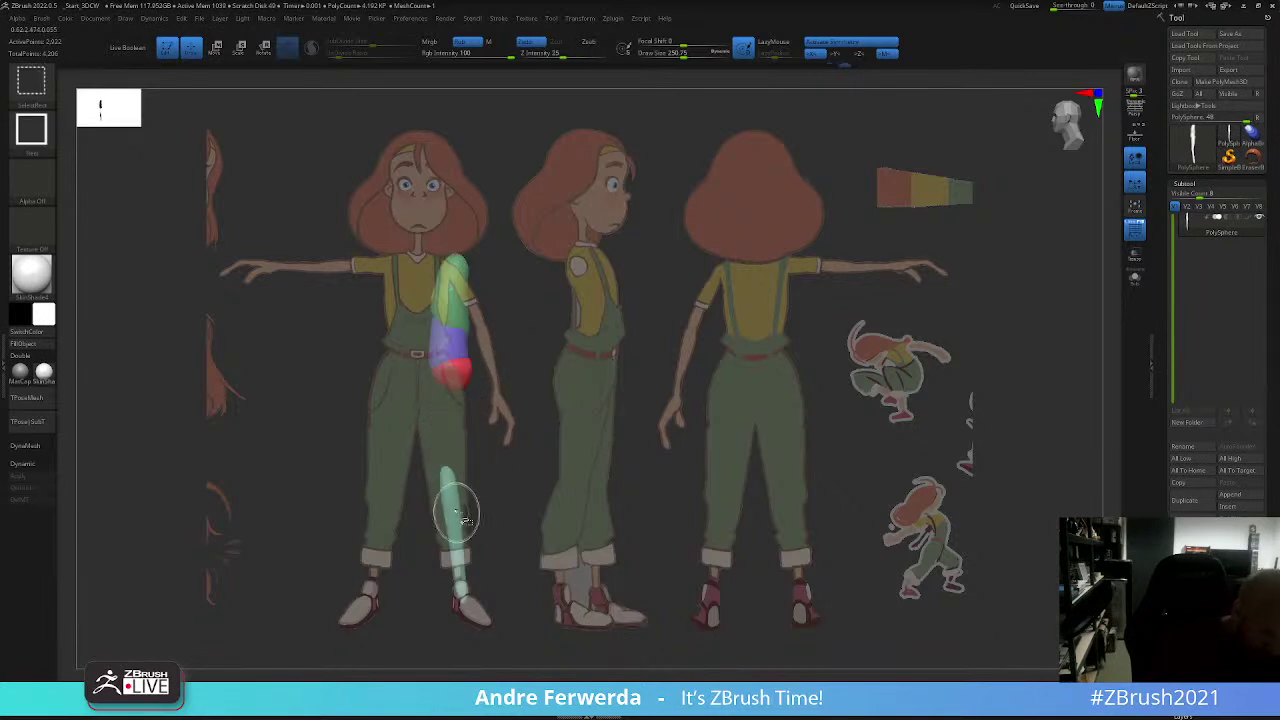
pyautogui.keyDown('ctrl'); pyautogui.keyDown('alt'); pyautogui.keyDown('shift'); pyautogui.click(462, 512); pyautogui.keyUp('shift'); pyautogui.keyUp('alt'); pyautogui.keyUp('ctrl')
pyautogui.keyDown('ctrl'); pyautogui.keyDown('shift'); pyautogui.click(433, 365); pyautogui.keyUp('shift'); pyautogui.keyUp('ctrl')
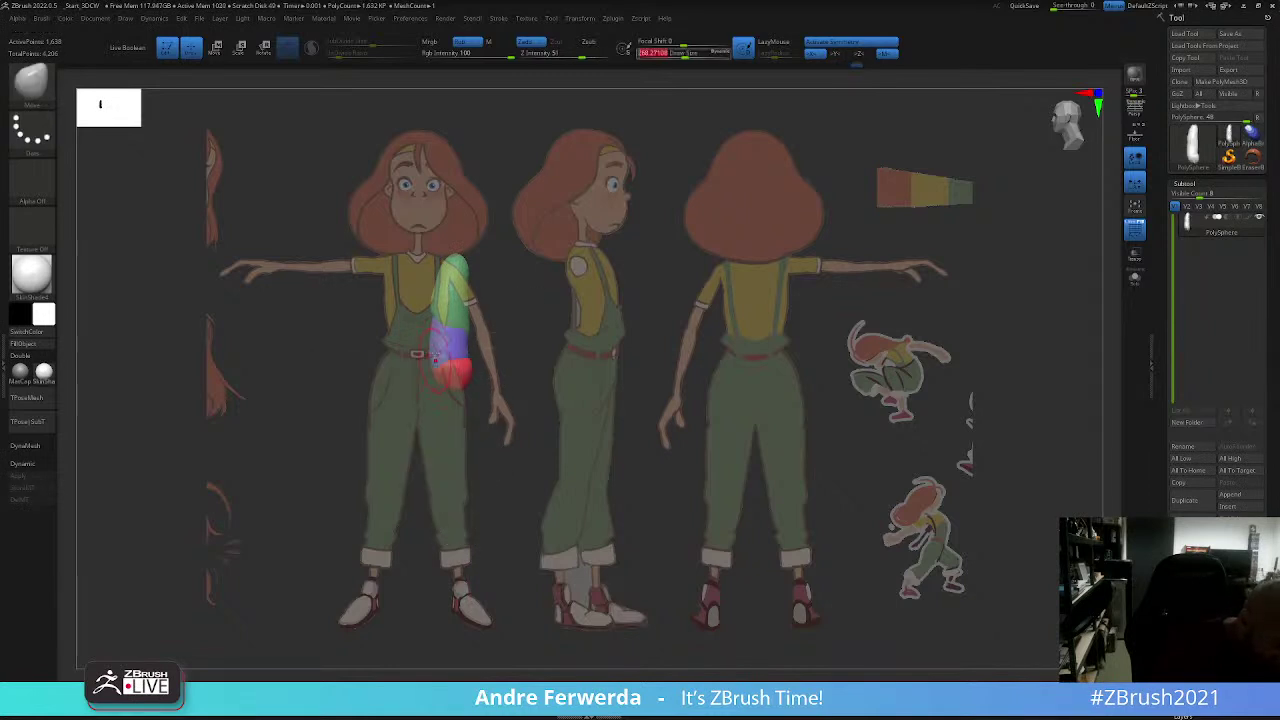
pyautogui.keyDown('ctrl'); pyautogui.keyDown('shift'); pyautogui.click(510, 345); pyautogui.keyUp('shift'); pyautogui.keyUp('ctrl')
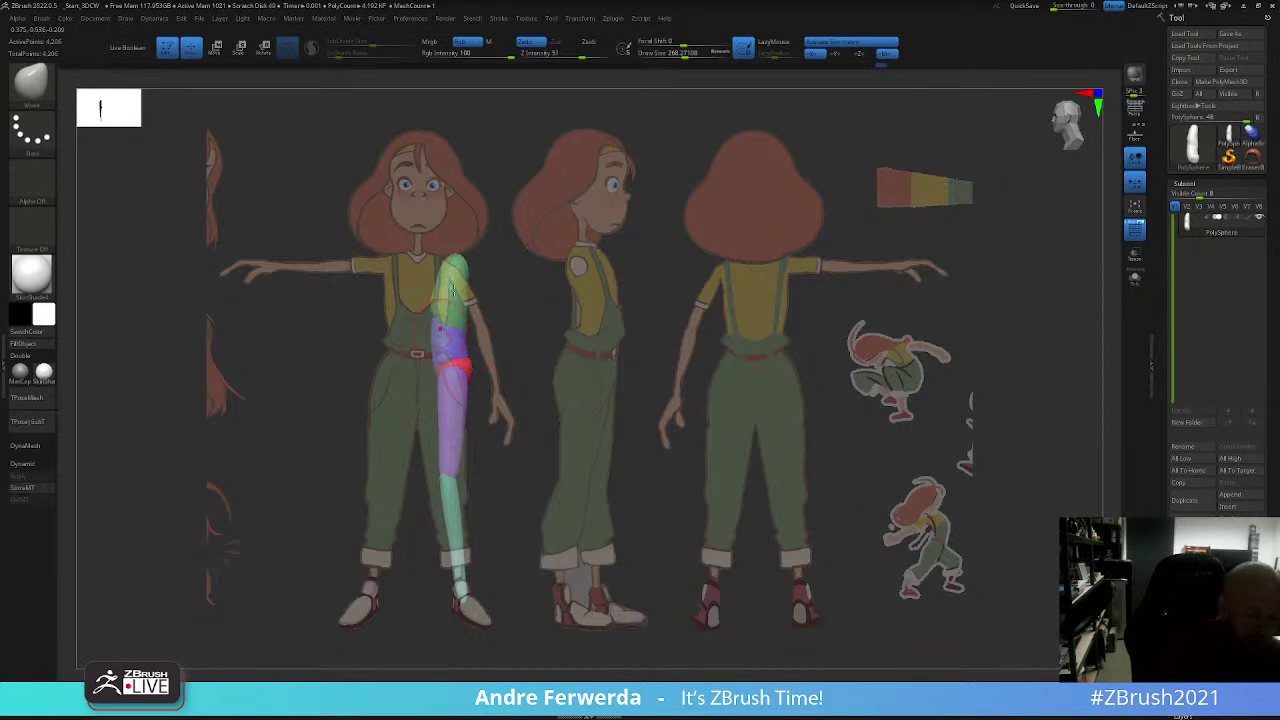
# Step: Nudge the upper chest near the shoulder and turn the mannequin back to front view
pyautogui.moveTo(452, 290); pyautogui.dragTo(463, 313)
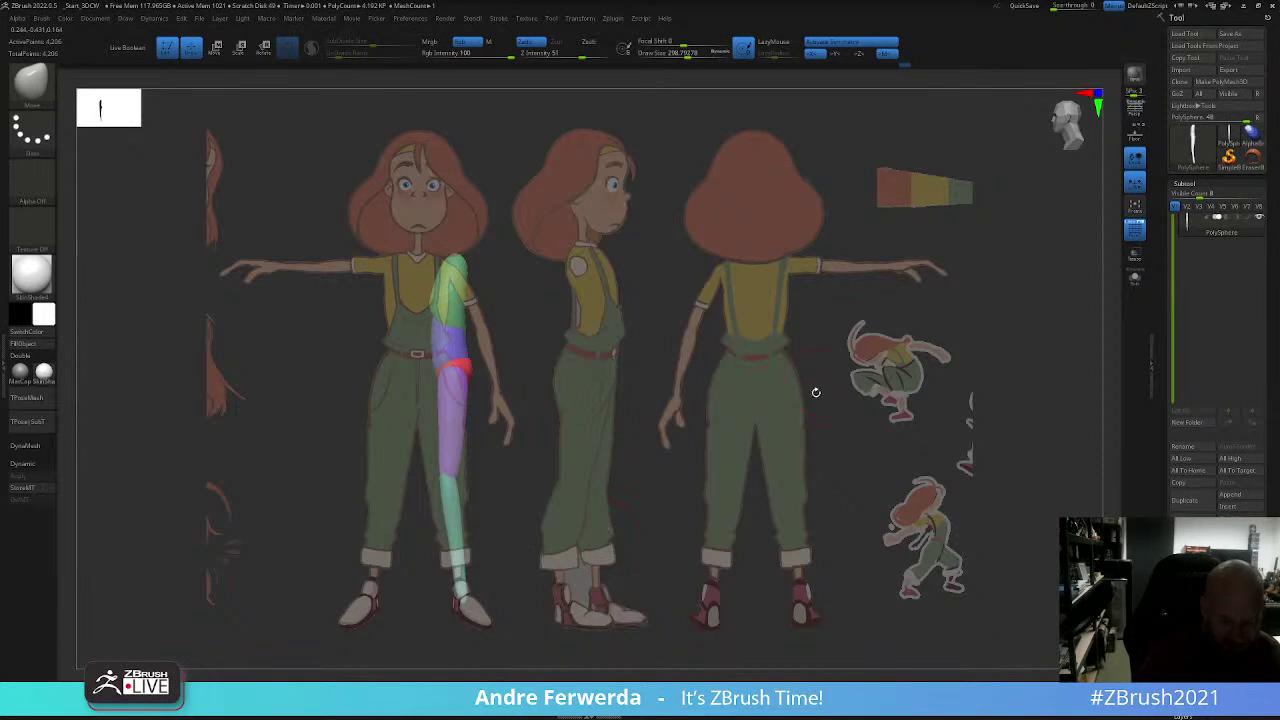
pyautogui.moveTo(816, 392)
pyautogui.mouseDown()
pyautogui.moveTo(790, 416)
pyautogui.moveTo(900, 404)
pyautogui.moveTo(780, 440)
pyautogui.moveTo(683, 446)
pyautogui.moveTo(684, 434)
pyautogui.mouseUp()
pyautogui.press('F1')
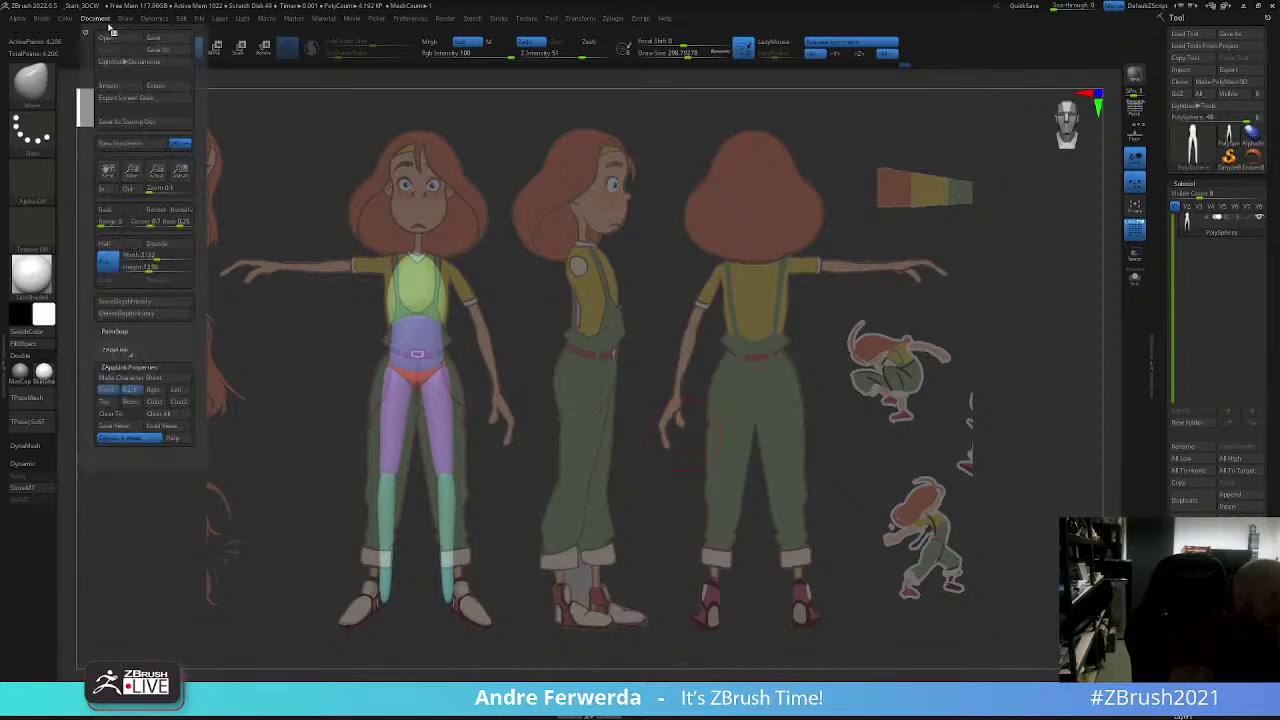
# Step: Add small orange spheres from the primitives shelf and move them onto both shoulders with the gizmo
pyautogui.click(97, 26)
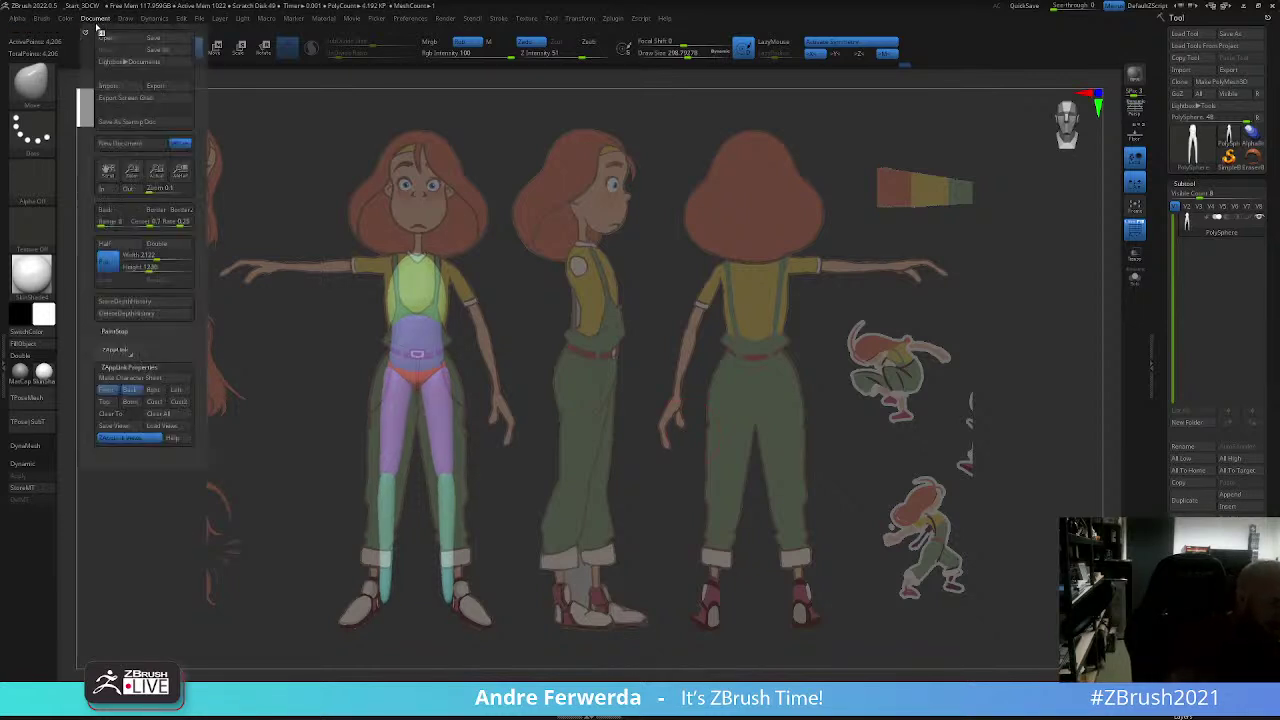
pyautogui.click(115, 391)
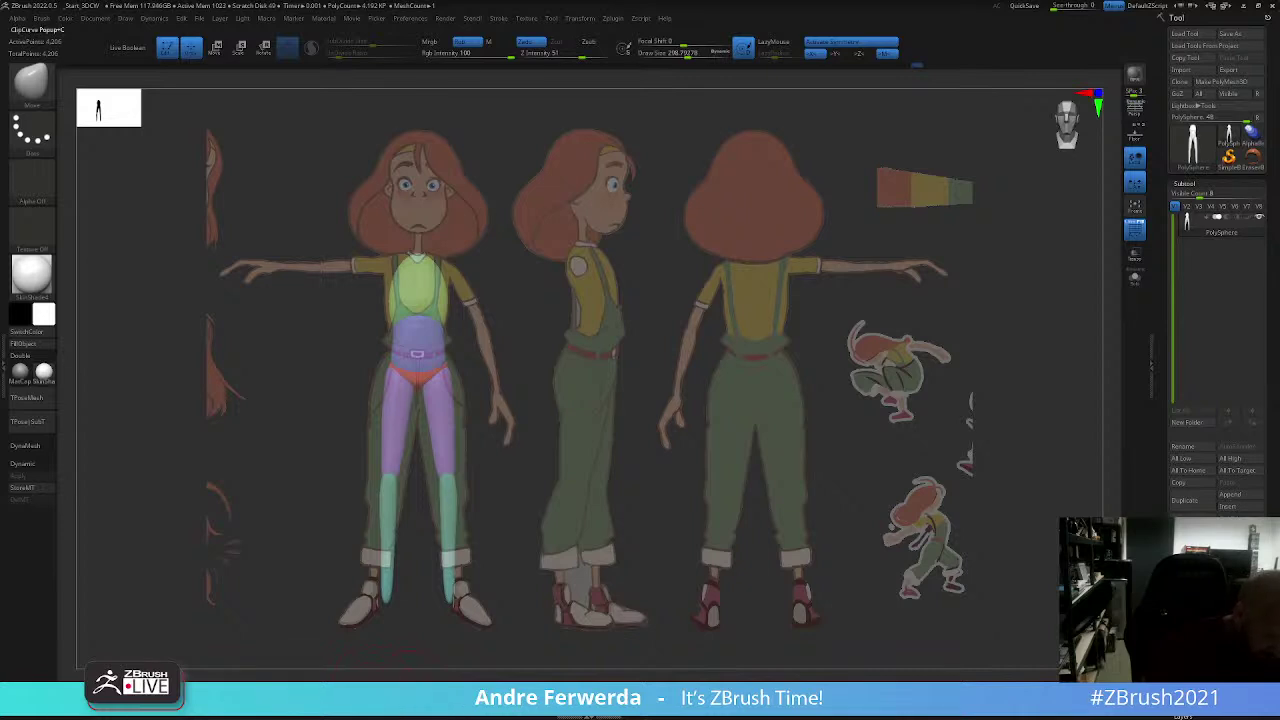
pyautogui.press('f1')
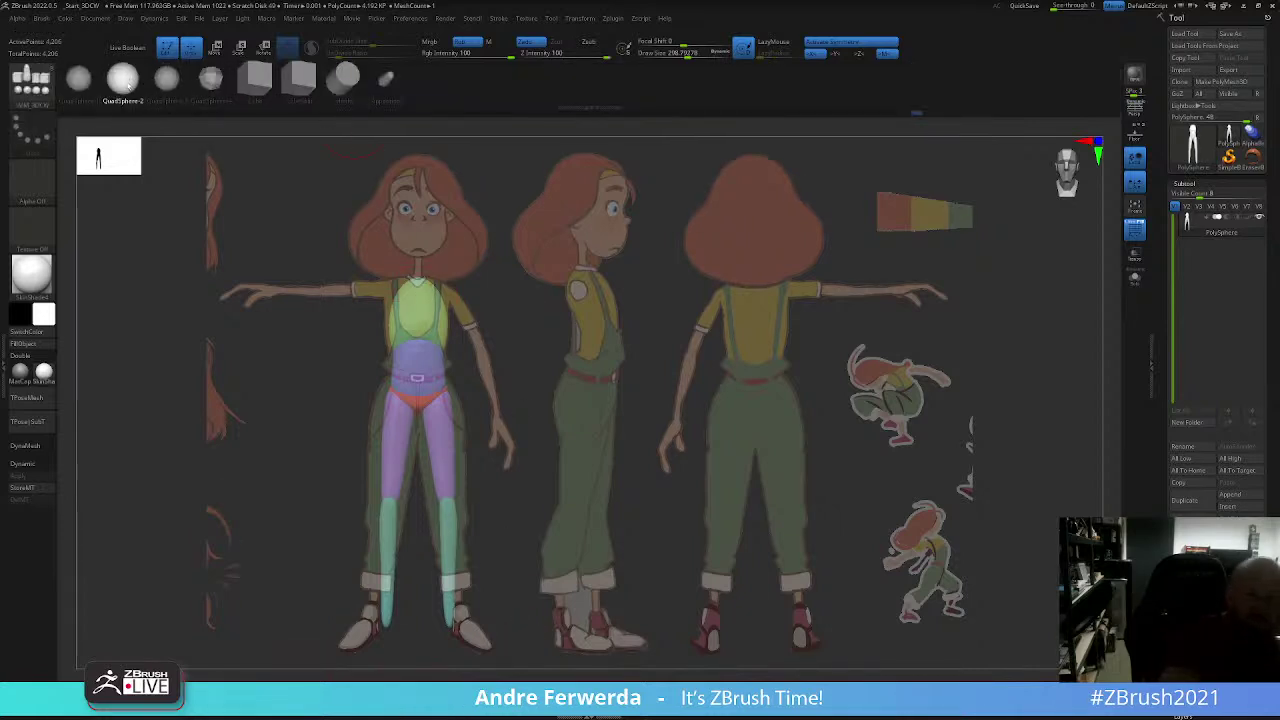
pyautogui.moveTo(977, 291); pyautogui.dragTo(432, 290)
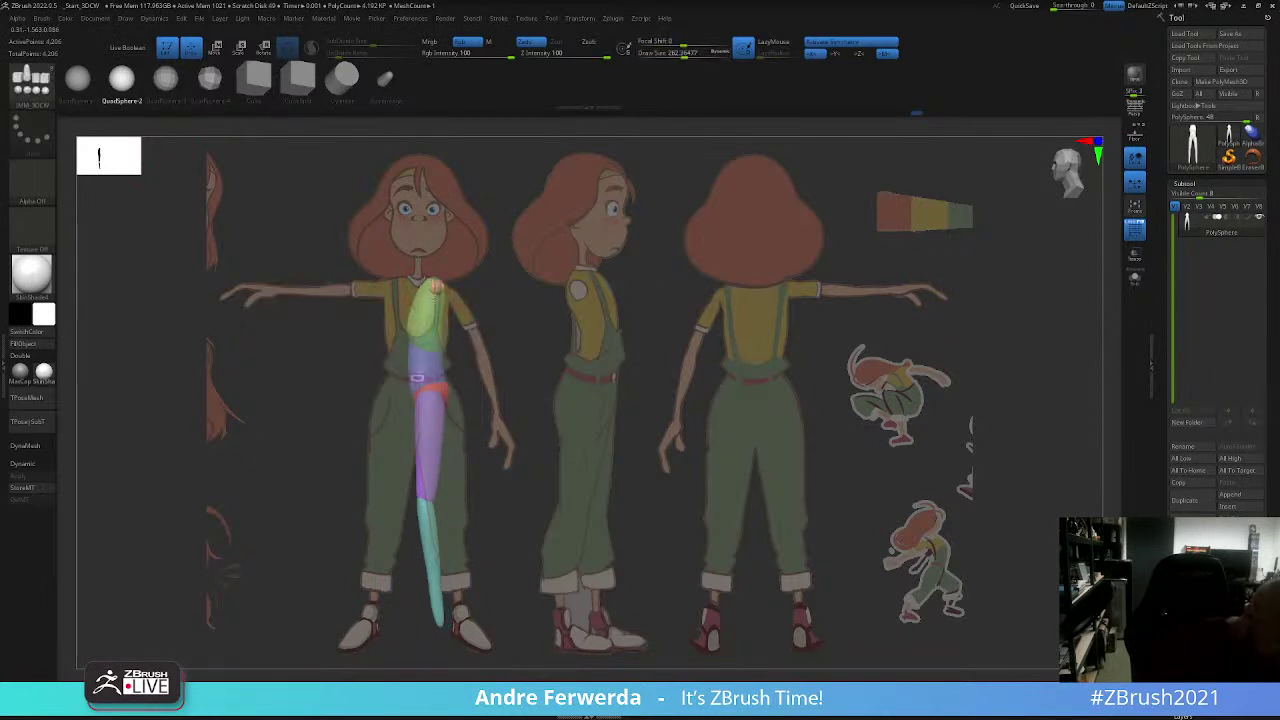
pyautogui.moveTo(432, 290); pyautogui.dragTo(523, 385)
pyautogui.click(96, 18)
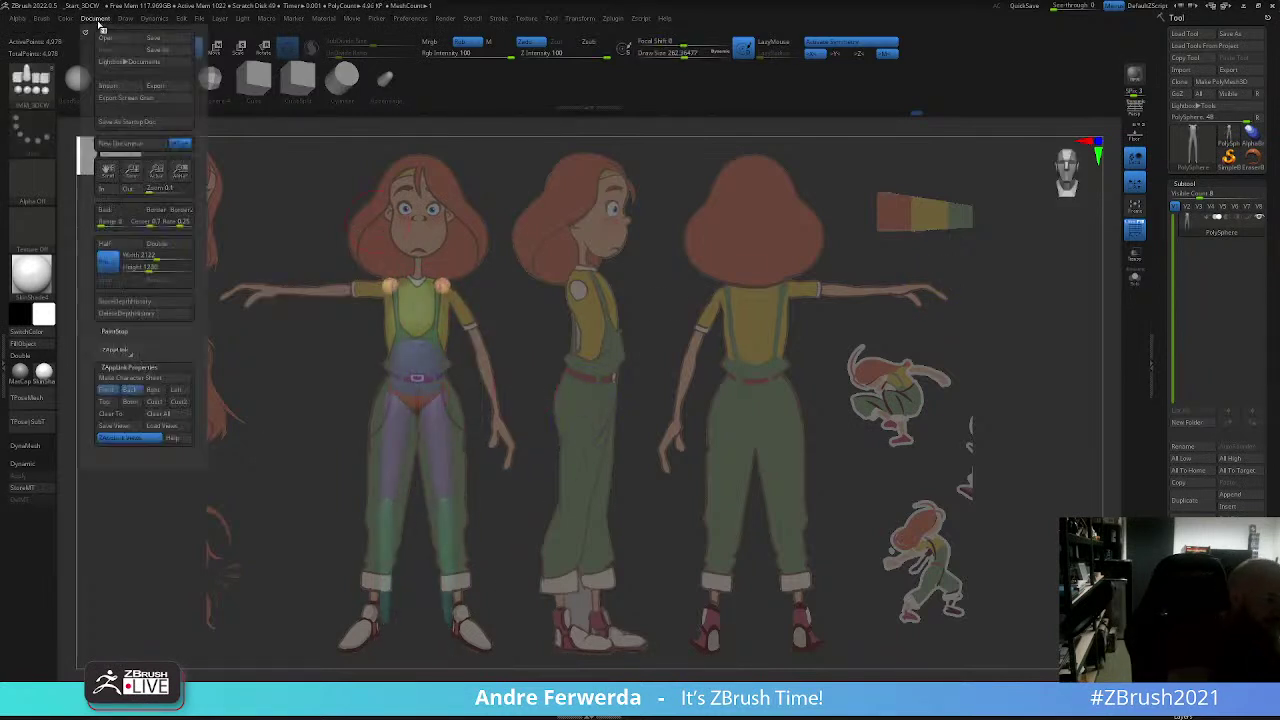
pyautogui.press('w')
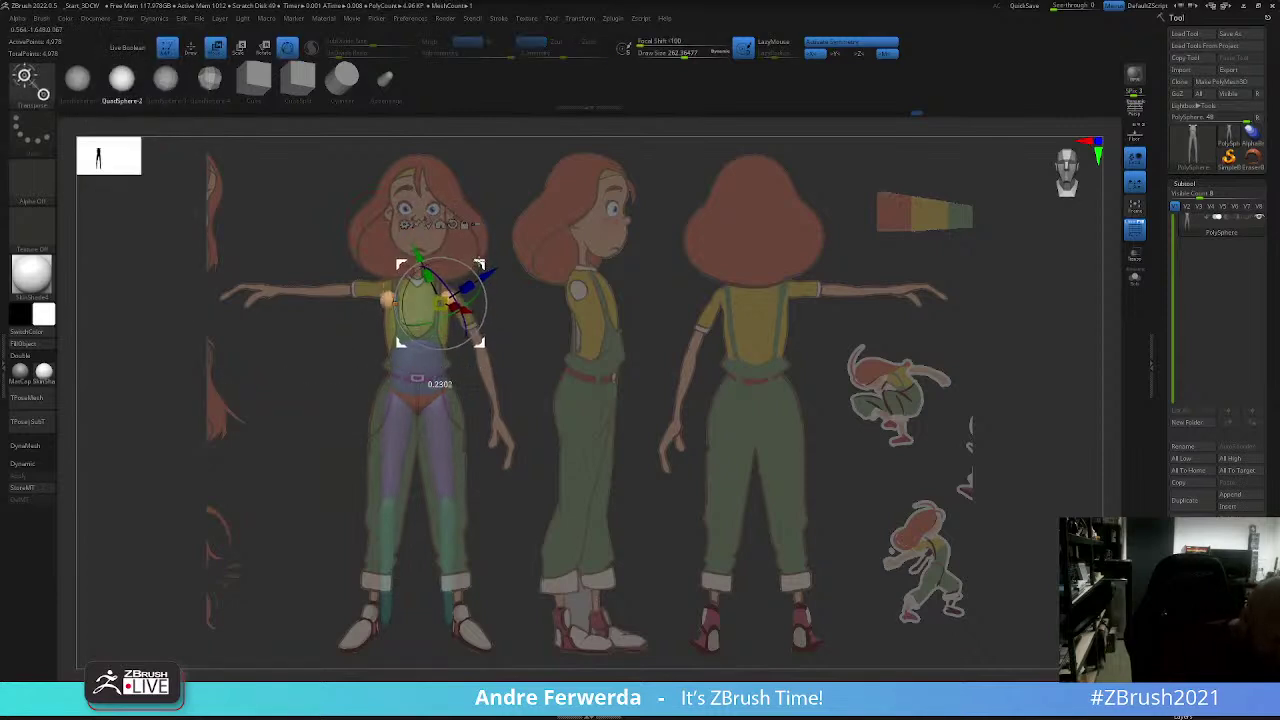
pyautogui.moveTo(440, 300); pyautogui.dragTo(438, 288)
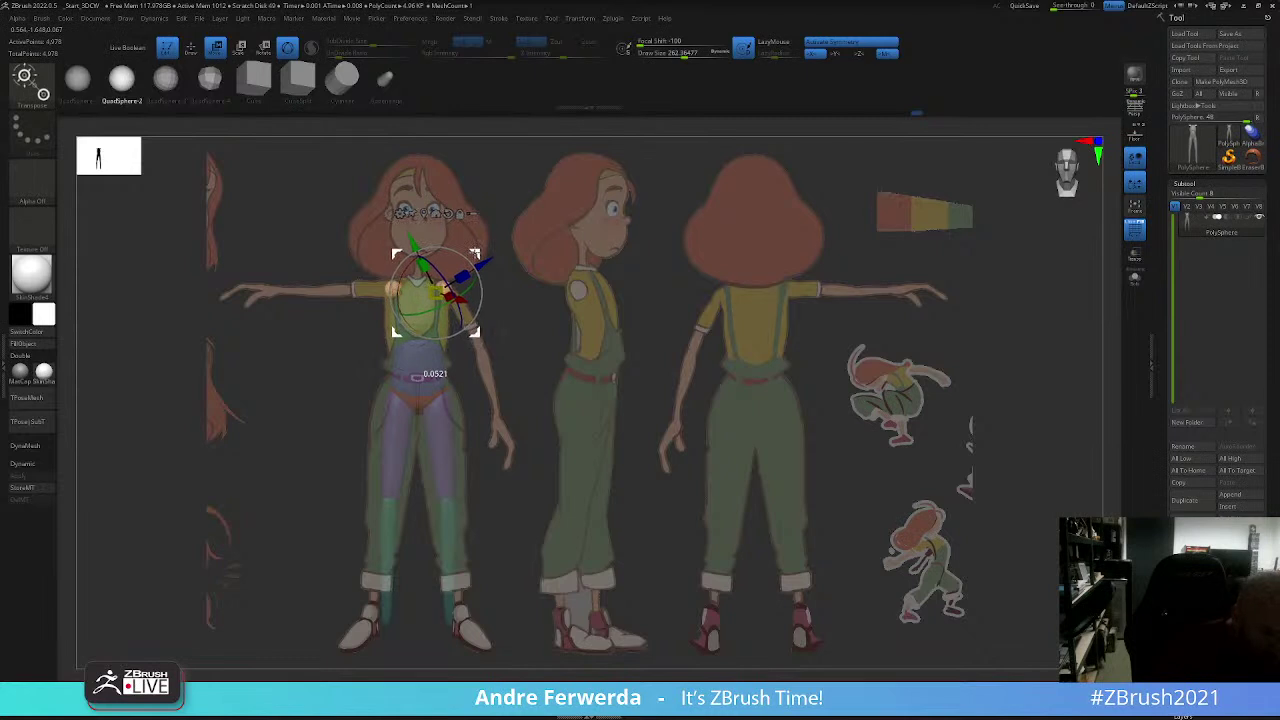
pyautogui.press('q')
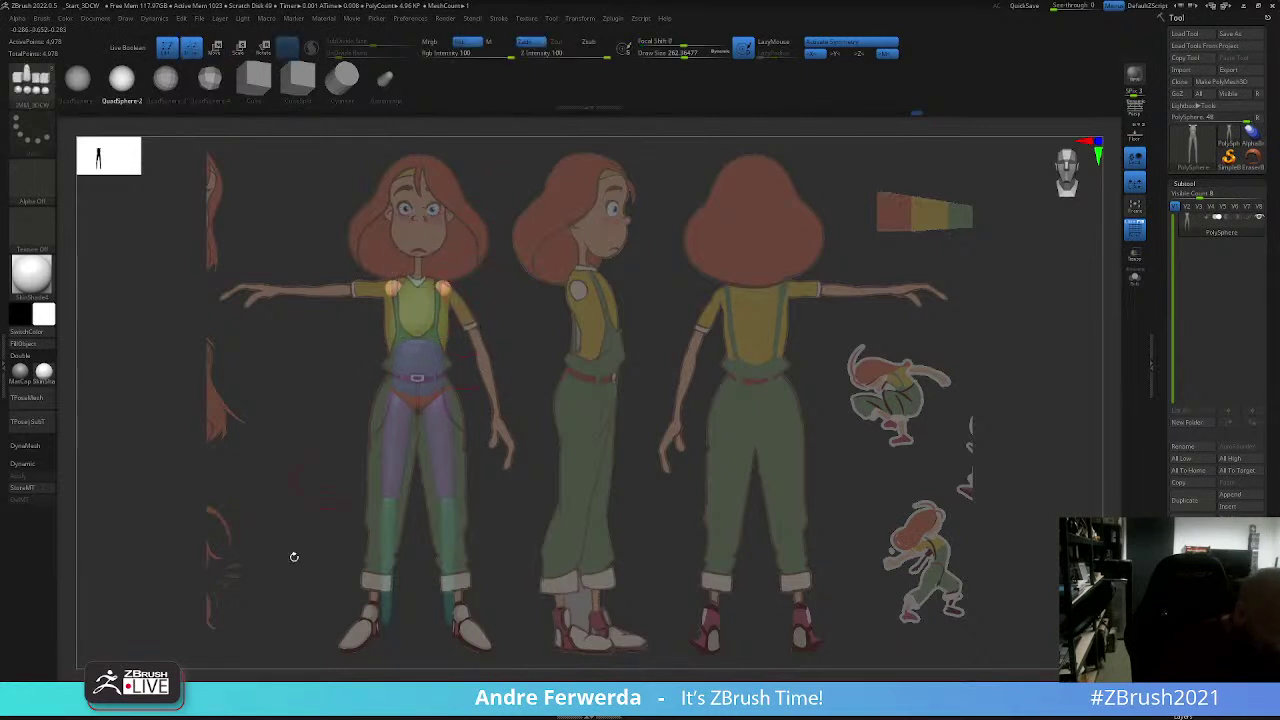
pyautogui.press('space')
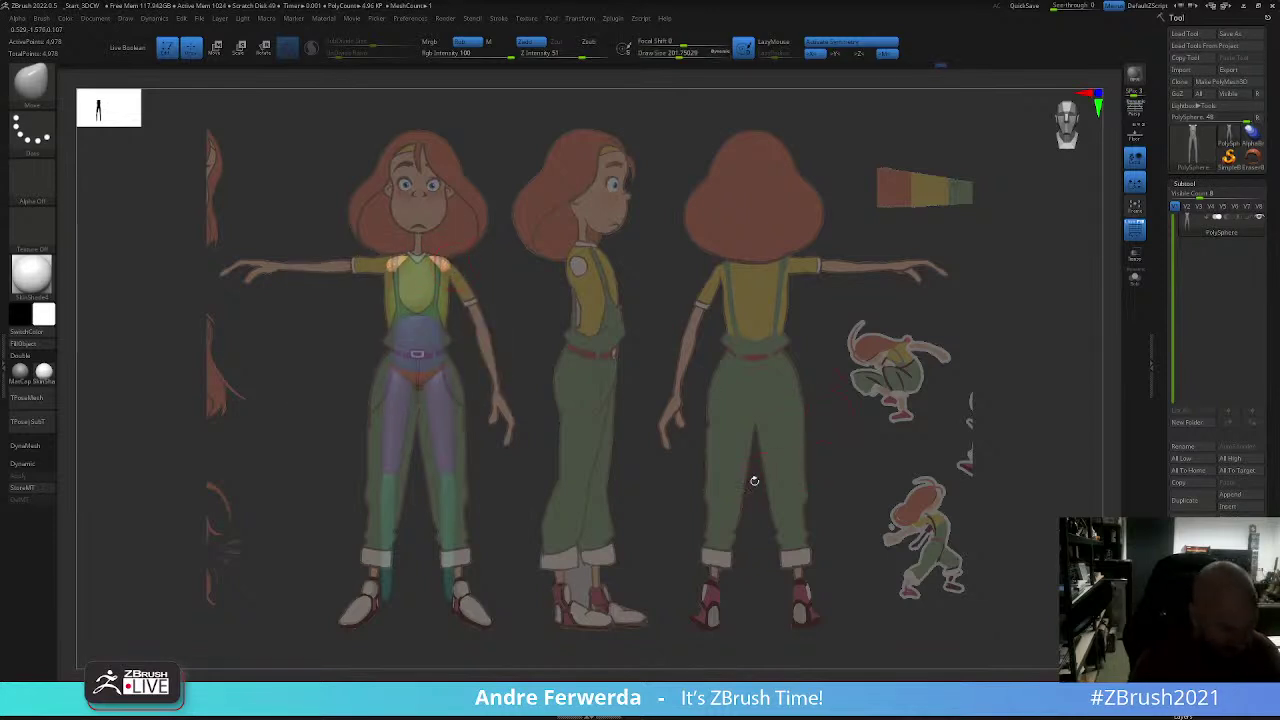
# Step: Hide the reference sheet, orbit to the side, and briefly isolate the green torso to inspect it
pyautogui.hotkey('shift', 'z')
pyautogui.moveTo(743, 500)
pyautogui.mouseDown()
pyautogui.moveTo(691, 375)
pyautogui.moveTo(566, 257)
pyautogui.moveTo(457, 266)
pyautogui.mouseUp()
pyautogui.press('space')
pyautogui.press('space')
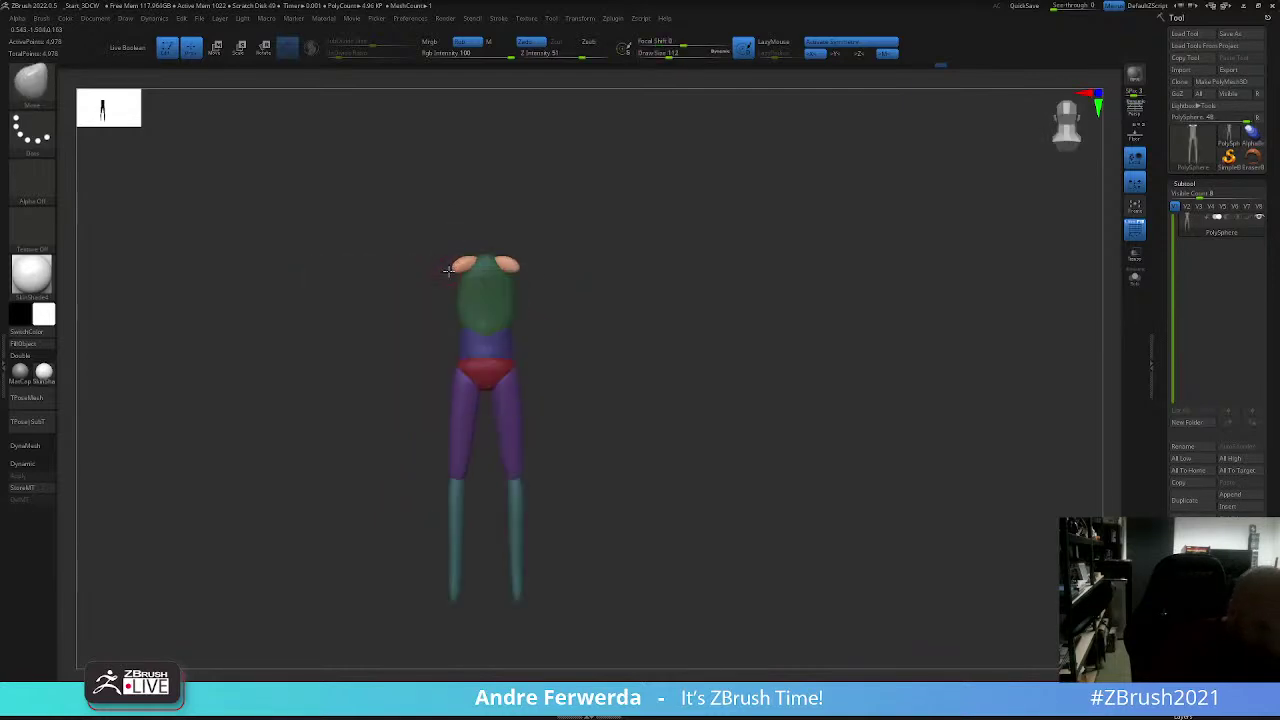
pyautogui.press('space')
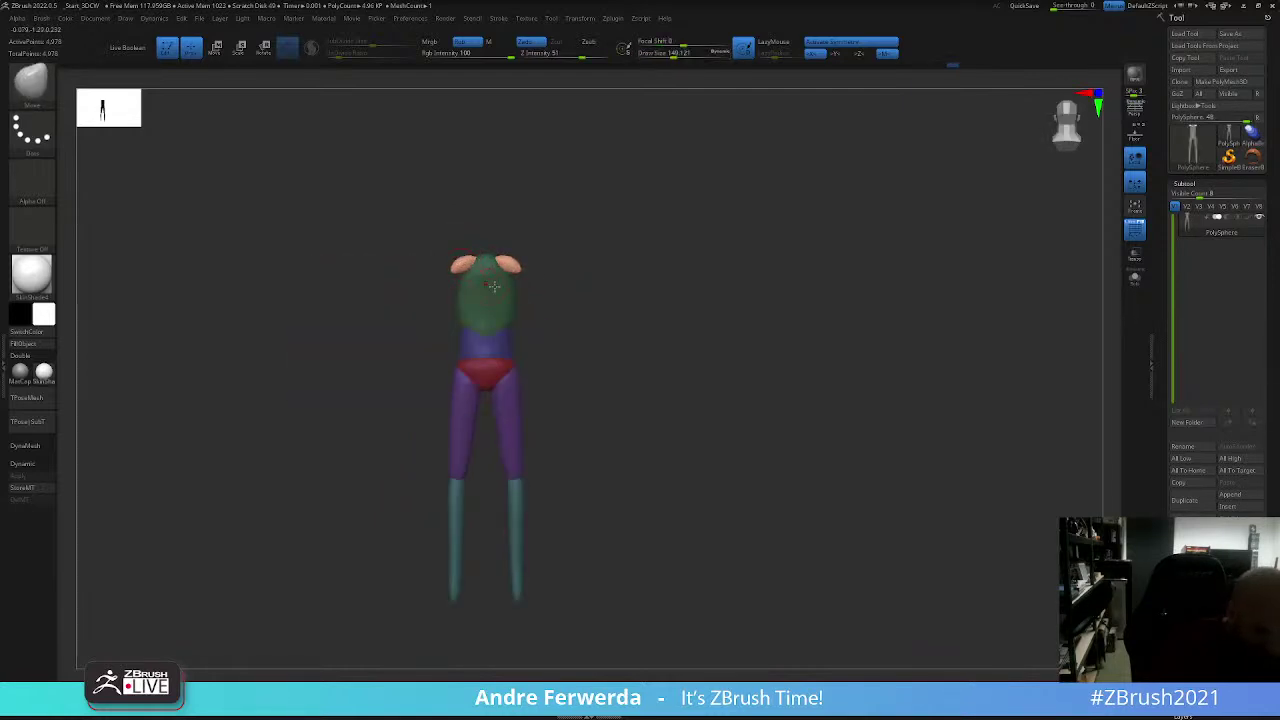
pyautogui.keyDown('ctrl'); pyautogui.keyDown('shift'); pyautogui.click(510, 300); pyautogui.keyUp('shift'); pyautogui.keyUp('ctrl')
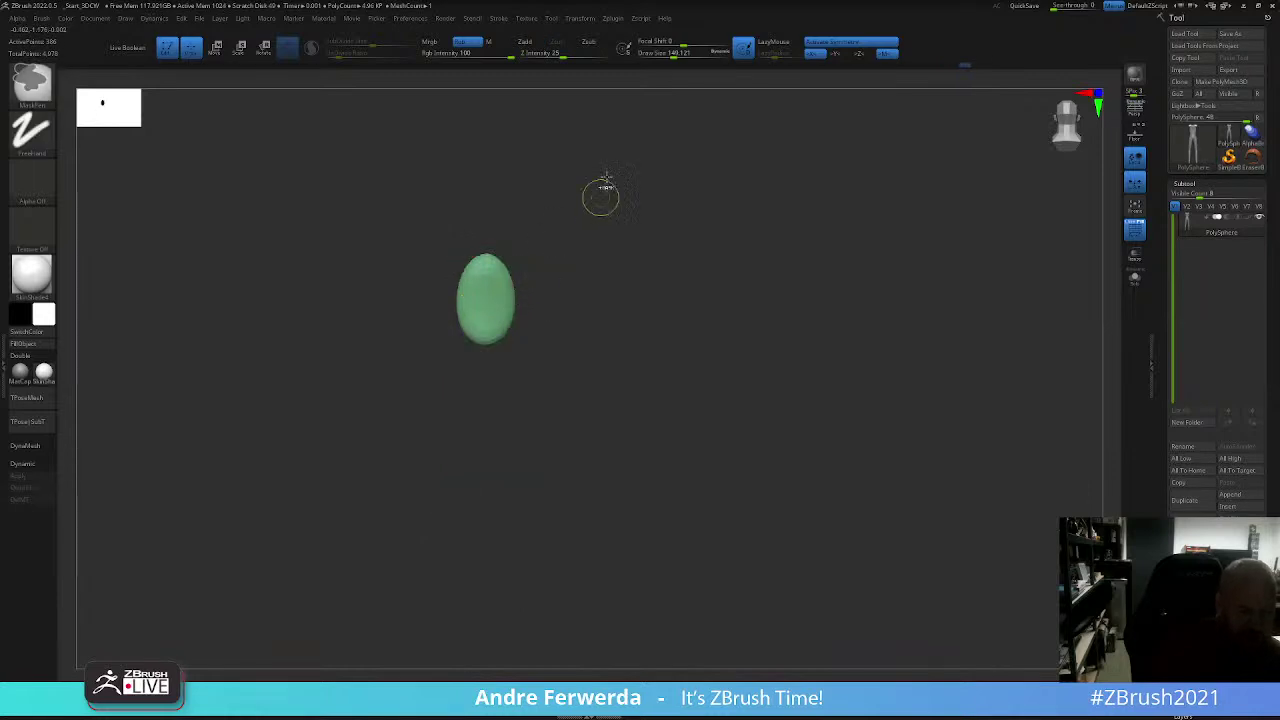
pyautogui.keyDown('ctrl'); pyautogui.keyDown('shift'); pyautogui.click(457, 442); pyautogui.keyUp('shift'); pyautogui.keyUp('ctrl')
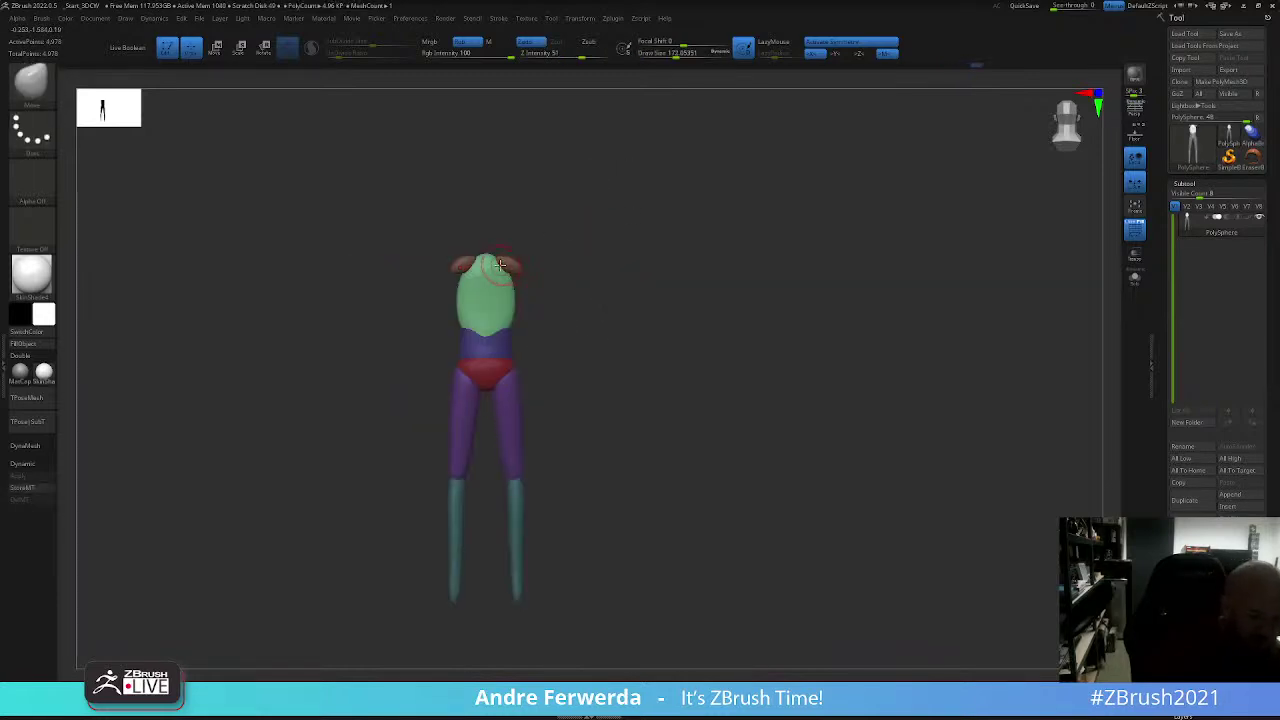
pyautogui.press('space')
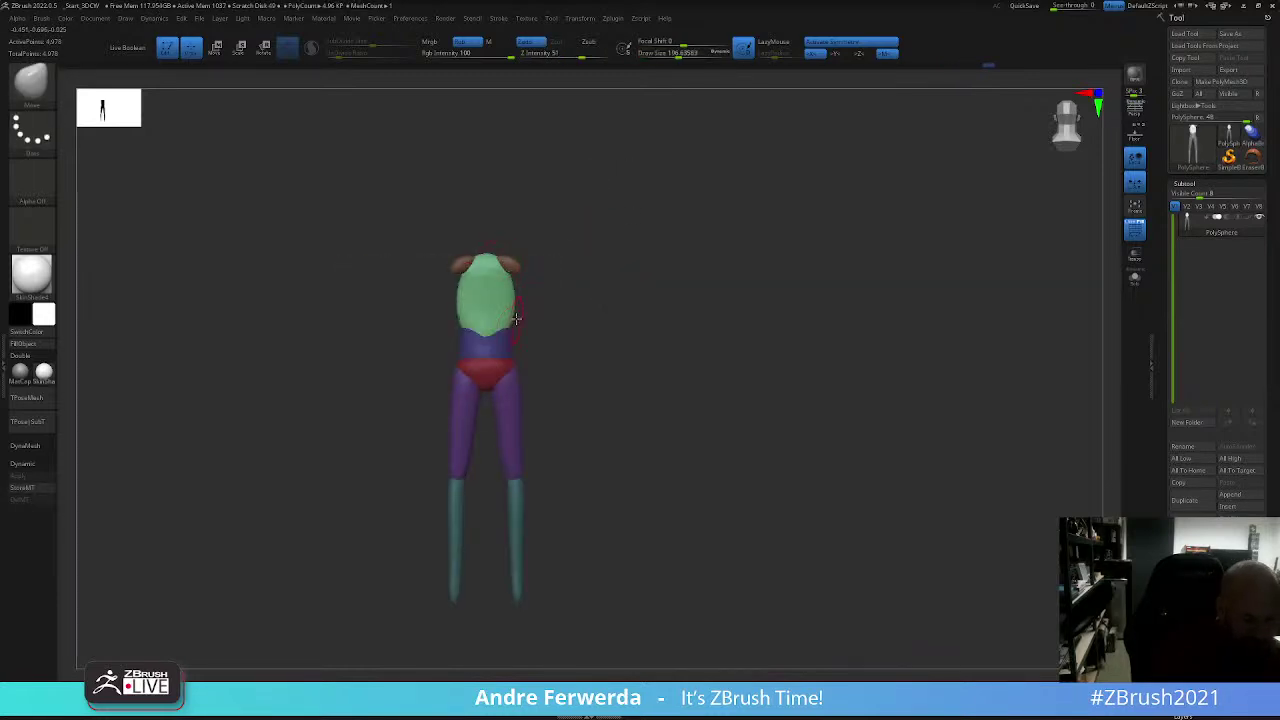
# Step: In side view, shift and tilt the orange shoulder spheres onto the top corners of the chest
pyautogui.moveTo(763, 446)
pyautogui.mouseDown()
pyautogui.moveTo(831, 414)
pyautogui.moveTo(823, 508)
pyautogui.mouseUp()
pyautogui.press('w')
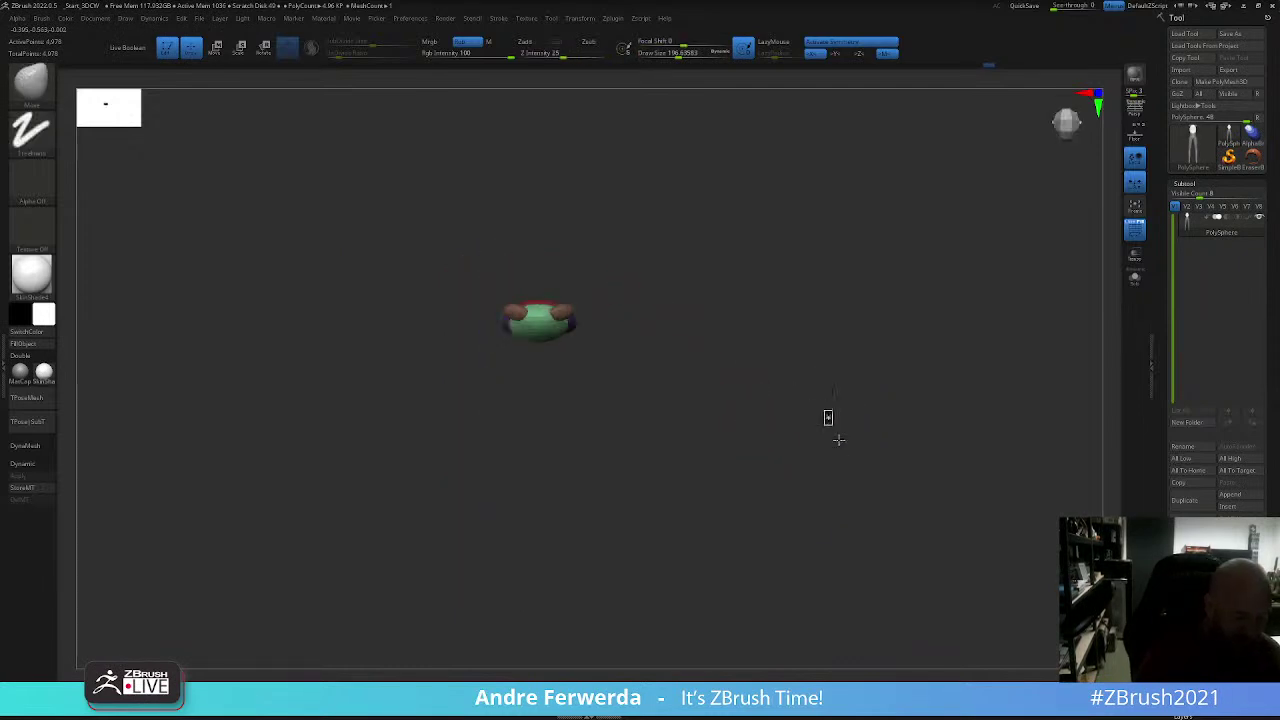
pyautogui.moveTo(577, 312); pyautogui.dragTo(541, 312)
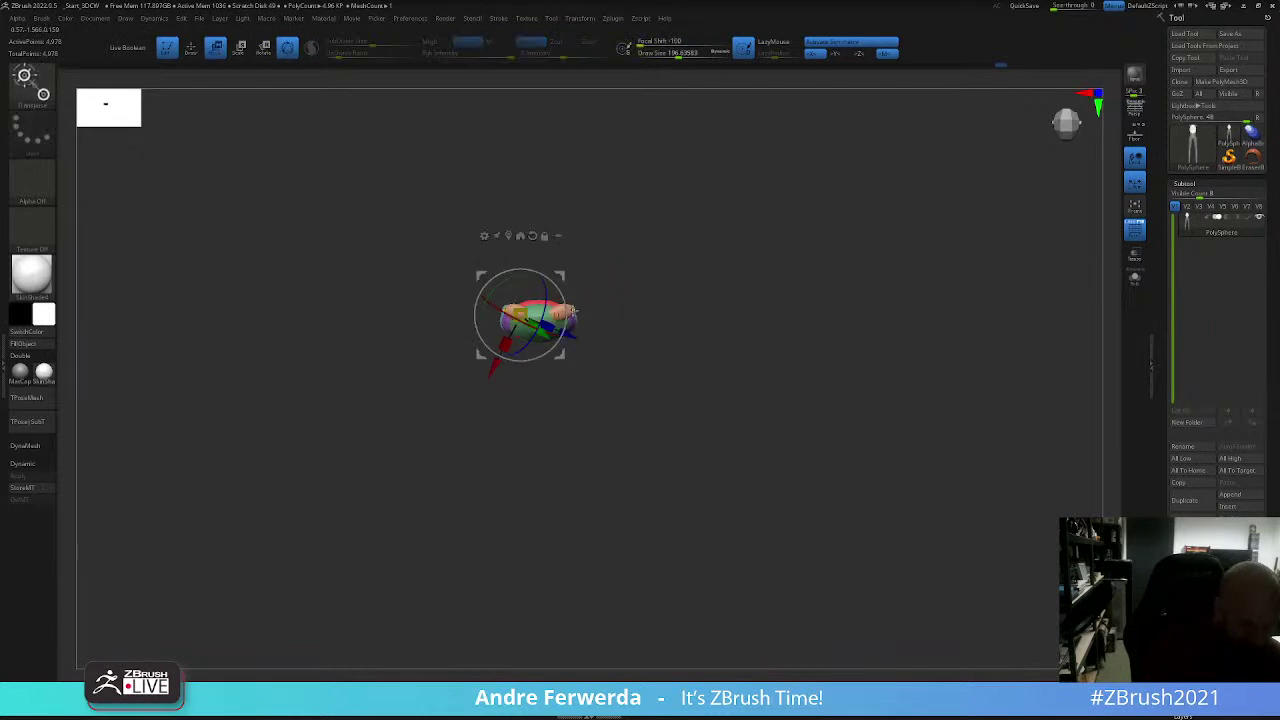
pyautogui.keyDown('alt'); pyautogui.click(575, 312); pyautogui.keyUp('alt')
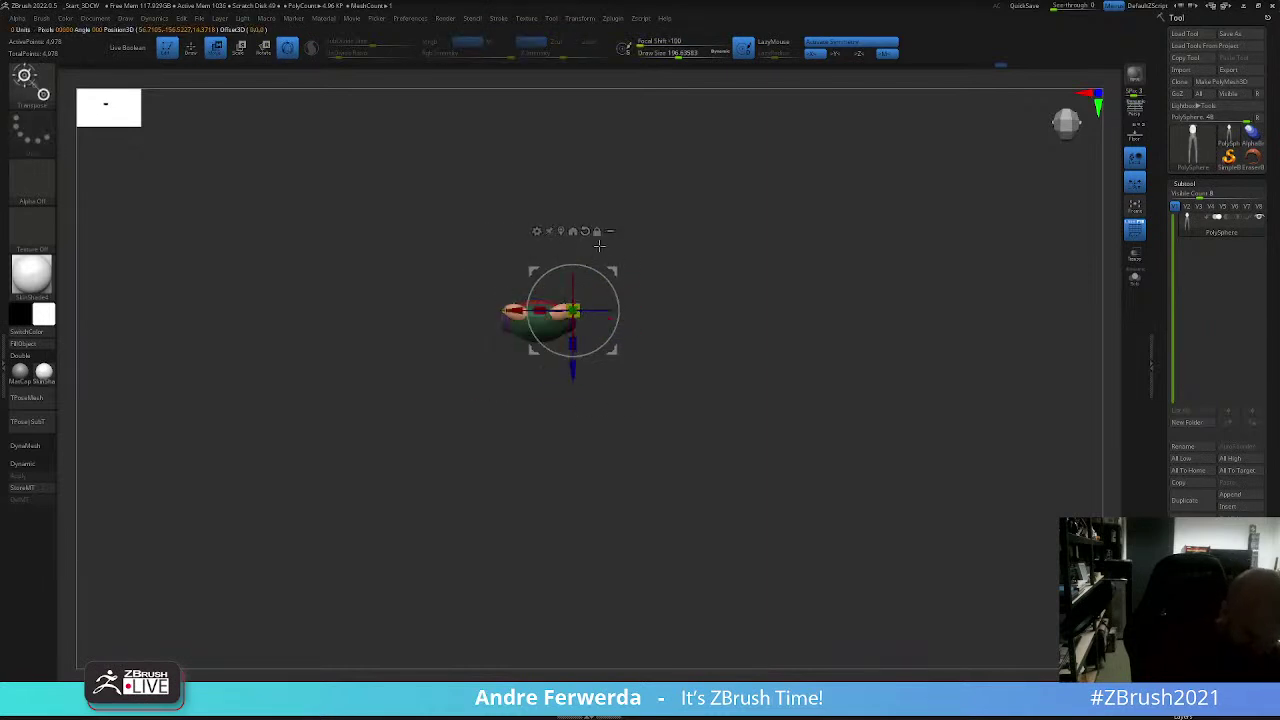
pyautogui.moveTo(603, 318); pyautogui.dragTo(600, 320)
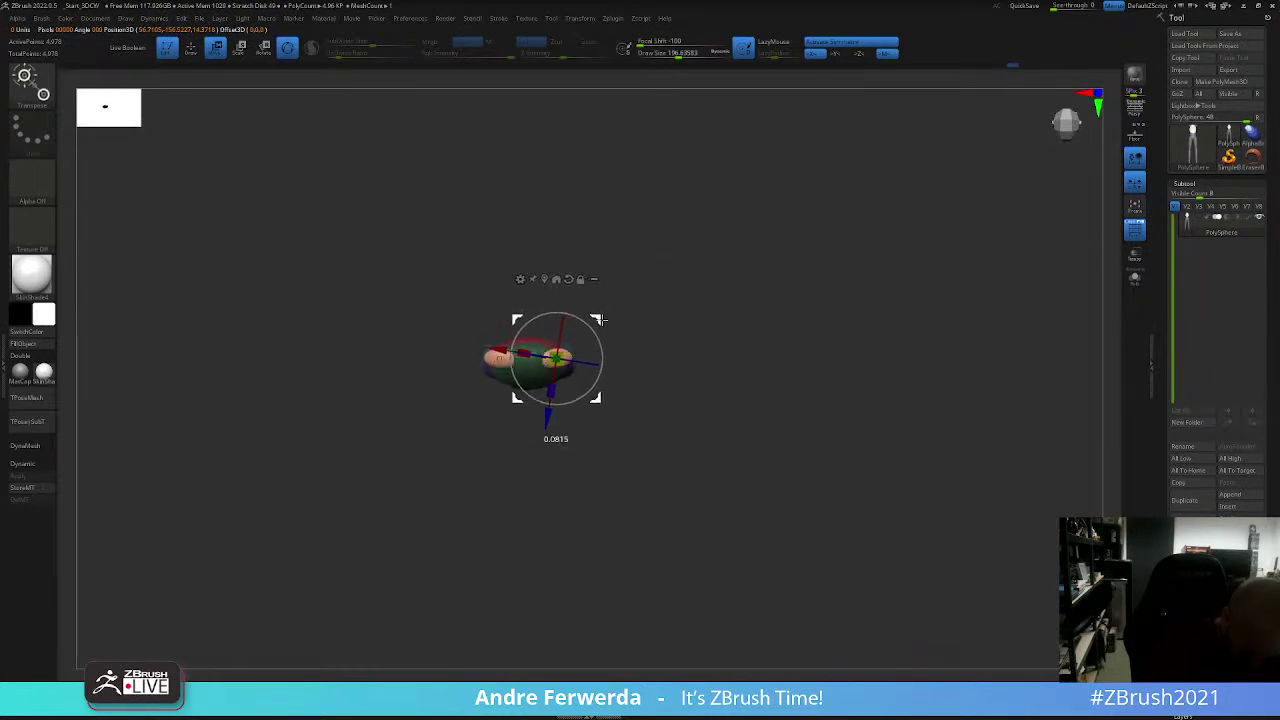
pyautogui.press('q')
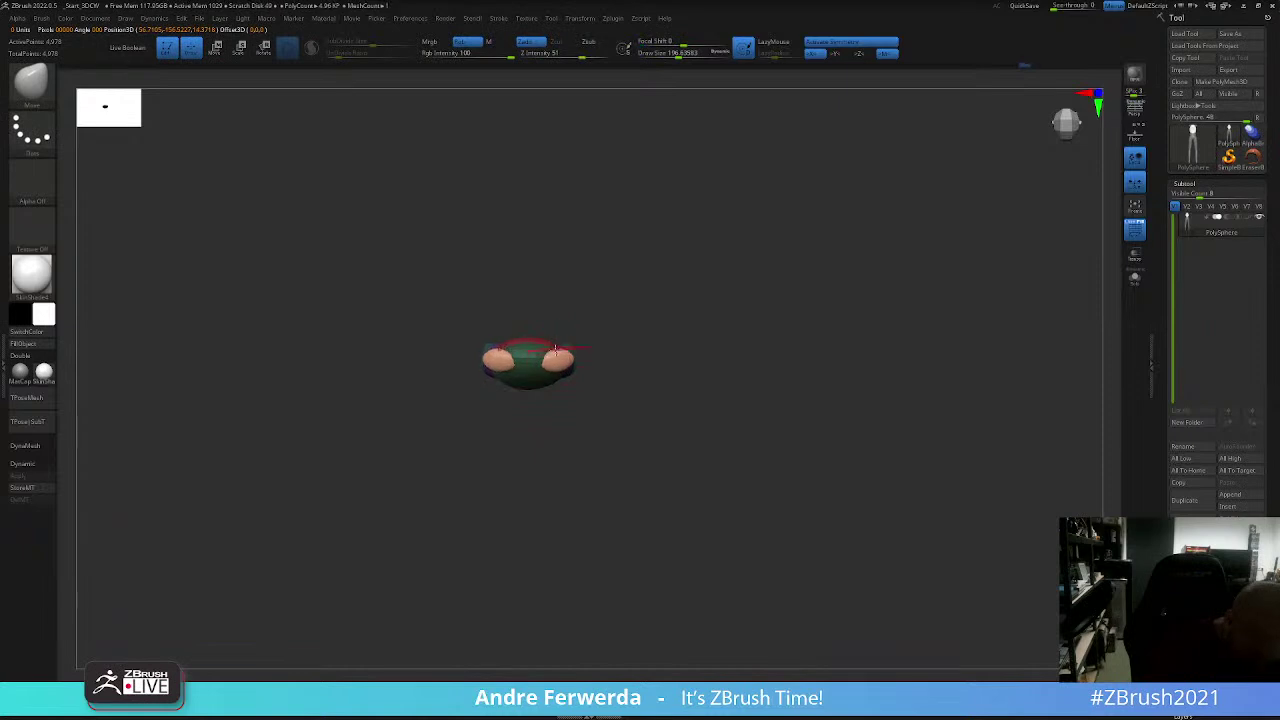
# Step: Orbit the mannequin back to an upright front view
pyautogui.moveTo(600, 293)
pyautogui.mouseDown()
pyautogui.moveTo(591, 357)
pyautogui.moveTo(565, 373)
pyautogui.mouseUp()
pyautogui.press('space')
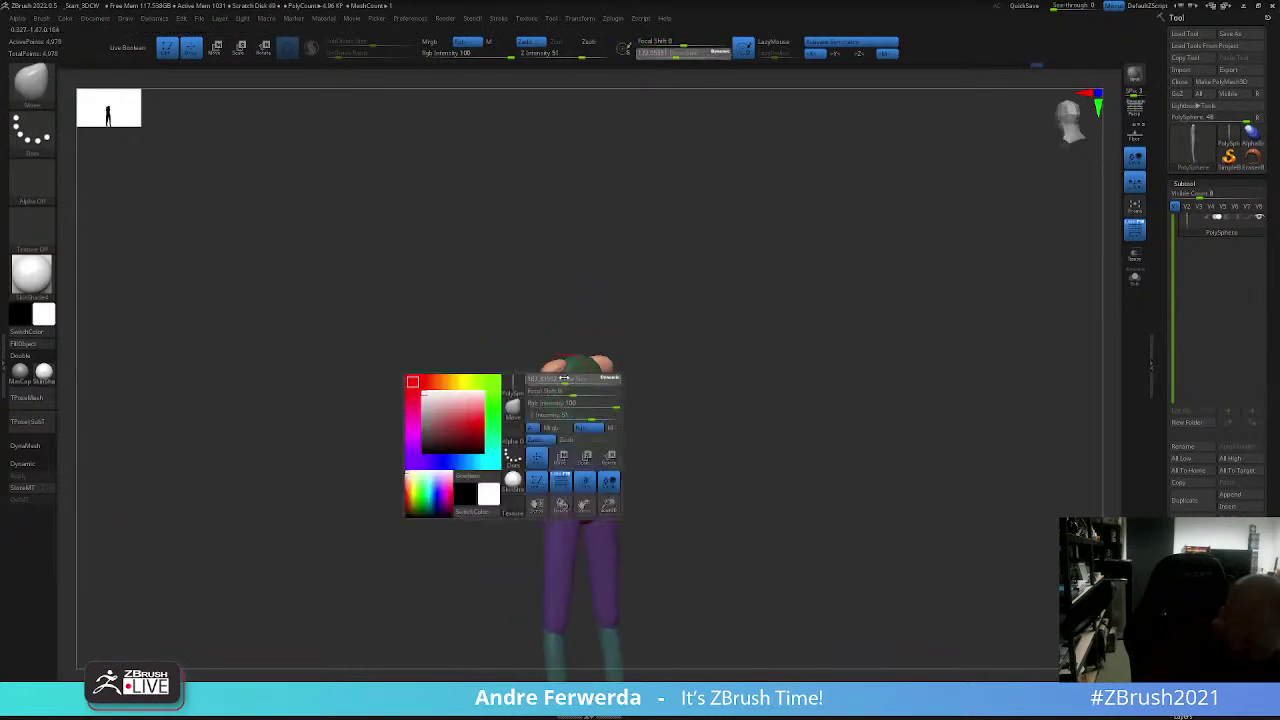
pyautogui.moveTo(565, 373); pyautogui.dragTo(570, 368, button='right')
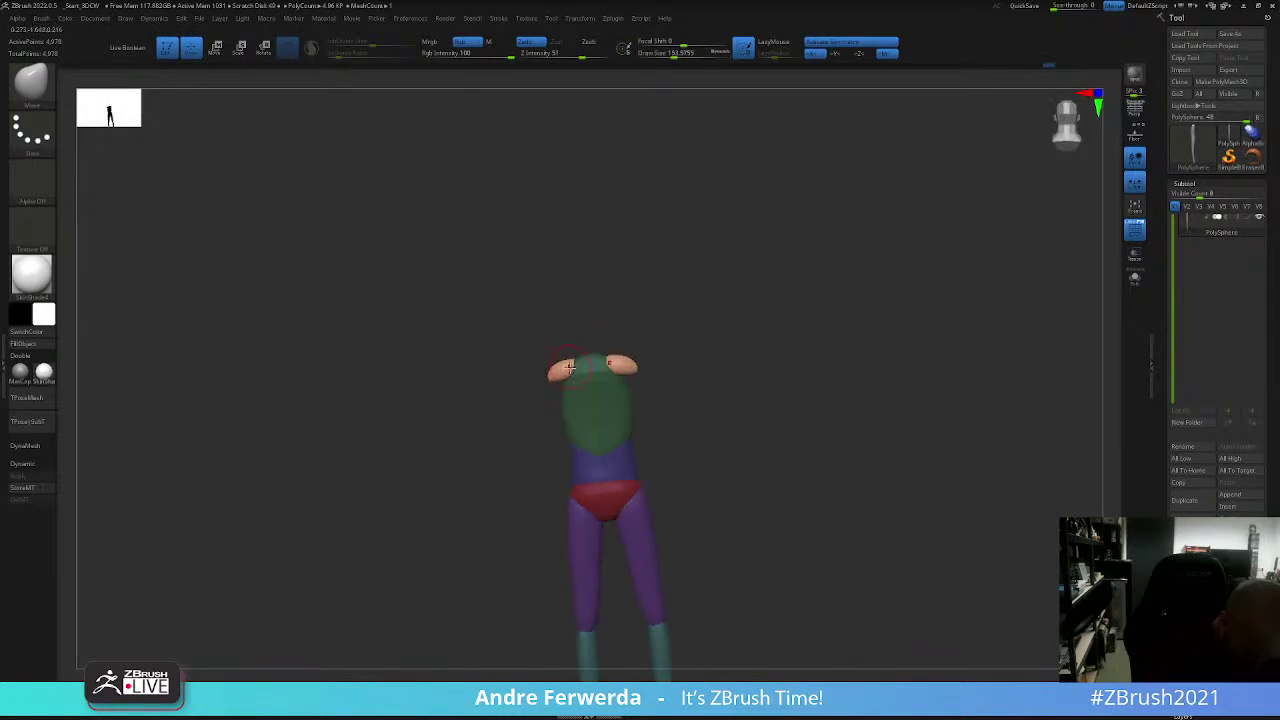
pyautogui.moveTo(640, 315); pyautogui.dragTo(802, 321)
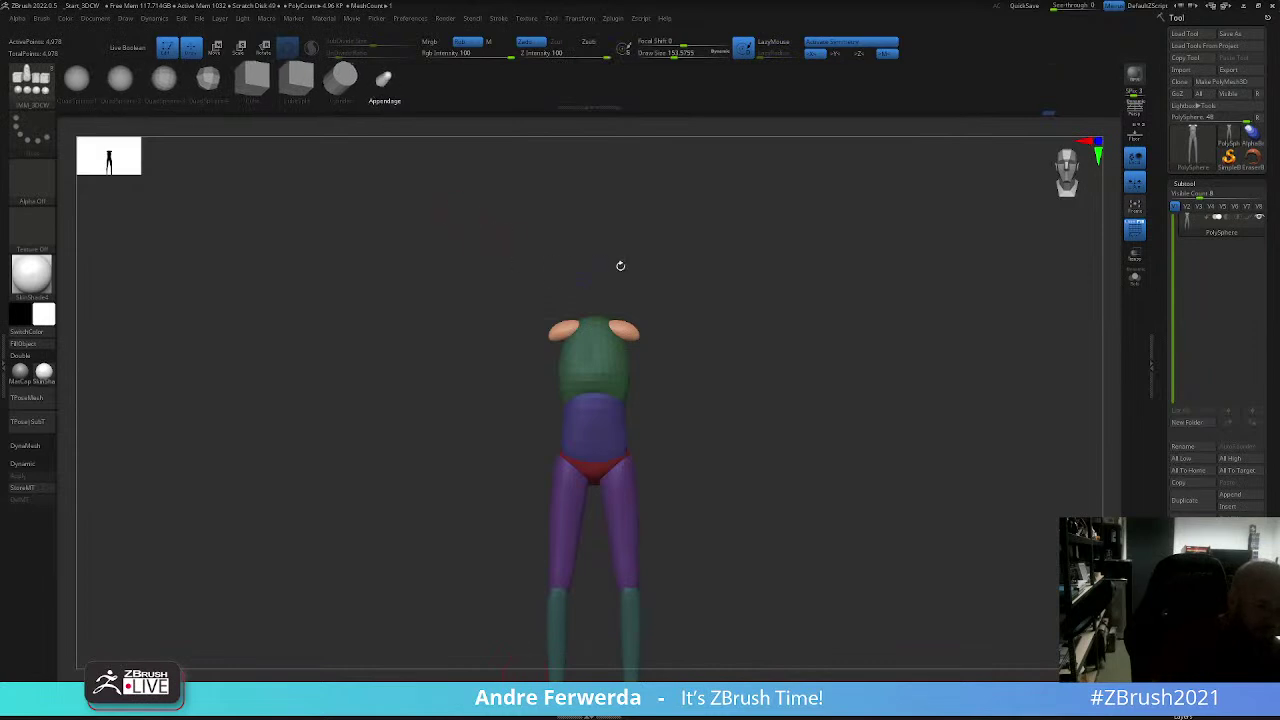
# Step: Show the reference, snap to ZAppLink Front, and stretch the arm pieces to the reference arm length
pyautogui.hotkey('shift', 'z')
pyautogui.moveTo(666, 340); pyautogui.dragTo(657, 291)
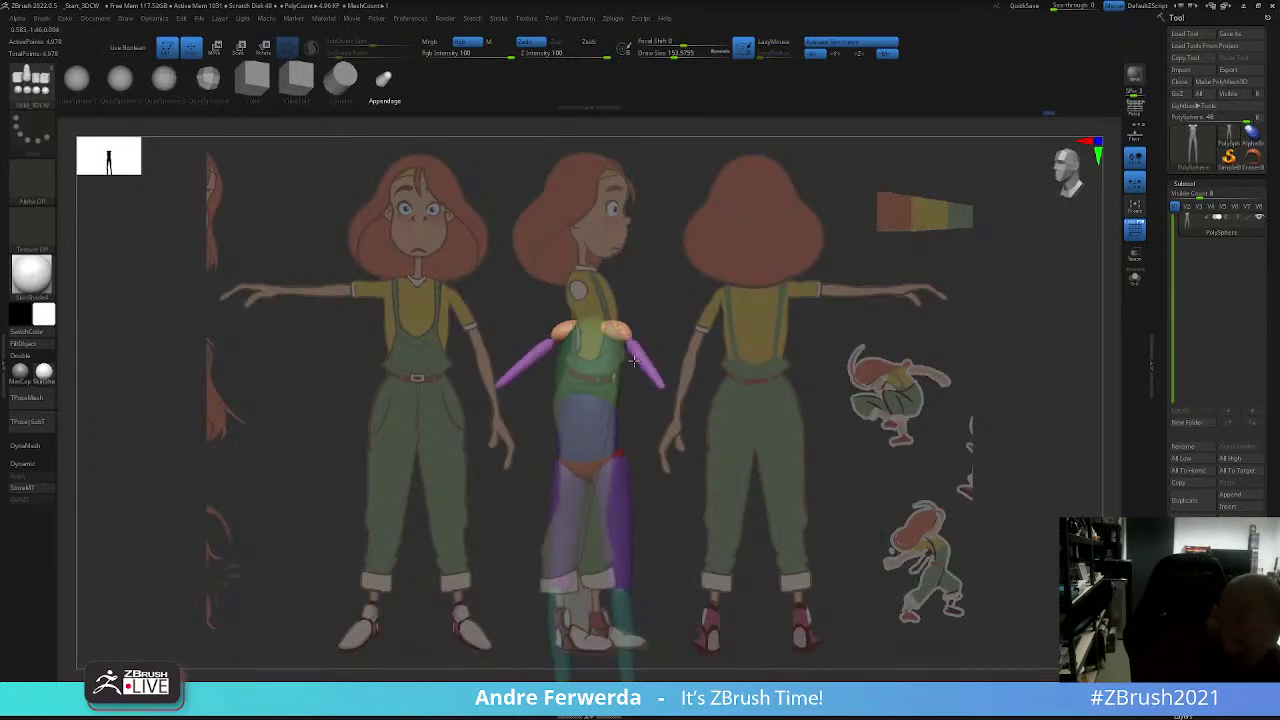
pyautogui.click(95, 18)
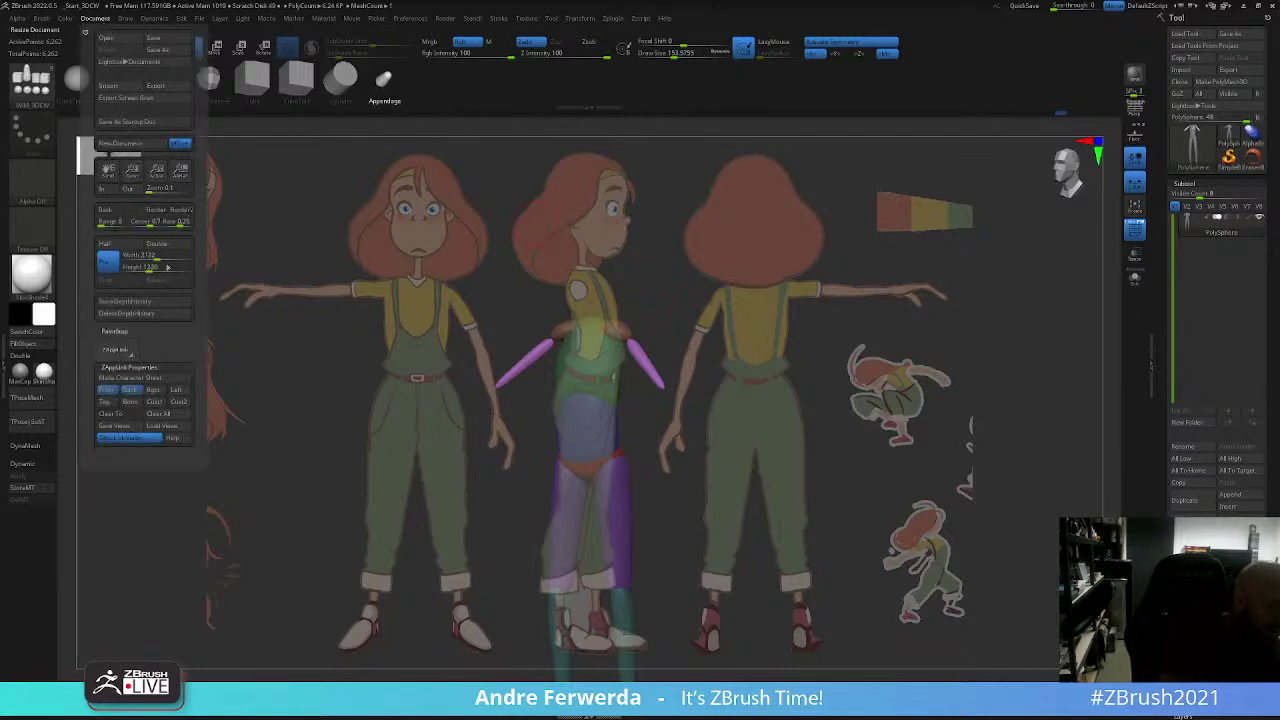
pyautogui.click(108, 390)
pyautogui.click(440, 298)
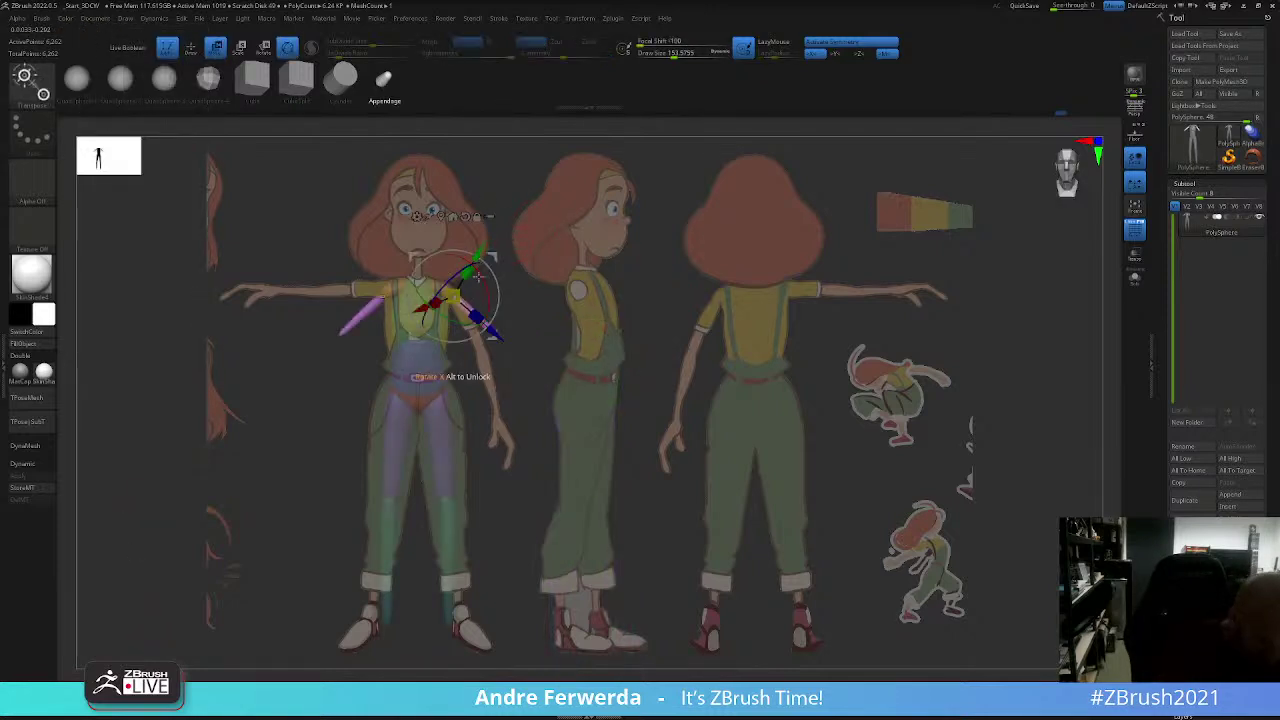
pyautogui.moveTo(476, 318); pyautogui.dragTo(472, 306)
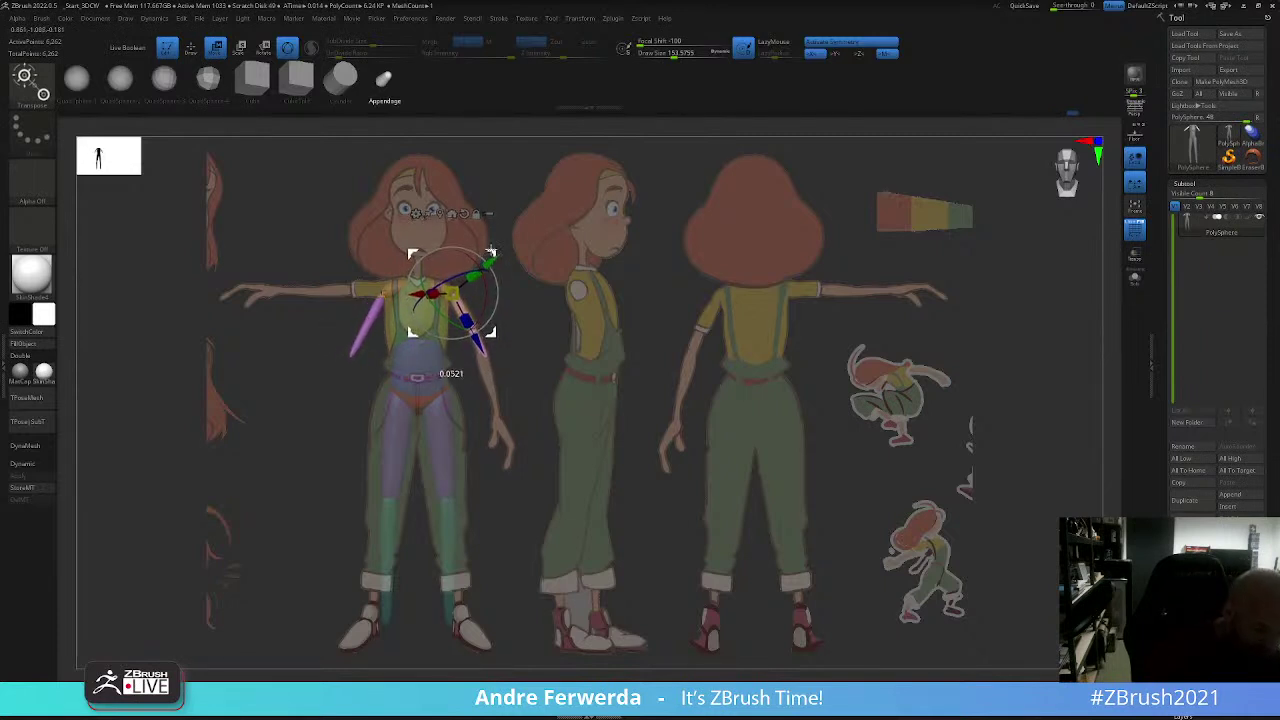
# Step: Rotate the purple arms to hang straight down from the shoulders, then orbit to check from the side
pyautogui.press('q')
pyautogui.press('w')
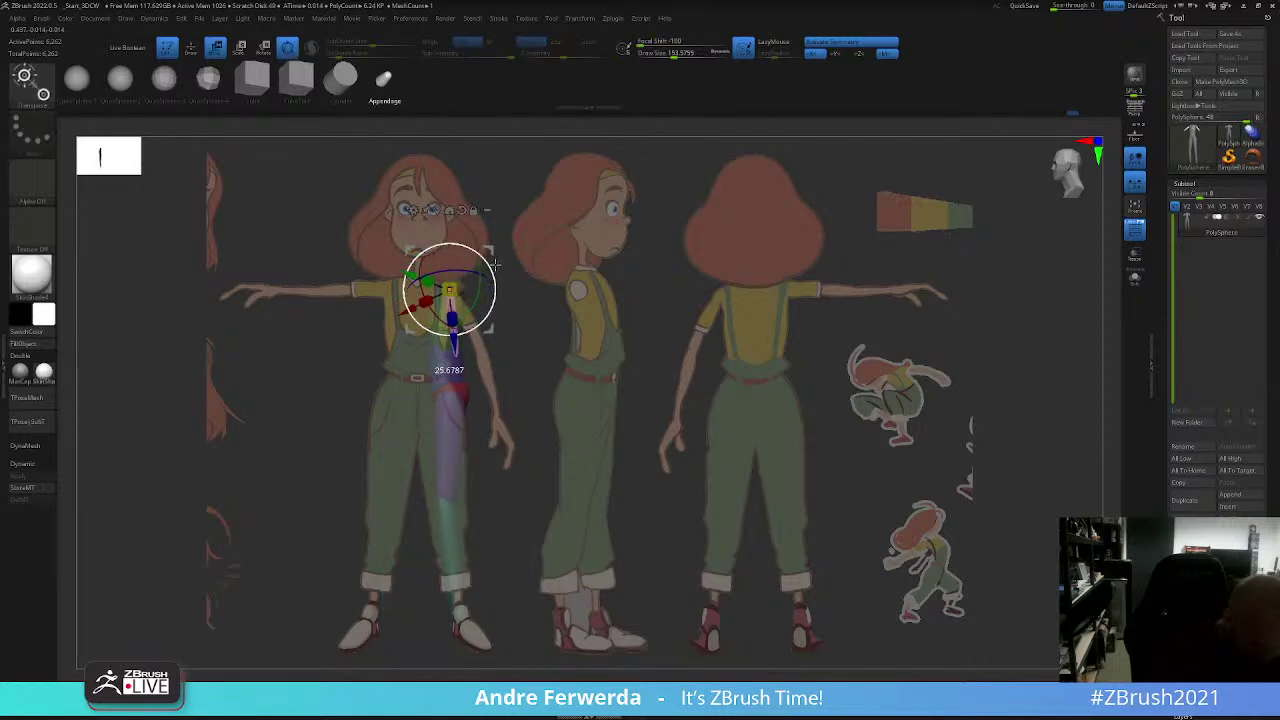
pyautogui.moveTo(497, 272); pyautogui.dragTo(497, 272)
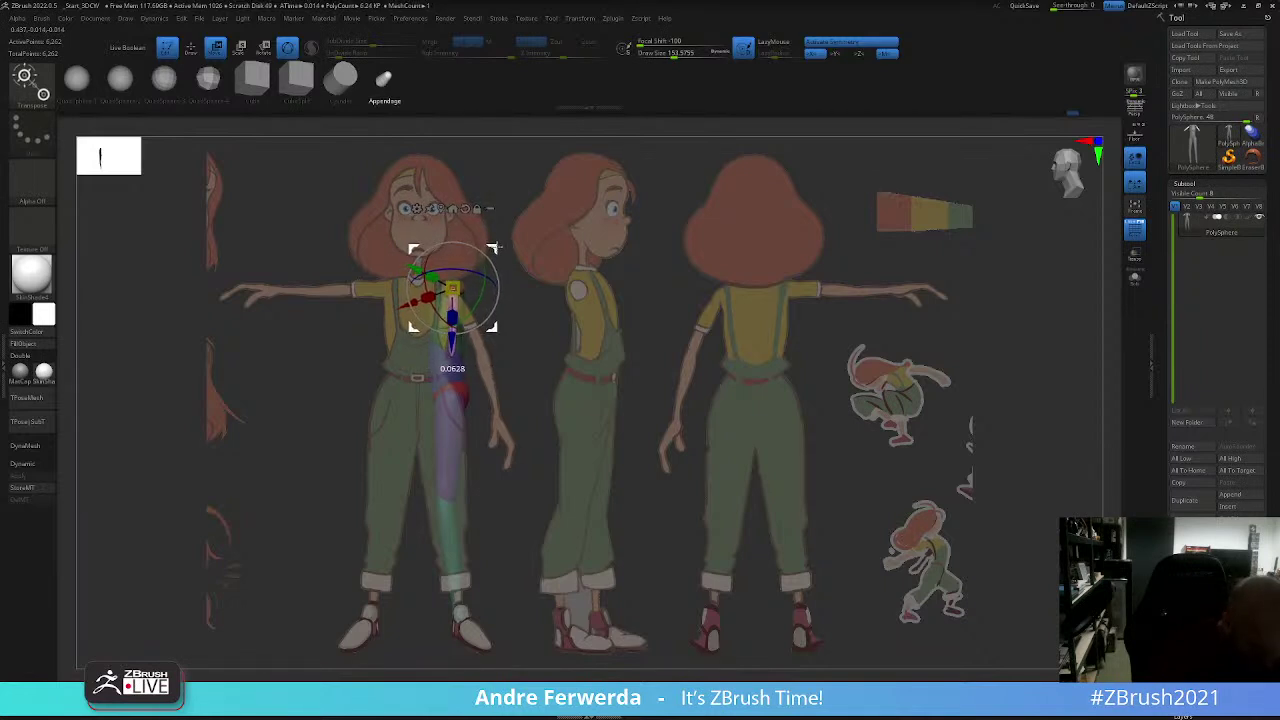
pyautogui.press('q')
pyautogui.moveTo(512, 324)
pyautogui.mouseDown()
pyautogui.moveTo(534, 306)
pyautogui.moveTo(546, 386)
pyautogui.moveTo(600, 377)
pyautogui.moveTo(623, 396)
pyautogui.moveTo(552, 283)
pyautogui.mouseUp()
# Step: Rotate both purple arms down at the shoulder with the Rotate gizmo and symmetry on
pyautogui.press('r')
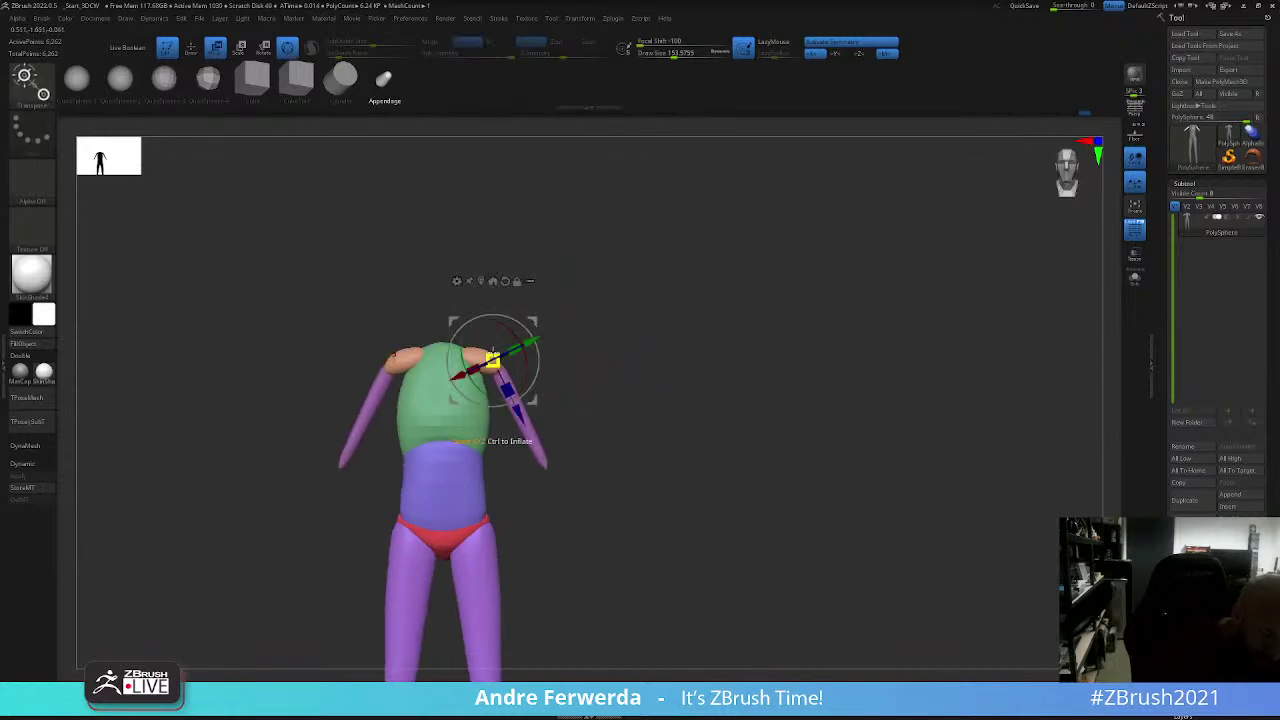
pyautogui.press('q')
pyautogui.press('r')
pyautogui.keyDown('alt'); pyautogui.moveTo(477, 369); pyautogui.dragTo(577, 369); pyautogui.keyUp('alt')
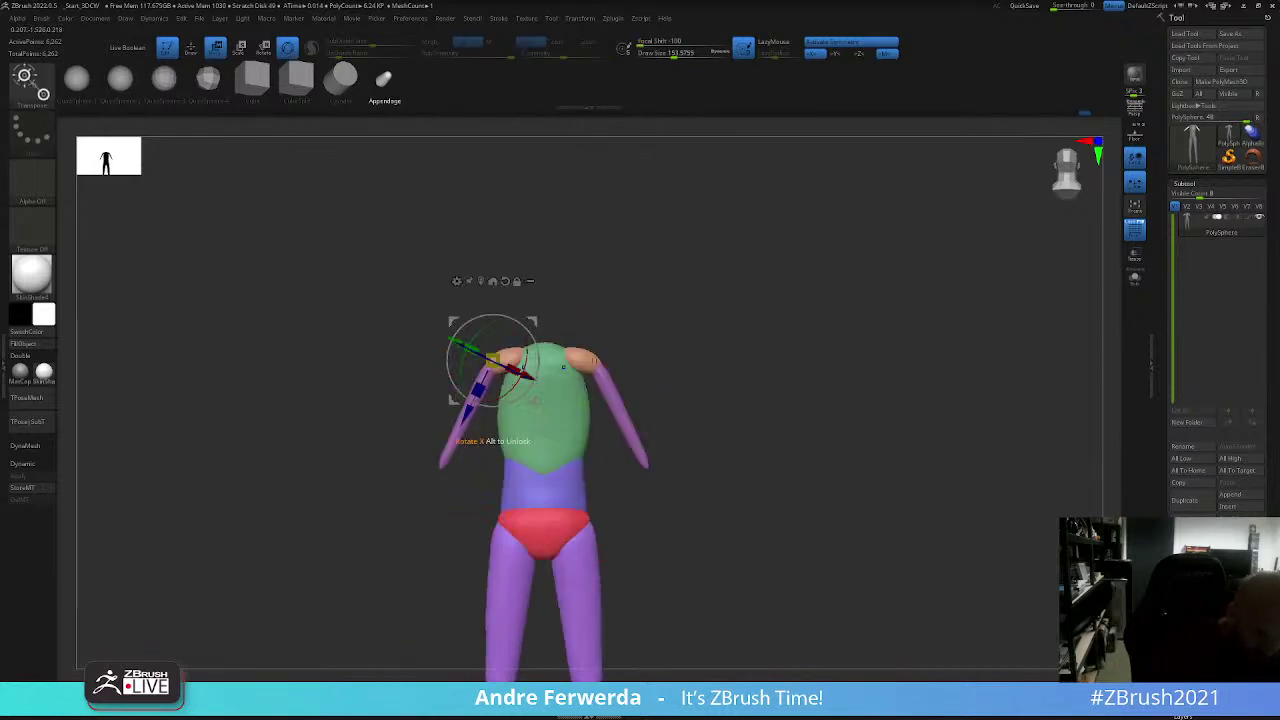
pyautogui.moveTo(617, 411); pyautogui.dragTo(620, 414)
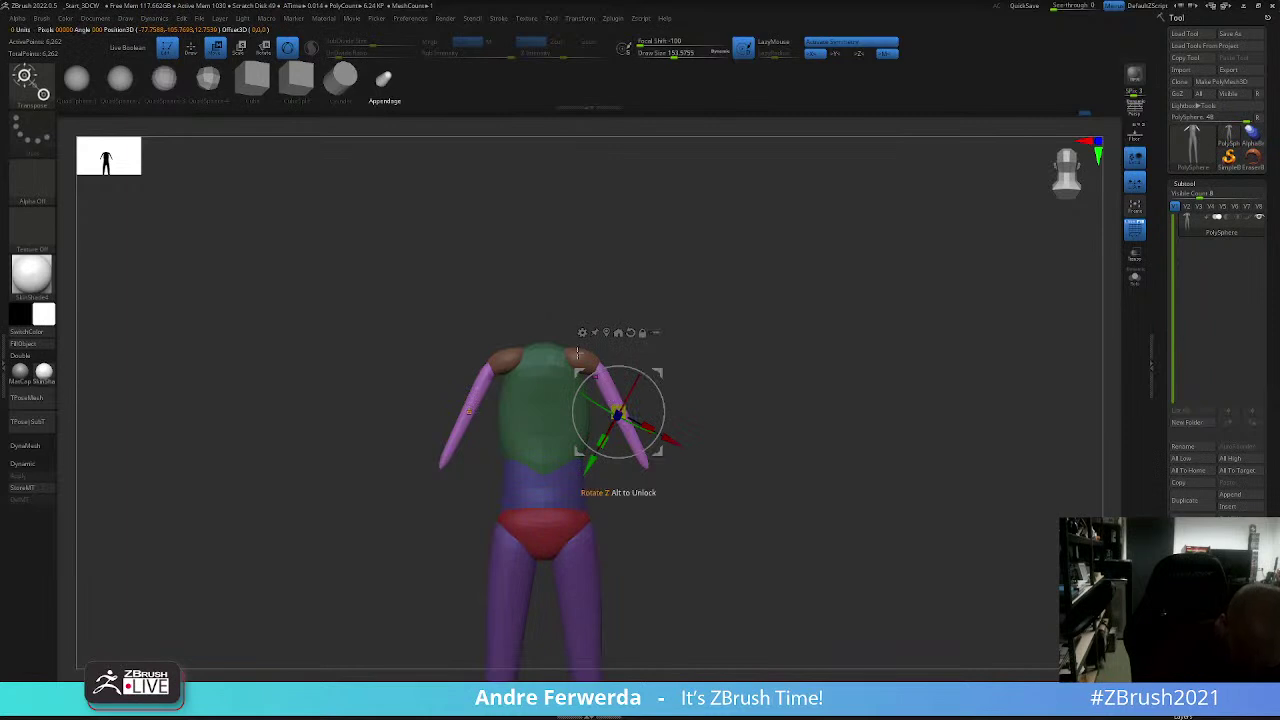
pyautogui.moveTo(660, 366); pyautogui.dragTo(660, 400)
pyautogui.press('q')
# Step: Isolate the shoulder area, restore the full model, and check the arms from several angles
pyautogui.moveTo(704, 343); pyautogui.dragTo(640, 357)
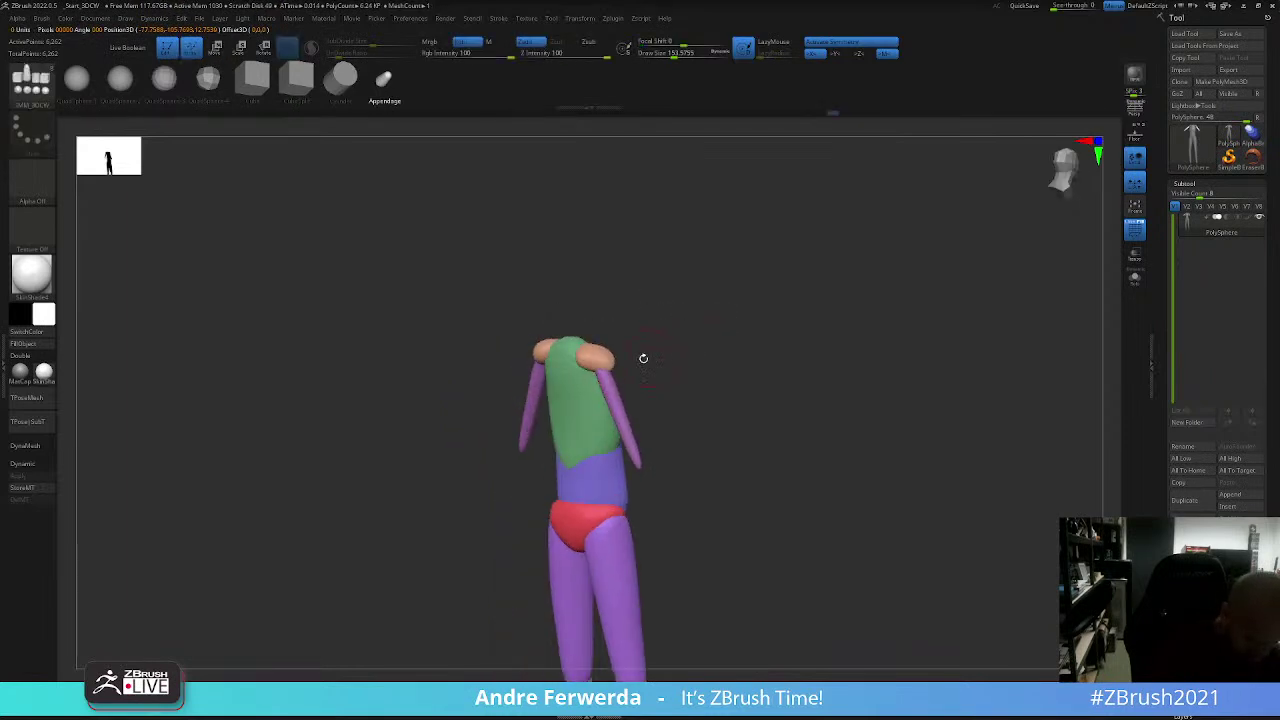
pyautogui.keyDown('ctrl'); pyautogui.keyDown('shift'); pyautogui.click(600, 355); pyautogui.keyUp('shift'); pyautogui.keyUp('ctrl')
pyautogui.keyDown('ctrl'); pyautogui.keyDown('shift'); pyautogui.click(557, 460); pyautogui.keyUp('shift'); pyautogui.keyUp('ctrl')
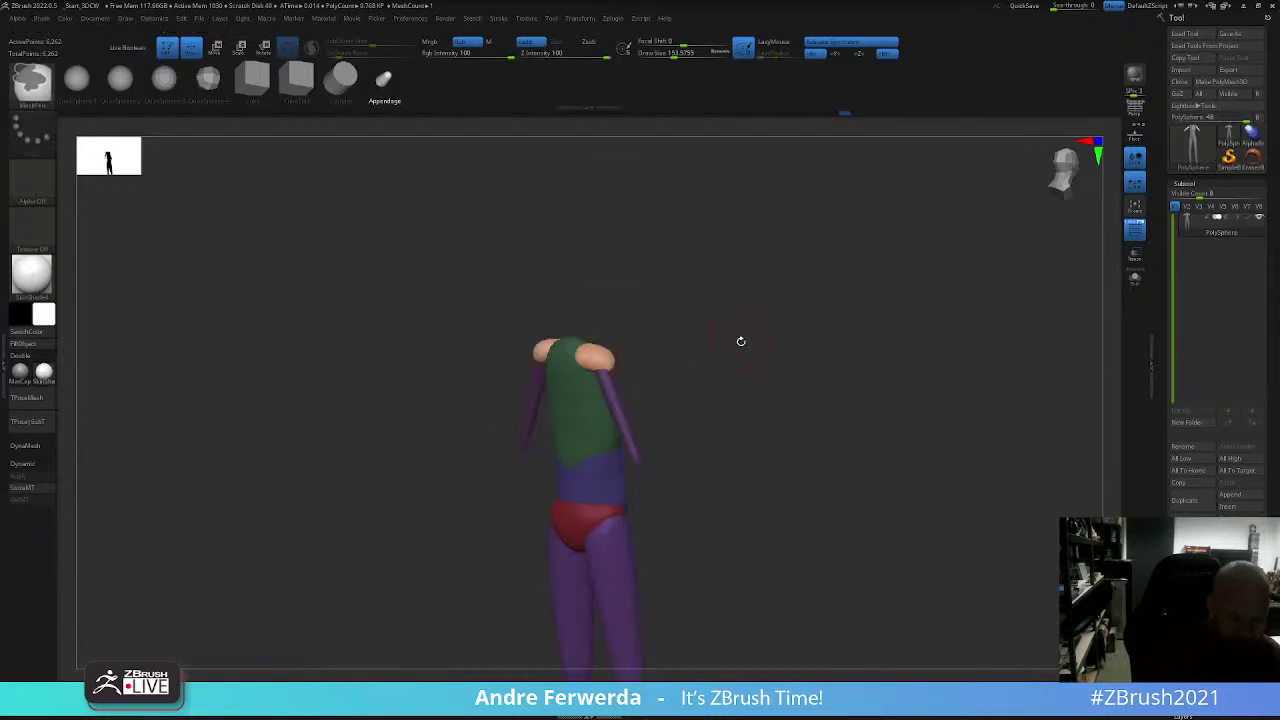
pyautogui.moveTo(740, 340); pyautogui.dragTo(608, 378)
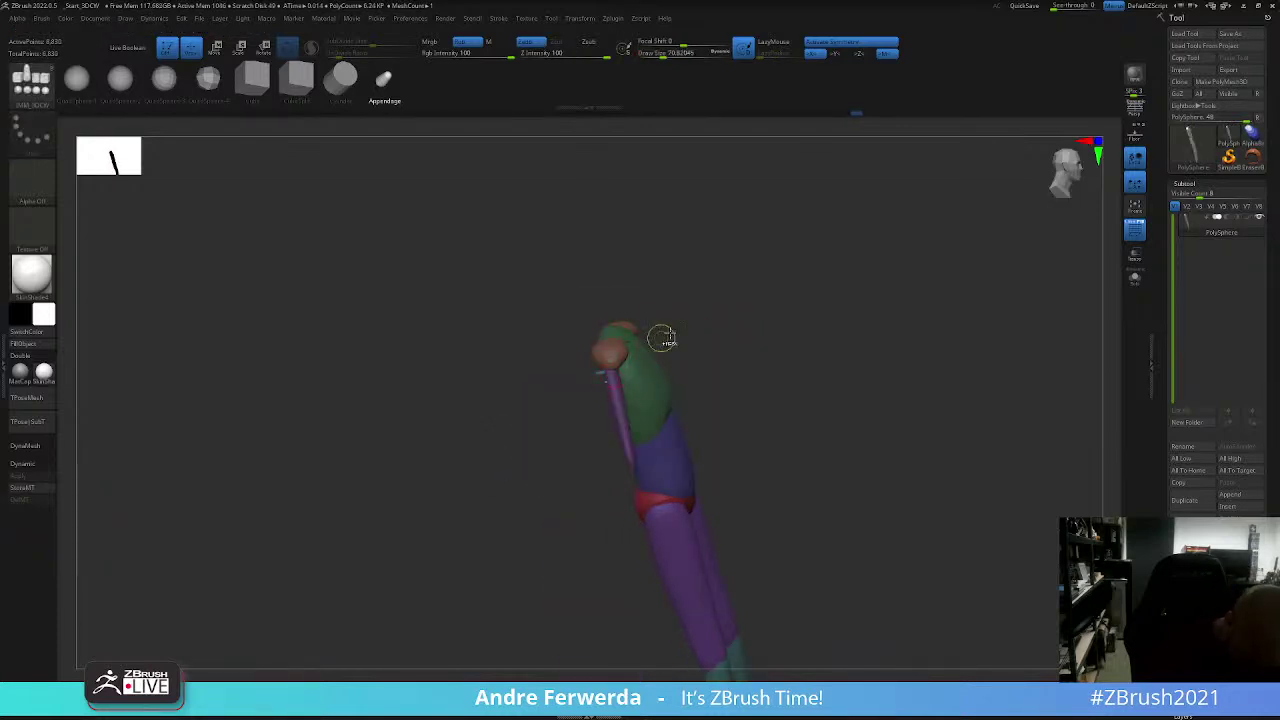
pyautogui.hotkey('ctrl', 'z')
pyautogui.moveTo(752, 307); pyautogui.dragTo(677, 334)
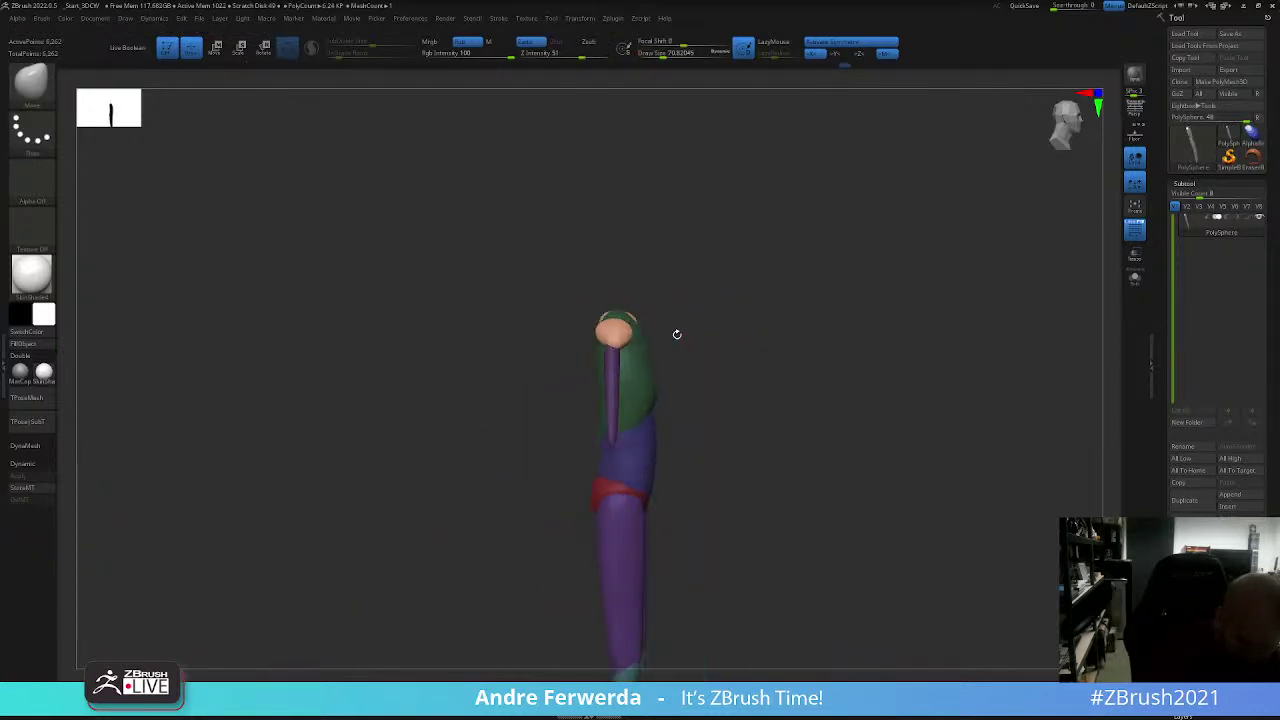
pyautogui.press('s')
pyautogui.click(596, 333)
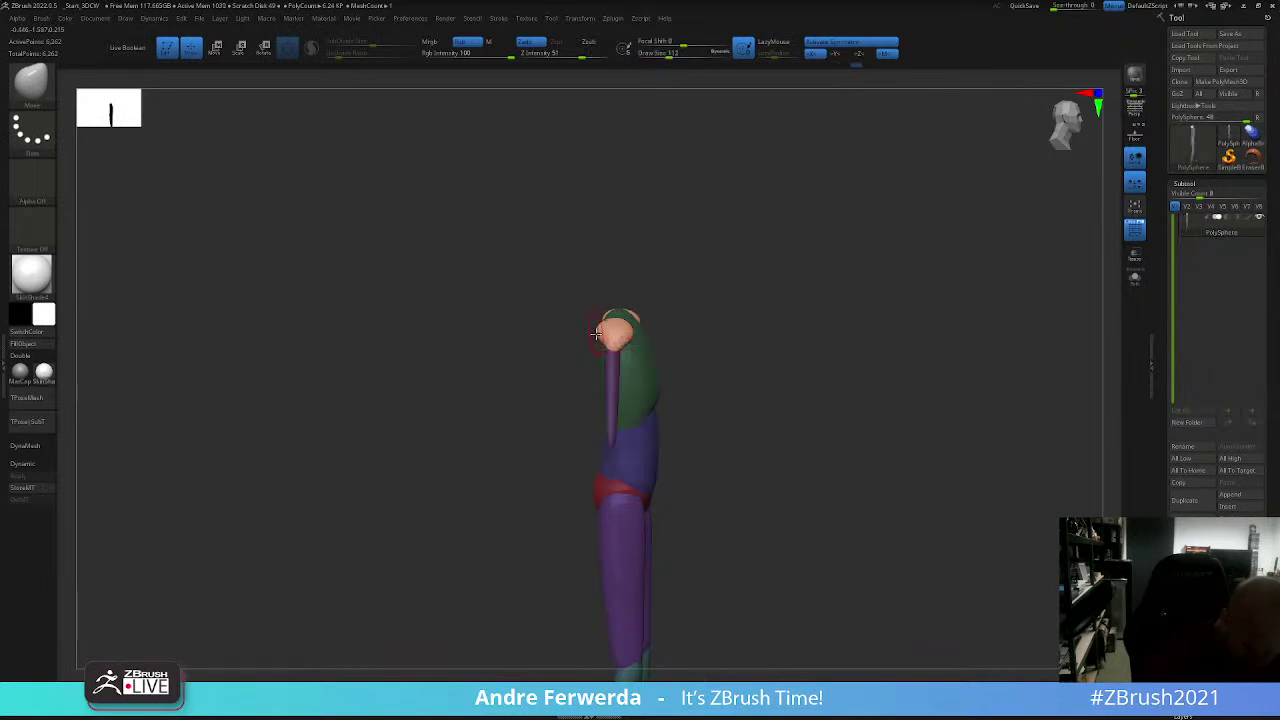
pyautogui.moveTo(696, 285)
pyautogui.mouseDown()
pyautogui.moveTo(612, 318)
pyautogui.moveTo(674, 251)
pyautogui.mouseUp()
pyautogui.press('space')
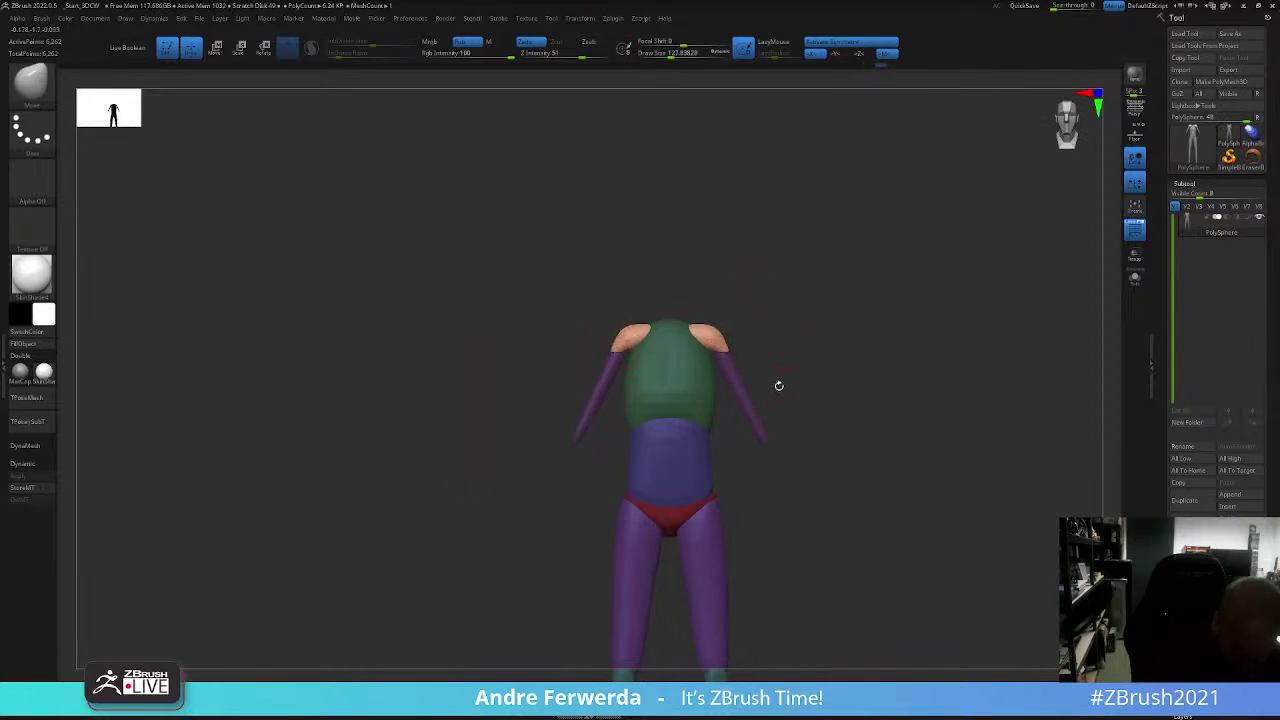
# Step: Clear the mask, return to a front view, and show the reference sheet again
pyautogui.keyDown('ctrl'); pyautogui.click(770, 350); pyautogui.keyUp('ctrl')
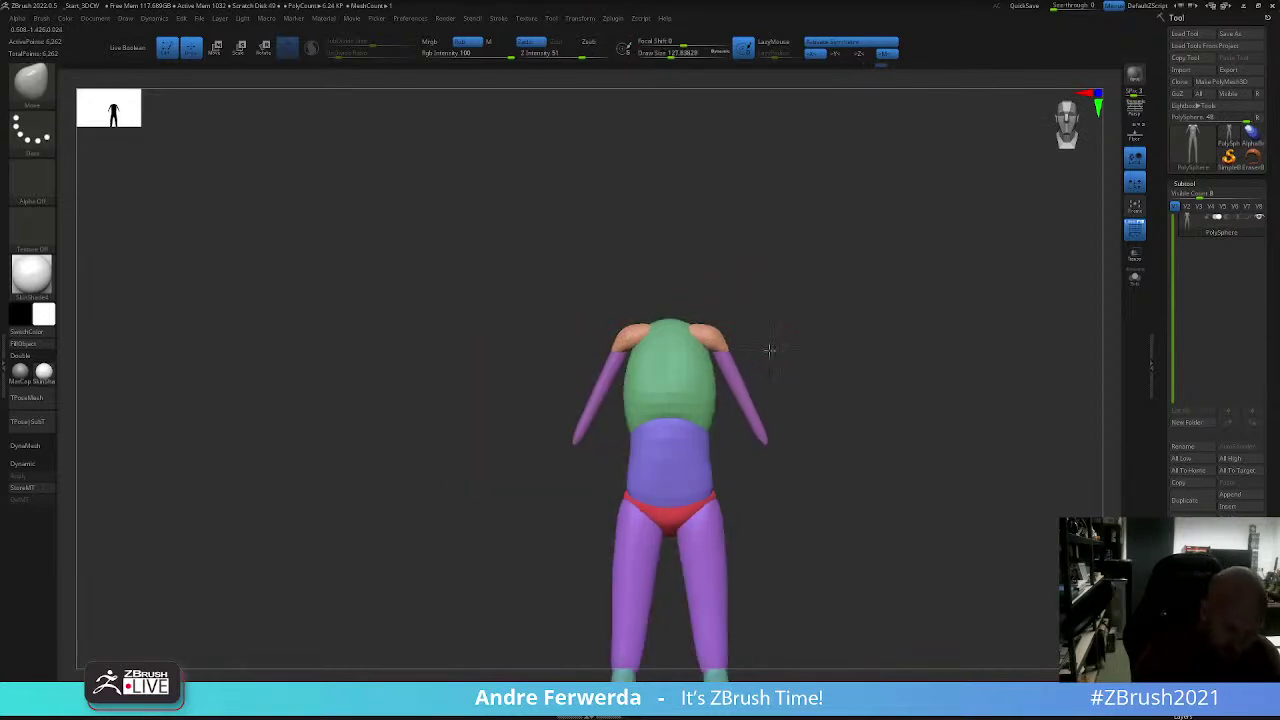
pyautogui.moveTo(770, 350)
pyautogui.mouseDown()
pyautogui.moveTo(828, 343)
pyautogui.moveTo(771, 357)
pyautogui.moveTo(741, 327)
pyautogui.mouseUp()
pyautogui.press('space')
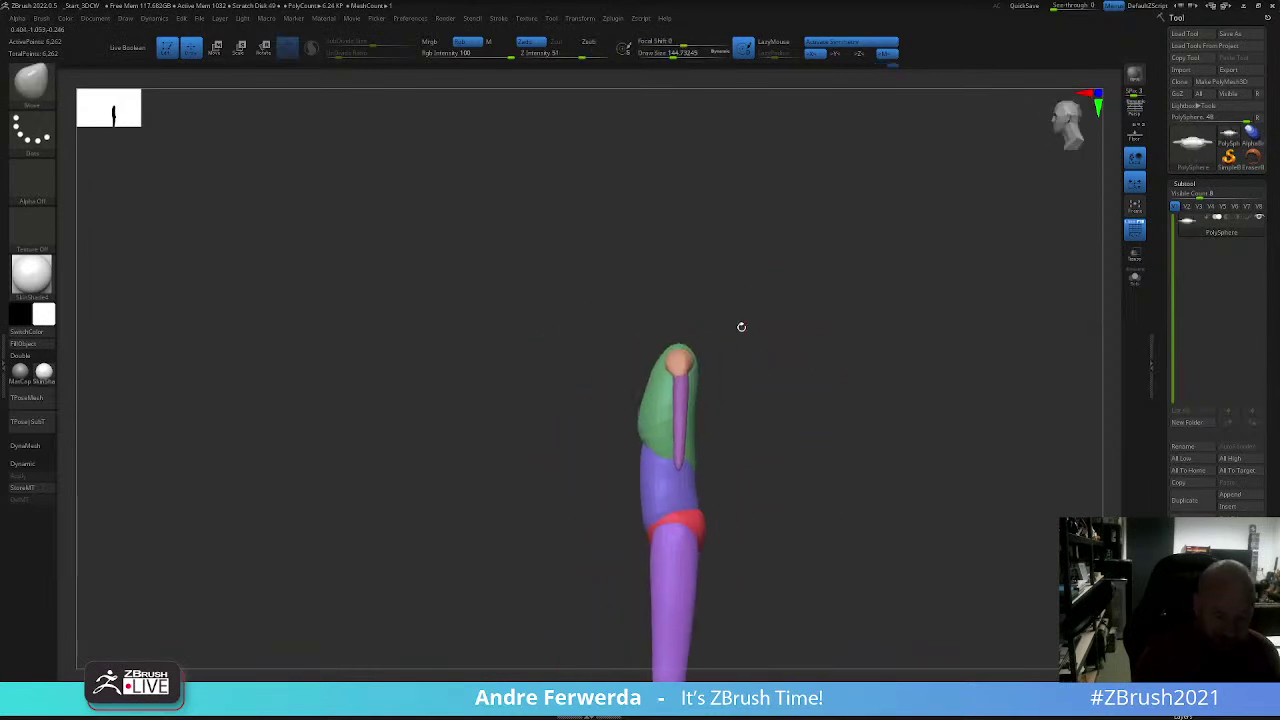
pyautogui.press('space')
pyautogui.moveTo(737, 357); pyautogui.dragTo(826, 363)
pyautogui.hotkey('shift', 'p')
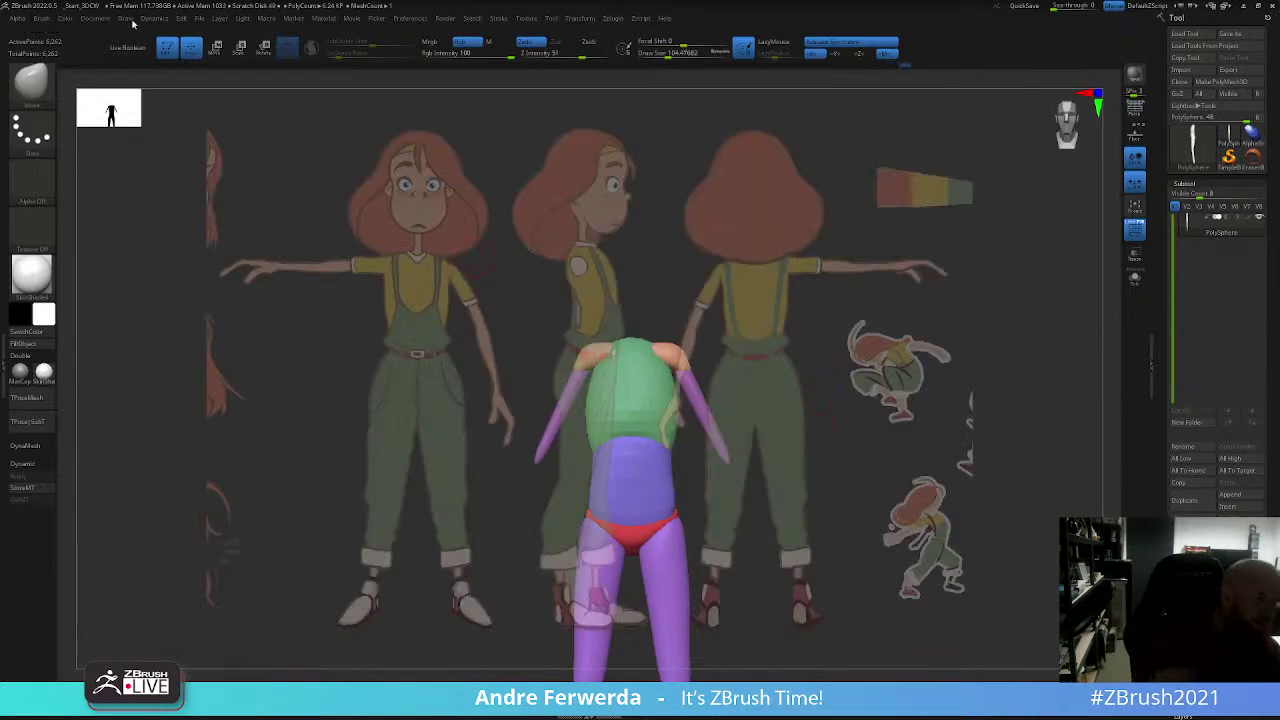
# Step: Align the model over the Front reference via Document and pick the IMM insert brush
pyautogui.click(99, 19)
pyautogui.click(114, 390)
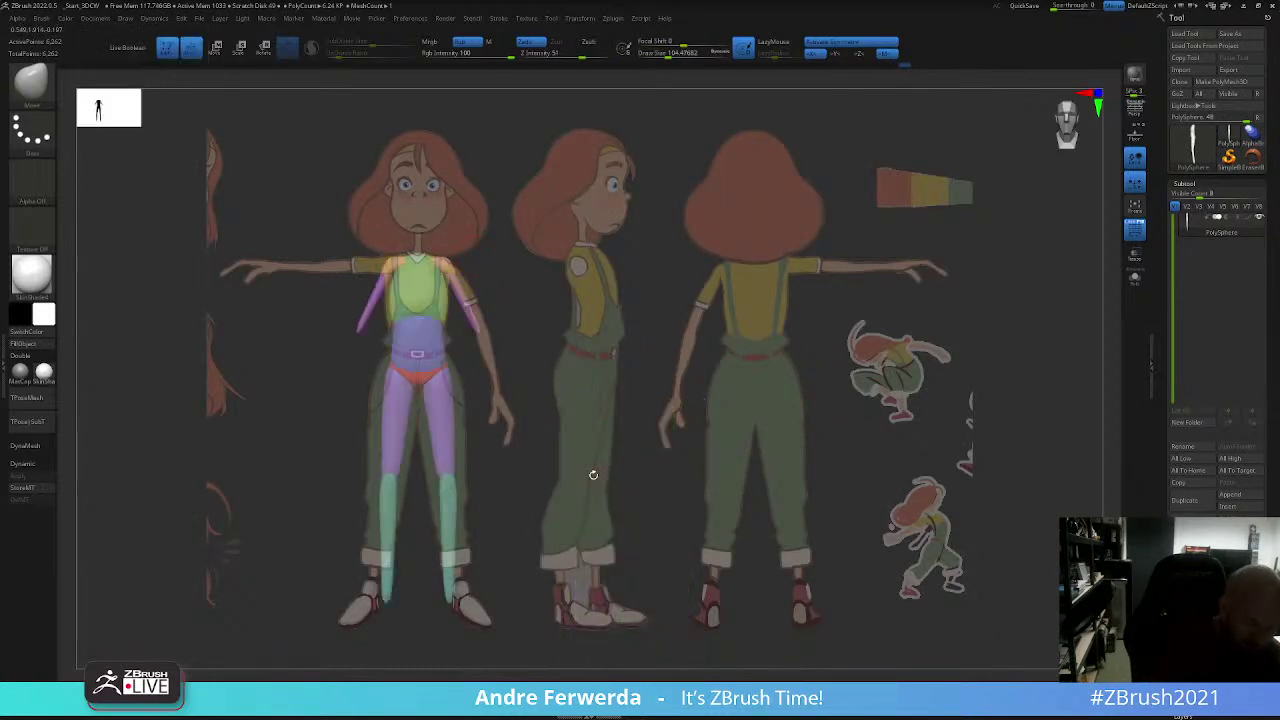
pyautogui.press('b')
pyautogui.press('i')
pyautogui.press('m')
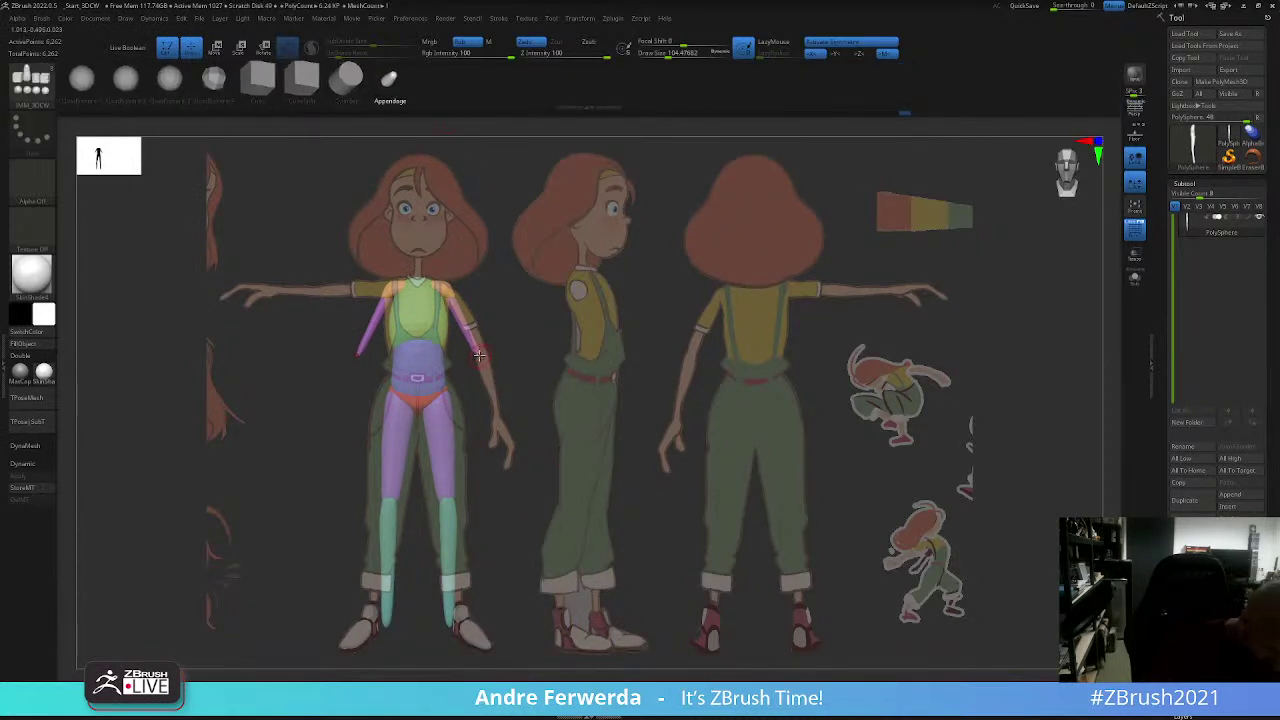
# Step: Insert elongated blue pieces at both wrists and rotate them down along the body
pyautogui.moveTo(481, 360); pyautogui.dragTo(484, 373)
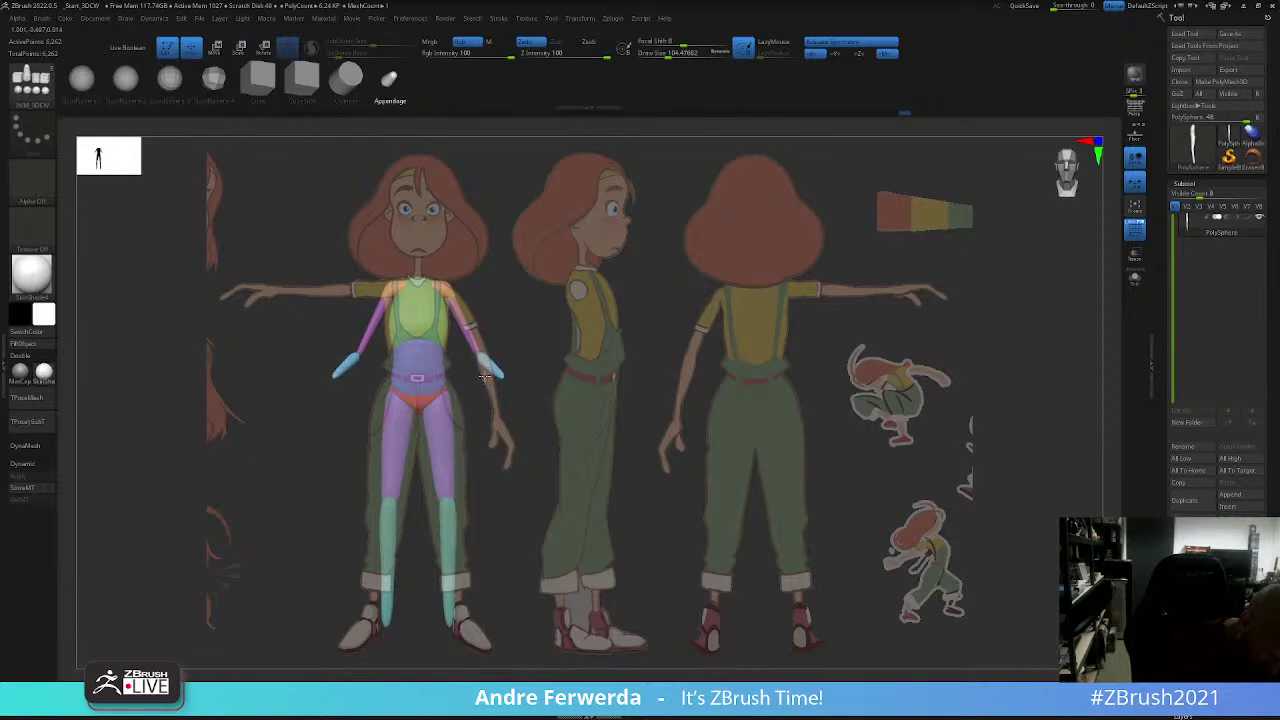
pyautogui.press('w')
pyautogui.moveTo(500, 368); pyautogui.dragTo(506, 388)
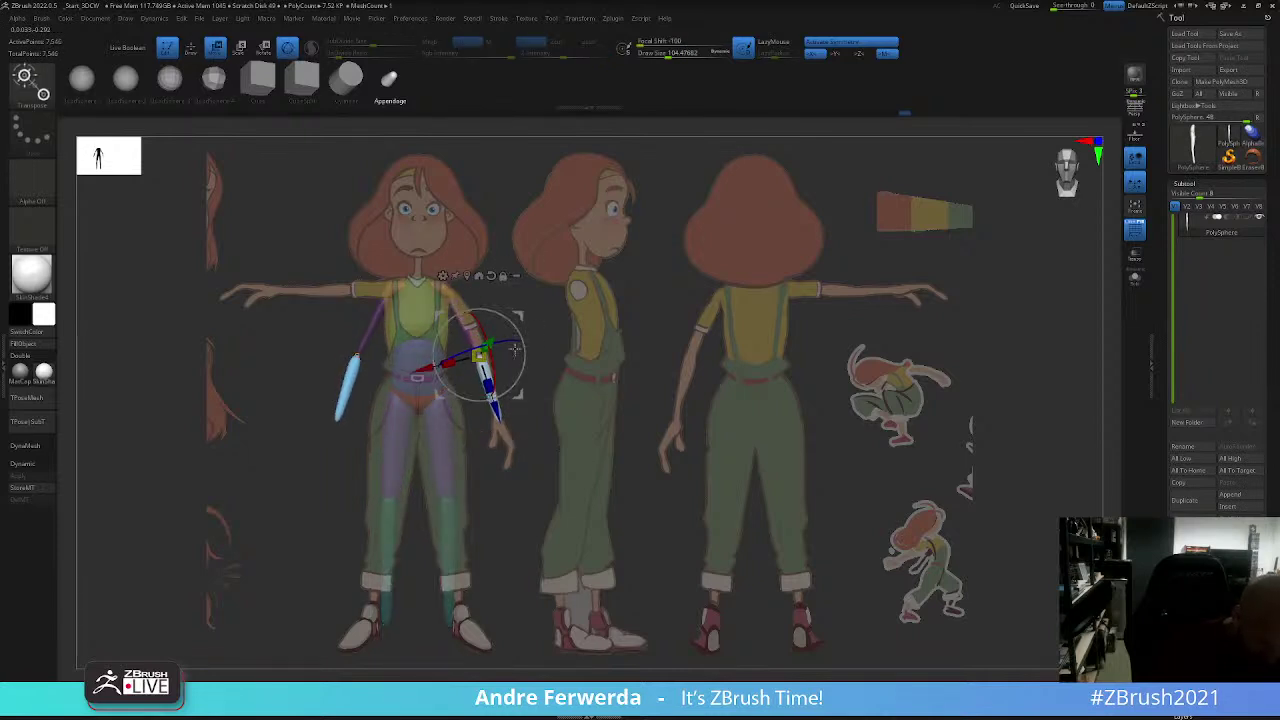
pyautogui.moveTo(520, 342); pyautogui.dragTo(523, 343)
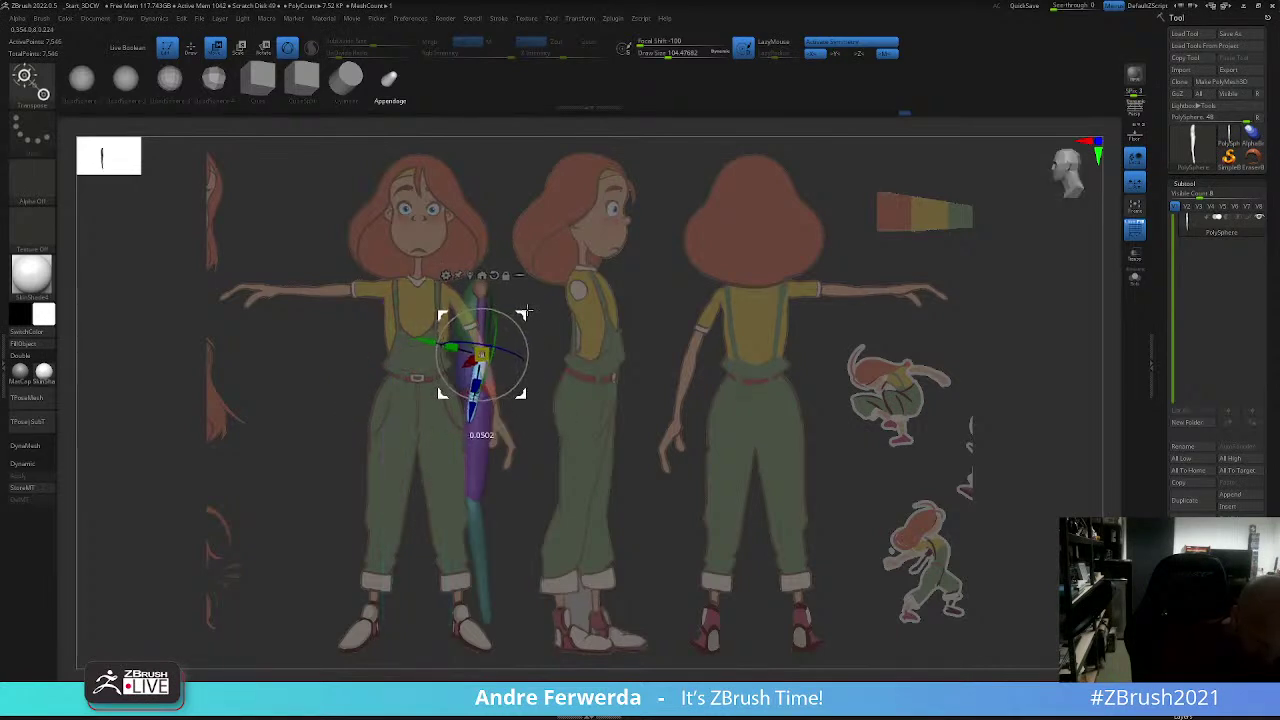
pyautogui.press('q')
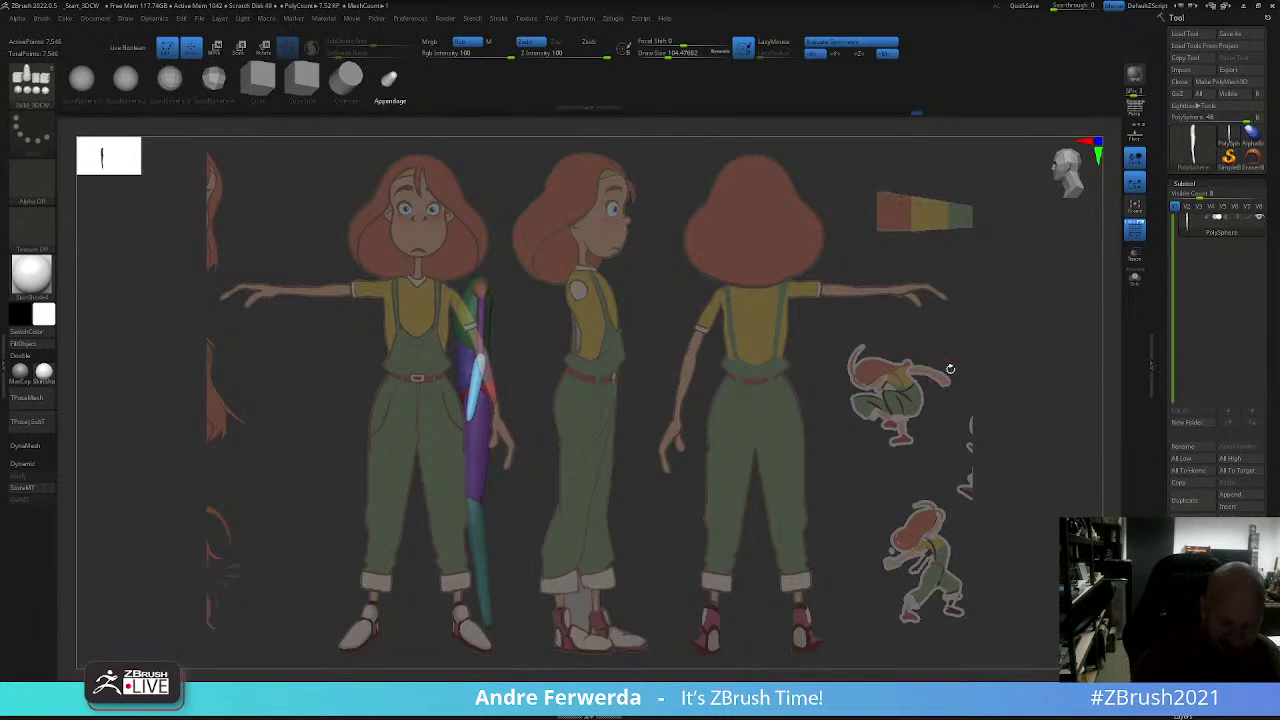
# Step: Hide the reference, frame the model, and shrink the forearm piece slightly with the gizmo
pyautogui.hotkey('shift', 'p')
pyautogui.press('f')
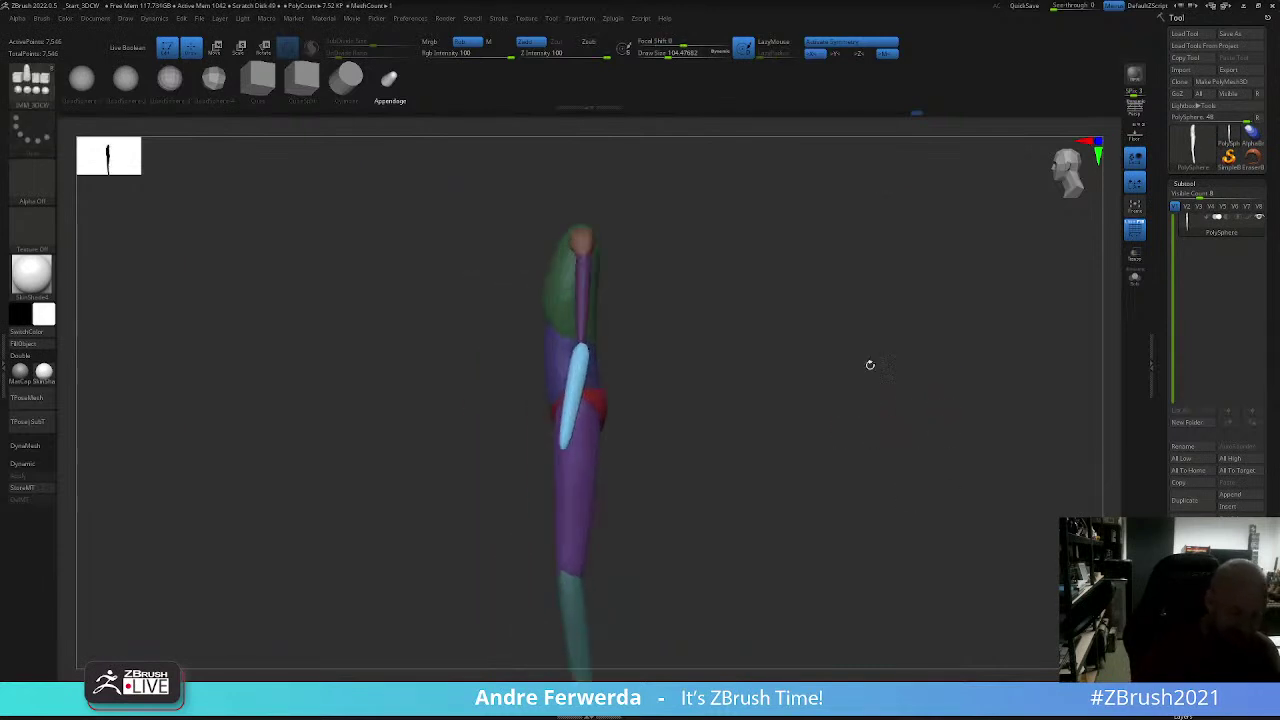
pyautogui.press('w')
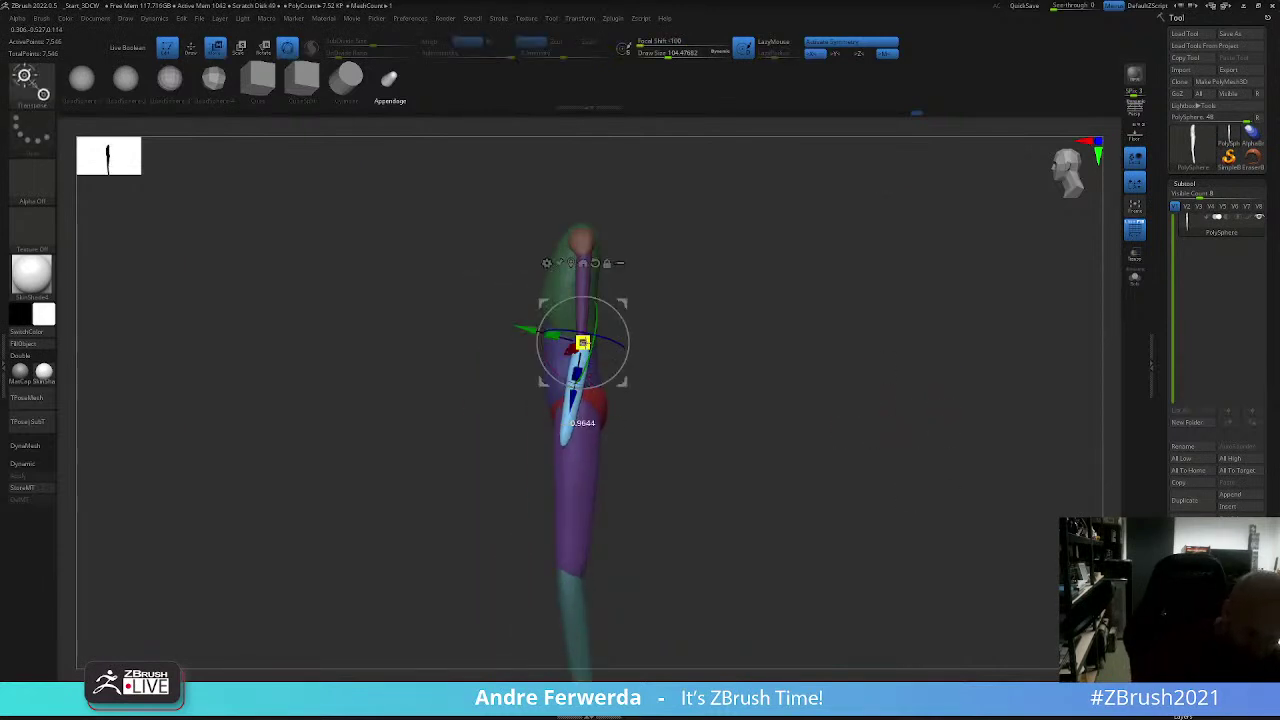
pyautogui.moveTo(582, 343); pyautogui.dragTo(582, 344)
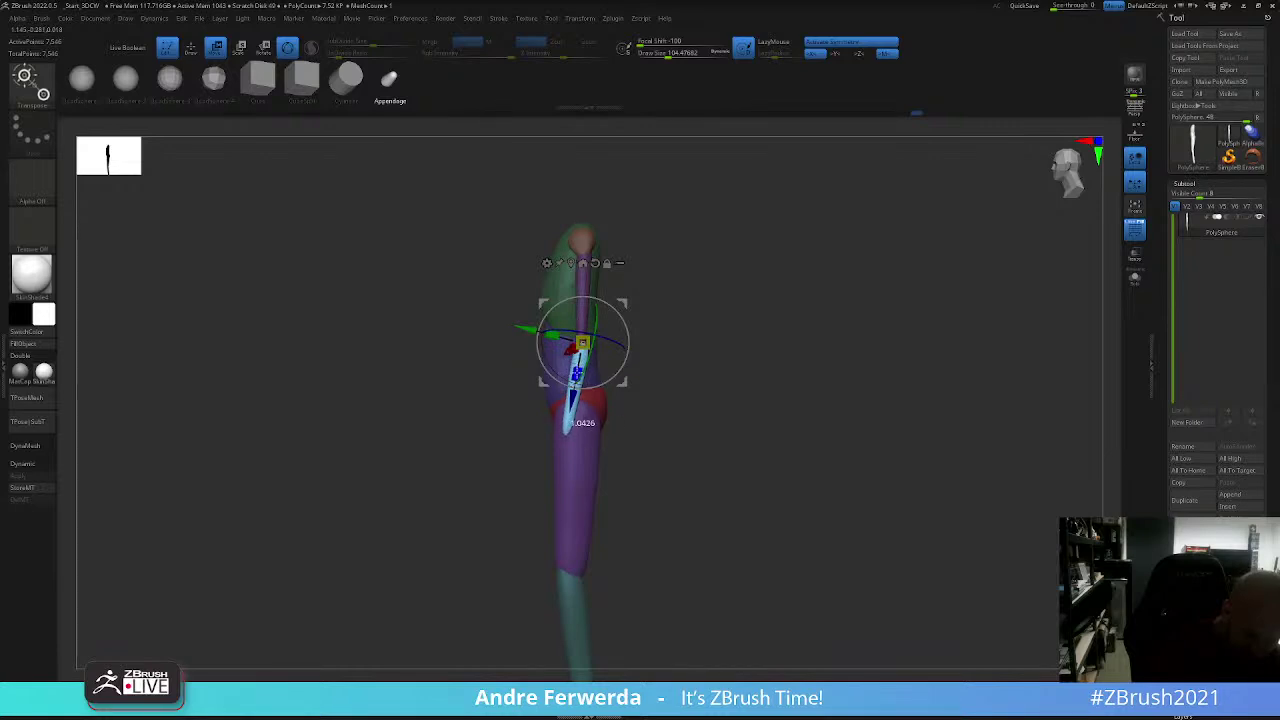
pyautogui.press('q')
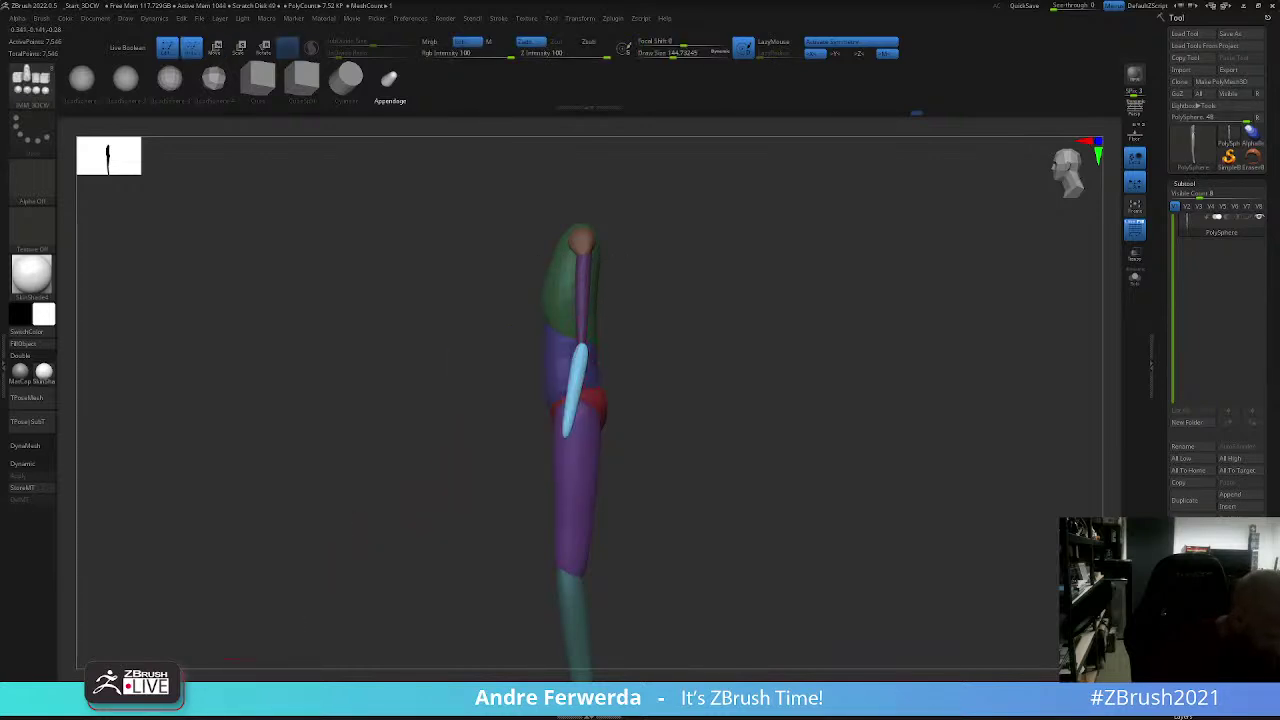
# Step: Turn the model to an exact front view, position it, and show the reference sheet
pyautogui.keyDown('shift'); pyautogui.moveTo(500, 397); pyautogui.dragTo(560, 380); pyautogui.keyUp('shift')
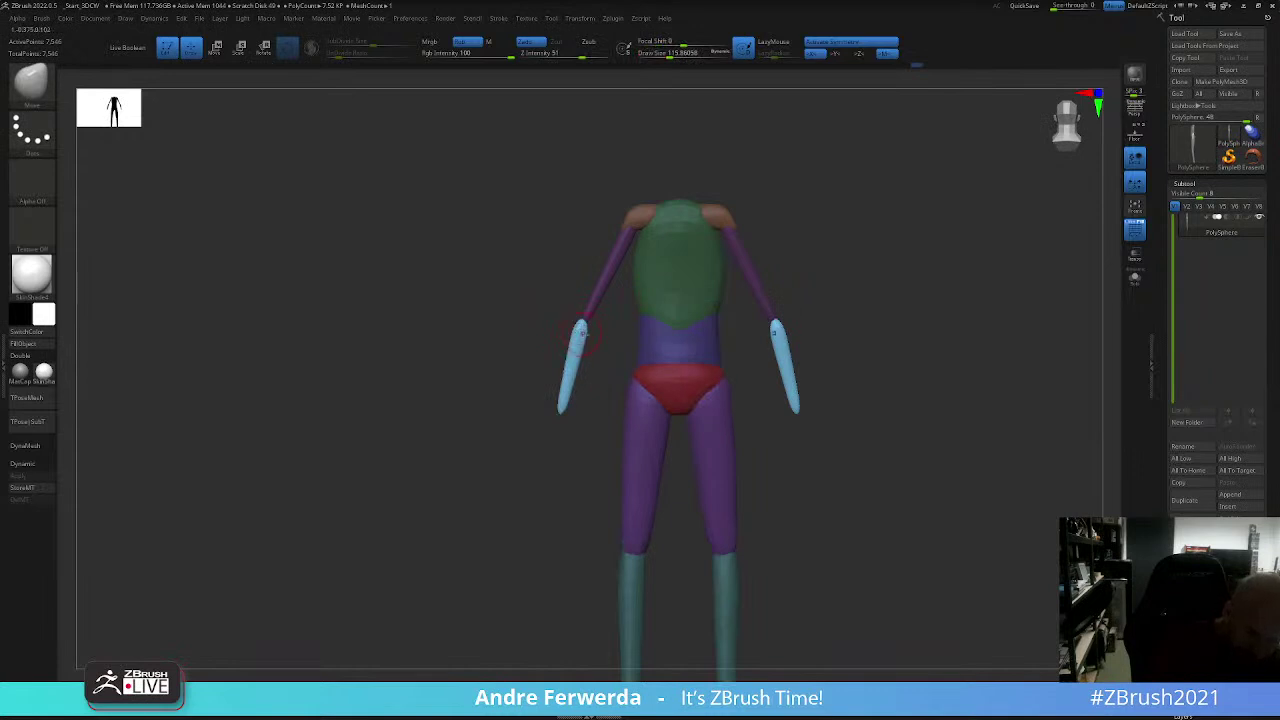
pyautogui.press('w')
pyautogui.press('q')
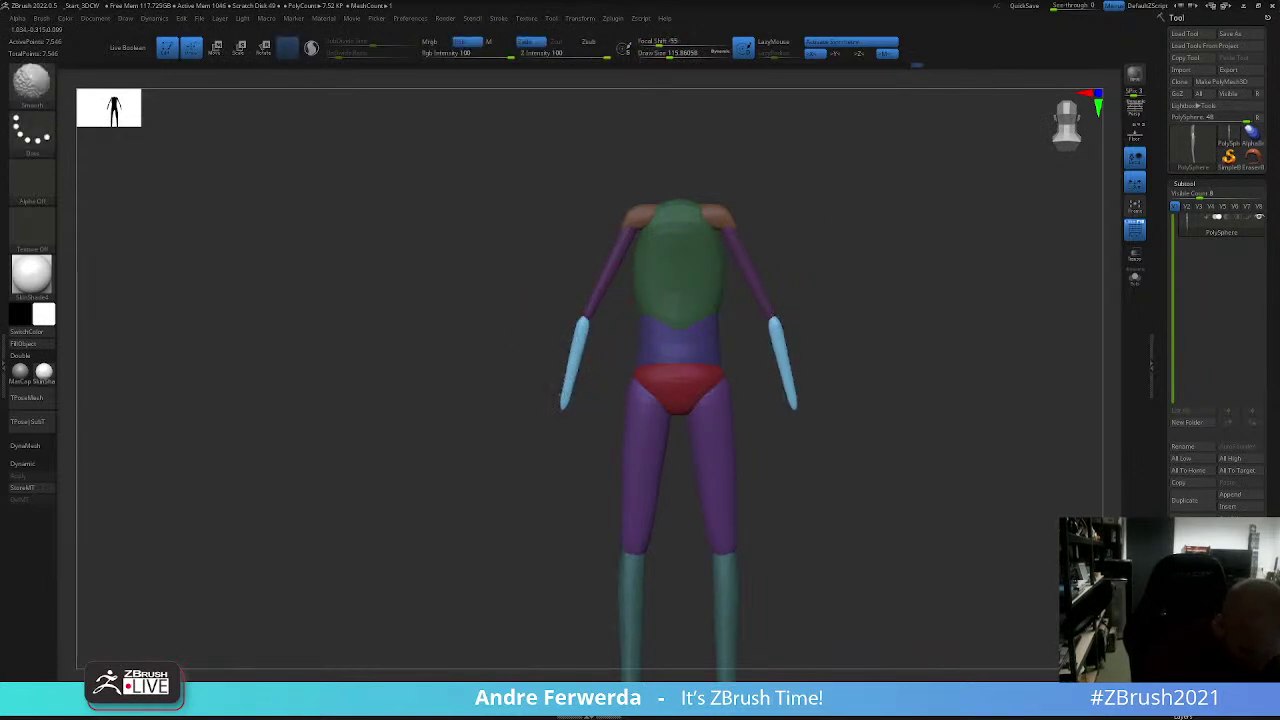
pyautogui.keyDown('alt'); pyautogui.moveTo(565, 400); pyautogui.dragTo(370, 400); pyautogui.keyUp('alt')
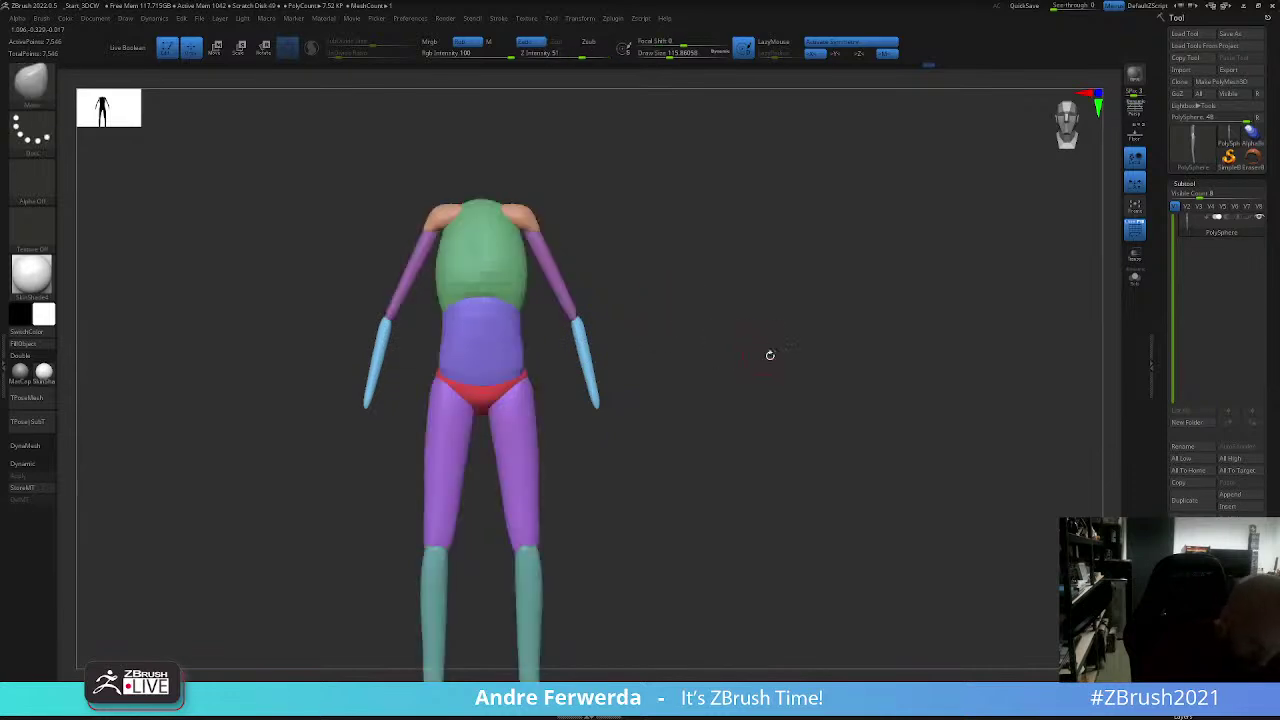
pyautogui.moveTo(770, 355)
pyautogui.keyDown('alt'); pyautogui.mouseDown()
pyautogui.moveTo(894, 423)
pyautogui.moveTo(777, 351)
pyautogui.mouseUp(); pyautogui.keyUp('alt')
pyautogui.hotkey('shift', 'p')
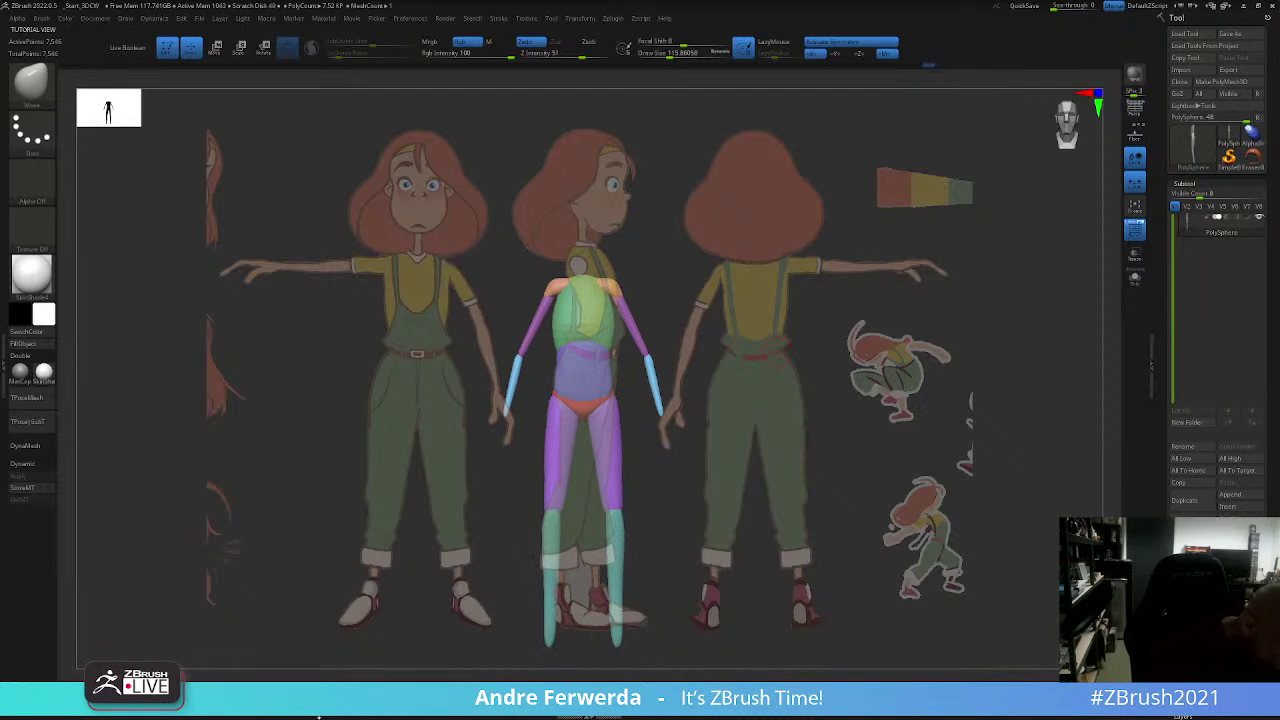
# Step: Turn off the coloured polygroup display so the body shows as plain white
pyautogui.press('b')
pyautogui.press('i')
pyautogui.press('n')
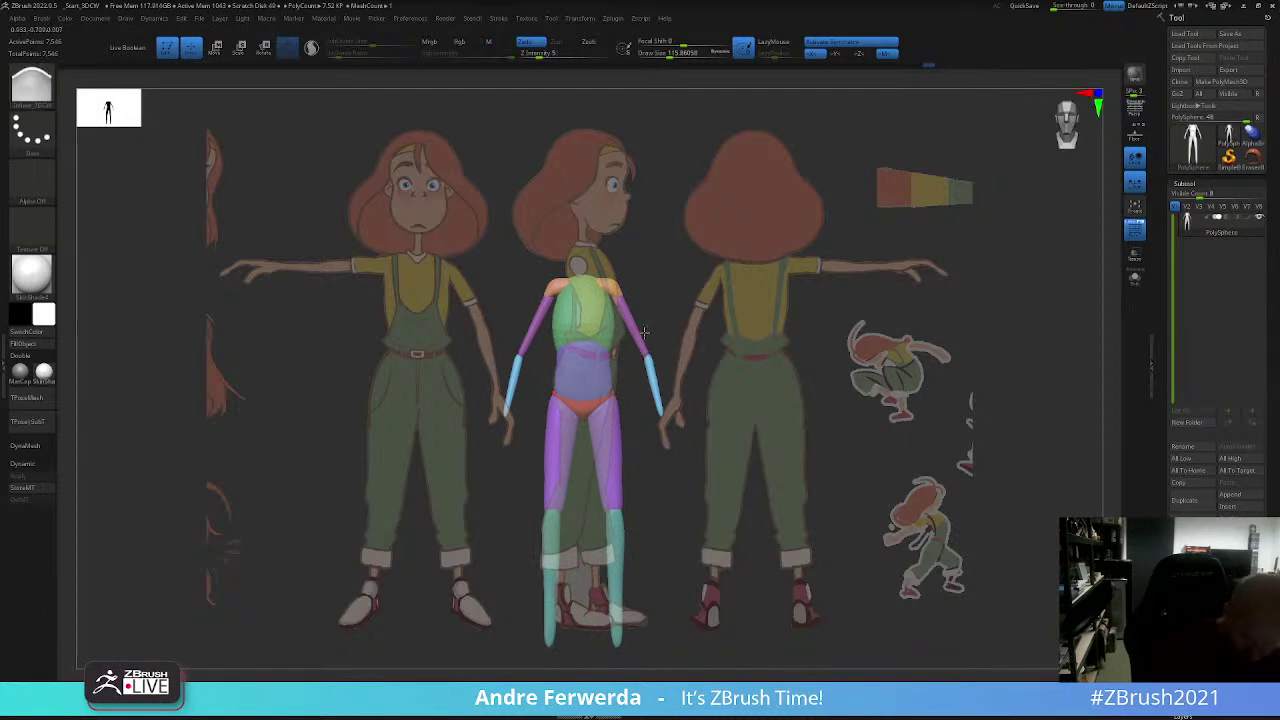
pyautogui.moveTo(645, 333)
pyautogui.mouseDown()
pyautogui.moveTo(644, 352)
pyautogui.moveTo(741, 381)
pyautogui.mouseUp()
pyautogui.hotkey('shift', 'f')
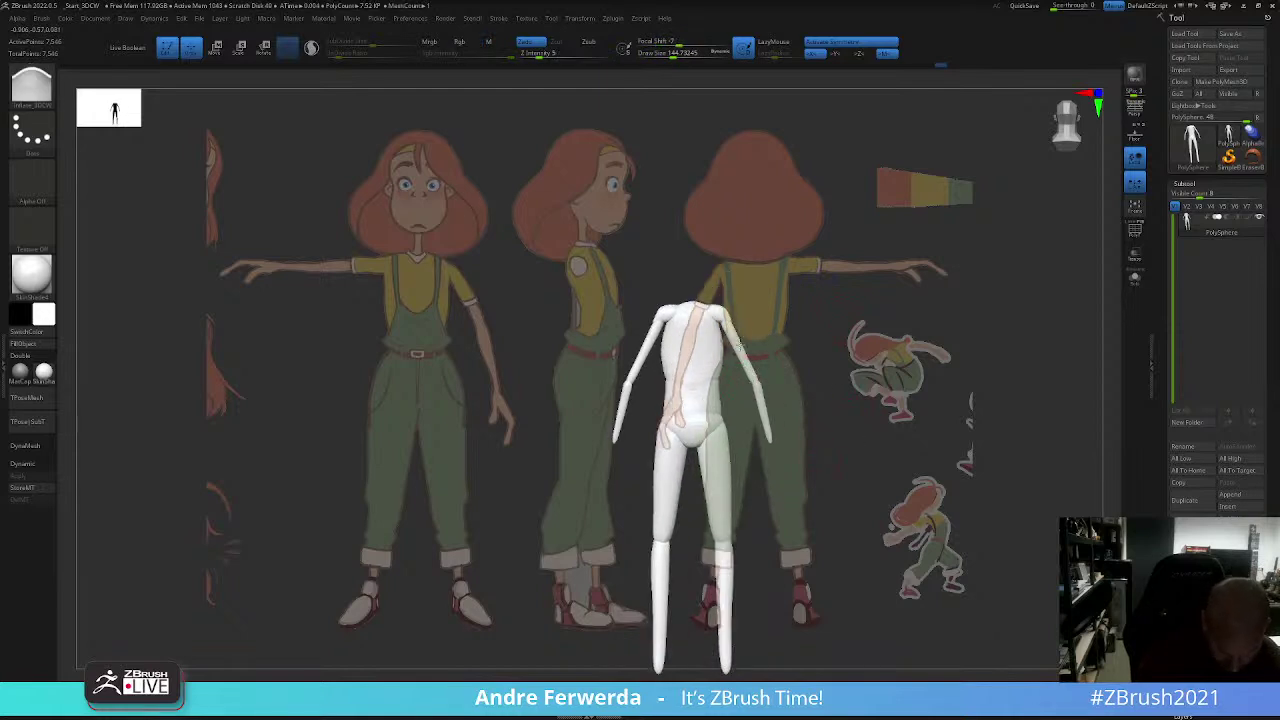
# Step: Switch back to the Move brush and check the mannequin with the reference hidden, then shown
pyautogui.press('b')
pyautogui.press('m')
pyautogui.press('v')
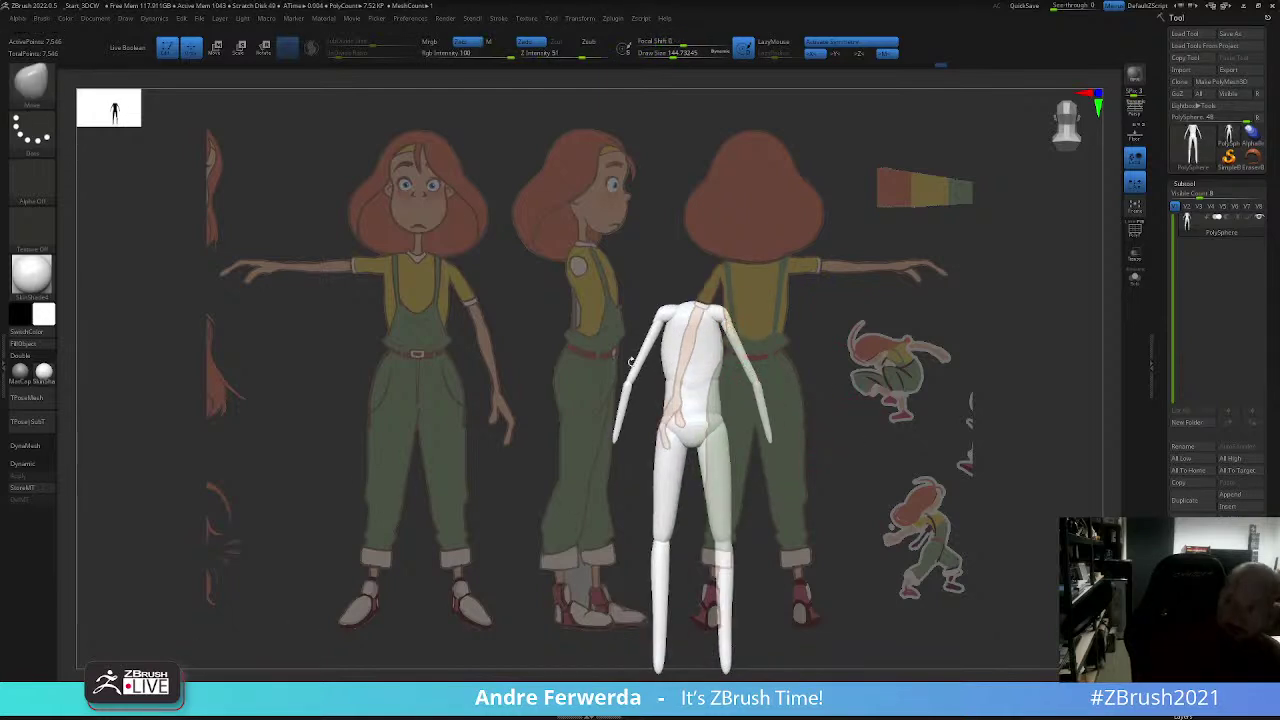
pyautogui.press('space')
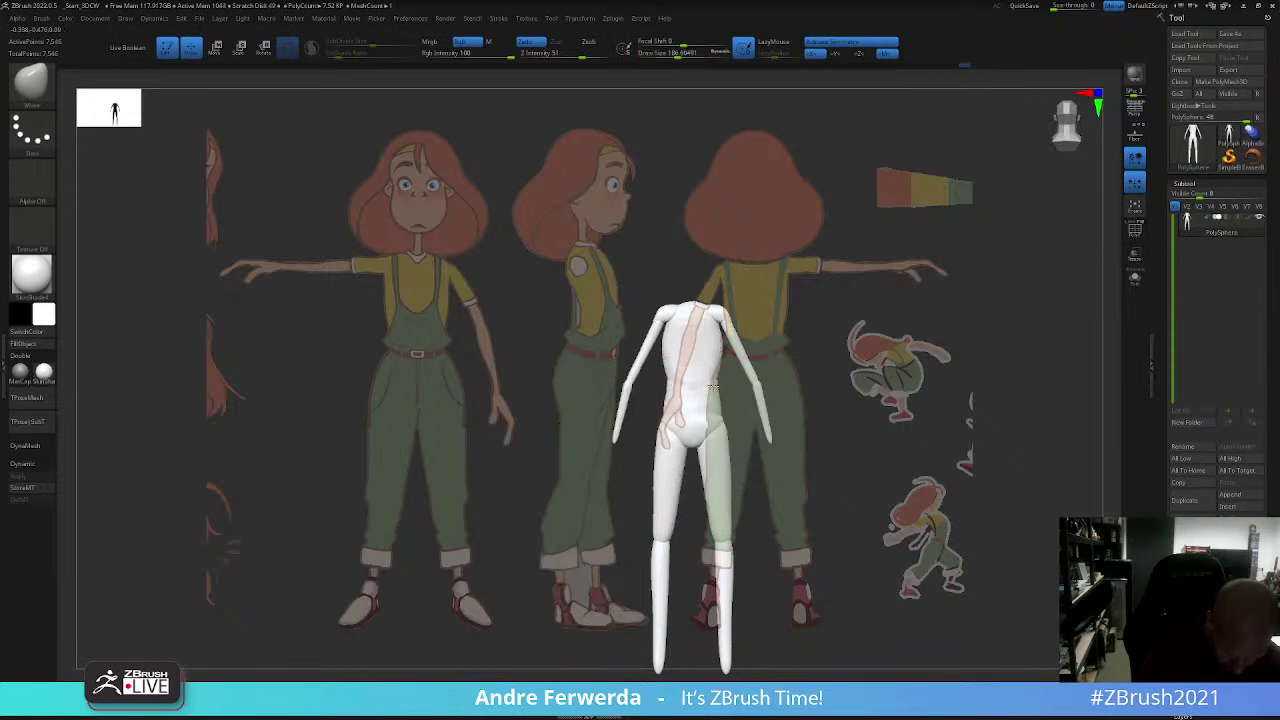
pyautogui.keyDown('shift'); pyautogui.moveTo(719, 365); pyautogui.dragTo(735, 330); pyautogui.keyUp('shift')
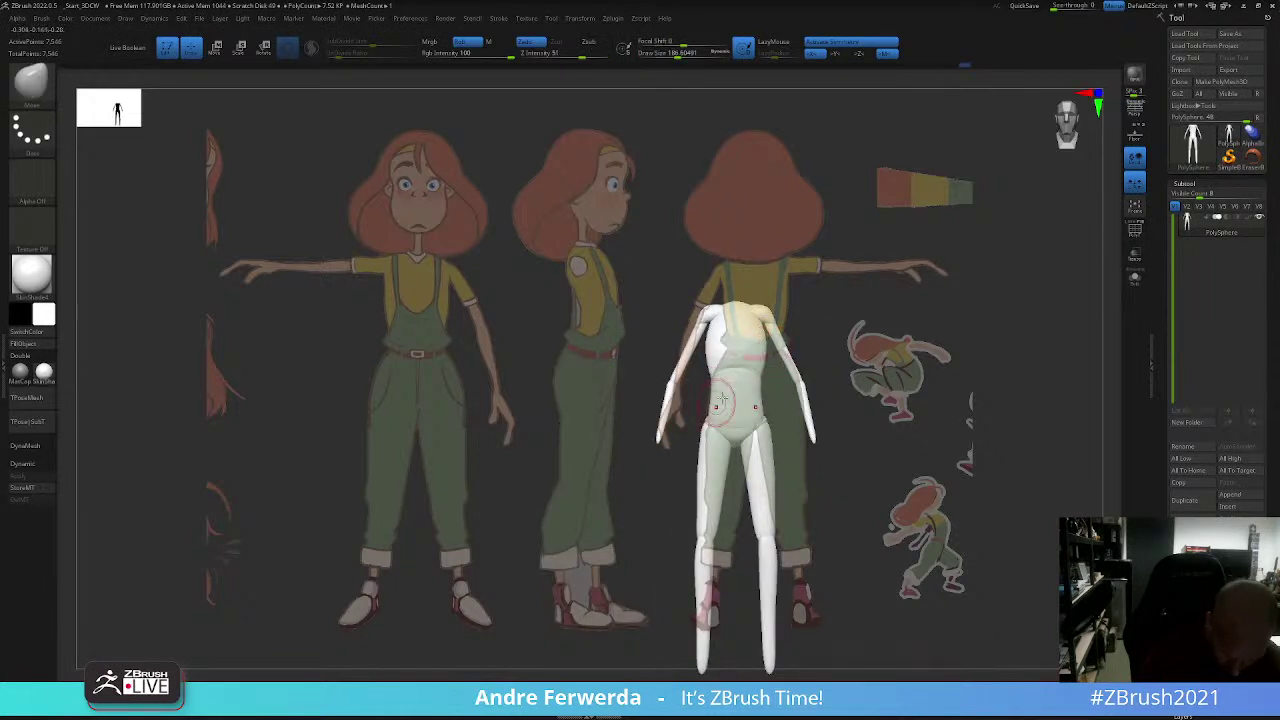
pyautogui.hotkey('shift', 'z')
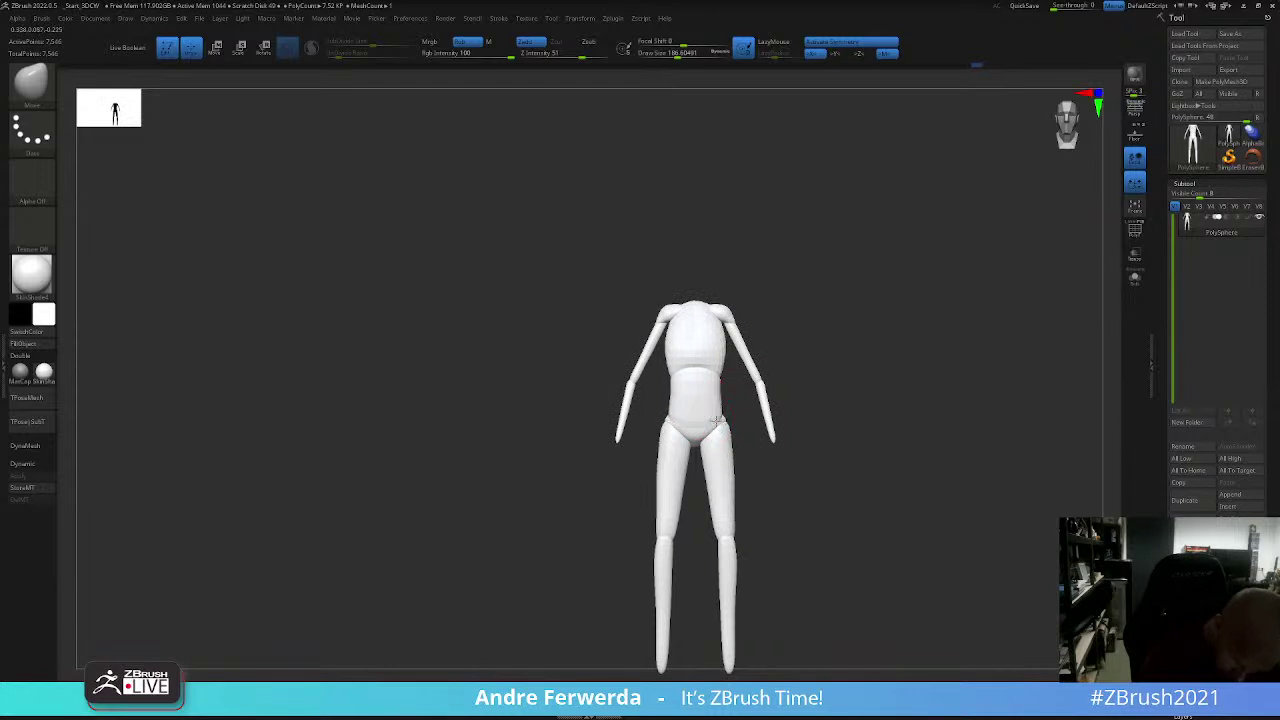
pyautogui.moveTo(743, 429)
pyautogui.mouseDown()
pyautogui.moveTo(791, 363)
pyautogui.moveTo(746, 351)
pyautogui.mouseUp()
pyautogui.hotkey('shift', 'z')
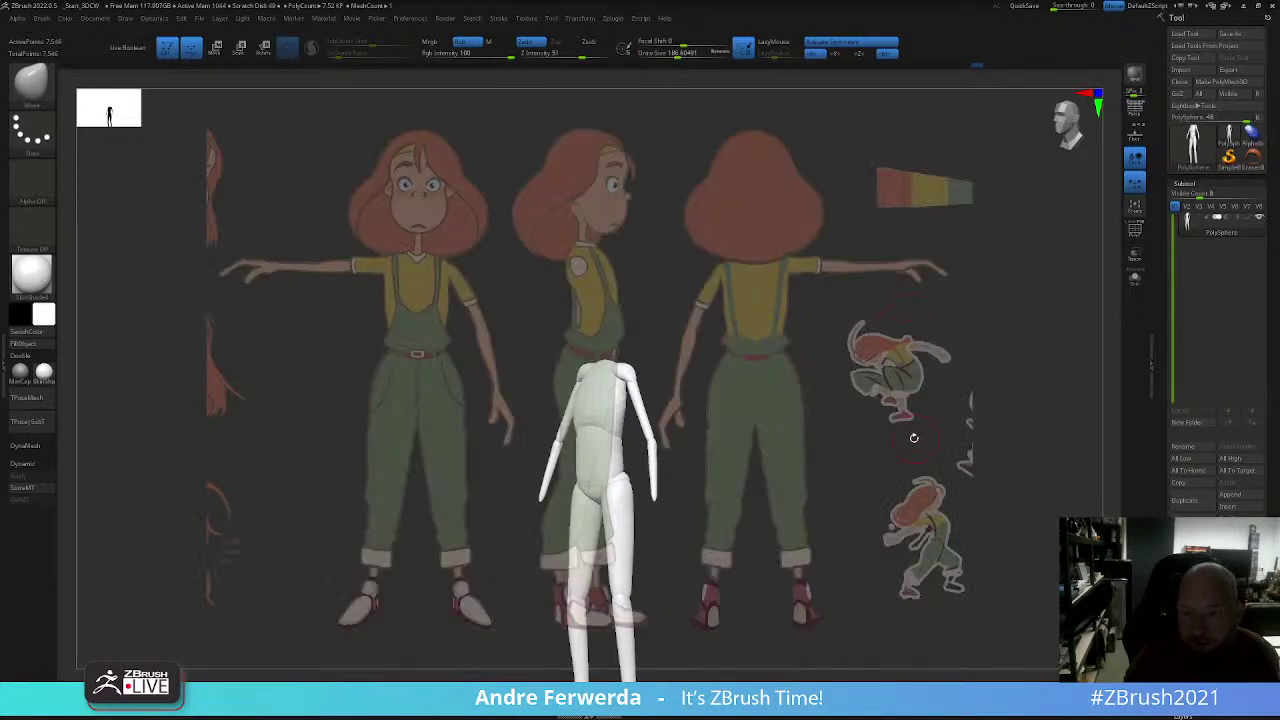
# Step: Align the body with the front-view drawing, mask the arm, and hide everything else
pyautogui.click(96, 20)
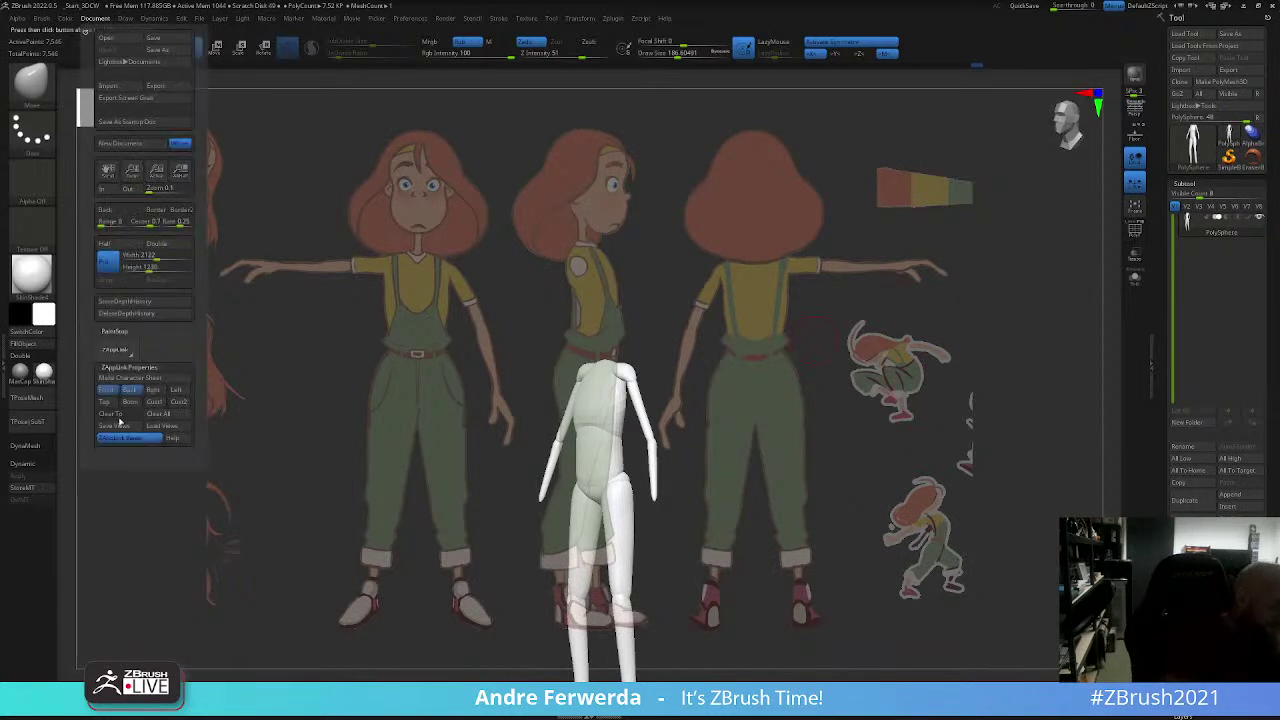
pyautogui.click(108, 389)
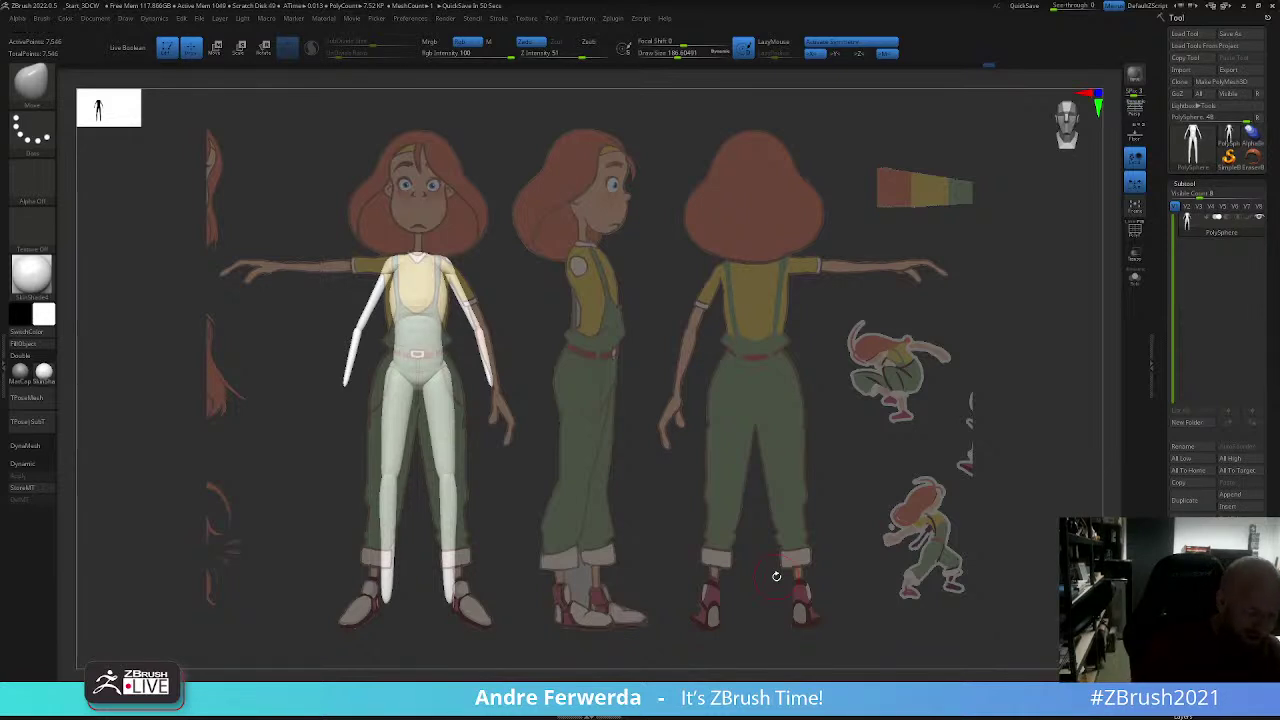
pyautogui.keyDown('ctrl'); pyautogui.click(515, 318); pyautogui.keyUp('ctrl')
pyautogui.keyDown('ctrl'); pyautogui.moveTo(518, 314); pyautogui.dragTo(443, 443); pyautogui.keyUp('ctrl')
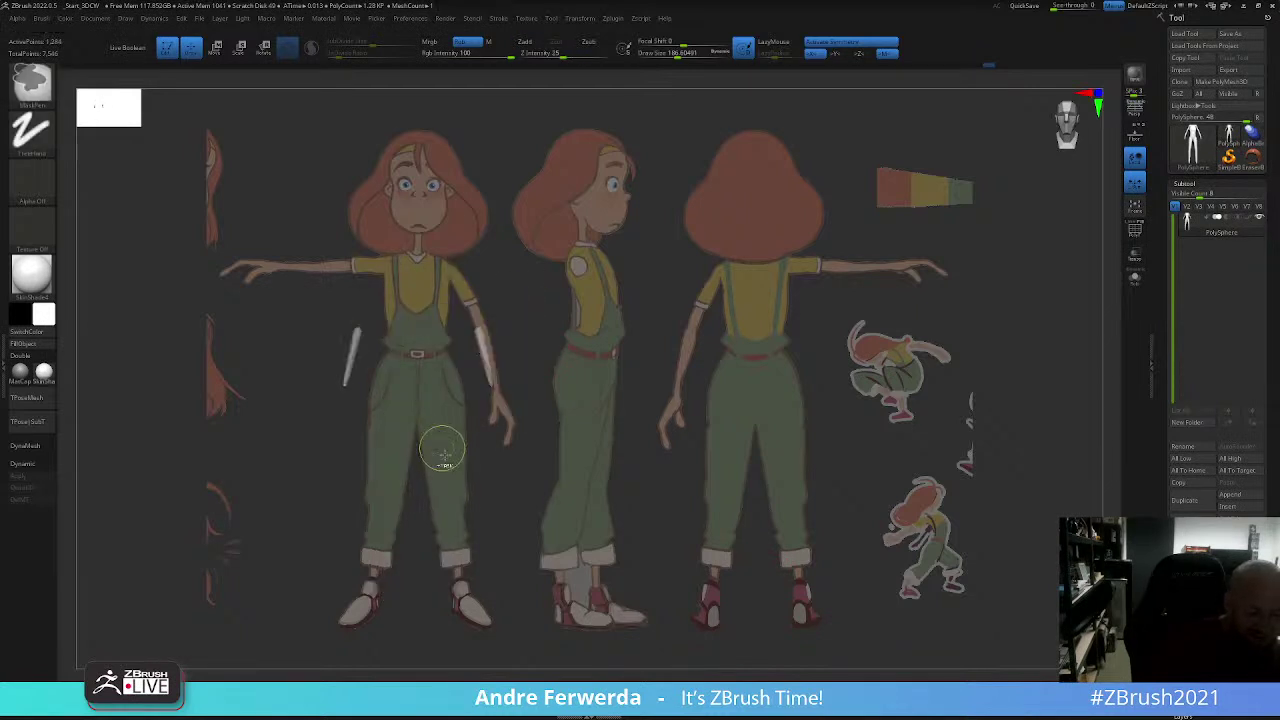
pyautogui.keyDown('ctrl'); pyautogui.click(523, 484); pyautogui.keyUp('ctrl')
pyautogui.keyDown('ctrl'); pyautogui.keyDown('shift'); pyautogui.click(490, 408); pyautogui.keyUp('shift'); pyautogui.keyUp('ctrl')
# Step: Rotate the arms down with the gizmo, unhide the body, and clear the mask
pyautogui.press('w')
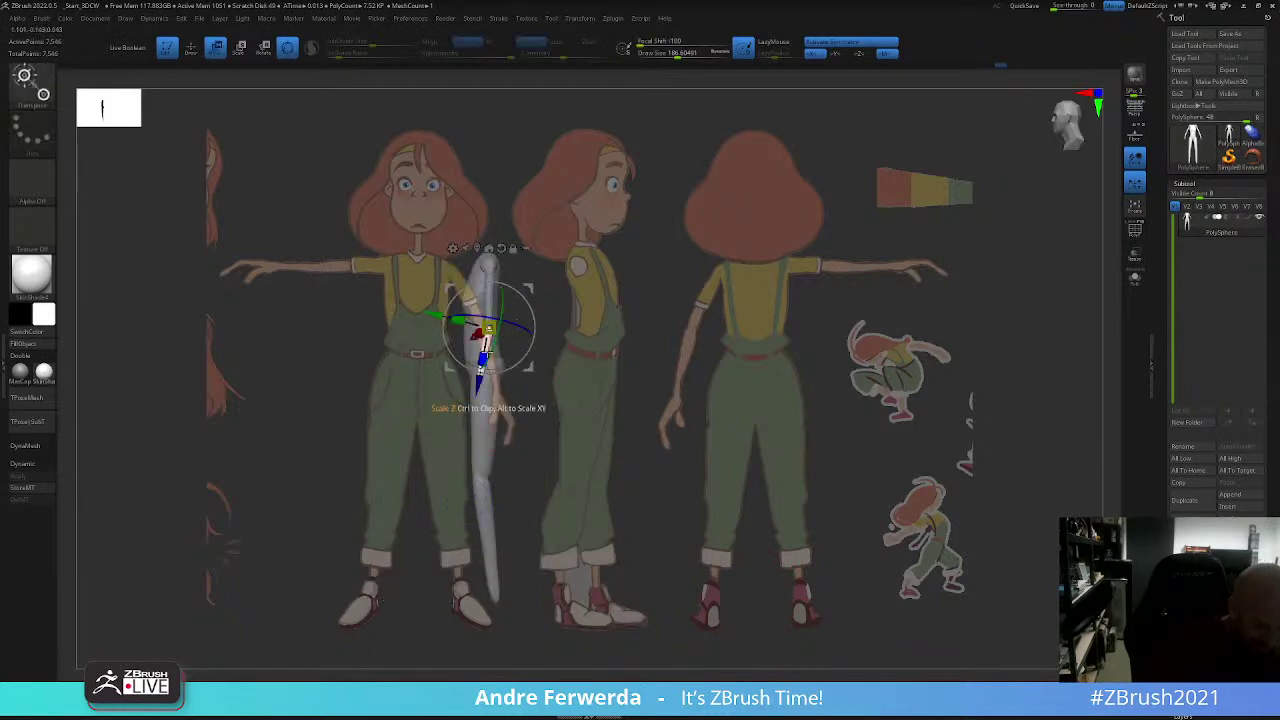
pyautogui.press('q')
pyautogui.keyDown('ctrl'); pyautogui.keyDown('shift'); pyautogui.click(513, 462); pyautogui.keyUp('shift'); pyautogui.keyUp('ctrl')
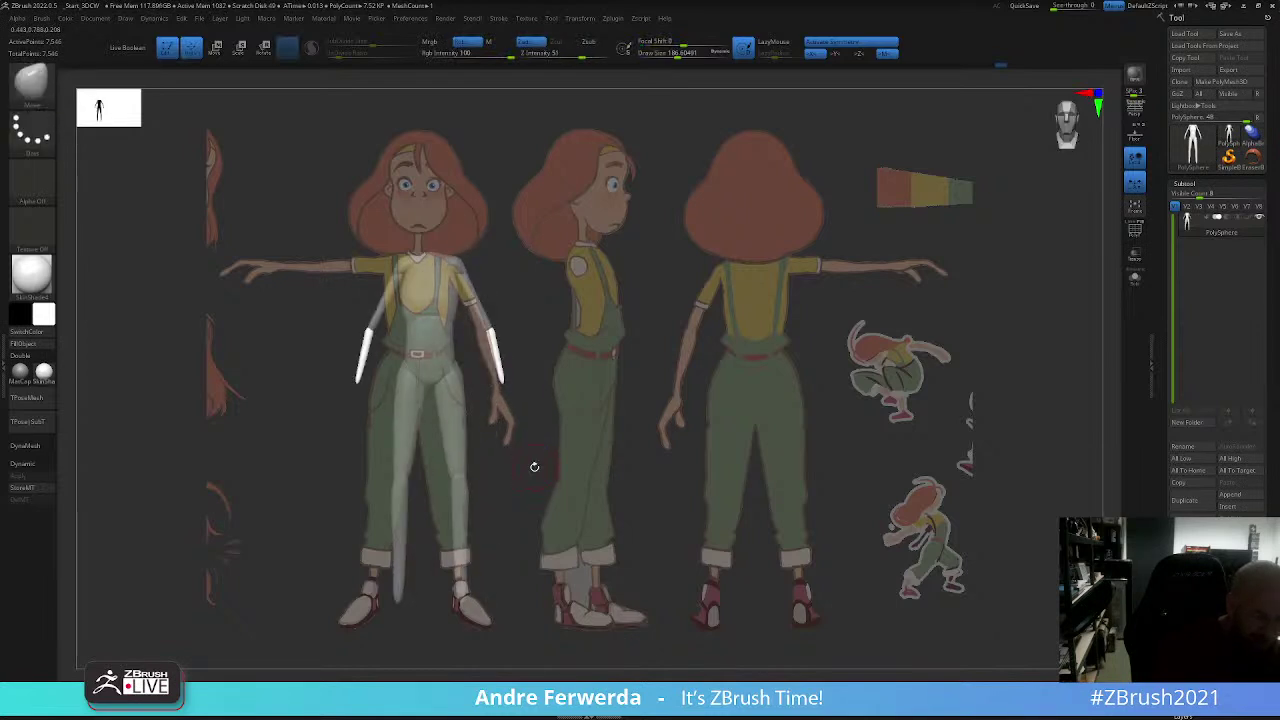
pyautogui.press('w')
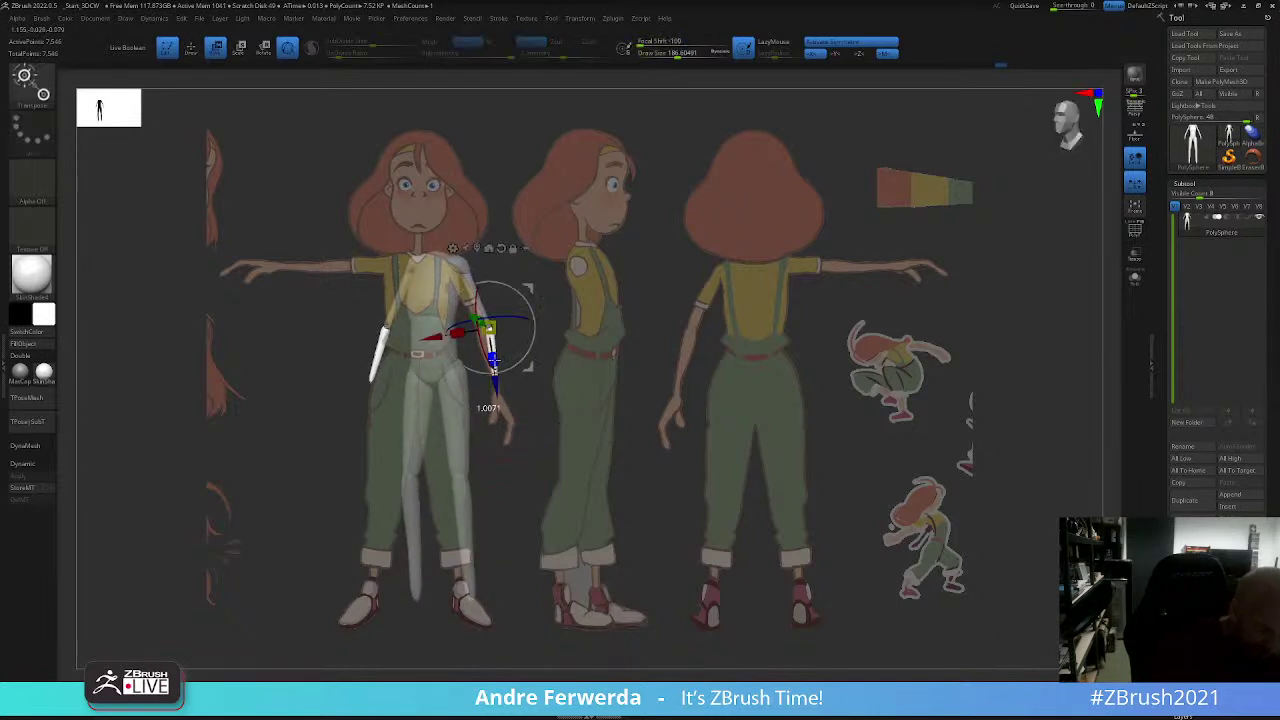
pyautogui.press('q')
pyautogui.keyDown('ctrl'); pyautogui.keyDown('shift'); pyautogui.click(540, 488); pyautogui.keyUp('shift'); pyautogui.keyUp('ctrl')
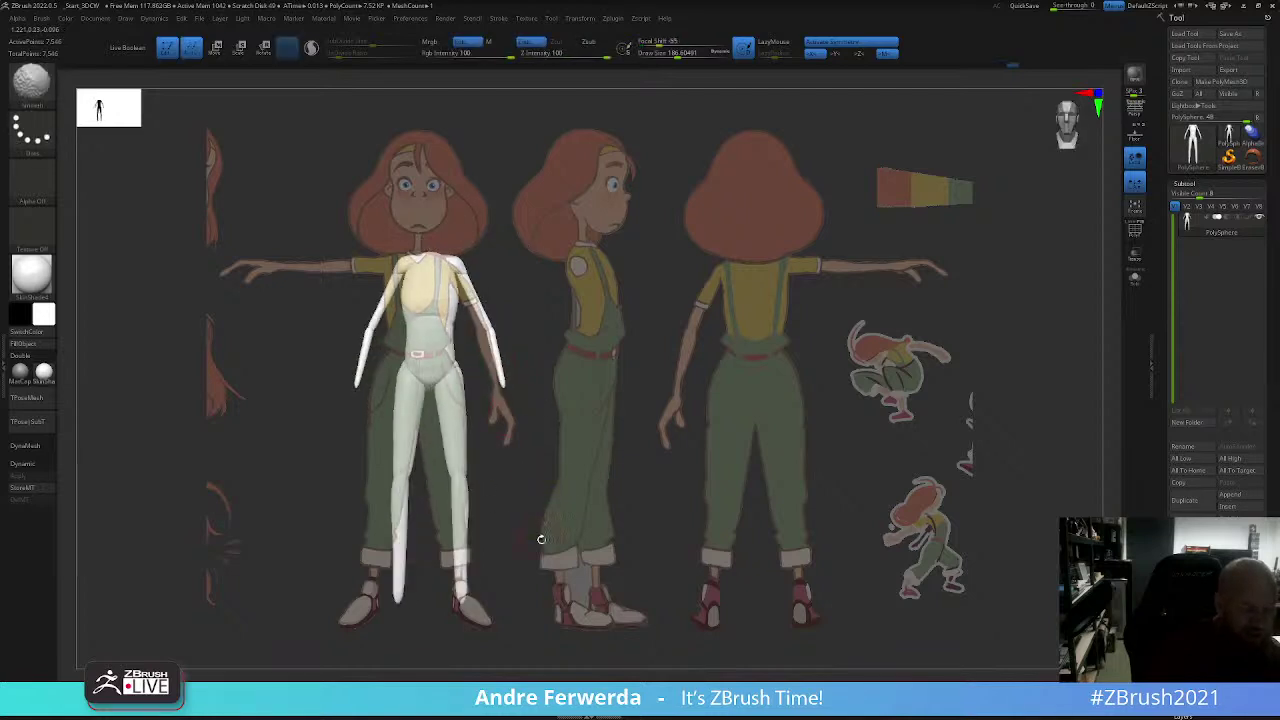
pyautogui.moveTo(526, 500)
pyautogui.mouseDown()
pyautogui.moveTo(491, 367)
pyautogui.moveTo(455, 418)
pyautogui.mouseUp()
# Step: Adjust the brush size and check the mannequin from front and side views
pyautogui.press('space')
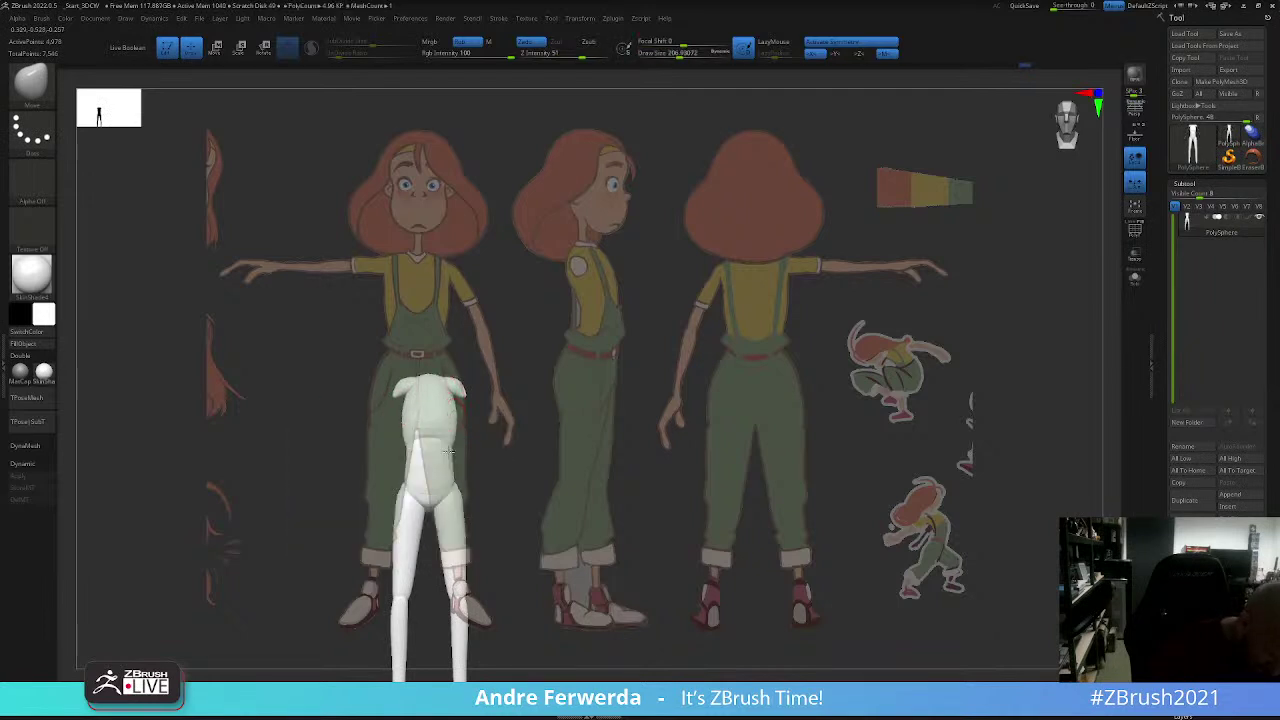
pyautogui.moveTo(455, 495); pyautogui.dragTo(520, 550)
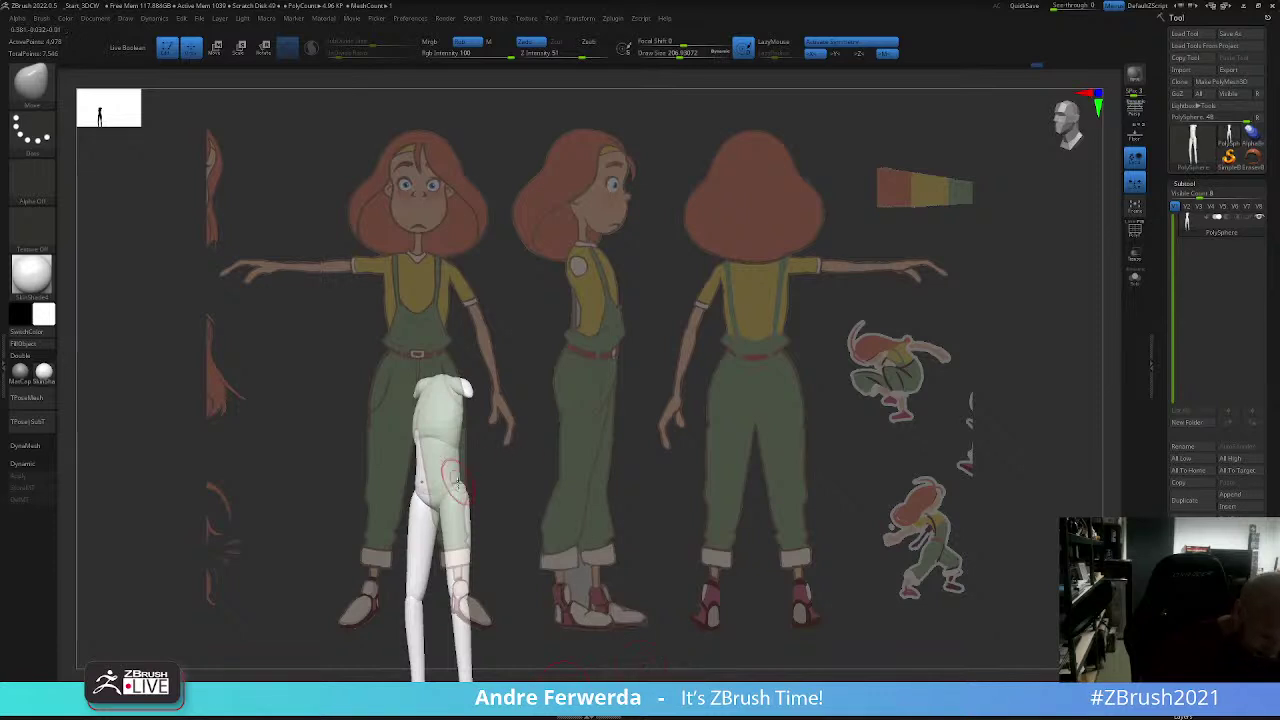
pyautogui.press('[')
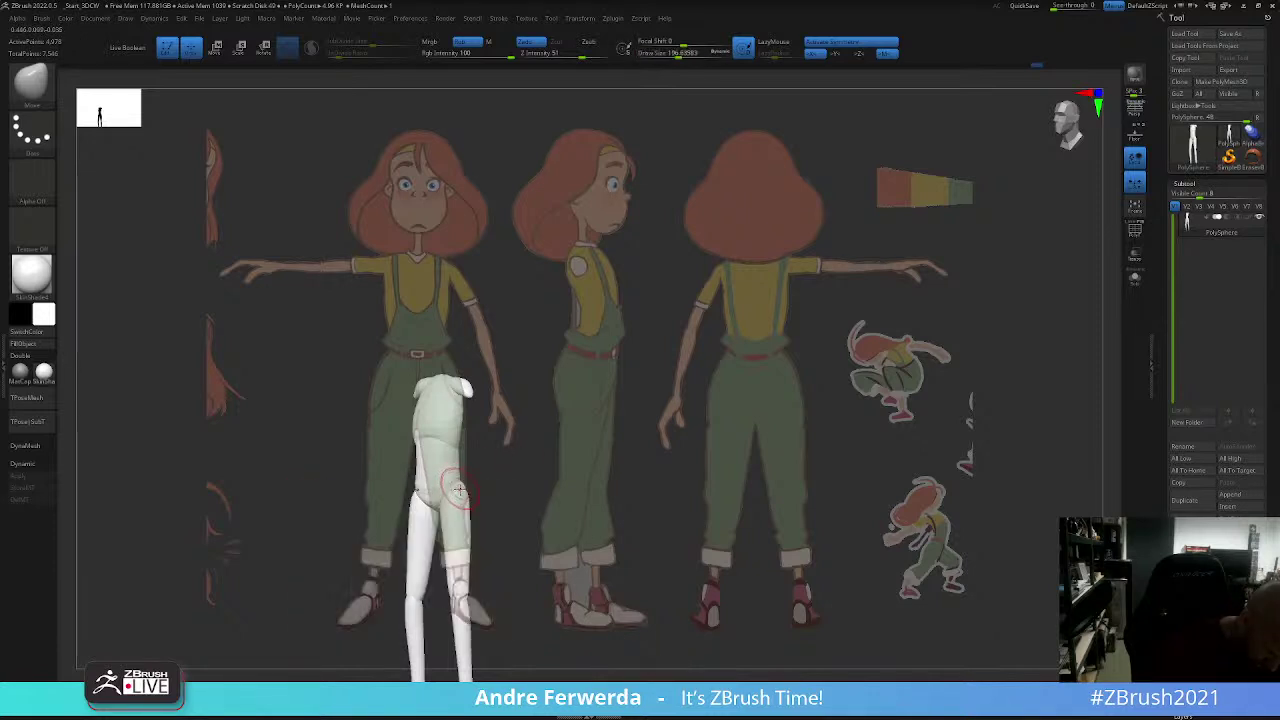
pyautogui.keyDown('shift'); pyautogui.moveTo(455, 485); pyautogui.dragTo(503, 457); pyautogui.keyUp('shift')
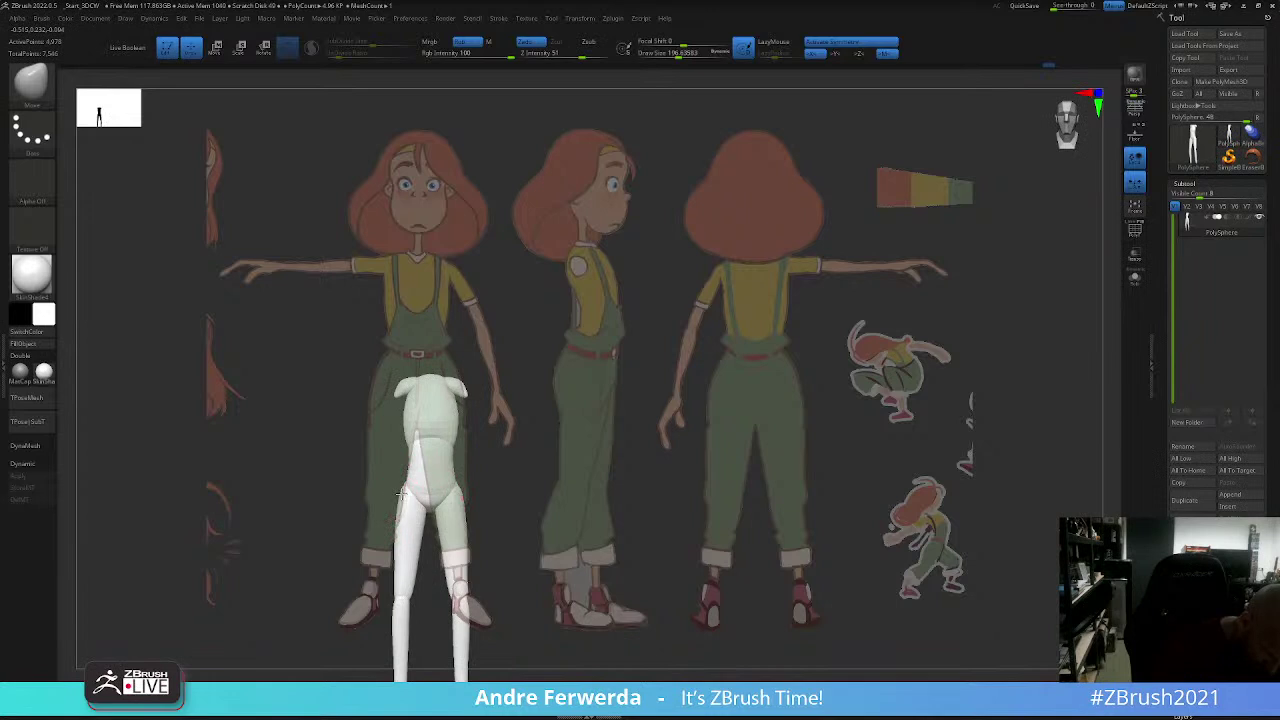
pyautogui.press(']')
pyautogui.moveTo(492, 500)
pyautogui.keyDown('shift'); pyautogui.mouseDown()
pyautogui.moveTo(511, 509)
pyautogui.moveTo(451, 503)
pyautogui.moveTo(578, 448)
pyautogui.mouseUp(); pyautogui.keyUp('shift')
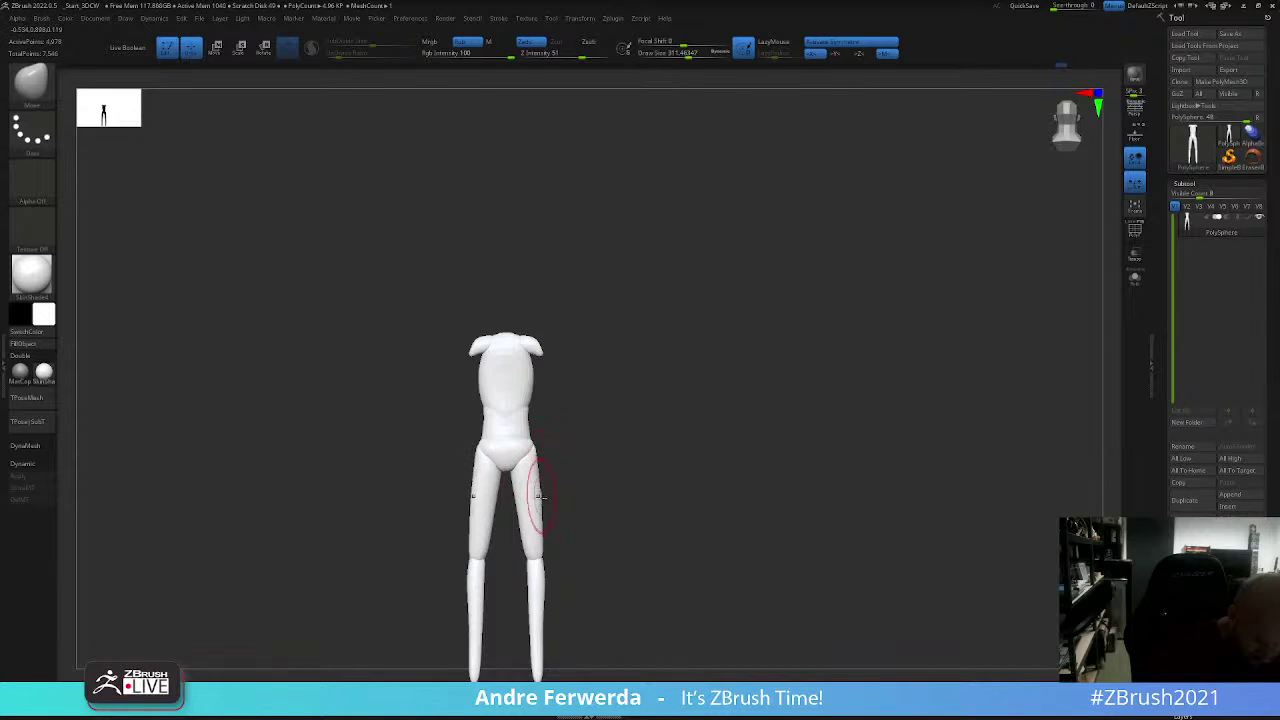
pyautogui.moveTo(588, 434); pyautogui.dragTo(521, 453)
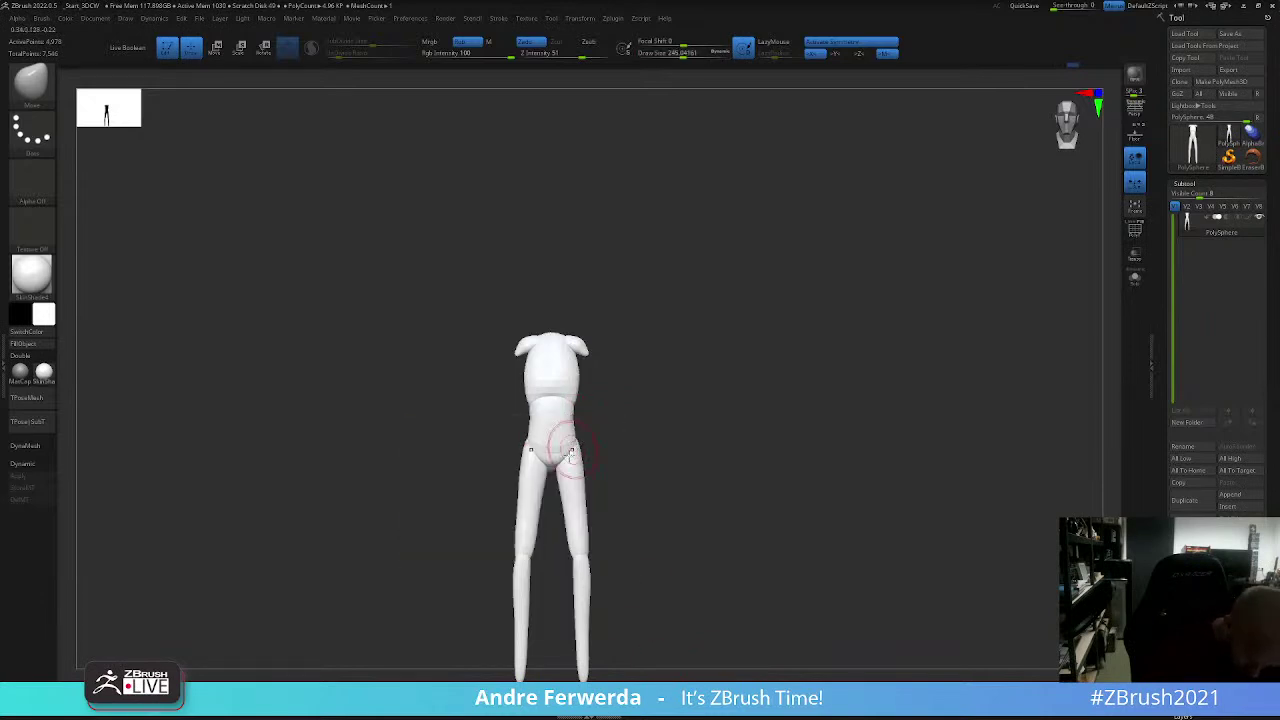
pyautogui.moveTo(570, 453)
pyautogui.mouseDown()
pyautogui.moveTo(614, 434)
pyautogui.moveTo(603, 466)
pyautogui.mouseUp()
# Step: Pick the Move brush with B-M-V and toggle the turnaround reference on
pyautogui.press('space')
pyautogui.press('space')
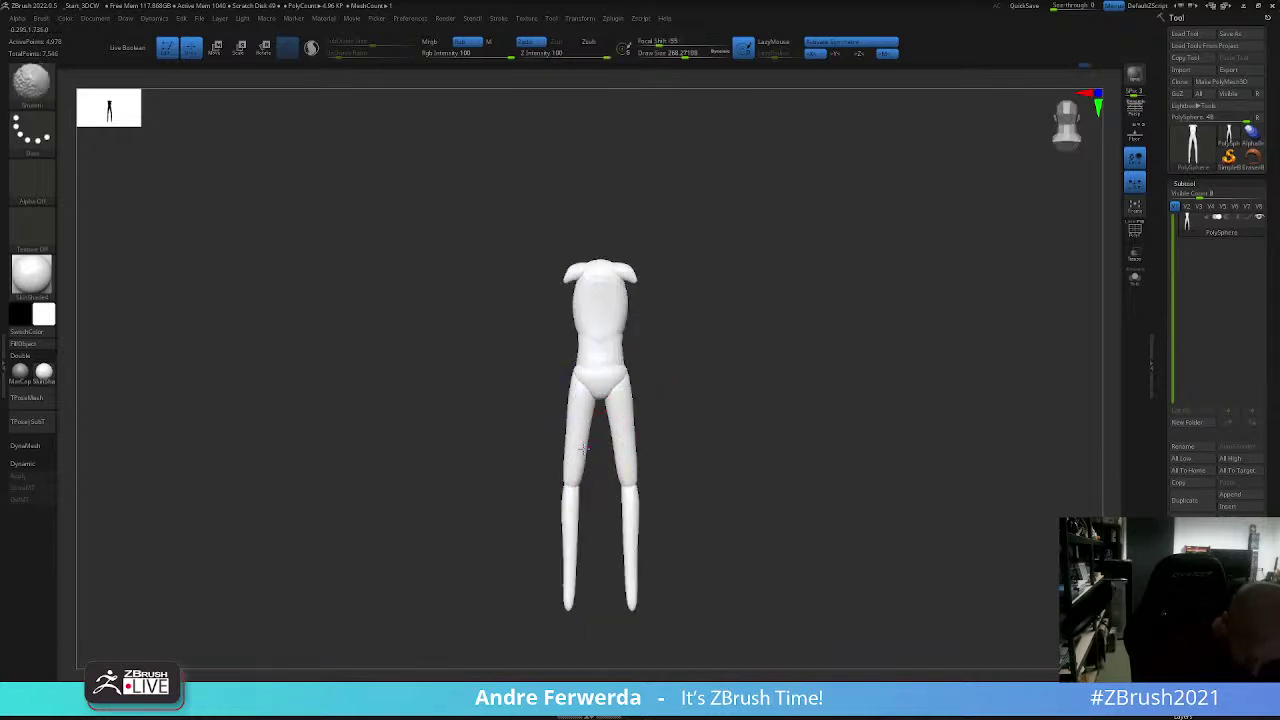
pyautogui.press('b')
pyautogui.press('m')
pyautogui.press('v')
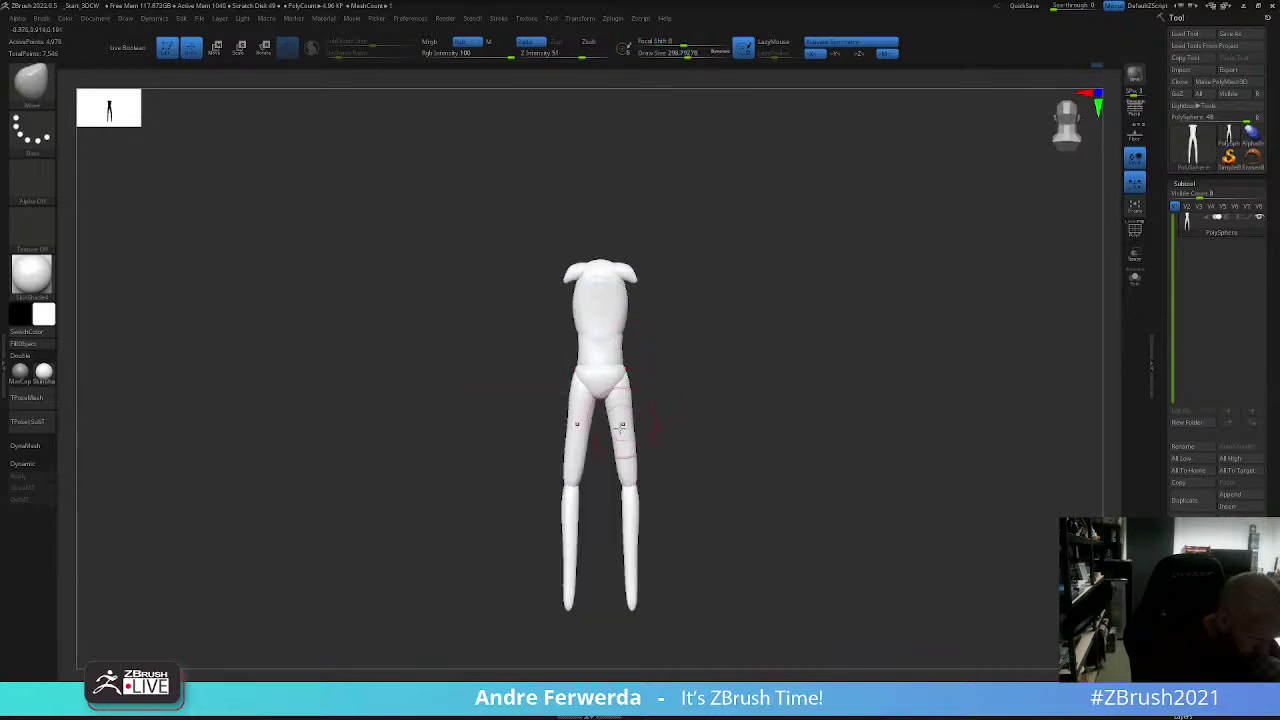
pyautogui.hotkey('shift', 'z')
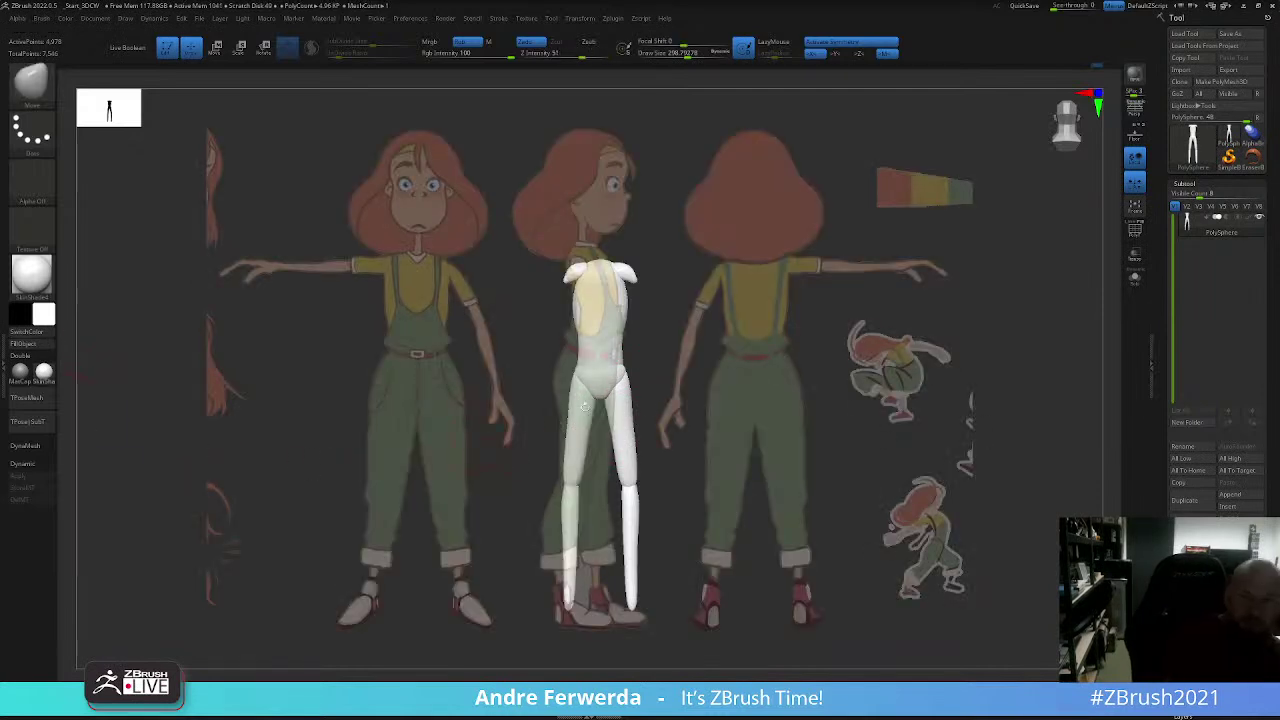
# Step: Unhide the arms, show polygroup colours with Shift+F, view the back, and open the primitive mesh shelf
pyautogui.keyDown('ctrl'); pyautogui.keyDown('shift'); pyautogui.click(842, 444); pyautogui.keyUp('shift'); pyautogui.keyUp('ctrl')
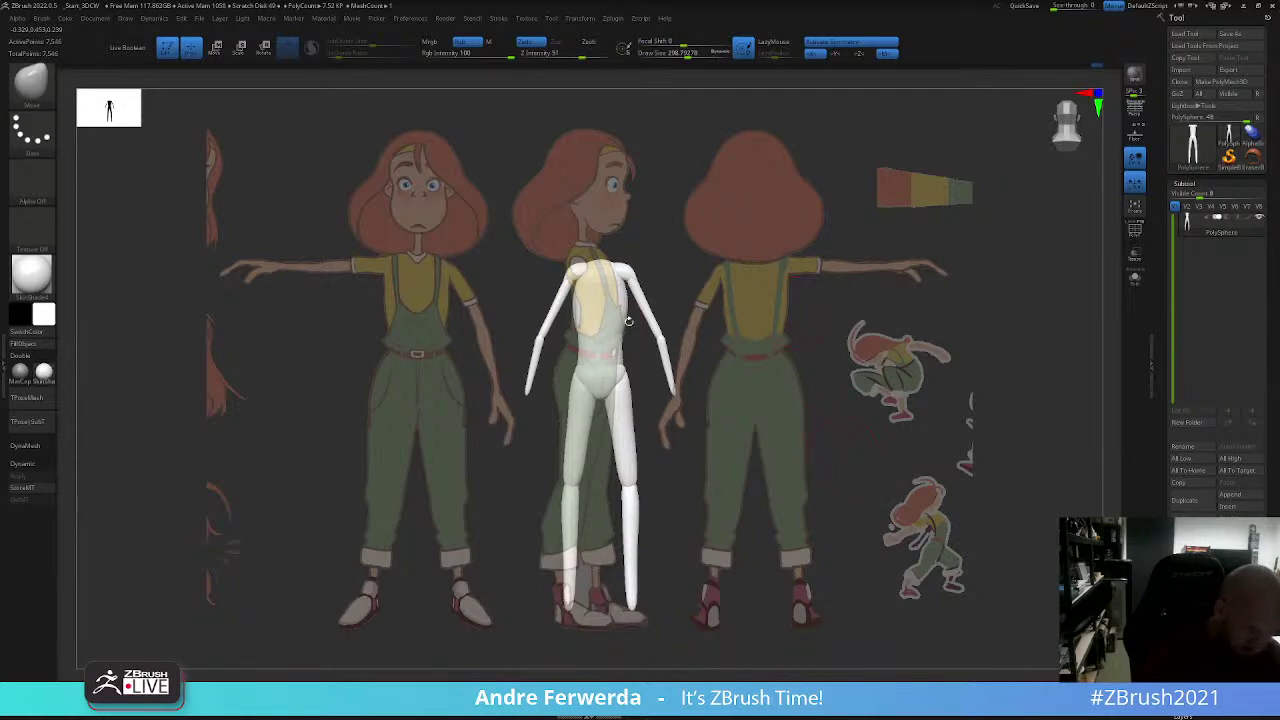
pyautogui.hotkey('shift', 'f')
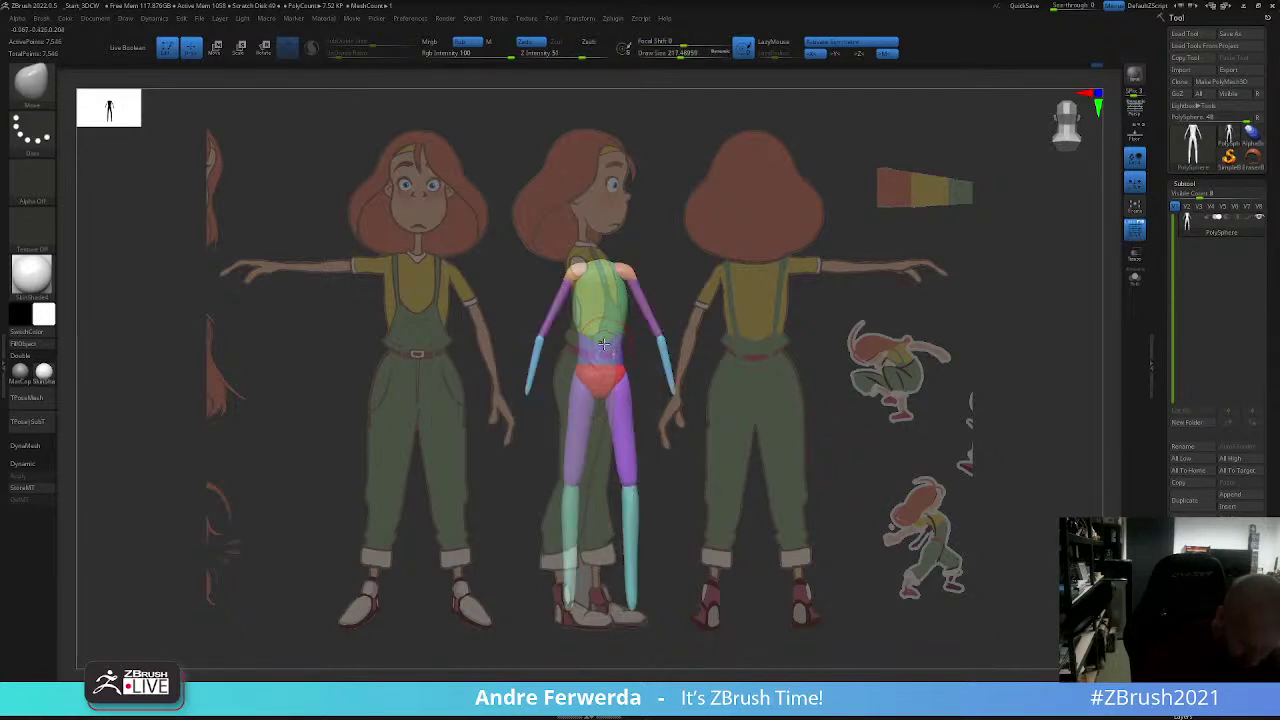
pyautogui.moveTo(685, 300); pyautogui.dragTo(619, 363)
pyautogui.press('space')
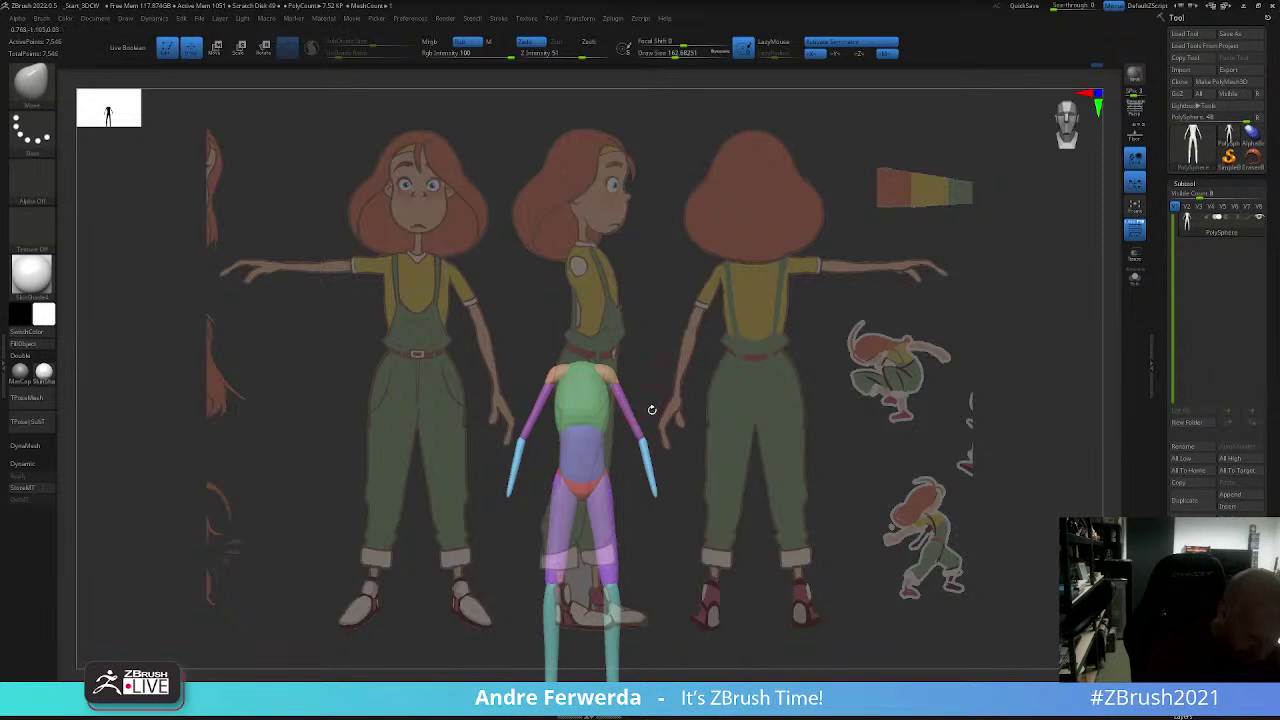
pyautogui.hotkey('ctrl', 'shift', 'i')
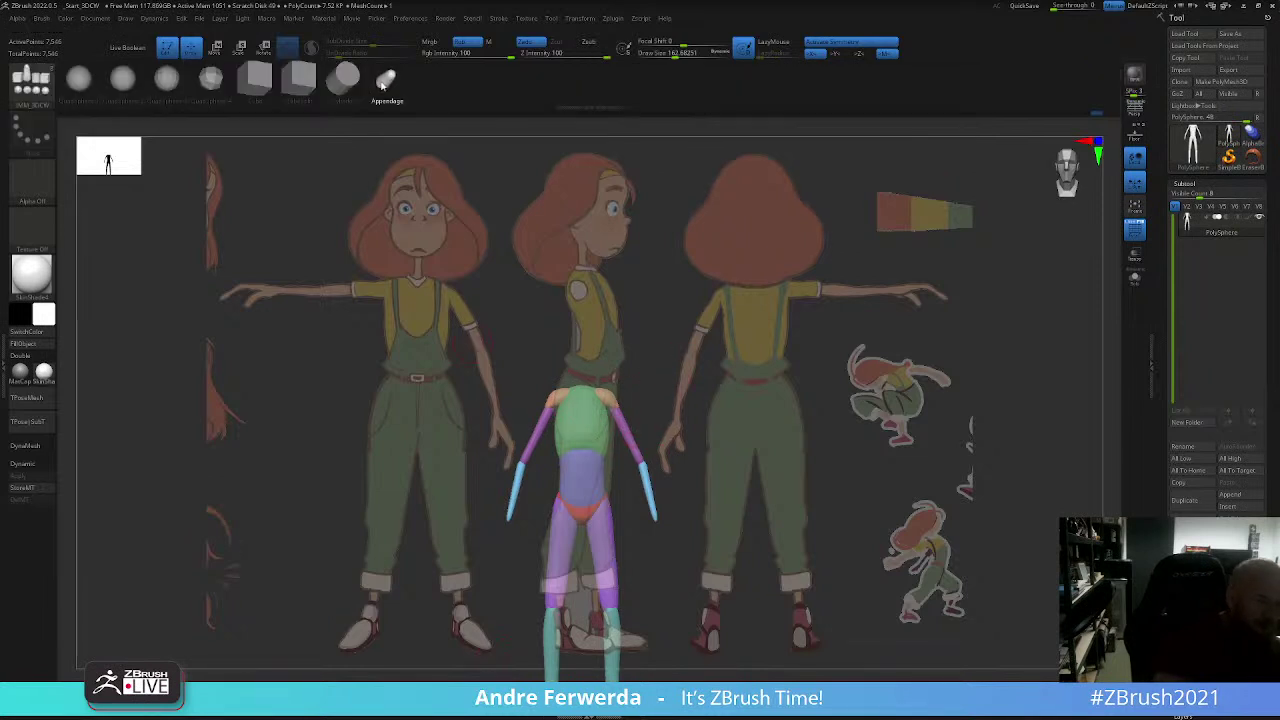
# Step: Orbit back to a straight front view and align the mannequin with the front-view girl
pyautogui.keyDown('shift'); pyautogui.moveTo(662, 340); pyautogui.dragTo(655, 421); pyautogui.keyUp('shift')
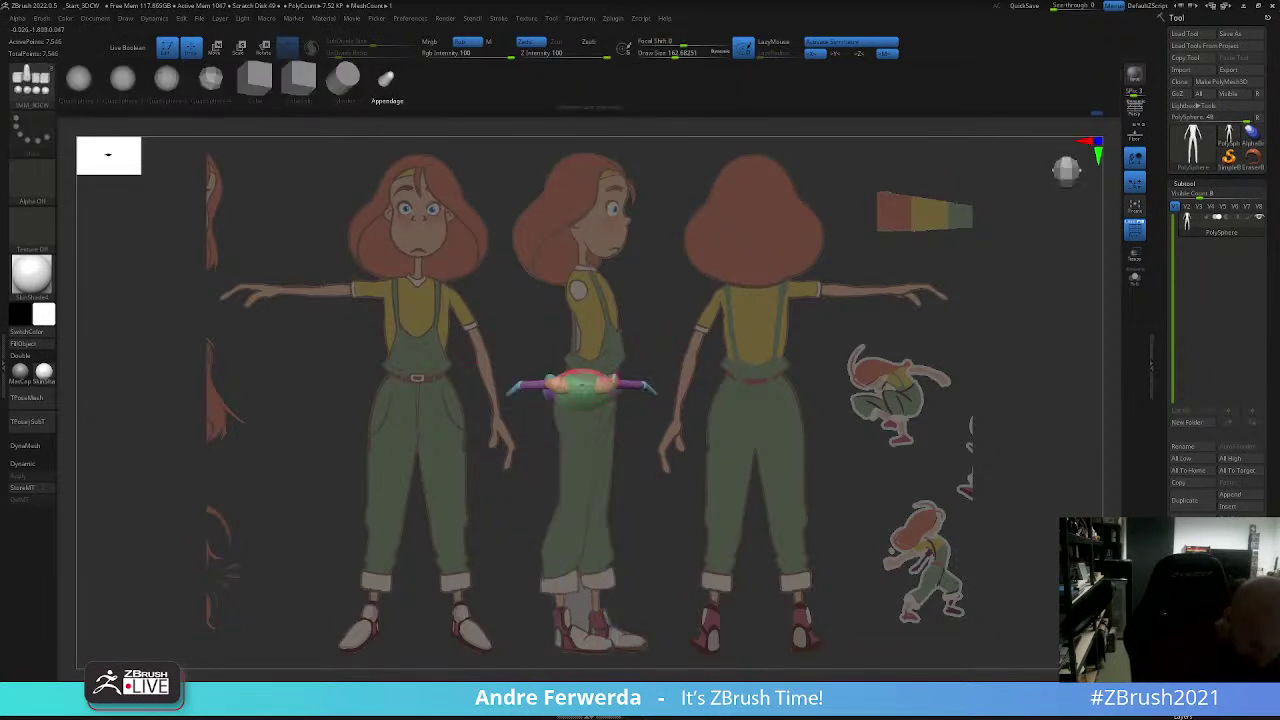
pyautogui.keyDown('shift'); pyautogui.moveTo(647, 500); pyautogui.dragTo(643, 423); pyautogui.keyUp('shift')
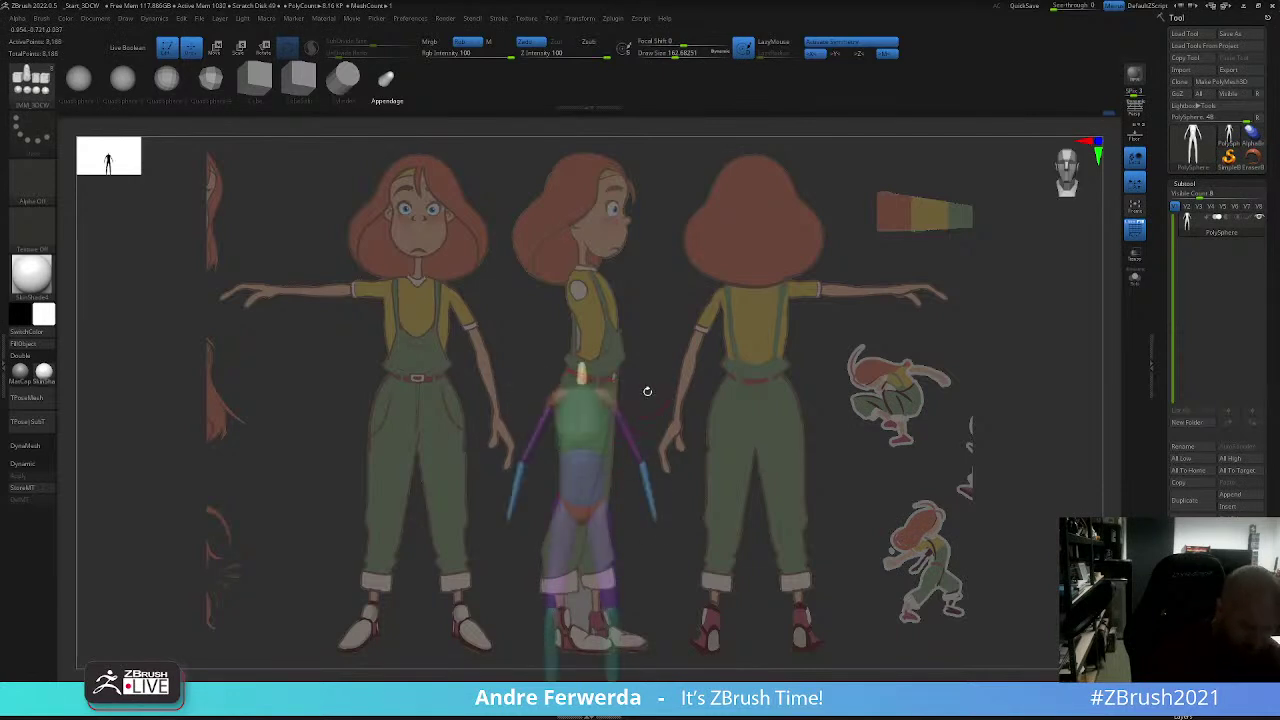
pyautogui.click(104, 18)
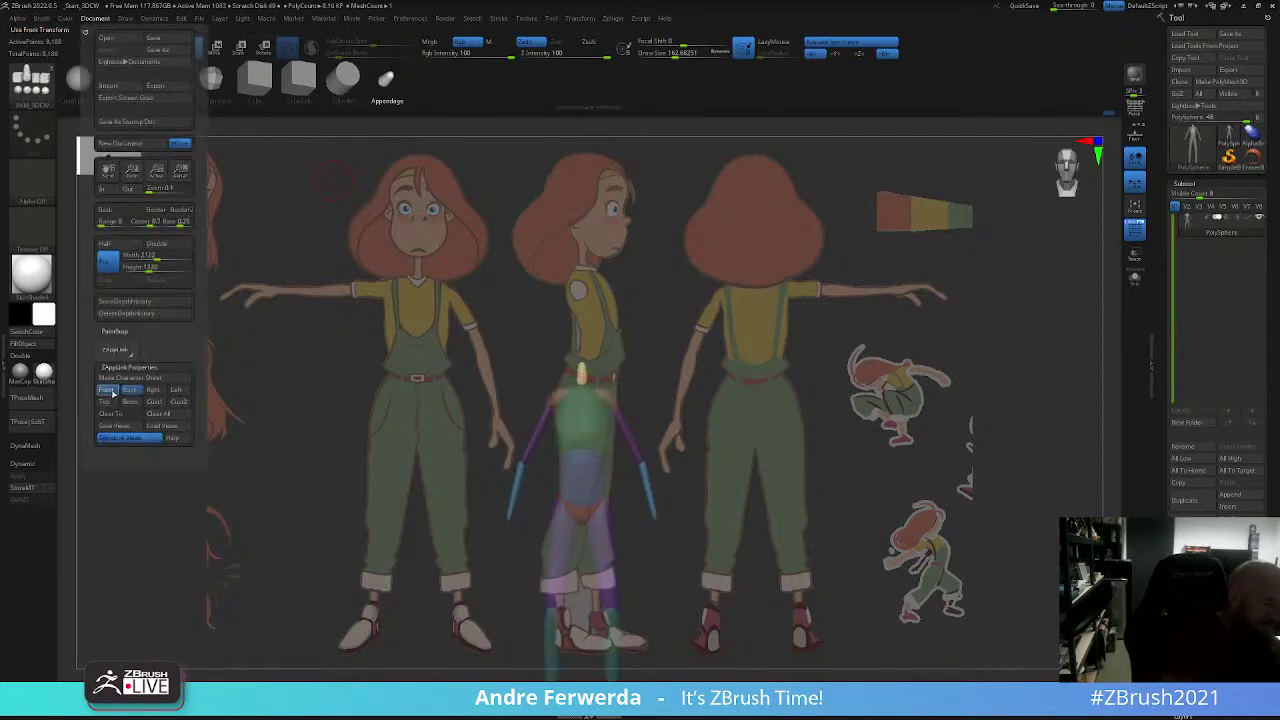
pyautogui.moveTo(560, 384)
pyautogui.keyDown('alt'); pyautogui.mouseDown()
pyautogui.moveTo(398, 271)
pyautogui.moveTo(425, 230)
pyautogui.moveTo(420, 246)
pyautogui.mouseUp(); pyautogui.keyUp('alt')
# Step: Move the gizmo pivot to the chest and try rotating, then undo to the front-facing pose
pyautogui.press('w')
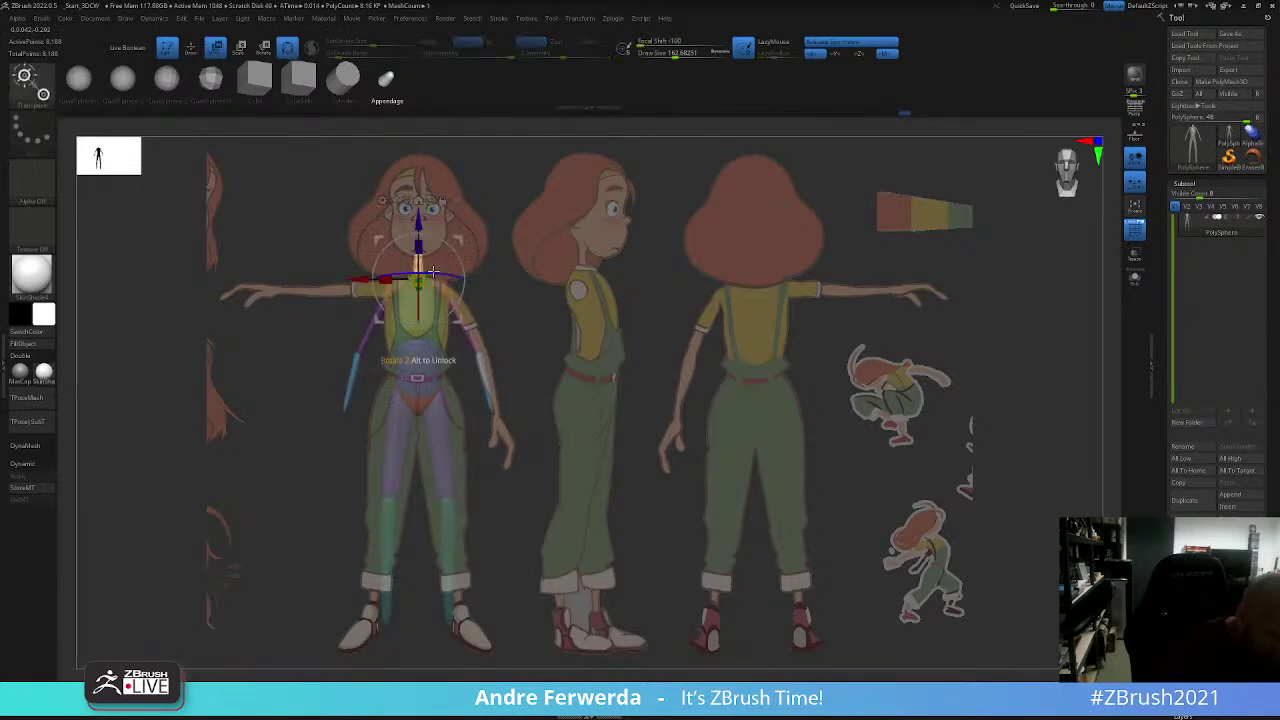
pyautogui.moveTo(421, 244); pyautogui.dragTo(418, 281)
pyautogui.press('q')
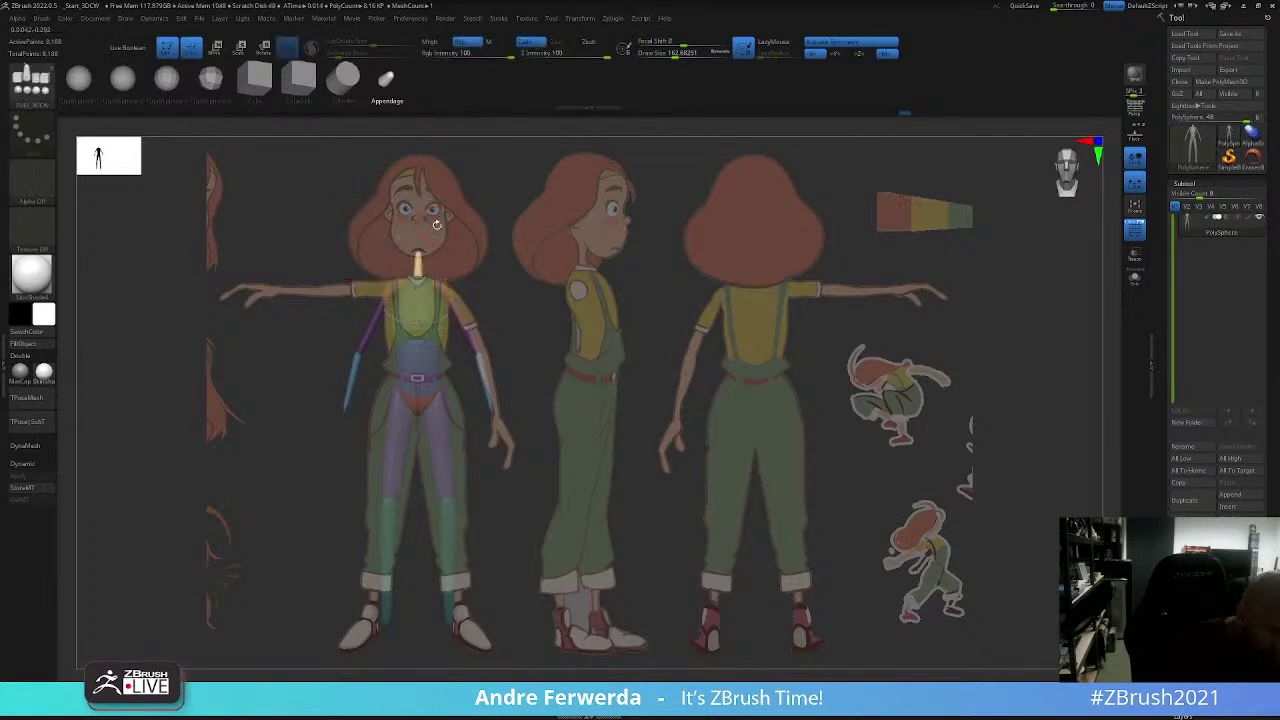
pyautogui.press('r')
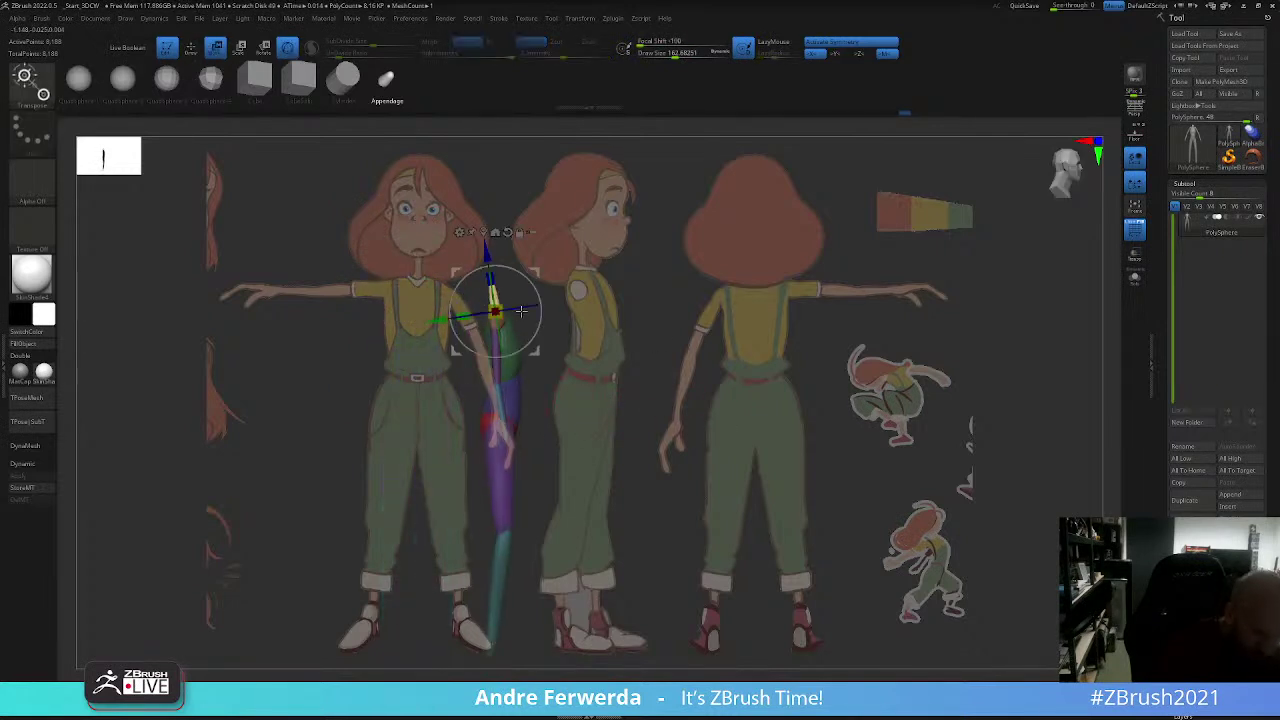
pyautogui.moveTo(521, 312)
pyautogui.mouseDown()
pyautogui.moveTo(540, 305)
pyautogui.moveTo(538, 316)
pyautogui.mouseUp()
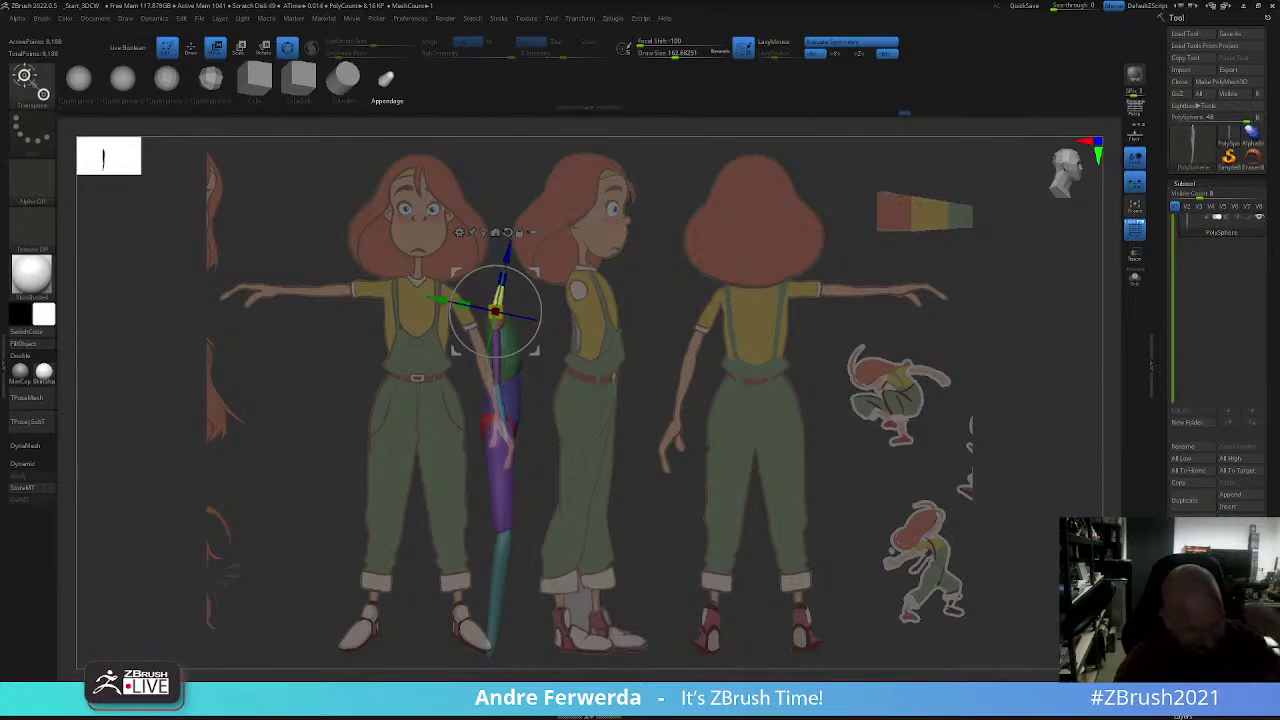
pyautogui.press('q')
pyautogui.press('w')
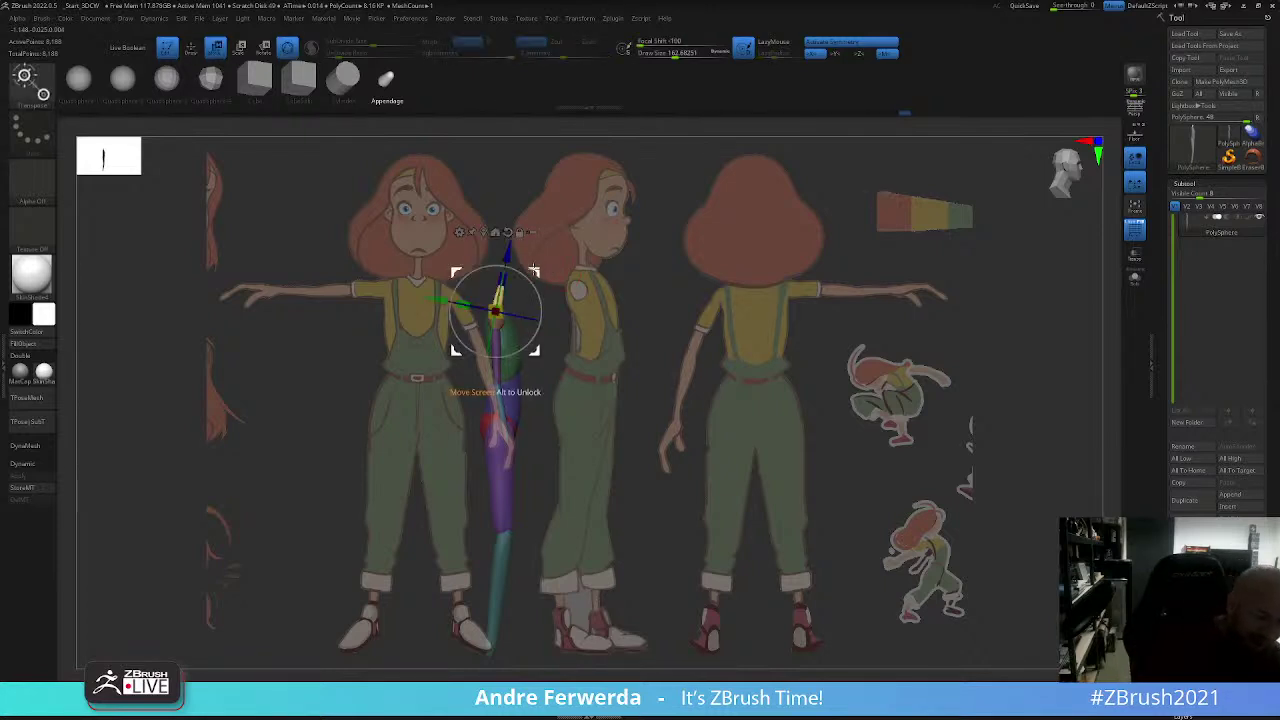
pyautogui.press('q')
pyautogui.hotkey('ctrl', 'z')
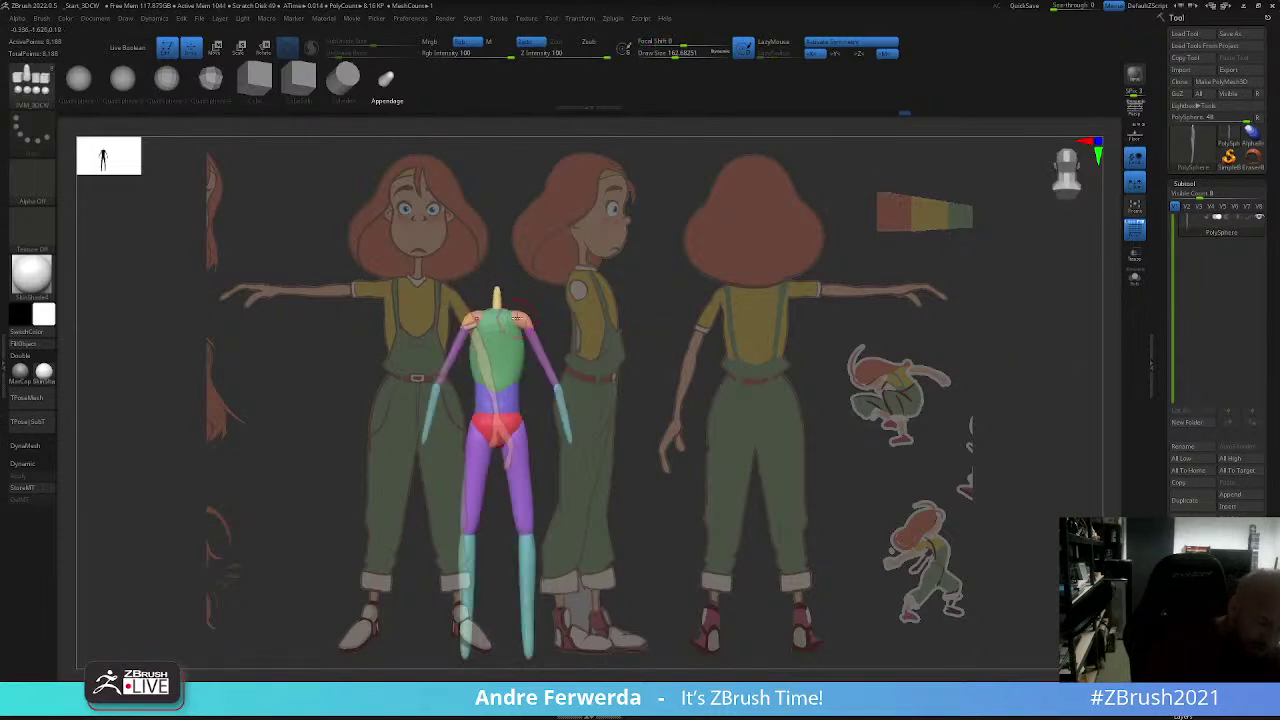
# Step: Preview the ZSphere skin with A, apply a grey MatCap, and open Tool > Load Tool
pyautogui.press('a')
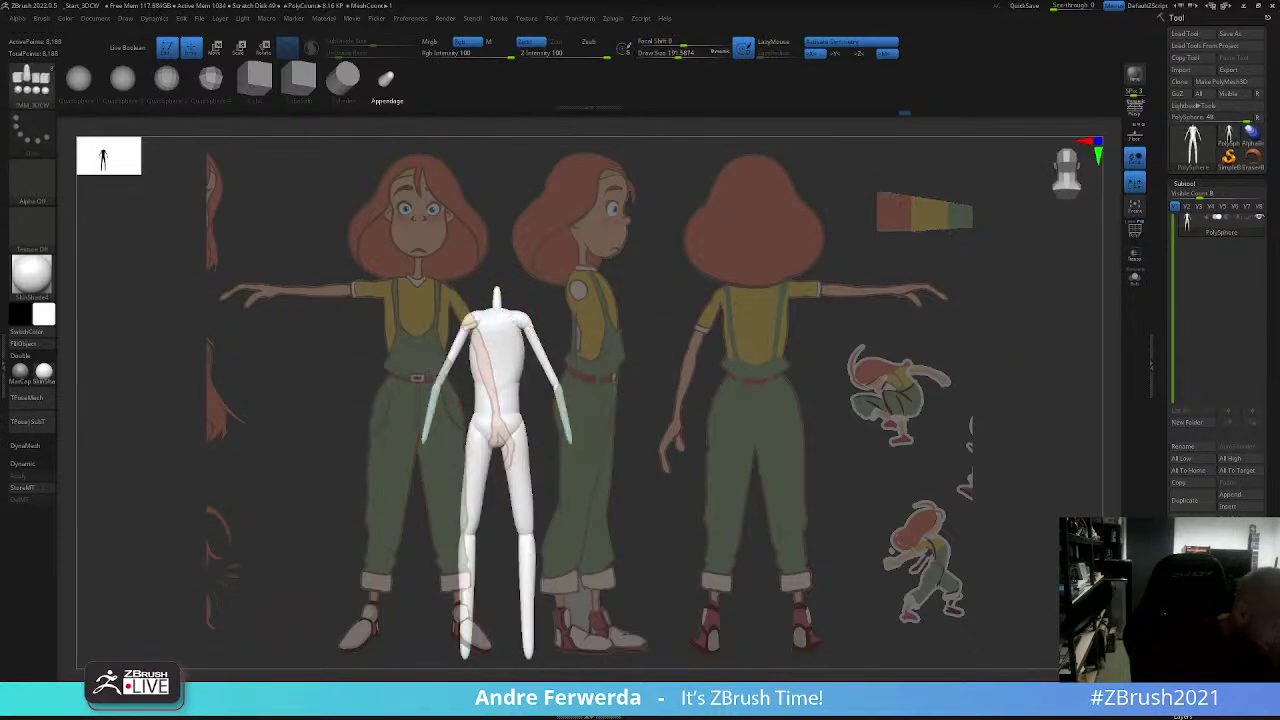
pyautogui.click(20, 372)
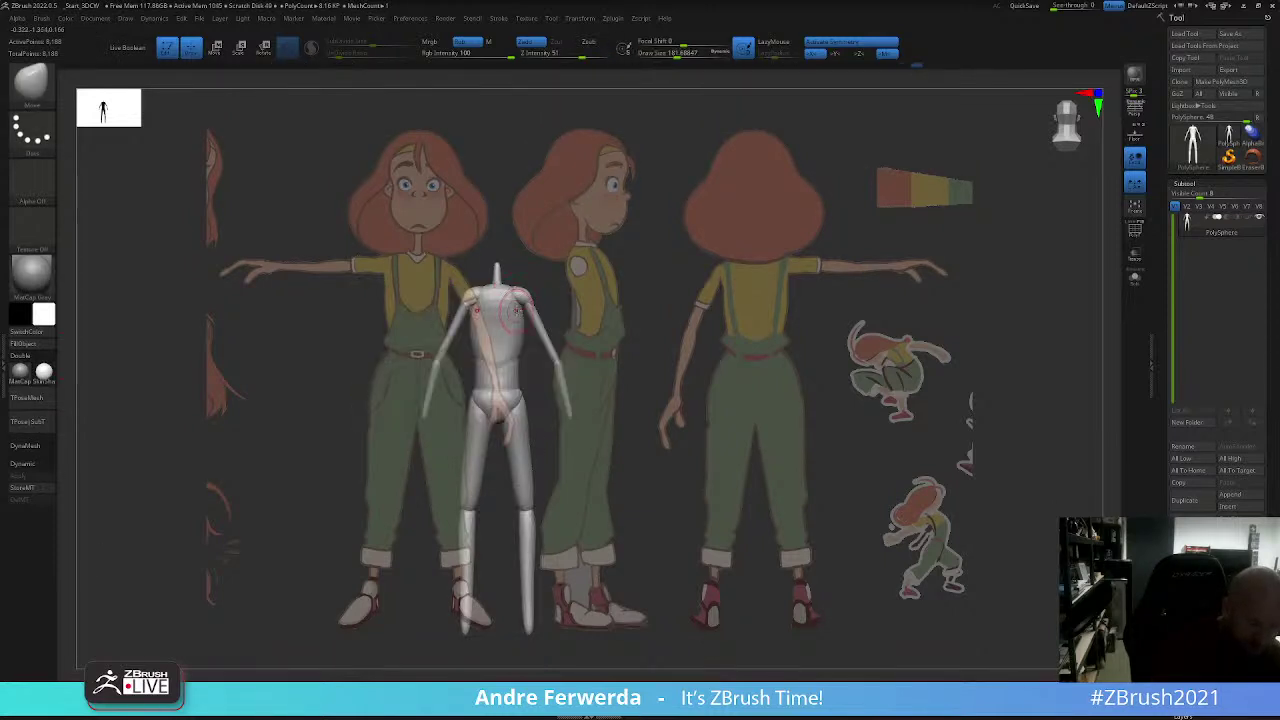
pyautogui.press('space')
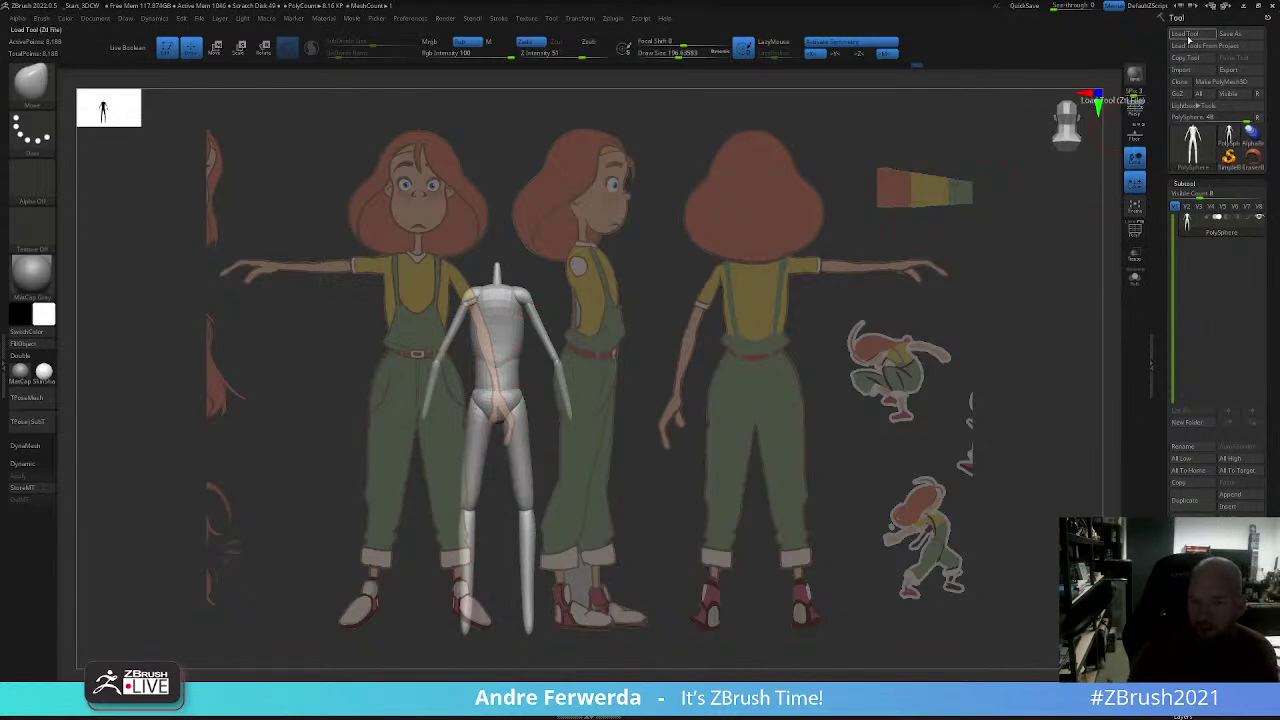
pyautogui.click(1140, 80)
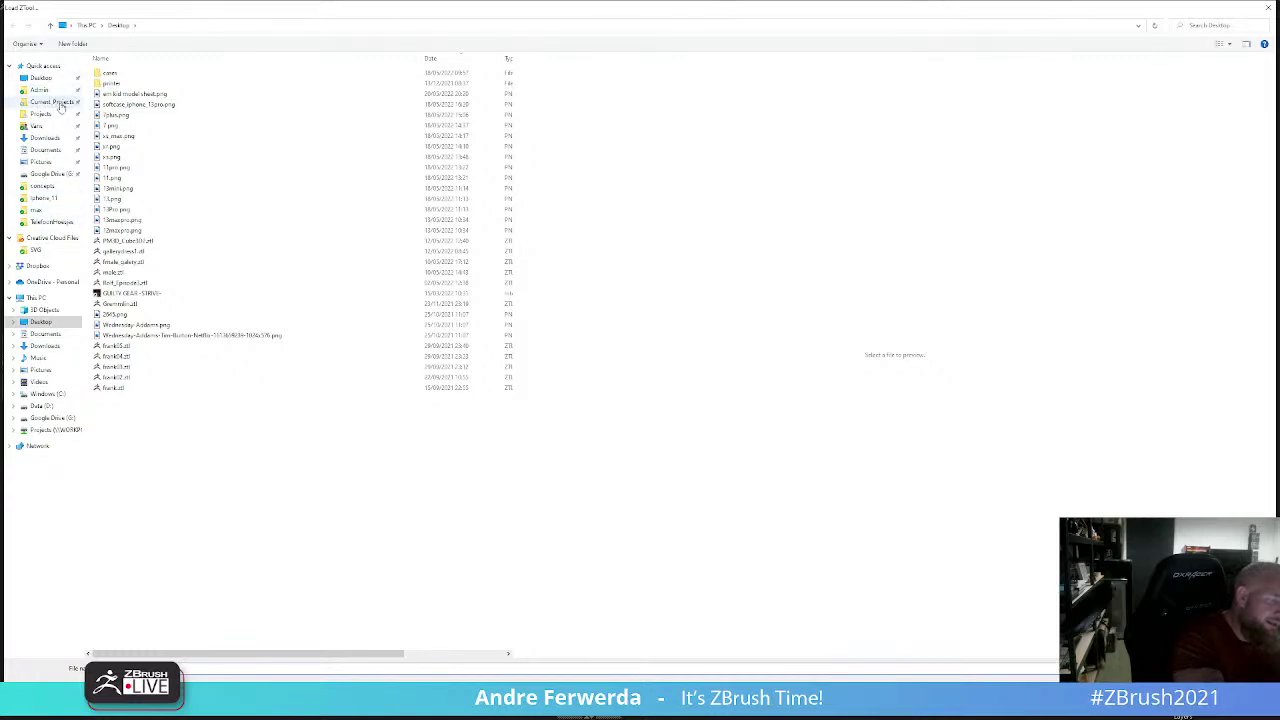
# Step: Go to the Projects drive and browse through the project's assets, character and build folders
pyautogui.click(157, 29)
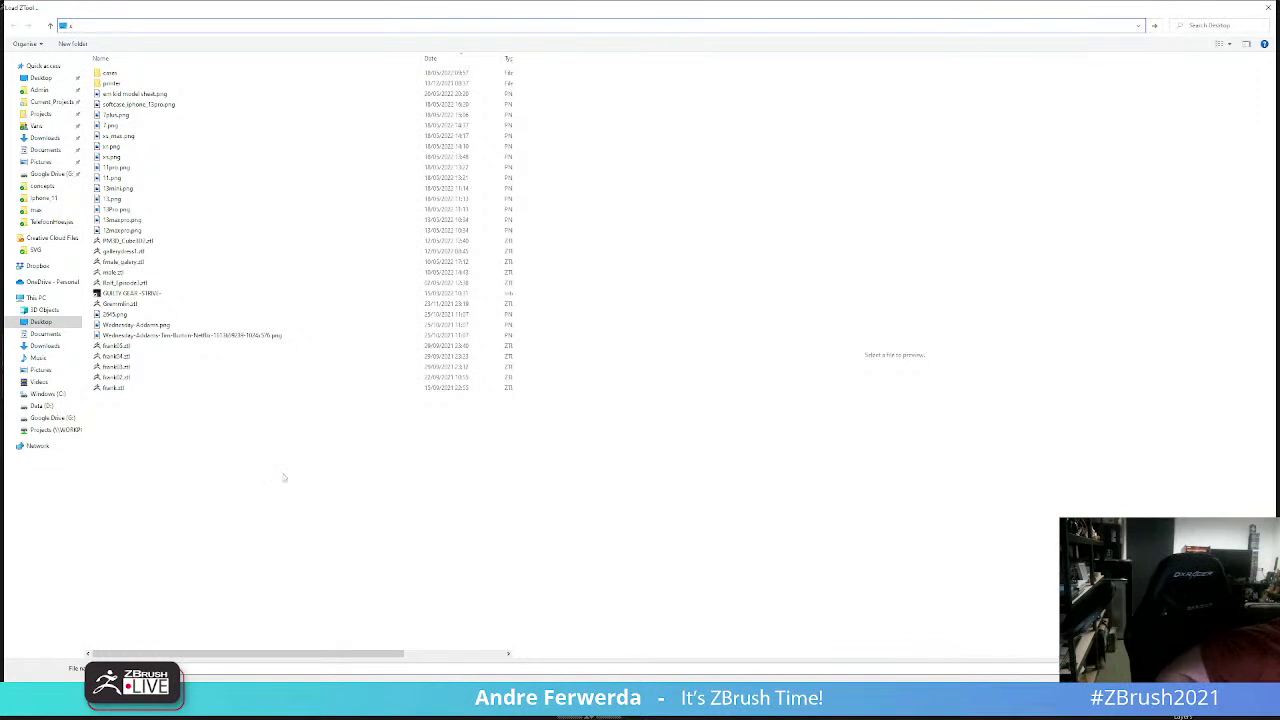
pyautogui.press('Return')
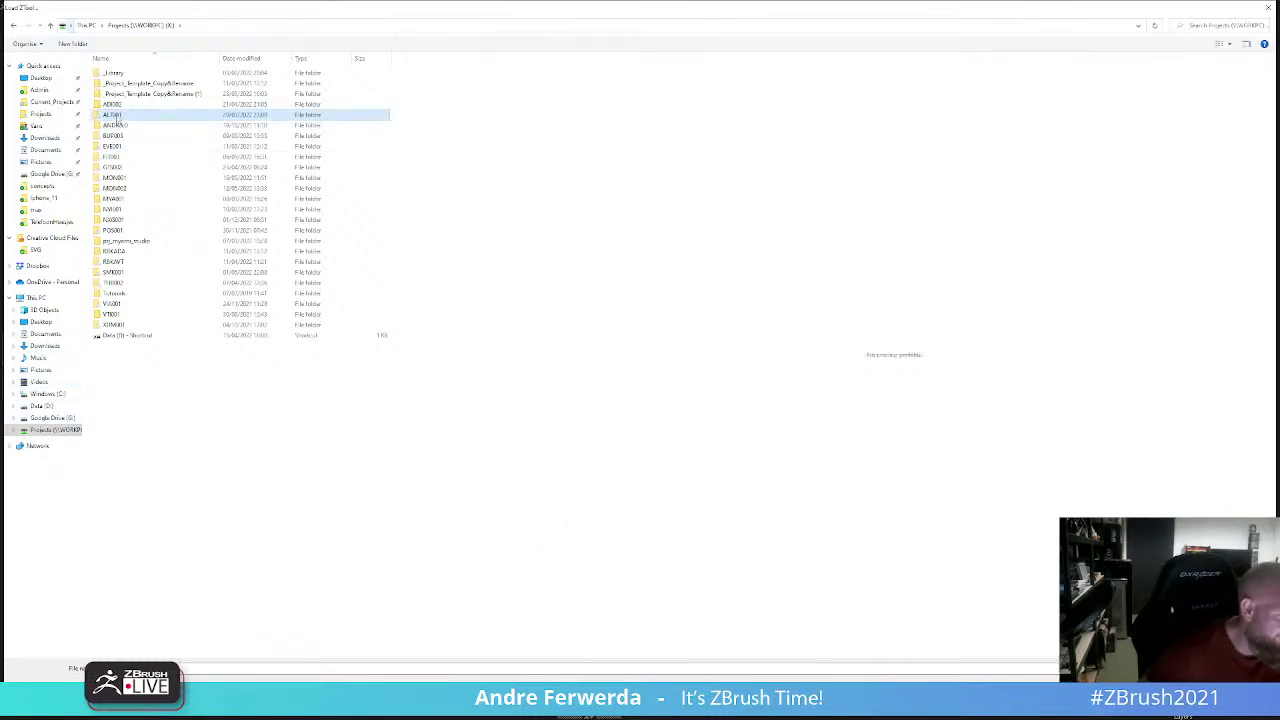
pyautogui.doubleClick(113, 114)
pyautogui.doubleClick(110, 73)
pyautogui.doubleClick(118, 74)
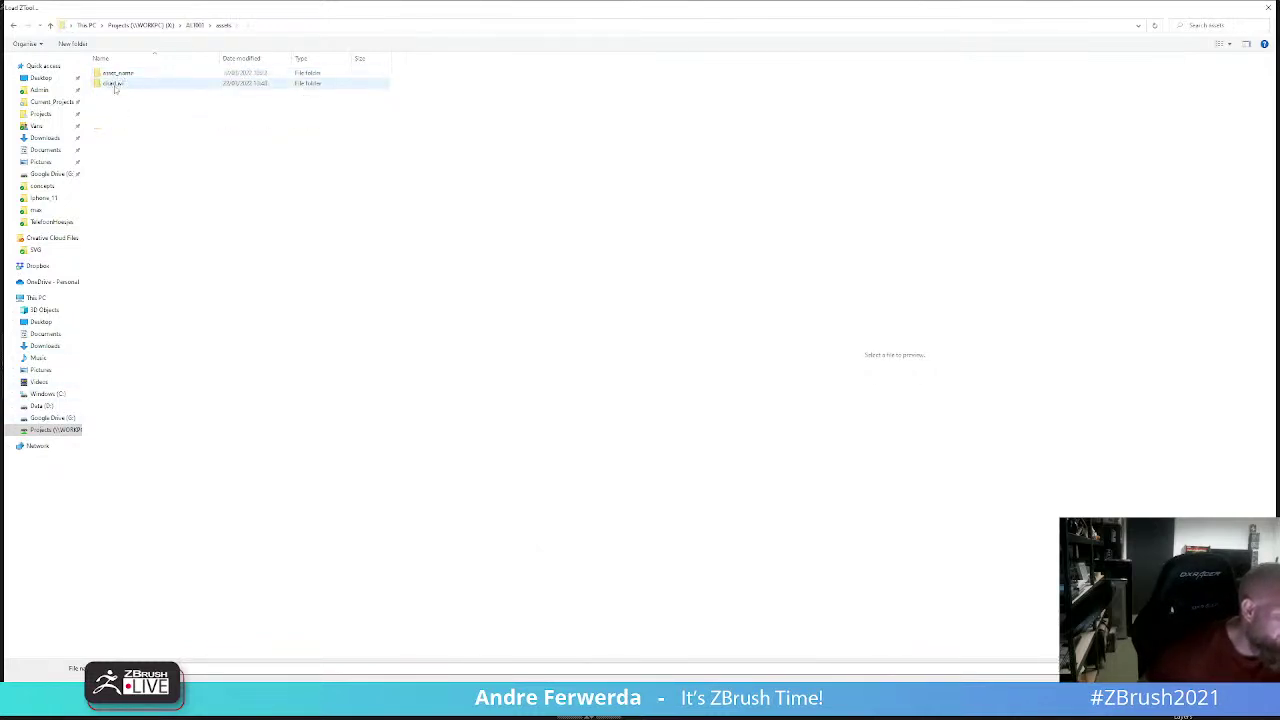
pyautogui.doubleClick(110, 73)
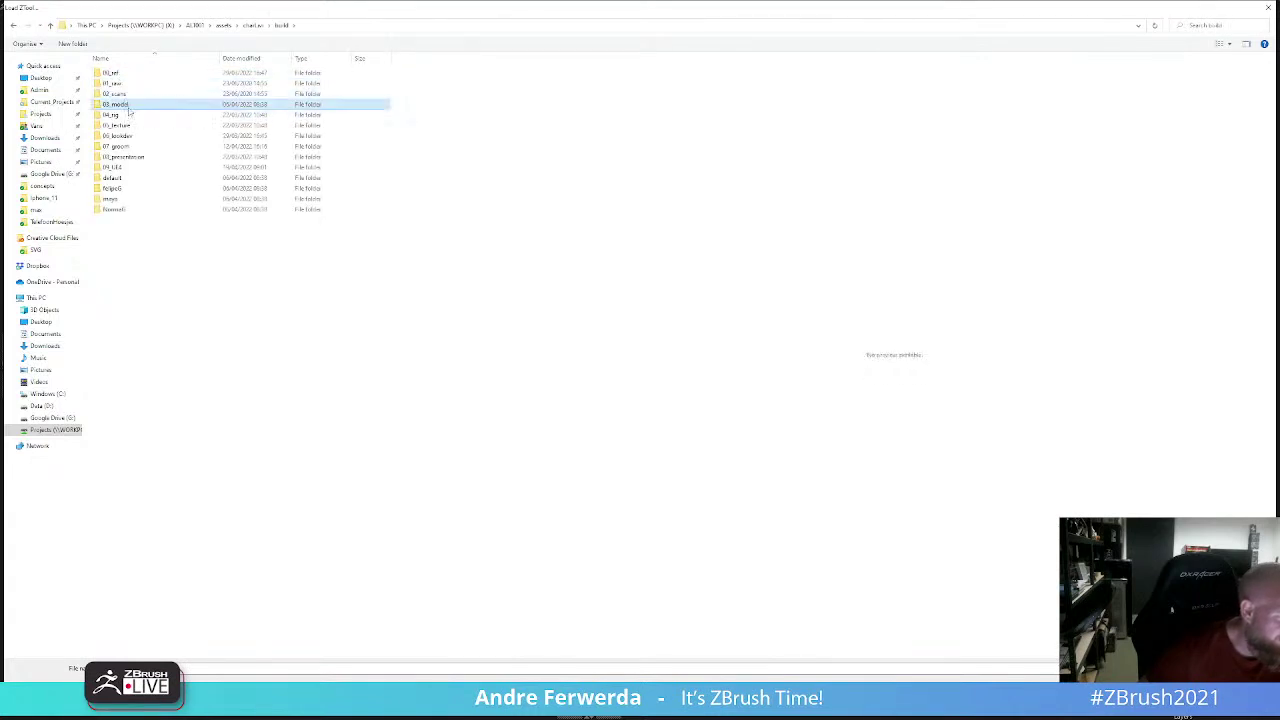
# Step: Open the model > zbrush subfolder, sort by date, and load color.ztl
pyautogui.doubleClick(124, 104)
pyautogui.doubleClick(125, 105)
pyautogui.doubleClick(110, 73)
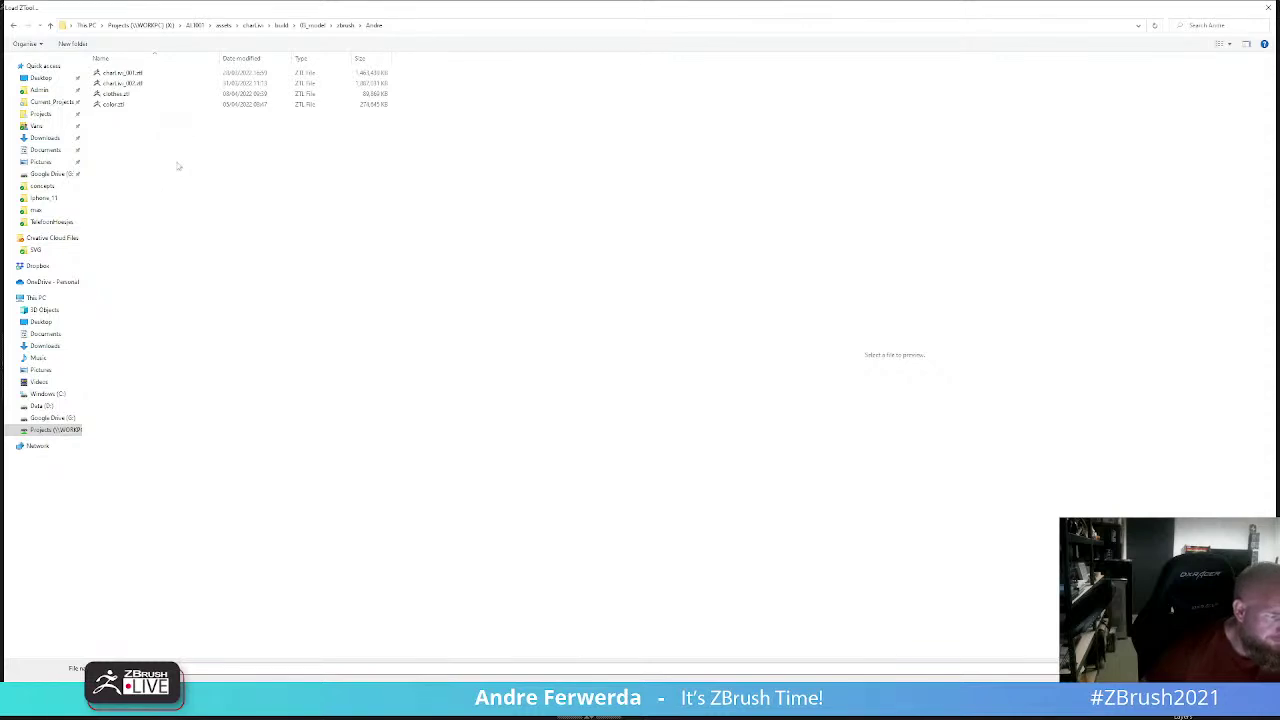
pyautogui.click(252, 58)
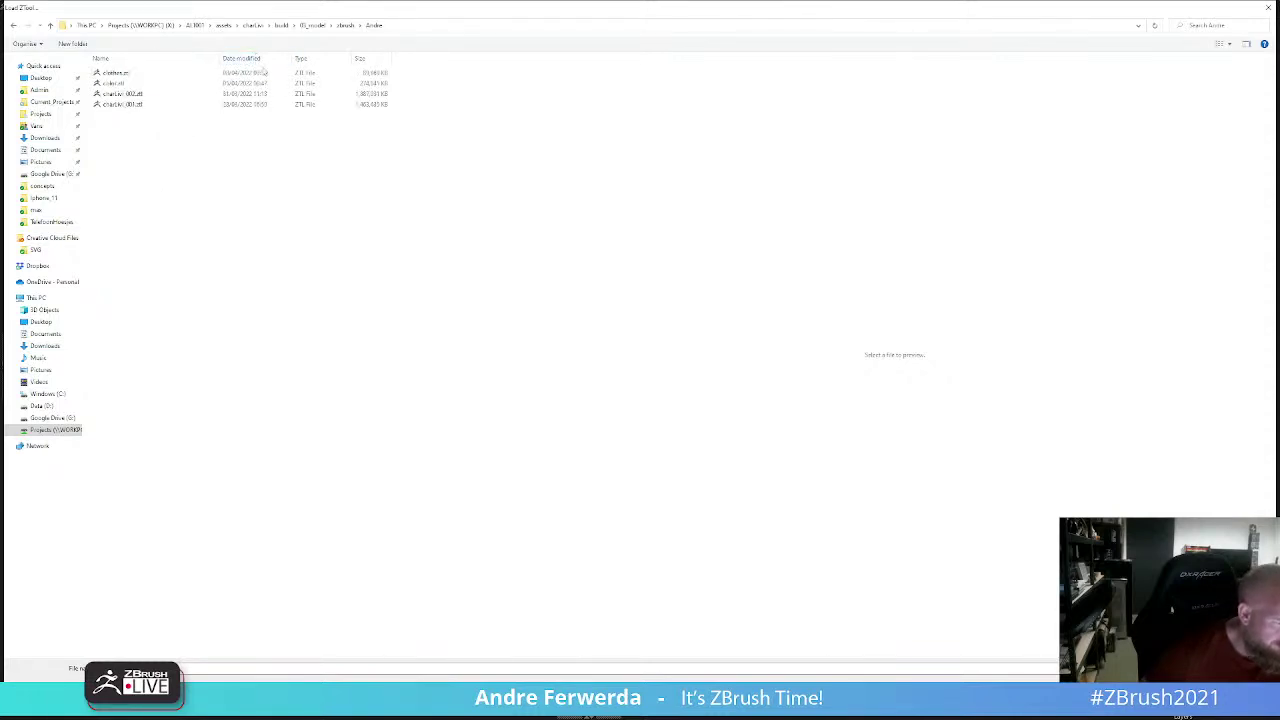
pyautogui.doubleClick(152, 84)
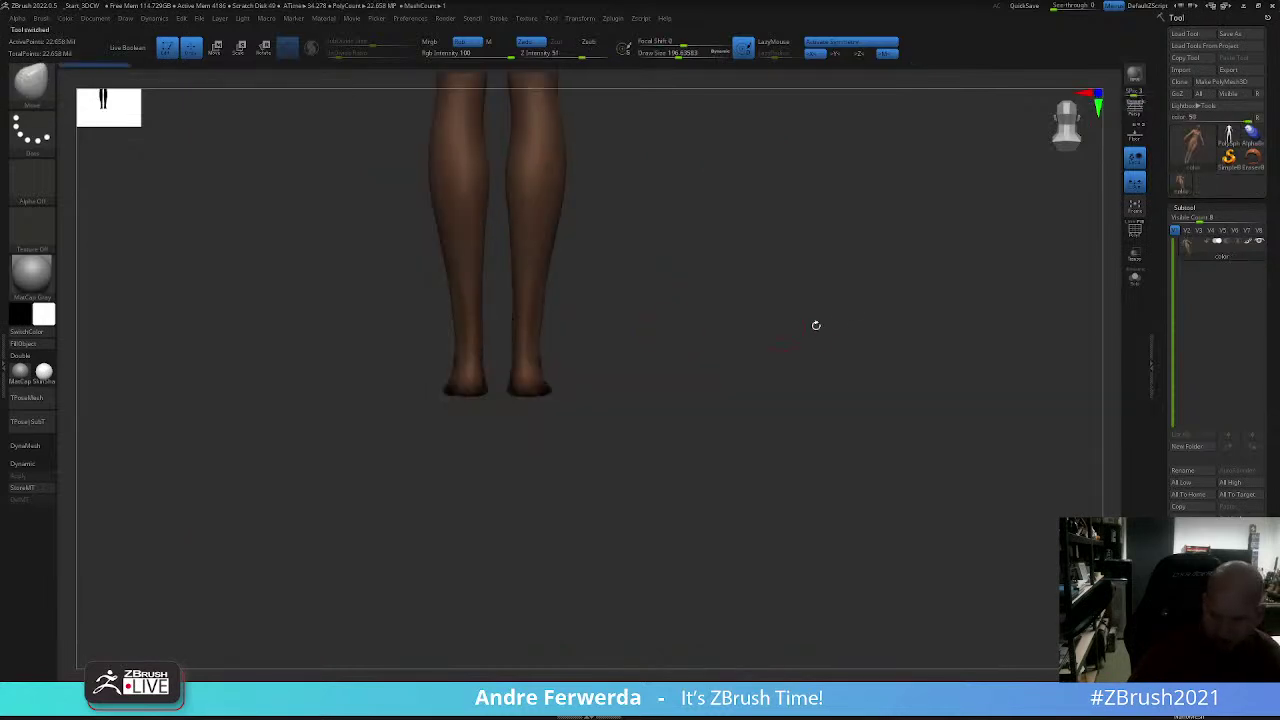
# Step: Recentre the whole figure and turn off Texture On so it shows plain grey
pyautogui.moveTo(848, 305)
pyautogui.keyDown('alt'); pyautogui.mouseDown()
pyautogui.moveTo(731, 408)
pyautogui.moveTo(1083, 305)
pyautogui.mouseUp(); pyautogui.keyUp('alt')
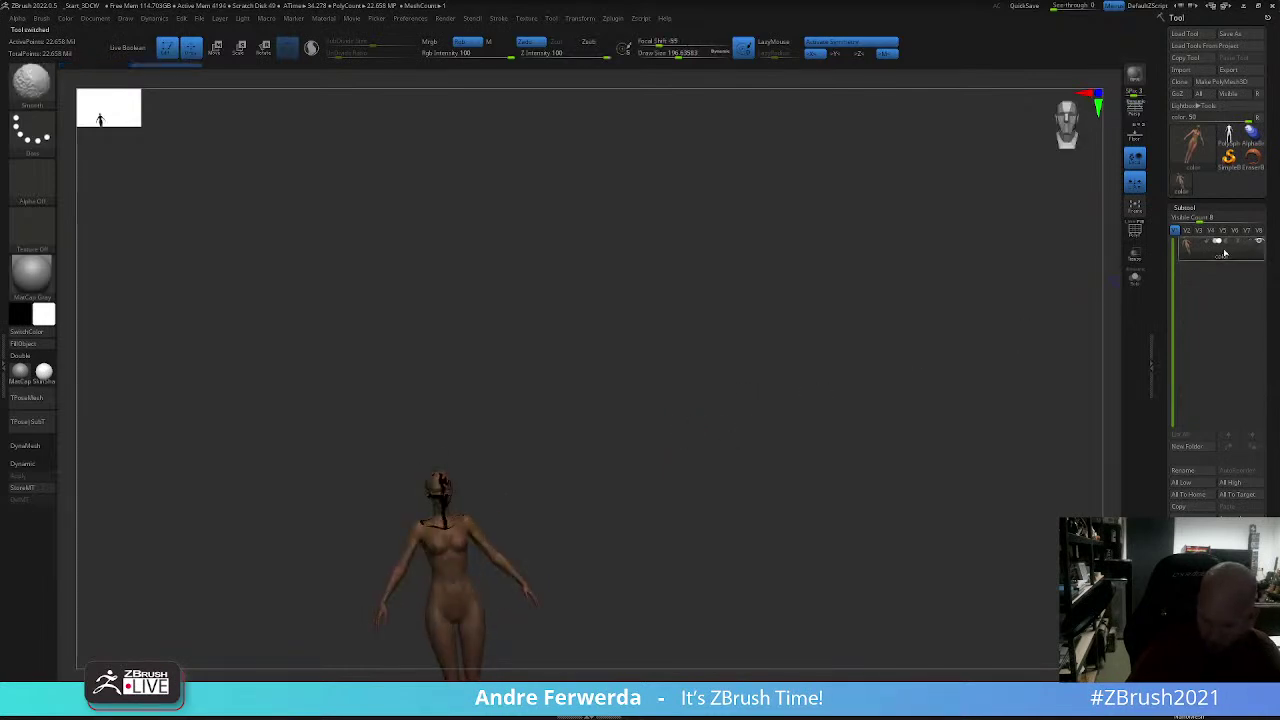
pyautogui.keyDown('alt'); pyautogui.moveTo(556, 448); pyautogui.dragTo(591, 428); pyautogui.keyUp('alt')
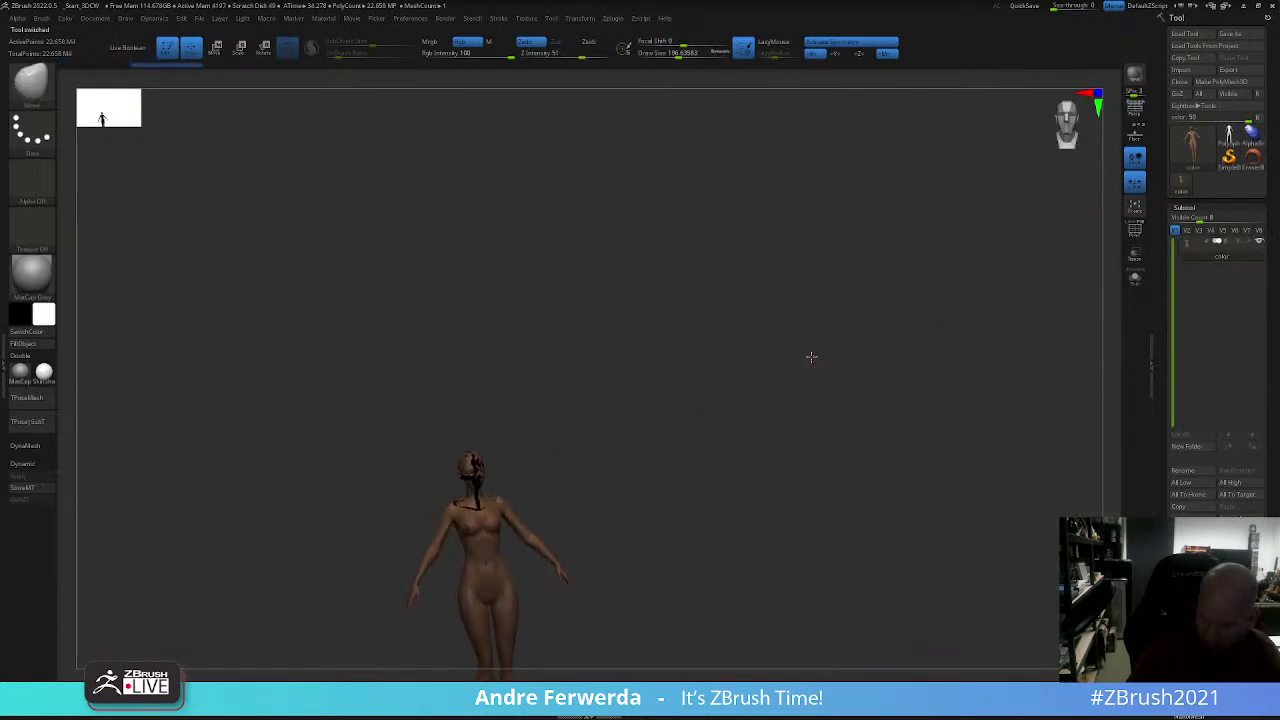
pyautogui.keyDown('alt'); pyautogui.moveTo(808, 357); pyautogui.dragTo(843, 355); pyautogui.keyUp('alt')
pyautogui.scroll(-3, 1211, 516)
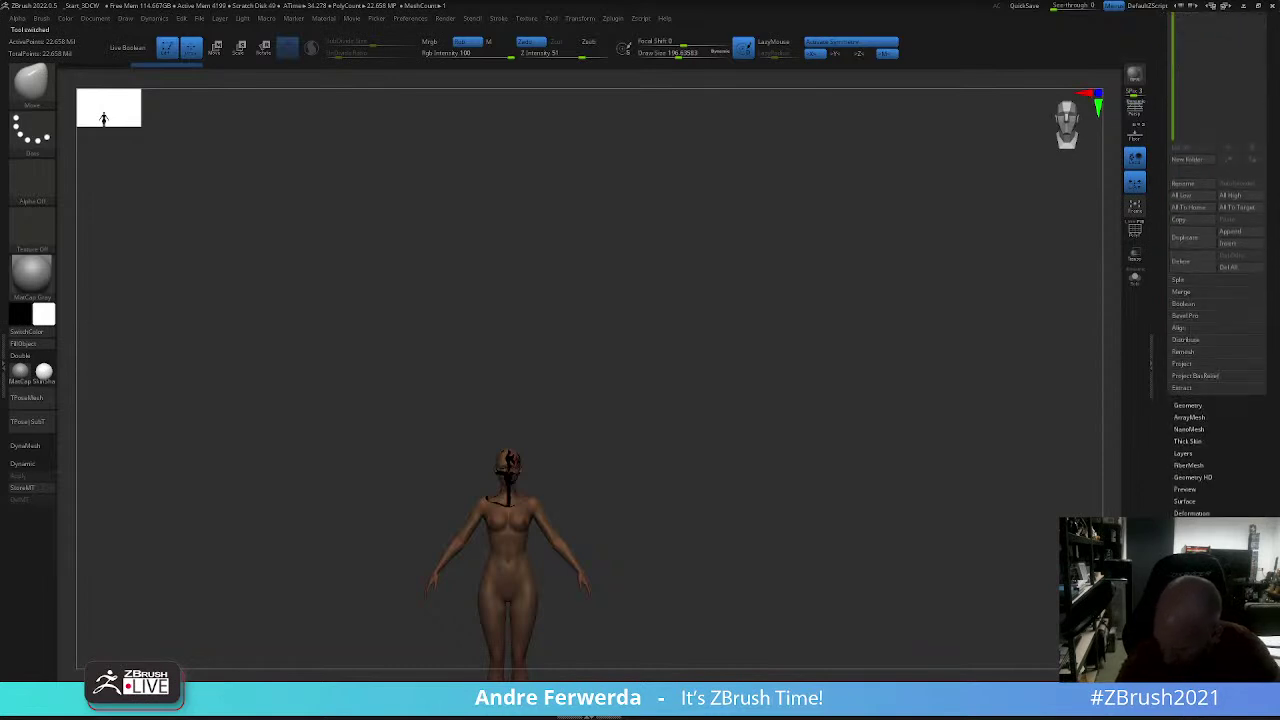
pyautogui.scroll(-2, 1211, 516)
pyautogui.scroll(-2, 1211, 450)
pyautogui.click(1191, 450)
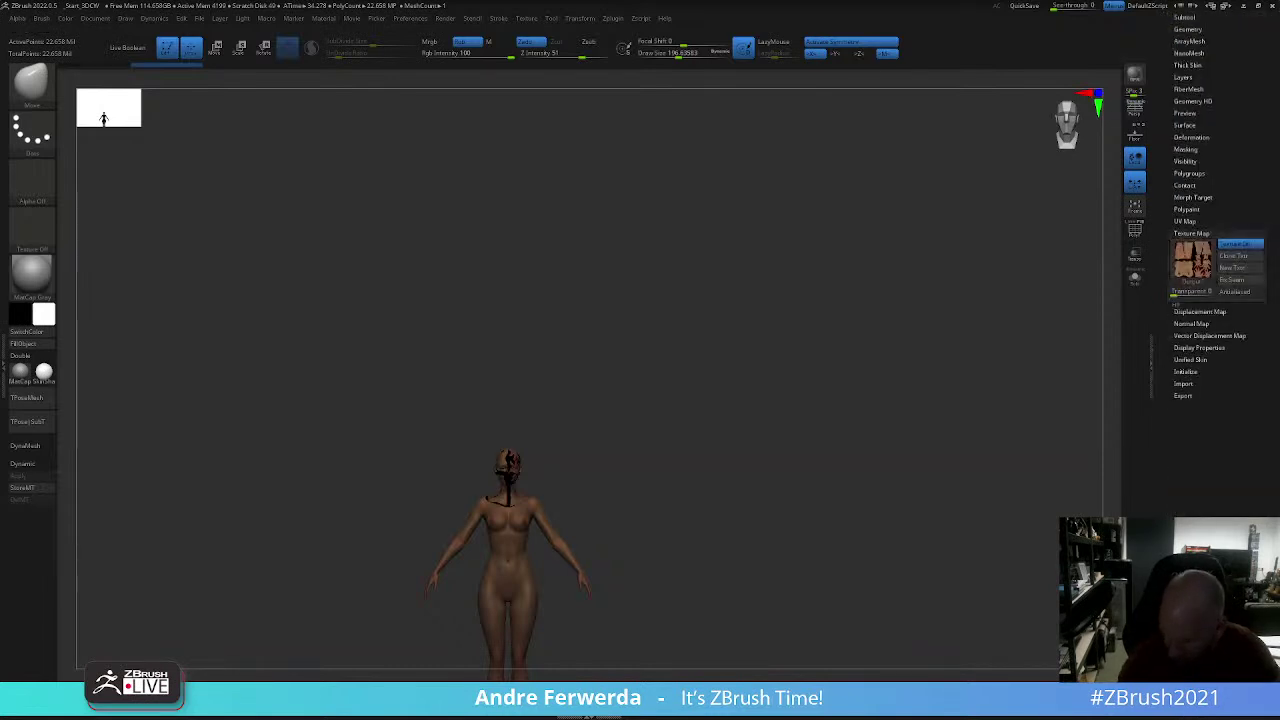
pyautogui.click(1234, 243)
# Step: Isolate and frame the head model, rotate it to a three-quarter view, then bring up Load Tool
pyautogui.keyDown('alt'); pyautogui.moveTo(1086, 294); pyautogui.dragTo(875, 387); pyautogui.keyUp('alt')
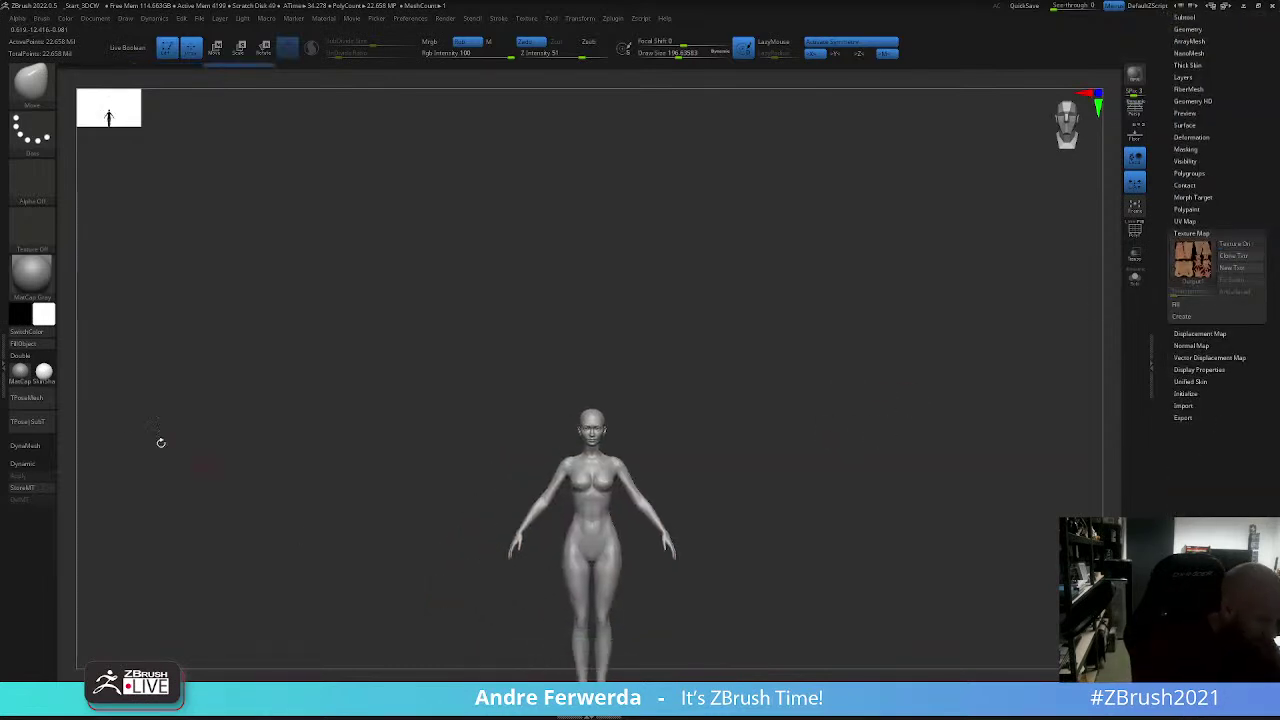
pyautogui.keyDown('ctrl'); pyautogui.keyDown('shift'); pyautogui.moveTo(565, 380); pyautogui.dragTo(614, 457); pyautogui.keyUp('shift'); pyautogui.keyUp('ctrl')
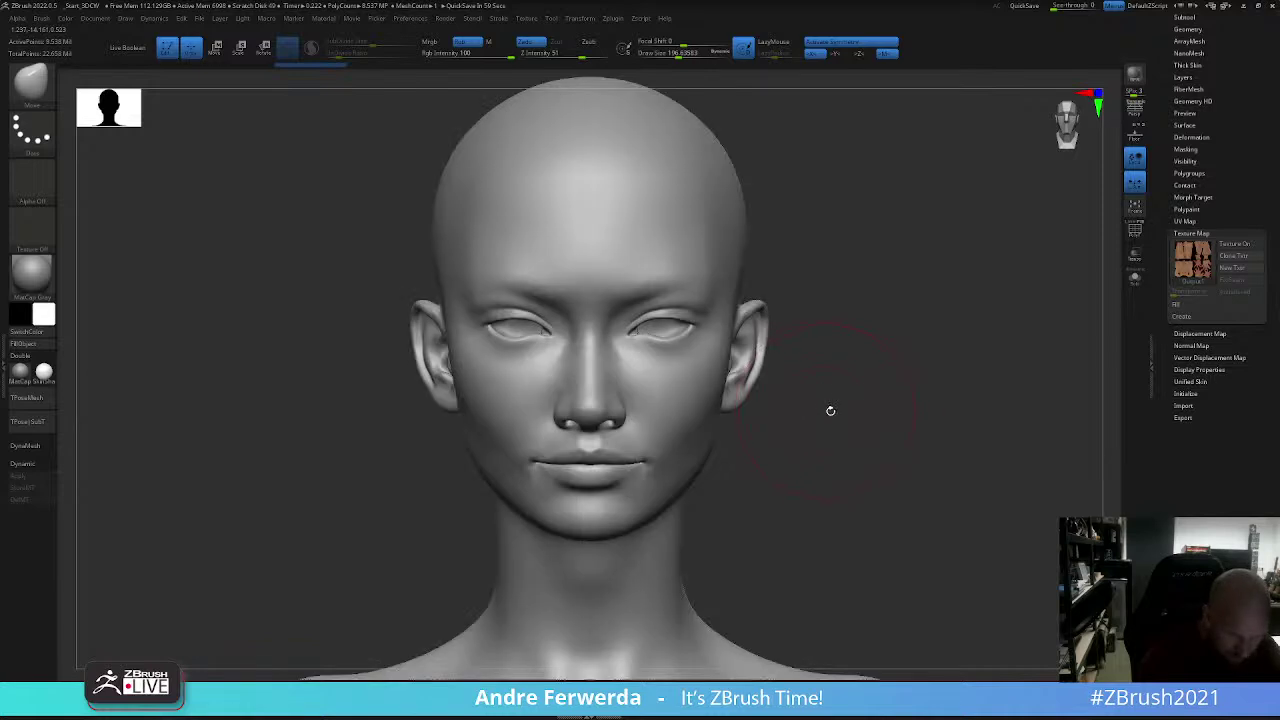
pyautogui.press('space')
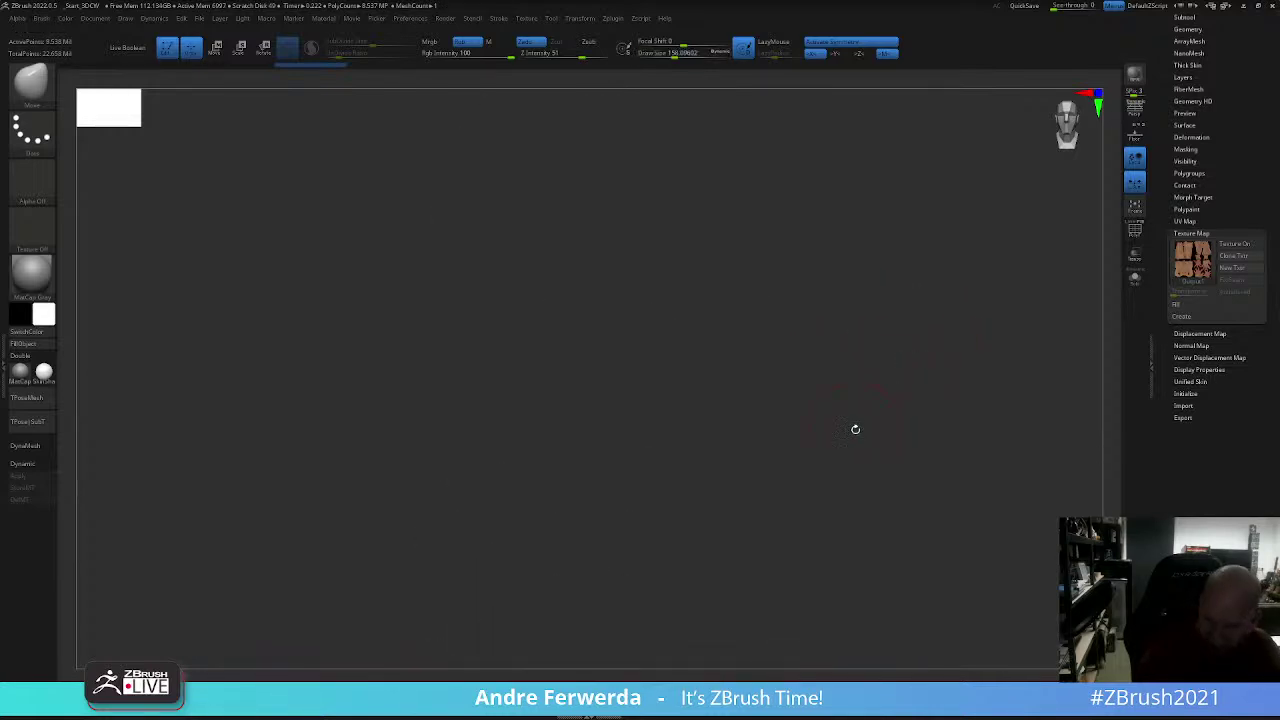
pyautogui.hotkey('ctrl', 'z')
pyautogui.press('space')
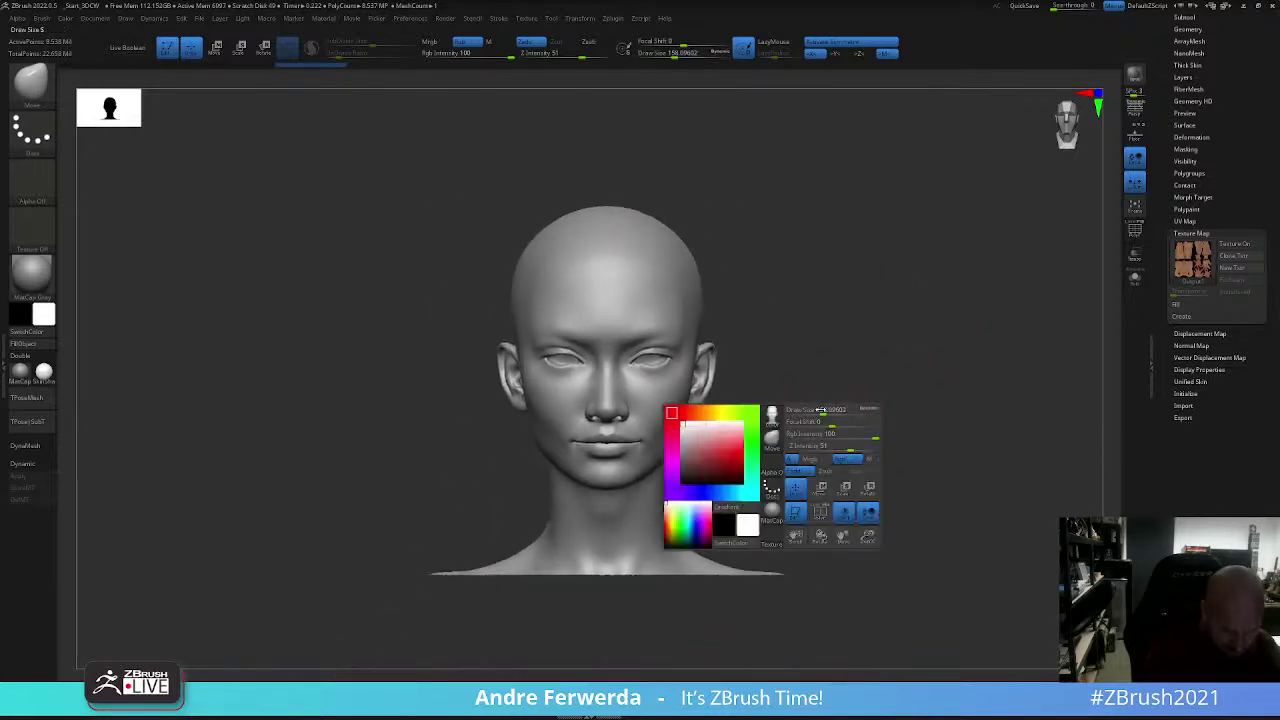
pyautogui.moveTo(820, 410); pyautogui.dragTo(818, 398)
pyautogui.scroll(3, 1216, 192)
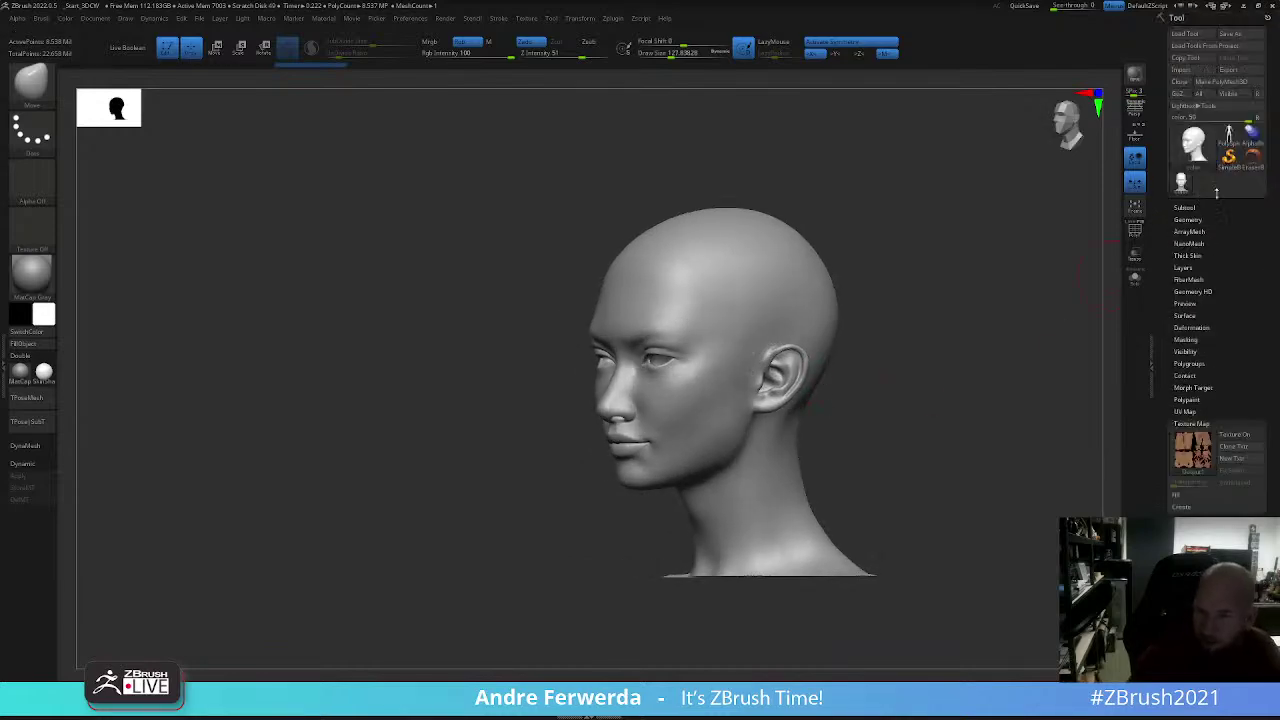
pyautogui.click(1186, 33)
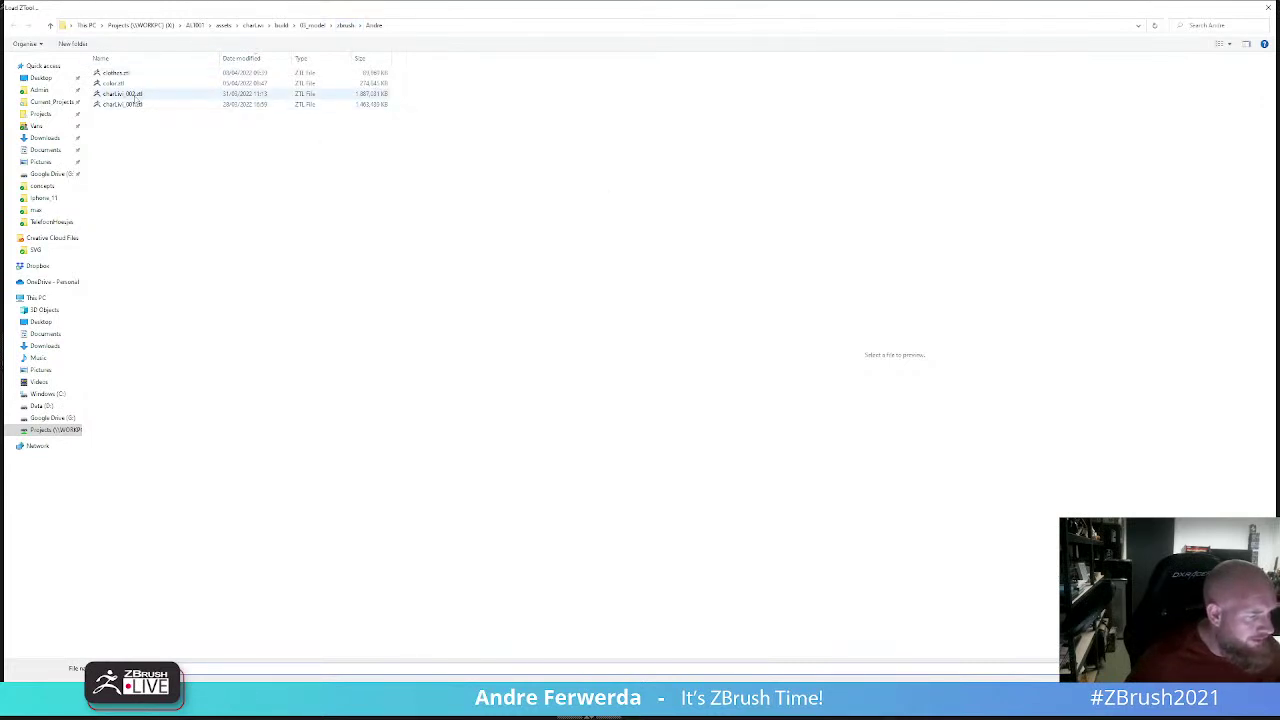
# Step: Load charLiv_002.ztl, then clear its head model away, leaving the PolyMesh3D star on an empty canvas
pyautogui.click(134, 96)
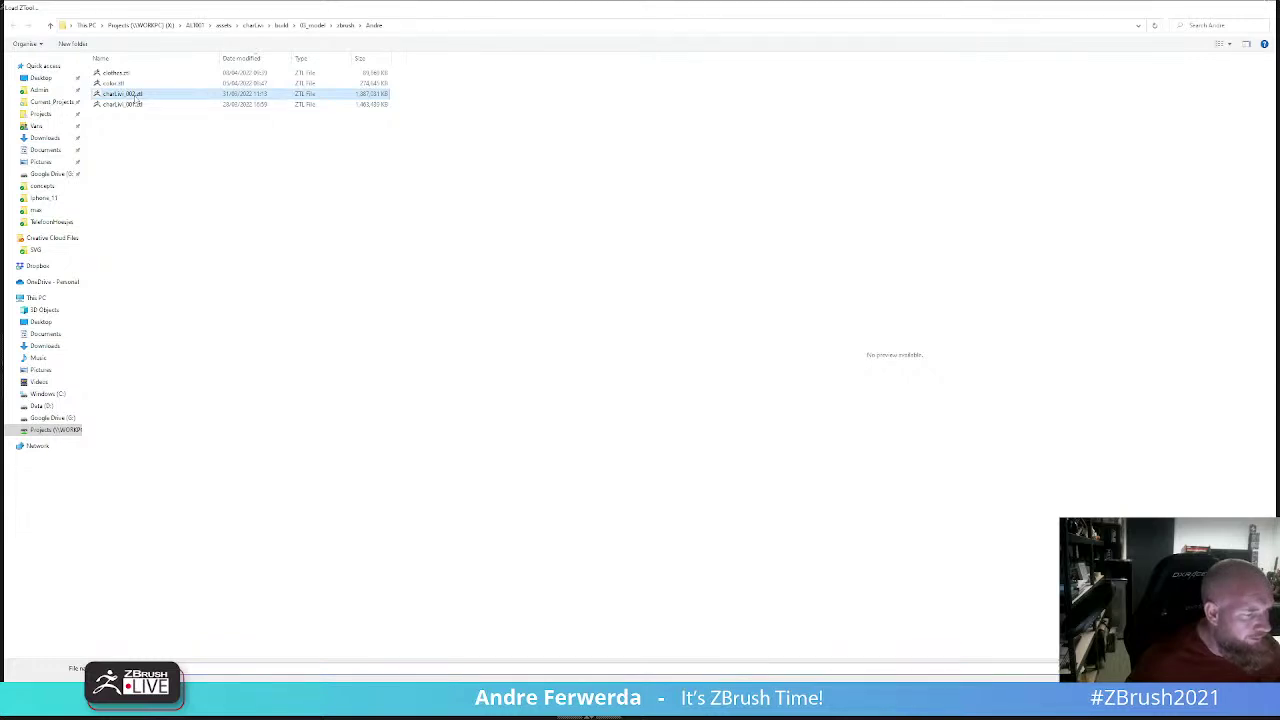
pyautogui.doubleClick(134, 96)
pyautogui.click(1180, 206)
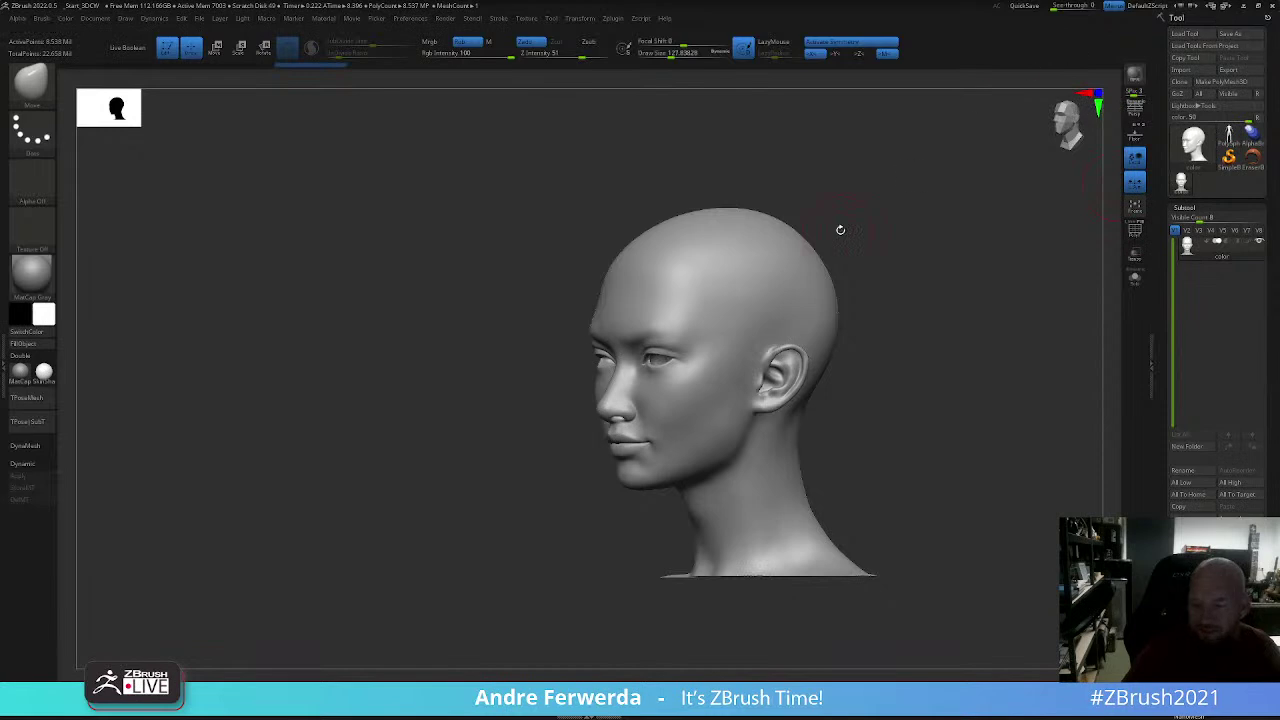
pyautogui.moveTo(1243, 212)
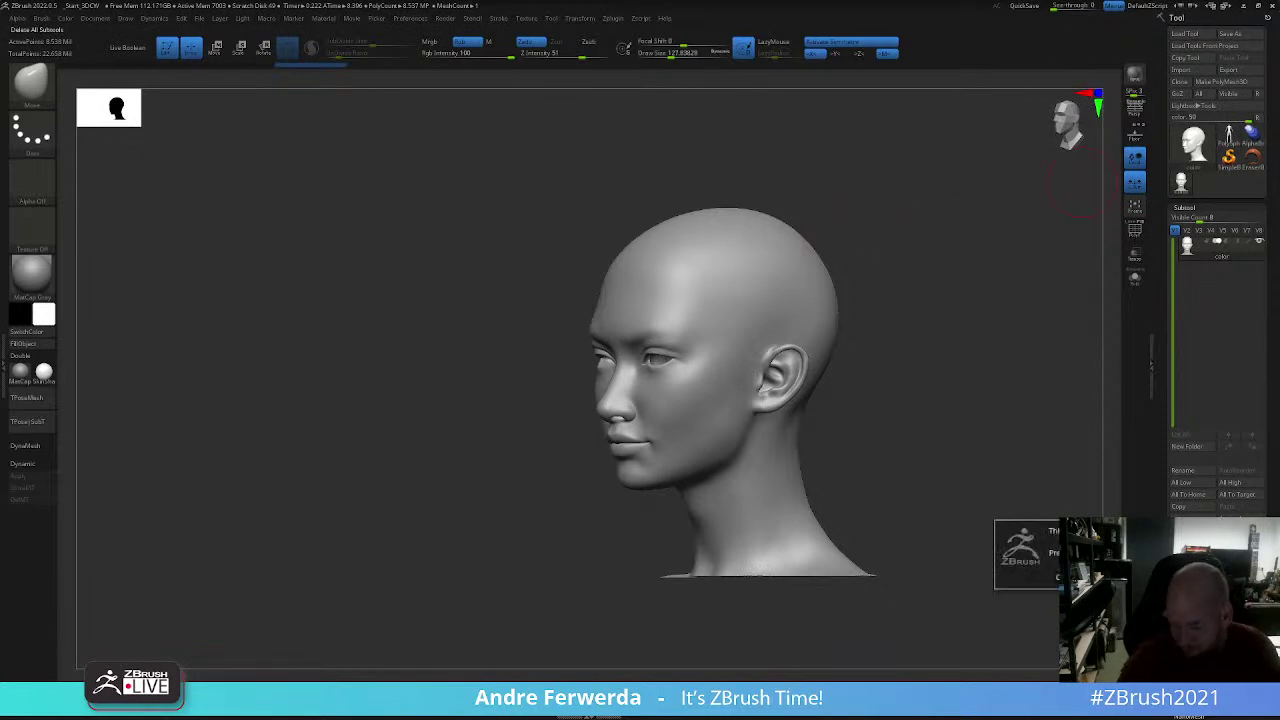
pyautogui.click(1180, 530)
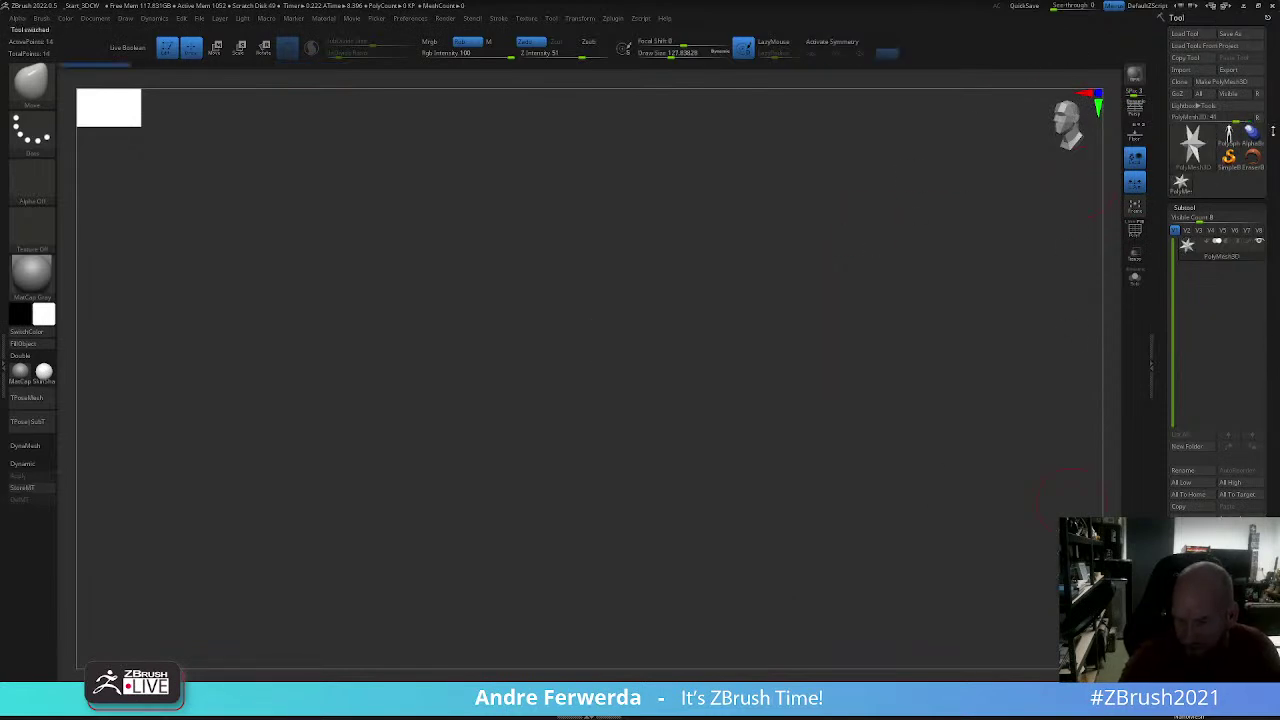
# Step: Switch to the body base mesh, align it with the front reference view, and adjust the brush draw size
pyautogui.click(1229, 133)
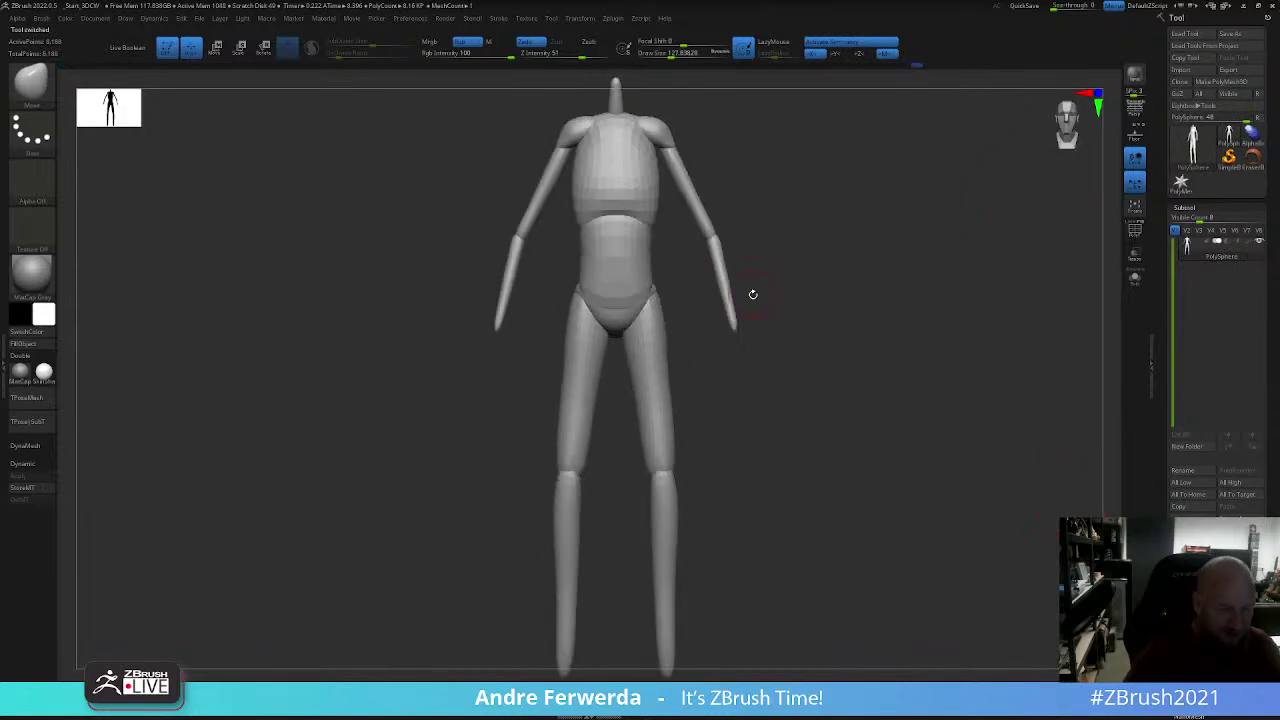
pyautogui.click(95, 18)
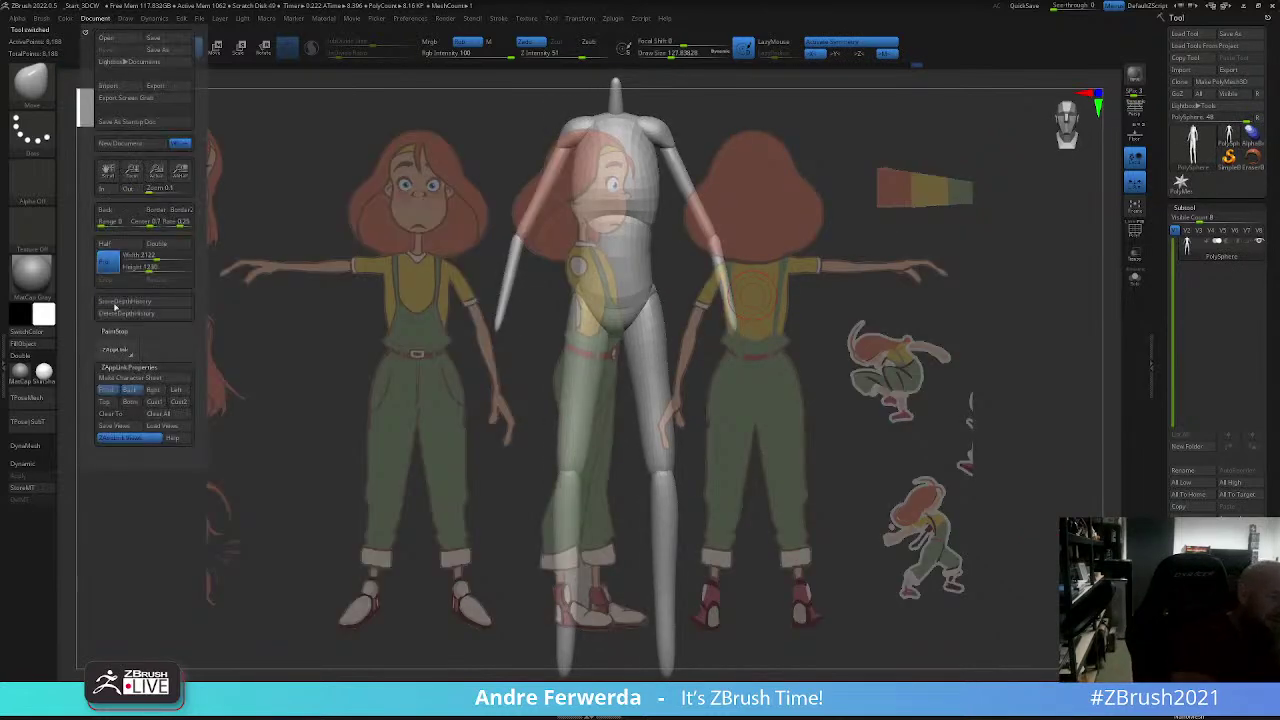
pyautogui.click(110, 392)
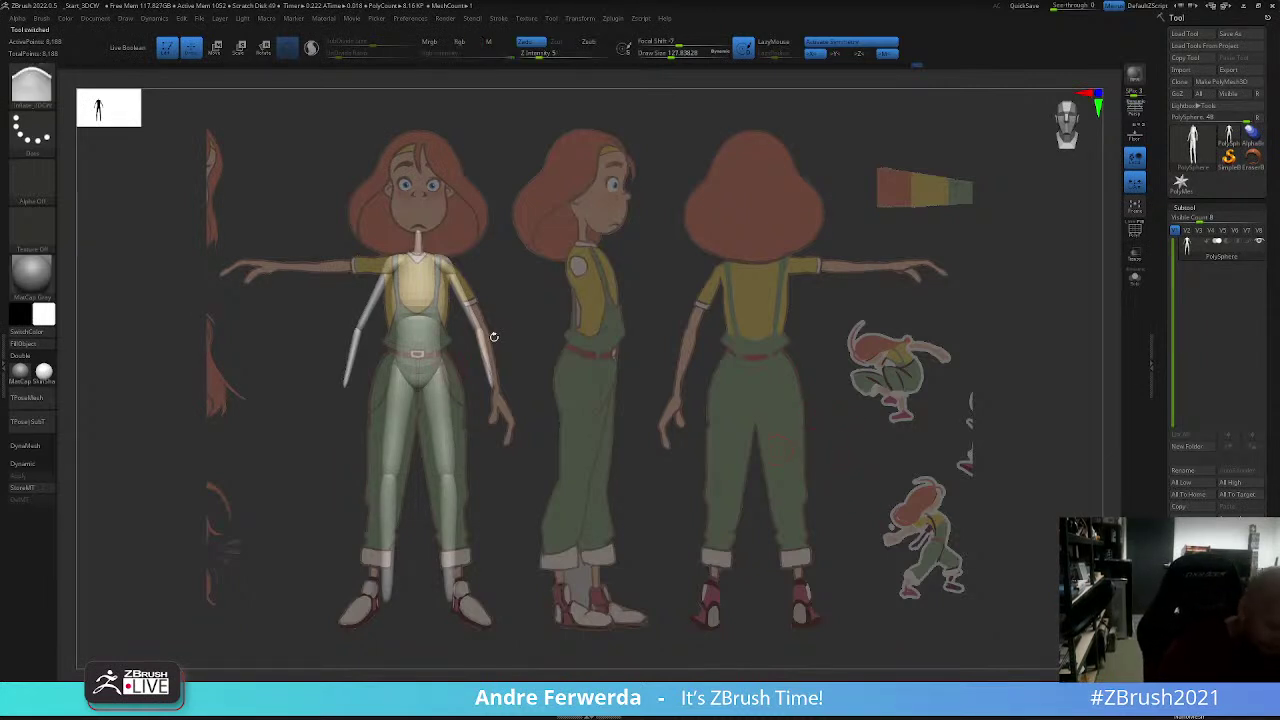
pyautogui.press('space')
pyautogui.press('space')
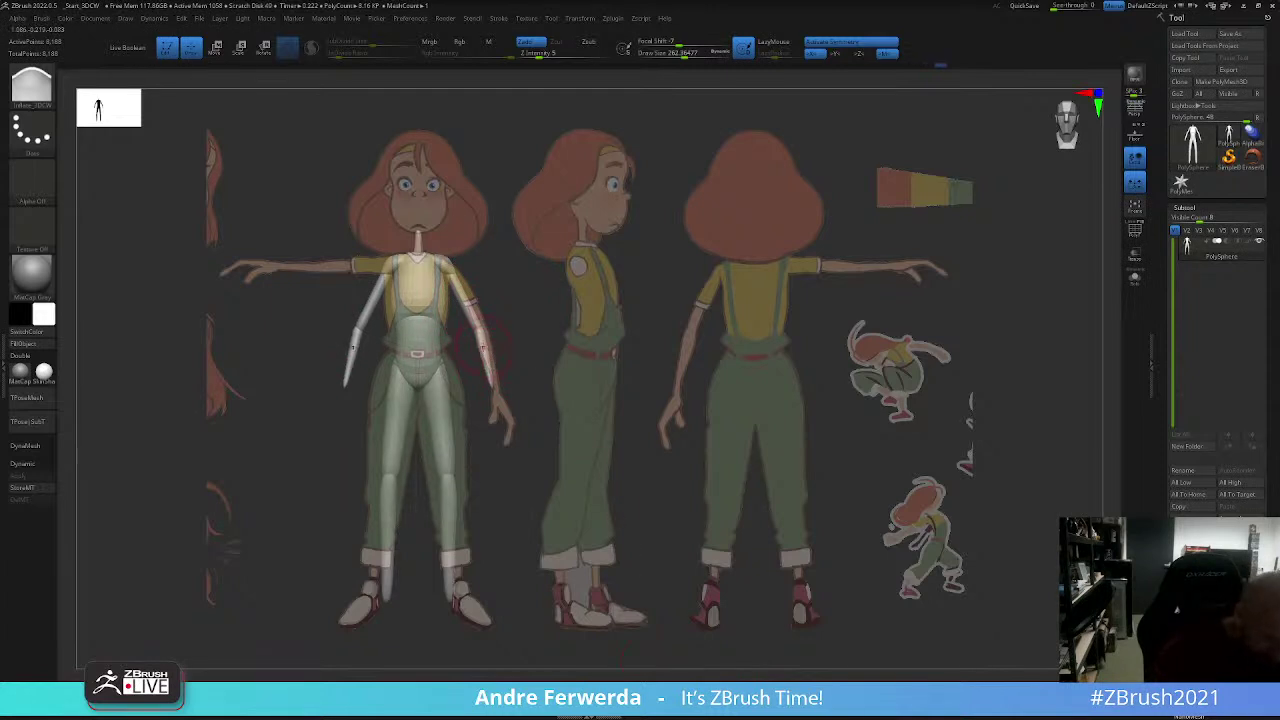
pyautogui.press('space')
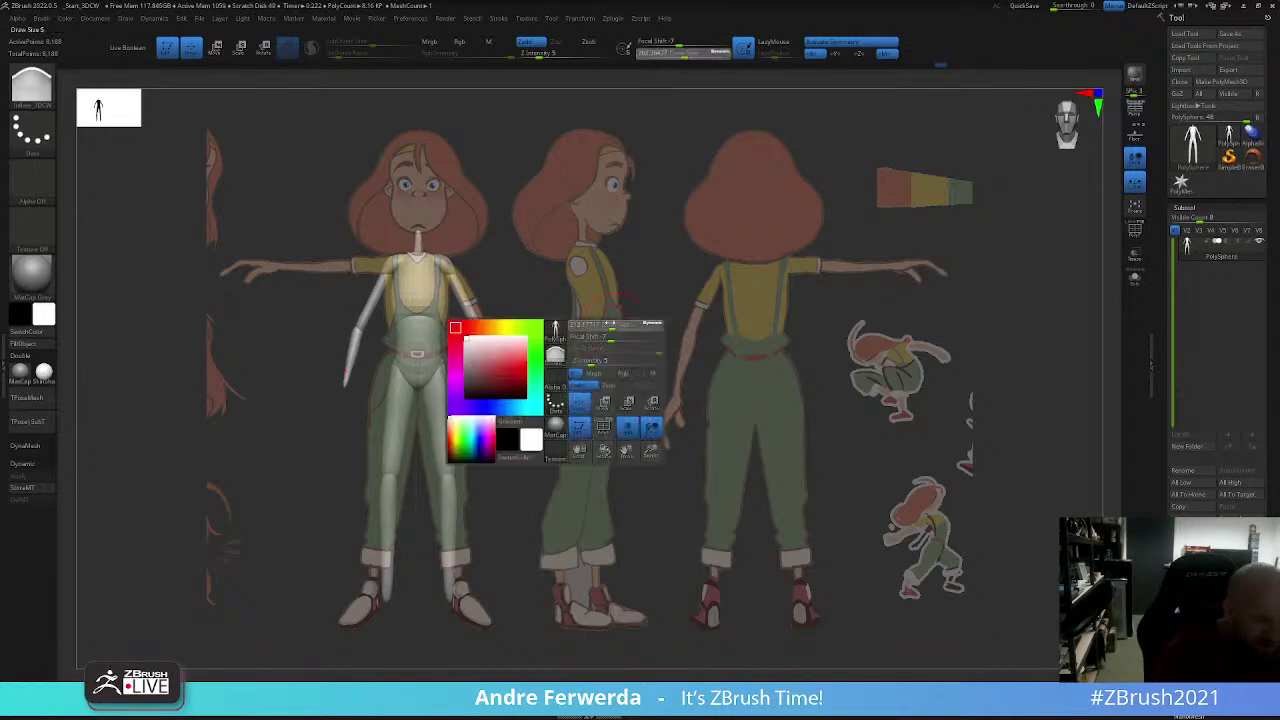
# Step: Switch to the insert sphere mesh brush and insert a QuadSphere onto the body
pyautogui.press('b')
pyautogui.press('z')
pyautogui.press('r')
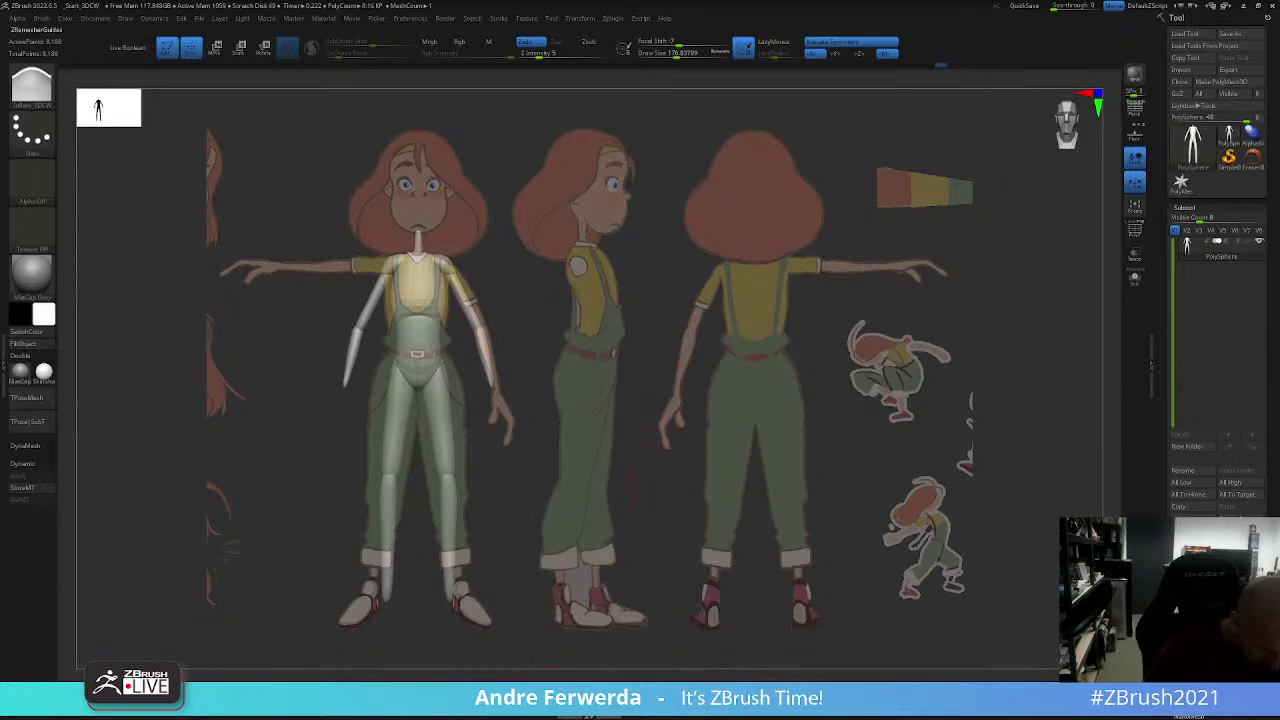
pyautogui.press('b')
pyautogui.press('i')
pyautogui.press('p')
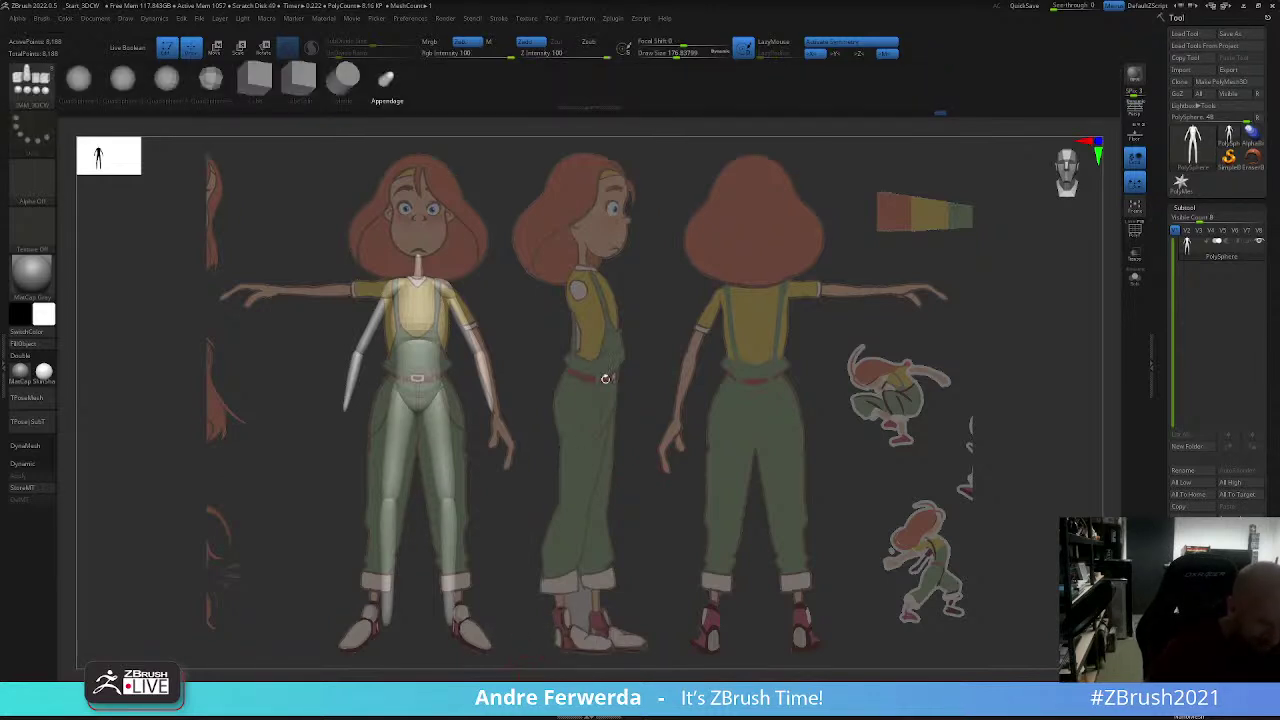
pyautogui.click(128, 89)
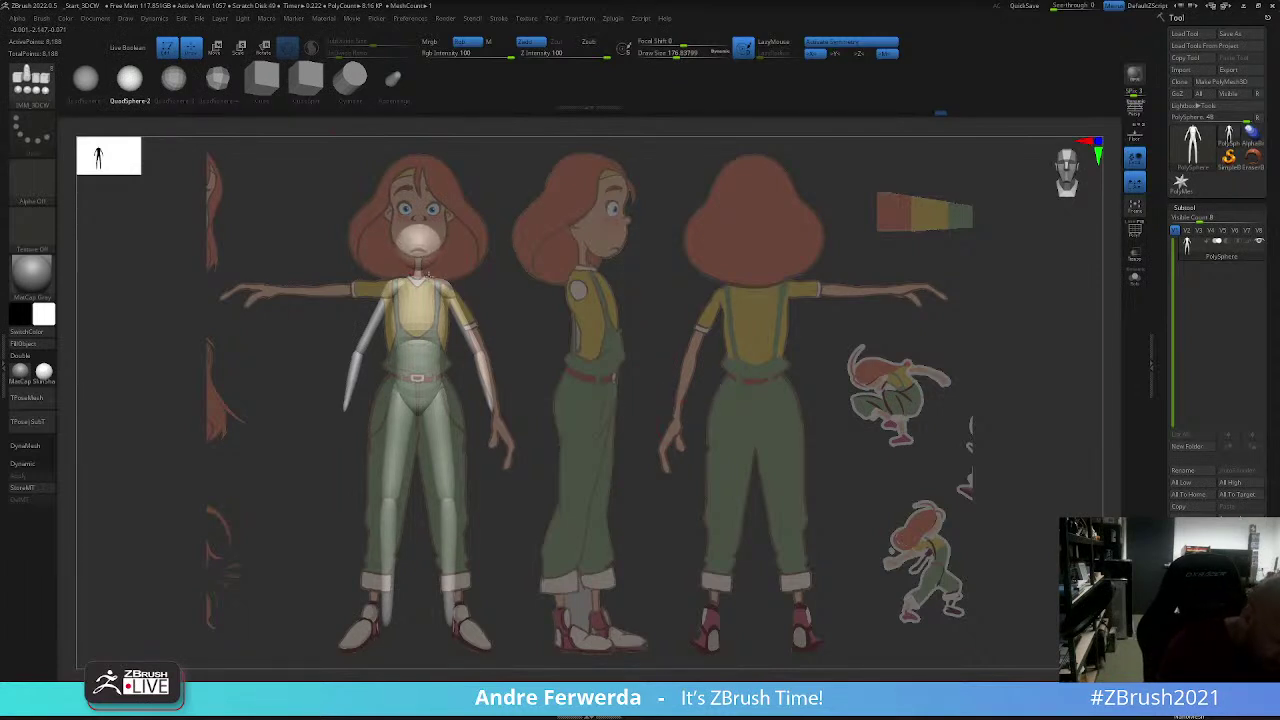
# Step: Move the new head sphere above the neck and settle it over the reference girl's head
pyautogui.press('w')
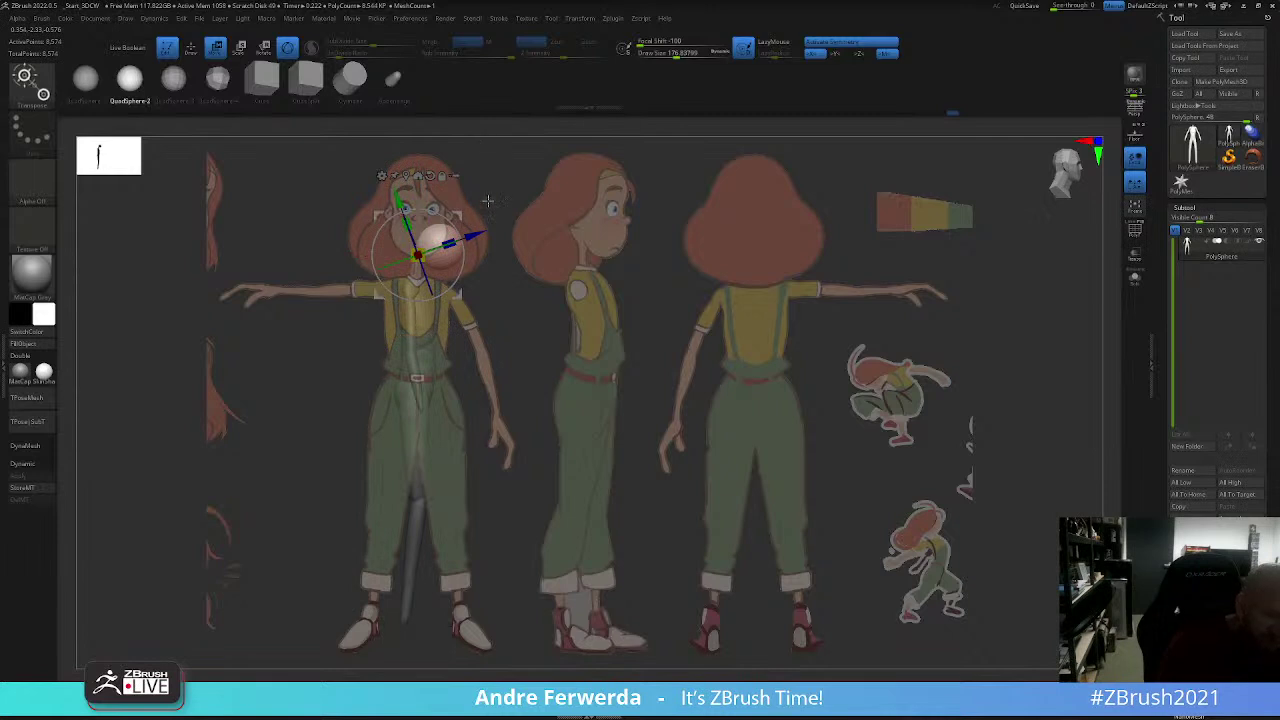
pyautogui.click(95, 18)
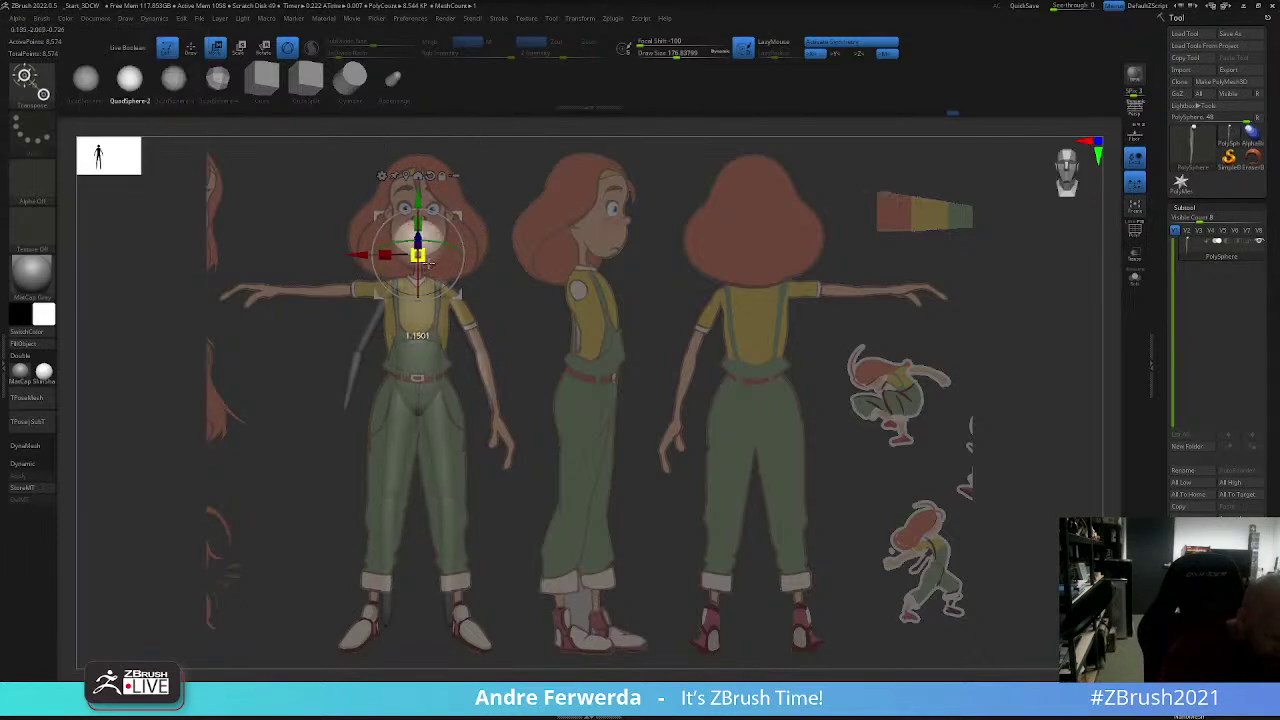
pyautogui.moveTo(429, 263); pyautogui.dragTo(424, 190)
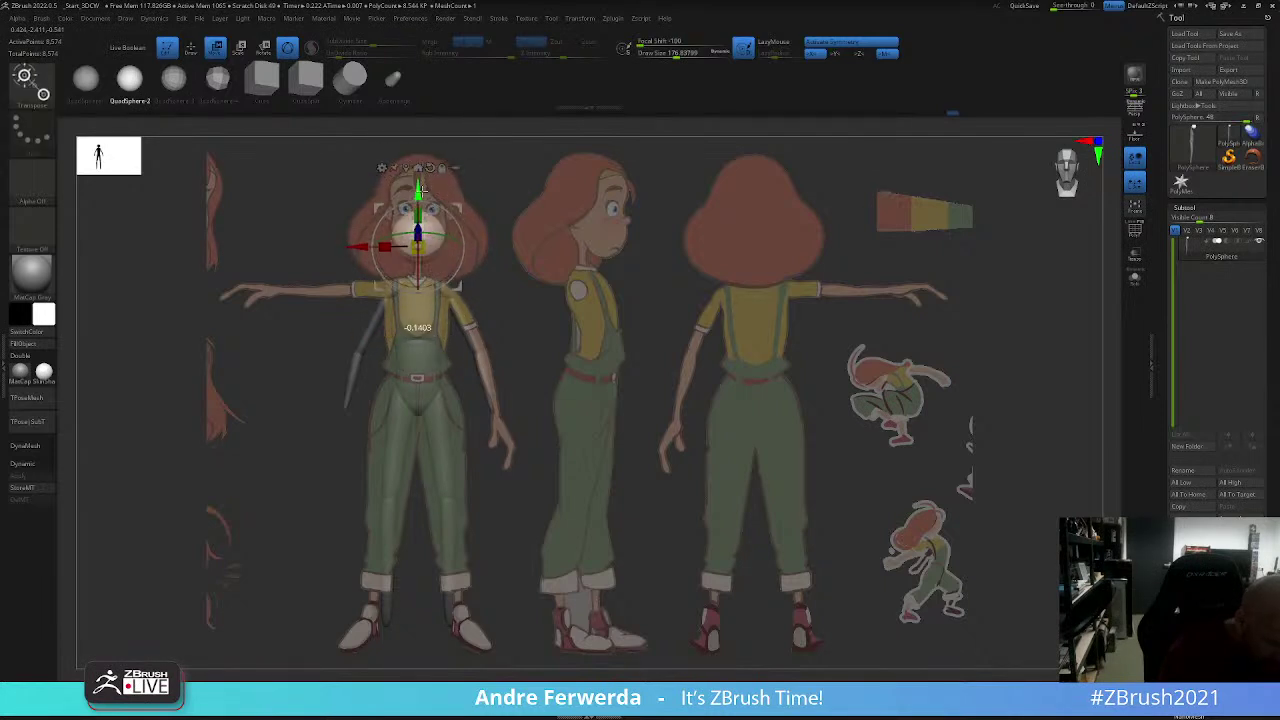
pyautogui.press('q')
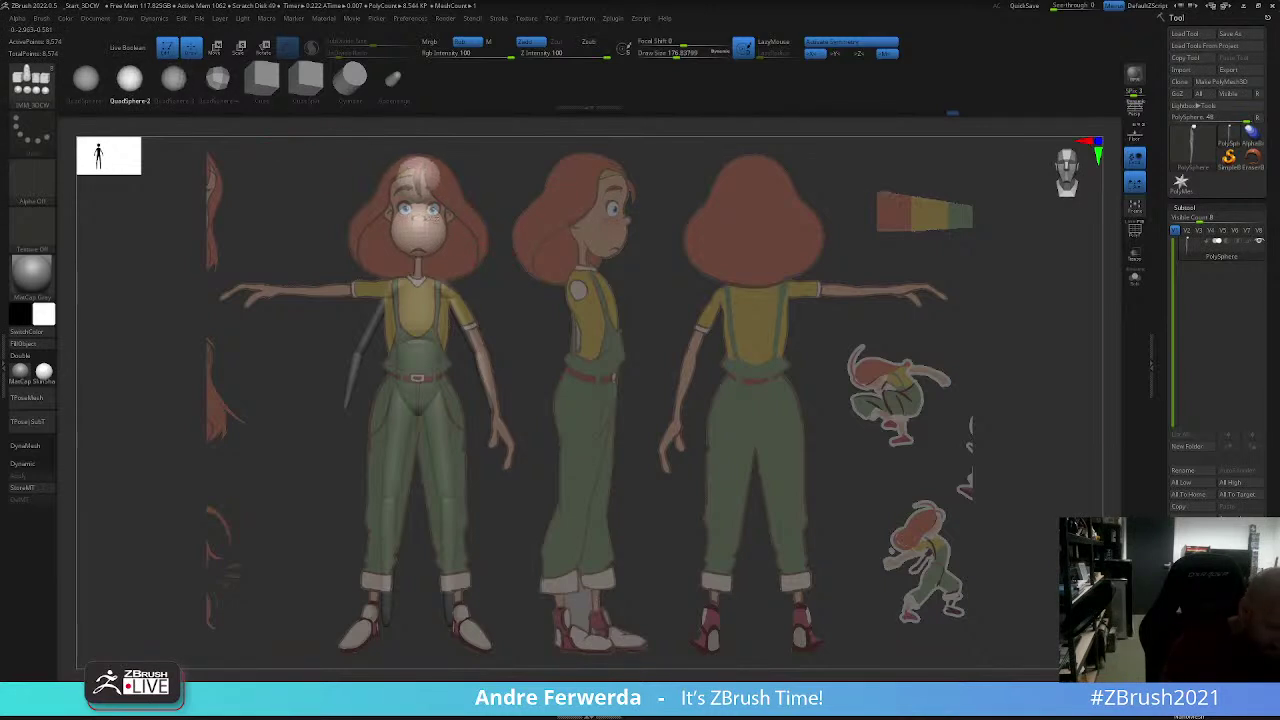
pyautogui.press('w')
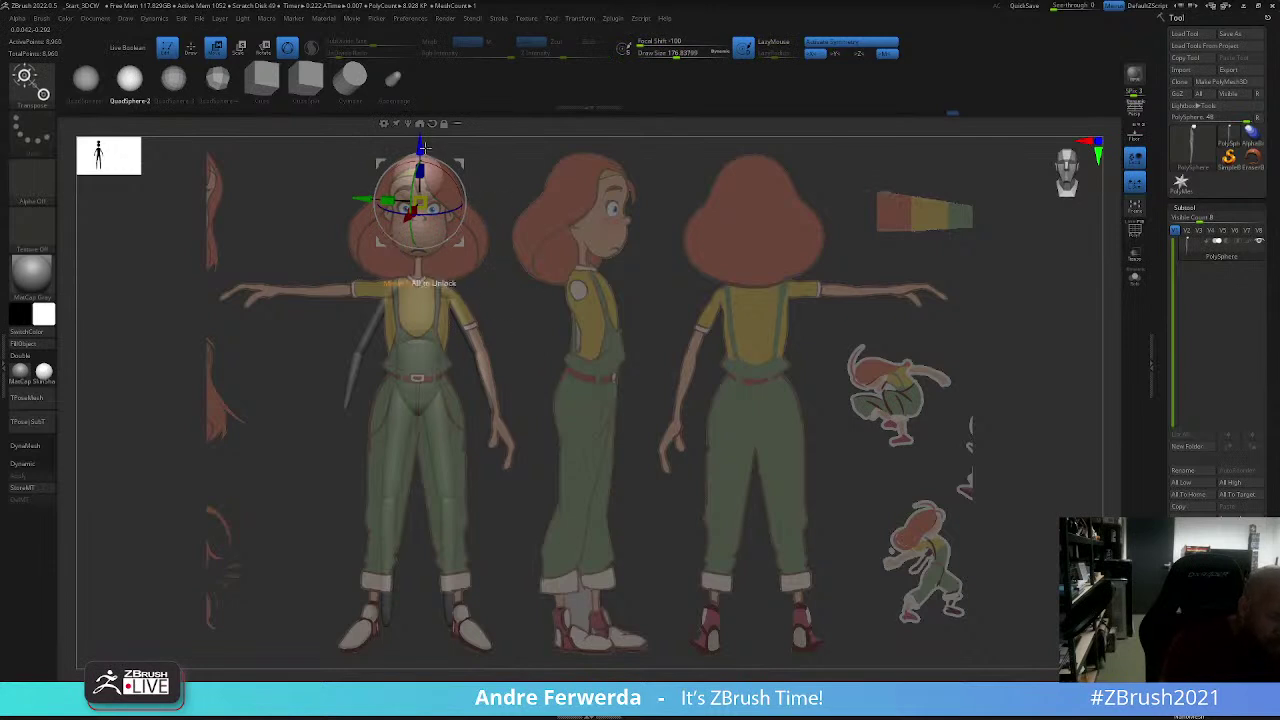
pyautogui.moveTo(424, 148); pyautogui.dragTo(422, 226)
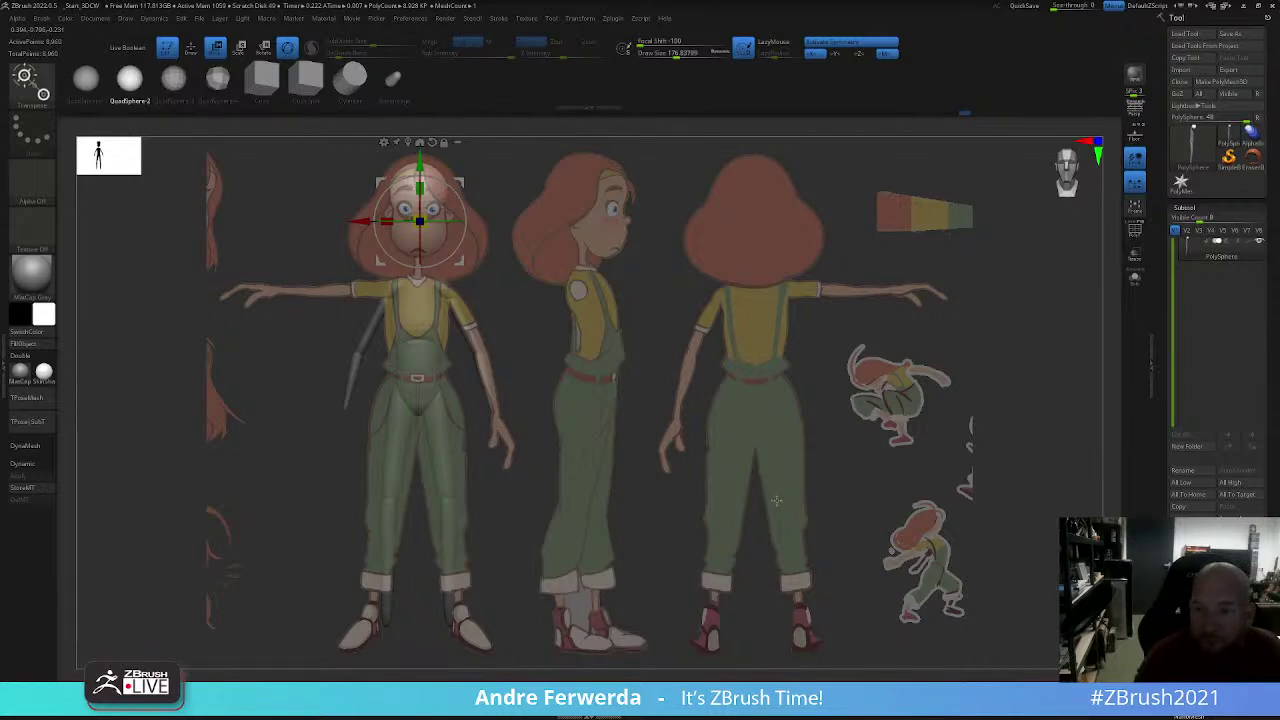
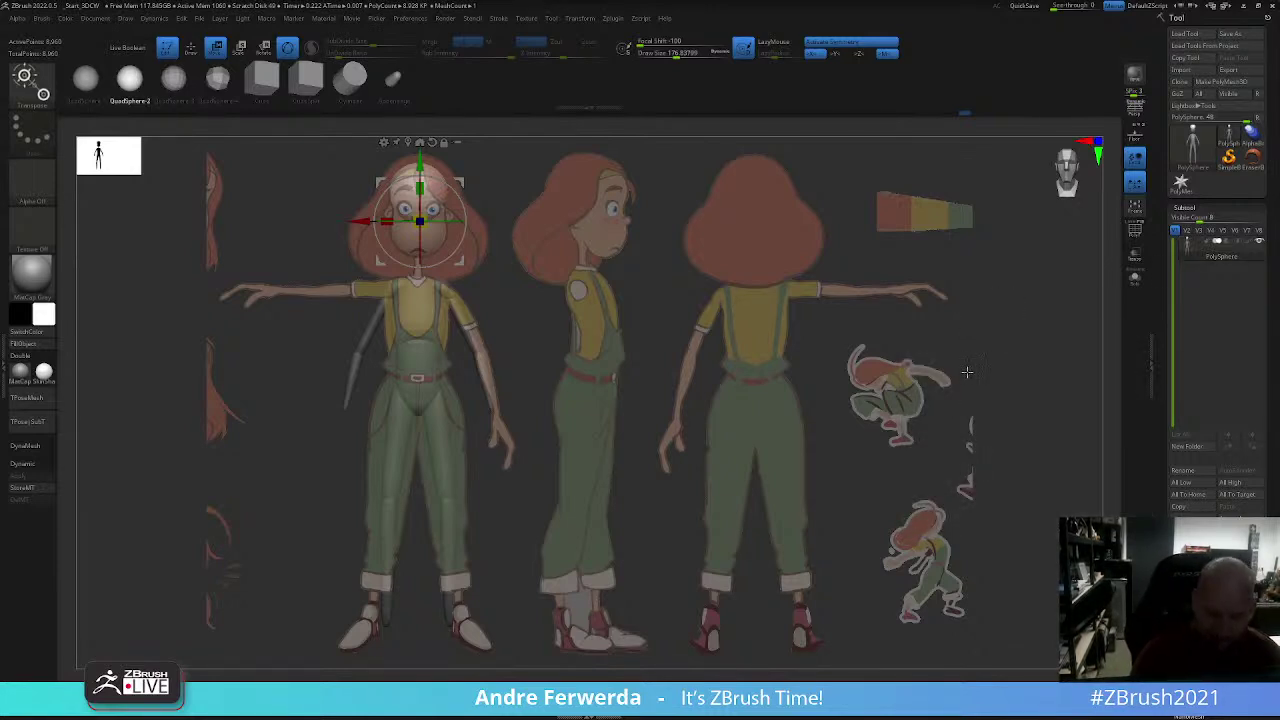
# Step: Move the ZSphere armature onto the side-view reference character and nudge it into alignment
pyautogui.press('q')
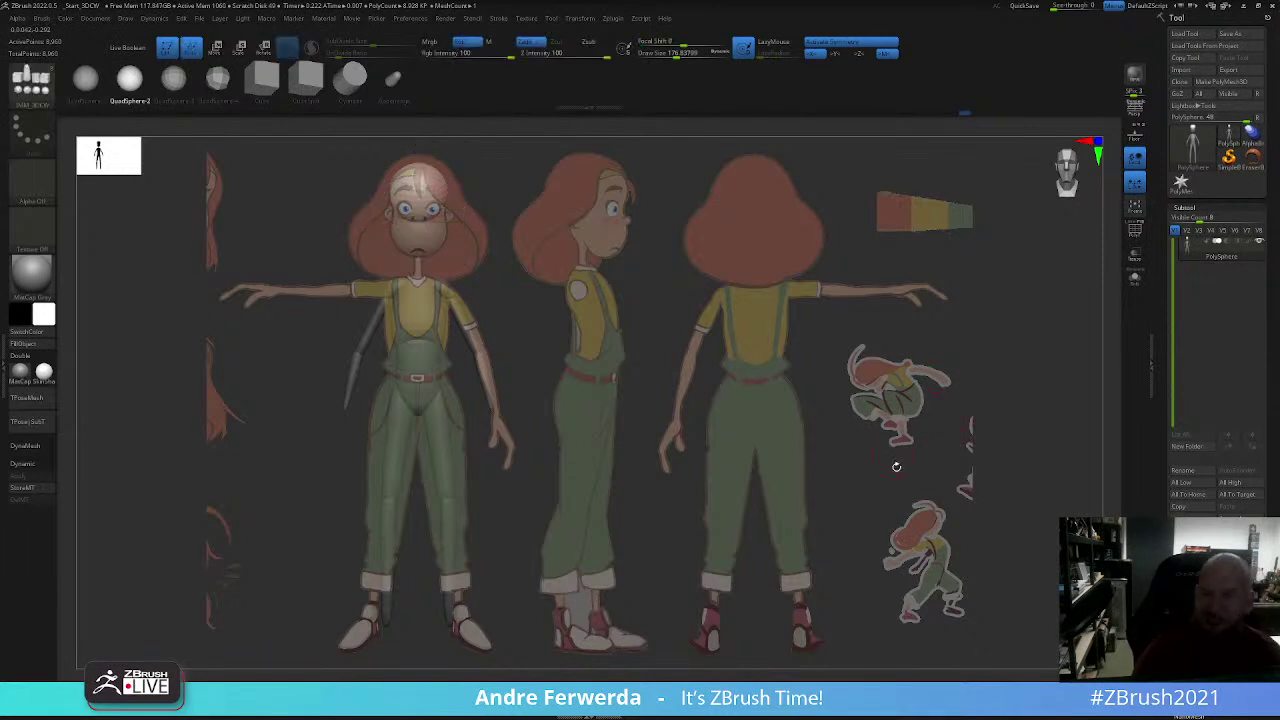
pyautogui.press('w')
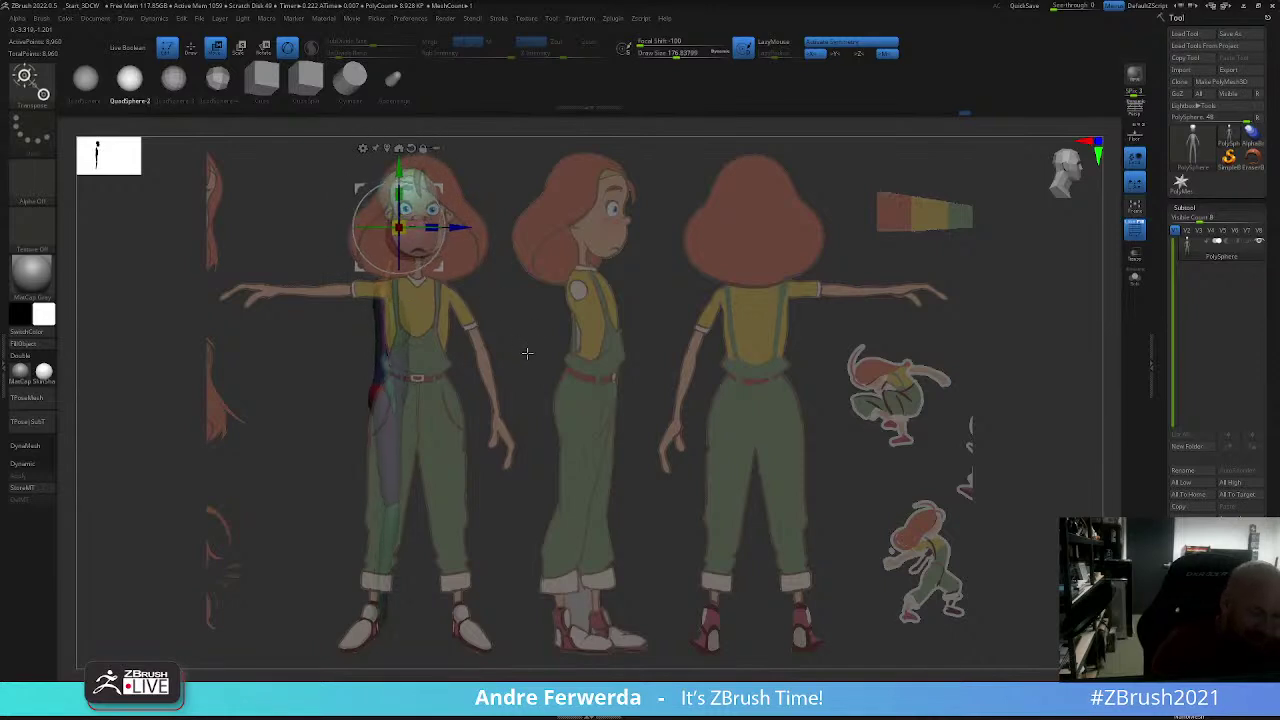
pyautogui.moveTo(400, 218); pyautogui.dragTo(563, 225)
pyautogui.moveTo(683, 347); pyautogui.dragTo(708, 344)
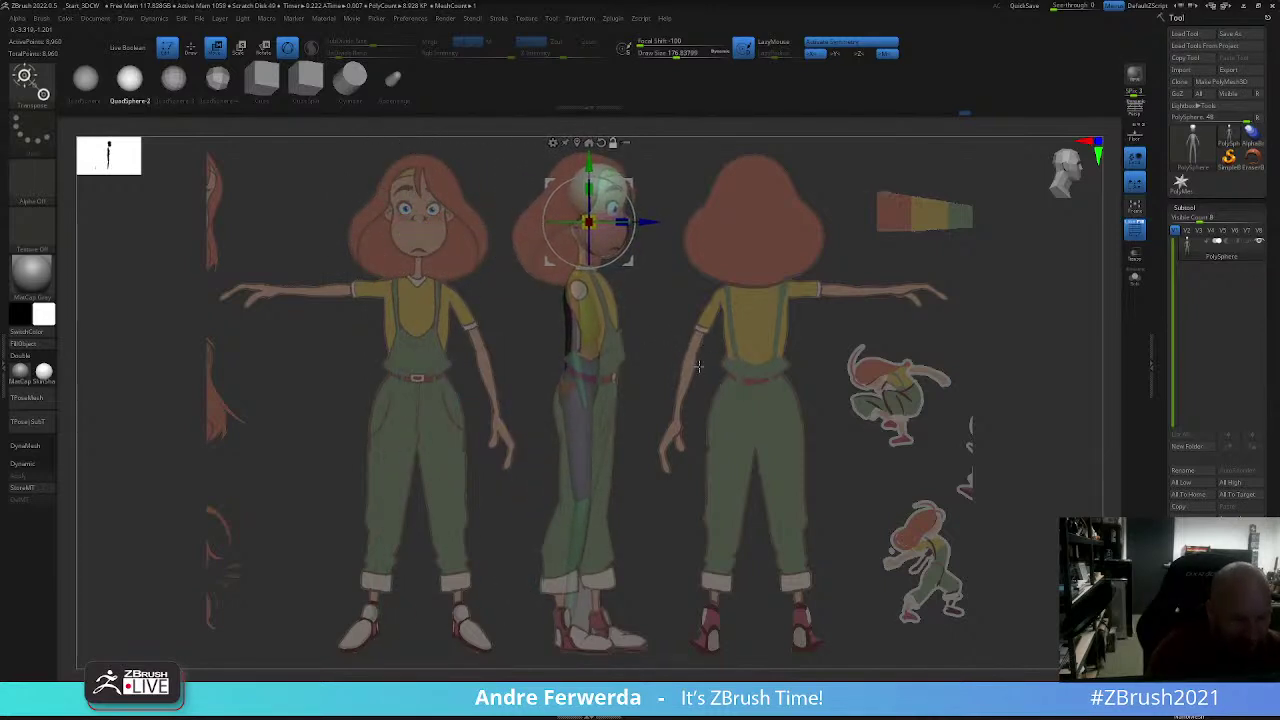
# Step: Enlarge the draw brush, then briefly hide the reference and polygroup colours to inspect the armature
pyautogui.press('q')
pyautogui.press('space')
pyautogui.press('w')
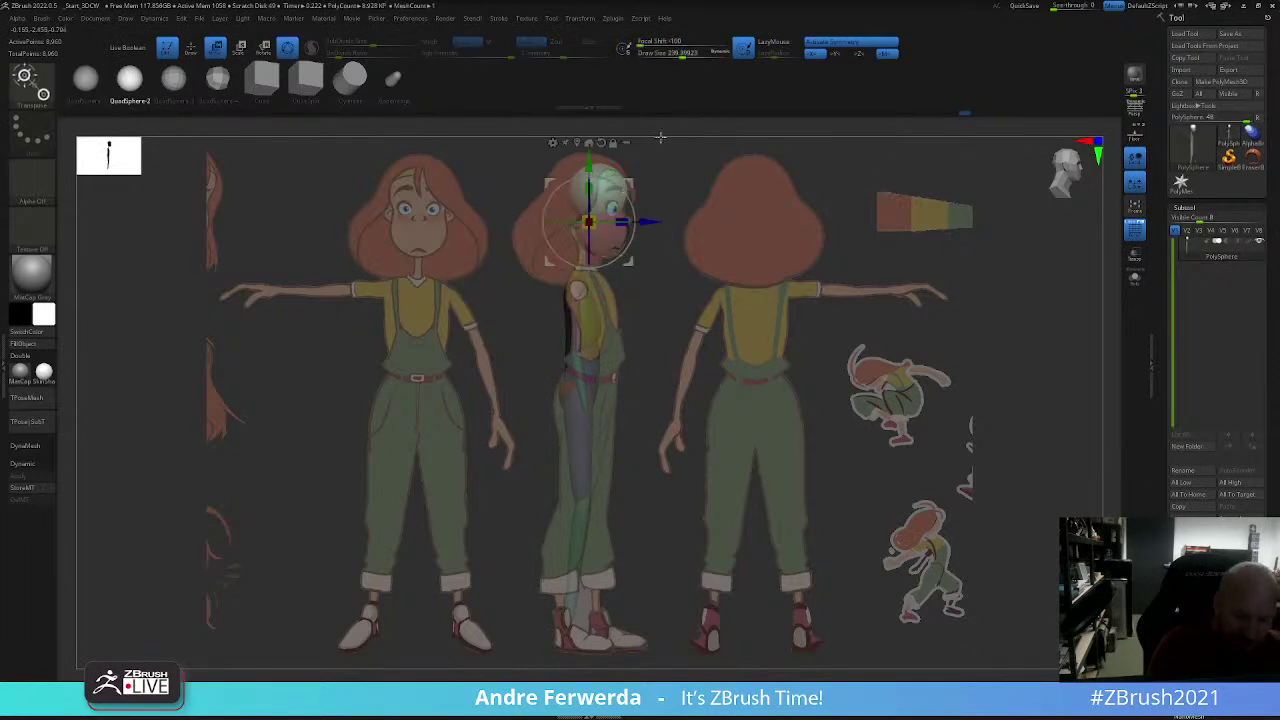
pyautogui.press('q')
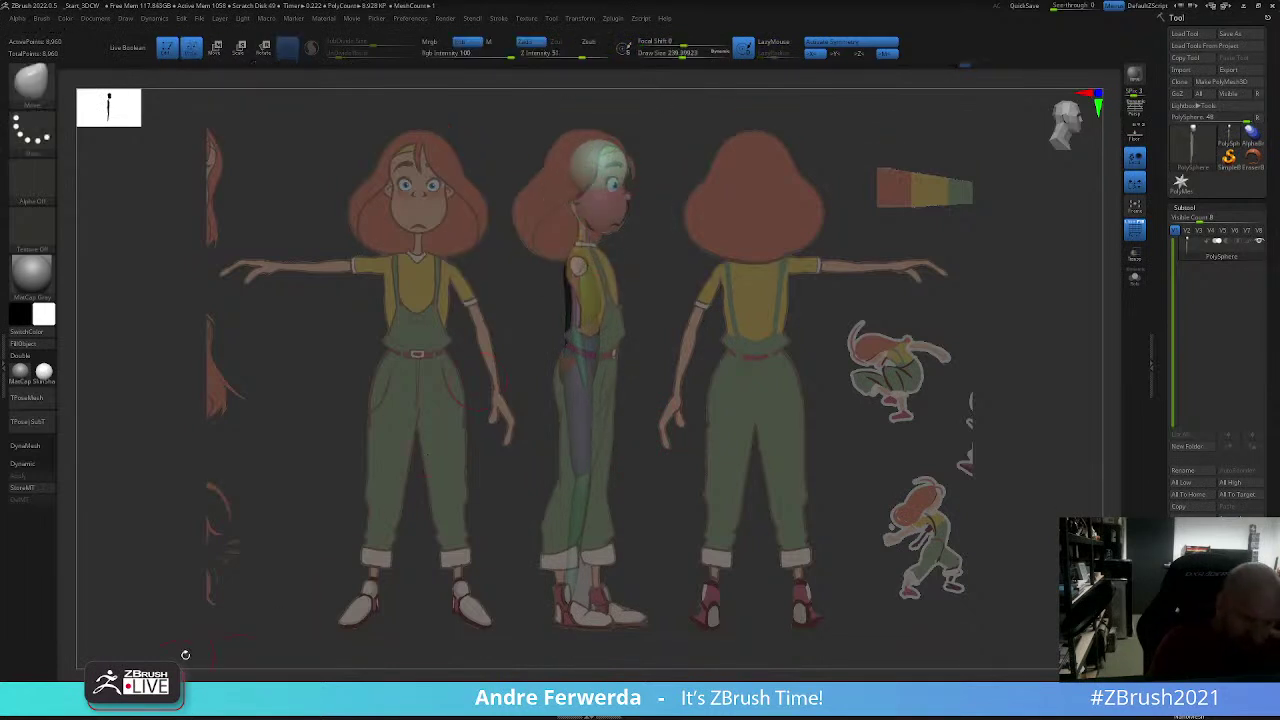
pyautogui.press('space')
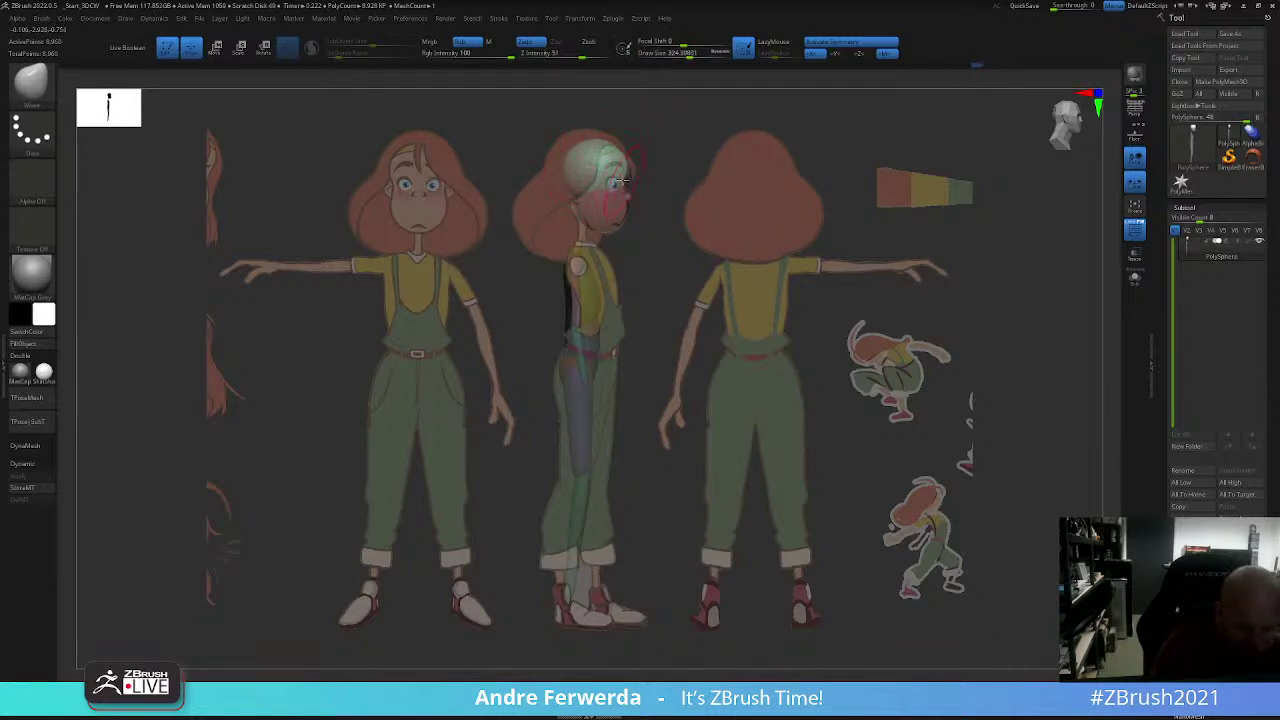
pyautogui.hotkey('shift', 'z')
pyautogui.hotkey('shift', 'f')
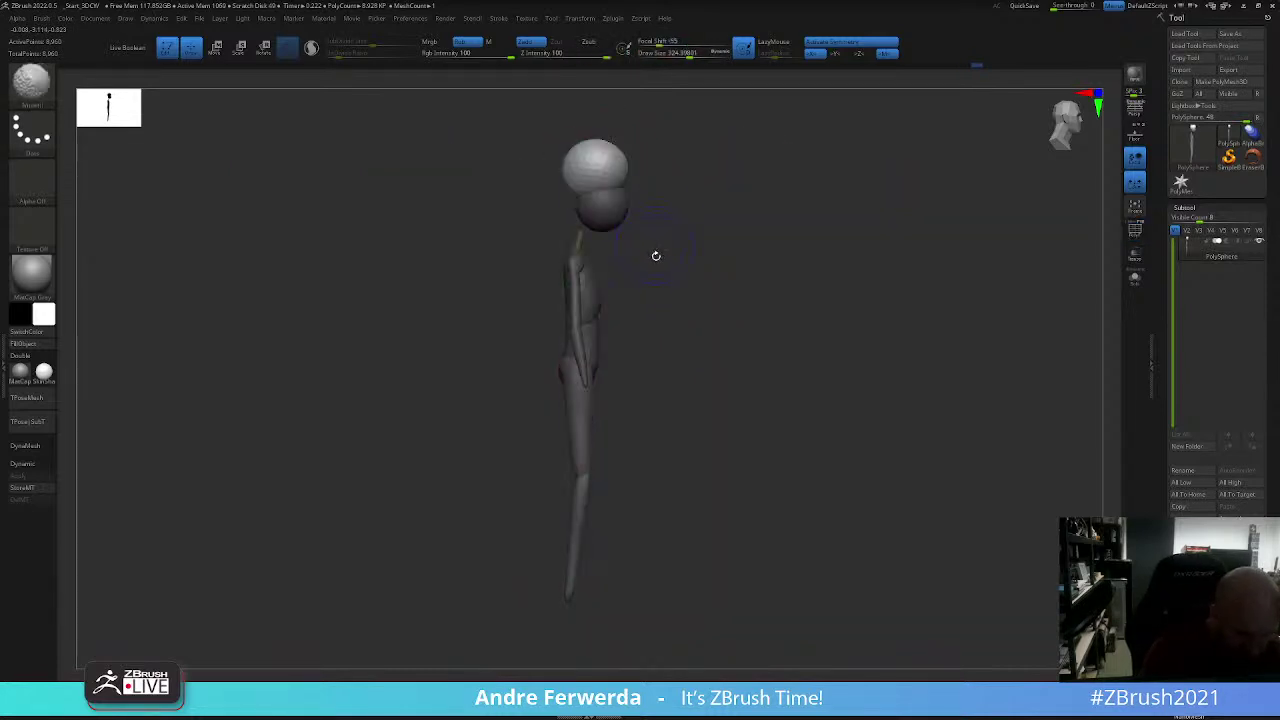
pyautogui.hotkey('shift', 'f')
pyautogui.hotkey('shift', 'z')
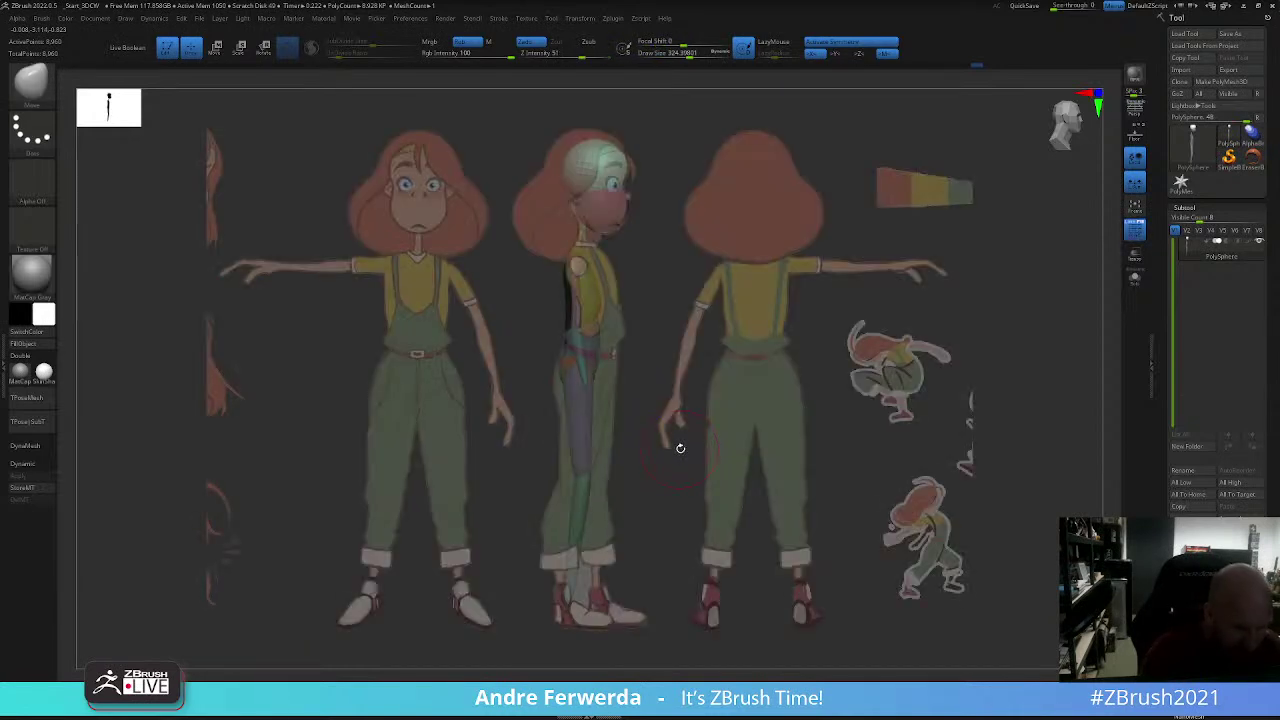
# Step: Switch to the Standard brush, reduce its size, and turn the armature to match the side view
pyautogui.press('space')
pyautogui.press('space')
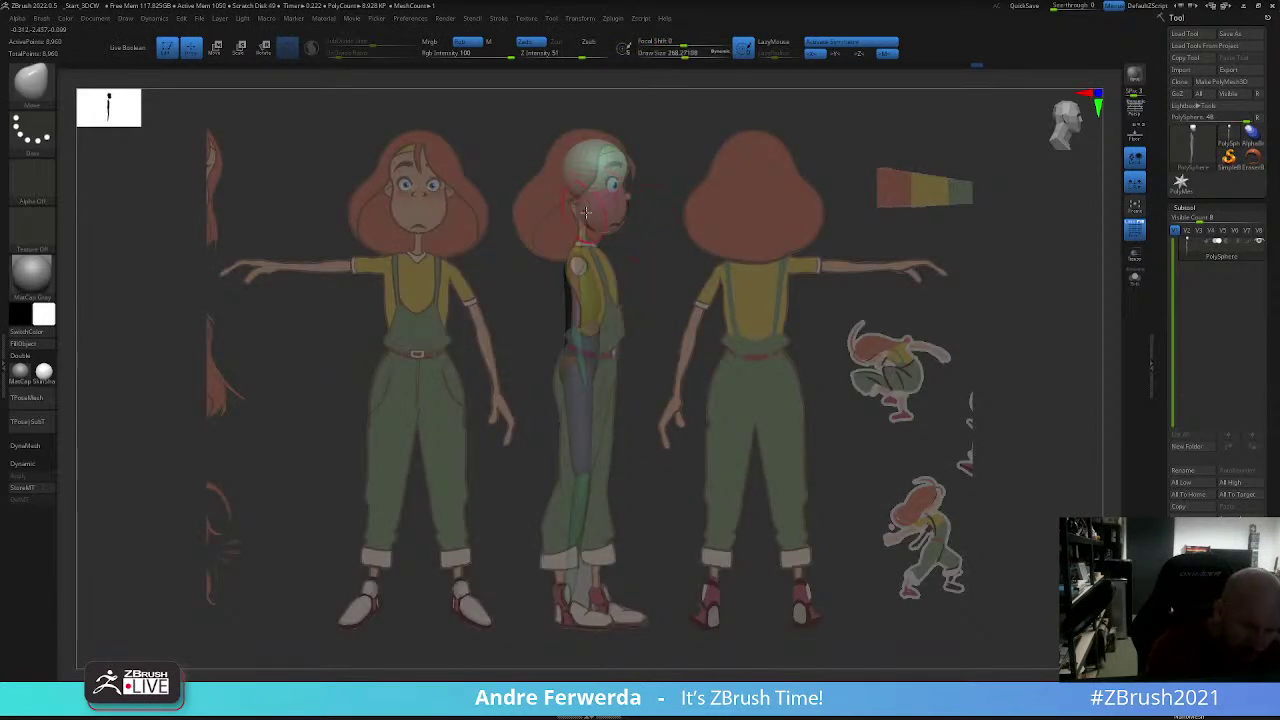
pyautogui.press('b')
pyautogui.press('s')
pyautogui.press('t')
pyautogui.press('[')
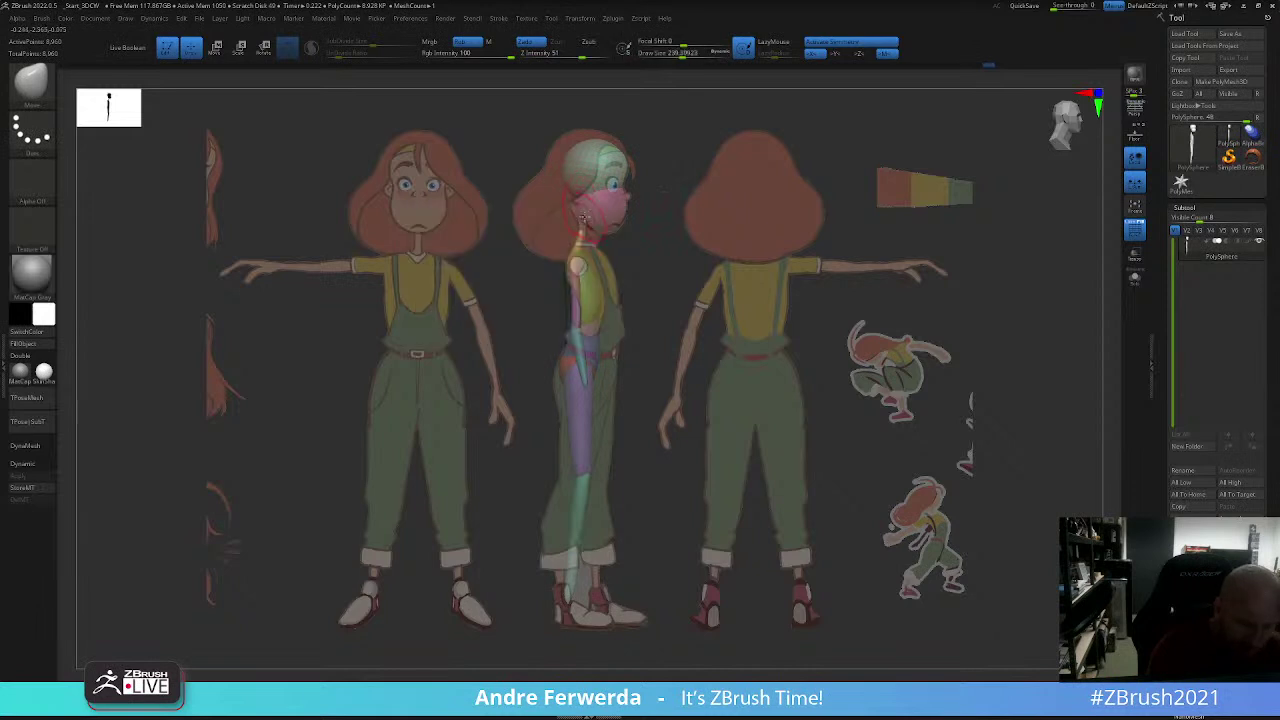
pyautogui.moveTo(601, 249); pyautogui.dragTo(635, 295, button='right')
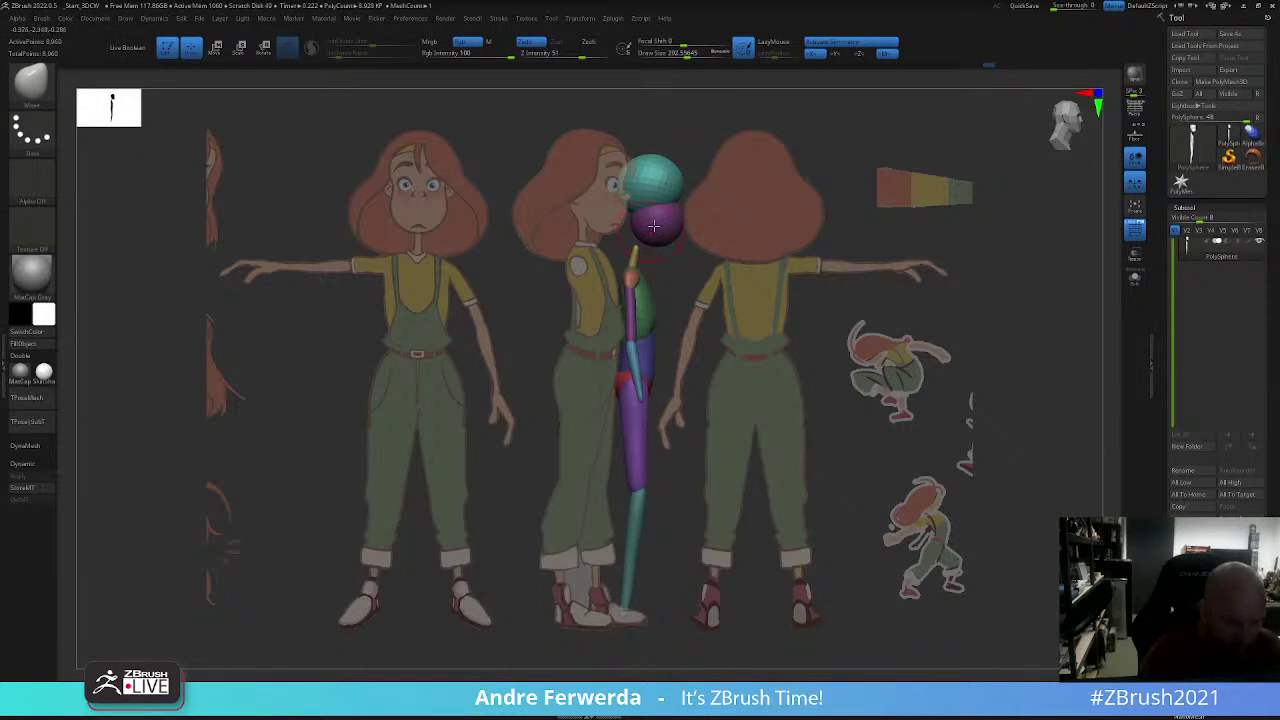
# Step: Isolate the head spheres and mask the rest of the armature so only the head is free
pyautogui.keyDown('ctrl'); pyautogui.keyDown('shift'); pyautogui.click(653, 227); pyautogui.keyUp('shift'); pyautogui.keyUp('ctrl')
pyautogui.keyDown('ctrl'); pyautogui.keyDown('shift'); pyautogui.click(632, 252); pyautogui.keyUp('shift'); pyautogui.keyUp('ctrl')
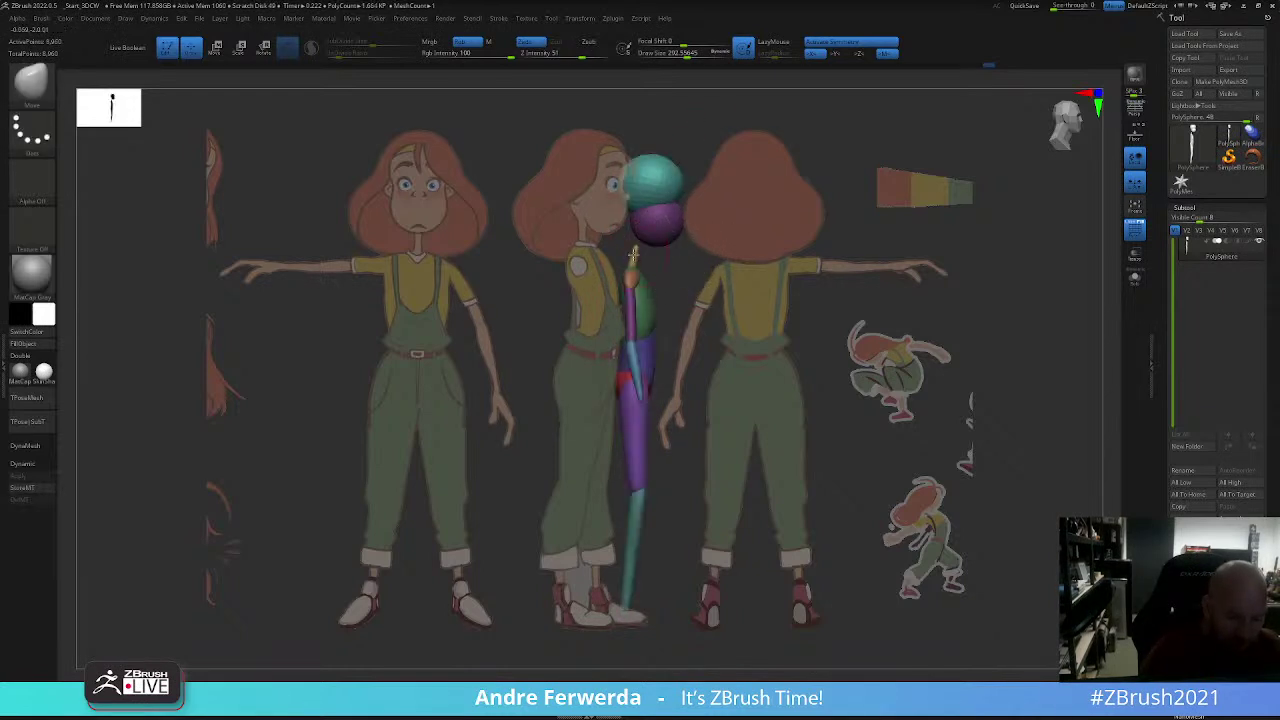
pyautogui.hotkey('ctrl', 'shift')
pyautogui.keyDown('ctrl'); pyautogui.keyDown('shift'); pyautogui.click(655, 230); pyautogui.keyUp('shift'); pyautogui.keyUp('ctrl')
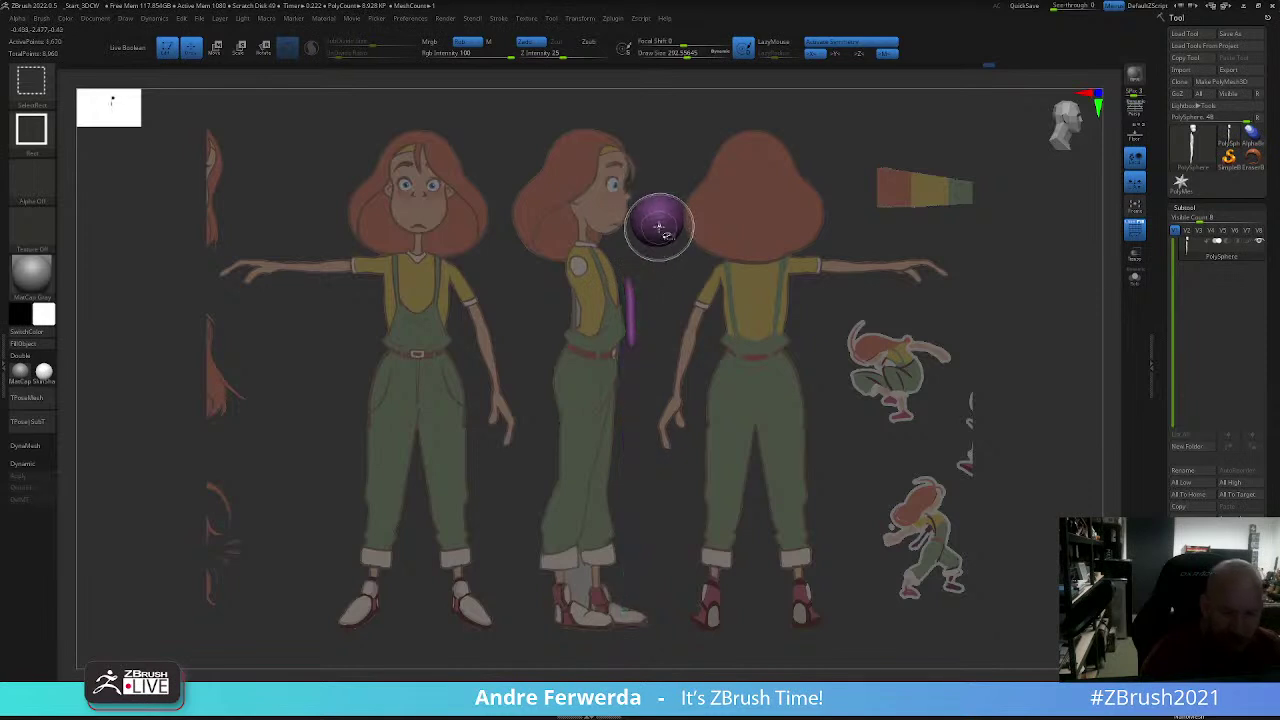
pyautogui.keyDown('ctrl'); pyautogui.keyDown('shift'); pyautogui.click(655, 210); pyautogui.keyUp('shift'); pyautogui.keyUp('ctrl')
pyautogui.keyDown('ctrl'); pyautogui.keyDown('shift'); pyautogui.moveTo(663, 177); pyautogui.dragTo(697, 291); pyautogui.keyUp('shift'); pyautogui.keyUp('ctrl')
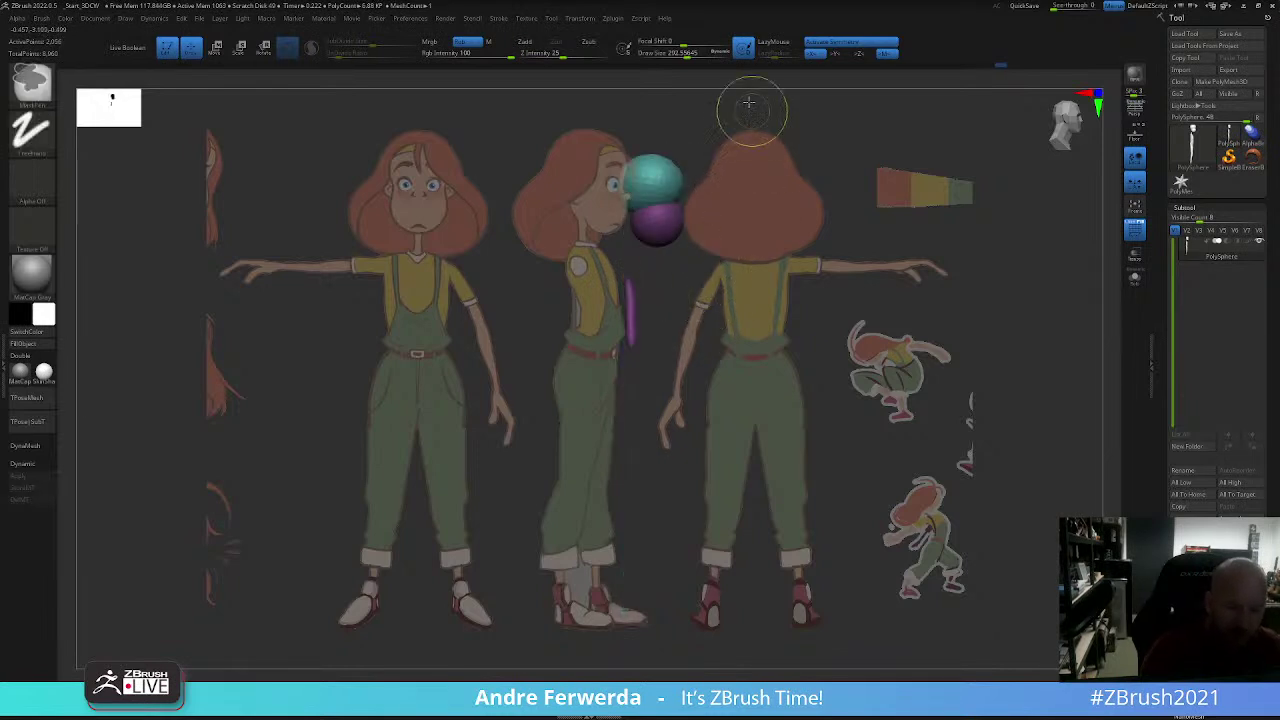
pyautogui.keyDown('ctrl'); pyautogui.keyDown('shift'); pyautogui.moveTo(749, 103); pyautogui.dragTo(571, 257); pyautogui.keyUp('shift'); pyautogui.keyUp('ctrl')
pyautogui.keyDown('ctrl'); pyautogui.keyDown('shift'); pyautogui.click(674, 293); pyautogui.keyUp('shift'); pyautogui.keyUp('ctrl')
pyautogui.keyDown('ctrl'); pyautogui.click(829, 314); pyautogui.keyUp('ctrl')
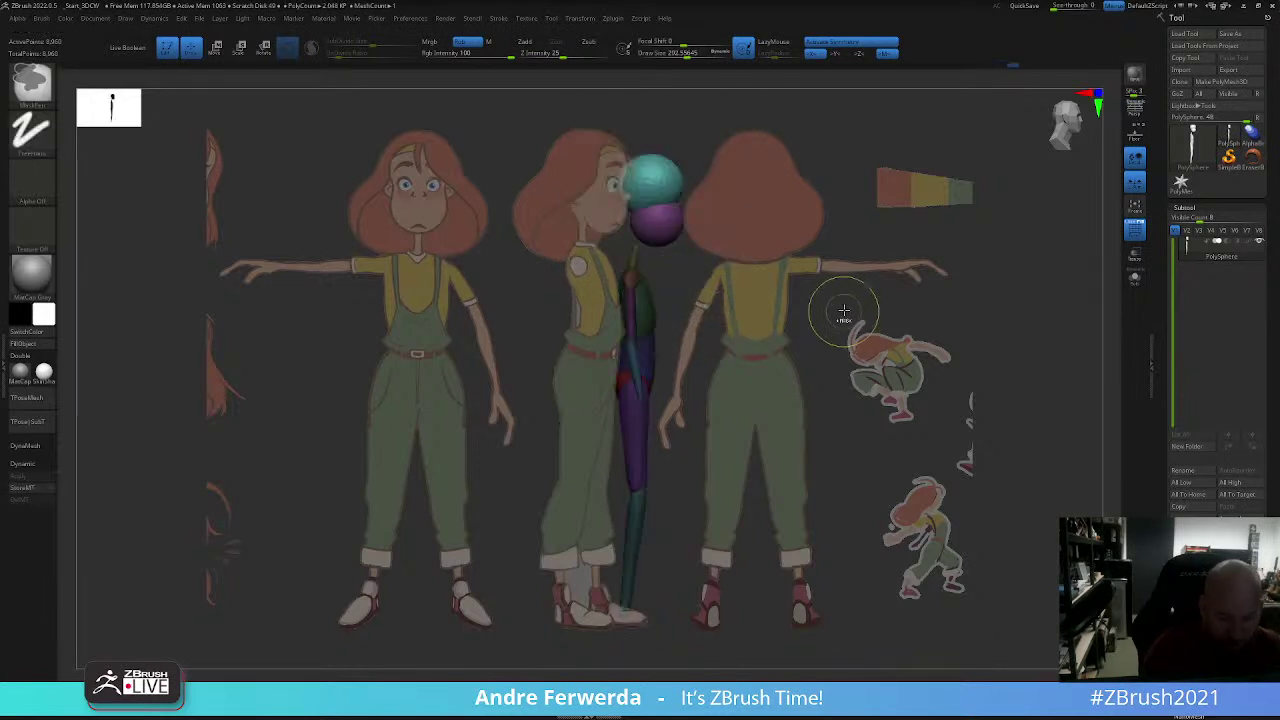
# Step: Move the head spheres down slightly, then re-mask the body leaving the head free
pyautogui.press('w')
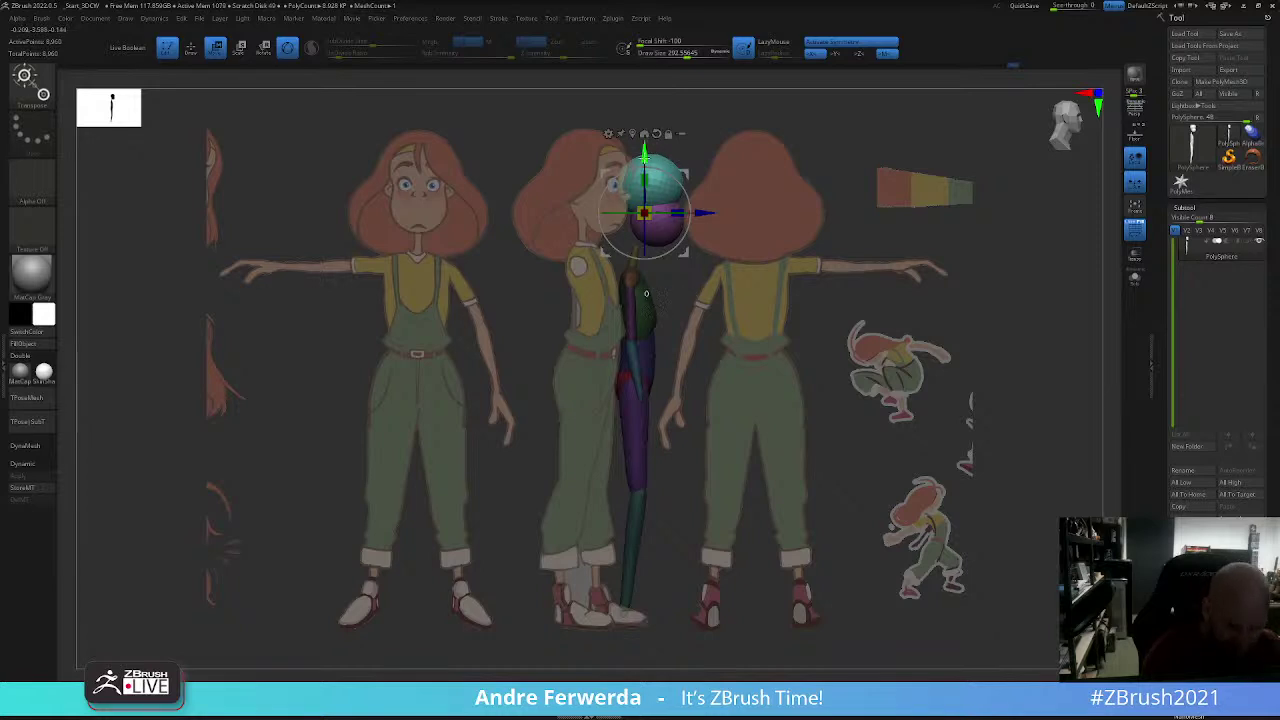
pyautogui.moveTo(644, 160); pyautogui.dragTo(644, 177)
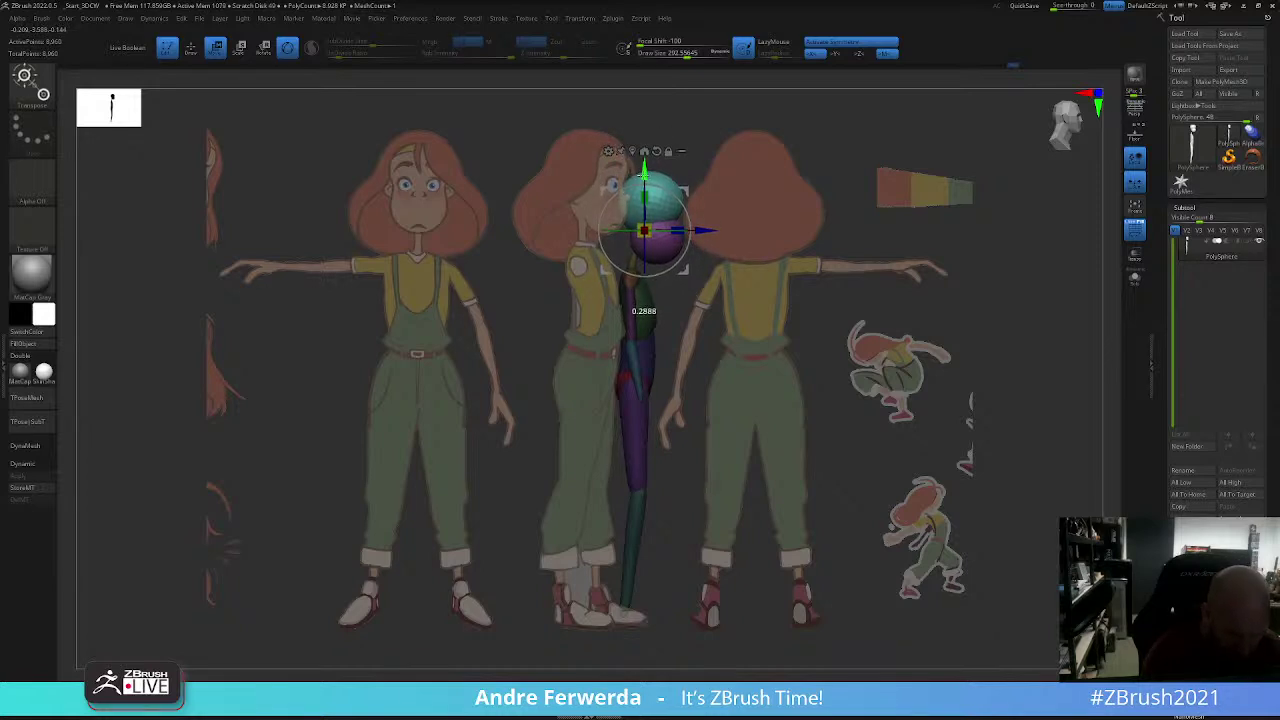
pyautogui.press('q')
pyautogui.keyDown('ctrl'); pyautogui.moveTo(660, 120); pyautogui.dragTo(660, 197); pyautogui.keyUp('ctrl')
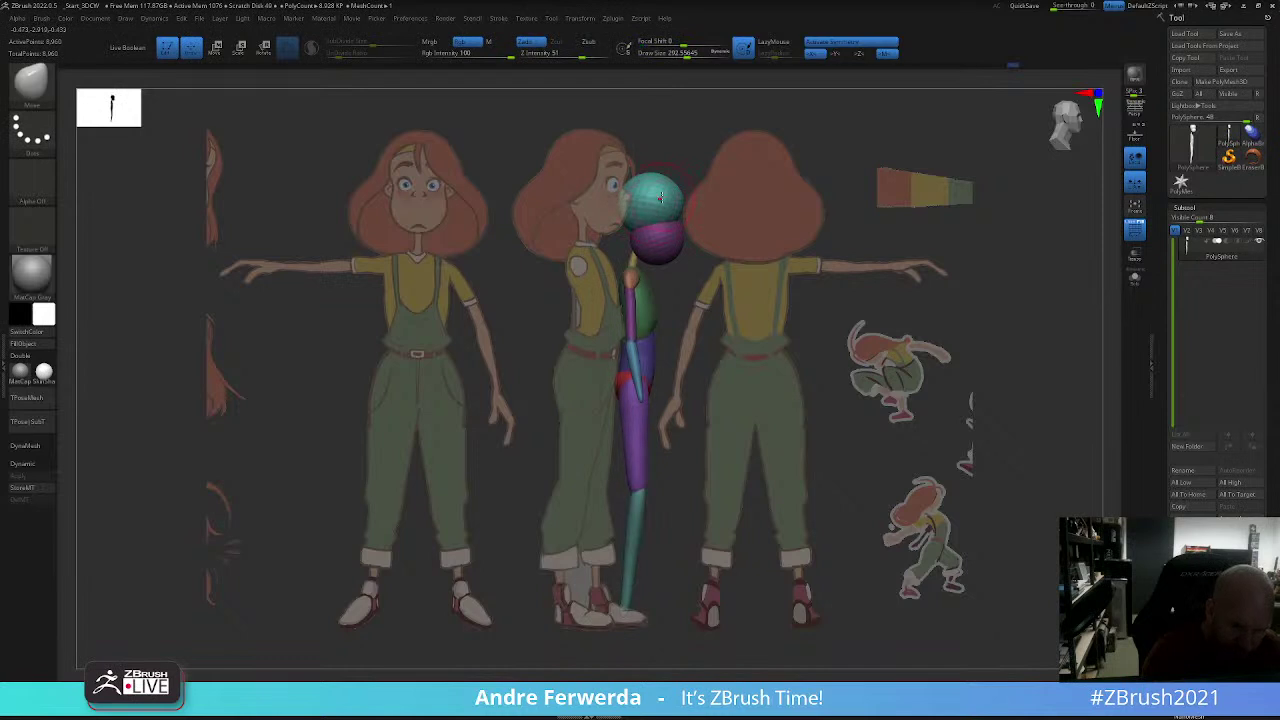
pyautogui.keyDown('ctrl'); pyautogui.moveTo(596, 158); pyautogui.dragTo(712, 286); pyautogui.keyUp('ctrl')
pyautogui.keyDown('ctrl'); pyautogui.click(657, 286); pyautogui.keyUp('ctrl')
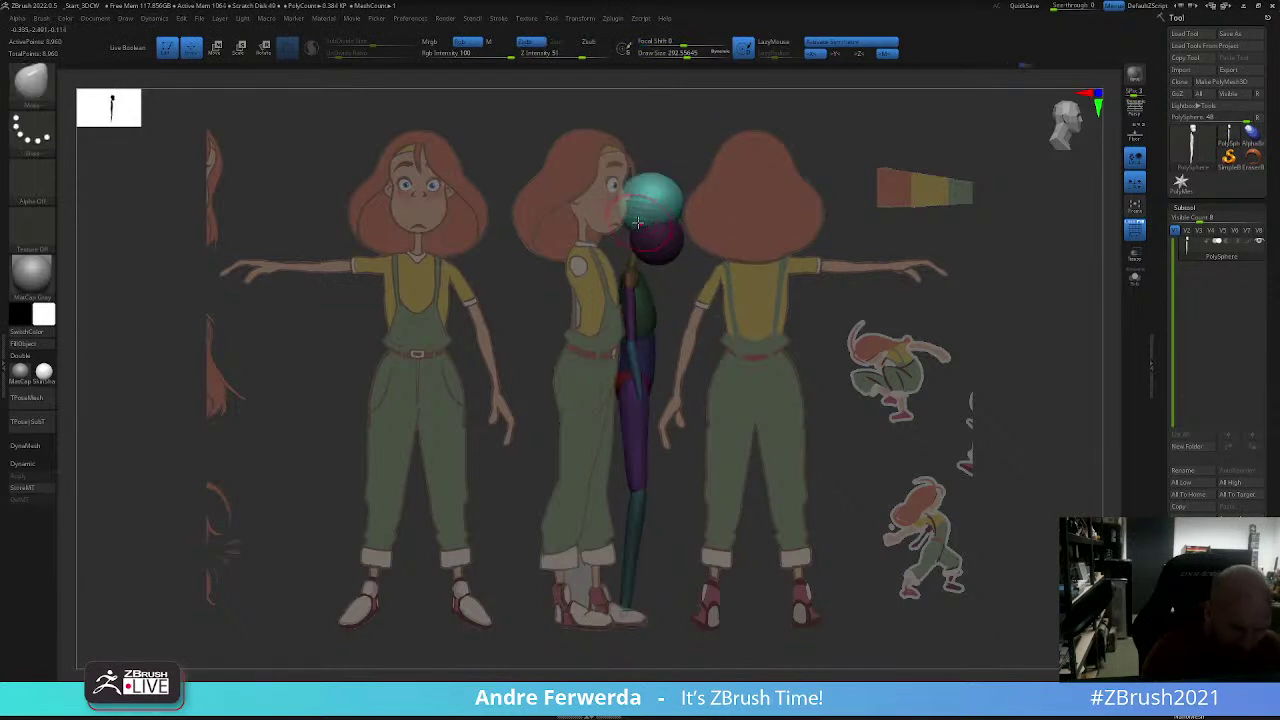
# Step: Preview the armature as an adaptive skinned mesh and snap the view straight to the front
pyautogui.press('space')
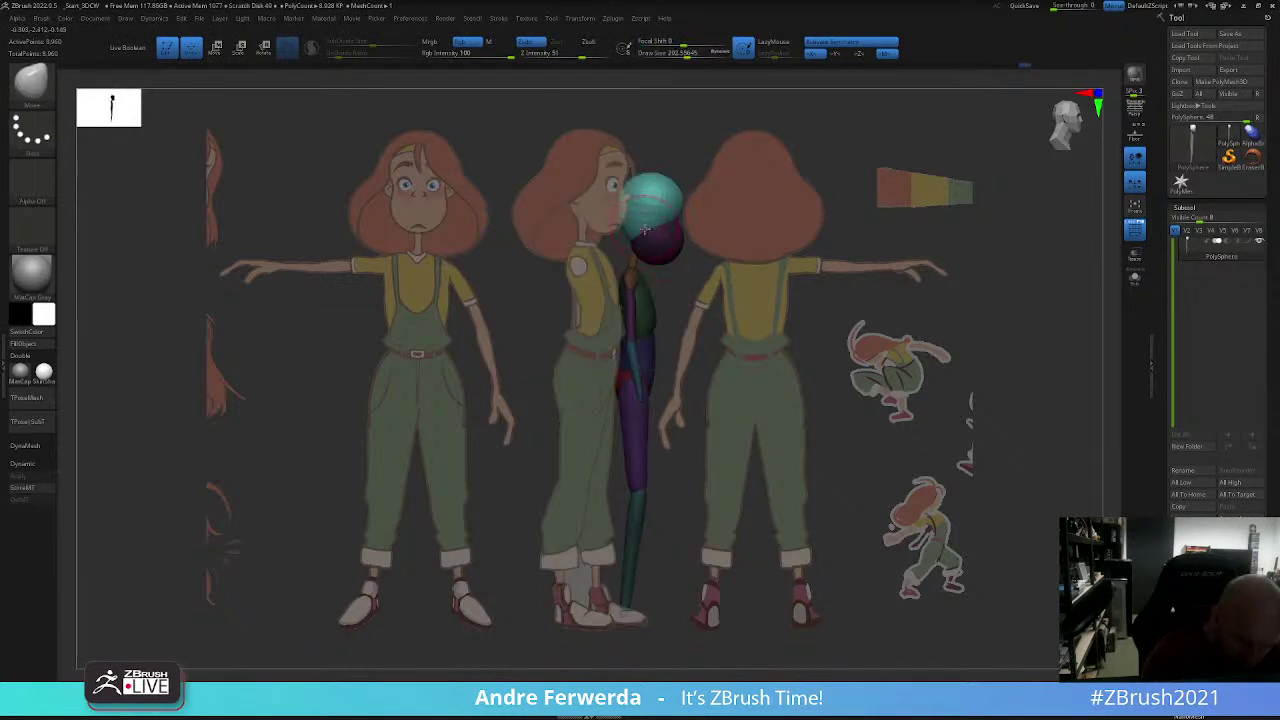
pyautogui.moveTo(651, 232); pyautogui.dragTo(822, 173, button='right')
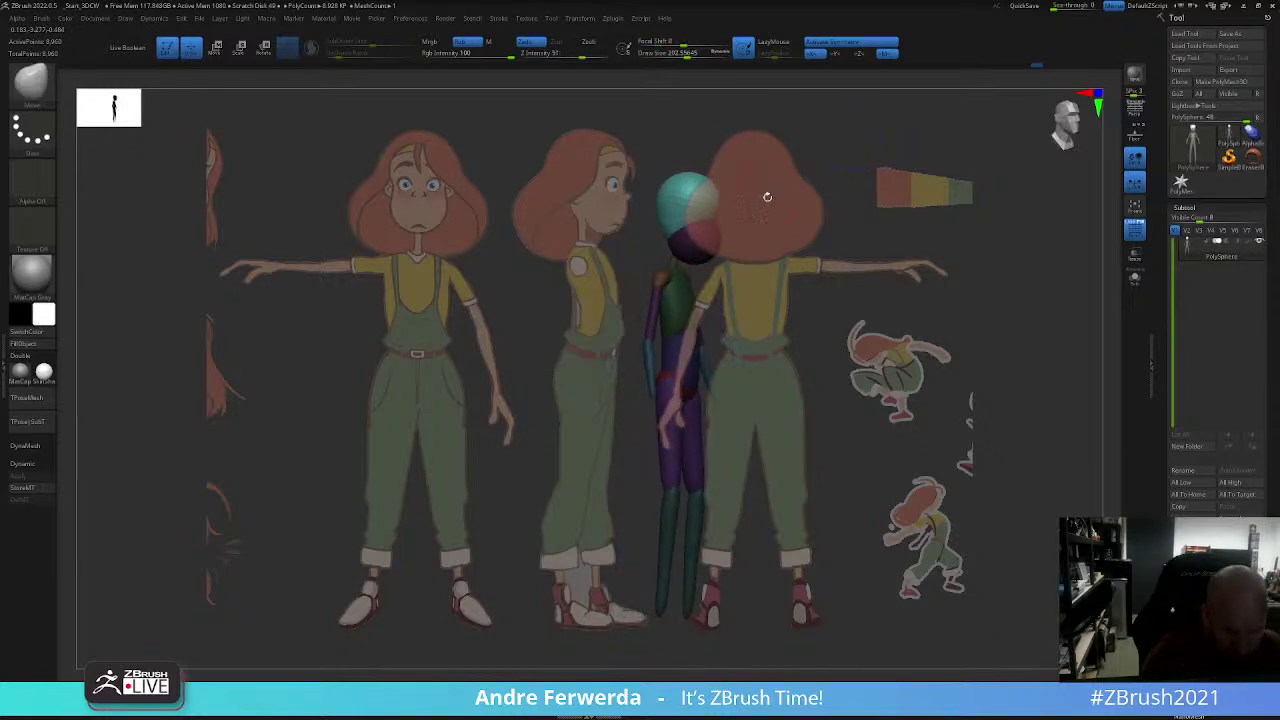
pyautogui.press('a')
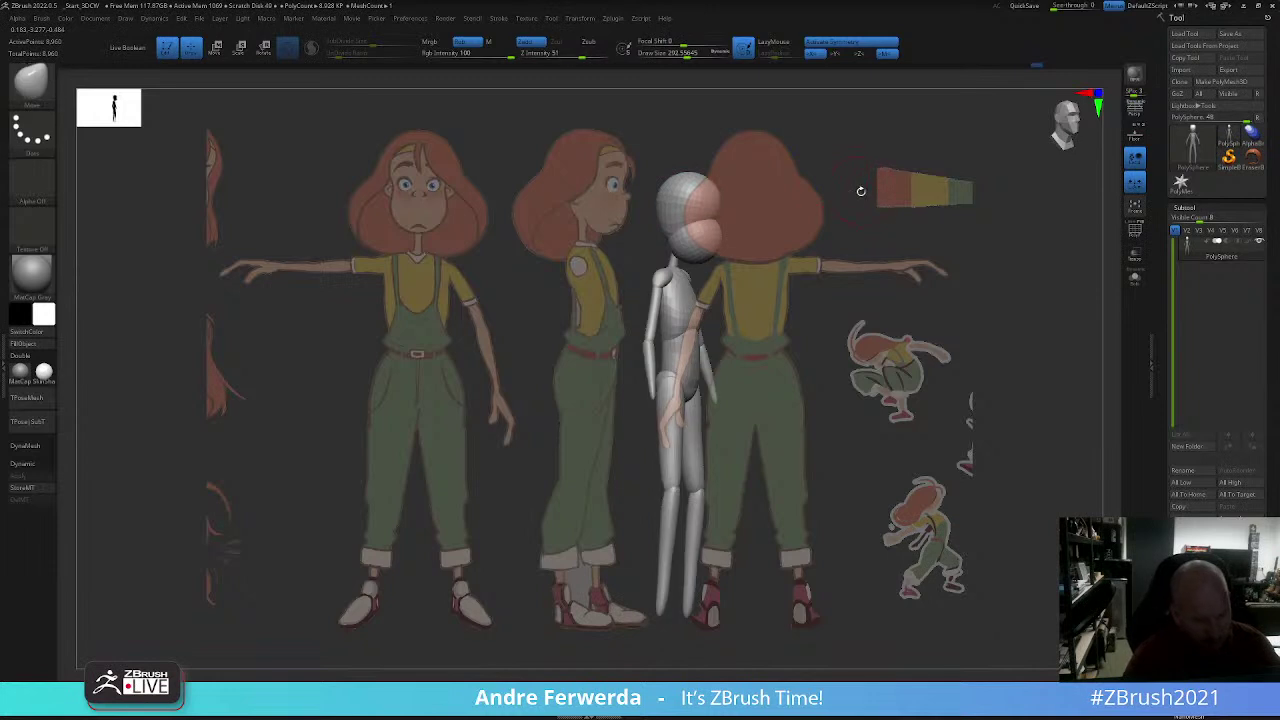
pyautogui.keyDown('shift'); pyautogui.moveTo(841, 165); pyautogui.dragTo(837, 434, button='right'); pyautogui.keyUp('shift')
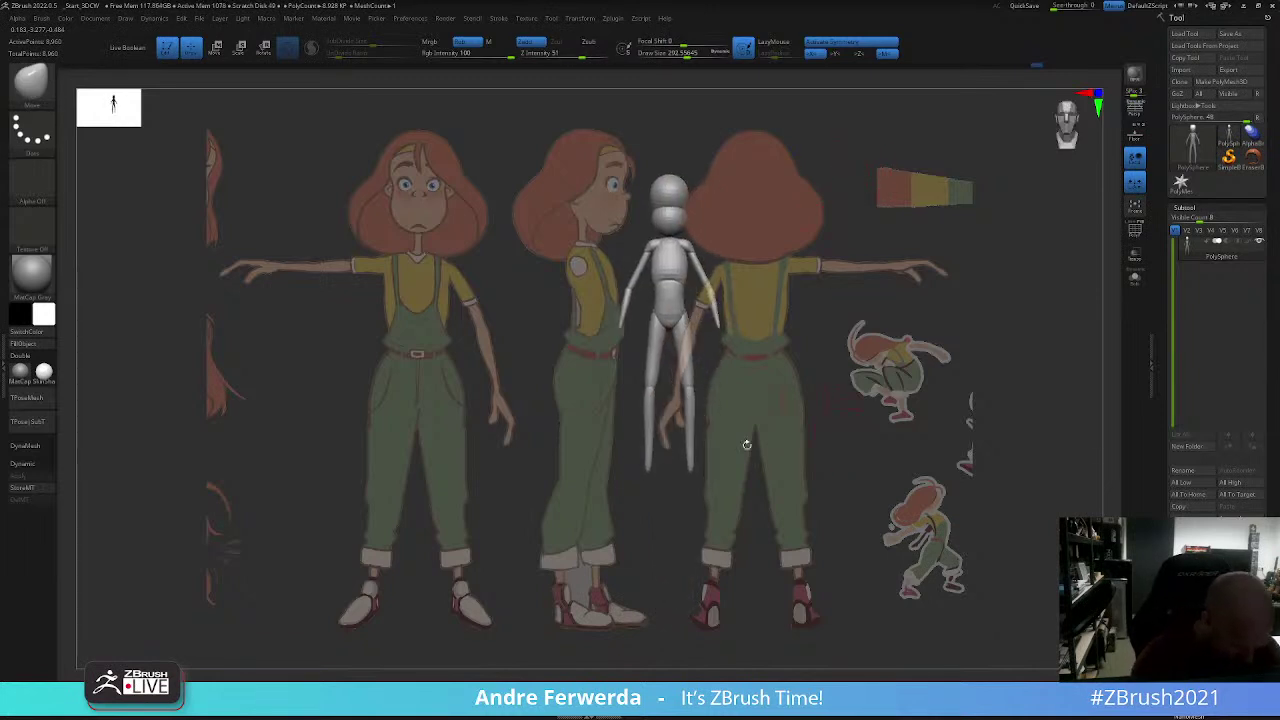
pyautogui.press(',')
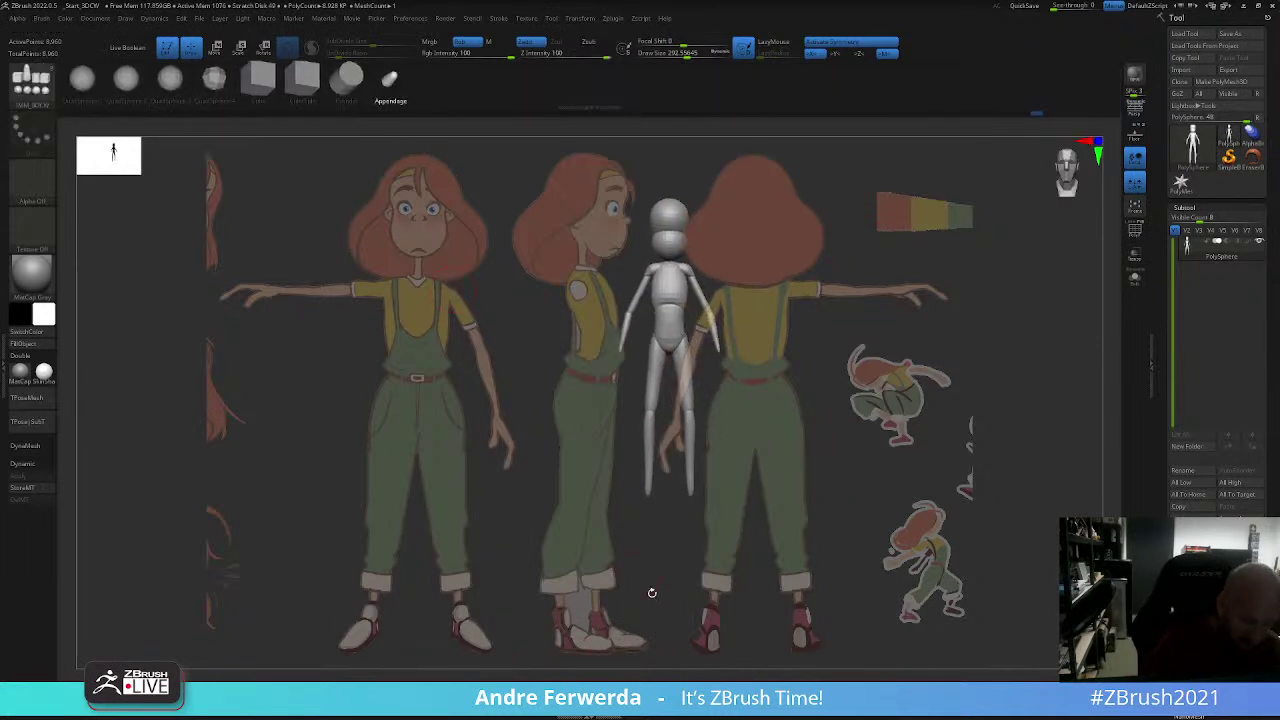
# Step: Shorten the figure's legs, then convert the ZSphere figure into a polygon mesh with Make Adaptive Skin
pyautogui.moveTo(652, 498)
pyautogui.mouseDown()
pyautogui.moveTo(656, 480)
pyautogui.moveTo(648, 497)
pyautogui.moveTo(680, 490)
pyautogui.moveTo(698, 393)
pyautogui.mouseUp()
pyautogui.press('w')
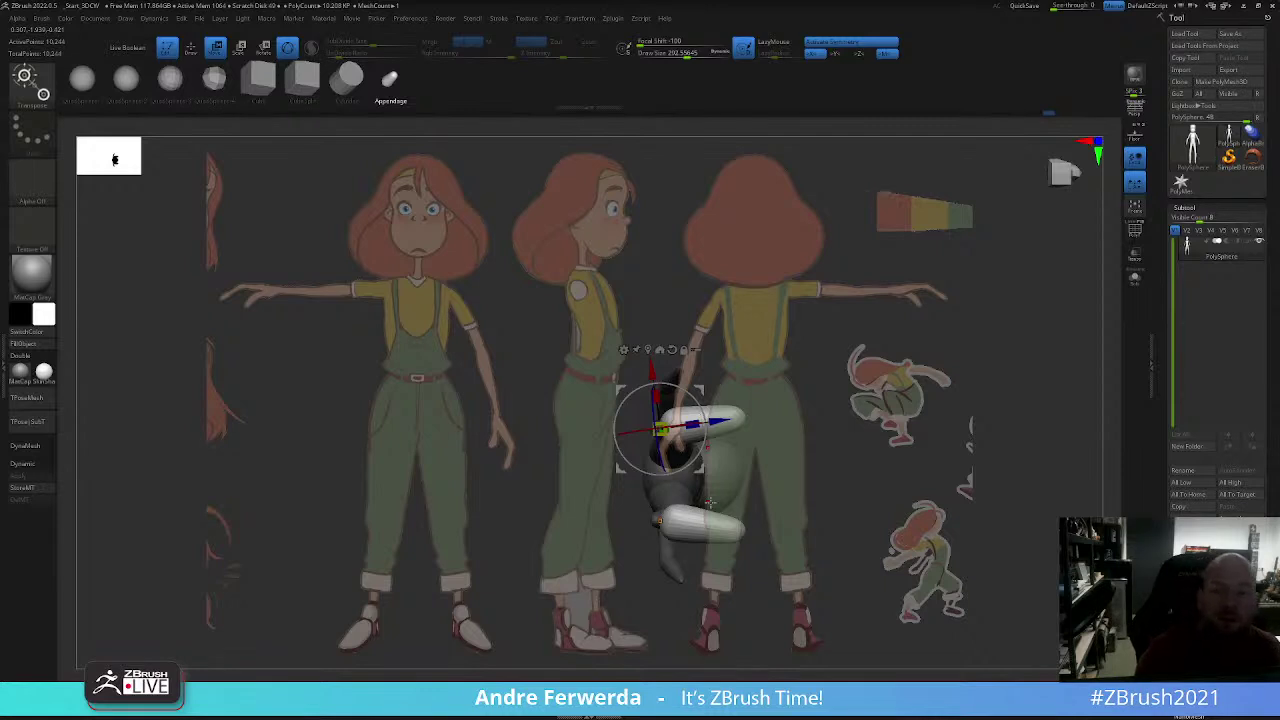
pyautogui.hotkey('shift', 'z')
pyautogui.hotkey('shift', 'z')
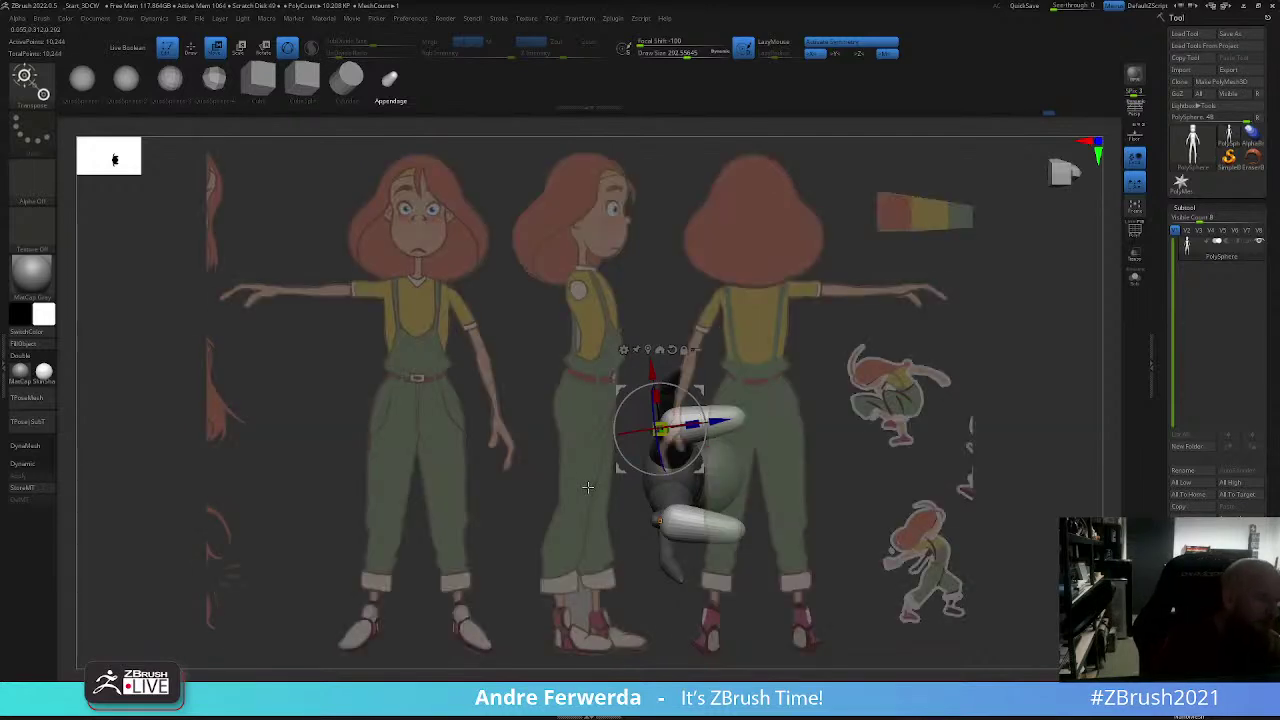
pyautogui.click(105, 28)
pyautogui.click(144, 380)
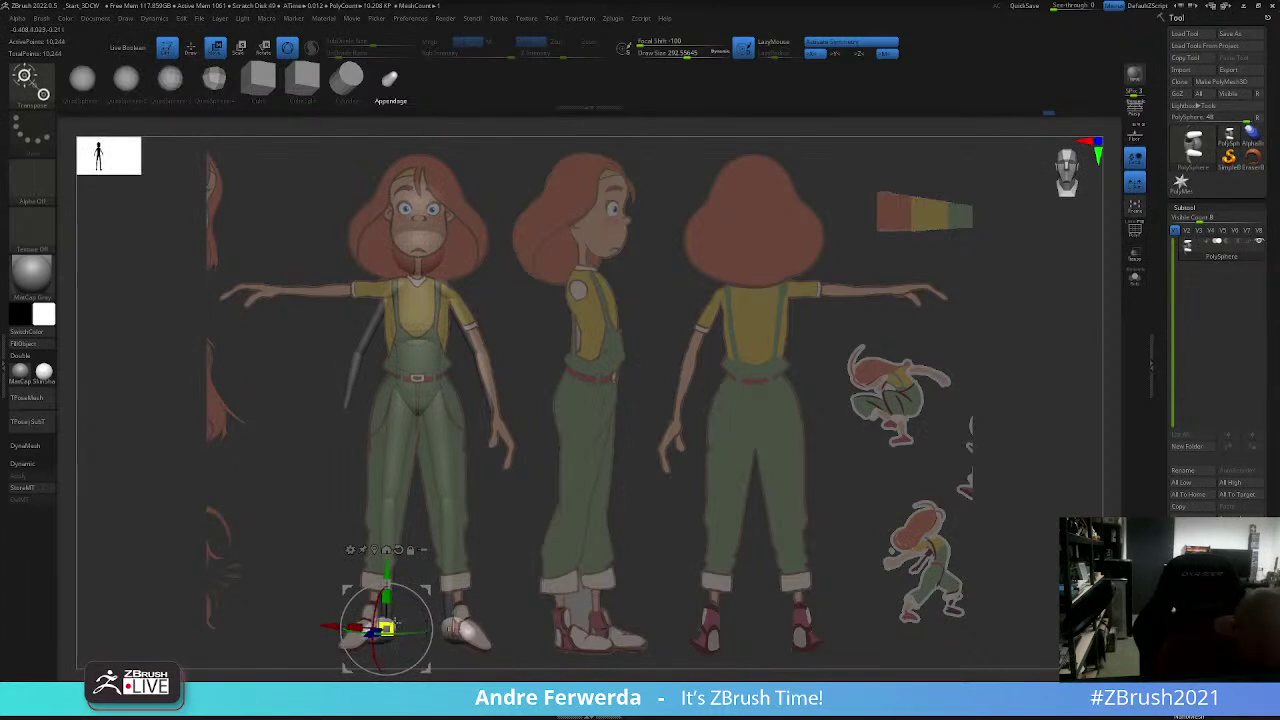
pyautogui.moveTo(543, 600)
pyautogui.mouseDown()
pyautogui.moveTo(730, 467)
pyautogui.moveTo(765, 357)
pyautogui.mouseUp()
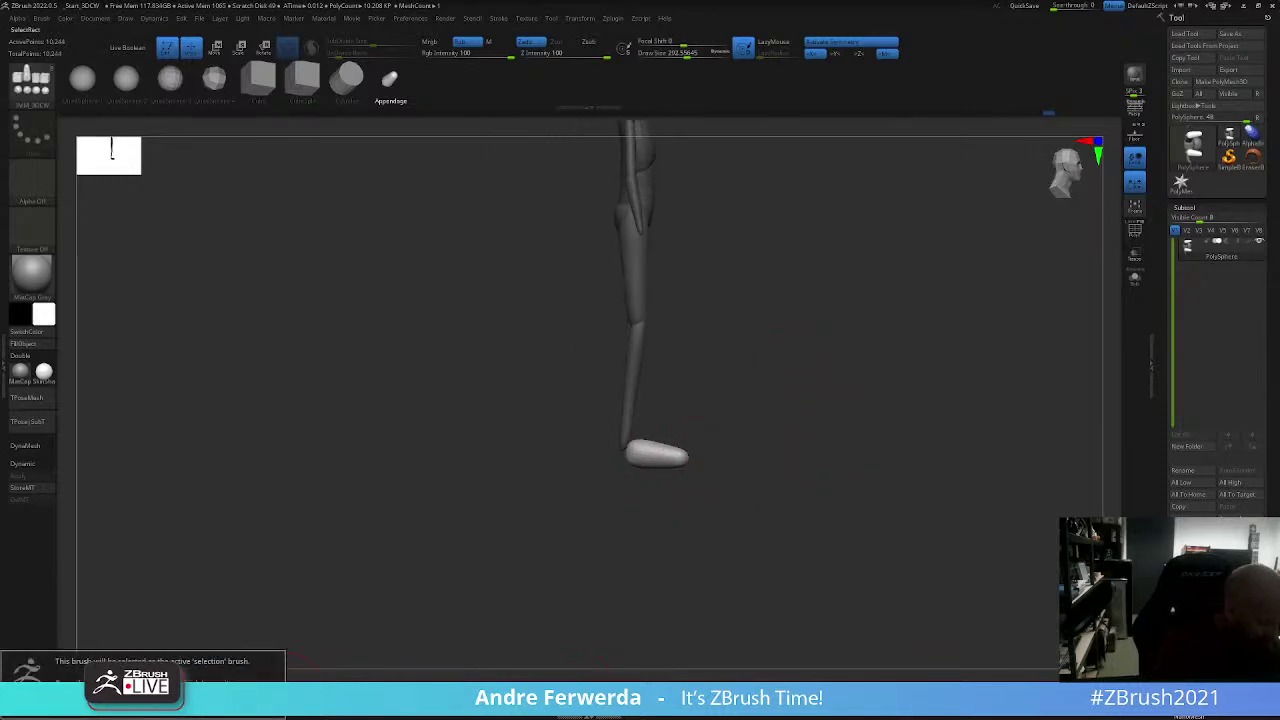
# Step: Select the foot and close the mesh's open holes from the Geometry topology options
pyautogui.press('shift')
pyautogui.keyDown('ctrl'); pyautogui.keyDown('shift'); pyautogui.moveTo(537, 519); pyautogui.dragTo(777, 456); pyautogui.keyUp('shift'); pyautogui.keyUp('ctrl')
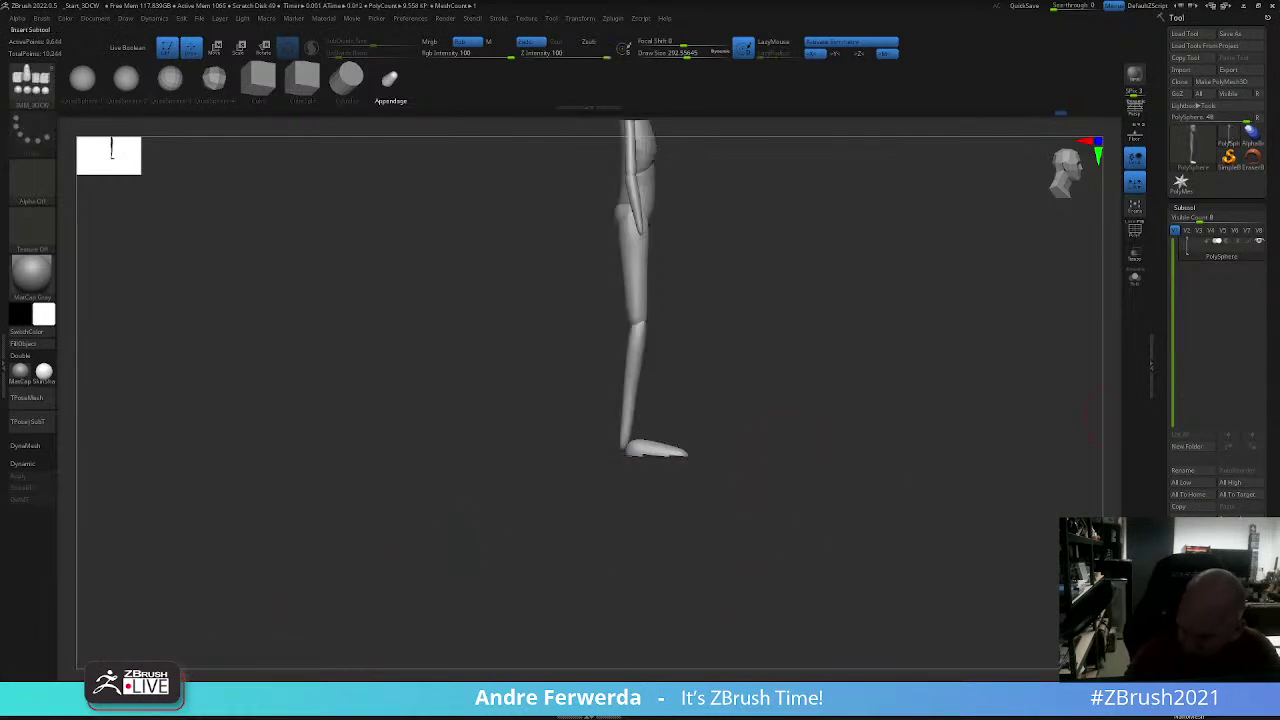
pyautogui.click(1184, 207)
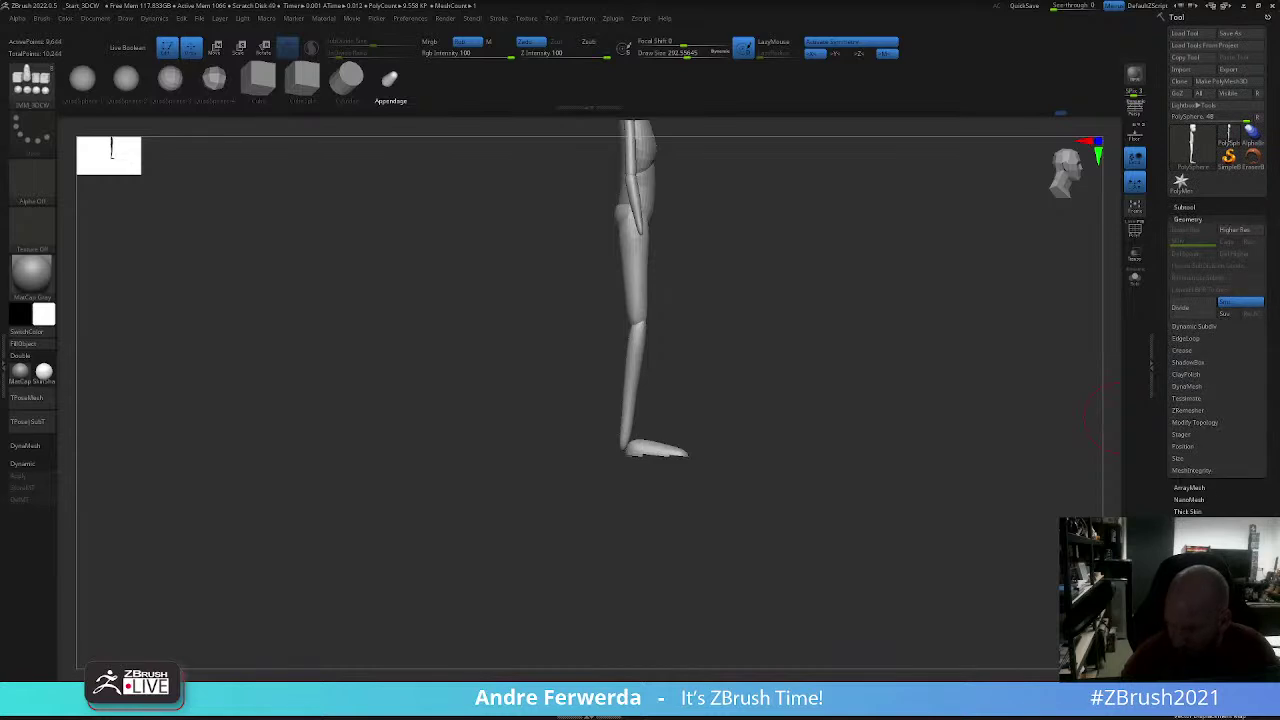
pyautogui.click(1206, 421)
pyautogui.click(1190, 470)
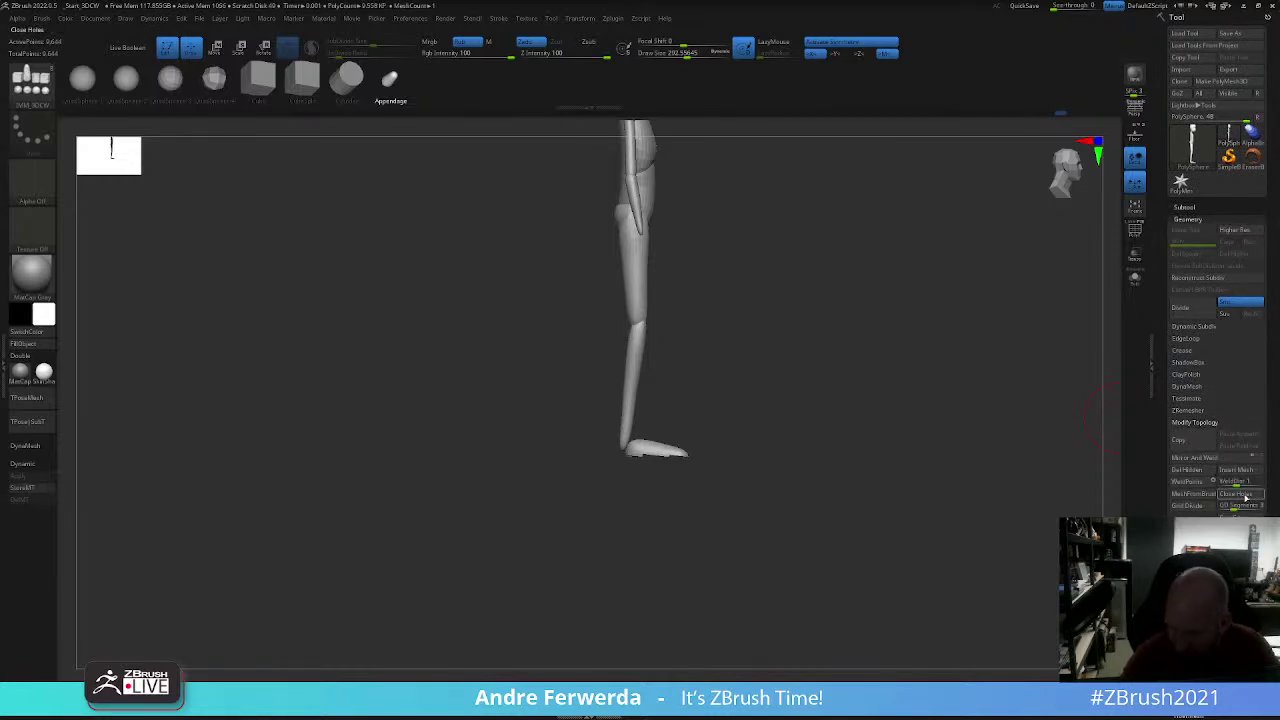
# Step: Orbit the figure while toggling between the isolated feet and the full body
pyautogui.press('w')
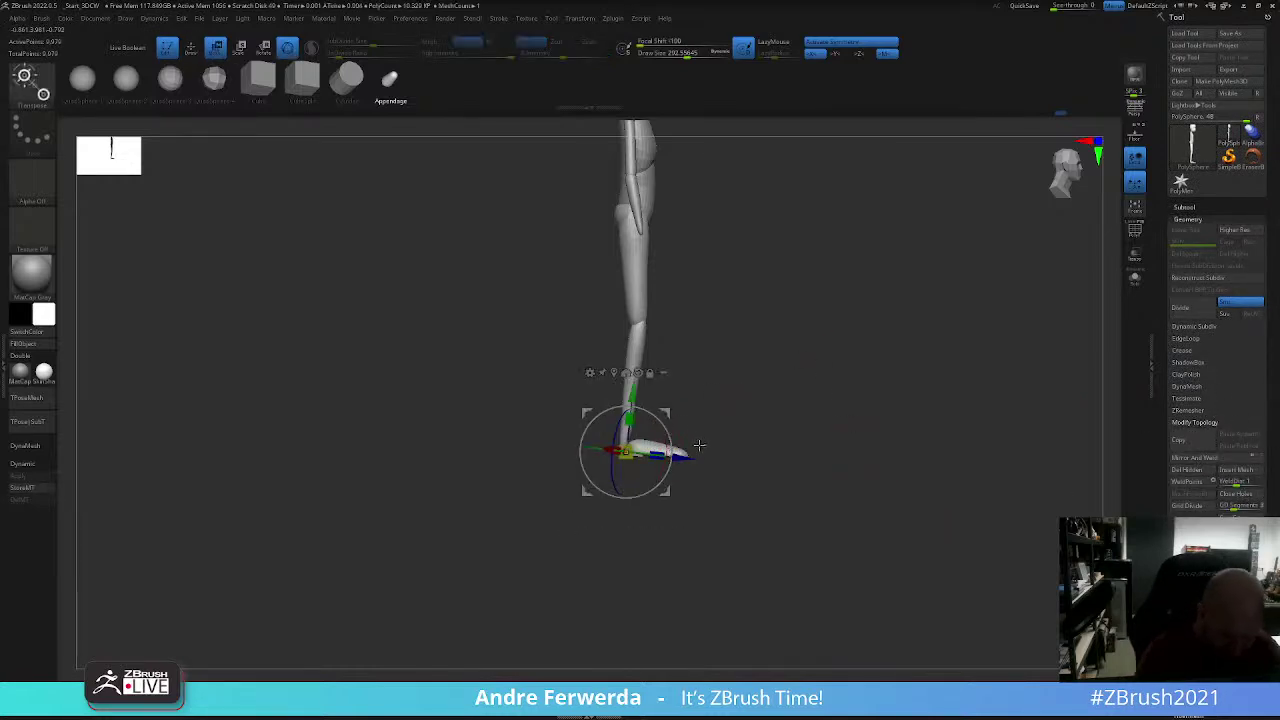
pyautogui.press('q')
pyautogui.moveTo(698, 445); pyautogui.dragTo(660, 450)
pyautogui.keyDown('ctrl'); pyautogui.keyDown('shift'); pyautogui.click(720, 440); pyautogui.keyUp('shift'); pyautogui.keyUp('ctrl')
pyautogui.moveTo(737, 443); pyautogui.dragTo(774, 463)
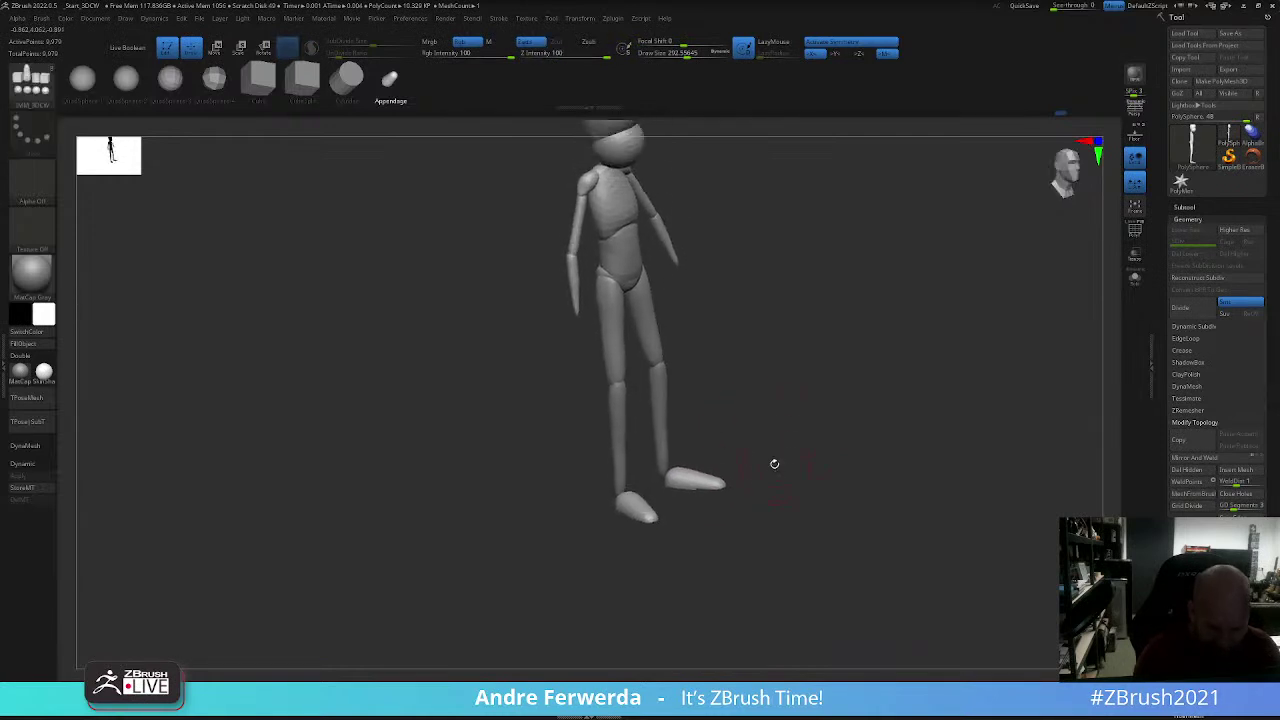
pyautogui.keyDown('ctrl'); pyautogui.keyDown('shift'); pyautogui.click(709, 486); pyautogui.keyUp('shift'); pyautogui.keyUp('ctrl')
pyautogui.keyDown('ctrl'); pyautogui.keyDown('shift'); pyautogui.click(711, 491); pyautogui.keyUp('shift'); pyautogui.keyUp('ctrl')
pyautogui.keyDown('ctrl'); pyautogui.keyDown('shift'); pyautogui.click(796, 364); pyautogui.keyUp('shift'); pyautogui.keyUp('ctrl')
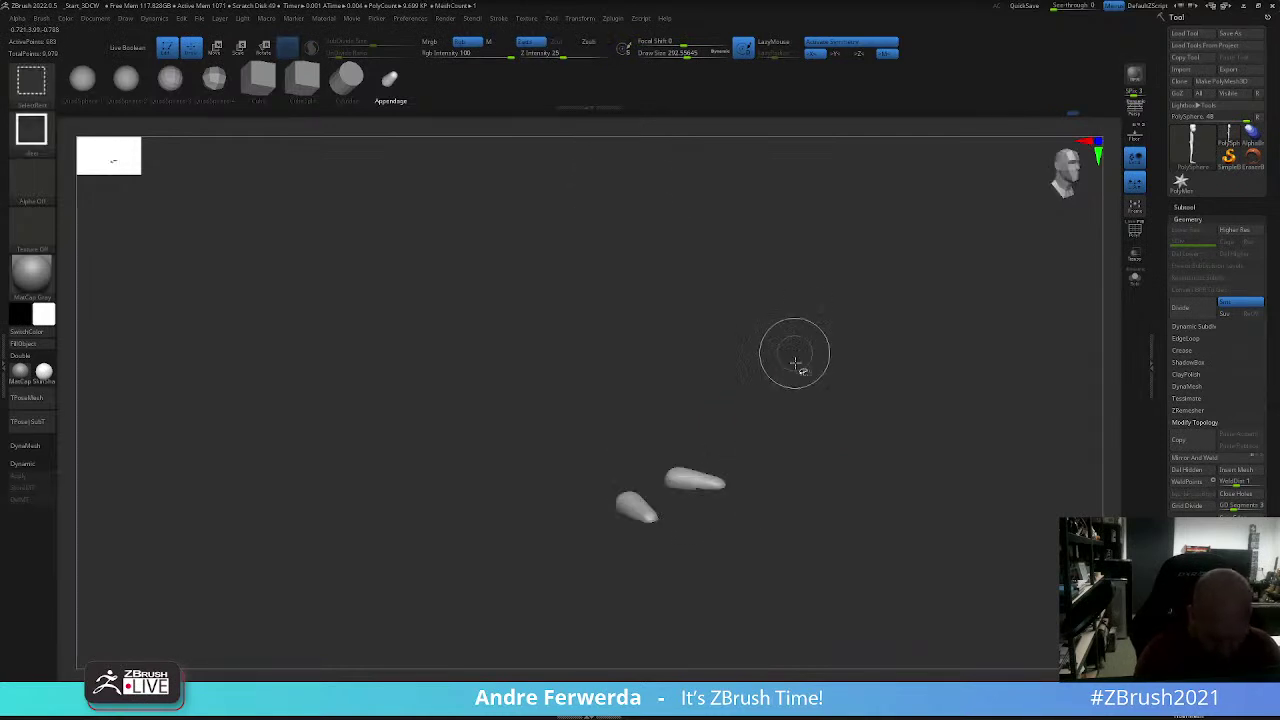
pyautogui.keyDown('ctrl'); pyautogui.keyDown('shift'); pyautogui.click(799, 430); pyautogui.keyUp('shift'); pyautogui.keyUp('ctrl')
pyautogui.moveTo(800, 477)
pyautogui.mouseDown()
pyautogui.moveTo(791, 394)
pyautogui.moveTo(837, 443)
pyautogui.mouseUp()
# Step: Hide the body so only the two feet remain visible, and orbit around them
pyautogui.keyDown('ctrl'); pyautogui.keyDown('alt'); pyautogui.keyDown('shift'); pyautogui.click(700, 470); pyautogui.keyUp('shift'); pyautogui.keyUp('alt'); pyautogui.keyUp('ctrl')
pyautogui.keyDown('ctrl'); pyautogui.keyDown('shift'); pyautogui.click(838, 462); pyautogui.keyUp('shift'); pyautogui.keyUp('ctrl')
pyautogui.keyDown('ctrl'); pyautogui.keyDown('shift'); pyautogui.click(849, 421); pyautogui.keyUp('shift'); pyautogui.keyUp('ctrl')
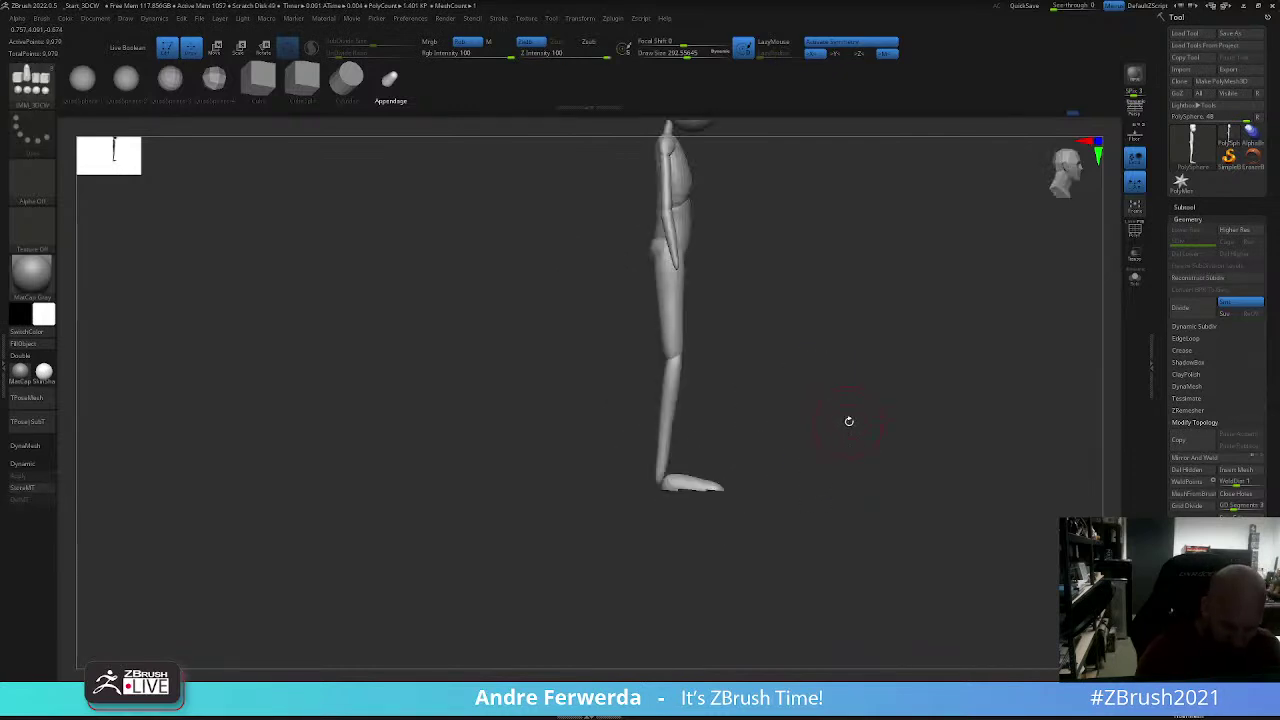
pyautogui.keyDown('ctrl'); pyautogui.keyDown('shift'); pyautogui.click(726, 486); pyautogui.keyUp('shift'); pyautogui.keyUp('ctrl')
pyautogui.keyDown('ctrl'); pyautogui.keyDown('shift'); pyautogui.click(606, 529); pyautogui.keyUp('shift'); pyautogui.keyUp('ctrl')
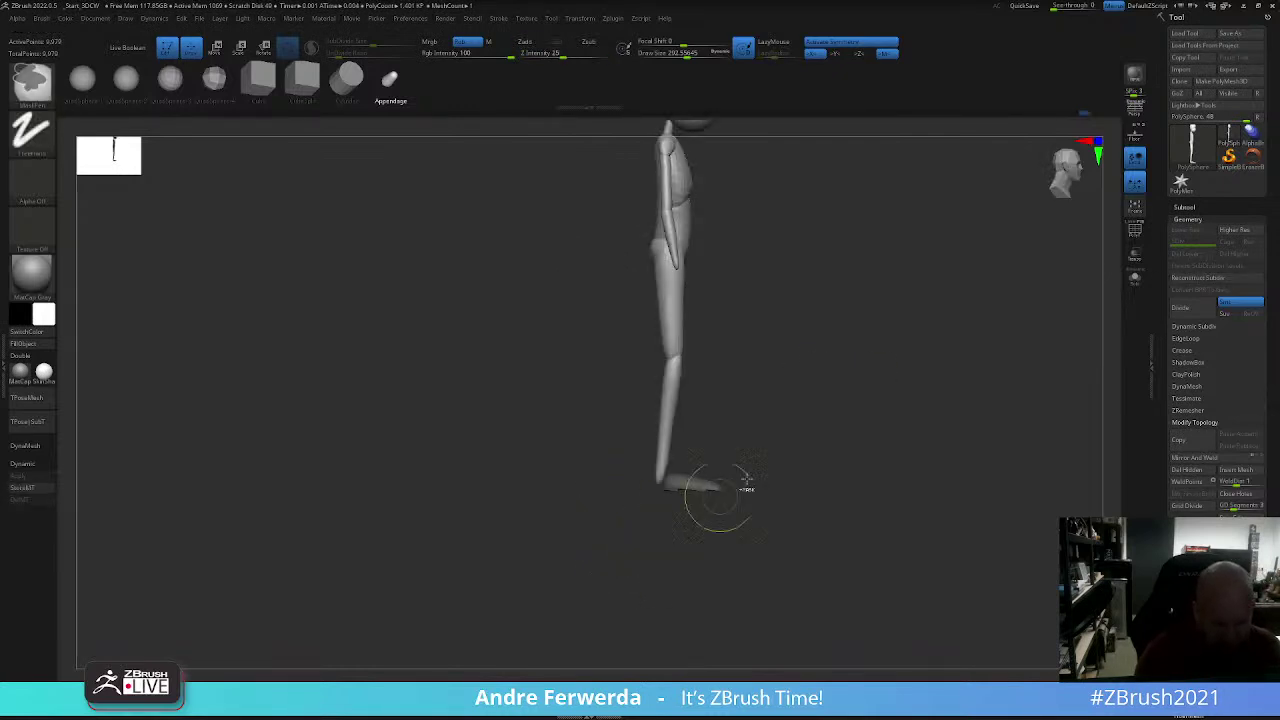
pyautogui.press('w')
pyautogui.keyDown('ctrl'); pyautogui.keyDown('shift'); pyautogui.click(700, 487); pyautogui.keyUp('shift'); pyautogui.keyUp('ctrl')
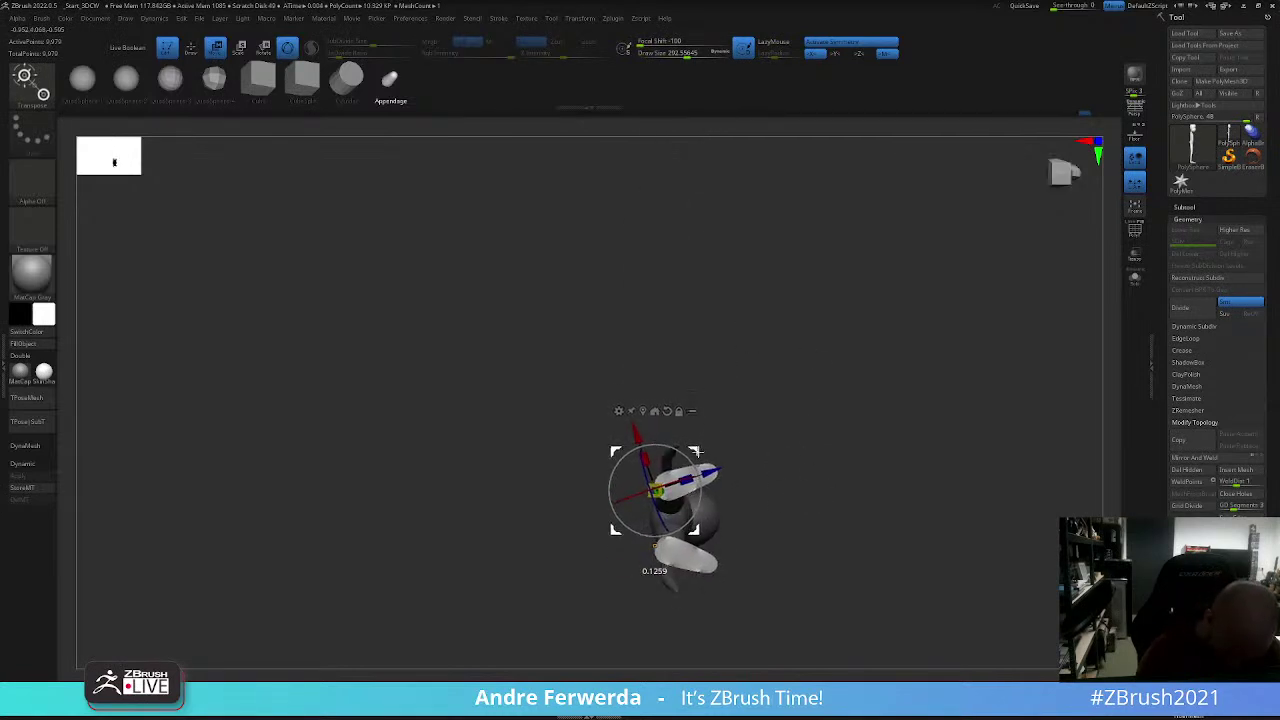
pyautogui.press('q')
pyautogui.moveTo(771, 340); pyautogui.dragTo(748, 426)
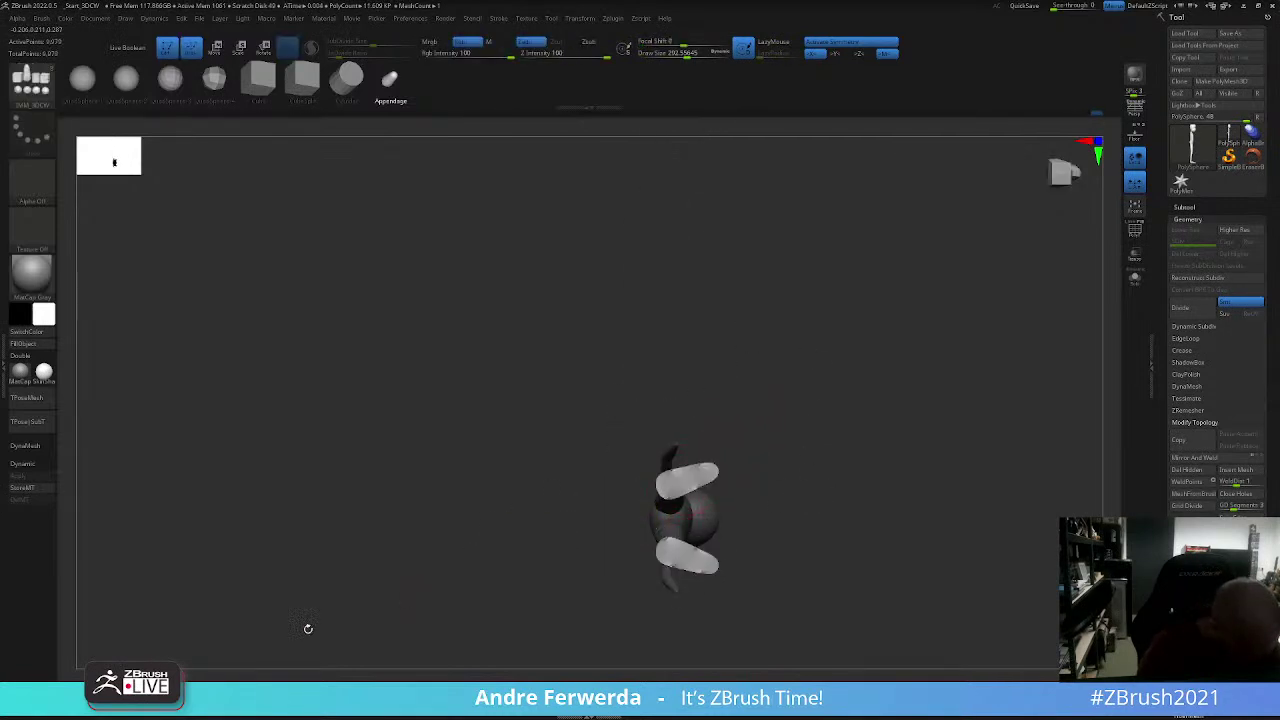
# Step: Switch to the Move brush at strength 51 and push the mirrored feet into shoe shapes
pyautogui.press('b')
pyautogui.press('m')
pyautogui.press('v')
pyautogui.moveTo(817, 318)
pyautogui.mouseDown()
pyautogui.moveTo(756, 424)
pyautogui.moveTo(808, 280)
pyautogui.mouseUp()
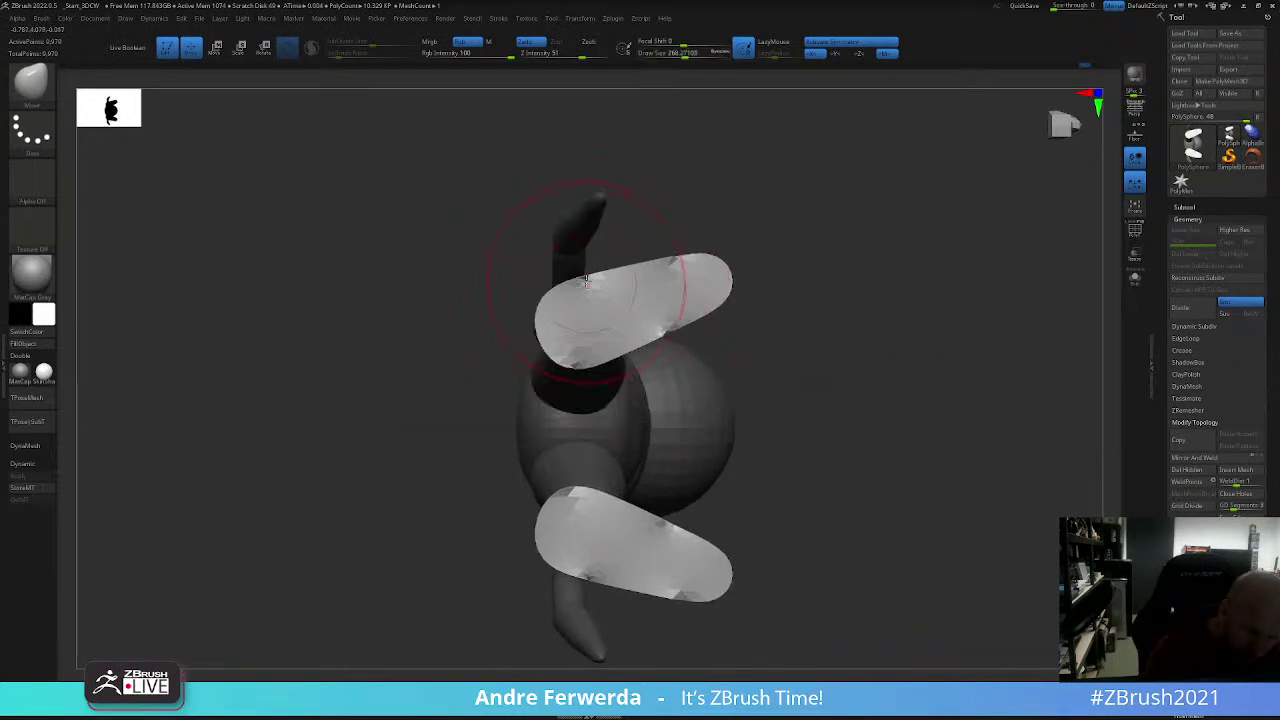
pyautogui.press('space')
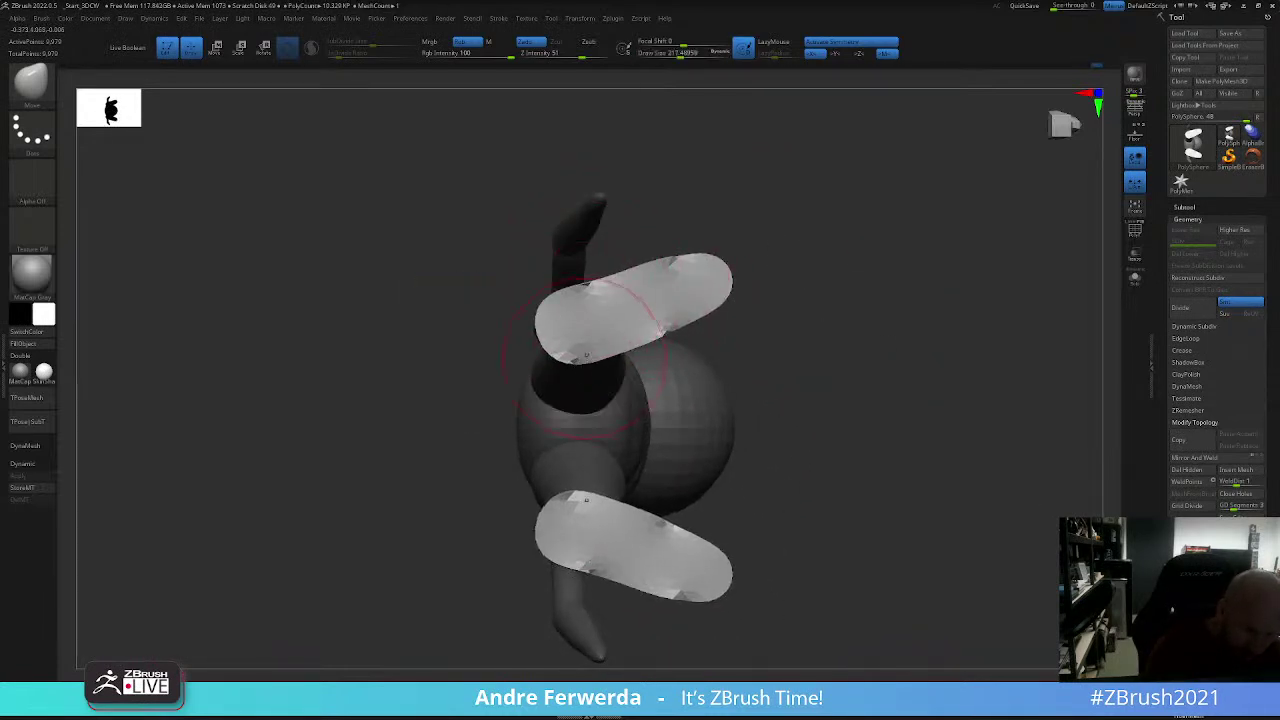
pyautogui.moveTo(638, 340)
pyautogui.mouseDown()
pyautogui.moveTo(666, 268)
pyautogui.moveTo(659, 297)
pyautogui.mouseUp()
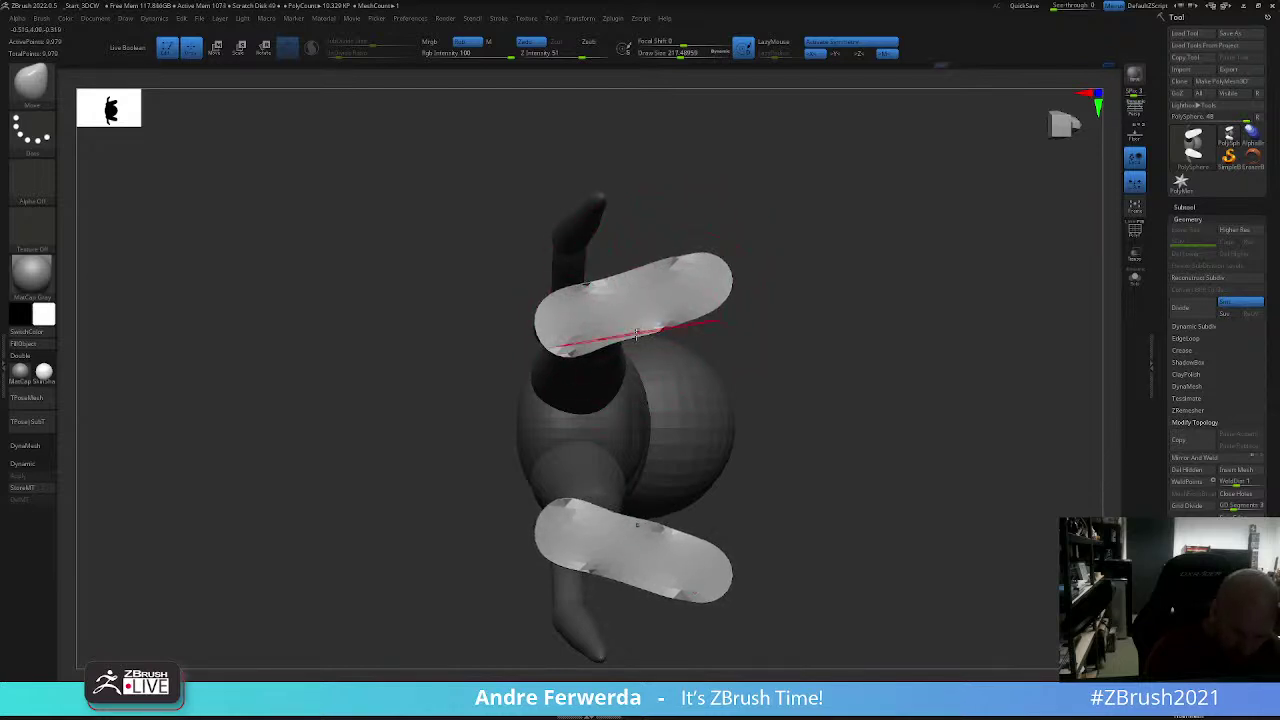
pyautogui.keyDown('shift'); pyautogui.moveTo(760, 320); pyautogui.dragTo(769, 331); pyautogui.keyUp('shift')
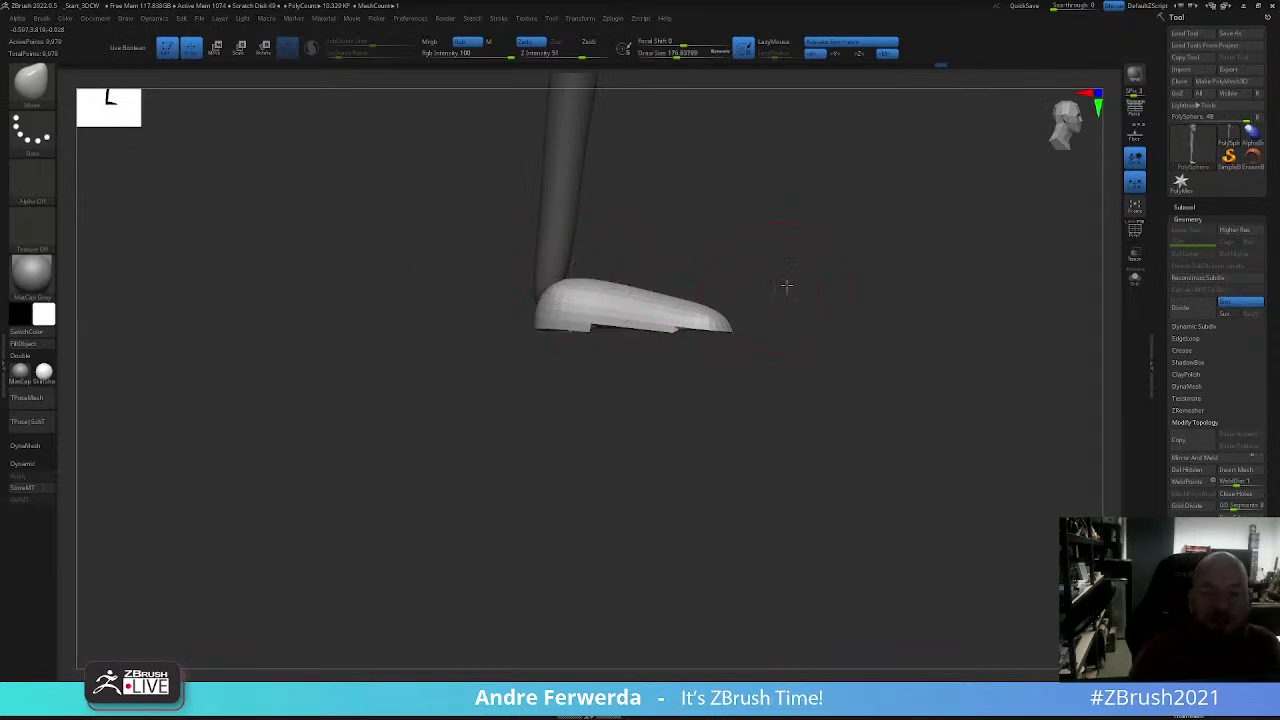
pyautogui.keyDown('shift'); pyautogui.moveTo(789, 286); pyautogui.dragTo(822, 185); pyautogui.keyUp('shift')
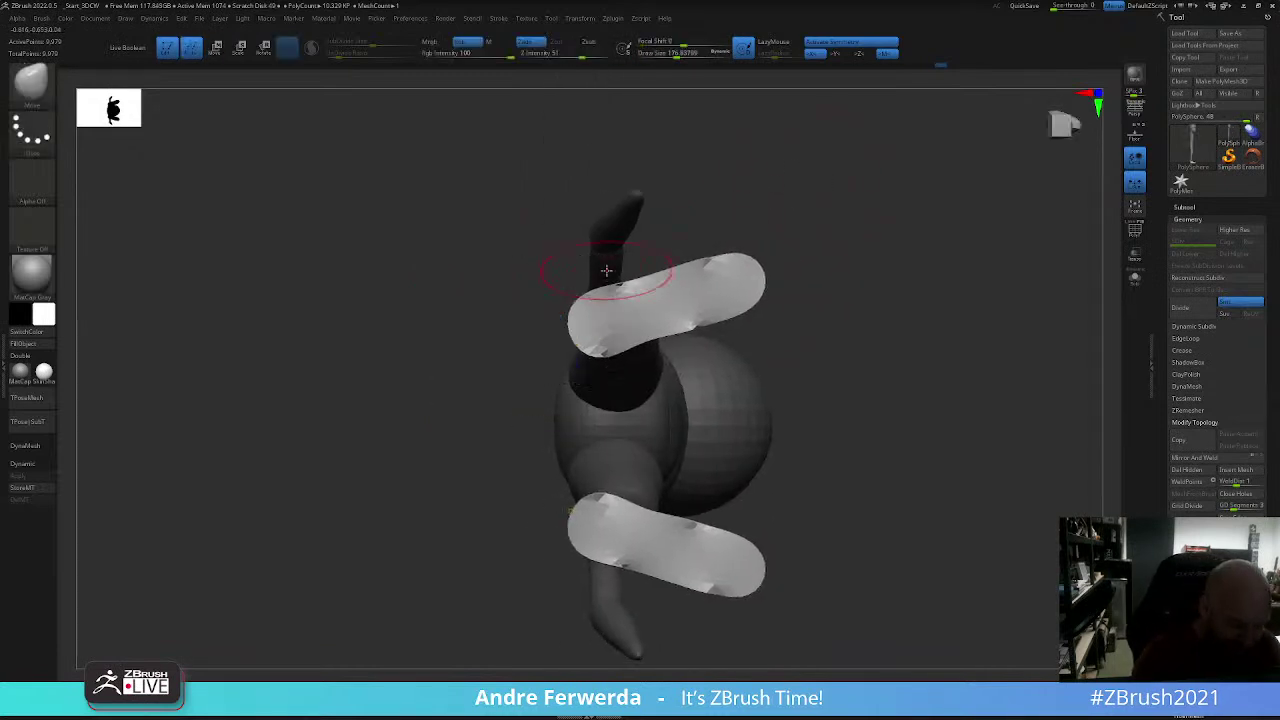
pyautogui.keyDown('shift'); pyautogui.moveTo(608, 266); pyautogui.dragTo(660, 256); pyautogui.keyUp('shift')
# Step: Pull both heel tops up and round them symmetrically, checking from the front view
pyautogui.press('w')
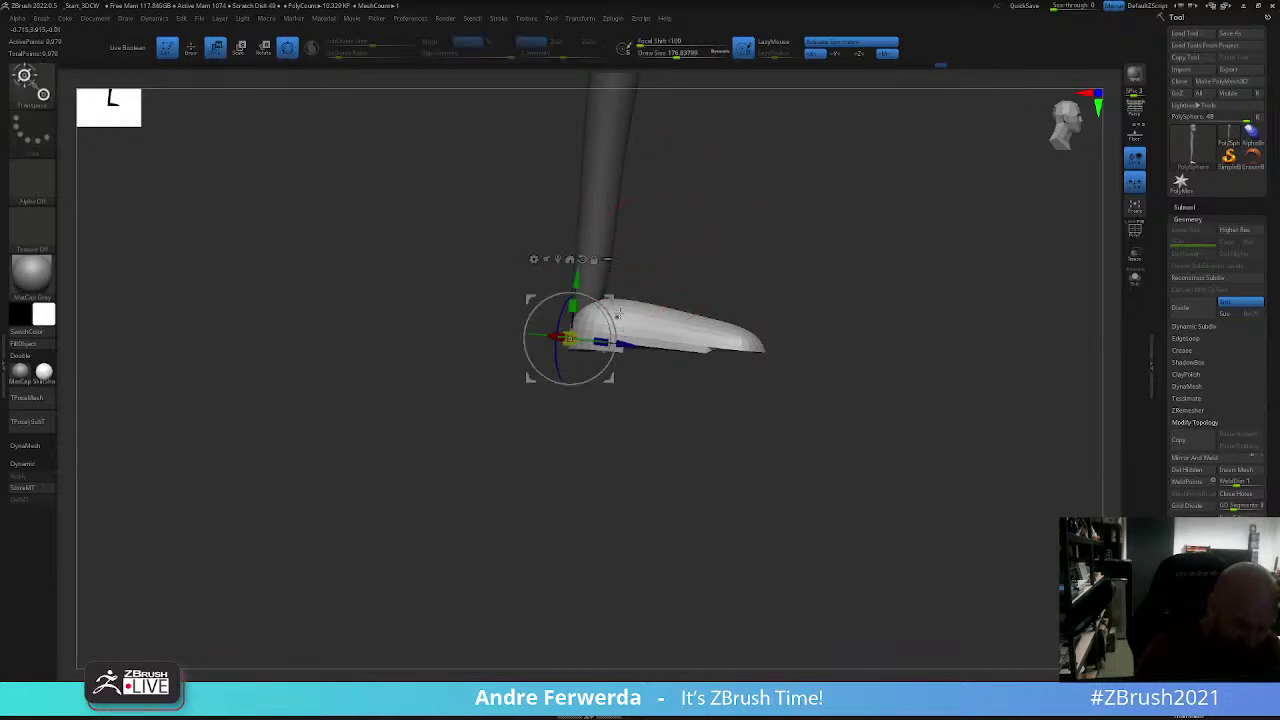
pyautogui.press('q')
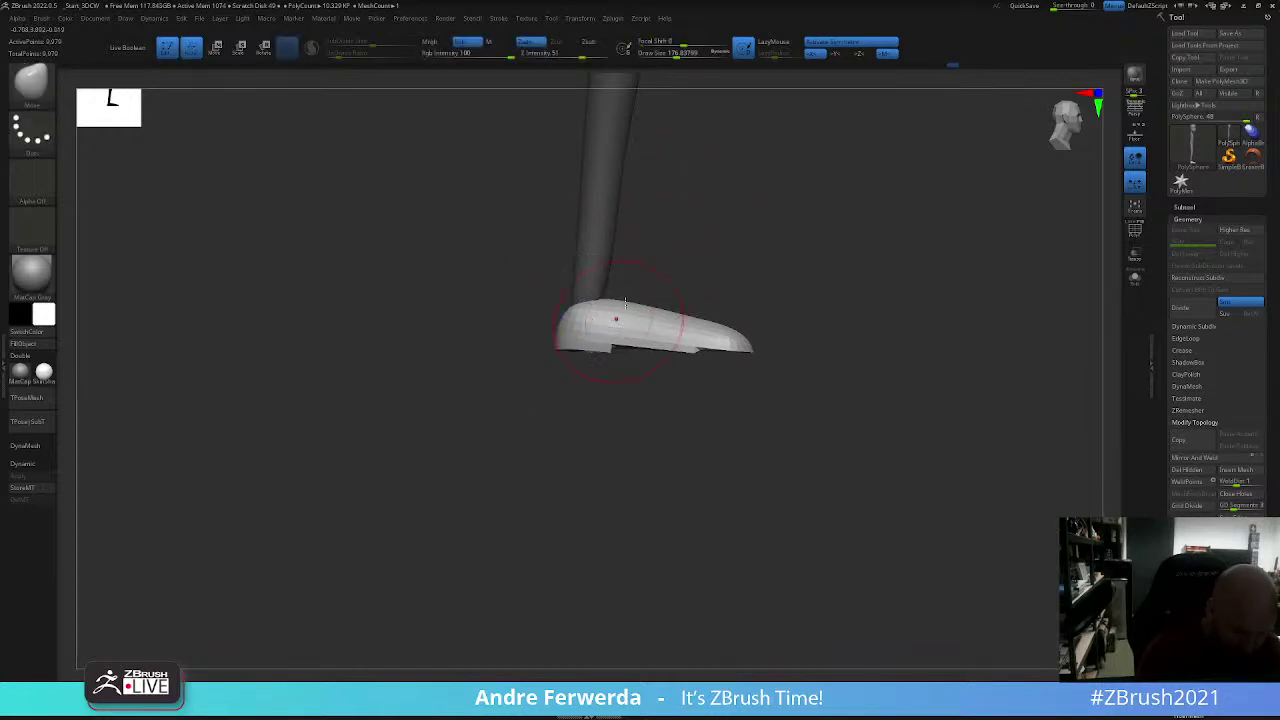
pyautogui.keyDown('shift'); pyautogui.moveTo(686, 266); pyautogui.dragTo(700, 271); pyautogui.keyUp('shift')
pyautogui.press('b')
pyautogui.press('m')
pyautogui.press('v')
pyautogui.moveTo(571, 300)
pyautogui.mouseDown()
pyautogui.moveTo(565, 267)
pyautogui.moveTo(603, 266)
pyautogui.moveTo(603, 285)
pyautogui.mouseUp()
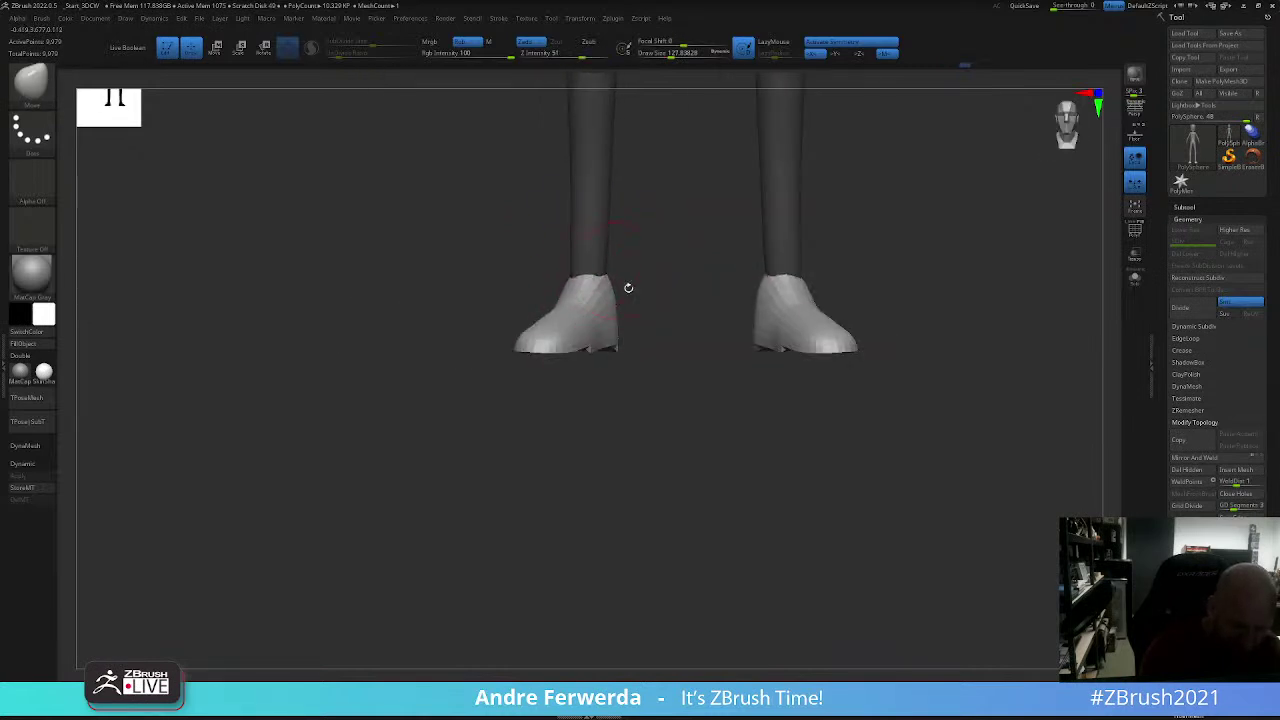
pyautogui.moveTo(775, 320)
pyautogui.mouseDown()
pyautogui.moveTo(806, 257)
pyautogui.moveTo(771, 371)
pyautogui.moveTo(770, 345)
pyautogui.mouseUp()
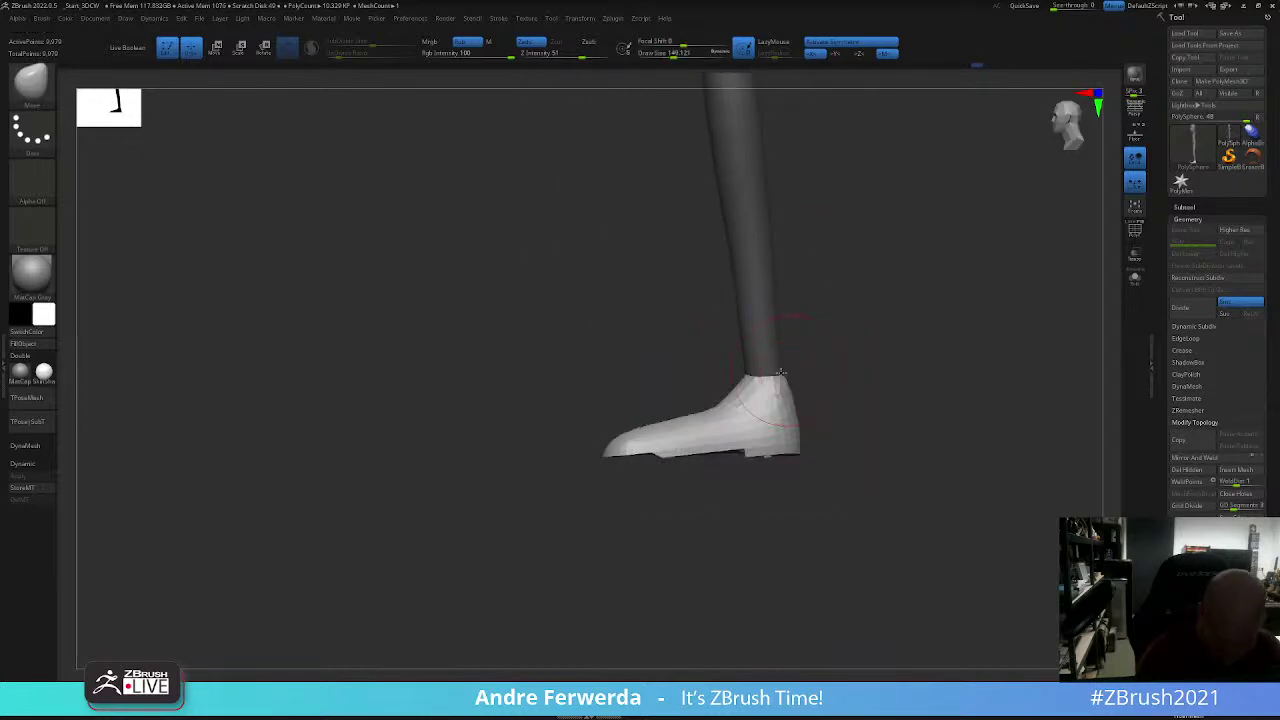
pyautogui.moveTo(831, 277)
pyautogui.keyDown('alt'); pyautogui.mouseDown()
pyautogui.moveTo(808, 317)
pyautogui.moveTo(846, 360)
pyautogui.moveTo(831, 431)
pyautogui.moveTo(908, 394)
pyautogui.moveTo(887, 344)
pyautogui.mouseUp(); pyautogui.keyUp('alt')
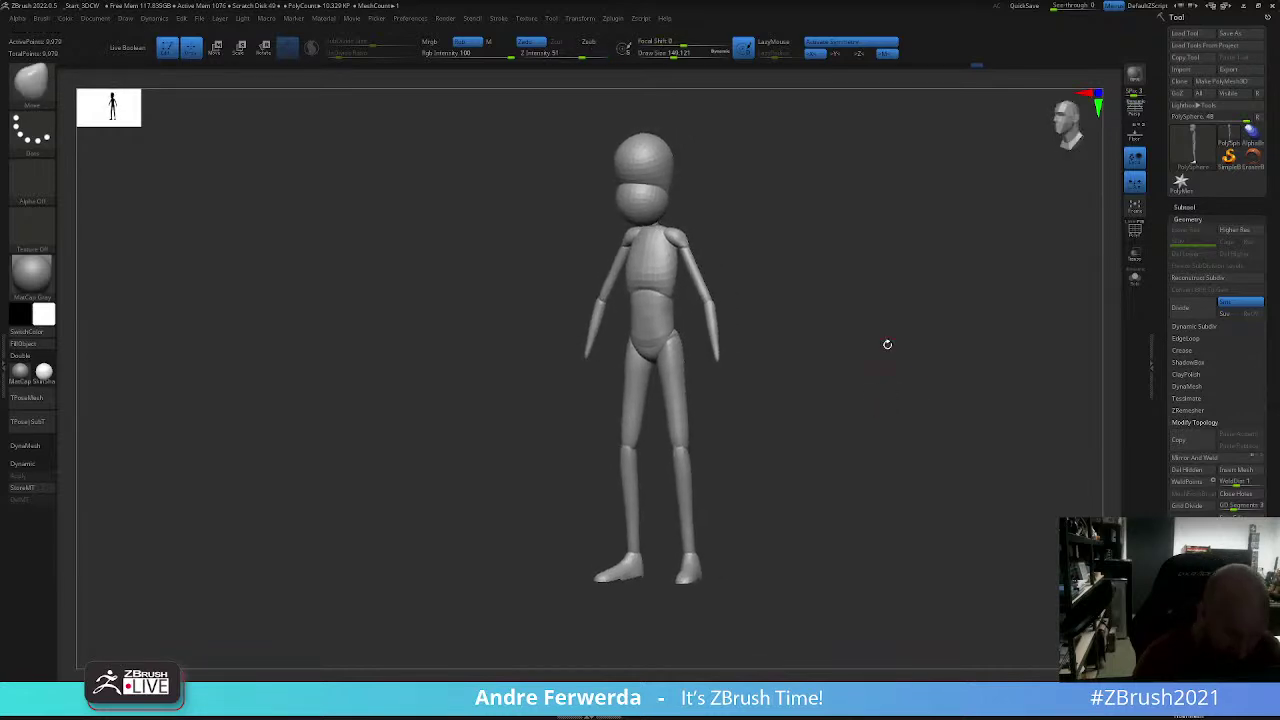
# Step: Toggle the reference sheet to compare the mannequin, turning it to front and three-quarter views
pyautogui.hotkey('shift', 'z')
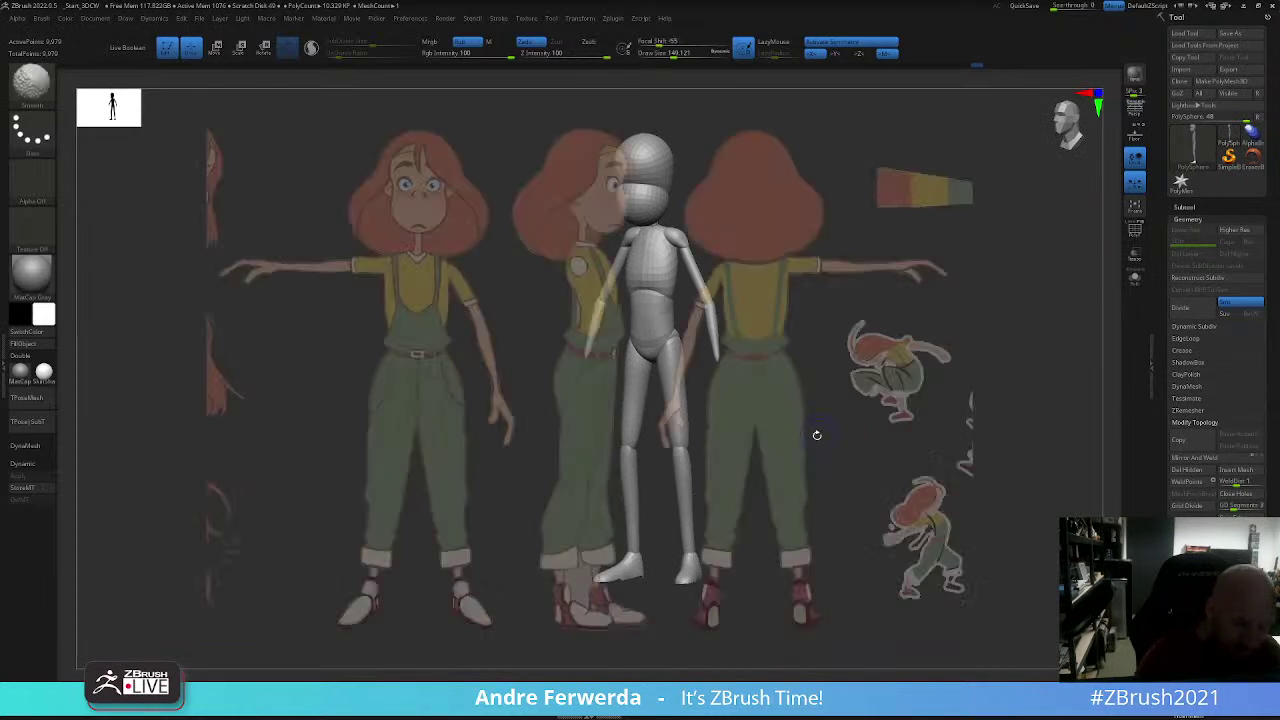
pyautogui.hotkey('shift', 'z')
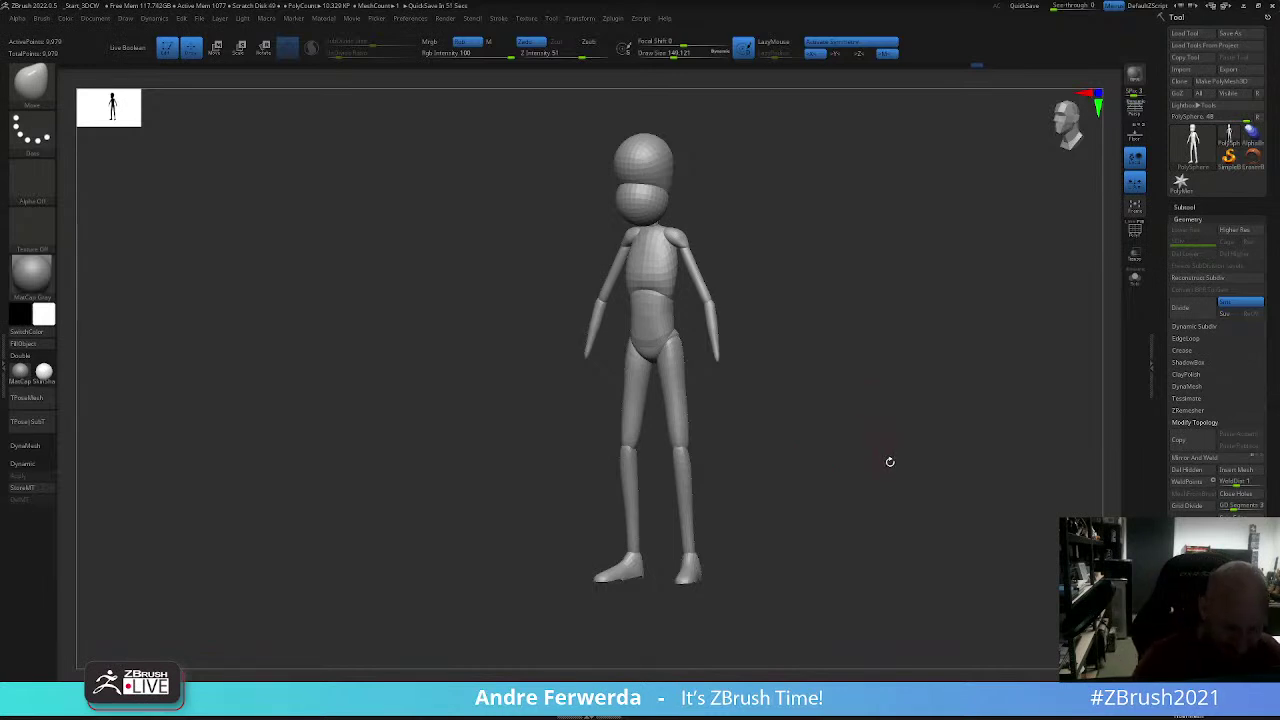
pyautogui.hotkey('shift', 'z')
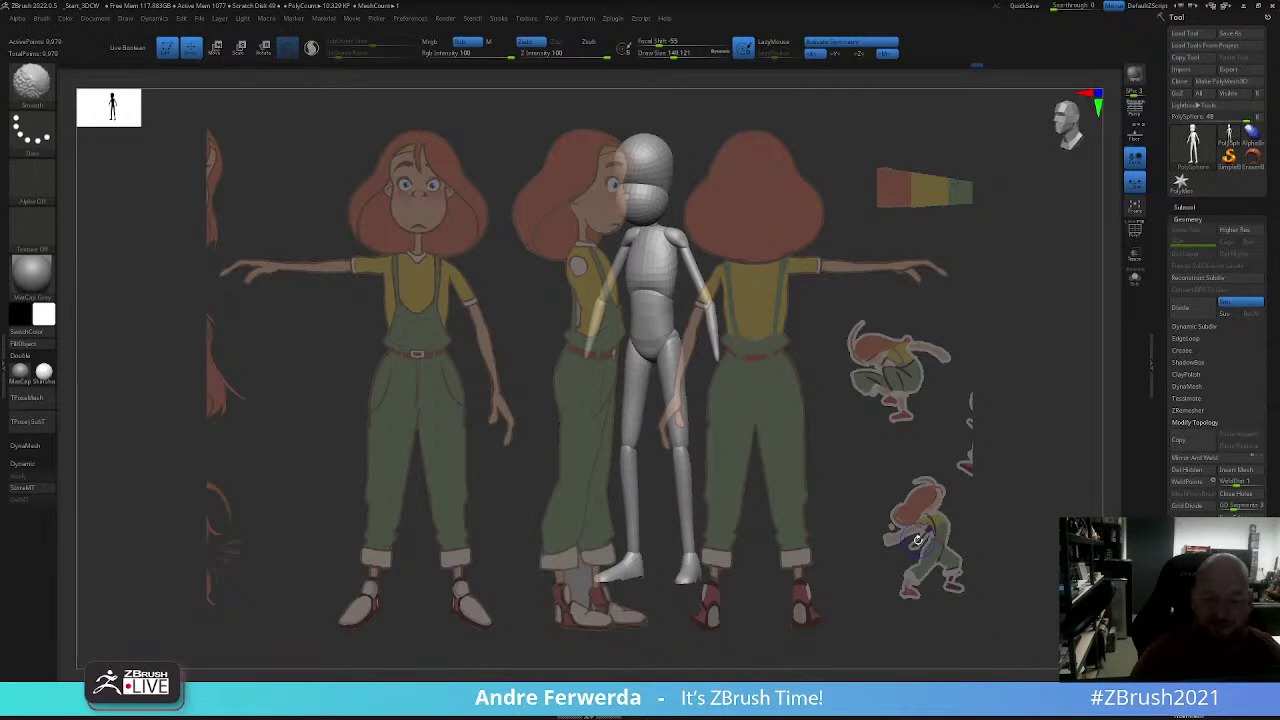
pyautogui.hotkey('shift', 'z')
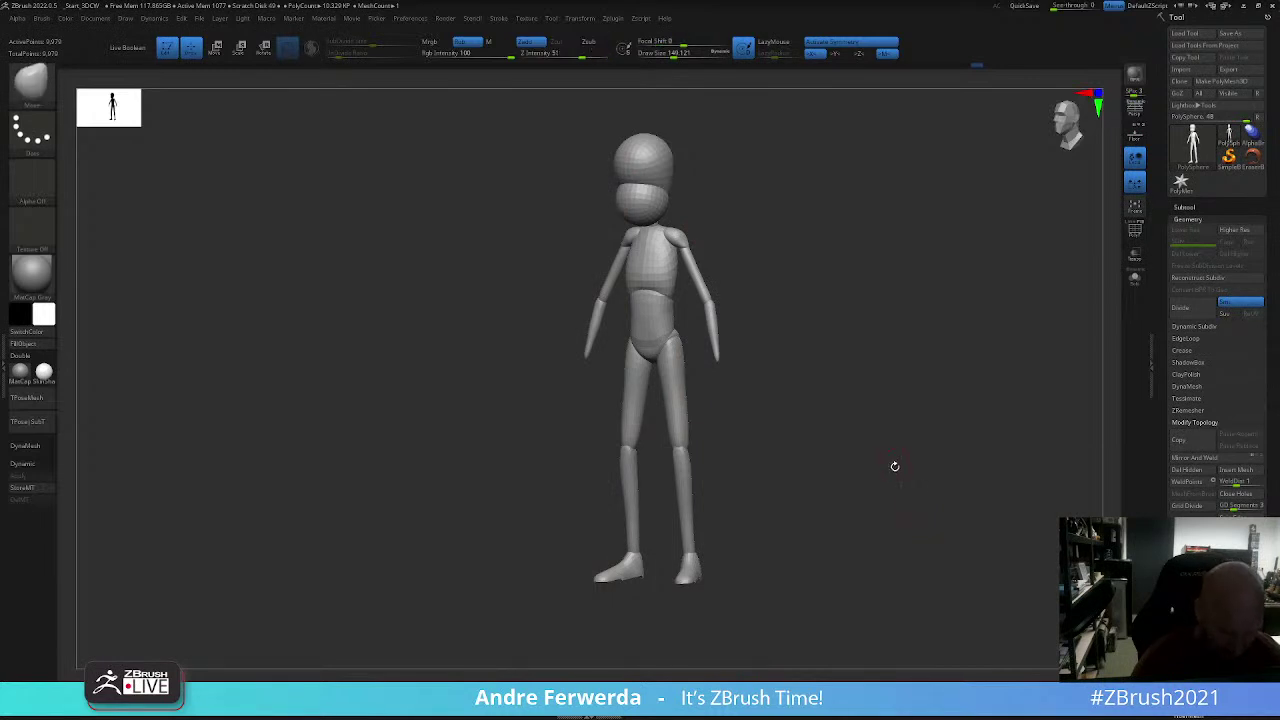
pyautogui.moveTo(895, 466); pyautogui.dragTo(911, 463)
pyautogui.moveTo(995, 533); pyautogui.dragTo(978, 548)
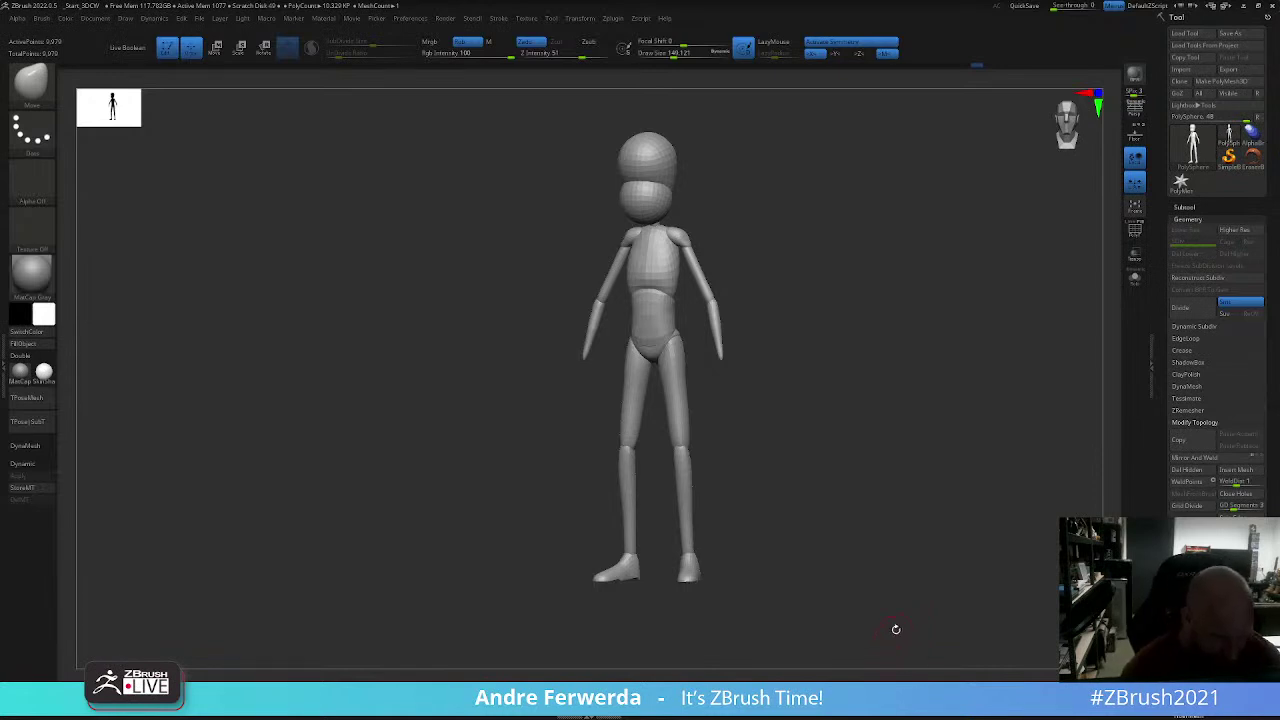
pyautogui.hotkey('shift', 'z')
pyautogui.hotkey('shift', 'z')
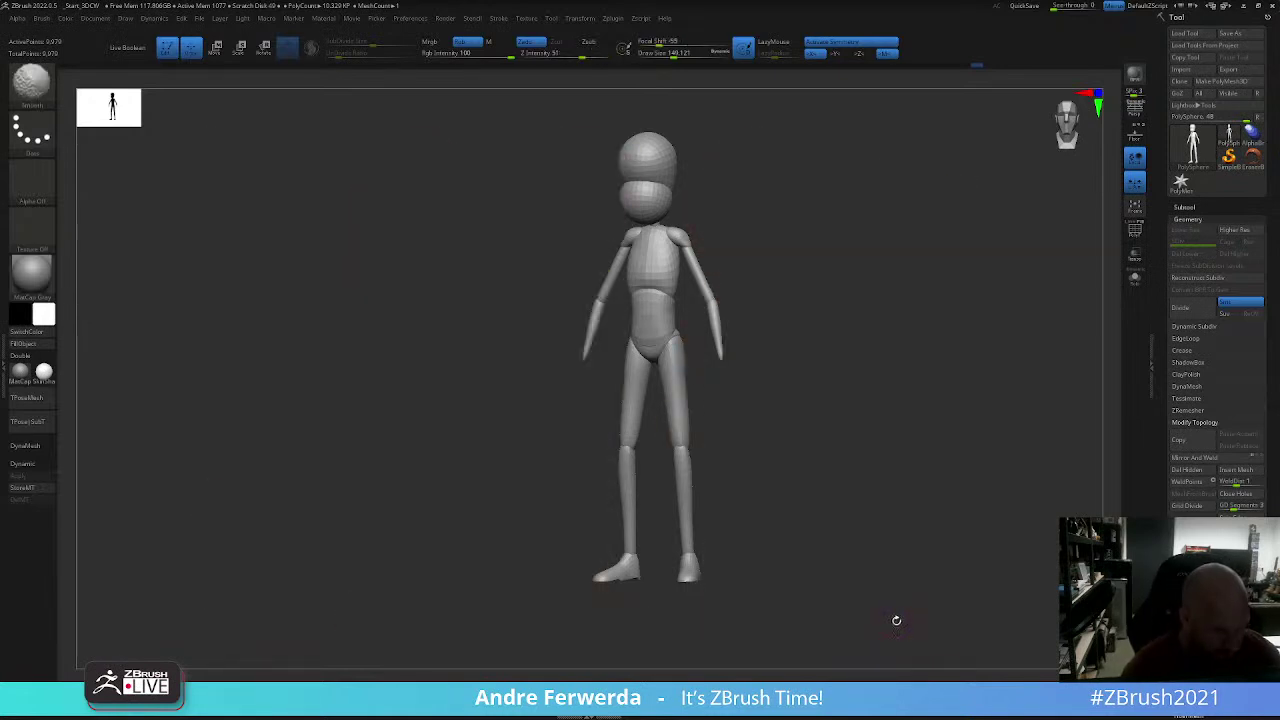
# Step: Duplicate the mannequin into a second subtool and turn on the smooth Dynamic Subdiv preview
pyautogui.click(1206, 207)
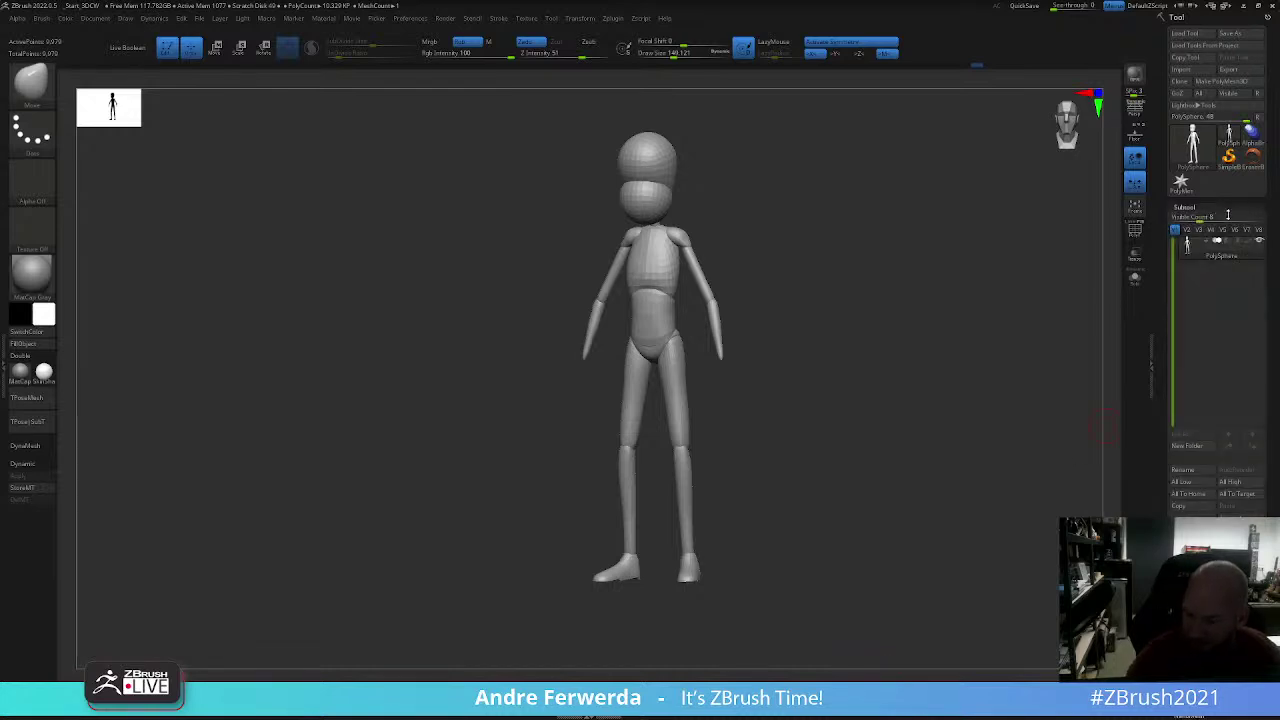
pyautogui.hotkey('ctrl', 'shift', 'd')
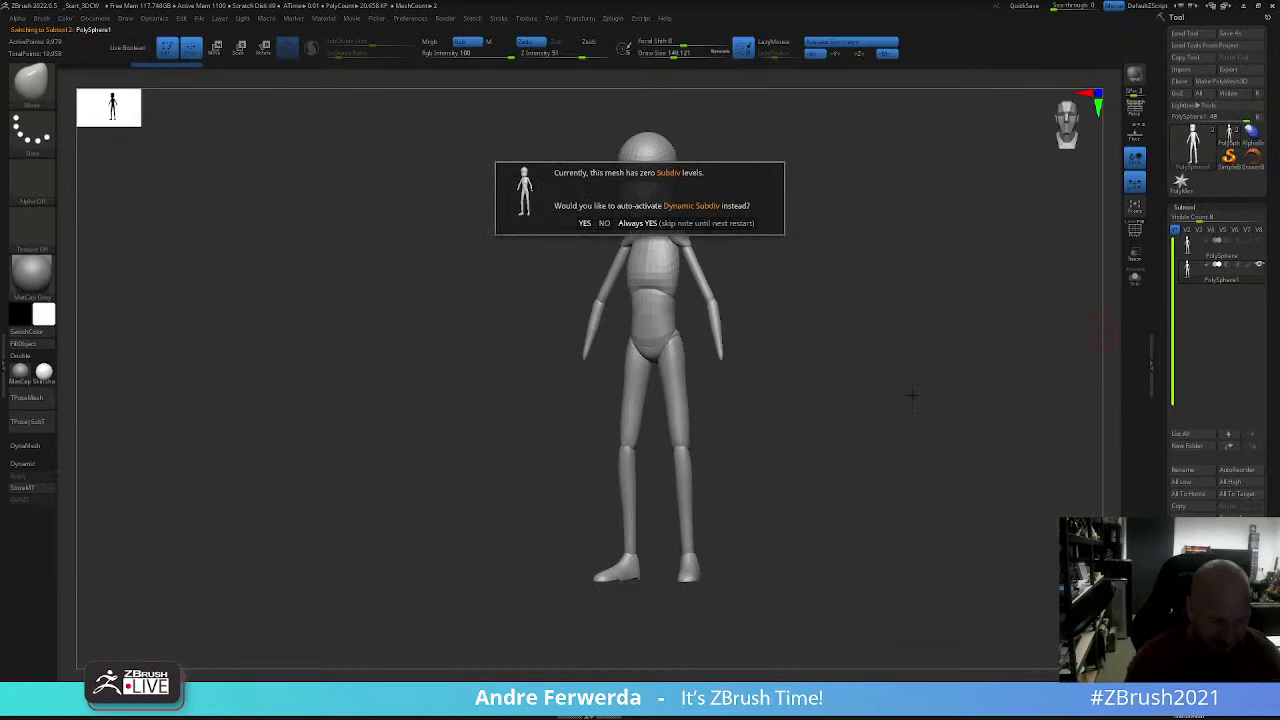
pyautogui.press('Return')
pyautogui.moveTo(885, 358)
pyautogui.mouseDown()
pyautogui.moveTo(894, 380)
pyautogui.moveTo(903, 325)
pyautogui.mouseUp()
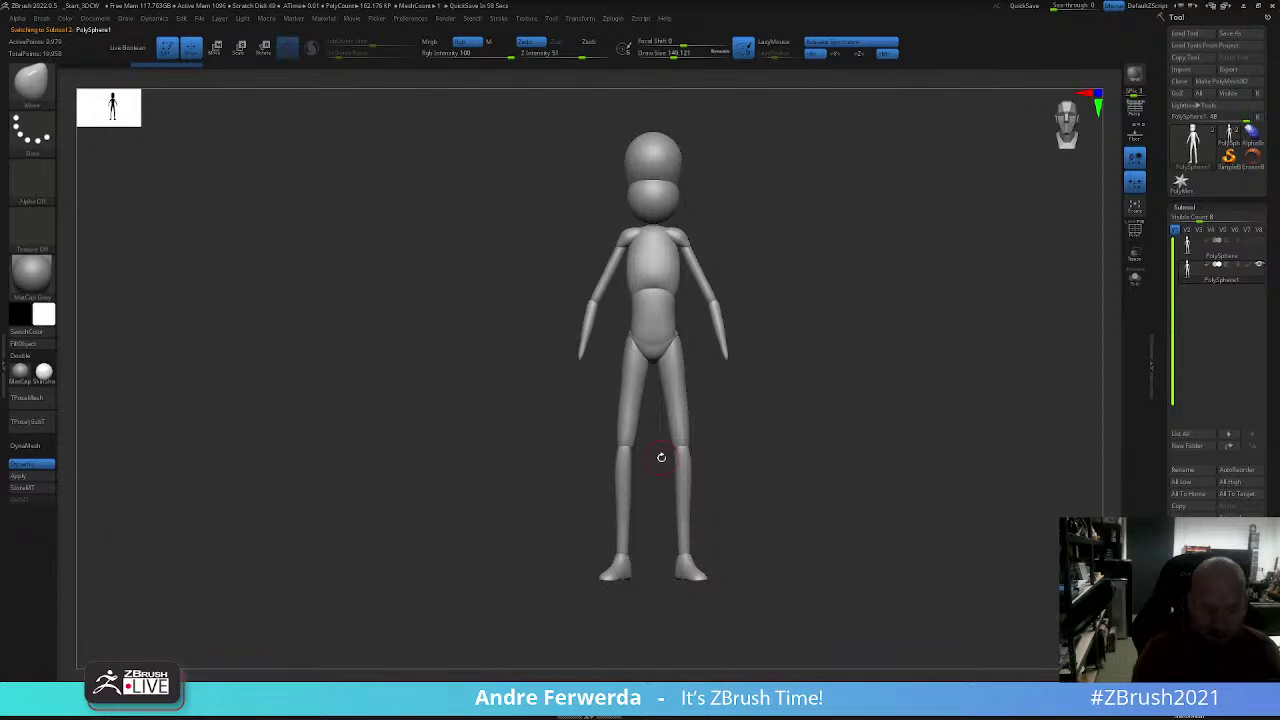
pyautogui.moveTo(661, 457)
pyautogui.mouseDown()
pyautogui.moveTo(773, 392)
pyautogui.moveTo(823, 414)
pyautogui.moveTo(846, 443)
pyautogui.moveTo(857, 437)
pyautogui.moveTo(826, 431)
pyautogui.moveTo(854, 449)
pyautogui.moveTo(838, 508)
pyautogui.mouseUp()
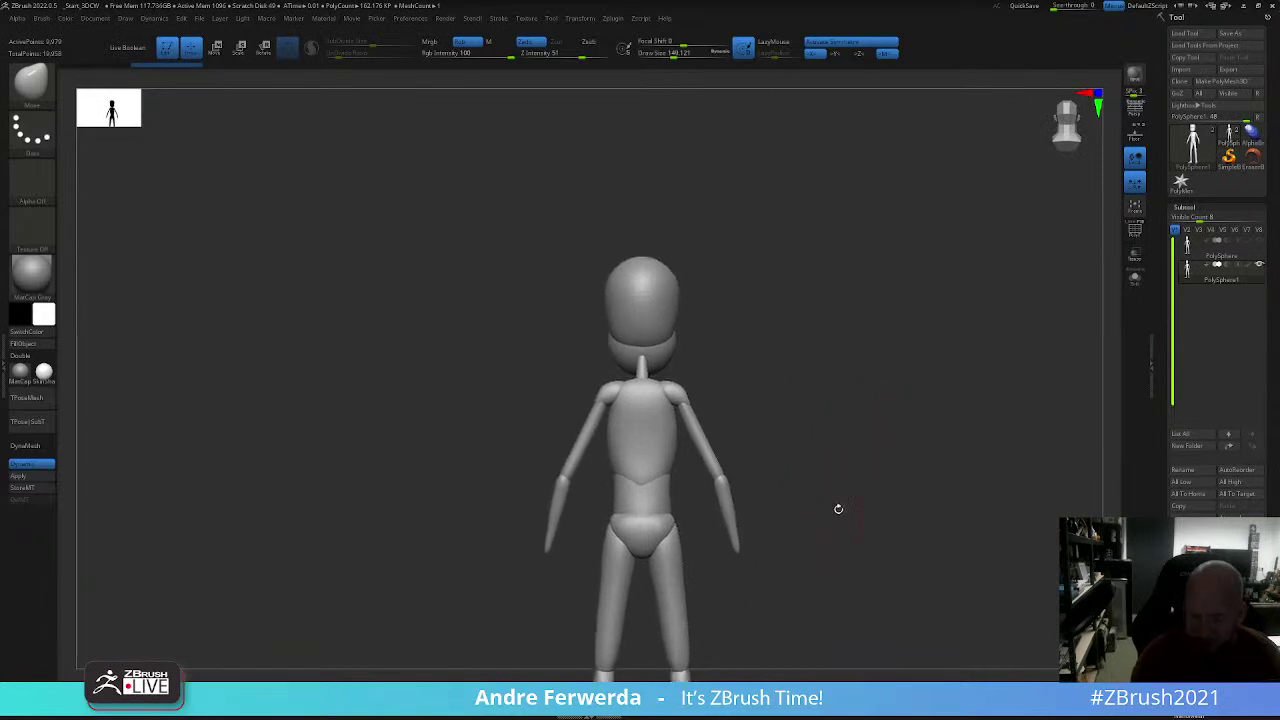
pyautogui.keyDown('ctrl'); pyautogui.keyDown('shift'); pyautogui.click(642, 363); pyautogui.keyUp('shift'); pyautogui.keyUp('ctrl')
pyautogui.keyDown('ctrl'); pyautogui.keyDown('shift'); pyautogui.click(740, 332); pyautogui.keyUp('shift'); pyautogui.keyUp('ctrl')
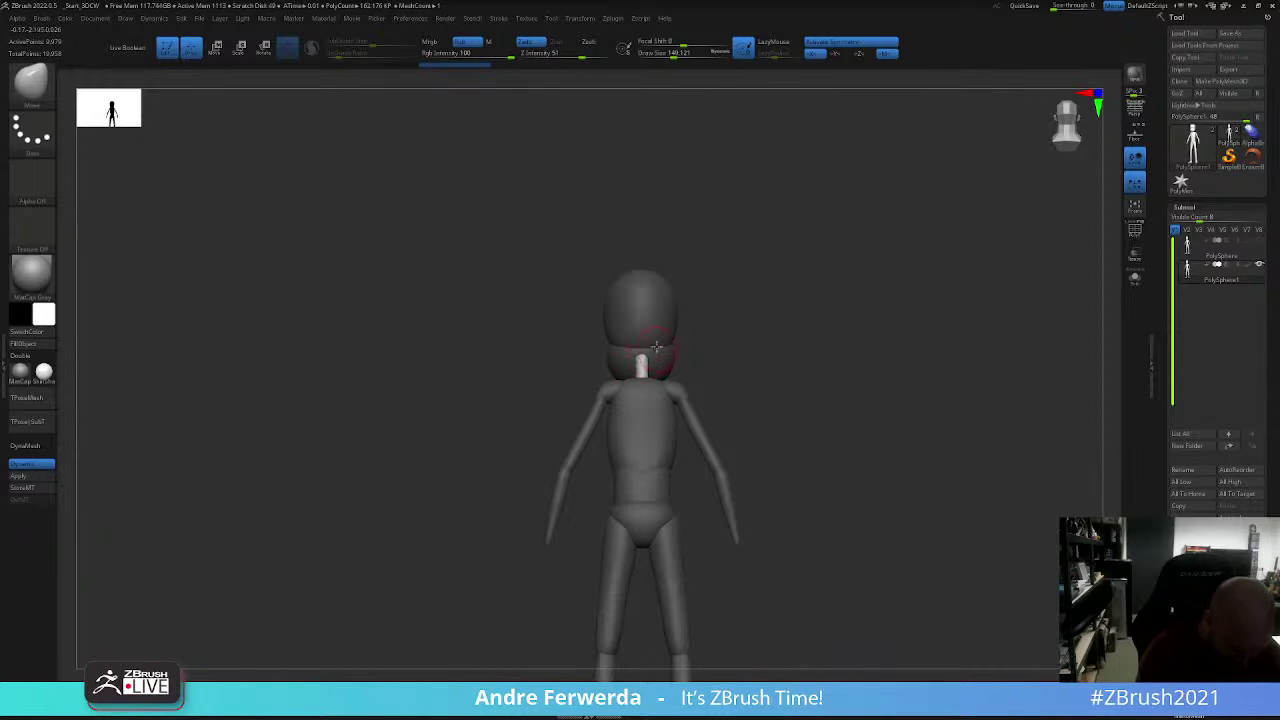
pyautogui.keyDown('shift'); pyautogui.moveTo(743, 340); pyautogui.dragTo(709, 333); pyautogui.keyUp('shift')
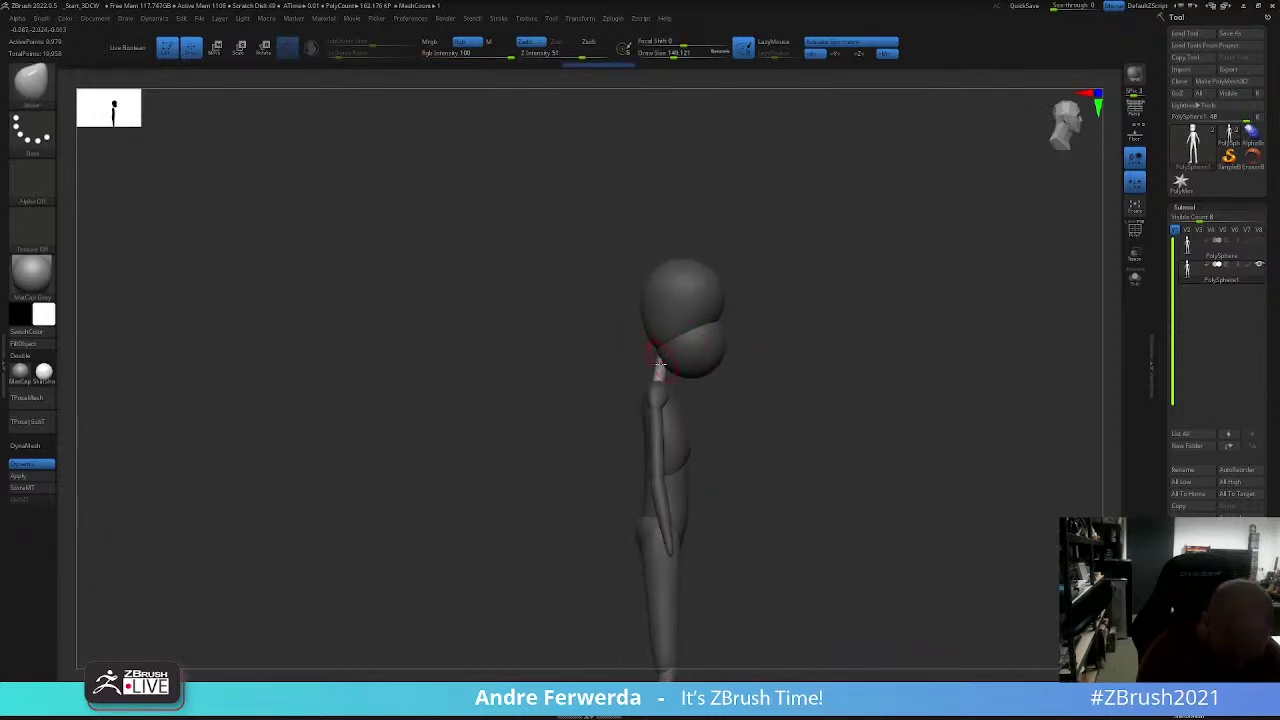
pyautogui.moveTo(652, 370)
pyautogui.mouseDown(button='right')
pyautogui.moveTo(643, 398)
pyautogui.moveTo(791, 394)
pyautogui.mouseUp(button='right')
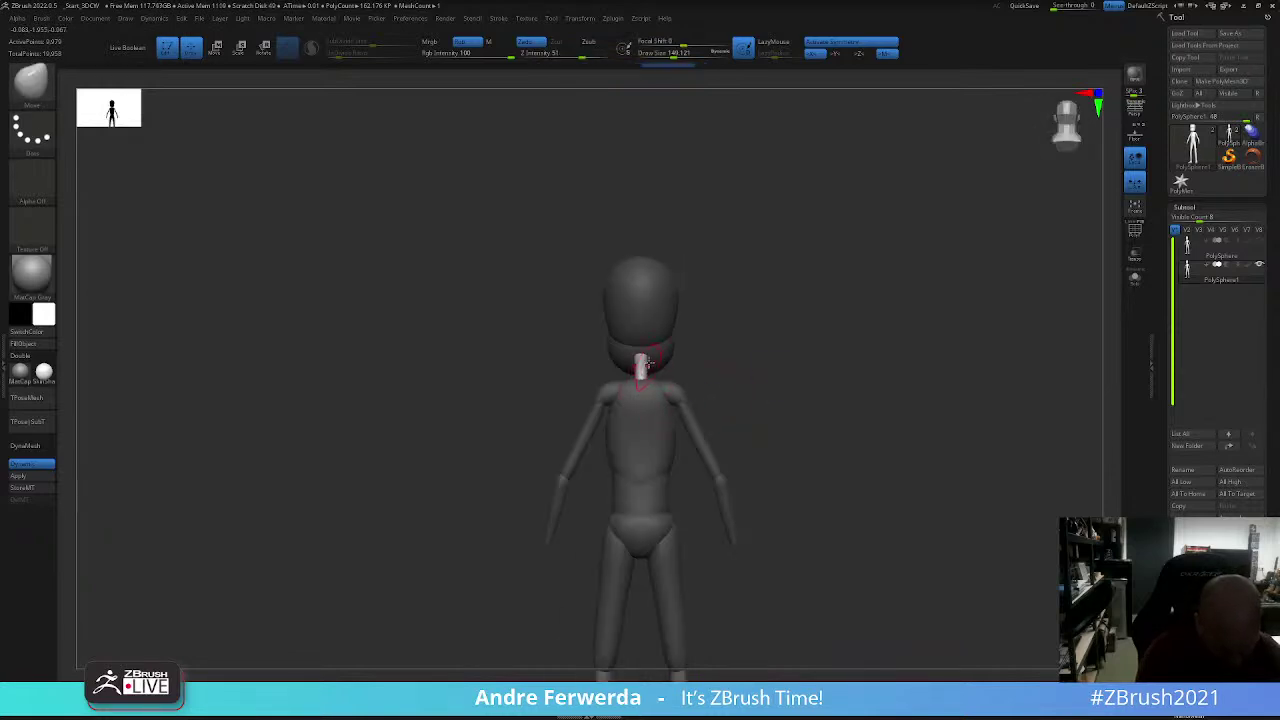
pyautogui.keyDown('shift'); pyautogui.moveTo(843, 374); pyautogui.dragTo(886, 366); pyautogui.keyUp('shift')
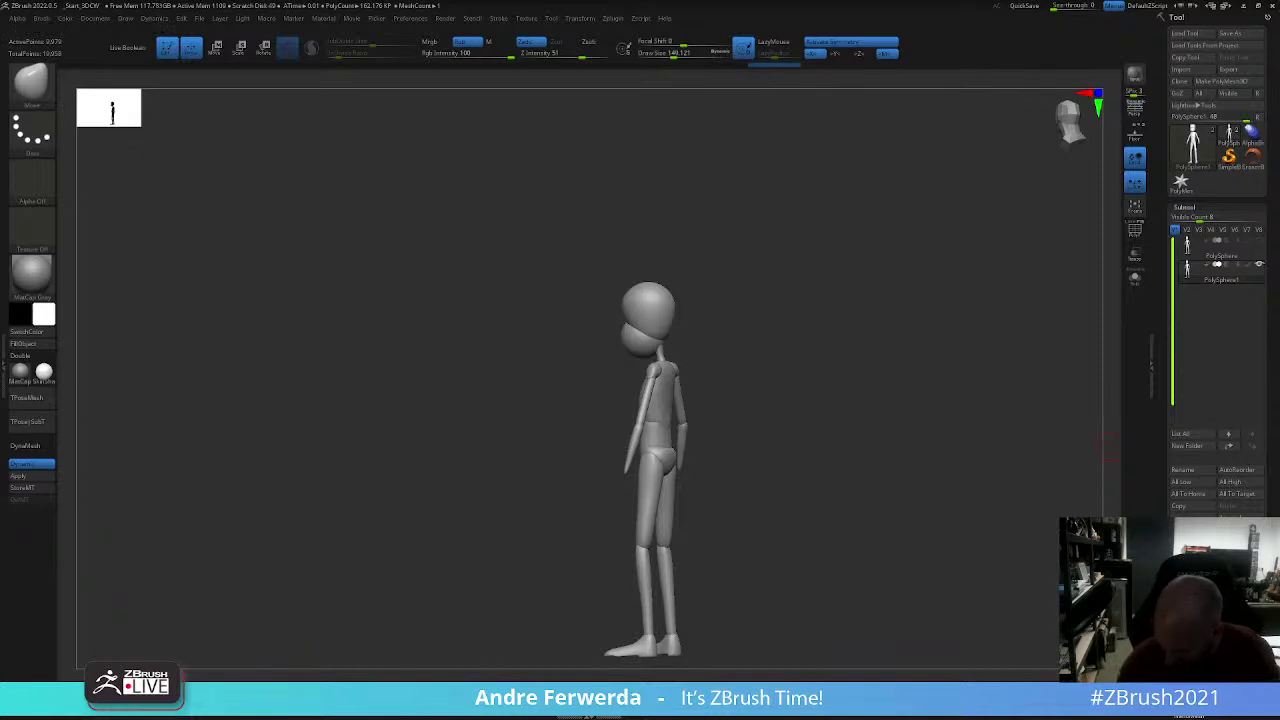
# Step: Turn off Dynamic Subdiv and remesh the mannequin into one body with DynaMesh at resolution 128
pyautogui.scroll(-3, 1218, 300)
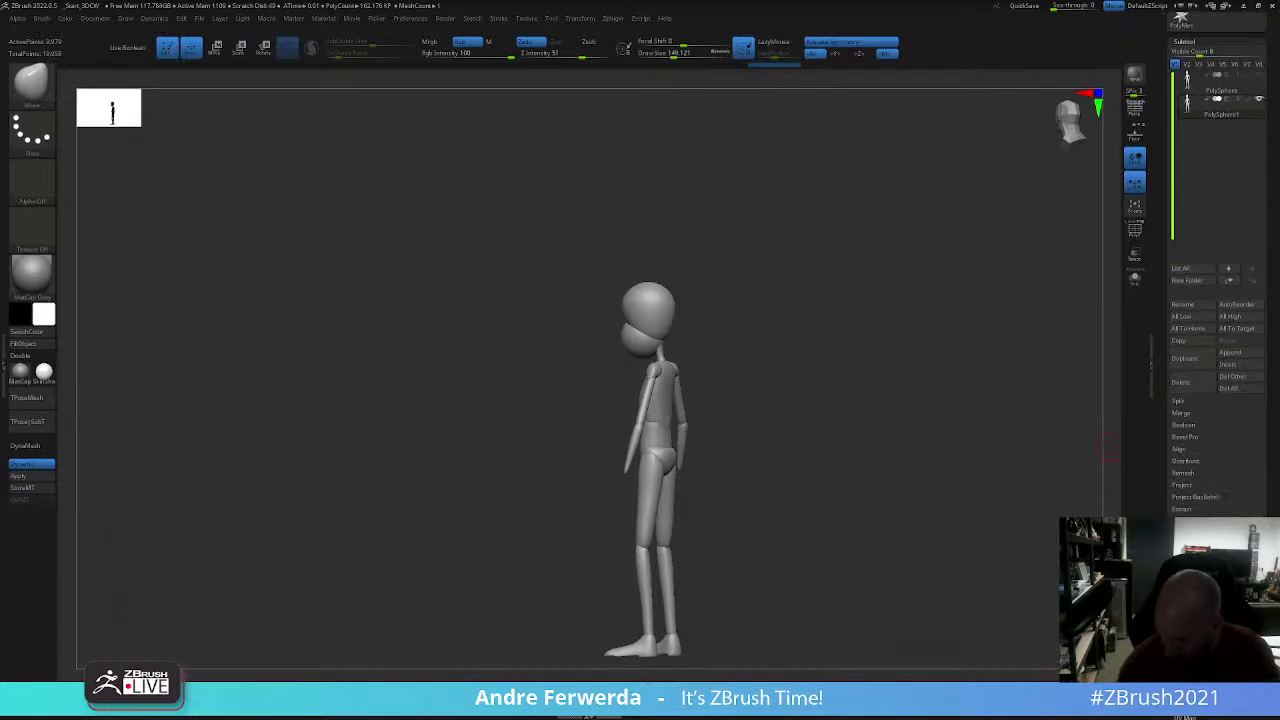
pyautogui.click(32, 464)
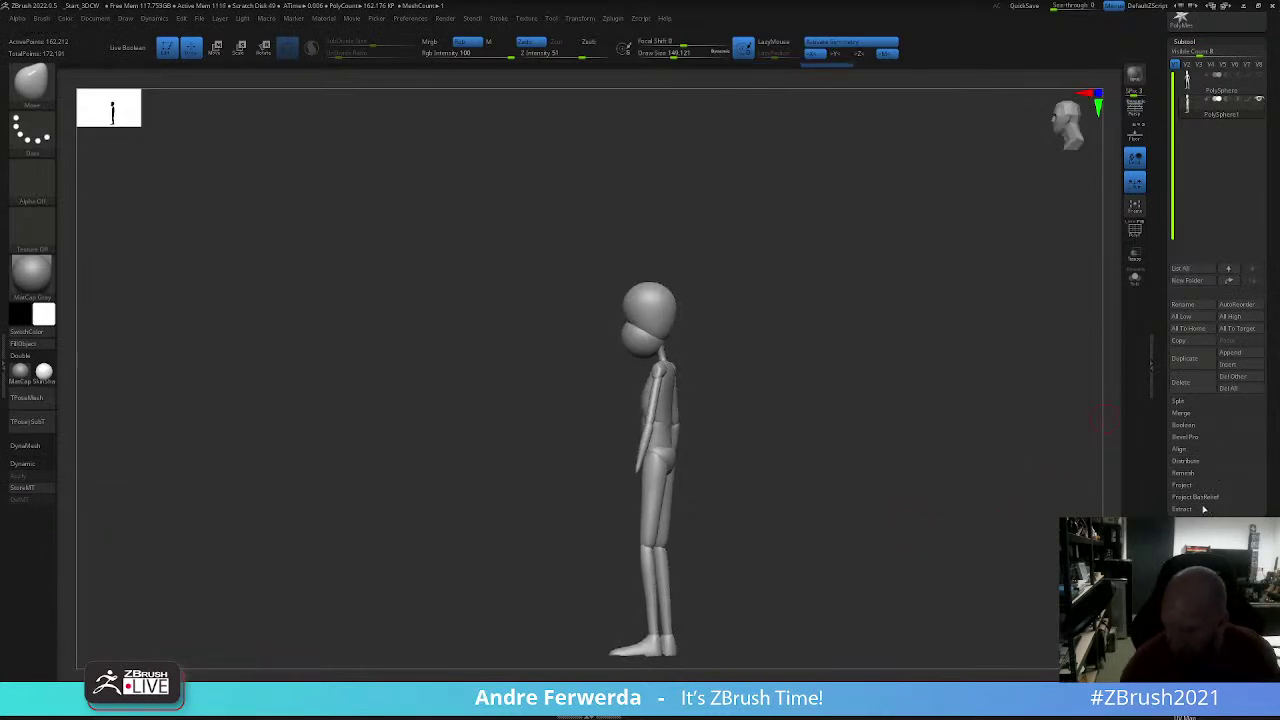
pyautogui.click(1184, 41)
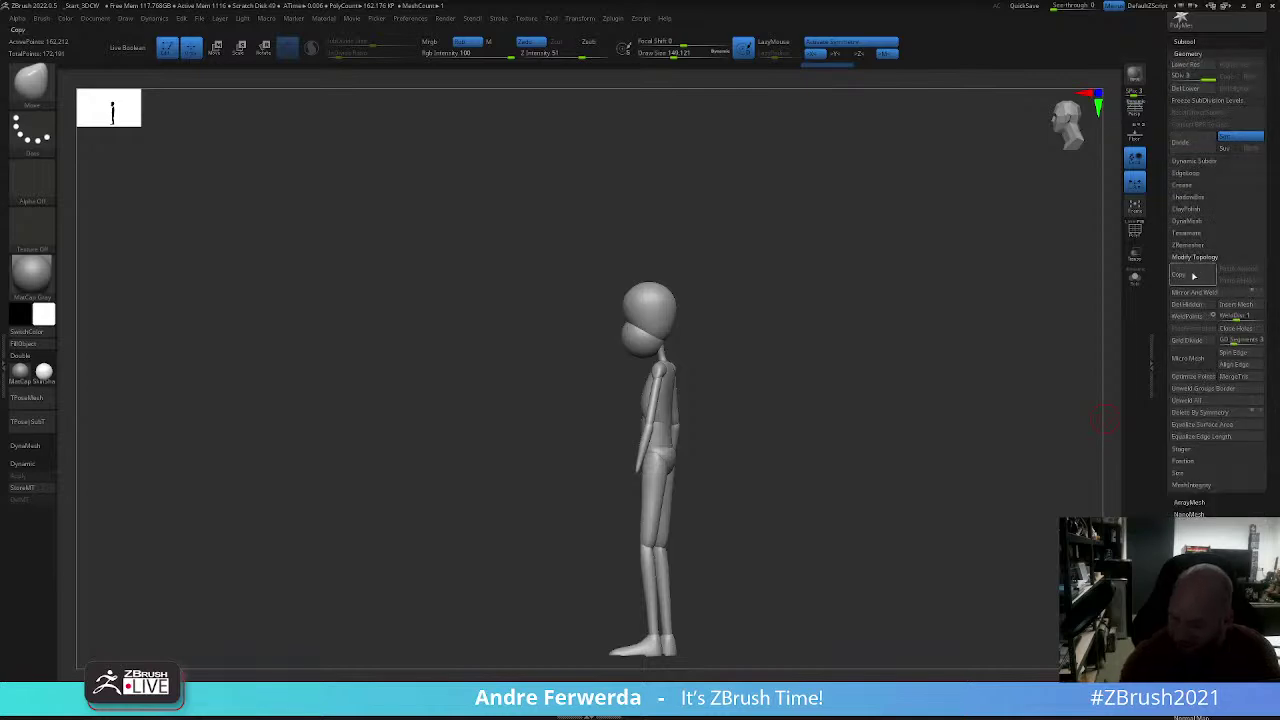
pyautogui.click(1195, 221)
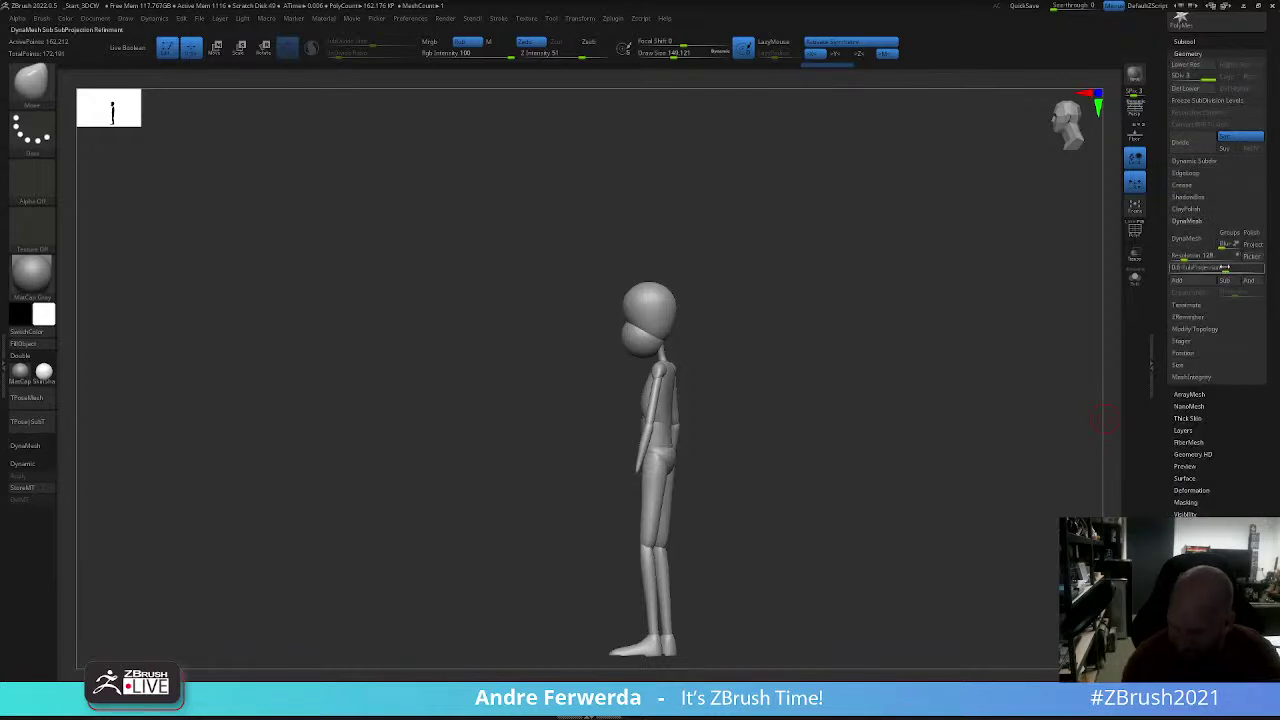
pyautogui.click(1193, 240)
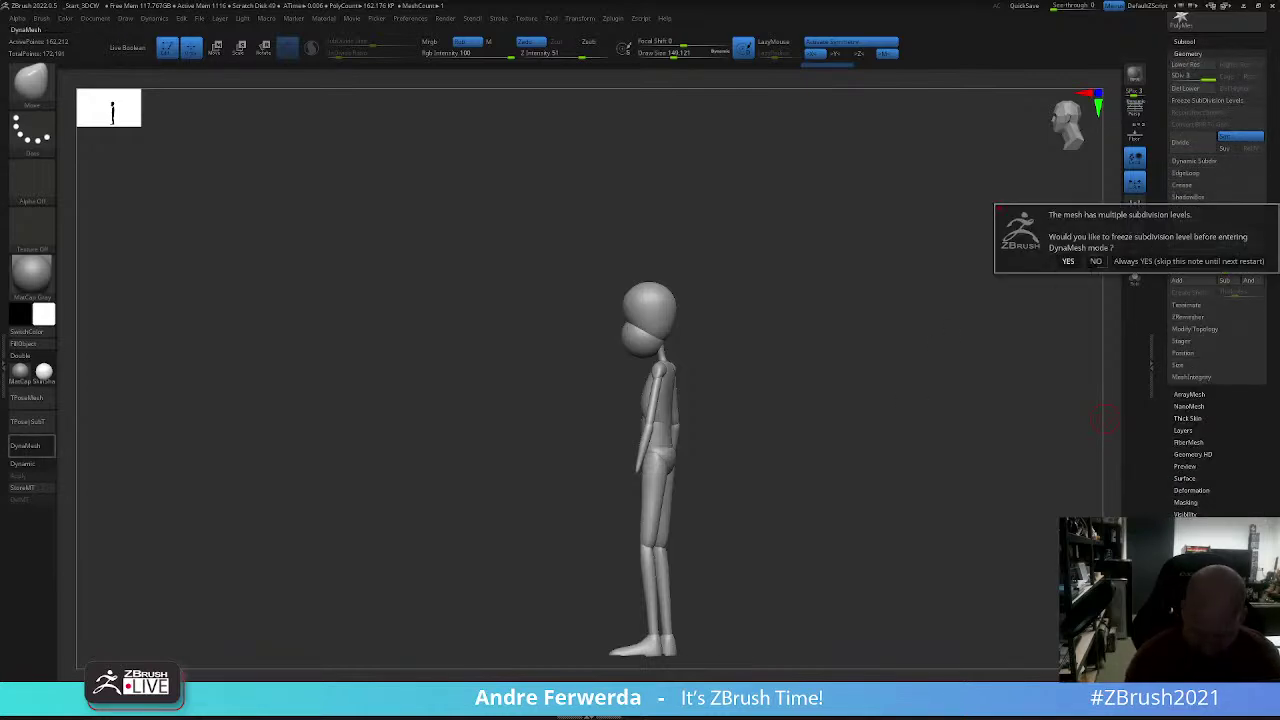
pyautogui.click(1096, 261)
pyautogui.moveTo(886, 377); pyautogui.dragTo(935, 384)
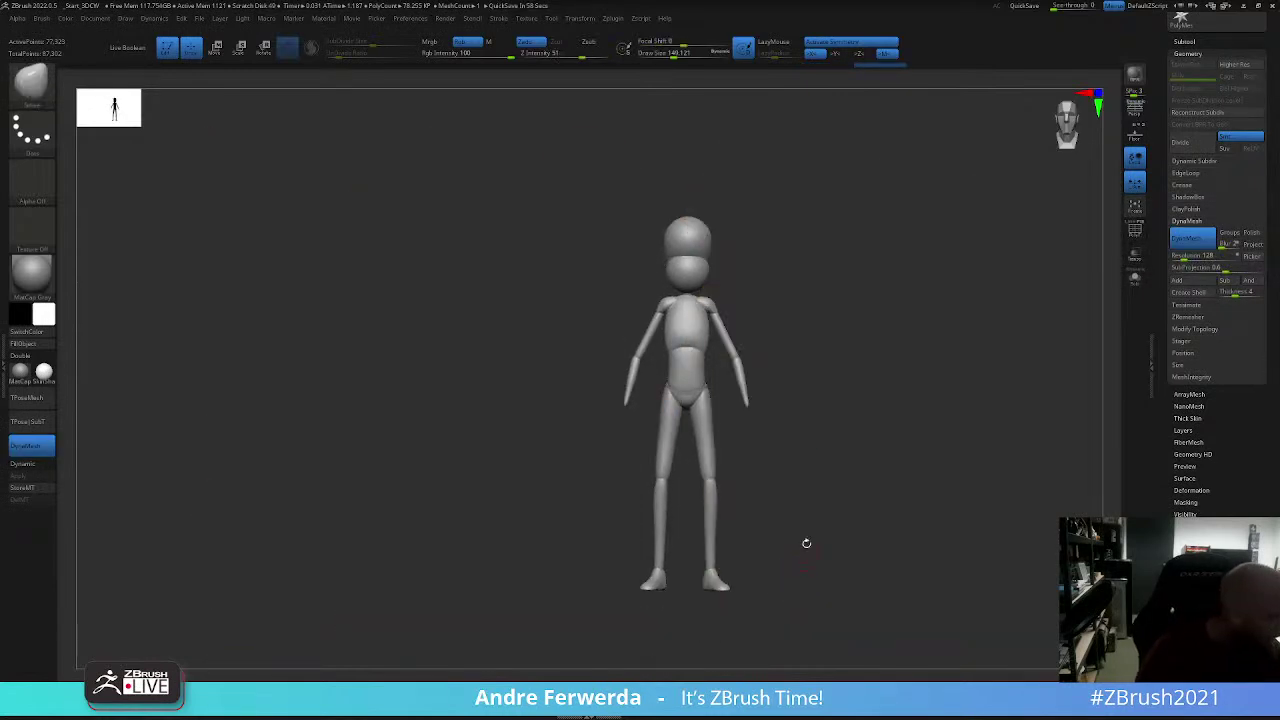
pyautogui.press('b')
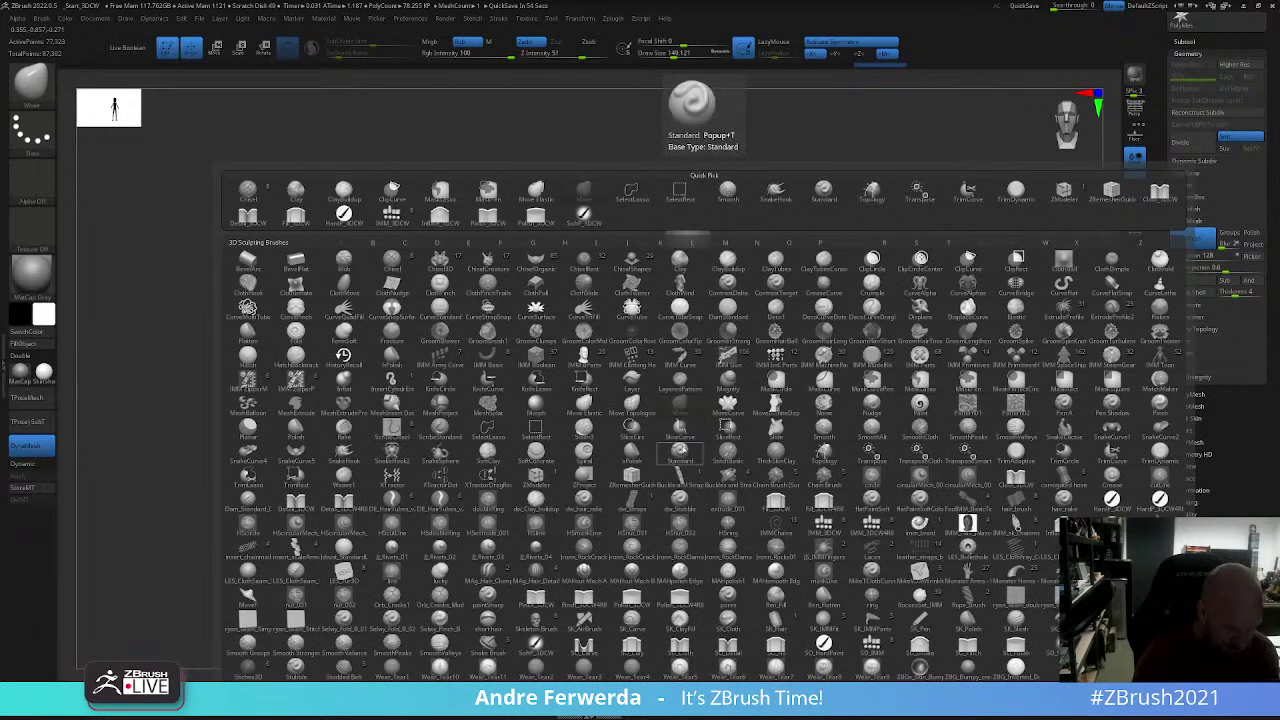
# Step: Insert an IMM BParts hand at the wrist and rotate it to hang down alongside the body
pyautogui.click(584, 355)
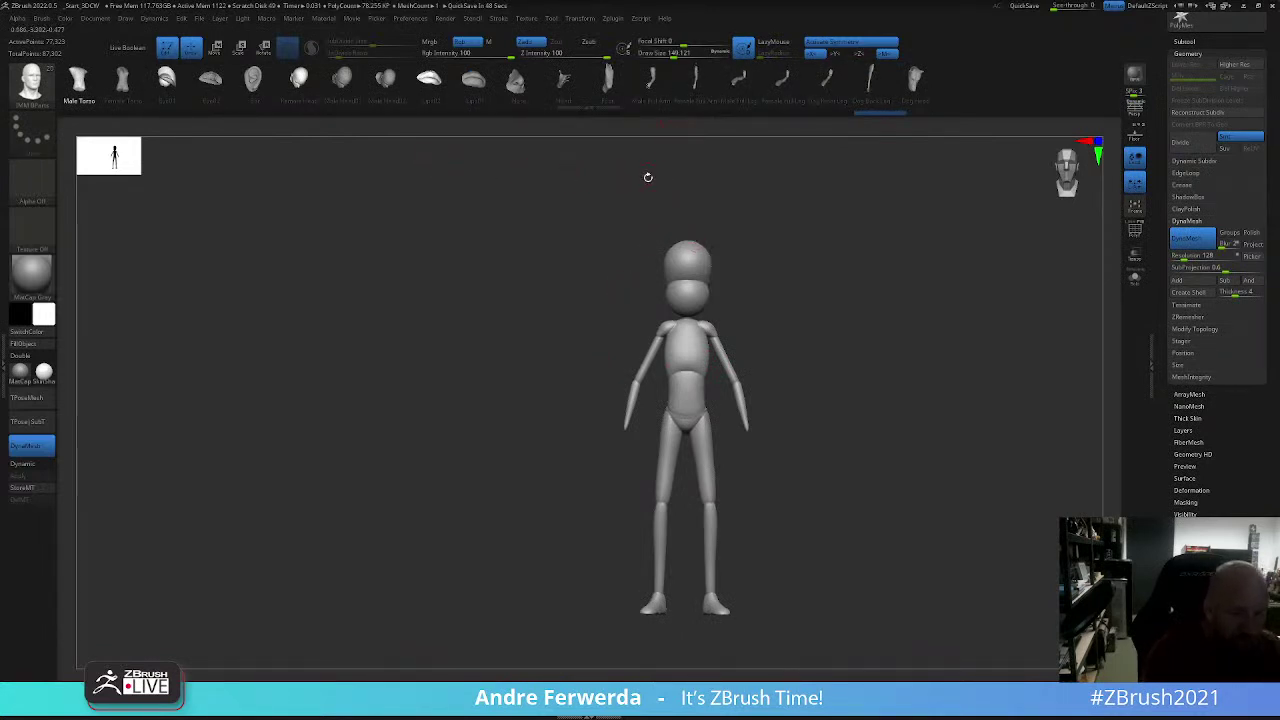
pyautogui.moveTo(857, 400); pyautogui.dragTo(800, 411)
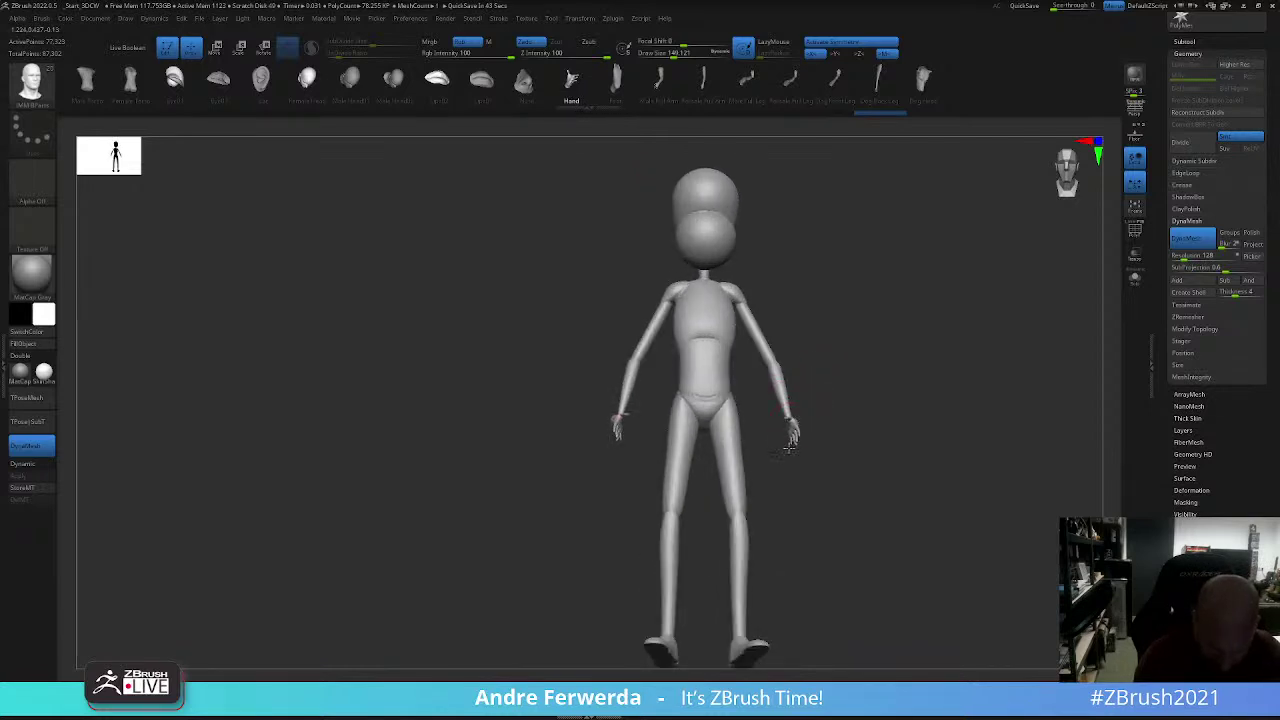
pyautogui.moveTo(860, 400); pyautogui.dragTo(914, 400)
pyautogui.press('w')
pyautogui.moveTo(804, 427); pyautogui.dragTo(790, 460)
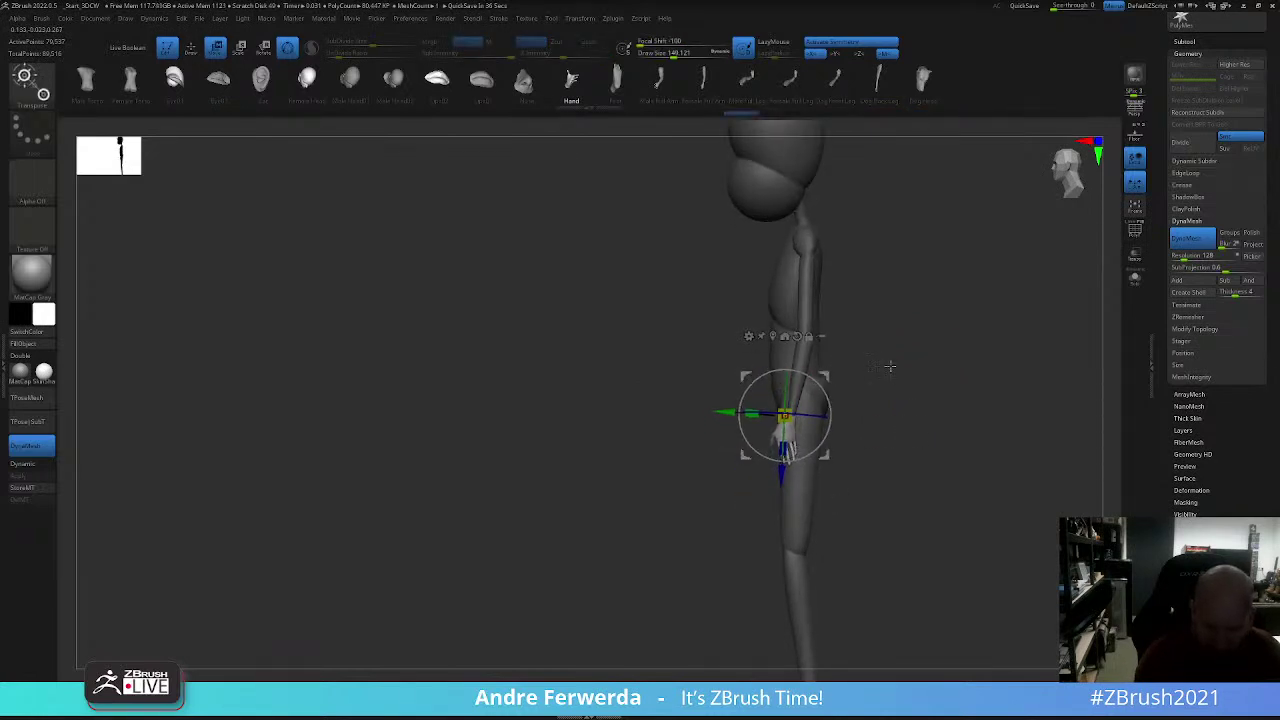
pyautogui.moveTo(886, 363)
pyautogui.mouseDown()
pyautogui.moveTo(909, 423)
pyautogui.moveTo(990, 402)
pyautogui.moveTo(971, 386)
pyautogui.mouseUp()
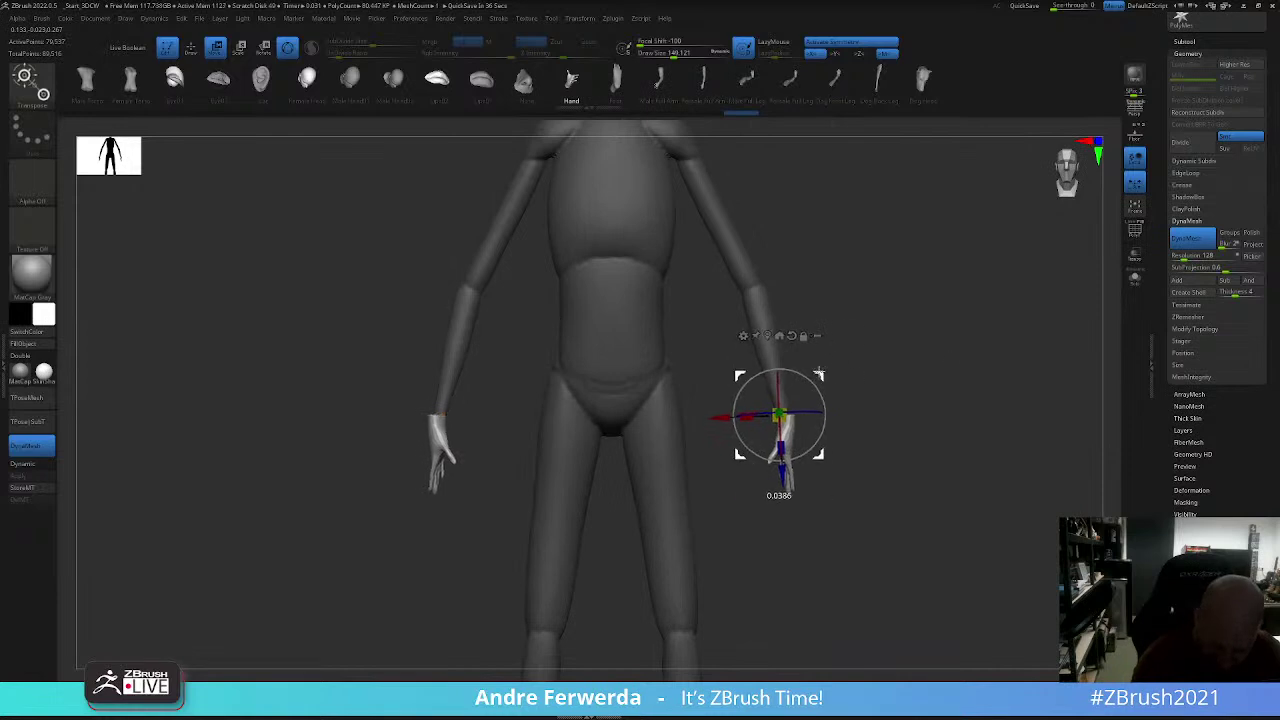
pyautogui.hotkey('shift', 'z')
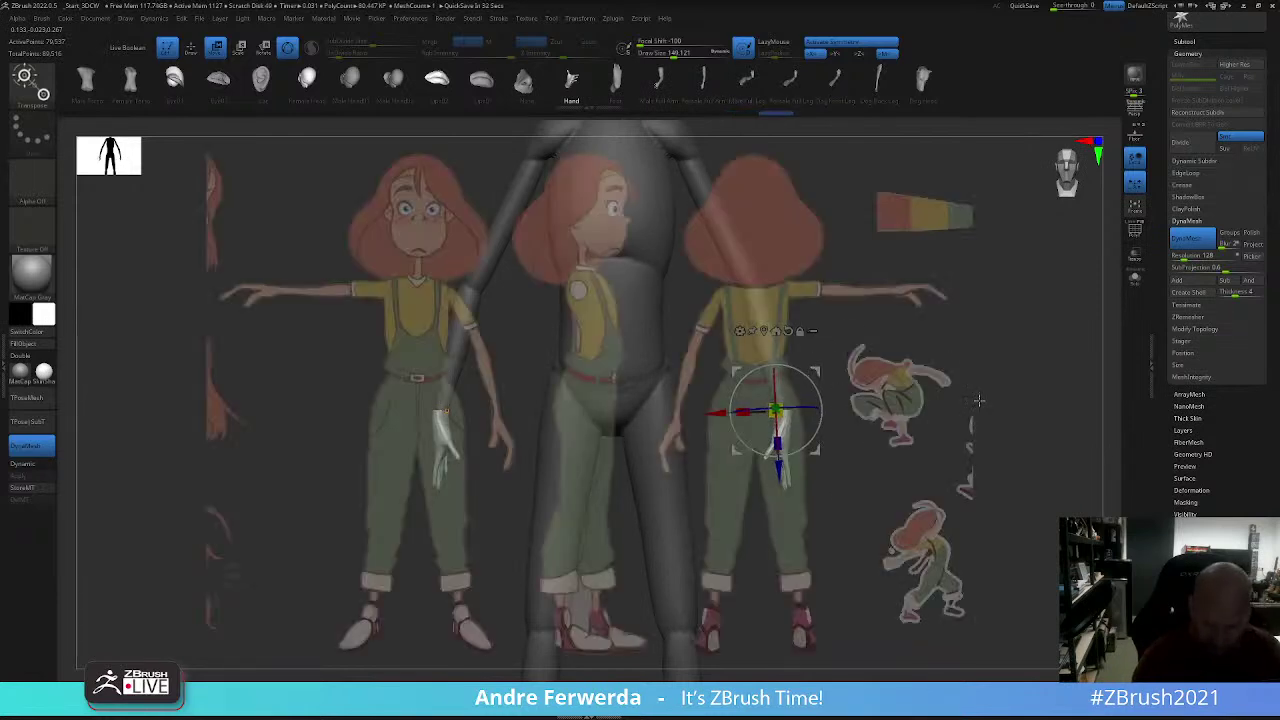
pyautogui.hotkey('shift', 'z')
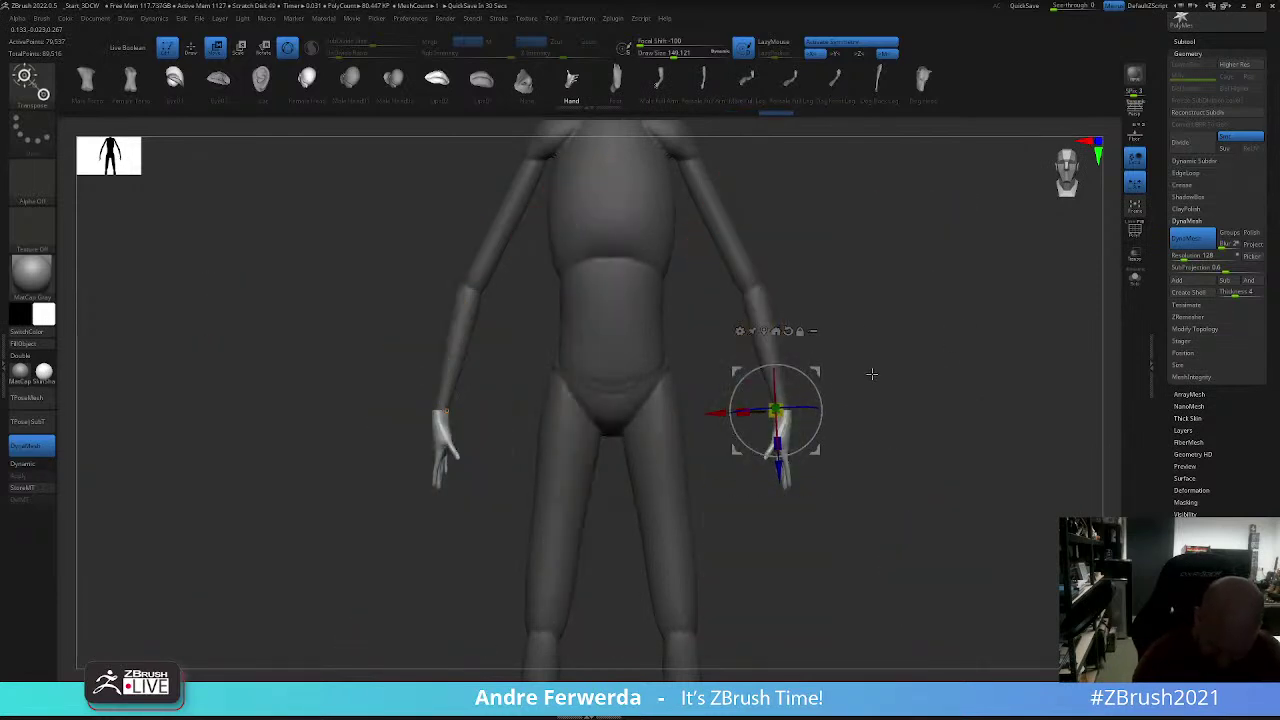
pyautogui.keyDown('shift'); pyautogui.moveTo(797, 421); pyautogui.dragTo(818, 372); pyautogui.keyUp('shift')
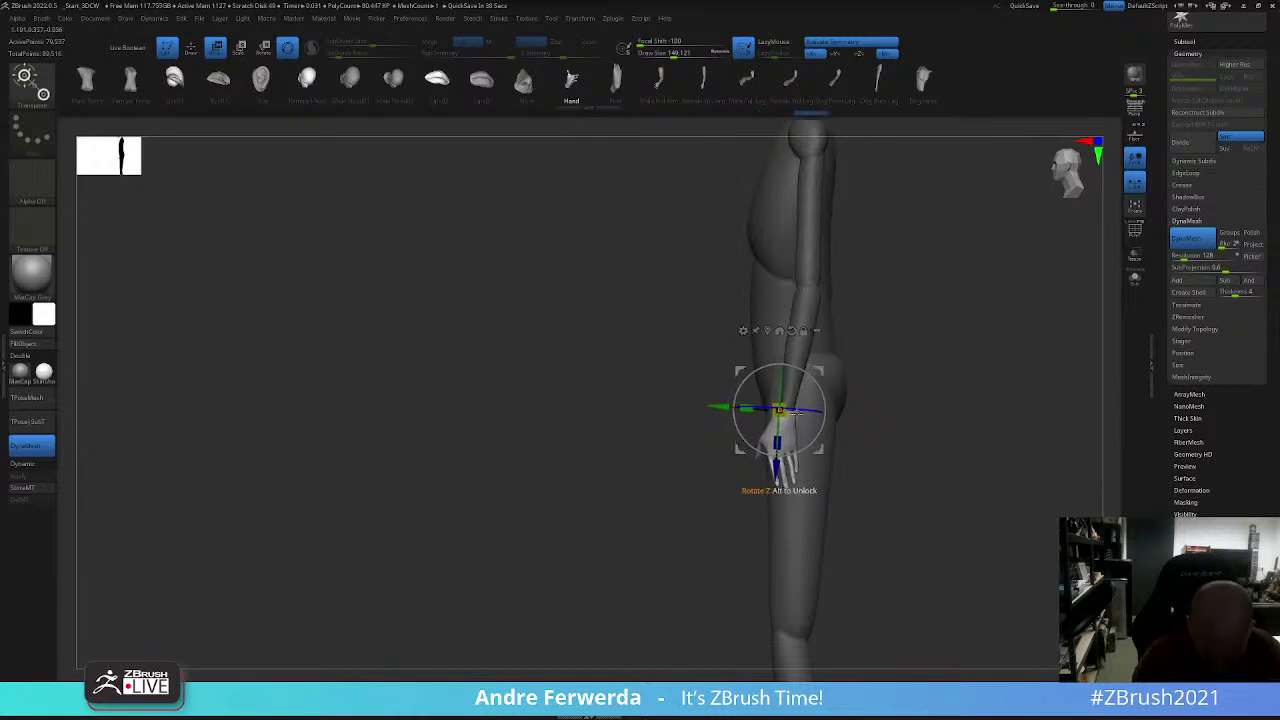
pyautogui.moveTo(778, 462)
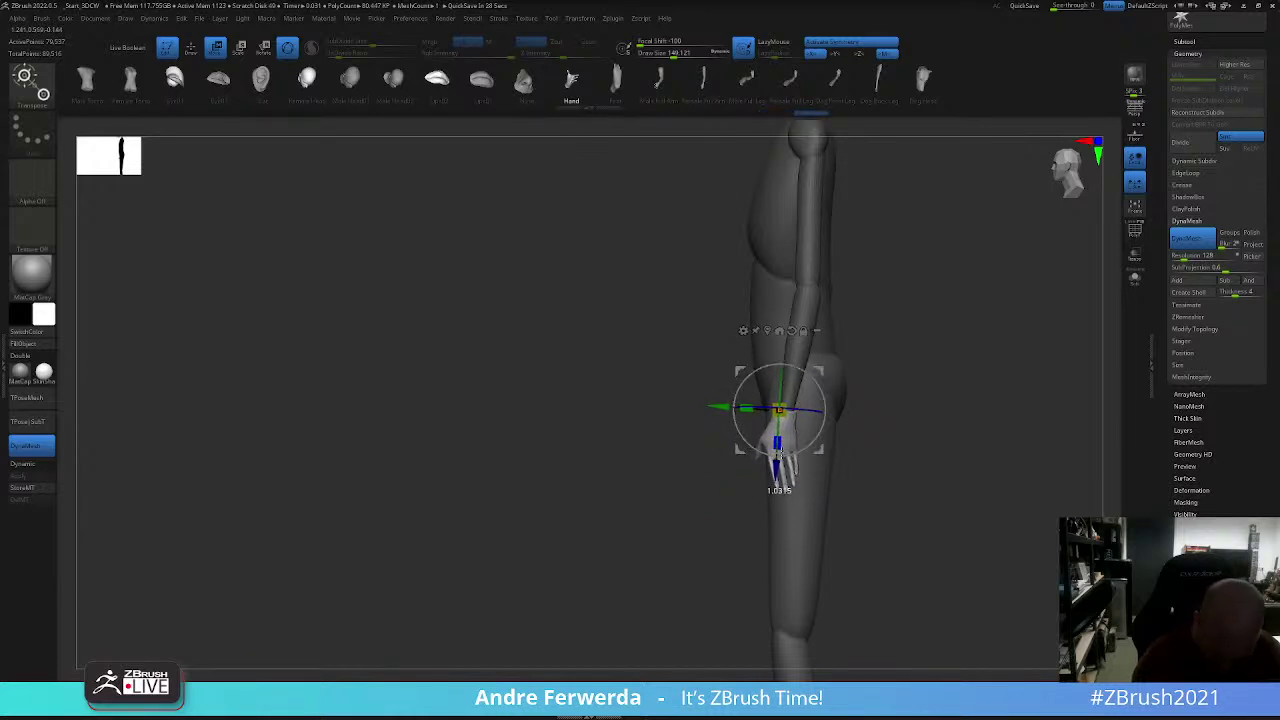
# Step: Switch to a larger Move brush and orbit around the mannequin to check the new hands
pyautogui.press('q')
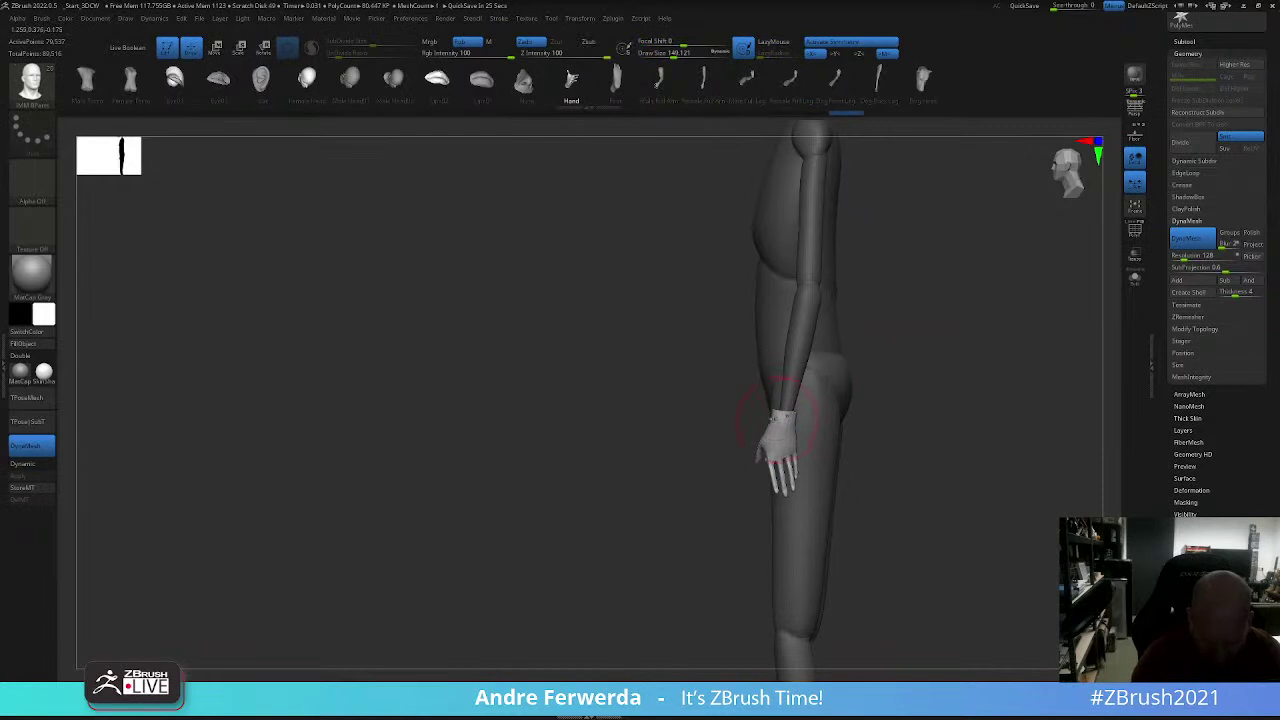
pyautogui.press('b')
pyautogui.press('m')
pyautogui.press('v')
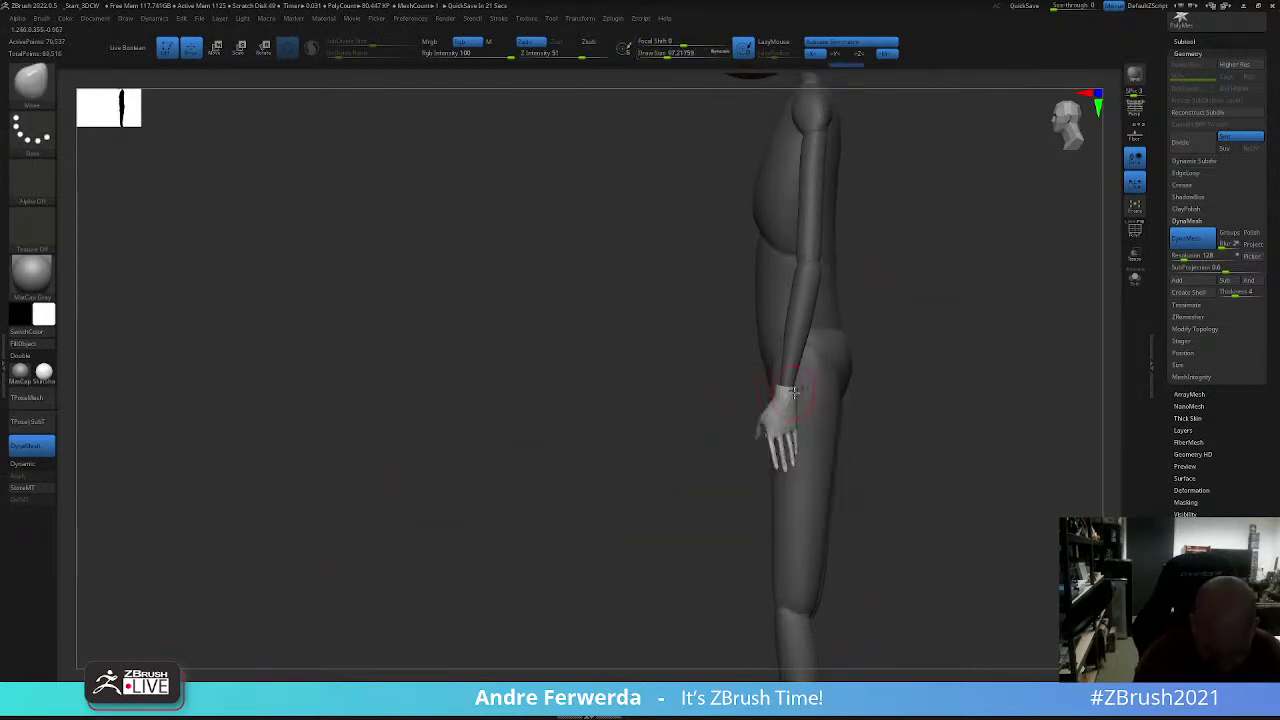
pyautogui.press('space')
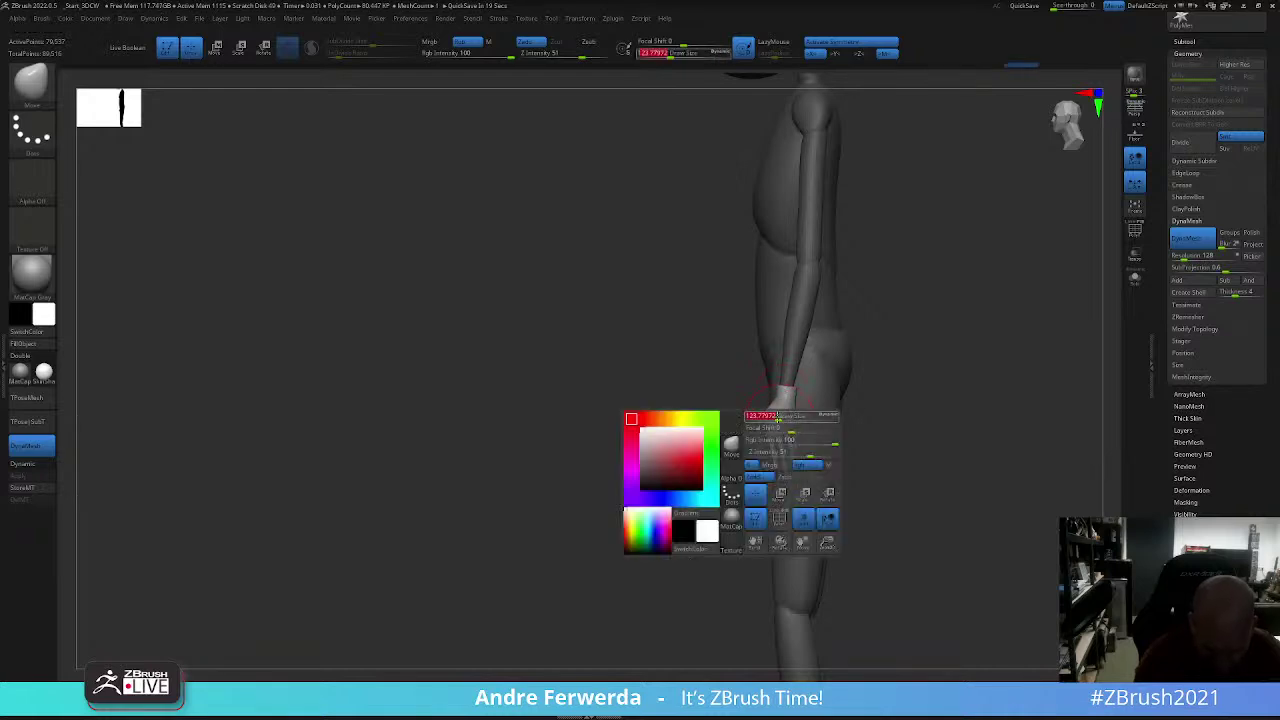
pyautogui.keyDown('shift'); pyautogui.moveTo(880, 362); pyautogui.dragTo(824, 379); pyautogui.keyUp('shift')
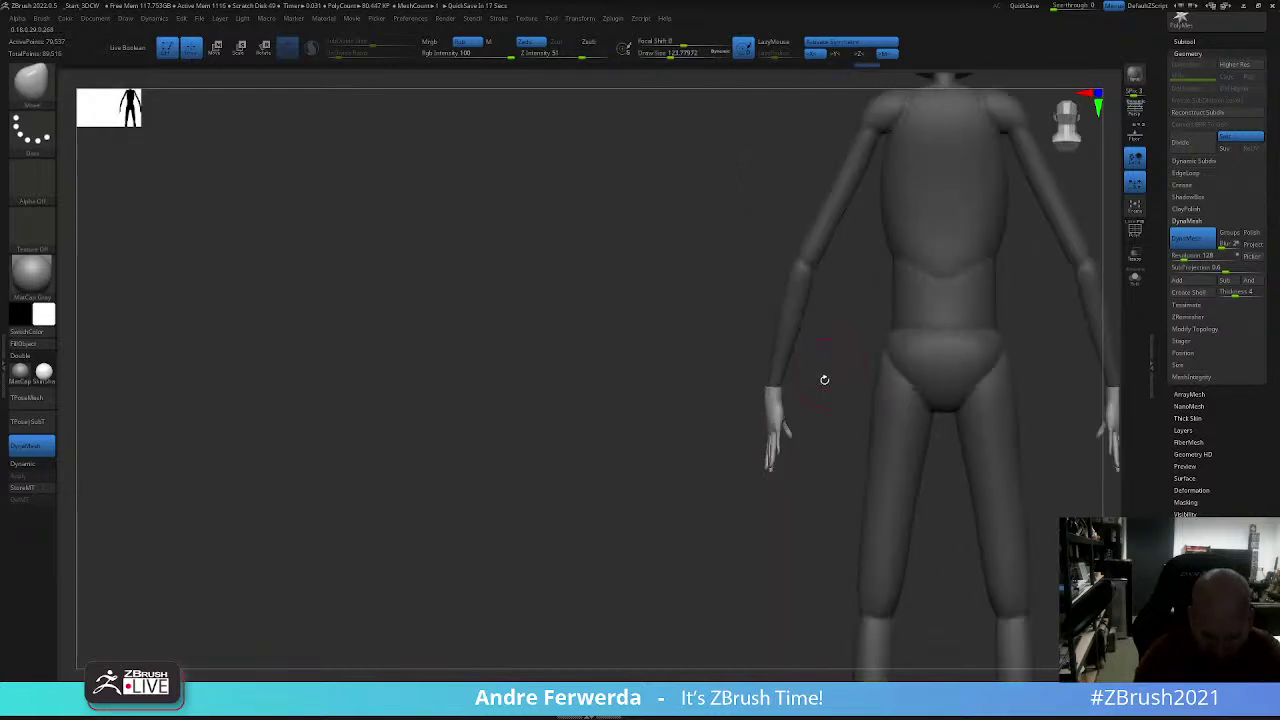
pyautogui.moveTo(765, 400); pyautogui.dragTo(769, 389, button='right')
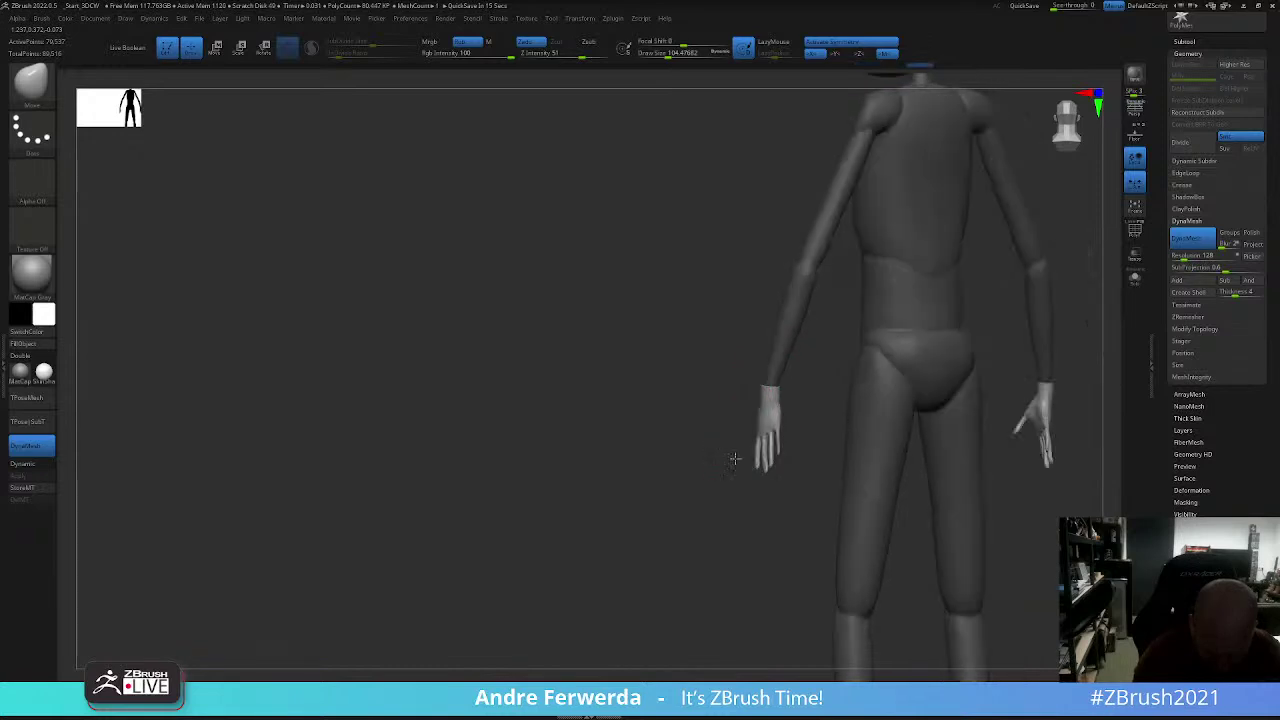
pyautogui.moveTo(825, 358)
pyautogui.mouseDown(button='right')
pyautogui.moveTo(751, 383)
pyautogui.moveTo(800, 373)
pyautogui.moveTo(762, 393)
pyautogui.mouseUp(button='right')
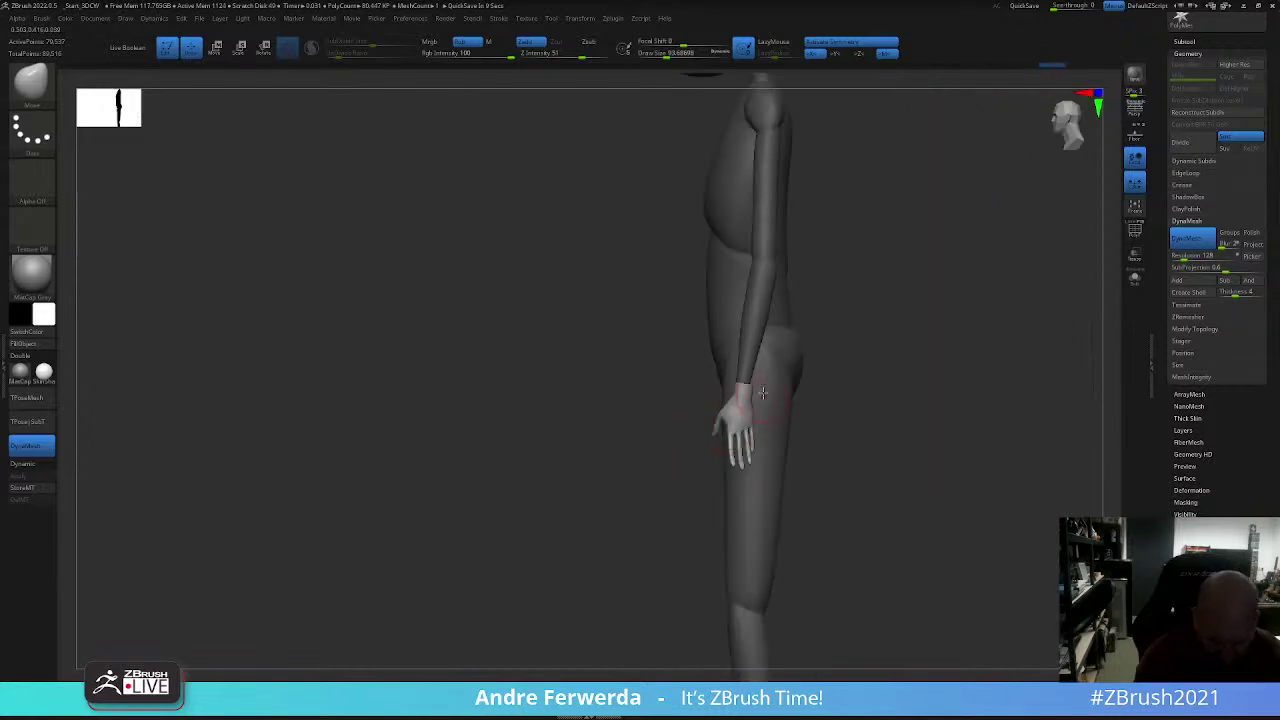
pyautogui.moveTo(821, 349)
pyautogui.mouseDown(button='right')
pyautogui.moveTo(760, 380)
pyautogui.moveTo(837, 360)
pyautogui.moveTo(748, 366)
pyautogui.moveTo(800, 356)
pyautogui.moveTo(737, 428)
pyautogui.mouseUp(button='right')
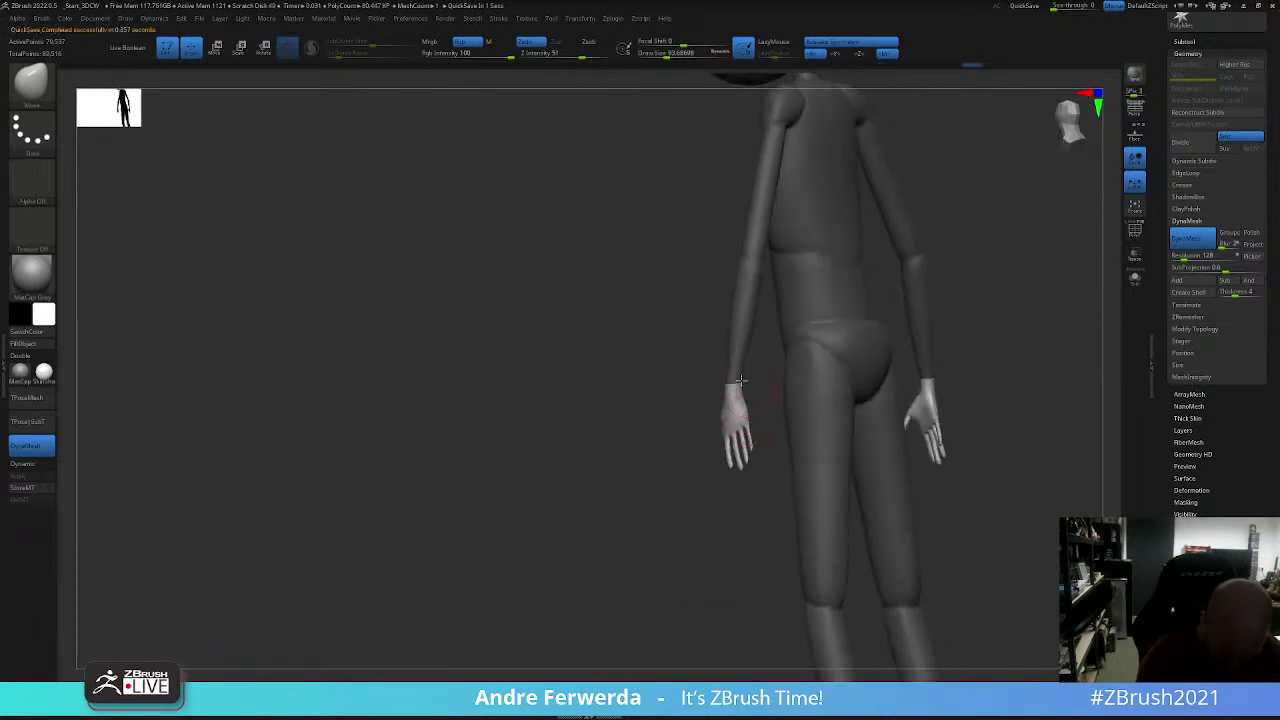
pyautogui.moveTo(686, 494)
pyautogui.mouseDown(button='right')
pyautogui.moveTo(738, 382)
pyautogui.moveTo(840, 329)
pyautogui.moveTo(877, 380)
pyautogui.mouseUp(button='right')
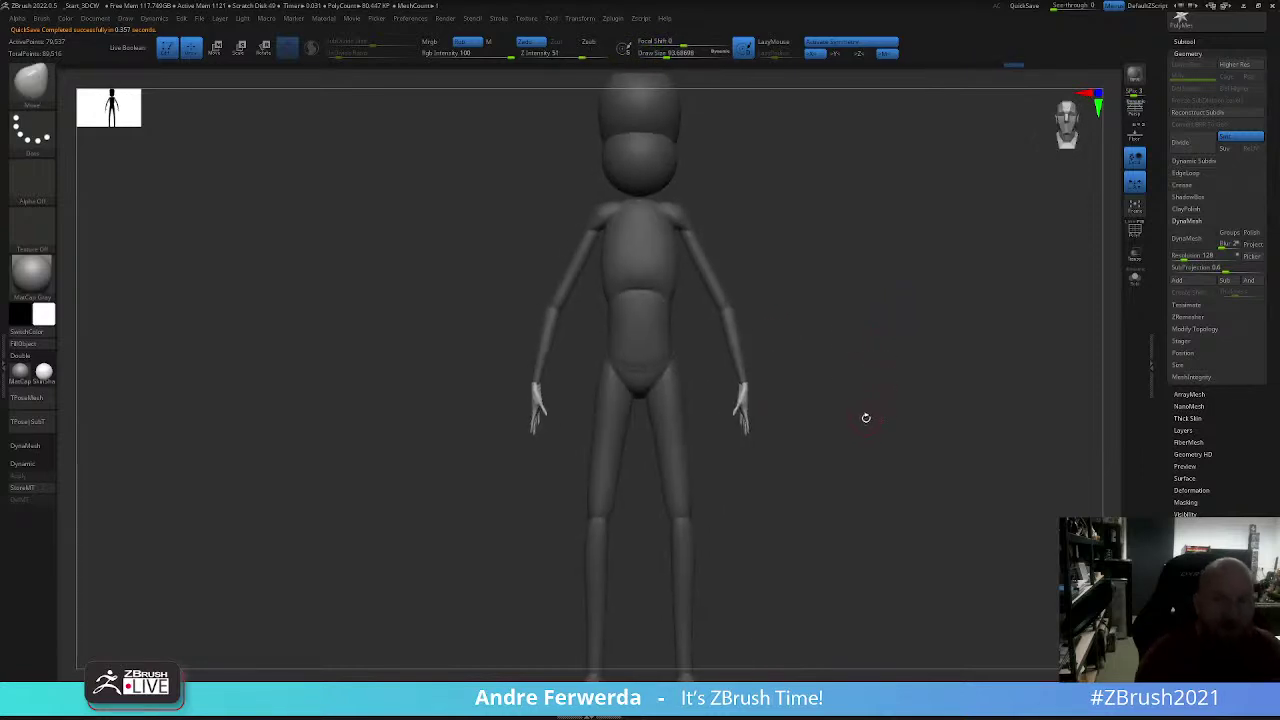
# Step: Briefly try a freehand brush, return to Move, and display the polygroup colours on the mannequin
pyautogui.press('b')
pyautogui.press('c')
pyautogui.press('b')
pyautogui.press('b')
pyautogui.press('m')
pyautogui.press('v')
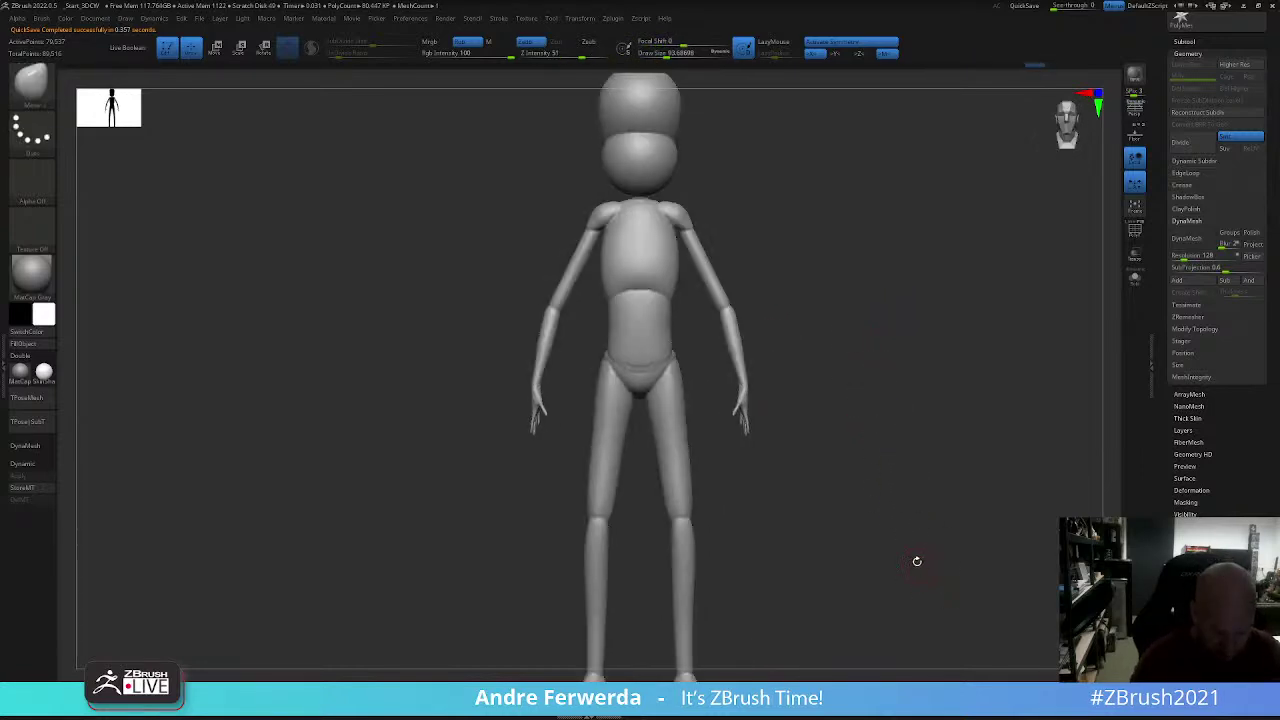
pyautogui.moveTo(914, 560)
pyautogui.mouseDown(button='right')
pyautogui.moveTo(862, 526)
pyautogui.moveTo(880, 511)
pyautogui.moveTo(913, 516)
pyautogui.moveTo(740, 383)
pyautogui.mouseUp(button='right')
pyautogui.hotkey('shift', 'f')
pyautogui.hotkey('shift', 'f')
pyautogui.press('shift')
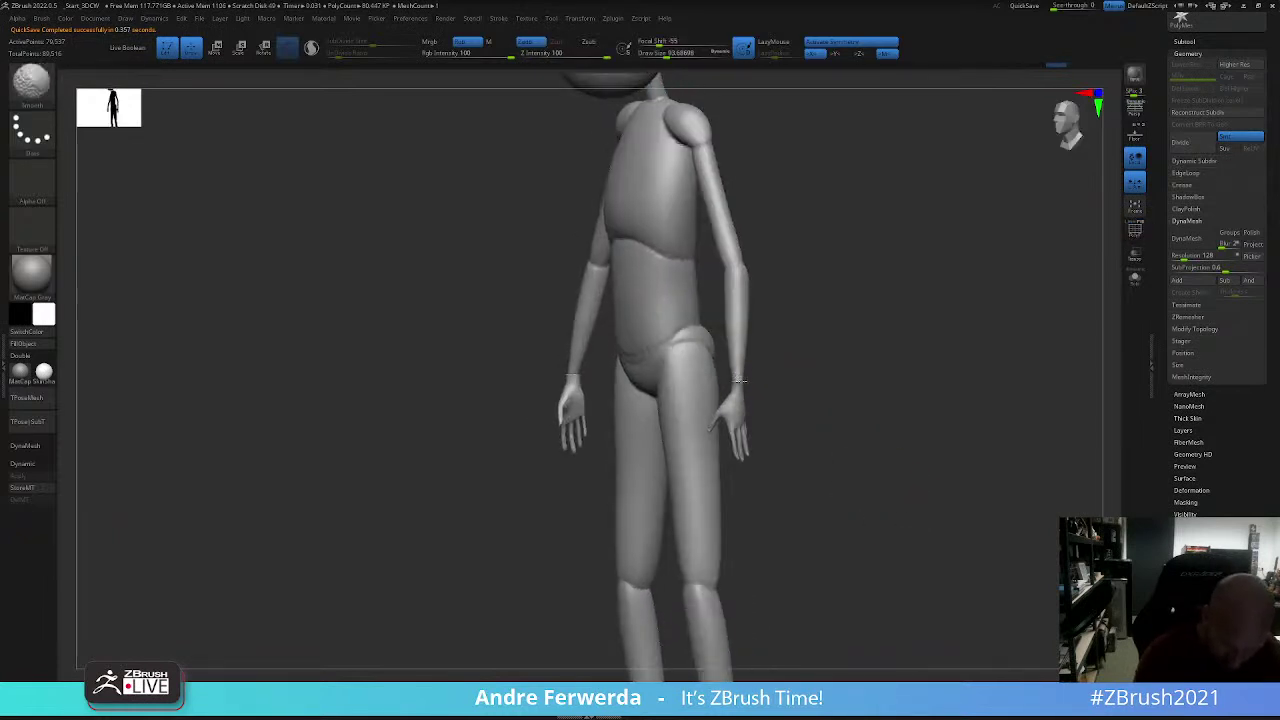
pyautogui.hotkey('shift', 'f')
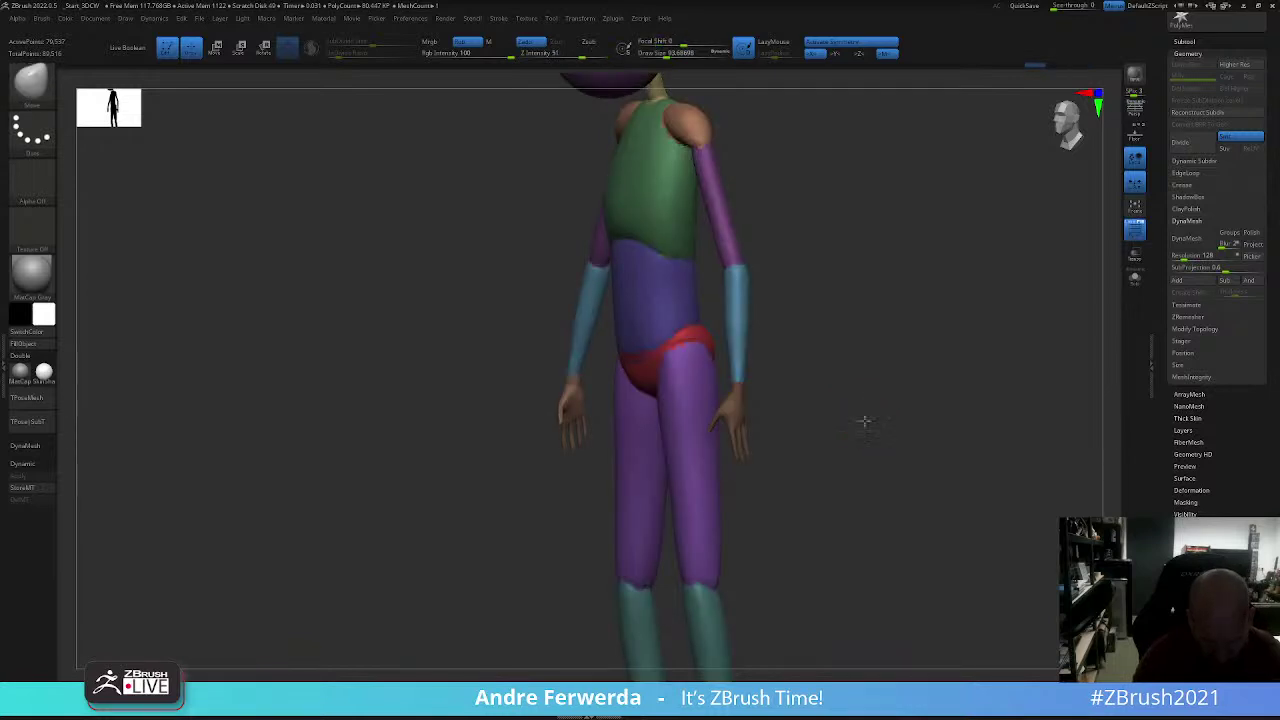
# Step: DynaMesh the figure into one surface and hide the polygroup colours
pyautogui.moveTo(864, 421); pyautogui.dragTo(866, 466, button='right')
pyautogui.press('shift')
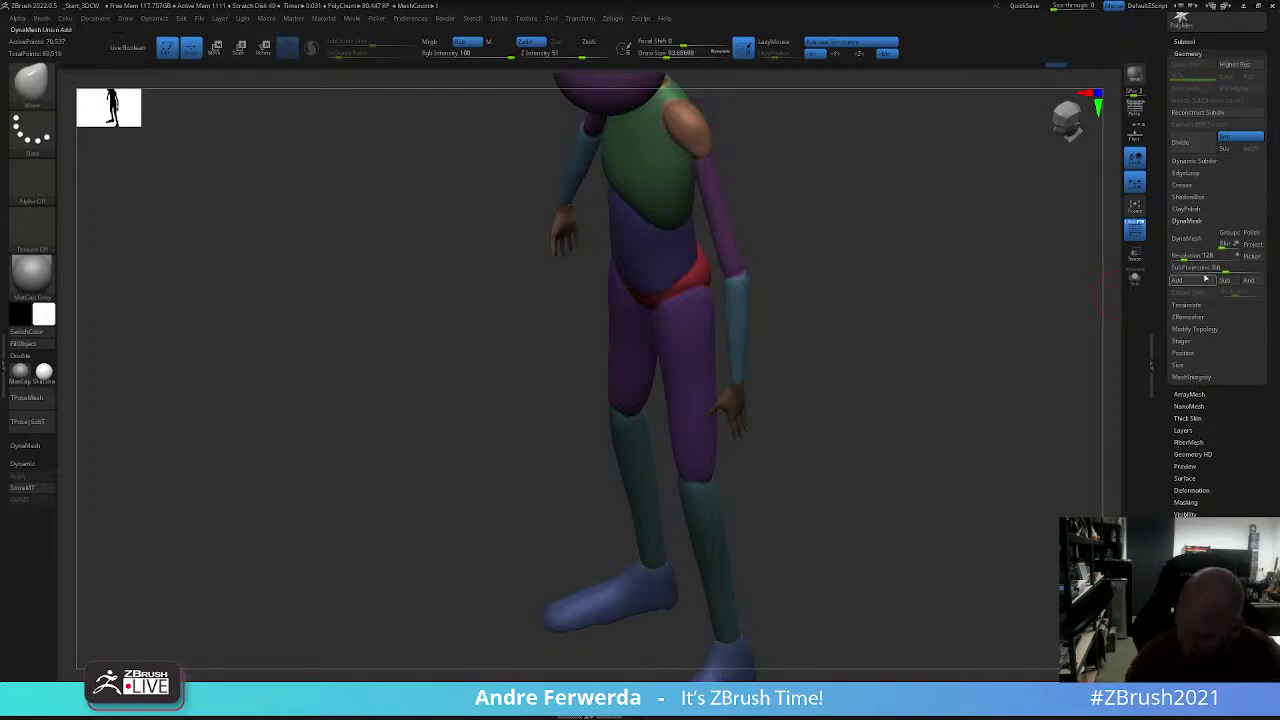
pyautogui.click(1187, 238)
pyautogui.moveTo(986, 337); pyautogui.dragTo(882, 416)
pyautogui.hotkey('shift', 'f')
pyautogui.moveTo(882, 416)
pyautogui.keyDown('shift'); pyautogui.mouseDown(button='right')
pyautogui.moveTo(910, 433)
pyautogui.moveTo(951, 409)
pyautogui.moveTo(761, 428)
pyautogui.mouseUp(button='right'); pyautogui.keyUp('shift')
# Step: Make a first attempt at rotating the hand at the wrist with the Transpose gizmo
pyautogui.press('w')
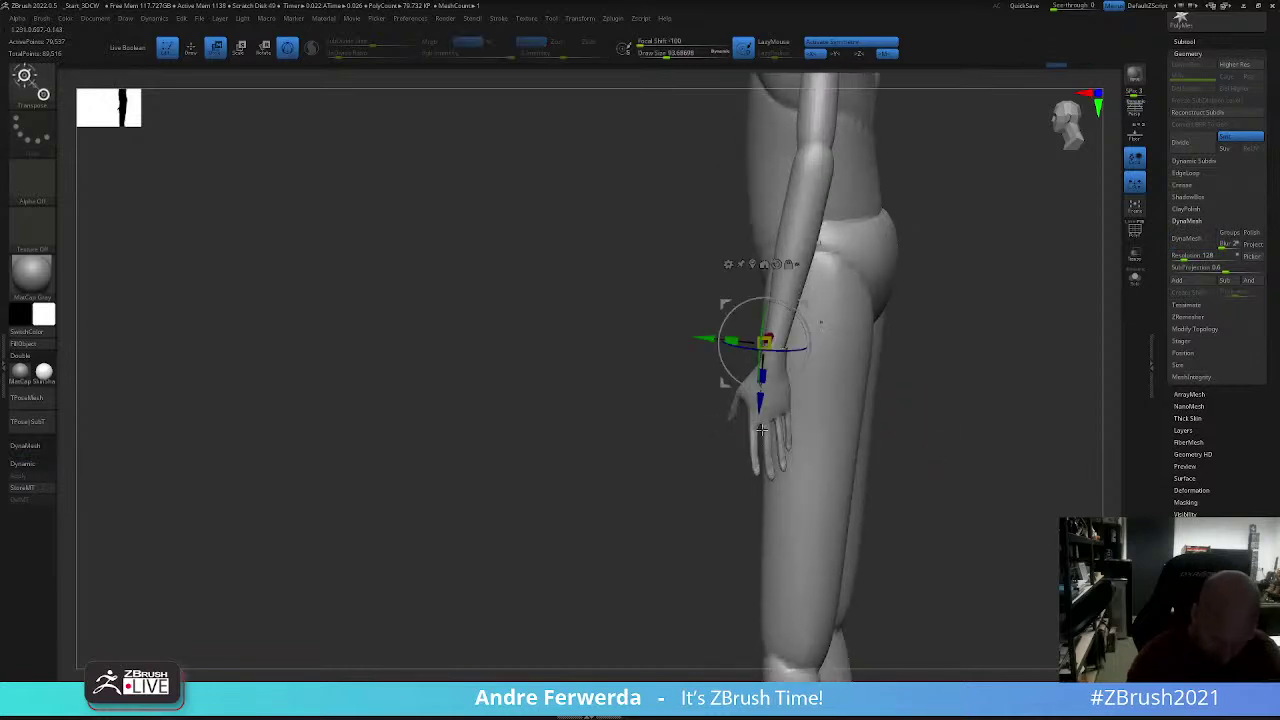
pyautogui.keyDown('ctrl'); pyautogui.moveTo(755, 430); pyautogui.dragTo(755, 465); pyautogui.keyUp('ctrl')
pyautogui.moveTo(798, 415); pyautogui.dragTo(797, 428)
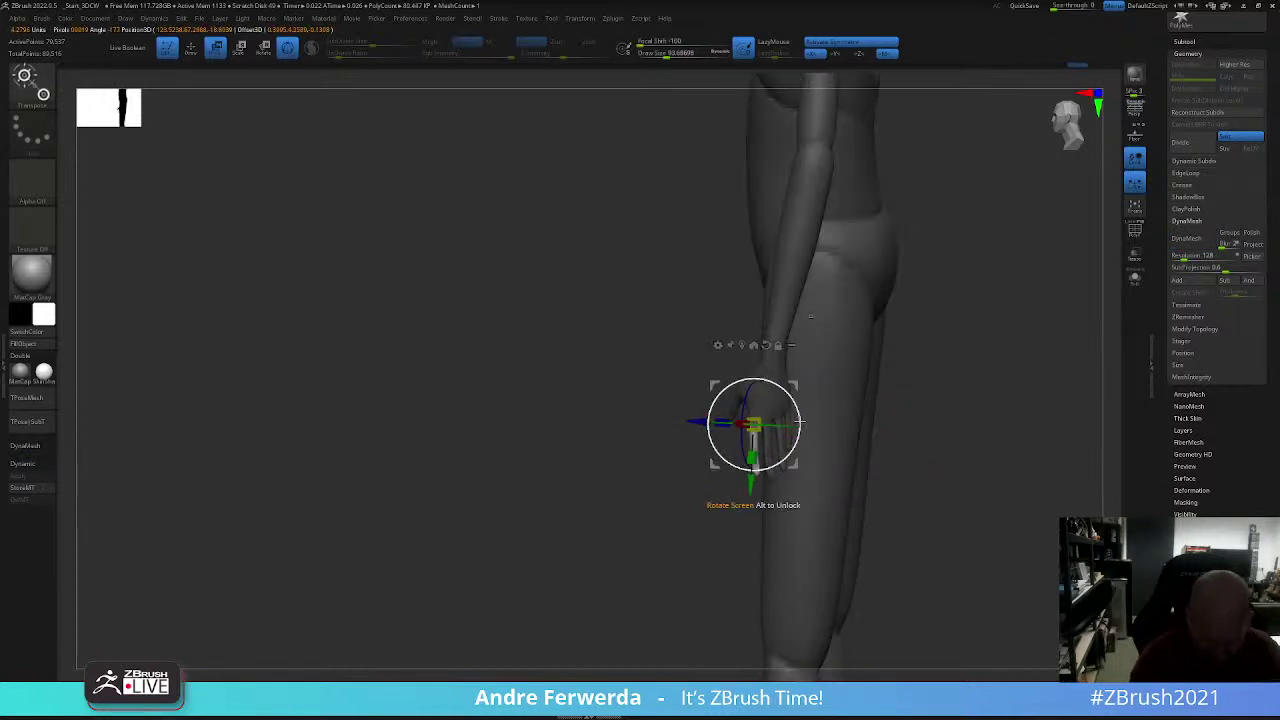
pyautogui.moveTo(798, 428); pyautogui.dragTo(751, 429, button='right')
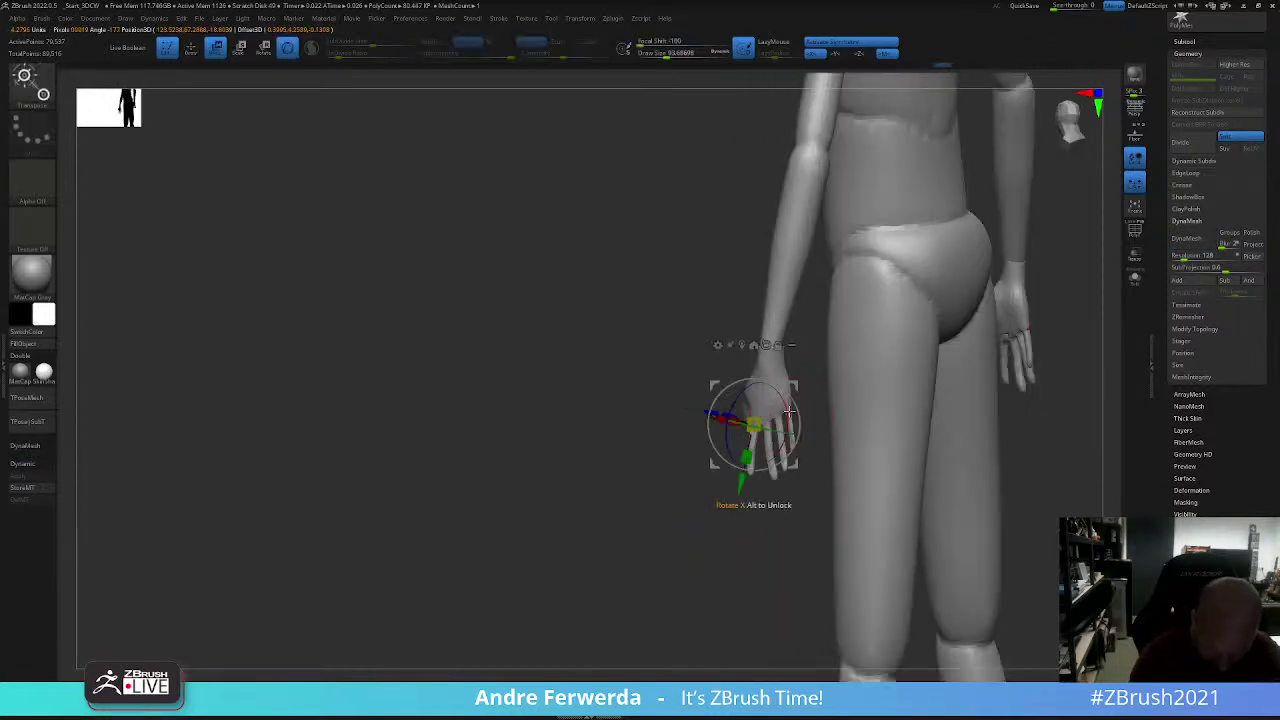
pyautogui.press('q')
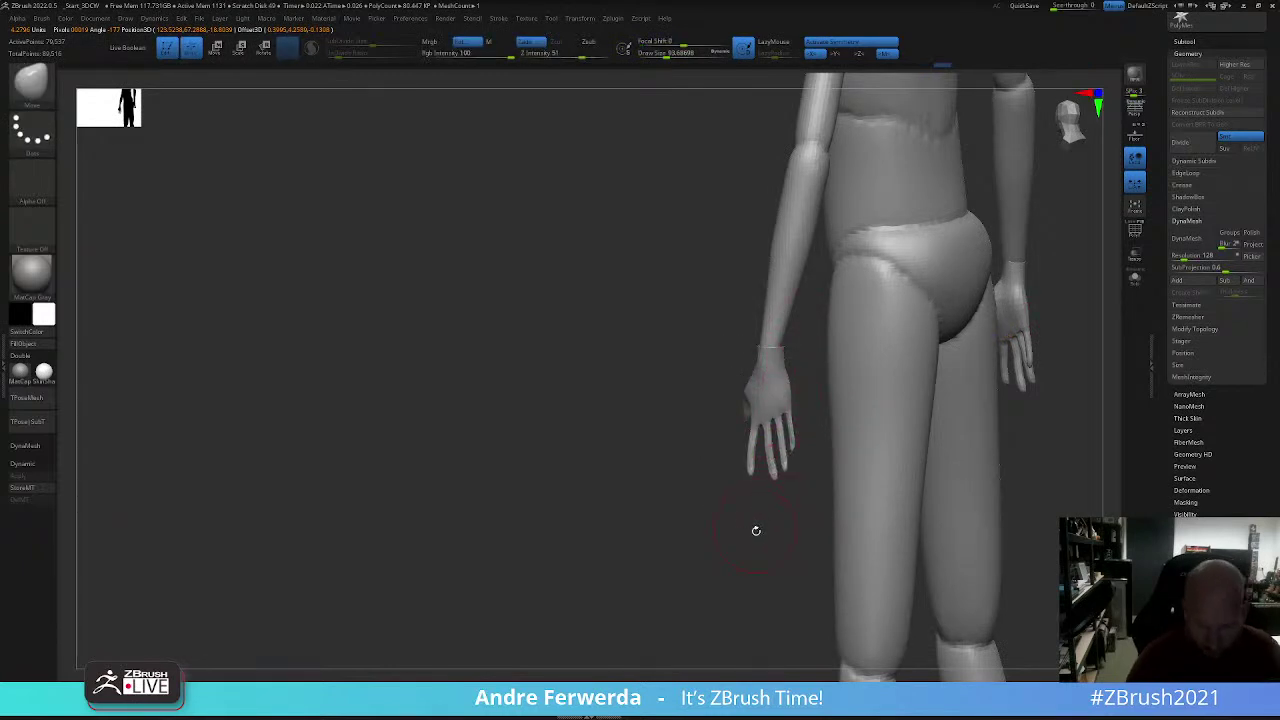
# Step: Retry masking the hands, then clear the mask from the whole body
pyautogui.press('w')
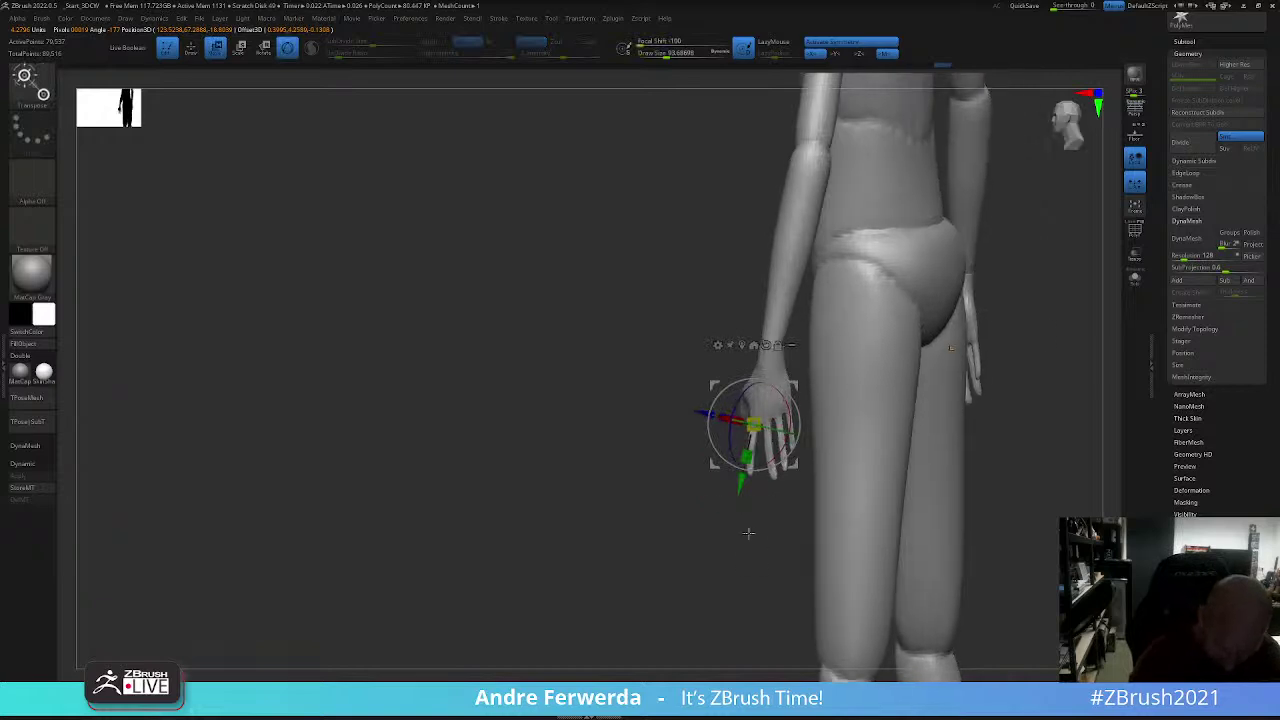
pyautogui.keyDown('ctrl'); pyautogui.click(785, 425); pyautogui.keyUp('ctrl')
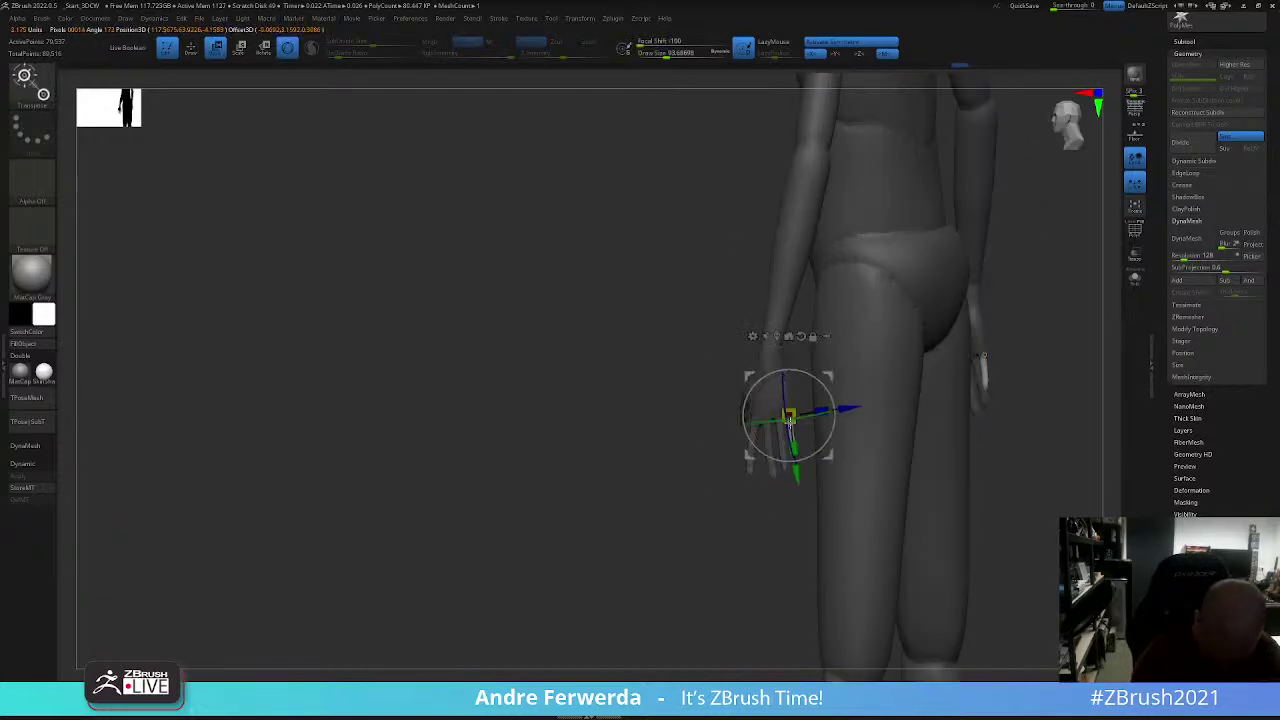
pyautogui.press('q')
pyautogui.moveTo(805, 450)
pyautogui.mouseDown()
pyautogui.moveTo(771, 509)
pyautogui.moveTo(709, 507)
pyautogui.moveTo(443, 571)
pyautogui.mouseUp()
pyautogui.keyDown('ctrl'); pyautogui.click(771, 515); pyautogui.keyUp('ctrl')
pyautogui.press('space')
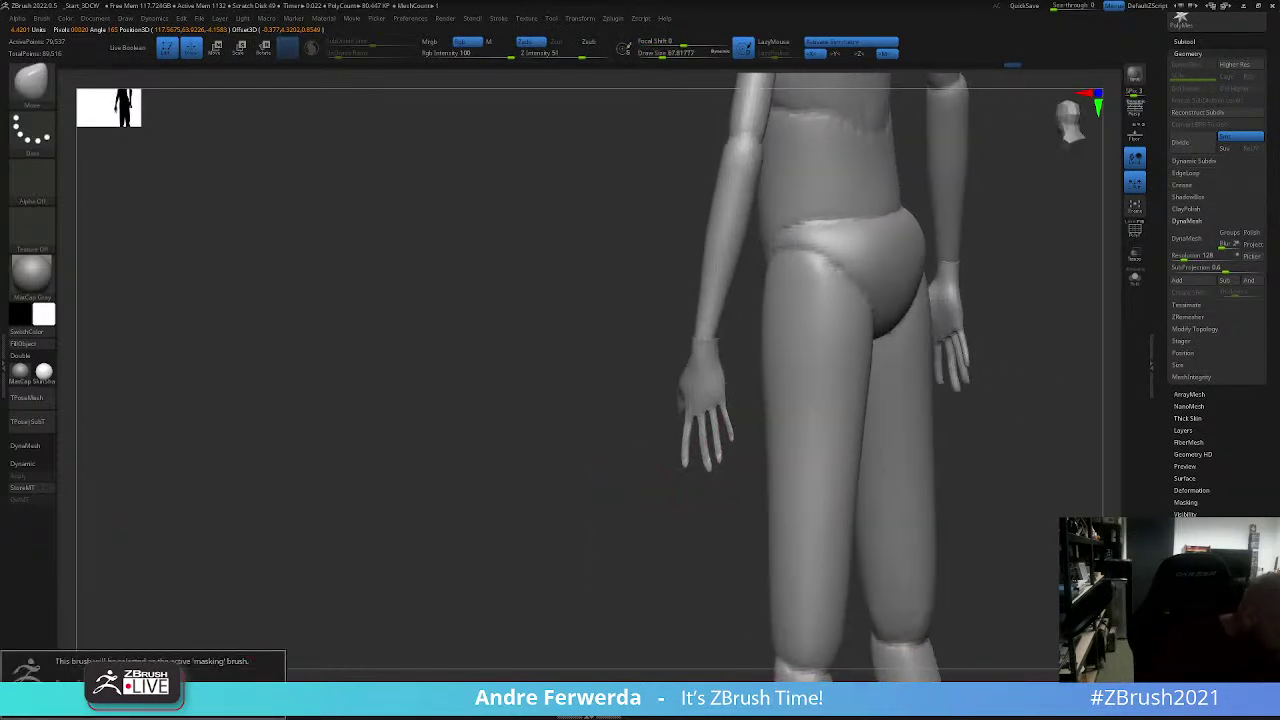
# Step: Lasso-mask the left hand, invert the mask, and rotate the hand flat against the thigh
pyautogui.moveTo(740, 392)
pyautogui.keyDown('ctrl'); pyautogui.mouseDown()
pyautogui.moveTo(738, 472)
pyautogui.moveTo(718, 470)
pyautogui.mouseUp(); pyautogui.keyUp('ctrl')
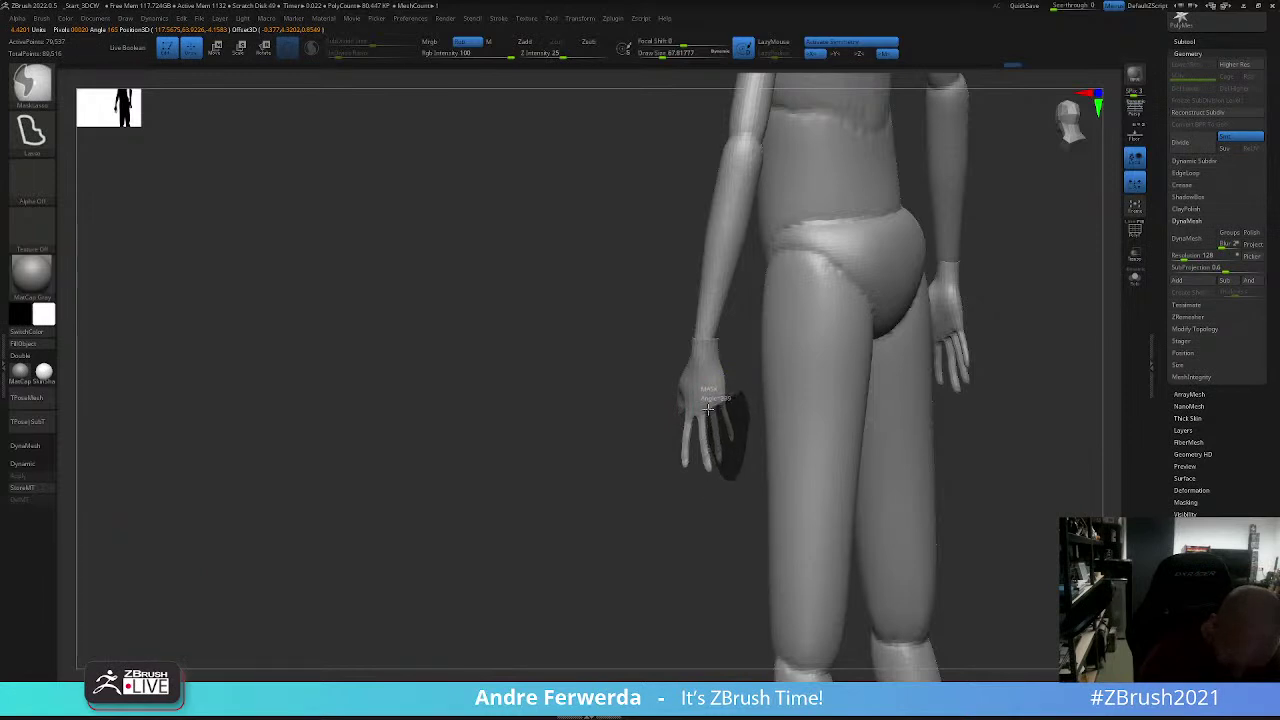
pyautogui.moveTo(708, 408)
pyautogui.keyDown('ctrl'); pyautogui.mouseDown()
pyautogui.moveTo(737, 409)
pyautogui.moveTo(702, 490)
pyautogui.mouseUp(); pyautogui.keyUp('ctrl')
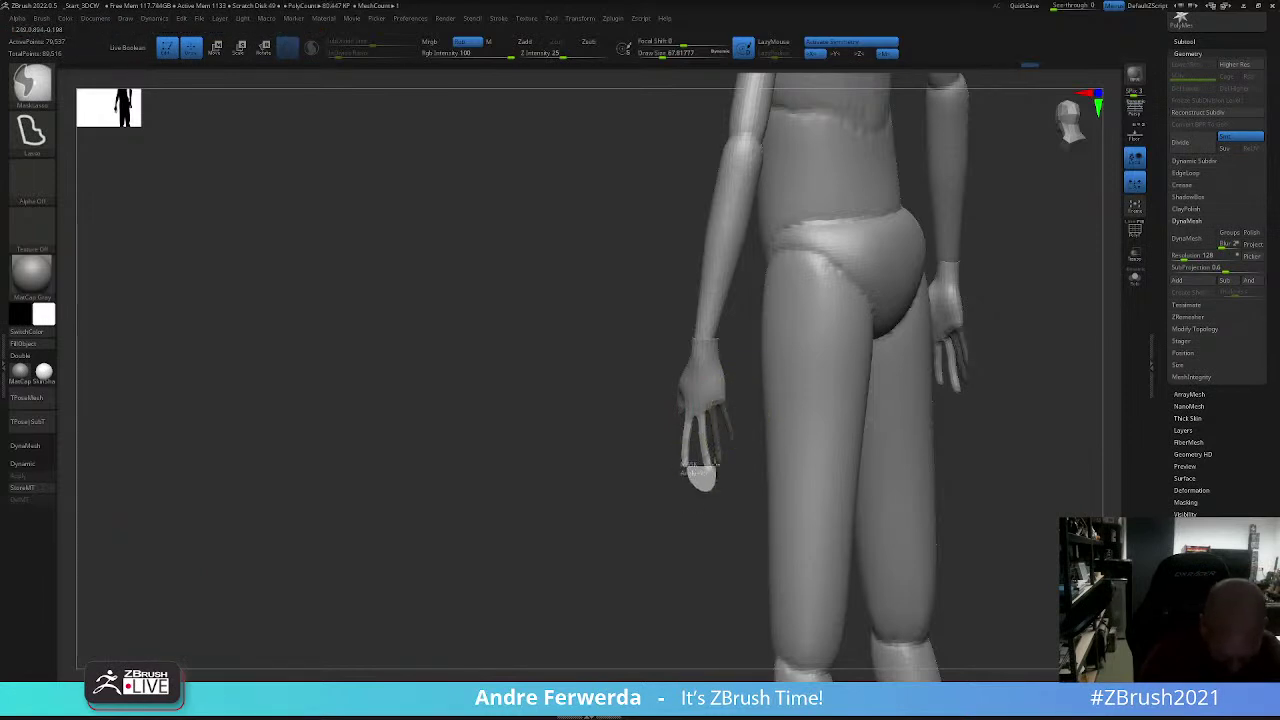
pyautogui.hotkey('ctrl', 'z')
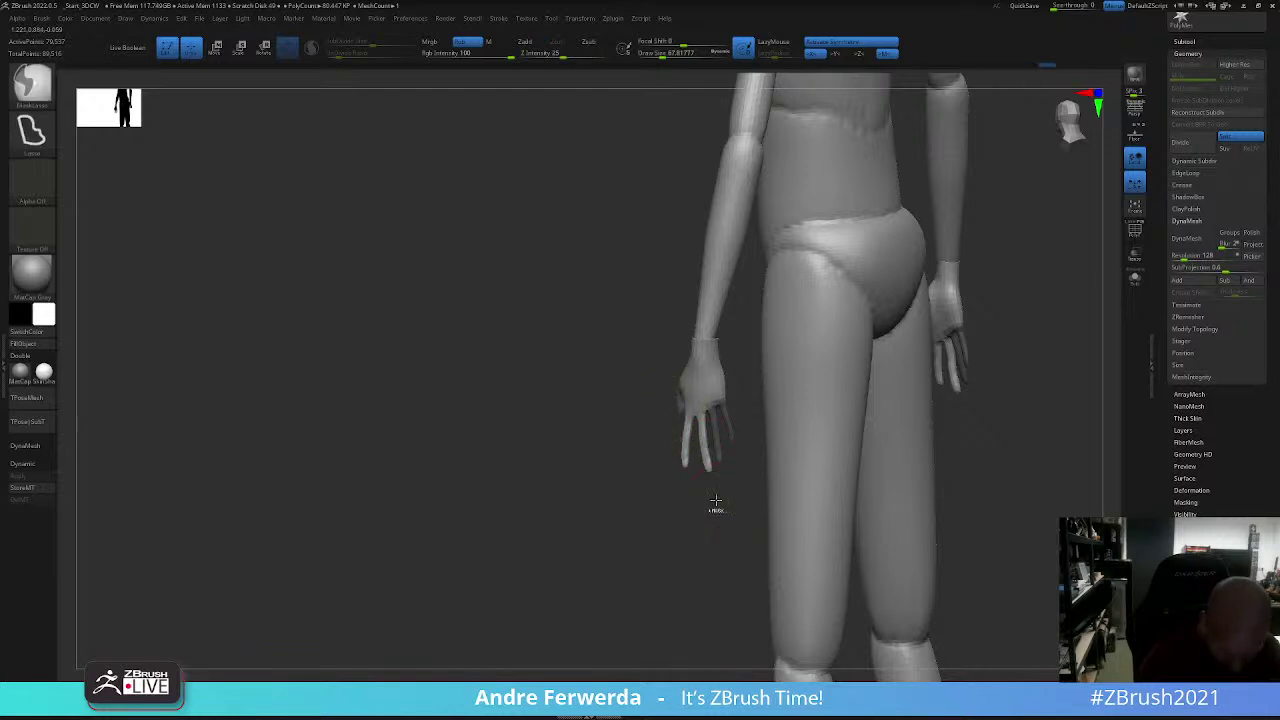
pyautogui.keyDown('ctrl'); pyautogui.click(714, 511); pyautogui.keyUp('ctrl')
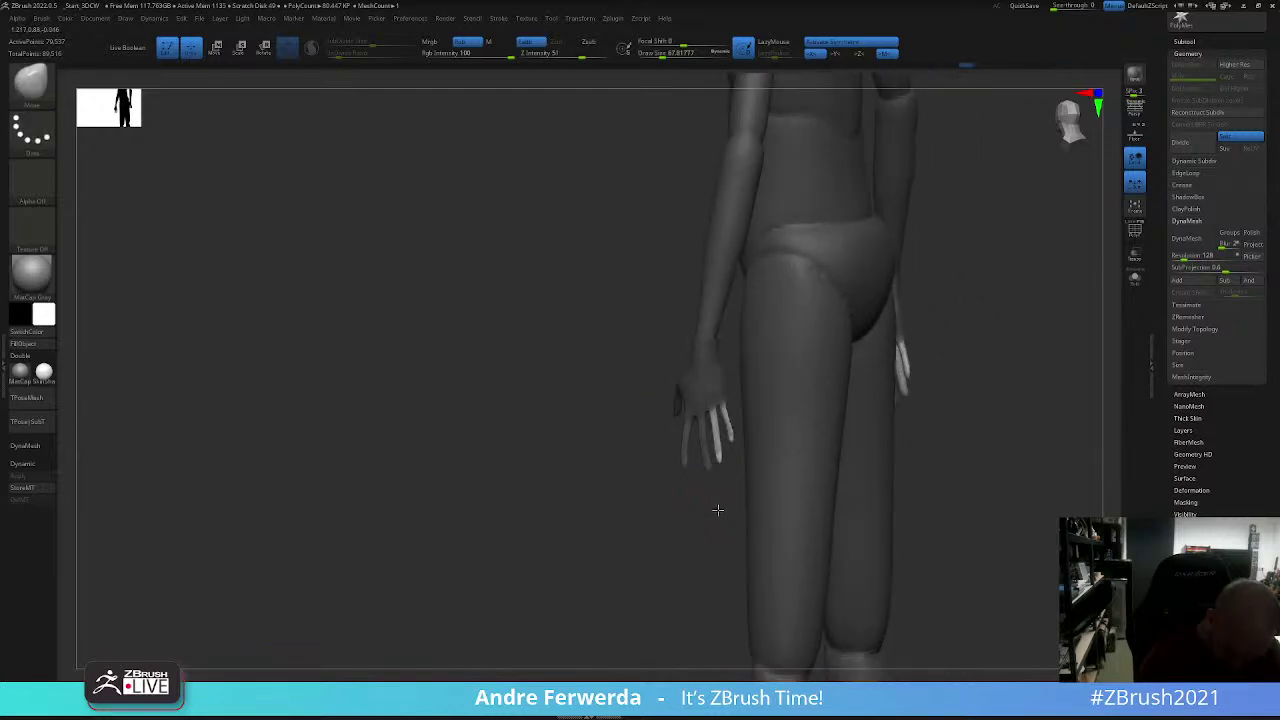
pyautogui.press('w')
pyautogui.moveTo(735, 445)
pyautogui.mouseDown()
pyautogui.moveTo(686, 526)
pyautogui.moveTo(960, 374)
pyautogui.mouseUp()
pyautogui.press('q')
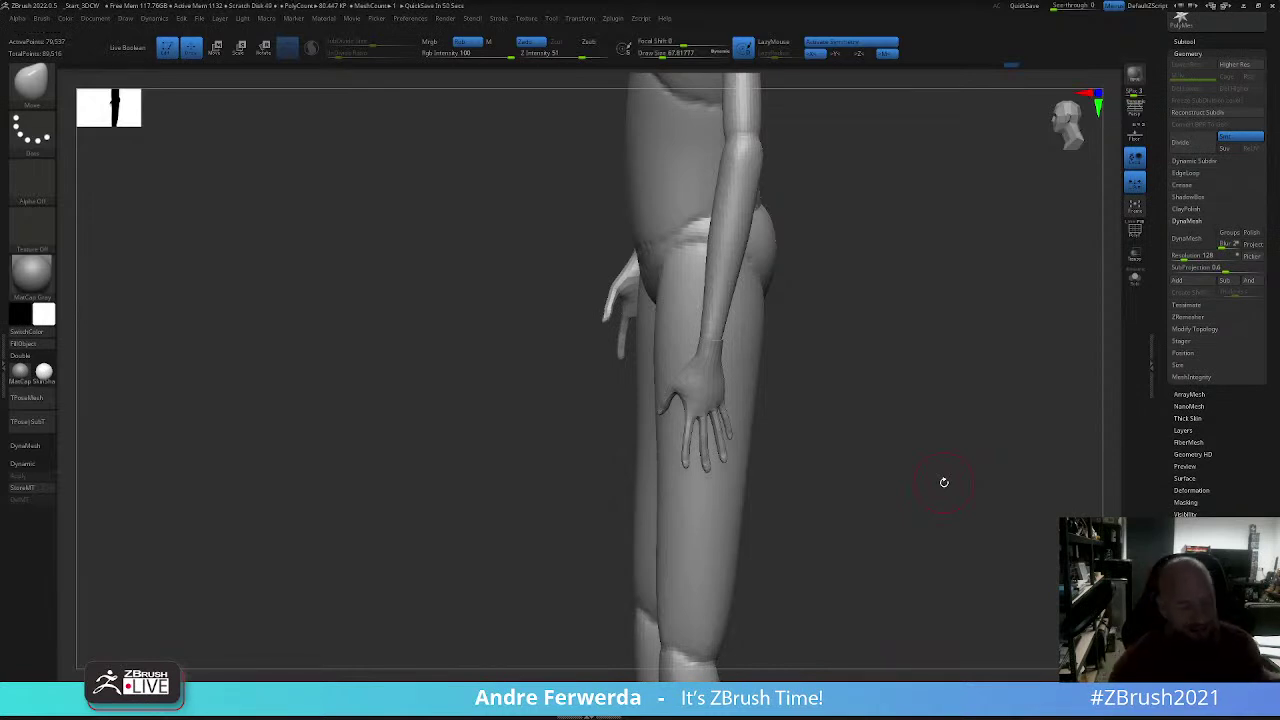
# Step: DynaMesh the whole figure and Shift-smooth the seam around the waist
pyautogui.moveTo(877, 404)
pyautogui.mouseDown()
pyautogui.moveTo(888, 400)
pyautogui.moveTo(874, 406)
pyautogui.moveTo(894, 420)
pyautogui.mouseUp()
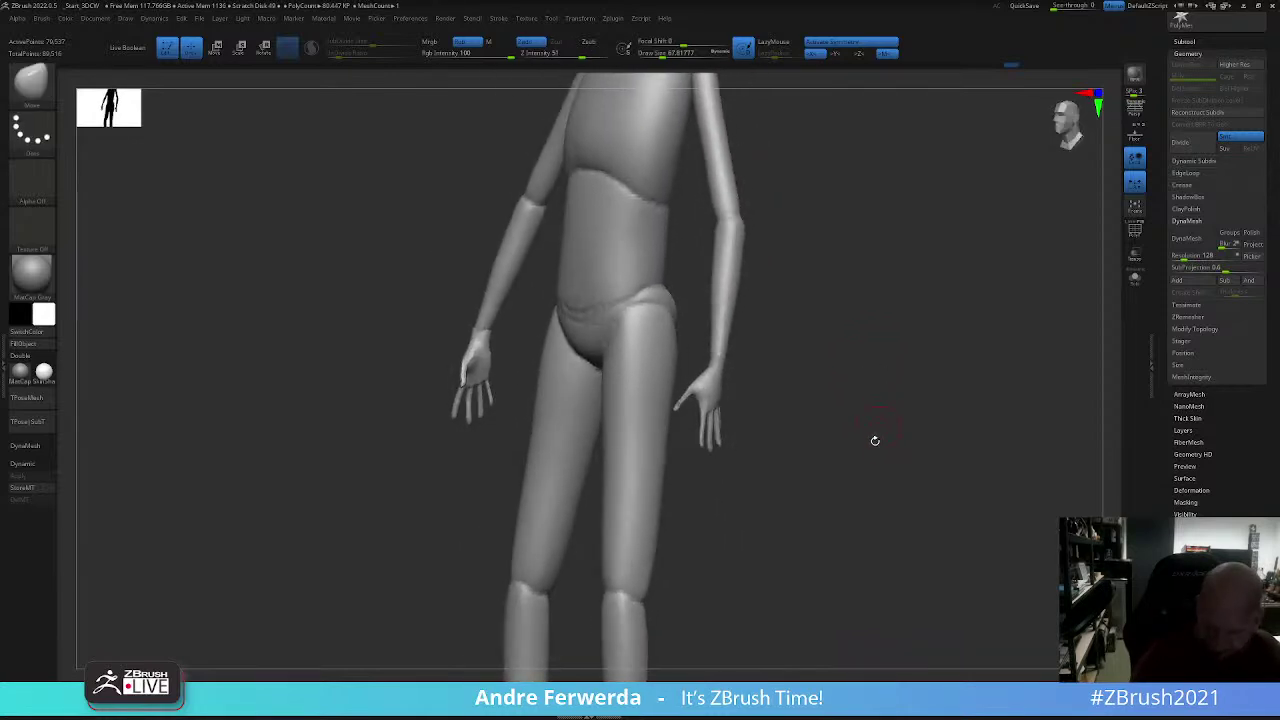
pyautogui.click(1192, 238)
pyautogui.moveTo(1000, 303)
pyautogui.mouseDown()
pyautogui.moveTo(929, 400)
pyautogui.moveTo(806, 329)
pyautogui.moveTo(822, 319)
pyautogui.mouseUp()
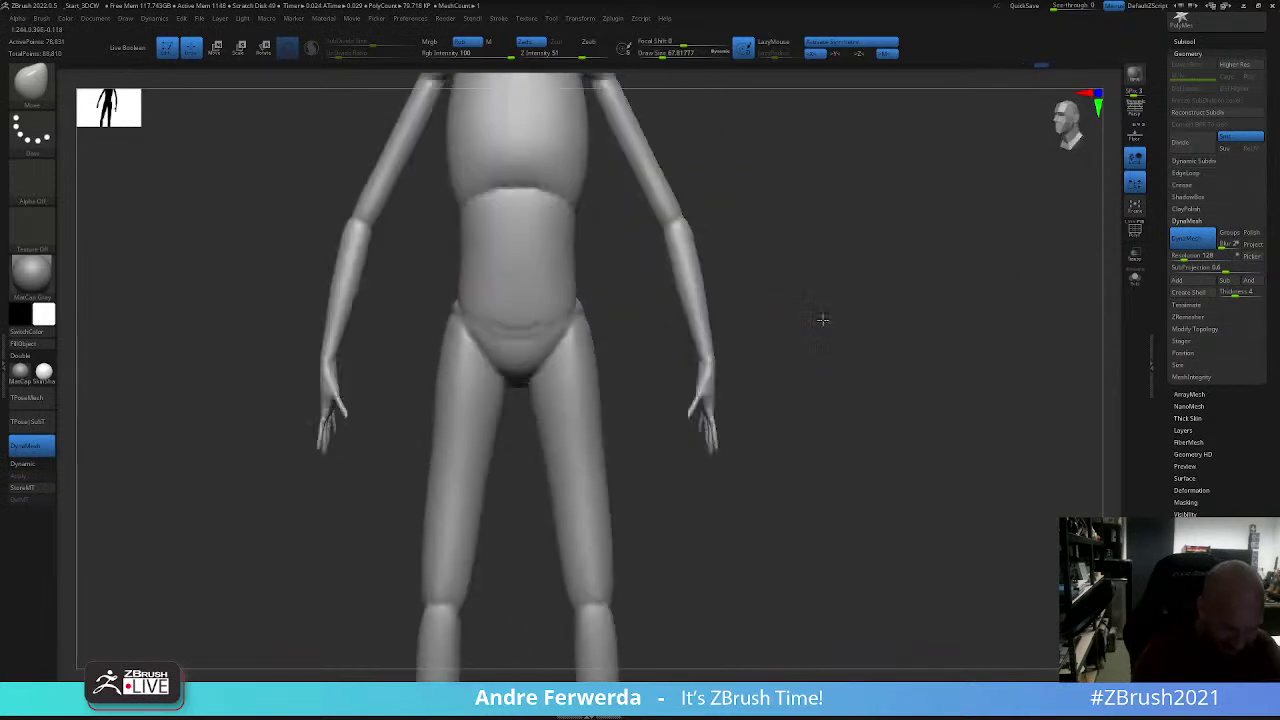
pyautogui.press('shift')
pyautogui.keyDown('alt'); pyautogui.moveTo(678, 205); pyautogui.dragTo(757, 337); pyautogui.keyUp('alt')
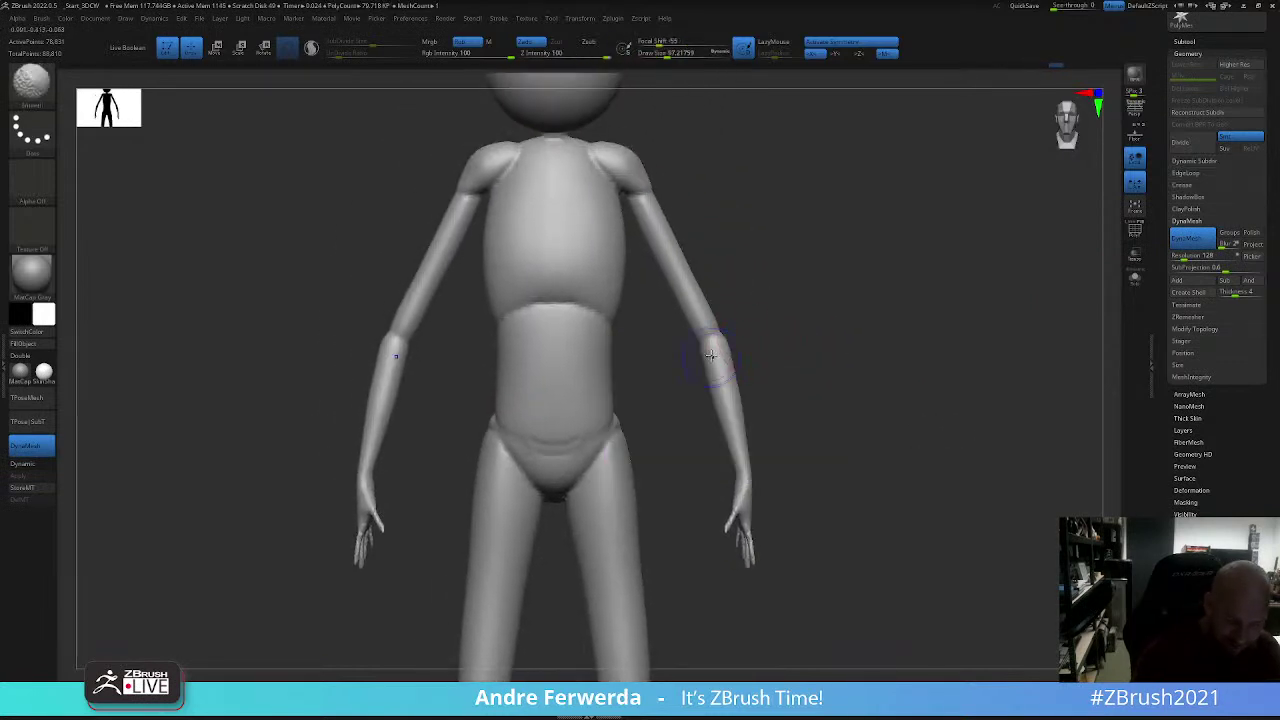
# Step: Orbit around the figure to check the head, legs and feet, ending front-on
pyautogui.moveTo(714, 393); pyautogui.dragTo(731, 345)
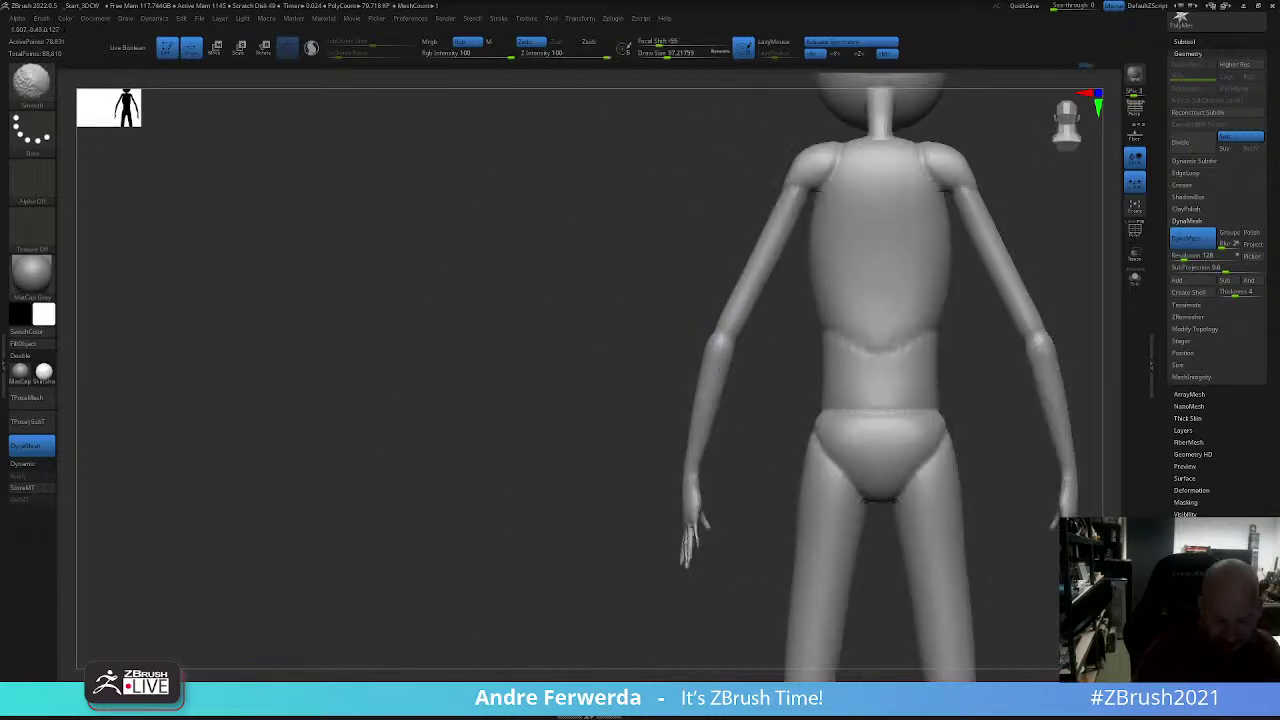
pyautogui.keyDown('alt'); pyautogui.moveTo(707, 420); pyautogui.dragTo(642, 505); pyautogui.keyUp('alt')
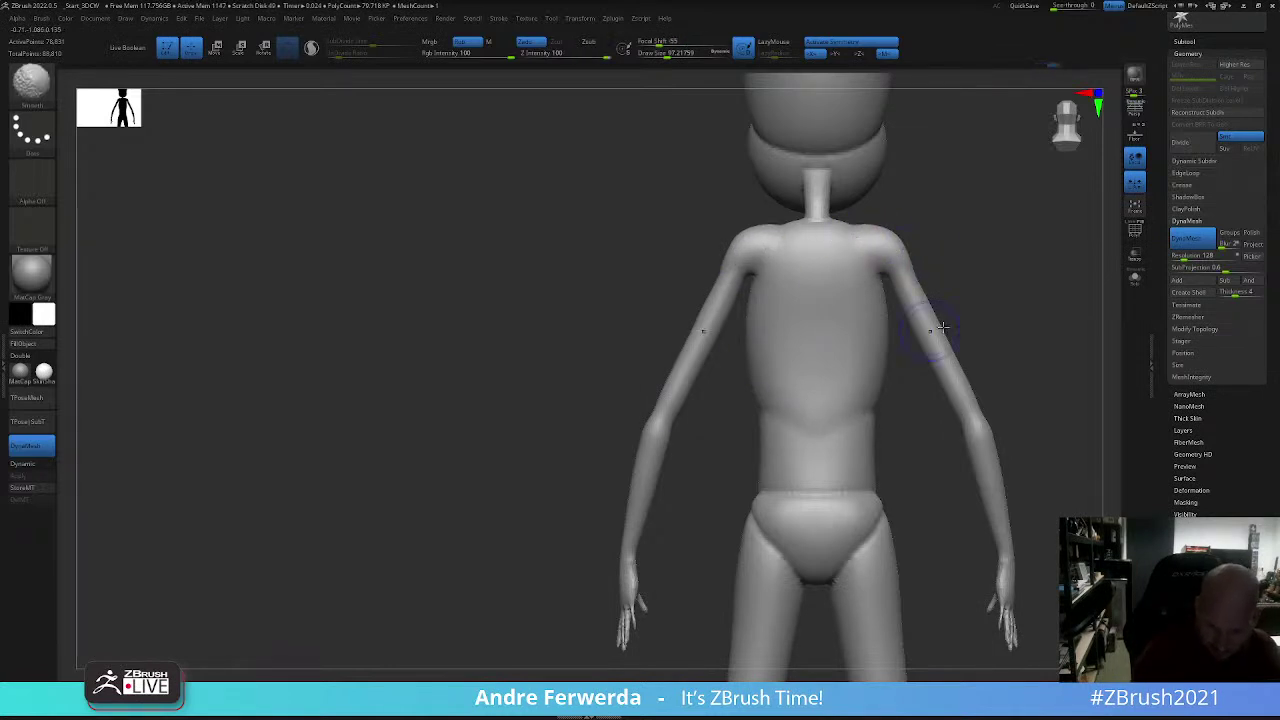
pyautogui.keyDown('alt'); pyautogui.moveTo(899, 265); pyautogui.dragTo(869, 160); pyautogui.keyUp('alt')
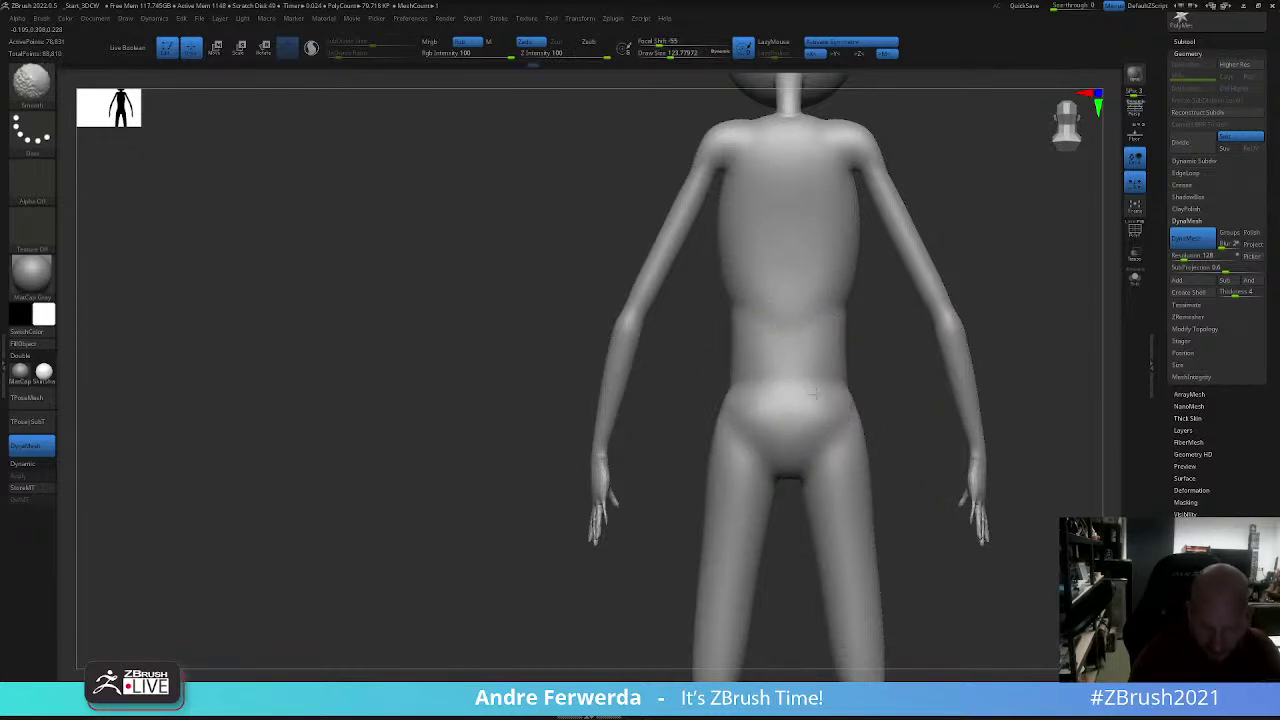
pyautogui.moveTo(823, 186)
pyautogui.keyDown('alt'); pyautogui.mouseDown()
pyautogui.moveTo(874, 289)
pyautogui.moveTo(911, 315)
pyautogui.moveTo(892, 364)
pyautogui.moveTo(863, 357)
pyautogui.mouseUp(); pyautogui.keyUp('alt')
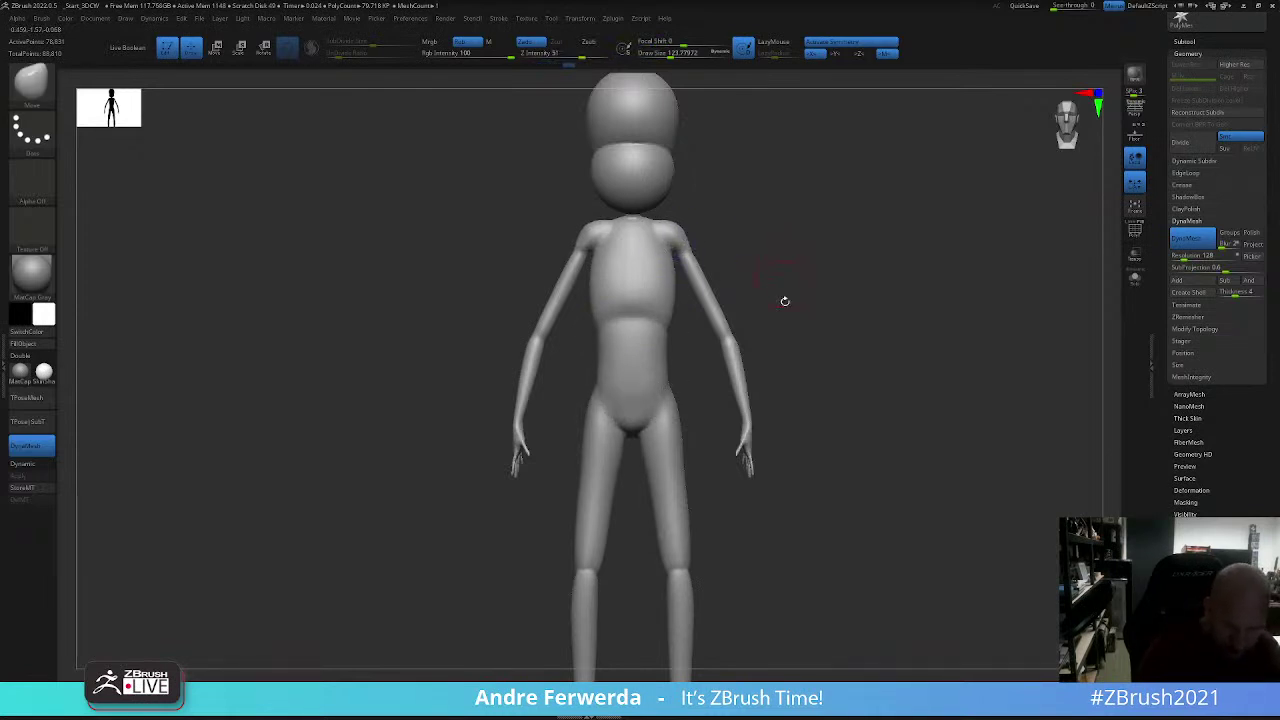
pyautogui.keyDown('alt'); pyautogui.moveTo(783, 303); pyautogui.dragTo(779, 326); pyautogui.keyUp('alt')
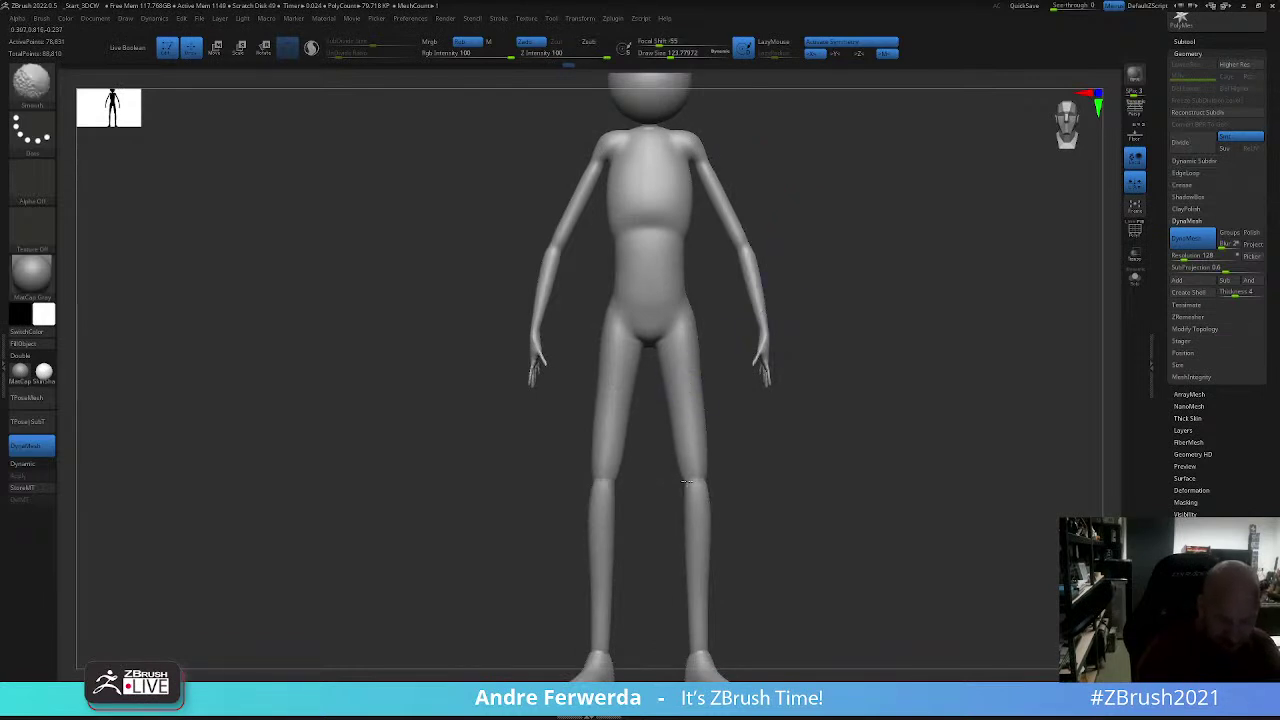
pyautogui.moveTo(771, 380); pyautogui.dragTo(743, 466)
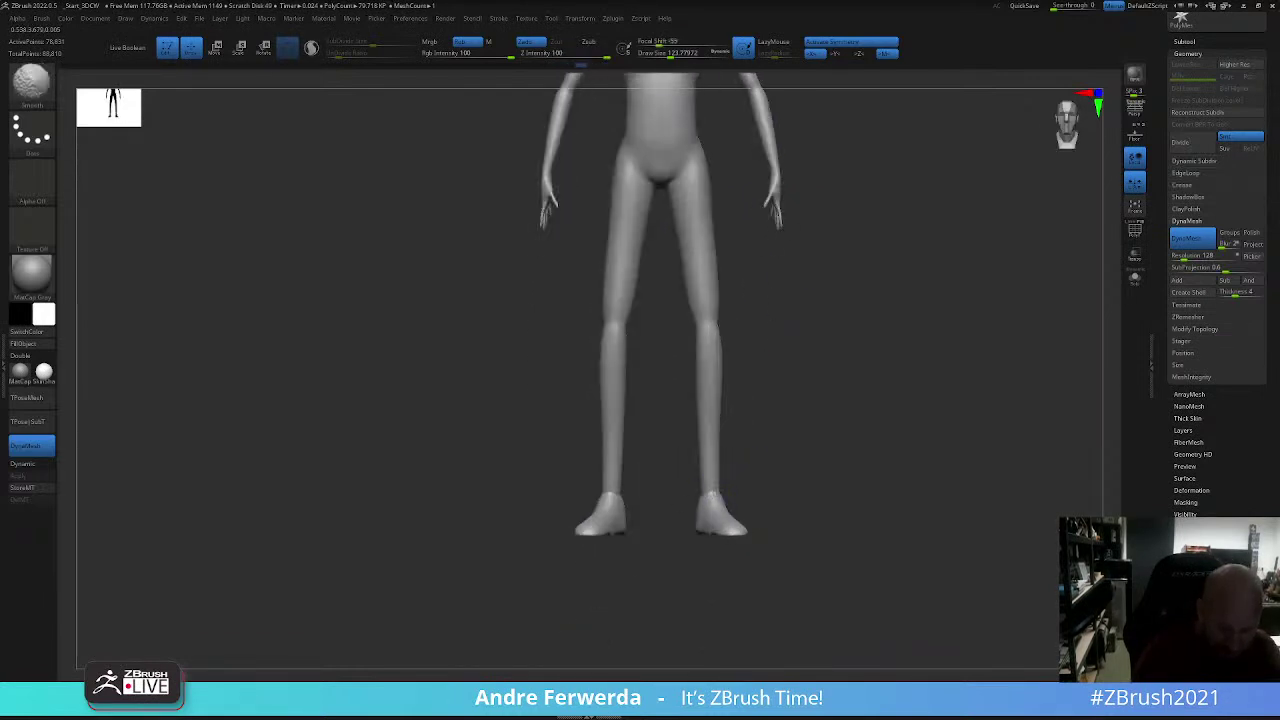
pyautogui.moveTo(783, 429)
pyautogui.mouseDown()
pyautogui.moveTo(731, 488)
pyautogui.moveTo(817, 323)
pyautogui.moveTo(690, 536)
pyautogui.mouseUp()
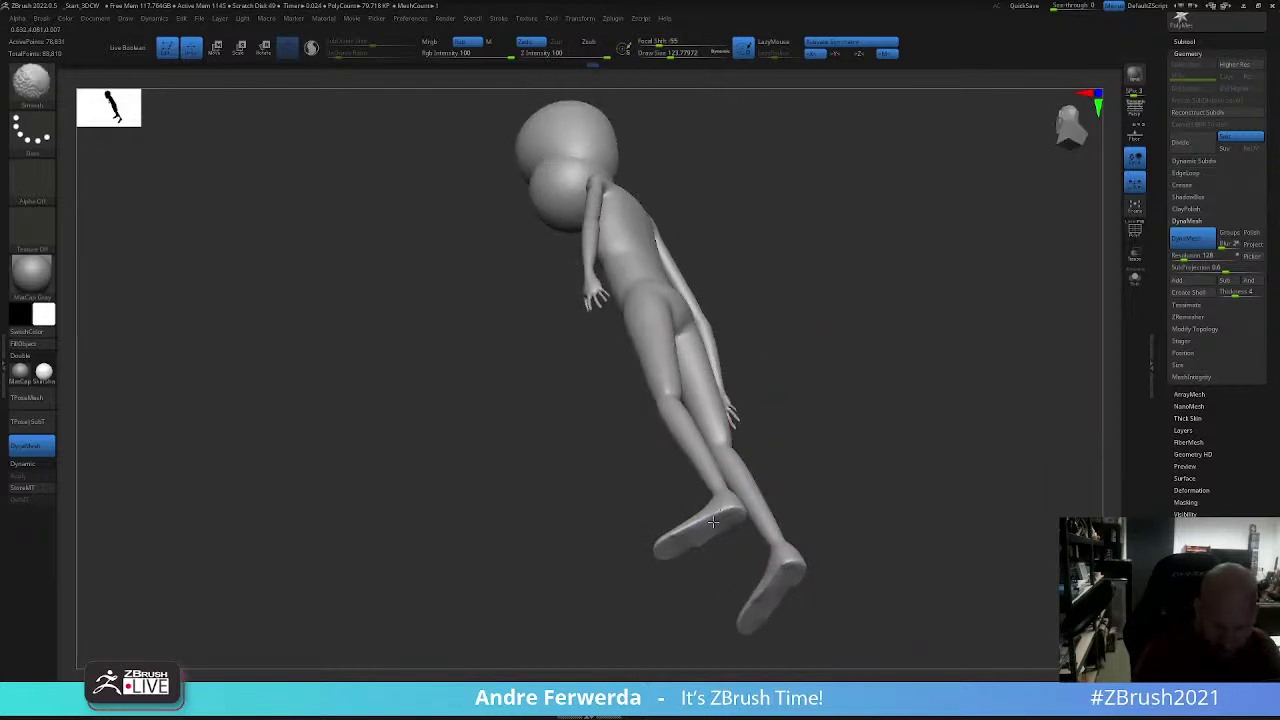
pyautogui.keyDown('alt'); pyautogui.moveTo(865, 503); pyautogui.dragTo(795, 452); pyautogui.keyUp('alt')
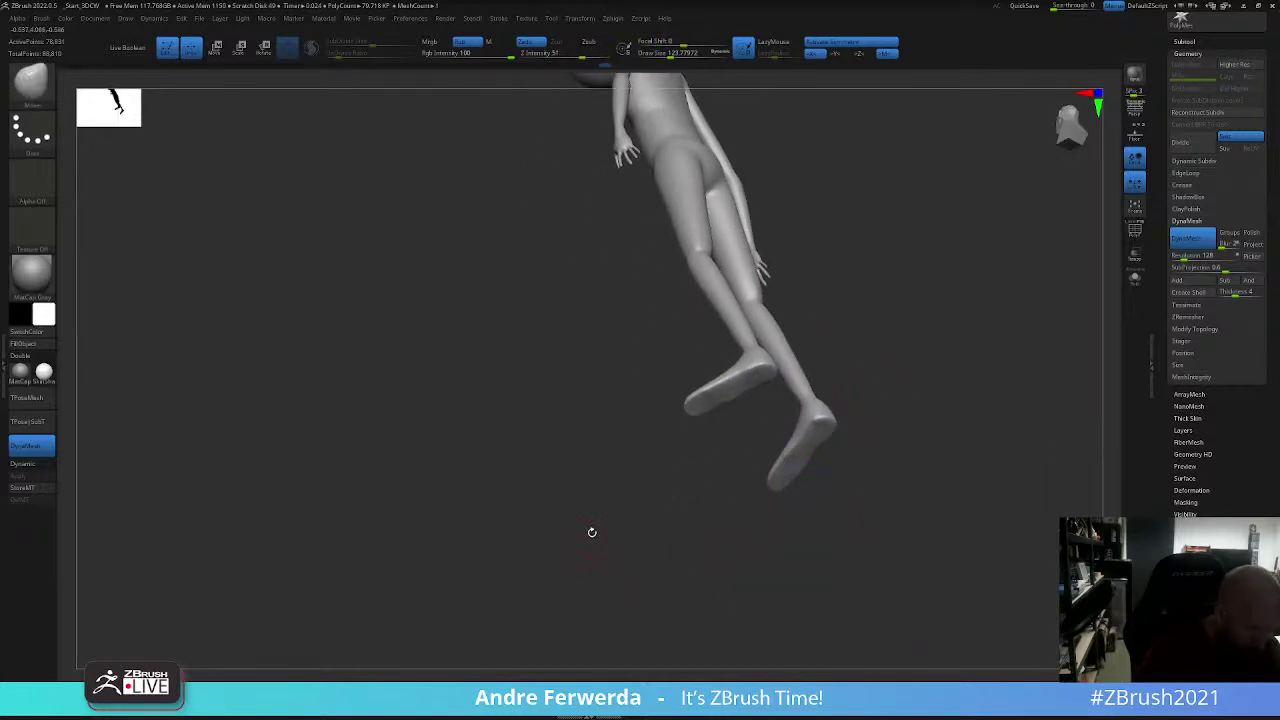
pyautogui.moveTo(591, 531)
pyautogui.mouseDown()
pyautogui.moveTo(739, 393)
pyautogui.moveTo(831, 449)
pyautogui.moveTo(762, 340)
pyautogui.mouseUp()
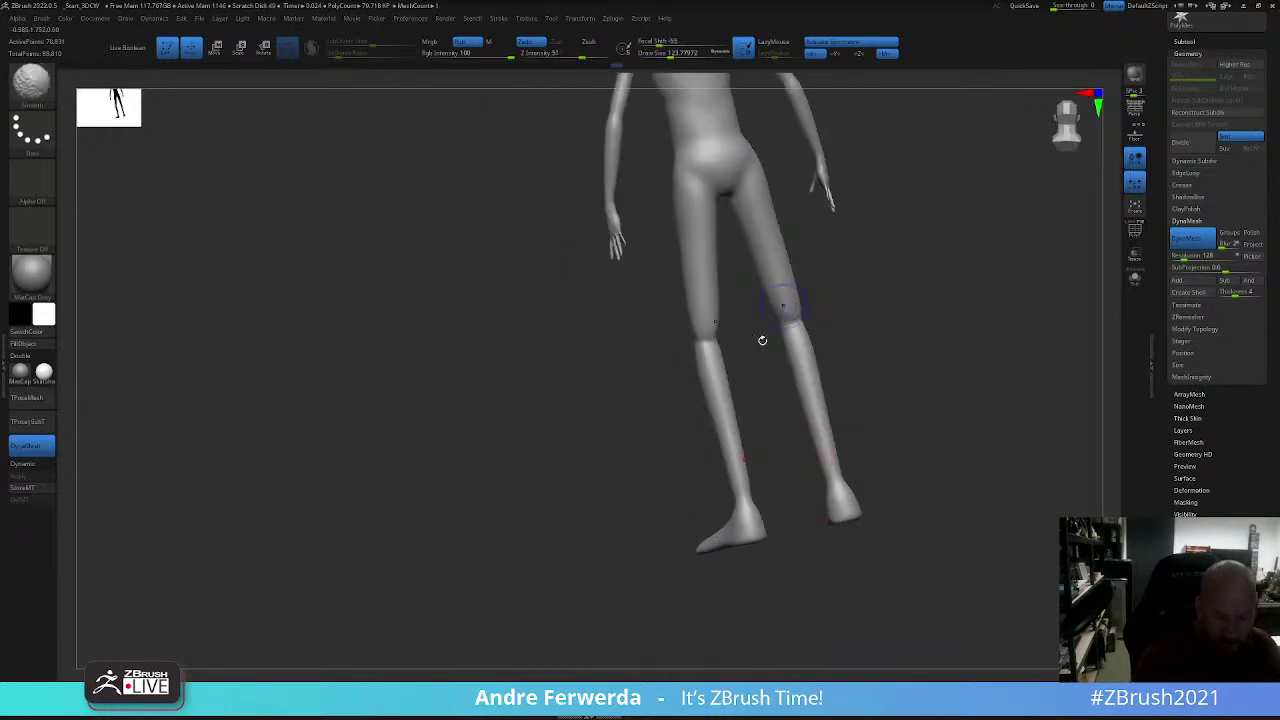
pyautogui.moveTo(726, 258)
pyautogui.mouseDown()
pyautogui.moveTo(805, 317)
pyautogui.moveTo(869, 314)
pyautogui.moveTo(501, 620)
pyautogui.mouseUp()
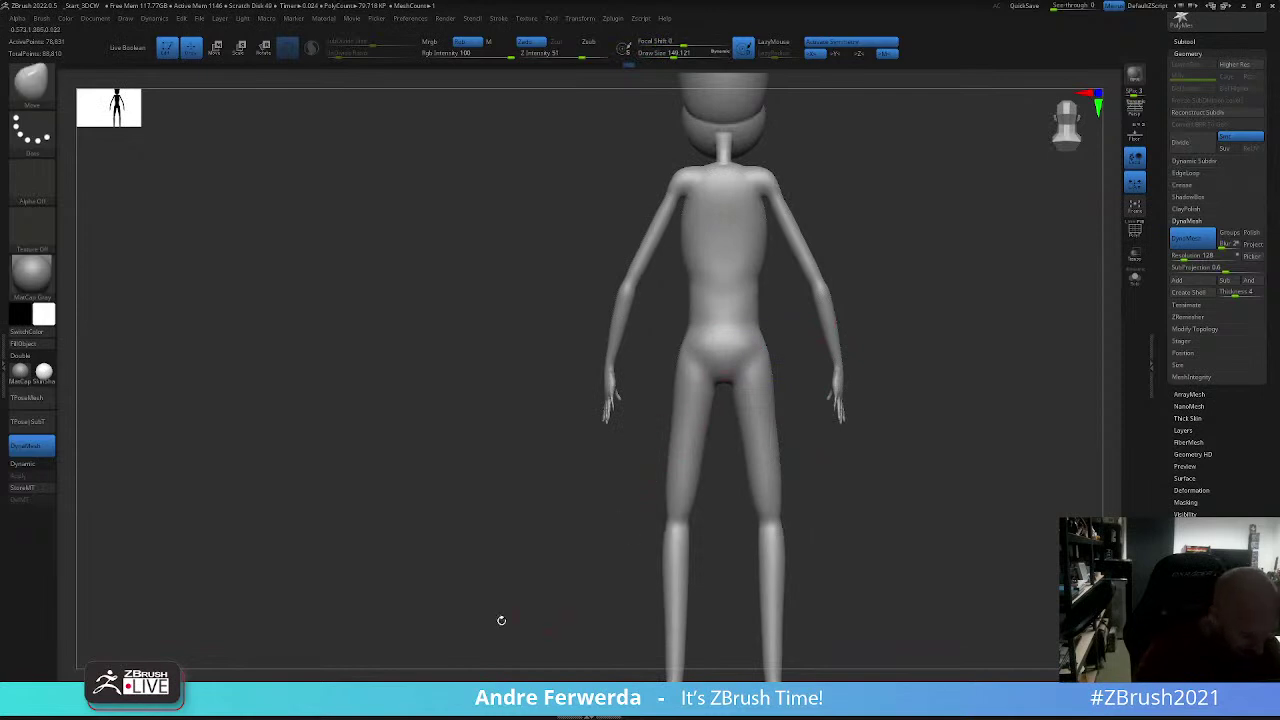
# Step: Build up the rounded buttocks with ClayBuildup and soften them with Shift-smoothing
pyautogui.press('b')
pyautogui.press('c')
pyautogui.press('b')
pyautogui.press('space')
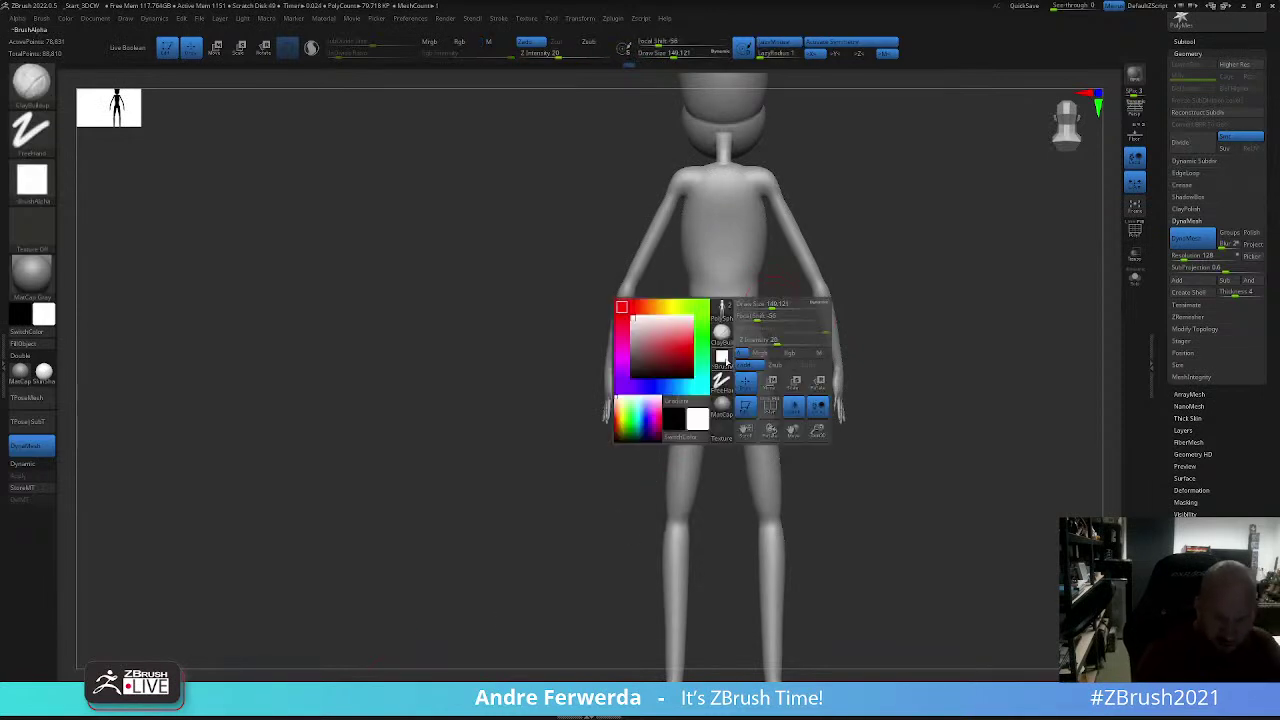
pyautogui.click(722, 358)
pyautogui.press('space')
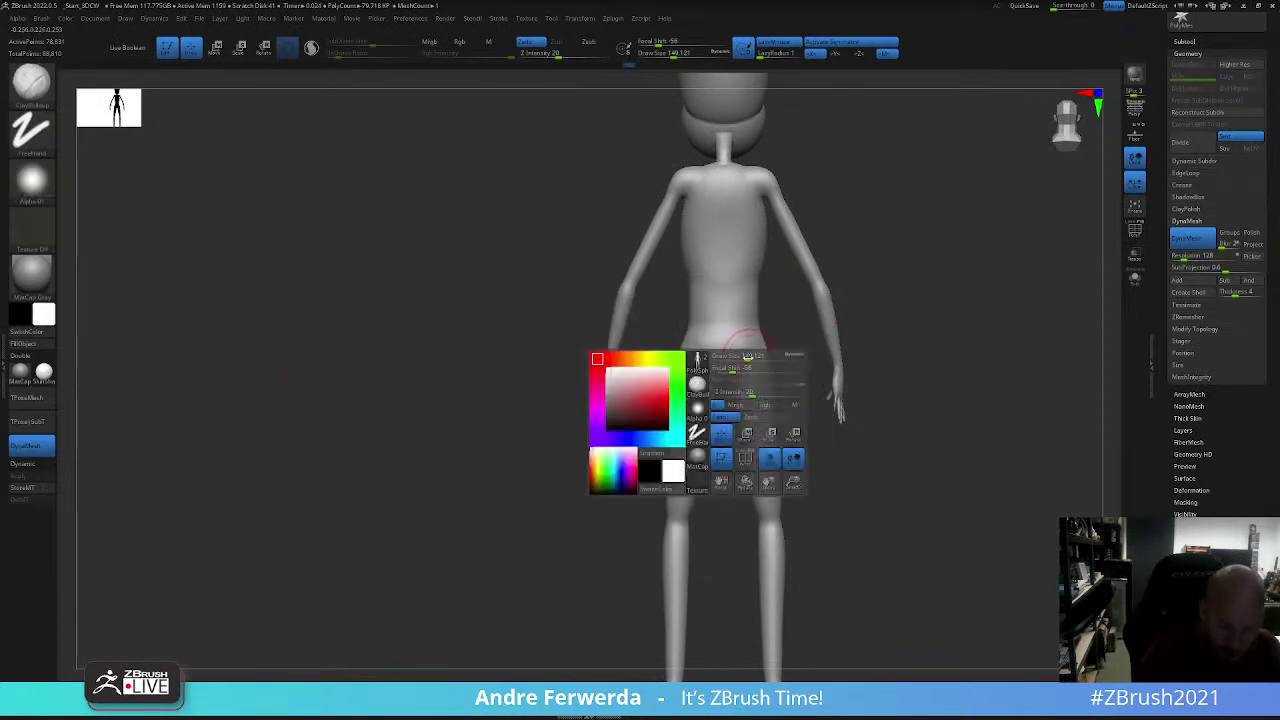
pyautogui.moveTo(730, 375); pyautogui.dragTo(750, 342)
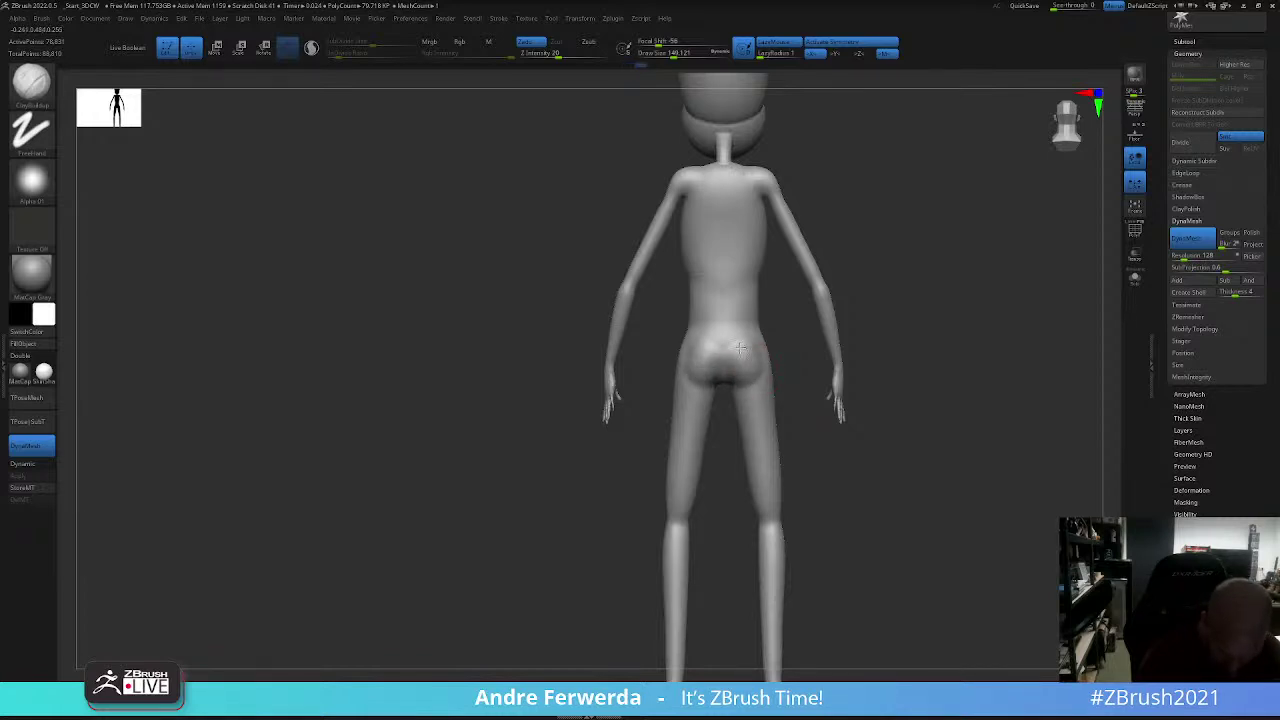
pyautogui.press('shift')
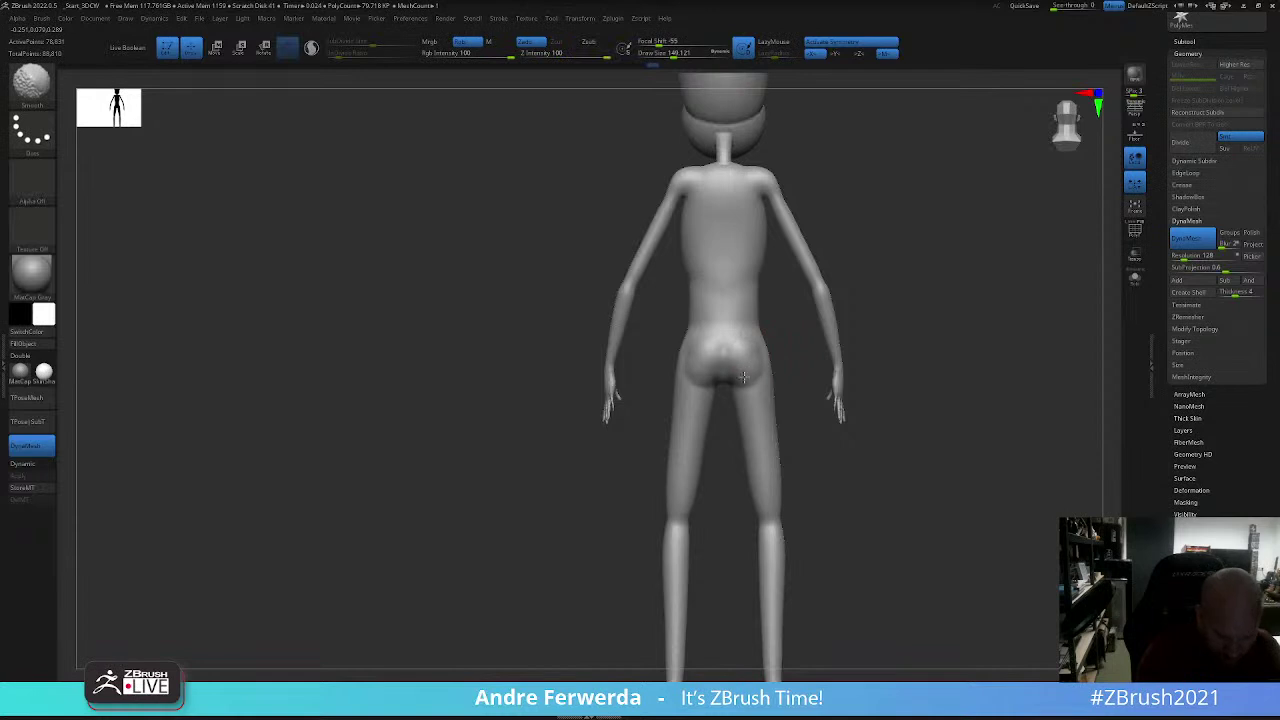
pyautogui.moveTo(937, 337)
pyautogui.mouseDown()
pyautogui.moveTo(903, 411)
pyautogui.moveTo(906, 397)
pyautogui.moveTo(765, 370)
pyautogui.mouseUp()
pyautogui.moveTo(686, 382)
pyautogui.keyDown('shift'); pyautogui.mouseDown()
pyautogui.moveTo(698, 400)
pyautogui.moveTo(690, 385)
pyautogui.moveTo(808, 351)
pyautogui.mouseUp(); pyautogui.keyUp('shift')
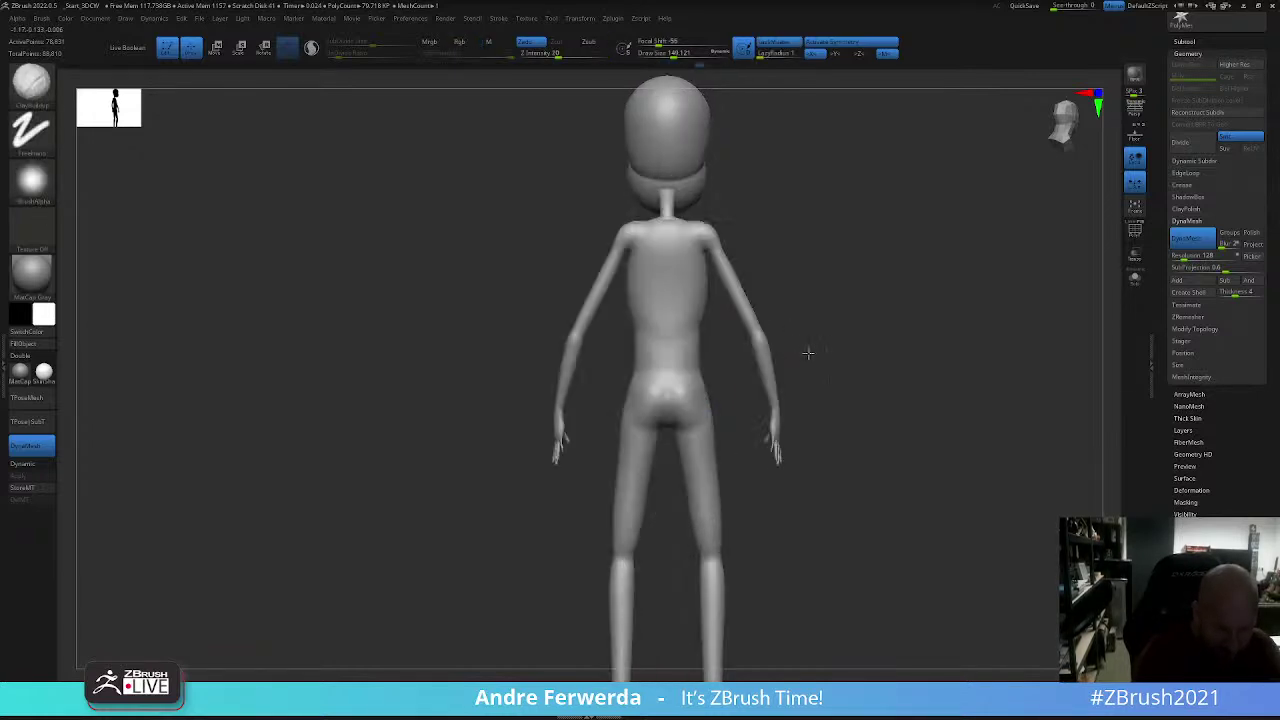
# Step: Try a crease-carving brush from the brush list while tilting the view
pyautogui.press('b')
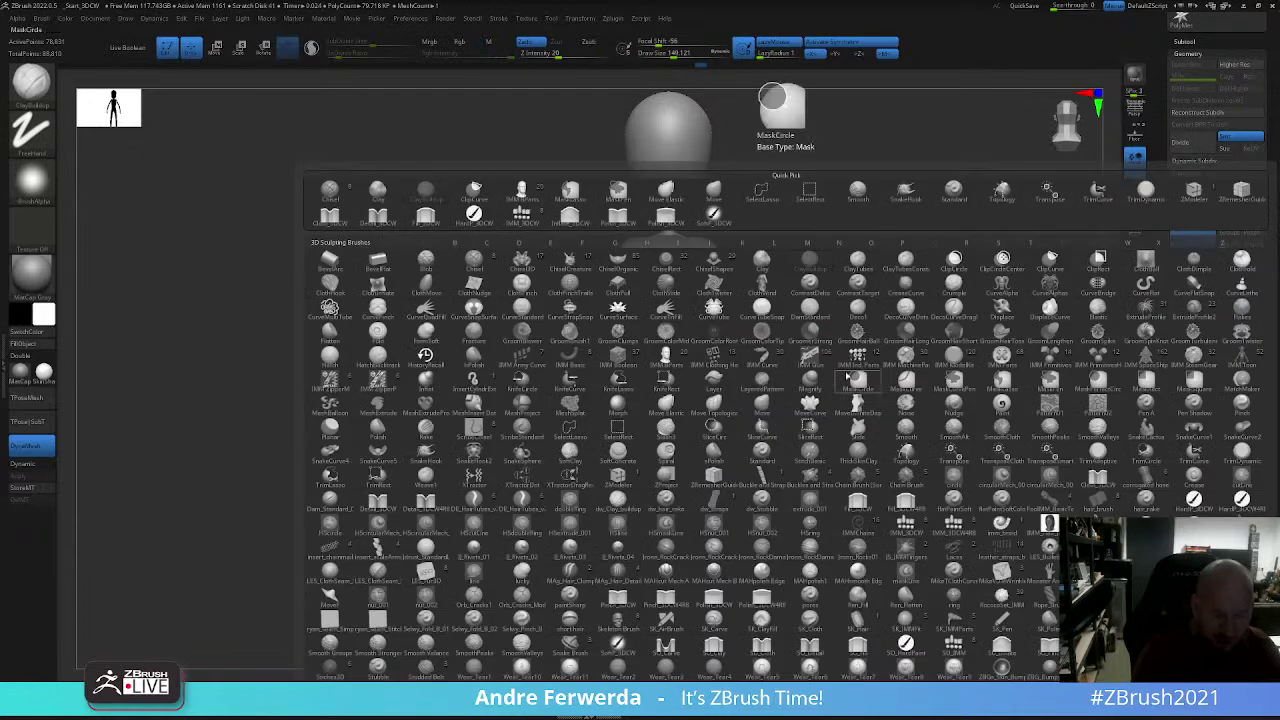
pyautogui.press('d')
pyautogui.press('s')
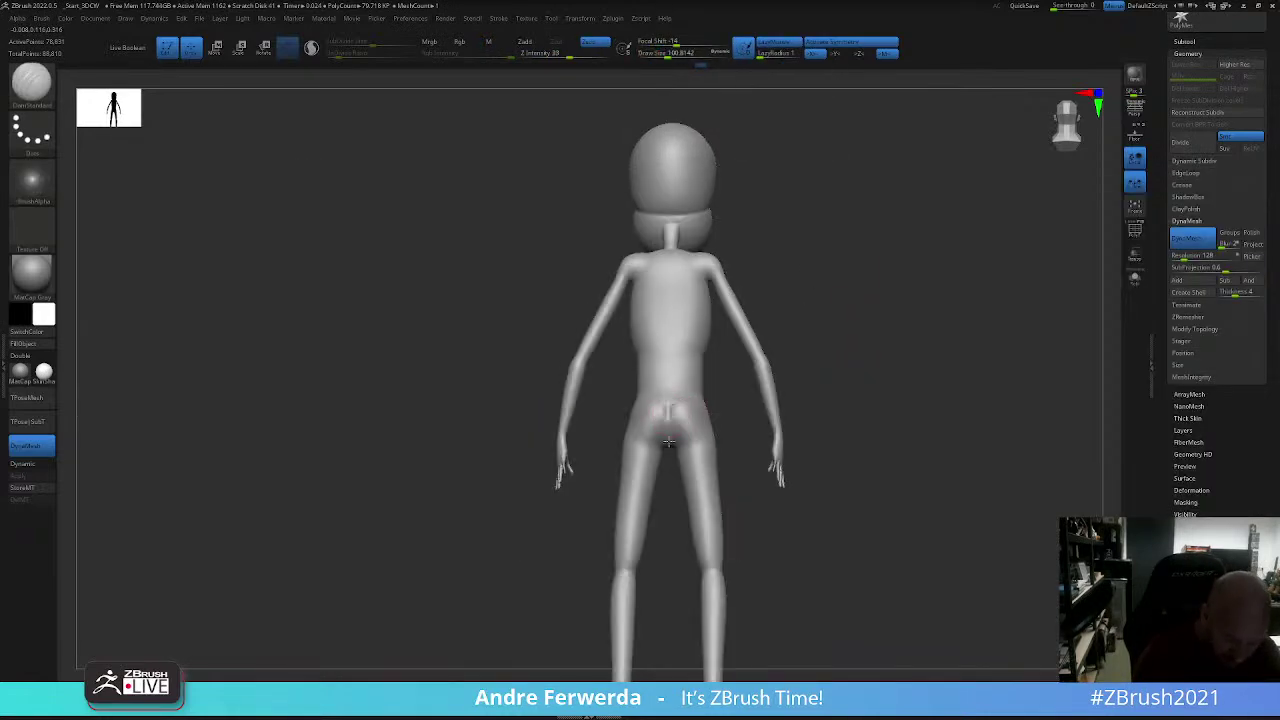
pyautogui.moveTo(798, 332); pyautogui.dragTo(666, 420)
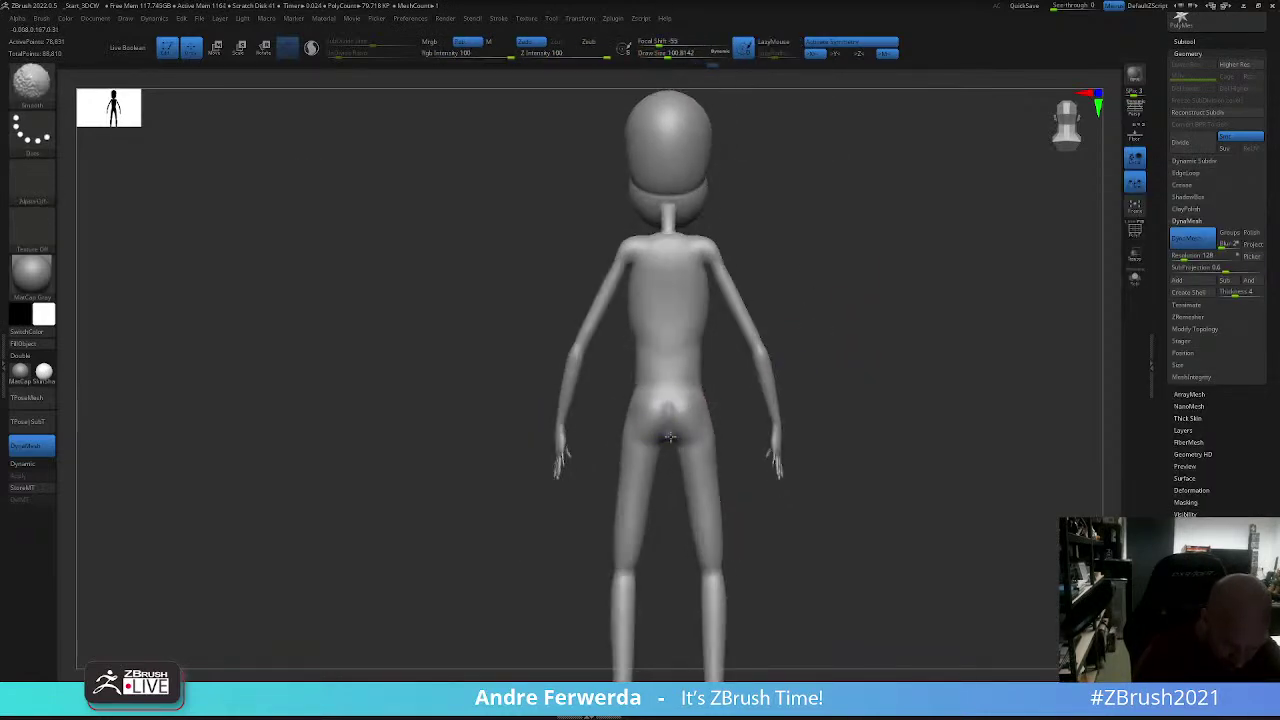
pyautogui.press('shift')
pyautogui.press('shift')
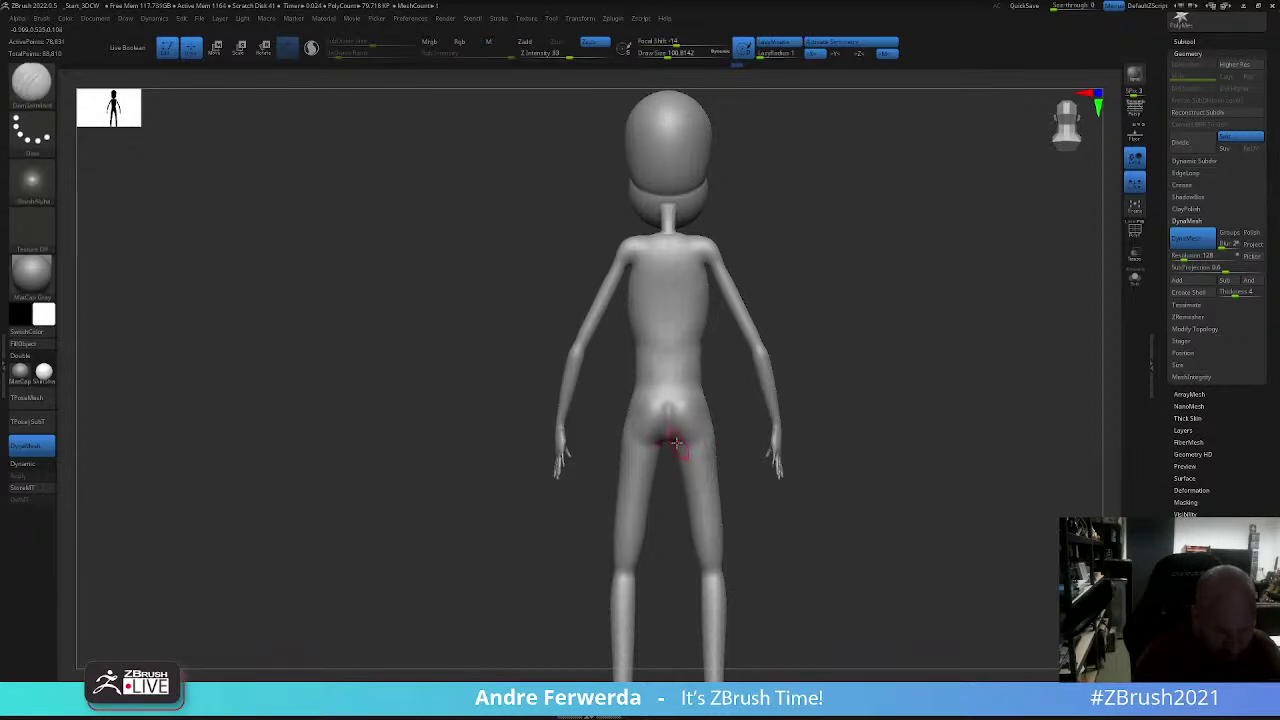
pyautogui.press('shift')
# Step: Return to ClayBuildup, smooth the buttocks and hip from behind, and enlarge the brush
pyautogui.press('b')
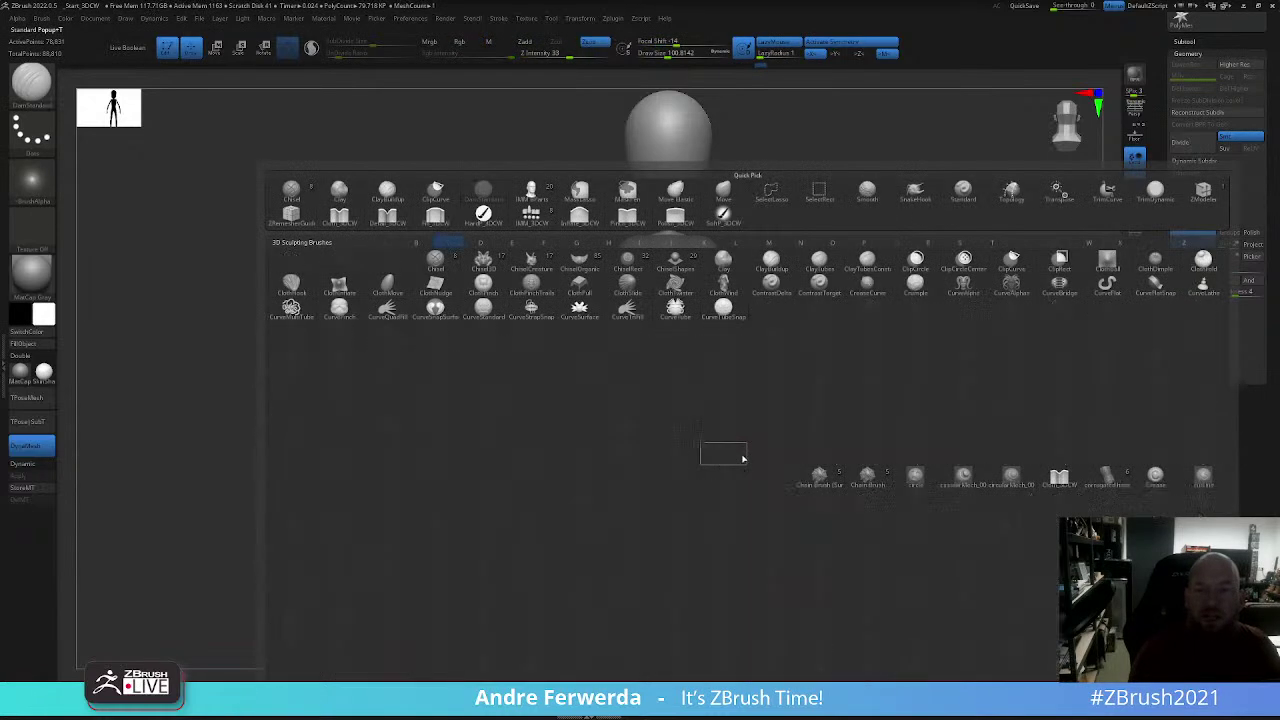
pyautogui.click(771, 262)
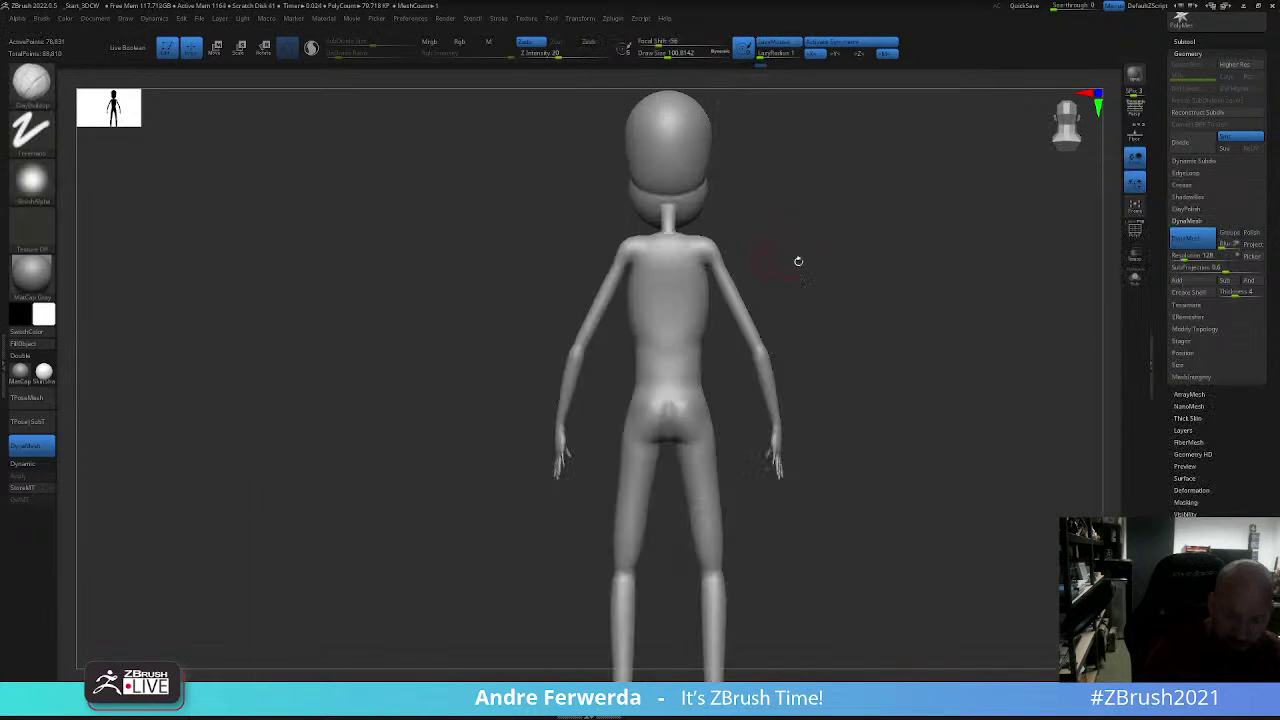
pyautogui.moveTo(797, 263)
pyautogui.mouseDown()
pyautogui.moveTo(917, 289)
pyautogui.moveTo(718, 382)
pyautogui.mouseUp()
pyautogui.moveTo(797, 351)
pyautogui.mouseDown()
pyautogui.moveTo(671, 409)
pyautogui.moveTo(700, 414)
pyautogui.moveTo(684, 437)
pyautogui.mouseUp()
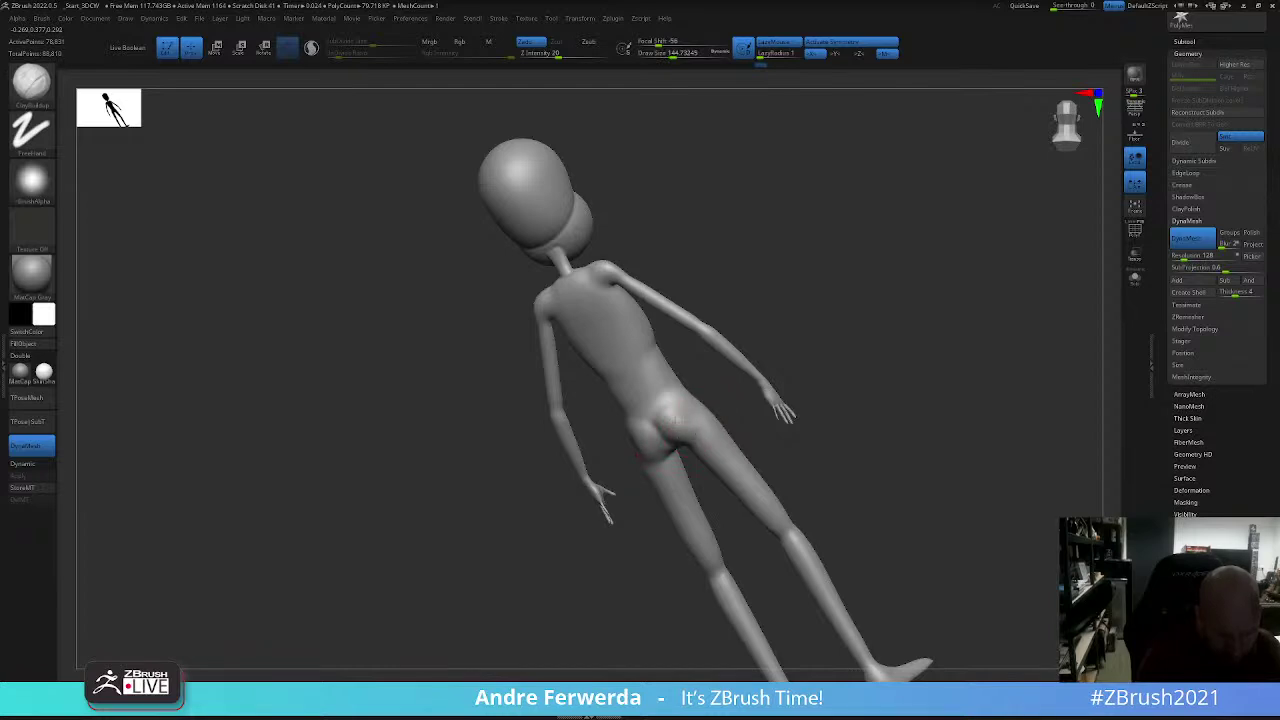
pyautogui.moveTo(715, 374); pyautogui.dragTo(639, 441)
pyautogui.press('shift')
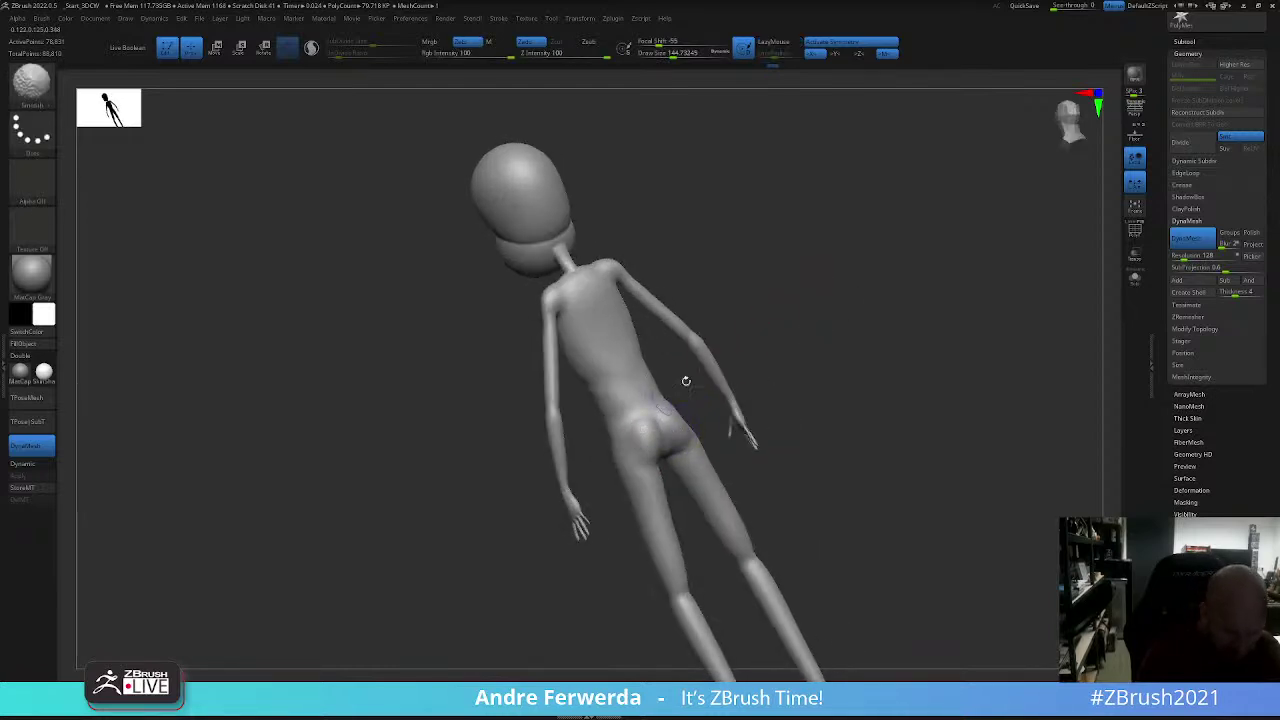
pyautogui.moveTo(686, 381); pyautogui.dragTo(657, 428)
pyautogui.moveTo(771, 280)
pyautogui.mouseDown()
pyautogui.moveTo(640, 460)
pyautogui.moveTo(827, 307)
pyautogui.mouseUp()
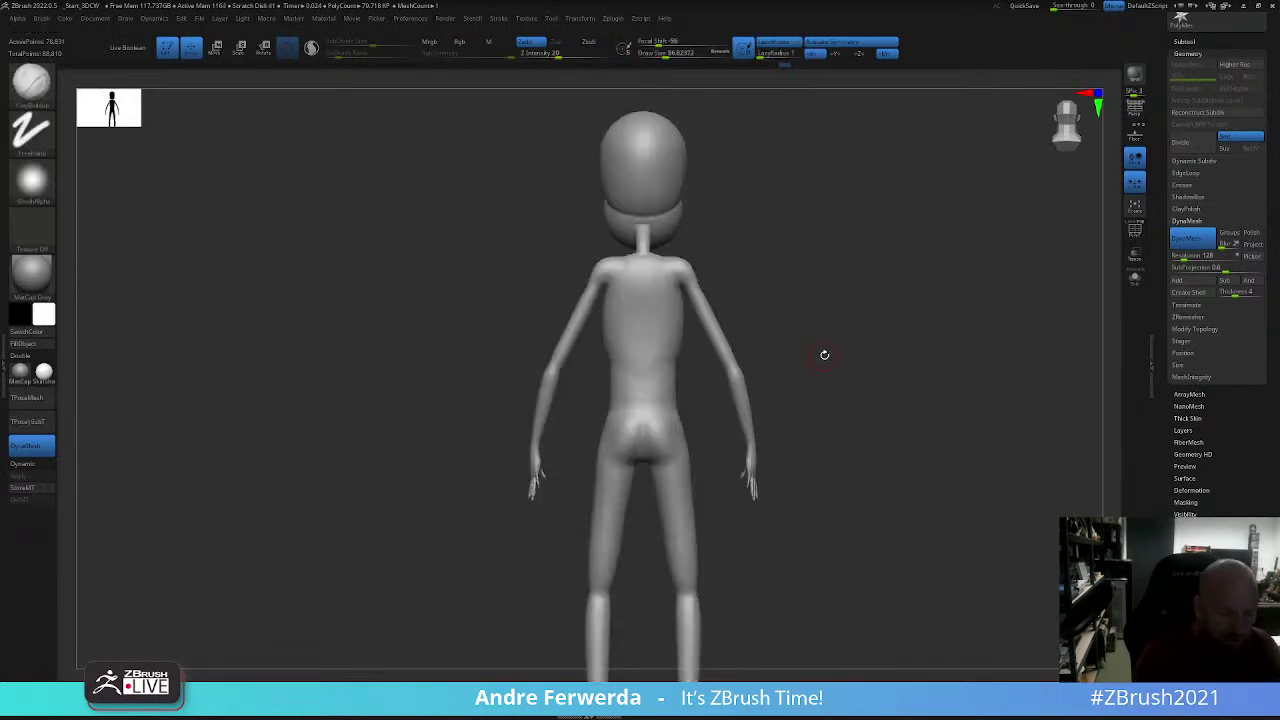
pyautogui.press(']')
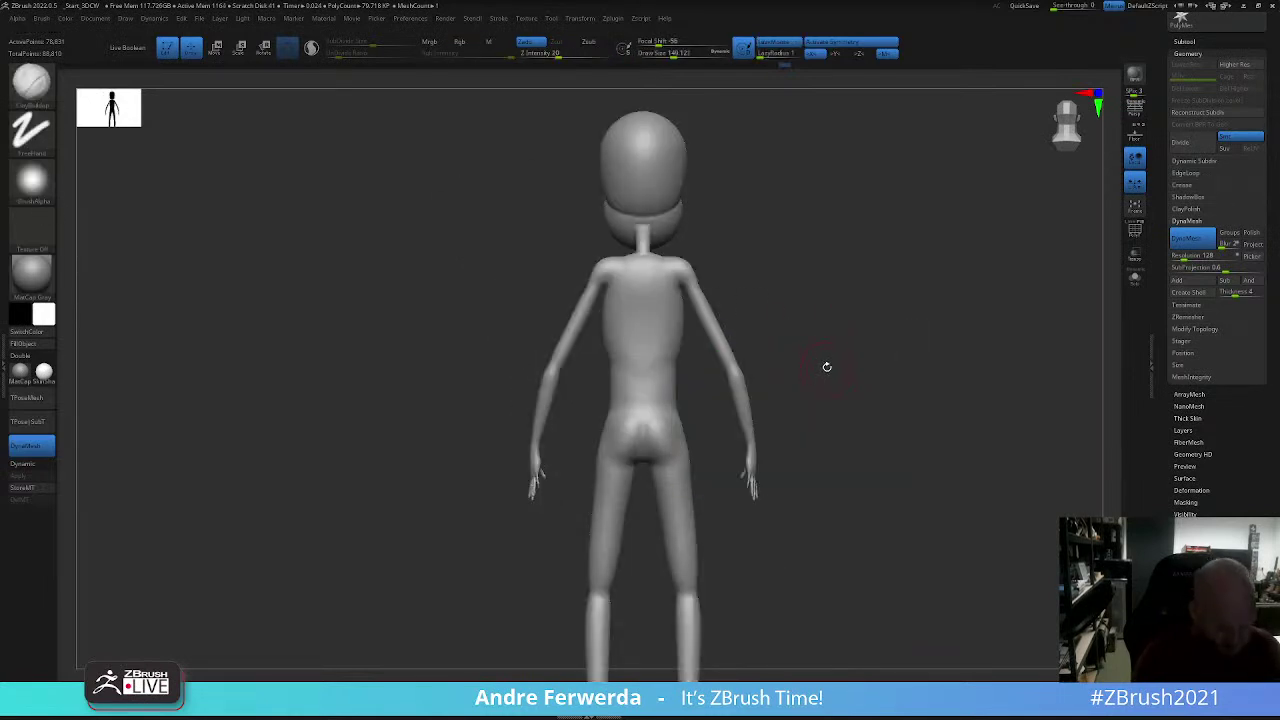
# Step: Hide the upper arms, forearms and hands, then turn the figure to face front
pyautogui.keyDown('ctrl'); pyautogui.keyDown('shift'); pyautogui.click(718, 333); pyautogui.keyUp('shift'); pyautogui.keyUp('ctrl')
pyautogui.keyDown('ctrl'); pyautogui.keyDown('shift'); pyautogui.moveTo(718, 333); pyautogui.dragTo(737, 380); pyautogui.keyUp('shift'); pyautogui.keyUp('ctrl')
pyautogui.keyDown('ctrl'); pyautogui.keyDown('alt'); pyautogui.keyDown('shift'); pyautogui.click(745, 410); pyautogui.keyUp('shift'); pyautogui.keyUp('alt'); pyautogui.keyUp('ctrl')
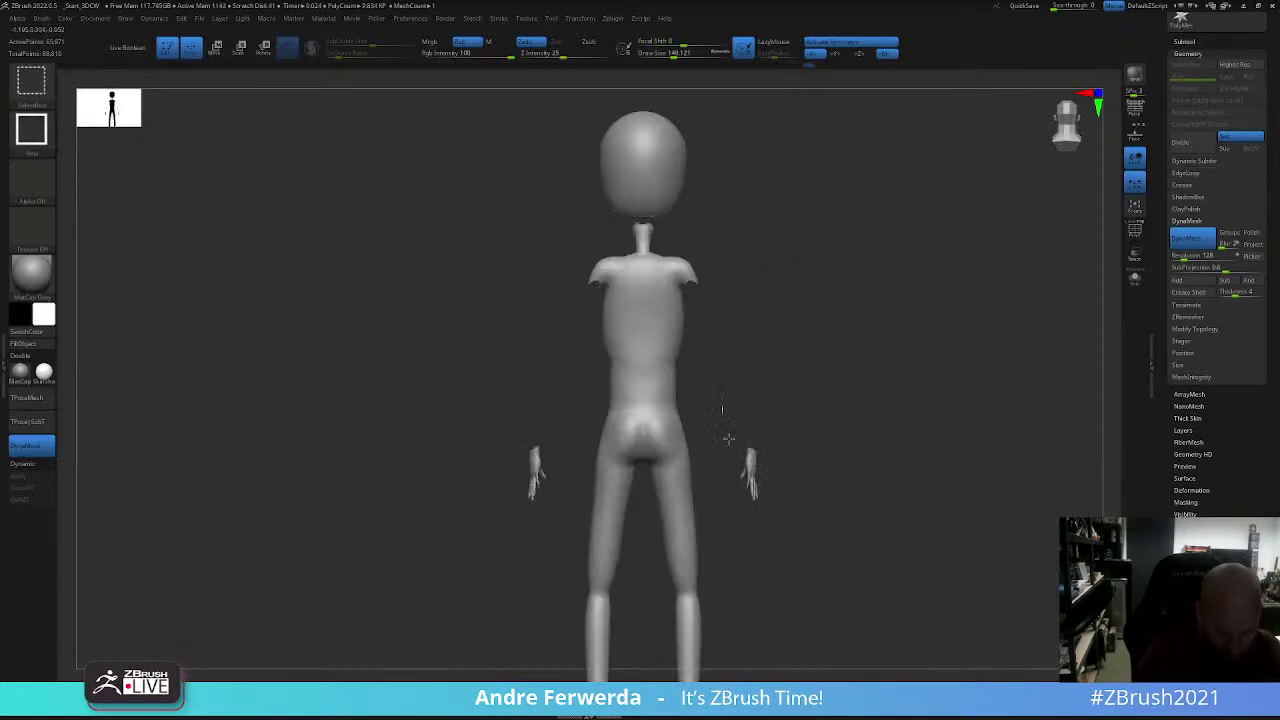
pyautogui.keyDown('ctrl'); pyautogui.keyDown('alt'); pyautogui.keyDown('shift'); pyautogui.click(760, 465); pyautogui.keyUp('shift'); pyautogui.keyUp('alt'); pyautogui.keyUp('ctrl')
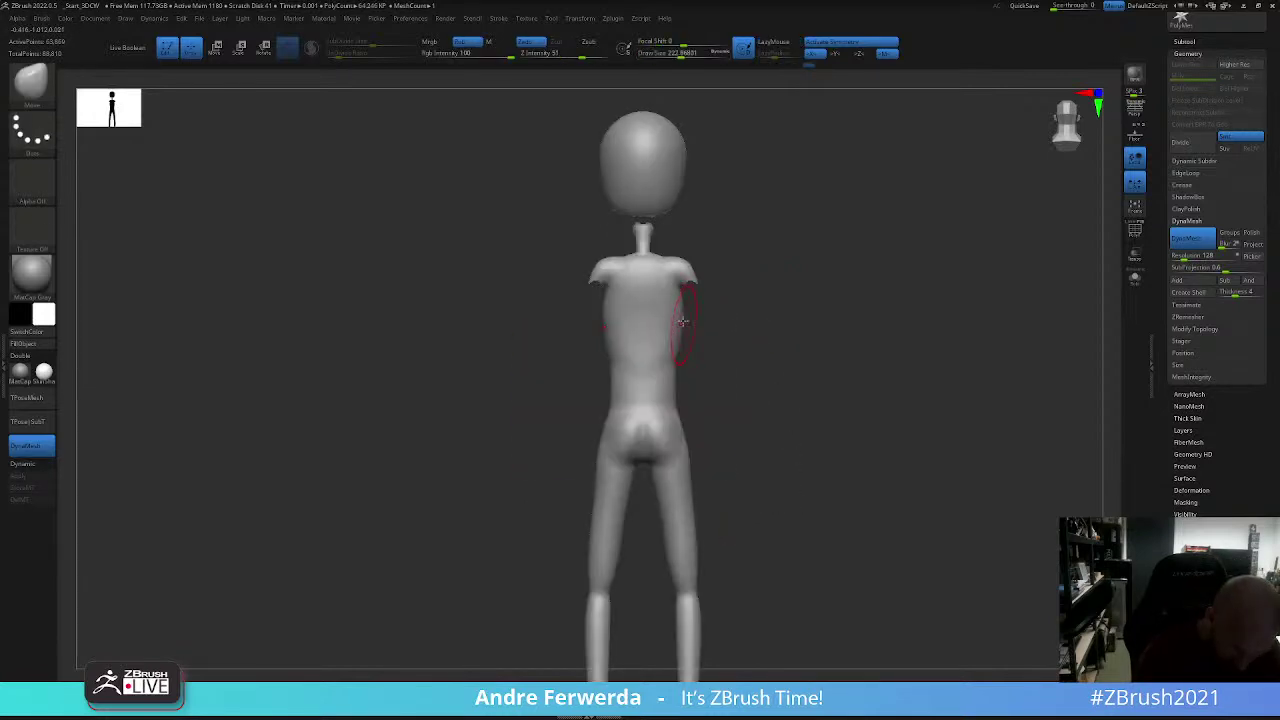
pyautogui.keyDown('shift'); pyautogui.moveTo(666, 371); pyautogui.dragTo(648, 376); pyautogui.keyUp('shift')
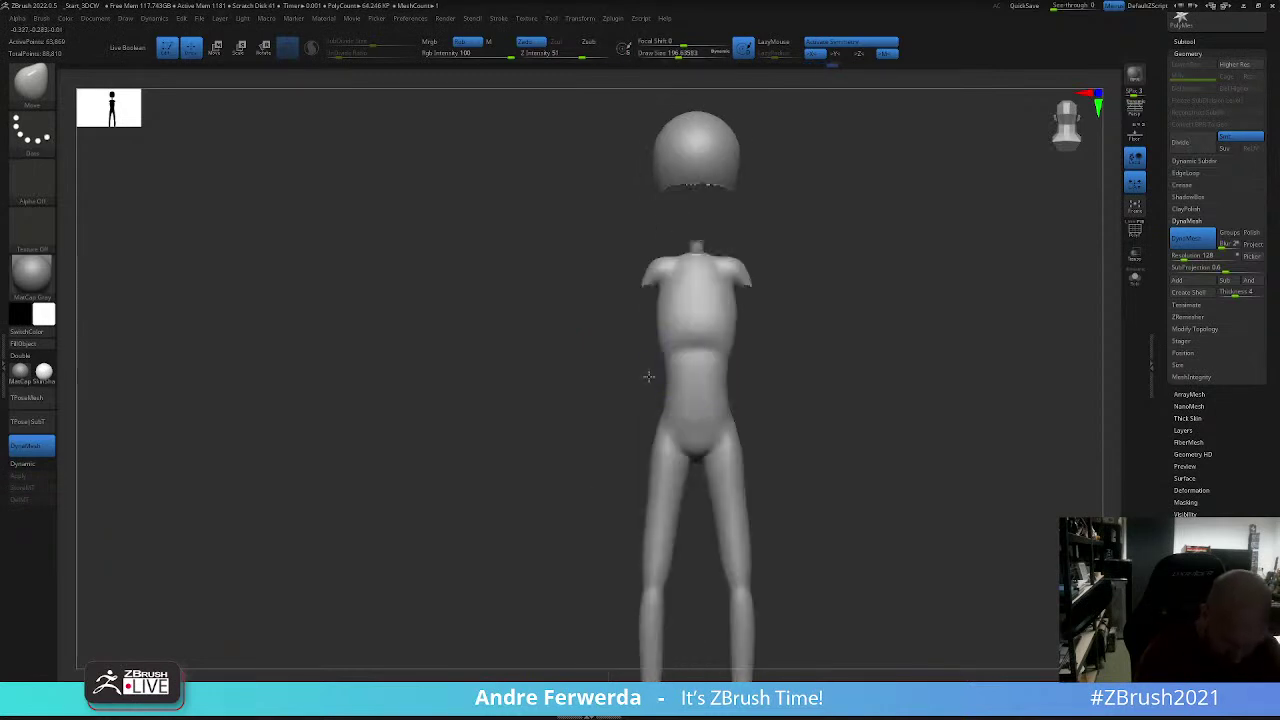
pyautogui.moveTo(820, 351)
pyautogui.keyDown('alt'); pyautogui.mouseDown()
pyautogui.moveTo(871, 343)
pyautogui.moveTo(711, 404)
pyautogui.moveTo(874, 369)
pyautogui.moveTo(846, 357)
pyautogui.mouseUp(); pyautogui.keyUp('alt')
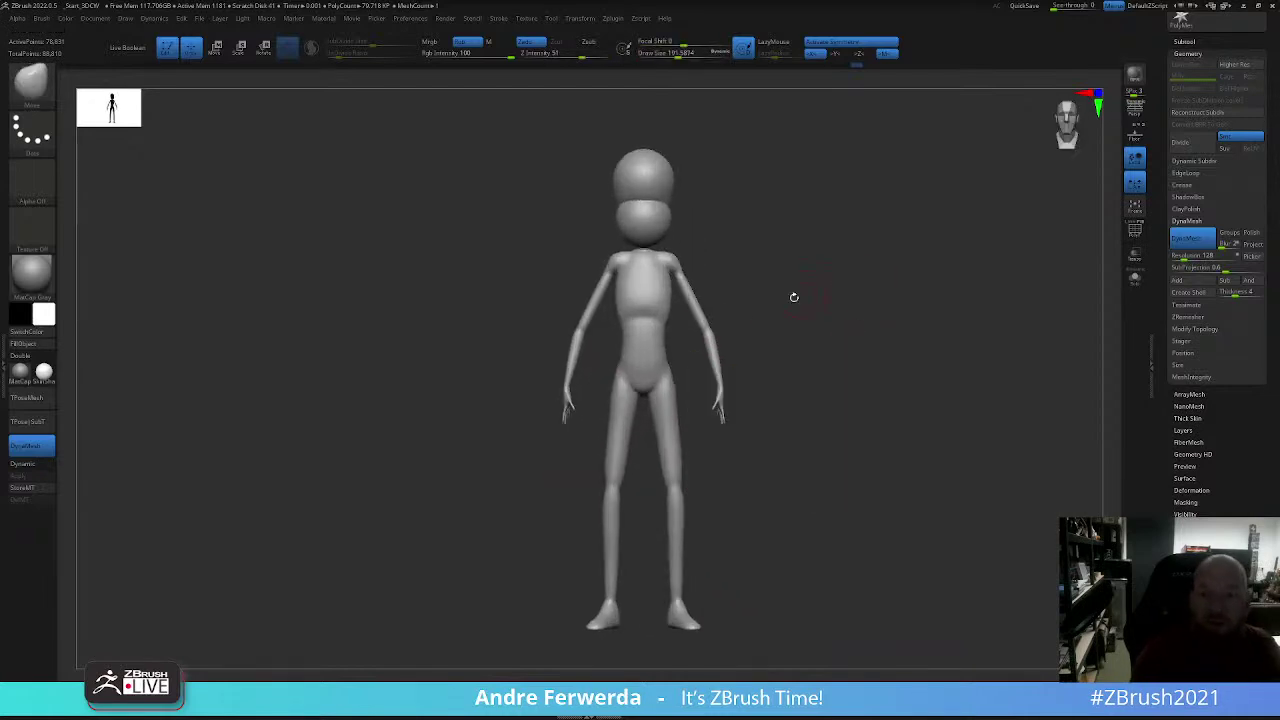
pyautogui.press('space')
pyautogui.moveTo(743, 369)
pyautogui.mouseDown()
pyautogui.moveTo(778, 382)
pyautogui.moveTo(757, 394)
pyautogui.mouseUp()
# Step: Mask all but the left hand and rotate it with Transpose to hang beside the body
pyautogui.hotkey('ctrl', 'shift')
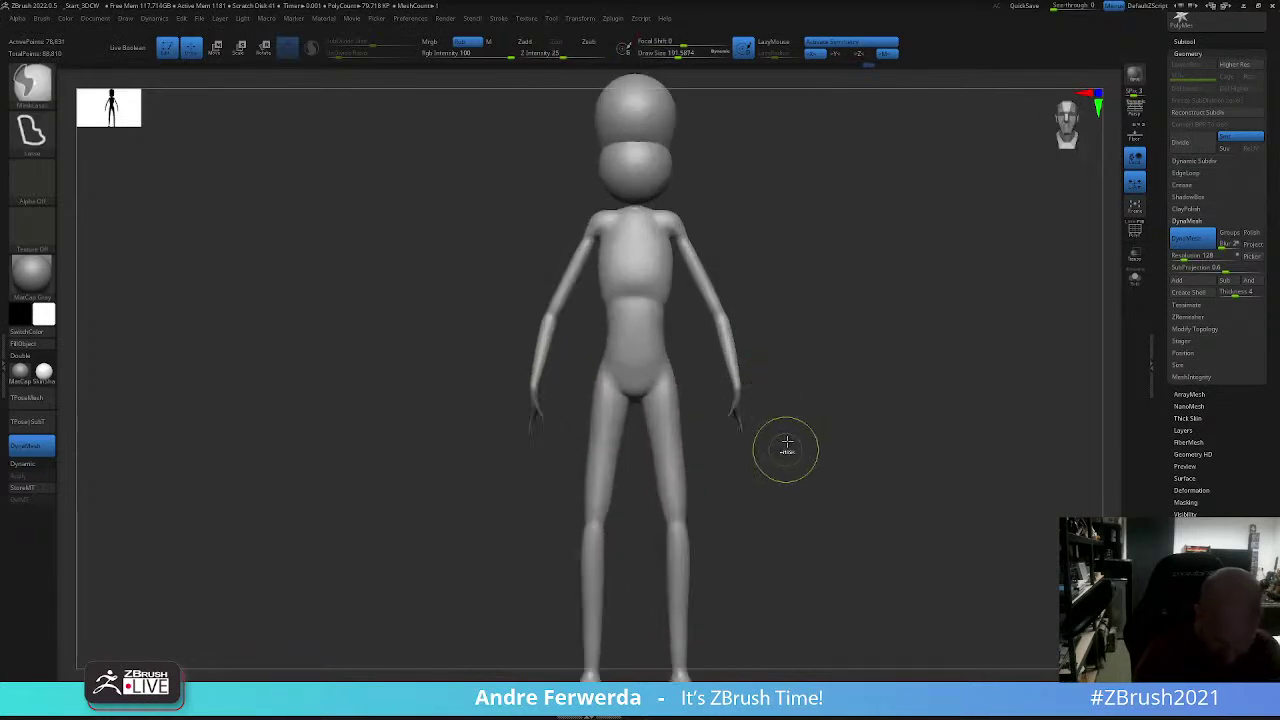
pyautogui.keyDown('ctrl'); pyautogui.keyDown('shift'); pyautogui.click(737, 395); pyautogui.keyUp('shift'); pyautogui.keyUp('ctrl')
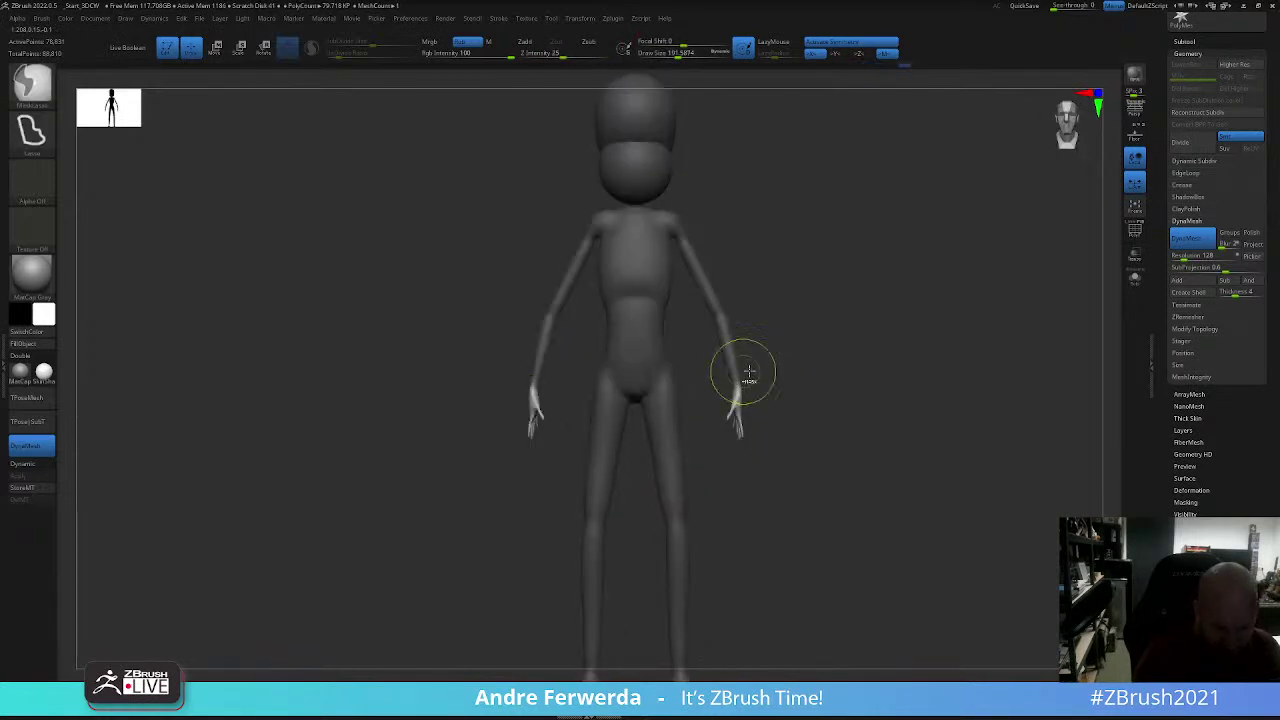
pyautogui.press('w')
pyautogui.keyDown('shift'); pyautogui.moveTo(766, 381); pyautogui.dragTo(745, 410); pyautogui.keyUp('shift')
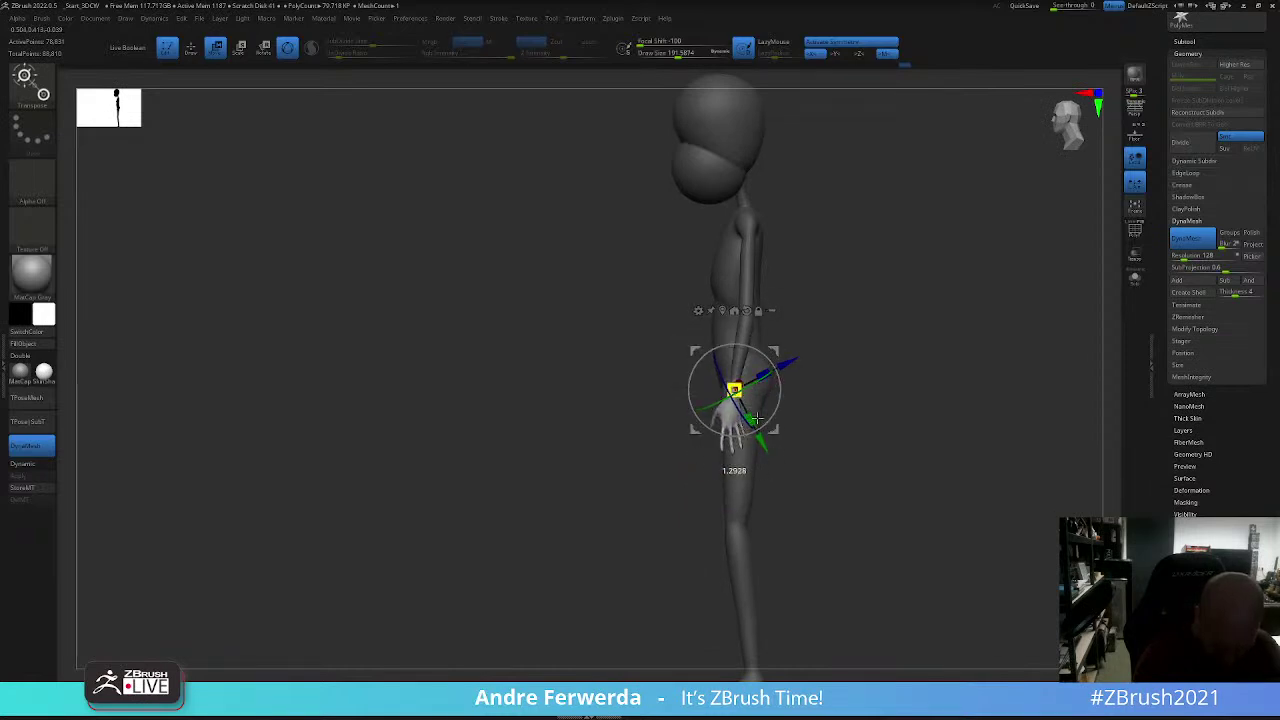
pyautogui.press('q')
pyautogui.keyDown('ctrl'); pyautogui.click(879, 343); pyautogui.keyUp('ctrl')
pyautogui.keyDown('shift'); pyautogui.moveTo(879, 343); pyautogui.dragTo(797, 363); pyautogui.keyUp('shift')
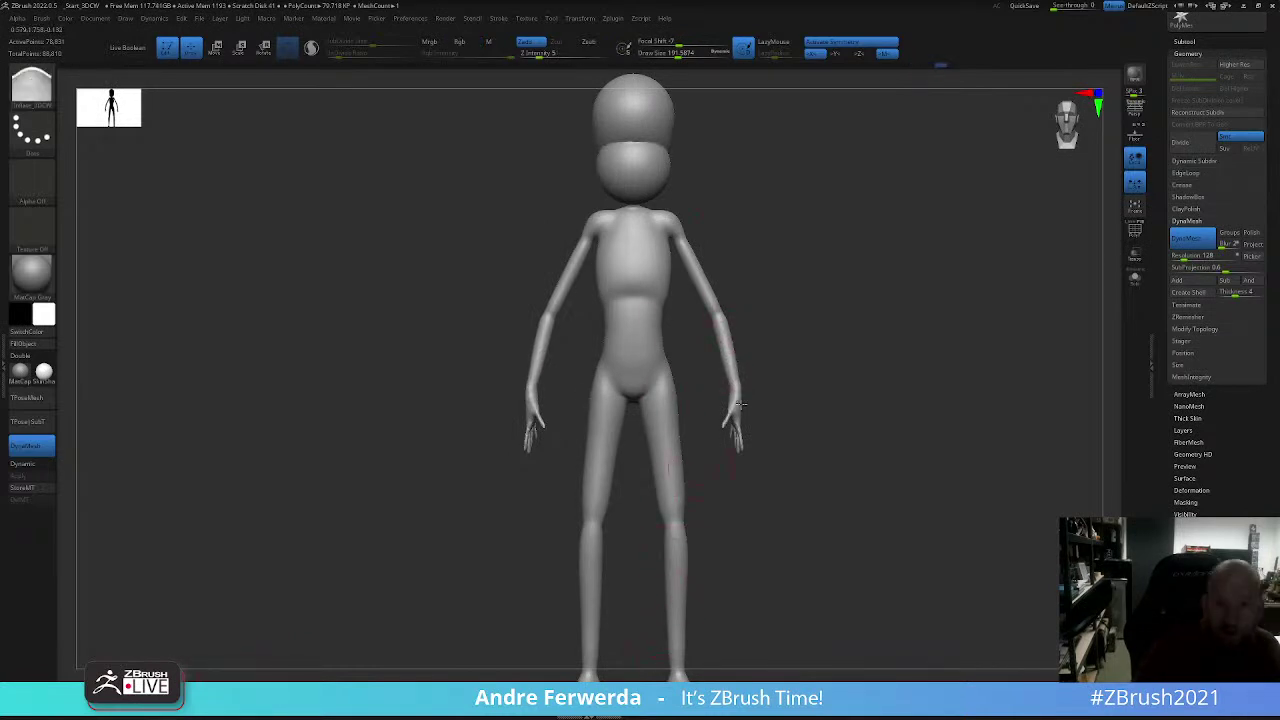
pyautogui.keyDown('shift'); pyautogui.moveTo(906, 357); pyautogui.dragTo(781, 262); pyautogui.keyUp('shift')
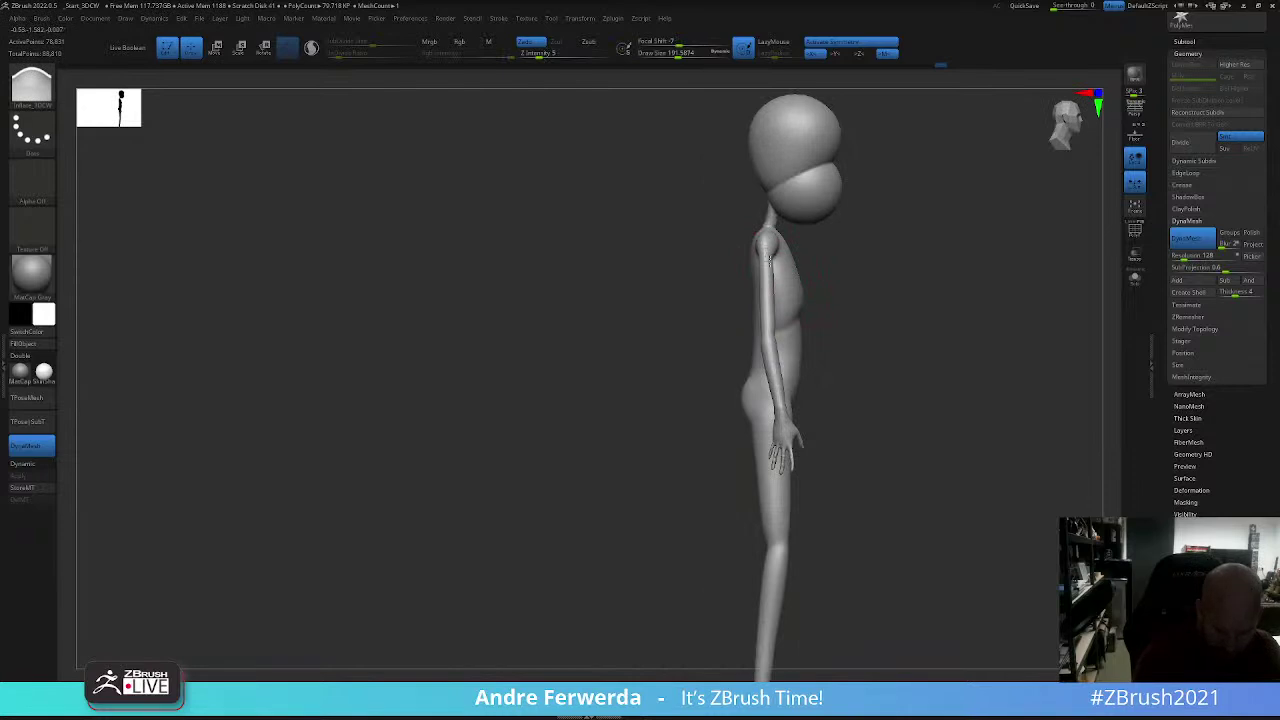
pyautogui.moveTo(824, 314); pyautogui.dragTo(793, 328)
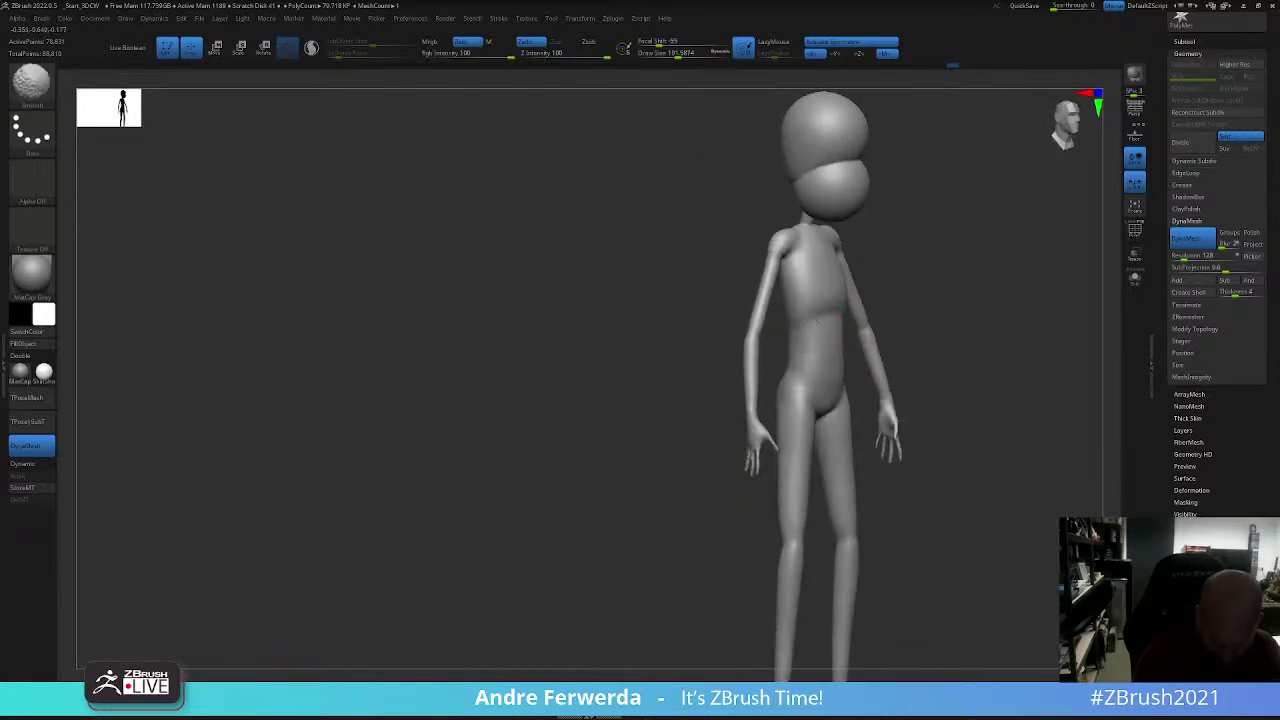
# Step: Zoom in, shrink the brush, and smooth the chest before turning to the rear view
pyautogui.keyDown('shift'); pyautogui.moveTo(785, 375); pyautogui.dragTo(946, 266); pyautogui.keyUp('shift')
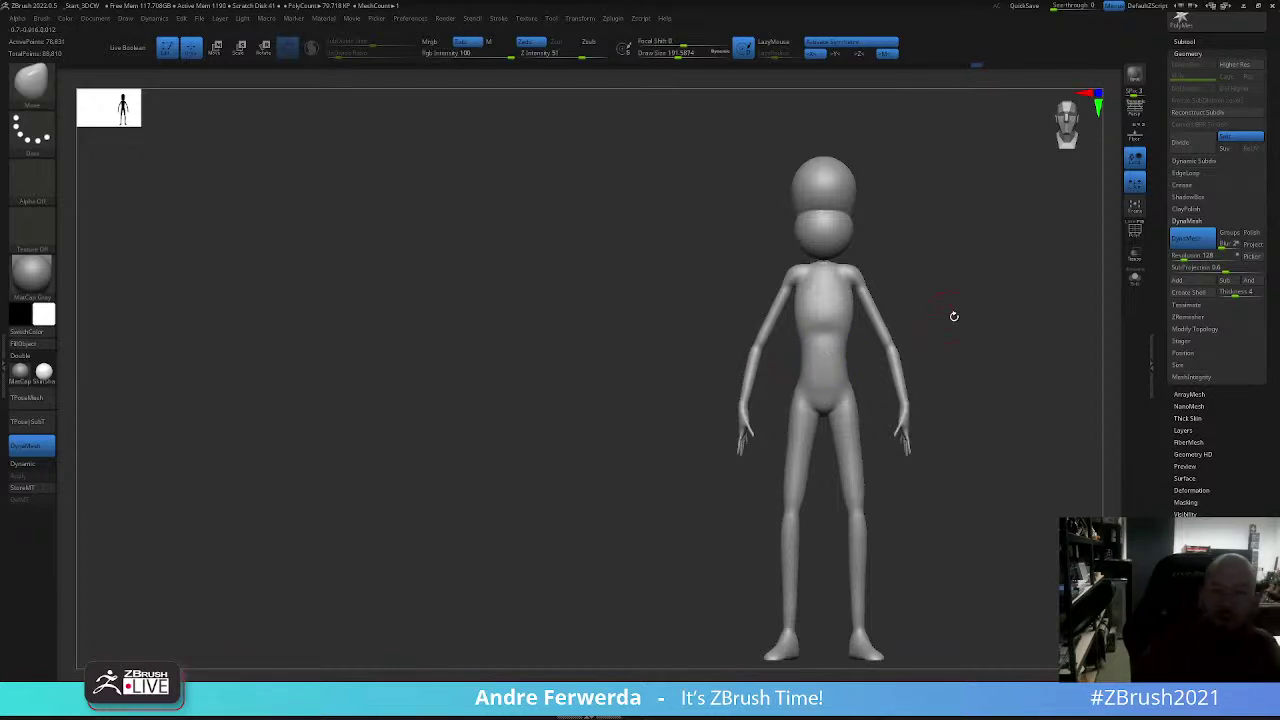
pyautogui.moveTo(951, 314)
pyautogui.keyDown('alt'); pyautogui.mouseDown()
pyautogui.moveTo(849, 343)
pyautogui.moveTo(846, 320)
pyautogui.mouseUp(); pyautogui.keyUp('alt')
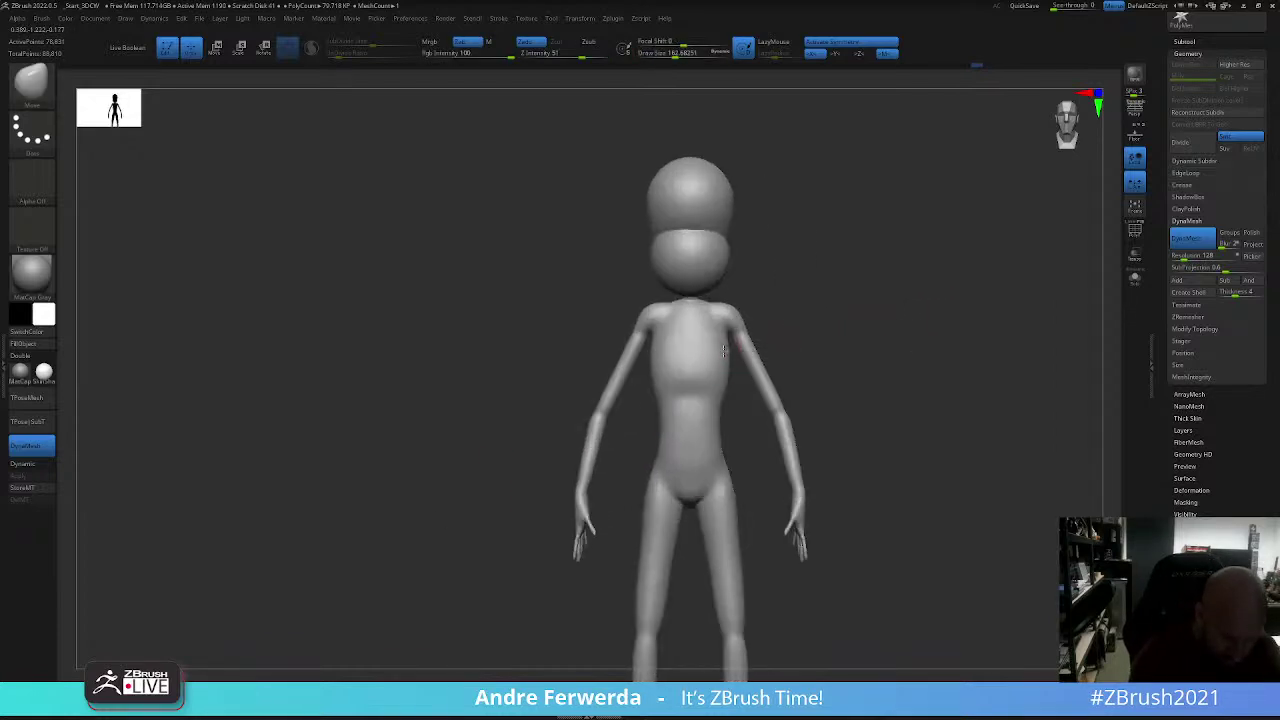
pyautogui.press('[')
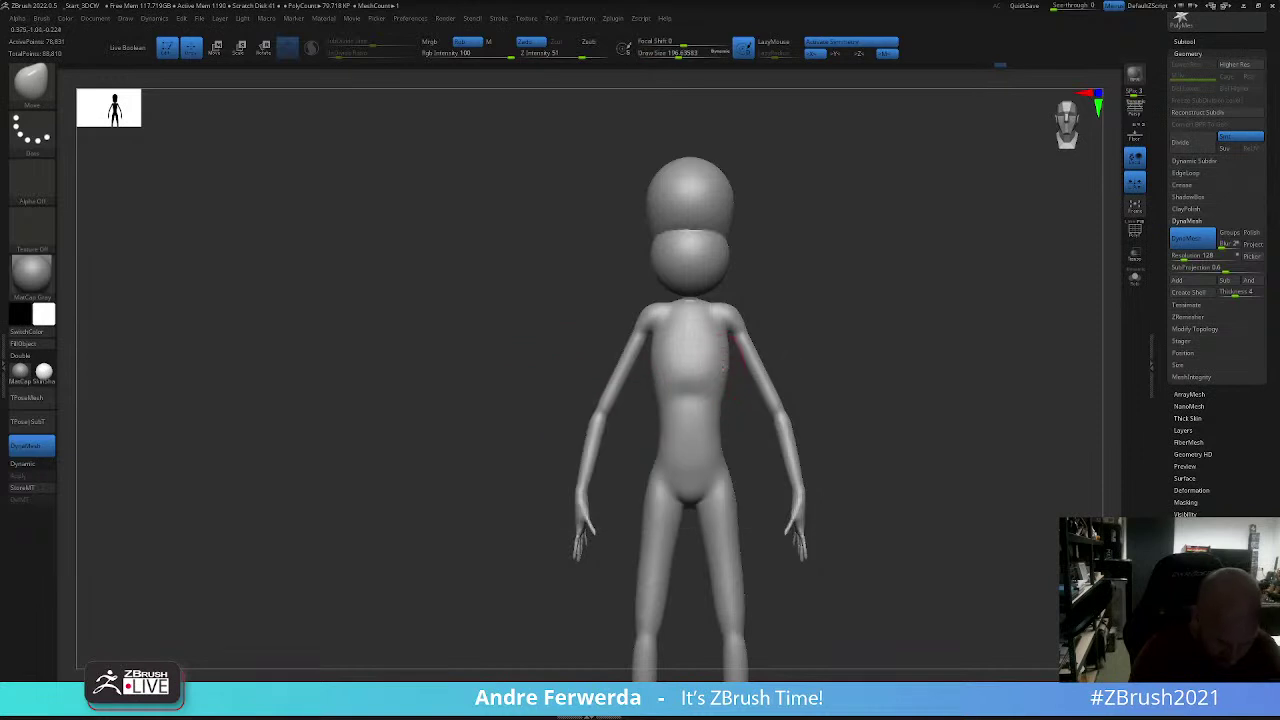
pyautogui.press('space')
pyautogui.moveTo(810, 292); pyautogui.dragTo(752, 306)
pyautogui.press('space')
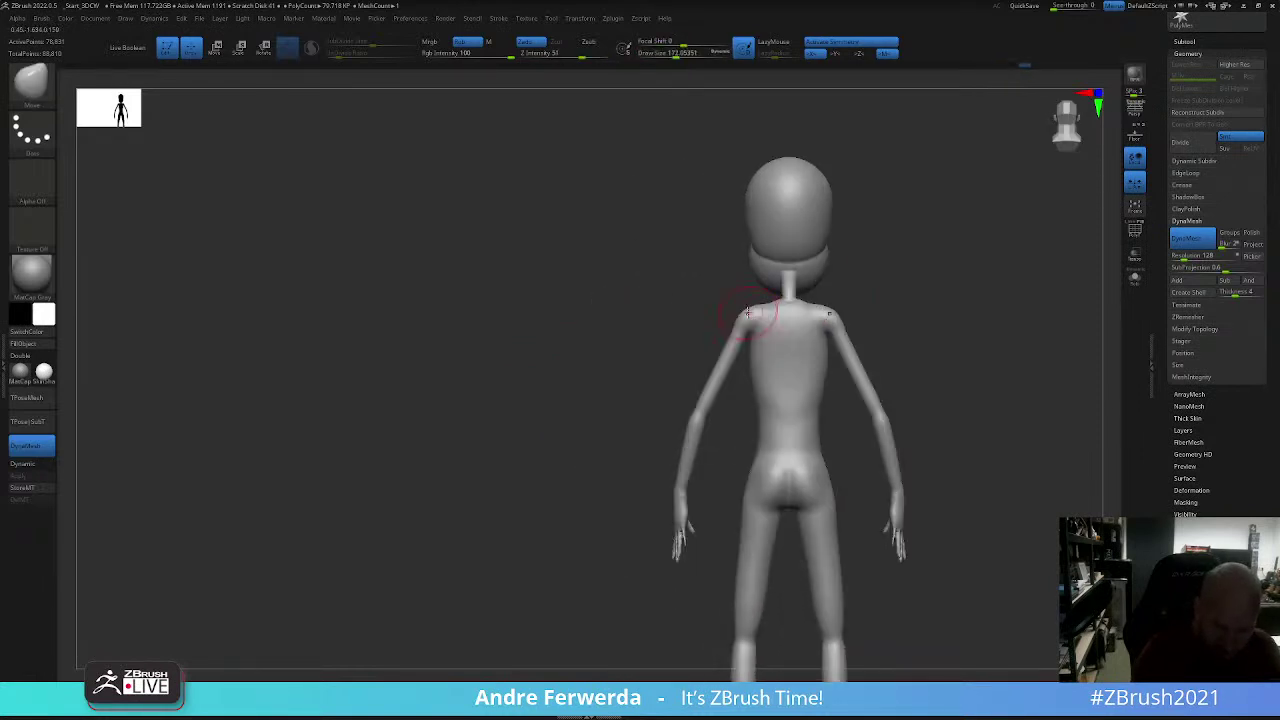
# Step: Push the shoulder blades with the Move brush, then open the brush library filtered to C
pyautogui.press('space')
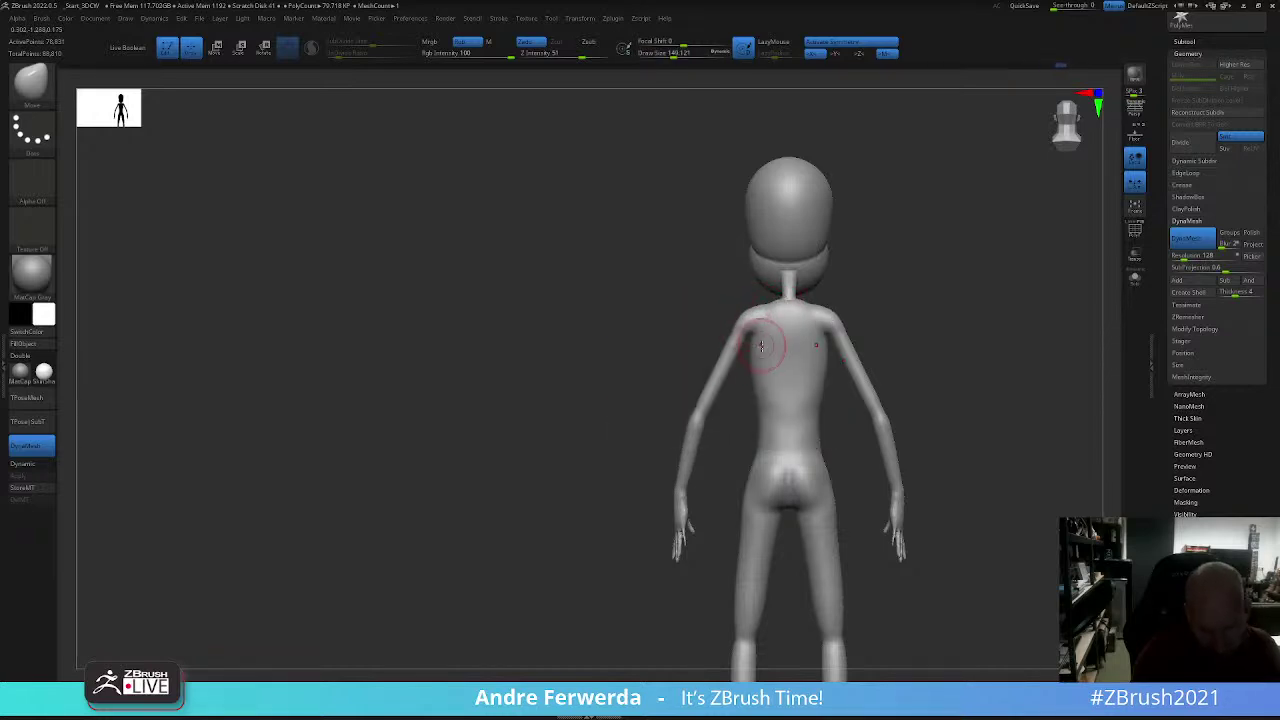
pyautogui.keyDown('alt'); pyautogui.moveTo(943, 323); pyautogui.dragTo(935, 243); pyautogui.keyUp('alt')
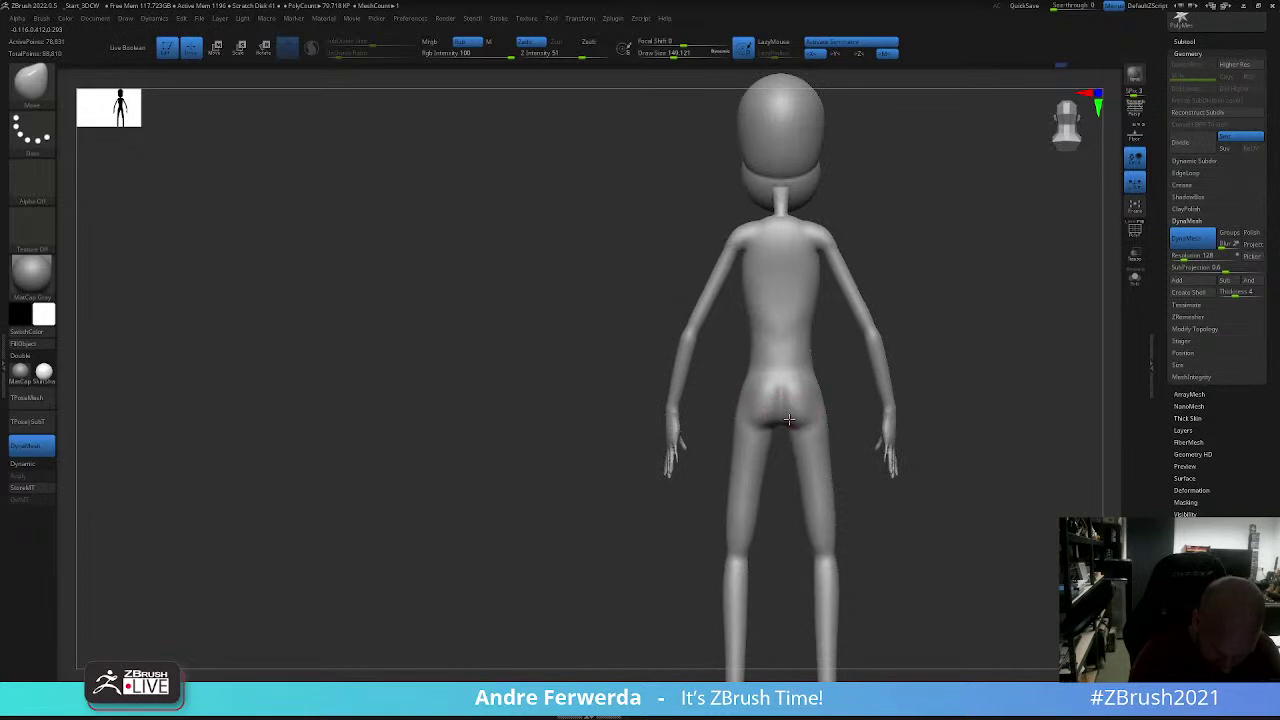
pyautogui.moveTo(793, 415)
pyautogui.mouseDown(button='right')
pyautogui.moveTo(779, 415)
pyautogui.moveTo(903, 383)
pyautogui.moveTo(934, 334)
pyautogui.moveTo(863, 356)
pyautogui.mouseUp(button='right')
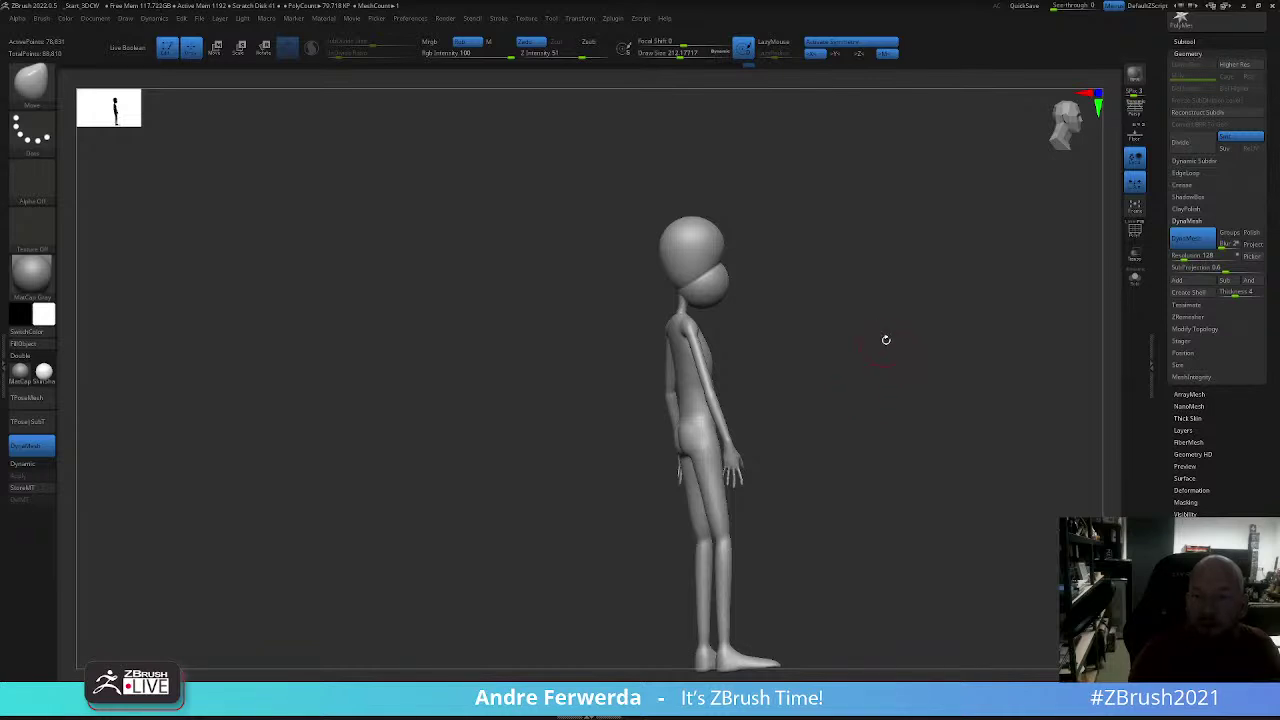
pyautogui.moveTo(885, 340); pyautogui.dragTo(911, 334, button='right')
pyautogui.press('b')
pyautogui.press('c')
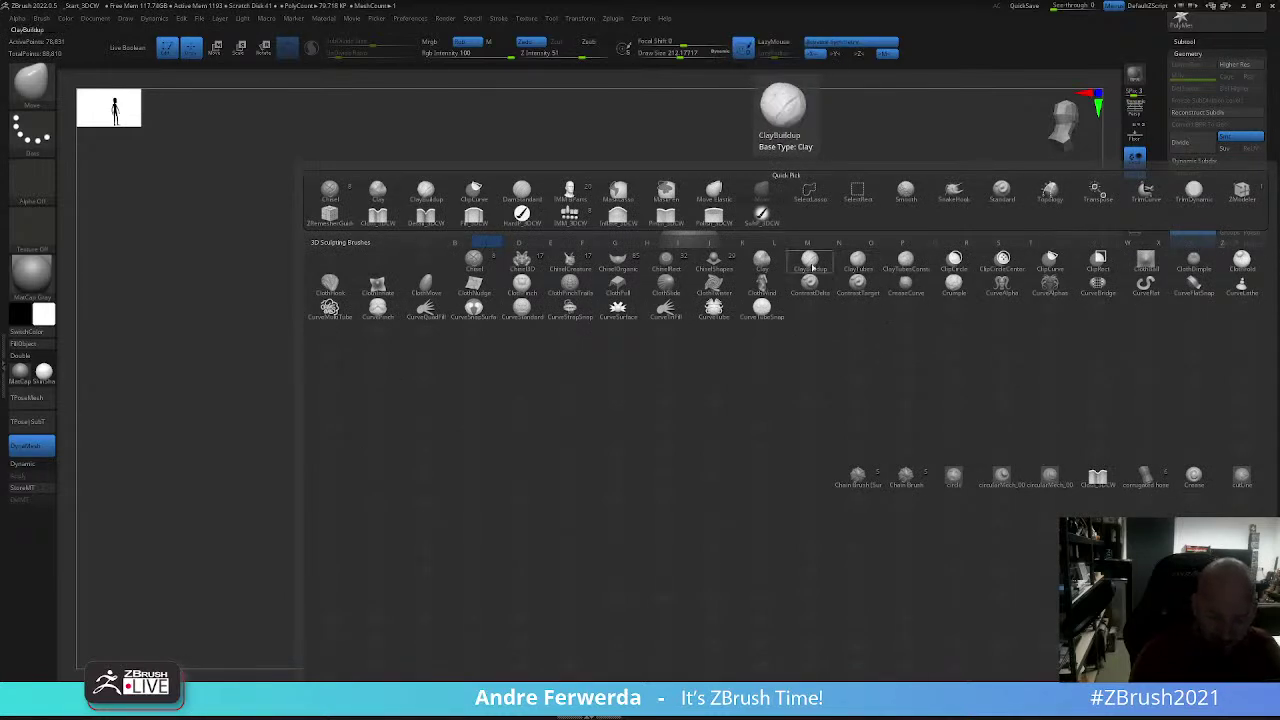
# Step: Pick ClayBuildup and zoom in on the model's back from a straight rear view
pyautogui.press('b')
pyautogui.rightClick(847, 305)
pyautogui.moveTo(847, 305)
pyautogui.mouseDown(button='right')
pyautogui.moveTo(854, 334)
pyautogui.moveTo(787, 347)
pyautogui.mouseUp(button='right')
pyautogui.rightClick(840, 372)
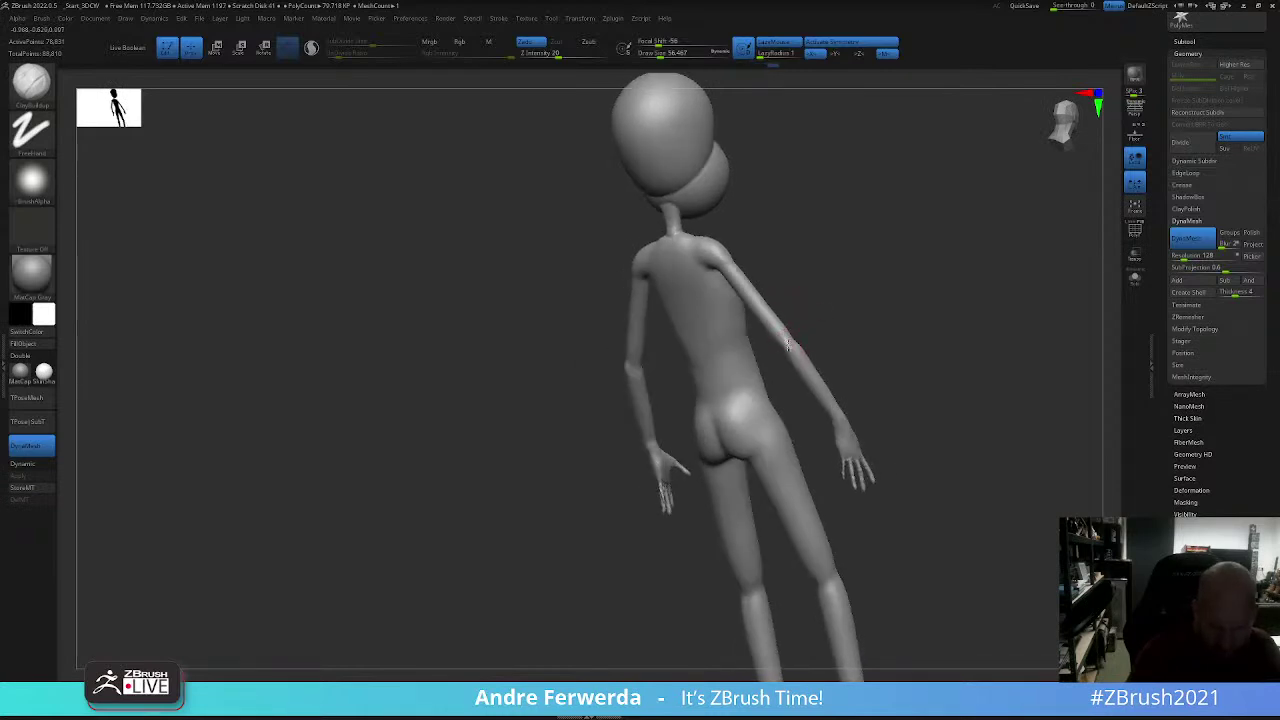
pyautogui.keyDown('alt'); pyautogui.moveTo(891, 374); pyautogui.dragTo(908, 317, button='right'); pyautogui.keyUp('alt')
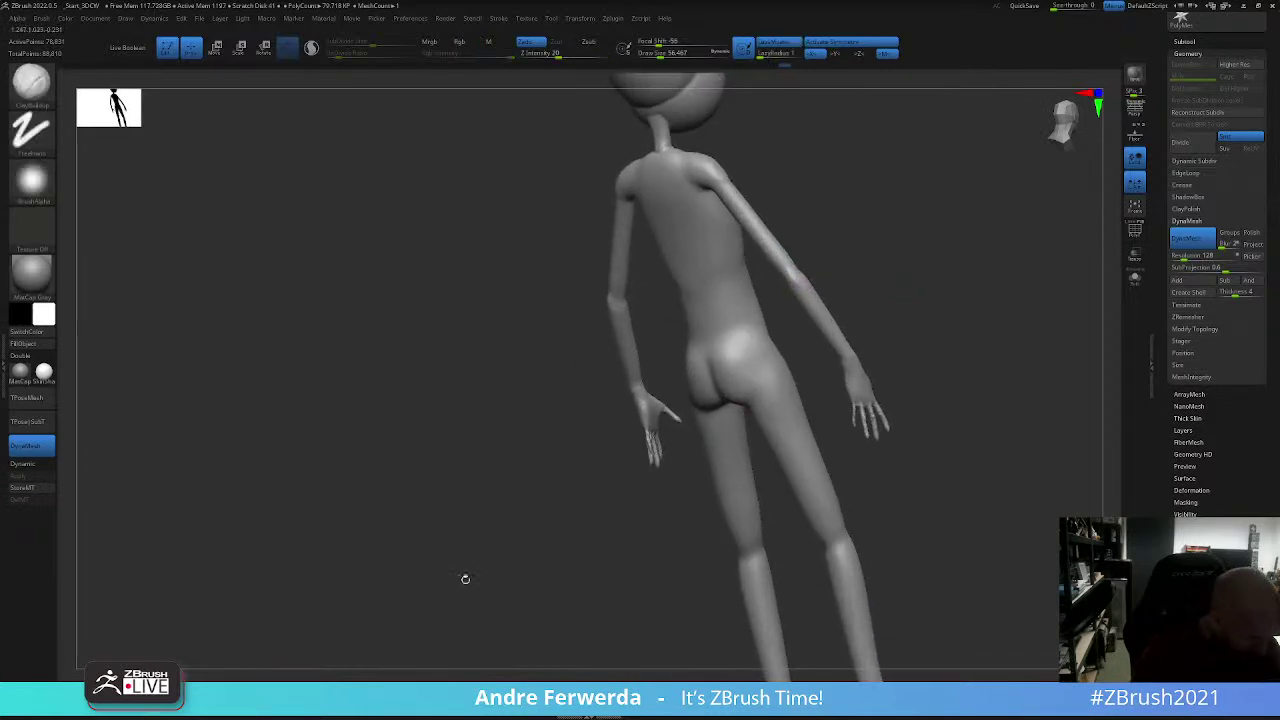
# Step: Switch to the Inflate brush and orbit the figure back to a straight front view
pyautogui.press('b')
pyautogui.press('i')
pyautogui.press('n')
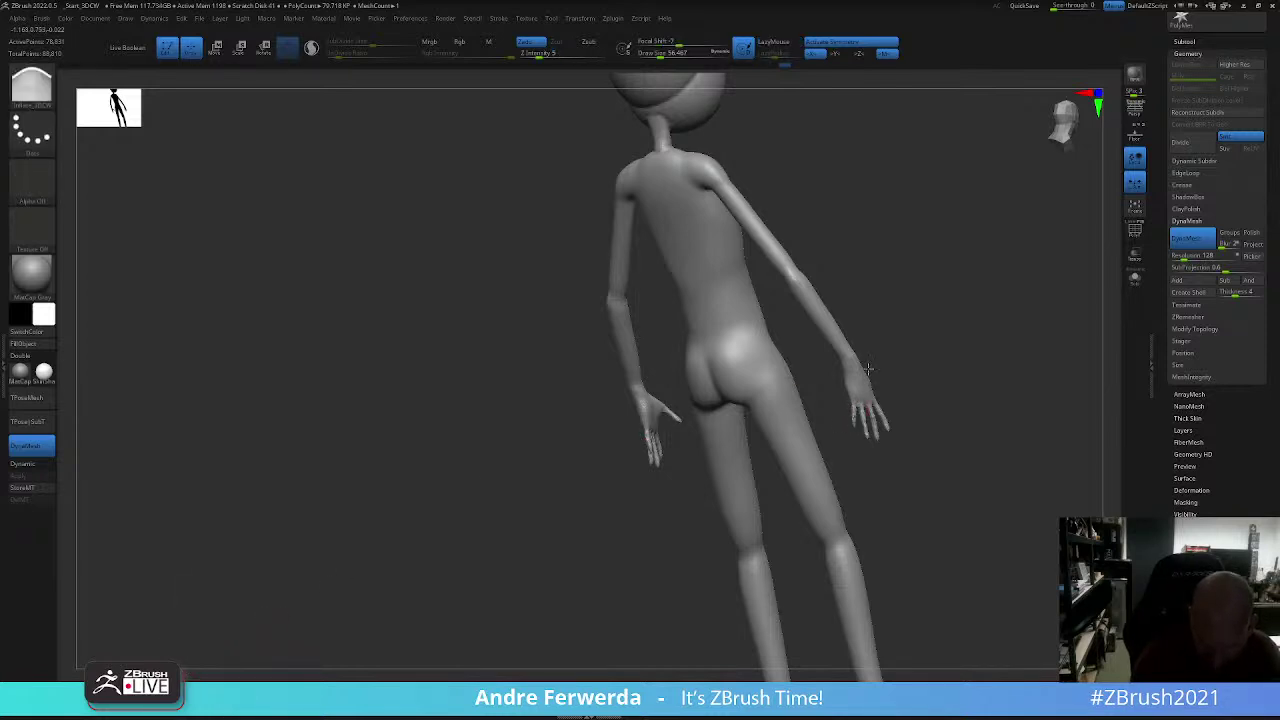
pyautogui.moveTo(868, 369)
pyautogui.mouseDown(button='right')
pyautogui.moveTo(857, 415)
pyautogui.moveTo(946, 343)
pyautogui.mouseUp(button='right')
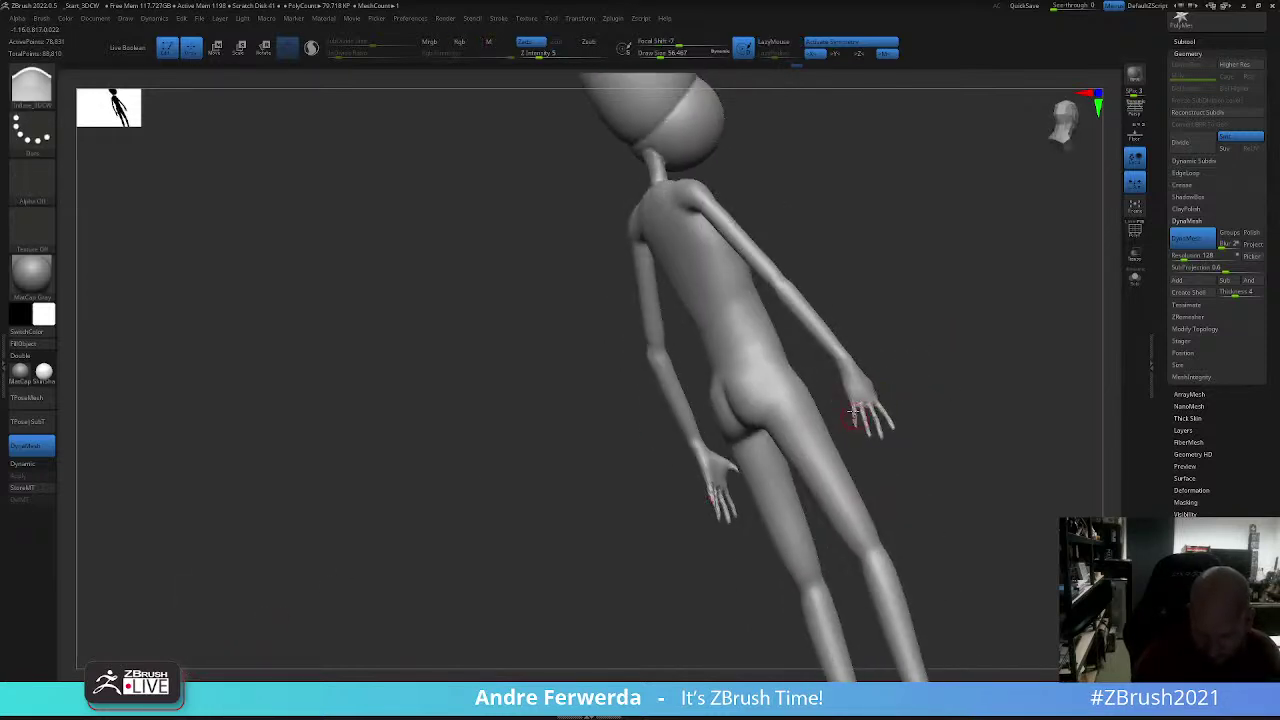
pyautogui.moveTo(896, 389); pyautogui.dragTo(903, 362, button='right')
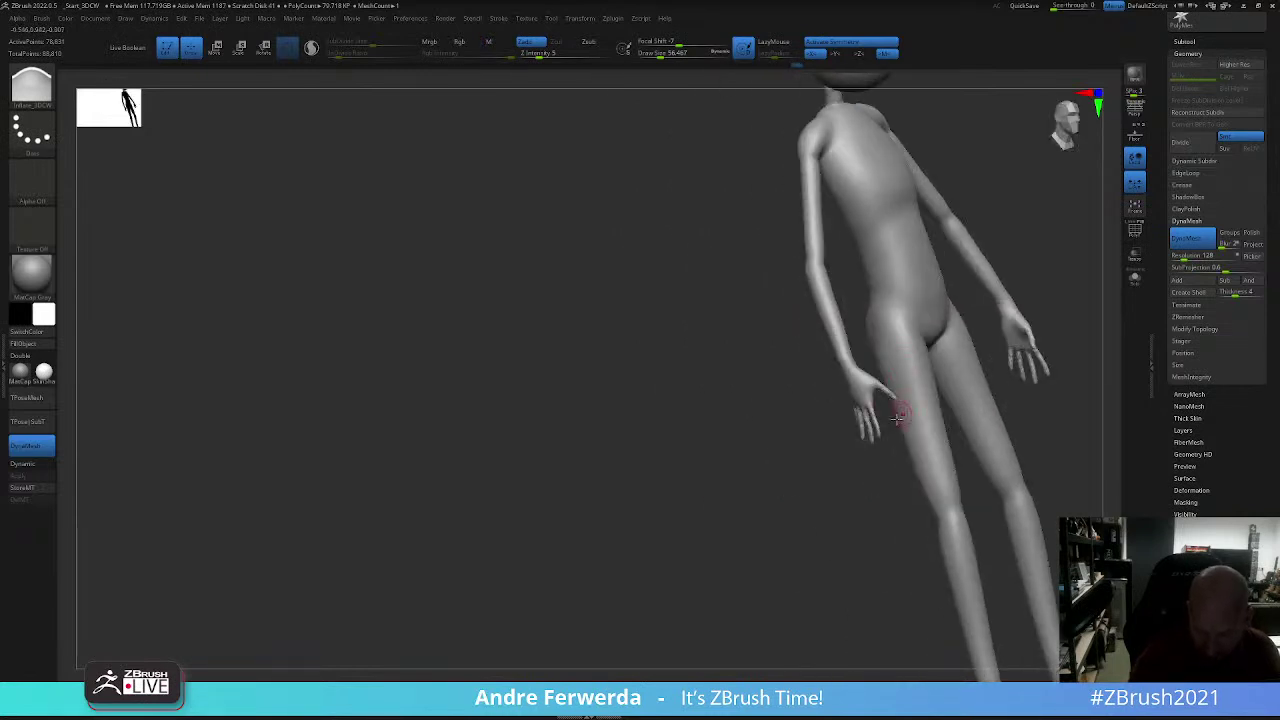
pyautogui.moveTo(900, 414)
pyautogui.keyDown('alt'); pyautogui.mouseDown(button='right')
pyautogui.moveTo(808, 417)
pyautogui.moveTo(837, 366)
pyautogui.moveTo(865, 395)
pyautogui.moveTo(643, 266)
pyautogui.moveTo(600, 300)
pyautogui.mouseUp(button='right'); pyautogui.keyUp('alt')
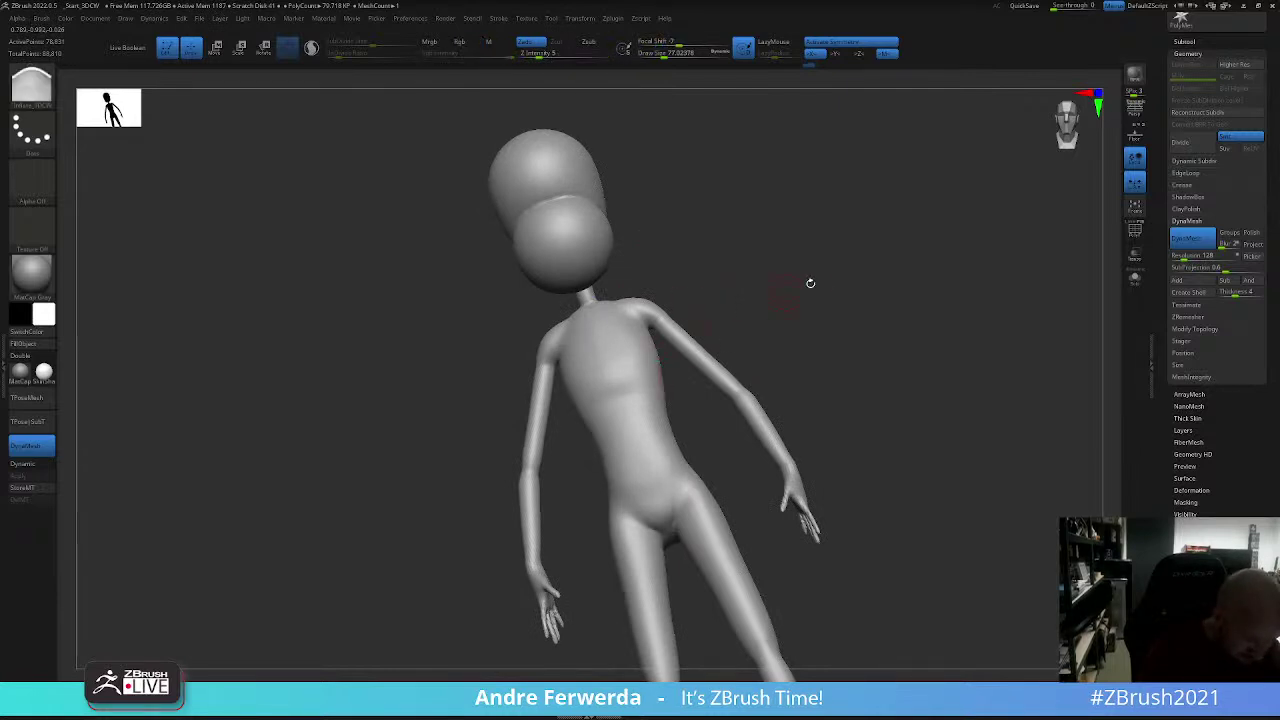
pyautogui.keyDown('shift'); pyautogui.moveTo(809, 280); pyautogui.dragTo(829, 351, button='right'); pyautogui.keyUp('shift')
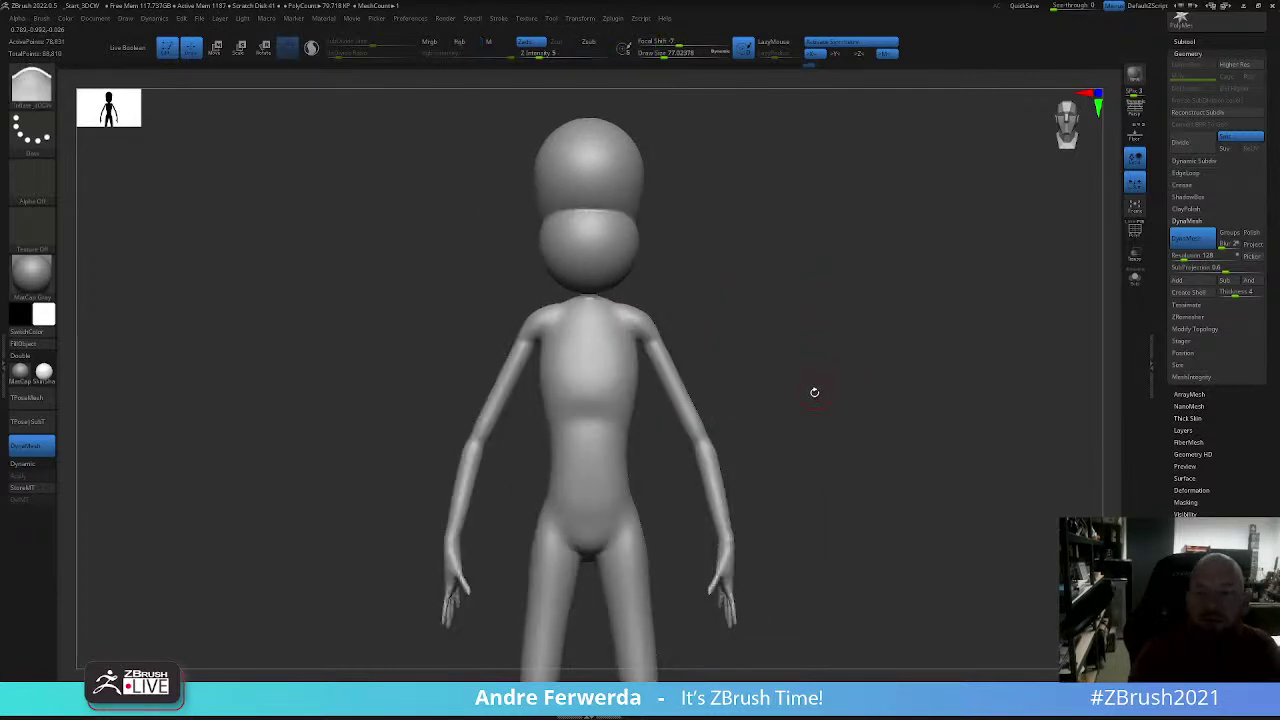
# Step: Reselect ClayBuildup and Ctrl+Shift-click to hide the neck and upper-arm polygroup
pyautogui.press('b')
pyautogui.press('c')
pyautogui.press('b')
pyautogui.press('space')
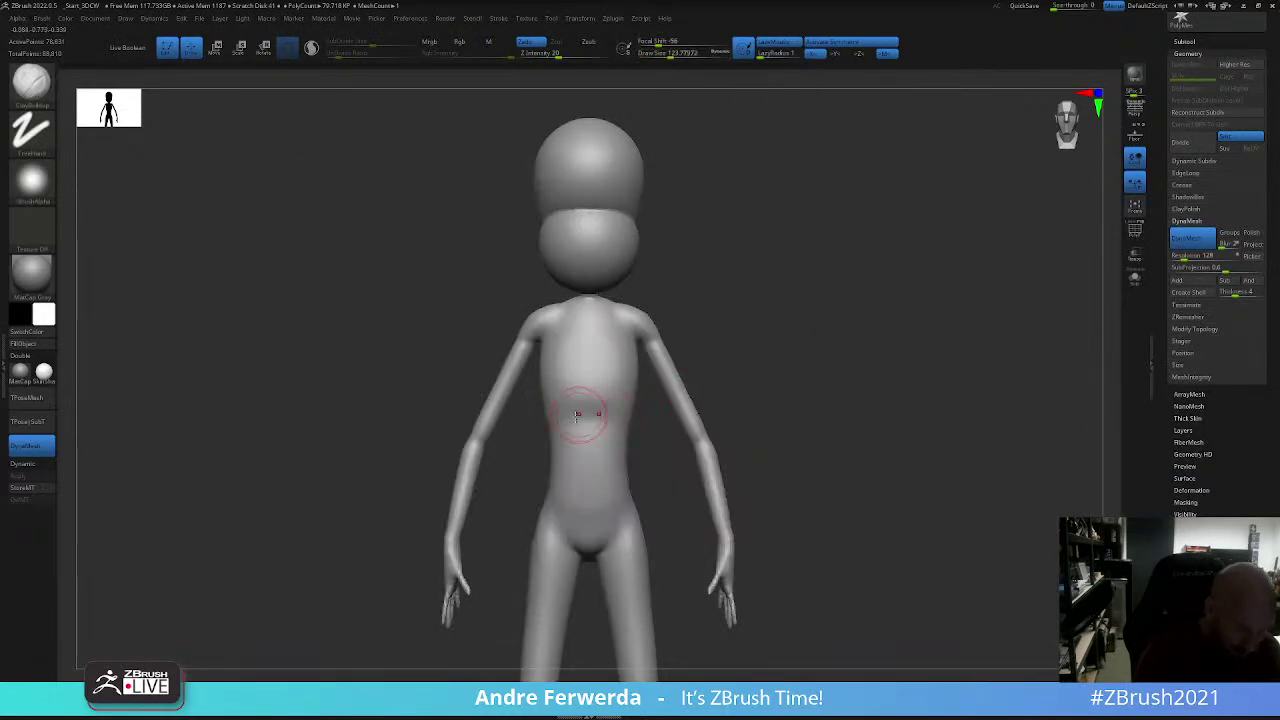
pyautogui.moveTo(700, 329); pyautogui.dragTo(657, 337, button='right')
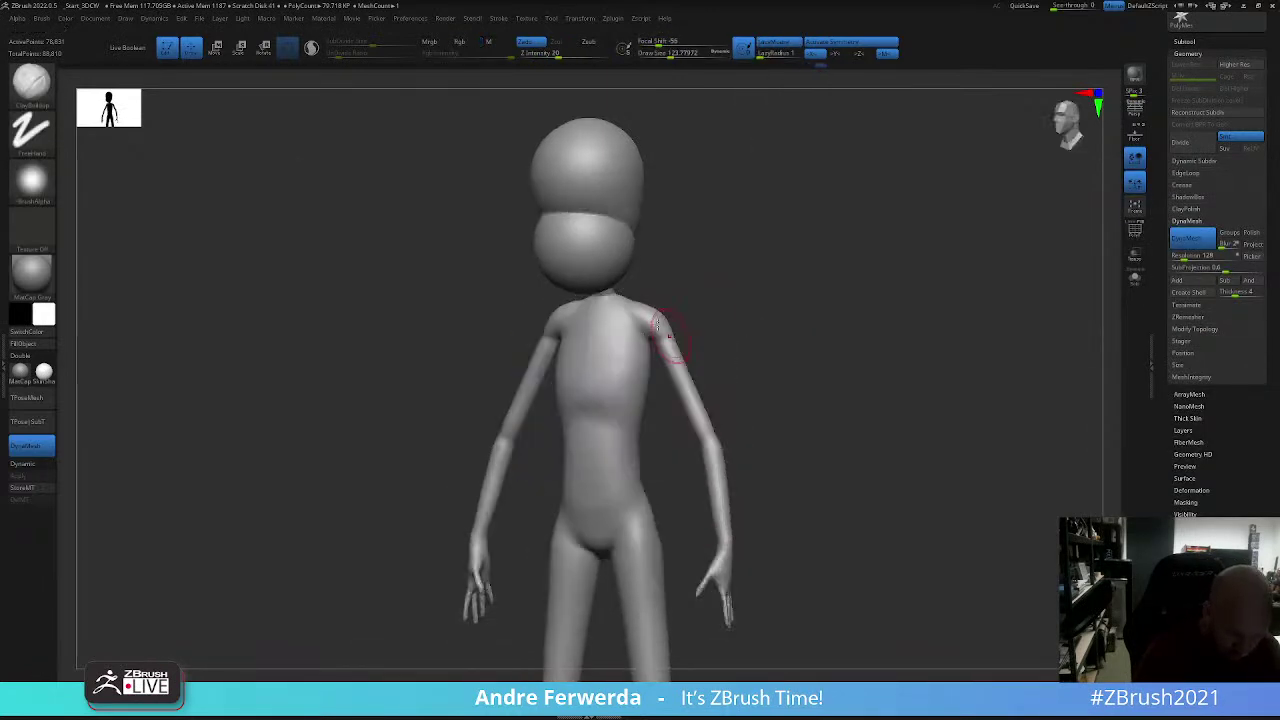
pyautogui.press('space')
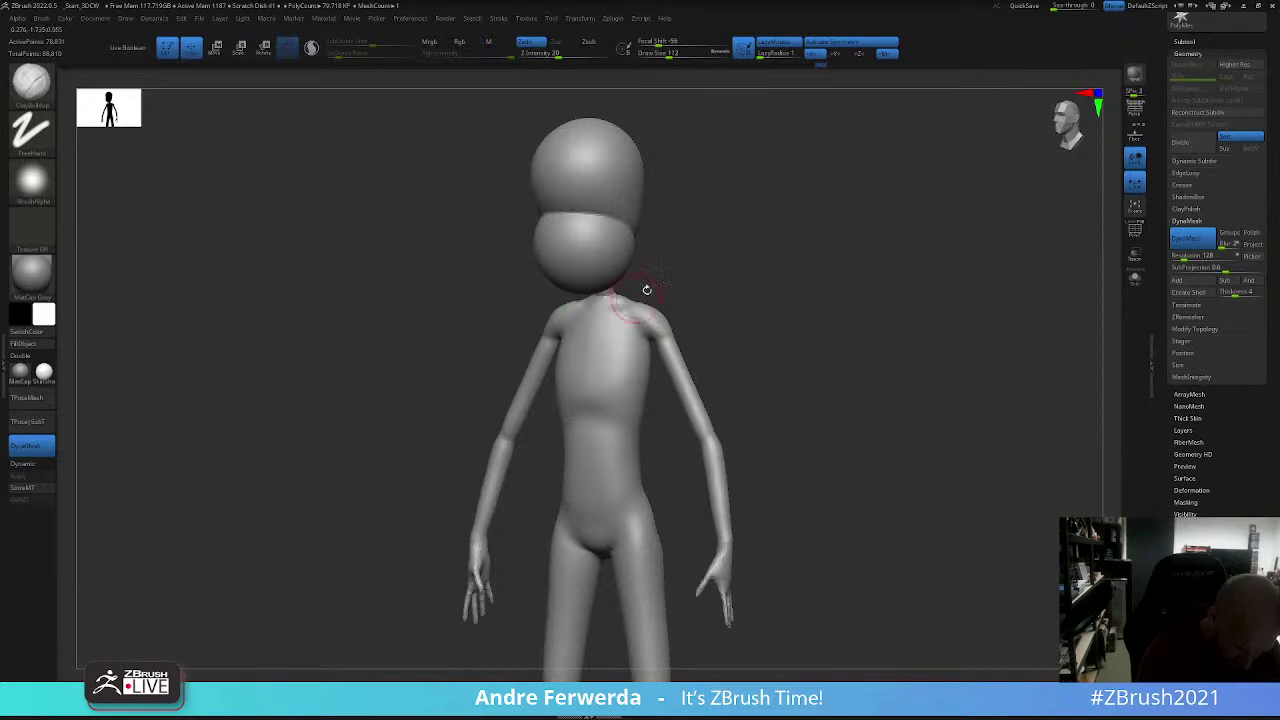
pyautogui.keyDown('ctrl'); pyautogui.keyDown('shift'); pyautogui.click(652, 265); pyautogui.keyUp('shift'); pyautogui.keyUp('ctrl')
# Step: Hide the neck/upper-arm and head parts, then add a small clay stroke to the neck
pyautogui.keyDown('ctrl'); pyautogui.keyDown('shift'); pyautogui.click(660, 262); pyautogui.keyUp('shift'); pyautogui.keyUp('ctrl')
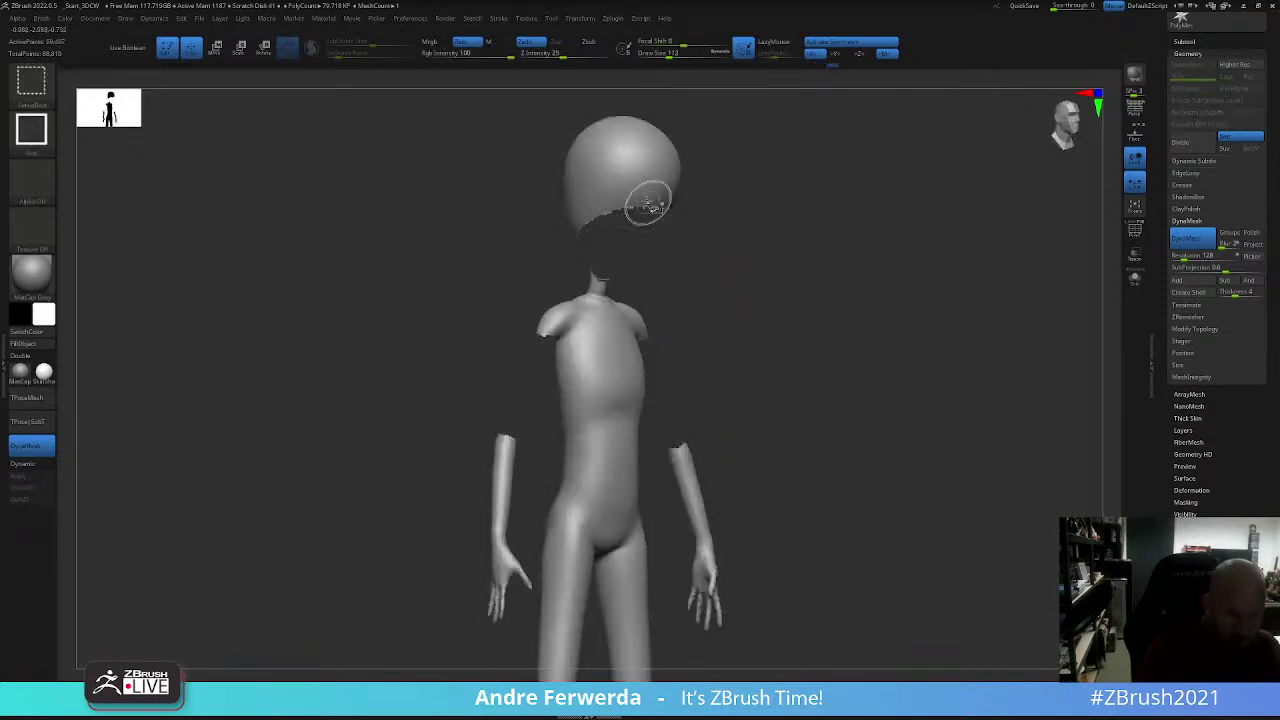
pyautogui.keyDown('ctrl'); pyautogui.keyDown('shift'); pyautogui.click(650, 205); pyautogui.keyUp('shift'); pyautogui.keyUp('ctrl')
pyautogui.moveTo(700, 263); pyautogui.dragTo(625, 325, button='right')
pyautogui.press('space')
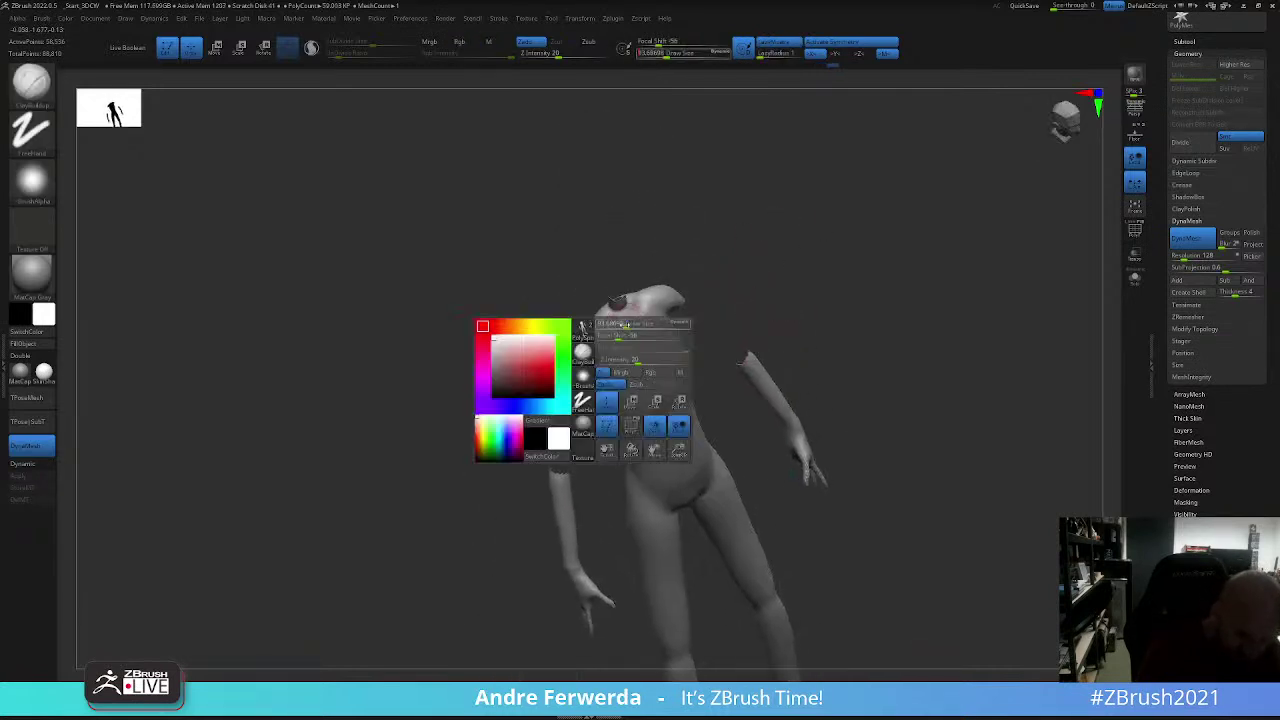
pyautogui.press('space')
pyautogui.click(597, 330)
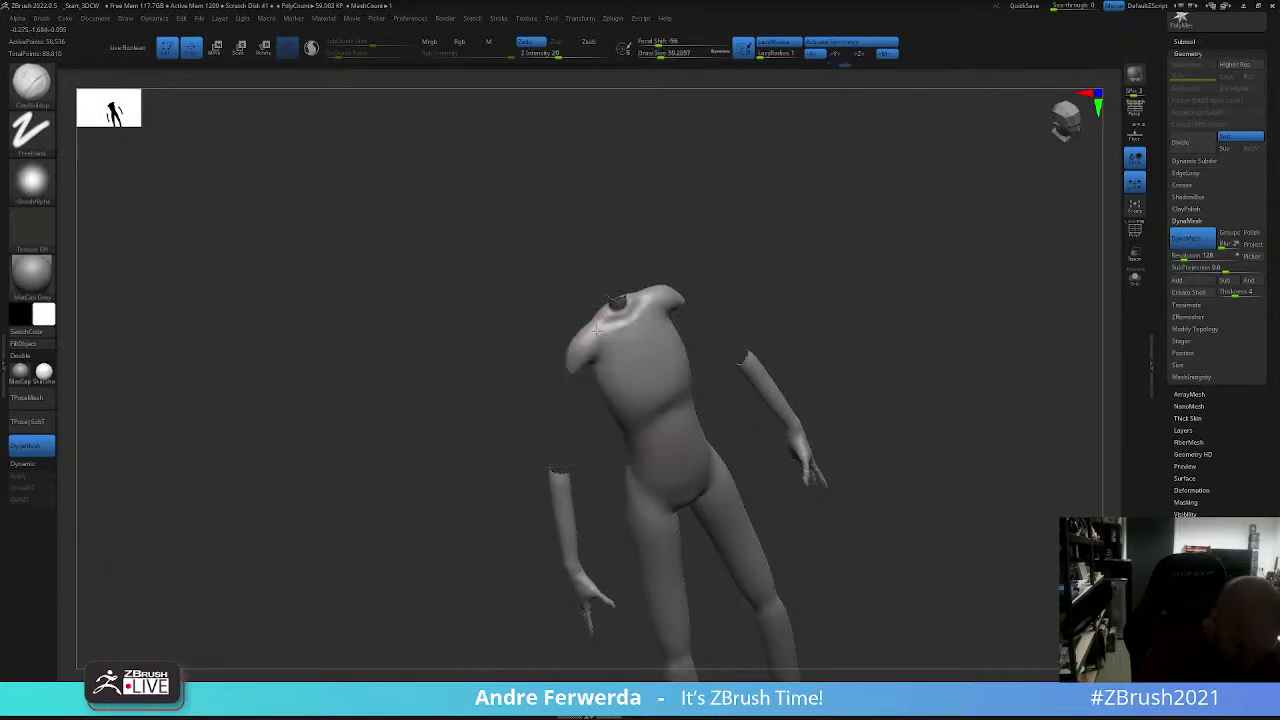
# Step: Bring the hidden head and upper arms back and orbit to a rear three-quarter view
pyautogui.moveTo(687, 289)
pyautogui.mouseDown(button='right')
pyautogui.moveTo(700, 274)
pyautogui.moveTo(703, 291)
pyautogui.mouseUp(button='right')
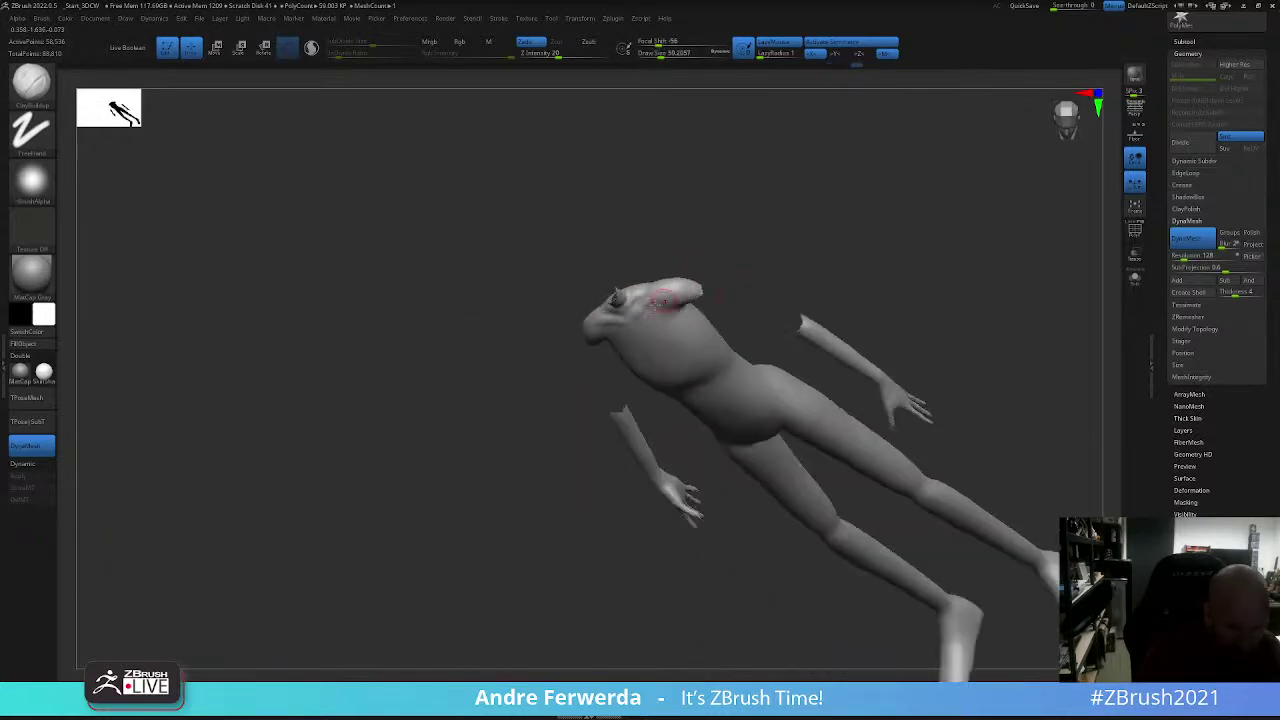
pyautogui.moveTo(884, 305)
pyautogui.keyDown('shift'); pyautogui.mouseDown(button='right')
pyautogui.moveTo(894, 309)
pyautogui.moveTo(871, 337)
pyautogui.moveTo(703, 254)
pyautogui.moveTo(629, 307)
pyautogui.moveTo(687, 307)
pyautogui.mouseUp(button='right'); pyautogui.keyUp('shift')
pyautogui.keyDown('ctrl'); pyautogui.keyDown('shift'); pyautogui.click(894, 323); pyautogui.keyUp('shift'); pyautogui.keyUp('ctrl')
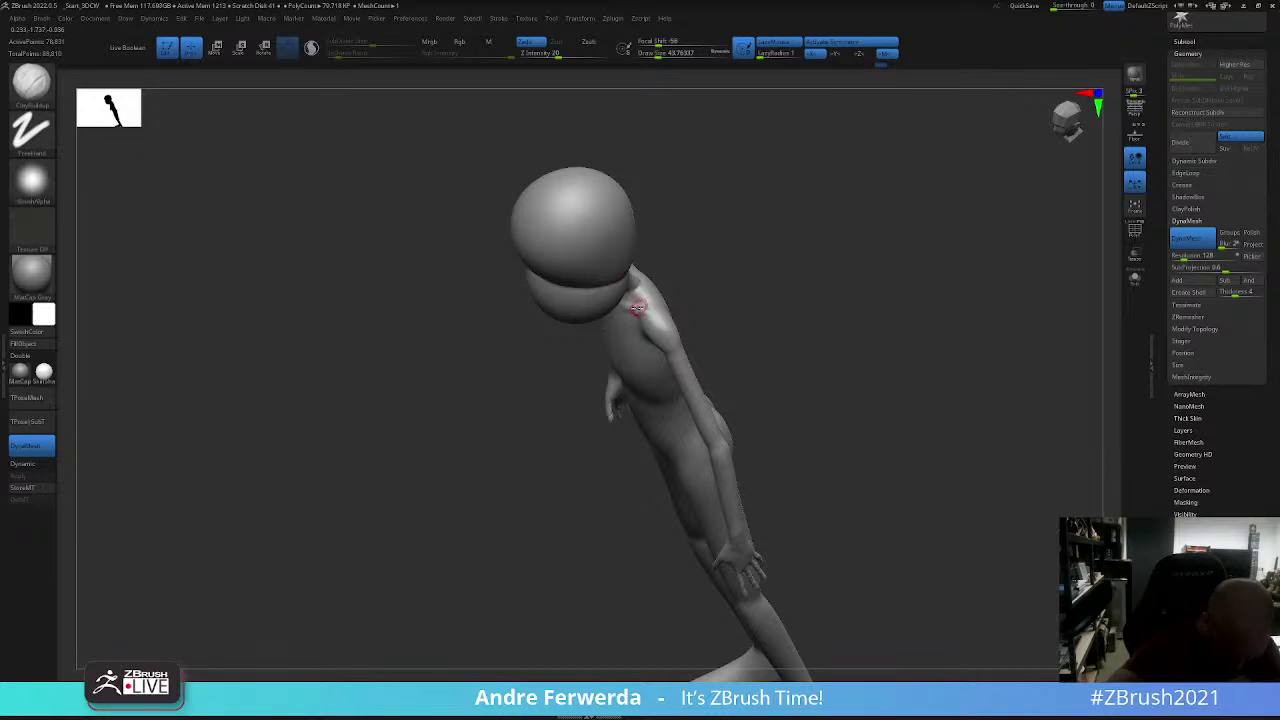
pyautogui.moveTo(636, 308)
pyautogui.keyDown('shift'); pyautogui.mouseDown(button='right')
pyautogui.moveTo(826, 294)
pyautogui.moveTo(869, 320)
pyautogui.moveTo(650, 325)
pyautogui.moveTo(725, 293)
pyautogui.moveTo(680, 263)
pyautogui.moveTo(645, 323)
pyautogui.moveTo(619, 438)
pyautogui.mouseUp(button='right'); pyautogui.keyUp('shift')
pyautogui.press('shift')
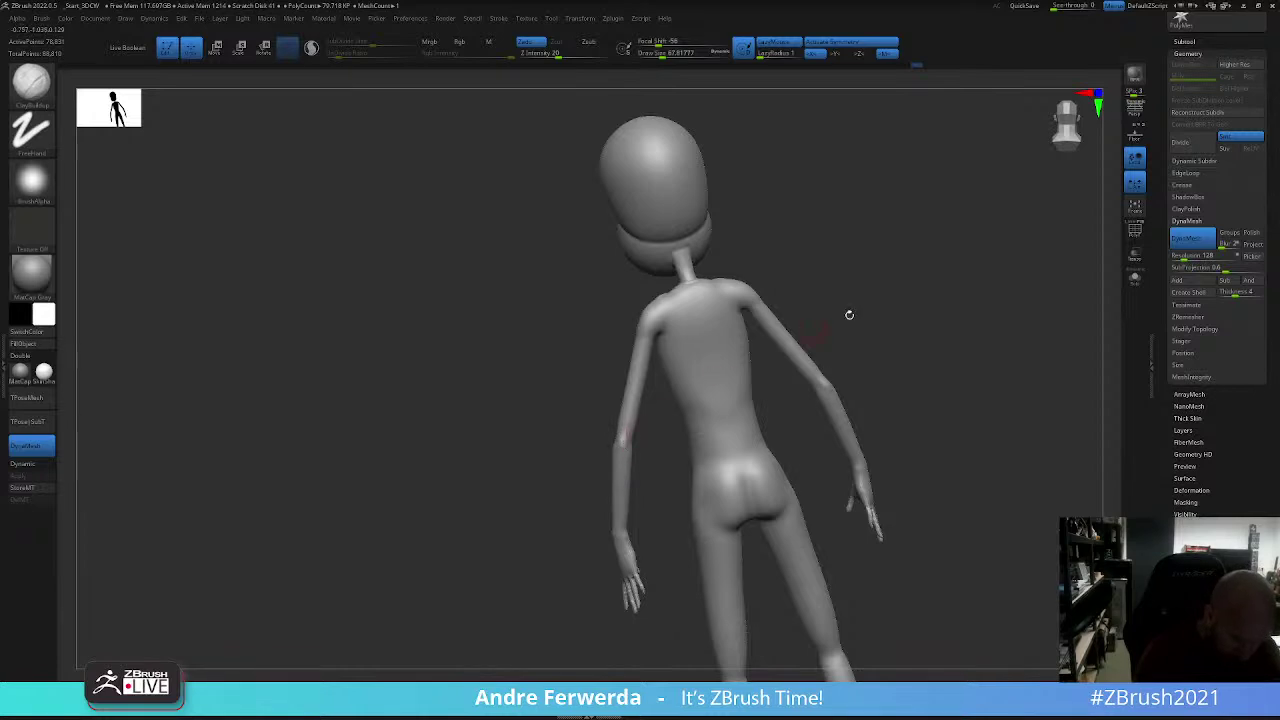
# Step: Smooth the buttocks from a straight back view and lower the brush strength to about half
pyautogui.moveTo(849, 315)
pyautogui.mouseDown(button='right')
pyautogui.moveTo(866, 306)
pyautogui.moveTo(785, 458)
pyautogui.mouseUp(button='right')
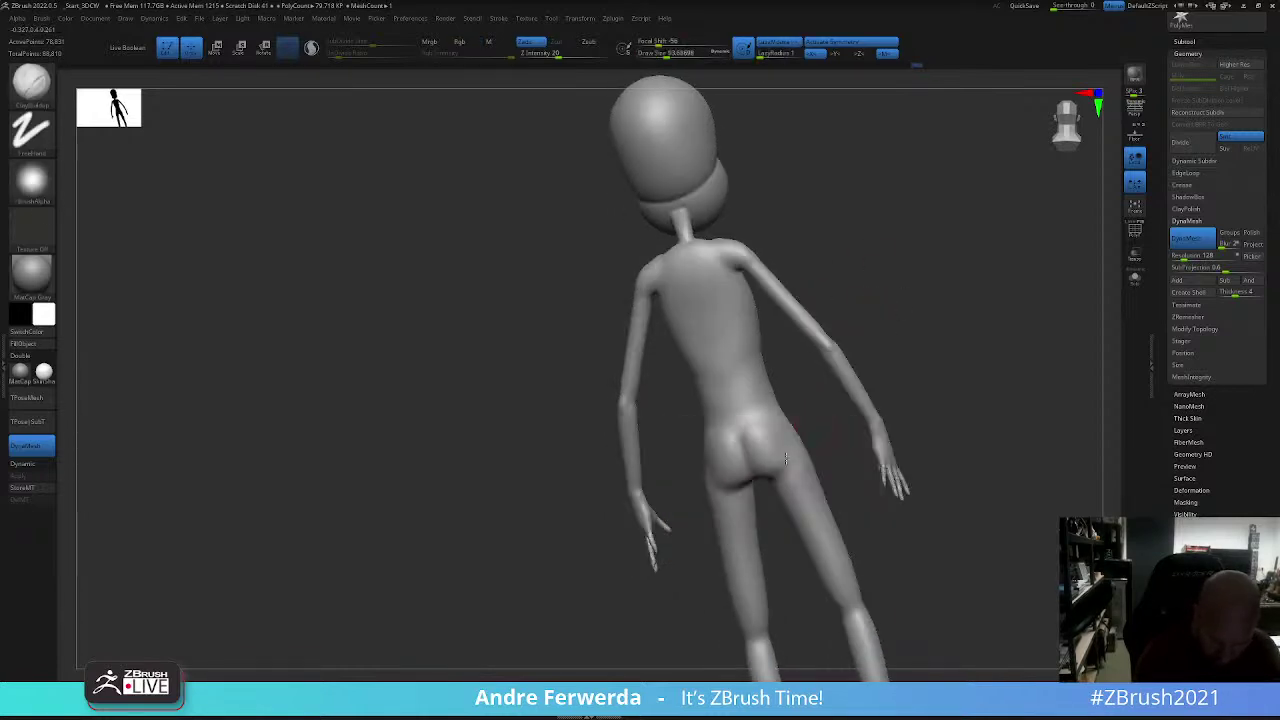
pyautogui.press('shift')
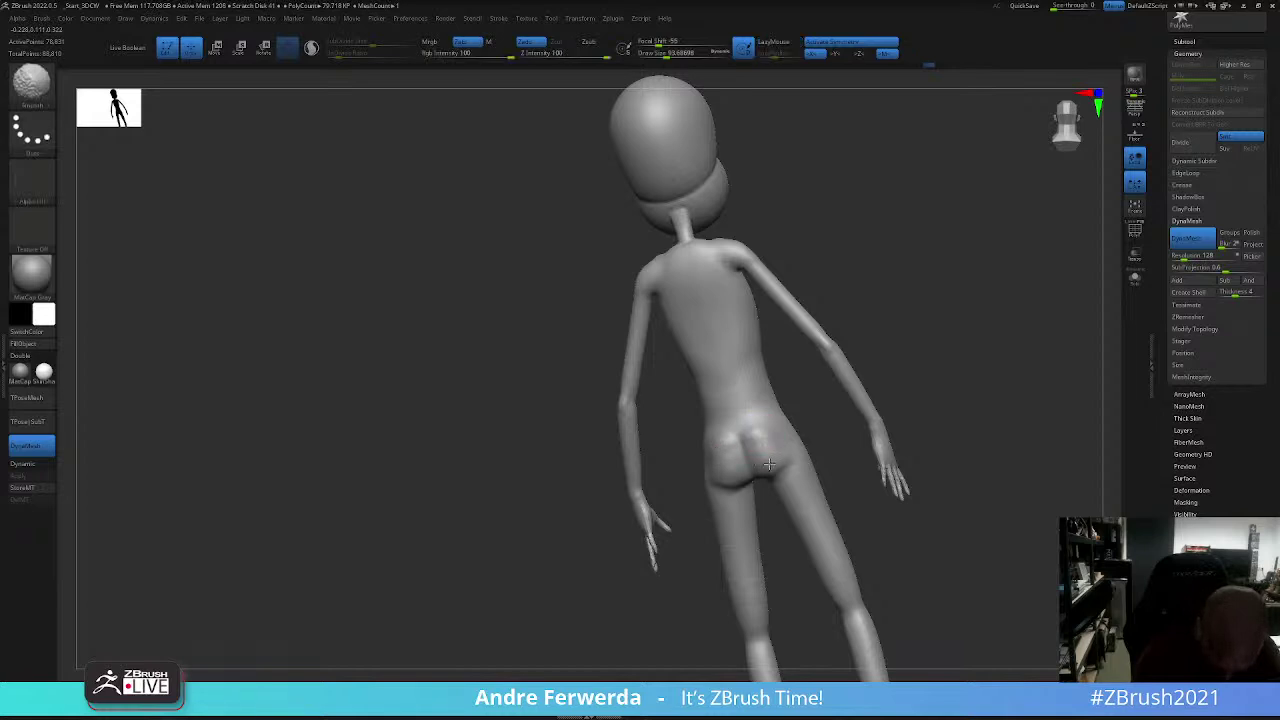
pyautogui.keyDown('shift'); pyautogui.moveTo(811, 426); pyautogui.dragTo(745, 456, button='right'); pyautogui.keyUp('shift')
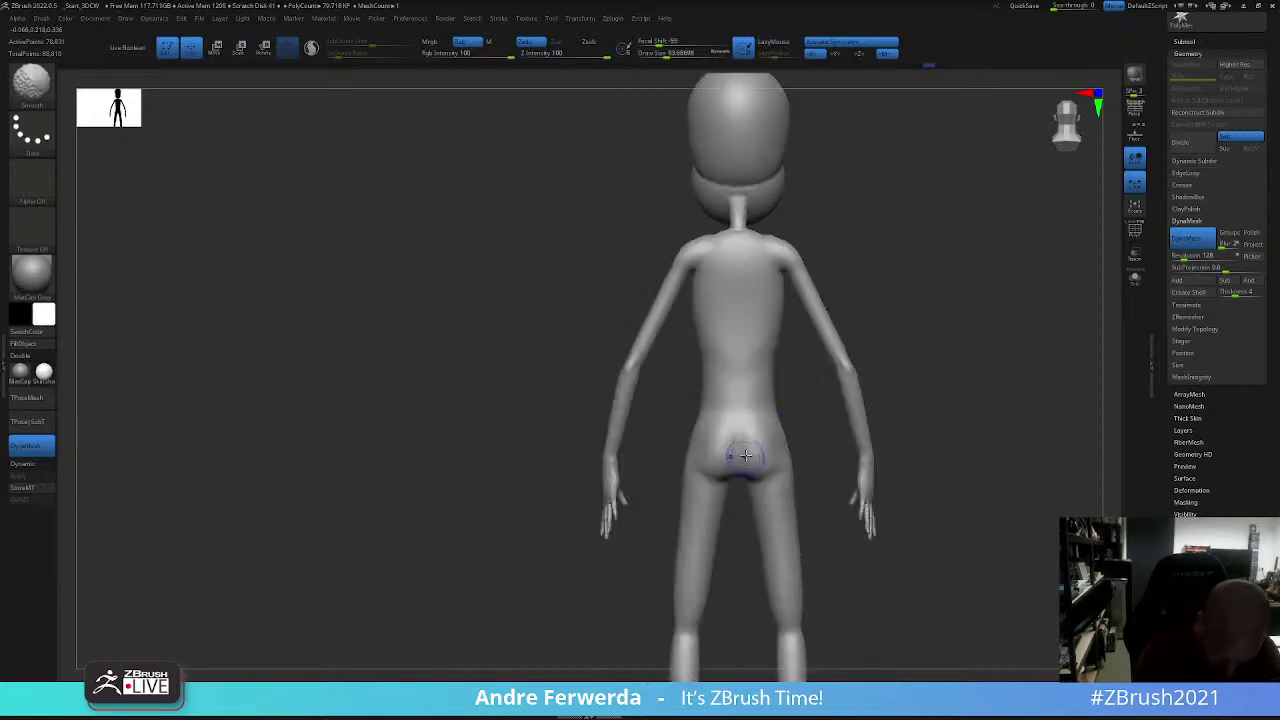
pyautogui.keyDown('alt'); pyautogui.moveTo(803, 426); pyautogui.dragTo(871, 391, button='right'); pyautogui.keyUp('alt')
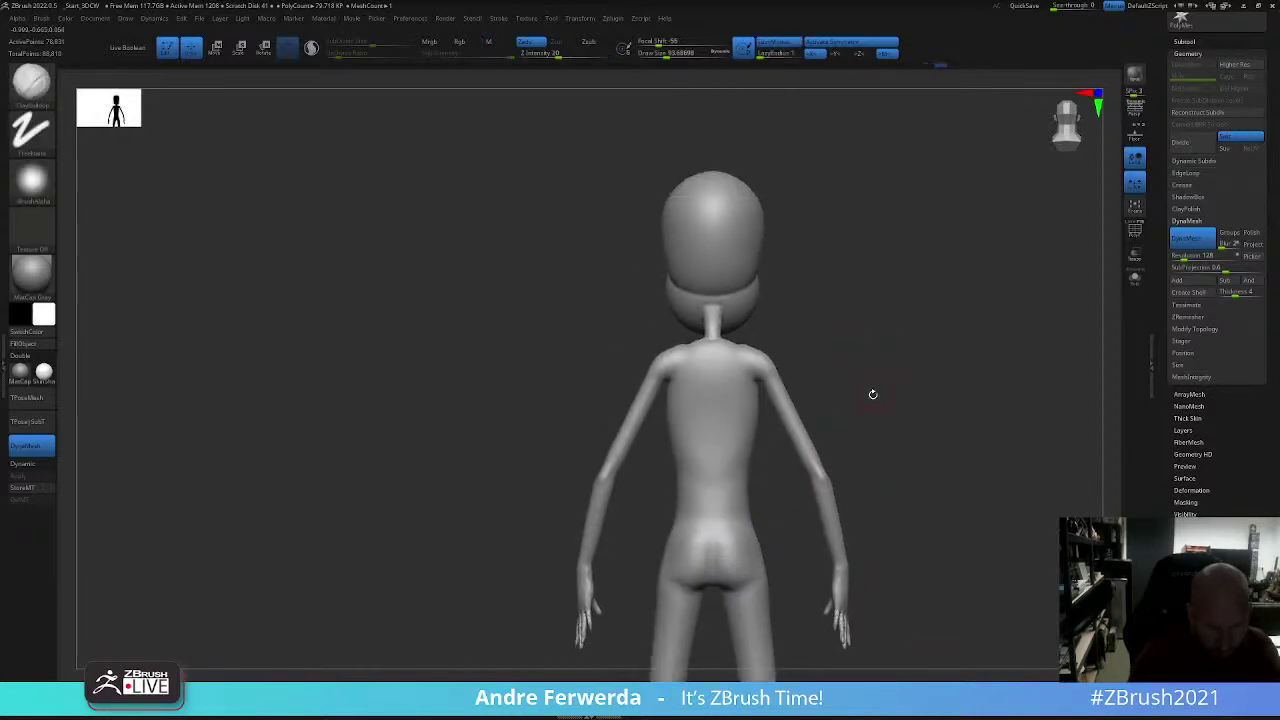
pyautogui.press('shift')
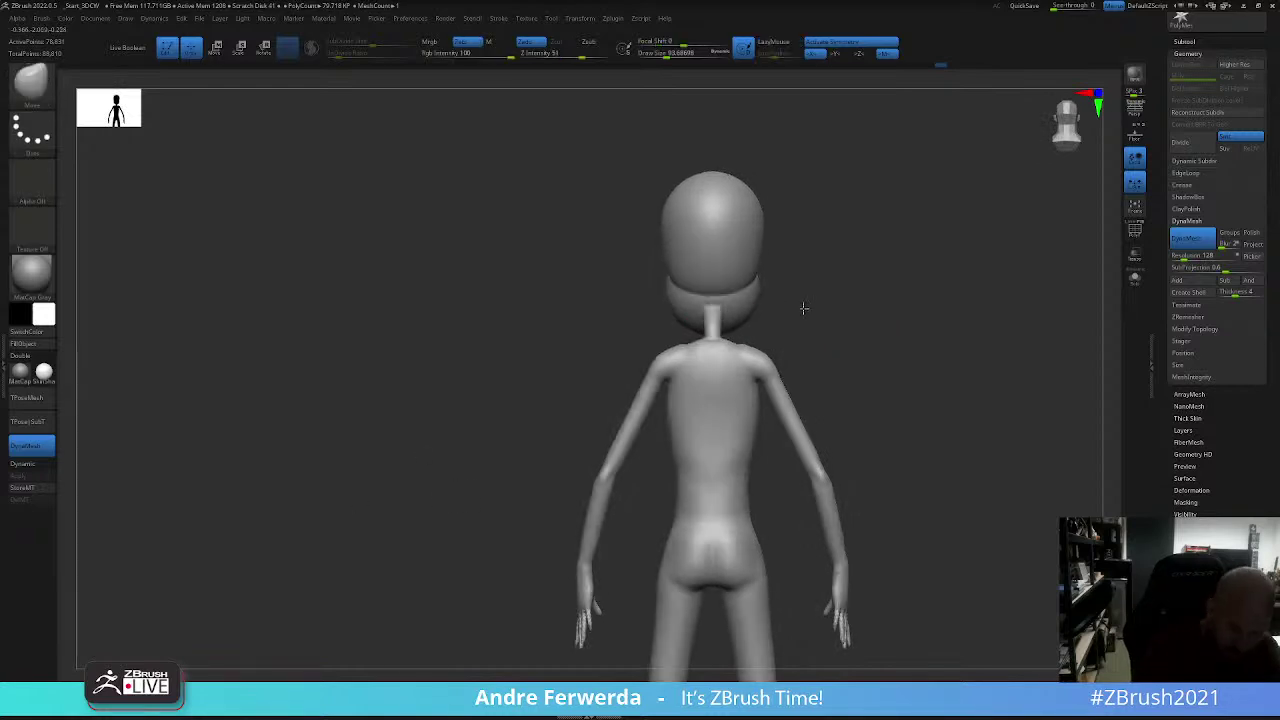
pyautogui.press('space')
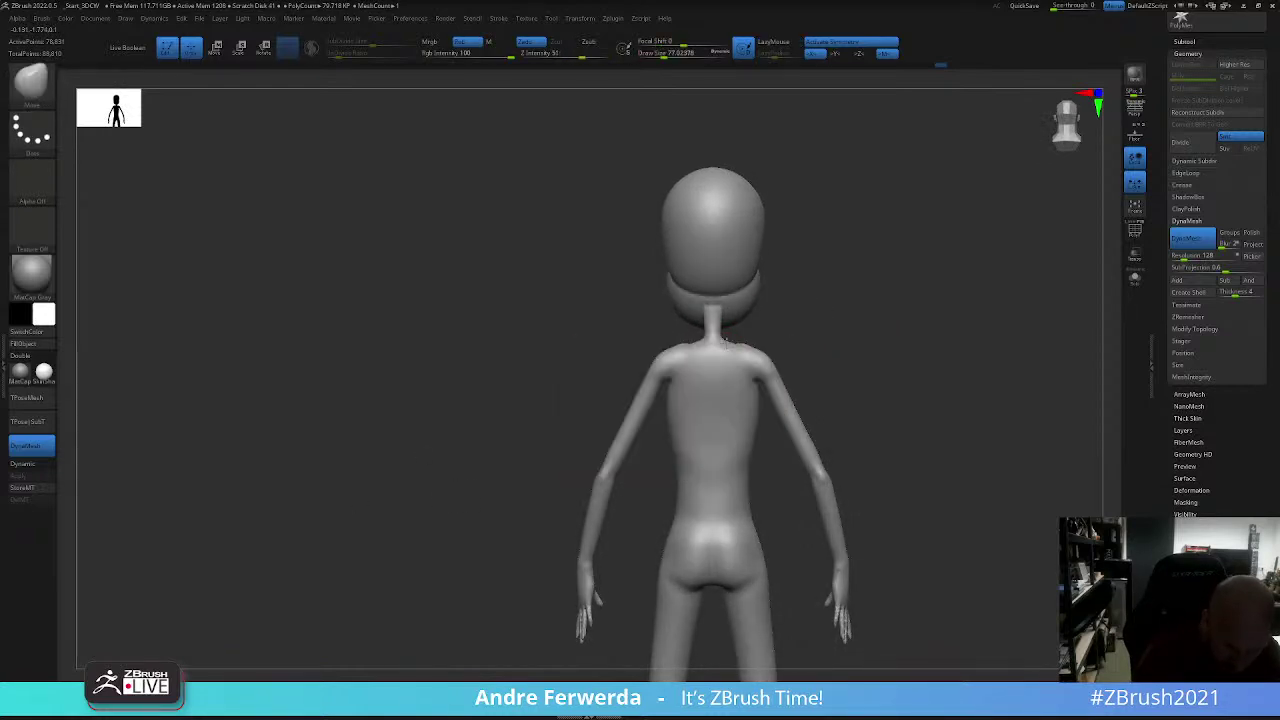
pyautogui.press('space')
# Step: Enlarge the brush and zoom out to a front view of the whole figure
pyautogui.moveTo(681, 347); pyautogui.dragTo(691, 348, button='right')
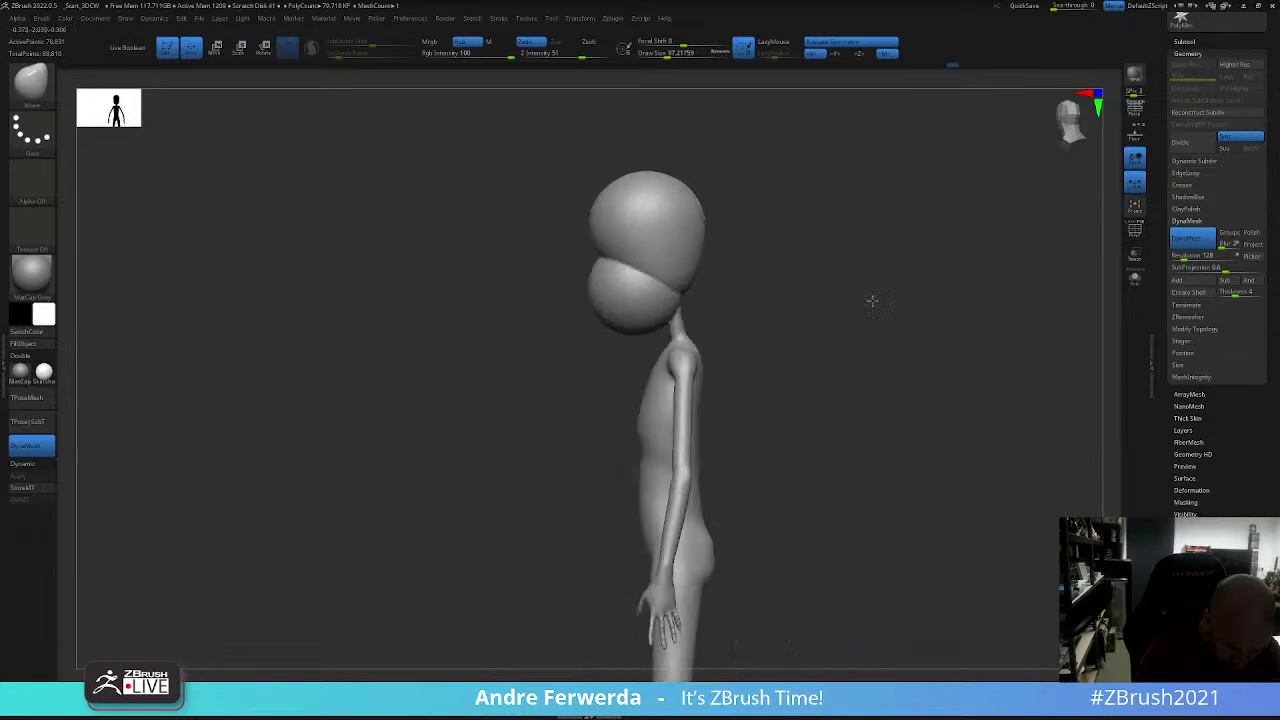
pyautogui.press('space')
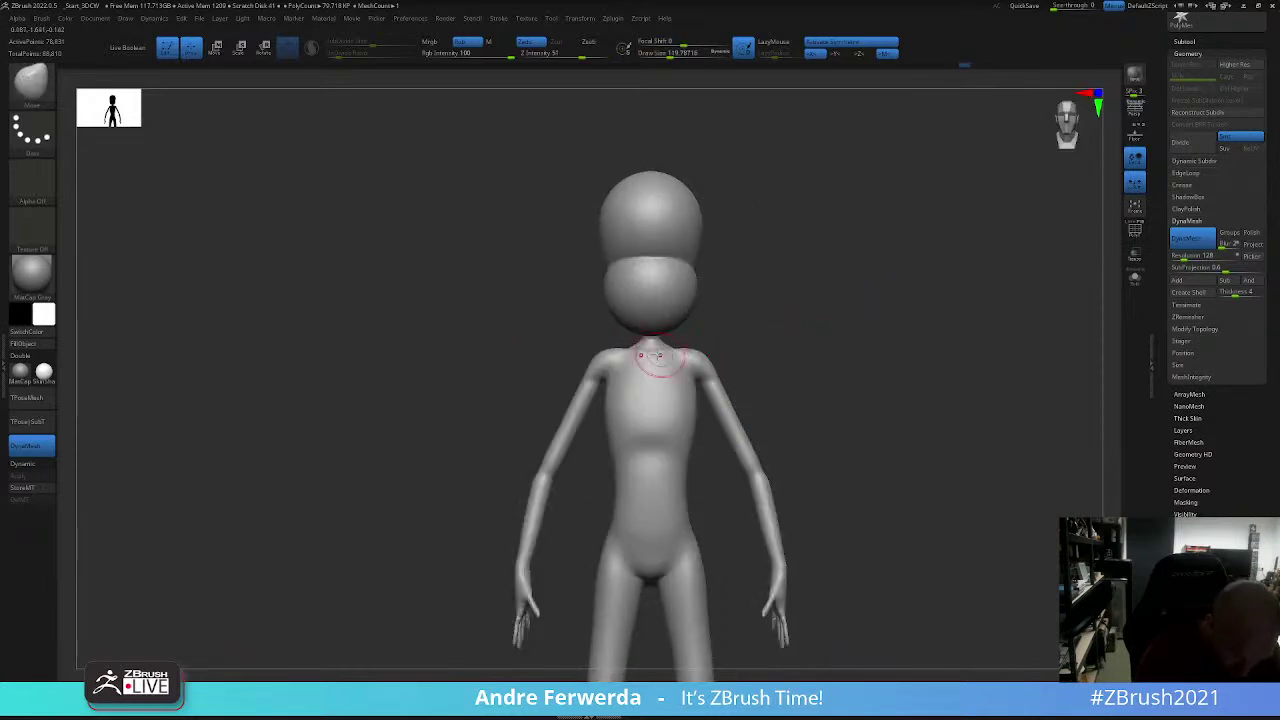
pyautogui.press('space')
pyautogui.keyDown('ctrl'); pyautogui.moveTo(742, 345); pyautogui.dragTo(454, 437, button='right'); pyautogui.keyUp('ctrl')
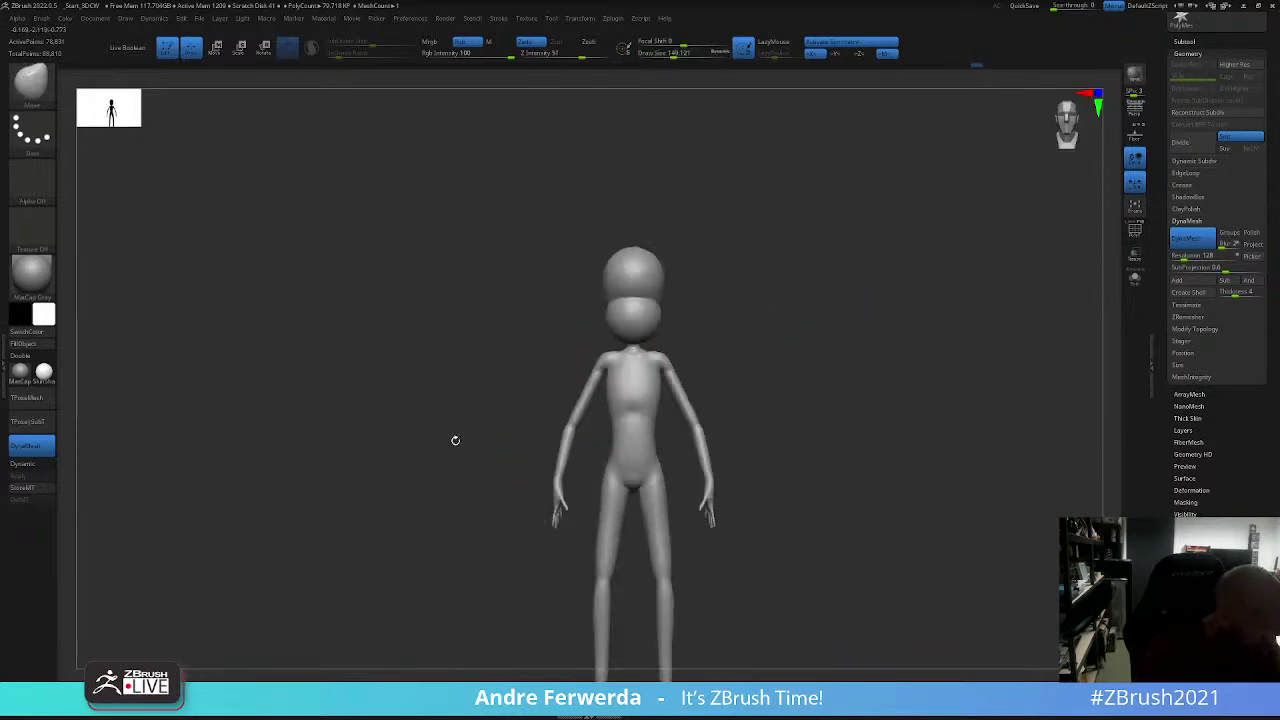
pyautogui.moveTo(802, 450)
pyautogui.keyDown('ctrl'); pyautogui.mouseDown(button='right')
pyautogui.moveTo(840, 388)
pyautogui.moveTo(645, 388)
pyautogui.mouseUp(button='right'); pyautogui.keyUp('ctrl')
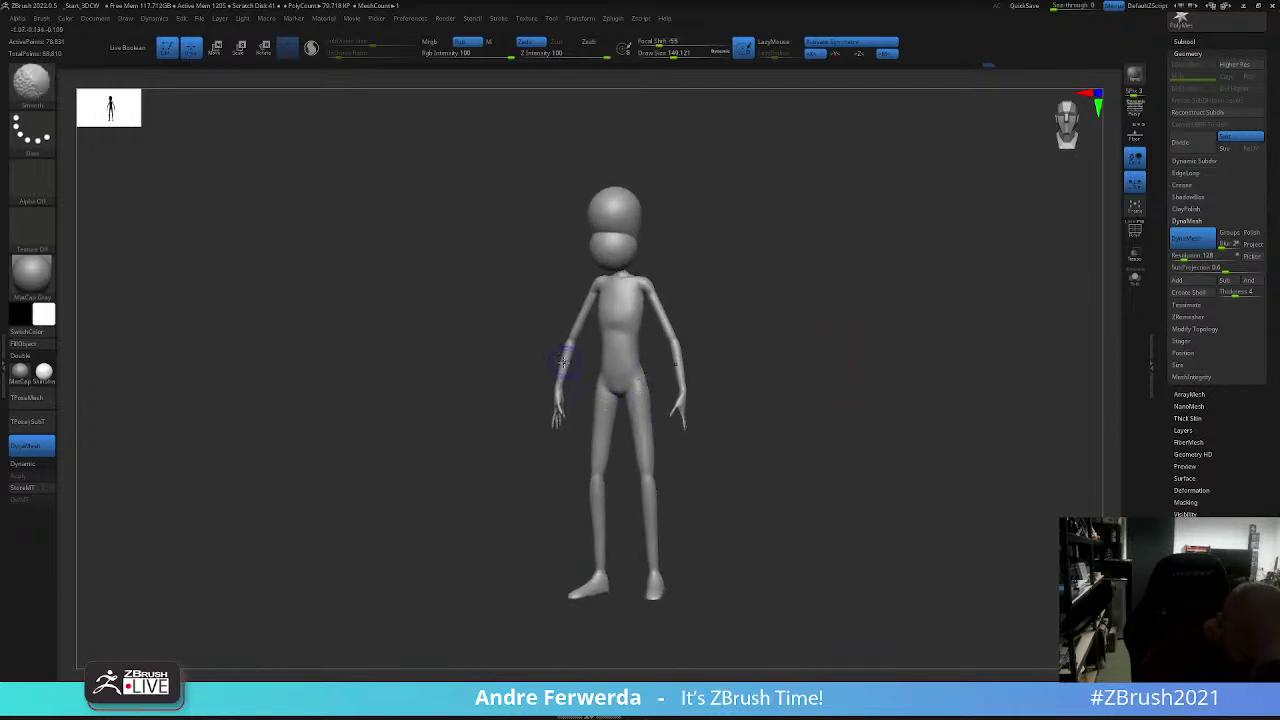
pyautogui.keyDown('shift'); pyautogui.moveTo(607, 335); pyautogui.dragTo(719, 337, button='right'); pyautogui.keyUp('shift')
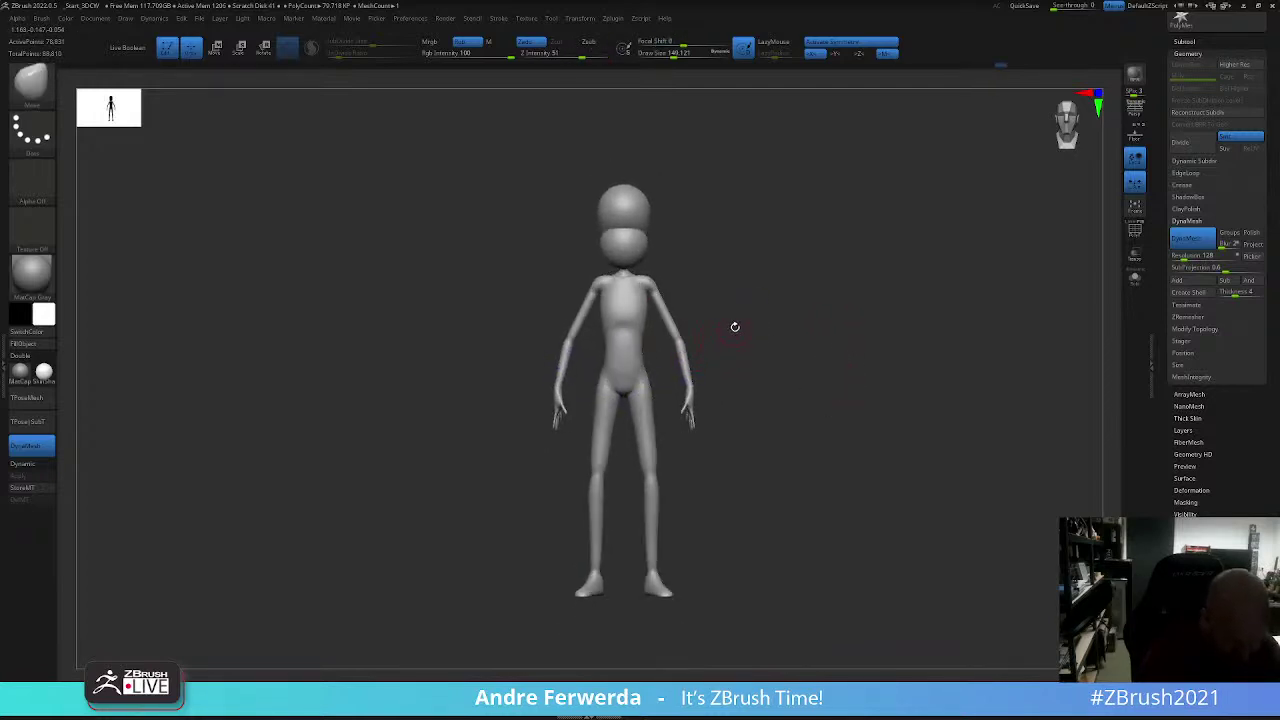
# Step: Hide the body so only the neck ring and two upper-arm pieces remain
pyautogui.hotkey('shift', 'p')
pyautogui.hotkey('shift', 'p')
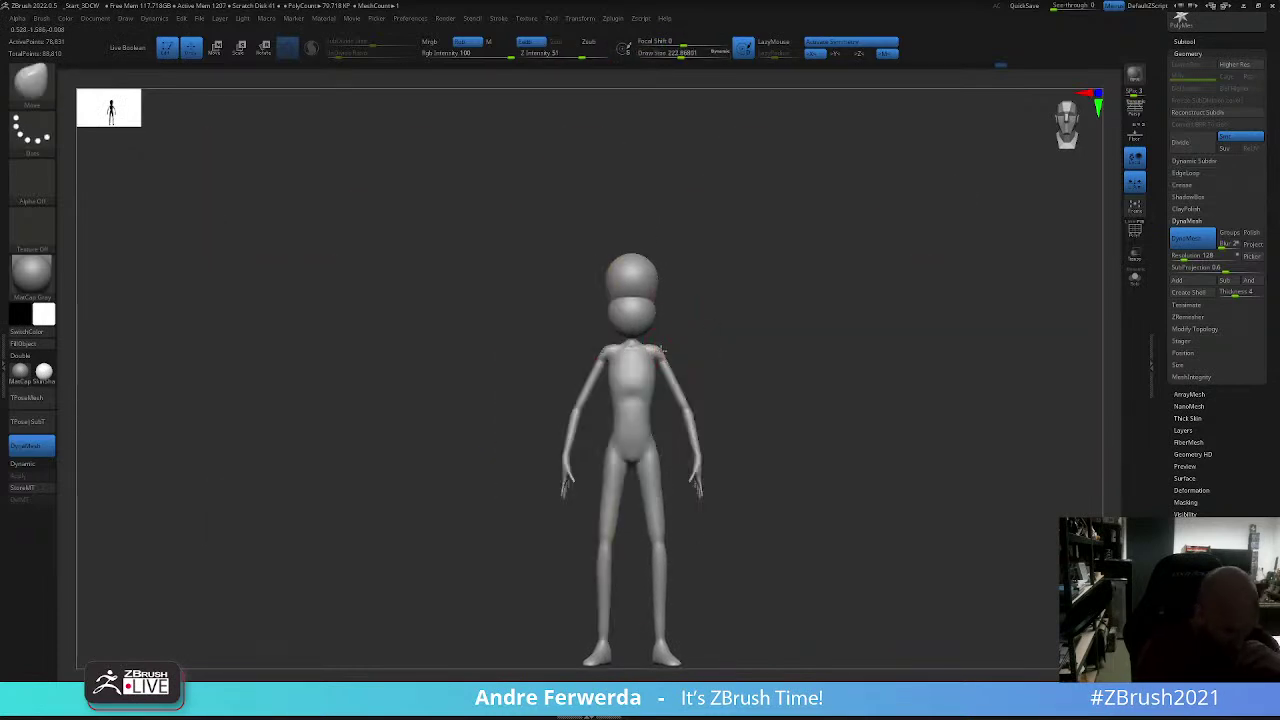
pyautogui.rightClick(625, 412)
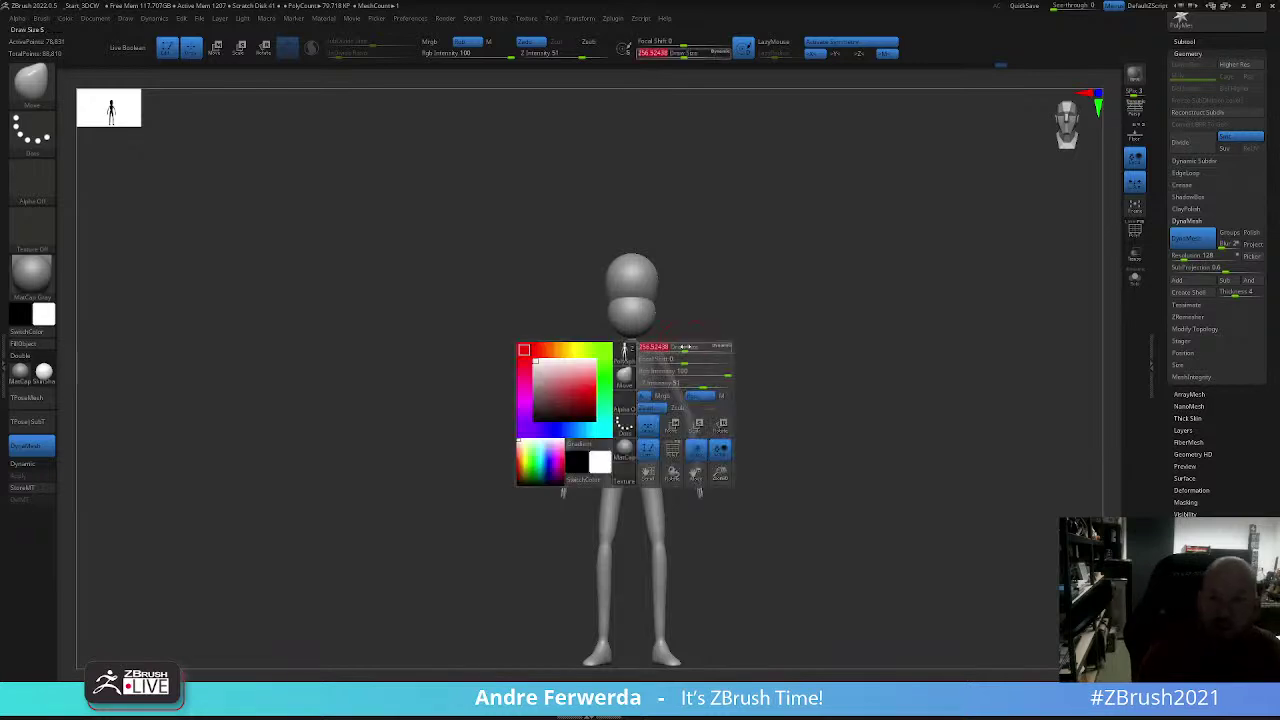
pyautogui.keyDown('alt'); pyautogui.moveTo(726, 340); pyautogui.dragTo(752, 342, button='right'); pyautogui.keyUp('alt')
pyautogui.rightClick(752, 342)
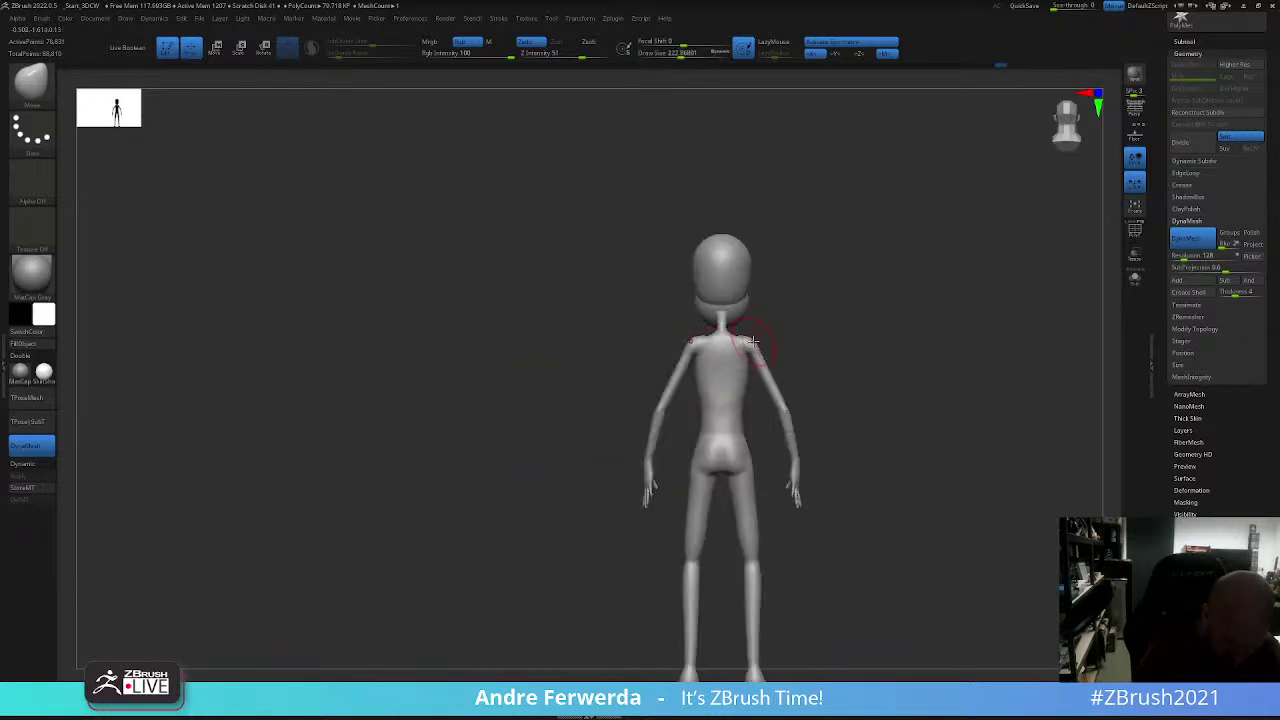
pyautogui.rightClick(698, 358)
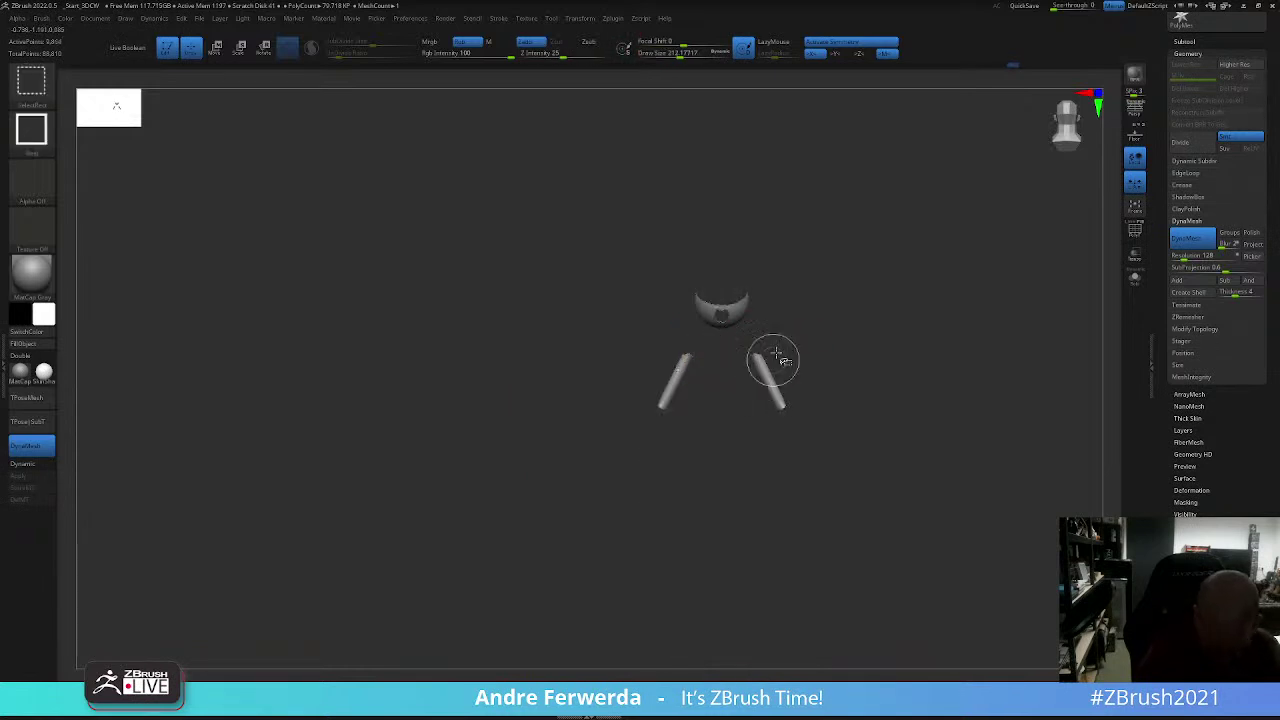
# Step: Show the whole figure again and turn it to a three-quarter side view
pyautogui.keyDown('ctrl'); pyautogui.keyDown('shift'); pyautogui.click(790, 400); pyautogui.keyUp('shift'); pyautogui.keyUp('ctrl')
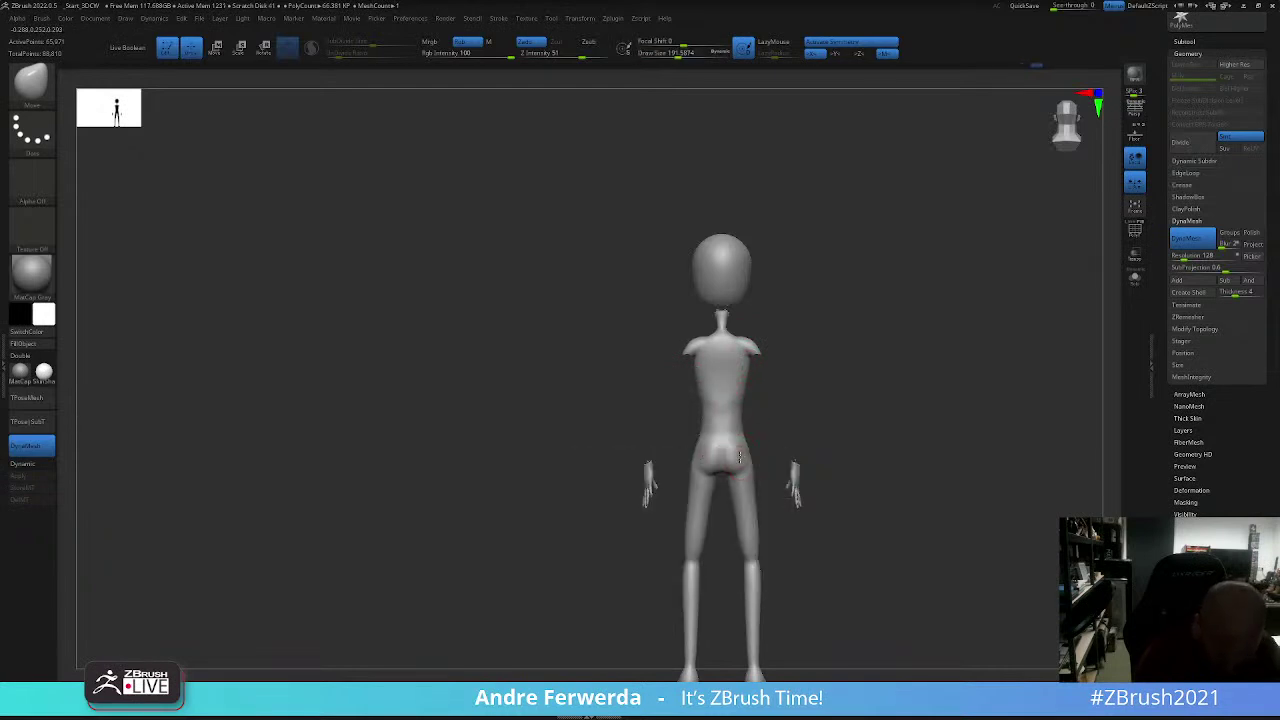
pyautogui.keyDown('alt'); pyautogui.moveTo(740, 456); pyautogui.dragTo(728, 382, button='right'); pyautogui.keyUp('alt')
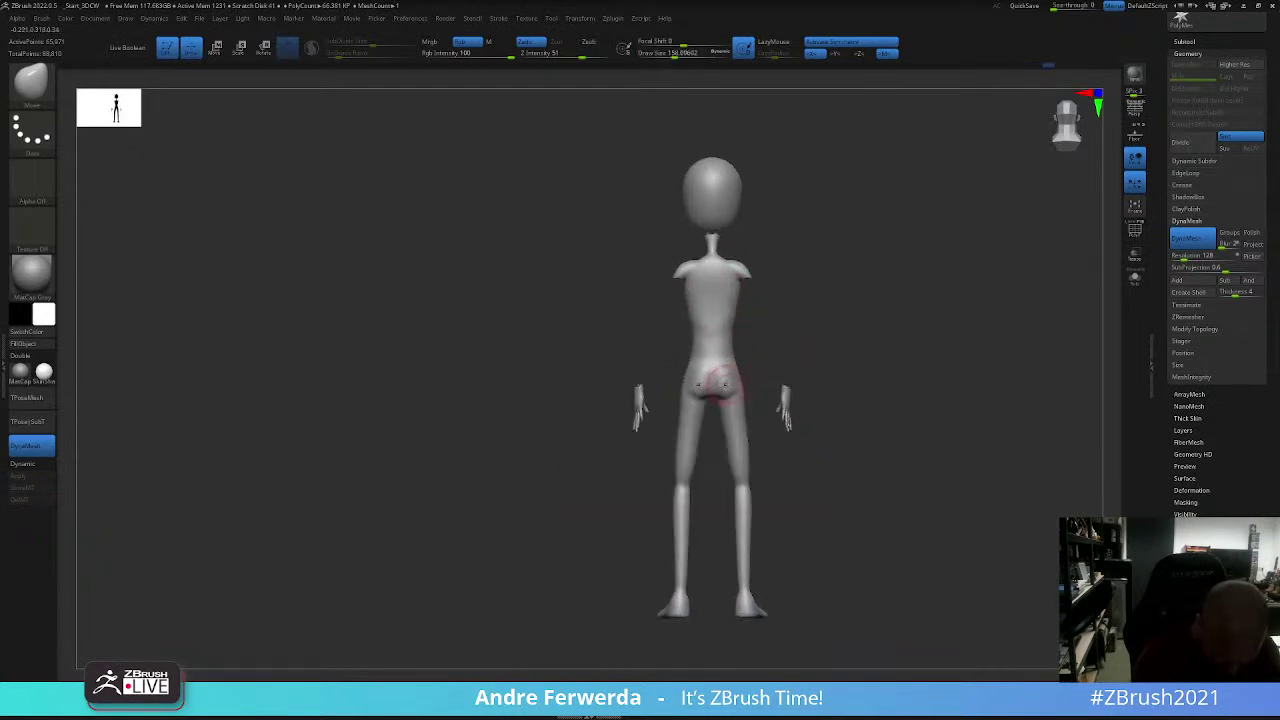
pyautogui.moveTo(742, 372)
pyautogui.mouseDown(button='right')
pyautogui.moveTo(750, 360)
pyautogui.moveTo(843, 360)
pyautogui.moveTo(826, 360)
pyautogui.moveTo(832, 343)
pyautogui.mouseUp(button='right')
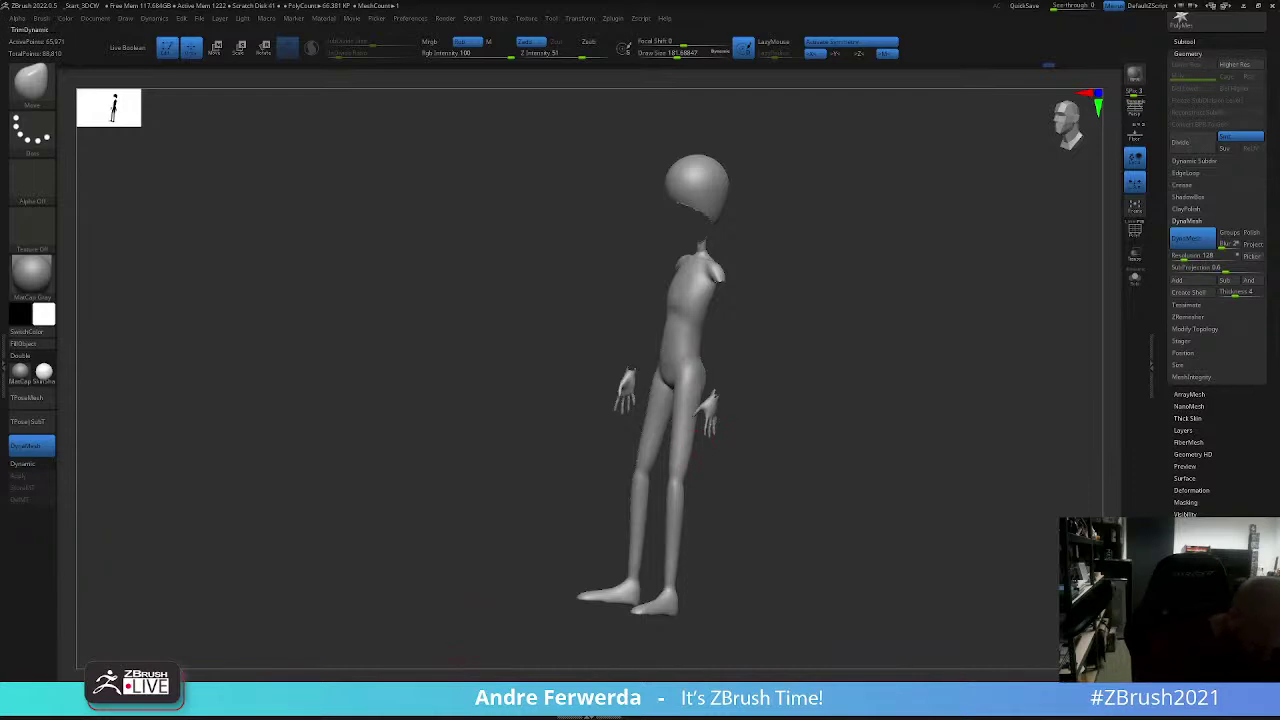
# Step: Select the ClayBuildup brush (B-C-B) and shrink it to about half size
pyautogui.press('b')
pyautogui.press('c')
pyautogui.press('b')
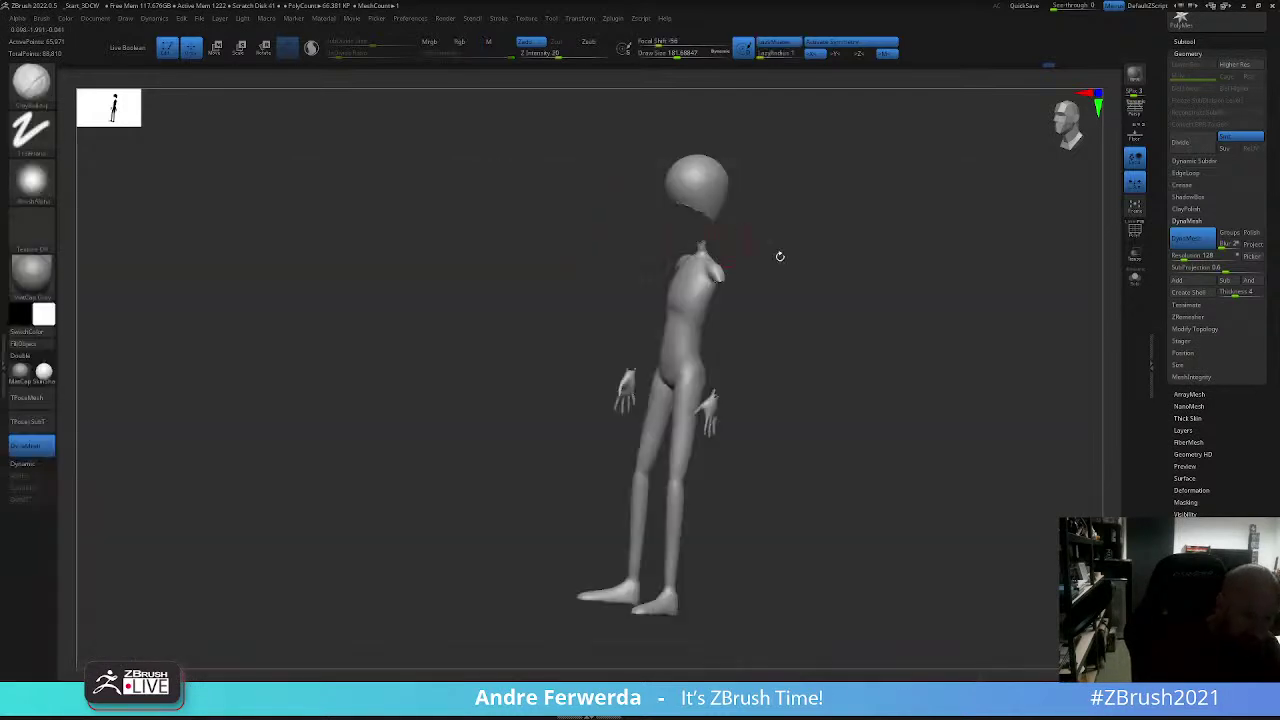
pyautogui.moveTo(780, 256); pyautogui.dragTo(849, 274, button='right')
pyautogui.keyDown('shift'); pyautogui.moveTo(720, 471); pyautogui.dragTo(716, 472, button='right'); pyautogui.keyUp('shift')
pyautogui.press('space')
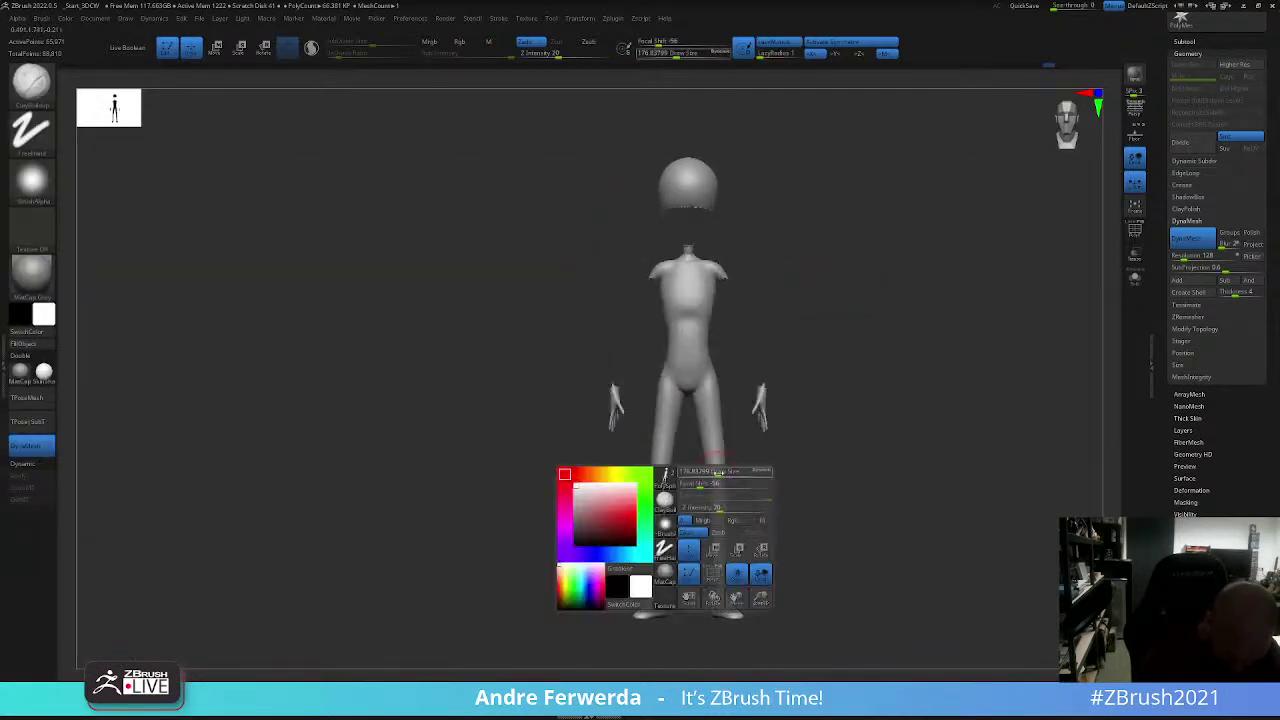
pyautogui.moveTo(717, 471); pyautogui.dragTo(707, 472)
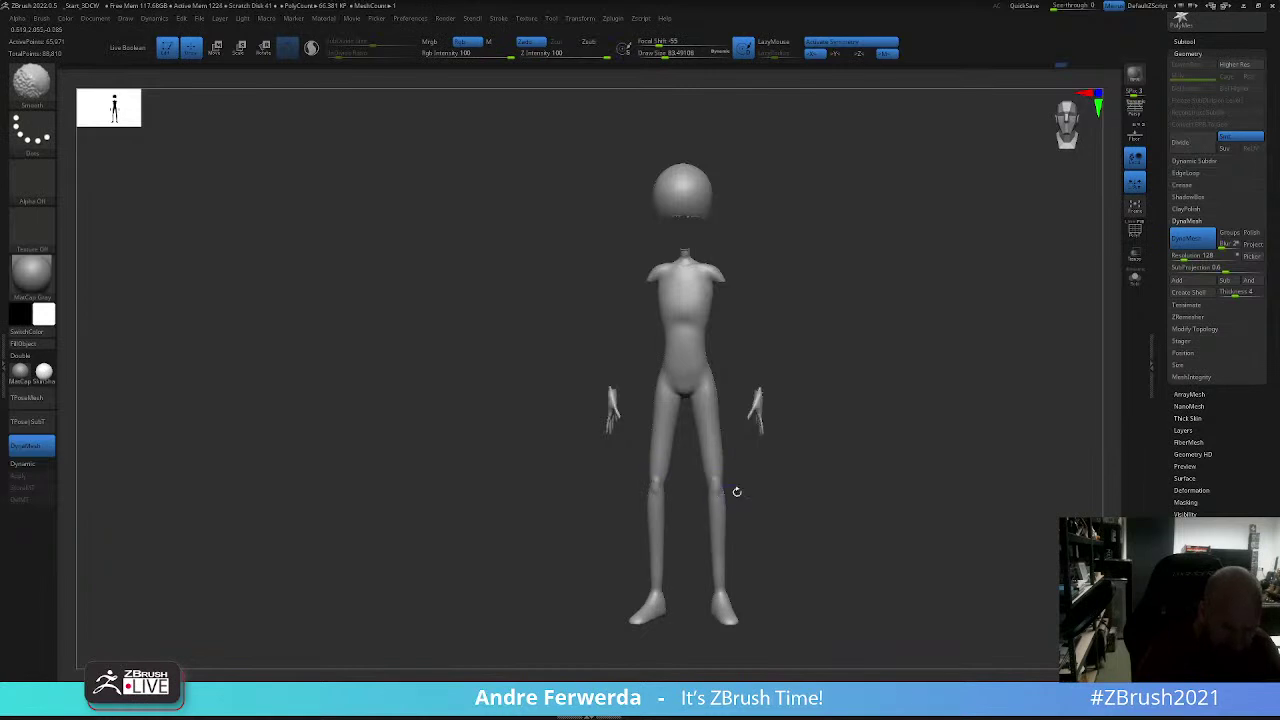
# Step: With a Smooth brush of about 140, smooth the back, neck, shoulders and buttocks
pyautogui.press('space')
pyautogui.press('shift')
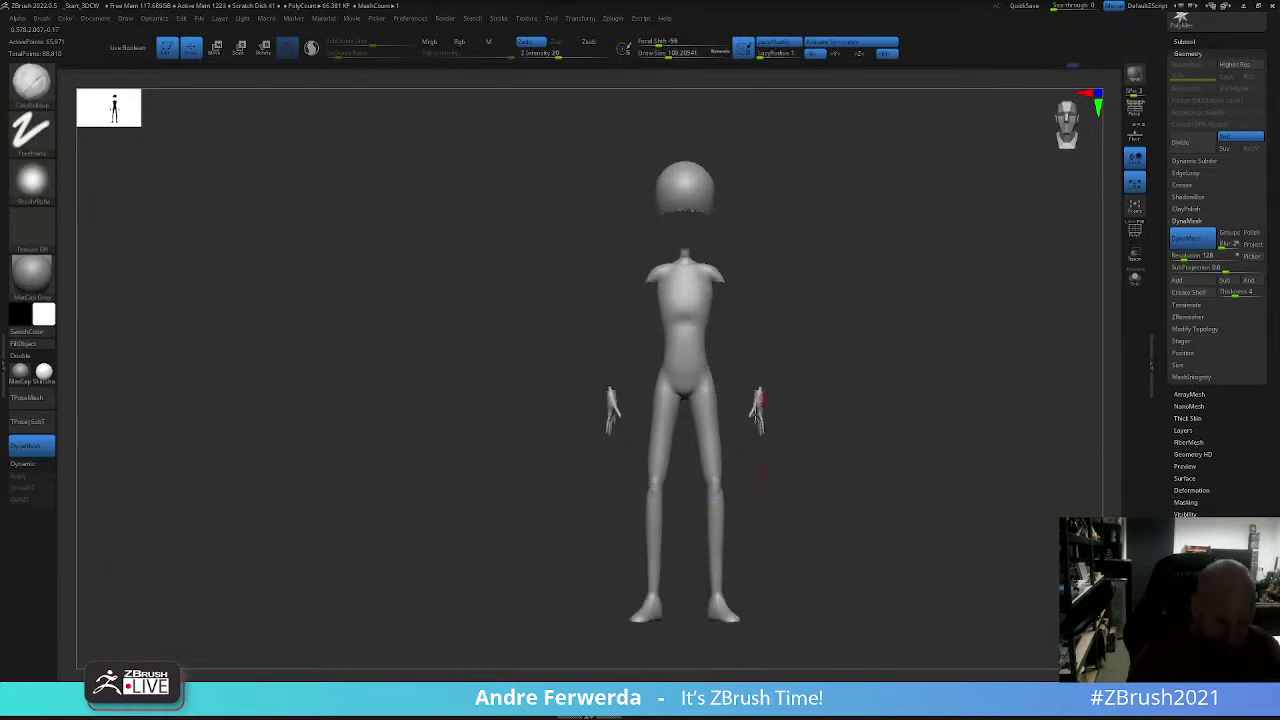
pyautogui.moveTo(757, 400)
pyautogui.mouseDown()
pyautogui.moveTo(728, 400)
pyautogui.moveTo(780, 357)
pyautogui.moveTo(717, 389)
pyautogui.mouseUp()
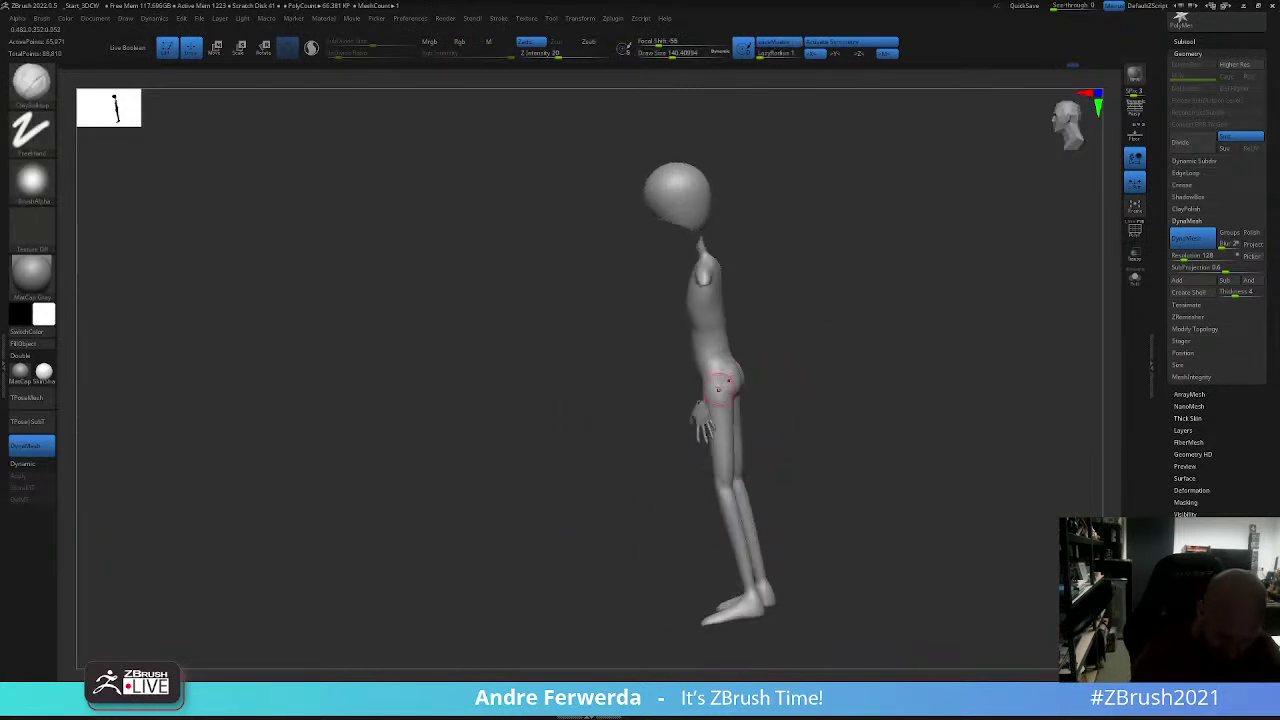
pyautogui.moveTo(783, 351)
pyautogui.mouseDown()
pyautogui.moveTo(727, 387)
pyautogui.moveTo(783, 363)
pyautogui.mouseUp()
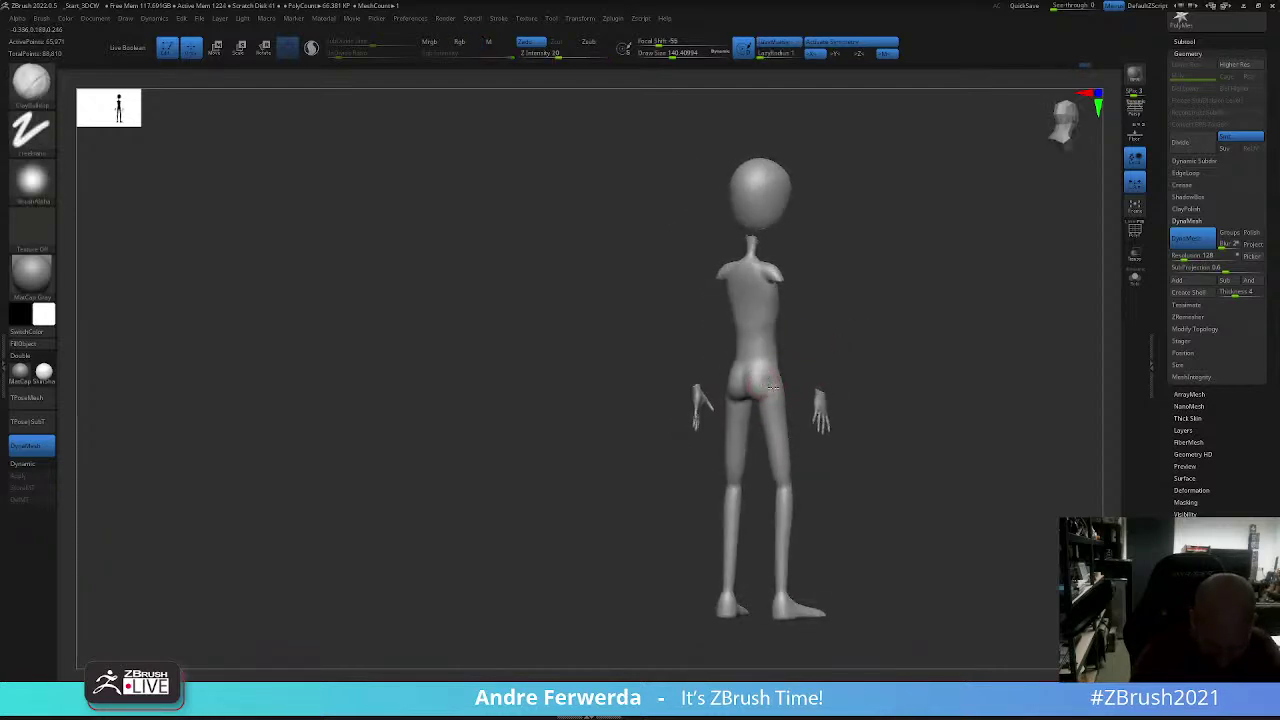
pyautogui.press('shift')
pyautogui.moveTo(770, 390)
pyautogui.mouseDown()
pyautogui.moveTo(791, 391)
pyautogui.moveTo(803, 369)
pyautogui.moveTo(728, 347)
pyautogui.mouseUp()
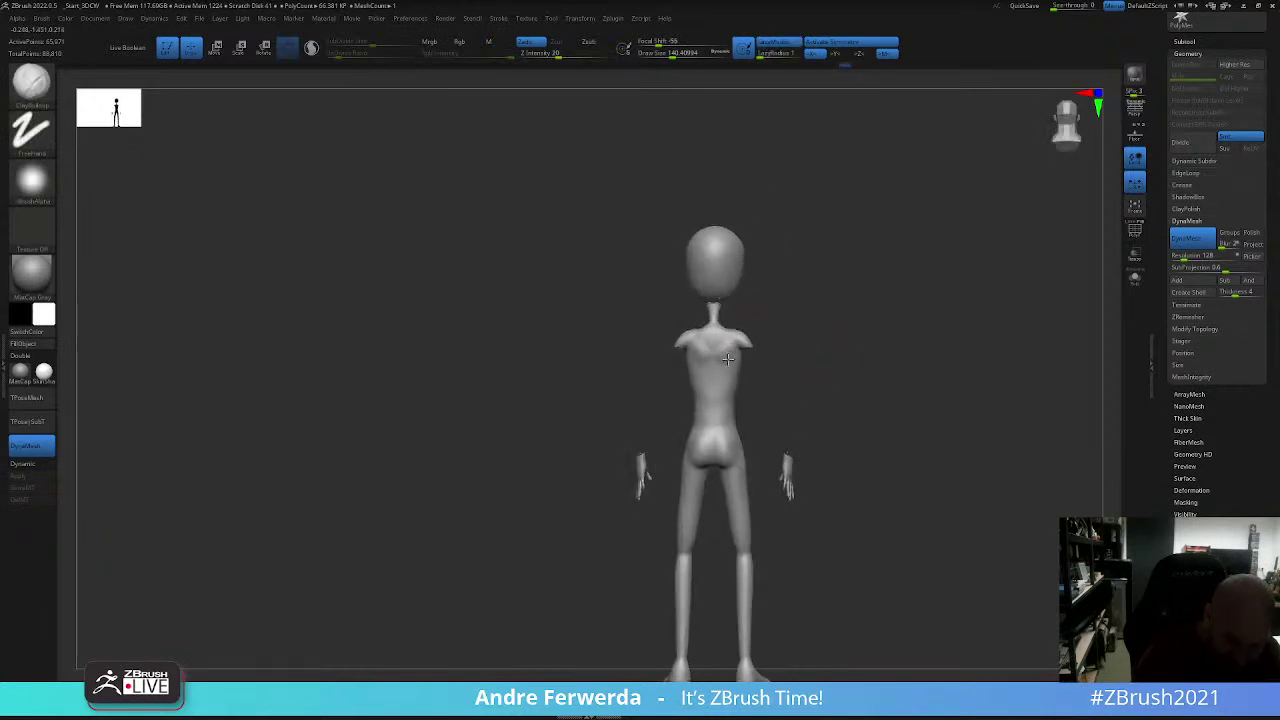
pyautogui.press('shift')
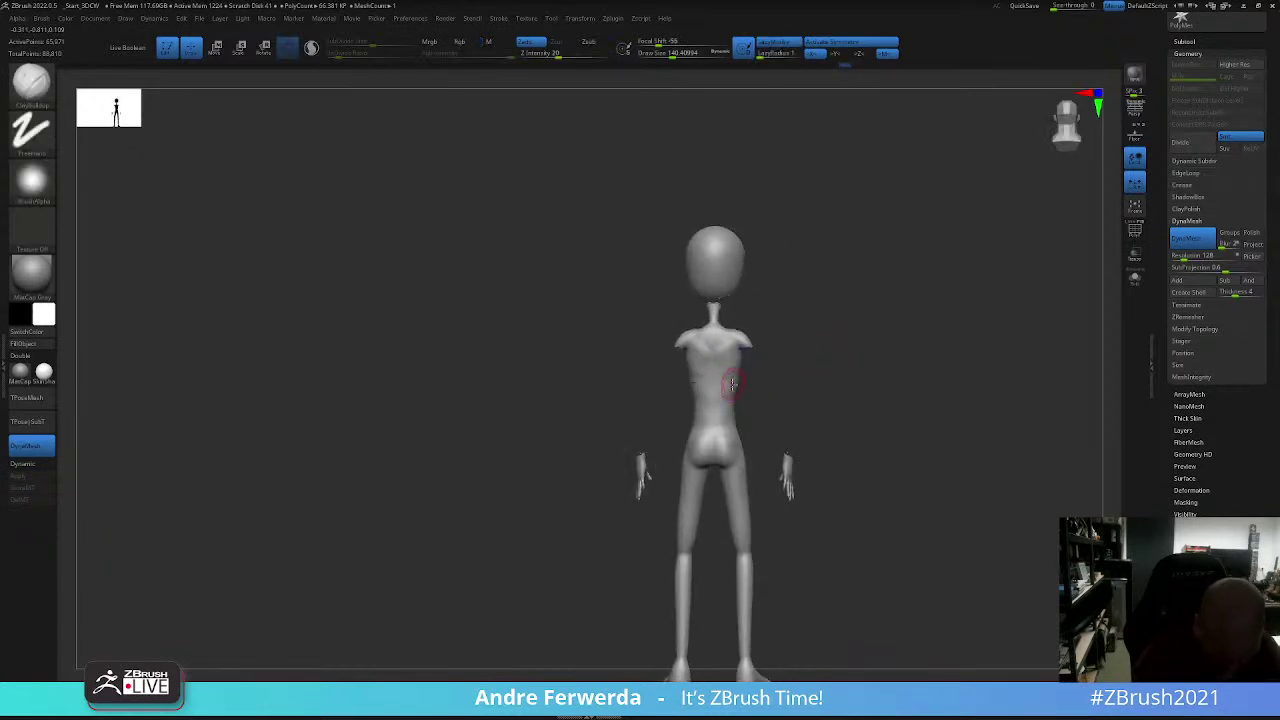
pyautogui.moveTo(794, 354)
pyautogui.mouseDown()
pyautogui.moveTo(817, 334)
pyautogui.moveTo(840, 374)
pyautogui.moveTo(848, 327)
pyautogui.mouseUp()
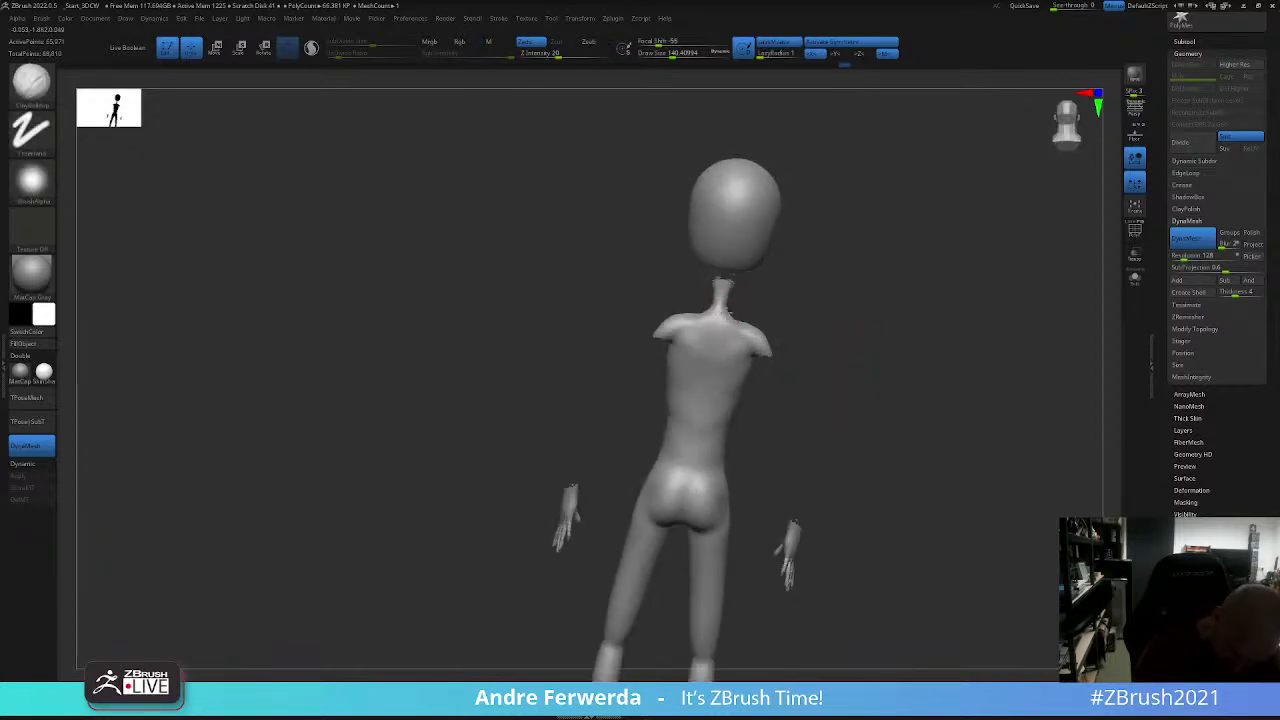
pyautogui.moveTo(720, 318)
pyautogui.keyDown('shift'); pyautogui.mouseDown()
pyautogui.moveTo(714, 336)
pyautogui.moveTo(840, 303)
pyautogui.moveTo(722, 392)
pyautogui.mouseUp(); pyautogui.keyUp('shift')
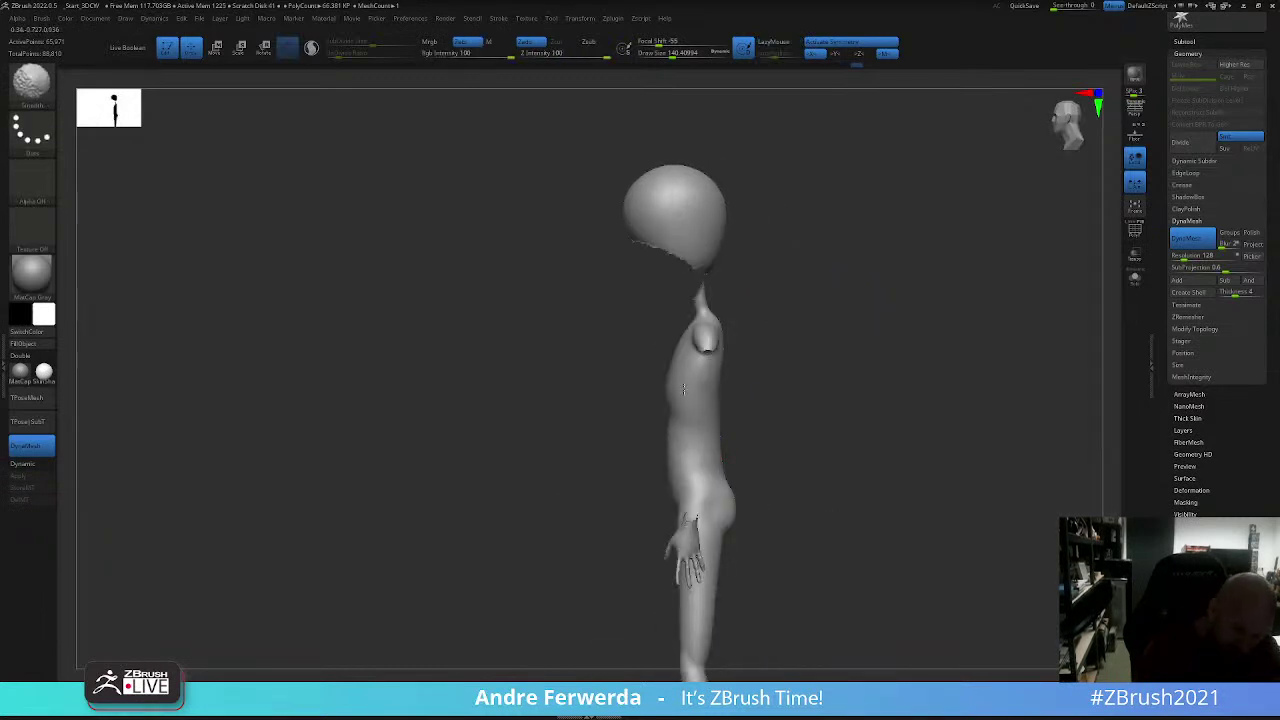
# Step: Hide the hands, then reshape the torso's side profile with a Move brush of about 245
pyautogui.press('b')
pyautogui.press('m')
pyautogui.press('v')
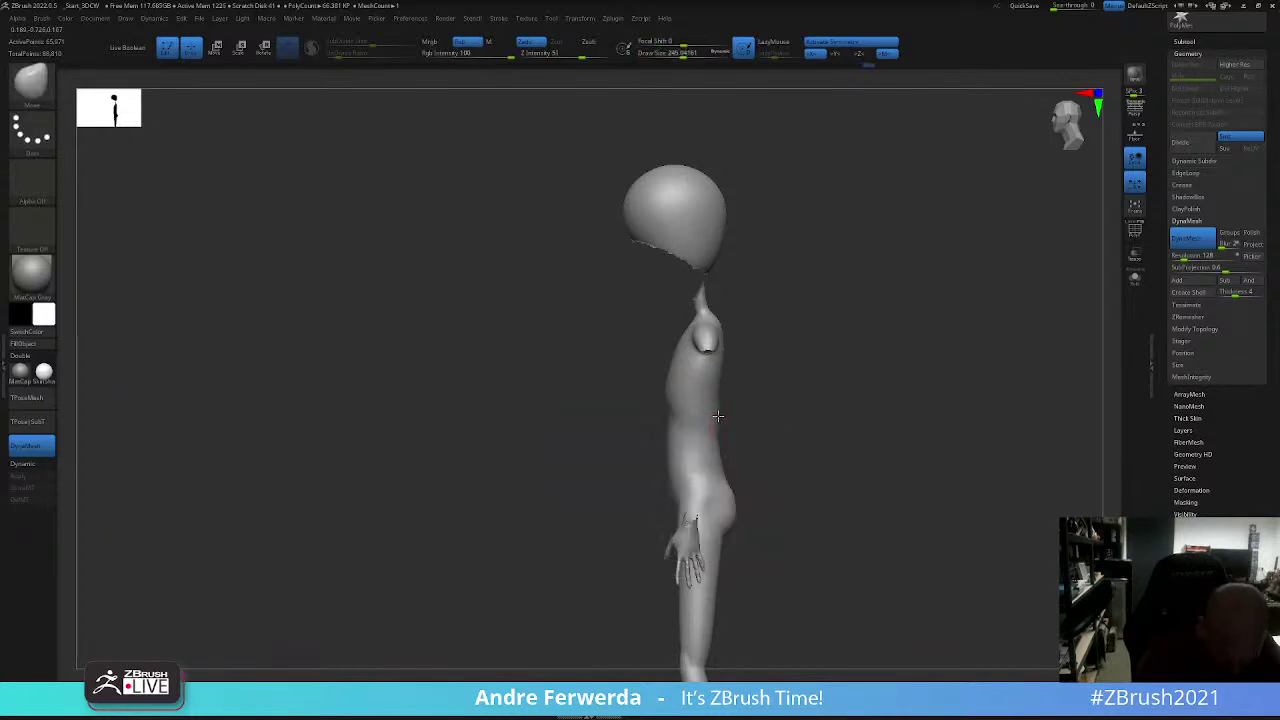
pyautogui.moveTo(673, 492); pyautogui.dragTo(843, 414)
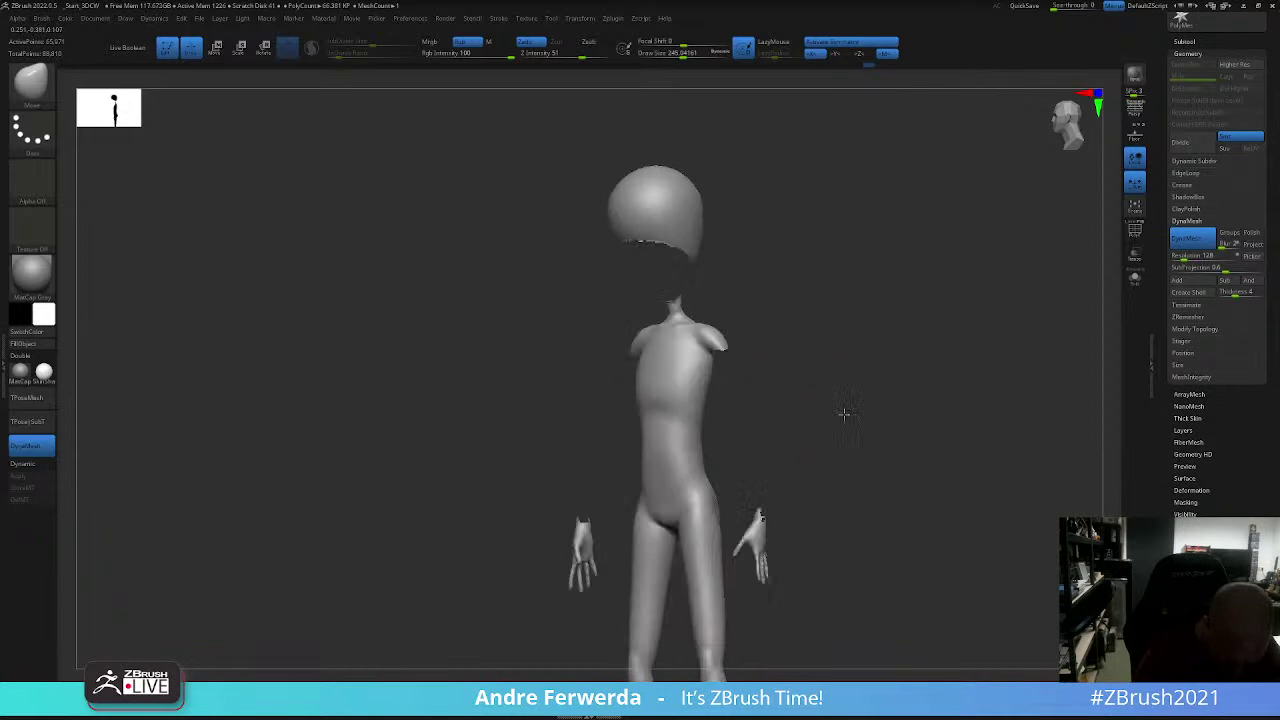
pyautogui.moveTo(737, 443)
pyautogui.keyDown('ctrl'); pyautogui.keyDown('shift'); pyautogui.mouseDown()
pyautogui.moveTo(871, 609)
pyautogui.moveTo(878, 458)
pyautogui.moveTo(686, 509)
pyautogui.mouseUp(); pyautogui.keyUp('shift'); pyautogui.keyUp('ctrl')
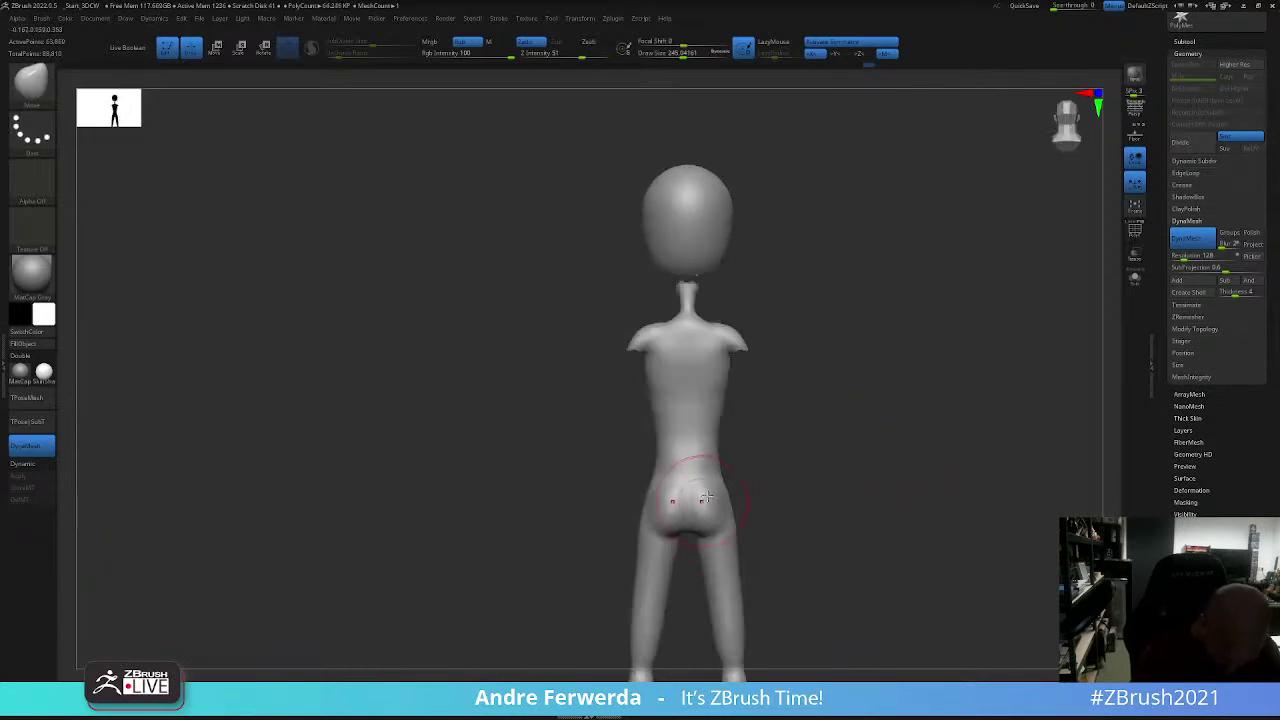
pyautogui.moveTo(803, 466)
pyautogui.mouseDown()
pyautogui.moveTo(851, 463)
pyautogui.moveTo(681, 380)
pyautogui.moveTo(681, 395)
pyautogui.mouseUp()
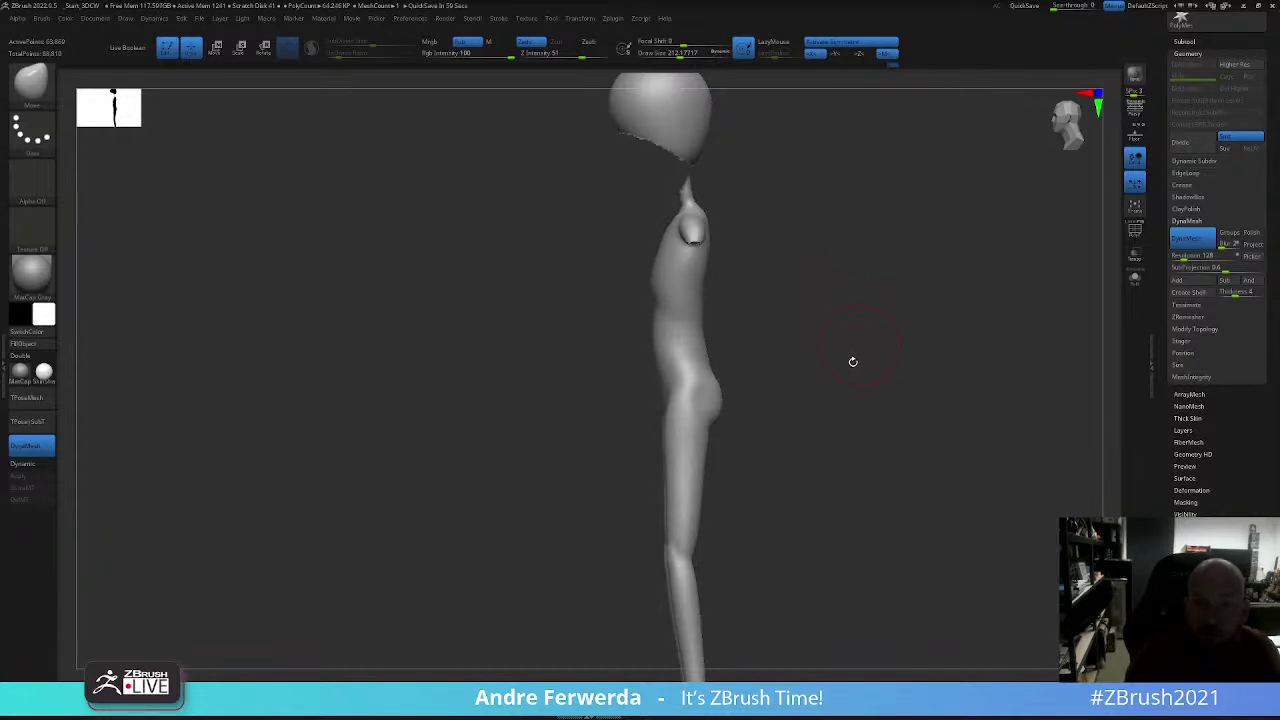
pyautogui.press('space')
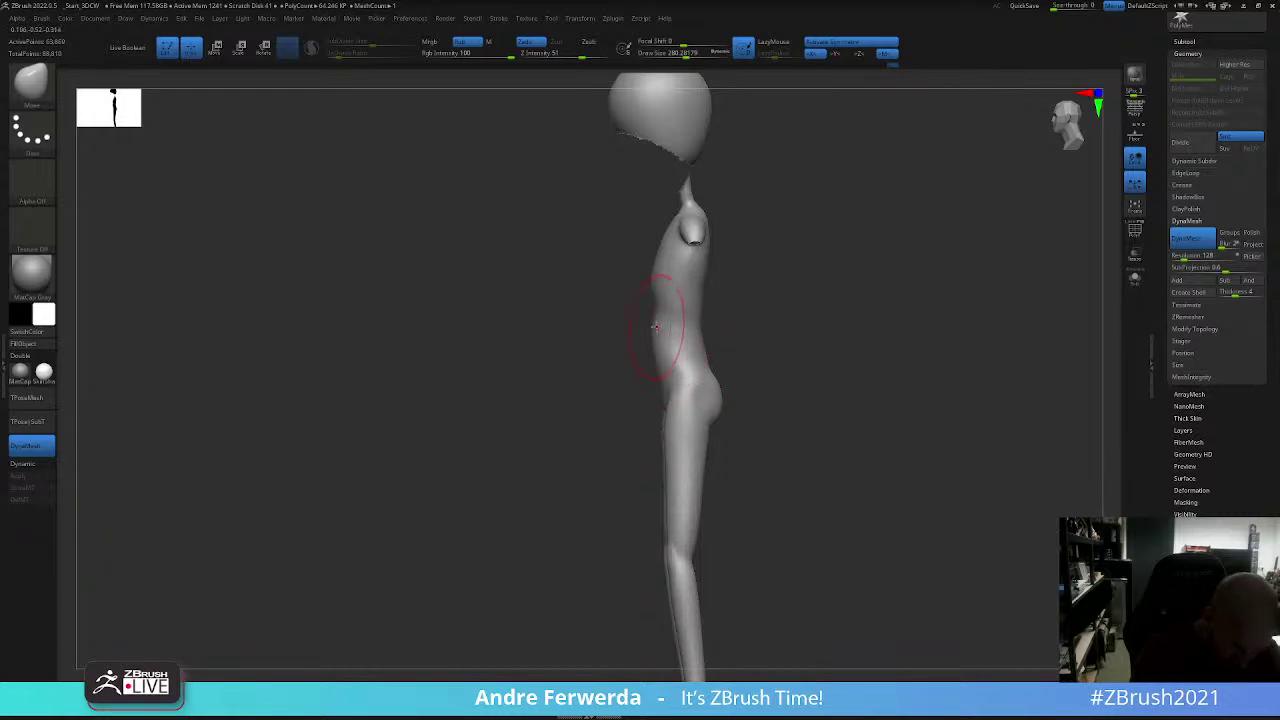
pyautogui.press('space')
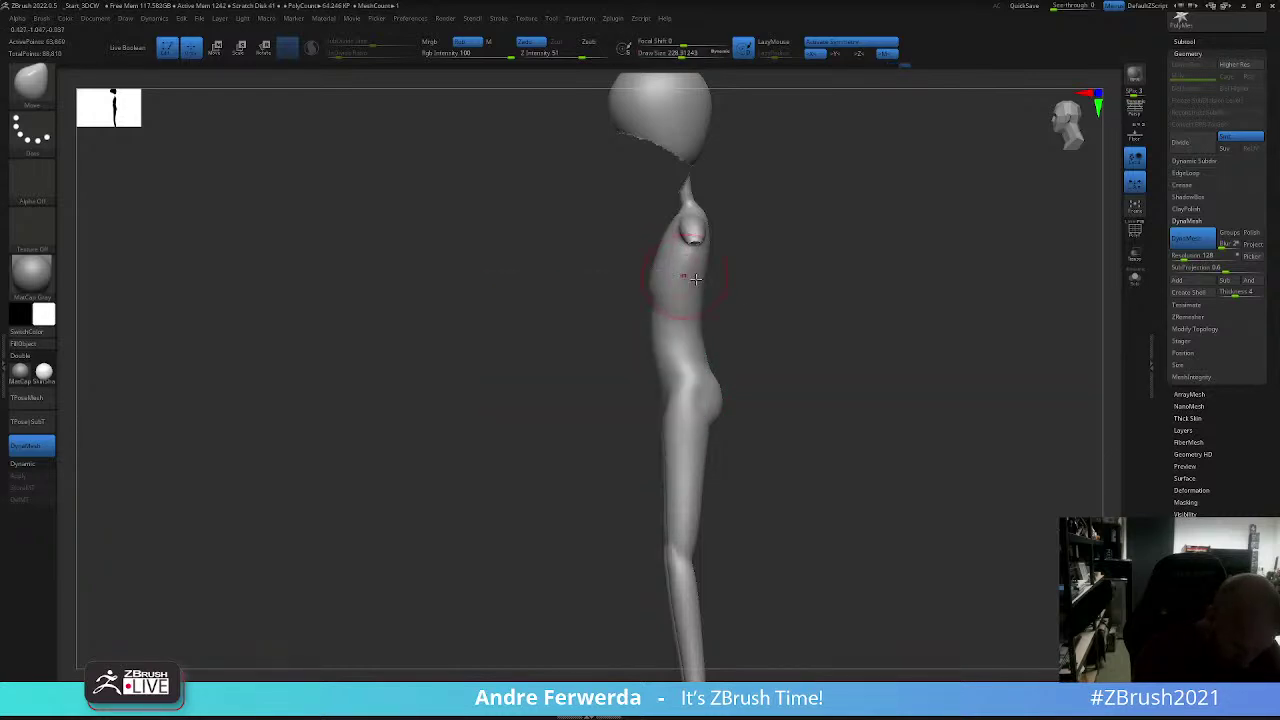
# Step: Flatten the chest and belly planes with the Trim Dynamic brush, then smooth the torso
pyautogui.moveTo(696, 279); pyautogui.dragTo(825, 315, button='right')
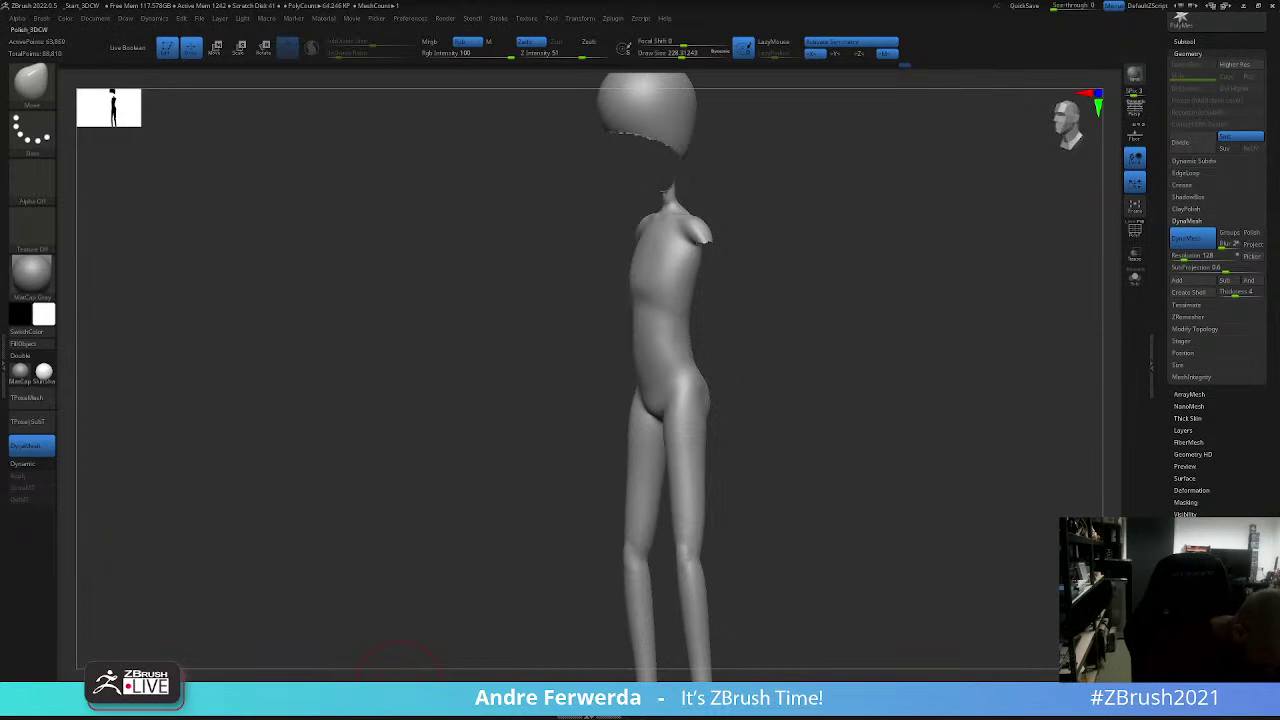
pyautogui.press('b')
pyautogui.press('t')
pyautogui.press('d')
pyautogui.moveTo(660, 305); pyautogui.dragTo(613, 272, button='right')
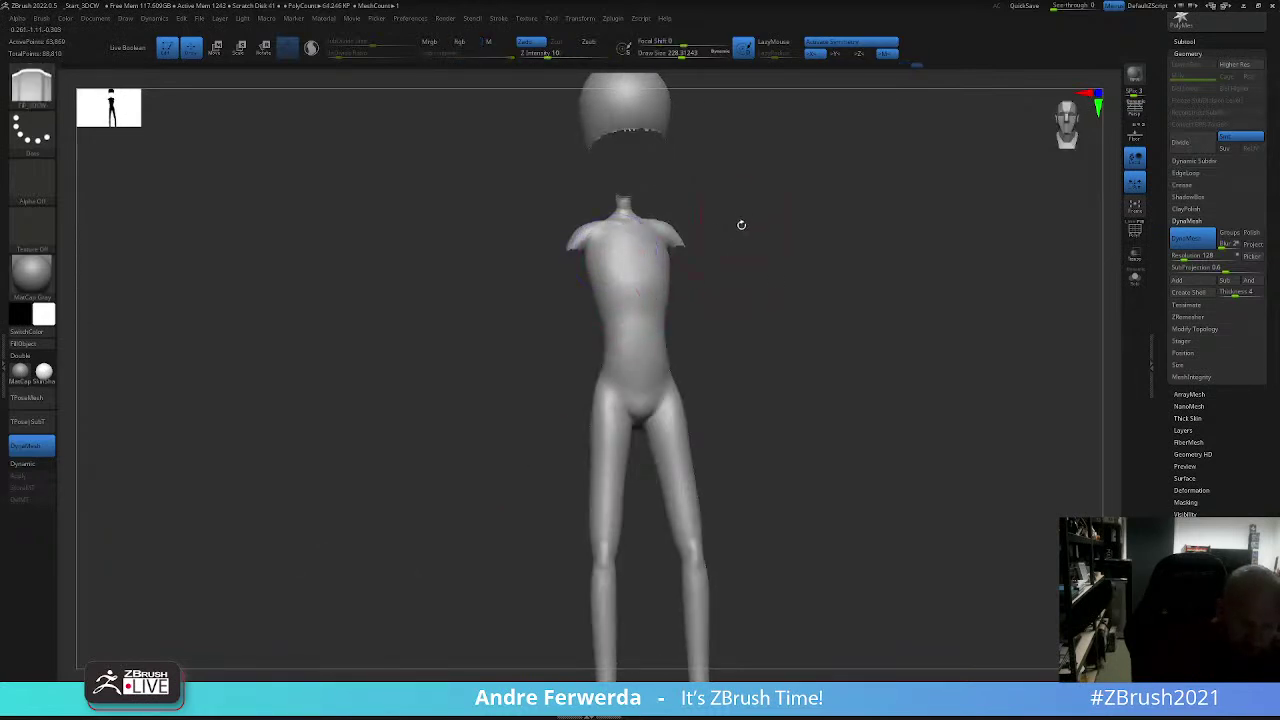
pyautogui.moveTo(740, 220); pyautogui.dragTo(657, 286, button='right')
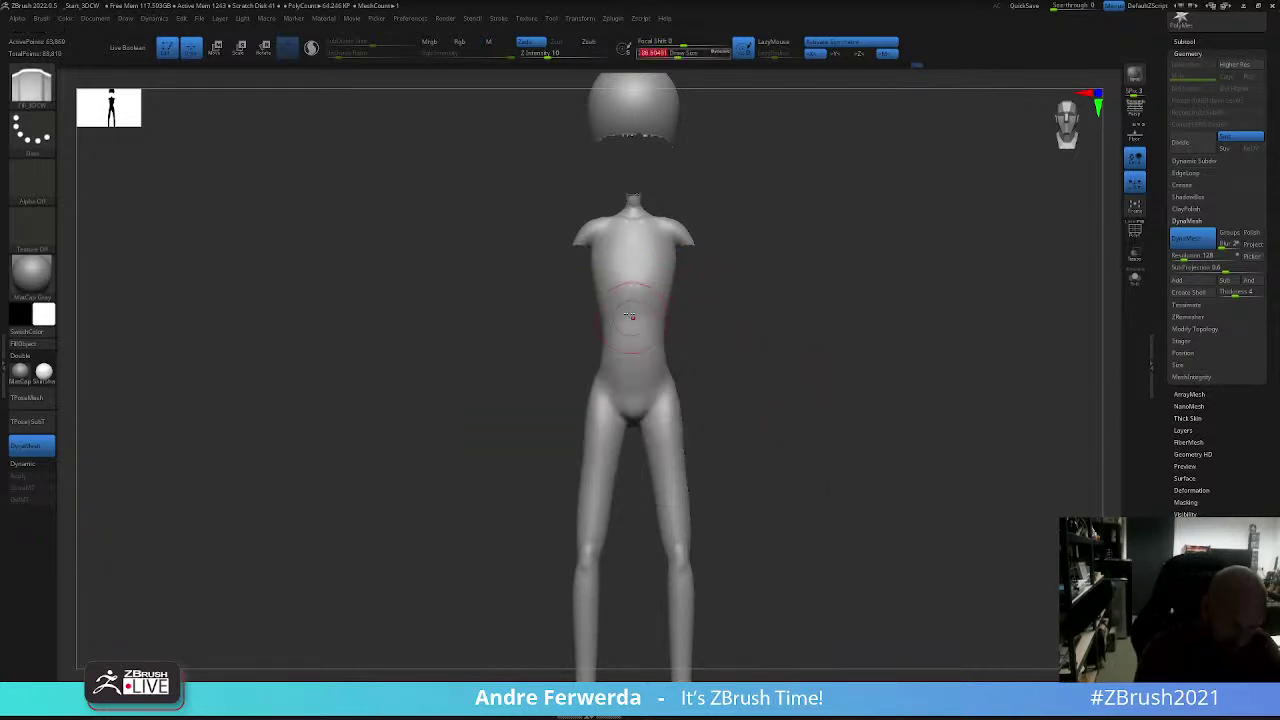
pyautogui.moveTo(694, 315); pyautogui.dragTo(665, 312, button='right')
pyautogui.keyDown('shift'); pyautogui.moveTo(665, 312); pyautogui.dragTo(623, 314); pyautogui.keyUp('shift')
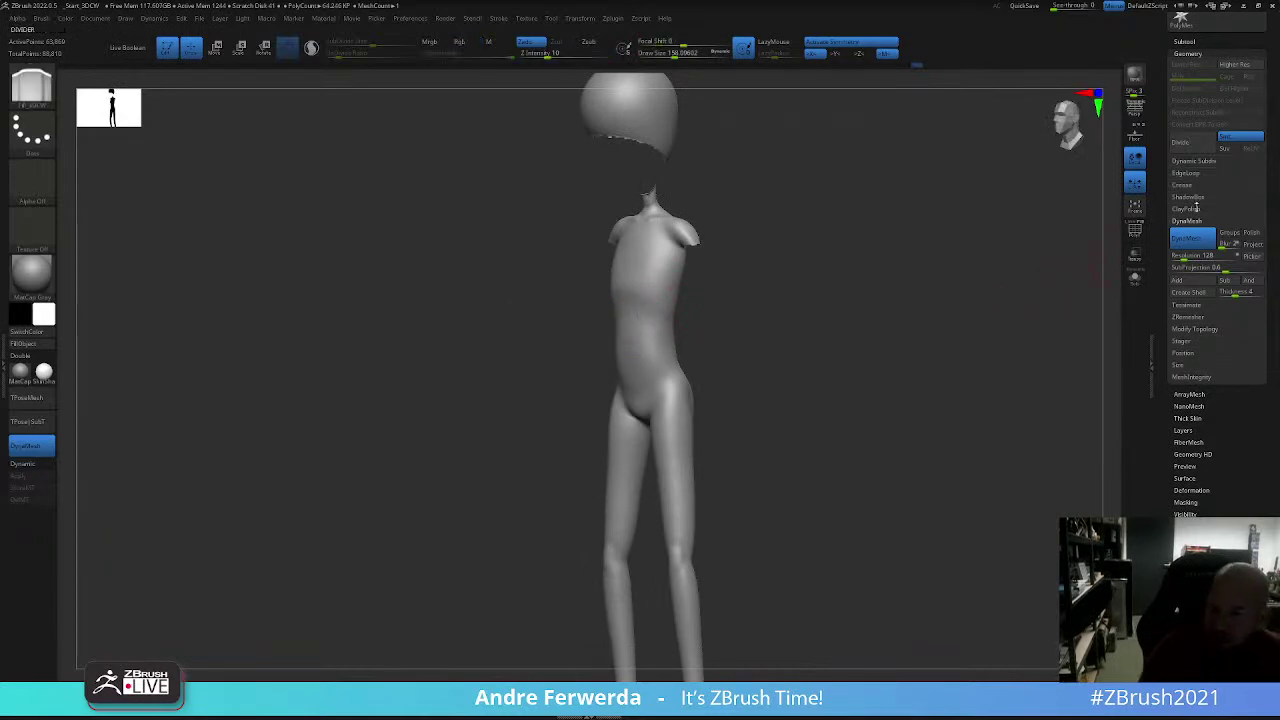
# Step: Open Load Tool and browse the project folders to locate the Zbrush_Live folder
pyautogui.click(1182, 17)
pyautogui.click(1186, 34)
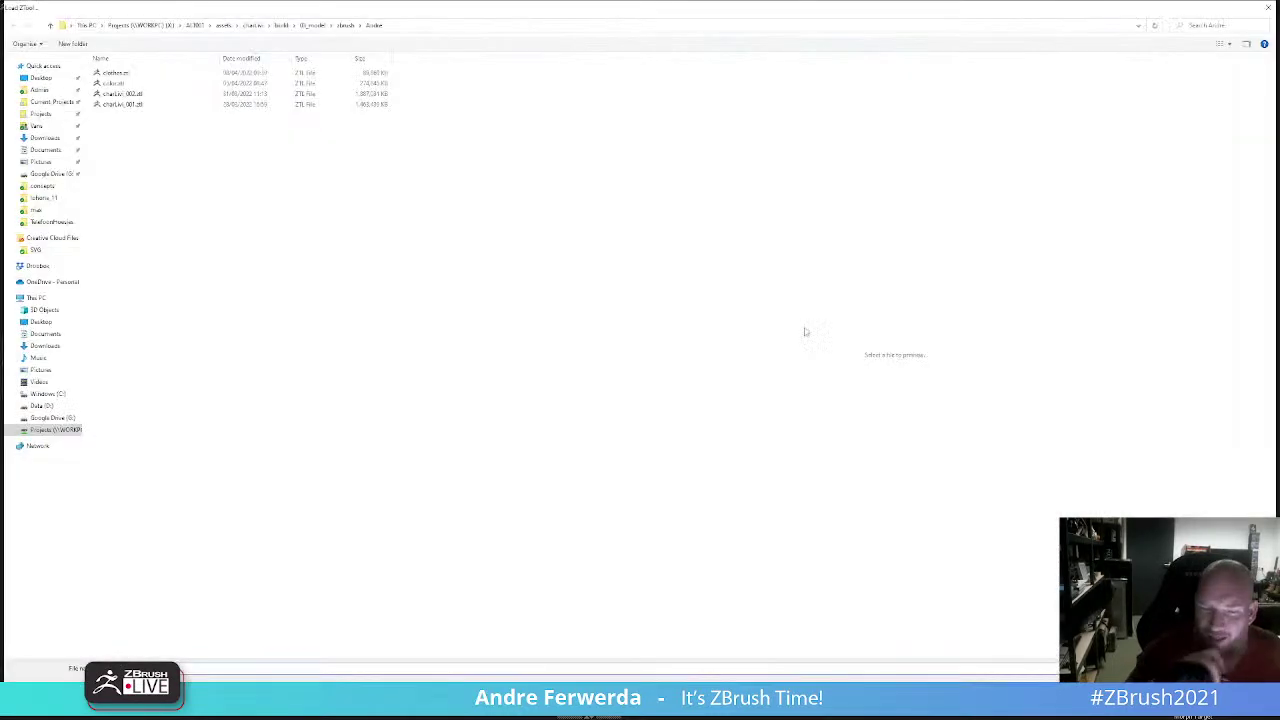
pyautogui.click(52, 102)
pyautogui.scroll(-3, 170, 335)
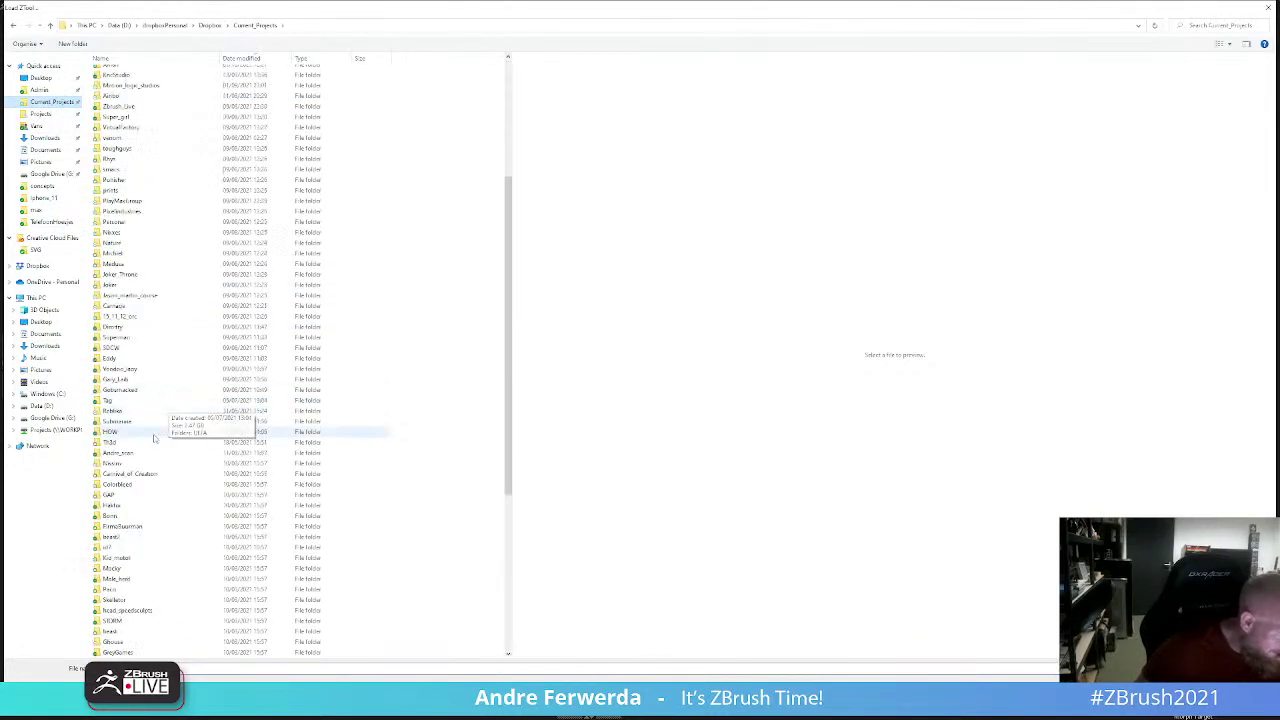
pyautogui.scroll(-4, 200, 410)
pyautogui.scroll(-3, 197, 490)
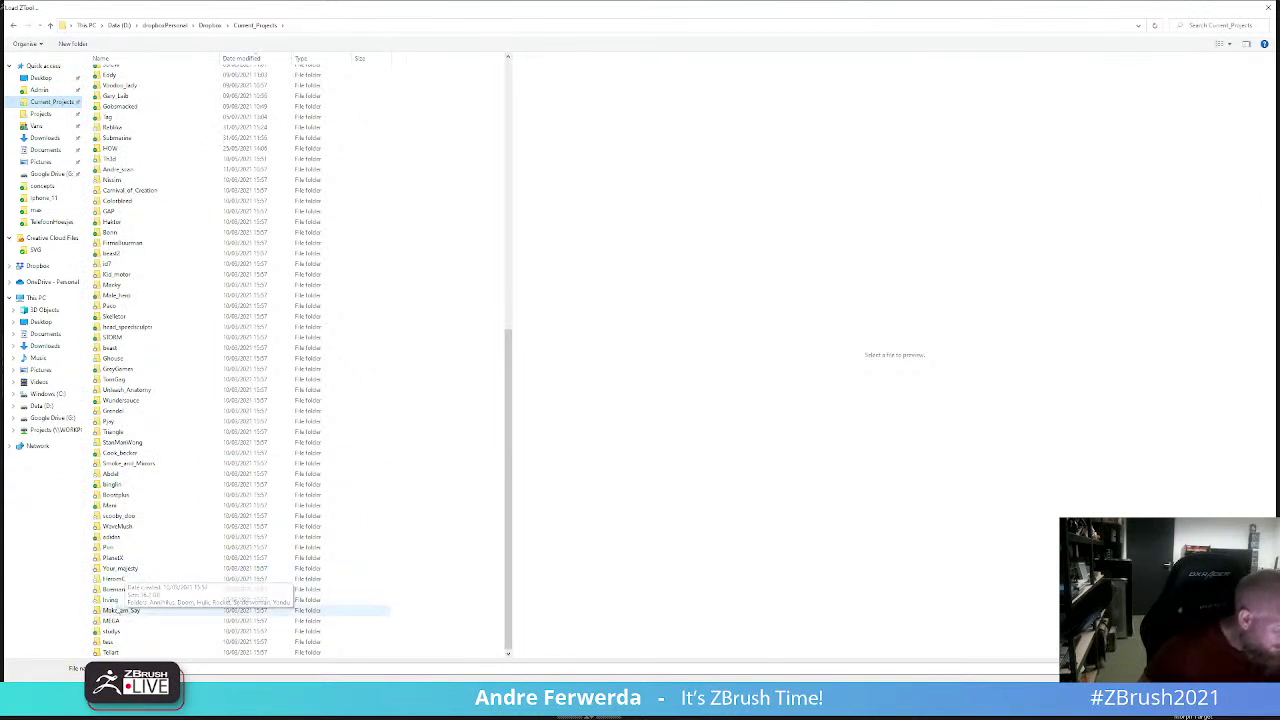
pyautogui.click(118, 631)
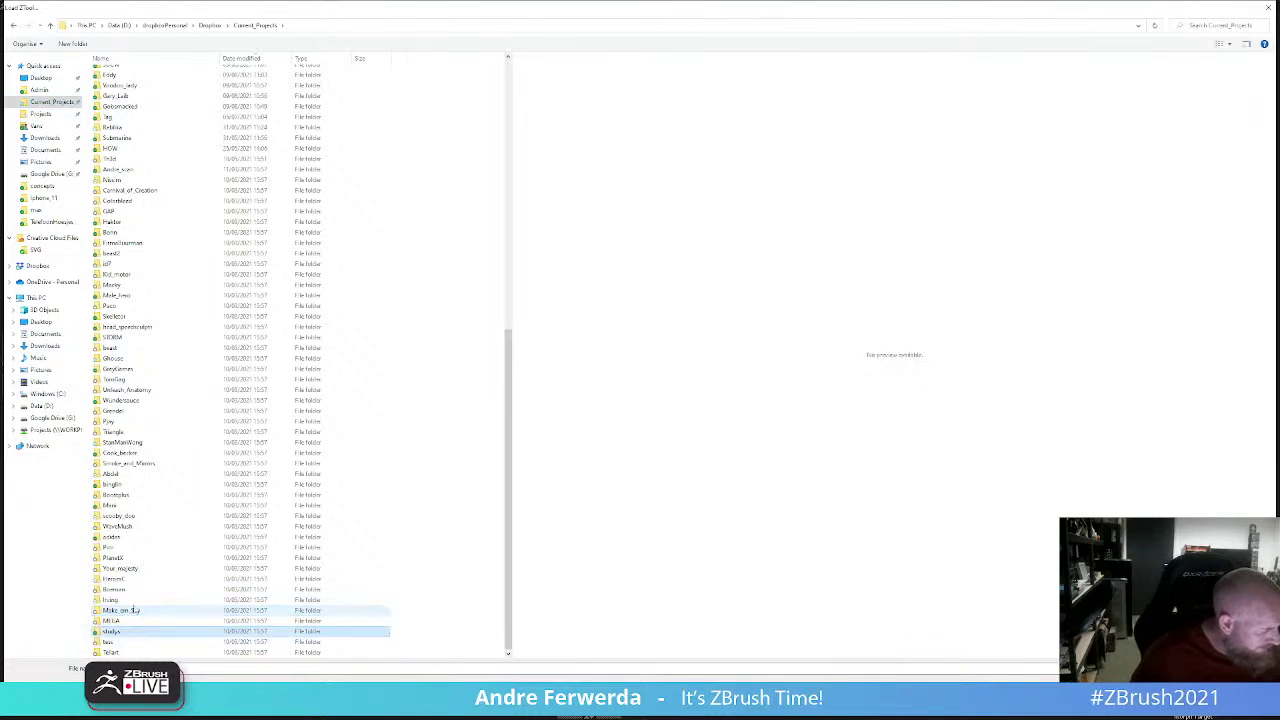
pyautogui.press('s')
pyautogui.press('s')
pyautogui.press('s')
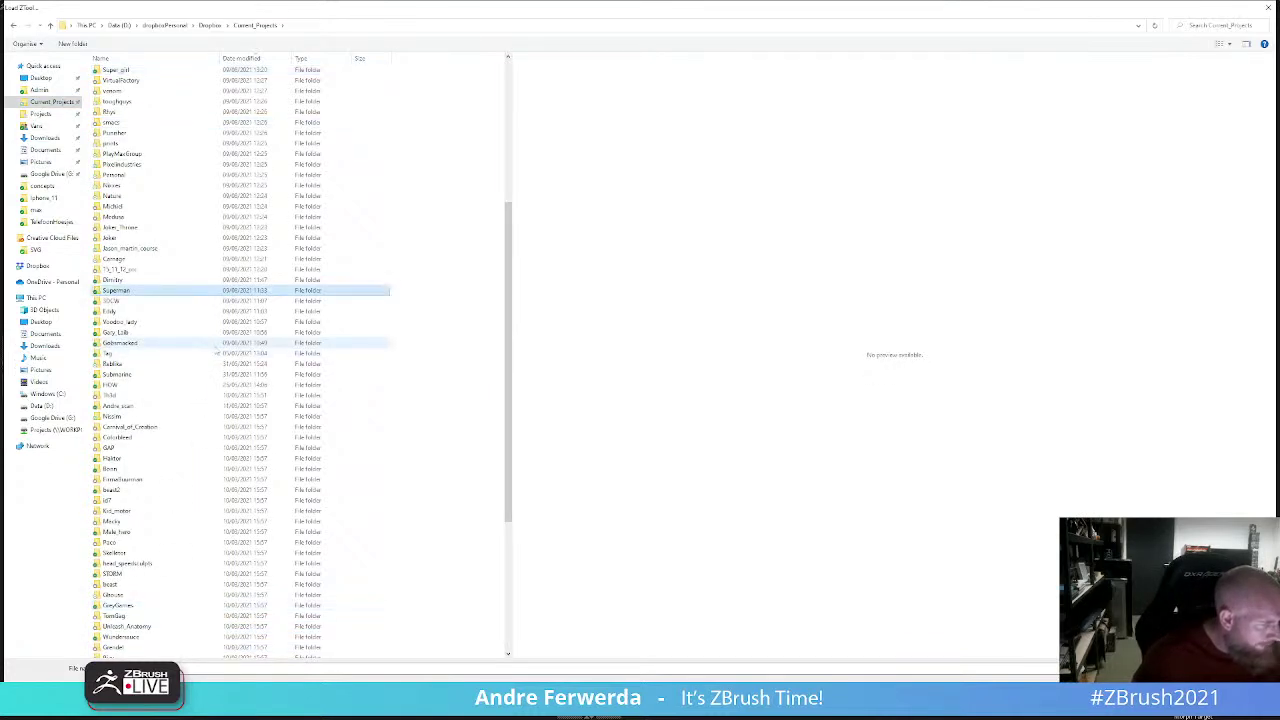
pyautogui.press('s')
pyautogui.press('s')
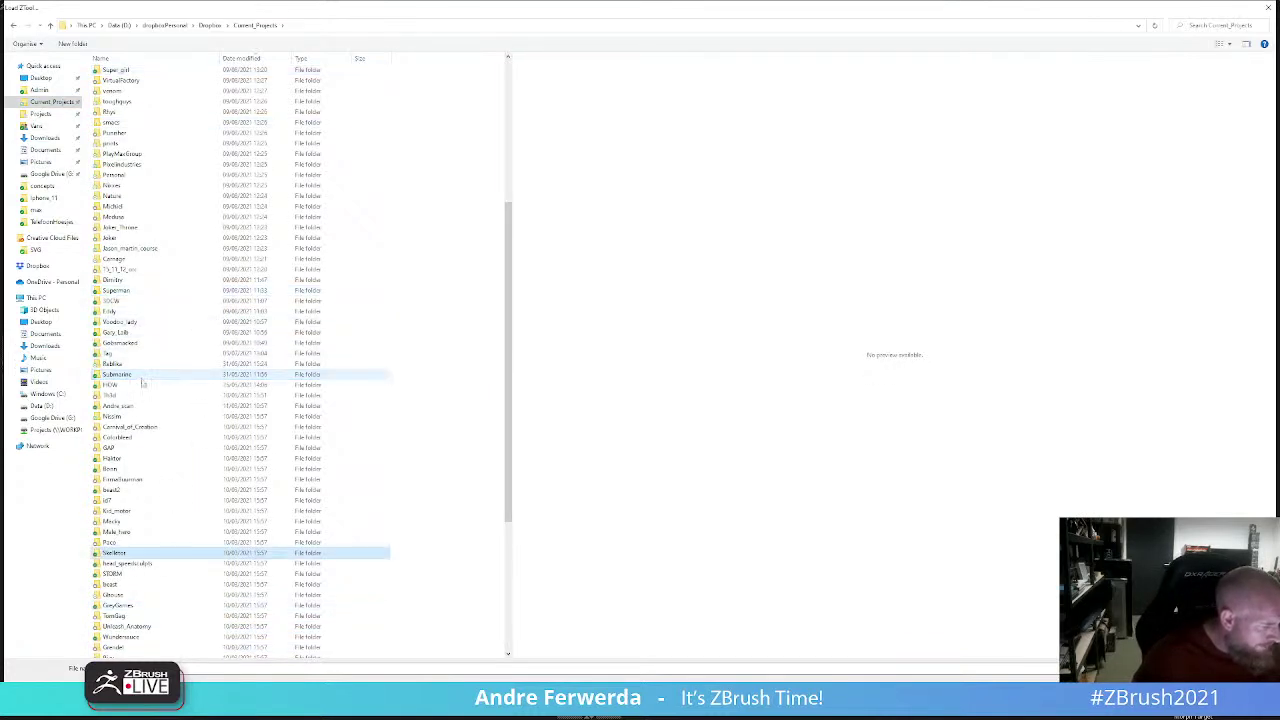
pyautogui.press('s')
pyautogui.press('s')
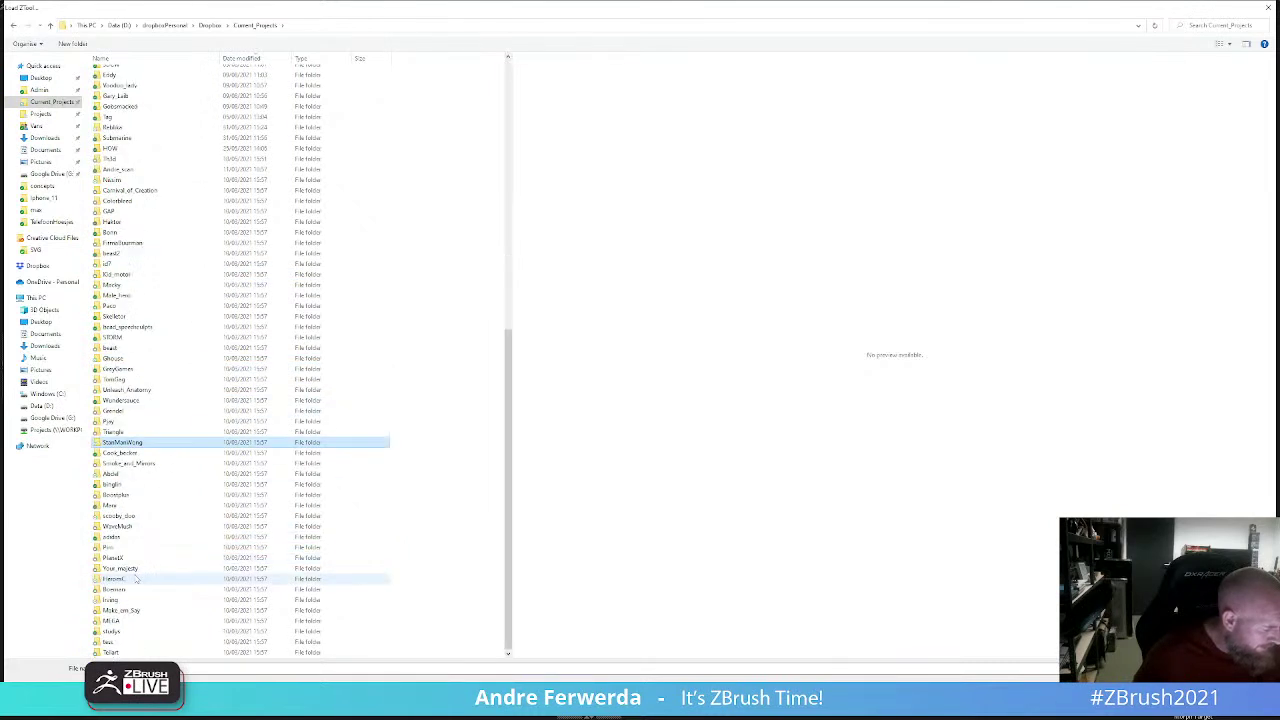
pyautogui.press('s')
pyautogui.press('s')
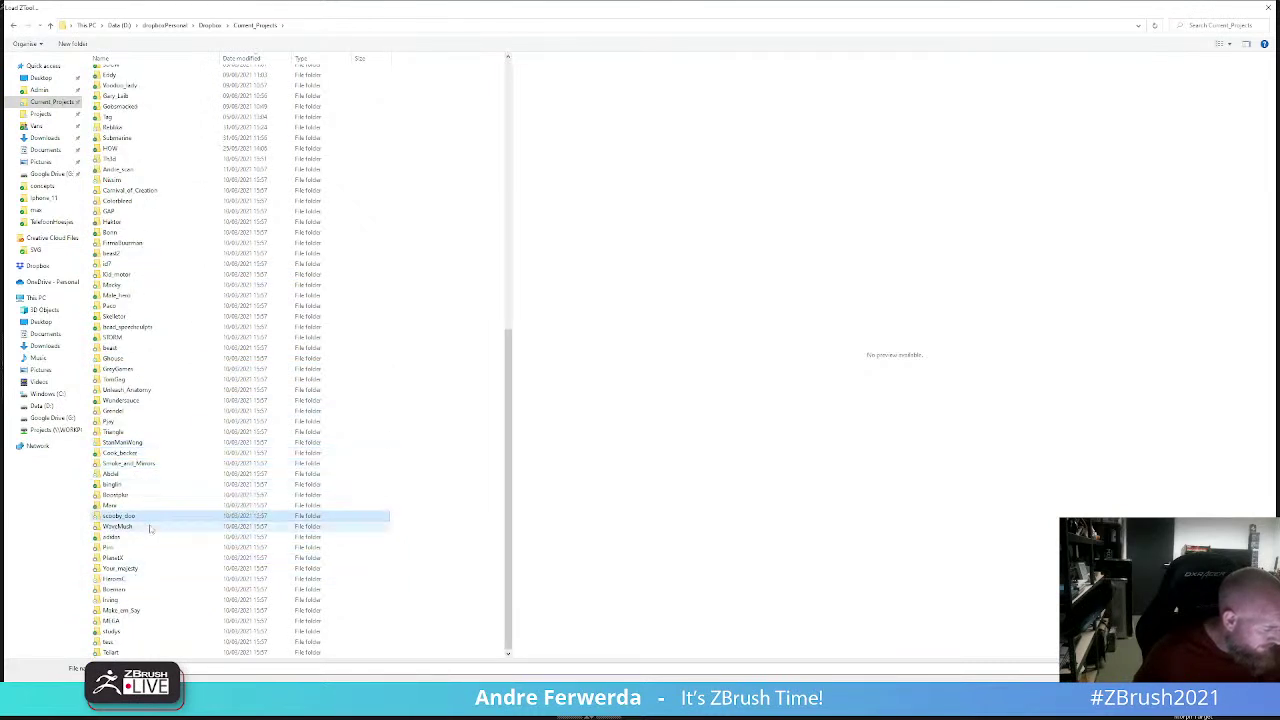
pyautogui.press('s')
pyautogui.press('s')
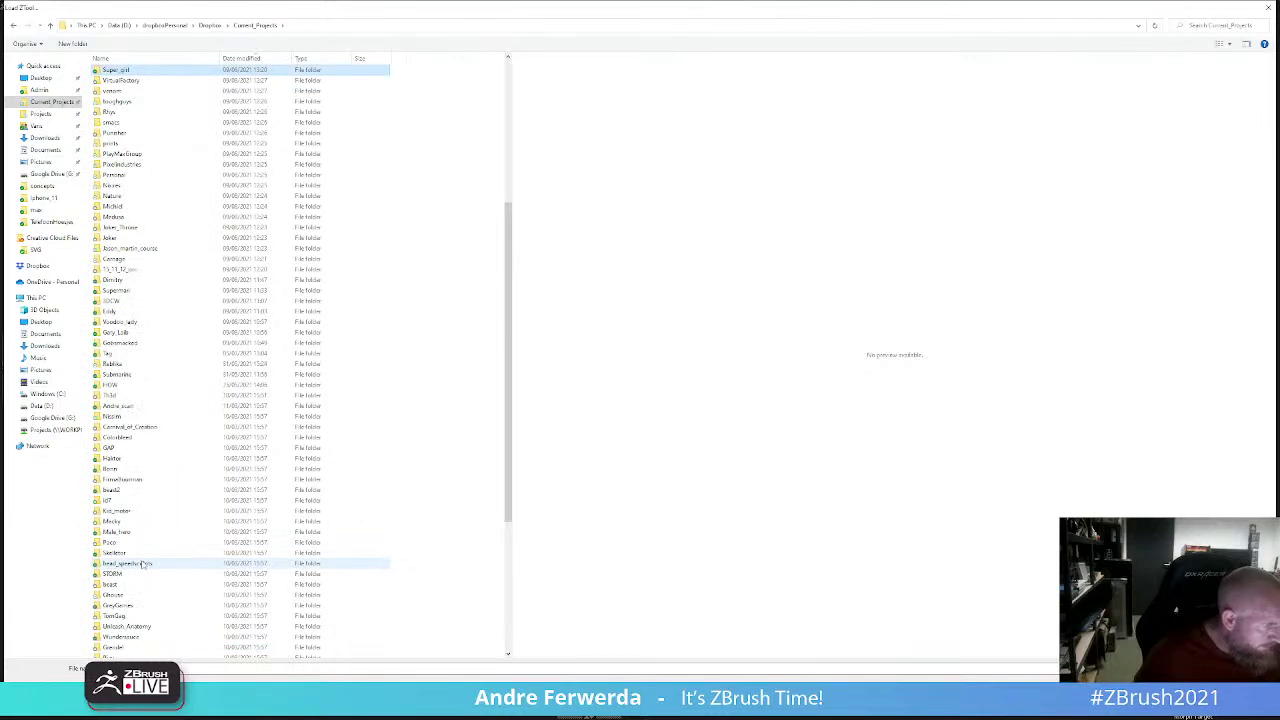
pyautogui.press('s')
pyautogui.press('s')
pyautogui.press('z')
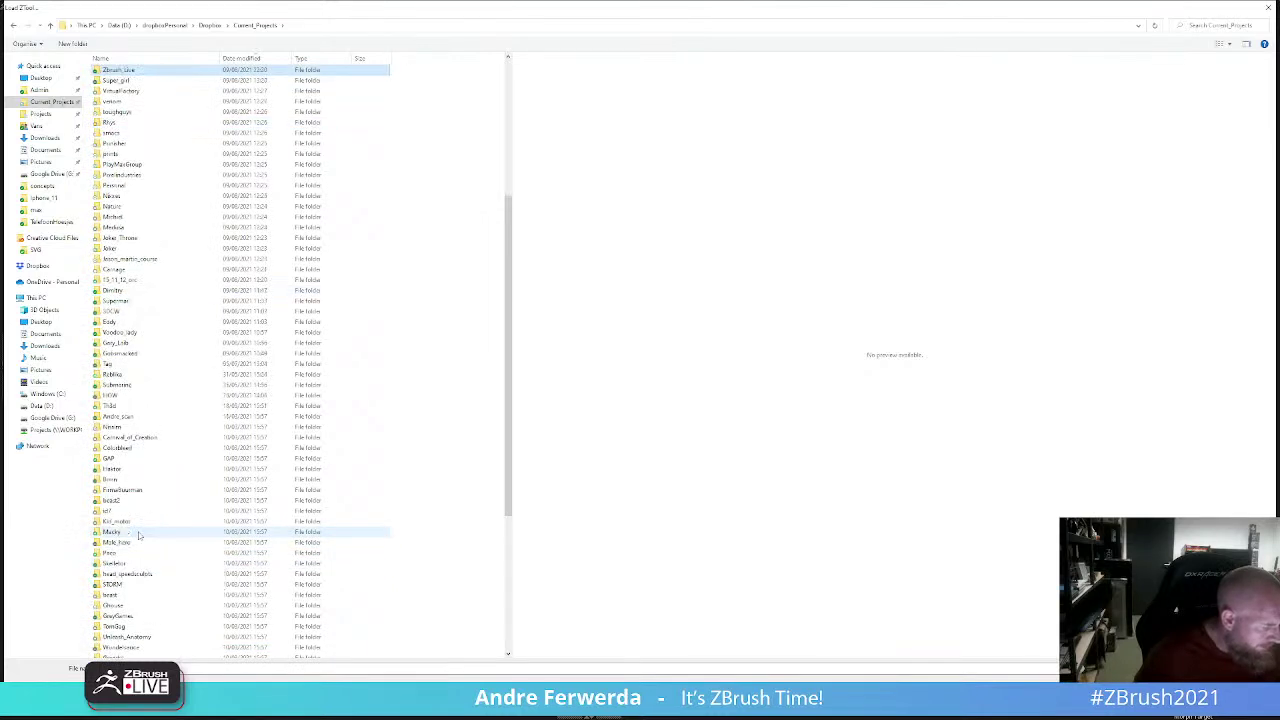
pyautogui.scroll(1, 160, 70)
pyautogui.click(160, 69)
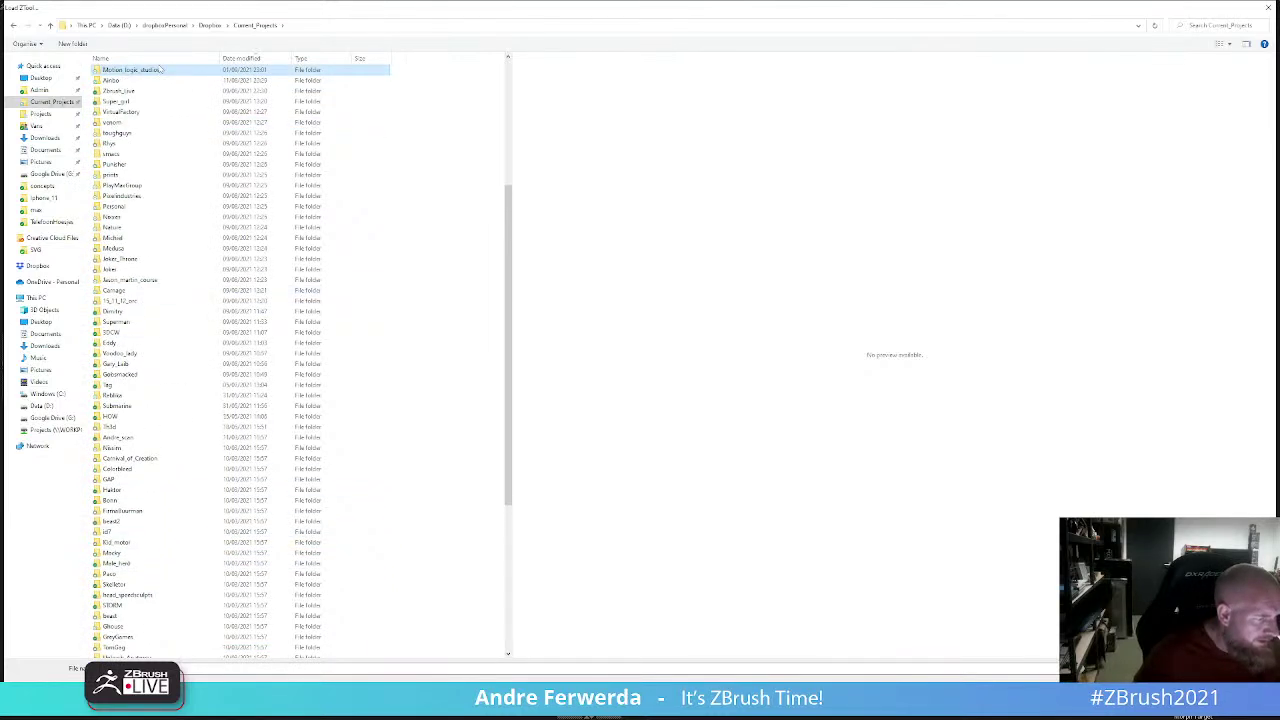
# Step: Check the 30-12-2020 and 23-12-2020 folders, then load Orko_pose2_004.ztl from the Orko folder
pyautogui.doubleClick(140, 90)
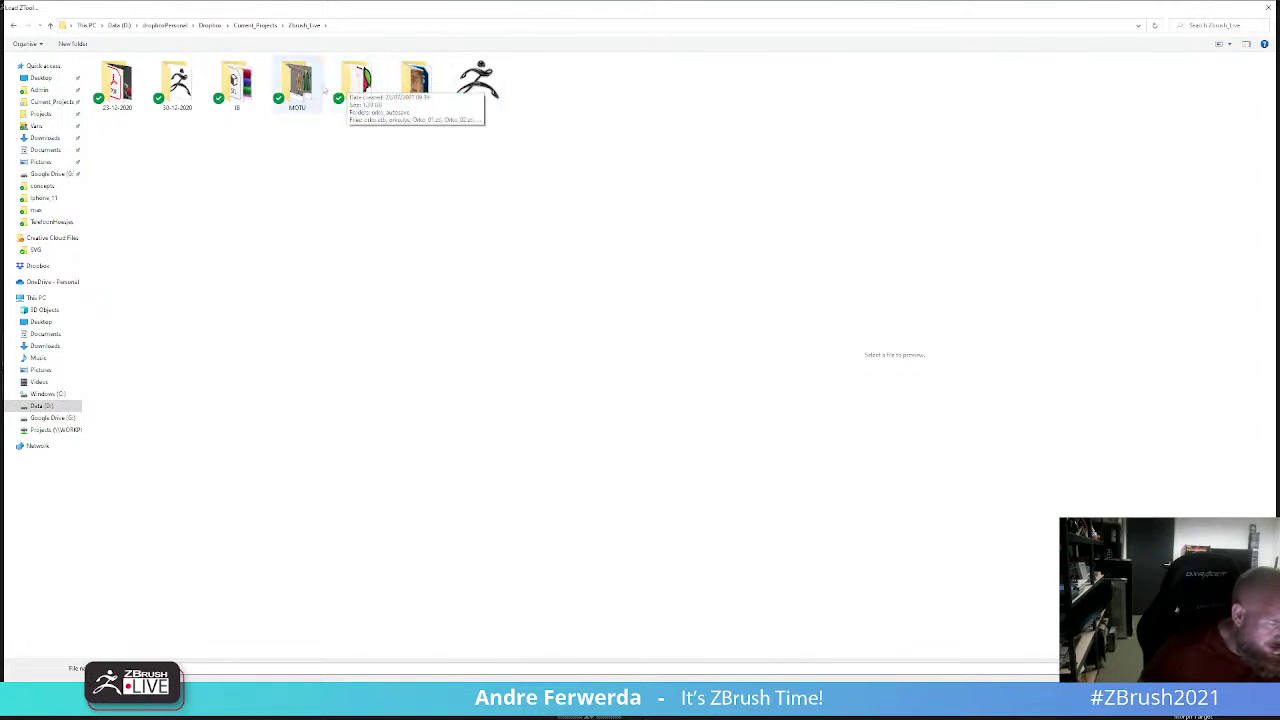
pyautogui.doubleClick(177, 95)
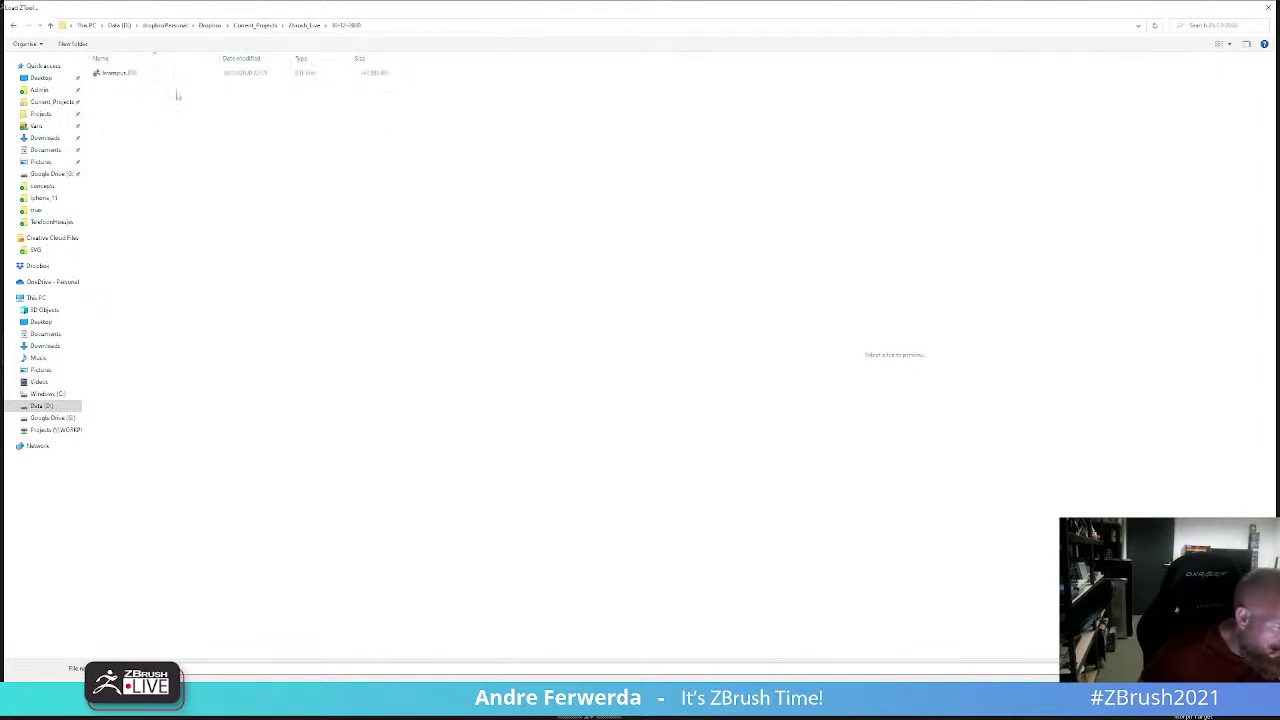
pyautogui.click(304, 25)
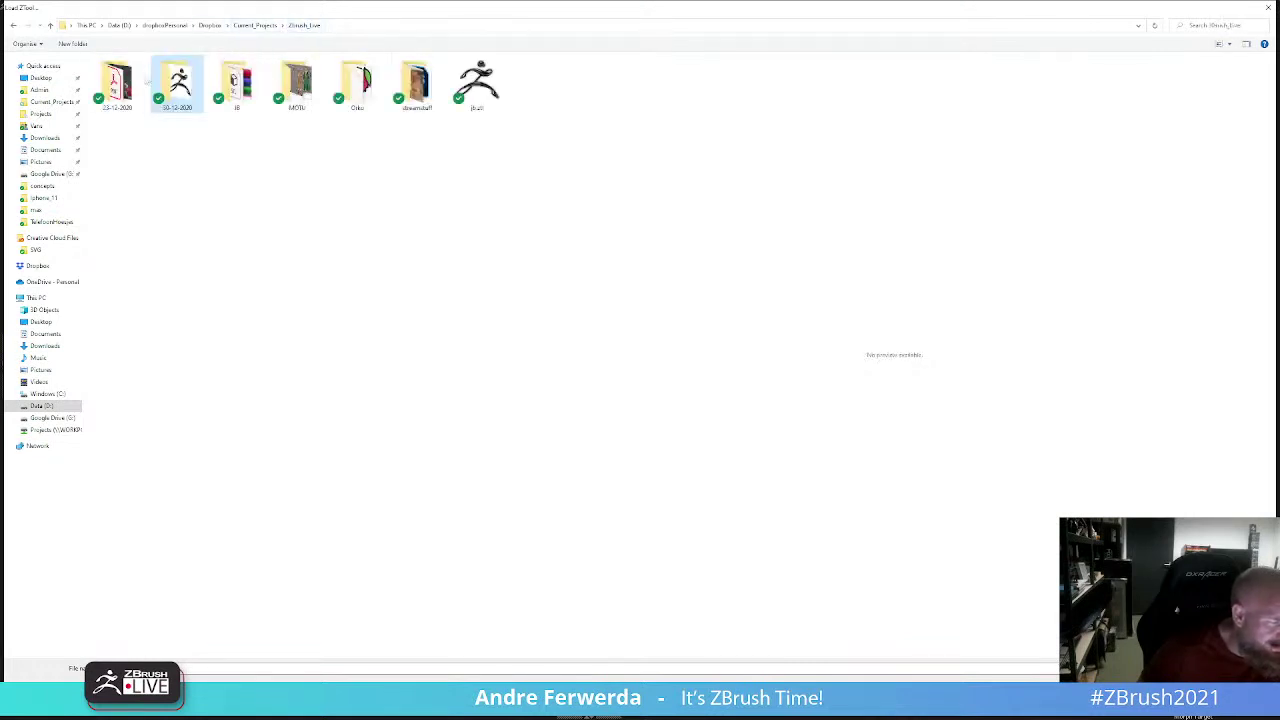
pyautogui.doubleClick(112, 88)
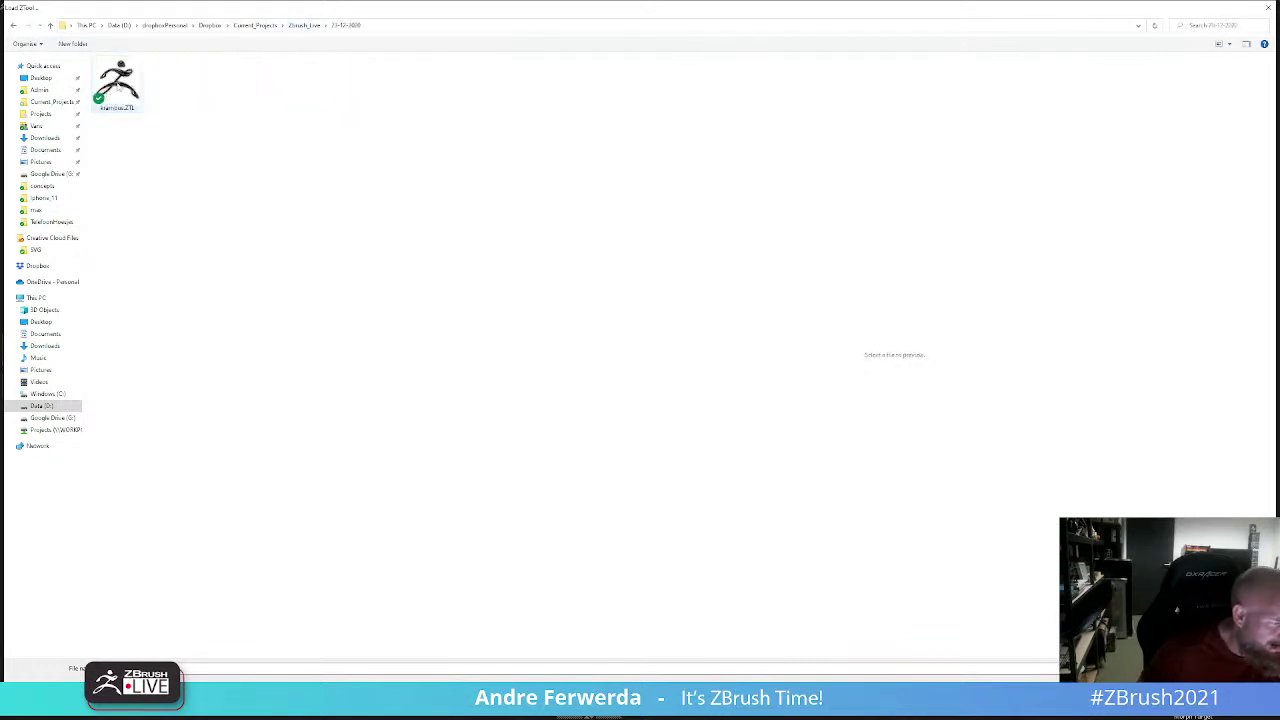
pyautogui.click(304, 25)
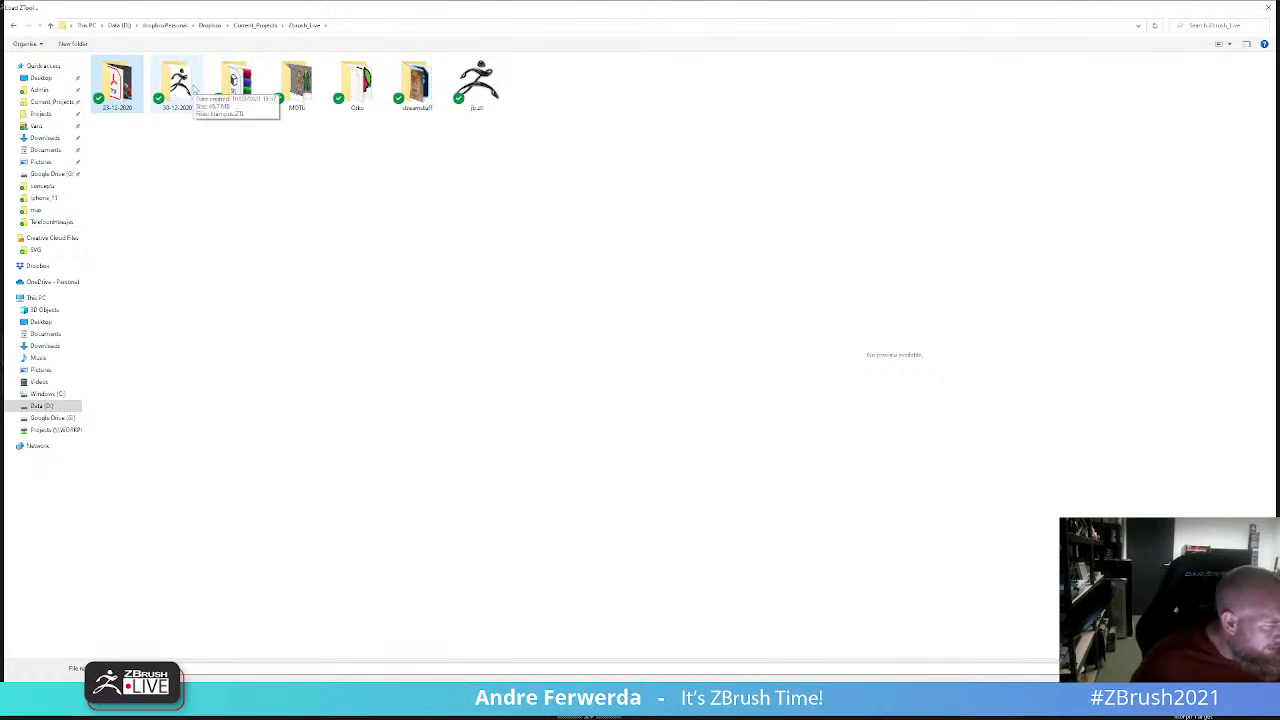
pyautogui.click(197, 151)
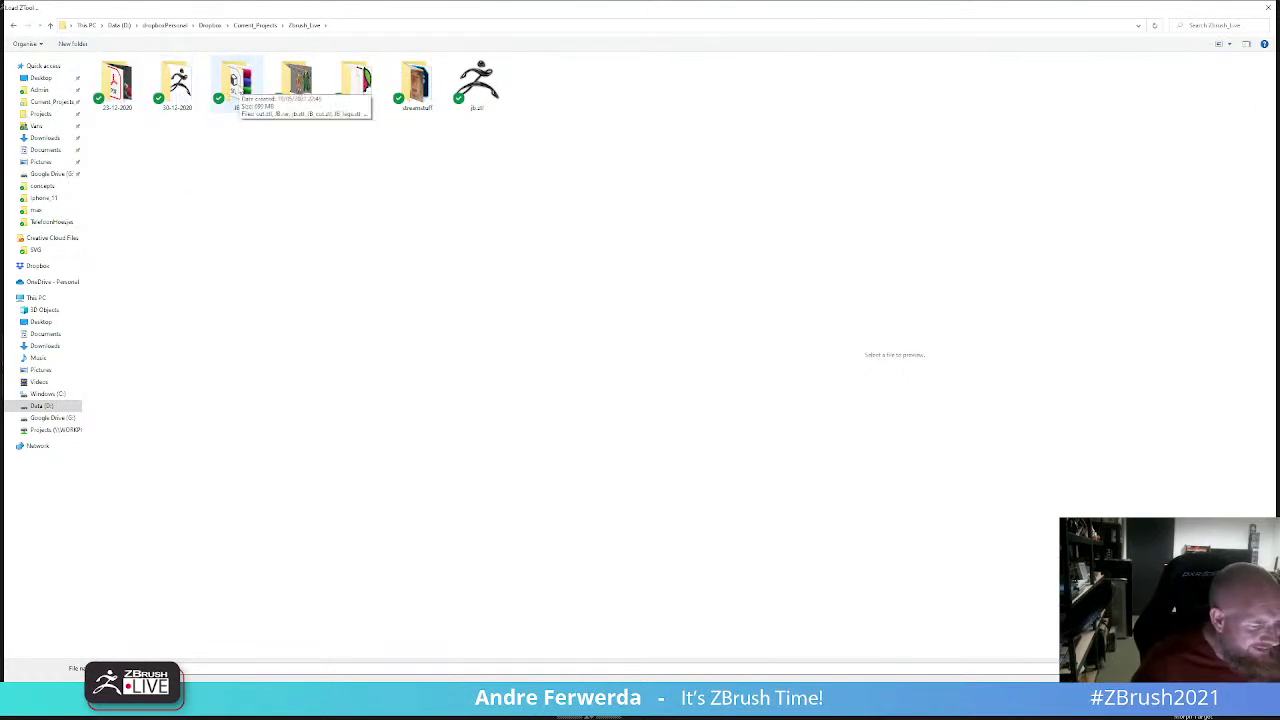
pyautogui.click(237, 85)
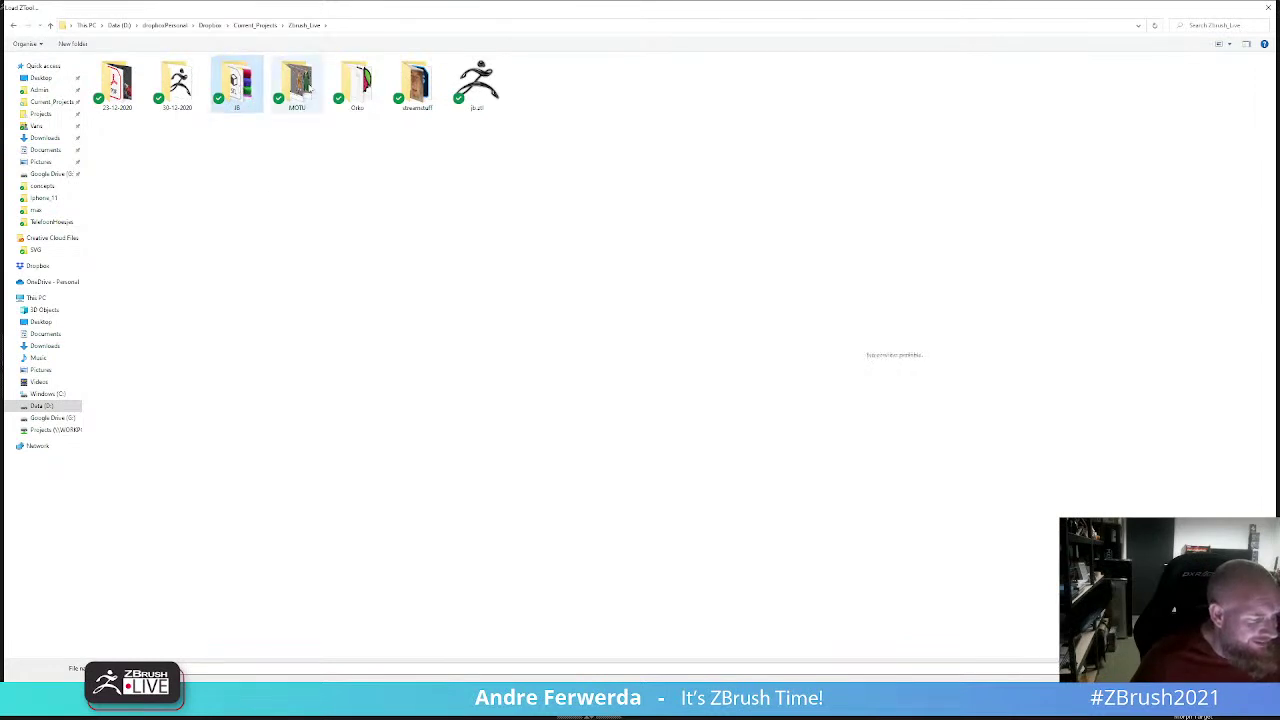
pyautogui.doubleClick(355, 90)
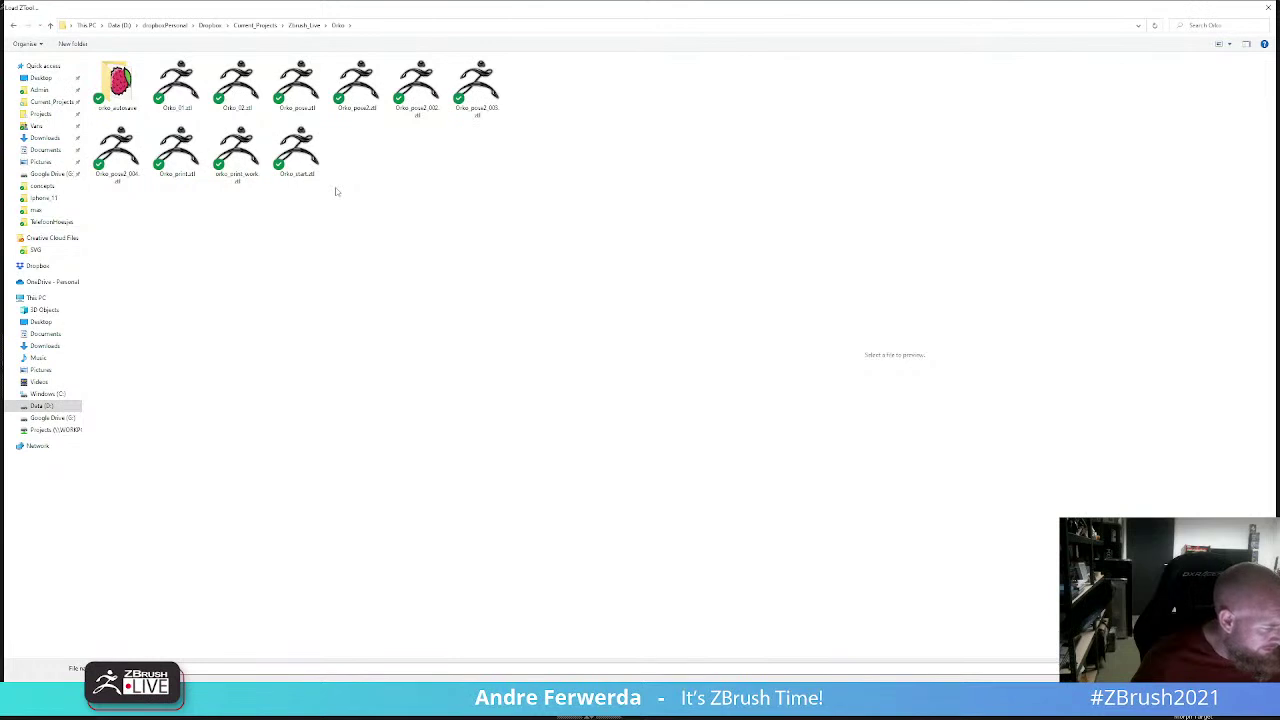
pyautogui.doubleClick(125, 155)
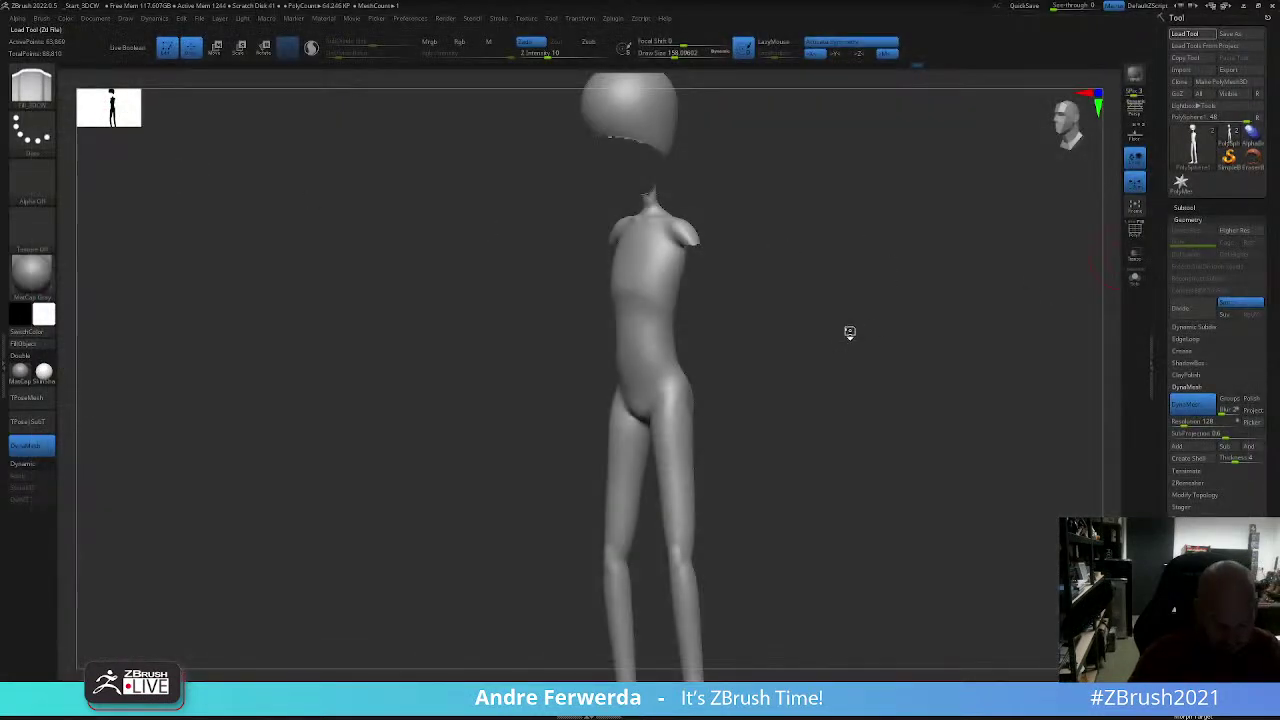
# Step: Rotate the Orko wizard sculpt through a few angles, then switch back to the mannequin and reframe it
pyautogui.moveTo(877, 469)
pyautogui.mouseDown()
pyautogui.moveTo(943, 449)
pyautogui.moveTo(845, 469)
pyautogui.moveTo(900, 554)
pyautogui.mouseUp()
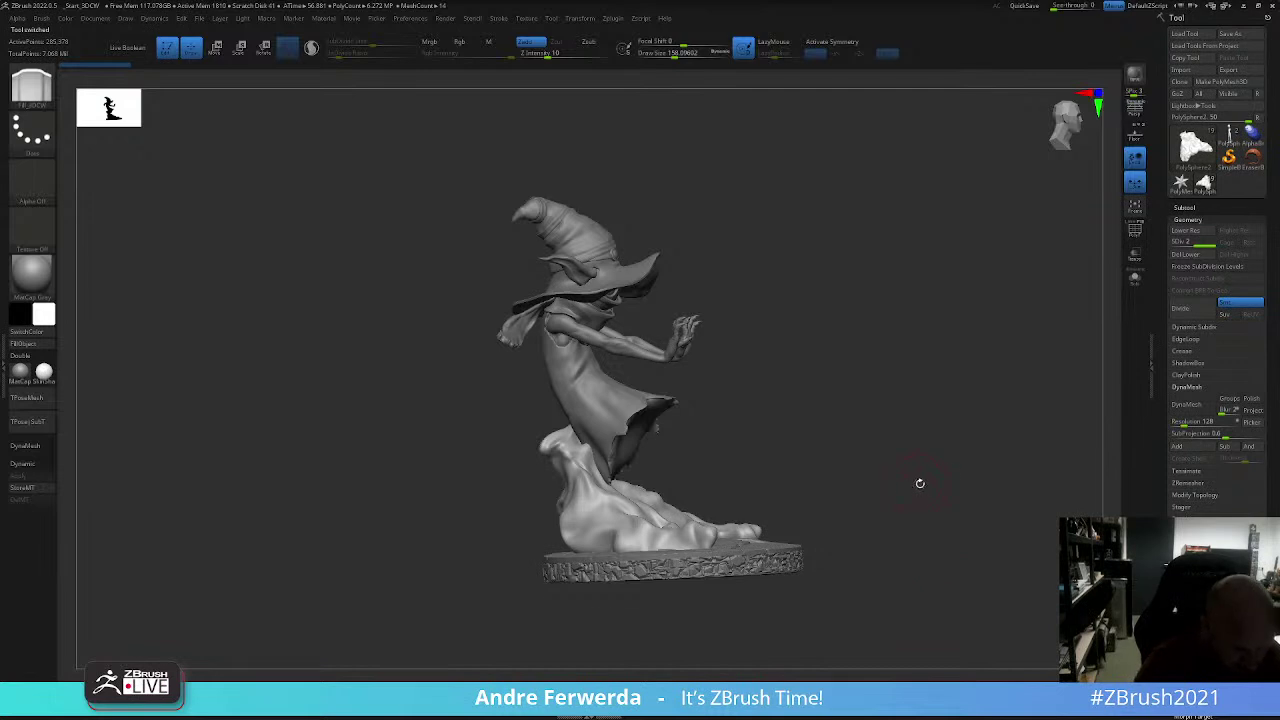
pyautogui.moveTo(920, 484)
pyautogui.mouseDown()
pyautogui.moveTo(966, 466)
pyautogui.moveTo(980, 508)
pyautogui.moveTo(923, 514)
pyautogui.moveTo(906, 540)
pyautogui.mouseUp()
pyautogui.moveTo(887, 649); pyautogui.dragTo(880, 651)
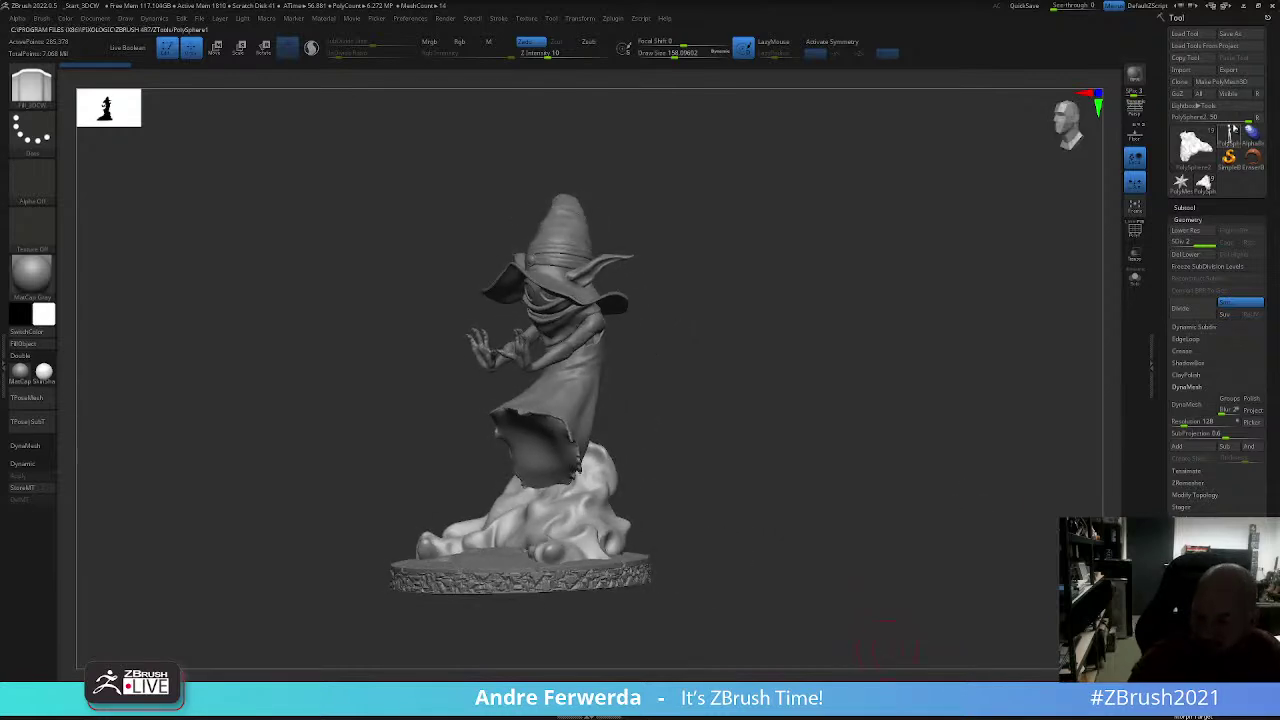
pyautogui.hotkey('ctrl', 'shift', 't')
pyautogui.moveTo(863, 374)
pyautogui.mouseDown()
pyautogui.moveTo(870, 347)
pyautogui.moveTo(894, 343)
pyautogui.moveTo(923, 366)
pyautogui.moveTo(900, 360)
pyautogui.mouseUp()
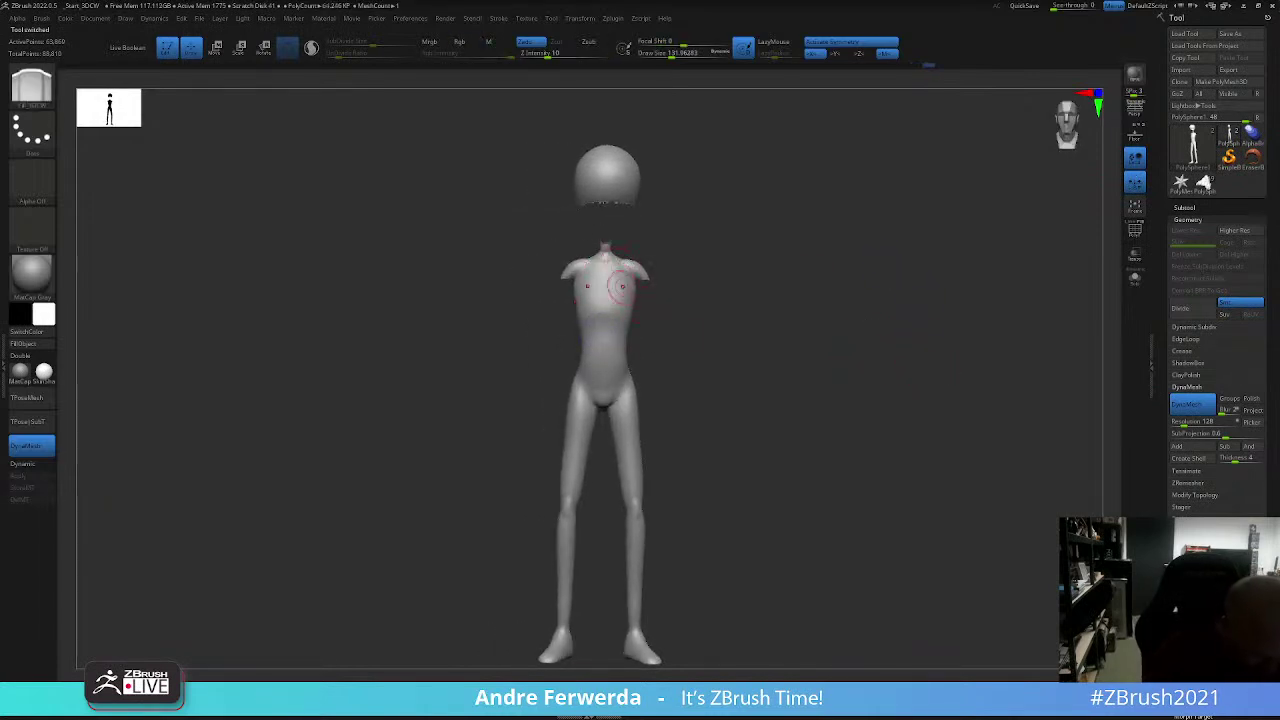
# Step: Select the Move brush, enlarge it, unhide the arms and orbit around the figure
pyautogui.press('b')
pyautogui.press('m')
pyautogui.press('v')
pyautogui.keyDown('alt'); pyautogui.moveTo(763, 210); pyautogui.dragTo(645, 364); pyautogui.keyUp('alt')
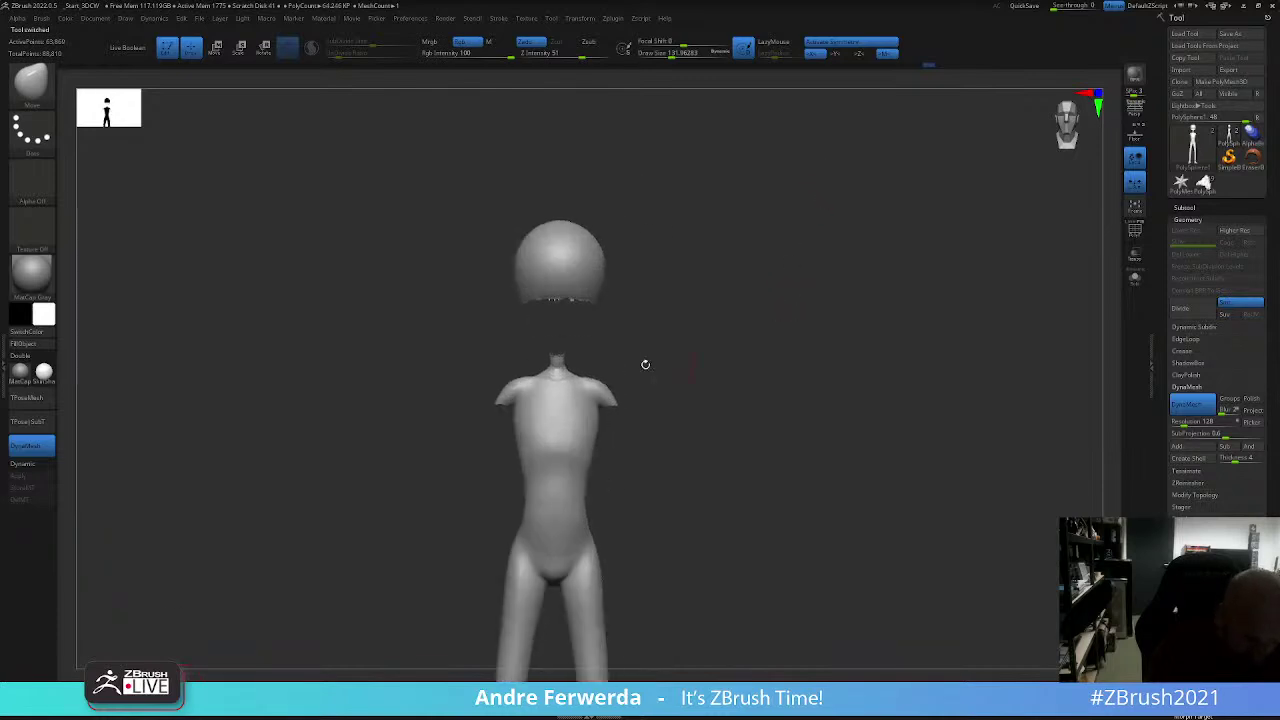
pyautogui.press(']')
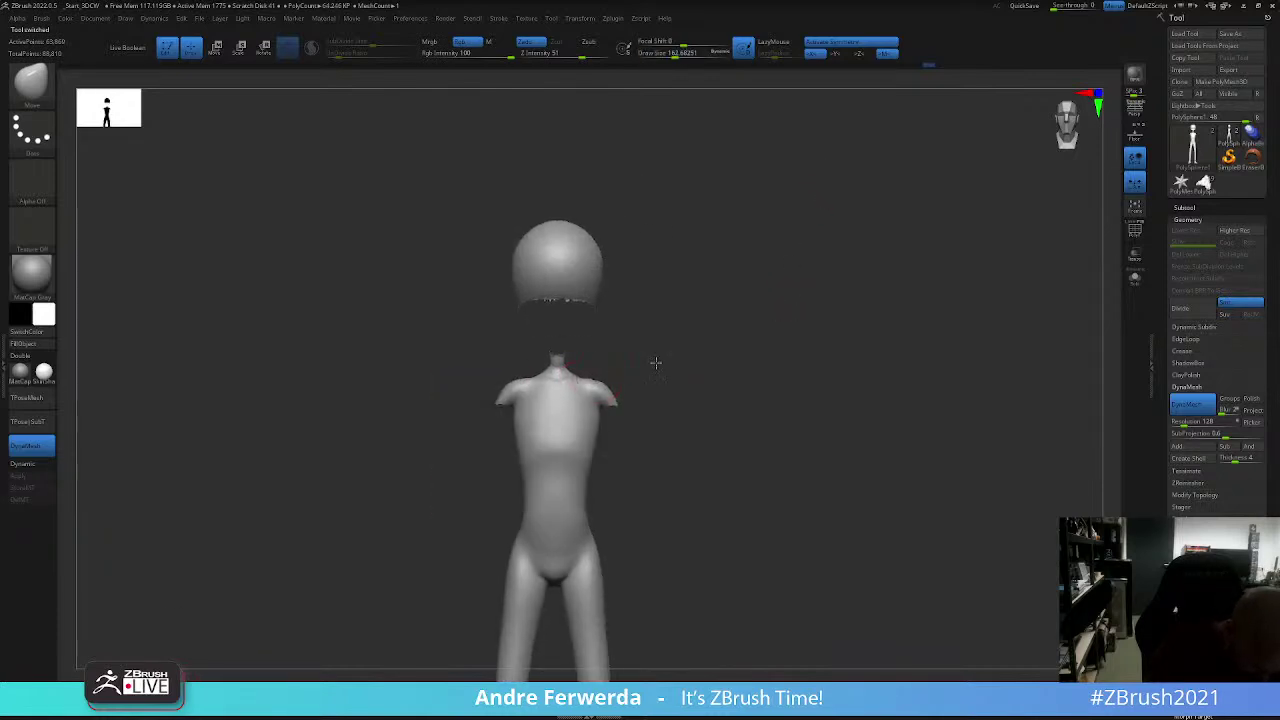
pyautogui.moveTo(652, 363); pyautogui.dragTo(604, 362)
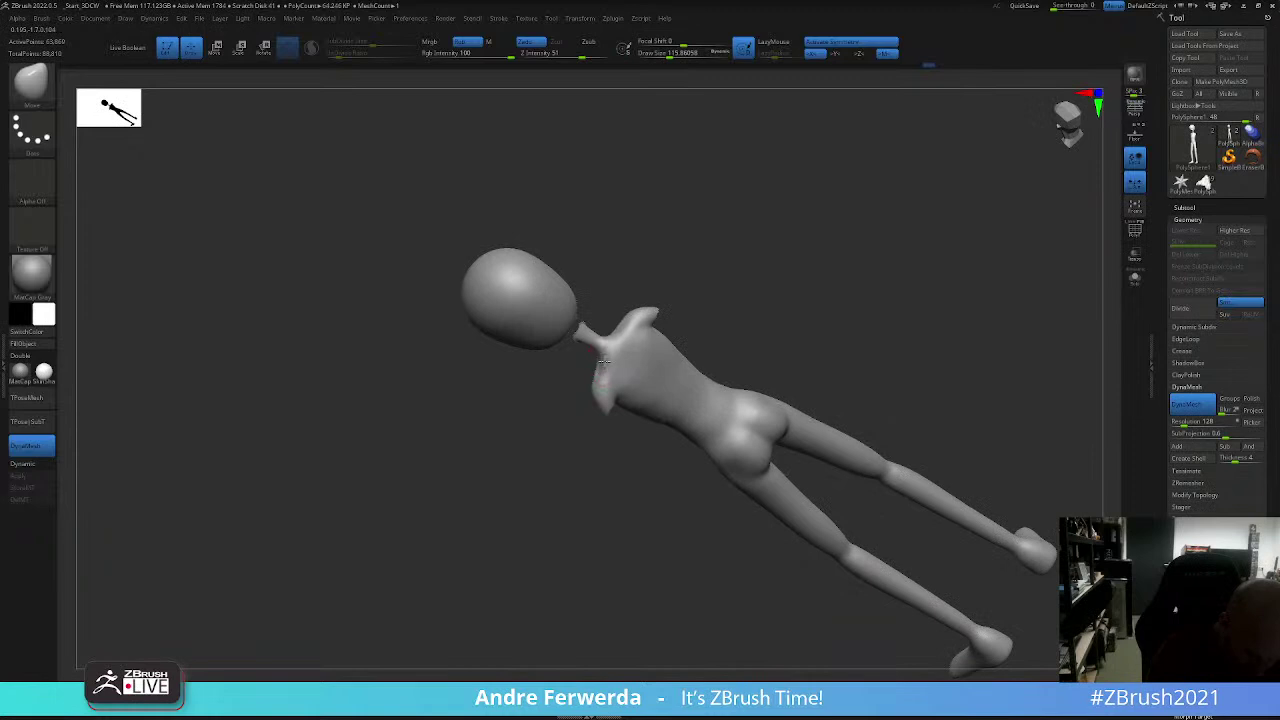
pyautogui.keyDown('ctrl'); pyautogui.keyDown('shift'); pyautogui.click(694, 274); pyautogui.keyUp('shift'); pyautogui.keyUp('ctrl')
pyautogui.moveTo(694, 274)
pyautogui.mouseDown()
pyautogui.moveTo(851, 229)
pyautogui.moveTo(585, 345)
pyautogui.moveTo(592, 315)
pyautogui.mouseUp()
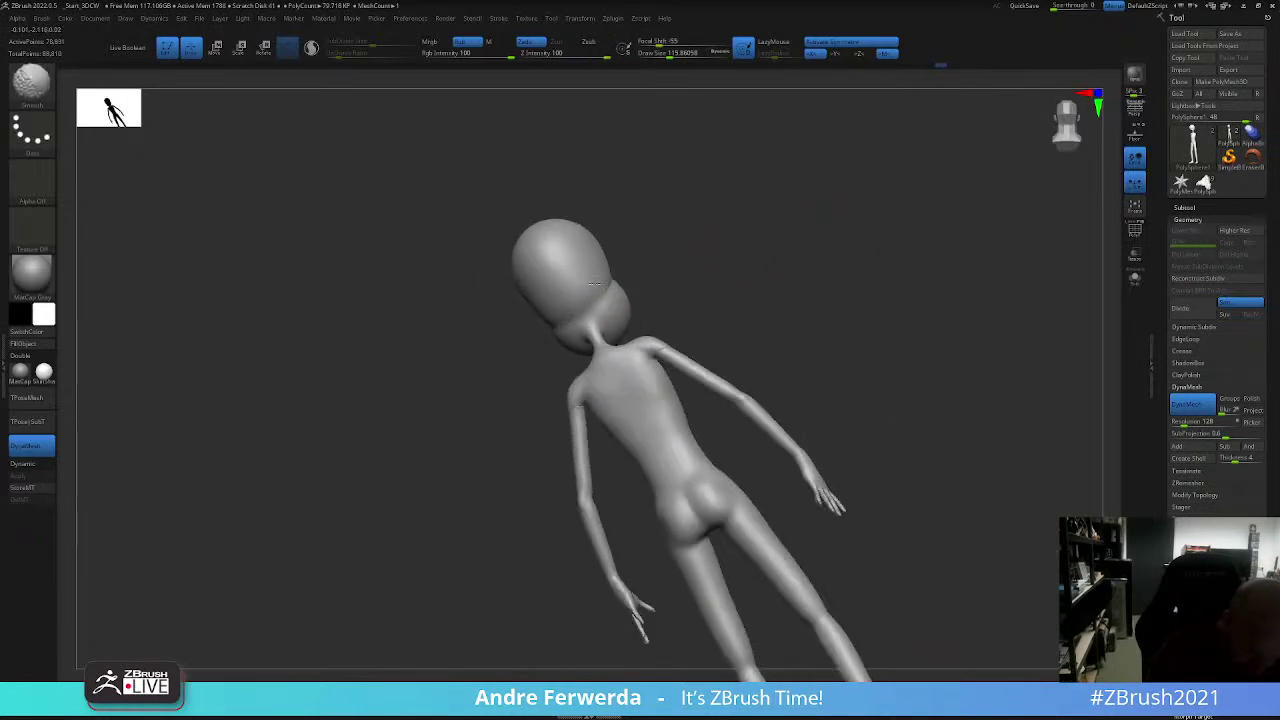
pyautogui.moveTo(674, 243)
pyautogui.mouseDown()
pyautogui.moveTo(603, 294)
pyautogui.moveTo(655, 261)
pyautogui.moveTo(661, 311)
pyautogui.moveTo(755, 391)
pyautogui.moveTo(800, 354)
pyautogui.moveTo(750, 293)
pyautogui.mouseUp()
pyautogui.press('space')
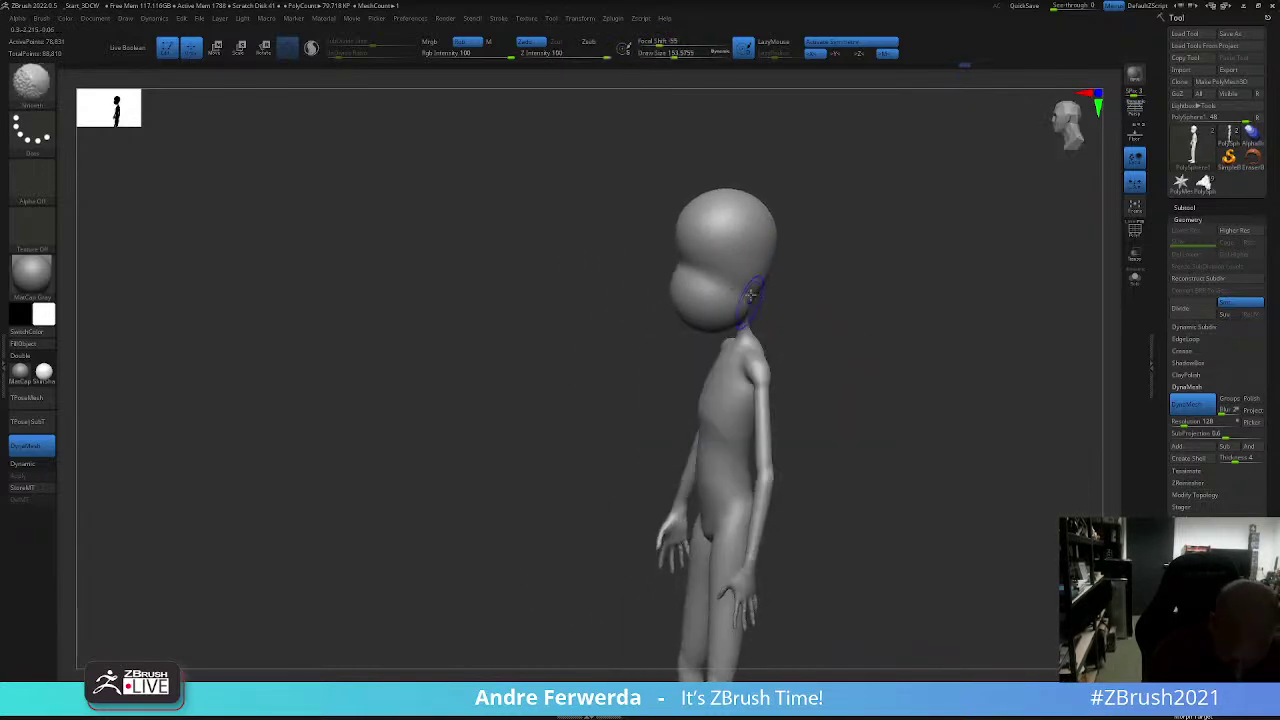
pyautogui.moveTo(772, 244)
pyautogui.mouseDown()
pyautogui.moveTo(785, 245)
pyautogui.moveTo(731, 317)
pyautogui.mouseUp()
# Step: Switch to ClayBuildup at brush size about 97 and turn to a three-quarter side view
pyautogui.press('b')
pyautogui.press('c')
pyautogui.press('b')
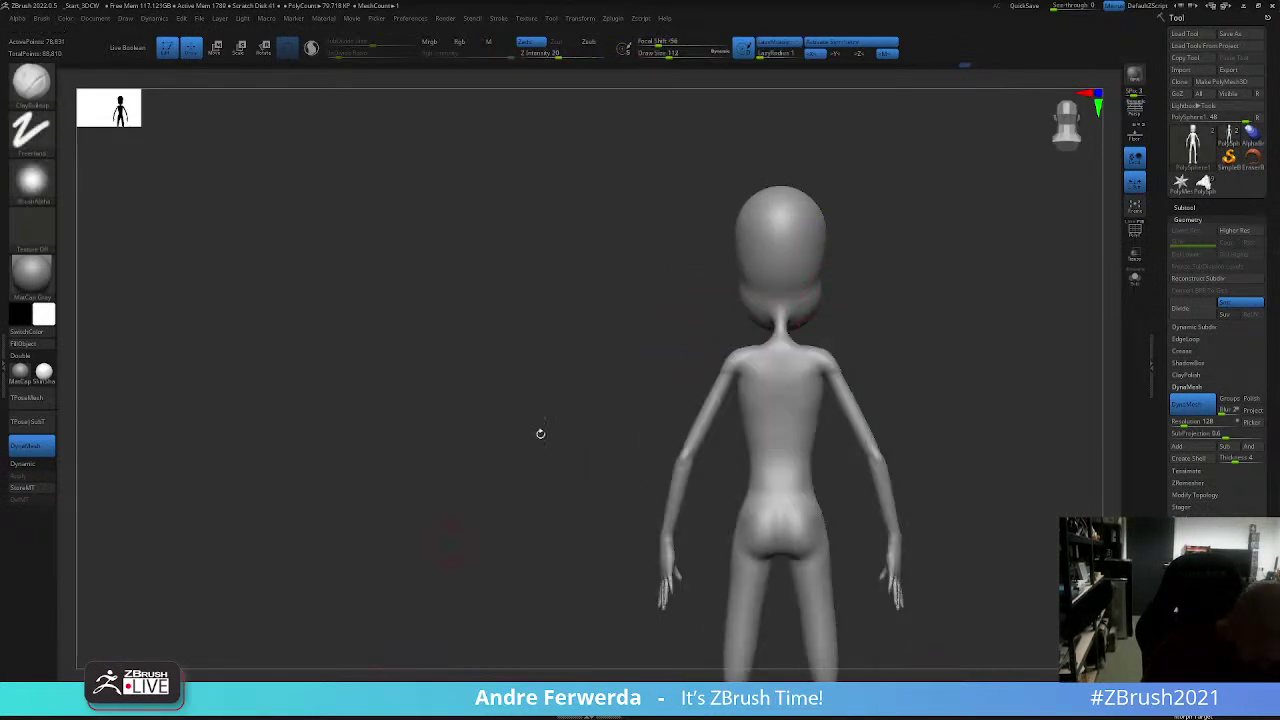
pyautogui.press('space')
pyautogui.moveTo(790, 318); pyautogui.dragTo(785, 326)
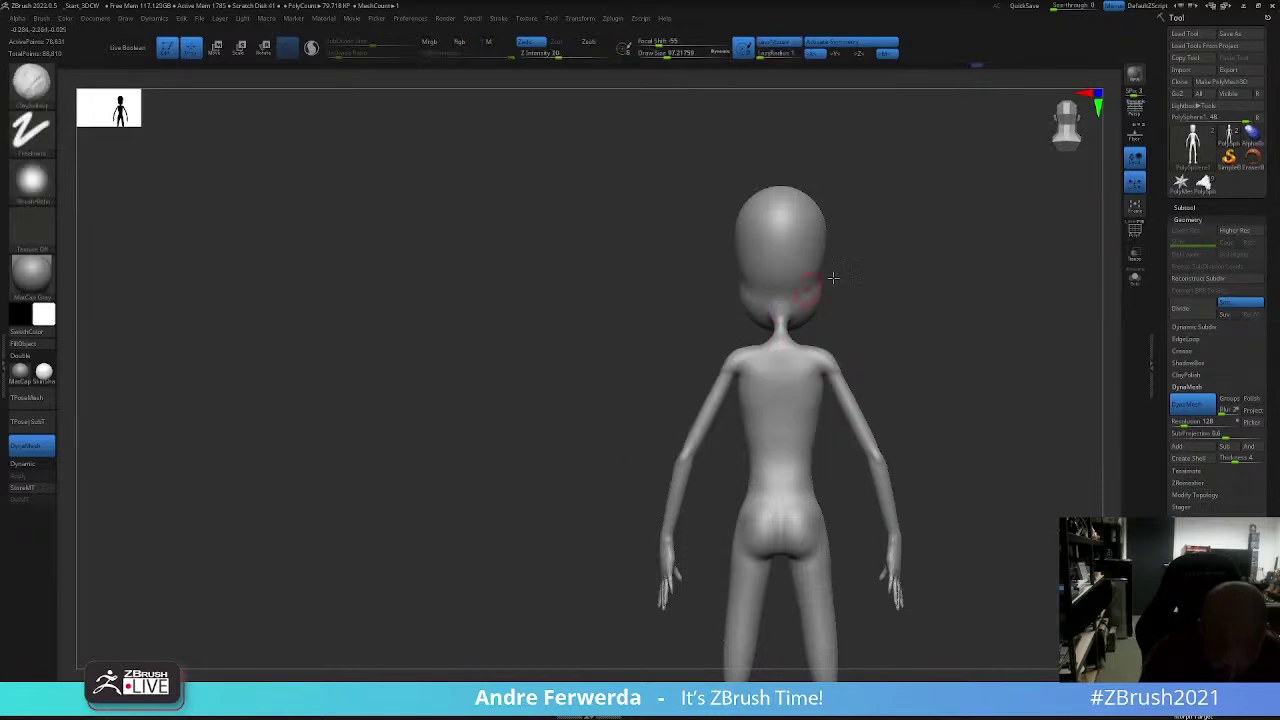
pyautogui.moveTo(823, 286)
pyautogui.mouseDown(button='right')
pyautogui.moveTo(778, 320)
pyautogui.moveTo(826, 283)
pyautogui.moveTo(883, 300)
pyautogui.mouseUp(button='right')
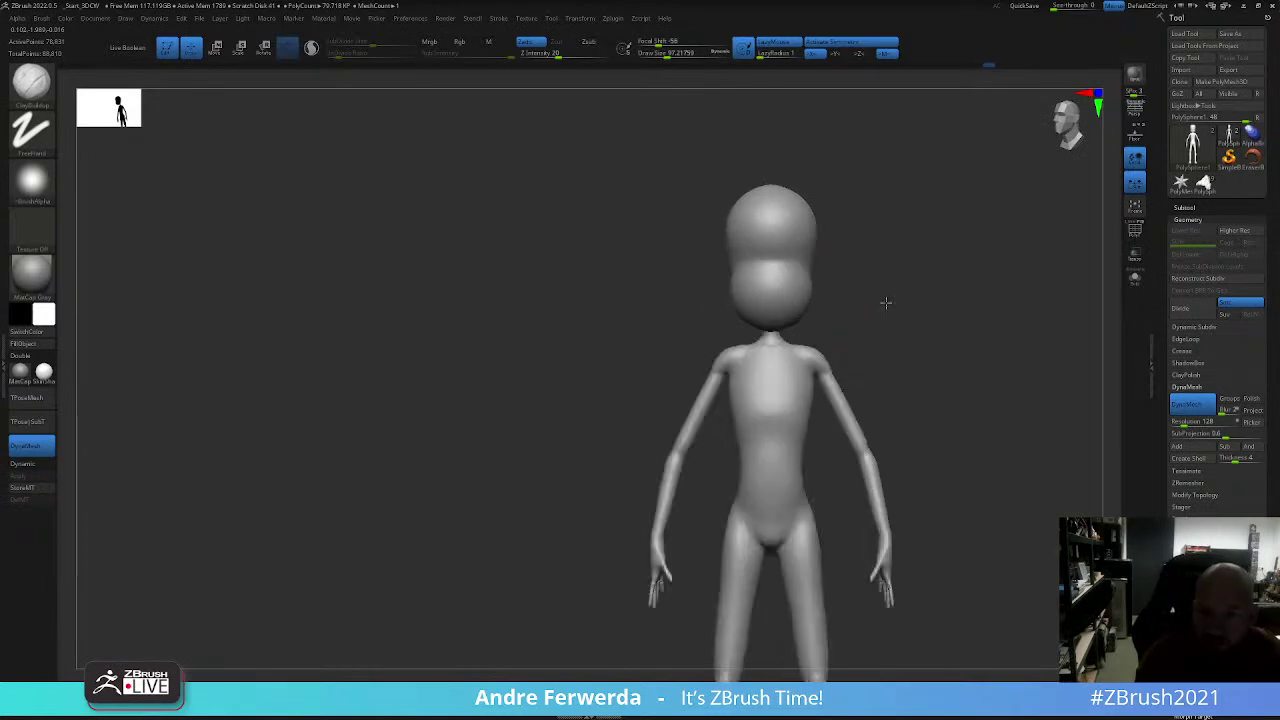
# Step: Load the horned demon sculpt from the 23-12-2020 folder, view it, then delete all its subtools
pyautogui.click(1199, 43)
pyautogui.click(308, 26)
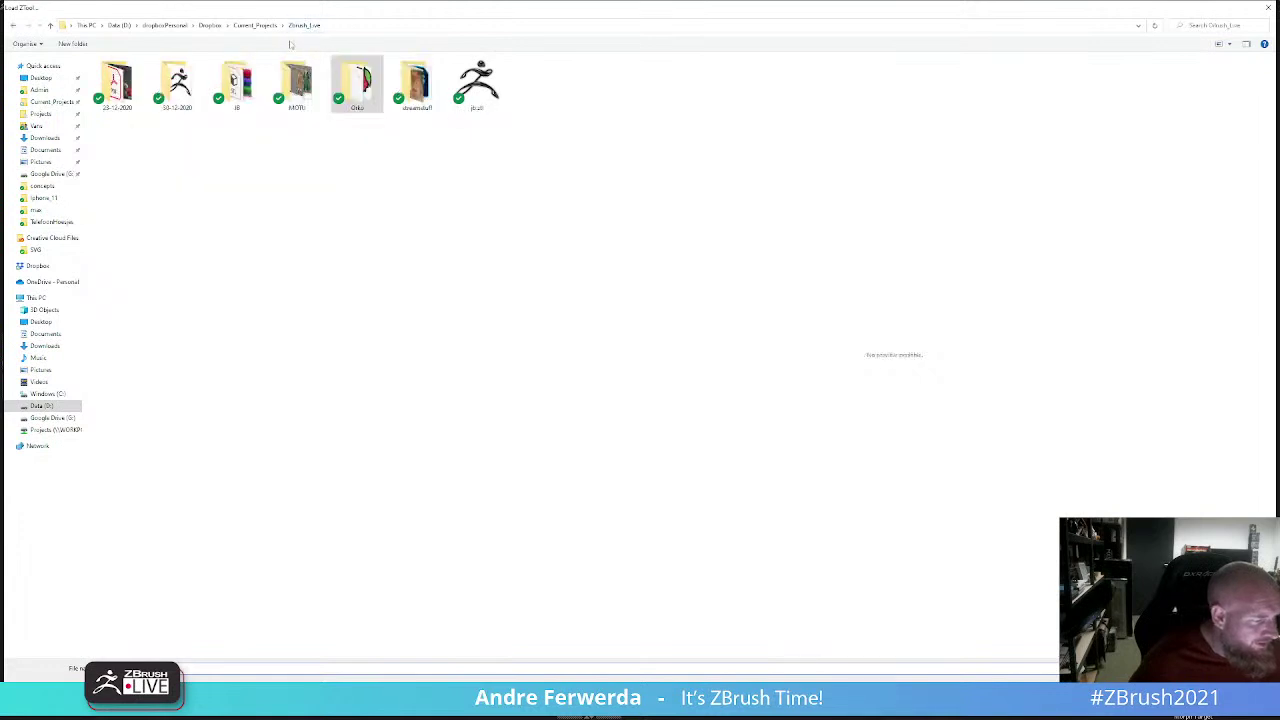
pyautogui.doubleClick(117, 84)
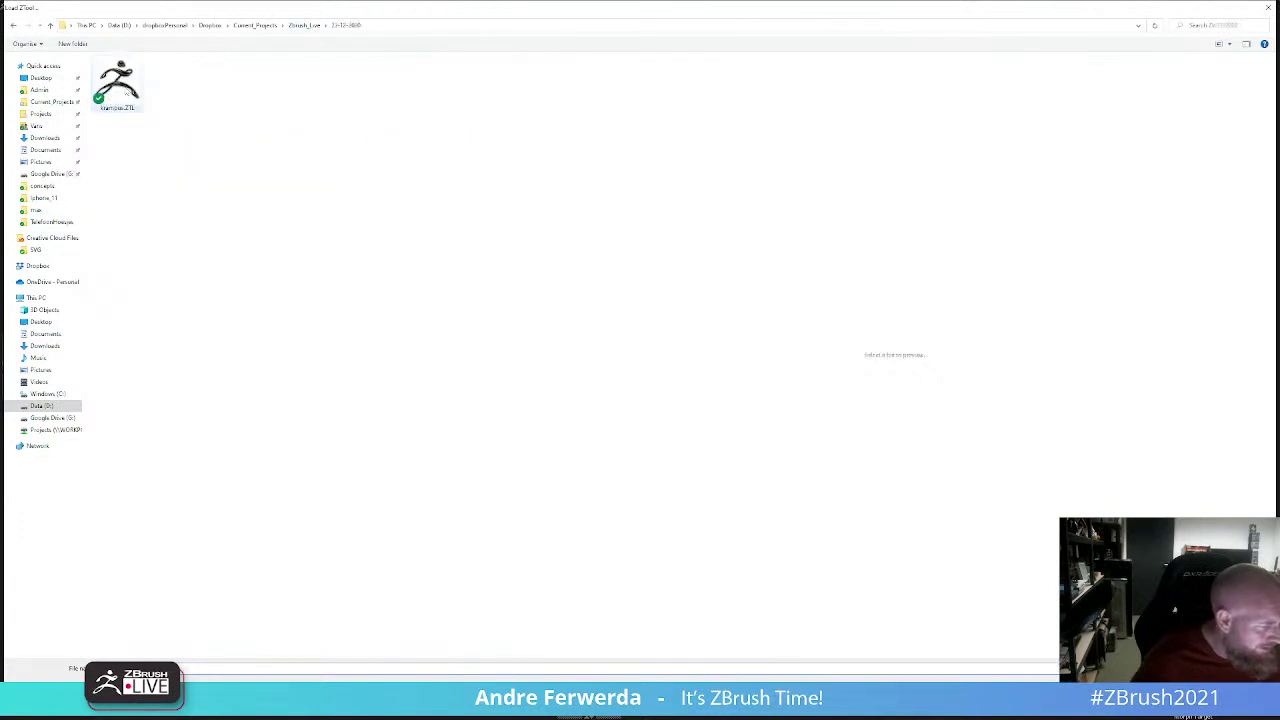
pyautogui.doubleClick(117, 84)
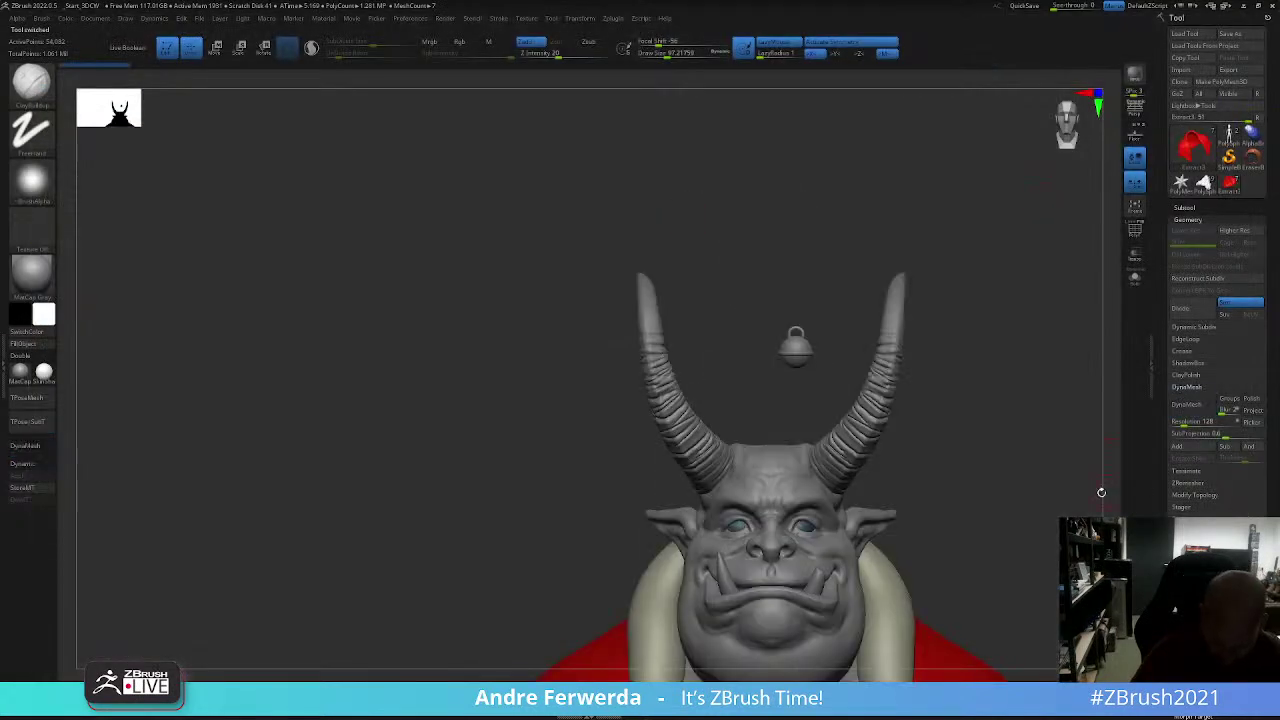
pyautogui.moveTo(1101, 492)
pyautogui.keyDown('alt'); pyautogui.mouseDown()
pyautogui.moveTo(1003, 340)
pyautogui.moveTo(811, 240)
pyautogui.moveTo(794, 249)
pyautogui.mouseUp(); pyautogui.keyUp('alt')
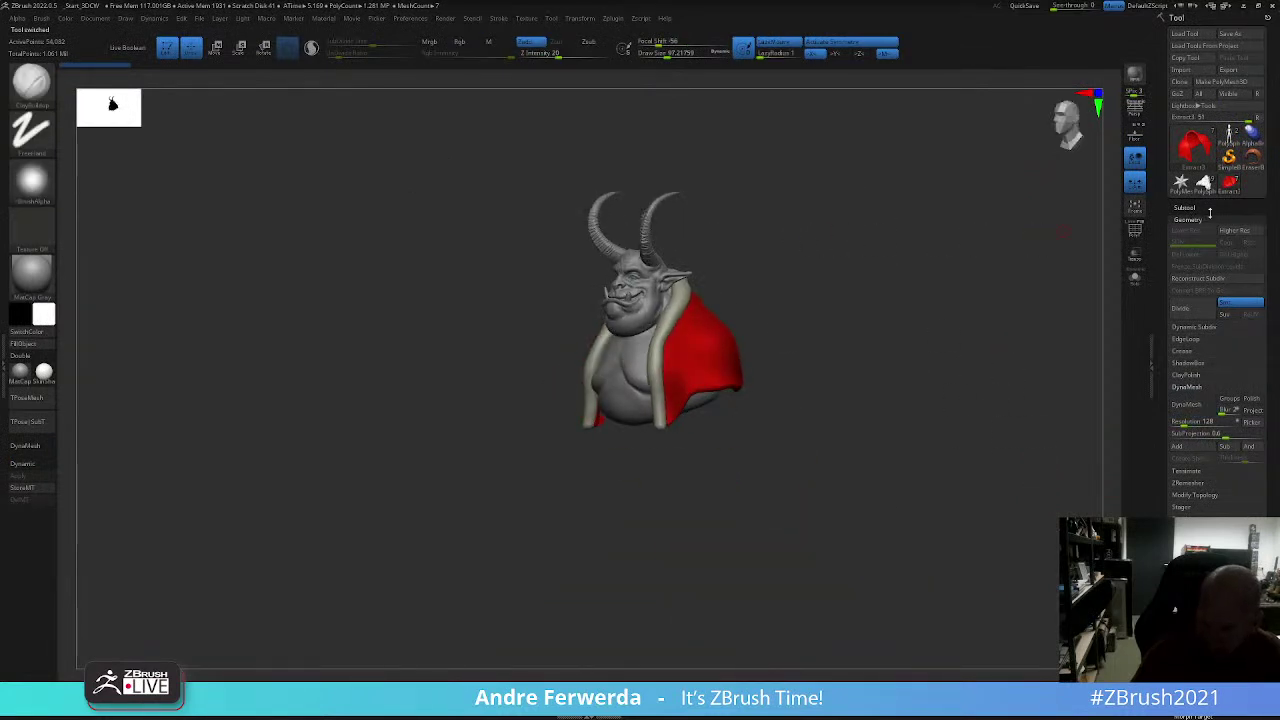
pyautogui.click(1210, 209)
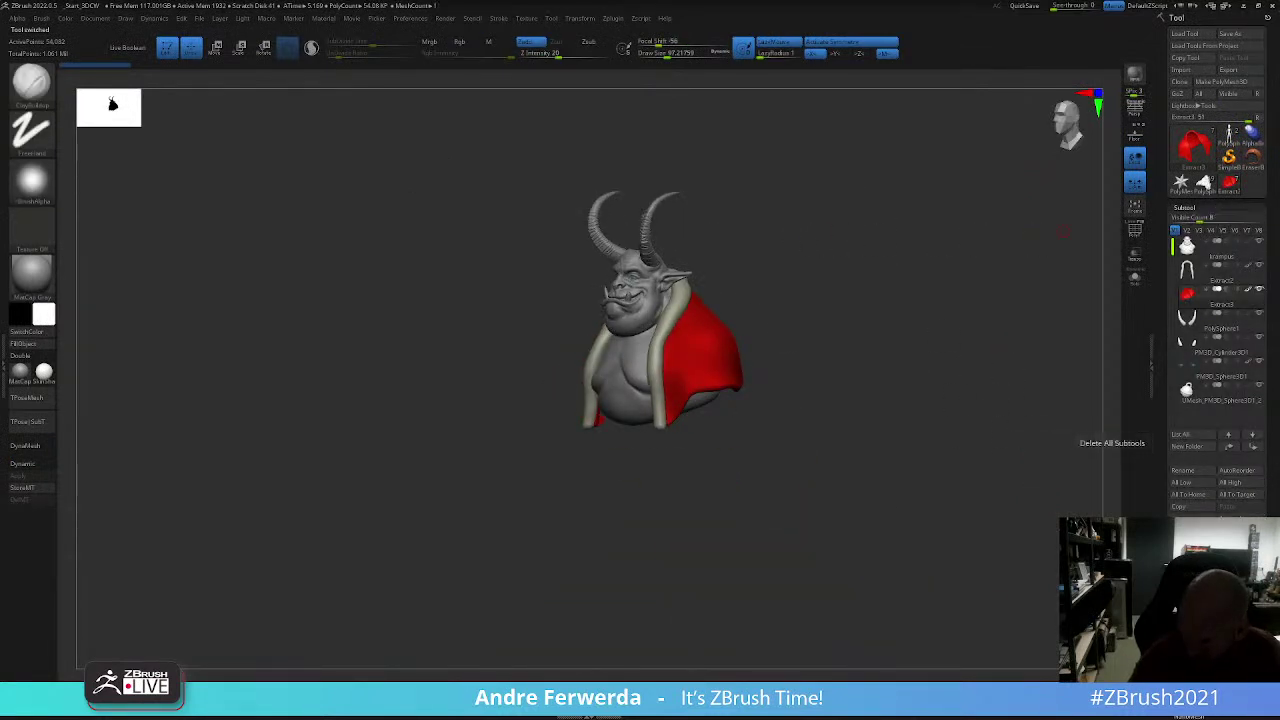
pyautogui.click(1252, 446)
# Step: Load krampus.ztl from the 30-12-2020 folder, orbit it, then switch the active tool away
pyautogui.click(1187, 35)
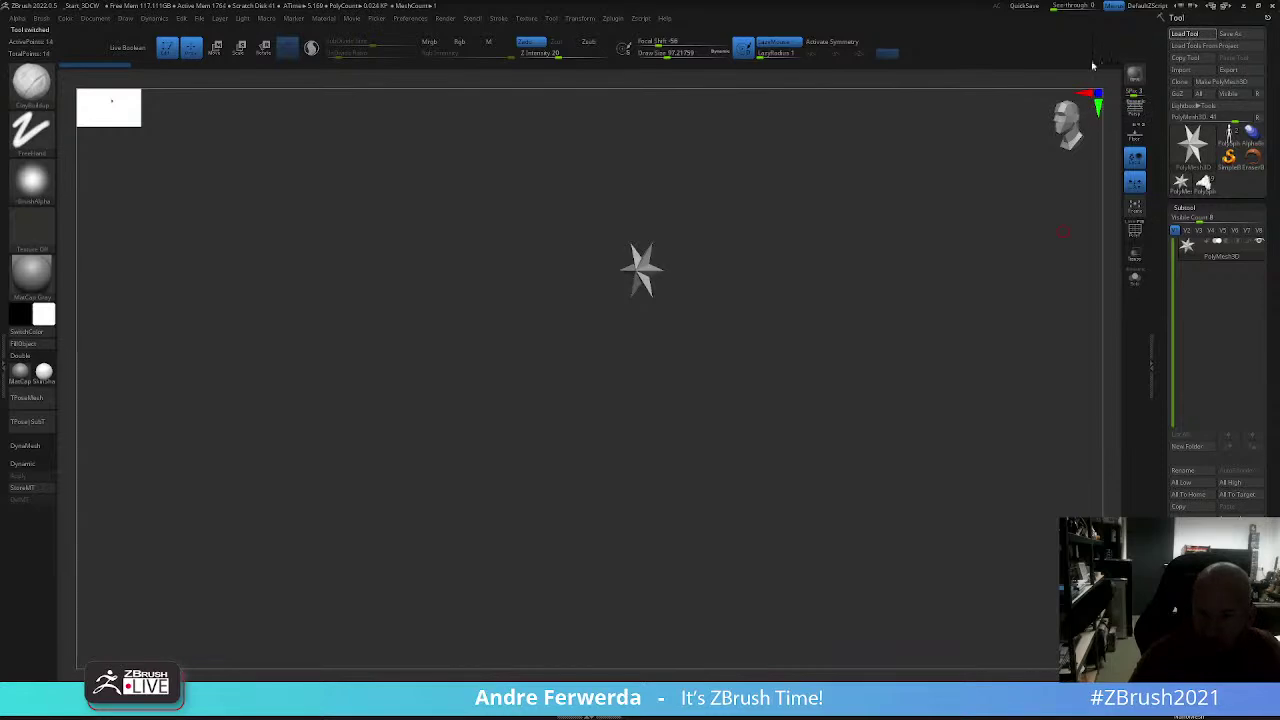
pyautogui.click(313, 27)
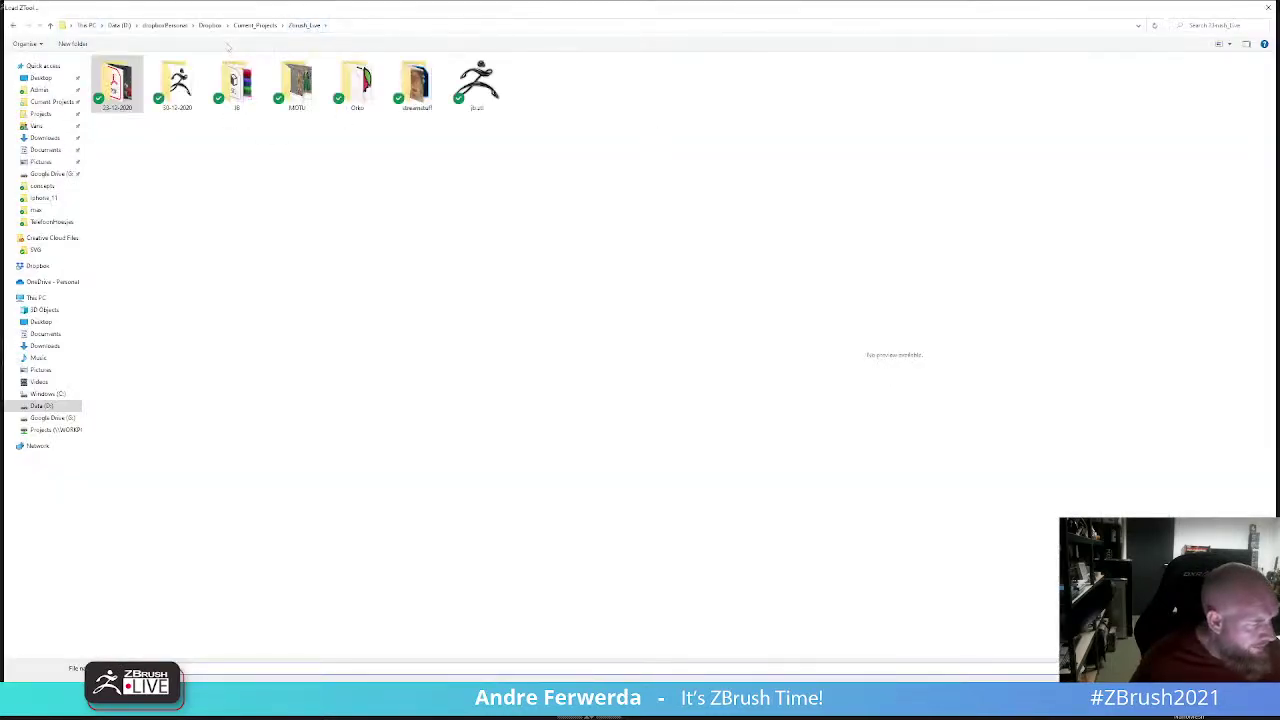
pyautogui.doubleClick(177, 85)
pyautogui.doubleClick(130, 73)
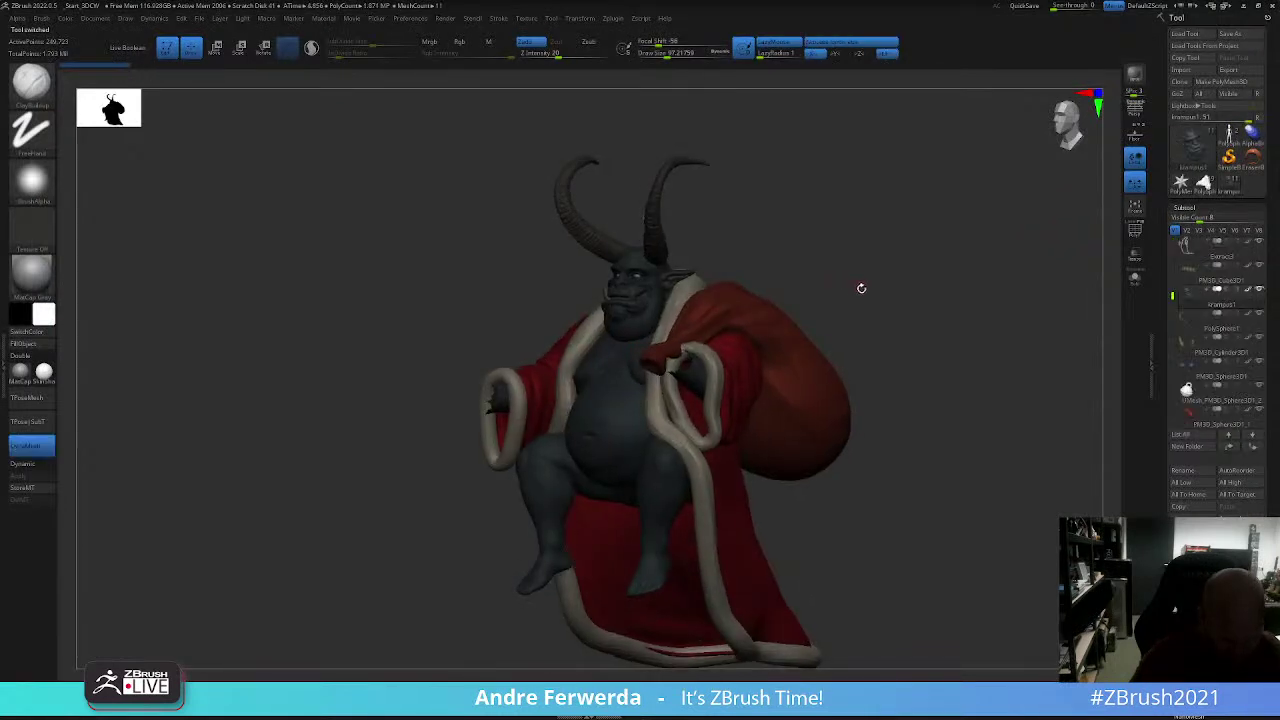
pyautogui.hotkey('ctrl', 'shift')
pyautogui.press('f')
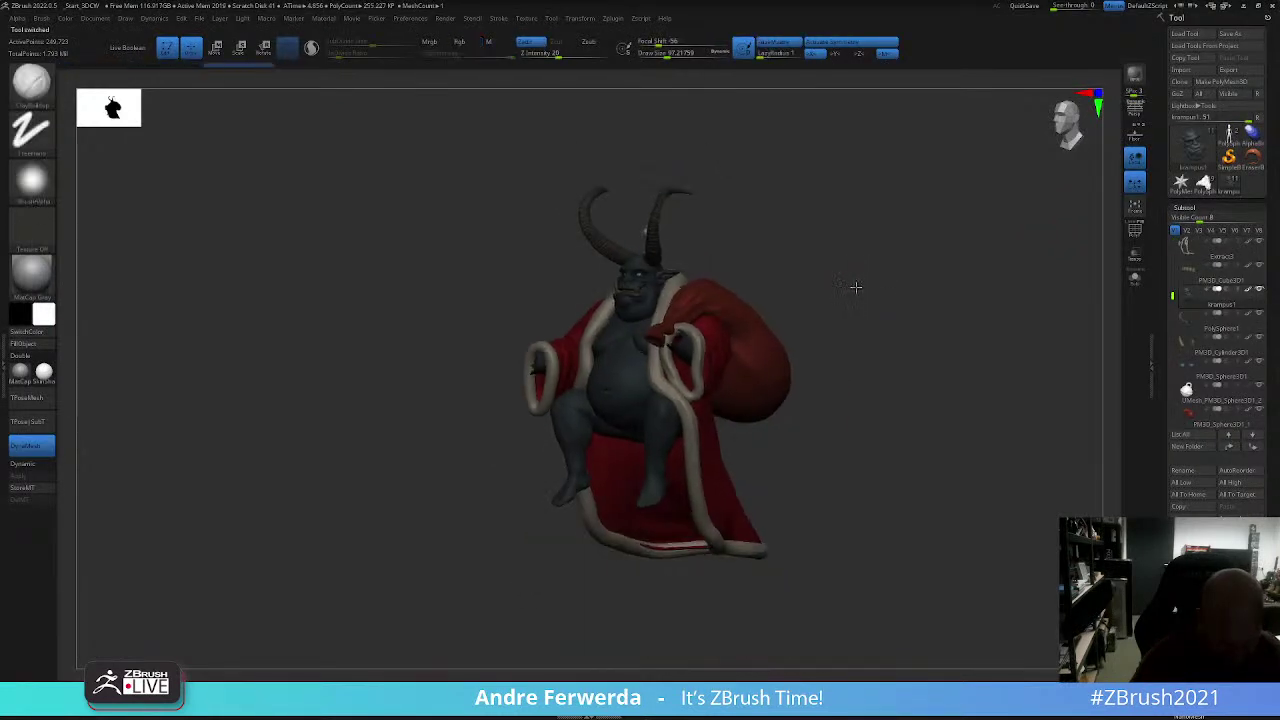
pyautogui.keyDown('shift'); pyautogui.moveTo(854, 283); pyautogui.dragTo(648, 231); pyautogui.keyUp('shift')
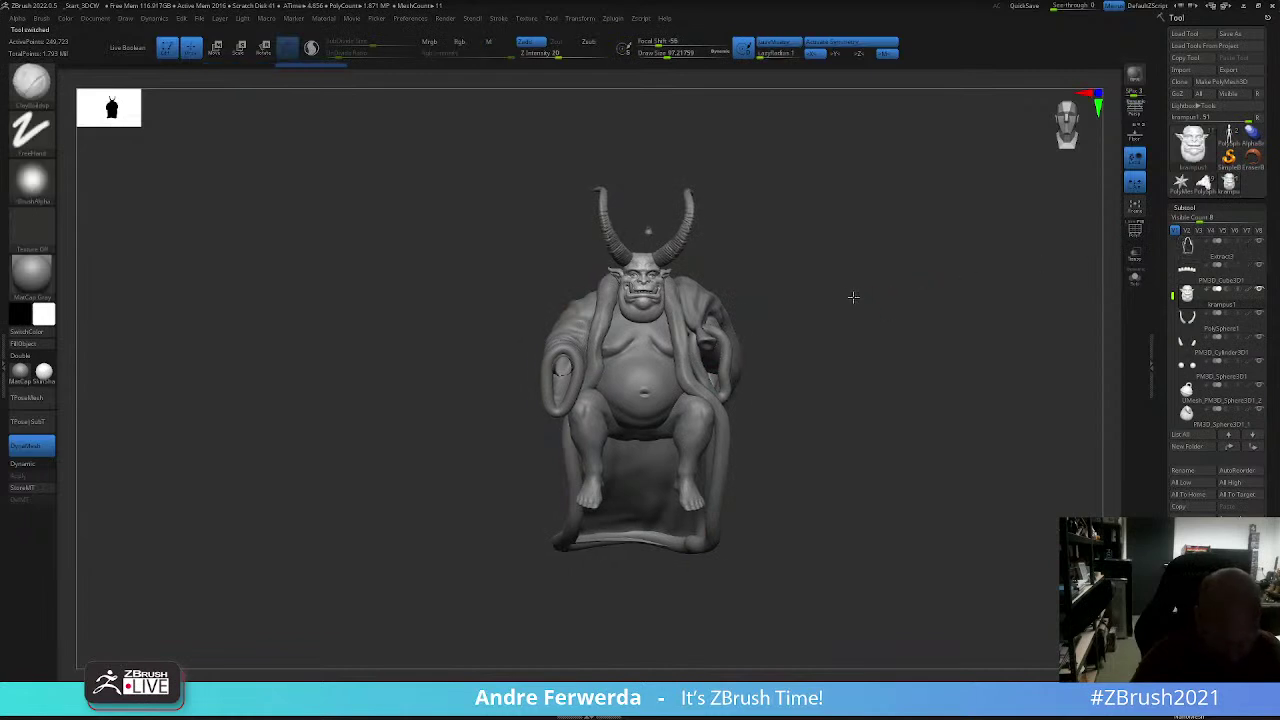
pyautogui.moveTo(851, 294)
pyautogui.mouseDown()
pyautogui.moveTo(794, 289)
pyautogui.moveTo(923, 300)
pyautogui.moveTo(826, 294)
pyautogui.moveTo(863, 263)
pyautogui.mouseUp()
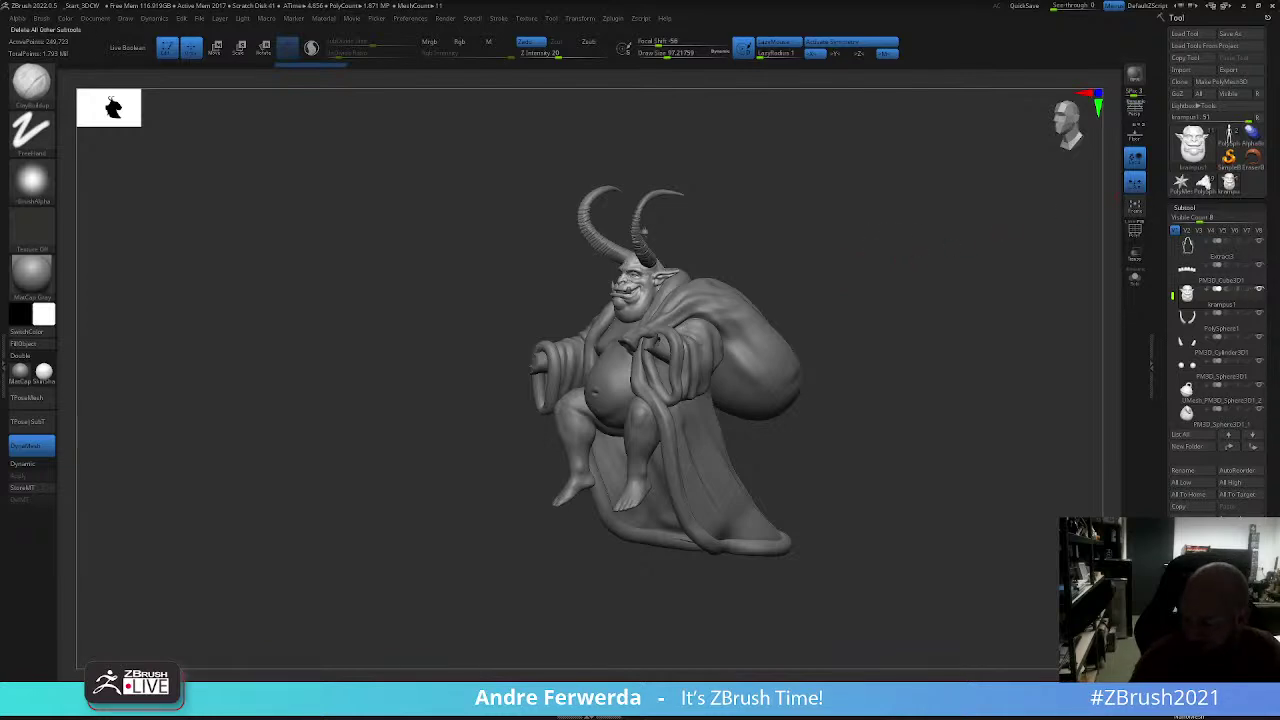
pyautogui.click(1183, 182)
# Step: Load a Wednesday sculpt from the Current_Projects Wednesday folder
pyautogui.click(1206, 188)
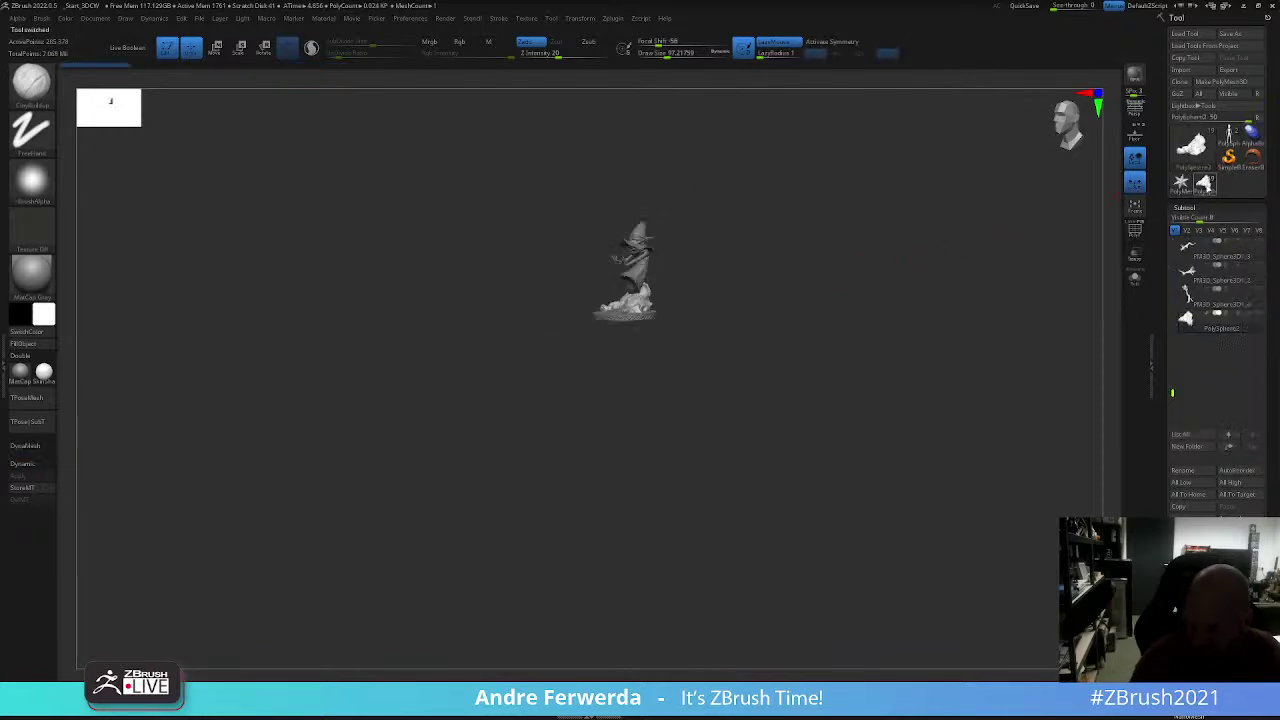
pyautogui.click(1180, 182)
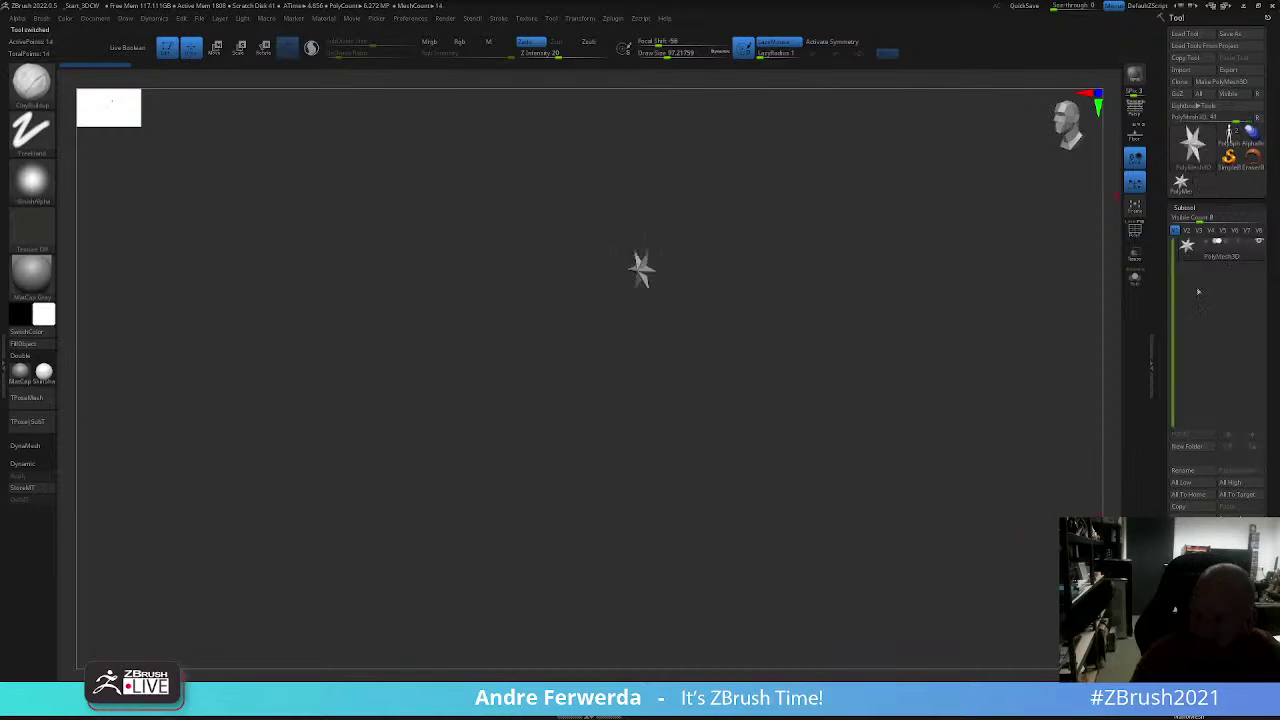
pyautogui.click(1182, 34)
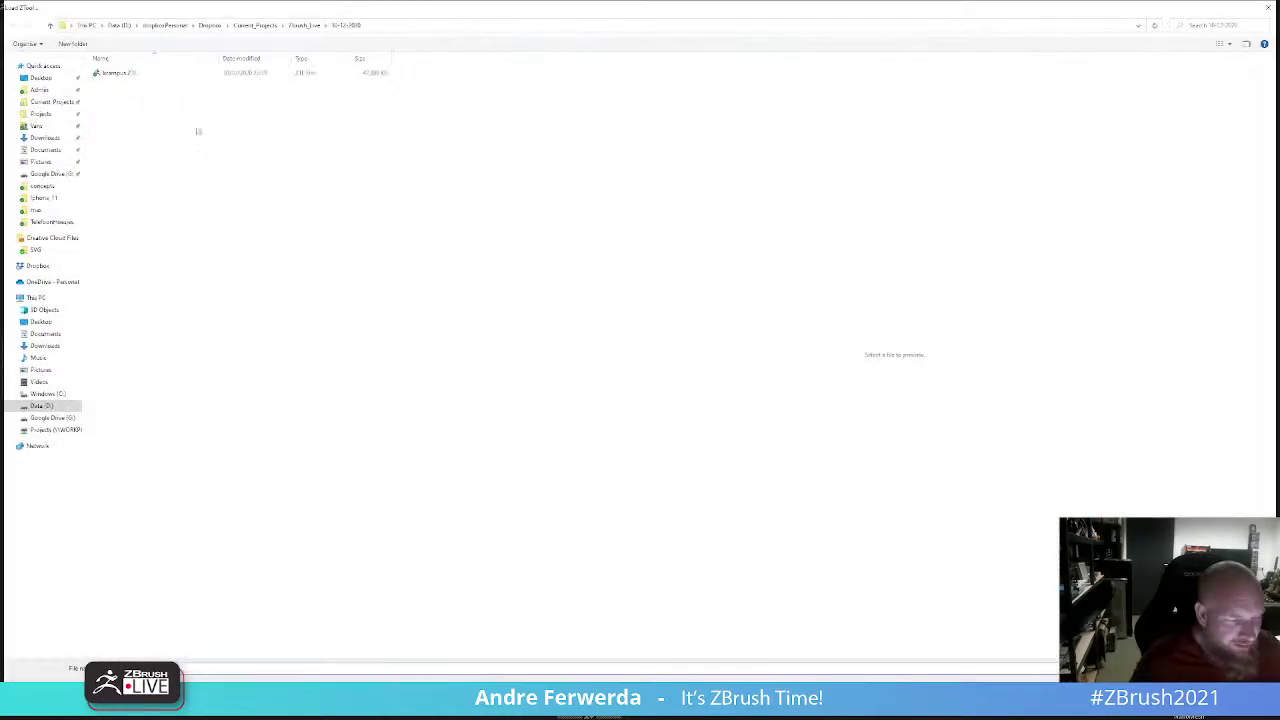
pyautogui.click(255, 25)
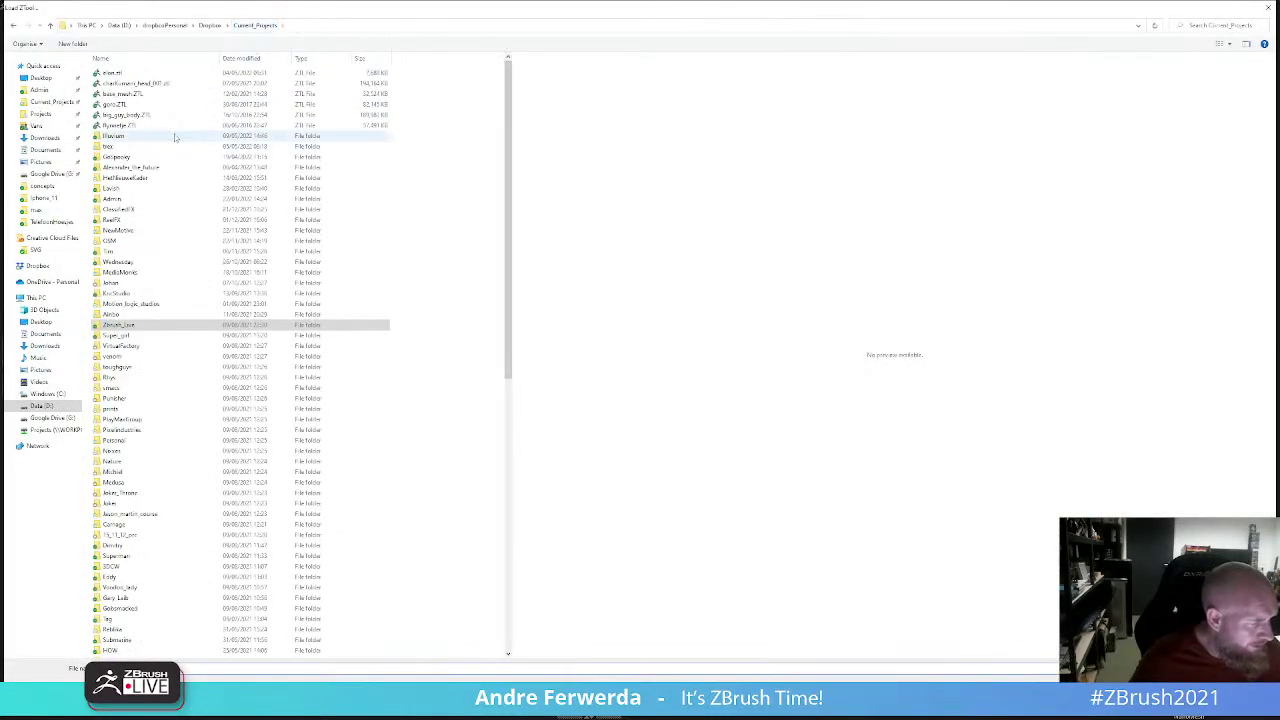
pyautogui.doubleClick(118, 262)
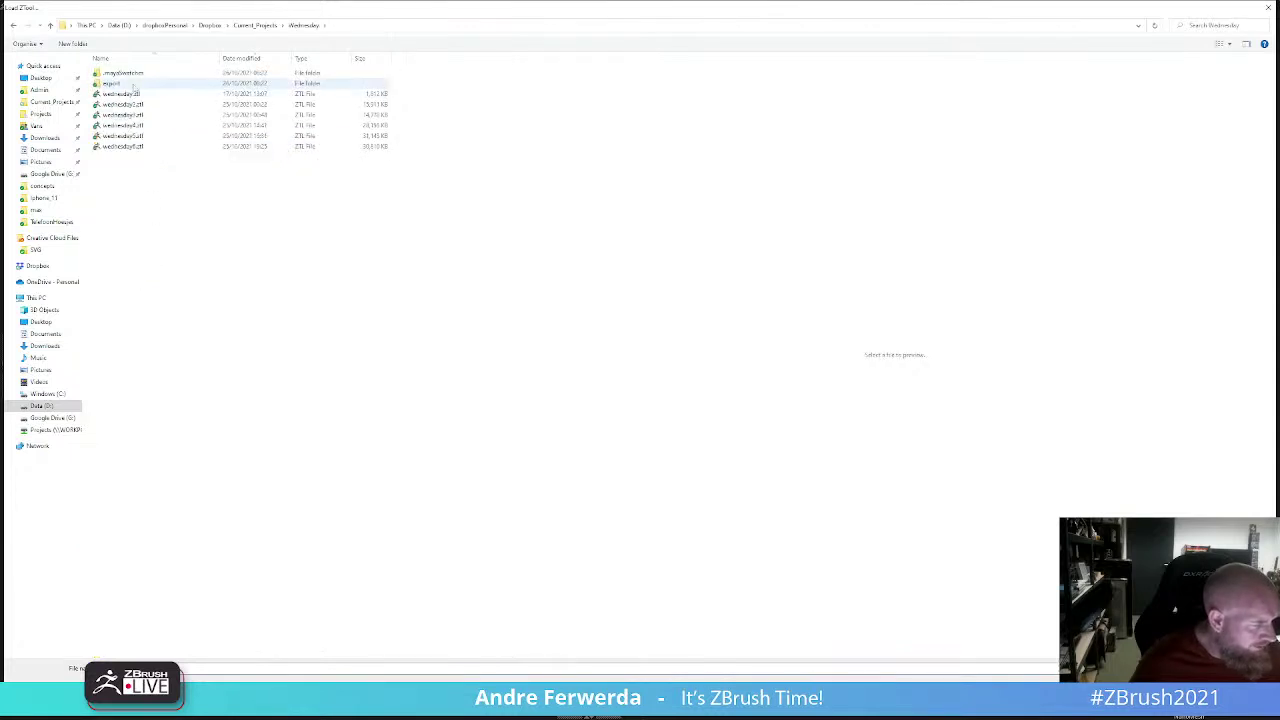
pyautogui.doubleClick(122, 146)
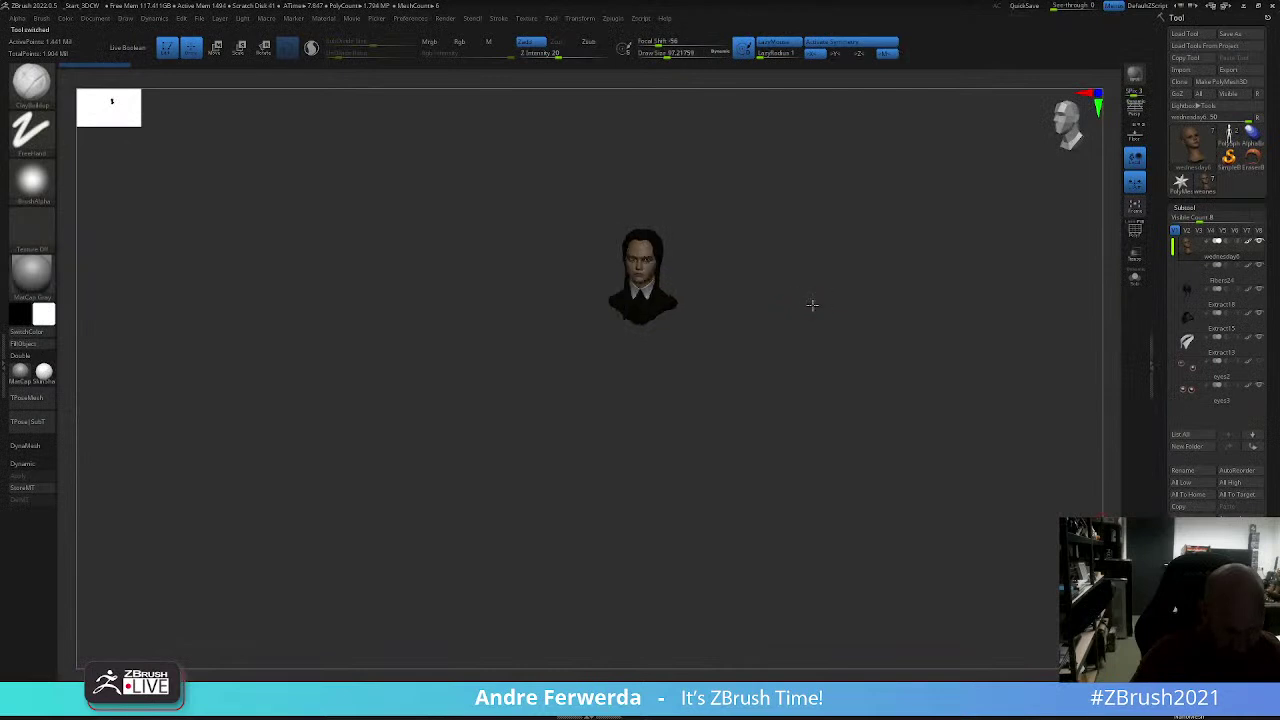
# Step: Frame the Wednesday head, turn on the eyes2 subtool and orbit through profile views
pyautogui.moveTo(811, 303)
pyautogui.keyDown('alt'); pyautogui.mouseDown()
pyautogui.moveTo(791, 414)
pyautogui.moveTo(833, 443)
pyautogui.moveTo(826, 420)
pyautogui.moveTo(830, 448)
pyautogui.mouseUp(); pyautogui.keyUp('alt')
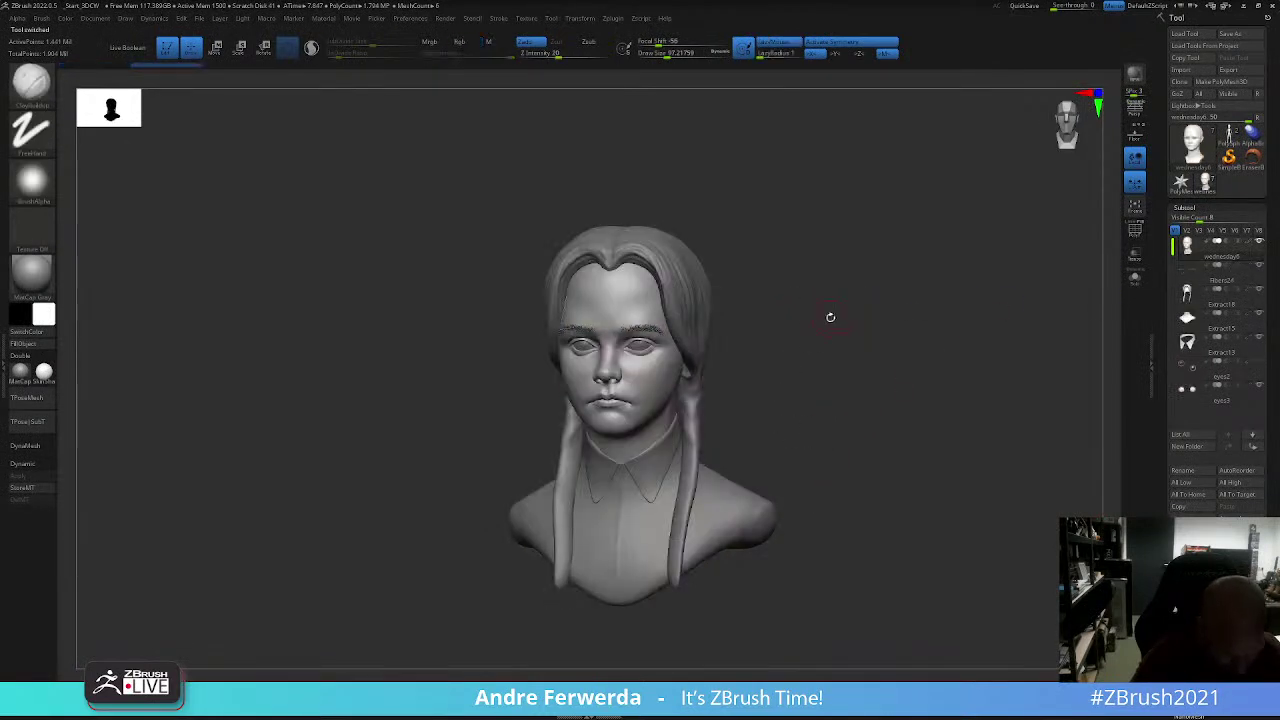
pyautogui.scroll(2, 831, 320)
pyautogui.scroll(3, 831, 324)
pyautogui.scroll(2, 831, 326)
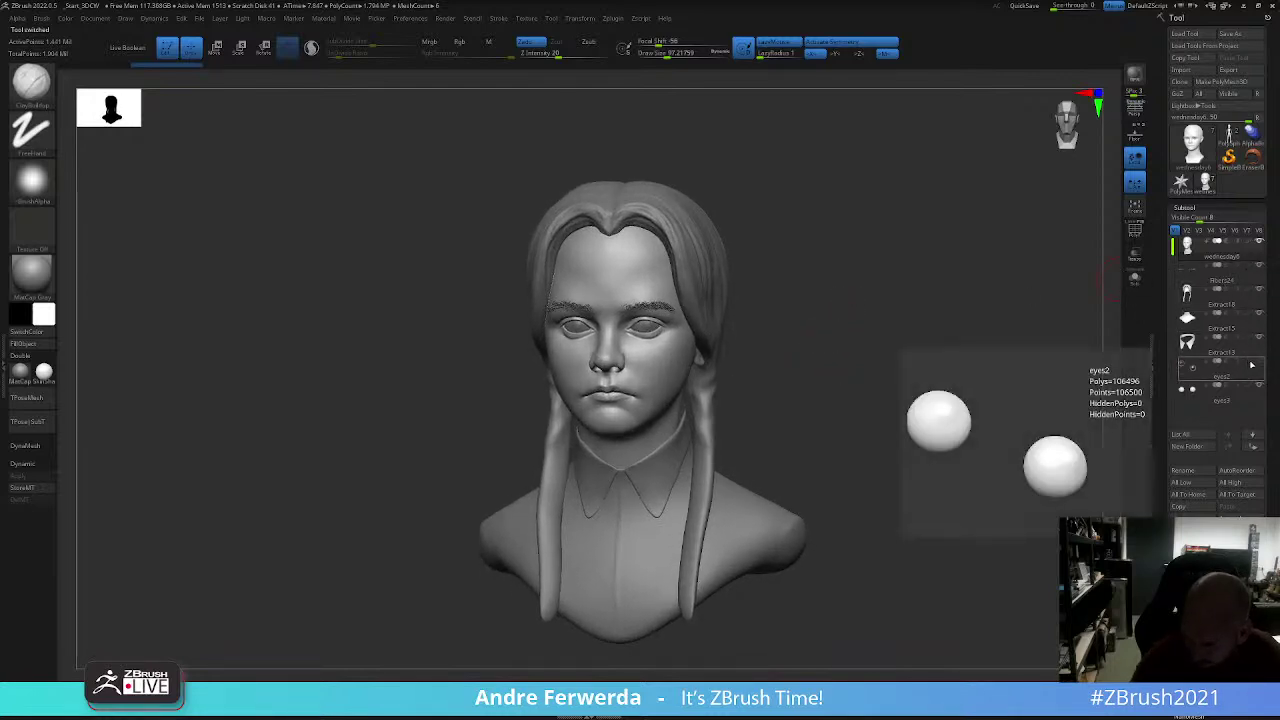
pyautogui.moveTo(1220, 380)
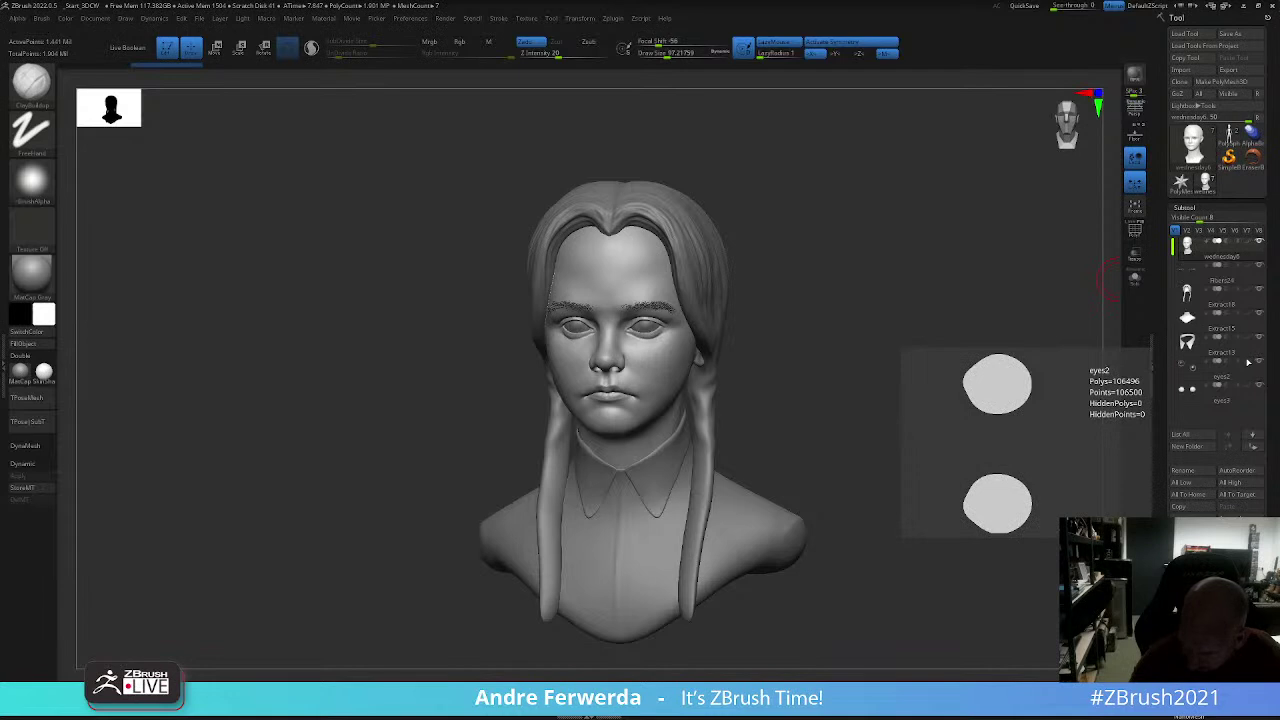
pyautogui.click(1258, 362)
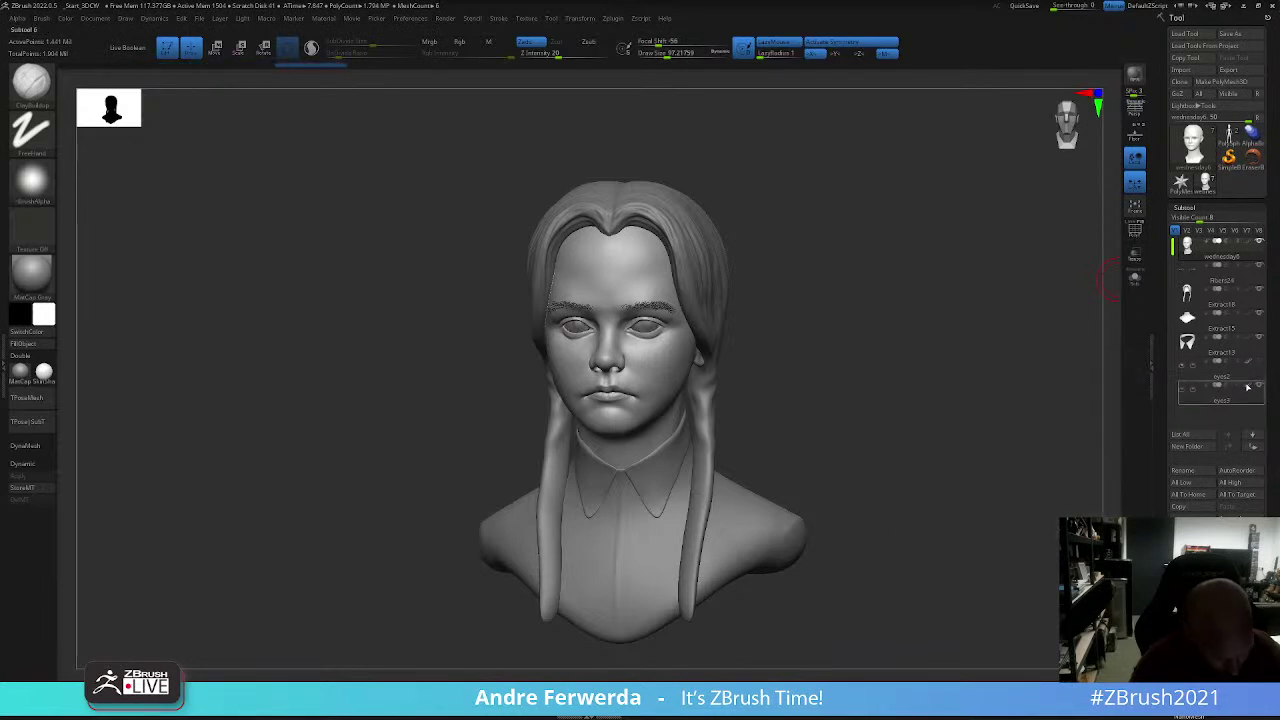
pyautogui.moveTo(812, 431); pyautogui.dragTo(826, 426)
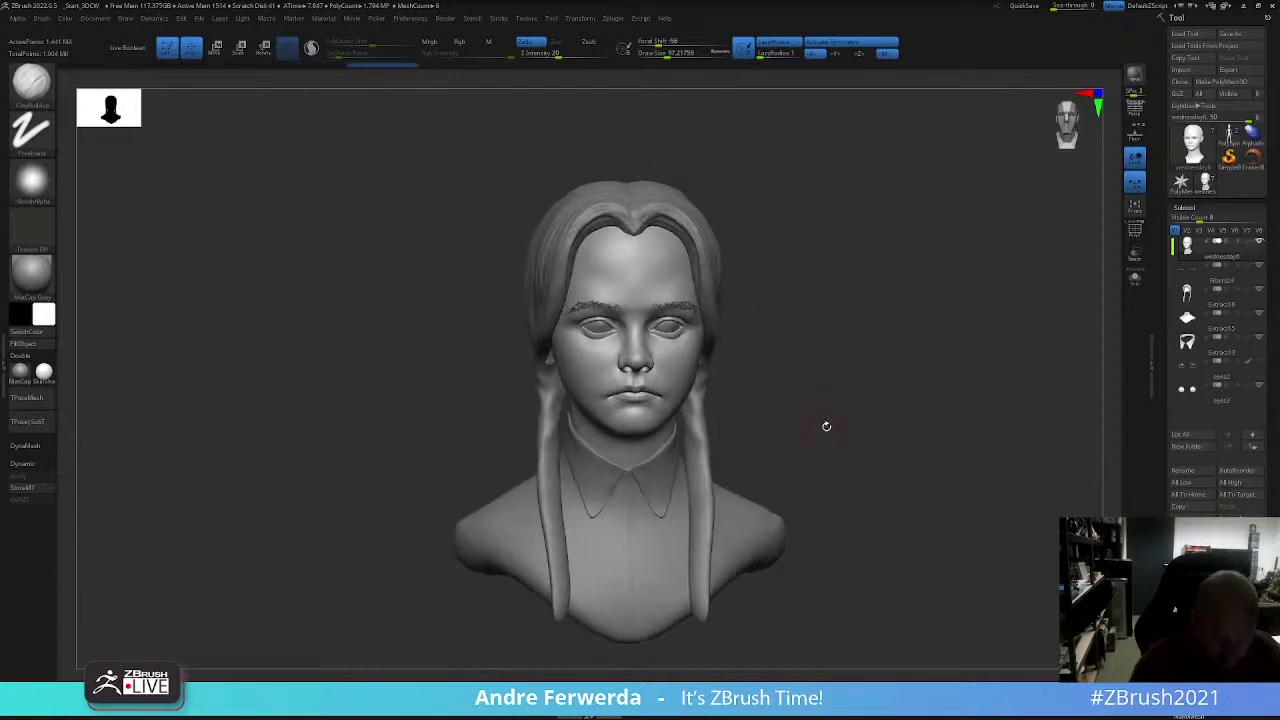
pyautogui.moveTo(960, 230)
pyautogui.mouseDown()
pyautogui.moveTo(832, 277)
pyautogui.moveTo(849, 277)
pyautogui.moveTo(963, 157)
pyautogui.mouseUp()
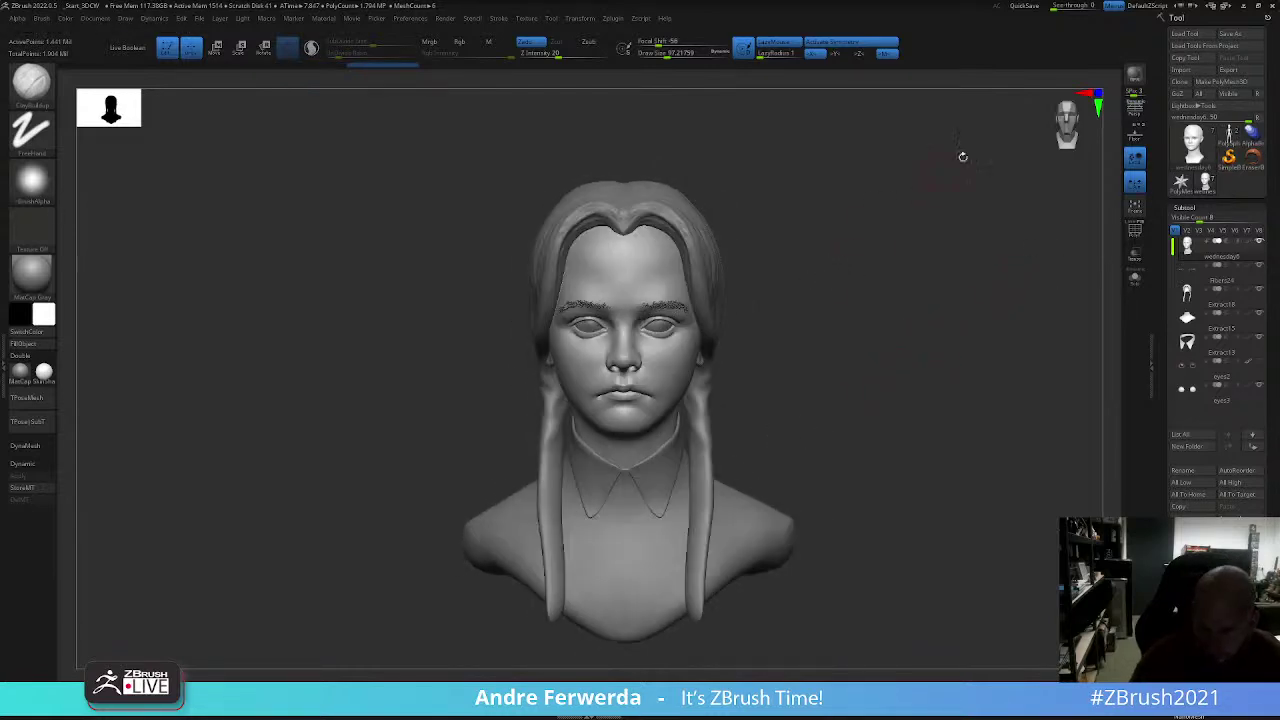
pyautogui.click(1180, 35)
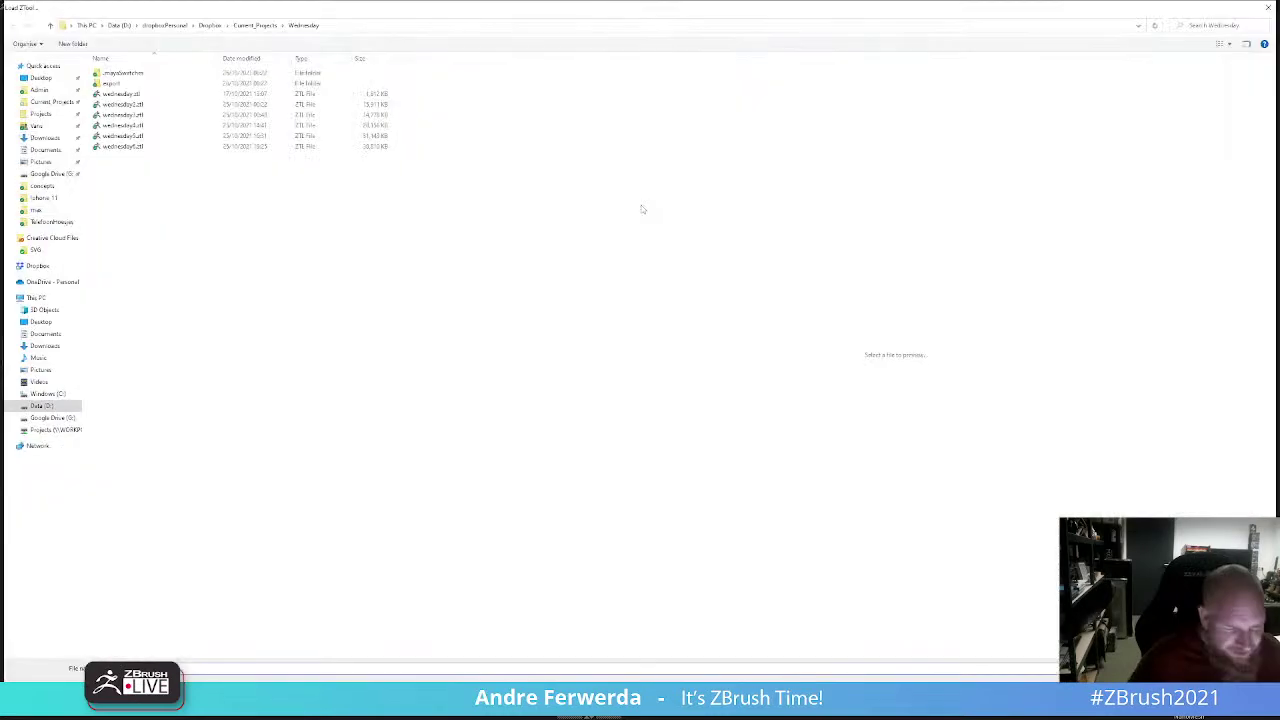
# Step: Load the latest female hero file from the Female_Hero project folder
pyautogui.click(256, 25)
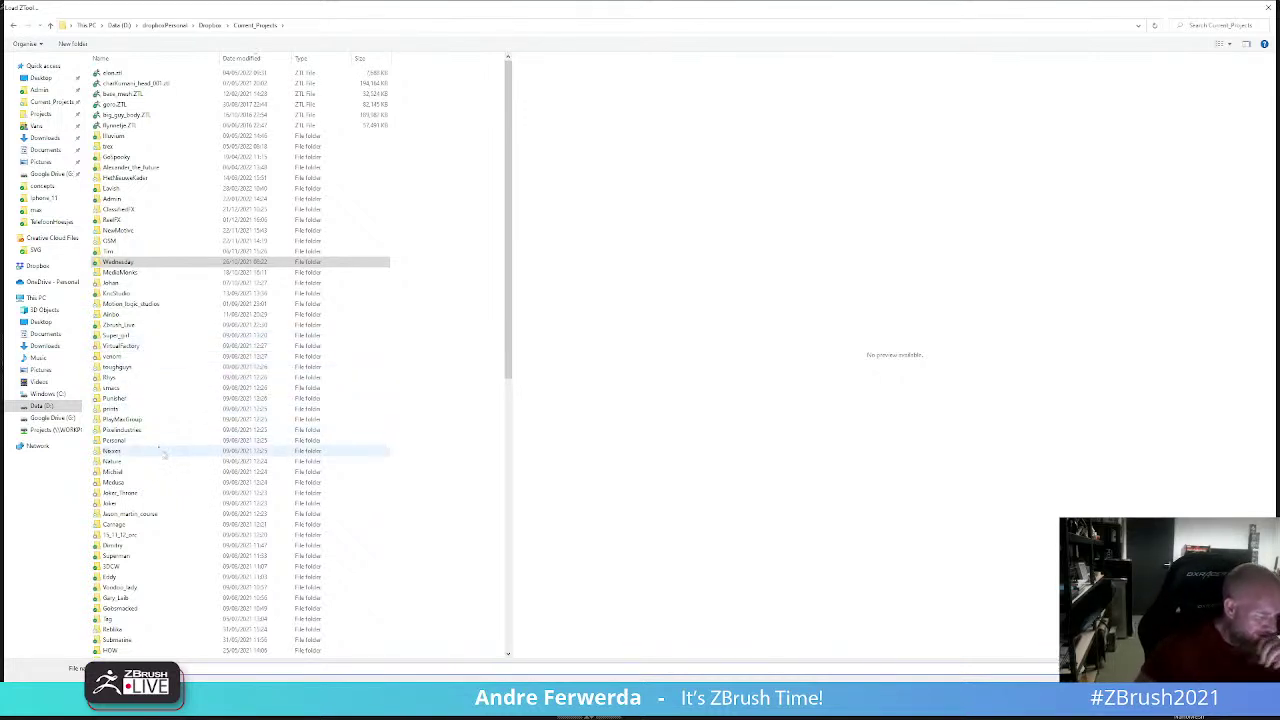
pyautogui.moveTo(112, 451)
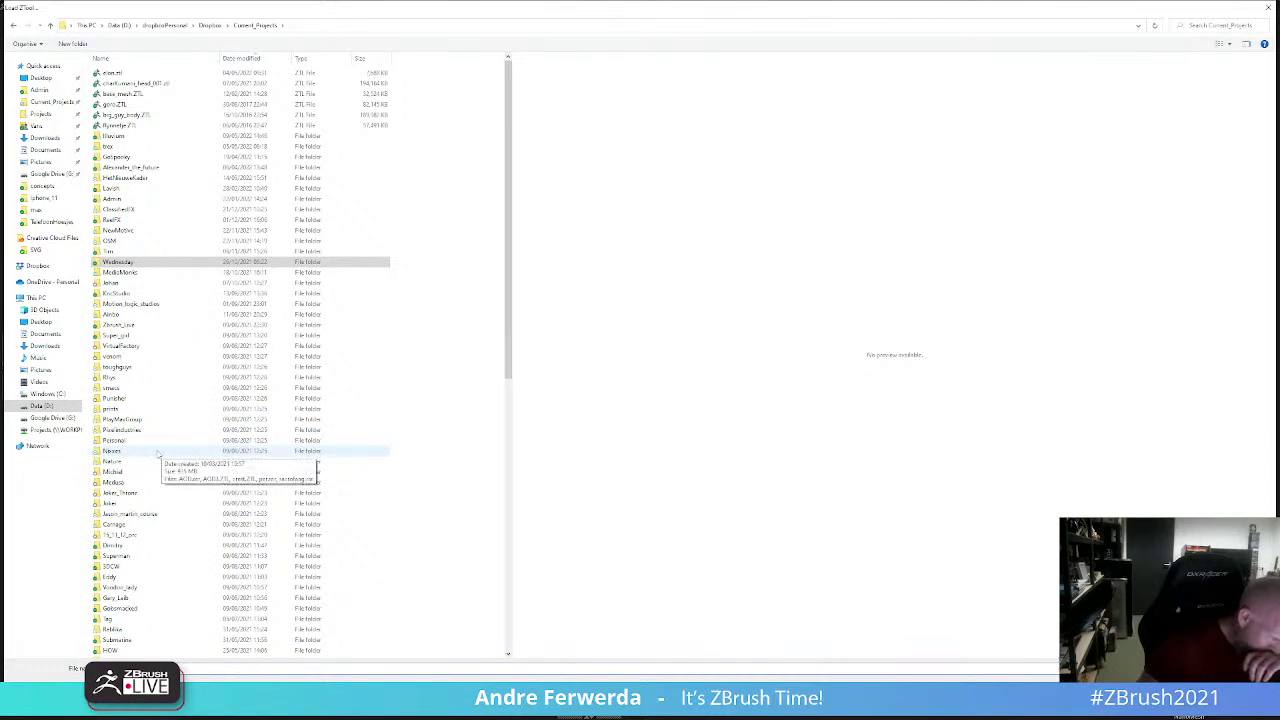
pyautogui.scroll(-1, 157, 455)
pyautogui.scroll(-1, 157, 455)
pyautogui.scroll(-1, 156, 455)
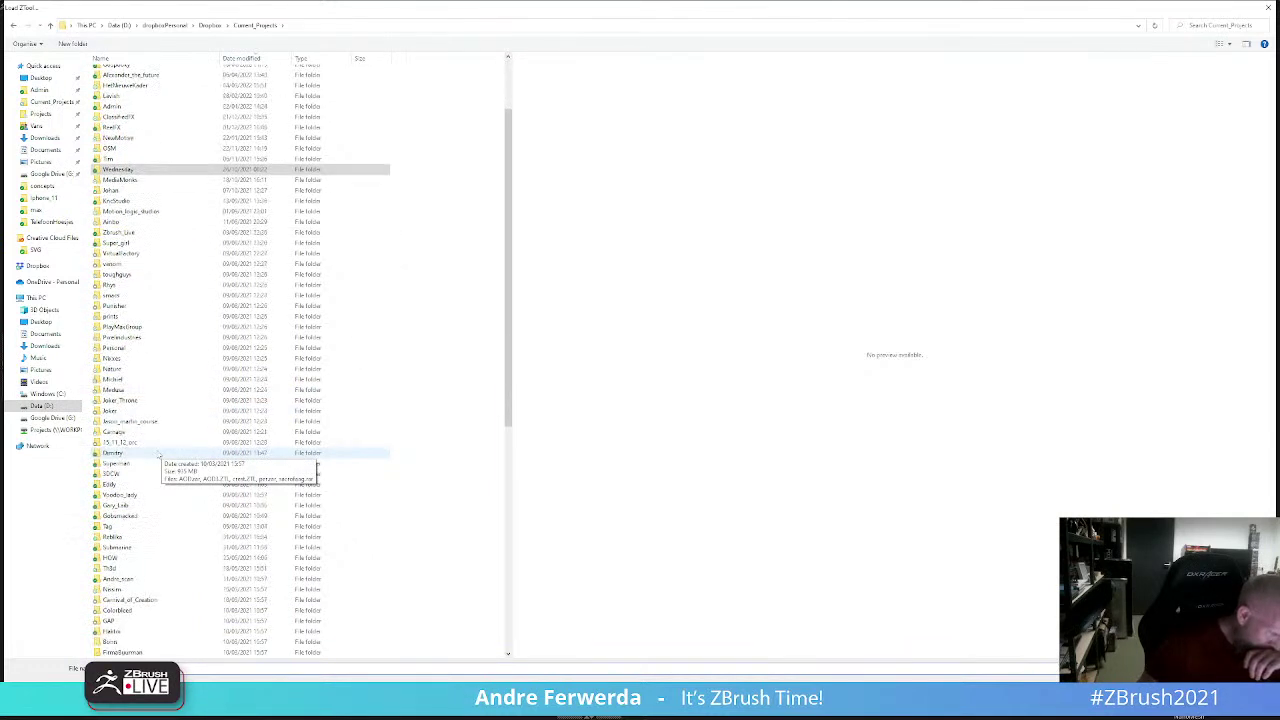
pyautogui.scroll(-1, 156, 455)
pyautogui.scroll(-1, 156, 455)
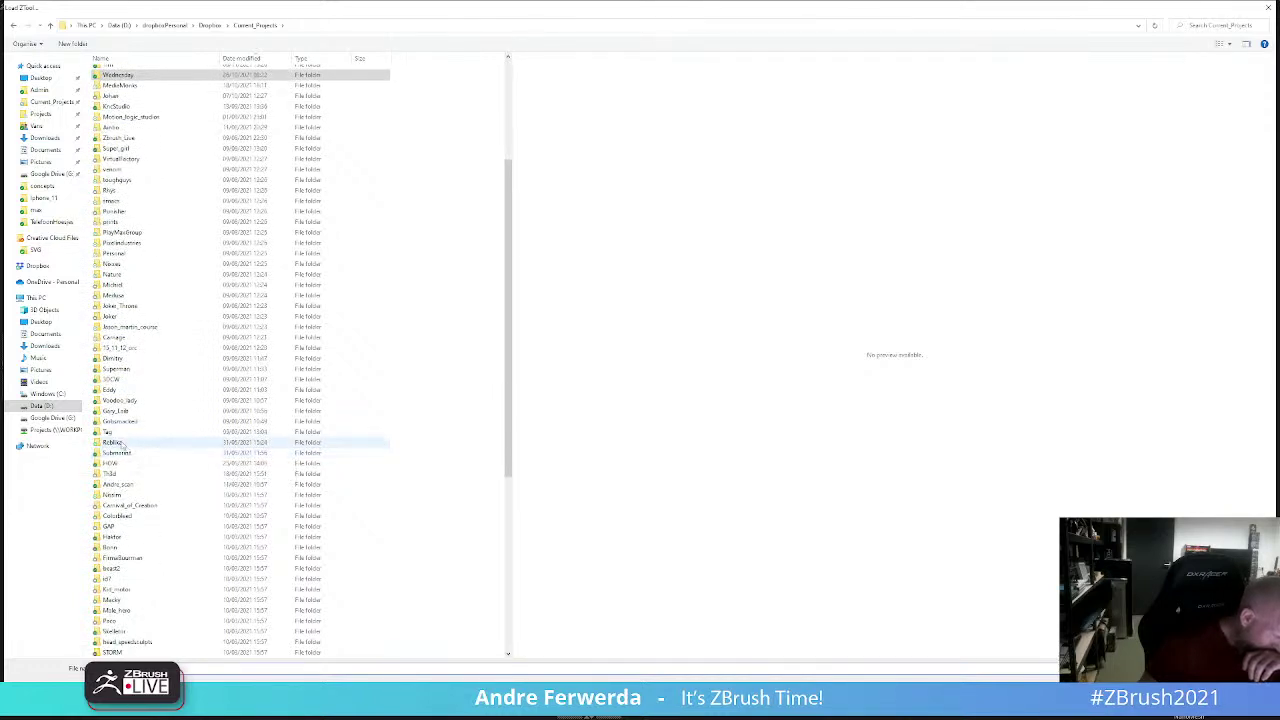
pyautogui.doubleClick(122, 444)
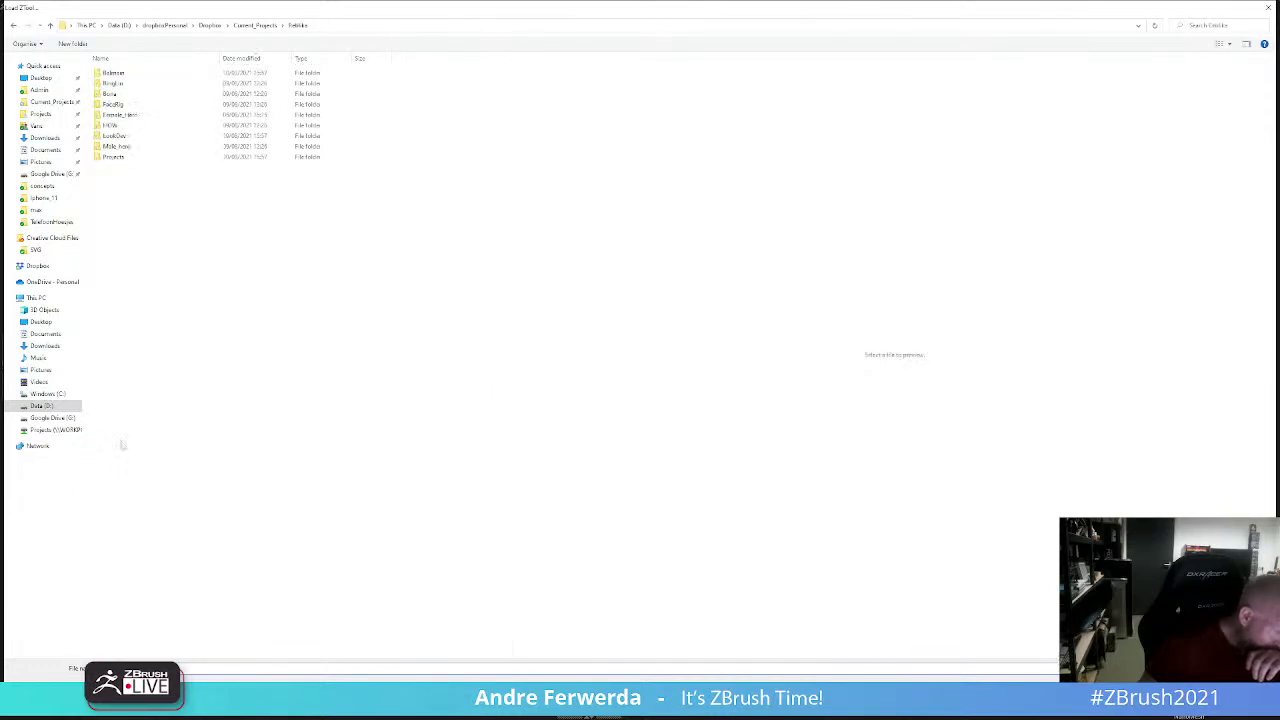
pyautogui.doubleClick(130, 115)
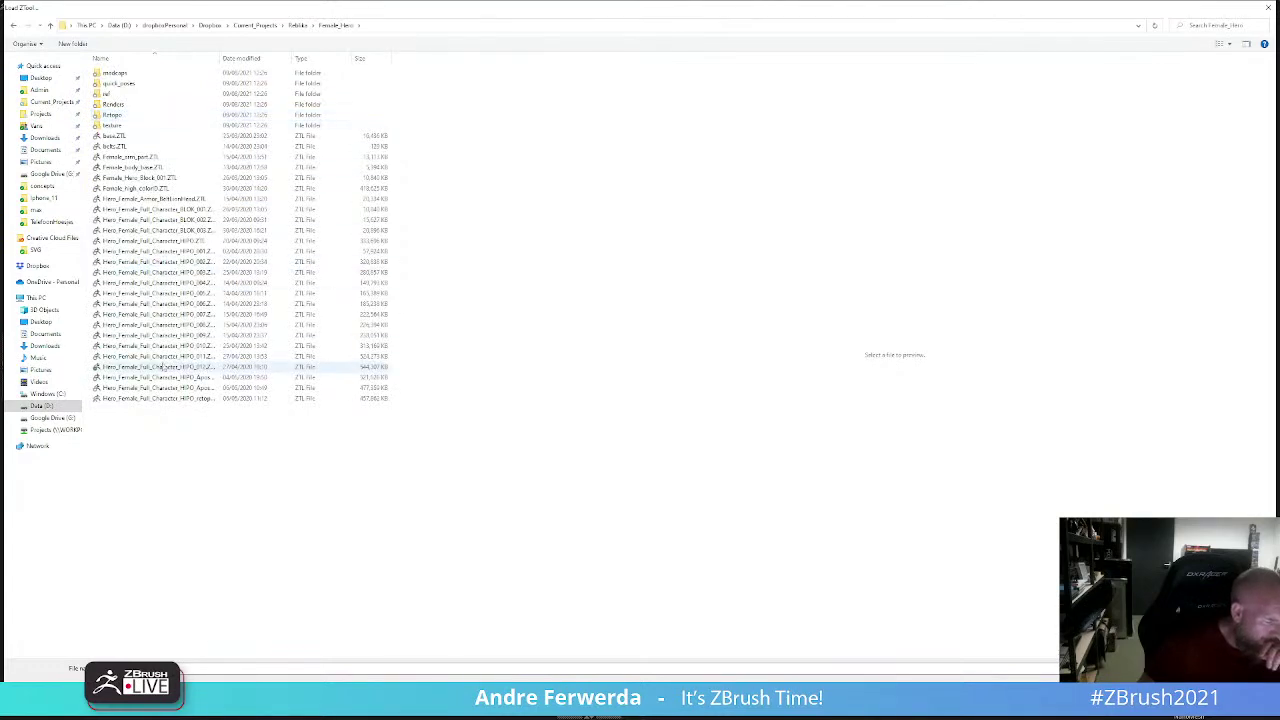
pyautogui.doubleClick(162, 368)
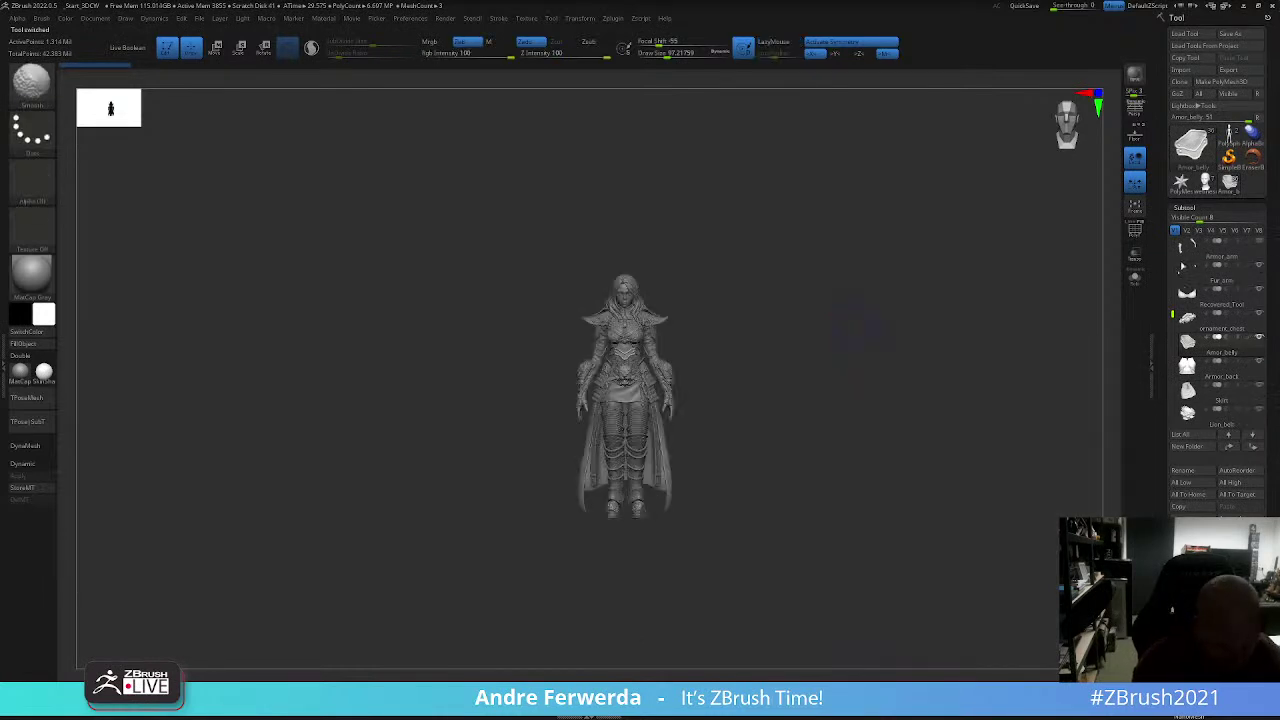
# Step: Inspect the torso and shoulders close up, select the Fur_shoulder subtool, then switch to the Star tool
pyautogui.moveTo(926, 380)
pyautogui.keyDown('alt'); pyautogui.mouseDown()
pyautogui.moveTo(927, 479)
pyautogui.moveTo(931, 411)
pyautogui.moveTo(914, 417)
pyautogui.moveTo(929, 431)
pyautogui.moveTo(920, 437)
pyautogui.moveTo(860, 440)
pyautogui.moveTo(891, 449)
pyautogui.moveTo(831, 446)
pyautogui.mouseUp(); pyautogui.keyUp('alt')
pyautogui.moveTo(851, 350)
pyautogui.mouseDown()
pyautogui.moveTo(849, 331)
pyautogui.moveTo(854, 377)
pyautogui.mouseUp()
pyautogui.scroll(5, 854, 377)
pyautogui.press('space')
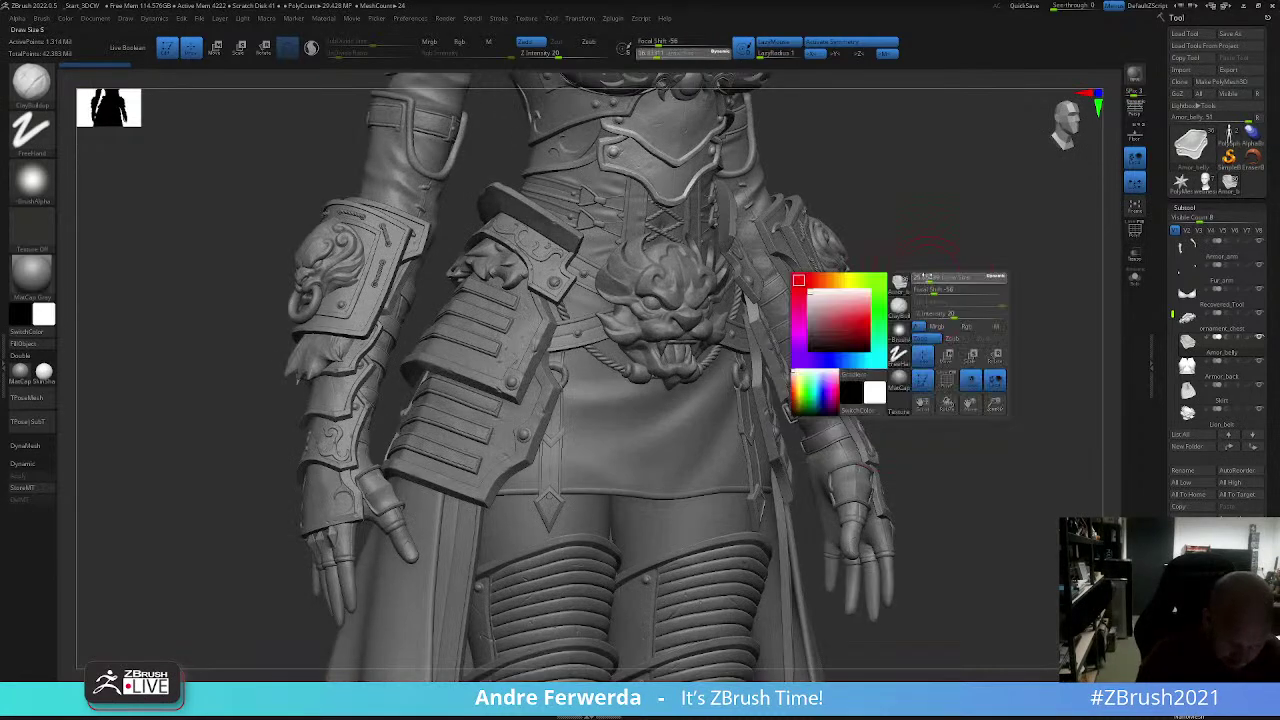
pyautogui.moveTo(927, 280)
pyautogui.mouseDown()
pyautogui.moveTo(997, 323)
pyautogui.moveTo(769, 457)
pyautogui.mouseUp()
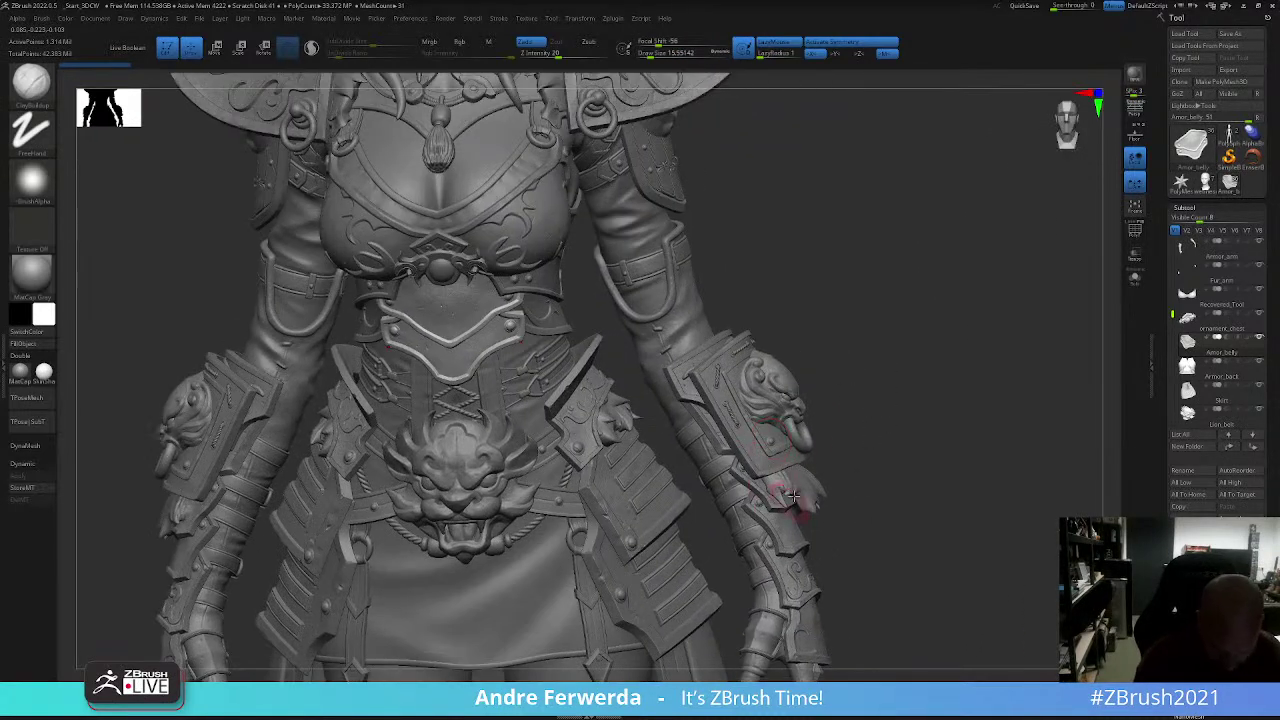
pyautogui.moveTo(895, 368)
pyautogui.keyDown('alt'); pyautogui.mouseDown()
pyautogui.moveTo(871, 457)
pyautogui.moveTo(889, 486)
pyautogui.moveTo(869, 394)
pyautogui.moveTo(660, 368)
pyautogui.mouseUp(); pyautogui.keyUp('alt')
pyautogui.keyDown('alt'); pyautogui.click(548, 340); pyautogui.keyUp('alt')
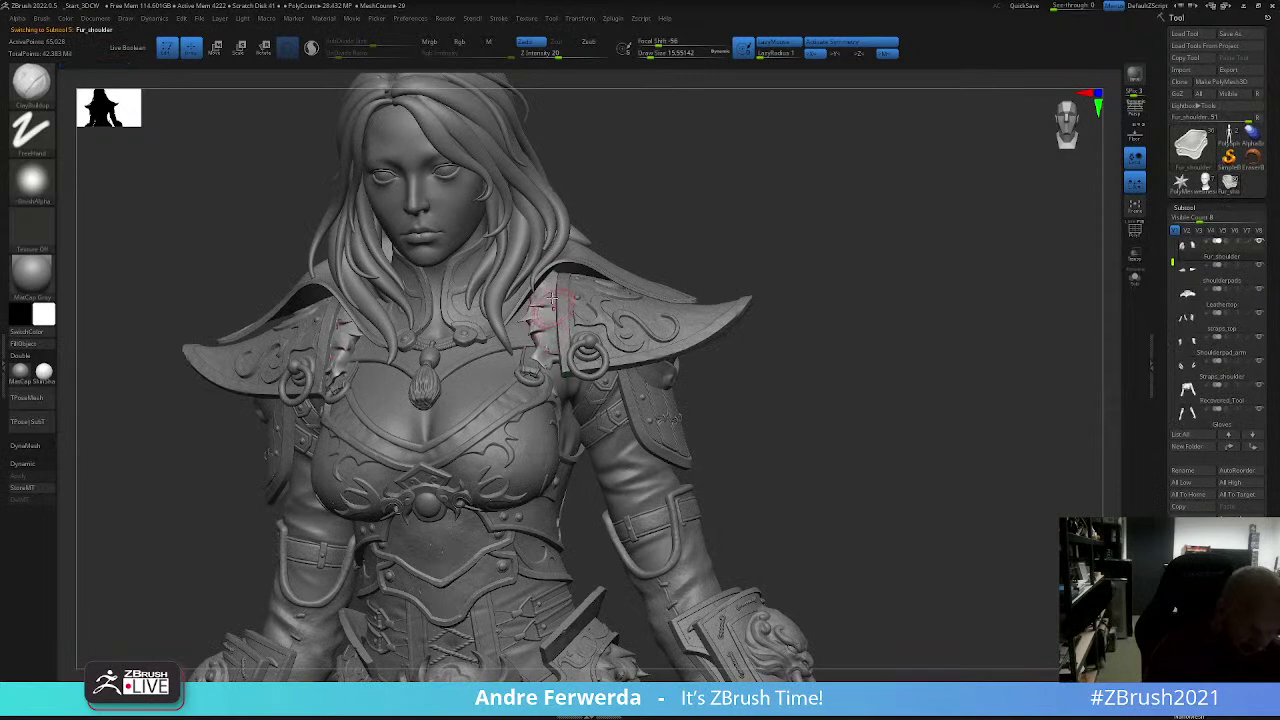
pyautogui.moveTo(884, 451); pyautogui.dragTo(926, 423)
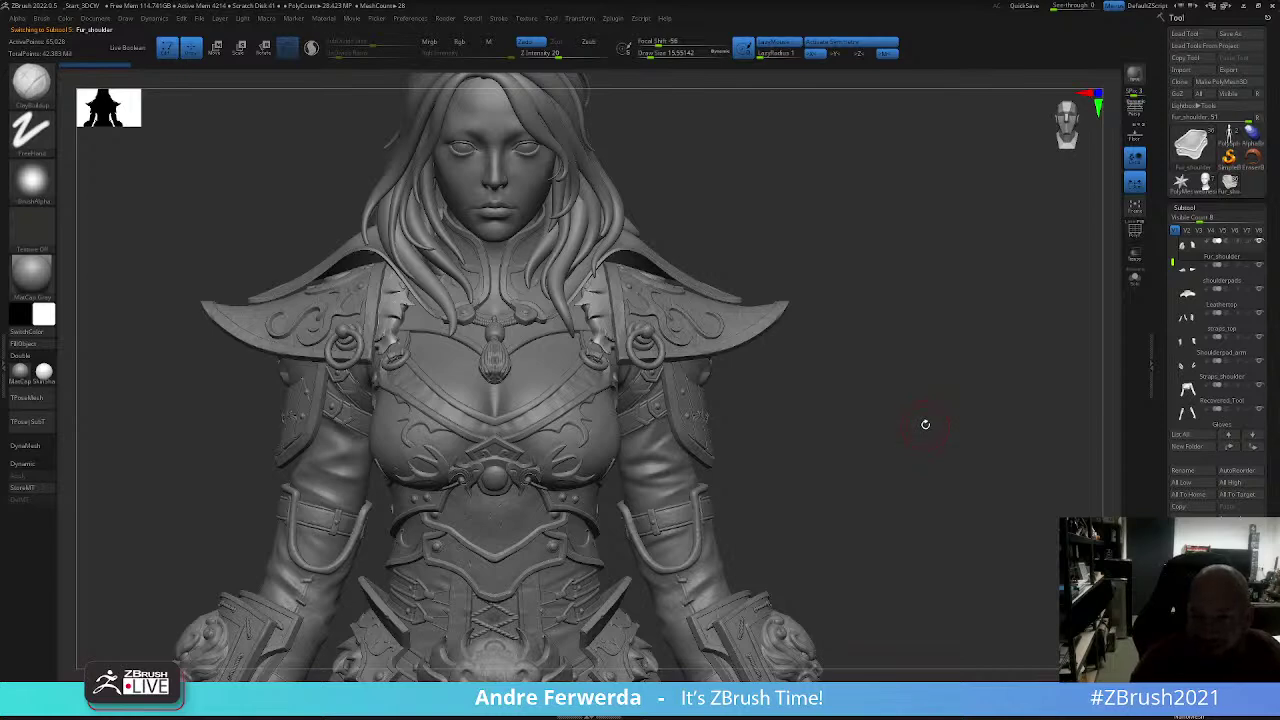
pyautogui.moveTo(925, 424)
pyautogui.keyDown('alt'); pyautogui.mouseDown()
pyautogui.moveTo(923, 371)
pyautogui.moveTo(949, 386)
pyautogui.moveTo(995, 347)
pyautogui.mouseUp(); pyautogui.keyUp('alt')
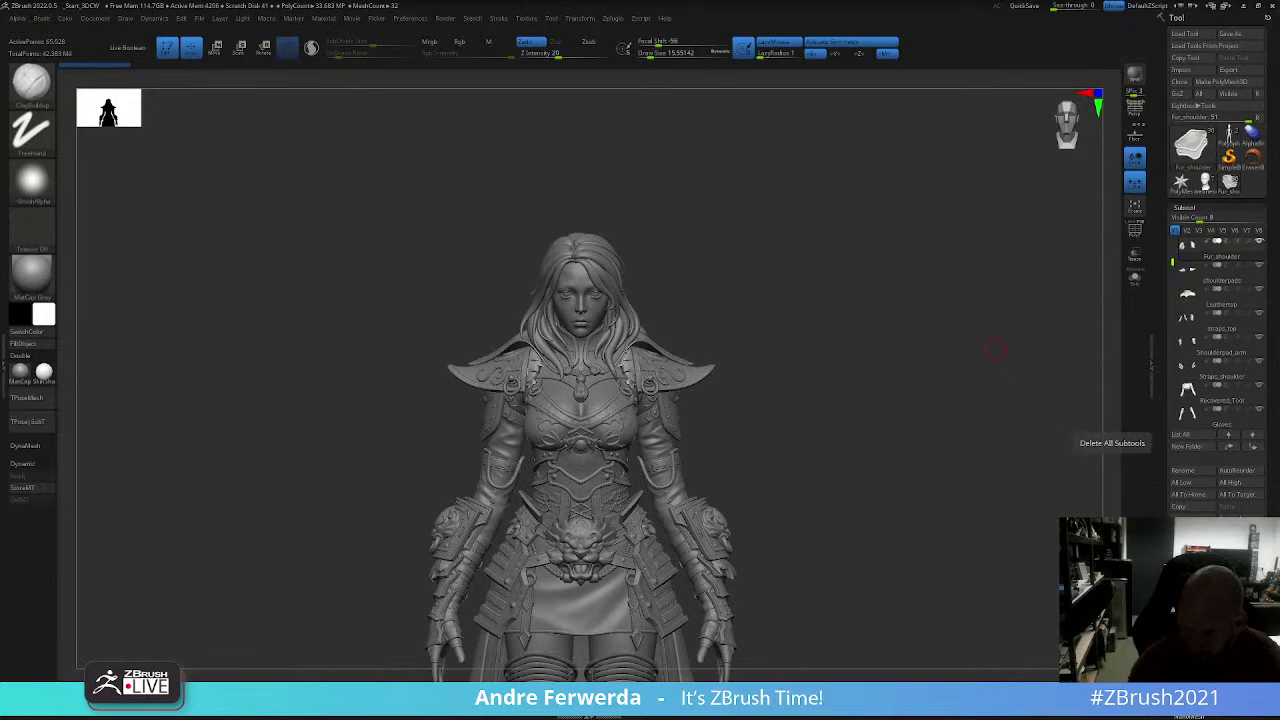
pyautogui.click(1180, 182)
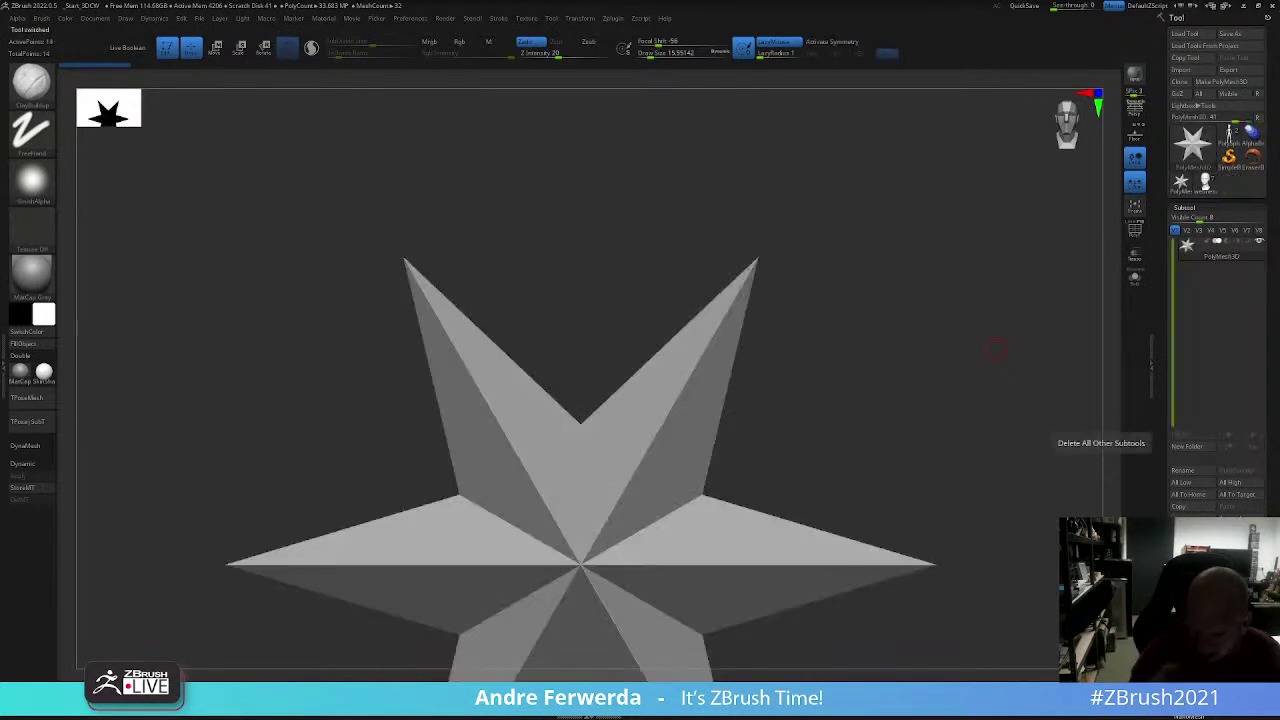
# Step: Load the PolySphere full-body figure from the Tool palette and frame it in view
pyautogui.click(1191, 145)
pyautogui.click(928, 129)
pyautogui.click(1180, 182)
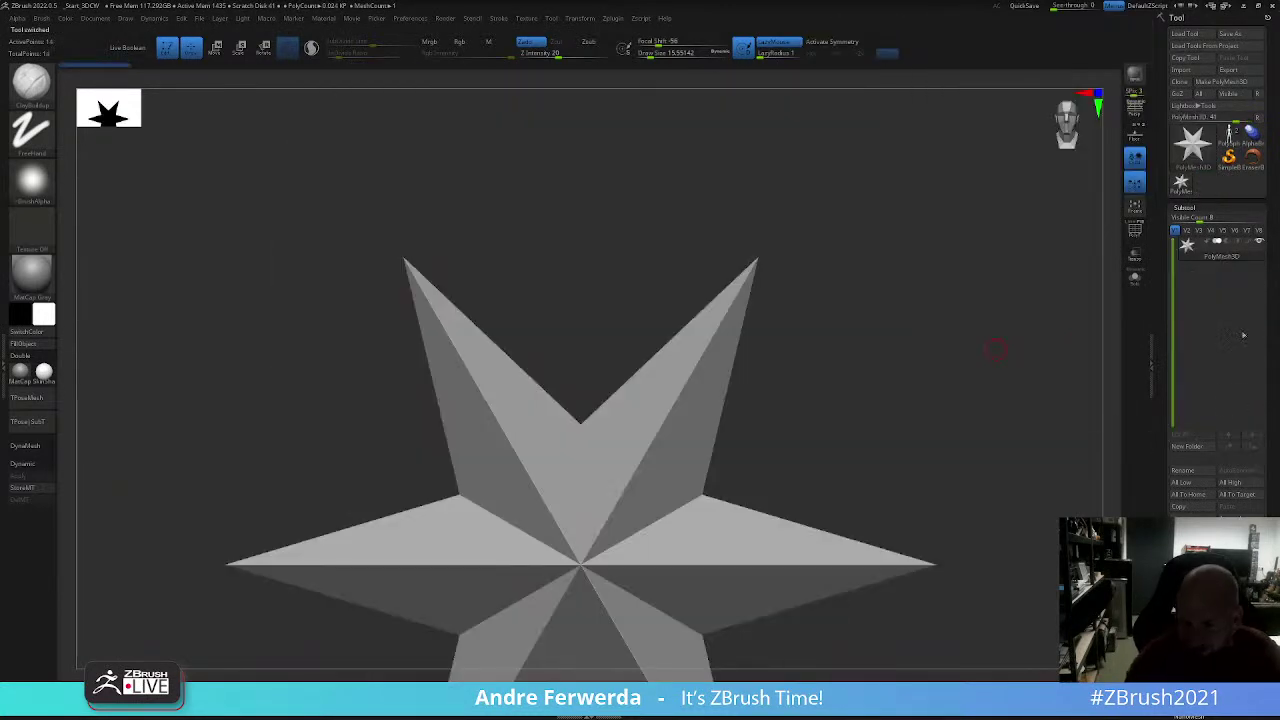
pyautogui.click(1205, 182)
pyautogui.press('f')
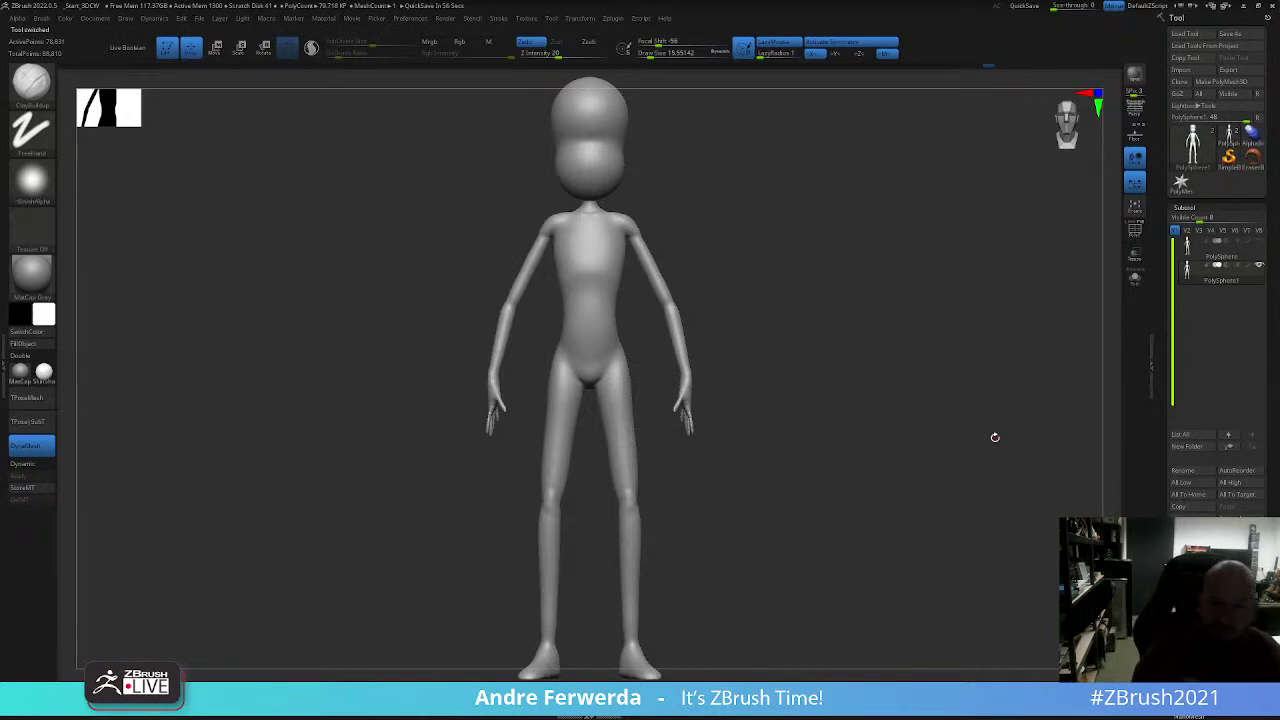
# Step: Orbit the figure around to a straight back view of its back and buttocks
pyautogui.moveTo(894, 373); pyautogui.dragTo(901, 453)
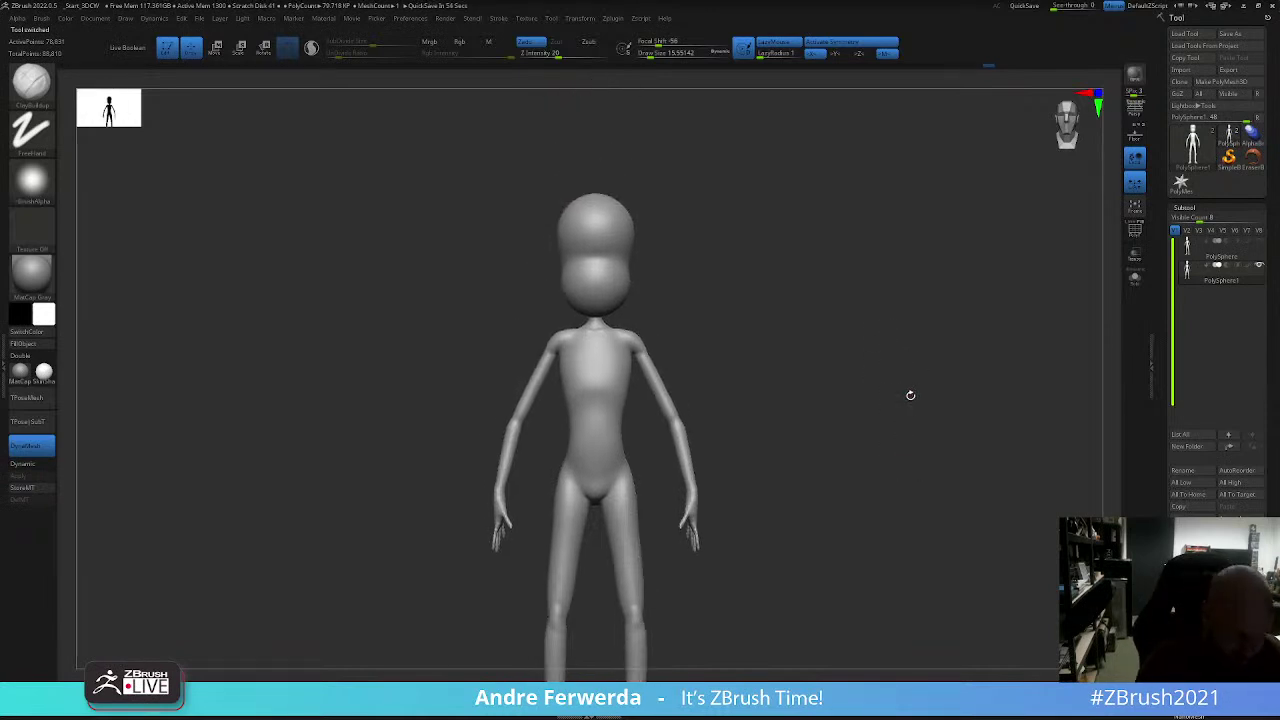
pyautogui.moveTo(910, 395); pyautogui.dragTo(671, 347)
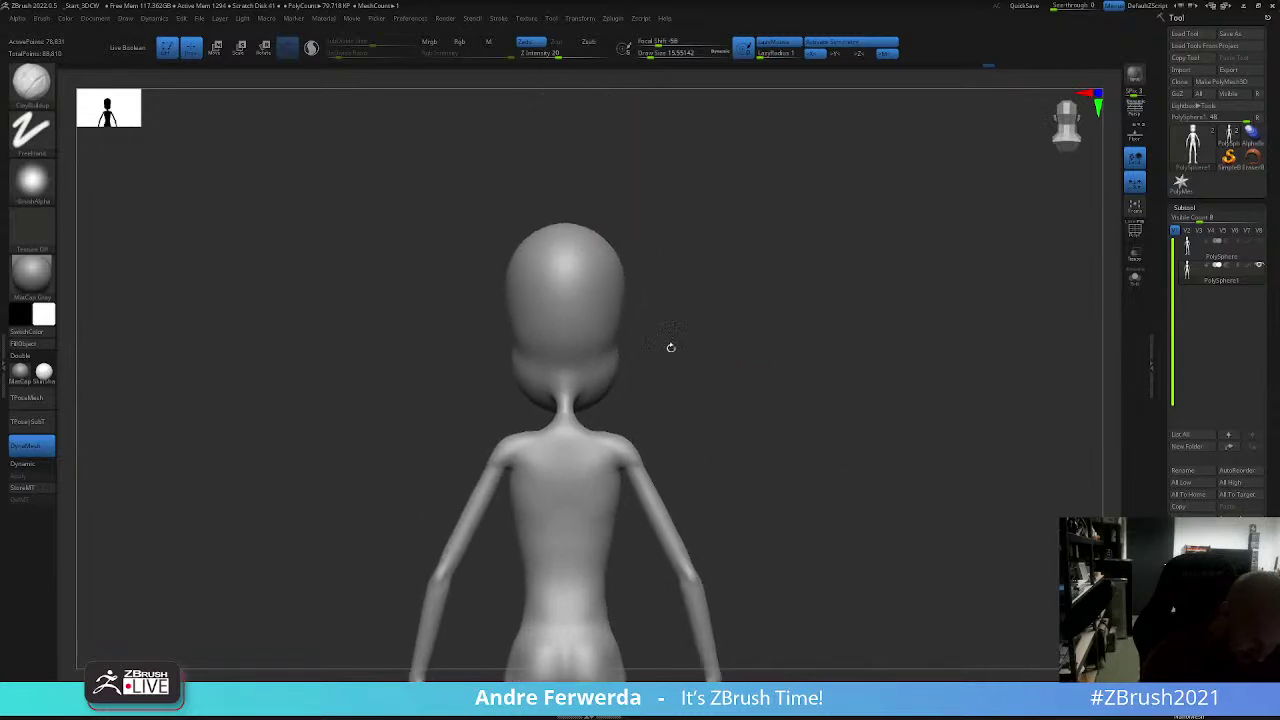
pyautogui.rightClick(649, 449)
pyautogui.moveTo(688, 420); pyautogui.dragTo(689, 394)
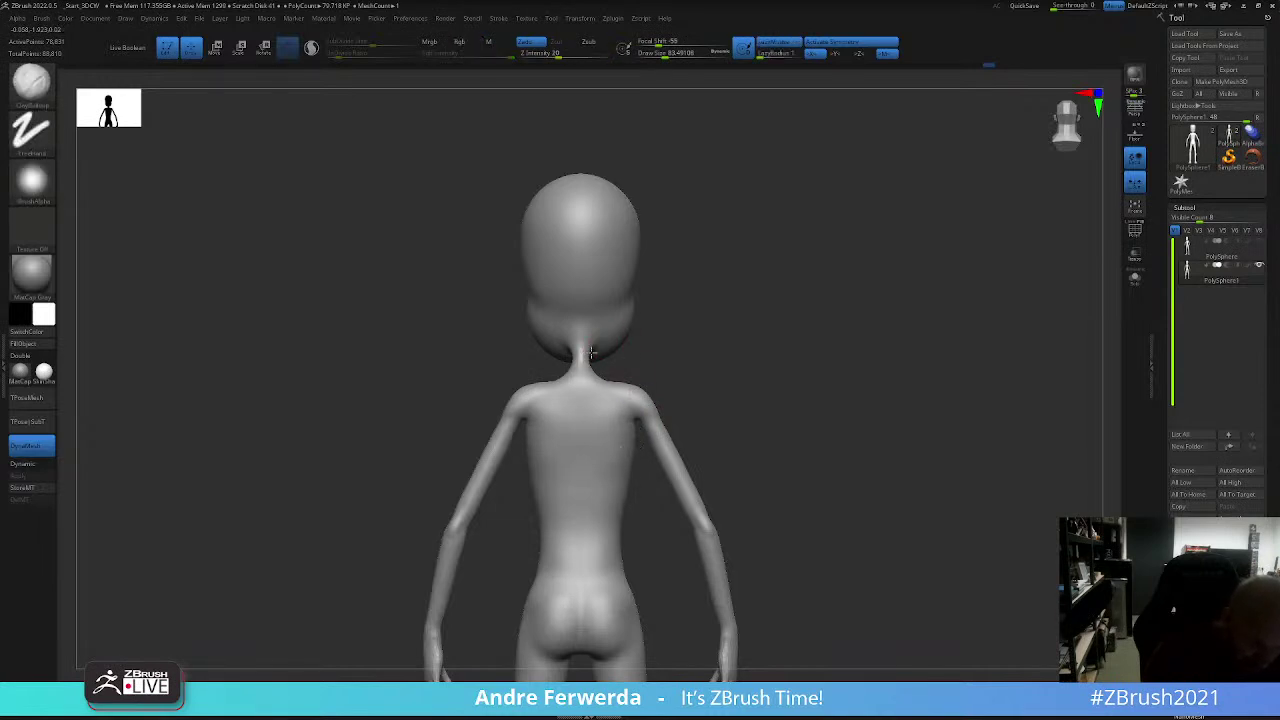
pyautogui.moveTo(598, 348); pyautogui.dragTo(590, 356, button='right')
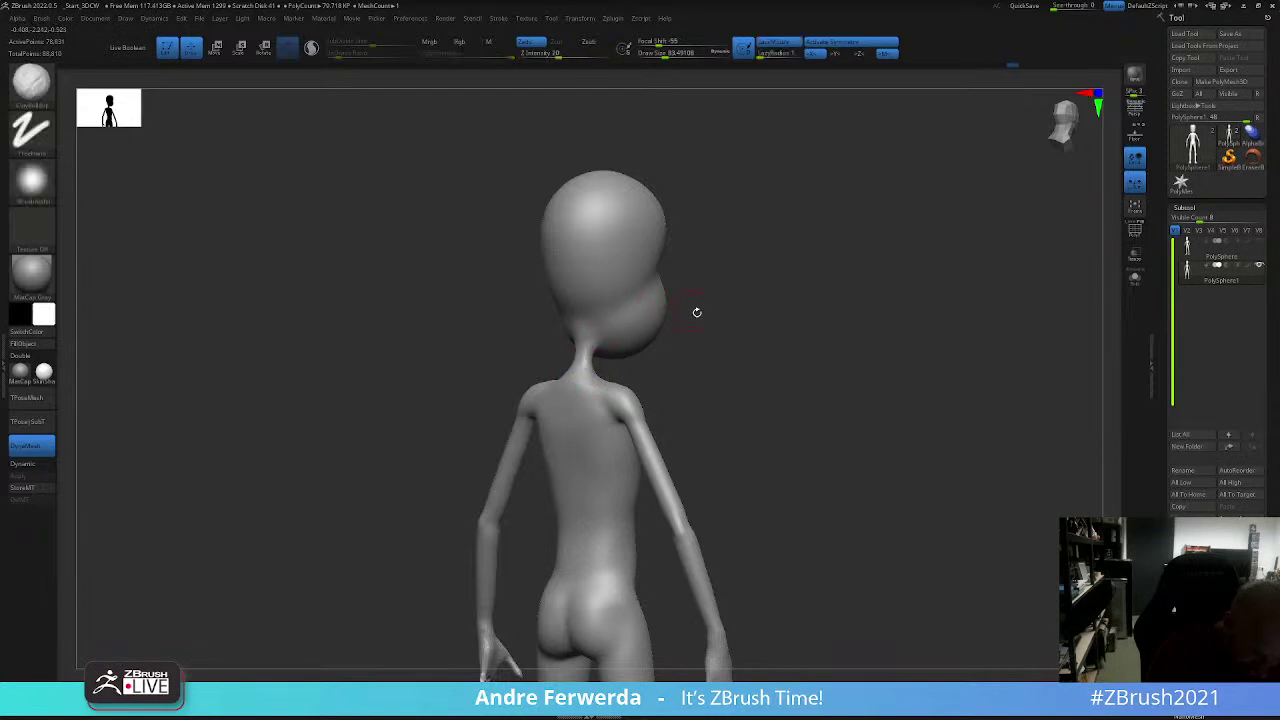
pyautogui.moveTo(697, 314)
pyautogui.keyDown('shift'); pyautogui.mouseDown()
pyautogui.moveTo(745, 301)
pyautogui.moveTo(718, 293)
pyautogui.mouseUp(); pyautogui.keyUp('shift')
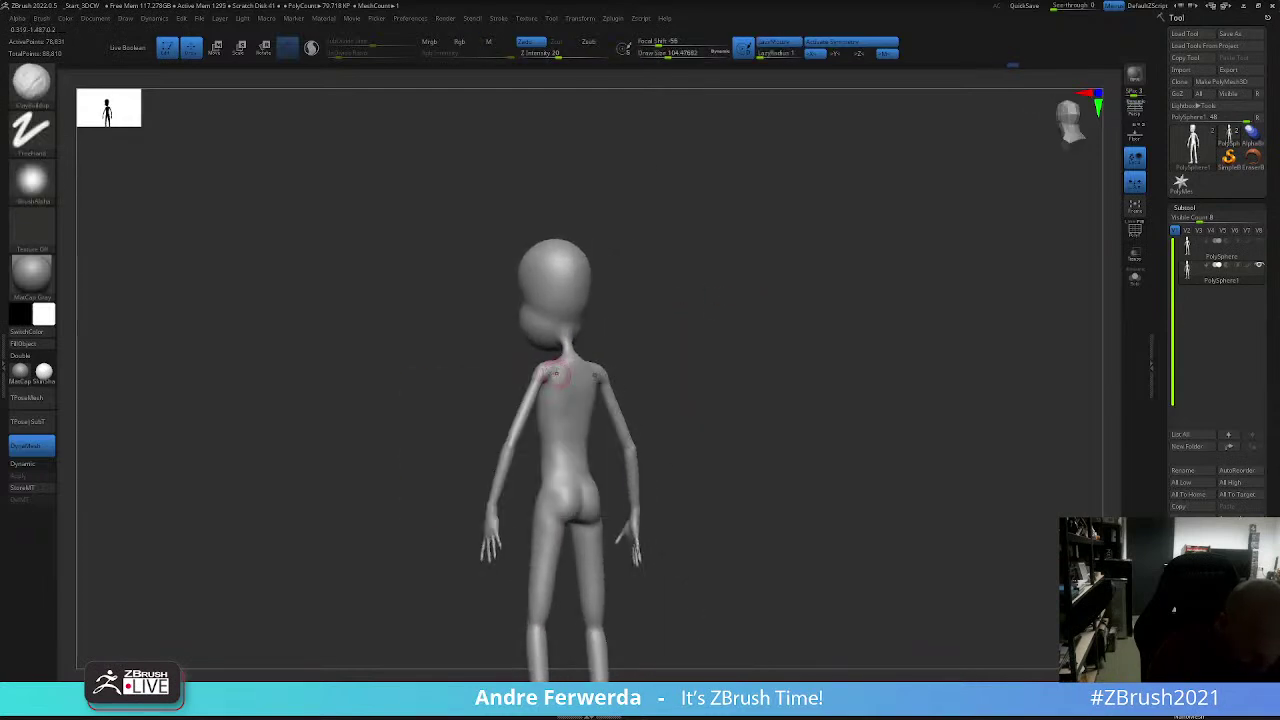
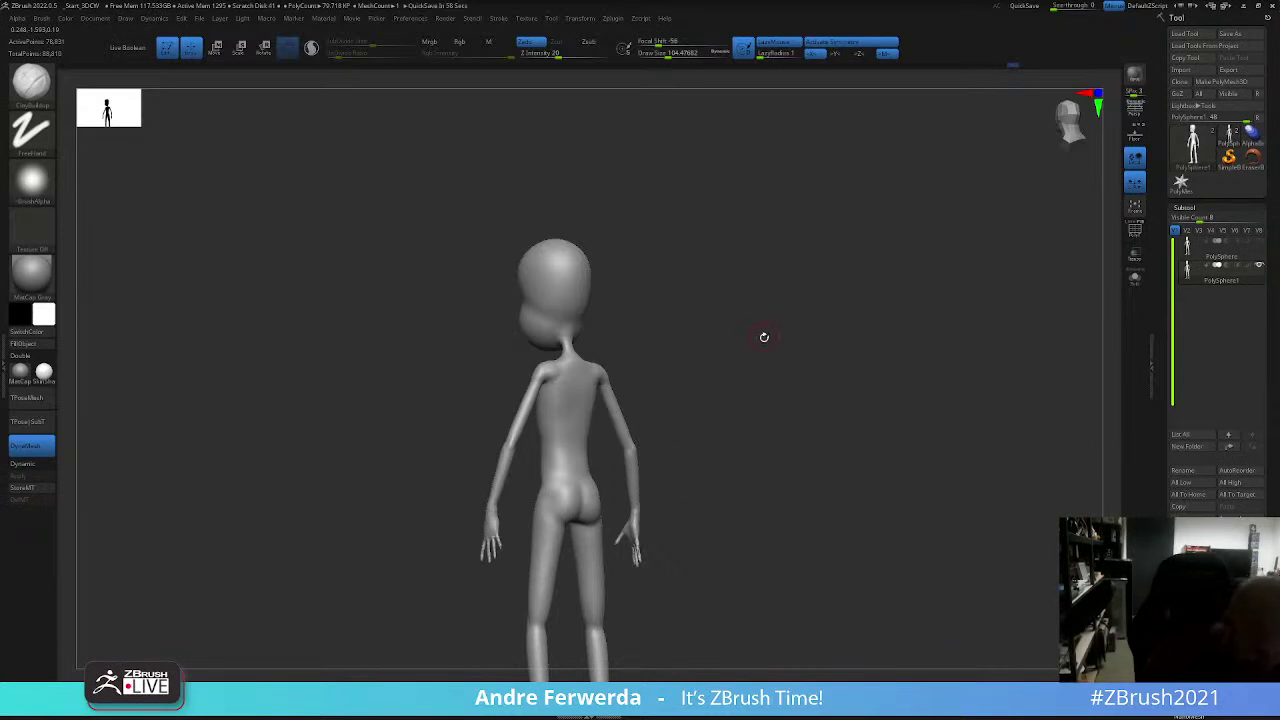
# Step: From a straight back view, carve a spine groove down the back with DamStandard
pyautogui.moveTo(763, 334); pyautogui.dragTo(543, 380)
pyautogui.moveTo(664, 329)
pyautogui.mouseDown()
pyautogui.moveTo(697, 421)
pyautogui.moveTo(746, 324)
pyautogui.mouseUp()
pyautogui.click(640, 304)
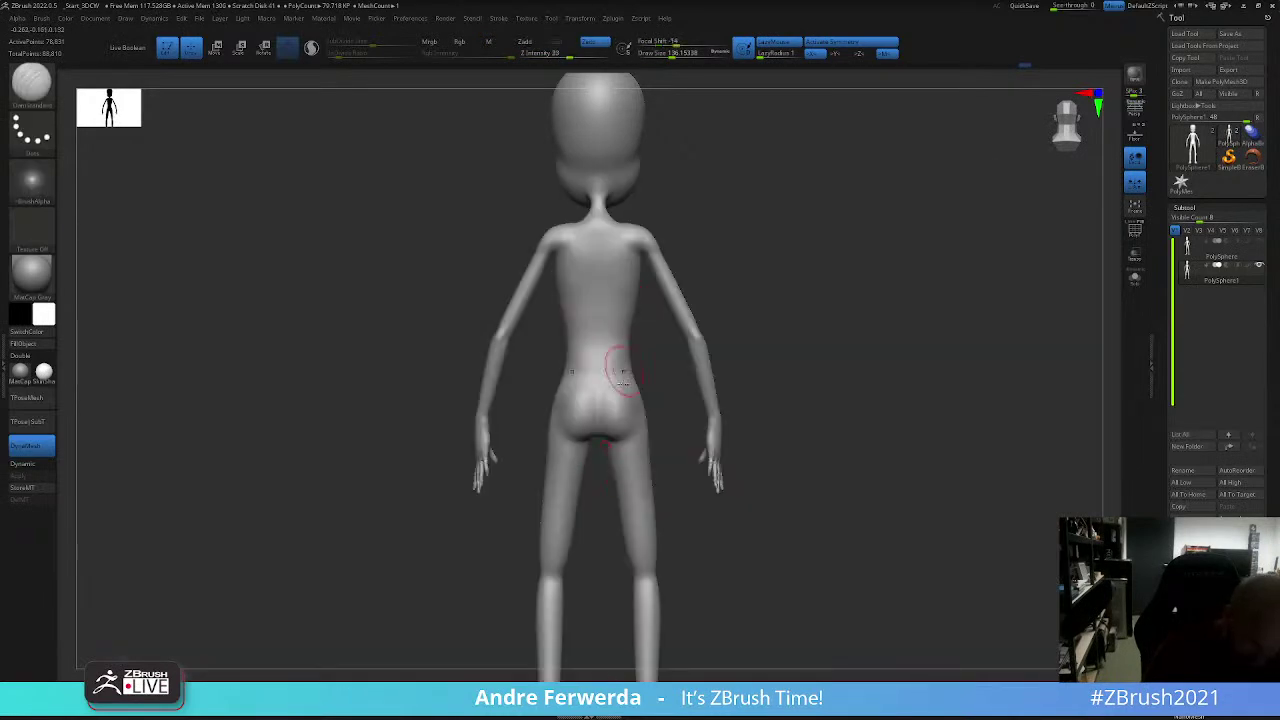
pyautogui.press('space')
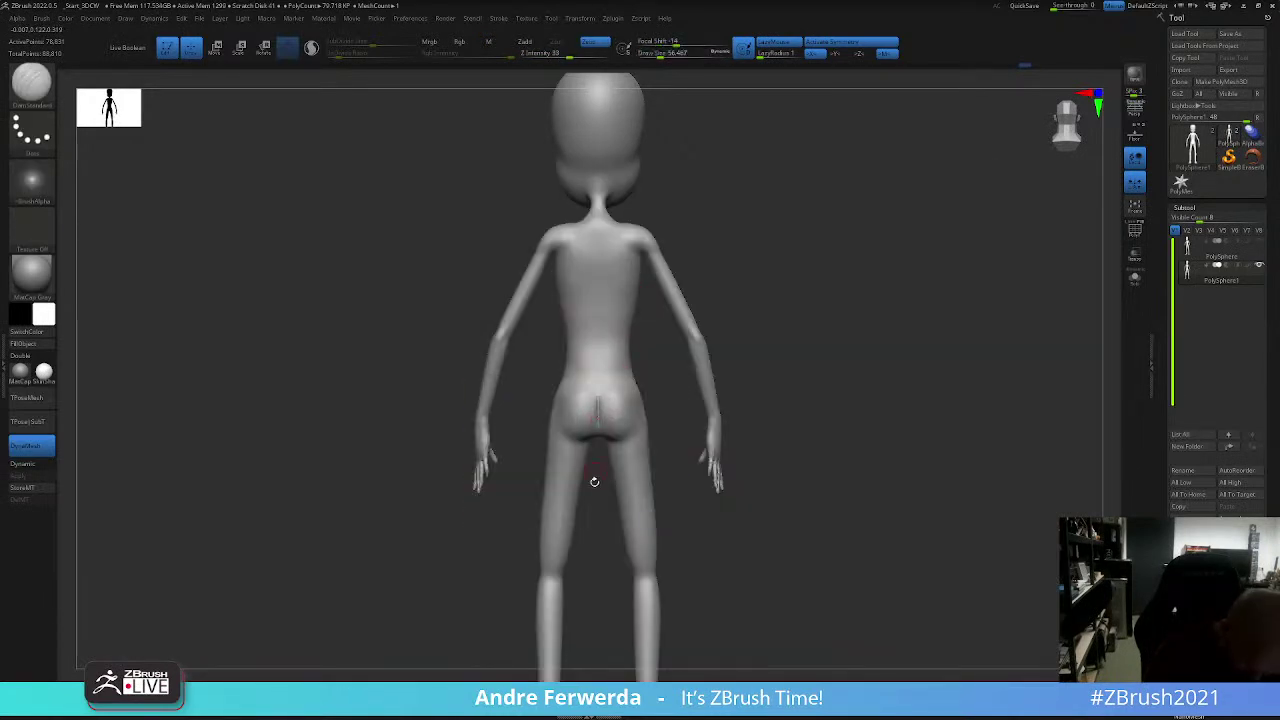
pyautogui.moveTo(594, 481); pyautogui.dragTo(597, 420)
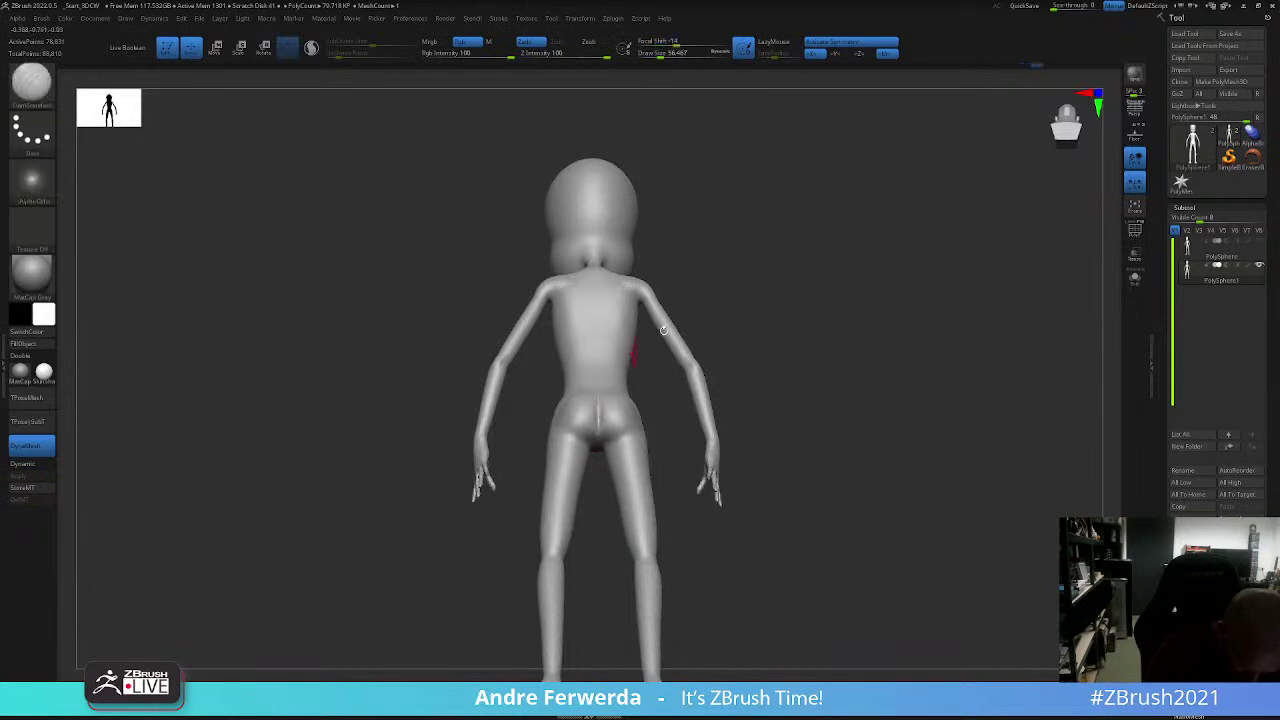
pyautogui.moveTo(623, 346); pyautogui.dragTo(600, 423, button='right')
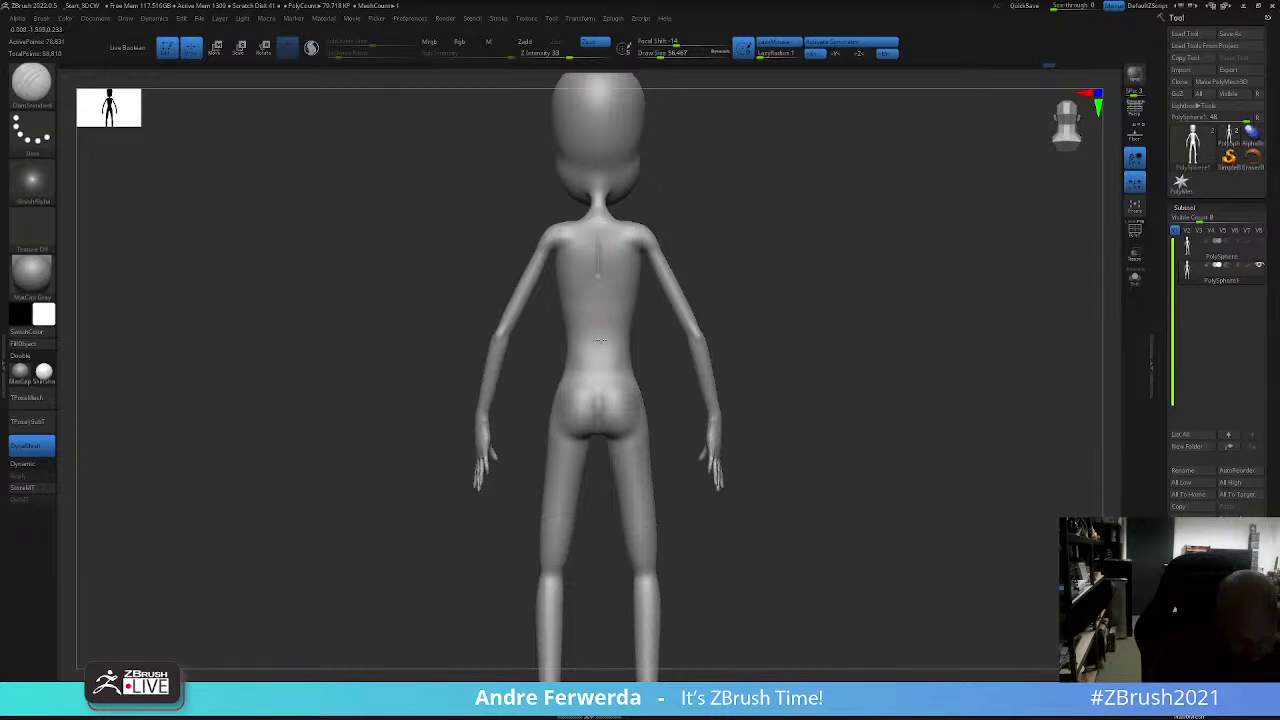
# Step: Smooth and reshape the upper back, finishing with full-intensity smoothing
pyautogui.press('shift')
pyautogui.moveTo(597, 268); pyautogui.dragTo(727, 304, button='right')
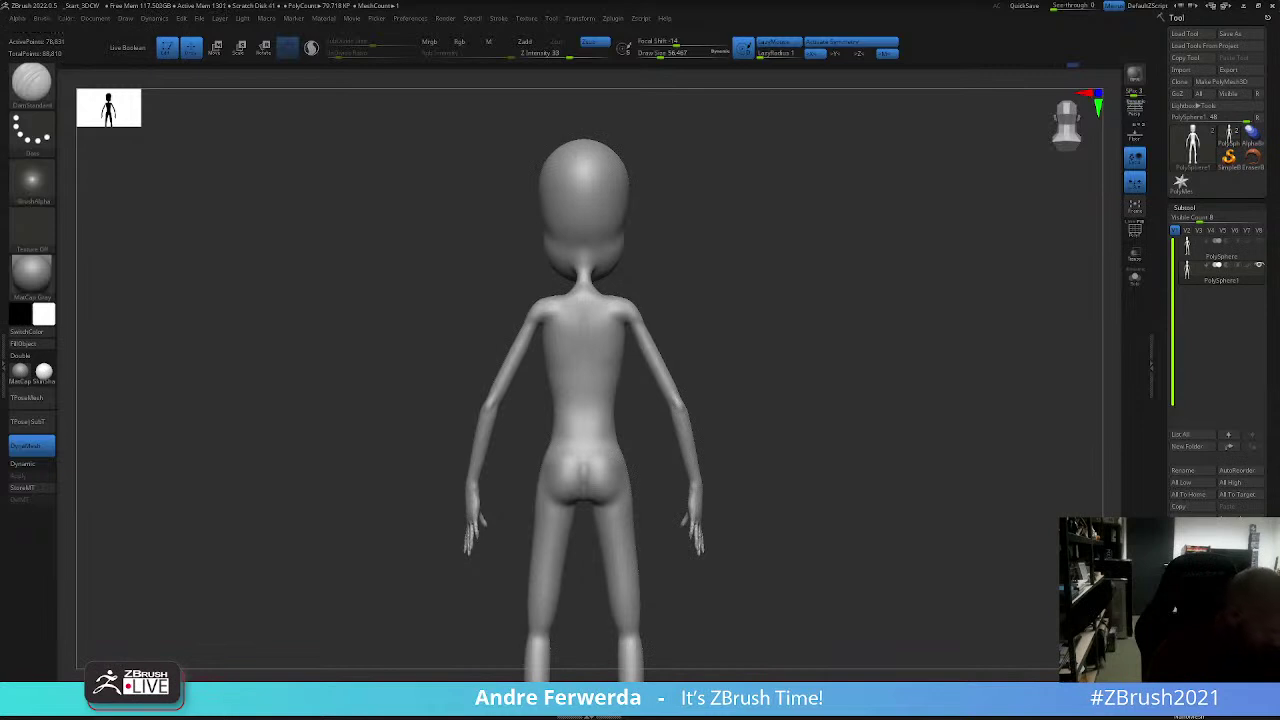
pyautogui.moveTo(771, 300)
pyautogui.keyDown('ctrl'); pyautogui.mouseDown(button='right')
pyautogui.moveTo(924, 315)
pyautogui.moveTo(923, 368)
pyautogui.mouseUp(button='right'); pyautogui.keyUp('ctrl')
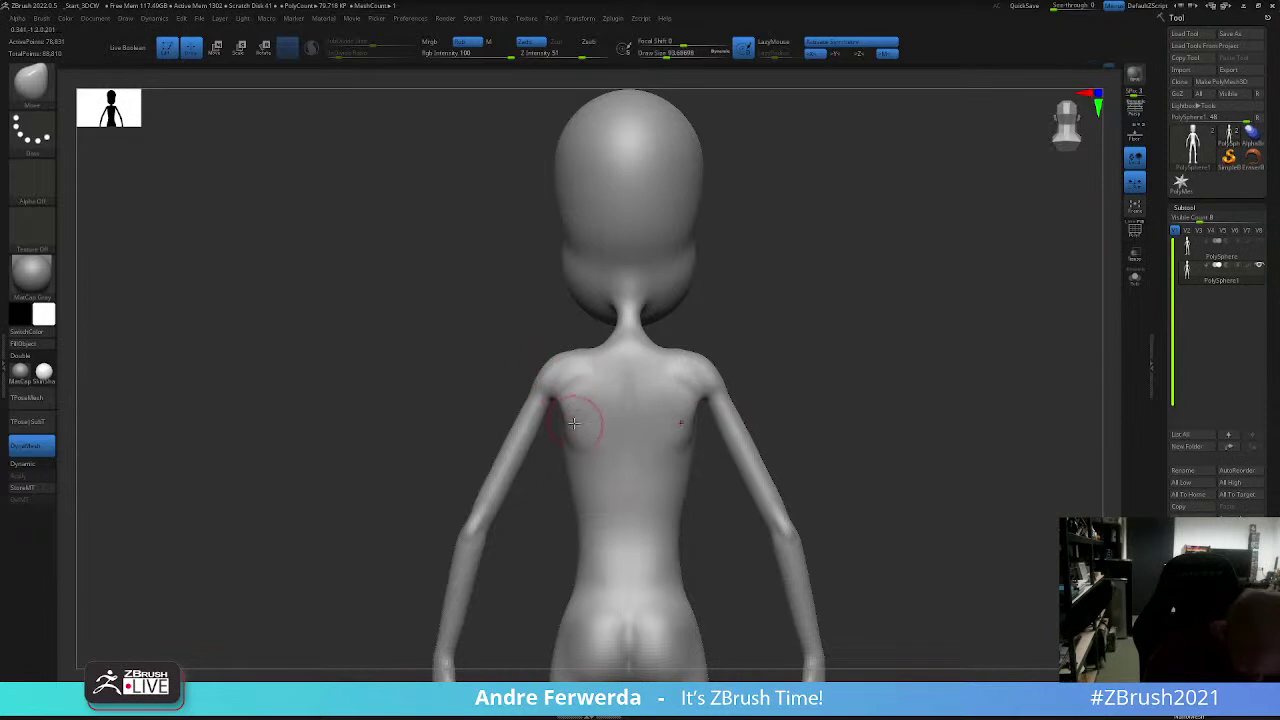
pyautogui.press('shift')
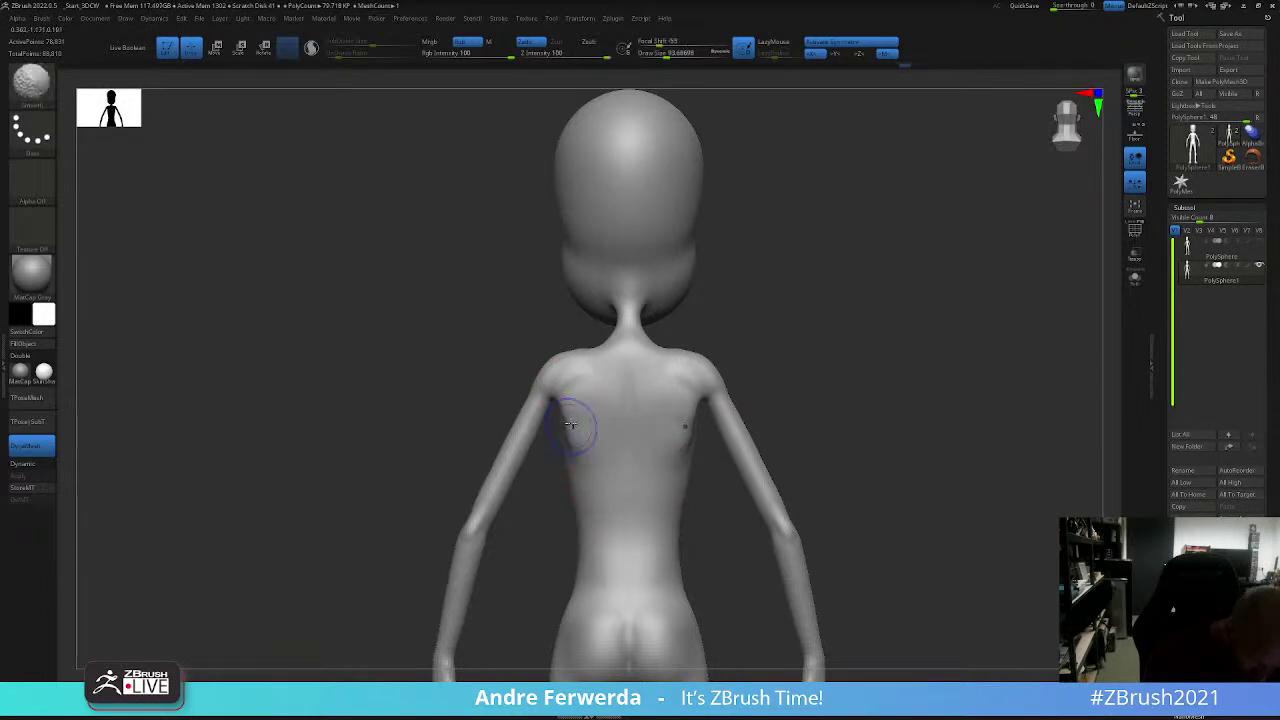
# Step: From the front, box-select and hide the arms and hands to isolate the torso
pyautogui.moveTo(820, 311)
pyautogui.mouseDown()
pyautogui.moveTo(623, 429)
pyautogui.moveTo(718, 454)
pyautogui.moveTo(700, 443)
pyautogui.mouseUp()
pyautogui.moveTo(786, 449)
pyautogui.keyDown('alt'); pyautogui.mouseDown()
pyautogui.moveTo(700, 437)
pyautogui.moveTo(761, 595)
pyautogui.moveTo(682, 440)
pyautogui.moveTo(805, 388)
pyautogui.moveTo(926, 294)
pyautogui.moveTo(743, 377)
pyautogui.moveTo(698, 374)
pyautogui.mouseUp(); pyautogui.keyUp('alt')
pyautogui.keyDown('ctrl'); pyautogui.keyDown('shift'); pyautogui.click(815, 505); pyautogui.keyUp('shift'); pyautogui.keyUp('ctrl')
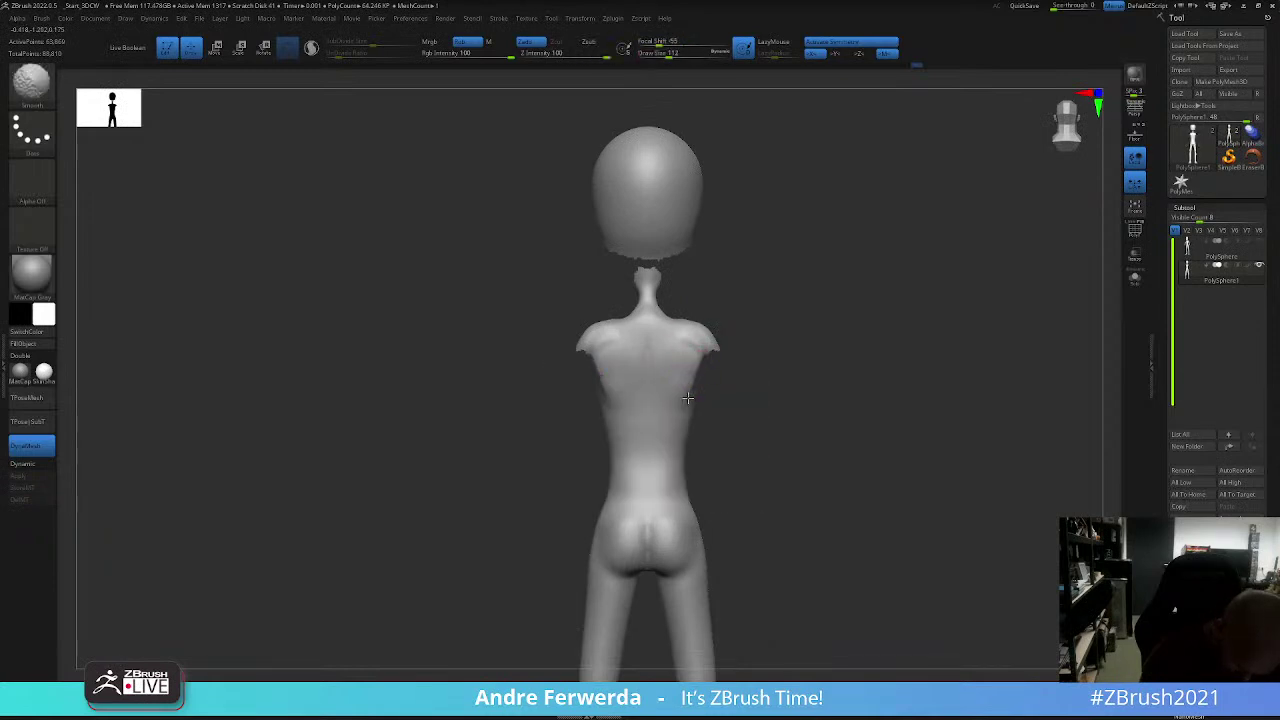
# Step: Pick ClayBuildup with a larger Draw Size and build small breast forms on the chest
pyautogui.moveTo(763, 334); pyautogui.dragTo(689, 388)
pyautogui.moveTo(668, 438)
pyautogui.keyDown('shift'); pyautogui.mouseDown()
pyautogui.moveTo(774, 329)
pyautogui.moveTo(837, 289)
pyautogui.moveTo(830, 307)
pyautogui.mouseUp(); pyautogui.keyUp('shift')
pyautogui.rightClick(650, 400)
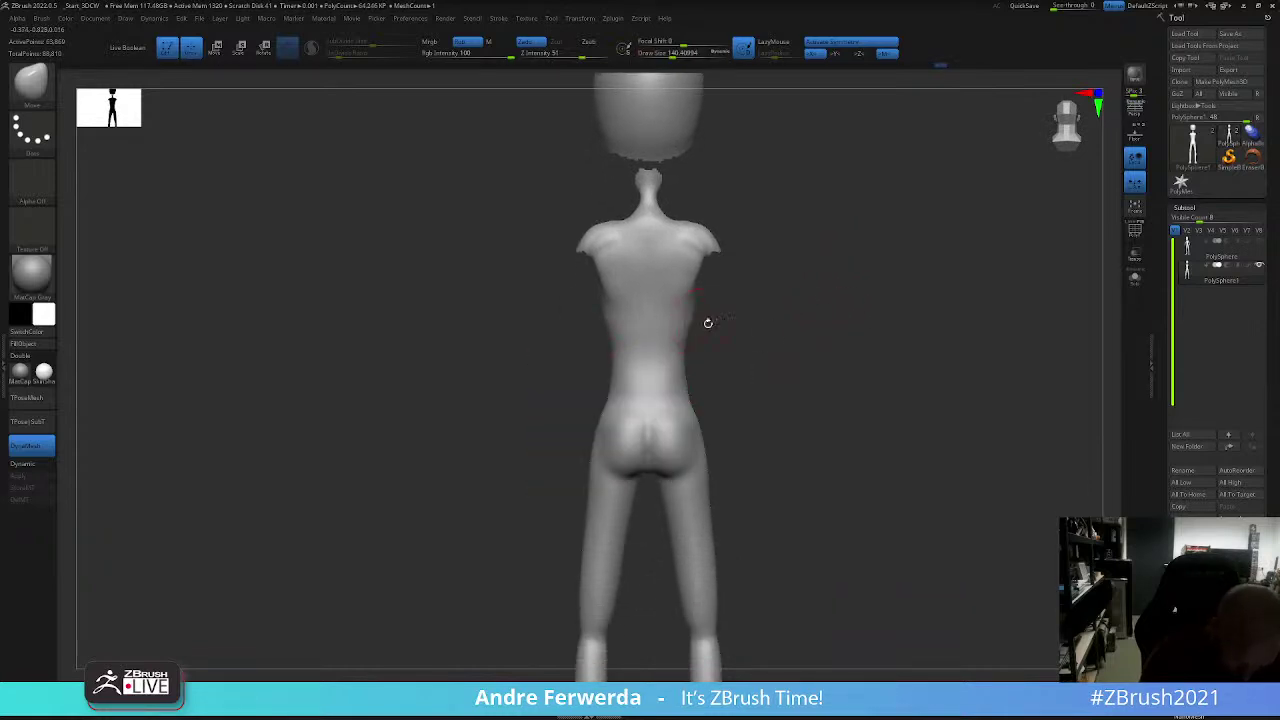
pyautogui.moveTo(708, 323); pyautogui.dragTo(809, 343)
pyautogui.rightClick(760, 400)
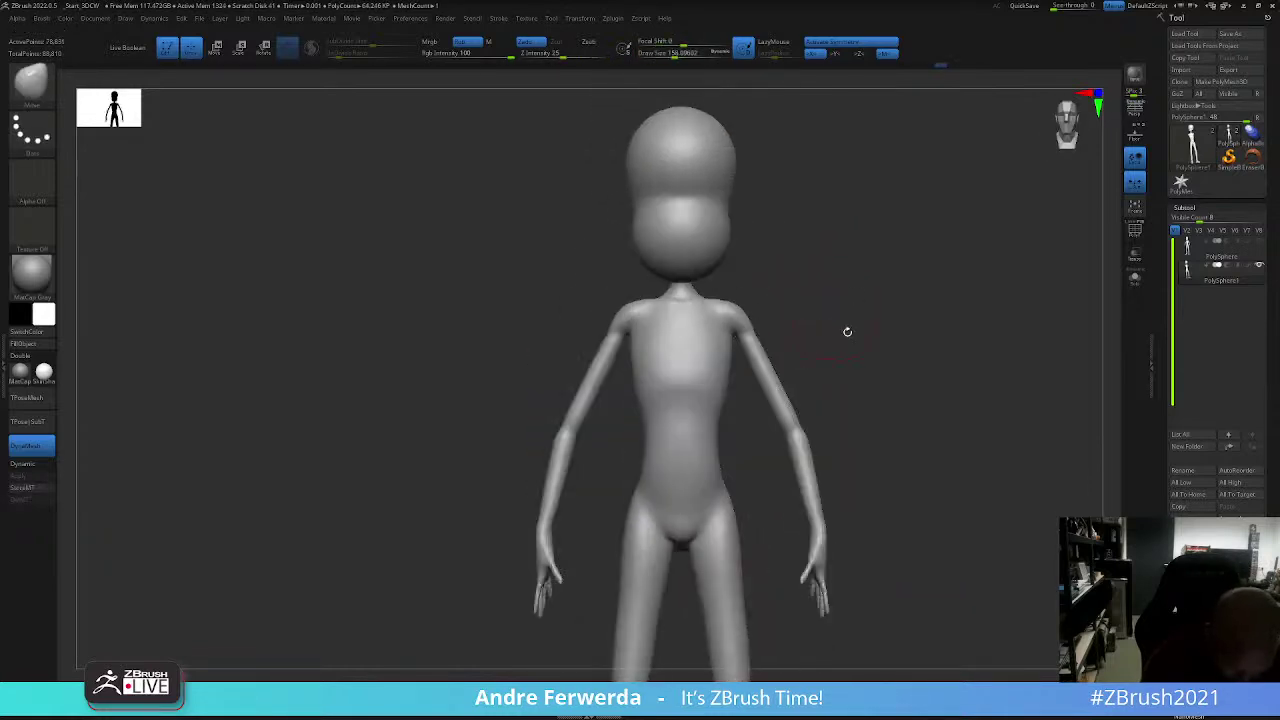
pyautogui.press('b')
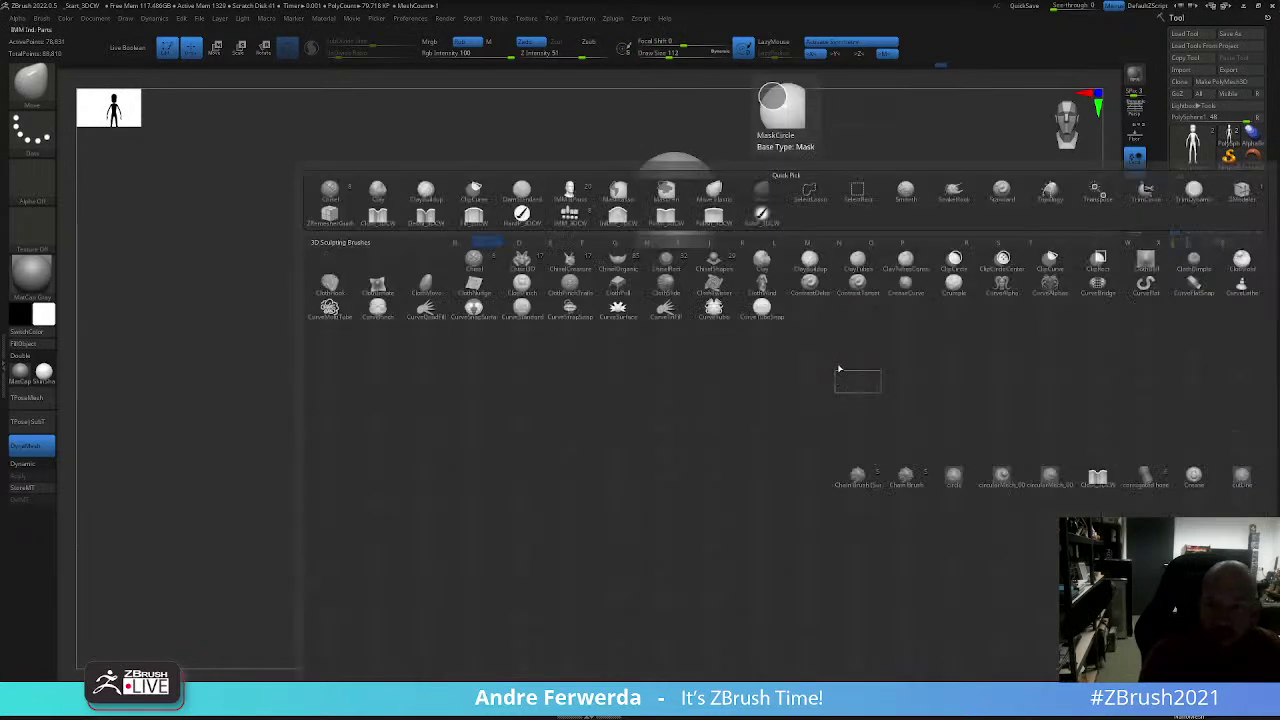
pyautogui.click(813, 263)
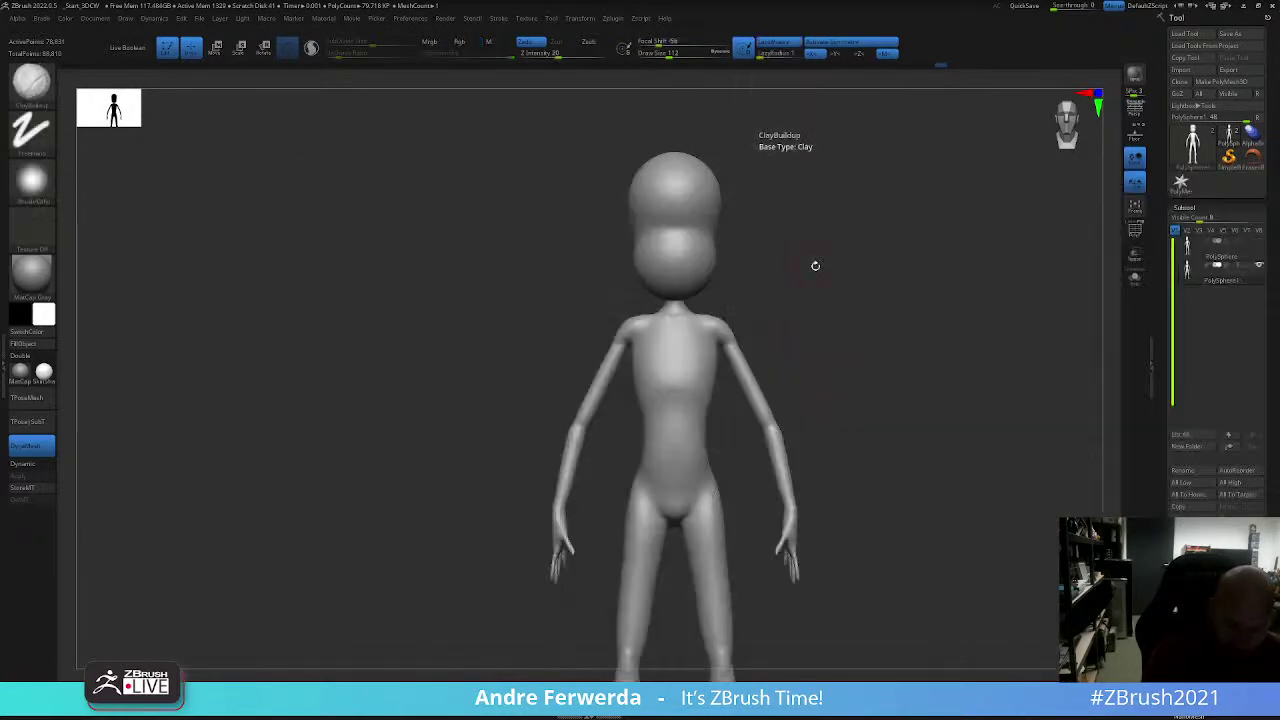
pyautogui.rightClick(680, 336)
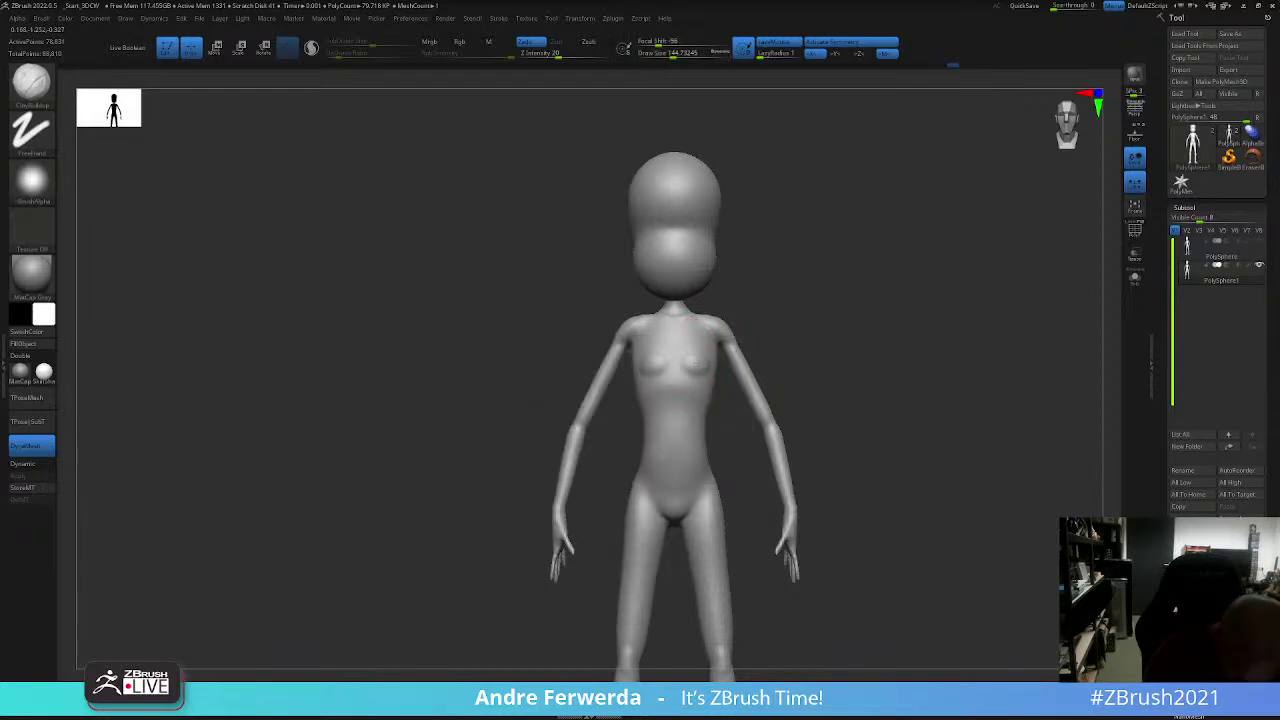
# Step: Check the chest from side and front views, then hide the neck and upper arms
pyautogui.keyDown('shift'); pyautogui.moveTo(692, 362); pyautogui.dragTo(728, 305, button='right'); pyautogui.keyUp('shift')
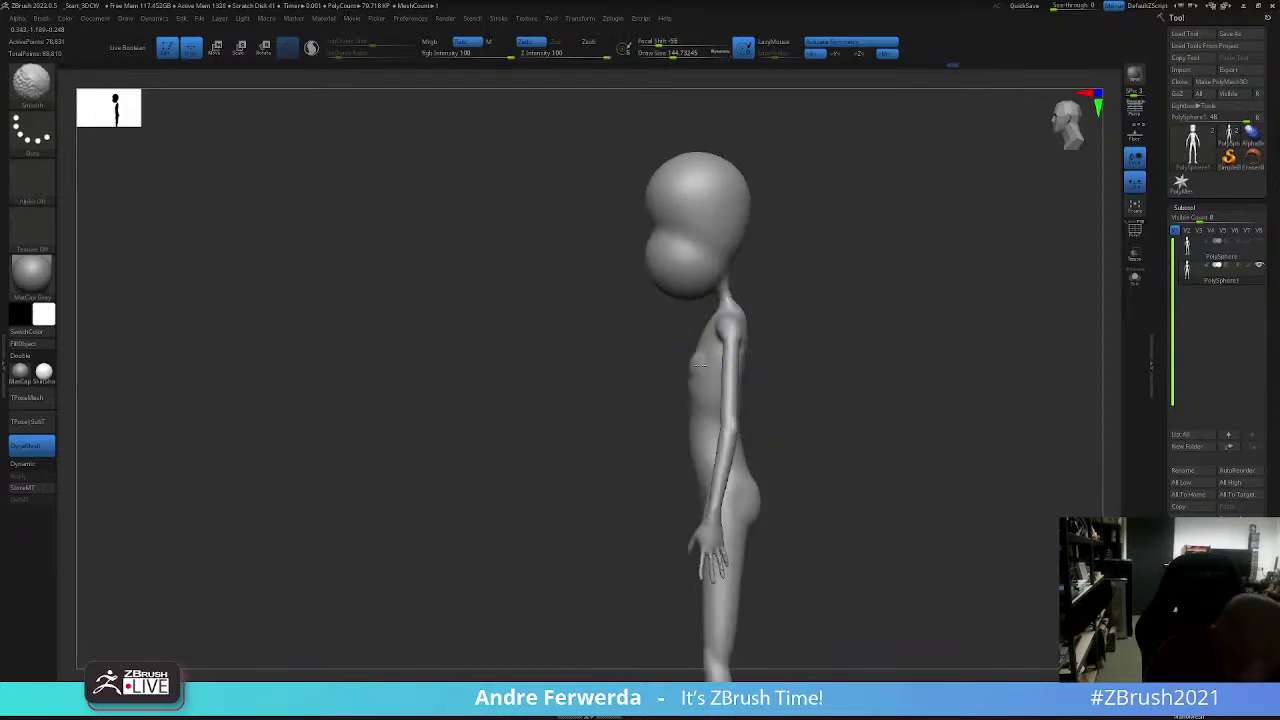
pyautogui.keyDown('shift'); pyautogui.moveTo(700, 365); pyautogui.dragTo(677, 358, button='right'); pyautogui.keyUp('shift')
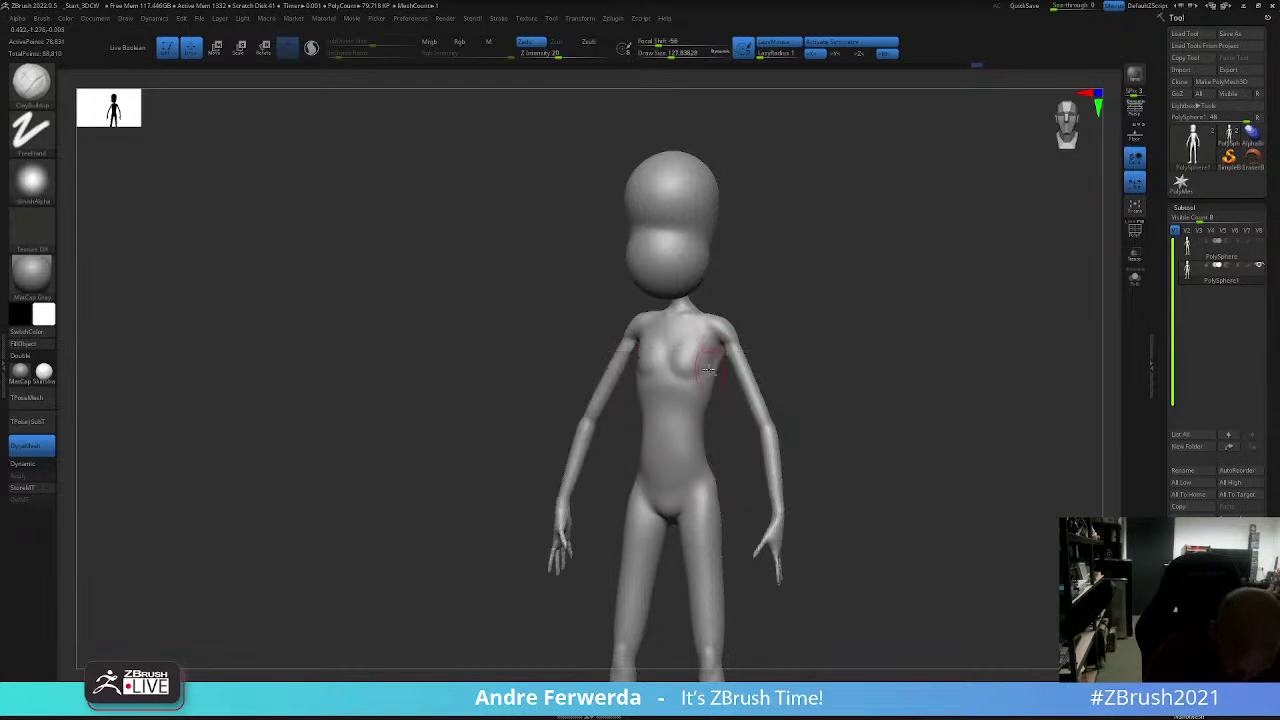
pyautogui.keyDown('ctrl'); pyautogui.keyDown('shift'); pyautogui.moveTo(745, 365); pyautogui.dragTo(768, 428); pyautogui.keyUp('shift'); pyautogui.keyUp('ctrl')
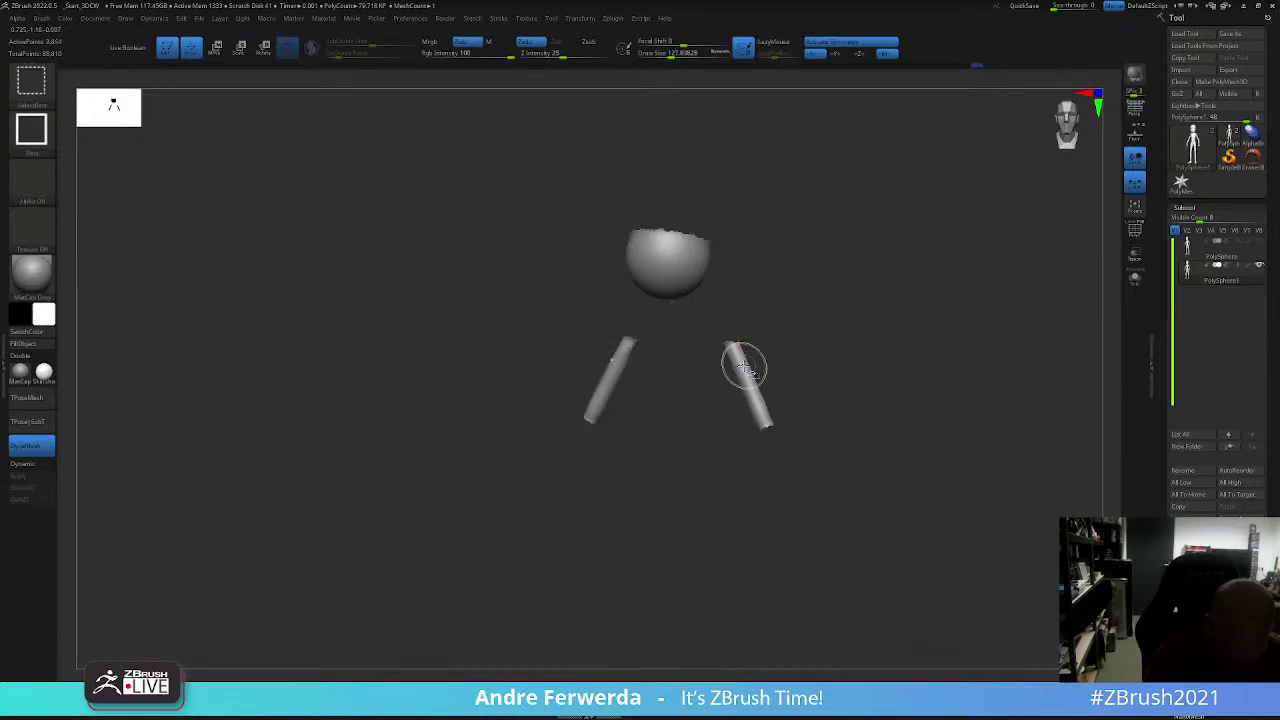
# Step: Hide the arms, hands and part of the right shoulder, then zoom in on the torso
pyautogui.keyDown('ctrl'); pyautogui.keyDown('alt'); pyautogui.keyDown('shift'); pyautogui.click(768, 430); pyautogui.keyUp('shift'); pyautogui.keyUp('alt'); pyautogui.keyUp('ctrl')
pyautogui.keyDown('ctrl'); pyautogui.keyDown('alt'); pyautogui.keyDown('shift'); pyautogui.click(777, 523); pyautogui.keyUp('shift'); pyautogui.keyUp('alt'); pyautogui.keyUp('ctrl')
pyautogui.keyDown('ctrl'); pyautogui.keyDown('alt'); pyautogui.keyDown('shift'); pyautogui.click(737, 340); pyautogui.keyUp('shift'); pyautogui.keyUp('alt'); pyautogui.keyUp('ctrl')
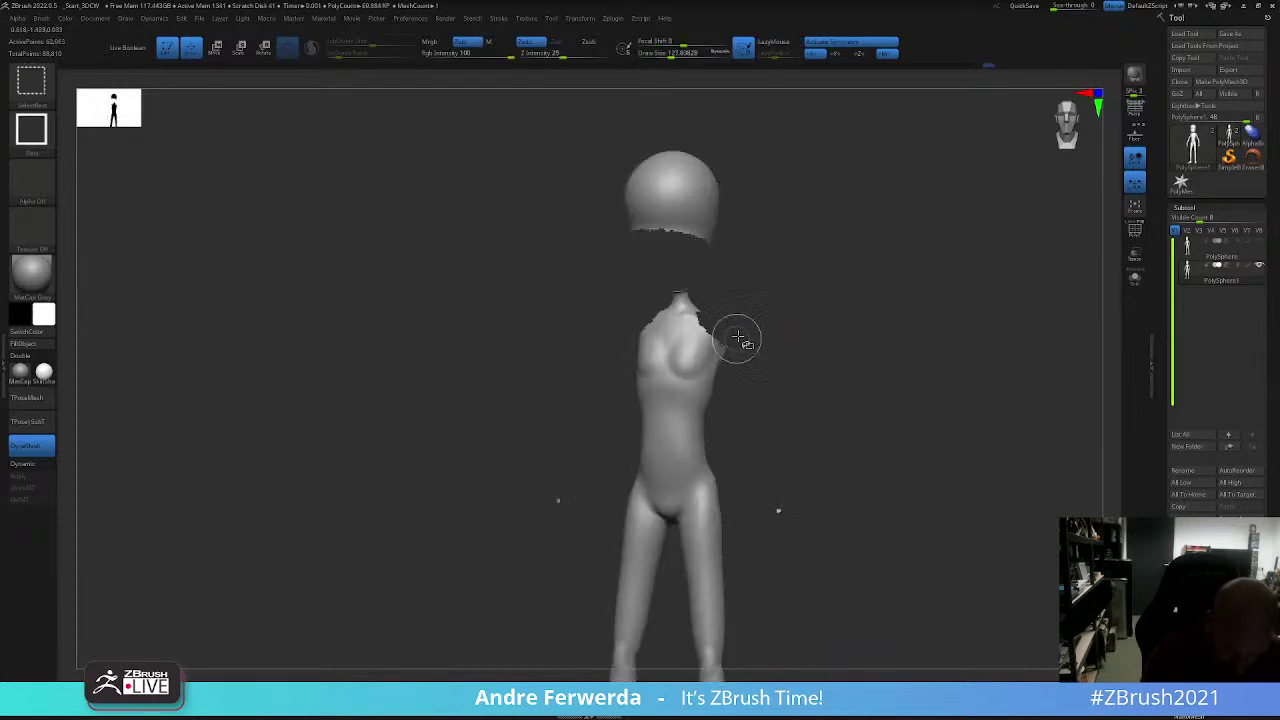
pyautogui.moveTo(763, 340)
pyautogui.mouseDown()
pyautogui.moveTo(754, 320)
pyautogui.moveTo(791, 331)
pyautogui.moveTo(775, 388)
pyautogui.moveTo(685, 365)
pyautogui.mouseUp()
# Step: Smooth the chest surface with gentle low-intensity smoothing
pyautogui.press('space')
pyautogui.press('space')
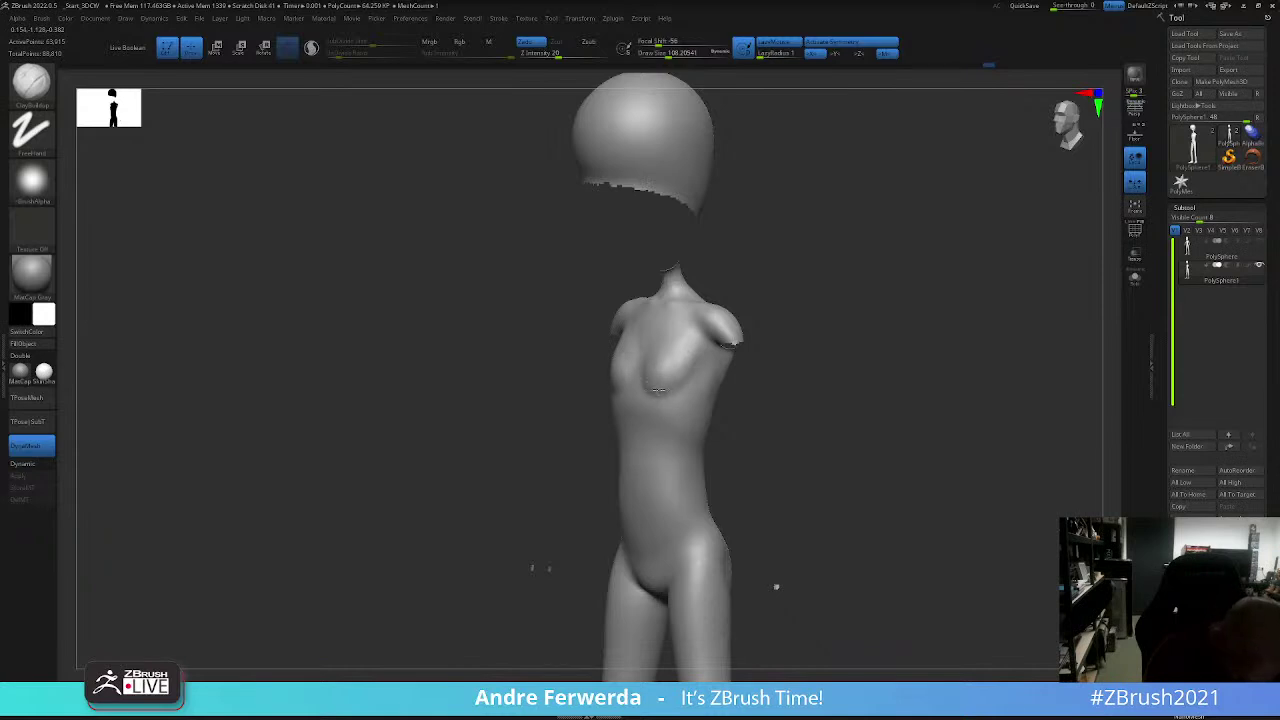
pyautogui.keyDown('shift'); pyautogui.moveTo(652, 365); pyautogui.dragTo(684, 365); pyautogui.keyUp('shift')
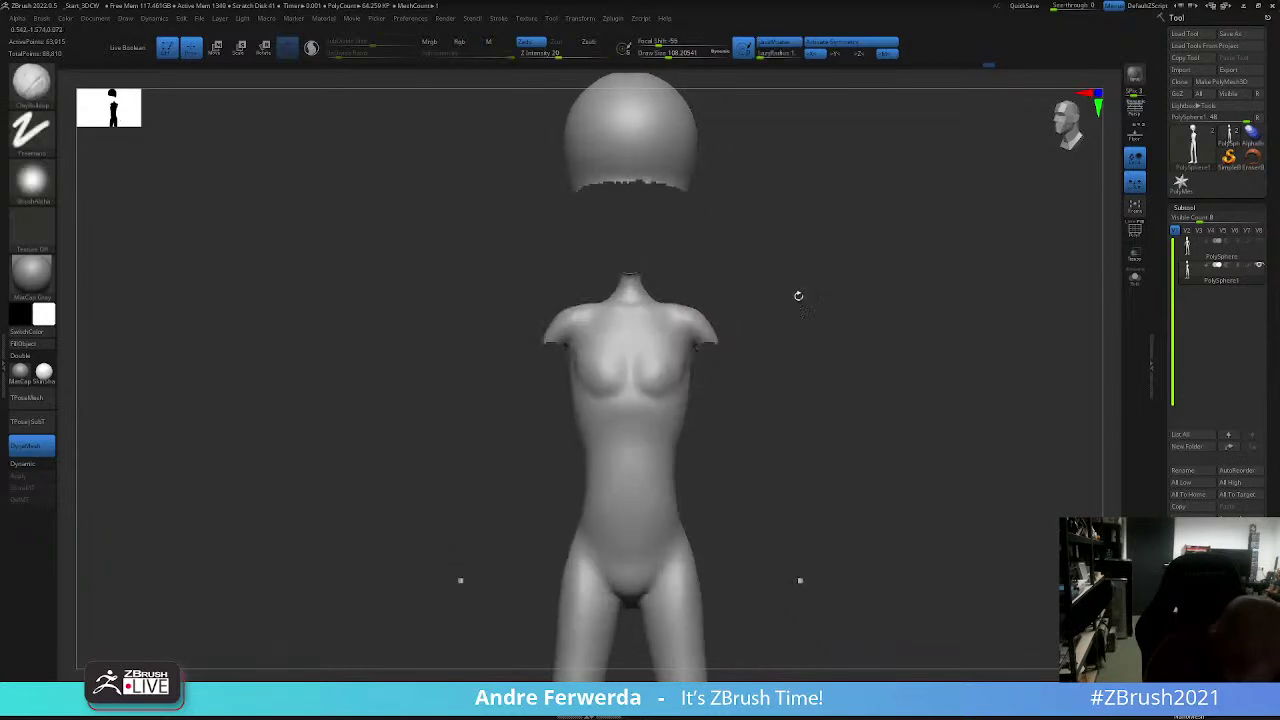
pyautogui.moveTo(743, 351); pyautogui.dragTo(682, 367, button='right')
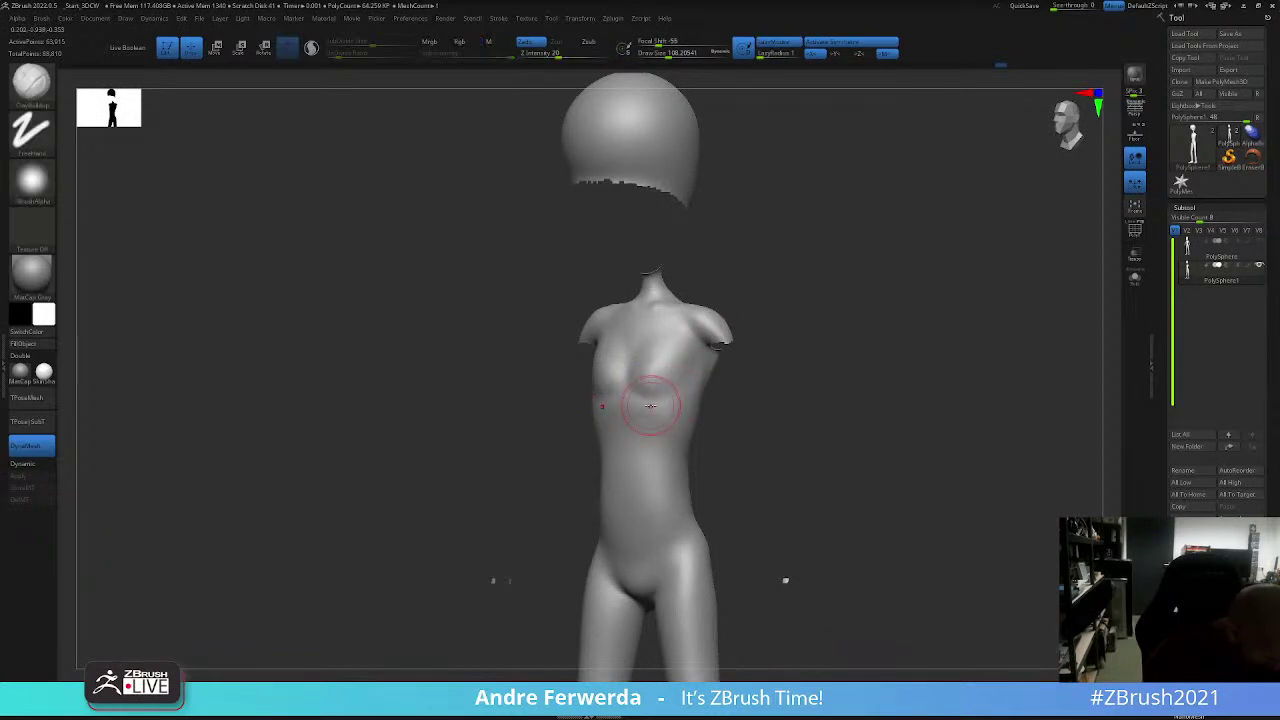
pyautogui.press('shift')
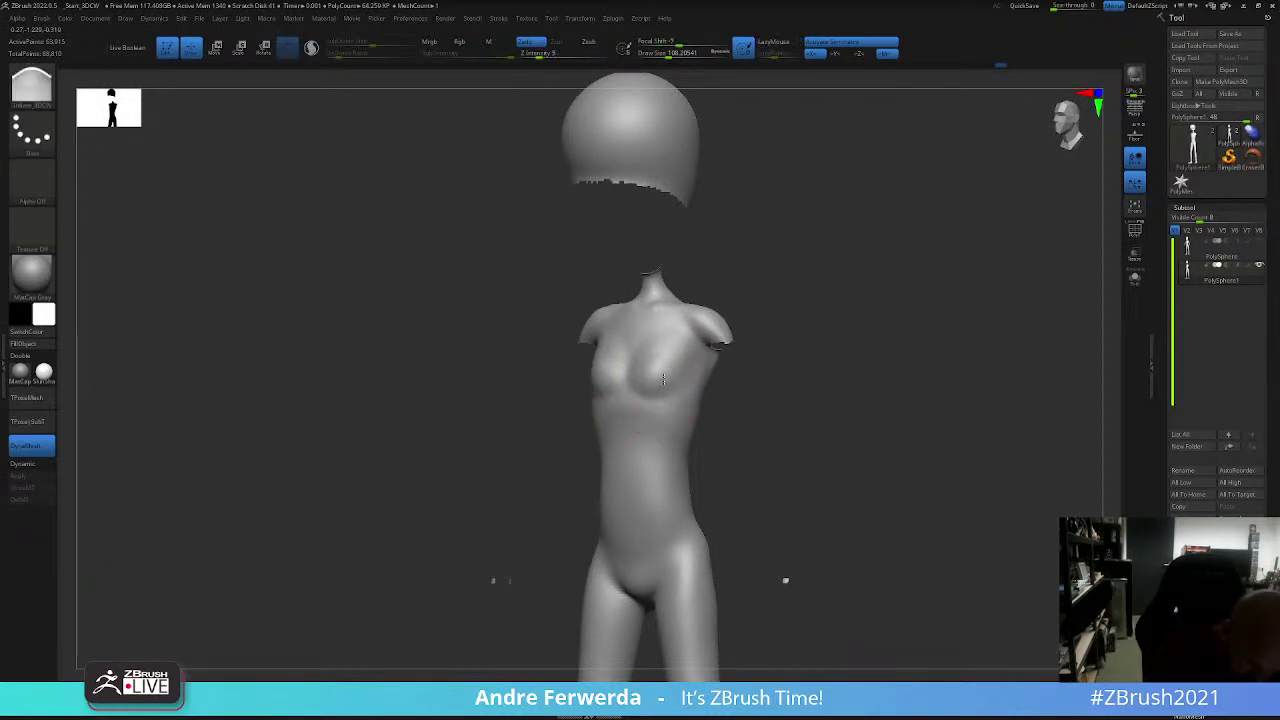
pyautogui.moveTo(662, 378)
pyautogui.keyDown('shift'); pyautogui.mouseDown()
pyautogui.moveTo(665, 350)
pyautogui.moveTo(629, 371)
pyautogui.moveTo(680, 306)
pyautogui.mouseUp(); pyautogui.keyUp('shift')
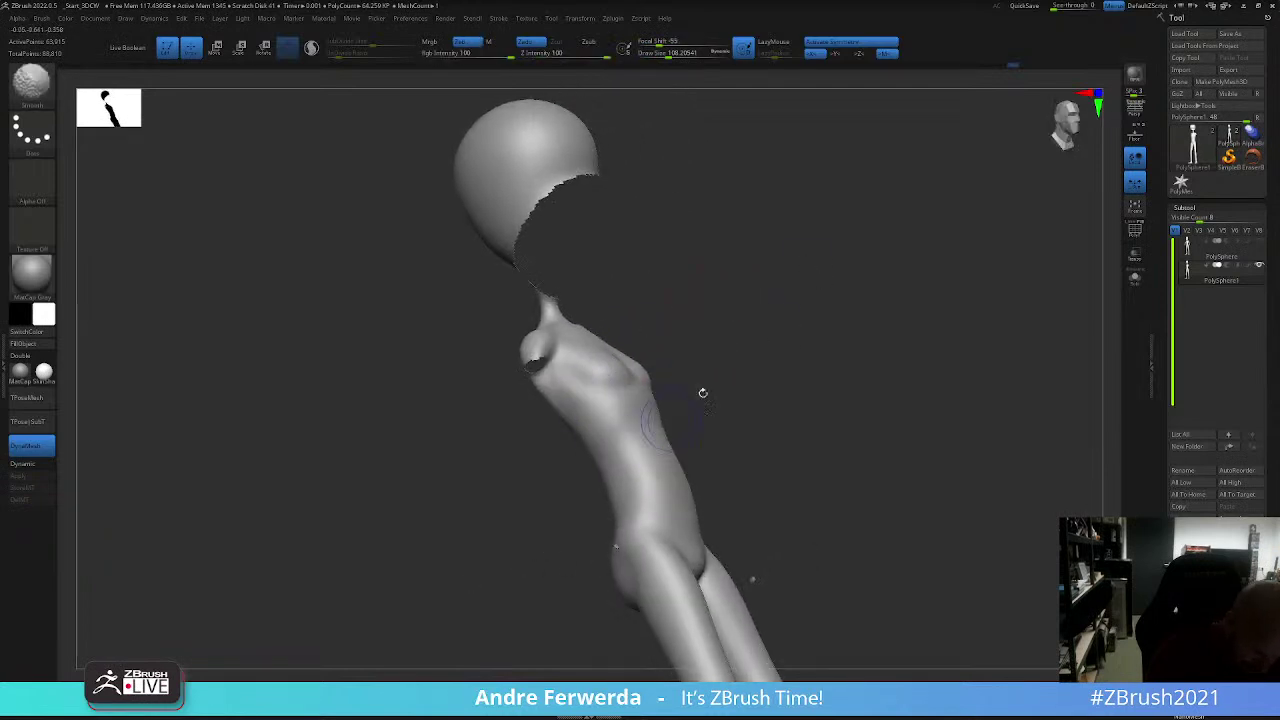
pyautogui.moveTo(703, 393); pyautogui.dragTo(457, 566)
# Step: Reselect ClayBuildup and refine the chest forms from front and three-quarter views
pyautogui.press('b')
pyautogui.press('c')
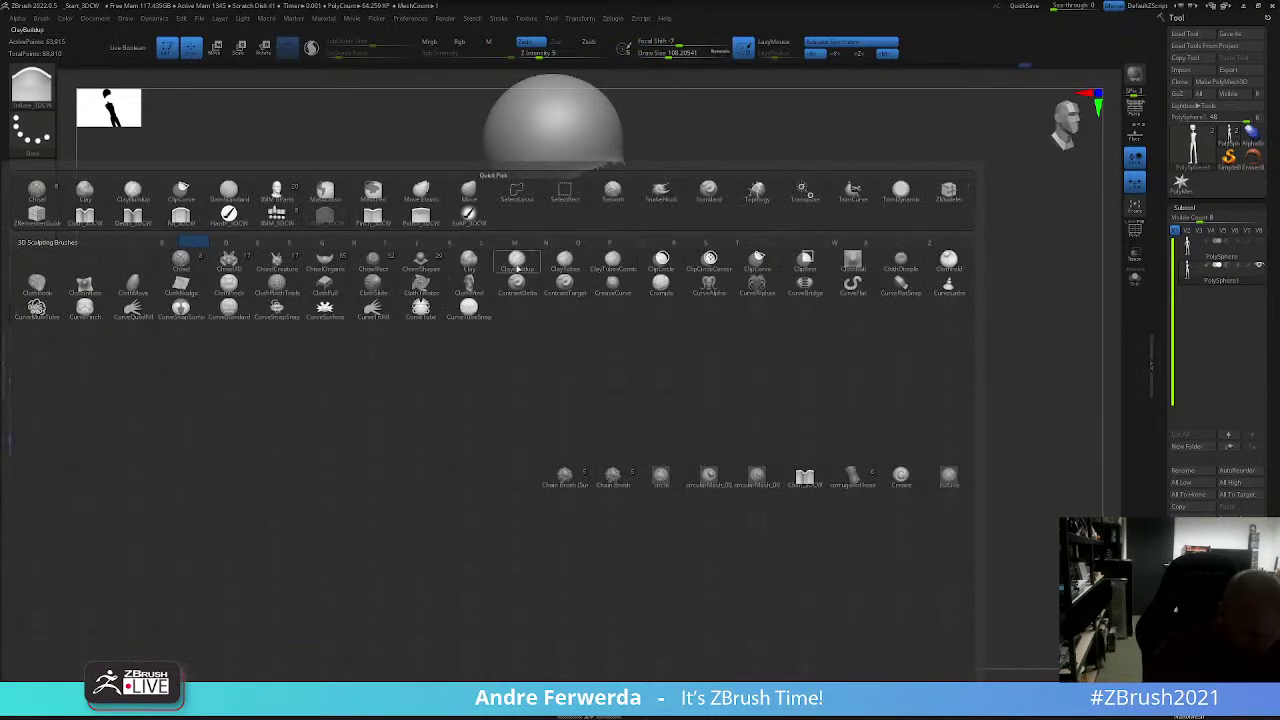
pyautogui.click(517, 265)
pyautogui.keyDown('shift'); pyautogui.moveTo(857, 363); pyautogui.dragTo(864, 375); pyautogui.keyUp('shift')
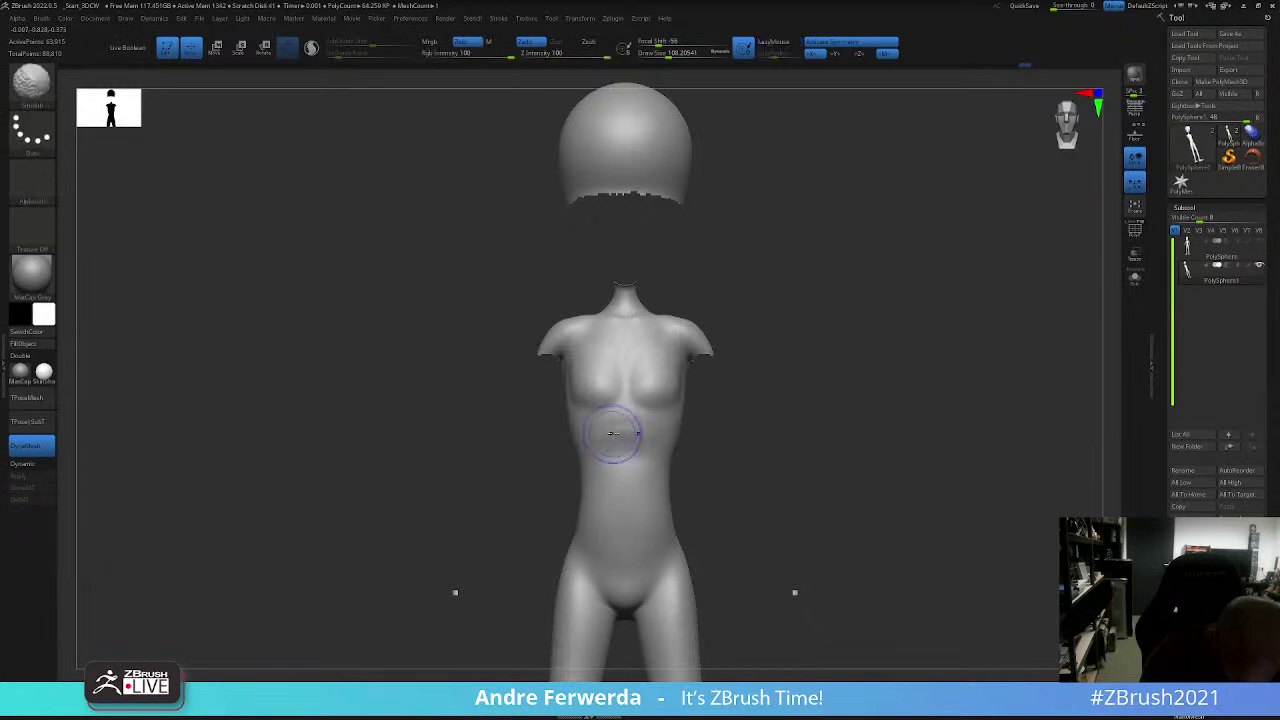
pyautogui.moveTo(711, 420); pyautogui.dragTo(653, 437, button='right')
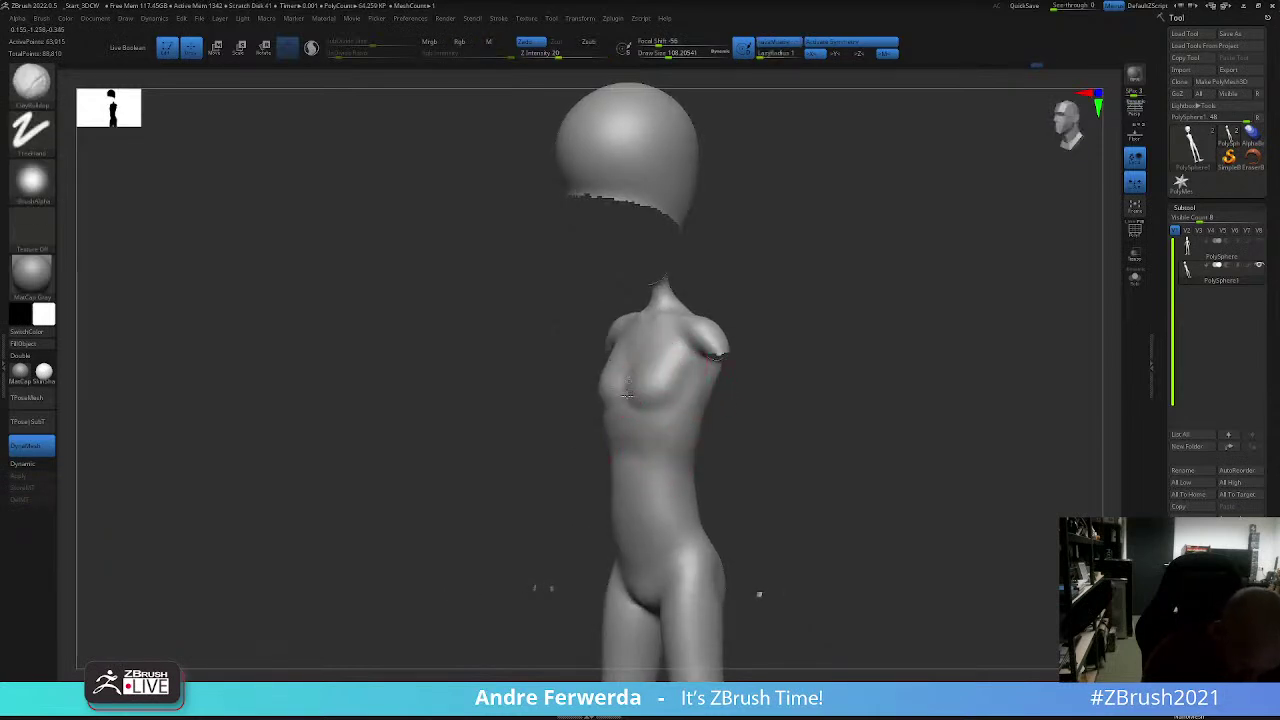
pyautogui.moveTo(627, 393)
pyautogui.mouseDown(button='right')
pyautogui.moveTo(791, 331)
pyautogui.moveTo(700, 413)
pyautogui.moveTo(742, 377)
pyautogui.moveTo(774, 420)
pyautogui.moveTo(737, 366)
pyautogui.moveTo(731, 429)
pyautogui.moveTo(751, 416)
pyautogui.moveTo(661, 465)
pyautogui.moveTo(672, 449)
pyautogui.mouseUp(button='right')
pyautogui.moveTo(657, 499)
pyautogui.mouseDown(button='right')
pyautogui.moveTo(609, 457)
pyautogui.moveTo(630, 494)
pyautogui.moveTo(751, 400)
pyautogui.moveTo(831, 371)
pyautogui.moveTo(846, 434)
pyautogui.moveTo(877, 403)
pyautogui.moveTo(860, 397)
pyautogui.moveTo(856, 454)
pyautogui.moveTo(800, 391)
pyautogui.moveTo(658, 421)
pyautogui.mouseUp(button='right')
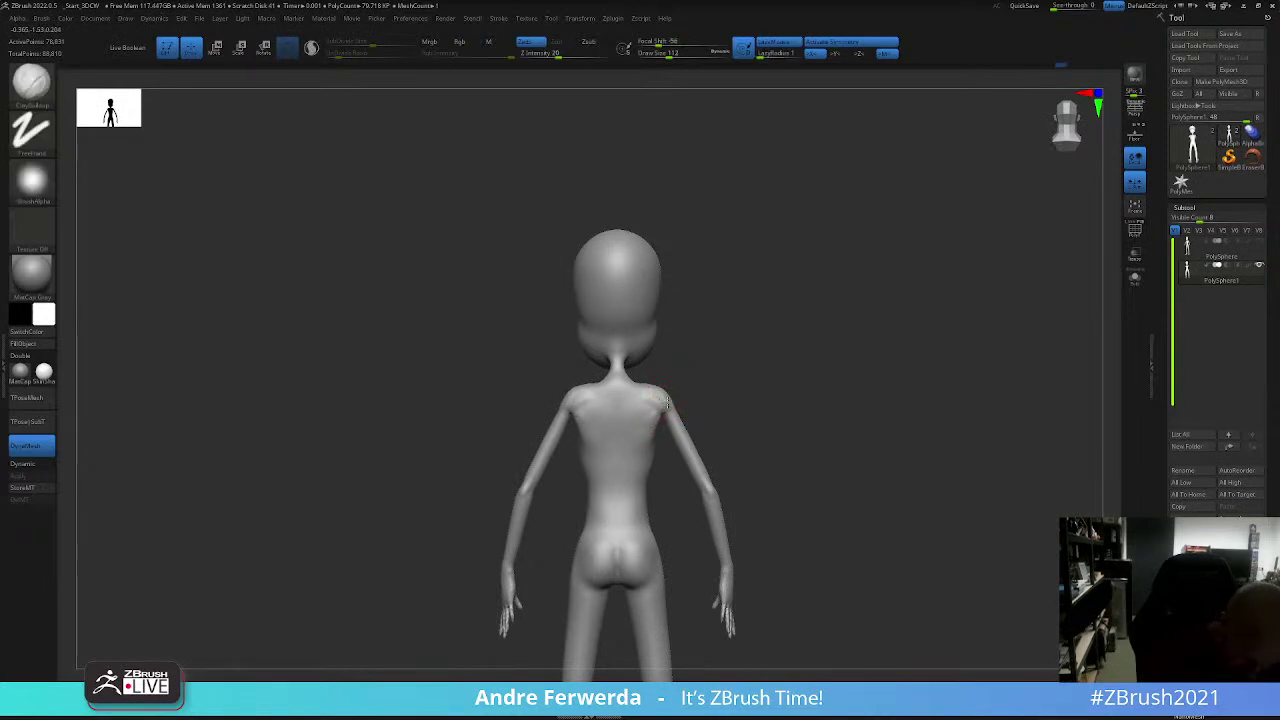
# Step: Smooth the back and front of the figure, ending on a straight front view
pyautogui.moveTo(667, 401); pyautogui.dragTo(664, 332, button='right')
pyautogui.moveTo(695, 398)
pyautogui.mouseDown(button='right')
pyautogui.moveTo(685, 410)
pyautogui.moveTo(786, 374)
pyautogui.moveTo(593, 403)
pyautogui.moveTo(687, 353)
pyautogui.mouseUp(button='right')
pyautogui.press('shift')
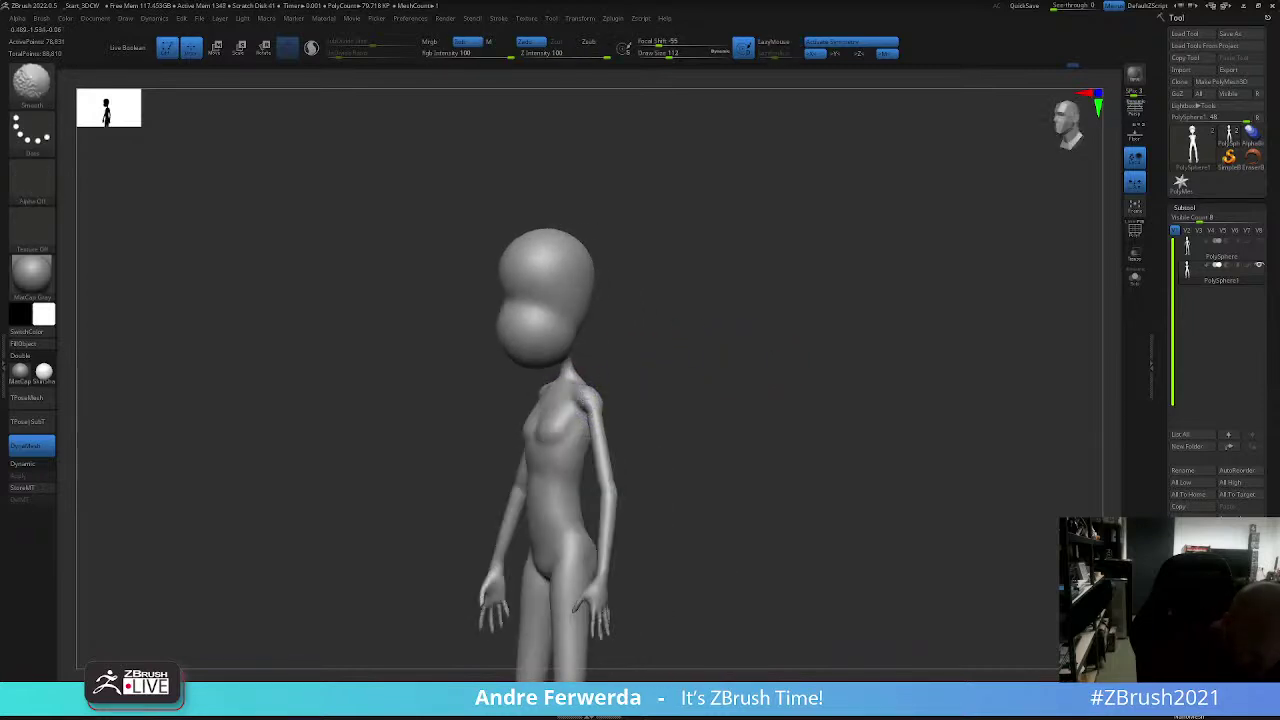
pyautogui.moveTo(610, 365)
pyautogui.mouseDown(button='right')
pyautogui.moveTo(686, 354)
pyautogui.moveTo(557, 411)
pyautogui.mouseUp(button='right')
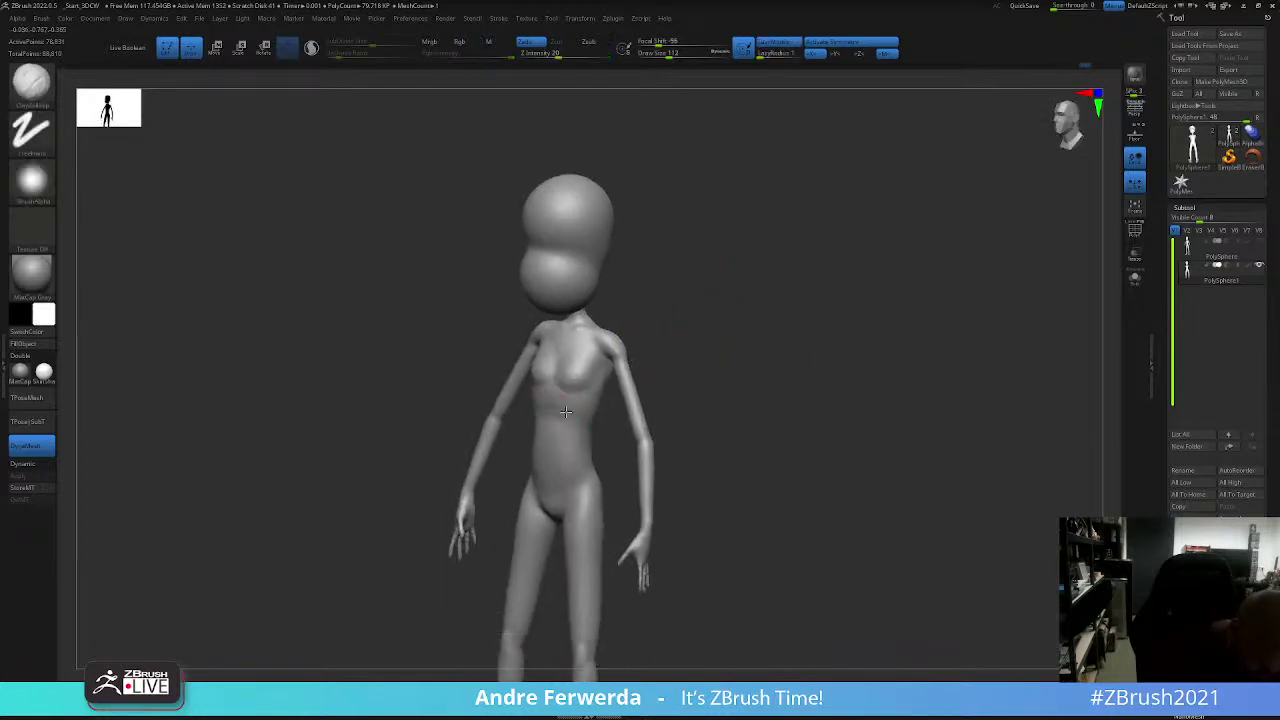
pyautogui.press('shift')
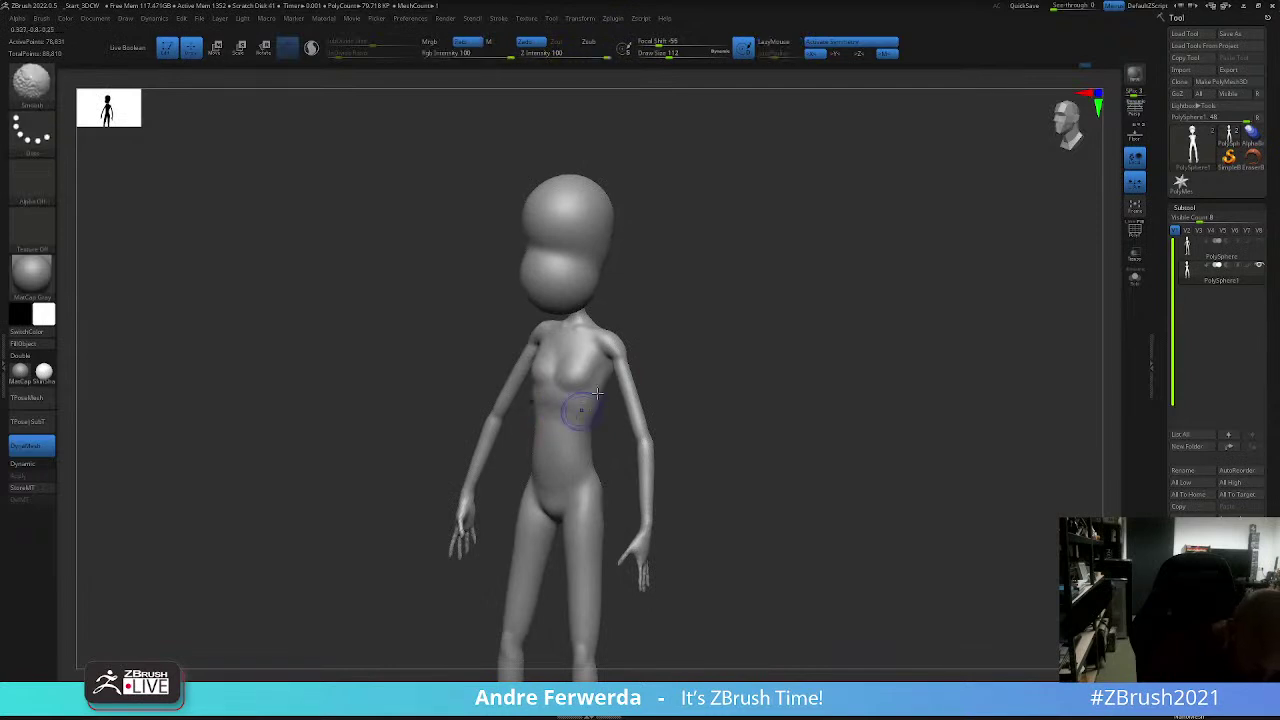
pyautogui.keyDown('shift'); pyautogui.moveTo(596, 393); pyautogui.dragTo(552, 414, button='right'); pyautogui.keyUp('shift')
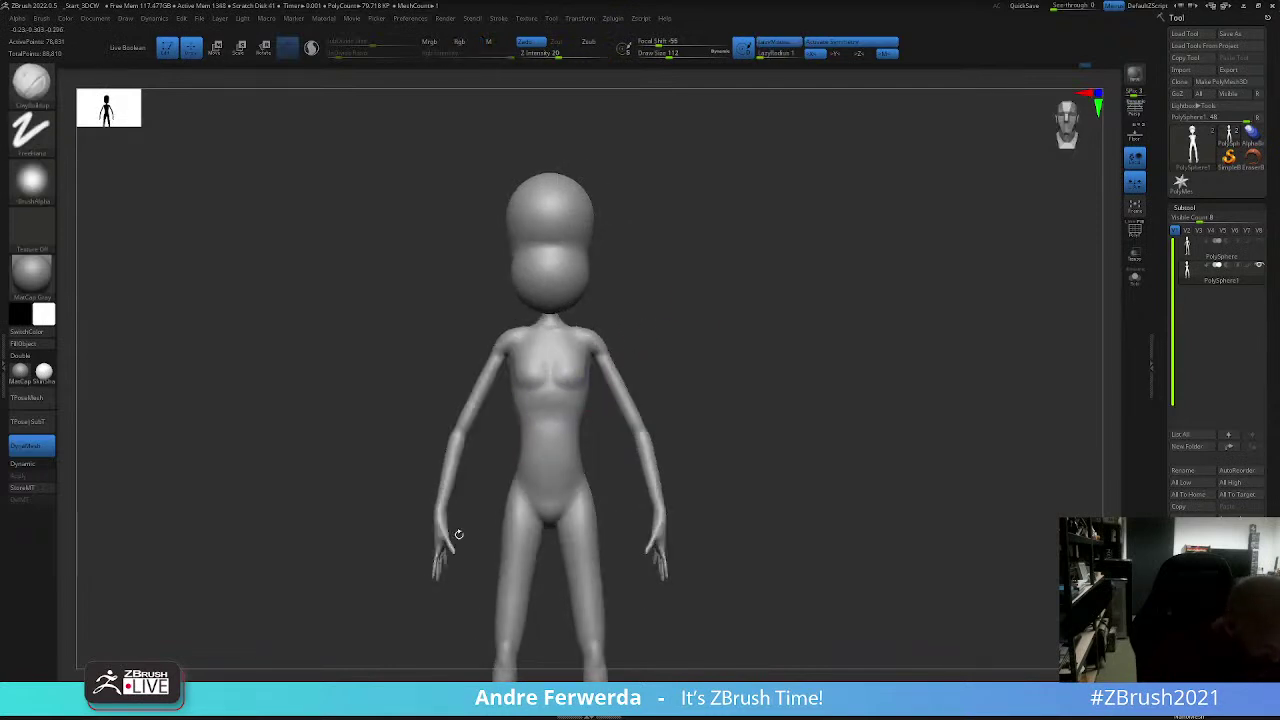
pyautogui.rightClick(559, 489)
pyautogui.moveTo(559, 489)
pyautogui.mouseDown(button='right')
pyautogui.moveTo(662, 454)
pyautogui.moveTo(620, 423)
pyautogui.mouseUp(button='right')
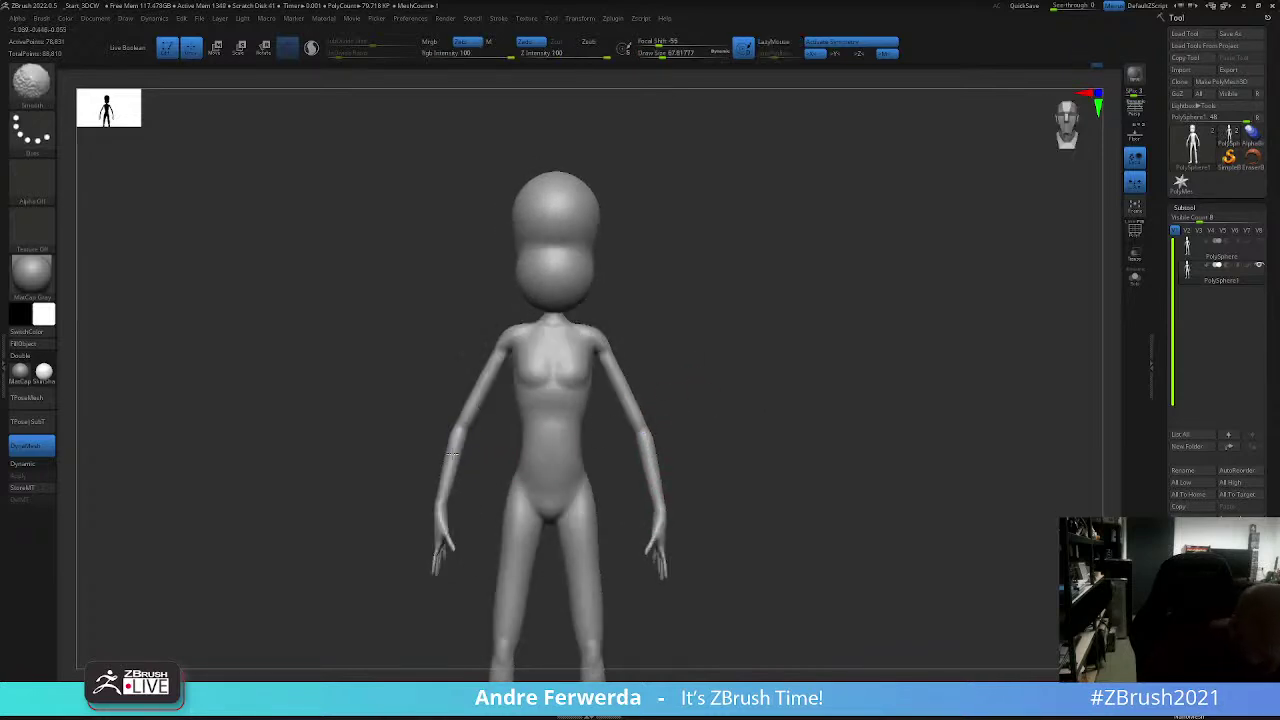
pyautogui.moveTo(700, 360)
pyautogui.keyDown('shift'); pyautogui.mouseDown(button='right')
pyautogui.moveTo(705, 338)
pyautogui.moveTo(667, 398)
pyautogui.mouseUp(button='right'); pyautogui.keyUp('shift')
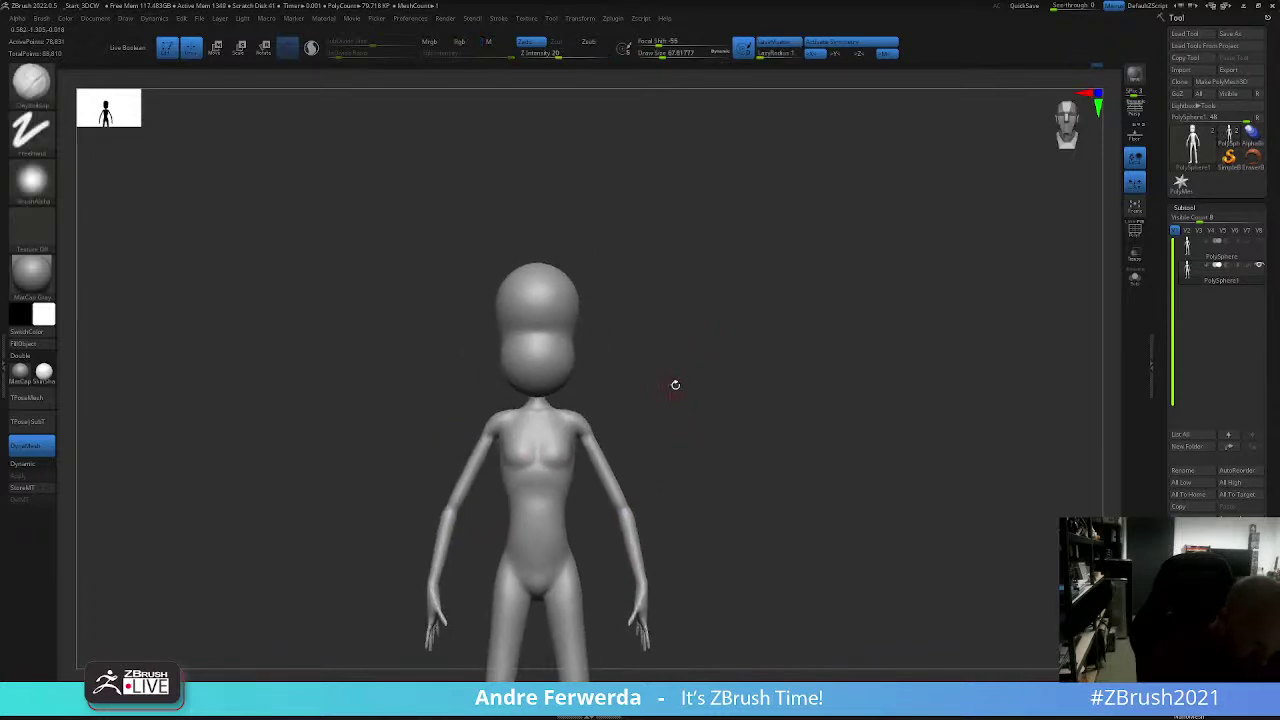
# Step: Toggle the reference sheet overlay and change the sculpting brush
pyautogui.hotkey('shift', 'z')
pyautogui.hotkey('shift', 'z')
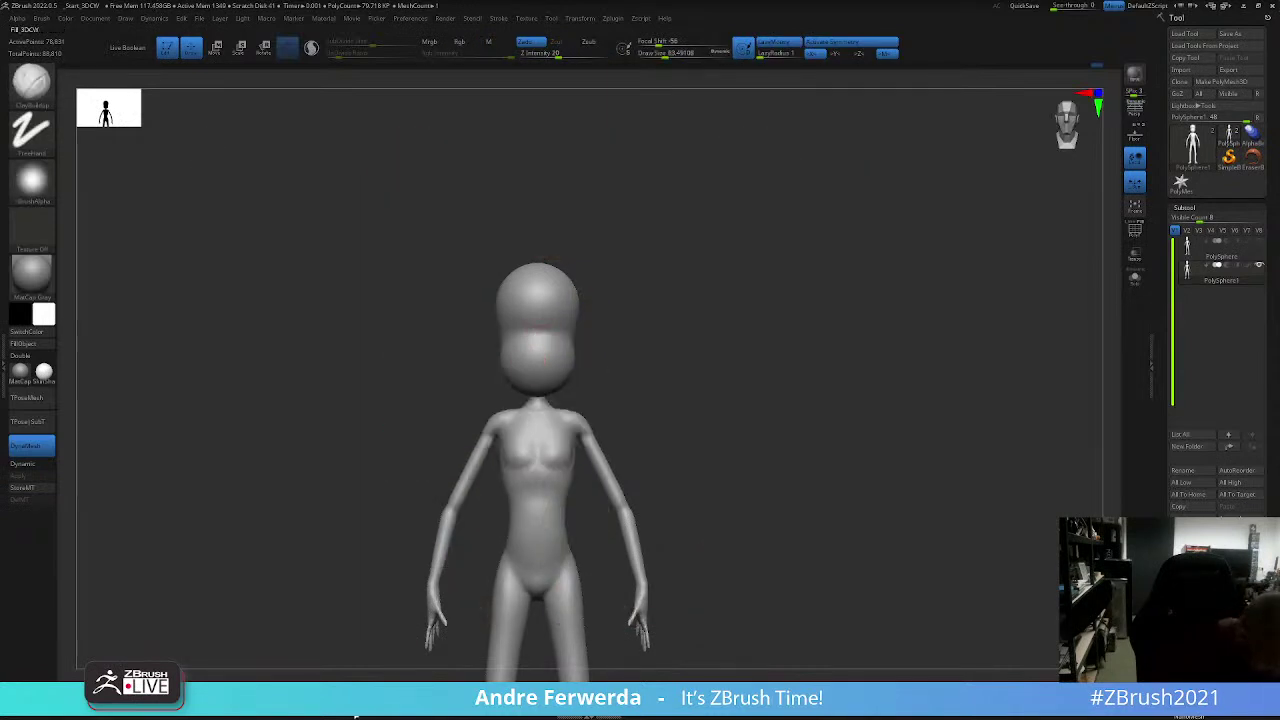
pyautogui.hotkey('ctrl', 'shift')
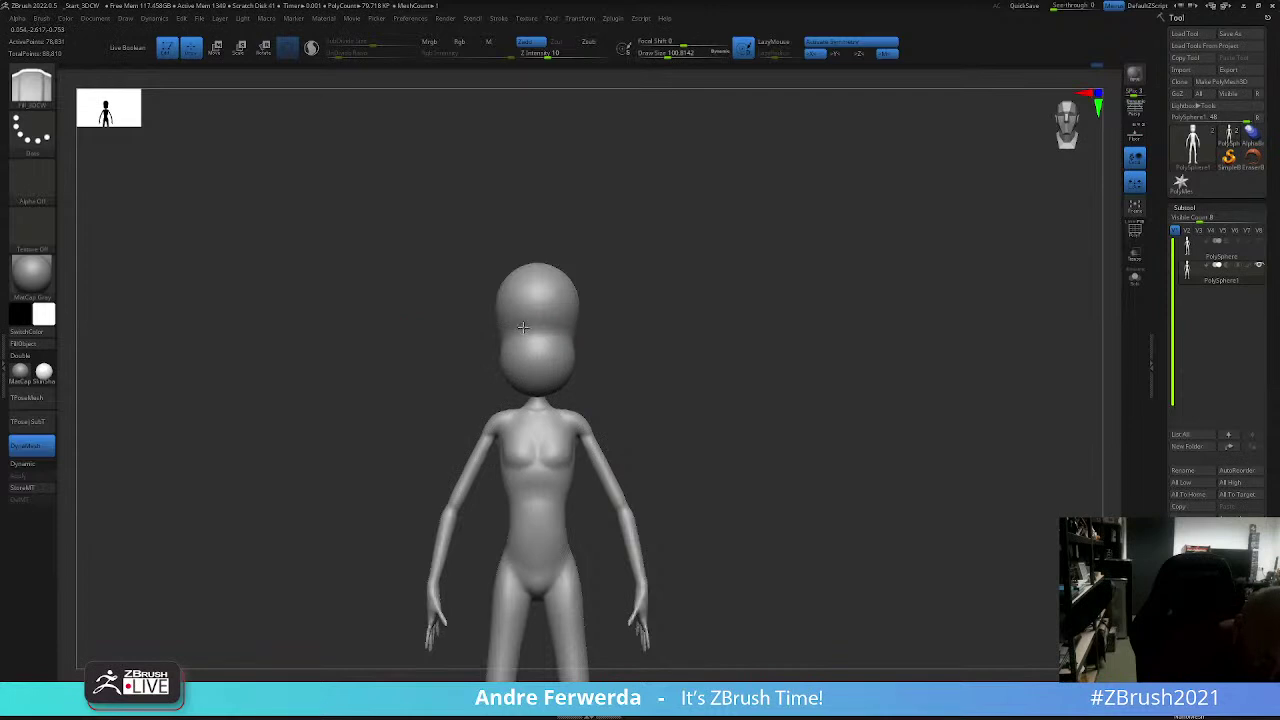
pyautogui.moveTo(511, 339)
pyautogui.mouseDown(button='right')
pyautogui.moveTo(707, 272)
pyautogui.moveTo(866, 397)
pyautogui.mouseUp(button='right')
# Step: Choose the ClayBuildup brush and briefly check the reference sheet overlay
pyautogui.press('b')
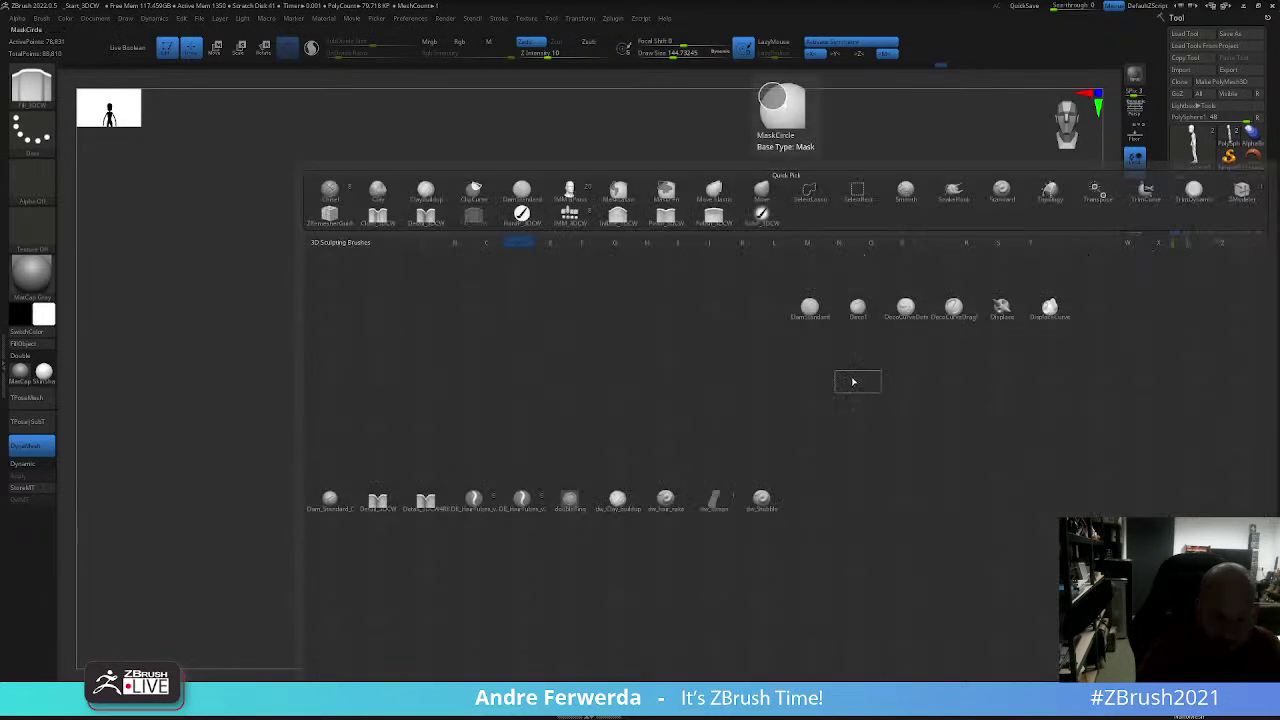
pyautogui.press('b')
pyautogui.click(805, 210)
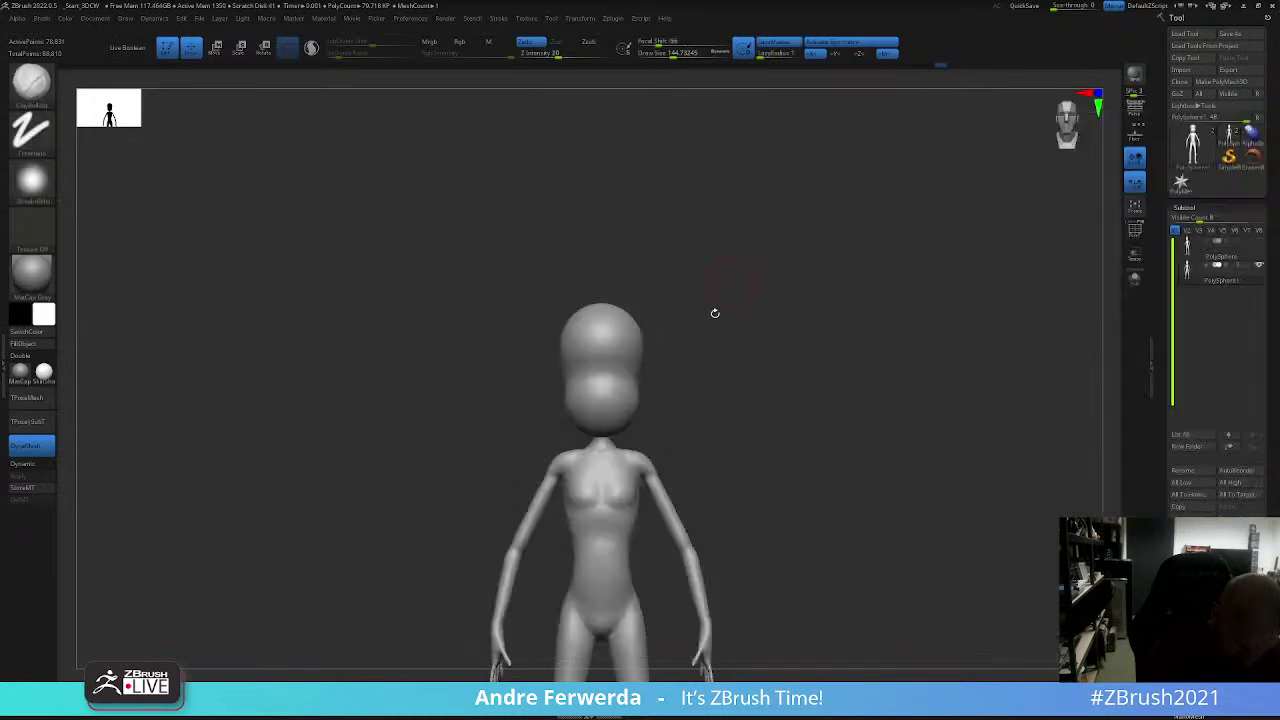
pyautogui.press('space')
pyautogui.hotkey('shift', 'z')
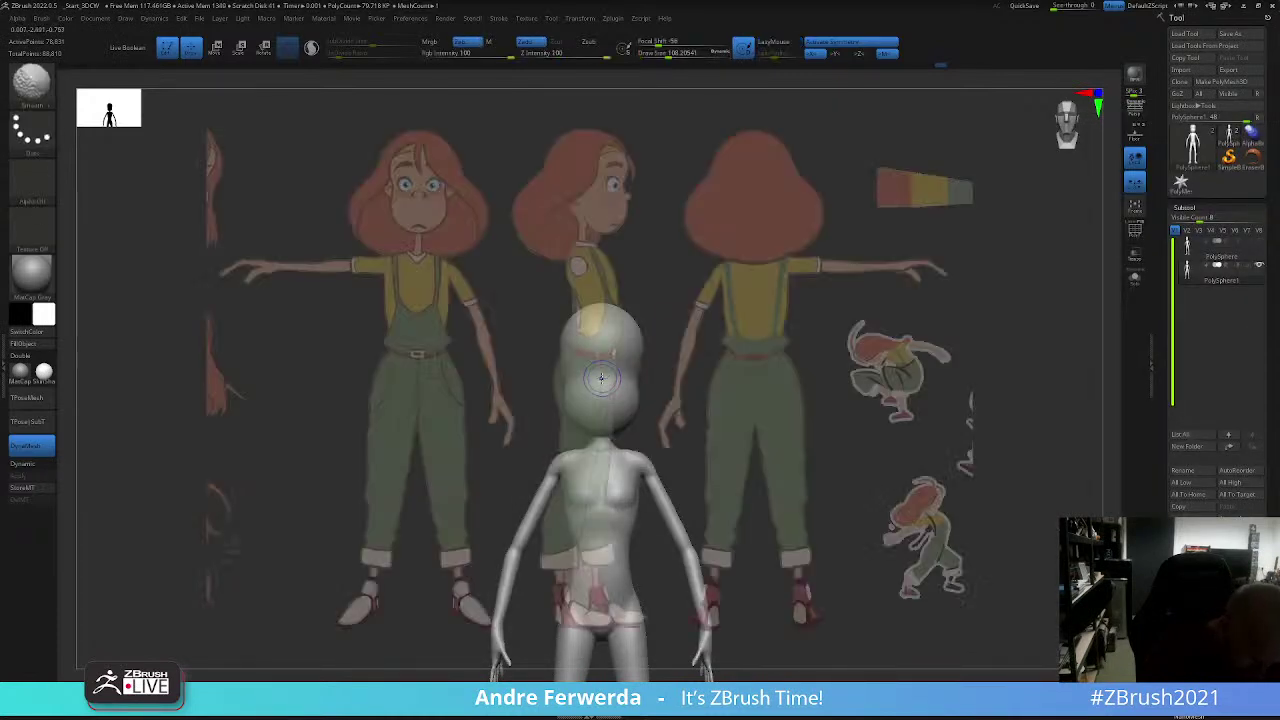
pyautogui.hotkey('shift', 'z')
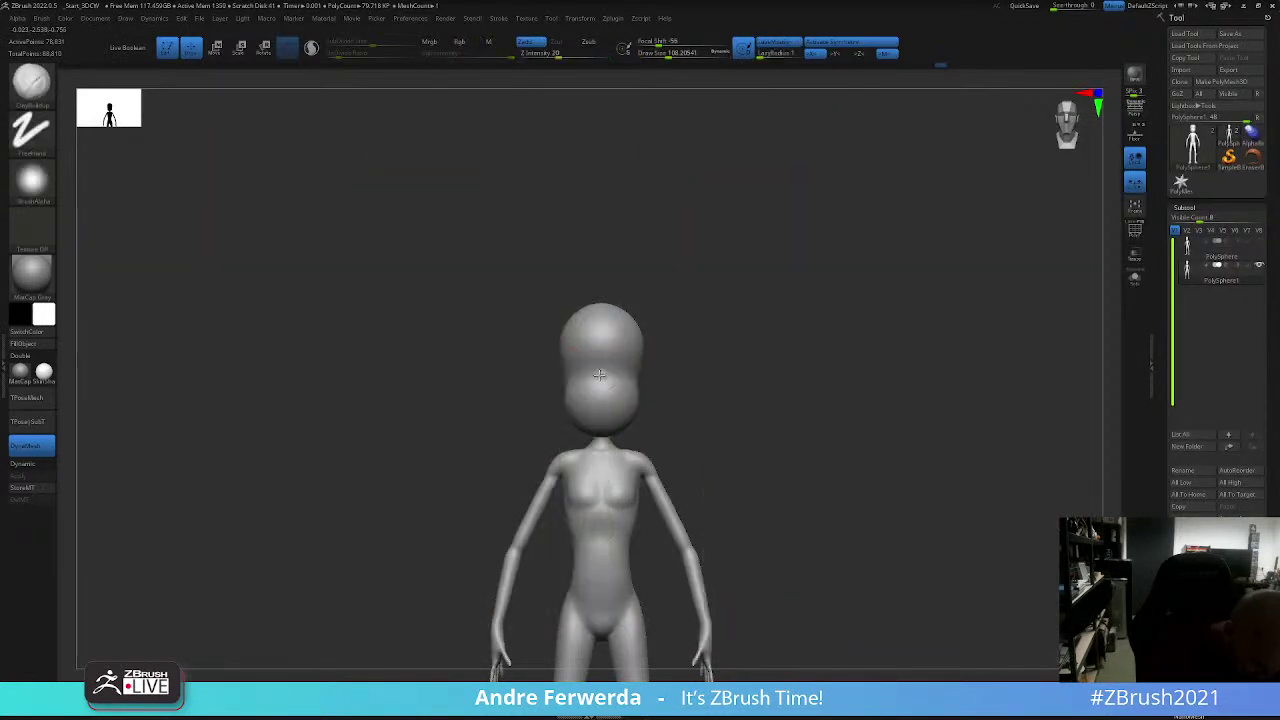
# Step: Sculpt a small nose bump with a reduced brush size and Shift-smoothing
pyautogui.moveTo(700, 330)
pyautogui.mouseDown()
pyautogui.moveTo(720, 329)
pyautogui.moveTo(703, 317)
pyautogui.mouseUp()
pyautogui.hotkey('shift', 'z')
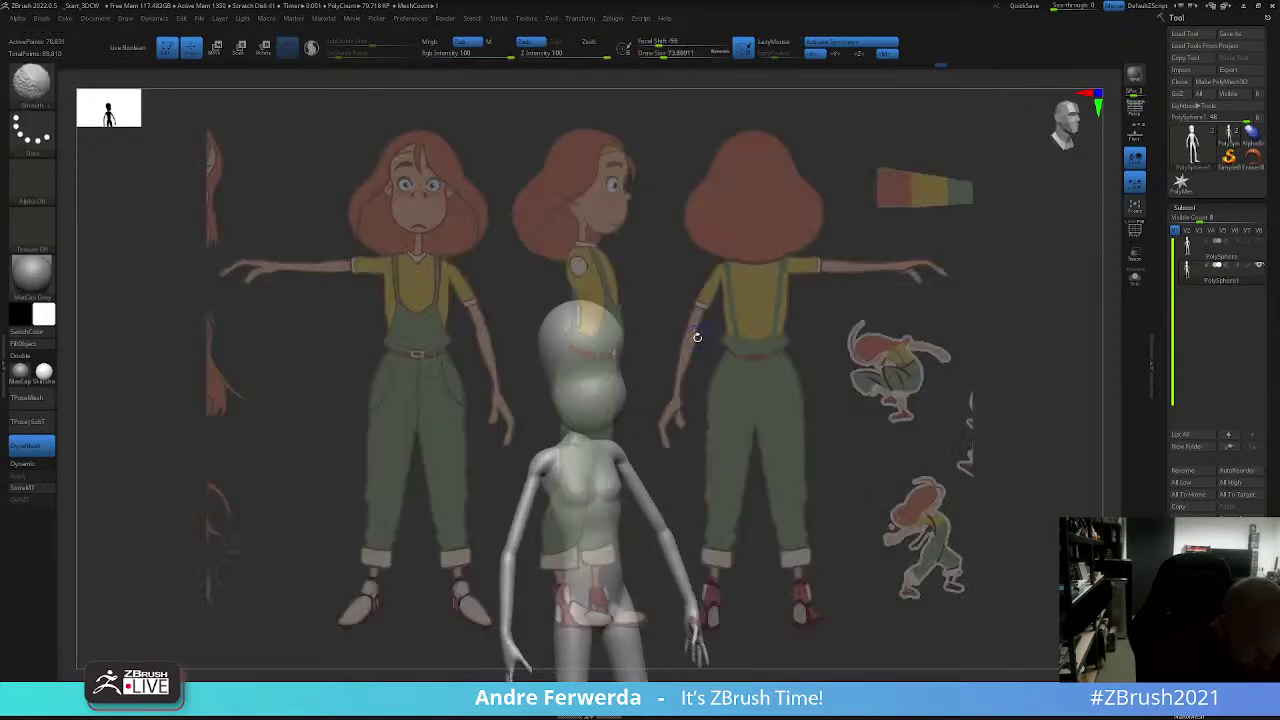
pyautogui.hotkey('shift', 'z')
pyautogui.hotkey('shift', 'z')
pyautogui.hotkey('shift', 'z')
pyautogui.moveTo(700, 363); pyautogui.dragTo(702, 353)
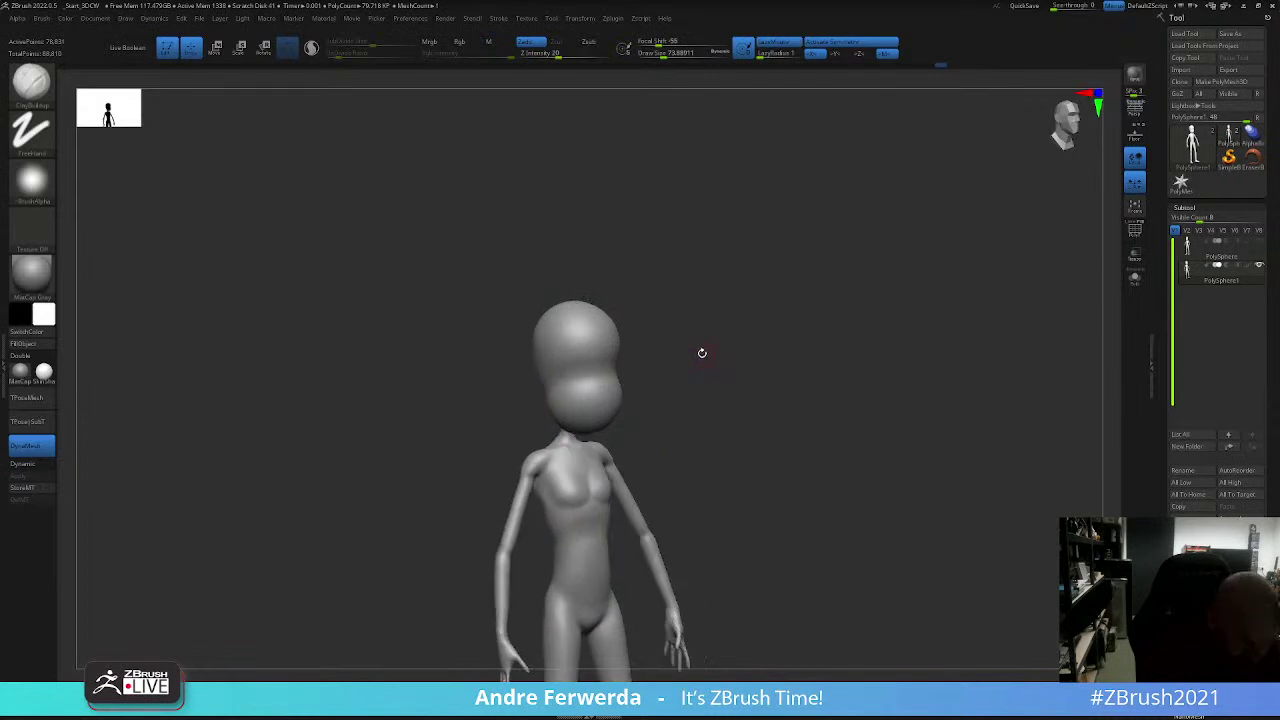
pyautogui.press('shift')
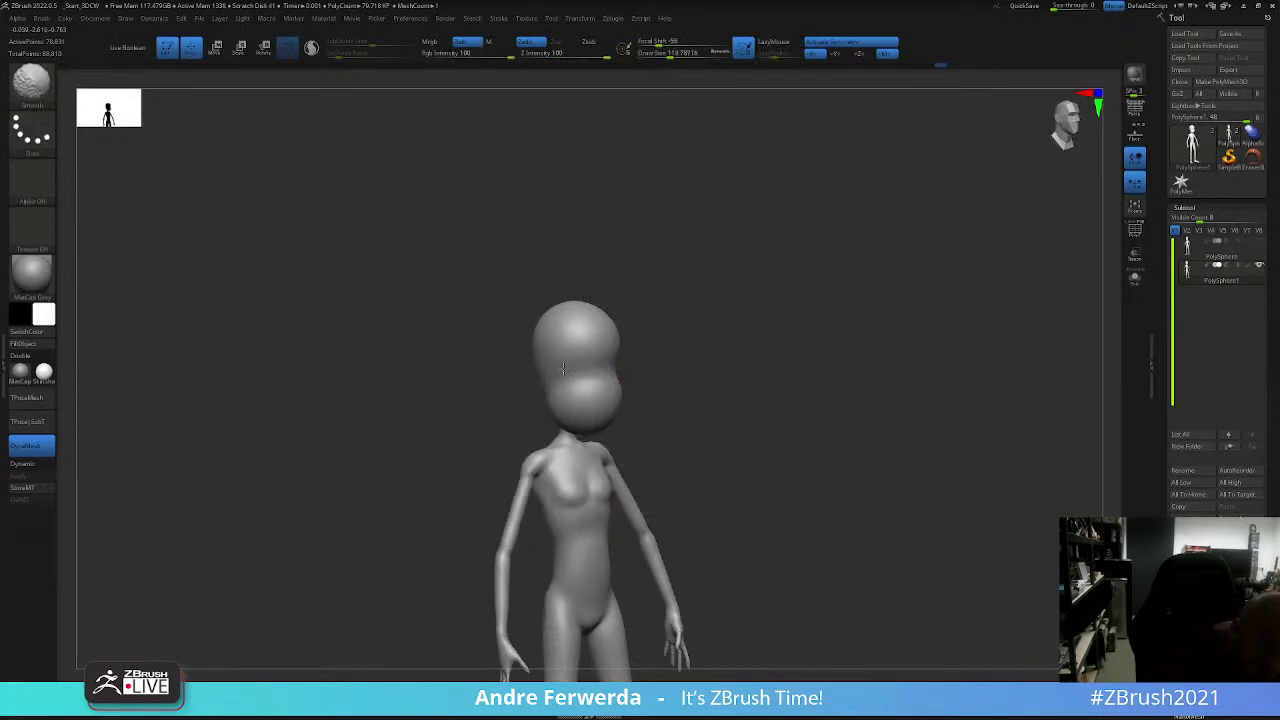
pyautogui.moveTo(700, 360)
pyautogui.mouseDown()
pyautogui.moveTo(808, 331)
pyautogui.moveTo(679, 395)
pyautogui.mouseUp()
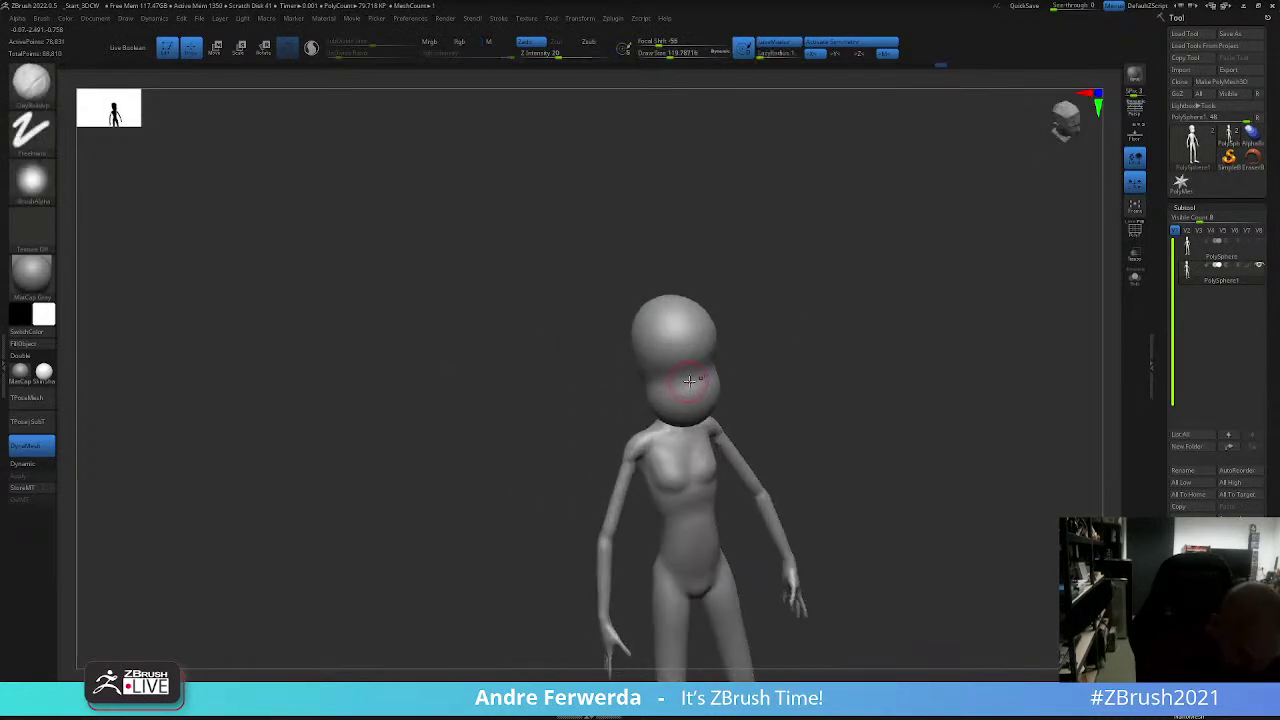
pyautogui.press('space')
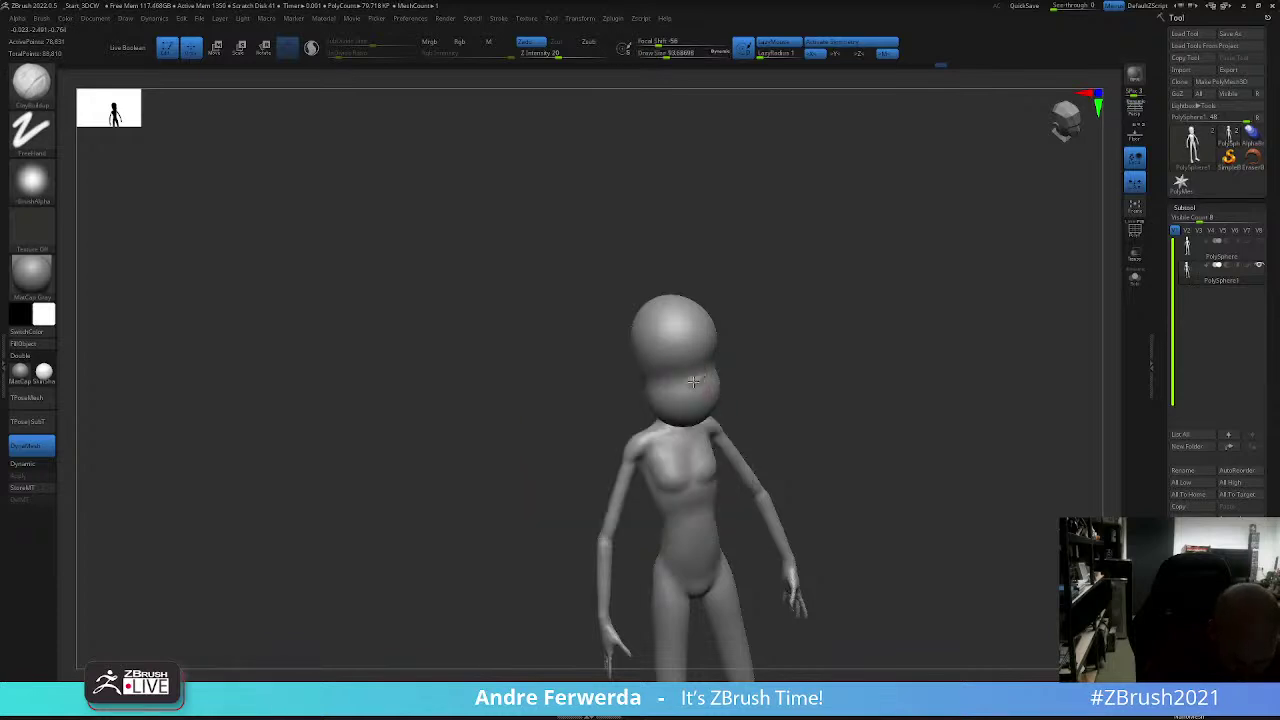
pyautogui.press('shift')
pyautogui.press('space')
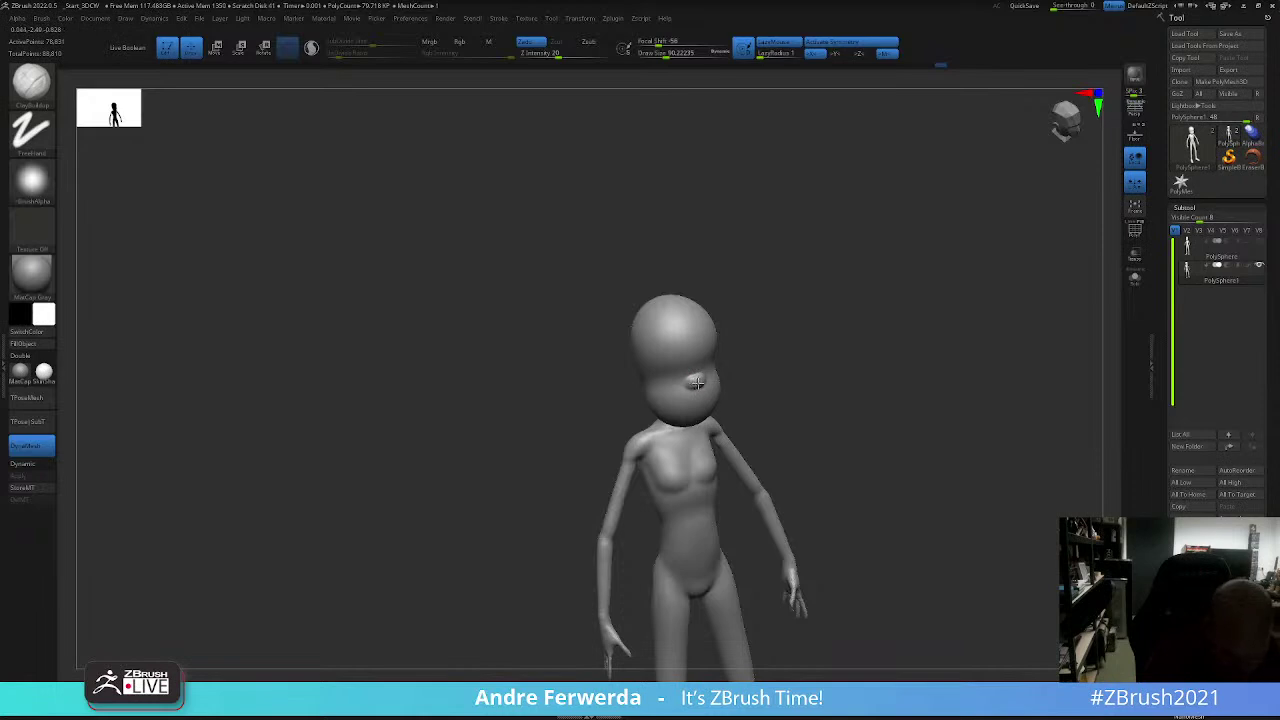
# Step: Carve and smooth a small mouth below the nose, comparing against the reference sheet
pyautogui.moveTo(694, 383)
pyautogui.mouseDown()
pyautogui.moveTo(686, 371)
pyautogui.moveTo(833, 338)
pyautogui.mouseUp()
pyautogui.hotkey('shift', 'z')
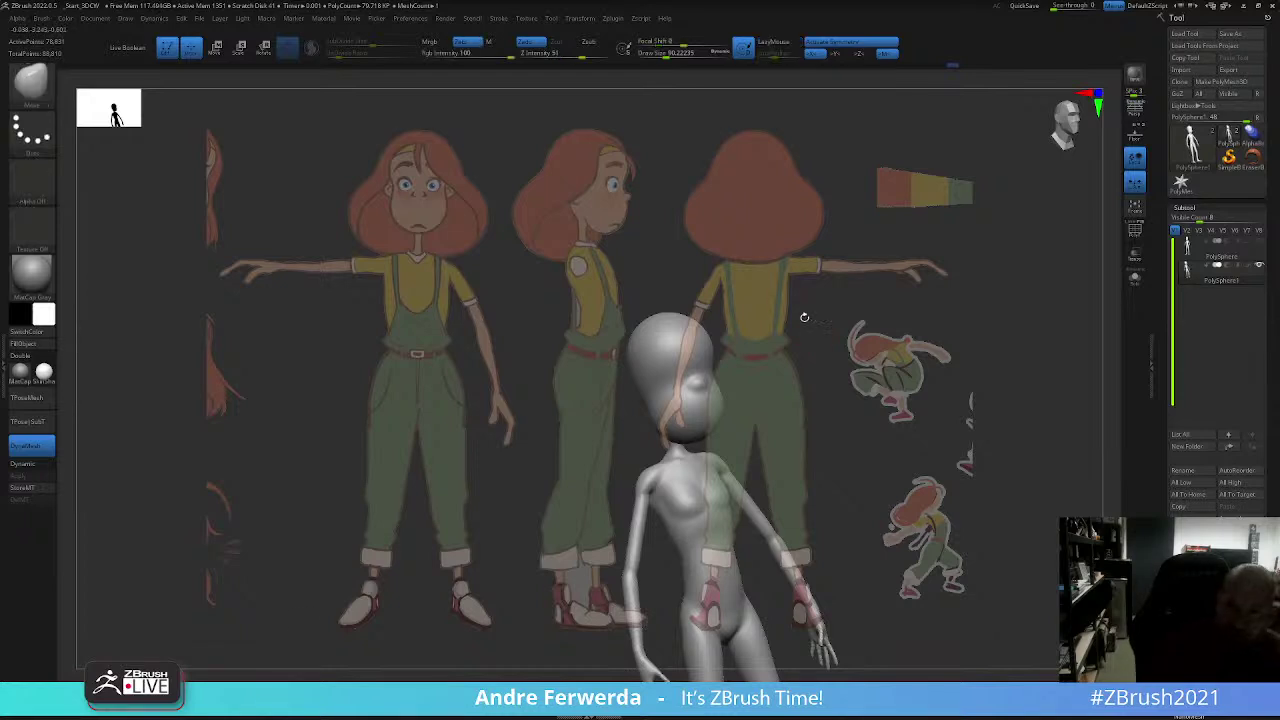
pyautogui.hotkey('shift', 'z')
pyautogui.moveTo(797, 354); pyautogui.dragTo(700, 388)
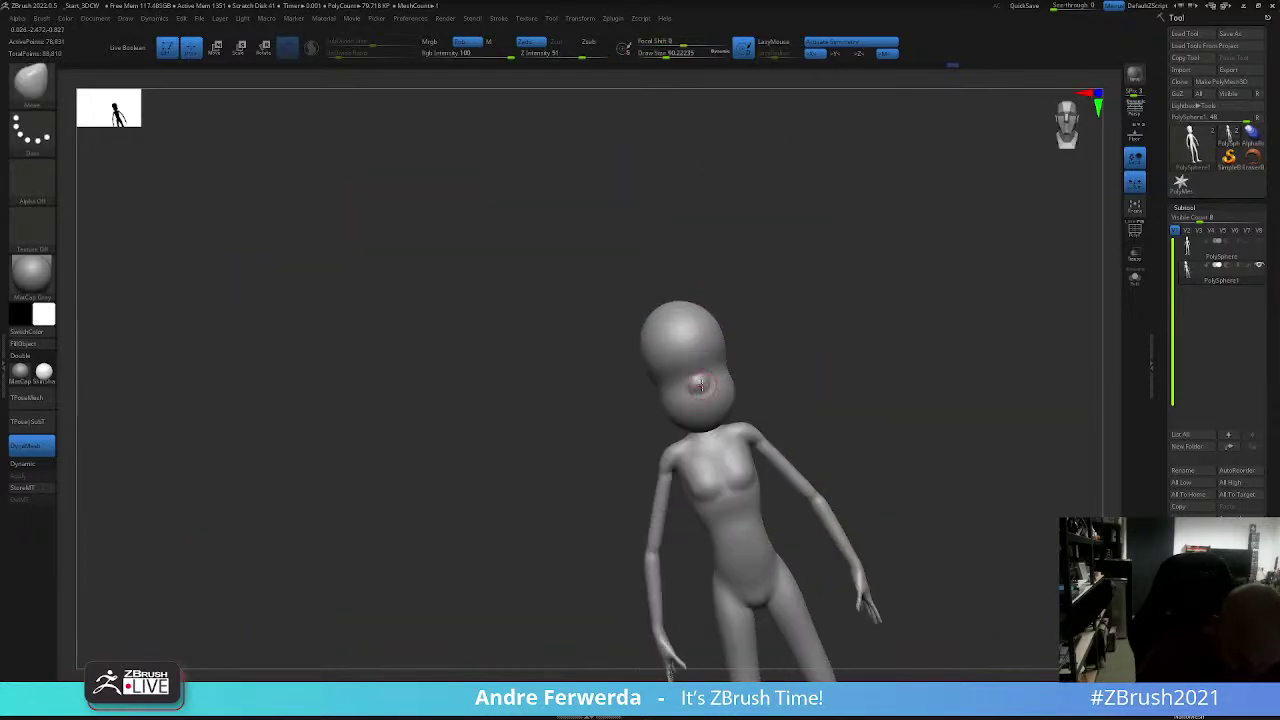
pyautogui.press('space')
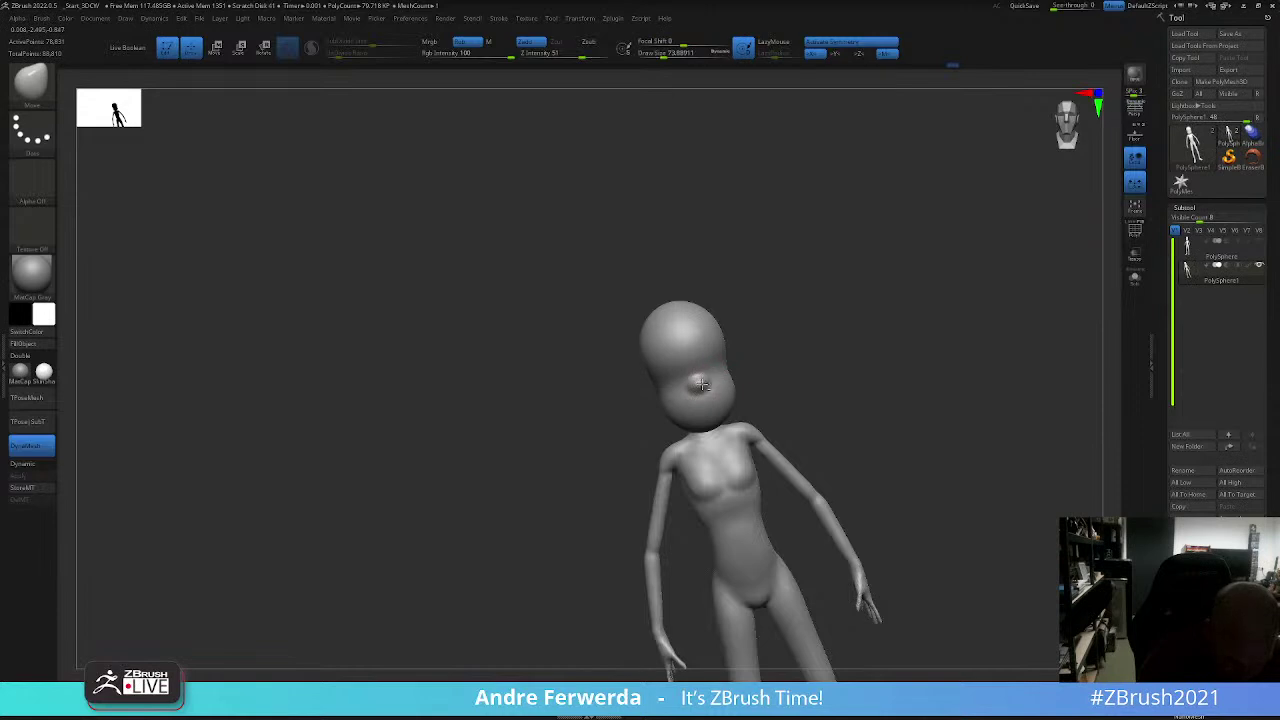
pyautogui.moveTo(705, 382); pyautogui.dragTo(735, 357, button='right')
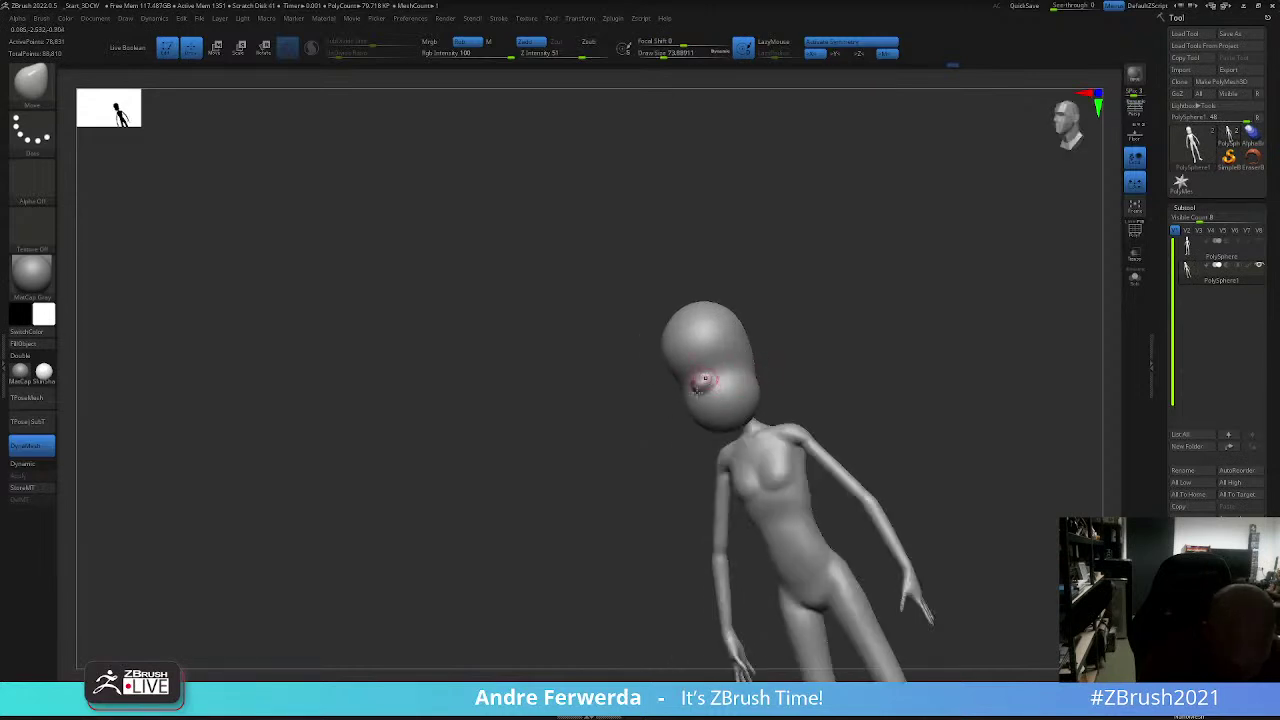
pyautogui.press('space')
pyautogui.keyDown('shift'); pyautogui.moveTo(789, 354); pyautogui.dragTo(785, 362, button='right'); pyautogui.keyUp('shift')
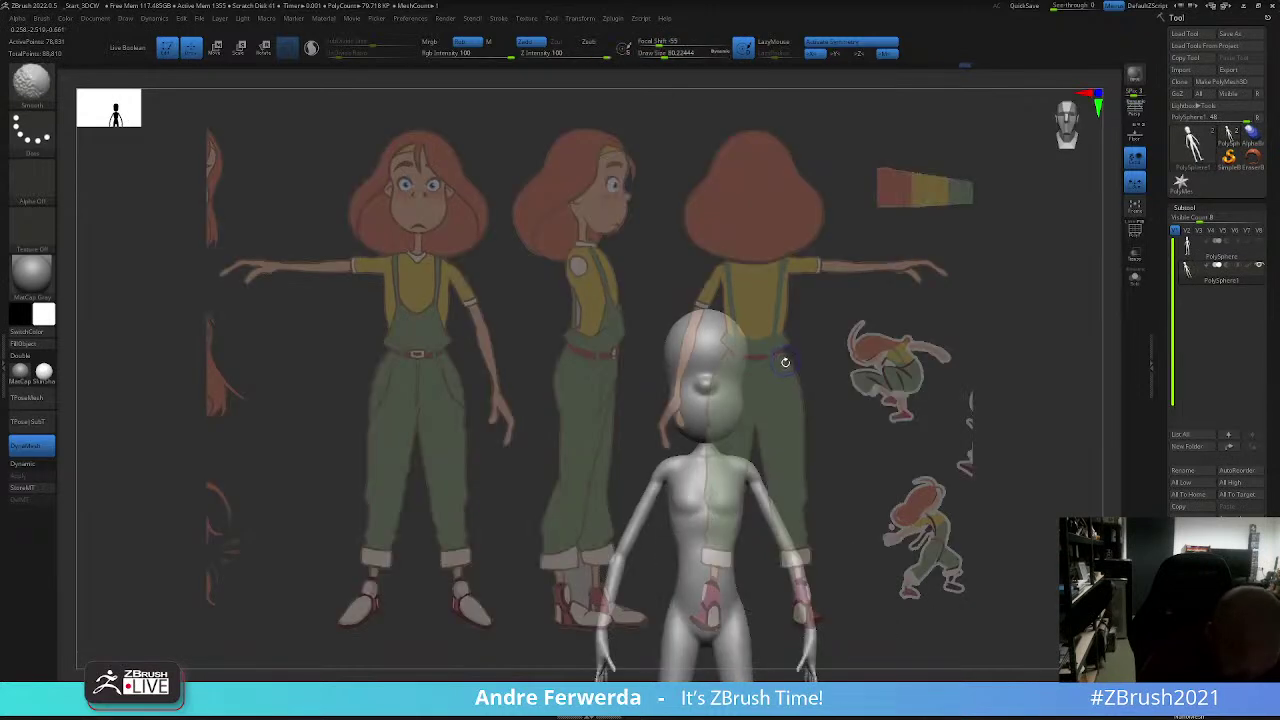
pyautogui.keyDown('shift'); pyautogui.moveTo(700, 380); pyautogui.dragTo(722, 394); pyautogui.keyUp('shift')
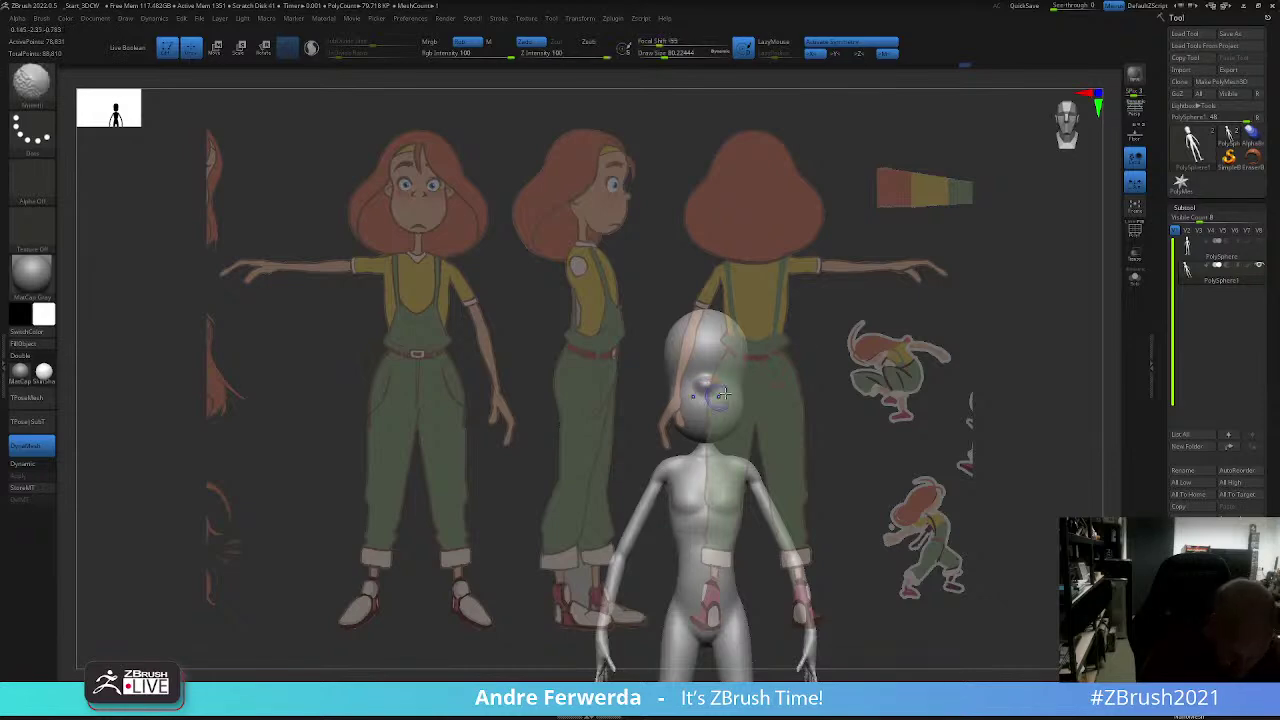
# Step: Switch to ClayStandard and move the model onto the front-view reference, matching neck and shoulders
pyautogui.press('b')
pyautogui.click(804, 292)
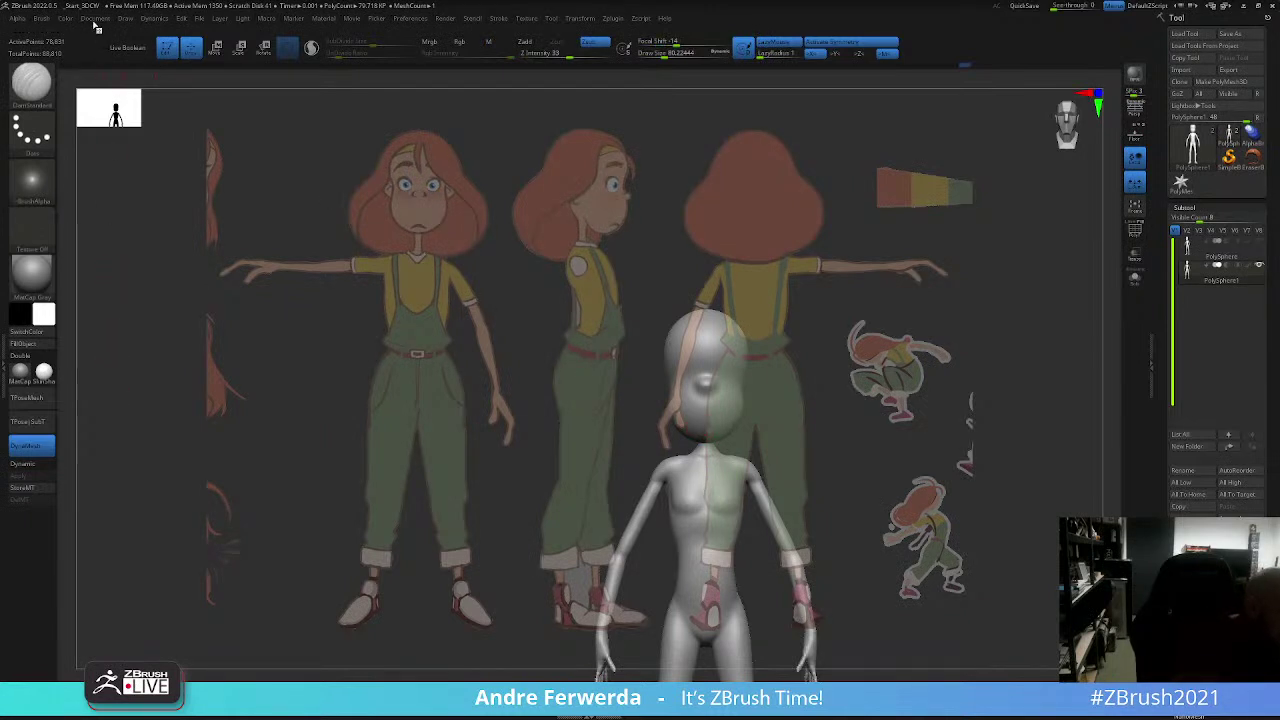
pyautogui.moveTo(705, 396); pyautogui.dragTo(418, 226)
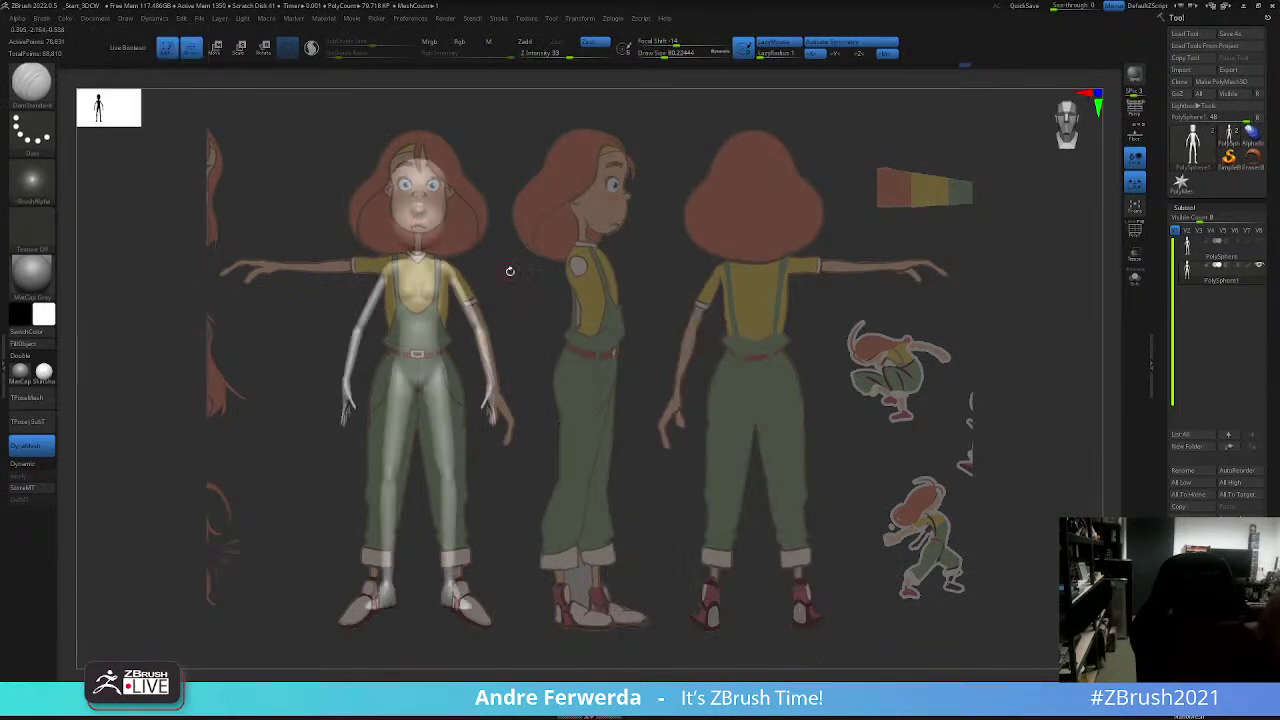
pyautogui.moveTo(510, 270); pyautogui.dragTo(416, 229)
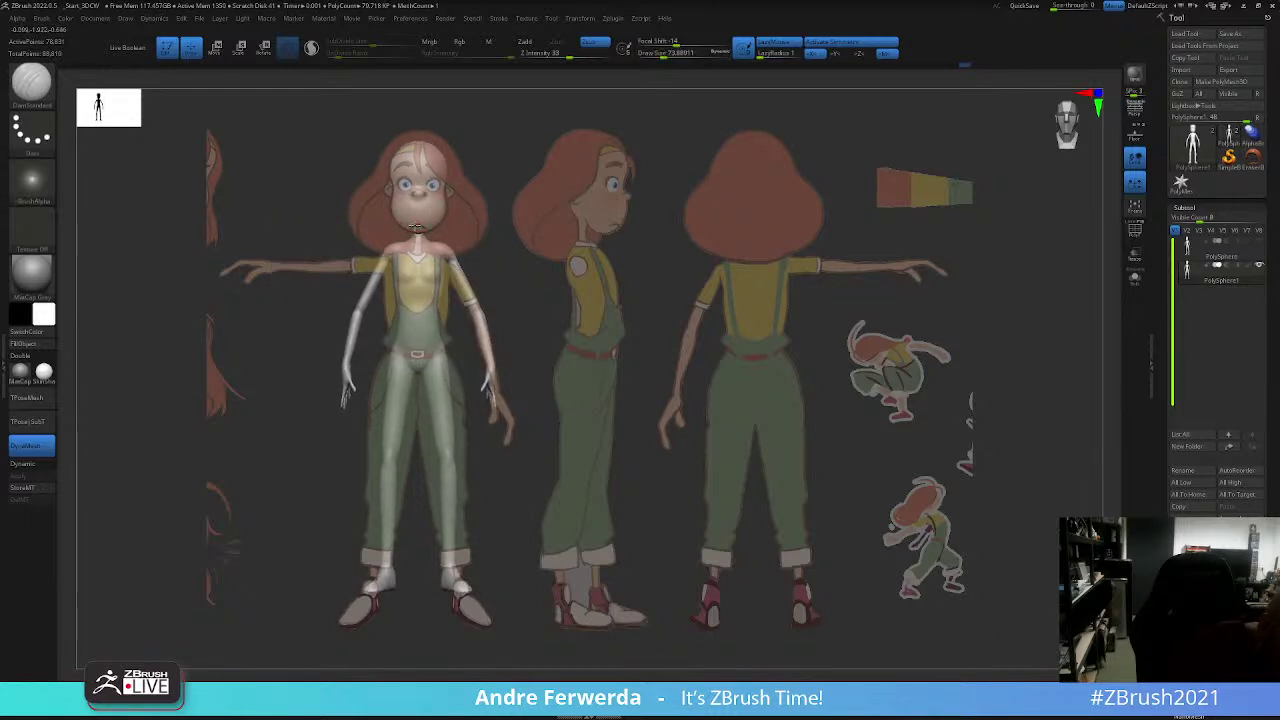
# Step: Hide the reference, inspect the face, and snap the figure to front view
pyautogui.hotkey('shift', 'z')
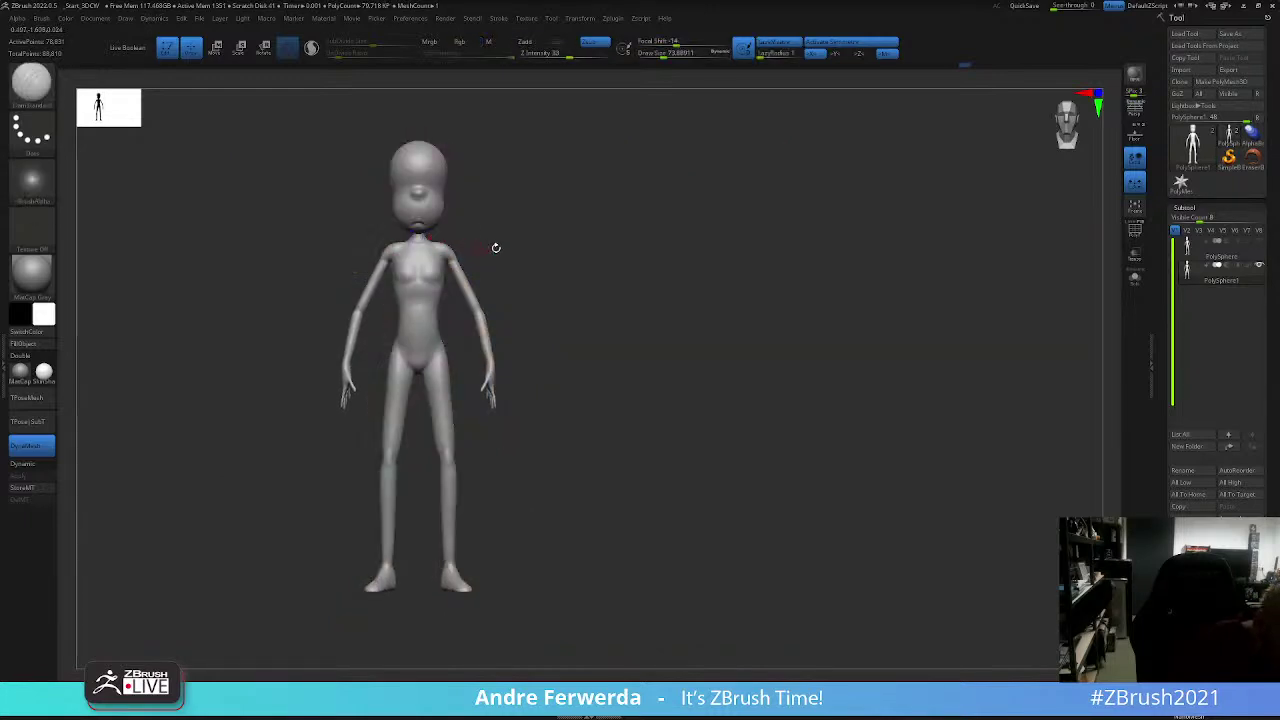
pyautogui.keyDown('alt'); pyautogui.moveTo(491, 249); pyautogui.dragTo(593, 360); pyautogui.keyUp('alt')
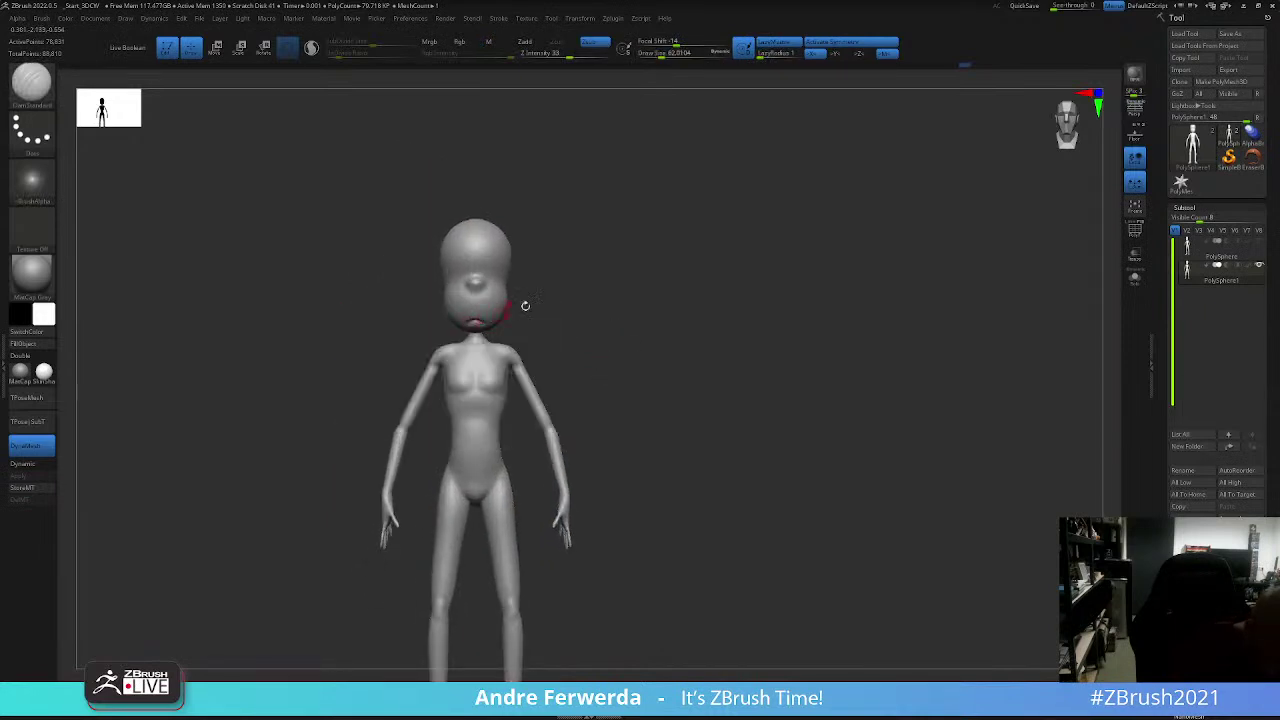
pyautogui.moveTo(525, 305)
pyautogui.mouseDown()
pyautogui.moveTo(574, 300)
pyautogui.moveTo(470, 325)
pyautogui.mouseUp()
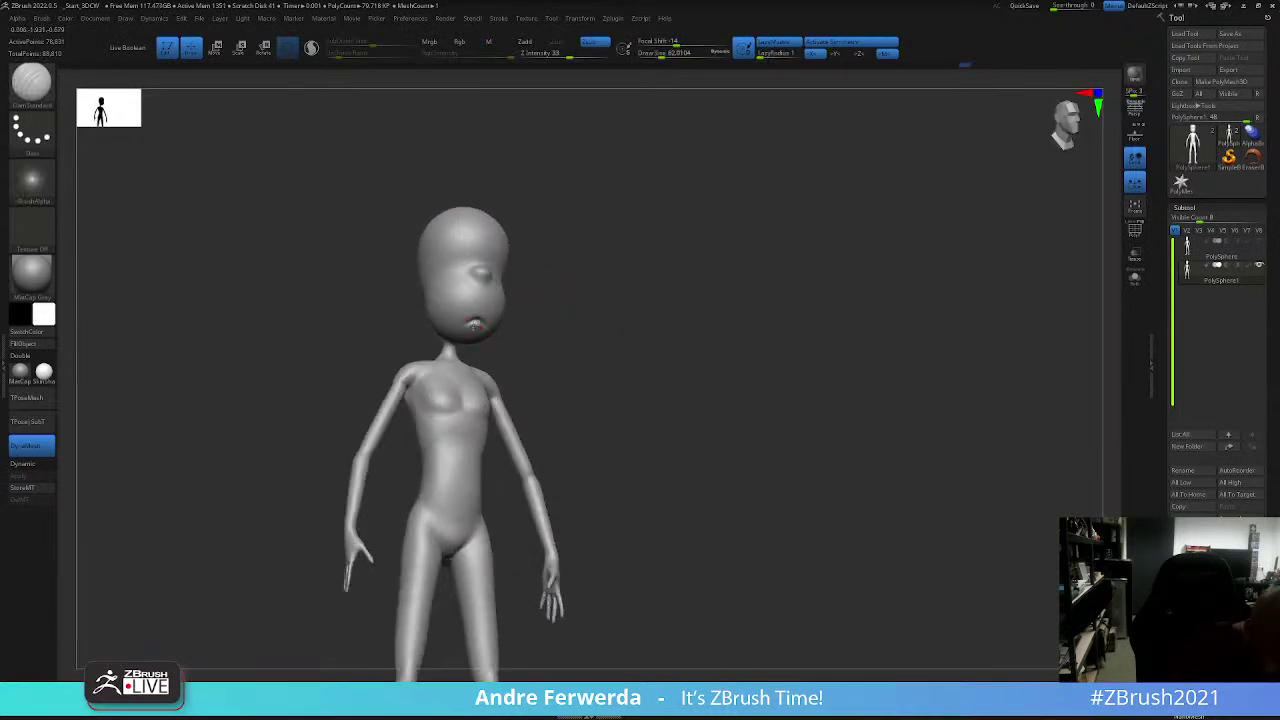
pyautogui.moveTo(526, 305)
pyautogui.mouseDown()
pyautogui.moveTo(605, 305)
pyautogui.moveTo(484, 348)
pyautogui.mouseUp()
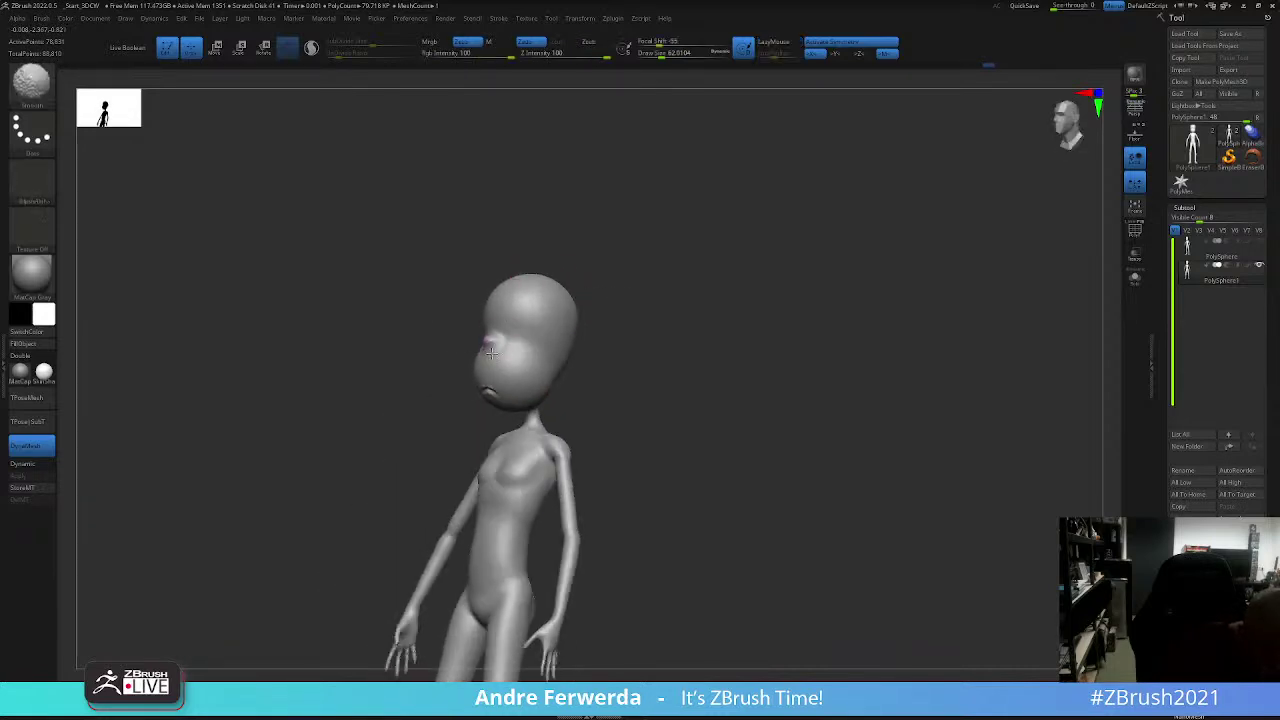
pyautogui.keyDown('shift'); pyautogui.moveTo(484, 348); pyautogui.dragTo(818, 349); pyautogui.keyUp('shift')
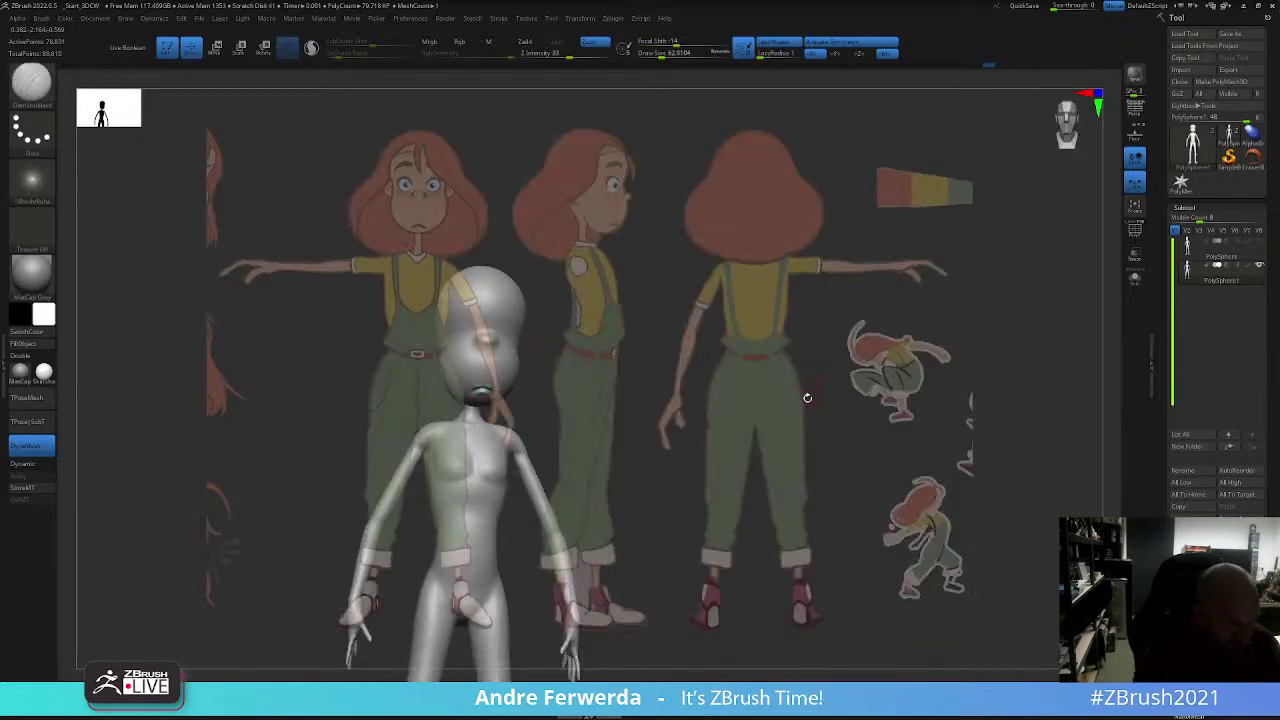
# Step: Choose a different sculpting brush and line the model up with the centre reference figure
pyautogui.press('b')
pyautogui.press('Escape')
pyautogui.press('b')
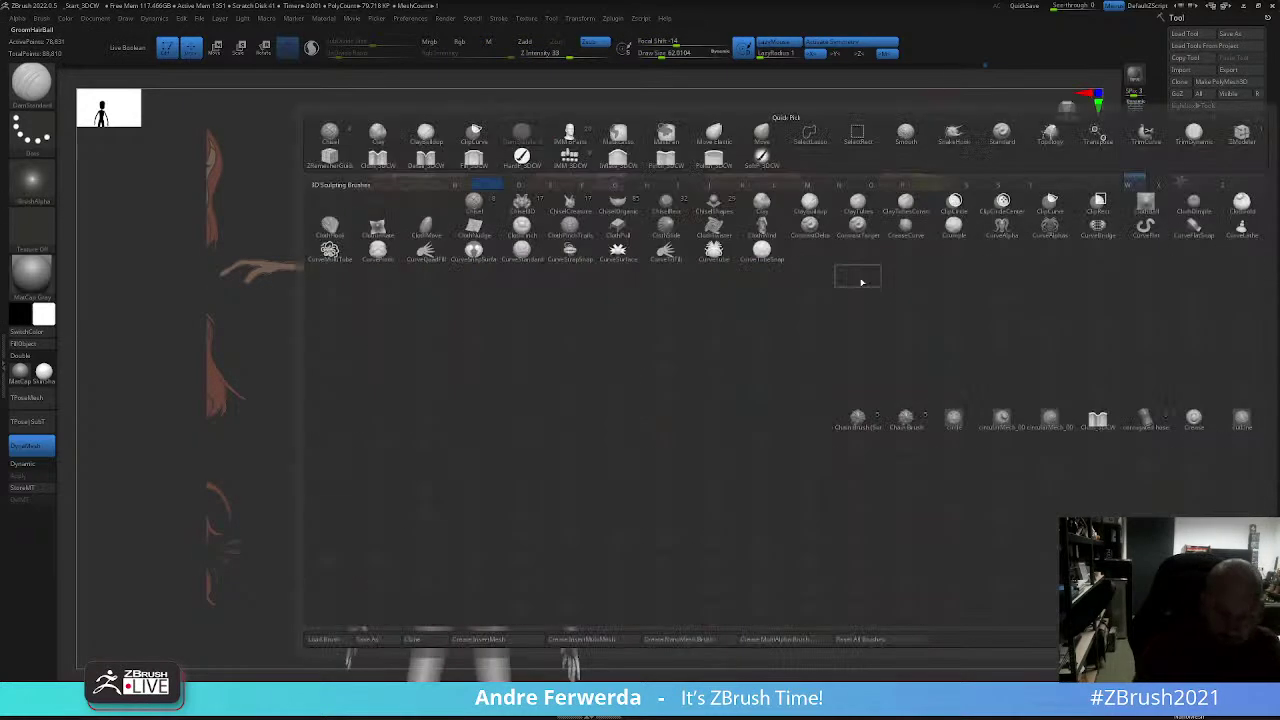
pyautogui.click(782, 134)
pyautogui.moveTo(677, 340)
pyautogui.mouseDown()
pyautogui.moveTo(622, 315)
pyautogui.moveTo(704, 304)
pyautogui.moveTo(632, 322)
pyautogui.mouseUp()
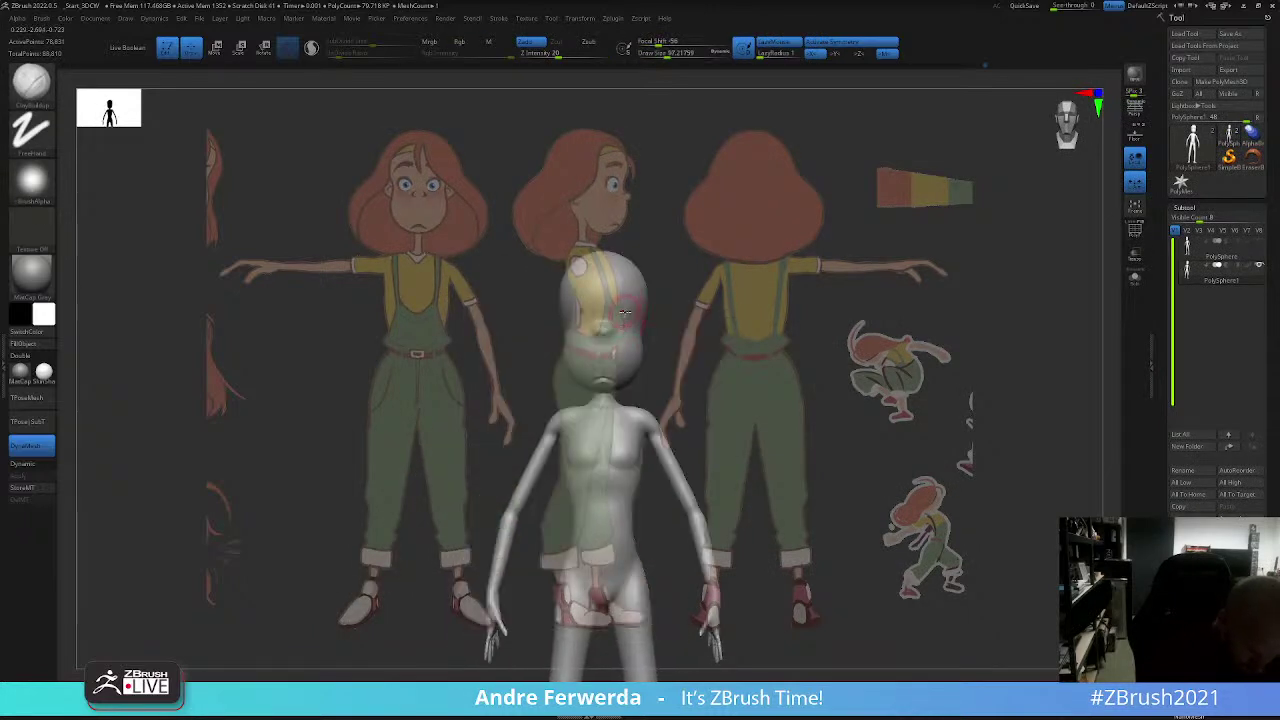
# Step: Isolate and hide the head and body polygroups in turn, then show the whole model
pyautogui.keyDown('ctrl'); pyautogui.keyDown('shift'); pyautogui.click(628, 312); pyautogui.keyUp('shift'); pyautogui.keyUp('ctrl')
pyautogui.keyDown('ctrl'); pyautogui.keyDown('shift'); pyautogui.click(623, 340); pyautogui.keyUp('shift'); pyautogui.keyUp('ctrl')
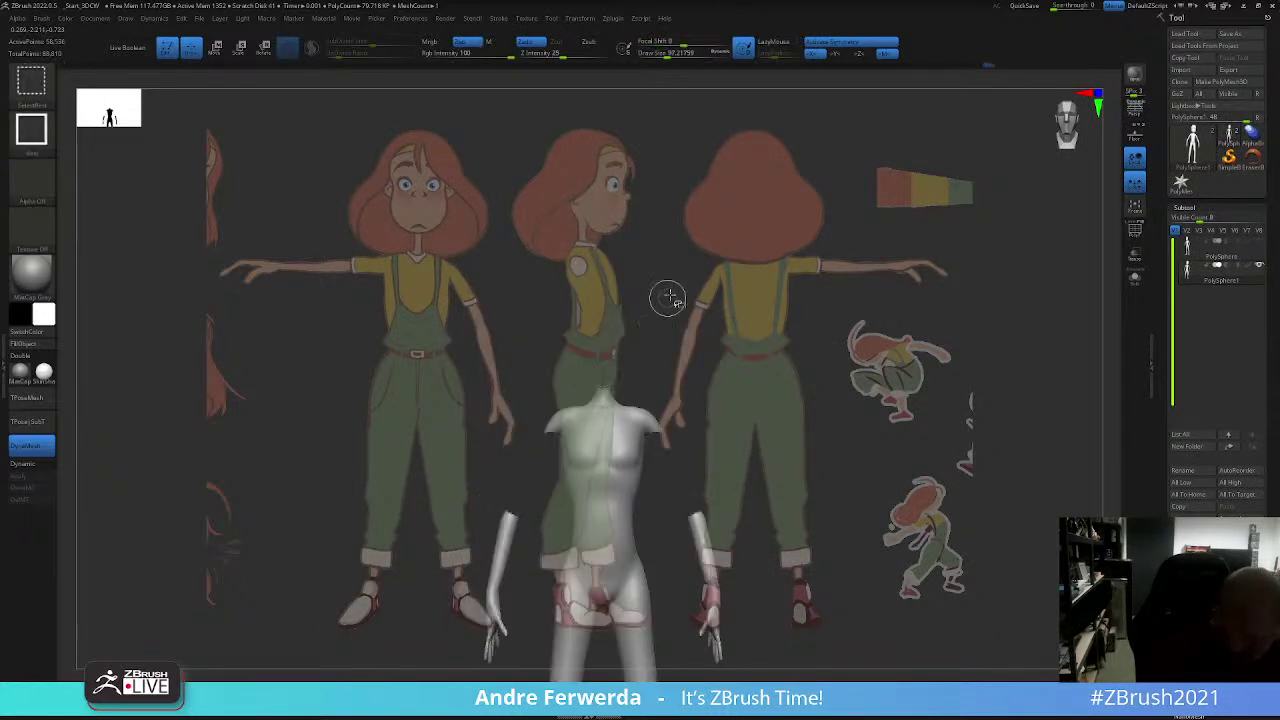
pyautogui.keyDown('ctrl'); pyautogui.keyDown('shift'); pyautogui.click(700, 305); pyautogui.keyUp('shift'); pyautogui.keyUp('ctrl')
pyautogui.keyDown('ctrl'); pyautogui.keyDown('shift'); pyautogui.click(610, 330); pyautogui.keyUp('shift'); pyautogui.keyUp('ctrl')
pyautogui.keyDown('ctrl'); pyautogui.keyDown('shift'); pyautogui.moveTo(700, 529); pyautogui.dragTo(529, 414); pyautogui.keyUp('shift'); pyautogui.keyUp('ctrl')
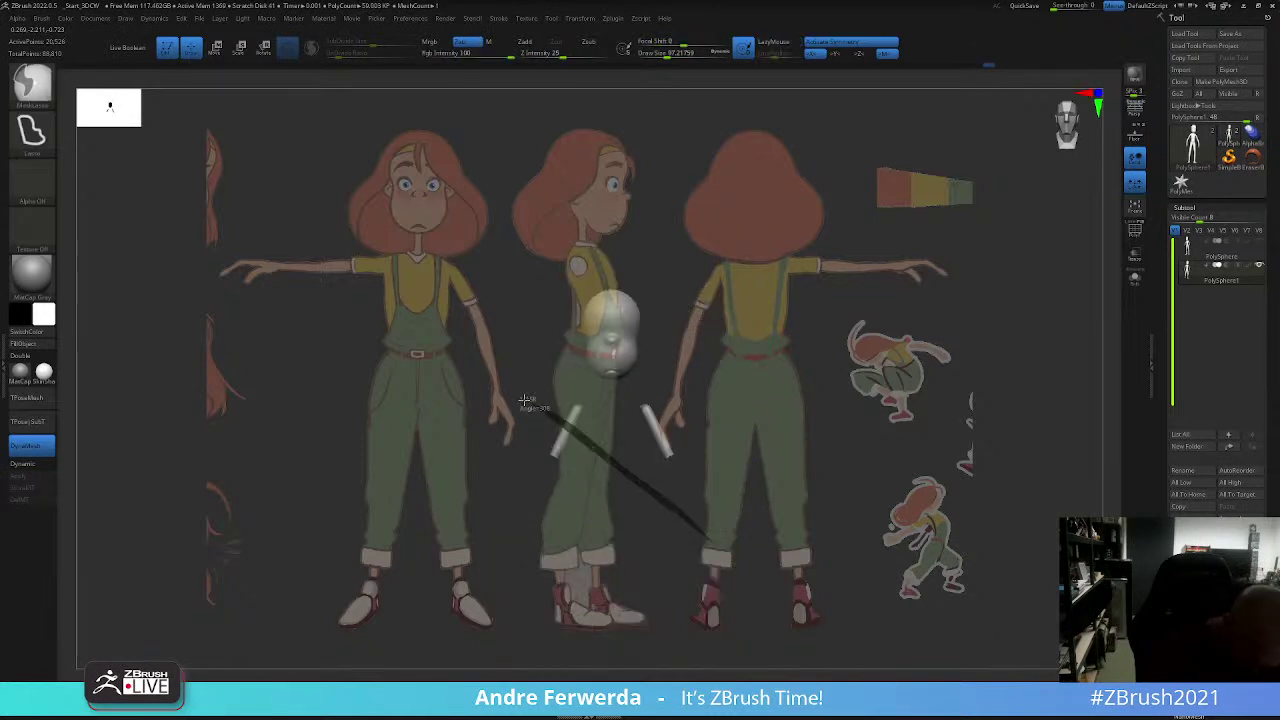
pyautogui.keyDown('ctrl'); pyautogui.keyDown('shift'); pyautogui.moveTo(686, 390); pyautogui.dragTo(840, 442); pyautogui.keyUp('shift'); pyautogui.keyUp('ctrl')
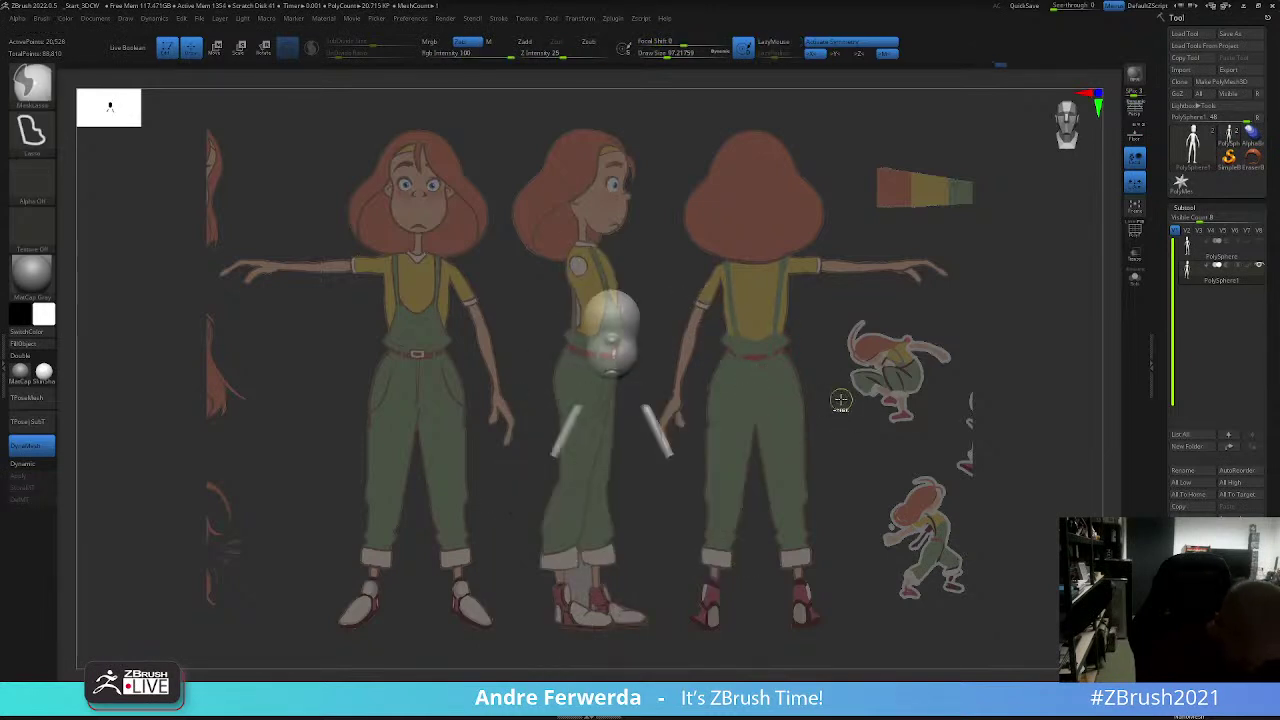
pyautogui.keyDown('ctrl'); pyautogui.keyDown('shift'); pyautogui.click(666, 346); pyautogui.keyUp('shift'); pyautogui.keyUp('ctrl')
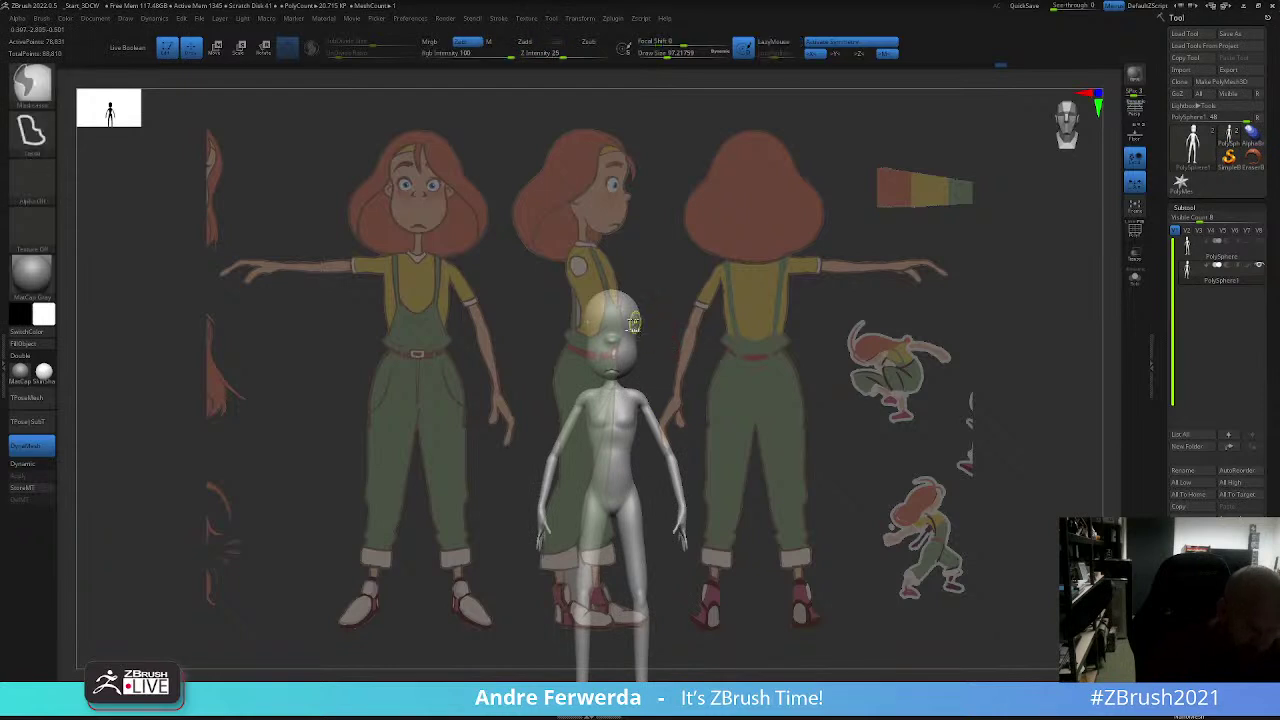
pyautogui.keyDown('ctrl'); pyautogui.keyDown('shift'); pyautogui.click(635, 320); pyautogui.keyUp('shift'); pyautogui.keyUp('ctrl')
pyautogui.keyDown('ctrl'); pyautogui.keyDown('shift'); pyautogui.click(635, 320); pyautogui.keyUp('shift'); pyautogui.keyUp('ctrl')
pyautogui.keyDown('ctrl'); pyautogui.keyDown('shift'); pyautogui.click(668, 310); pyautogui.keyUp('shift'); pyautogui.keyUp('ctrl')
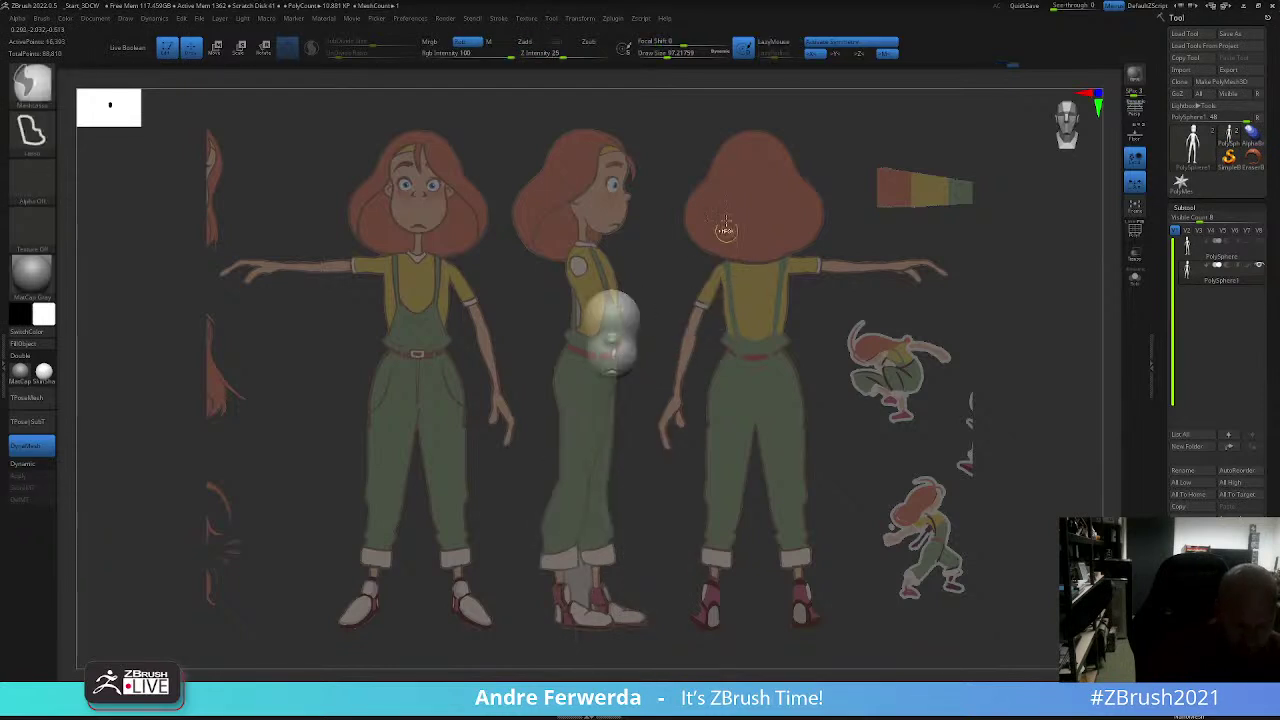
pyautogui.keyDown('ctrl'); pyautogui.keyDown('shift'); pyautogui.click(800, 280); pyautogui.keyUp('shift'); pyautogui.keyUp('ctrl')
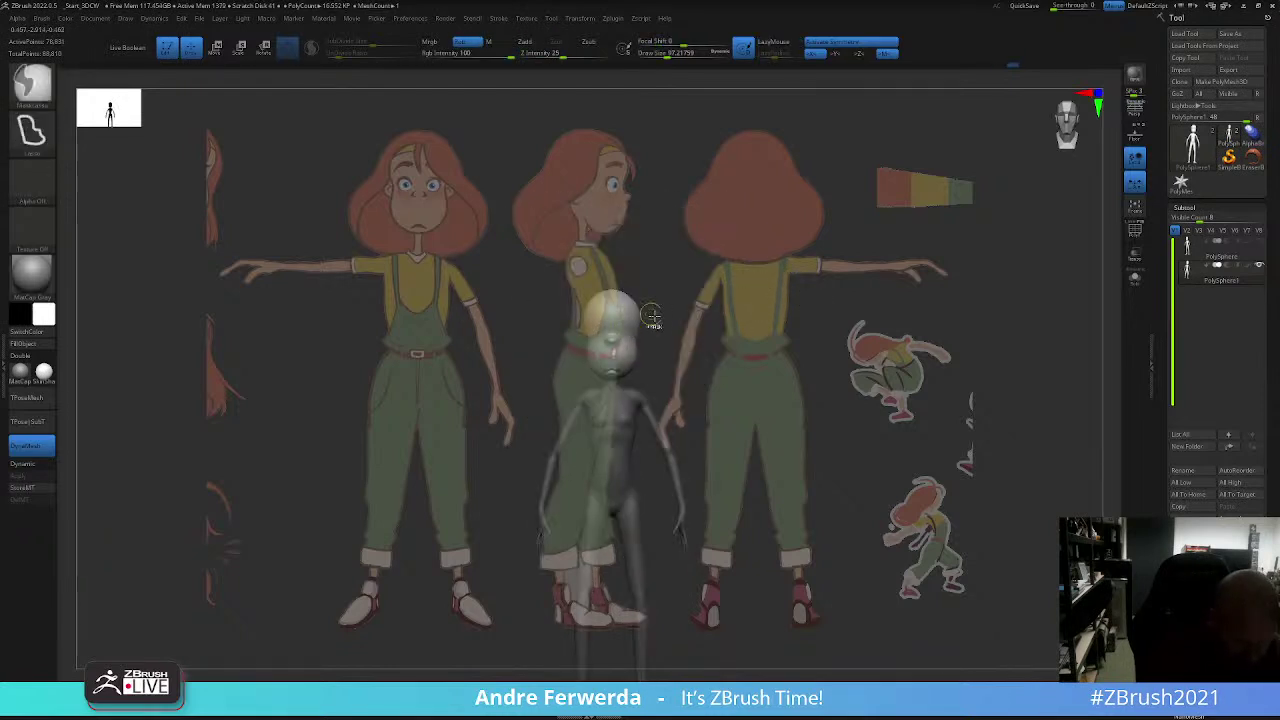
# Step: Snap to front view and raise the whole mesh with Transpose Move to match the front drawing
pyautogui.click(88, 22)
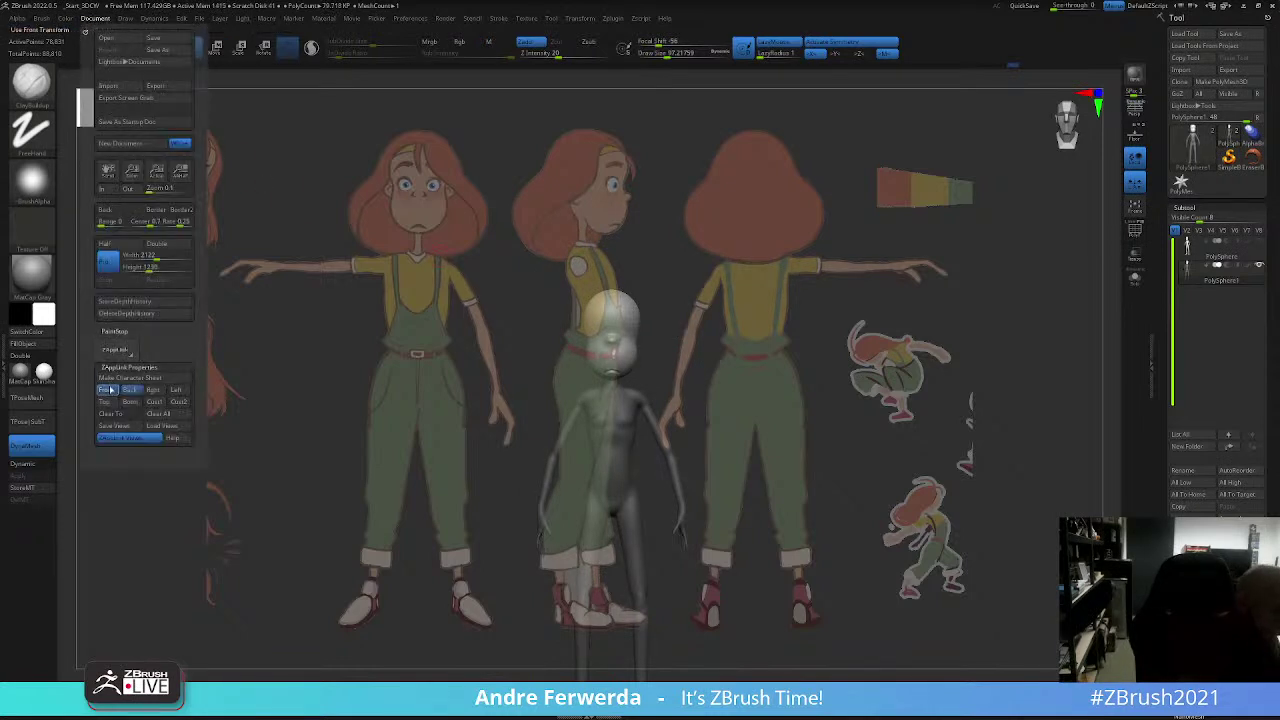
pyautogui.press('w')
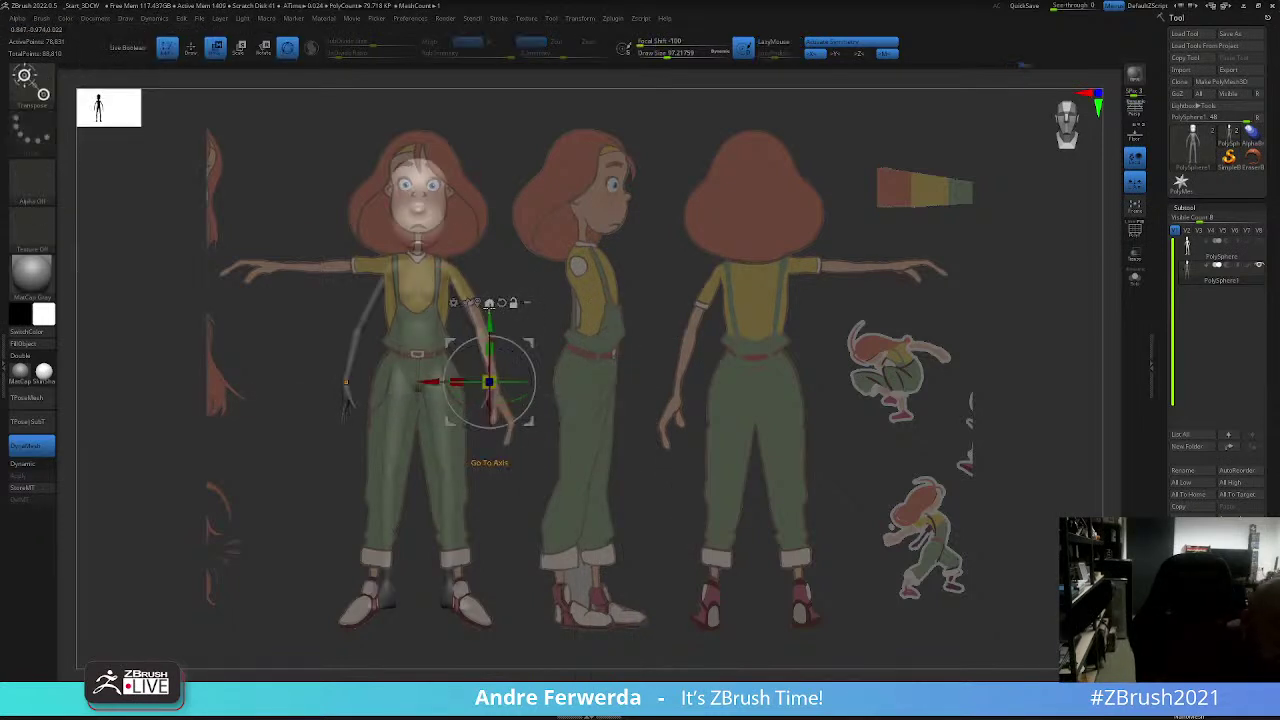
pyautogui.moveTo(487, 428); pyautogui.dragTo(491, 304)
# Step: Hide the reference sheet and smooth the surface of the whole figure
pyautogui.press('q')
pyautogui.hotkey('shift', 'p')
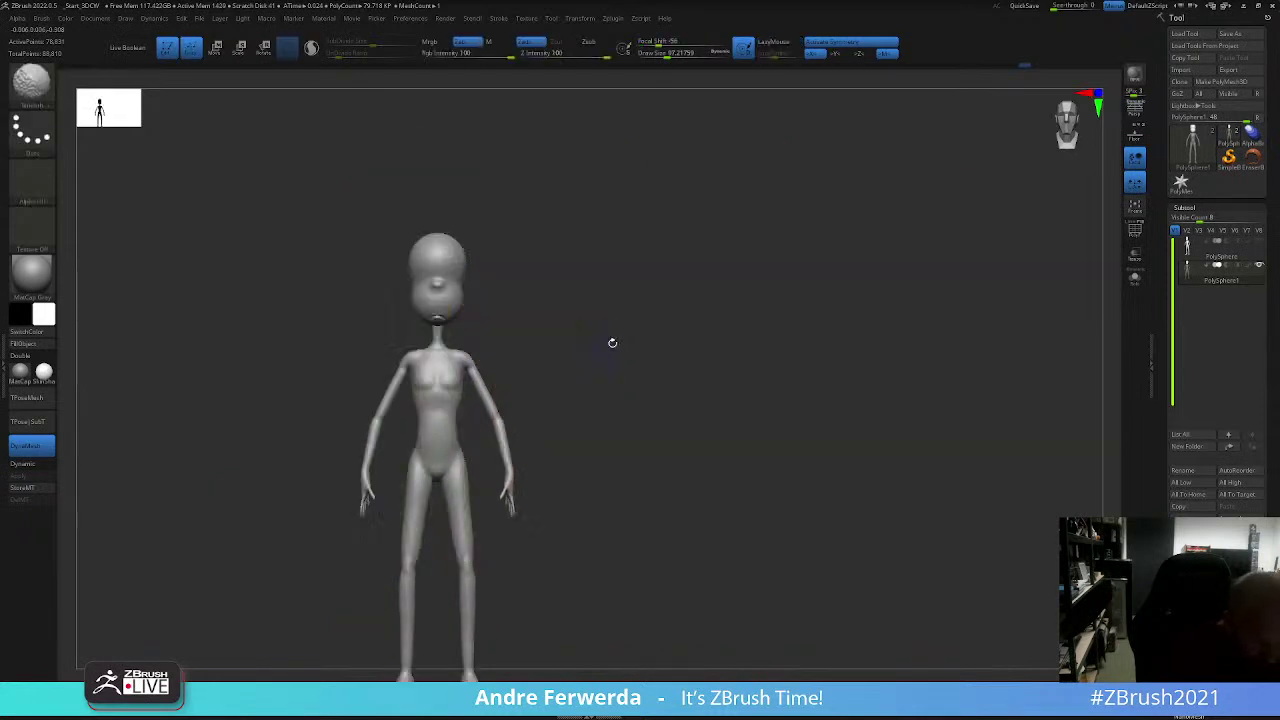
pyautogui.moveTo(609, 343); pyautogui.dragTo(720, 400)
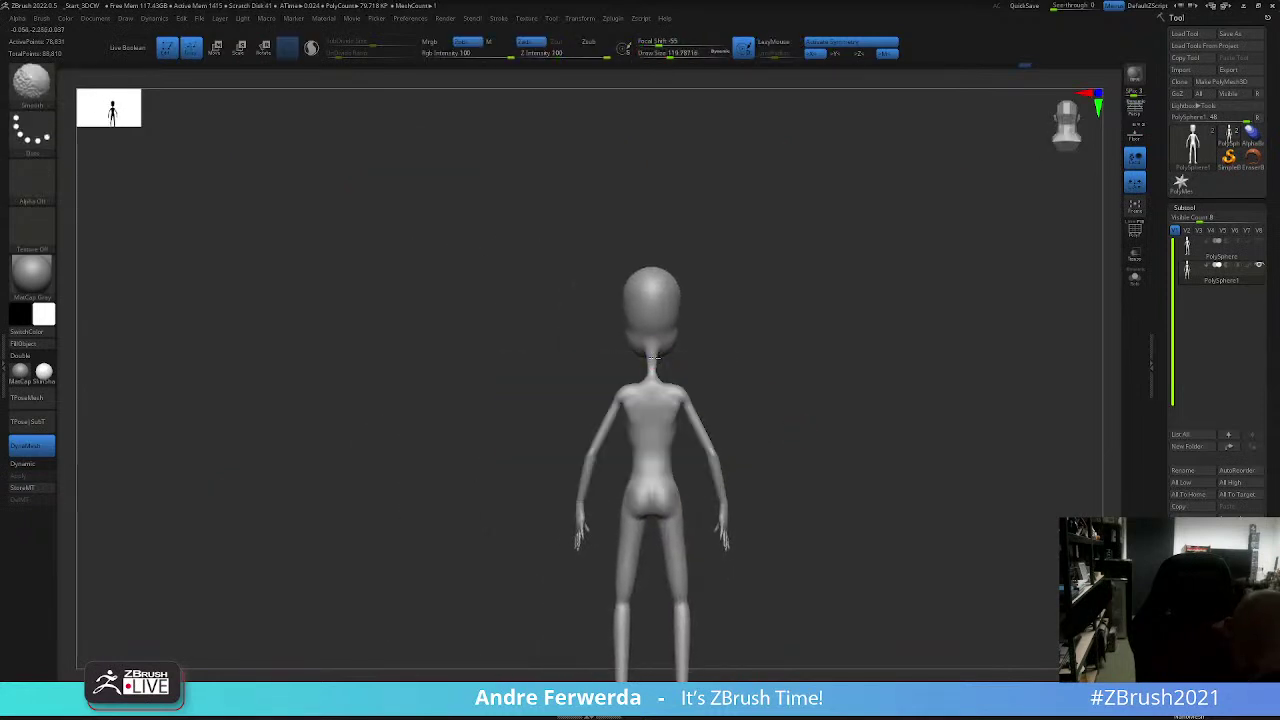
pyautogui.press('shift')
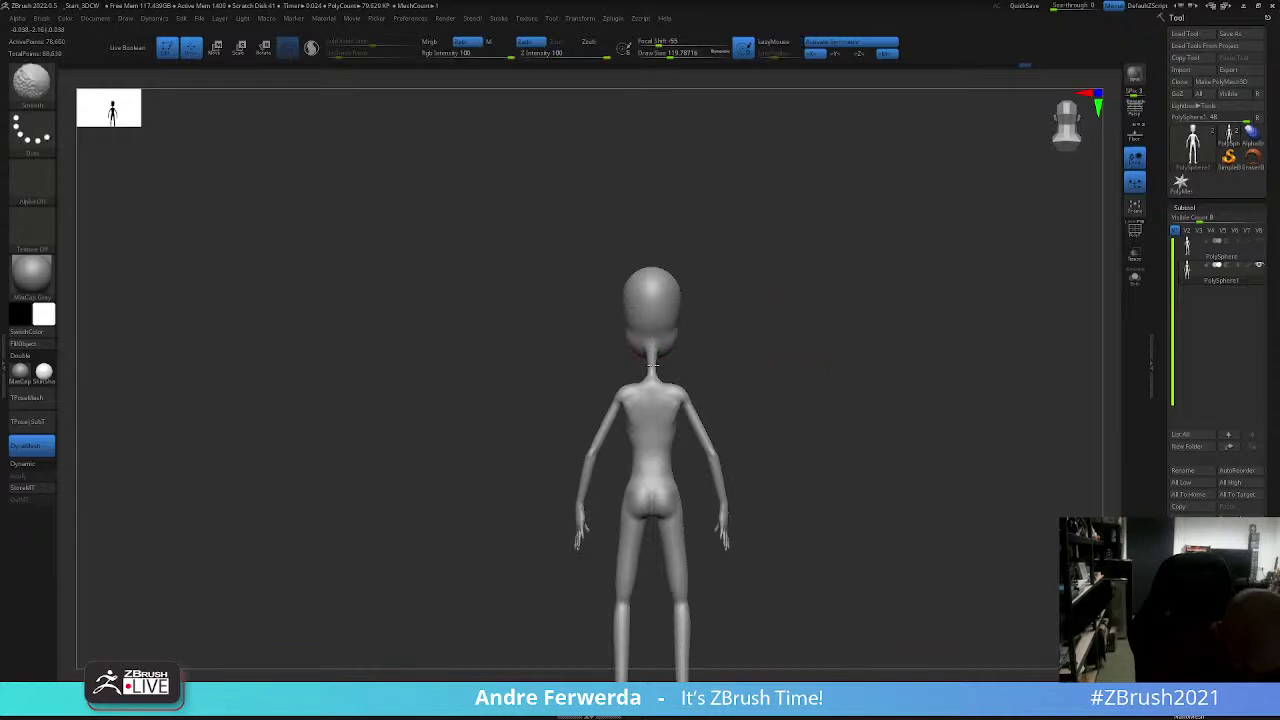
pyautogui.moveTo(652, 367)
pyautogui.keyDown('shift'); pyautogui.mouseDown()
pyautogui.moveTo(664, 373)
pyautogui.moveTo(648, 492)
pyautogui.mouseUp(); pyautogui.keyUp('shift')
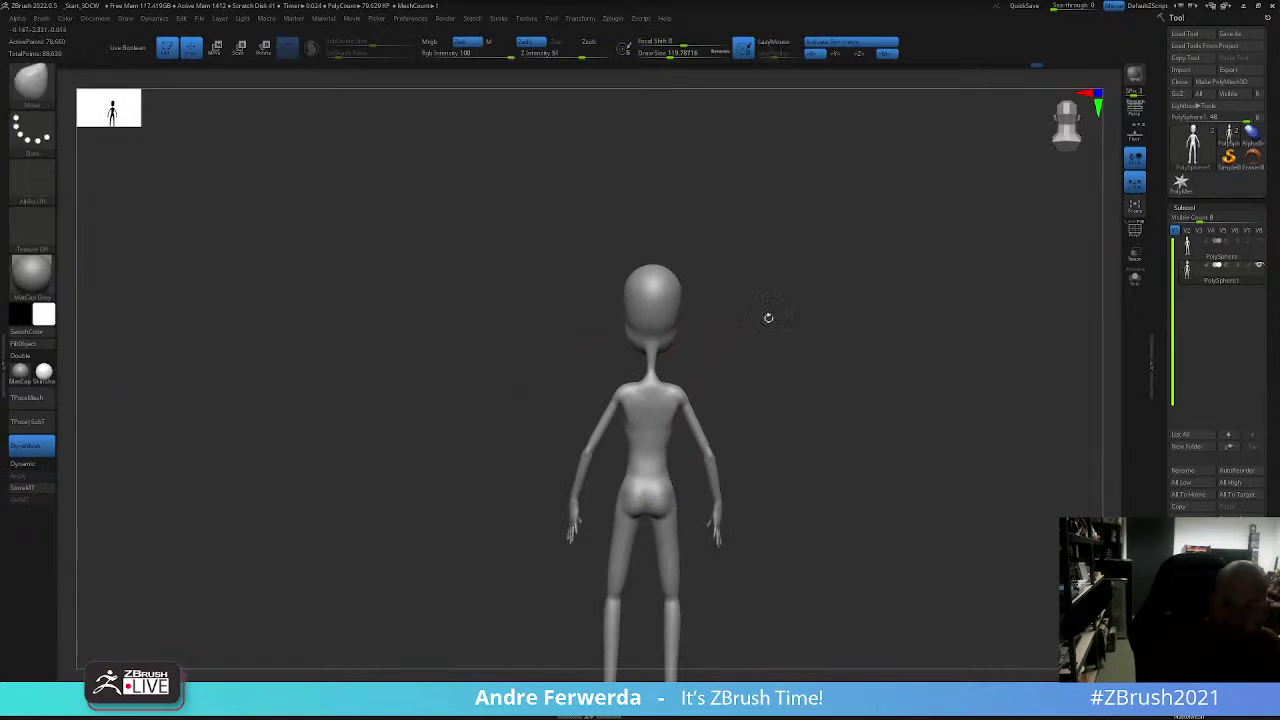
pyautogui.keyDown('alt'); pyautogui.moveTo(766, 317); pyautogui.dragTo(888, 333); pyautogui.keyUp('alt')
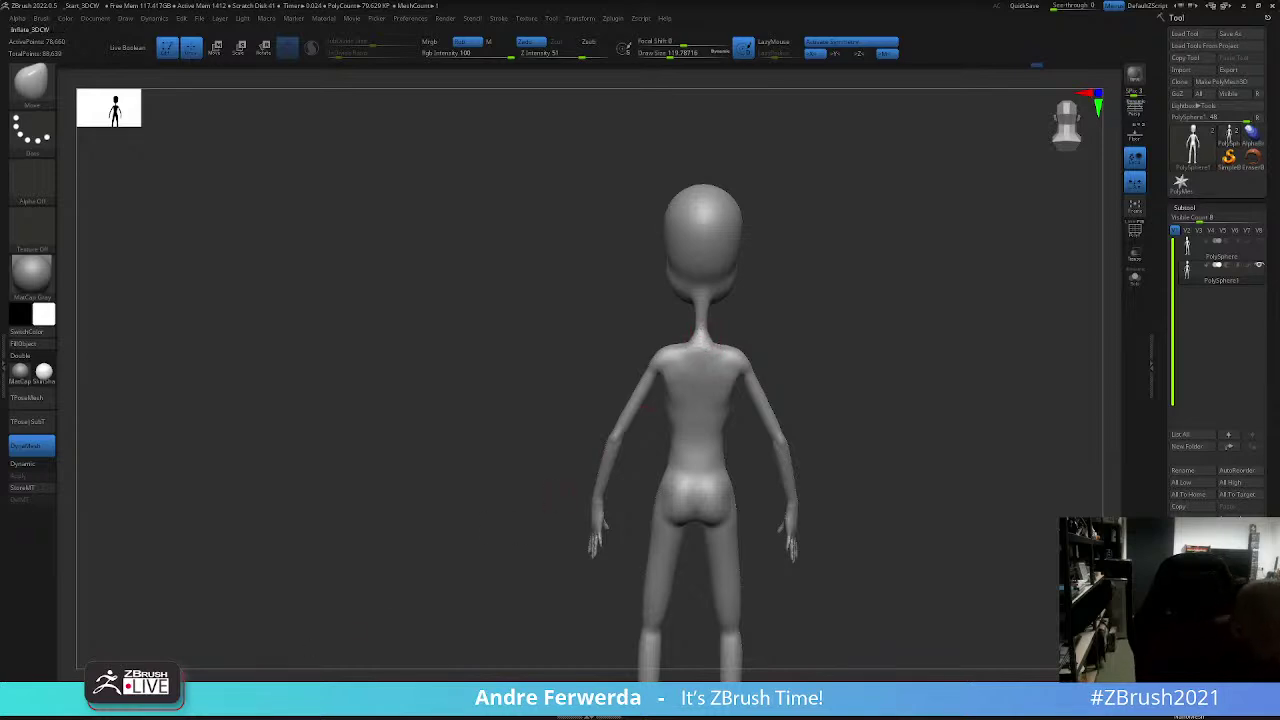
# Step: Adjust the arms and hands with the Move brush, then show the reference sheet again
pyautogui.press('b')
pyautogui.press('i')
pyautogui.press('n')
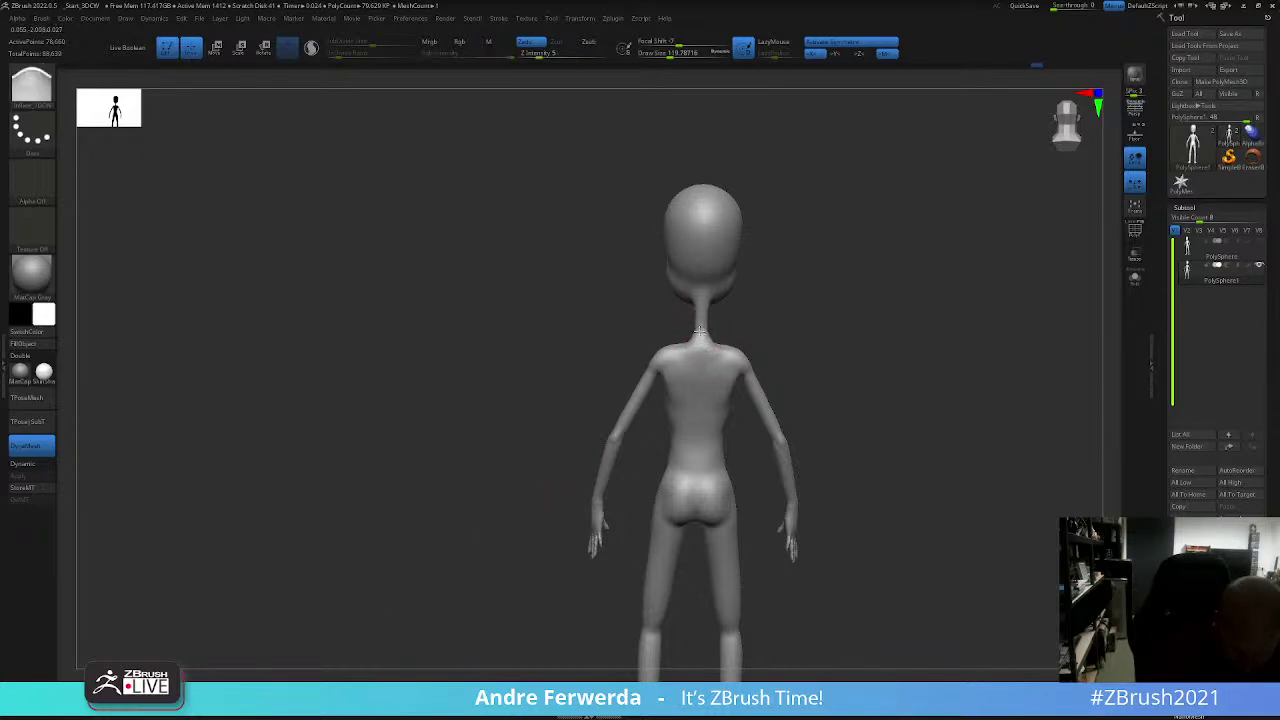
pyautogui.hotkey('ctrl', 'z')
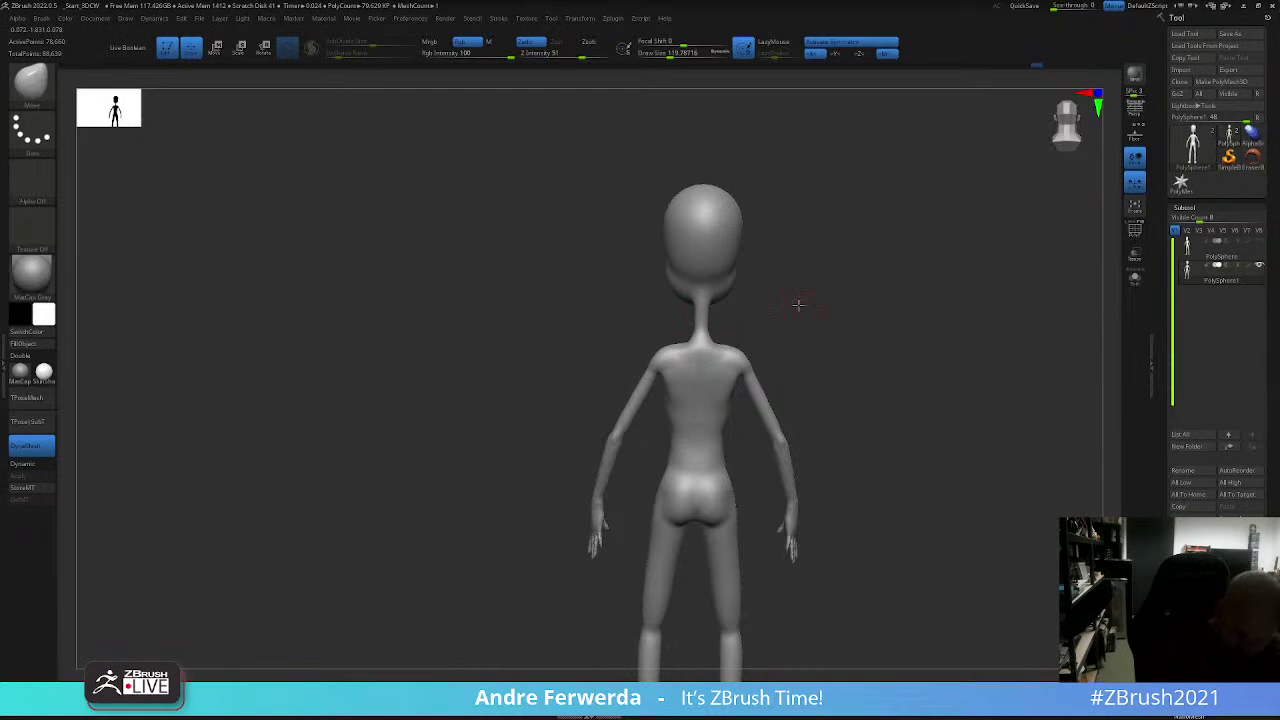
pyautogui.press('space')
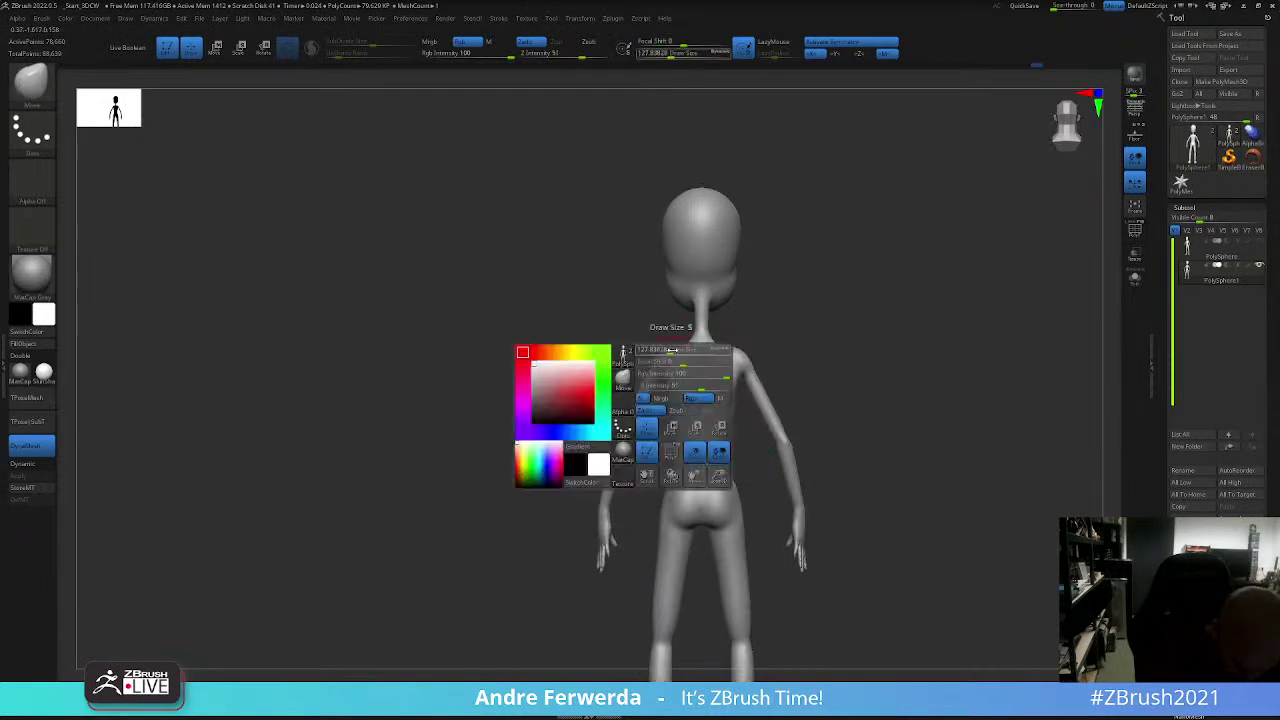
pyautogui.moveTo(672, 347); pyautogui.dragTo(672, 345, button='right')
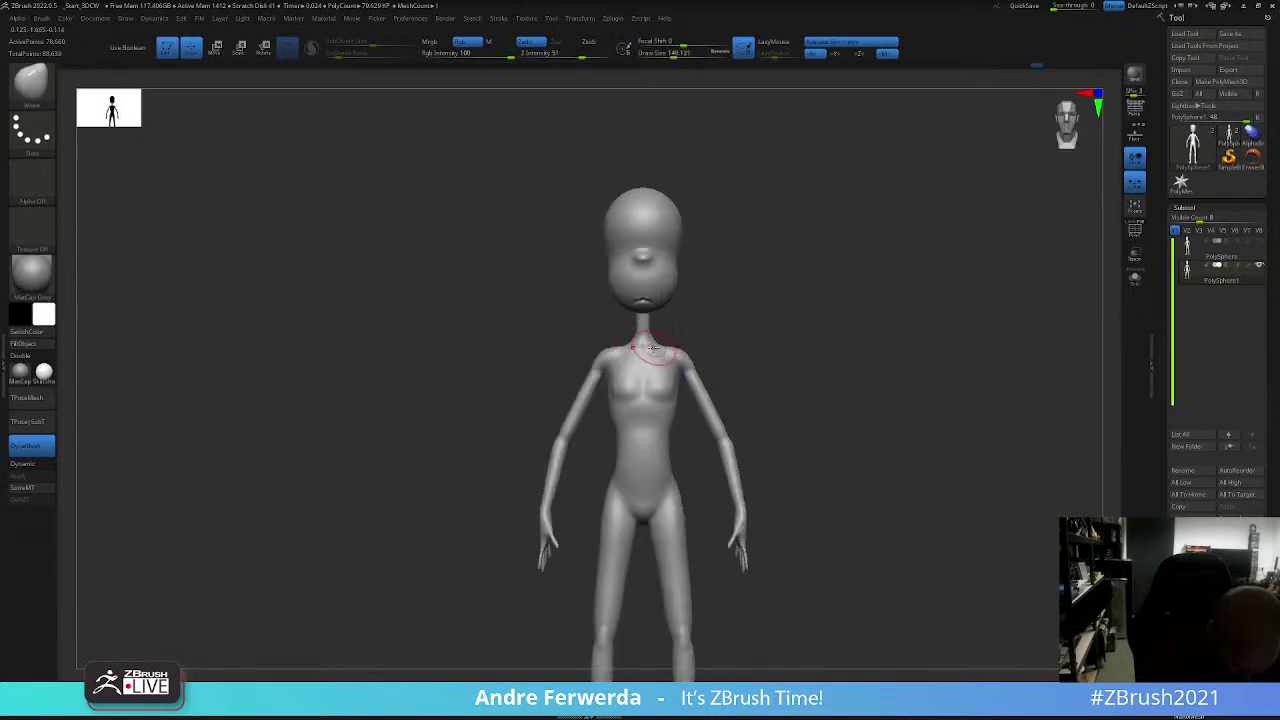
pyautogui.rightClick(652, 342)
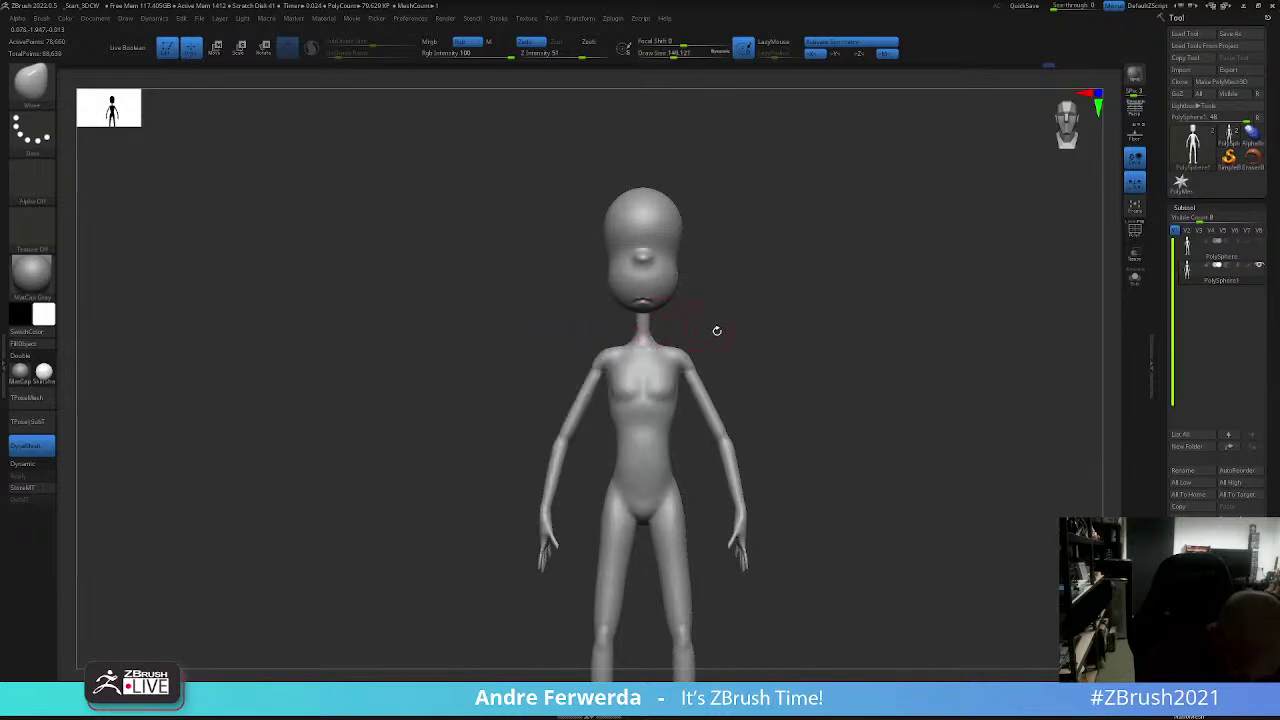
pyautogui.moveTo(717, 329)
pyautogui.mouseDown(button='right')
pyautogui.moveTo(648, 412)
pyautogui.moveTo(766, 329)
pyautogui.moveTo(775, 336)
pyautogui.mouseUp(button='right')
pyautogui.press('shift')
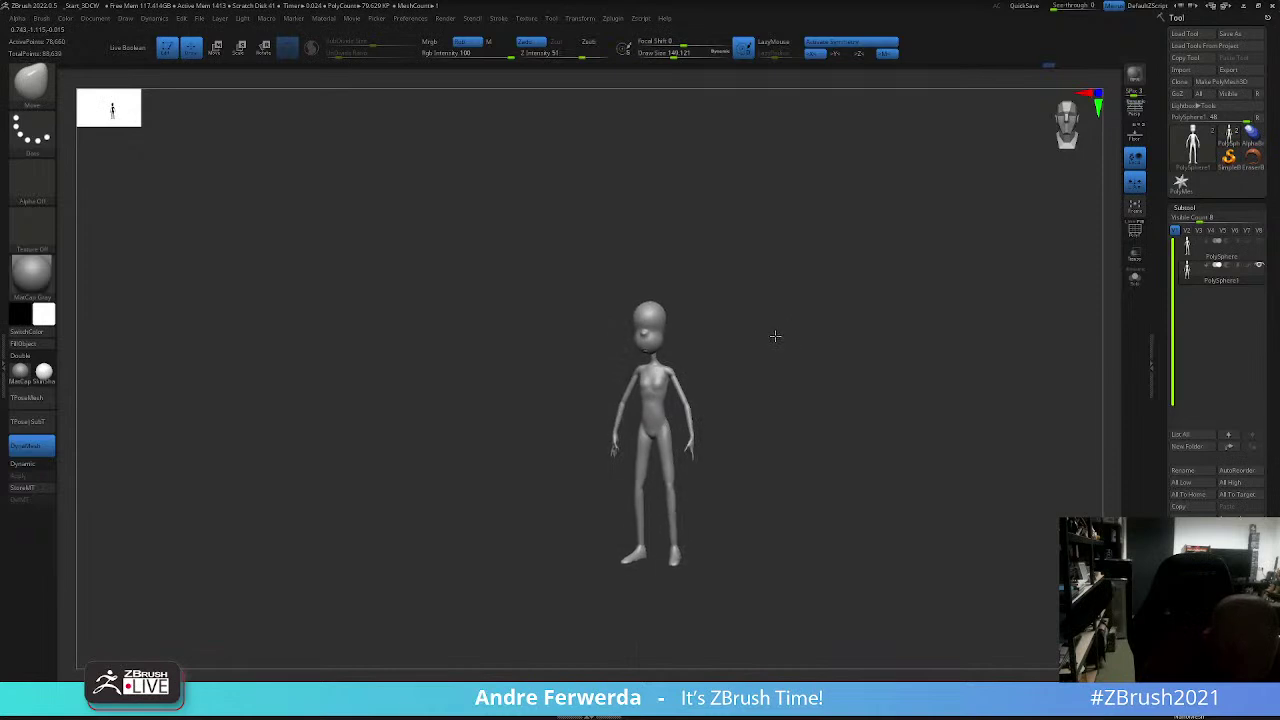
pyautogui.hotkey('shift', 'z')
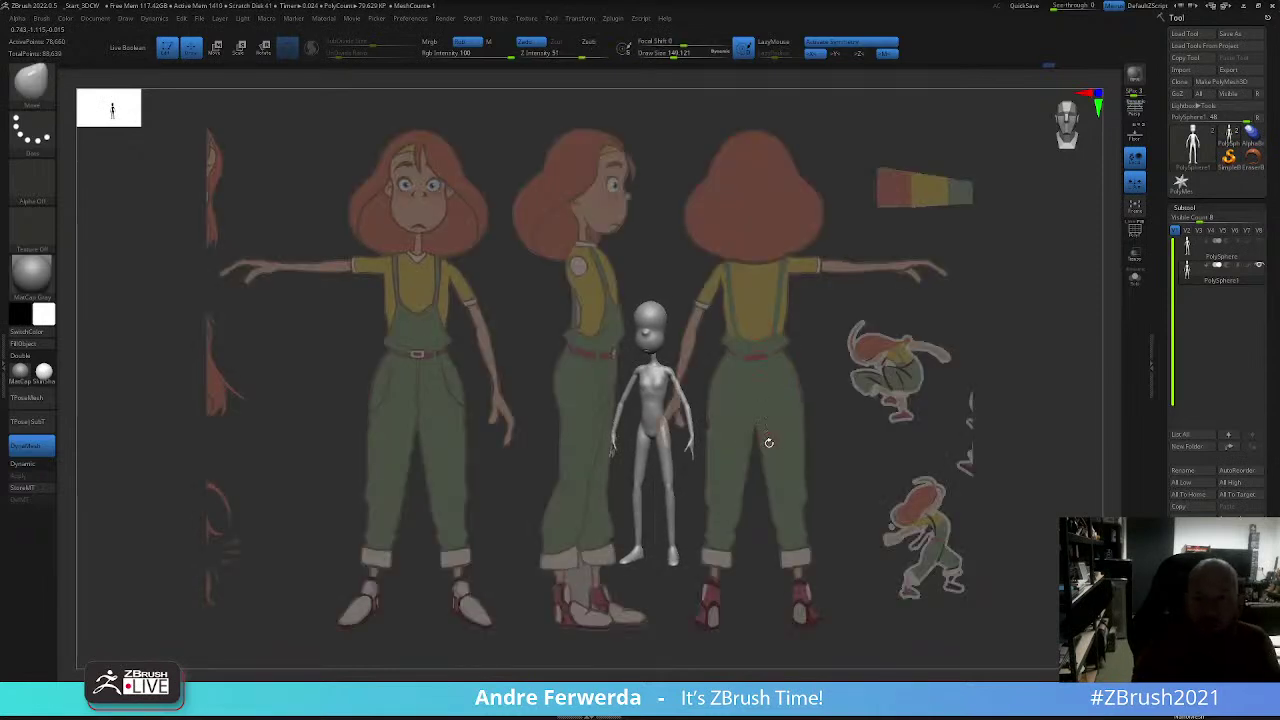
# Step: Snap the figure to the front reference view and set ClayBuildup to brush size about 87
pyautogui.click(95, 18)
pyautogui.click(108, 389)
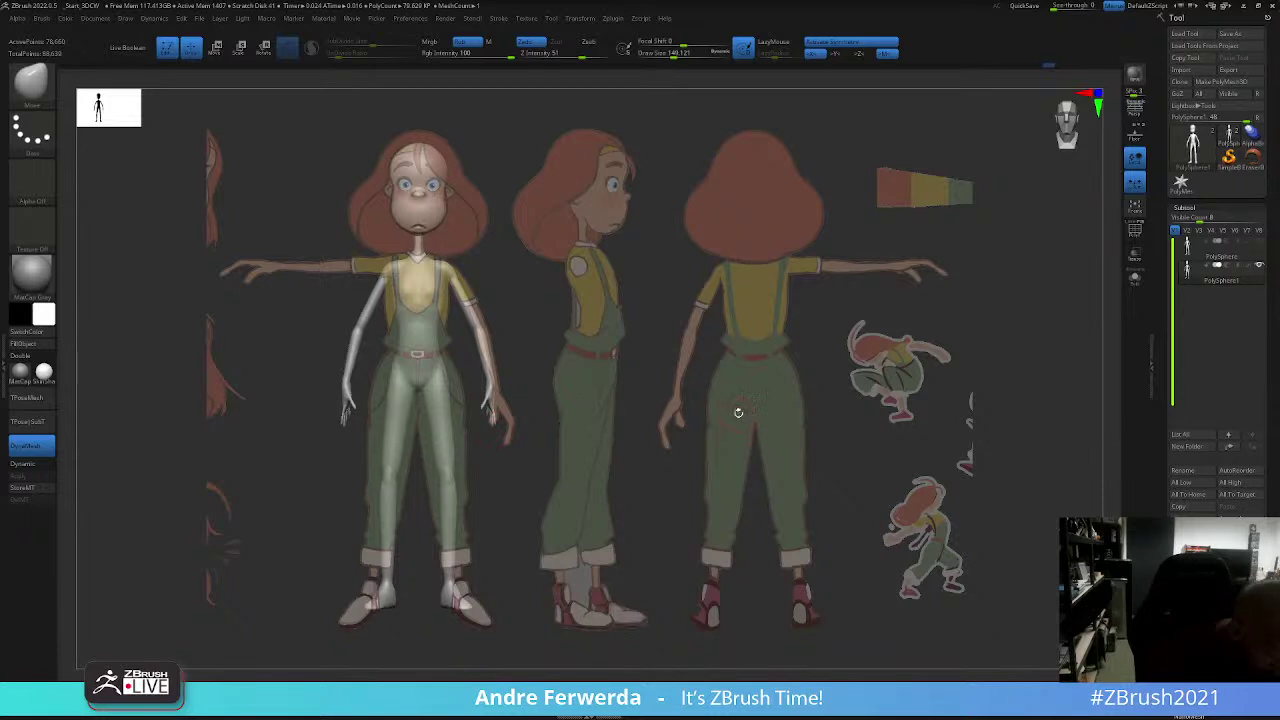
pyautogui.press('b')
pyautogui.press('c')
pyautogui.press('b')
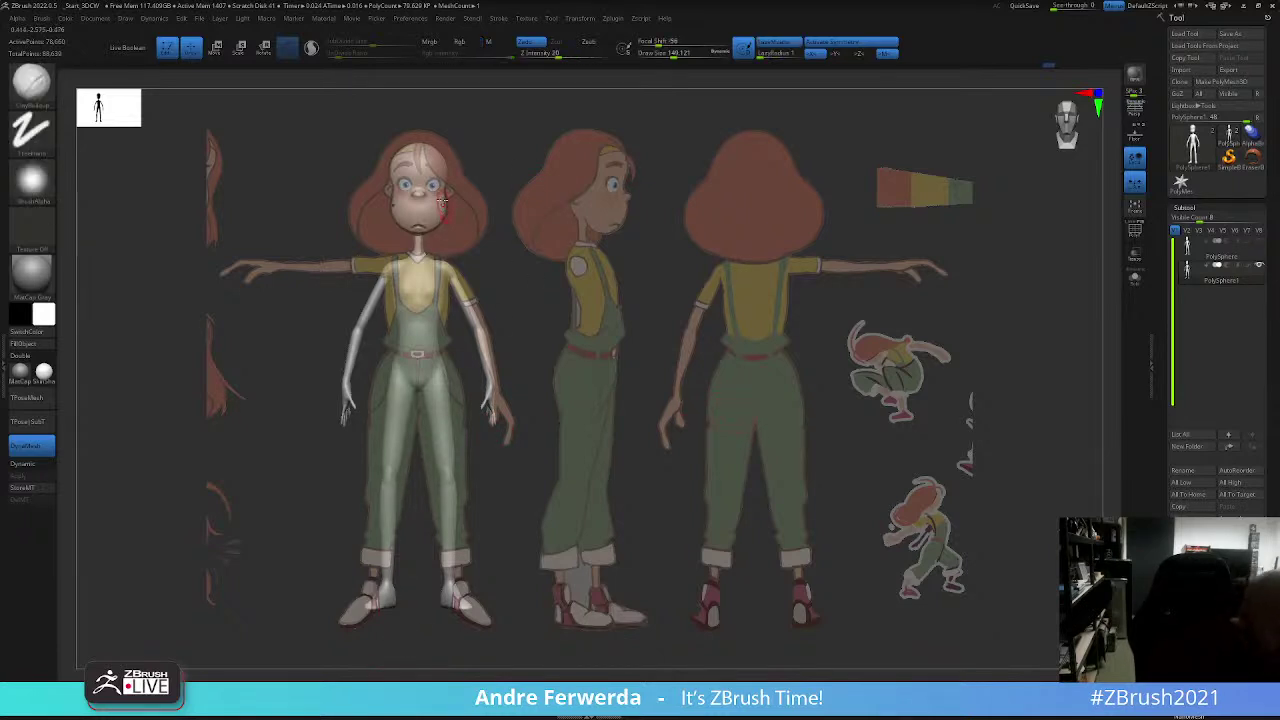
pyautogui.press('space')
pyautogui.moveTo(434, 187); pyautogui.dragTo(426, 187)
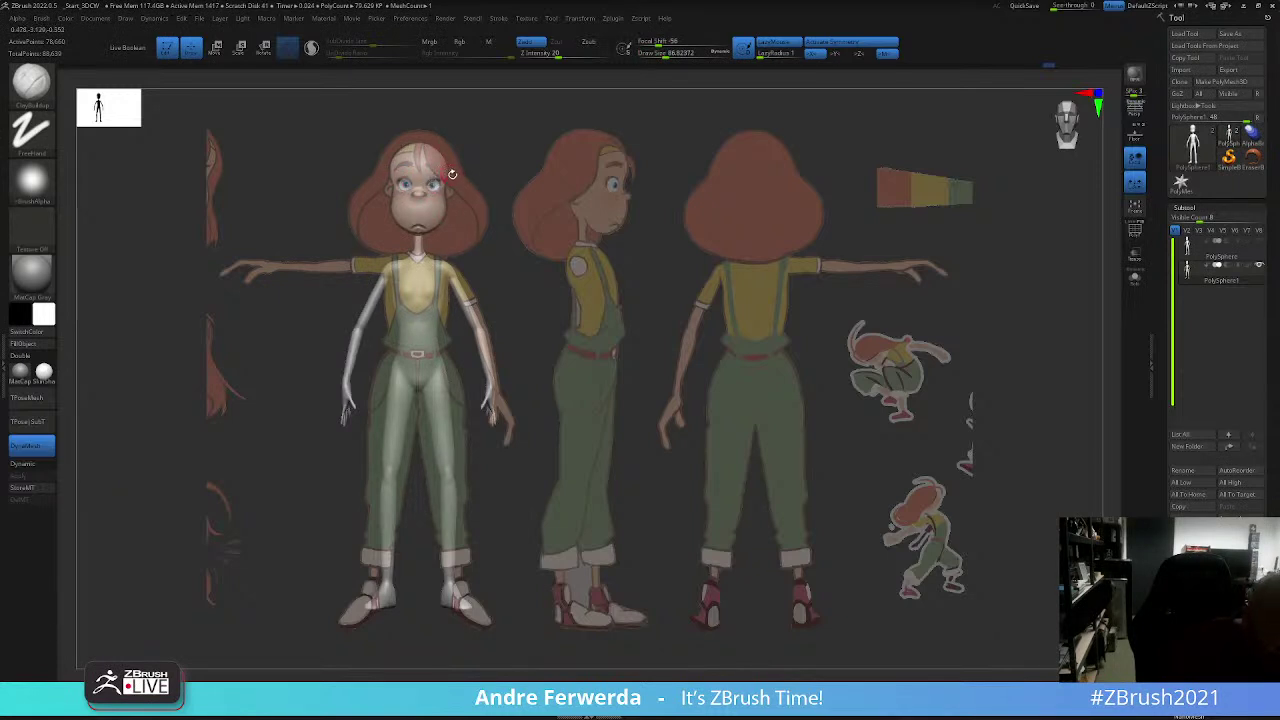
# Step: Deepen both eye sockets, comparing the face in profile against the reference sheet
pyautogui.moveTo(491, 206); pyautogui.dragTo(659, 385)
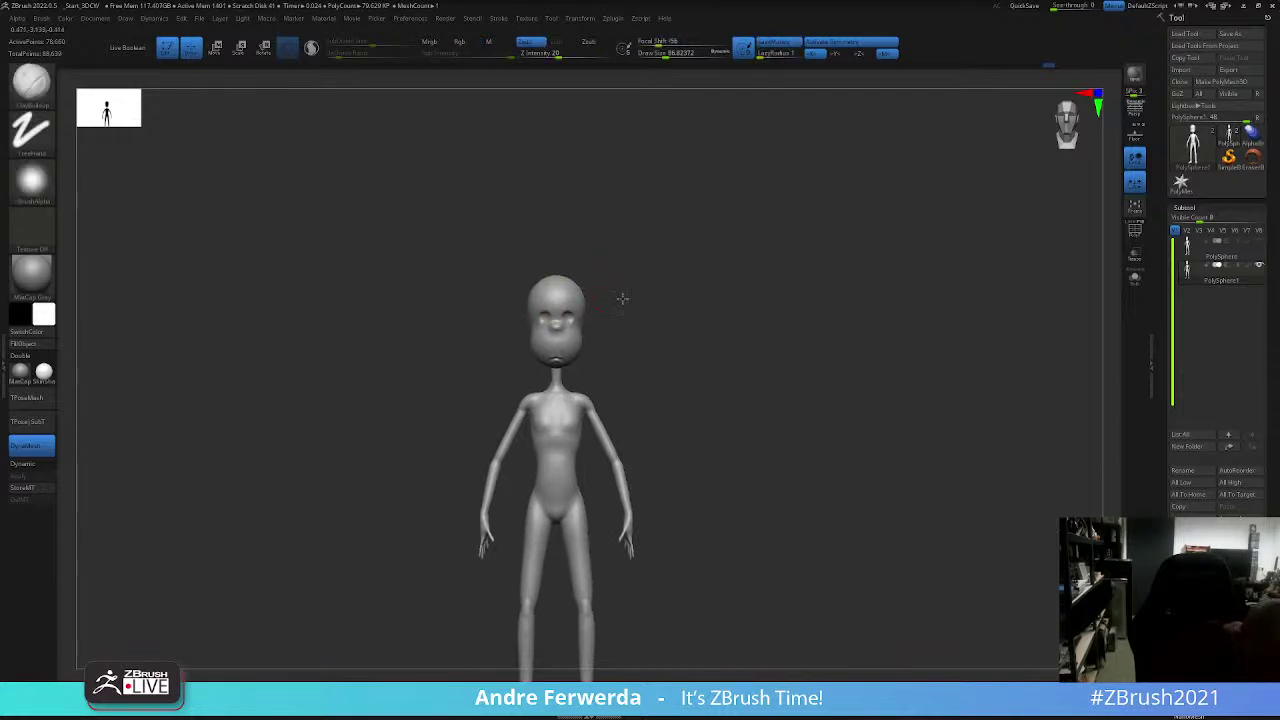
pyautogui.moveTo(622, 298)
pyautogui.mouseDown()
pyautogui.moveTo(714, 317)
pyautogui.moveTo(592, 387)
pyautogui.moveTo(720, 323)
pyautogui.mouseUp()
pyautogui.hotkey('shift', 'z')
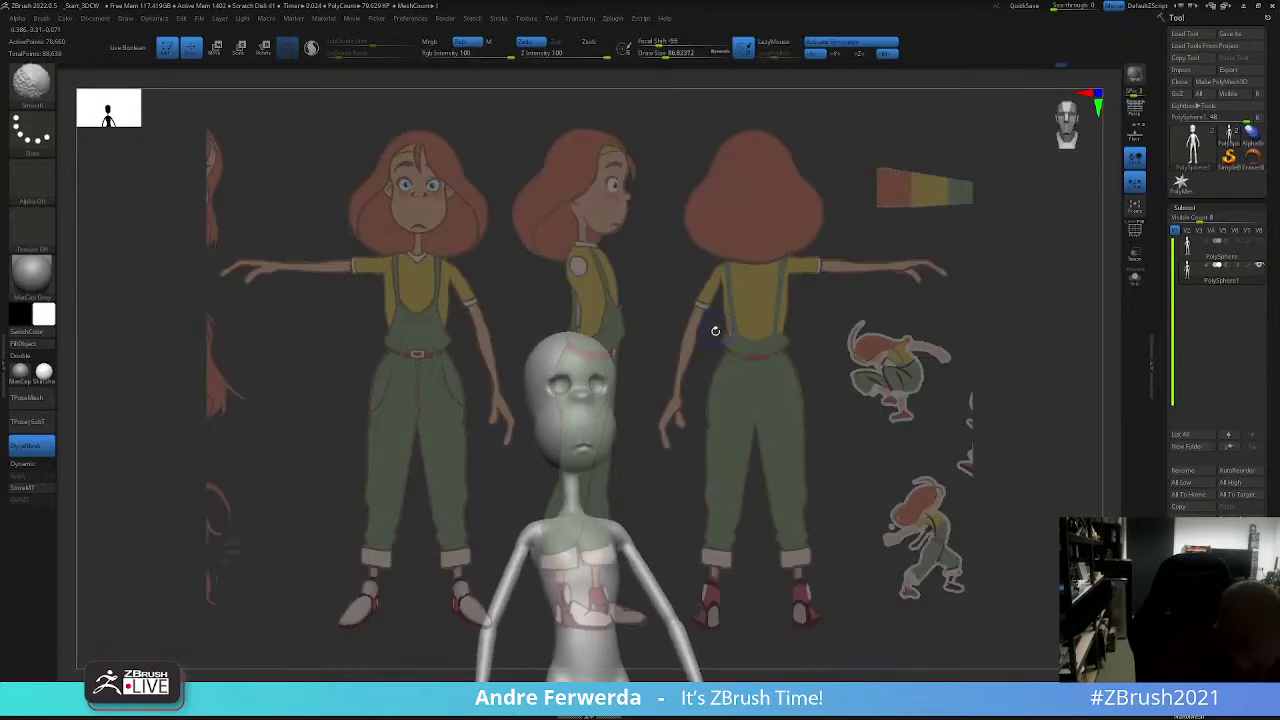
pyautogui.hotkey('shift', 'z')
pyautogui.press('space')
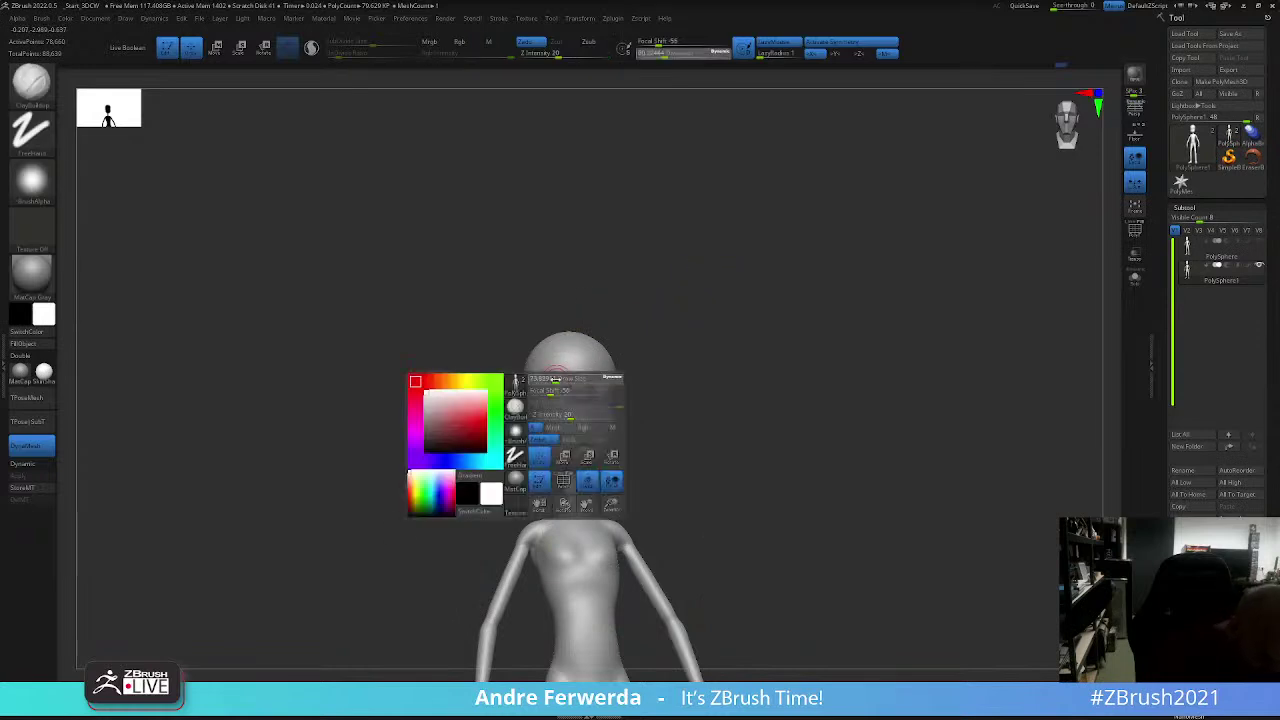
pyautogui.moveTo(567, 376); pyautogui.dragTo(569, 373)
pyautogui.moveTo(569, 373); pyautogui.dragTo(613, 362, button='right')
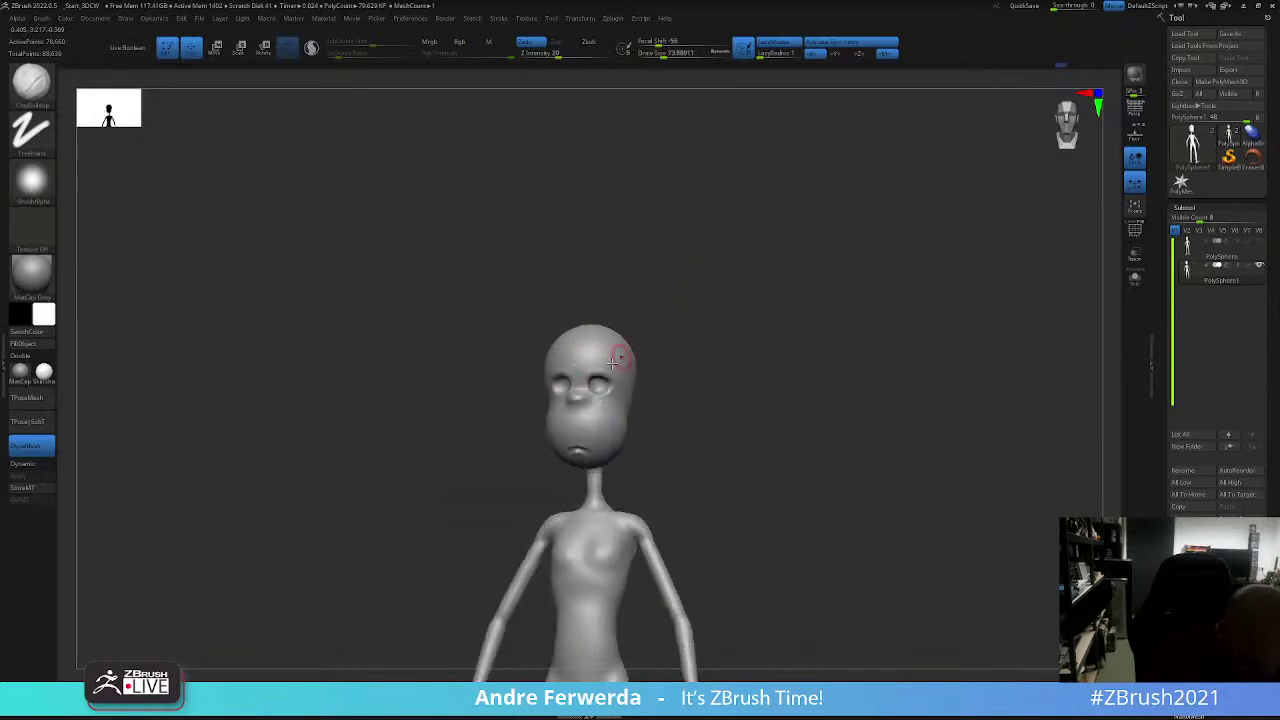
pyautogui.hotkey('shift', 'z')
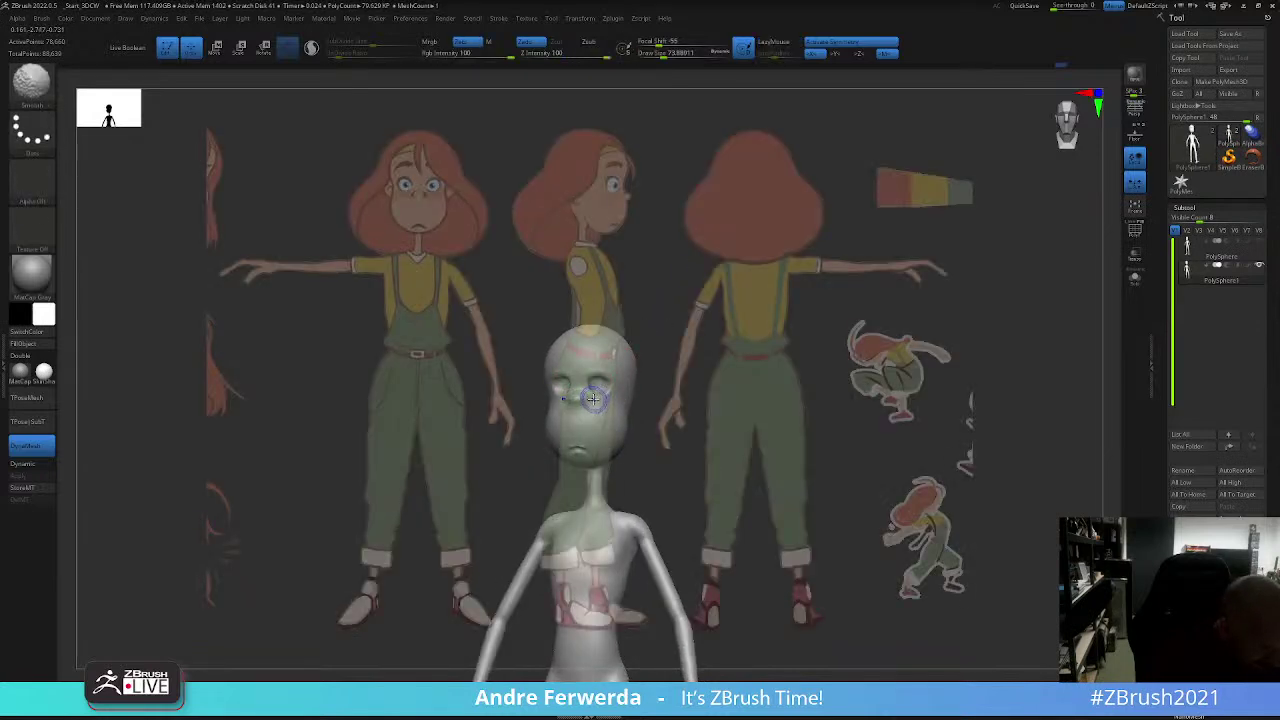
pyautogui.hotkey('shift', 'z')
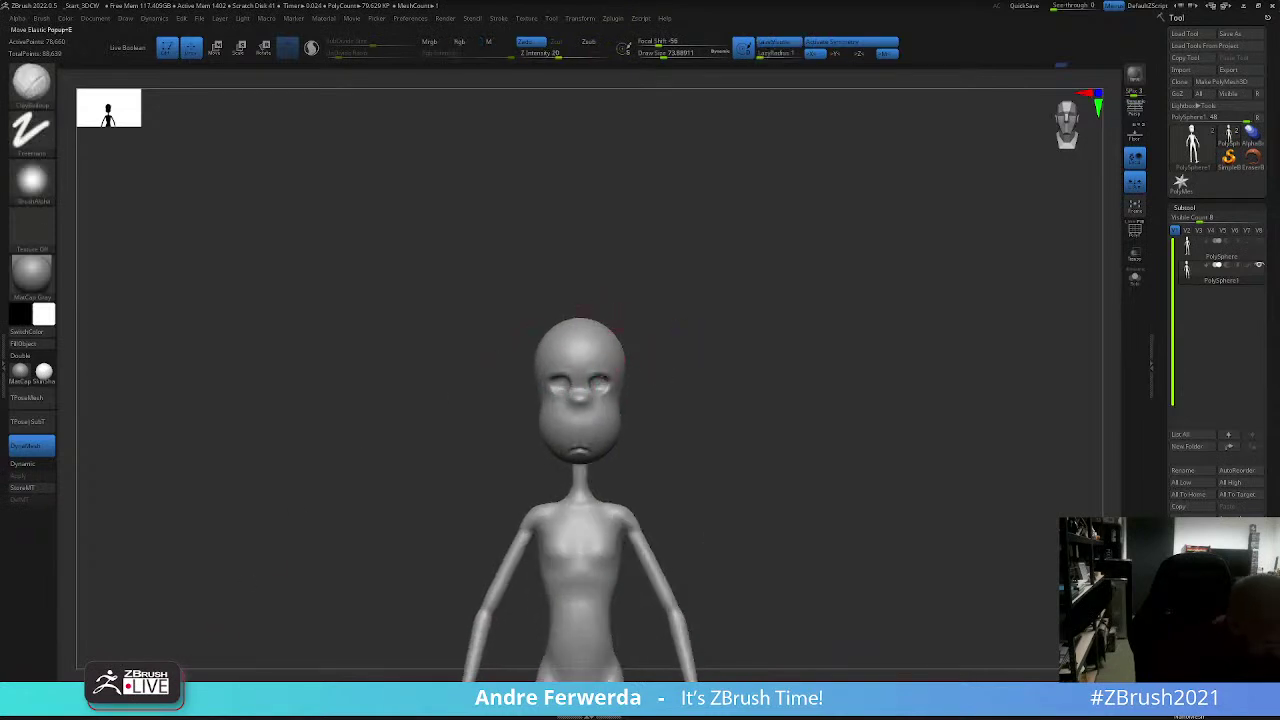
# Step: Pull the eyes inward toward the nose with the Move brush at size about 80
pyautogui.press('b')
pyautogui.press('m')
pyautogui.press('v')
pyautogui.press('space')
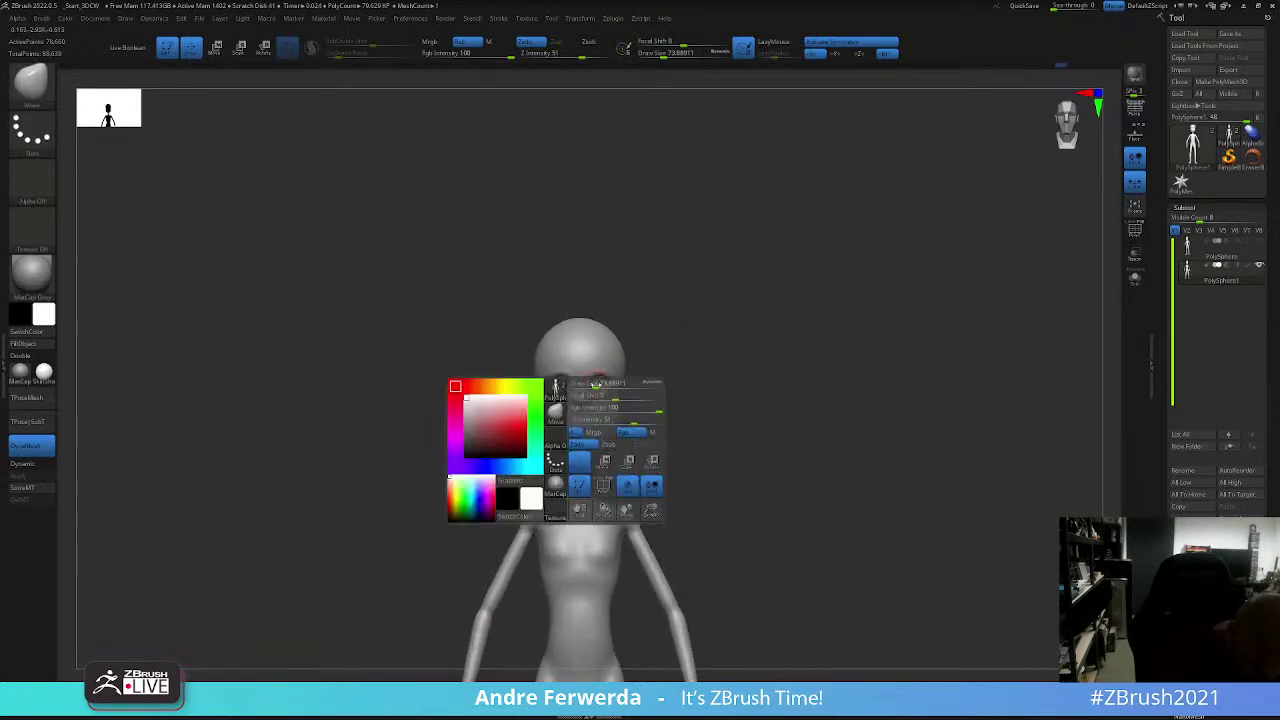
pyautogui.press('space')
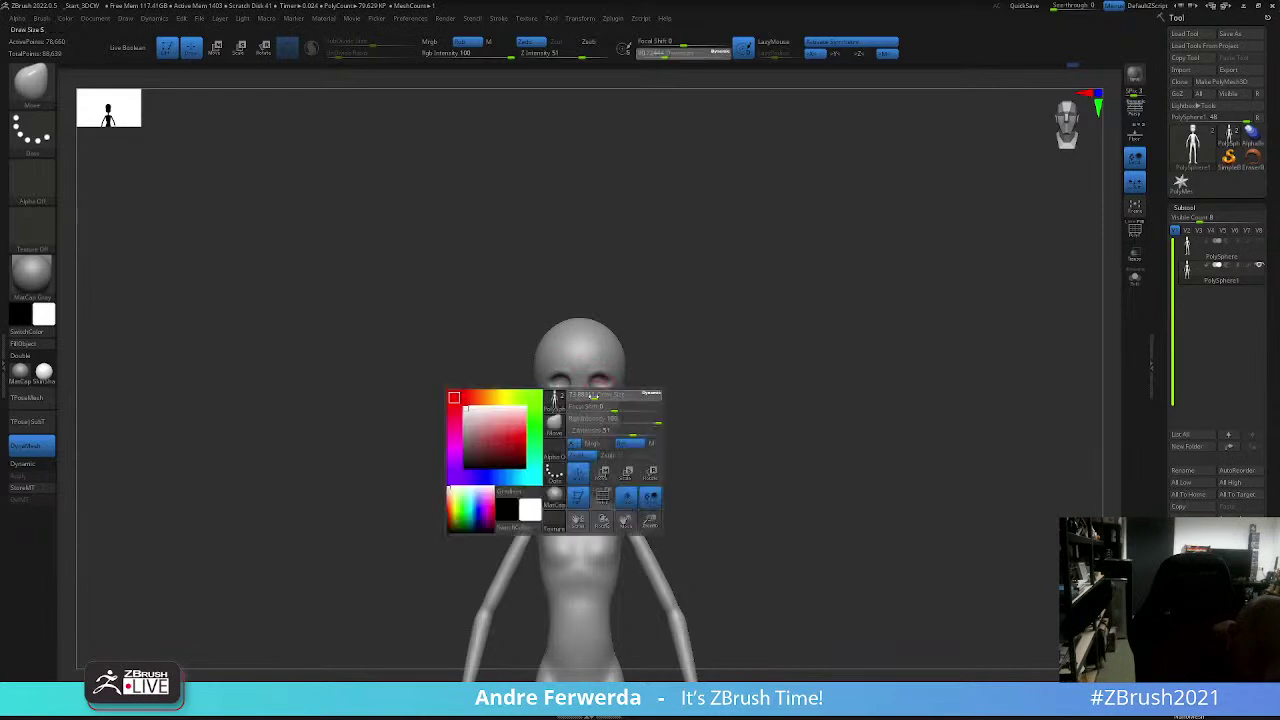
pyautogui.moveTo(599, 385); pyautogui.dragTo(580, 393)
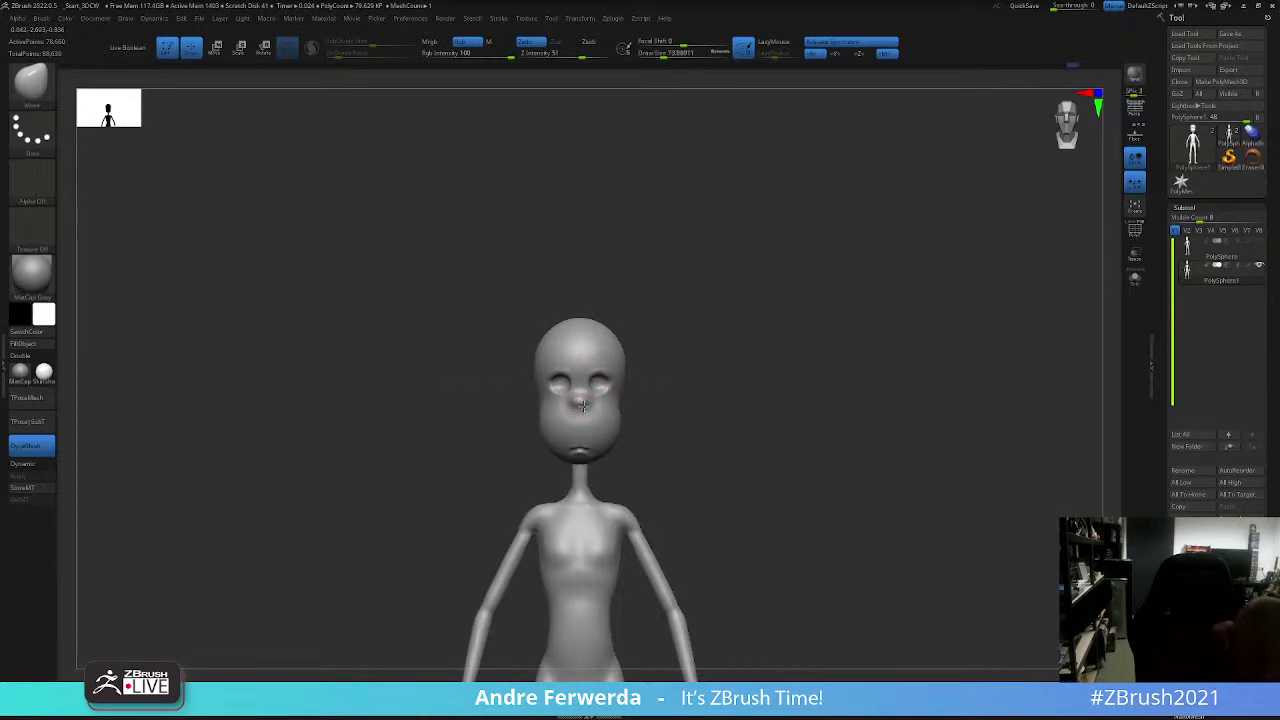
# Step: Inspect the head from side, front and three-quarter views, enlarging the brush to about 136
pyautogui.moveTo(692, 366); pyautogui.dragTo(717, 357)
pyautogui.press('space')
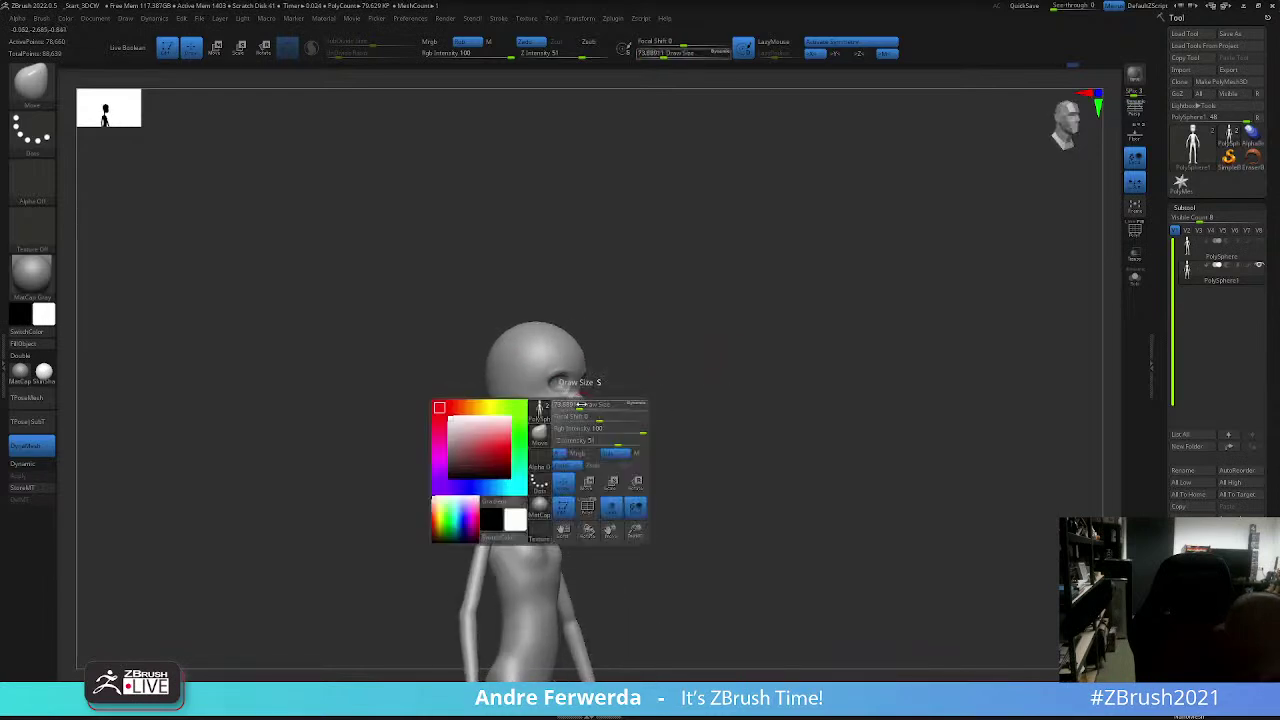
pyautogui.moveTo(637, 384)
pyautogui.mouseDown()
pyautogui.moveTo(710, 344)
pyautogui.moveTo(597, 389)
pyautogui.moveTo(689, 323)
pyautogui.mouseUp()
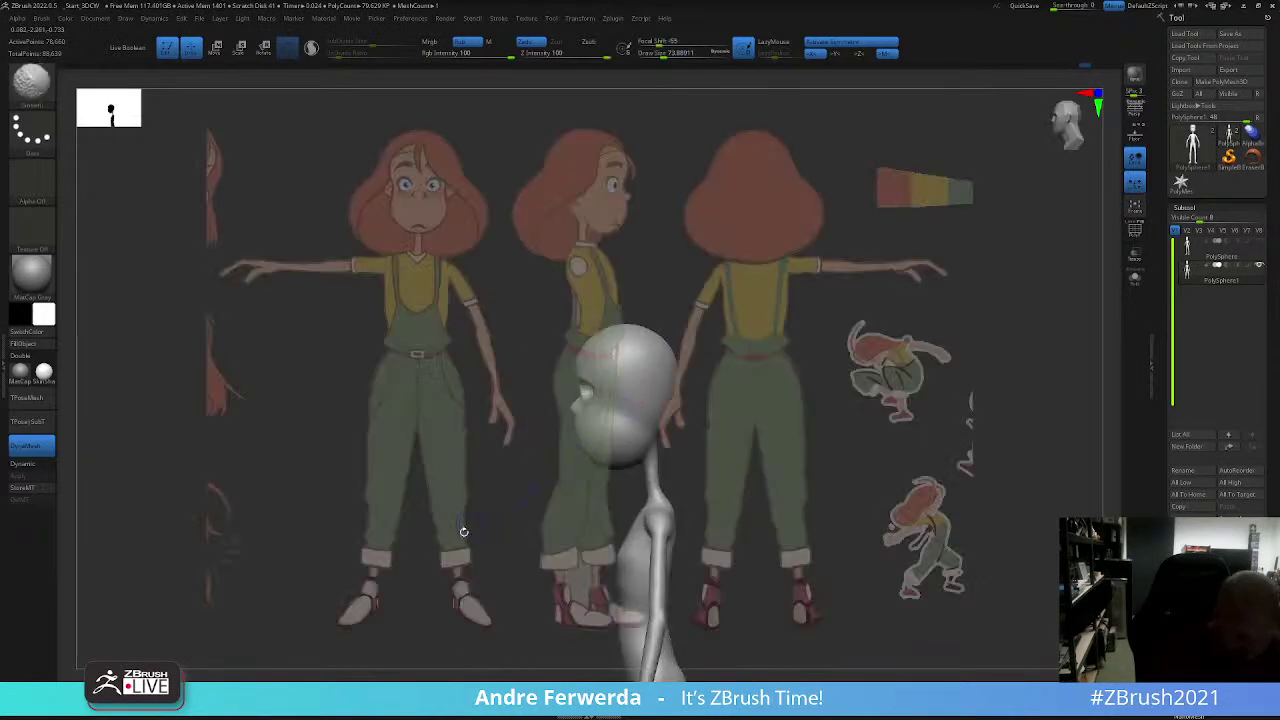
pyautogui.keyDown('shift'); pyautogui.moveTo(603, 389); pyautogui.dragTo(652, 322); pyautogui.keyUp('shift')
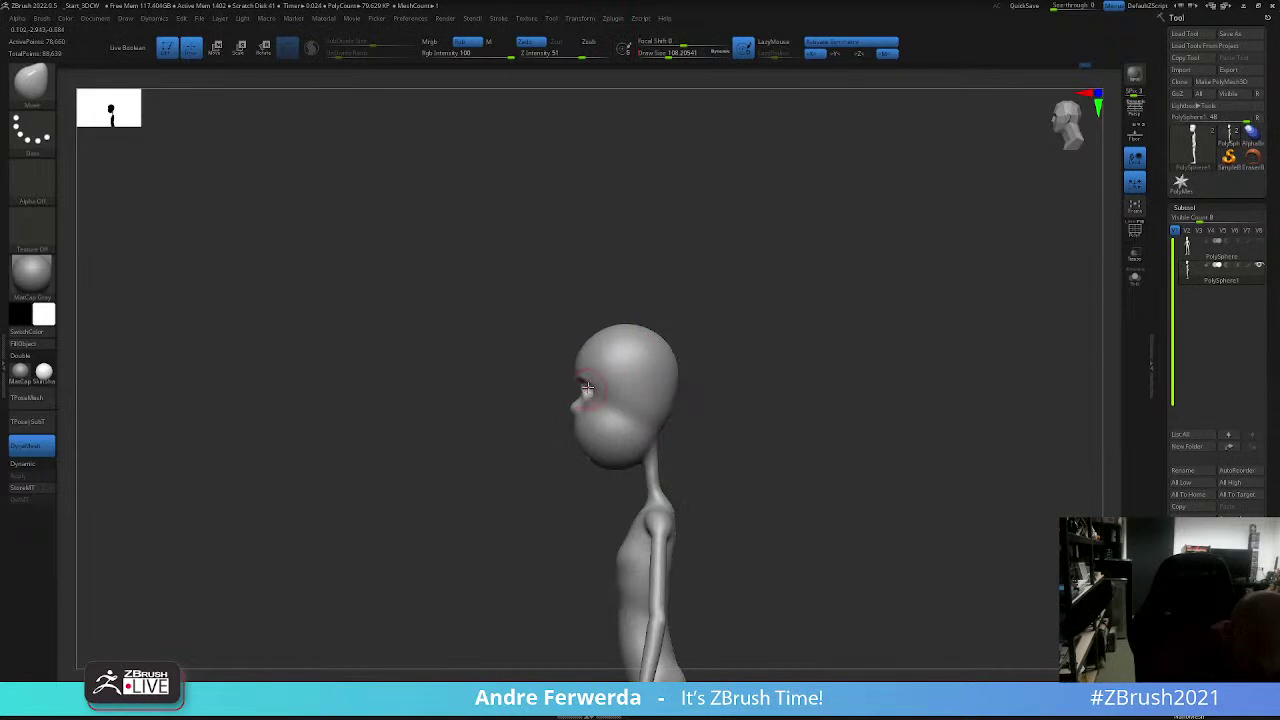
pyautogui.press(']')
pyautogui.moveTo(590, 400); pyautogui.dragTo(737, 343, button='right')
pyautogui.rightClick(700, 410)
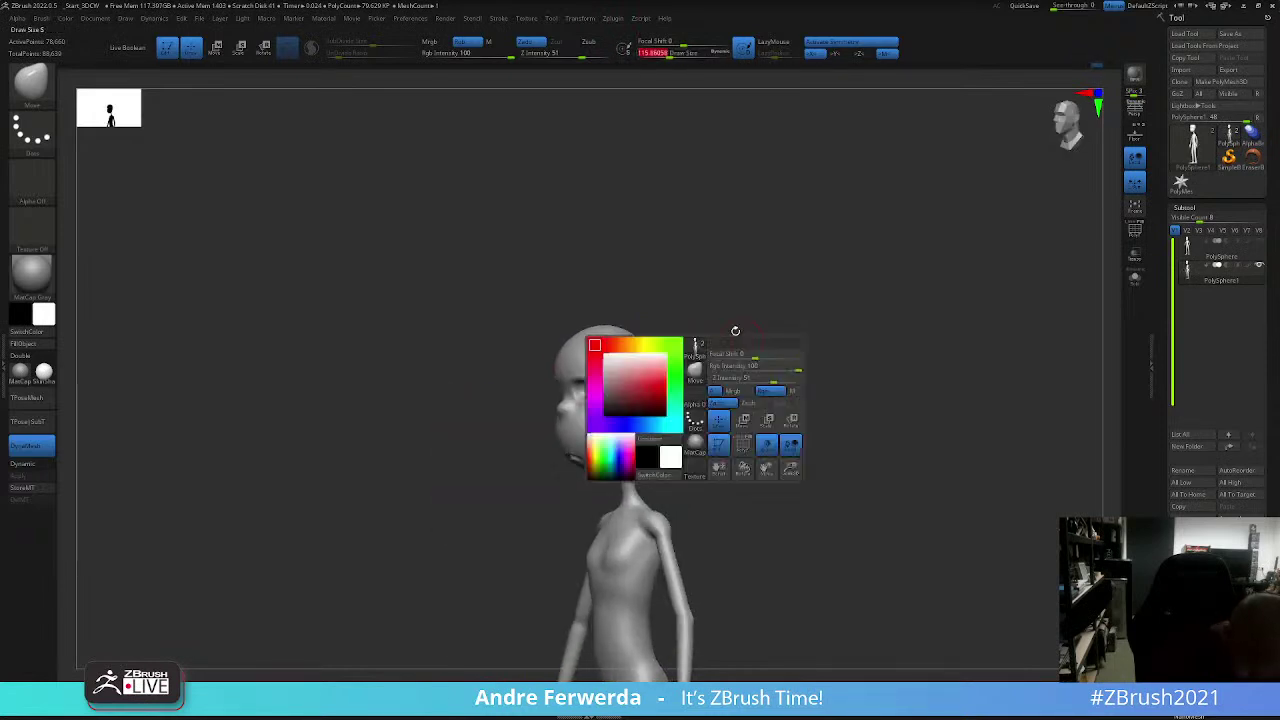
pyautogui.moveTo(700, 410); pyautogui.dragTo(571, 400, button='right')
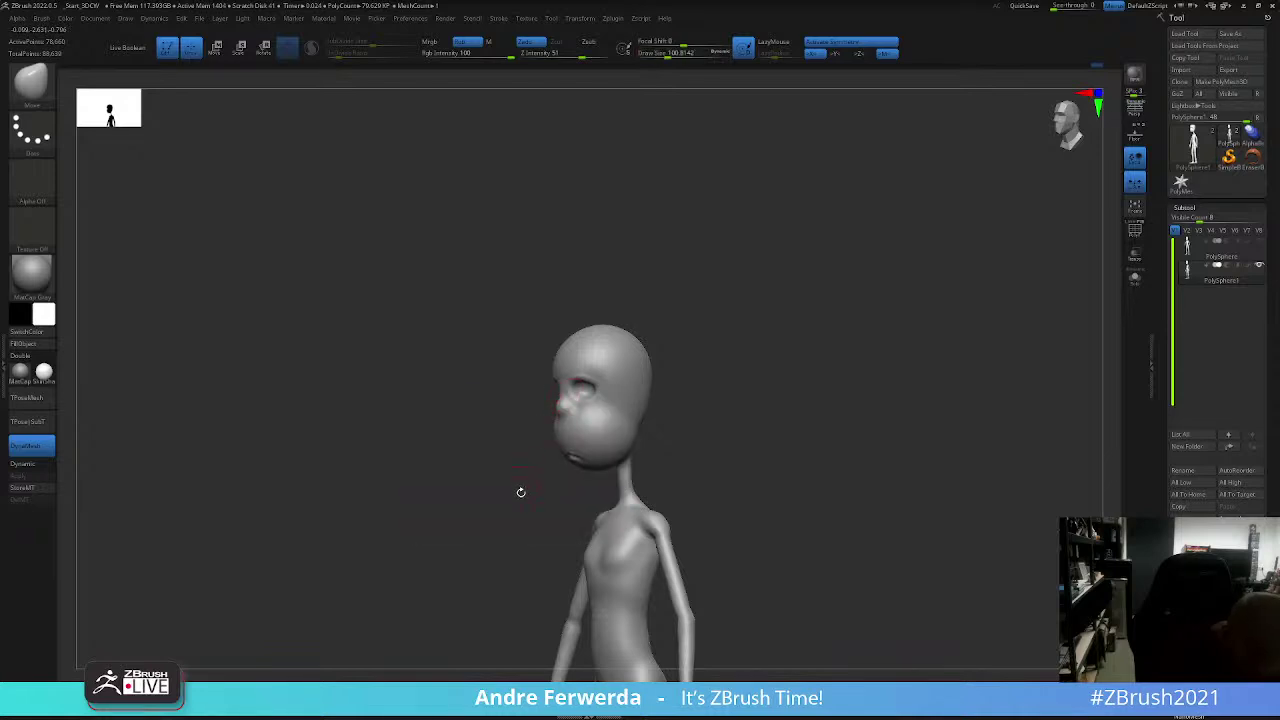
pyautogui.rightClick(520, 492)
pyautogui.moveTo(520, 492); pyautogui.dragTo(489, 463, button='right')
pyautogui.rightClick(489, 463)
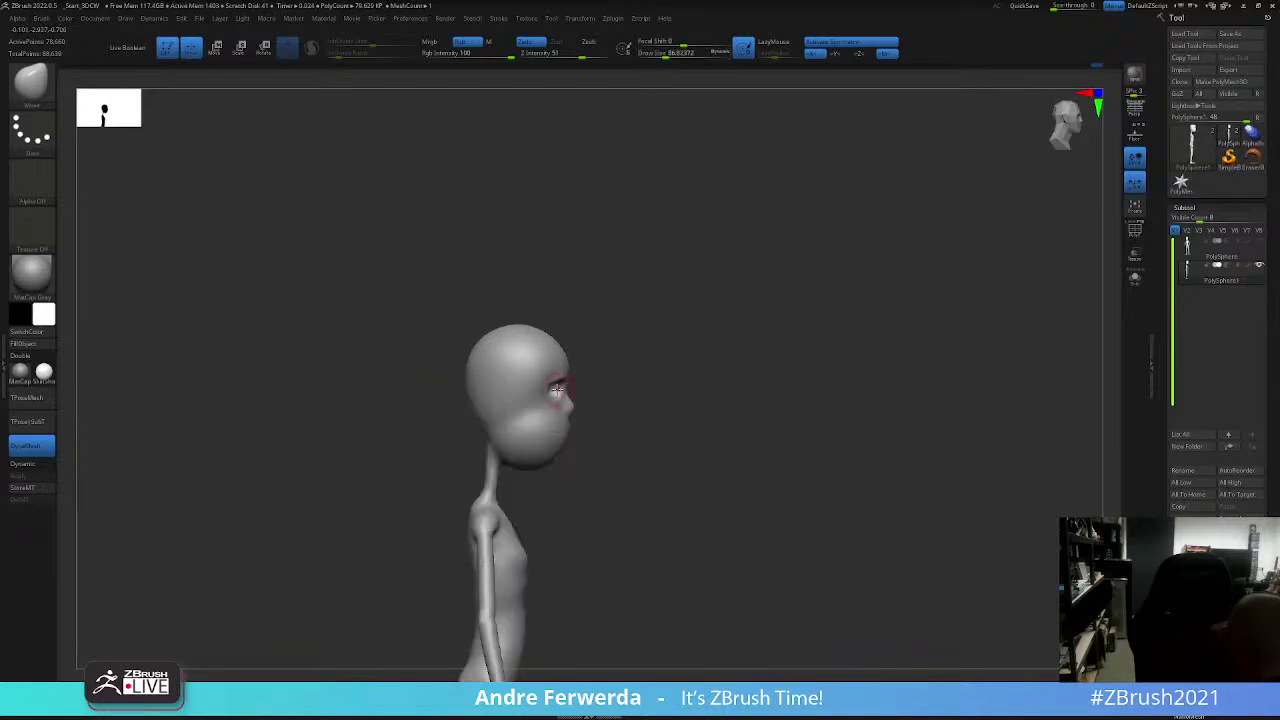
pyautogui.moveTo(558, 388)
pyautogui.mouseDown(button='right')
pyautogui.moveTo(580, 383)
pyautogui.moveTo(593, 455)
pyautogui.mouseUp(button='right')
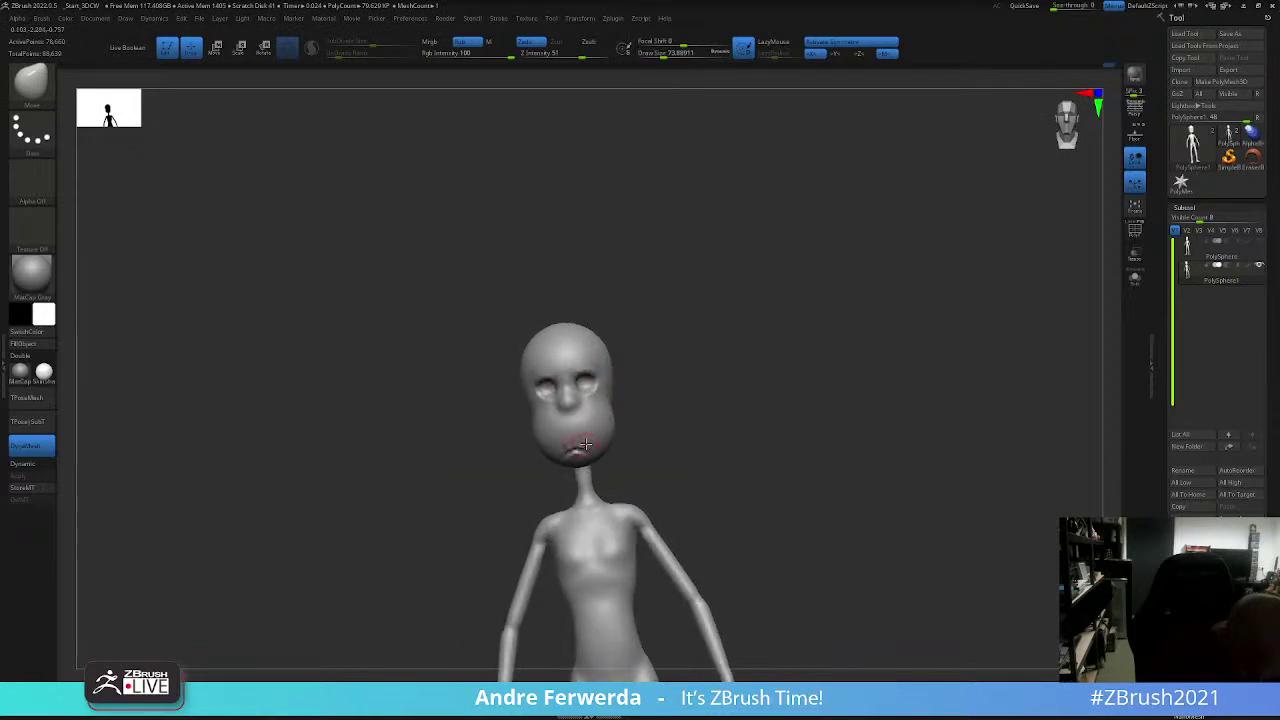
# Step: Compare the head with the reference sheet from front and tilted views, enlarging the brush
pyautogui.hotkey('shift', 'z')
pyautogui.moveTo(668, 414); pyautogui.dragTo(655, 276, button='right')
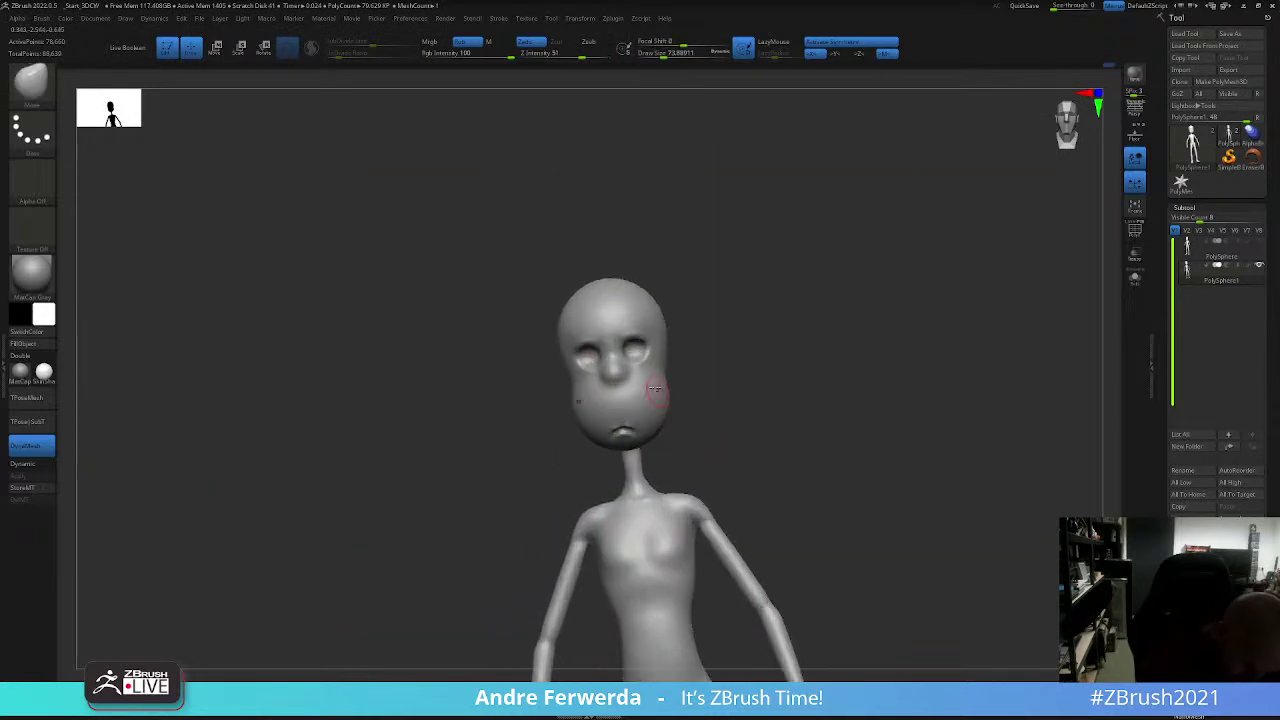
pyautogui.hotkey('shift', 'z')
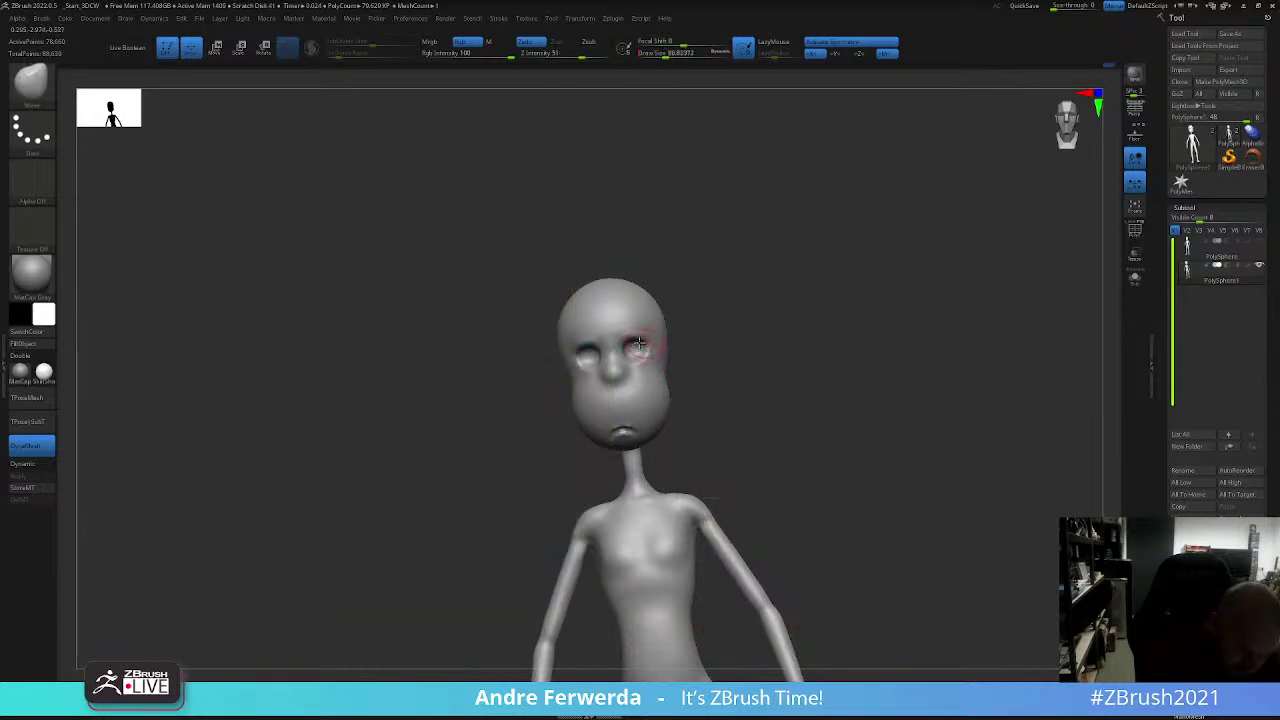
pyautogui.press(']')
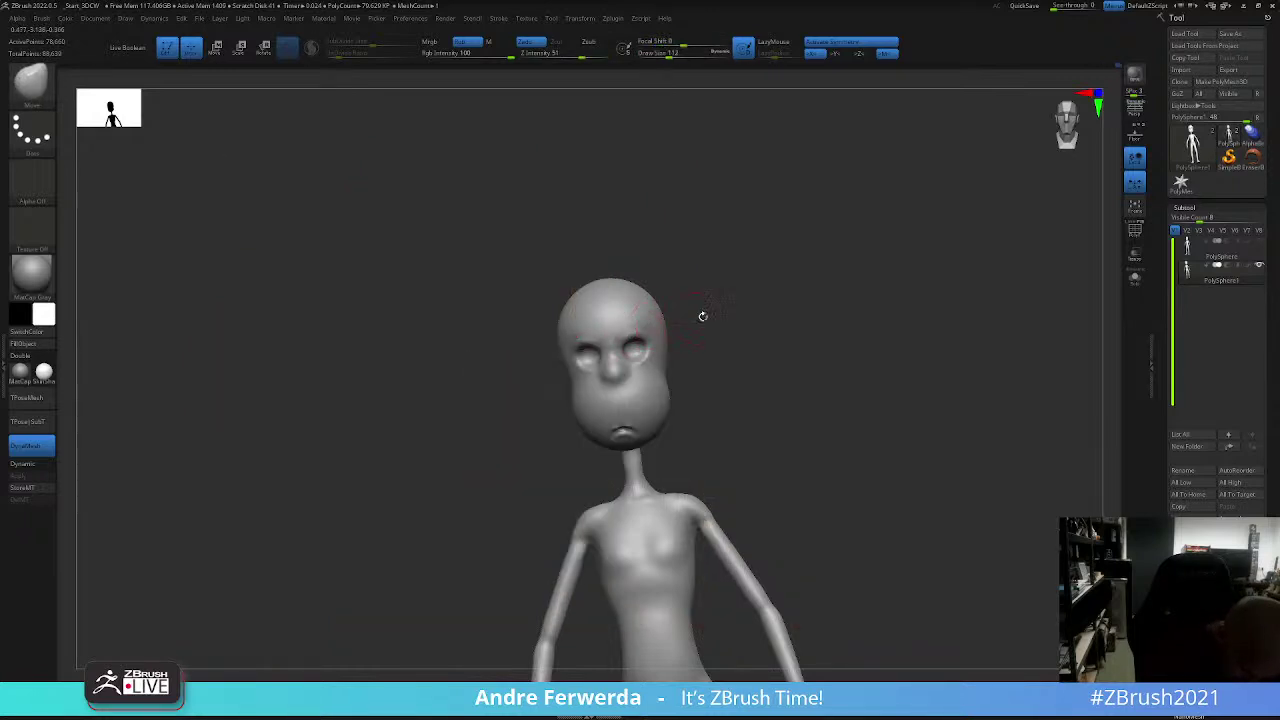
pyautogui.moveTo(703, 316); pyautogui.dragTo(643, 423, button='right')
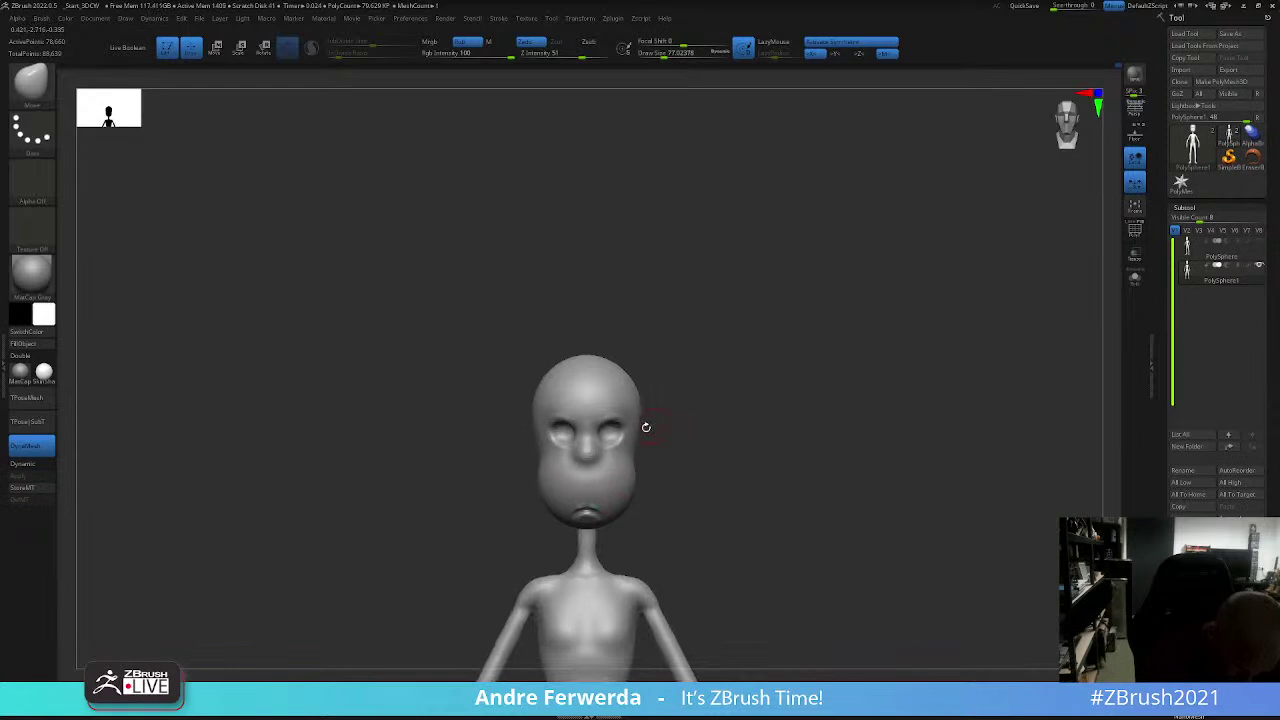
pyautogui.moveTo(686, 351)
pyautogui.mouseDown(button='right')
pyautogui.moveTo(686, 331)
pyautogui.moveTo(735, 326)
pyautogui.moveTo(726, 331)
pyautogui.mouseUp(button='right')
pyautogui.hotkey('shift', 'z')
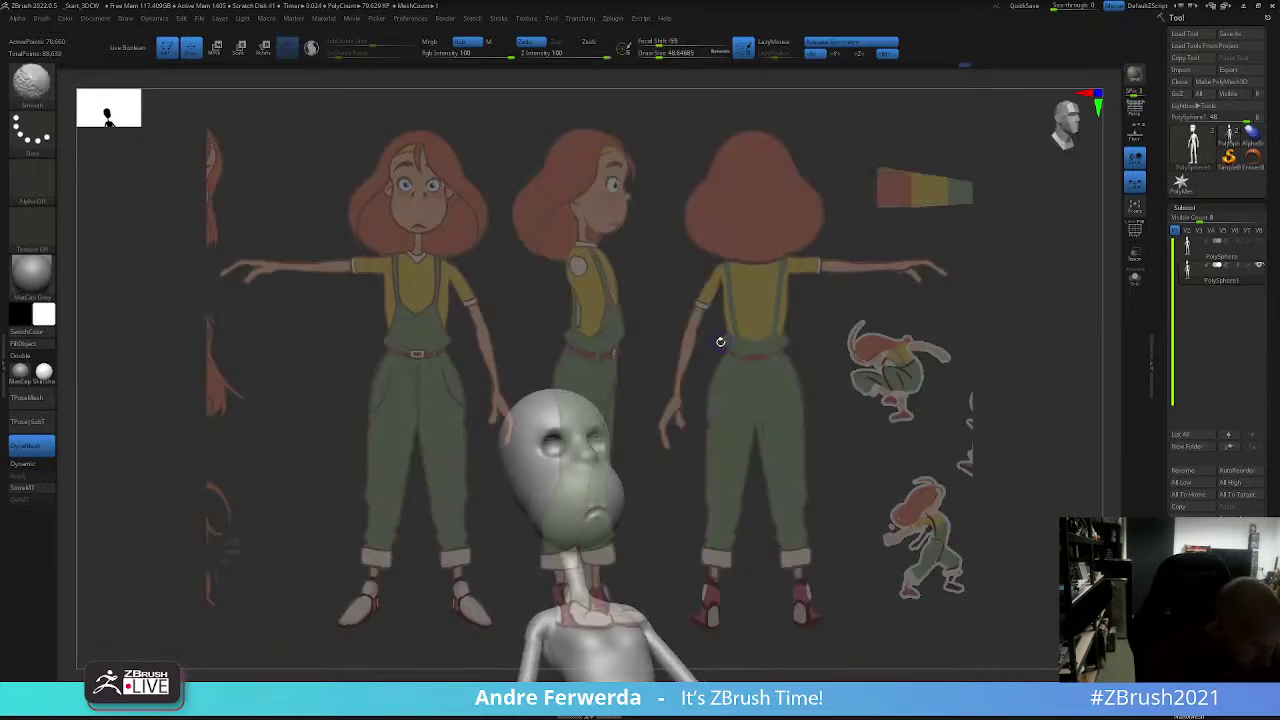
pyautogui.hotkey('shift', 'z')
# Step: Return to ClayBuildup and view the head in profile with the reference sheet shown
pyautogui.hotkey('shift', 'z')
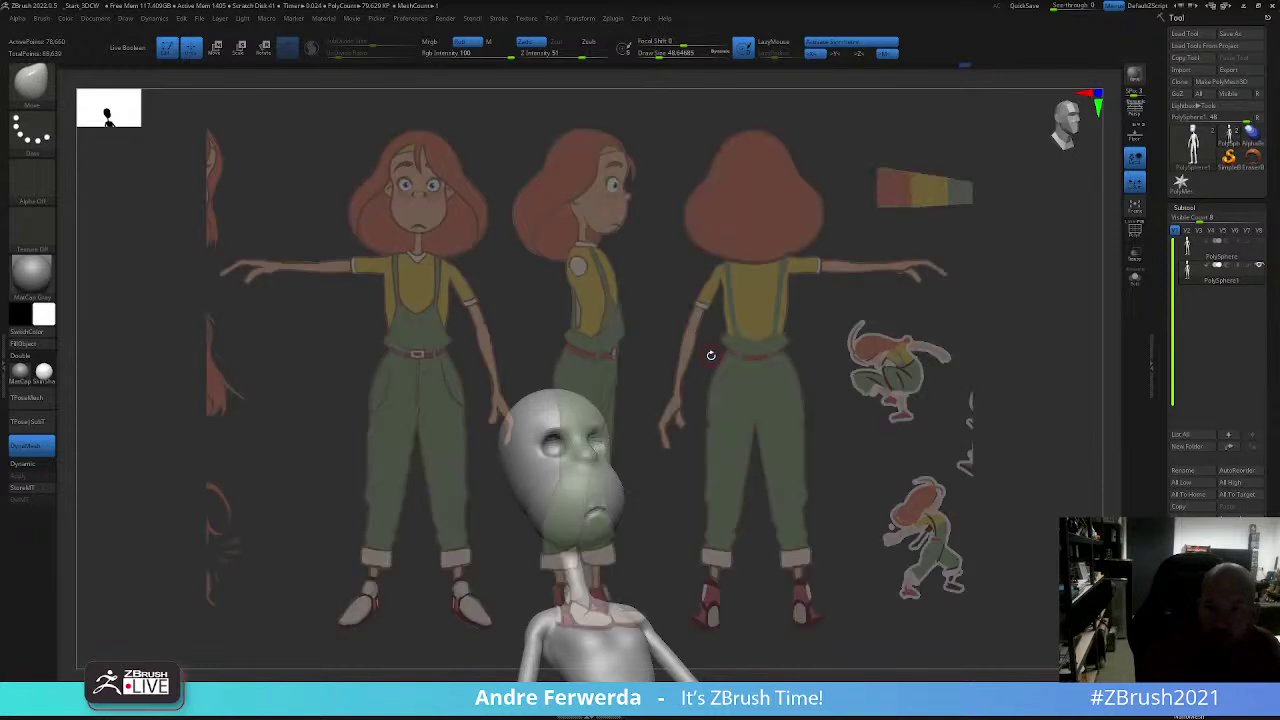
pyautogui.press('b')
pyautogui.press('c')
pyautogui.press('b')
pyautogui.moveTo(710, 355)
pyautogui.mouseDown(button='right')
pyautogui.moveTo(830, 244)
pyautogui.moveTo(774, 343)
pyautogui.moveTo(608, 457)
pyautogui.mouseUp(button='right')
pyautogui.hotkey('shift', 'z')
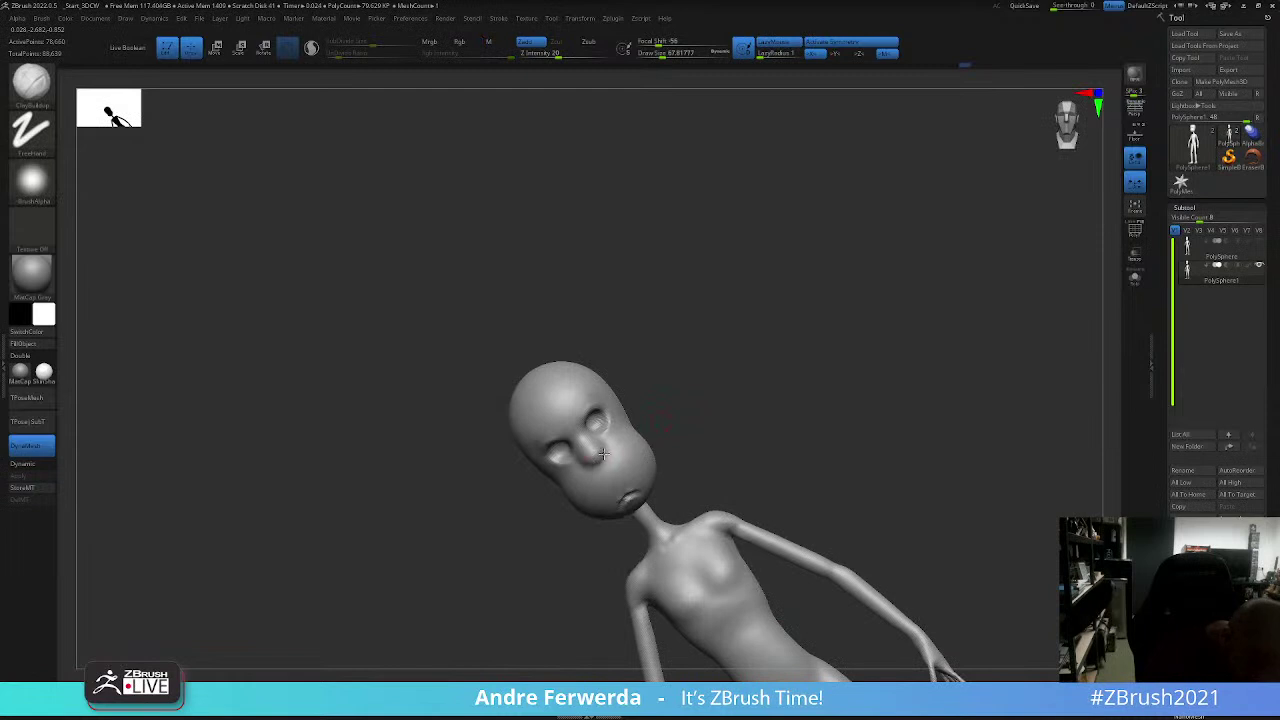
# Step: Build up and Shift-smooth the nose and face surface, checking from below and the side
pyautogui.press('b')
pyautogui.press('i')
pyautogui.press('n')
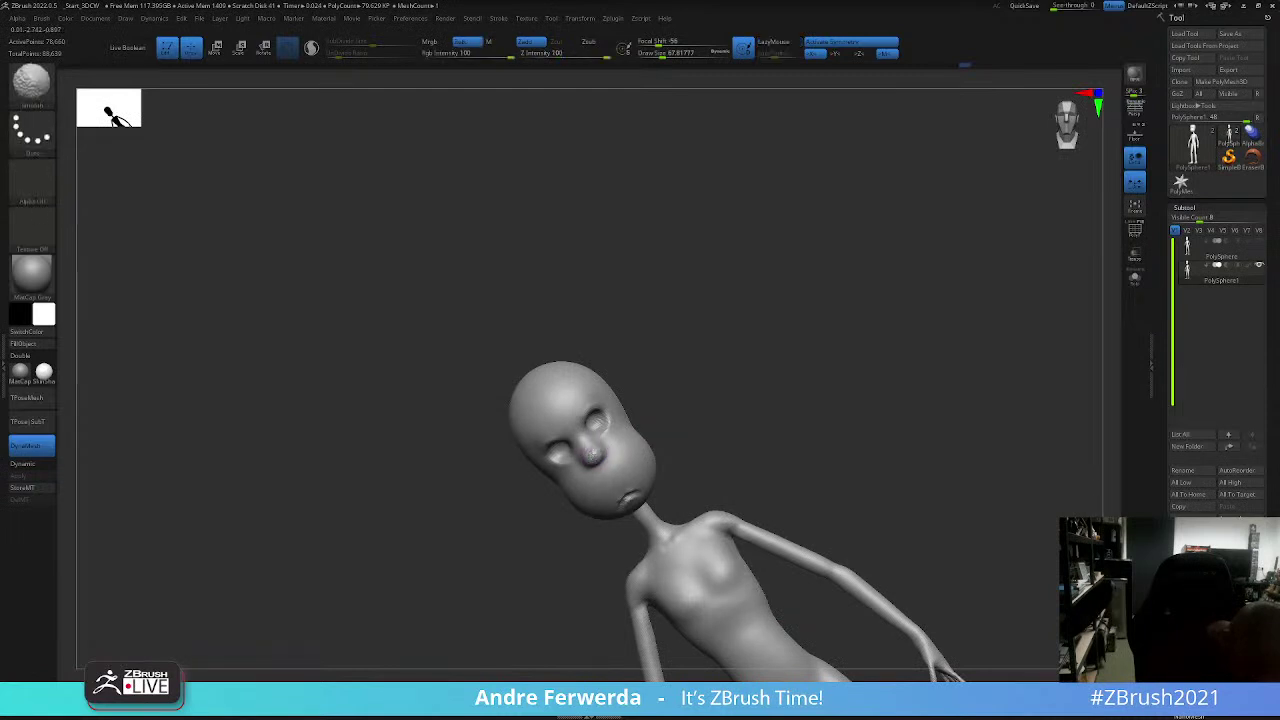
pyautogui.press('shift')
pyautogui.press(']')
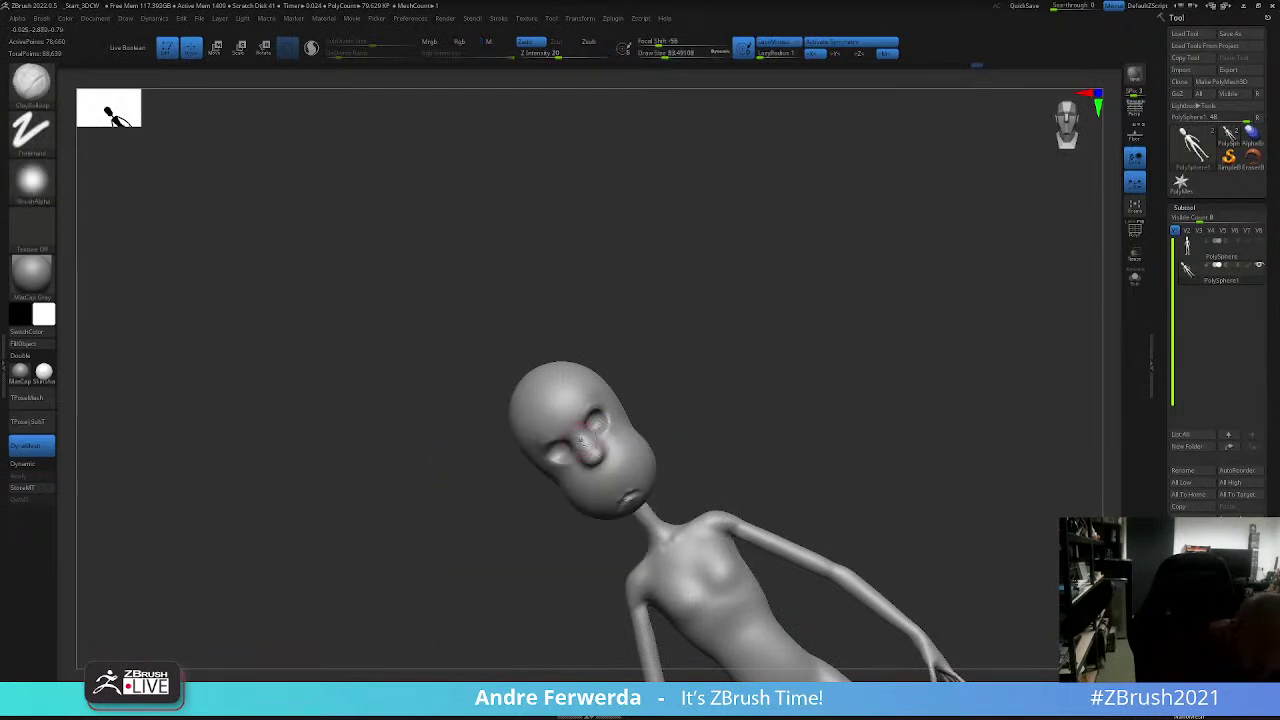
pyautogui.press('shift')
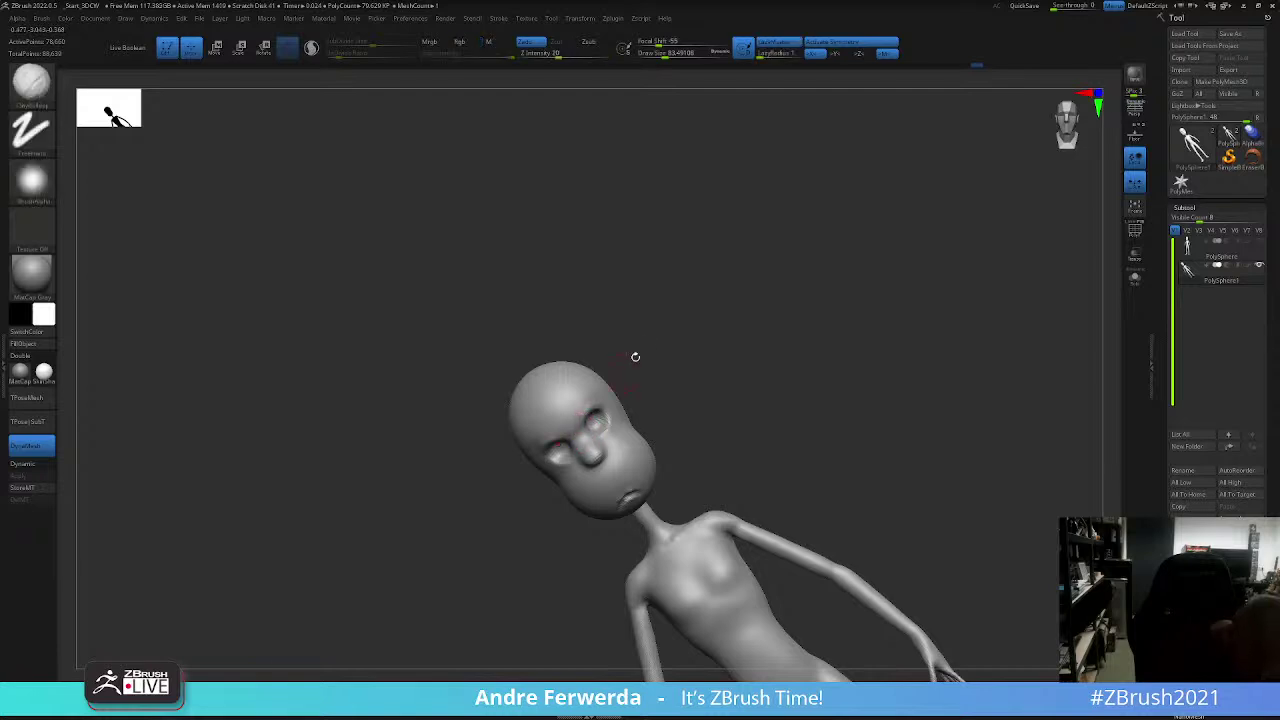
pyautogui.moveTo(634, 357); pyautogui.dragTo(697, 337)
pyautogui.press('shift')
pyautogui.moveTo(680, 380)
pyautogui.mouseDown()
pyautogui.moveTo(690, 405)
pyautogui.moveTo(771, 443)
pyautogui.moveTo(653, 500)
pyautogui.moveTo(671, 500)
pyautogui.mouseUp()
pyautogui.press('space')
pyautogui.press('space')
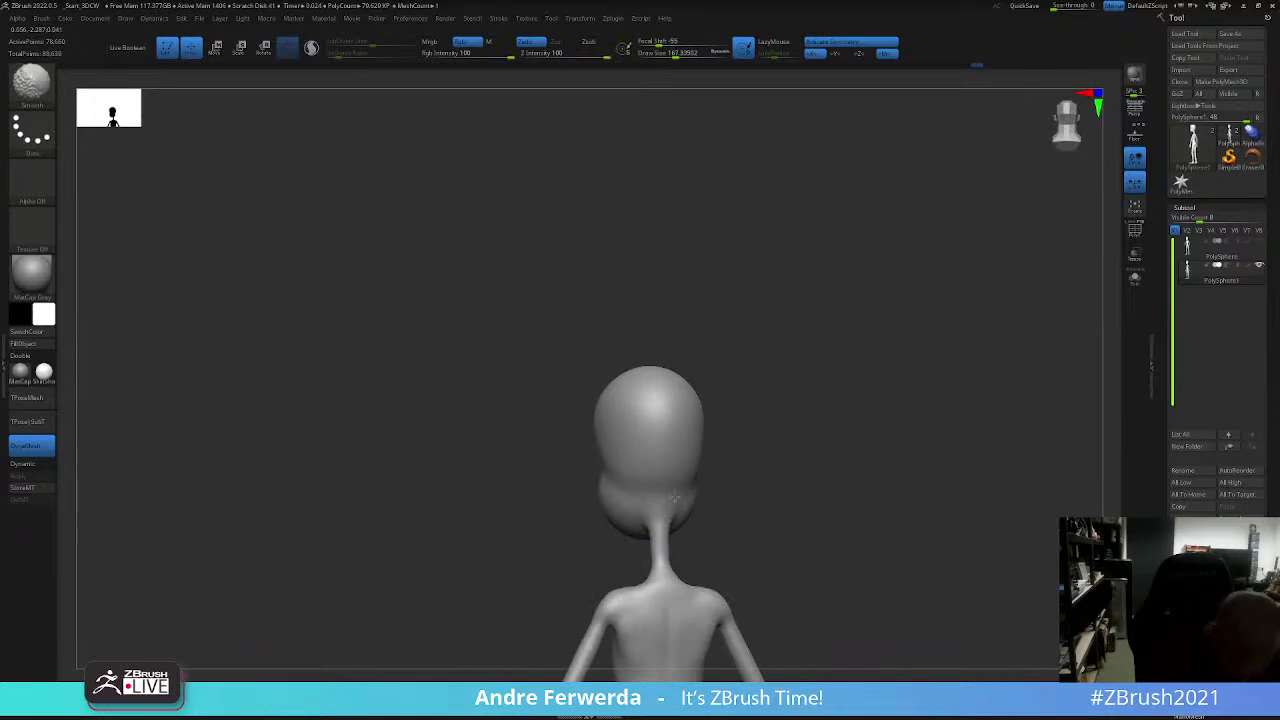
pyautogui.moveTo(810, 396); pyautogui.dragTo(820, 346)
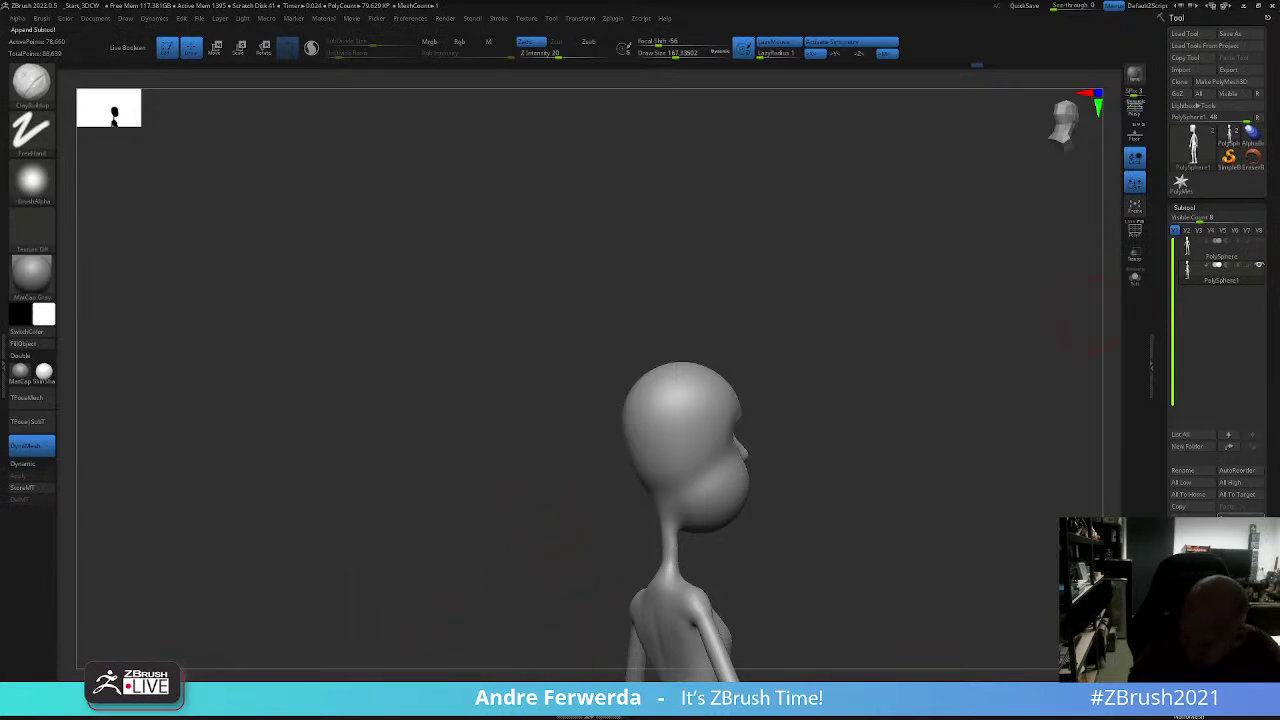
# Step: Append a Sphere3D subtool, move it beside the head and shrink it to about quarter size
pyautogui.press('t')
pyautogui.click(799, 580)
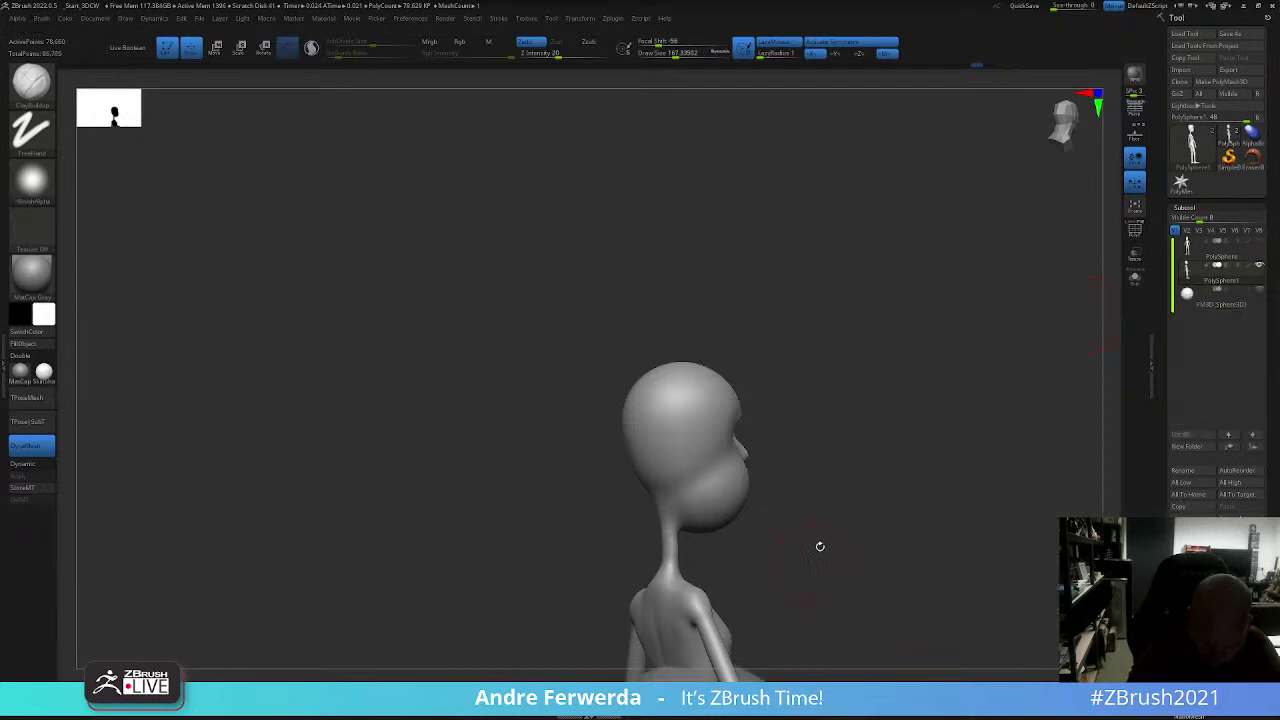
pyautogui.moveTo(820, 543)
pyautogui.mouseDown()
pyautogui.moveTo(909, 545)
pyautogui.moveTo(1100, 302)
pyautogui.mouseUp()
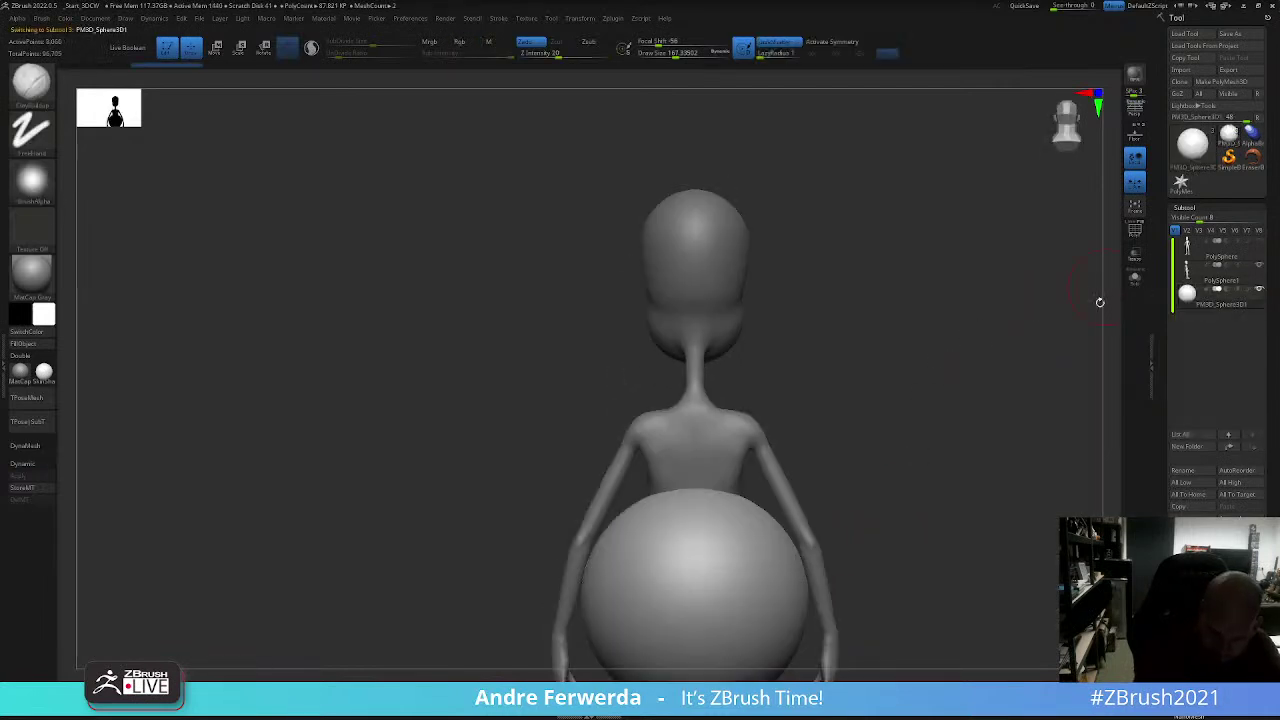
pyautogui.press('w')
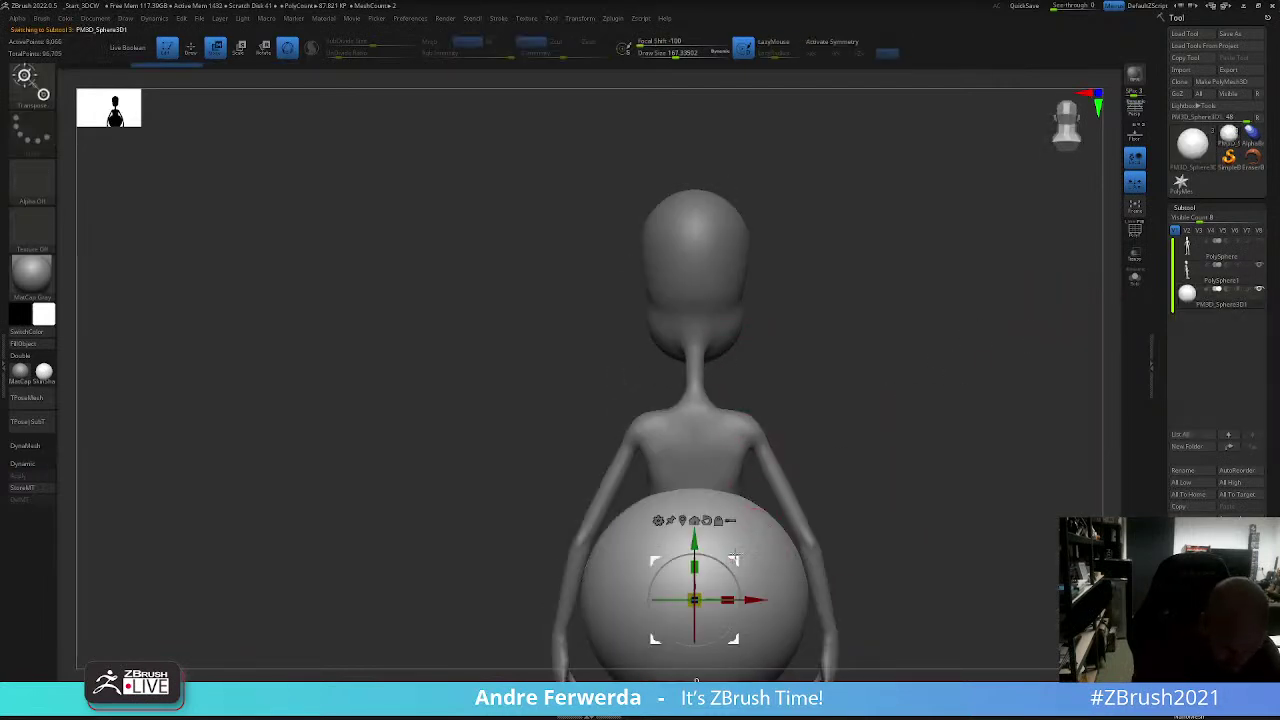
pyautogui.moveTo(734, 557); pyautogui.dragTo(836, 250)
pyautogui.moveTo(797, 296)
pyautogui.mouseDown()
pyautogui.moveTo(780, 180)
pyautogui.moveTo(875, 295)
pyautogui.moveTo(788, 393)
pyautogui.mouseUp()
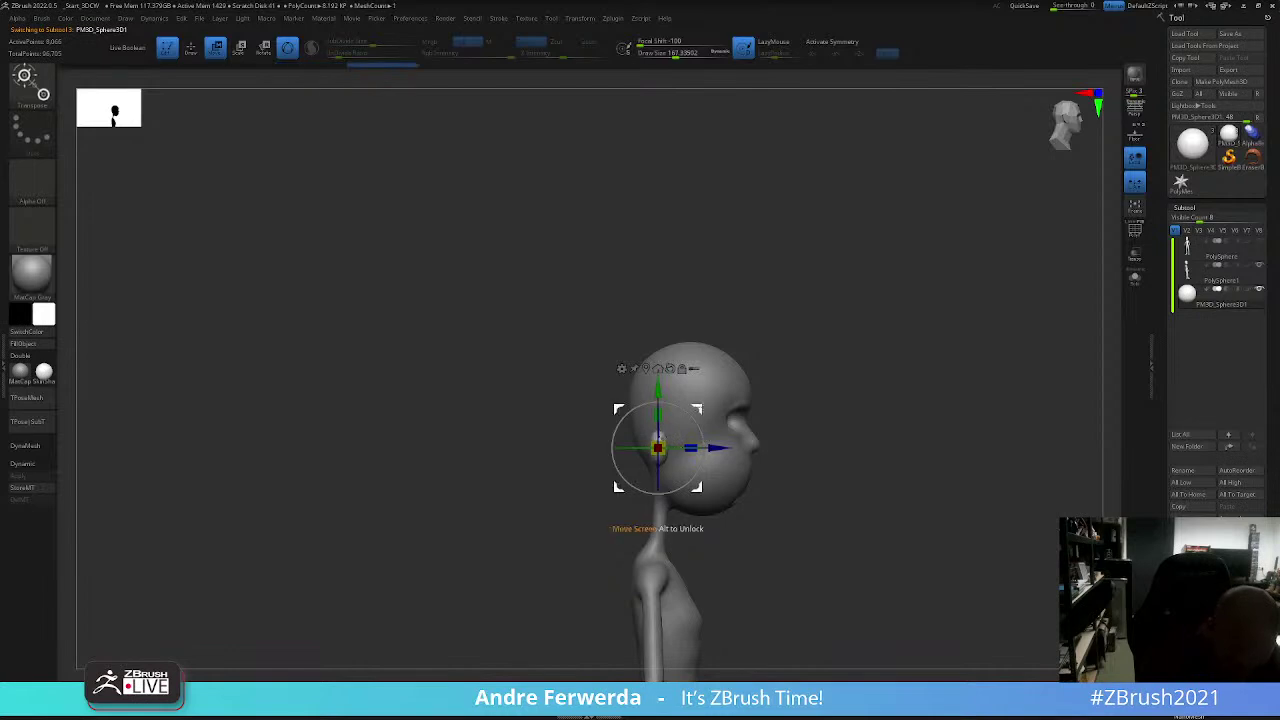
pyautogui.moveTo(680, 452); pyautogui.dragTo(712, 440)
# Step: Align to the front reference view and shift the sphere toward the side of the head
pyautogui.hotkey('shift', 'z')
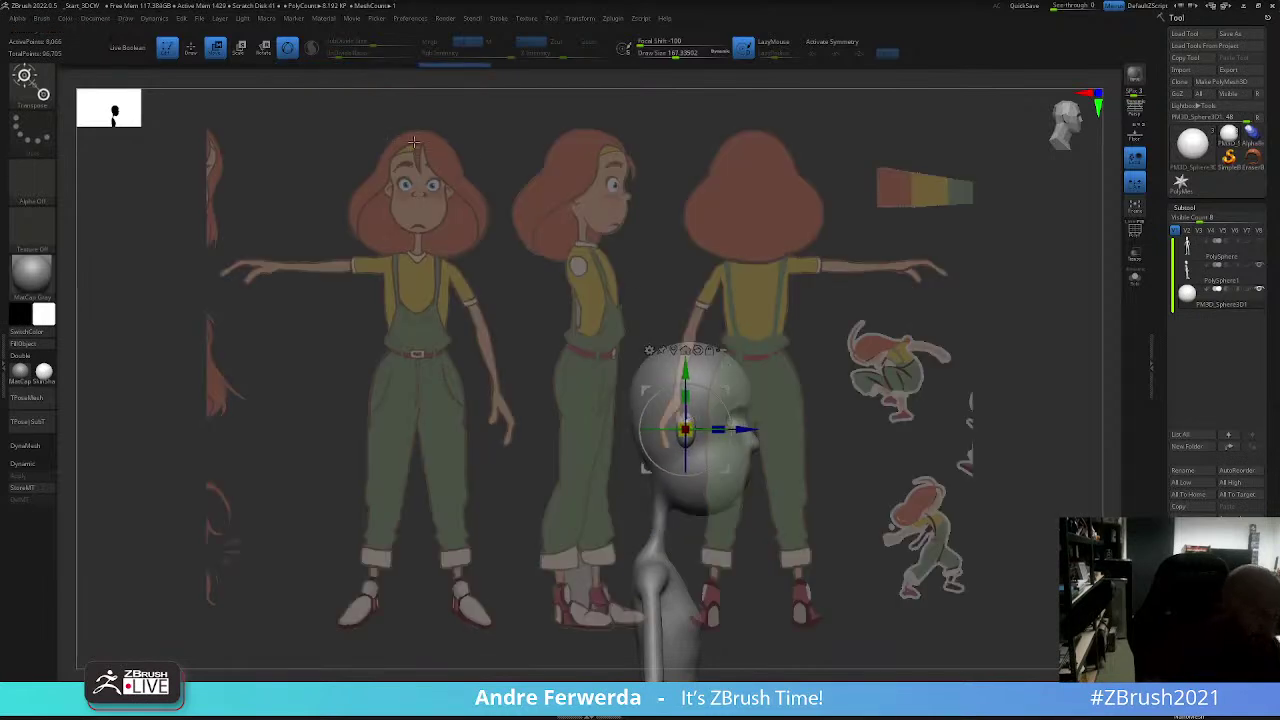
pyautogui.click(95, 18)
pyautogui.click(129, 393)
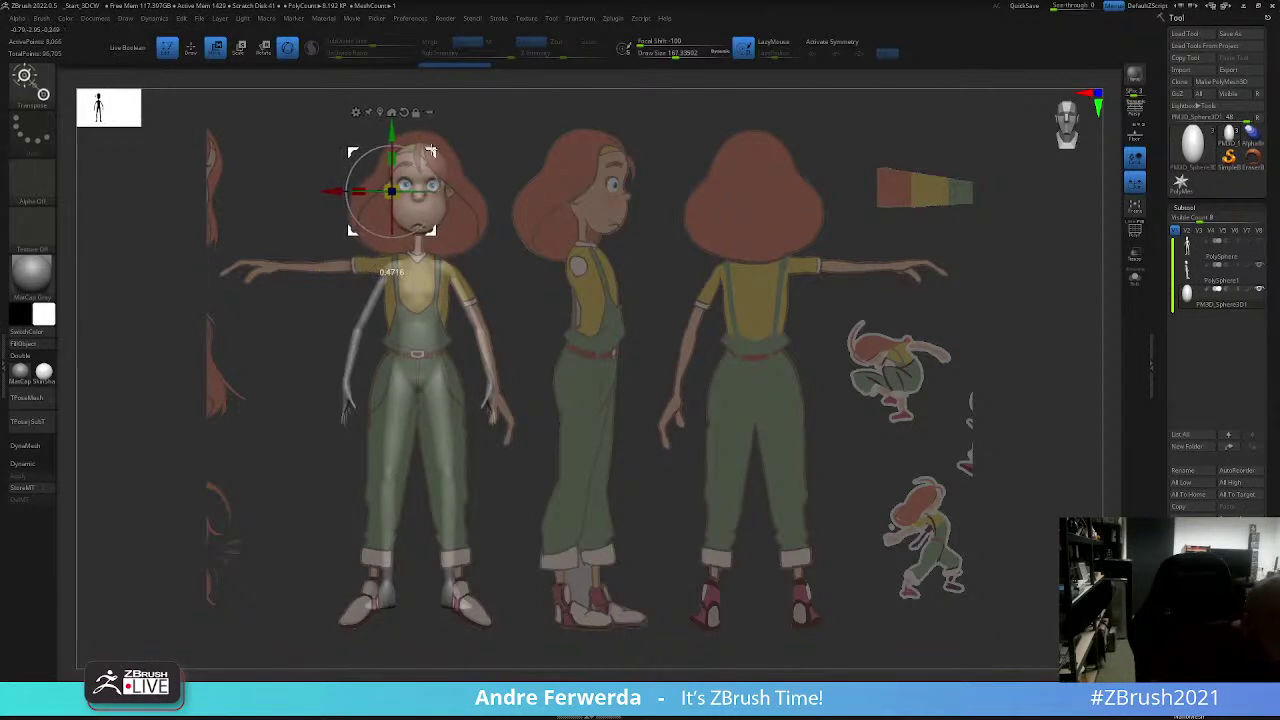
pyautogui.hotkey('shift', 'z')
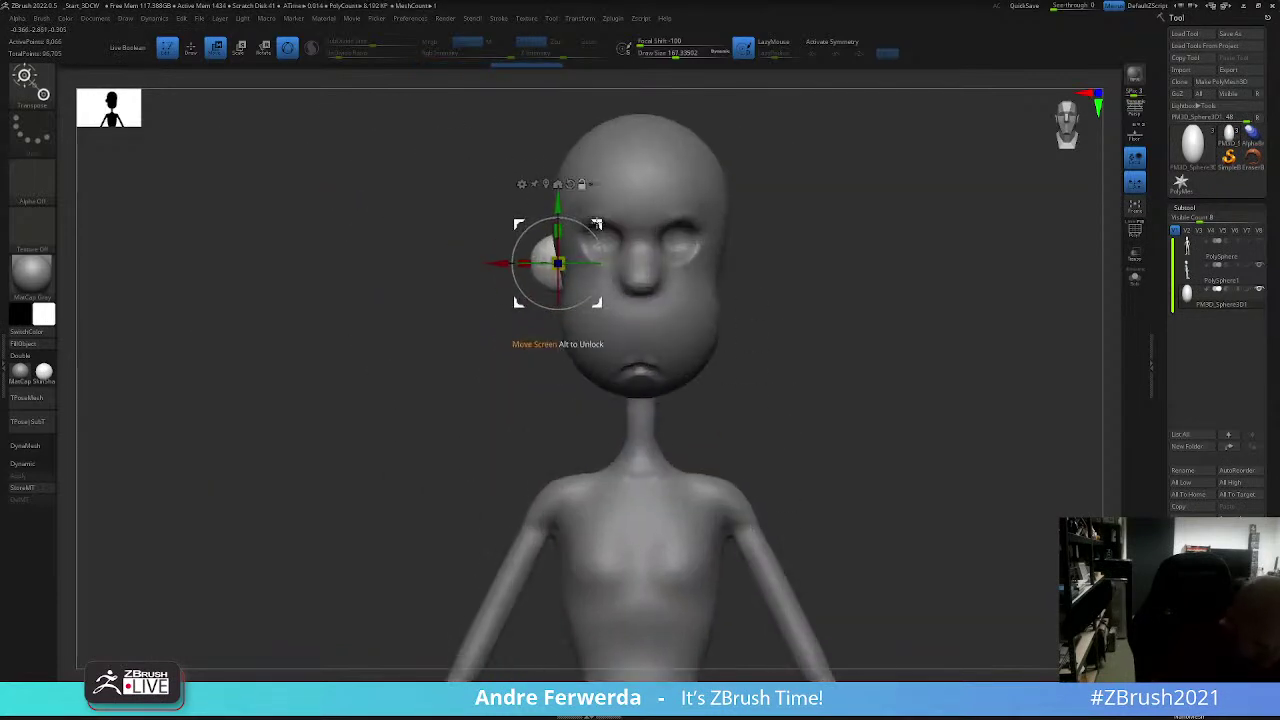
pyautogui.moveTo(557, 263); pyautogui.dragTo(583, 272)
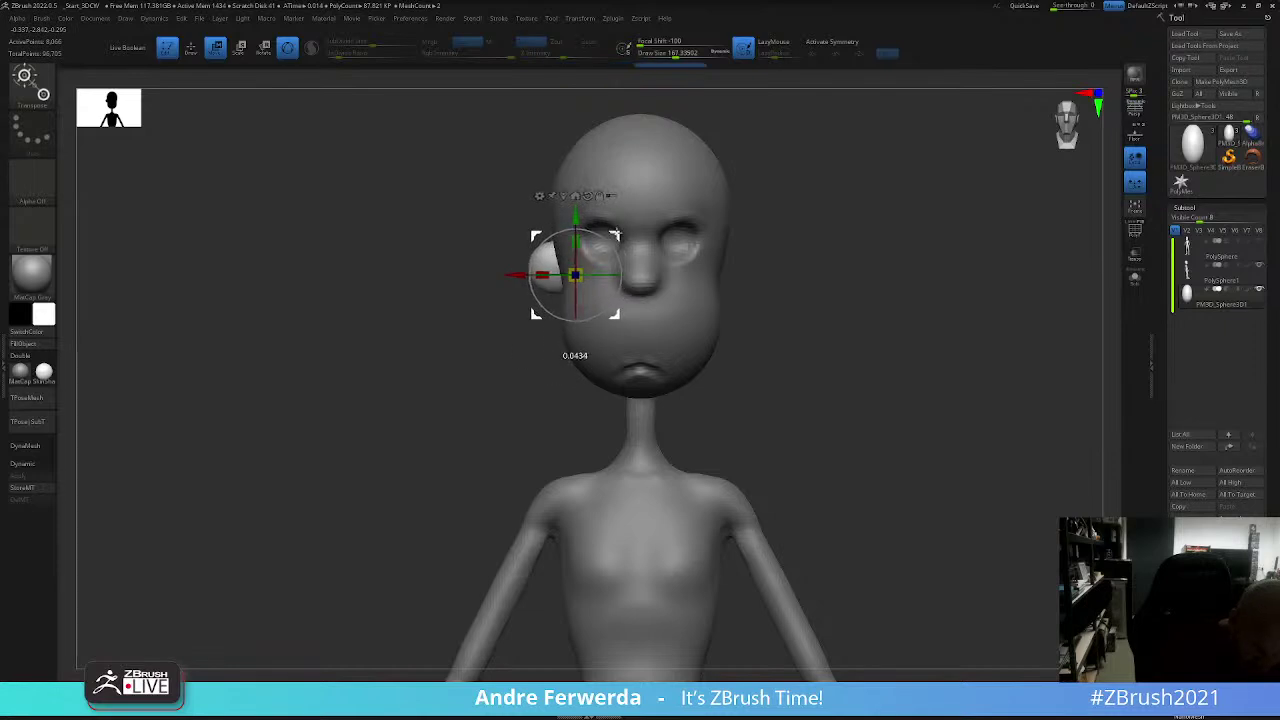
# Step: Check the sphere's placement from other angles and seat it against the side of the head
pyautogui.press('q')
pyautogui.moveTo(900, 450); pyautogui.dragTo(1040, 557)
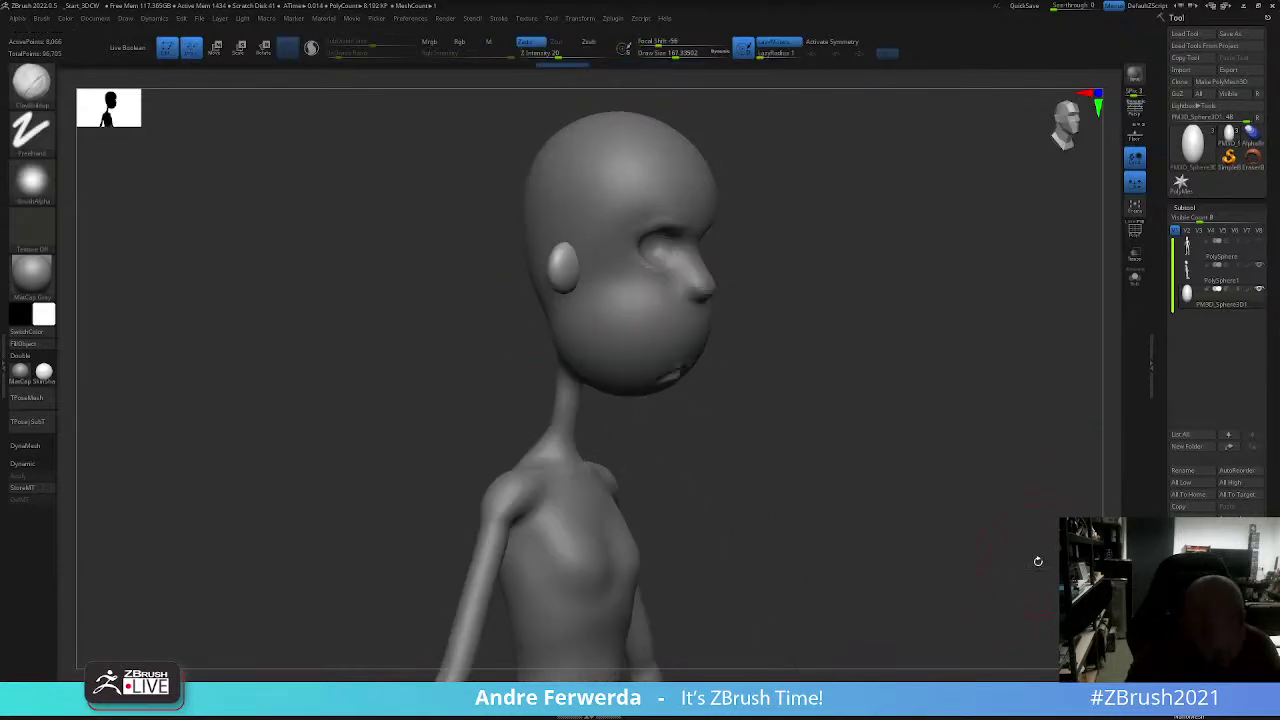
pyautogui.moveTo(830, 480)
pyautogui.mouseDown()
pyautogui.moveTo(854, 363)
pyautogui.moveTo(760, 395)
pyautogui.mouseUp()
pyautogui.press('w')
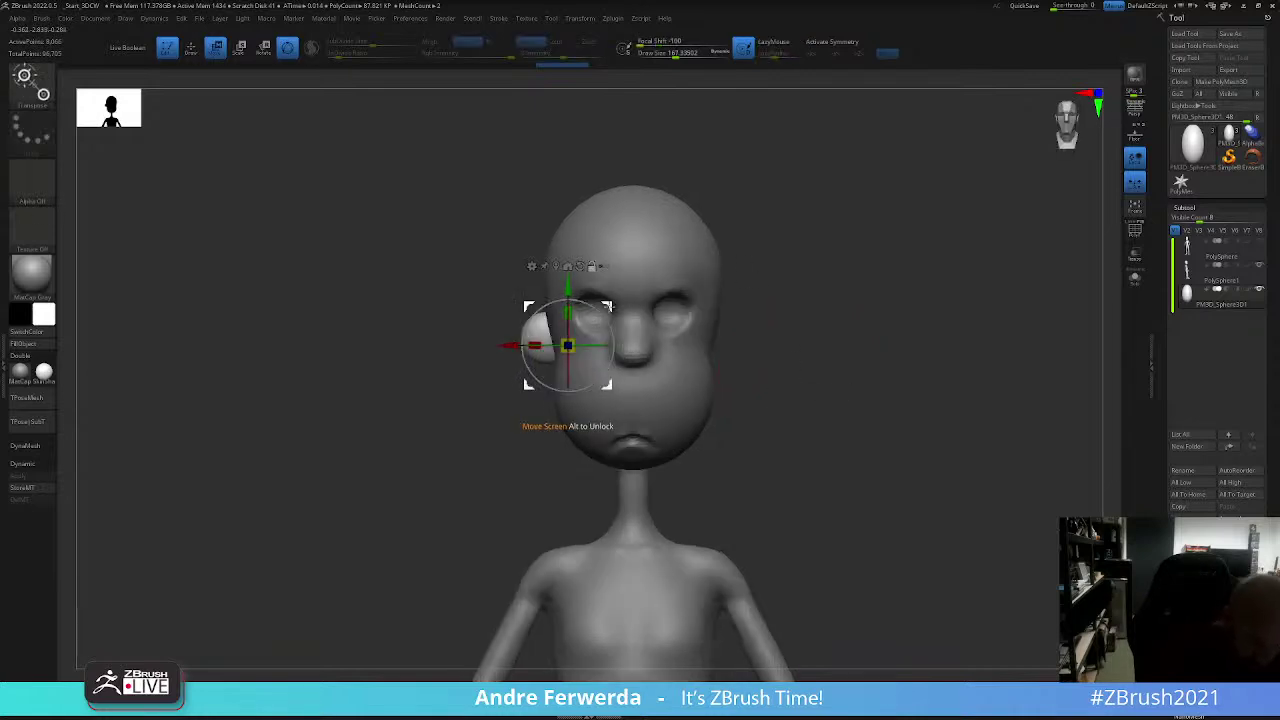
pyautogui.moveTo(567, 346)
pyautogui.mouseDown()
pyautogui.moveTo(544, 351)
pyautogui.moveTo(577, 381)
pyautogui.mouseUp()
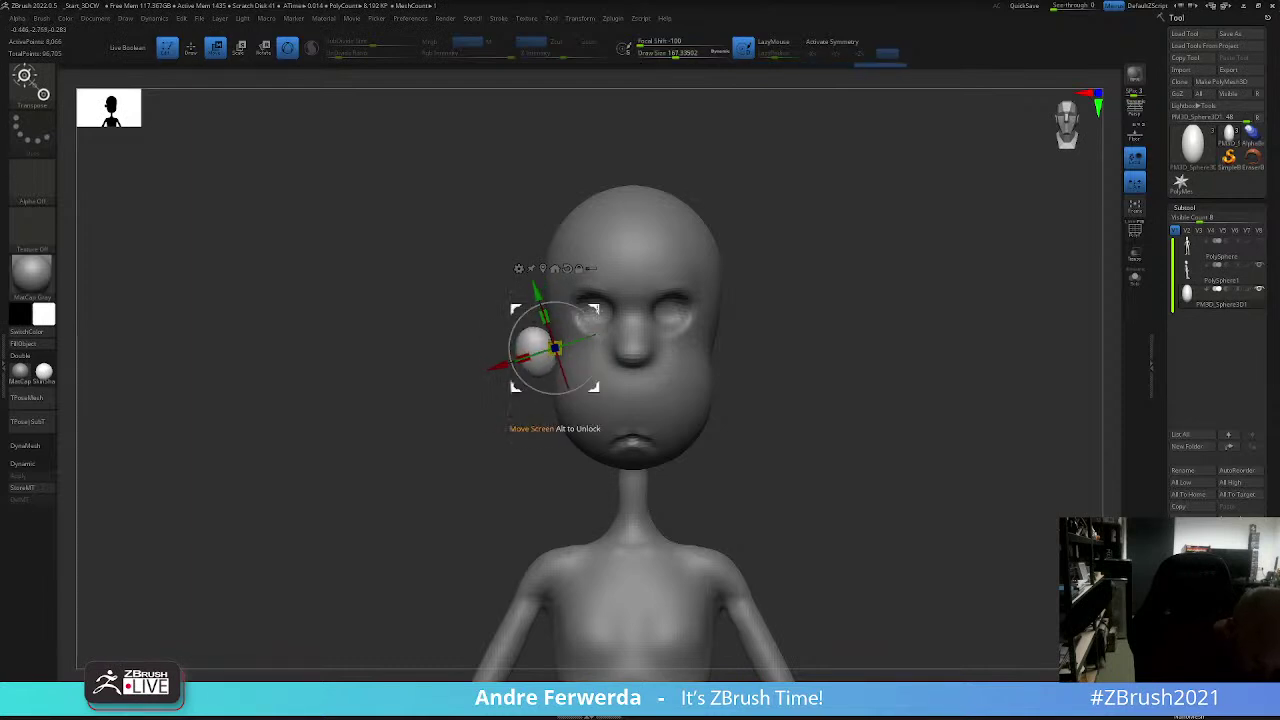
pyautogui.moveTo(544, 480); pyautogui.dragTo(560, 410)
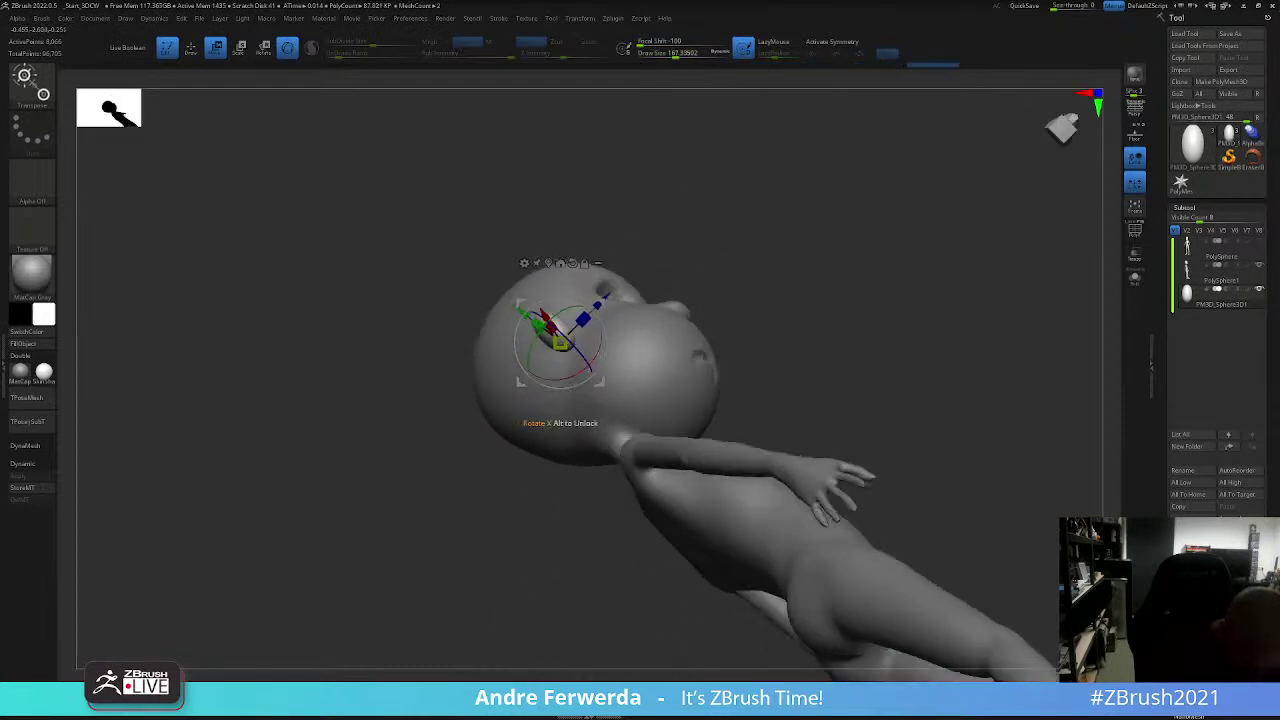
# Step: View the face from tilted and frontal angles, adjusting the brush size
pyautogui.moveTo(759, 246)
pyautogui.mouseDown()
pyautogui.moveTo(515, 405)
pyautogui.moveTo(545, 350)
pyautogui.mouseUp()
pyautogui.rightClick(515, 405)
pyautogui.rightClick(545, 350)
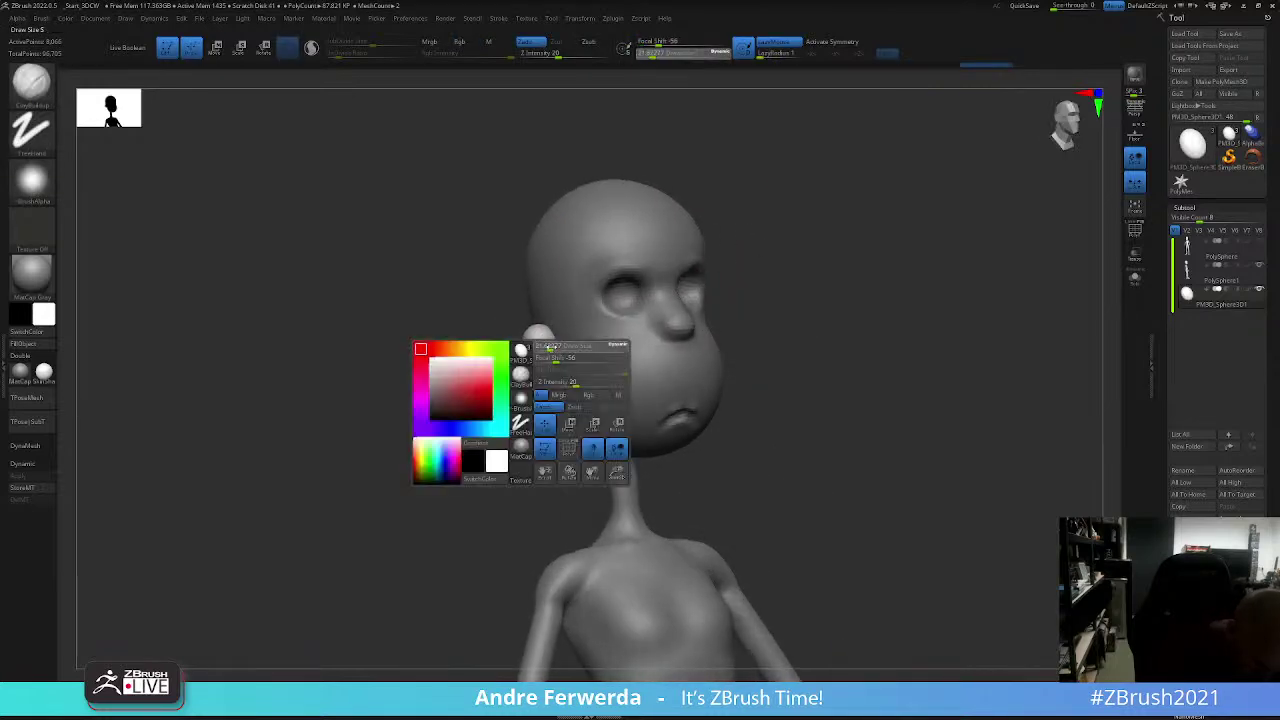
pyautogui.rightClick(547, 345)
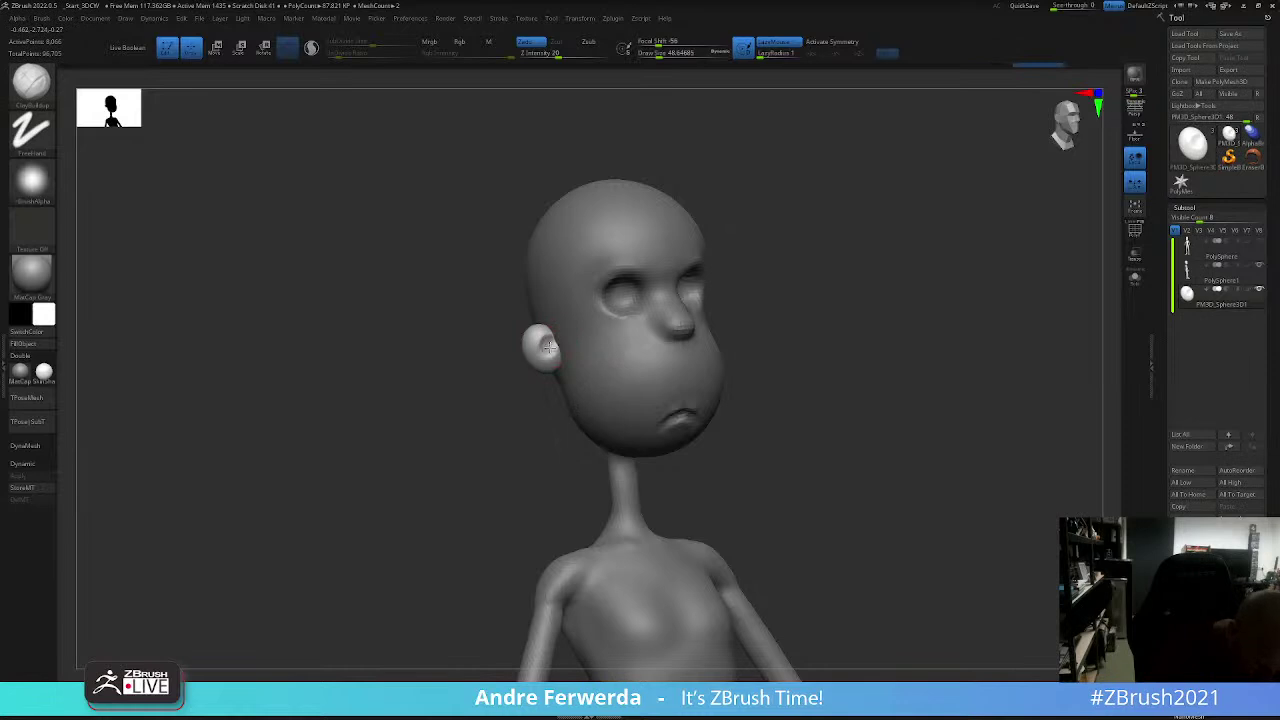
pyautogui.moveTo(527, 432)
pyautogui.mouseDown()
pyautogui.moveTo(509, 457)
pyautogui.moveTo(550, 348)
pyautogui.moveTo(491, 437)
pyautogui.moveTo(543, 471)
pyautogui.mouseUp()
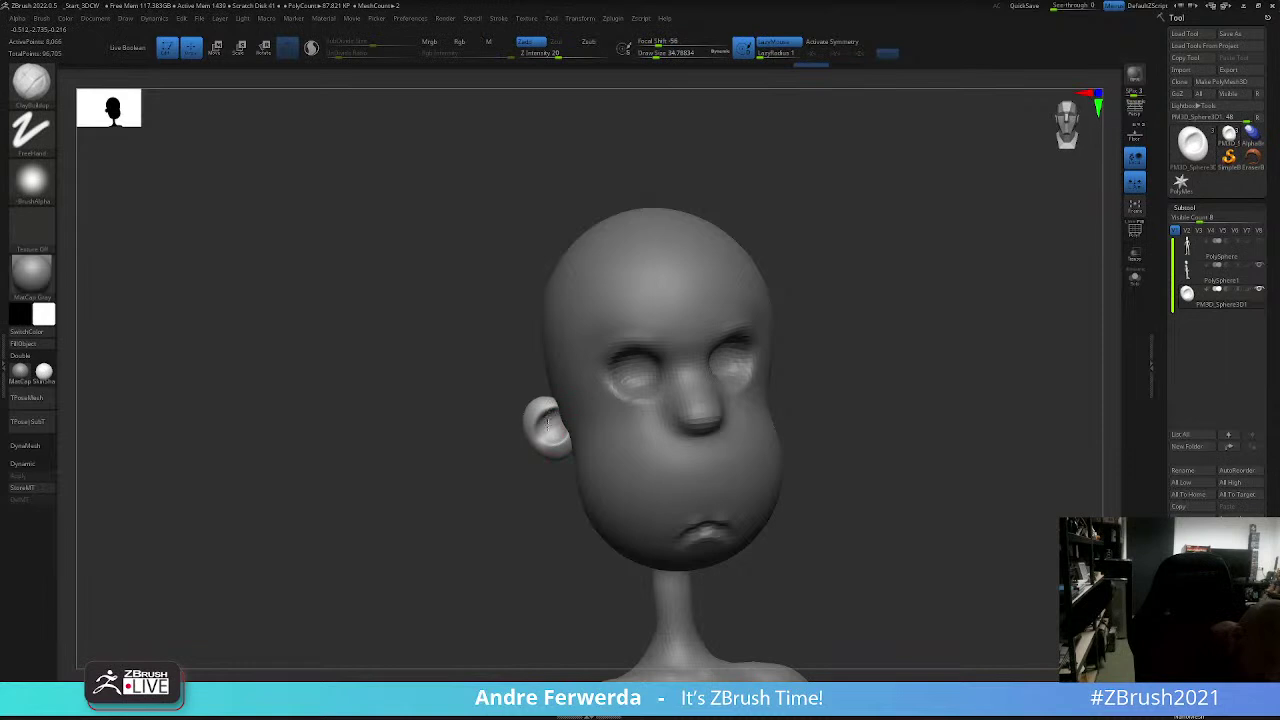
pyautogui.moveTo(553, 418)
pyautogui.mouseDown()
pyautogui.moveTo(535, 444)
pyautogui.moveTo(557, 430)
pyautogui.mouseUp()
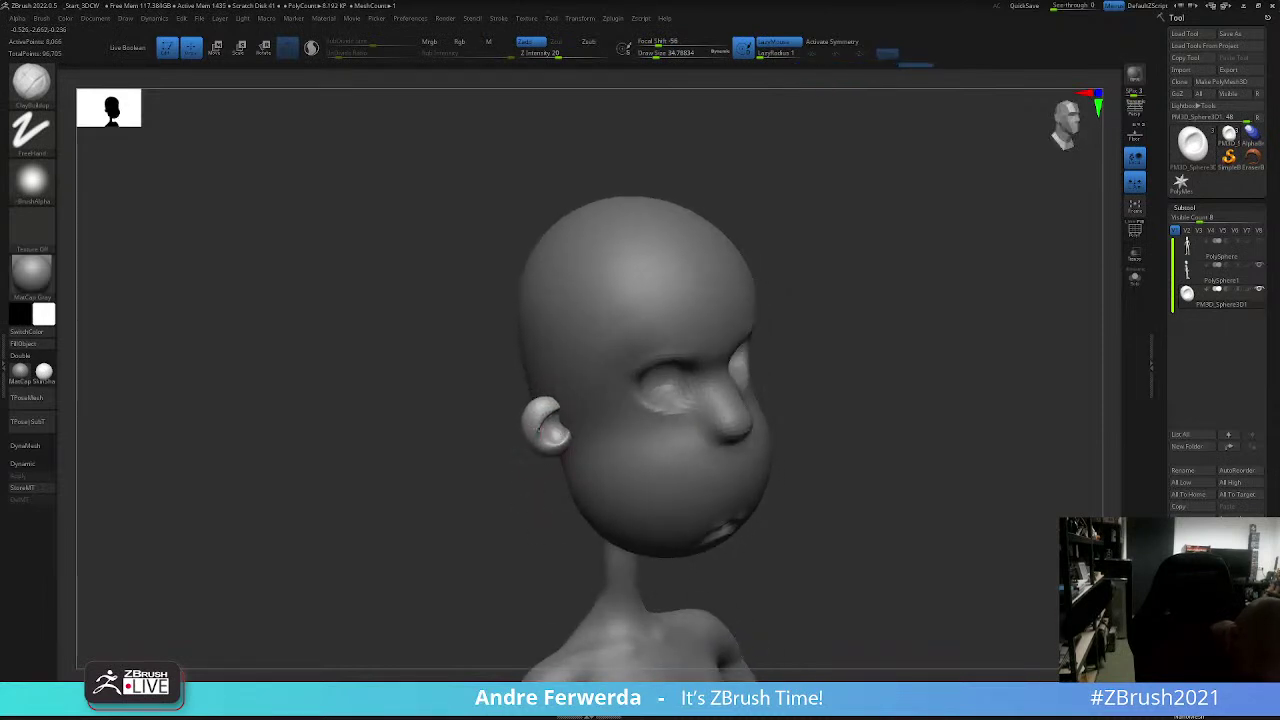
pyautogui.moveTo(534, 480); pyautogui.dragTo(553, 431)
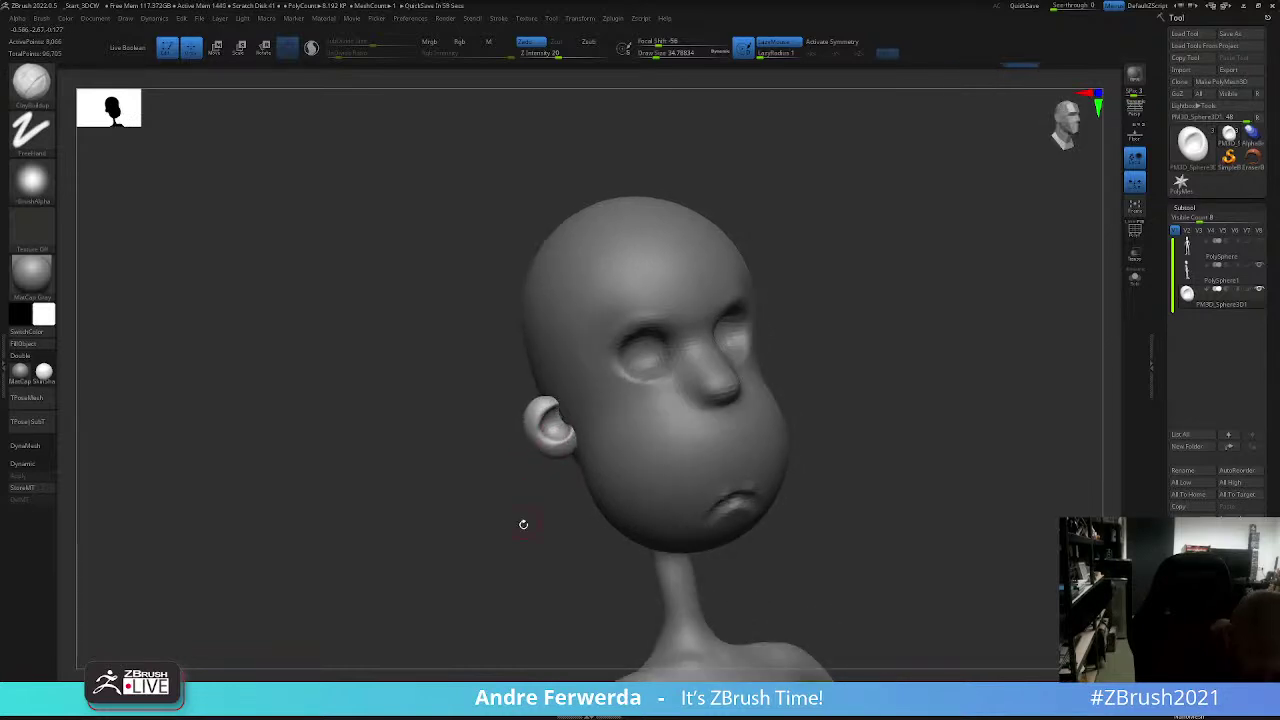
# Step: Switch to the Move brush and check the head from the back and the front
pyautogui.press('b')
pyautogui.press('m')
pyautogui.press('v')
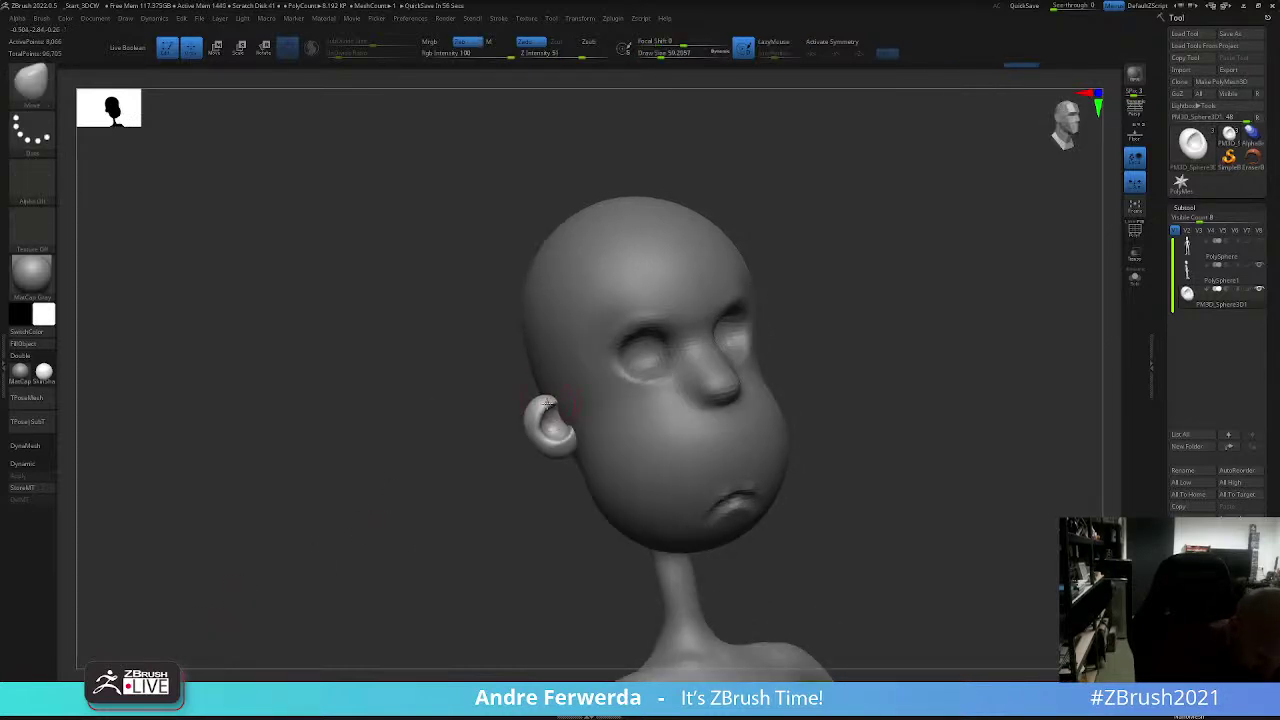
pyautogui.moveTo(548, 430)
pyautogui.mouseDown()
pyautogui.moveTo(606, 423)
pyautogui.moveTo(571, 423)
pyautogui.mouseUp()
pyautogui.moveTo(909, 429)
pyautogui.mouseDown()
pyautogui.moveTo(866, 391)
pyautogui.moveTo(872, 418)
pyautogui.moveTo(531, 423)
pyautogui.mouseUp()
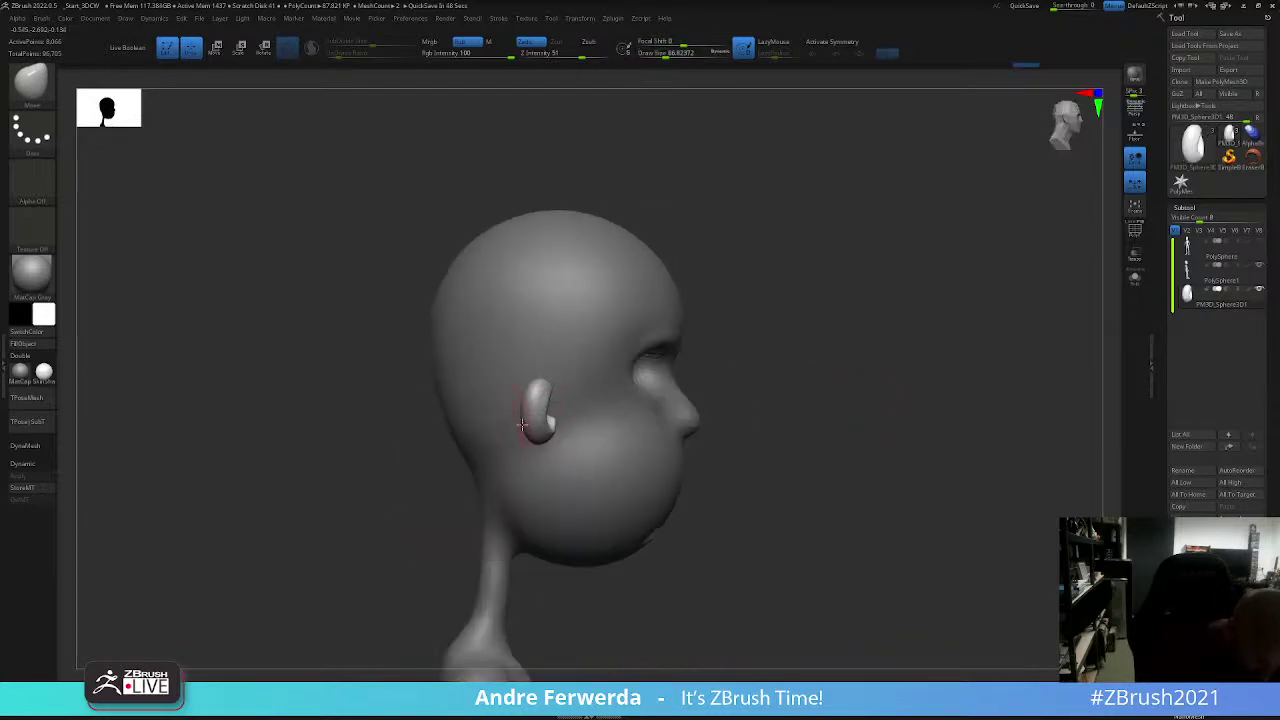
# Step: Squash and tilt the ear into place with the transform gizmo, then select the head PolySphere1
pyautogui.press('w')
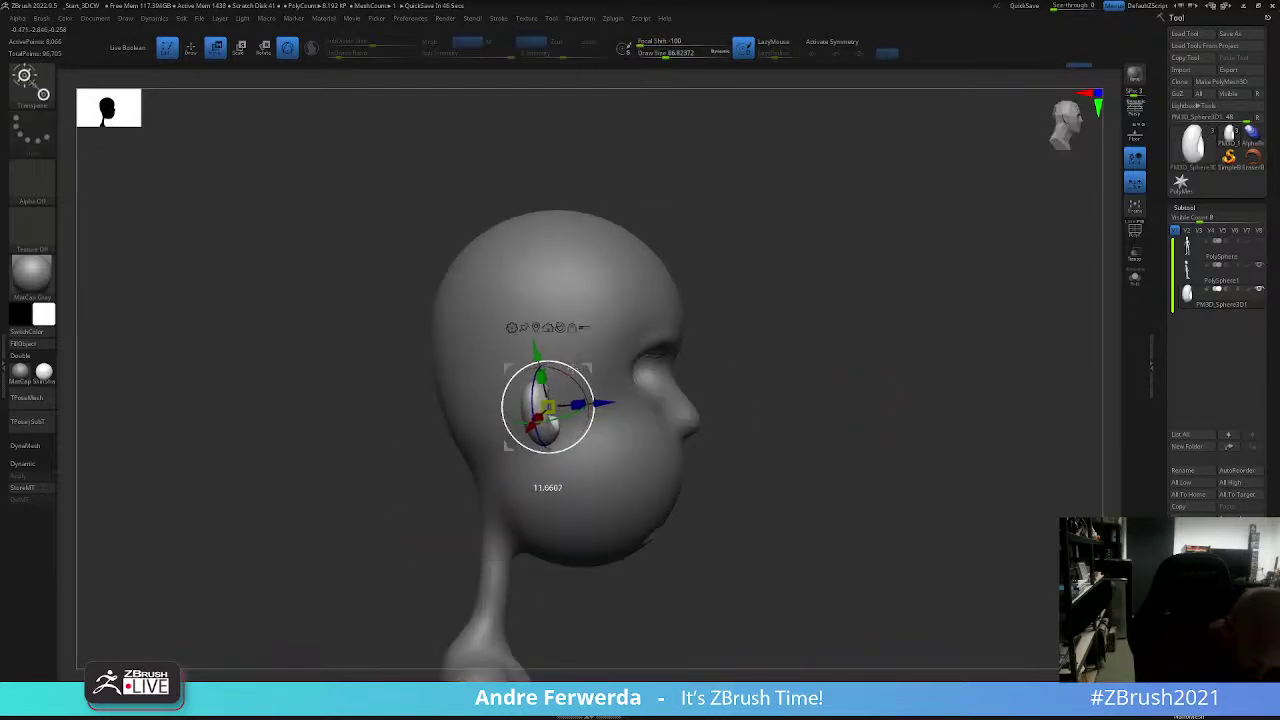
pyautogui.press('q')
pyautogui.hotkey('shift', 'p')
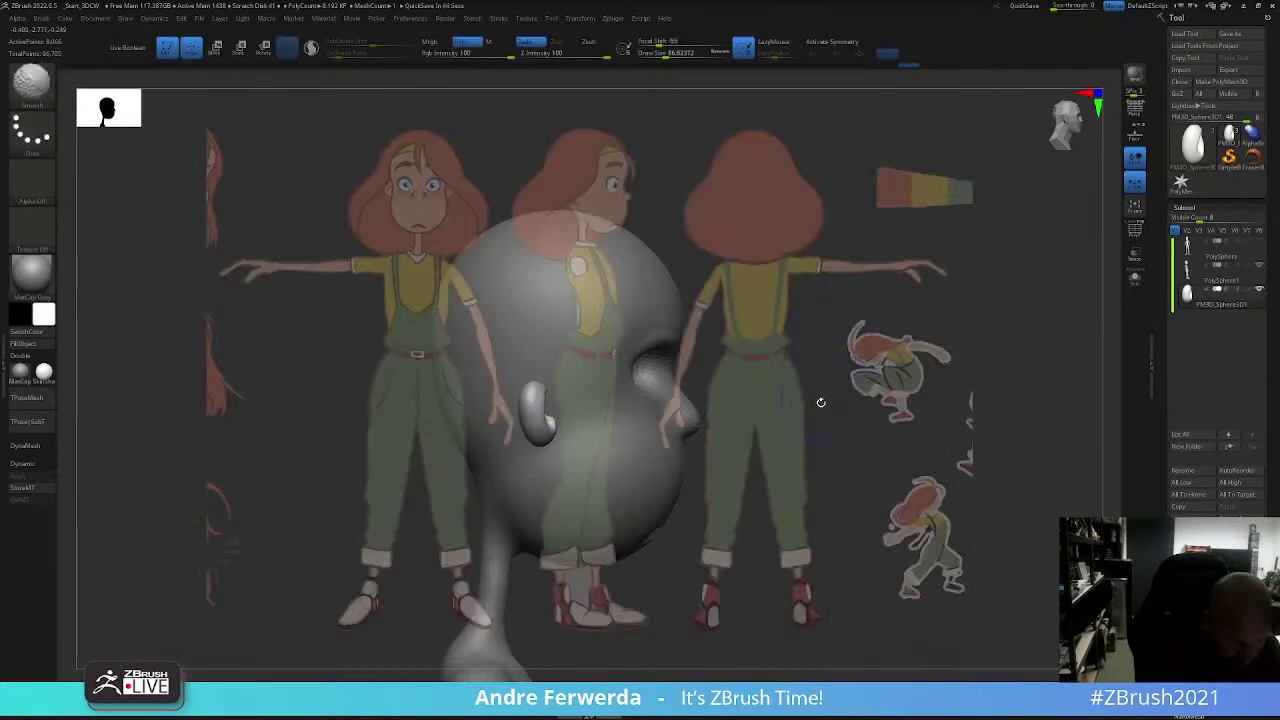
pyautogui.hotkey('shift', 'p')
pyautogui.press('w')
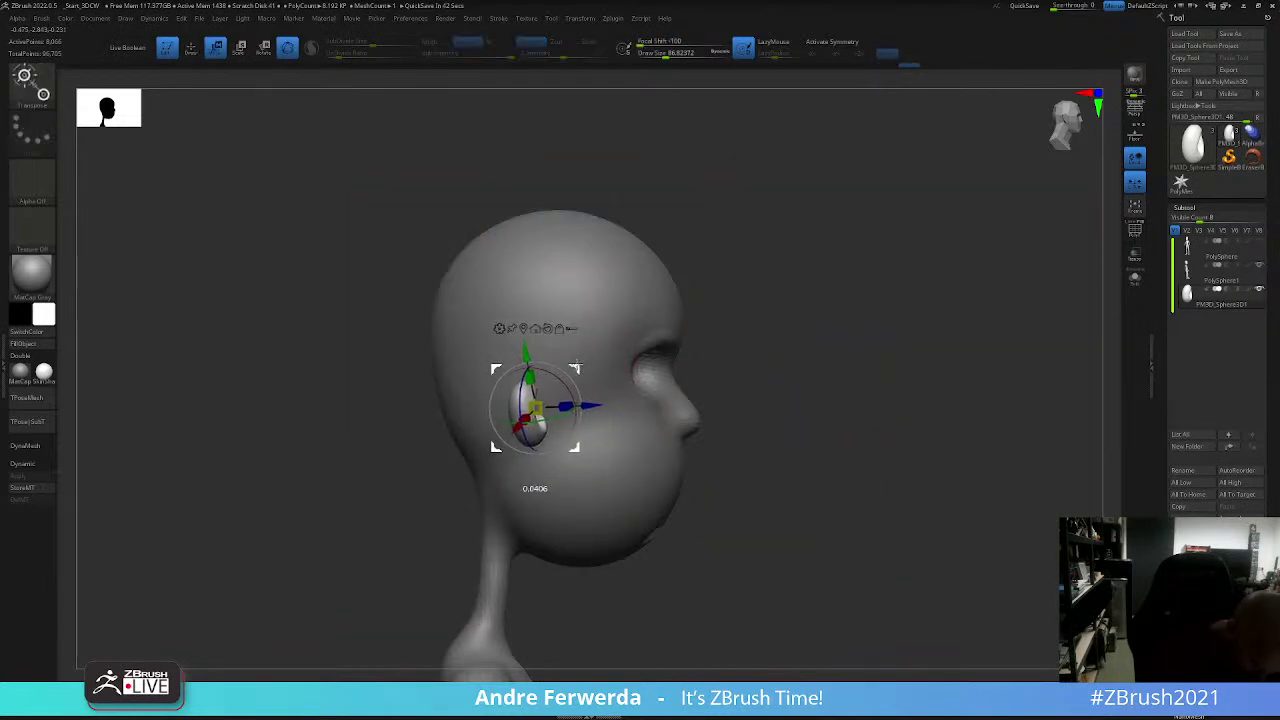
pyautogui.press('q')
pyautogui.keyDown('alt'); pyautogui.click(442, 375); pyautogui.keyUp('alt')
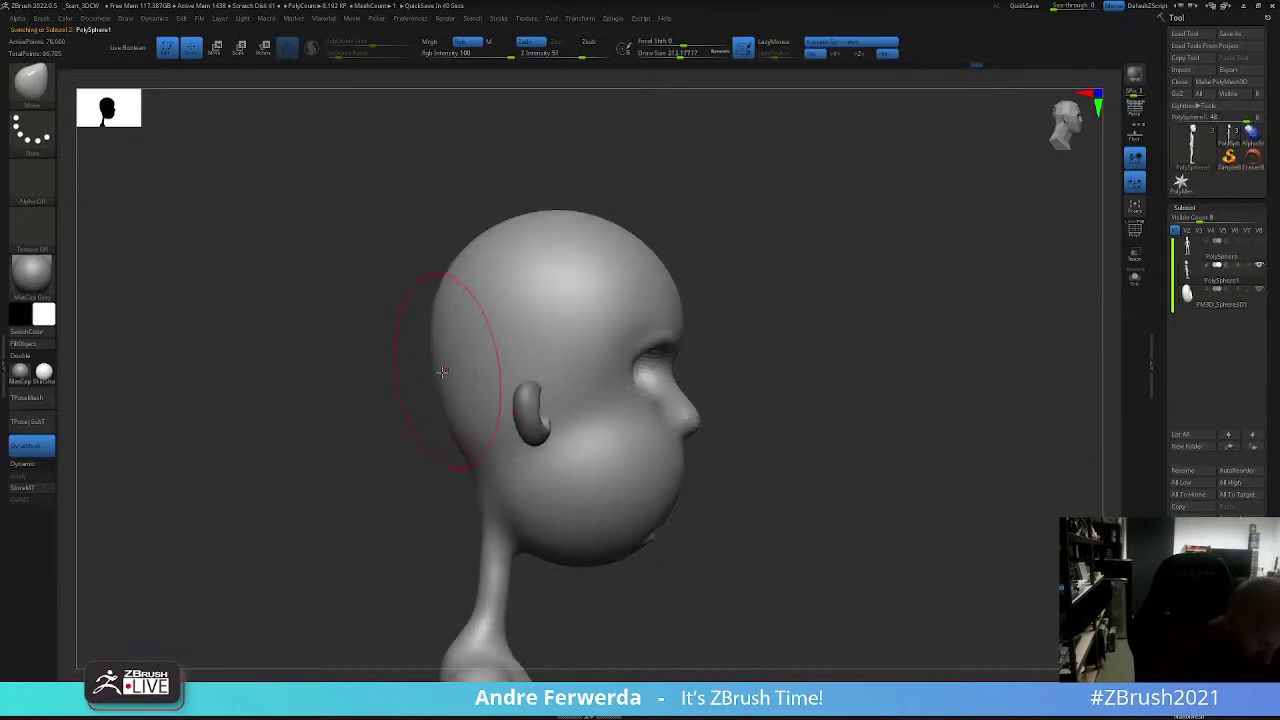
# Step: Zoom out to the whole head, shrink the brush and pick the DamStandard brush
pyautogui.keyDown('alt'); pyautogui.moveTo(428, 318); pyautogui.dragTo(831, 271); pyautogui.keyUp('alt')
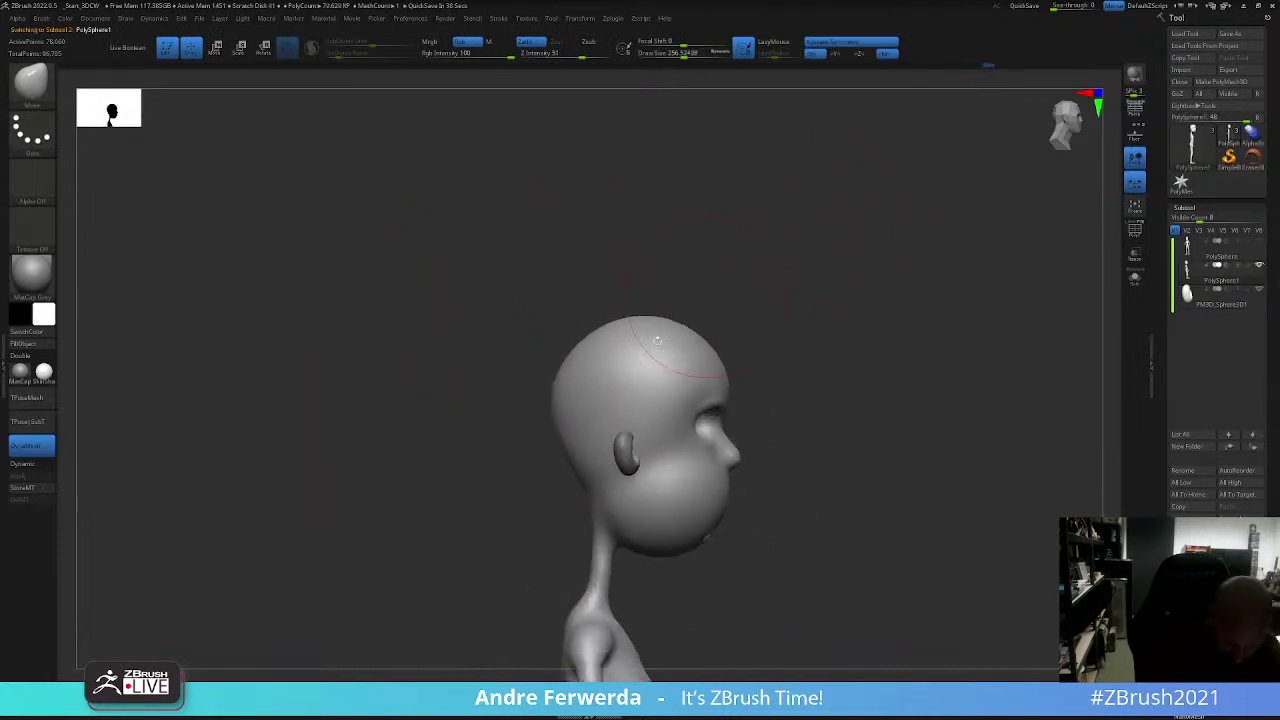
pyautogui.press('[')
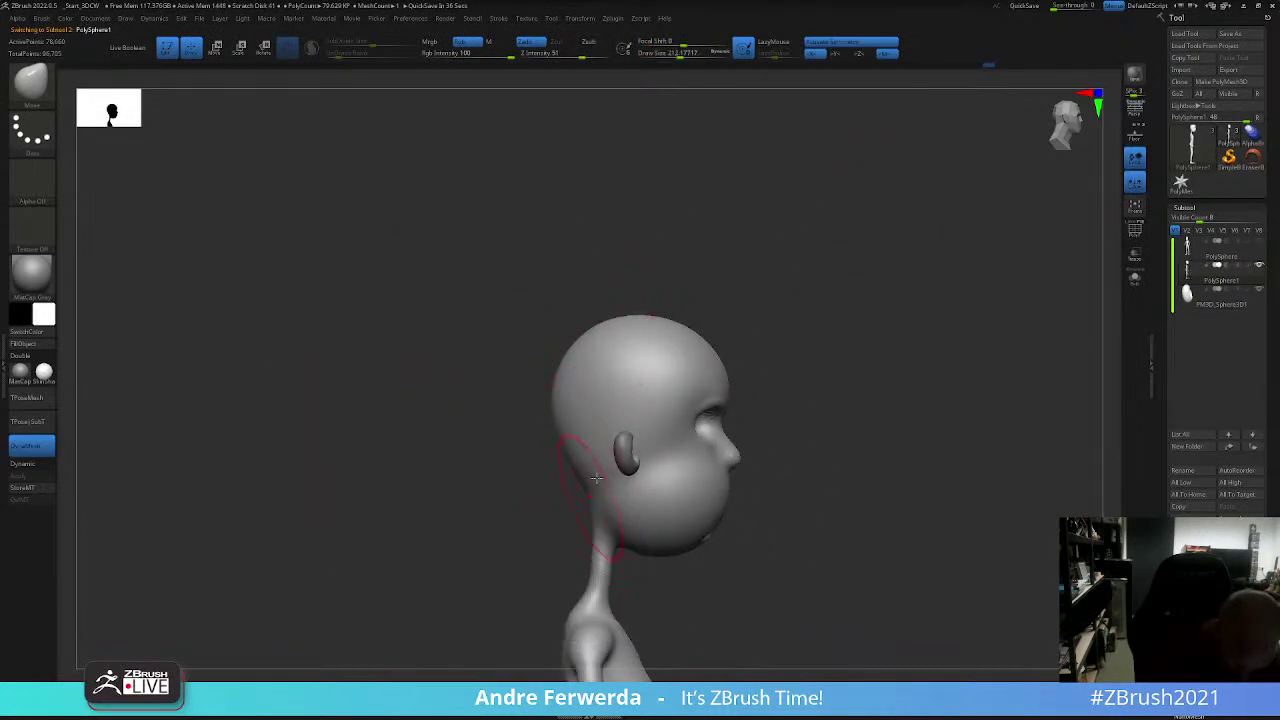
pyautogui.press('space')
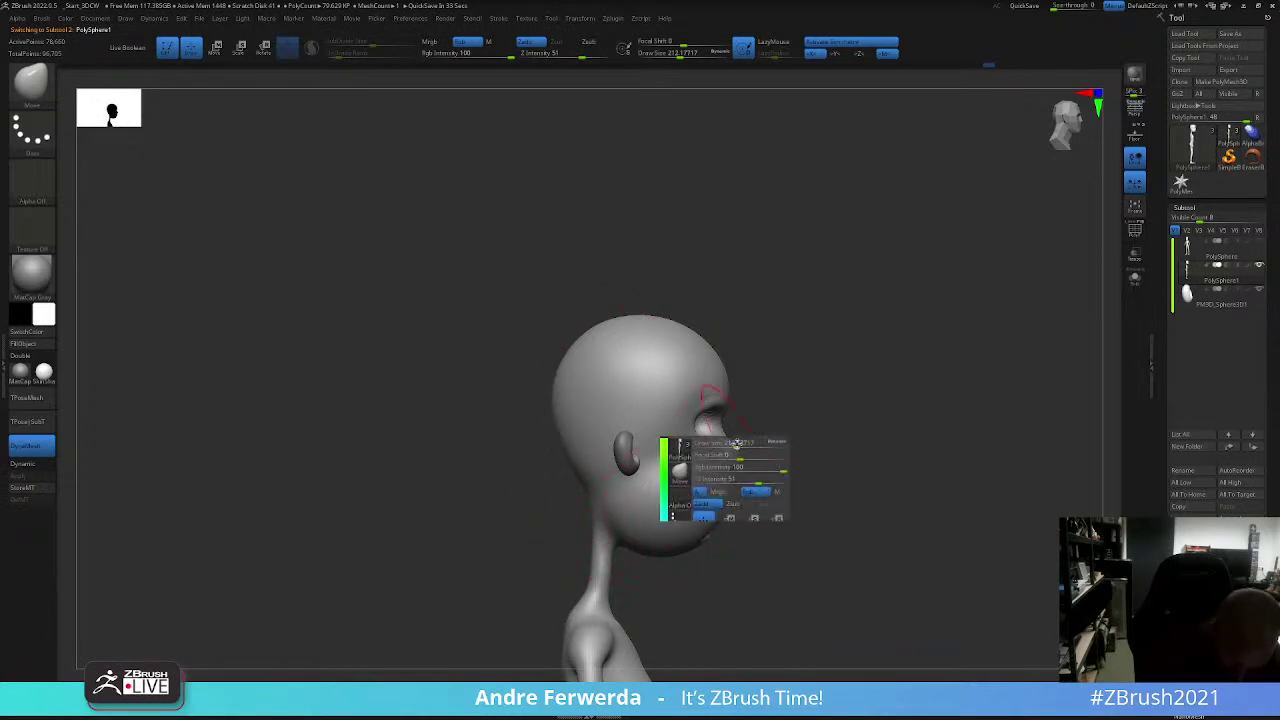
pyautogui.press('space')
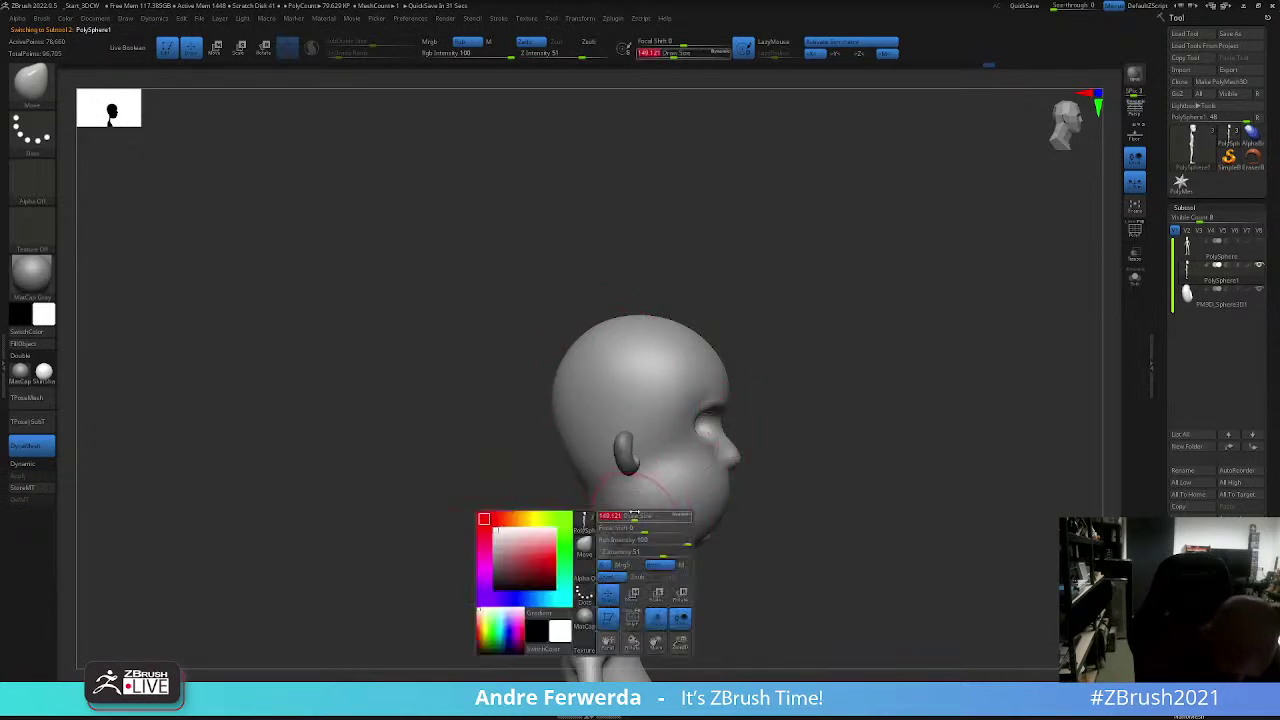
pyautogui.press('space')
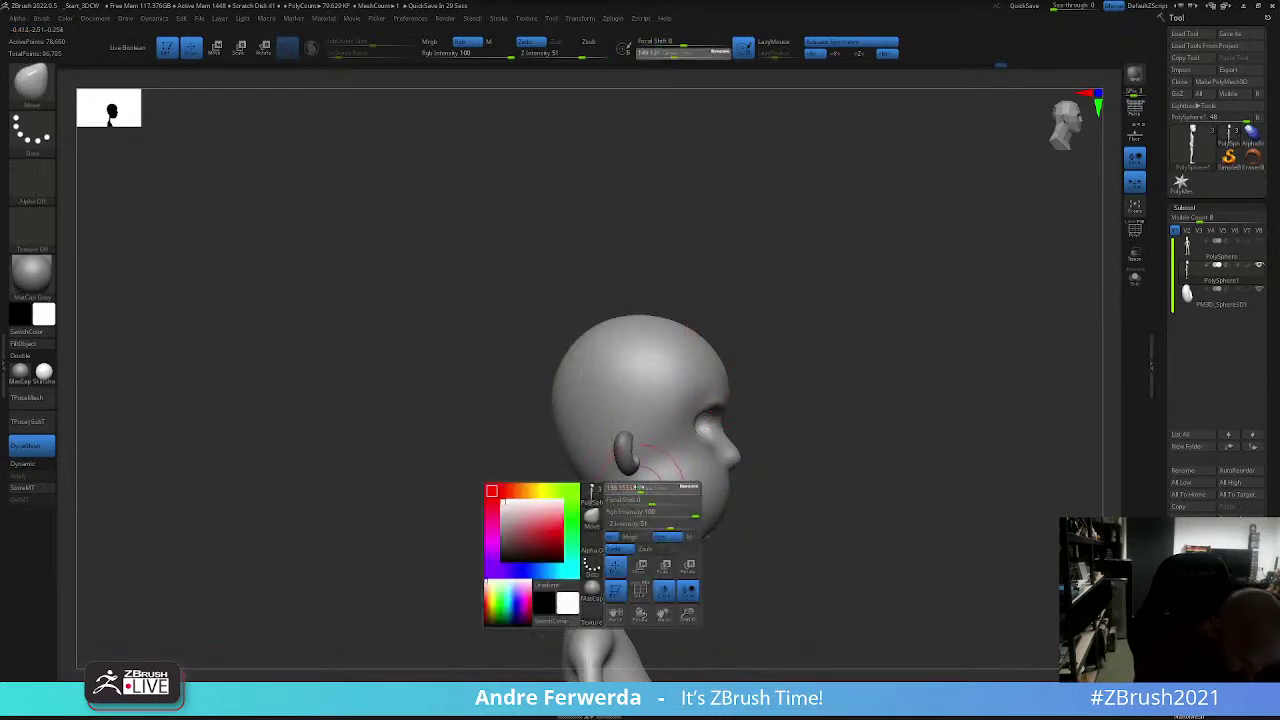
pyautogui.press('b')
pyautogui.click(684, 312)
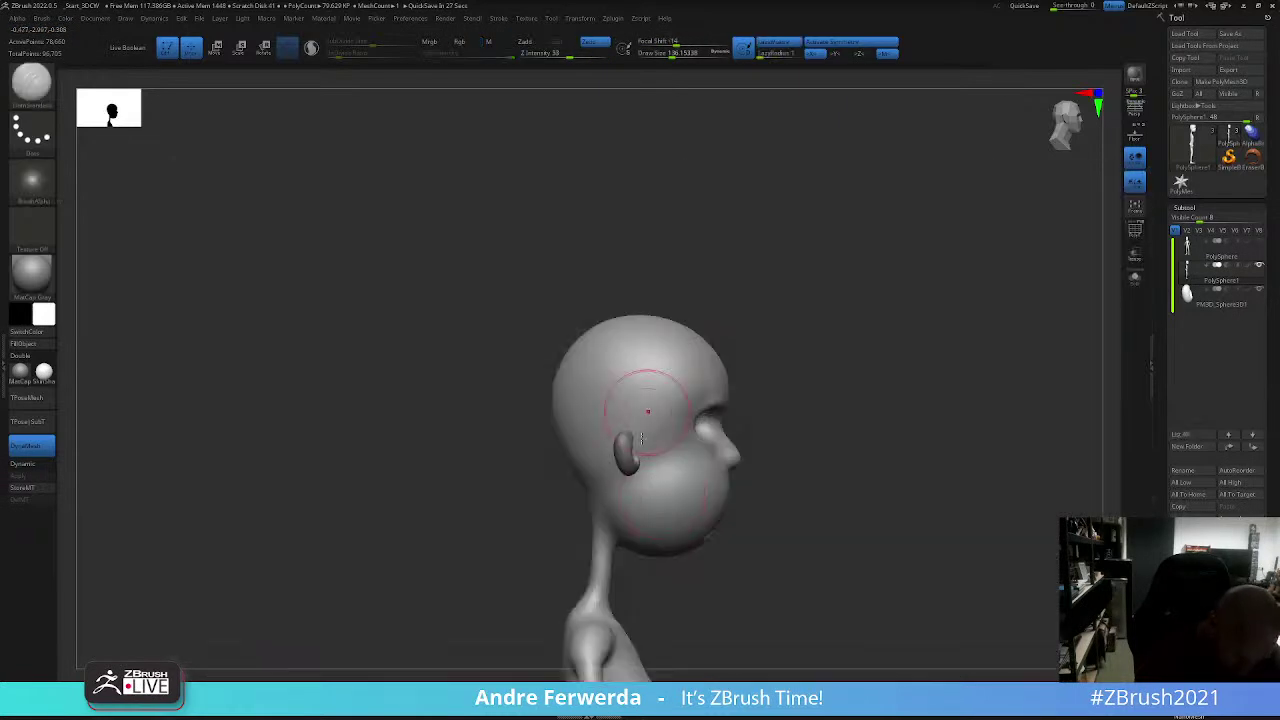
pyautogui.press('space')
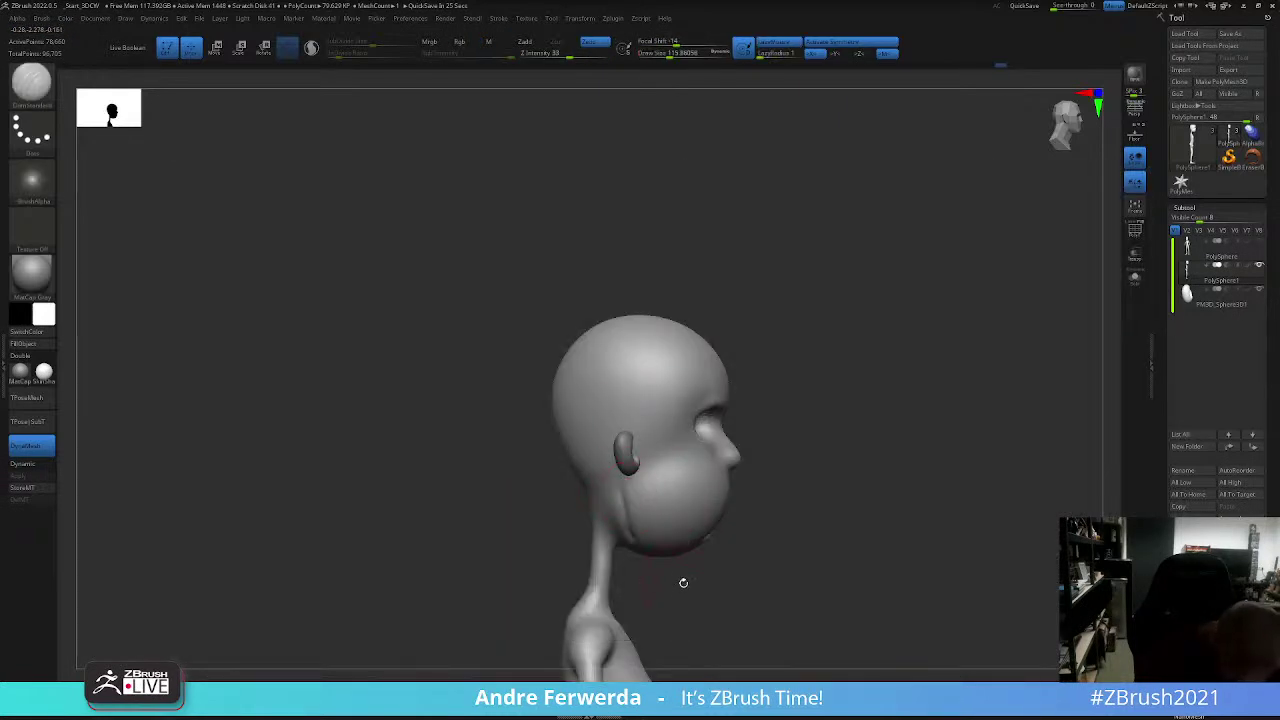
# Step: Compare the head's profile with the reference sheet, then smooth the chin-neck junction
pyautogui.moveTo(683, 582)
pyautogui.mouseDown()
pyautogui.moveTo(694, 482)
pyautogui.moveTo(597, 514)
pyautogui.moveTo(826, 509)
pyautogui.moveTo(678, 390)
pyautogui.mouseUp()
pyautogui.hotkey('shift', 'z')
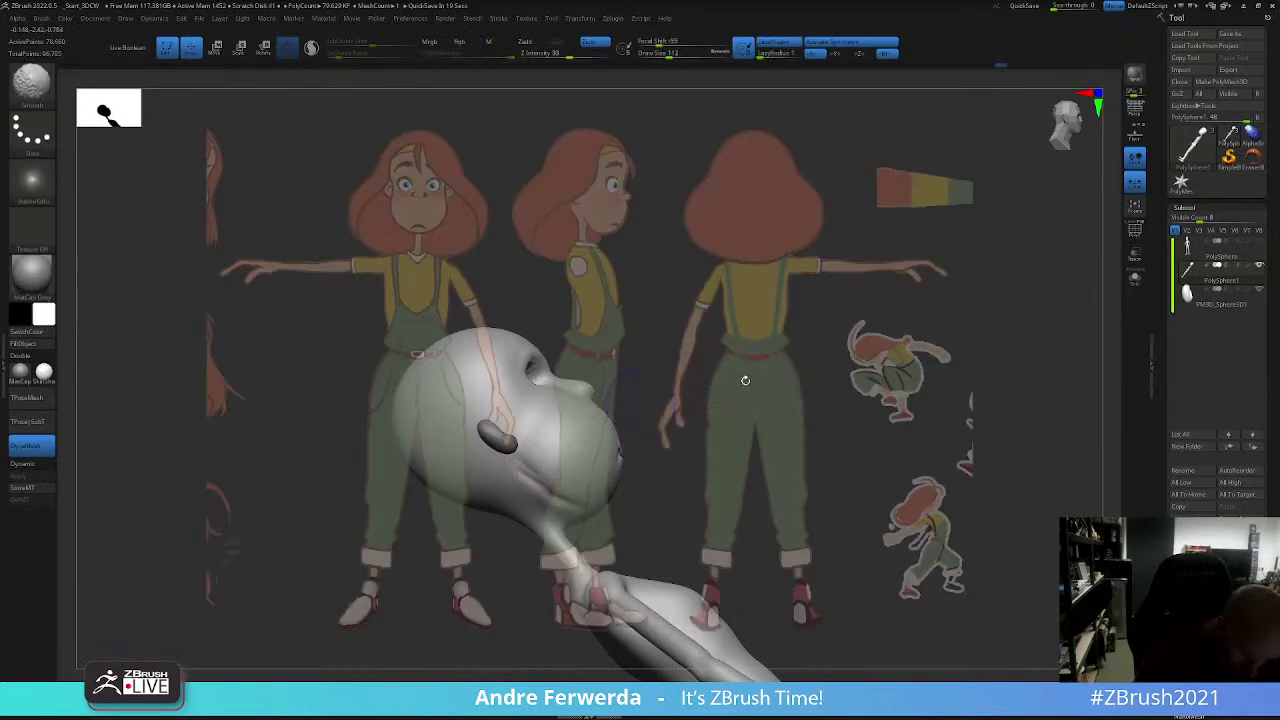
pyautogui.keyDown('shift'); pyautogui.moveTo(806, 360); pyautogui.dragTo(816, 371); pyautogui.keyUp('shift')
pyautogui.press('ctrl')
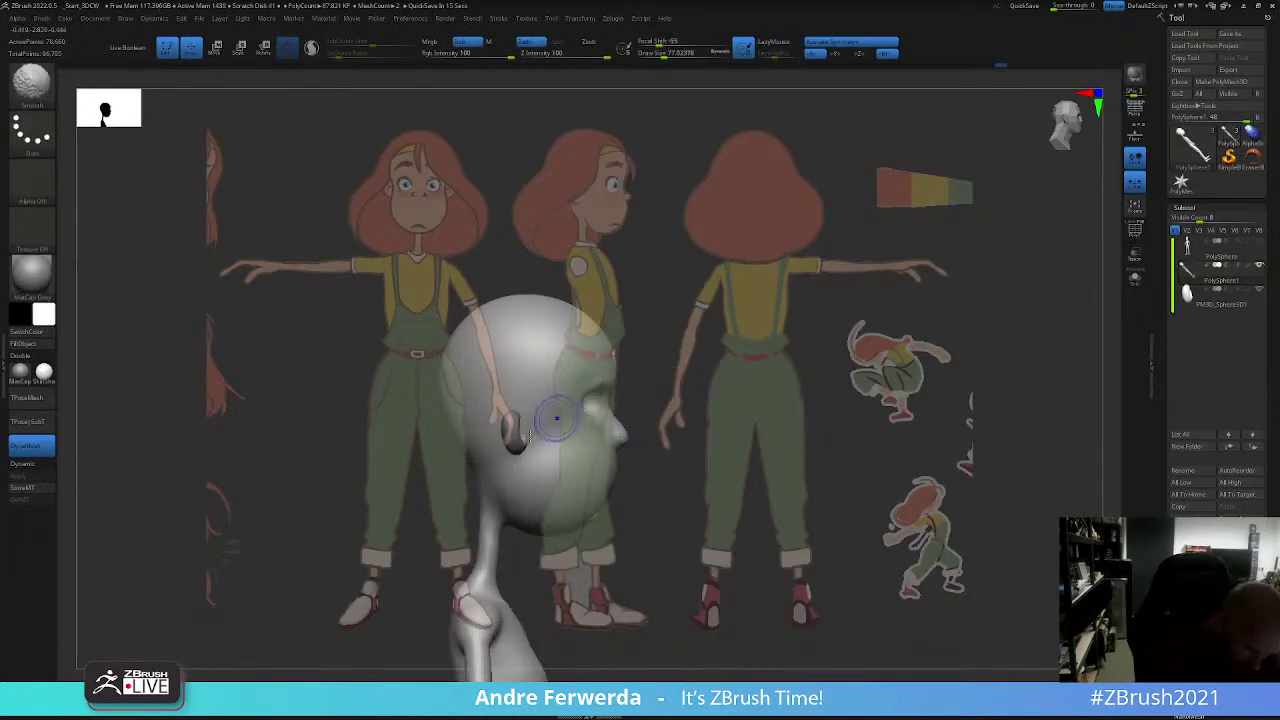
pyautogui.hotkey('shift', 'z')
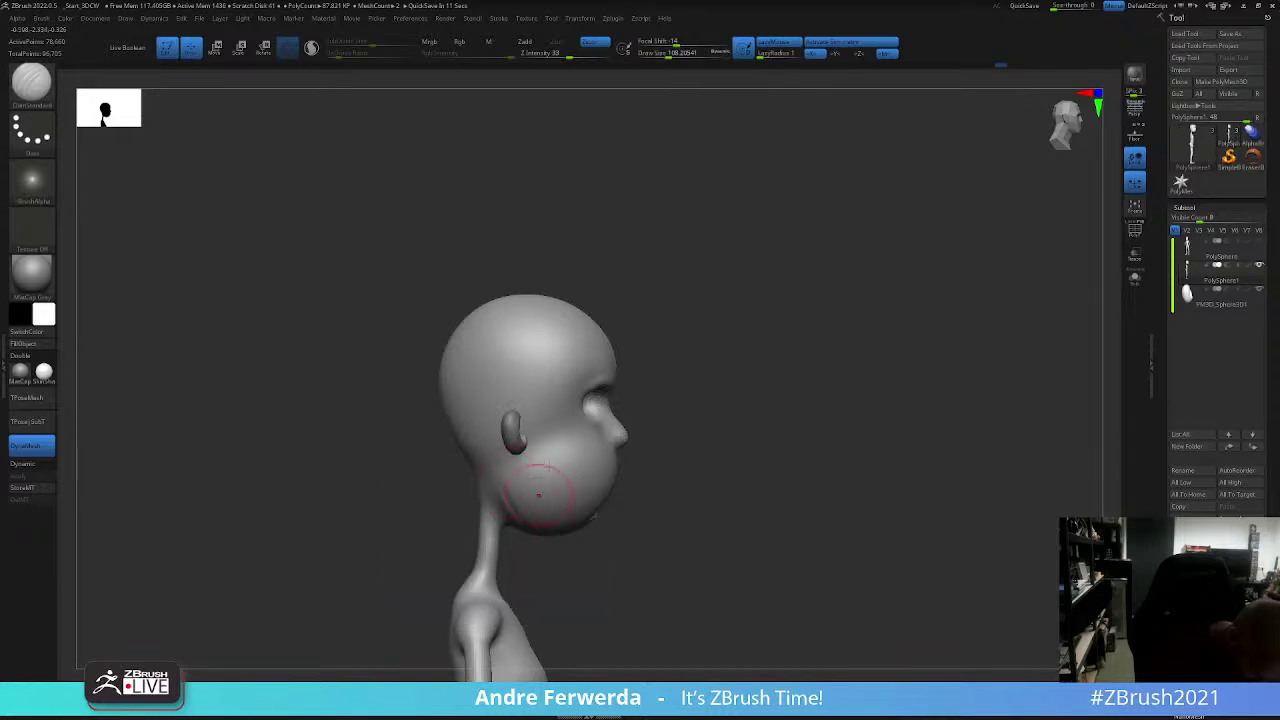
pyautogui.keyDown('shift'); pyautogui.moveTo(538, 494); pyautogui.dragTo(535, 505); pyautogui.keyUp('shift')
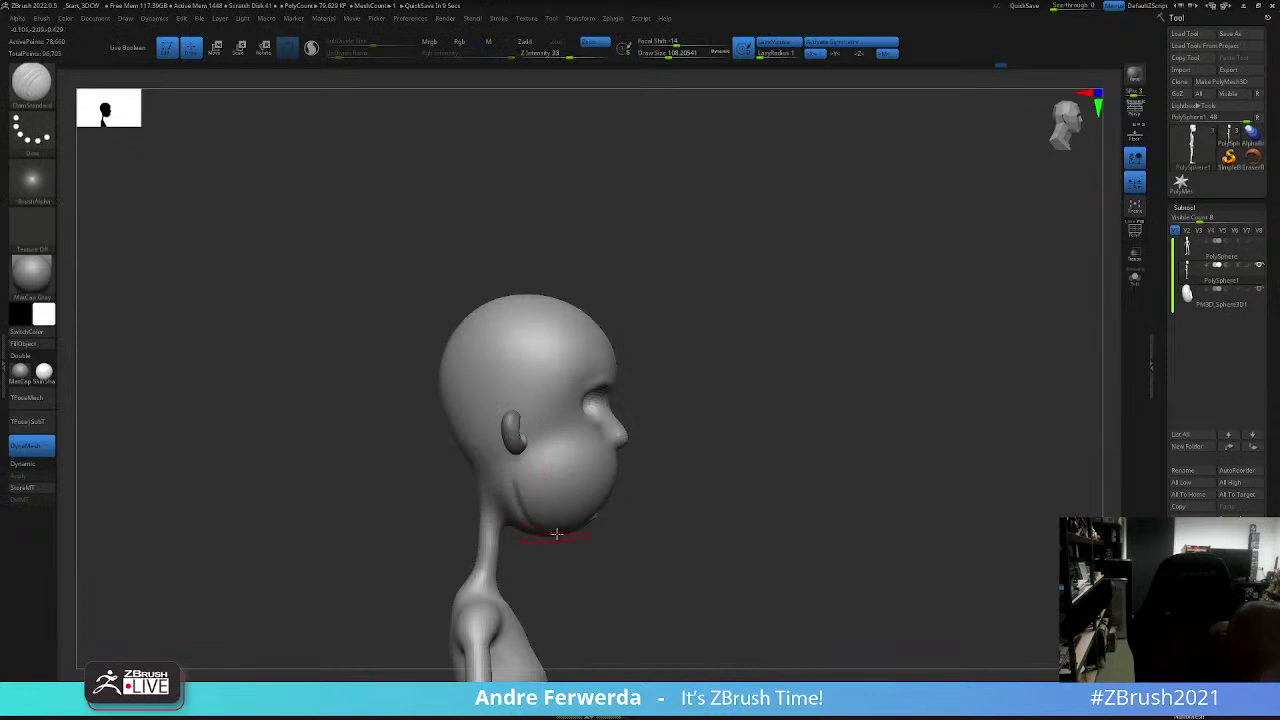
# Step: Shift-smooth the underside of the jaw into the thin neck, checking from back, side and front
pyautogui.press('f')
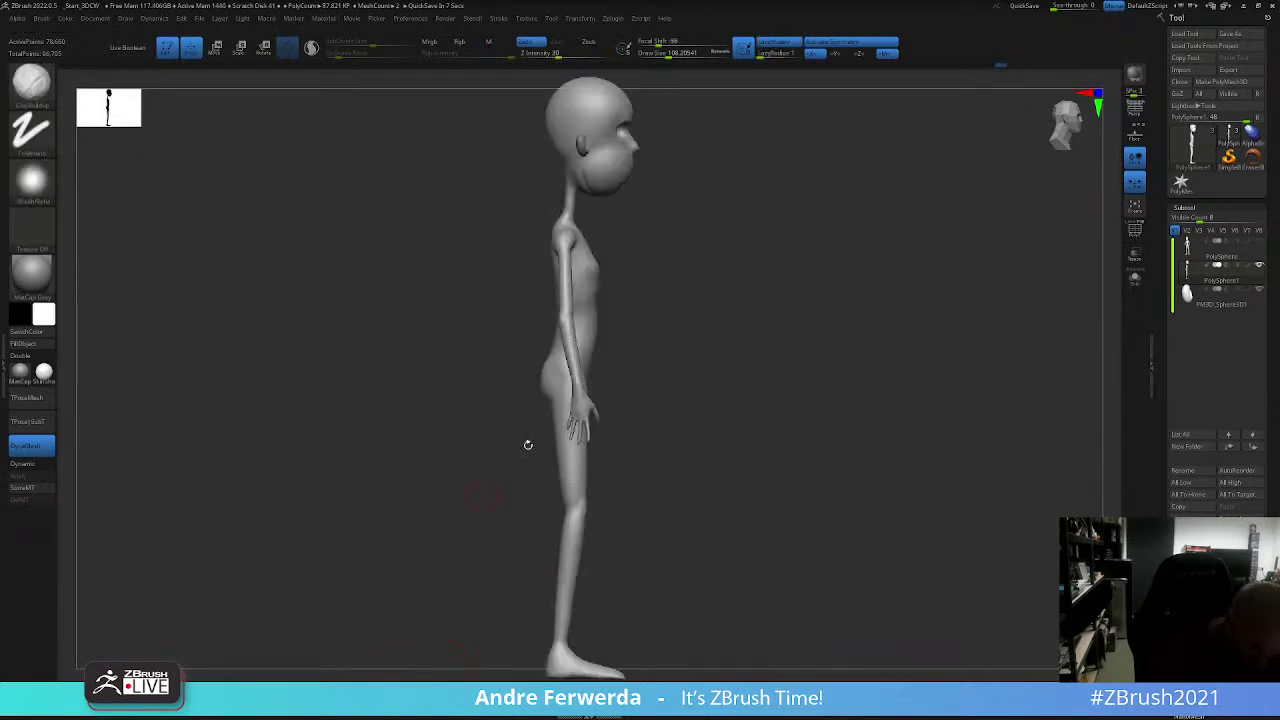
pyautogui.moveTo(526, 443)
pyautogui.keyDown('alt'); pyautogui.mouseDown()
pyautogui.moveTo(674, 486)
pyautogui.moveTo(667, 451)
pyautogui.mouseUp(); pyautogui.keyUp('alt')
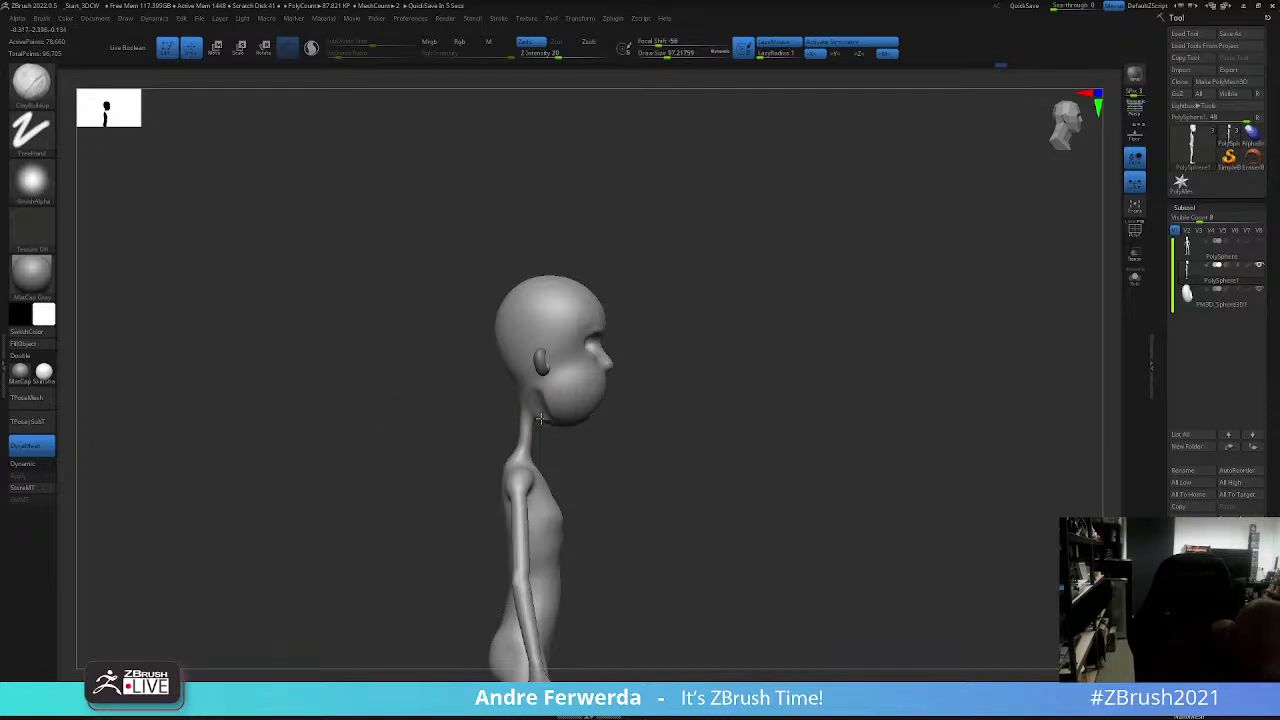
pyautogui.press('shift')
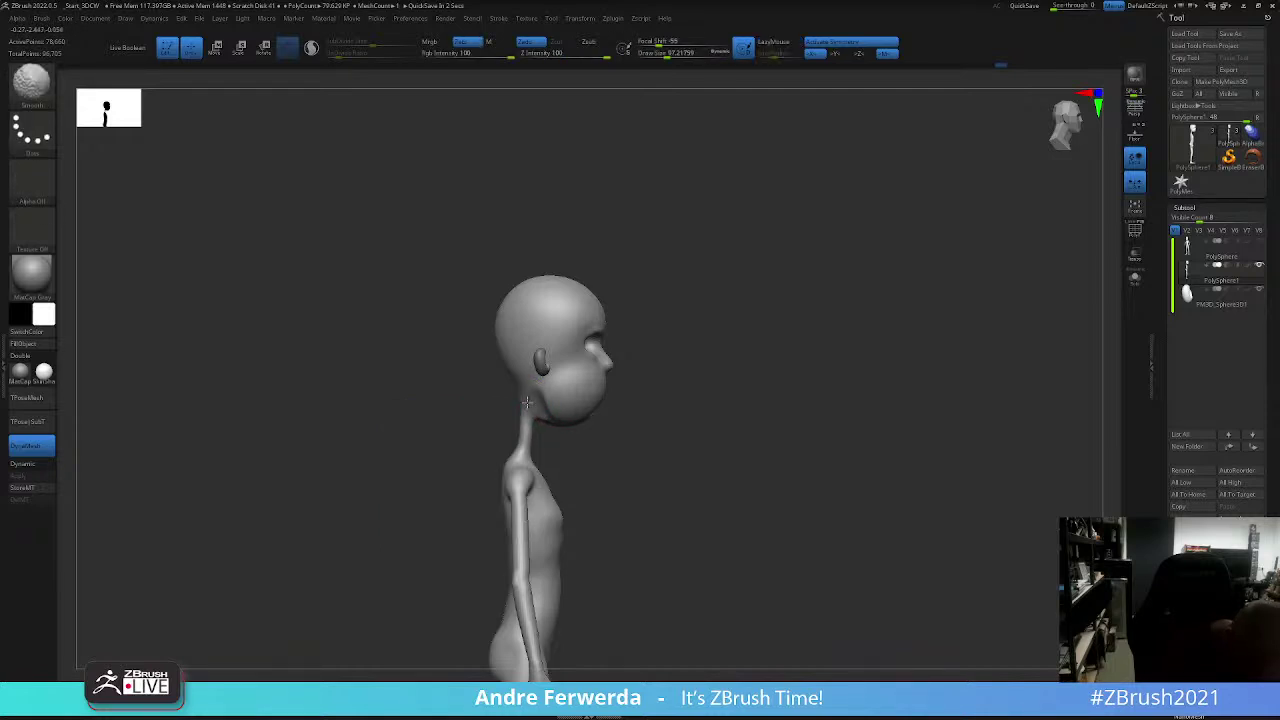
pyautogui.moveTo(671, 346)
pyautogui.mouseDown()
pyautogui.moveTo(763, 331)
pyautogui.moveTo(572, 442)
pyautogui.mouseUp()
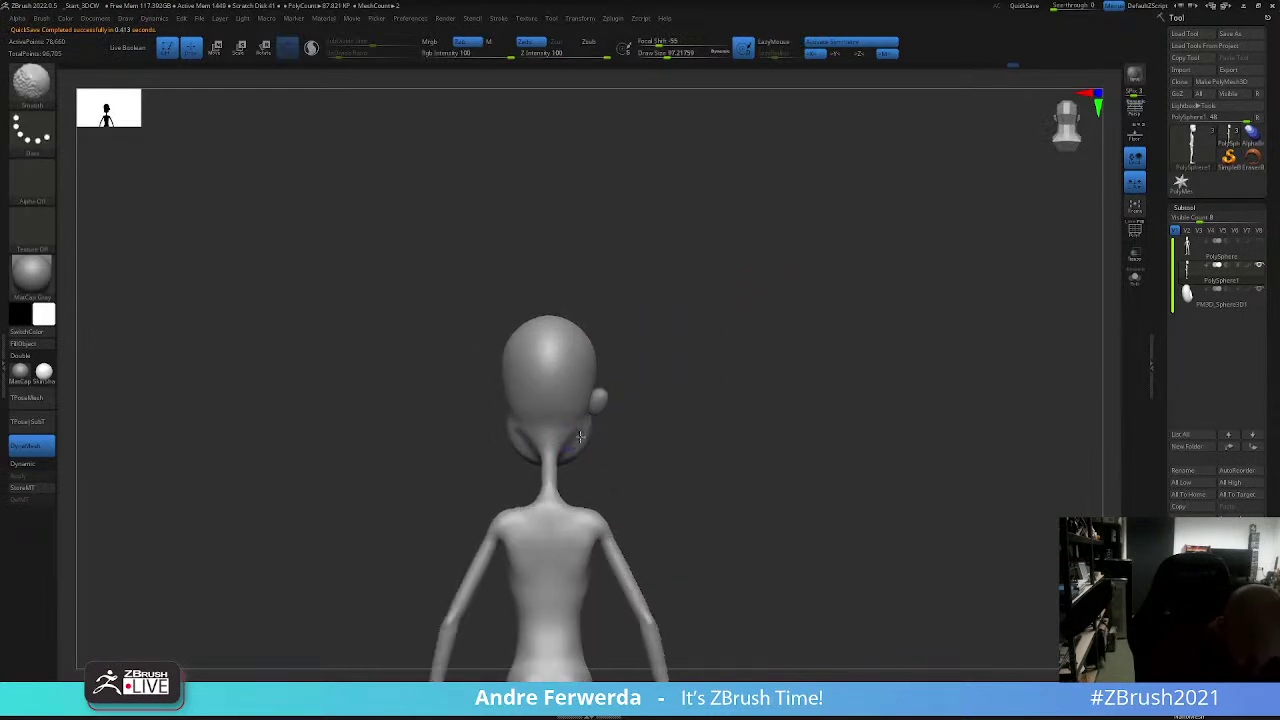
pyautogui.press('shift')
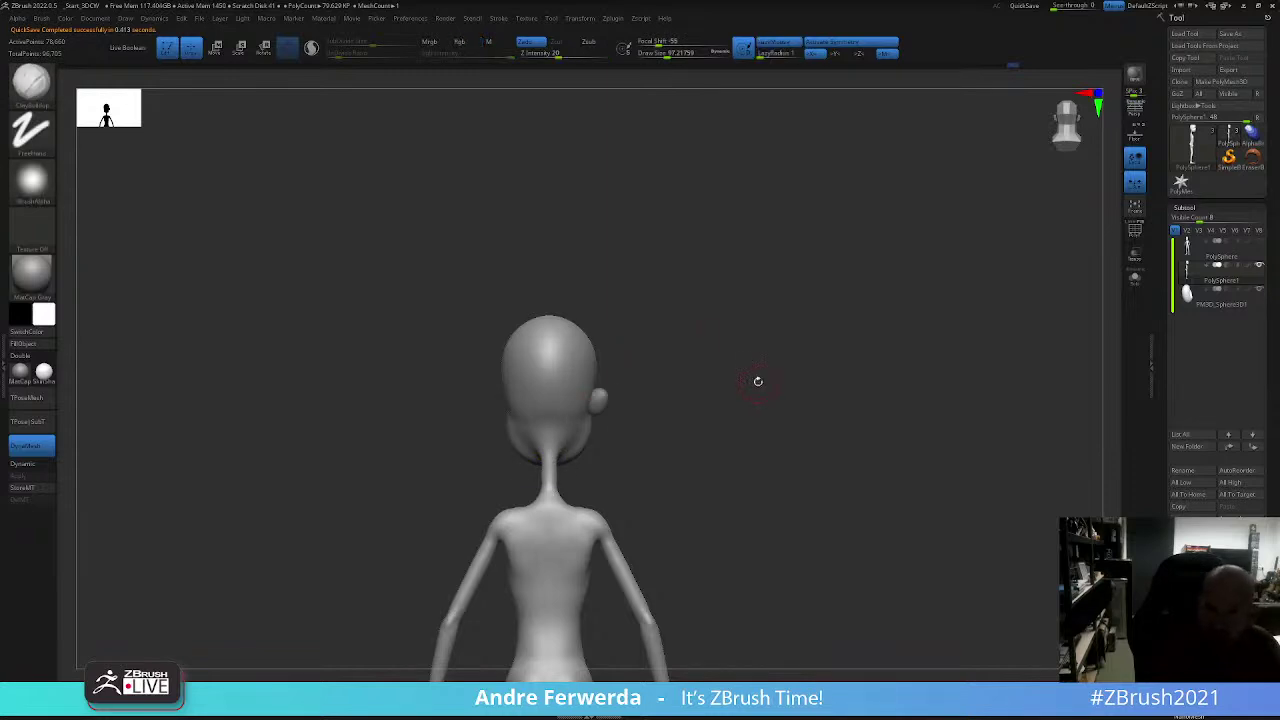
pyautogui.keyDown('shift'); pyautogui.moveTo(757, 377); pyautogui.dragTo(710, 358); pyautogui.keyUp('shift')
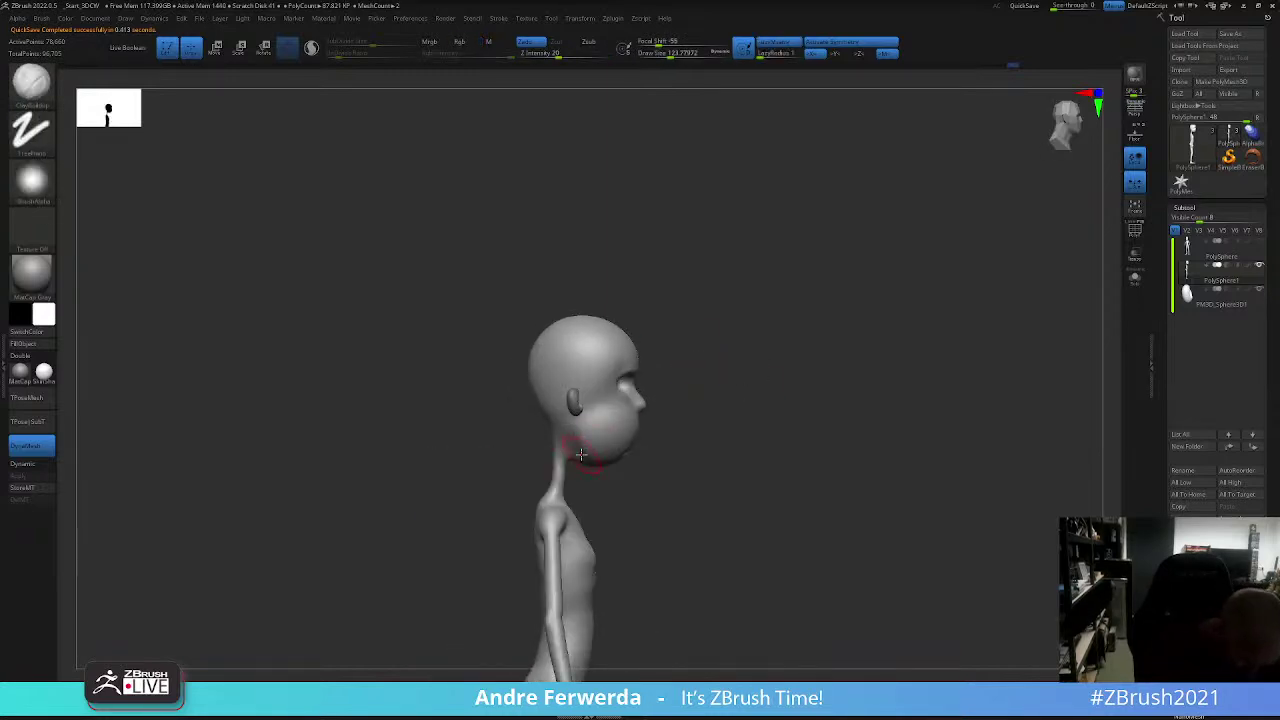
pyautogui.press('shift')
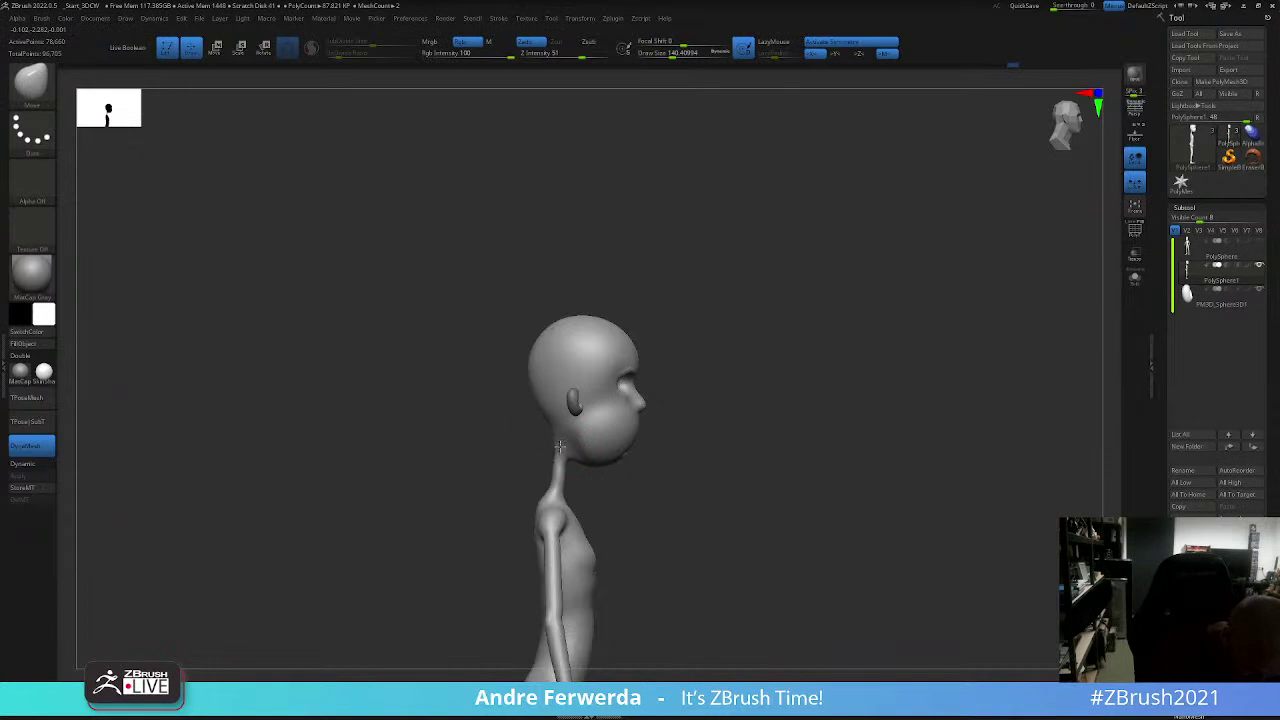
pyautogui.keyDown('shift'); pyautogui.click(565, 465); pyautogui.keyUp('shift')
pyautogui.moveTo(616, 424)
pyautogui.keyDown('shift'); pyautogui.mouseDown()
pyautogui.moveTo(584, 441)
pyautogui.moveTo(585, 461)
pyautogui.mouseUp(); pyautogui.keyUp('shift')
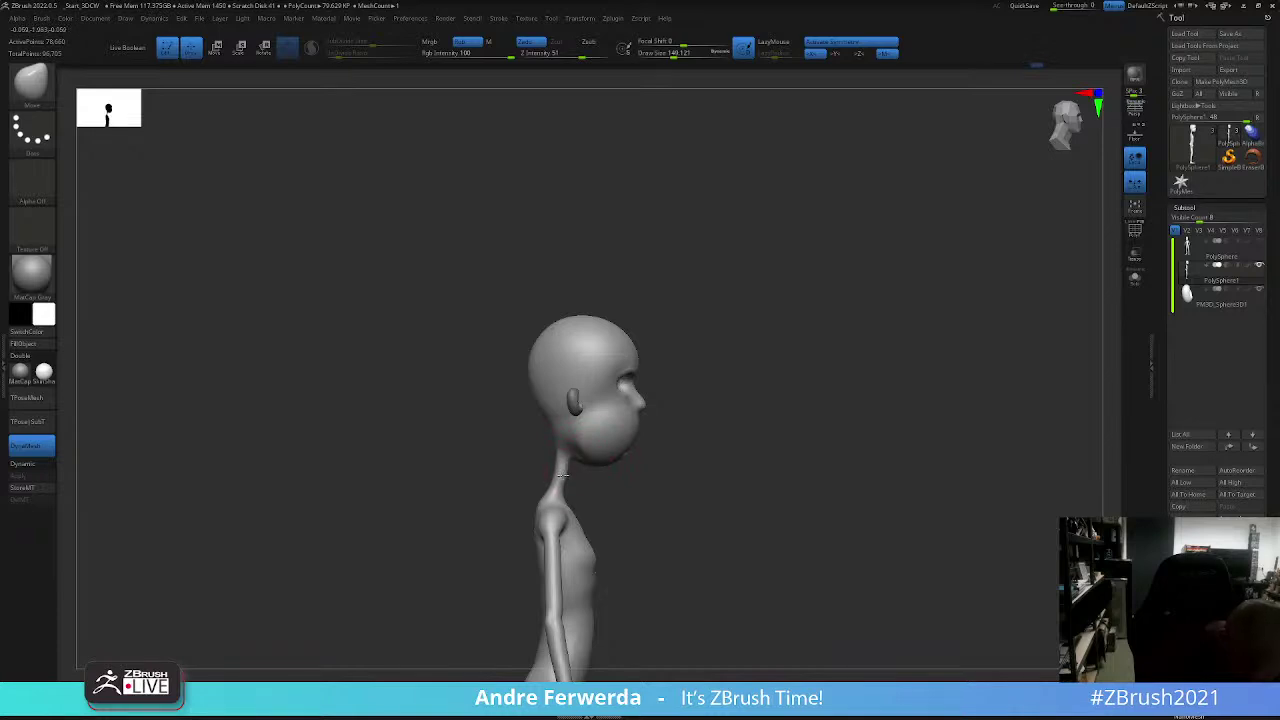
pyautogui.moveTo(679, 409)
pyautogui.mouseDown()
pyautogui.moveTo(694, 414)
pyautogui.moveTo(309, 669)
pyautogui.mouseUp()
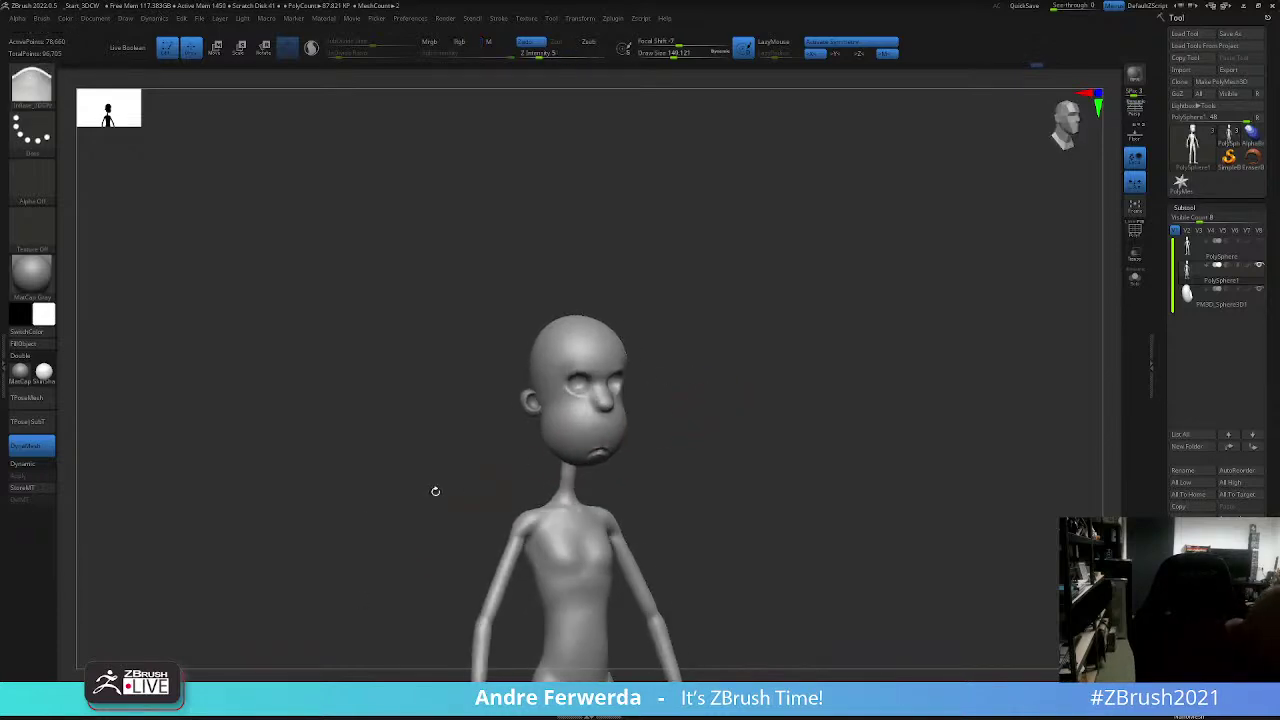
pyautogui.moveTo(572, 488)
pyautogui.mouseDown()
pyautogui.moveTo(693, 431)
pyautogui.moveTo(568, 483)
pyautogui.moveTo(612, 452)
pyautogui.mouseUp()
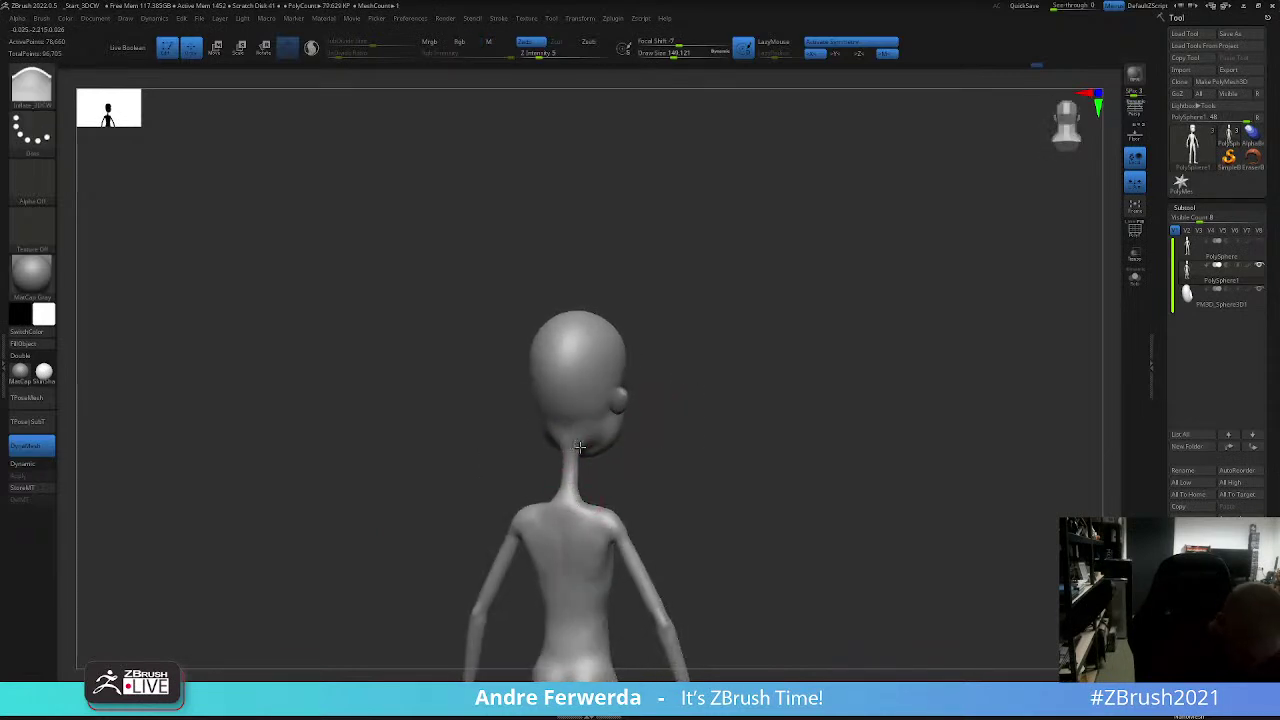
# Step: Mirror the ear subtool onto the other side of the head using Geometry's Modify Topology options
pyautogui.press('space')
pyautogui.keyDown('alt'); pyautogui.click(618, 399); pyautogui.keyUp('alt')
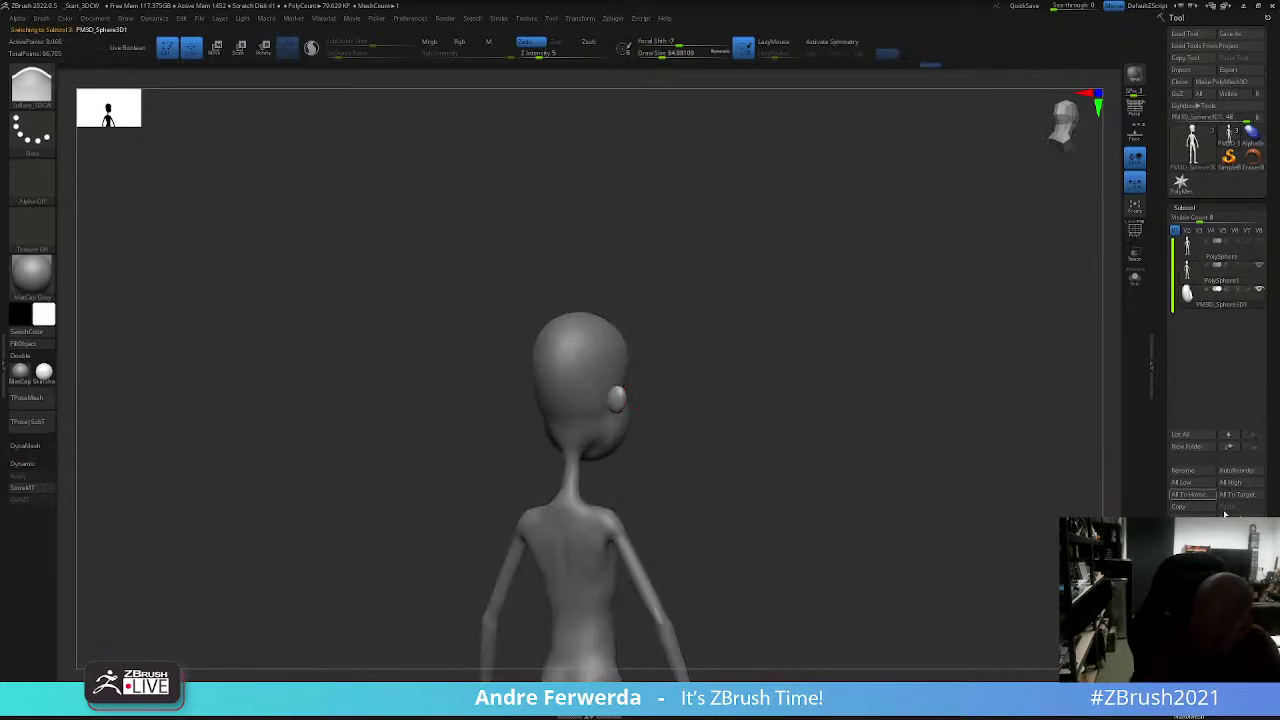
pyautogui.click(1184, 207)
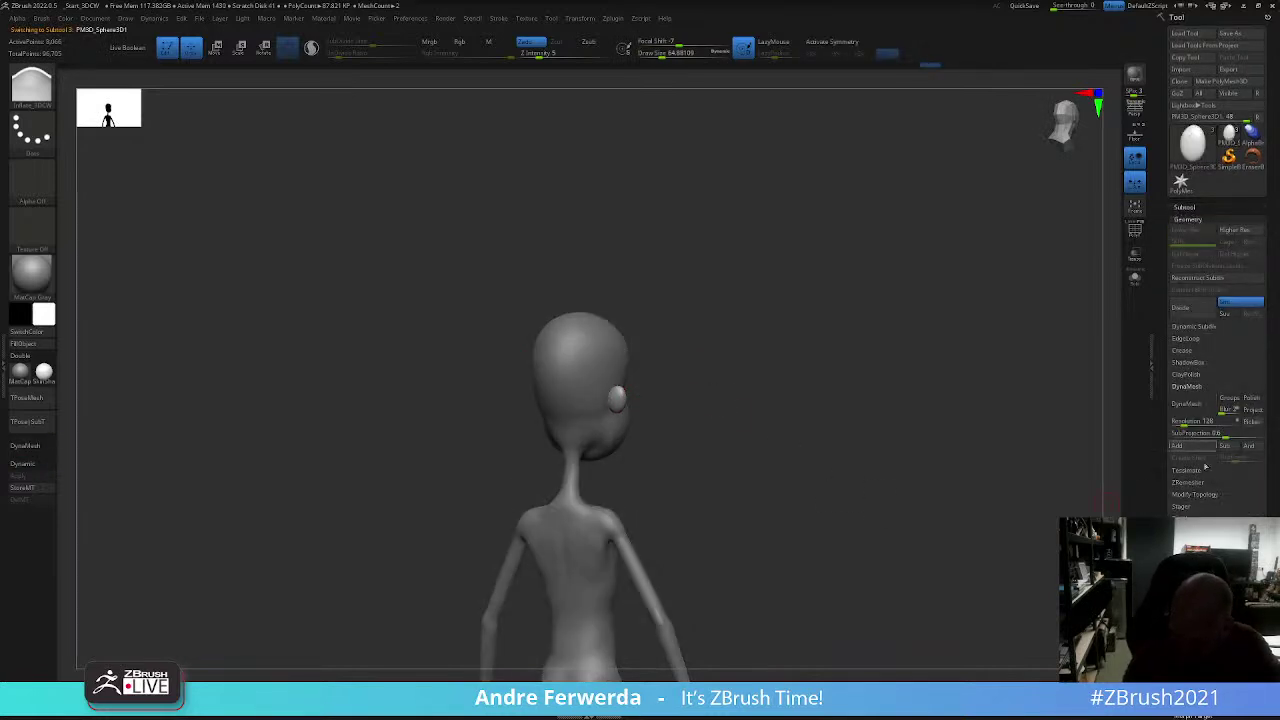
pyautogui.click(1200, 495)
pyautogui.moveTo(989, 517); pyautogui.dragTo(949, 537)
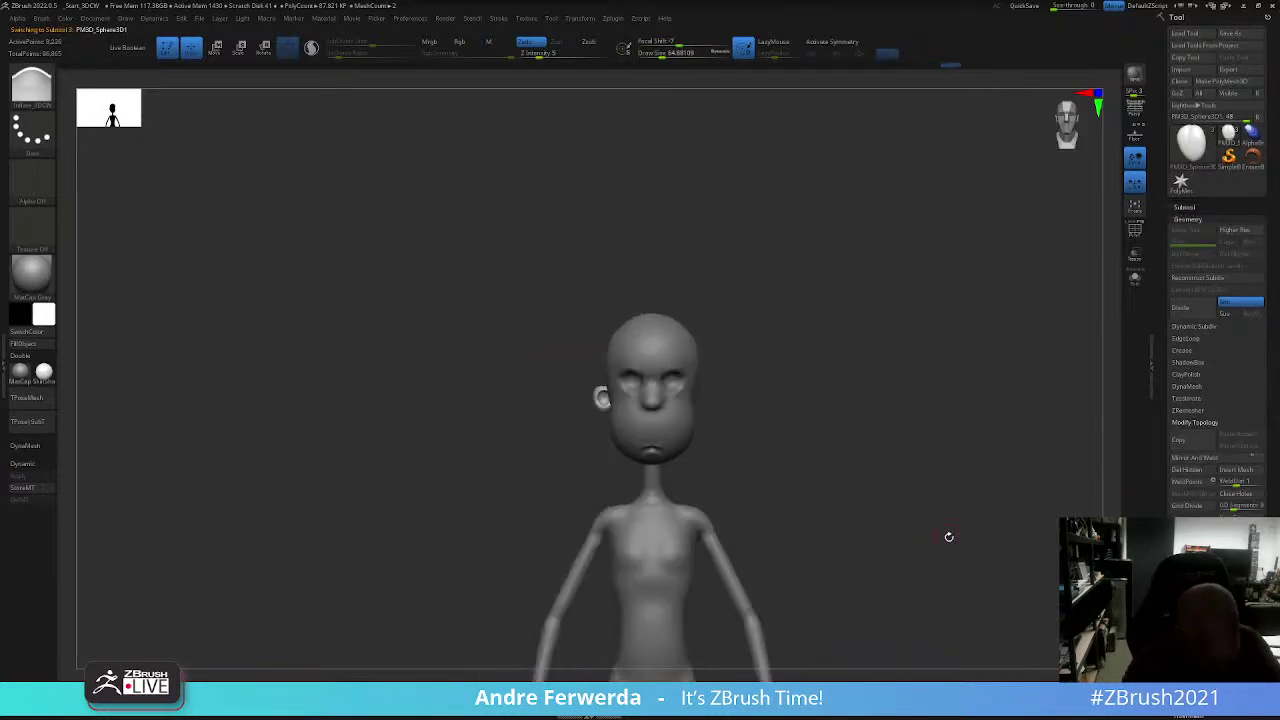
pyautogui.click(1135, 181)
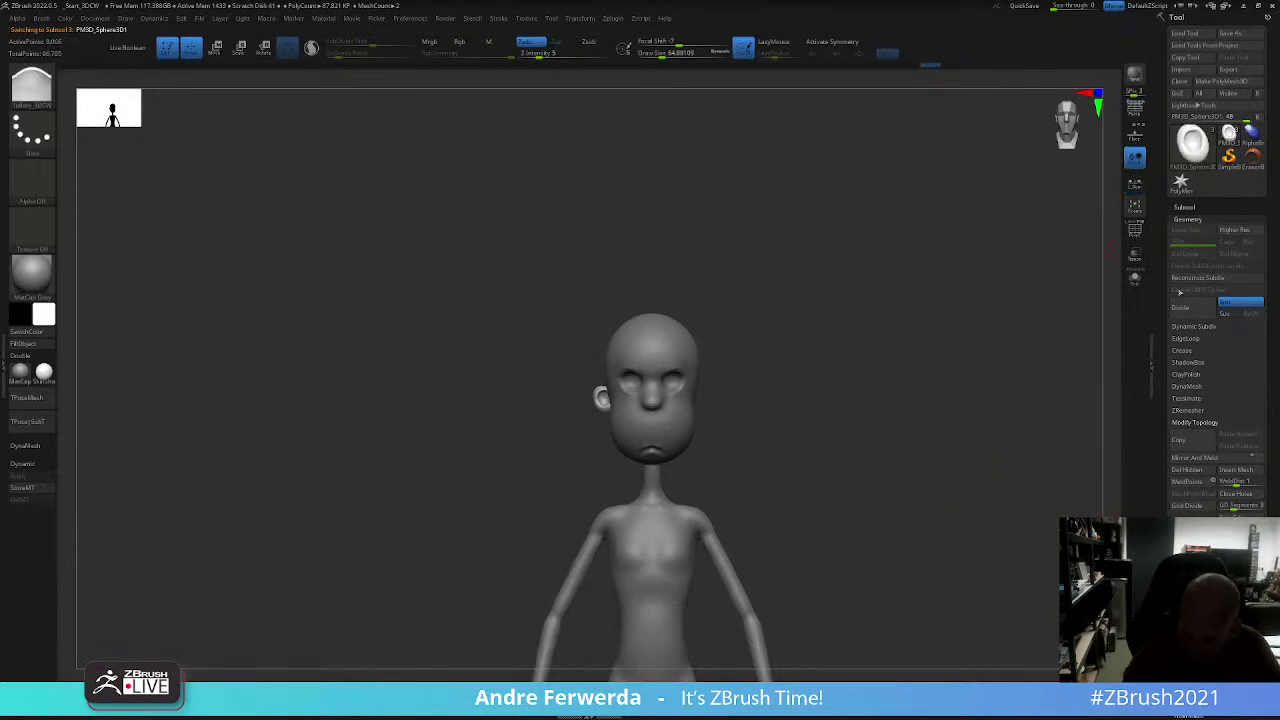
pyautogui.click(1205, 458)
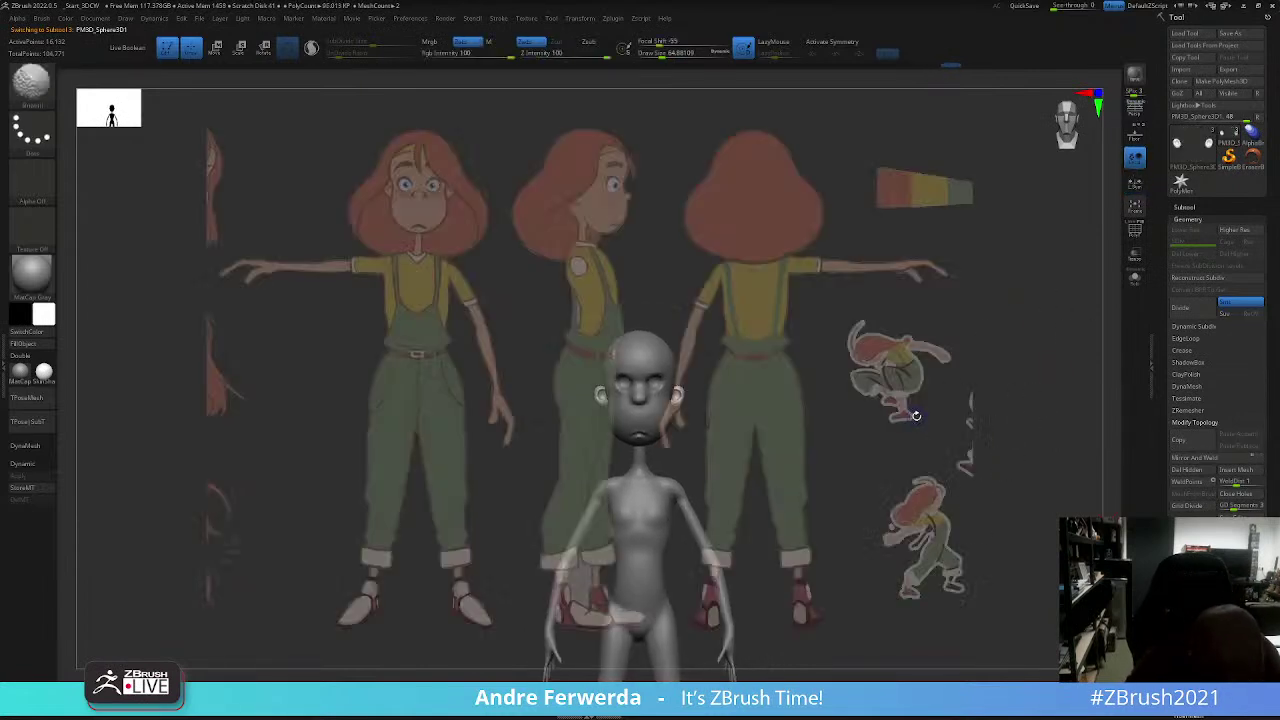
# Step: Restore the reference-aligned front view, set the Move brush to about 223 and select PolySphere1
pyautogui.click(95, 18)
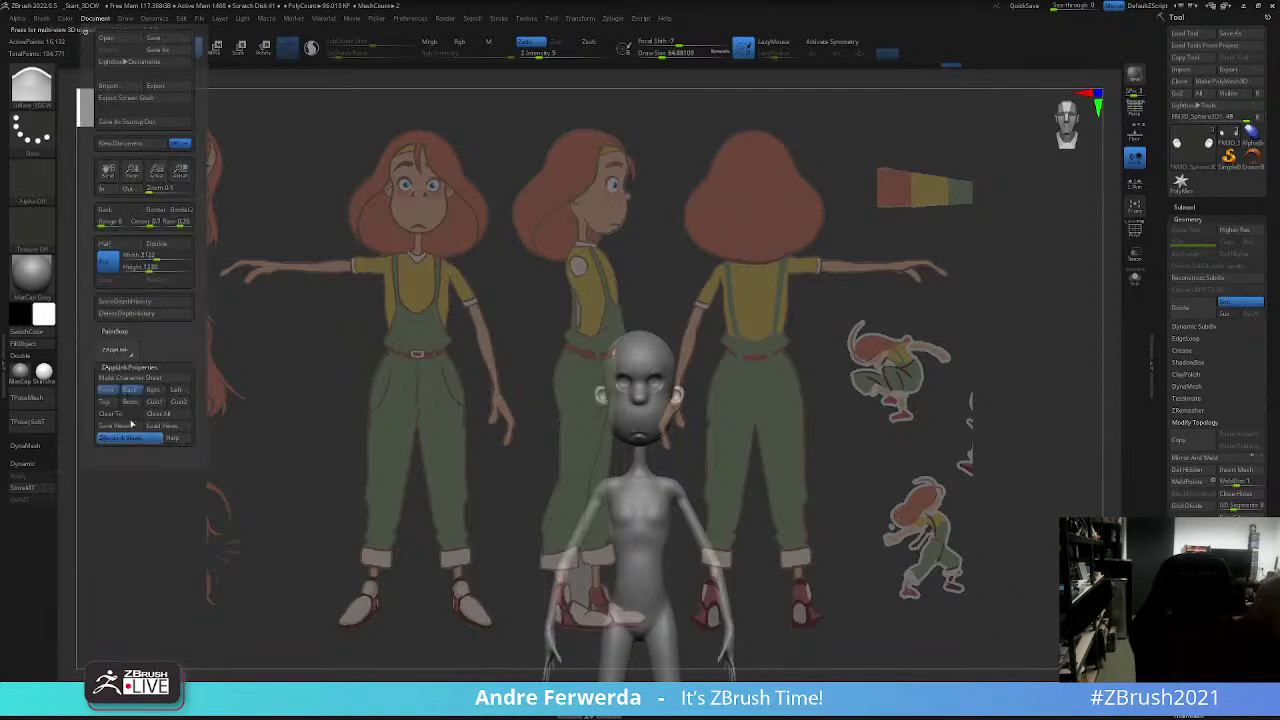
pyautogui.click(131, 425)
pyautogui.press('v')
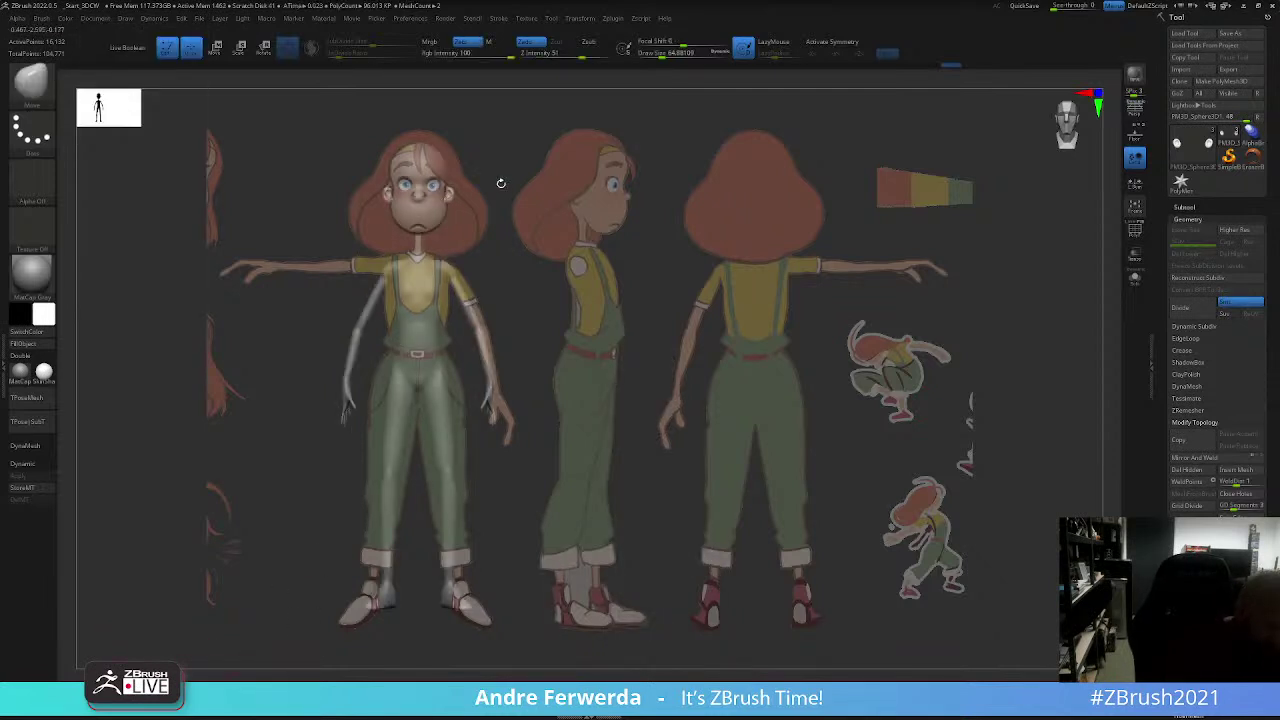
pyautogui.rightClick(479, 213)
pyautogui.moveTo(489, 211); pyautogui.dragTo(443, 201)
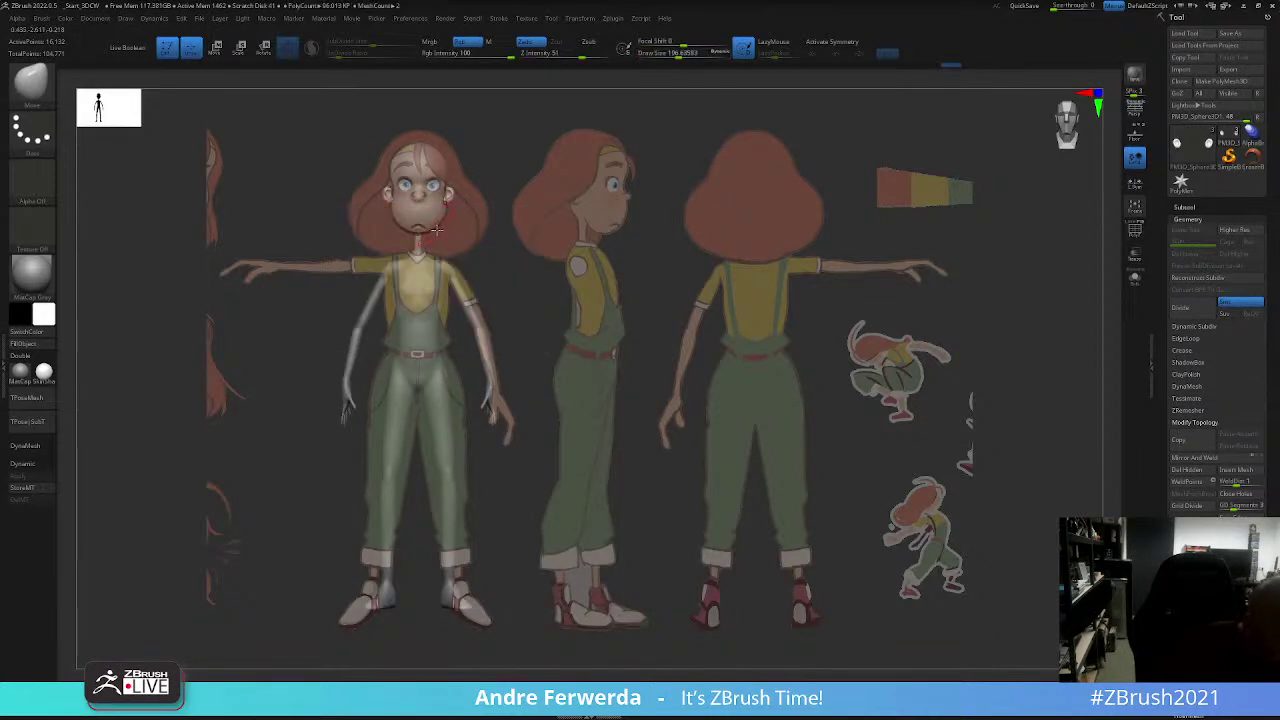
pyautogui.keyDown('alt'); pyautogui.click(439, 214); pyautogui.keyUp('alt')
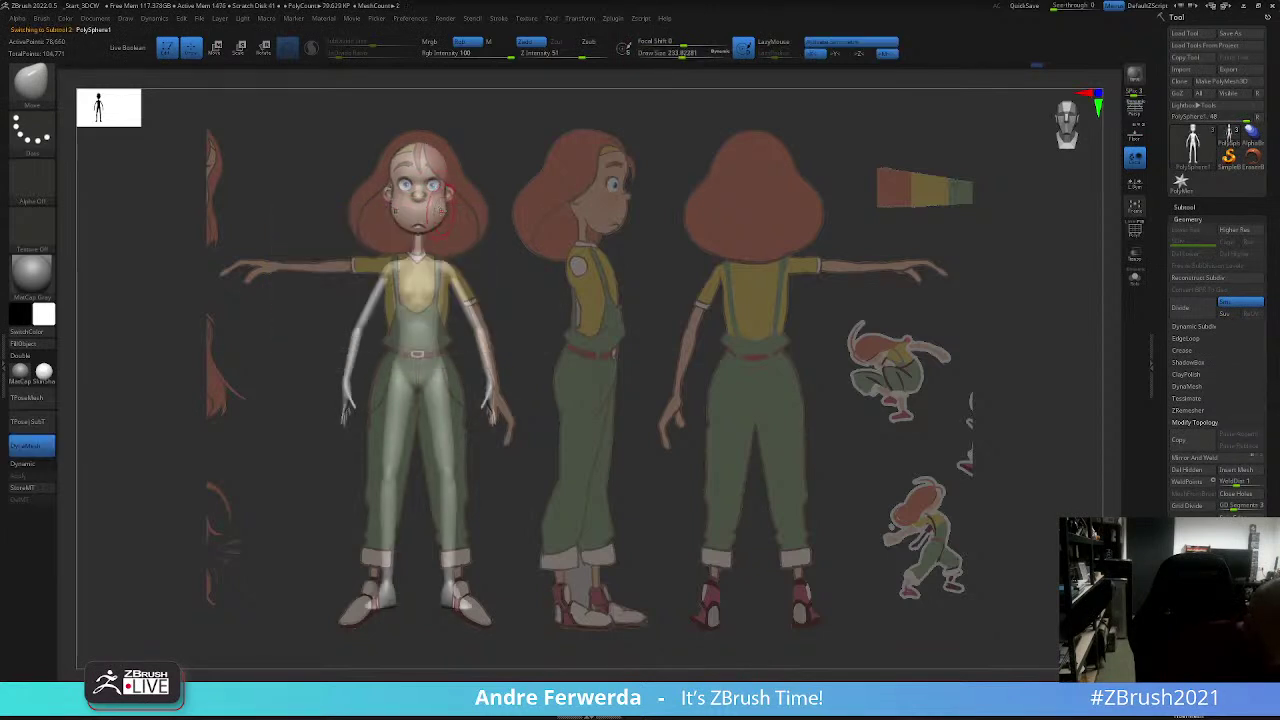
# Step: Show the polygroup colours and nudge the face shape with a brush of about 158
pyautogui.hotkey('shift', 'f')
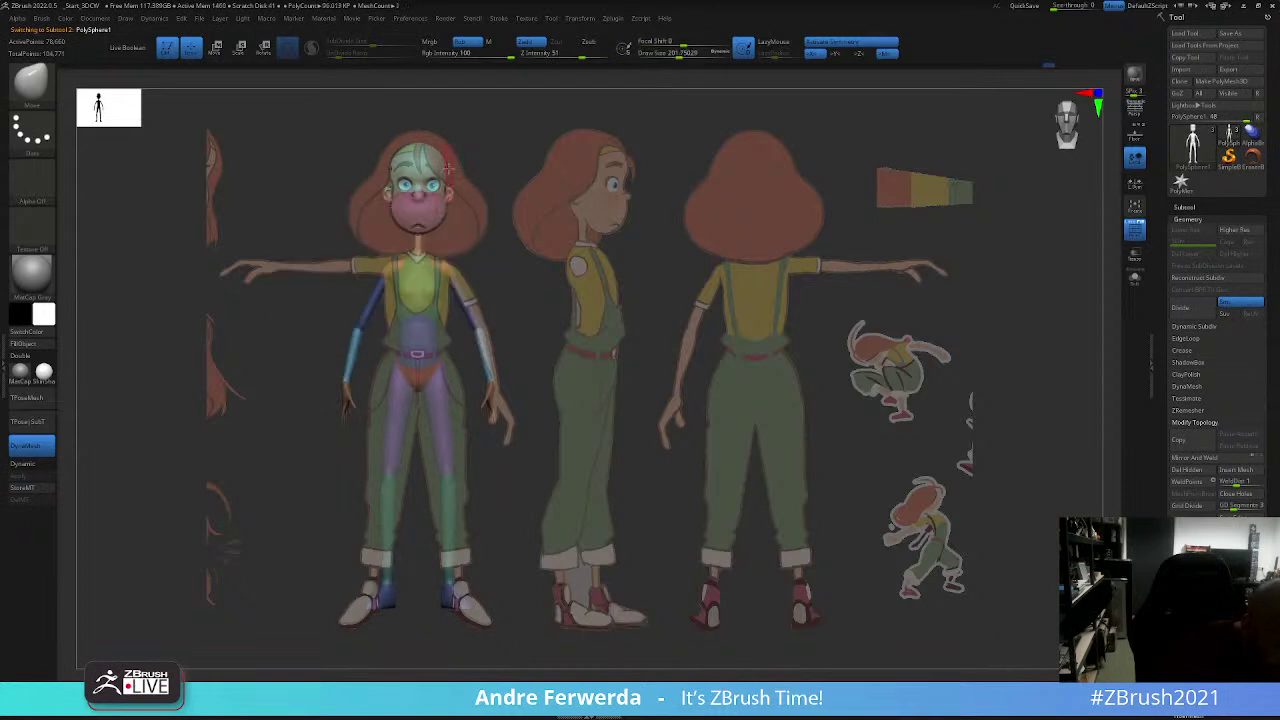
pyautogui.press('space')
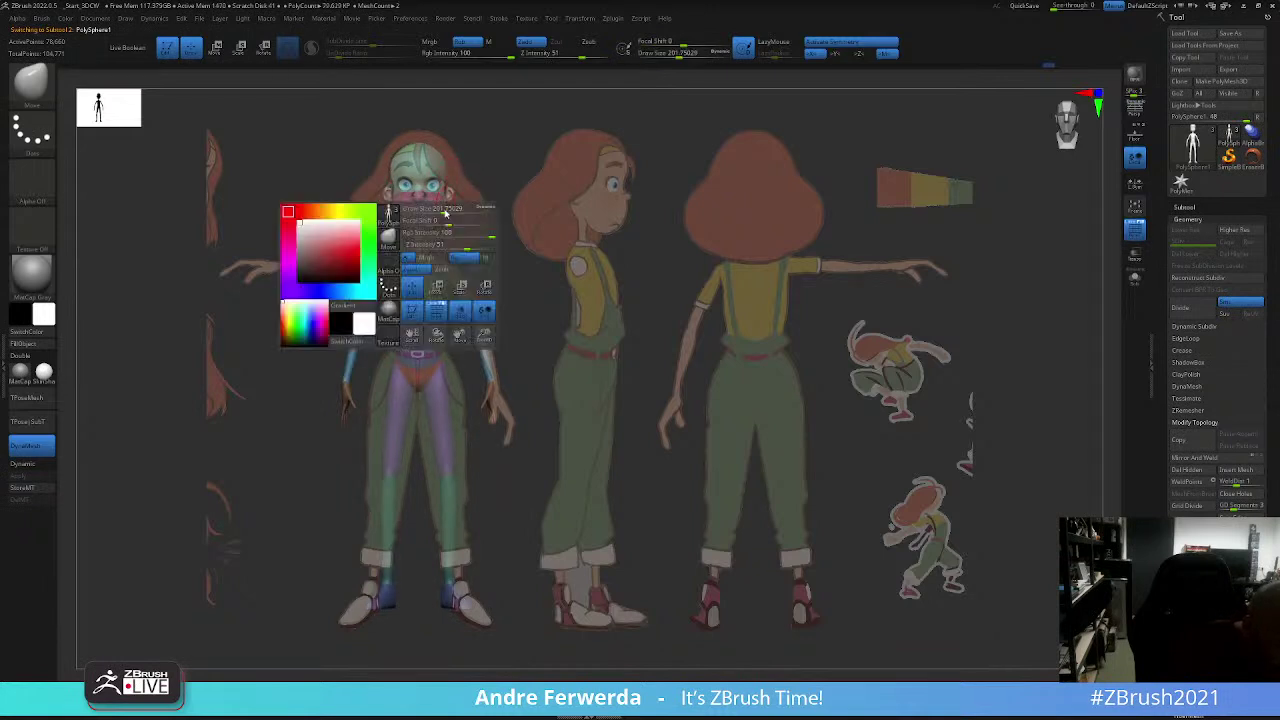
pyautogui.moveTo(418, 183); pyautogui.dragTo(423, 197)
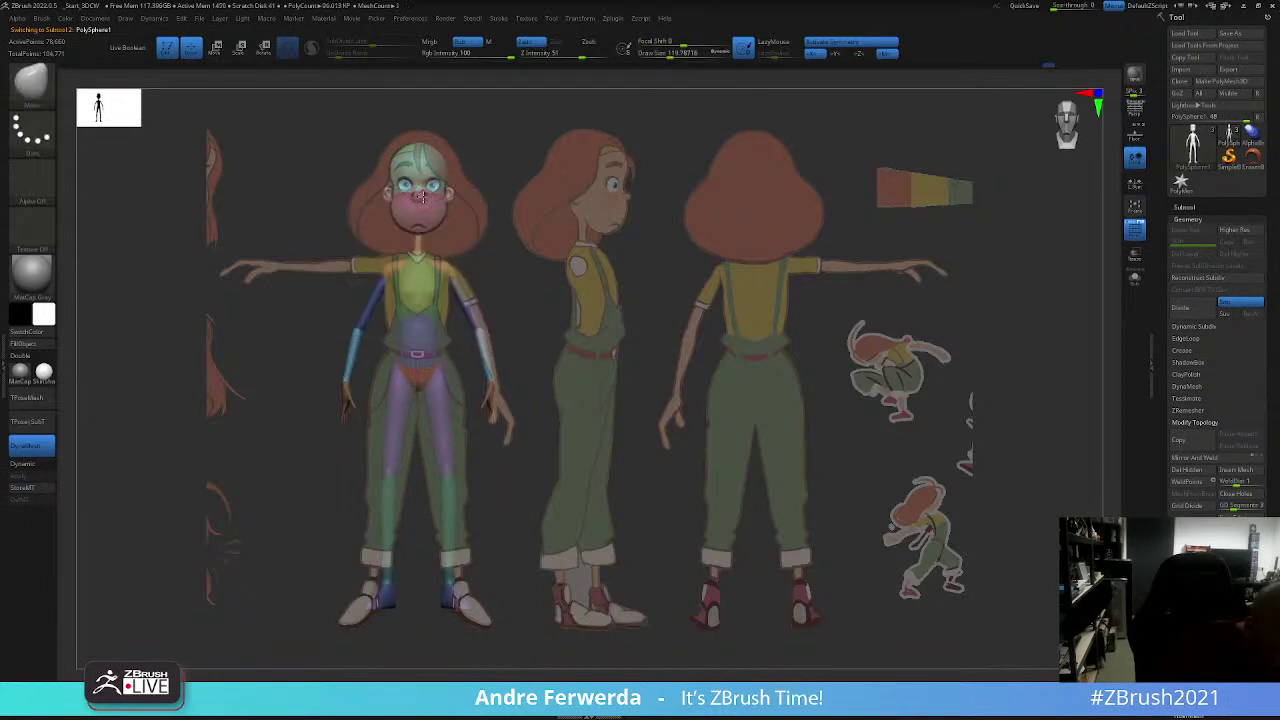
pyautogui.keyDown('alt'); pyautogui.click(435, 184); pyautogui.keyUp('alt')
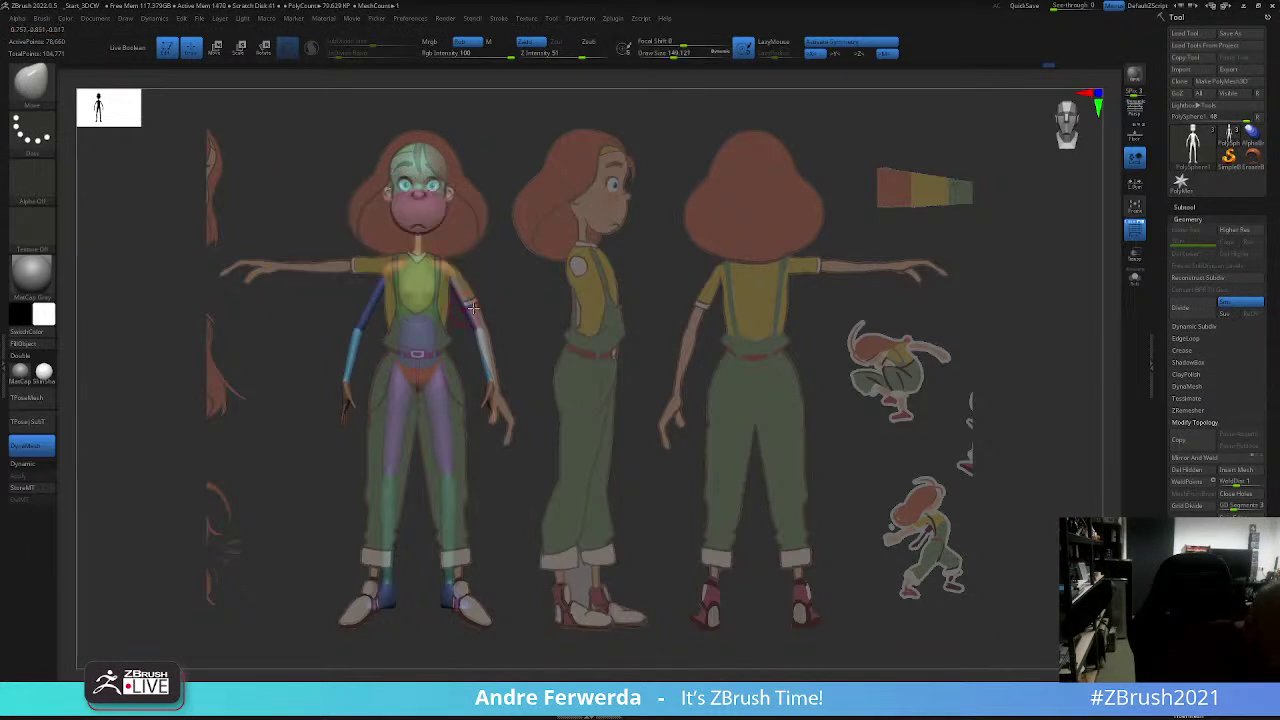
# Step: Turn the figure to a side profile lined up over the reference sheet's side view
pyautogui.hotkey('shift', 'z')
pyautogui.hotkey('shift', 'z')
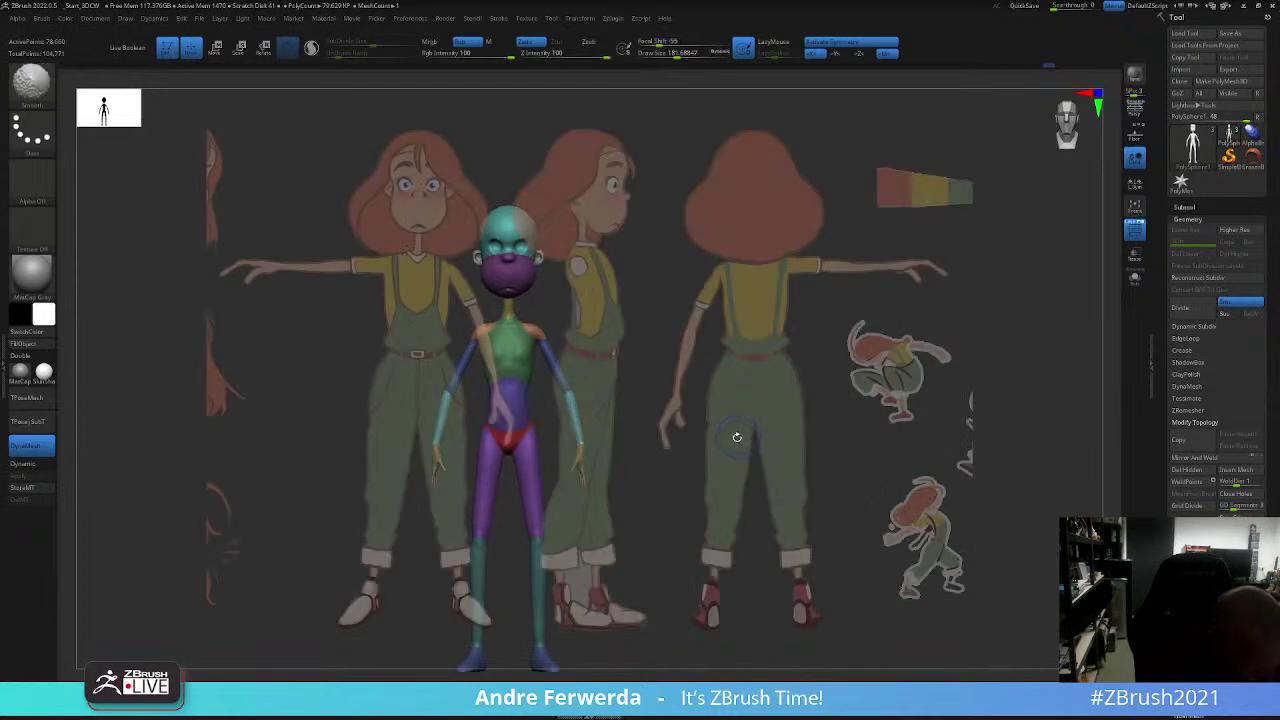
pyautogui.hotkey('shift', 'z')
pyautogui.hotkey('shift', 'z')
pyautogui.hotkey('shift', 'z')
pyautogui.hotkey('shift', 'z')
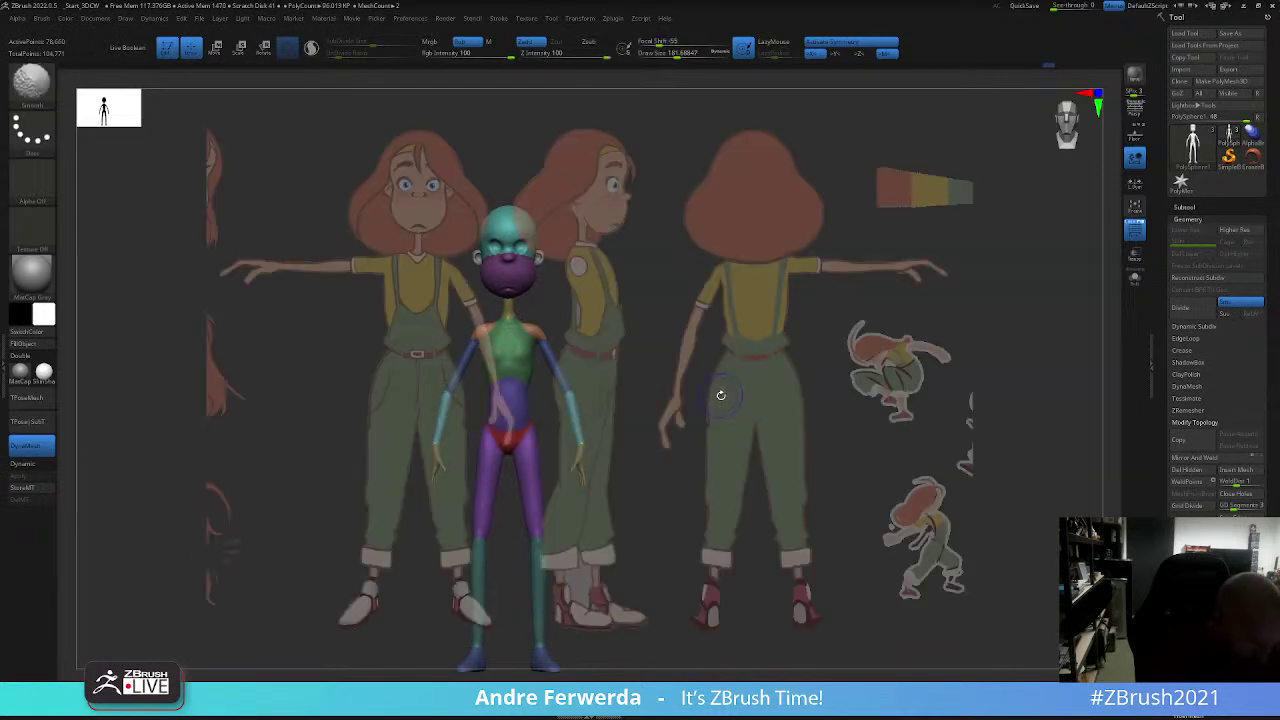
pyautogui.hotkey('shift', 'z')
pyautogui.press('space')
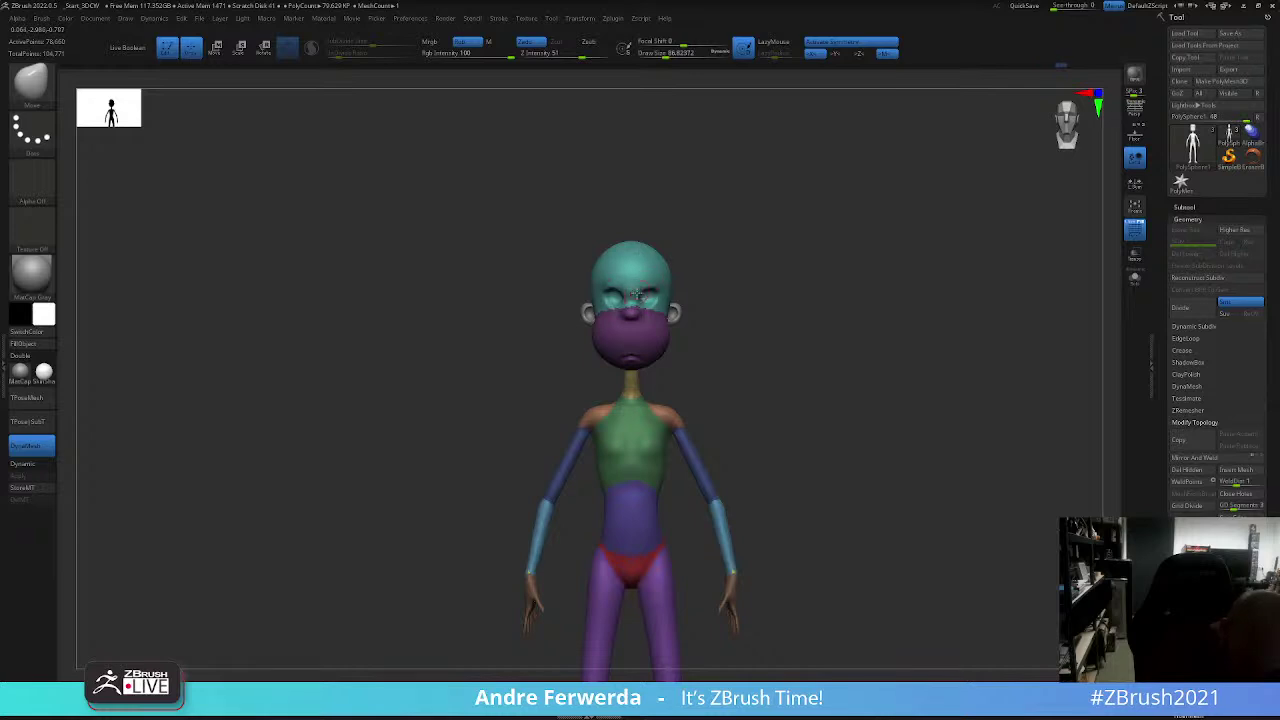
pyautogui.moveTo(718, 268); pyautogui.dragTo(748, 263)
pyautogui.moveTo(632, 297); pyautogui.dragTo(654, 289)
pyautogui.hotkey('shift', 'z')
pyautogui.moveTo(700, 363); pyautogui.dragTo(881, 225)
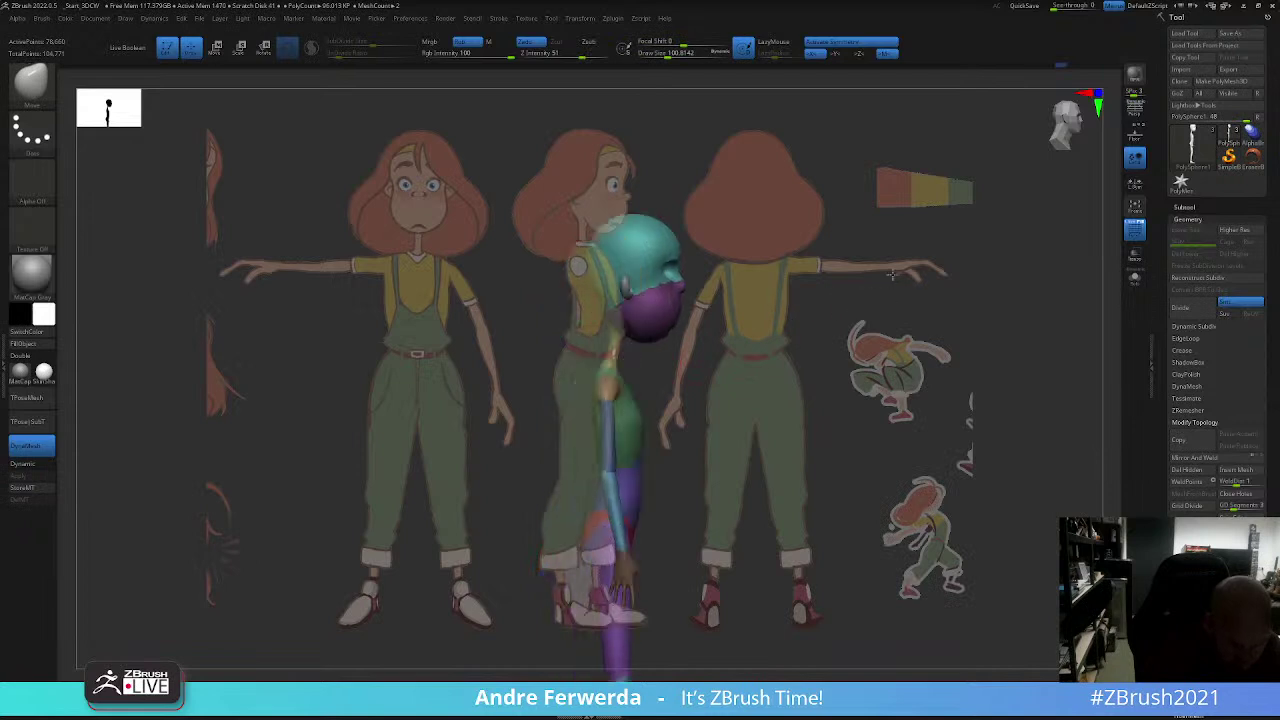
# Step: Enlarge the brush to about 202 and turn the polygroup colours off
pyautogui.press('space')
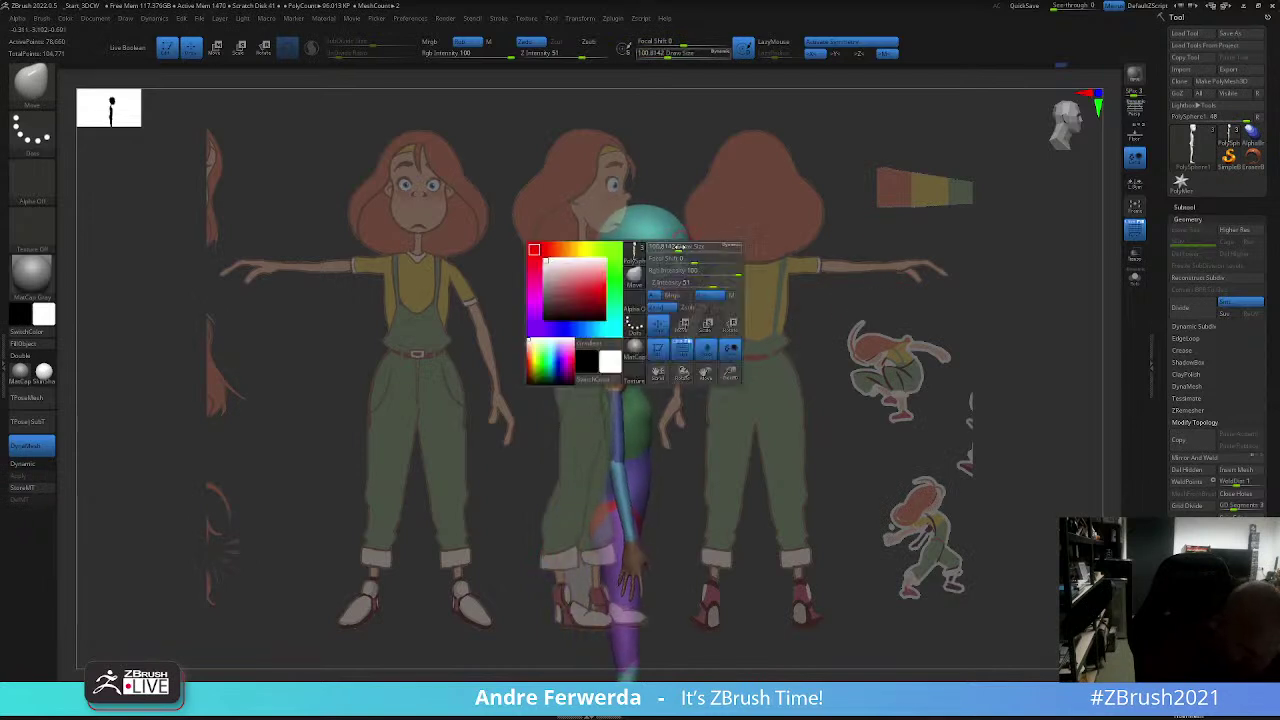
pyautogui.press('space')
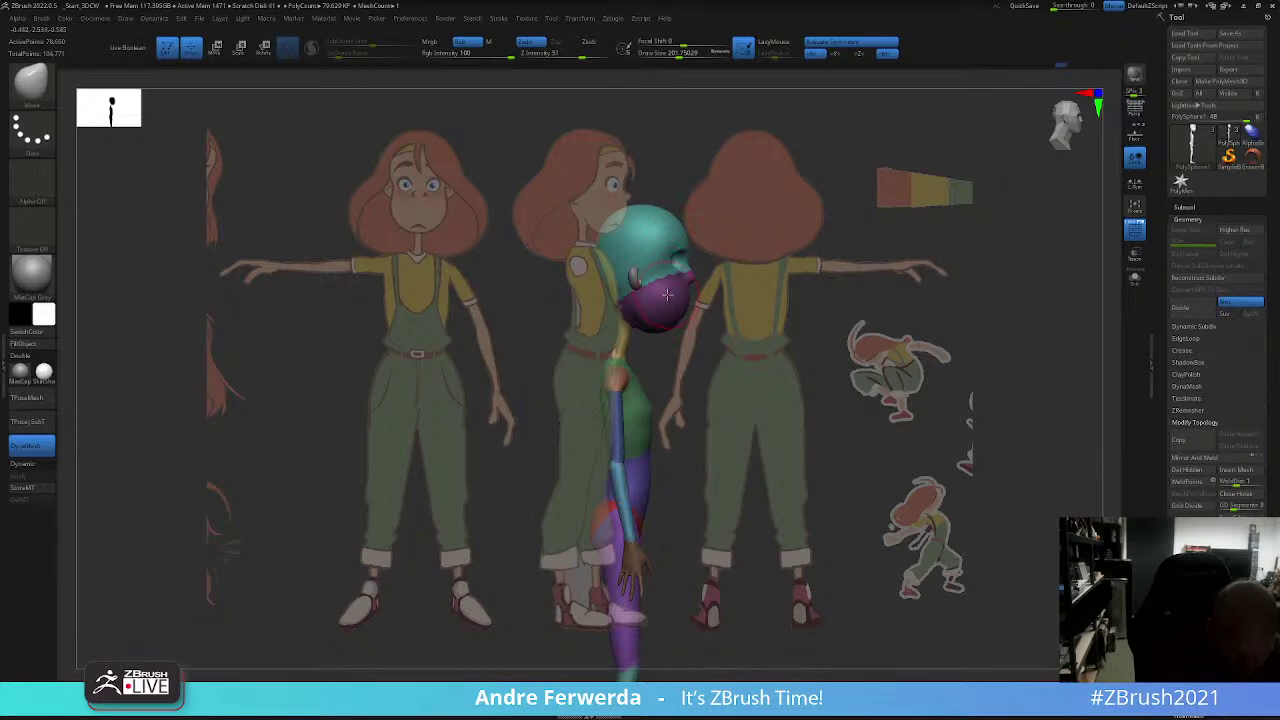
pyautogui.hotkey('shift', 'f')
pyautogui.press('space')
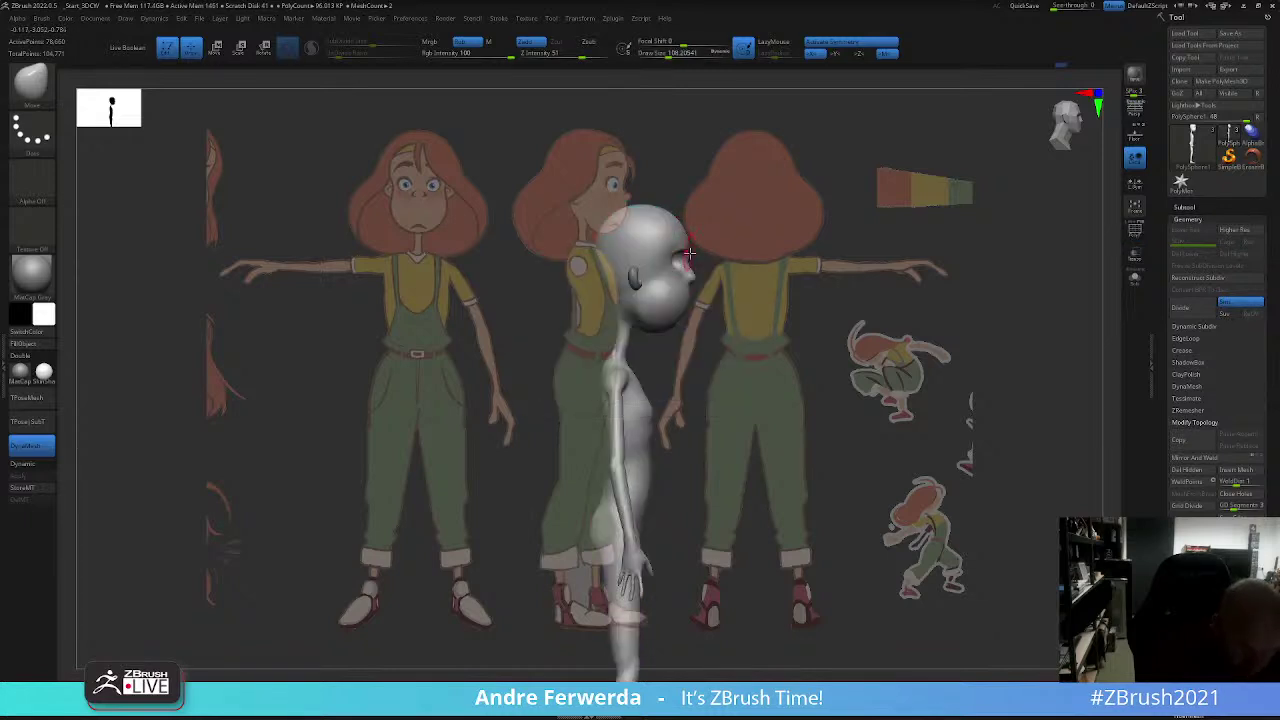
# Step: Hide the references and pull the nose out with the Move brush from front and side views
pyautogui.press('space')
pyautogui.moveTo(678, 254); pyautogui.dragTo(700, 290)
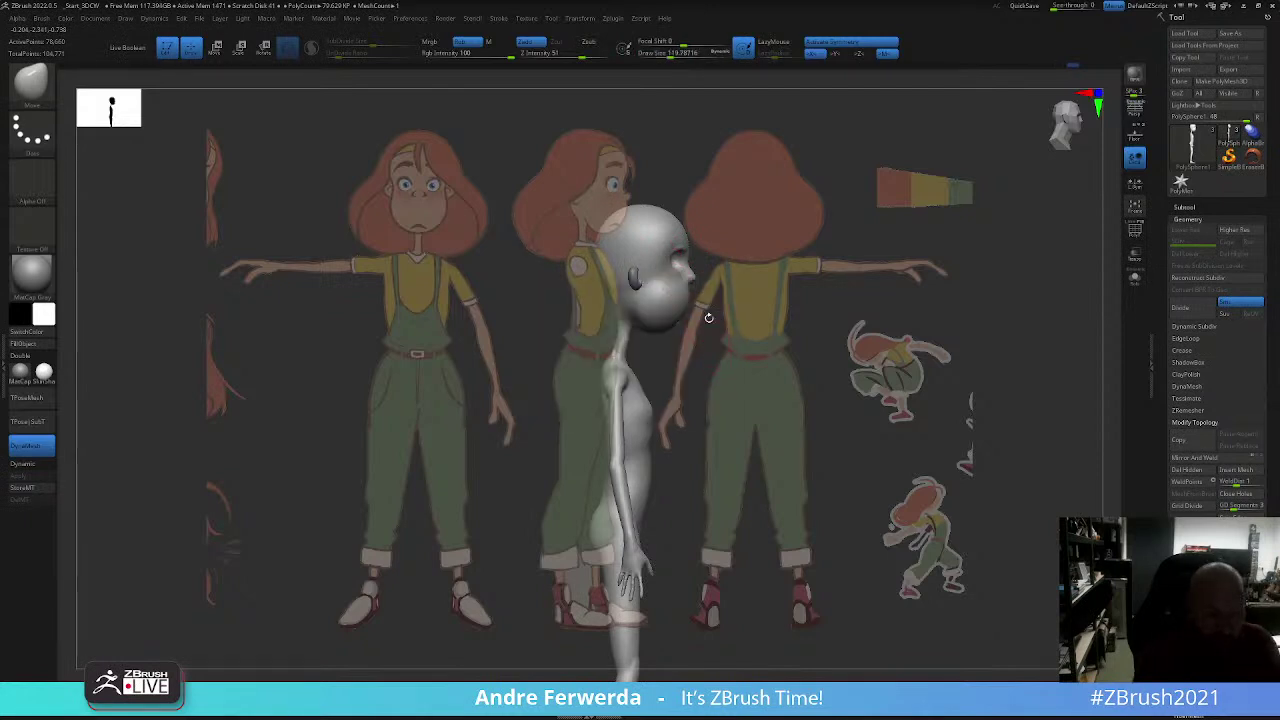
pyautogui.press('space')
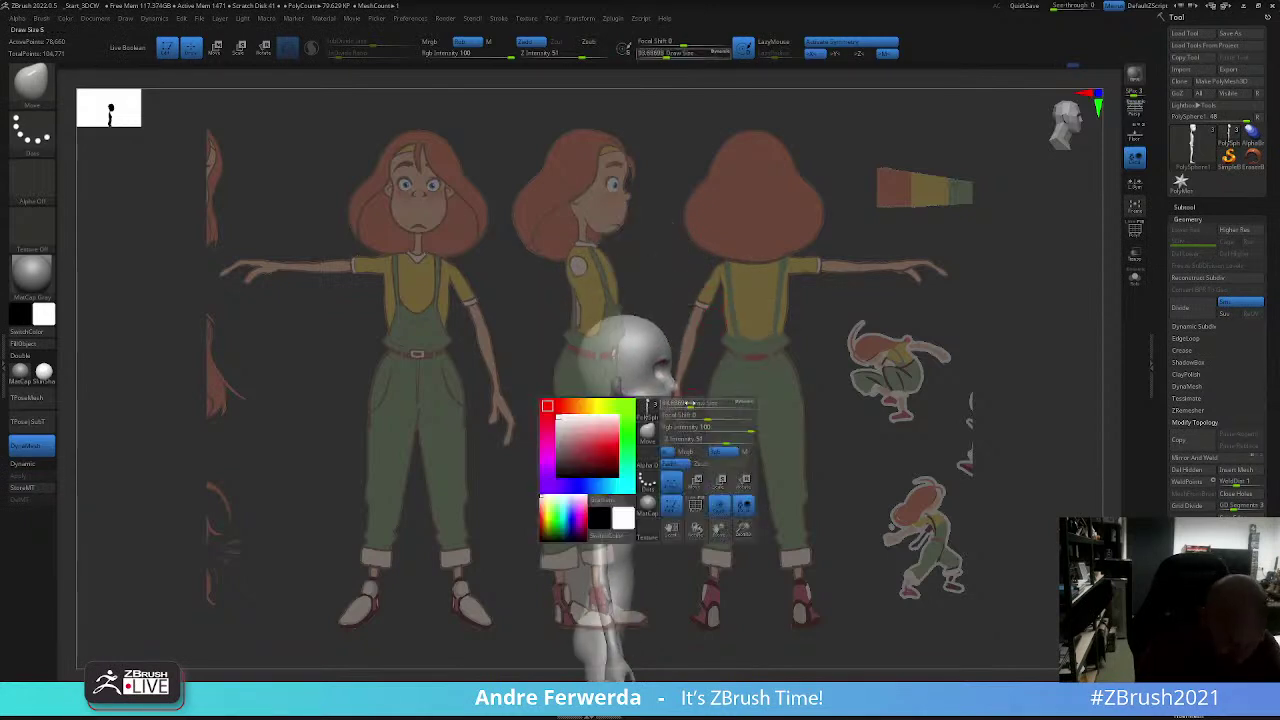
pyautogui.hotkey('shift', 'z')
pyautogui.keyDown('shift'); pyautogui.moveTo(692, 411); pyautogui.dragTo(696, 388); pyautogui.keyUp('shift')
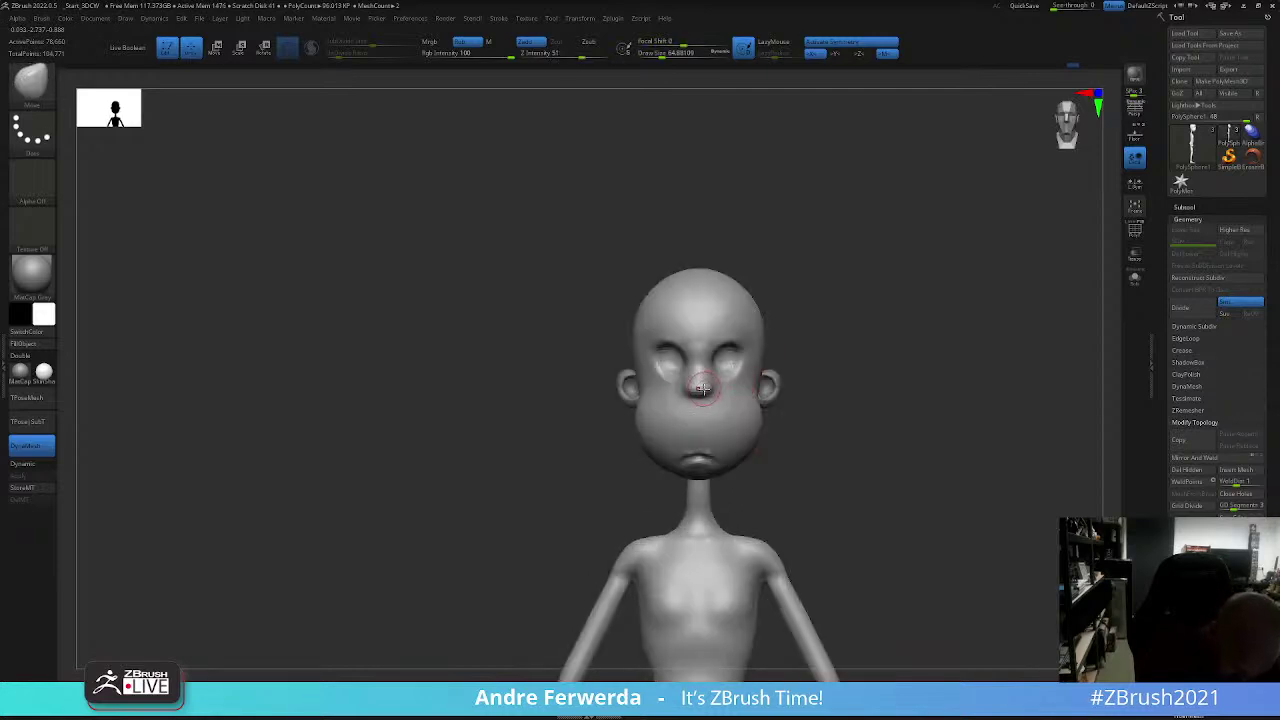
pyautogui.press('[')
pyautogui.press('[')
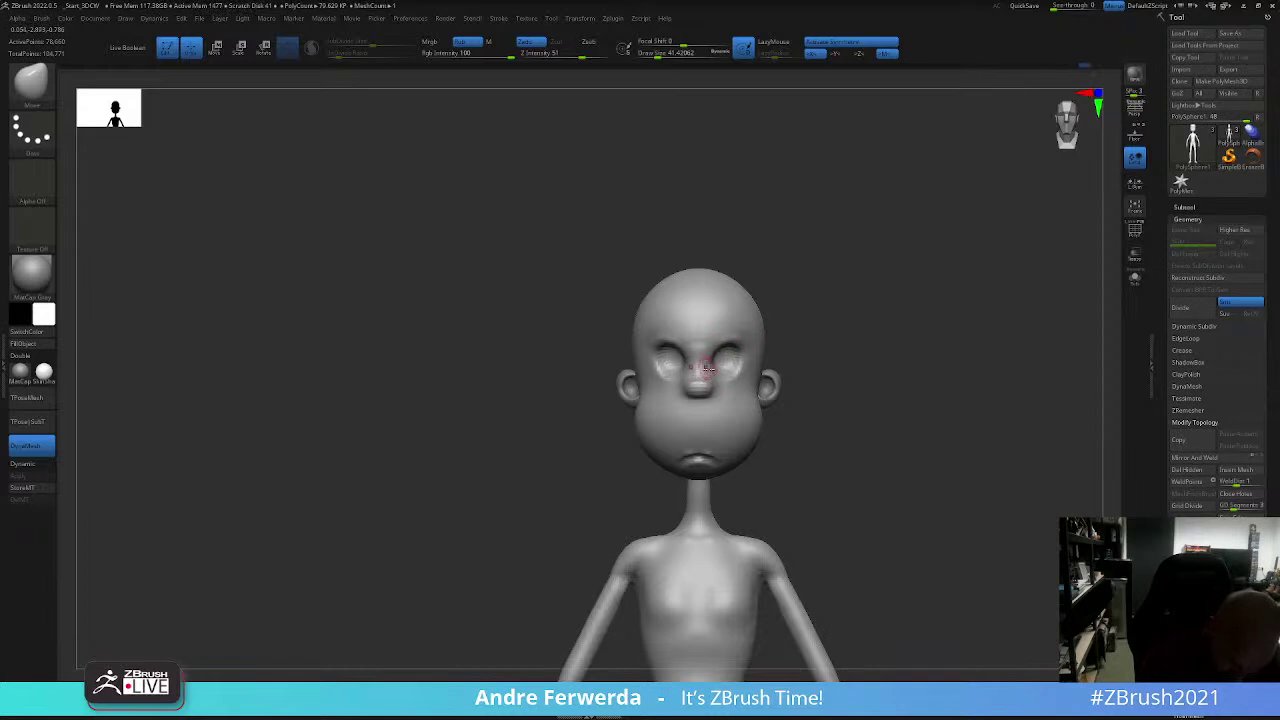
pyautogui.moveTo(737, 348); pyautogui.dragTo(736, 409)
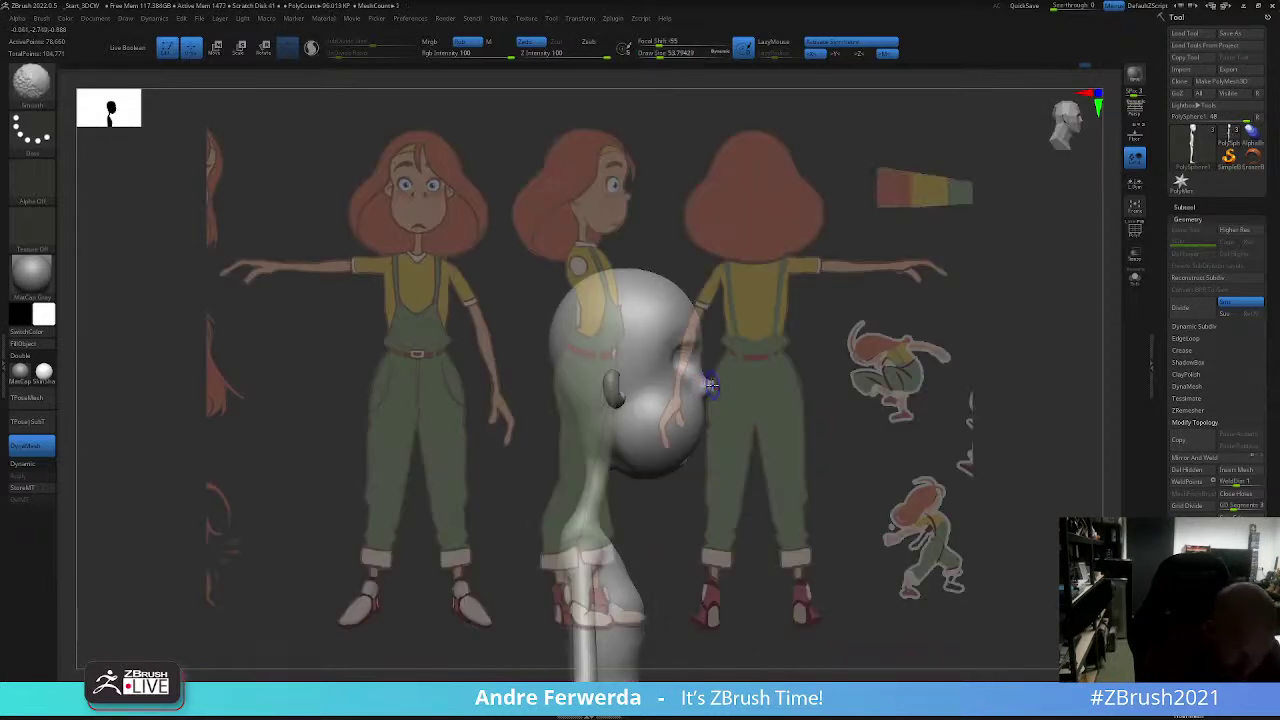
pyautogui.rightClick(704, 380)
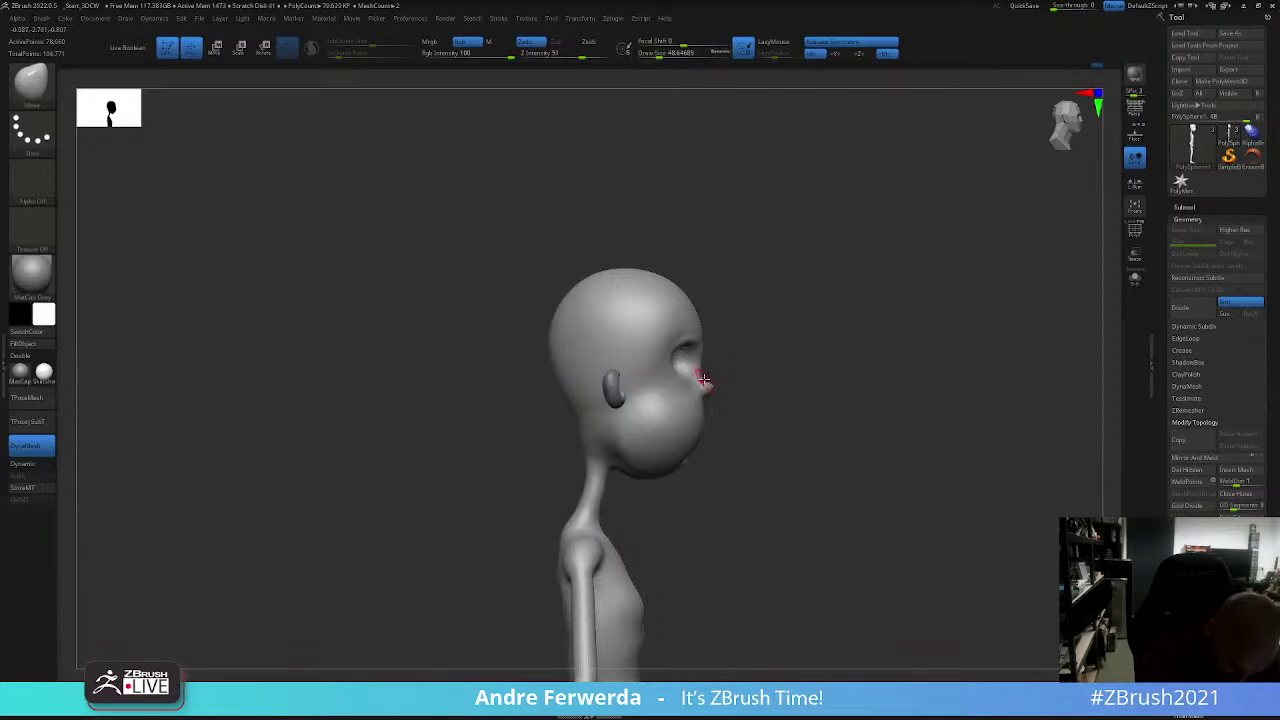
pyautogui.rightClick(702, 360)
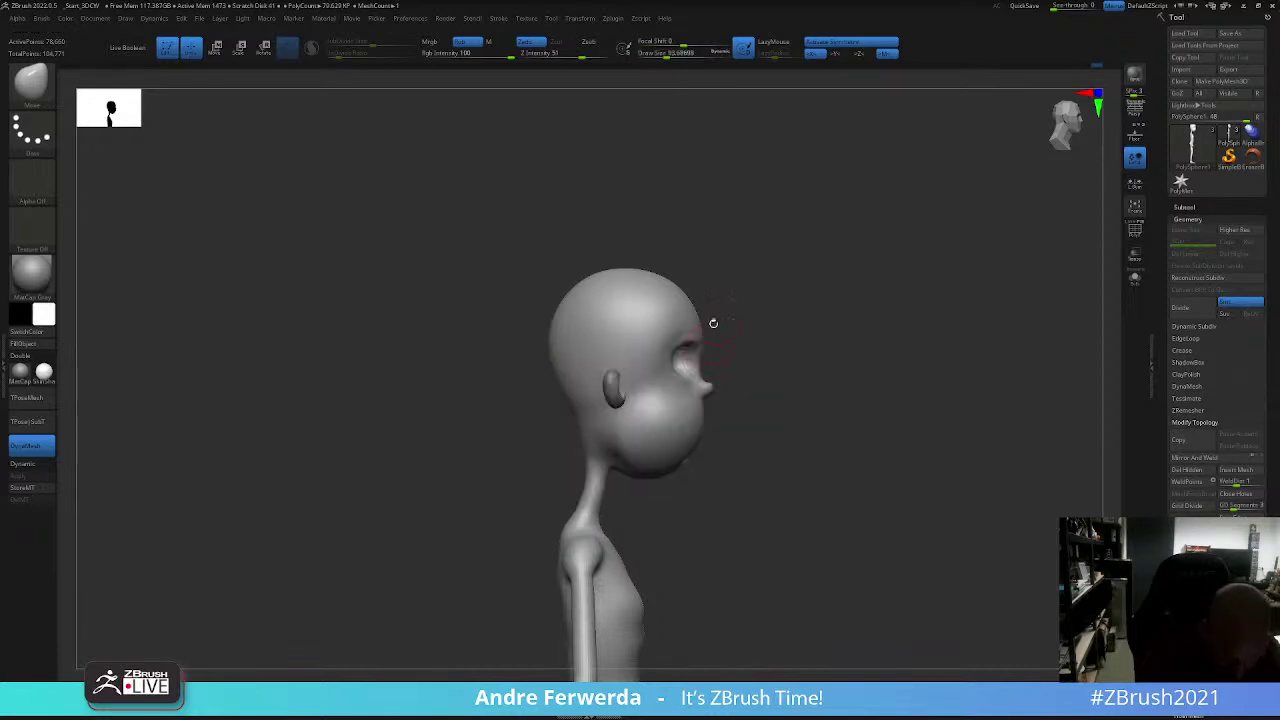
pyautogui.moveTo(715, 387); pyautogui.dragTo(711, 372, button='right')
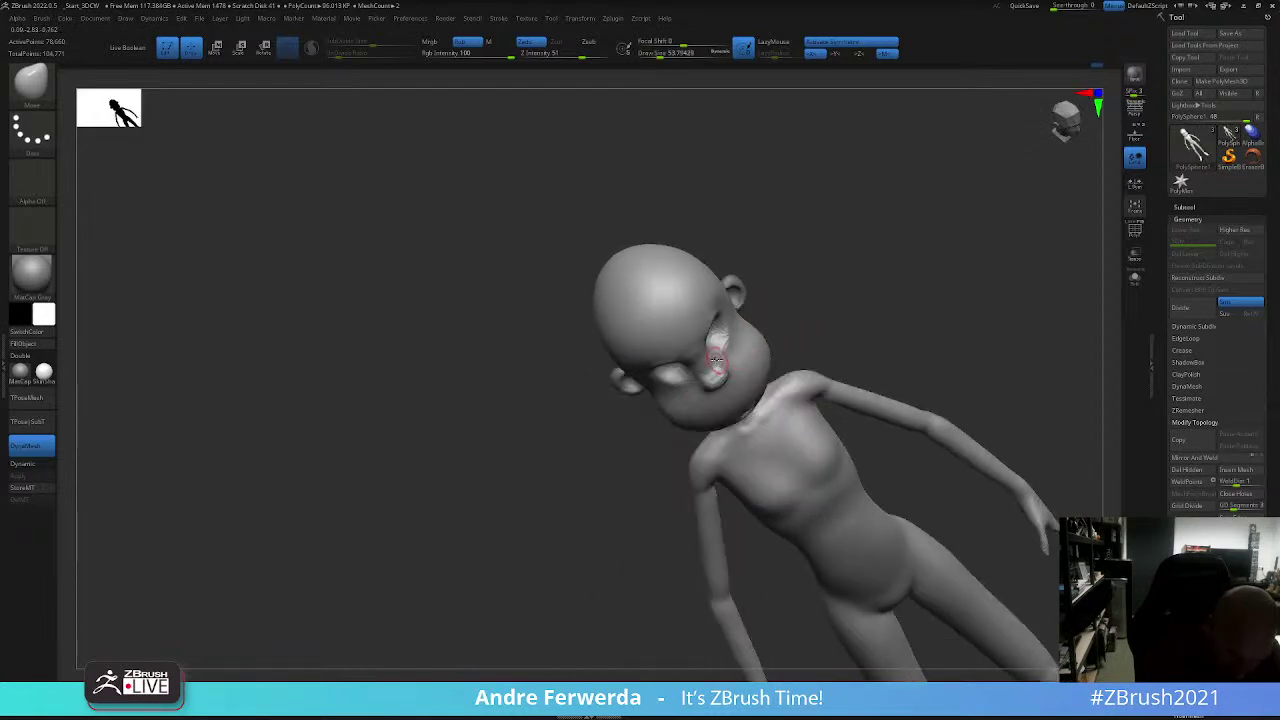
pyautogui.moveTo(800, 300)
pyautogui.keyDown('shift'); pyautogui.mouseDown()
pyautogui.moveTo(774, 297)
pyautogui.moveTo(809, 305)
pyautogui.mouseUp(); pyautogui.keyUp('shift')
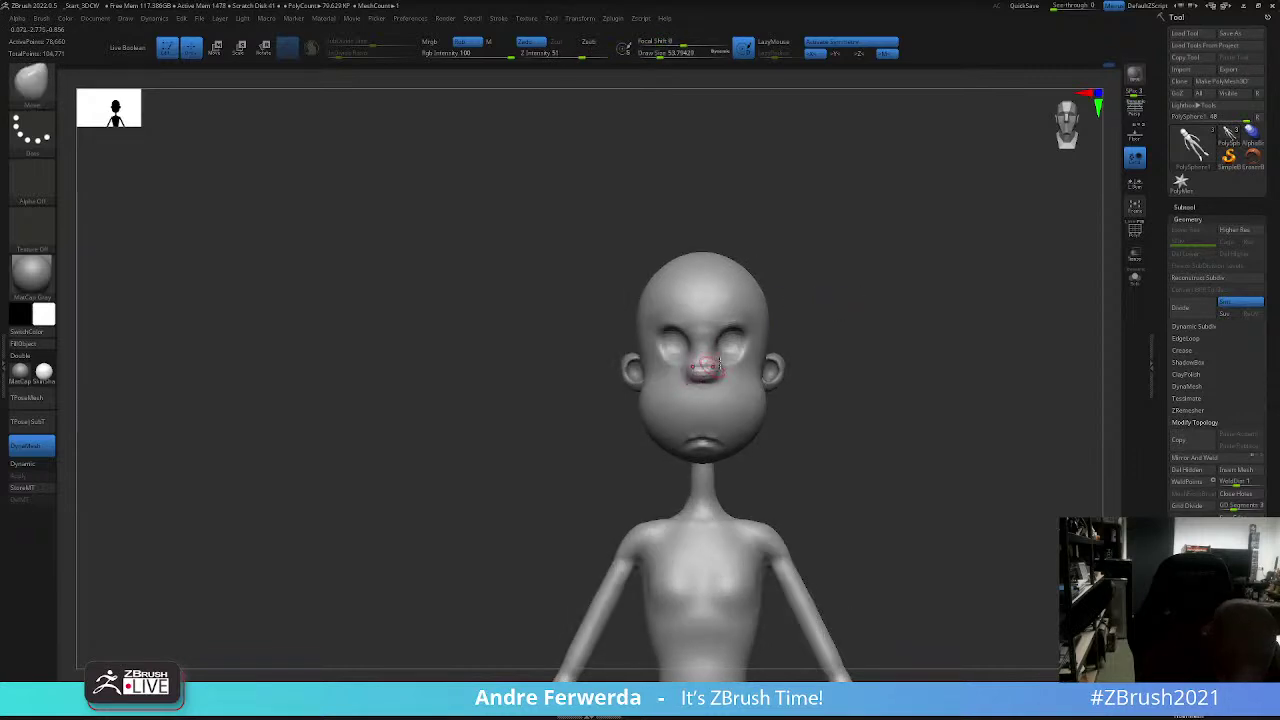
pyautogui.moveTo(843, 323); pyautogui.dragTo(710, 378)
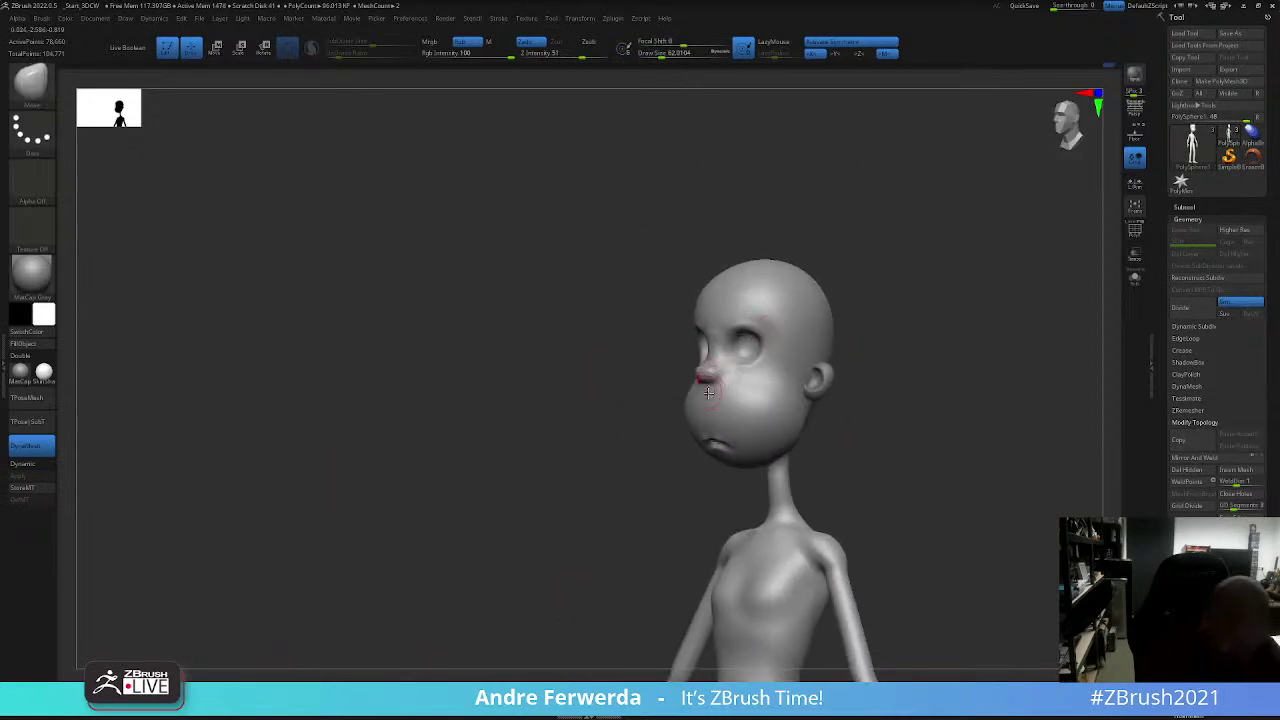
# Step: Switch to the DamStandard brush and turn the head to three-quarter views for carving creases
pyautogui.press('b')
pyautogui.click(731, 314)
pyautogui.moveTo(980, 320)
pyautogui.mouseDown()
pyautogui.moveTo(960, 293)
pyautogui.moveTo(709, 366)
pyautogui.mouseUp()
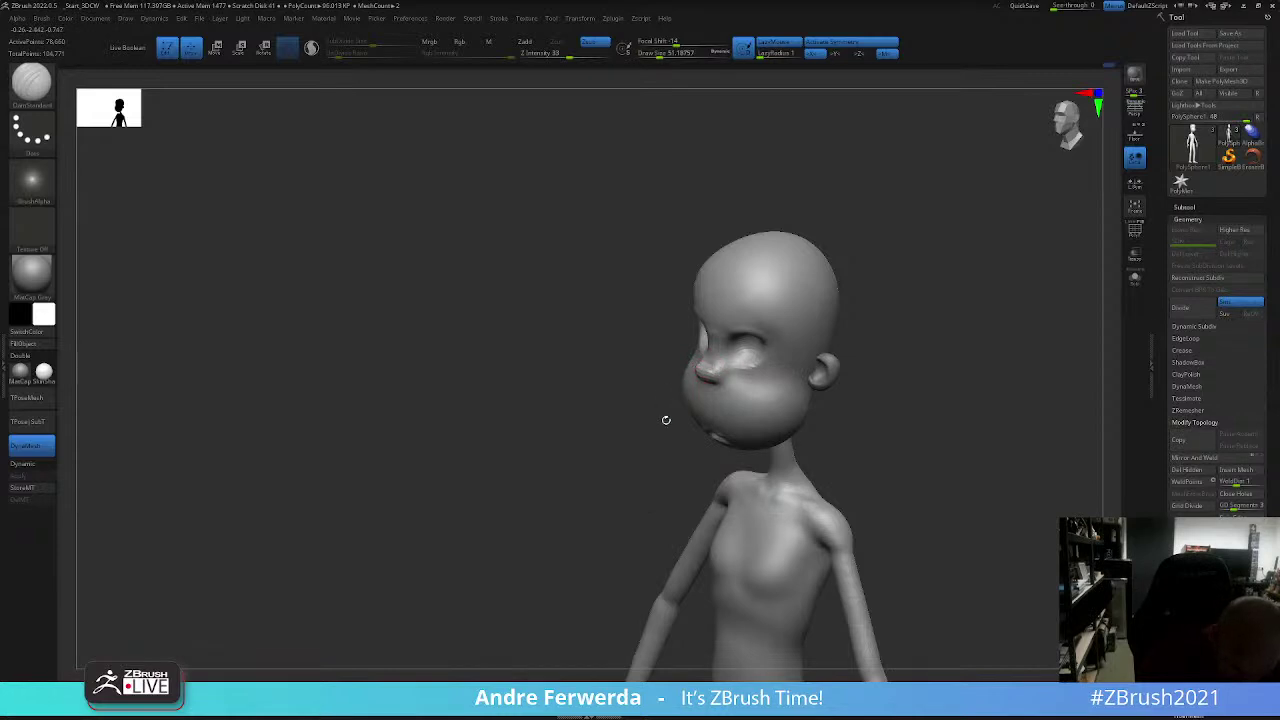
pyautogui.moveTo(666, 420)
pyautogui.mouseDown()
pyautogui.moveTo(826, 329)
pyautogui.moveTo(693, 373)
pyautogui.mouseUp()
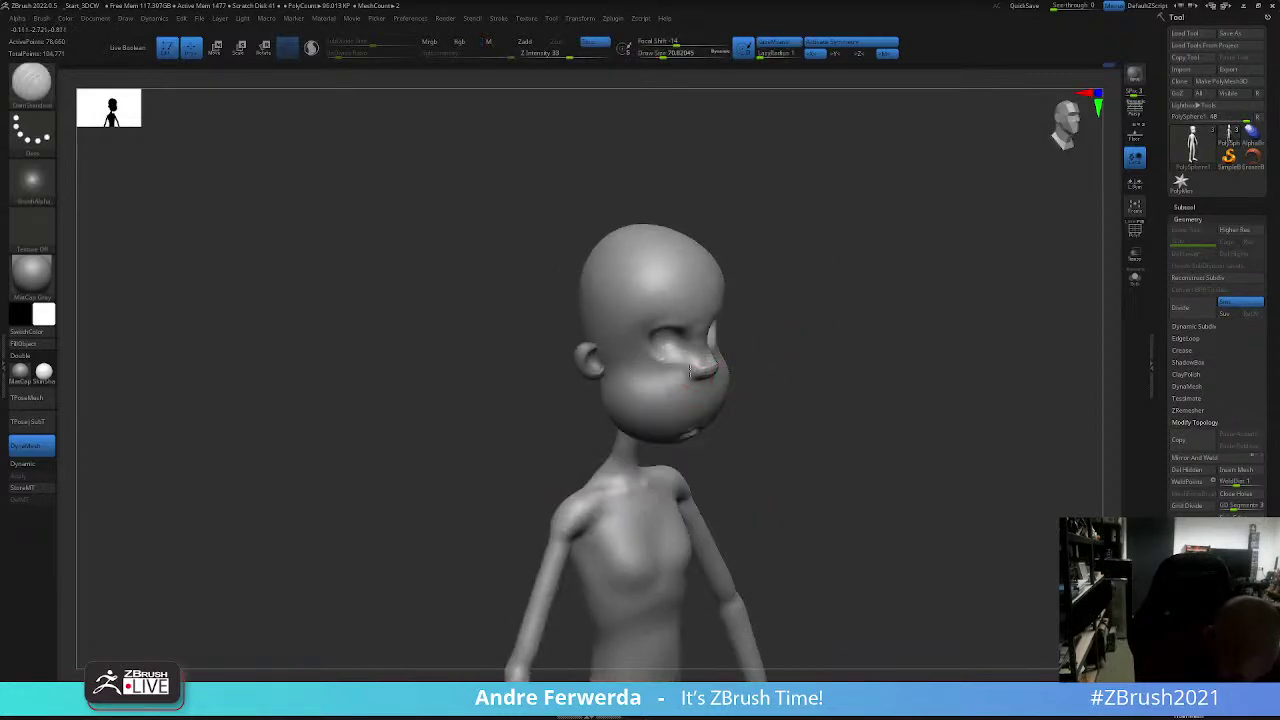
pyautogui.moveTo(757, 342)
pyautogui.mouseDown()
pyautogui.moveTo(722, 356)
pyautogui.moveTo(710, 385)
pyautogui.moveTo(866, 286)
pyautogui.moveTo(740, 445)
pyautogui.mouseUp()
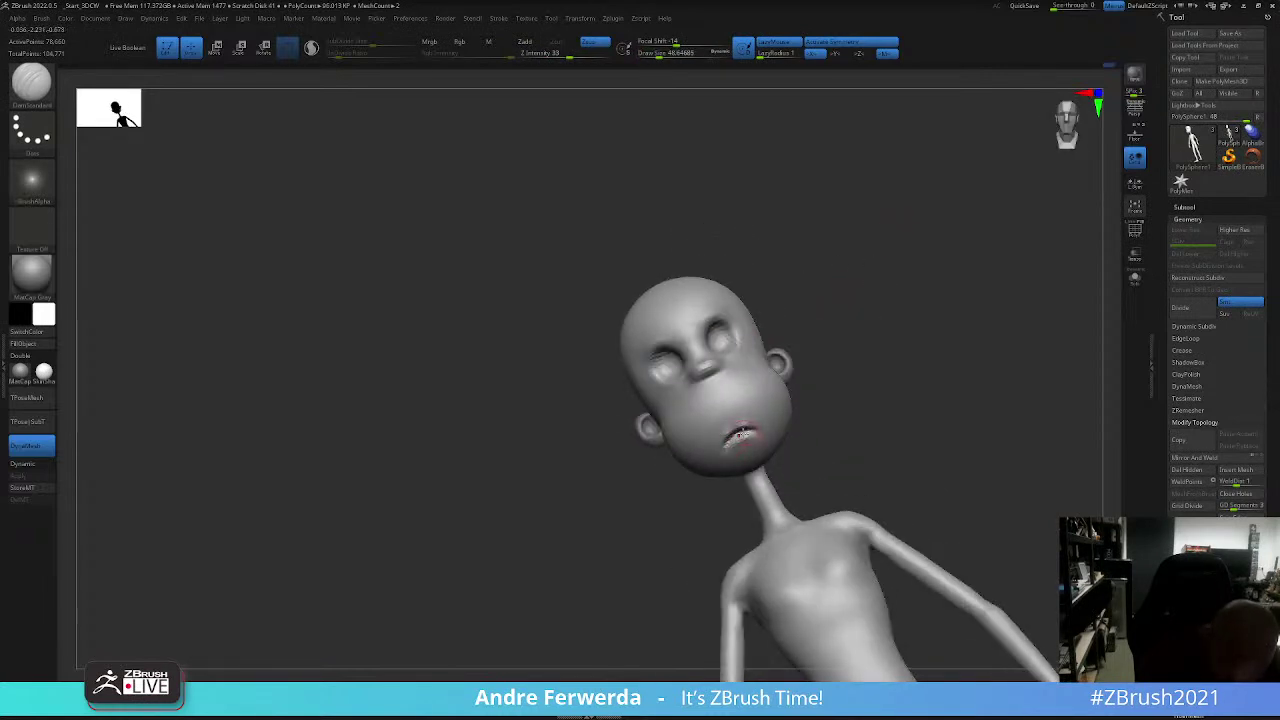
# Step: Orbit the figure to inspect the face, neck and chest from several angles
pyautogui.moveTo(843, 366)
pyautogui.mouseDown()
pyautogui.moveTo(837, 300)
pyautogui.moveTo(857, 334)
pyautogui.moveTo(897, 349)
pyautogui.moveTo(890, 375)
pyautogui.moveTo(877, 323)
pyautogui.moveTo(891, 363)
pyautogui.moveTo(716, 530)
pyautogui.moveTo(750, 456)
pyautogui.mouseUp()
pyautogui.press('space')
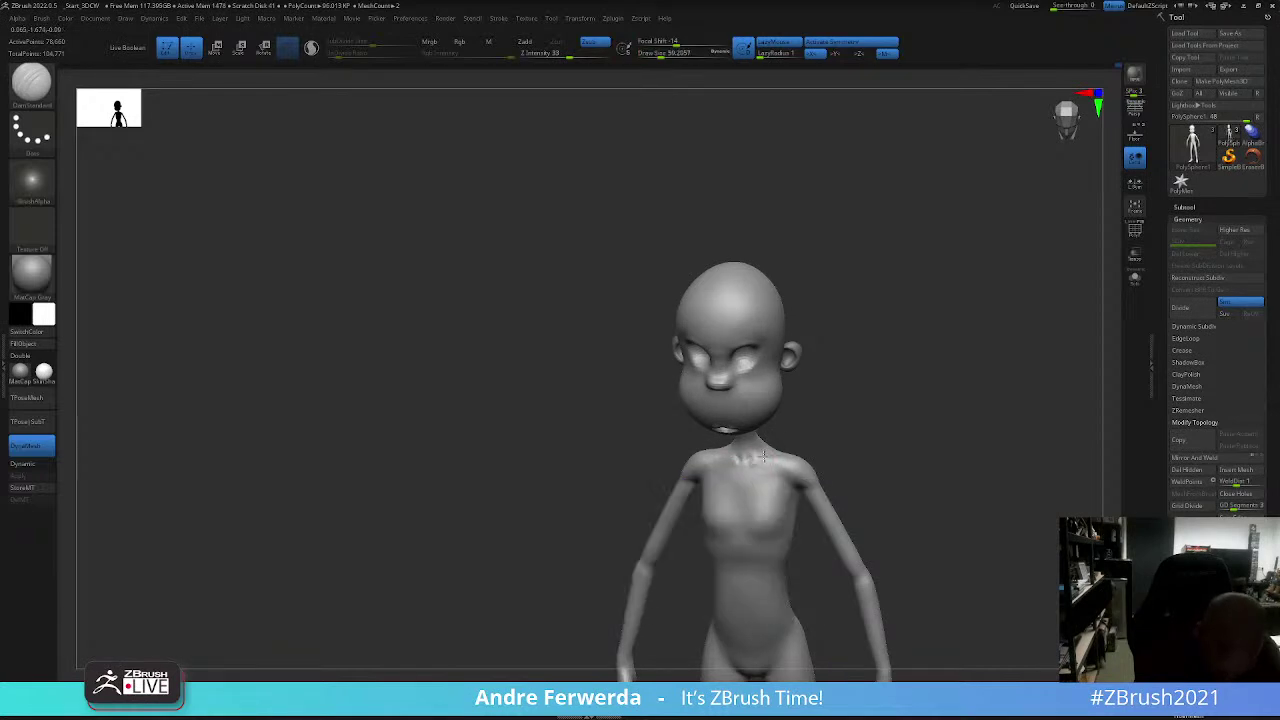
pyautogui.moveTo(841, 417); pyautogui.dragTo(857, 425)
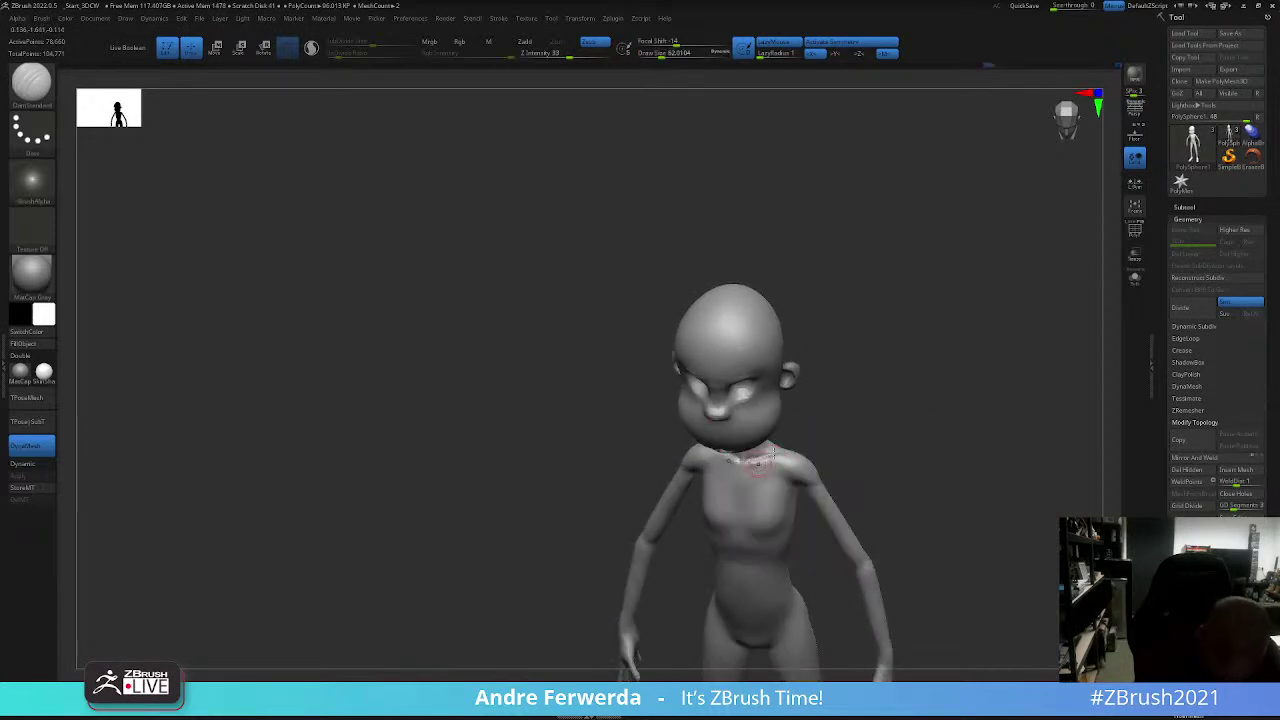
pyautogui.moveTo(773, 451); pyautogui.dragTo(811, 423)
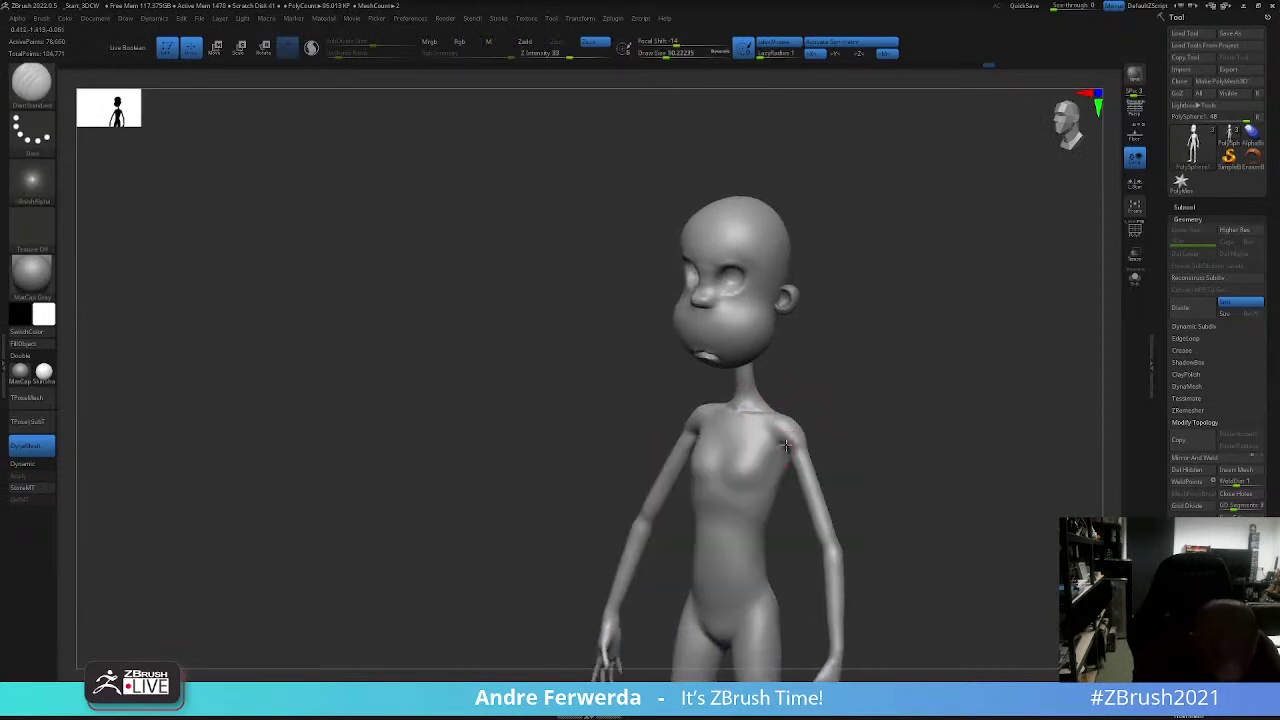
pyautogui.moveTo(787, 443); pyautogui.dragTo(780, 450, button='right')
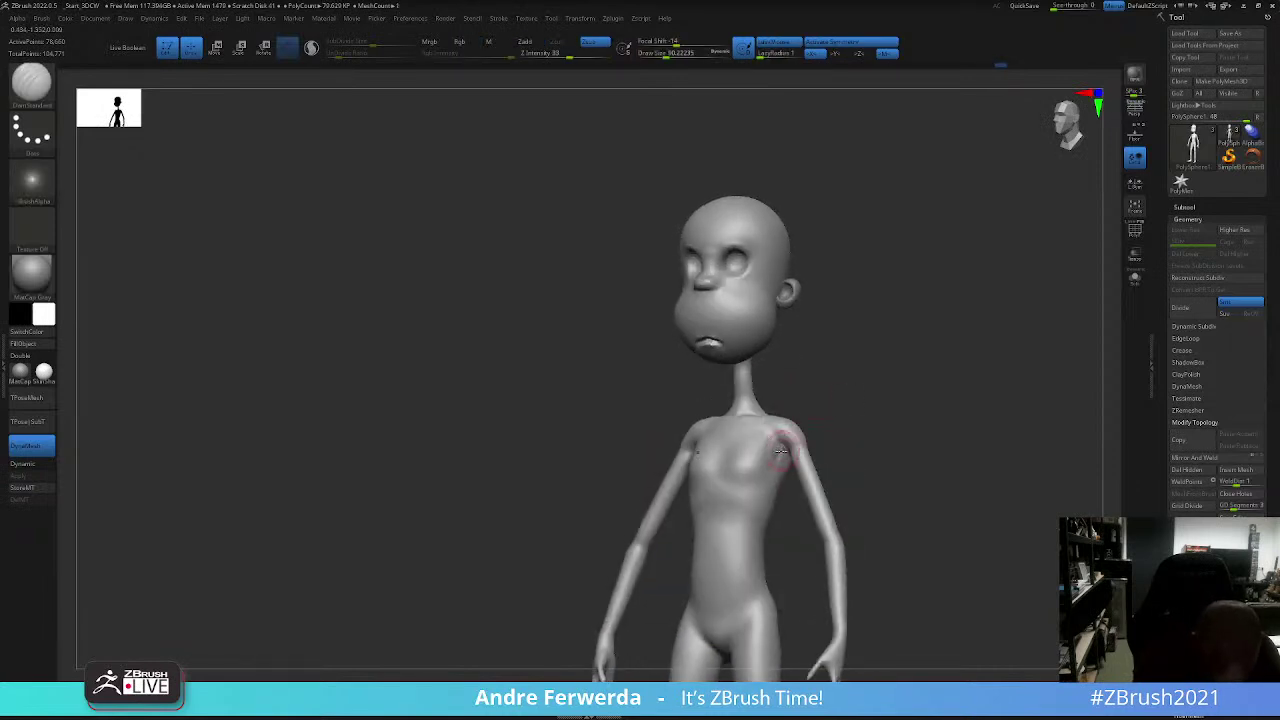
pyautogui.keyDown('shift'); pyautogui.moveTo(843, 411); pyautogui.dragTo(830, 418); pyautogui.keyUp('shift')
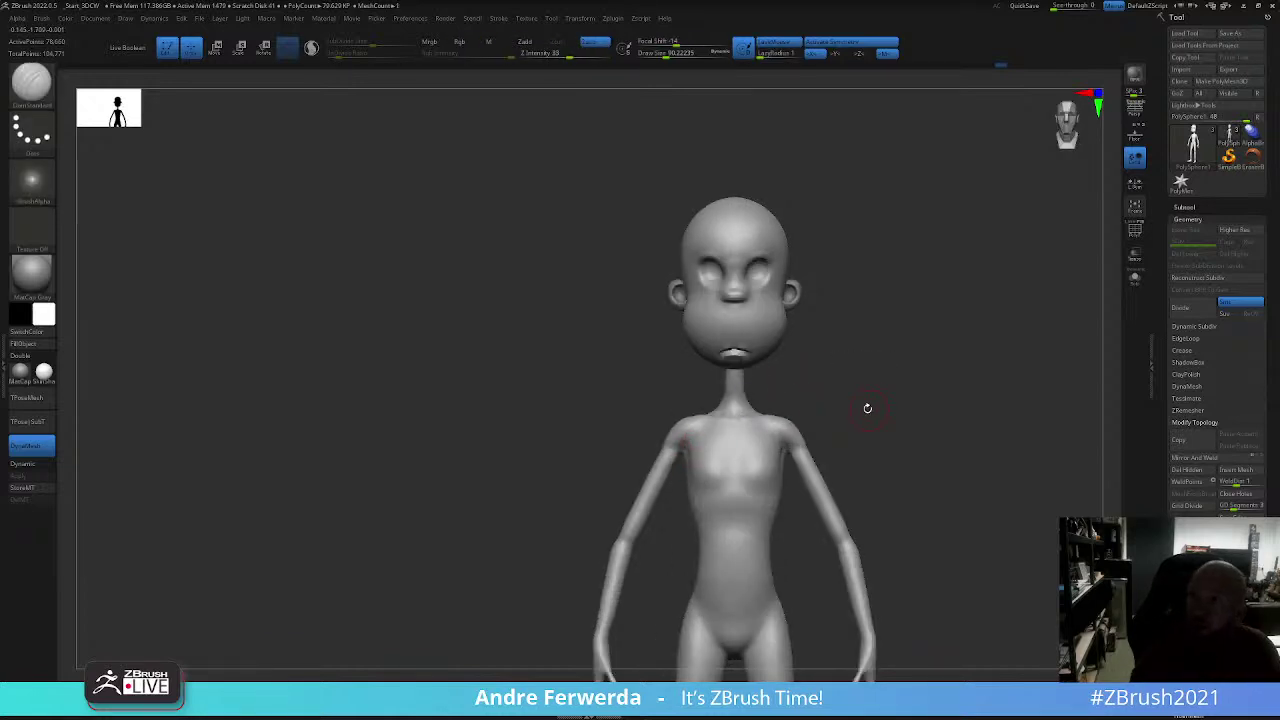
pyautogui.moveTo(874, 394); pyautogui.dragTo(863, 386)
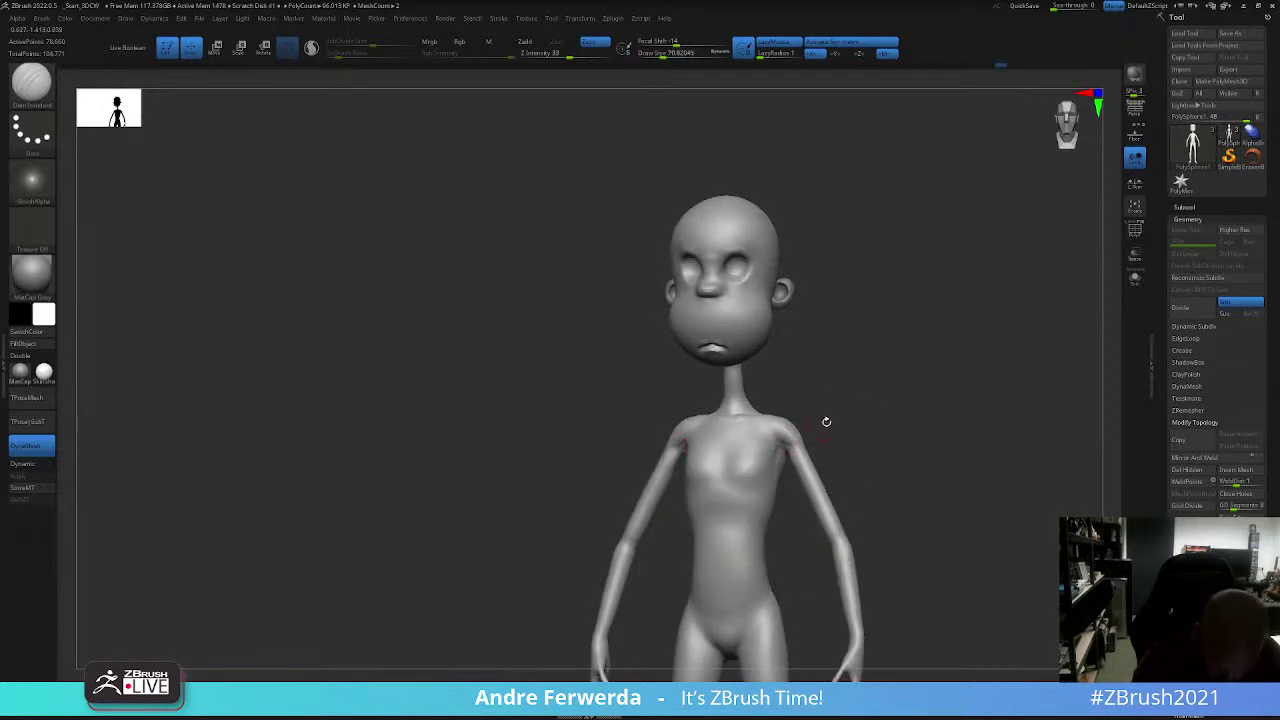
# Step: Pick ClayBuildup and build up, then smooth, the front of the shoulders
pyautogui.press('b')
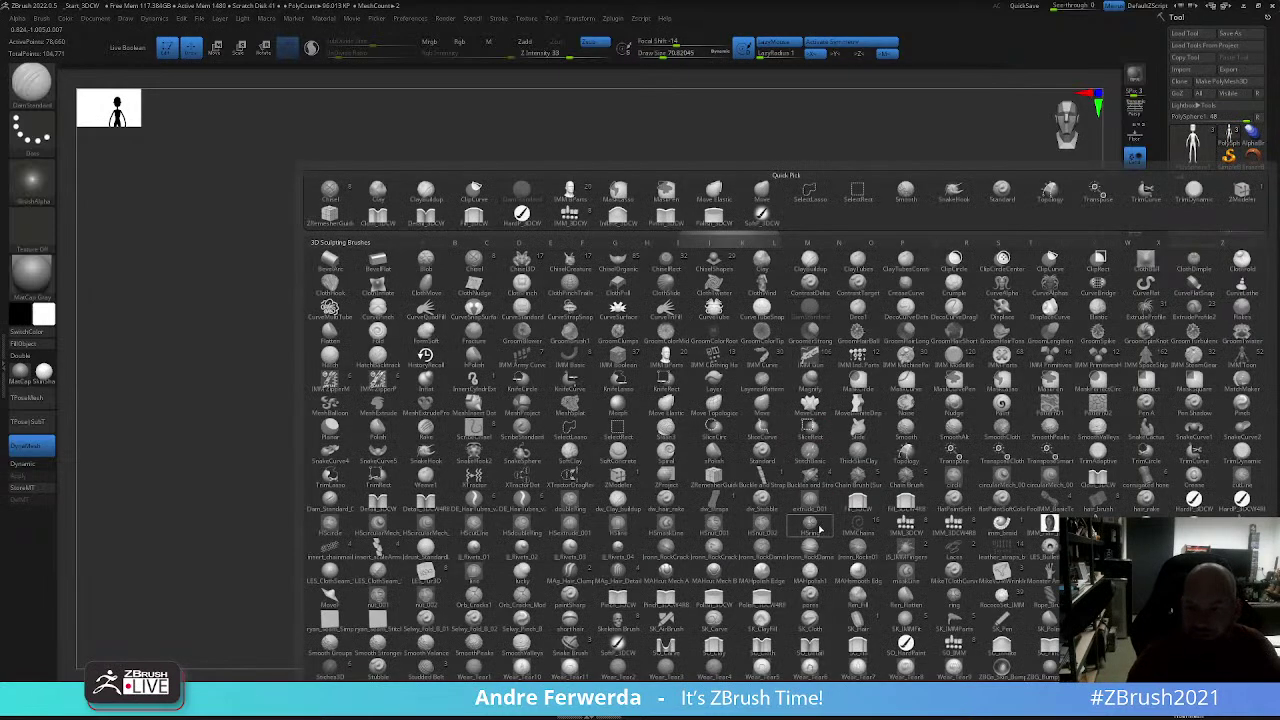
pyautogui.press('c')
pyautogui.press('b')
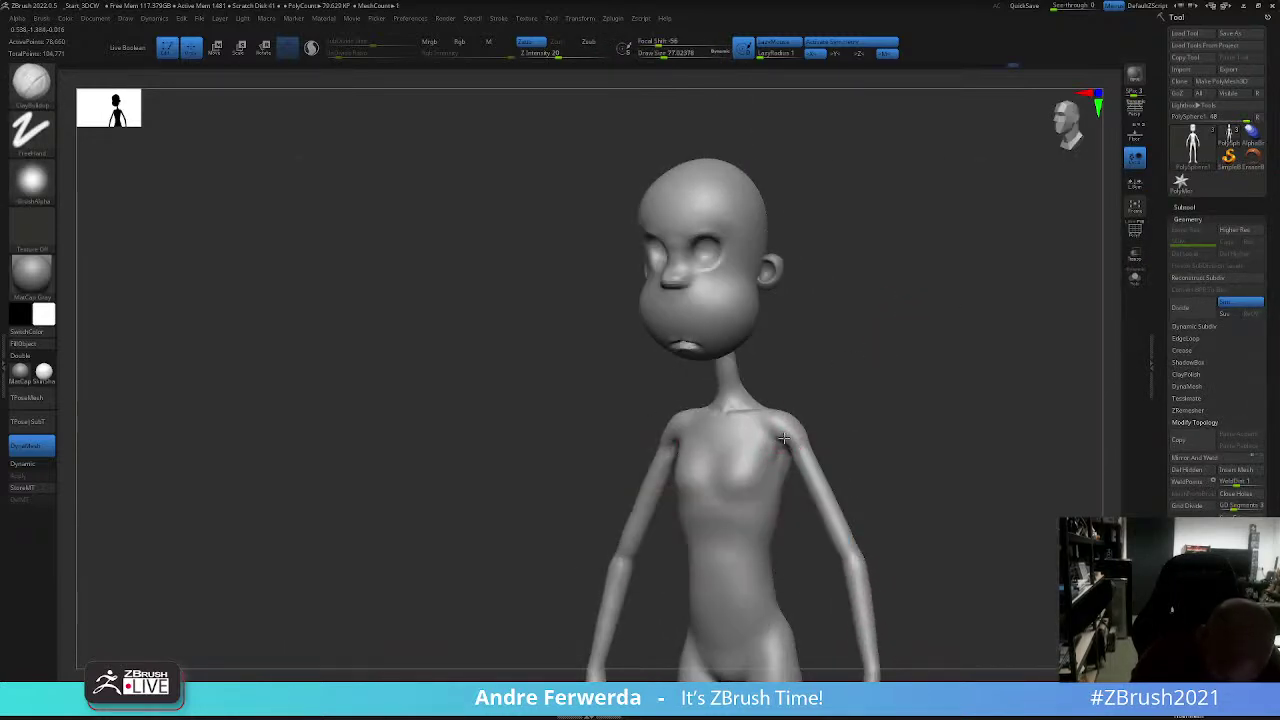
pyautogui.moveTo(783, 438)
pyautogui.mouseDown(button='right')
pyautogui.moveTo(871, 394)
pyautogui.moveTo(662, 447)
pyautogui.moveTo(811, 337)
pyautogui.mouseUp(button='right')
pyautogui.press('space')
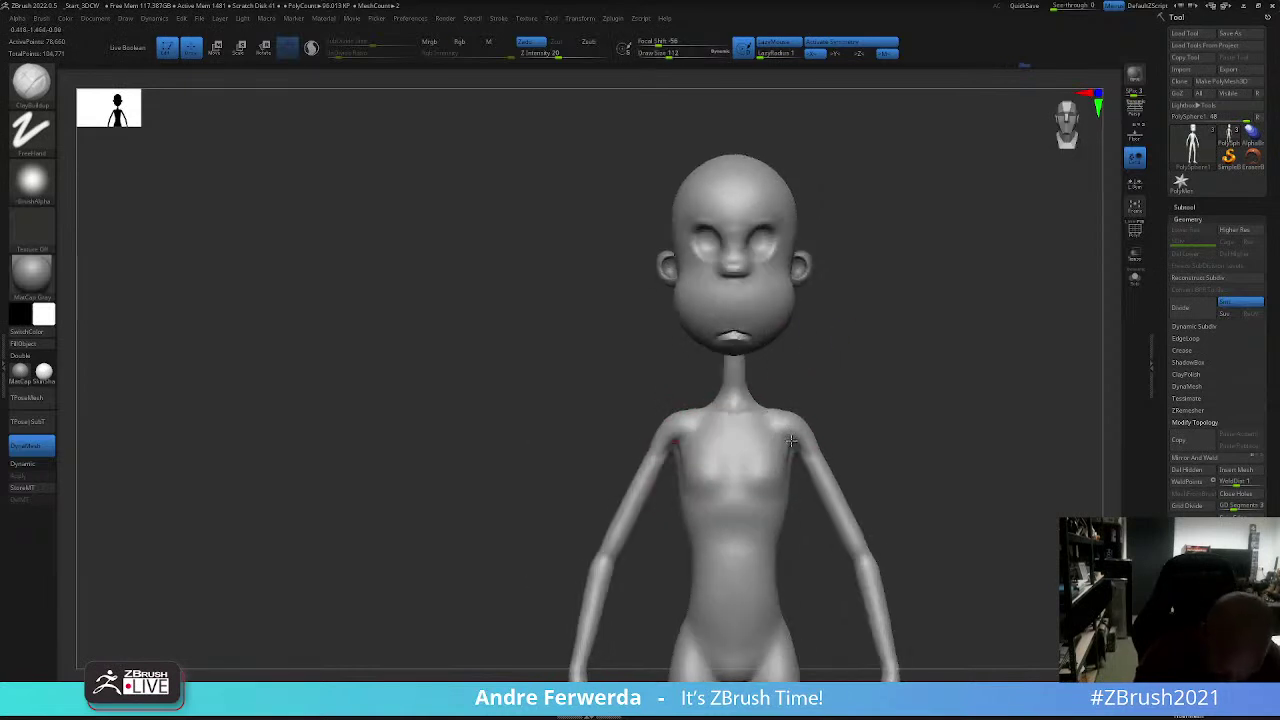
pyautogui.moveTo(817, 452); pyautogui.dragTo(771, 414, button='right')
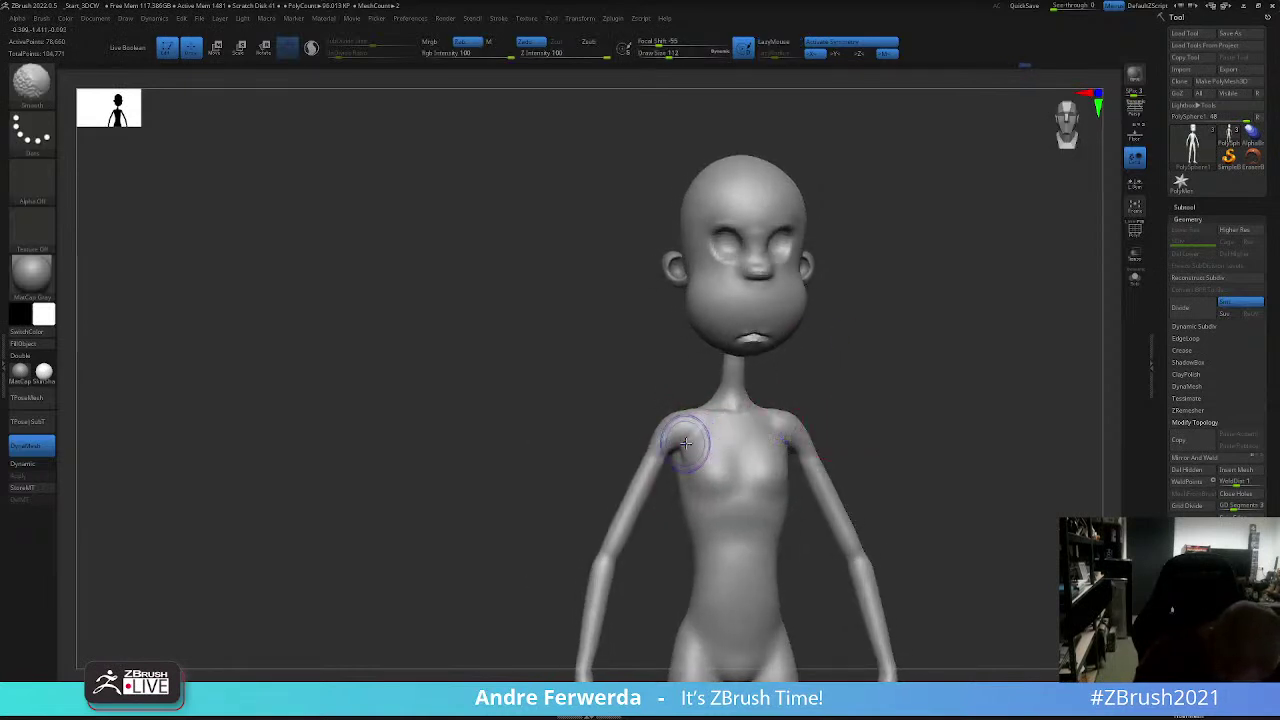
# Step: Smooth the shoulders from the back, then return to an exact front view
pyautogui.keyDown('shift'); pyautogui.moveTo(686, 443); pyautogui.dragTo(914, 363, button='right'); pyautogui.keyUp('shift')
pyautogui.keyDown('alt'); pyautogui.moveTo(712, 435); pyautogui.dragTo(730, 349, button='right'); pyautogui.keyUp('alt')
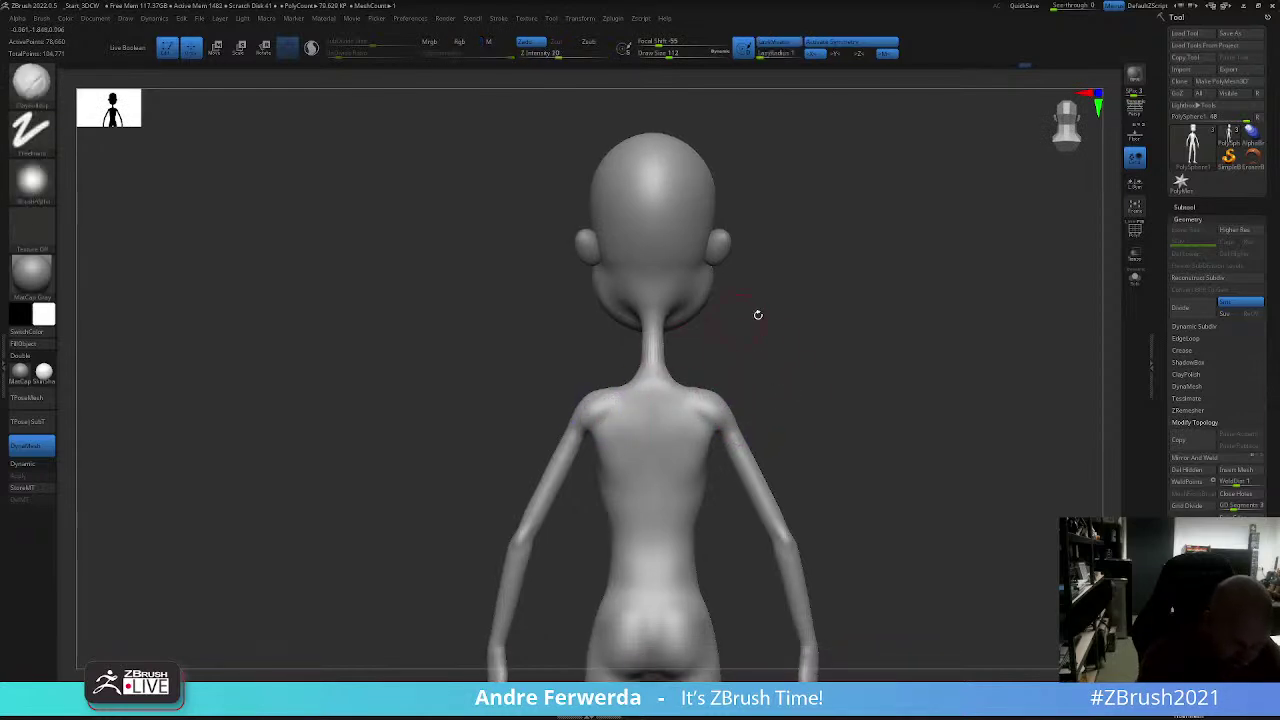
pyautogui.moveTo(757, 314)
pyautogui.keyDown('alt'); pyautogui.mouseDown(button='right')
pyautogui.moveTo(791, 366)
pyautogui.moveTo(739, 352)
pyautogui.mouseUp(button='right'); pyautogui.keyUp('alt')
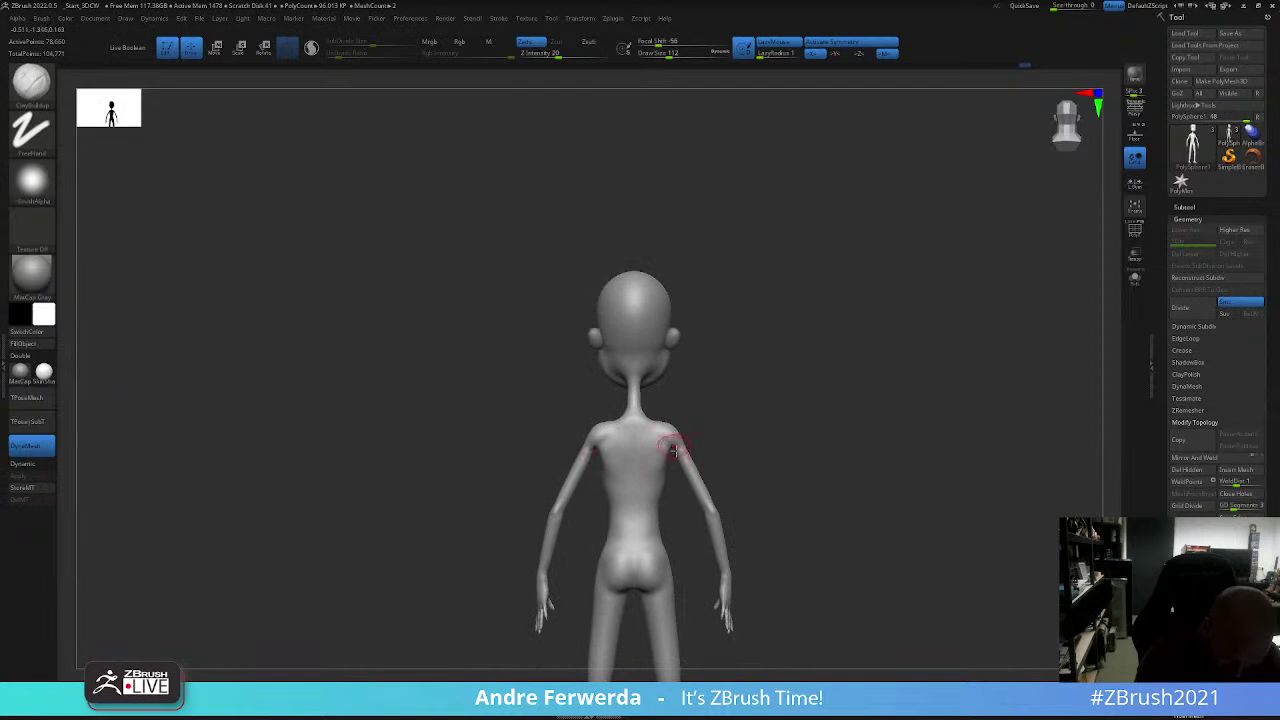
pyautogui.press('shift')
pyautogui.moveTo(656, 488)
pyautogui.keyDown('shift'); pyautogui.mouseDown(button='right')
pyautogui.moveTo(771, 357)
pyautogui.moveTo(770, 383)
pyautogui.mouseUp(button='right'); pyautogui.keyUp('shift')
# Step: Show the turnaround reference and sort the subtool list with AutoReorder
pyautogui.hotkey('shift', 'z')
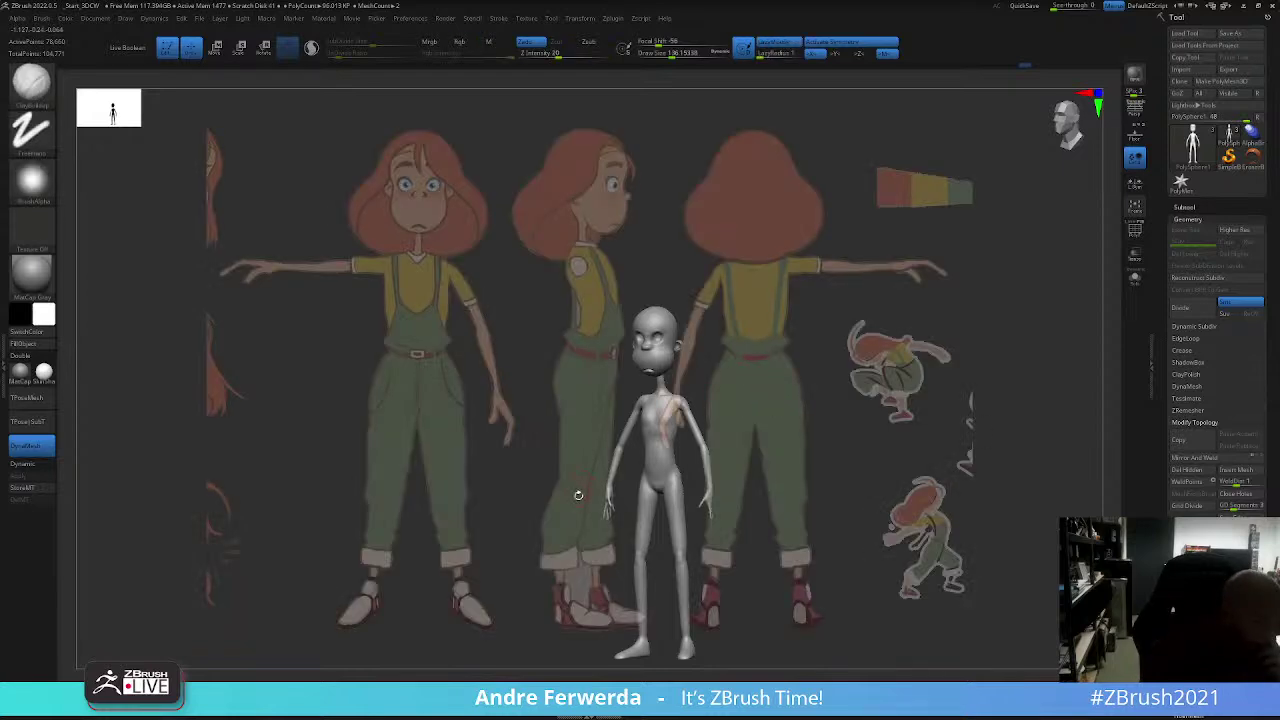
pyautogui.click(1200, 206)
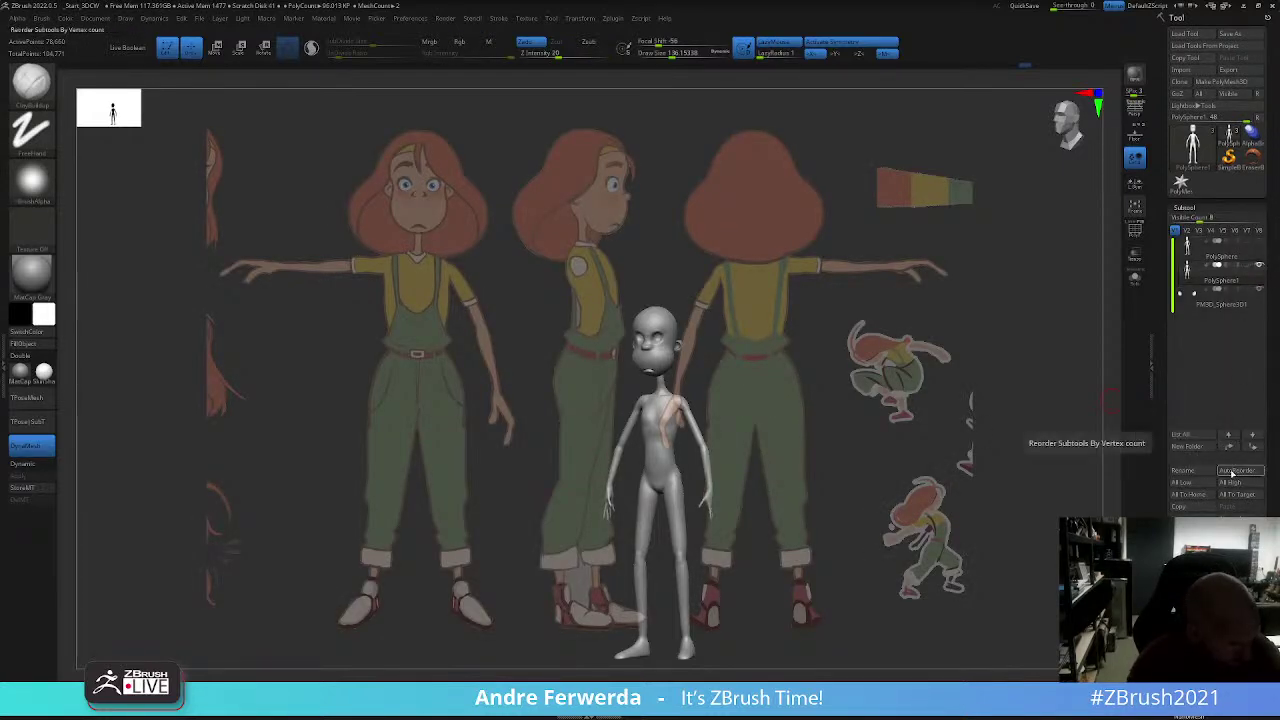
pyautogui.press('shift')
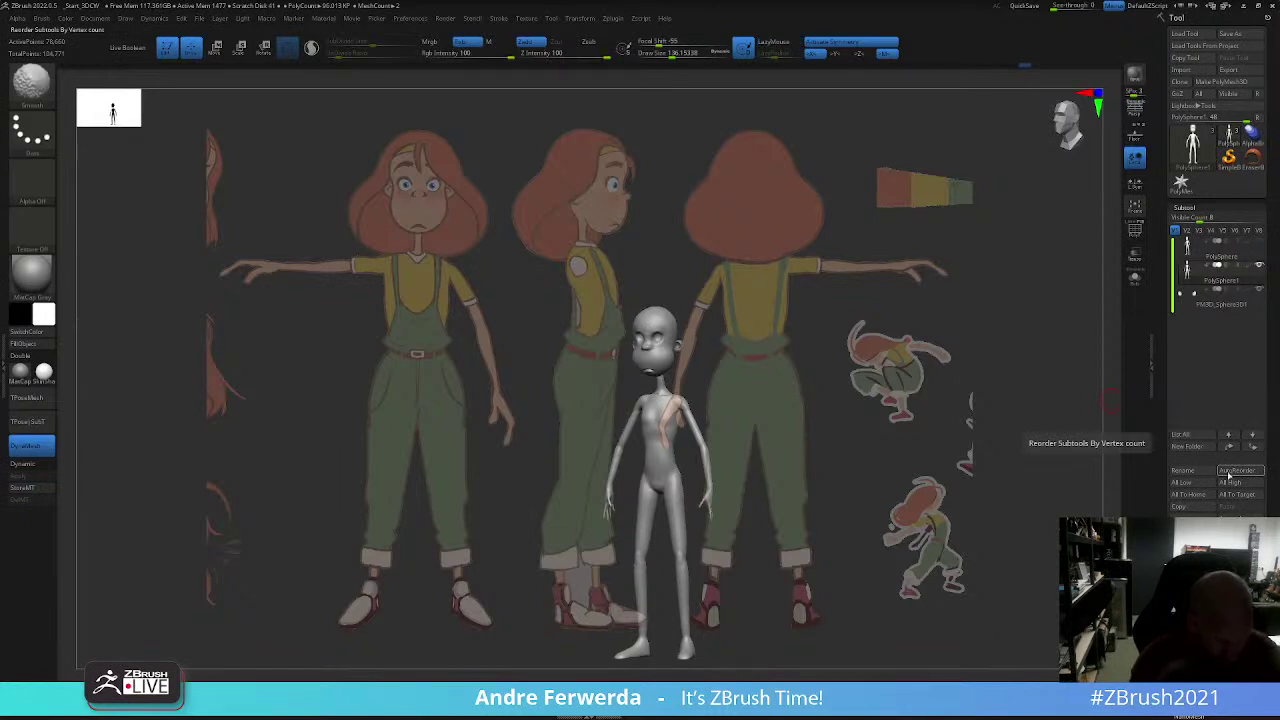
pyautogui.click(1228, 477)
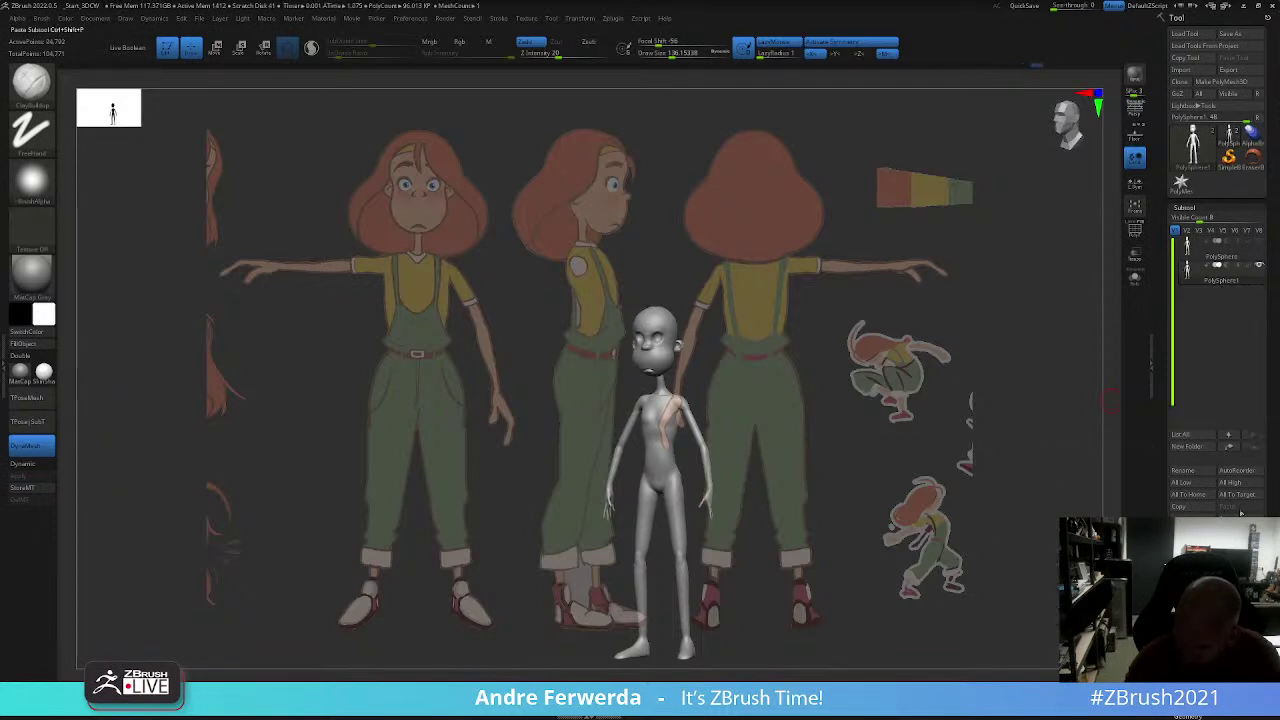
# Step: Append a Sphere3D subtool, fit the view to the front drawing, and select the sphere
pyautogui.click(1182, 518)
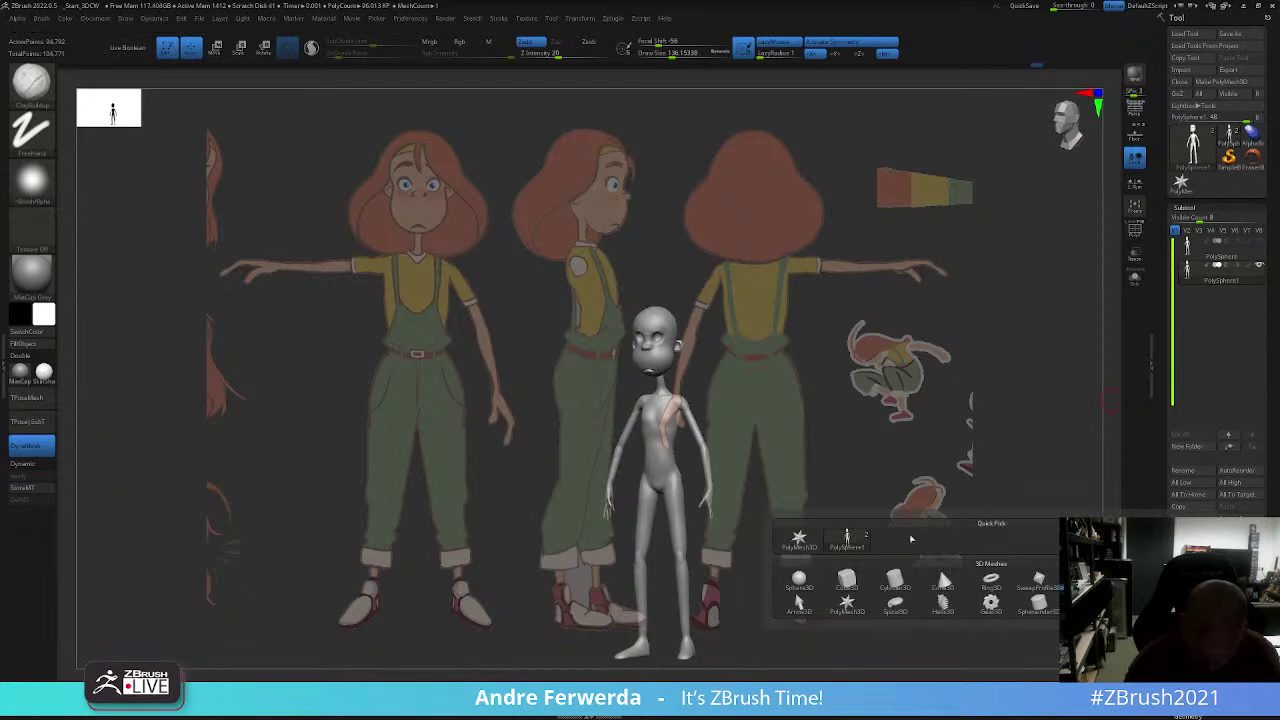
pyautogui.click(806, 574)
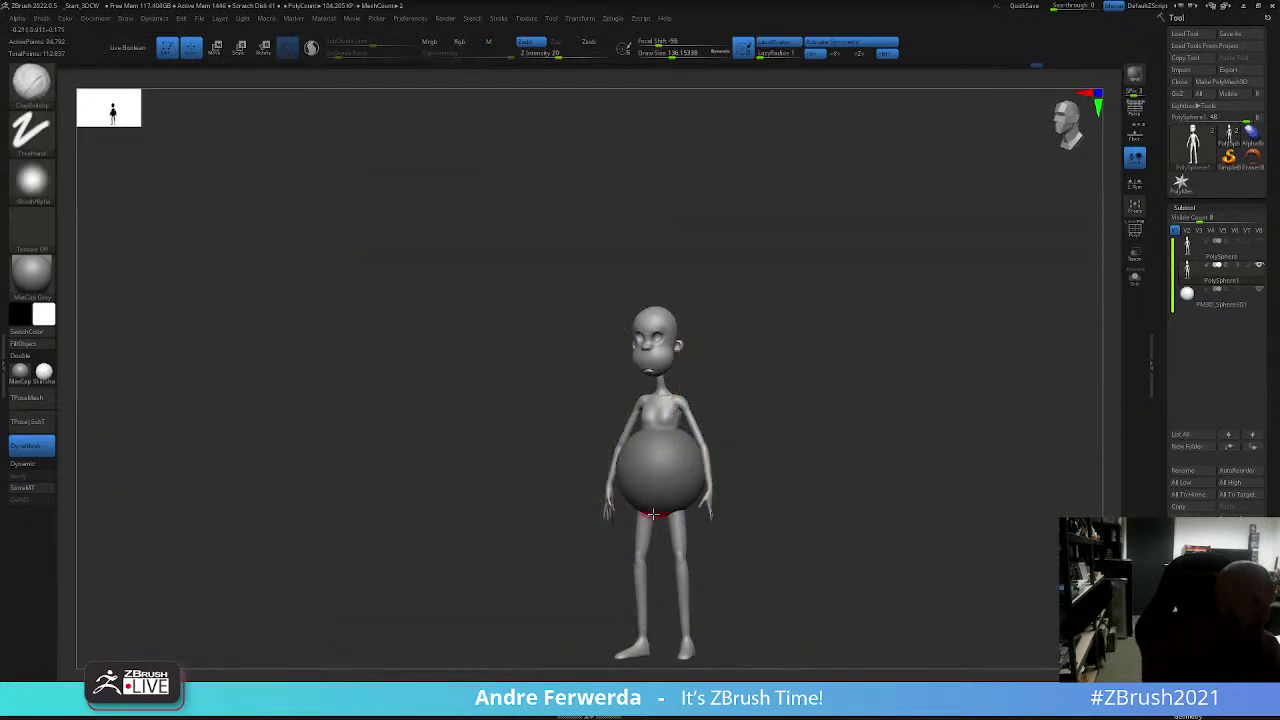
pyautogui.click(95, 18)
pyautogui.click(107, 378)
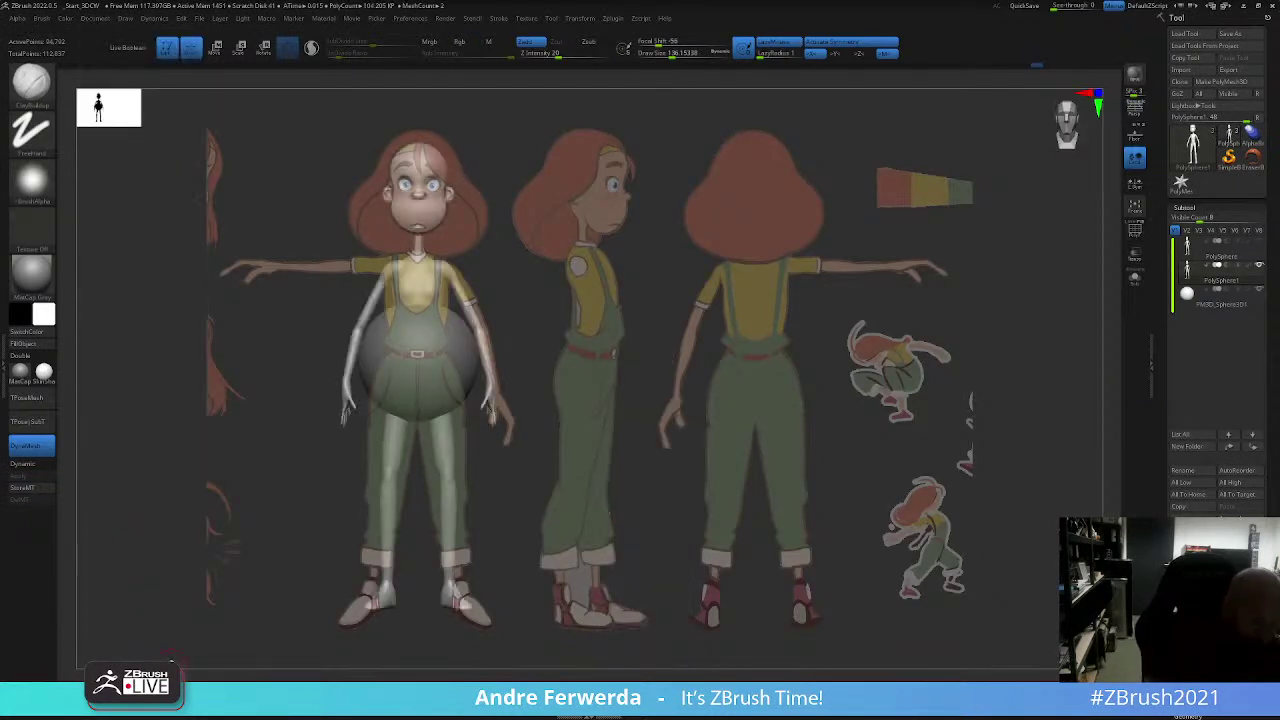
pyautogui.click(1200, 298)
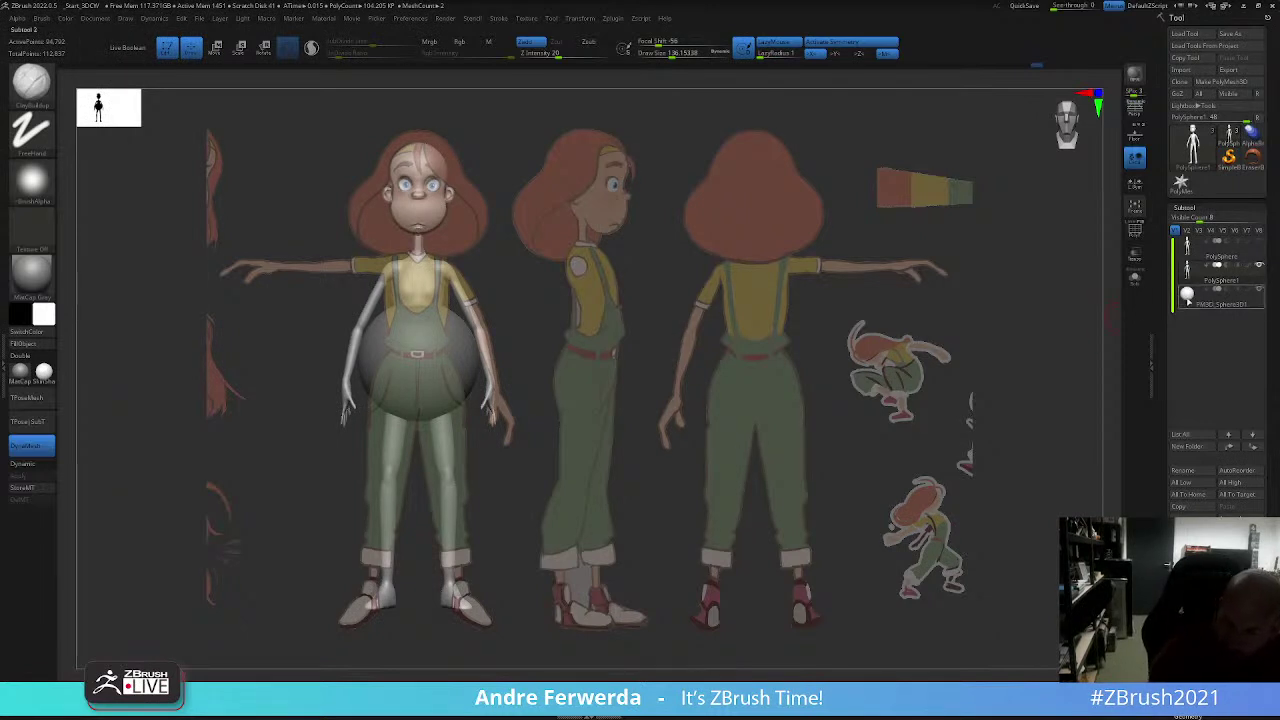
# Step: Move the sphere from the chest up onto the head and scale it down to fit
pyautogui.press('w')
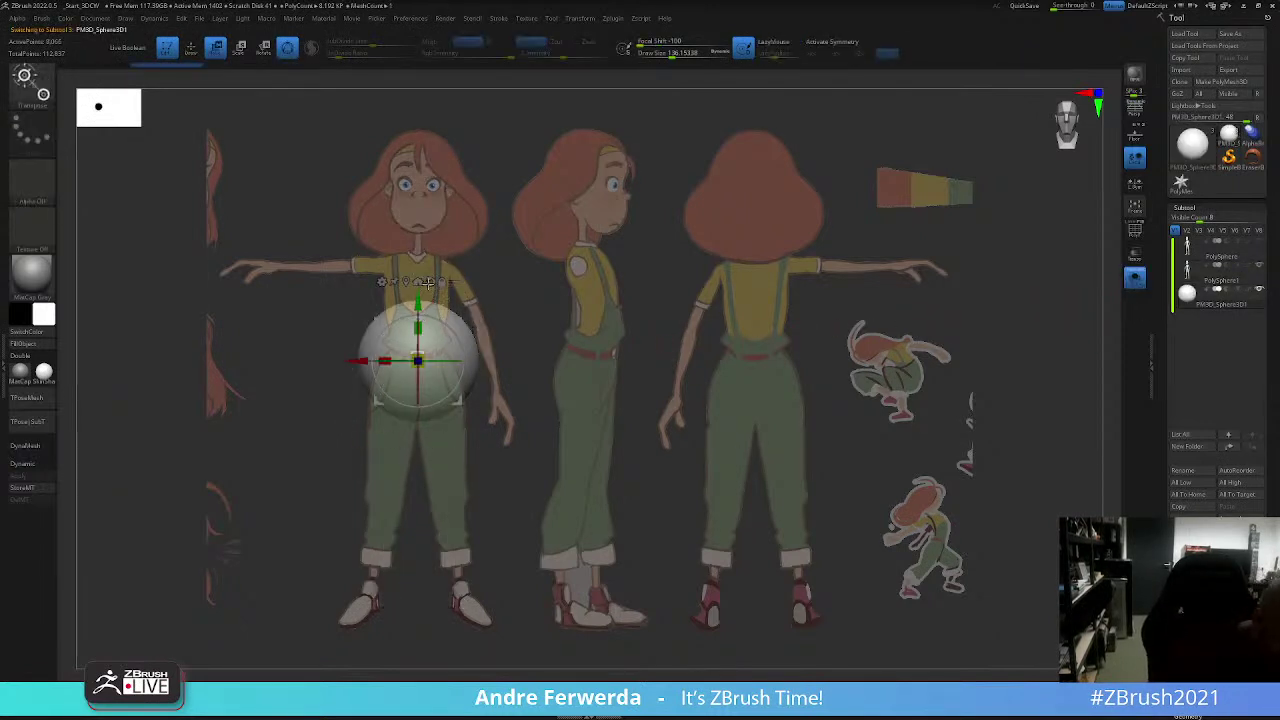
pyautogui.moveTo(418, 300); pyautogui.dragTo(443, 130)
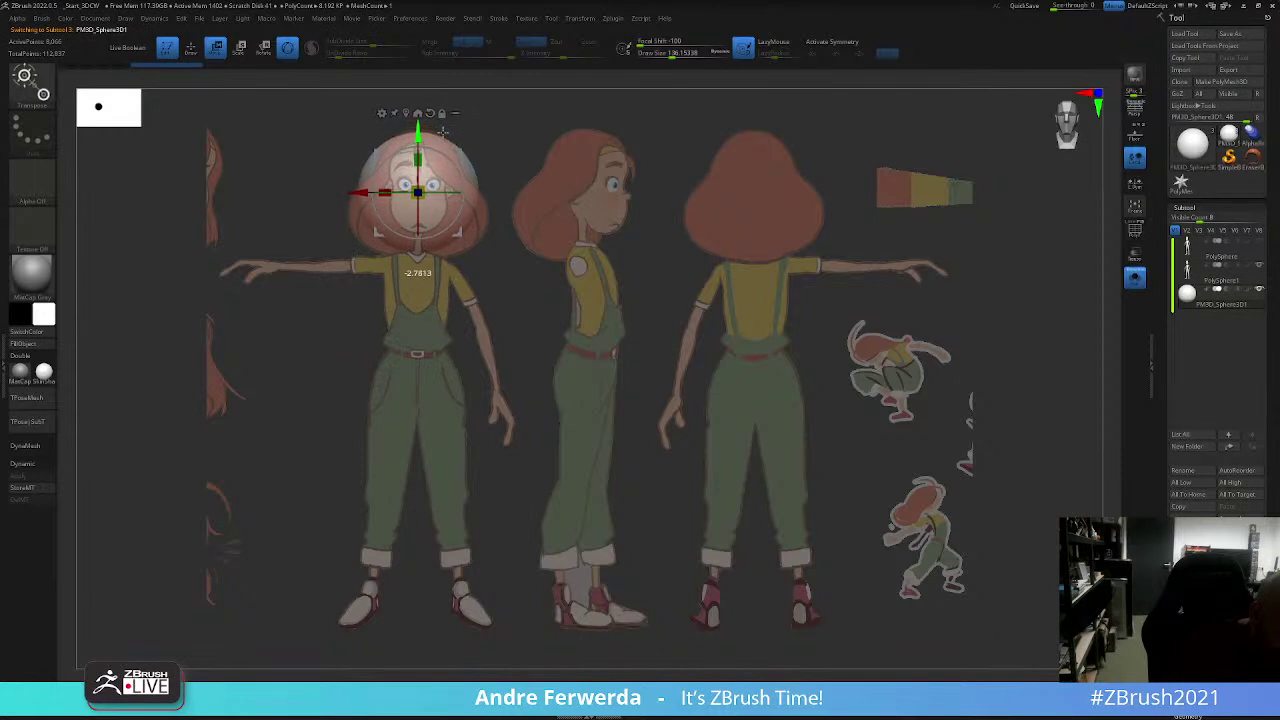
pyautogui.moveTo(418, 190); pyautogui.dragTo(400, 215)
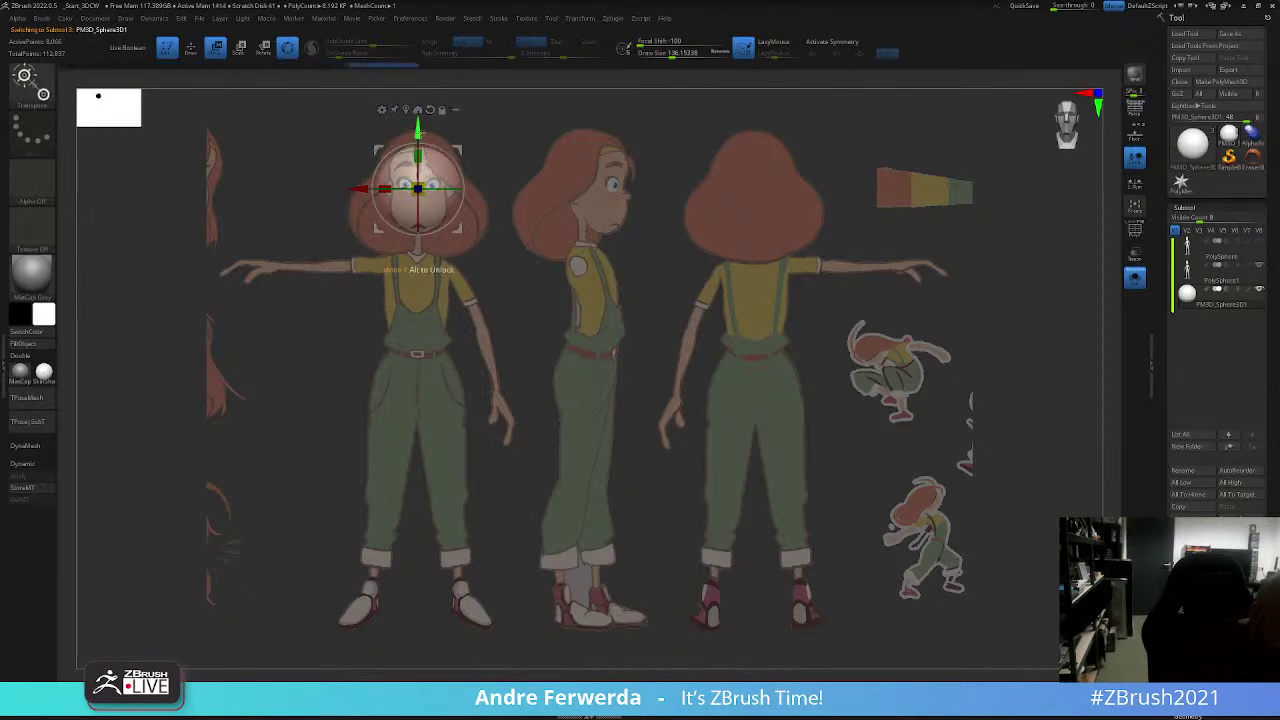
pyautogui.moveTo(418, 130); pyautogui.dragTo(421, 120)
# Step: Return to sculpting and select the Move brush (B, M, V)
pyautogui.press('q')
pyautogui.press('space')
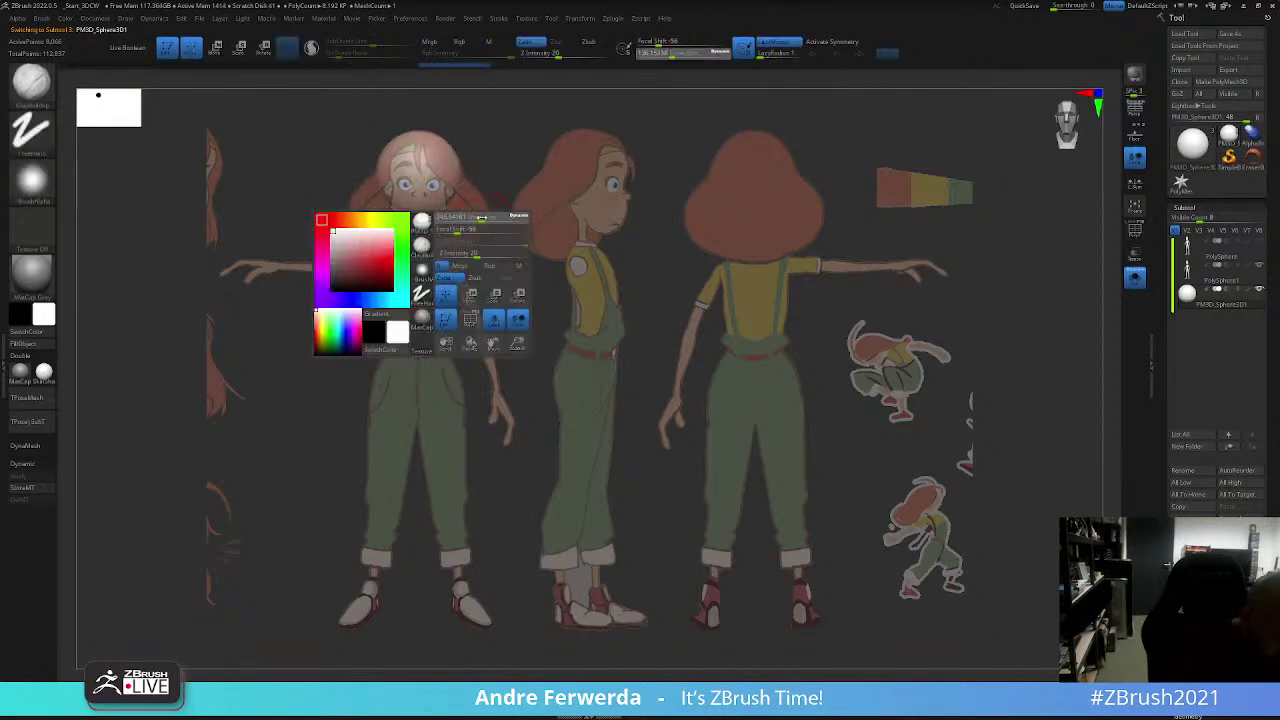
pyautogui.press('b')
pyautogui.press('m')
pyautogui.press('v')
pyautogui.press('space')
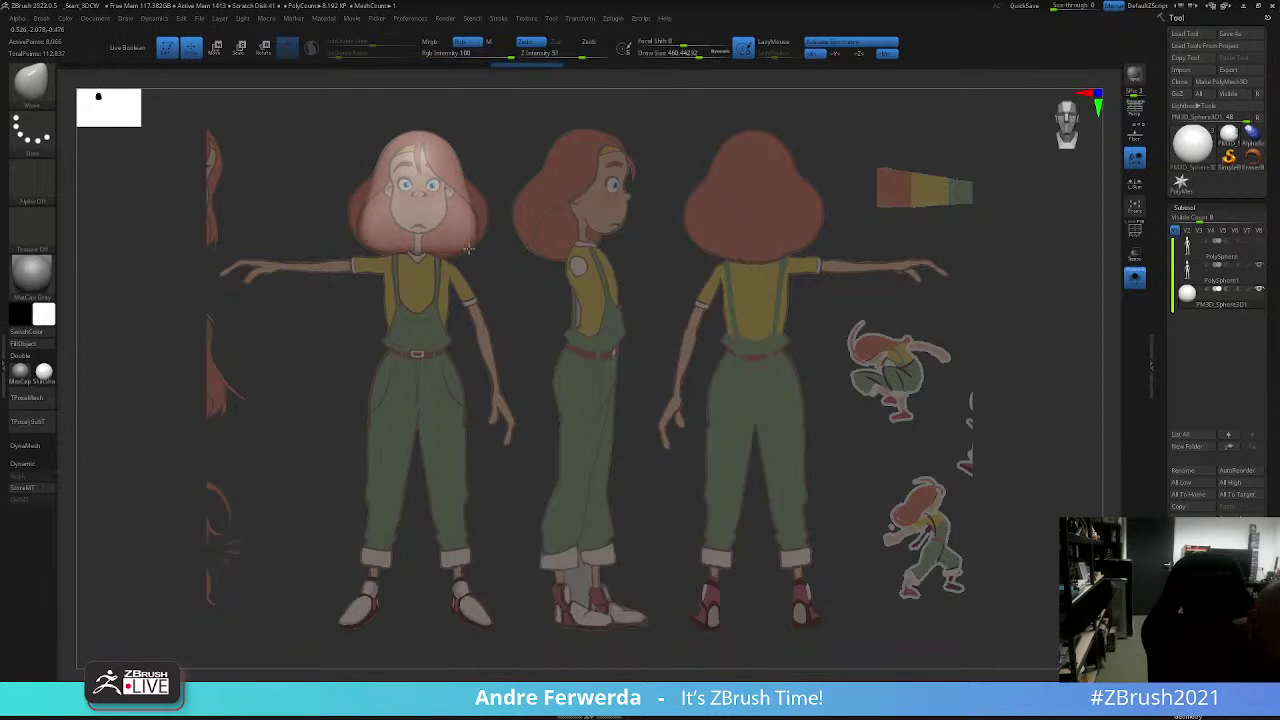
# Step: Pull the sphere into a wide bob hair shape with the Move brush from front and side
pyautogui.press('space')
pyautogui.moveTo(460, 224); pyautogui.dragTo(444, 244)
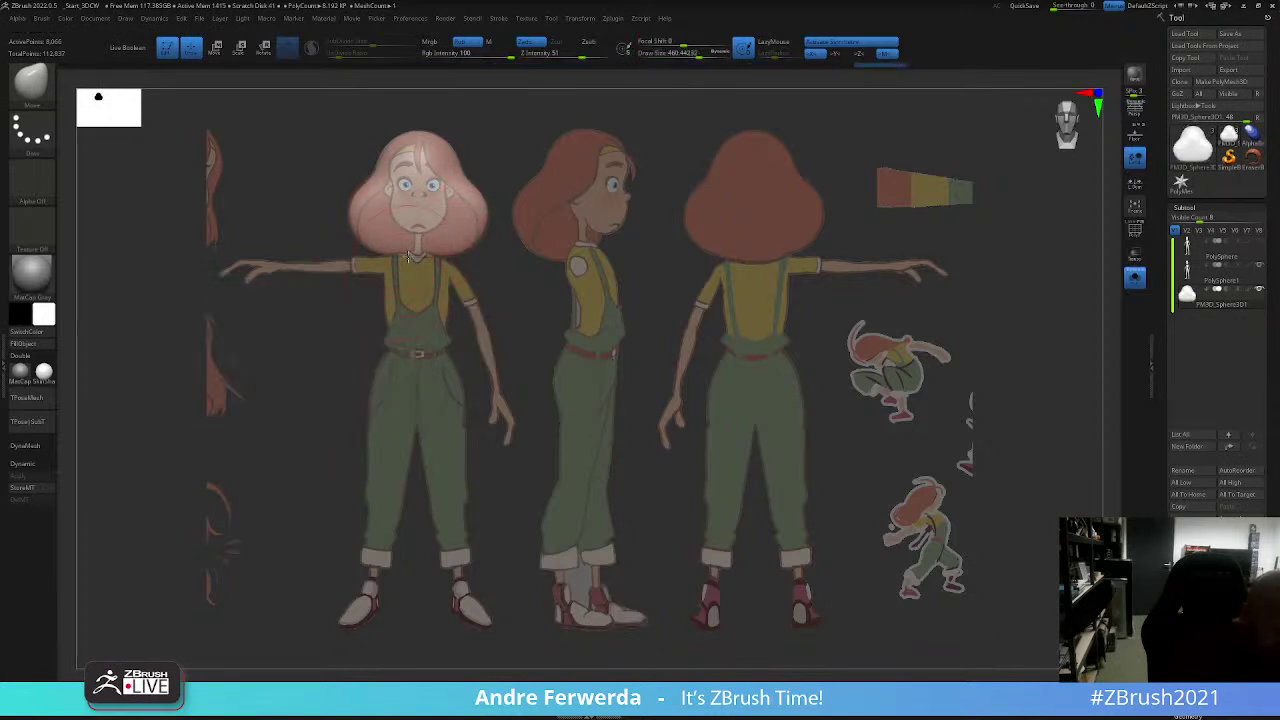
pyautogui.moveTo(400, 220); pyautogui.dragTo(372, 197)
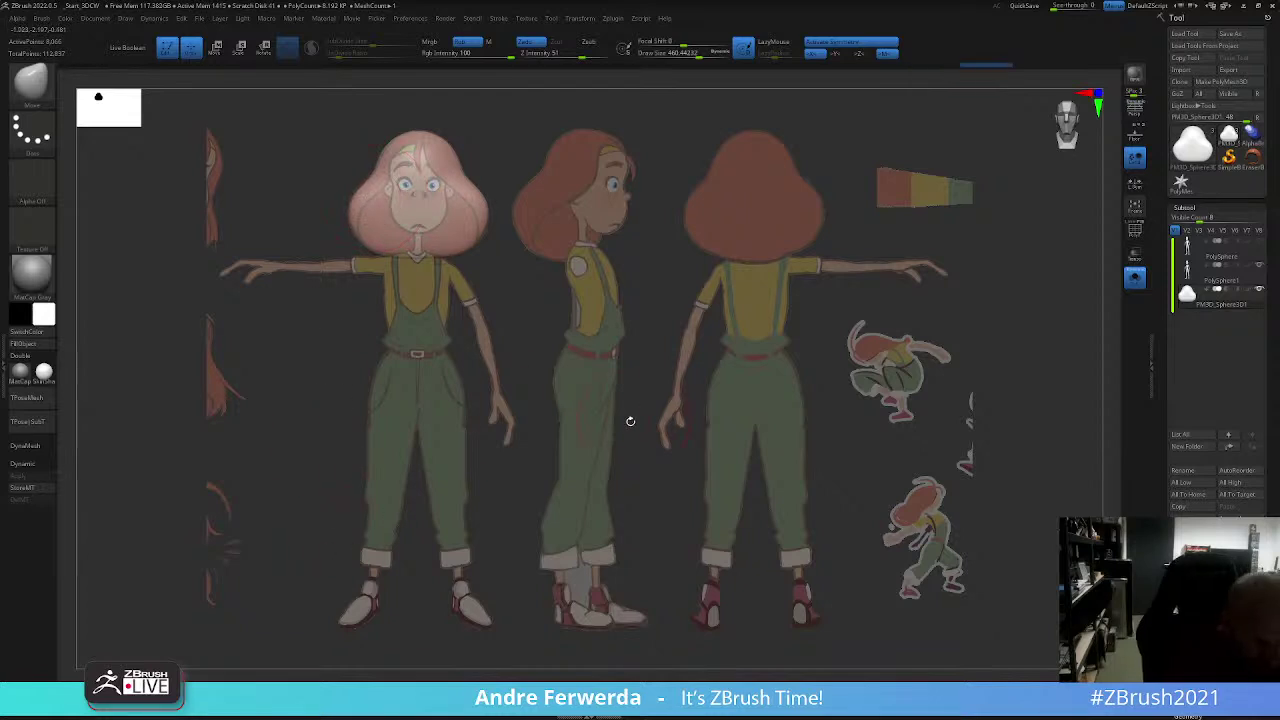
pyautogui.moveTo(629, 421)
pyautogui.mouseDown()
pyautogui.moveTo(694, 420)
pyautogui.moveTo(514, 265)
pyautogui.moveTo(636, 353)
pyautogui.mouseUp()
pyautogui.press('space')
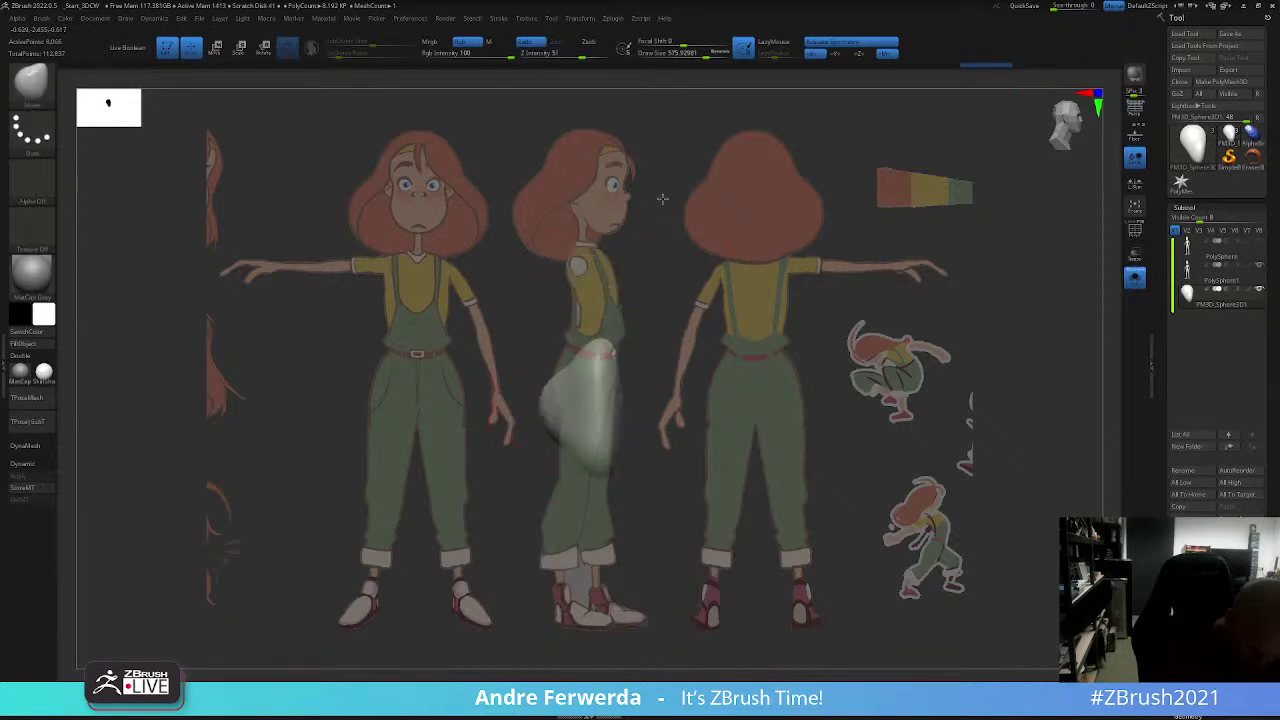
pyautogui.moveTo(590, 290)
pyautogui.mouseDown()
pyautogui.moveTo(585, 395)
pyautogui.moveTo(556, 356)
pyautogui.mouseUp()
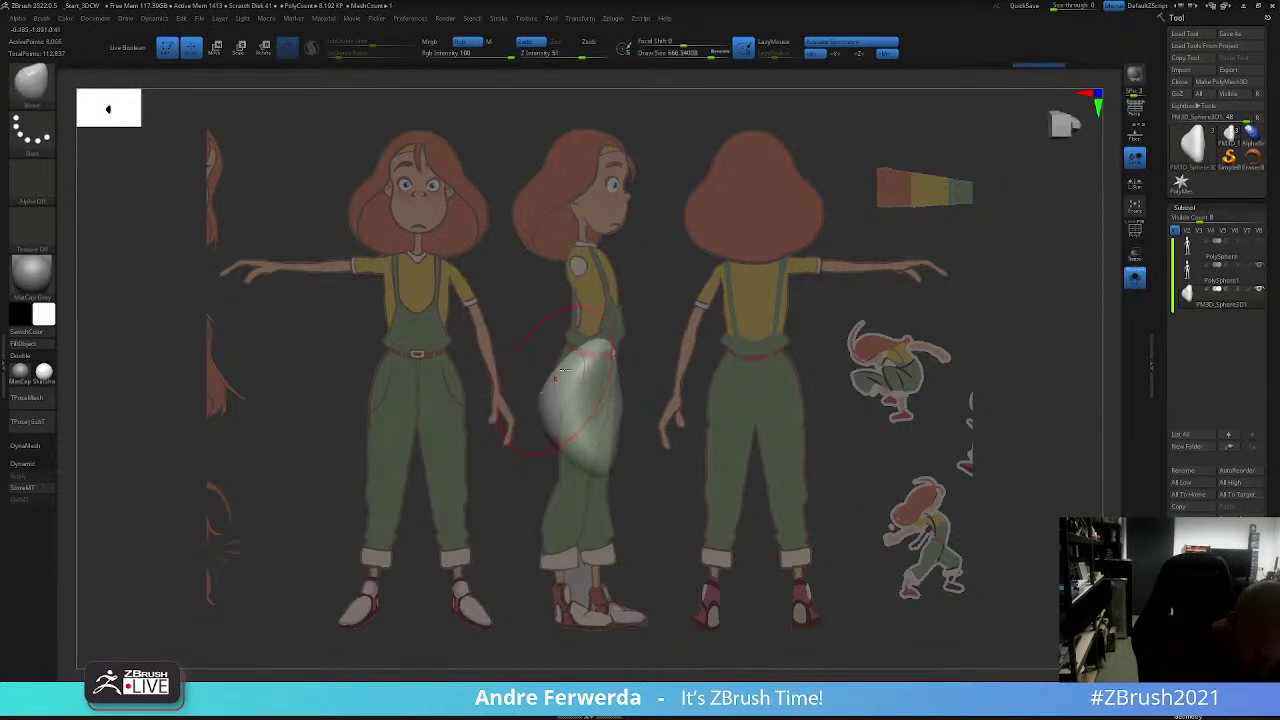
pyautogui.moveTo(560, 410); pyautogui.dragTo(574, 330)
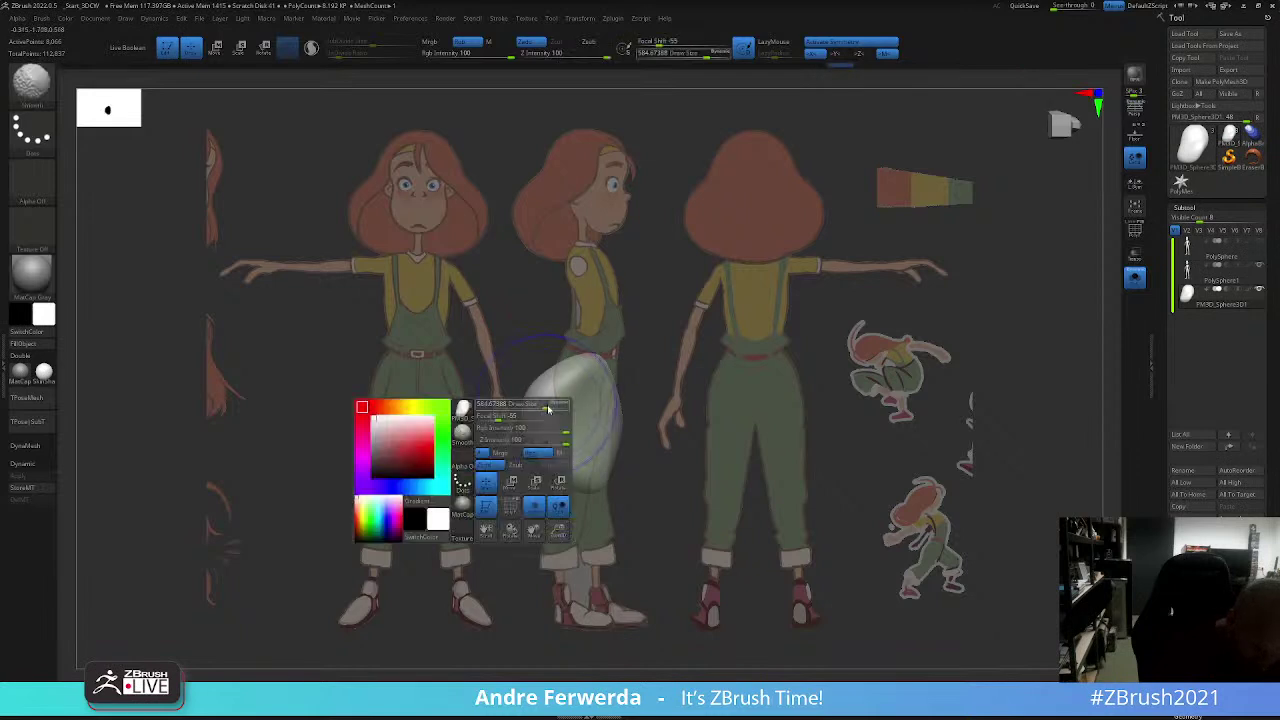
pyautogui.moveTo(532, 387); pyautogui.dragTo(548, 418)
# Step: Round off the hair's notched top, then turn off Solo to show the whole body
pyautogui.press('space')
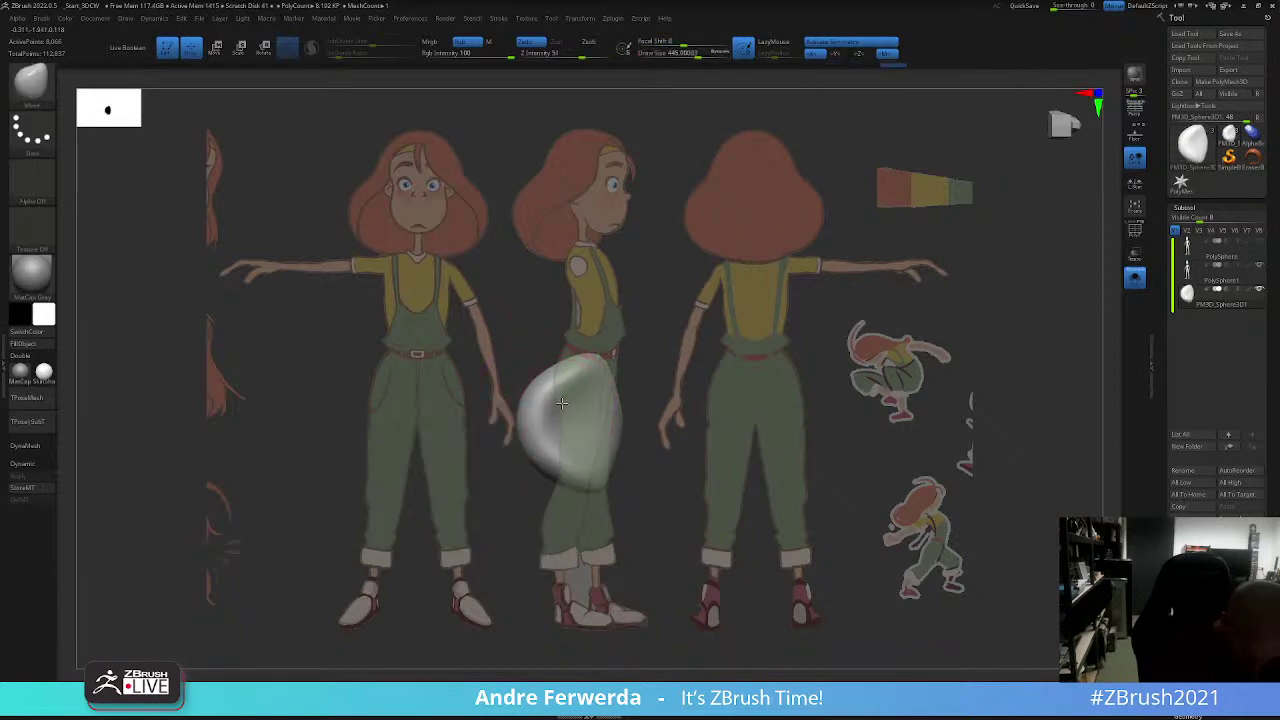
pyautogui.moveTo(630, 340); pyautogui.dragTo(616, 255)
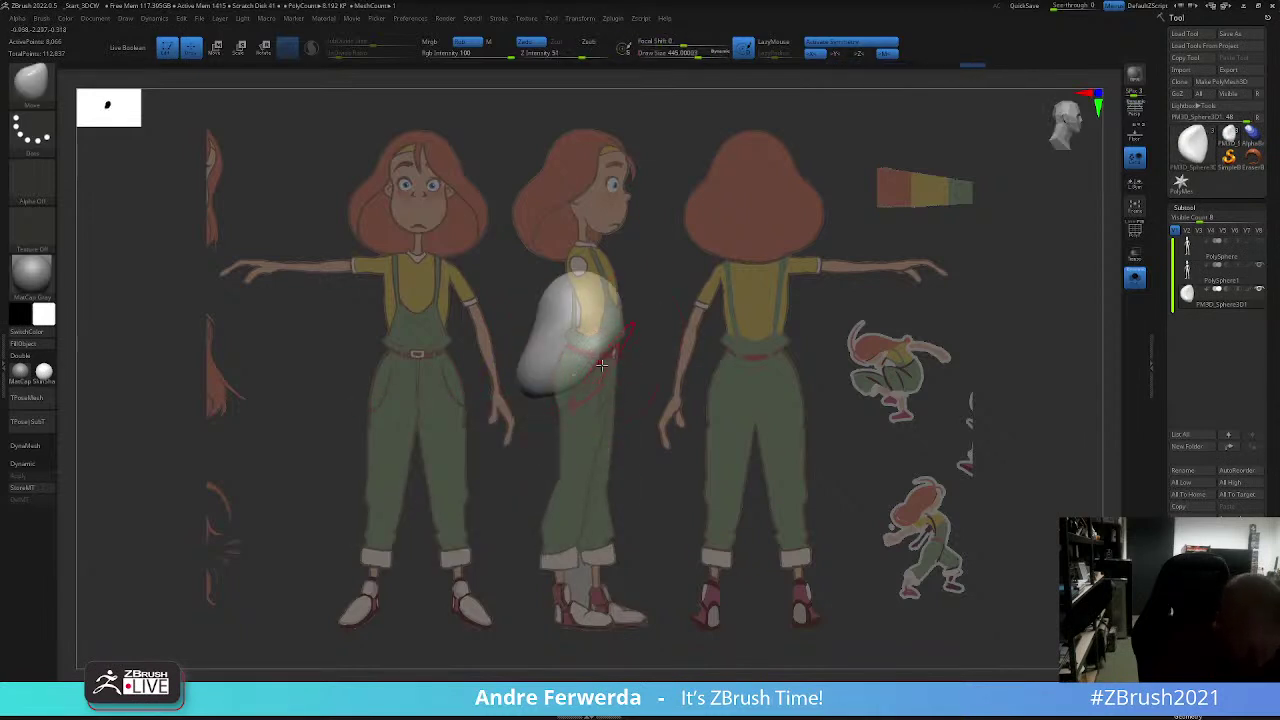
pyautogui.moveTo(611, 340)
pyautogui.mouseDown()
pyautogui.moveTo(627, 353)
pyautogui.moveTo(662, 287)
pyautogui.mouseUp()
pyautogui.press('space')
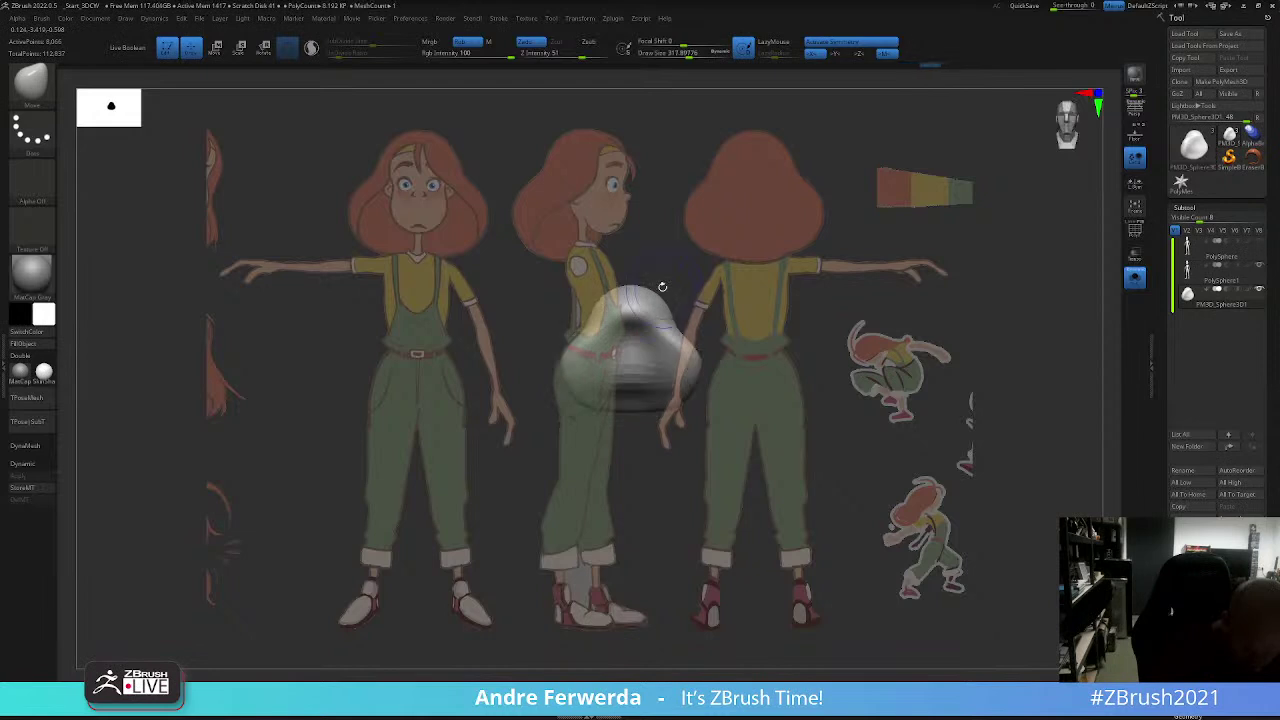
pyautogui.hotkey('shift', 'z')
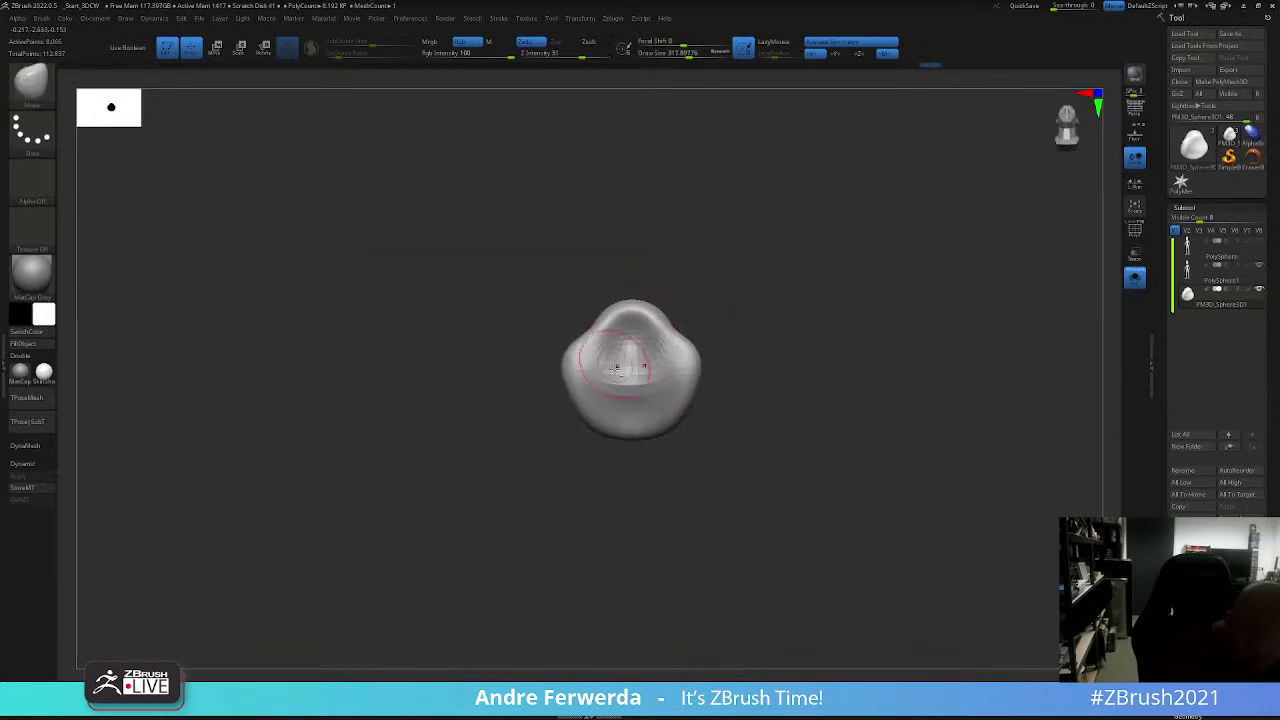
pyautogui.moveTo(608, 357); pyautogui.dragTo(623, 327)
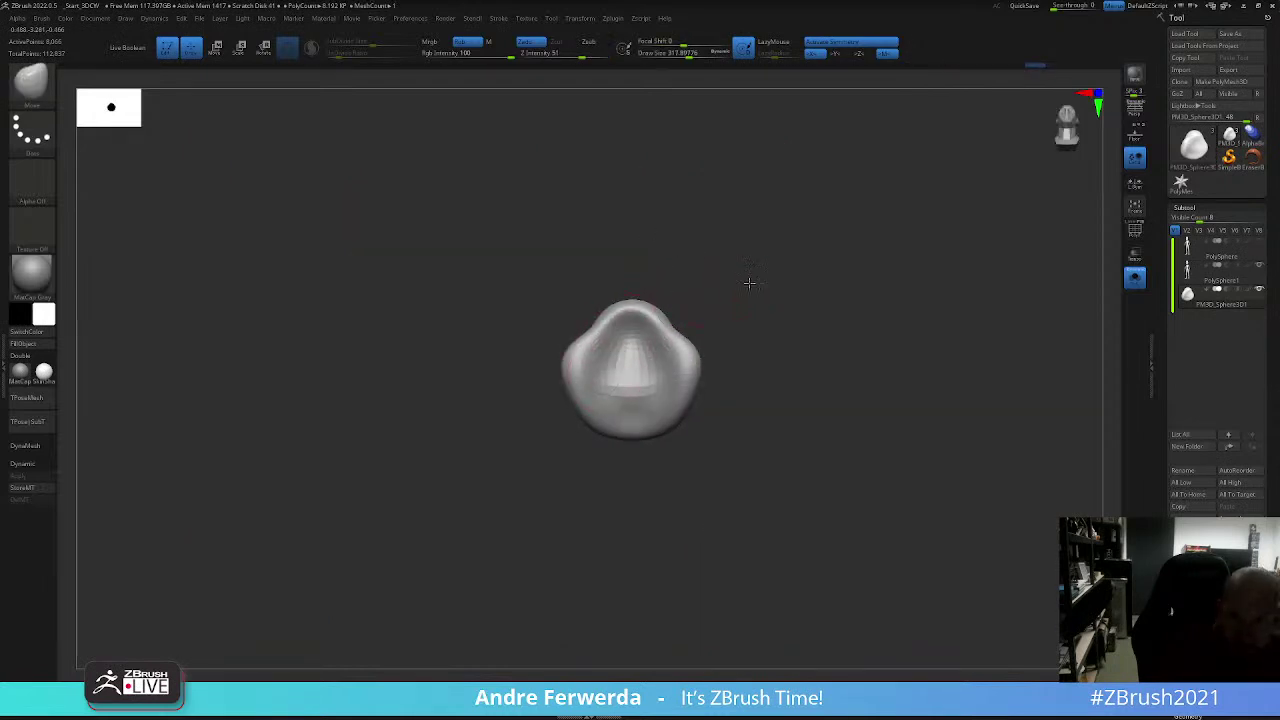
pyautogui.hotkey('shift', 'z')
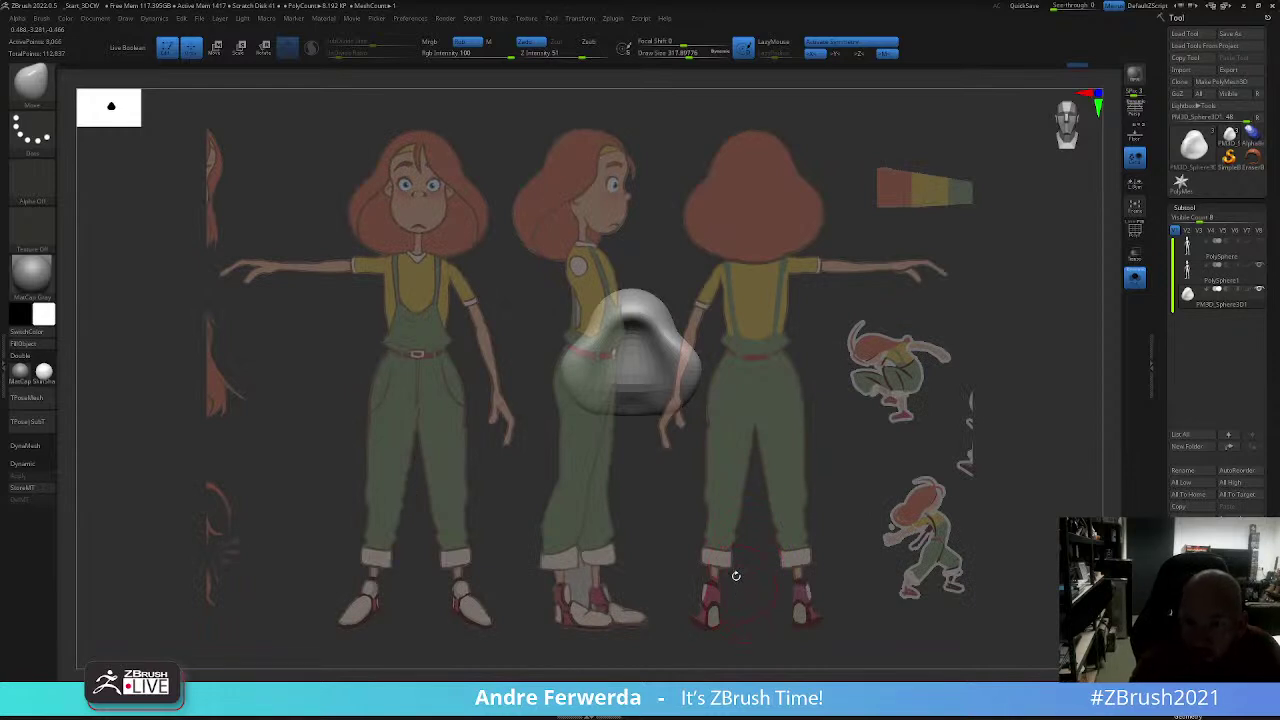
pyautogui.hotkey('shift', 'z')
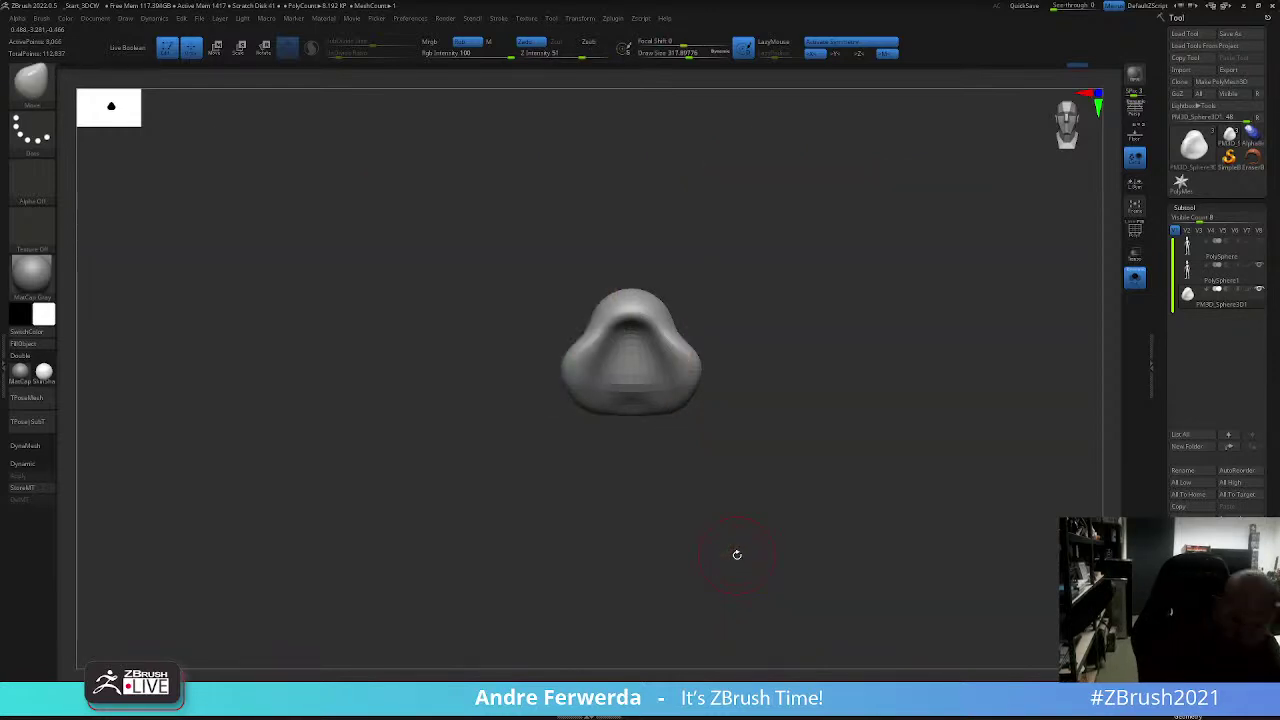
pyautogui.click(1134, 279)
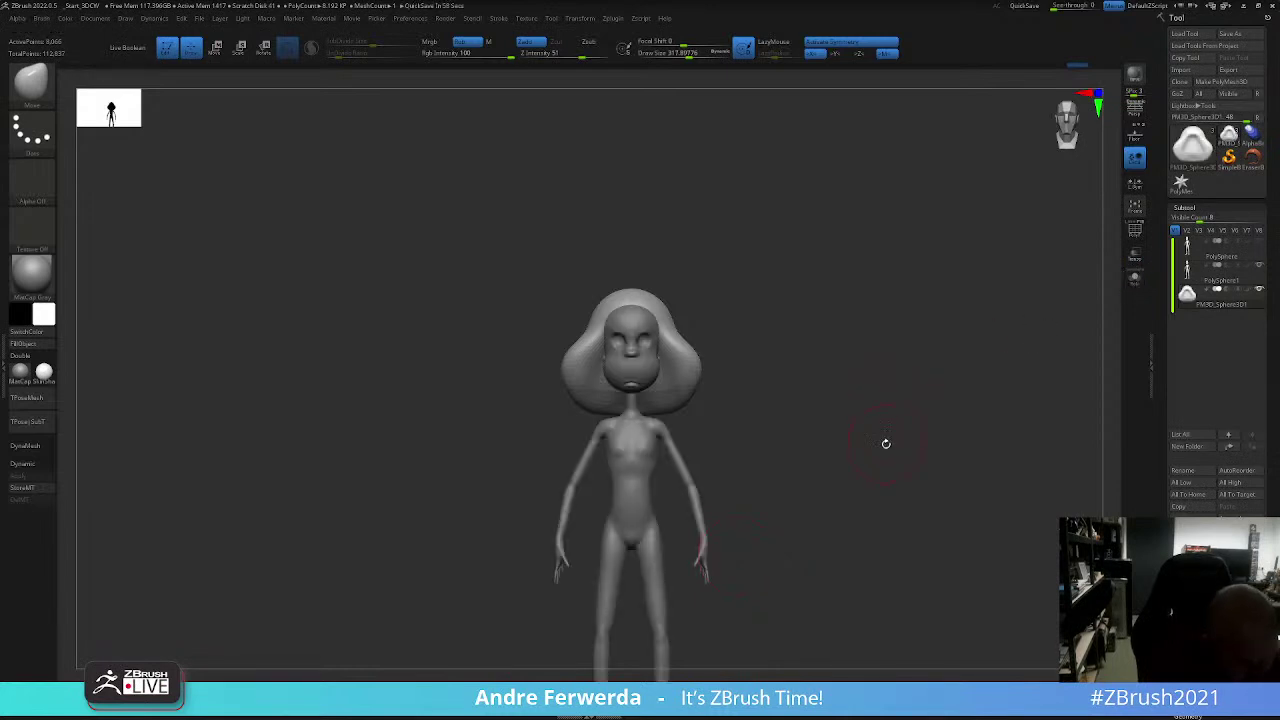
pyautogui.hotkey('shift', 'z')
pyautogui.hotkey('shift', 'z')
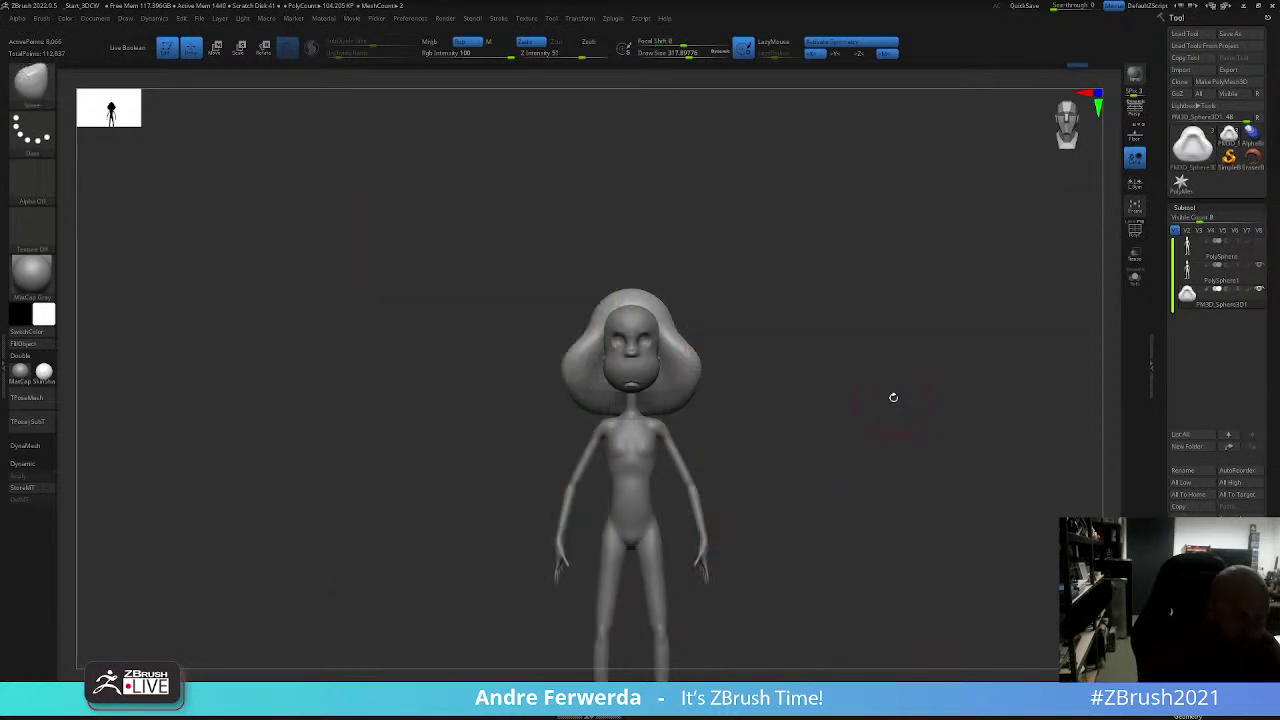
pyautogui.moveTo(700, 295)
pyautogui.mouseDown()
pyautogui.moveTo(749, 286)
pyautogui.moveTo(752, 349)
pyautogui.moveTo(773, 275)
pyautogui.mouseUp()
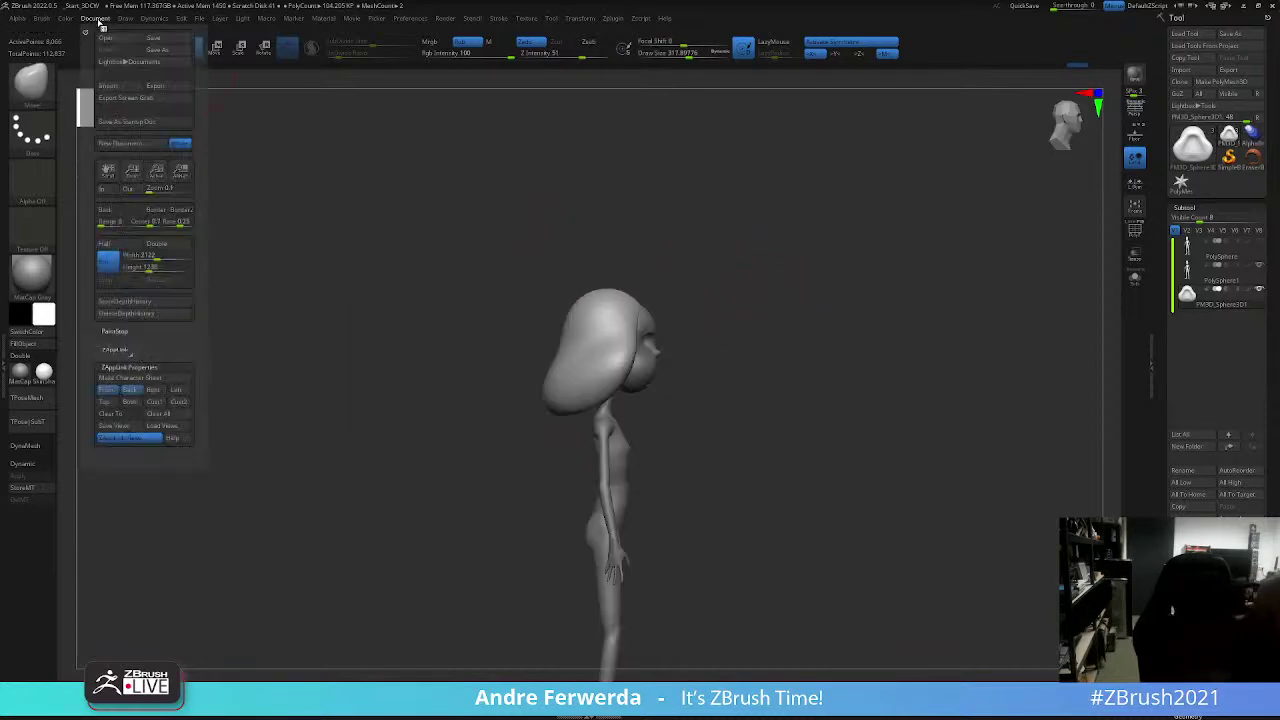
pyautogui.click(120, 400)
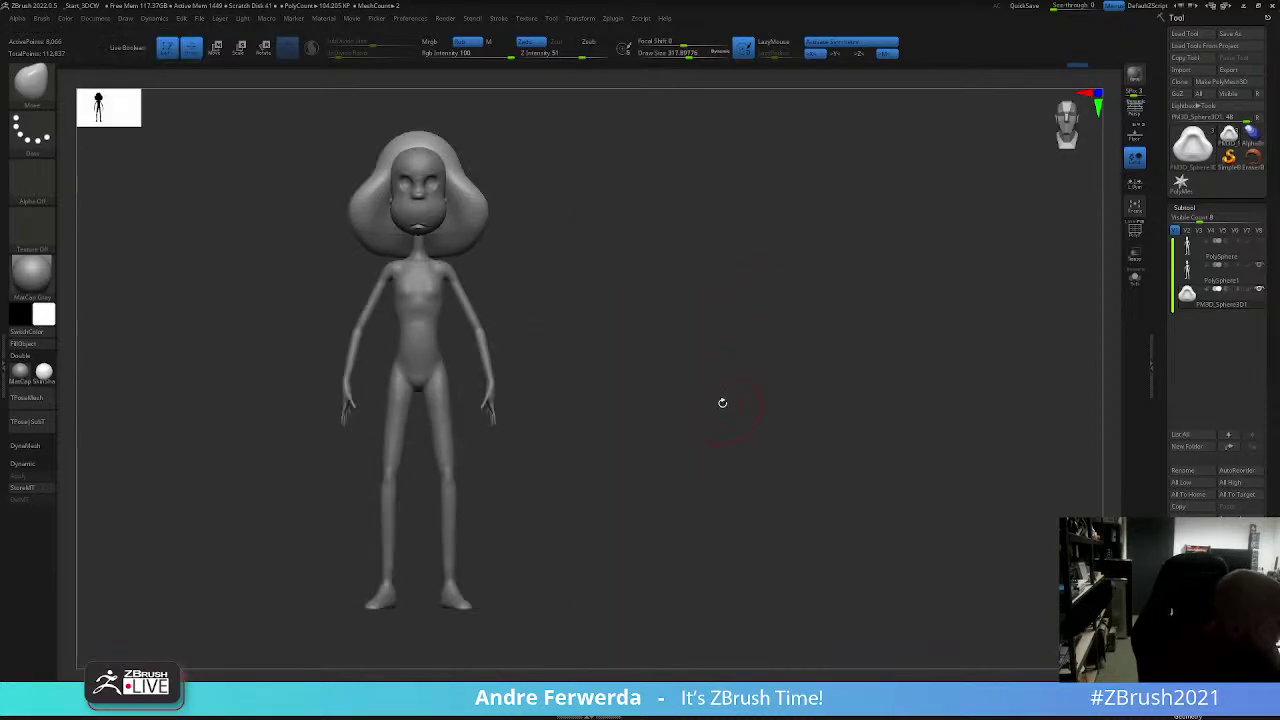
pyautogui.hotkey('shift', 'z')
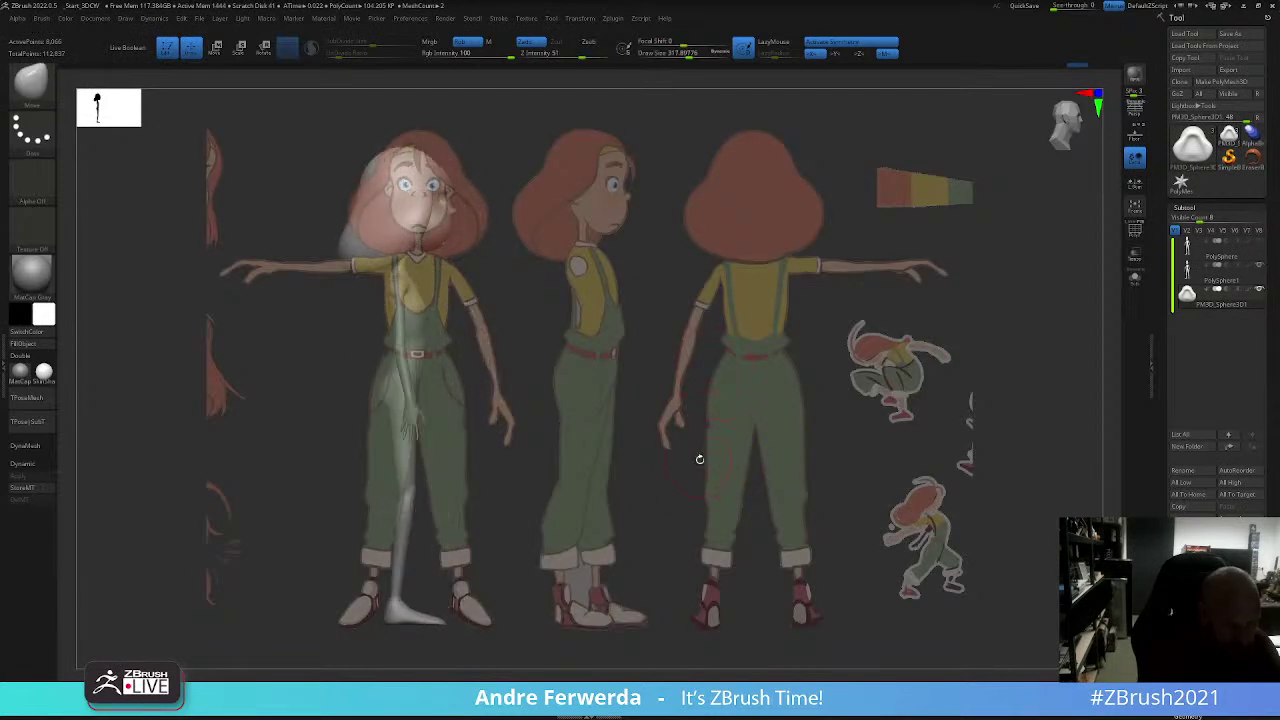
# Step: Lower the Move brush to about 330 and reshape the chin and neck from the front
pyautogui.moveTo(694, 444)
pyautogui.mouseDown()
pyautogui.moveTo(922, 474)
pyautogui.moveTo(905, 422)
pyautogui.moveTo(897, 440)
pyautogui.moveTo(840, 327)
pyautogui.mouseUp()
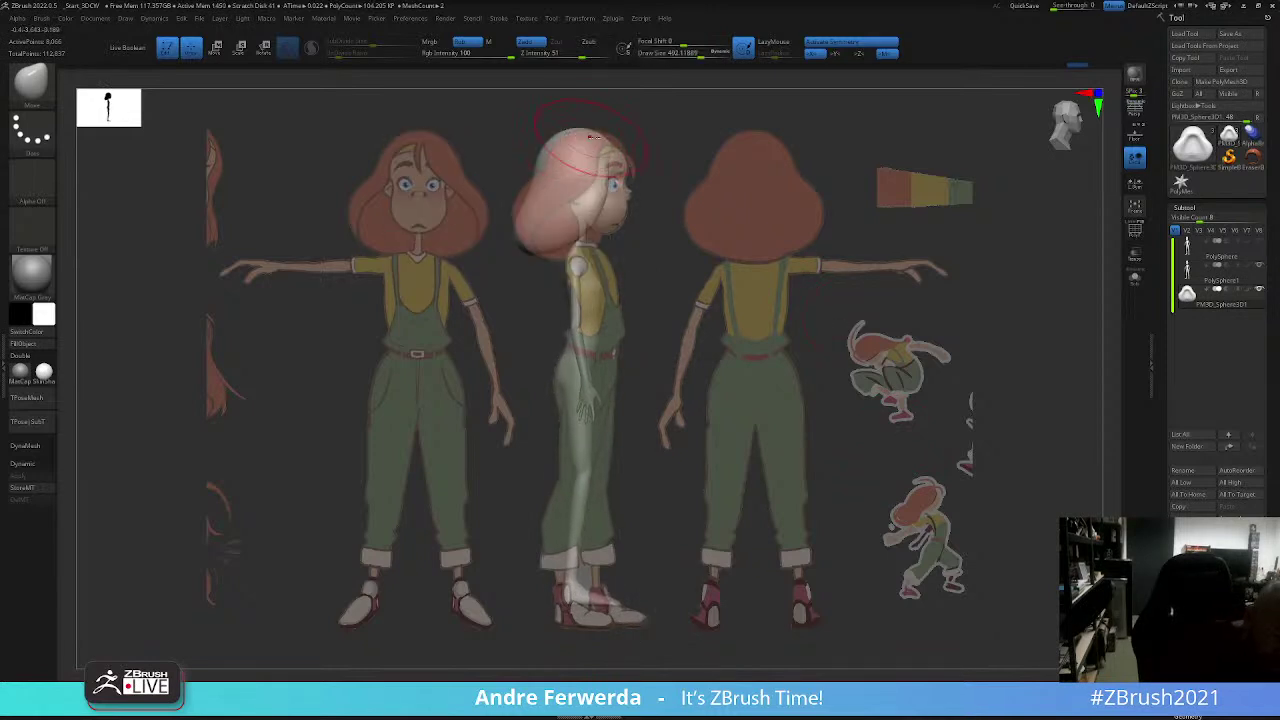
pyautogui.press('w')
pyautogui.press('q')
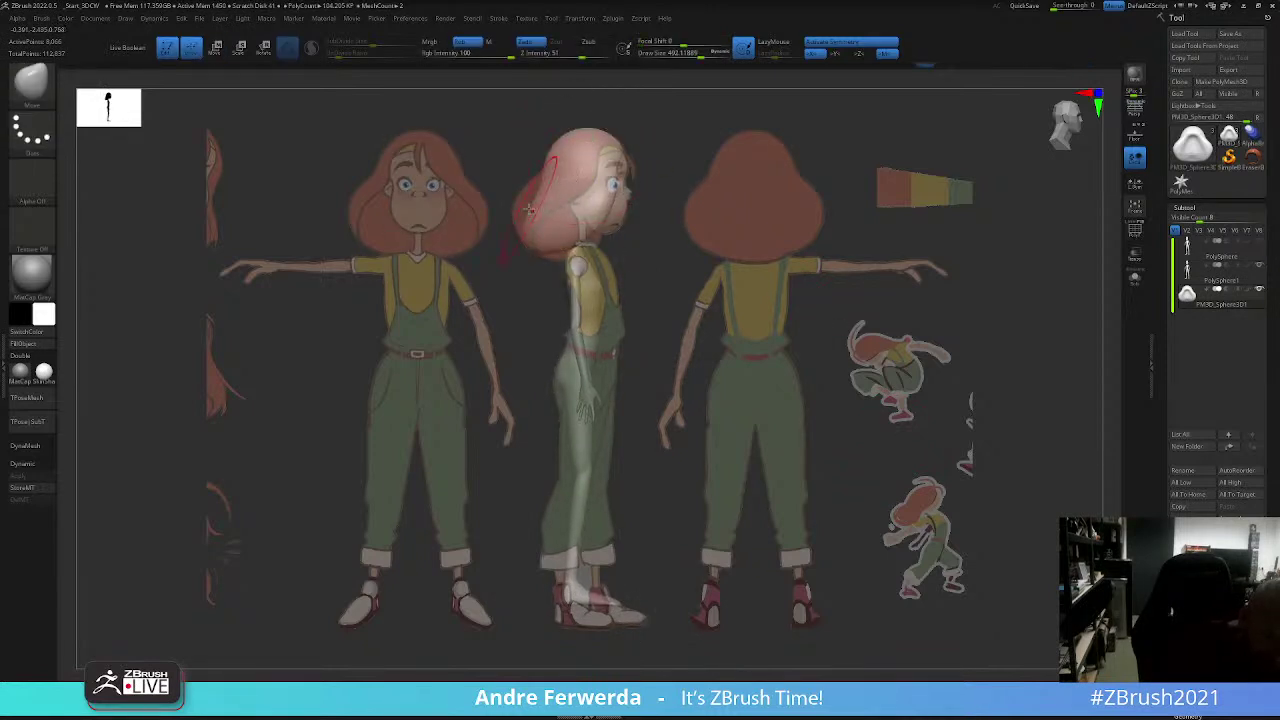
pyautogui.press('space')
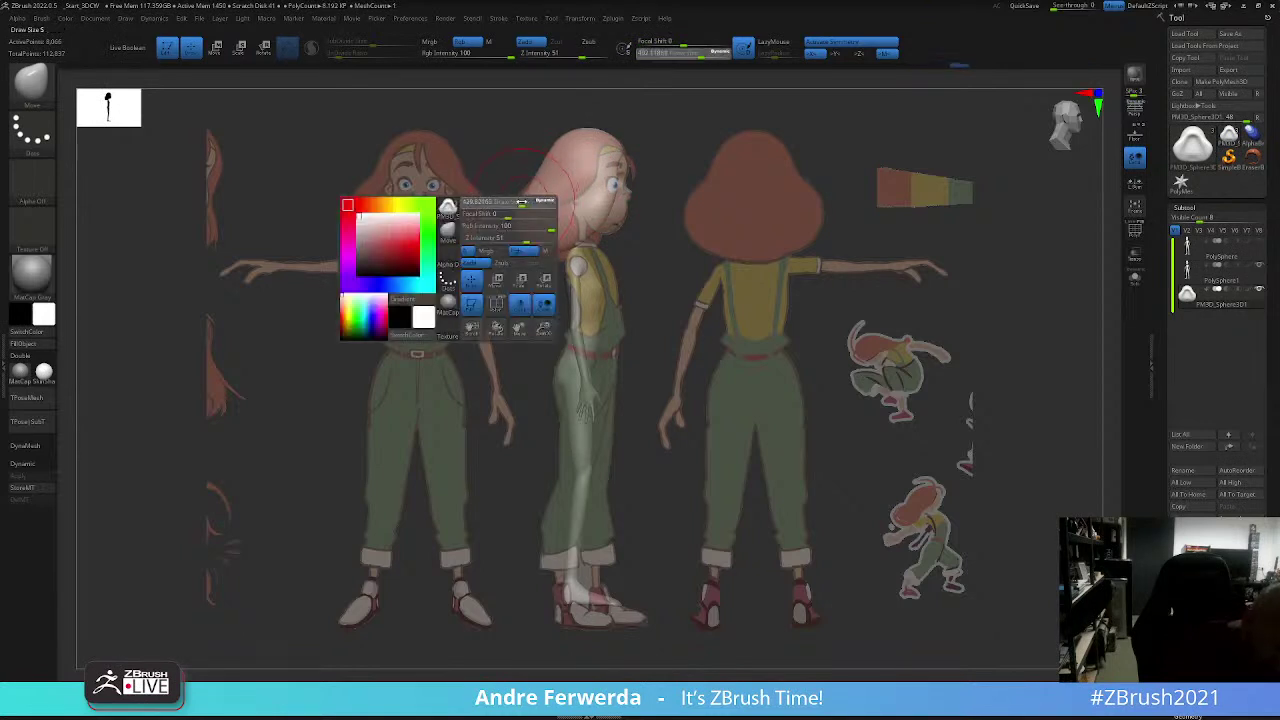
pyautogui.press('space')
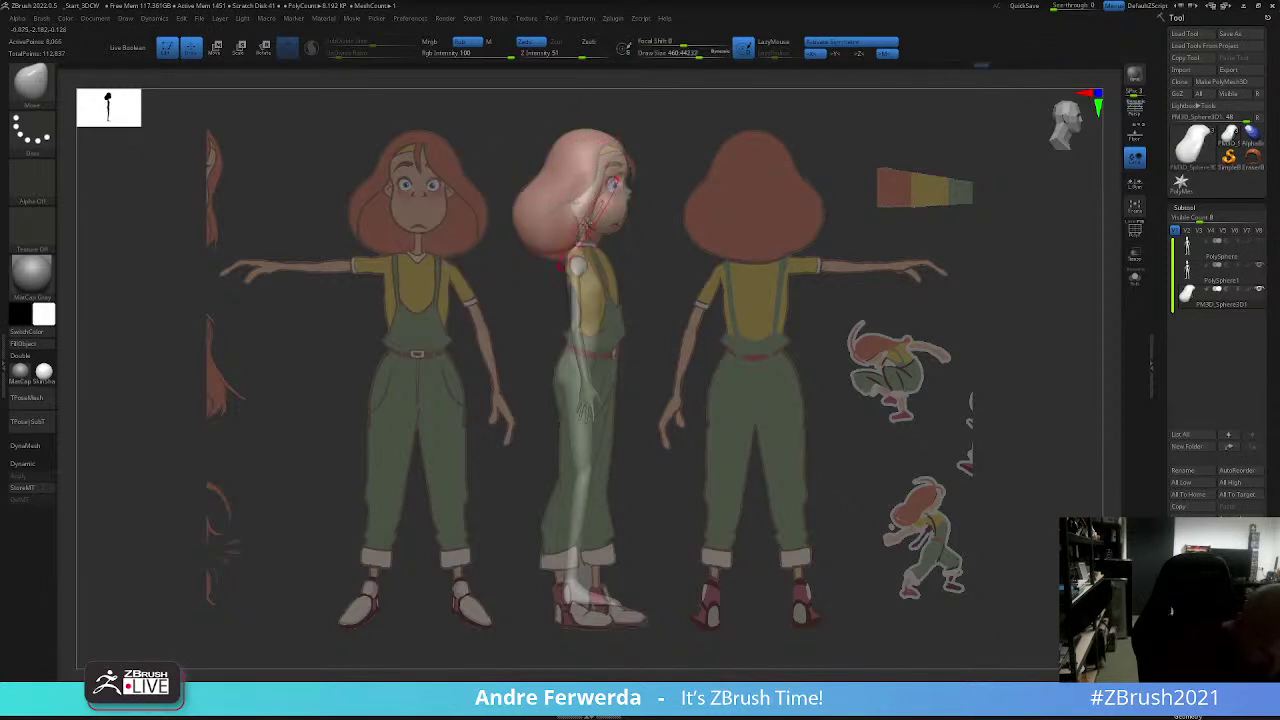
pyautogui.press('space')
pyautogui.hotkey('shift', 'z')
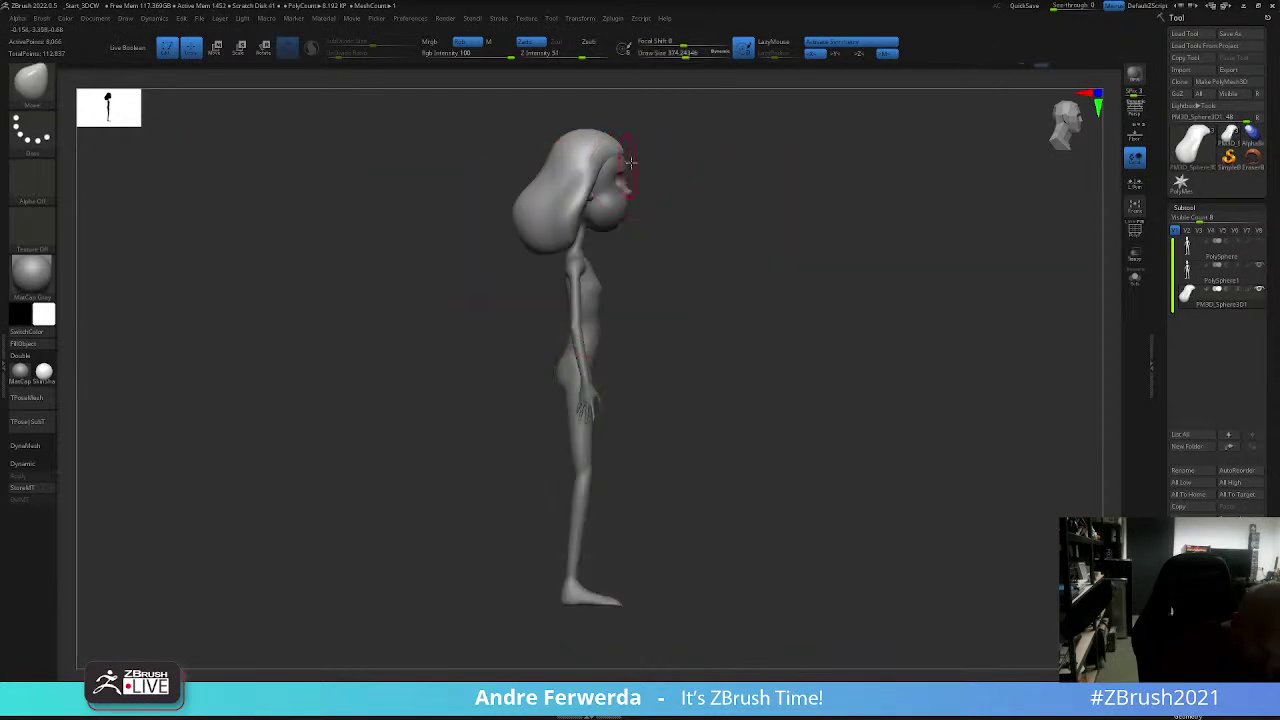
pyautogui.moveTo(691, 129); pyautogui.dragTo(707, 296)
pyautogui.moveTo(530, 354); pyautogui.dragTo(522, 349)
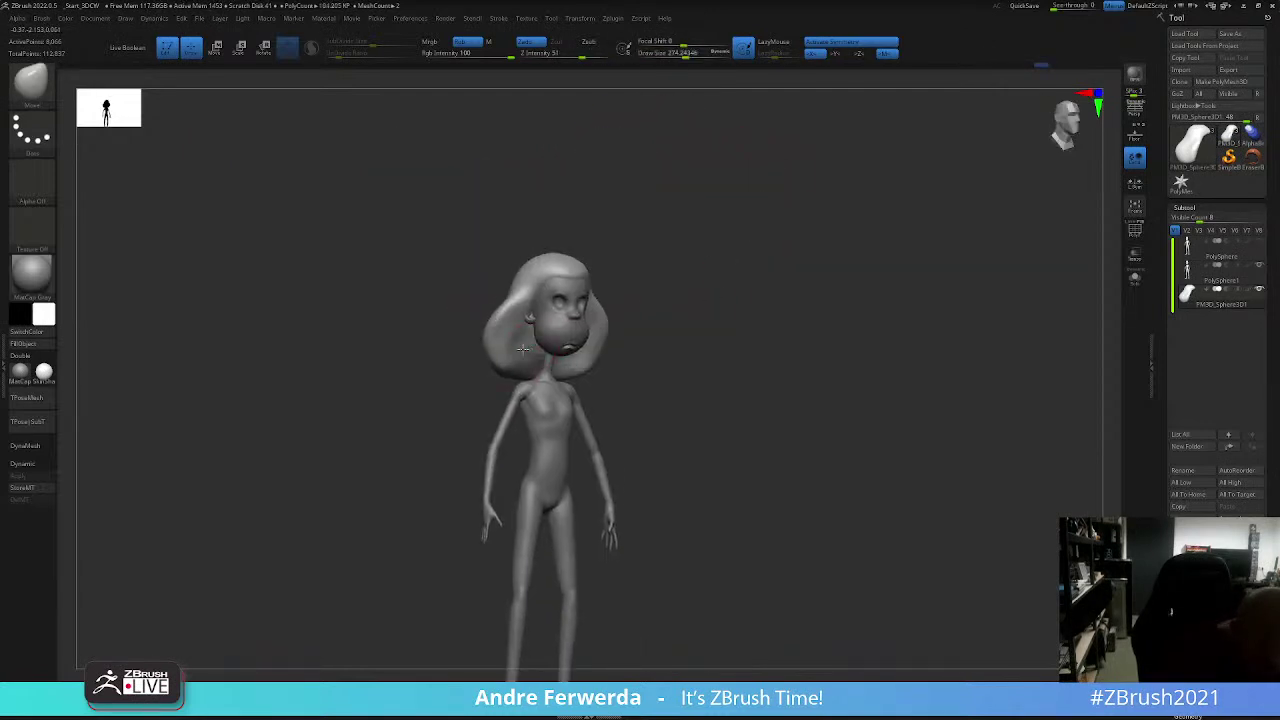
pyautogui.moveTo(680, 289)
pyautogui.keyDown('shift'); pyautogui.mouseDown()
pyautogui.moveTo(690, 358)
pyautogui.moveTo(626, 349)
pyautogui.moveTo(617, 327)
pyautogui.moveTo(628, 372)
pyautogui.mouseUp(); pyautogui.keyUp('shift')
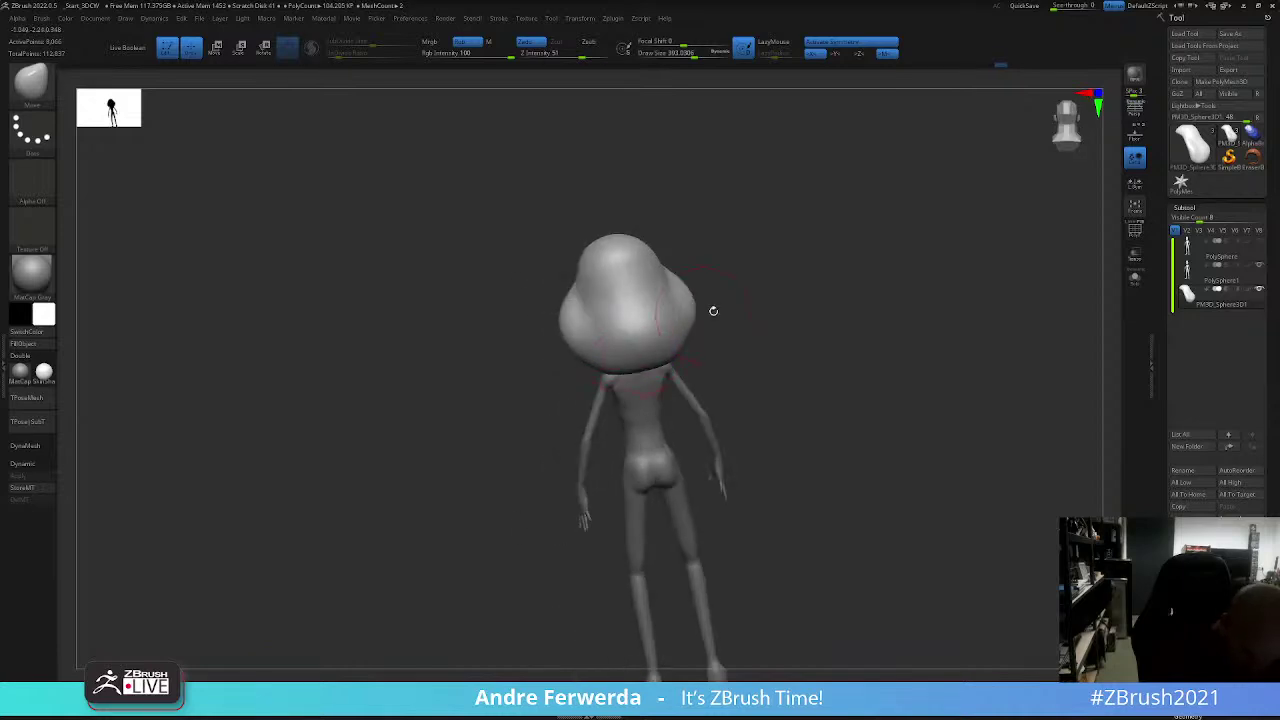
# Step: Compare the head and hair profile against the reference from side and top views
pyautogui.keyDown('shift'); pyautogui.moveTo(746, 309); pyautogui.dragTo(590, 358); pyautogui.keyUp('shift')
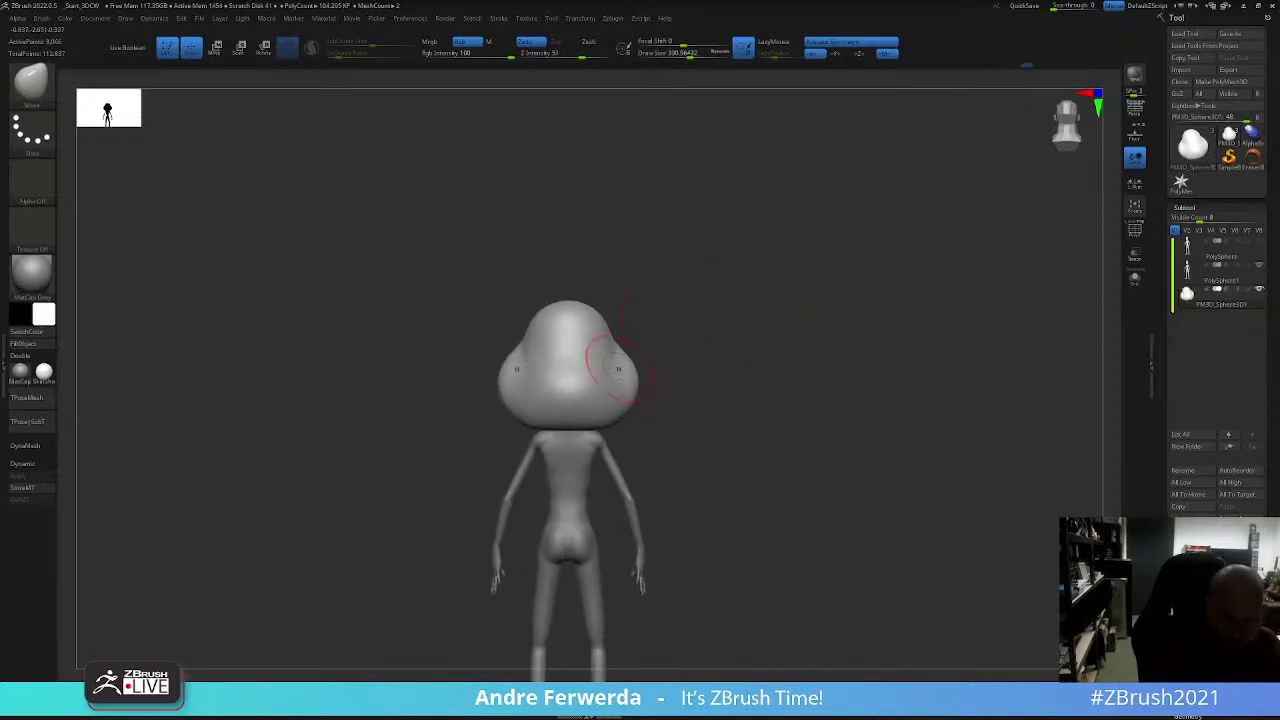
pyautogui.moveTo(587, 410); pyautogui.dragTo(600, 372)
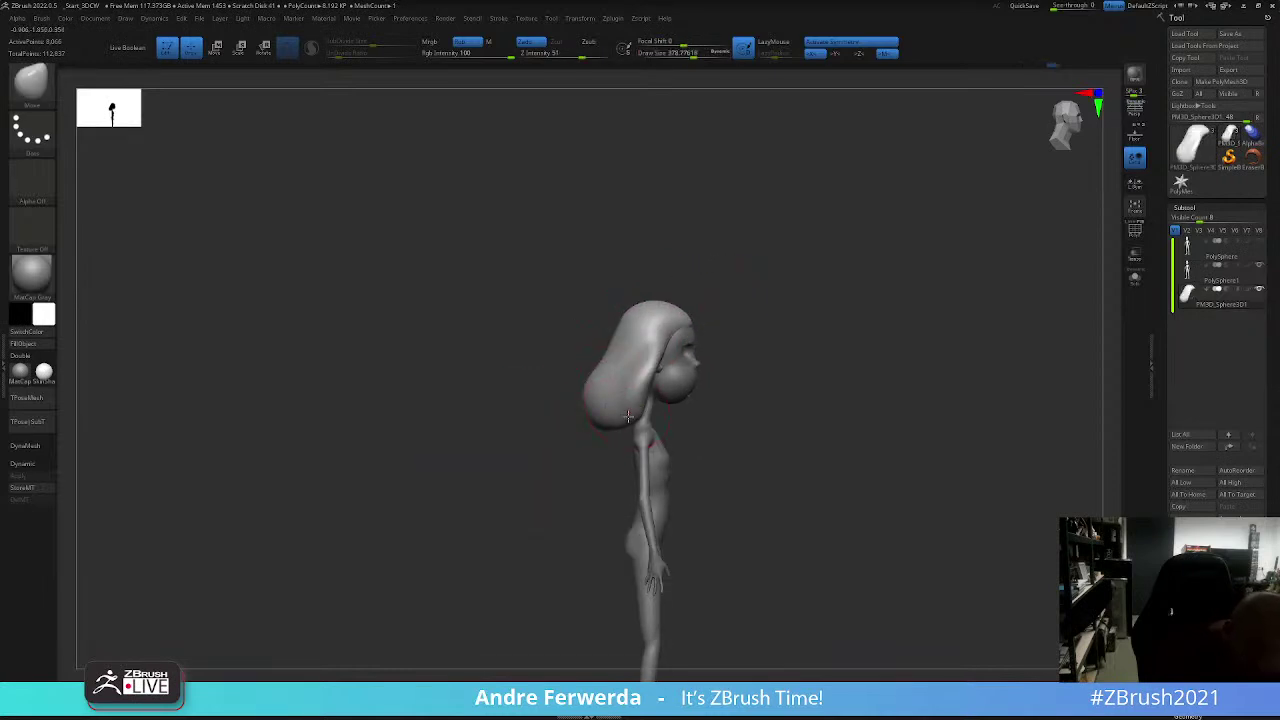
pyautogui.hotkey('shift', 'z')
pyautogui.hotkey('shift', 'z')
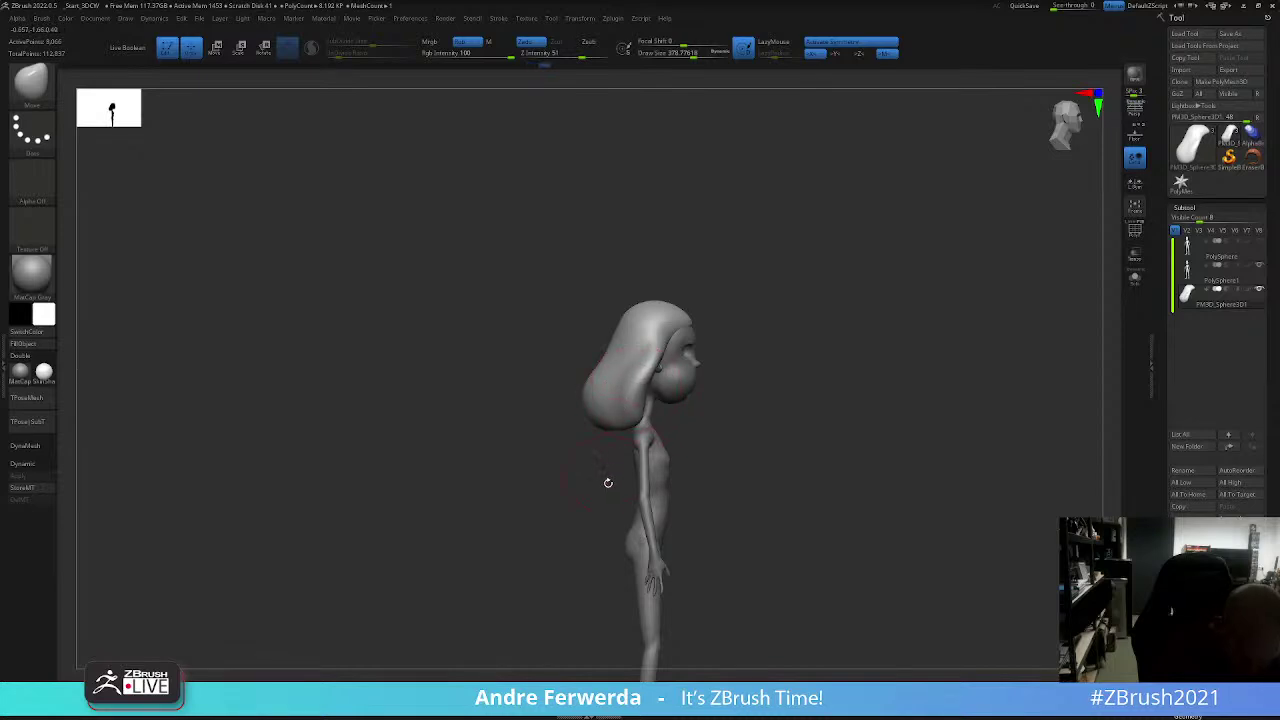
pyautogui.moveTo(607, 483); pyautogui.dragTo(607, 427)
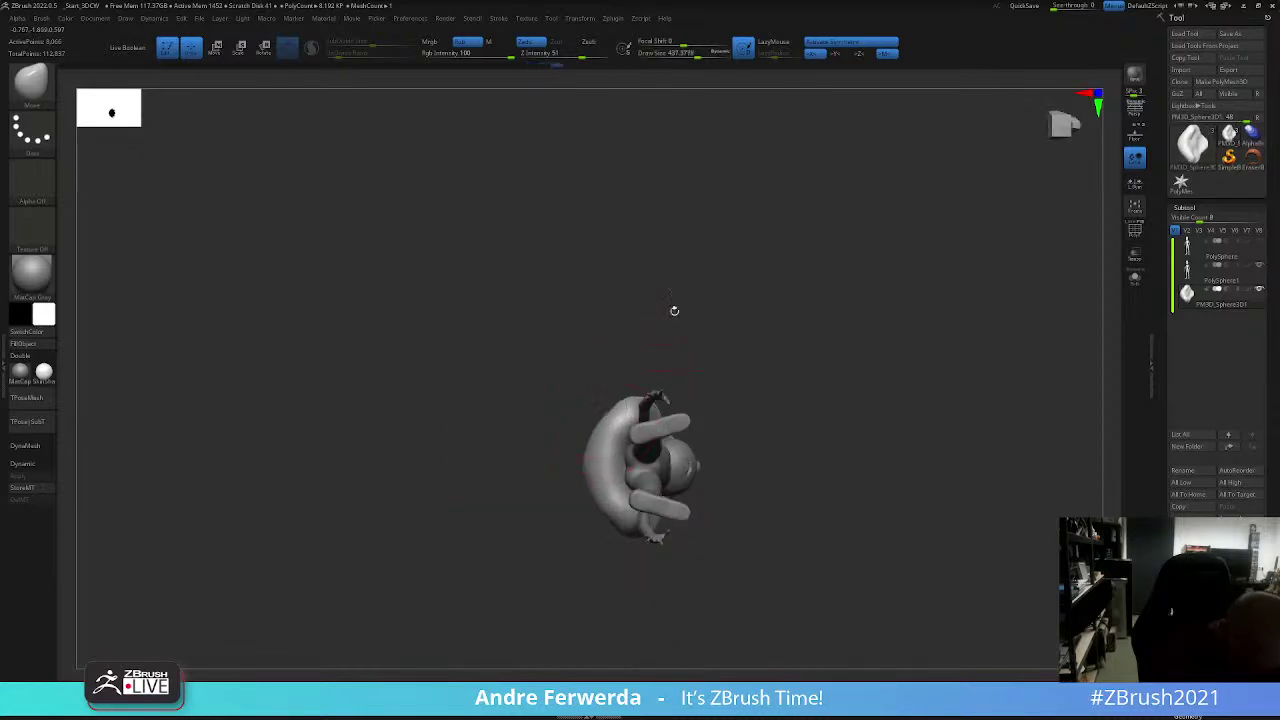
pyautogui.moveTo(674, 308)
pyautogui.keyDown('shift'); pyautogui.mouseDown()
pyautogui.moveTo(652, 440)
pyautogui.moveTo(690, 430)
pyautogui.mouseUp(); pyautogui.keyUp('shift')
pyautogui.hotkey('shift', 'z')
pyautogui.hotkey('shift', 'z')
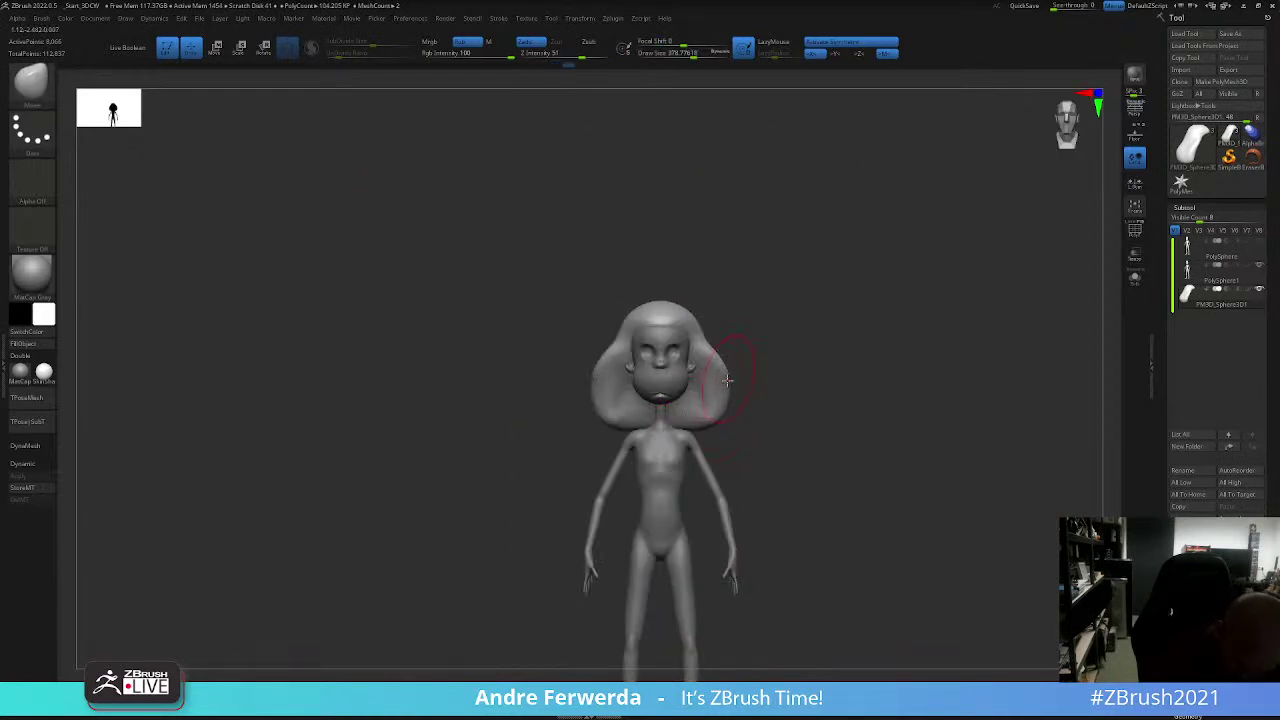
pyautogui.moveTo(727, 380)
pyautogui.keyDown('shift'); pyautogui.mouseDown()
pyautogui.moveTo(728, 405)
pyautogui.moveTo(728, 370)
pyautogui.moveTo(814, 343)
pyautogui.moveTo(817, 320)
pyautogui.moveTo(791, 346)
pyautogui.moveTo(817, 343)
pyautogui.moveTo(826, 314)
pyautogui.moveTo(771, 368)
pyautogui.moveTo(831, 329)
pyautogui.moveTo(811, 334)
pyautogui.moveTo(790, 395)
pyautogui.moveTo(852, 368)
pyautogui.mouseUp(); pyautogui.keyUp('shift')
pyautogui.press('space')
pyautogui.hotkey('shift', 'z')
# Step: Switch to the ClayBuildup brush, orbit the figure, and show the reference sheet again
pyautogui.moveTo(875, 316); pyautogui.dragTo(837, 455)
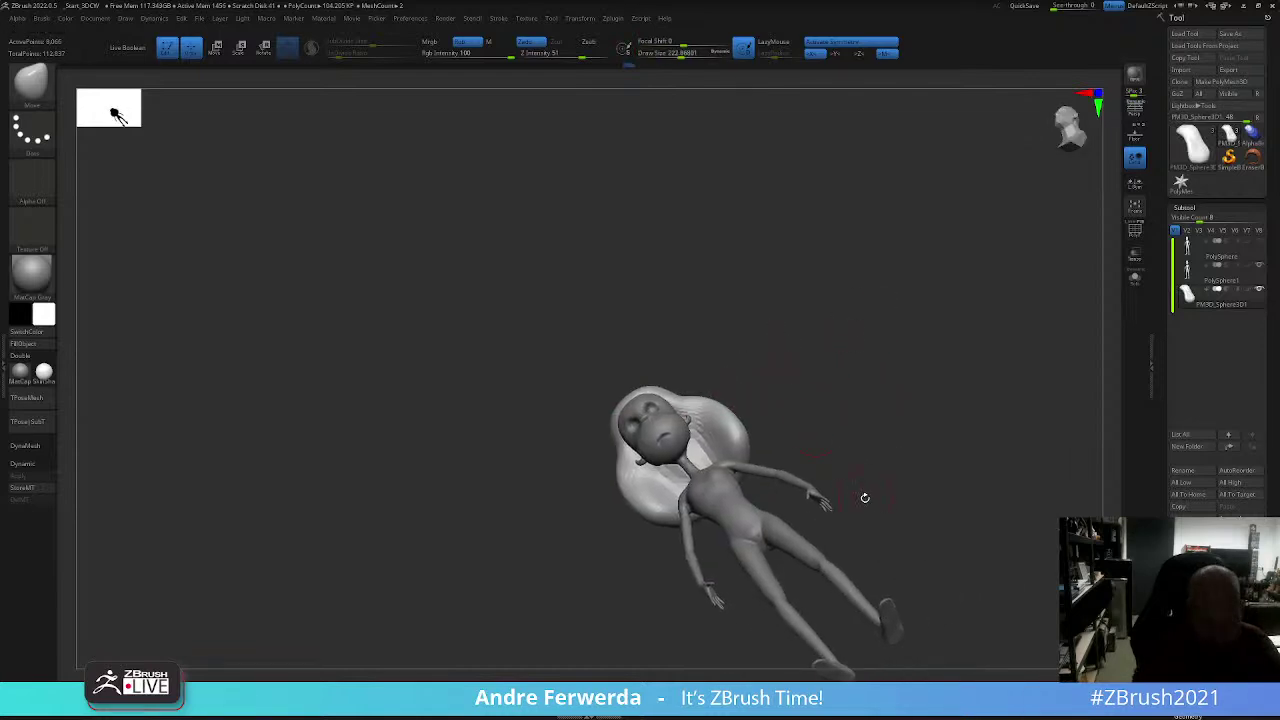
pyautogui.press('b')
pyautogui.press('c')
pyautogui.press('b')
pyautogui.moveTo(846, 297)
pyautogui.mouseDown()
pyautogui.moveTo(794, 349)
pyautogui.moveTo(743, 323)
pyautogui.moveTo(714, 377)
pyautogui.moveTo(728, 365)
pyautogui.mouseUp()
pyautogui.hotkey('shift', 'z')
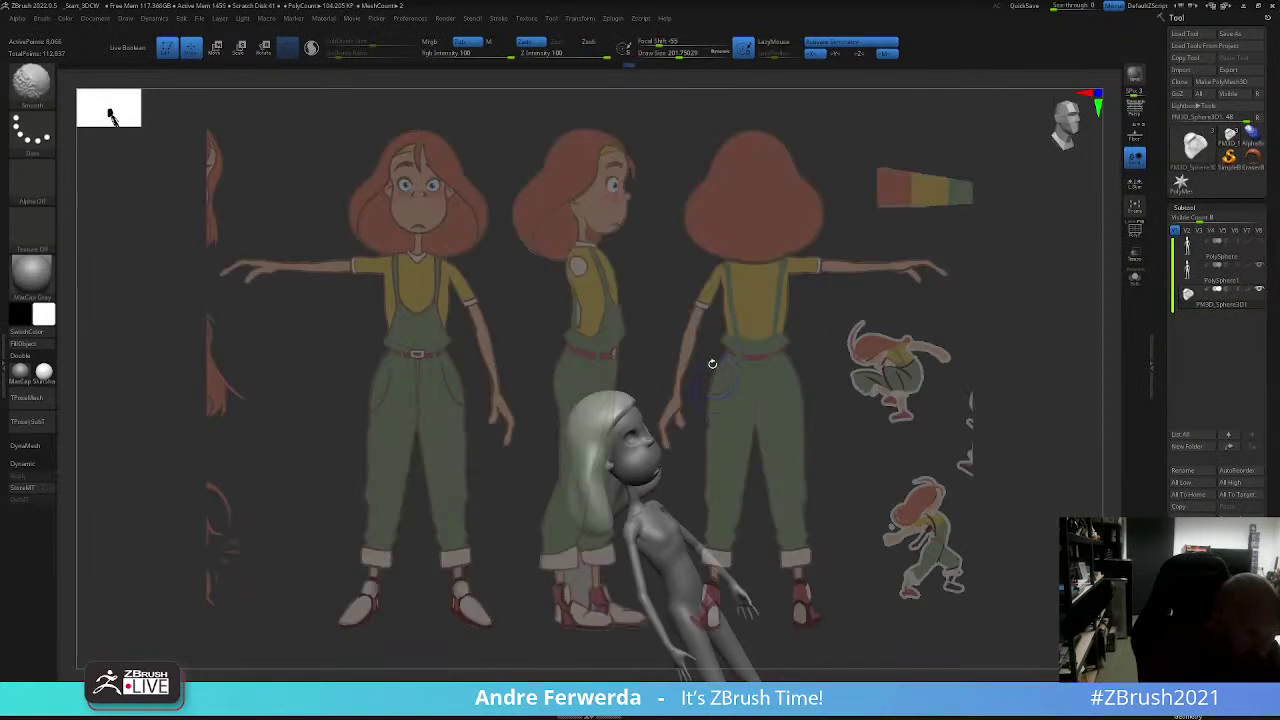
pyautogui.hotkey('shift', 'z')
pyautogui.press('space')
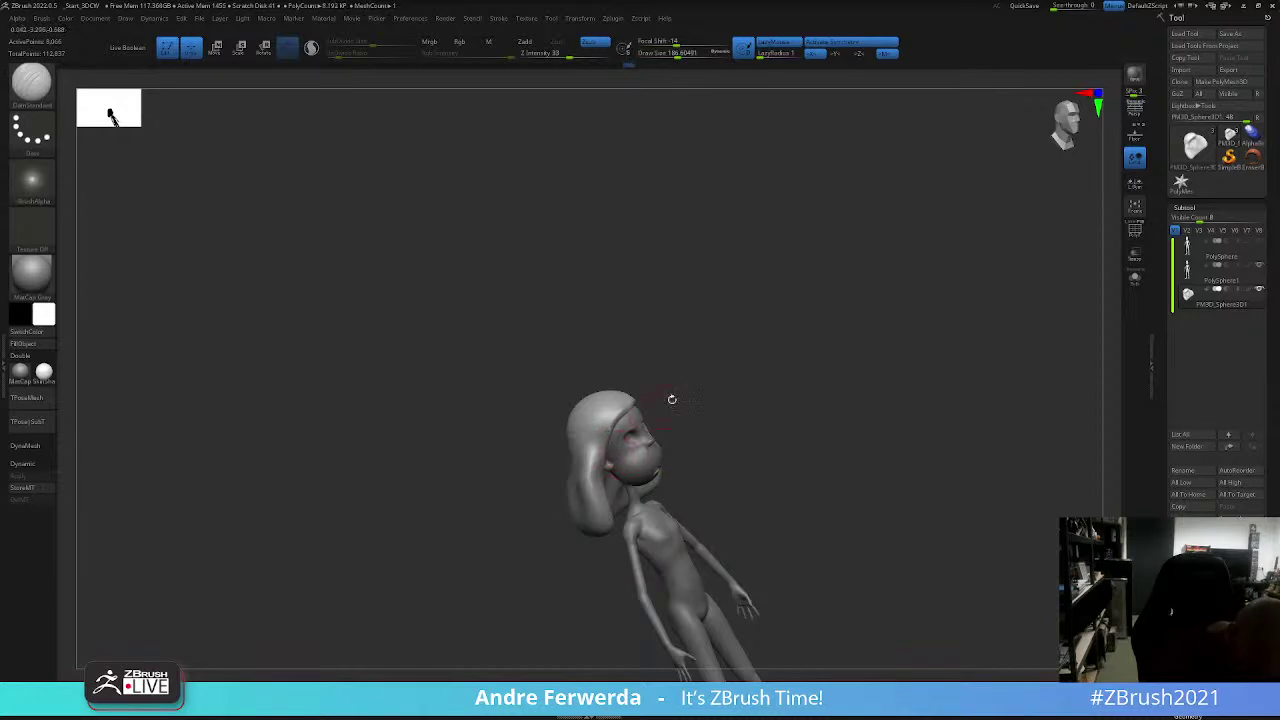
pyautogui.moveTo(672, 399)
pyautogui.mouseDown()
pyautogui.moveTo(674, 363)
pyautogui.moveTo(613, 456)
pyautogui.mouseUp()
pyautogui.moveTo(658, 398); pyautogui.dragTo(618, 471)
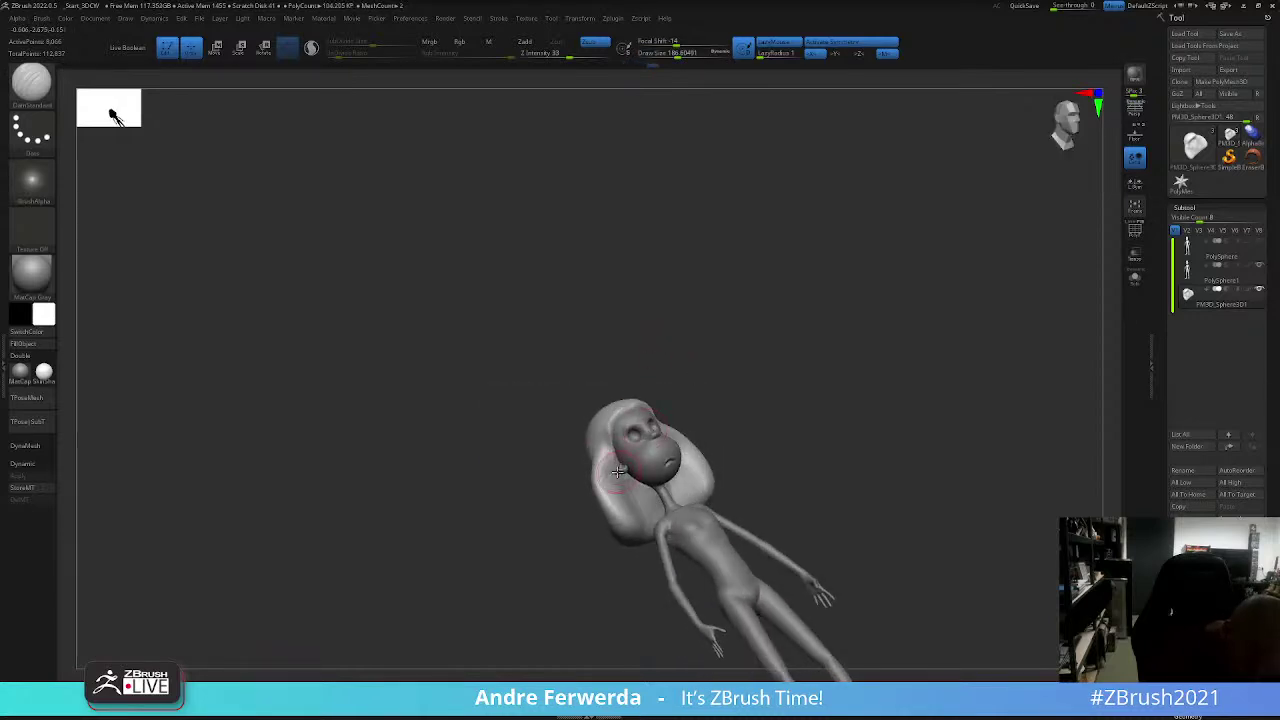
pyautogui.press('space')
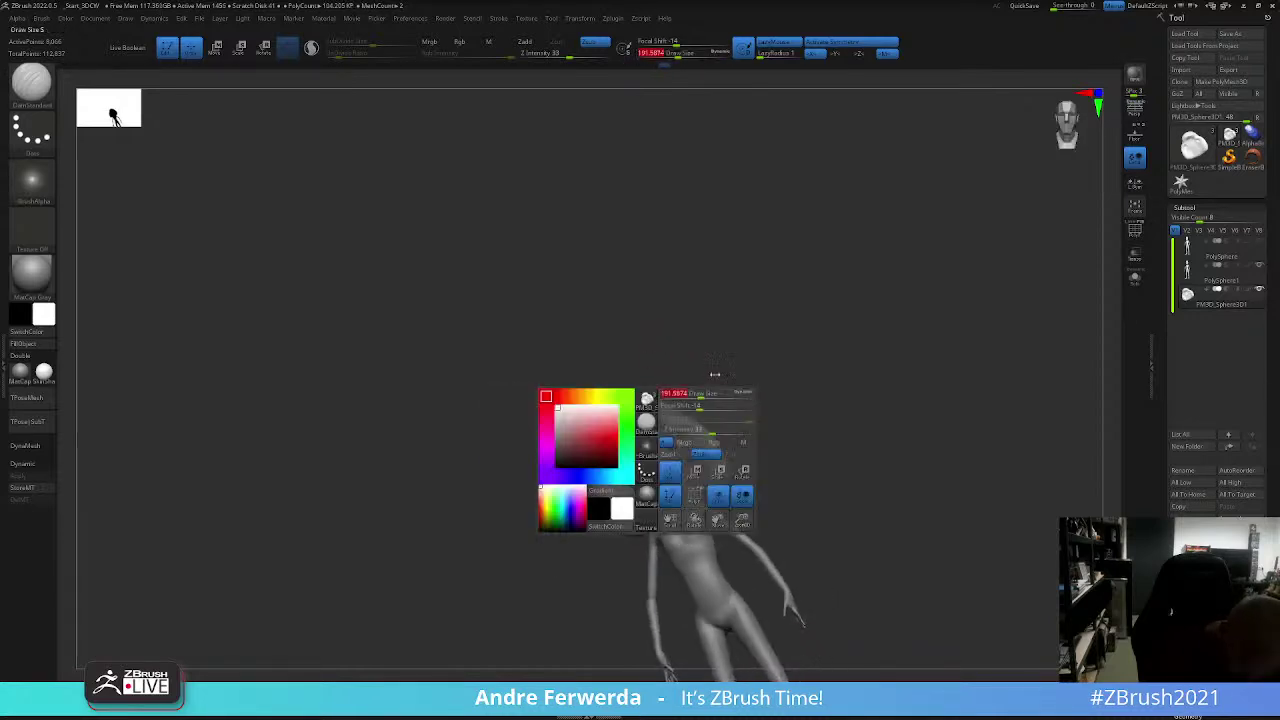
pyautogui.moveTo(676, 401)
pyautogui.mouseDown()
pyautogui.moveTo(667, 430)
pyautogui.moveTo(697, 380)
pyautogui.moveTo(614, 422)
pyautogui.moveTo(683, 314)
pyautogui.moveTo(716, 339)
pyautogui.moveTo(723, 286)
pyautogui.moveTo(797, 394)
pyautogui.moveTo(737, 380)
pyautogui.mouseUp()
pyautogui.press('x')
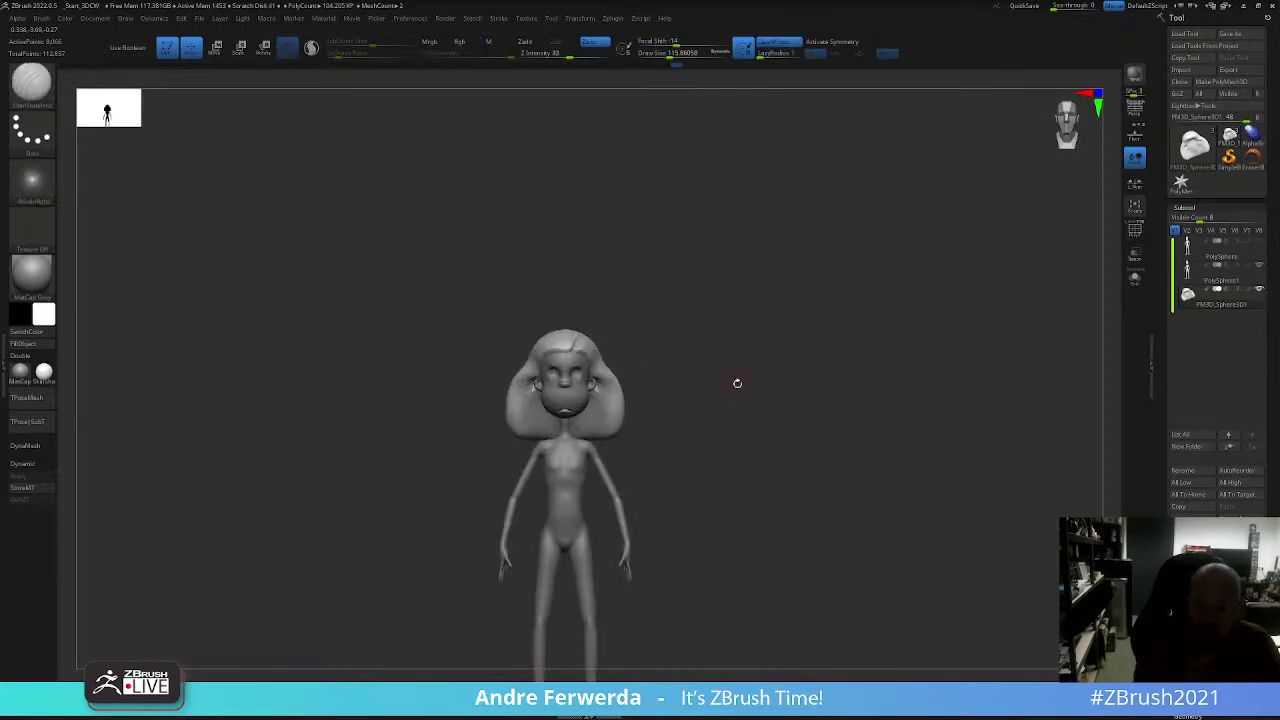
pyautogui.hotkey('shift', 'z')
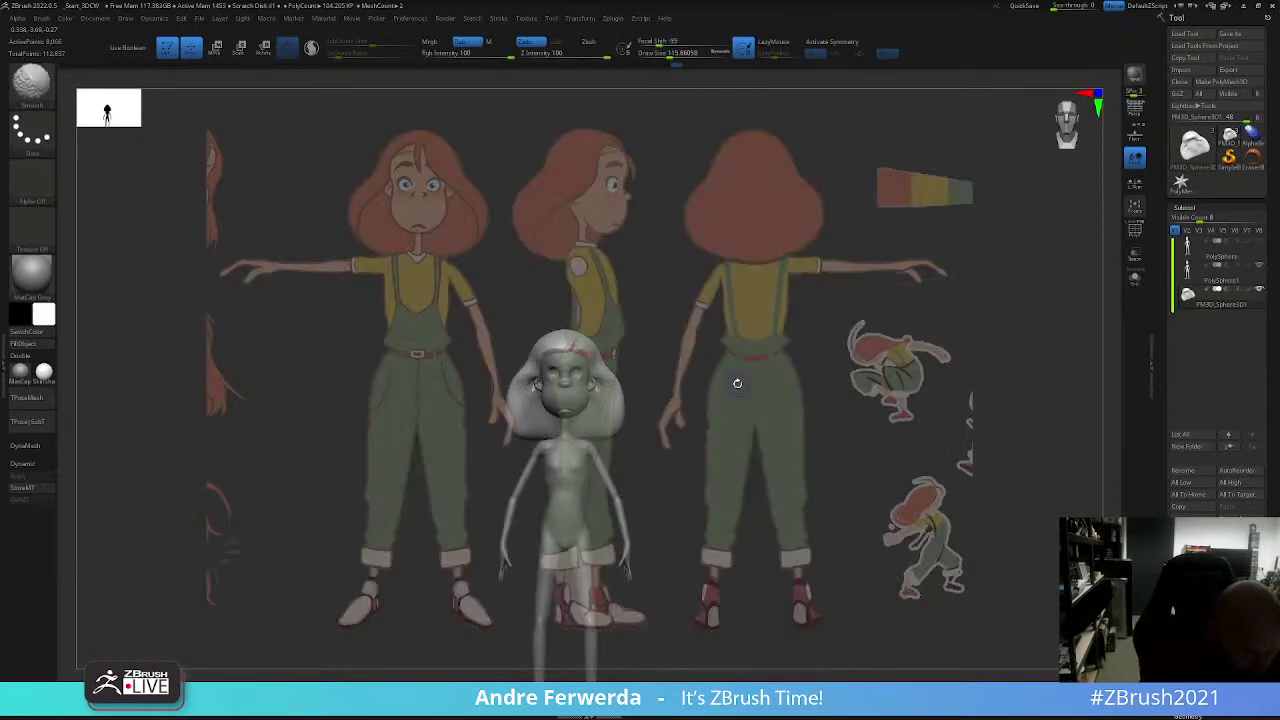
pyautogui.hotkey('shift', 'z')
pyautogui.hotkey('shift', 'z')
pyautogui.hotkey('shift', 'z')
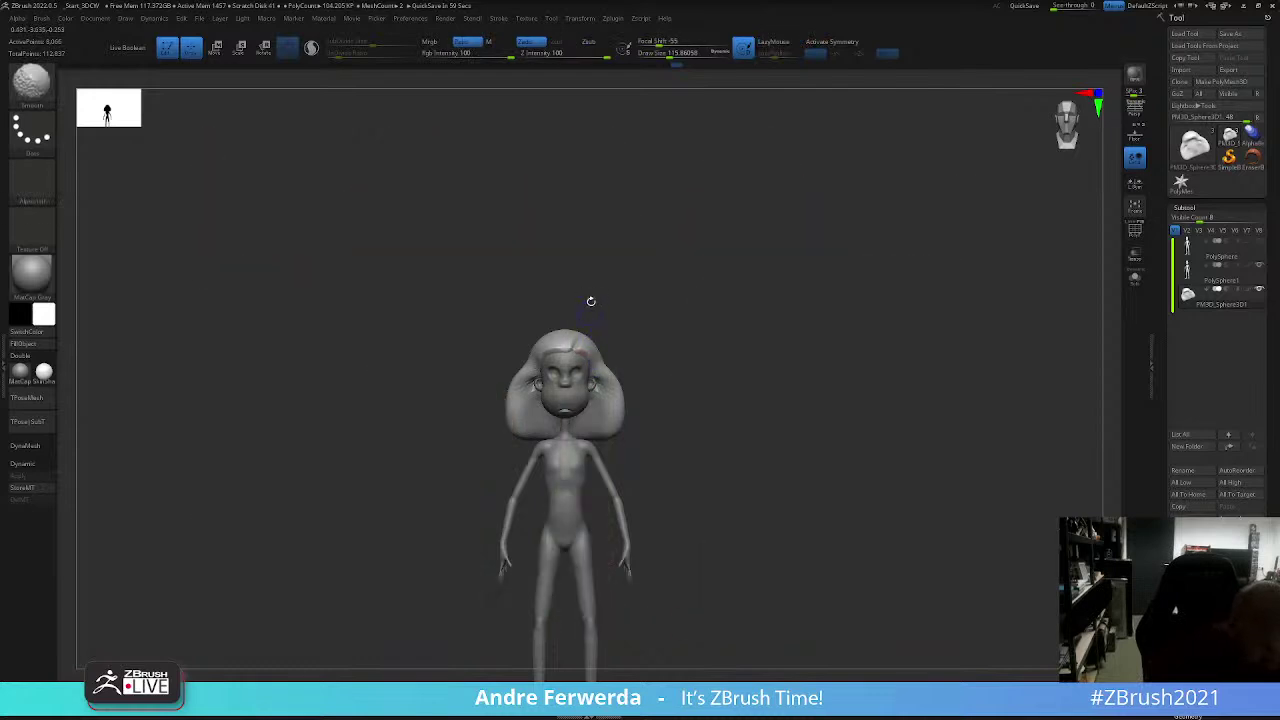
pyautogui.moveTo(591, 301); pyautogui.dragTo(597, 368)
pyautogui.keyDown('alt'); pyautogui.click(597, 380); pyautogui.keyUp('alt')
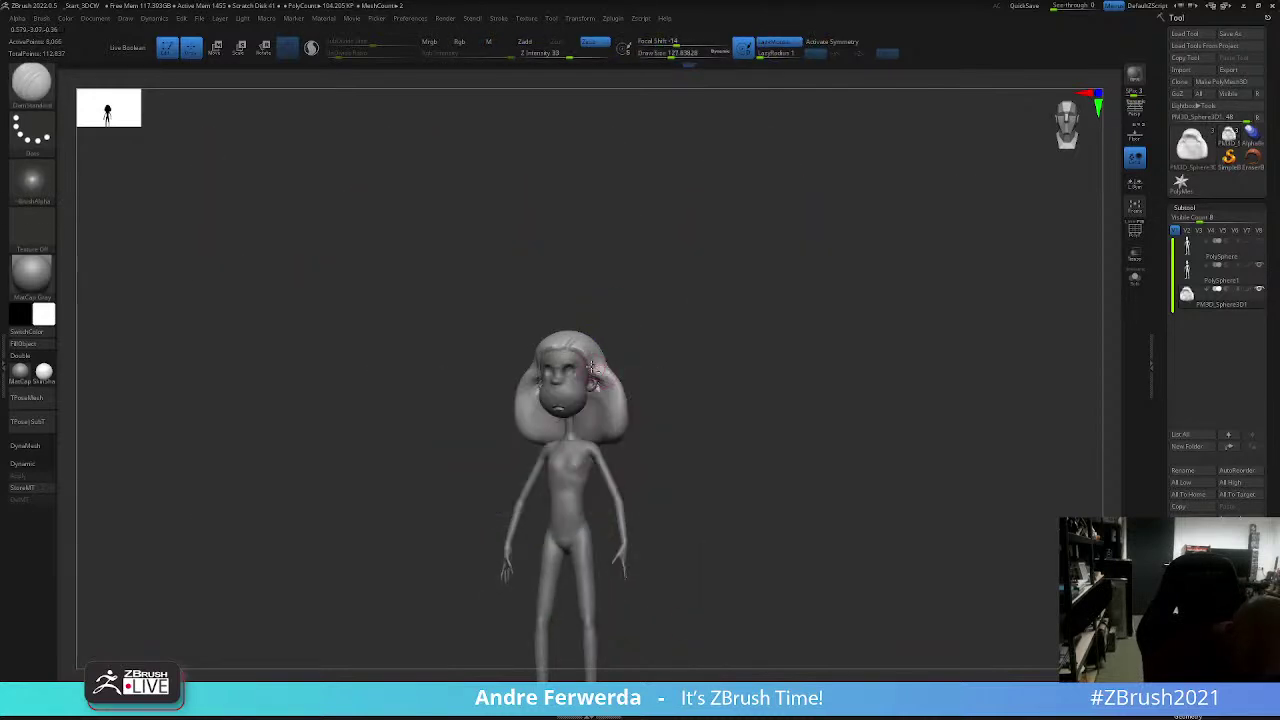
pyautogui.moveTo(618, 407); pyautogui.dragTo(680, 363)
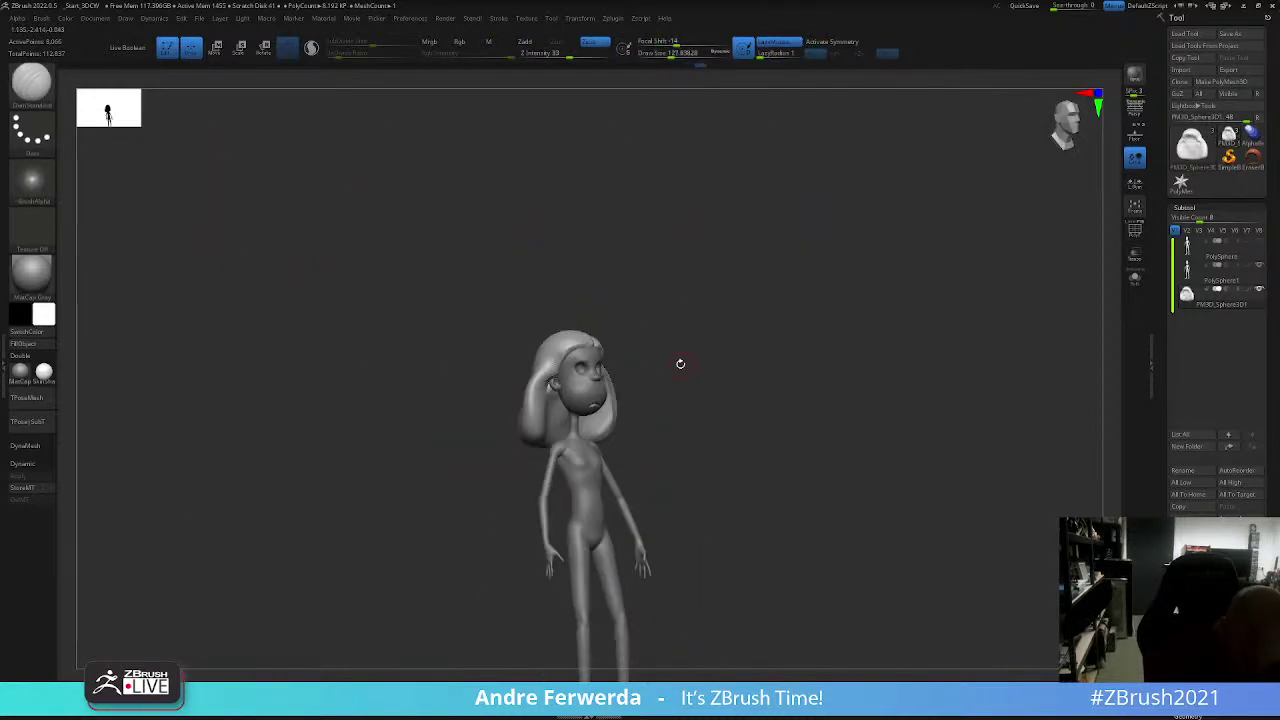
pyautogui.press('space')
pyautogui.hotkey('shift', 'z')
pyautogui.hotkey('shift', 'z')
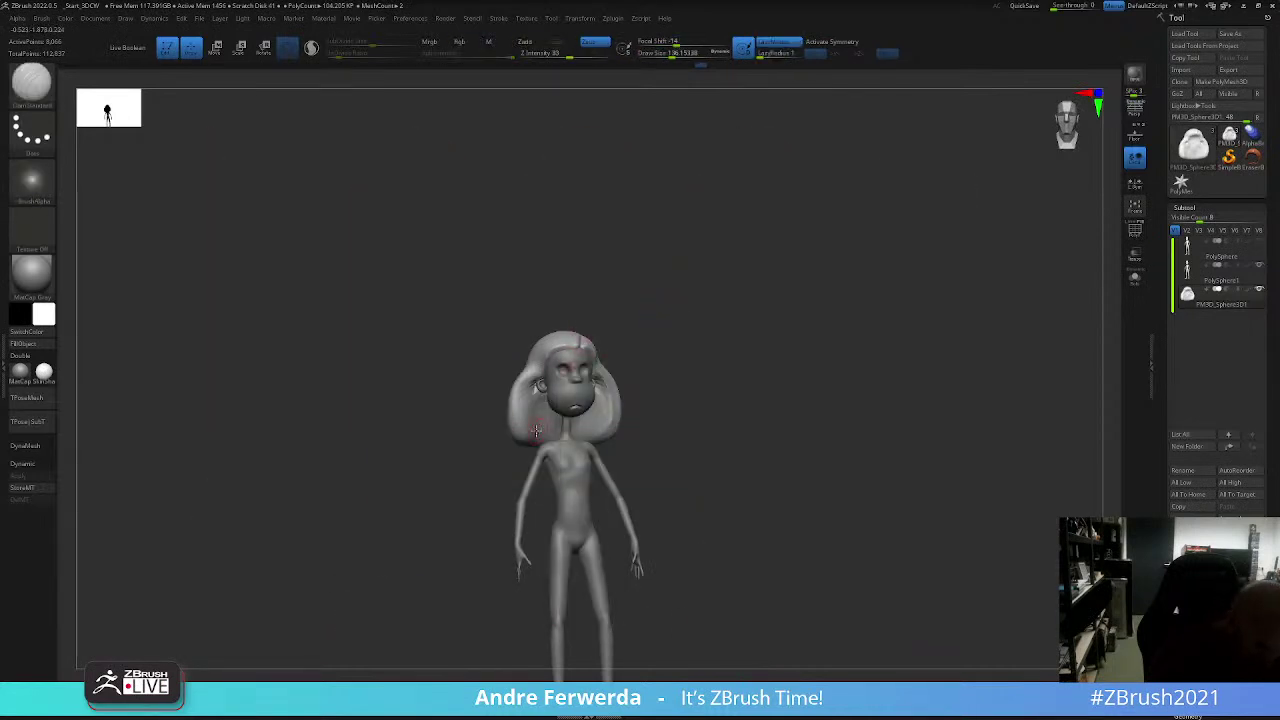
pyautogui.hotkey('shift', 'z')
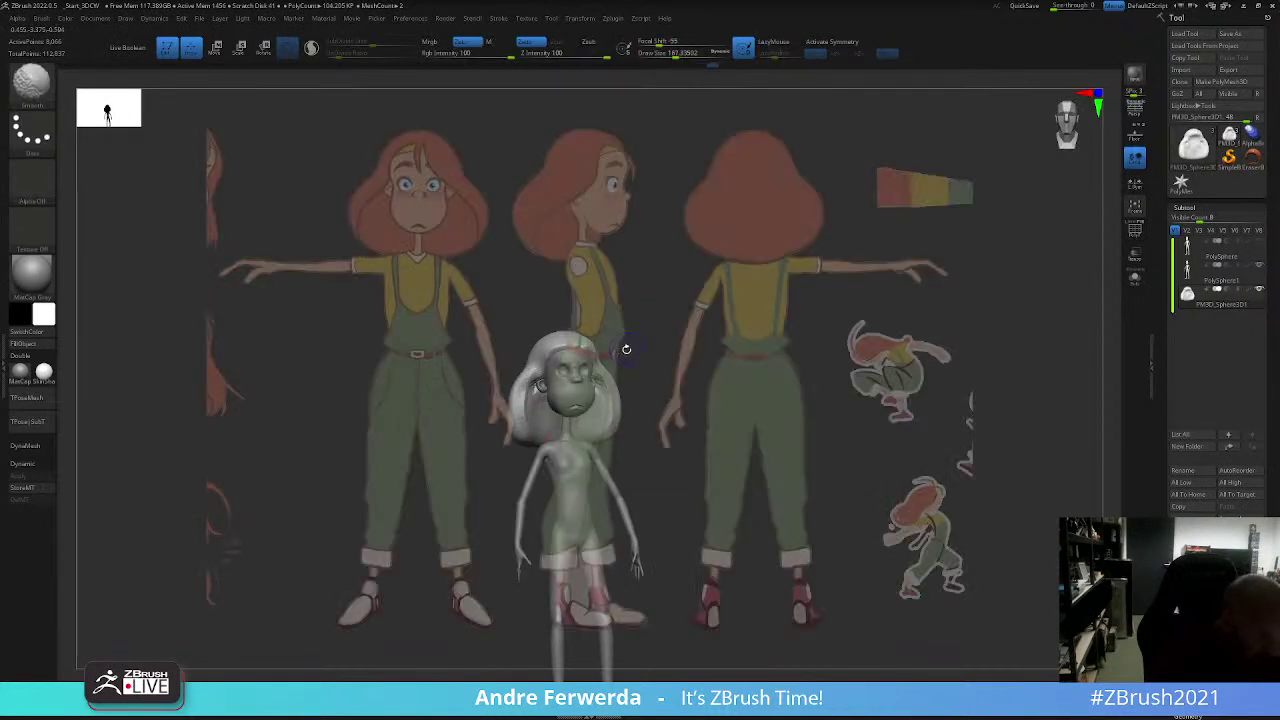
pyautogui.hotkey('shift', 'z')
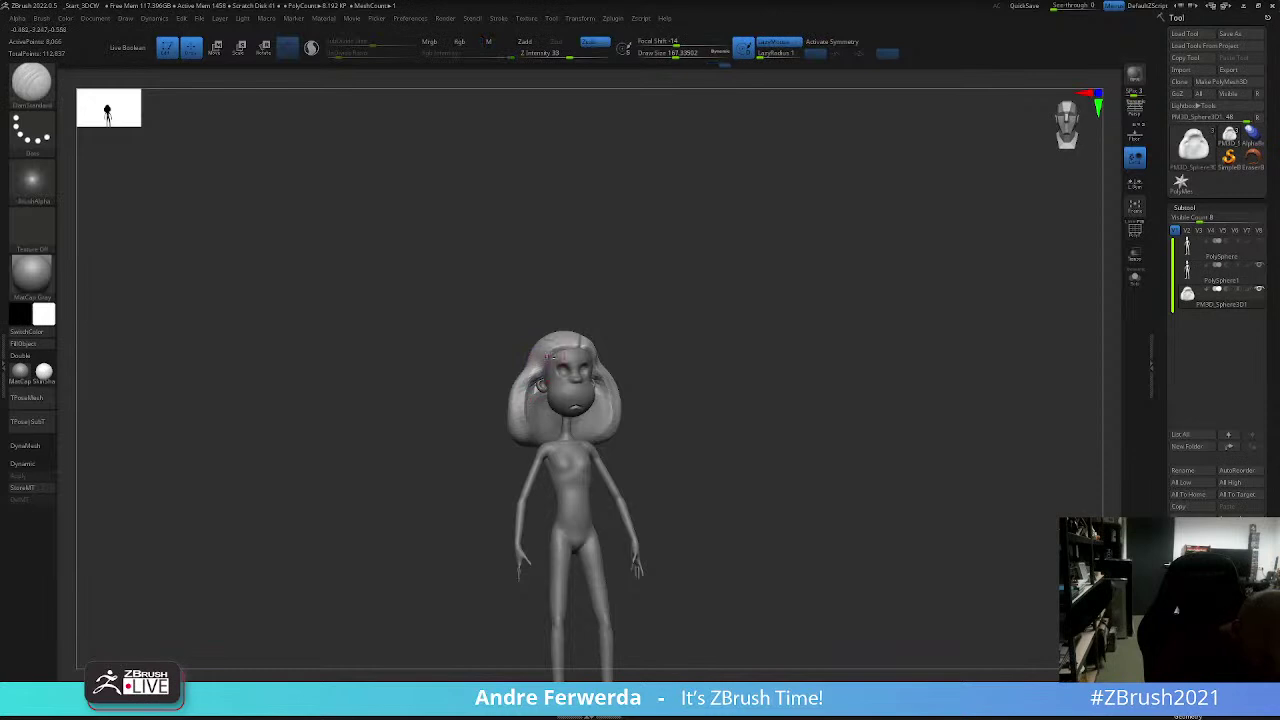
pyautogui.moveTo(588, 324); pyautogui.dragTo(596, 316)
pyautogui.moveTo(557, 437)
pyautogui.mouseDown()
pyautogui.moveTo(616, 390)
pyautogui.moveTo(649, 389)
pyautogui.moveTo(594, 440)
pyautogui.mouseUp()
pyautogui.moveTo(615, 365); pyautogui.dragTo(627, 313)
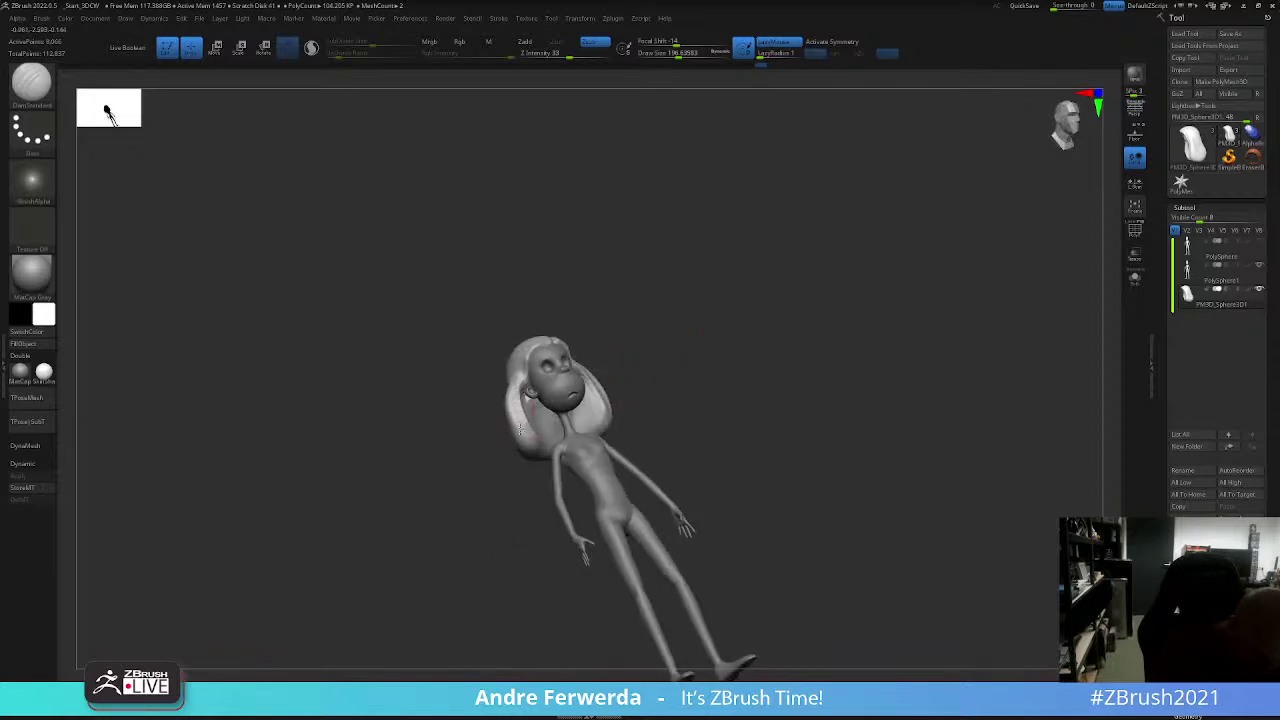
pyautogui.moveTo(686, 357)
pyautogui.mouseDown()
pyautogui.moveTo(674, 383)
pyautogui.moveTo(651, 329)
pyautogui.mouseUp()
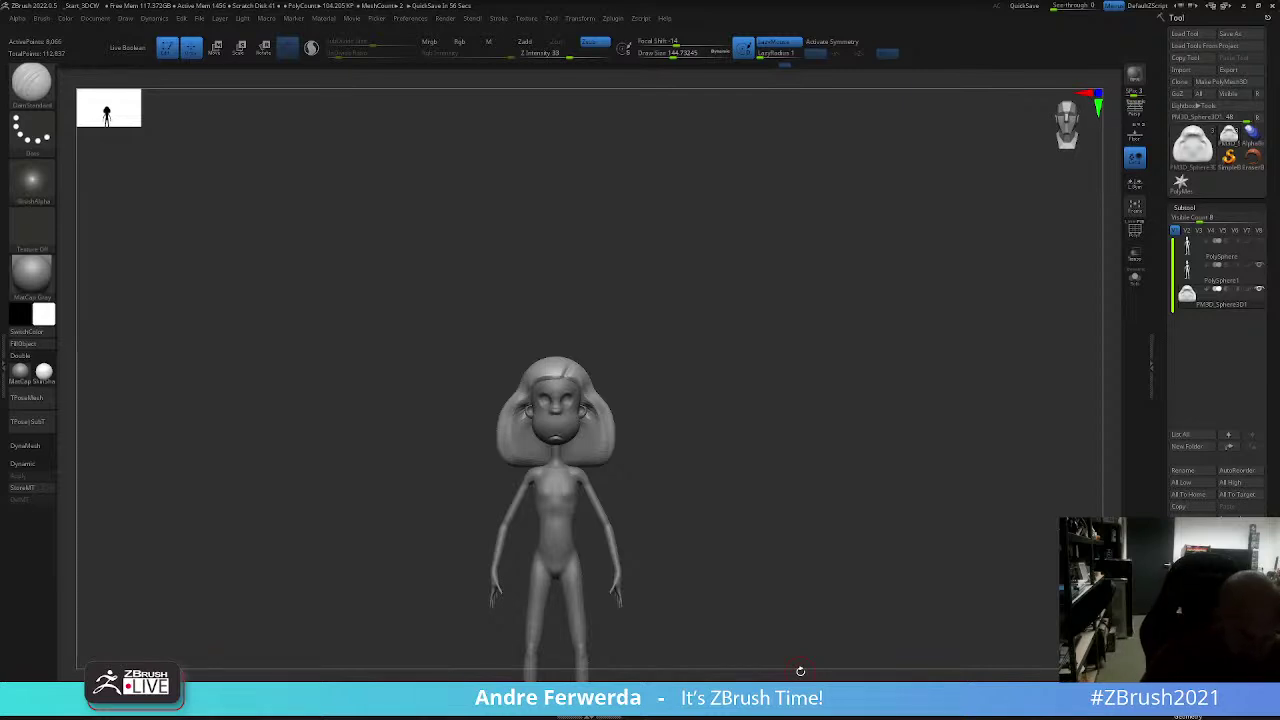
pyautogui.hotkey('shift', 'z')
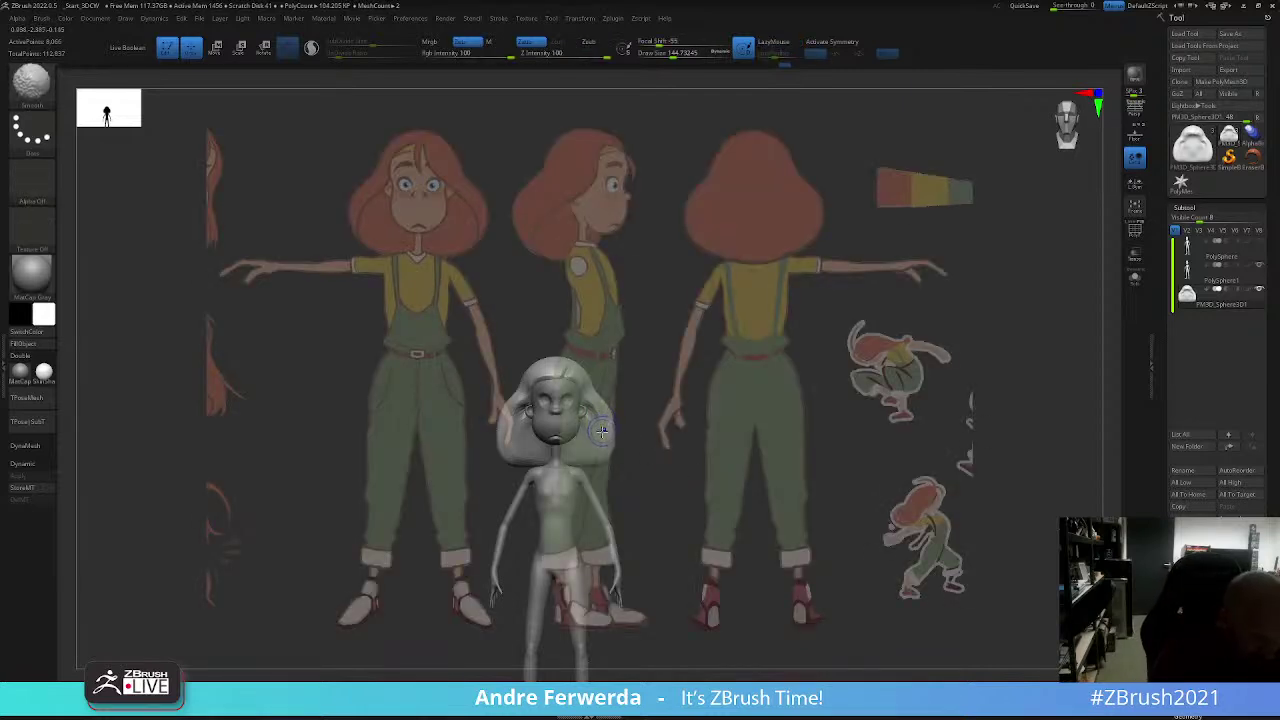
pyautogui.hotkey('shift', 'z')
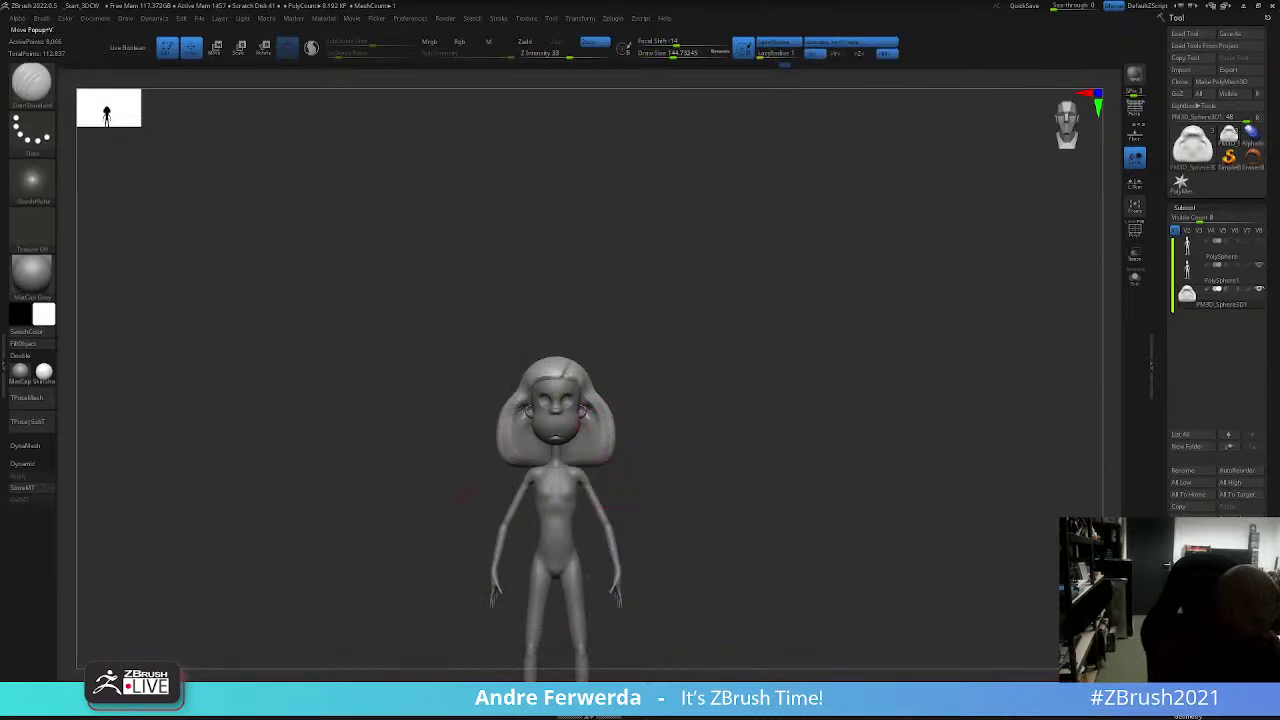
# Step: Push the bob hair forward around the face, checking it from front, side and back
pyautogui.moveTo(714, 326)
pyautogui.mouseDown()
pyautogui.moveTo(720, 391)
pyautogui.moveTo(597, 410)
pyautogui.mouseUp()
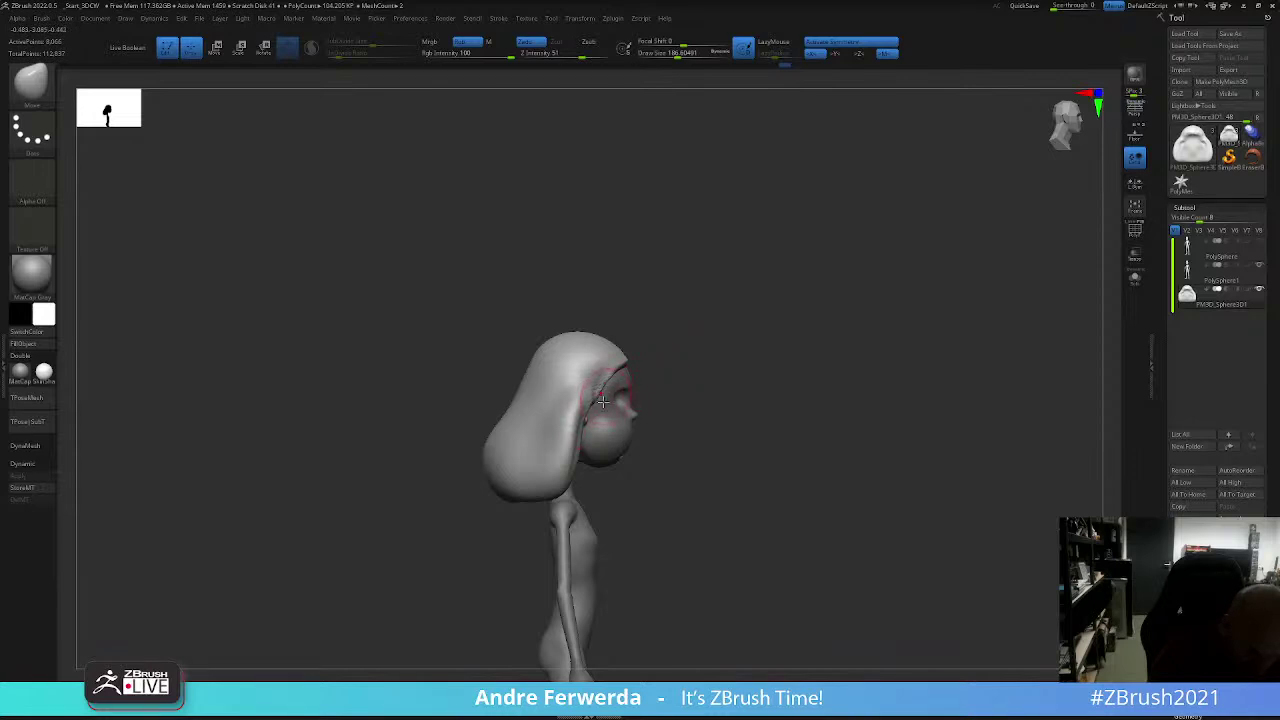
pyautogui.moveTo(601, 416)
pyautogui.mouseDown()
pyautogui.moveTo(607, 385)
pyautogui.moveTo(586, 418)
pyautogui.mouseUp()
pyautogui.press('space')
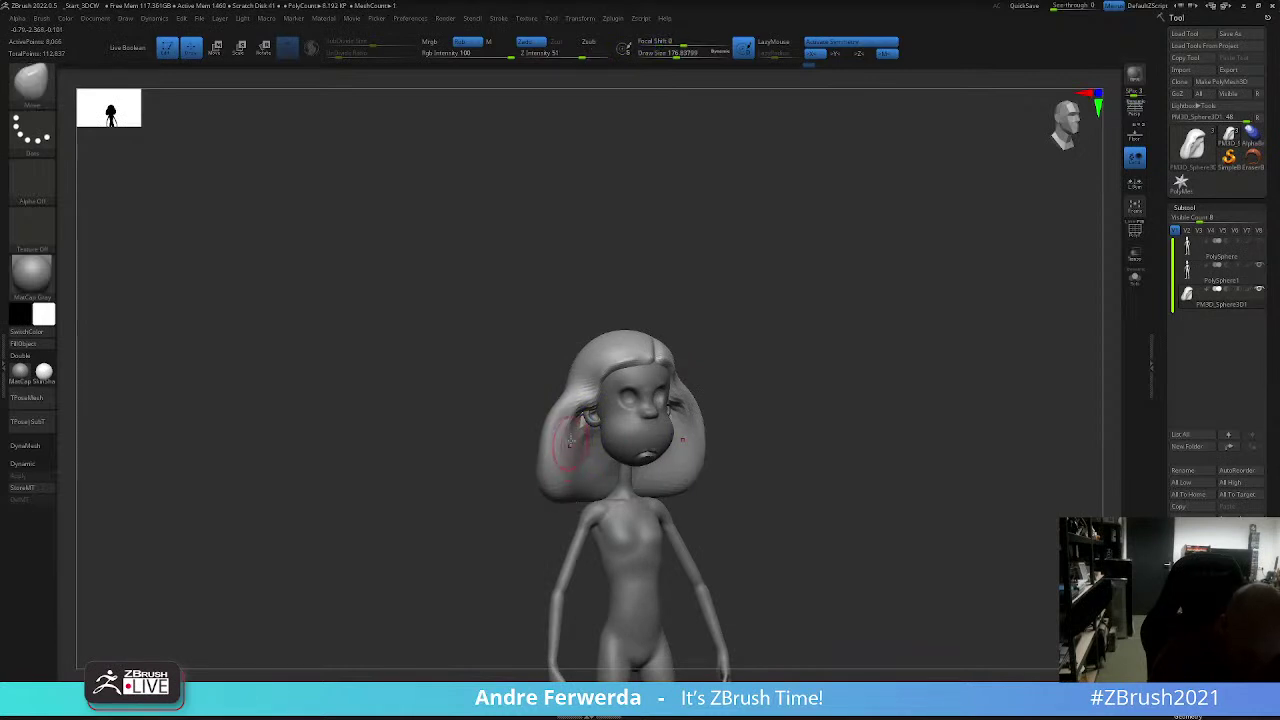
pyautogui.keyDown('shift'); pyautogui.moveTo(757, 377); pyautogui.dragTo(714, 416); pyautogui.keyUp('shift')
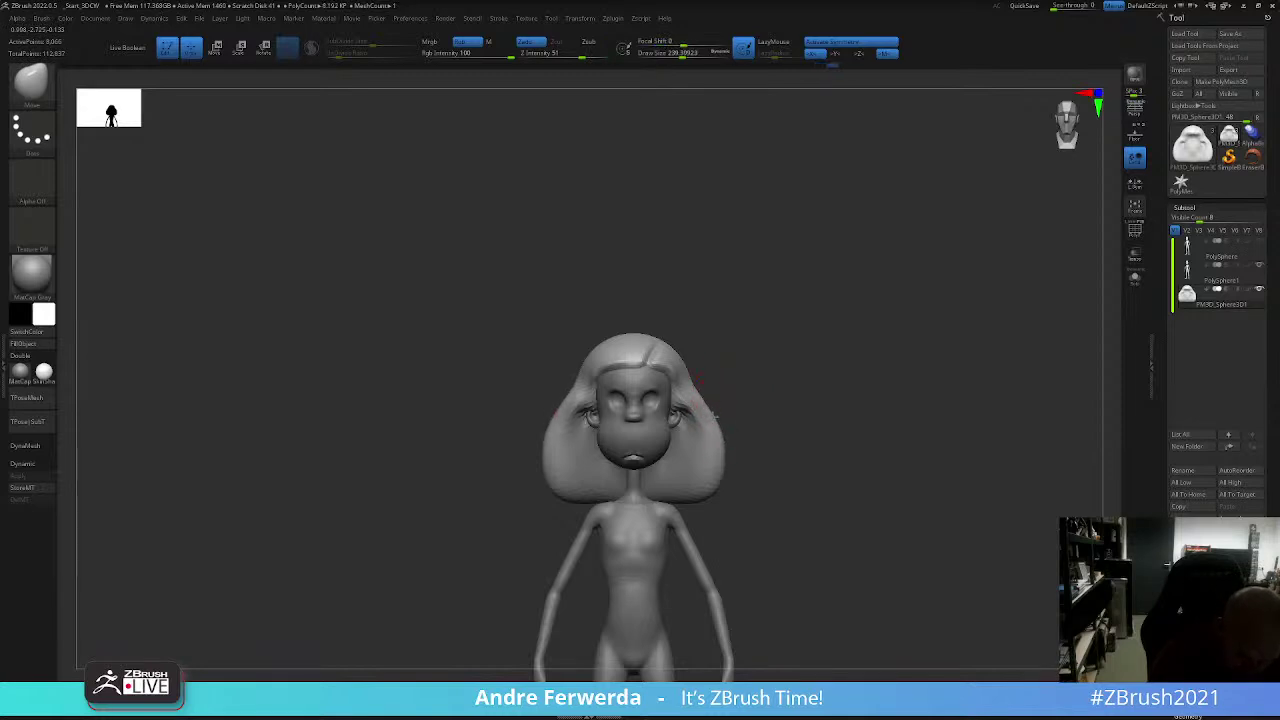
pyautogui.press('space')
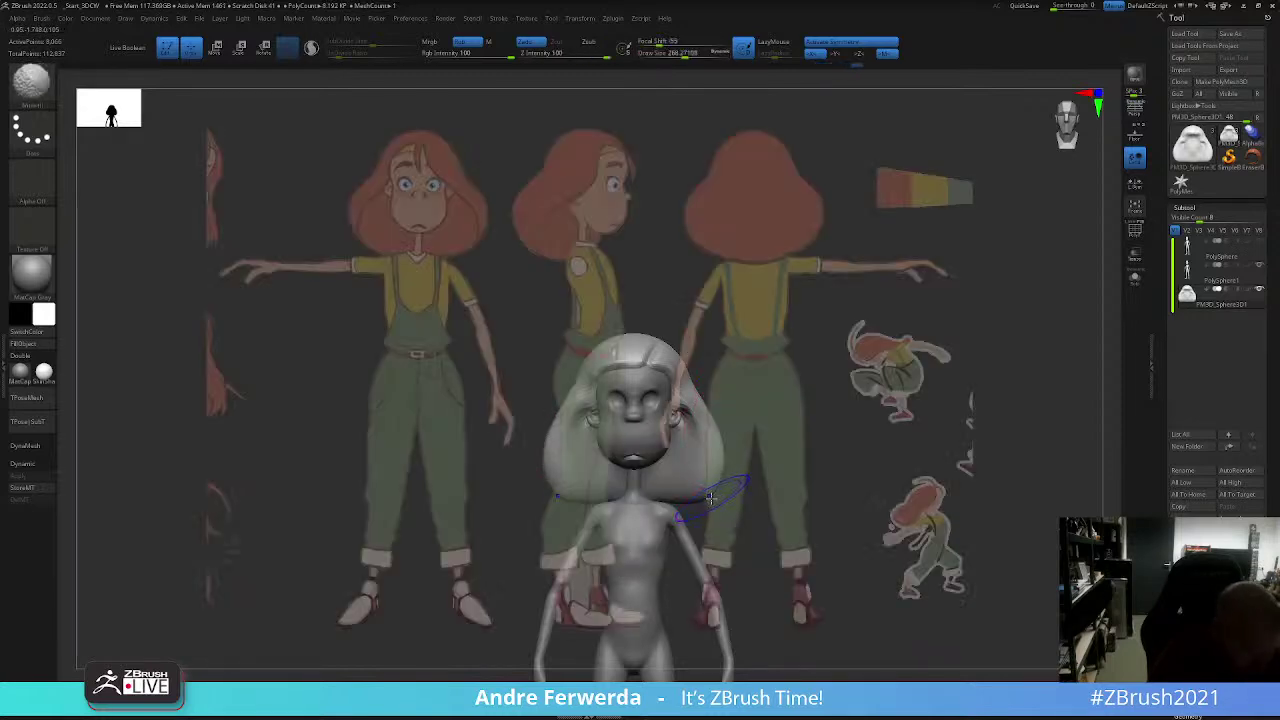
pyautogui.moveTo(780, 428)
pyautogui.keyDown('shift'); pyautogui.mouseDown()
pyautogui.moveTo(851, 379)
pyautogui.moveTo(791, 522)
pyautogui.mouseUp(); pyautogui.keyUp('shift')
pyautogui.press('space')
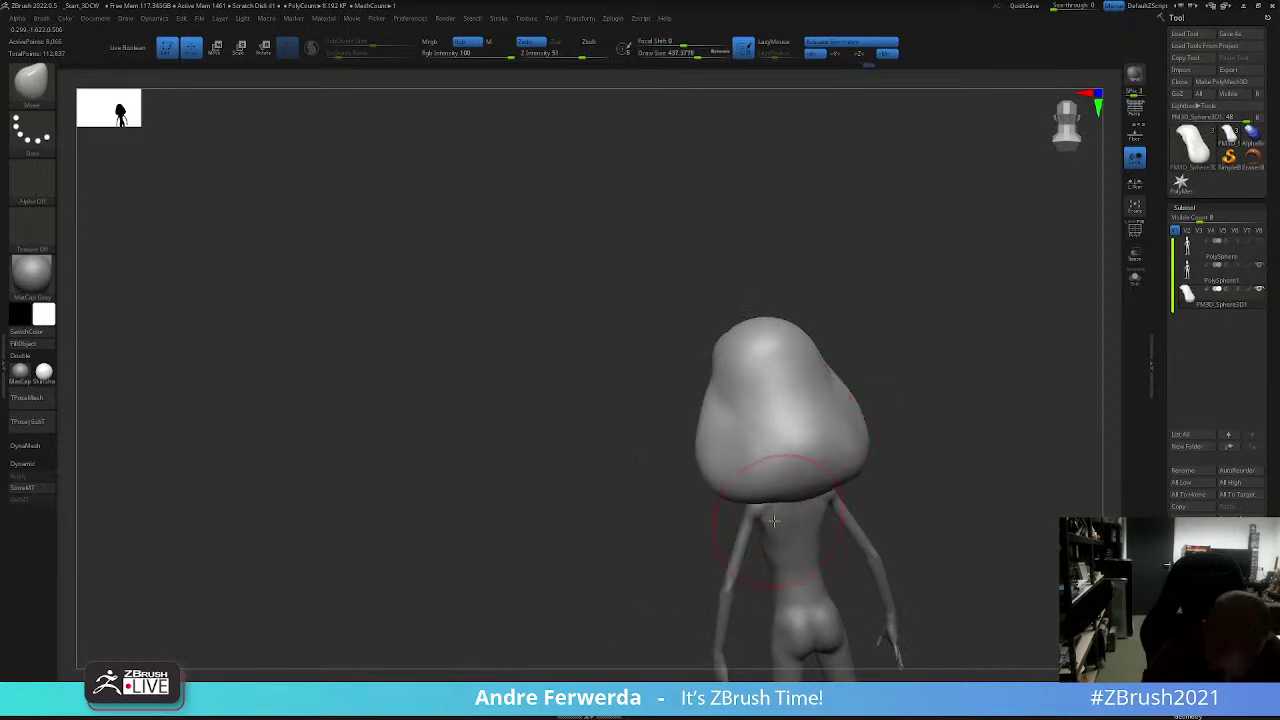
# Step: Run ZRemesher on the bob hair subtool from Tool > Geometry
pyautogui.scroll(-5, 1218, 350)
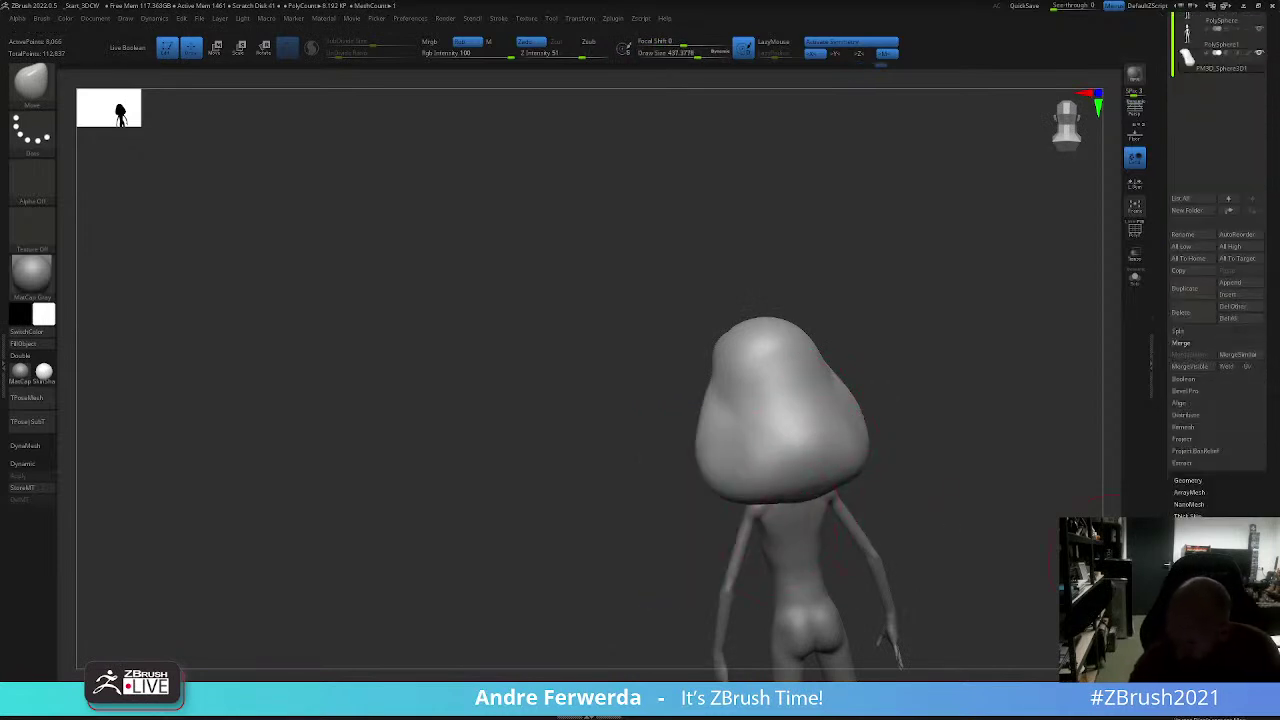
pyautogui.click(1195, 482)
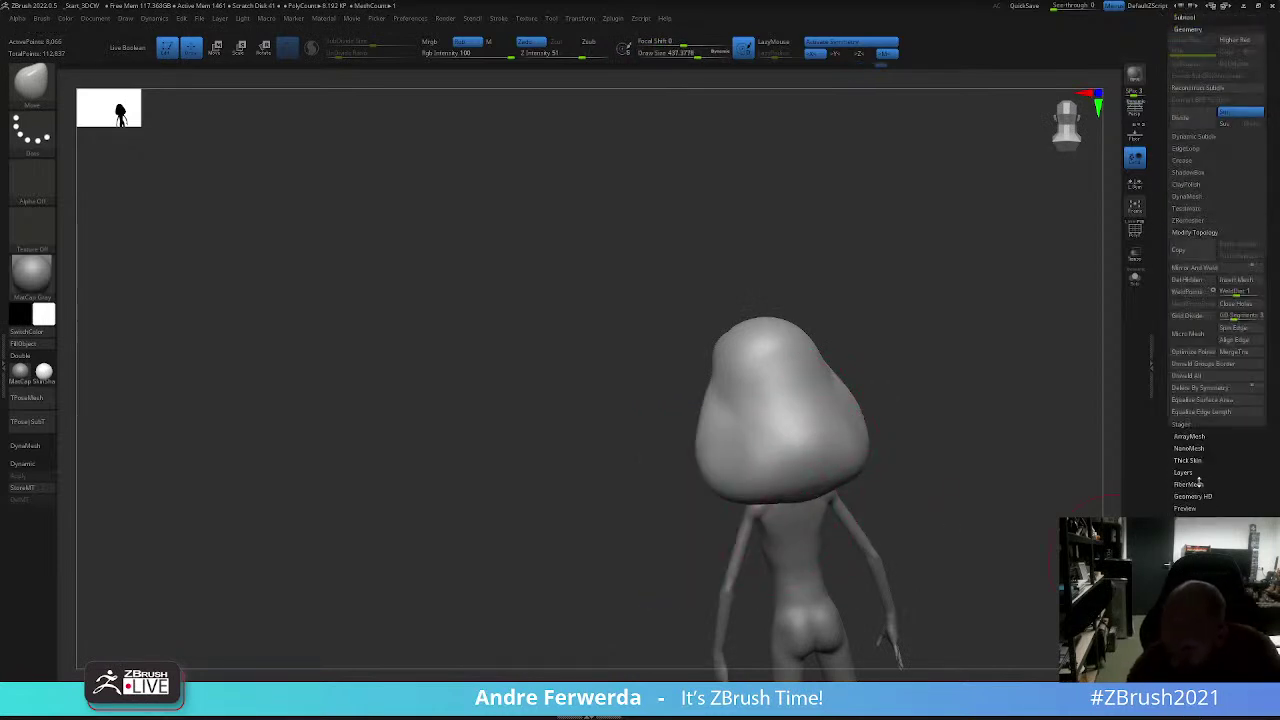
pyautogui.click(1200, 220)
pyautogui.click(1188, 237)
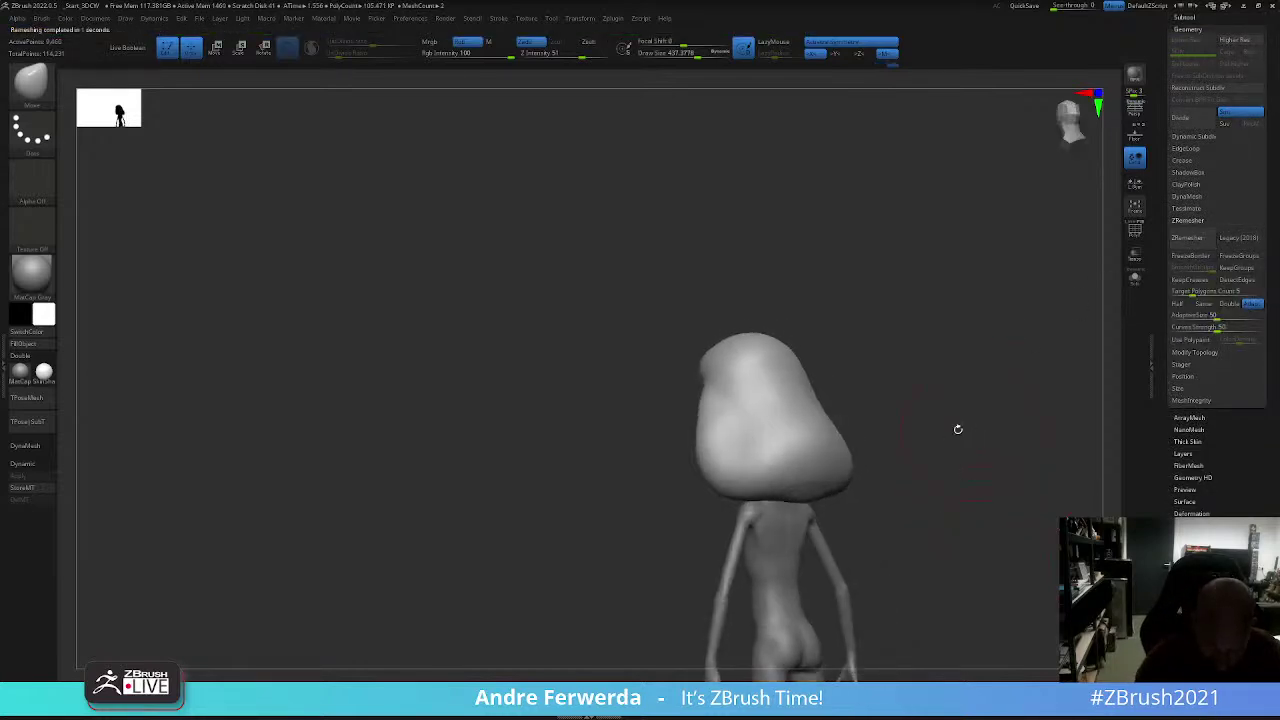
# Step: Orbit the remeshed hair to inspect it from side, top and straight-front views
pyautogui.moveTo(833, 459)
pyautogui.mouseDown()
pyautogui.moveTo(931, 369)
pyautogui.moveTo(910, 335)
pyautogui.mouseUp()
pyautogui.keyDown('alt'); pyautogui.moveTo(910, 335); pyautogui.dragTo(665, 413, button='right'); pyautogui.keyUp('alt')
pyautogui.rightClick(720, 408)
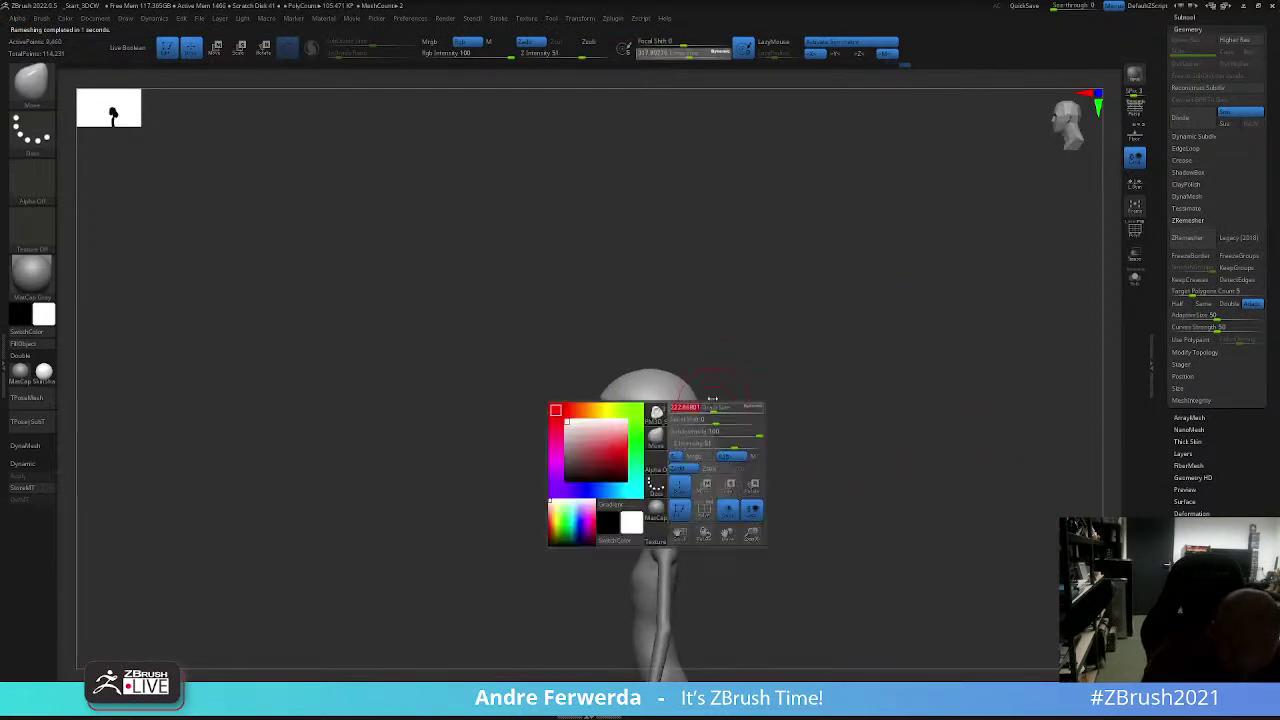
pyautogui.keyDown('shift'); pyautogui.moveTo(732, 381); pyautogui.dragTo(760, 374); pyautogui.keyUp('shift')
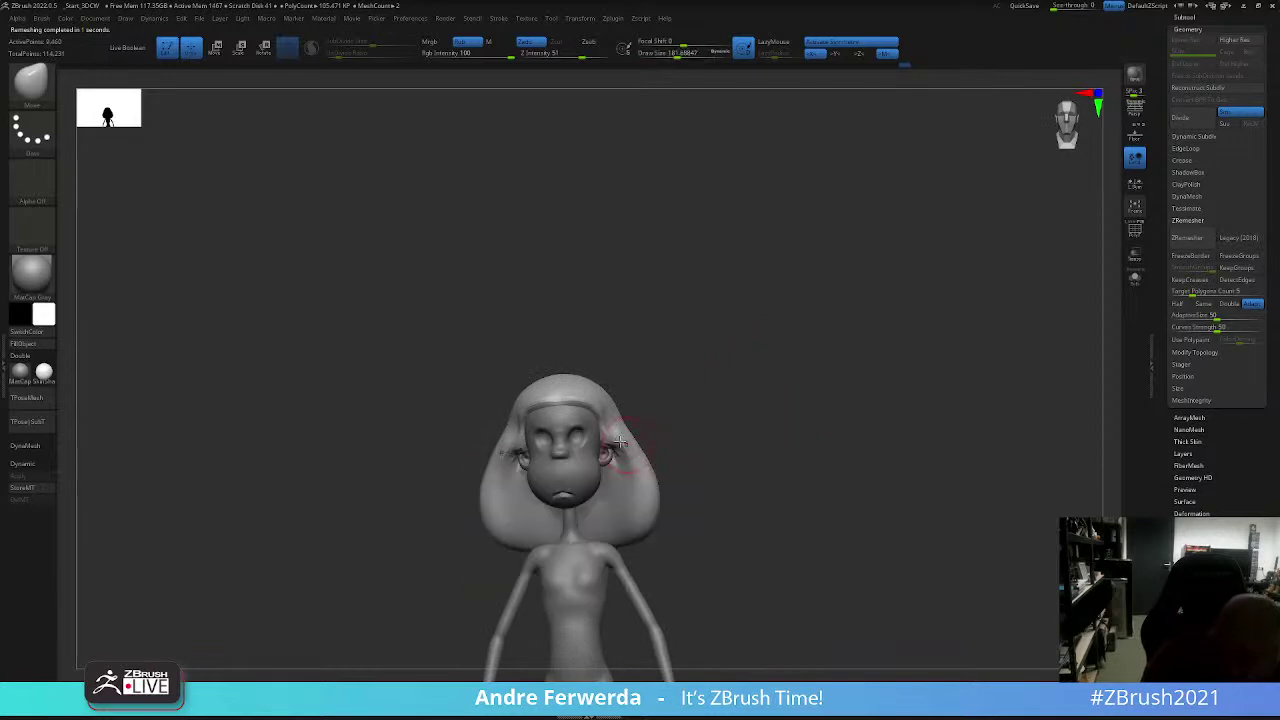
pyautogui.moveTo(690, 430)
pyautogui.mouseDown()
pyautogui.moveTo(705, 397)
pyautogui.moveTo(700, 357)
pyautogui.moveTo(620, 400)
pyautogui.mouseUp()
pyautogui.rightClick(537, 437)
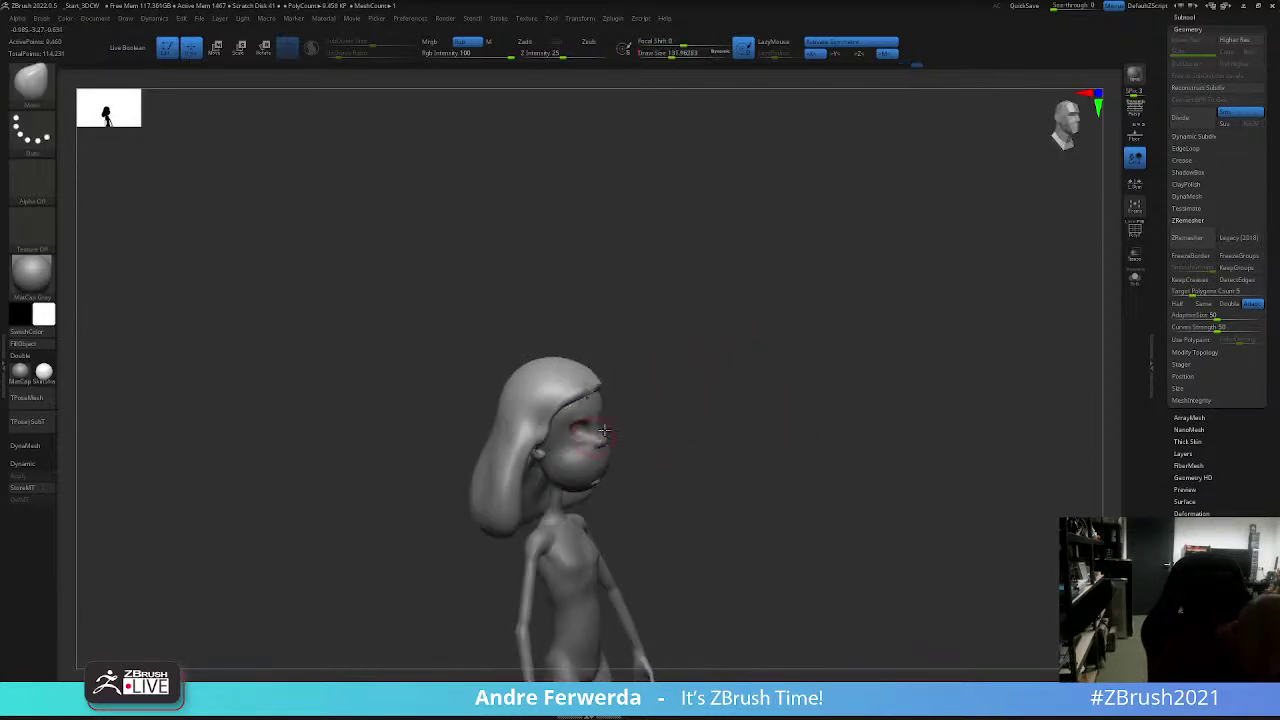
pyautogui.rightClick(540, 440)
pyautogui.moveTo(700, 420)
pyautogui.mouseDown()
pyautogui.moveTo(760, 380)
pyautogui.moveTo(906, 324)
pyautogui.moveTo(809, 394)
pyautogui.moveTo(548, 437)
pyautogui.moveTo(564, 508)
pyautogui.mouseUp()
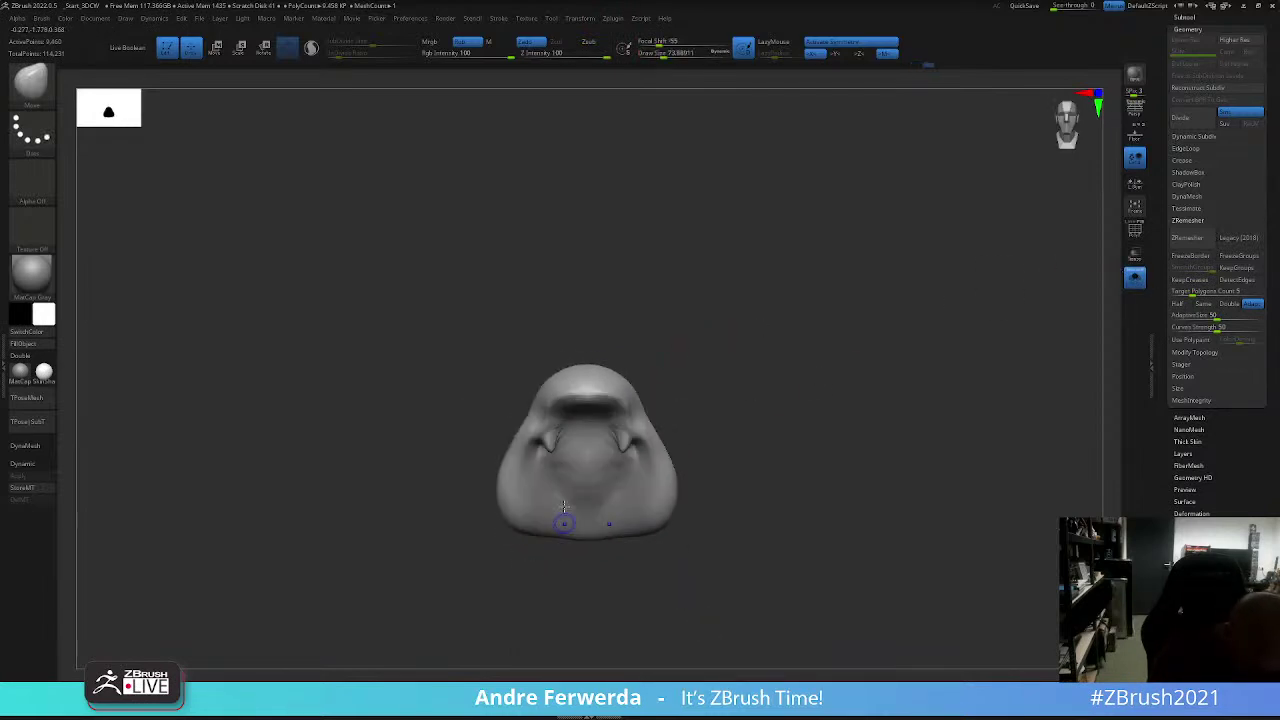
pyautogui.moveTo(1133, 288)
pyautogui.mouseDown()
pyautogui.moveTo(823, 366)
pyautogui.moveTo(777, 354)
pyautogui.mouseUp()
pyautogui.rightClick(548, 443)
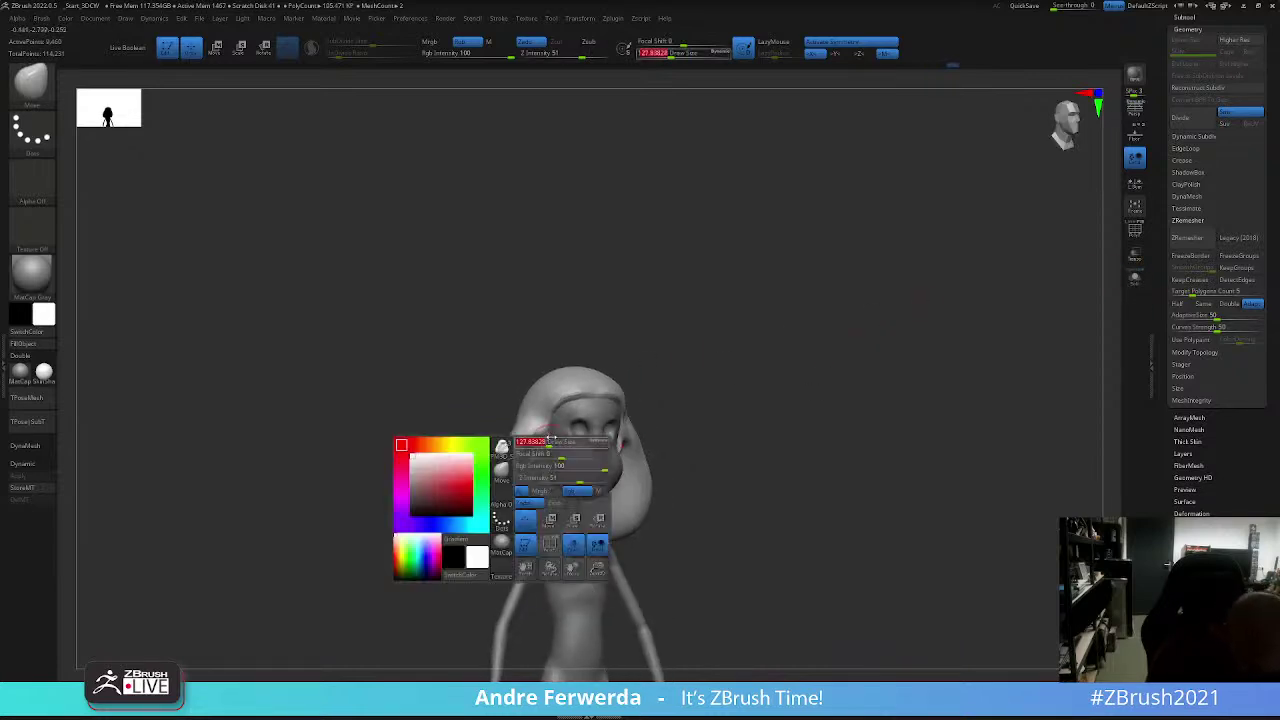
pyautogui.moveTo(548, 443)
pyautogui.mouseDown()
pyautogui.moveTo(671, 374)
pyautogui.moveTo(634, 428)
pyautogui.mouseUp()
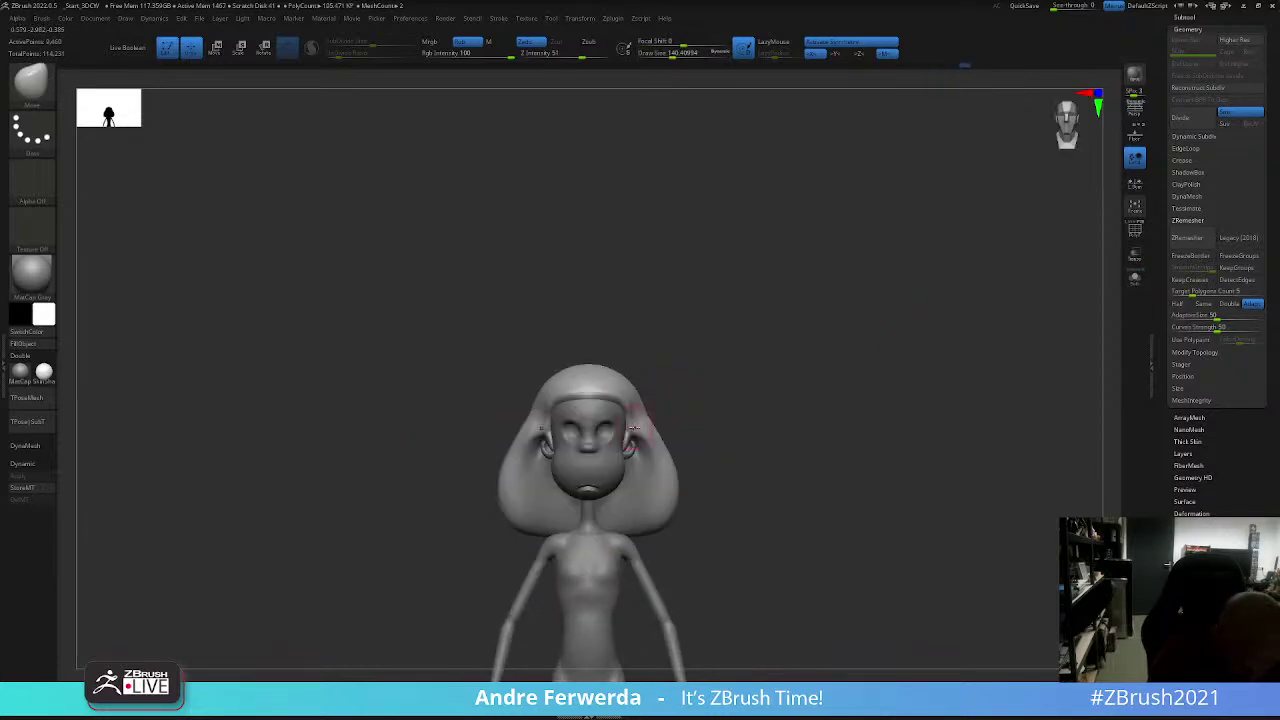
# Step: Resize the brush with the bracket keys to work the hair around the ear and hairline
pyautogui.press(']')
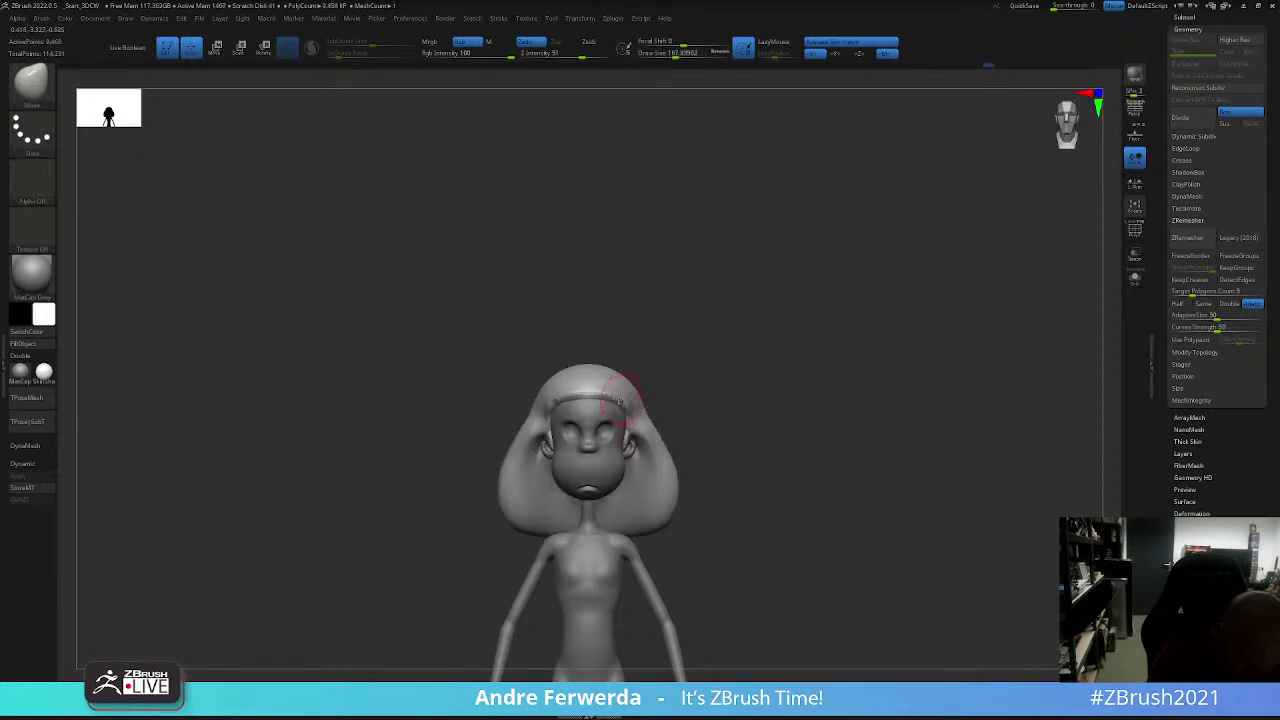
pyautogui.moveTo(693, 387); pyautogui.dragTo(683, 369)
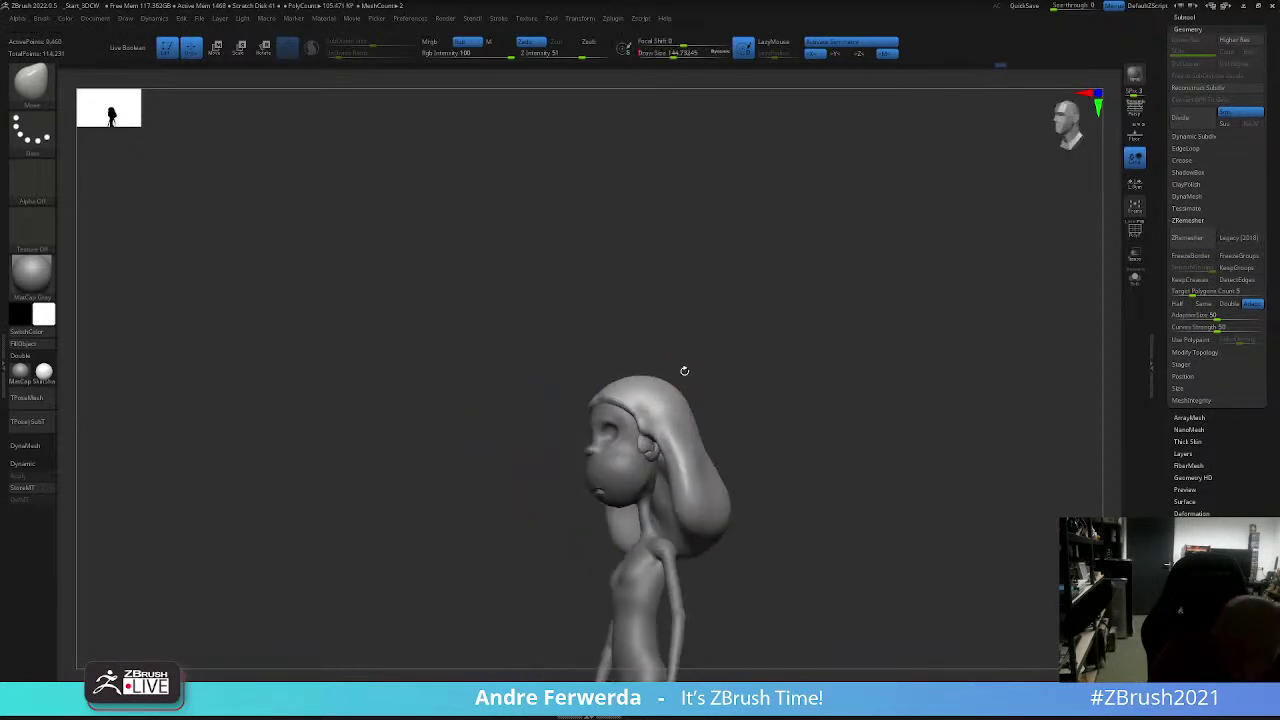
pyautogui.press('[')
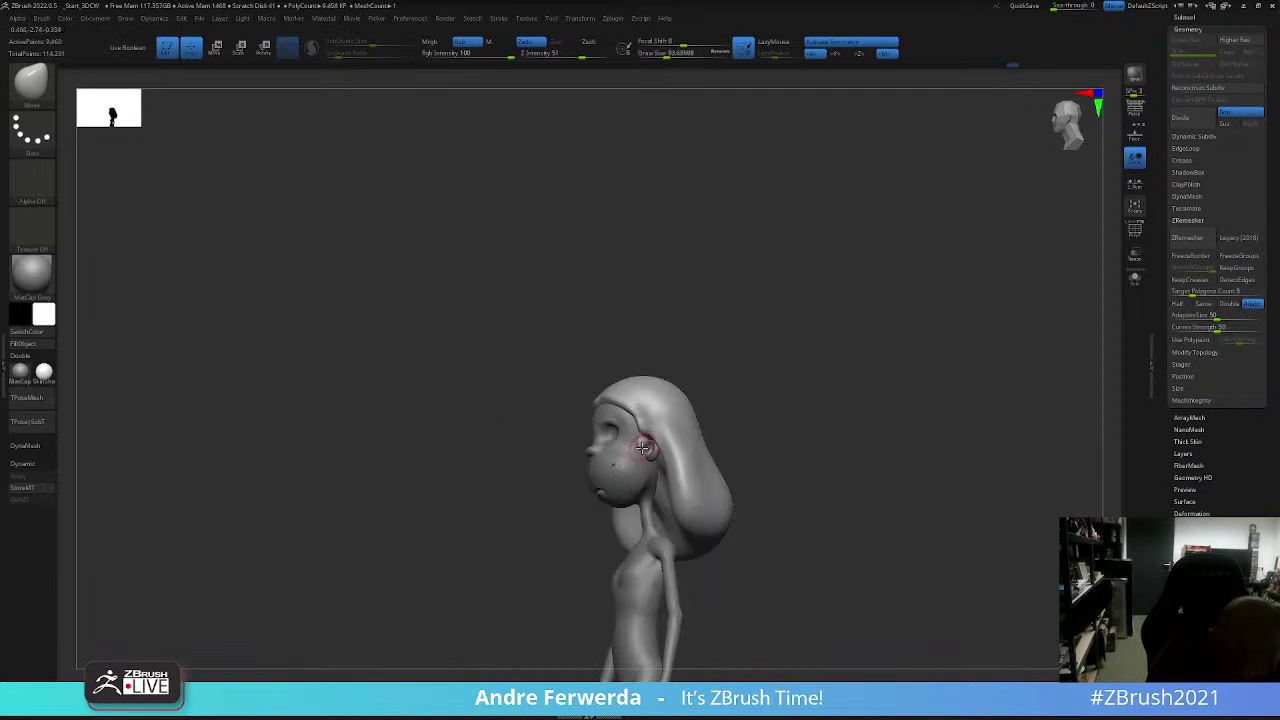
pyautogui.press('[')
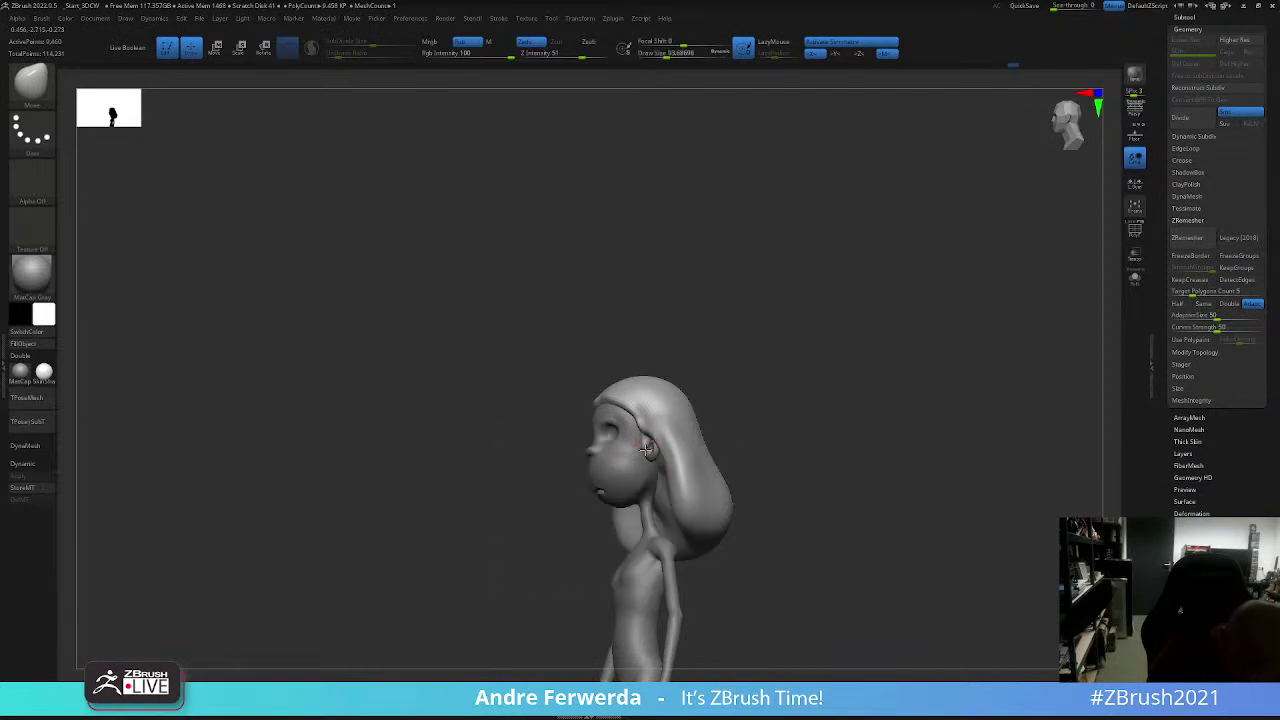
pyautogui.keyDown('shift'); pyautogui.moveTo(646, 450); pyautogui.dragTo(652, 444, button='right'); pyautogui.keyUp('shift')
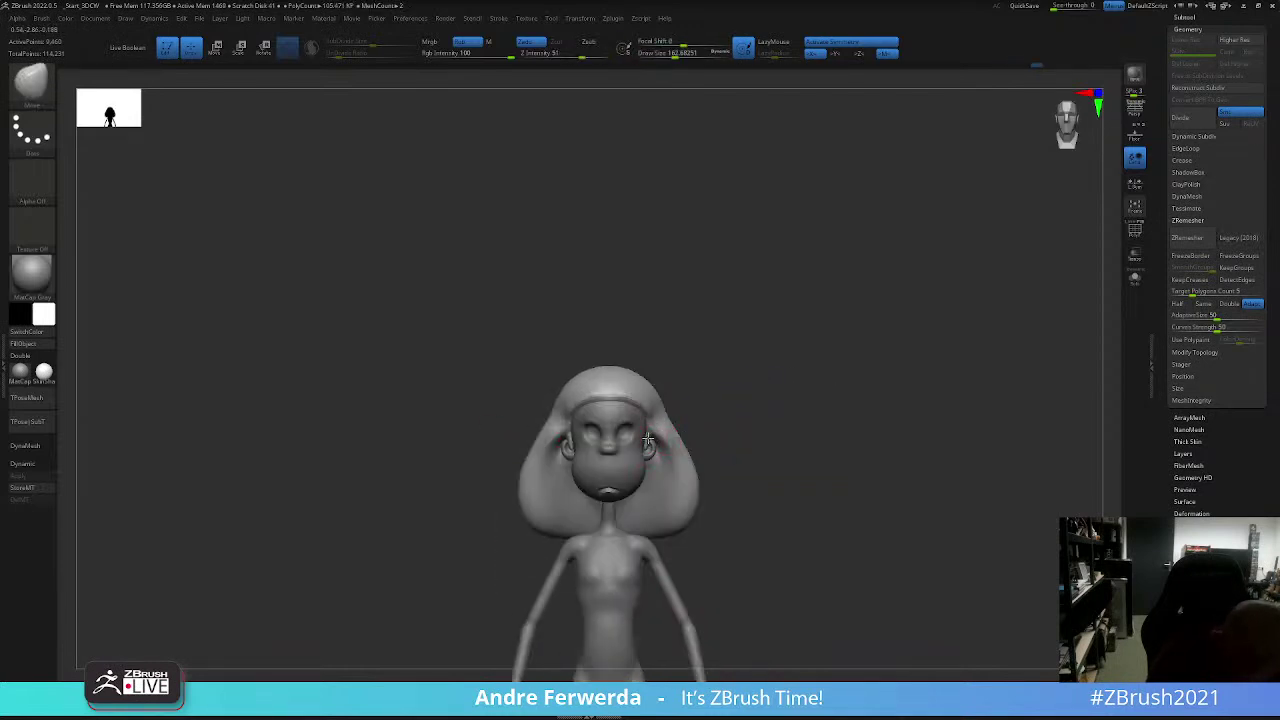
pyautogui.press(']')
pyautogui.press('[')
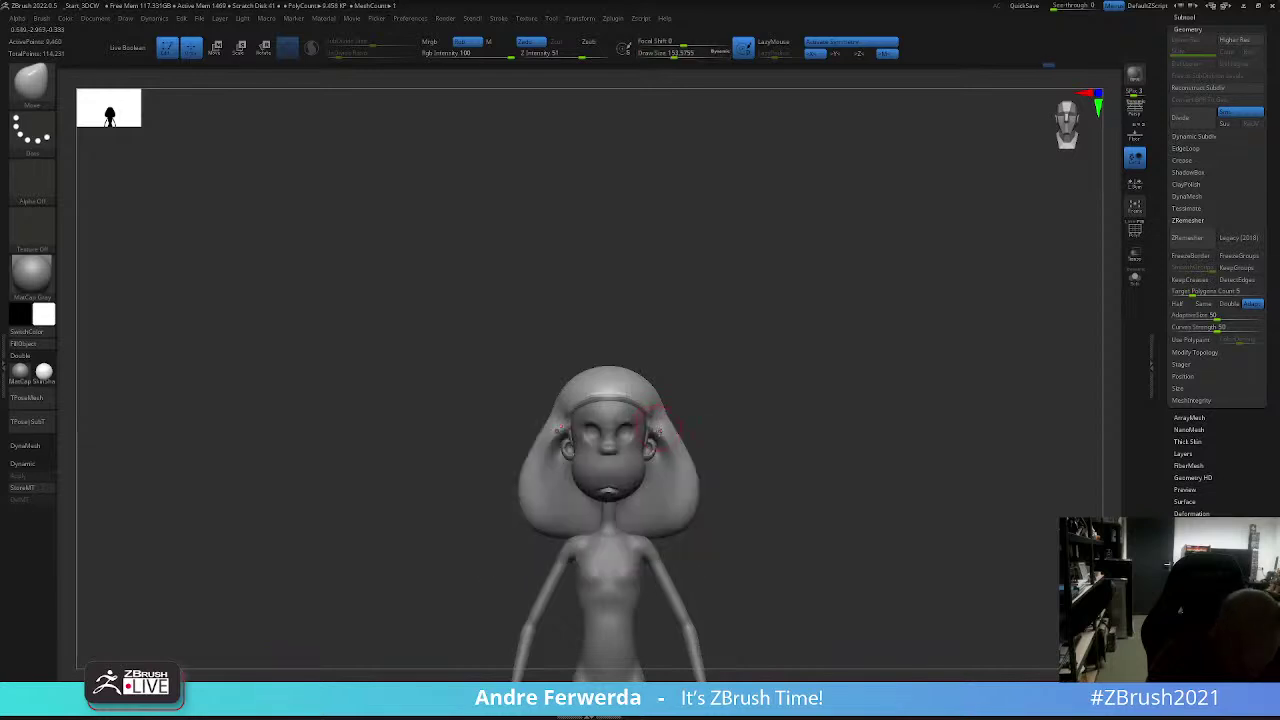
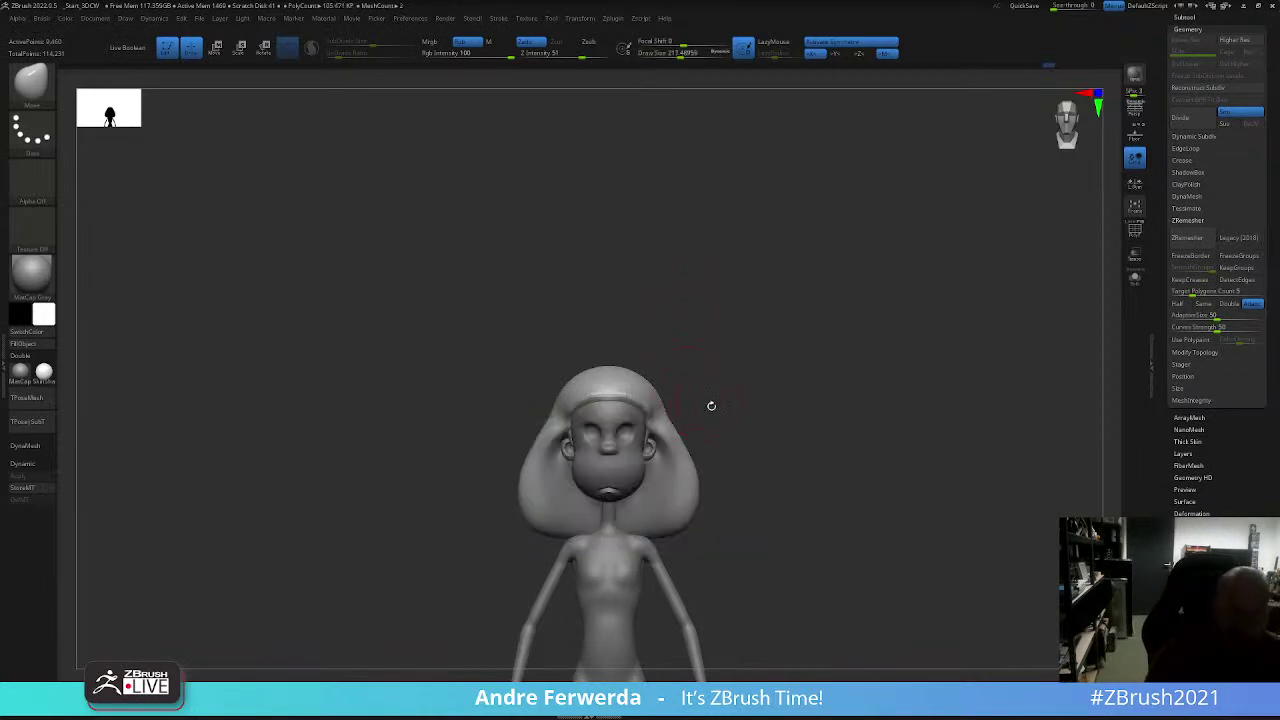
# Step: Use the Clay Buildup brush to build up clay around the eye socket beside the nose
pyautogui.moveTo(734, 391)
pyautogui.mouseDown()
pyautogui.moveTo(734, 371)
pyautogui.moveTo(643, 428)
pyautogui.moveTo(741, 374)
pyautogui.moveTo(749, 343)
pyautogui.mouseUp()
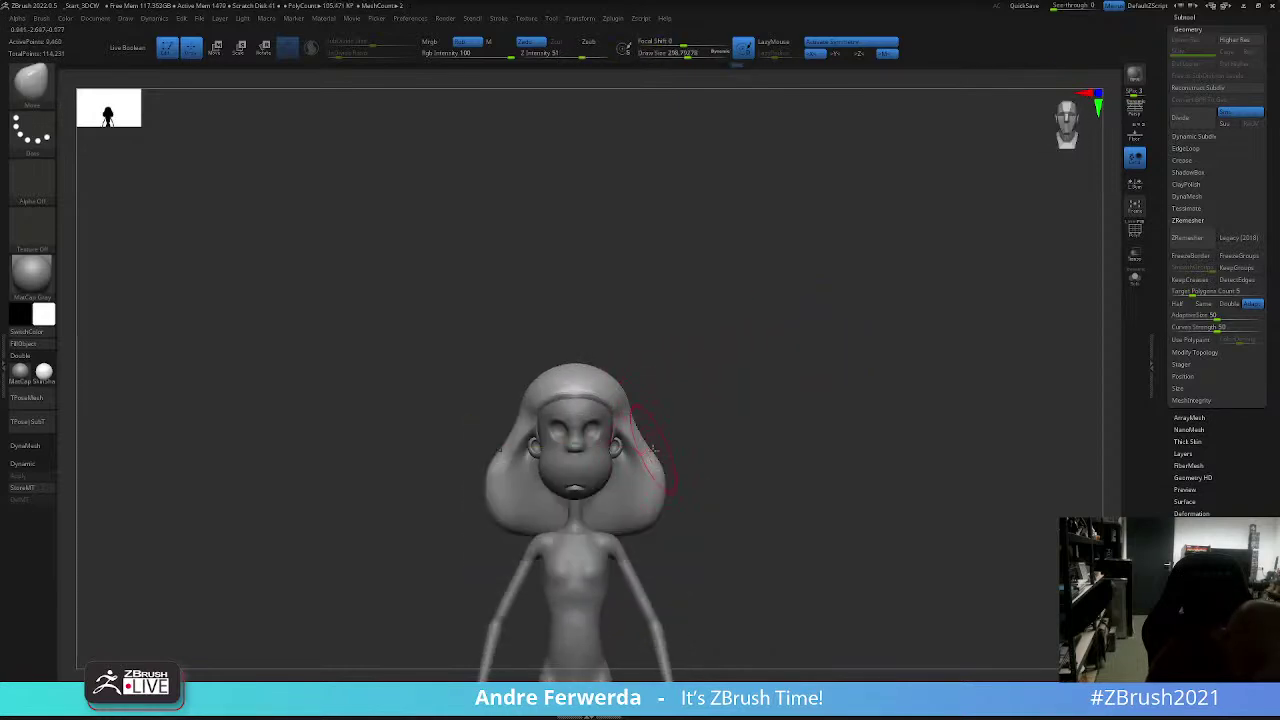
pyautogui.press('f')
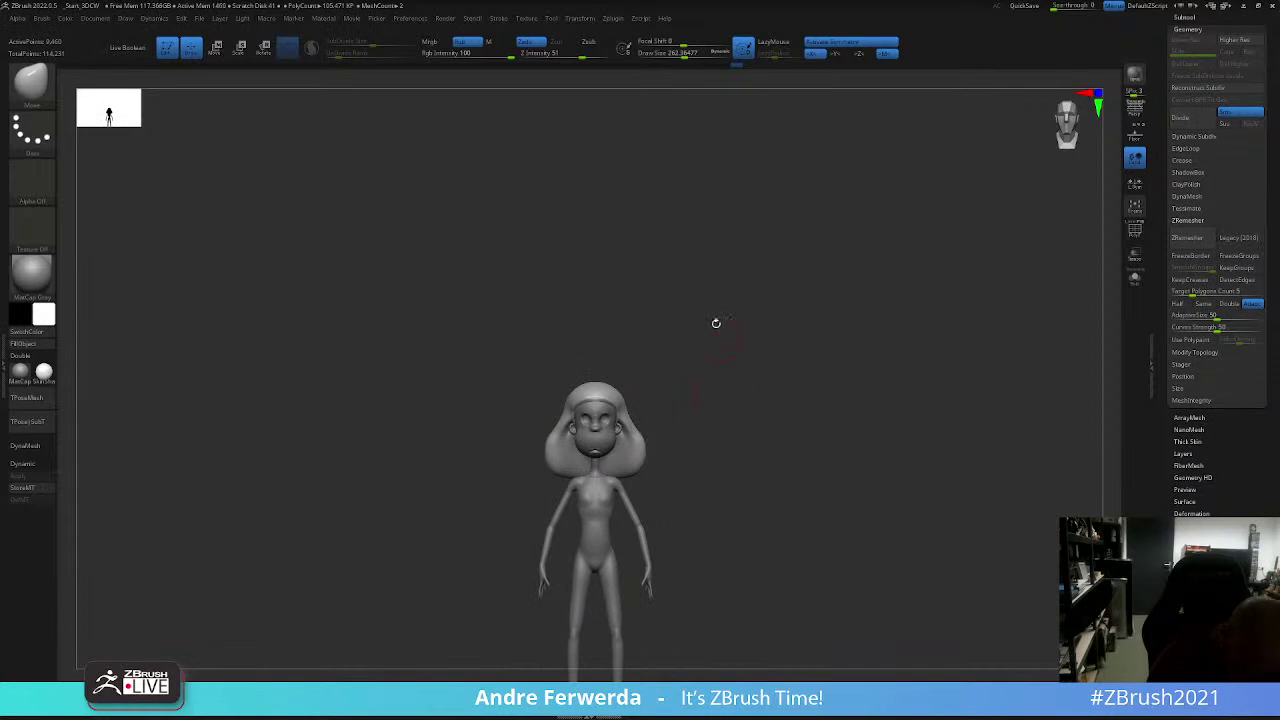
pyautogui.scroll(3, 720, 394)
pyautogui.press('space')
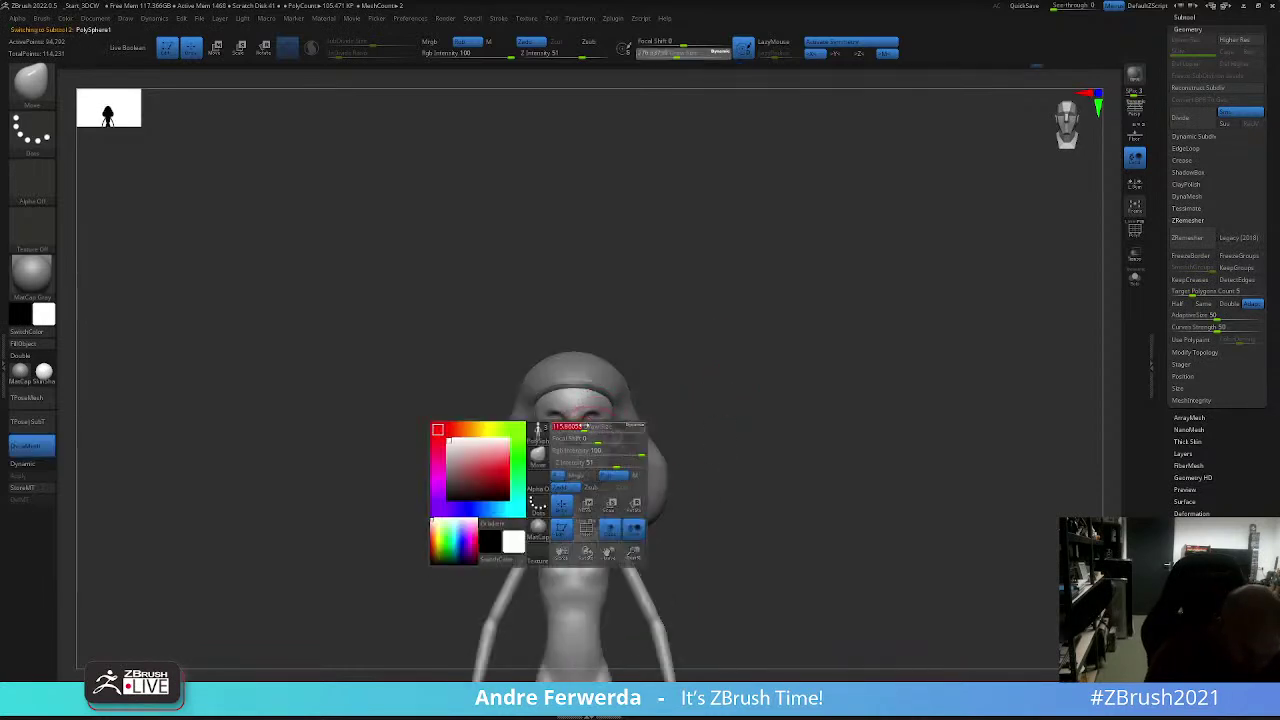
pyautogui.moveTo(699, 415)
pyautogui.mouseDown()
pyautogui.moveTo(806, 346)
pyautogui.moveTo(813, 403)
pyautogui.moveTo(614, 457)
pyautogui.mouseUp()
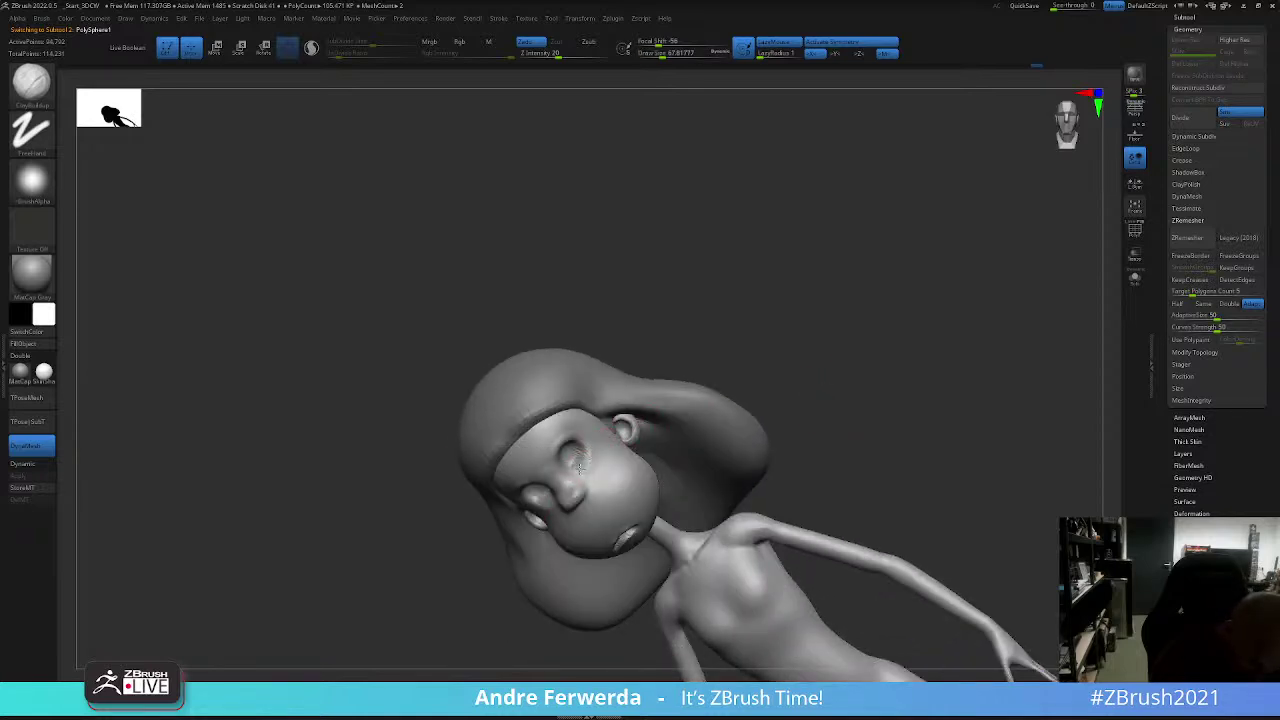
pyautogui.moveTo(741, 333); pyautogui.dragTo(686, 364)
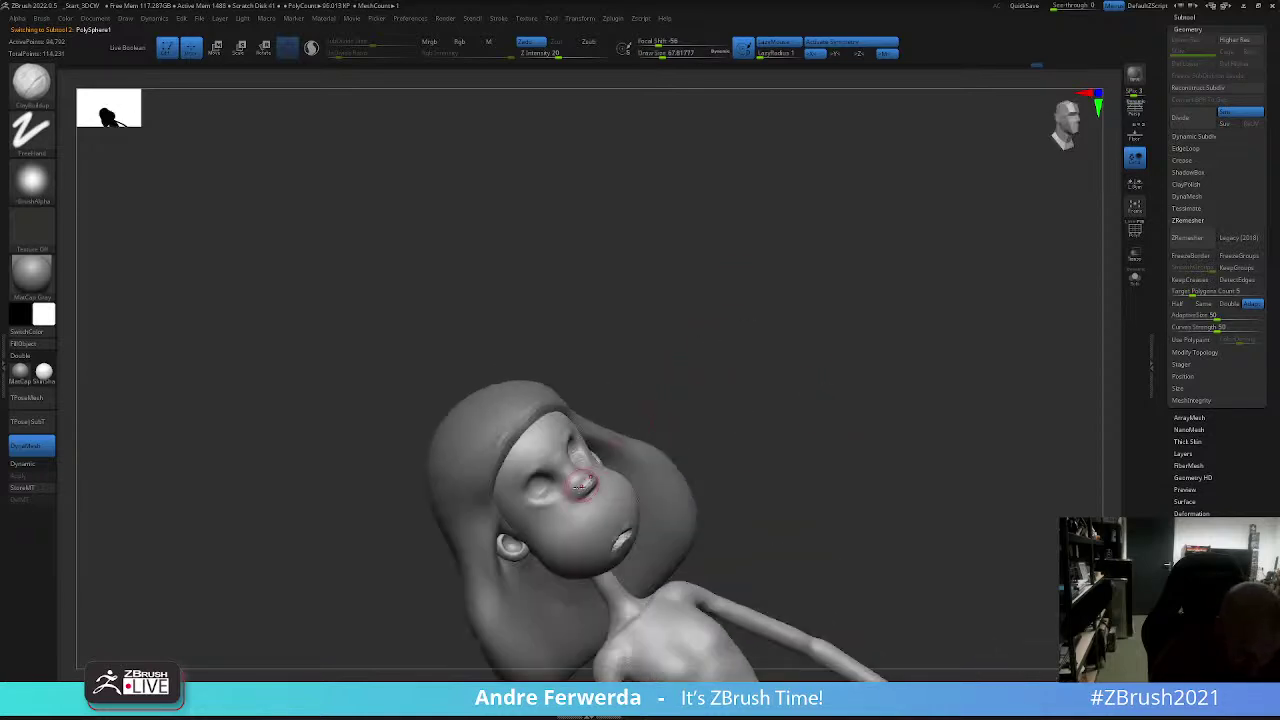
pyautogui.moveTo(578, 485); pyautogui.dragTo(577, 492)
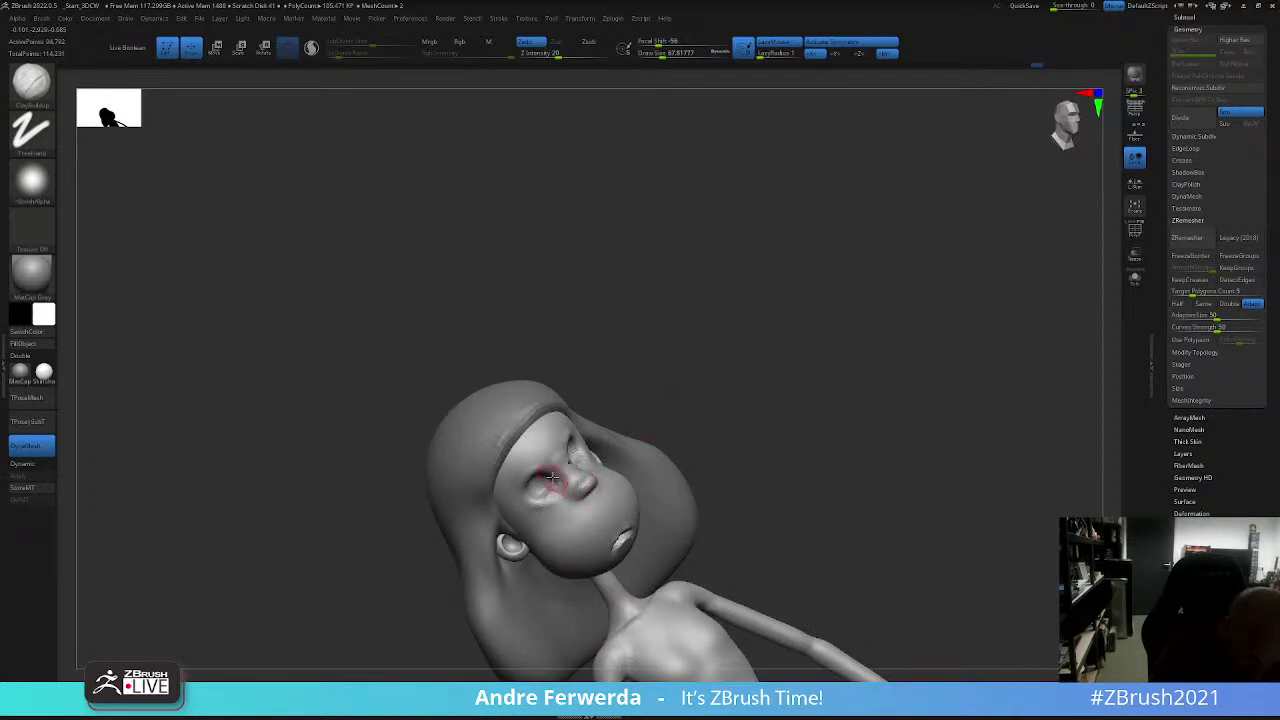
# Step: Switch to a smaller Move brush and inspect the head from front and angled views
pyautogui.keyDown('shift'); pyautogui.moveTo(552, 468); pyautogui.dragTo(584, 480, button='right'); pyautogui.keyUp('shift')
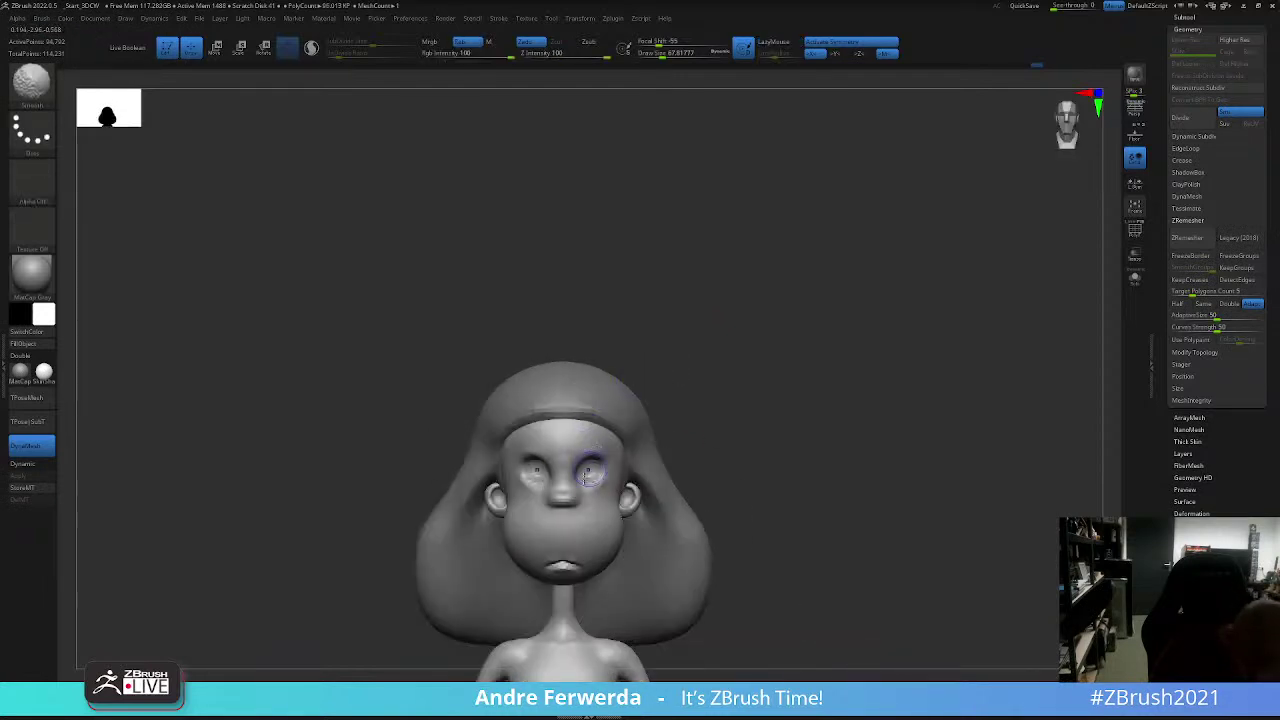
pyautogui.press('b')
pyautogui.press('m')
pyautogui.press('v')
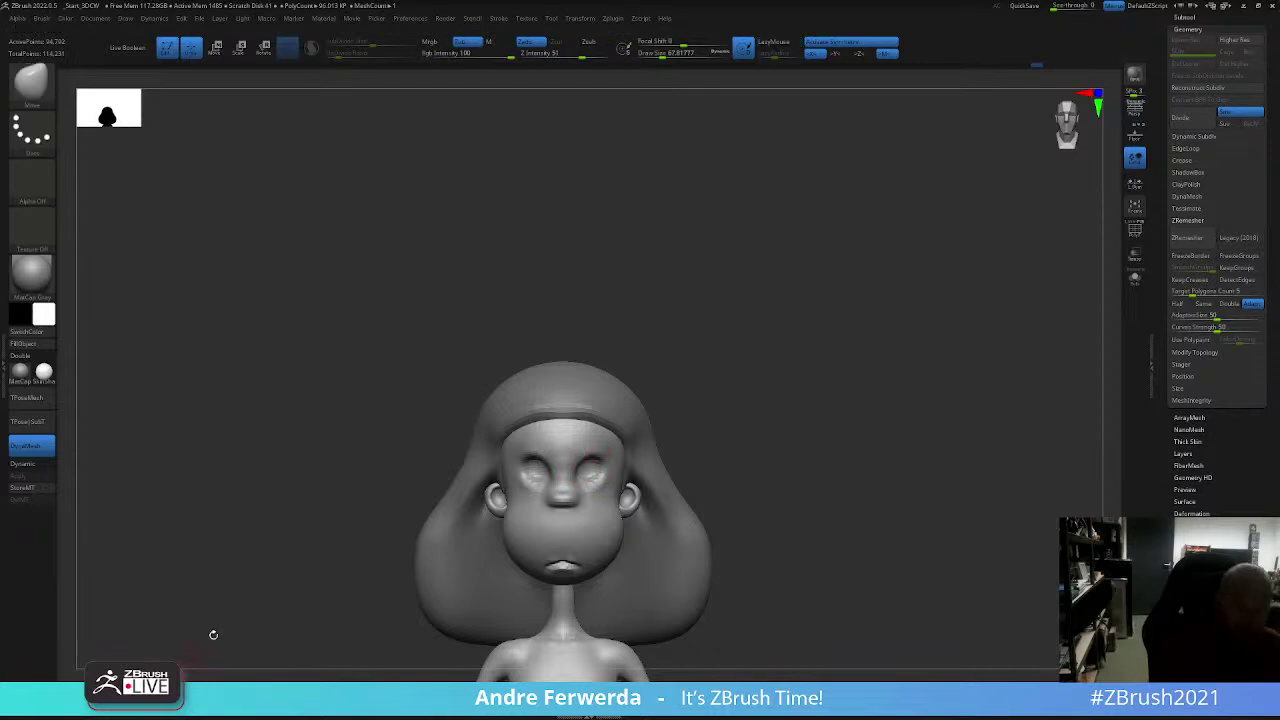
pyautogui.keyDown('ctrl'); pyautogui.moveTo(794, 383); pyautogui.dragTo(842, 415, button='right'); pyautogui.keyUp('ctrl')
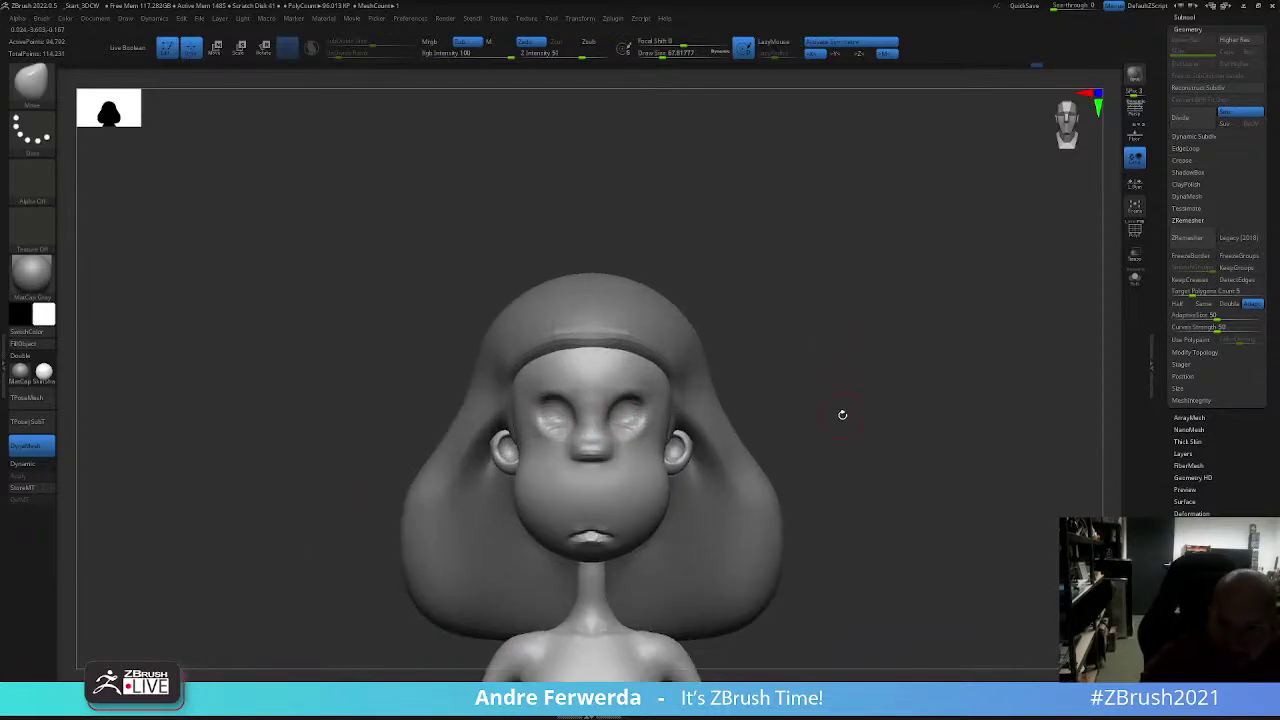
pyautogui.hotkey('ctrl', 'z')
pyautogui.press('space')
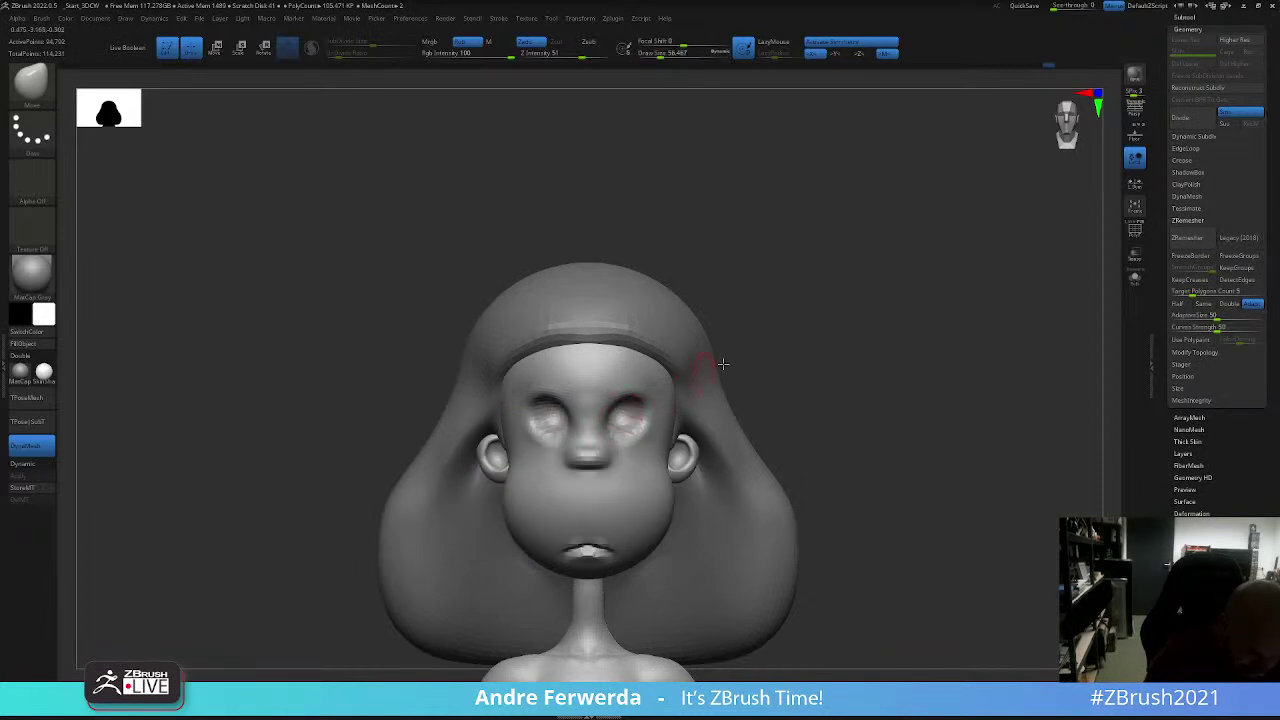
pyautogui.moveTo(723, 364); pyautogui.dragTo(631, 406, button='right')
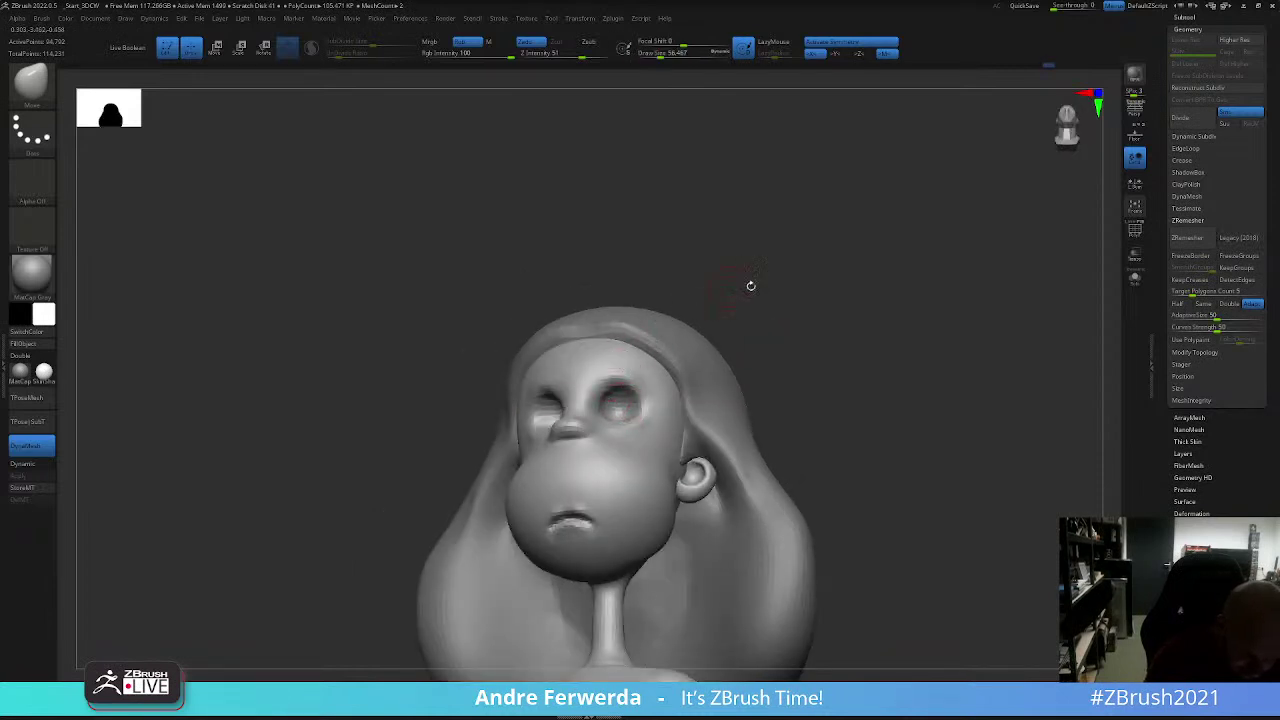
pyautogui.moveTo(751, 286)
pyautogui.mouseDown(button='right')
pyautogui.moveTo(840, 329)
pyautogui.moveTo(865, 276)
pyautogui.mouseUp(button='right')
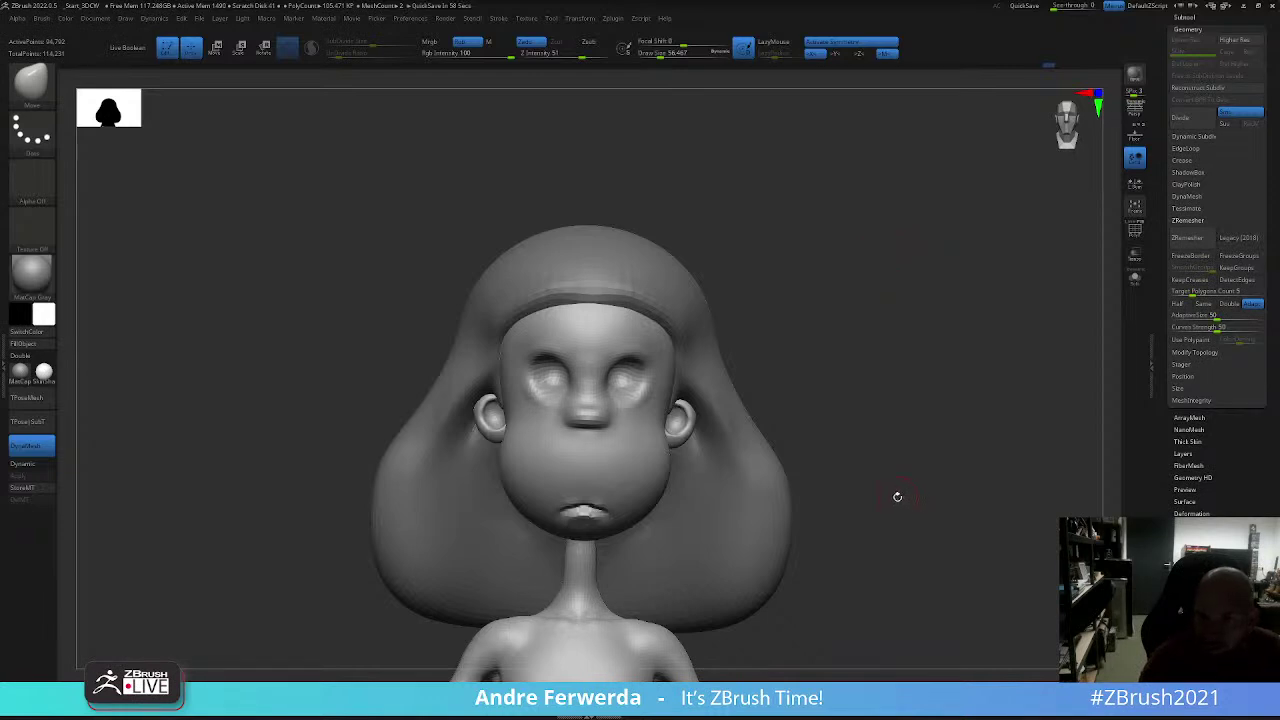
pyautogui.moveTo(920, 451)
pyautogui.mouseDown(button='right')
pyautogui.moveTo(923, 474)
pyautogui.moveTo(923, 463)
pyautogui.mouseUp(button='right')
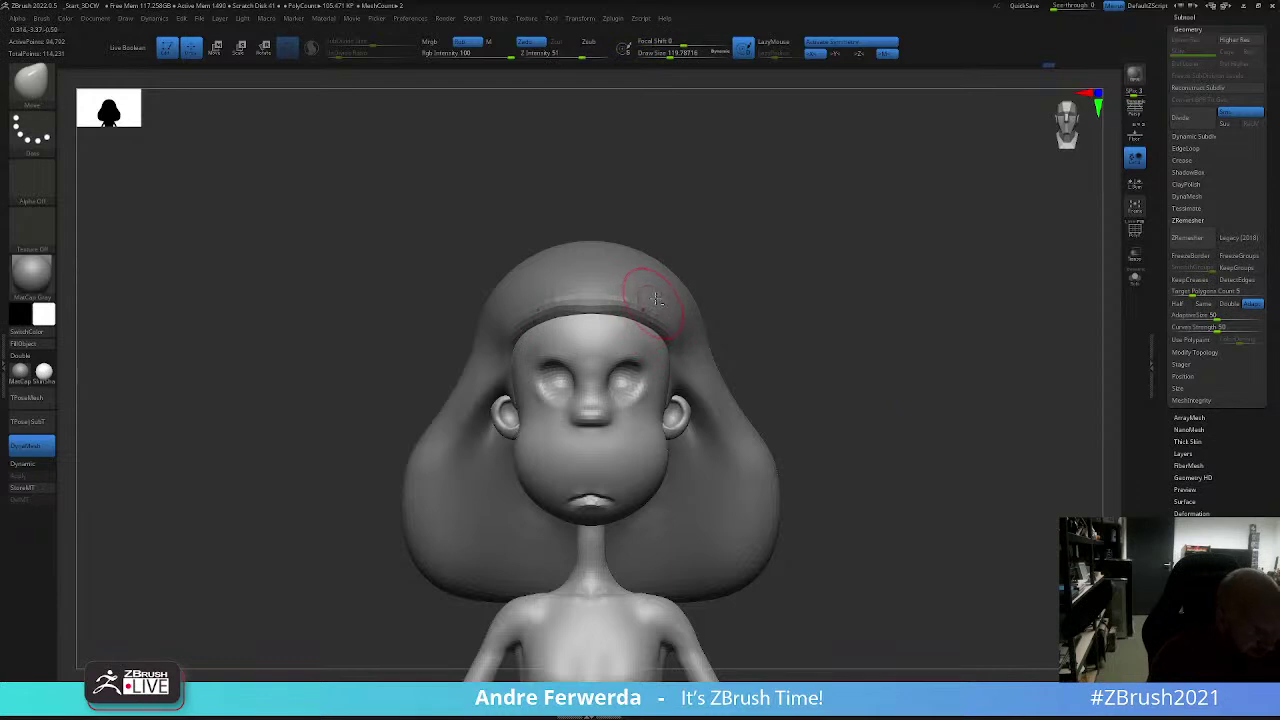
# Step: Select the hair SubTool, view it from the side, and overlay the reference sheet
pyautogui.keyDown('alt'); pyautogui.click(656, 298); pyautogui.keyUp('alt')
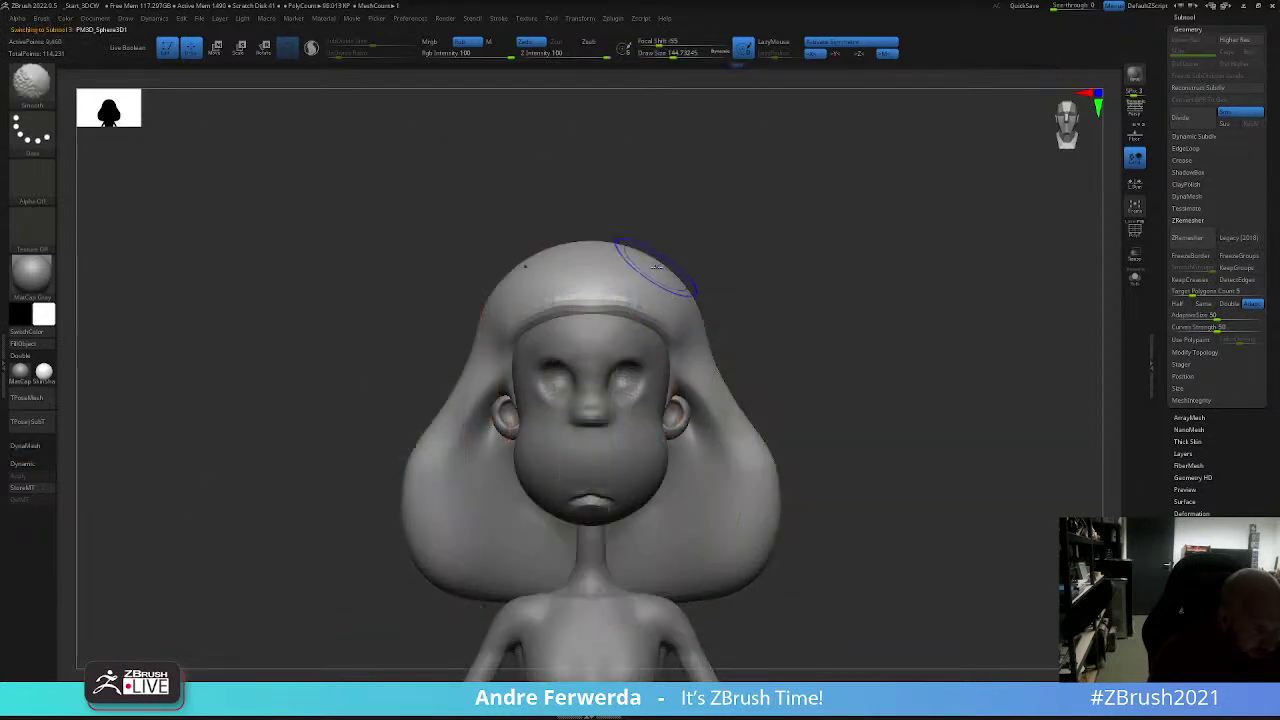
pyautogui.moveTo(656, 265)
pyautogui.mouseDown(button='right')
pyautogui.moveTo(723, 263)
pyautogui.moveTo(605, 314)
pyautogui.mouseUp(button='right')
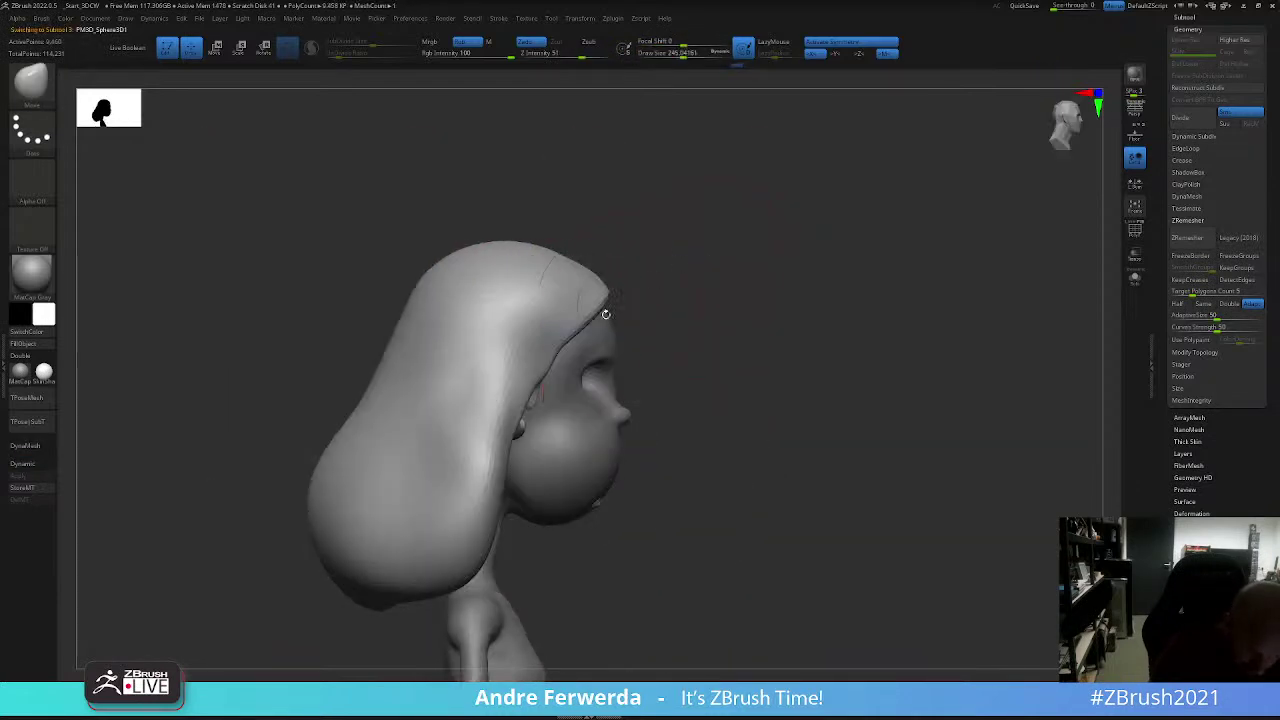
pyautogui.rightClick(560, 330)
pyautogui.keyDown('shift'); pyautogui.moveTo(514, 343); pyautogui.dragTo(817, 234, button='right'); pyautogui.keyUp('shift')
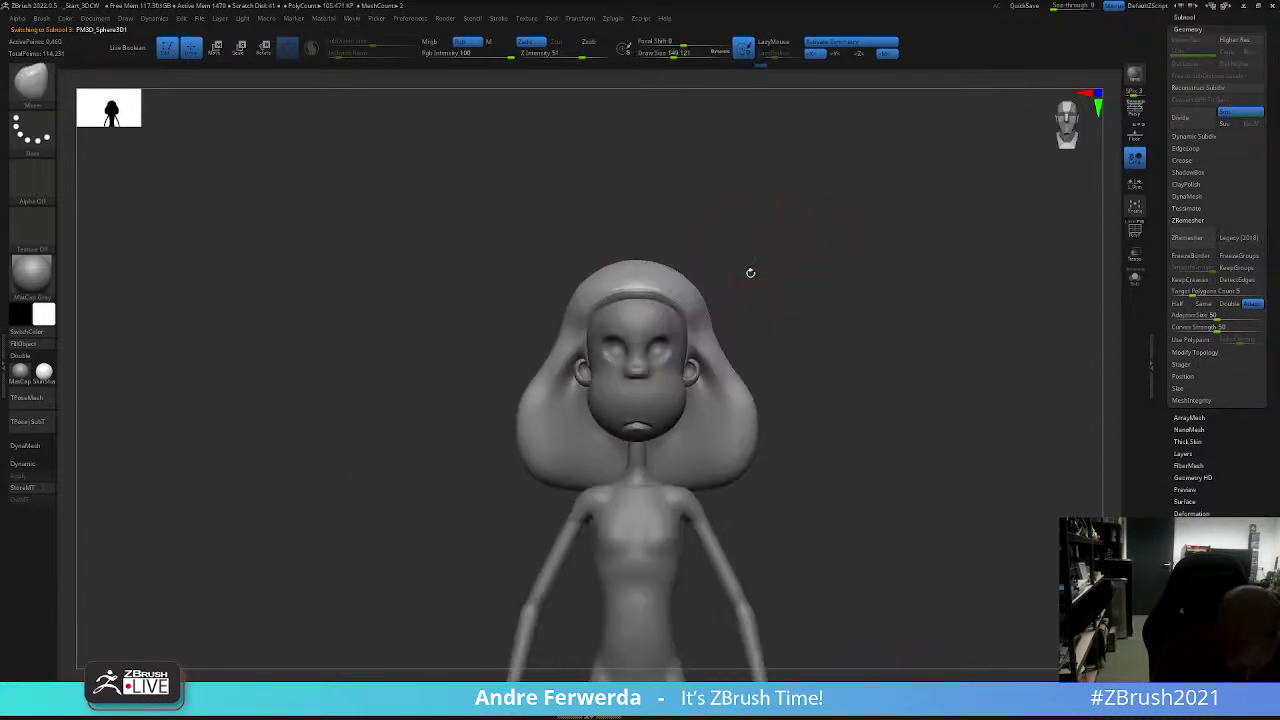
pyautogui.moveTo(750, 272)
pyautogui.keyDown('ctrl'); pyautogui.mouseDown(button='right')
pyautogui.moveTo(814, 283)
pyautogui.moveTo(725, 426)
pyautogui.mouseUp(button='right'); pyautogui.keyUp('ctrl')
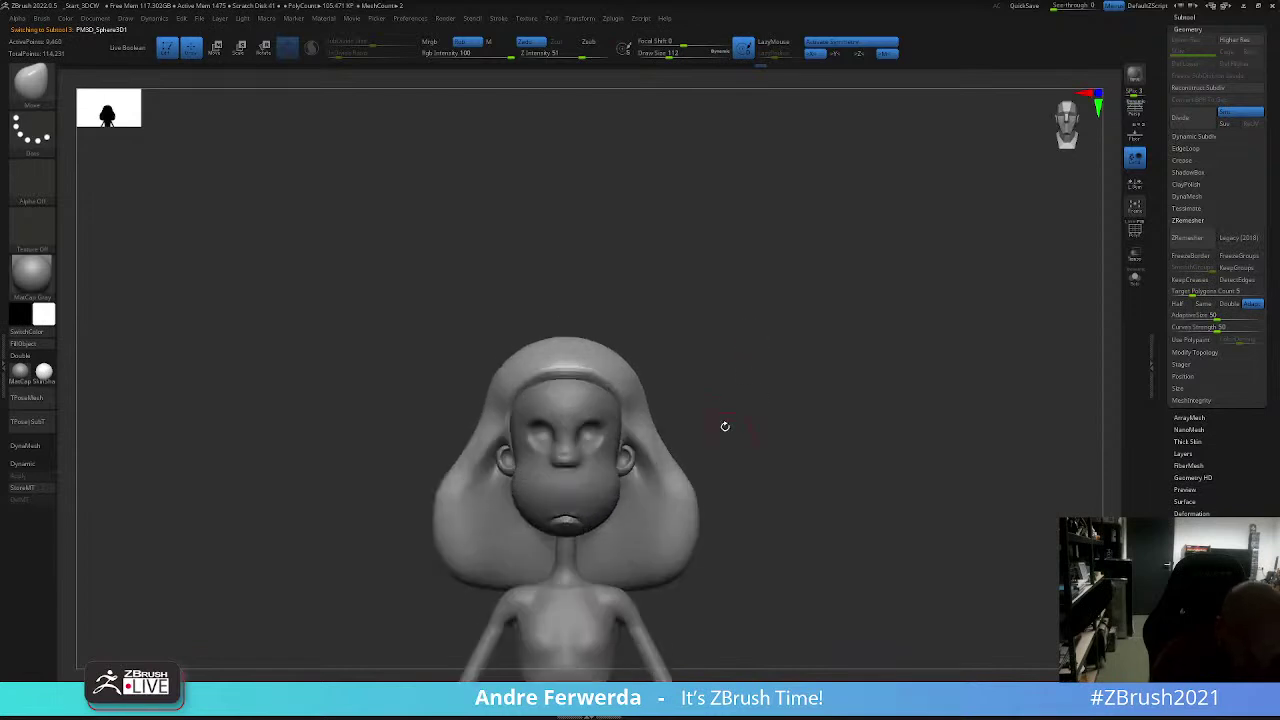
pyautogui.hotkey('shift', 'z')
pyautogui.hotkey('shift', 'z')
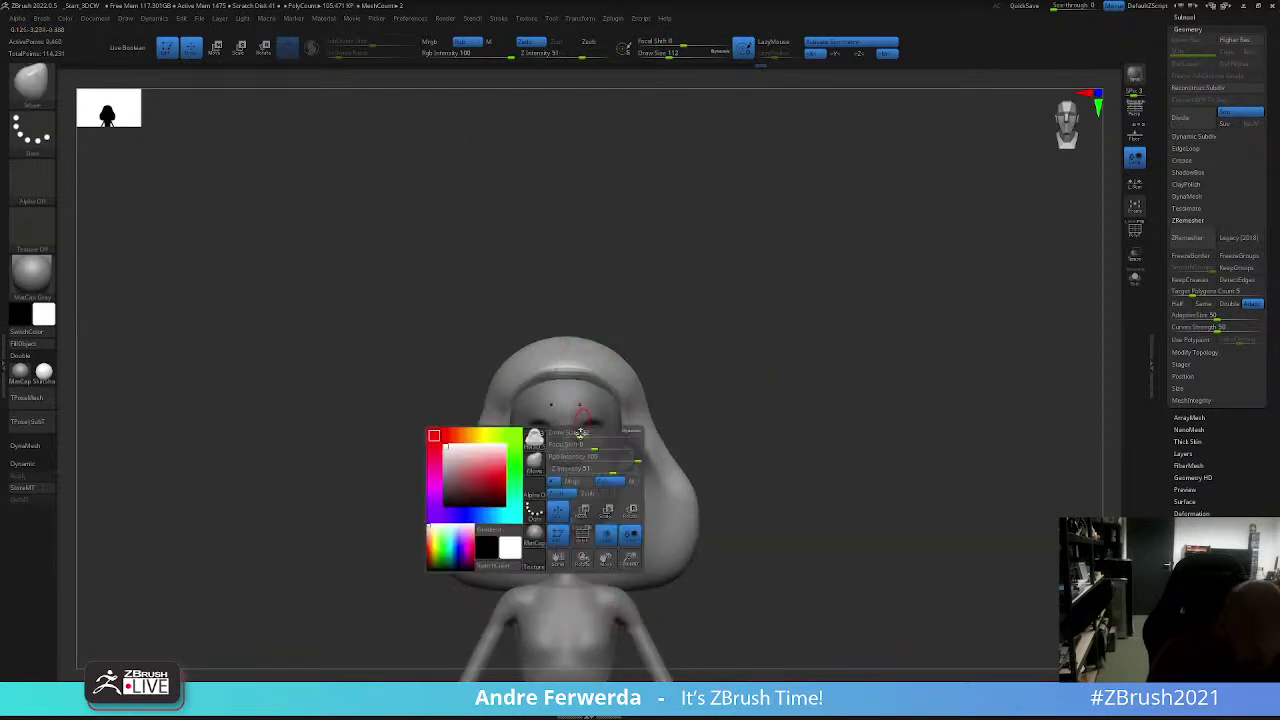
# Step: Select the body SubTool, turn it to a left profile, and enable Solo
pyautogui.keyDown('alt'); pyautogui.click(586, 438); pyautogui.keyUp('alt')
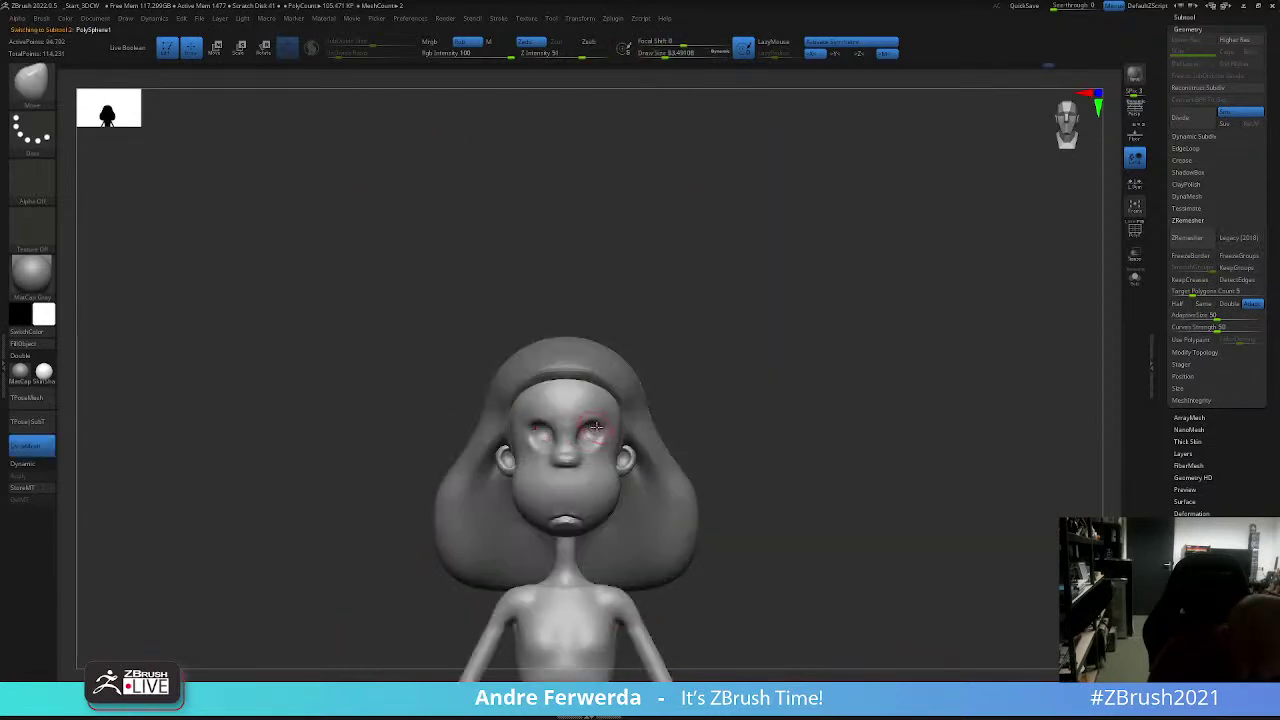
pyautogui.rightClick(595, 427)
pyautogui.moveTo(595, 427)
pyautogui.mouseDown(button='right')
pyautogui.moveTo(700, 329)
pyautogui.moveTo(800, 280)
pyautogui.mouseUp(button='right')
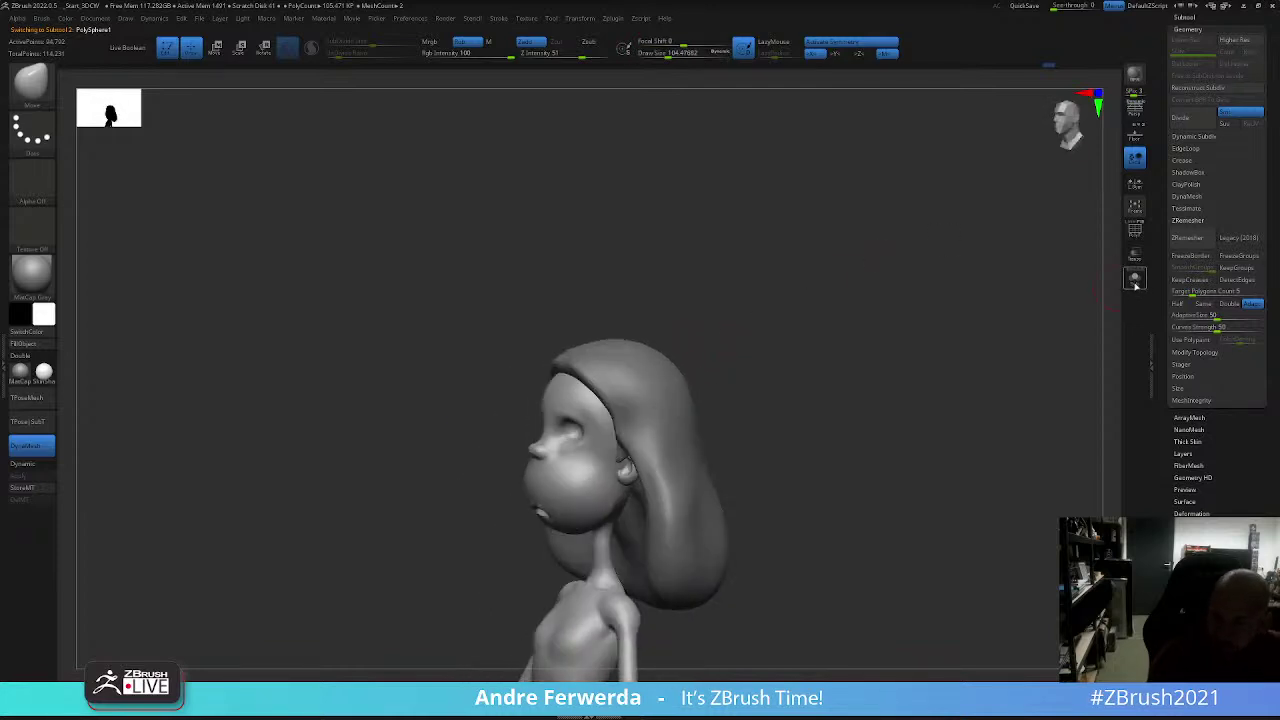
pyautogui.click(1134, 281)
# Step: Orbit the solo body to view the bald head from the back, top and three-quarter angles
pyautogui.moveTo(857, 380); pyautogui.dragTo(892, 346, button='right')
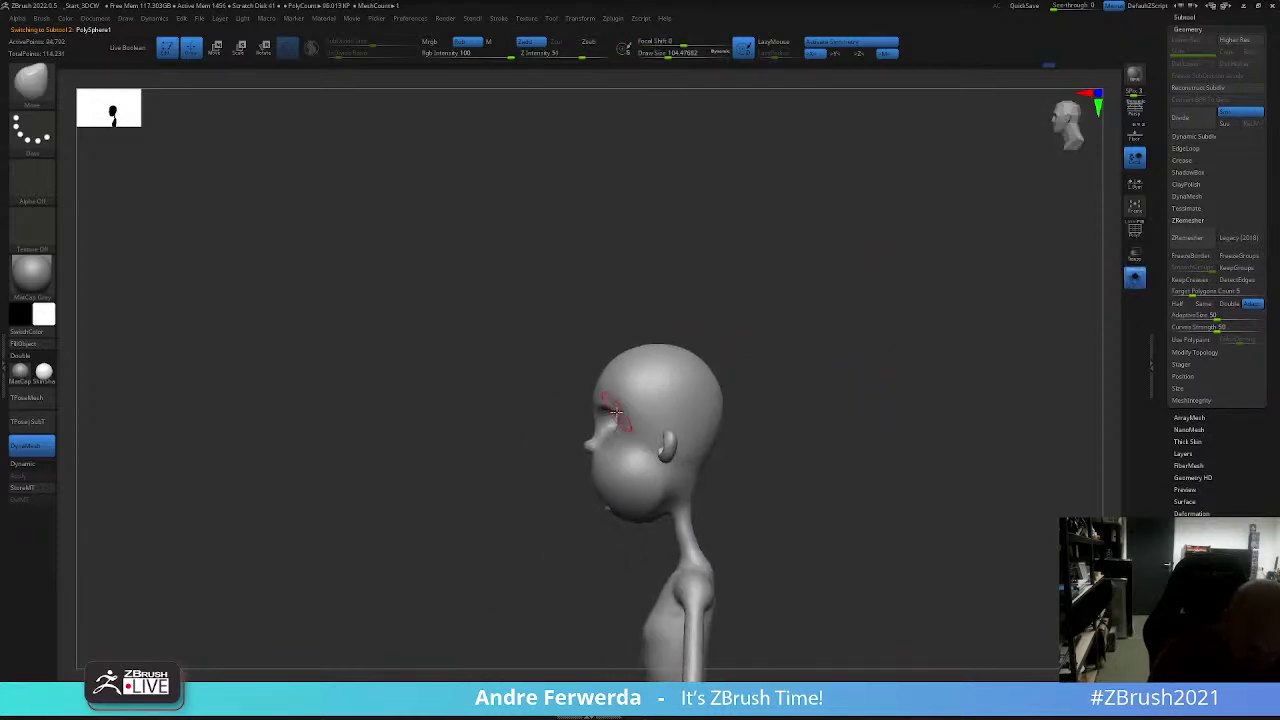
pyautogui.moveTo(623, 357)
pyautogui.mouseDown(button='right')
pyautogui.moveTo(695, 343)
pyautogui.moveTo(783, 188)
pyautogui.moveTo(706, 390)
pyautogui.mouseUp(button='right')
pyautogui.rightClick(695, 343)
pyautogui.rightClick(706, 390)
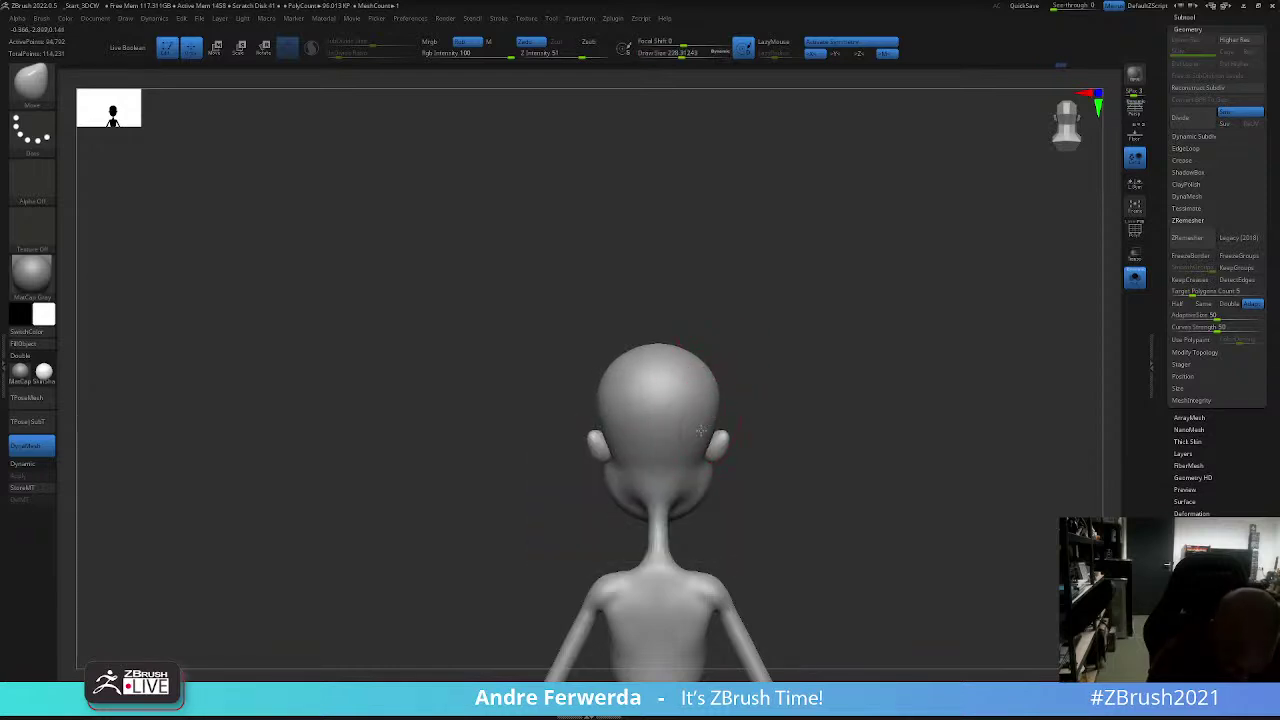
pyautogui.keyDown('alt'); pyautogui.moveTo(759, 388); pyautogui.dragTo(759, 308, button='right'); pyautogui.keyUp('alt')
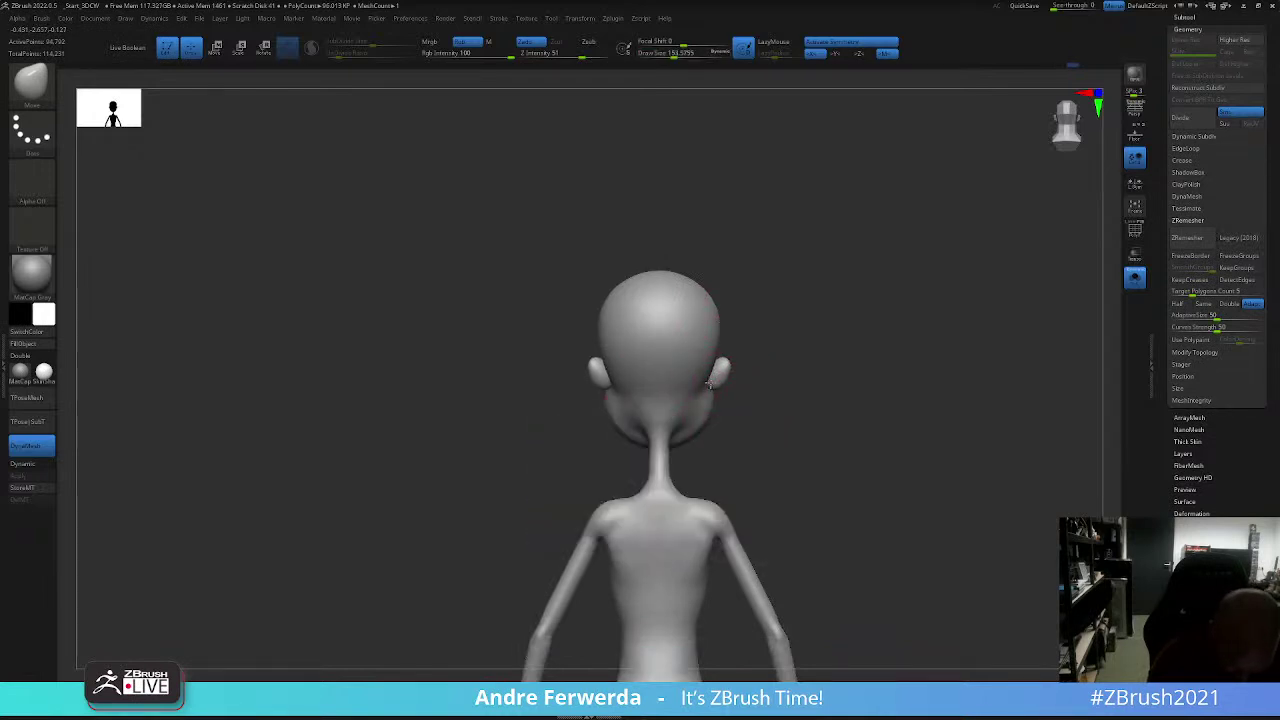
pyautogui.moveTo(711, 383)
pyautogui.mouseDown(button='right')
pyautogui.moveTo(874, 323)
pyautogui.moveTo(788, 322)
pyautogui.mouseUp(button='right')
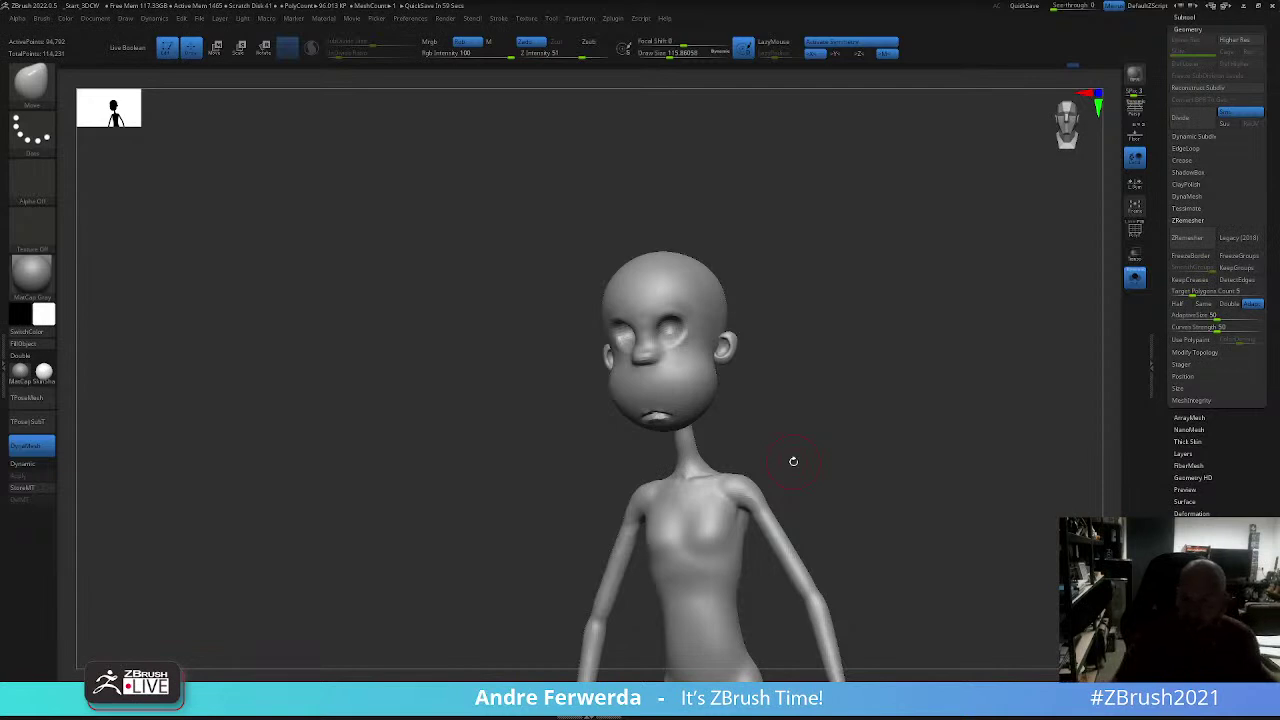
# Step: Append a Sphere3D subtool, select it, collapse Transform, and turn Solo off
pyautogui.scroll(5, 1210, 145)
pyautogui.click(1184, 207)
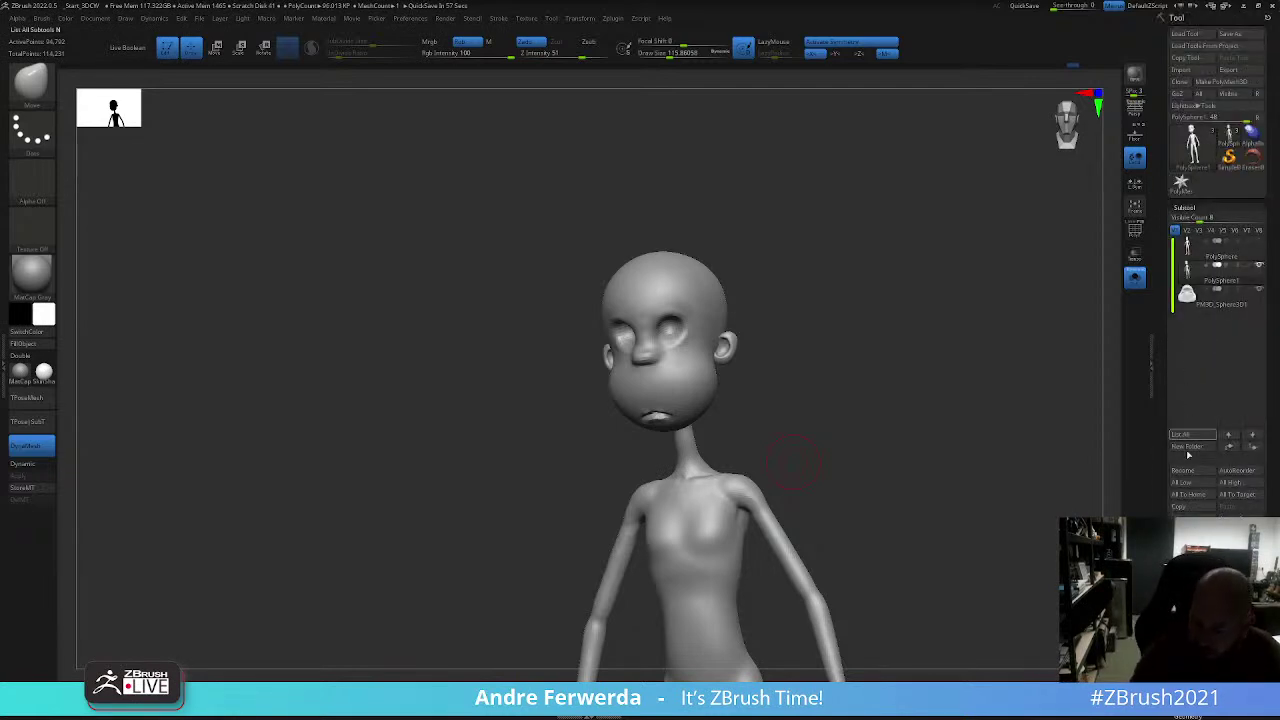
pyautogui.click(1190, 530)
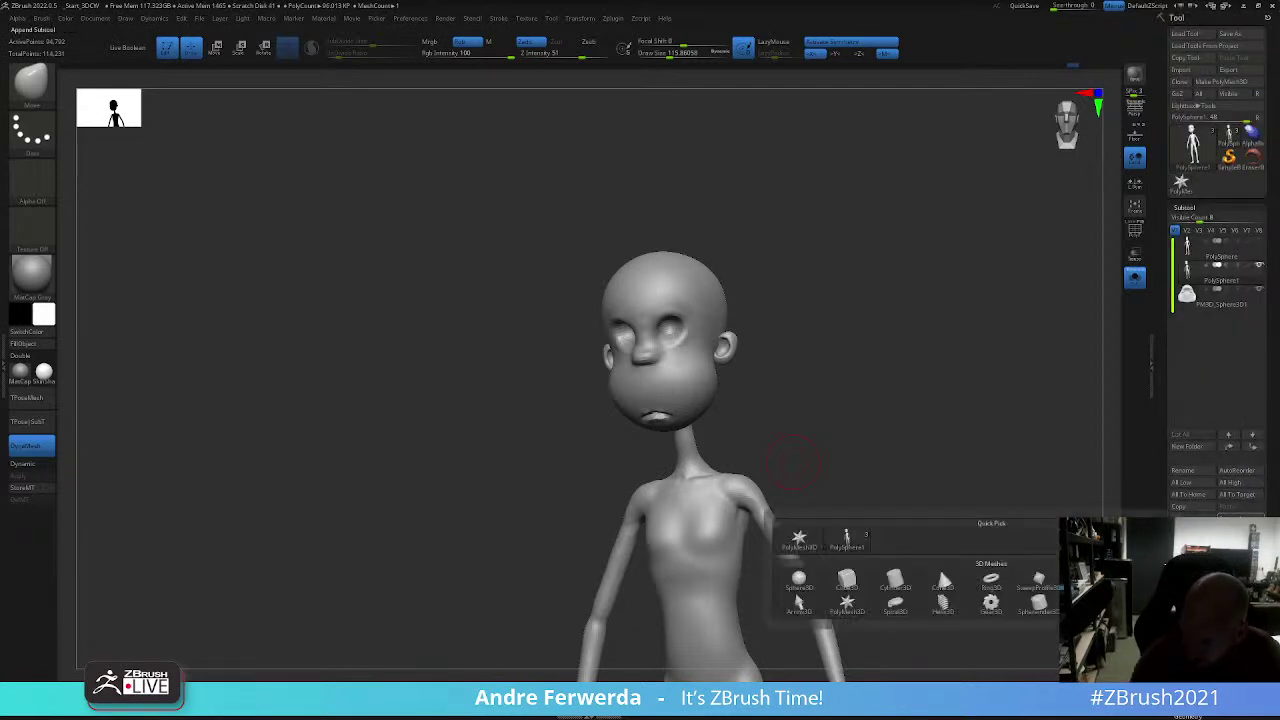
pyautogui.click(799, 580)
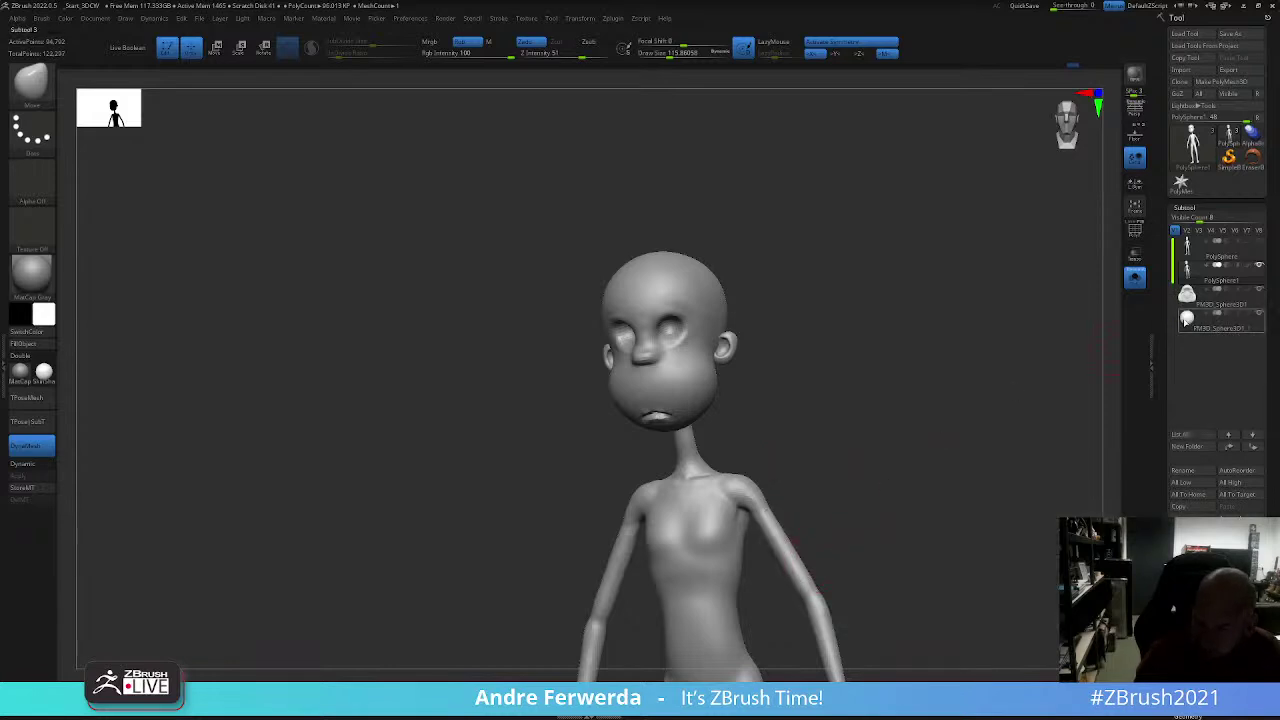
pyautogui.click(1186, 320)
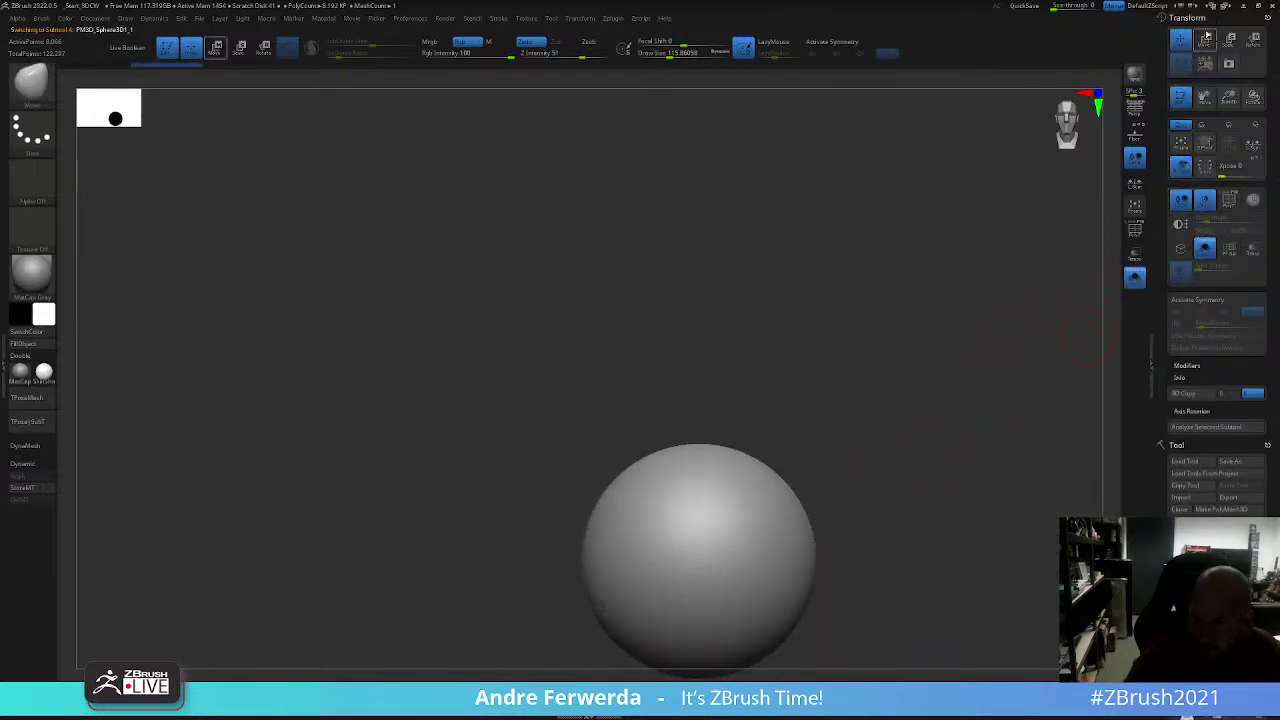
pyautogui.click(1205, 18)
pyautogui.click(1134, 277)
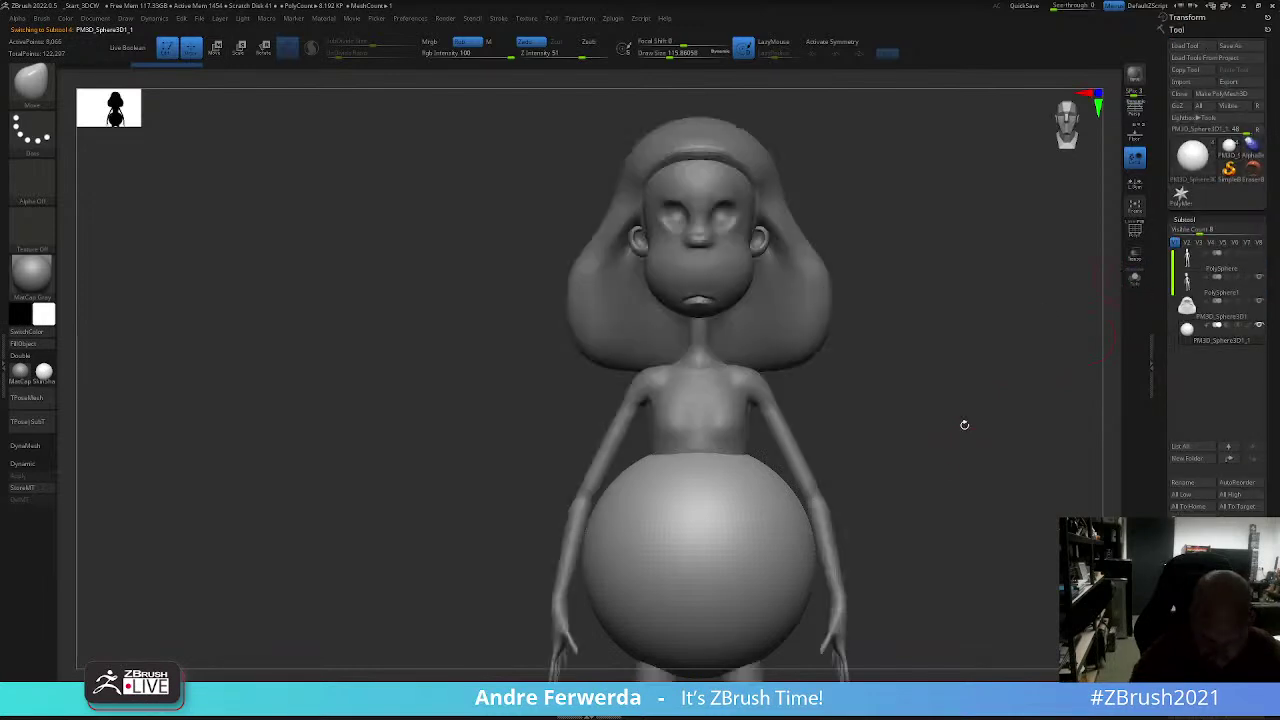
# Step: Shrink the sphere to about a quarter size and move it from the torso into the face
pyautogui.press('f')
pyautogui.press('w')
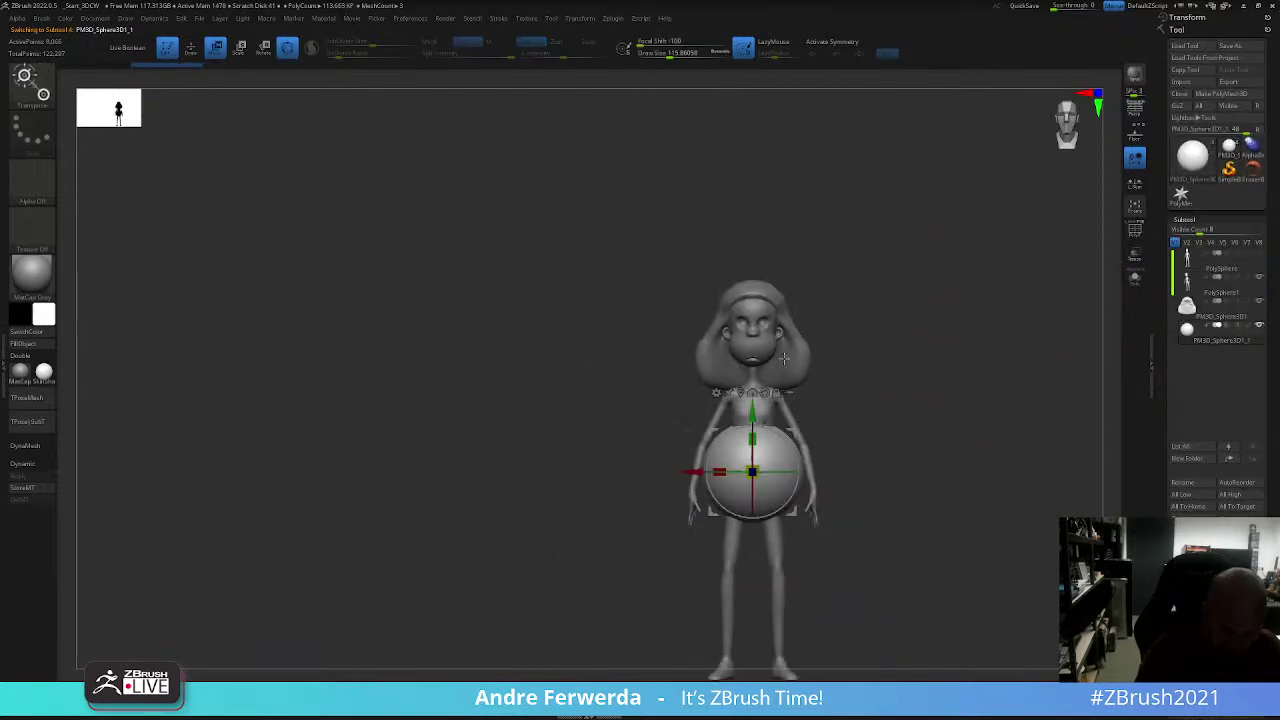
pyautogui.press('e')
pyautogui.moveTo(752, 472)
pyautogui.mouseDown()
pyautogui.moveTo(752, 497)
pyautogui.moveTo(750, 322)
pyautogui.mouseUp()
pyautogui.press('w')
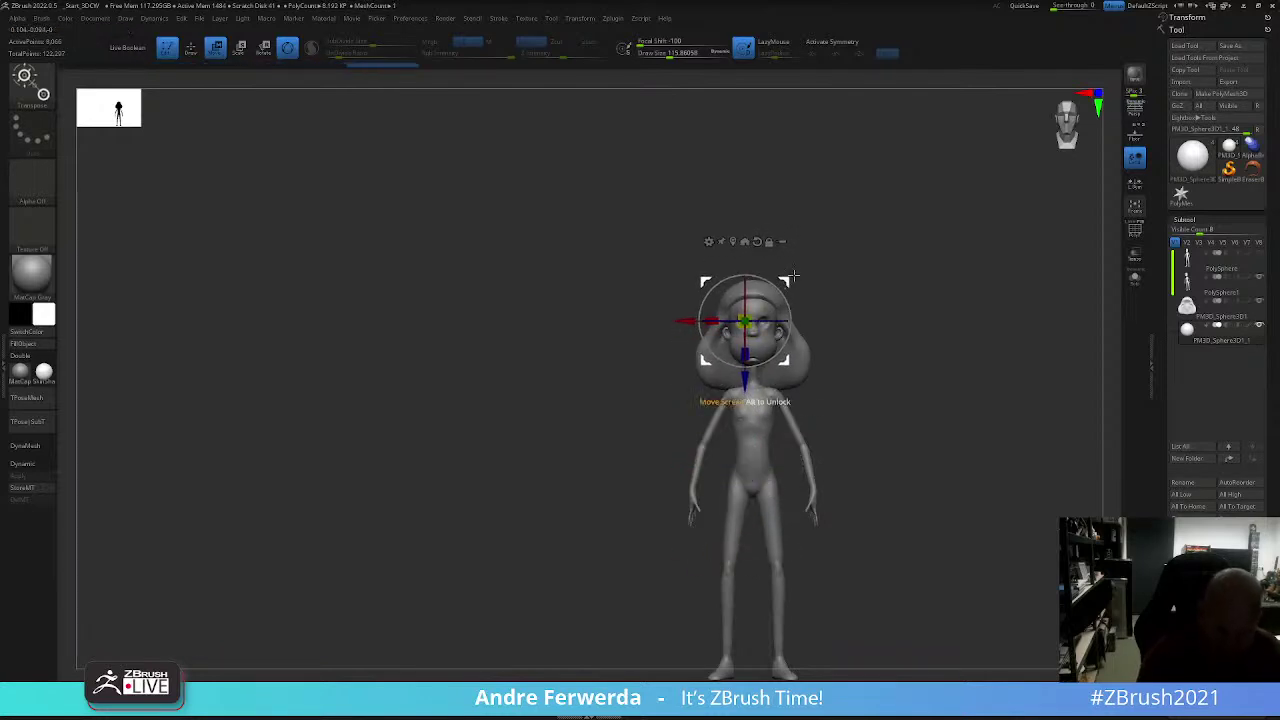
pyautogui.moveTo(860, 300)
pyautogui.mouseDown()
pyautogui.moveTo(952, 259)
pyautogui.moveTo(883, 357)
pyautogui.moveTo(880, 326)
pyautogui.moveTo(846, 281)
pyautogui.mouseUp()
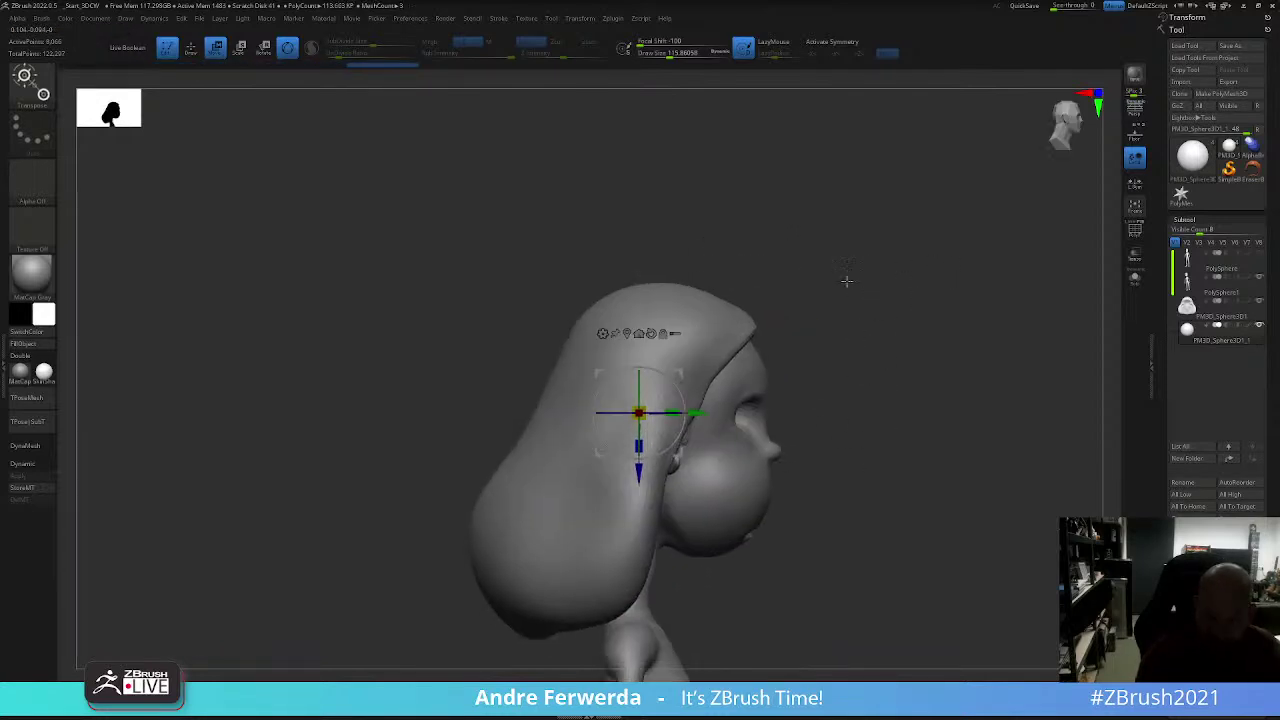
pyautogui.moveTo(707, 388); pyautogui.dragTo(800, 388)
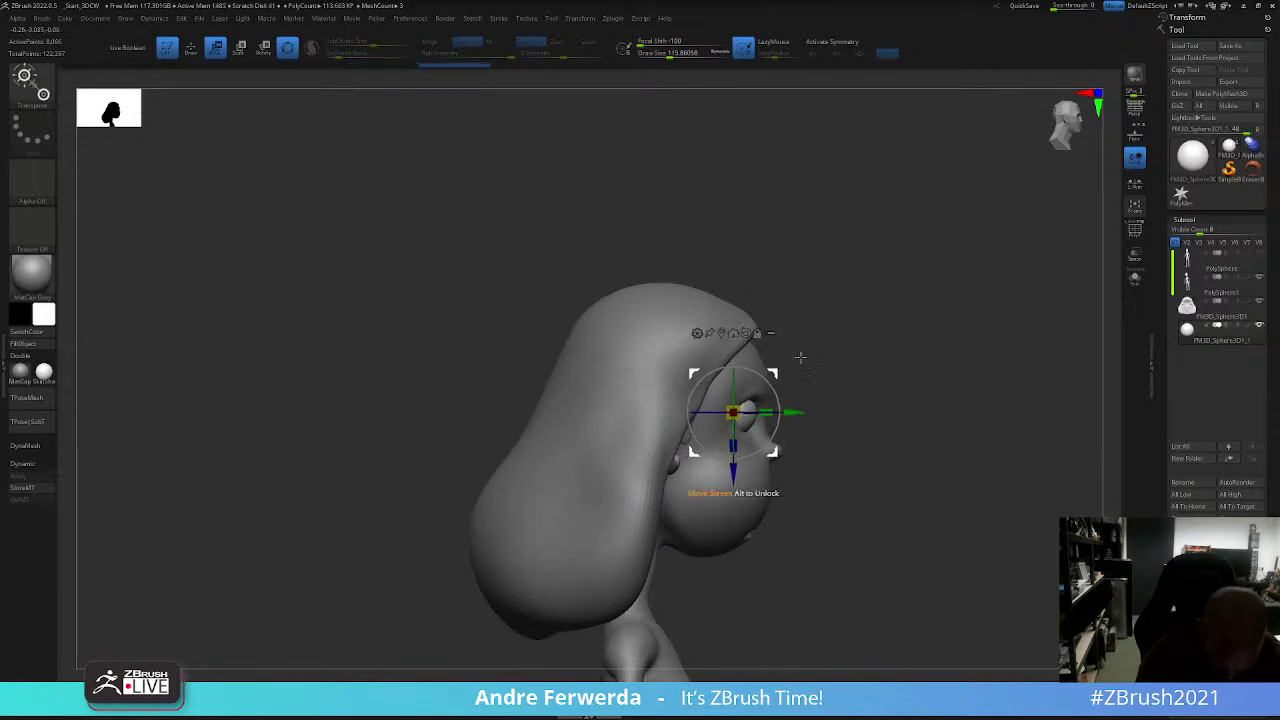
pyautogui.keyDown('shift'); pyautogui.moveTo(1000, 300); pyautogui.dragTo(939, 272); pyautogui.keyUp('shift')
# Step: Scale the eye sphere down further and nudge it into its socket
pyautogui.moveTo(720, 410); pyautogui.dragTo(722, 432)
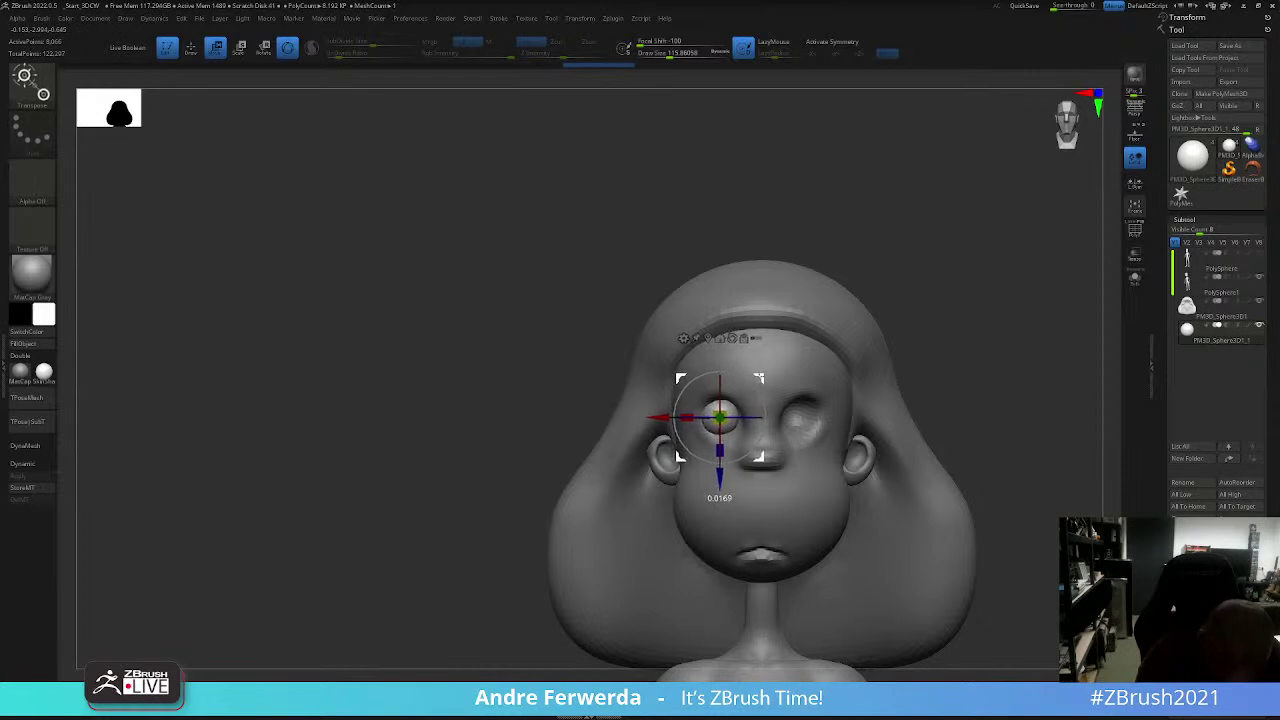
pyautogui.press('q')
pyautogui.press('w')
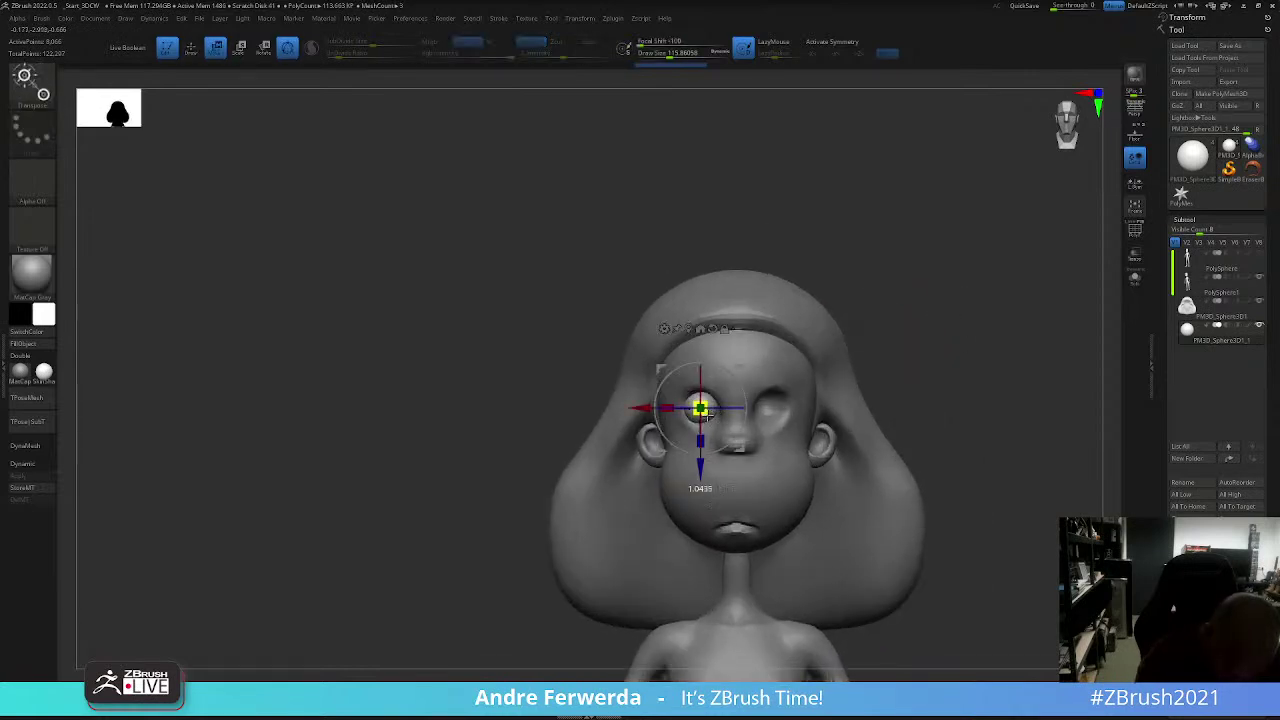
pyautogui.moveTo(703, 412); pyautogui.dragTo(705, 414)
pyautogui.press('q')
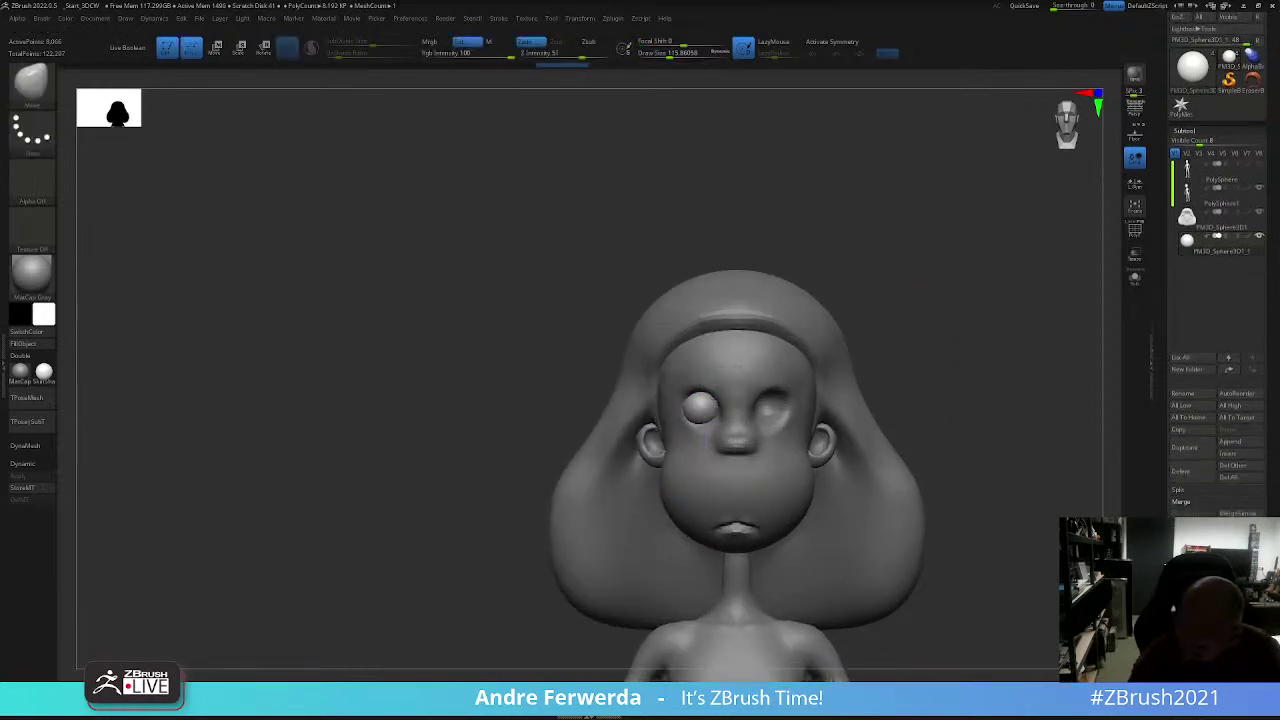
# Step: Apply Mirror And Weld to copy the eyeball to the other side, then check both eyes
pyautogui.scroll(-2, 1183, 512)
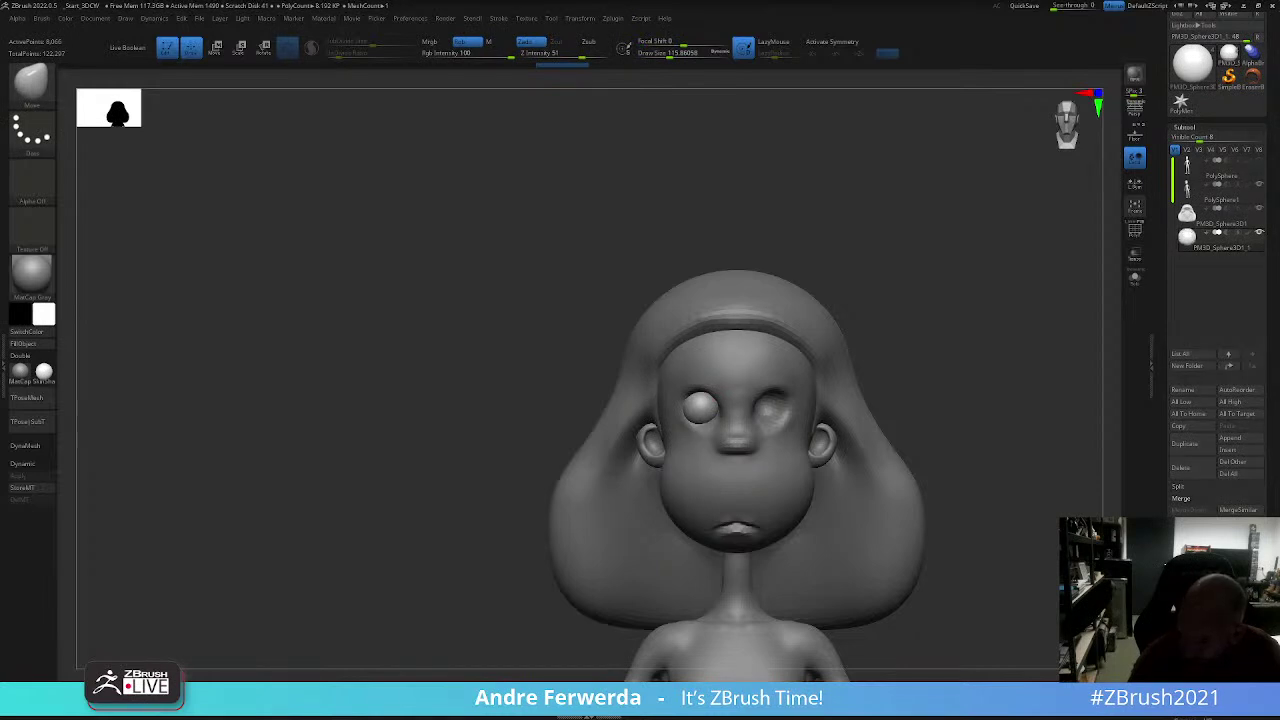
pyautogui.click(1184, 127)
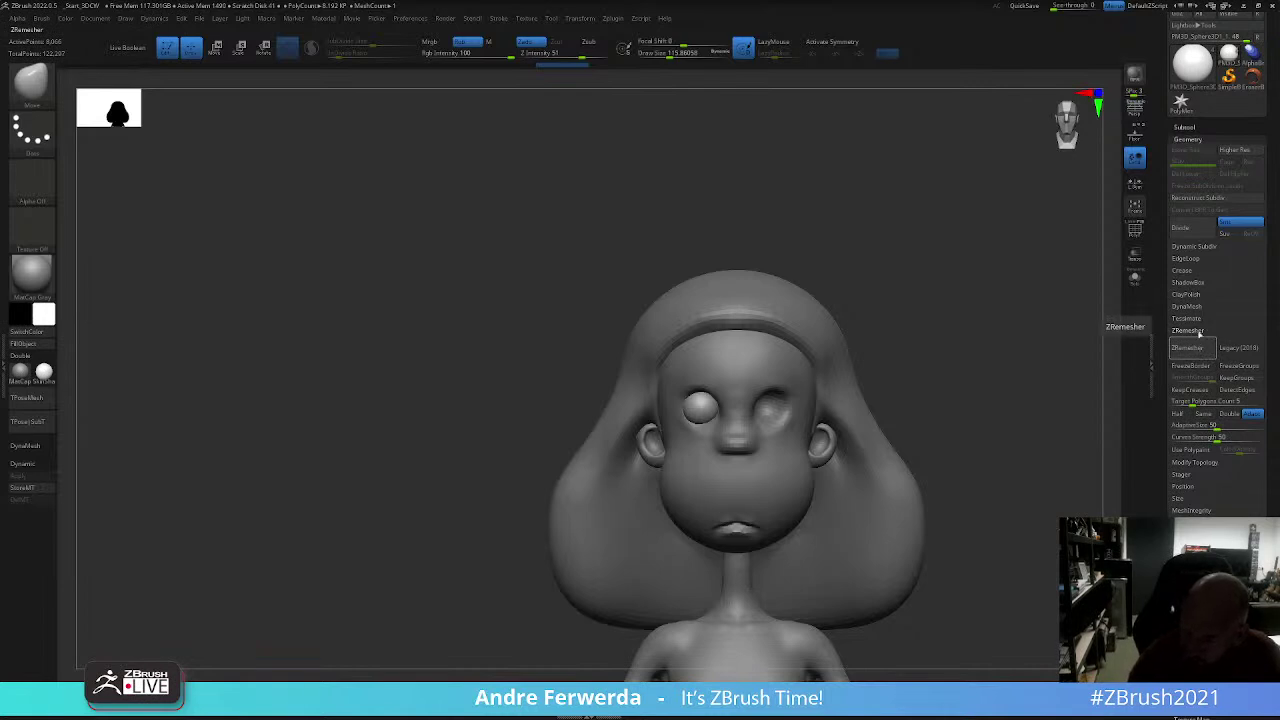
pyautogui.click(1196, 462)
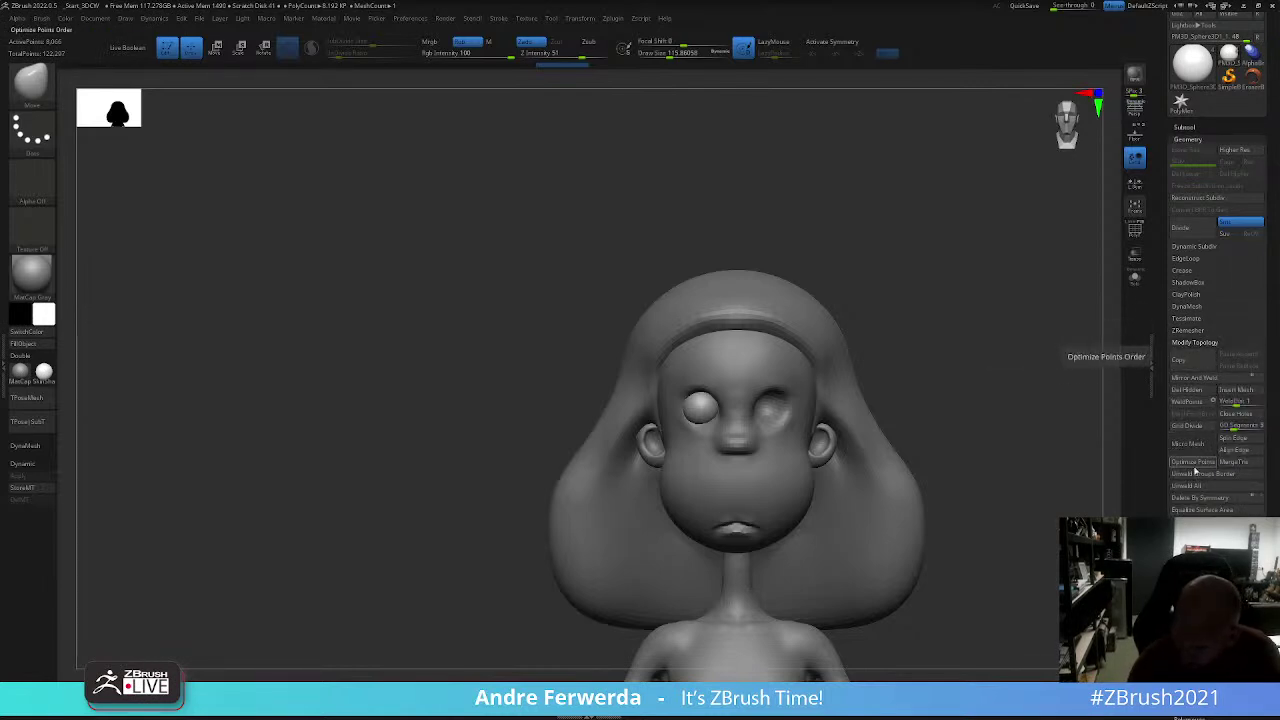
pyautogui.click(1213, 379)
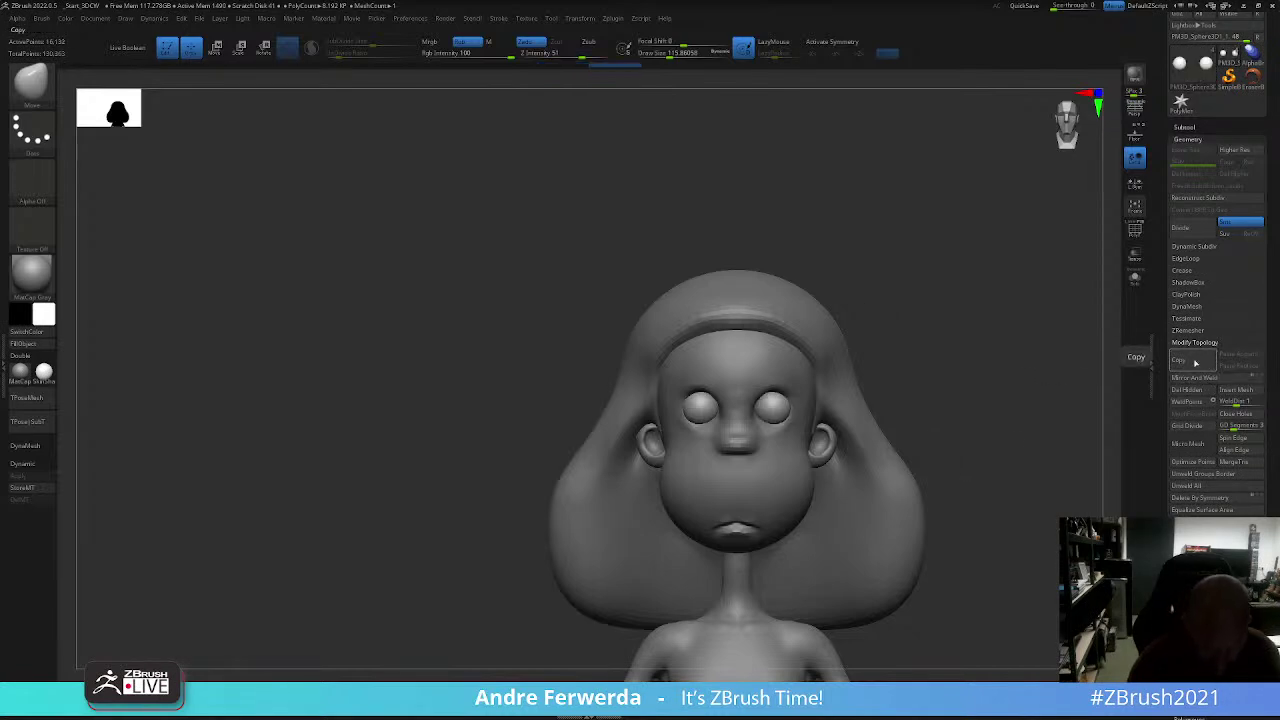
pyautogui.moveTo(1000, 345)
pyautogui.mouseDown()
pyautogui.moveTo(902, 341)
pyautogui.moveTo(960, 280)
pyautogui.moveTo(946, 277)
pyautogui.moveTo(940, 309)
pyautogui.moveTo(935, 297)
pyautogui.mouseUp()
# Step: Turn on X symmetry with local symmetry around each eye, then select the head
pyautogui.press('w')
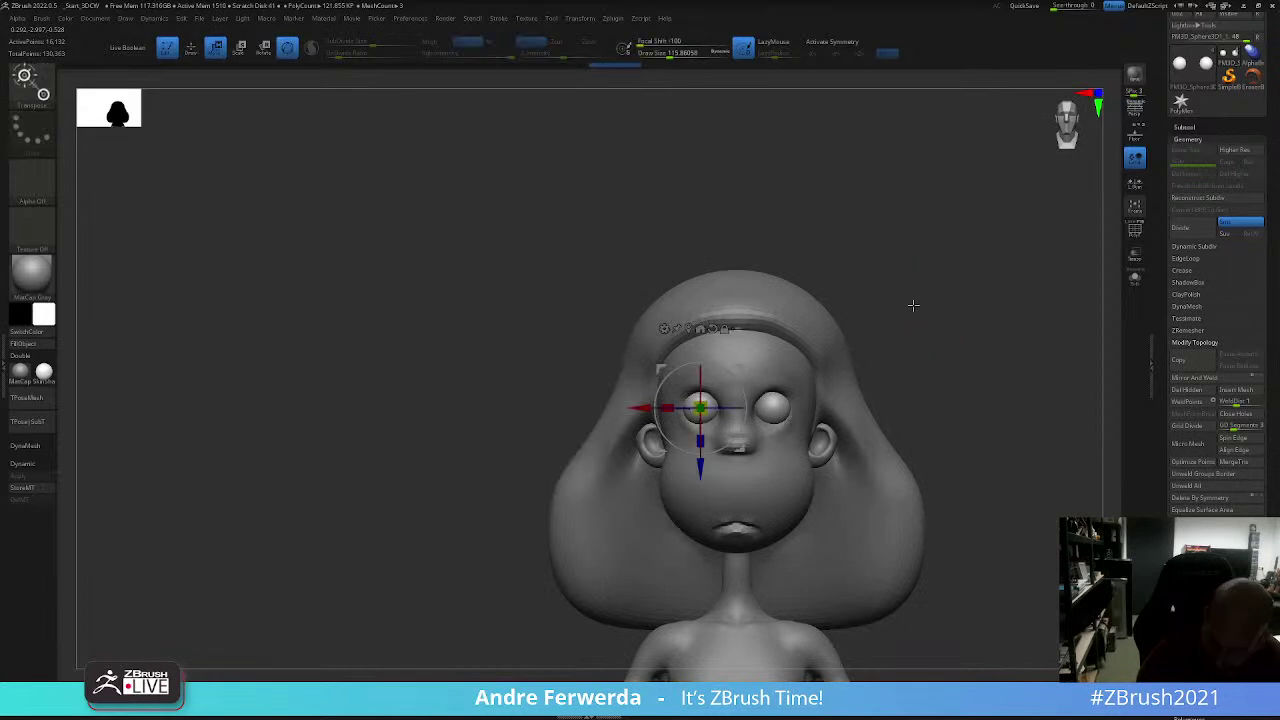
pyautogui.press('x')
pyautogui.press('x')
pyautogui.press('x')
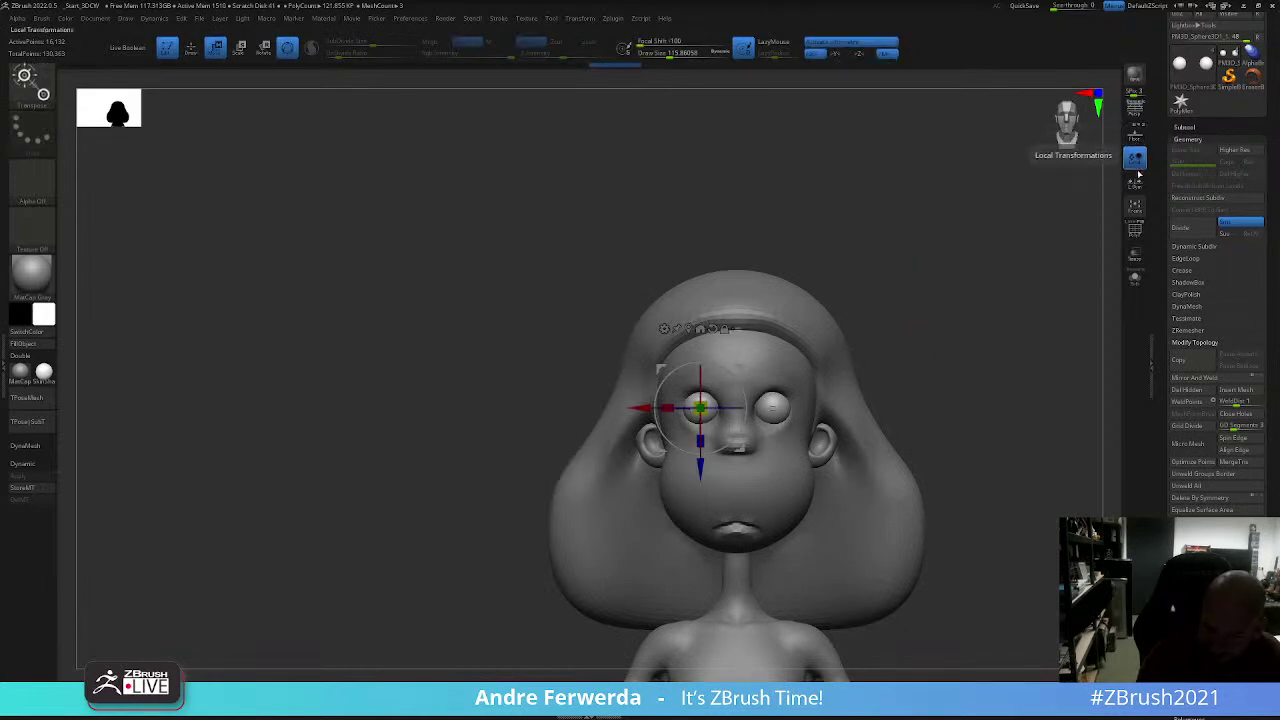
pyautogui.click(1134, 183)
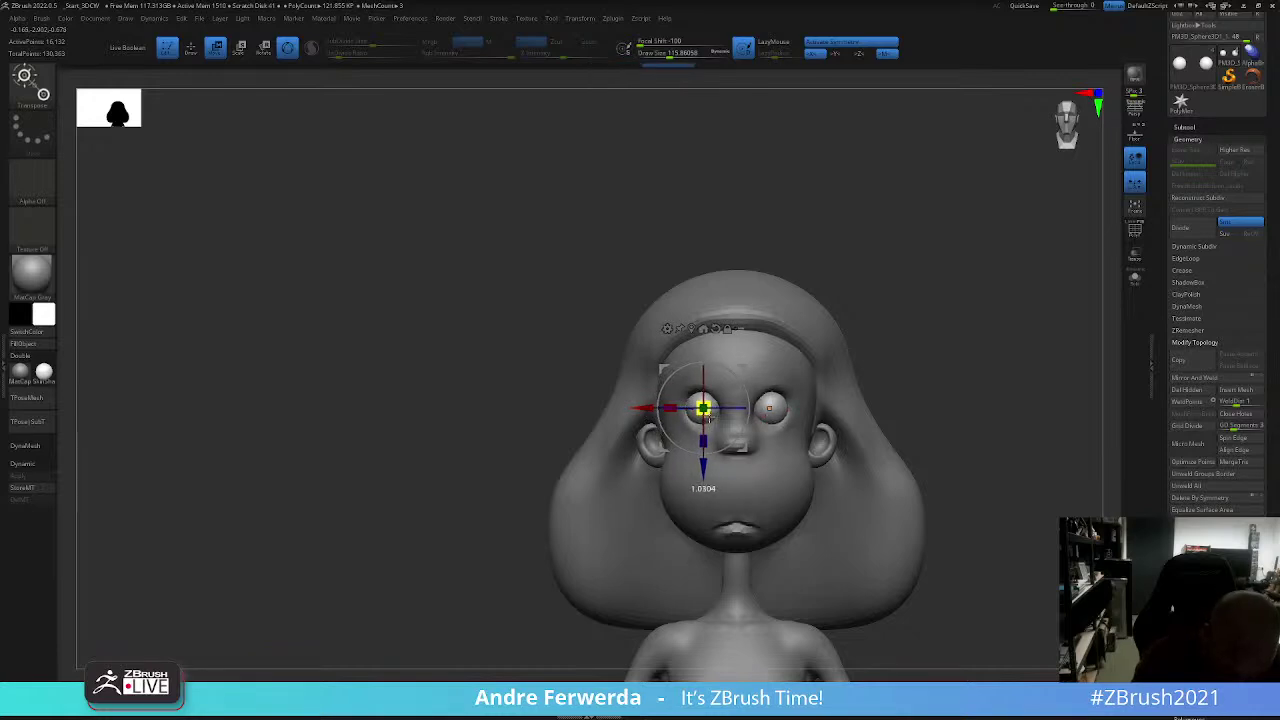
pyautogui.press('q')
pyautogui.keyDown('alt'); pyautogui.click(808, 368); pyautogui.keyUp('alt')
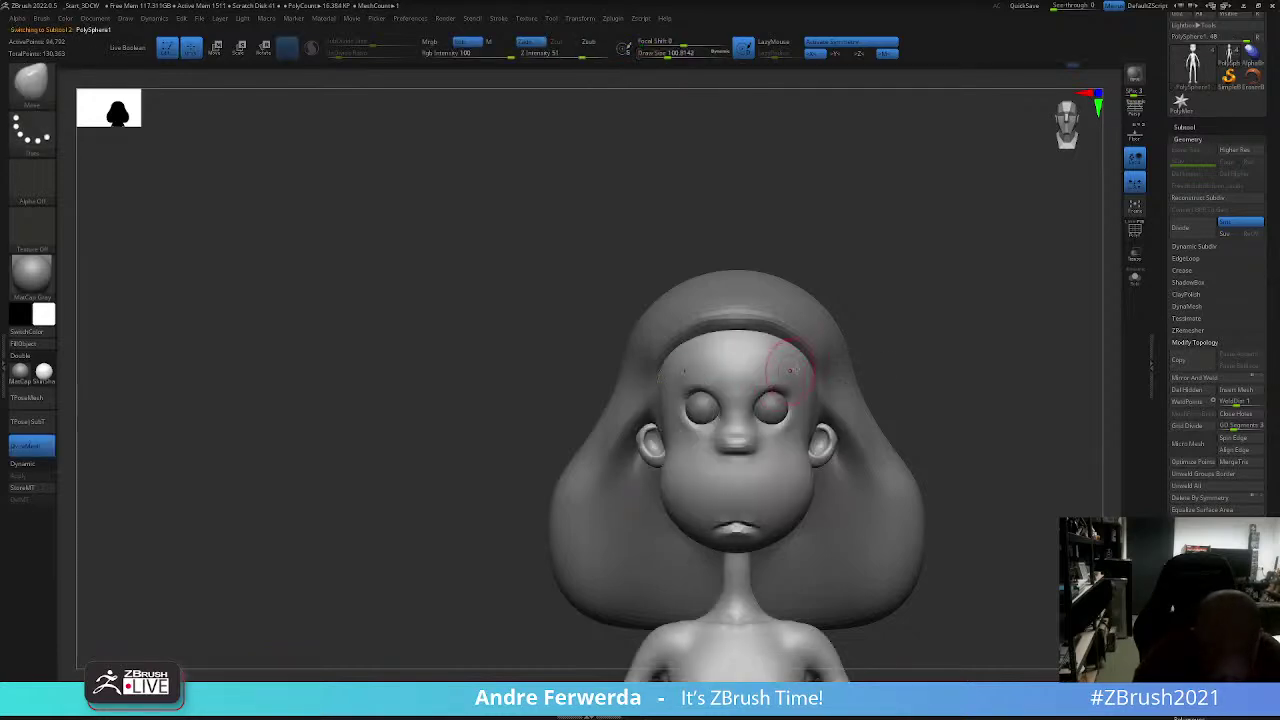
# Step: Rotate the figure through several angles to look over the body and face around the eyes
pyautogui.moveTo(925, 349)
pyautogui.mouseDown()
pyautogui.moveTo(915, 274)
pyautogui.moveTo(860, 330)
pyautogui.moveTo(900, 277)
pyautogui.mouseUp()
pyautogui.press('w')
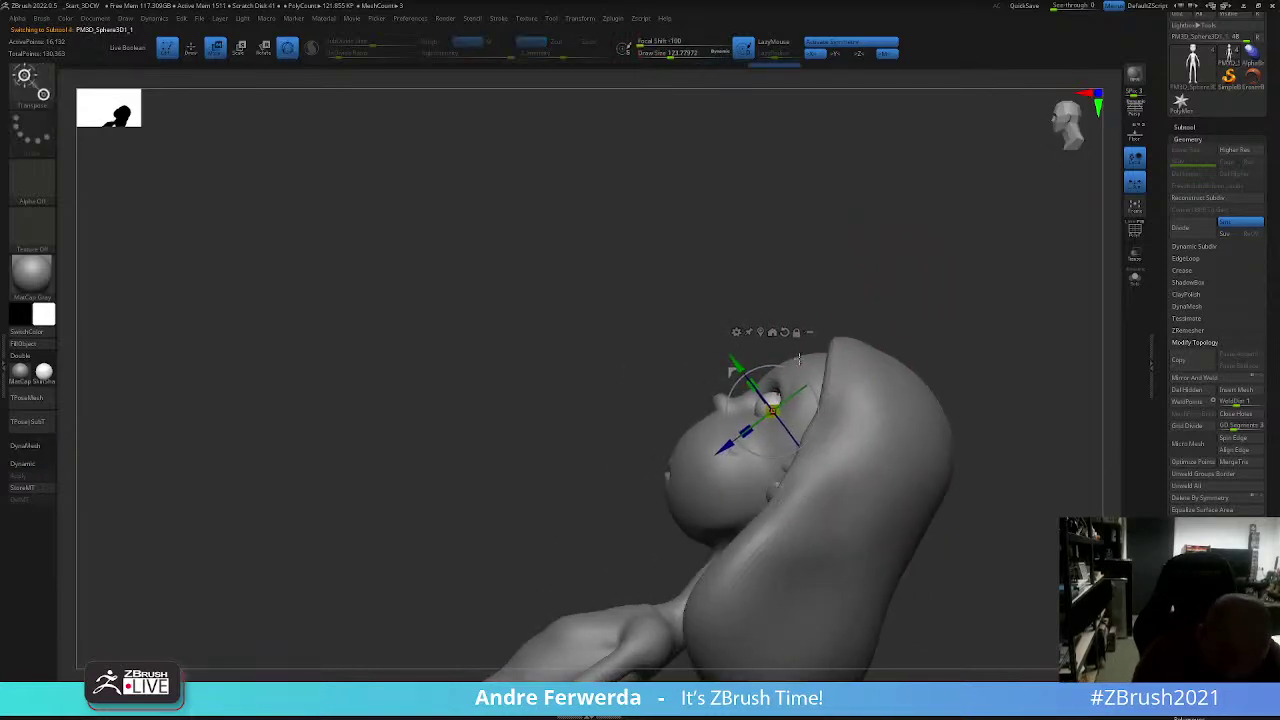
pyautogui.press('q')
pyautogui.press('space')
pyautogui.moveTo(757, 420); pyautogui.dragTo(875, 335)
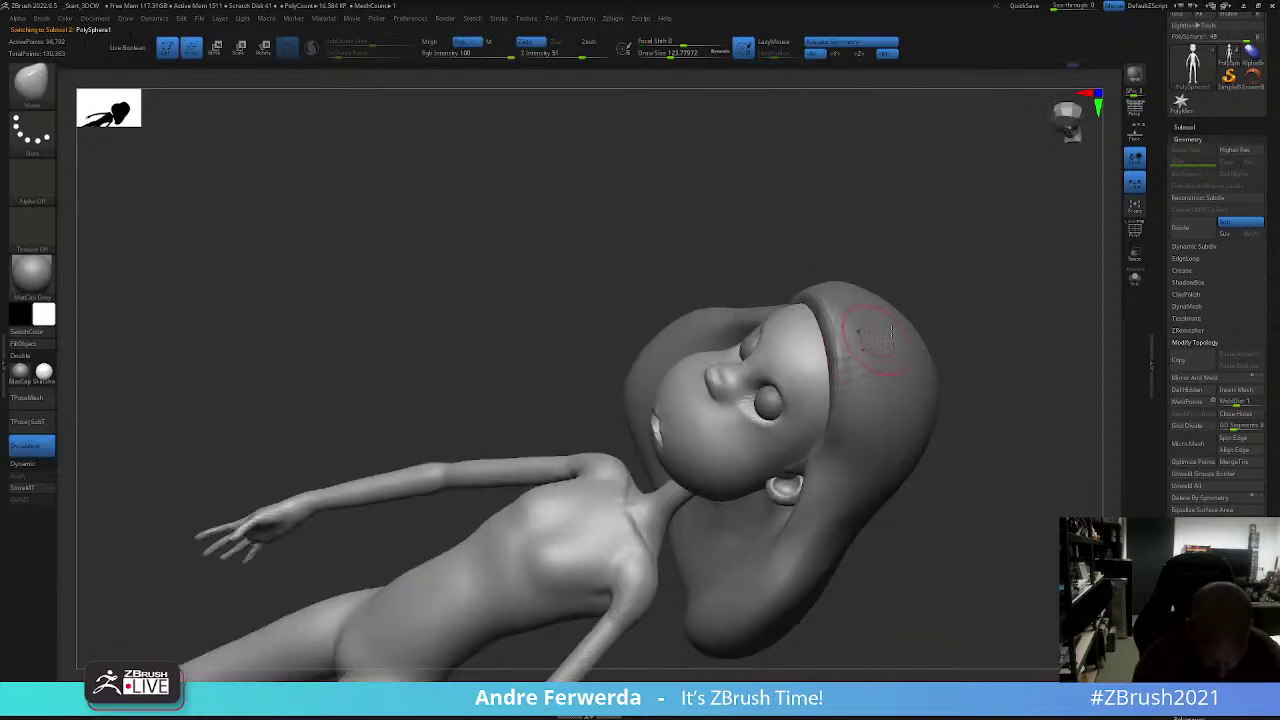
pyautogui.moveTo(950, 320)
pyautogui.mouseDown()
pyautogui.moveTo(986, 297)
pyautogui.moveTo(966, 343)
pyautogui.mouseUp()
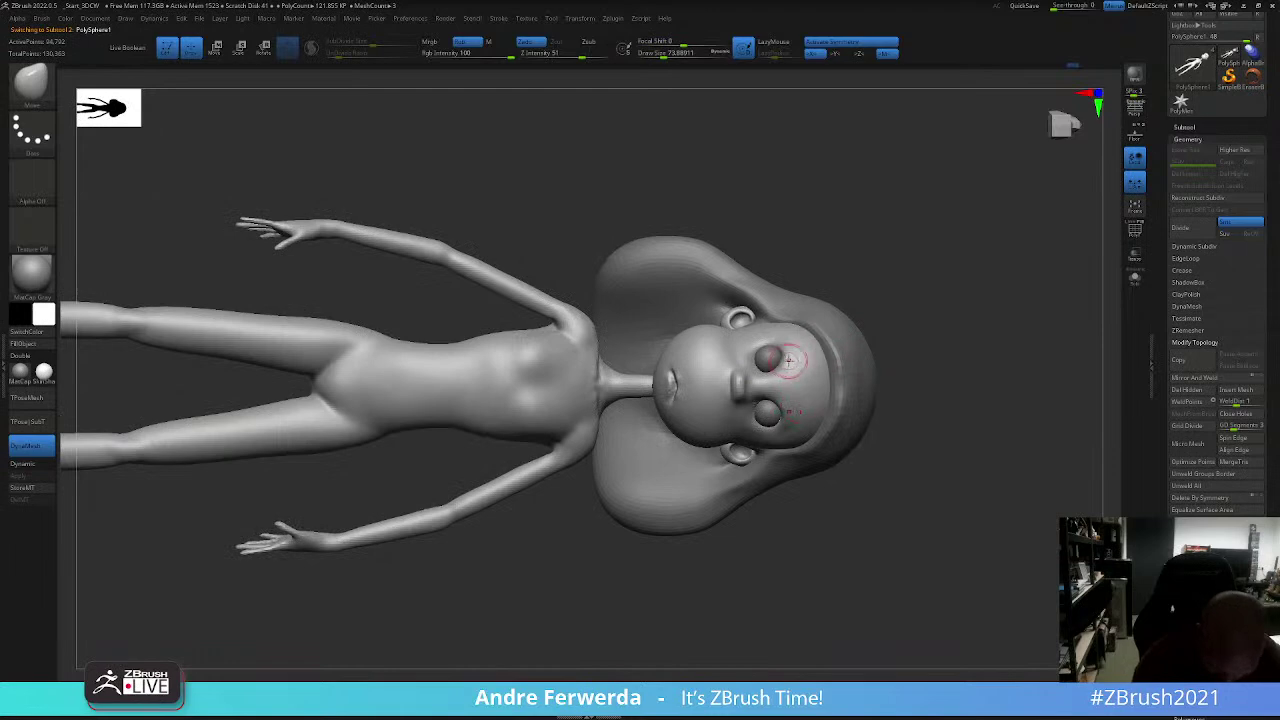
pyautogui.moveTo(880, 300); pyautogui.dragTo(765, 348)
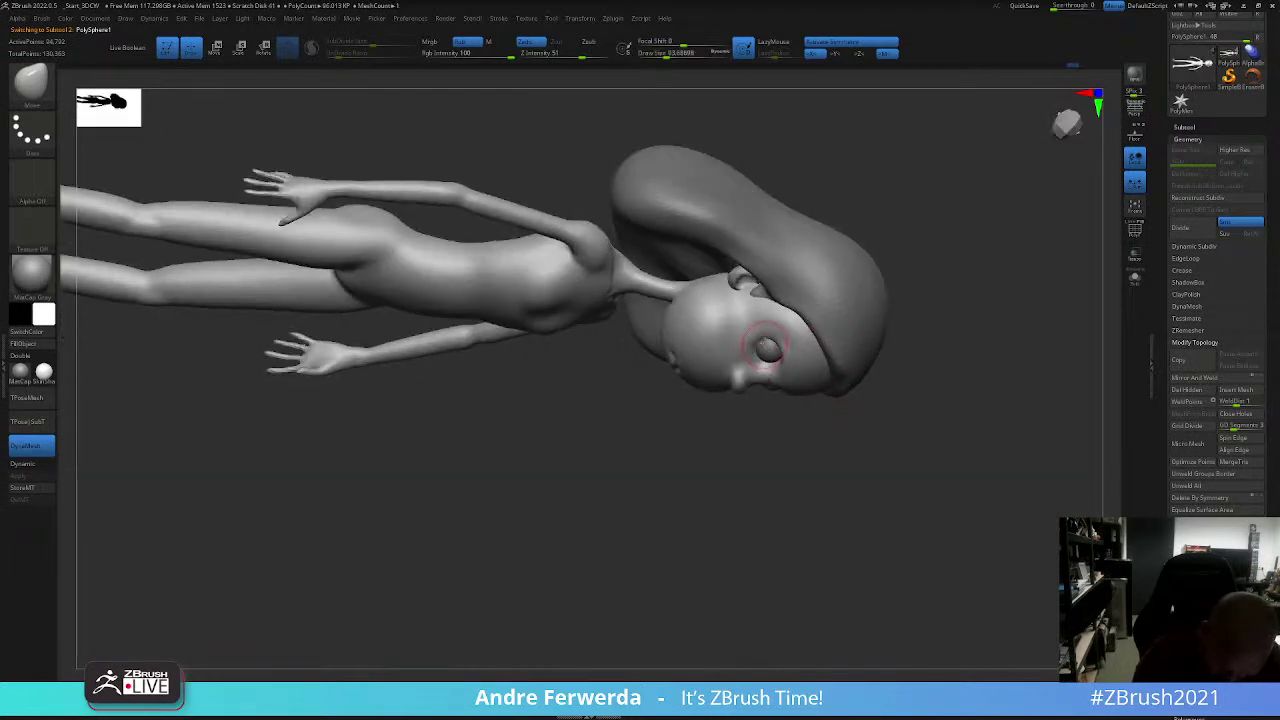
pyautogui.moveTo(753, 485); pyautogui.dragTo(770, 358)
pyautogui.moveTo(913, 372)
pyautogui.mouseDown()
pyautogui.moveTo(850, 330)
pyautogui.moveTo(760, 380)
pyautogui.mouseUp()
pyautogui.press('space')
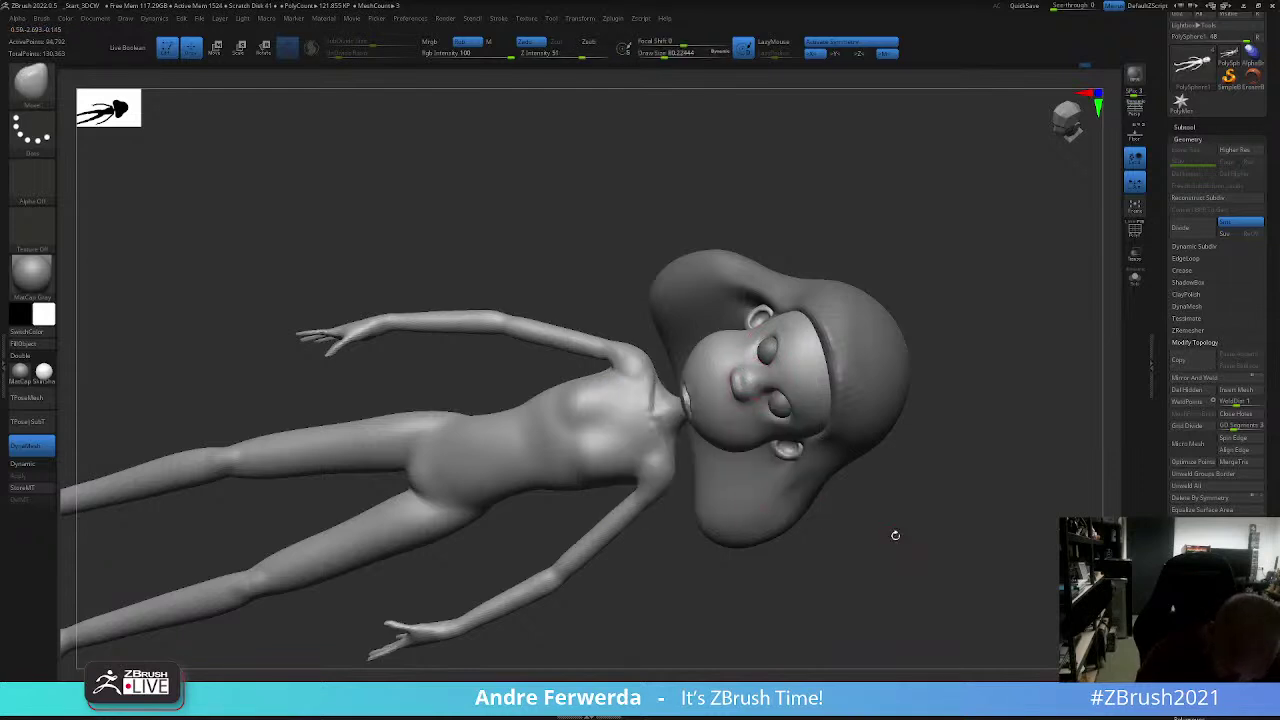
pyautogui.moveTo(894, 531)
pyautogui.mouseDown()
pyautogui.moveTo(920, 357)
pyautogui.moveTo(960, 363)
pyautogui.moveTo(941, 297)
pyautogui.moveTo(969, 357)
pyautogui.moveTo(931, 434)
pyautogui.moveTo(826, 366)
pyautogui.moveTo(857, 443)
pyautogui.moveTo(767, 486)
pyautogui.mouseUp()
# Step: Enlarge the brush, check under the chin, and toggle the reference sheet at front view
pyautogui.press(']')
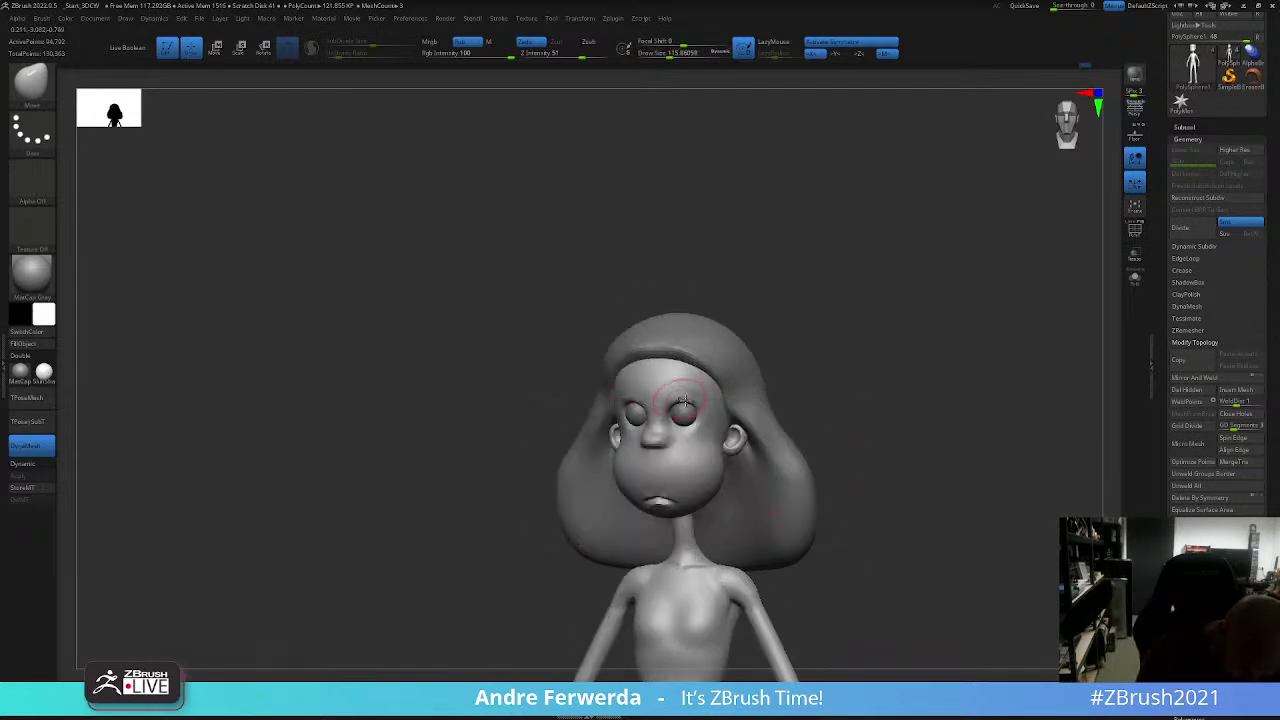
pyautogui.moveTo(803, 346); pyautogui.dragTo(770, 274)
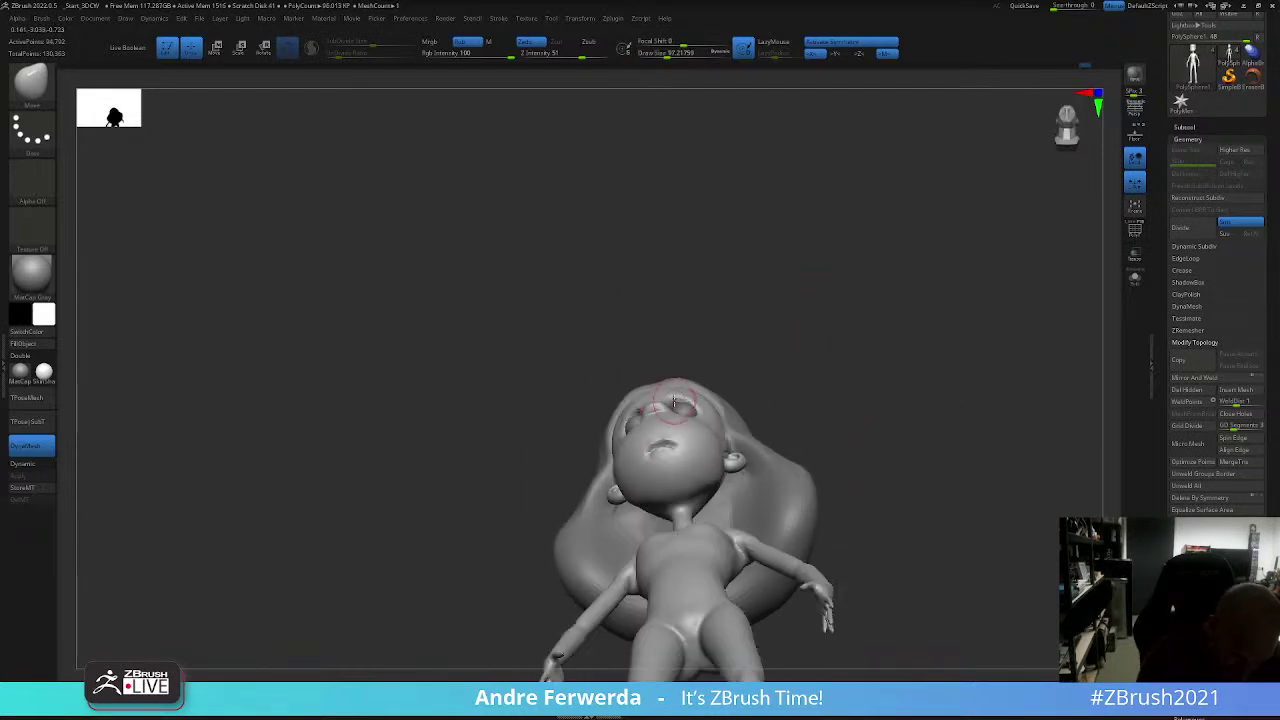
pyautogui.moveTo(775, 340)
pyautogui.mouseDown()
pyautogui.moveTo(851, 357)
pyautogui.moveTo(685, 371)
pyautogui.mouseUp()
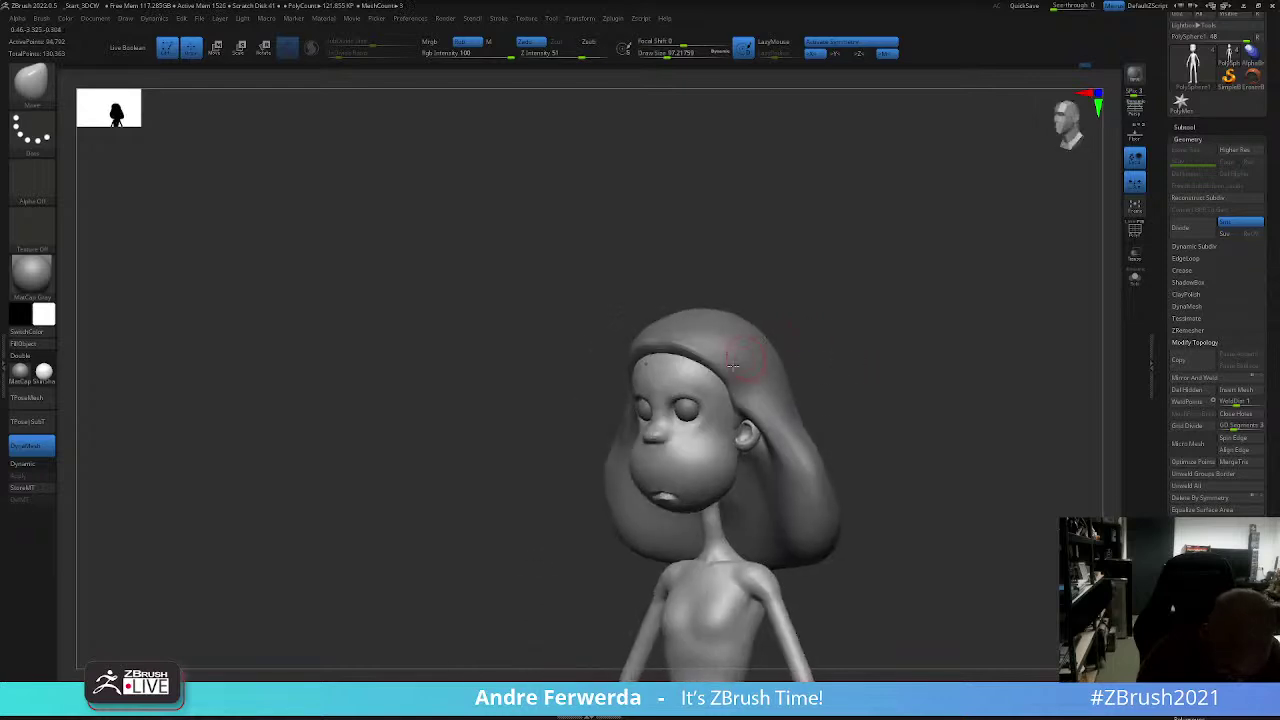
pyautogui.keyDown('shift'); pyautogui.moveTo(800, 317); pyautogui.dragTo(706, 398); pyautogui.keyUp('shift')
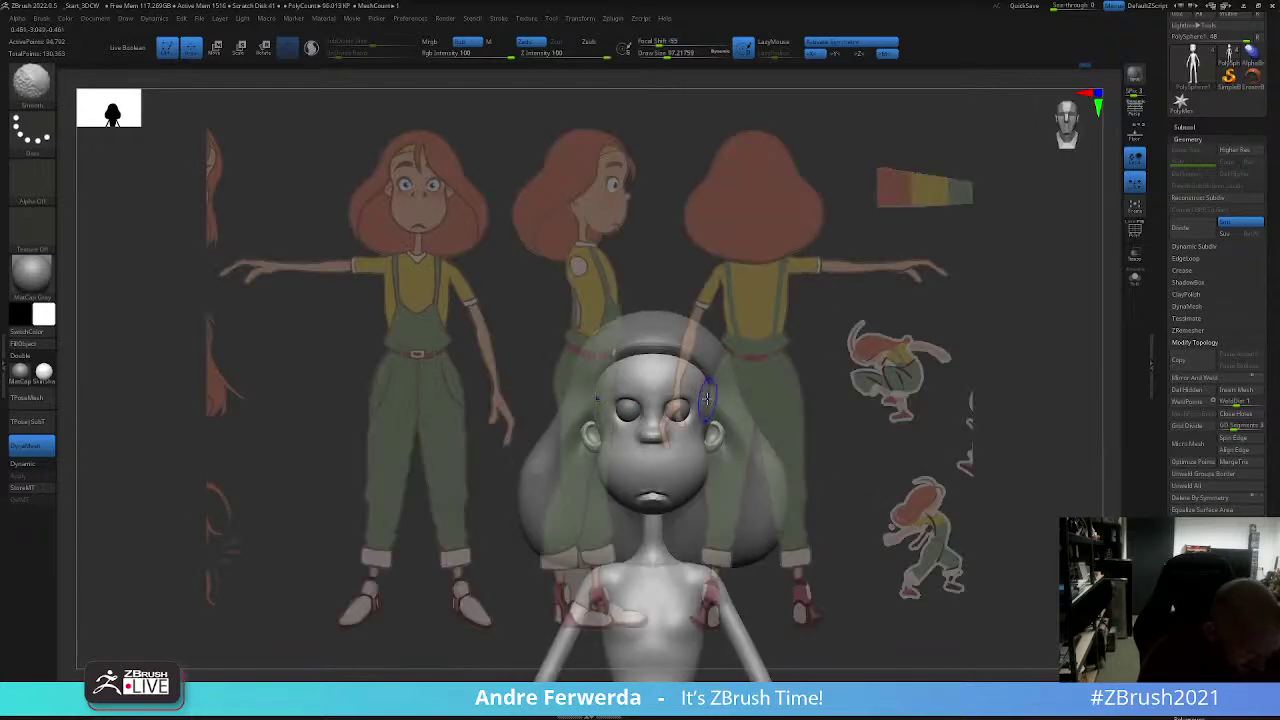
pyautogui.hotkey('shift', 'p')
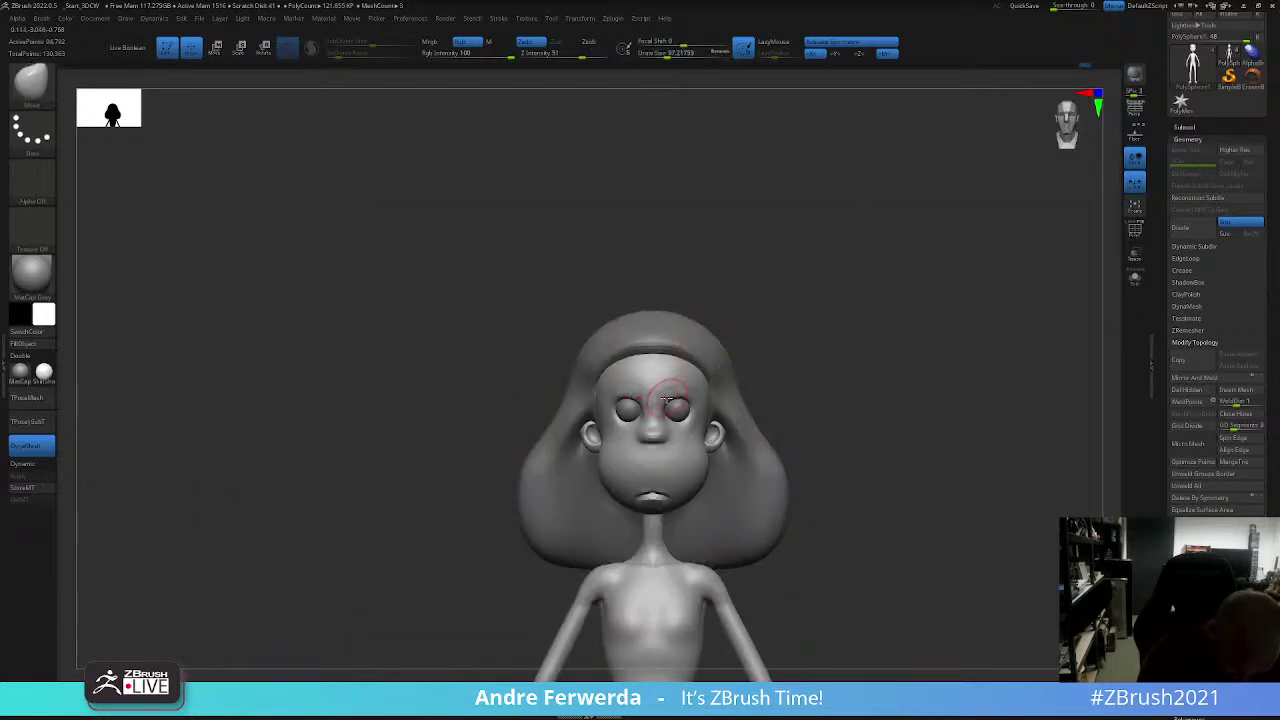
pyautogui.hotkey('shift', 'p')
pyautogui.hotkey('shift', 'p')
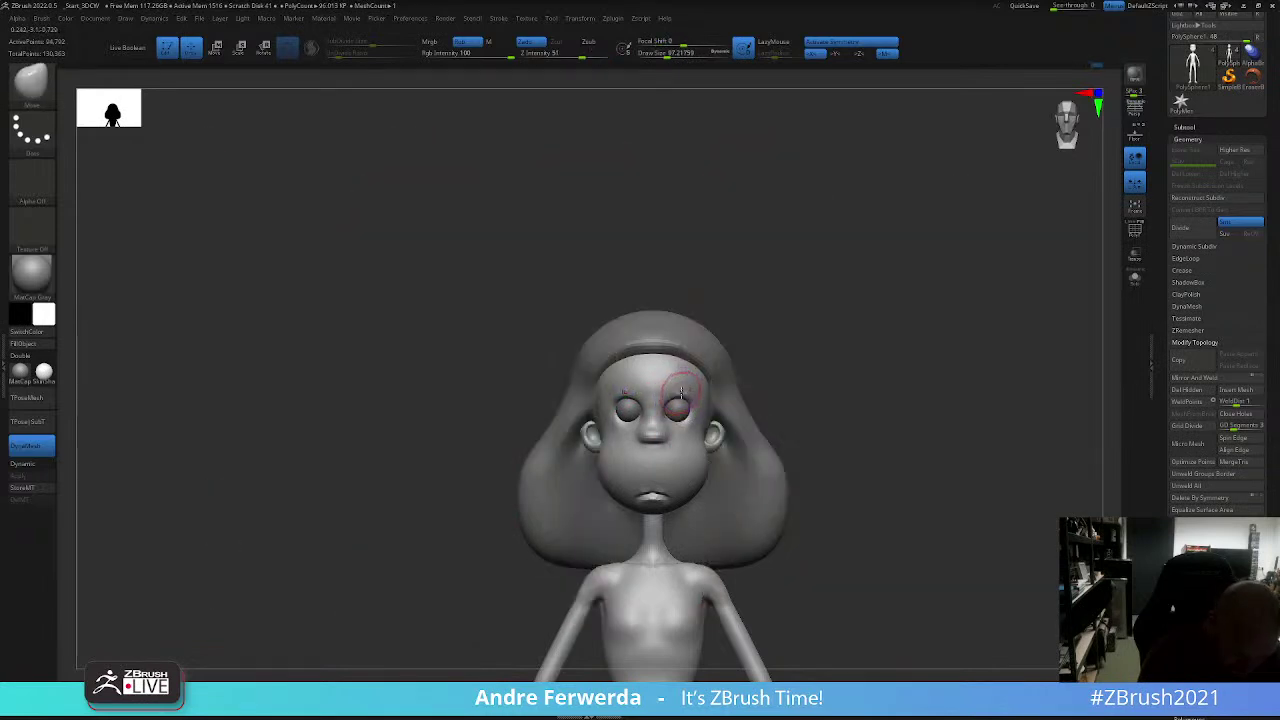
# Step: Reduce the brush size and compare the straight front view against the reference overlay
pyautogui.moveTo(766, 346); pyautogui.dragTo(869, 357)
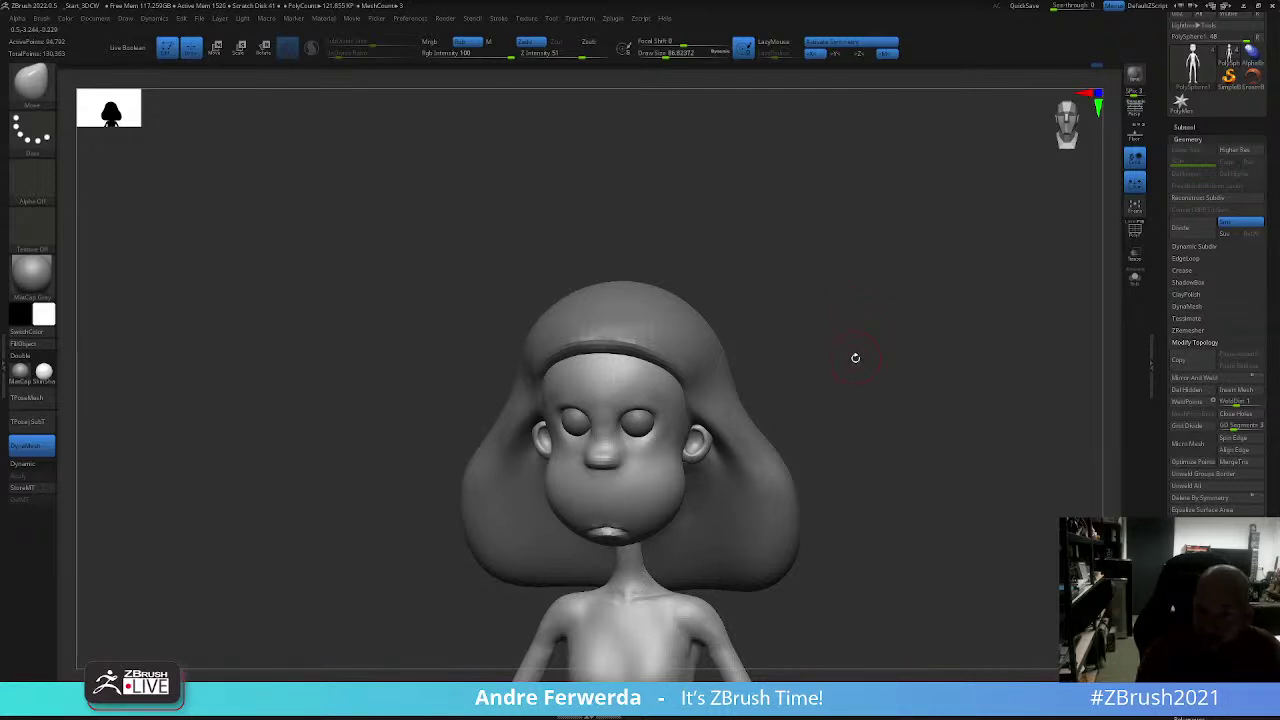
pyautogui.moveTo(868, 341)
pyautogui.mouseDown()
pyautogui.moveTo(849, 366)
pyautogui.moveTo(885, 289)
pyautogui.mouseUp()
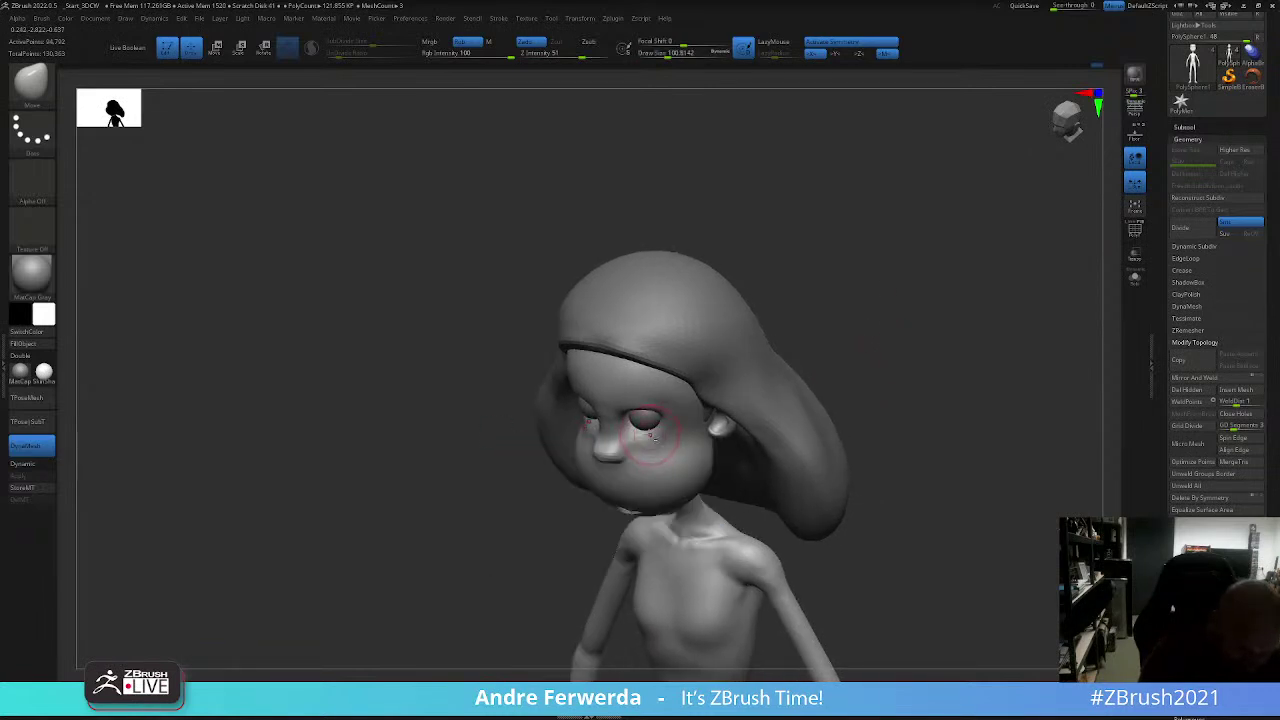
pyautogui.keyDown('shift'); pyautogui.moveTo(798, 348); pyautogui.dragTo(764, 332); pyautogui.keyUp('shift')
pyautogui.press('space')
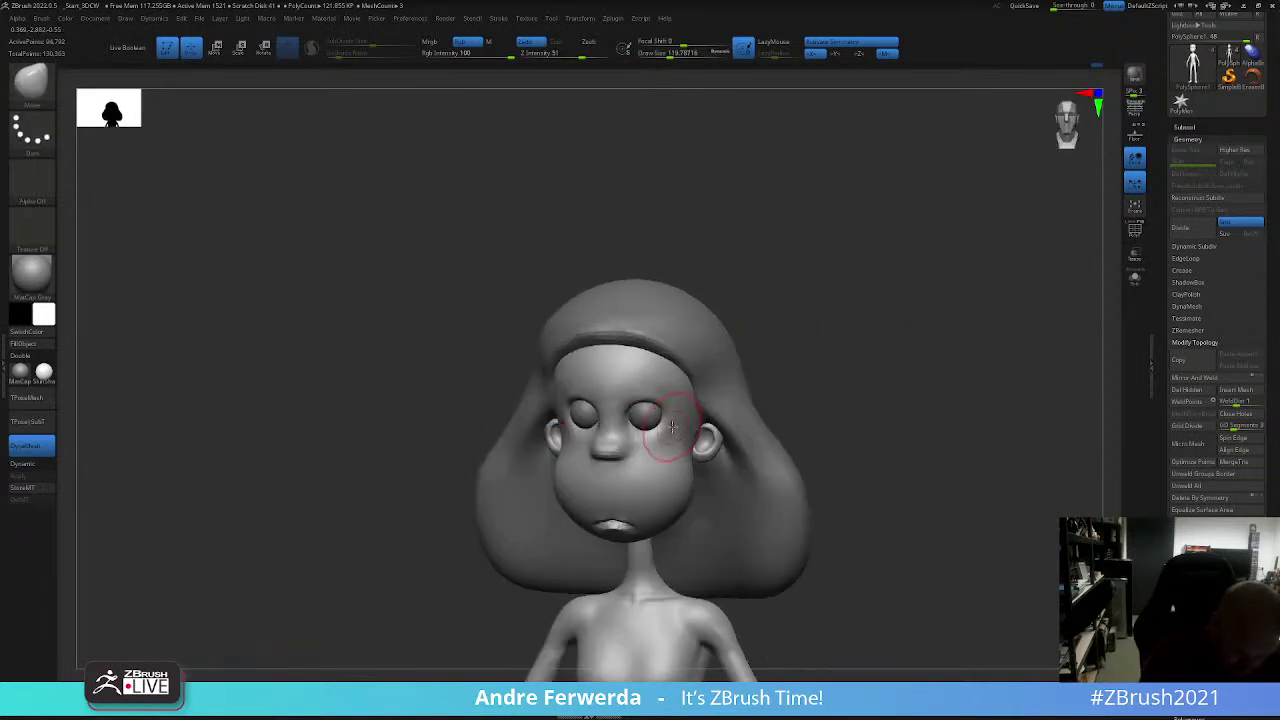
pyautogui.press('space')
pyautogui.press('space')
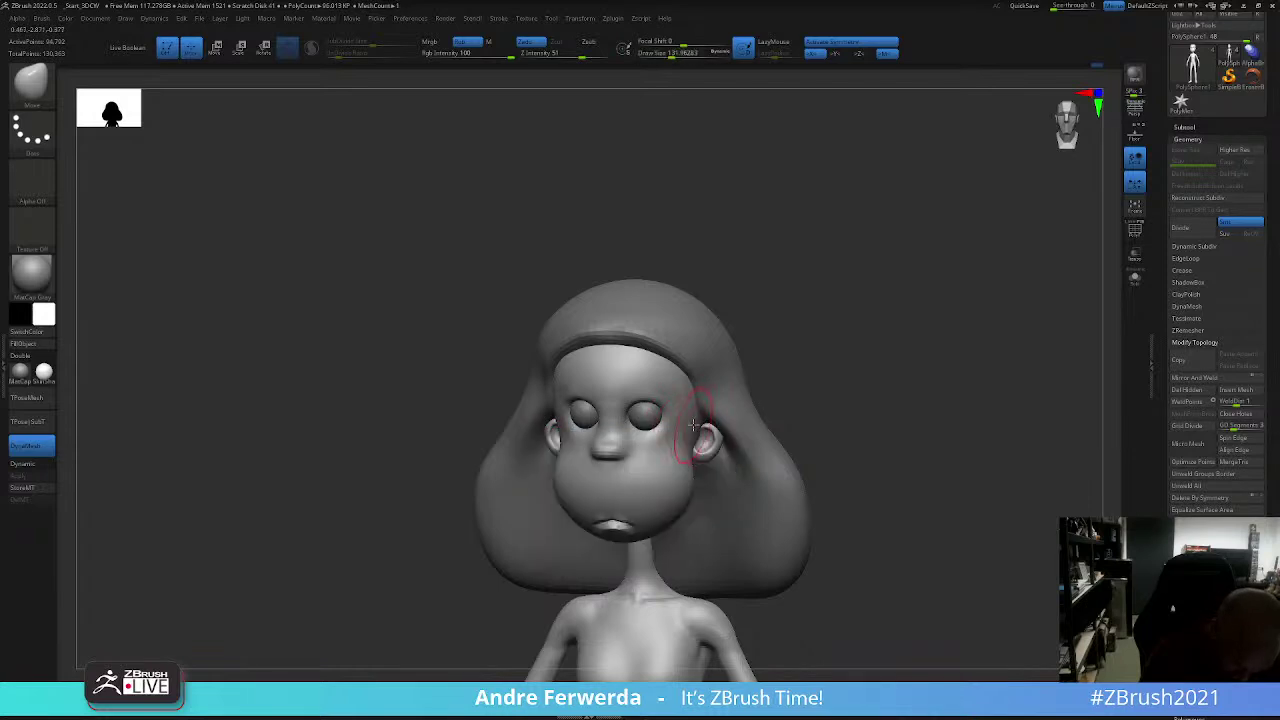
pyautogui.press('space')
pyautogui.press('space')
pyautogui.press('space')
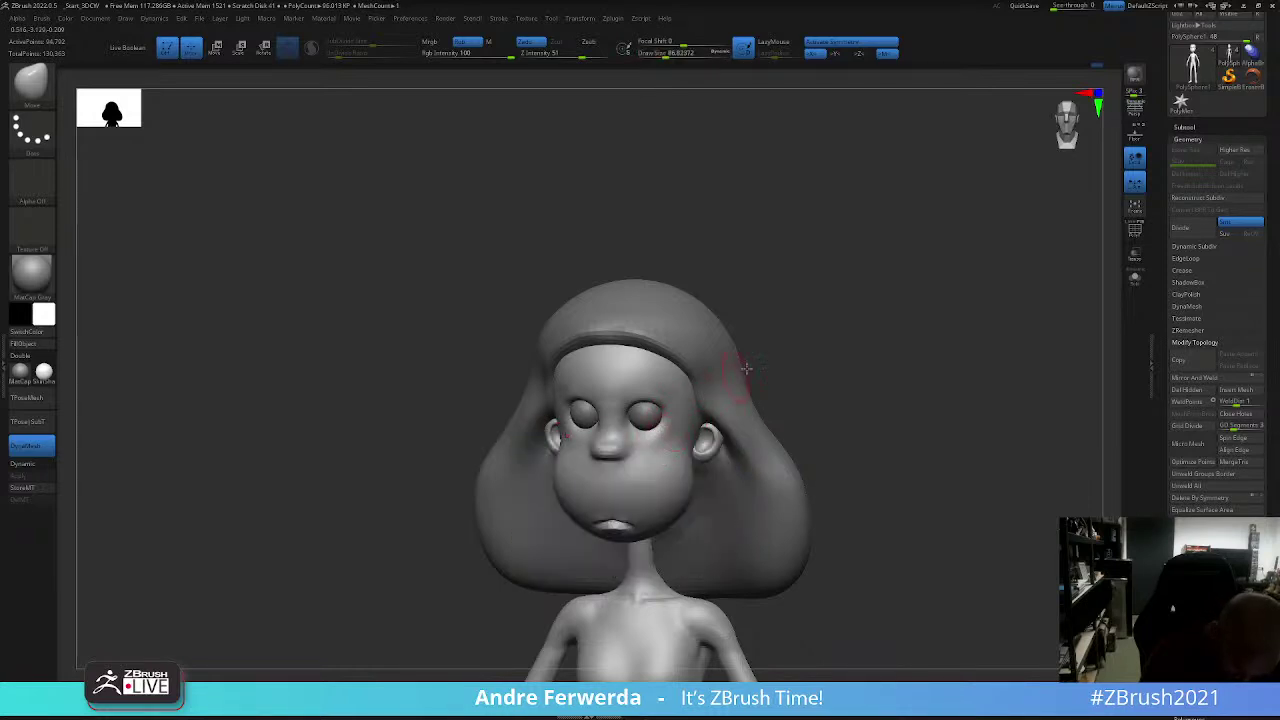
pyautogui.keyDown('shift'); pyautogui.moveTo(656, 420); pyautogui.dragTo(667, 392, button='right'); pyautogui.keyUp('shift')
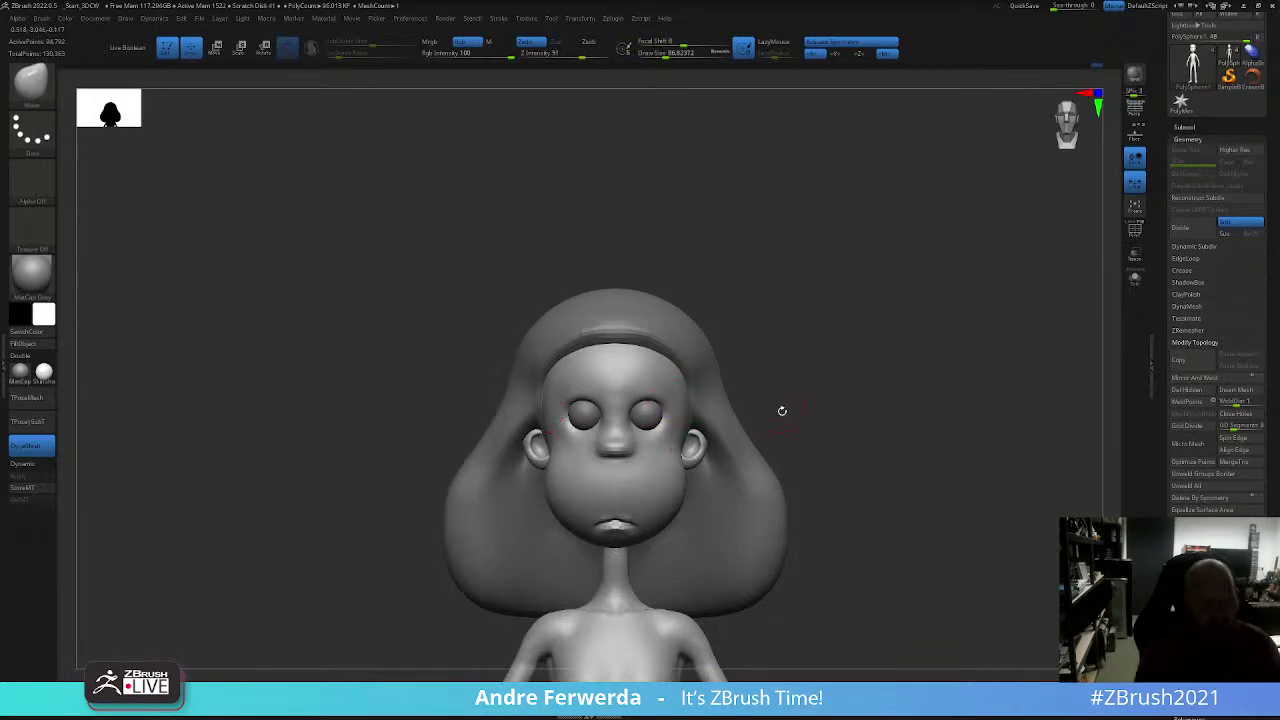
pyautogui.hotkey('shift', 'z')
pyautogui.hotkey('shift', 'z')
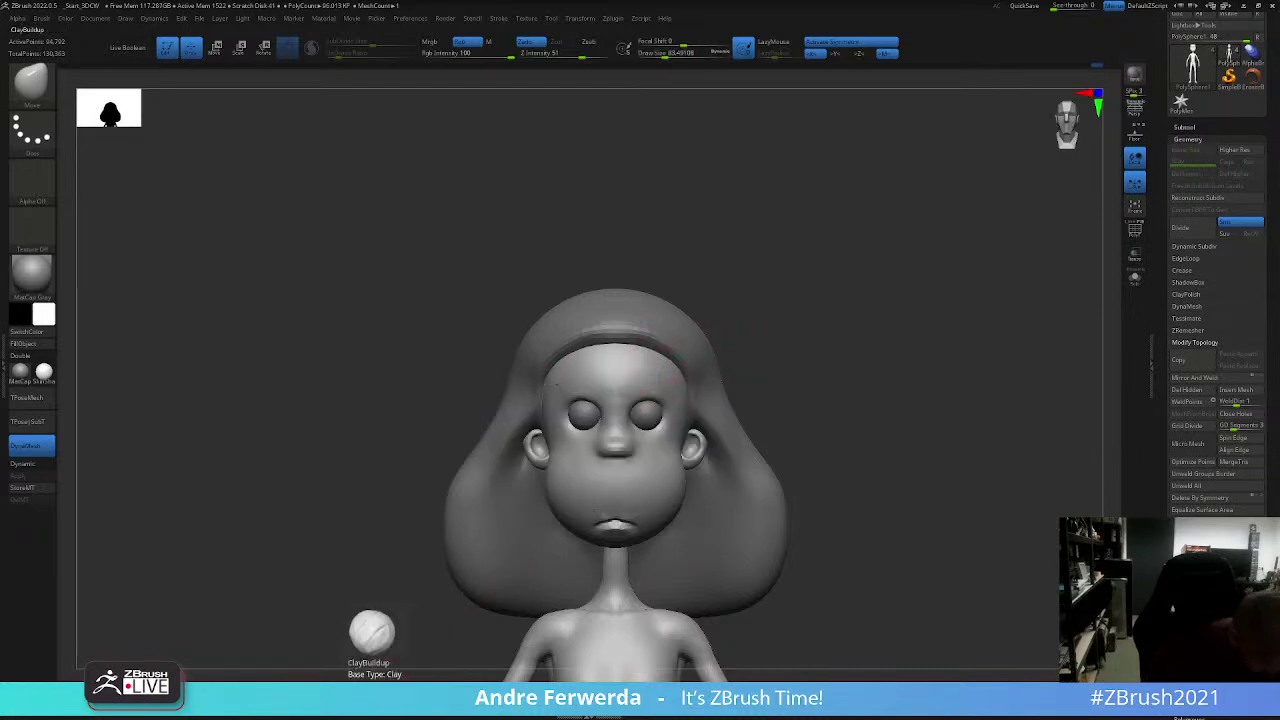
# Step: Select ClayBuildup (B, C), stroke around the eyes, then undo the strokes
pyautogui.press('b')
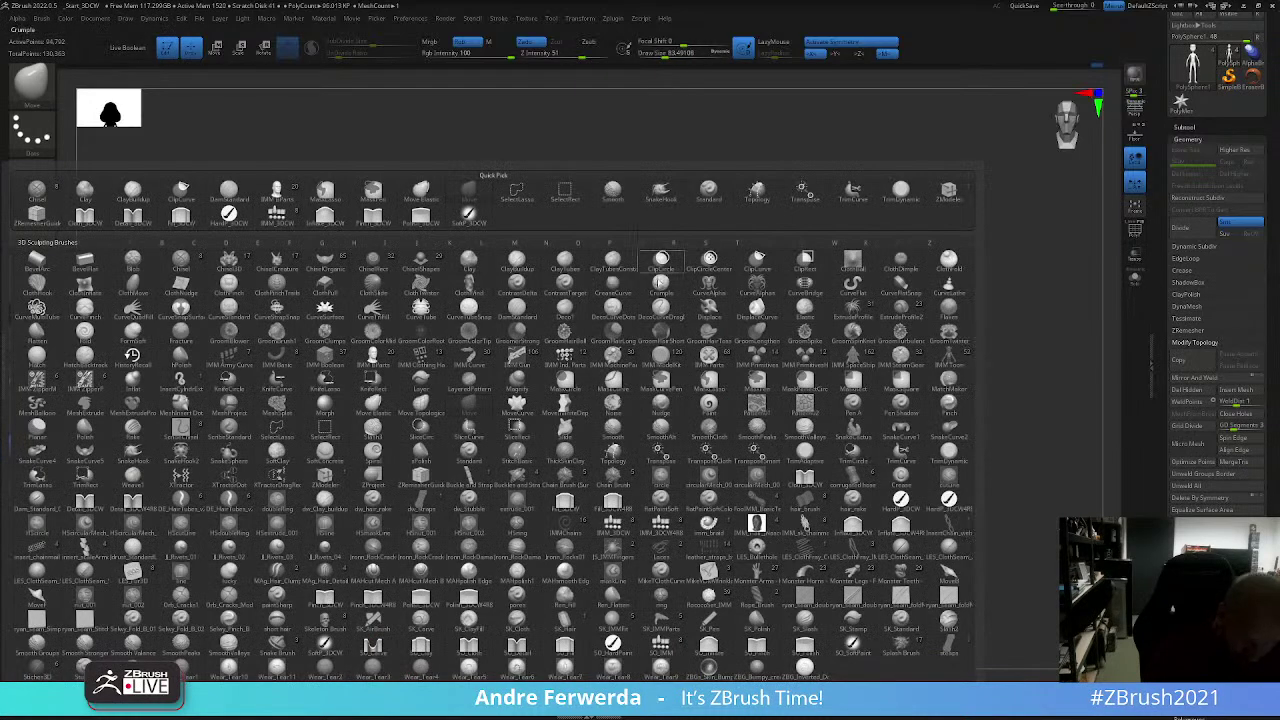
pyautogui.press('c')
pyautogui.click(526, 271)
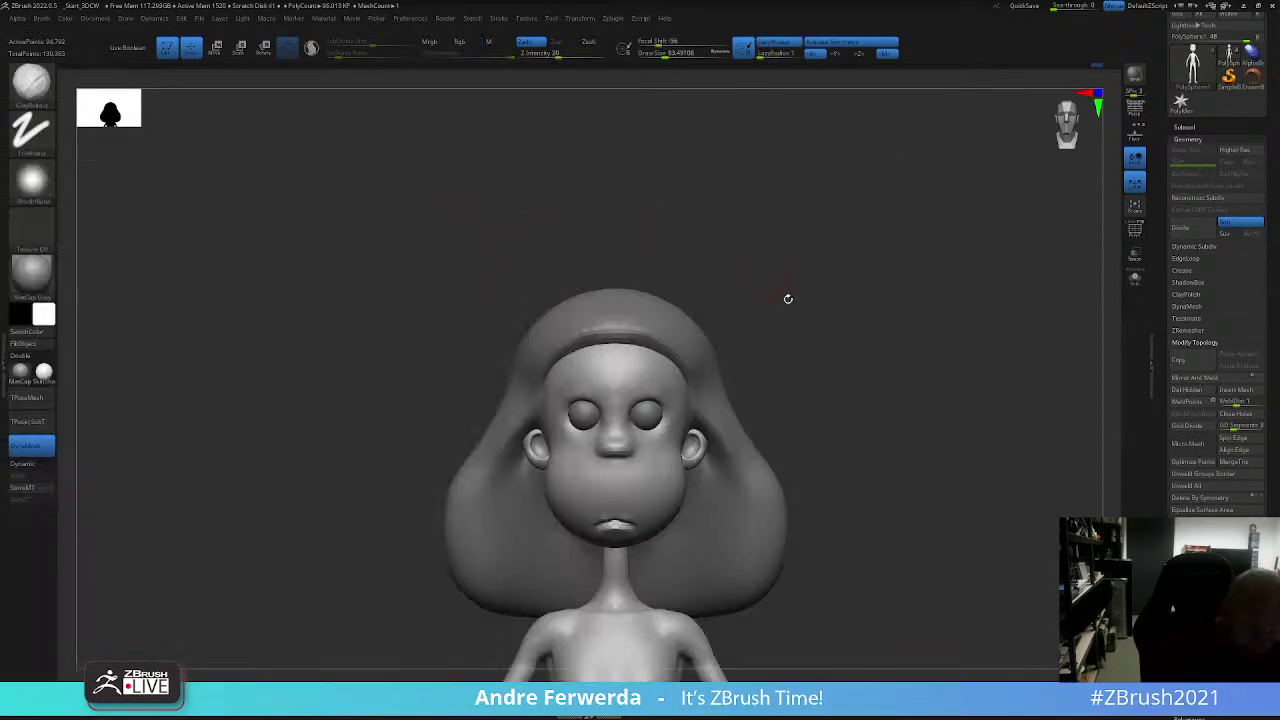
pyautogui.moveTo(786, 297)
pyautogui.mouseDown()
pyautogui.moveTo(803, 317)
pyautogui.moveTo(907, 282)
pyautogui.moveTo(700, 385)
pyautogui.mouseUp()
pyautogui.press('space')
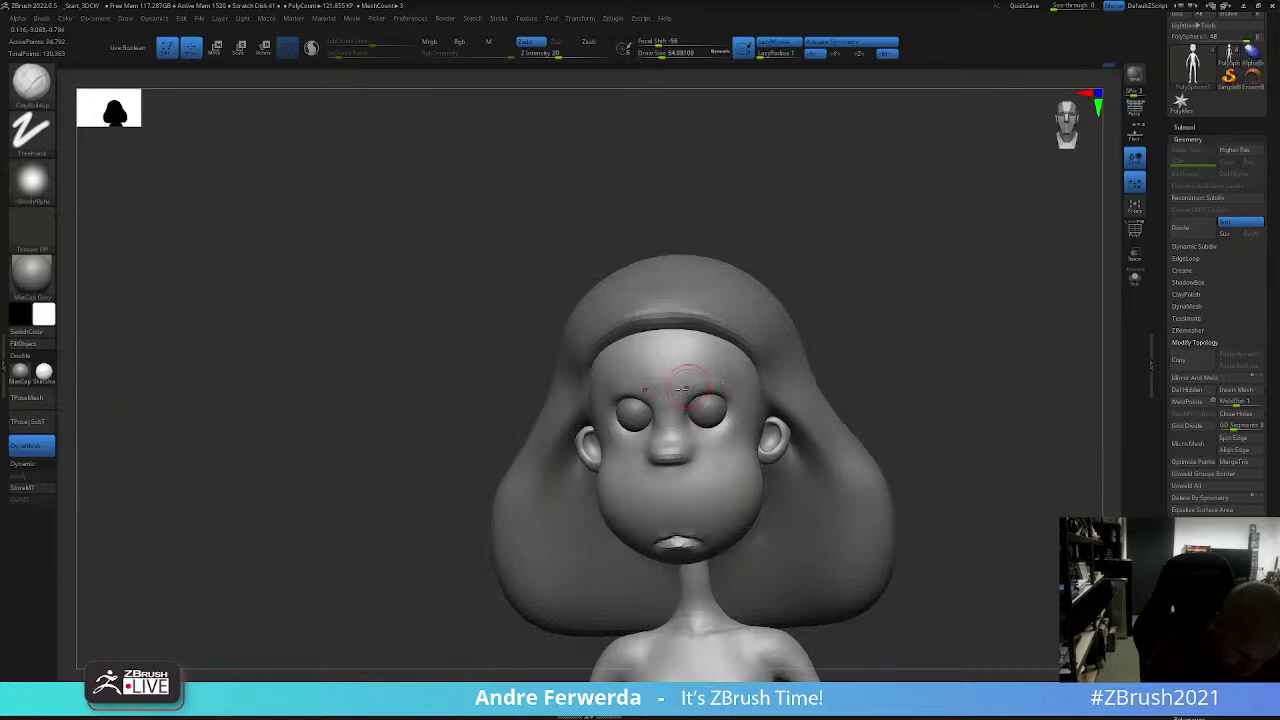
pyautogui.press('shift')
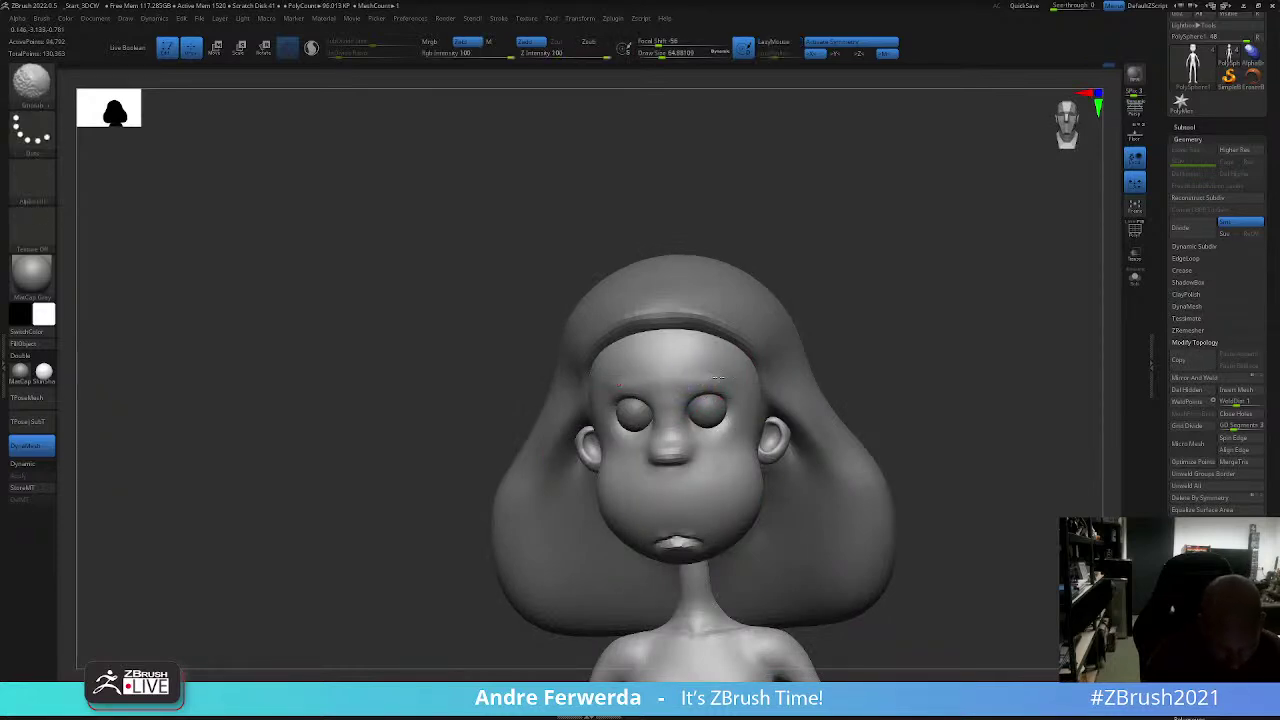
pyautogui.hotkey('ctrl', 'z')
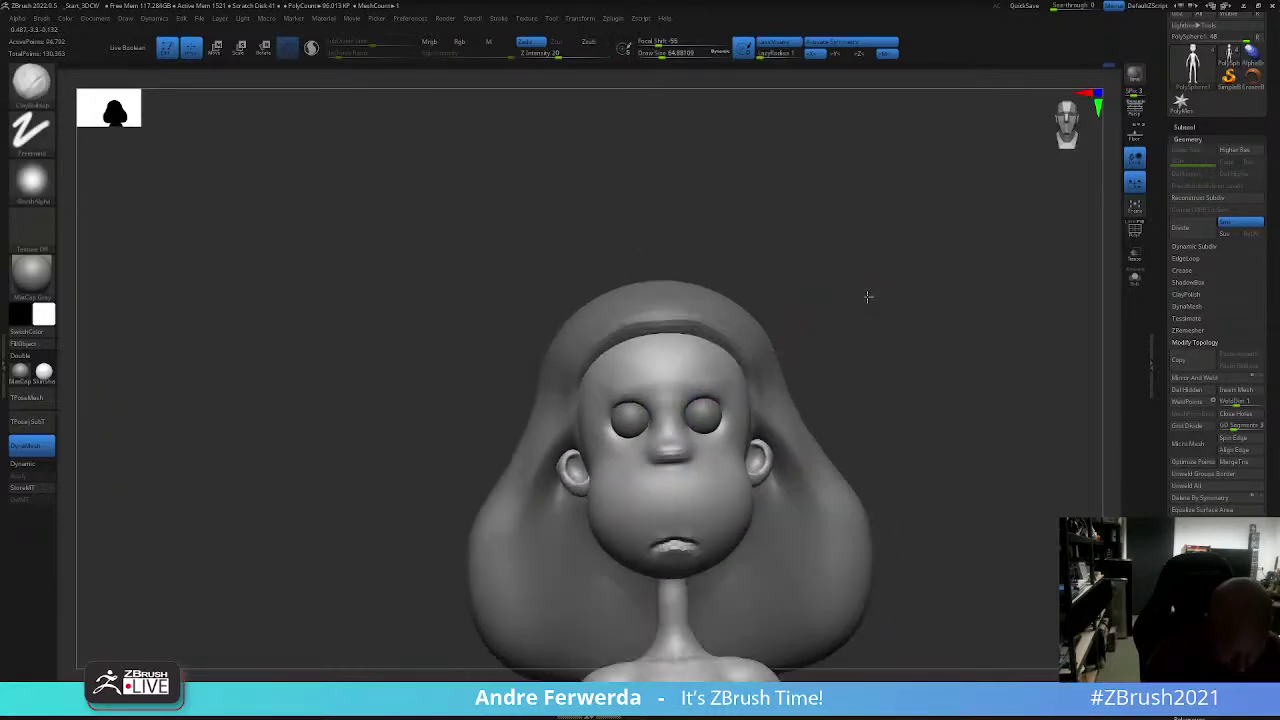
pyautogui.hotkey('ctrl', 'z')
pyautogui.press('space')
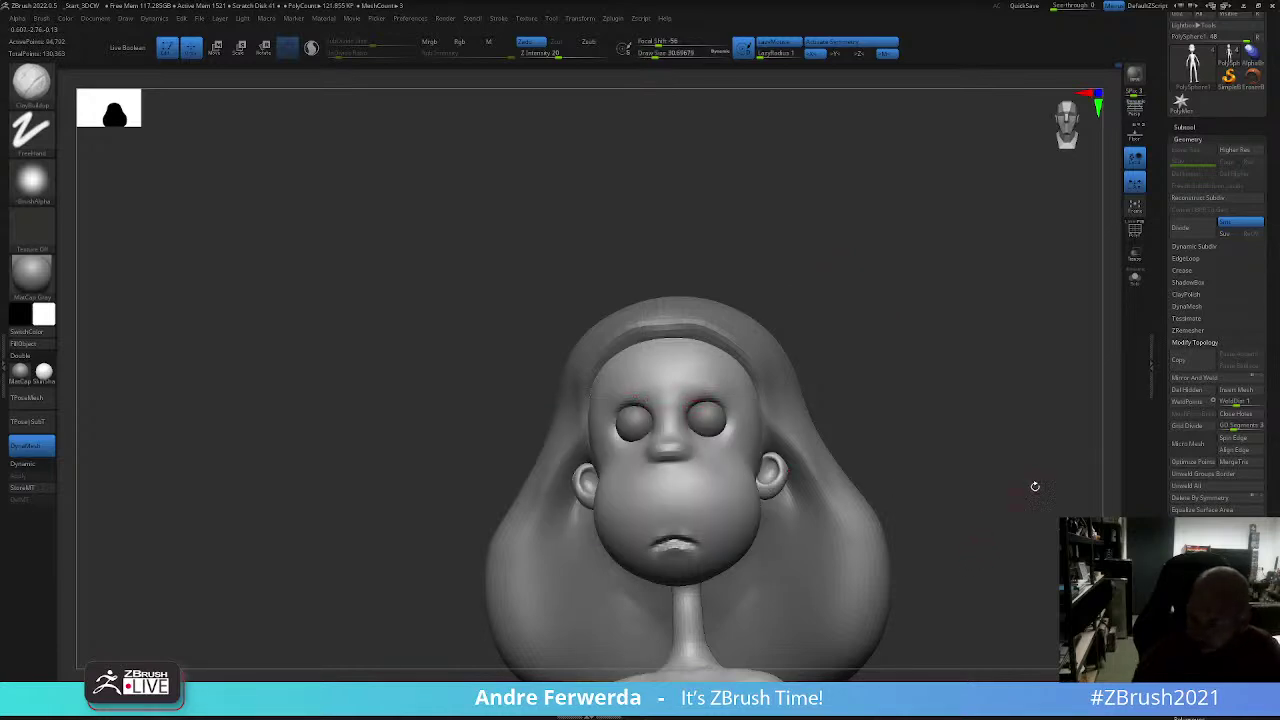
# Step: Zoom back onto the head and smooth the skin around the eyes
pyautogui.moveTo(1035, 486)
pyautogui.mouseDown()
pyautogui.moveTo(1023, 463)
pyautogui.moveTo(1023, 486)
pyautogui.moveTo(855, 417)
pyautogui.moveTo(846, 443)
pyautogui.mouseUp()
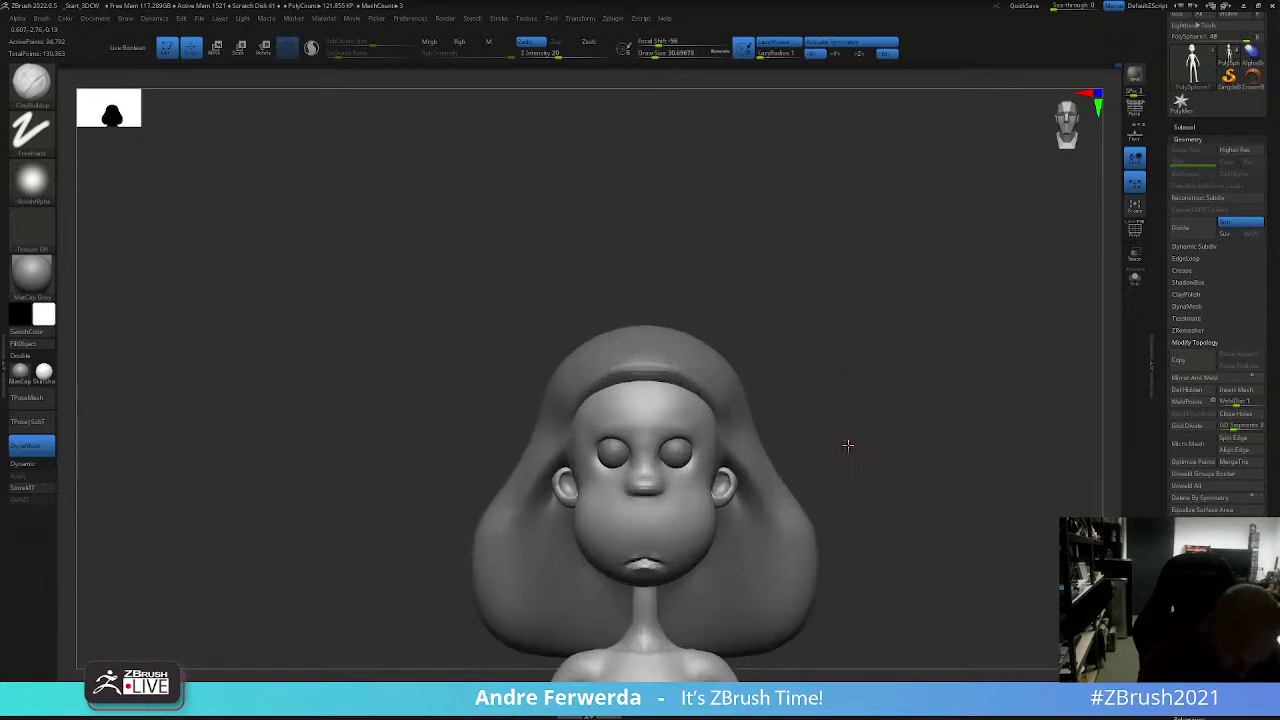
pyautogui.keyDown('alt'); pyautogui.click(672, 455); pyautogui.keyUp('alt')
pyautogui.press('space')
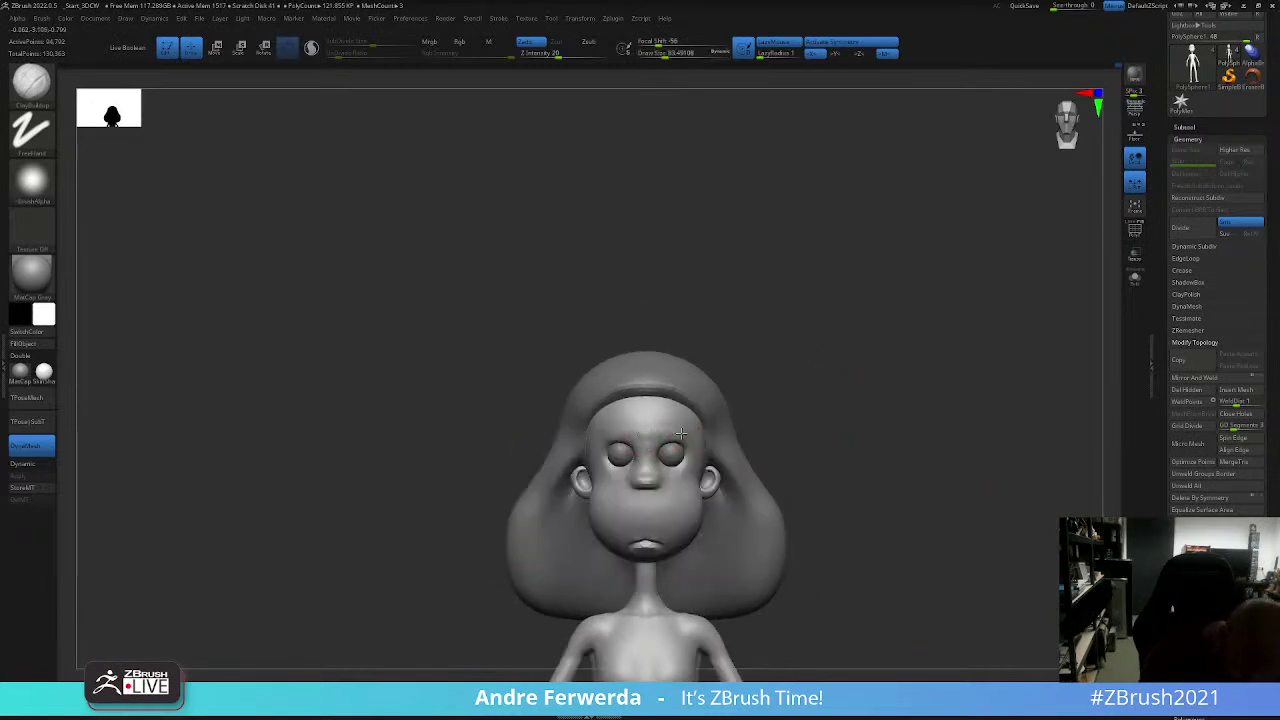
pyautogui.press('shift')
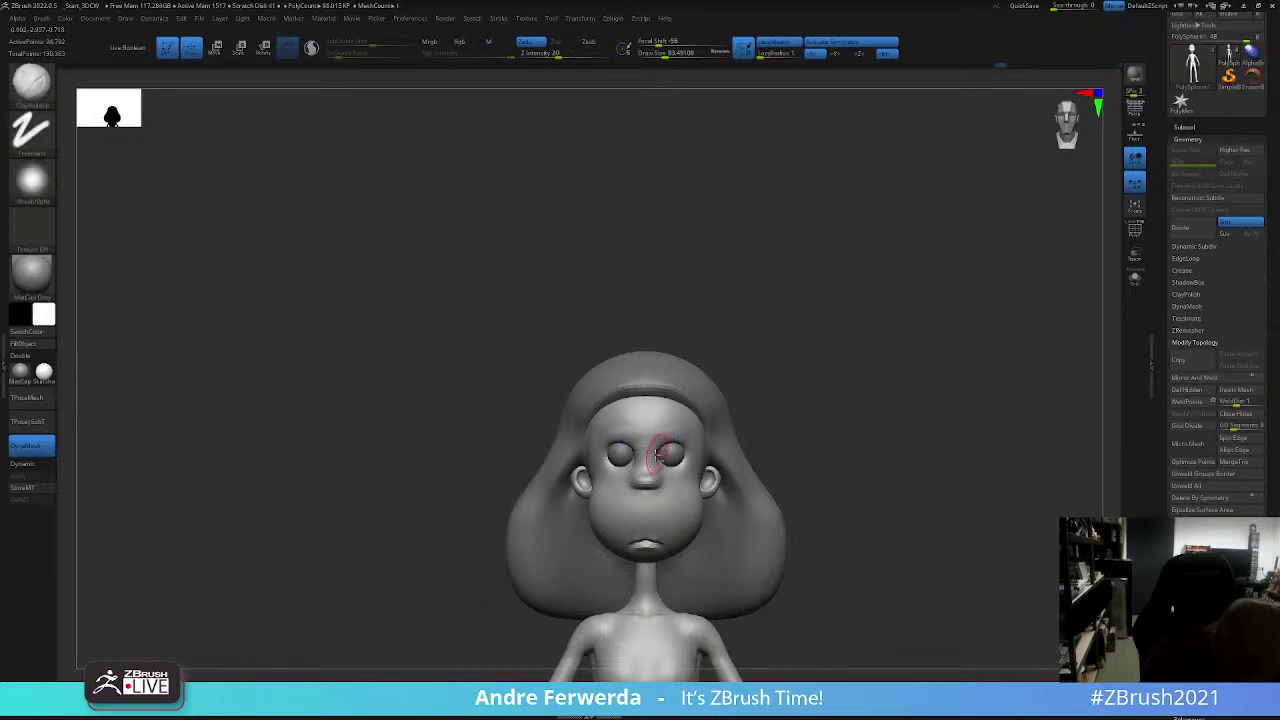
pyautogui.moveTo(706, 447); pyautogui.dragTo(886, 331)
# Step: Solo the body, then isolate and unhide the ear polygroup while turning the head
pyautogui.click(1134, 277)
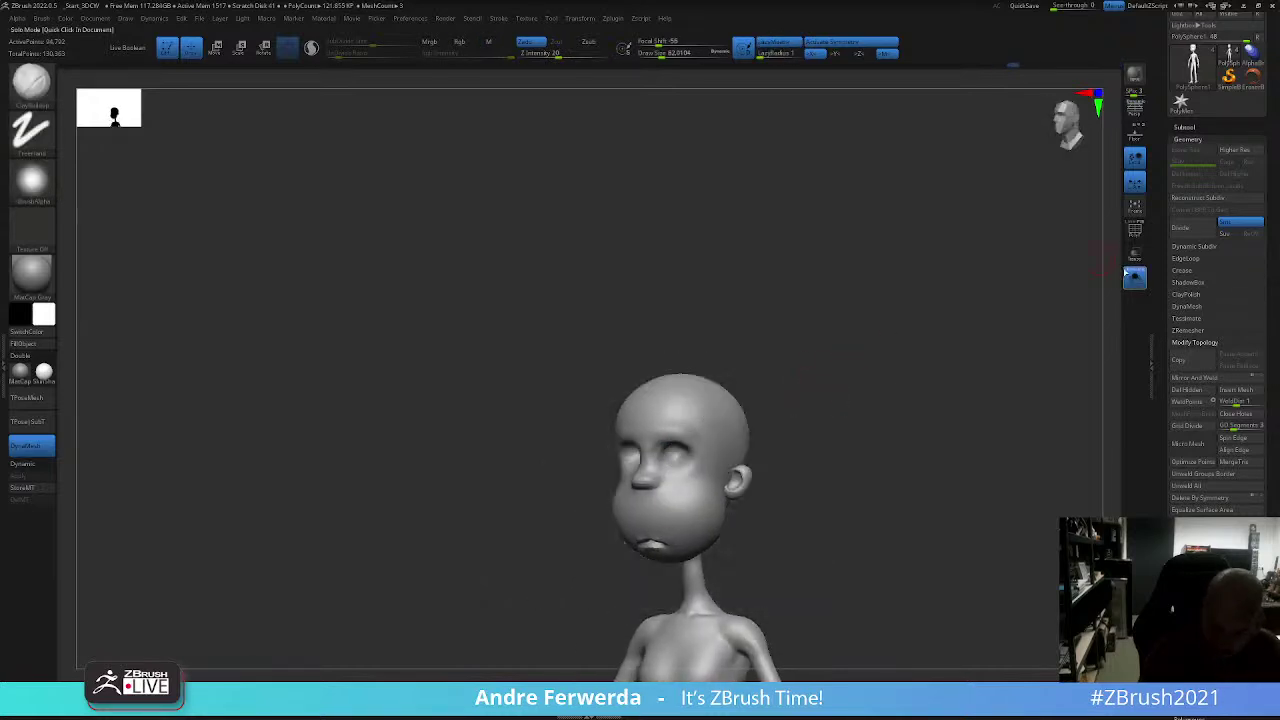
pyautogui.moveTo(667, 449); pyautogui.dragTo(791, 343)
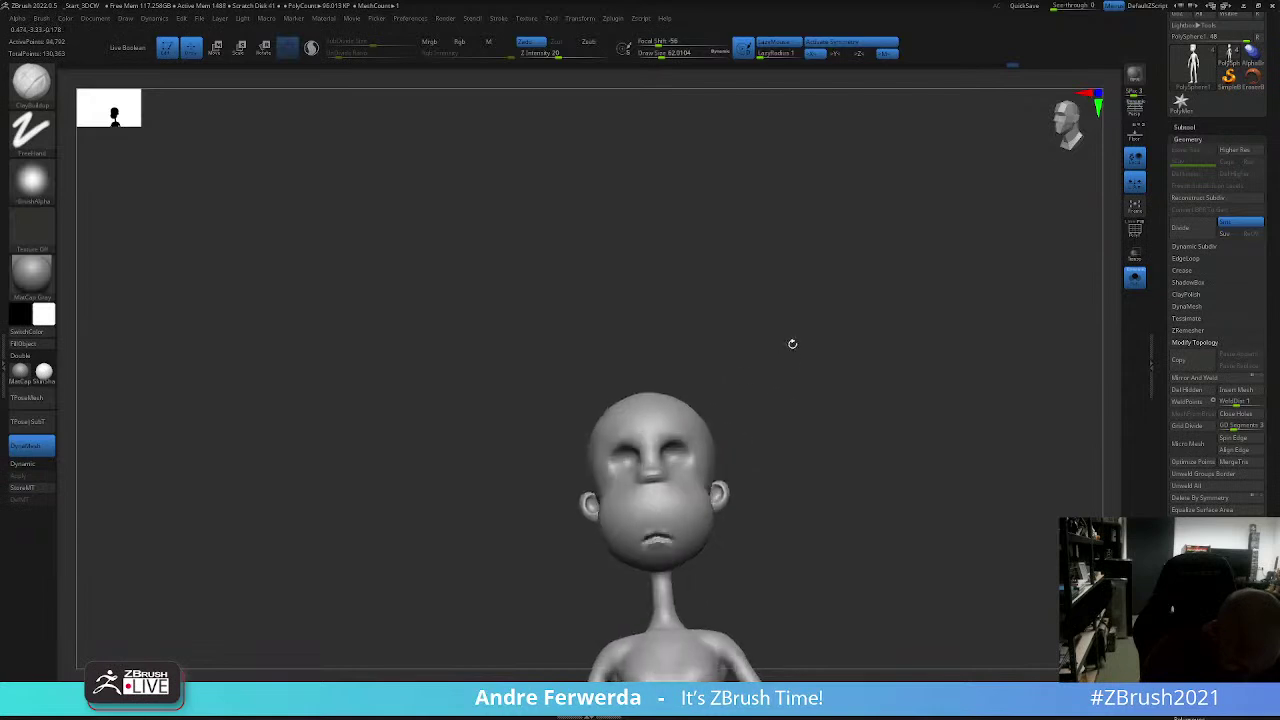
pyautogui.moveTo(724, 410); pyautogui.dragTo(670, 467)
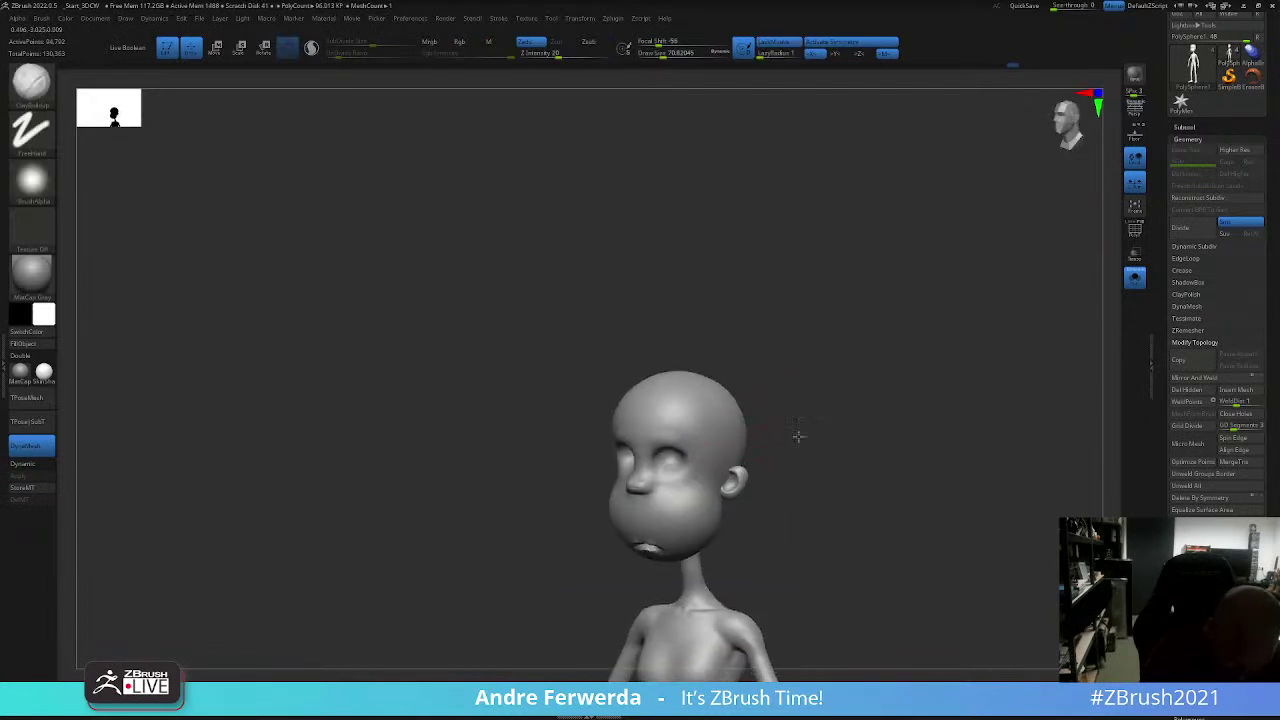
pyautogui.moveTo(800, 434); pyautogui.dragTo(772, 446)
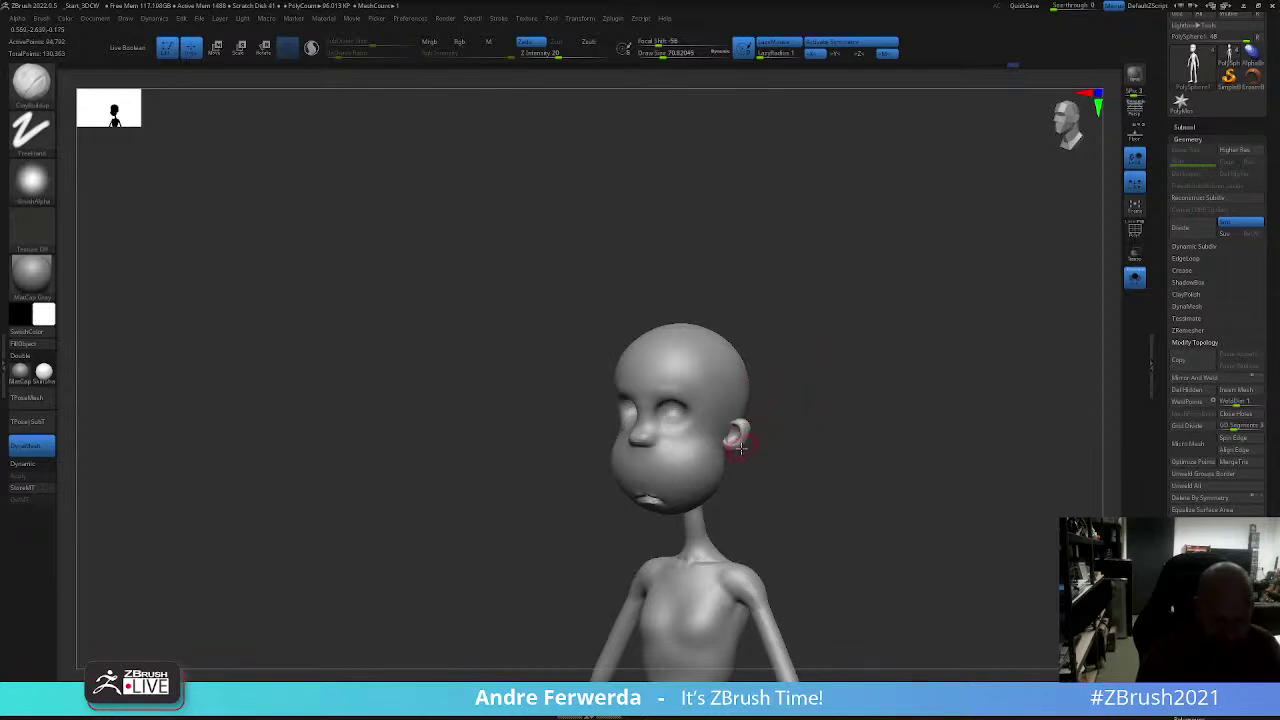
pyautogui.keyDown('ctrl'); pyautogui.keyDown('shift'); pyautogui.click(740, 437); pyautogui.keyUp('shift'); pyautogui.keyUp('ctrl')
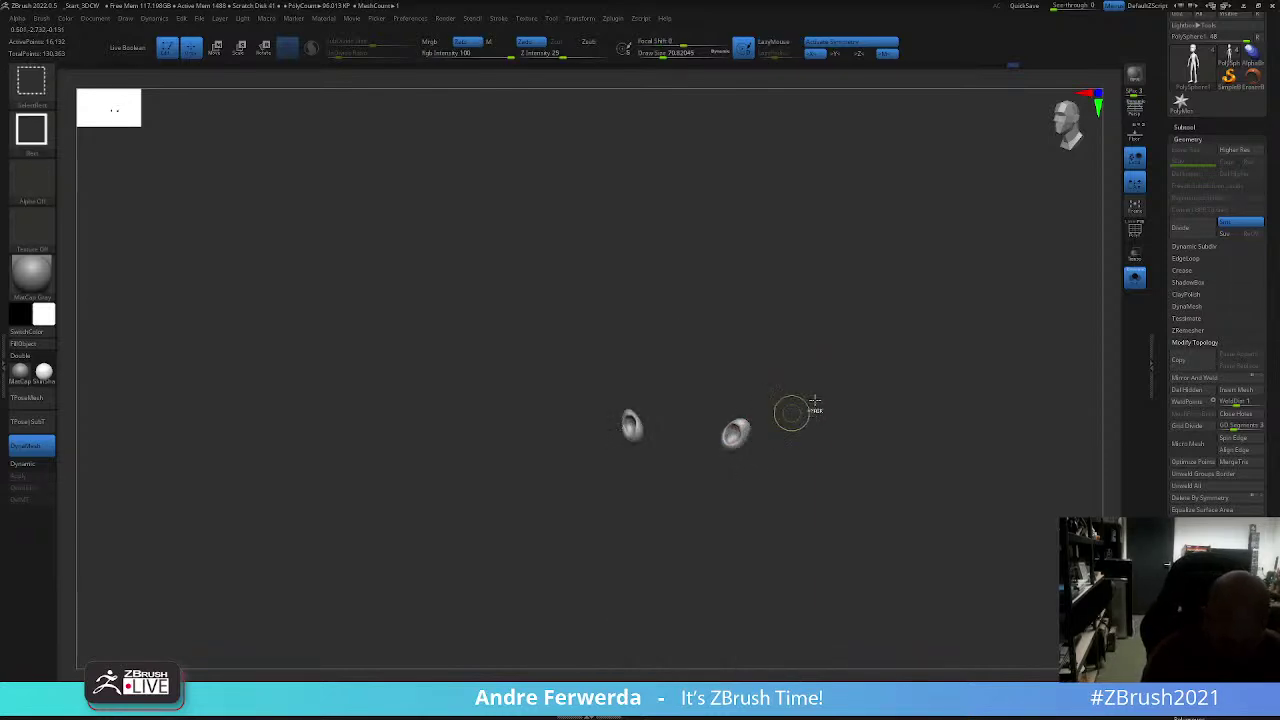
pyautogui.keyDown('ctrl'); pyautogui.keyDown('shift'); pyautogui.click(777, 449); pyautogui.keyUp('shift'); pyautogui.keyUp('ctrl')
pyautogui.moveTo(777, 449); pyautogui.dragTo(808, 405)
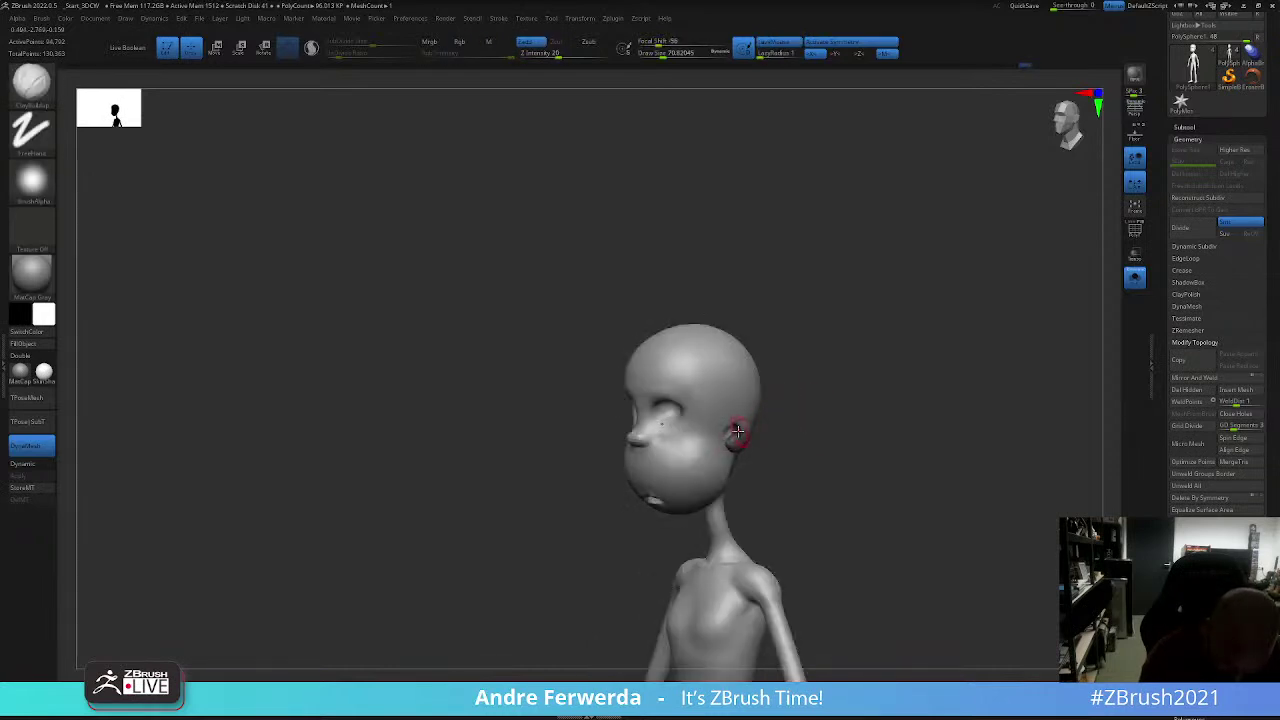
# Step: Switch to the Move brush (B, M, V) and pull the face forward so the nose protrudes
pyautogui.press('b')
pyautogui.press('m')
pyautogui.press('v')
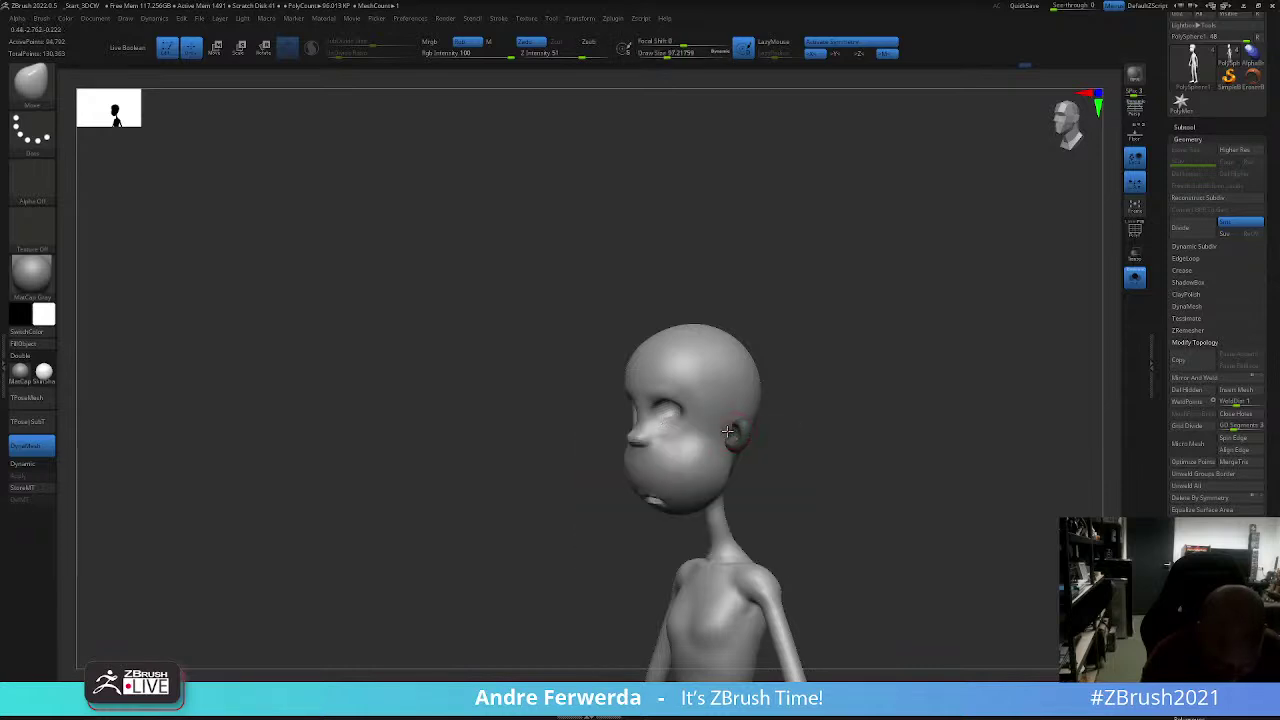
pyautogui.keyDown('shift'); pyautogui.moveTo(727, 431); pyautogui.dragTo(771, 406); pyautogui.keyUp('shift')
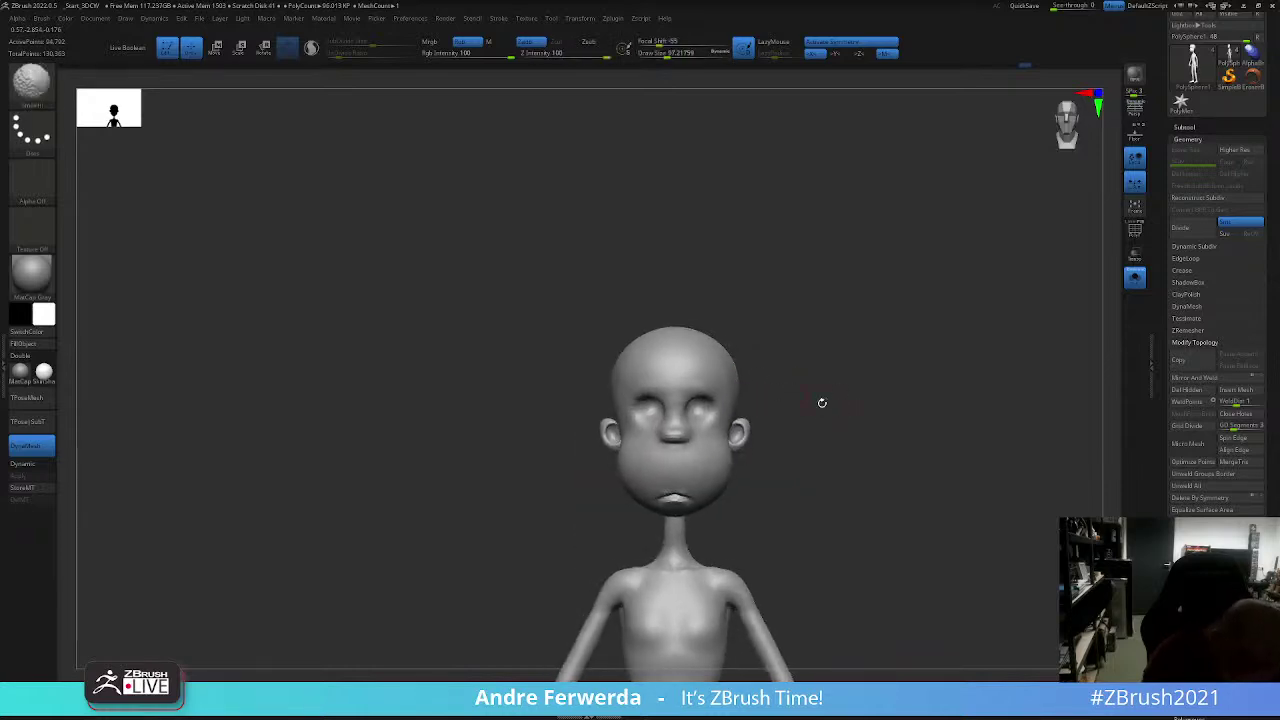
pyautogui.moveTo(673, 436)
pyautogui.mouseDown()
pyautogui.moveTo(806, 437)
pyautogui.moveTo(817, 648)
pyautogui.mouseUp()
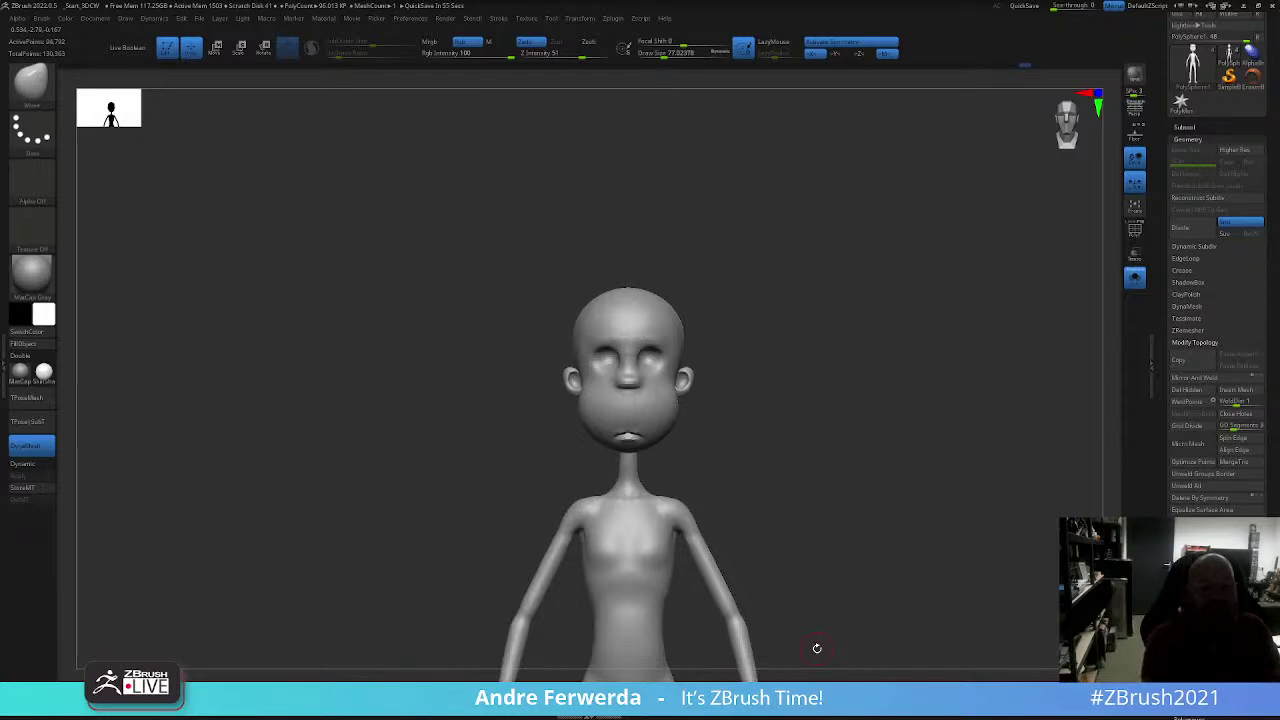
pyautogui.moveTo(811, 481)
pyautogui.keyDown('alt'); pyautogui.mouseDown()
pyautogui.moveTo(829, 344)
pyautogui.moveTo(690, 401)
pyautogui.mouseUp(); pyautogui.keyUp('alt')
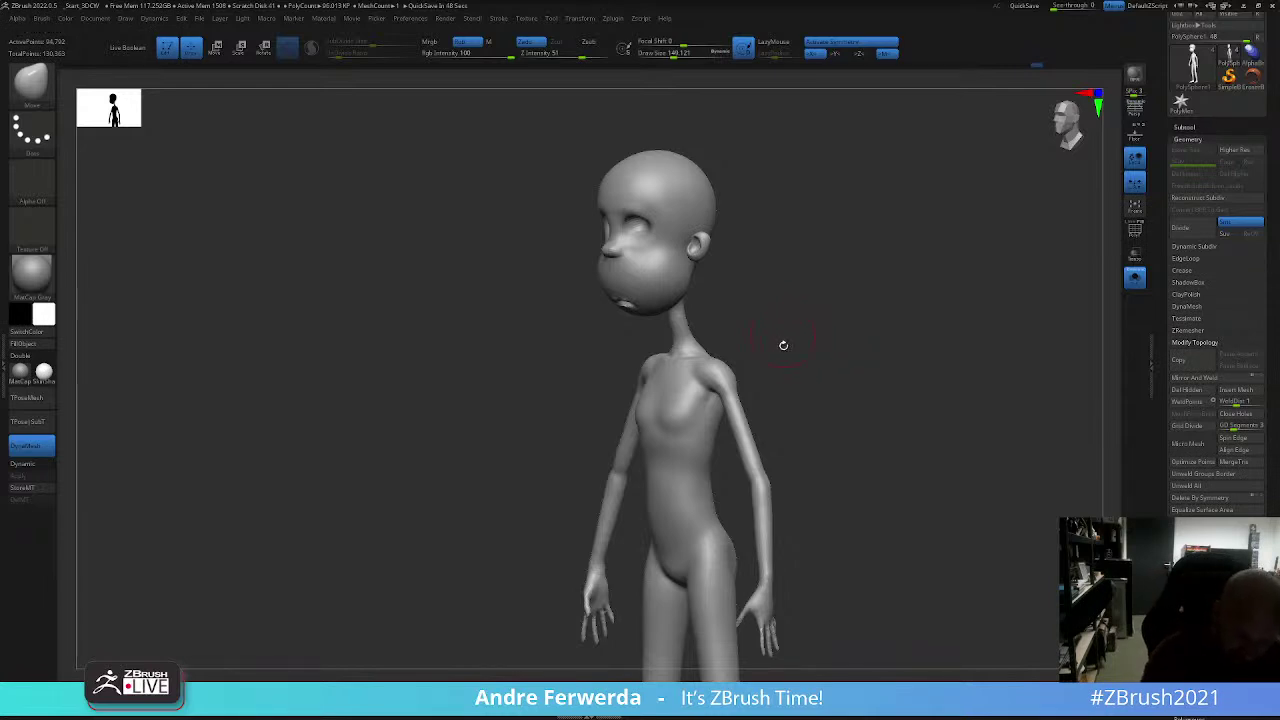
pyautogui.moveTo(783, 346)
pyautogui.mouseDown()
pyautogui.moveTo(729, 366)
pyautogui.moveTo(814, 349)
pyautogui.moveTo(814, 408)
pyautogui.moveTo(874, 424)
pyautogui.moveTo(857, 434)
pyautogui.moveTo(863, 423)
pyautogui.moveTo(865, 503)
pyautogui.moveTo(854, 488)
pyautogui.mouseUp()
pyautogui.press('space')
pyautogui.click(1133, 277)
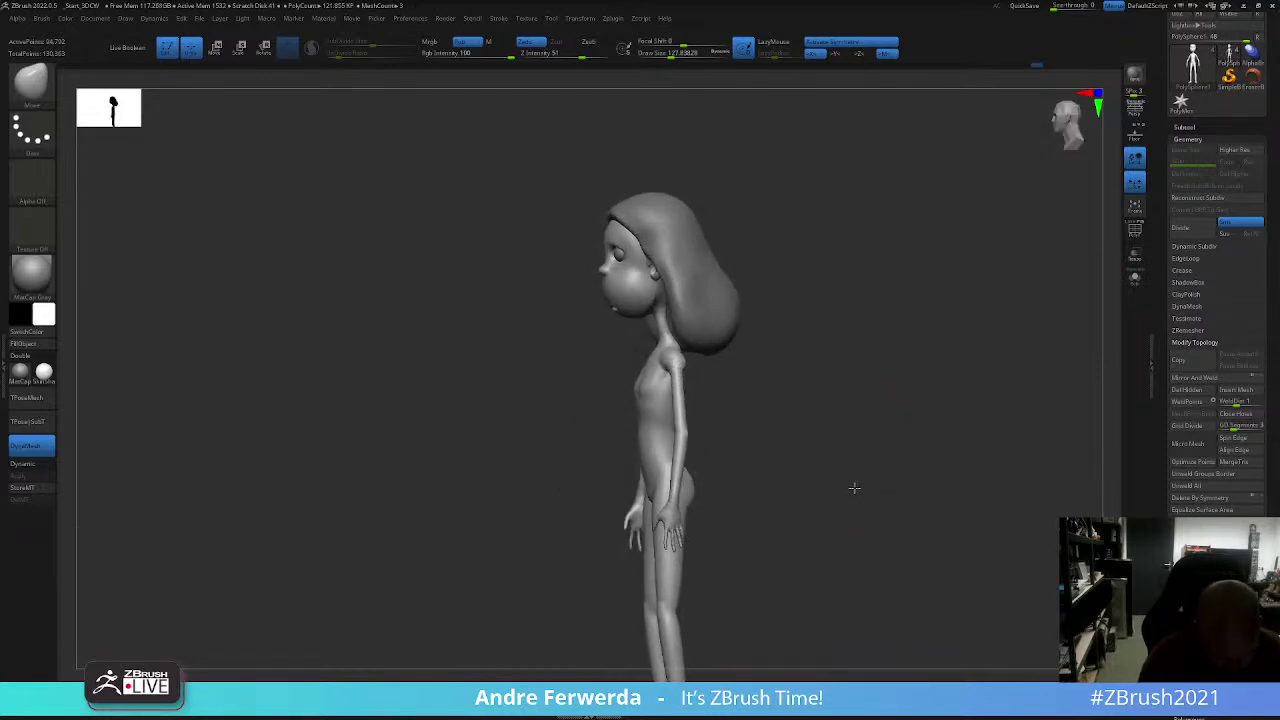
pyautogui.moveTo(673, 370)
pyautogui.keyDown('shift'); pyautogui.mouseDown()
pyautogui.moveTo(1073, 241)
pyautogui.moveTo(974, 306)
pyautogui.moveTo(943, 403)
pyautogui.moveTo(665, 347)
pyautogui.mouseUp(); pyautogui.keyUp('shift')
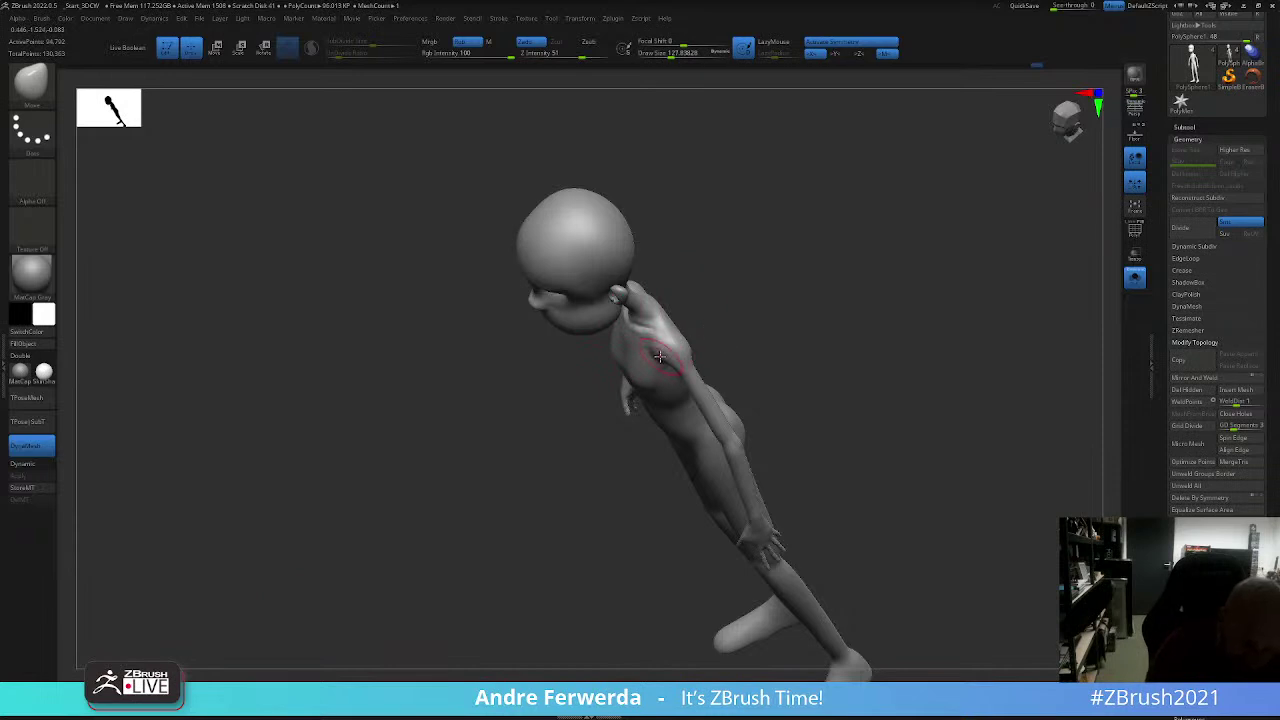
pyautogui.moveTo(660, 352)
pyautogui.mouseDown()
pyautogui.moveTo(731, 330)
pyautogui.moveTo(702, 352)
pyautogui.mouseUp()
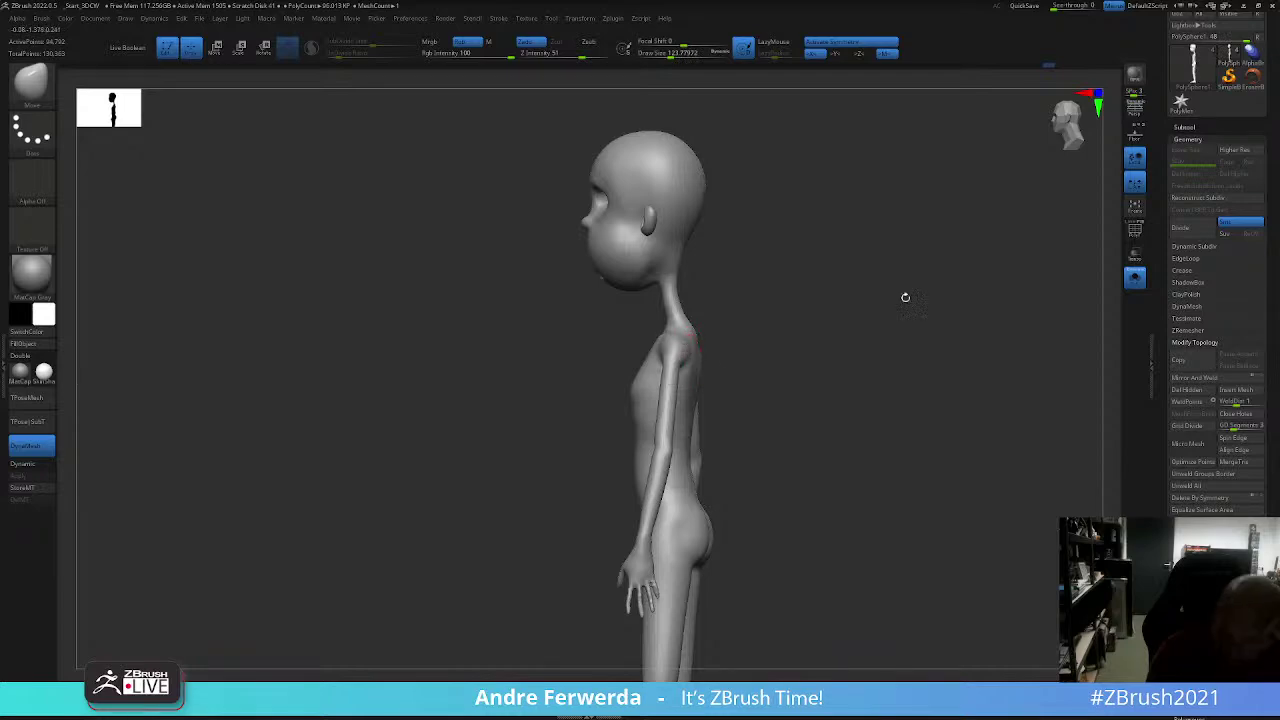
# Step: Load a model from the RaelFX/Daughter folder, look over its subtools, then return to the girl mesh
pyautogui.click(1192, 48)
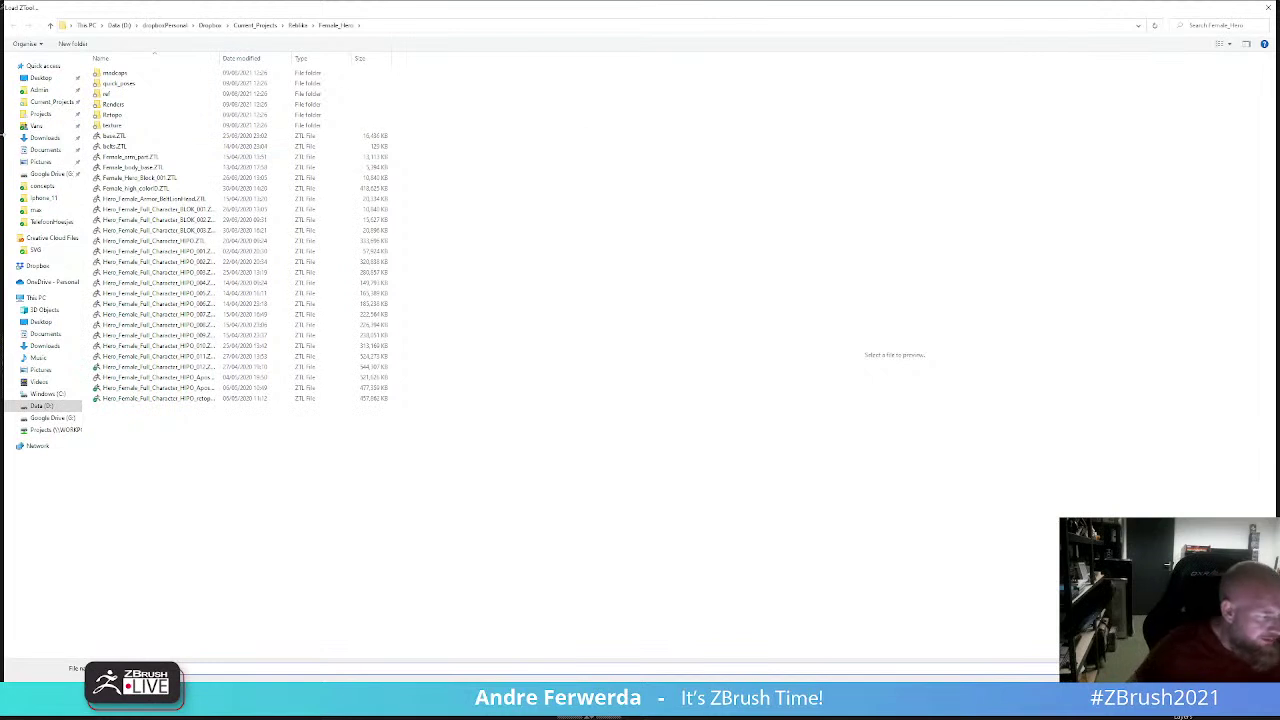
pyautogui.click(258, 24)
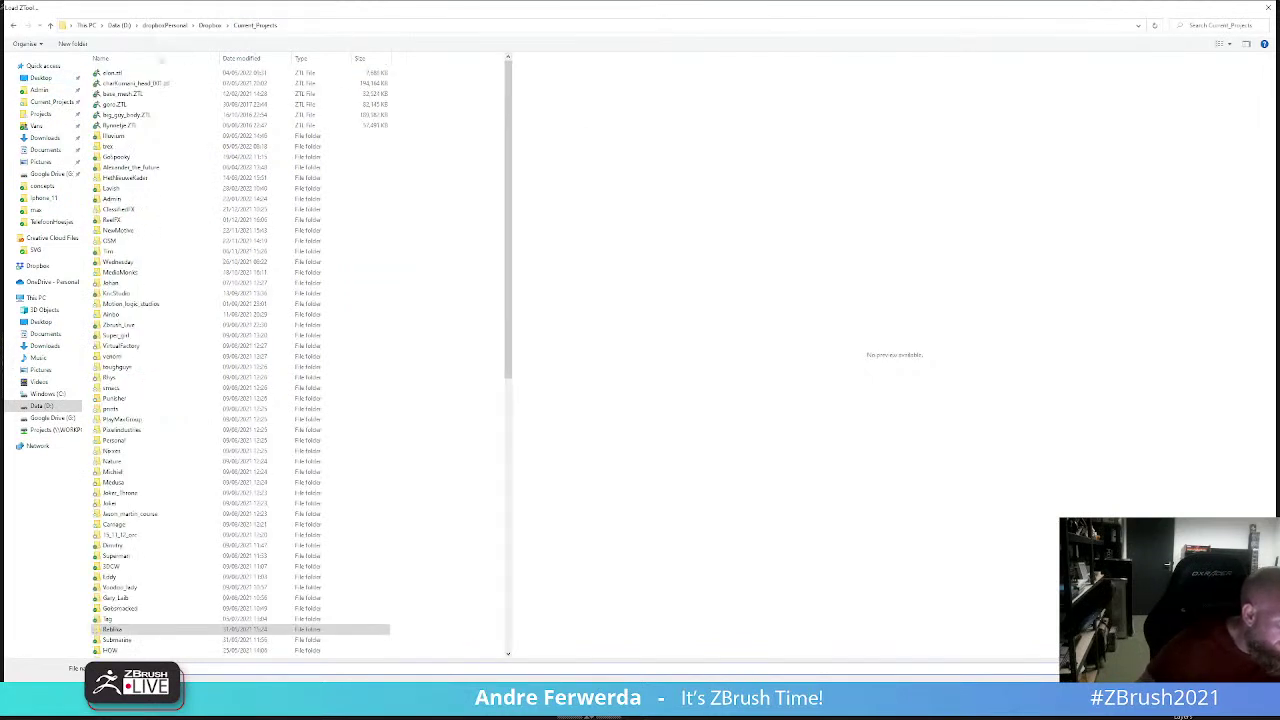
pyautogui.click(117, 221)
pyautogui.doubleClick(117, 221)
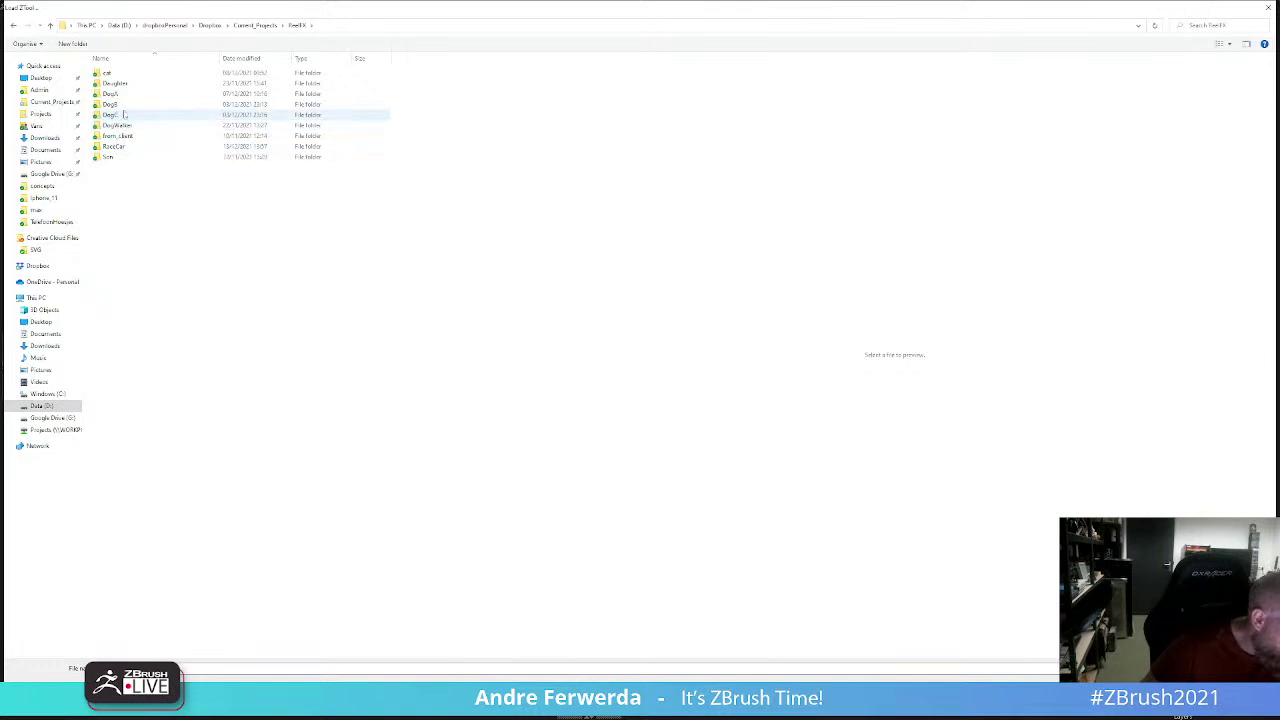
pyautogui.doubleClick(118, 84)
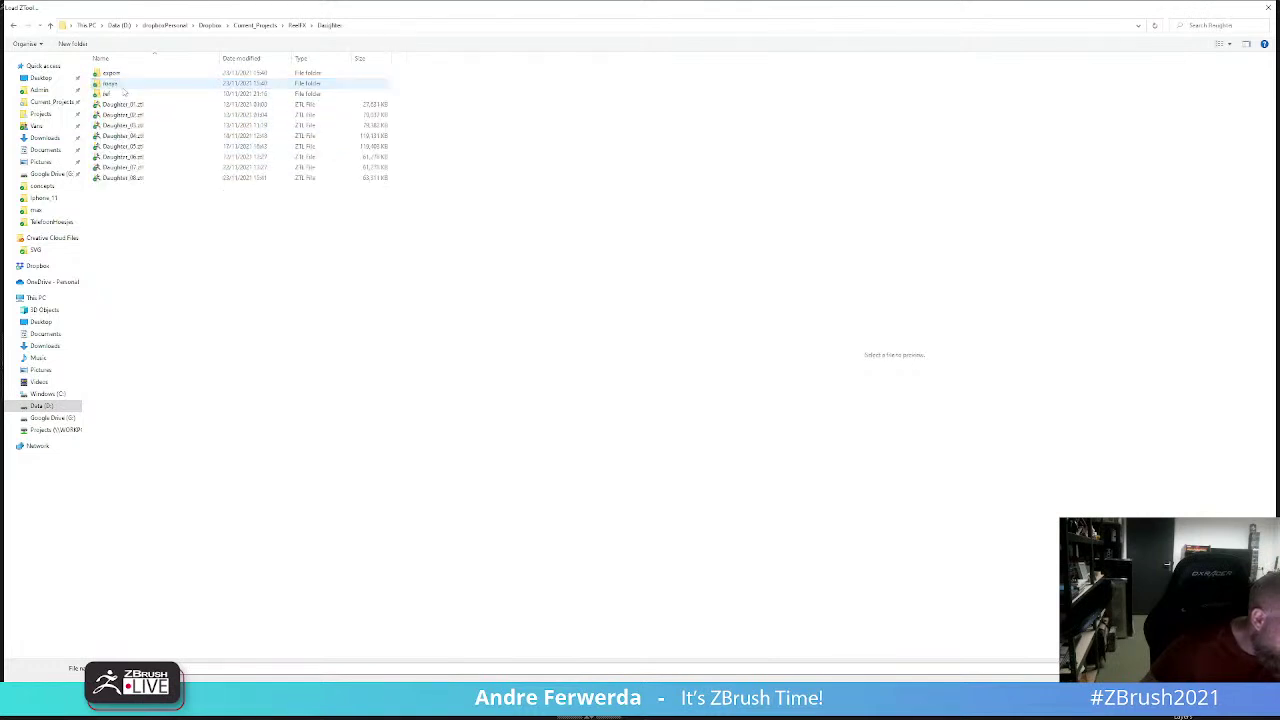
pyautogui.doubleClick(124, 178)
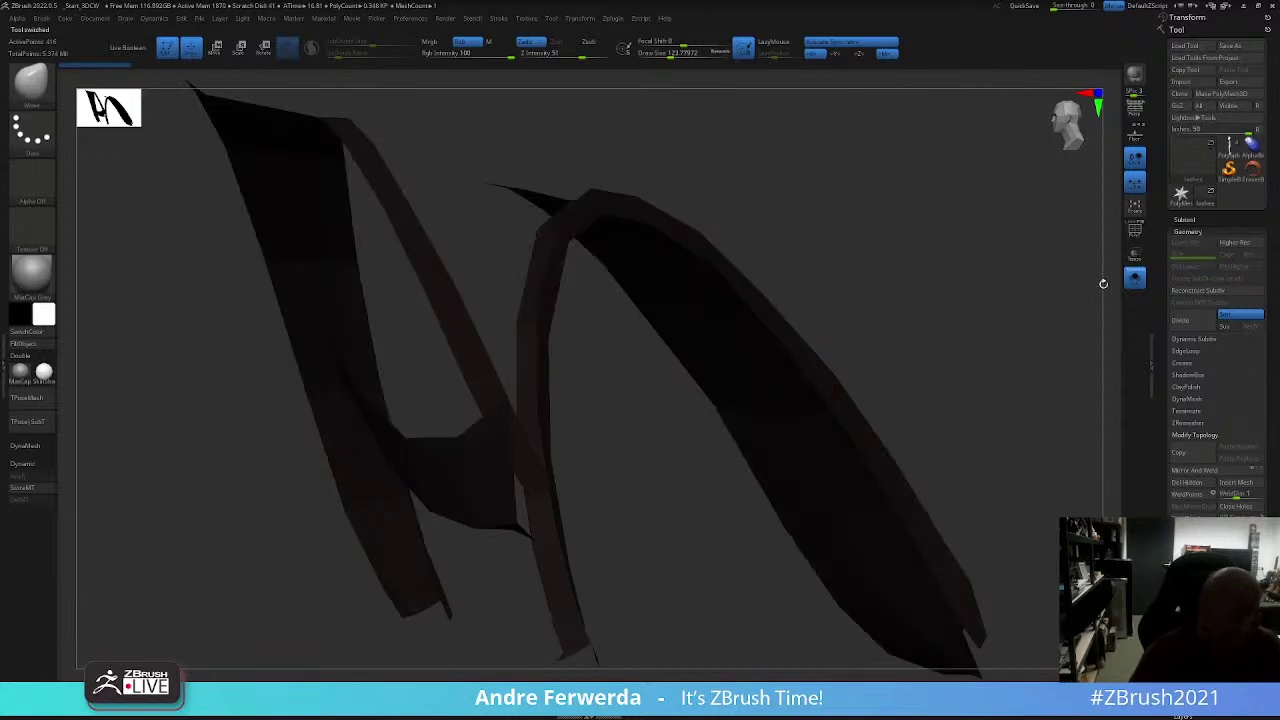
pyautogui.press('space')
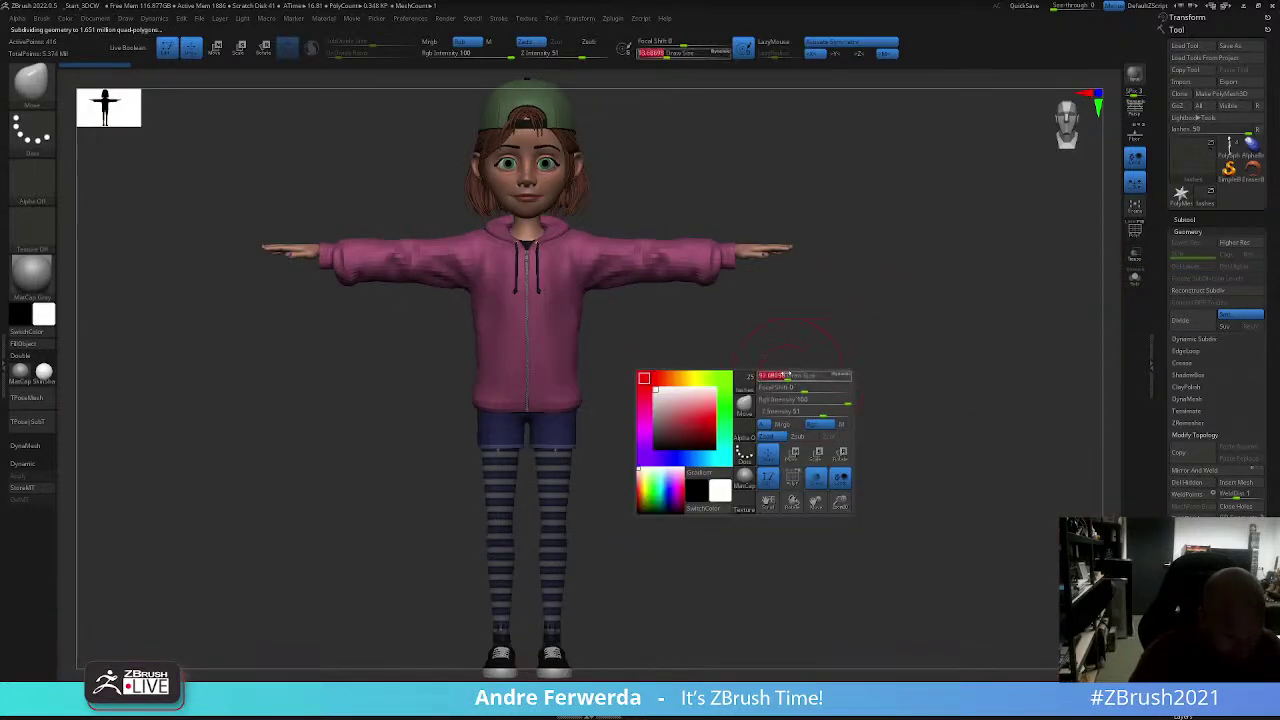
pyautogui.click(1195, 217)
pyautogui.moveTo(951, 411)
pyautogui.mouseDown()
pyautogui.moveTo(905, 451)
pyautogui.moveTo(894, 434)
pyautogui.moveTo(949, 434)
pyautogui.moveTo(883, 443)
pyautogui.moveTo(951, 440)
pyautogui.moveTo(944, 484)
pyautogui.moveTo(944, 457)
pyautogui.mouseUp()
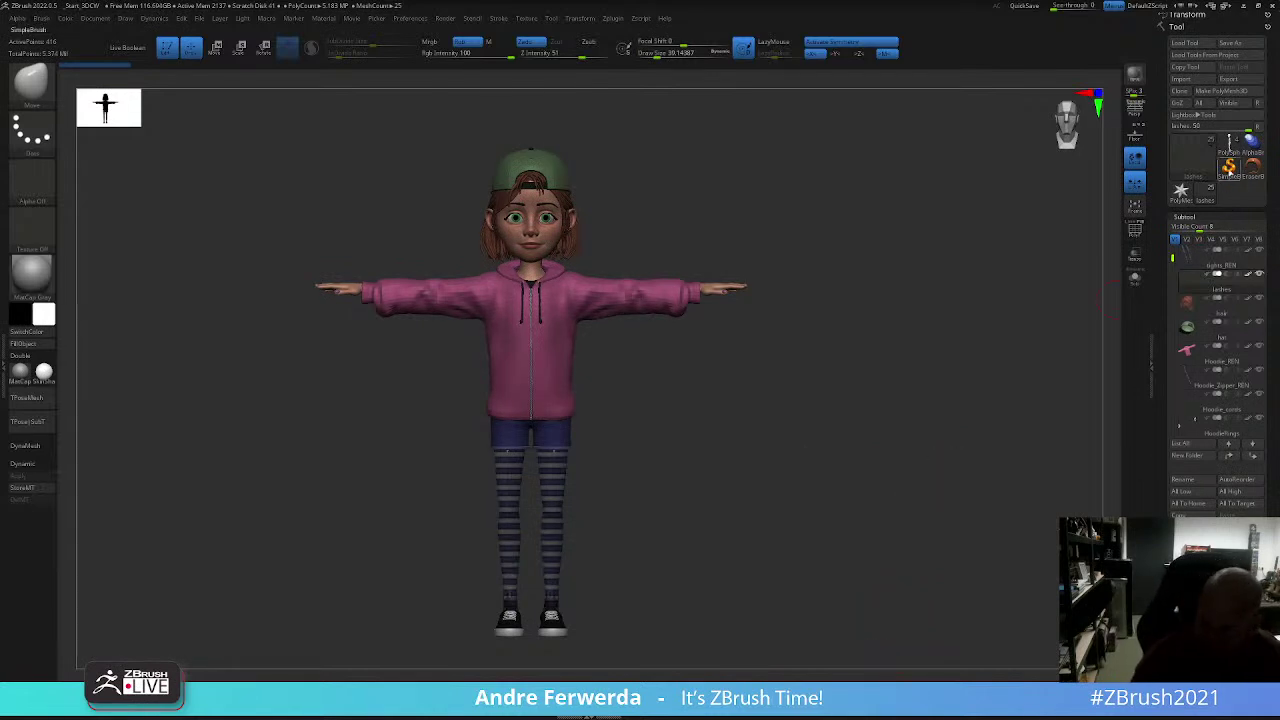
pyautogui.click(1229, 148)
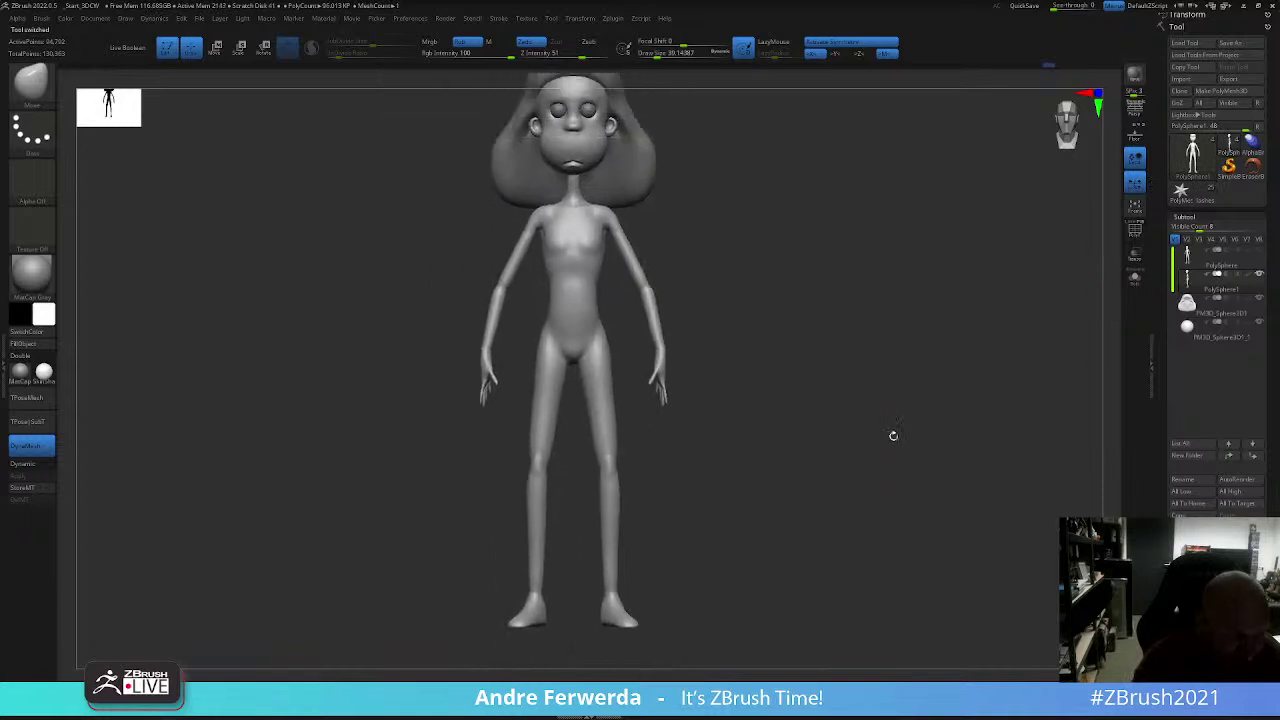
pyautogui.moveTo(893, 435); pyautogui.dragTo(884, 447)
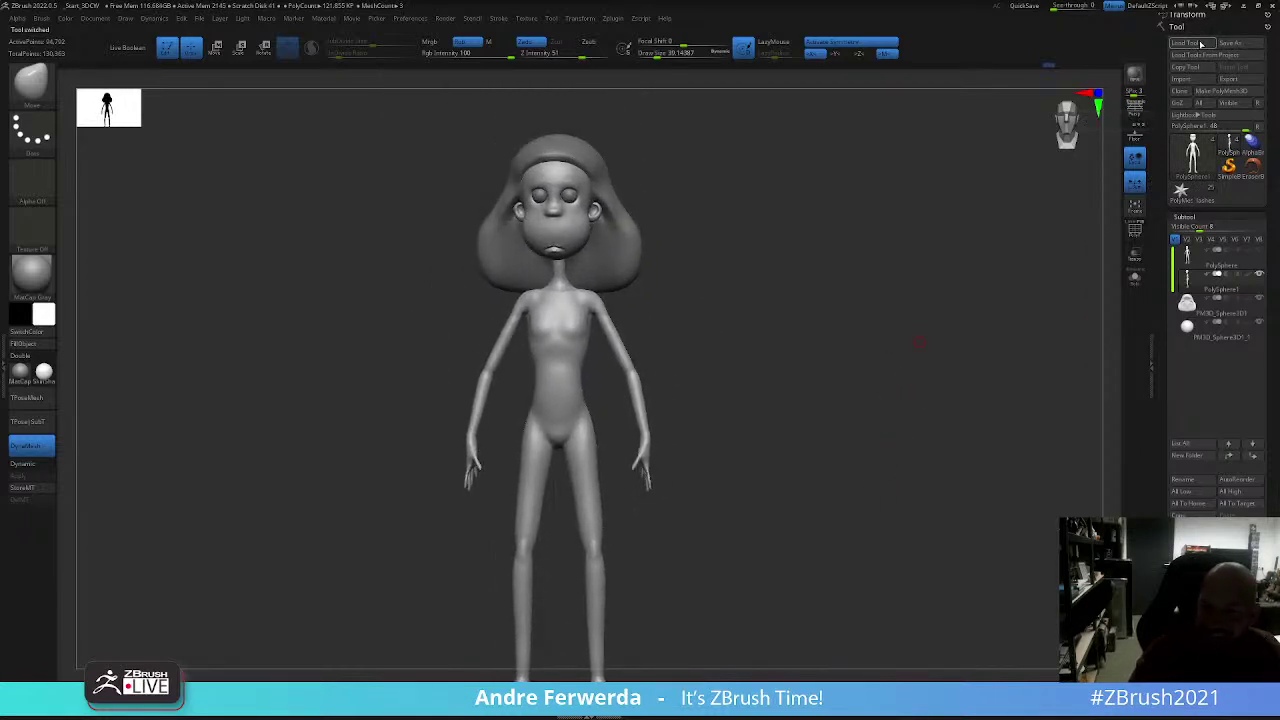
# Step: Load DogWalker_04 from the DogWalker folder and spin the character to look it over
pyautogui.click(1200, 45)
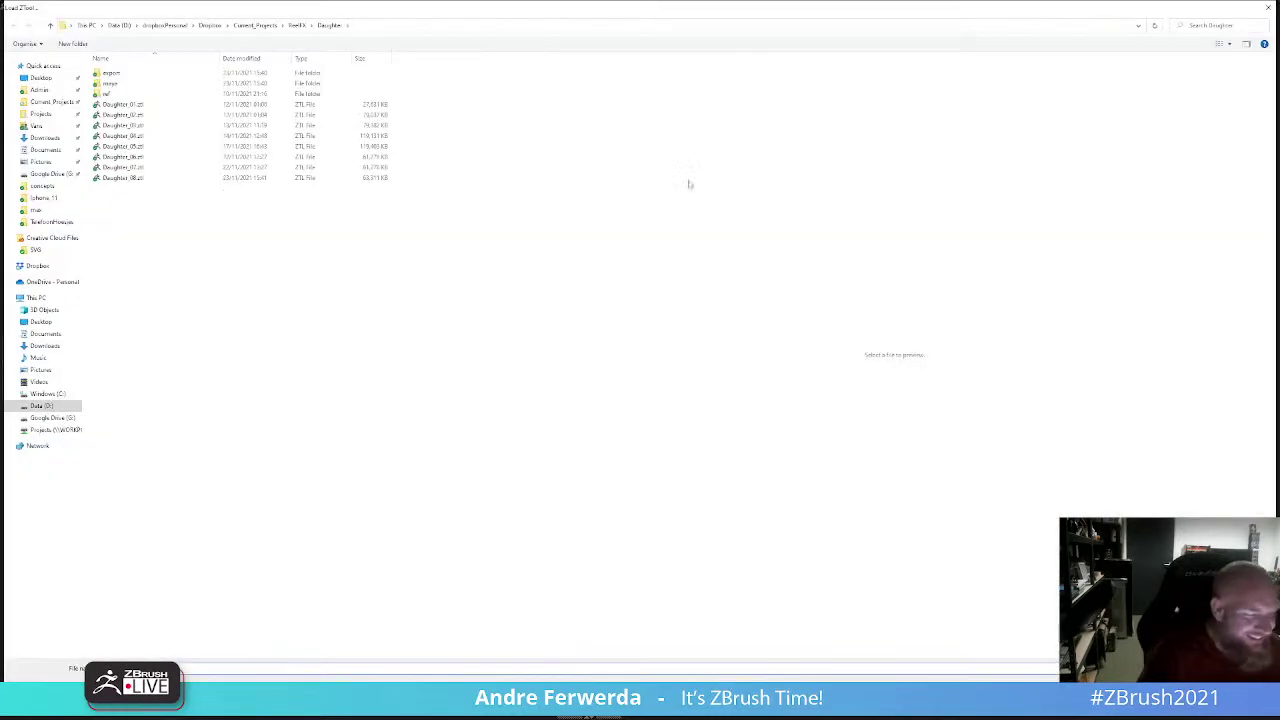
pyautogui.click(297, 27)
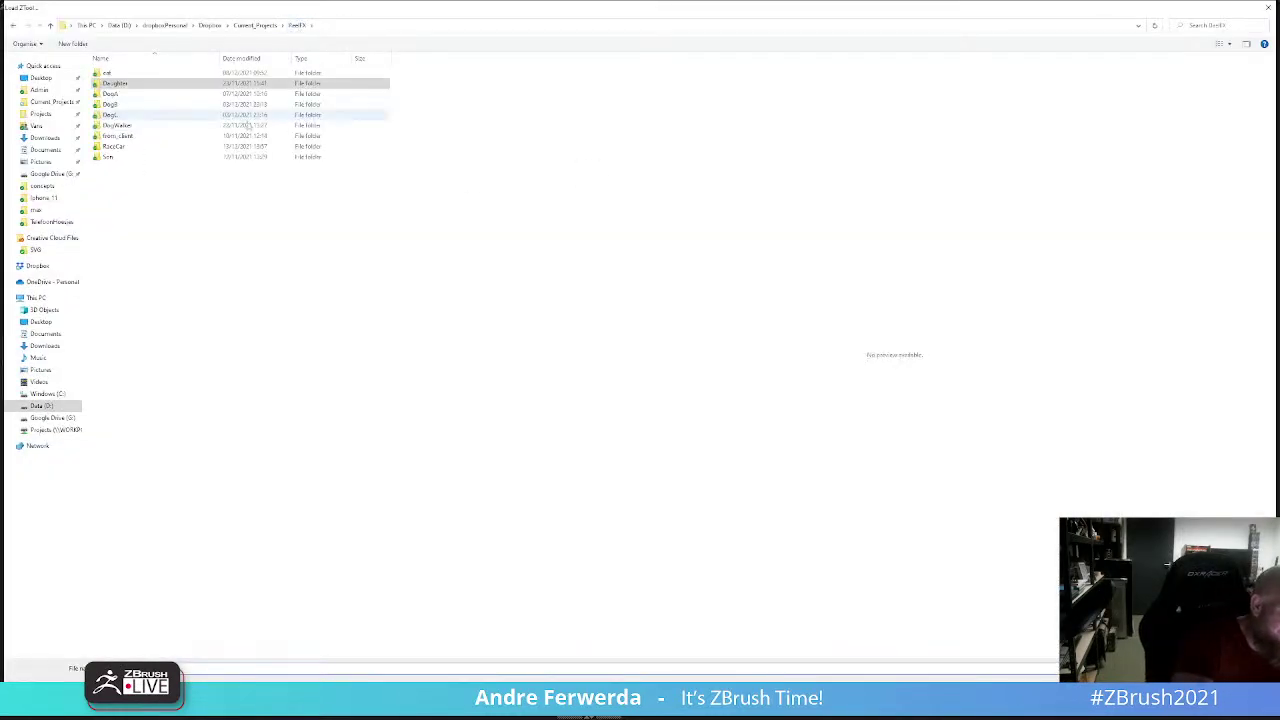
pyautogui.doubleClick(149, 125)
pyautogui.doubleClick(149, 136)
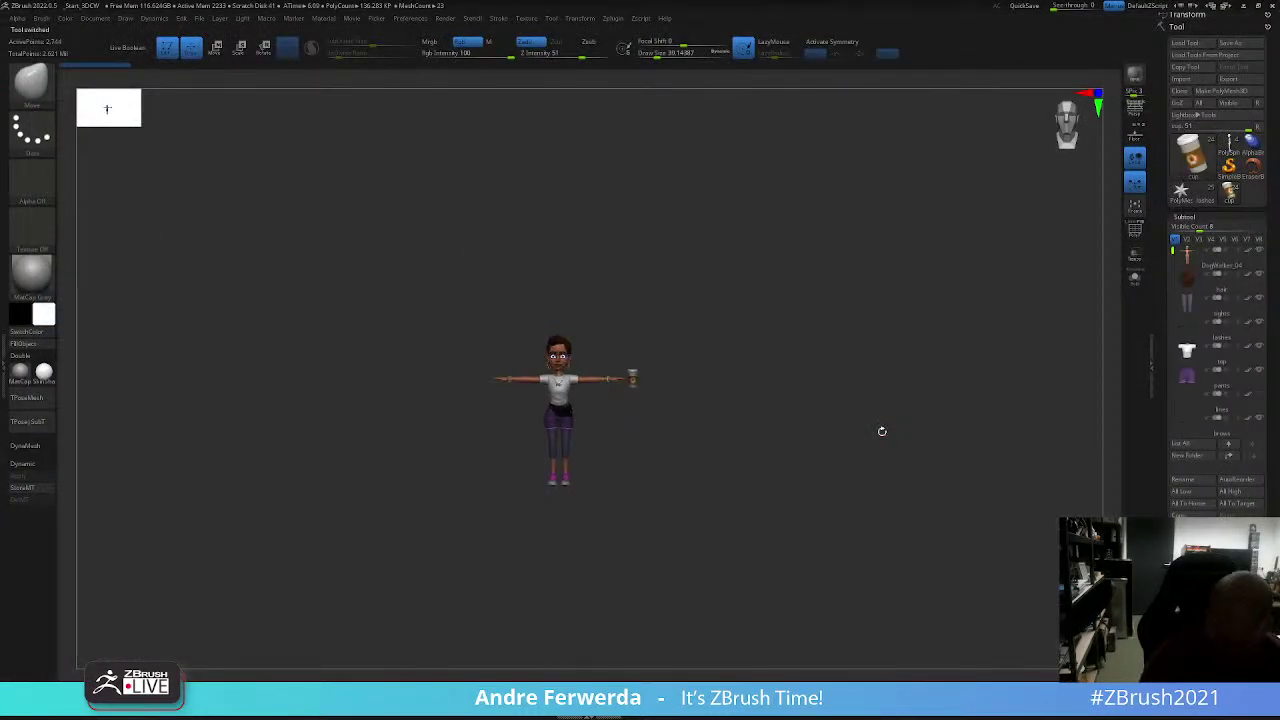
pyautogui.press('shift')
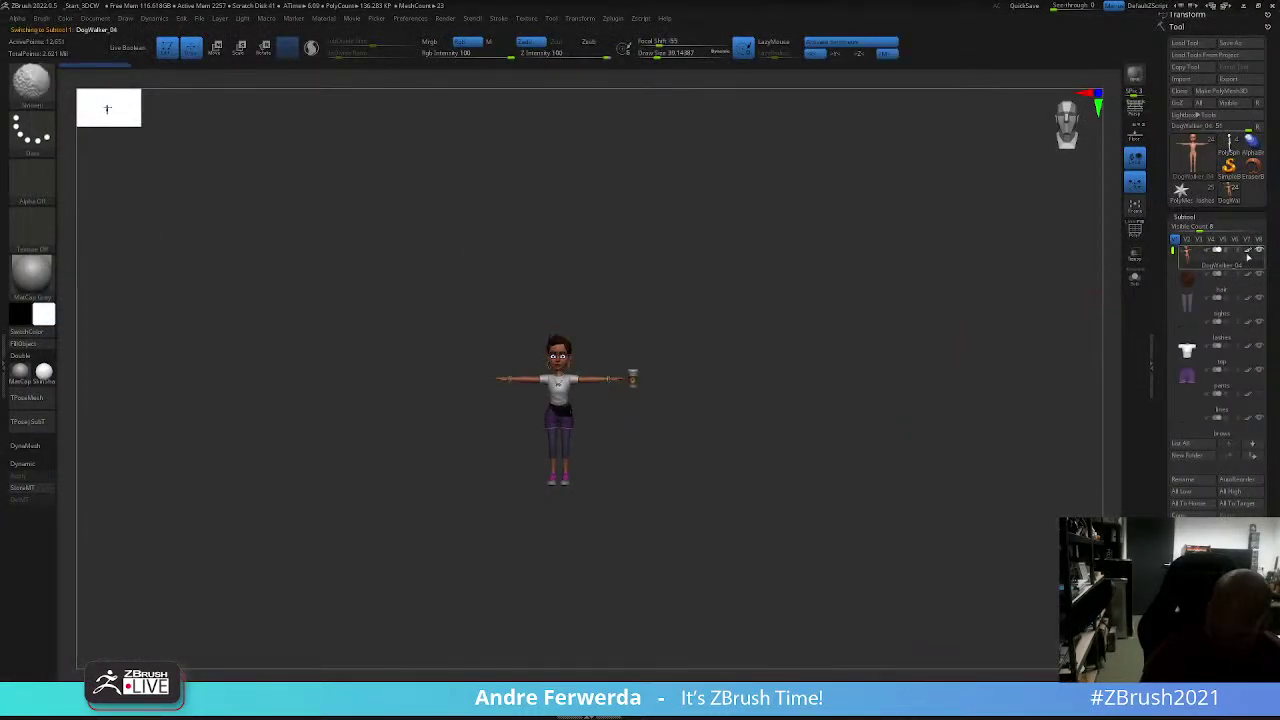
pyautogui.keyDown('alt'); pyautogui.moveTo(929, 418); pyautogui.dragTo(910, 492); pyautogui.keyUp('alt')
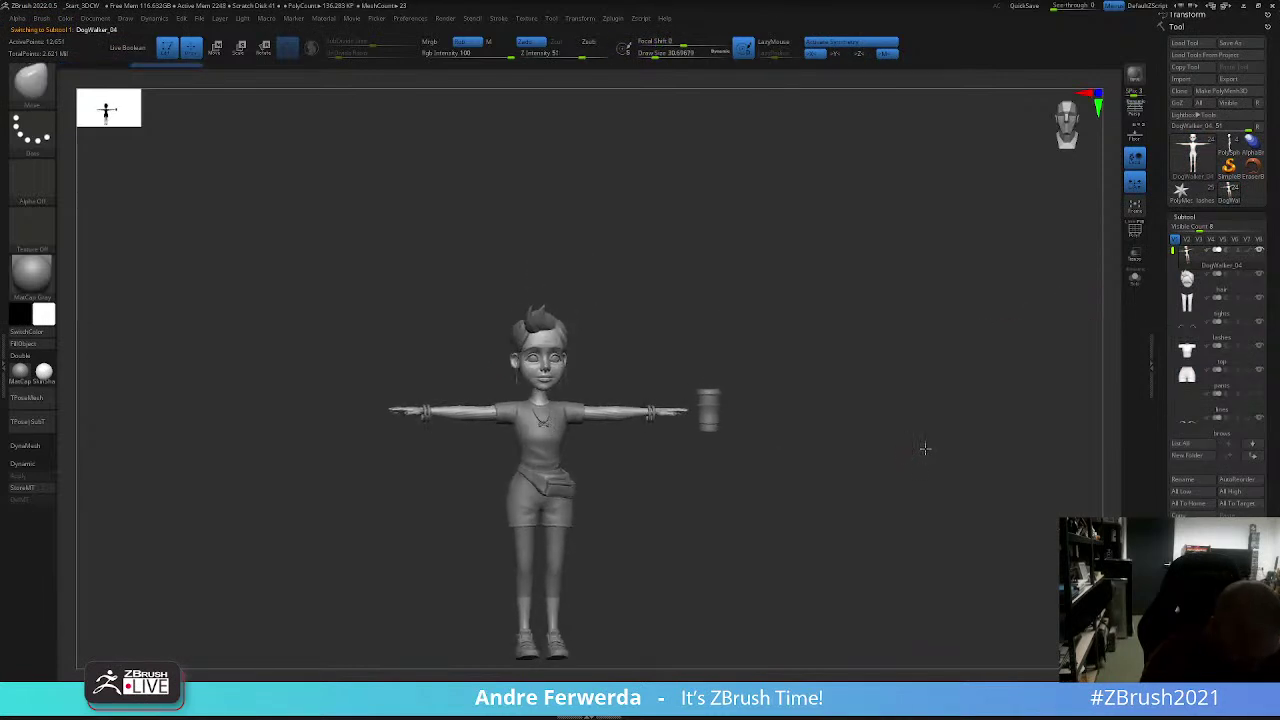
pyautogui.moveTo(1034, 358)
pyautogui.mouseDown()
pyautogui.moveTo(955, 432)
pyautogui.moveTo(877, 434)
pyautogui.moveTo(1000, 430)
pyautogui.mouseUp()
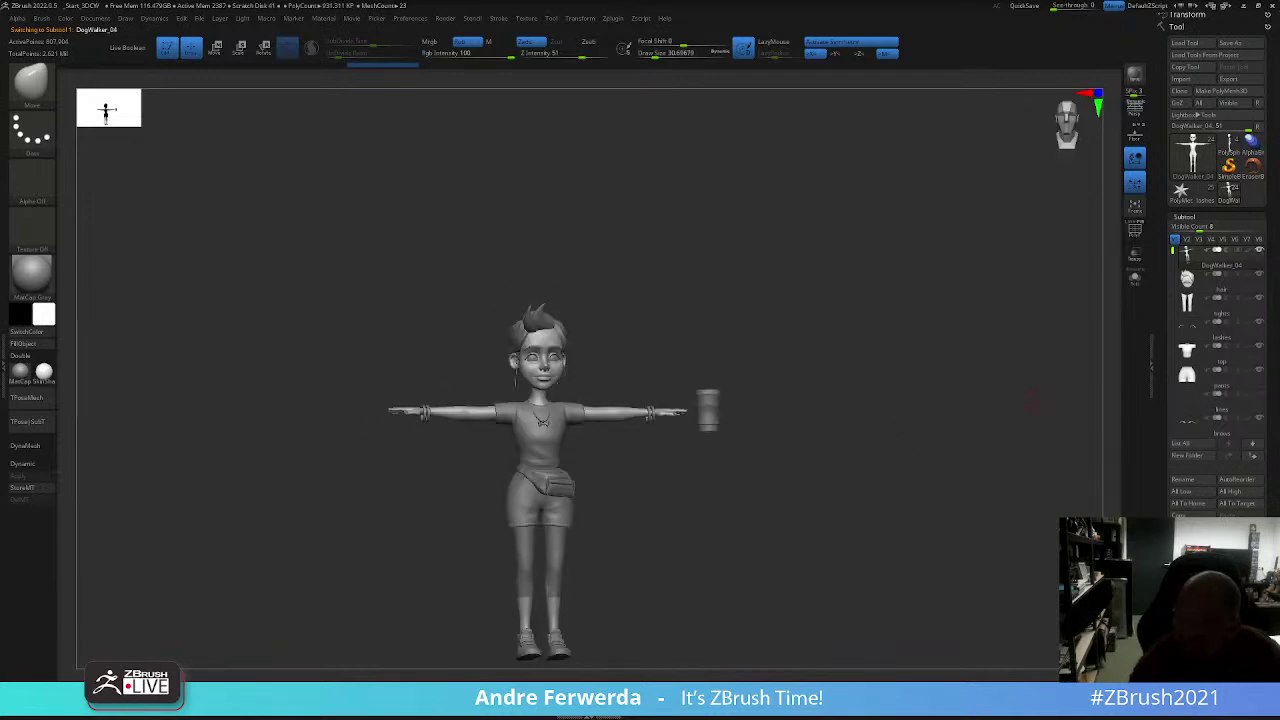
# Step: Switch back to the grey cartoon girl model and frame its front
pyautogui.click(1181, 189)
pyautogui.click(1192, 152)
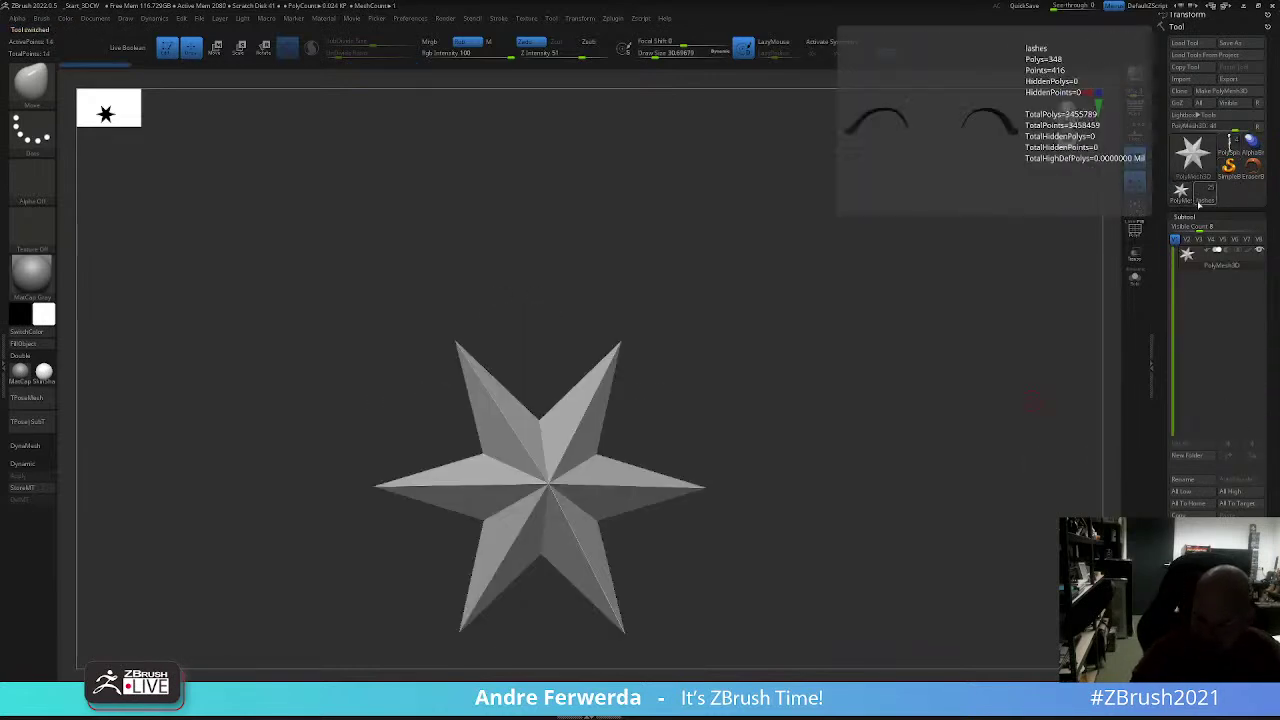
pyautogui.click(1040, 100)
pyautogui.click(1181, 189)
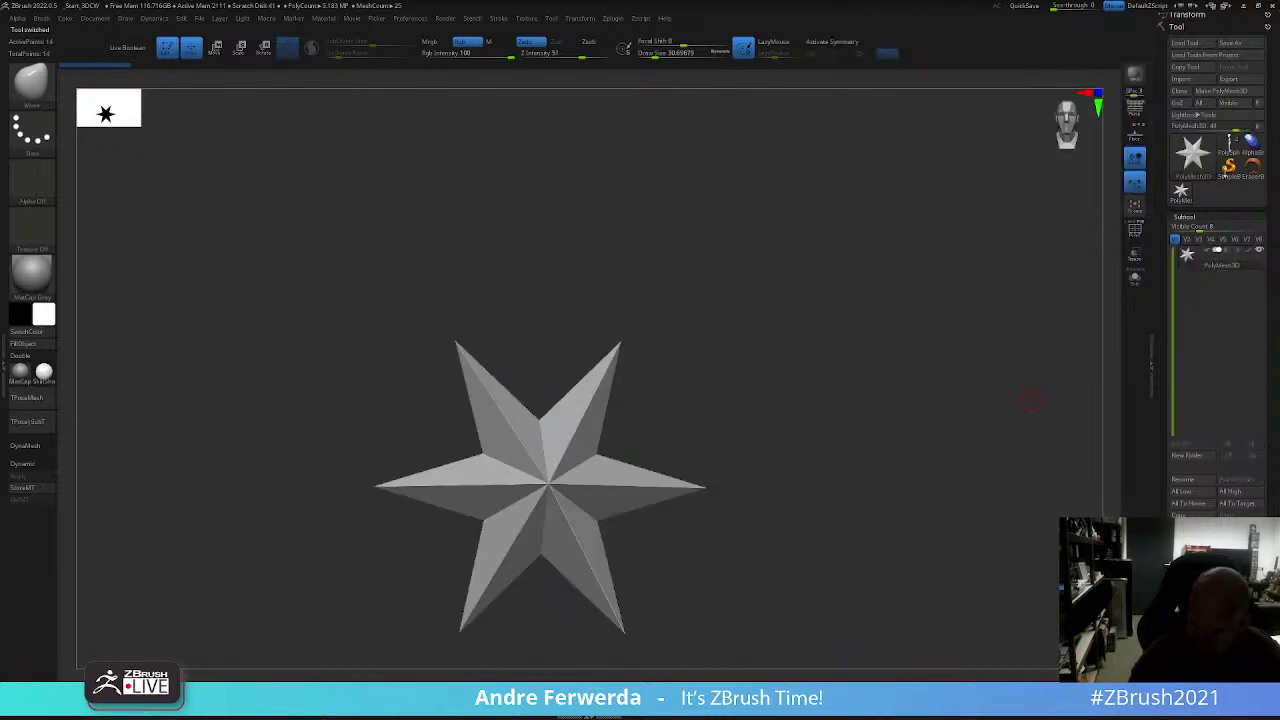
pyautogui.click(1229, 145)
pyautogui.moveTo(989, 290)
pyautogui.mouseDown()
pyautogui.moveTo(909, 449)
pyautogui.moveTo(963, 389)
pyautogui.moveTo(946, 431)
pyautogui.moveTo(932, 379)
pyautogui.mouseUp()
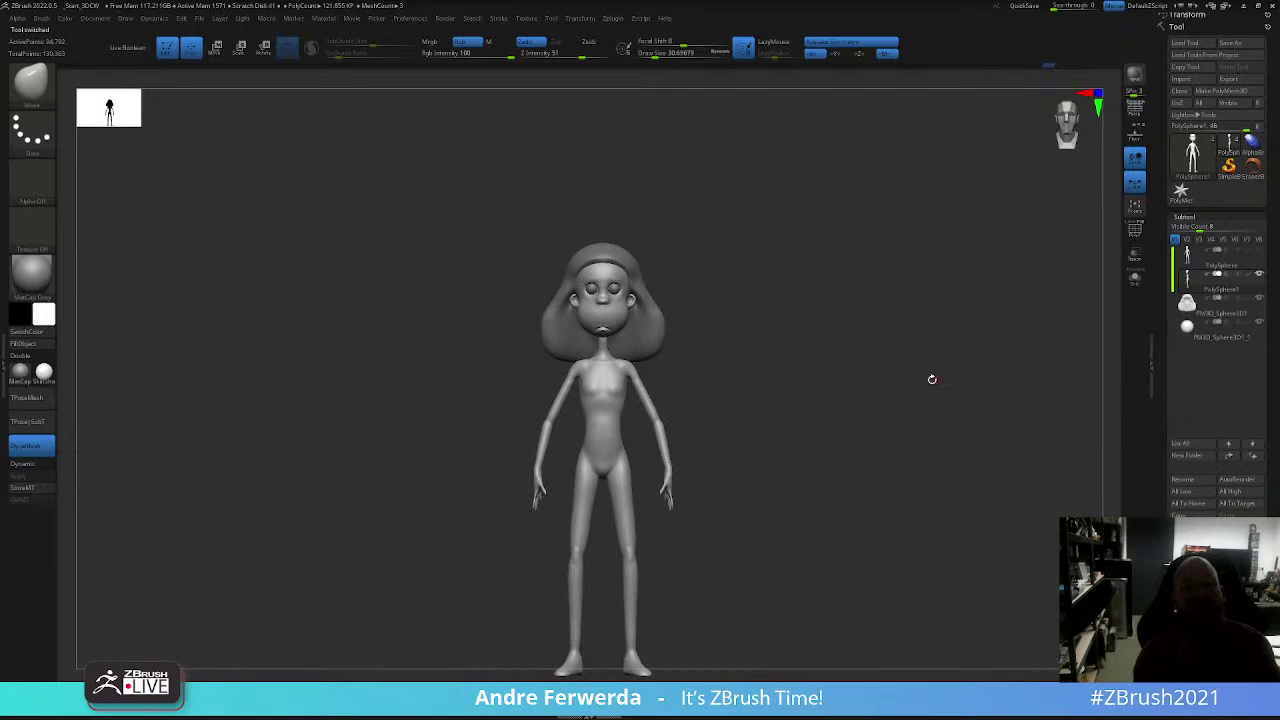
# Step: Toggle the character reference sheet behind the enlarged model to compare the hair silhouette
pyautogui.hotkey('shift', 'z')
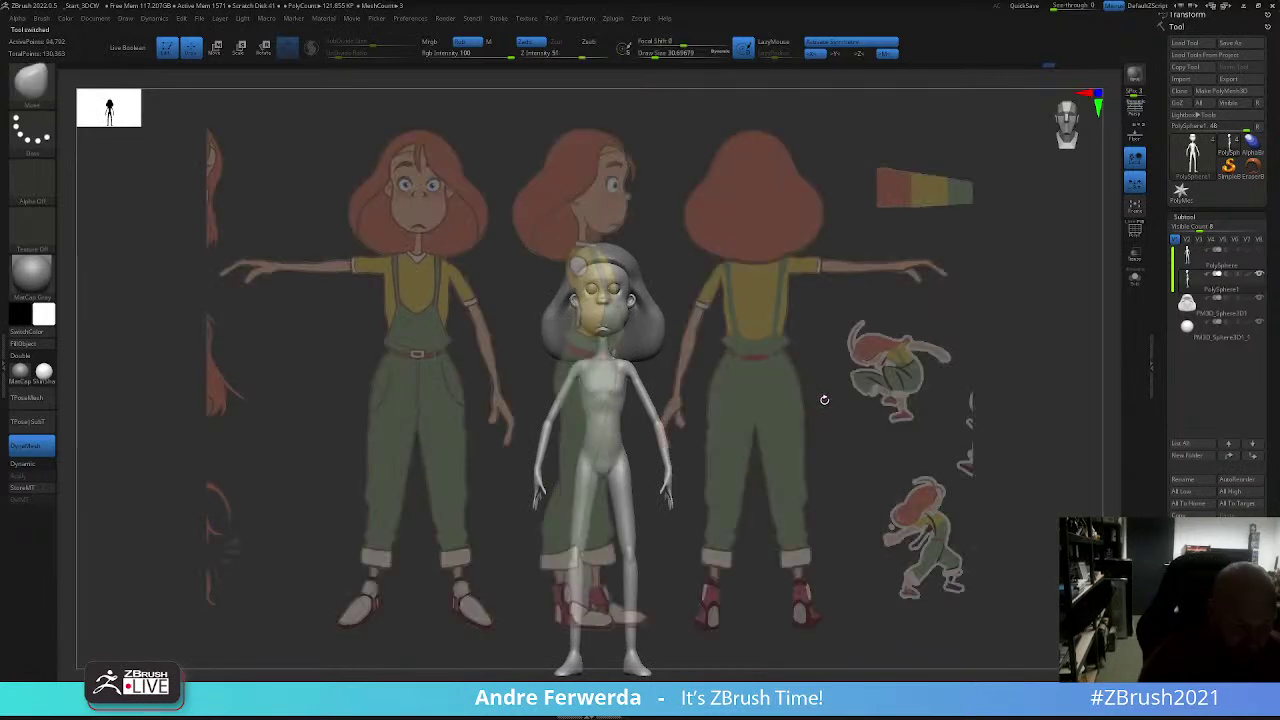
pyautogui.hotkey('shift', 'z')
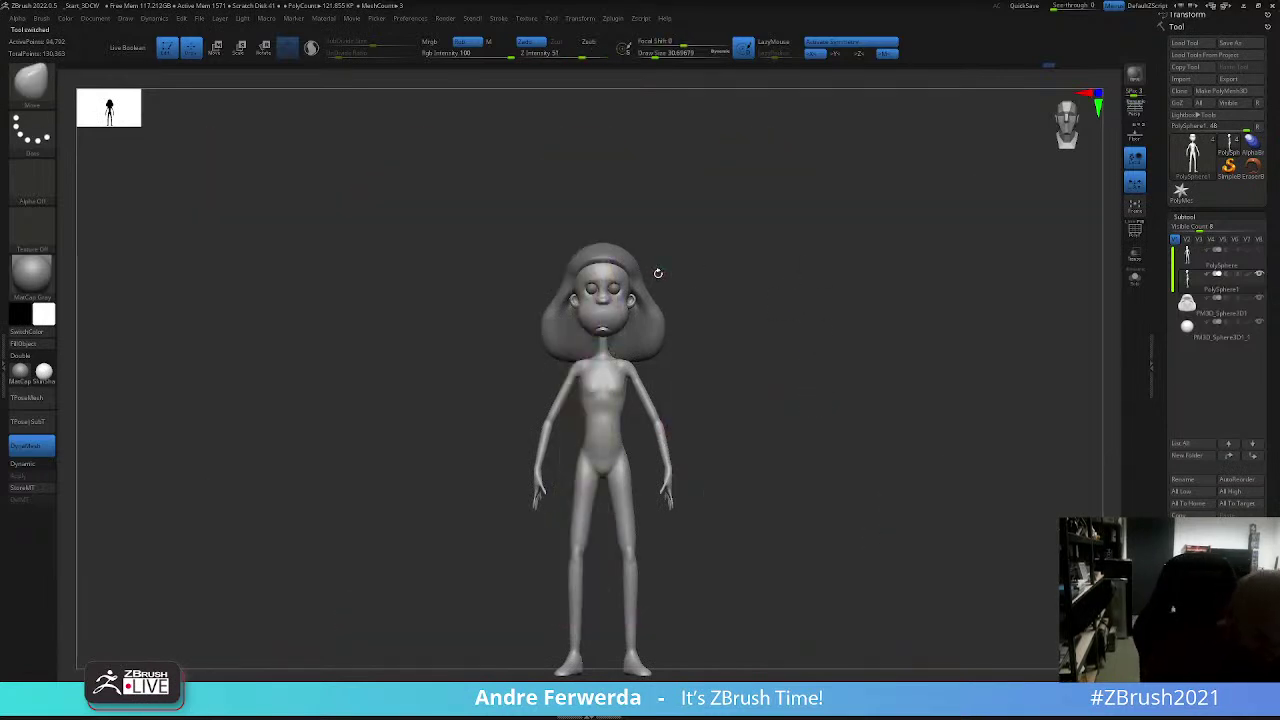
pyautogui.hotkey('shift', 'z')
pyautogui.press('space')
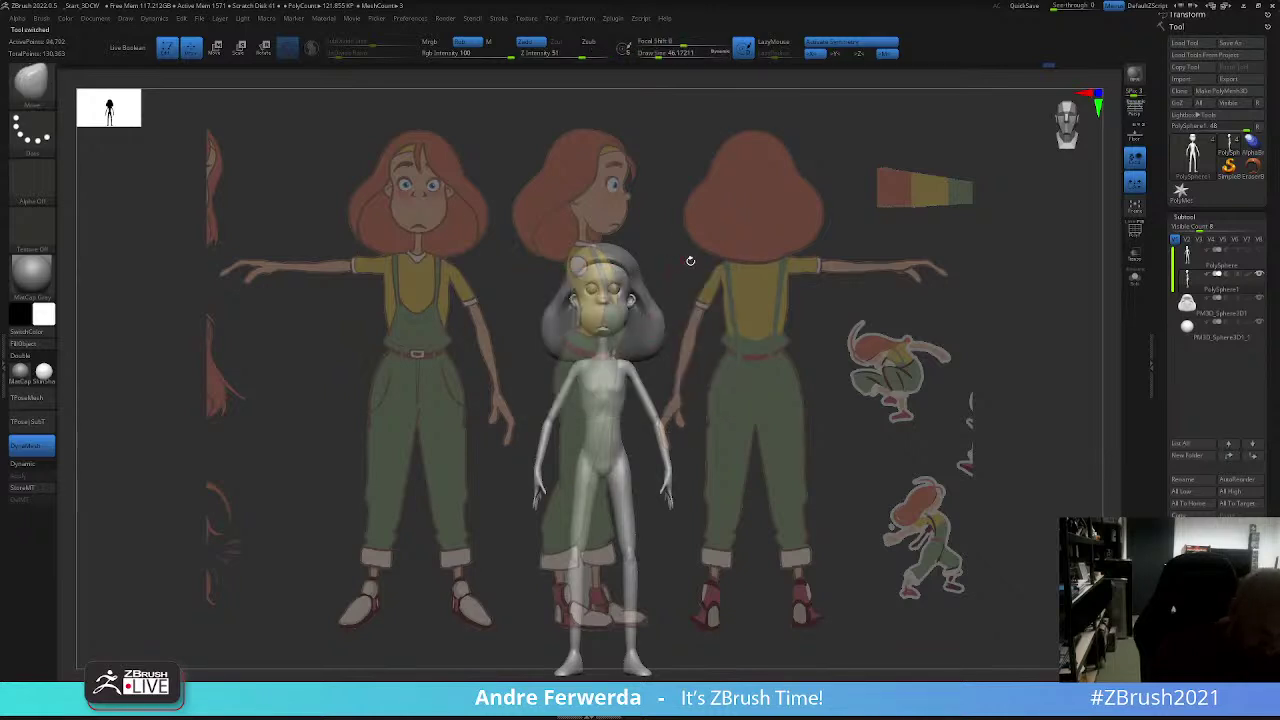
pyautogui.keyDown('ctrl'); pyautogui.moveTo(690, 260); pyautogui.dragTo(716, 316, button='right'); pyautogui.keyUp('ctrl')
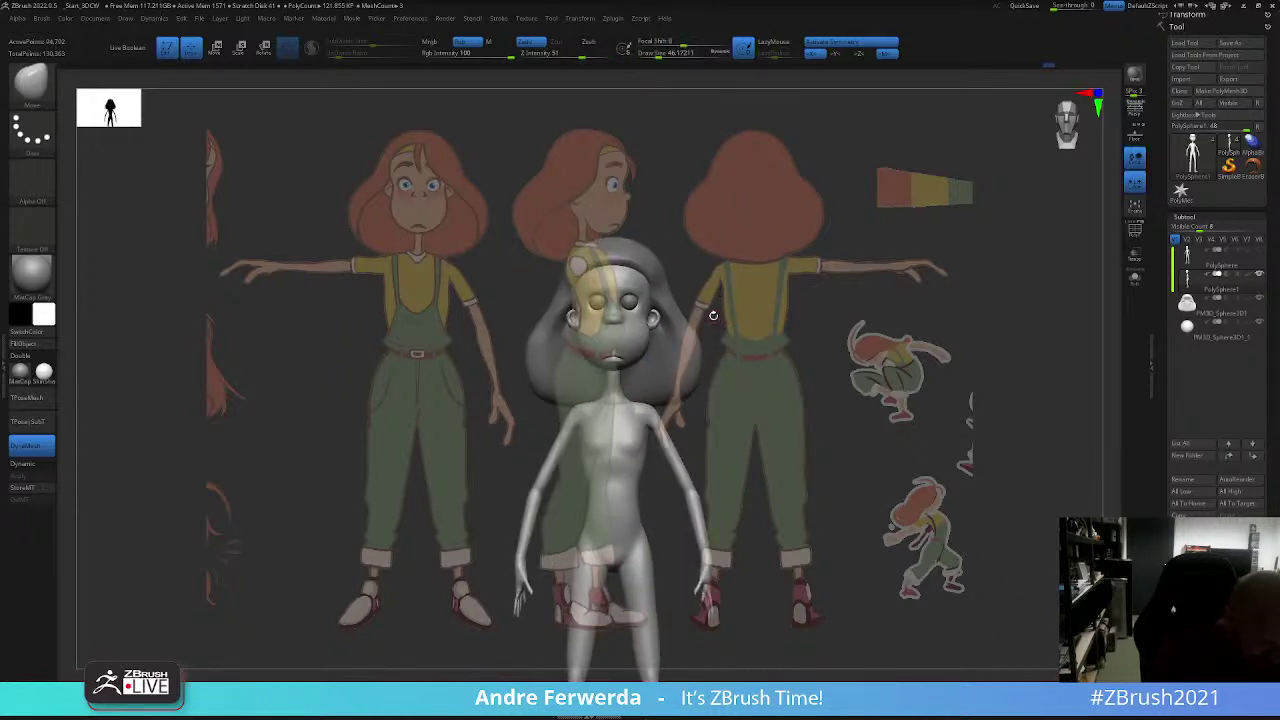
pyautogui.hotkey('shift', 'z')
# Step: Select the hair subtool and build up both sides of the hair mass with the Clay brush
pyautogui.keyDown('alt'); pyautogui.click(692, 342); pyautogui.keyUp('alt')
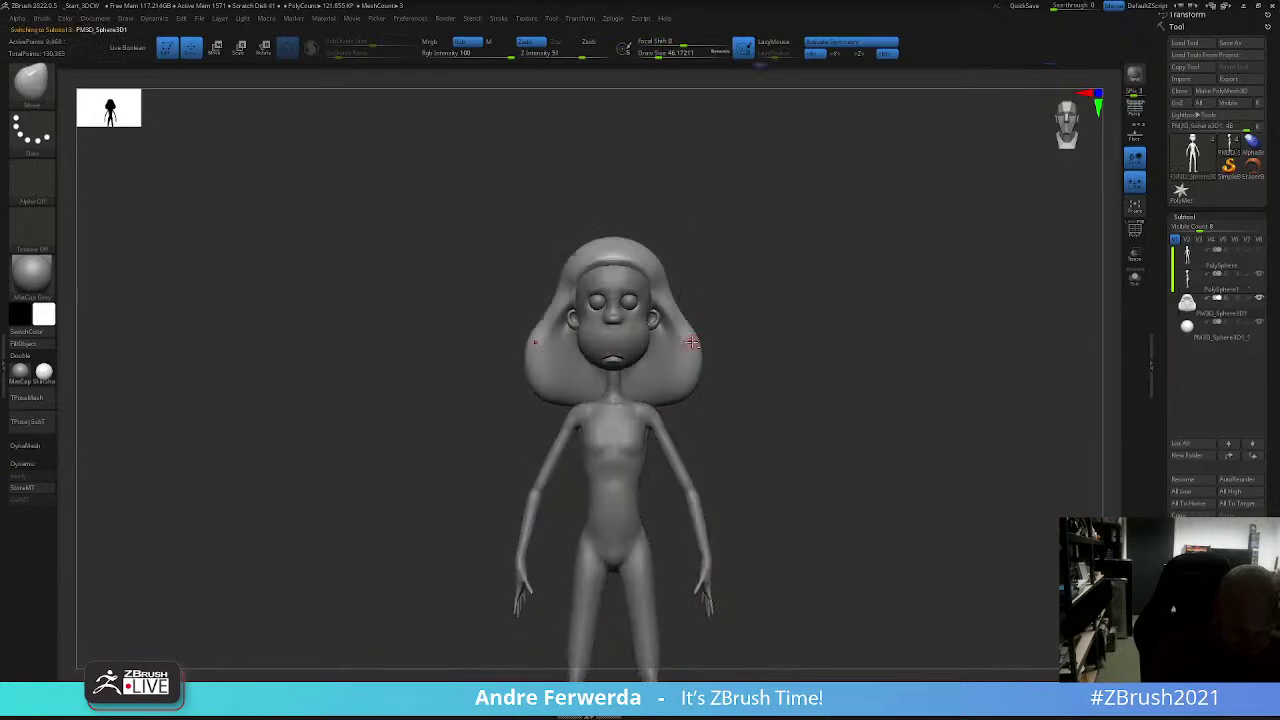
pyautogui.press('b')
pyautogui.press('c')
pyautogui.press('b')
pyautogui.press('space')
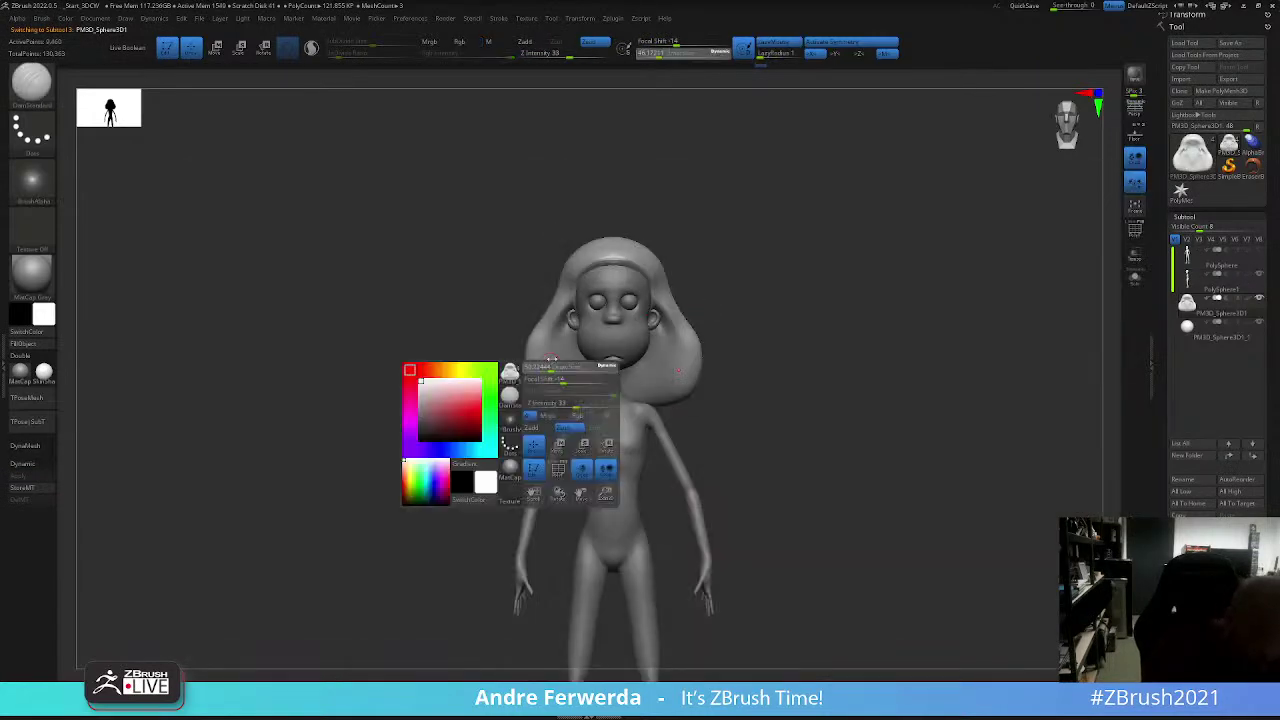
pyautogui.moveTo(545, 337)
pyautogui.mouseDown()
pyautogui.moveTo(530, 352)
pyautogui.moveTo(539, 364)
pyautogui.mouseUp()
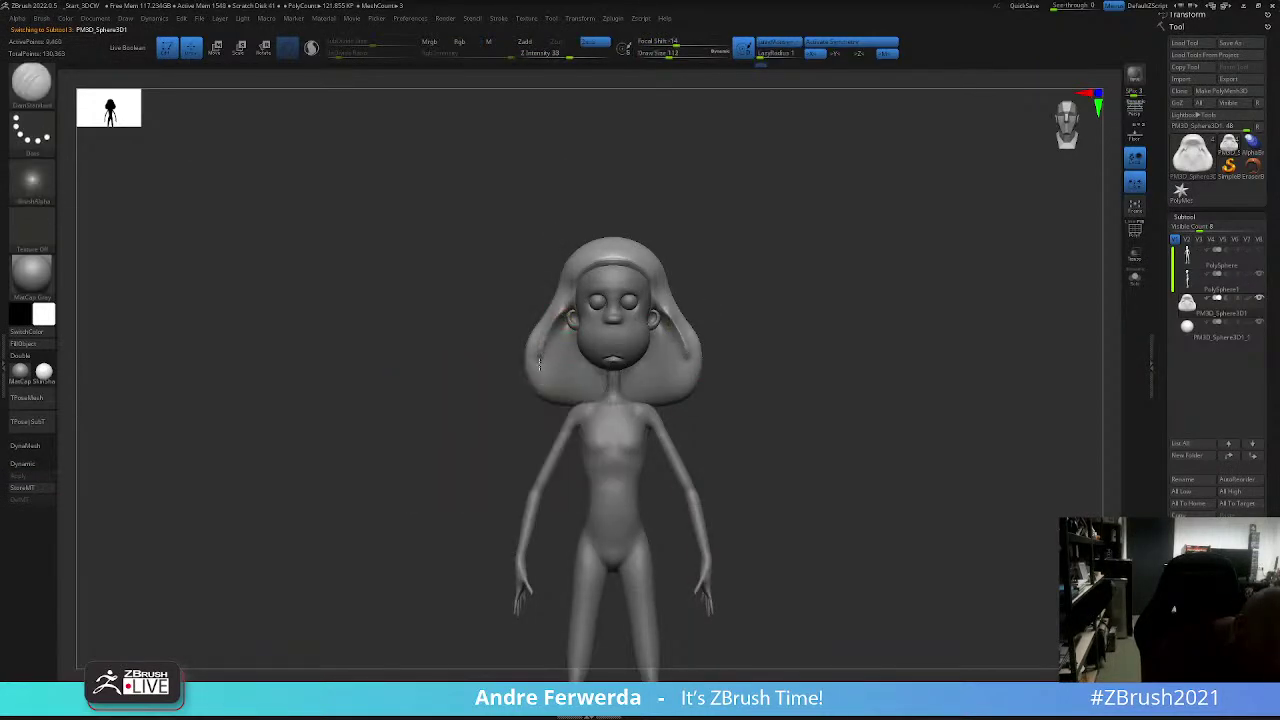
pyautogui.press('space')
pyautogui.moveTo(740, 276)
pyautogui.mouseDown()
pyautogui.moveTo(770, 276)
pyautogui.moveTo(755, 311)
pyautogui.moveTo(651, 310)
pyautogui.mouseUp()
# Step: Smooth the hair surface from the front, then make the eye sphere the active subtool
pyautogui.press('space')
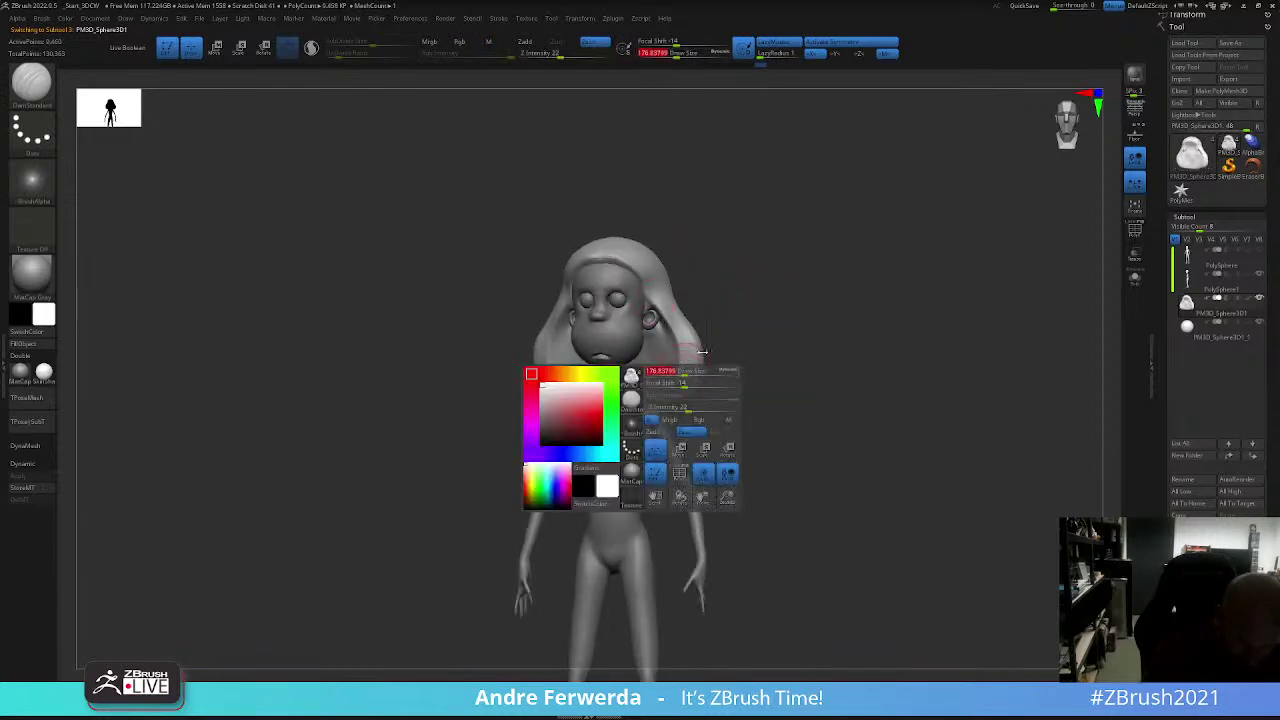
pyautogui.press('shift')
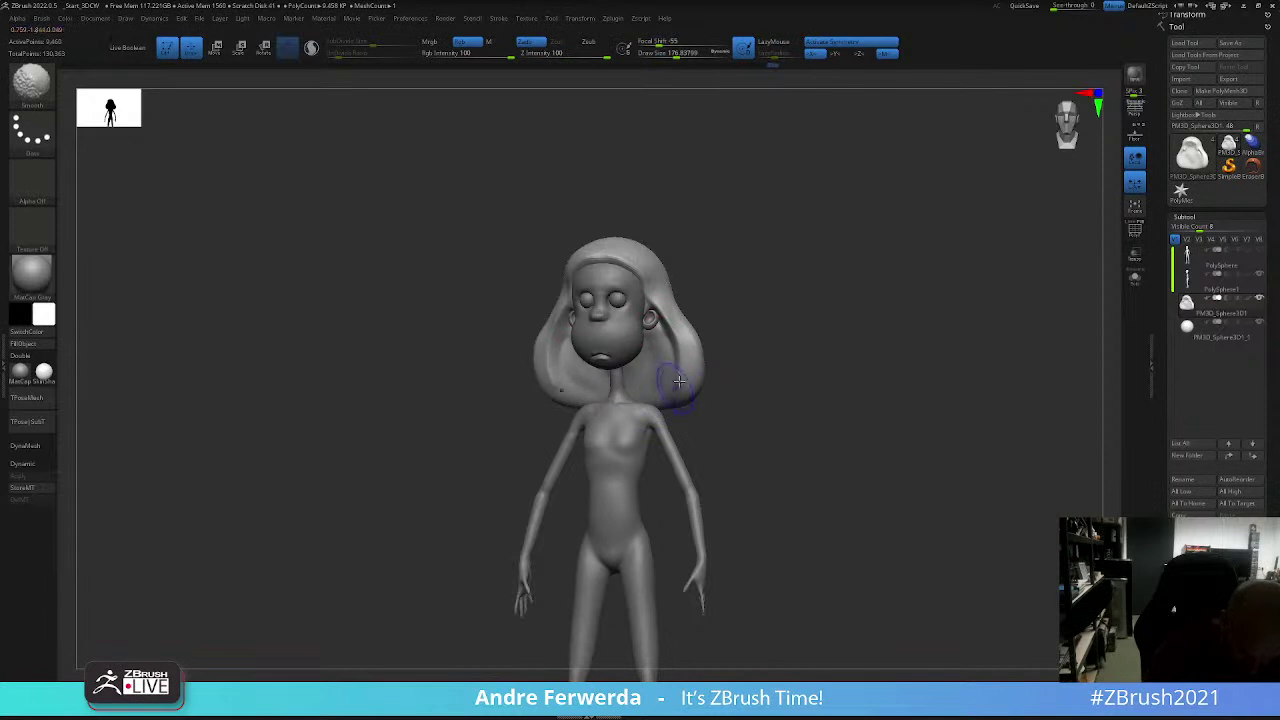
pyautogui.press('space')
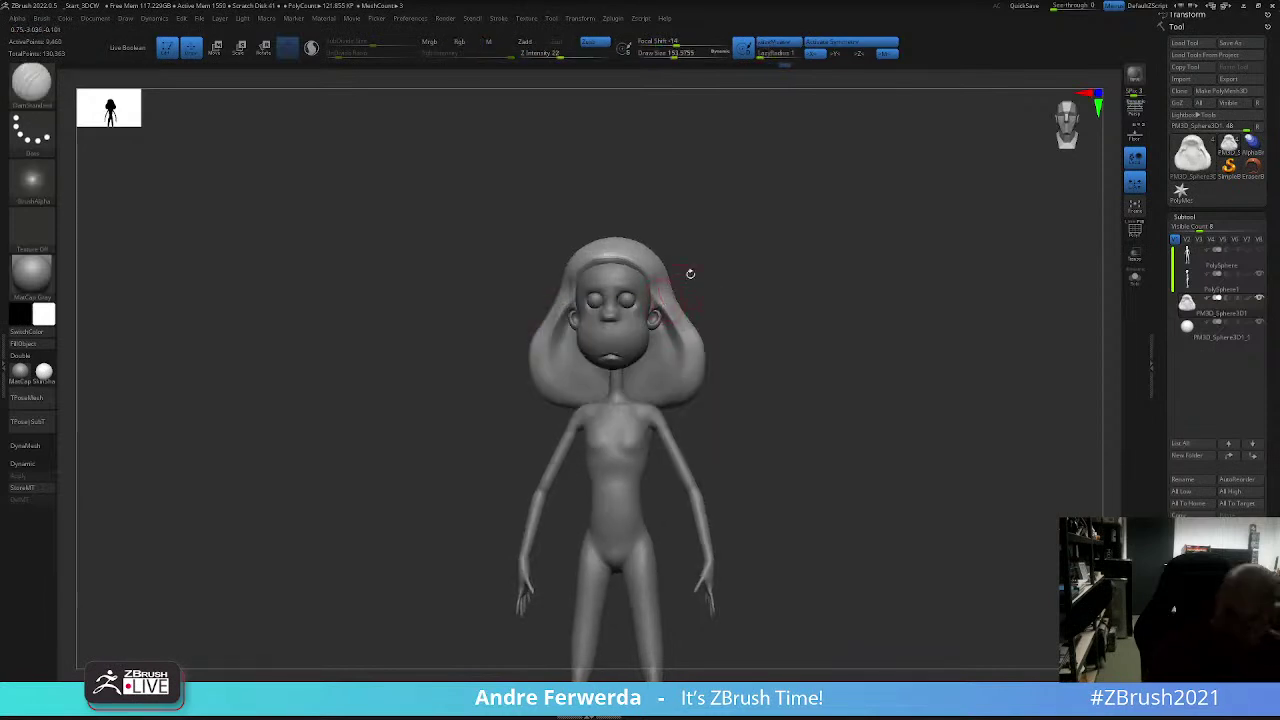
pyautogui.moveTo(689, 277)
pyautogui.mouseDown()
pyautogui.moveTo(754, 314)
pyautogui.moveTo(679, 310)
pyautogui.moveTo(751, 277)
pyautogui.moveTo(808, 368)
pyautogui.moveTo(794, 400)
pyautogui.moveTo(823, 403)
pyautogui.moveTo(809, 434)
pyautogui.moveTo(817, 391)
pyautogui.moveTo(800, 517)
pyautogui.moveTo(803, 483)
pyautogui.mouseUp()
pyautogui.press('space')
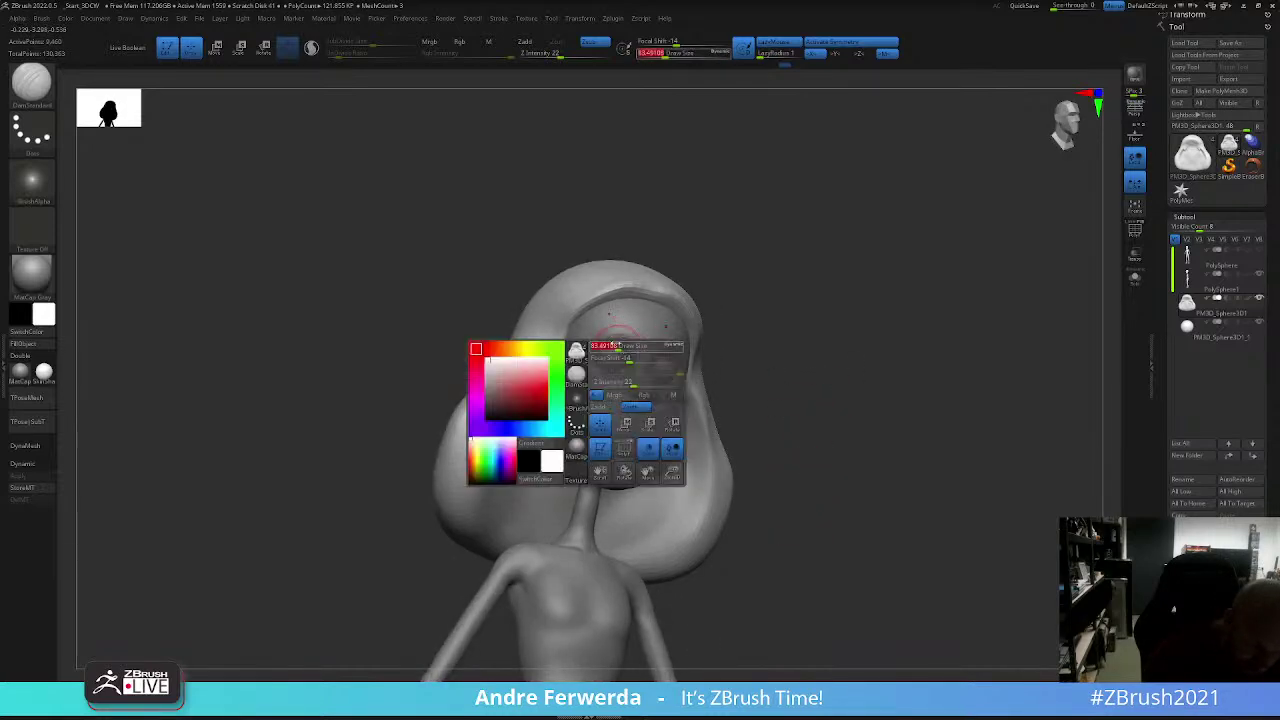
pyautogui.keyDown('alt'); pyautogui.click(612, 343); pyautogui.keyUp('alt')
pyautogui.keyDown('shift'); pyautogui.moveTo(792, 405); pyautogui.dragTo(886, 563); pyautogui.keyUp('shift')
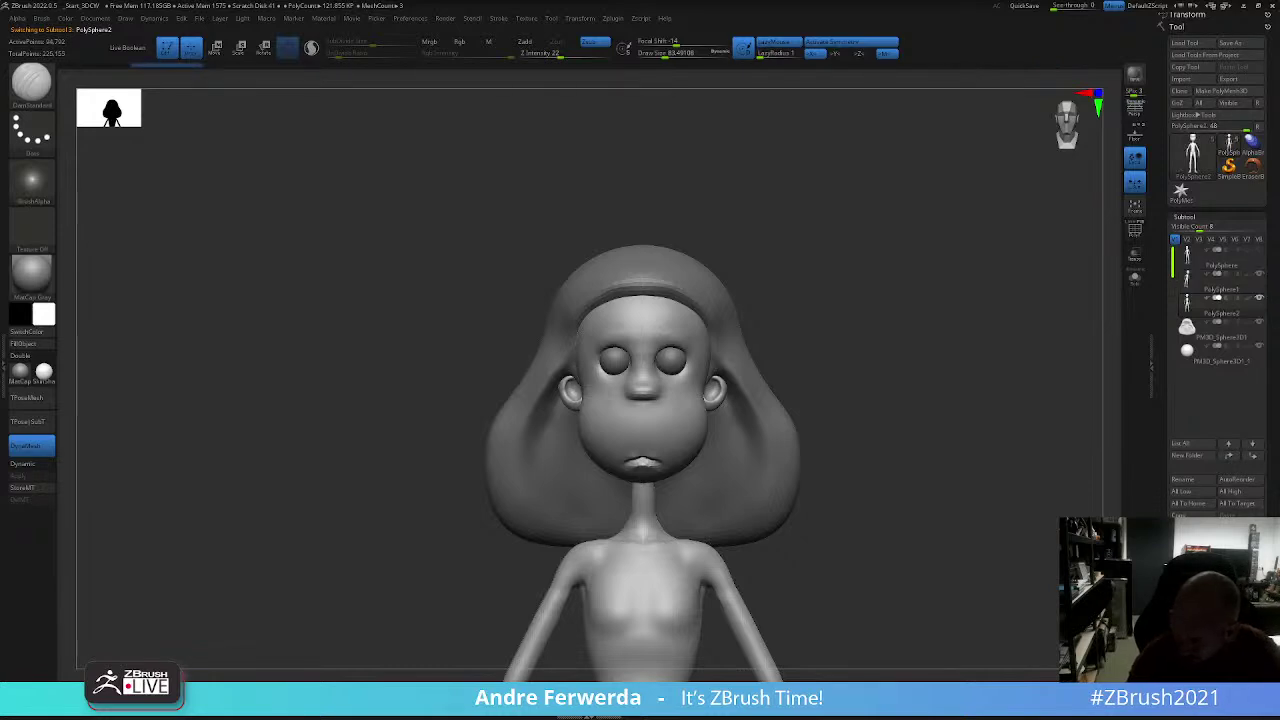
# Step: Duplicate the active subtool, retopologize it with ZRemesher, and subdivide it twice
pyautogui.click(1186, 510)
pyautogui.scroll(-3, 1272, 360)
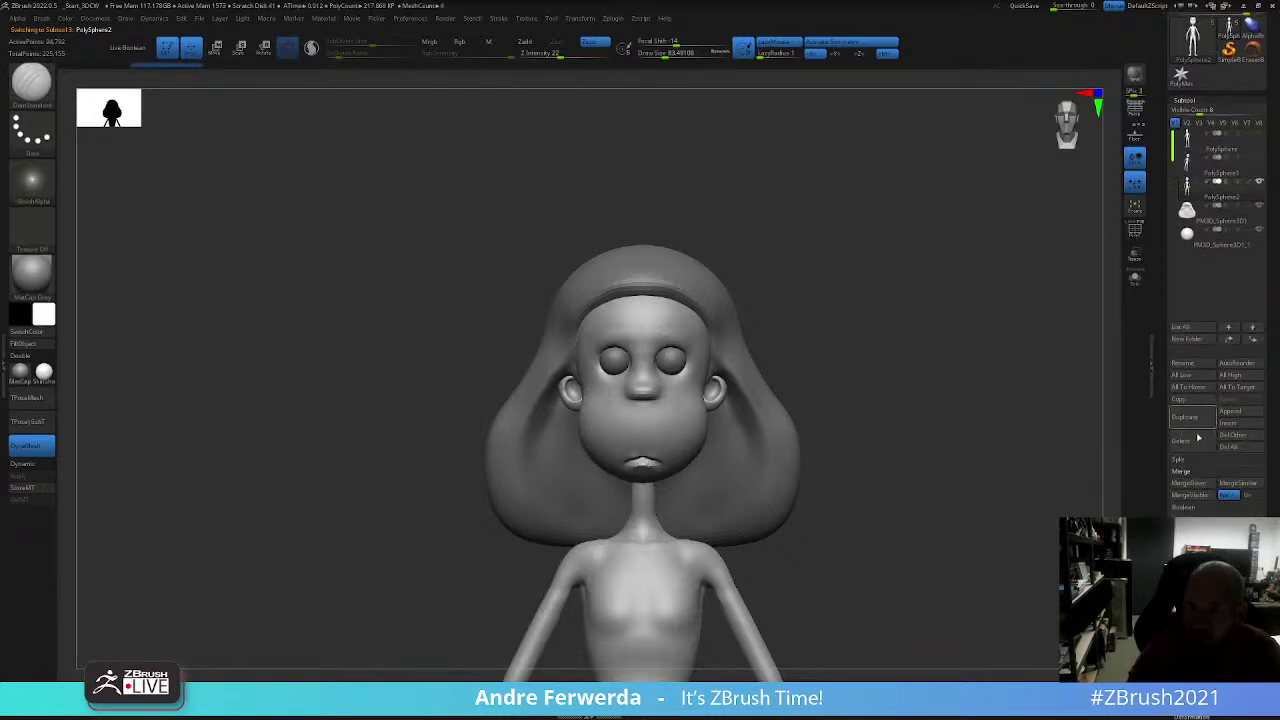
pyautogui.scroll(-10, 1231, 360)
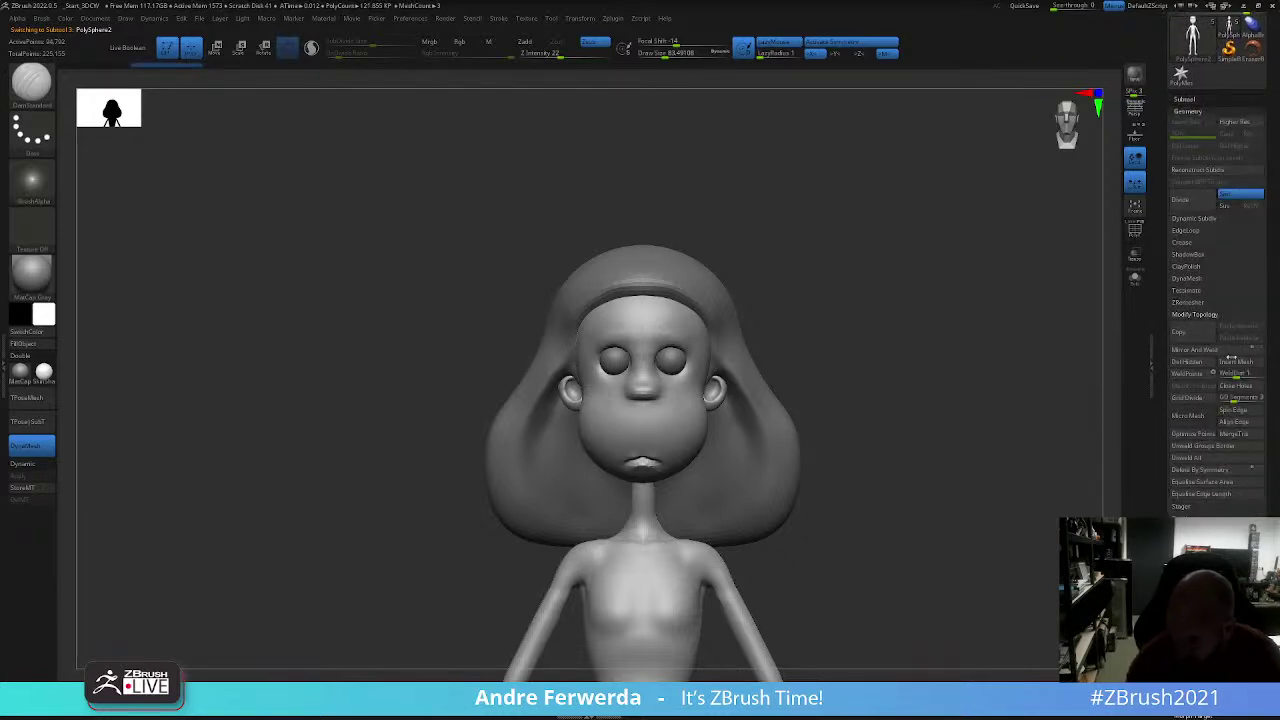
pyautogui.click(1187, 302)
pyautogui.click(1187, 319)
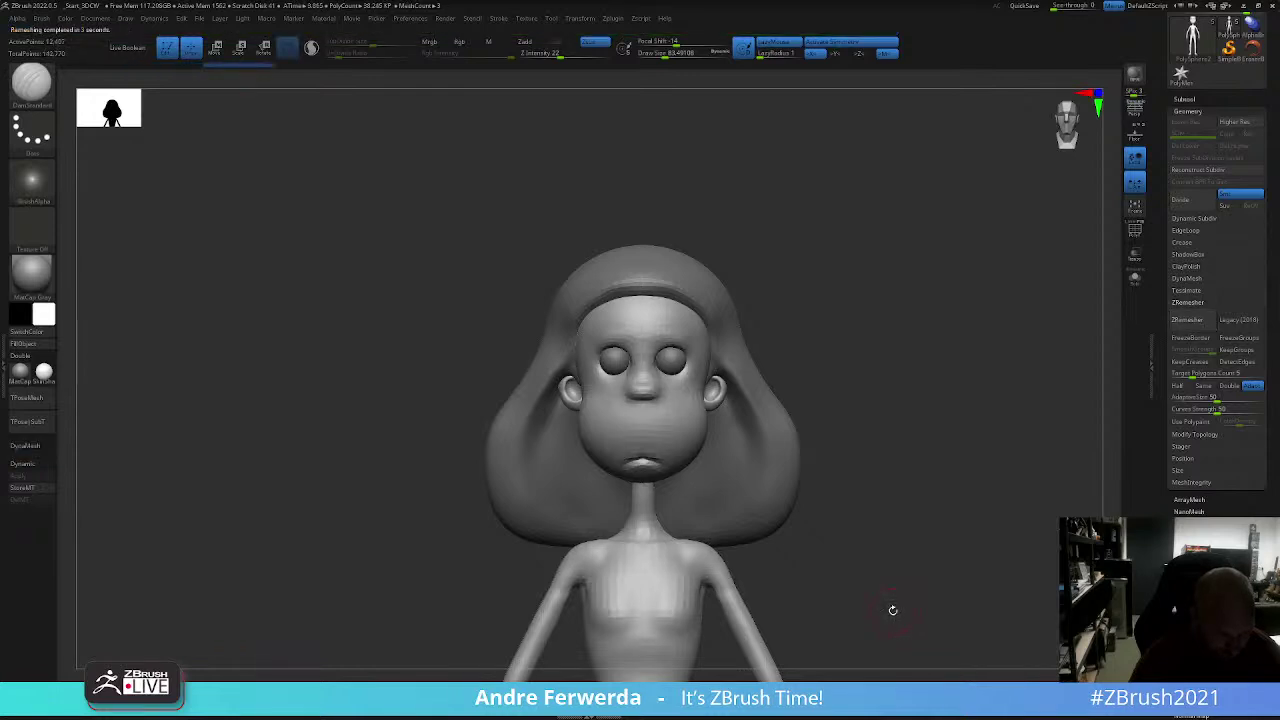
pyautogui.hotkey('ctrl', 'd')
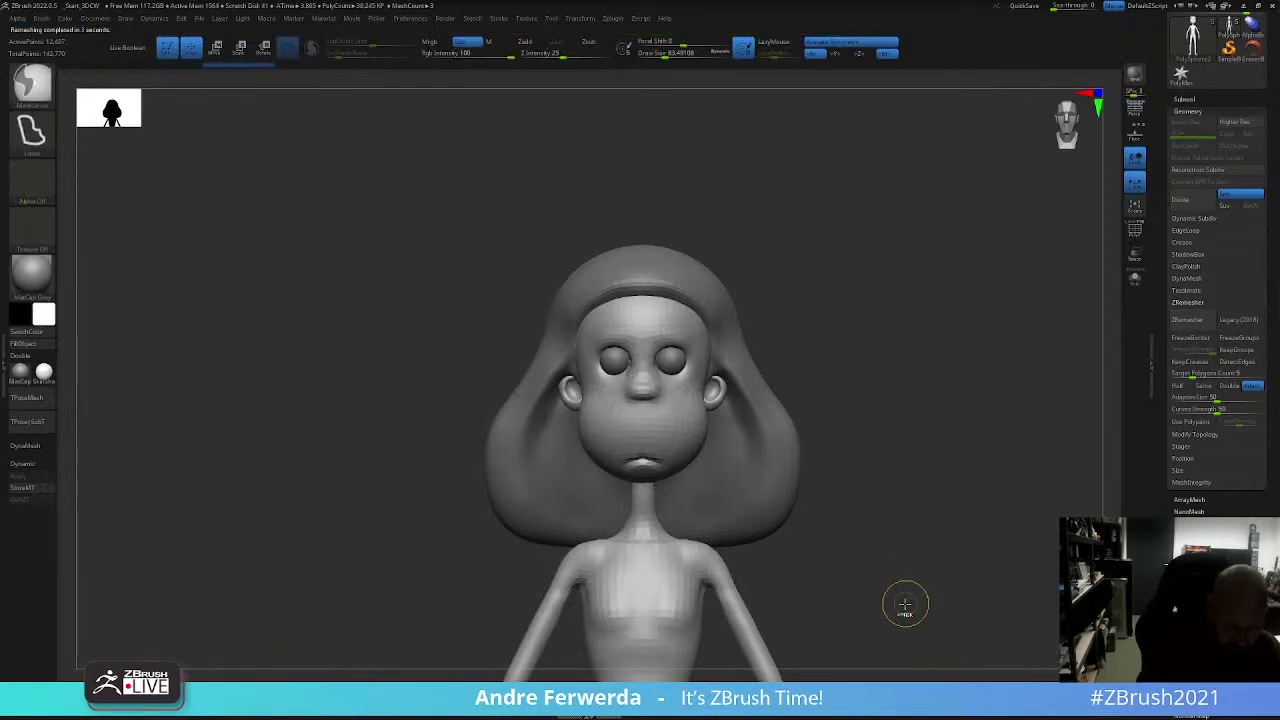
pyautogui.hotkey('ctrl', 'd')
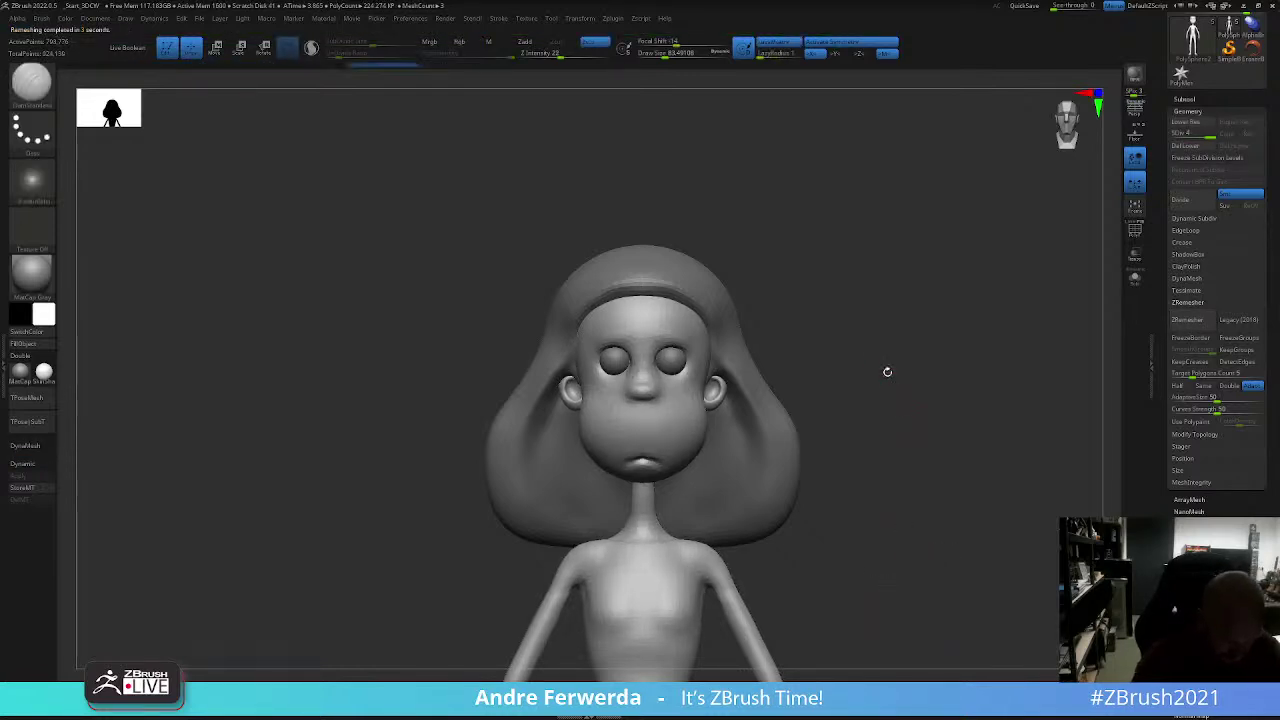
# Step: Reshape the lips and mouth opening, checking the head from several angles
pyautogui.press('space')
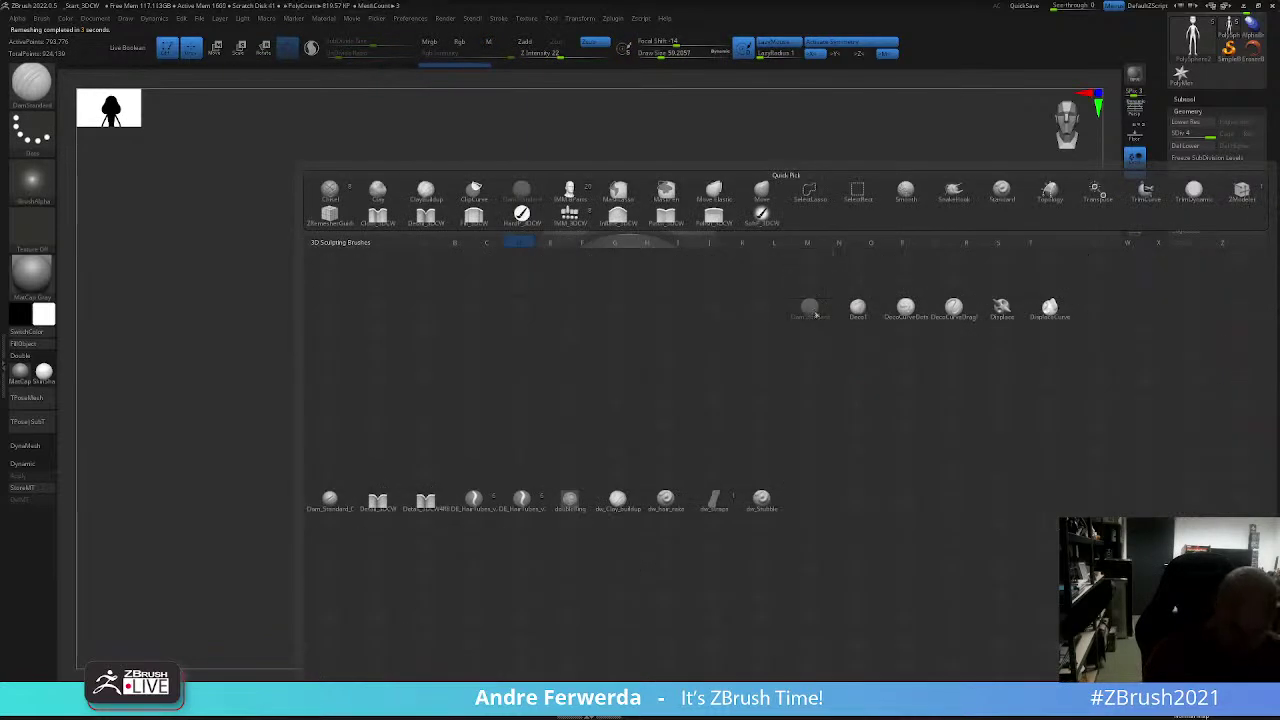
pyautogui.scroll(2, 889, 295)
pyautogui.scroll(2, 898, 289)
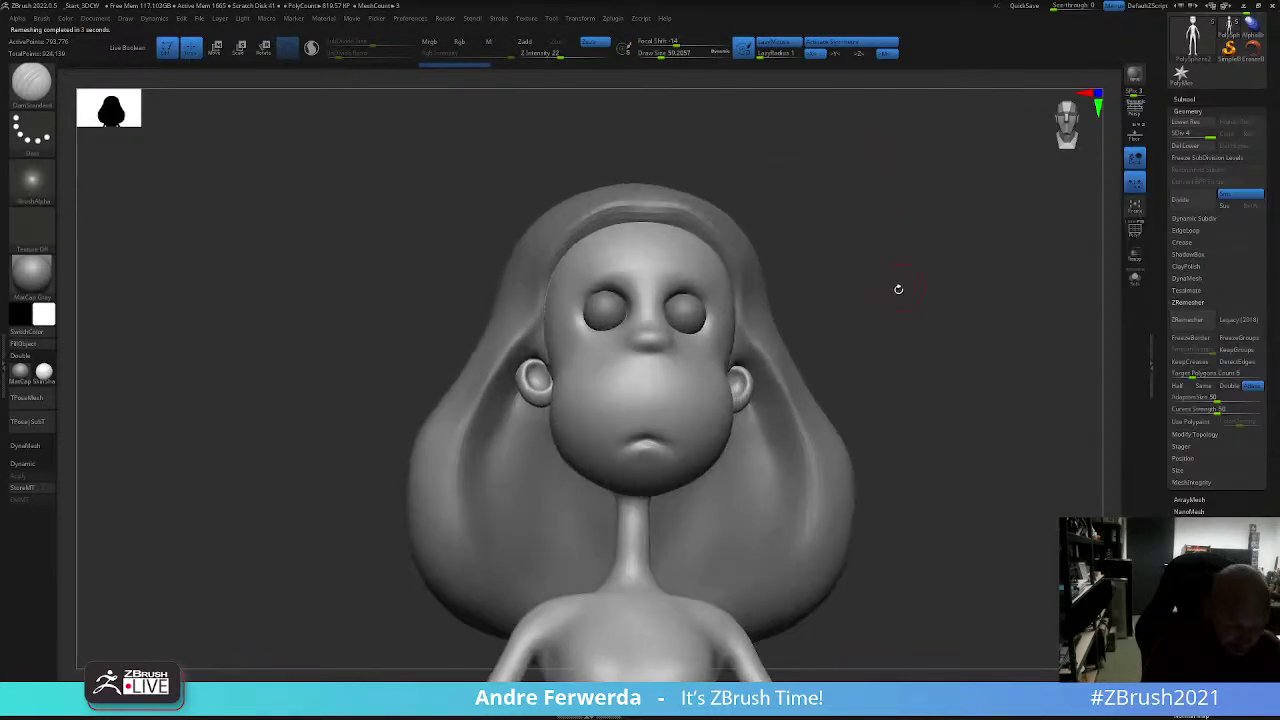
pyautogui.press('space')
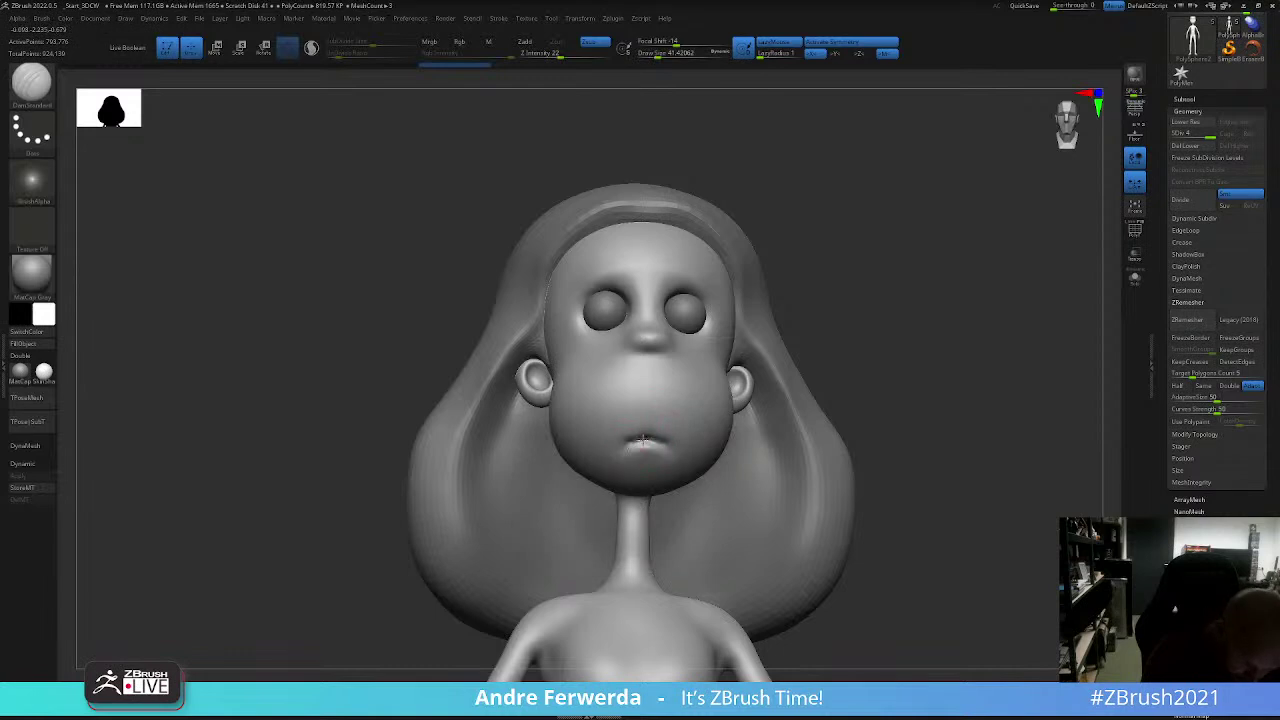
pyautogui.moveTo(895, 343)
pyautogui.mouseDown()
pyautogui.moveTo(946, 349)
pyautogui.moveTo(898, 336)
pyautogui.mouseUp()
pyautogui.moveTo(677, 422); pyautogui.dragTo(633, 452)
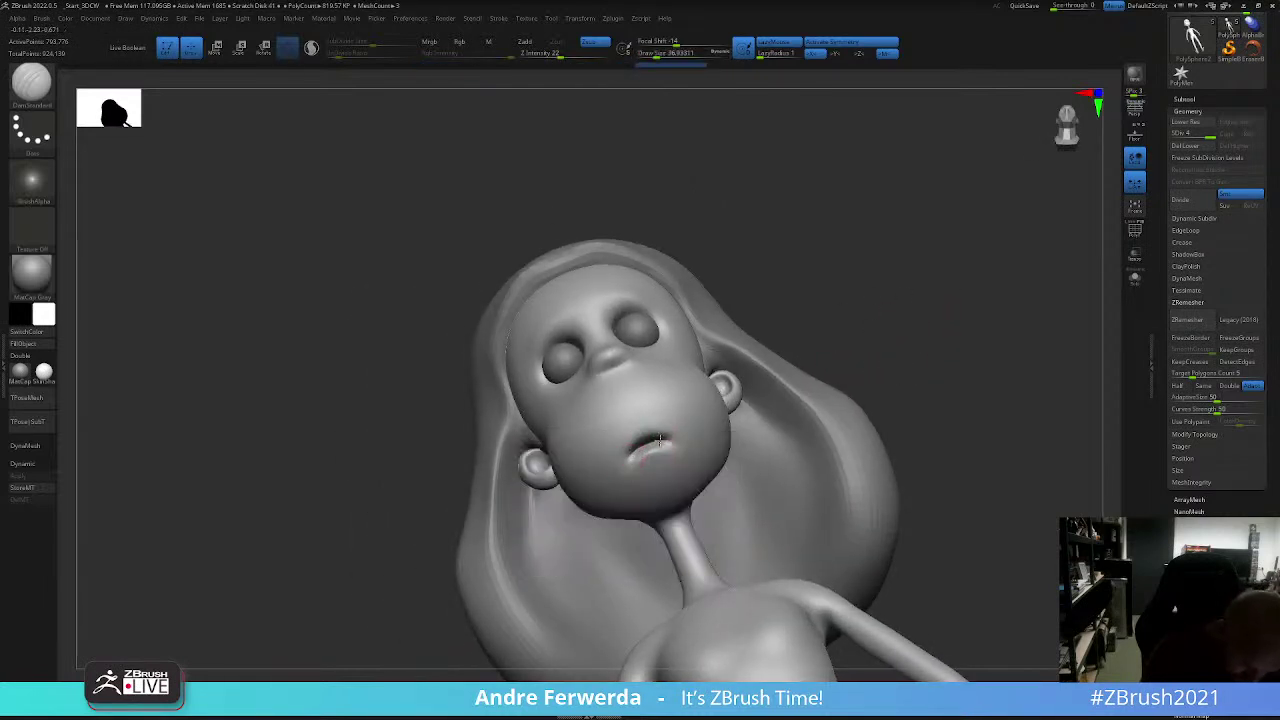
pyautogui.moveTo(909, 306)
pyautogui.mouseDown()
pyautogui.moveTo(923, 289)
pyautogui.moveTo(929, 357)
pyautogui.moveTo(1043, 299)
pyautogui.mouseUp()
pyautogui.moveTo(880, 345)
pyautogui.mouseDown()
pyautogui.moveTo(857, 357)
pyautogui.moveTo(854, 394)
pyautogui.moveTo(980, 341)
pyautogui.mouseUp()
# Step: Switch to the ClayBuildup brush and step down to subdivision level 3
pyautogui.press('b')
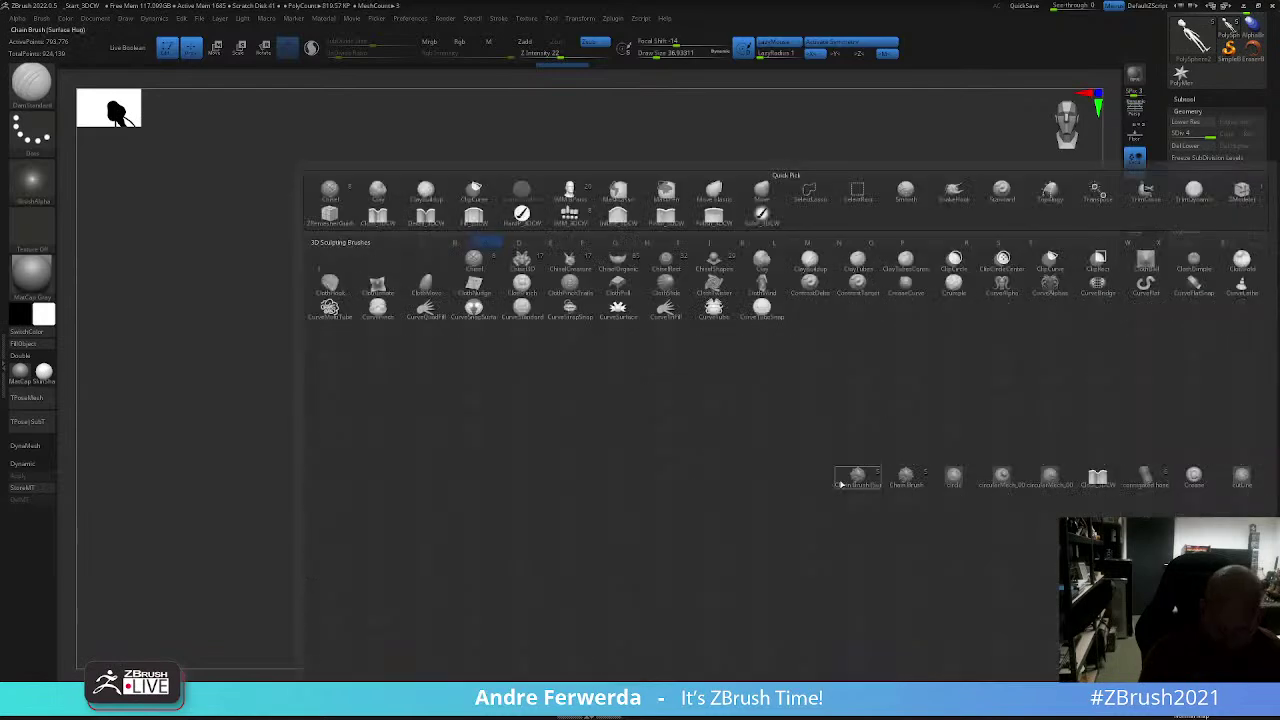
pyautogui.click(818, 268)
pyautogui.moveTo(871, 291)
pyautogui.mouseDown()
pyautogui.moveTo(946, 280)
pyautogui.moveTo(703, 435)
pyautogui.mouseUp()
pyautogui.press('space')
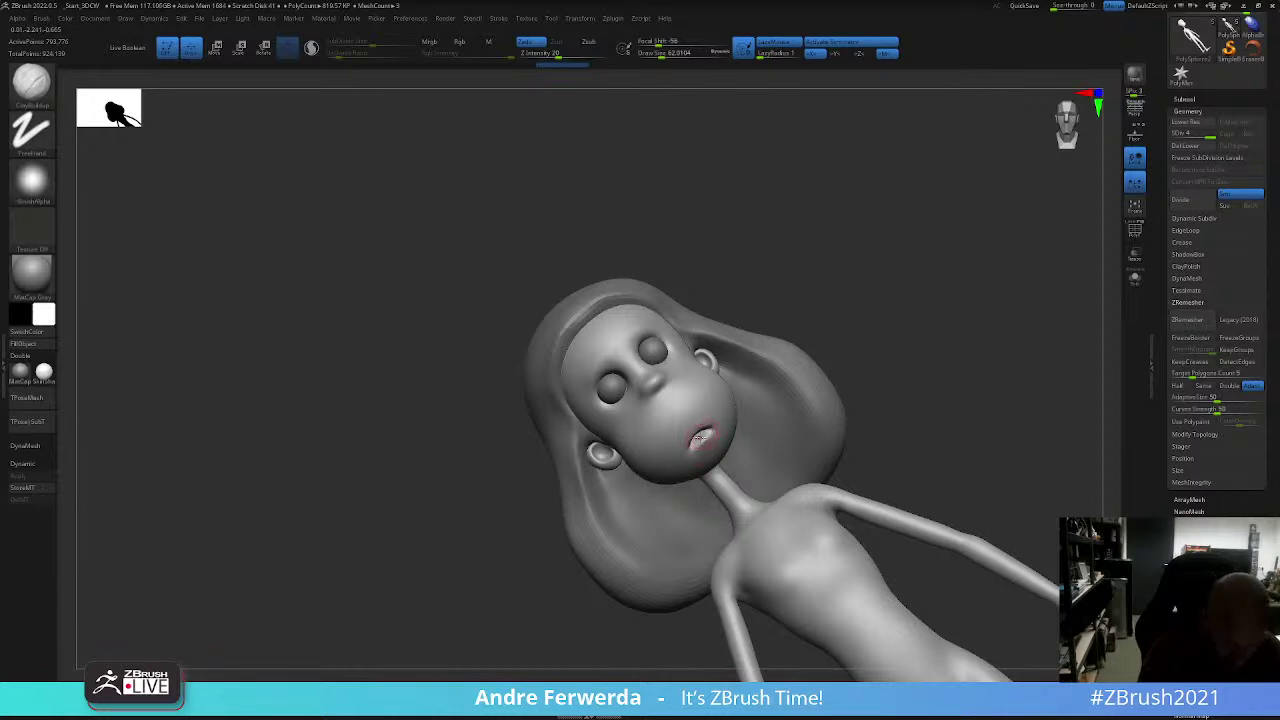
pyautogui.hotkey('shift', 'd')
pyautogui.press('space')
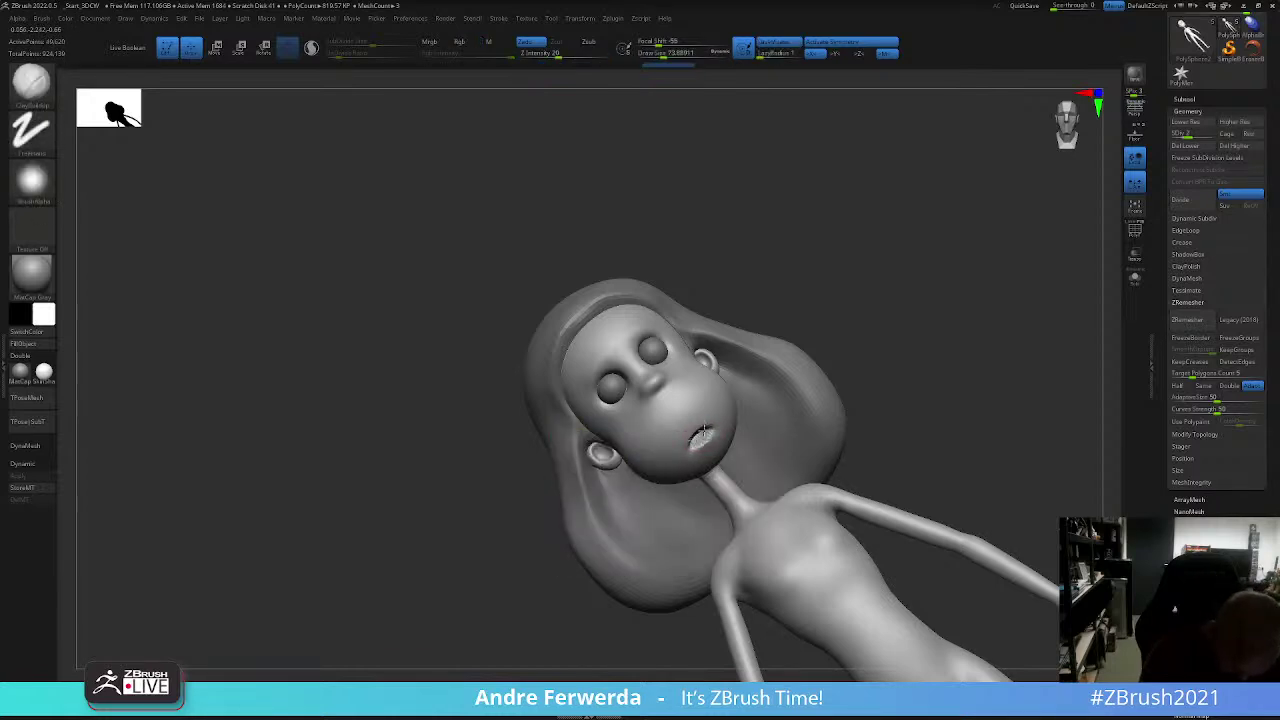
# Step: Smooth the lips around the mouth with a larger Shift-smooth brush
pyautogui.press('shift')
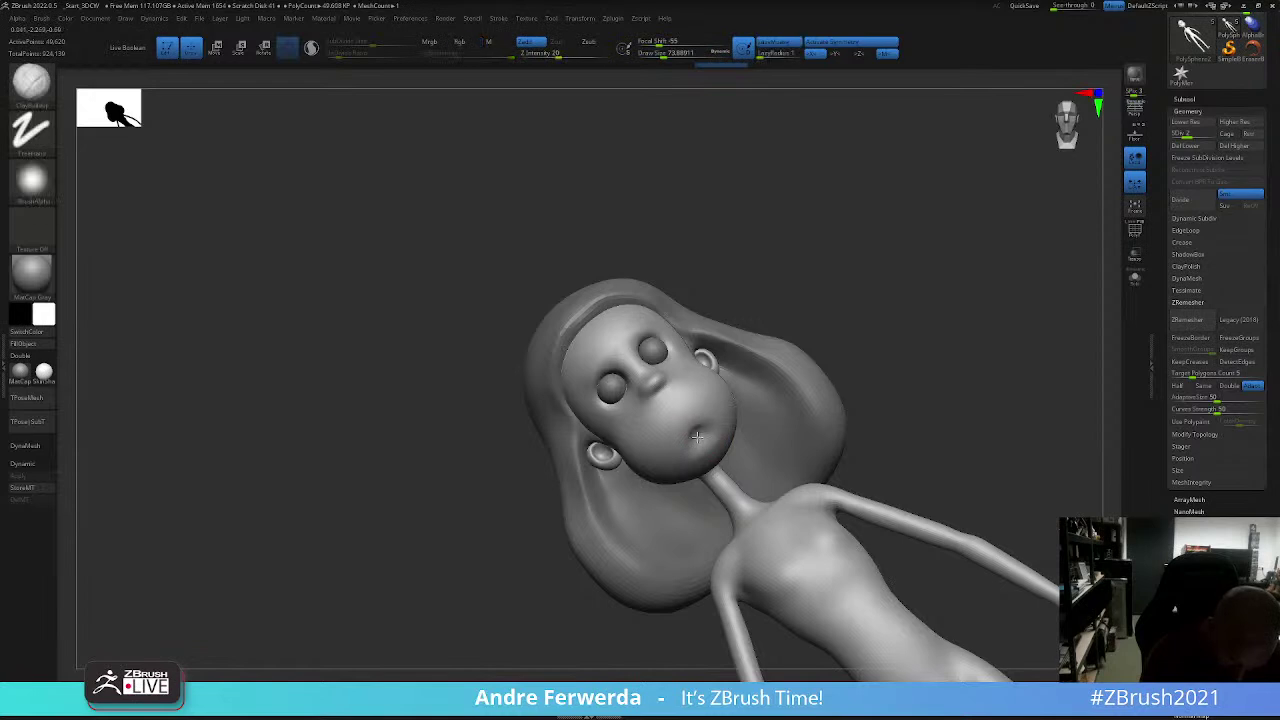
pyautogui.press('space')
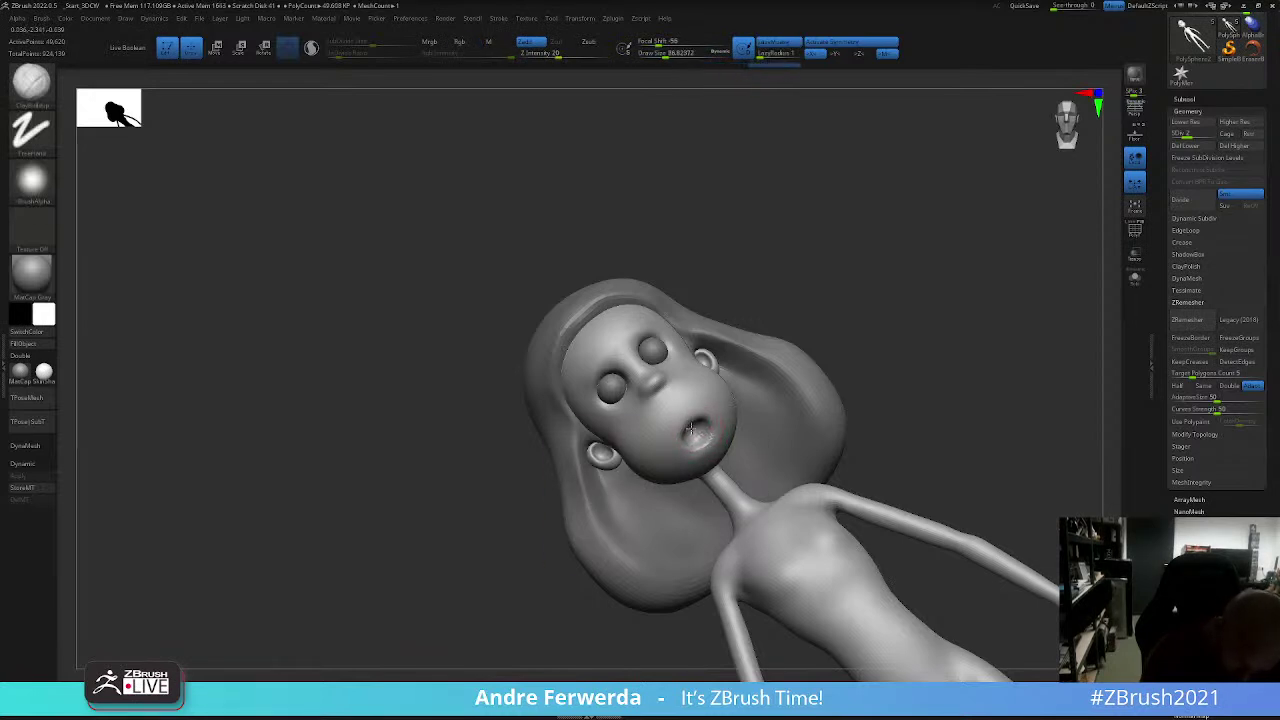
pyautogui.moveTo(861, 315); pyautogui.dragTo(820, 332)
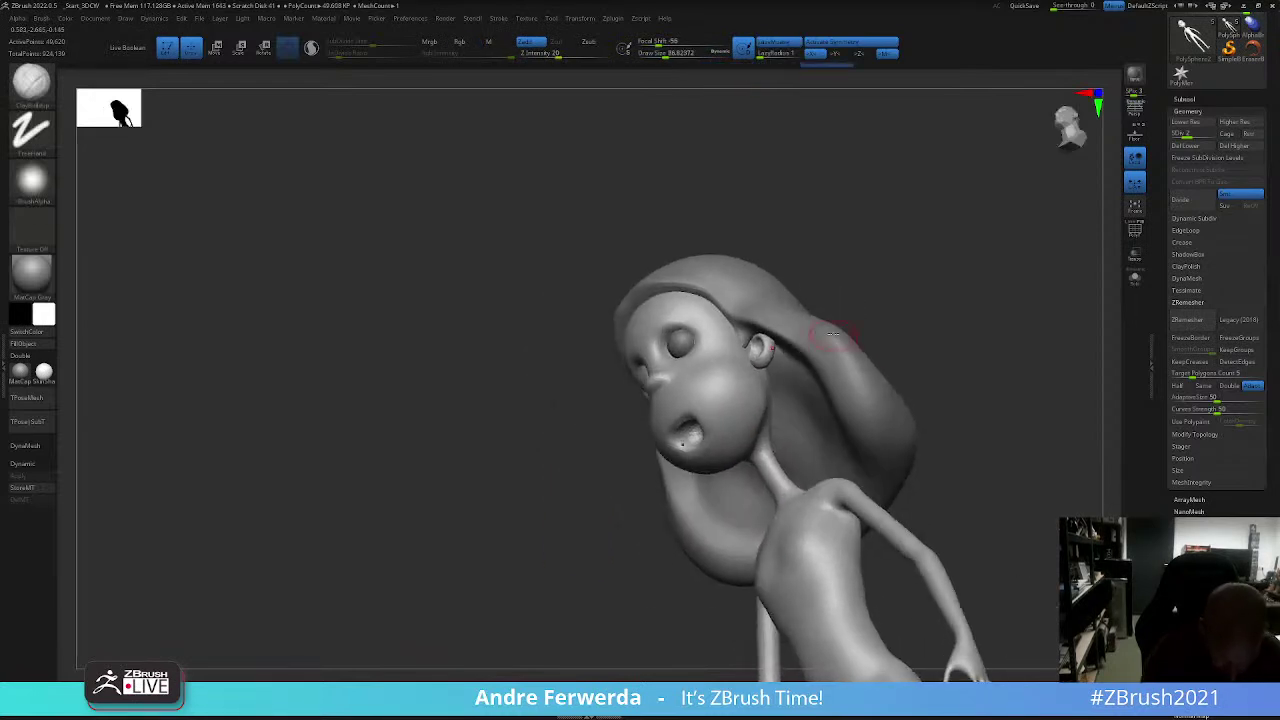
pyautogui.moveTo(620, 574); pyautogui.dragTo(717, 416)
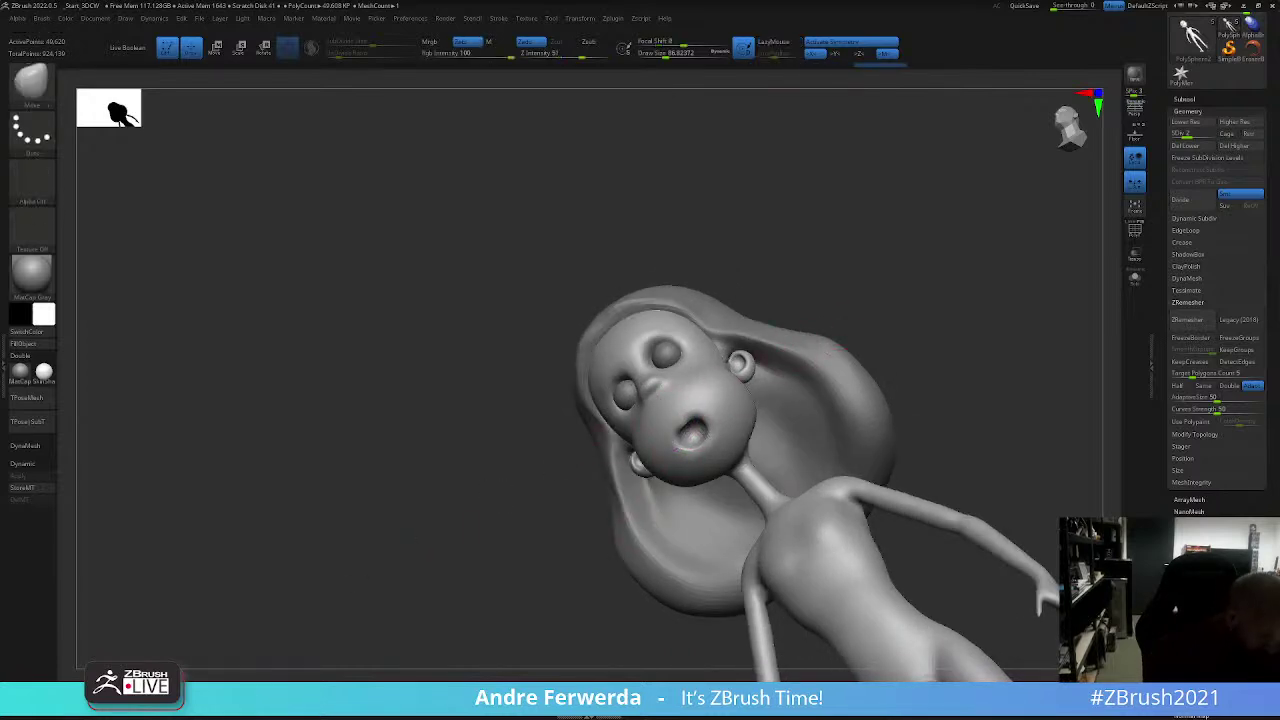
pyautogui.keyDown('shift'); pyautogui.moveTo(586, 342); pyautogui.dragTo(823, 263); pyautogui.keyUp('shift')
pyautogui.press('space')
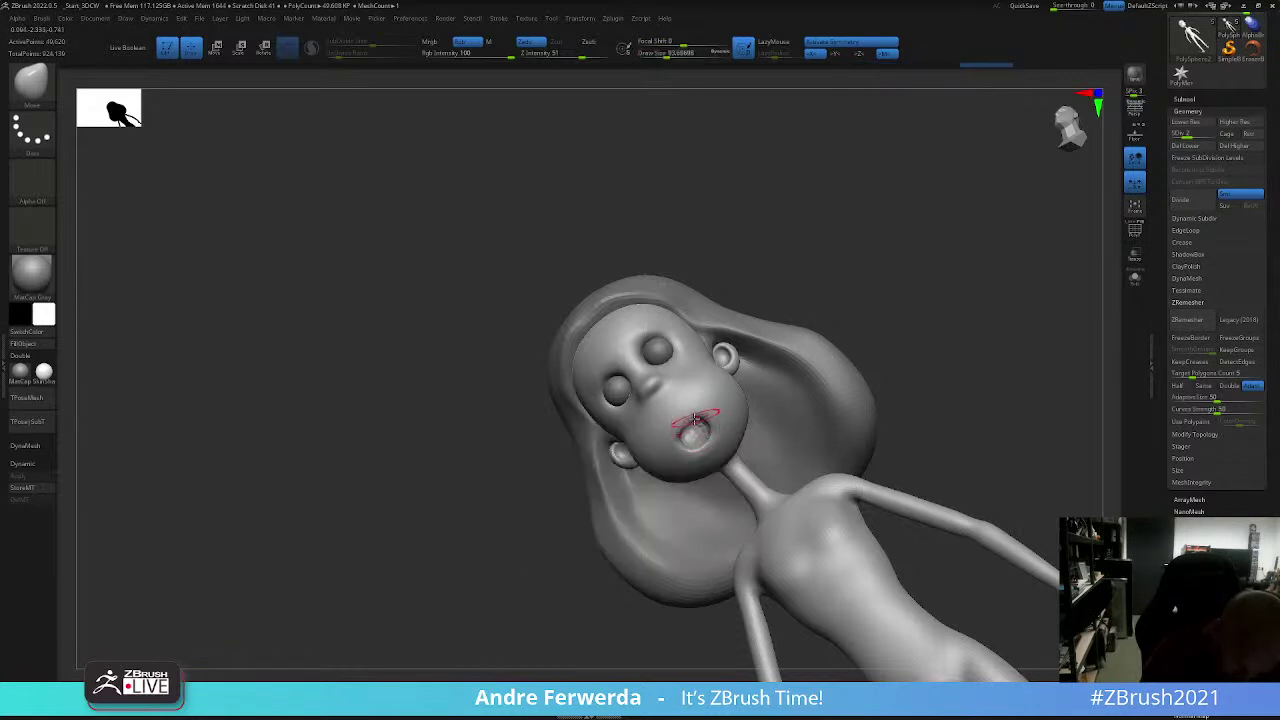
pyautogui.moveTo(697, 422)
pyautogui.mouseDown()
pyautogui.moveTo(951, 269)
pyautogui.moveTo(909, 306)
pyautogui.mouseUp()
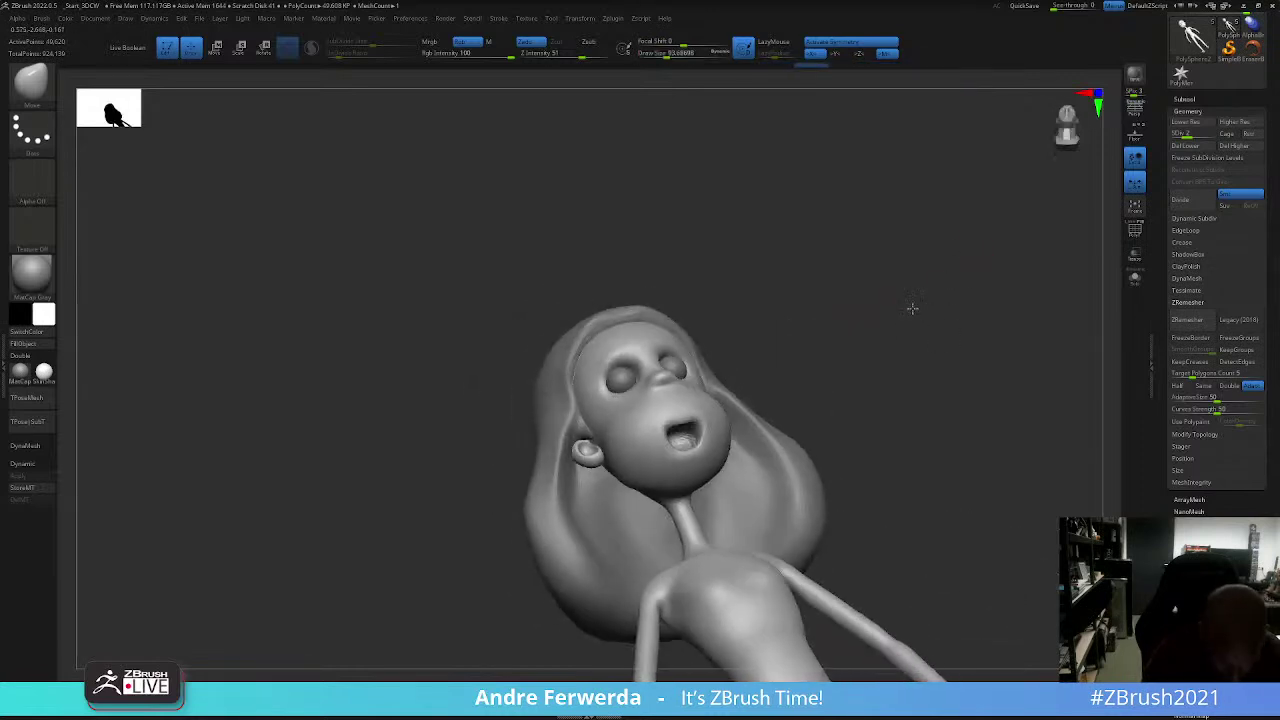
pyautogui.moveTo(920, 363)
pyautogui.mouseDown()
pyautogui.moveTo(890, 341)
pyautogui.moveTo(1066, 306)
pyautogui.moveTo(1015, 333)
pyautogui.mouseUp()
pyautogui.keyDown('shift'); pyautogui.moveTo(990, 333); pyautogui.dragTo(908, 363); pyautogui.keyUp('shift')
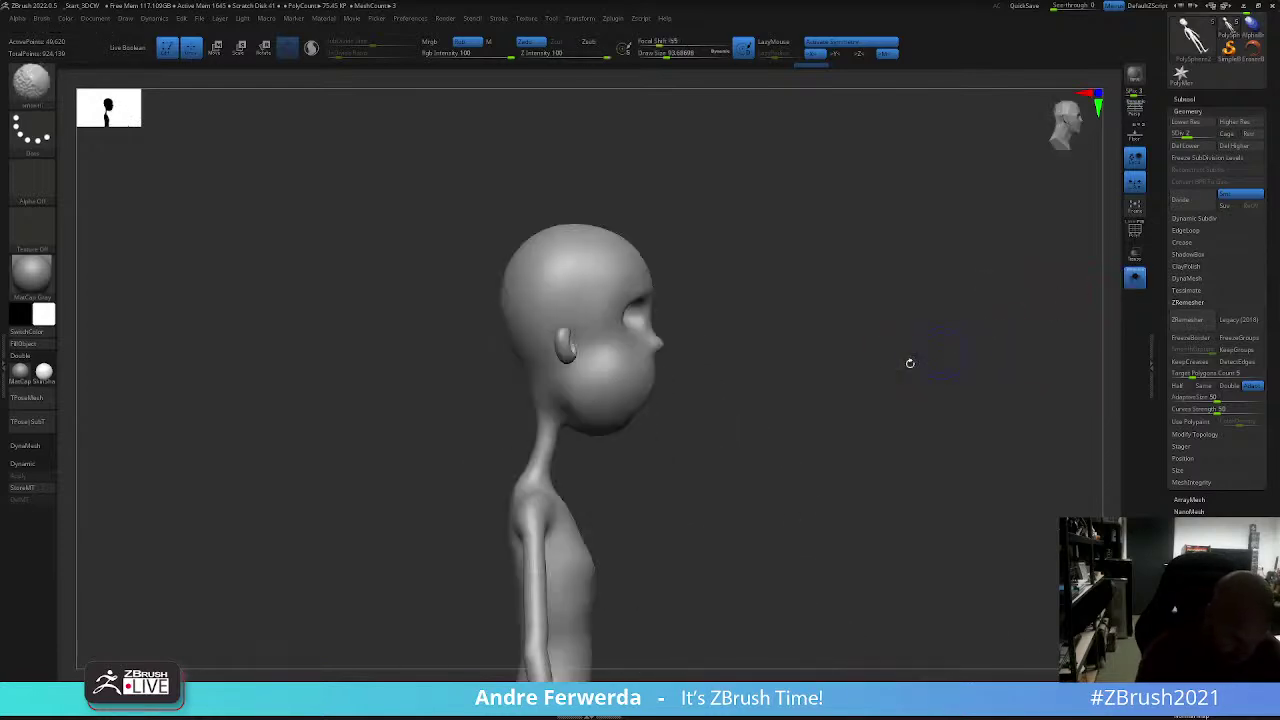
pyautogui.moveTo(725, 179)
pyautogui.keyDown('ctrl'); pyautogui.keyDown('shift'); pyautogui.mouseDown()
pyautogui.moveTo(611, 363)
pyautogui.moveTo(563, 472)
pyautogui.mouseUp(); pyautogui.keyUp('shift'); pyautogui.keyUp('ctrl')
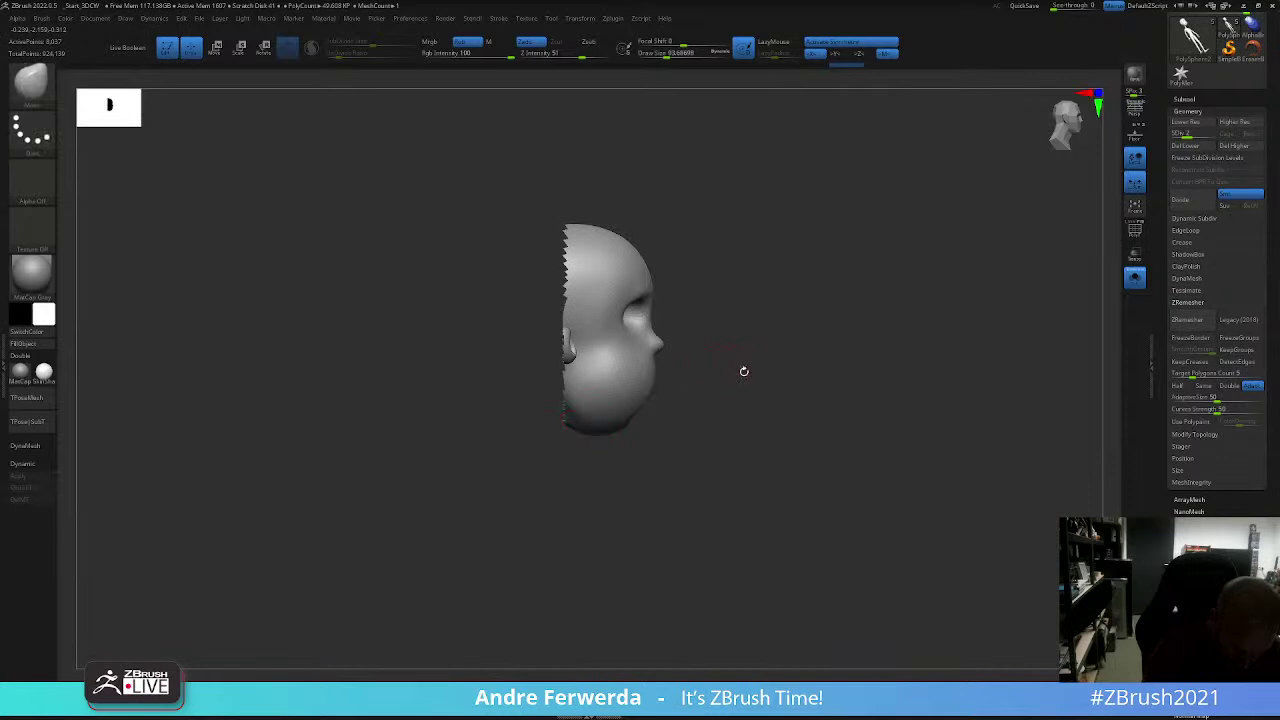
pyautogui.moveTo(743, 371); pyautogui.dragTo(777, 371)
pyautogui.keyDown('ctrl'); pyautogui.keyDown('shift'); pyautogui.moveTo(503, 189); pyautogui.dragTo(705, 325); pyautogui.keyUp('shift'); pyautogui.keyUp('ctrl')
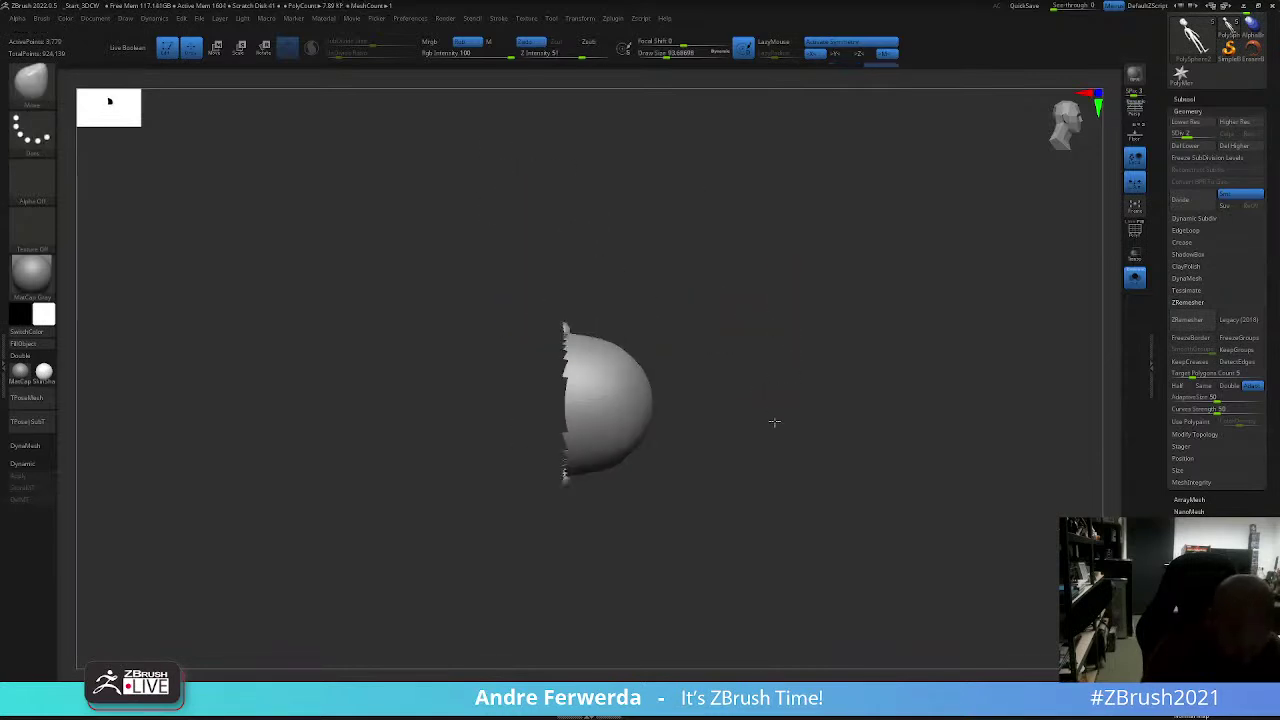
pyautogui.moveTo(774, 423); pyautogui.dragTo(766, 309)
pyautogui.moveTo(518, 196); pyautogui.dragTo(710, 318)
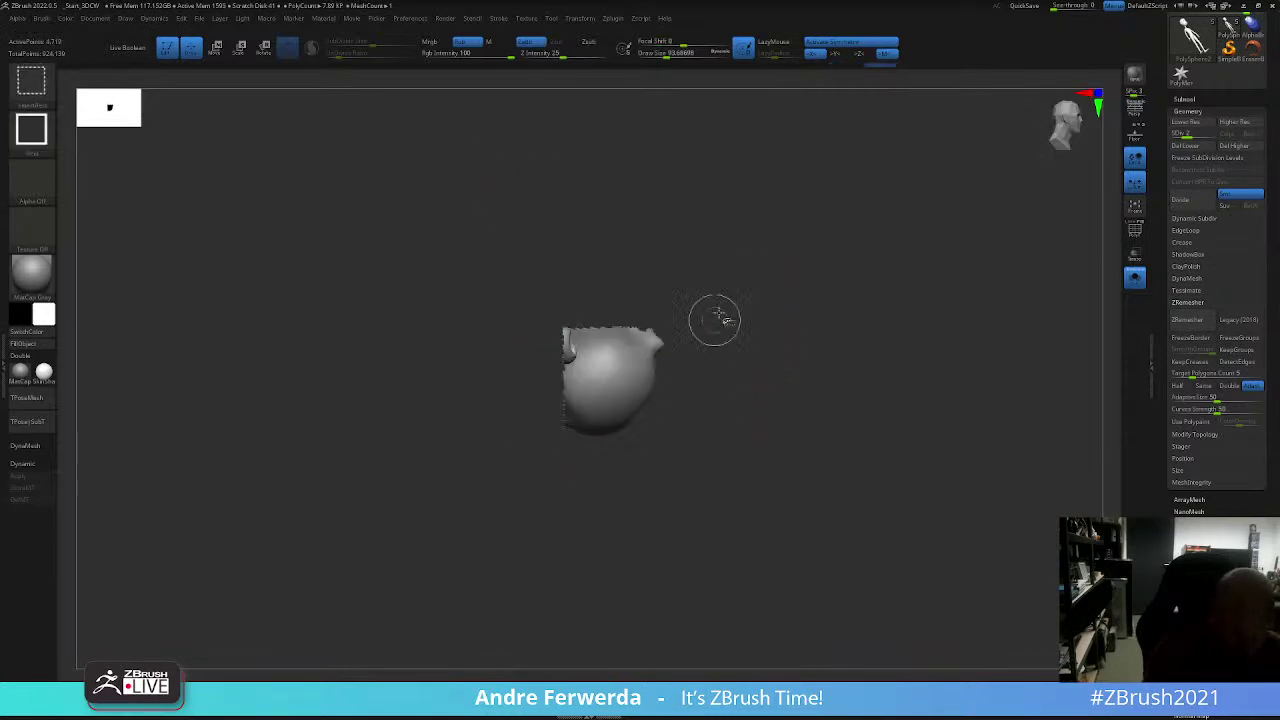
pyautogui.keyDown('ctrl'); pyautogui.keyDown('shift'); pyautogui.click(780, 403); pyautogui.keyUp('shift'); pyautogui.keyUp('ctrl')
pyautogui.moveTo(783, 405); pyautogui.dragTo(751, 432)
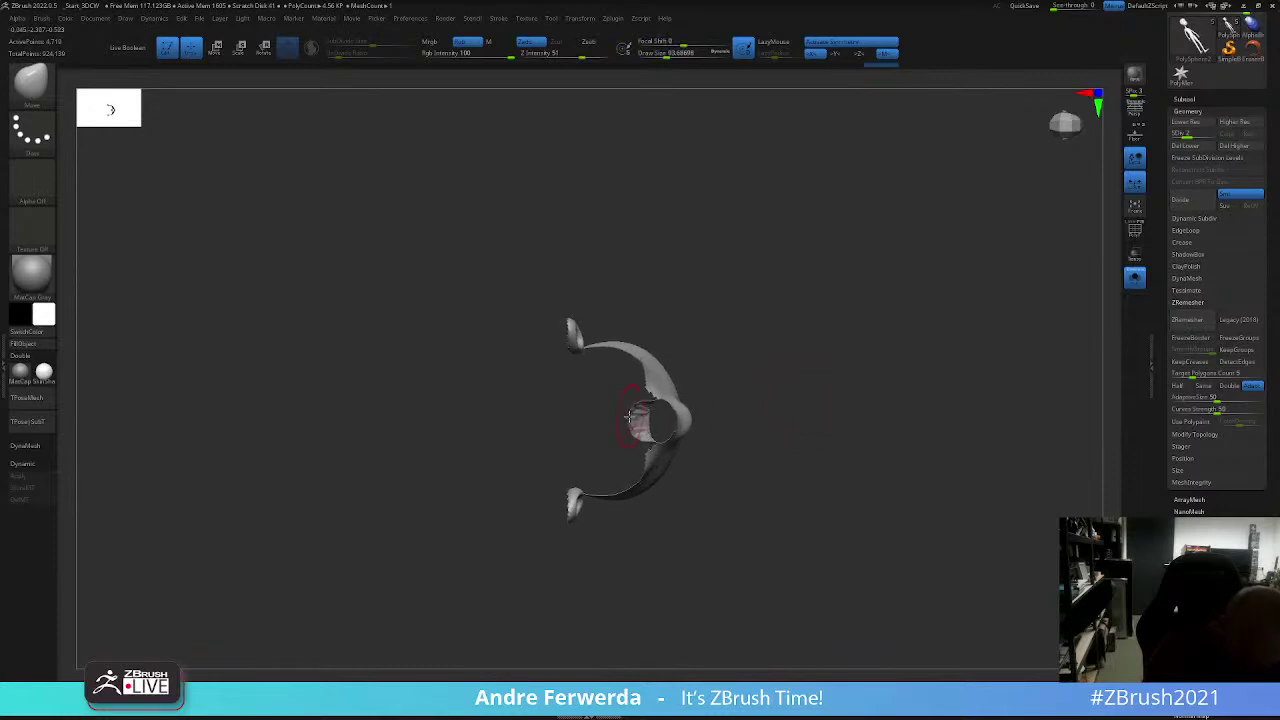
pyautogui.moveTo(621, 440); pyautogui.dragTo(797, 400)
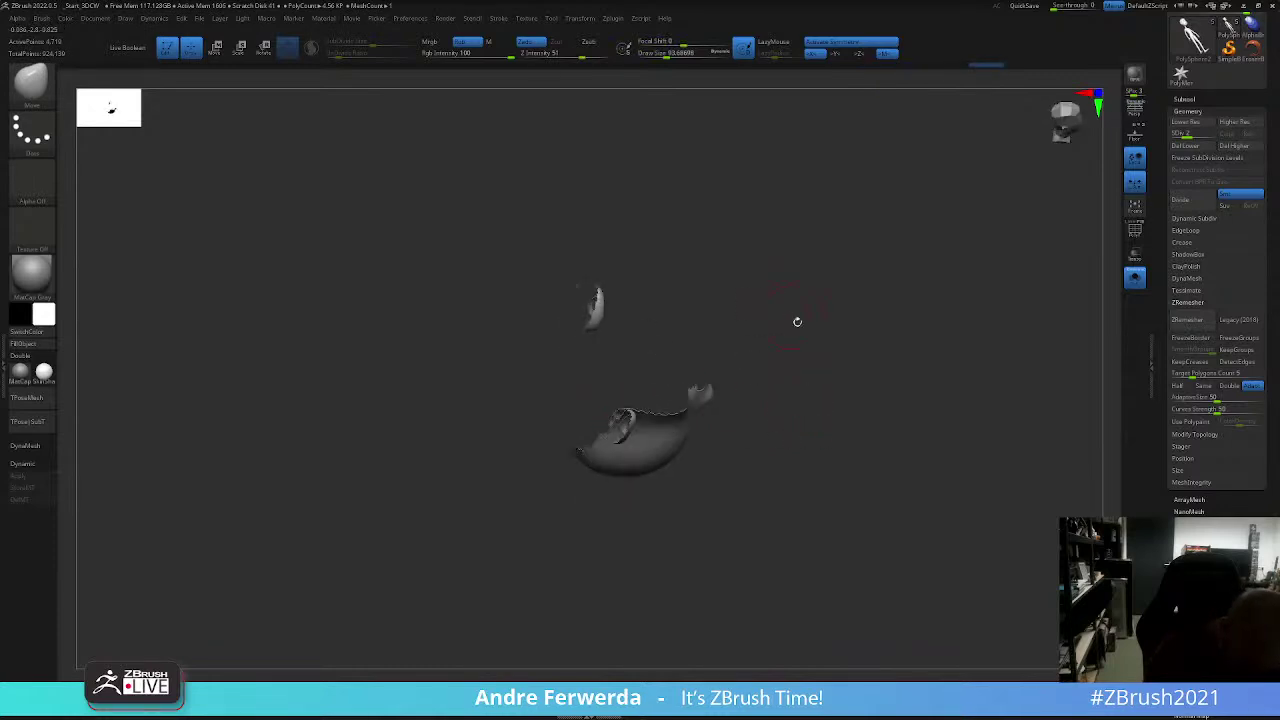
pyautogui.keyDown('ctrl'); pyautogui.keyDown('shift'); pyautogui.click(785, 370); pyautogui.keyUp('shift'); pyautogui.keyUp('ctrl')
pyautogui.moveTo(771, 337)
pyautogui.mouseDown()
pyautogui.moveTo(769, 429)
pyautogui.moveTo(622, 427)
pyautogui.mouseUp()
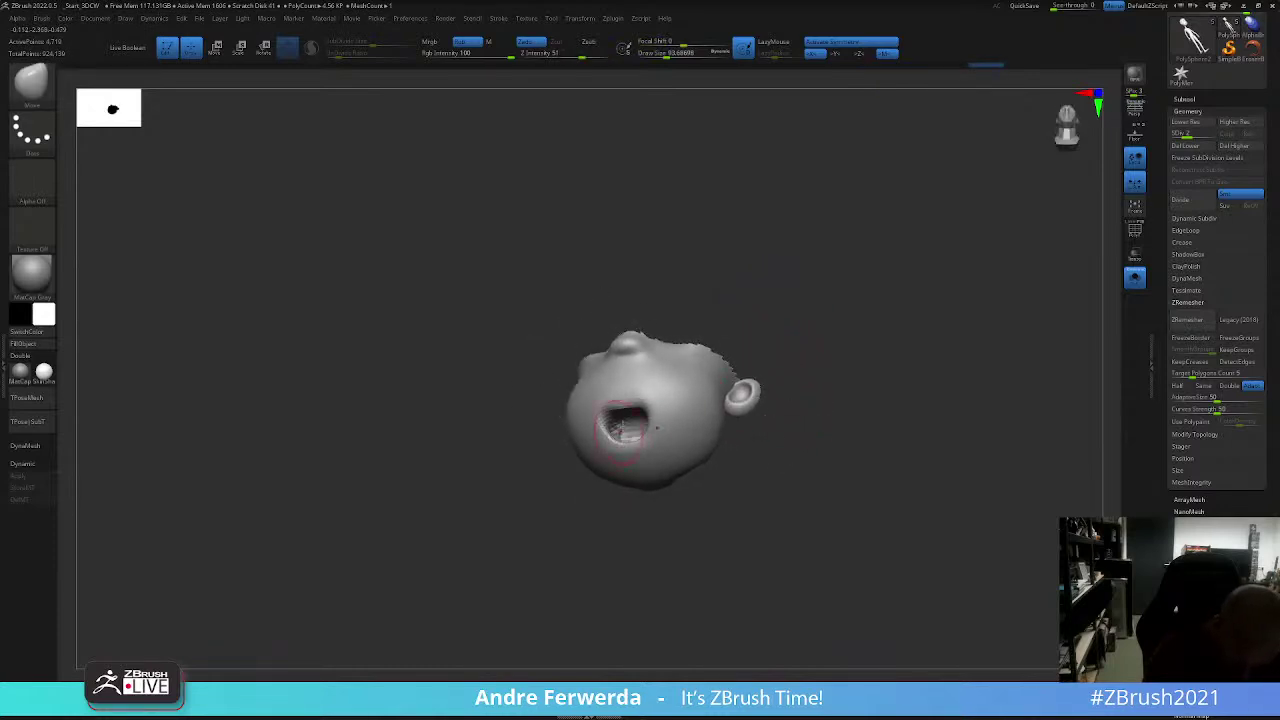
pyautogui.moveTo(610, 505)
pyautogui.mouseDown()
pyautogui.moveTo(606, 517)
pyautogui.moveTo(648, 491)
pyautogui.moveTo(677, 517)
pyautogui.mouseUp()
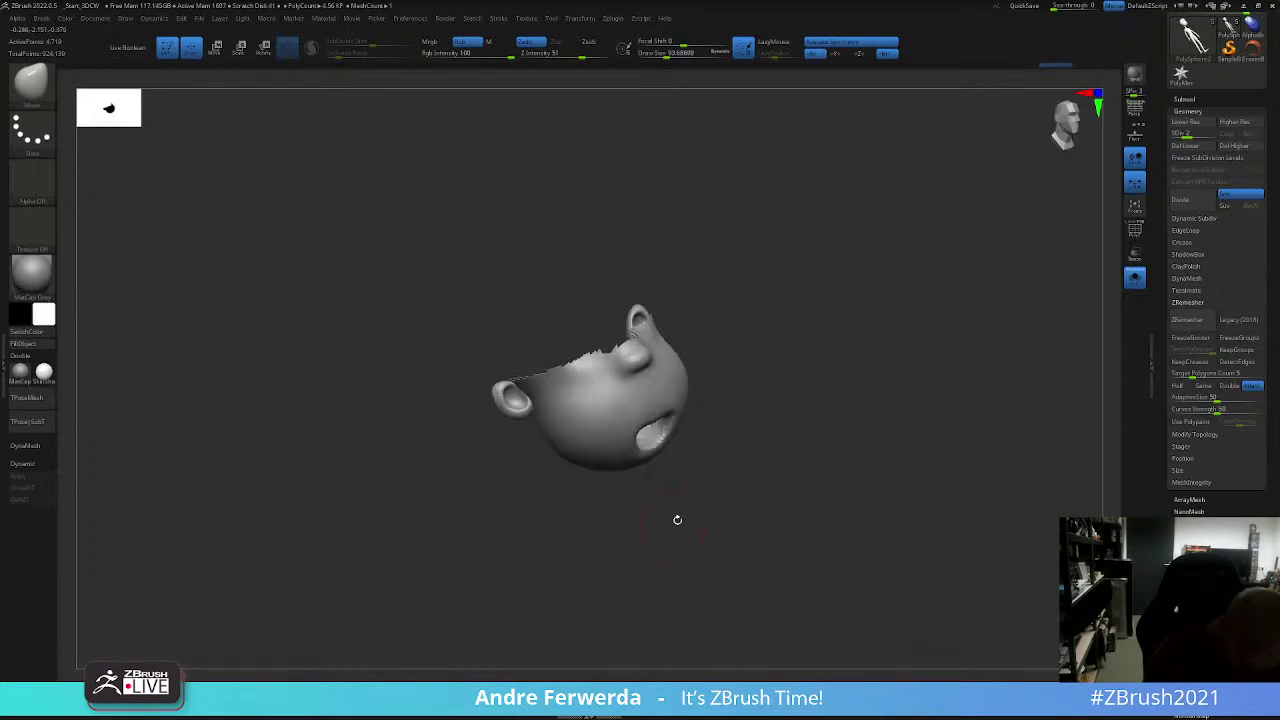
pyautogui.keyDown('ctrl'); pyautogui.keyDown('shift'); pyautogui.click(745, 432); pyautogui.keyUp('shift'); pyautogui.keyUp('ctrl')
pyautogui.keyDown('shift'); pyautogui.moveTo(745, 432); pyautogui.dragTo(843, 366); pyautogui.keyUp('shift')
pyautogui.press('f')
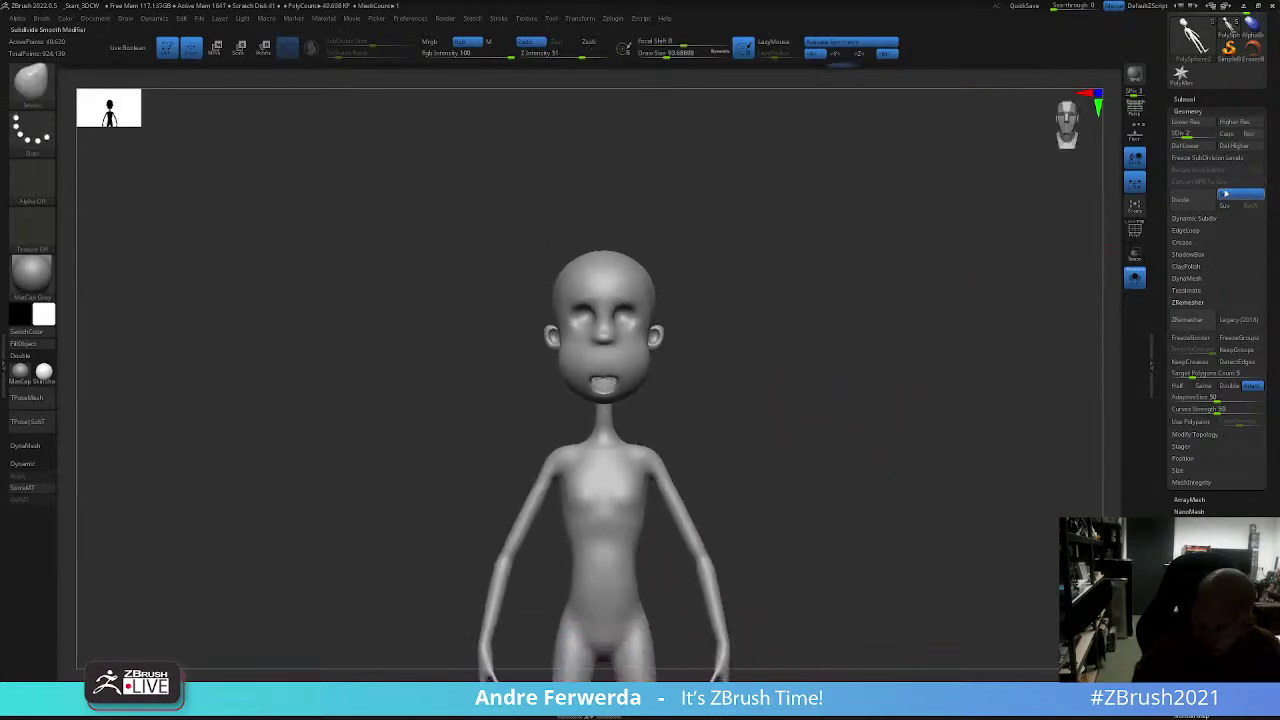
pyautogui.press('d')
pyautogui.press('d')
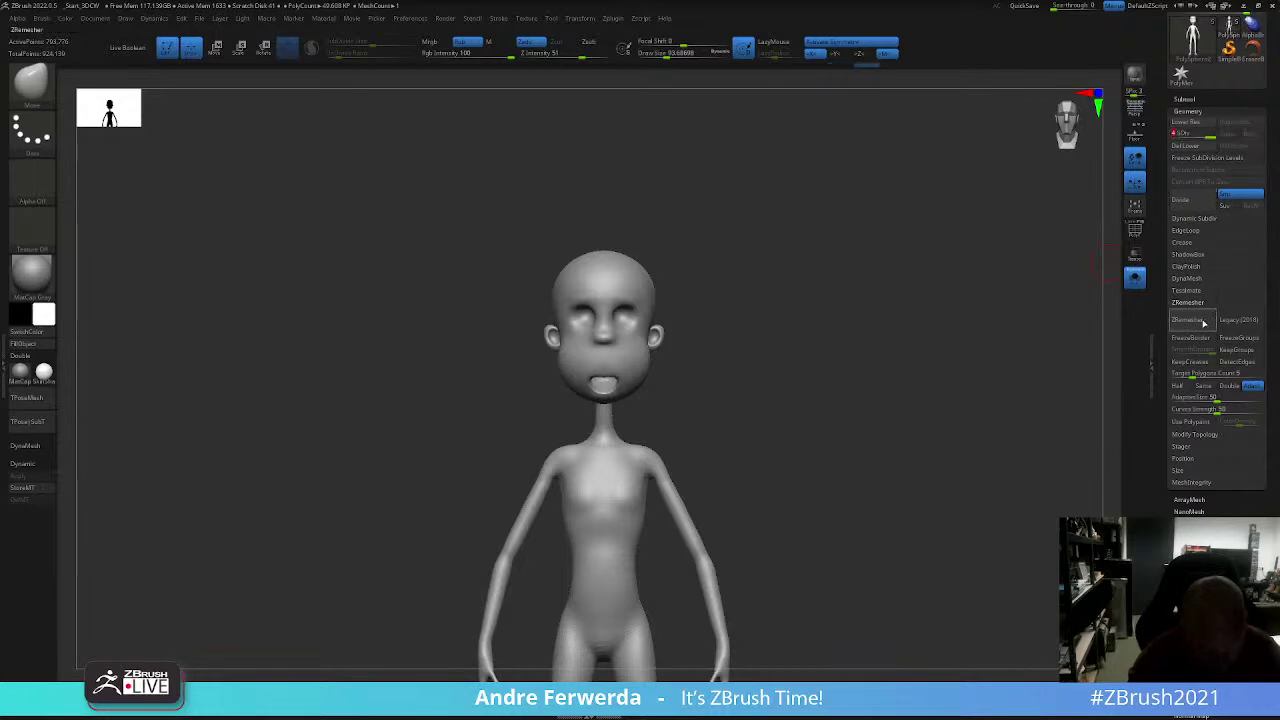
pyautogui.click(1197, 318)
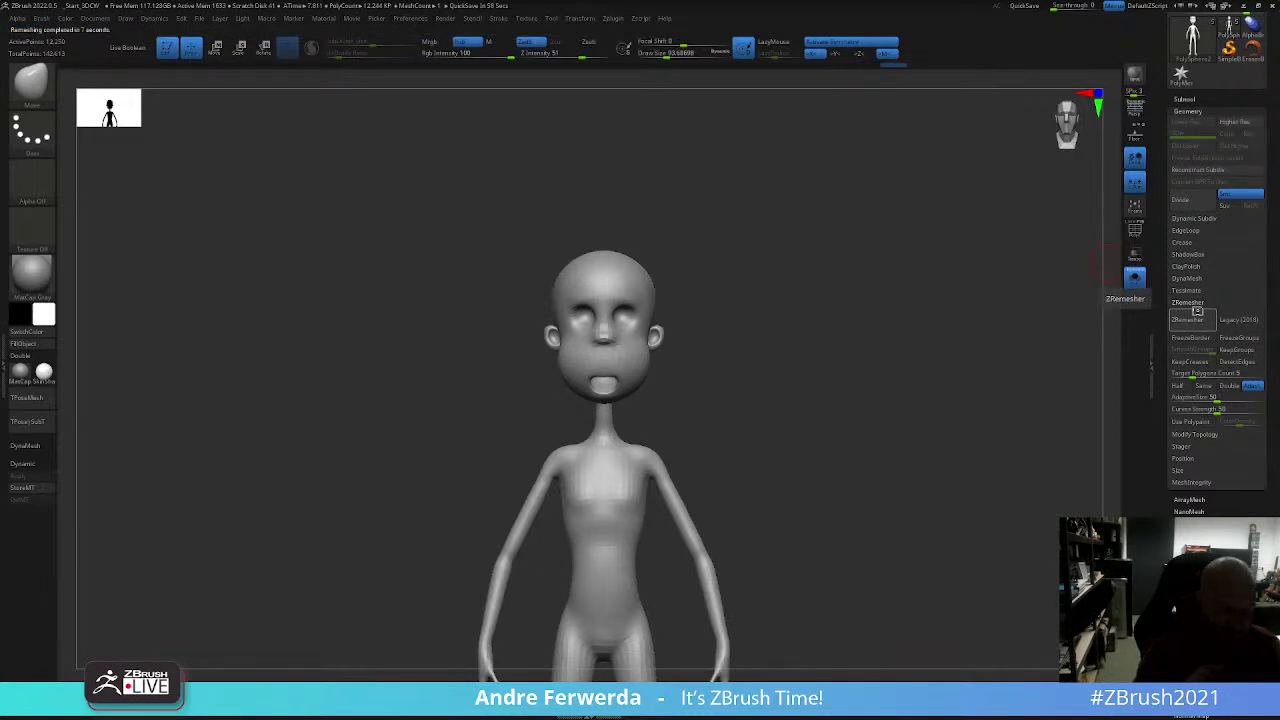
pyautogui.moveTo(848, 380); pyautogui.dragTo(849, 331)
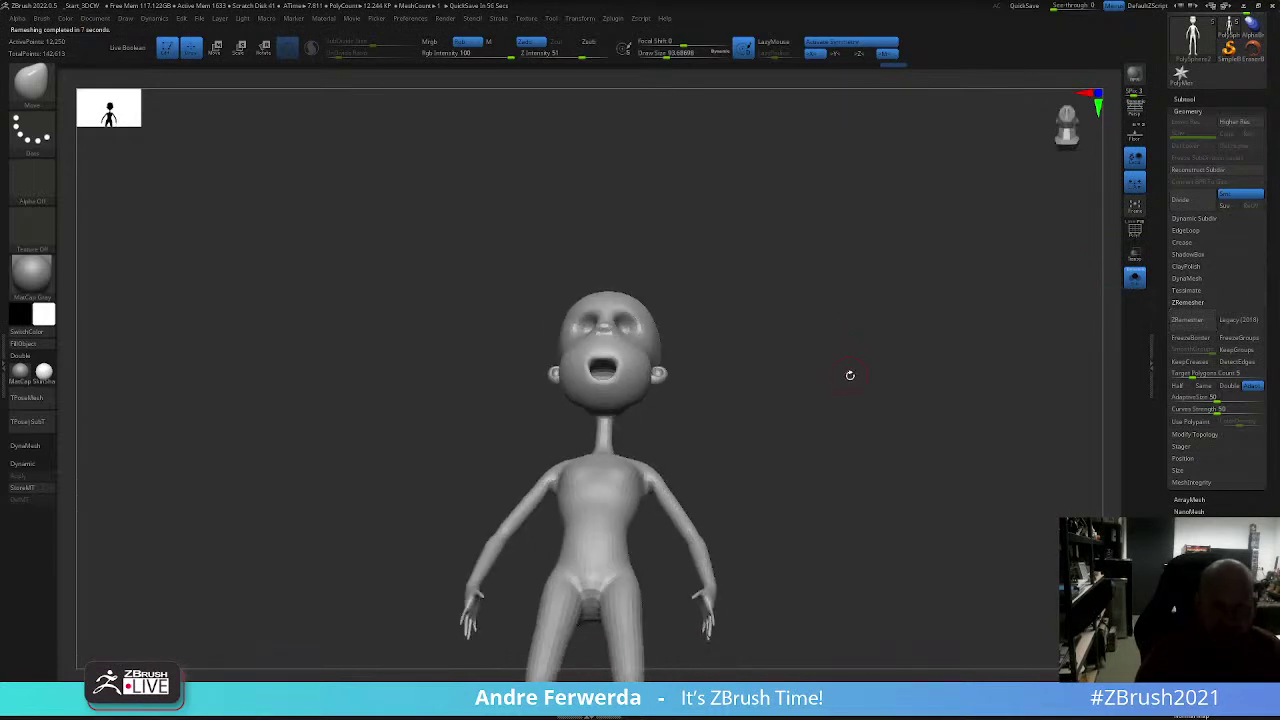
pyautogui.moveTo(849, 375)
pyautogui.mouseDown()
pyautogui.moveTo(851, 409)
pyautogui.moveTo(884, 415)
pyautogui.moveTo(886, 437)
pyautogui.mouseUp()
pyautogui.press('space')
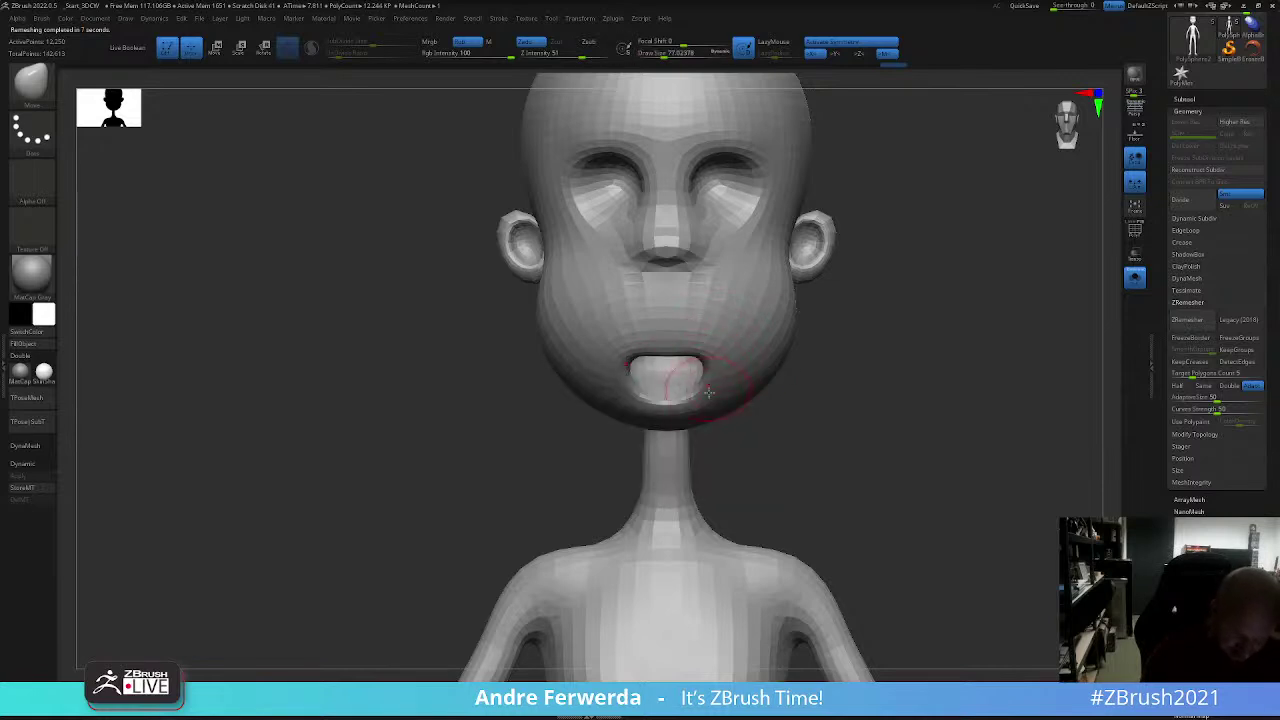
pyautogui.moveTo(823, 409); pyautogui.dragTo(828, 394)
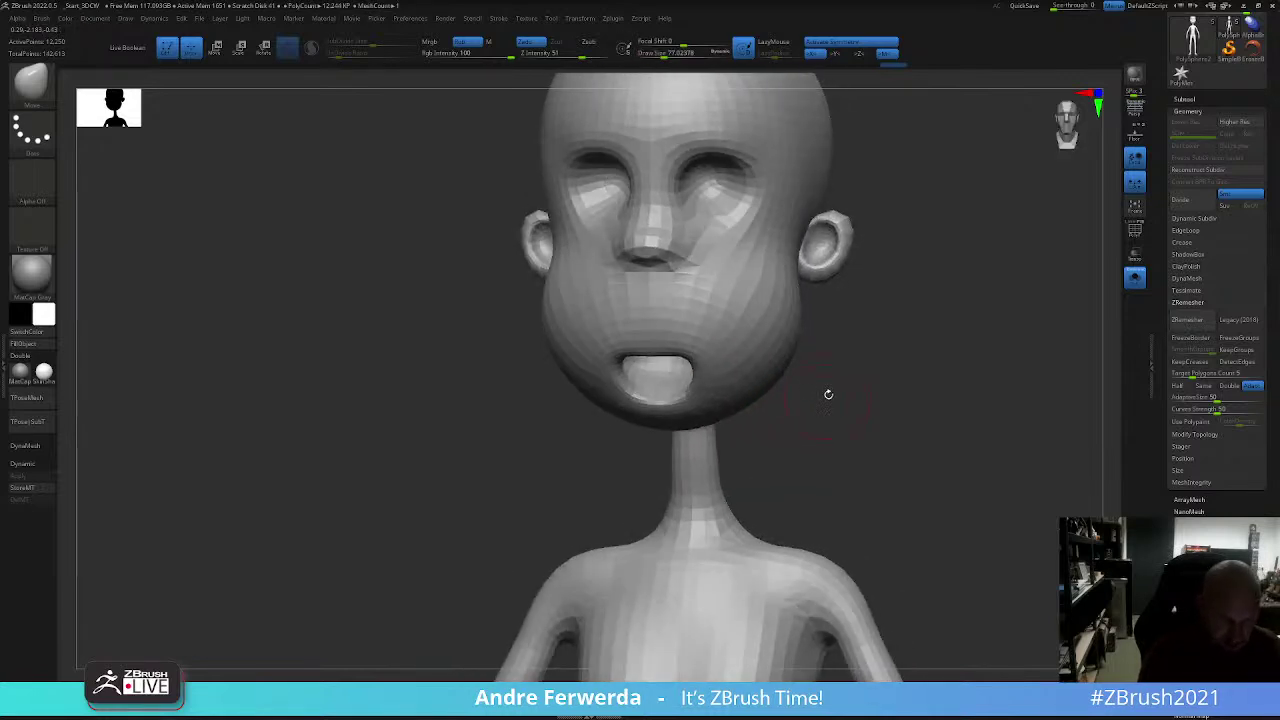
pyautogui.hotkey('ctrl', 'd')
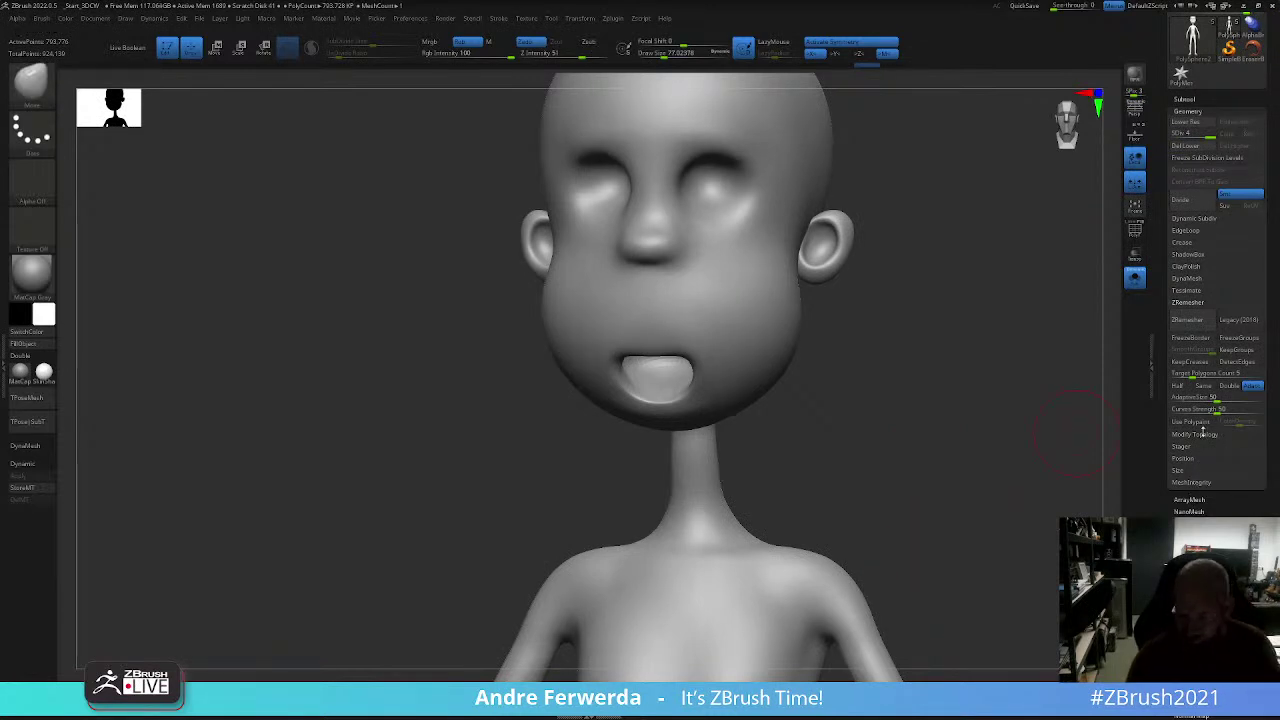
# Step: DynaMesh the head and body at resolution 304, confirming the prompt
pyautogui.click(1187, 278)
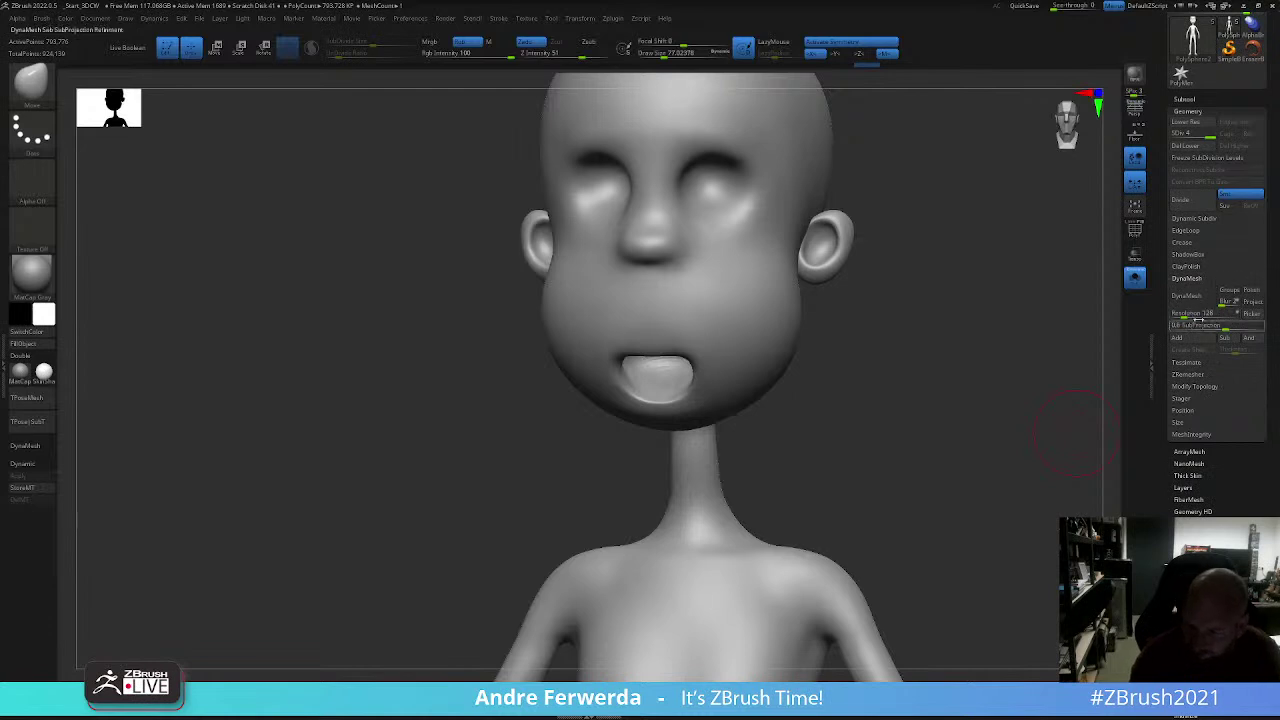
pyautogui.moveTo(1186, 314); pyautogui.dragTo(1191, 316)
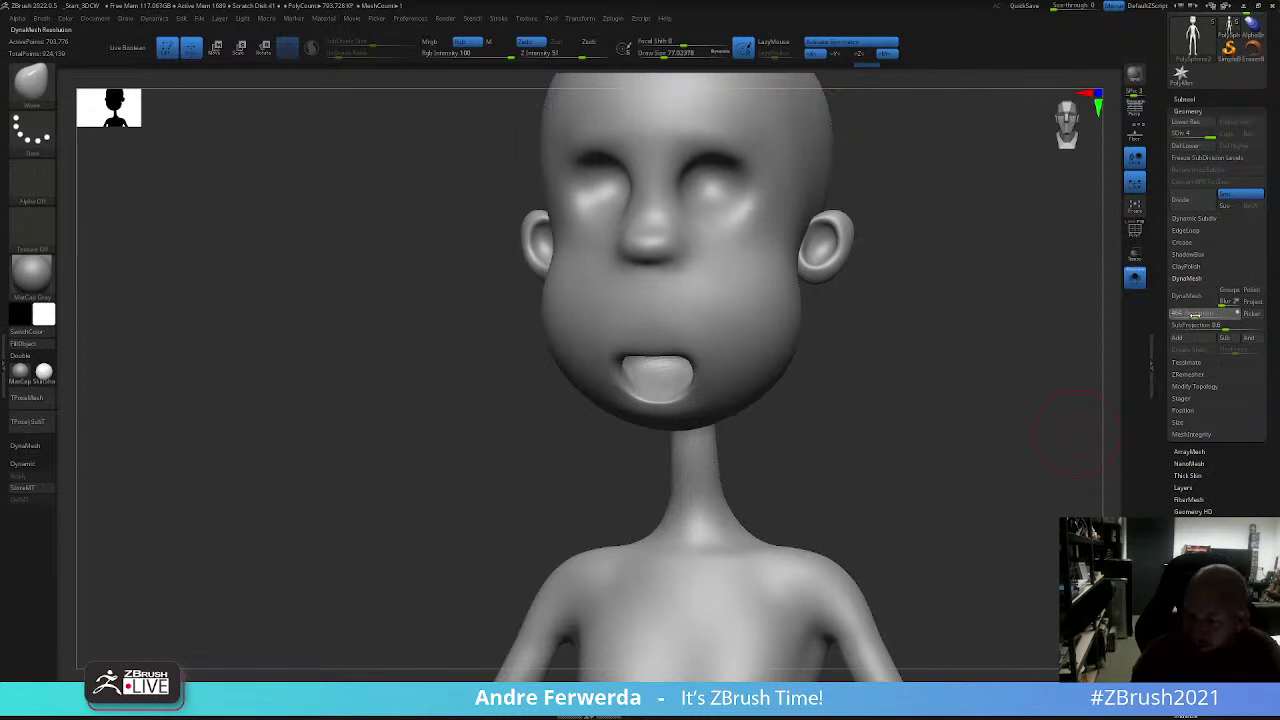
pyautogui.click(1186, 295)
pyautogui.click(1068, 318)
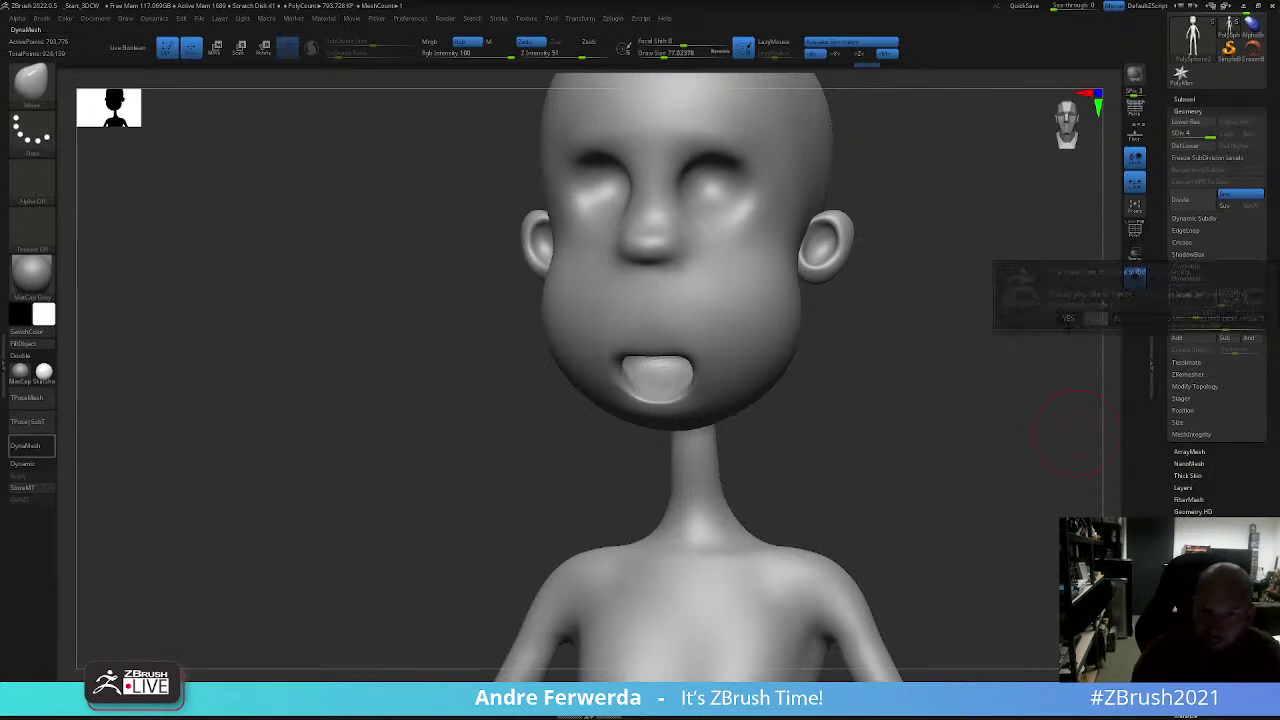
# Step: Orbit the head through three-quarter, side and back views, smoothing the surface
pyautogui.moveTo(969, 391); pyautogui.dragTo(963, 437)
pyautogui.press('space')
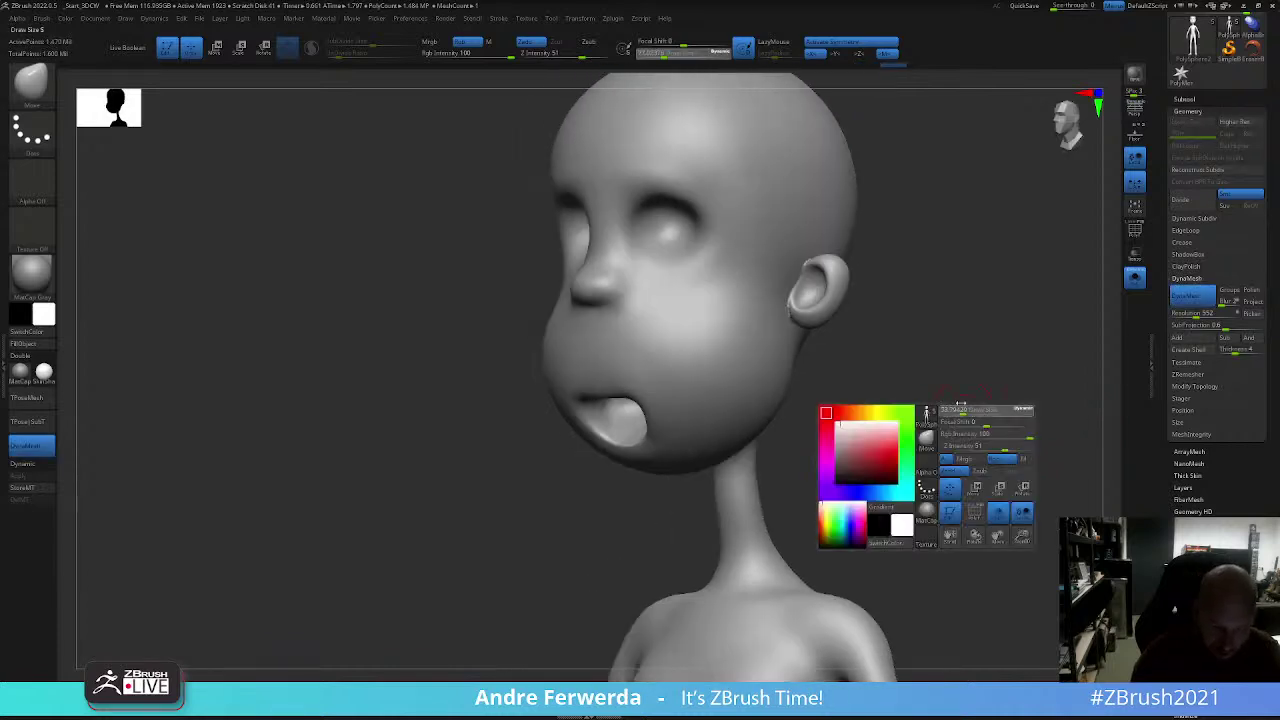
pyautogui.press('space')
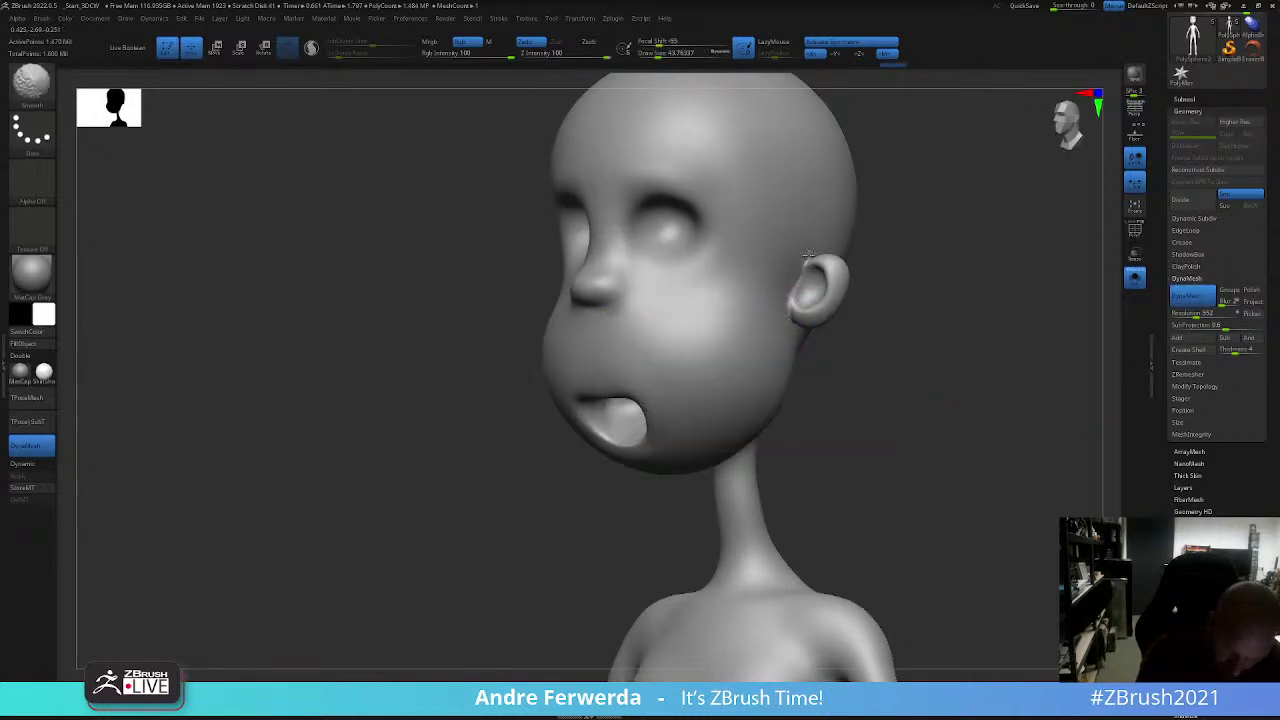
pyautogui.moveTo(808, 254)
pyautogui.mouseDown()
pyautogui.moveTo(843, 194)
pyautogui.moveTo(728, 506)
pyautogui.moveTo(808, 275)
pyautogui.mouseUp()
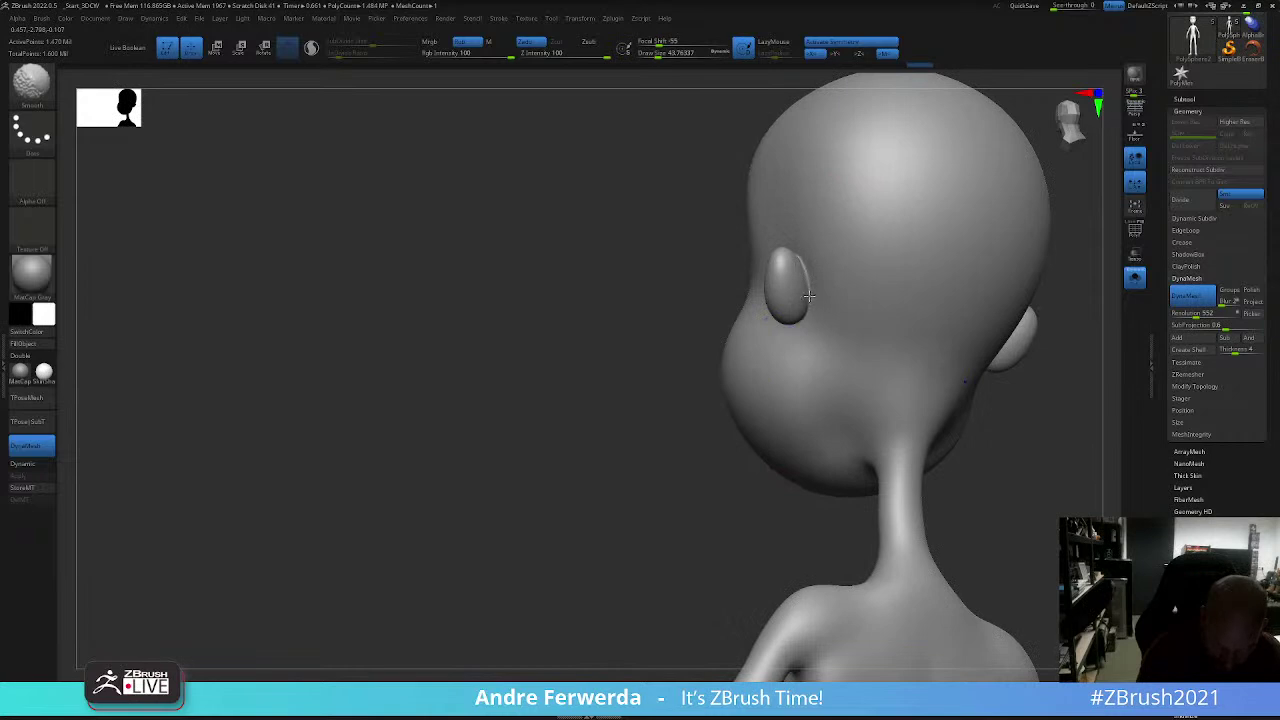
pyautogui.moveTo(800, 434); pyautogui.dragTo(935, 334)
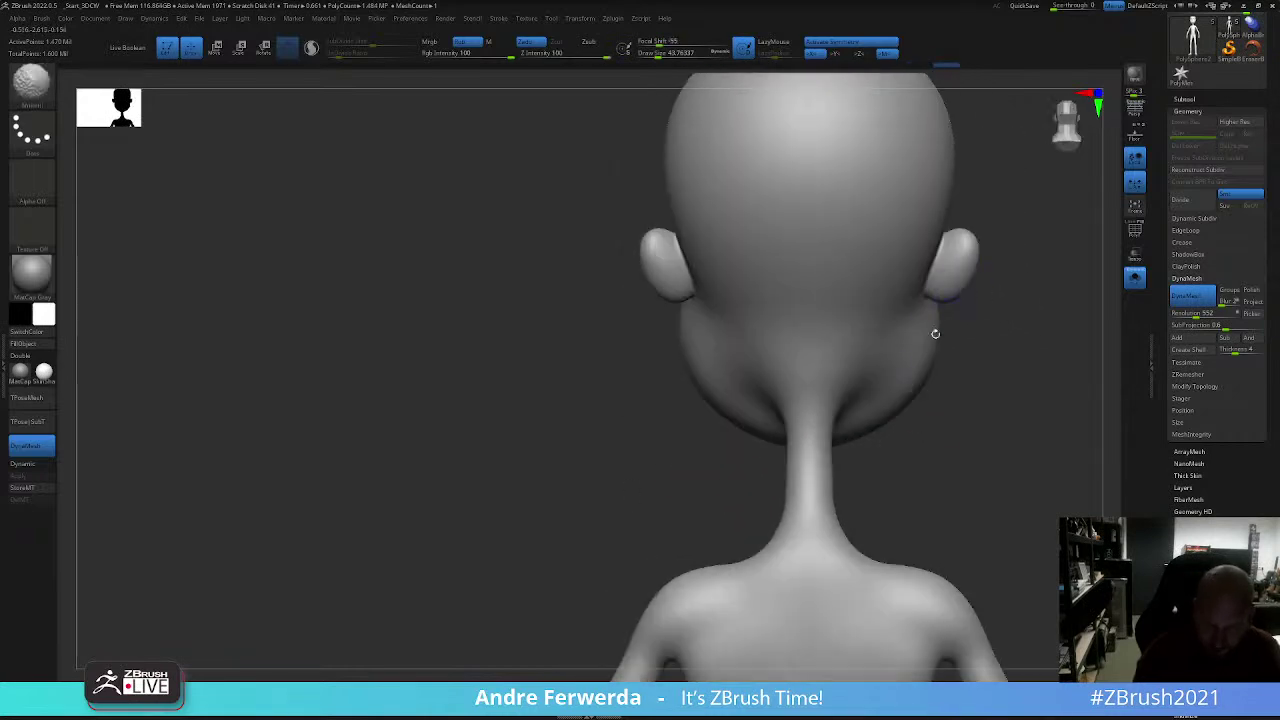
pyautogui.moveTo(940, 250)
pyautogui.mouseDown()
pyautogui.moveTo(971, 294)
pyautogui.moveTo(966, 325)
pyautogui.mouseUp()
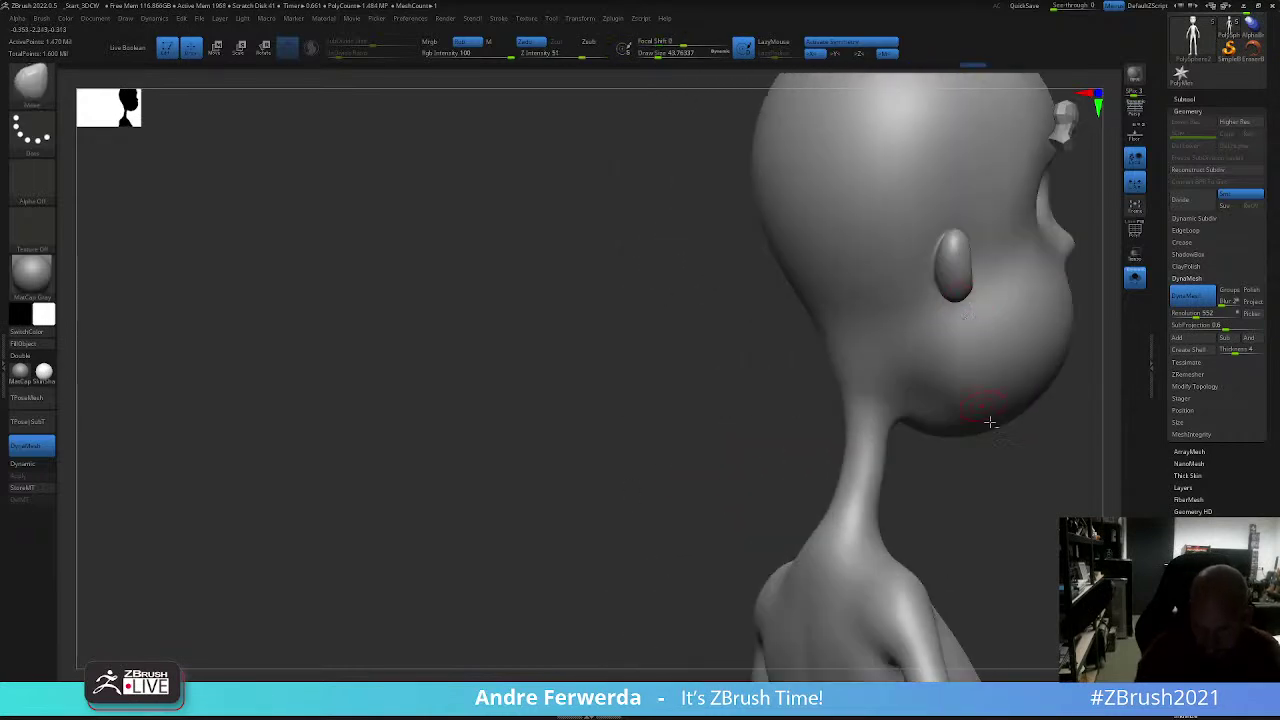
pyautogui.moveTo(975, 386)
pyautogui.mouseDown()
pyautogui.moveTo(924, 402)
pyautogui.moveTo(919, 346)
pyautogui.mouseUp()
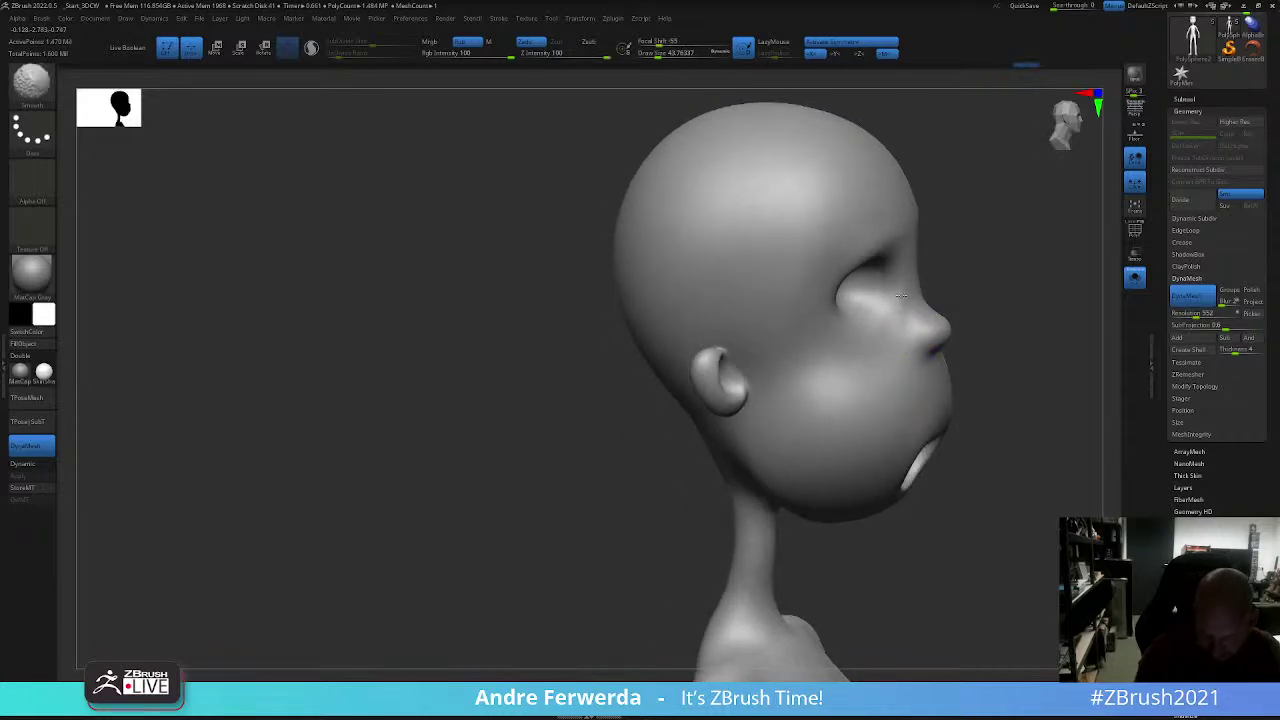
pyautogui.keyDown('alt'); pyautogui.moveTo(1000, 463); pyautogui.dragTo(917, 514); pyautogui.keyUp('alt')
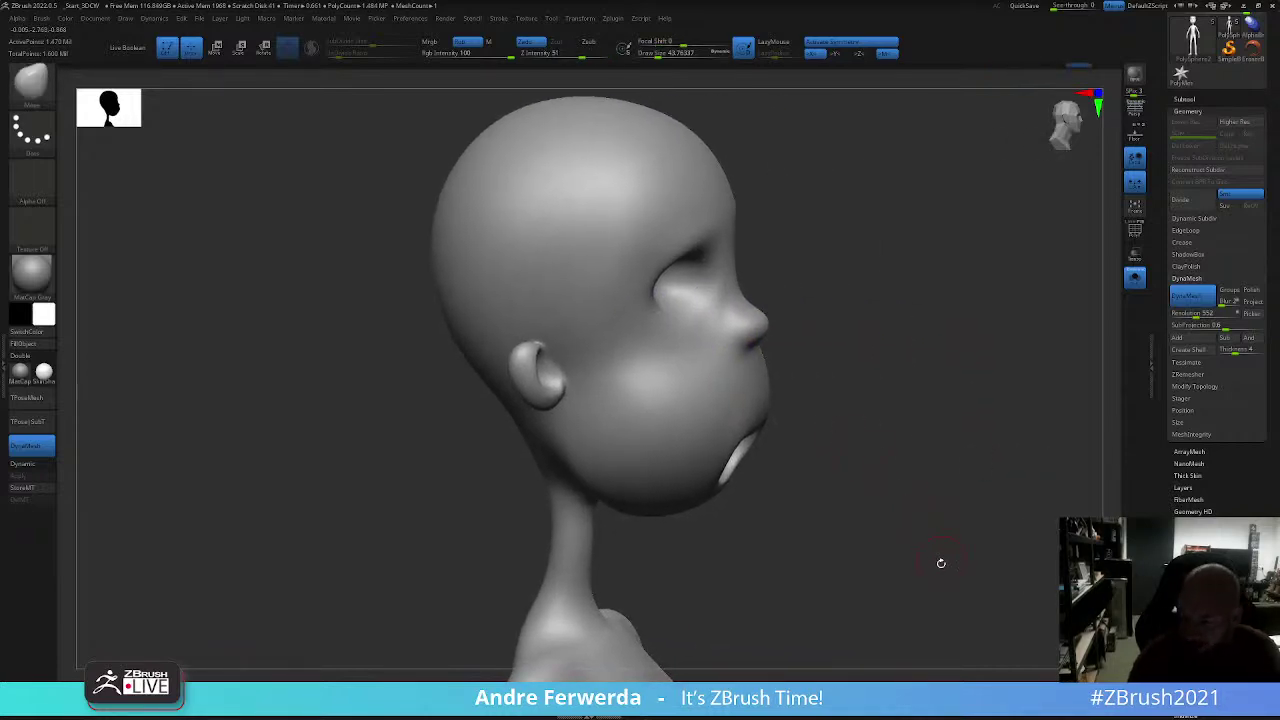
# Step: Run ZRemesher on the head to get a quad mesh of about 12,082 polygons
pyautogui.click(1198, 376)
pyautogui.click(1188, 320)
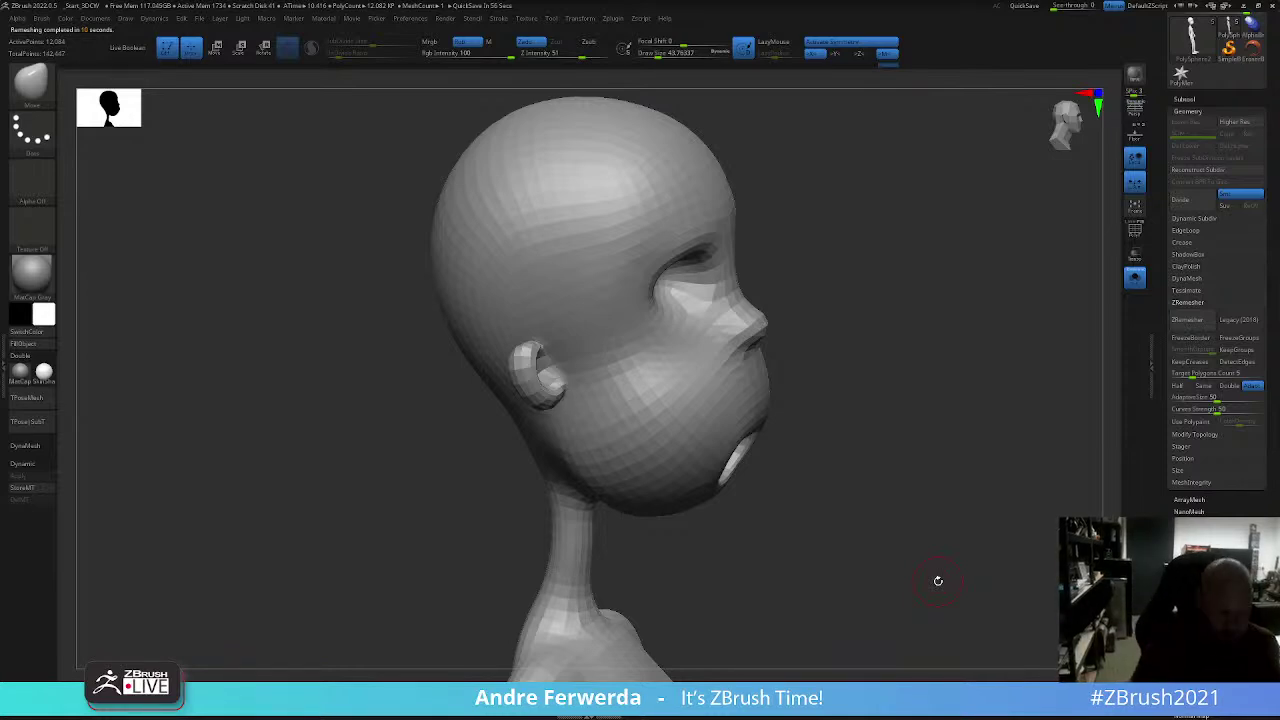
# Step: Shrink the mouth by pushing the lower lip up and reshaping the upper lip and corner
pyautogui.moveTo(938, 580)
pyautogui.mouseDown()
pyautogui.moveTo(916, 378)
pyautogui.moveTo(926, 371)
pyautogui.mouseUp()
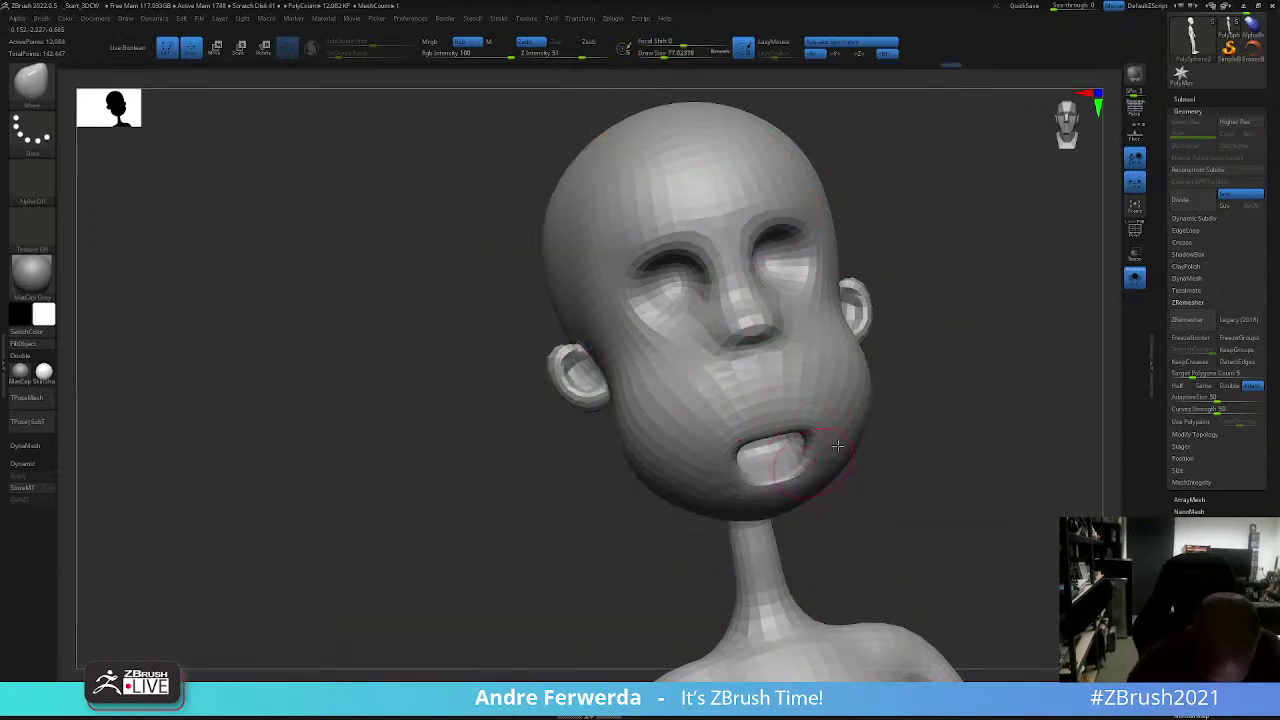
pyautogui.moveTo(790, 425); pyautogui.dragTo(893, 360, button='right')
pyautogui.moveTo(786, 487); pyautogui.dragTo(801, 478)
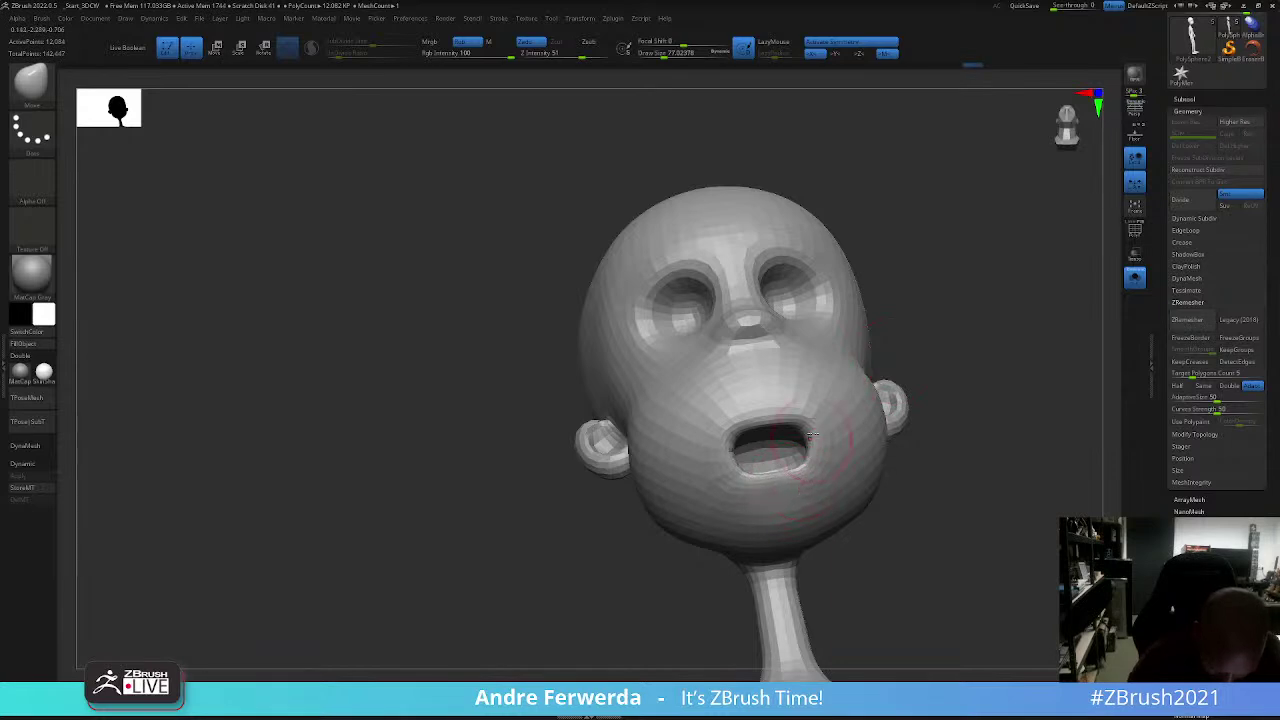
pyautogui.moveTo(808, 419); pyautogui.dragTo(789, 410)
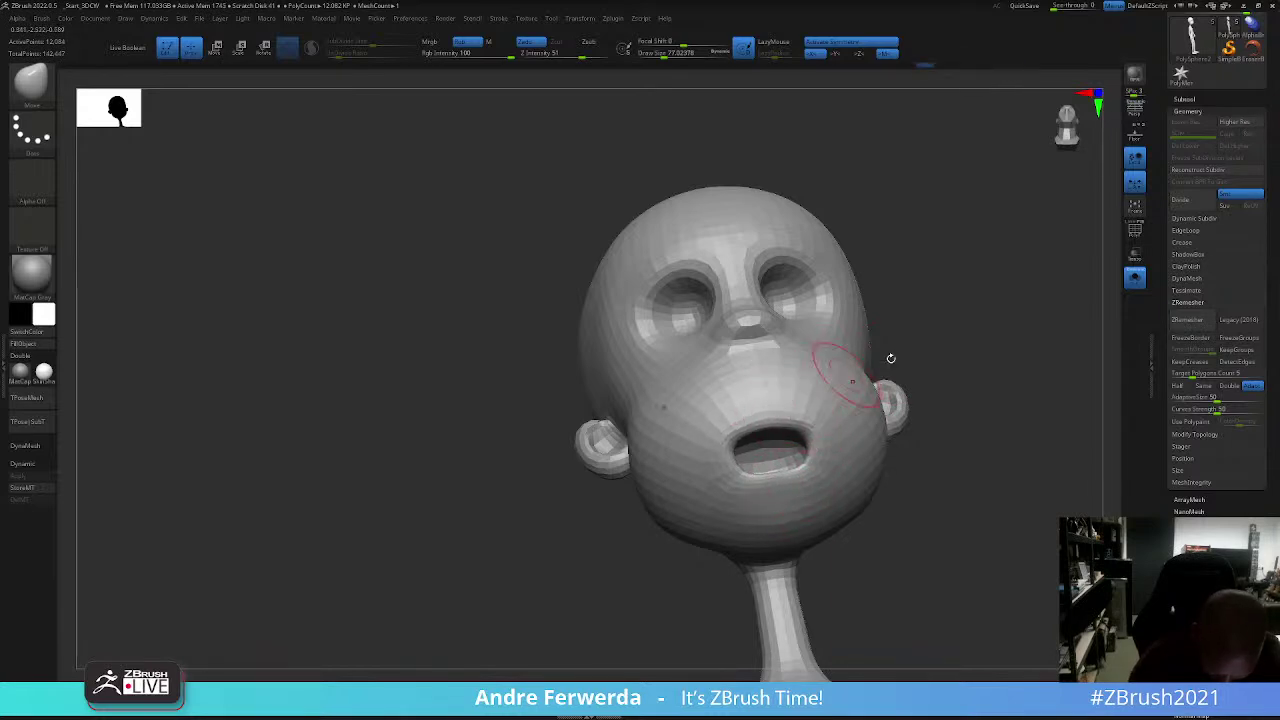
pyautogui.moveTo(891, 358); pyautogui.dragTo(936, 353, button='right')
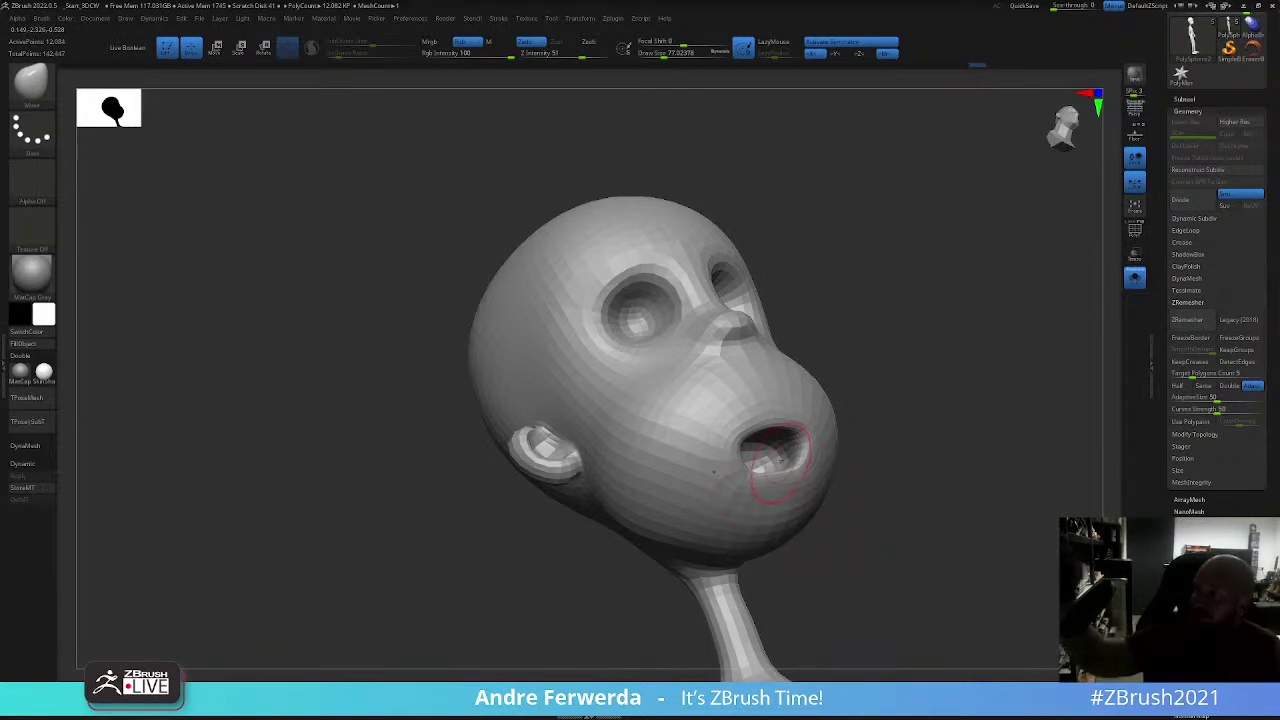
# Step: Inspect the nose and chin from below and enlarge the brush
pyautogui.moveTo(905, 369); pyautogui.dragTo(910, 305)
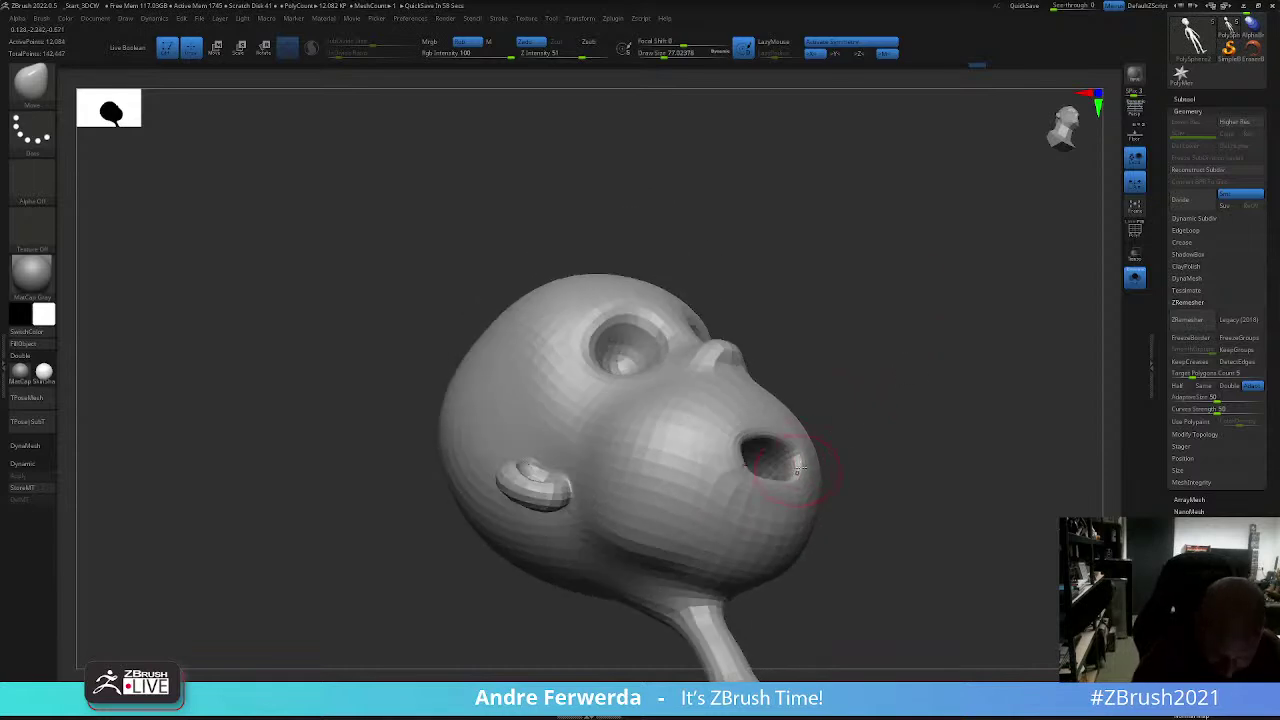
pyautogui.moveTo(797, 468)
pyautogui.mouseDown()
pyautogui.moveTo(809, 431)
pyautogui.moveTo(880, 430)
pyautogui.moveTo(971, 386)
pyautogui.moveTo(966, 409)
pyautogui.moveTo(746, 443)
pyautogui.moveTo(750, 473)
pyautogui.mouseUp()
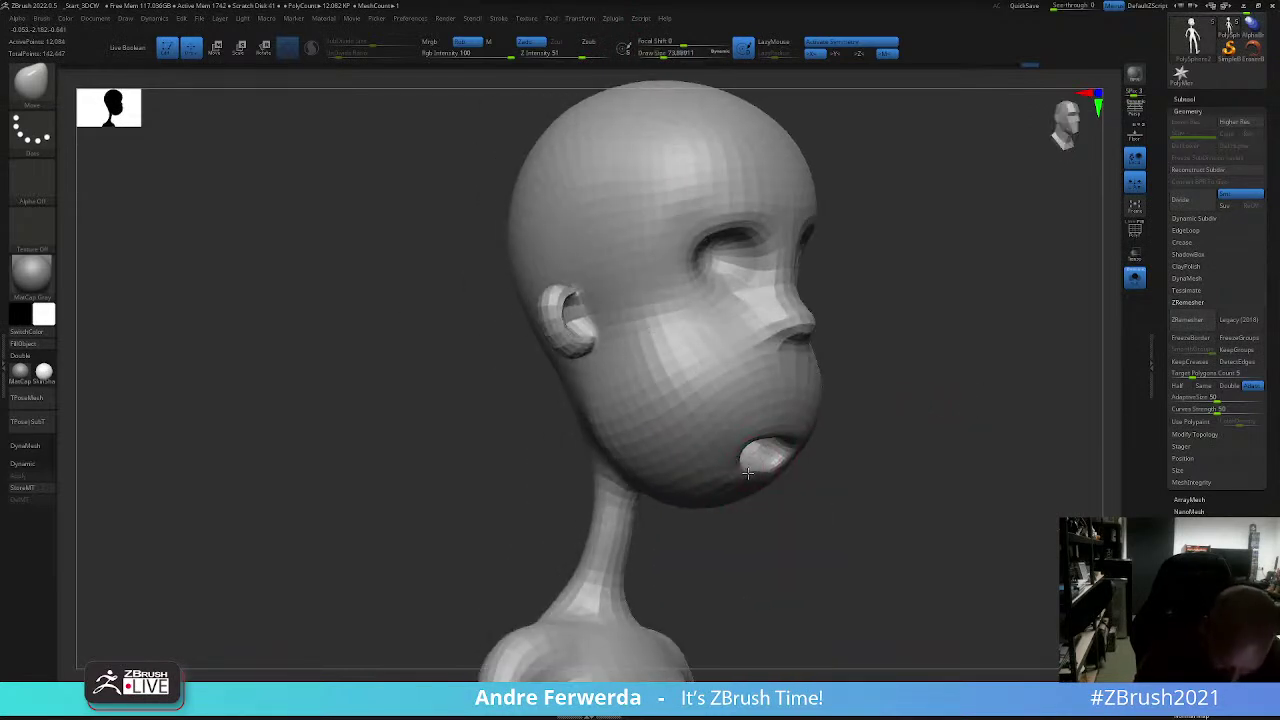
pyautogui.rightClick(748, 473)
pyautogui.moveTo(857, 431)
pyautogui.mouseDown()
pyautogui.moveTo(790, 452)
pyautogui.moveTo(800, 465)
pyautogui.moveTo(785, 481)
pyautogui.moveTo(814, 443)
pyautogui.mouseUp()
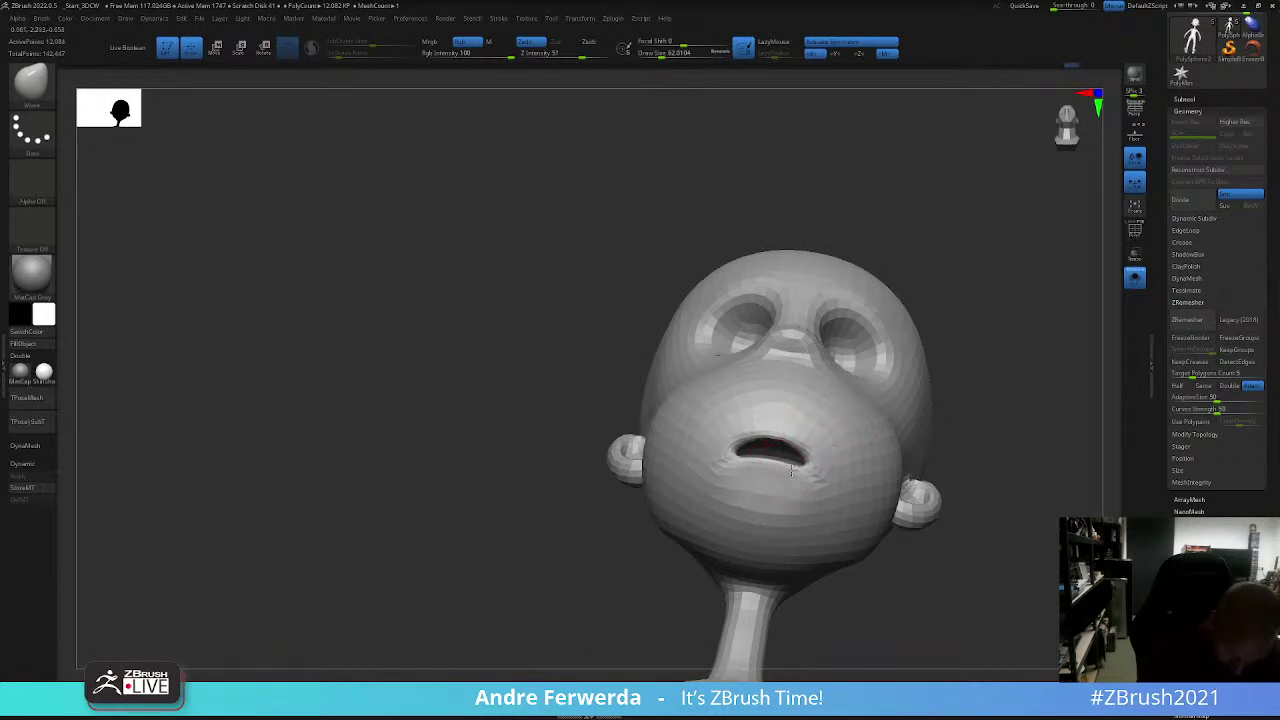
pyautogui.moveTo(966, 390)
pyautogui.mouseDown()
pyautogui.moveTo(983, 434)
pyautogui.moveTo(940, 440)
pyautogui.mouseUp()
pyautogui.moveTo(768, 452)
pyautogui.mouseDown()
pyautogui.moveTo(737, 514)
pyautogui.moveTo(794, 480)
pyautogui.moveTo(762, 462)
pyautogui.mouseUp()
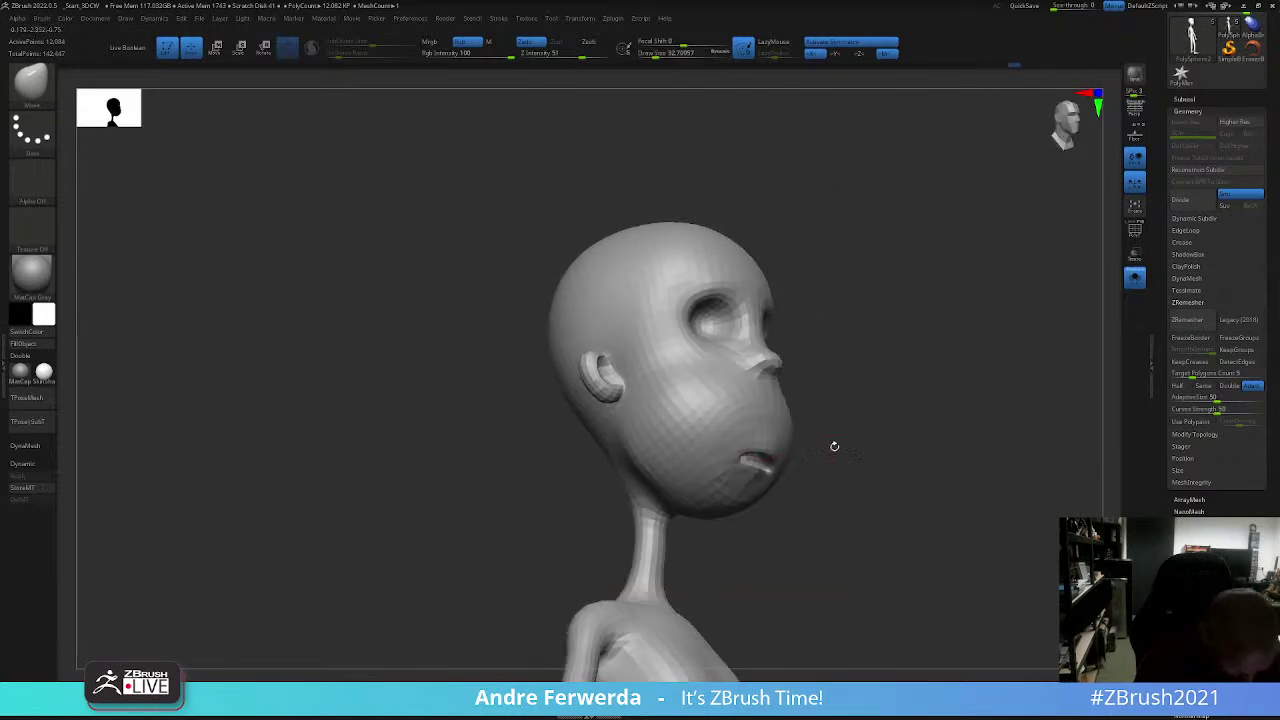
pyautogui.moveTo(834, 443)
pyautogui.mouseDown()
pyautogui.moveTo(838, 395)
pyautogui.moveTo(792, 433)
pyautogui.mouseUp()
pyautogui.press(']')
pyautogui.press(']')
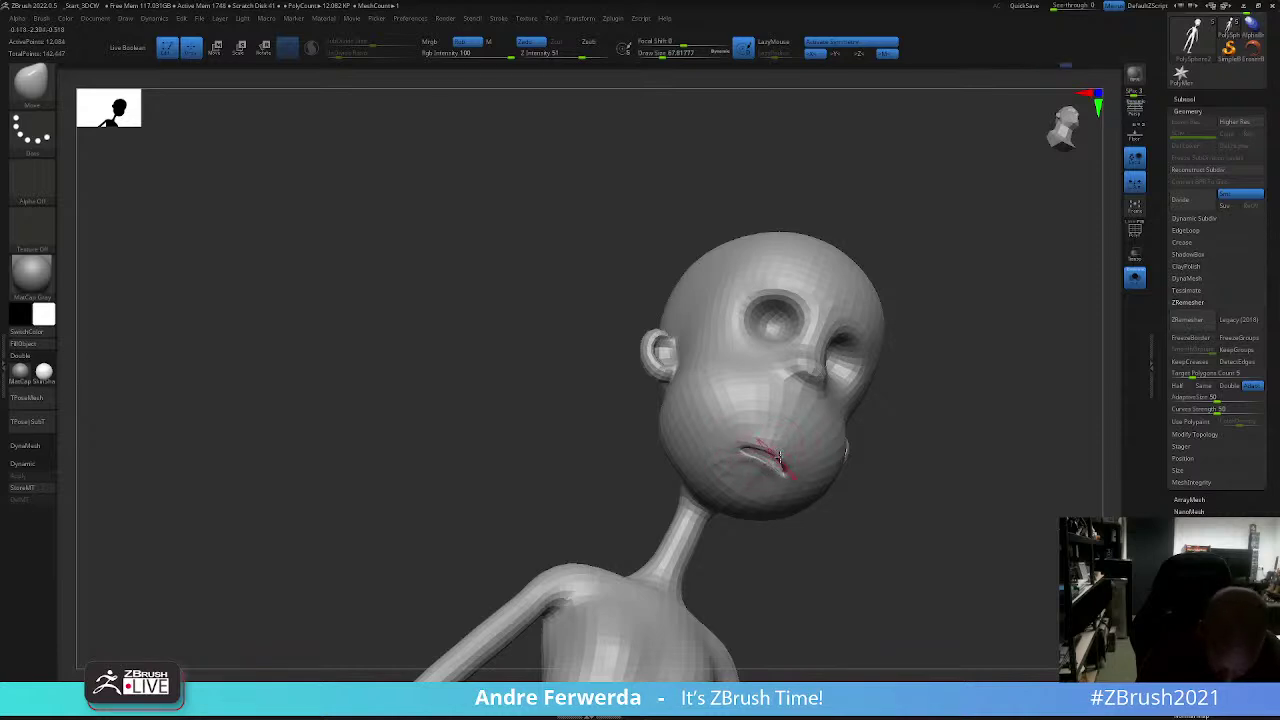
# Step: Switch to the Inflate brush and review the head from side and front
pyautogui.press('b')
pyautogui.press('i')
pyautogui.press('n')
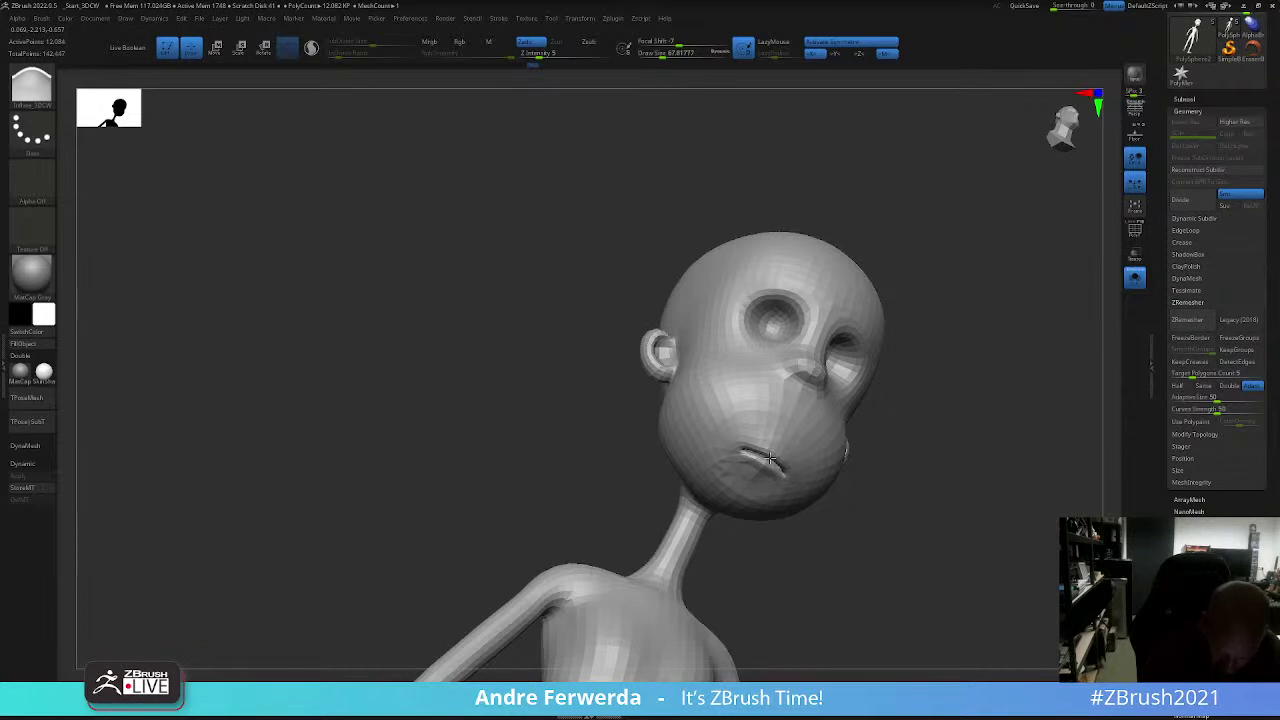
pyautogui.moveTo(770, 458)
pyautogui.mouseDown(button='right')
pyautogui.moveTo(931, 528)
pyautogui.moveTo(923, 486)
pyautogui.moveTo(940, 486)
pyautogui.mouseUp(button='right')
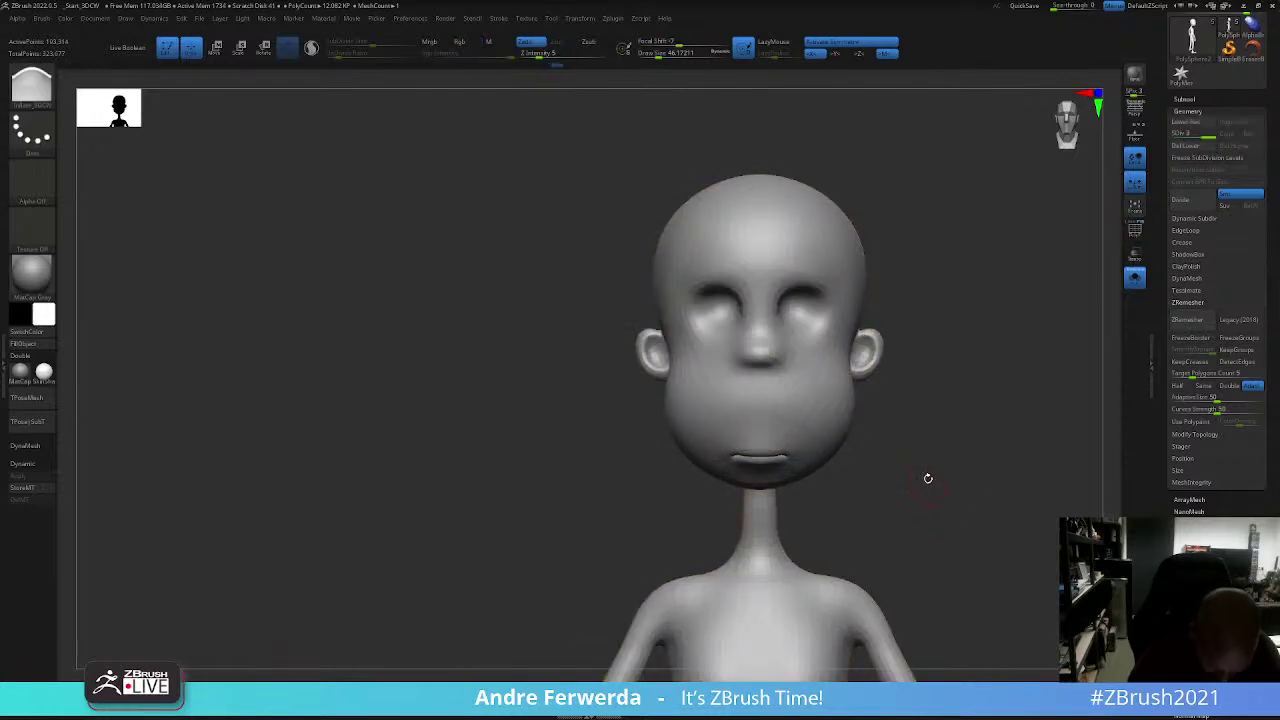
pyautogui.moveTo(775, 458); pyautogui.dragTo(811, 454, button='right')
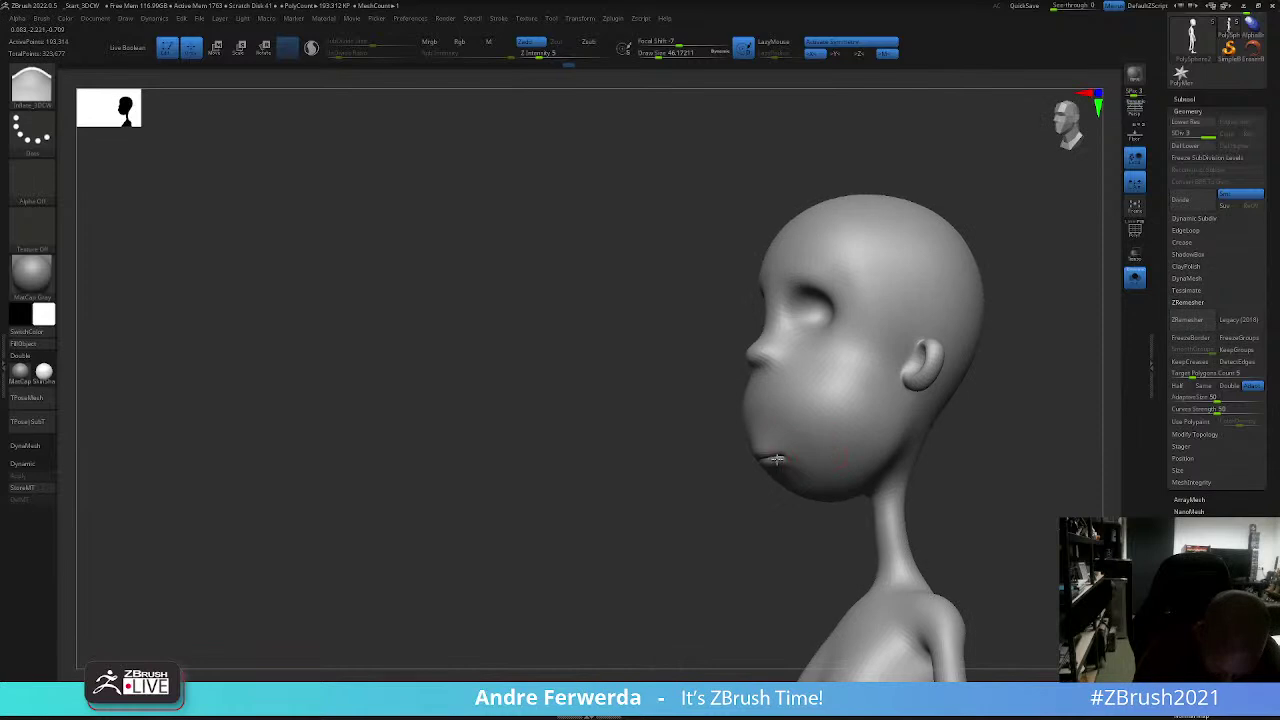
pyautogui.moveTo(729, 509)
pyautogui.mouseDown(button='right')
pyautogui.moveTo(768, 461)
pyautogui.moveTo(730, 478)
pyautogui.mouseUp(button='right')
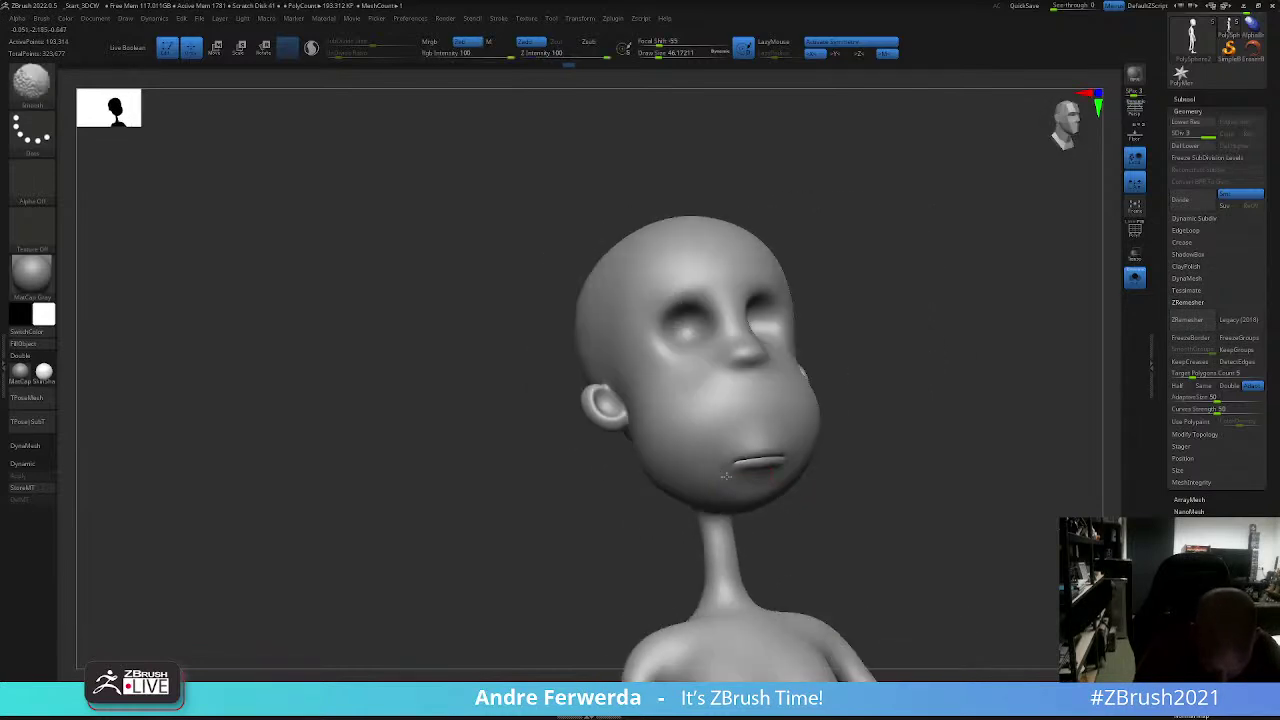
pyautogui.moveTo(863, 466); pyautogui.dragTo(719, 563, button='right')
# Step: Carve and extend the mouth crease with the DamStandard brush
pyautogui.press('b')
pyautogui.press('d')
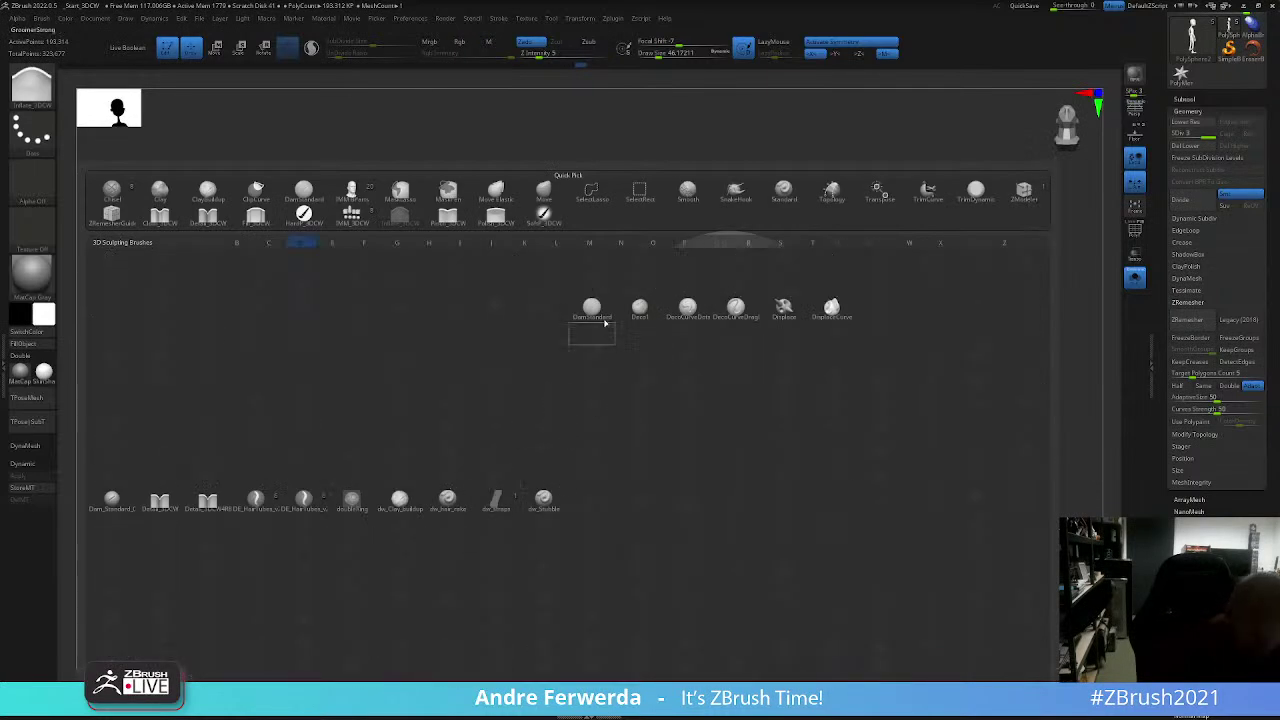
pyautogui.press('s')
pyautogui.moveTo(954, 300); pyautogui.dragTo(740, 455, button='right')
pyautogui.moveTo(790, 455); pyautogui.dragTo(735, 455)
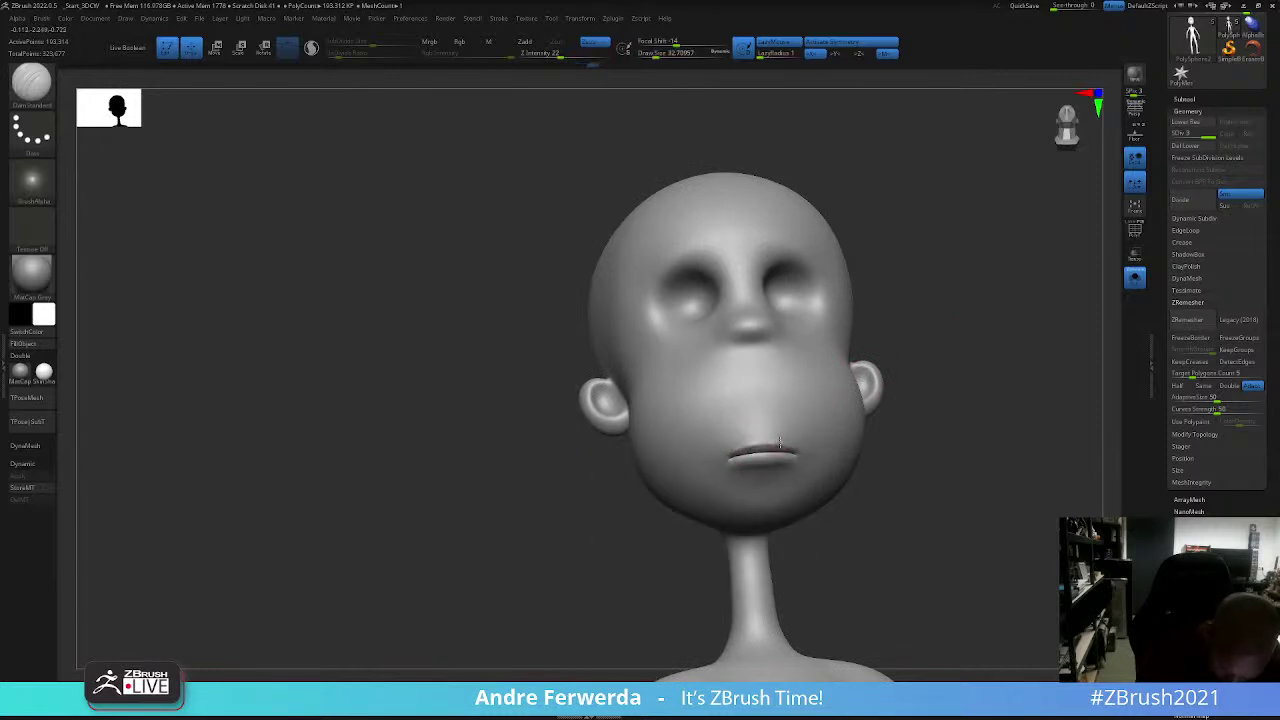
pyautogui.moveTo(779, 443); pyautogui.dragTo(863, 419, button='right')
pyautogui.moveTo(797, 457)
pyautogui.mouseDown(button='right')
pyautogui.moveTo(828, 447)
pyautogui.moveTo(806, 517)
pyautogui.moveTo(880, 480)
pyautogui.moveTo(886, 546)
pyautogui.moveTo(846, 511)
pyautogui.moveTo(953, 411)
pyautogui.moveTo(697, 438)
pyautogui.moveTo(763, 455)
pyautogui.moveTo(728, 447)
pyautogui.mouseUp(button='right')
# Step: Define the lower lip with a different brush, checking from three-quarter views
pyautogui.press('space')
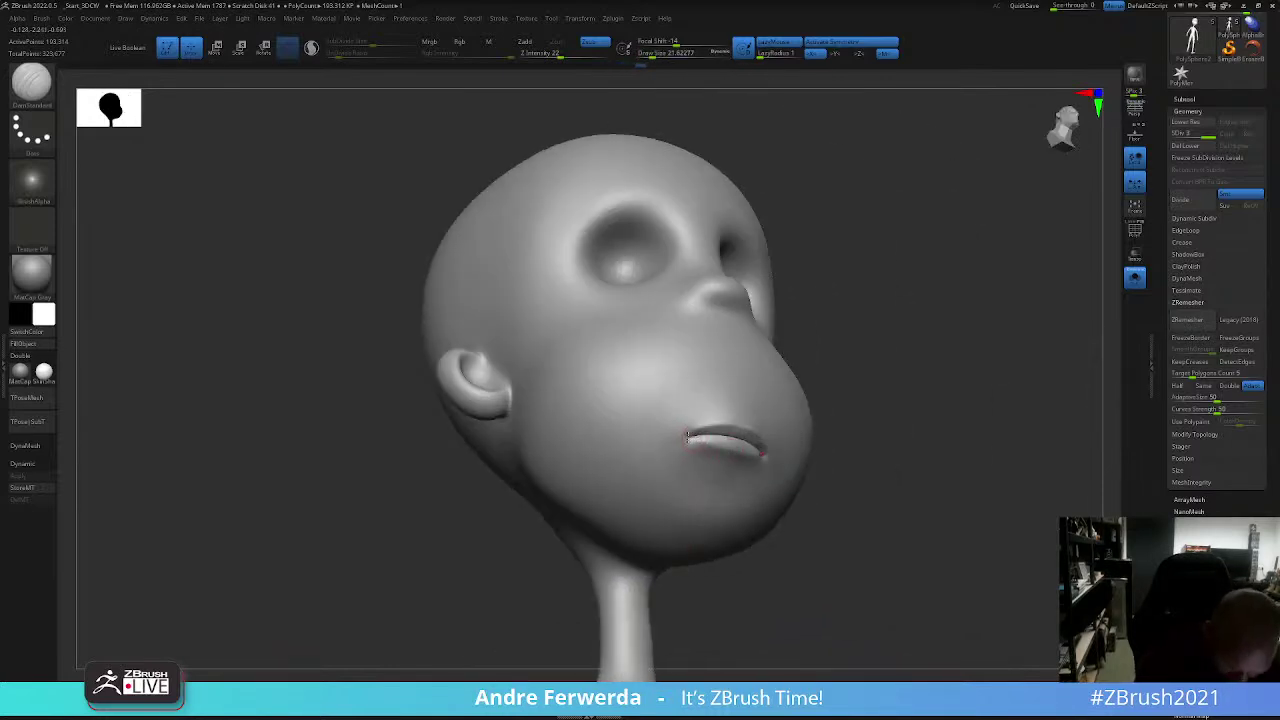
pyautogui.moveTo(729, 397)
pyautogui.mouseDown(button='right')
pyautogui.moveTo(886, 366)
pyautogui.moveTo(720, 365)
pyautogui.mouseUp(button='right')
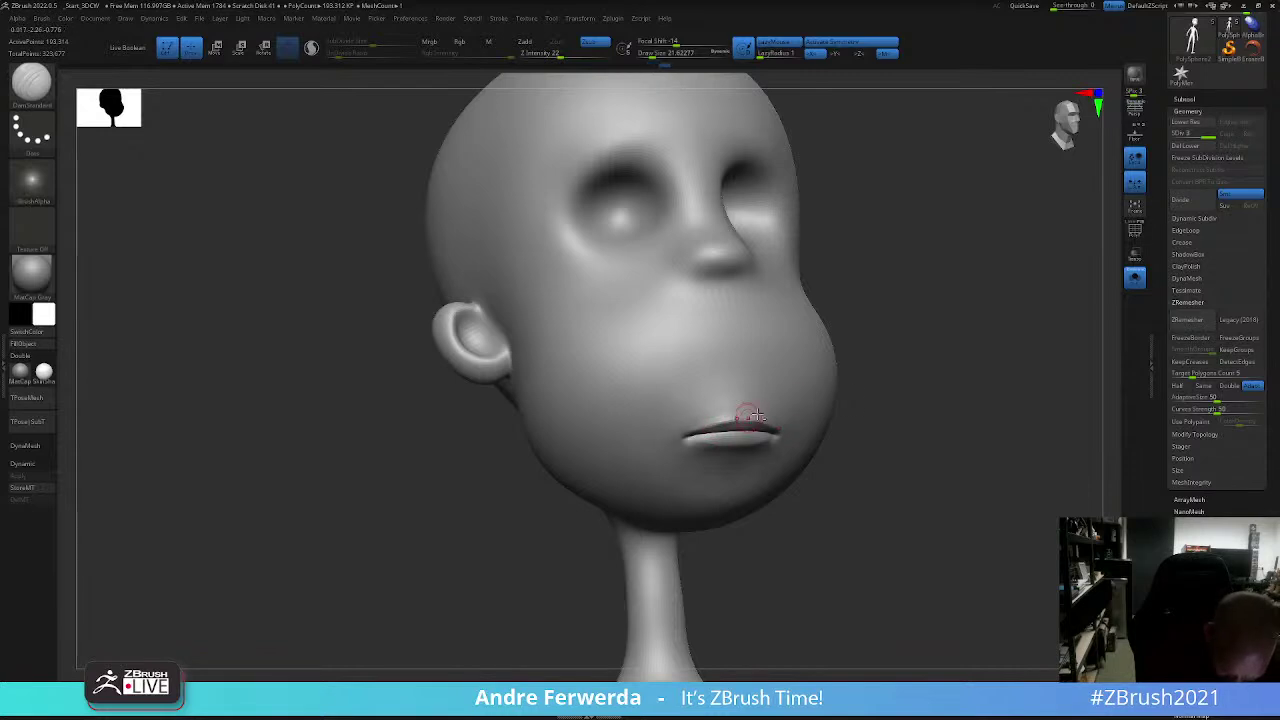
pyautogui.moveTo(755, 415)
pyautogui.mouseDown(button='right')
pyautogui.moveTo(323, 580)
pyautogui.moveTo(486, 431)
pyautogui.moveTo(958, 496)
pyautogui.moveTo(983, 449)
pyautogui.moveTo(814, 366)
pyautogui.mouseUp(button='right')
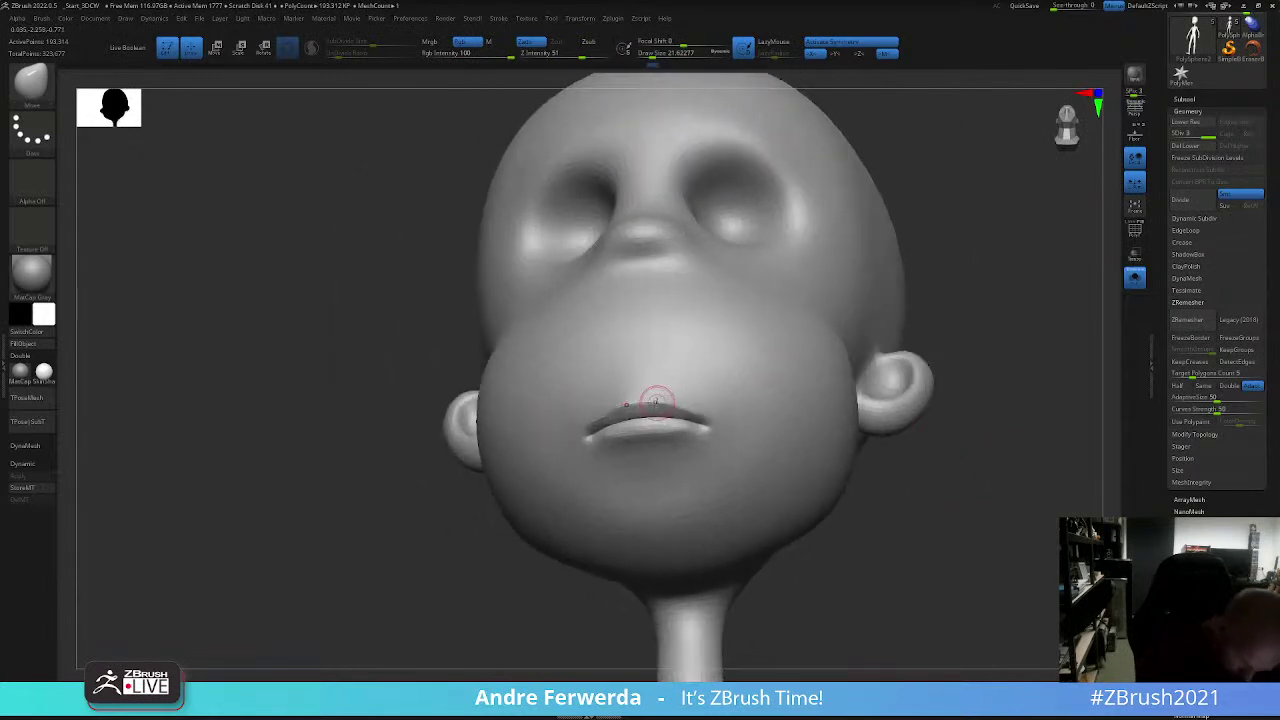
pyautogui.press('space')
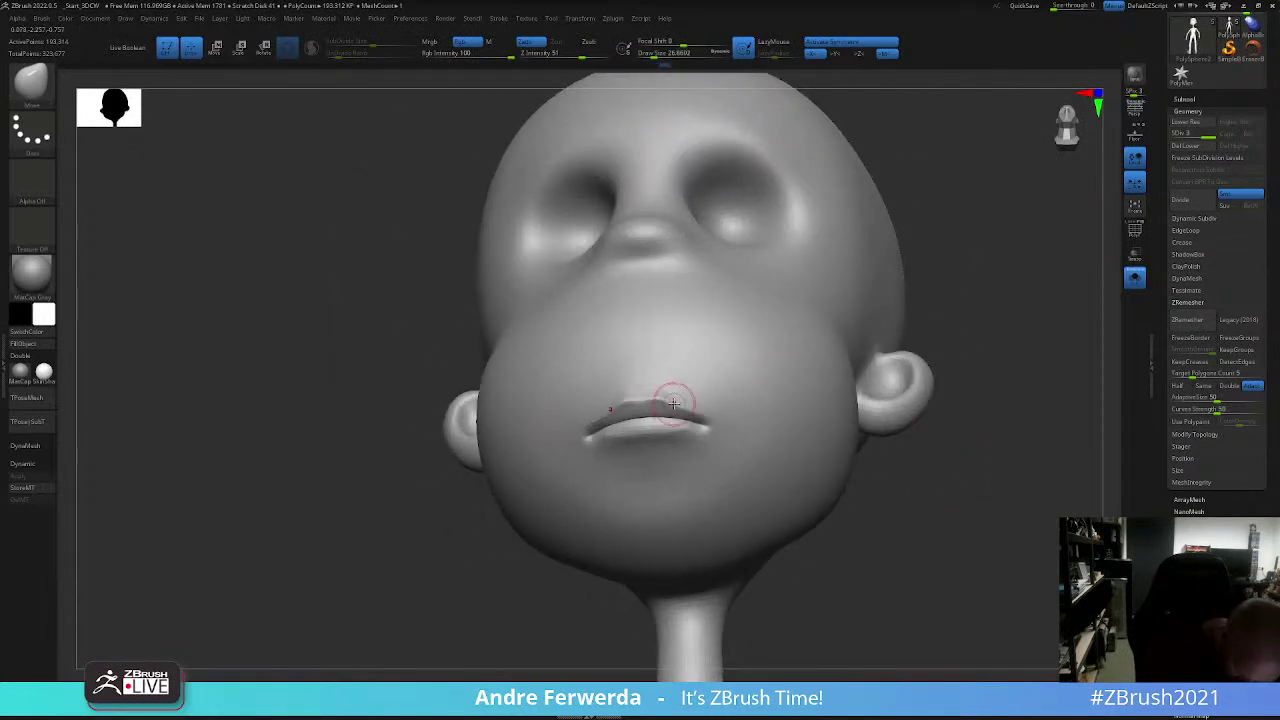
pyautogui.press('space')
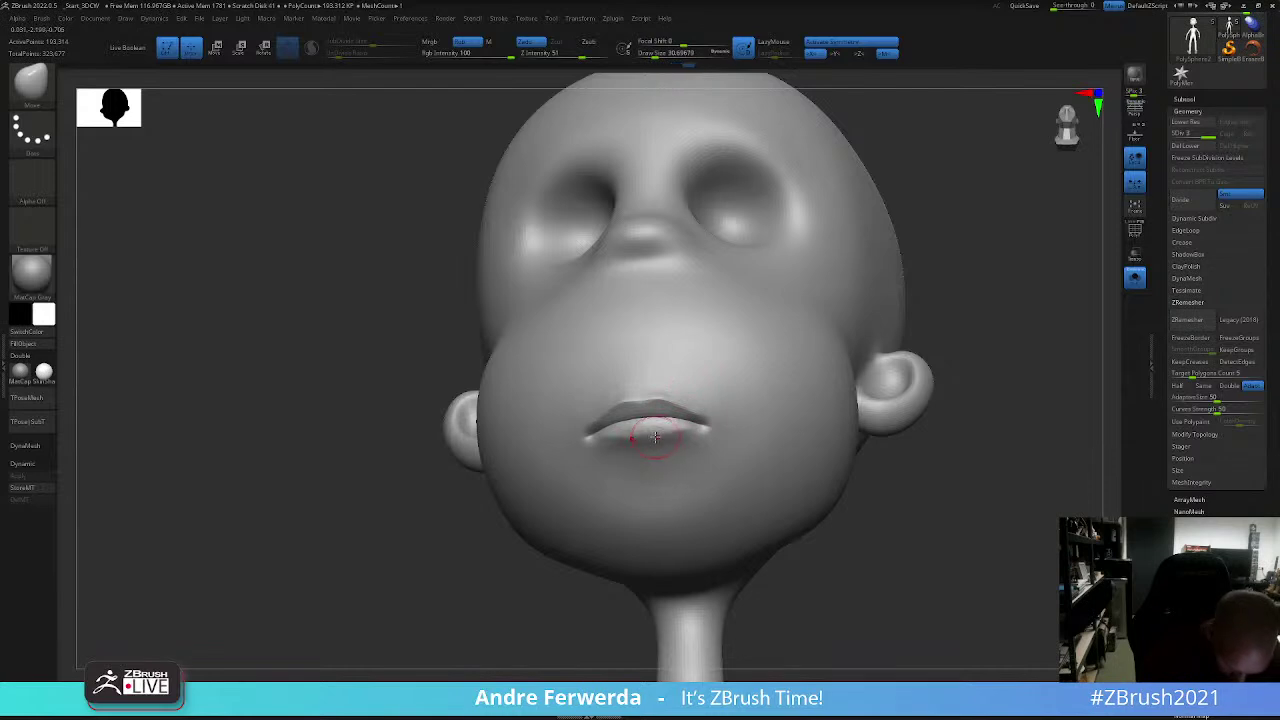
pyautogui.moveTo(655, 437)
pyautogui.mouseDown(button='right')
pyautogui.moveTo(929, 534)
pyautogui.moveTo(934, 469)
pyautogui.moveTo(652, 490)
pyautogui.mouseUp(button='right')
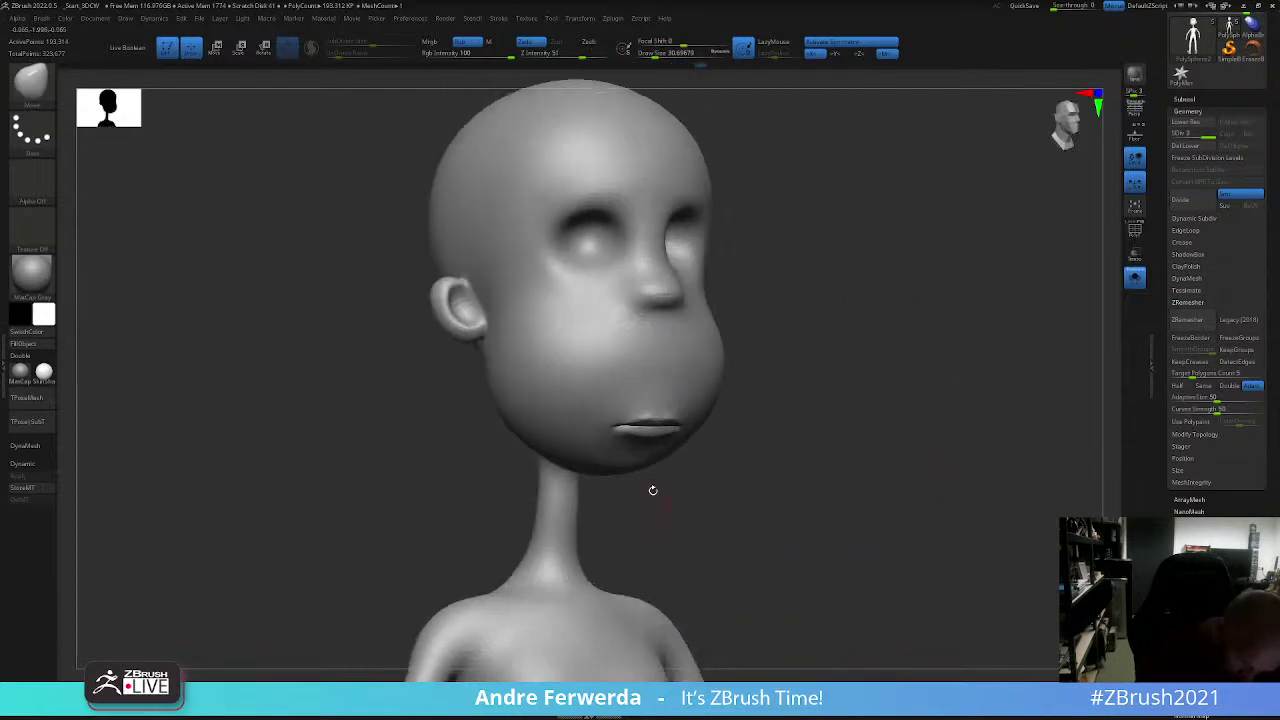
pyautogui.moveTo(774, 394); pyautogui.dragTo(730, 425, button='right')
pyautogui.press('space')
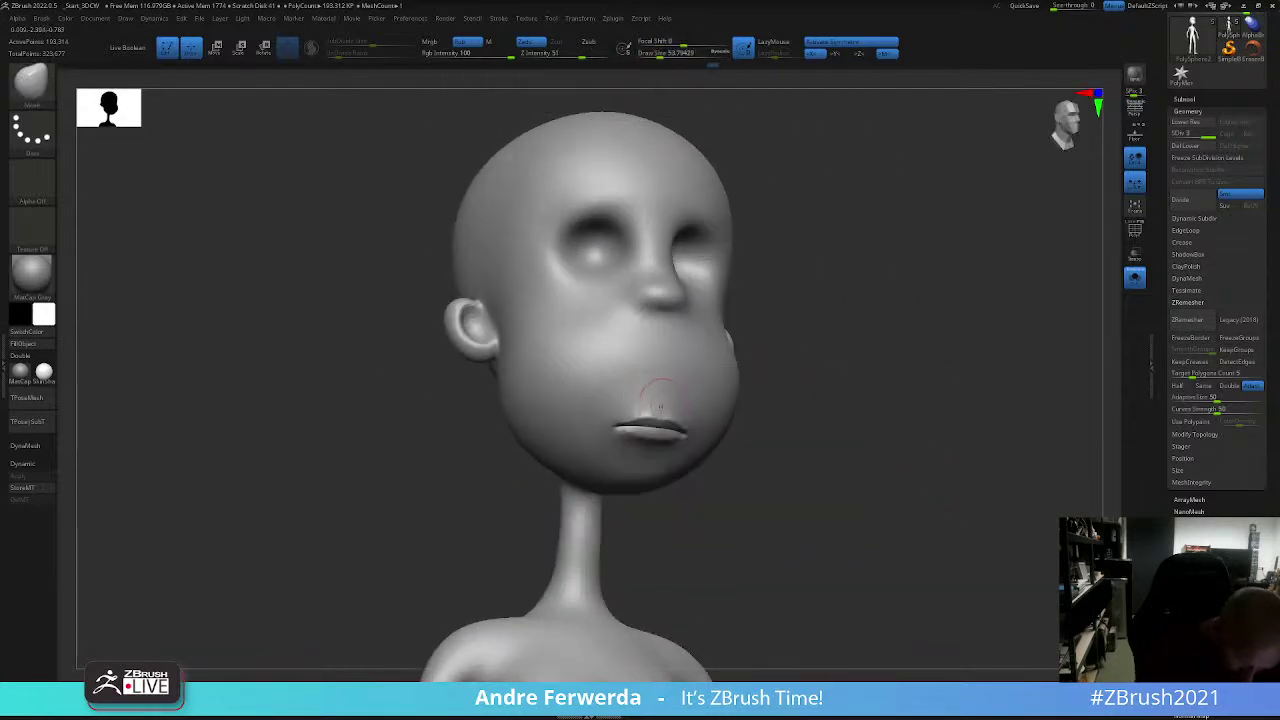
pyautogui.press('space')
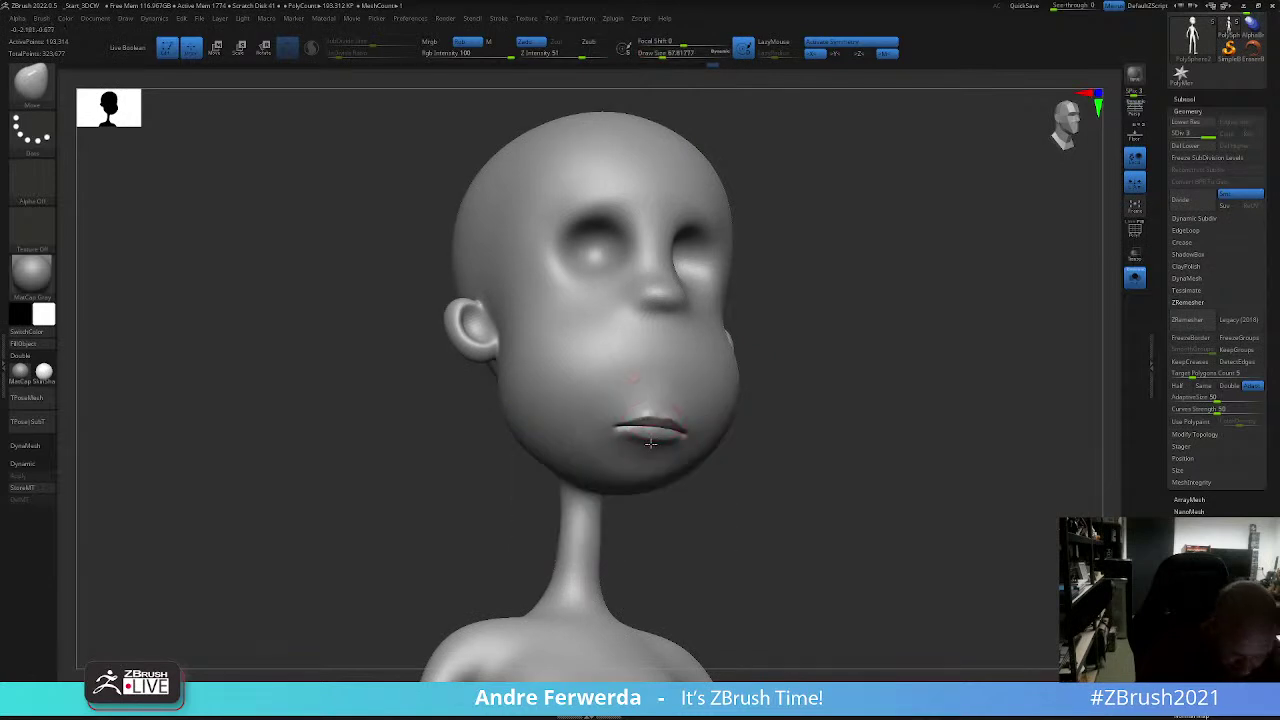
# Step: Orbit through both side profiles and show the reference sheet to compare the profile
pyautogui.moveTo(808, 415)
pyautogui.mouseDown(button='right')
pyautogui.moveTo(675, 449)
pyautogui.moveTo(681, 432)
pyautogui.mouseUp(button='right')
pyautogui.press('space')
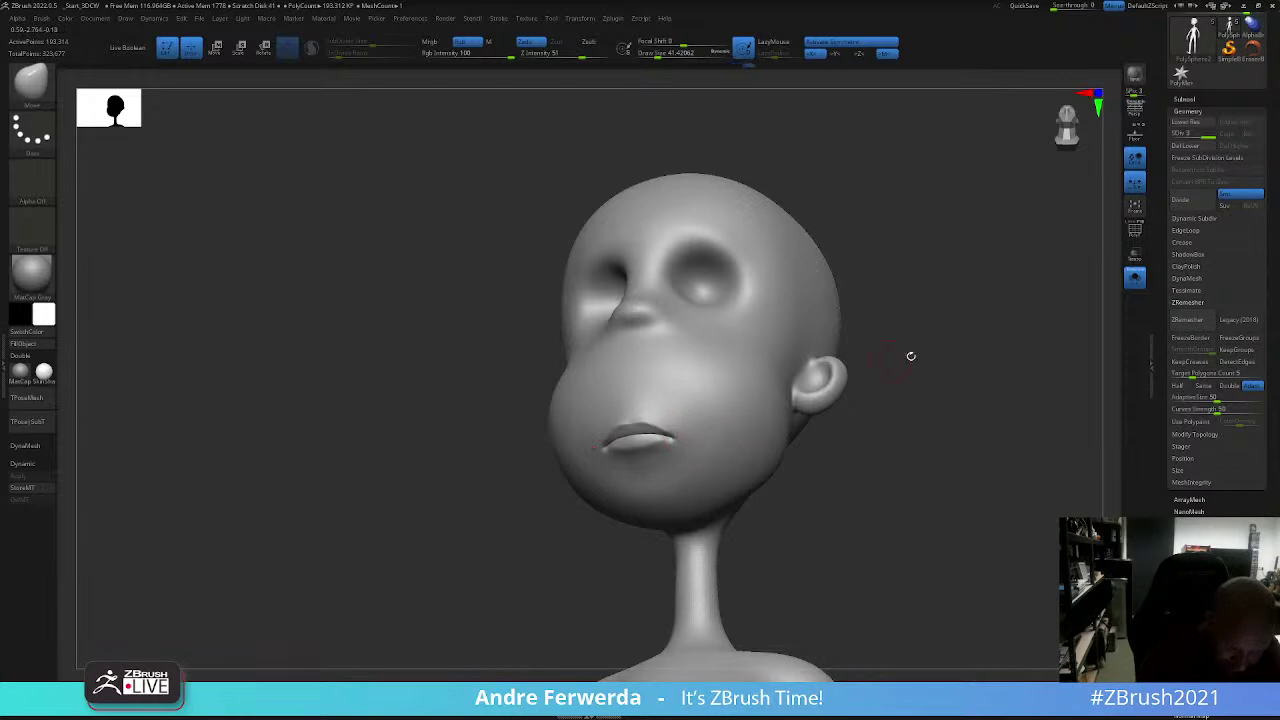
pyautogui.moveTo(910, 356); pyautogui.dragTo(681, 438)
pyautogui.moveTo(675, 440); pyautogui.dragTo(846, 366, button='right')
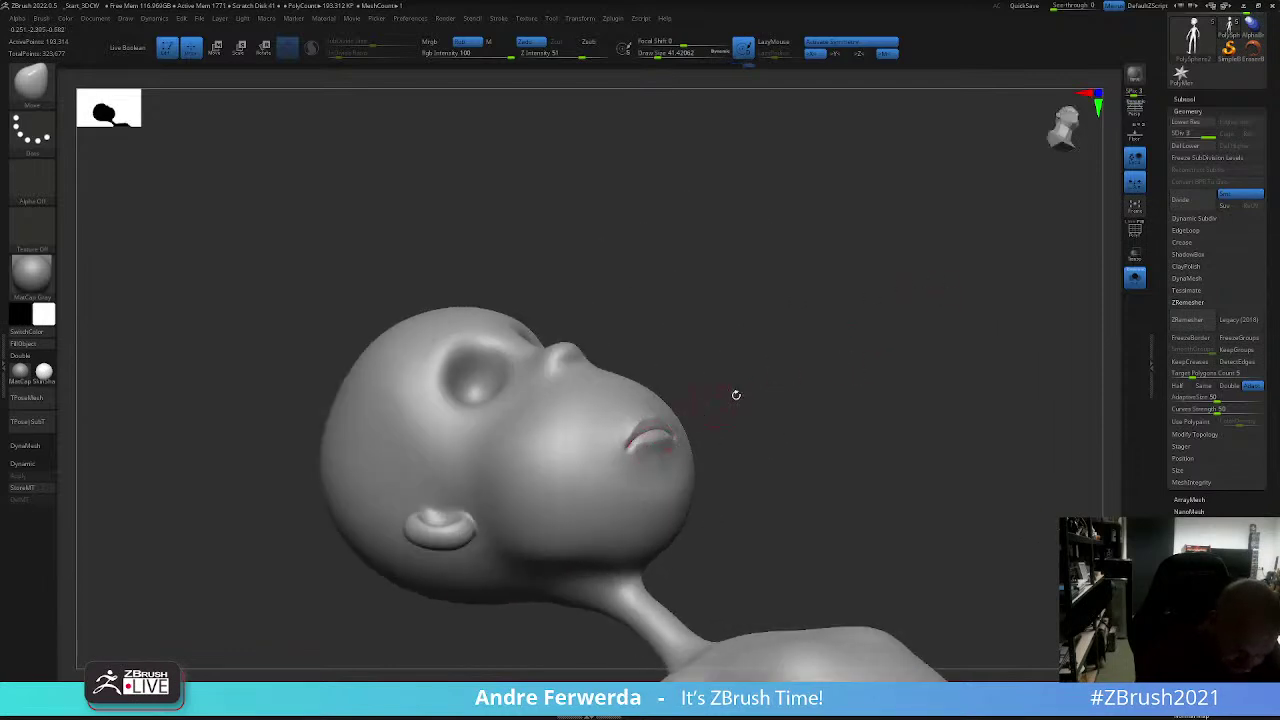
pyautogui.moveTo(737, 394)
pyautogui.mouseDown(button='right')
pyautogui.moveTo(719, 421)
pyautogui.moveTo(676, 432)
pyautogui.mouseUp(button='right')
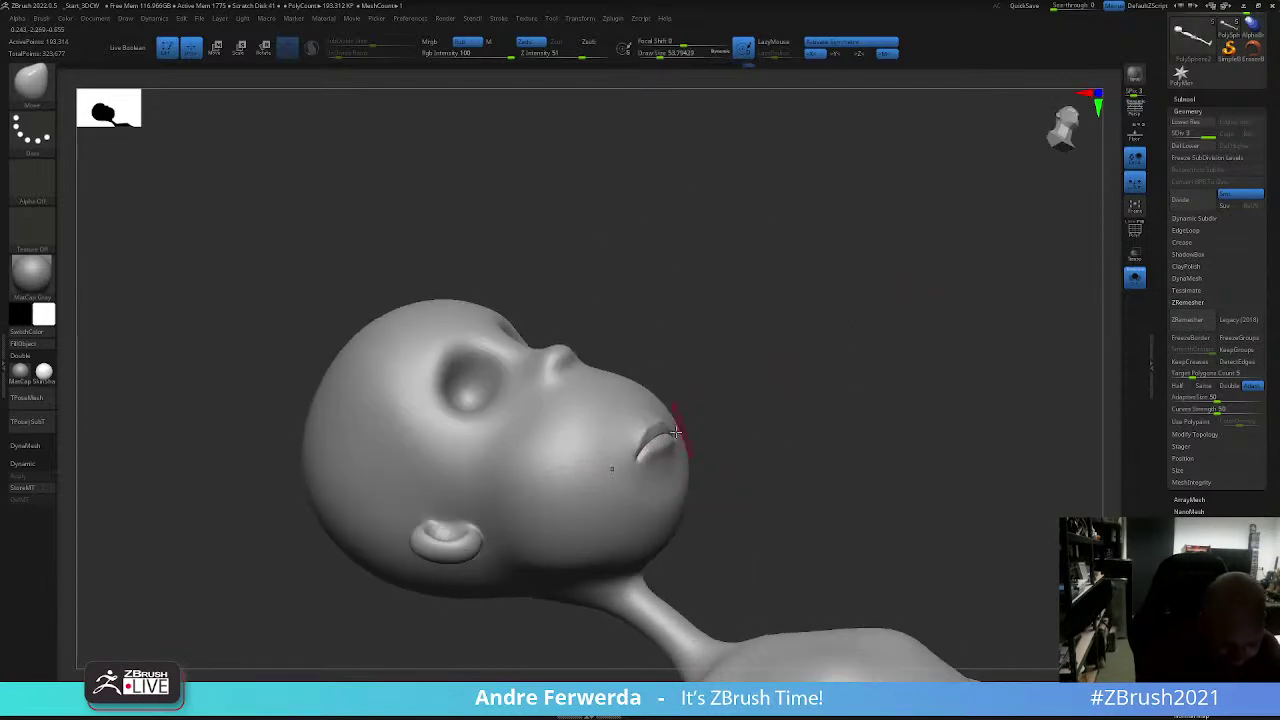
pyautogui.moveTo(748, 384)
pyautogui.mouseDown(button='right')
pyautogui.moveTo(614, 497)
pyautogui.moveTo(652, 437)
pyautogui.moveTo(632, 486)
pyautogui.moveTo(760, 466)
pyautogui.mouseUp(button='right')
pyautogui.hotkey('shift', 'z')
# Step: Hide the reference and SelectRect the head so only it and a neck stub stay visible
pyautogui.press('z')
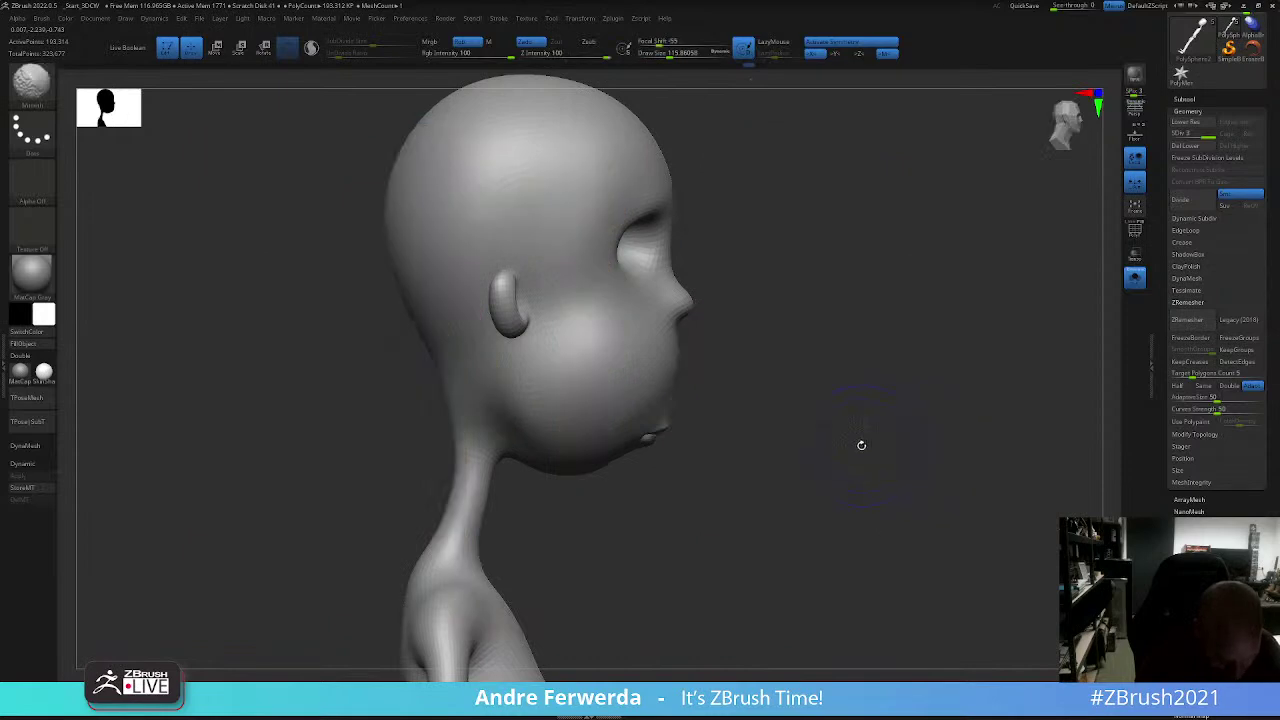
pyautogui.press('z')
pyautogui.press('z')
pyautogui.moveTo(857, 443)
pyautogui.mouseDown()
pyautogui.moveTo(894, 434)
pyautogui.moveTo(903, 334)
pyautogui.mouseUp()
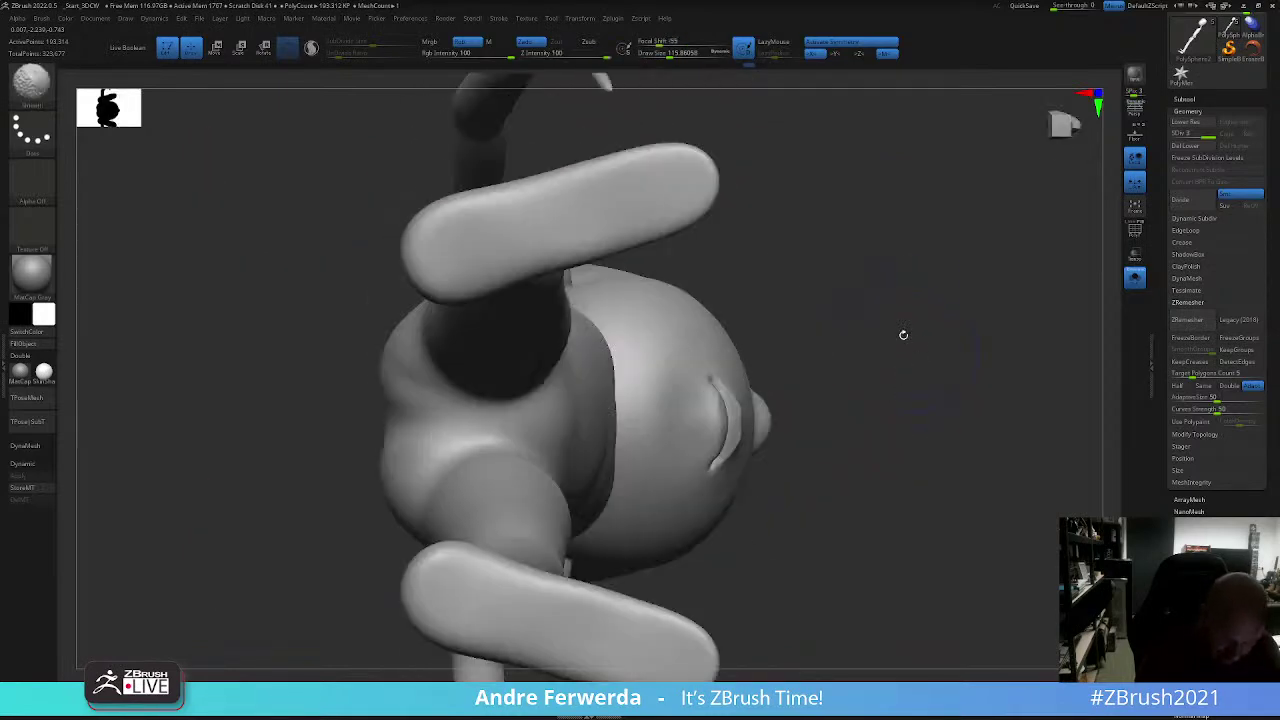
pyautogui.moveTo(967, 377)
pyautogui.mouseDown()
pyautogui.moveTo(969, 420)
pyautogui.moveTo(966, 357)
pyautogui.mouseUp()
pyautogui.moveTo(502, 218)
pyautogui.keyDown('ctrl'); pyautogui.keyDown('shift'); pyautogui.mouseDown()
pyautogui.moveTo(798, 567)
pyautogui.moveTo(883, 451)
pyautogui.moveTo(760, 449)
pyautogui.mouseUp(); pyautogui.keyUp('shift'); pyautogui.keyUp('ctrl')
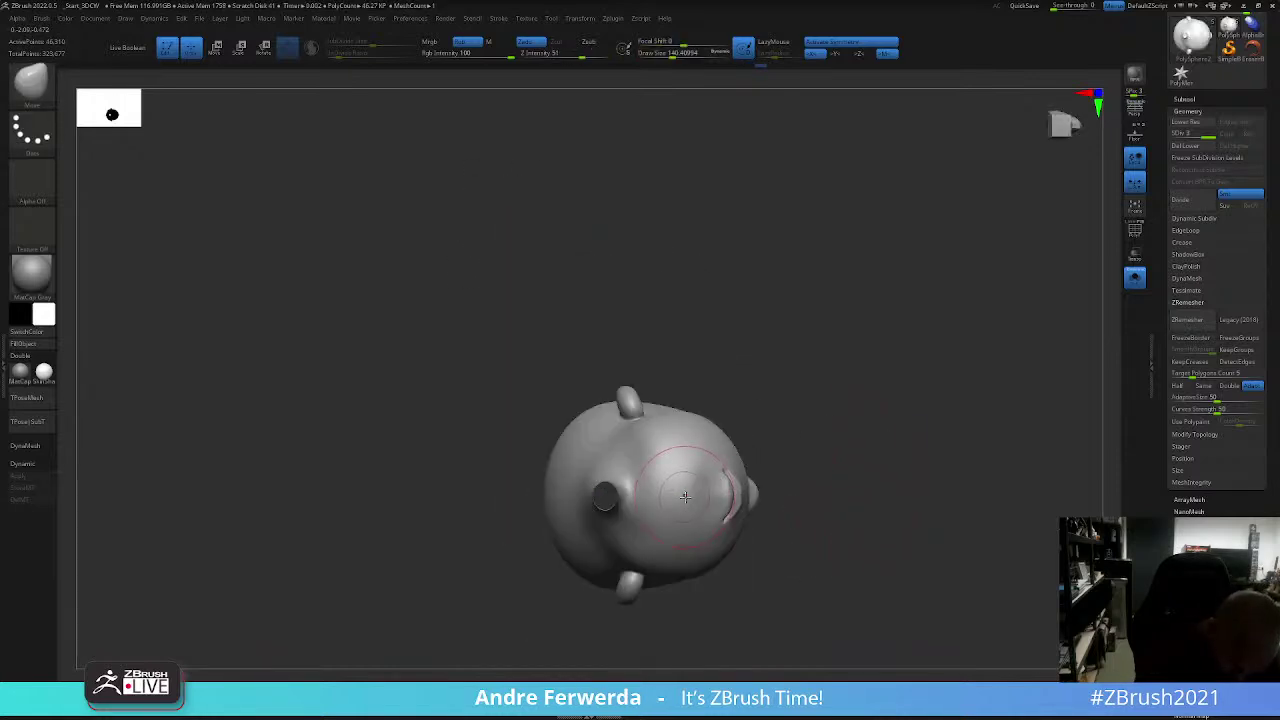
# Step: Orbit the isolated head and smooth the jaw and cheeks from several angles
pyautogui.moveTo(673, 520)
pyautogui.mouseDown(button='right')
pyautogui.moveTo(846, 480)
pyautogui.moveTo(757, 491)
pyautogui.mouseUp(button='right')
pyautogui.press('space')
pyautogui.moveTo(788, 537); pyautogui.dragTo(695, 513, button='right')
pyautogui.press('shift')
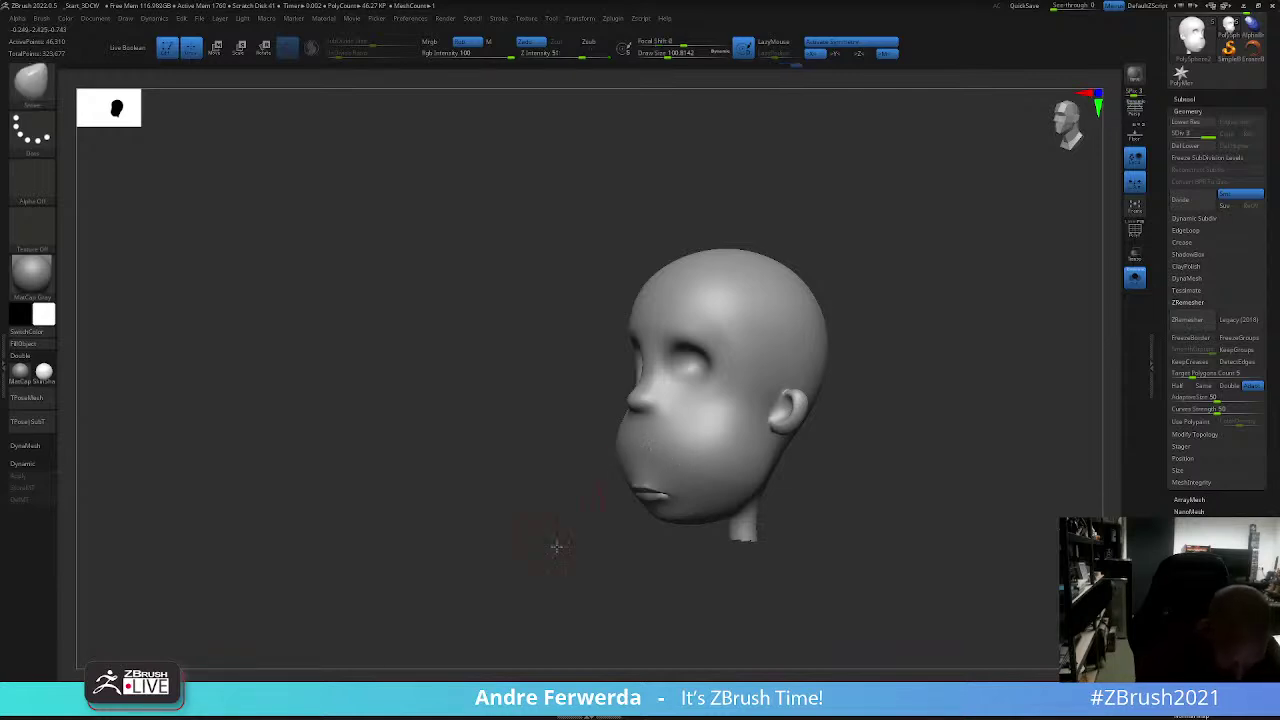
pyautogui.moveTo(554, 543)
pyautogui.mouseDown(button='right')
pyautogui.moveTo(651, 457)
pyautogui.moveTo(762, 423)
pyautogui.moveTo(729, 449)
pyautogui.moveTo(877, 466)
pyautogui.moveTo(768, 484)
pyautogui.moveTo(806, 501)
pyautogui.mouseUp(button='right')
pyautogui.press('shift')
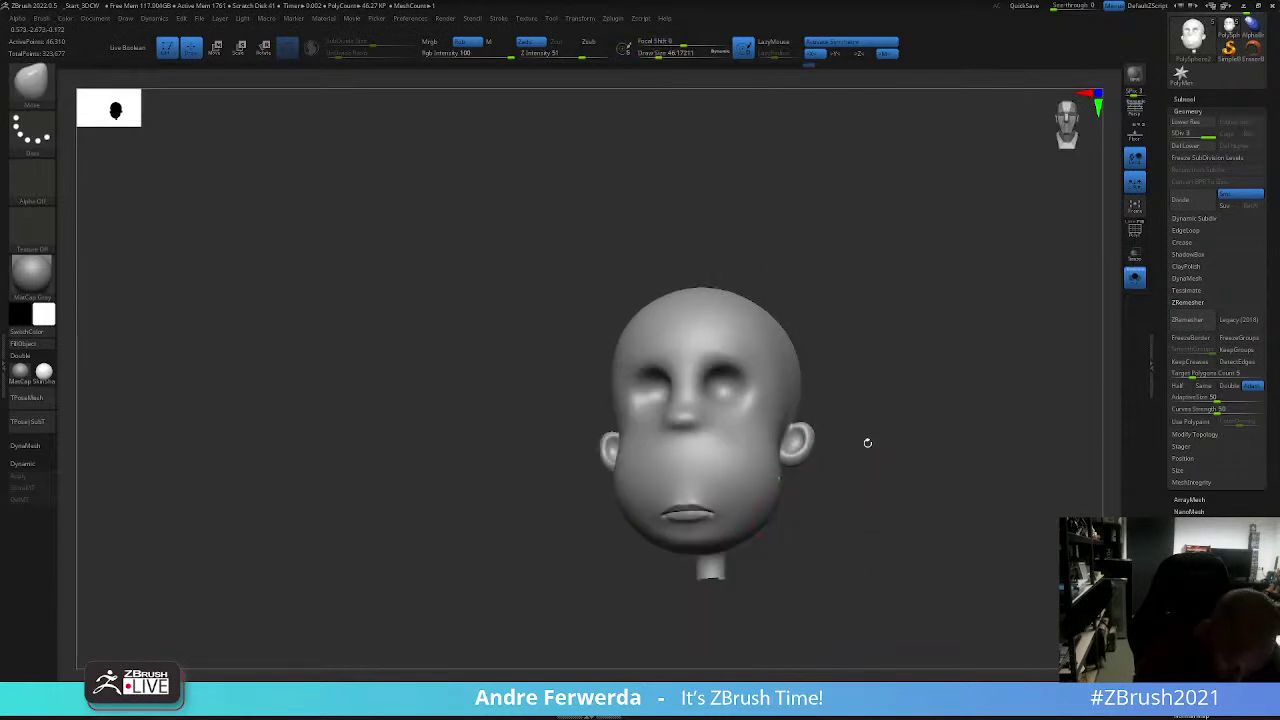
# Step: Zoom in and crease the brow above the eyes with the DamStandard brush
pyautogui.keyDown('ctrl'); pyautogui.moveTo(866, 440); pyautogui.dragTo(880, 414, button='right'); pyautogui.keyUp('ctrl')
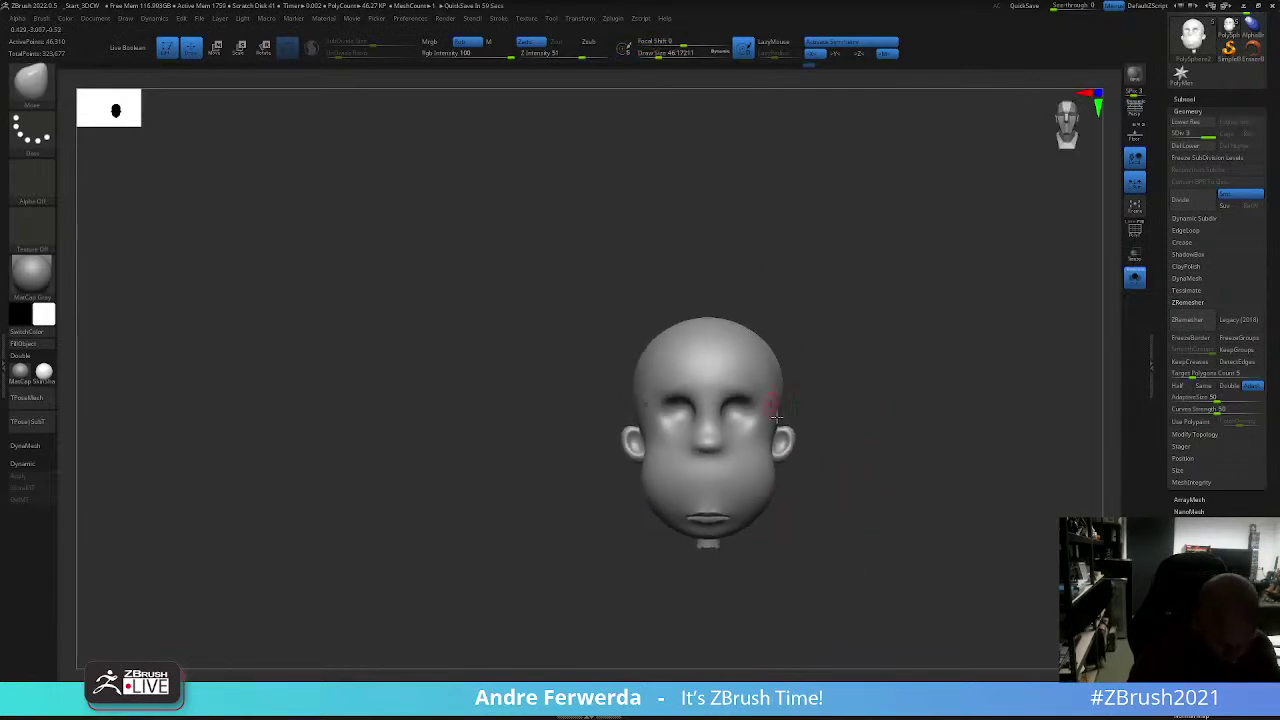
pyautogui.keyDown('ctrl'); pyautogui.moveTo(806, 421); pyautogui.dragTo(891, 393, button='right'); pyautogui.keyUp('ctrl')
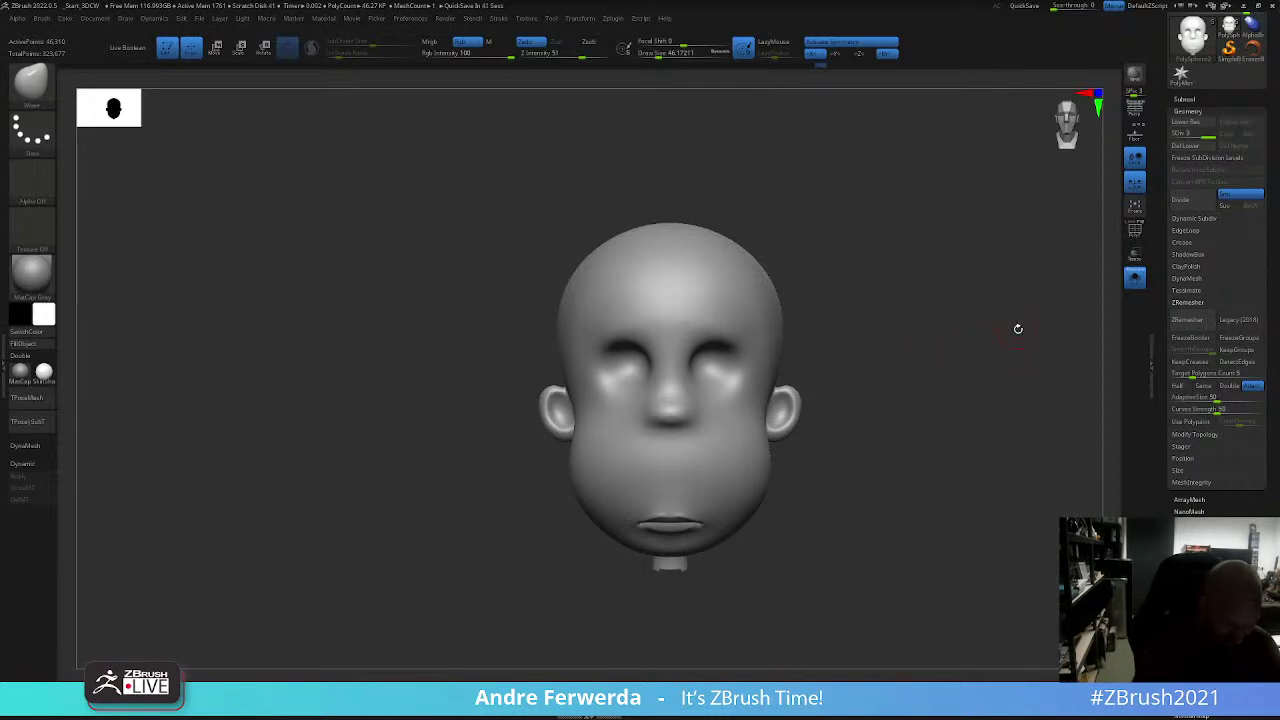
pyautogui.rightClick(702, 346)
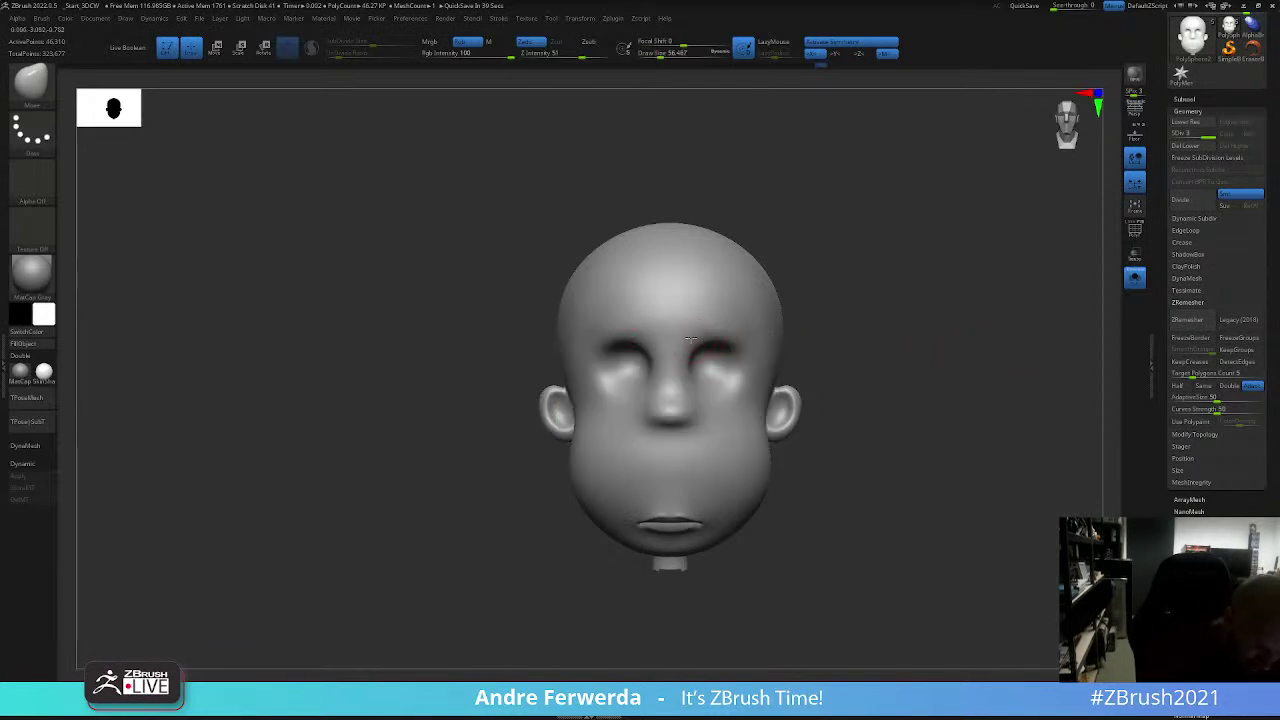
pyautogui.press('b')
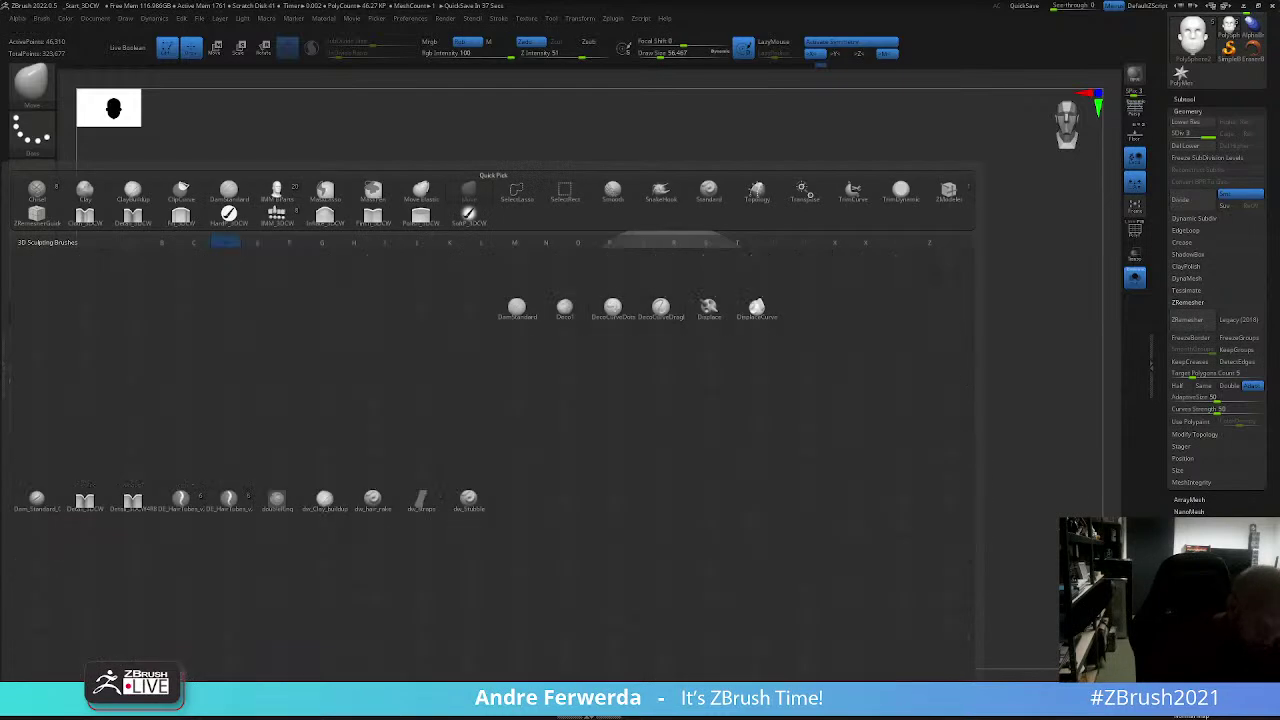
pyautogui.click(527, 320)
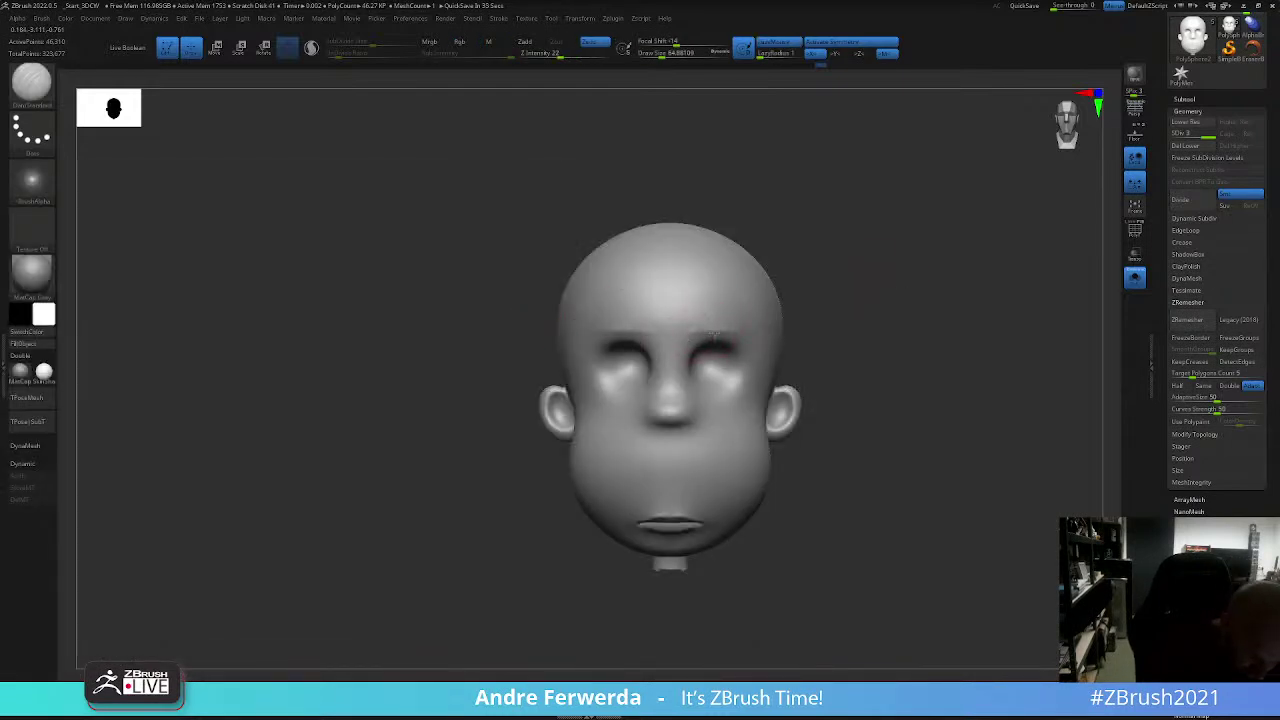
pyautogui.moveTo(699, 342); pyautogui.dragTo(726, 309, button='right')
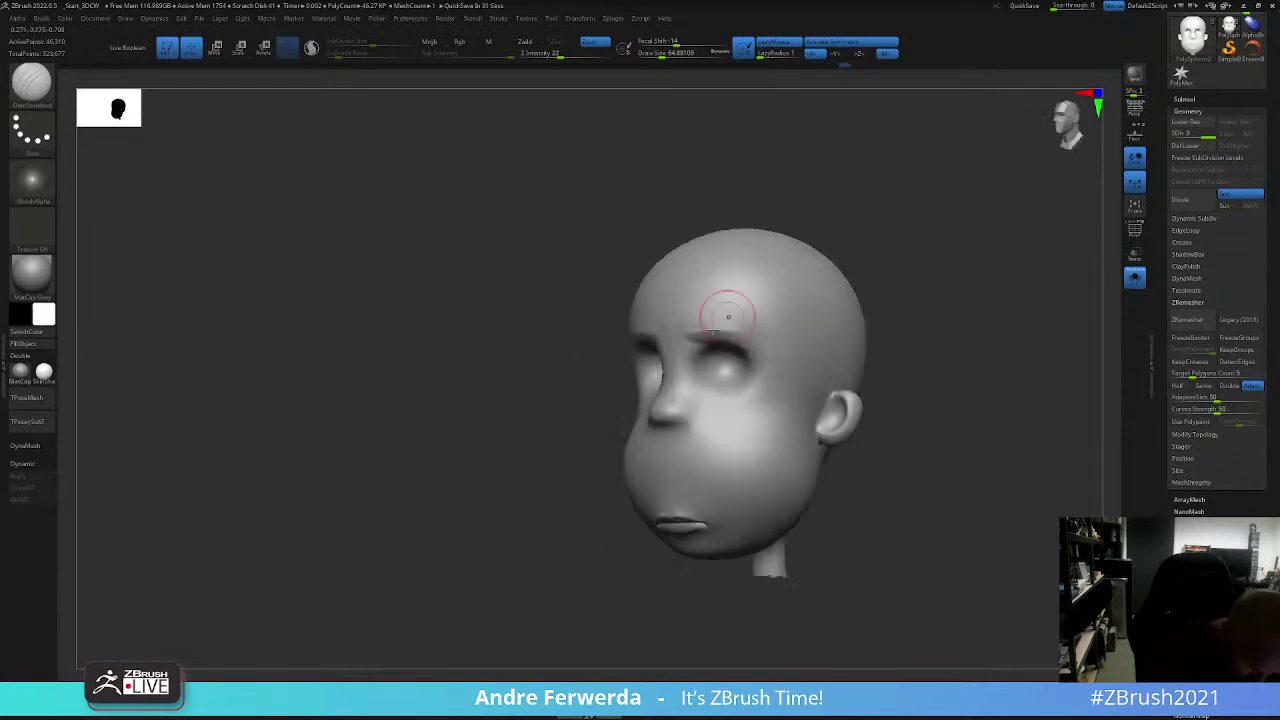
pyautogui.moveTo(946, 283); pyautogui.dragTo(889, 257, button='right')
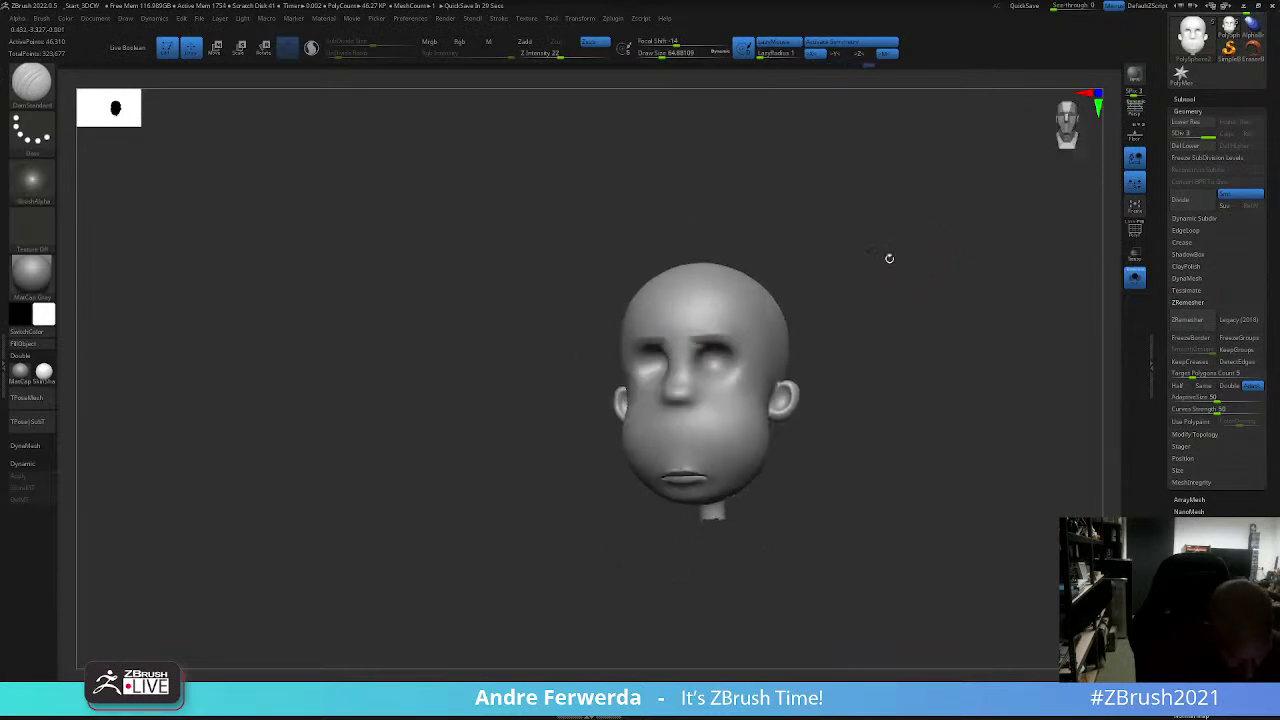
pyautogui.moveTo(729, 400); pyautogui.dragTo(864, 383, button='right')
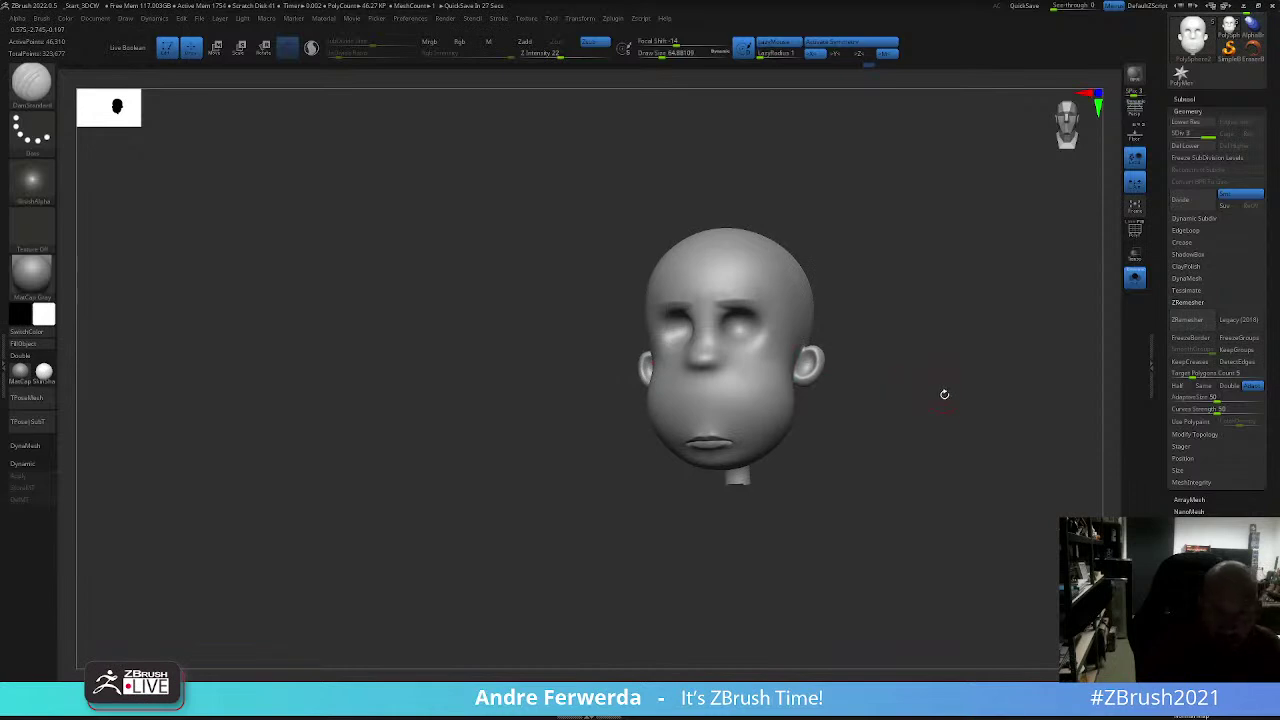
# Step: Switch to the ClayBuildup brush with B, C, B
pyautogui.press('b')
pyautogui.press('c')
pyautogui.press('b')
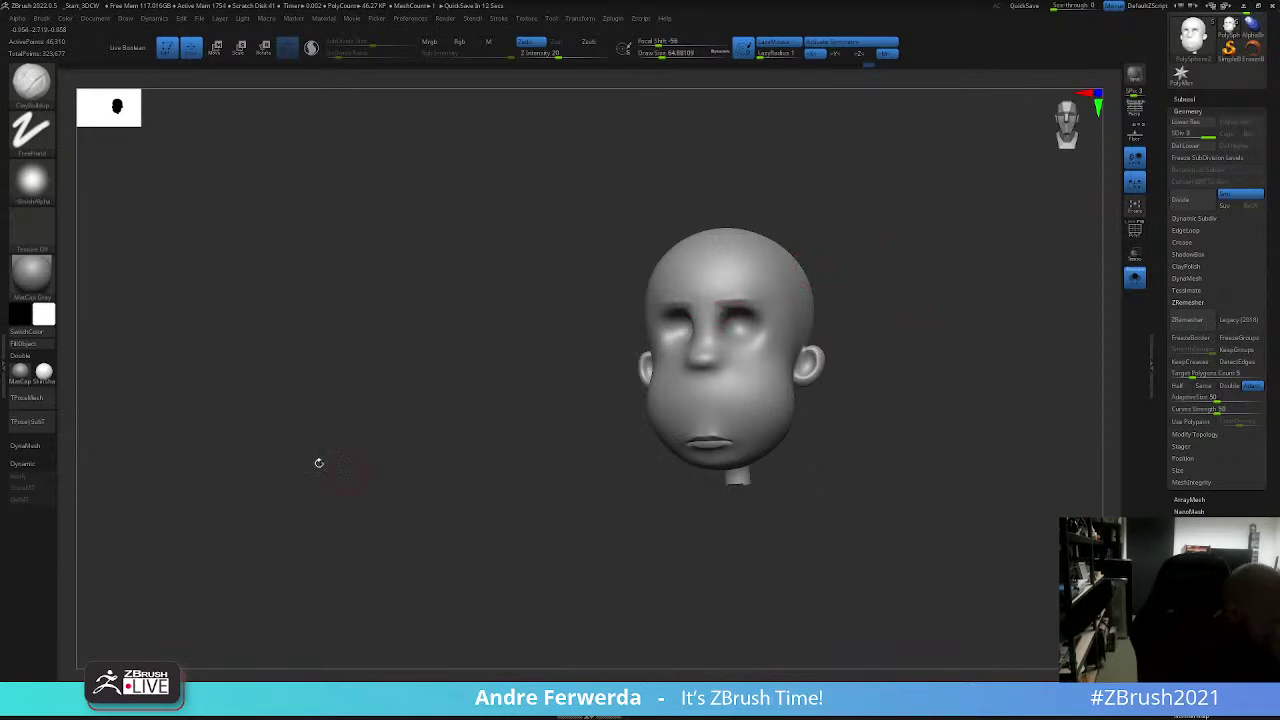
# Step: Browse the available material choices for the head
pyautogui.click(45, 375)
pyautogui.click(45, 375)
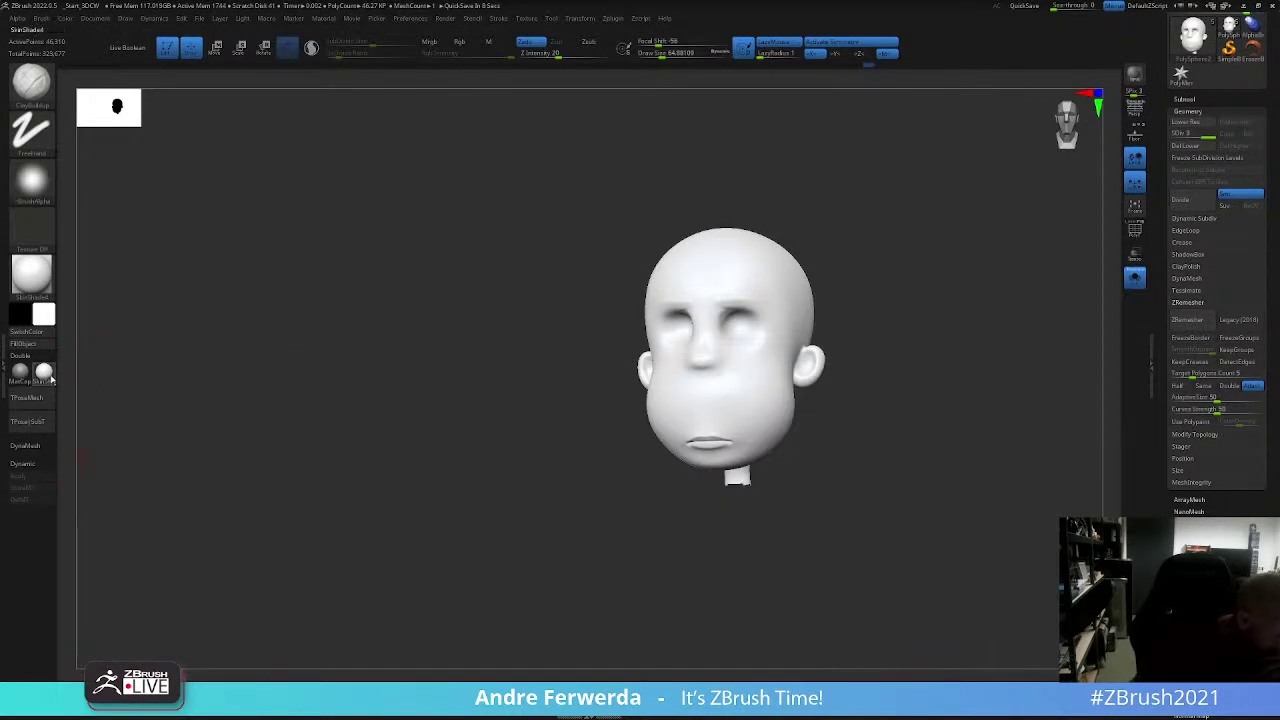
pyautogui.click(45, 375)
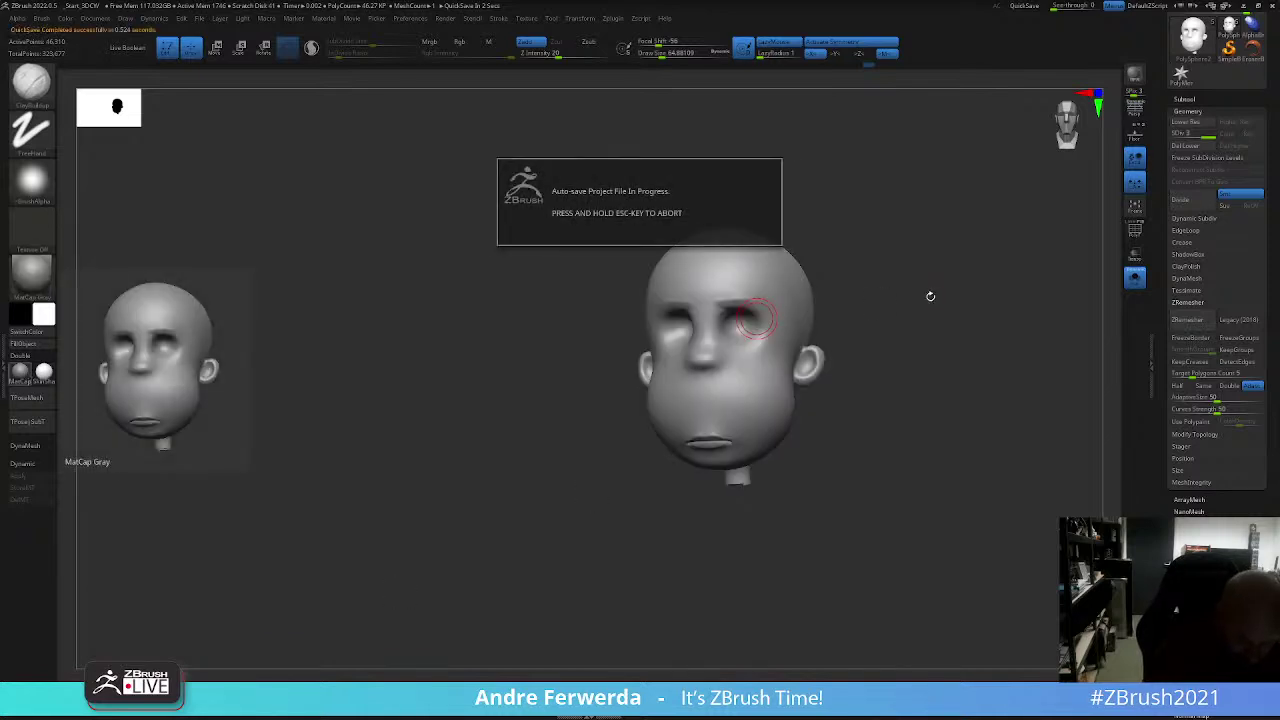
# Step: Zoom in on the head and build up the brow ridge above the eye
pyautogui.moveTo(931, 296); pyautogui.dragTo(934, 294)
pyautogui.scroll(2, 718, 316)
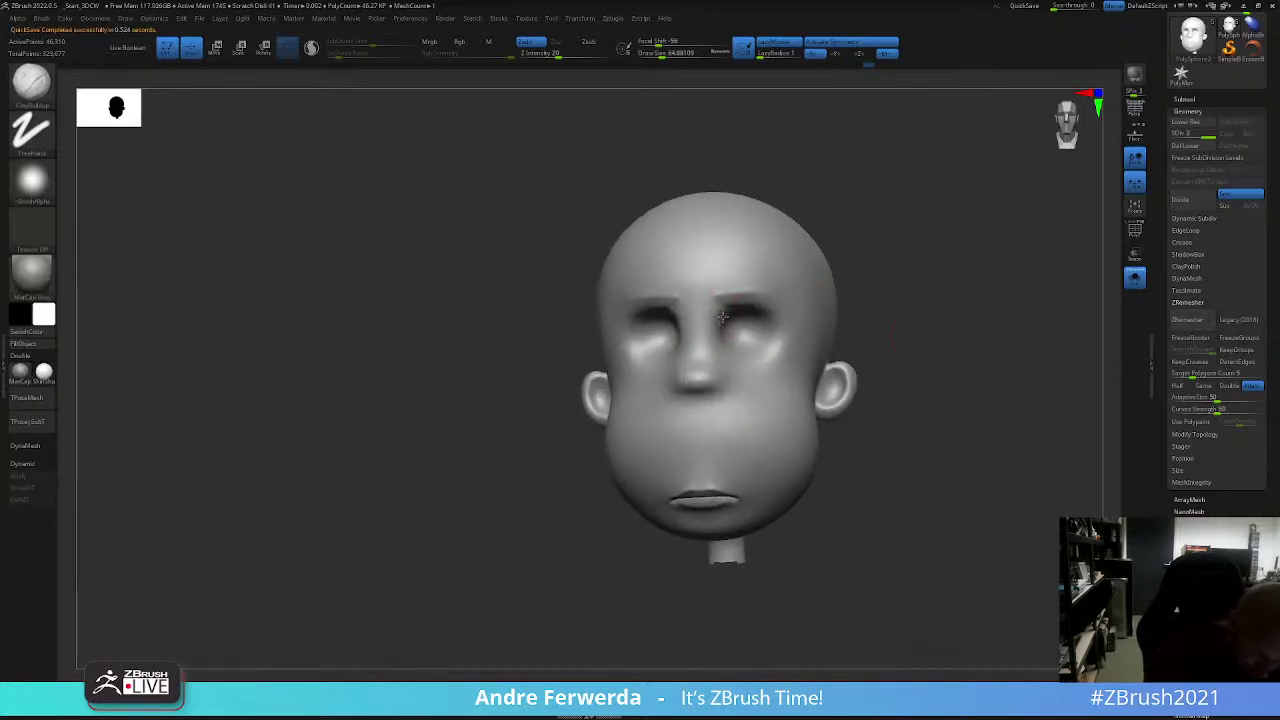
pyautogui.moveTo(879, 242); pyautogui.dragTo(816, 246)
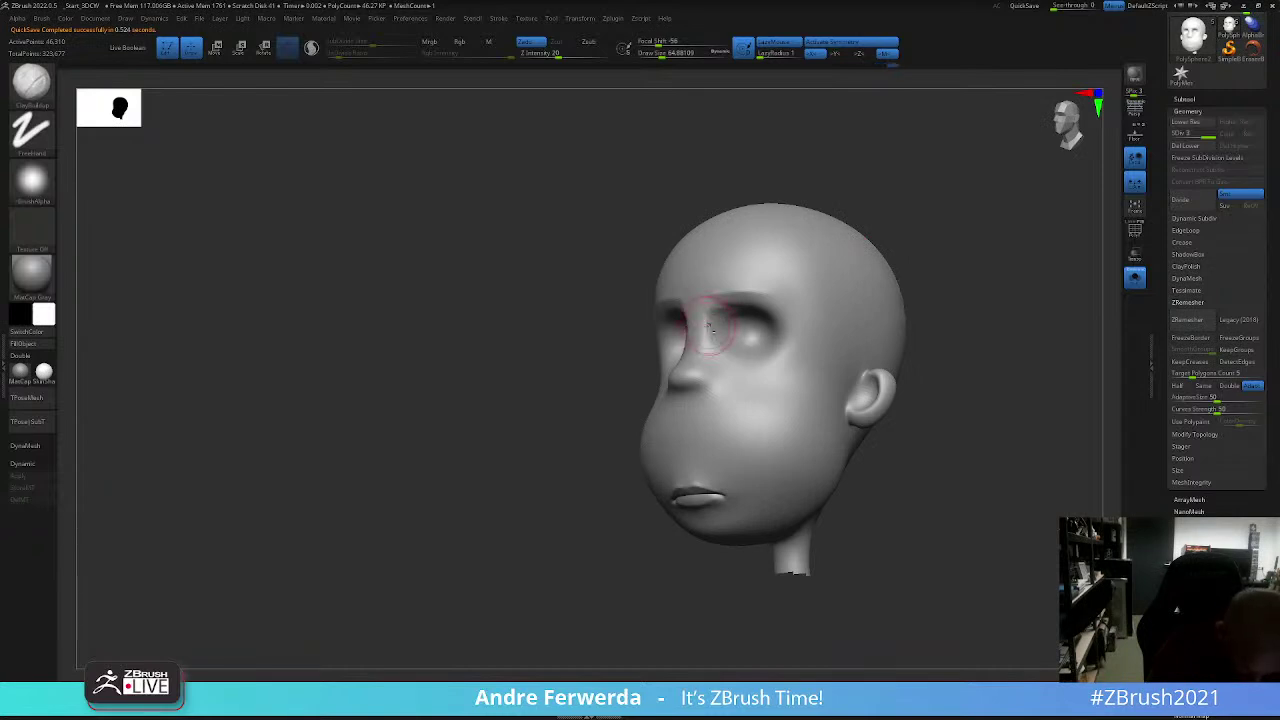
pyautogui.moveTo(711, 317); pyautogui.dragTo(700, 320)
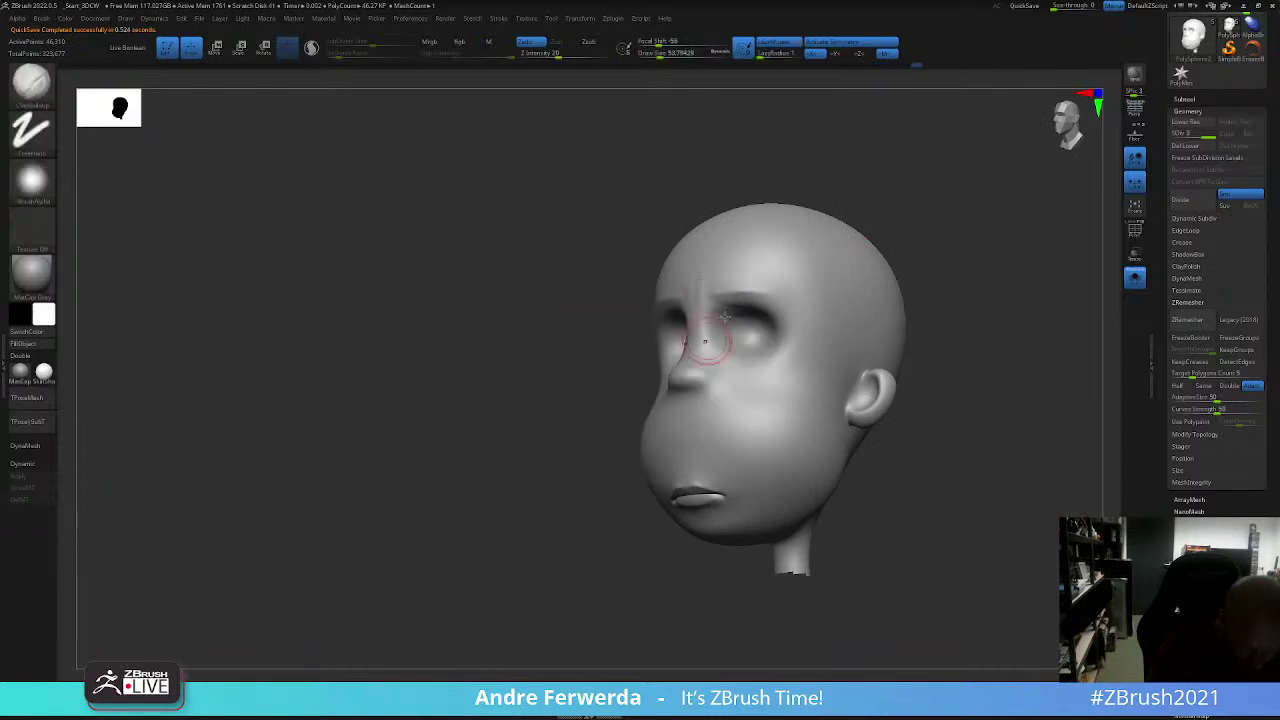
pyautogui.moveTo(930, 300); pyautogui.dragTo(749, 275)
# Step: Orbit the head through profile, underside and front views, settling on a three-quarter view
pyautogui.moveTo(705, 300); pyautogui.dragTo(857, 234, button='right')
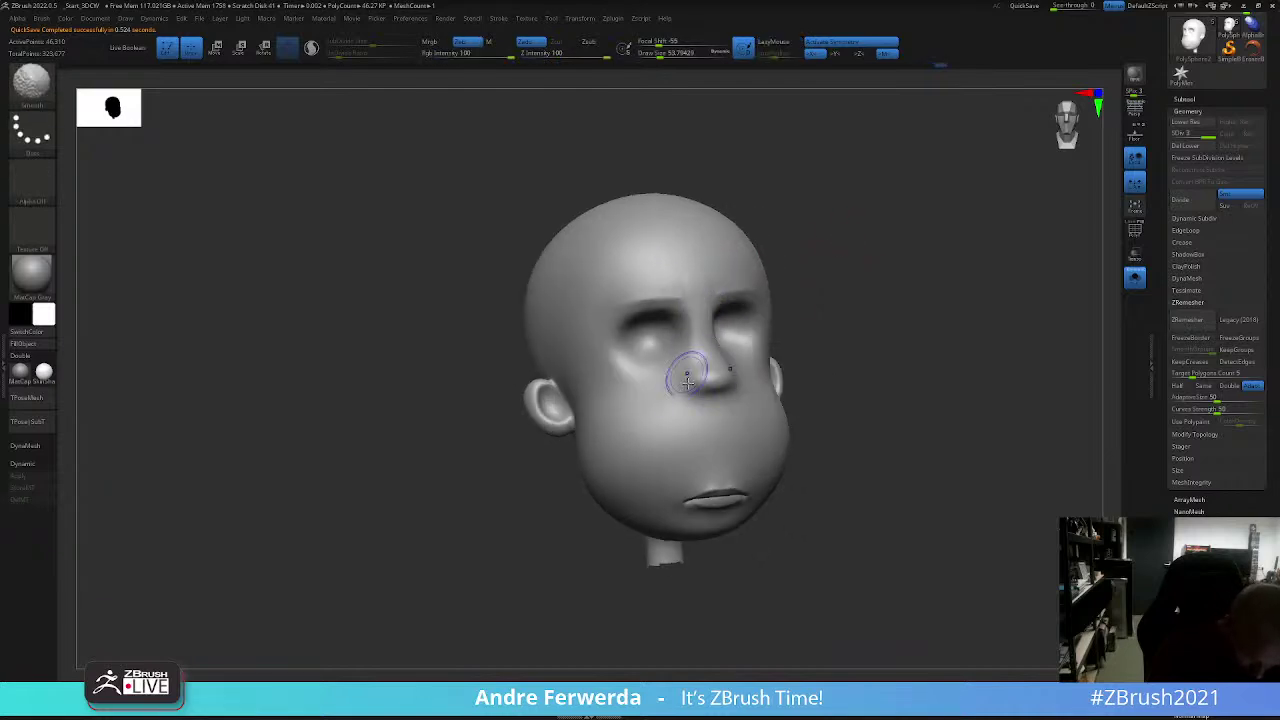
pyautogui.moveTo(686, 371)
pyautogui.mouseDown(button='right')
pyautogui.moveTo(917, 298)
pyautogui.moveTo(790, 341)
pyautogui.mouseUp(button='right')
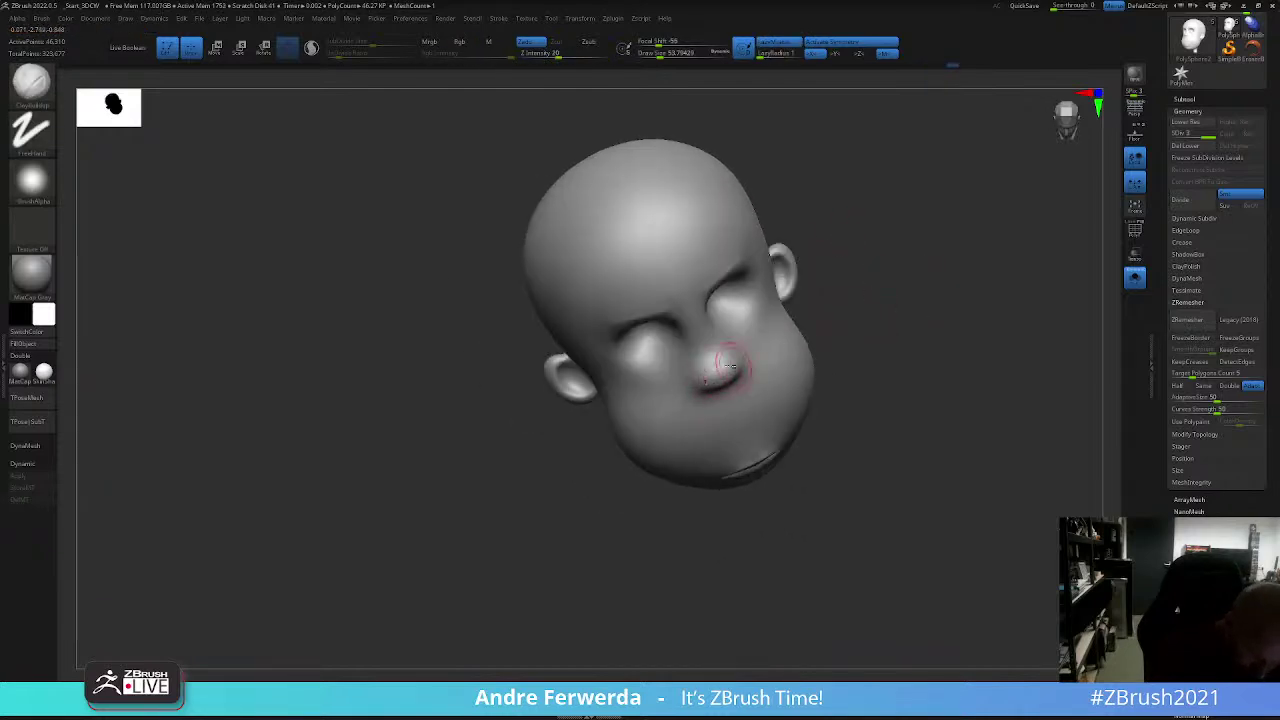
pyautogui.moveTo(714, 385)
pyautogui.mouseDown(button='right')
pyautogui.moveTo(764, 345)
pyautogui.moveTo(740, 370)
pyautogui.mouseUp(button='right')
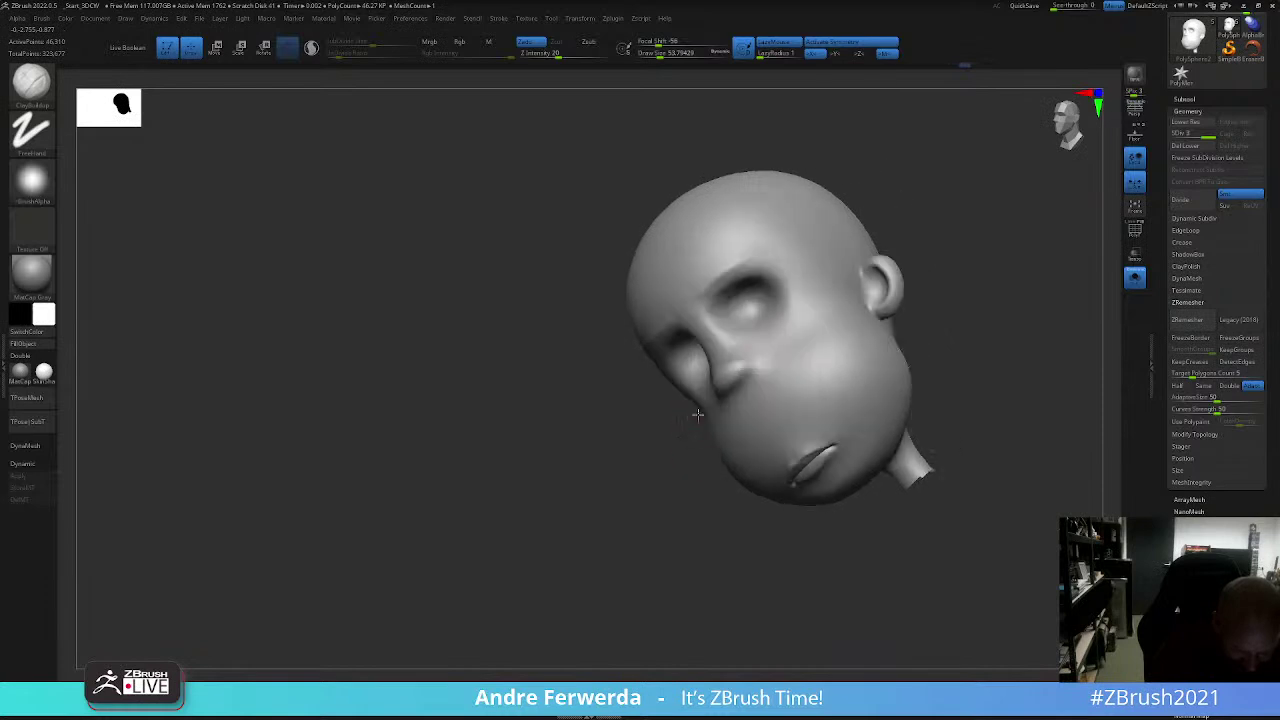
pyautogui.moveTo(854, 310)
pyautogui.keyDown('alt'); pyautogui.mouseDown(button='right')
pyautogui.moveTo(986, 326)
pyautogui.moveTo(1006, 314)
pyautogui.moveTo(937, 294)
pyautogui.moveTo(980, 391)
pyautogui.mouseUp(button='right'); pyautogui.keyUp('alt')
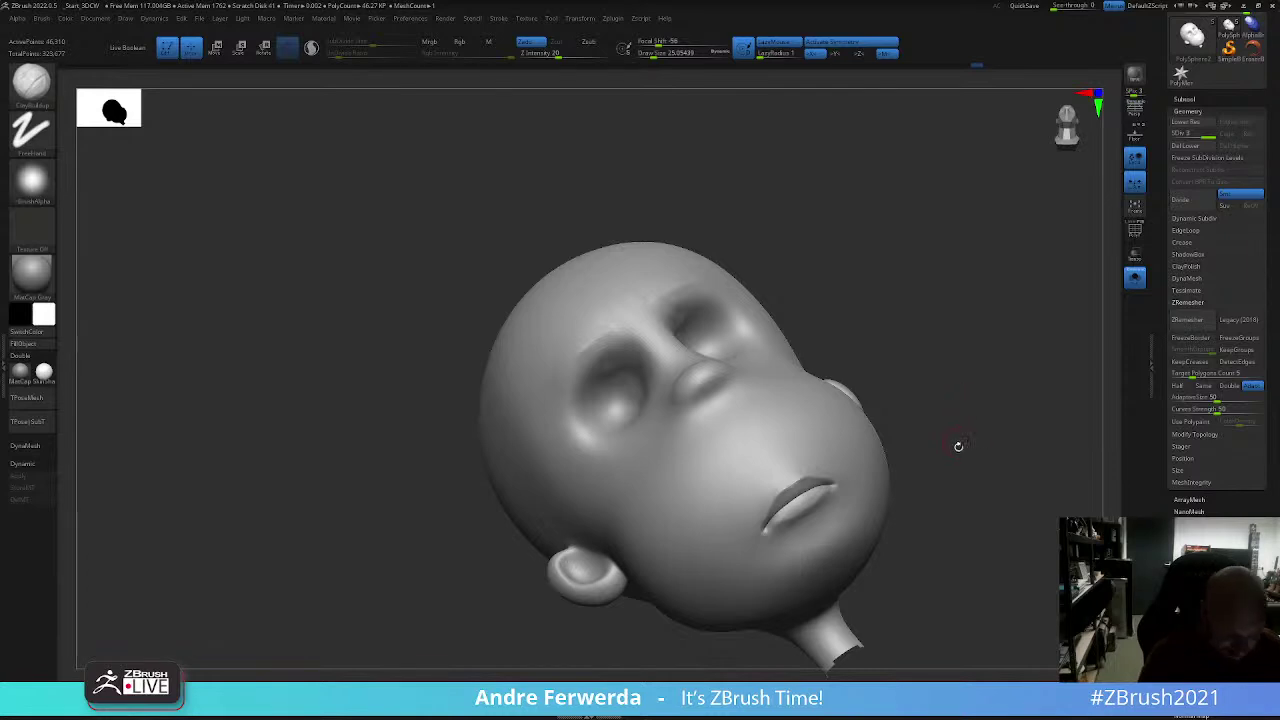
pyautogui.moveTo(957, 446)
pyautogui.mouseDown(button='right')
pyautogui.moveTo(971, 409)
pyautogui.moveTo(976, 420)
pyautogui.moveTo(926, 343)
pyautogui.mouseUp(button='right')
pyautogui.press('space')
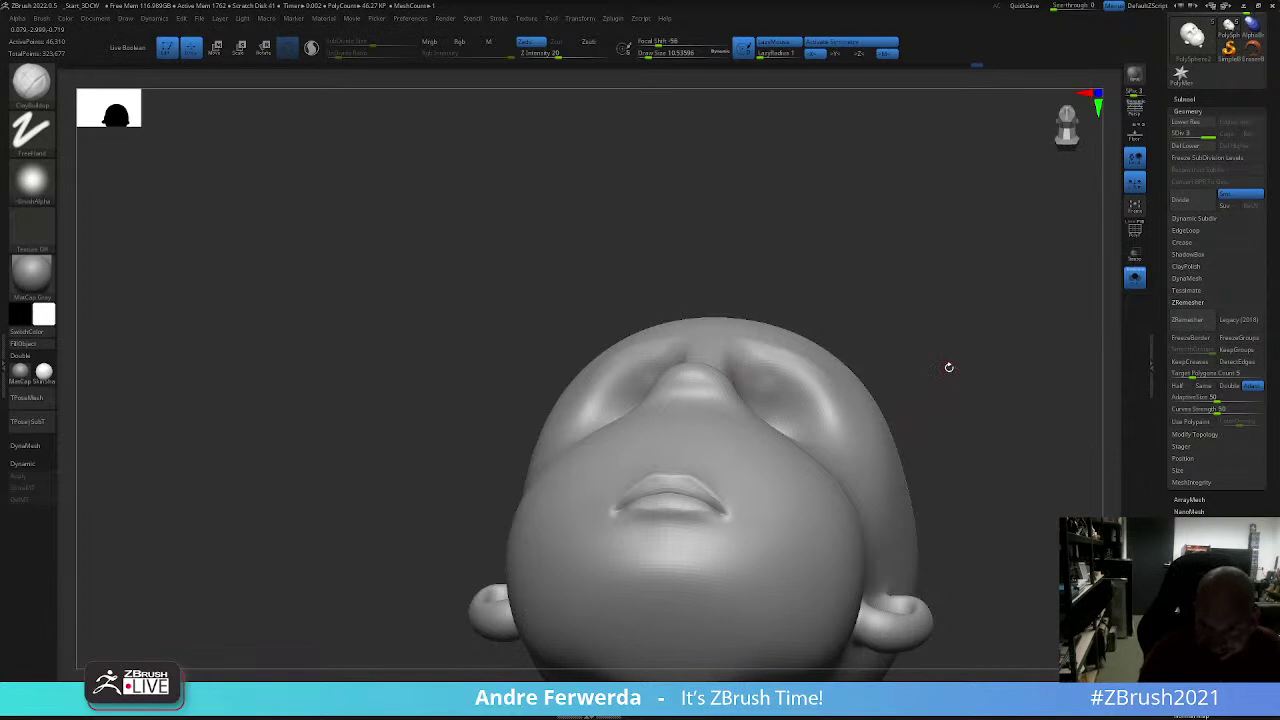
pyautogui.moveTo(949, 366); pyautogui.dragTo(931, 329, button='right')
pyautogui.press('space')
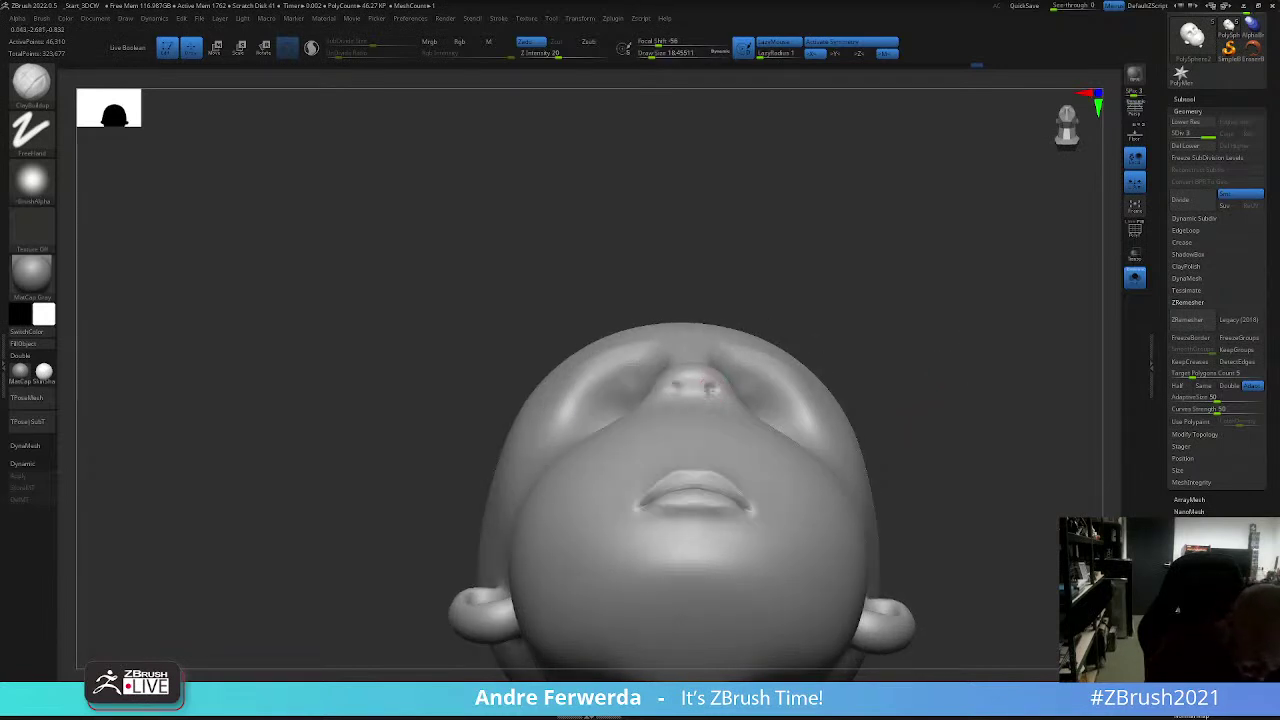
pyautogui.moveTo(729, 363); pyautogui.dragTo(934, 363, button='right')
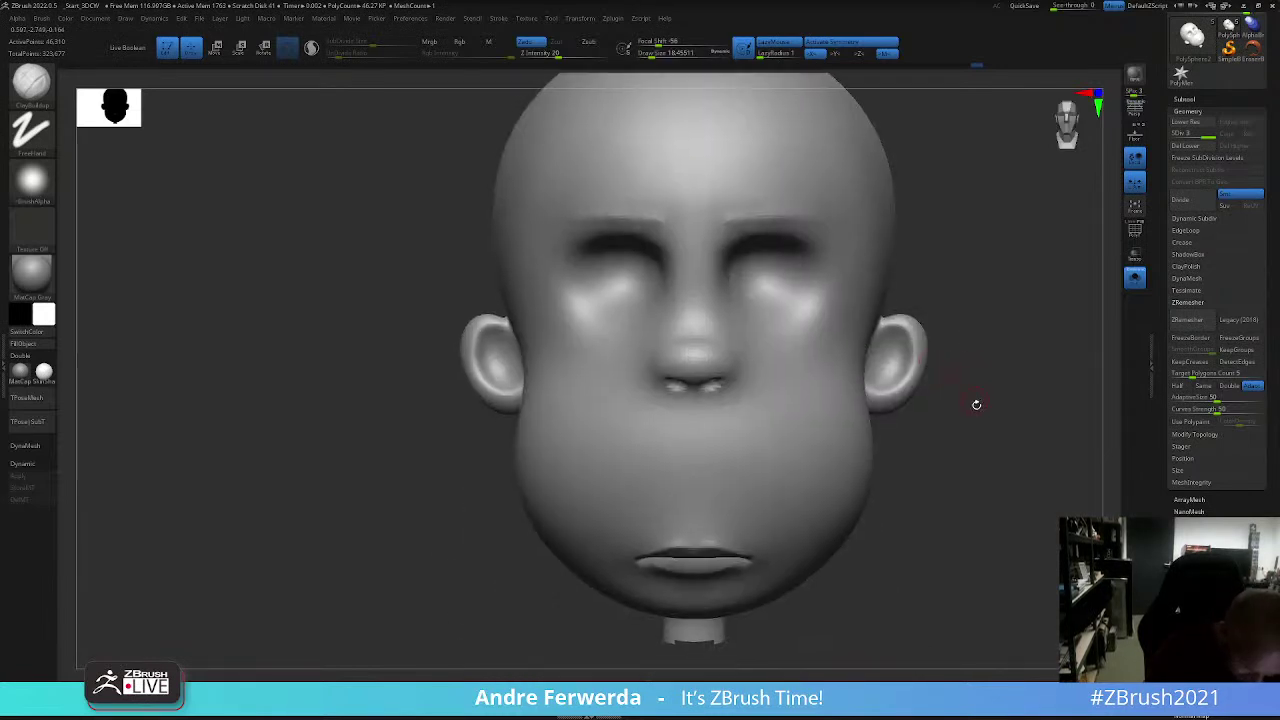
pyautogui.moveTo(974, 403)
pyautogui.mouseDown(button='right')
pyautogui.moveTo(691, 523)
pyautogui.moveTo(708, 383)
pyautogui.mouseUp(button='right')
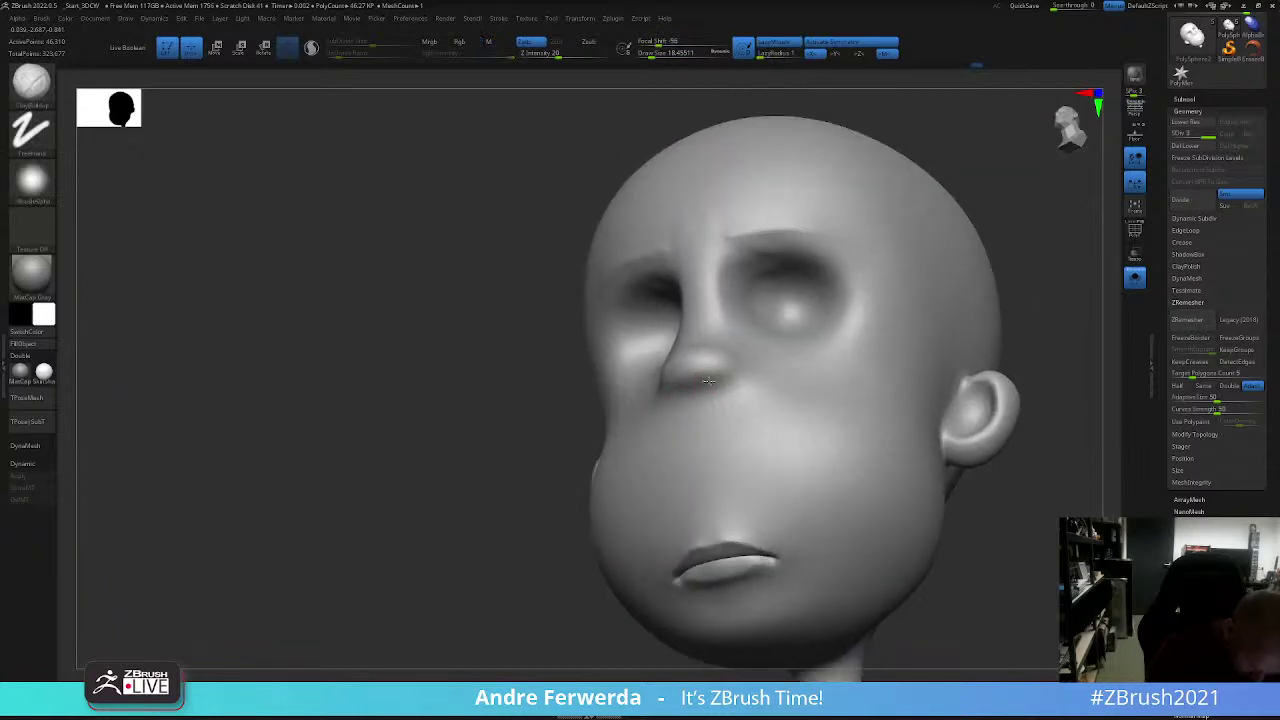
# Step: Select the Move brush with B, M, V and pull the nostril area upward
pyautogui.press('b')
pyautogui.press('m')
pyautogui.press('v')
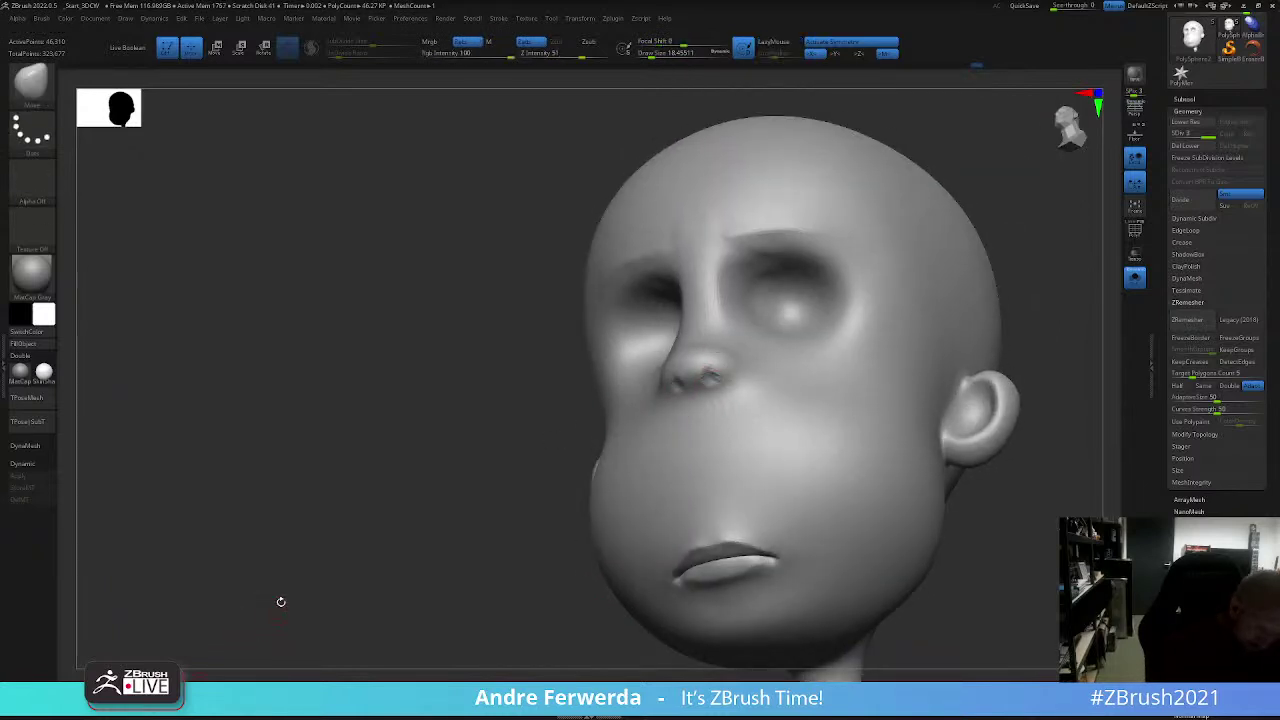
pyautogui.moveTo(280, 600); pyautogui.dragTo(716, 383, button='right')
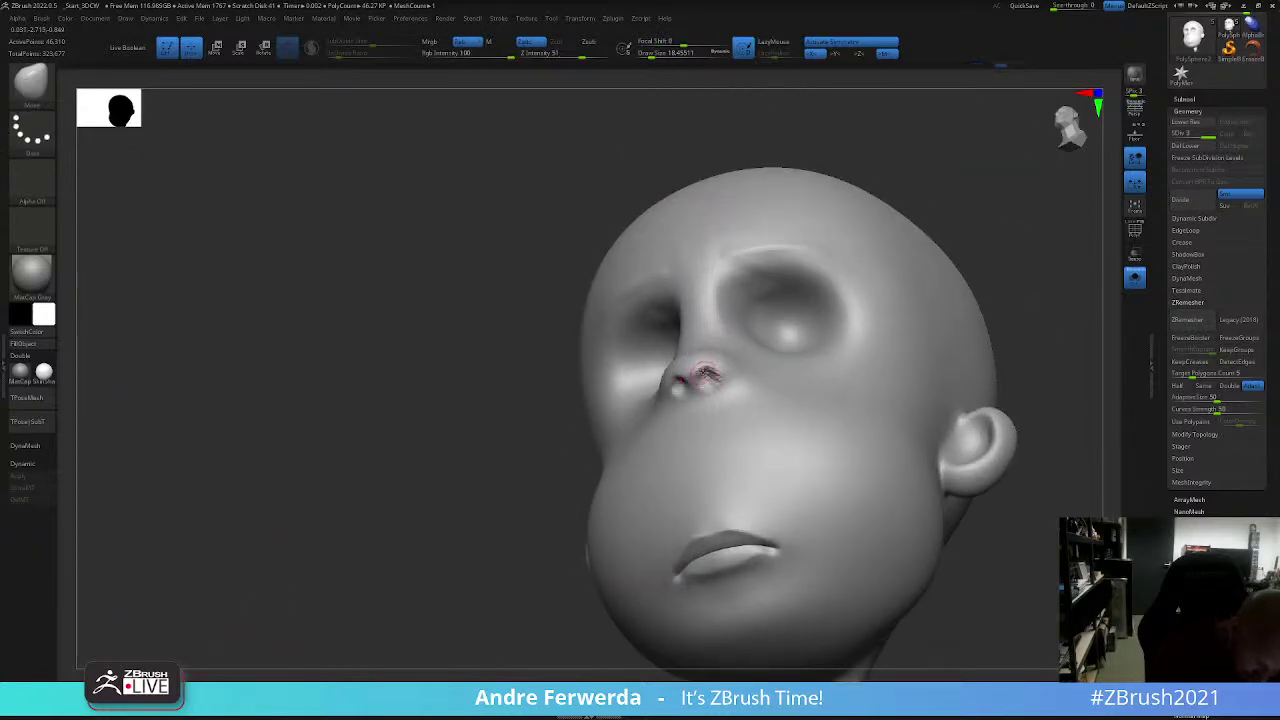
pyautogui.moveTo(697, 378); pyautogui.dragTo(688, 357)
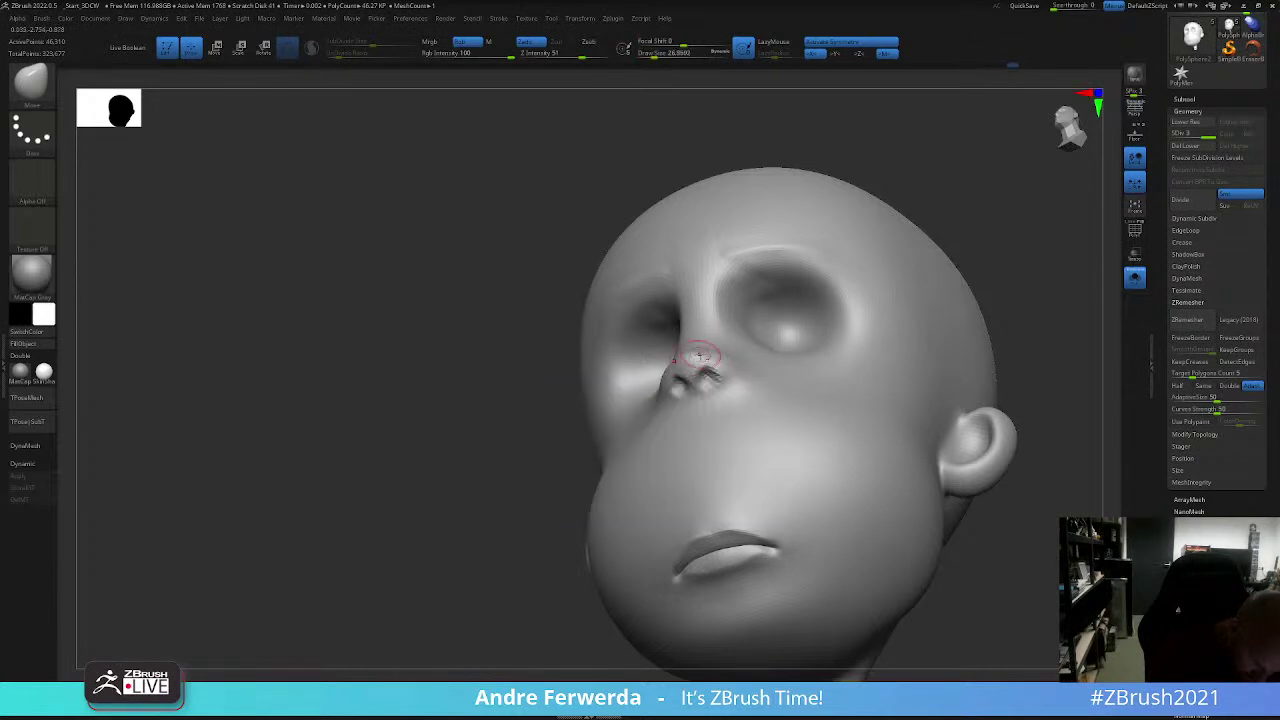
pyautogui.moveTo(521, 516)
pyautogui.mouseDown(button='right')
pyautogui.moveTo(646, 409)
pyautogui.moveTo(769, 331)
pyautogui.moveTo(697, 362)
pyautogui.mouseUp(button='right')
# Step: Centre the head and shrink the brush to refine the nostril shape from below
pyautogui.press('space')
pyautogui.press(']')
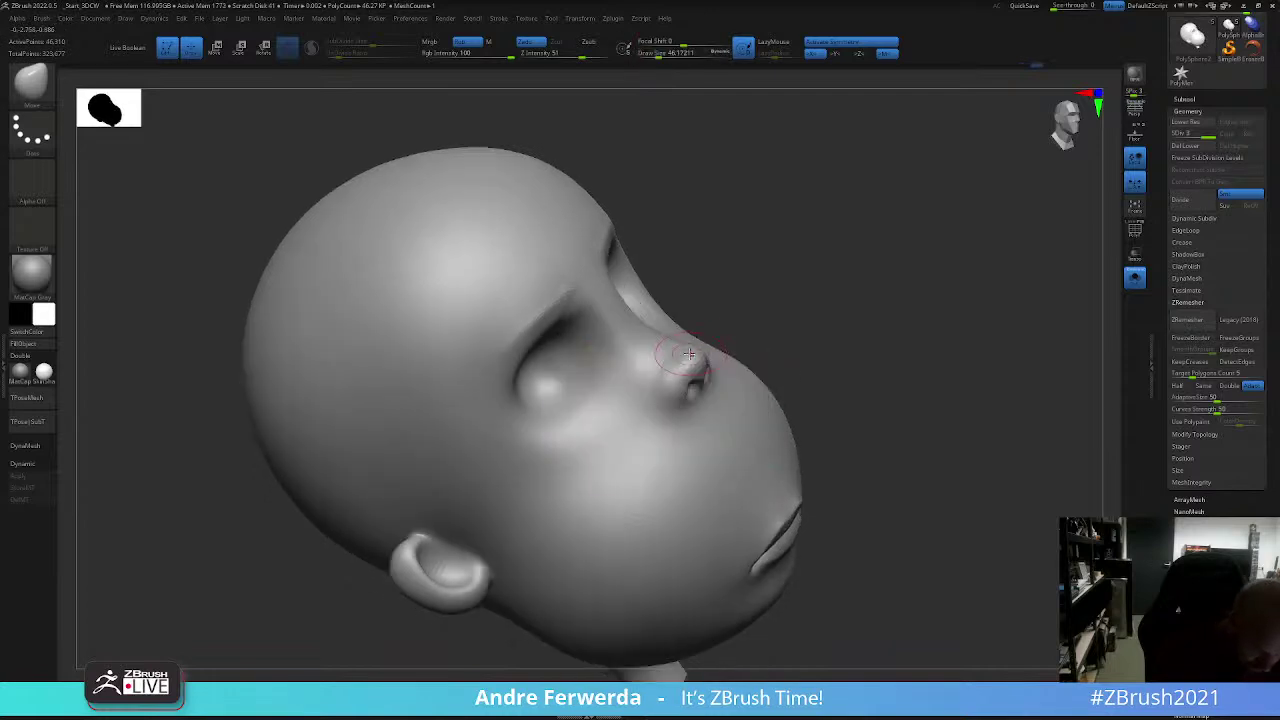
pyautogui.press('space')
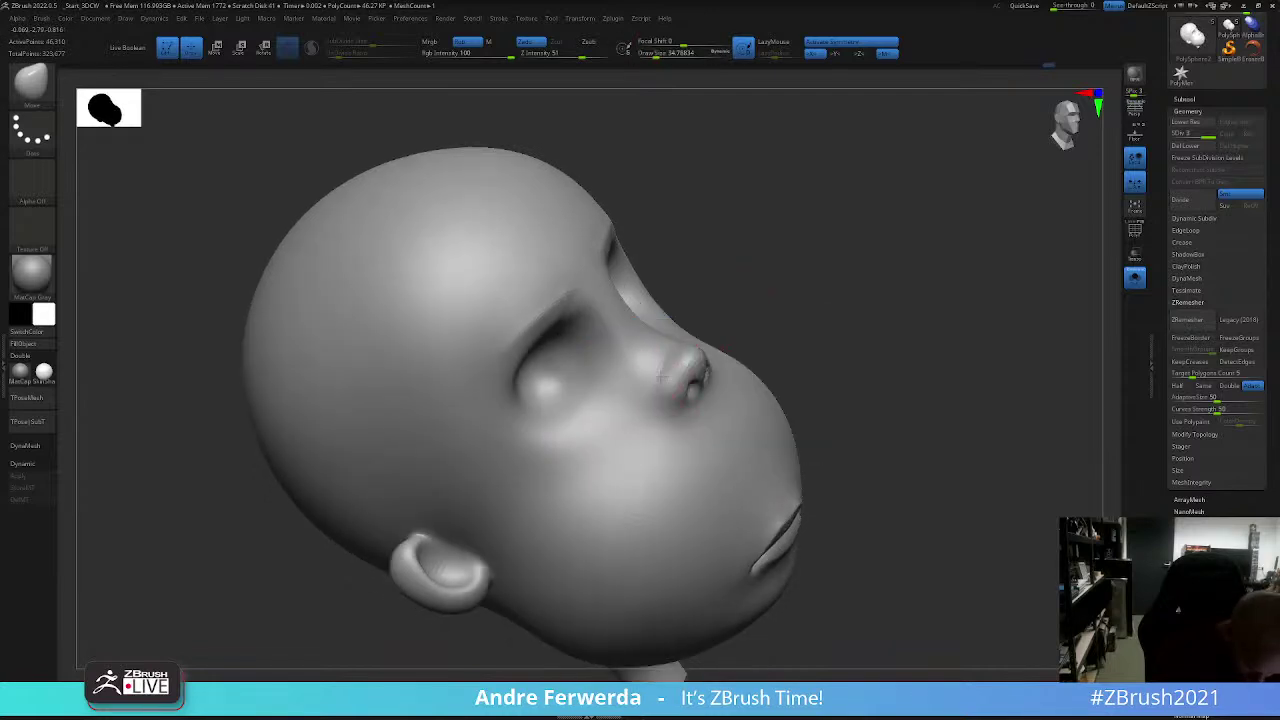
pyautogui.moveTo(797, 314); pyautogui.dragTo(766, 337)
pyautogui.press('space')
pyautogui.press('space')
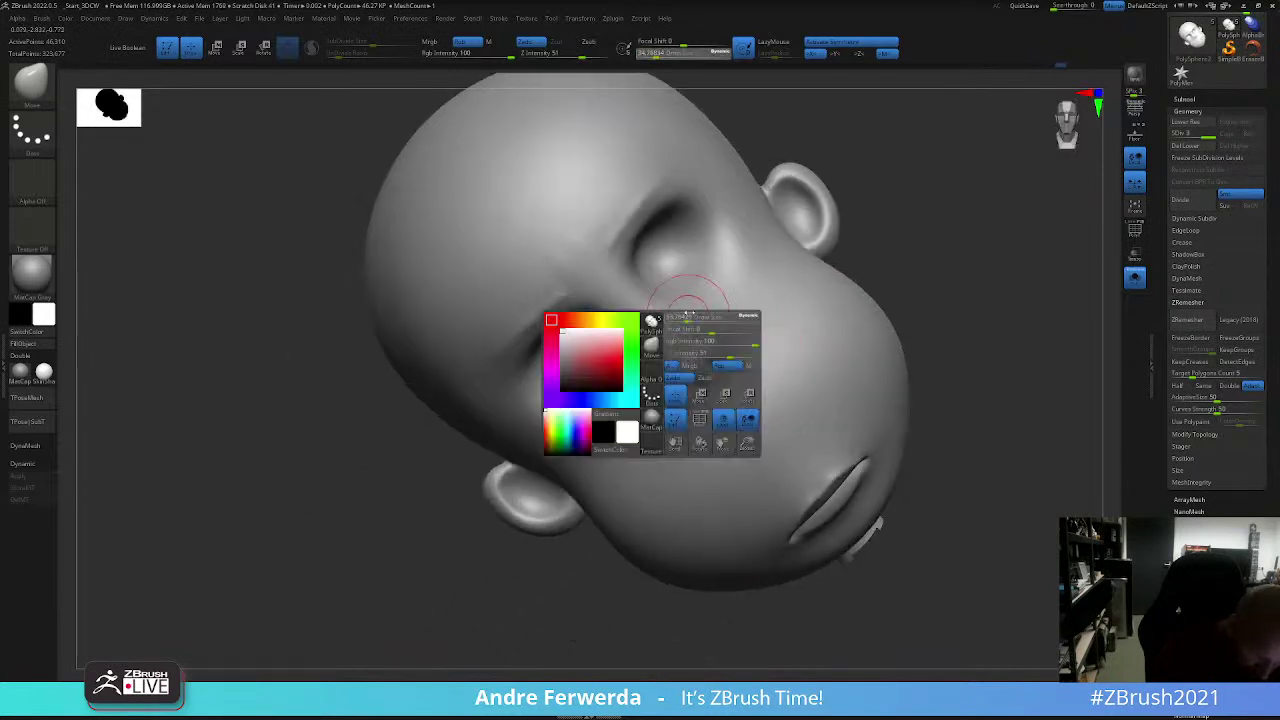
pyautogui.keyDown('shift'); pyautogui.moveTo(1000, 243); pyautogui.dragTo(966, 409); pyautogui.keyUp('shift')
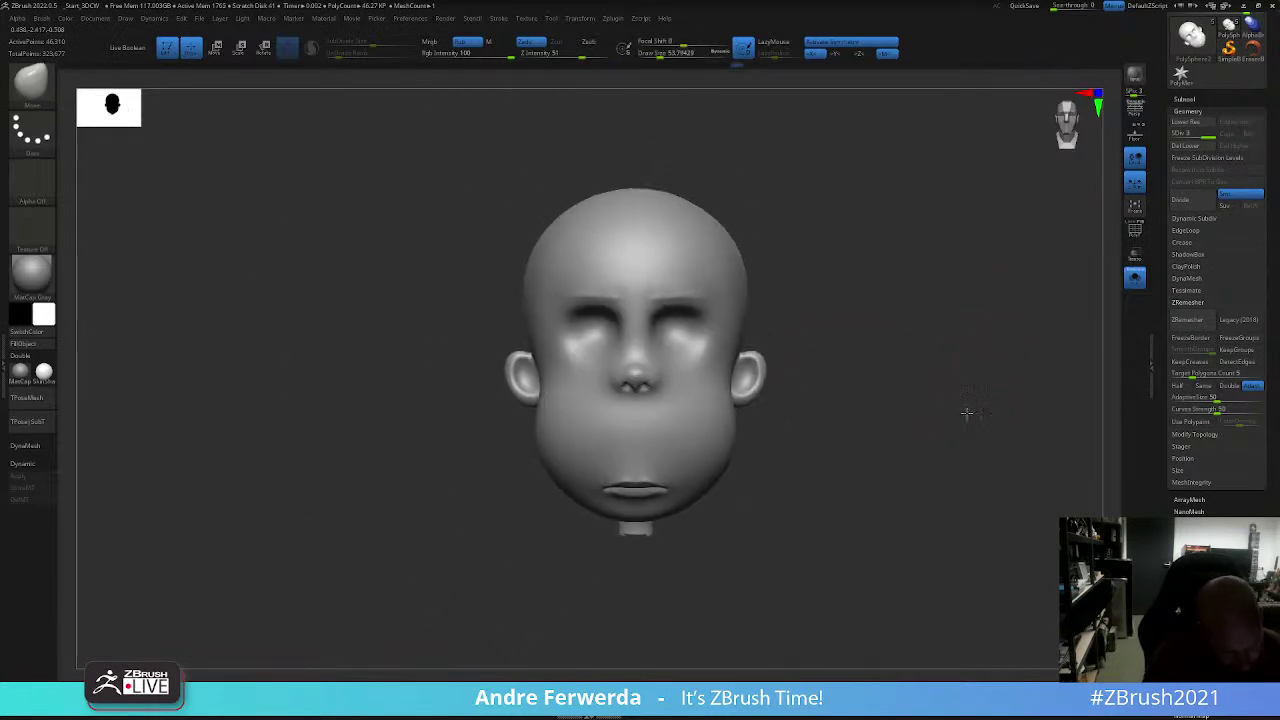
pyautogui.press('f')
pyautogui.press('space')
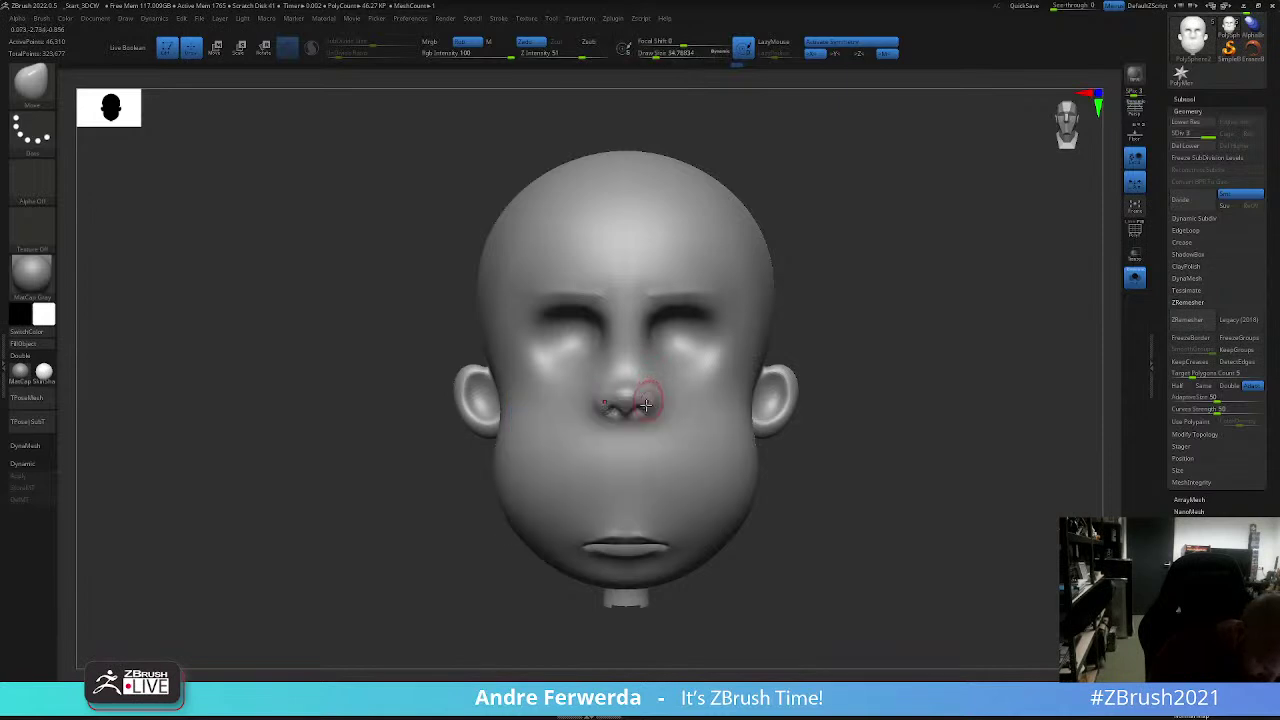
pyautogui.press('space')
pyautogui.moveTo(698, 390)
pyautogui.mouseDown(button='right')
pyautogui.moveTo(857, 286)
pyautogui.moveTo(669, 351)
pyautogui.mouseUp(button='right')
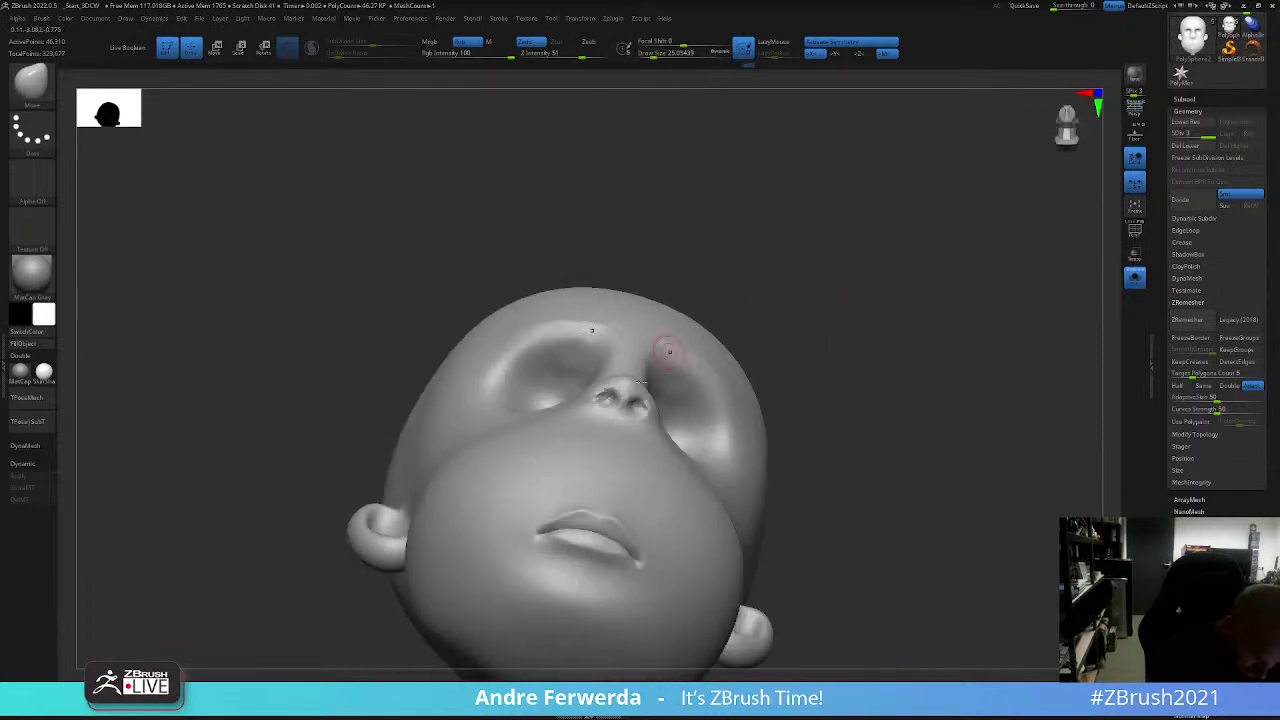
pyautogui.moveTo(631, 403); pyautogui.dragTo(635, 405)
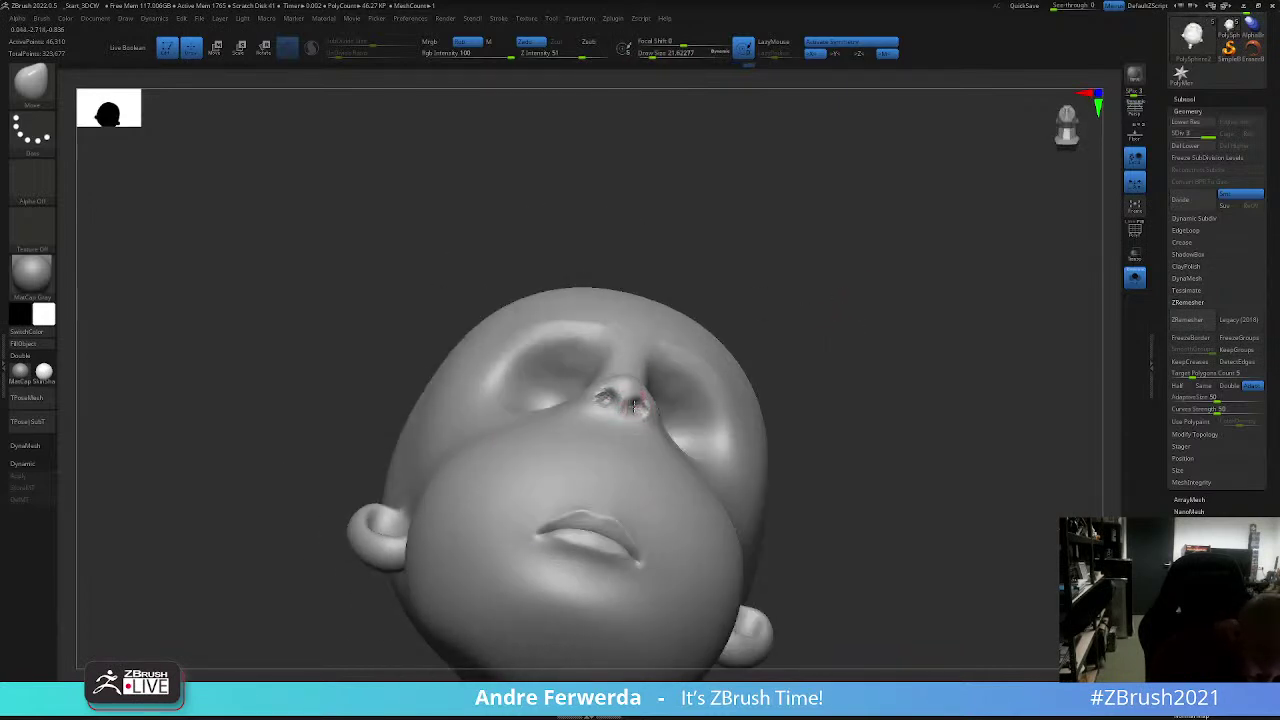
# Step: Resize the Move brush and reshape the nose from front and three-quarter angles
pyautogui.press('space')
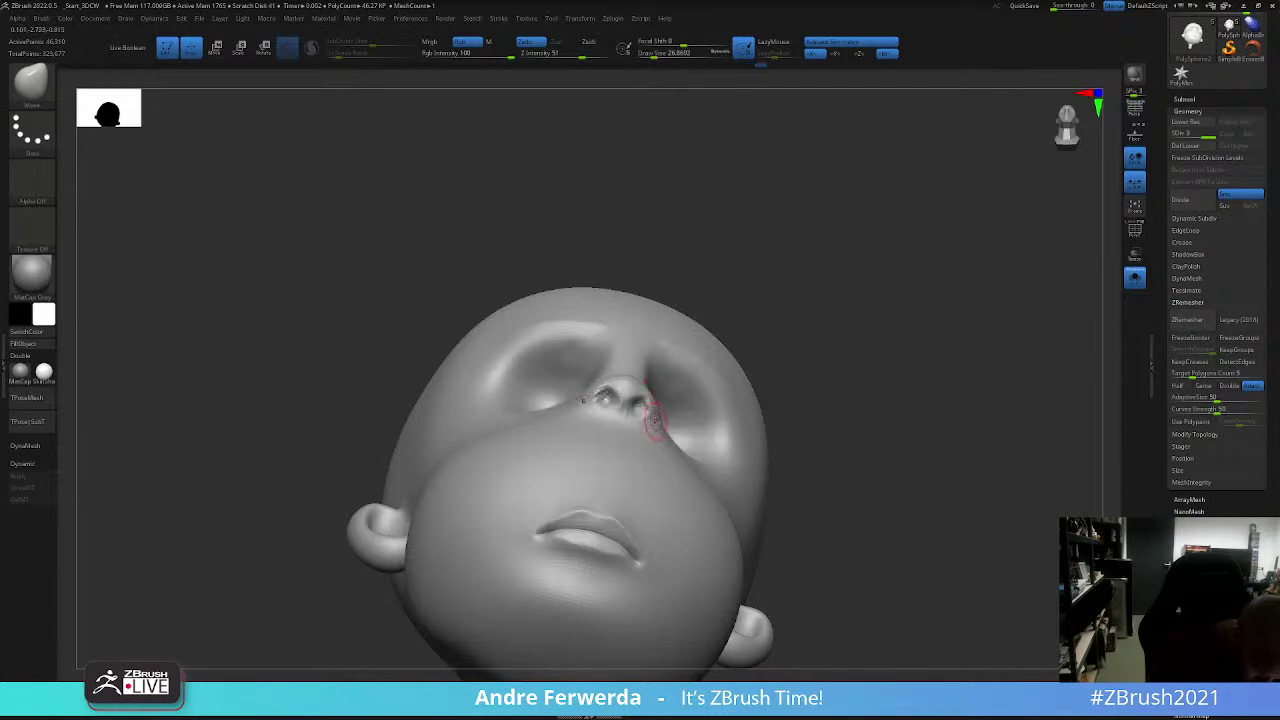
pyautogui.moveTo(657, 403)
pyautogui.mouseDown(button='right')
pyautogui.moveTo(883, 351)
pyautogui.moveTo(865, 328)
pyautogui.mouseUp(button='right')
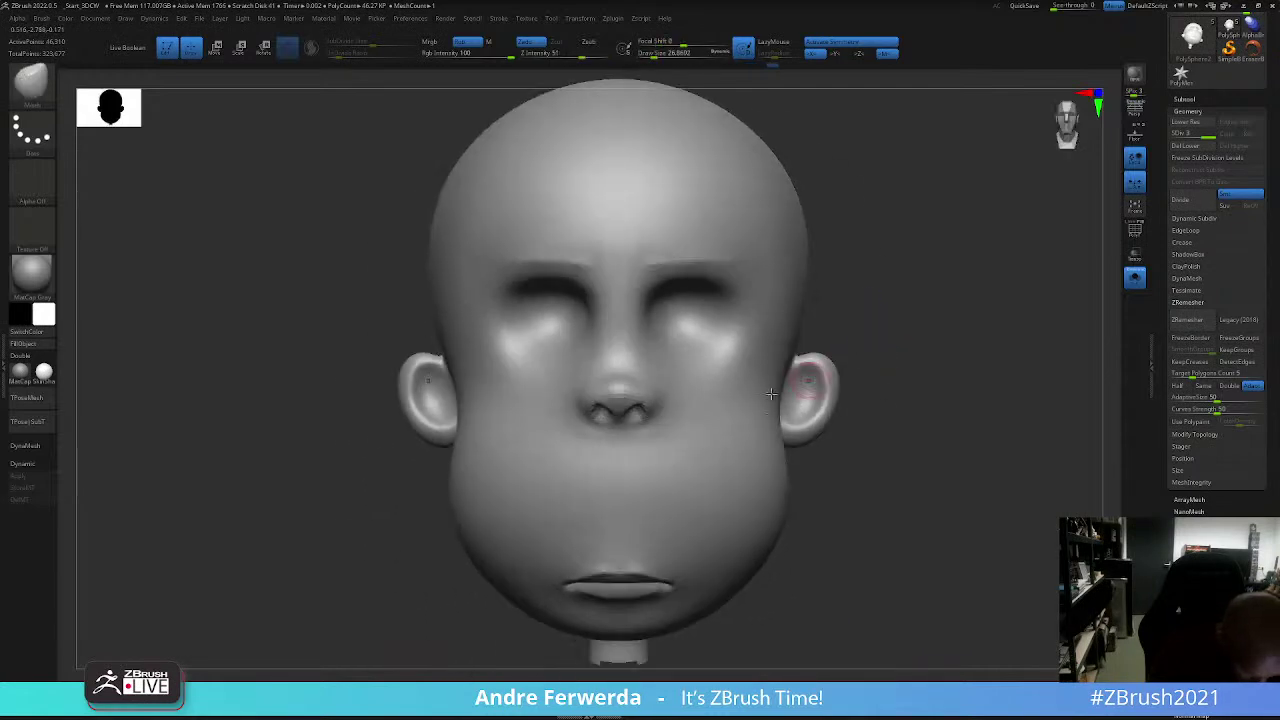
pyautogui.moveTo(798, 412); pyautogui.dragTo(906, 362, button='right')
pyautogui.press('space')
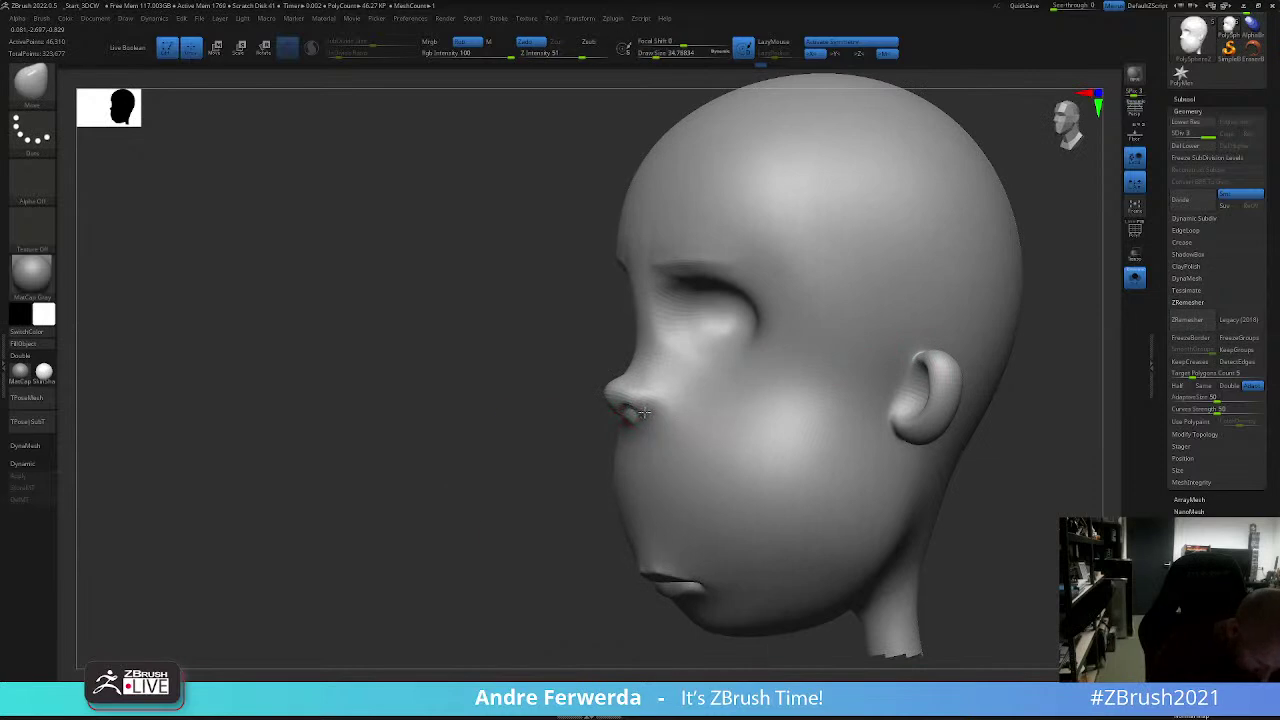
pyautogui.press('space')
pyautogui.moveTo(585, 453); pyautogui.dragTo(600, 434, button='right')
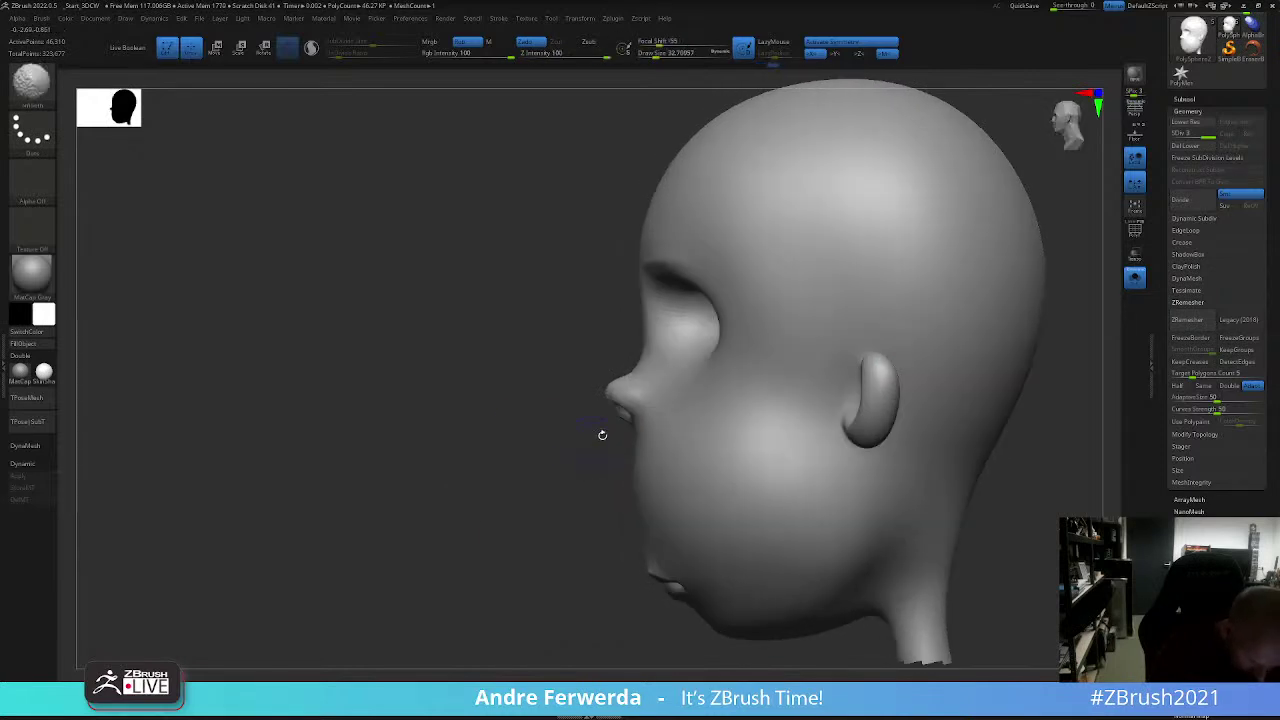
pyautogui.press('space')
# Step: Refine the nose tip near profile with a larger Move brush
pyautogui.press('space')
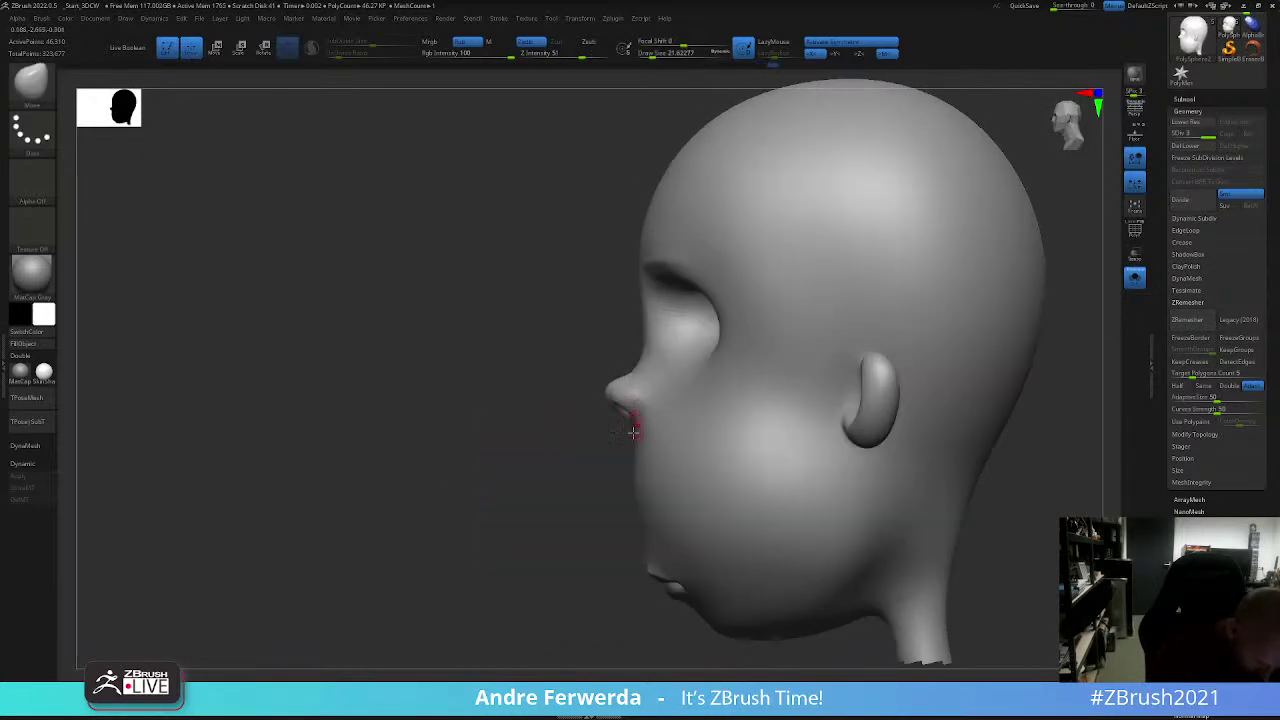
pyautogui.moveTo(594, 491)
pyautogui.mouseDown(button='right')
pyautogui.moveTo(588, 480)
pyautogui.moveTo(600, 497)
pyautogui.mouseUp(button='right')
pyautogui.press('space')
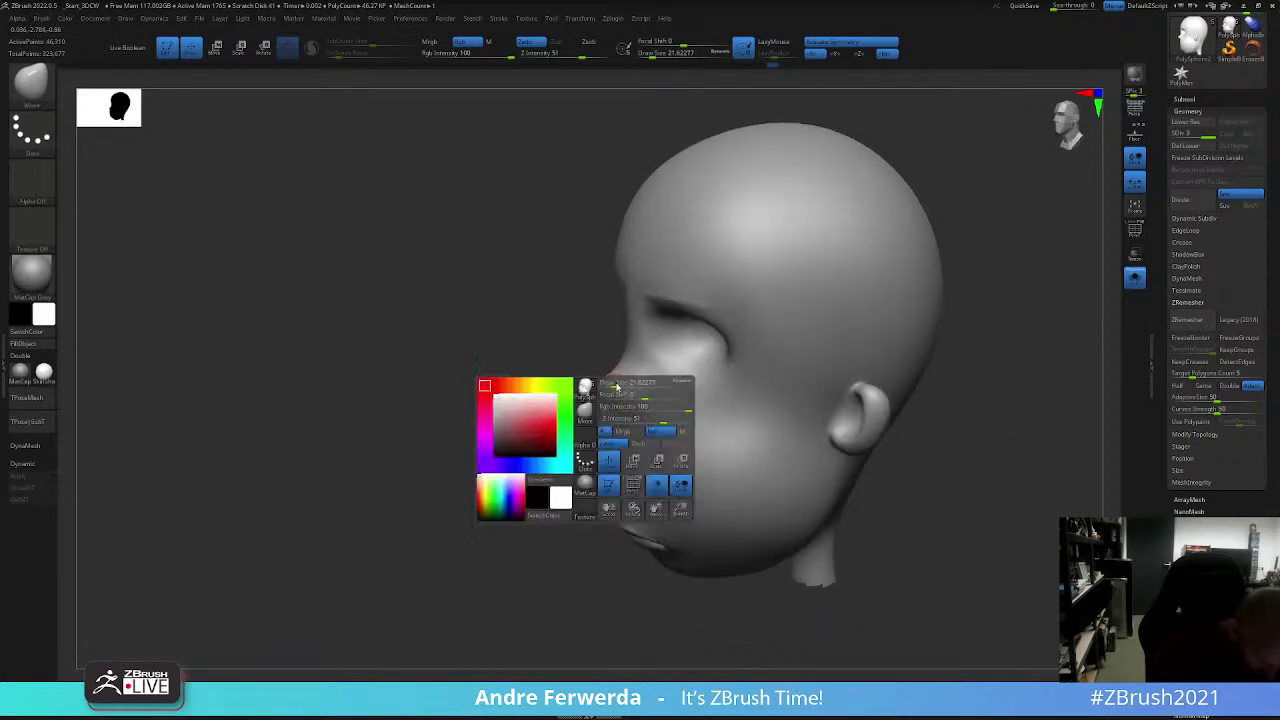
pyautogui.moveTo(617, 387); pyautogui.dragTo(612, 380)
pyautogui.moveTo(604, 393); pyautogui.dragTo(594, 409, button='right')
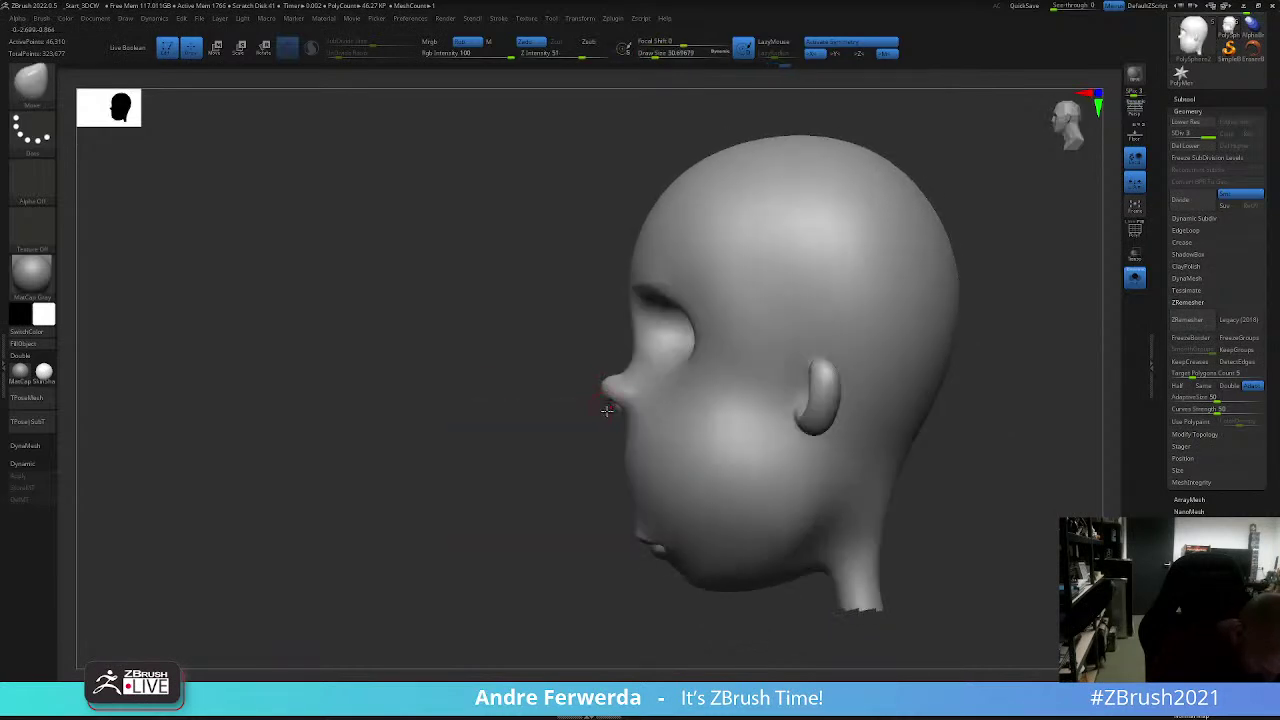
pyautogui.press('space')
pyautogui.moveTo(624, 372); pyautogui.dragTo(647, 332)
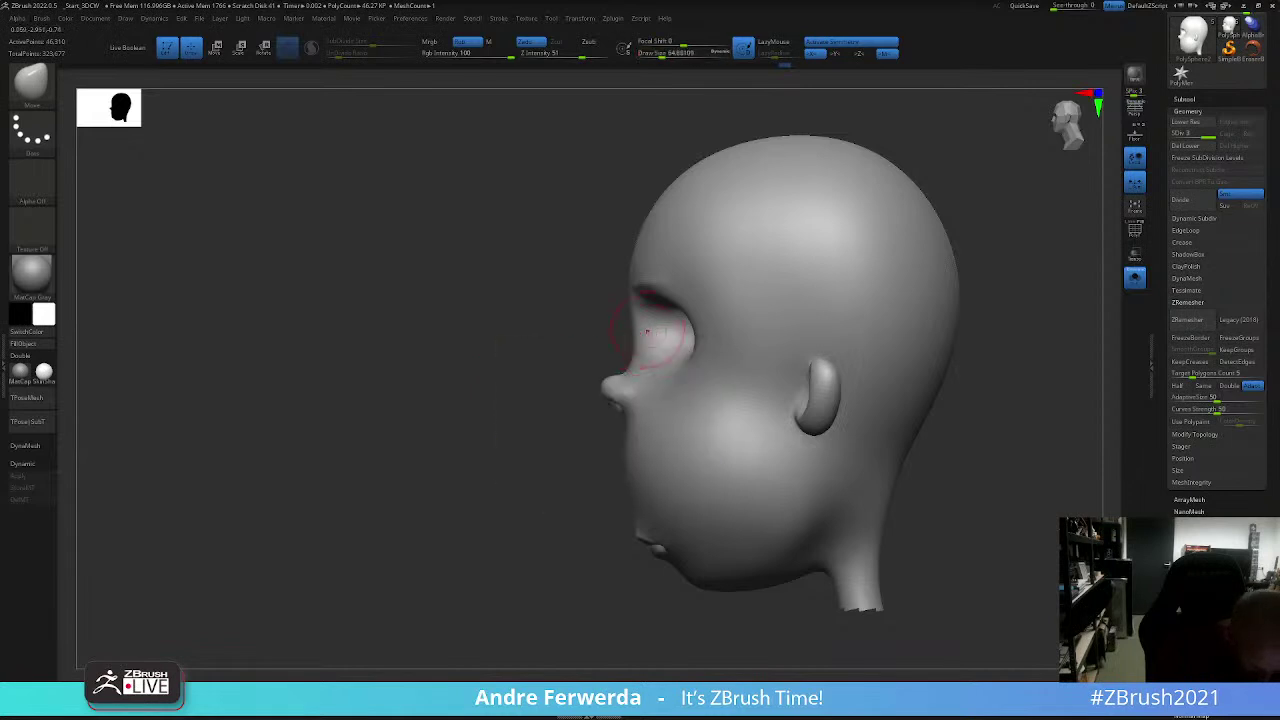
# Step: Shift-smooth the nose, then turn Solo off to show the hair and full figure
pyautogui.press('space')
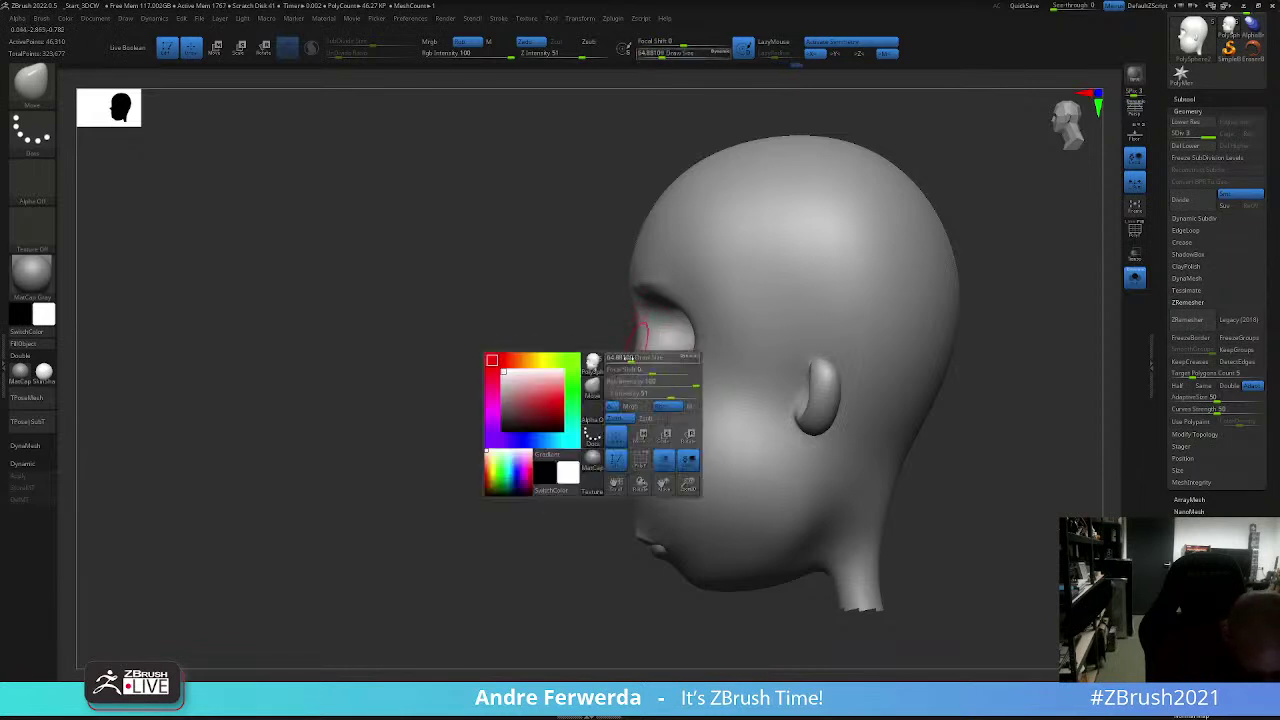
pyautogui.press('shift')
pyautogui.moveTo(649, 310)
pyautogui.keyDown('alt'); pyautogui.mouseDown(button='right')
pyautogui.moveTo(580, 443)
pyautogui.moveTo(932, 425)
pyautogui.moveTo(968, 435)
pyautogui.moveTo(971, 408)
pyautogui.moveTo(988, 403)
pyautogui.moveTo(1003, 408)
pyautogui.moveTo(968, 492)
pyautogui.mouseUp(button='right'); pyautogui.keyUp('alt')
pyautogui.hotkey('ctrl', 'shift', 'alt', 's')
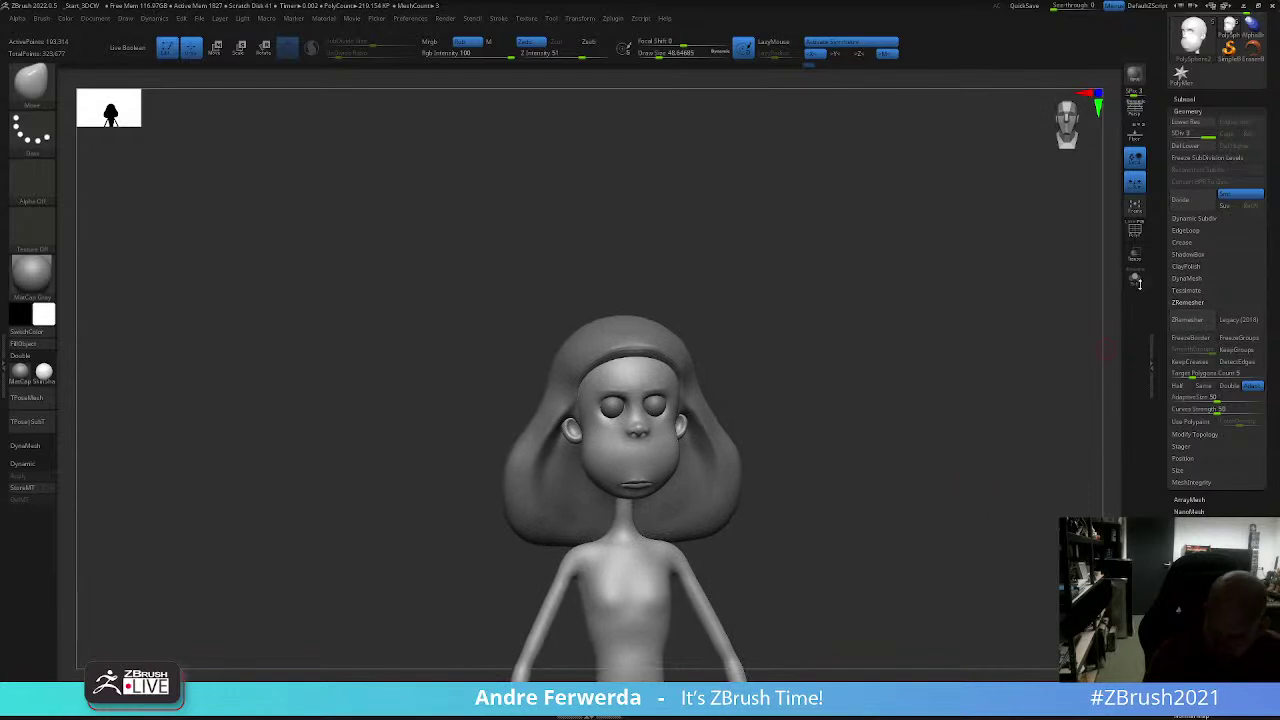
# Step: Hide the hair and reshape the head with an enlarged Move brush from several angles
pyautogui.click(1134, 280)
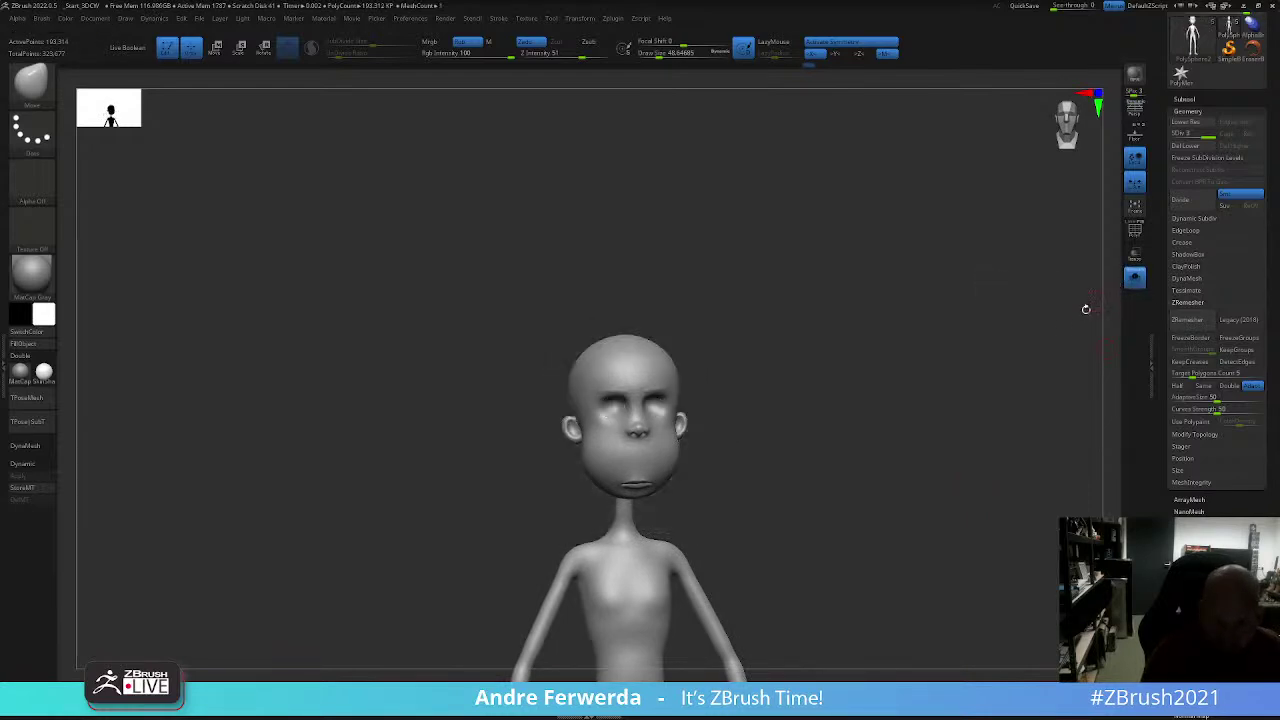
pyautogui.keyDown('alt'); pyautogui.moveTo(963, 389); pyautogui.dragTo(971, 383, button='right'); pyautogui.keyUp('alt')
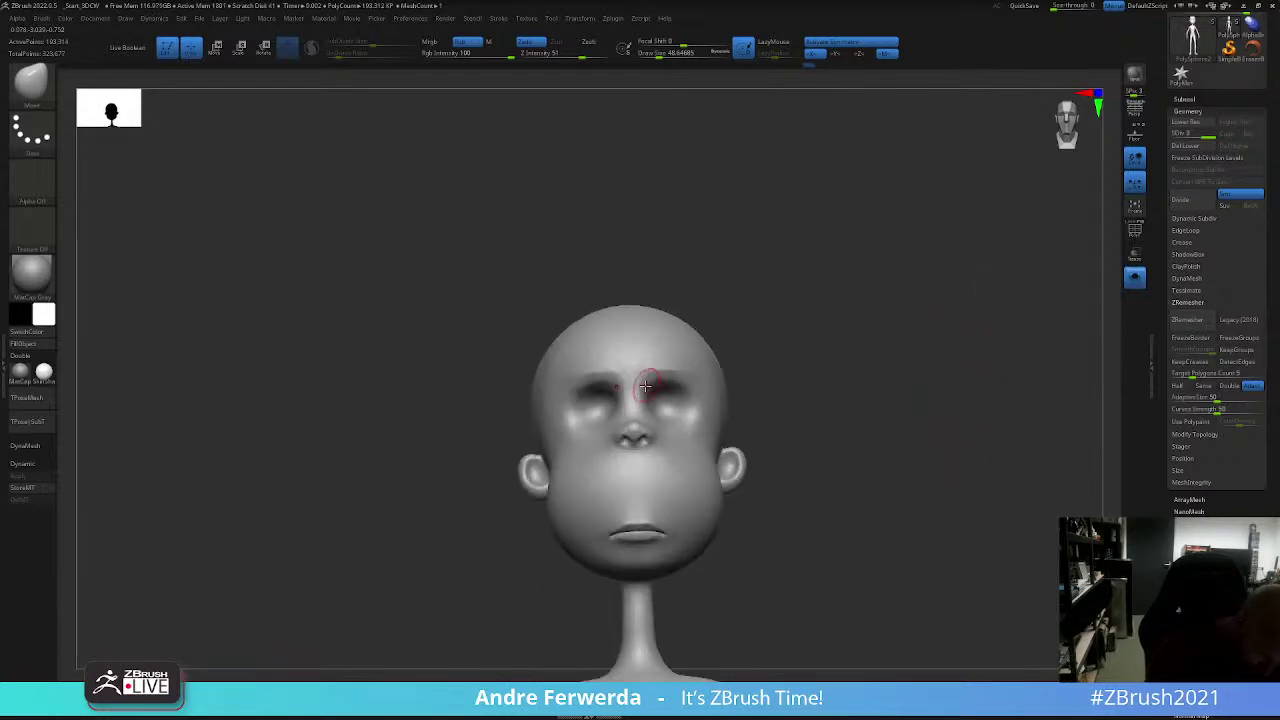
pyautogui.press('space')
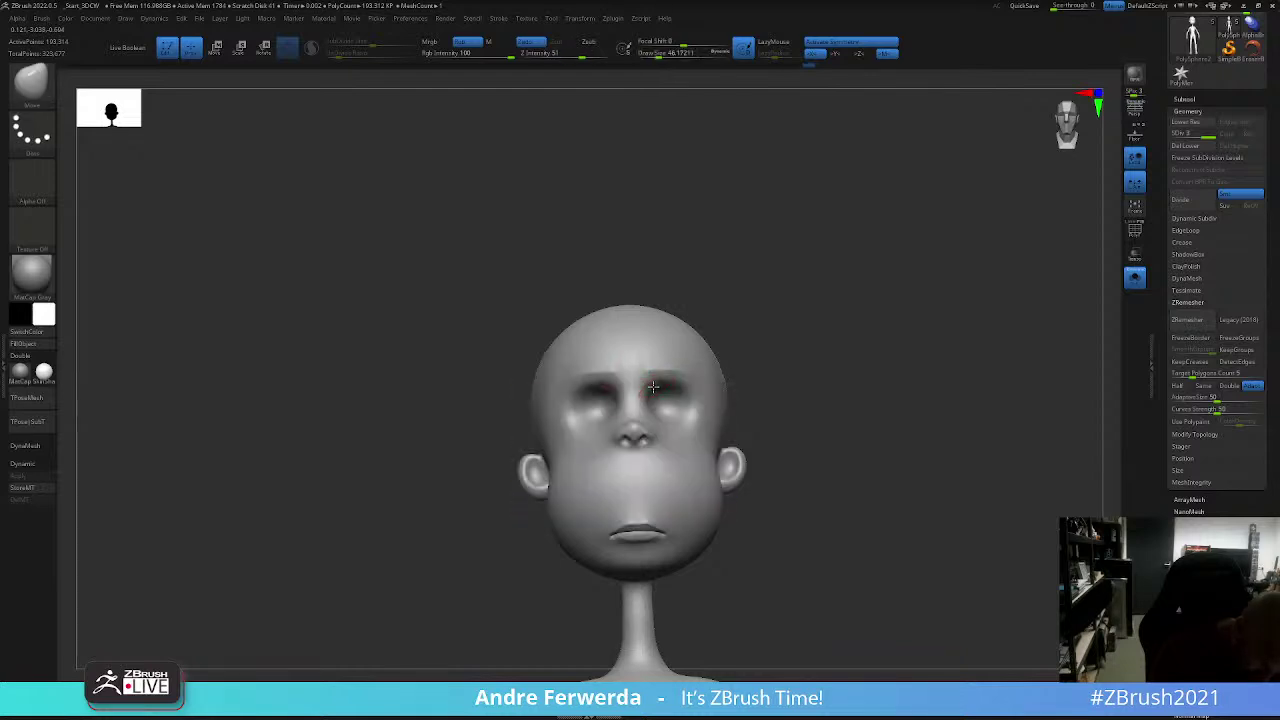
pyautogui.moveTo(757, 316); pyautogui.dragTo(661, 403)
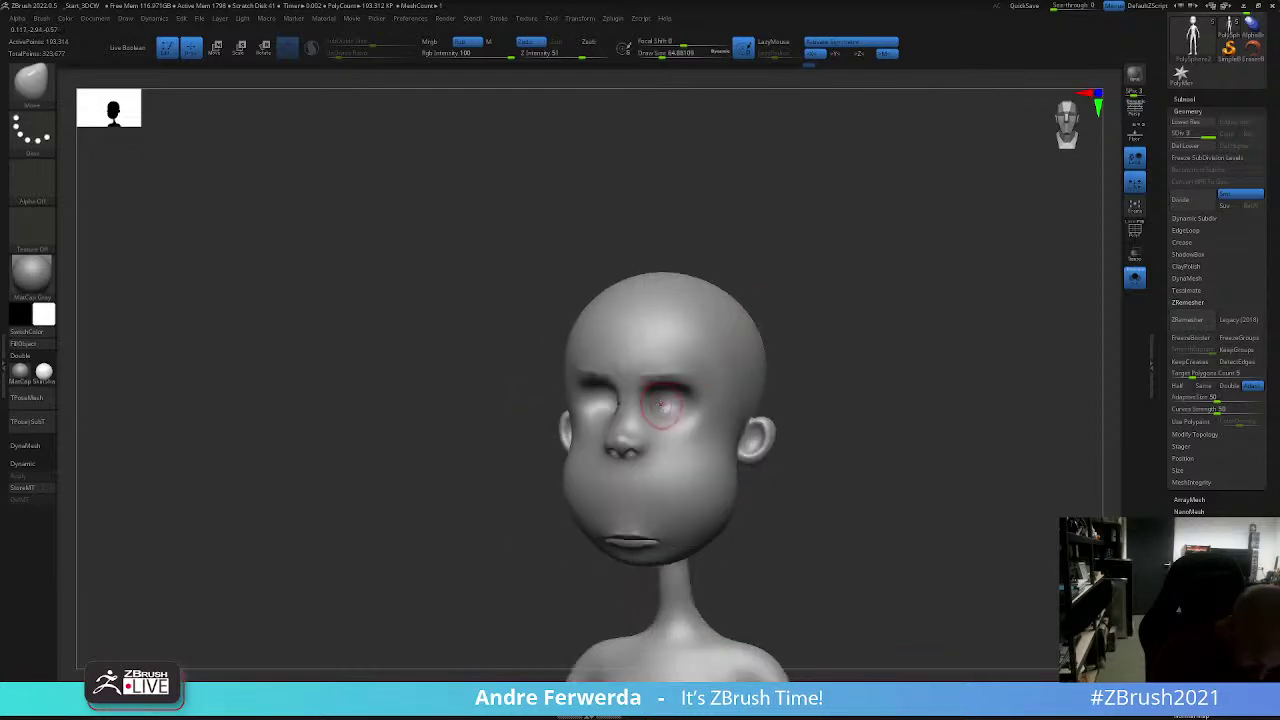
pyautogui.moveTo(698, 388)
pyautogui.mouseDown(button='right')
pyautogui.moveTo(745, 367)
pyautogui.moveTo(723, 423)
pyautogui.mouseUp(button='right')
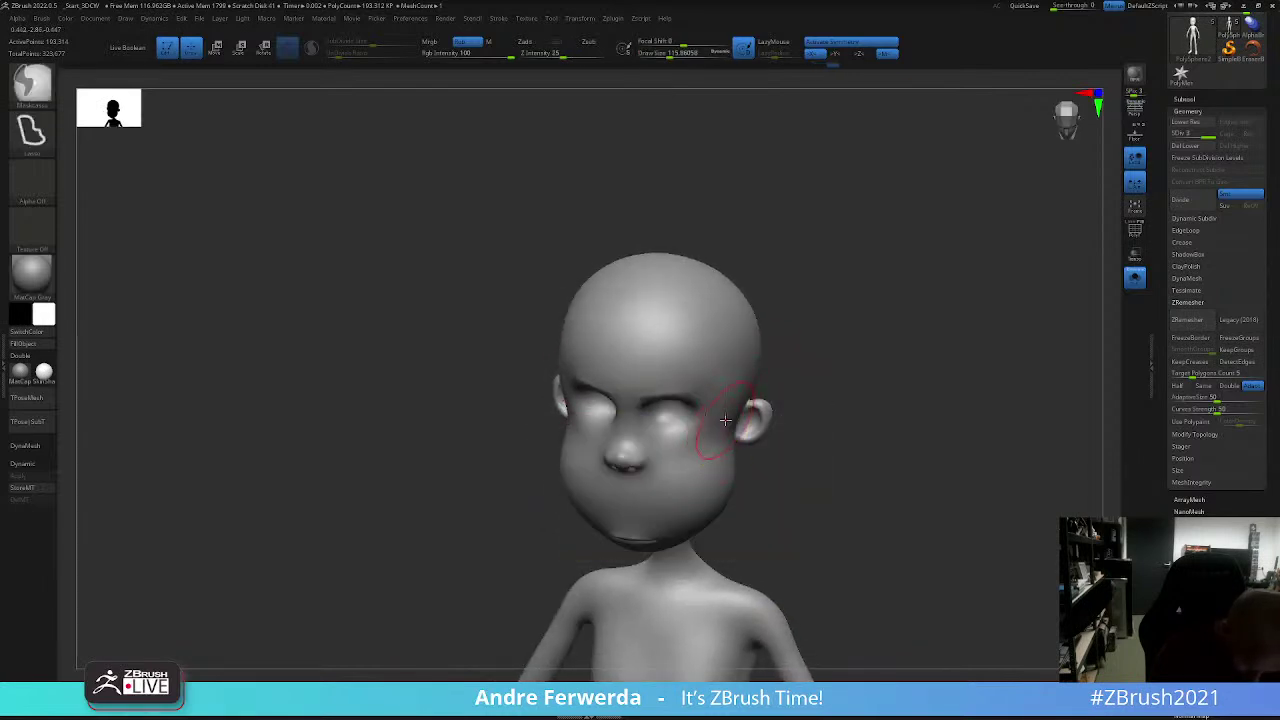
pyautogui.press(']')
pyautogui.press(']')
pyautogui.keyDown('shift'); pyautogui.moveTo(759, 358); pyautogui.dragTo(757, 374, button='right'); pyautogui.keyUp('shift')
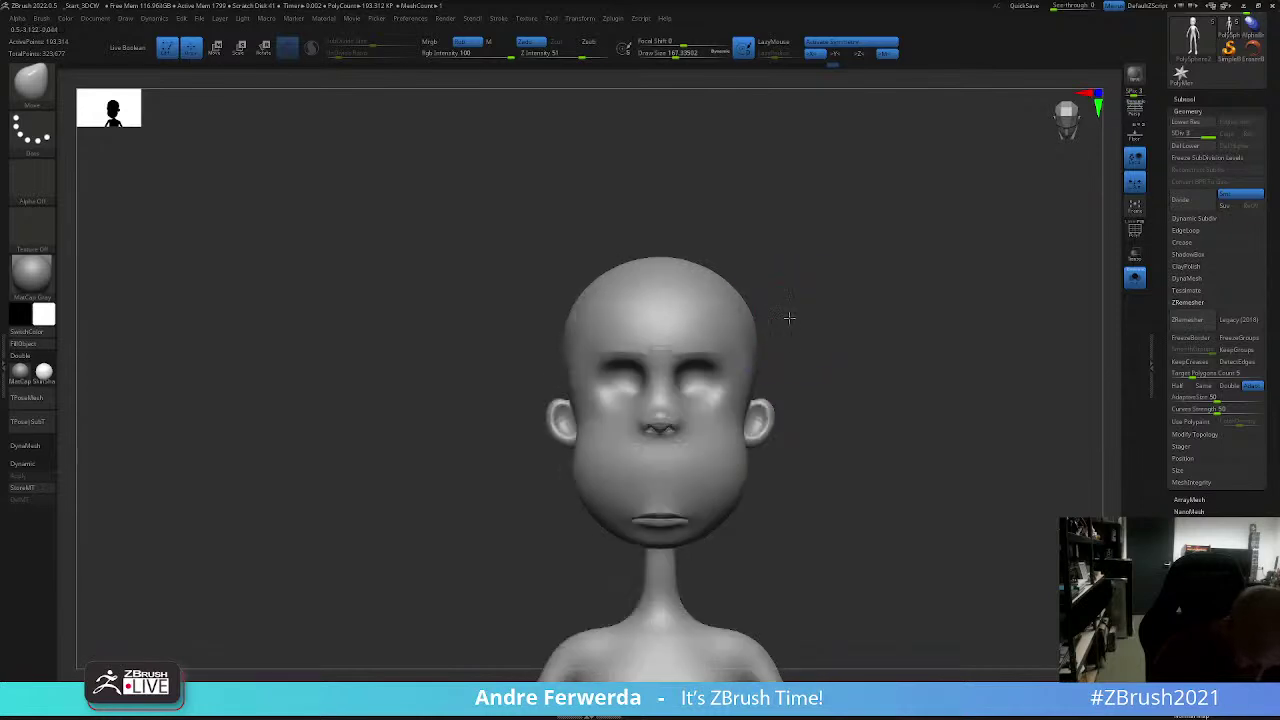
pyautogui.moveTo(741, 427)
pyautogui.mouseDown(button='right')
pyautogui.moveTo(786, 380)
pyautogui.moveTo(779, 345)
pyautogui.mouseUp(button='right')
# Step: Alternate Smooth and Move on the jaw, ear and neck, growing the brush to about 154
pyautogui.press('space')
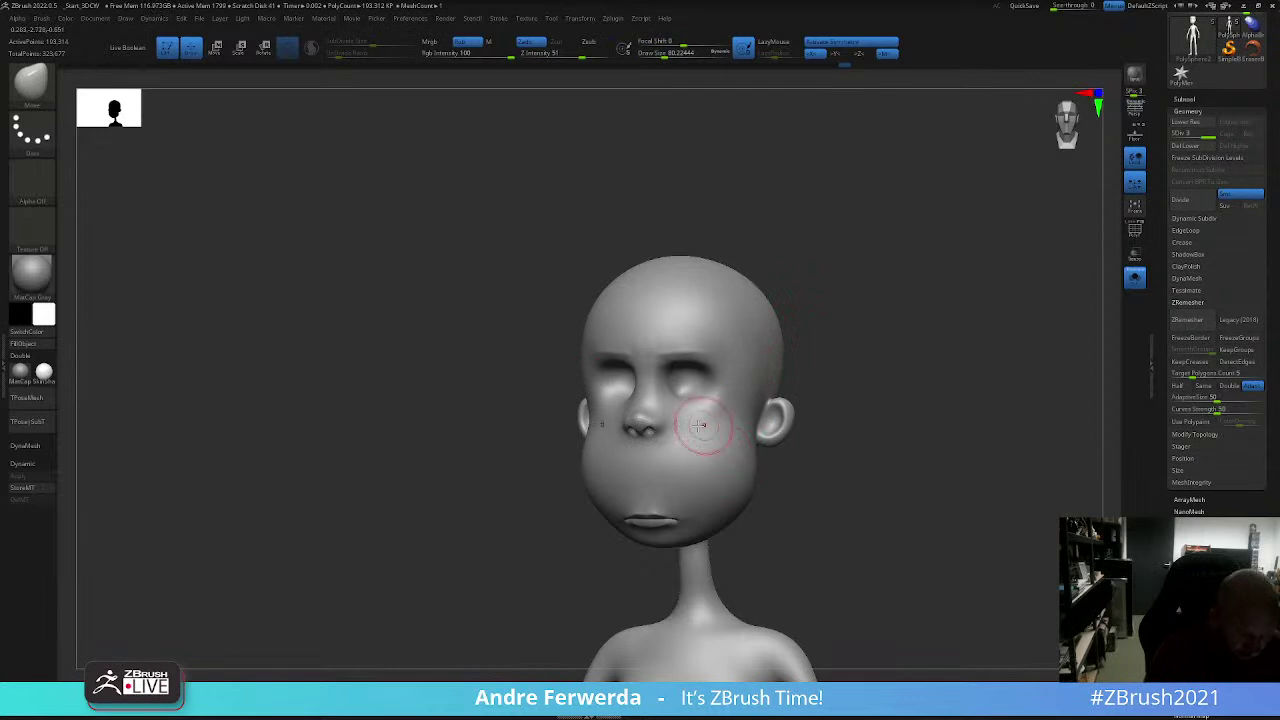
pyautogui.press('shift')
pyautogui.keyDown('shift'); pyautogui.moveTo(895, 337); pyautogui.dragTo(900, 362, button='right'); pyautogui.keyUp('shift')
pyautogui.press('space')
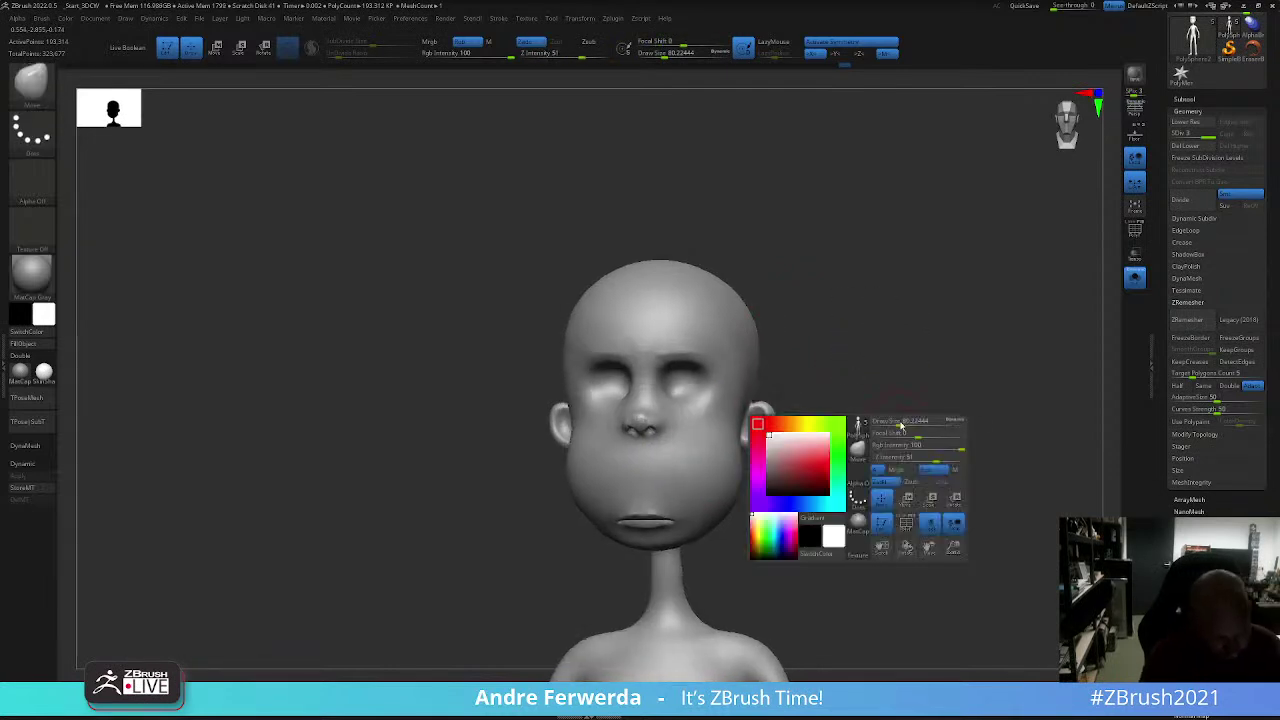
pyautogui.press(']')
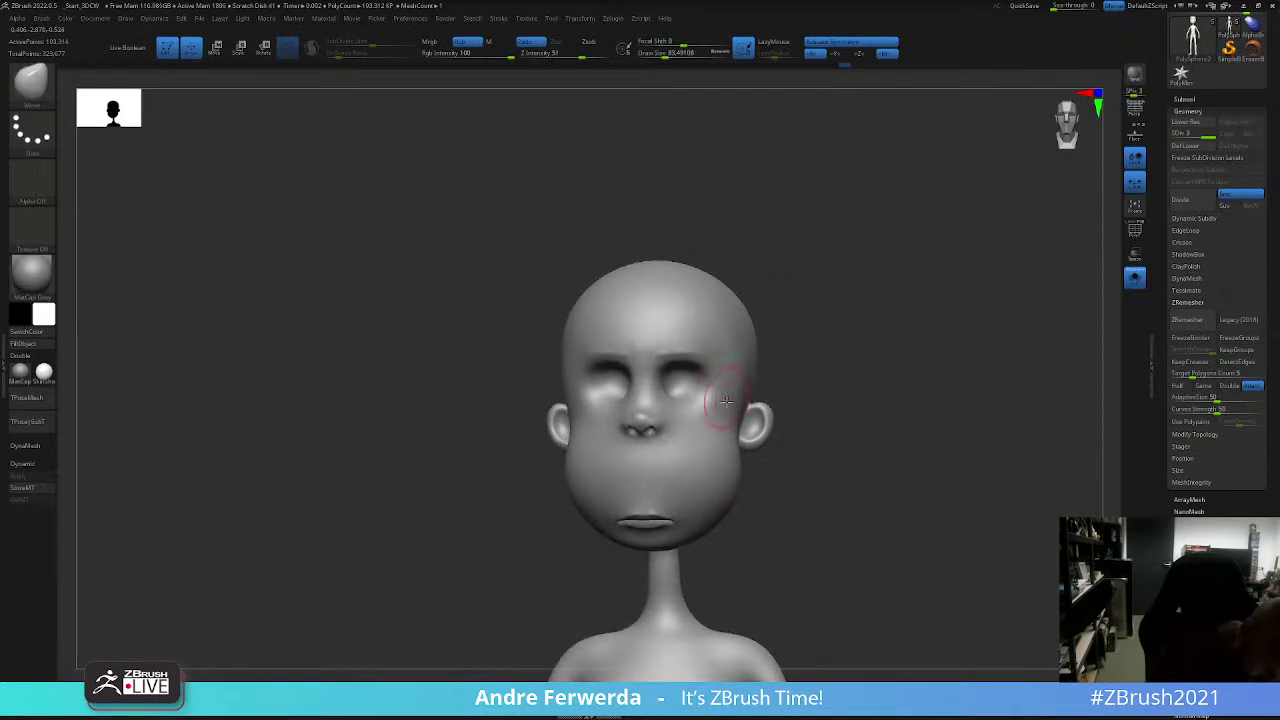
pyautogui.moveTo(745, 410)
pyautogui.mouseDown(button='right')
pyautogui.moveTo(814, 343)
pyautogui.moveTo(777, 408)
pyautogui.moveTo(848, 425)
pyautogui.moveTo(766, 477)
pyautogui.moveTo(777, 466)
pyautogui.moveTo(771, 371)
pyautogui.mouseUp(button='right')
pyautogui.press(']')
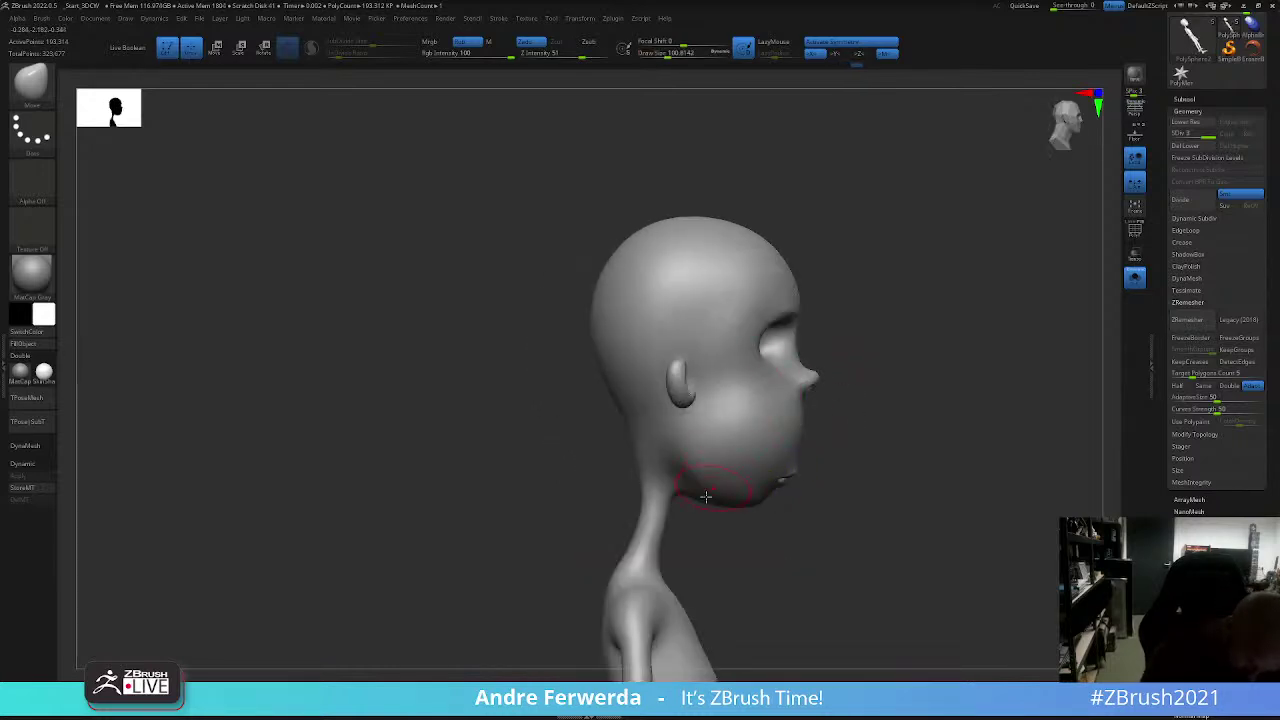
pyautogui.press('space')
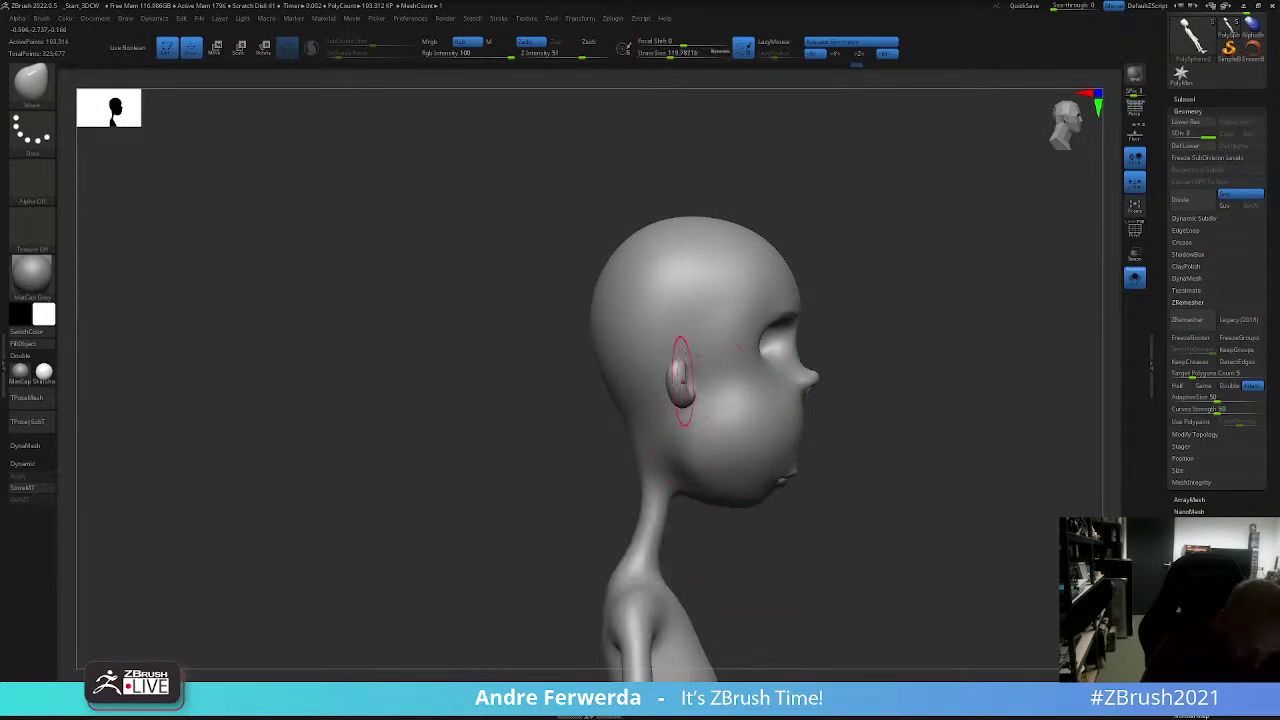
pyautogui.press(']')
pyautogui.press(']')
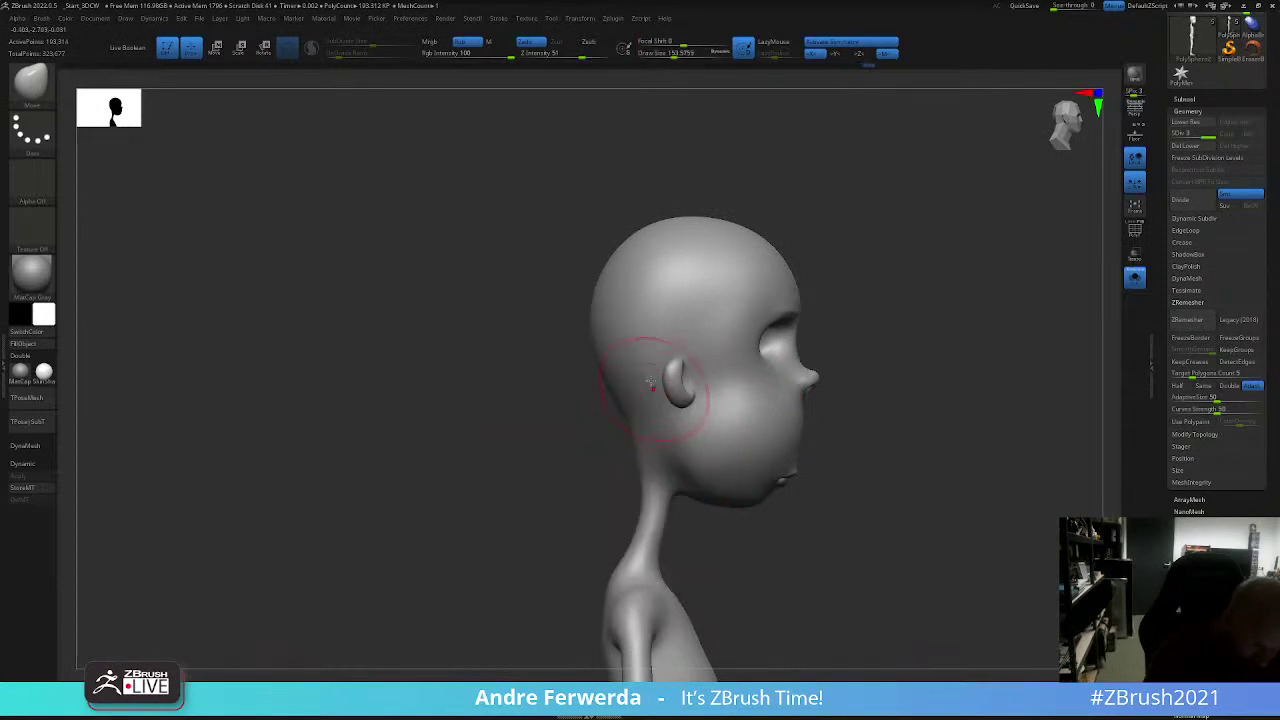
pyautogui.moveTo(869, 426)
pyautogui.mouseDown()
pyautogui.moveTo(877, 380)
pyautogui.moveTo(818, 442)
pyautogui.mouseUp()
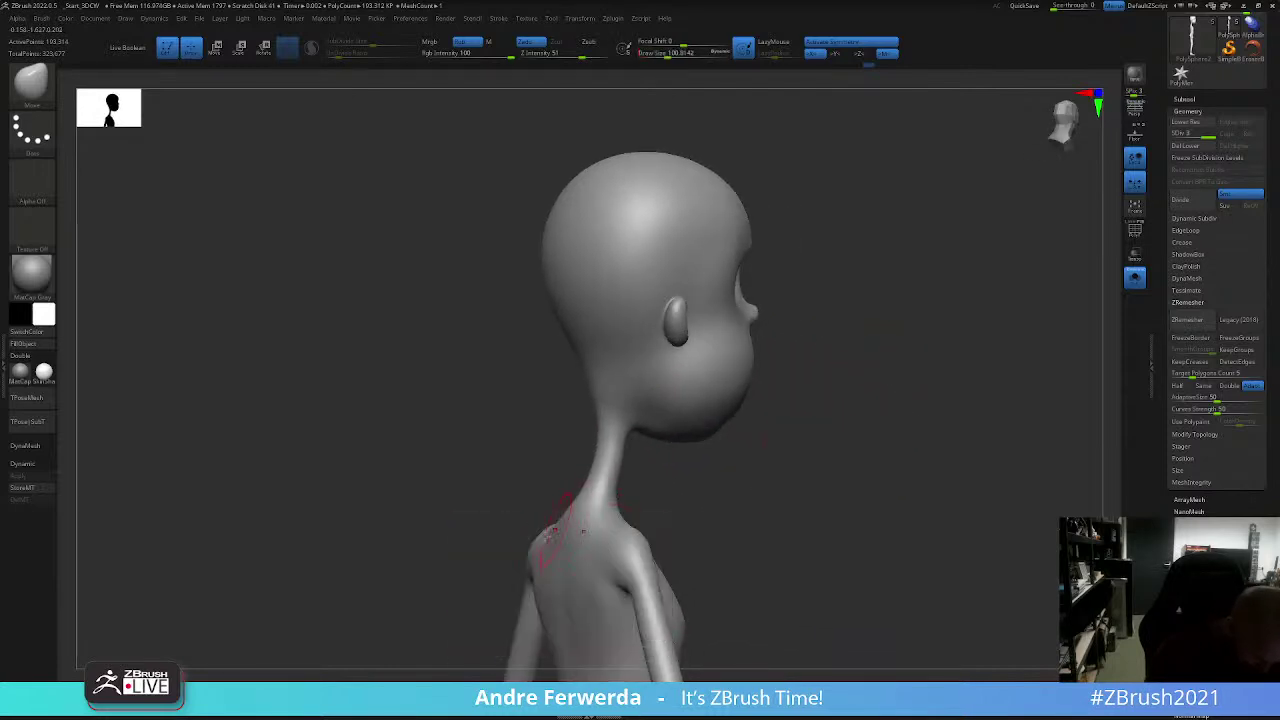
pyautogui.moveTo(660, 491)
pyautogui.mouseDown()
pyautogui.moveTo(630, 505)
pyautogui.moveTo(829, 463)
pyautogui.moveTo(851, 474)
pyautogui.moveTo(843, 494)
pyautogui.moveTo(636, 425)
pyautogui.mouseUp()
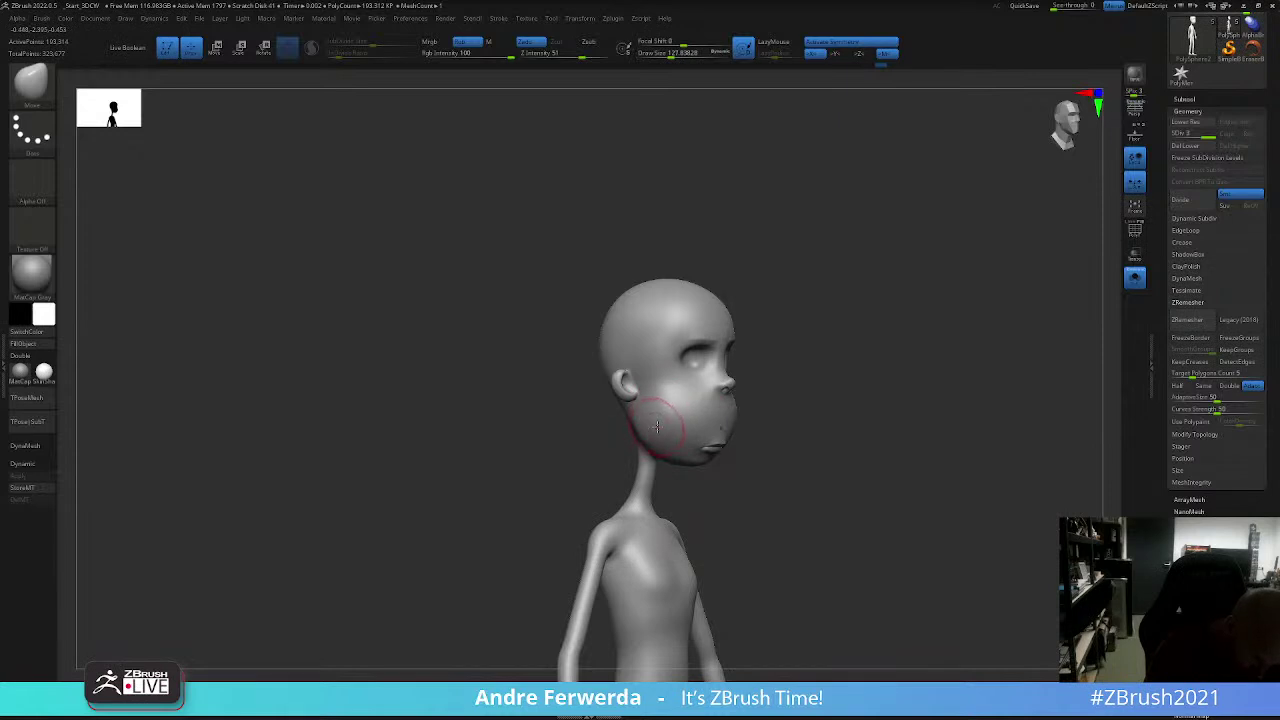
# Step: Smooth at full strength and compare front and side profiles against the reference sheet
pyautogui.press('shift')
pyautogui.keyDown('shift'); pyautogui.moveTo(540, 430); pyautogui.dragTo(755, 412); pyautogui.keyUp('shift')
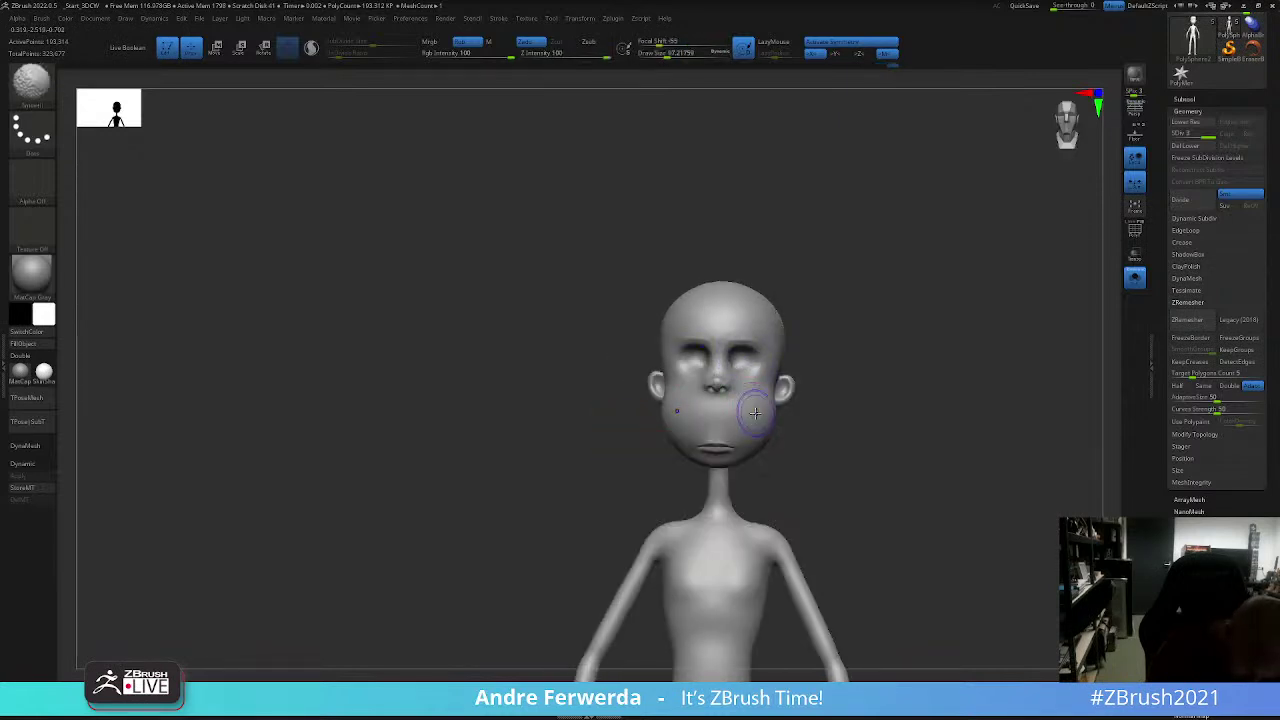
pyautogui.hotkey('alt', 'Tab')
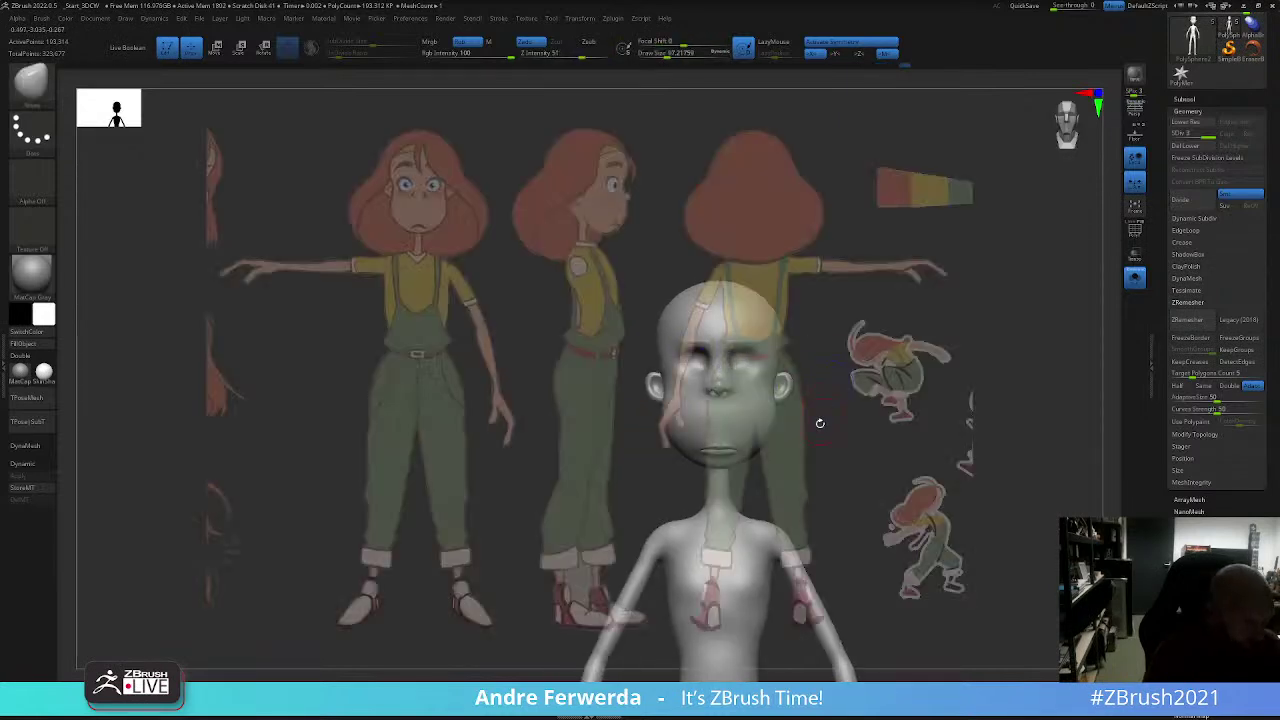
pyautogui.hotkey('alt', 'Tab')
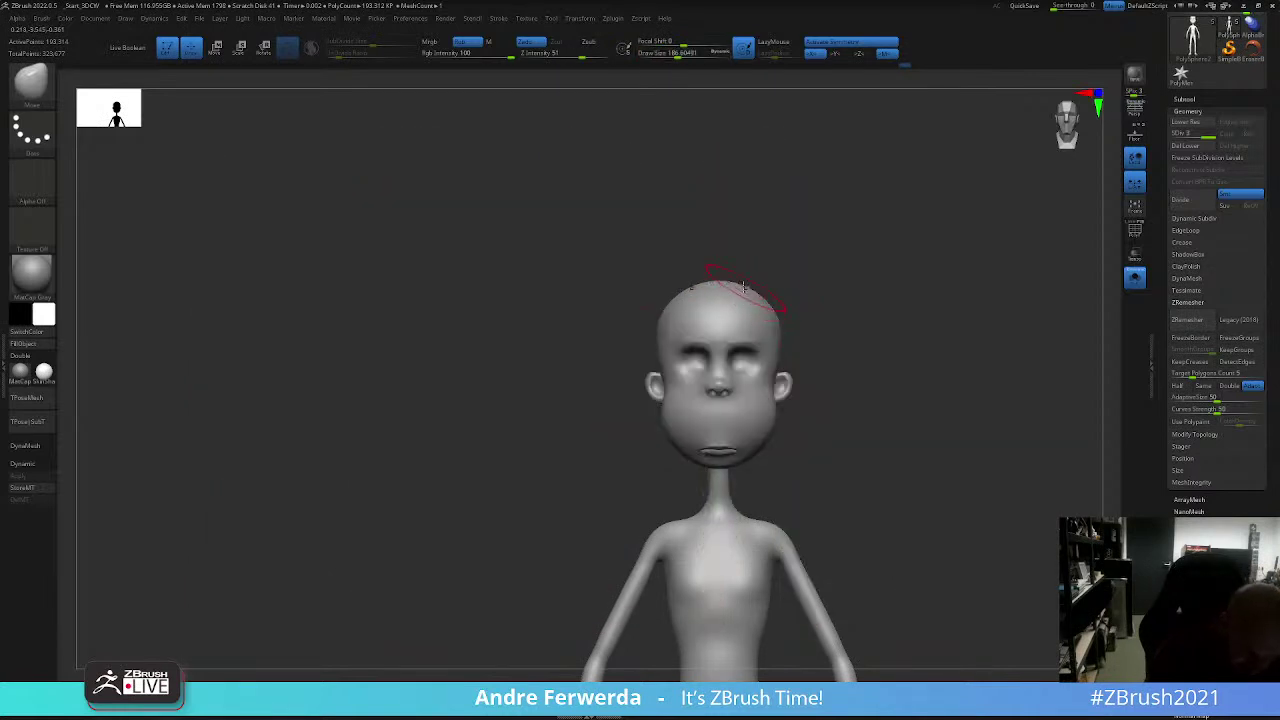
pyautogui.keyDown('shift'); pyautogui.moveTo(759, 268); pyautogui.dragTo(810, 380); pyautogui.keyUp('shift')
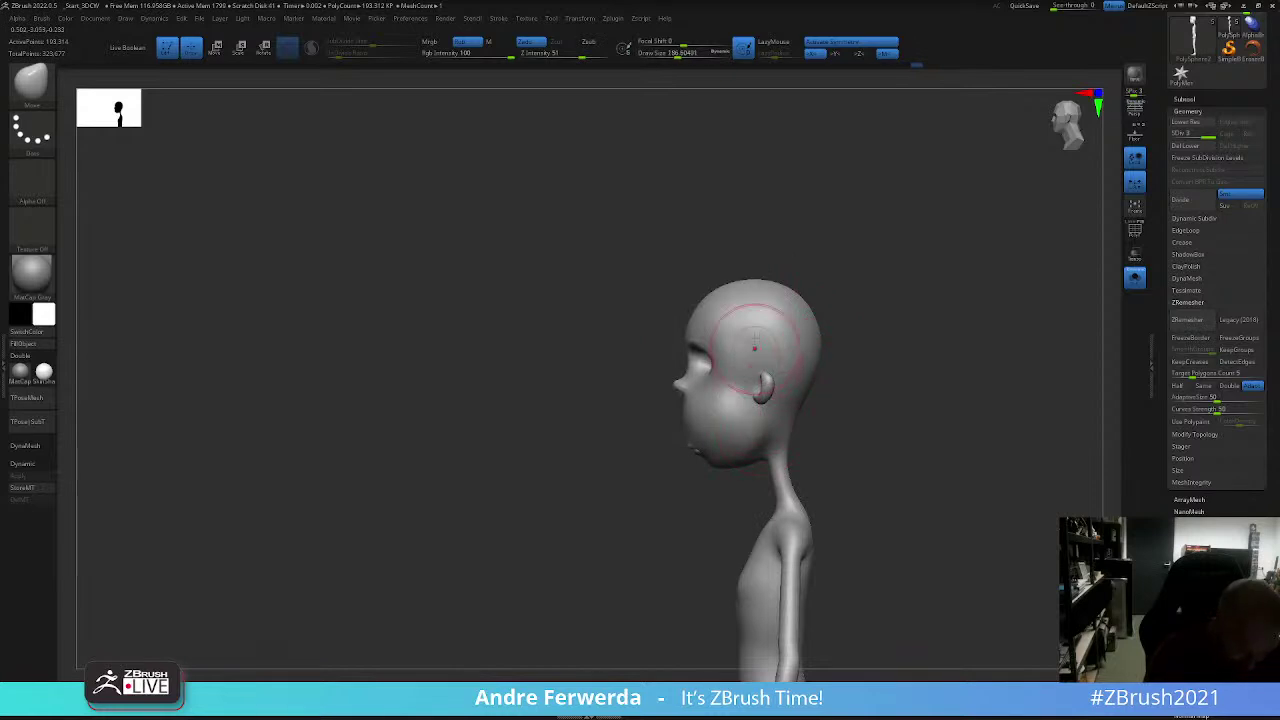
pyautogui.keyDown('shift'); pyautogui.moveTo(690, 338); pyautogui.dragTo(823, 240); pyautogui.keyUp('shift')
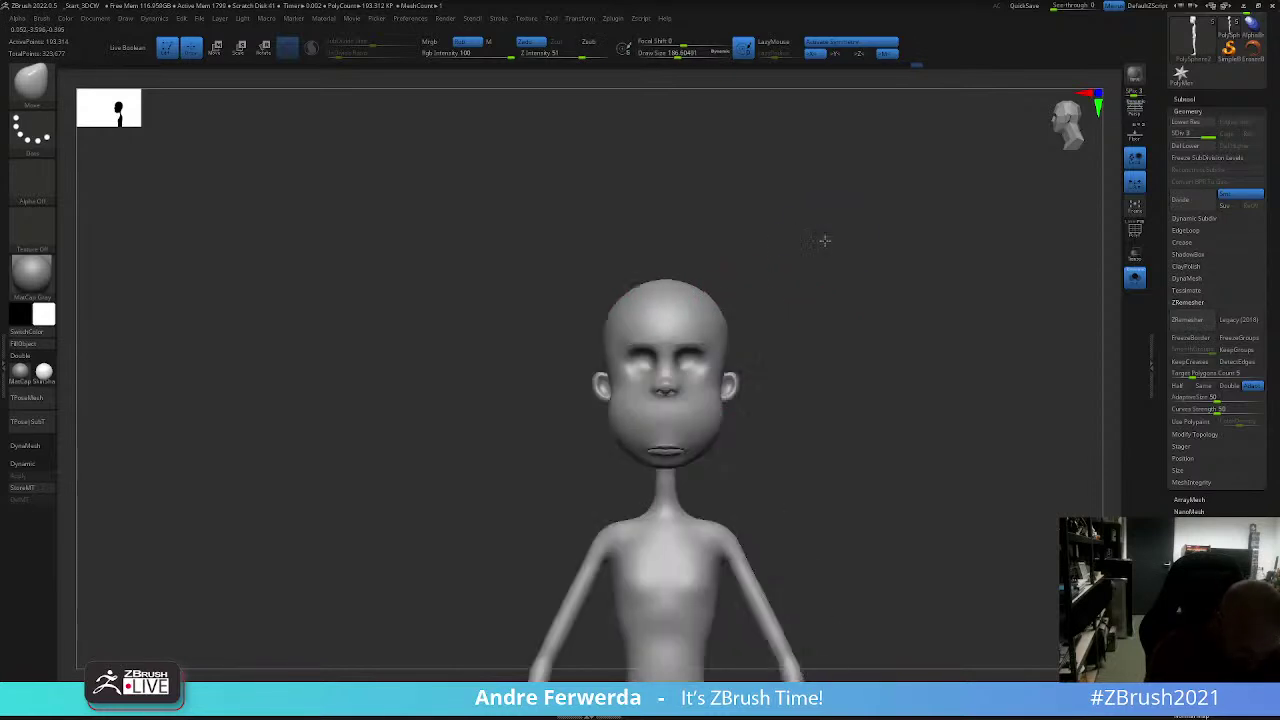
pyautogui.hotkey('alt', 'Tab')
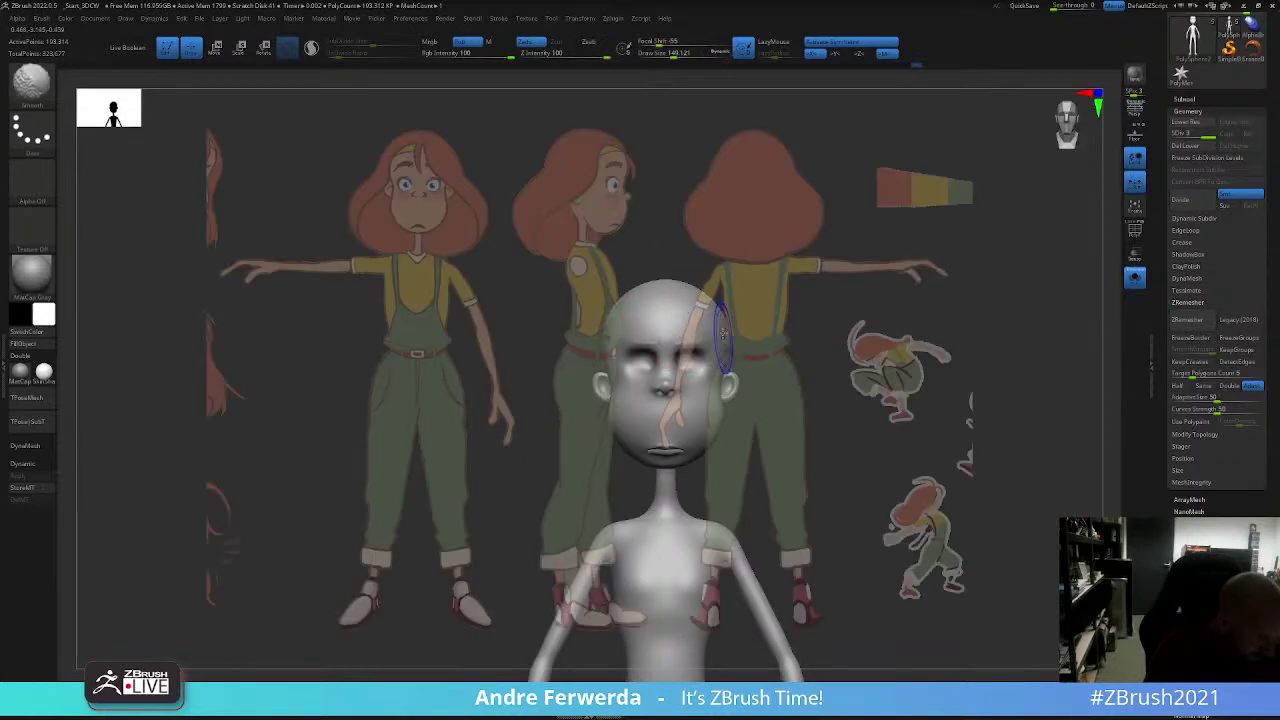
pyautogui.hotkey('shift', 'z')
pyautogui.press(']')
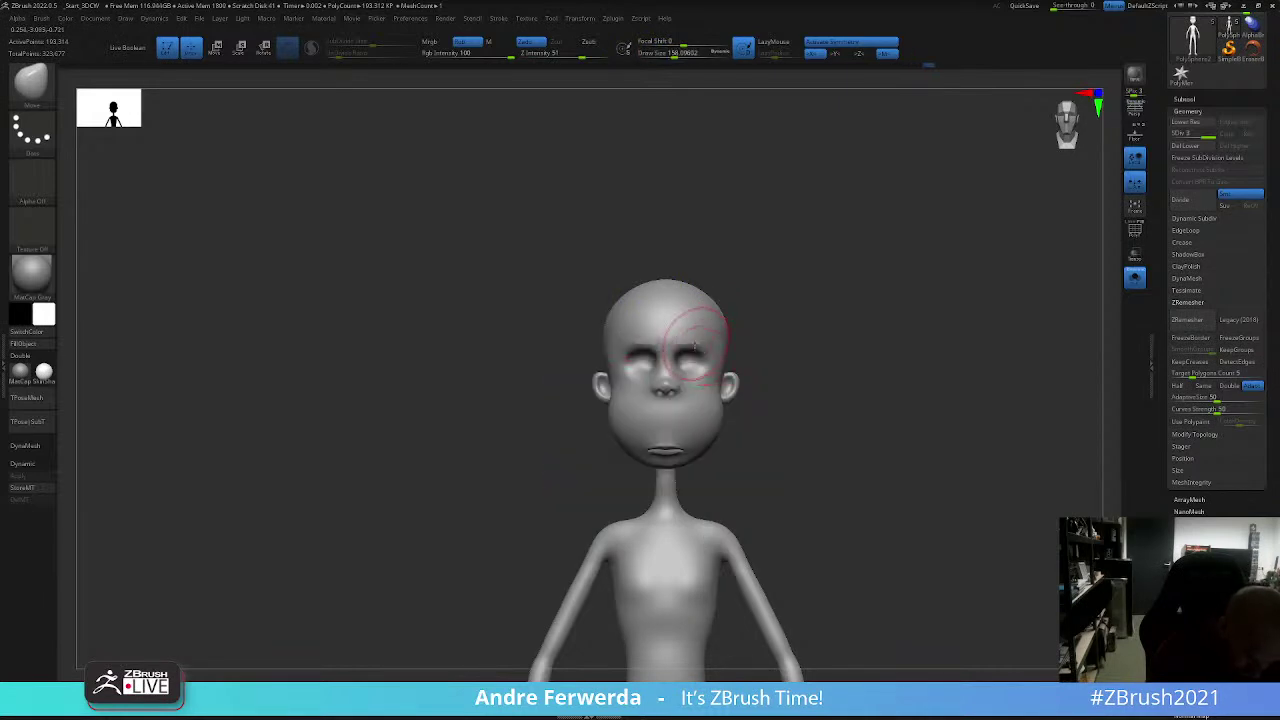
pyautogui.hotkey('shift', 'z')
pyautogui.press('space')
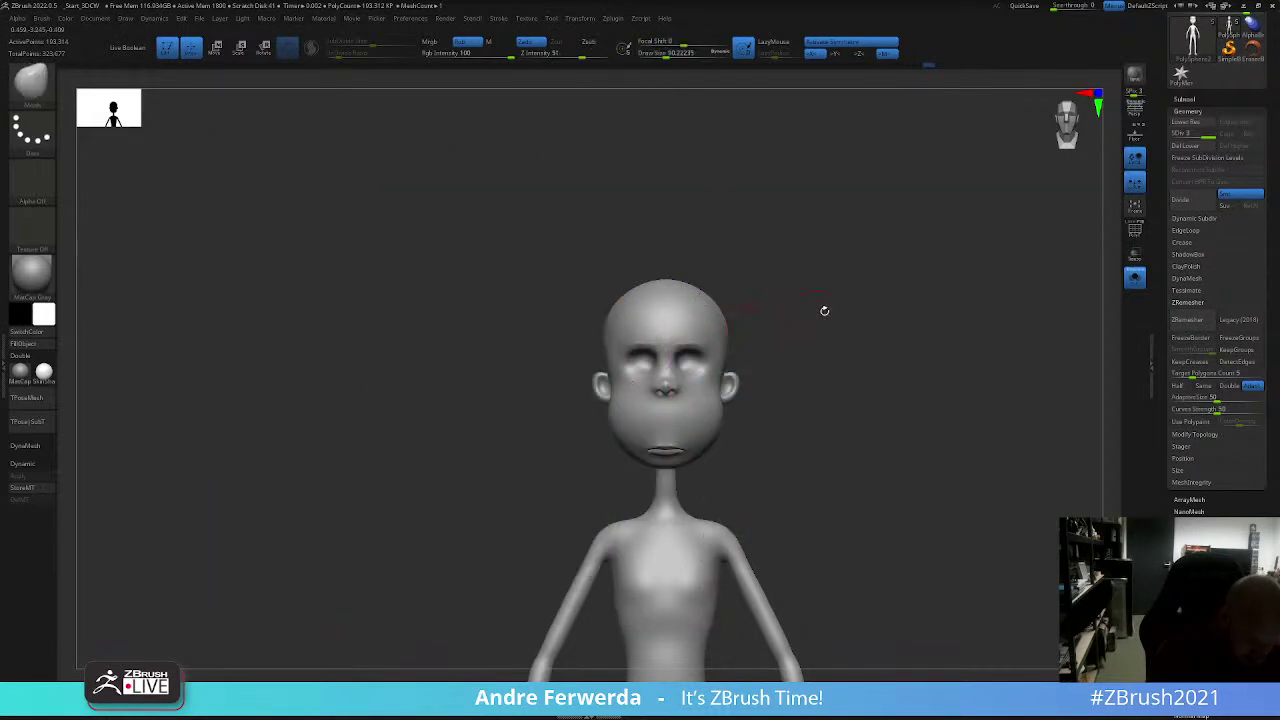
# Step: Resize the brush between 51 and 140 and line the full body up with the reference sheet
pyautogui.keyDown('alt'); pyautogui.moveTo(823, 306); pyautogui.dragTo(734, 348); pyautogui.keyUp('alt')
pyautogui.press('space')
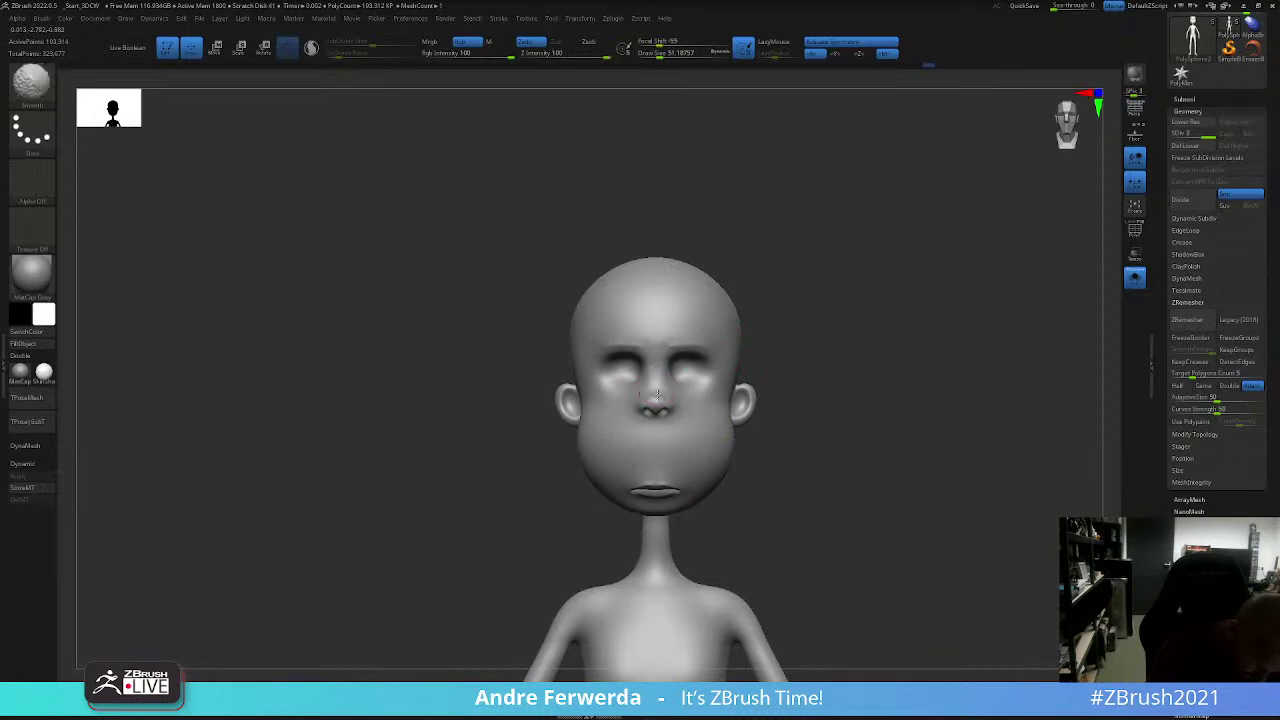
pyautogui.press('space')
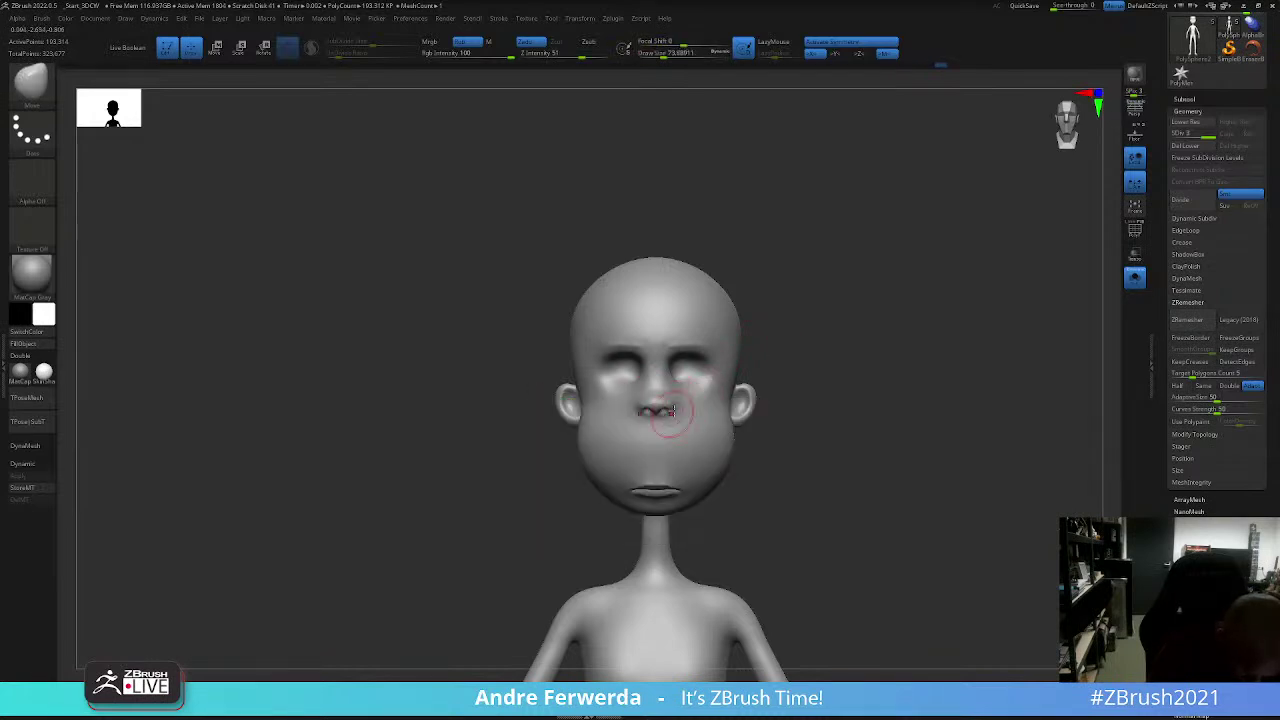
pyautogui.press('space')
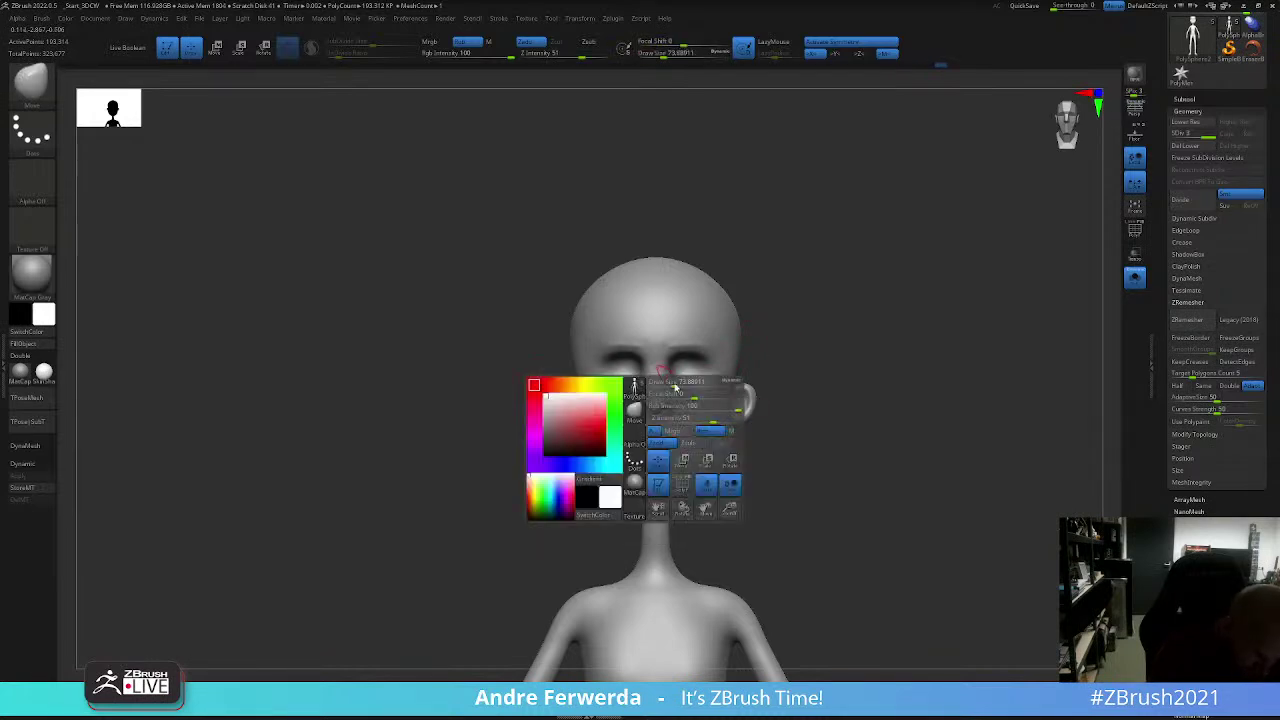
pyautogui.hotkey('shift', 'z')
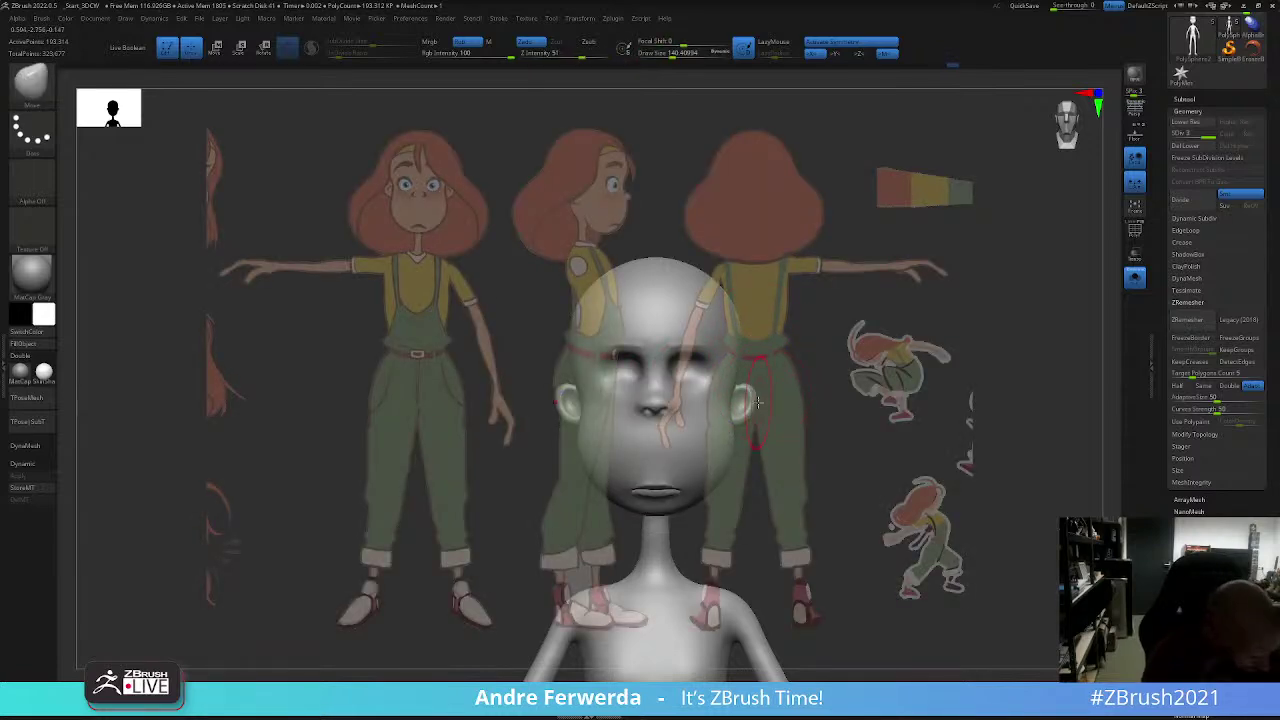
pyautogui.click(100, 18)
pyautogui.click(119, 350)
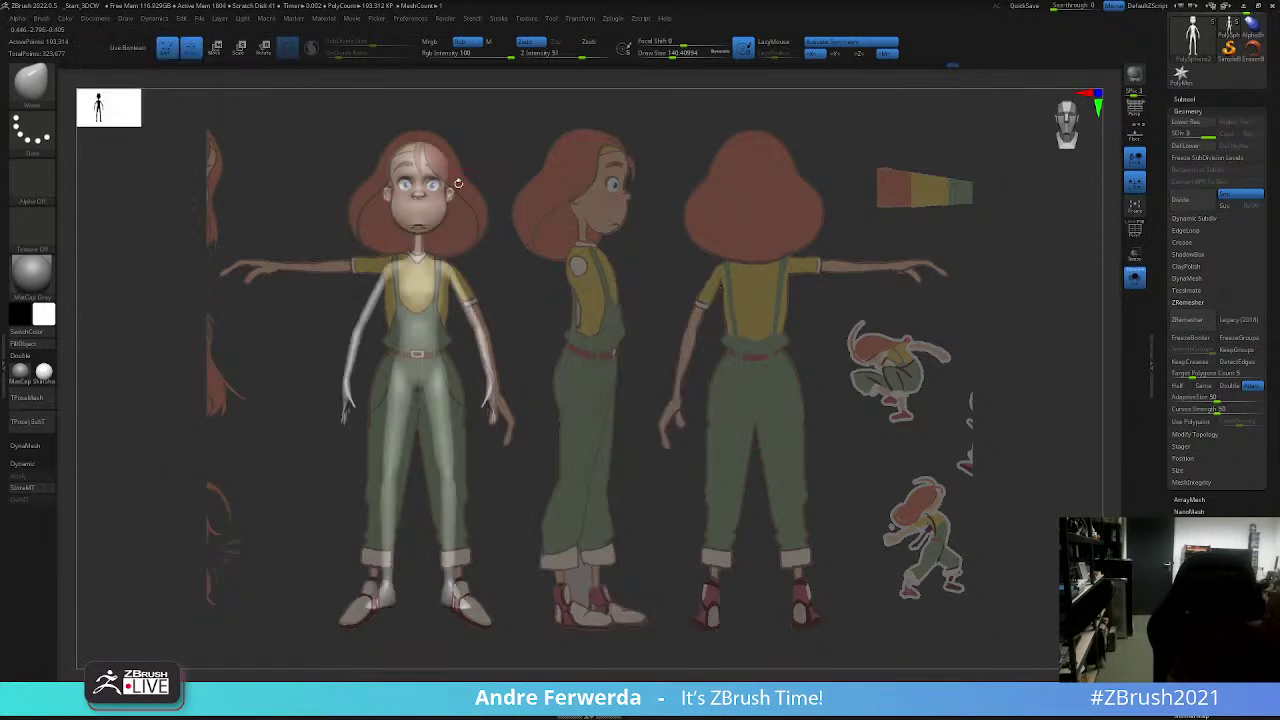
# Step: Reshape the forehead to match the reference, then hide it and inspect the head
pyautogui.press('space')
pyautogui.moveTo(424, 150); pyautogui.dragTo(435, 176)
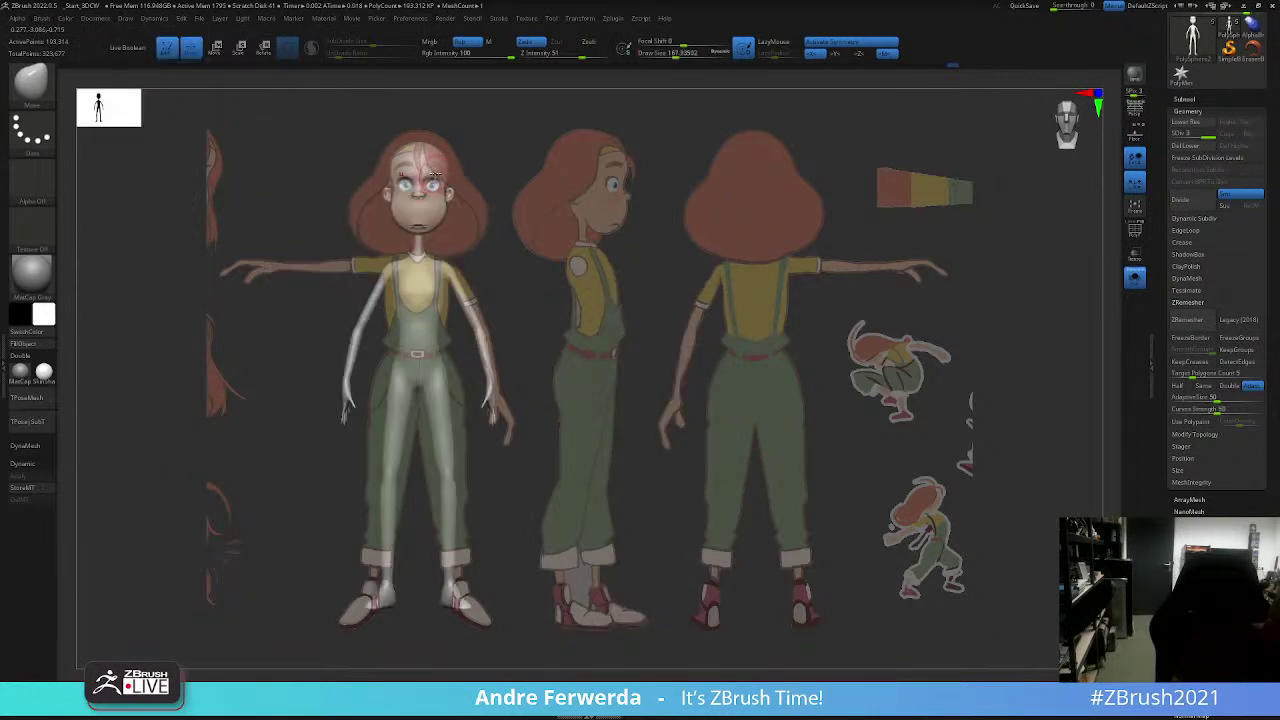
pyautogui.press('space')
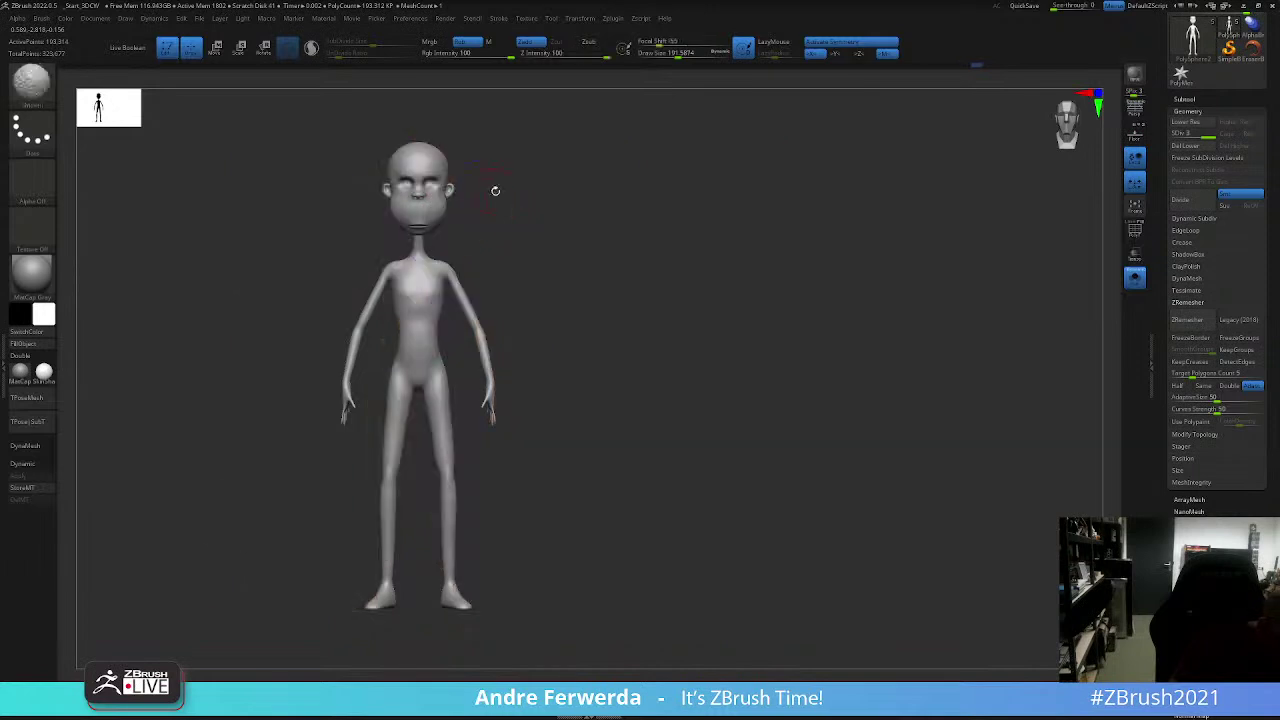
pyautogui.press('space')
pyautogui.press('space')
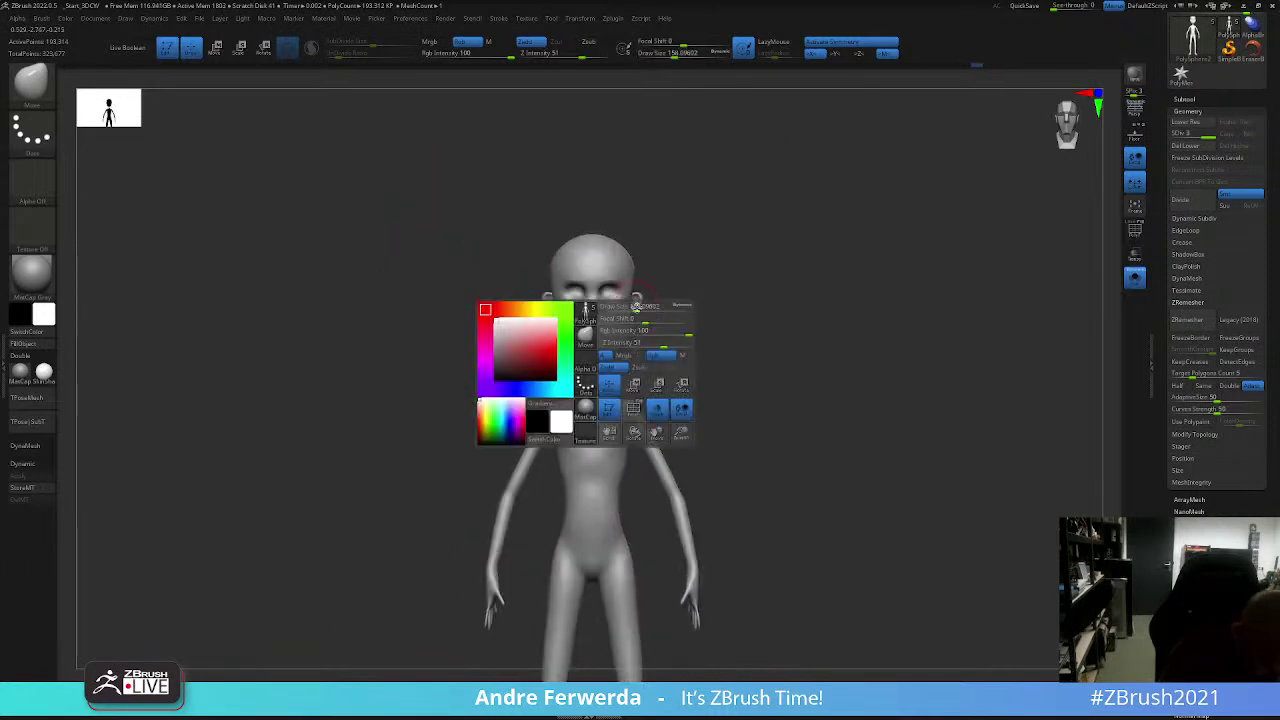
pyautogui.moveTo(659, 281)
pyautogui.keyDown('alt'); pyautogui.mouseDown()
pyautogui.moveTo(661, 318)
pyautogui.moveTo(809, 357)
pyautogui.mouseUp(); pyautogui.keyUp('alt')
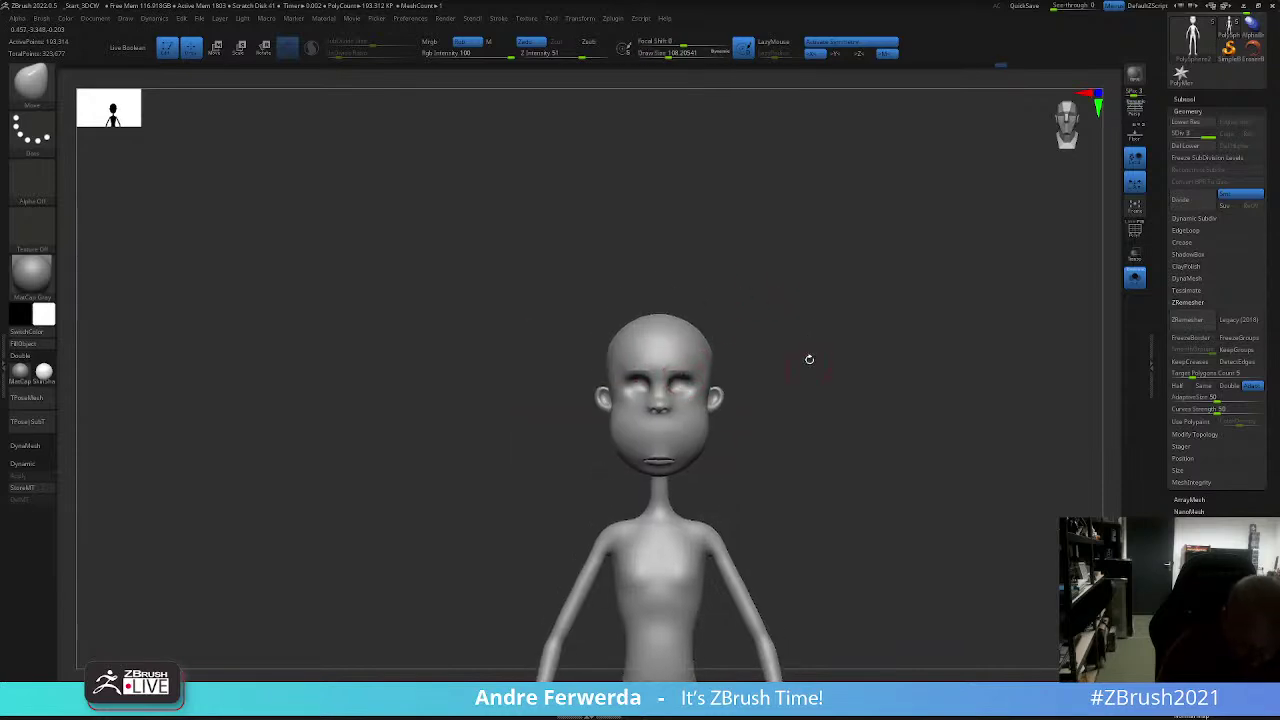
pyautogui.press('space')
pyautogui.moveTo(757, 400); pyautogui.dragTo(857, 510)
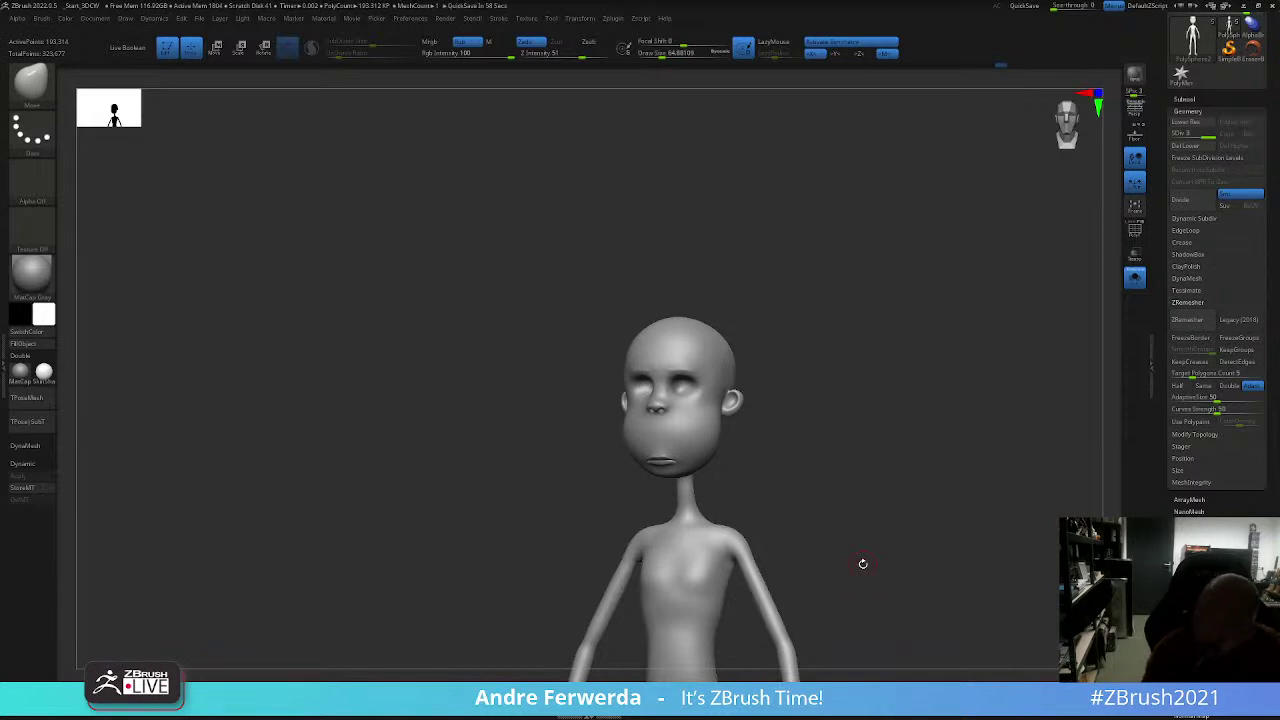
# Step: Pick the ClayBuildup brush at about size 90 and smooth the area around the eyes
pyautogui.press('b')
pyautogui.press('d')
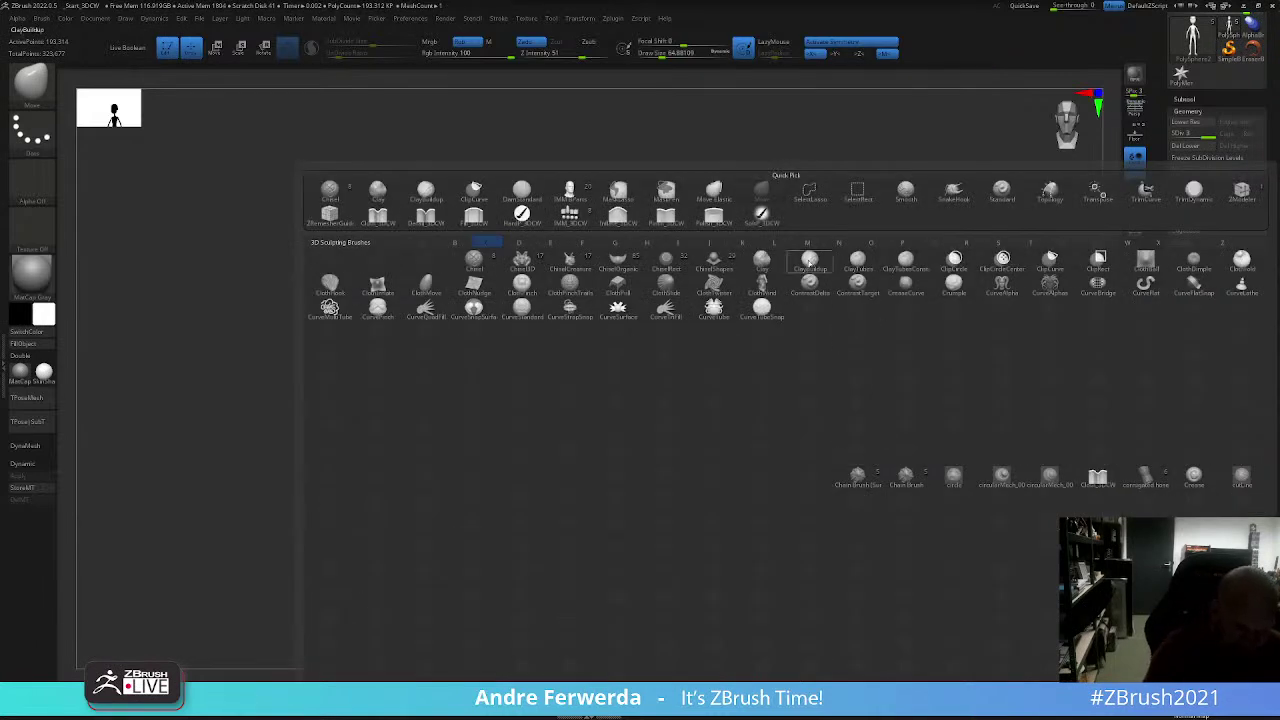
pyautogui.press('s')
pyautogui.moveTo(881, 306)
pyautogui.mouseDown()
pyautogui.moveTo(748, 323)
pyautogui.moveTo(743, 349)
pyautogui.moveTo(676, 392)
pyautogui.mouseUp()
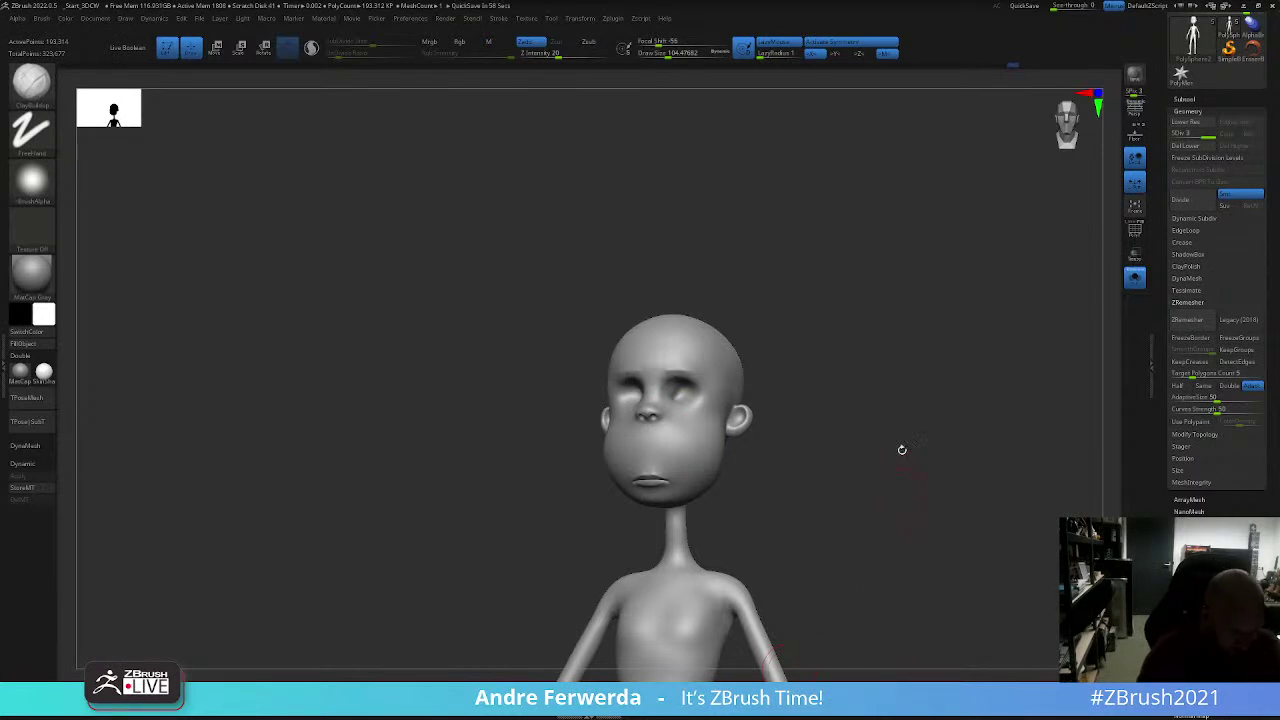
pyautogui.press('space')
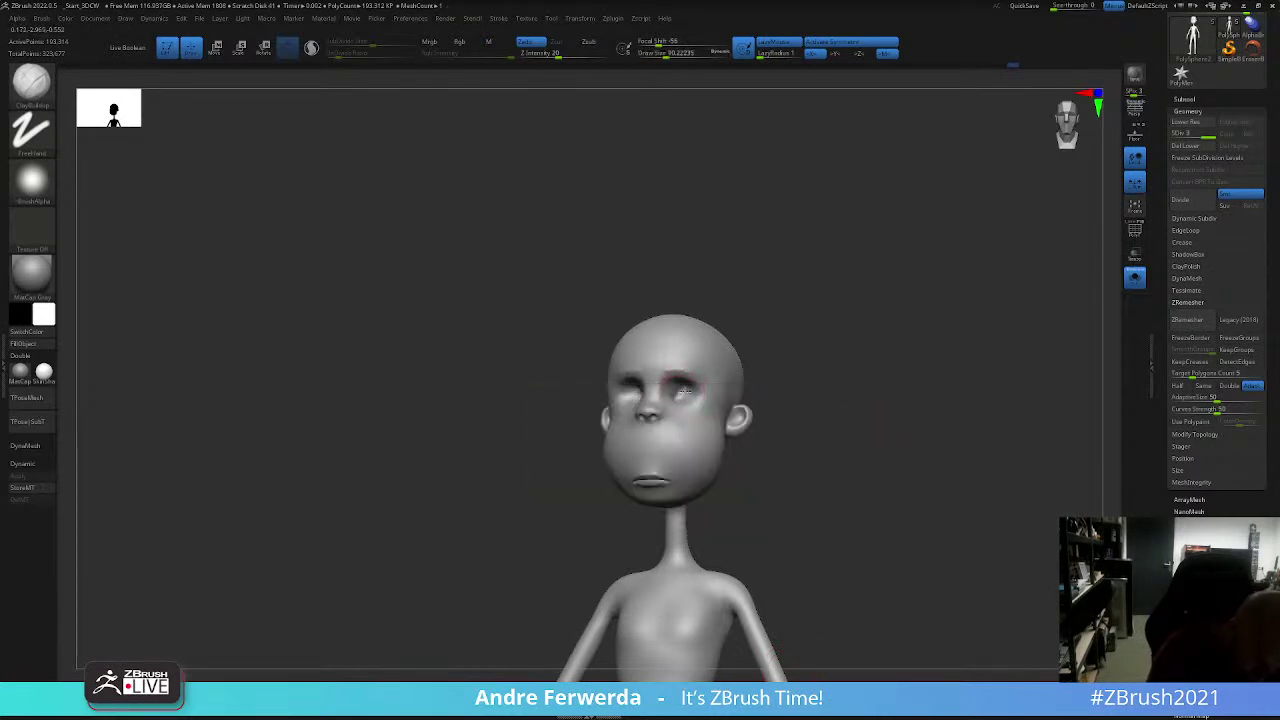
pyautogui.moveTo(771, 322); pyautogui.dragTo(745, 324)
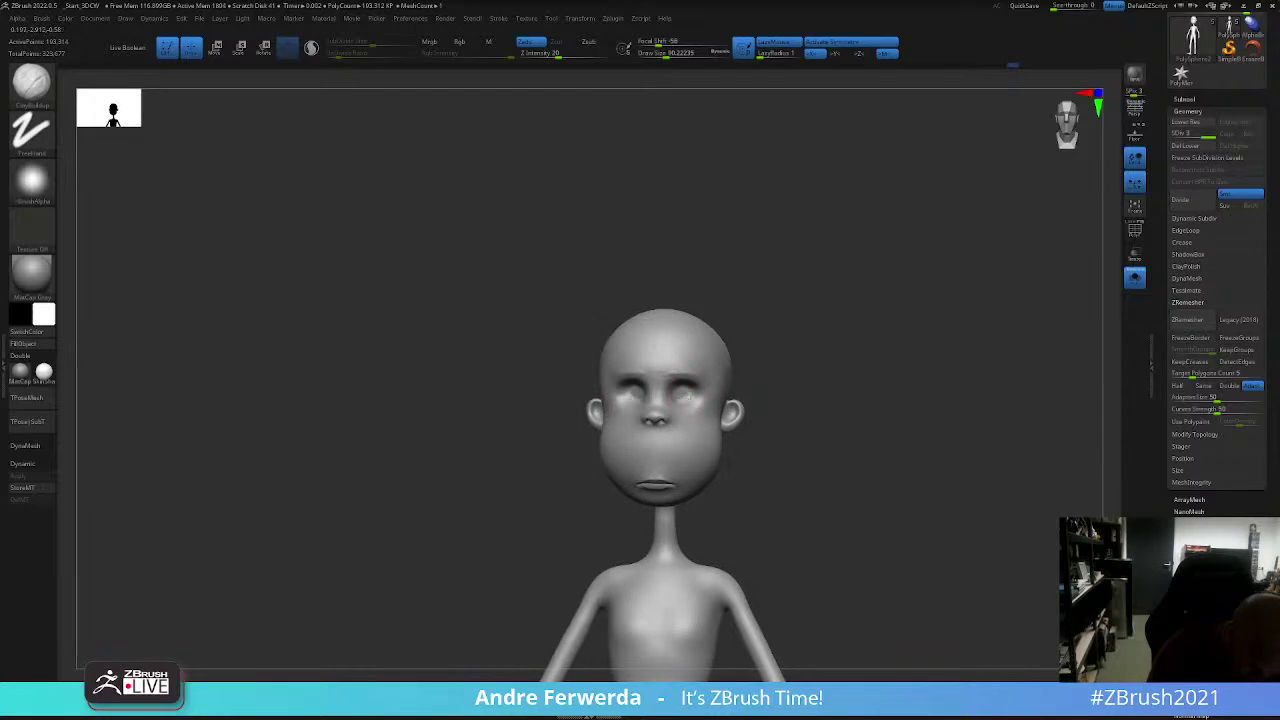
pyautogui.press('shift')
pyautogui.keyDown('shift'); pyautogui.moveTo(676, 386); pyautogui.dragTo(690, 404); pyautogui.keyUp('shift')
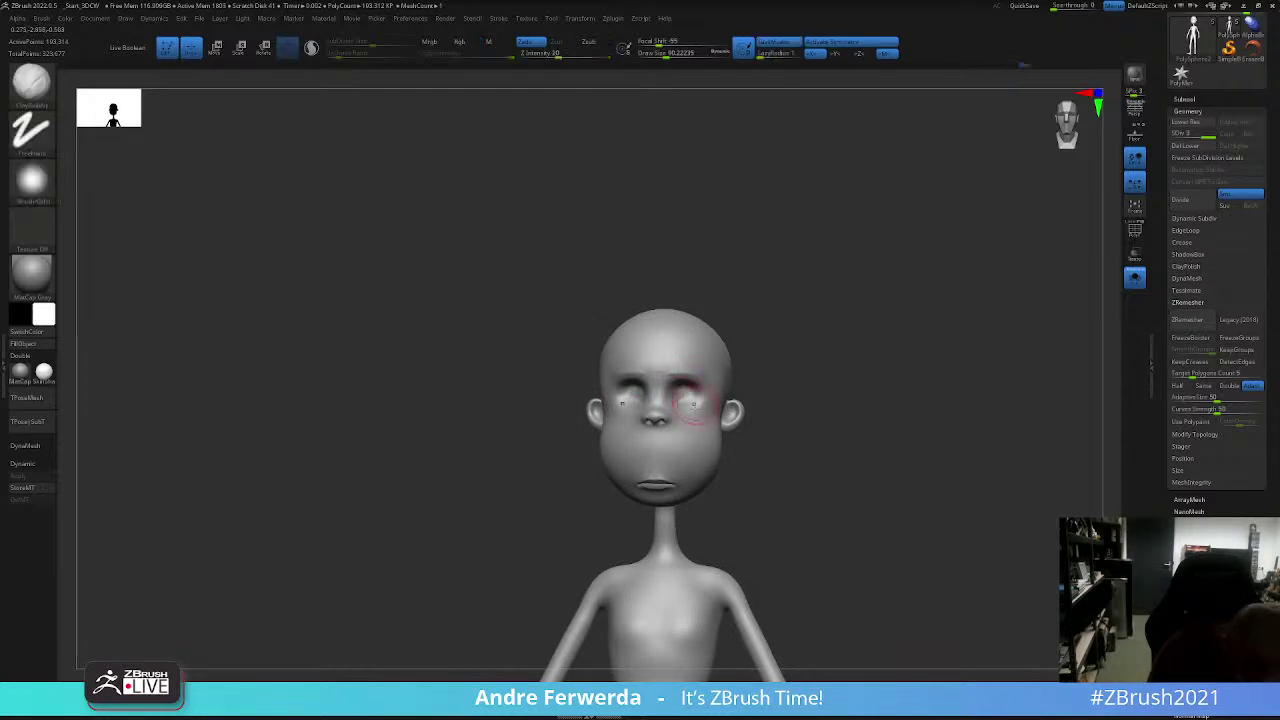
# Step: Check the three-quarter view against the reference and smooth the cheek with a larger brush
pyautogui.moveTo(770, 400); pyautogui.dragTo(829, 351)
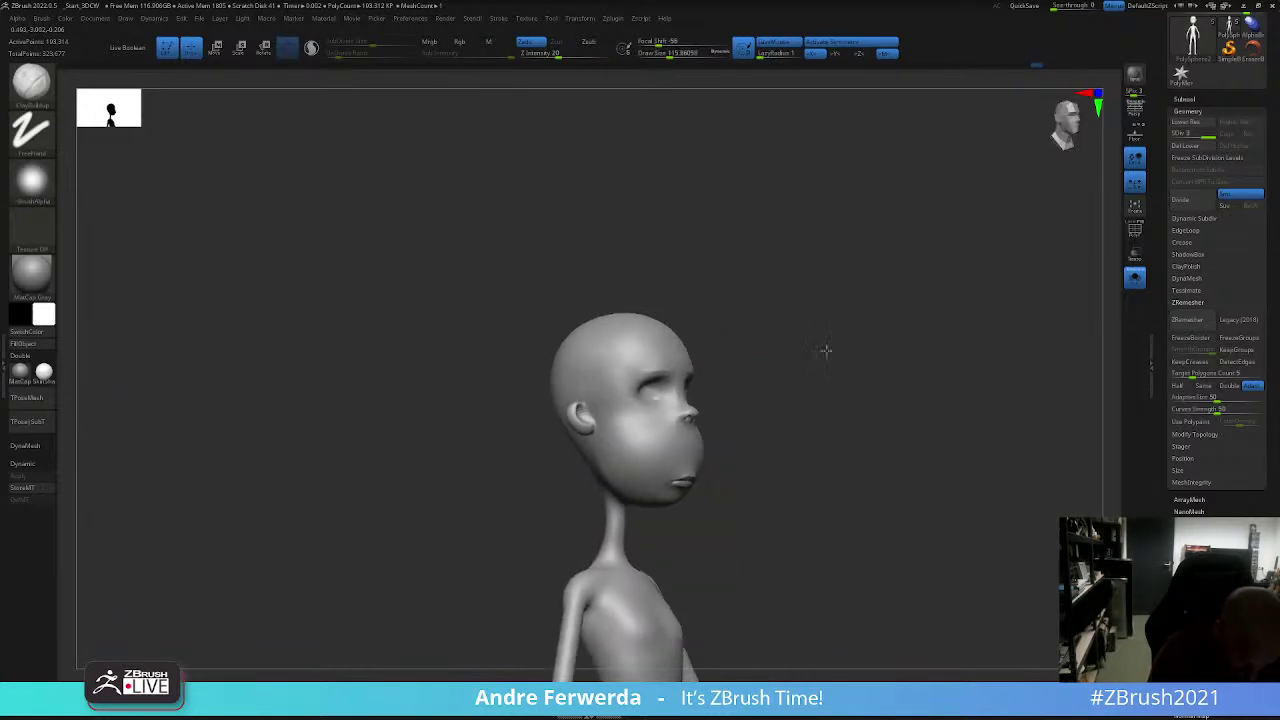
pyautogui.hotkey('shift', 'z')
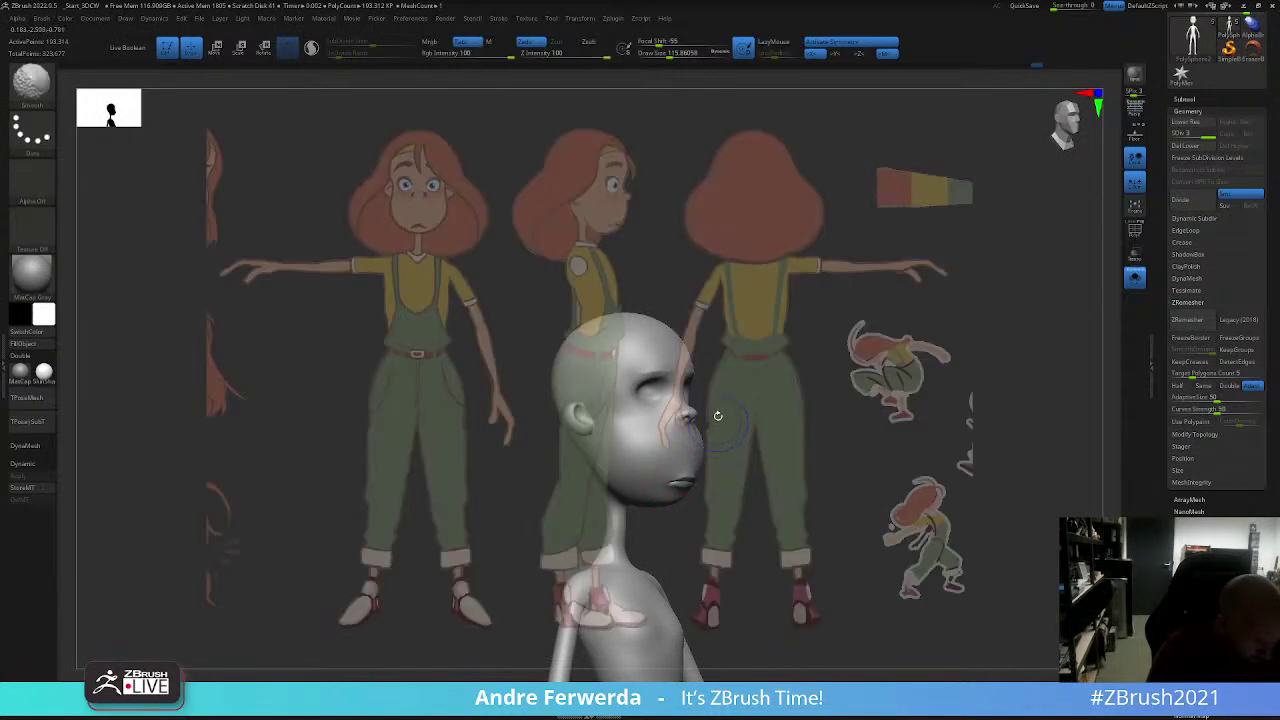
pyautogui.hotkey('shift', 'z')
pyautogui.moveTo(712, 342); pyautogui.dragTo(731, 339)
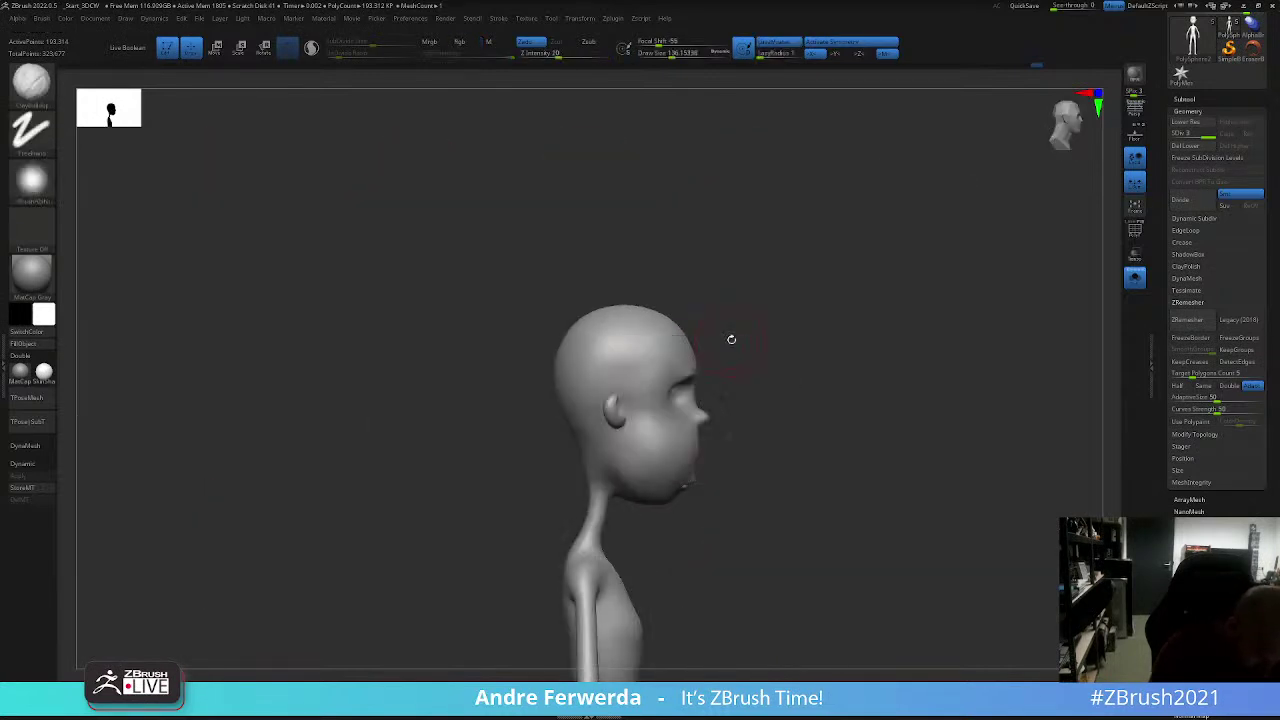
pyautogui.moveTo(610, 470); pyautogui.dragTo(619, 444)
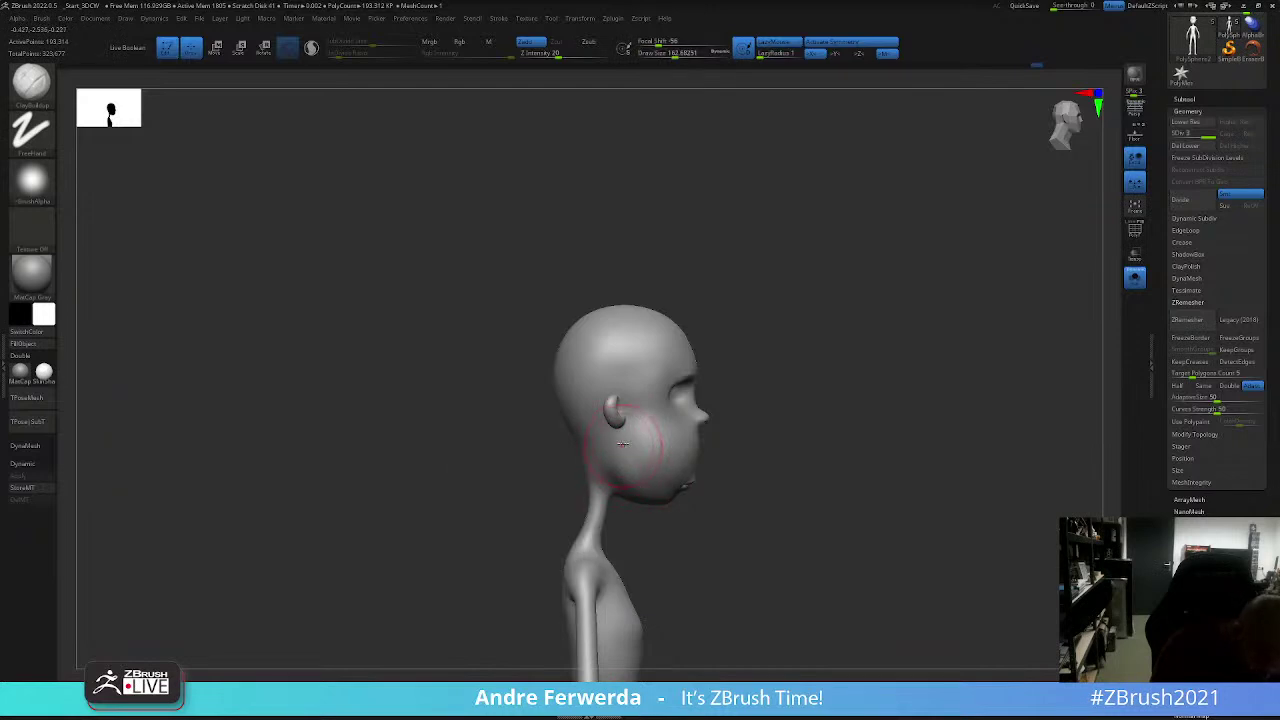
pyautogui.press('shift')
# Step: Reshape the back of the head and neck, then undo back to the full character with hair
pyautogui.keyDown('shift'); pyautogui.moveTo(760, 351); pyautogui.dragTo(593, 460); pyautogui.keyUp('shift')
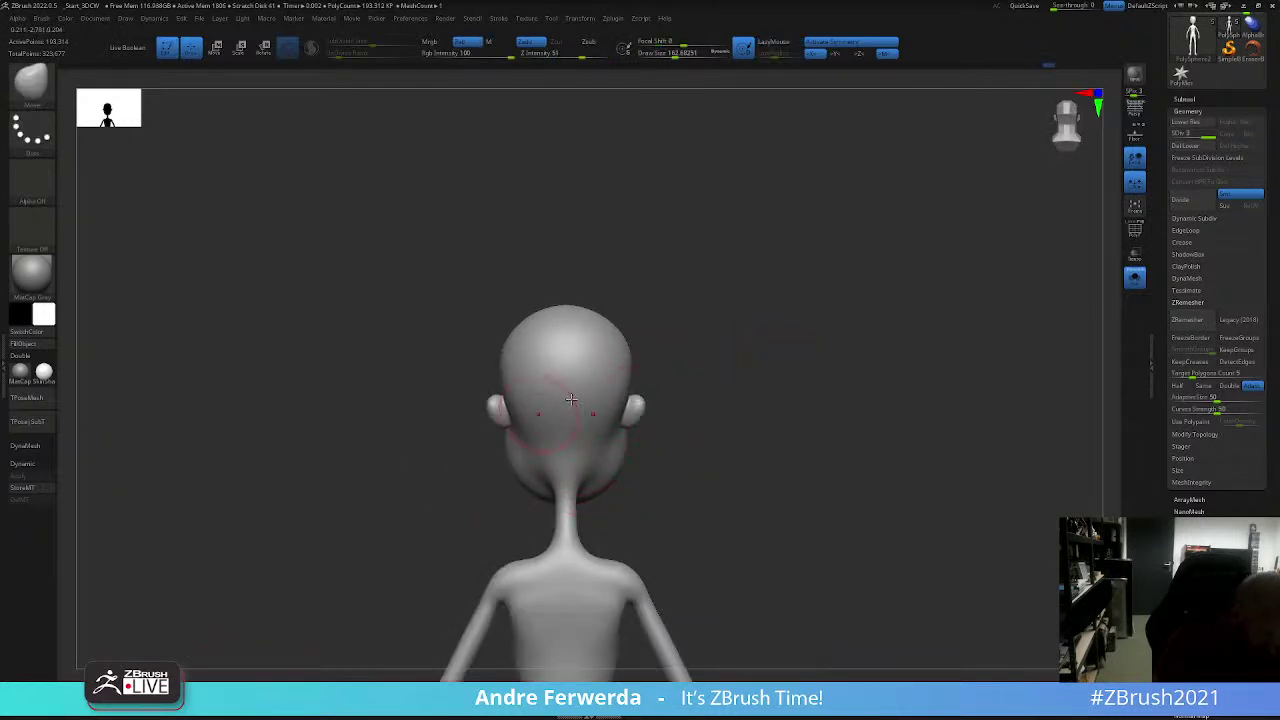
pyautogui.moveTo(617, 407)
pyautogui.keyDown('alt'); pyautogui.mouseDown()
pyautogui.moveTo(697, 392)
pyautogui.moveTo(705, 339)
pyautogui.mouseUp(); pyautogui.keyUp('alt')
pyautogui.press('space')
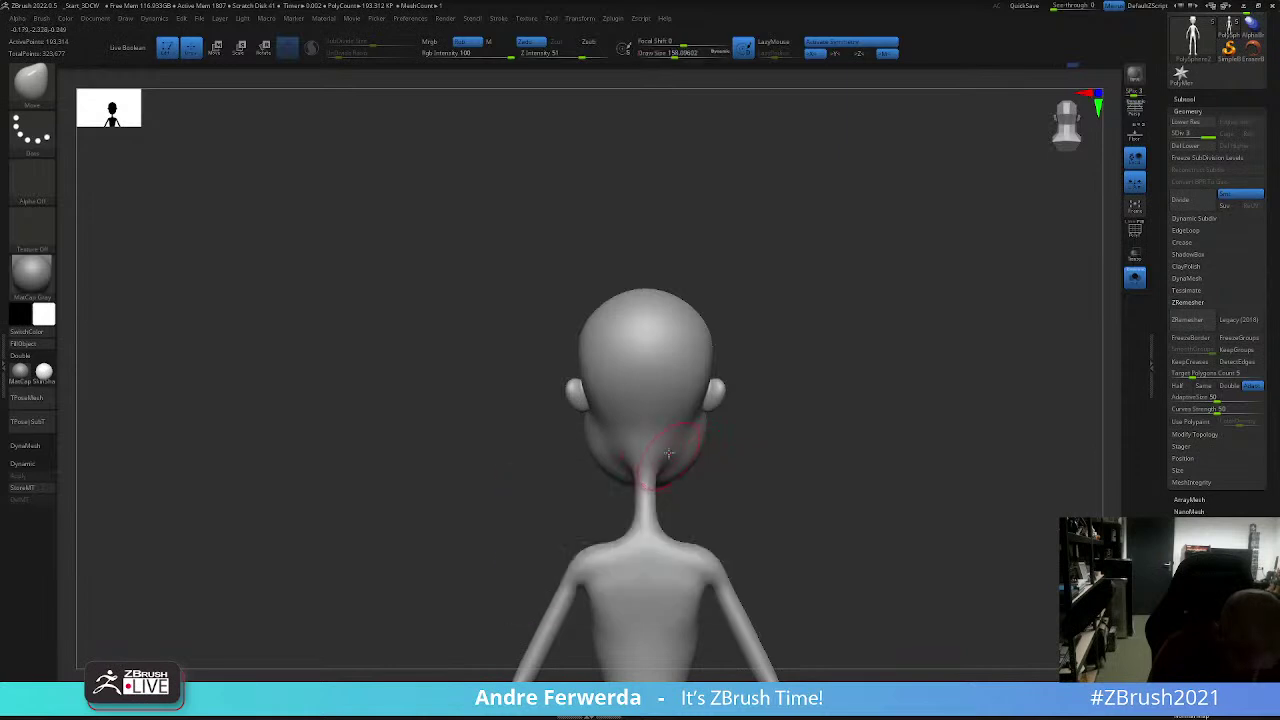
pyautogui.keyDown('alt'); pyautogui.moveTo(660, 450); pyautogui.dragTo(774, 340); pyautogui.keyUp('alt')
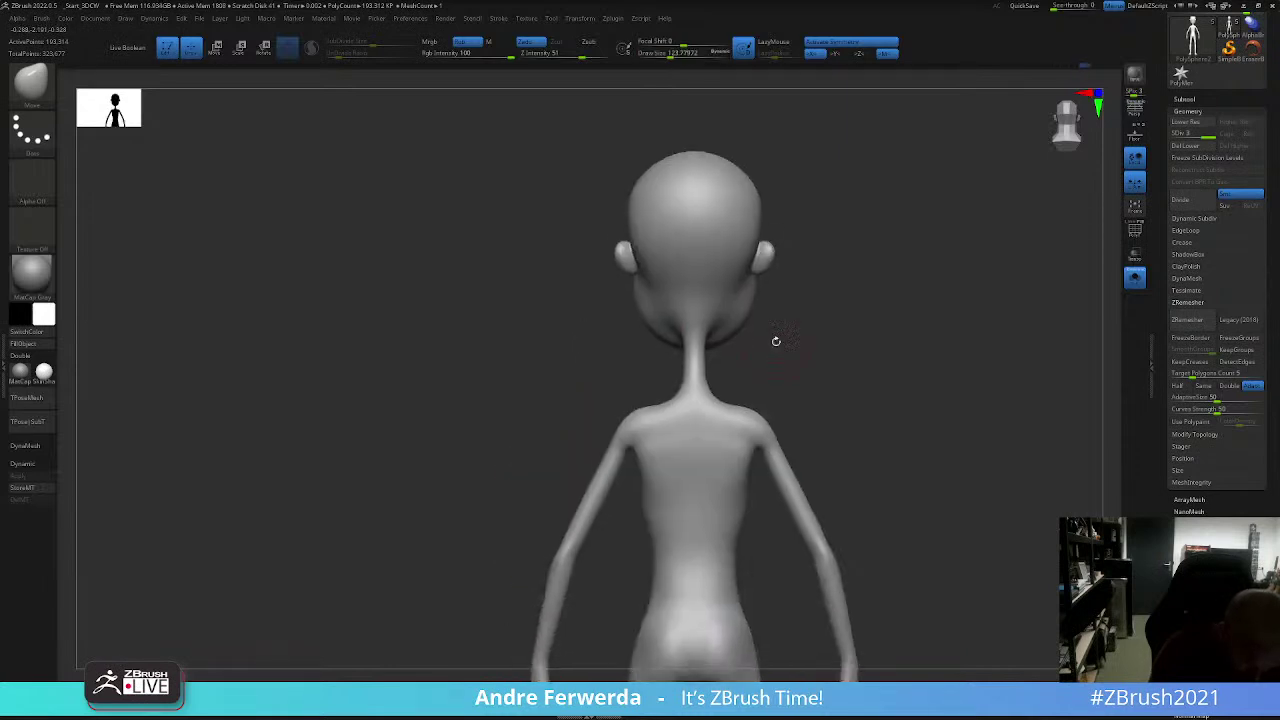
pyautogui.keyDown('shift'); pyautogui.moveTo(714, 443); pyautogui.dragTo(830, 405); pyautogui.keyUp('shift')
pyautogui.hotkey('ctrl', 'z')
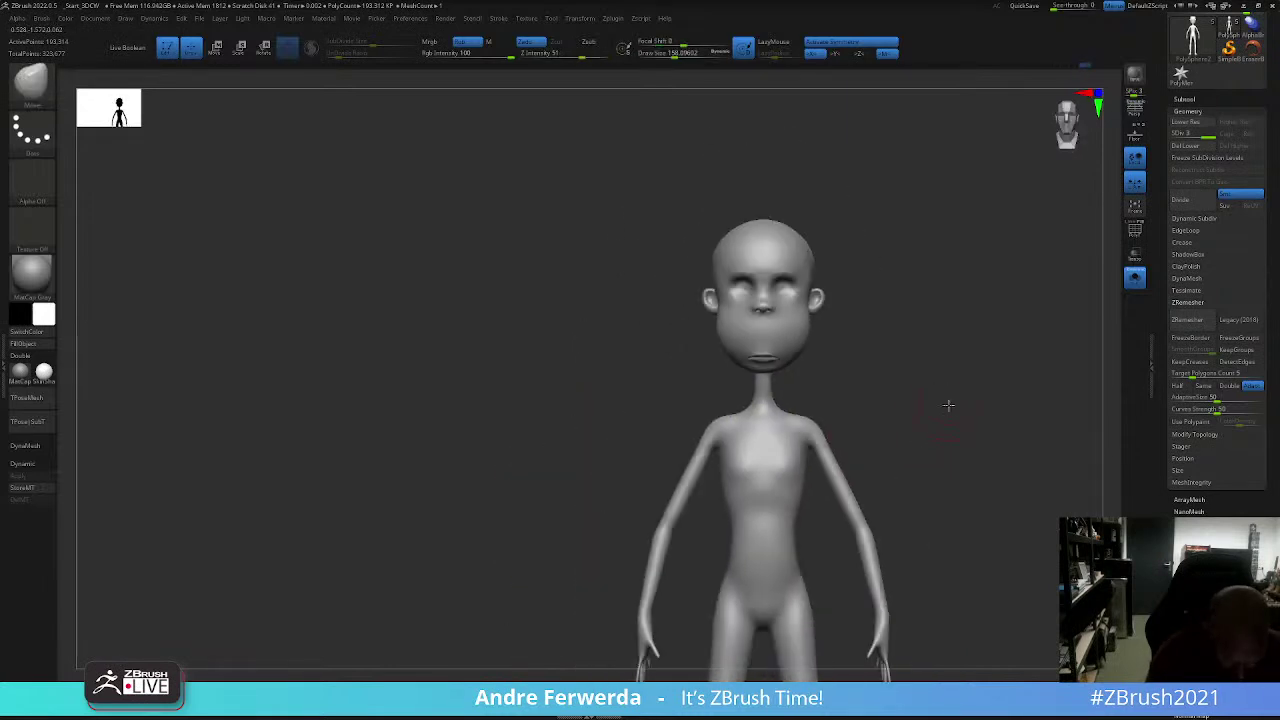
pyautogui.hotkey('ctrl', 'z')
# Step: Align the model with the front reference view and select the hair subtool
pyautogui.hotkey('ctrl', 'z')
pyautogui.hotkey('ctrl', 'z')
pyautogui.hotkey('ctrl', 'z')
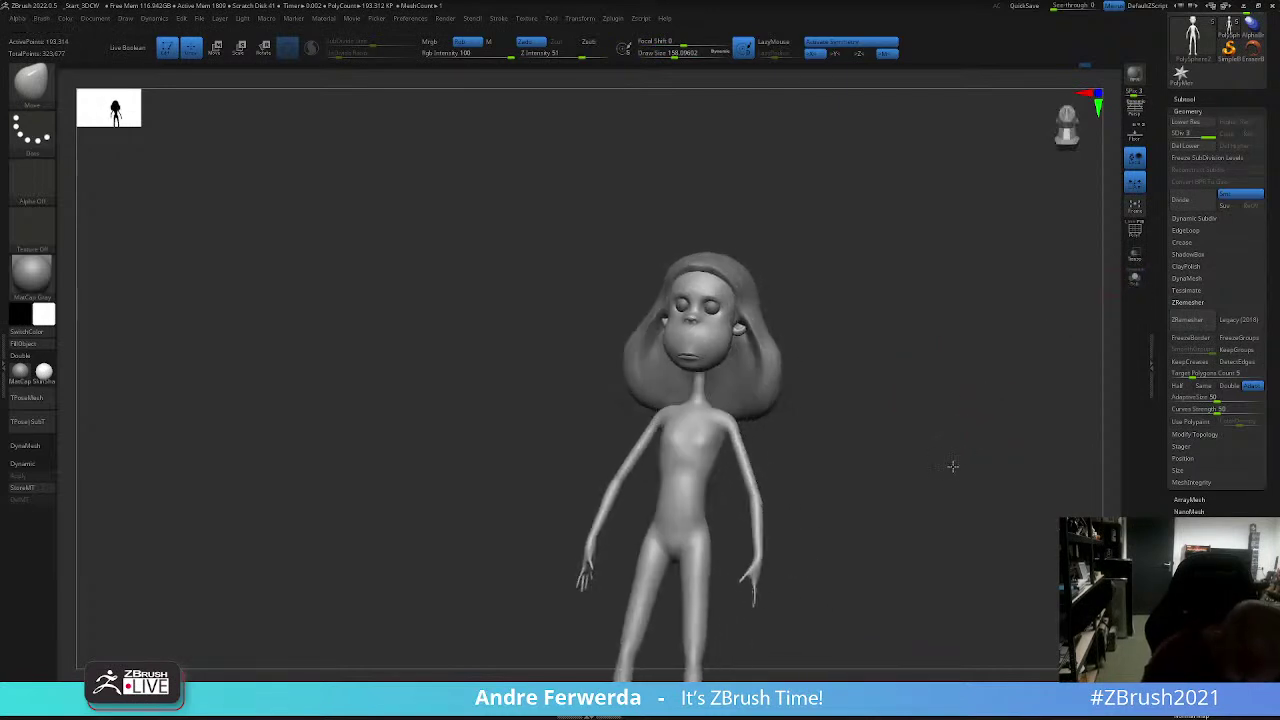
pyautogui.hotkey('ctrl', 'z')
pyautogui.hotkey('ctrl', 'z')
pyautogui.hotkey('ctrl', 'z')
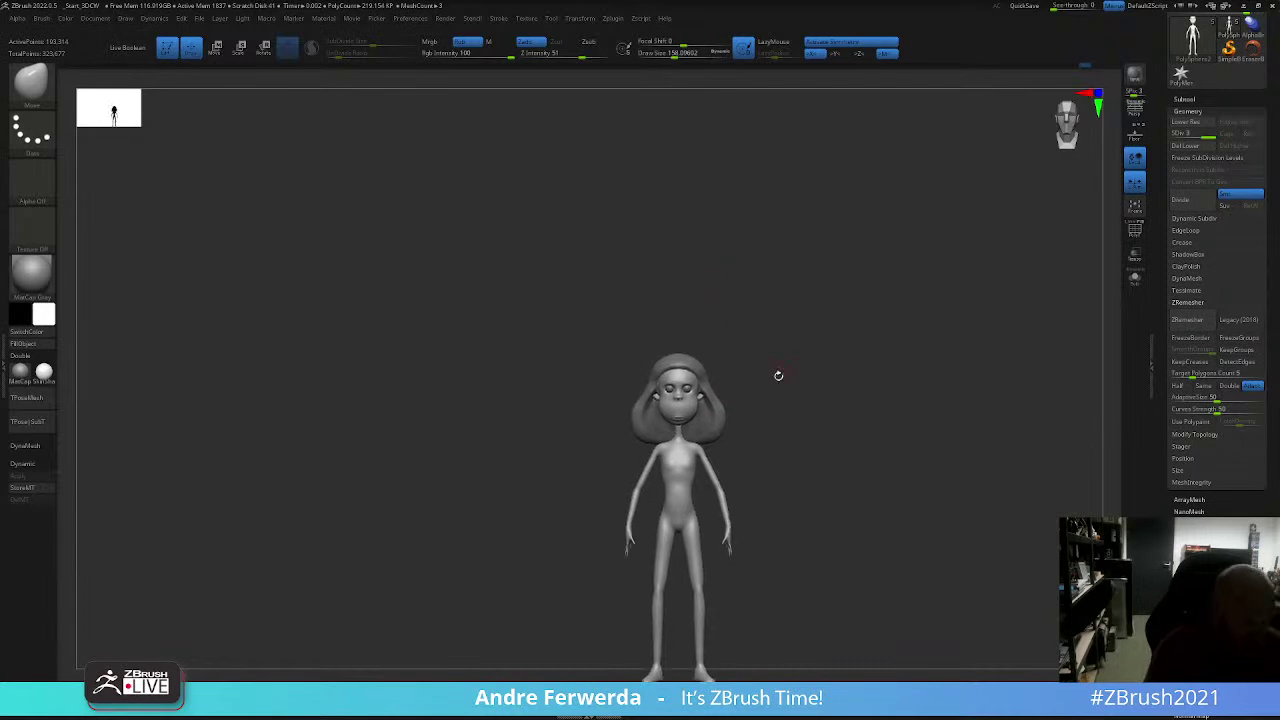
pyautogui.click(100, 20)
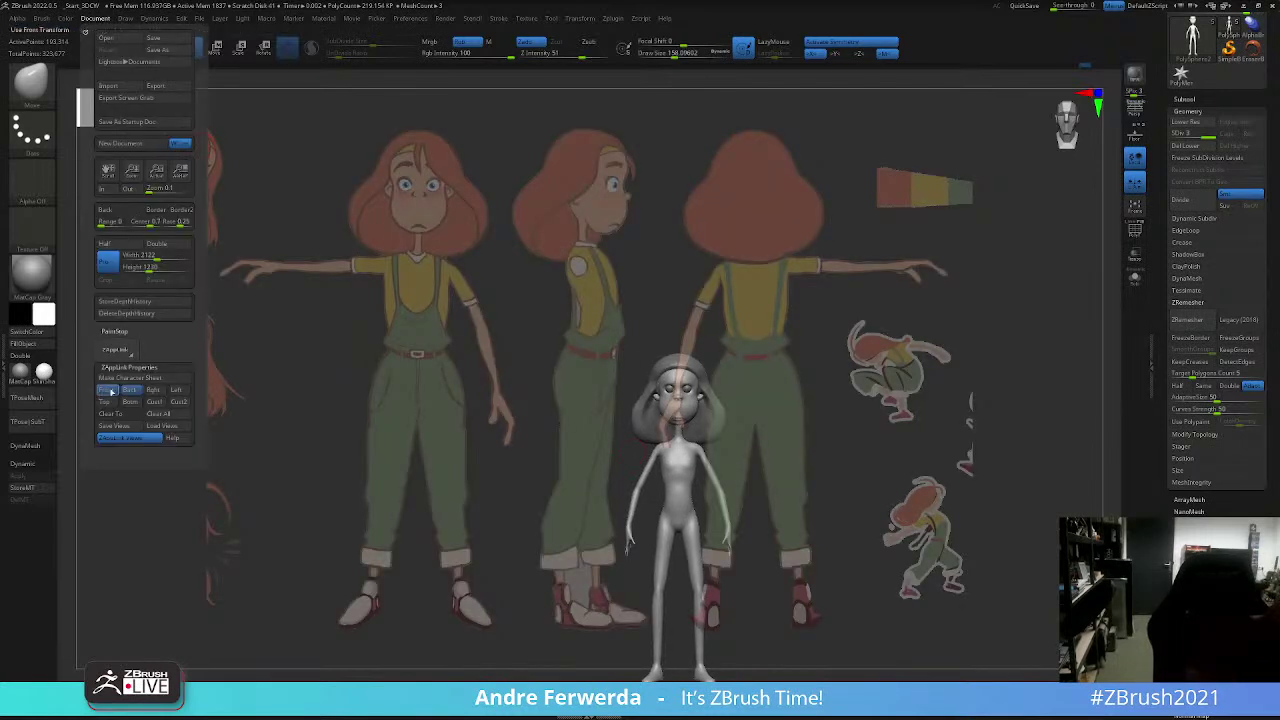
pyautogui.click(108, 390)
pyautogui.press('space')
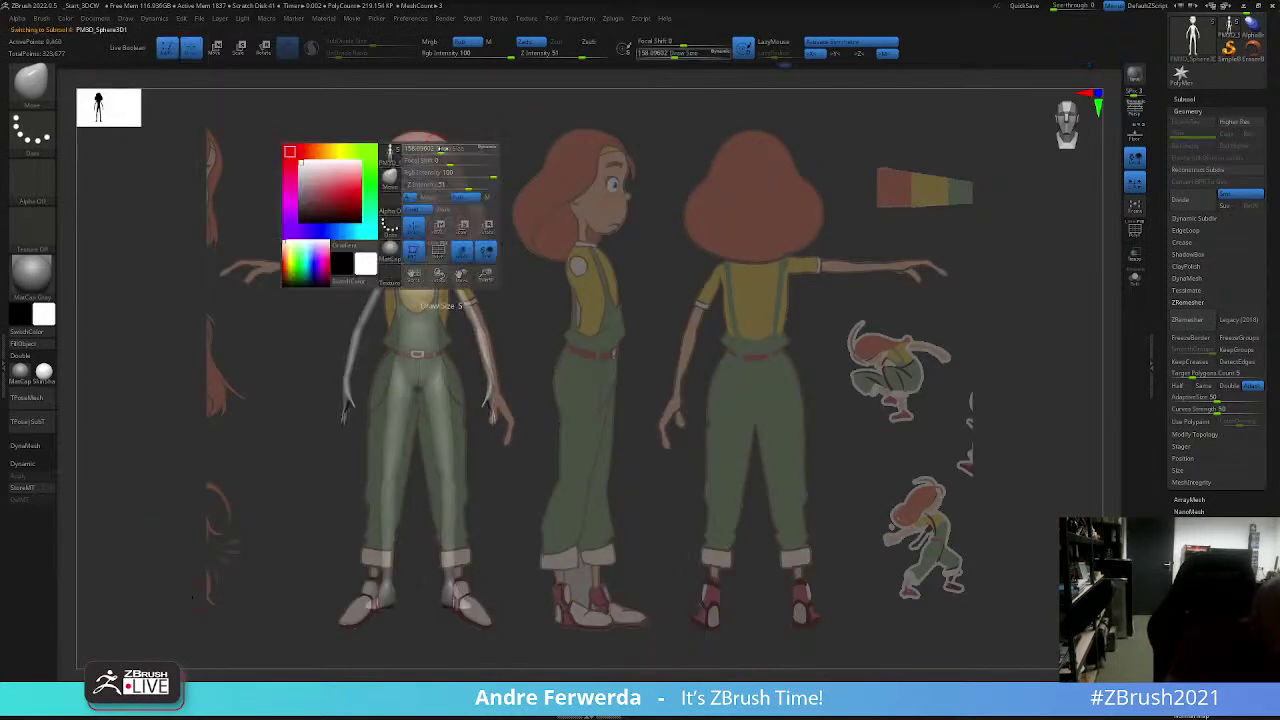
pyautogui.keyDown('alt'); pyautogui.click(416, 153); pyautogui.keyUp('alt')
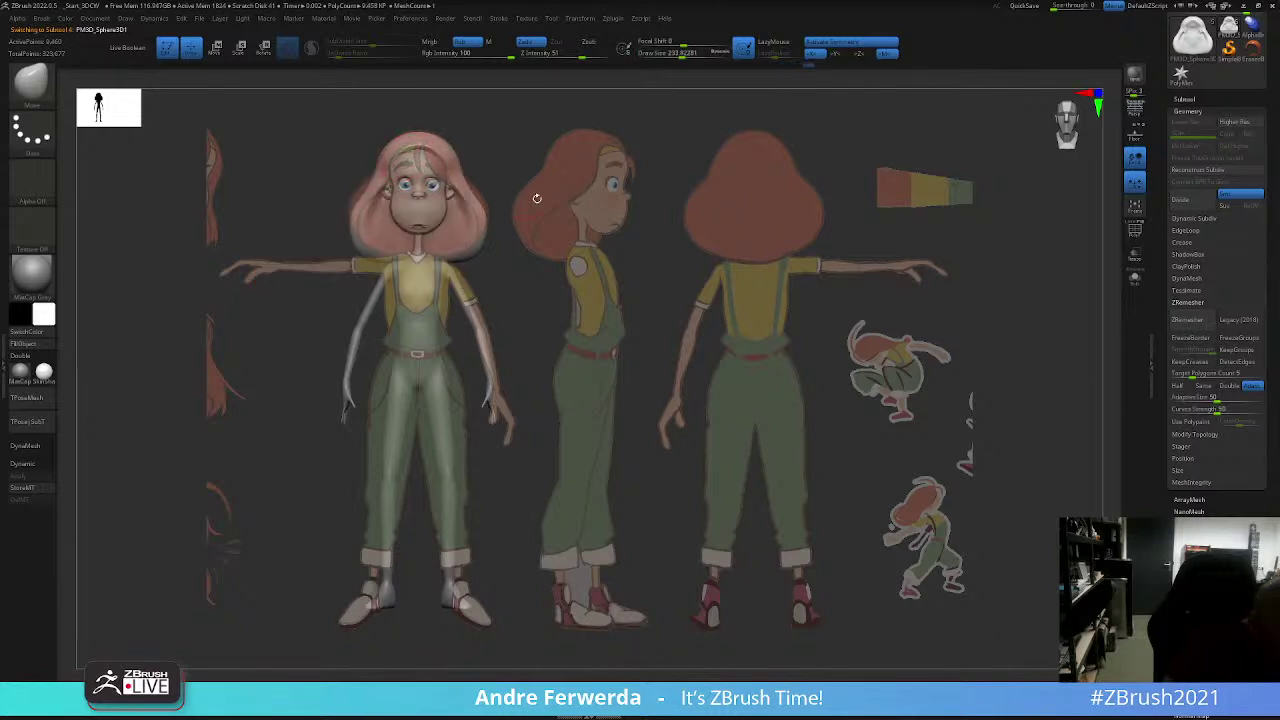
# Step: Smooth the hair mass from the back and front of the model
pyautogui.moveTo(626, 283)
pyautogui.keyDown('alt'); pyautogui.mouseDown()
pyautogui.moveTo(743, 351)
pyautogui.moveTo(545, 285)
pyautogui.mouseUp(); pyautogui.keyUp('alt')
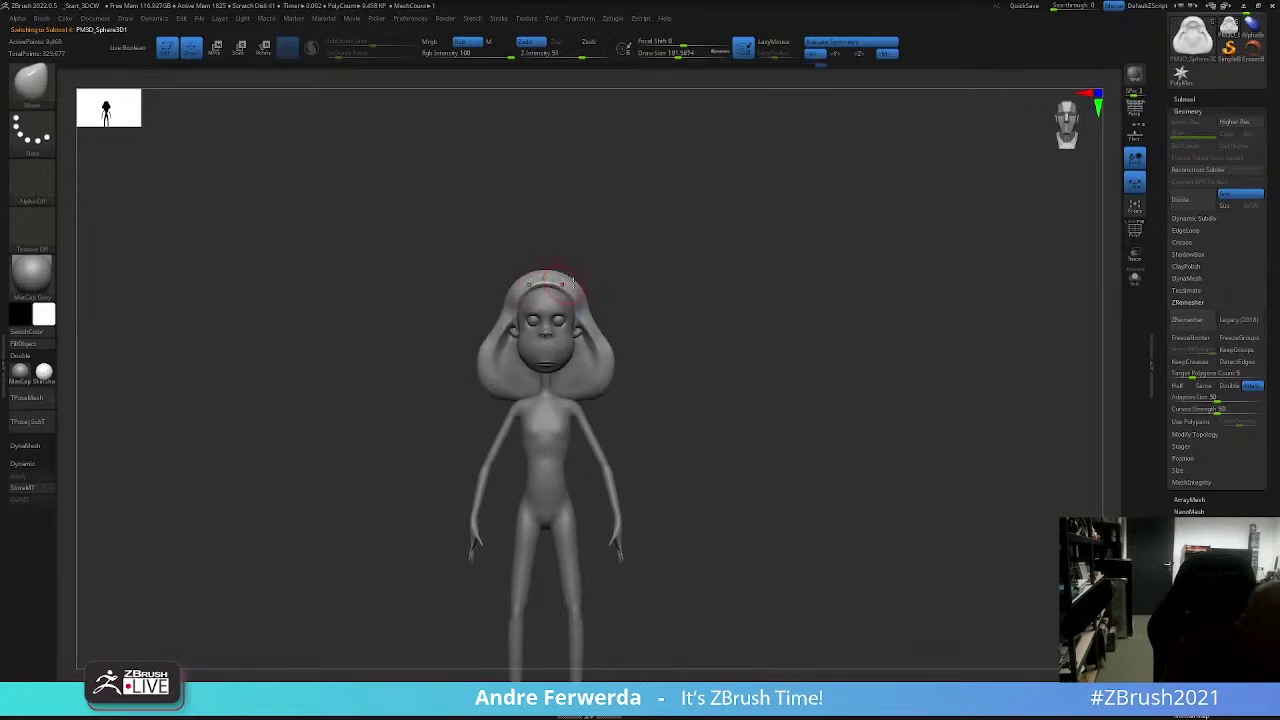
pyautogui.moveTo(660, 306)
pyautogui.mouseDown()
pyautogui.moveTo(622, 347)
pyautogui.moveTo(571, 300)
pyautogui.moveTo(811, 329)
pyautogui.mouseUp()
pyautogui.press('space')
pyautogui.press('shift')
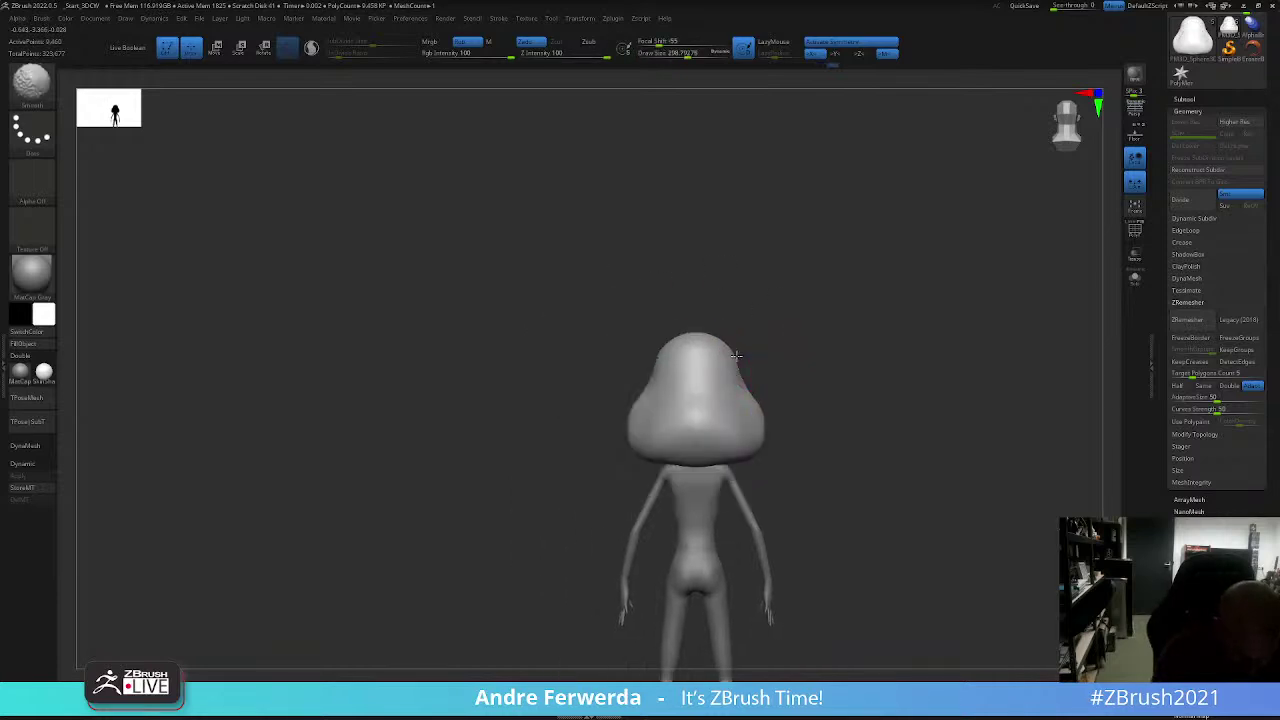
pyautogui.moveTo(759, 434)
pyautogui.keyDown('alt'); pyautogui.mouseDown()
pyautogui.moveTo(871, 434)
pyautogui.moveTo(917, 511)
pyautogui.mouseUp(); pyautogui.keyUp('alt')
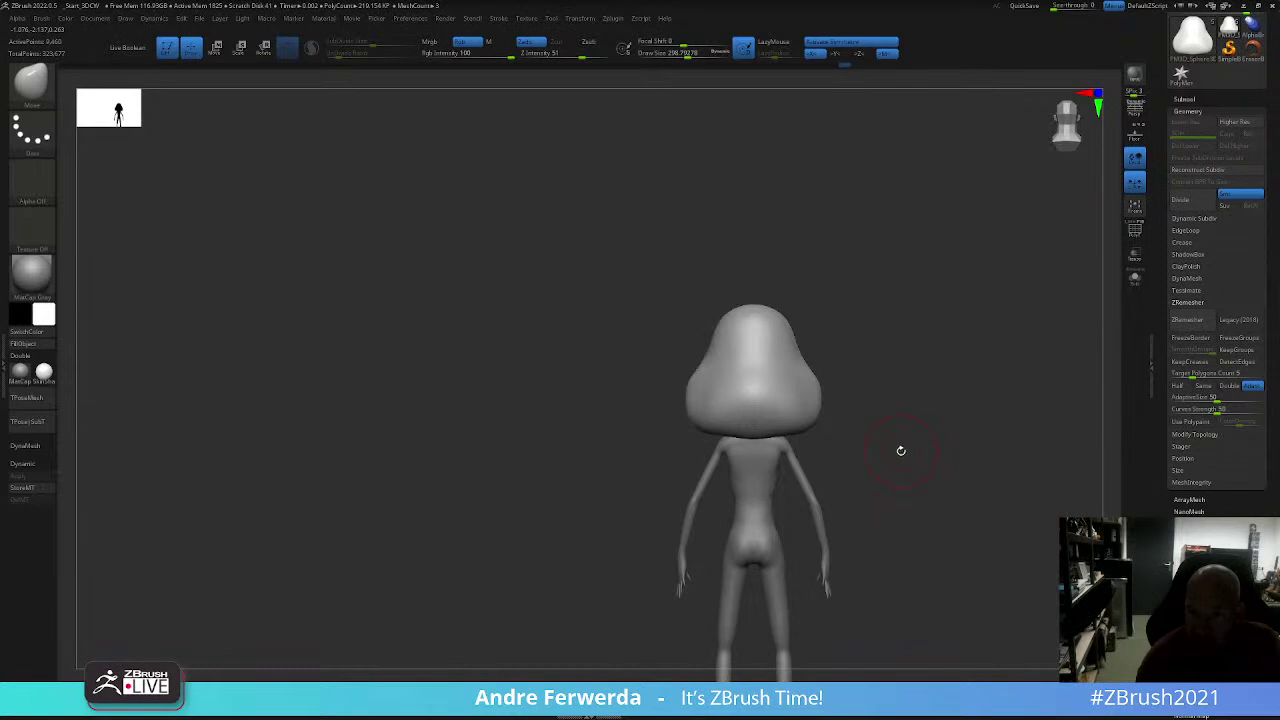
pyautogui.moveTo(900, 451)
pyautogui.mouseDown()
pyautogui.moveTo(966, 443)
pyautogui.moveTo(957, 420)
pyautogui.moveTo(997, 380)
pyautogui.moveTo(926, 426)
pyautogui.mouseUp()
pyautogui.press('space')
# Step: Compare the bob silhouette with the reference sheet, checking back and side views
pyautogui.hotkey('shift', 'z')
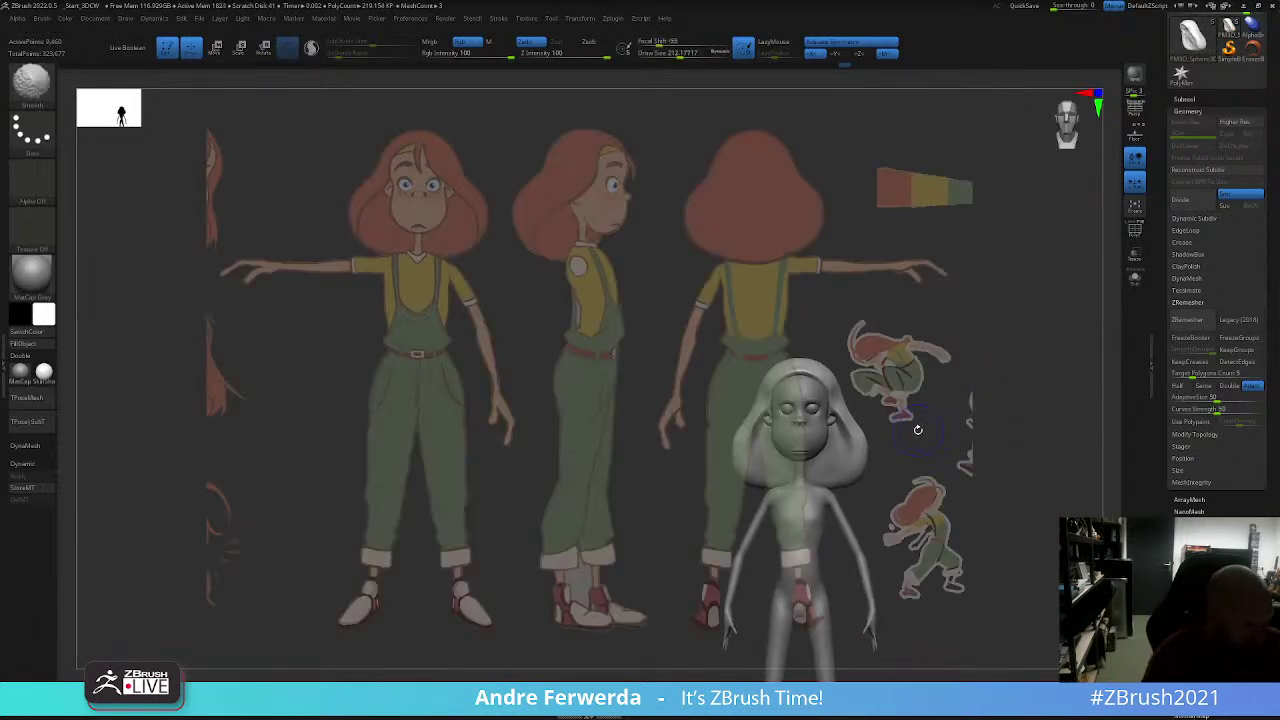
pyautogui.hotkey('shift', 'z')
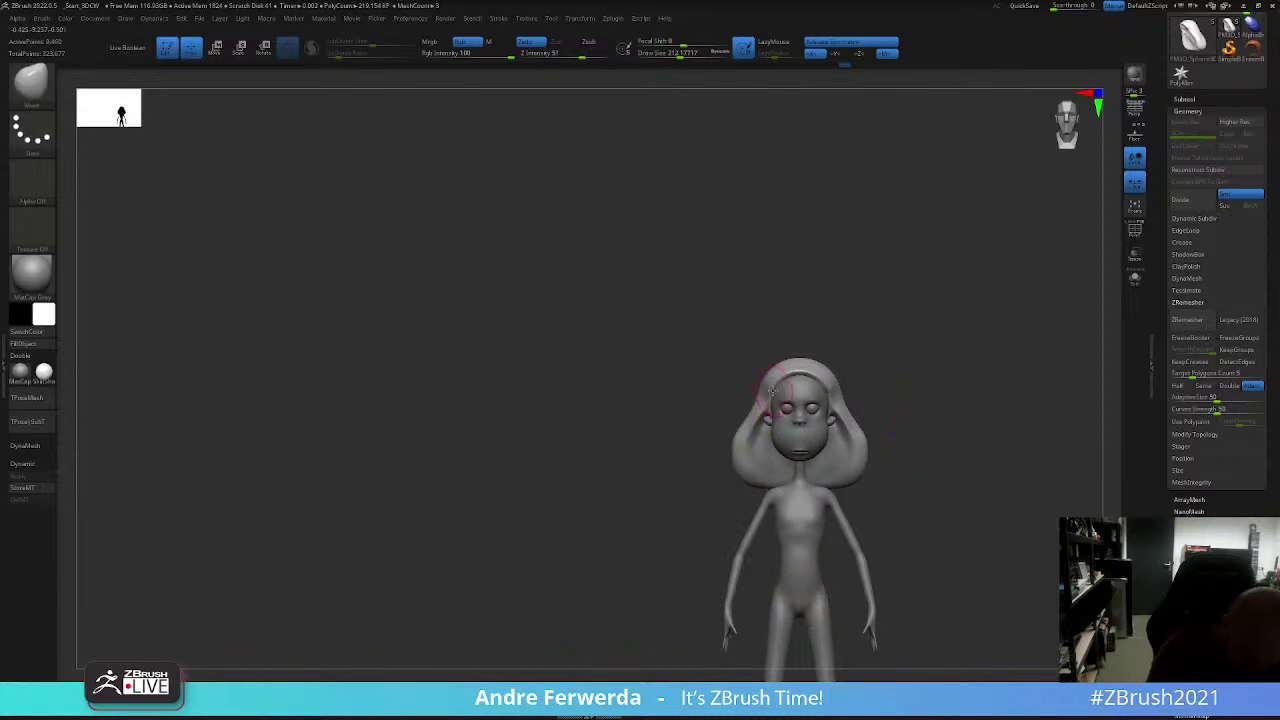
pyautogui.hotkey('shift', 'z')
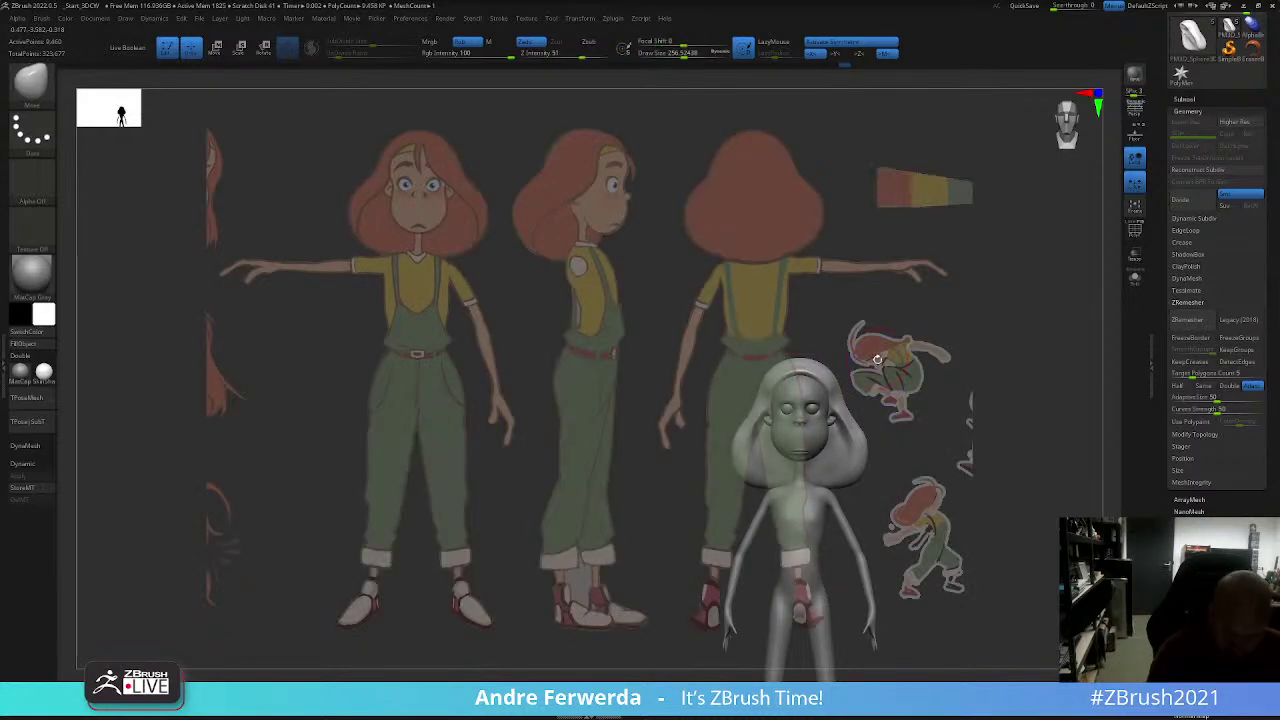
pyautogui.hotkey('shift', 'z')
pyautogui.moveTo(894, 329); pyautogui.dragTo(760, 400)
pyautogui.press('space')
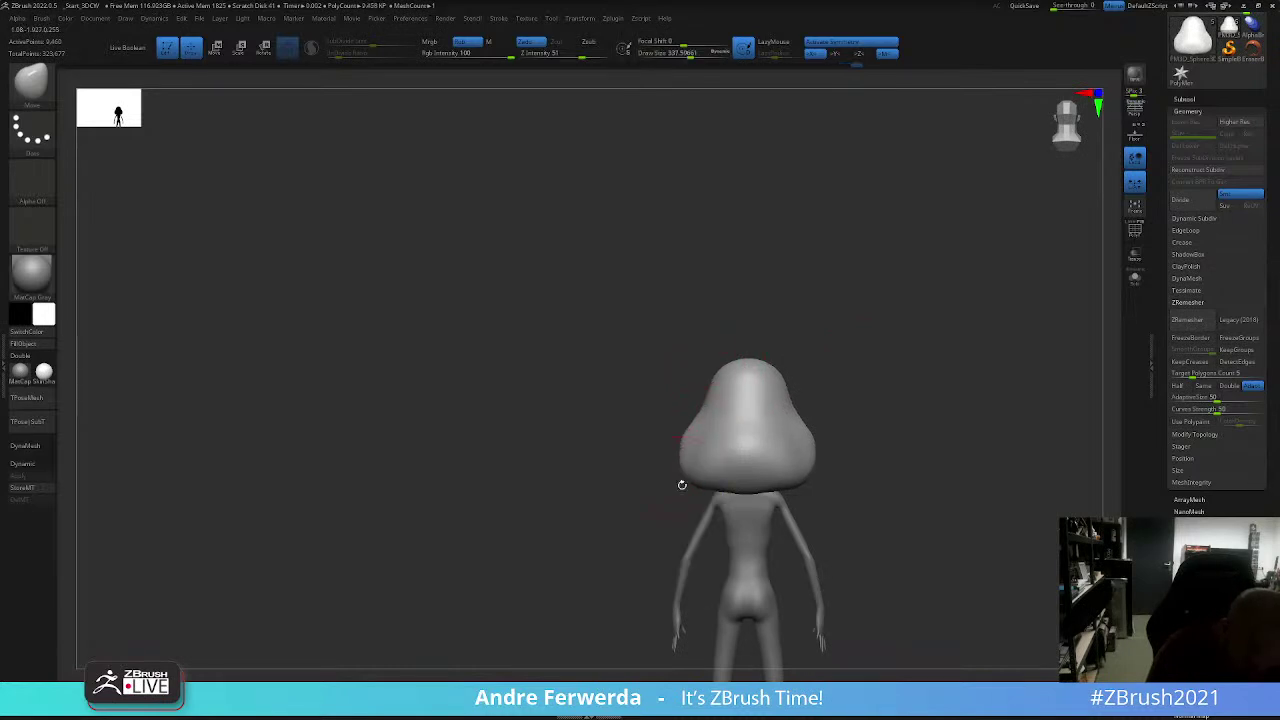
pyautogui.moveTo(720, 492)
pyautogui.mouseDown()
pyautogui.moveTo(894, 463)
pyautogui.moveTo(909, 409)
pyautogui.moveTo(917, 457)
pyautogui.moveTo(926, 449)
pyautogui.moveTo(903, 594)
pyautogui.moveTo(866, 380)
pyautogui.moveTo(863, 409)
pyautogui.mouseUp()
pyautogui.hotkey('shift', 'f')
pyautogui.hotkey('shift', 'f')
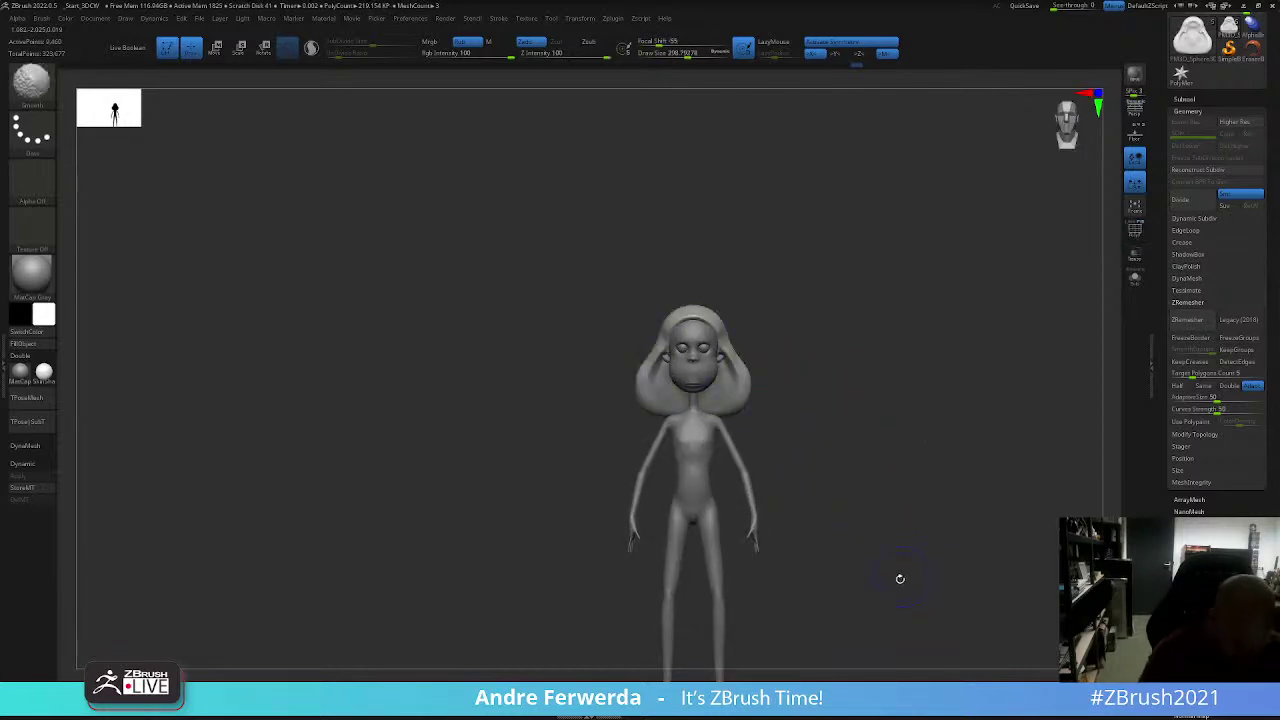
pyautogui.hotkey('shift', 'f')
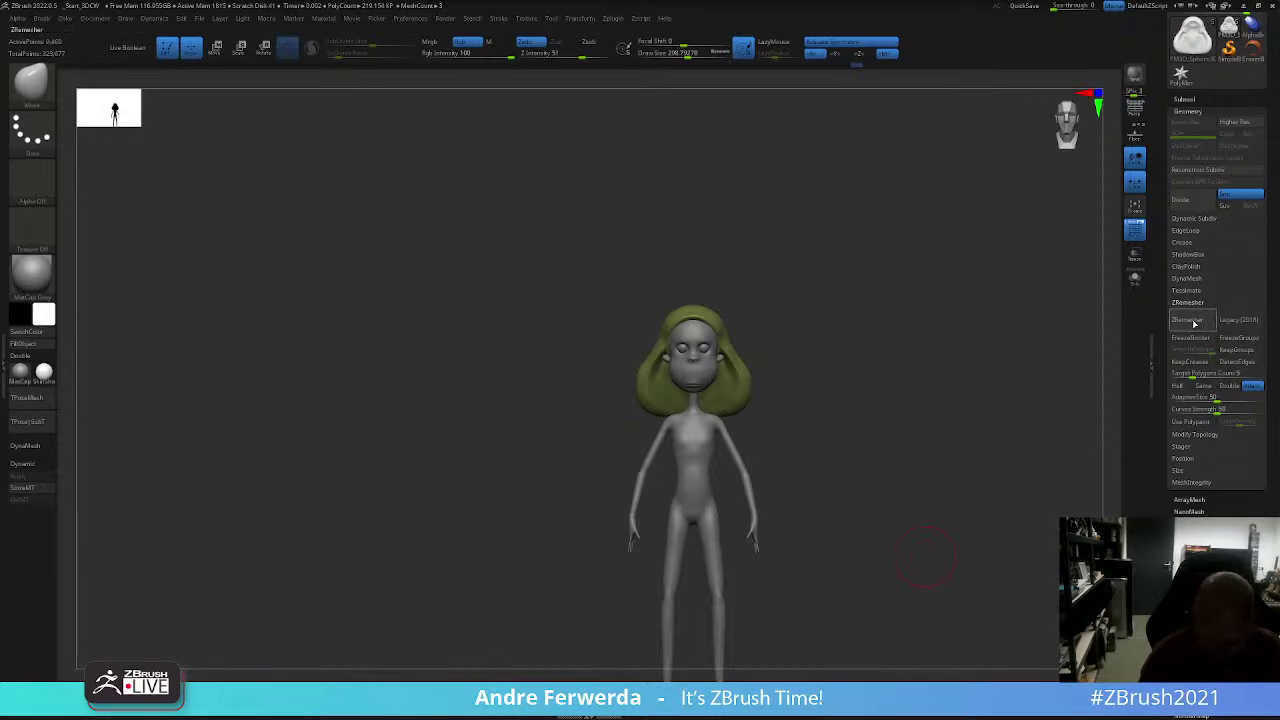
# Step: Rebuild the bob hair mesh with ZRemesher, keeping its rounded shape, then make the body subtool active
pyautogui.click(1190, 321)
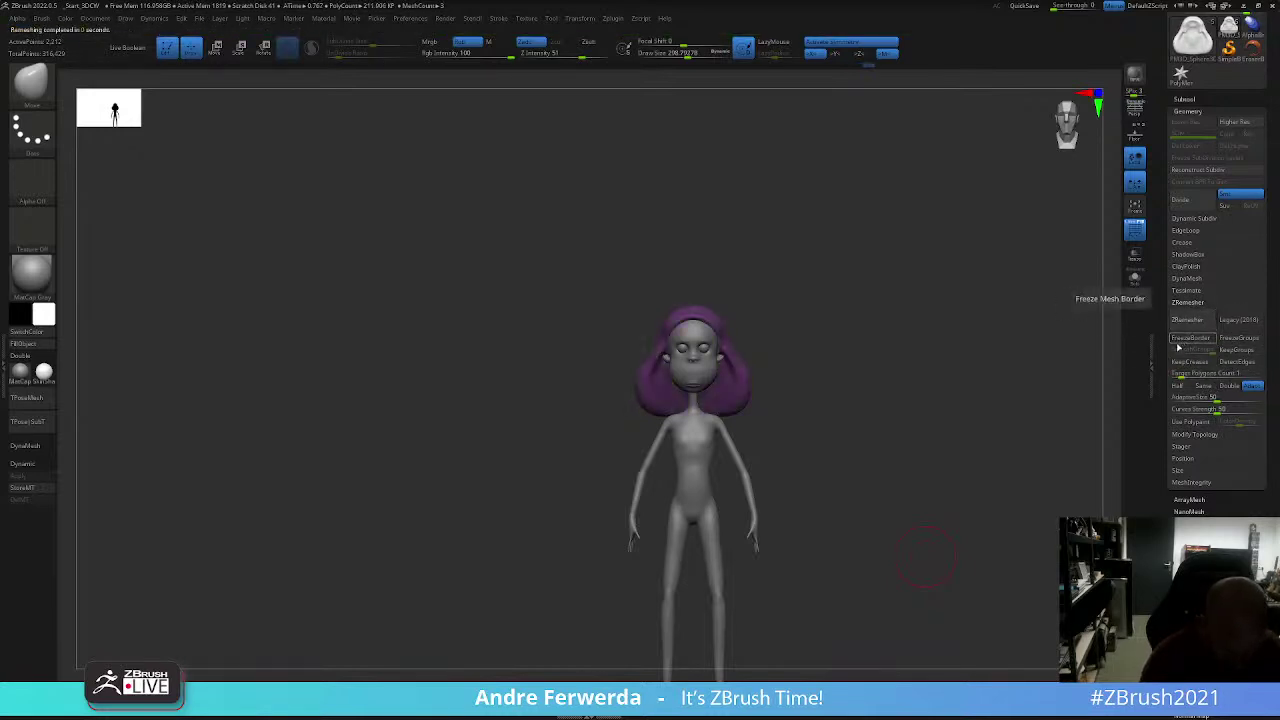
pyautogui.press('space')
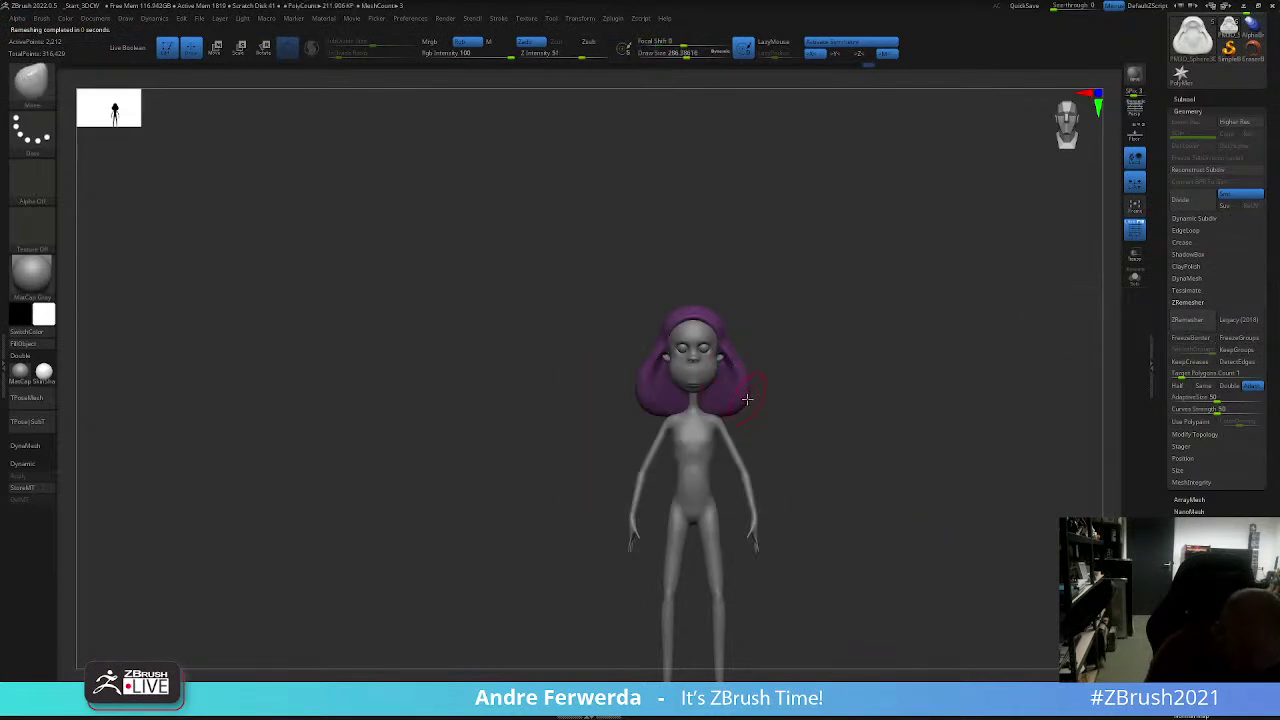
pyautogui.keyDown('alt'); pyautogui.click(730, 440); pyautogui.keyUp('alt')
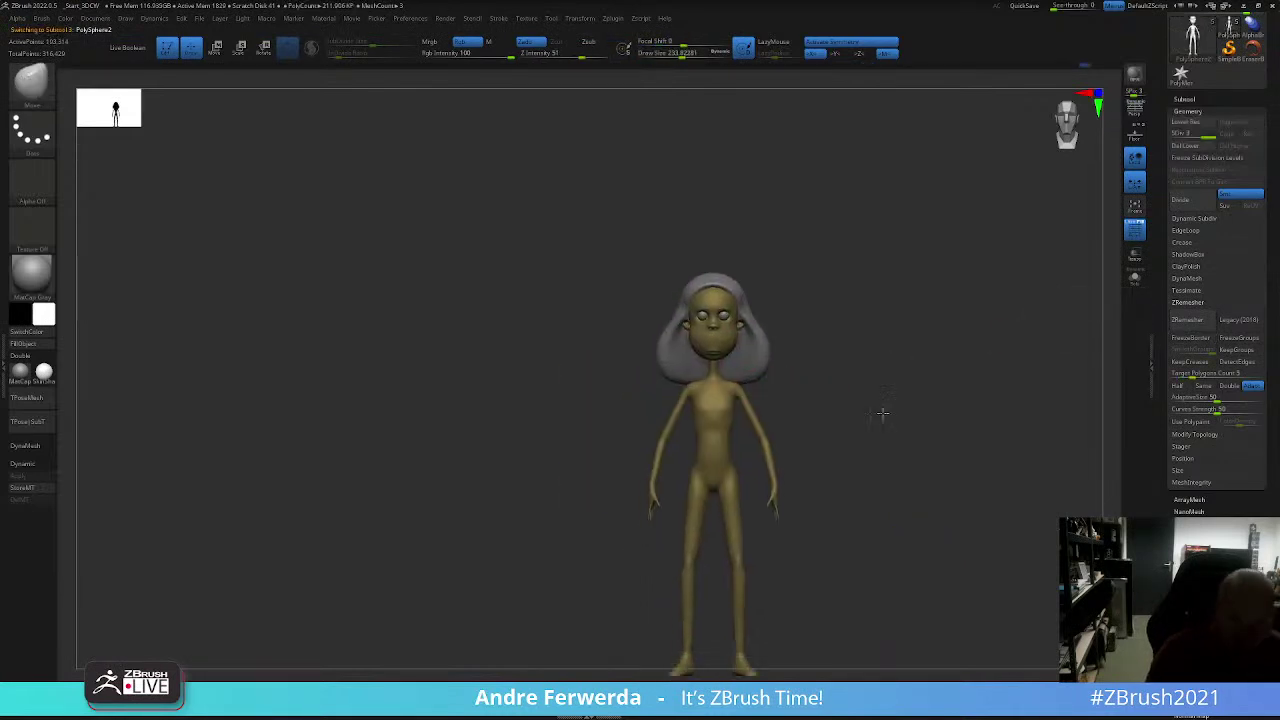
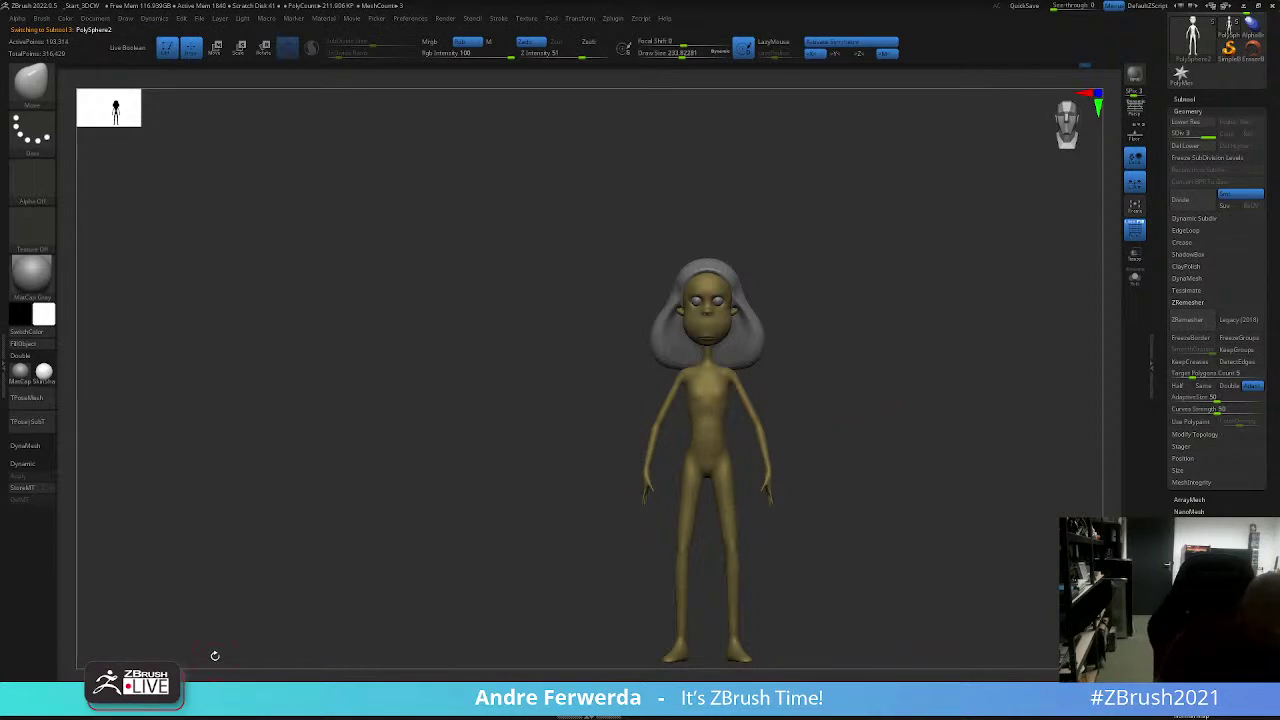
# Step: Shrink the brush and pick DamStandard from the brush library
pyautogui.press('[')
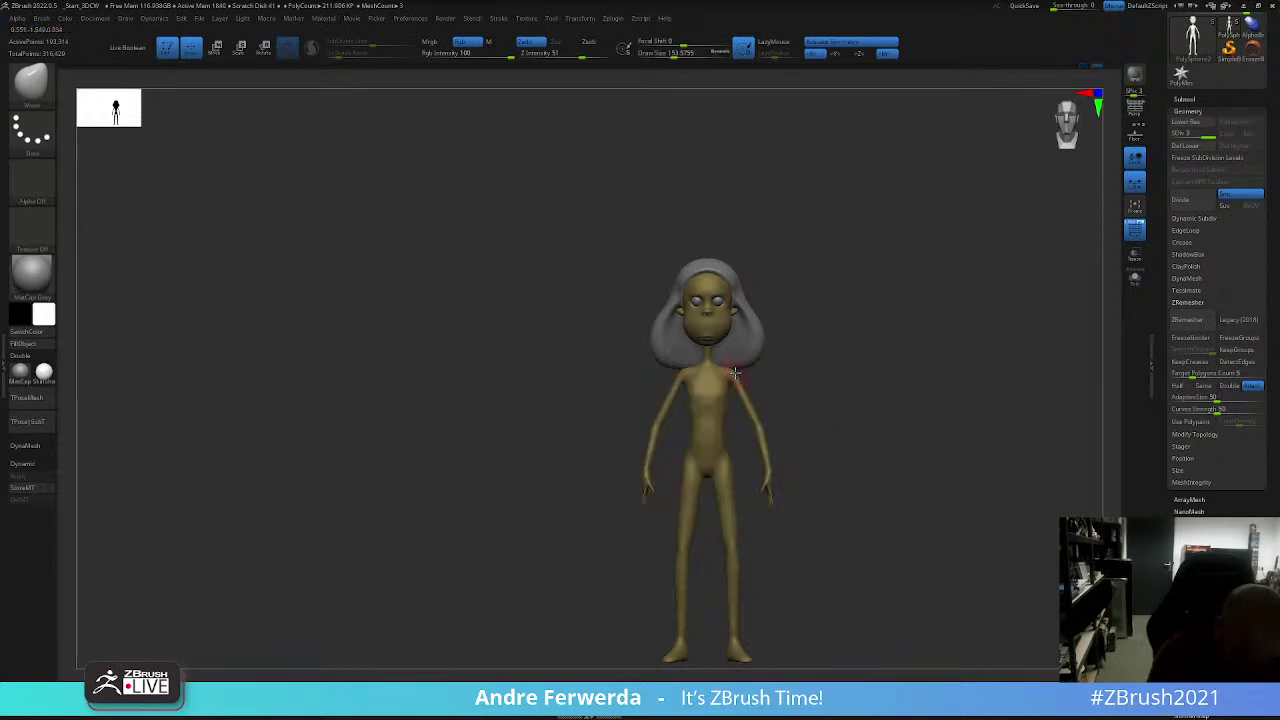
pyautogui.moveTo(860, 349)
pyautogui.mouseDown()
pyautogui.moveTo(731, 383)
pyautogui.moveTo(797, 374)
pyautogui.mouseUp()
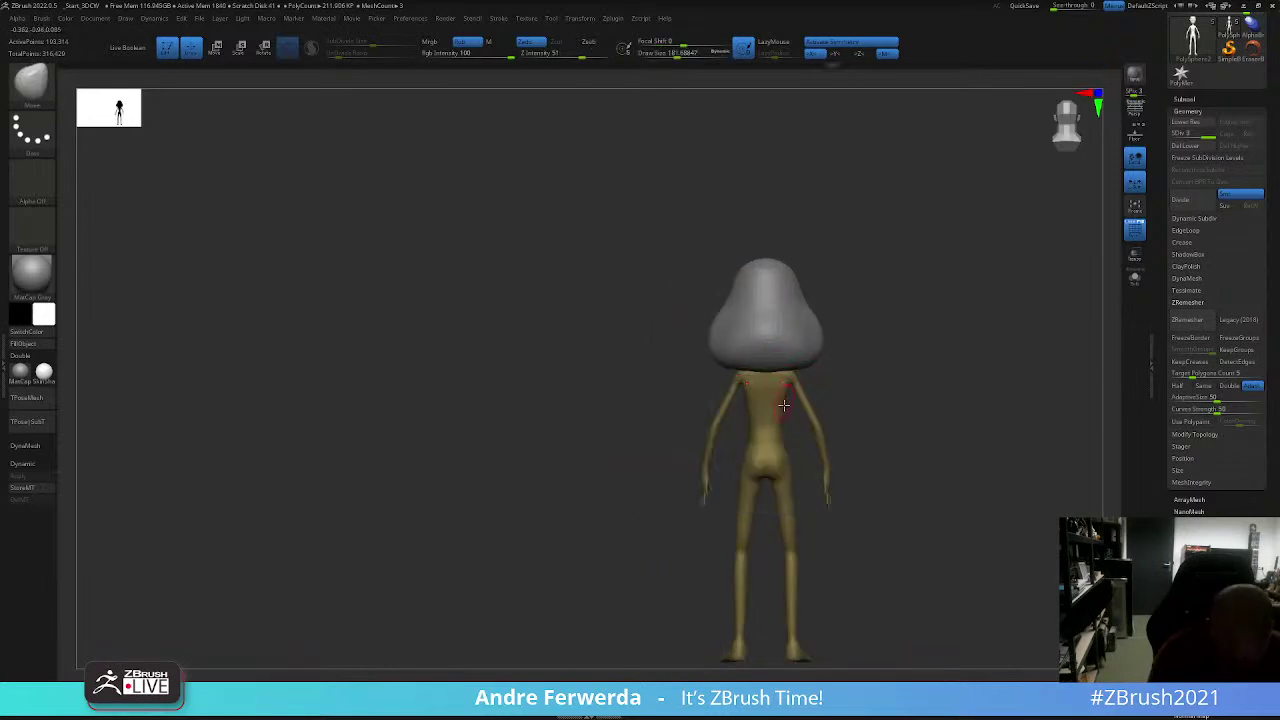
pyautogui.moveTo(797, 401); pyautogui.dragTo(799, 400)
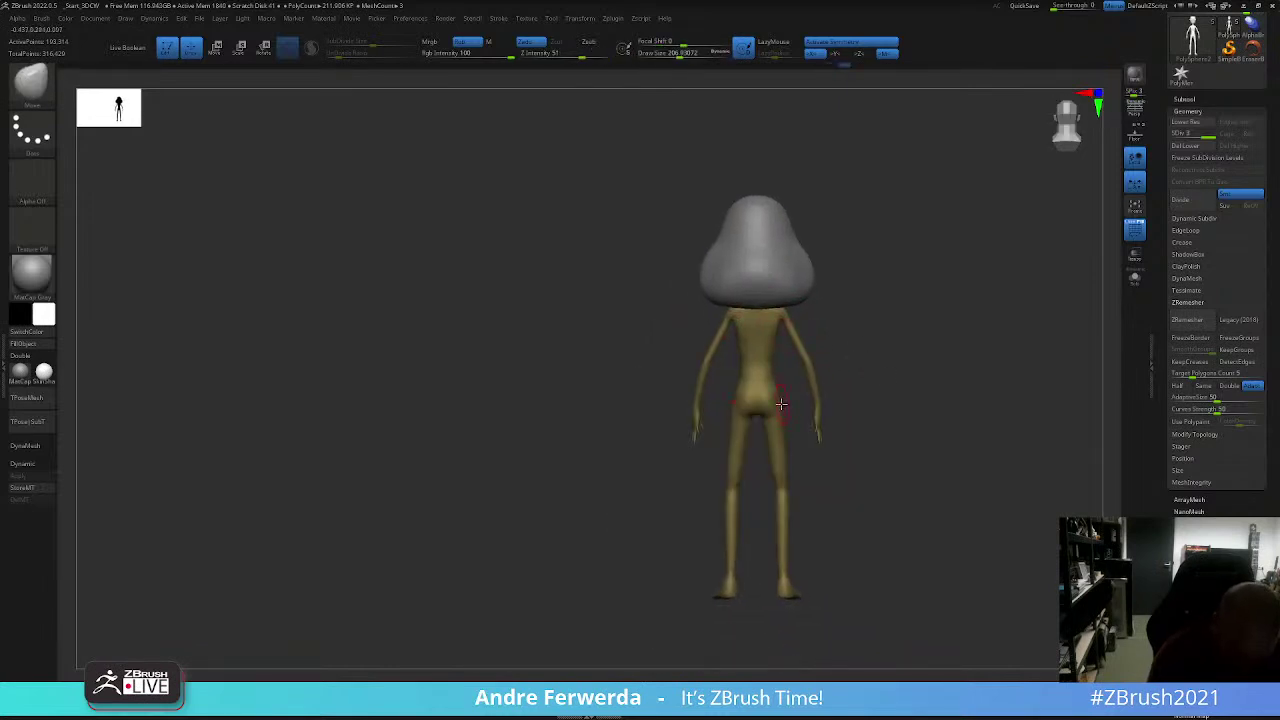
pyautogui.press('space')
pyautogui.press('b')
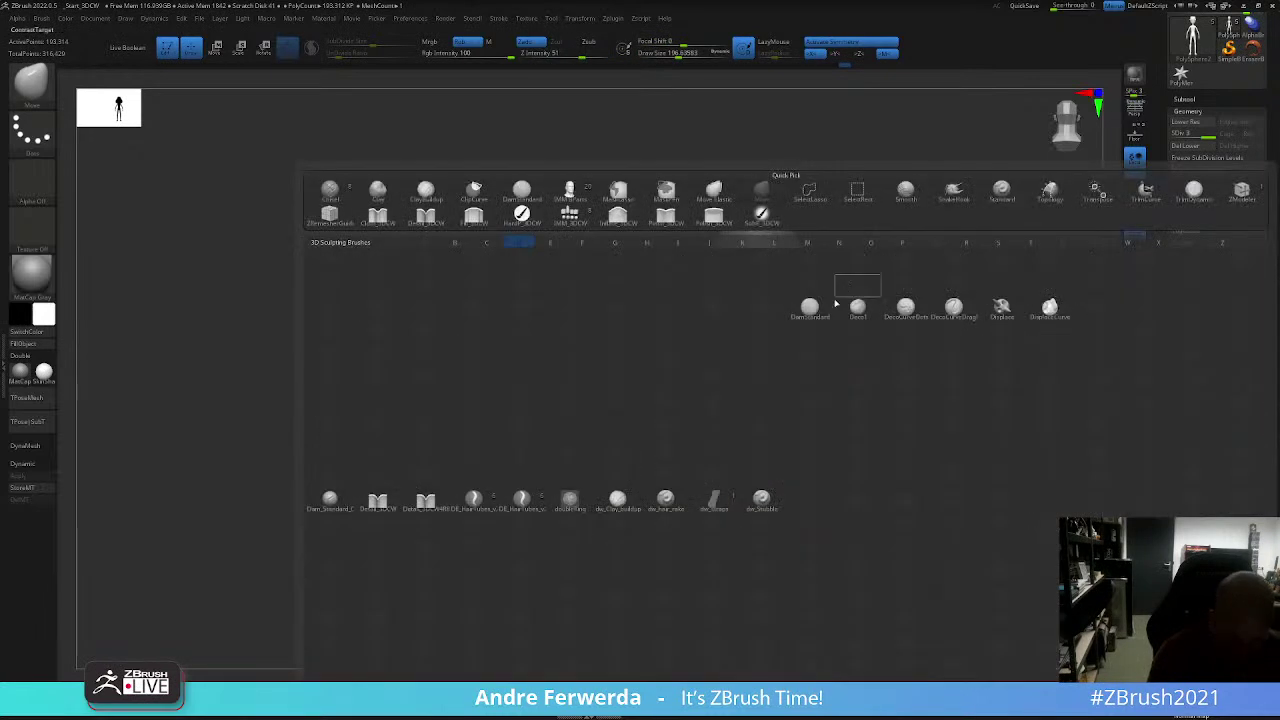
pyautogui.click(812, 306)
pyautogui.press('space')
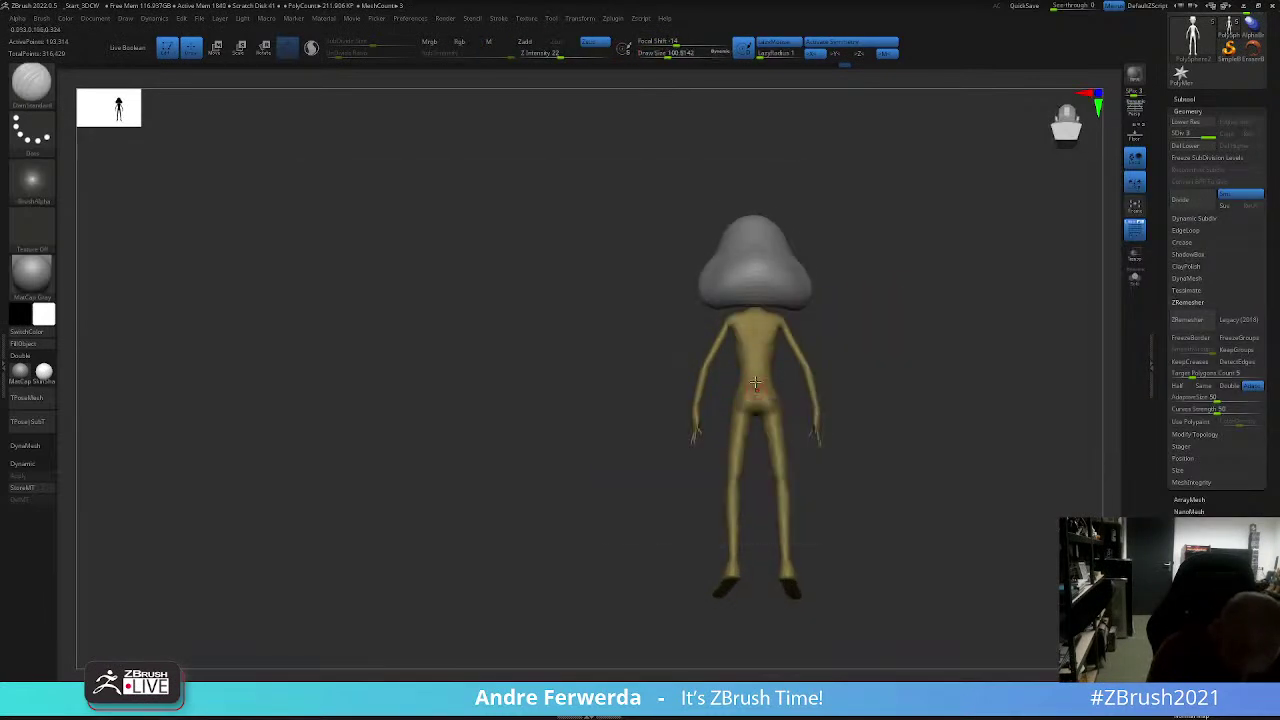
# Step: Orbit from a straight back view of the figure to a closer high-angle front view
pyautogui.keyDown('alt'); pyautogui.moveTo(899, 332); pyautogui.dragTo(745, 405); pyautogui.keyUp('alt')
pyautogui.press('space')
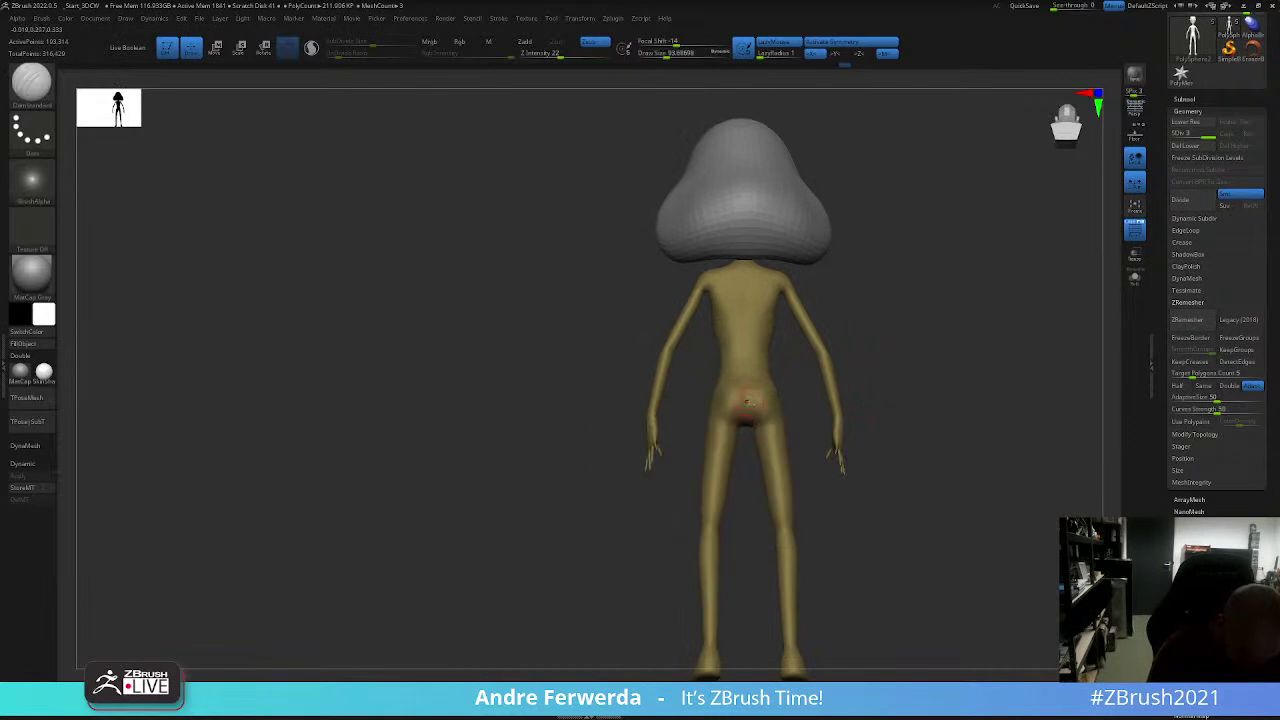
pyautogui.moveTo(882, 343)
pyautogui.keyDown('shift'); pyautogui.mouseDown()
pyautogui.moveTo(748, 400)
pyautogui.moveTo(957, 434)
pyautogui.moveTo(949, 483)
pyautogui.moveTo(966, 451)
pyautogui.moveTo(946, 477)
pyautogui.moveTo(977, 477)
pyautogui.mouseUp(); pyautogui.keyUp('shift')
pyautogui.press('f')
pyautogui.moveTo(908, 409); pyautogui.dragTo(897, 376)
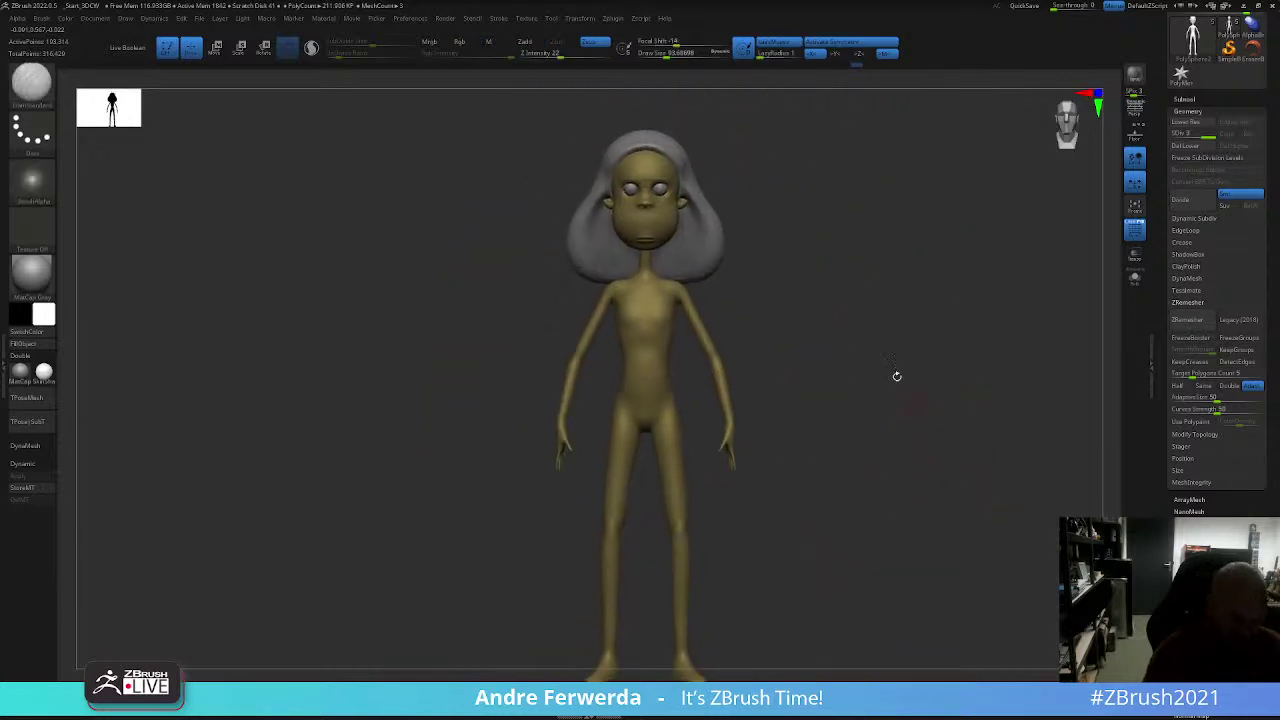
pyautogui.moveTo(840, 460)
pyautogui.mouseDown()
pyautogui.moveTo(859, 482)
pyautogui.moveTo(854, 503)
pyautogui.mouseUp()
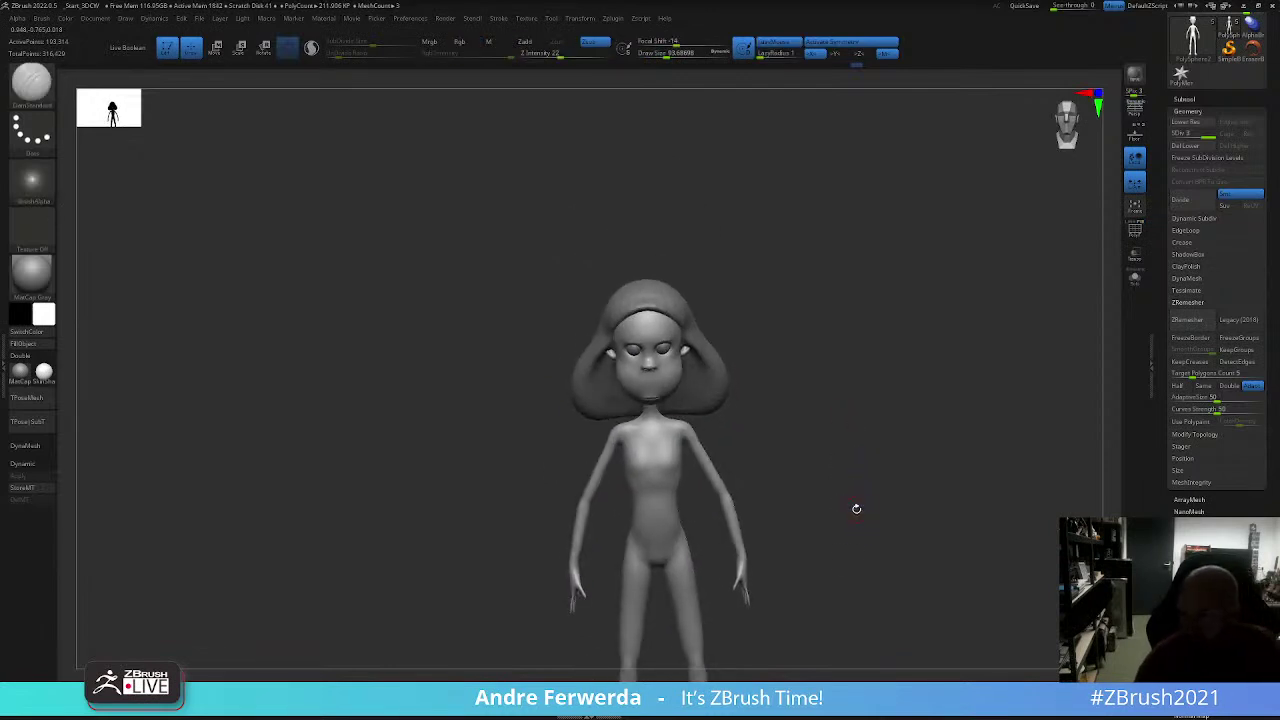
pyautogui.moveTo(893, 551); pyautogui.dragTo(892, 619)
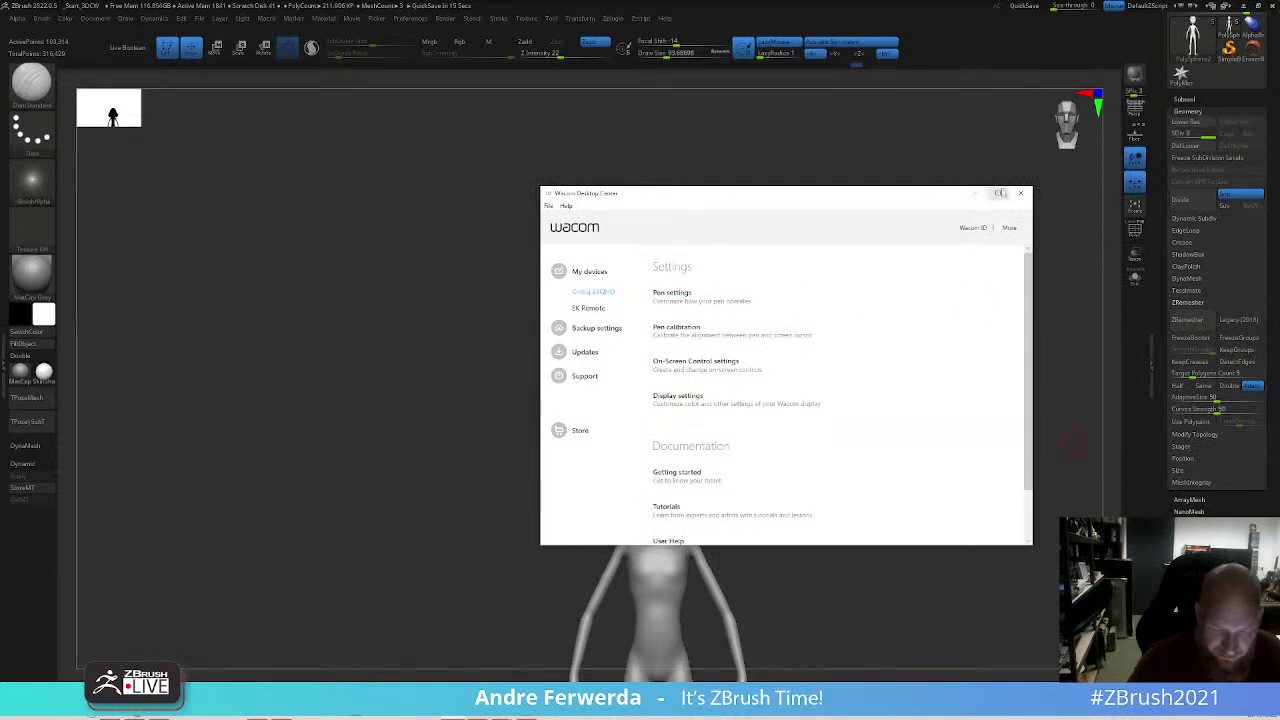
pyautogui.click(976, 193)
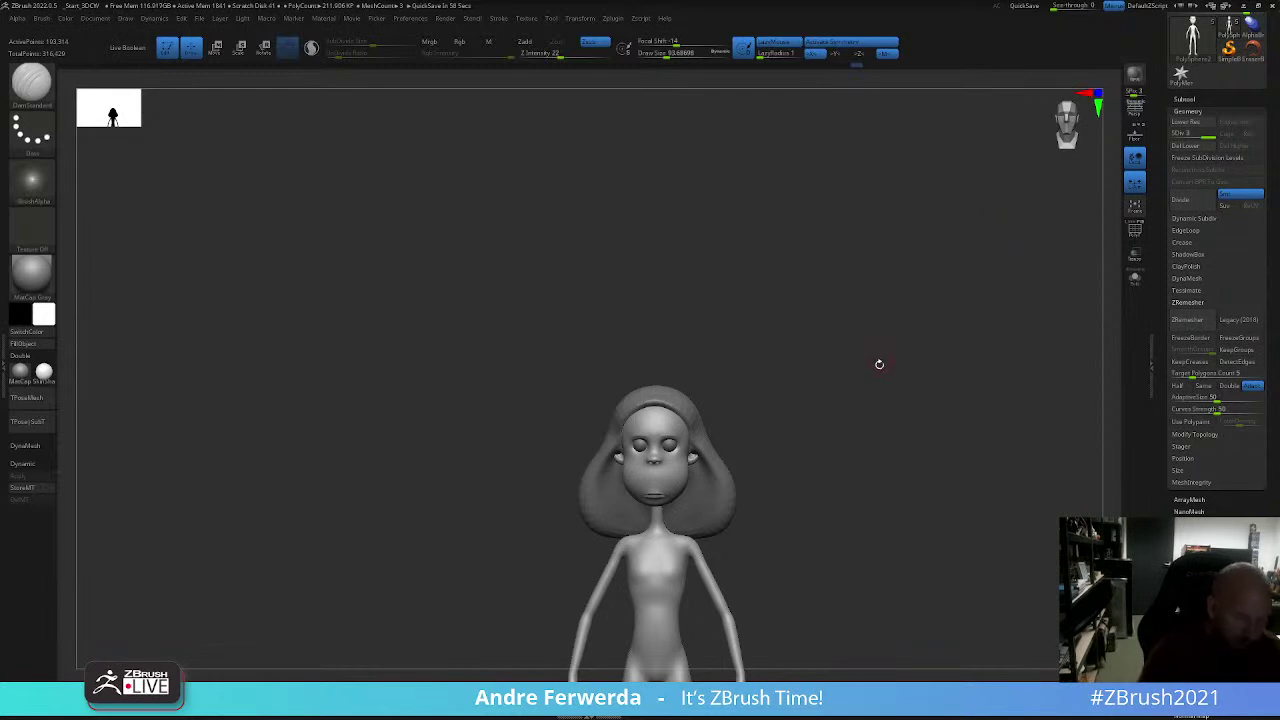
pyautogui.moveTo(879, 364)
pyautogui.mouseDown()
pyautogui.moveTo(894, 323)
pyautogui.moveTo(885, 401)
pyautogui.moveTo(900, 320)
pyautogui.moveTo(905, 462)
pyautogui.moveTo(876, 481)
pyautogui.moveTo(920, 608)
pyautogui.moveTo(860, 668)
pyautogui.mouseUp()
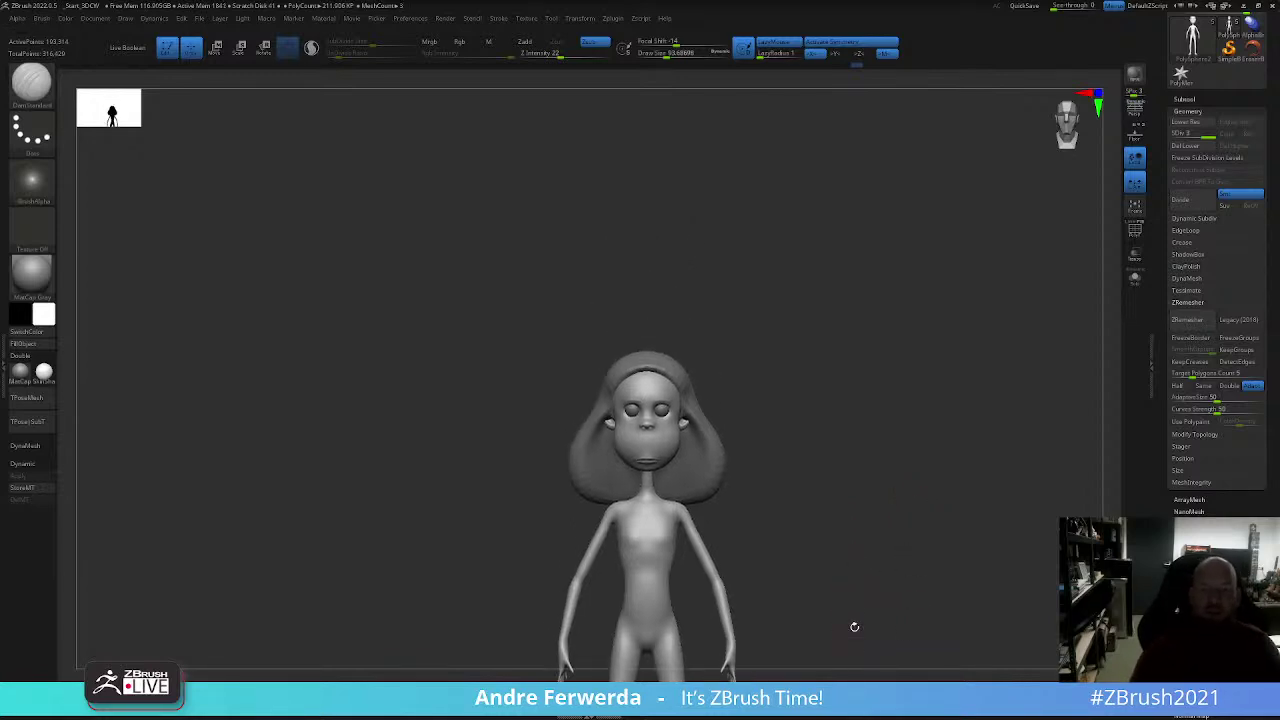
# Step: Set the brush Focal Shift to -14 in the quick brush settings
pyautogui.keyDown('alt'); pyautogui.moveTo(857, 499); pyautogui.dragTo(820, 646); pyautogui.keyUp('alt')
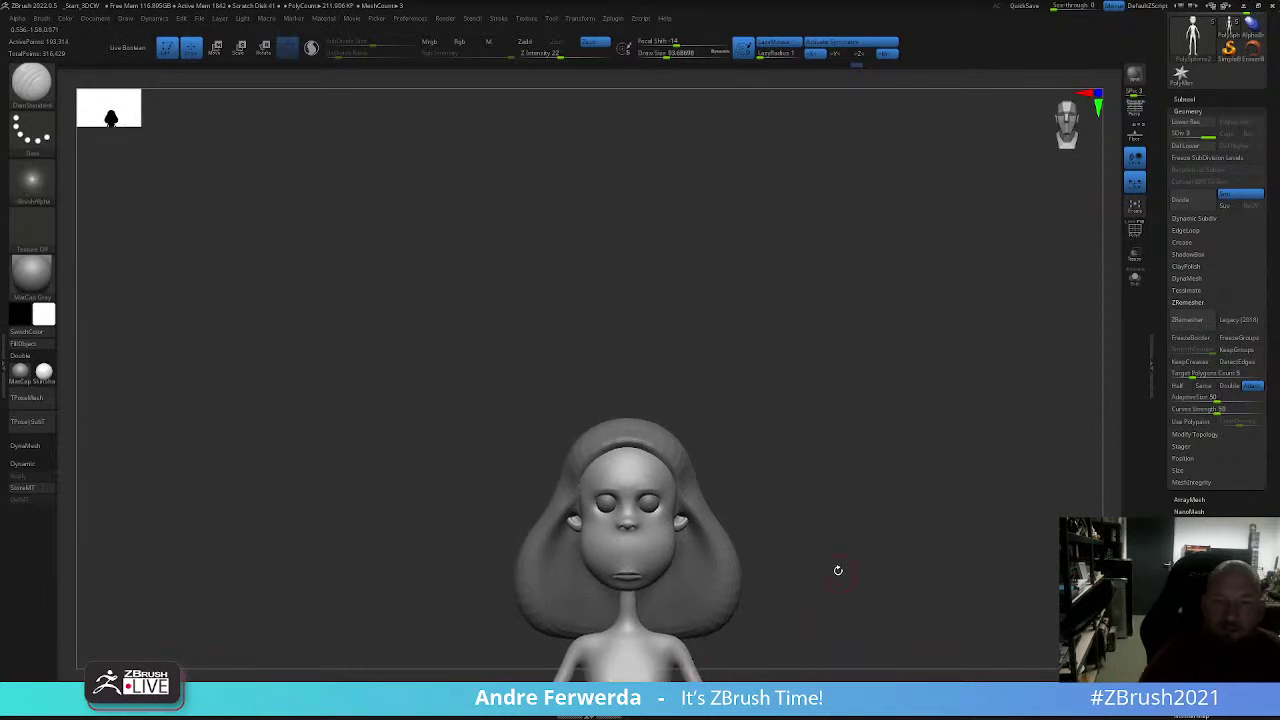
pyautogui.moveTo(854, 578)
pyautogui.mouseDown()
pyautogui.moveTo(843, 526)
pyautogui.moveTo(843, 563)
pyautogui.mouseUp()
pyautogui.press('space')
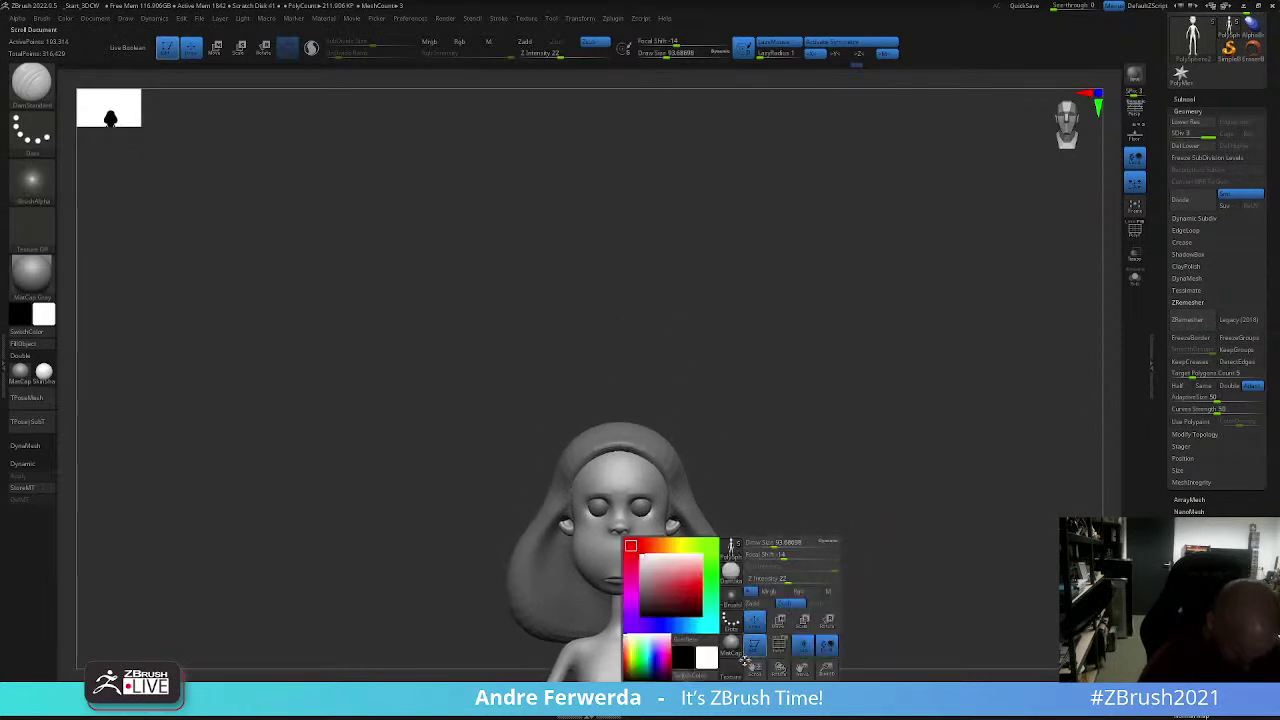
pyautogui.press('space')
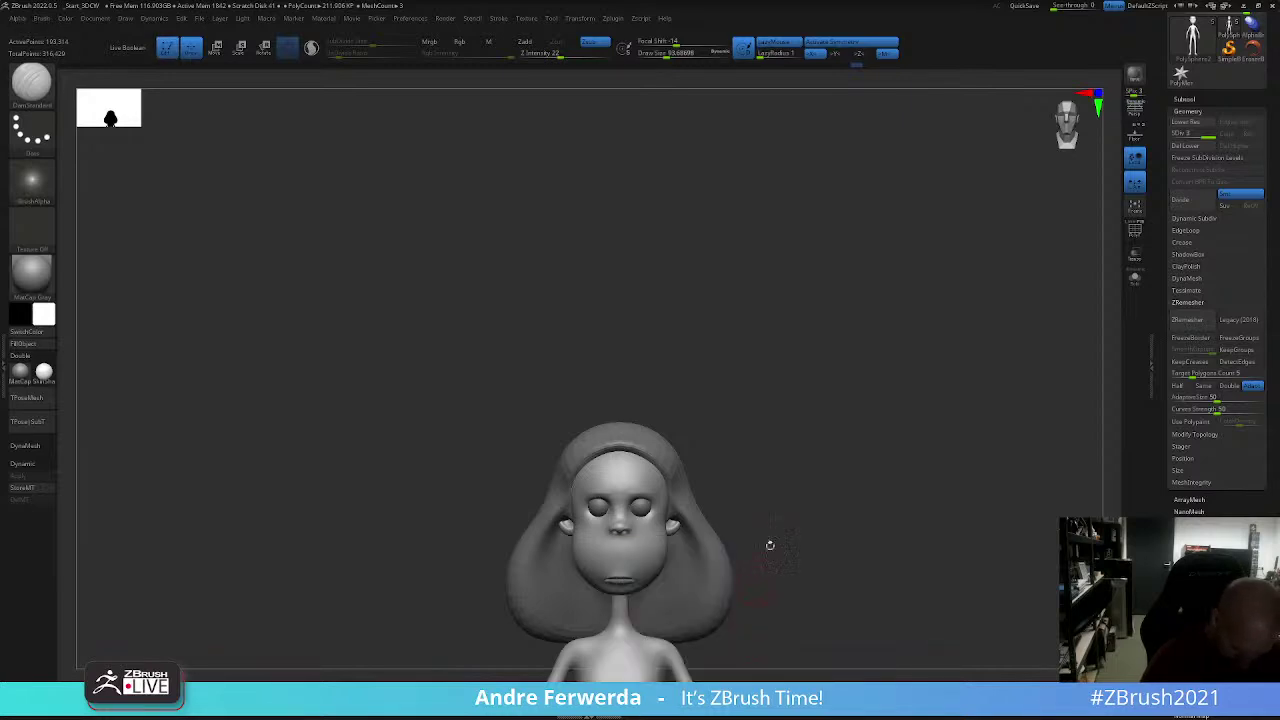
pyautogui.press('space')
pyautogui.press('space')
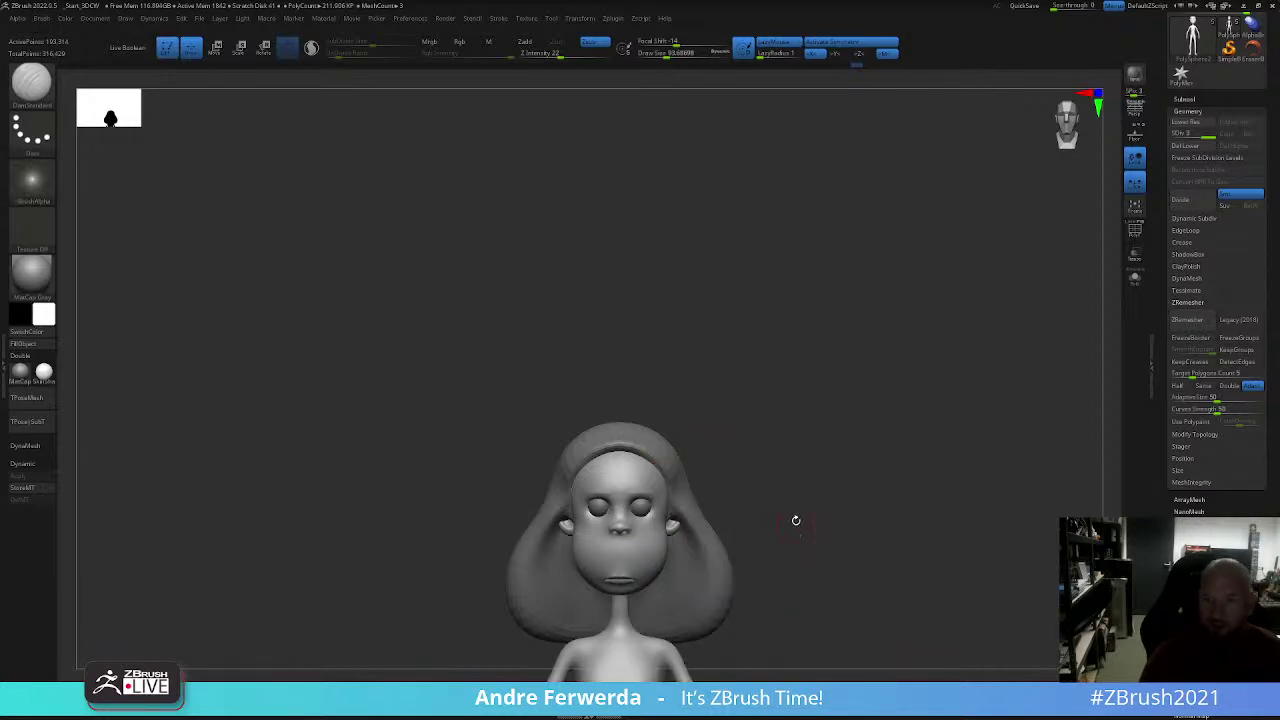
pyautogui.press('space')
pyautogui.press('space')
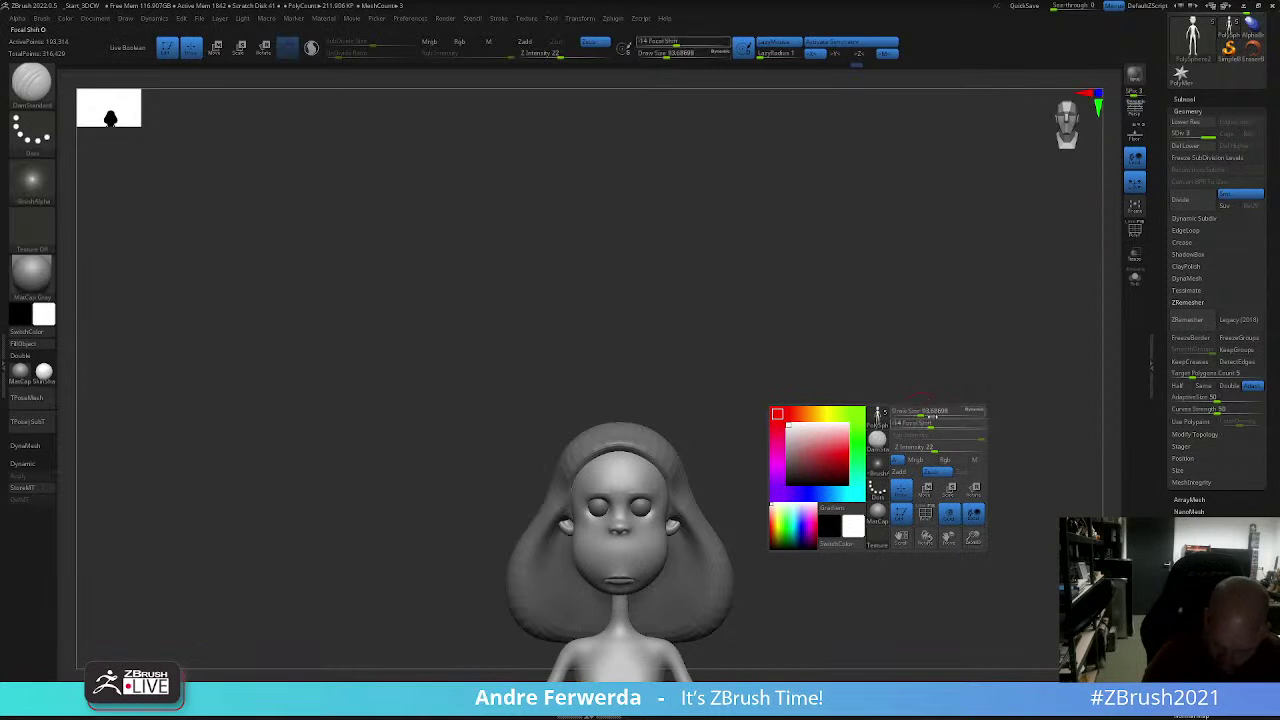
pyautogui.press('space')
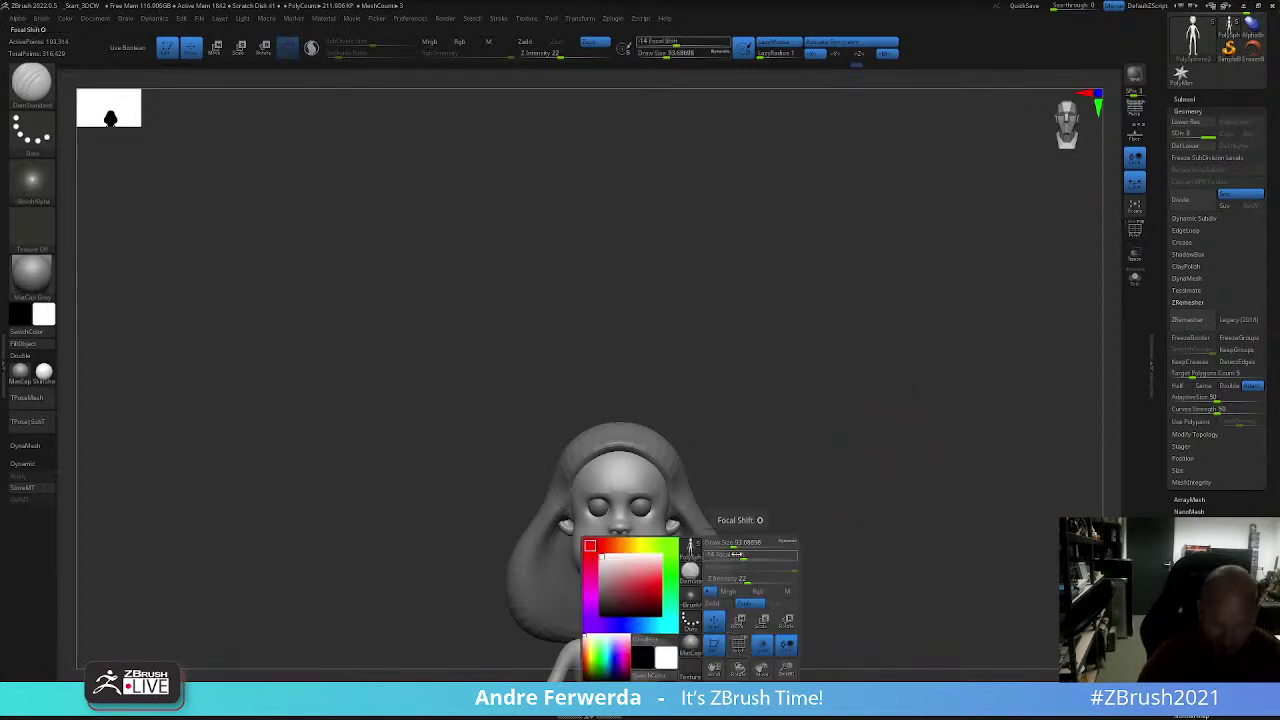
pyautogui.moveTo(736, 554); pyautogui.dragTo(741, 557)
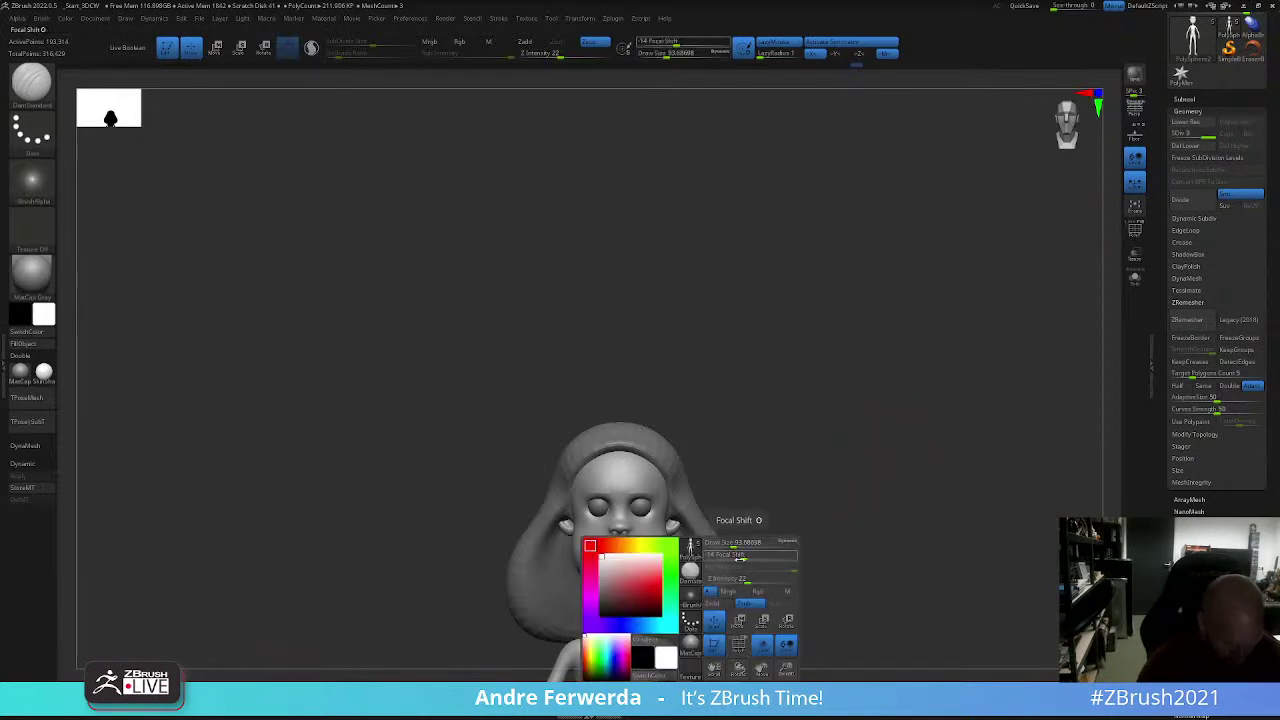
# Step: Zoom out and centre the whole figure facing the camera
pyautogui.moveTo(842, 486)
pyautogui.mouseDown()
pyautogui.moveTo(947, 393)
pyautogui.moveTo(943, 329)
pyautogui.moveTo(943, 400)
pyautogui.moveTo(943, 378)
pyautogui.mouseUp()
pyautogui.press('space')
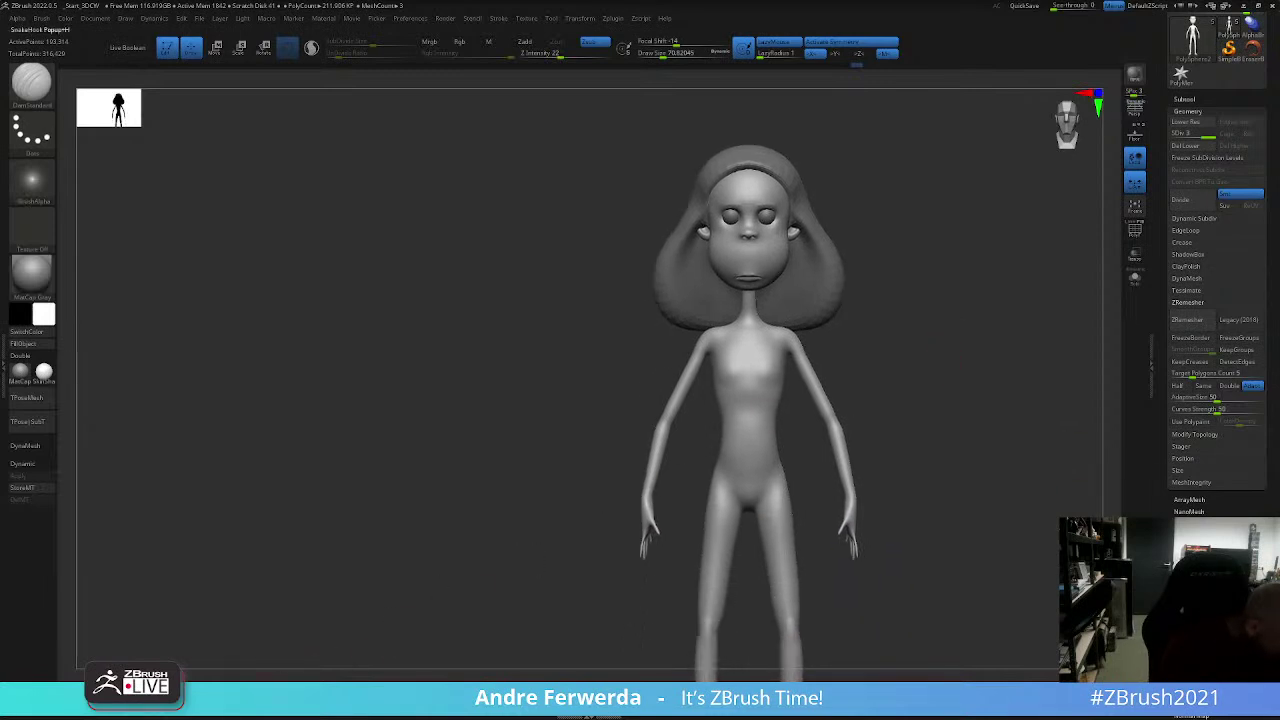
pyautogui.moveTo(920, 477)
pyautogui.mouseDown()
pyautogui.moveTo(920, 417)
pyautogui.moveTo(917, 480)
pyautogui.moveTo(920, 451)
pyautogui.moveTo(904, 453)
pyautogui.moveTo(944, 498)
pyautogui.mouseUp()
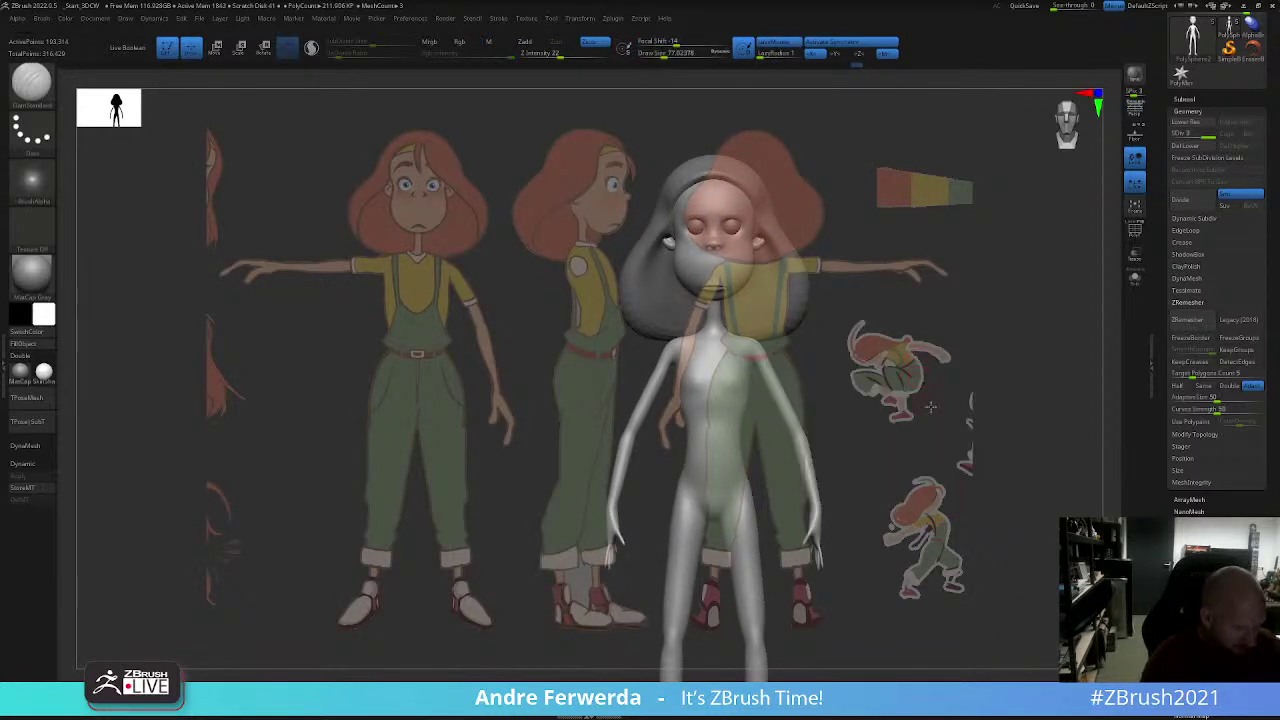
pyautogui.keyDown('shift'); pyautogui.moveTo(924, 380); pyautogui.dragTo(927, 421); pyautogui.keyUp('shift')
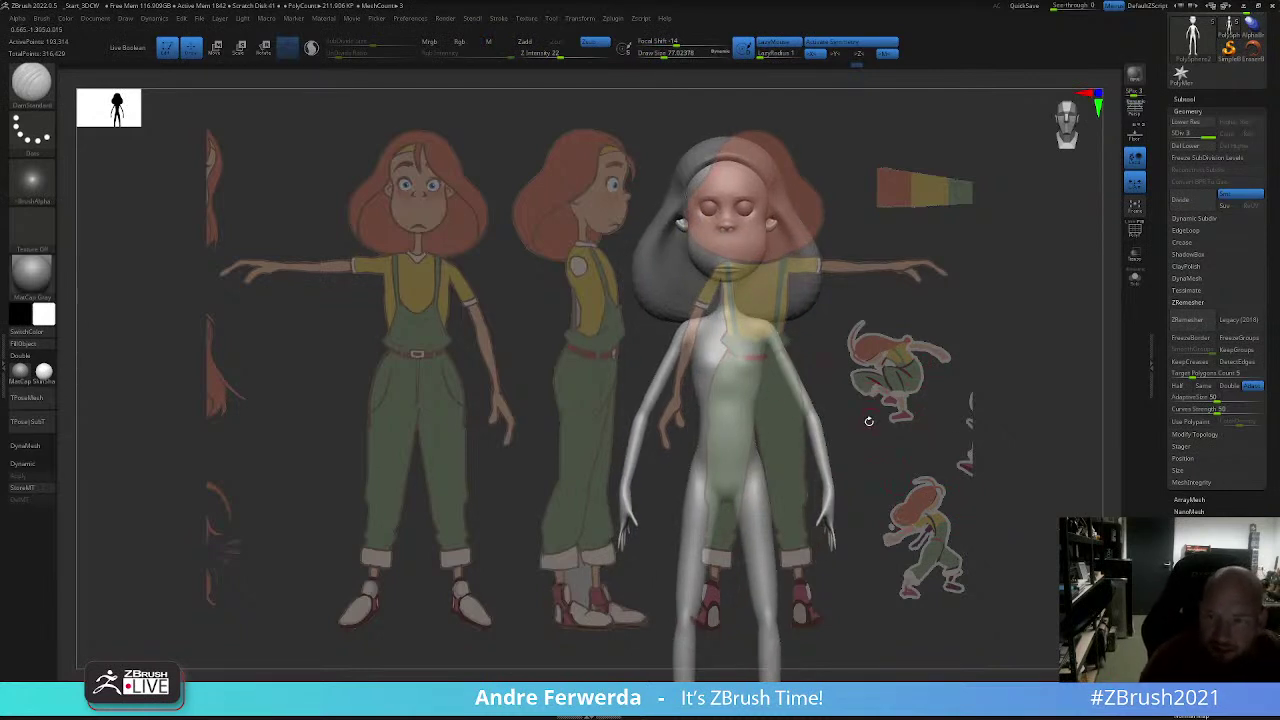
pyautogui.press('w')
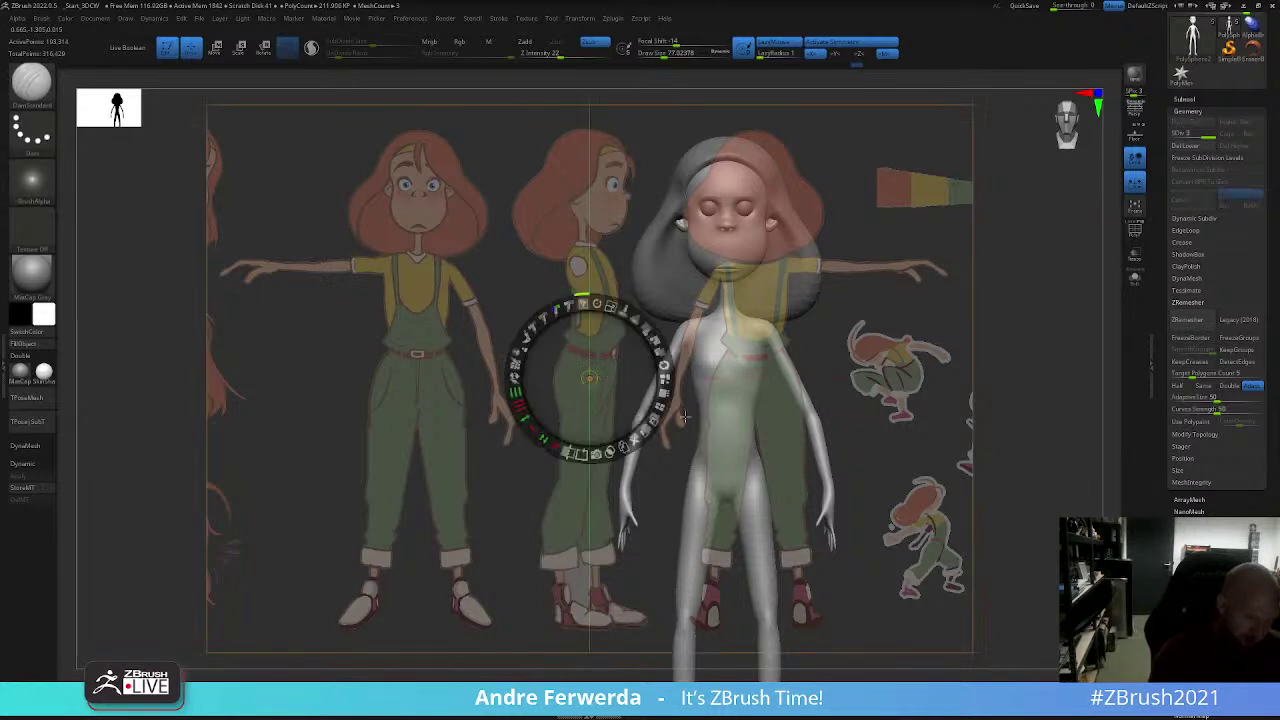
pyautogui.press('c')
pyautogui.press('z')
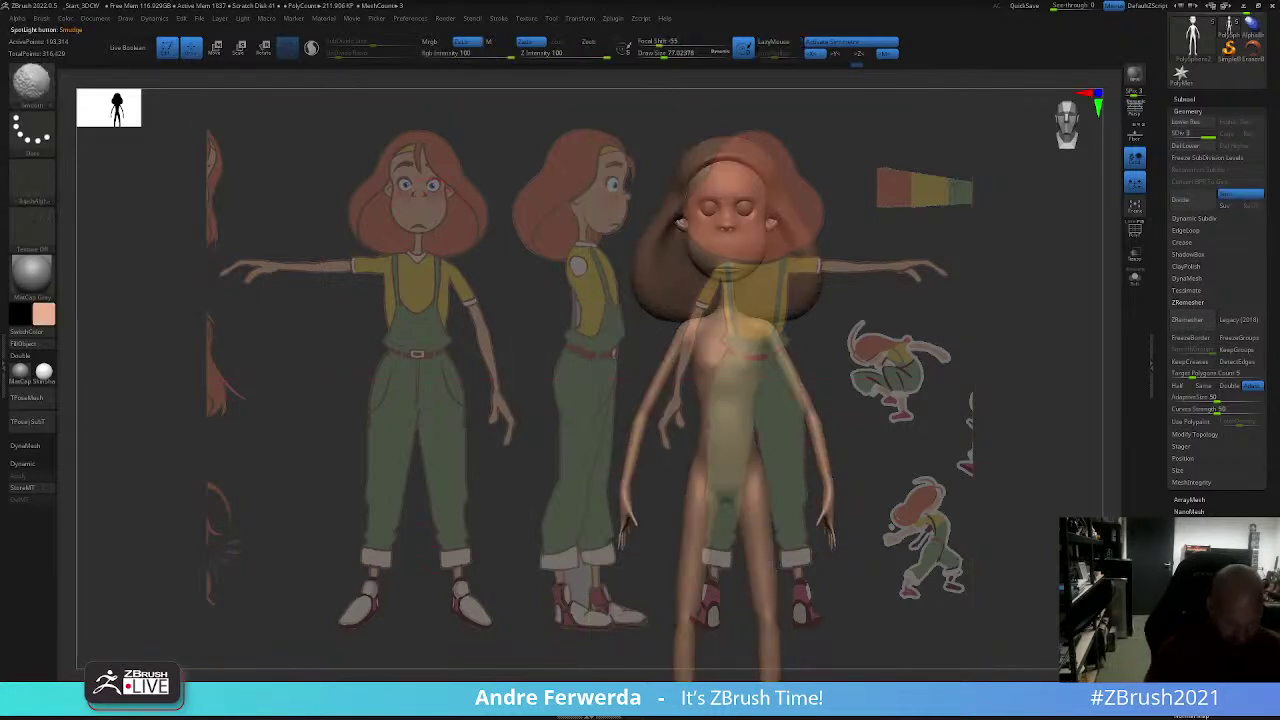
pyautogui.hotkey('shift', 'z')
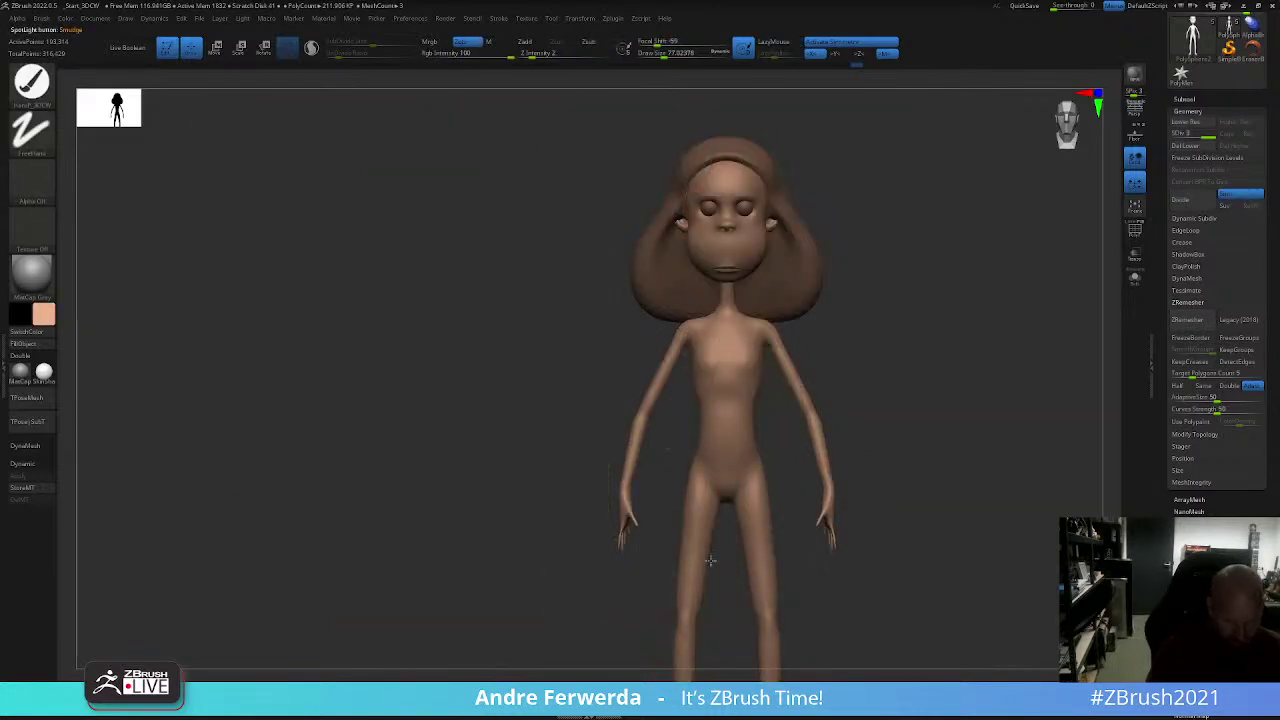
pyautogui.click(44, 371)
pyautogui.moveTo(340, 443); pyautogui.dragTo(909, 380, button='right')
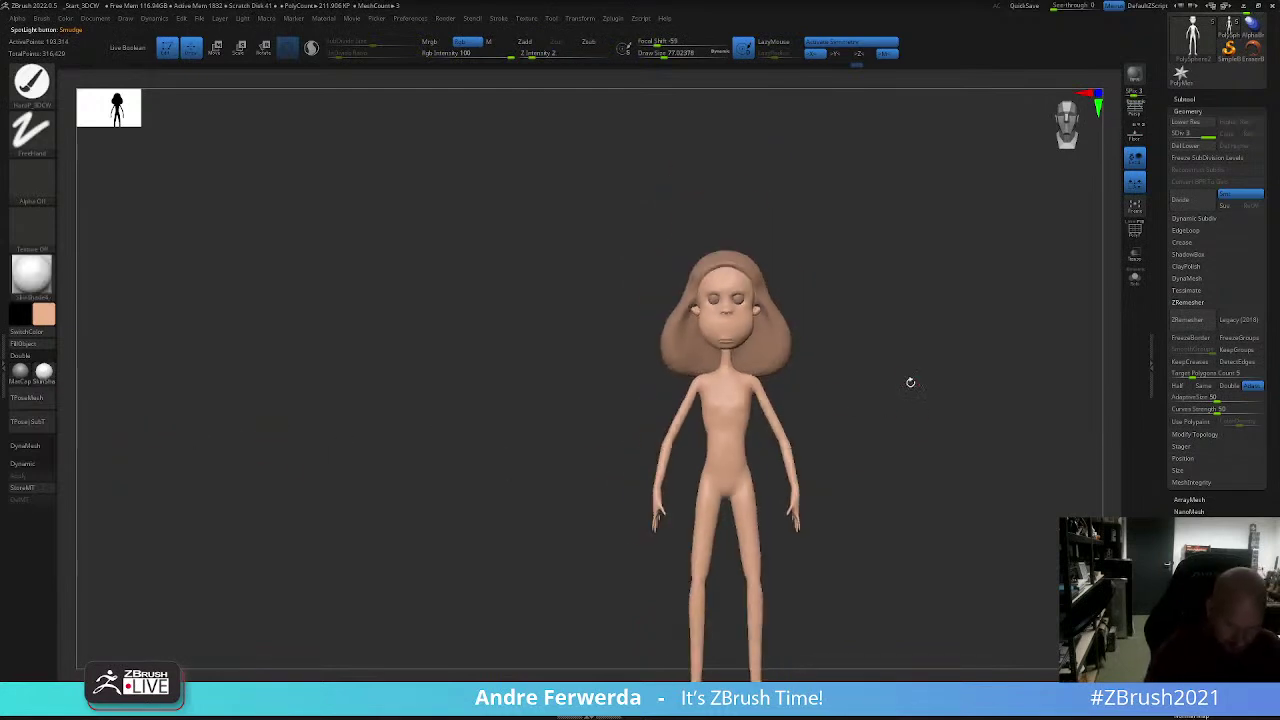
pyautogui.press('space')
pyautogui.moveTo(900, 396)
pyautogui.mouseDown()
pyautogui.moveTo(941, 396)
pyautogui.moveTo(897, 468)
pyautogui.mouseUp()
pyautogui.press('space')
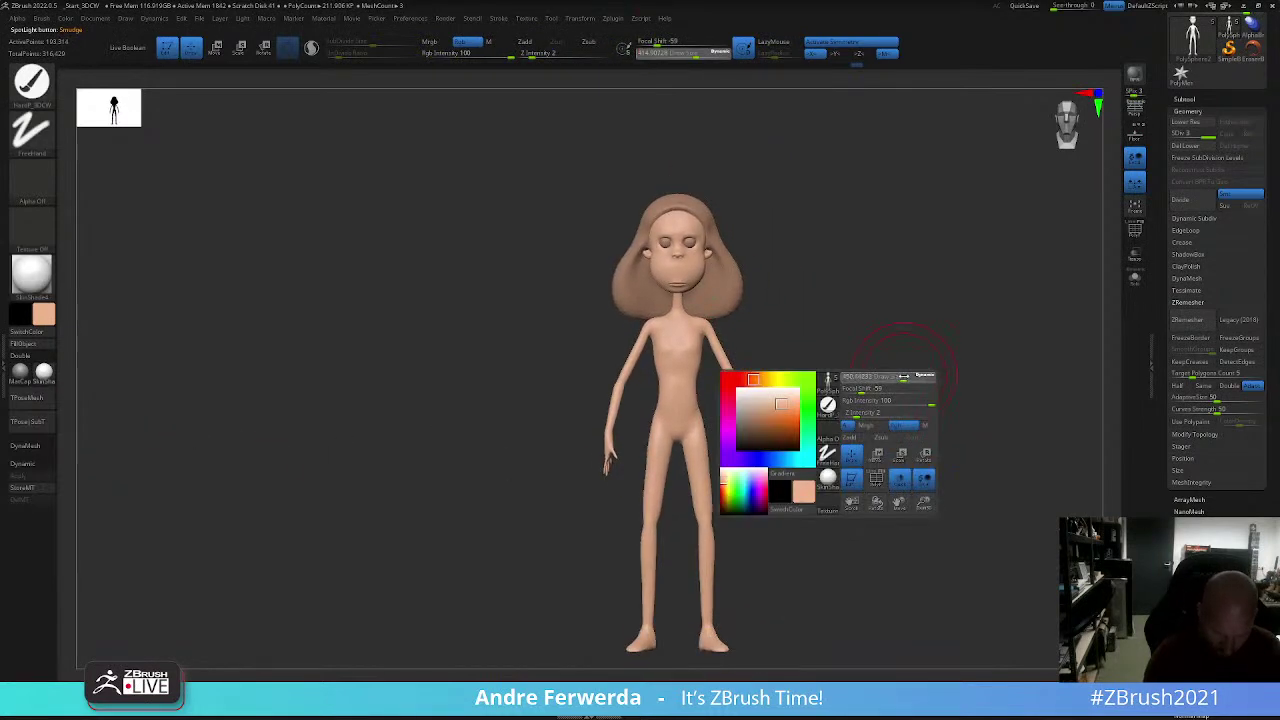
pyautogui.moveTo(900, 396); pyautogui.dragTo(930, 396)
pyautogui.click(694, 331)
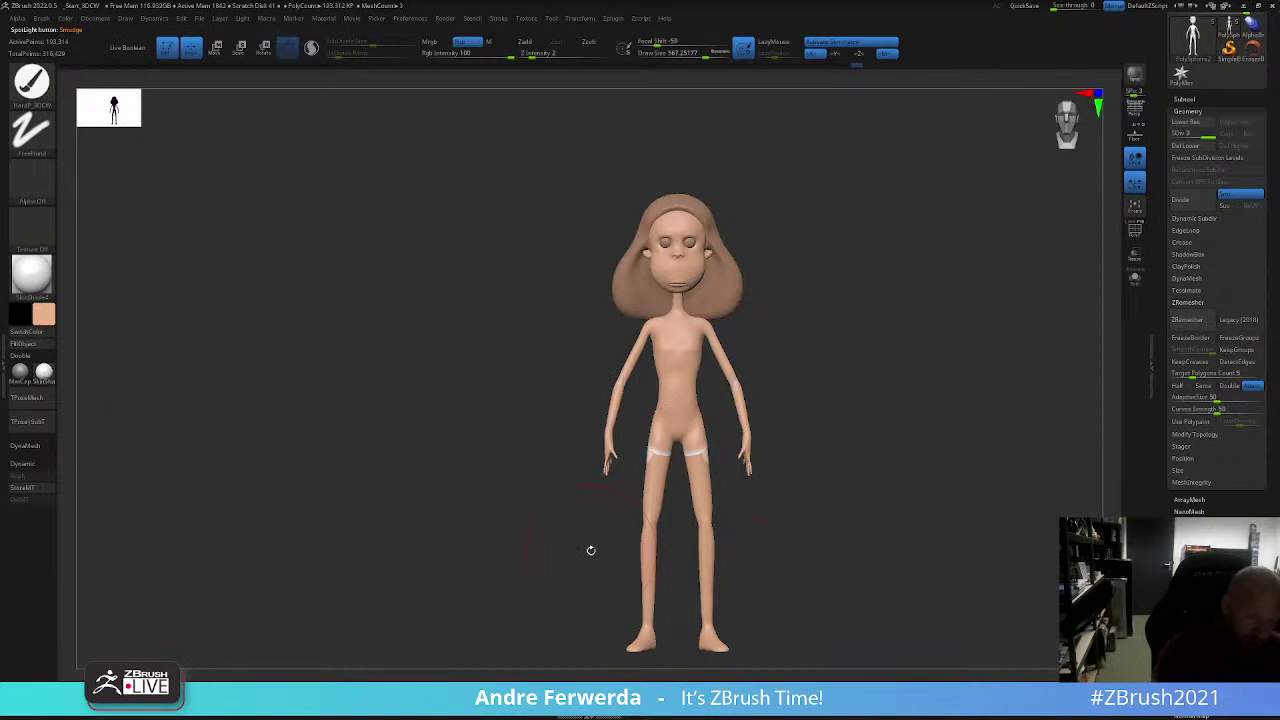
pyautogui.hotkey('shift', 'z')
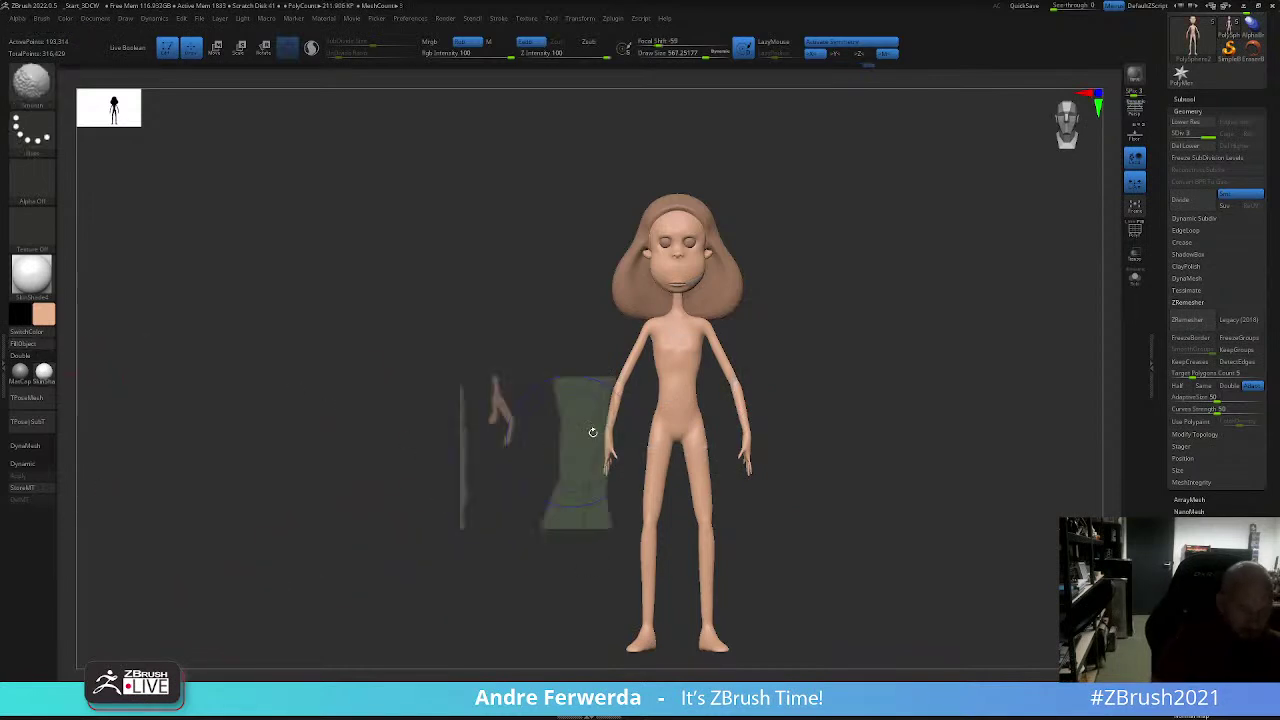
pyautogui.press('c')
pyautogui.hotkey('shift', 'z')
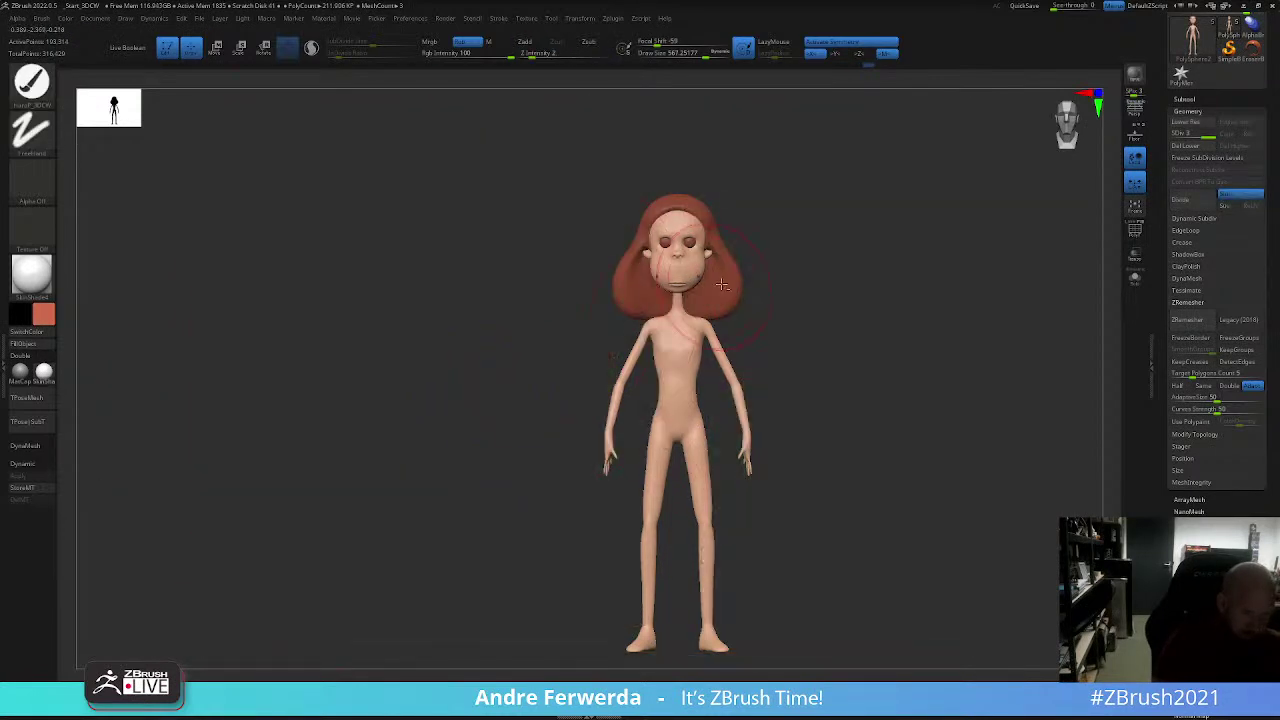
pyautogui.keyDown('alt'); pyautogui.click(668, 215); pyautogui.keyUp('alt')
pyautogui.keyDown('shift'); pyautogui.moveTo(678, 300); pyautogui.dragTo(690, 310, button='right'); pyautogui.keyUp('shift')
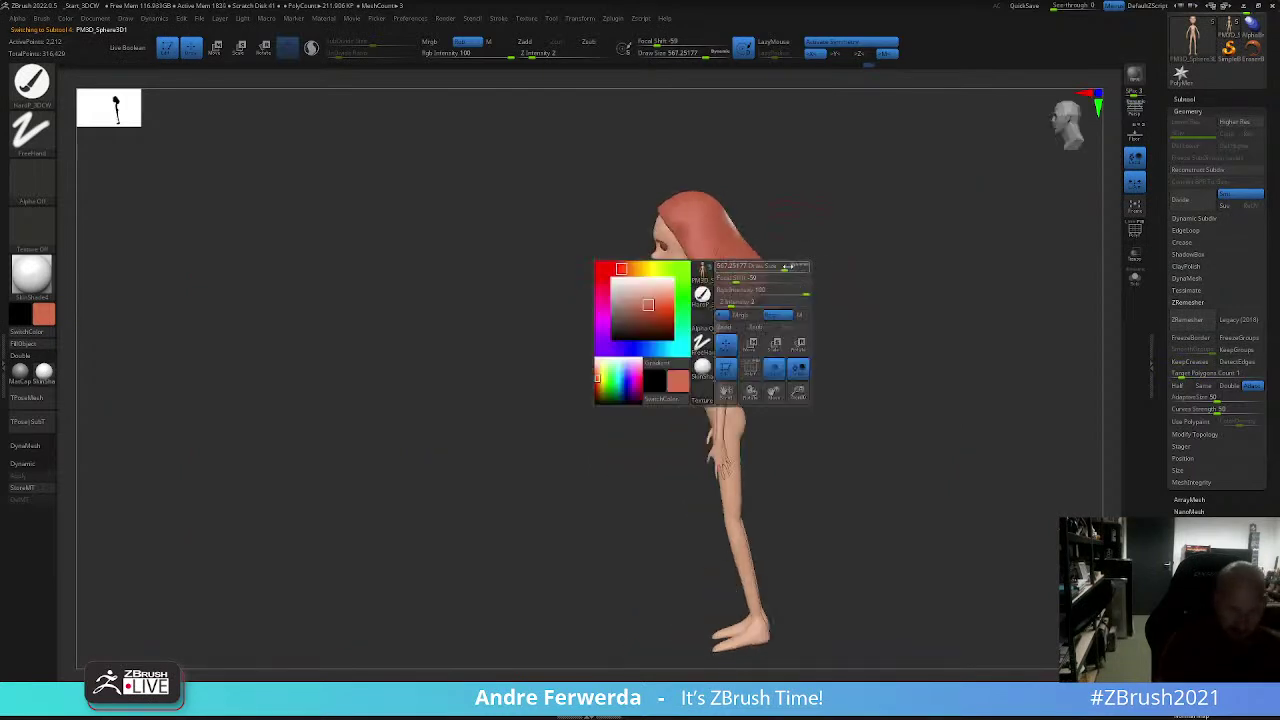
pyautogui.moveTo(725, 228); pyautogui.dragTo(733, 250, button='right')
pyautogui.moveTo(822, 238)
pyautogui.mouseDown(button='right')
pyautogui.moveTo(820, 386)
pyautogui.moveTo(803, 414)
pyautogui.mouseUp(button='right')
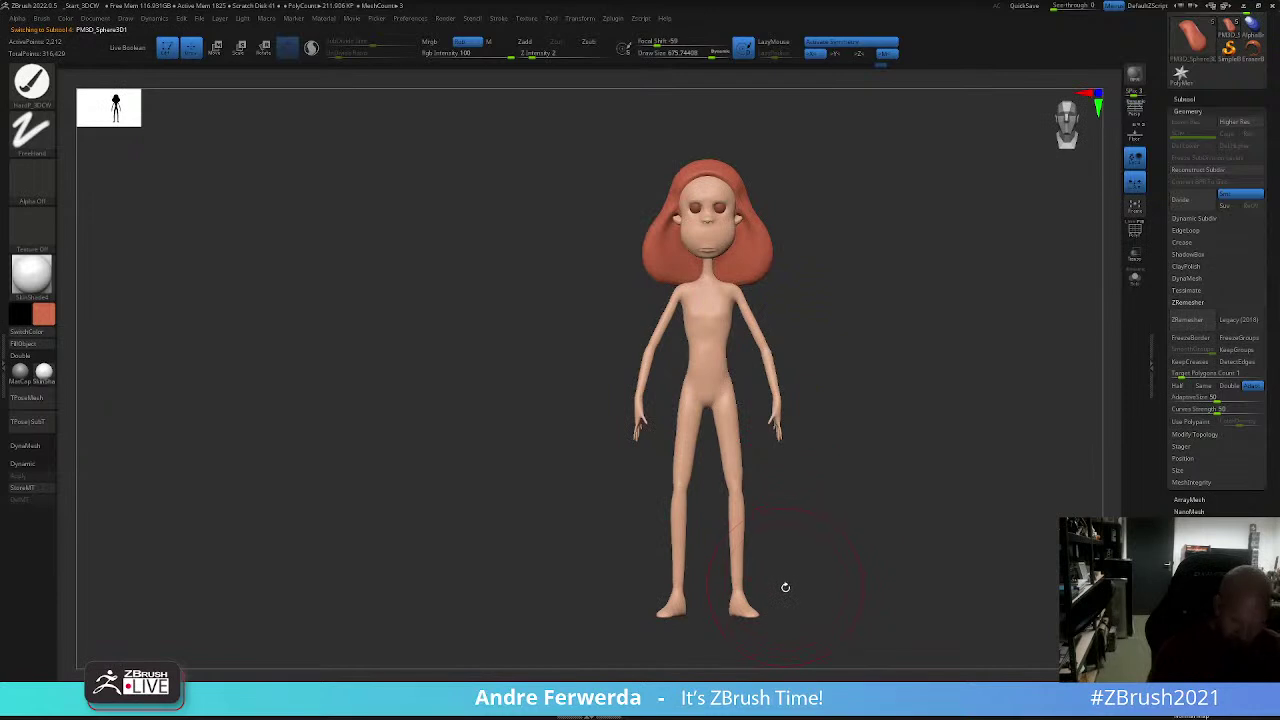
pyautogui.moveTo(785, 587); pyautogui.dragTo(700, 514, button='right')
pyautogui.rightClick(828, 543)
pyautogui.moveTo(828, 543)
pyautogui.keyDown('shift'); pyautogui.mouseDown(button='right')
pyautogui.moveTo(986, 480)
pyautogui.moveTo(920, 483)
pyautogui.moveTo(946, 500)
pyautogui.mouseUp(button='right'); pyautogui.keyUp('shift')
pyautogui.hotkey('shift', 'p')
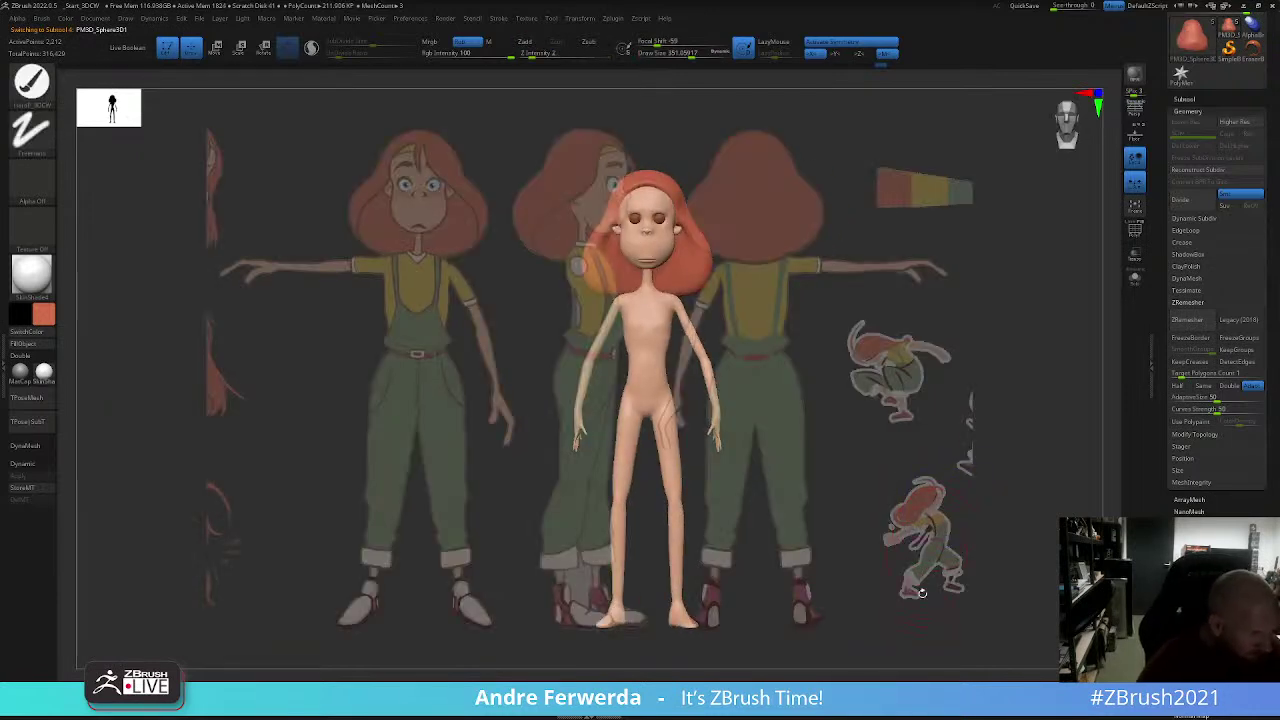
pyautogui.moveTo(922, 593); pyautogui.dragTo(918, 631, button='right')
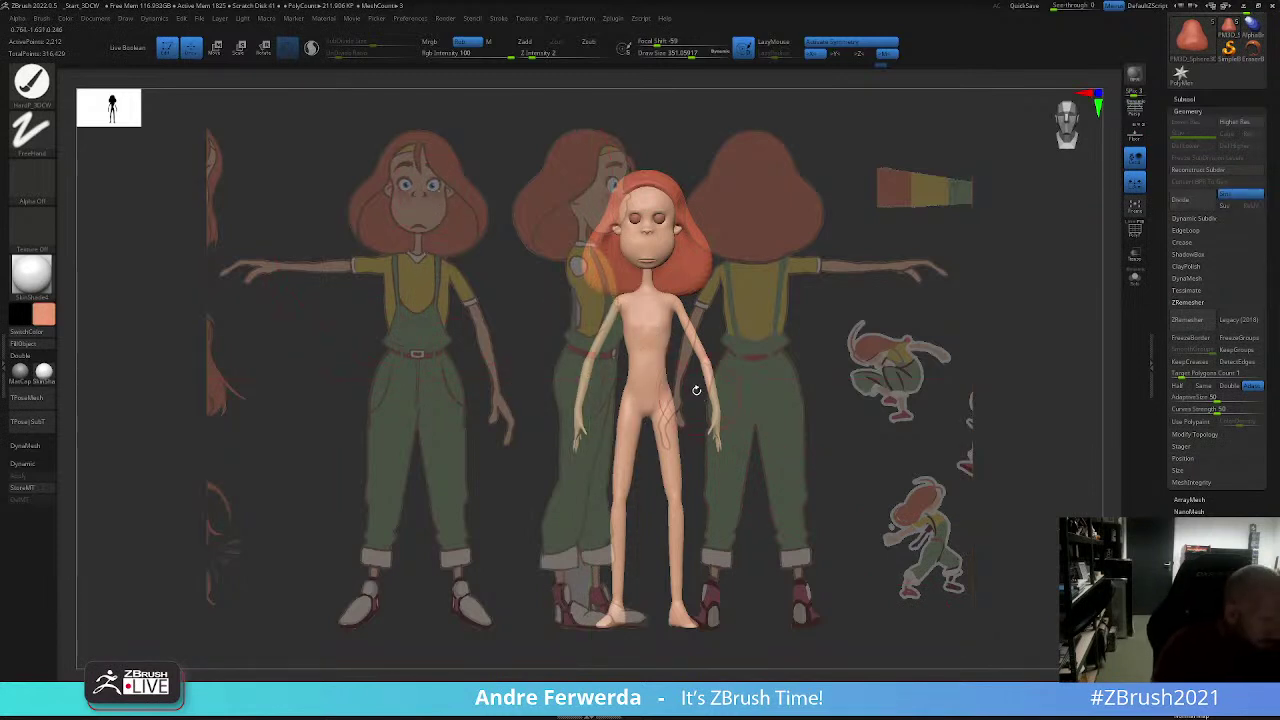
pyautogui.hotkey('shift', 'z')
pyautogui.keyDown('alt'); pyautogui.moveTo(789, 357); pyautogui.dragTo(785, 456, button='right'); pyautogui.keyUp('alt')
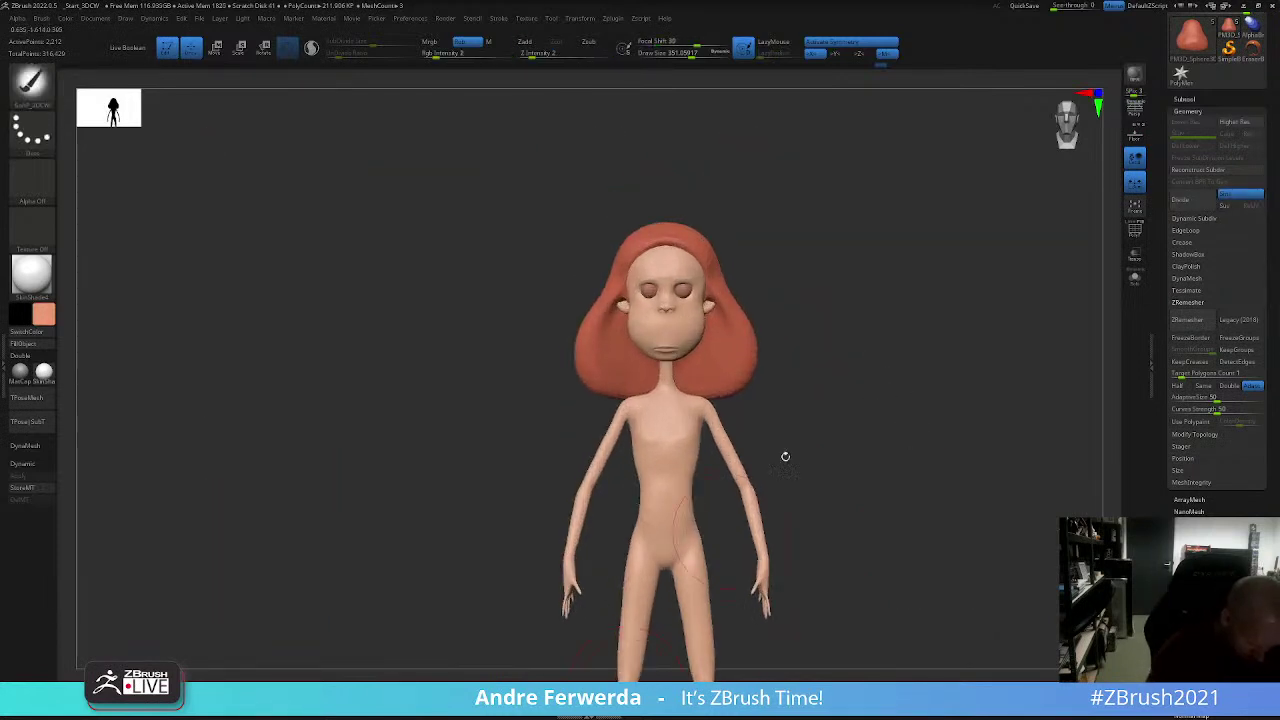
# Step: Shrink the brush to about 149 and switch to the PolySphere2 subtool
pyautogui.press('space')
pyautogui.moveTo(948, 286); pyautogui.dragTo(932, 286)
pyautogui.keyDown('ctrl'); pyautogui.moveTo(951, 329); pyautogui.dragTo(951, 300, button='right'); pyautogui.keyUp('ctrl')
pyautogui.press('space')
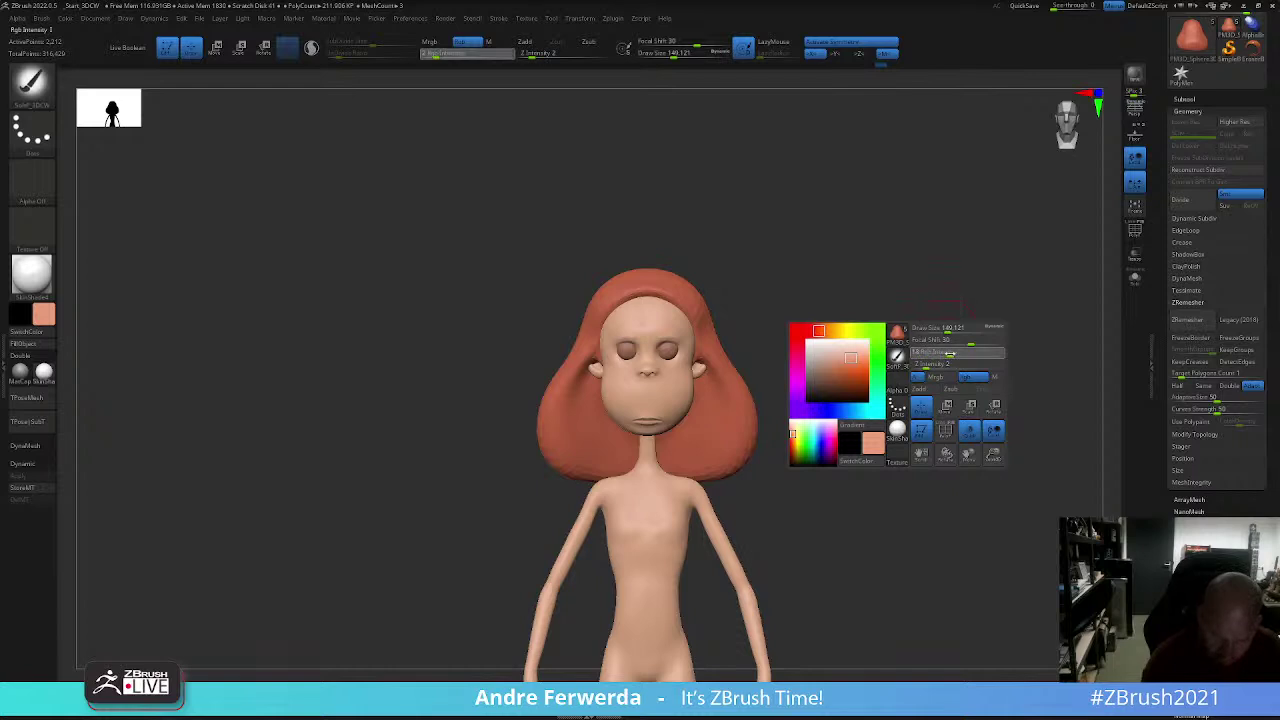
pyautogui.keyDown('alt'); pyautogui.click(677, 381); pyautogui.keyUp('alt')
pyautogui.moveTo(677, 376)
pyautogui.mouseDown(button='right')
pyautogui.moveTo(678, 387)
pyautogui.moveTo(700, 360)
pyautogui.moveTo(663, 378)
pyautogui.moveTo(860, 340)
pyautogui.moveTo(934, 286)
pyautogui.moveTo(946, 374)
pyautogui.moveTo(987, 280)
pyautogui.moveTo(960, 240)
pyautogui.moveTo(951, 294)
pyautogui.mouseUp(button='right')
# Step: Select the eyes subtool and frame the view around the face
pyautogui.rightClick(770, 440)
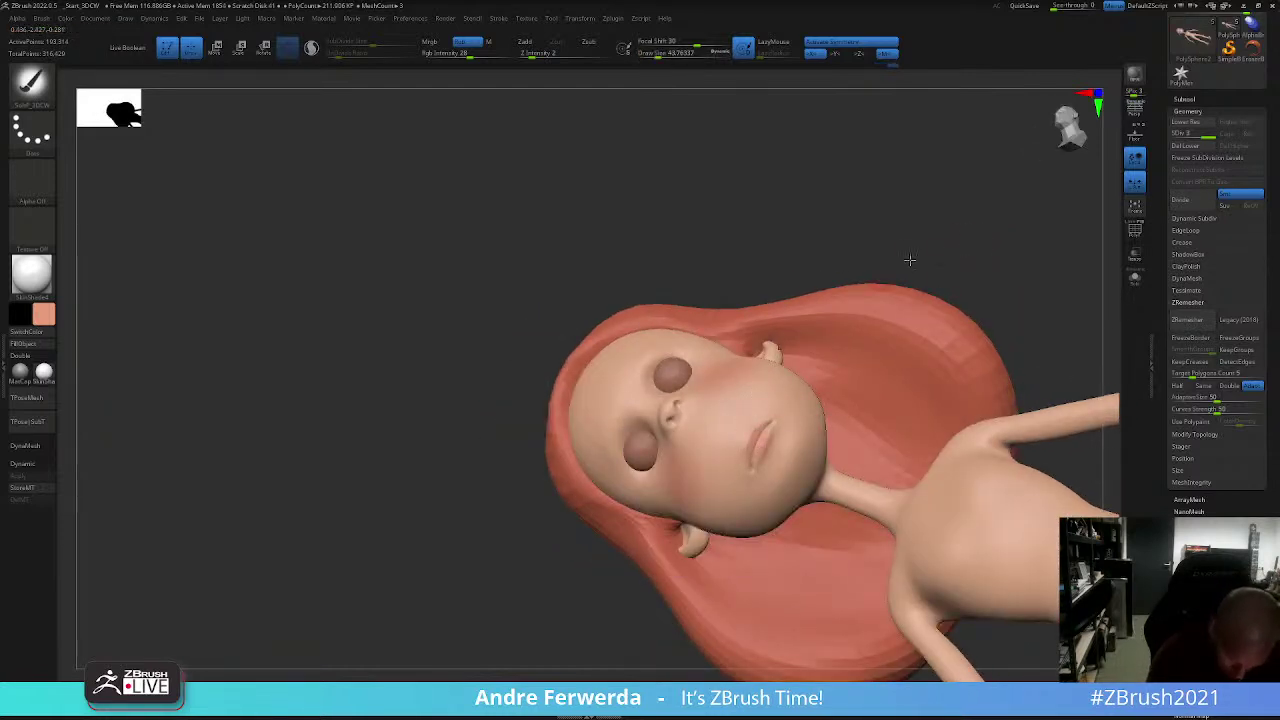
pyautogui.moveTo(908, 263); pyautogui.dragTo(940, 262, button='right')
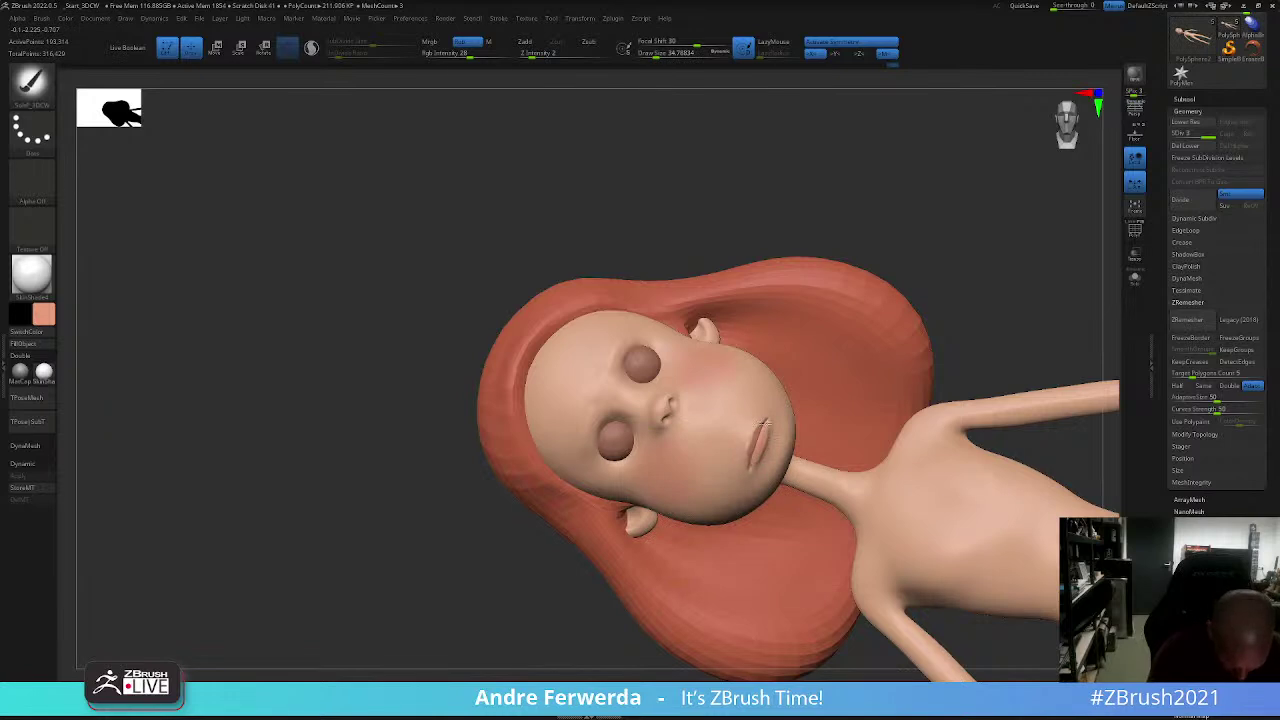
pyautogui.moveTo(763, 422)
pyautogui.mouseDown(button='right')
pyautogui.moveTo(951, 271)
pyautogui.moveTo(929, 274)
pyautogui.moveTo(943, 286)
pyautogui.moveTo(937, 314)
pyautogui.moveTo(726, 455)
pyautogui.mouseUp(button='right')
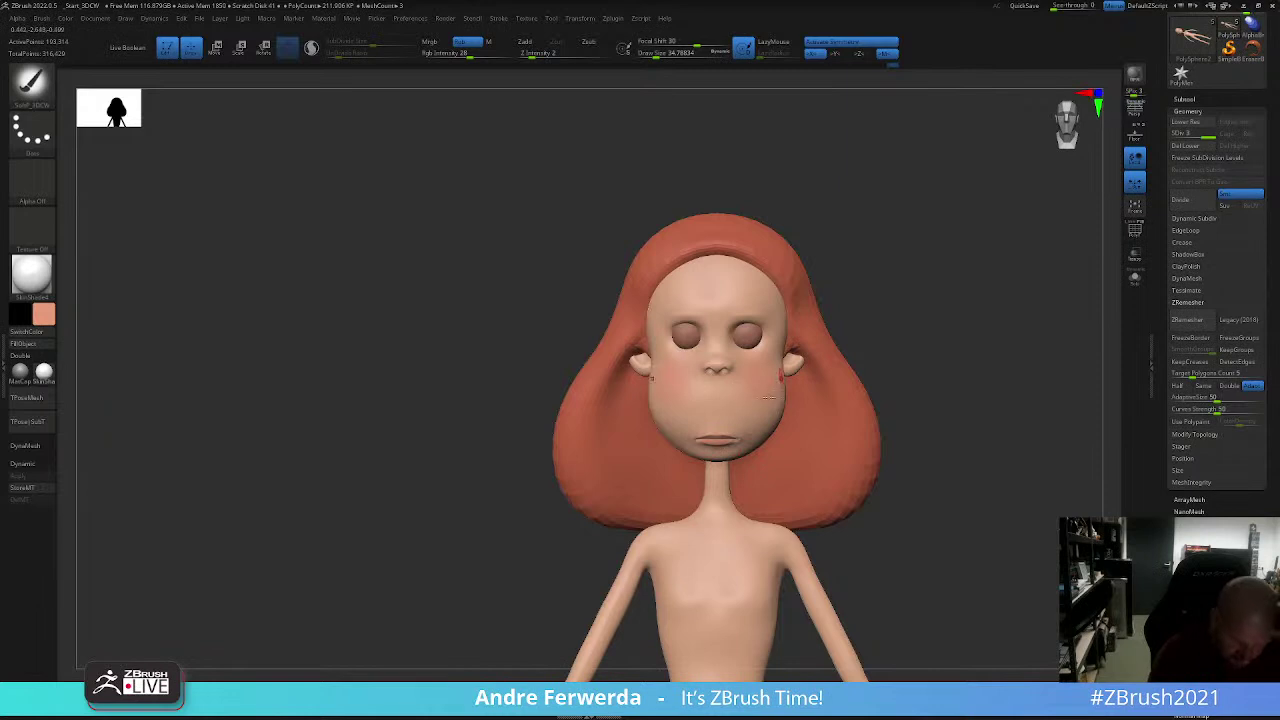
pyautogui.keyDown('alt'); pyautogui.moveTo(769, 397); pyautogui.dragTo(790, 384, button='right'); pyautogui.keyUp('alt')
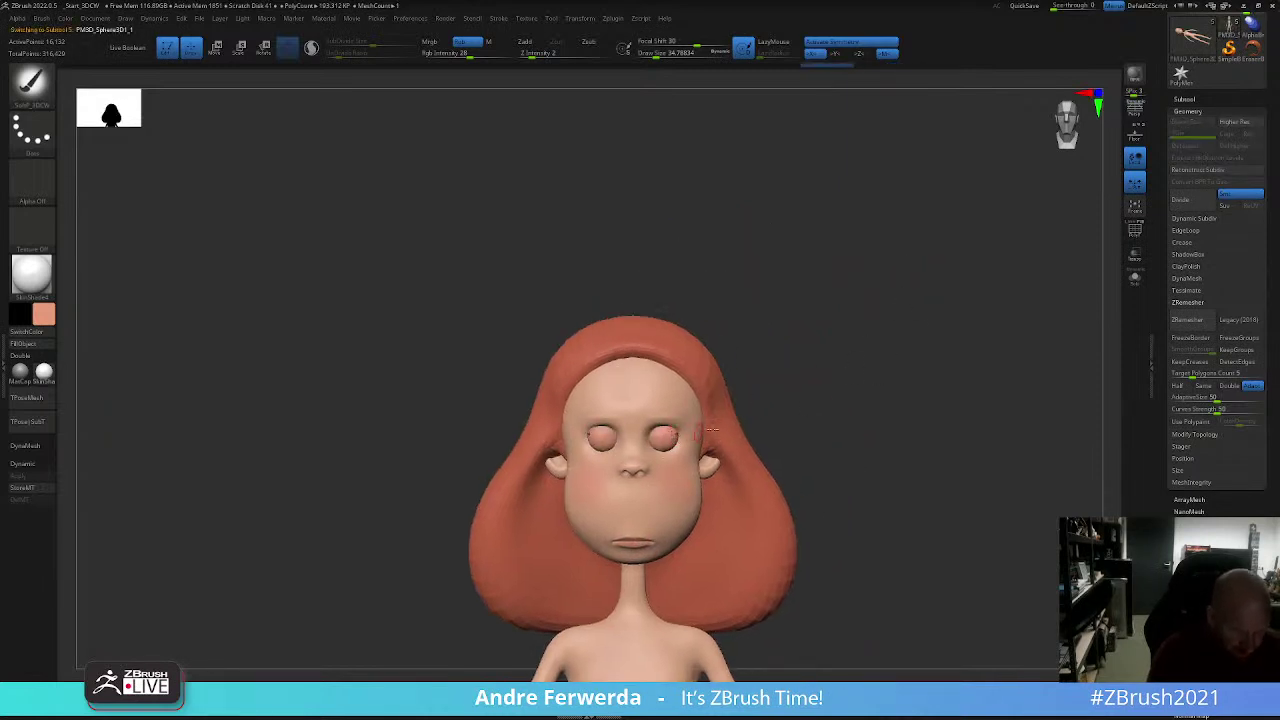
pyautogui.keyDown('alt'); pyautogui.click(667, 433); pyautogui.keyUp('alt')
pyautogui.moveTo(846, 428)
pyautogui.keyDown('alt'); pyautogui.mouseDown(button='right')
pyautogui.moveTo(926, 406)
pyautogui.moveTo(977, 337)
pyautogui.moveTo(958, 447)
pyautogui.mouseUp(button='right'); pyautogui.keyUp('alt')
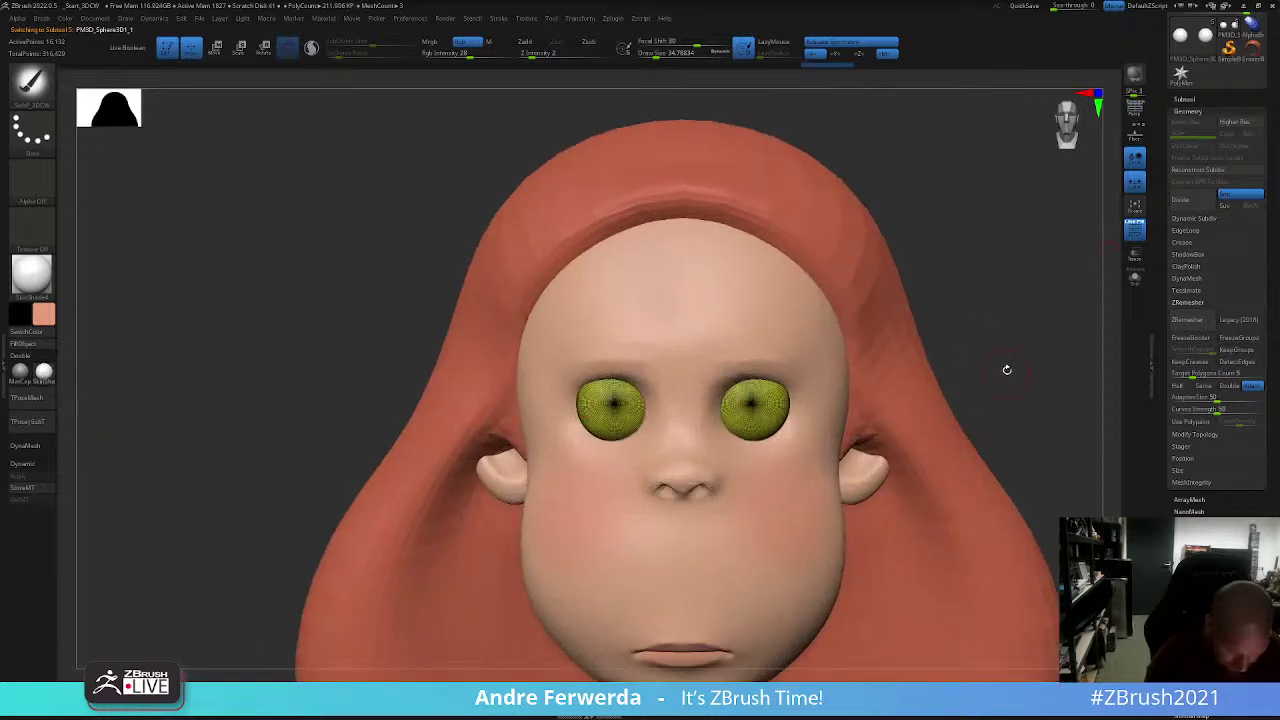
# Step: Fill the eyes with white, checking against the reference overlay
pyautogui.hotkey('ctrl', 'f')
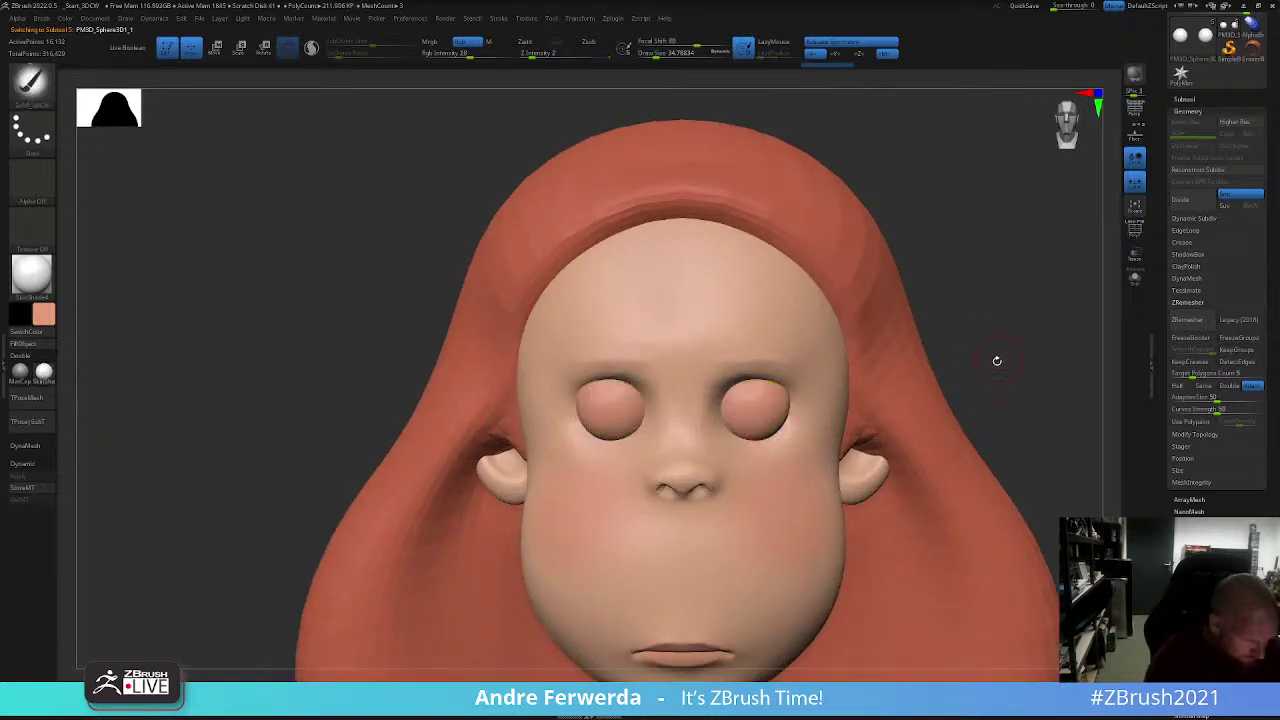
pyautogui.hotkey('shift', 'z')
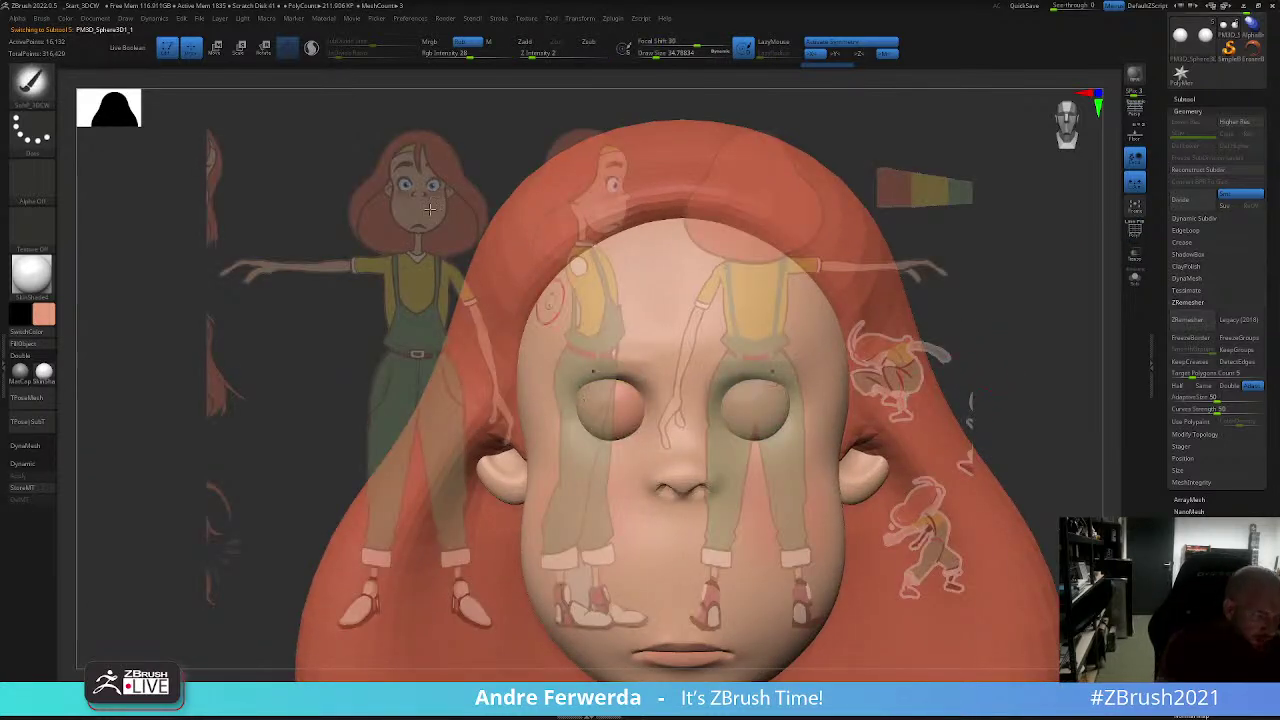
pyautogui.press('z')
pyautogui.hotkey('ctrl', 'z')
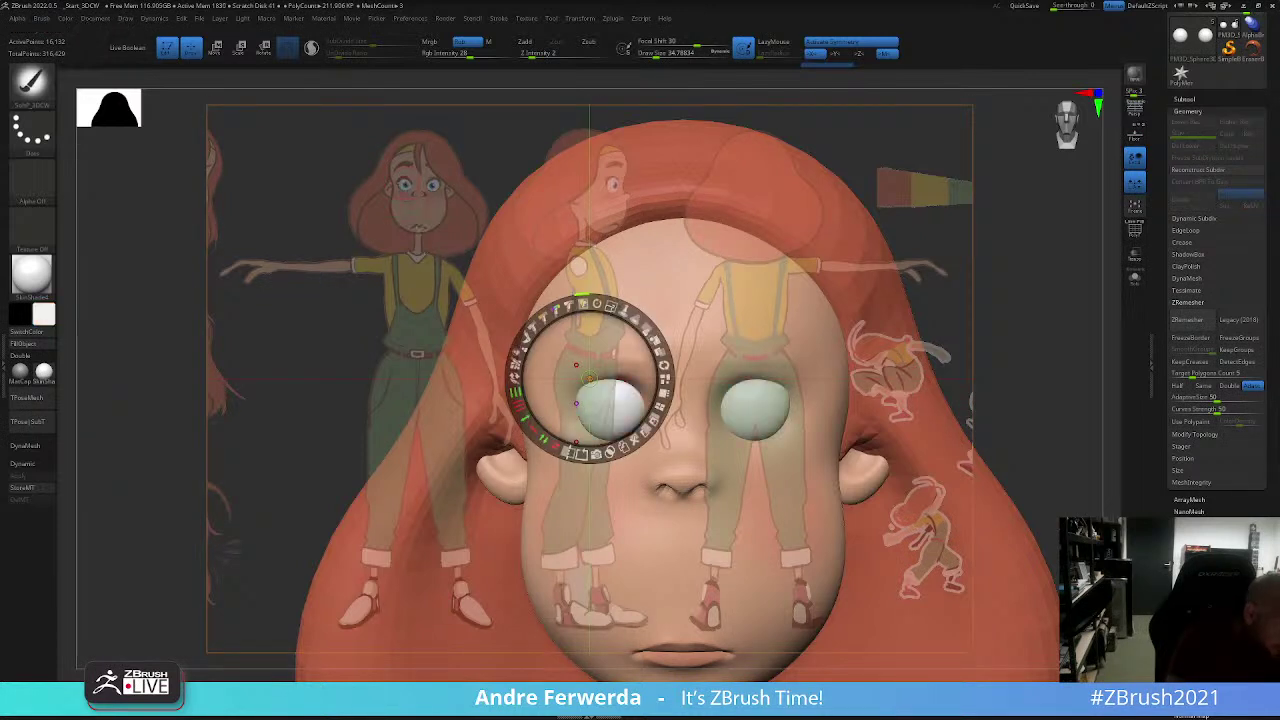
pyautogui.hotkey('shift', 'z')
# Step: Raise colour intensity to 100, resize the brush, and isolate the eyes with Solo
pyautogui.press('space')
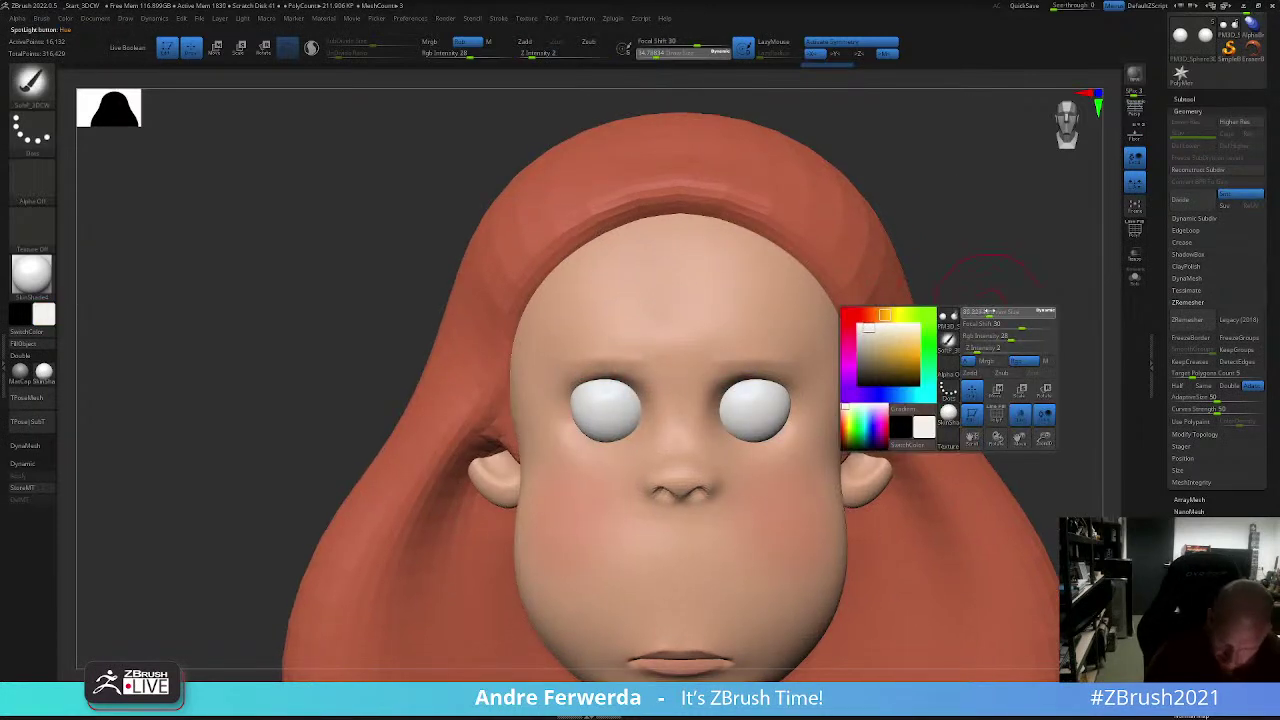
pyautogui.moveTo(988, 312); pyautogui.dragTo(1040, 336)
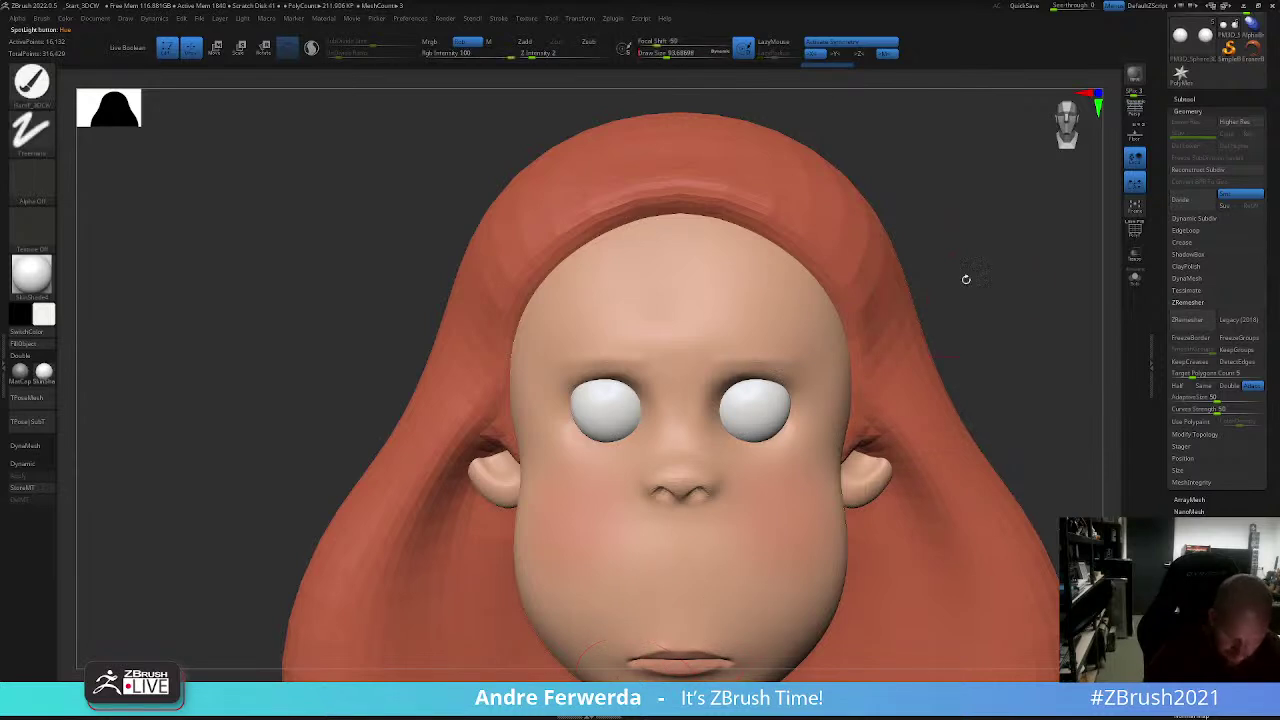
pyautogui.press('space')
pyautogui.press('f')
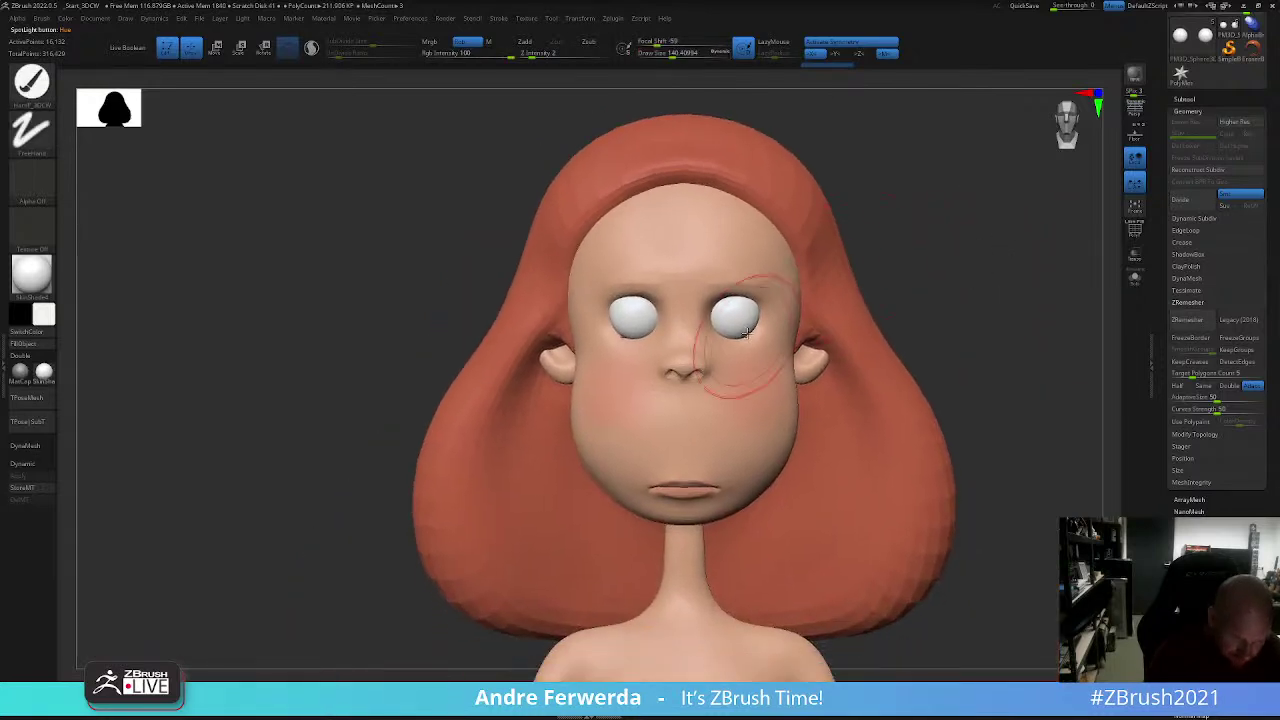
pyautogui.press('[')
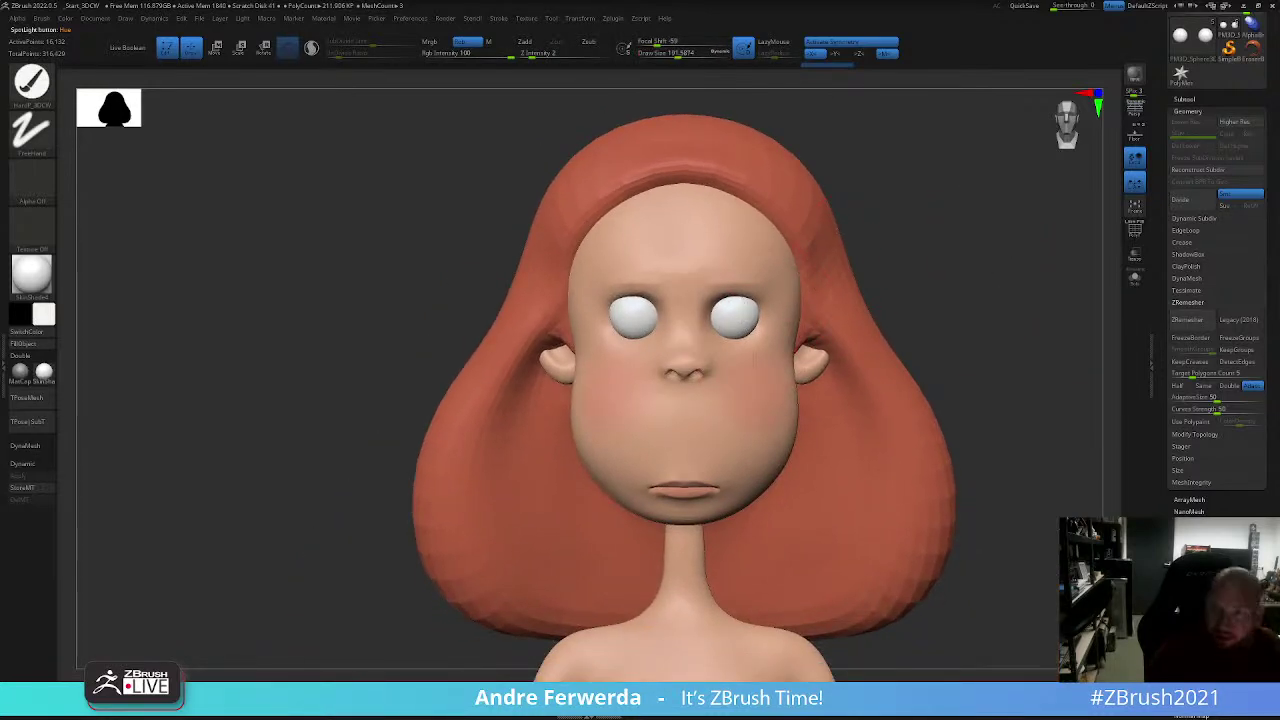
pyautogui.press(']')
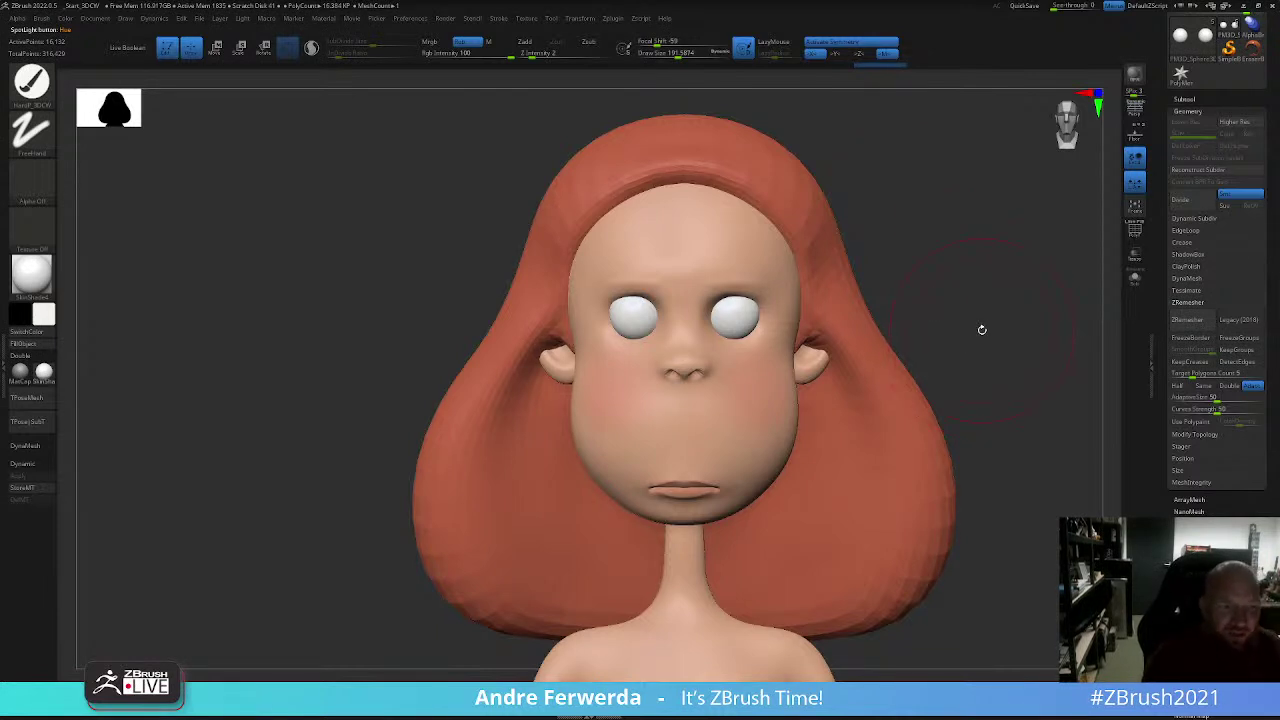
pyautogui.moveTo(952, 255); pyautogui.dragTo(960, 266)
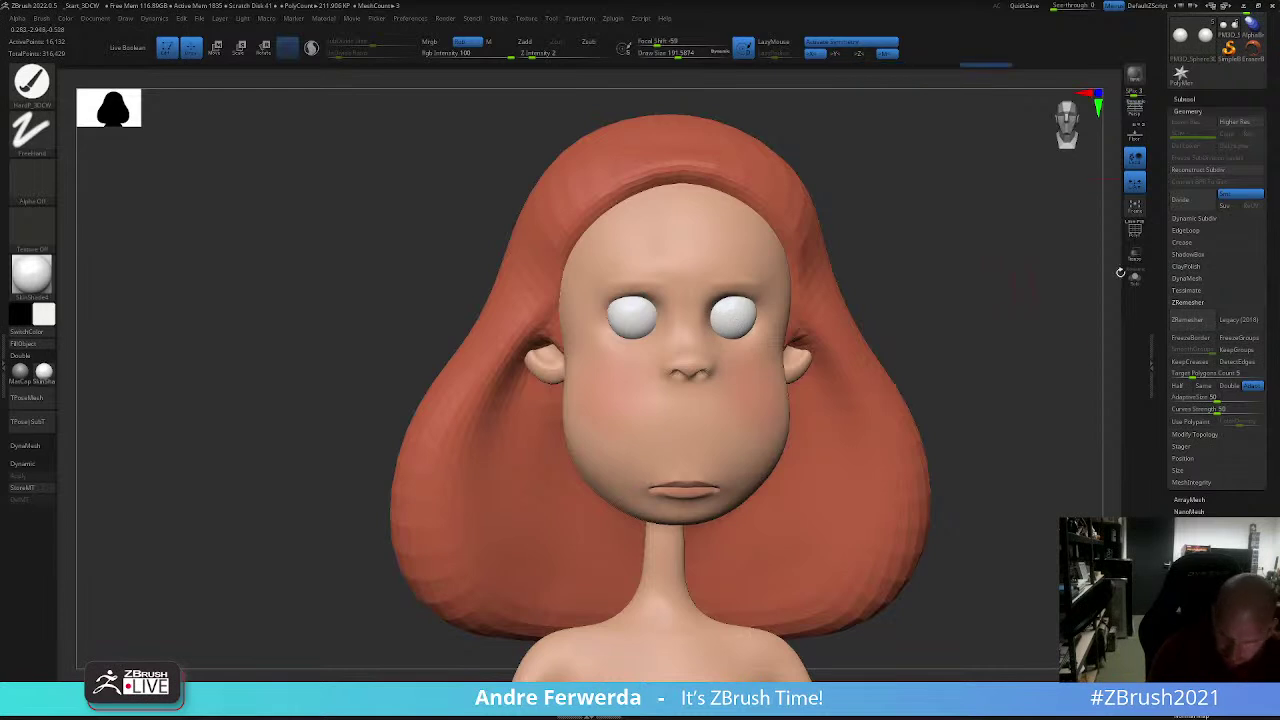
pyautogui.hotkey('ctrl', 'shift', 'f')
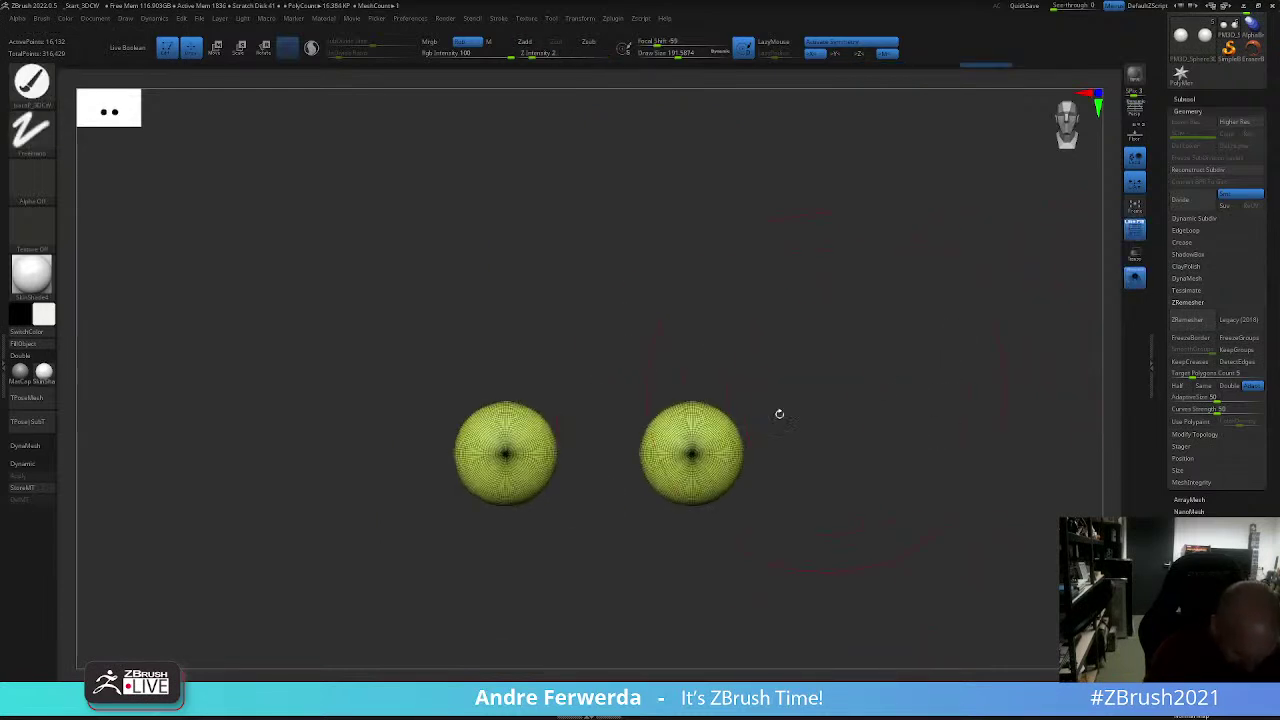
# Step: Zoom in on the isolated eyes, hide the polygroup overlay and subdivide them
pyautogui.press('space')
pyautogui.hotkey('shift', 'p')
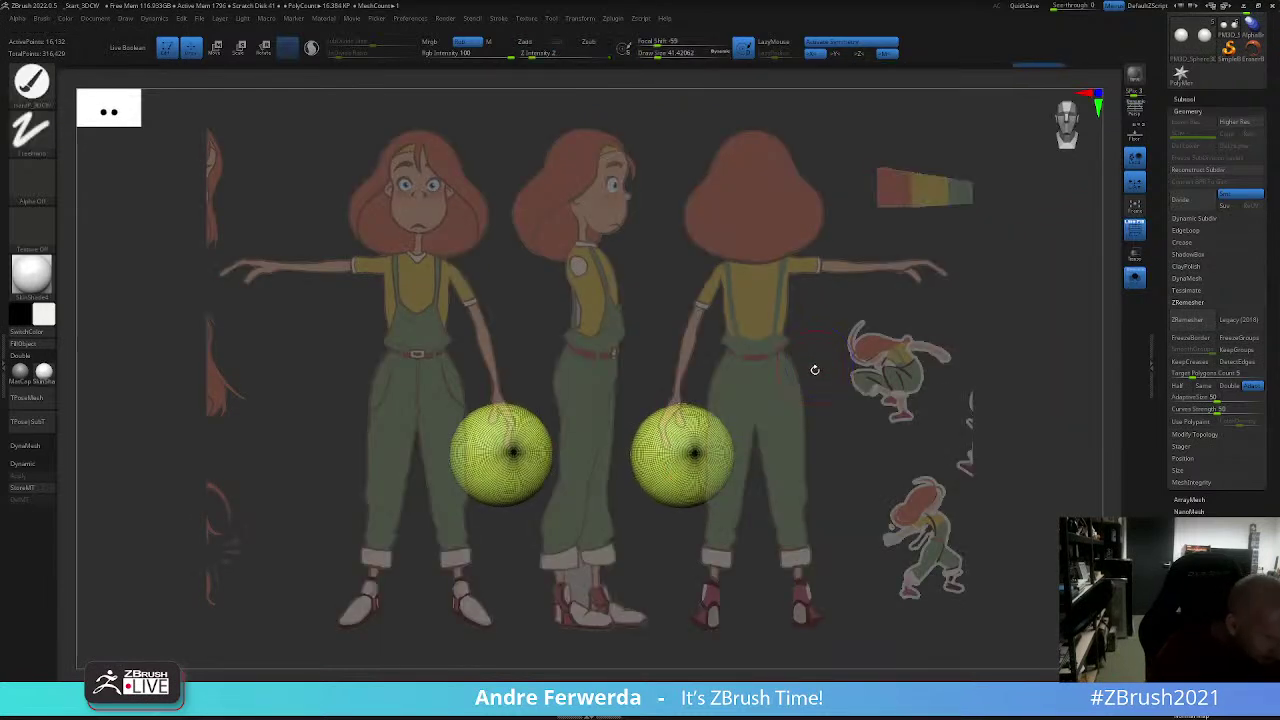
pyautogui.hotkey('shift', 'p')
pyautogui.press('space')
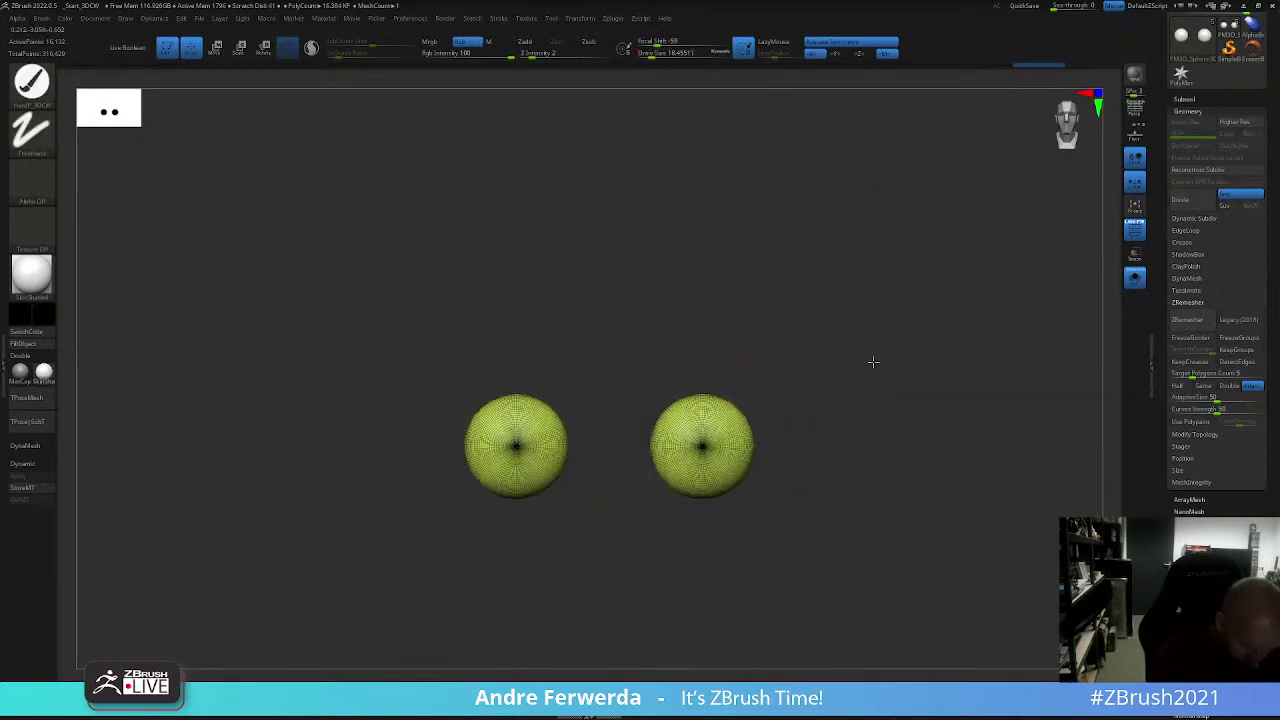
pyautogui.keyDown('ctrl'); pyautogui.moveTo(871, 360); pyautogui.dragTo(902, 377, button='right'); pyautogui.keyUp('ctrl')
pyautogui.hotkey('shift', 'f')
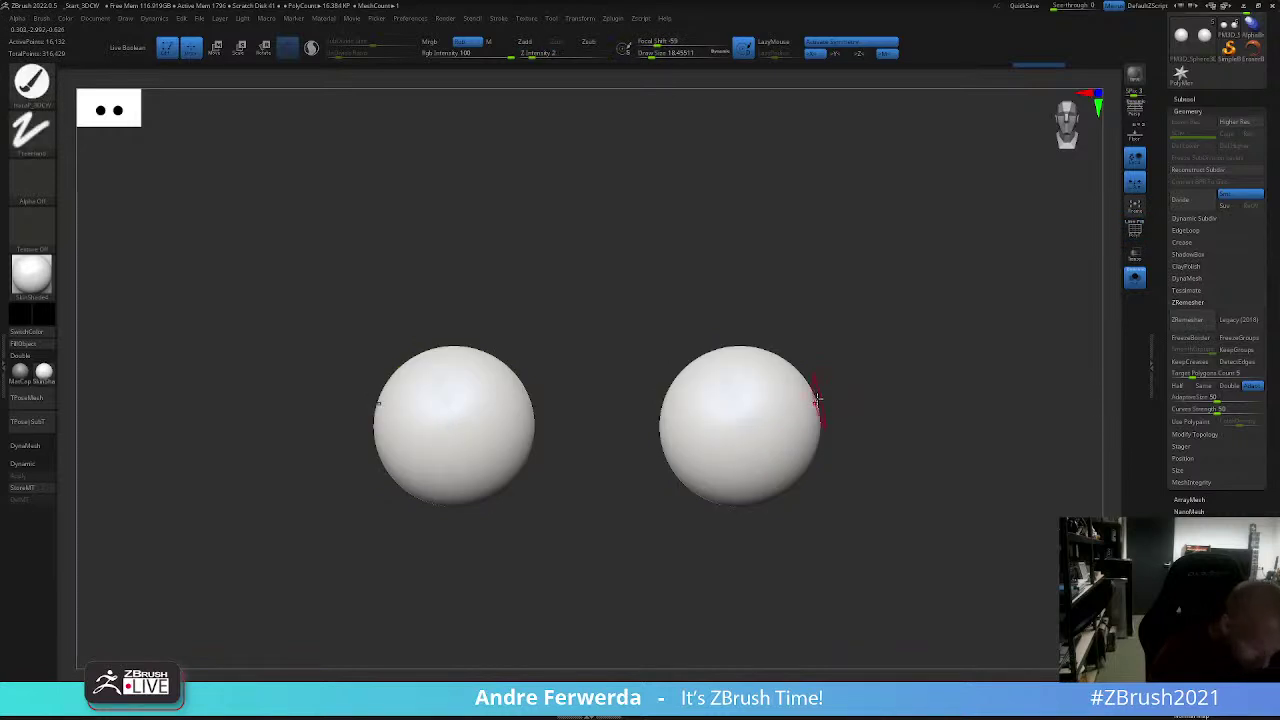
pyautogui.hotkey('ctrl', 'shift')
pyautogui.hotkey('ctrl', 'd')
pyautogui.hotkey('ctrl', 'd')
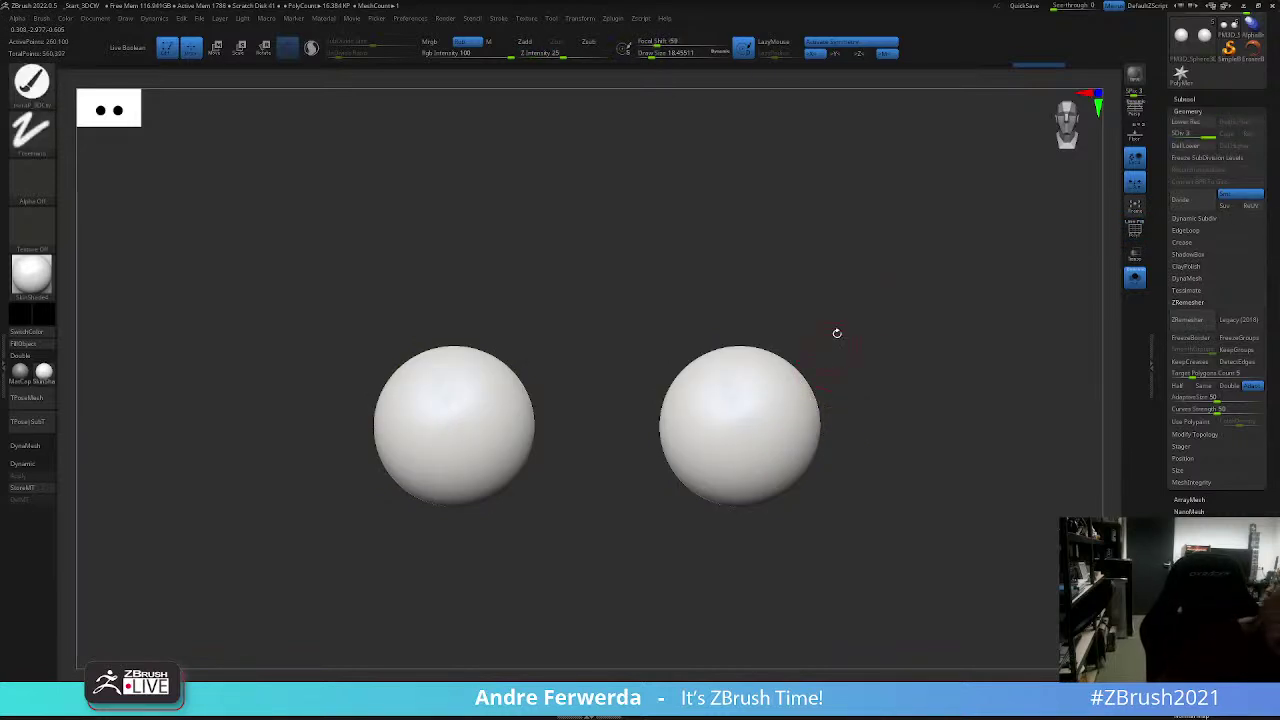
# Step: Paint pupils at the centres of both eyes
pyautogui.press('space')
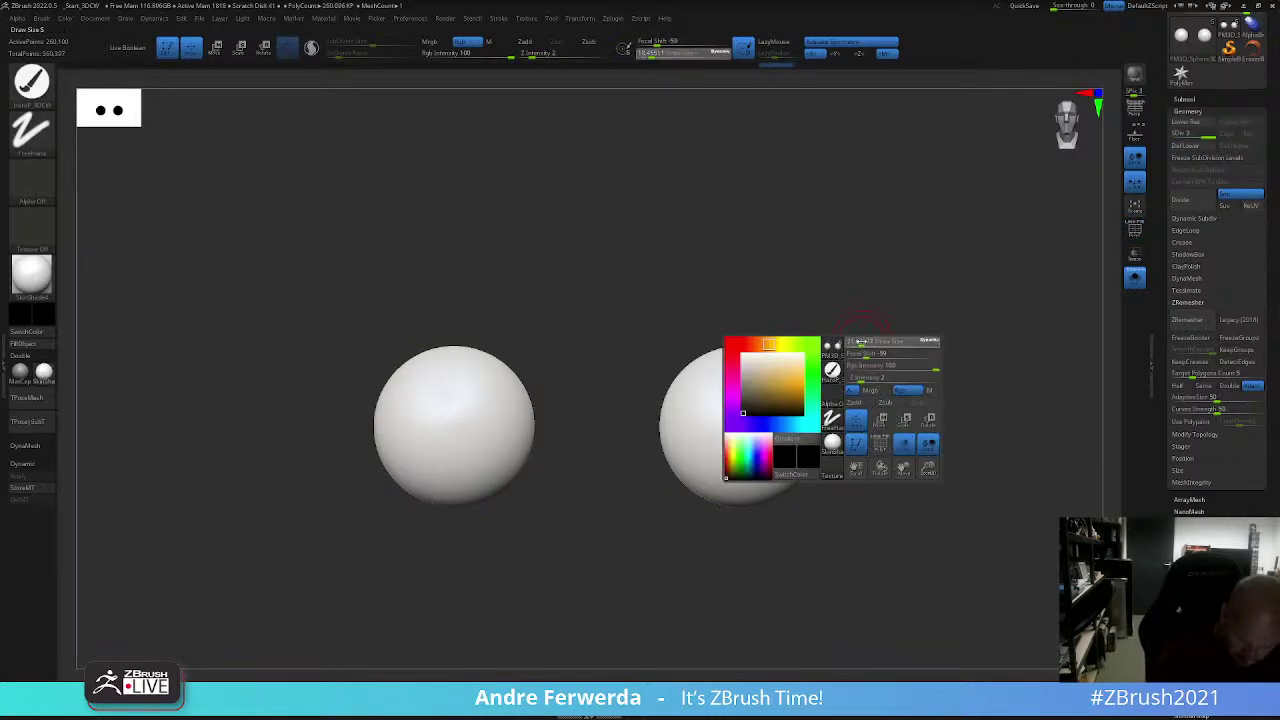
pyautogui.hotkey('shift', 'f')
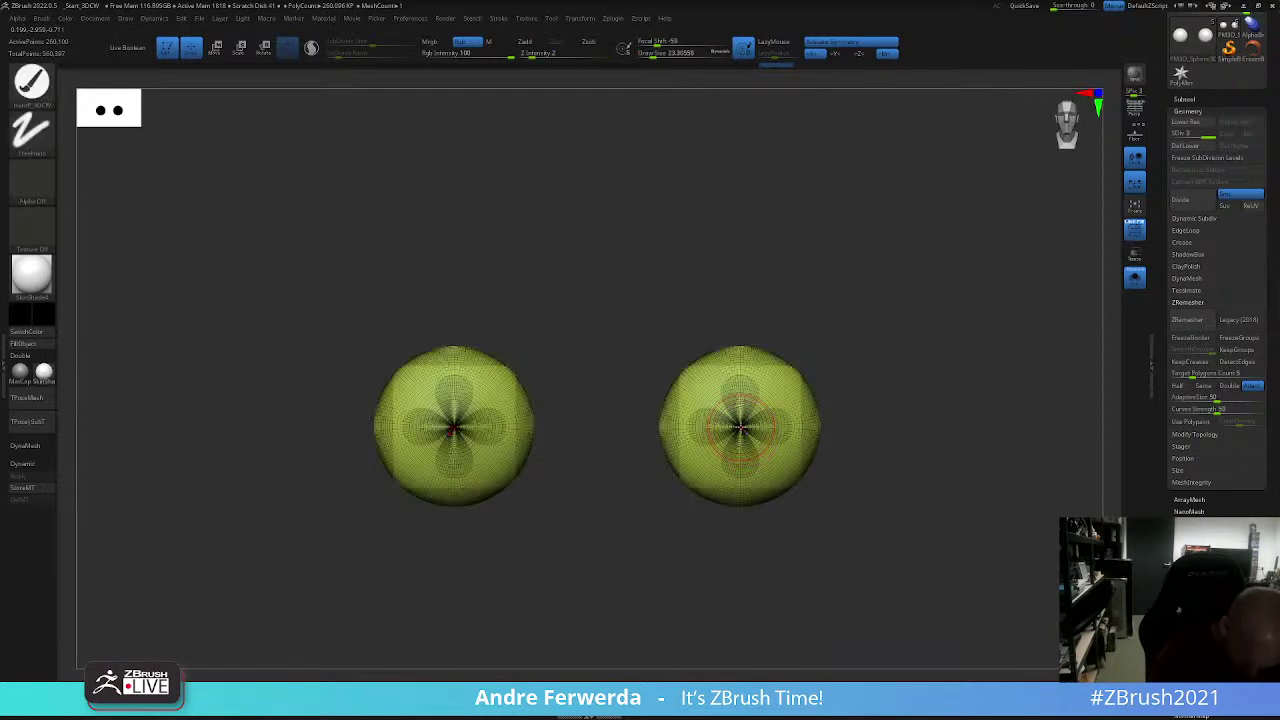
pyautogui.hotkey('shift', 'f')
pyautogui.click(740, 428)
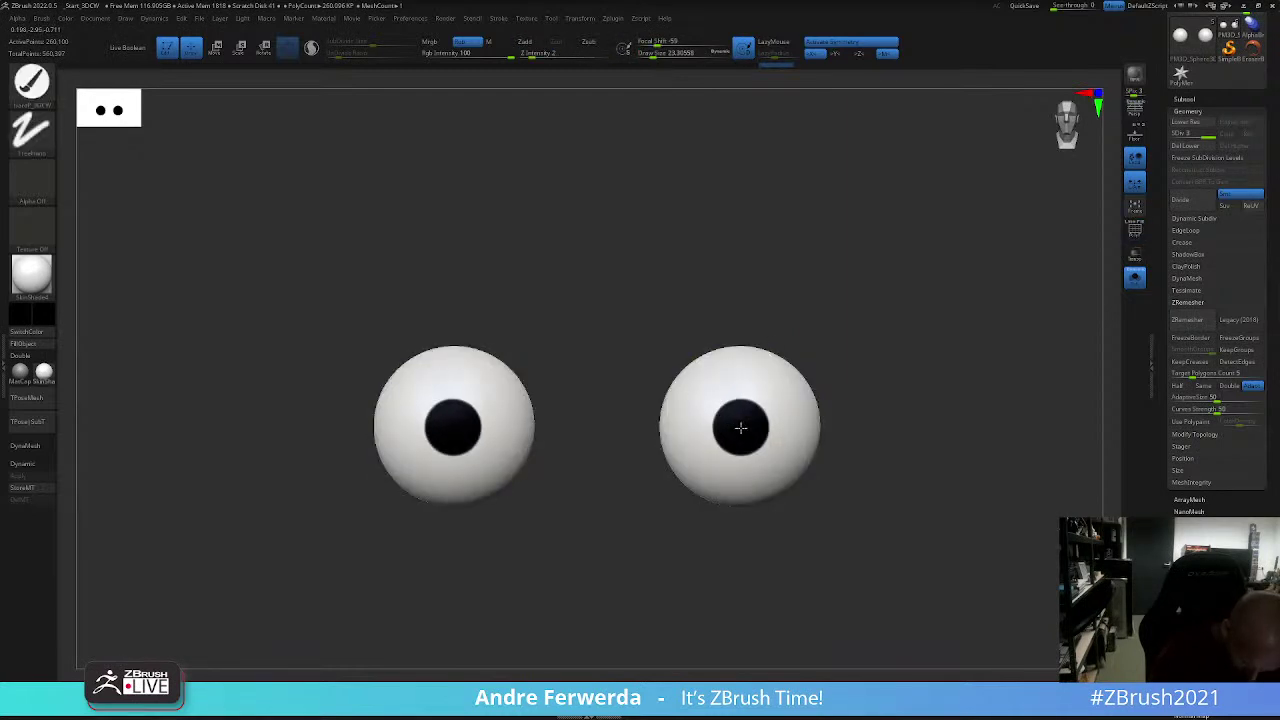
# Step: Pick a blue colour and briefly compare against the reference sheet
pyautogui.press('space')
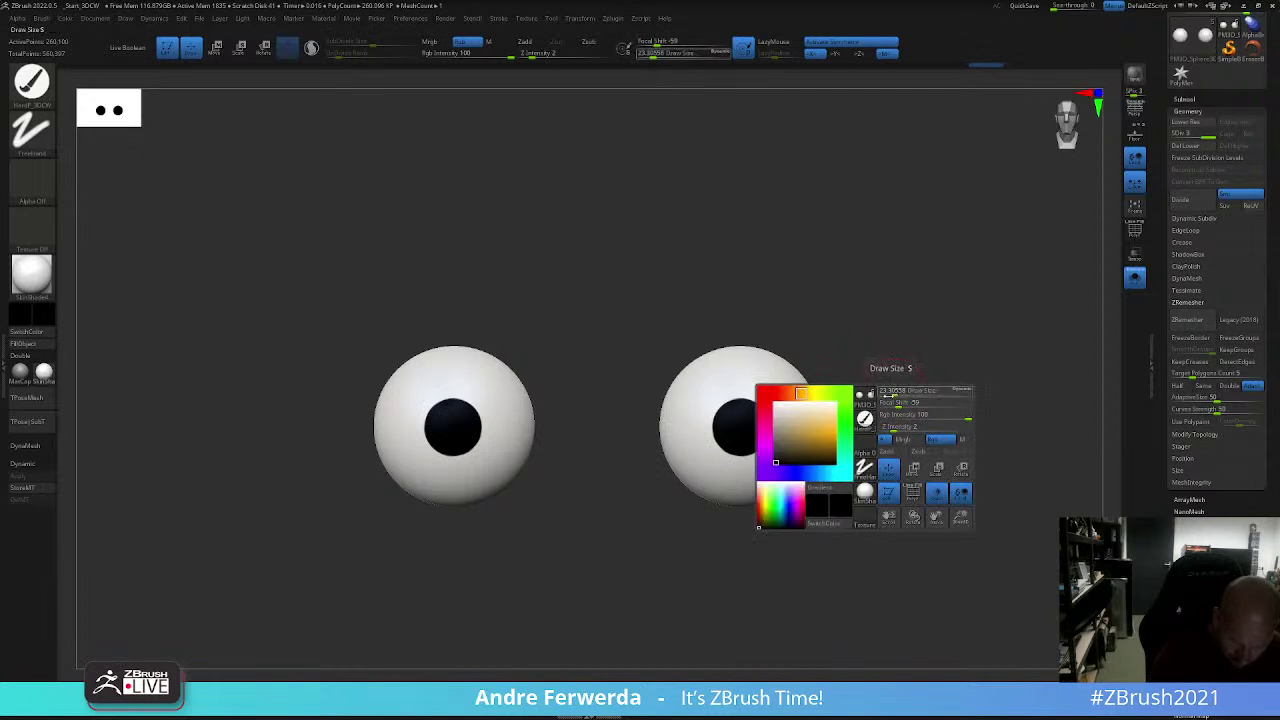
pyautogui.click(799, 473)
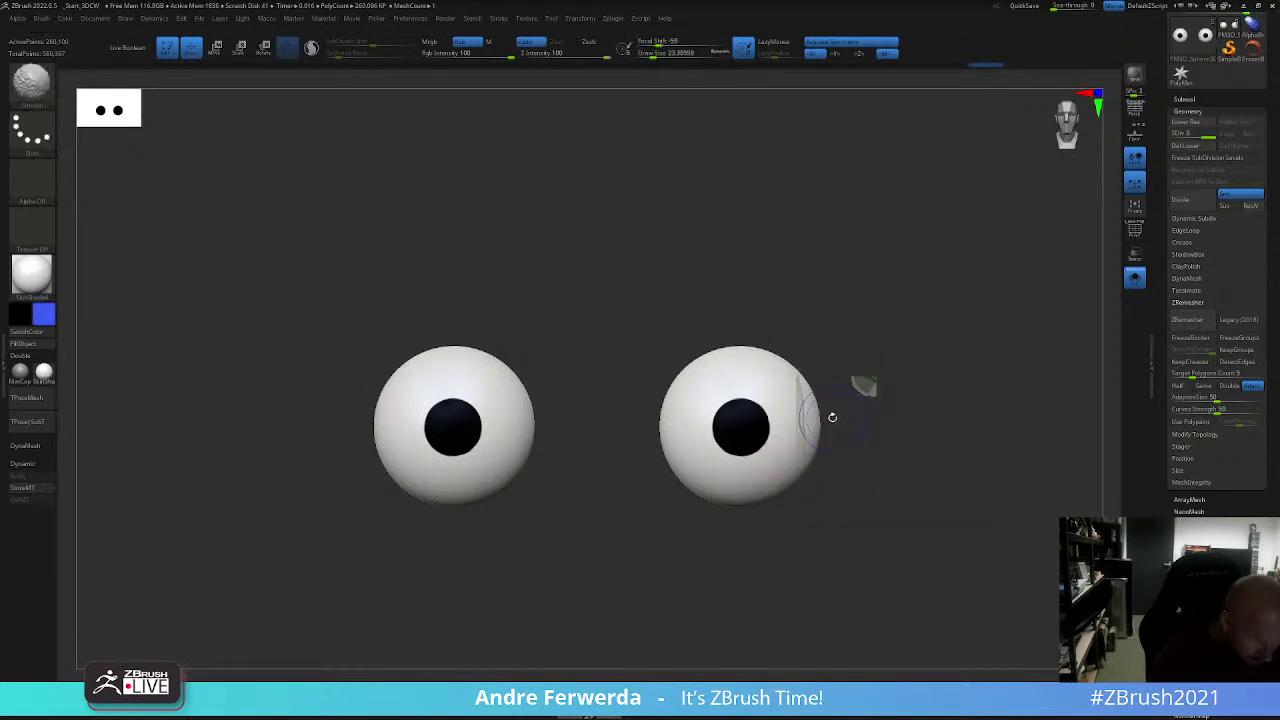
pyautogui.hotkey('shift', 'z')
pyautogui.press('z')
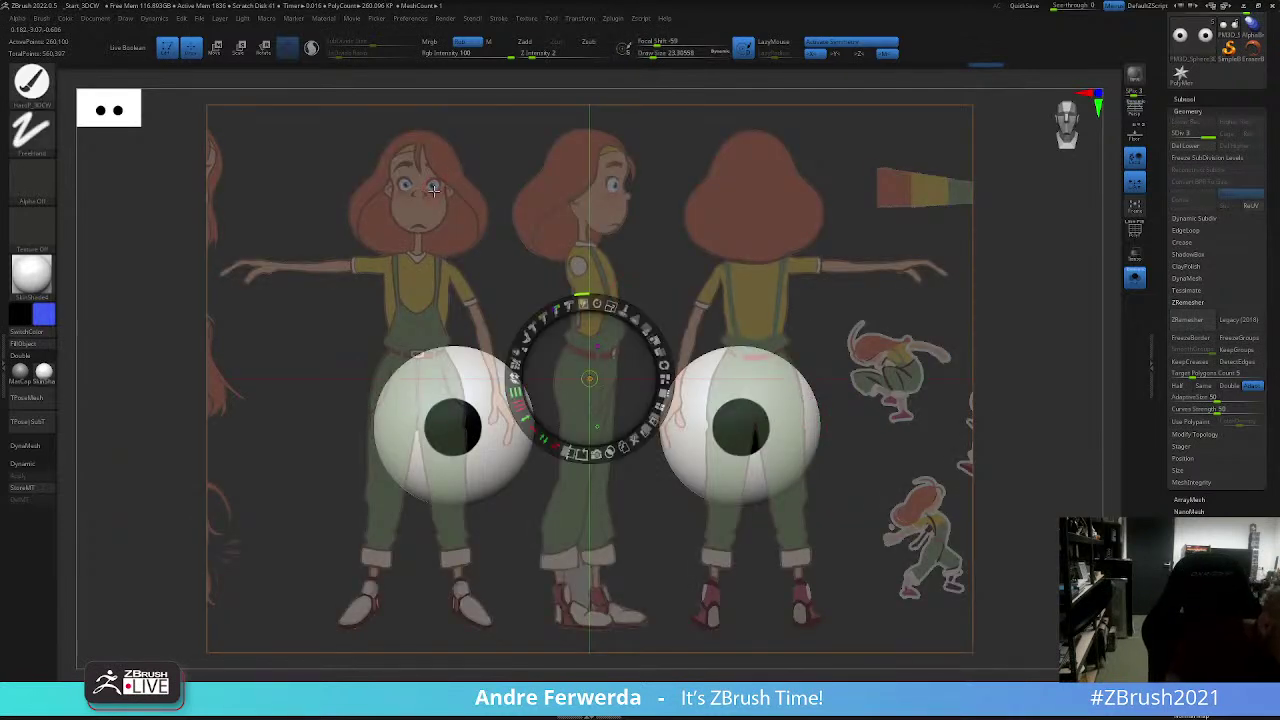
pyautogui.hotkey('shift', 'z')
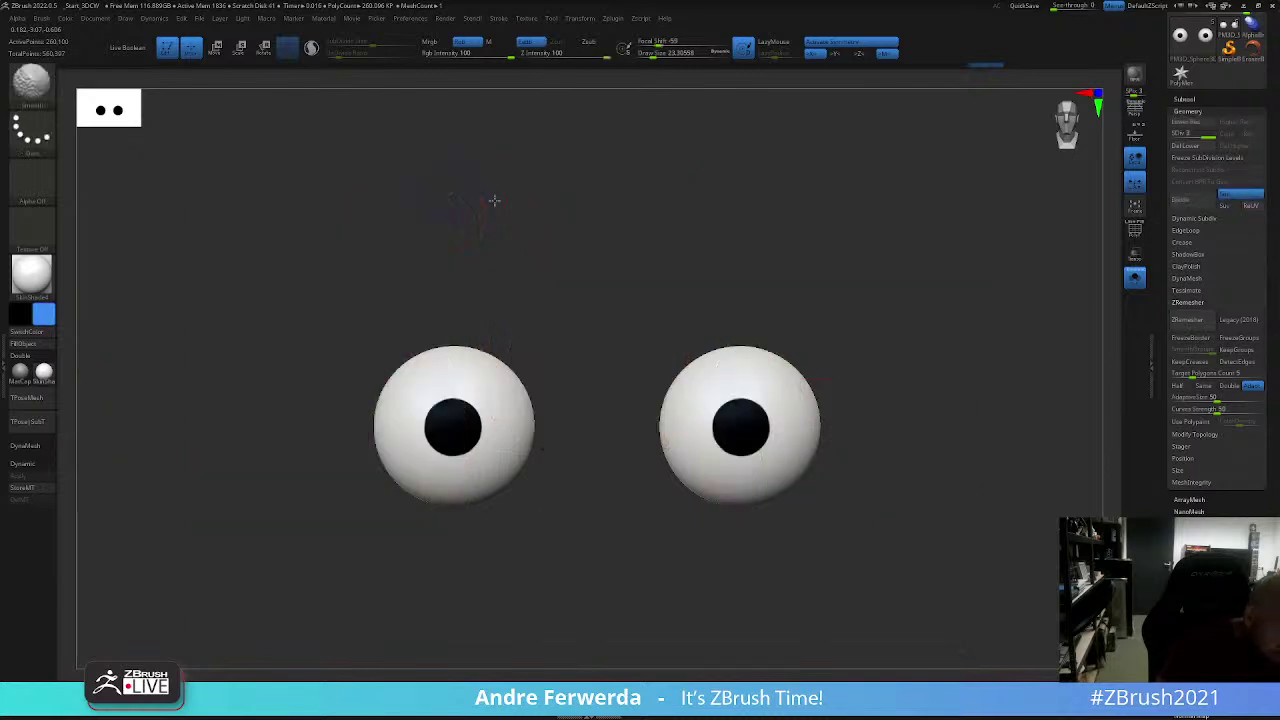
# Step: Paint both irises blue, undoing and redoing to compare the result
pyautogui.click(740, 427)
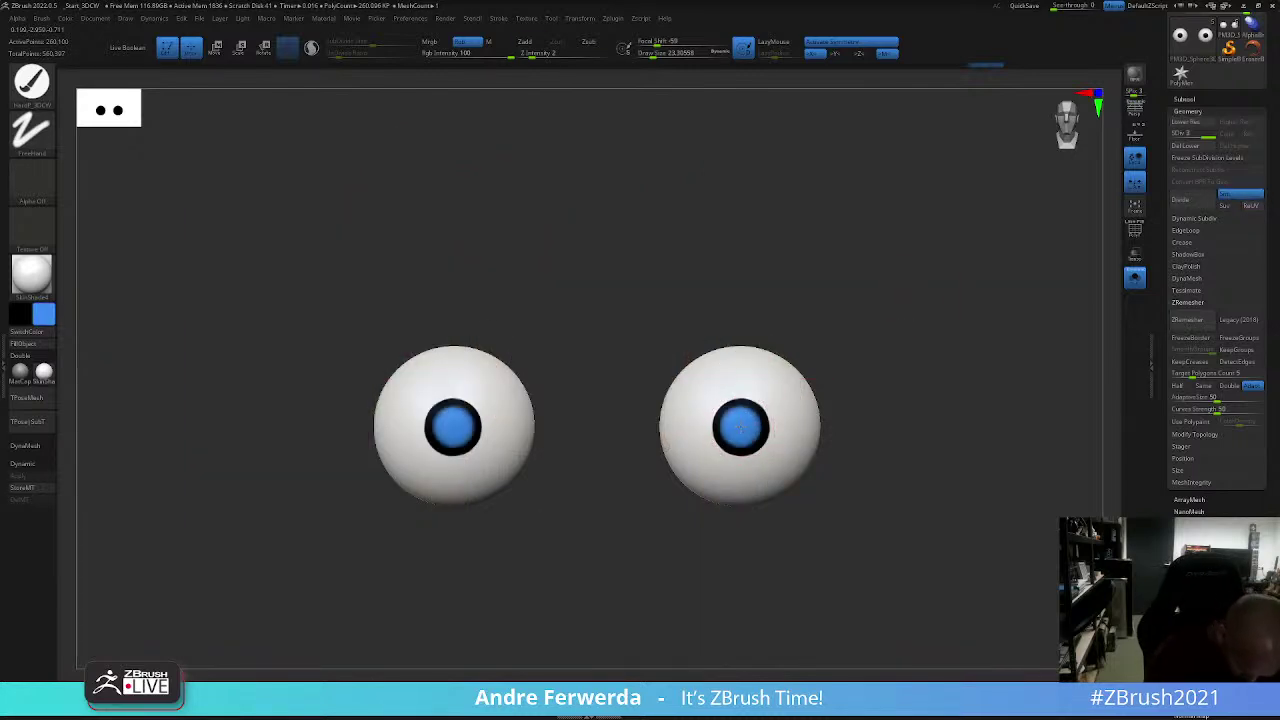
pyautogui.hotkey('ctrl', 'z')
pyautogui.hotkey('ctrl', 'shift', 'z')
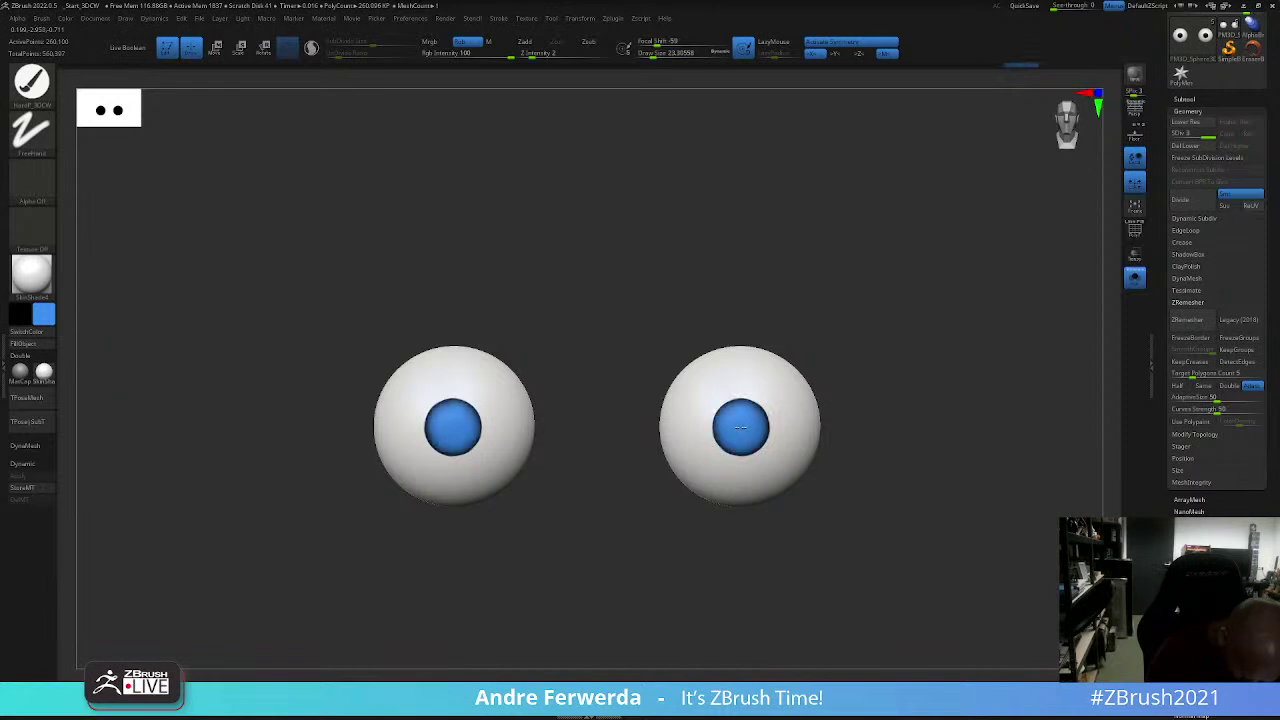
pyautogui.hotkey('ctrl', 'z')
pyautogui.hotkey('ctrl', 'shift', 'z')
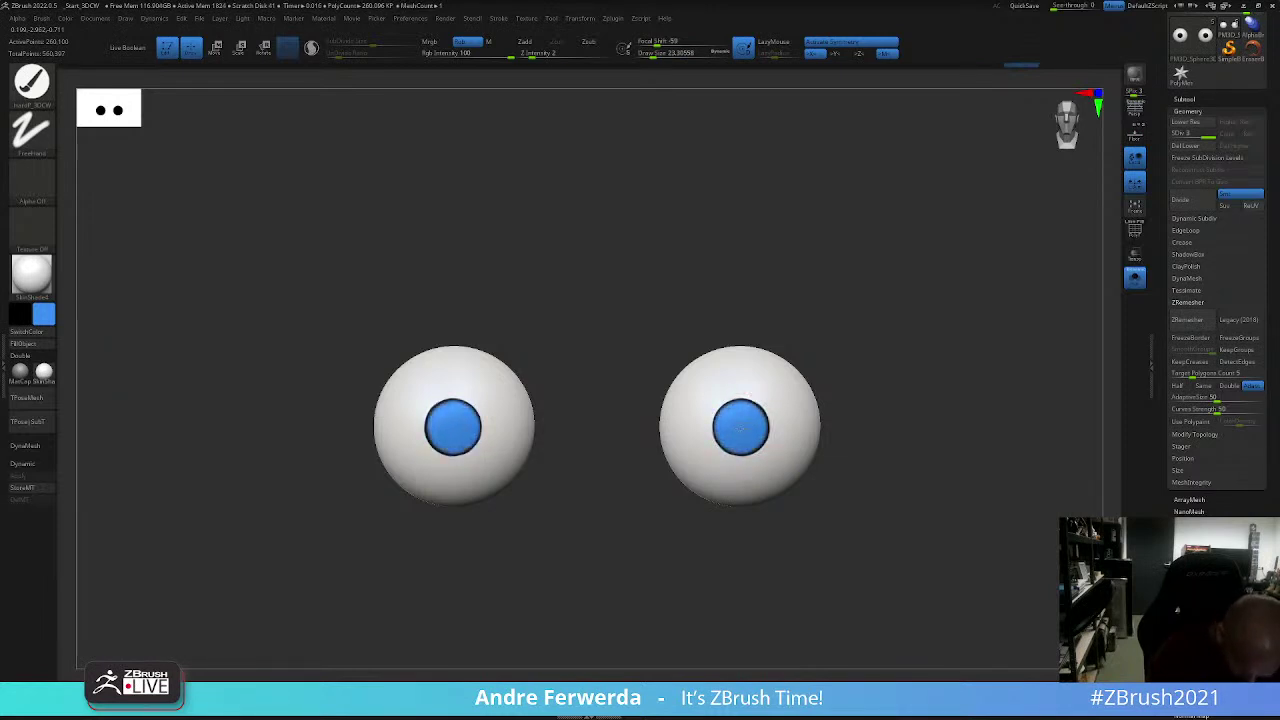
# Step: Adjust the blue paint colour and switch the stroke to Dots
pyautogui.press('space')
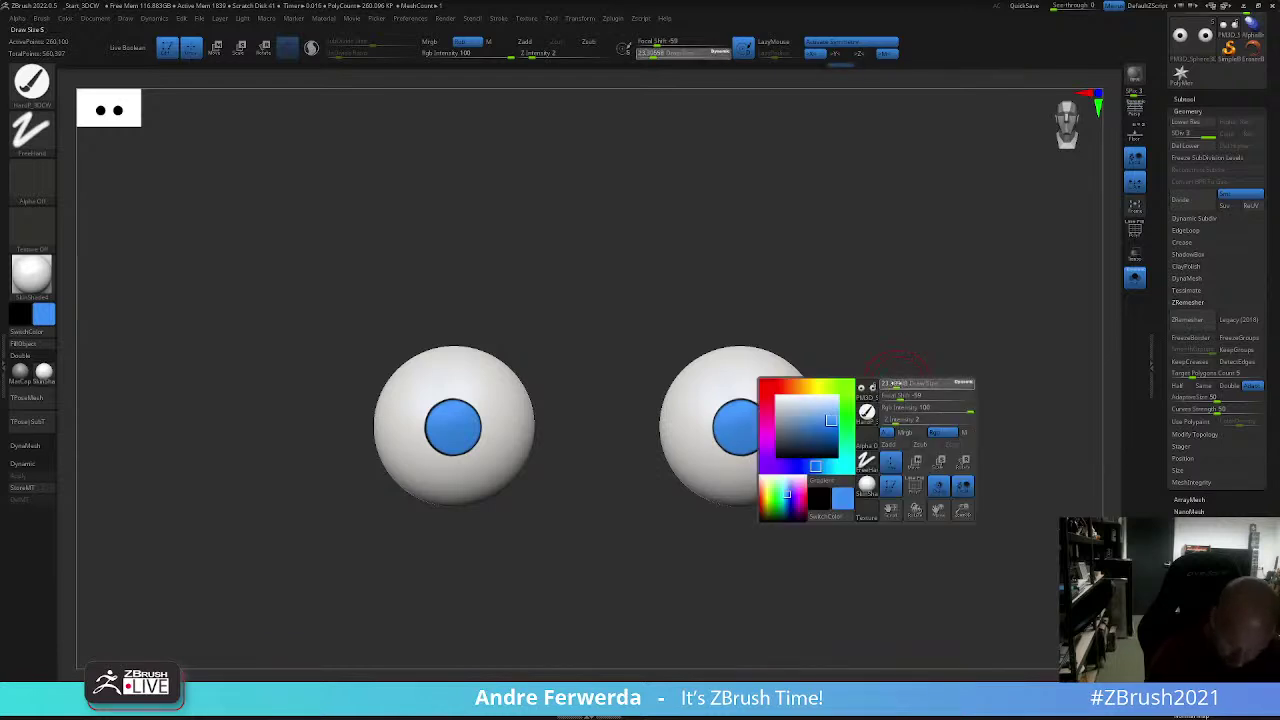
pyautogui.moveTo(777, 449); pyautogui.dragTo(795, 430)
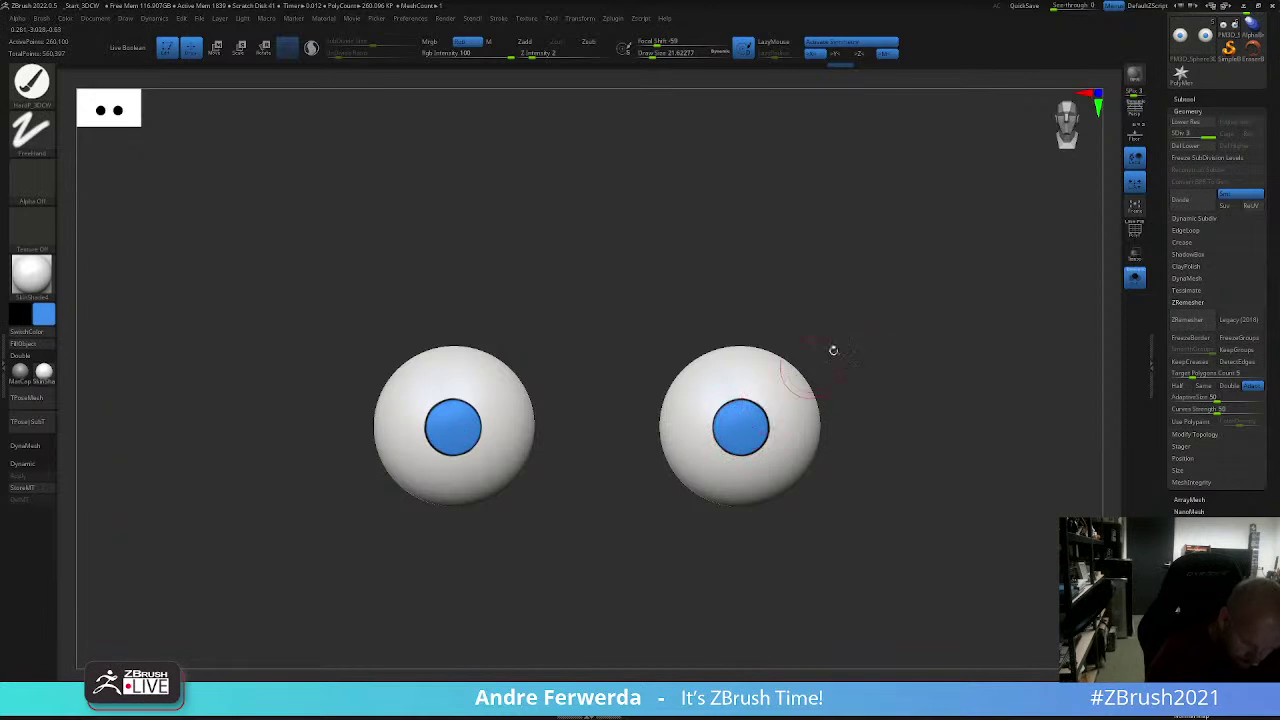
pyautogui.press('space')
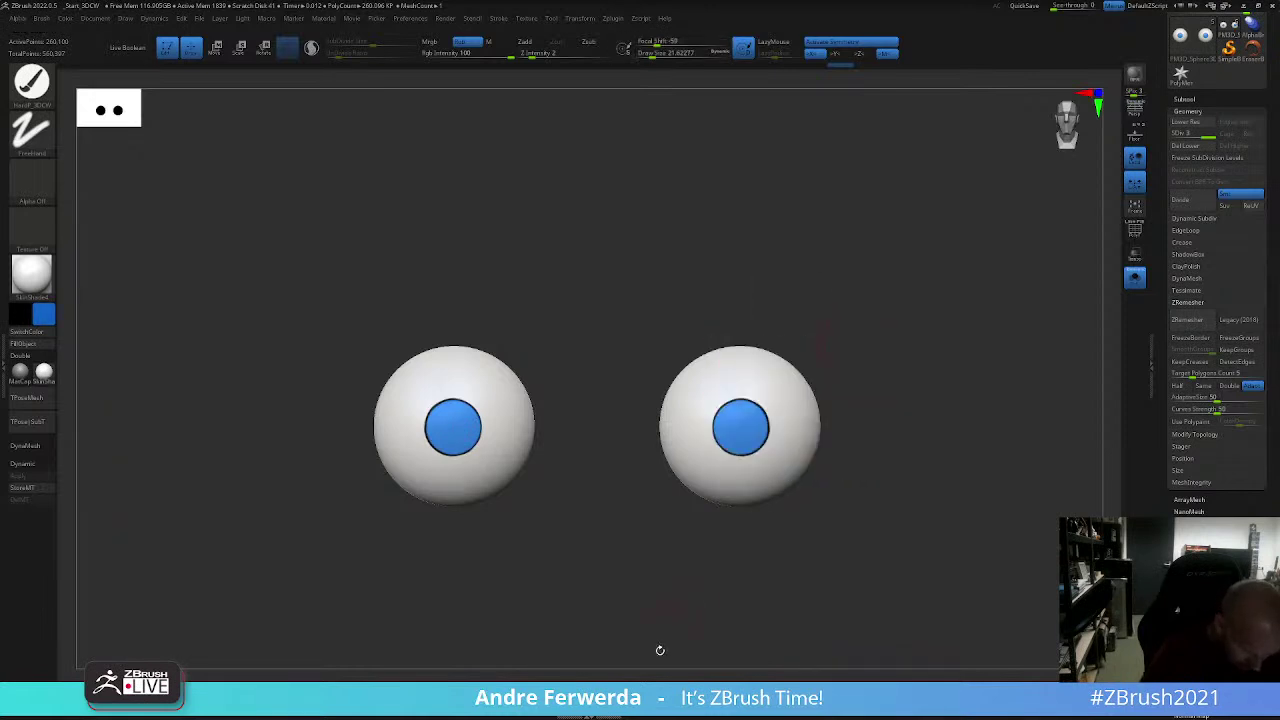
pyautogui.press('space')
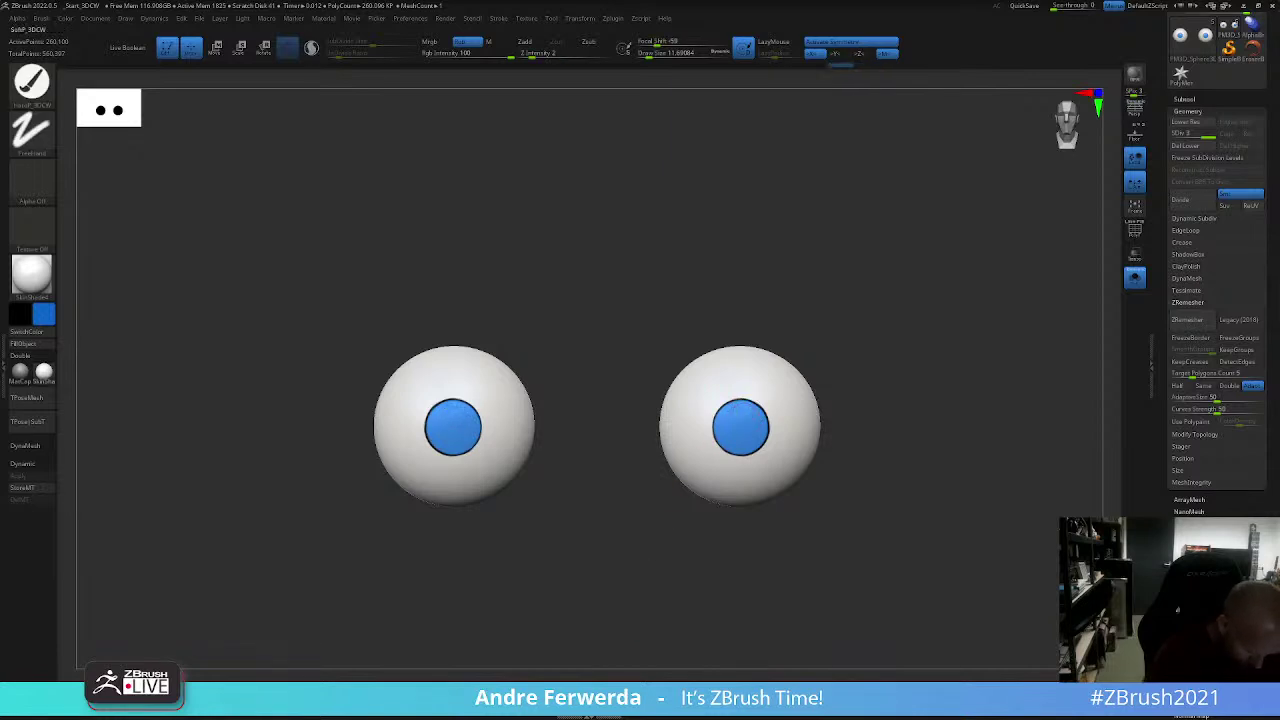
pyautogui.press('space')
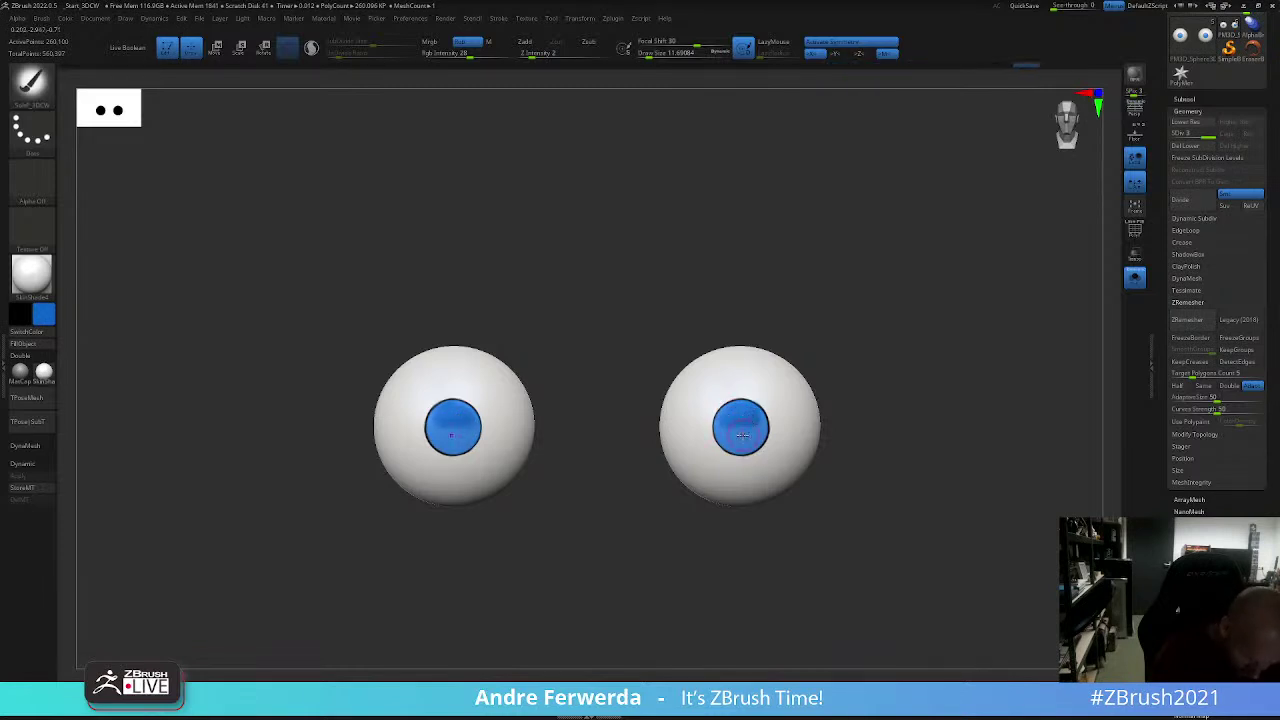
# Step: Adjust paint intensity and pick a dark colour for the pupils
pyautogui.press('space')
pyautogui.click(685, 471)
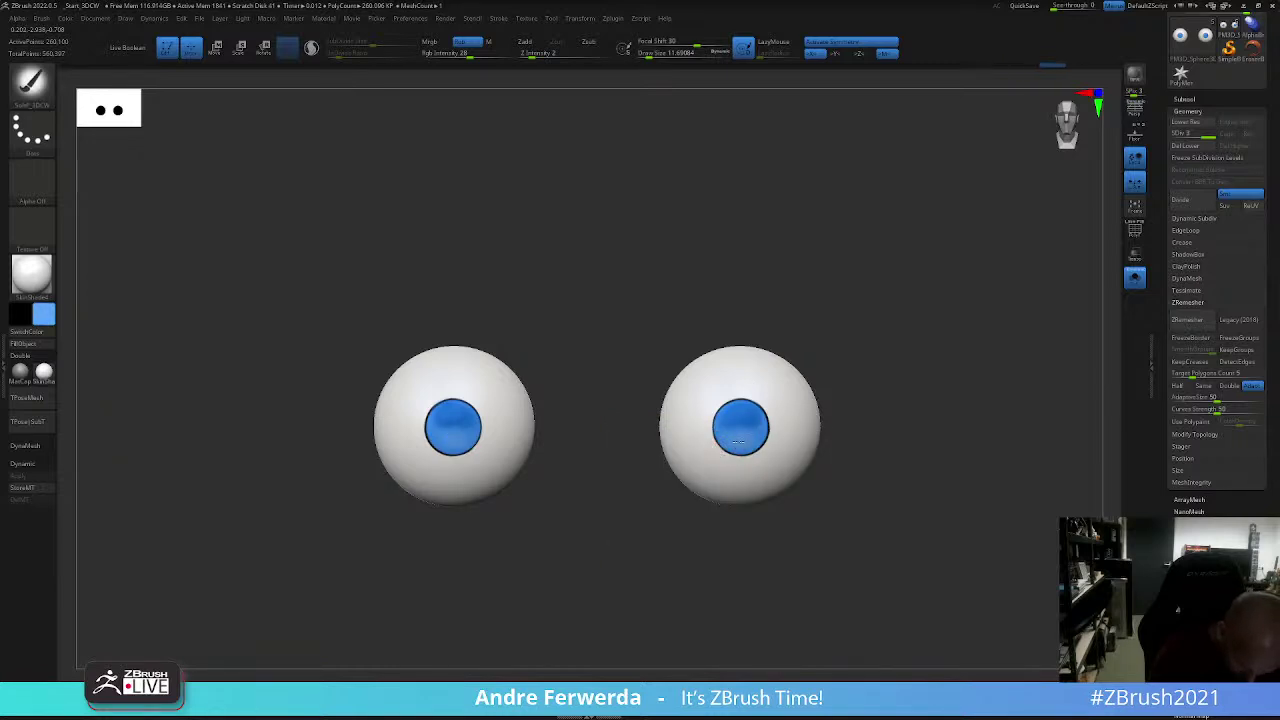
pyautogui.press('space')
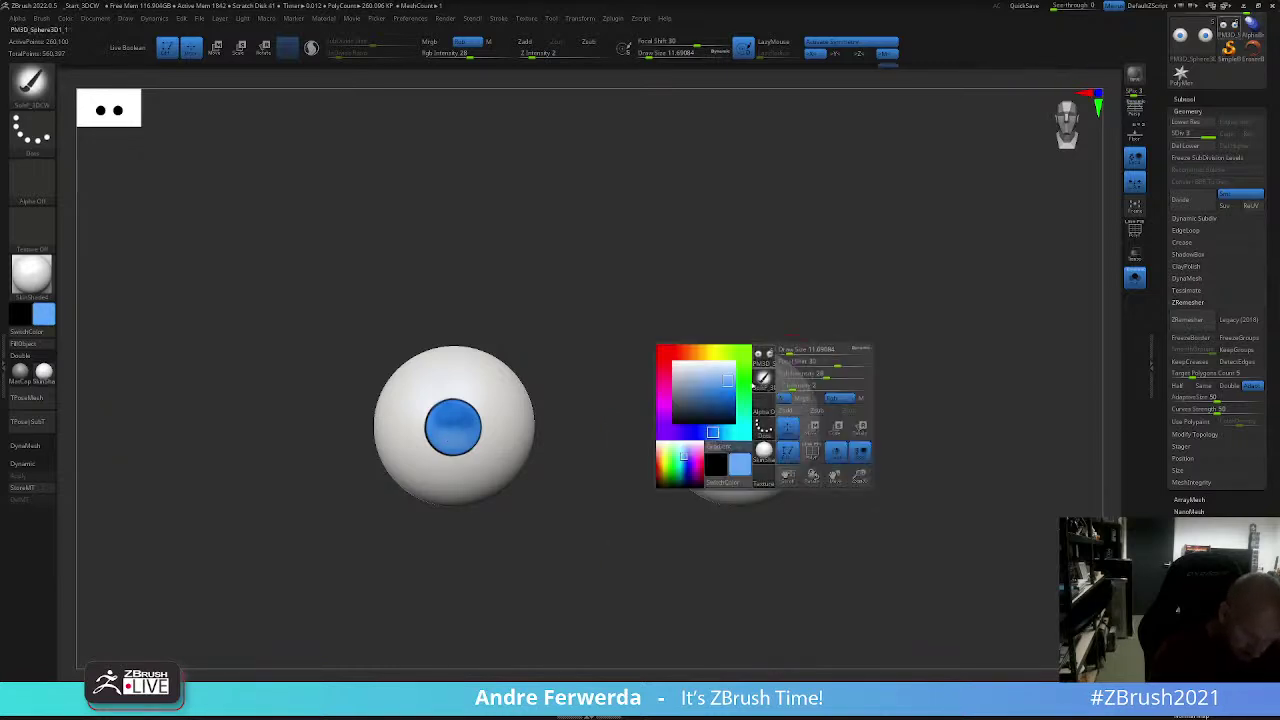
pyautogui.press('space')
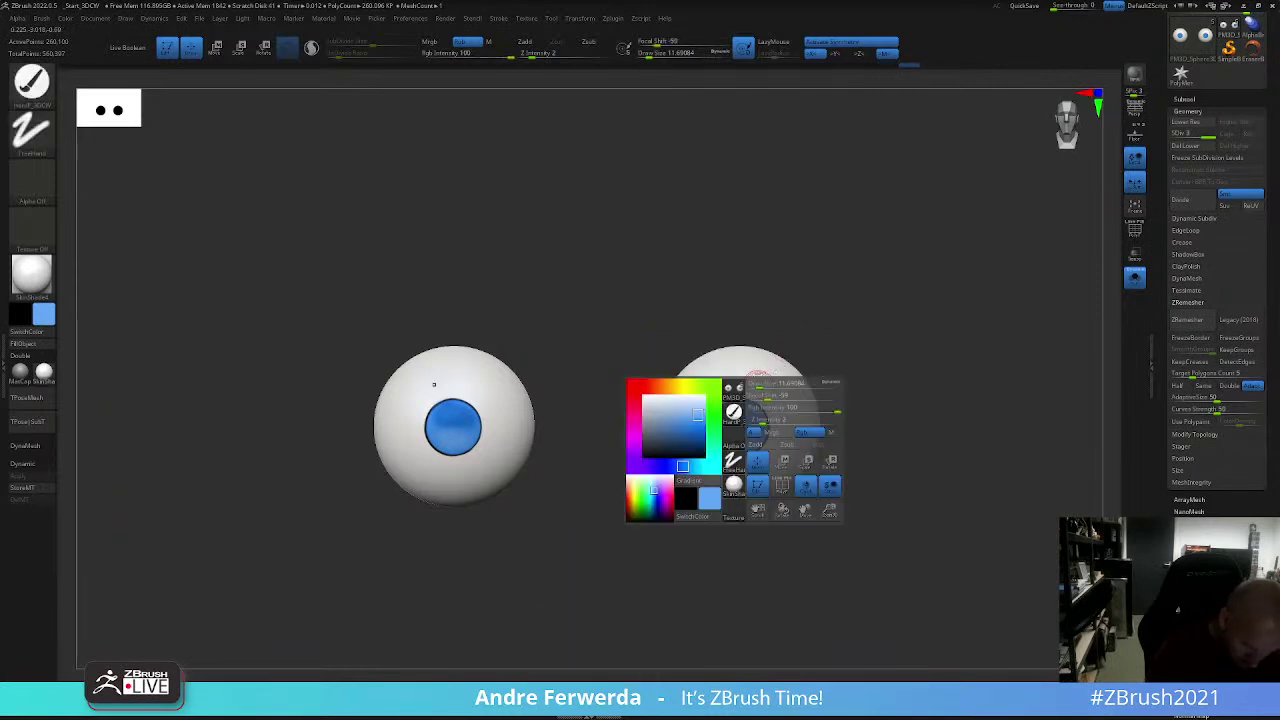
pyautogui.click(660, 452)
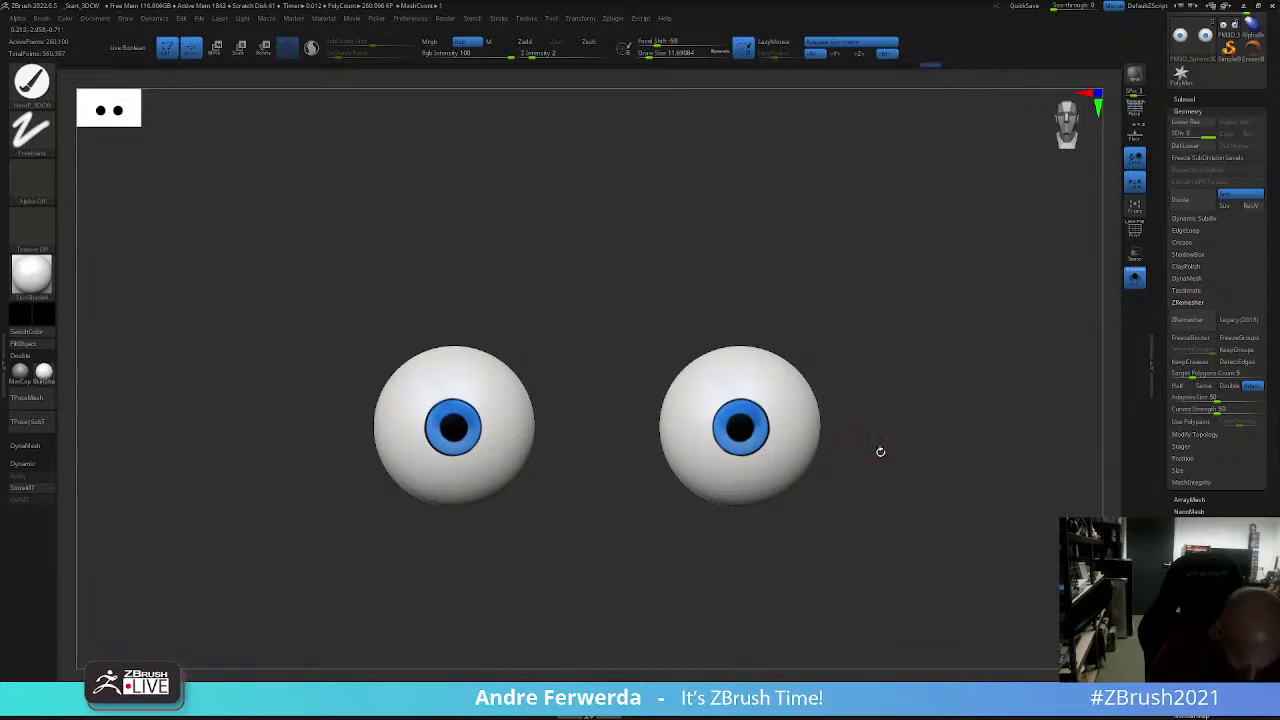
pyautogui.keyDown('alt'); pyautogui.moveTo(880, 449); pyautogui.dragTo(914, 374); pyautogui.keyUp('alt')
# Step: Show the whole character again and check it from the side
pyautogui.click(1132, 282)
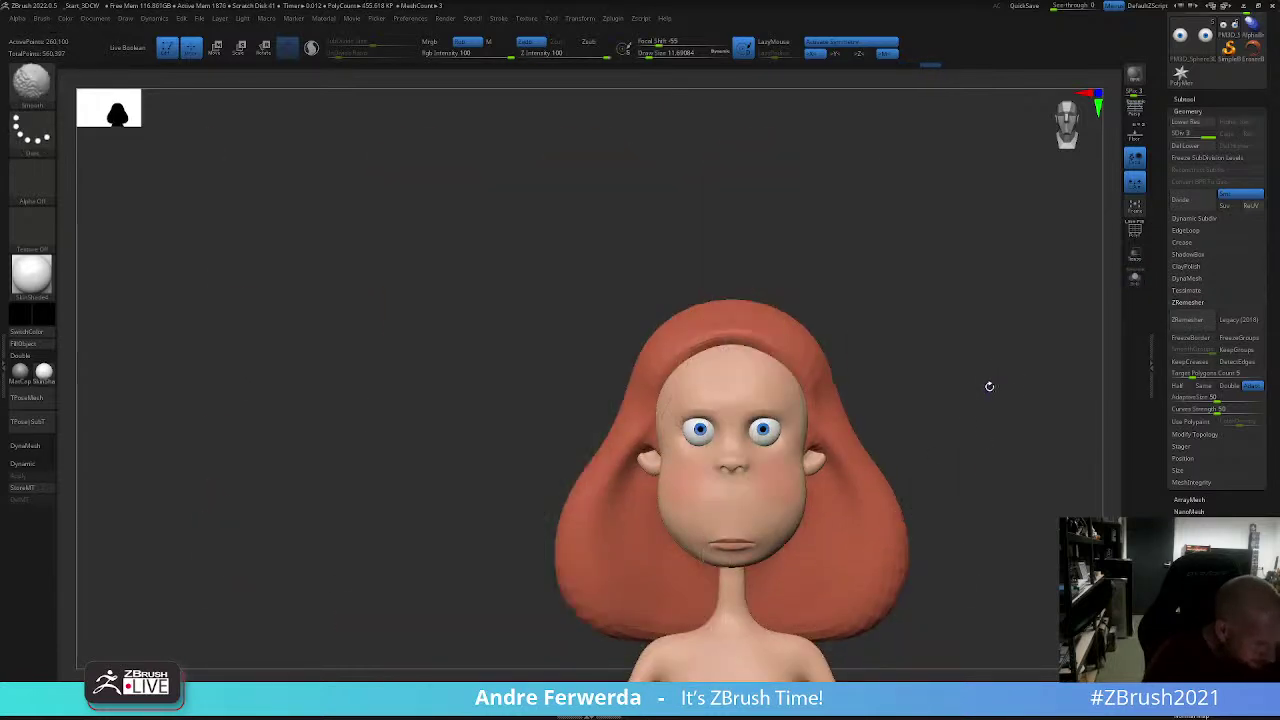
pyautogui.keyDown('alt'); pyautogui.moveTo(998, 391); pyautogui.dragTo(988, 373); pyautogui.keyUp('alt')
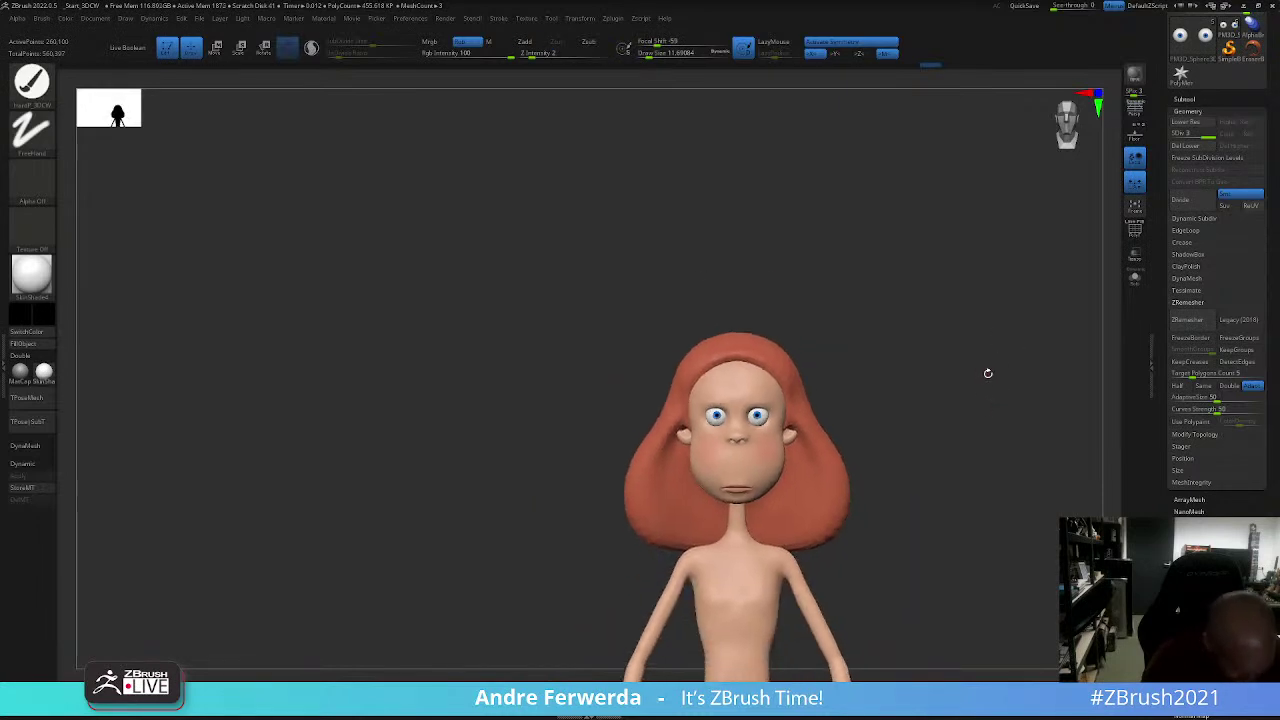
pyautogui.hotkey('shift', 'f')
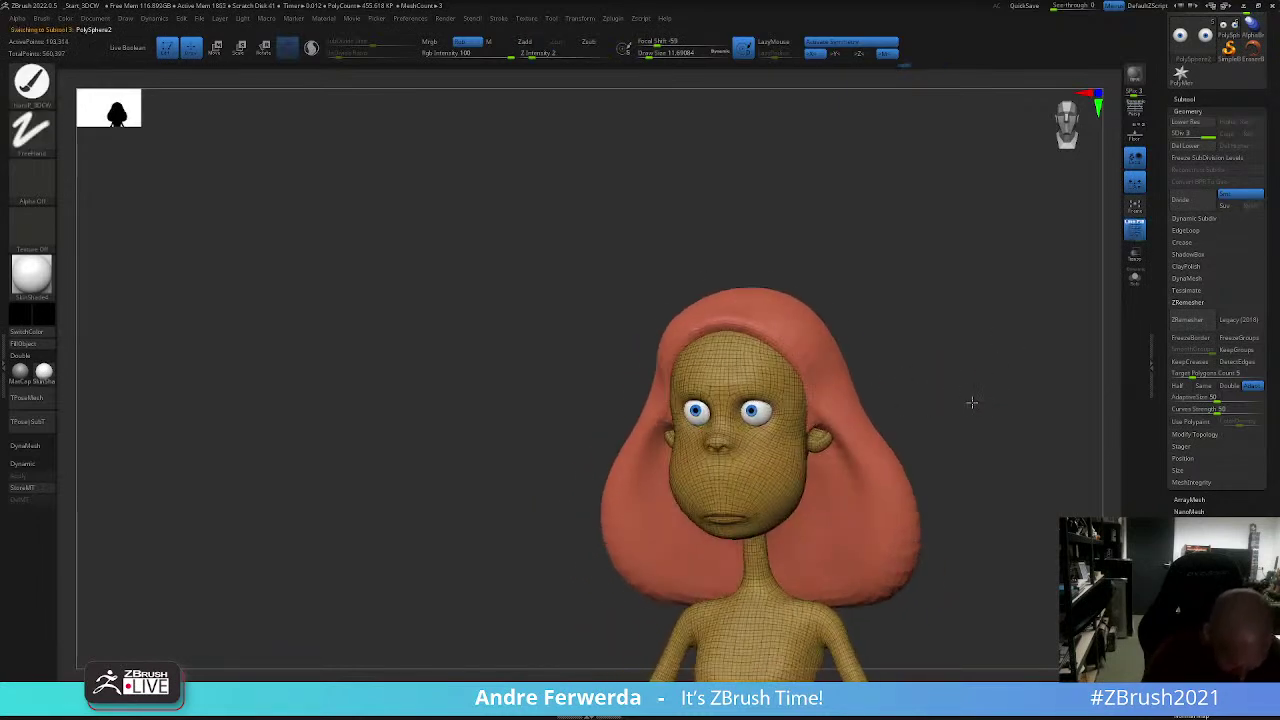
pyautogui.moveTo(971, 400); pyautogui.dragTo(988, 377)
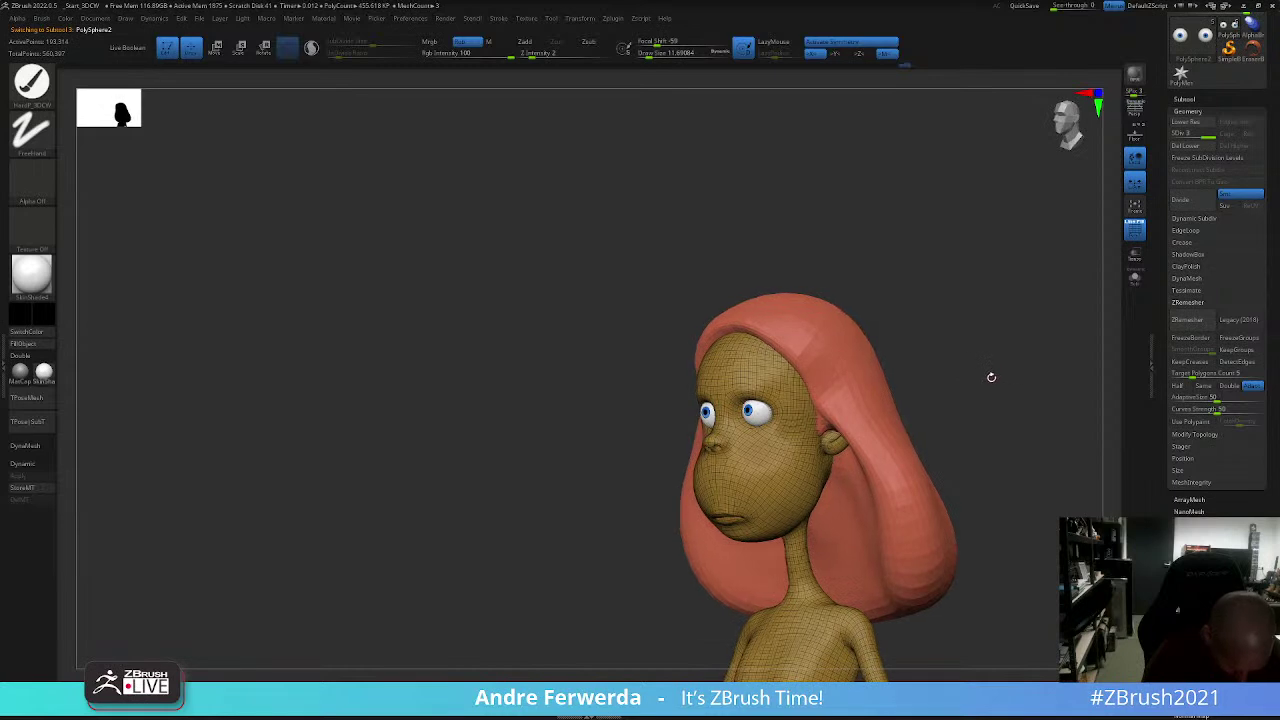
pyautogui.hotkey('shift', 'f')
# Step: Switch to the Move brush, enlarge it, and widen the head while shortening the neck
pyautogui.press('b')
pyautogui.press('m')
pyautogui.press('v')
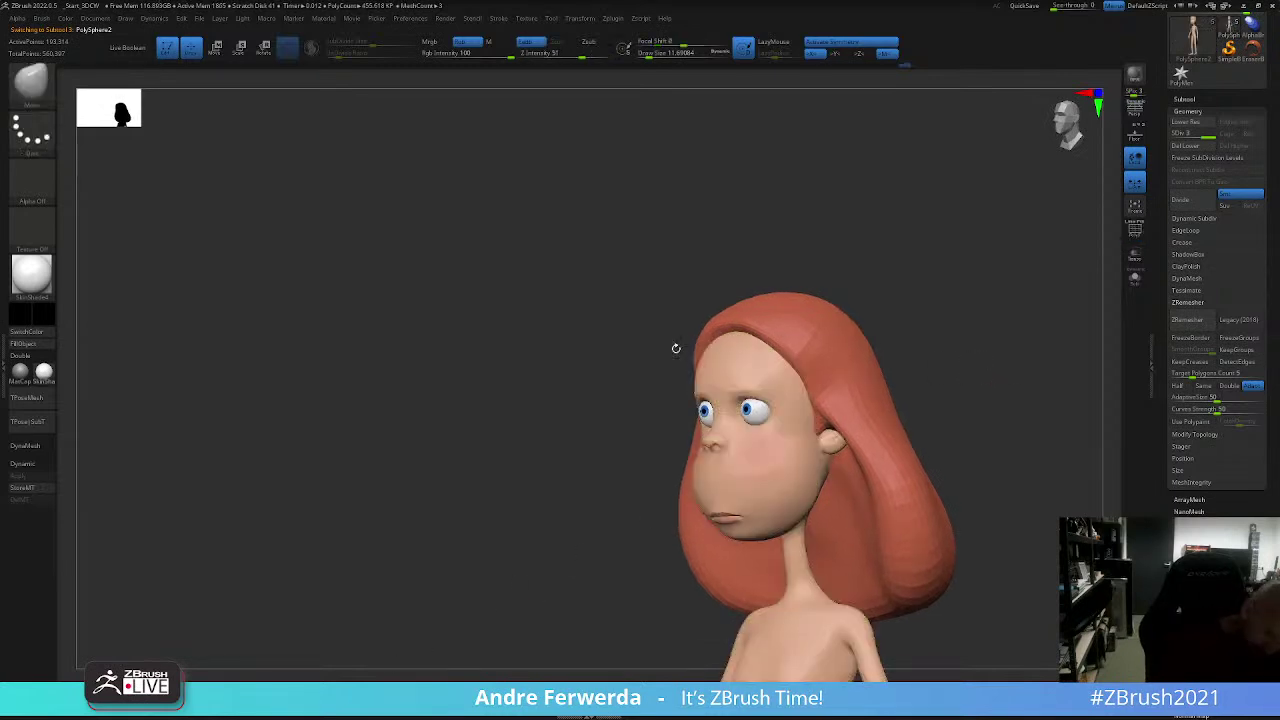
pyautogui.press('space')
pyautogui.press(']')
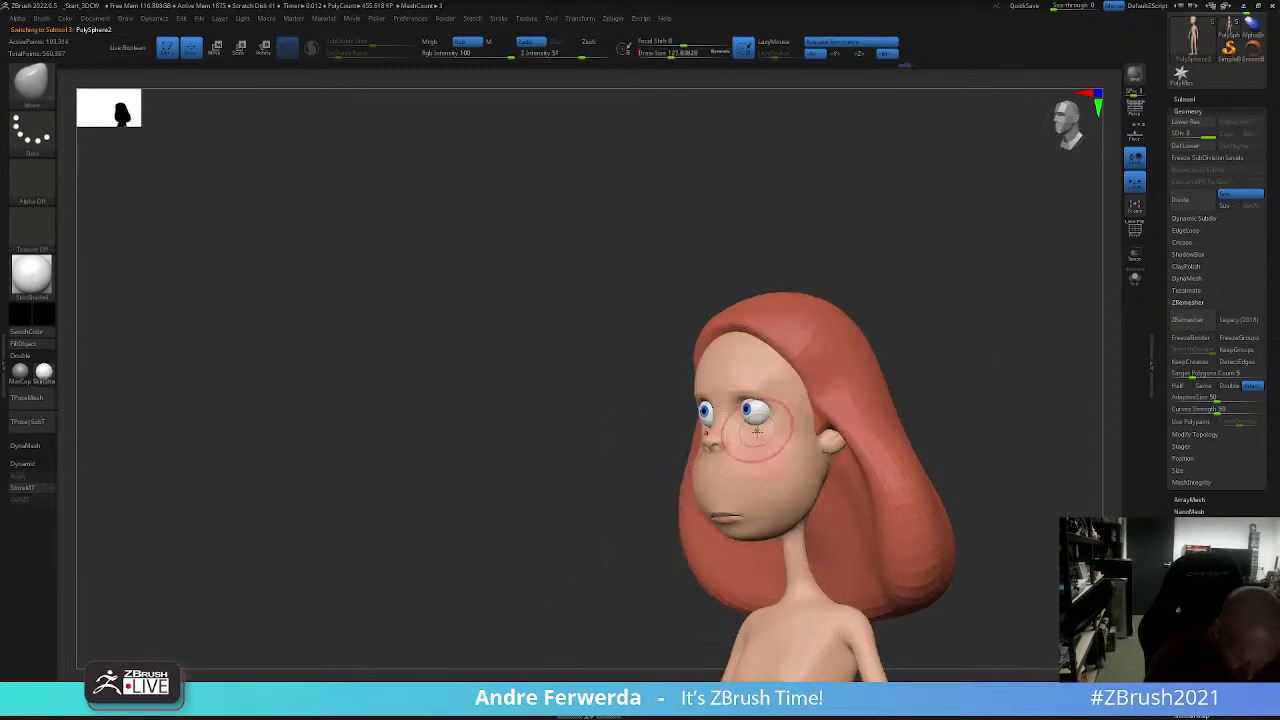
pyautogui.keyDown('shift'); pyautogui.moveTo(756, 430); pyautogui.dragTo(757, 428, button='right'); pyautogui.keyUp('shift')
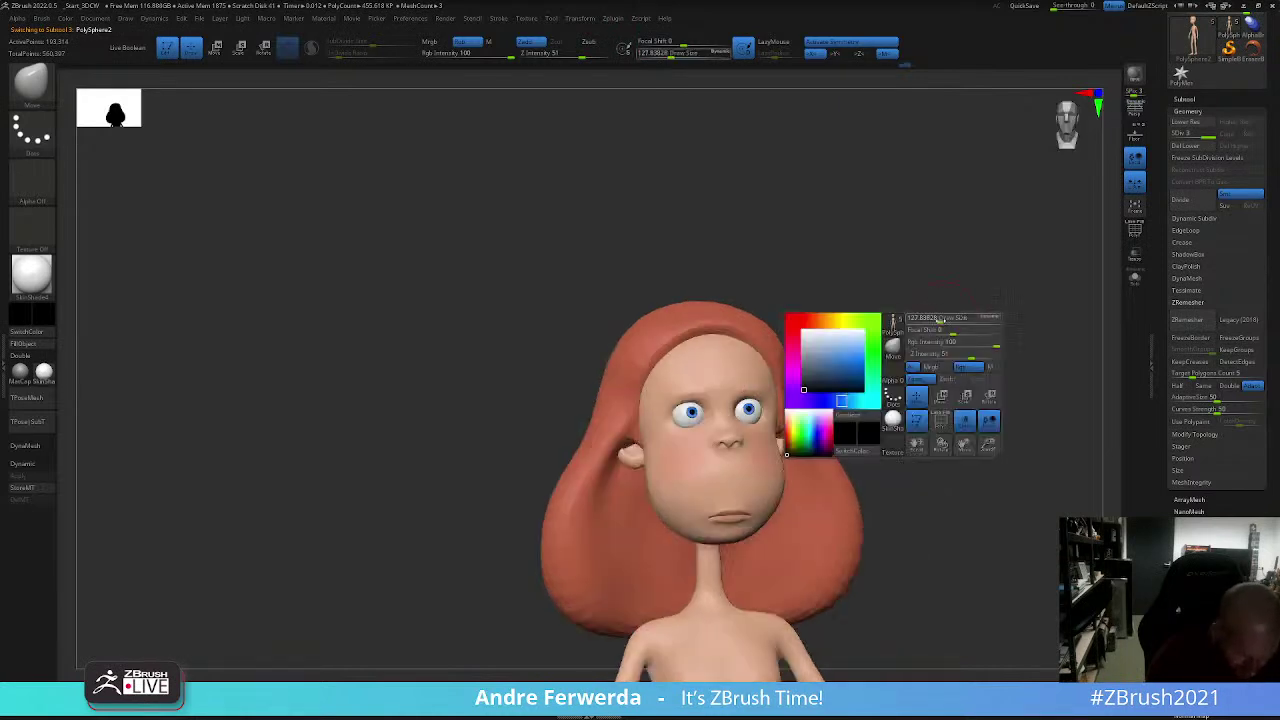
pyautogui.hotkey('ctrl', 'z')
pyautogui.press('space')
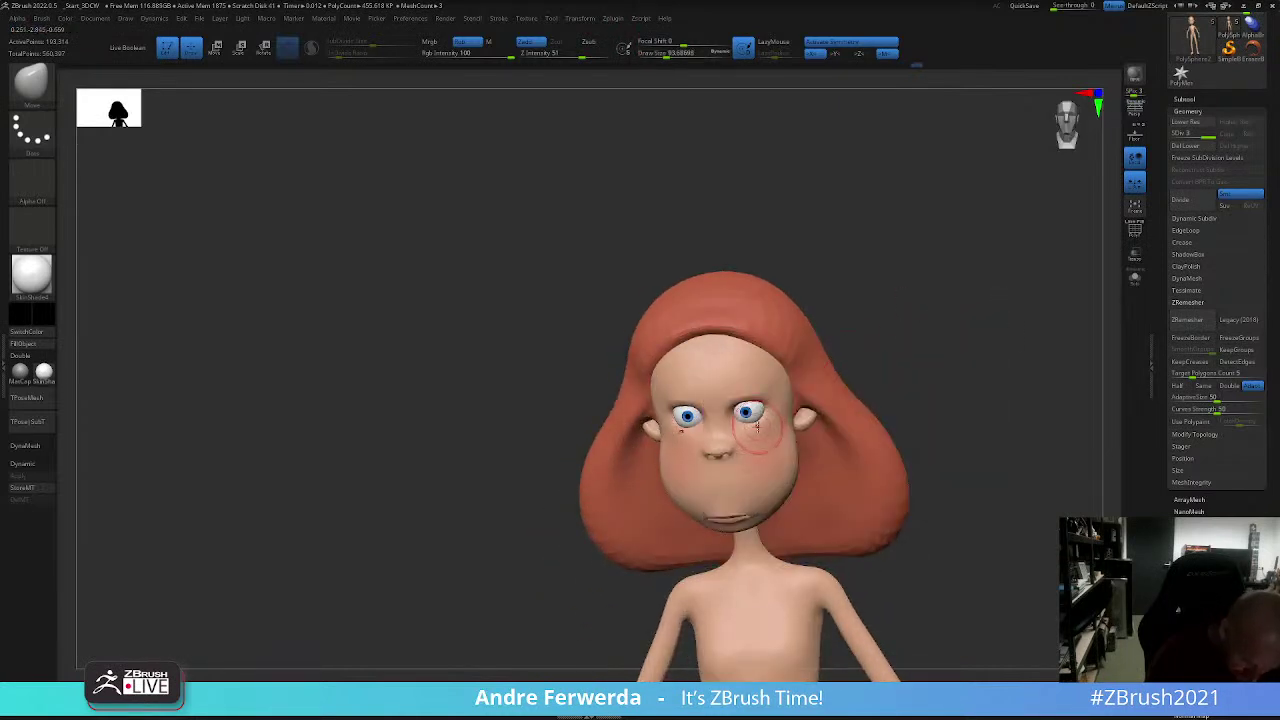
# Step: Check the head from profile, three-quarter and top views, ending on the full front figure
pyautogui.keyDown('shift'); pyautogui.moveTo(837, 368); pyautogui.dragTo(757, 415, button='right'); pyautogui.keyUp('shift')
pyautogui.moveTo(714, 533)
pyautogui.mouseDown(button='right')
pyautogui.moveTo(942, 339)
pyautogui.moveTo(929, 314)
pyautogui.moveTo(929, 357)
pyautogui.mouseUp(button='right')
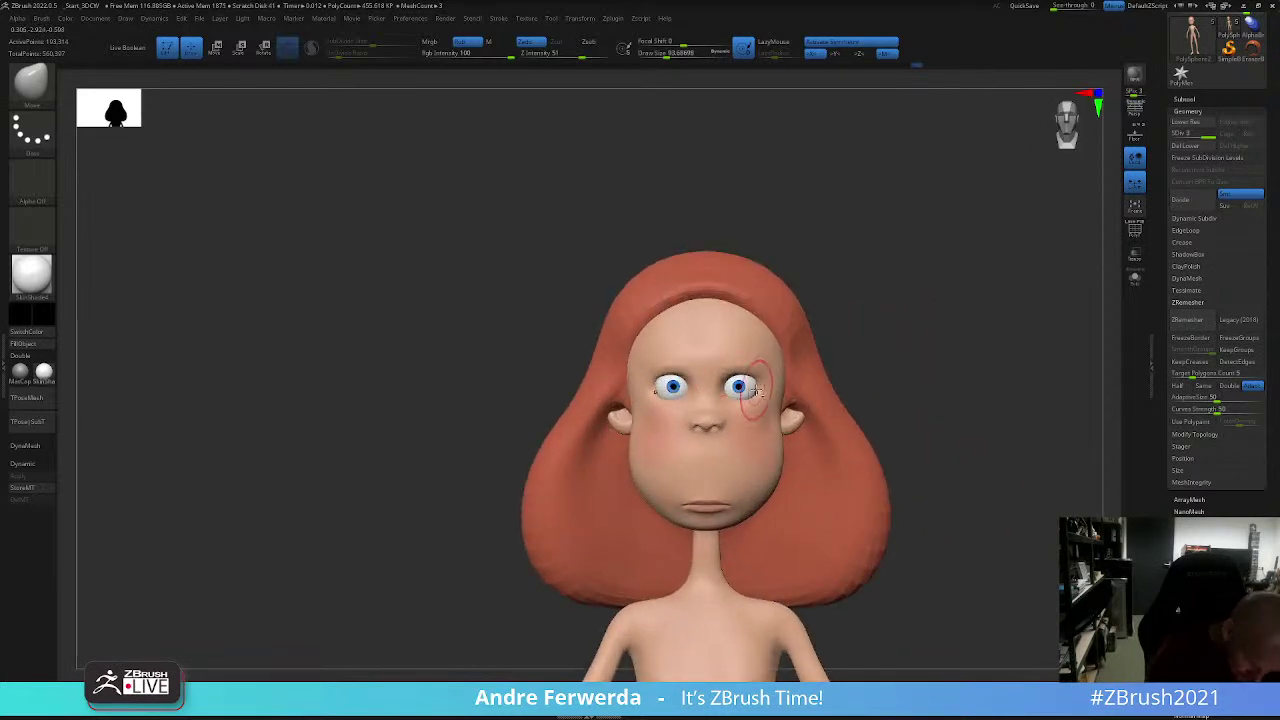
pyautogui.moveTo(757, 390)
pyautogui.mouseDown(button='right')
pyautogui.moveTo(686, 531)
pyautogui.moveTo(714, 388)
pyautogui.mouseUp(button='right')
pyautogui.moveTo(829, 316); pyautogui.dragTo(742, 393, button='right')
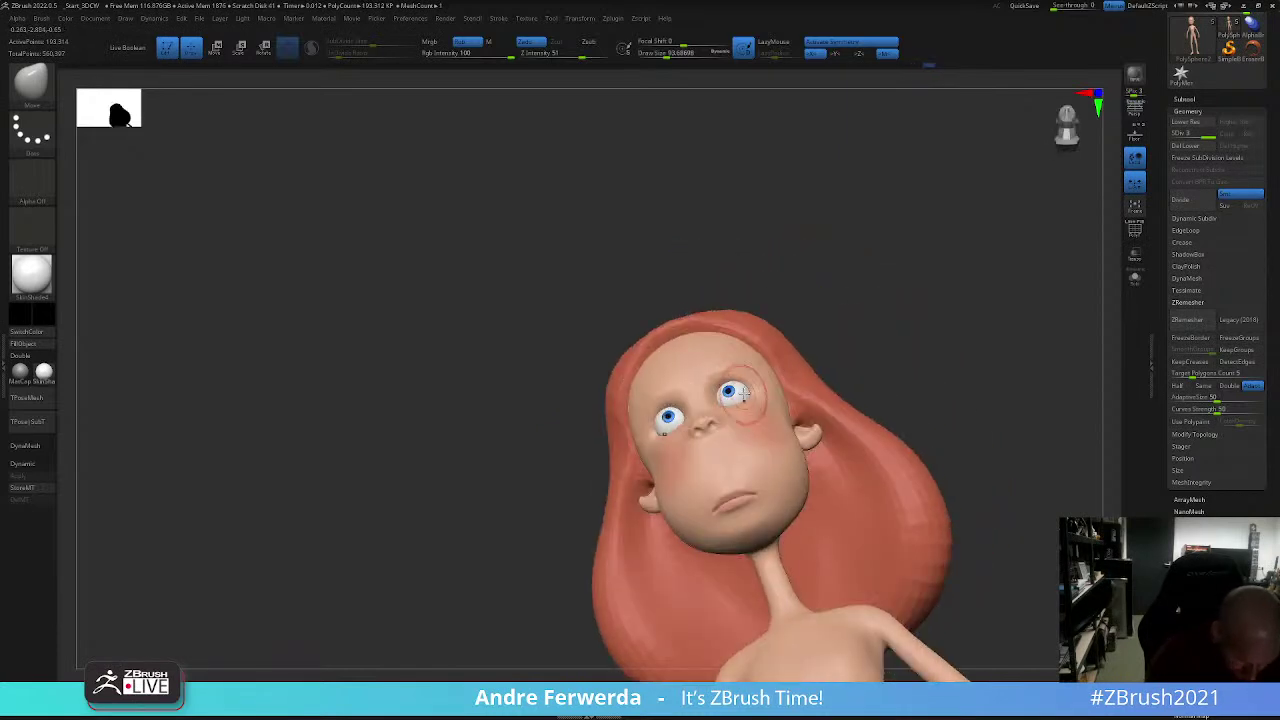
pyautogui.moveTo(863, 329); pyautogui.dragTo(744, 405, button='right')
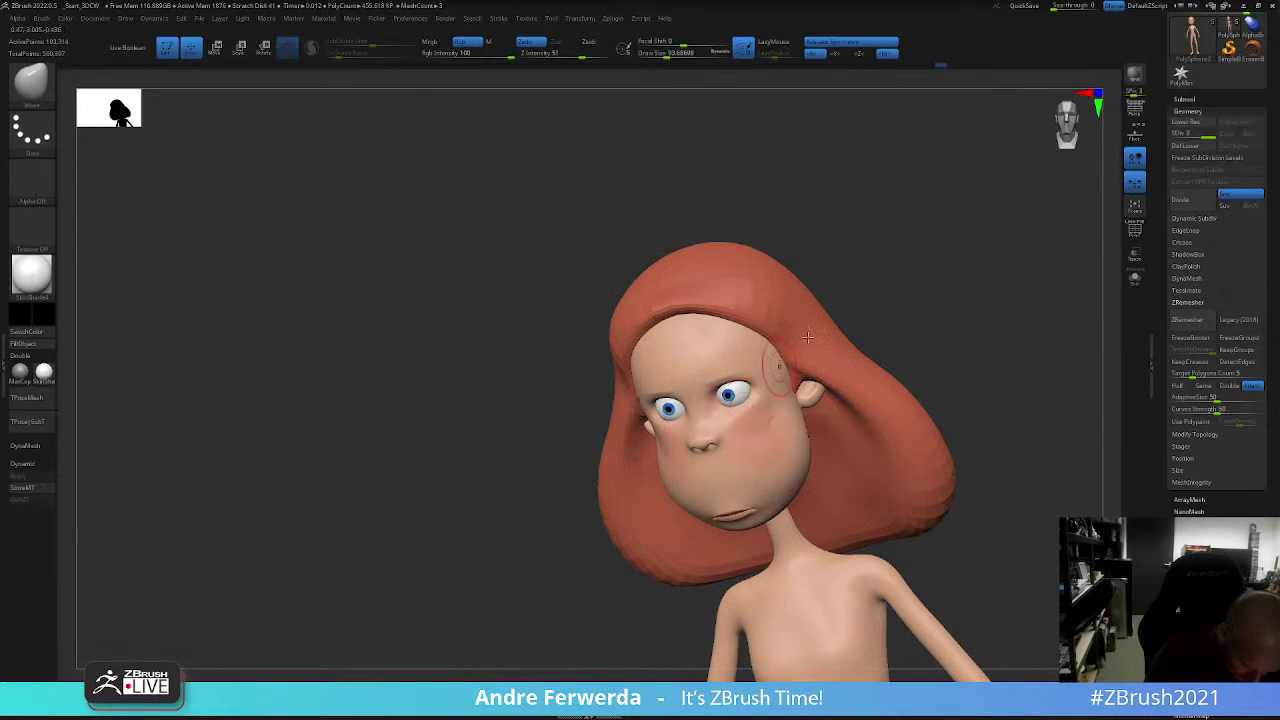
pyautogui.moveTo(807, 337); pyautogui.dragTo(759, 424, button='right')
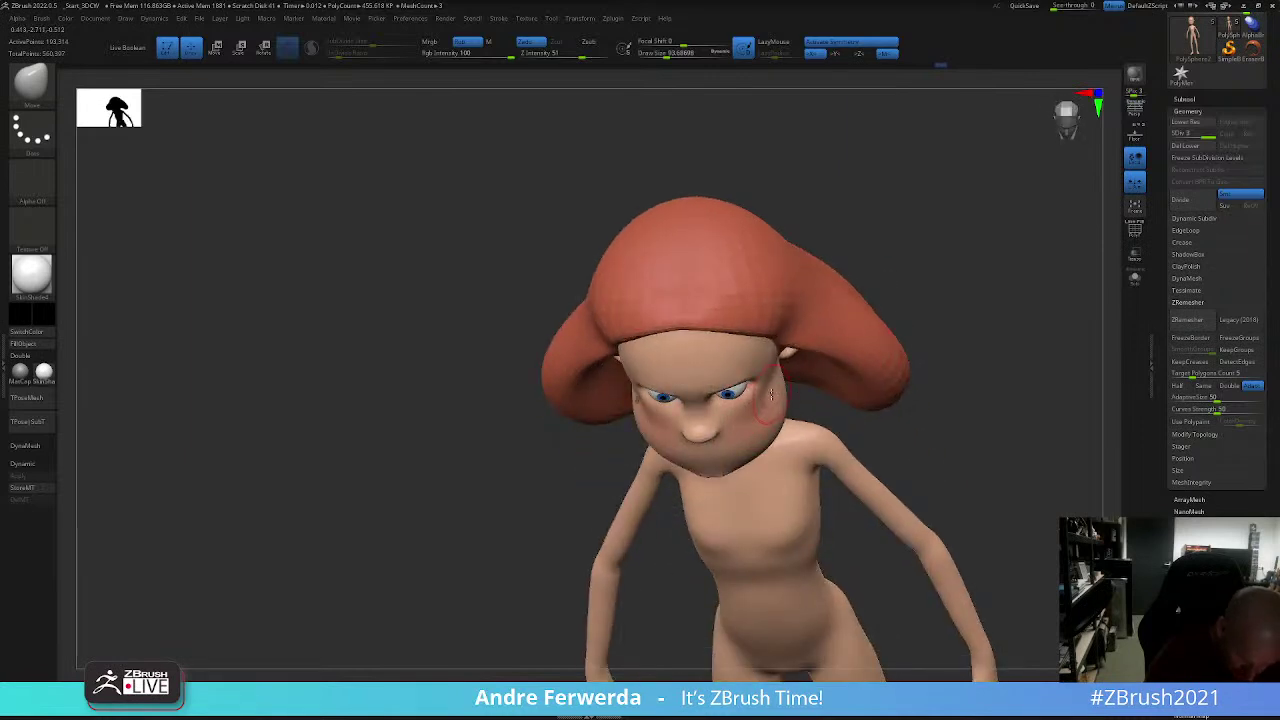
pyautogui.moveTo(911, 329)
pyautogui.mouseDown(button='right')
pyautogui.moveTo(949, 294)
pyautogui.moveTo(942, 305)
pyautogui.mouseUp(button='right')
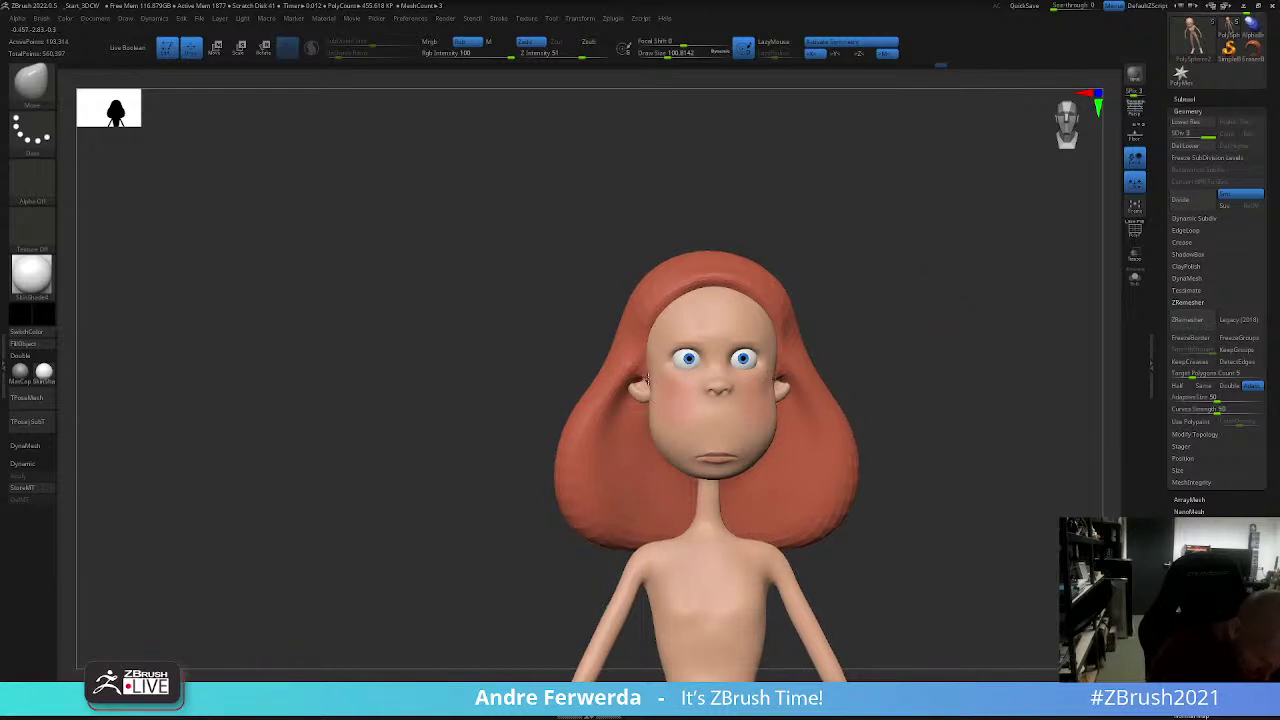
pyautogui.moveTo(648, 380)
pyautogui.keyDown('ctrl'); pyautogui.mouseDown(button='right')
pyautogui.moveTo(891, 314)
pyautogui.moveTo(926, 494)
pyautogui.moveTo(838, 364)
pyautogui.mouseUp(button='right'); pyautogui.keyUp('ctrl')
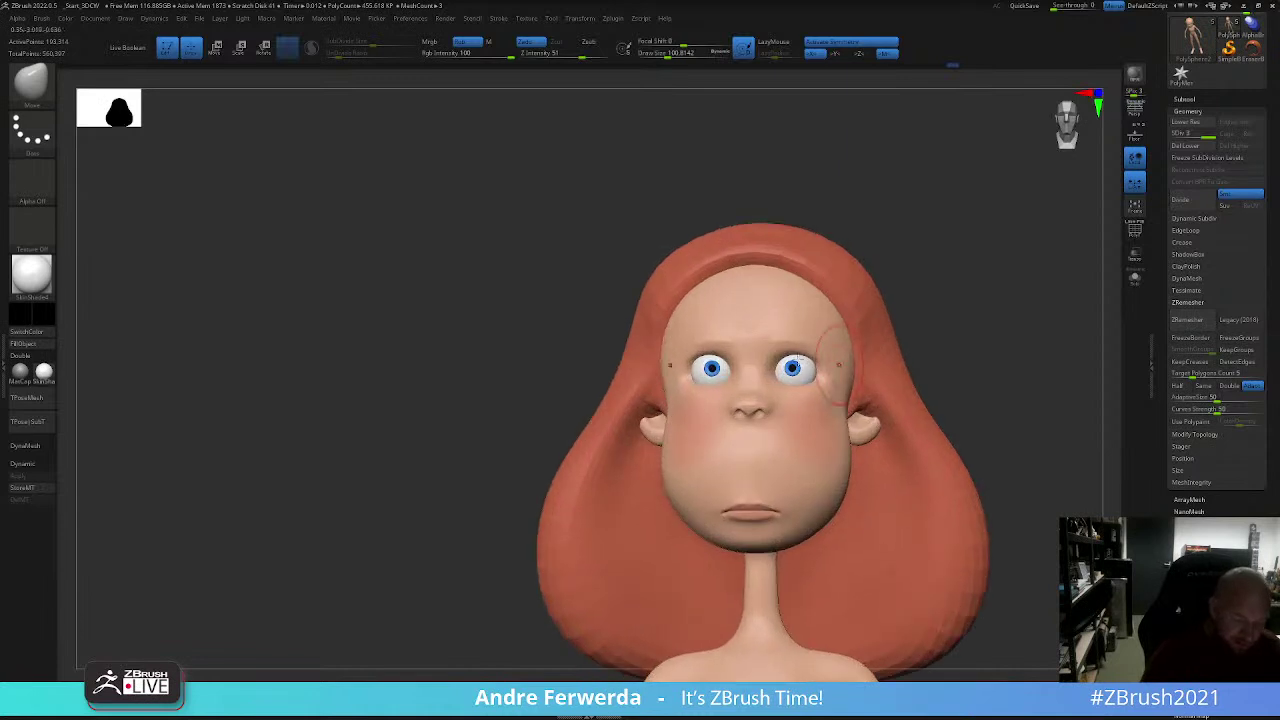
pyautogui.moveTo(971, 337); pyautogui.dragTo(985, 354)
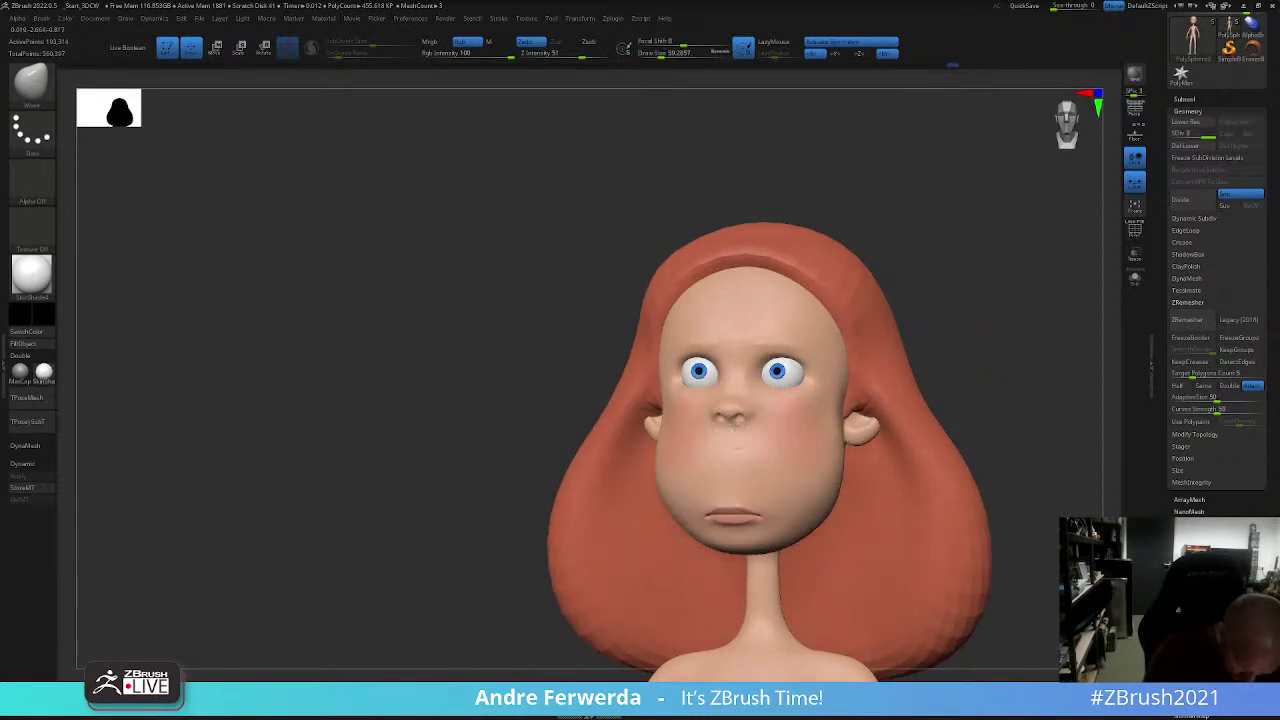
# Step: Reshape the face with a larger brush, toggling between higher and base mesh resolution
pyautogui.rightClick(741, 428)
pyautogui.moveTo(741, 428); pyautogui.dragTo(934, 257, button='right')
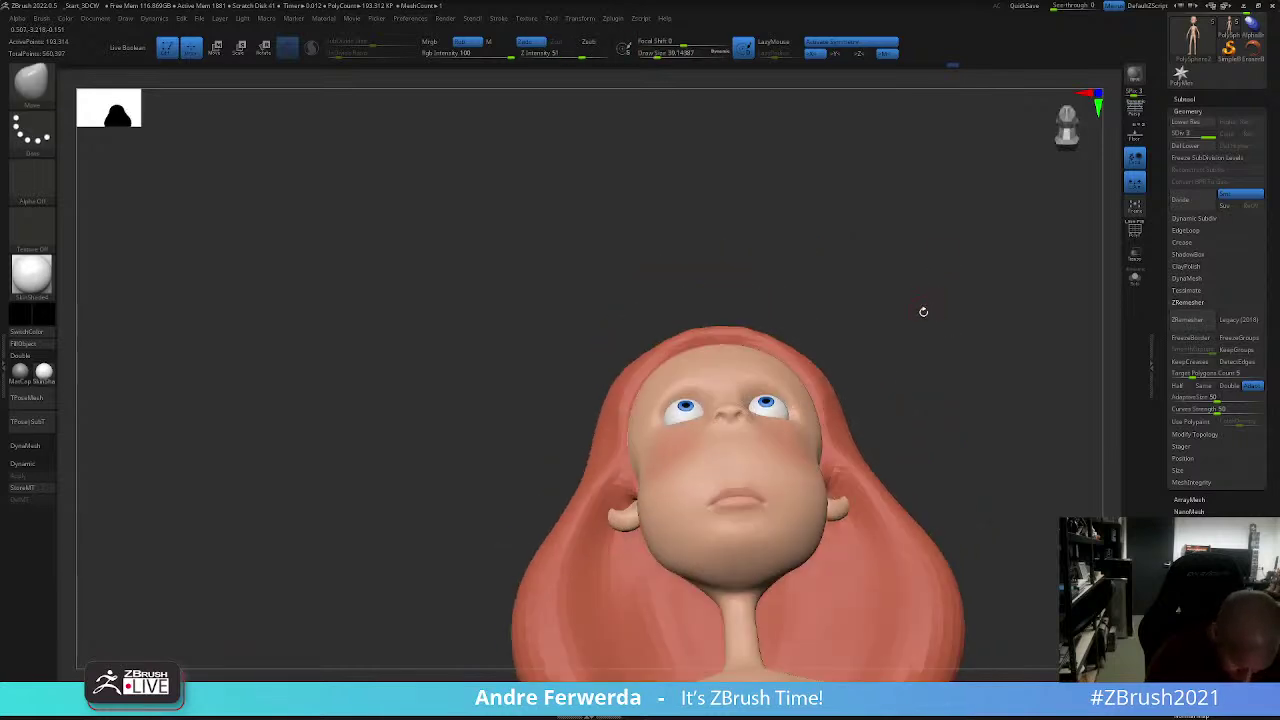
pyautogui.rightClick(718, 430)
pyautogui.rightClick(710, 416)
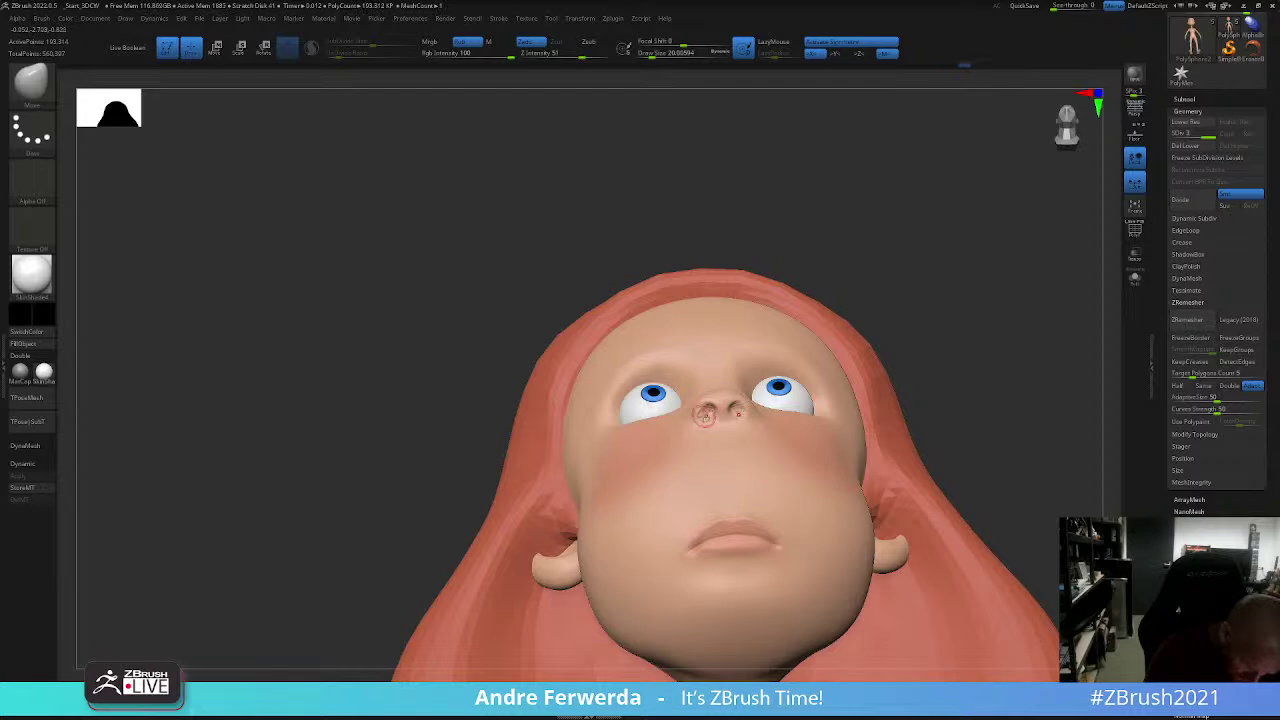
pyautogui.press(']')
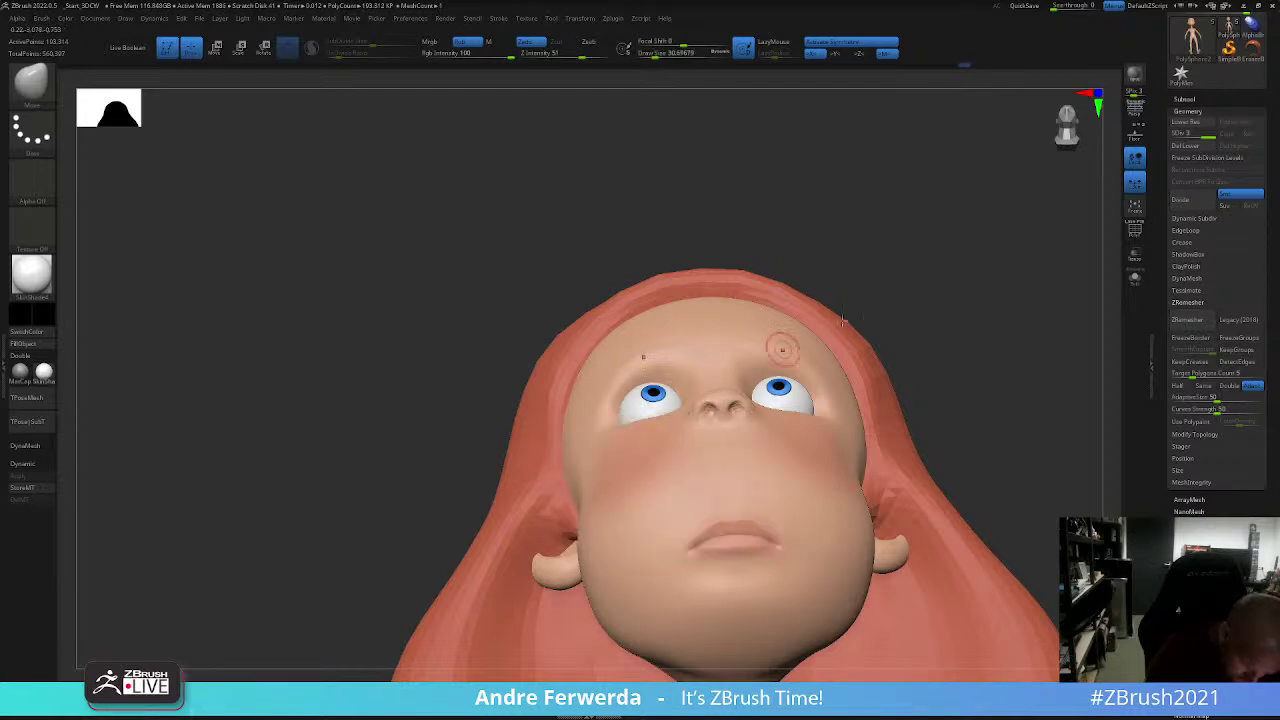
pyautogui.keyDown('shift'); pyautogui.moveTo(843, 320); pyautogui.dragTo(1037, 329, button='right'); pyautogui.keyUp('shift')
pyautogui.hotkey('ctrl', 'z')
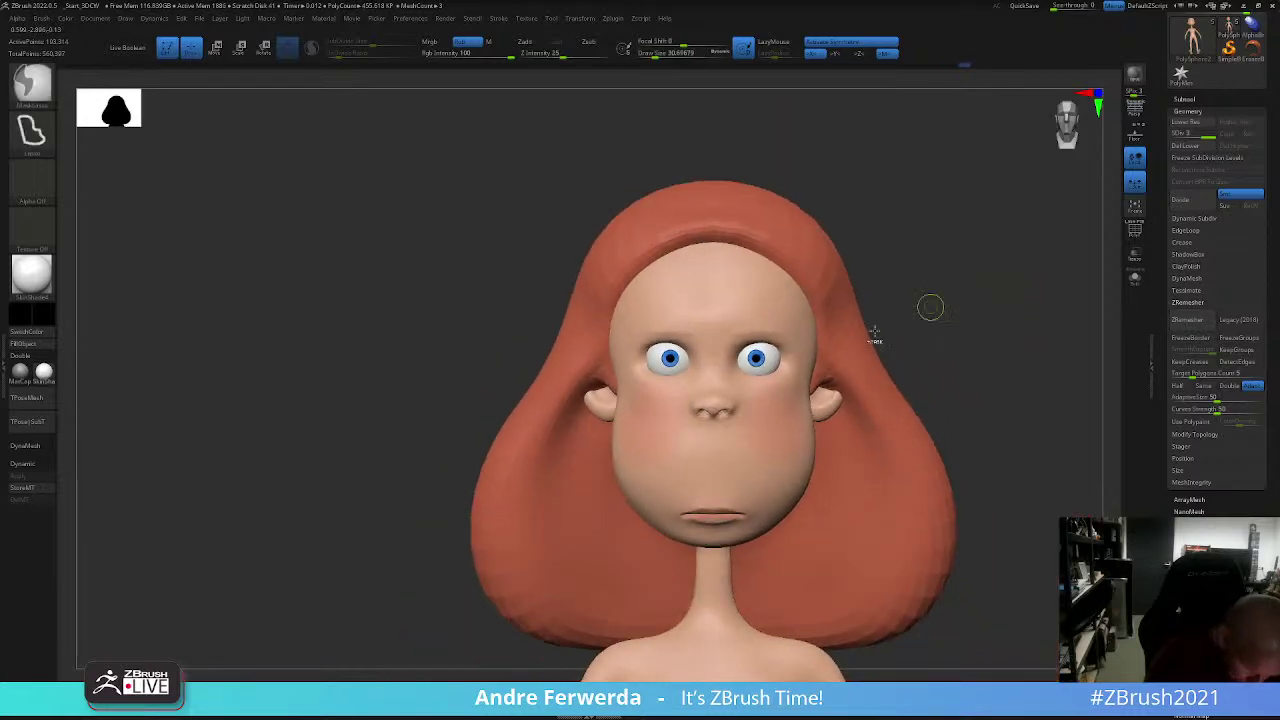
pyautogui.rightClick(698, 470)
pyautogui.rightClick(698, 464)
pyautogui.hotkey('ctrl', 'z')
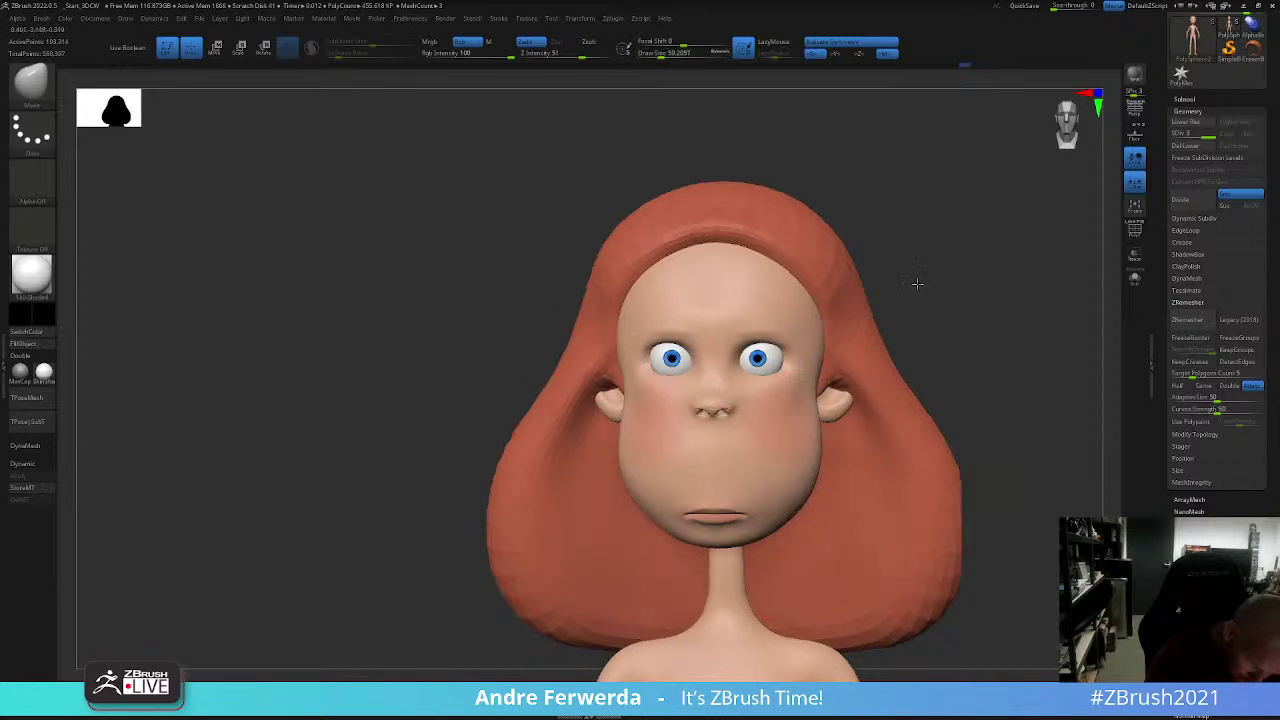
# Step: Check the face from front and profile, then enlarge the brush to cover the cheek
pyautogui.moveTo(916, 284)
pyautogui.mouseDown()
pyautogui.moveTo(680, 471)
pyautogui.moveTo(700, 523)
pyautogui.moveTo(735, 478)
pyautogui.moveTo(757, 392)
pyautogui.mouseUp()
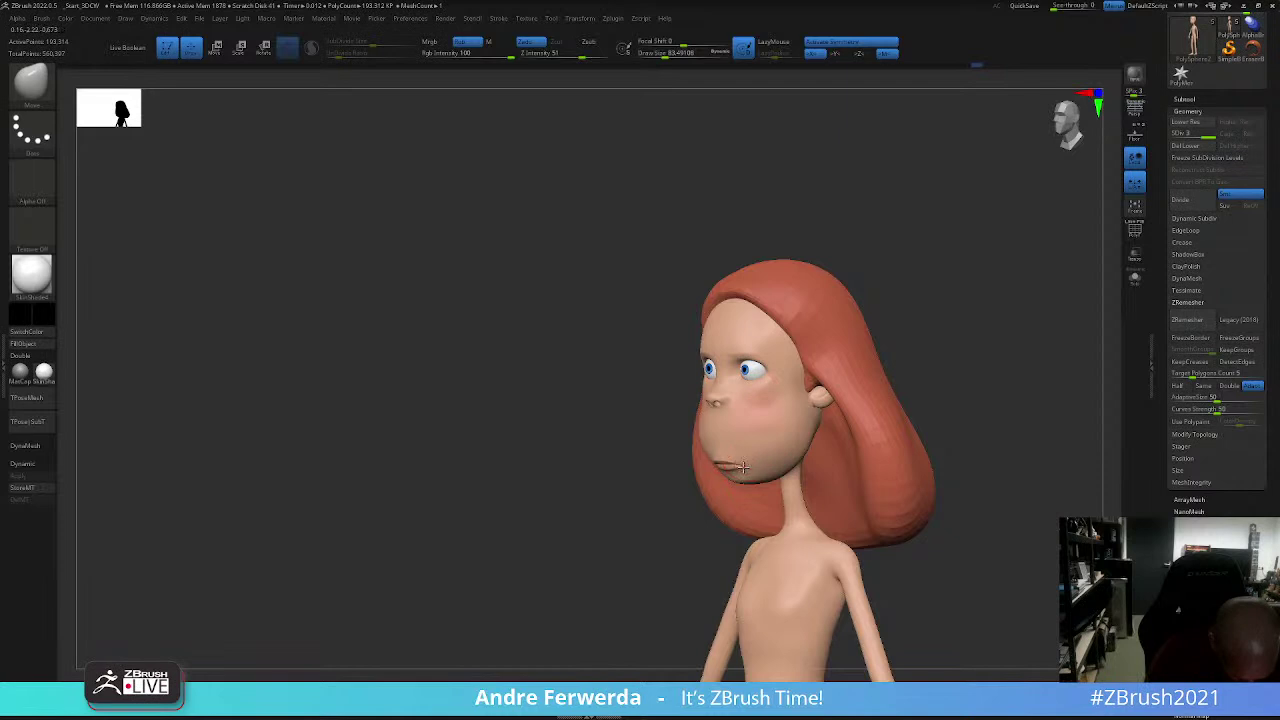
pyautogui.keyDown('shift'); pyautogui.moveTo(743, 467); pyautogui.dragTo(749, 473, button='right'); pyautogui.keyUp('shift')
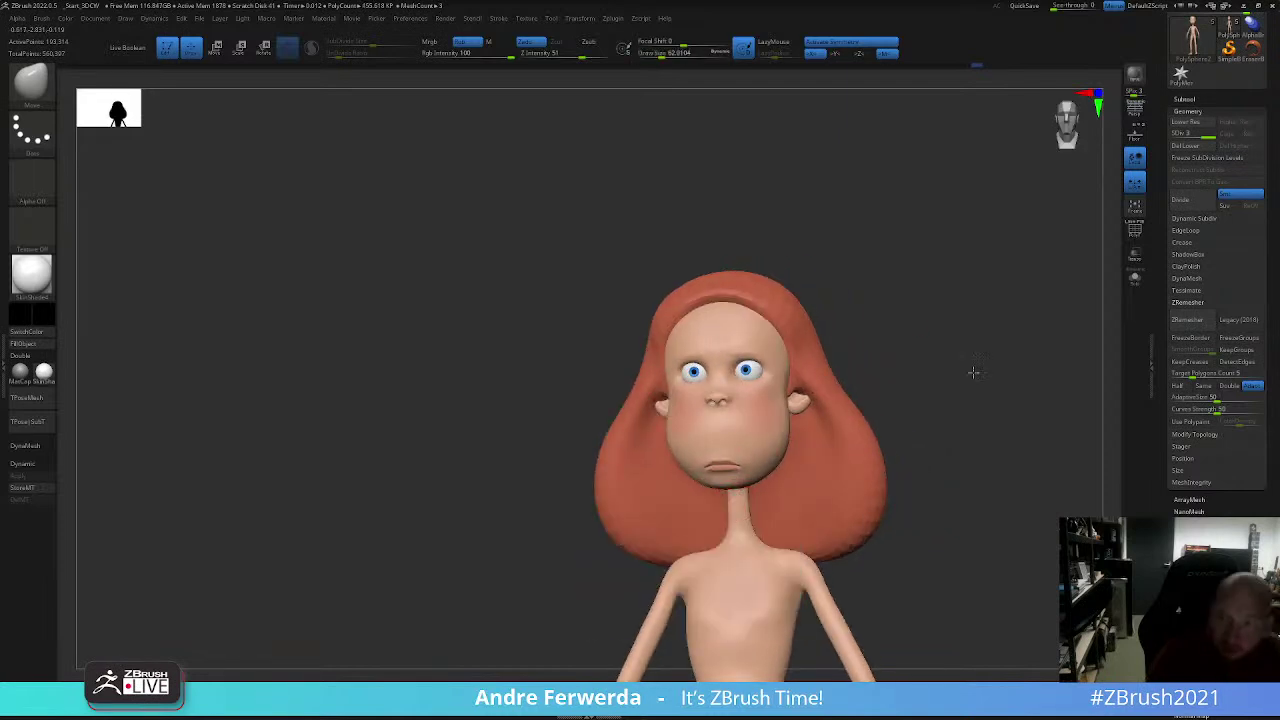
pyautogui.moveTo(980, 360)
pyautogui.mouseDown()
pyautogui.moveTo(1006, 337)
pyautogui.moveTo(997, 370)
pyautogui.moveTo(977, 357)
pyautogui.moveTo(966, 383)
pyautogui.moveTo(954, 365)
pyautogui.moveTo(963, 340)
pyautogui.mouseUp()
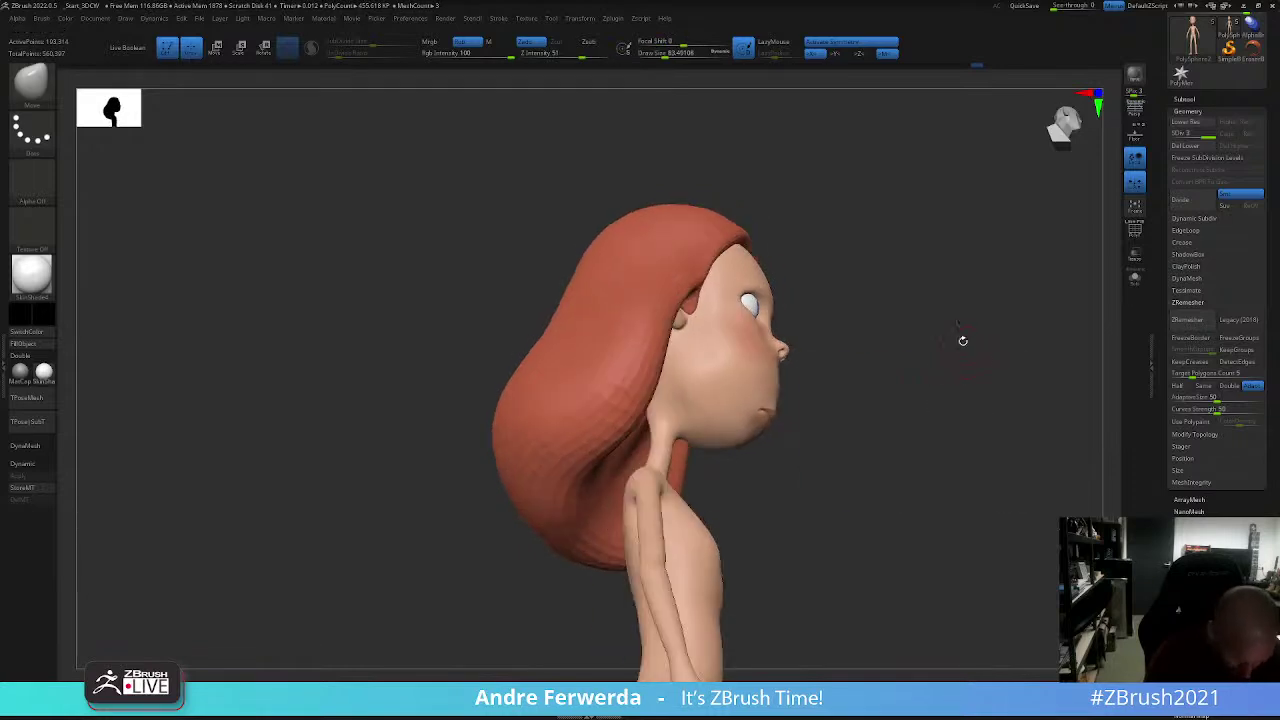
pyautogui.moveTo(751, 449); pyautogui.dragTo(856, 457, button='right')
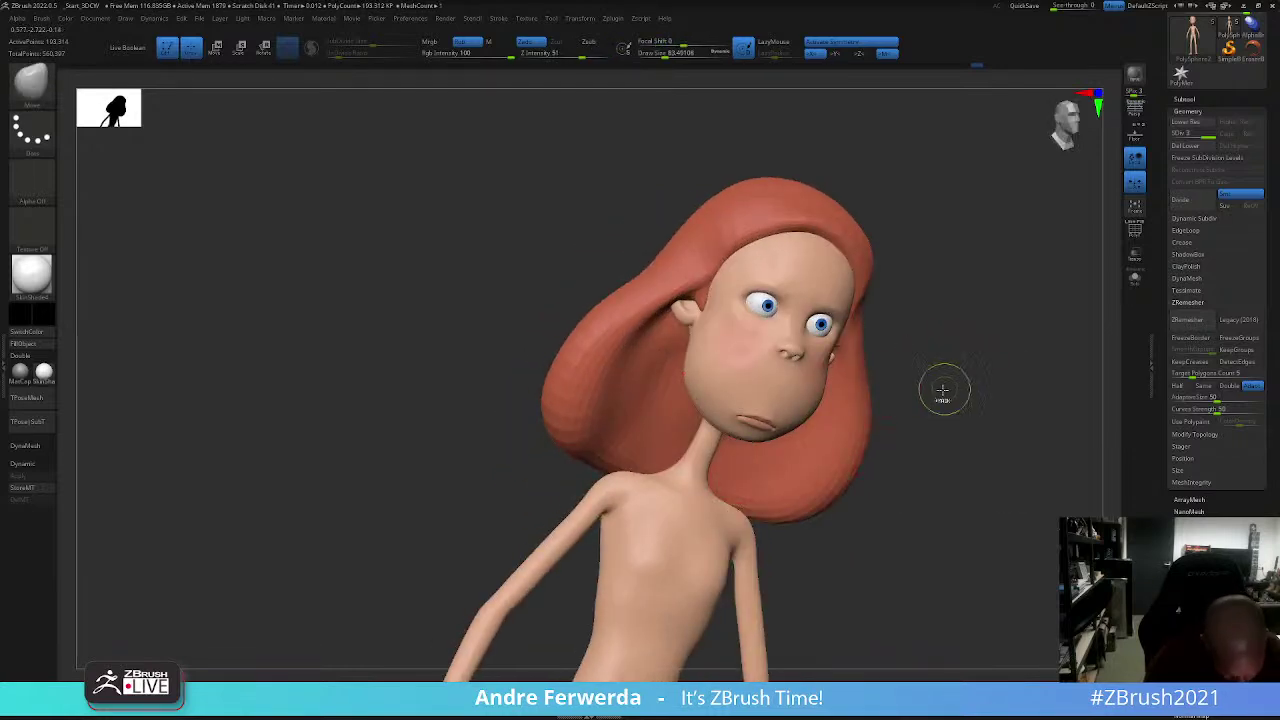
pyautogui.moveTo(943, 388); pyautogui.dragTo(825, 318)
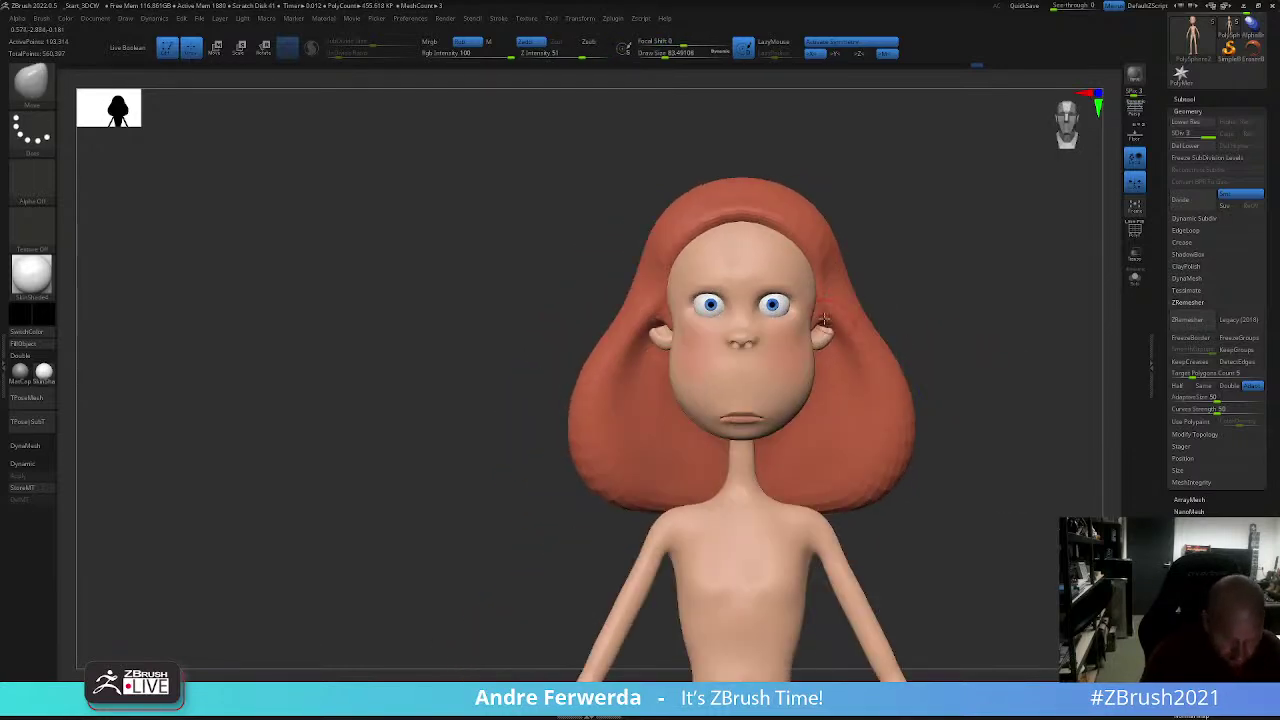
pyautogui.press(']')
pyautogui.press('space')
pyautogui.keyDown('ctrl'); pyautogui.moveTo(806, 330); pyautogui.dragTo(928, 300, button='right'); pyautogui.keyUp('ctrl')
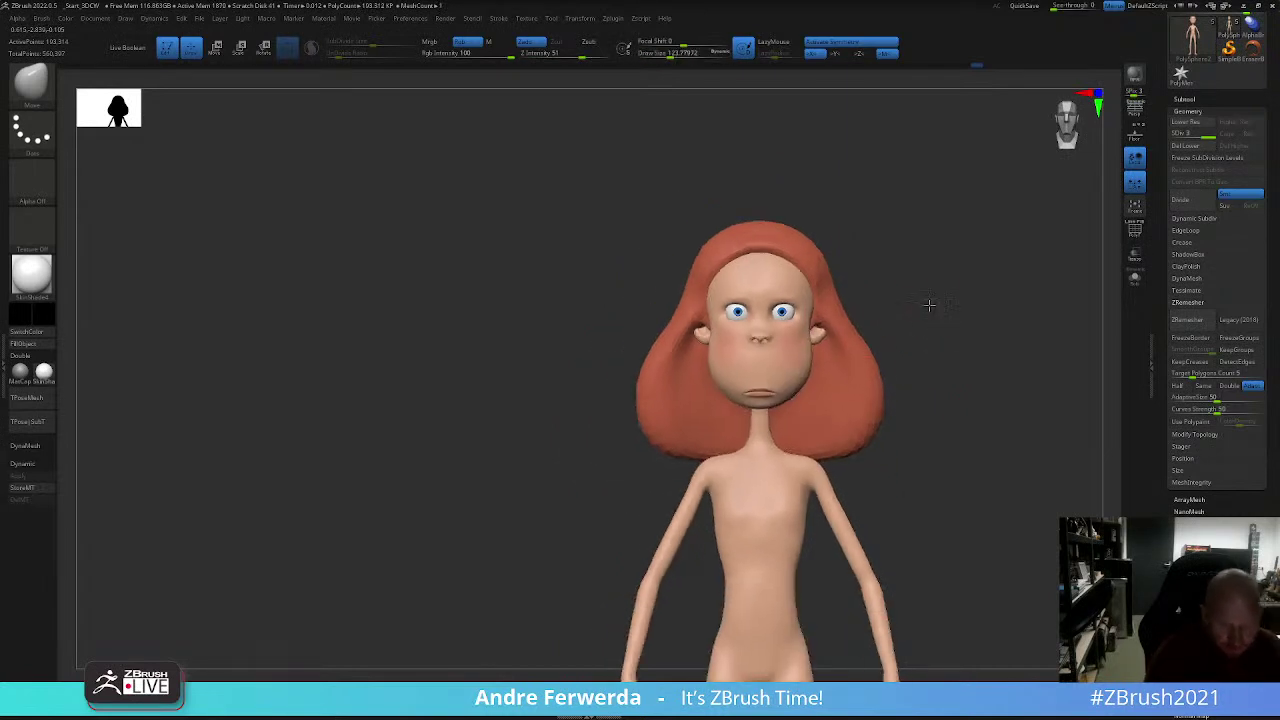
pyautogui.keyDown('ctrl'); pyautogui.moveTo(958, 467); pyautogui.dragTo(955, 347, button='right'); pyautogui.keyUp('ctrl')
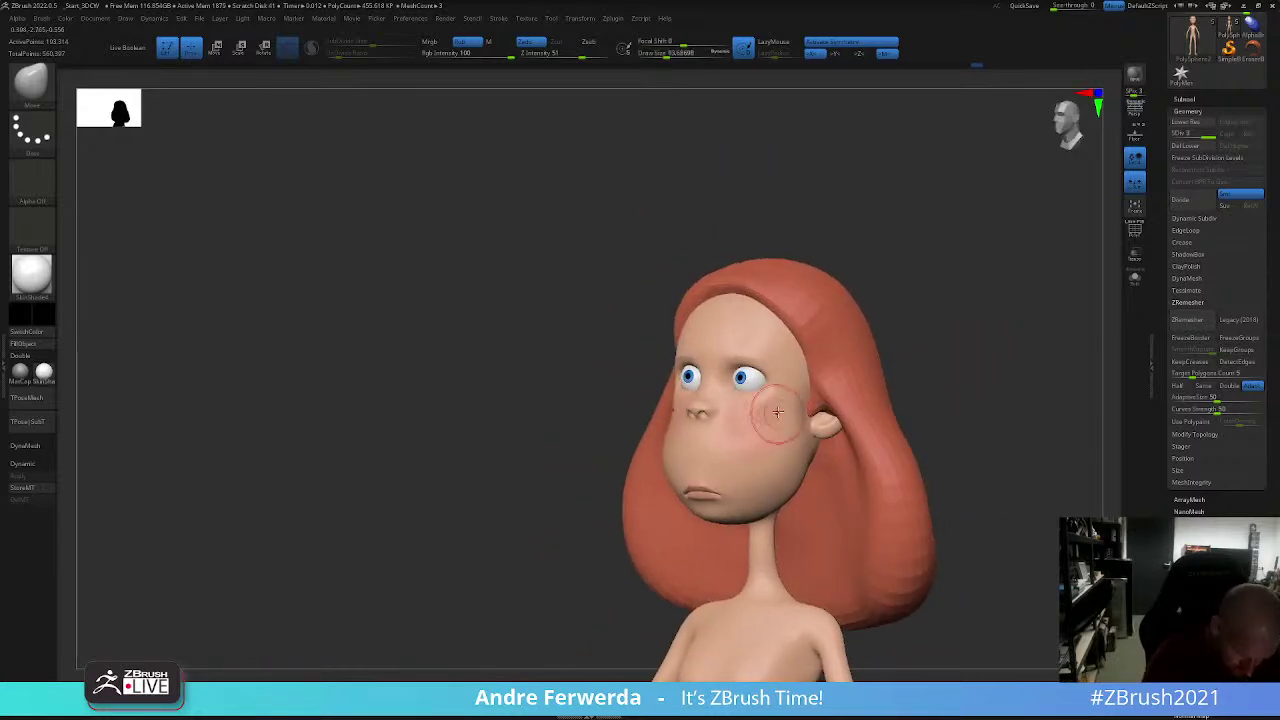
# Step: Enlarge the brush for the cheek and smooth the surface from a three-quarter view
pyautogui.moveTo(781, 411); pyautogui.dragTo(966, 346, button='right')
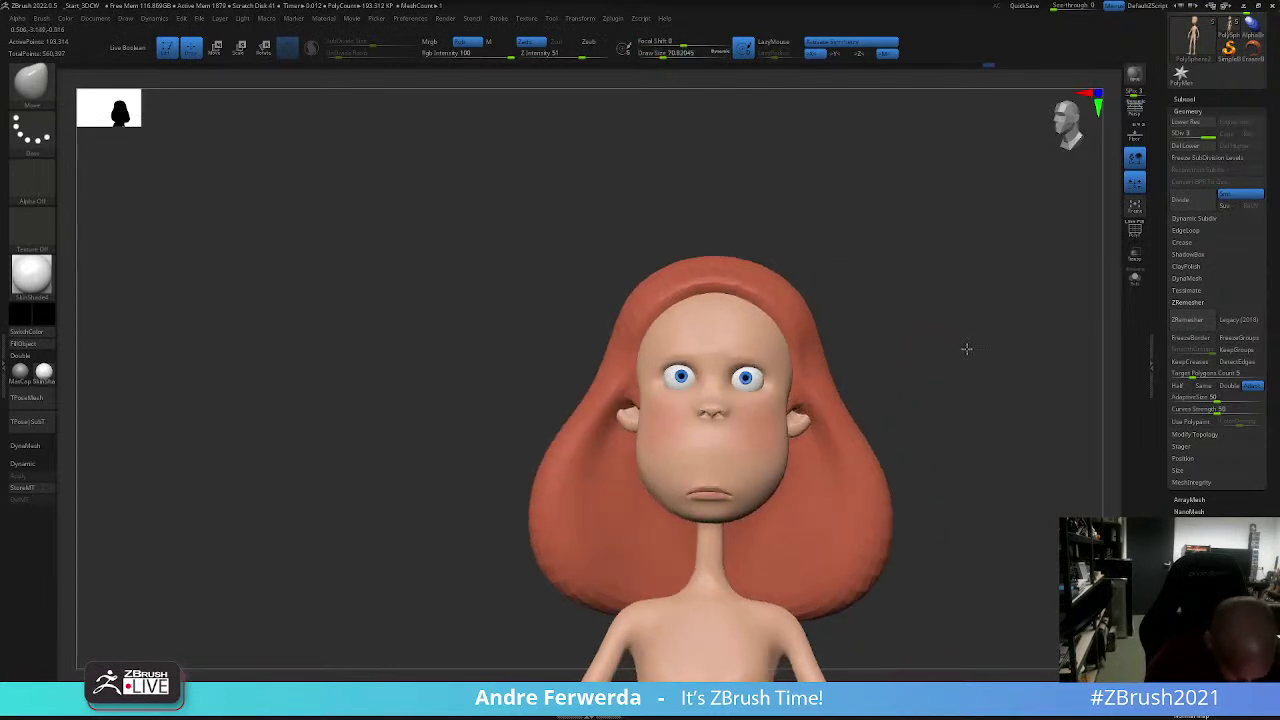
pyautogui.press(']')
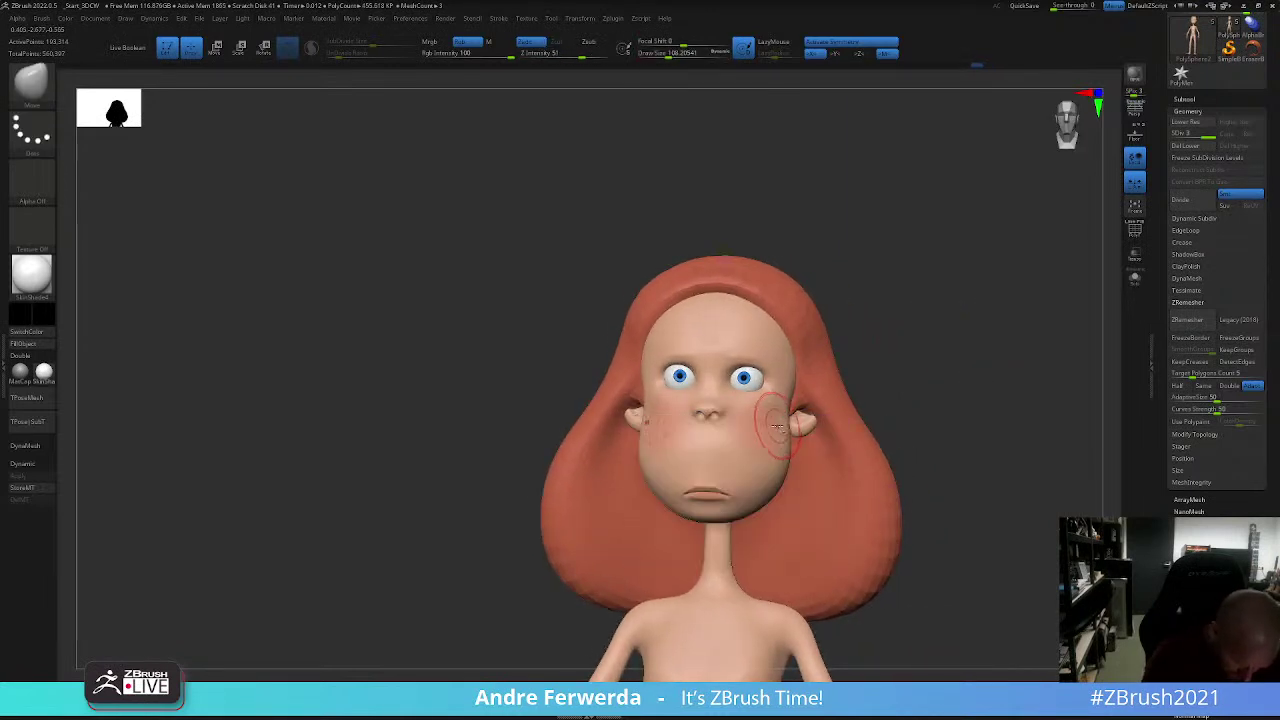
pyautogui.press('space')
pyautogui.moveTo(779, 425)
pyautogui.mouseDown(button='right')
pyautogui.moveTo(903, 363)
pyautogui.moveTo(799, 409)
pyautogui.mouseUp(button='right')
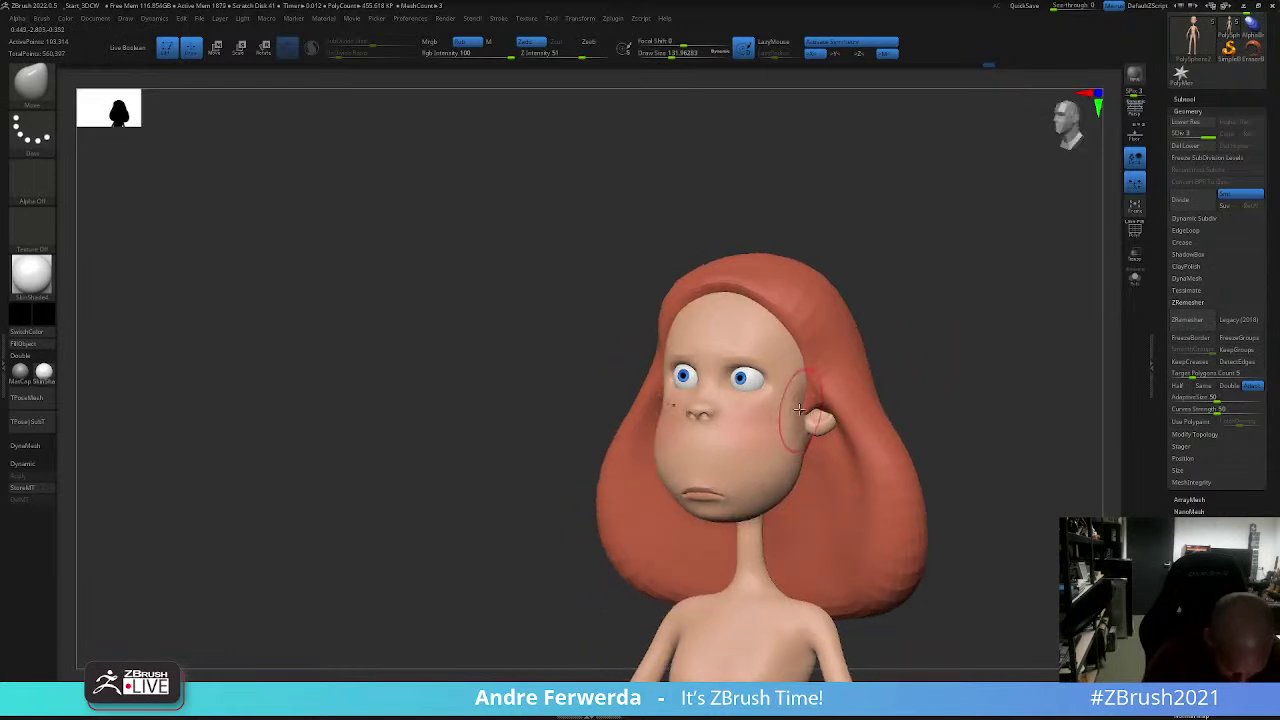
pyautogui.press('shift')
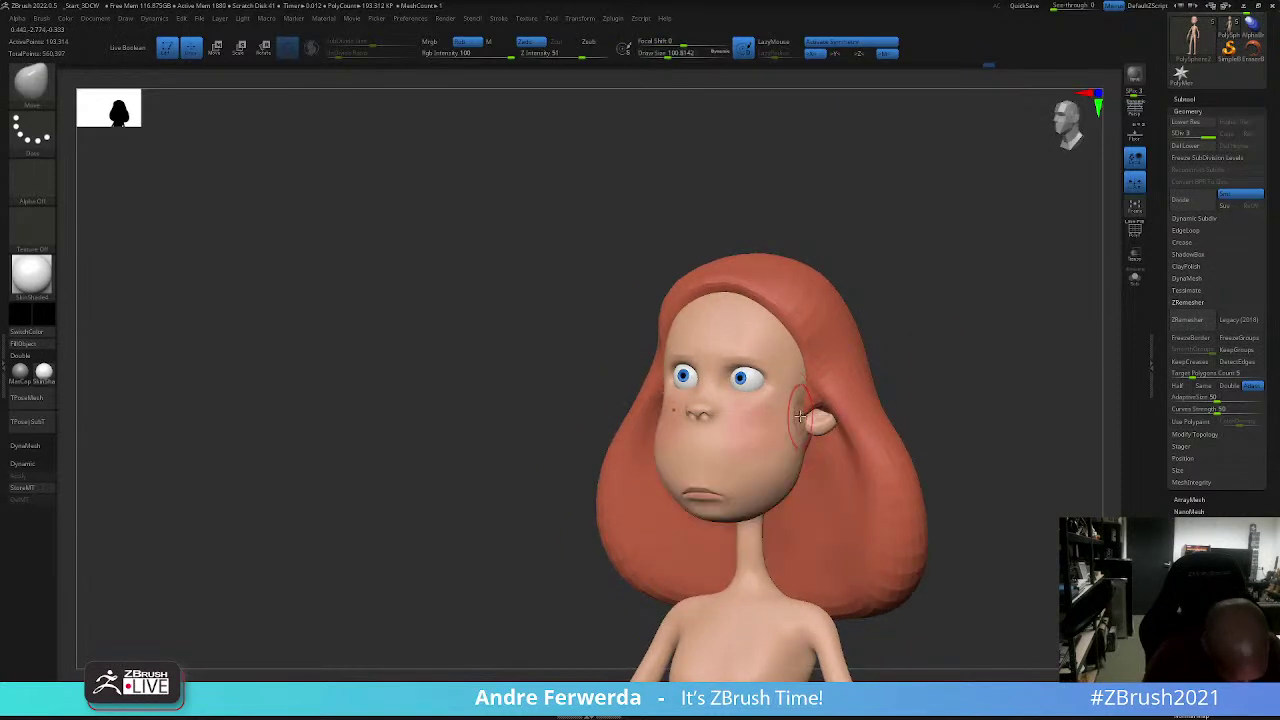
pyautogui.press('space')
# Step: Pull the cheek up and outward, checking it from profile and front
pyautogui.moveTo(870, 385); pyautogui.dragTo(766, 460, button='right')
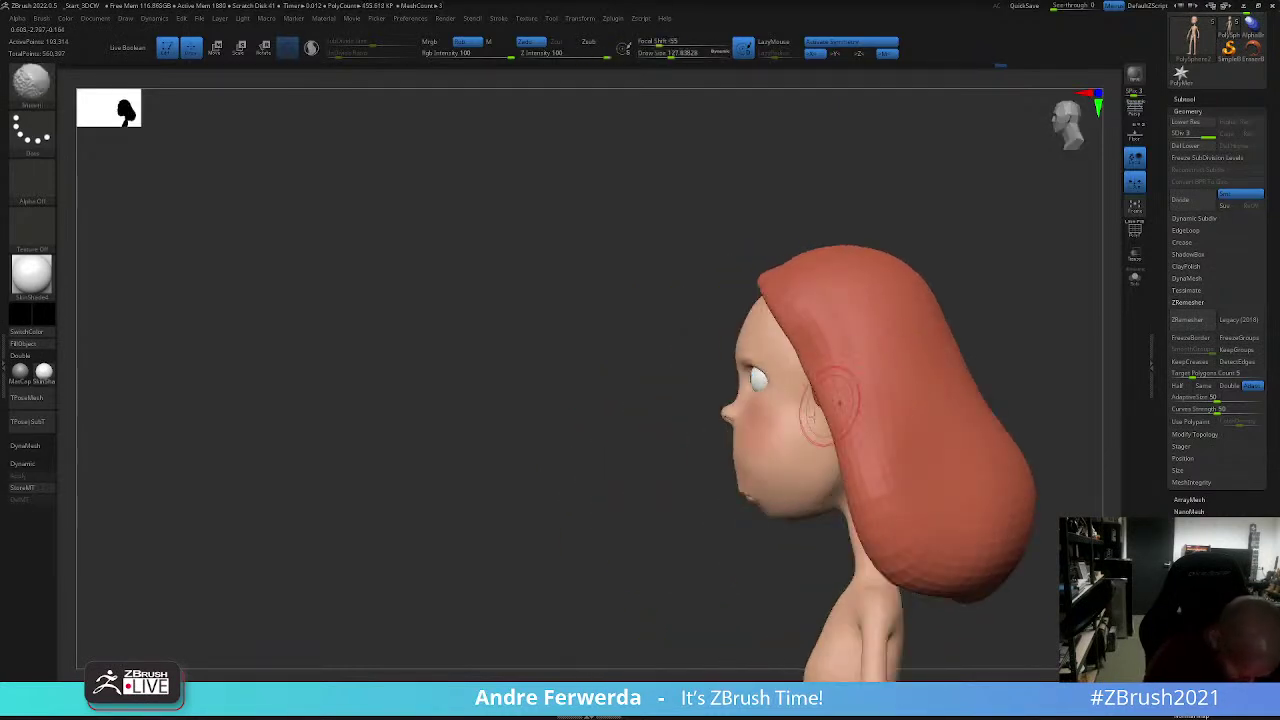
pyautogui.moveTo(766, 470); pyautogui.dragTo(774, 457)
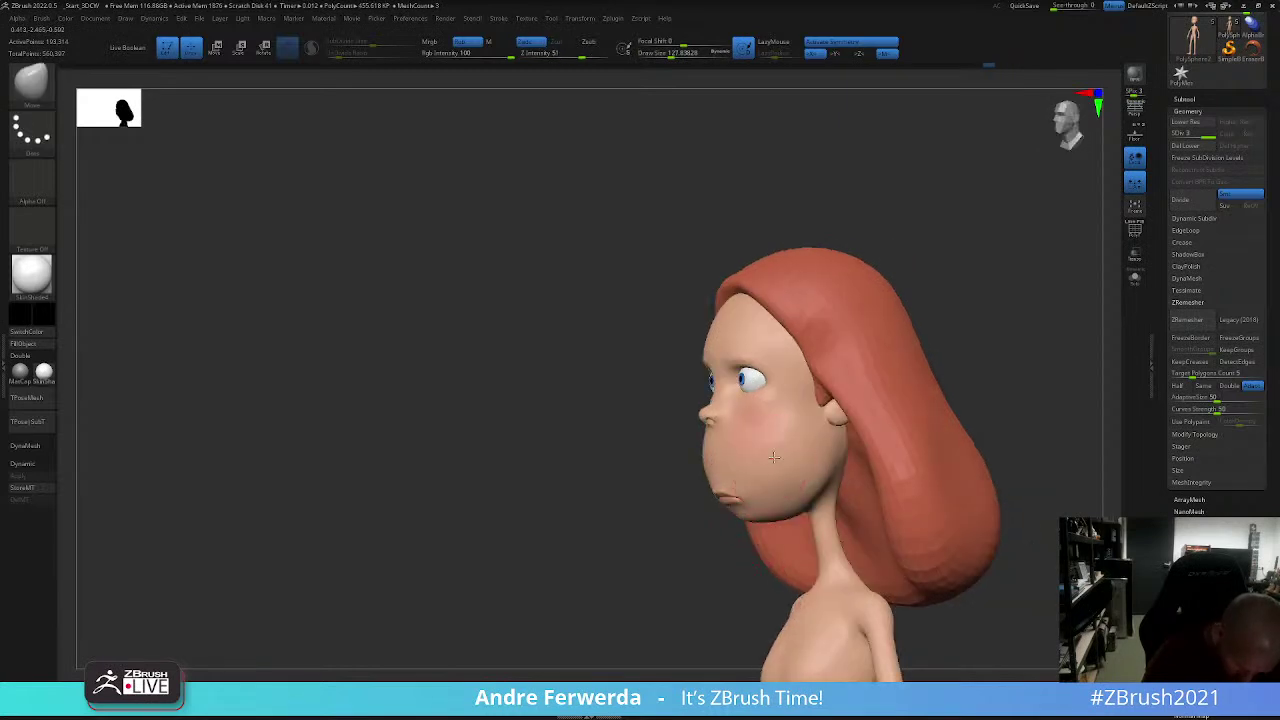
pyautogui.moveTo(752, 515); pyautogui.dragTo(705, 460, button='right')
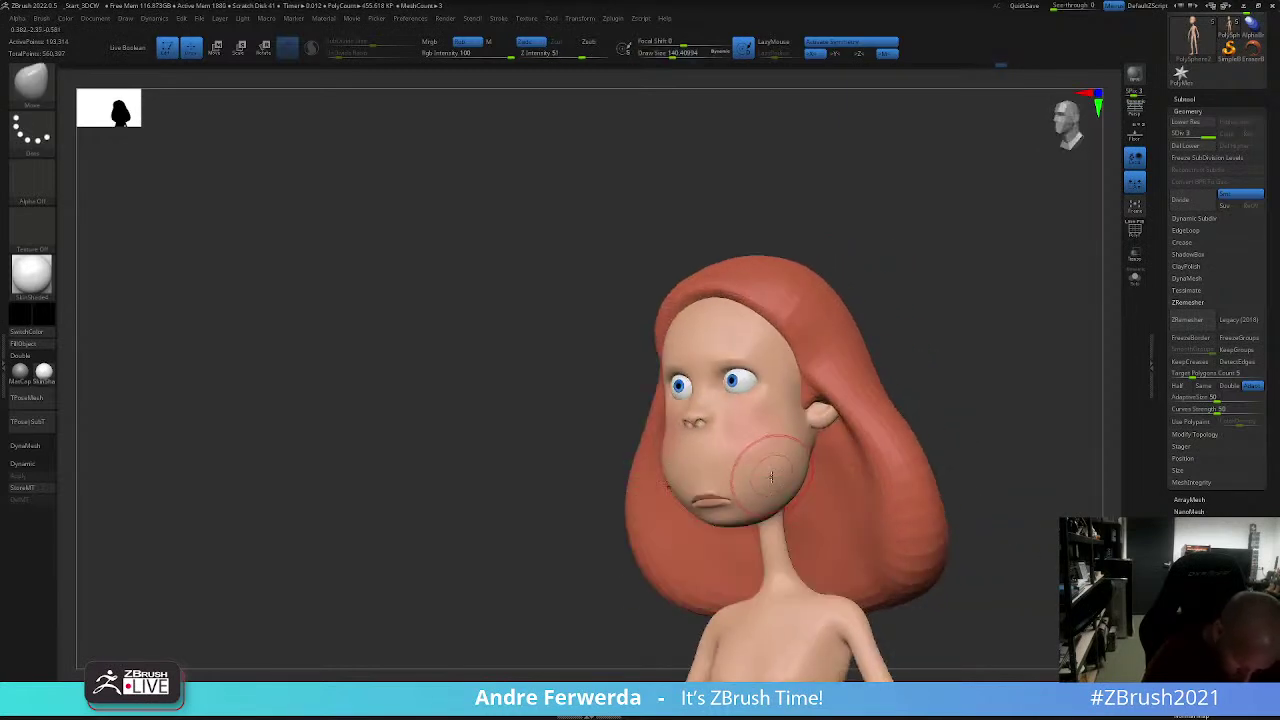
pyautogui.press('space')
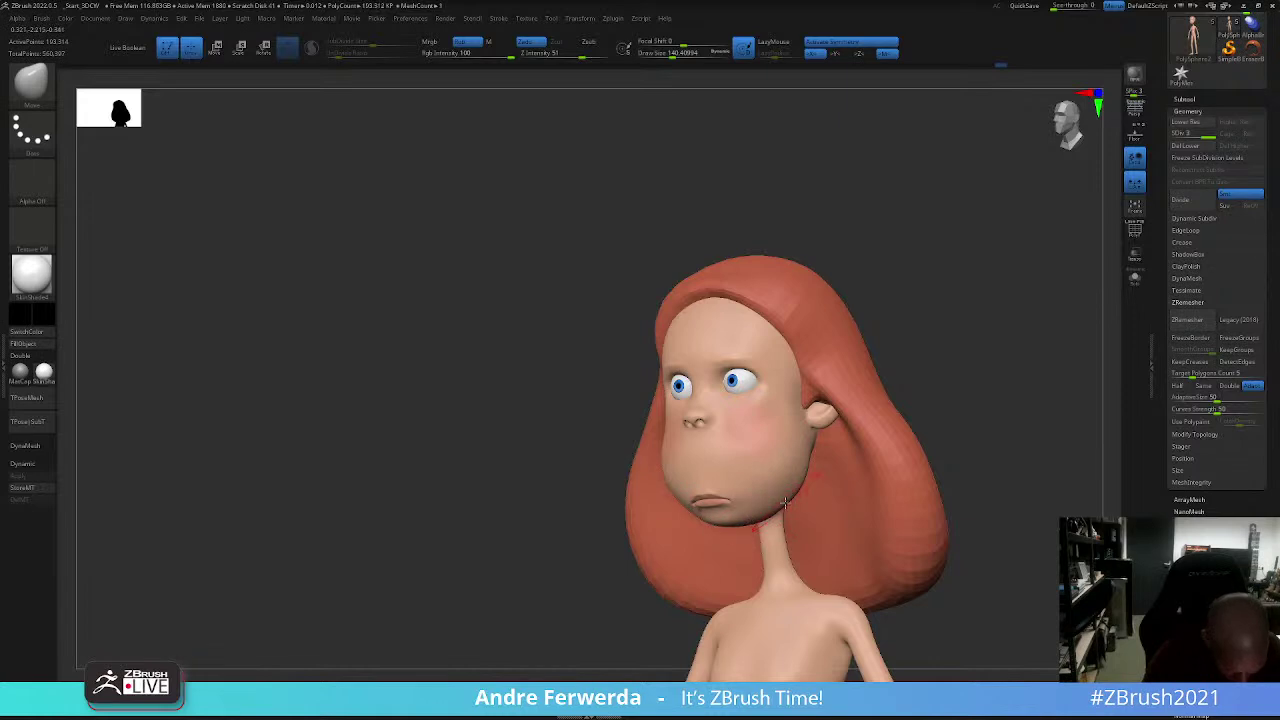
pyautogui.moveTo(927, 381); pyautogui.dragTo(966, 357, button='right')
pyautogui.press('space')
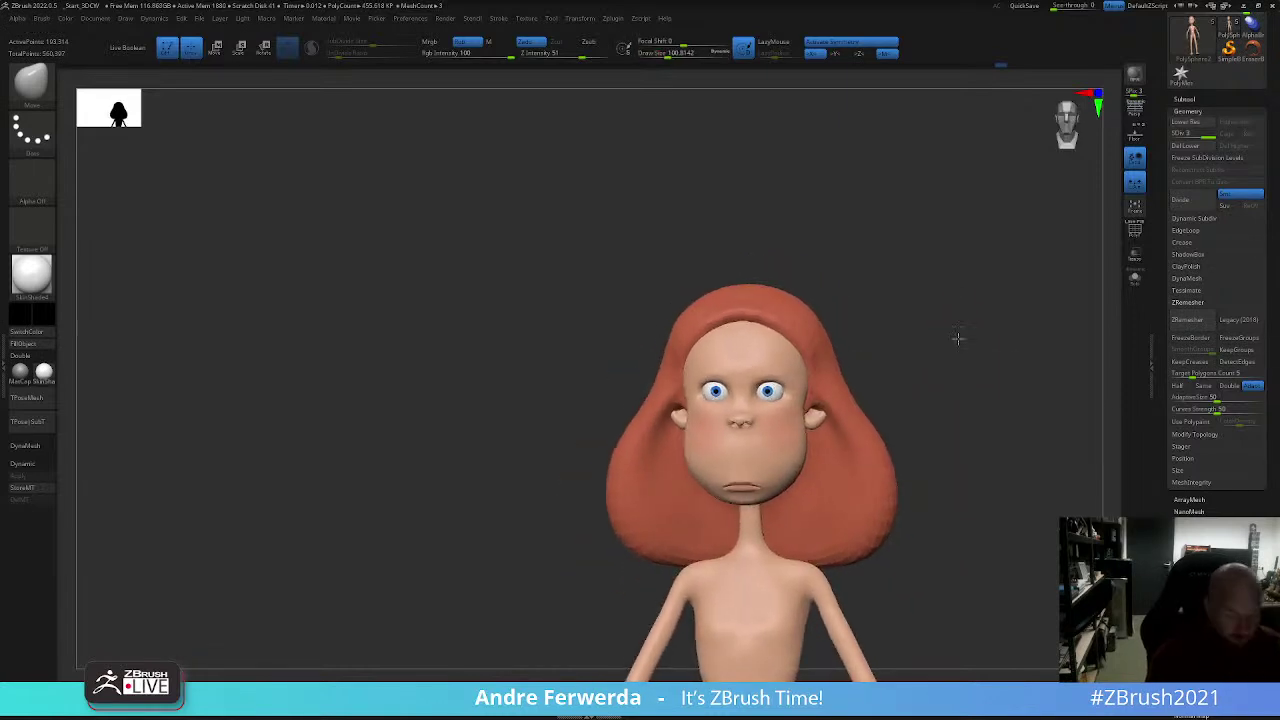
pyautogui.moveTo(957, 337); pyautogui.dragTo(777, 405, button='right')
# Step: Try a shiny material, then a matte sculpting material, on the girl's head
pyautogui.press('b')
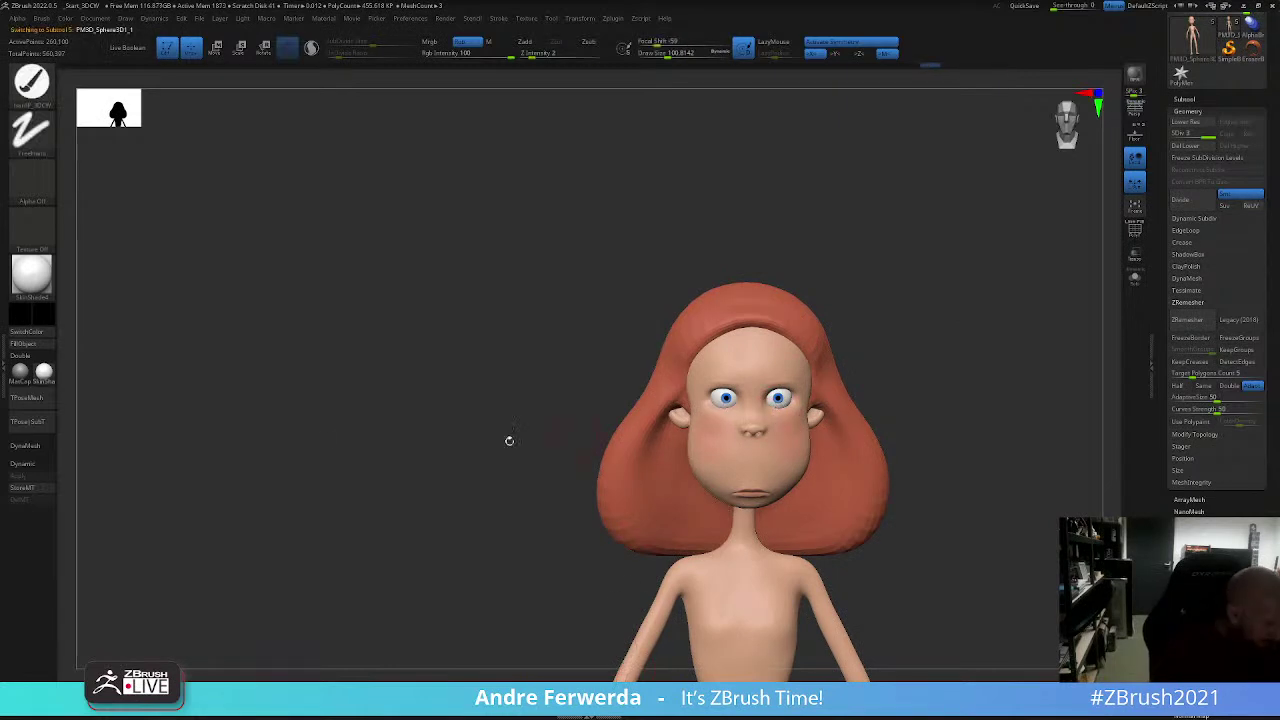
pyautogui.click(44, 372)
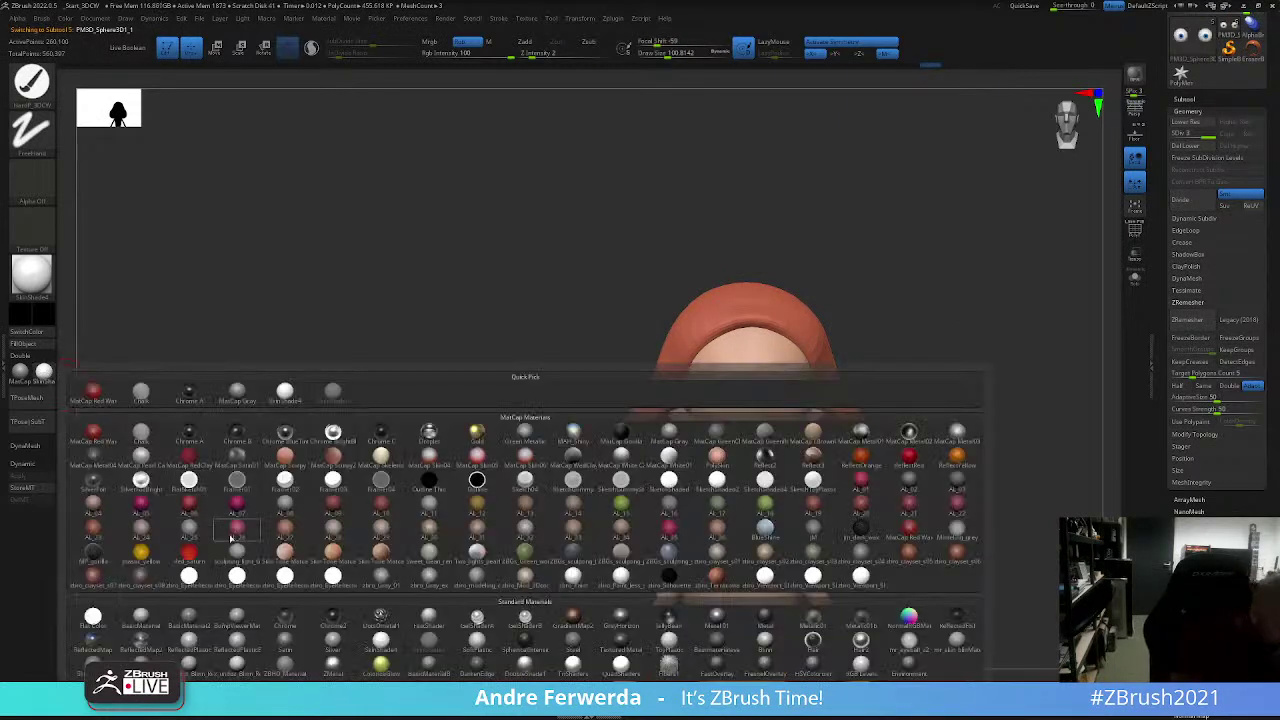
pyautogui.moveTo(285, 617)
pyautogui.click(197, 577)
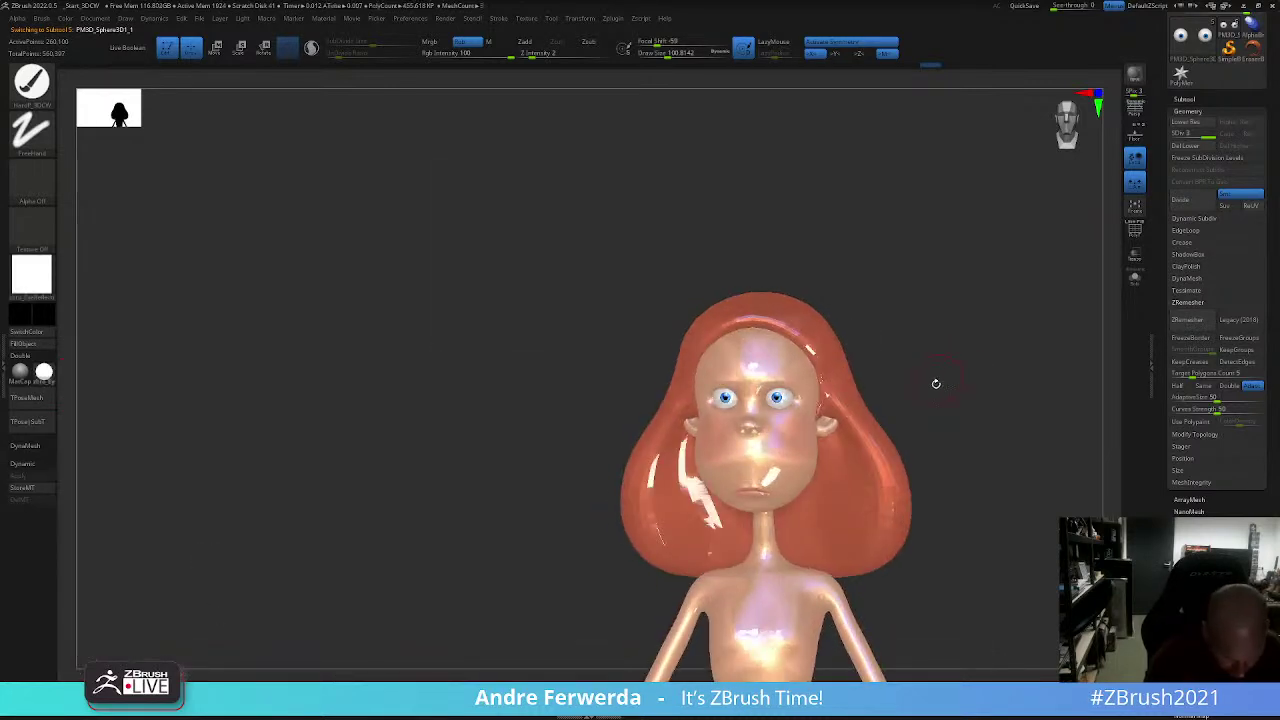
pyautogui.press('m')
pyautogui.press('space')
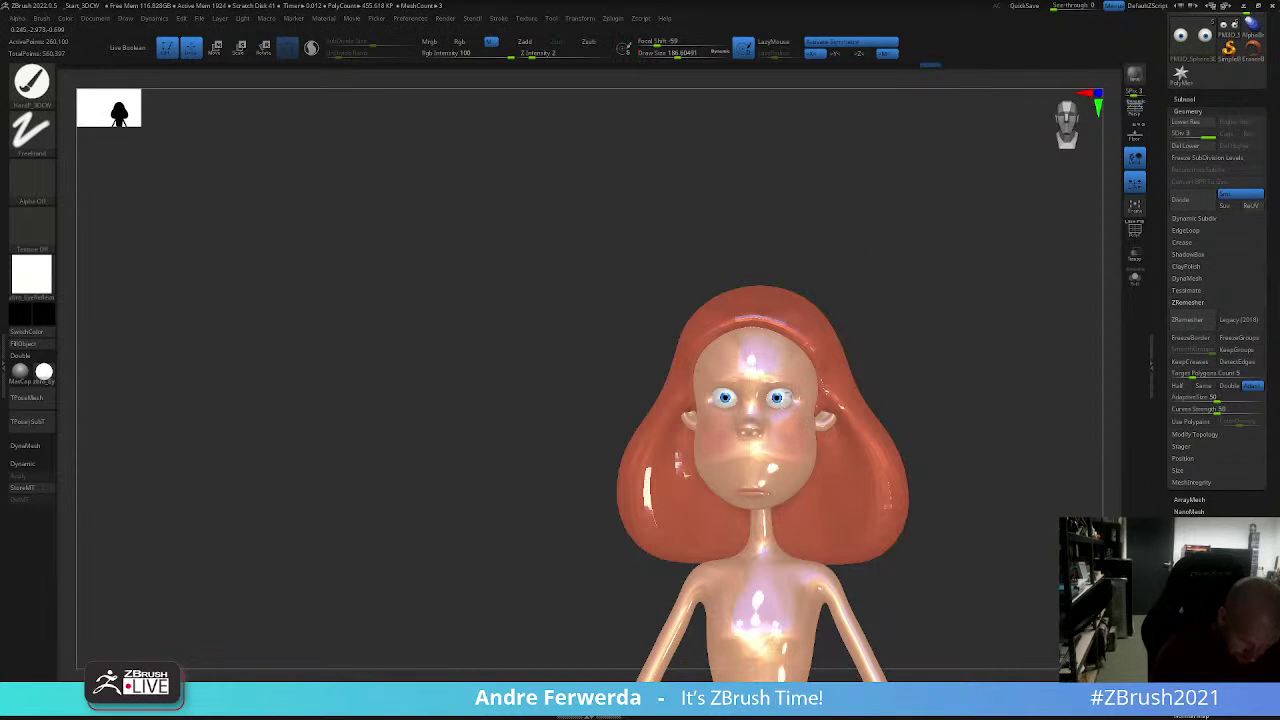
pyautogui.press('m')
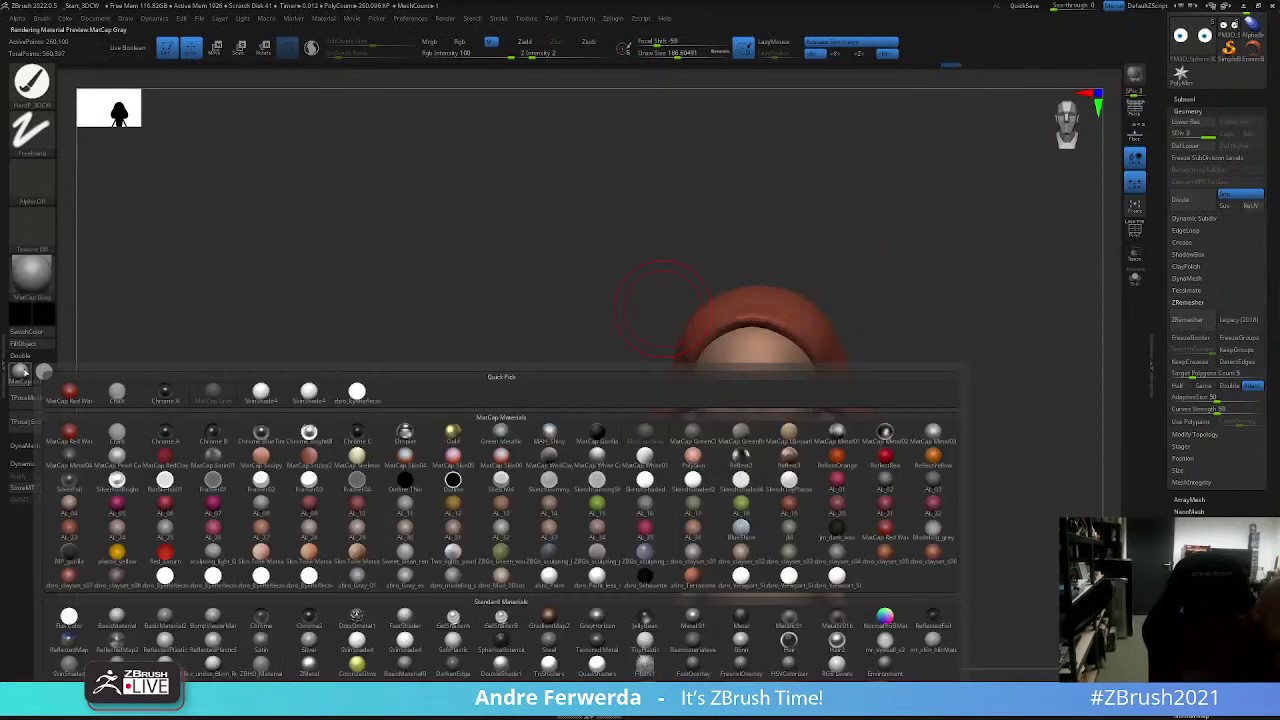
pyautogui.moveTo(788, 625)
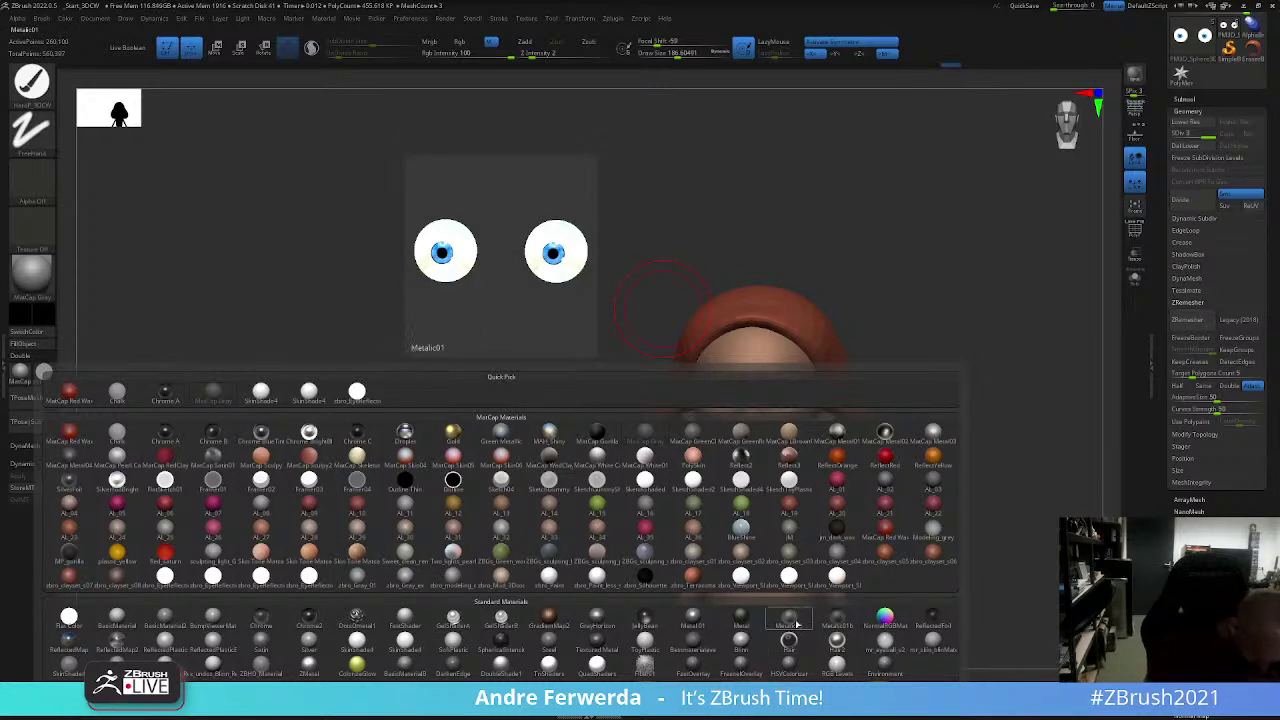
pyautogui.click(601, 553)
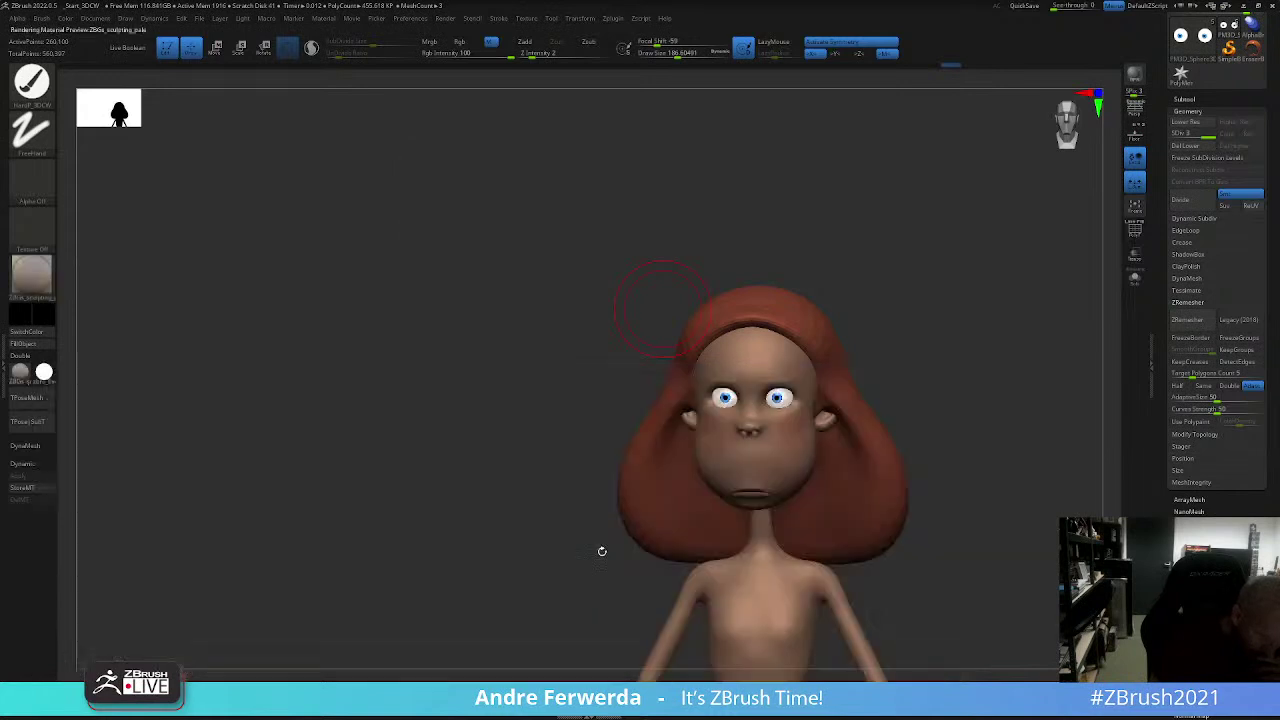
pyautogui.moveTo(855, 378)
pyautogui.mouseDown()
pyautogui.moveTo(980, 360)
pyautogui.moveTo(881, 268)
pyautogui.moveTo(778, 250)
pyautogui.mouseUp()
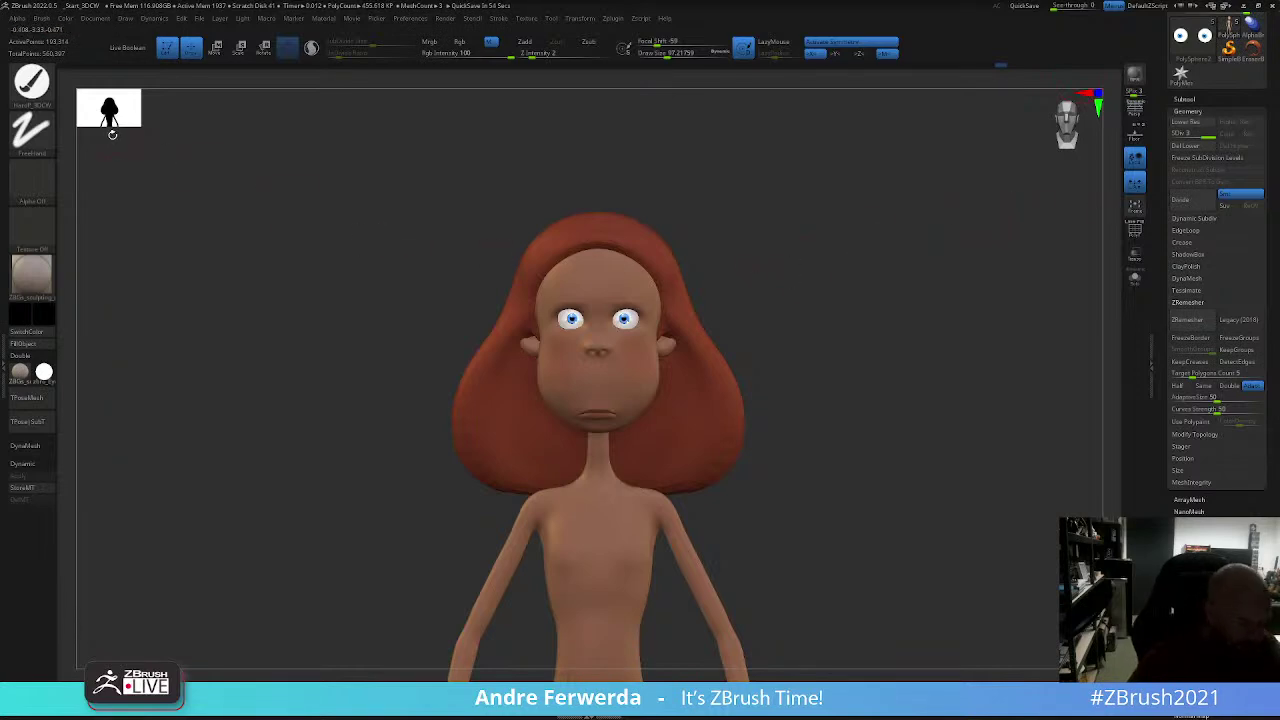
# Step: Apply the zbro_Paint material to the whole model for brighter, softer shading
pyautogui.click(20, 372)
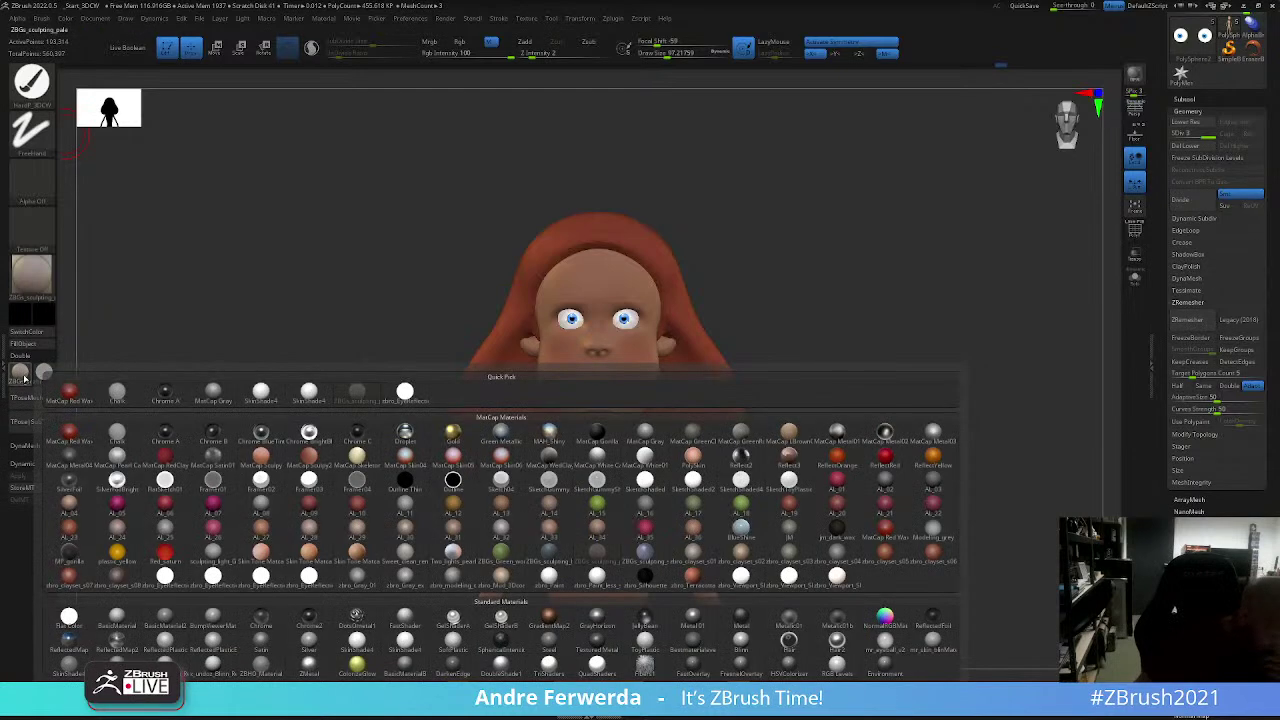
pyautogui.click(410, 497)
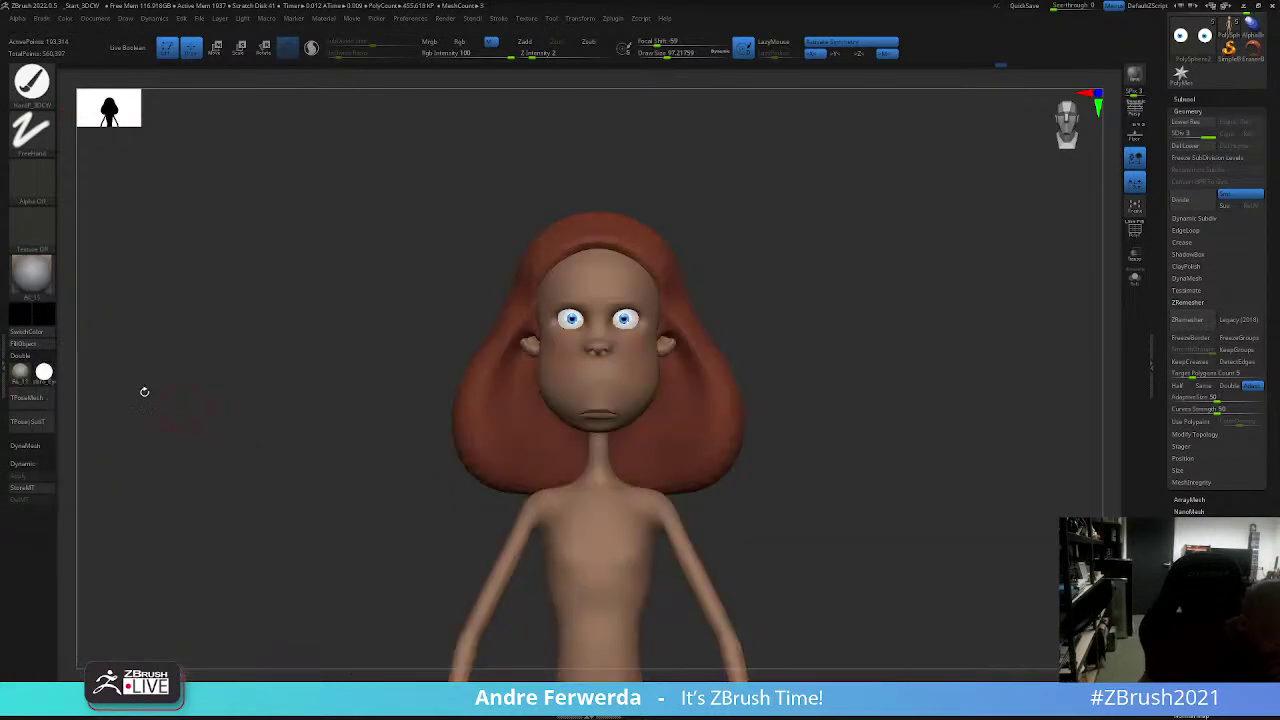
pyautogui.click(21, 378)
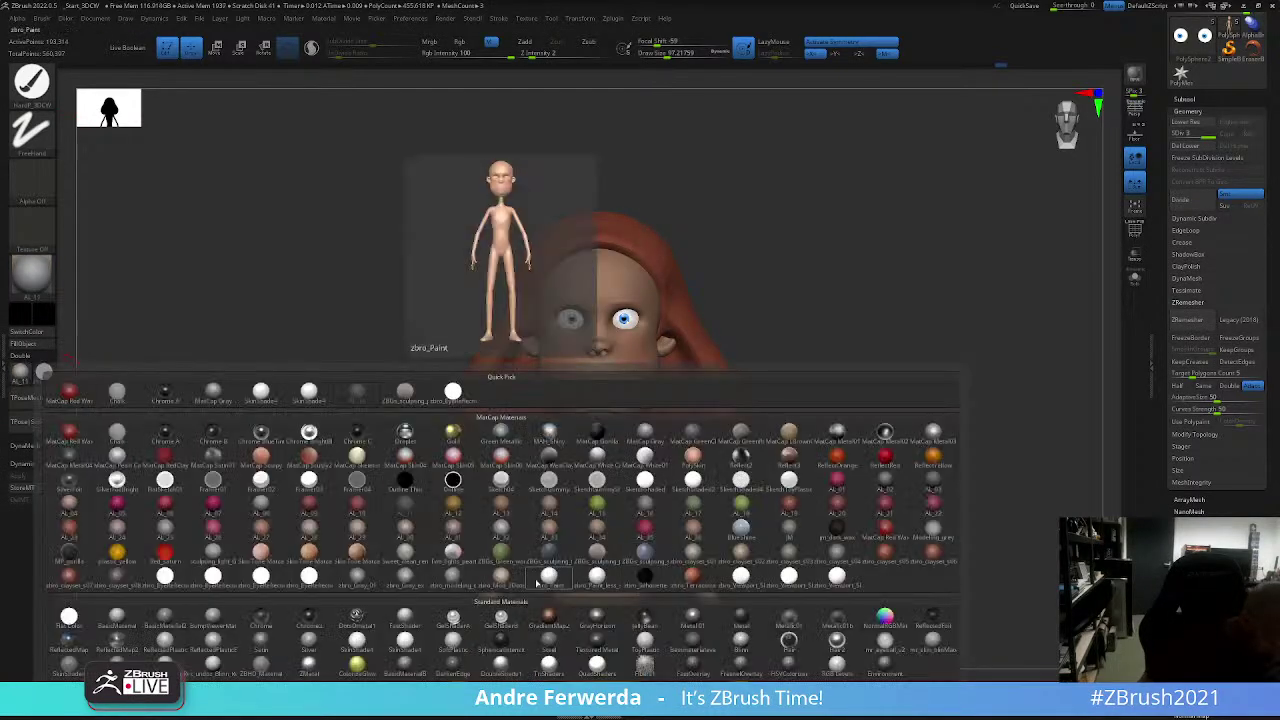
pyautogui.click(556, 581)
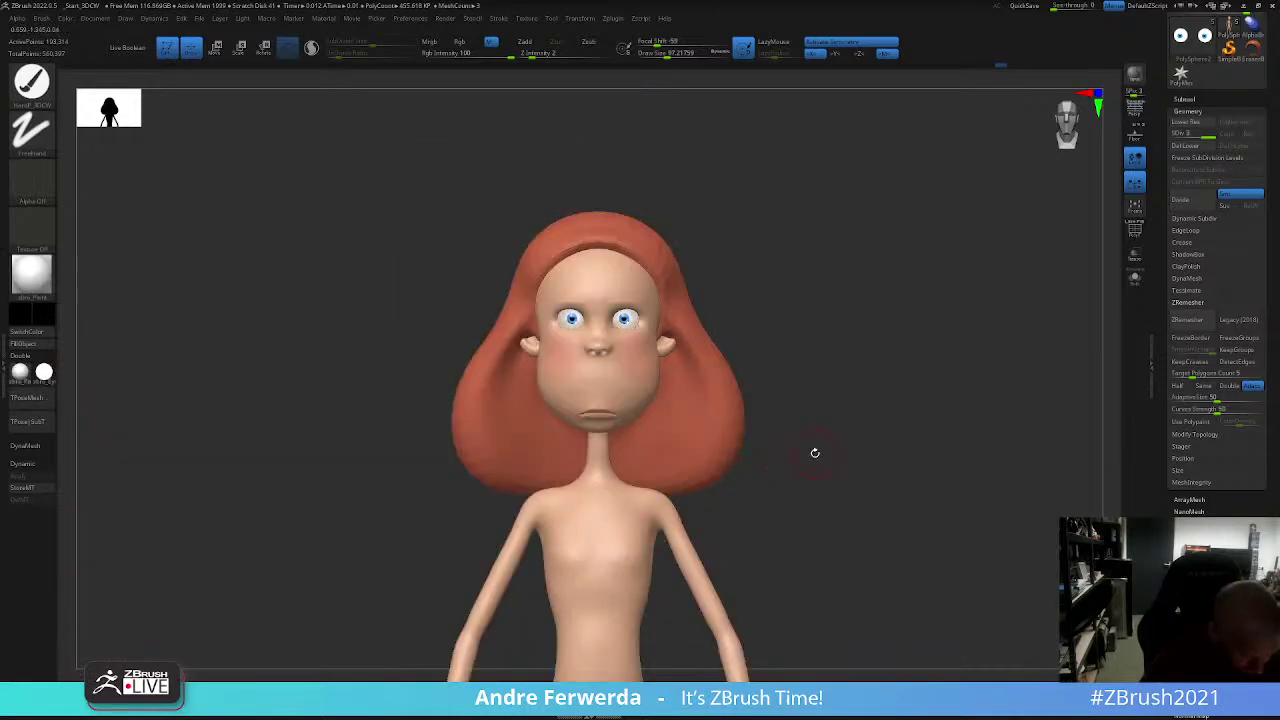
# Step: Frame a front view, make eyeball subtool PM3D_Sphere3D1_1 active and turn on Solo
pyautogui.moveTo(958, 465)
pyautogui.mouseDown()
pyautogui.moveTo(983, 477)
pyautogui.moveTo(988, 400)
pyautogui.mouseUp()
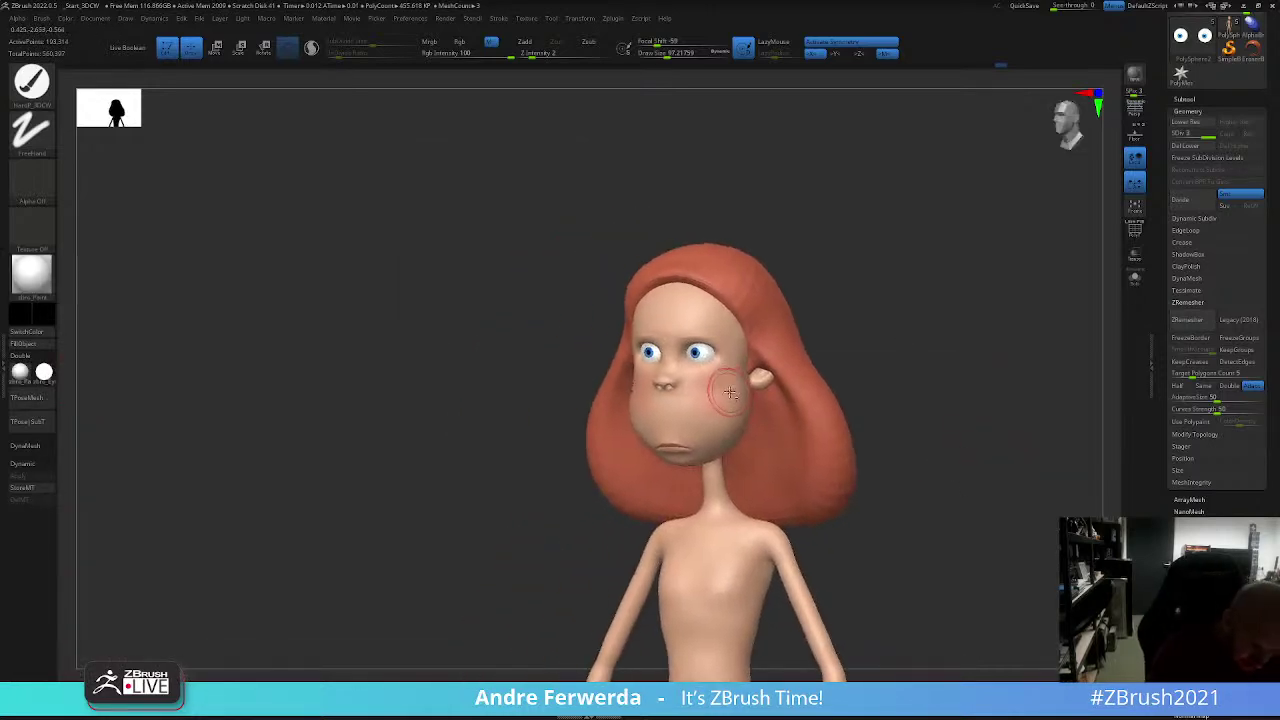
pyautogui.press('space')
pyautogui.keyDown('shift'); pyautogui.moveTo(731, 382); pyautogui.dragTo(937, 320); pyautogui.keyUp('shift')
pyautogui.press('f')
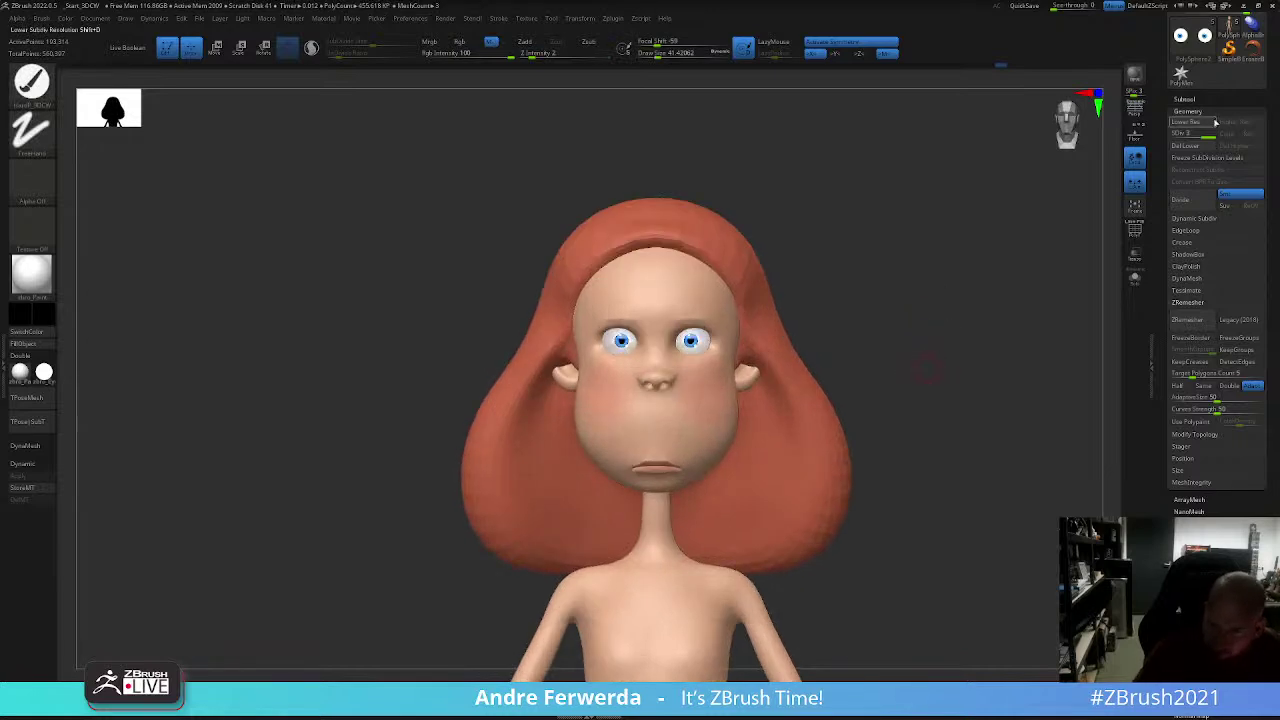
pyautogui.click(1215, 240)
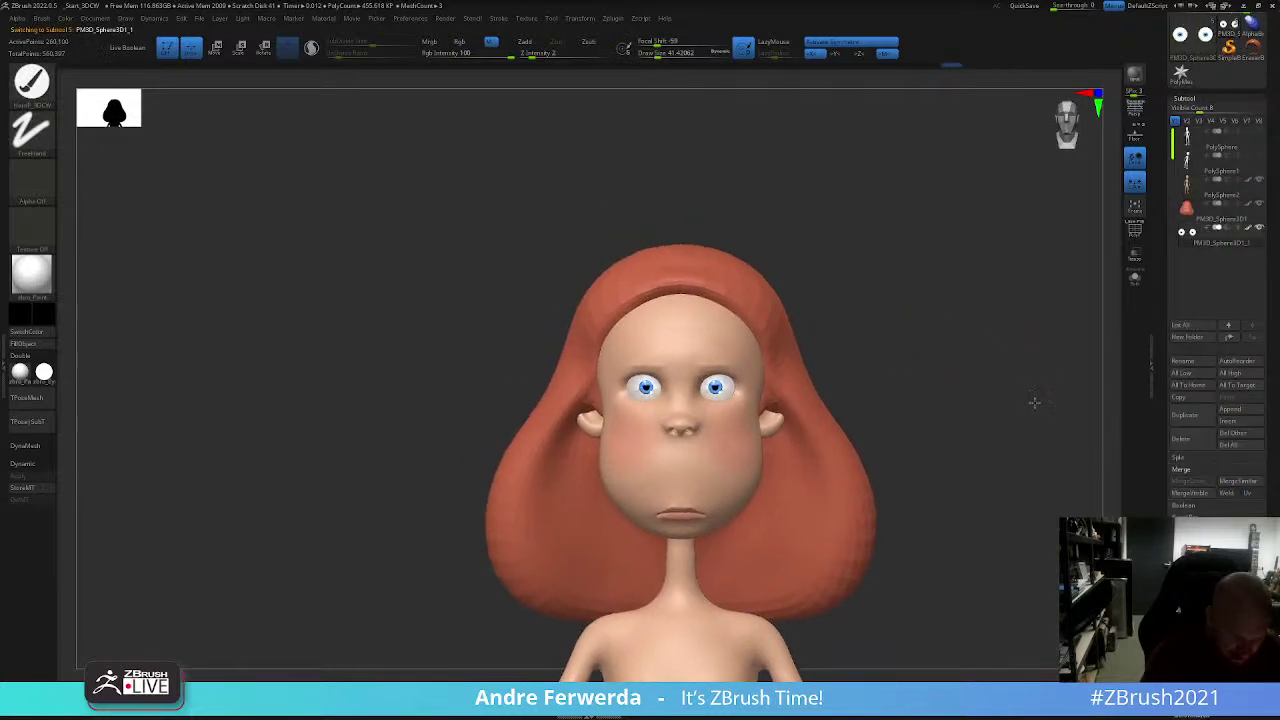
pyautogui.press('b')
pyautogui.press('m')
pyautogui.press('v')
pyautogui.keyDown('ctrl'); pyautogui.moveTo(667, 365); pyautogui.dragTo(943, 371); pyautogui.keyUp('ctrl')
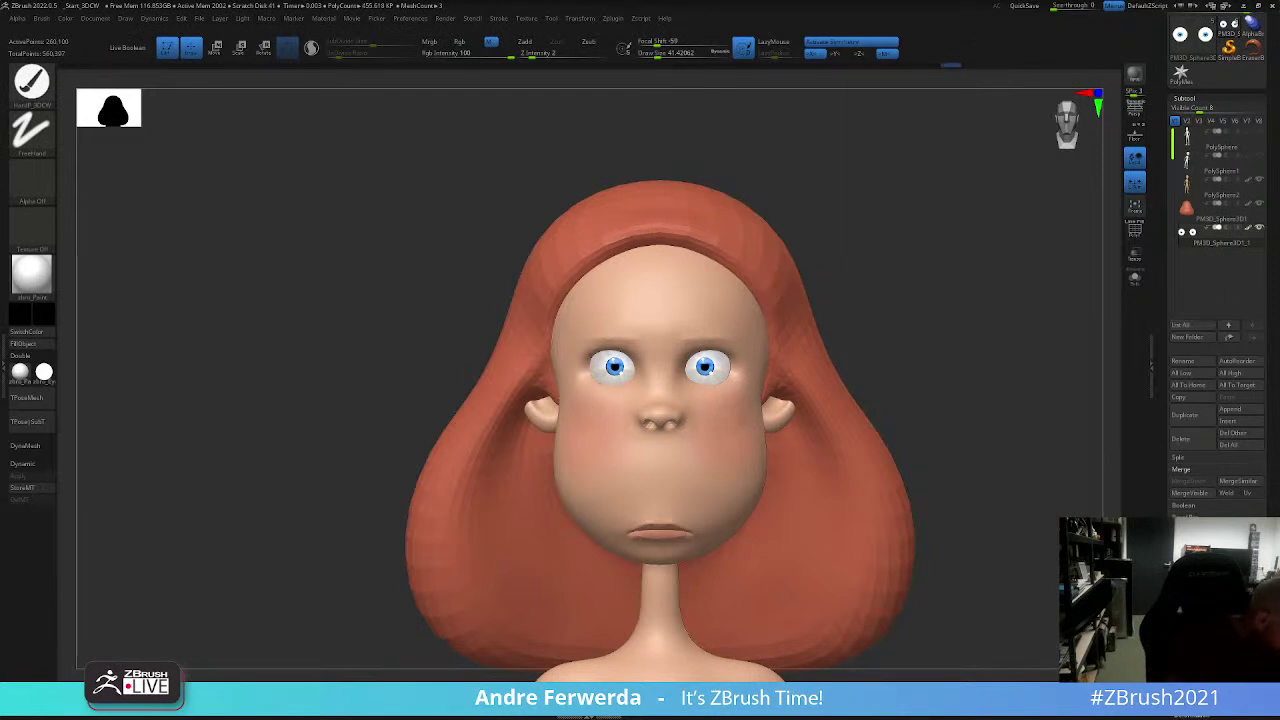
pyautogui.click(1134, 277)
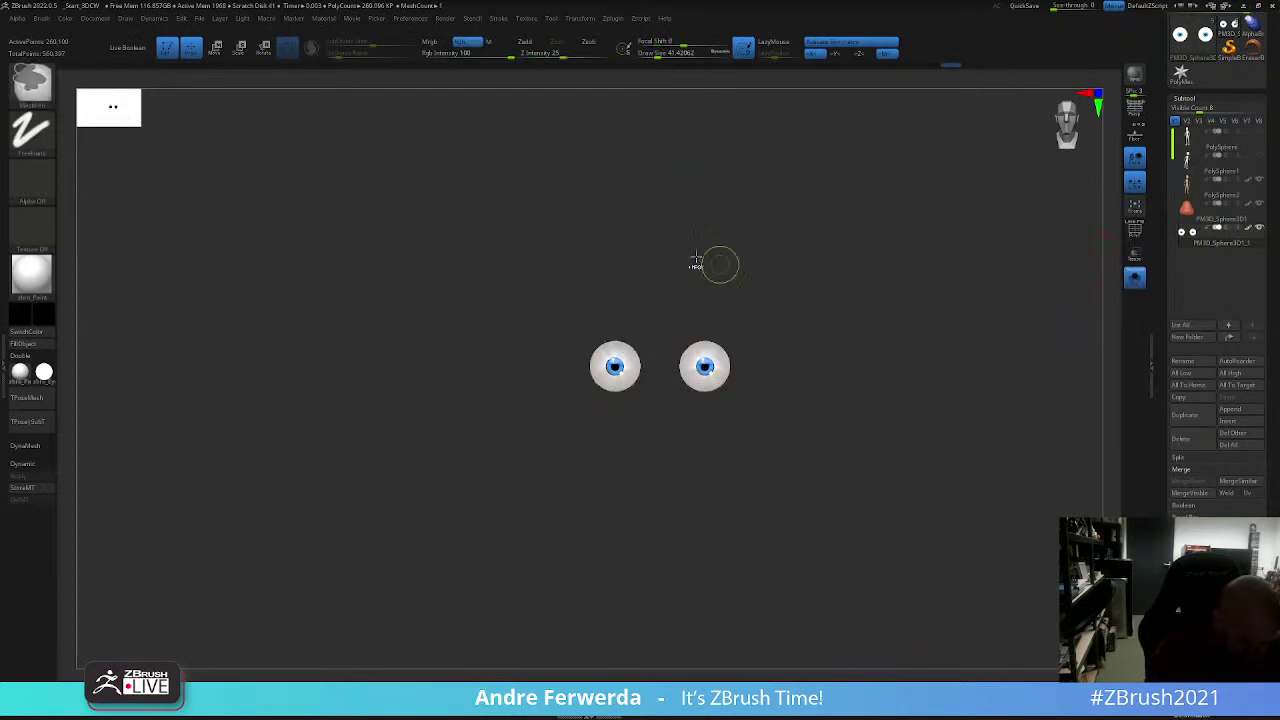
# Step: Duplicate the eyeball subtool and Ctrl+drag a mask over the eyes' top halves
pyautogui.keyDown('ctrl'); pyautogui.moveTo(720, 342); pyautogui.dragTo(774, 362); pyautogui.keyUp('ctrl')
pyautogui.click(1192, 414)
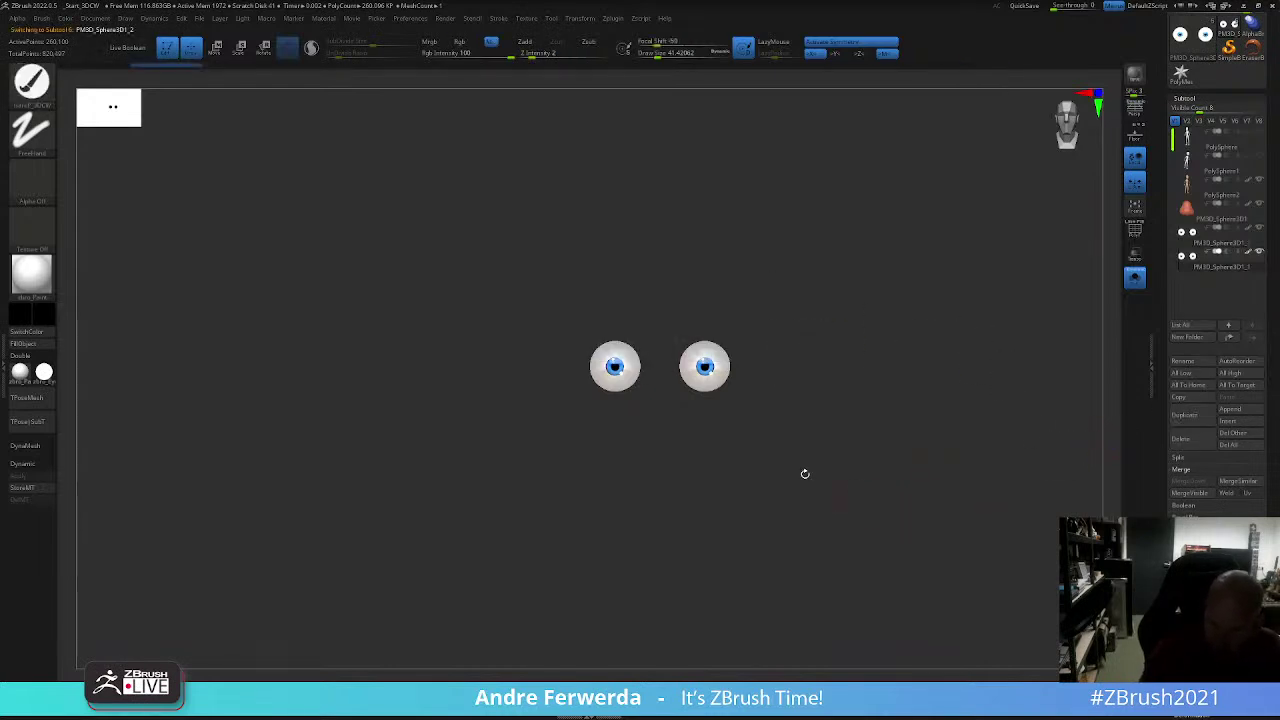
pyautogui.keyDown('ctrl'); pyautogui.moveTo(661, 308); pyautogui.dragTo(754, 366); pyautogui.keyUp('ctrl')
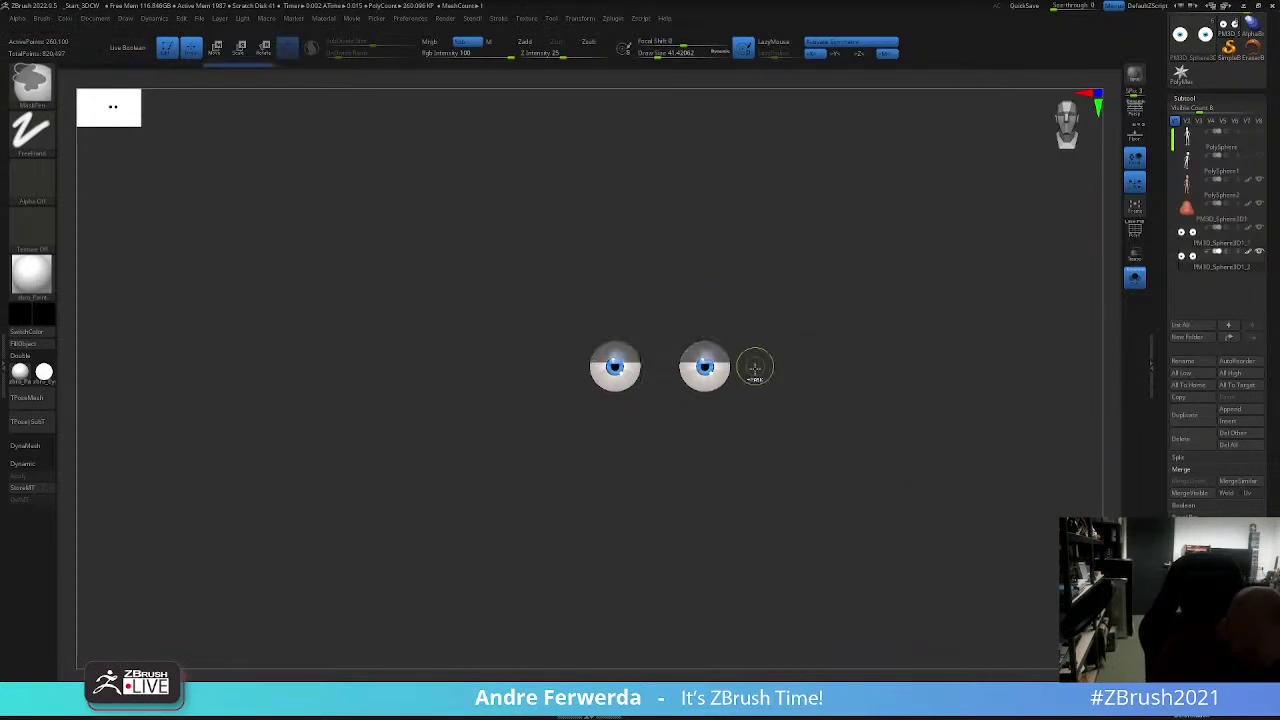
pyautogui.press('p')
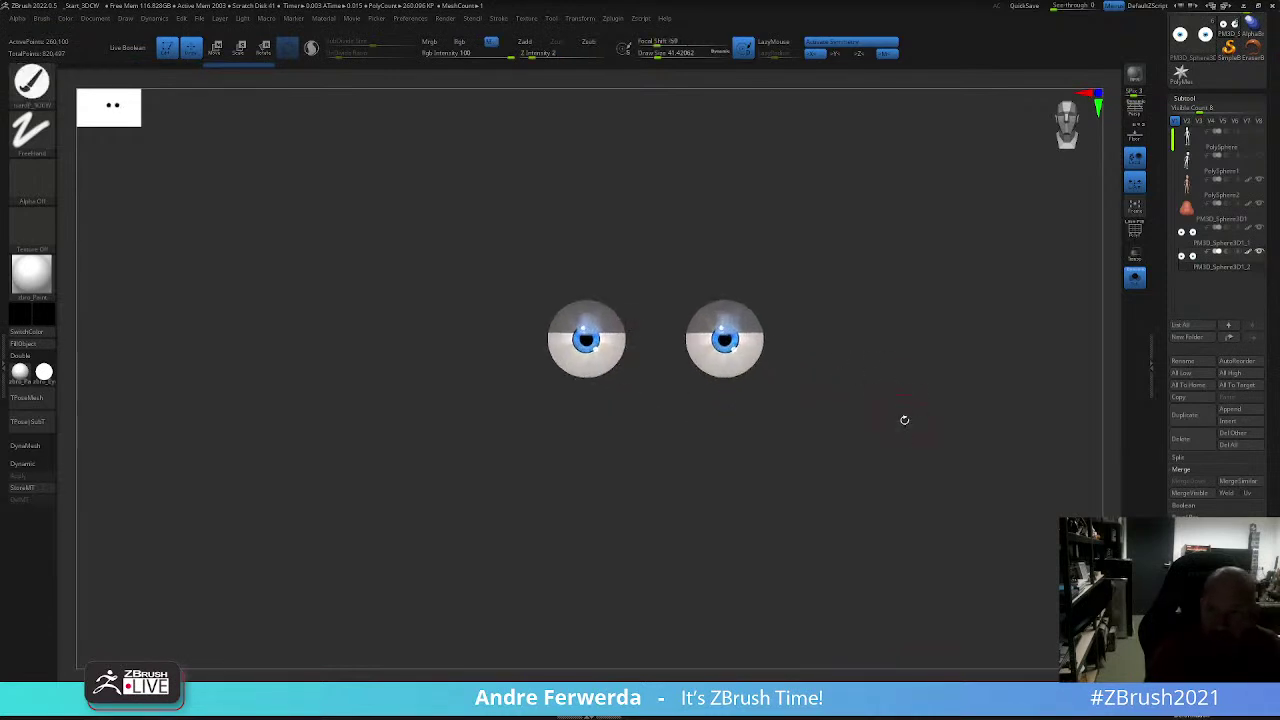
pyautogui.keyDown('ctrl'); pyautogui.click(850, 320); pyautogui.keyUp('ctrl')
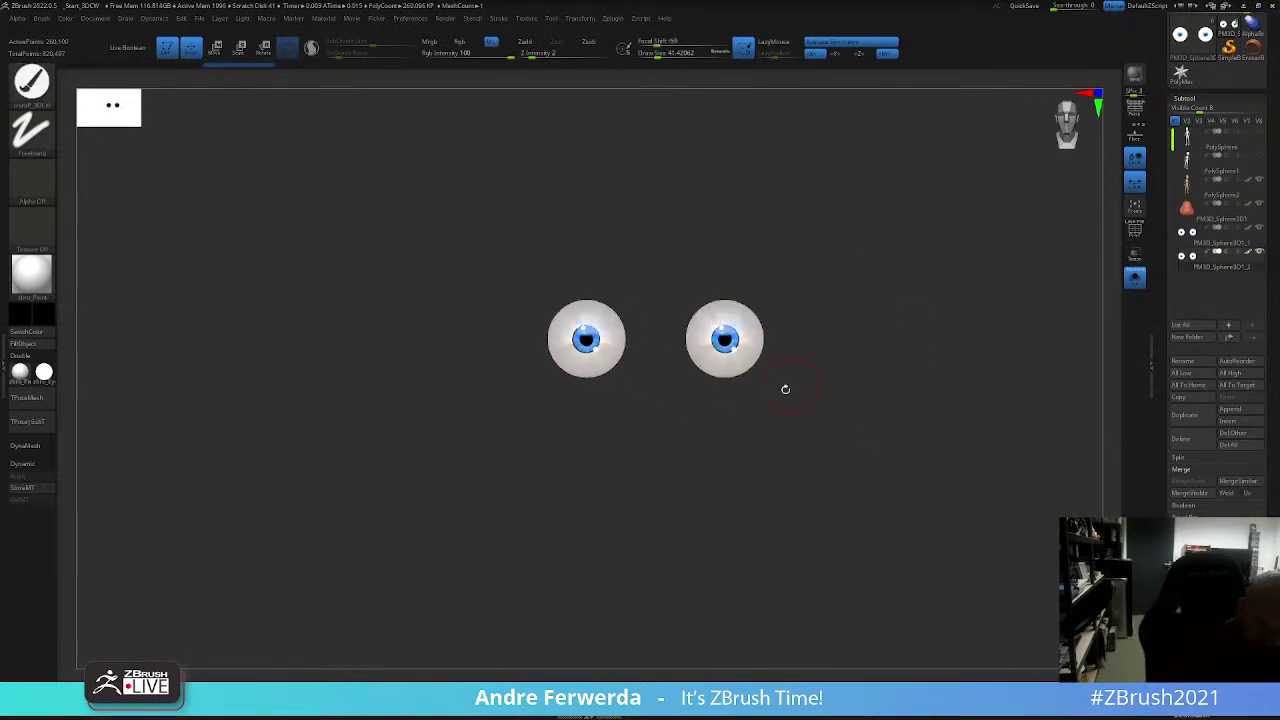
# Step: Hide the eye halves and group the thin middle band with Ctrl+W
pyautogui.keyDown('ctrl'); pyautogui.keyDown('shift'); pyautogui.click(727, 330); pyautogui.keyUp('shift'); pyautogui.keyUp('ctrl')
pyautogui.keyDown('ctrl'); pyautogui.keyDown('shift'); pyautogui.click(727, 338); pyautogui.keyUp('shift'); pyautogui.keyUp('ctrl')
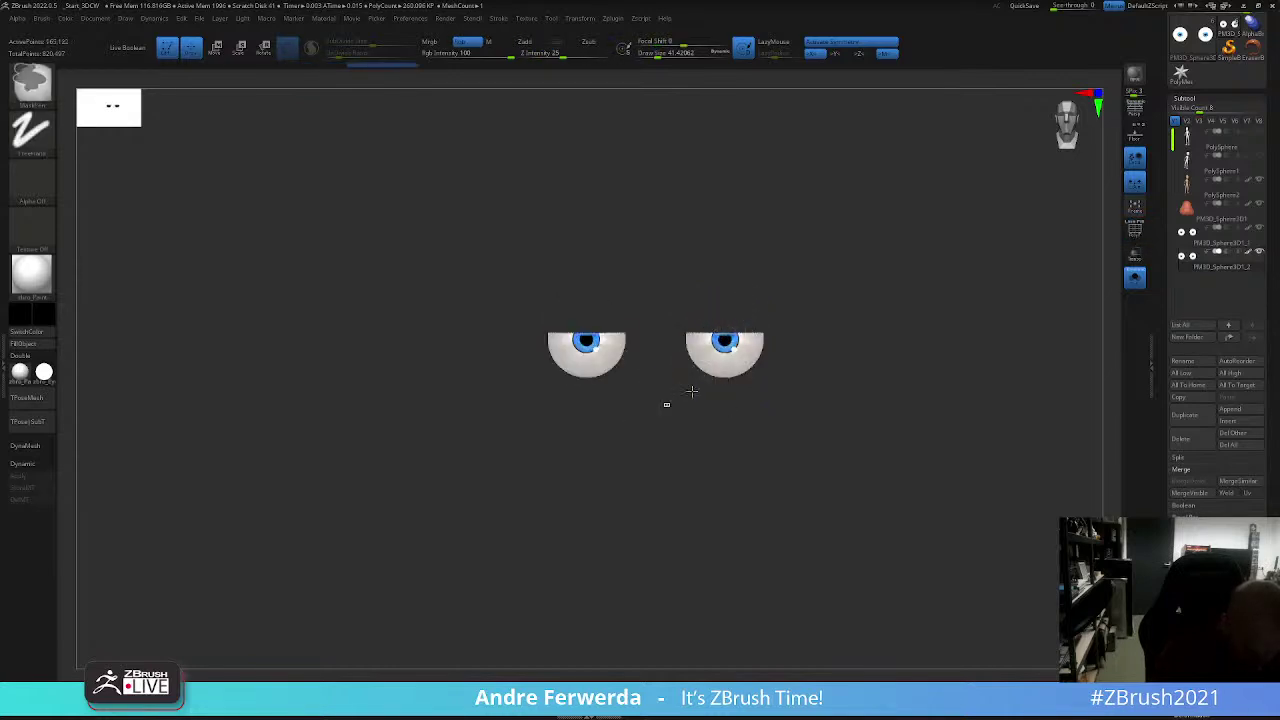
pyautogui.keyDown('ctrl'); pyautogui.moveTo(665, 406); pyautogui.dragTo(800, 343); pyautogui.keyUp('ctrl')
pyautogui.hotkey('ctrl', 'w')
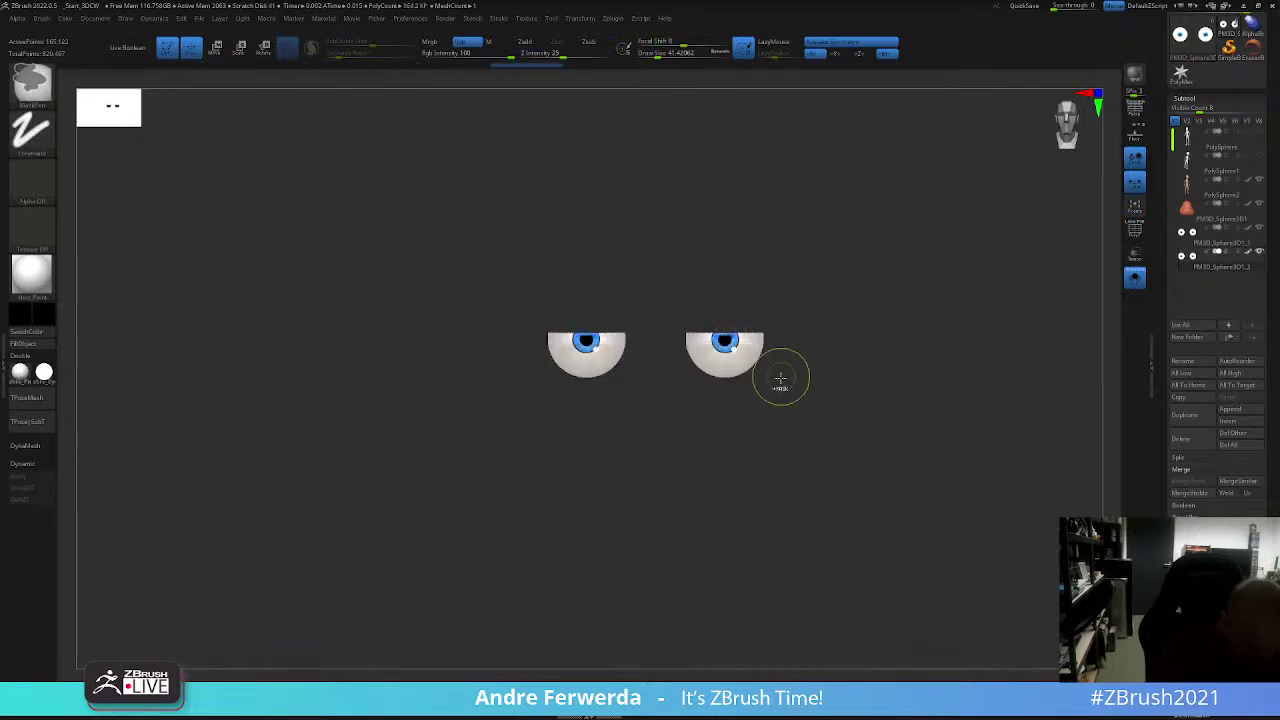
pyautogui.keyDown('ctrl'); pyautogui.keyDown('shift'); pyautogui.click(758, 326); pyautogui.keyUp('shift'); pyautogui.keyUp('ctrl')
pyautogui.keyDown('ctrl'); pyautogui.keyDown('shift'); pyautogui.click(760, 340); pyautogui.keyUp('shift'); pyautogui.keyUp('ctrl')
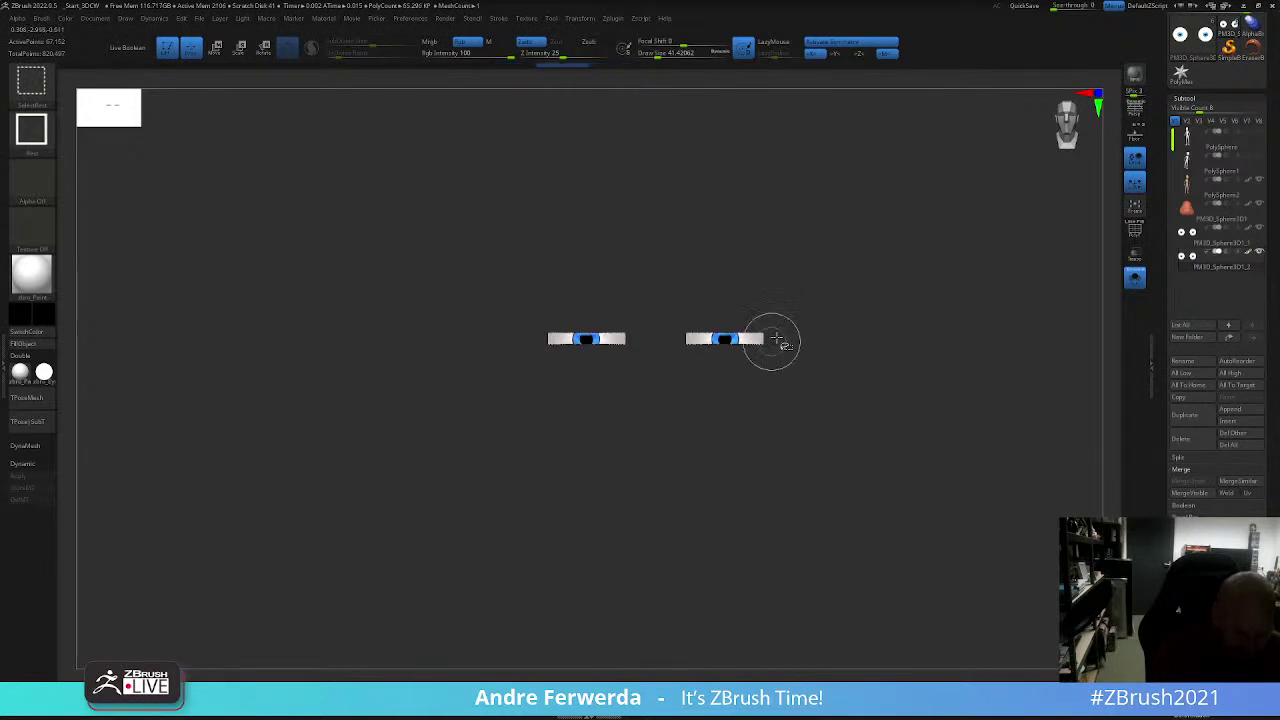
pyautogui.keyDown('ctrl'); pyautogui.keyDown('shift'); pyautogui.click(850, 370); pyautogui.keyUp('shift'); pyautogui.keyUp('ctrl')
# Step: Delete the hidden geometry and drop the copy to SDiv 1 in Geometry
pyautogui.moveTo(931, 403); pyautogui.dragTo(915, 437)
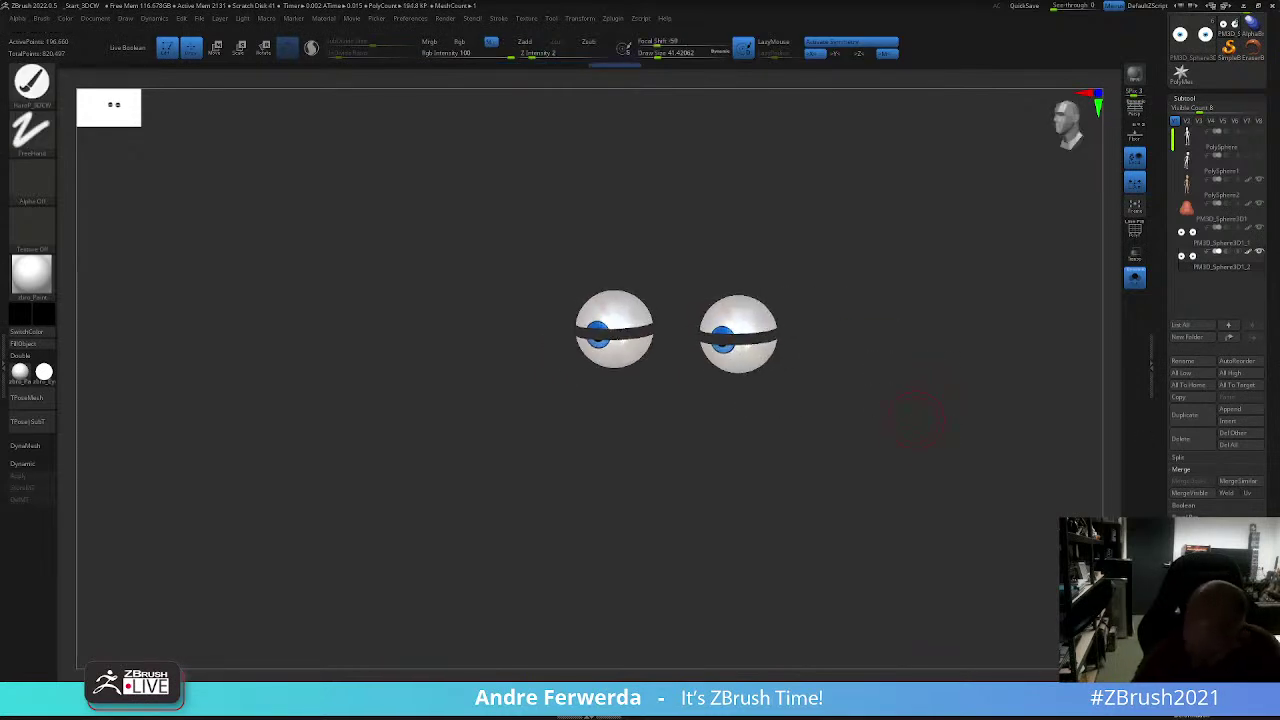
pyautogui.click(1184, 98)
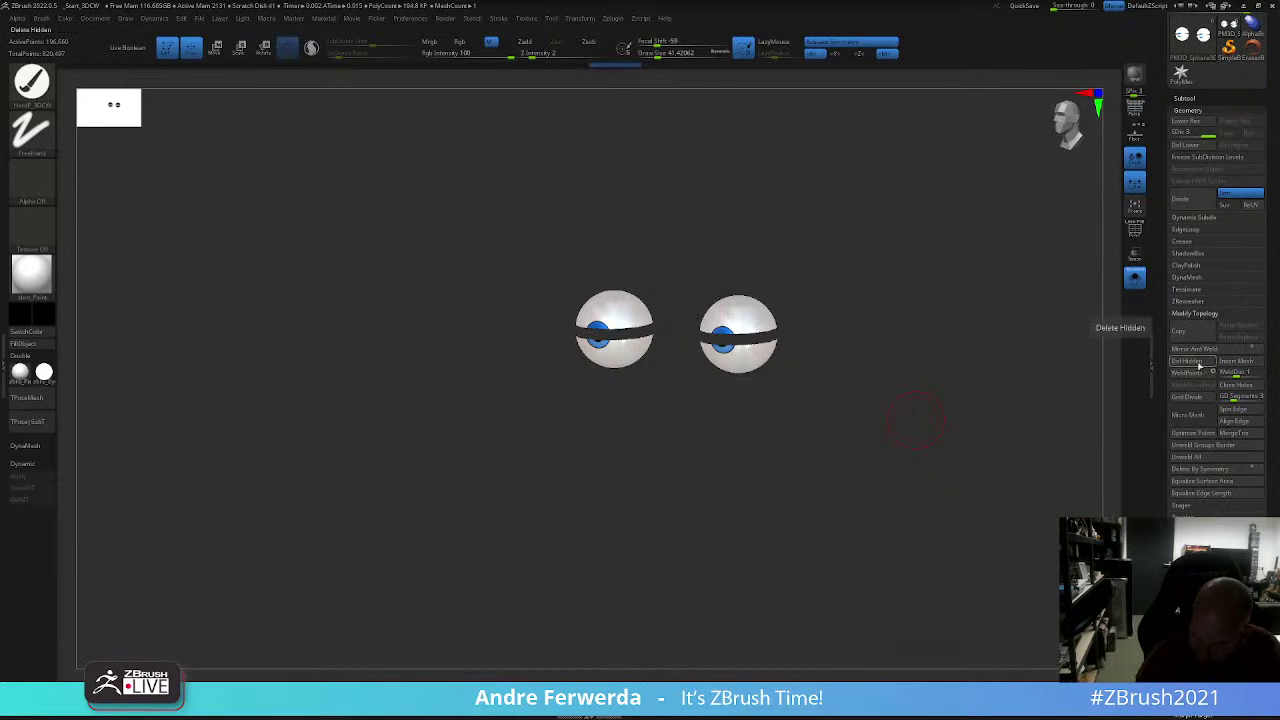
pyautogui.click(1187, 360)
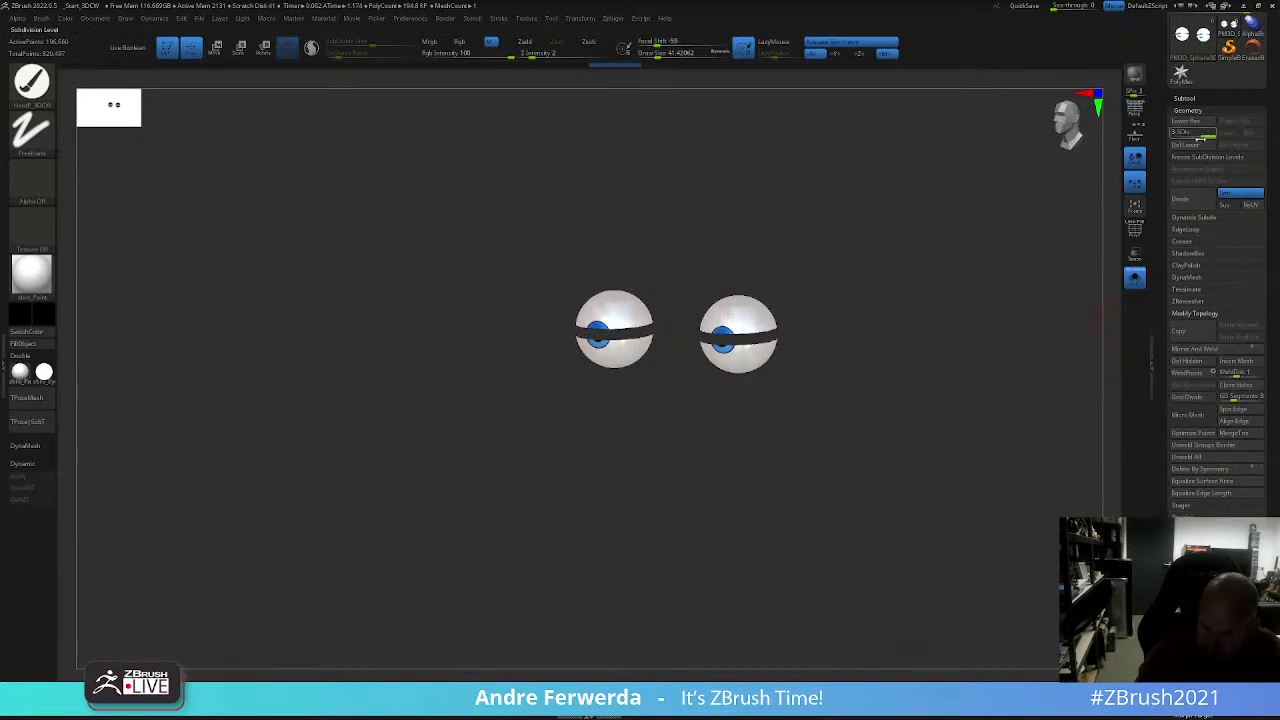
pyautogui.moveTo(1205, 132); pyautogui.dragTo(1175, 132)
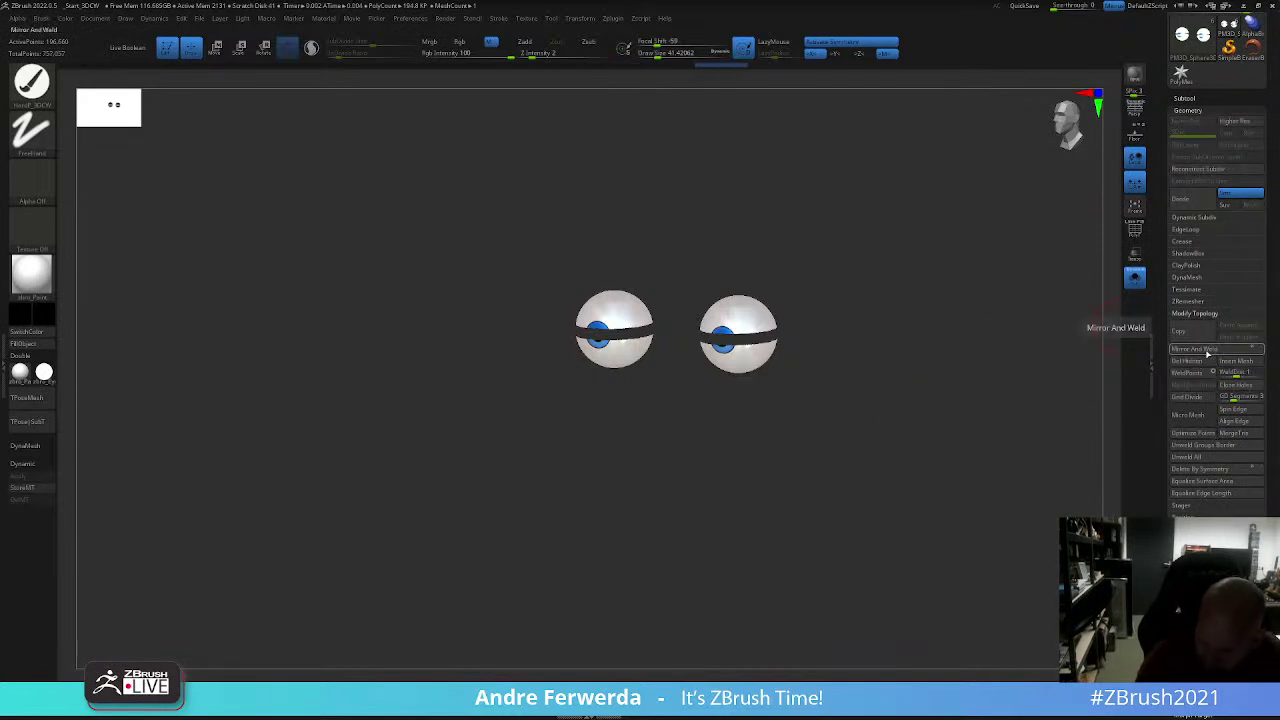
pyautogui.scroll(5, 1205, 470)
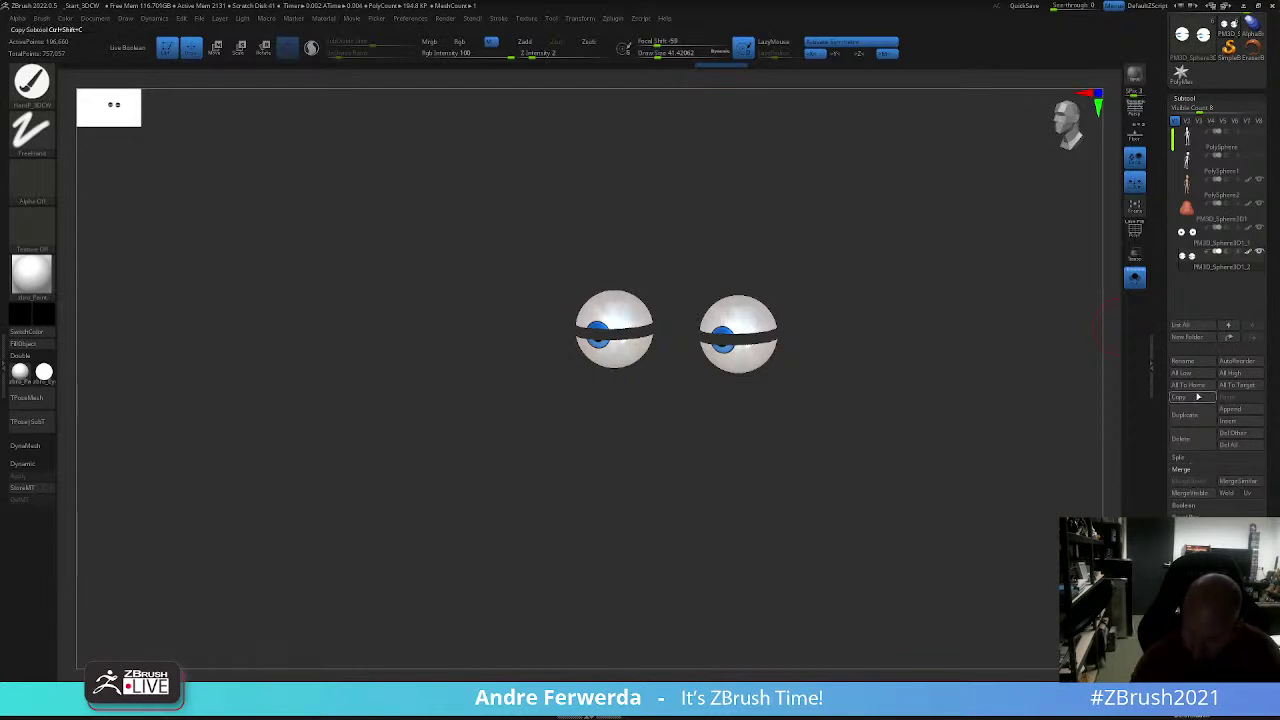
# Step: Use Groups Split on the eyeball copy and confirm OK, creating PM3D_Sphere3D1_3
pyautogui.click(1196, 465)
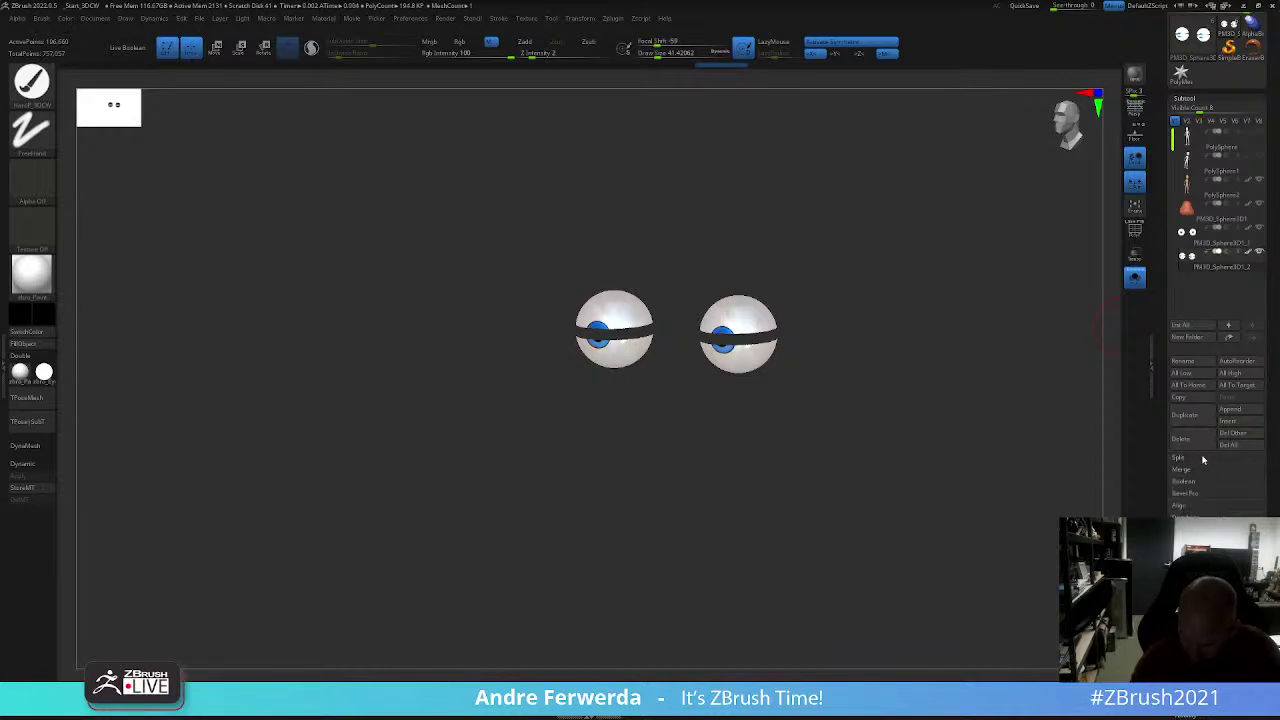
pyautogui.click(1189, 458)
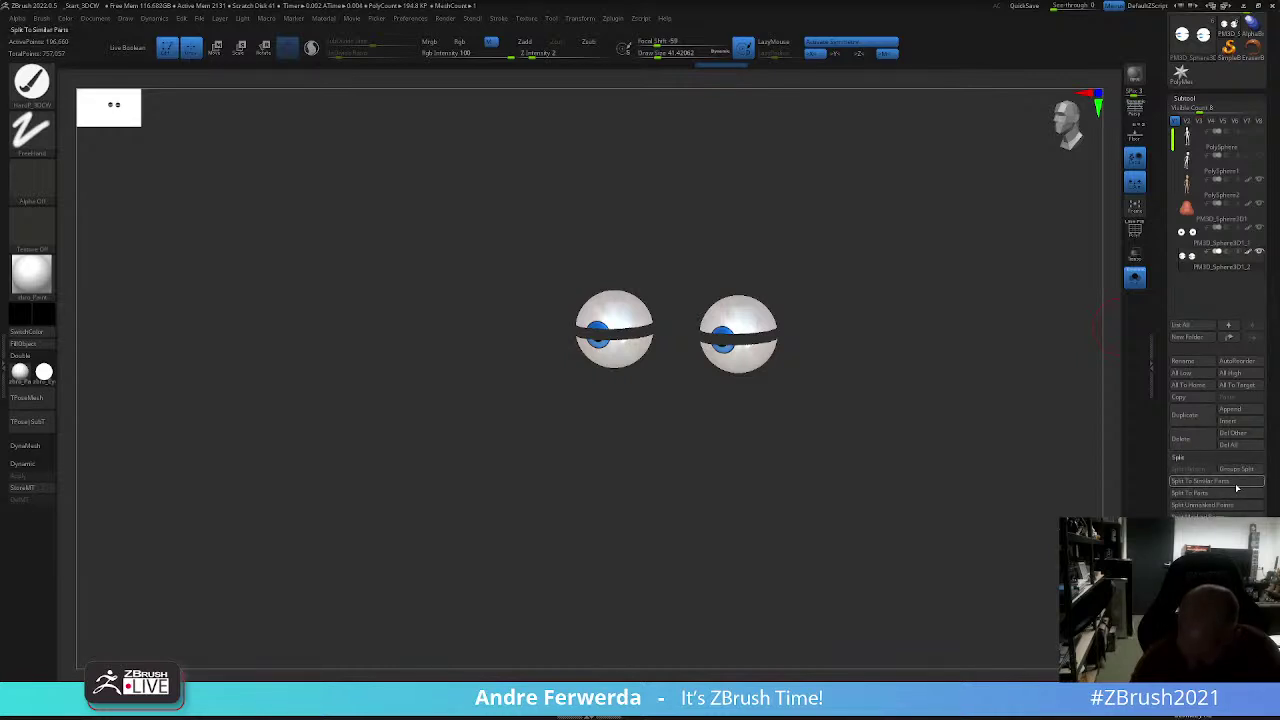
pyautogui.click(1240, 470)
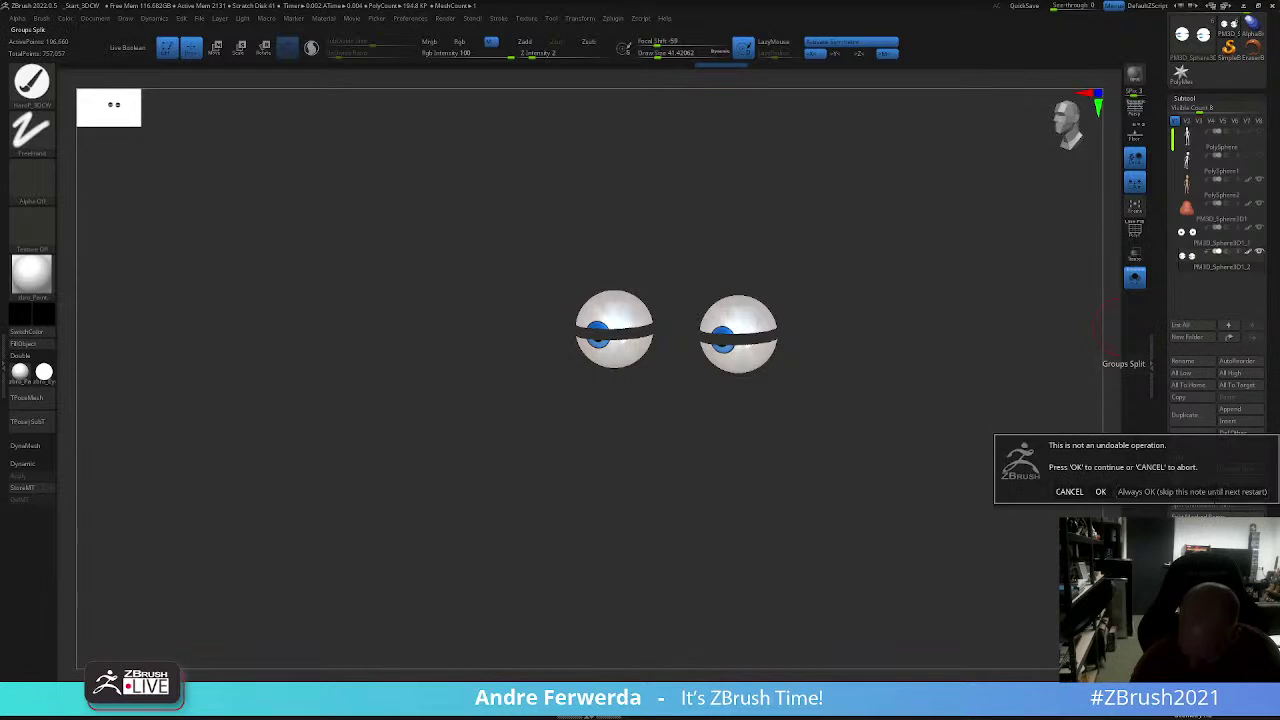
pyautogui.click(1105, 490)
pyautogui.moveTo(961, 489); pyautogui.dragTo(974, 480)
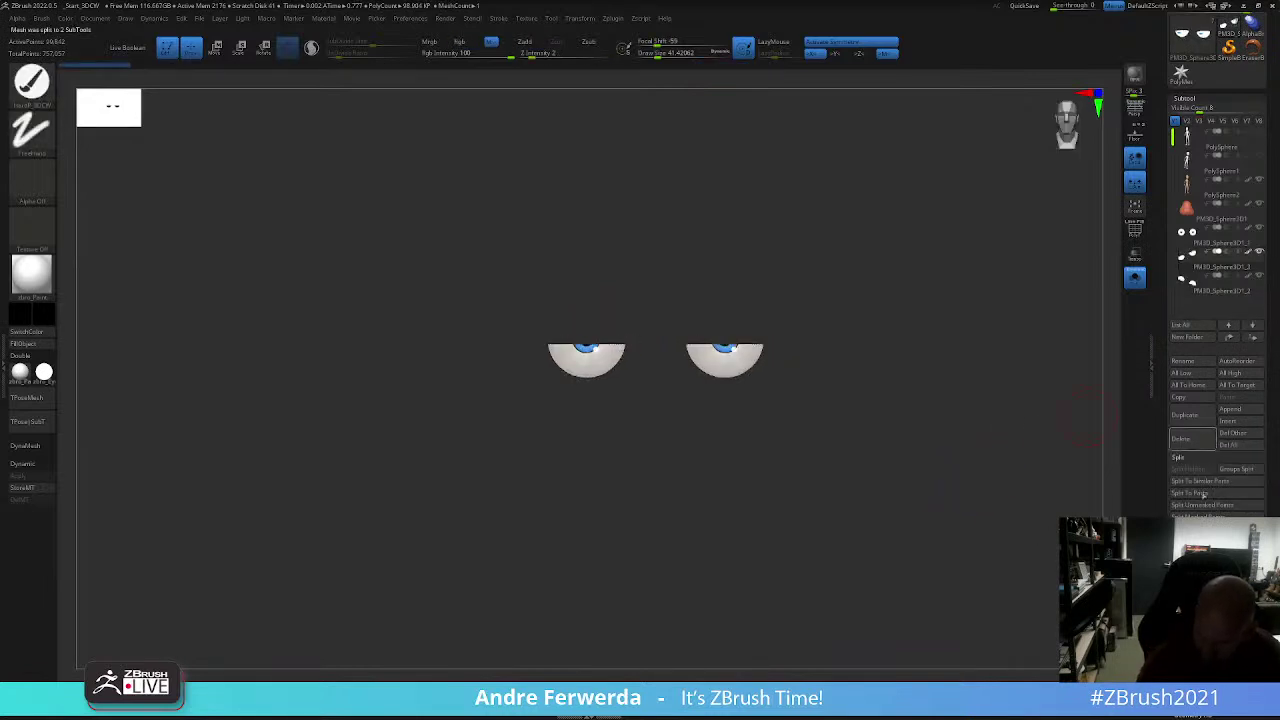
pyautogui.click(1184, 98)
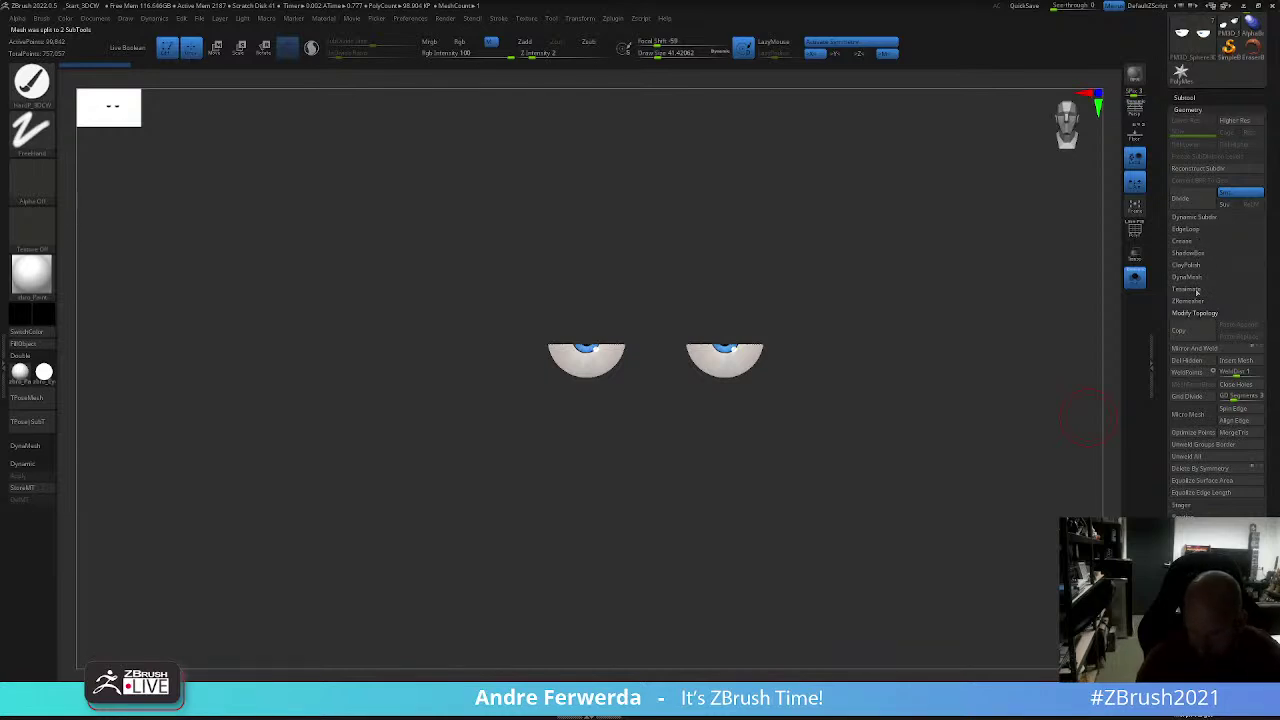
# Step: Set Panel Loops Elevation to 0 and Bevel to 0, then apply Panel Loops to the eye caps
pyautogui.click(1186, 229)
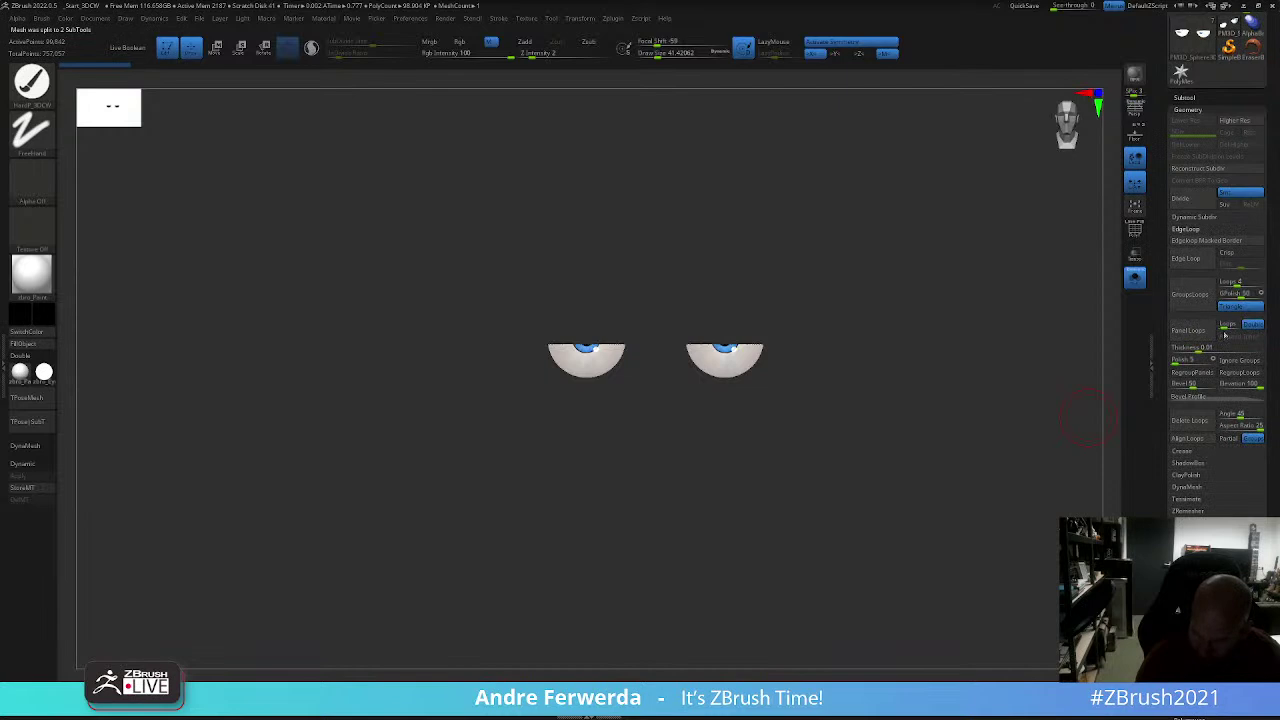
pyautogui.moveTo(1240, 383); pyautogui.dragTo(1188, 385)
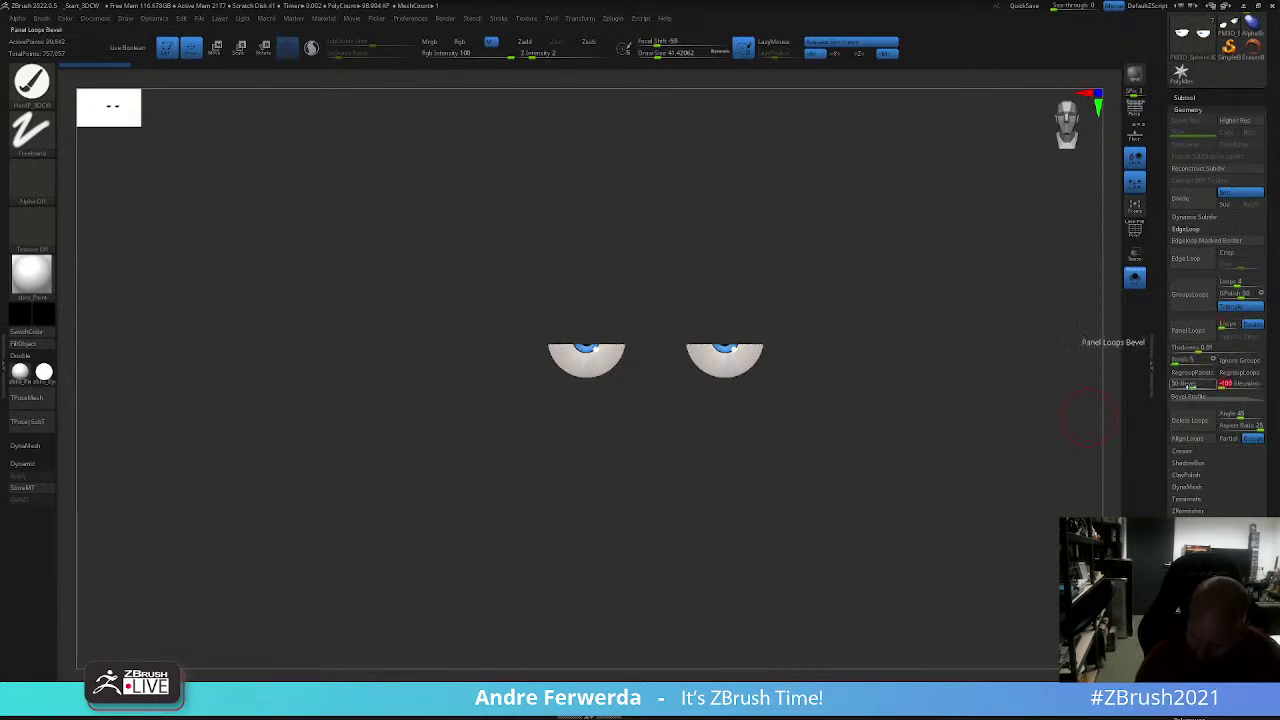
pyautogui.click(1242, 385)
pyautogui.write('0')
pyautogui.press('Return')
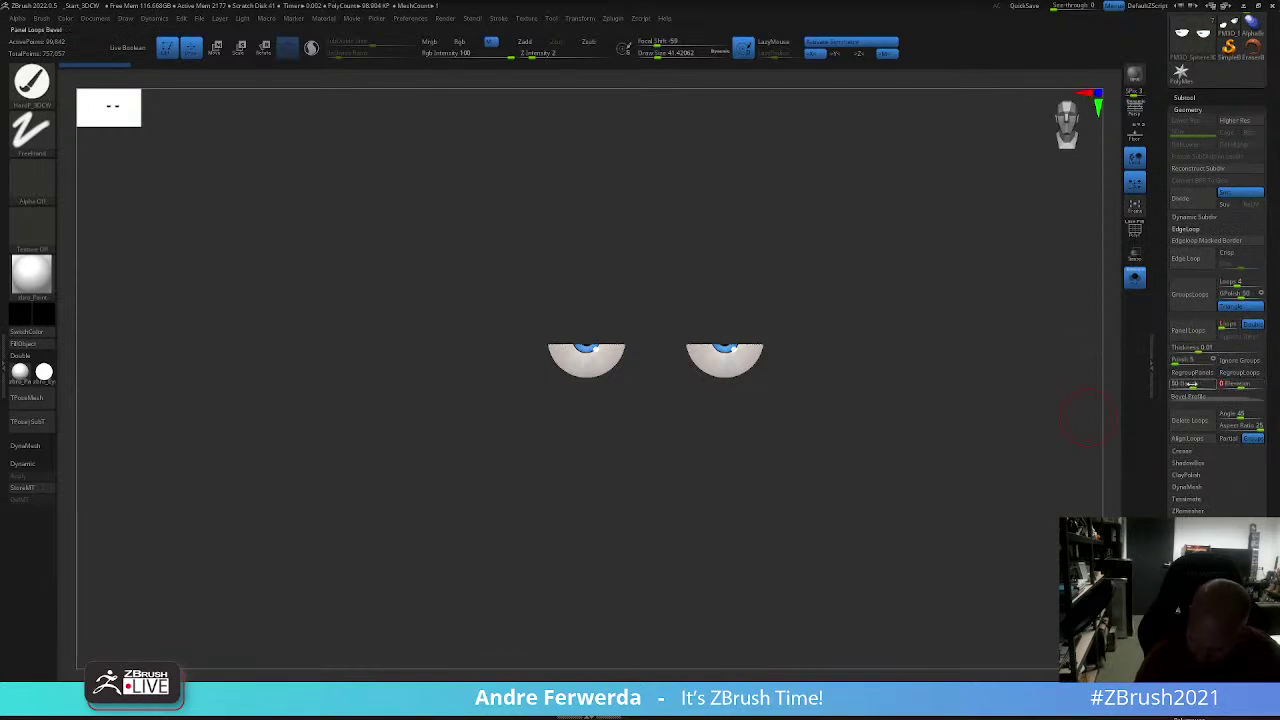
pyautogui.click(1192, 347)
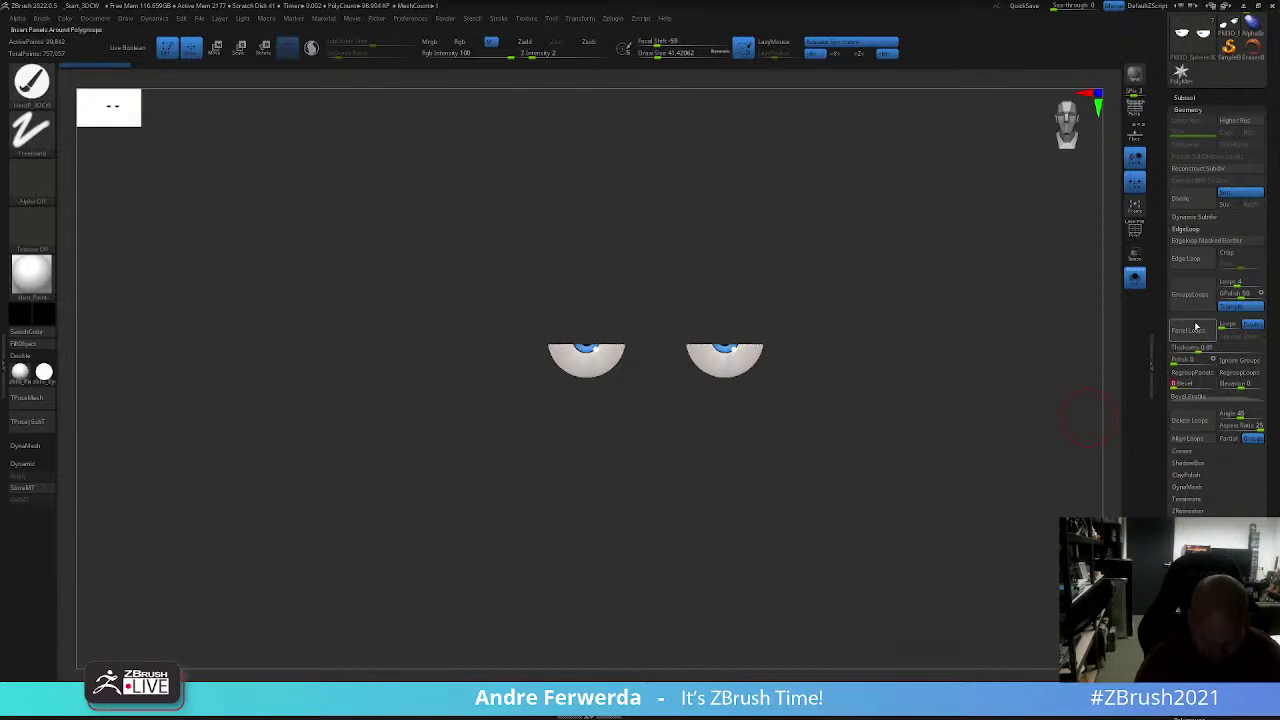
pyautogui.click(1193, 329)
pyautogui.moveTo(986, 420); pyautogui.dragTo(1046, 386)
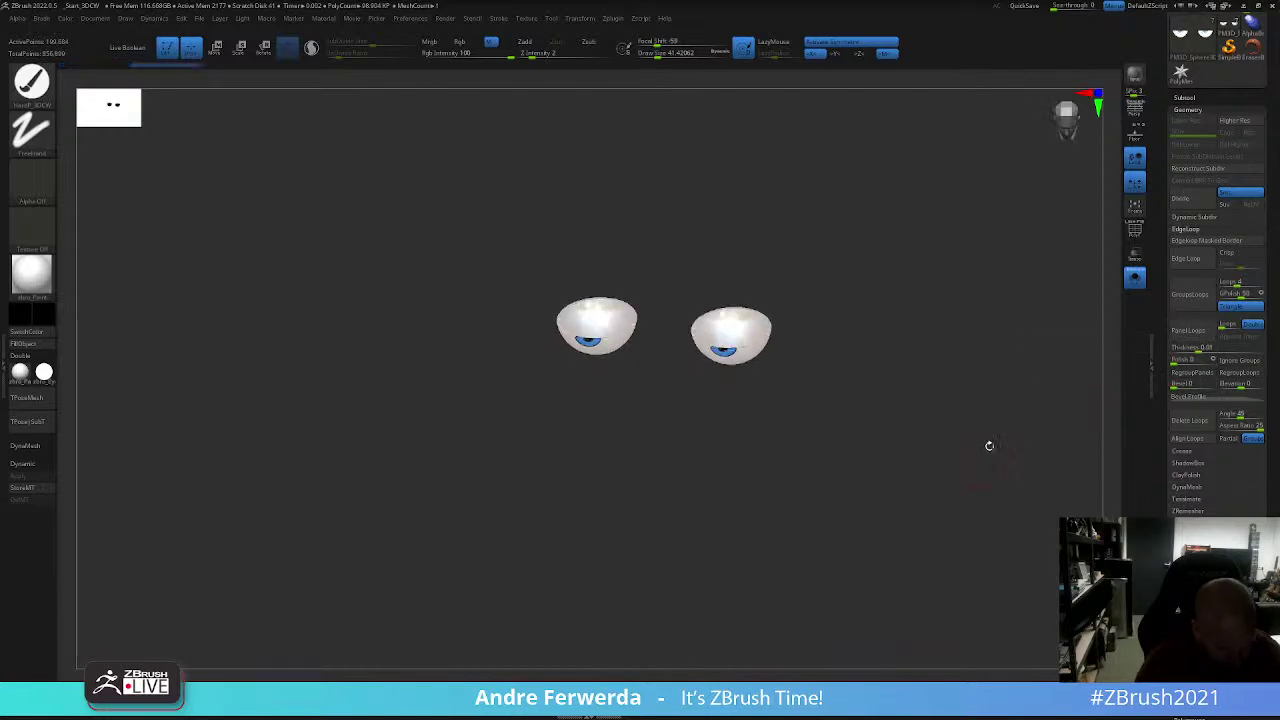
pyautogui.click(1184, 97)
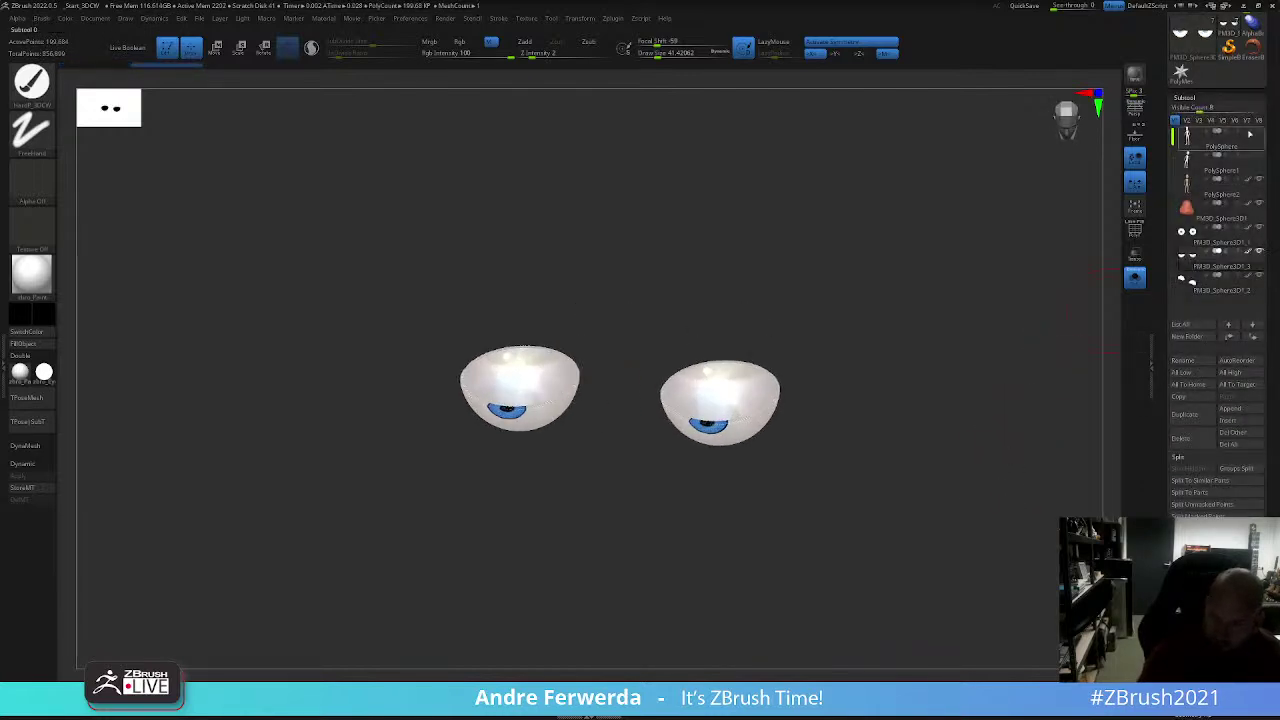
pyautogui.click(1248, 135)
# Step: Colour the eye shells light grey and ZRemesh them from 199,684 to 8,614 points
pyautogui.press('space')
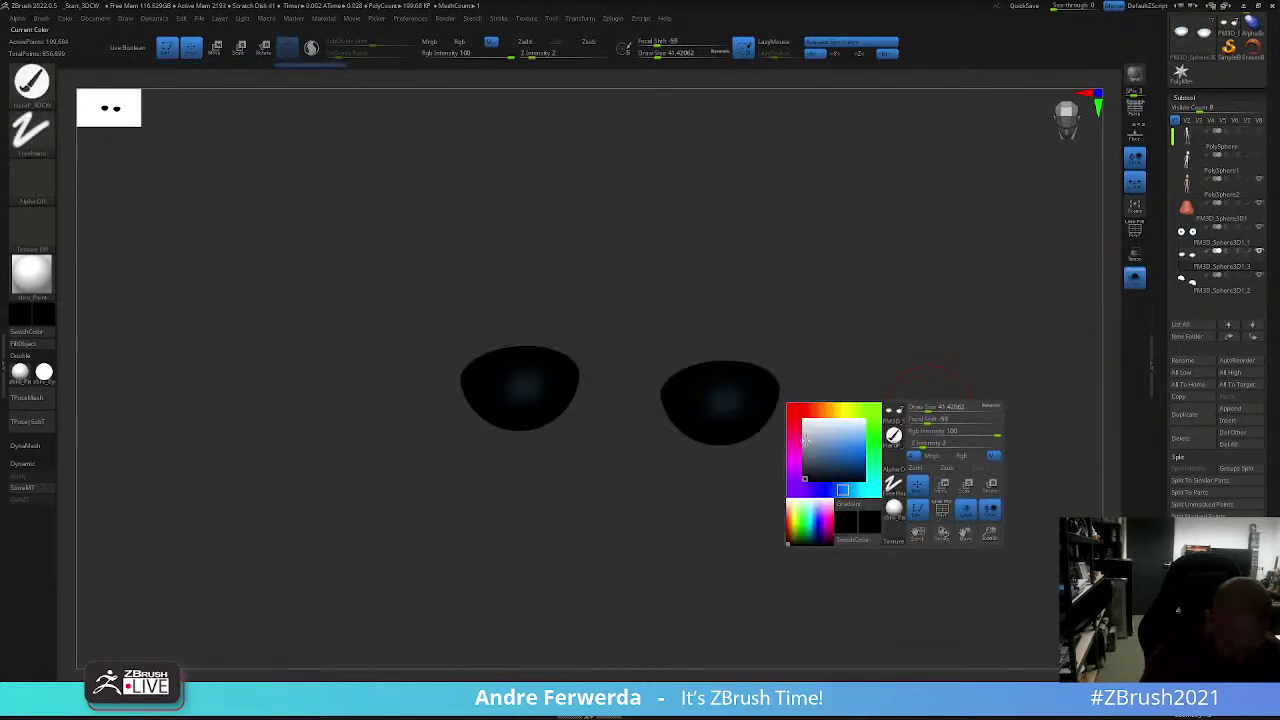
pyautogui.click(872, 522)
pyautogui.moveTo(901, 379); pyautogui.dragTo(897, 417)
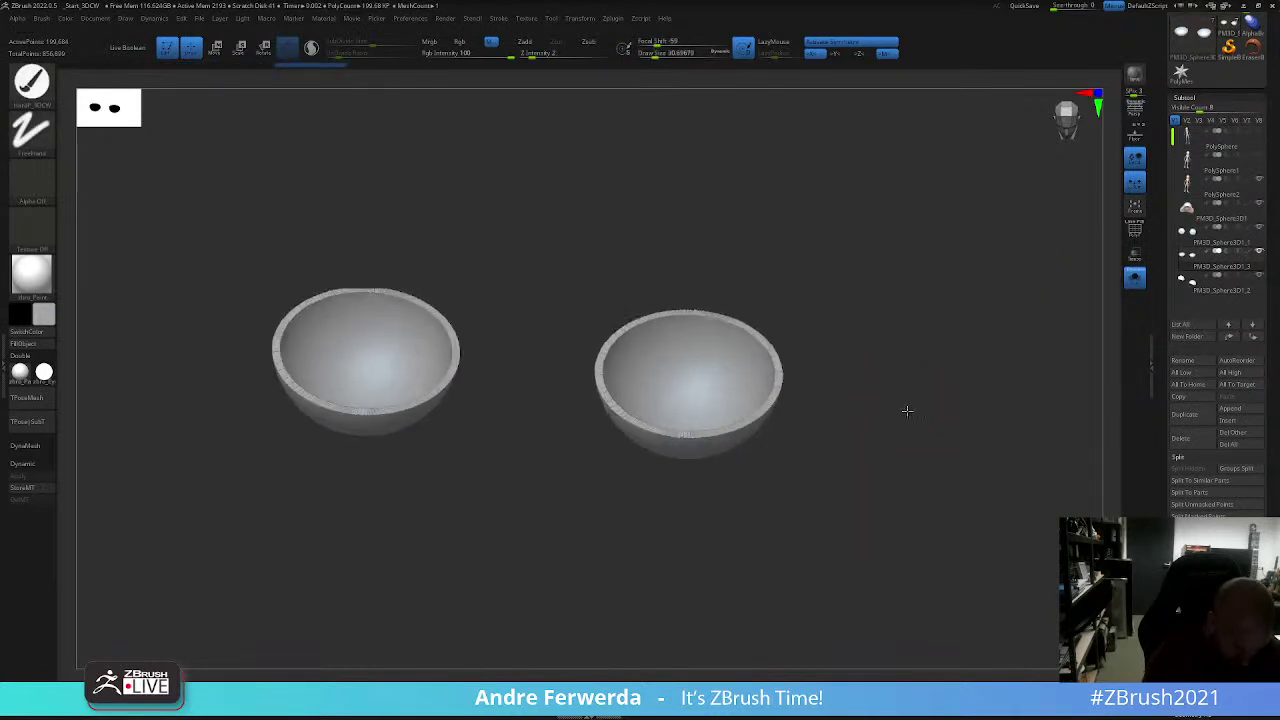
pyautogui.hotkey('shift', 'f')
pyautogui.hotkey('shift', 'f')
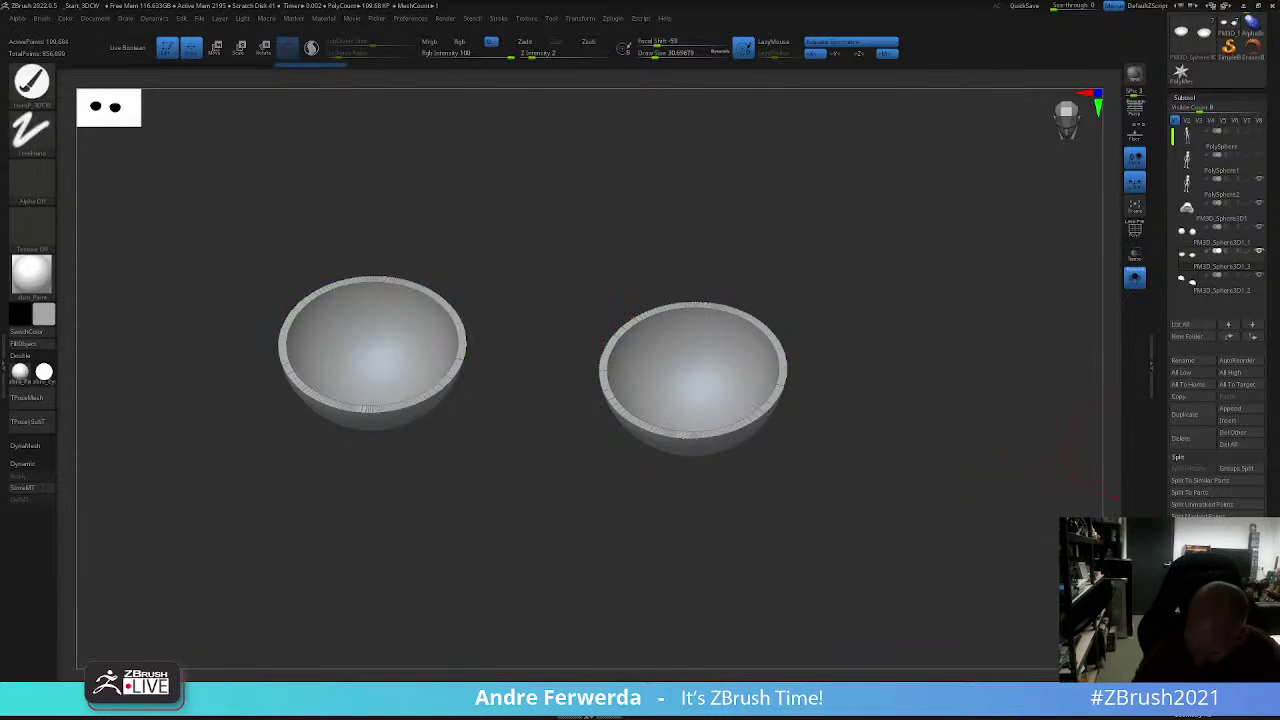
pyautogui.click(1184, 97)
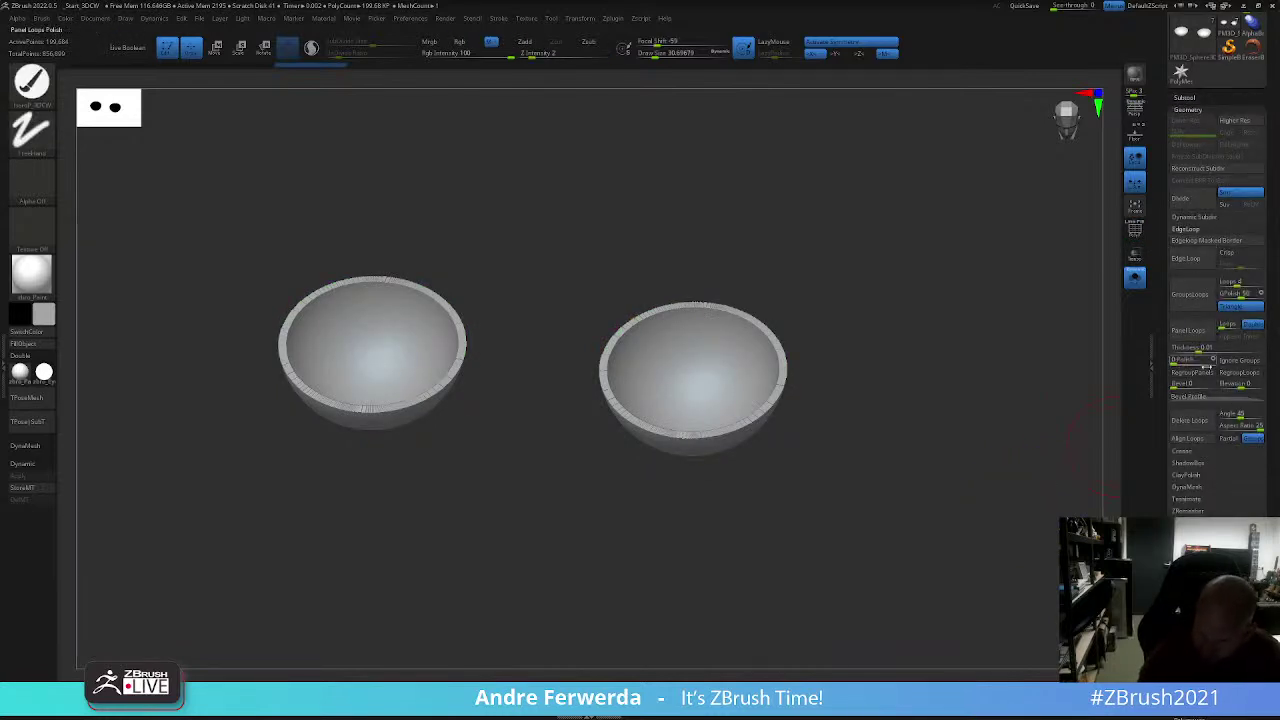
pyautogui.click(1200, 511)
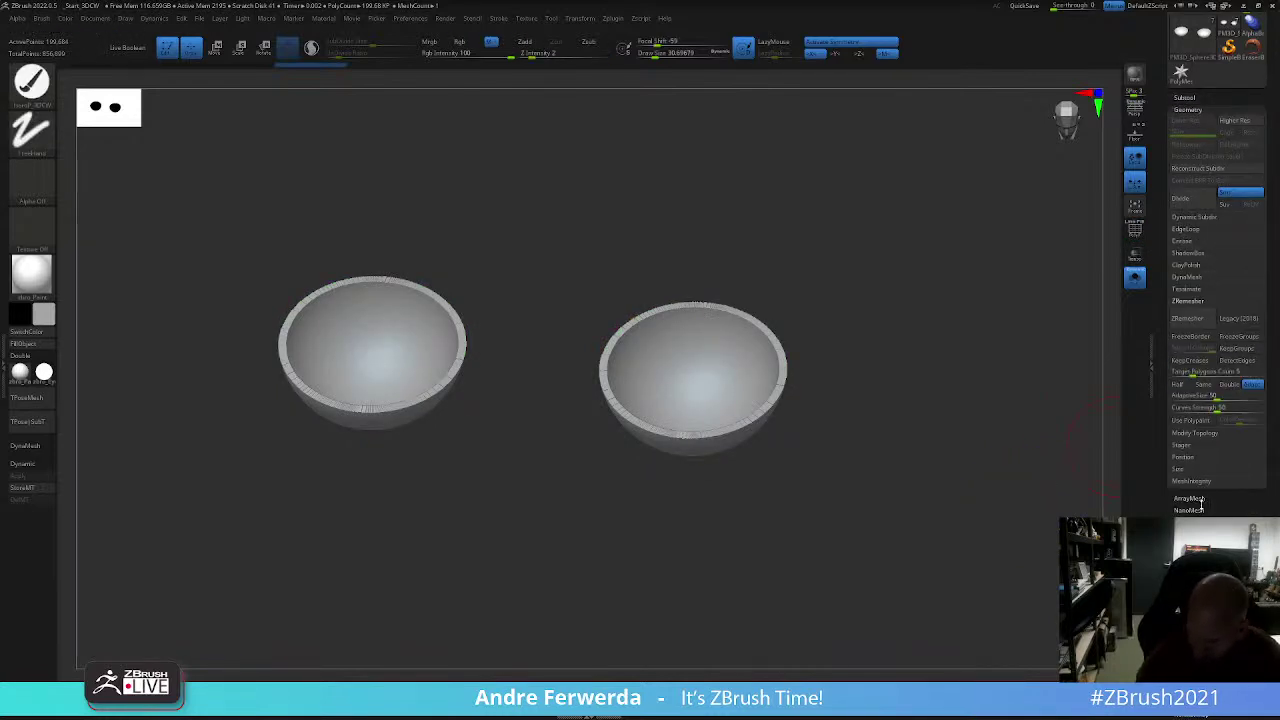
pyautogui.click(1187, 318)
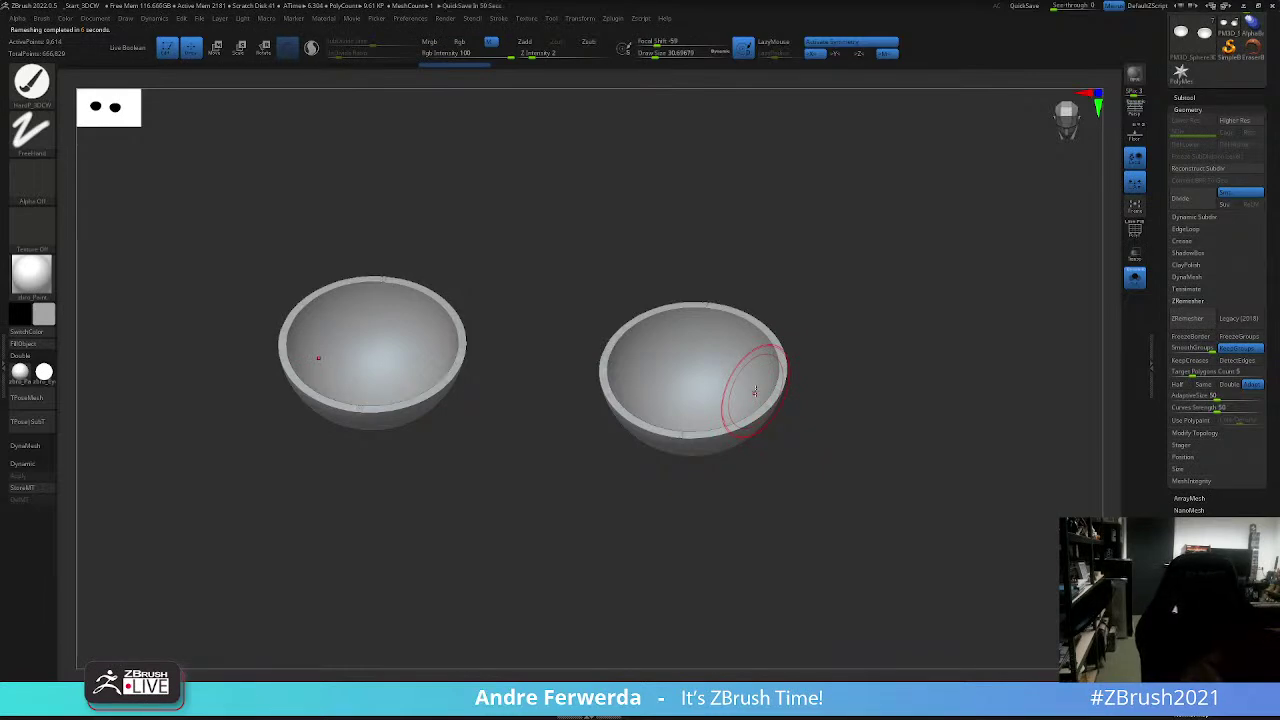
# Step: Load Smooth Groups from LightBox's Smooth brush folder and accept it as the smoothing brush
pyautogui.press(',')
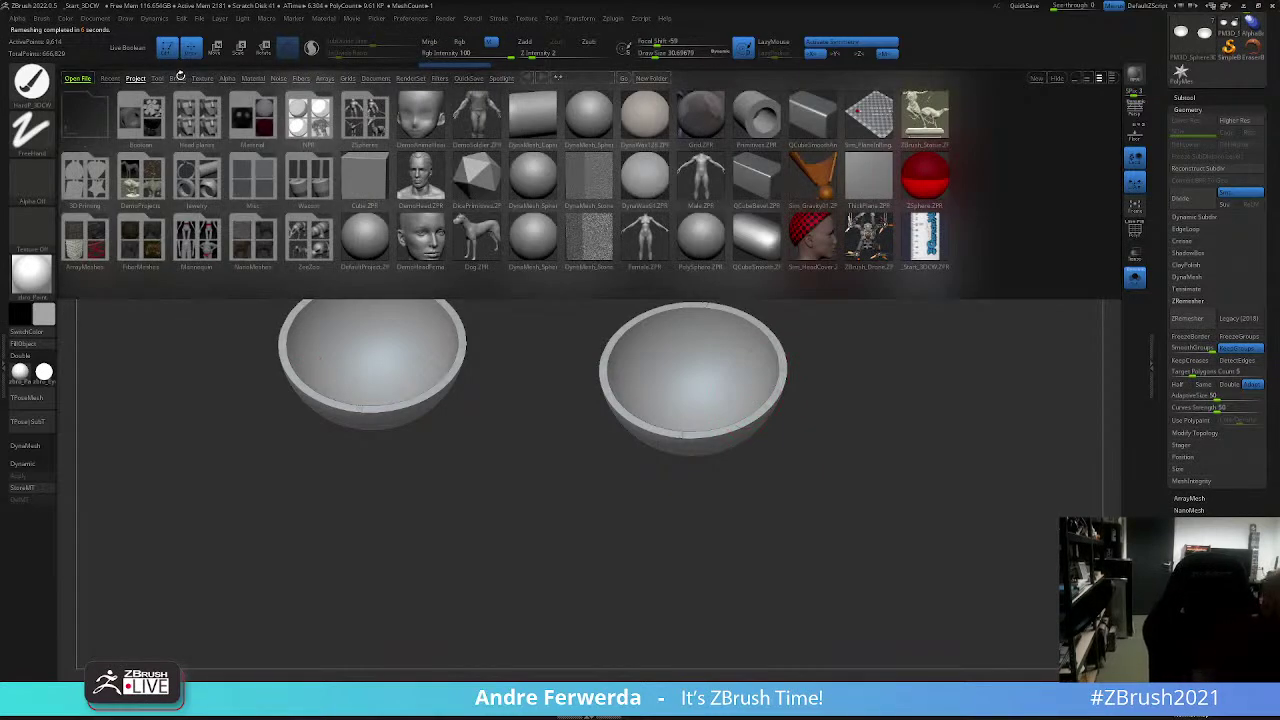
pyautogui.click(179, 78)
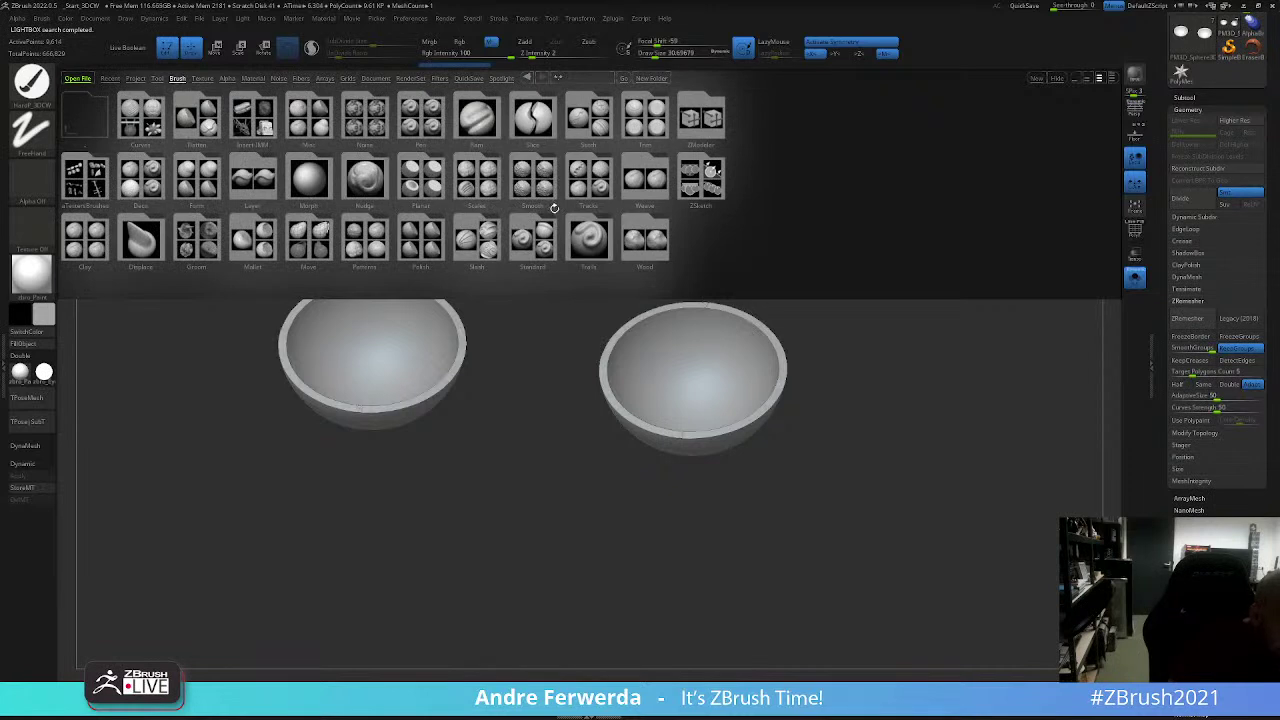
pyautogui.doubleClick(552, 204)
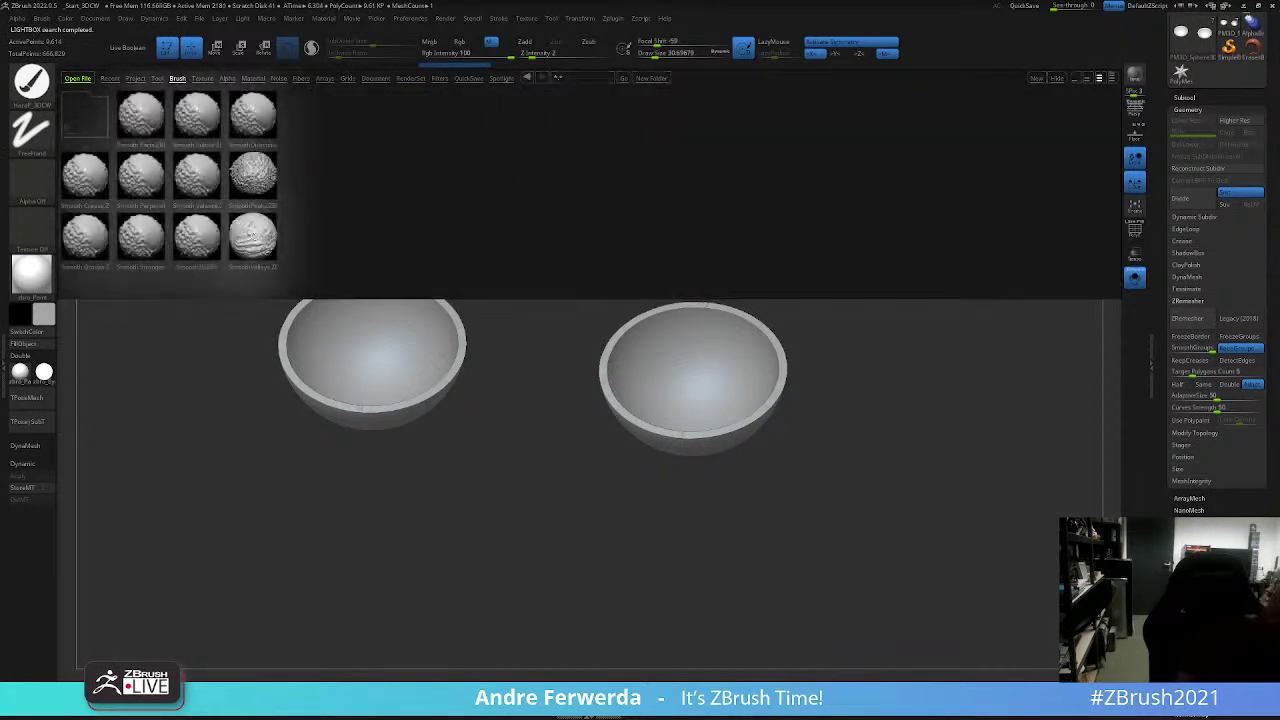
pyautogui.doubleClick(92, 236)
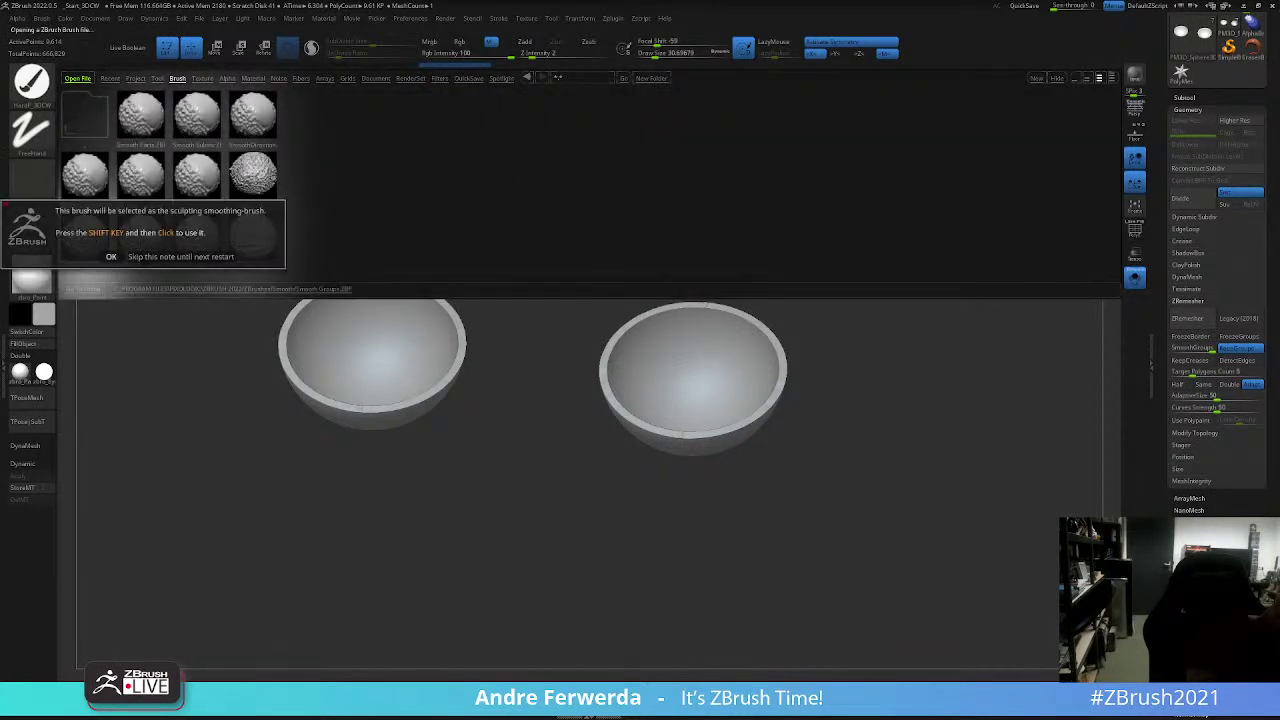
pyautogui.click(181, 256)
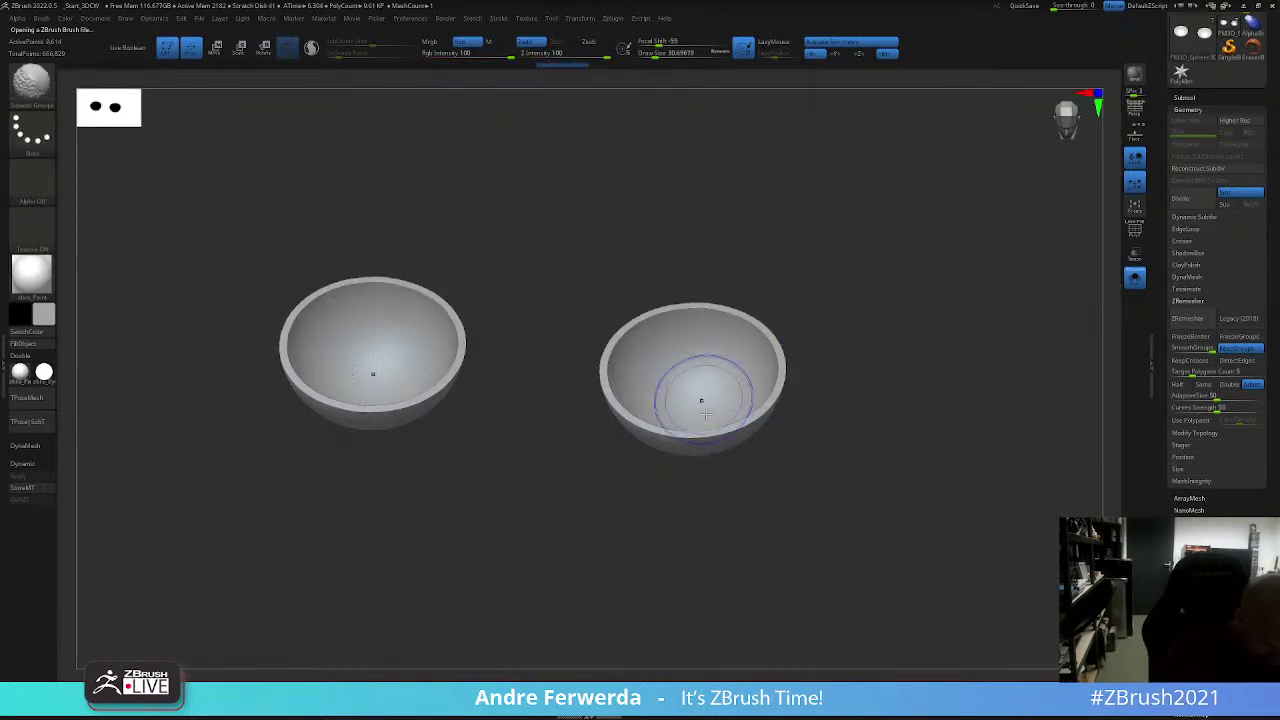
# Step: Select the upper half-sphere subtool PM3D_Sphere3D1_2 and delete it
pyautogui.keyDown('shift'); pyautogui.moveTo(490, 360); pyautogui.dragTo(1068, 245); pyautogui.keyUp('shift')
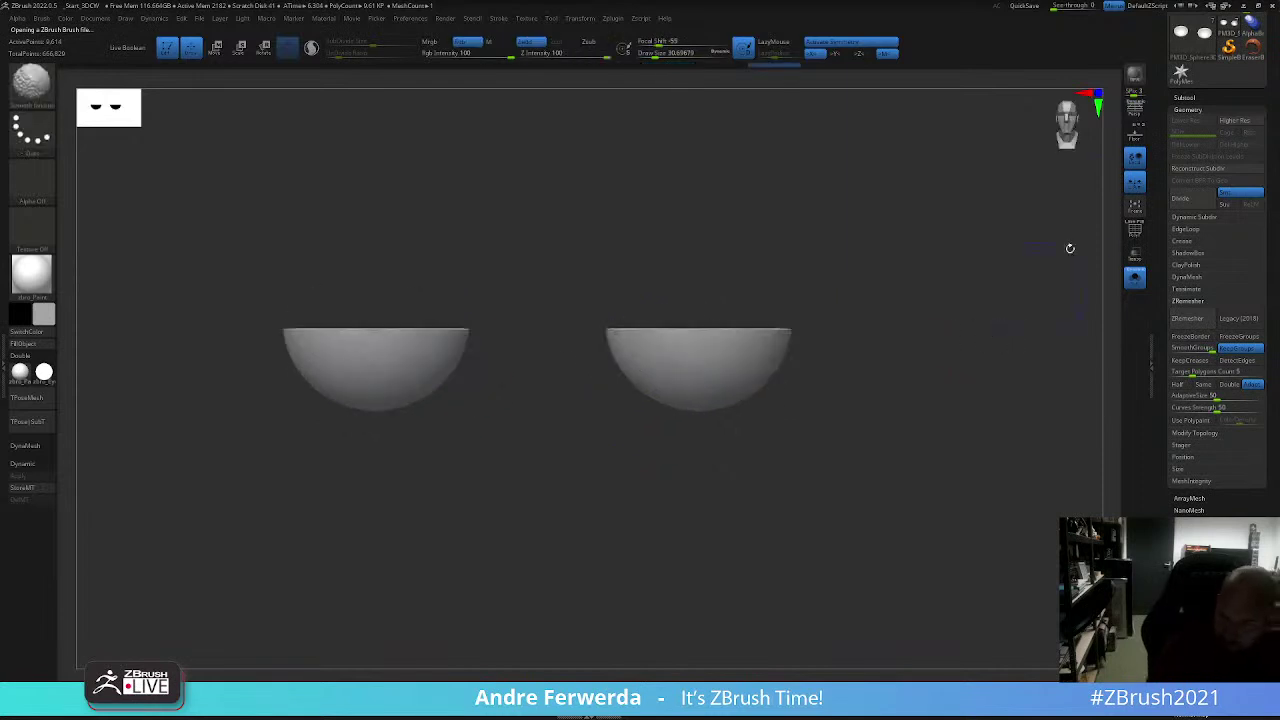
pyautogui.click(1225, 97)
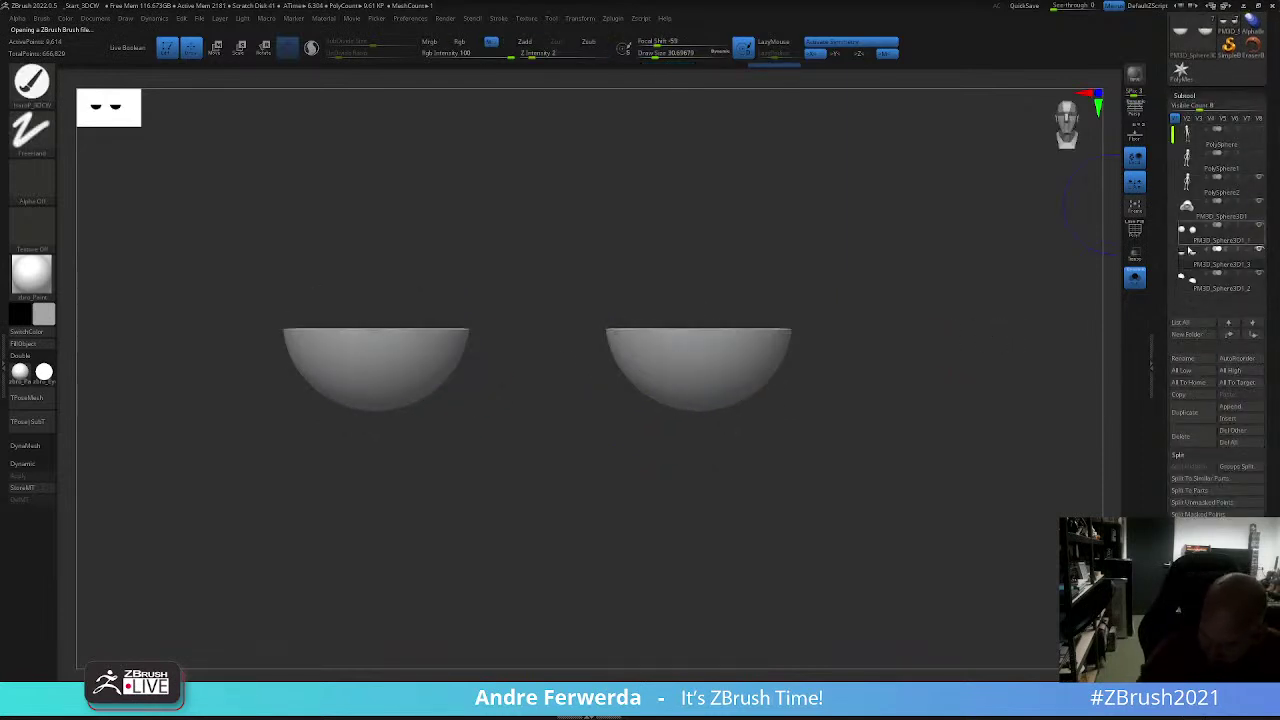
pyautogui.click(1210, 284)
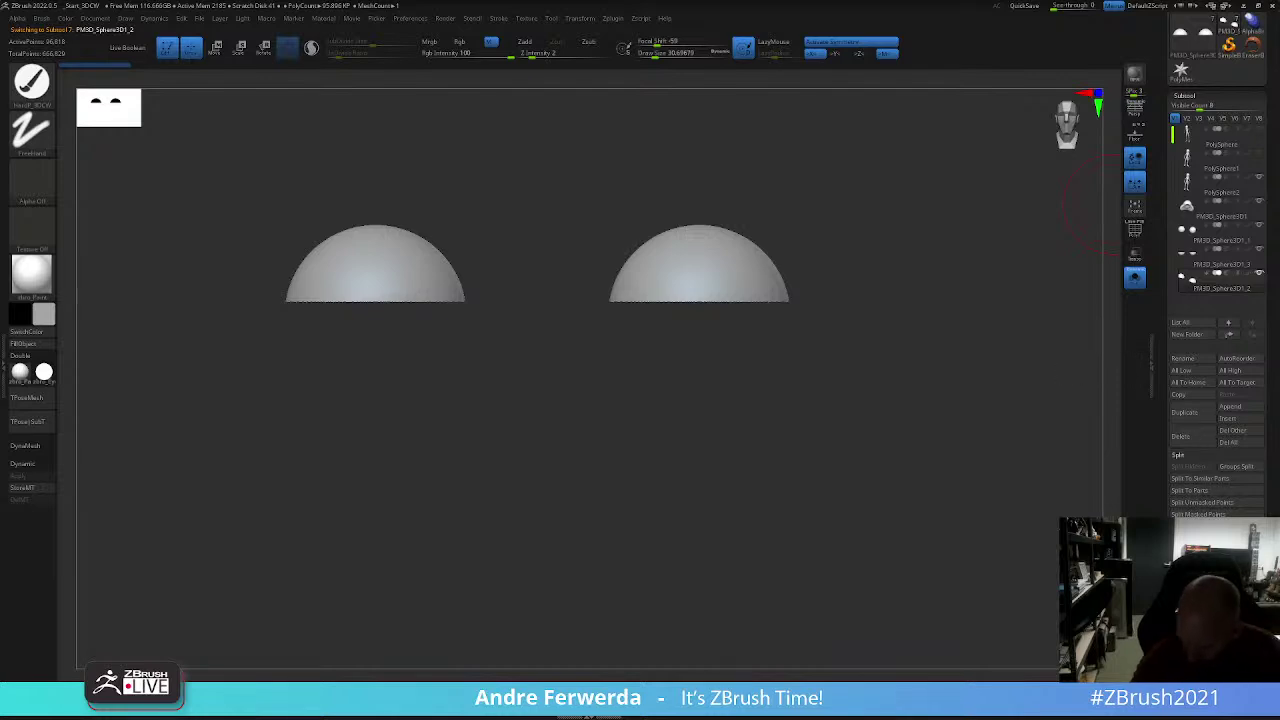
pyautogui.click(1190, 95)
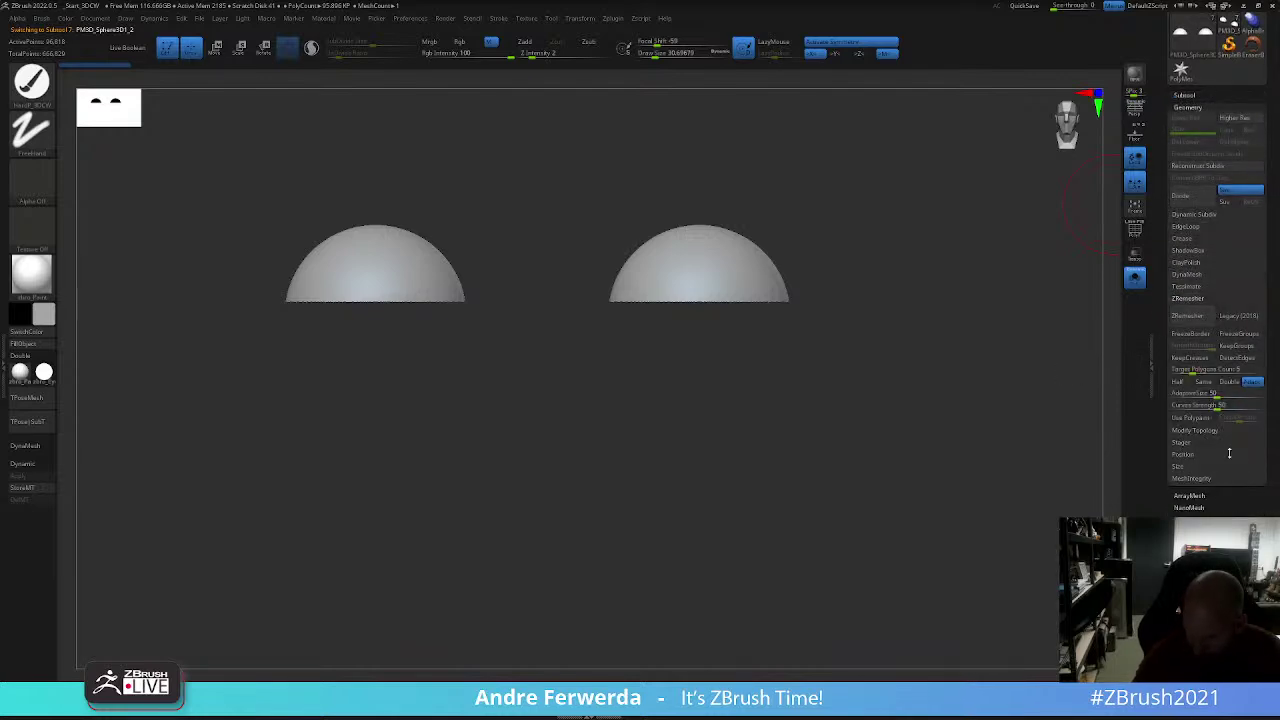
pyautogui.click(1200, 95)
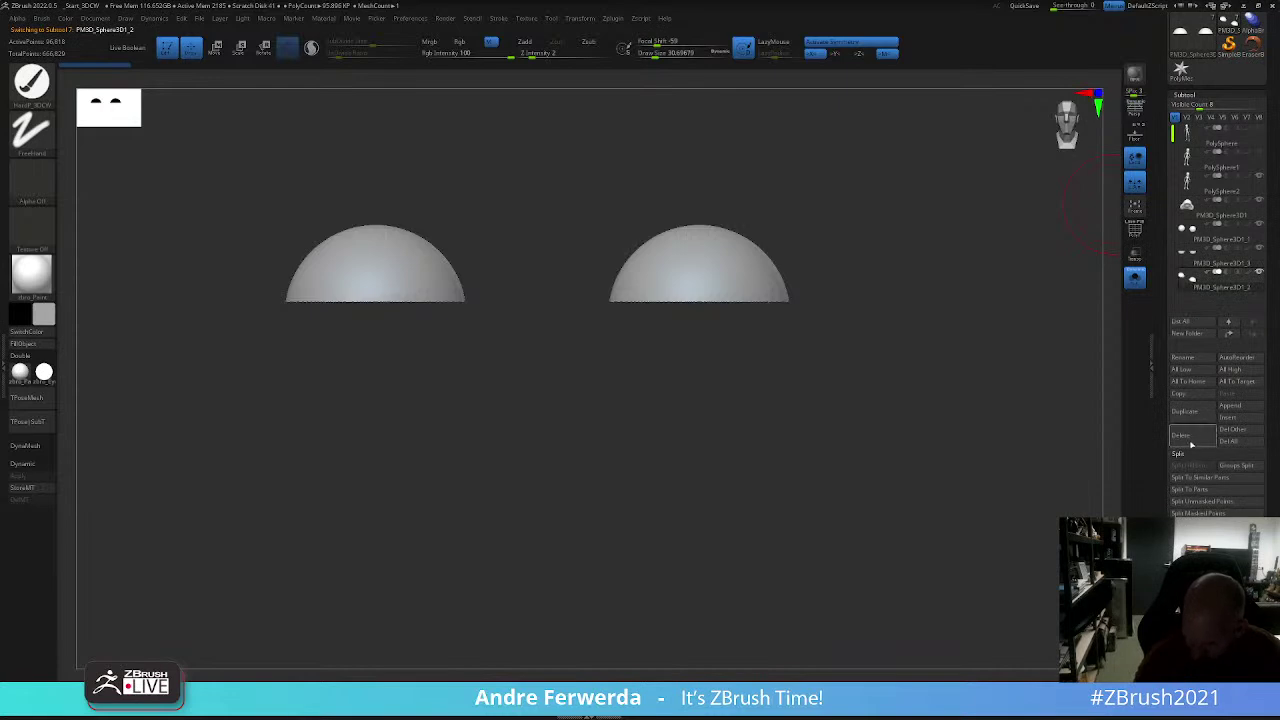
pyautogui.press('Down')
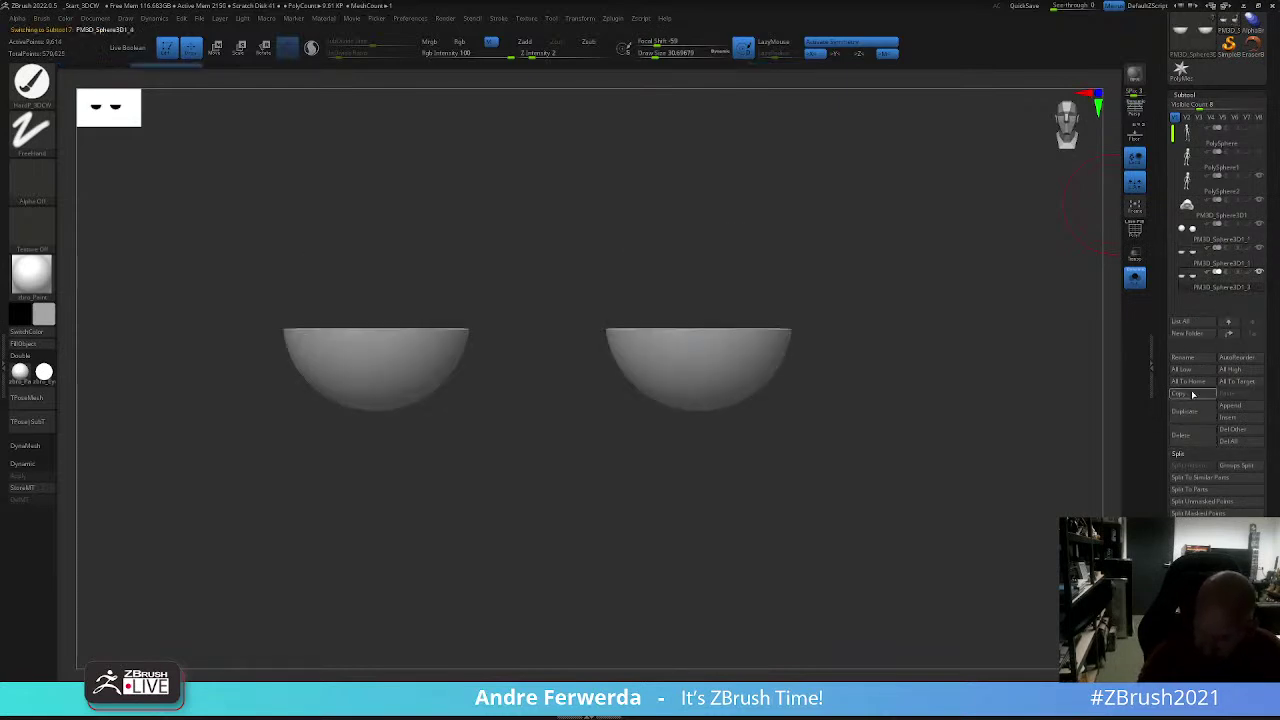
# Step: Turn Solo off and zoom in on the full character's head
pyautogui.press('w')
pyautogui.press('f')
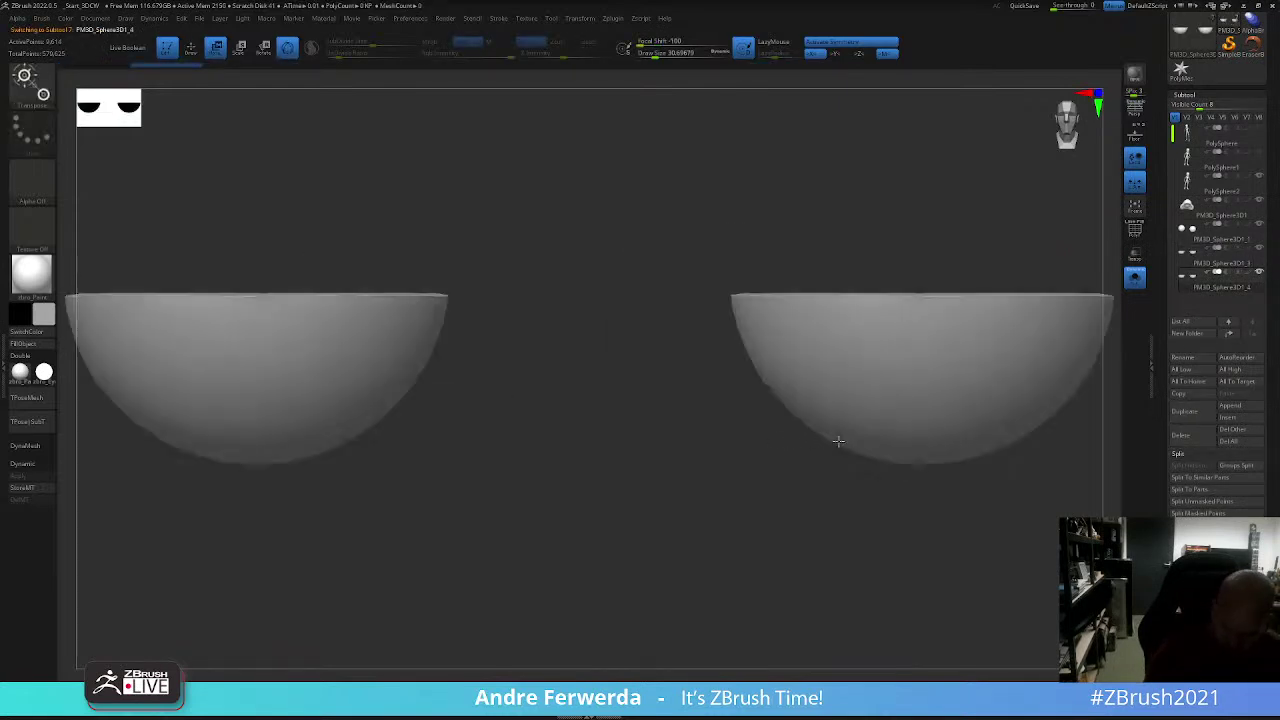
pyautogui.click(1134, 277)
pyautogui.press('f')
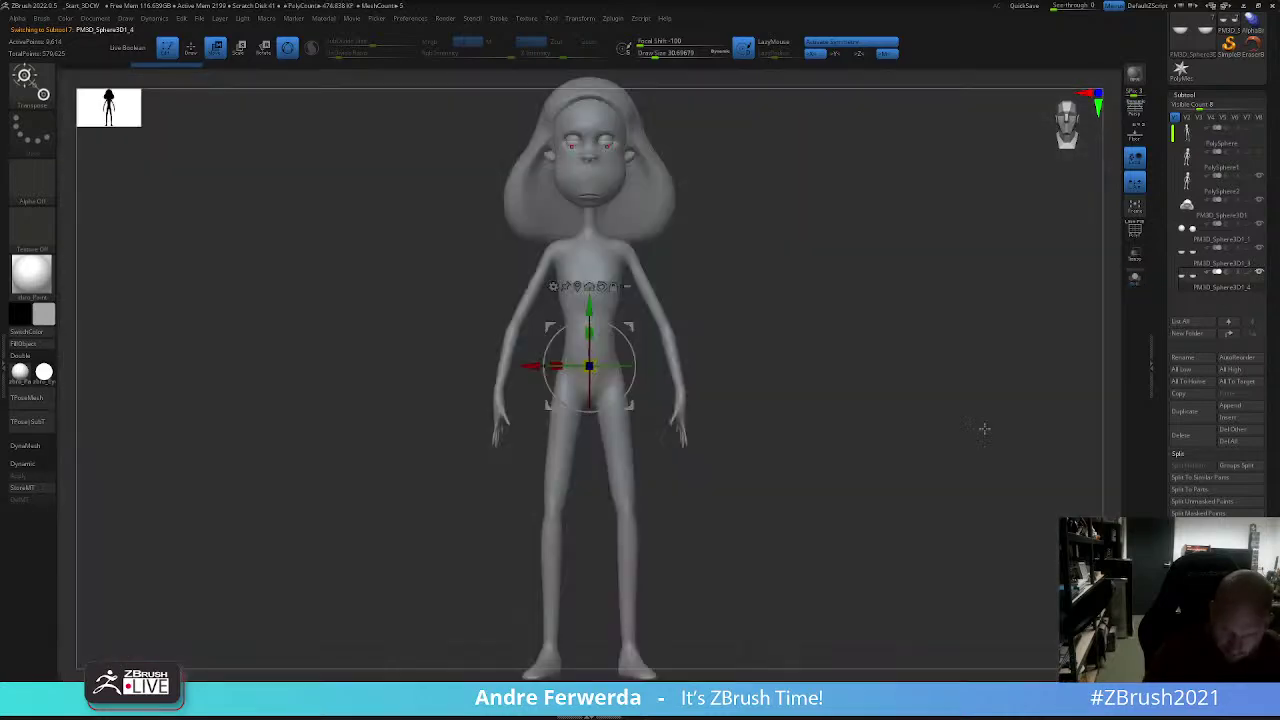
pyautogui.keyDown('alt'); pyautogui.moveTo(965, 454); pyautogui.dragTo(943, 491); pyautogui.keyUp('alt')
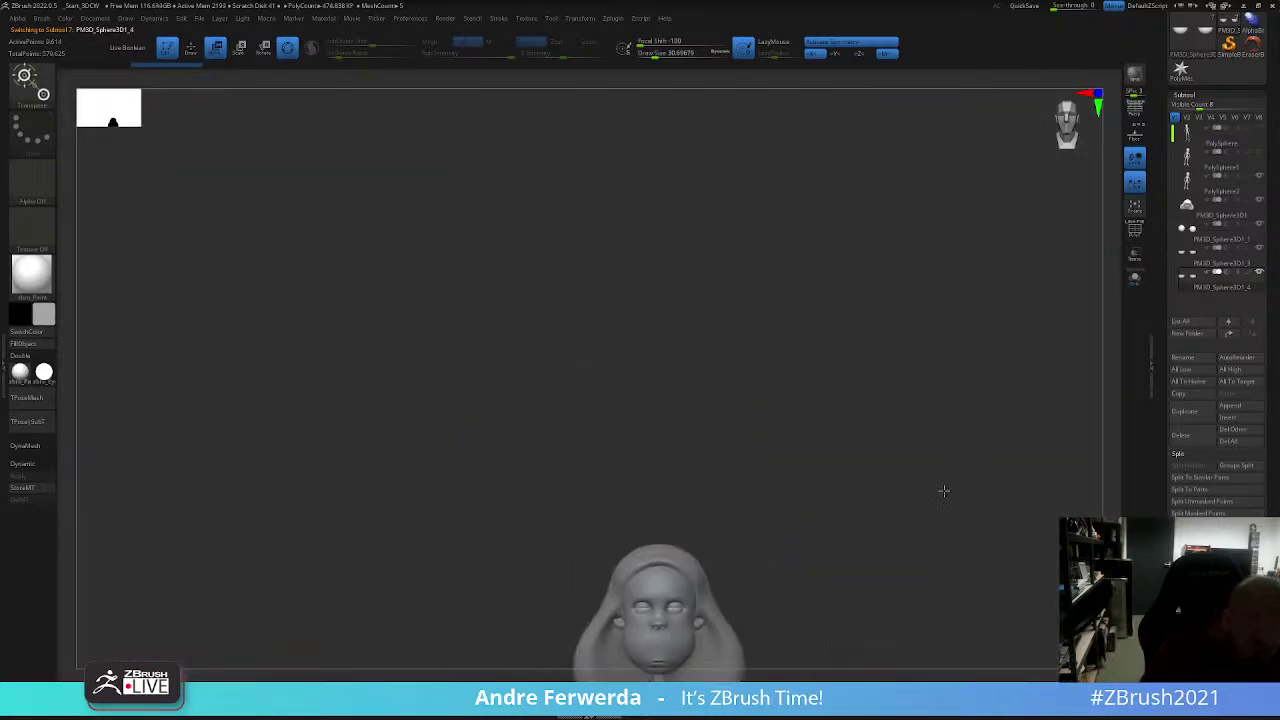
pyautogui.press('f')
pyautogui.press('f')
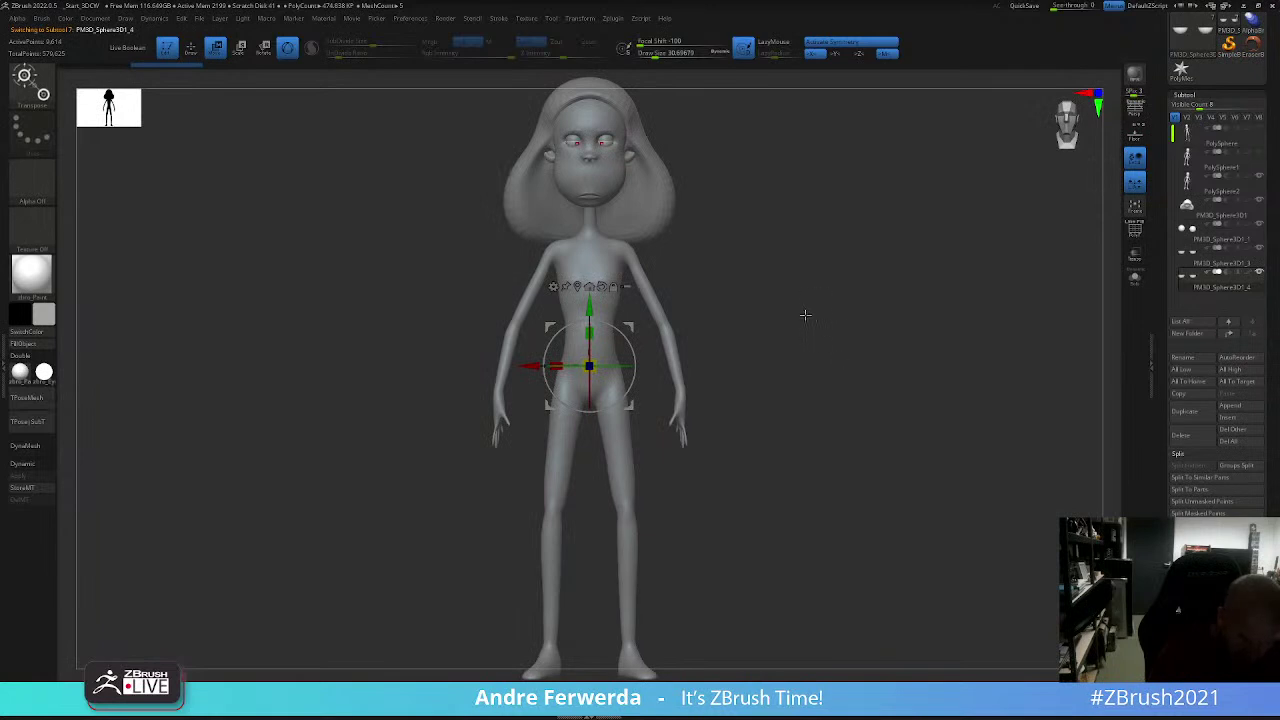
pyautogui.moveTo(806, 316); pyautogui.dragTo(752, 411)
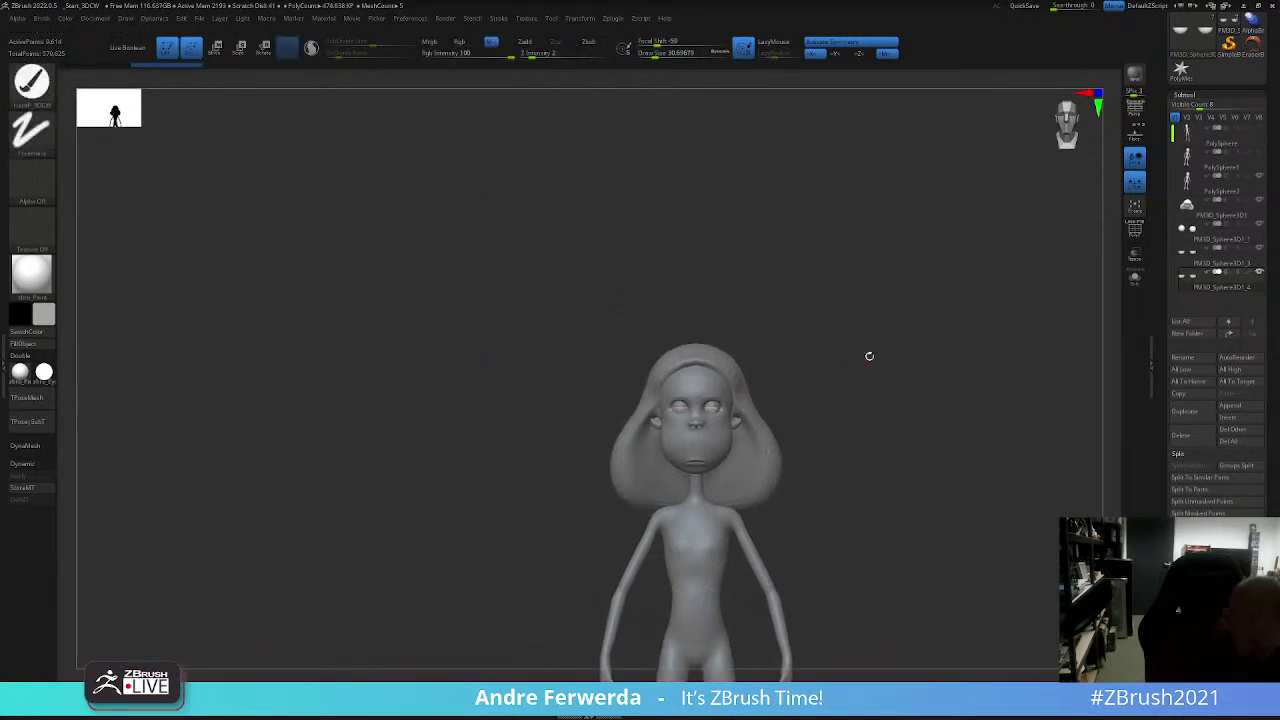
pyautogui.moveTo(868, 357); pyautogui.dragTo(829, 447)
# Step: Select the right-hand eye and nudge it slightly up along the gizmo's Y arrow
pyautogui.keyDown('alt'); pyautogui.click(715, 405); pyautogui.keyUp('alt')
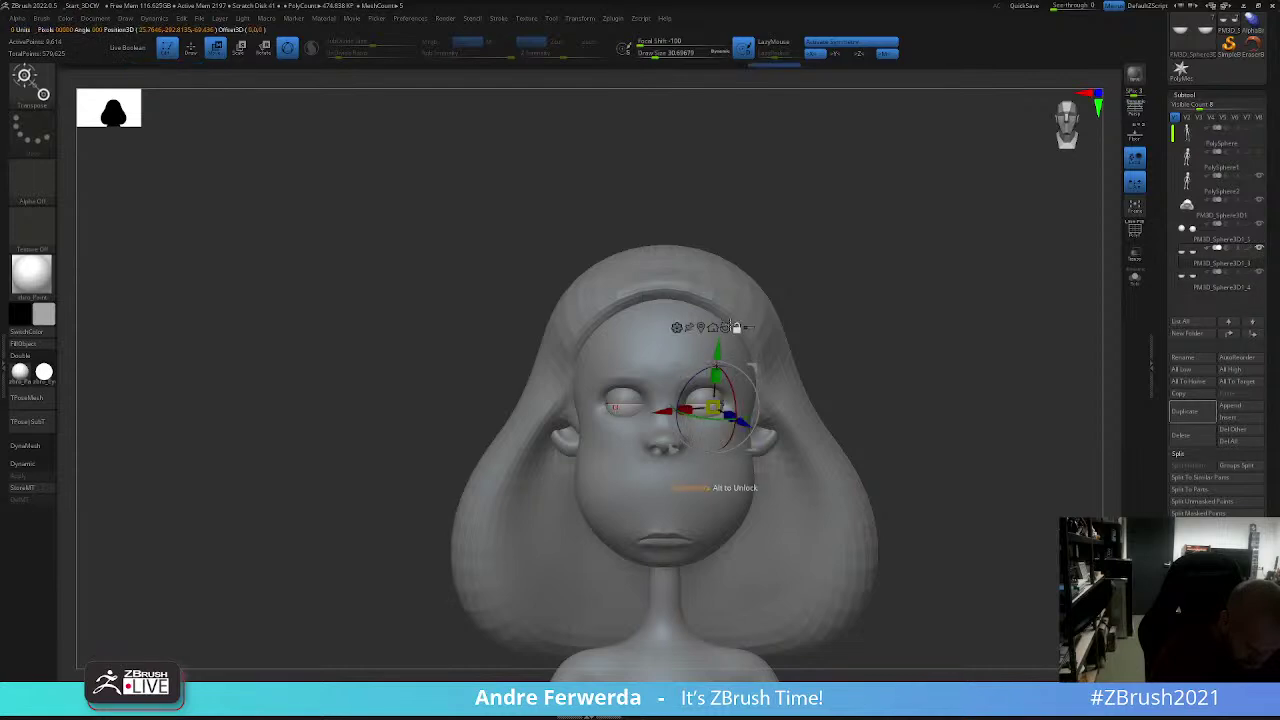
pyautogui.moveTo(740, 368)
pyautogui.mouseDown()
pyautogui.moveTo(723, 366)
pyautogui.moveTo(730, 415)
pyautogui.moveTo(701, 403)
pyautogui.mouseUp()
pyautogui.moveTo(701, 460); pyautogui.dragTo(701, 455)
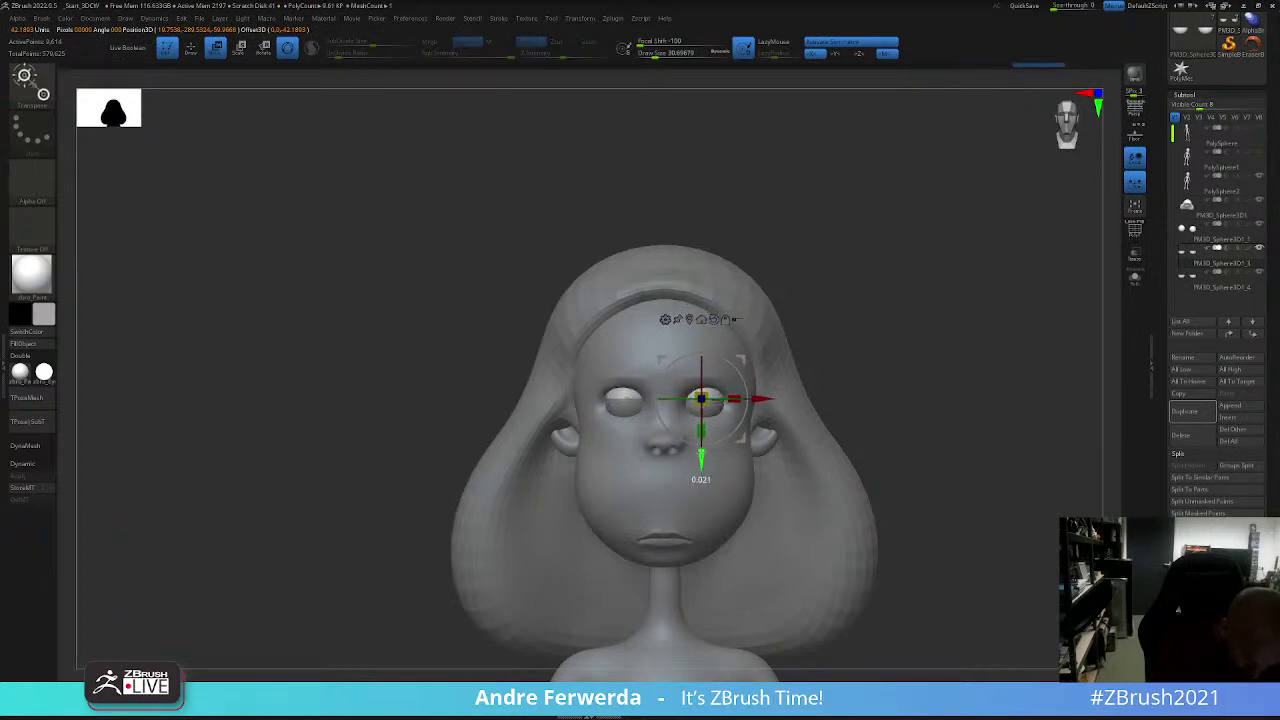
pyautogui.press('q')
pyautogui.moveTo(934, 363)
pyautogui.mouseDown()
pyautogui.moveTo(963, 357)
pyautogui.moveTo(963, 303)
pyautogui.mouseUp()
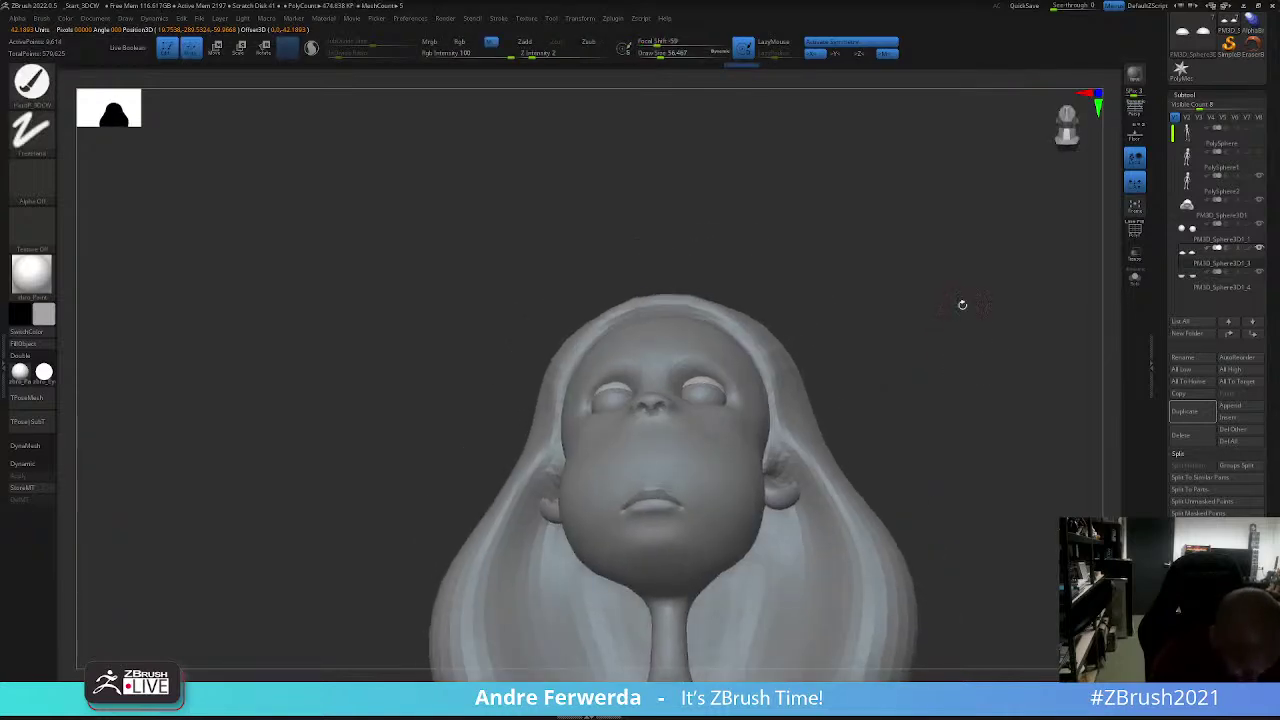
# Step: Switch to the Move brush, square the face to the front and shrink the brush to about 48
pyautogui.moveTo(957, 368)
pyautogui.keyDown('alt'); pyautogui.mouseDown()
pyautogui.moveTo(966, 354)
pyautogui.moveTo(657, 463)
pyautogui.mouseUp(); pyautogui.keyUp('alt')
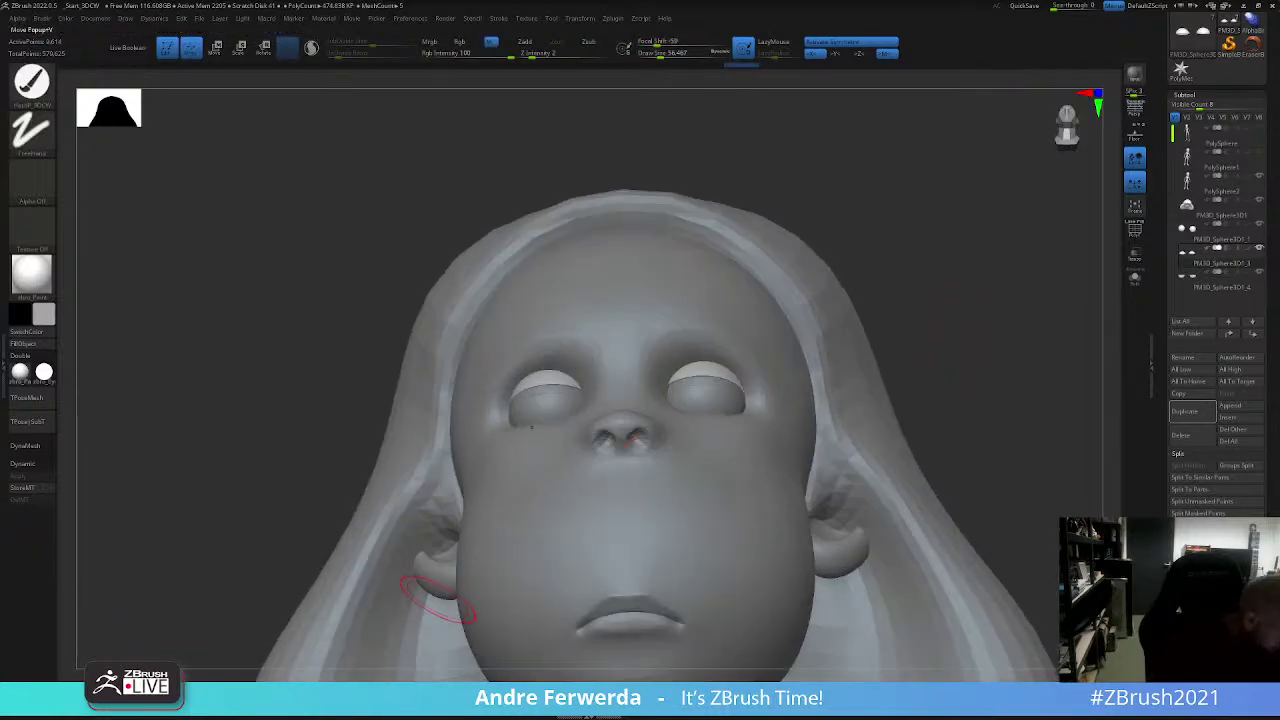
pyautogui.press('b')
pyautogui.press('m')
pyautogui.press('v')
pyautogui.moveTo(831, 246); pyautogui.dragTo(815, 290)
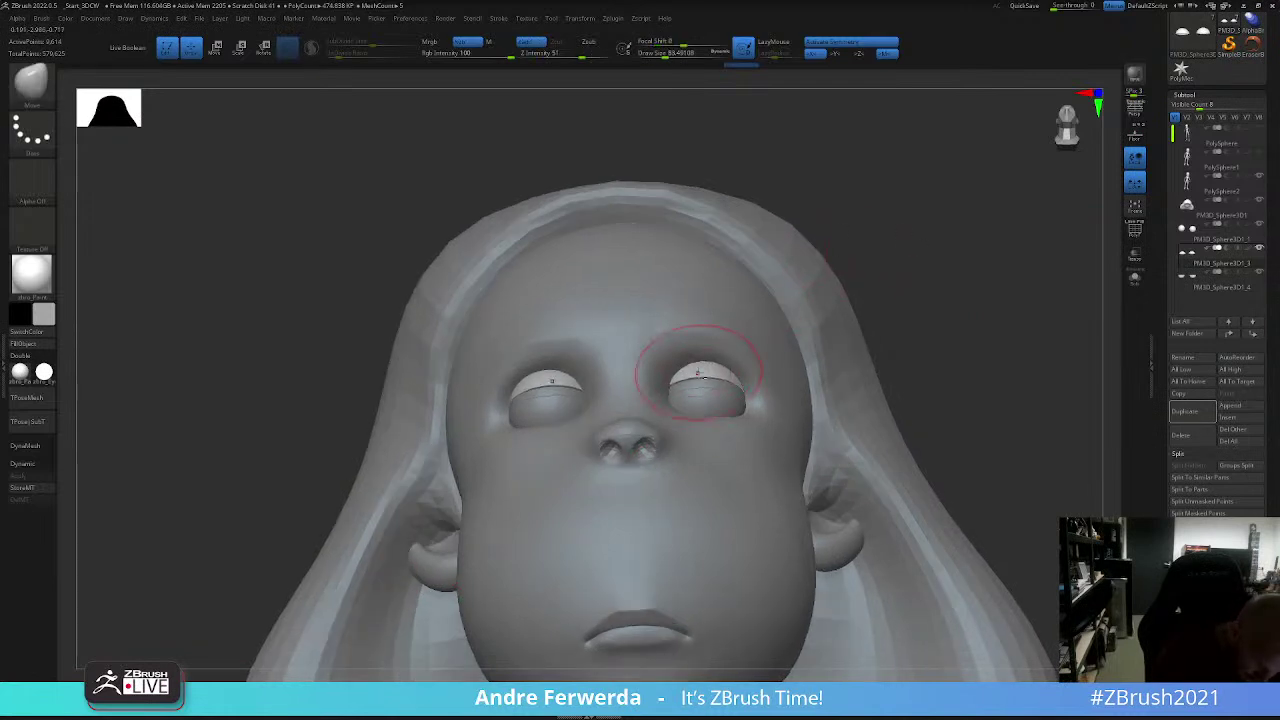
pyautogui.press('space')
pyautogui.keyDown('shift'); pyautogui.moveTo(700, 375); pyautogui.dragTo(670, 390, button='right'); pyautogui.keyUp('shift')
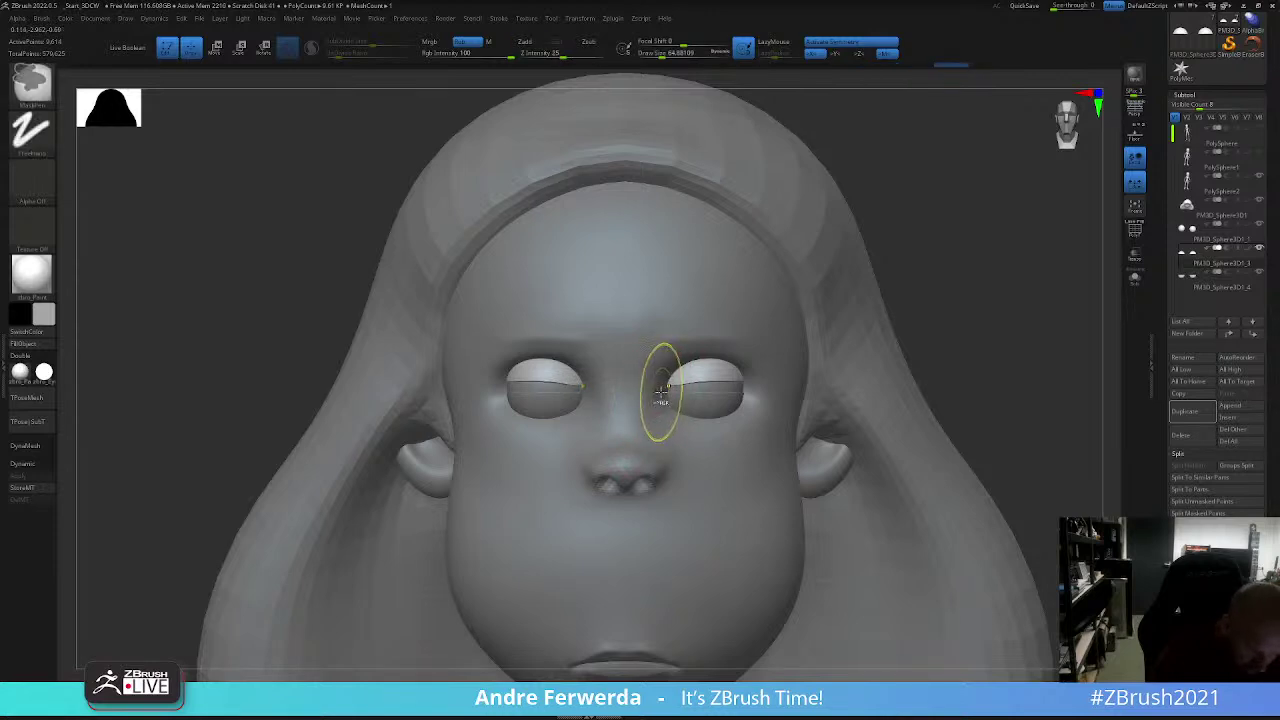
pyautogui.hotkey('shift', 'z')
pyautogui.hotkey('shift', 'z')
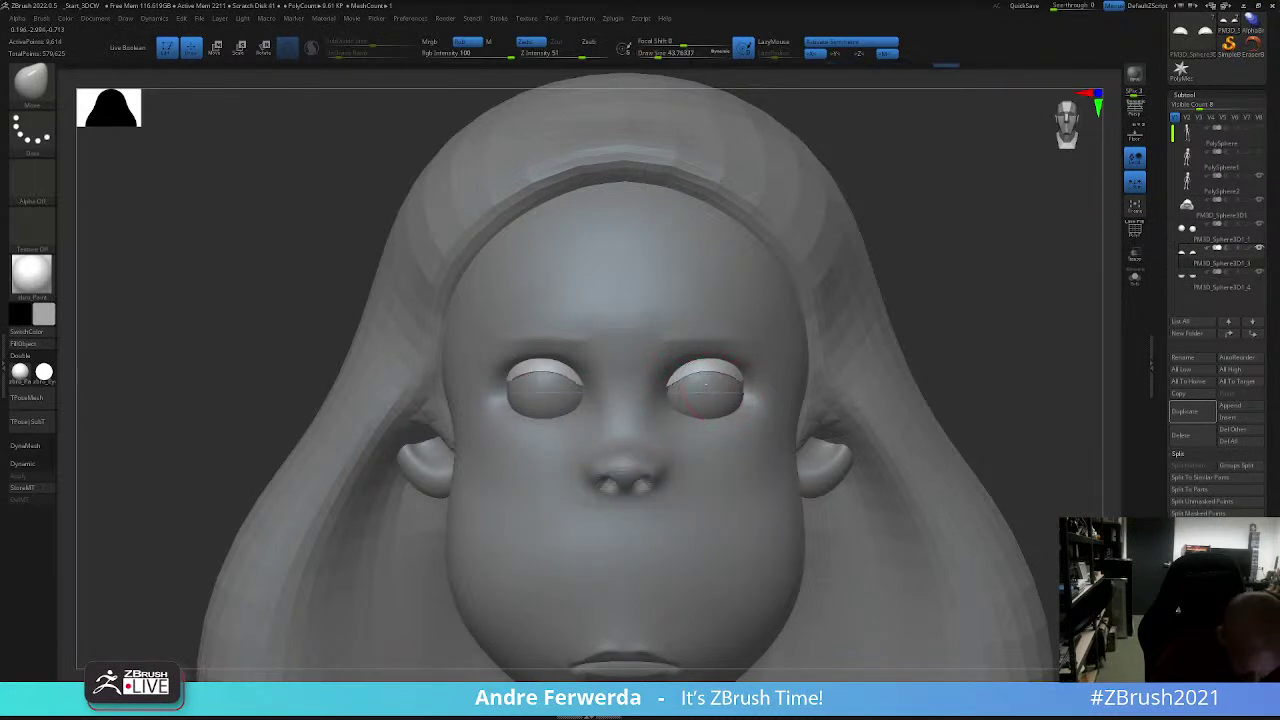
pyautogui.moveTo(705, 386); pyautogui.dragTo(743, 387, button='right')
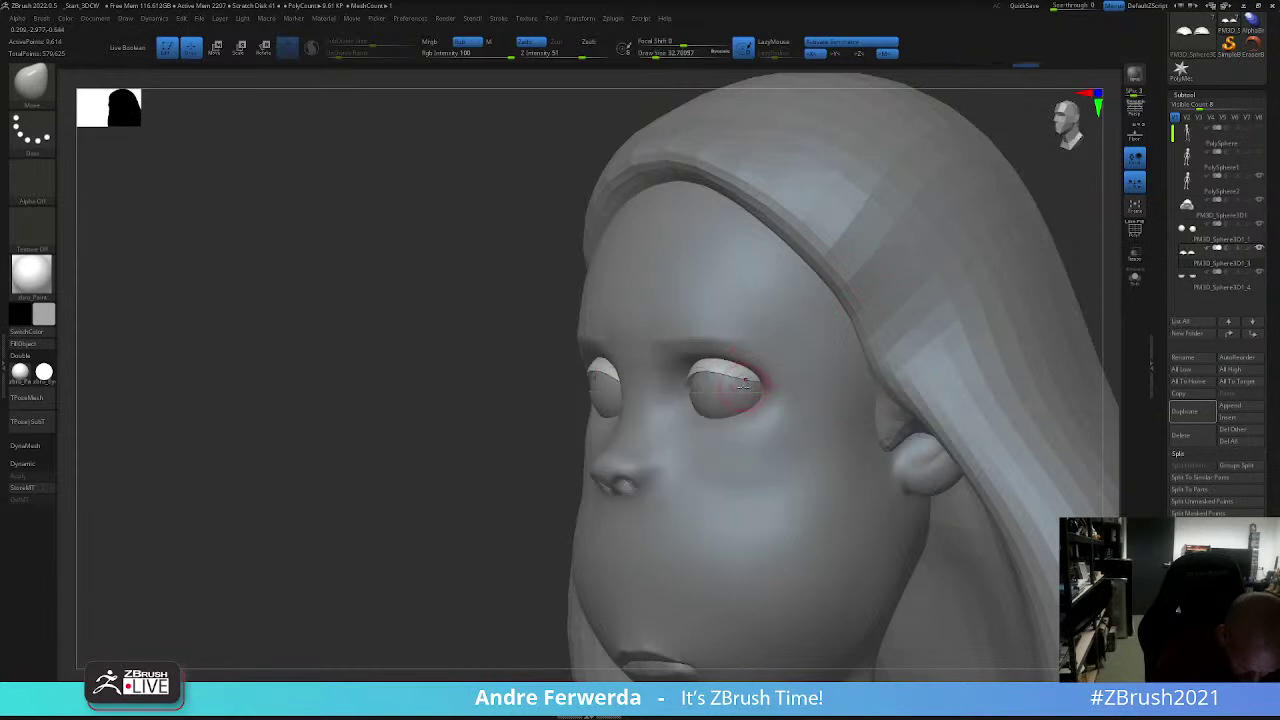
pyautogui.press('c')
pyautogui.press('[')
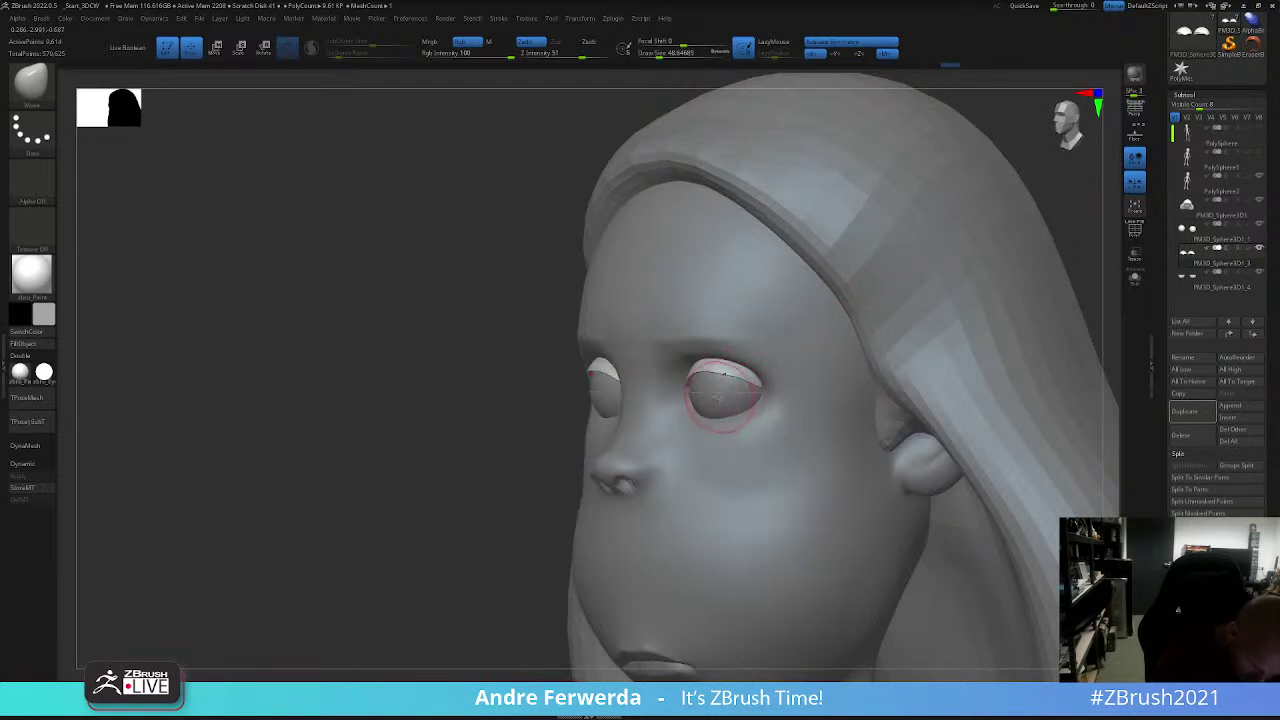
pyautogui.keyDown('shift'); pyautogui.moveTo(560, 521); pyautogui.dragTo(655, 397, button='right'); pyautogui.keyUp('shift')
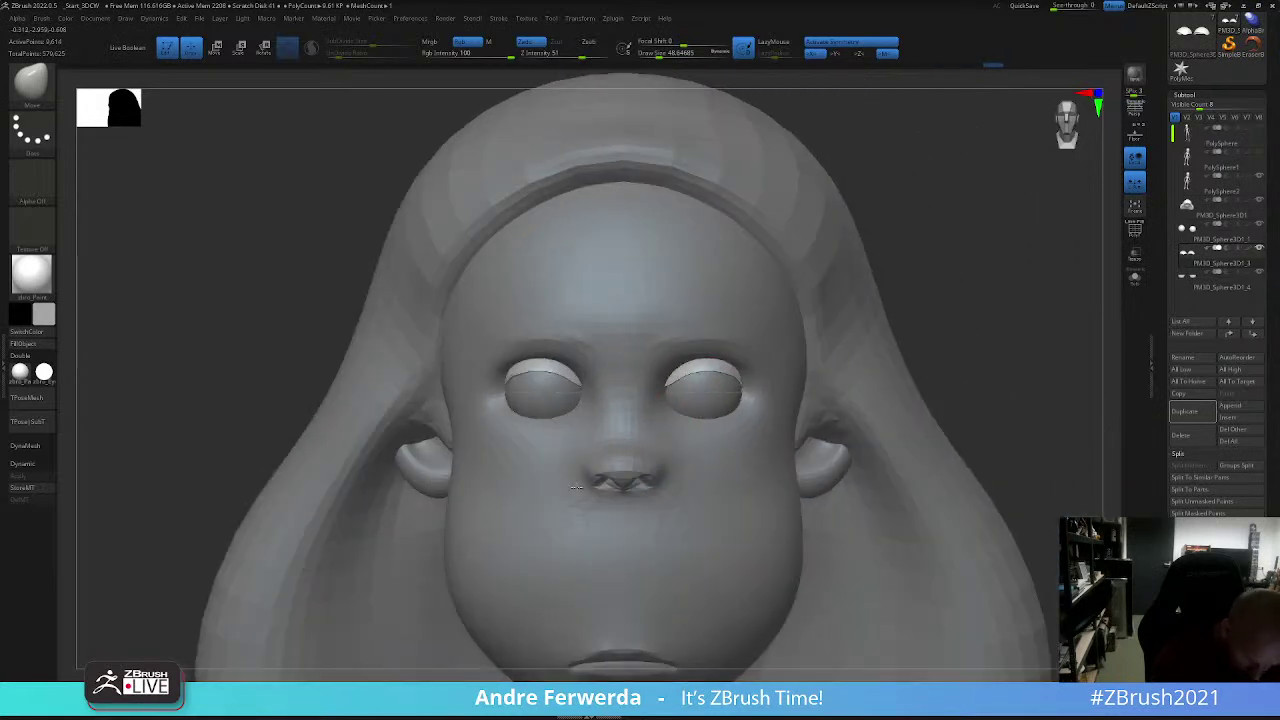
# Step: Select eyelid piece PM3D_Sphere3D1_4 and check its fit from three-quarter and front views
pyautogui.keyDown('alt'); pyautogui.click(675, 400); pyautogui.keyUp('alt')
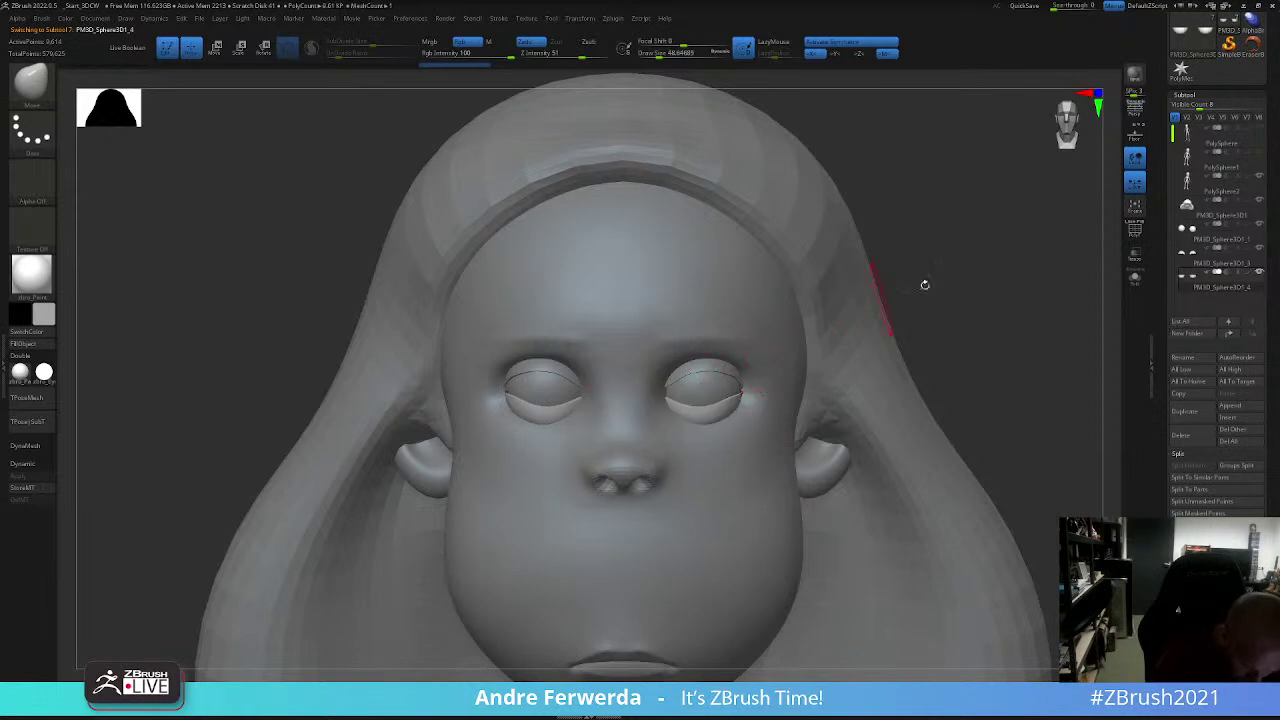
pyautogui.moveTo(923, 286); pyautogui.dragTo(705, 405, button='right')
pyautogui.press('space')
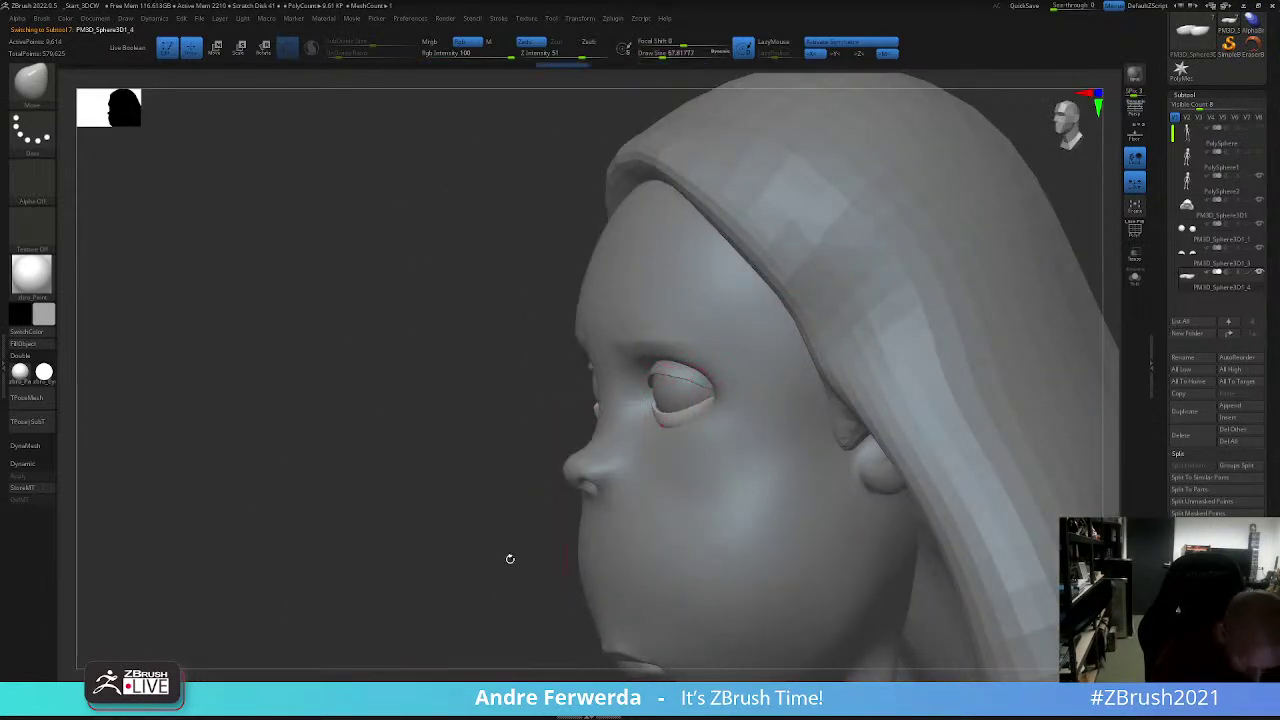
pyautogui.moveTo(508, 557)
pyautogui.mouseDown(button='right')
pyautogui.moveTo(935, 330)
pyautogui.moveTo(957, 334)
pyautogui.moveTo(711, 393)
pyautogui.moveTo(701, 436)
pyautogui.mouseUp(button='right')
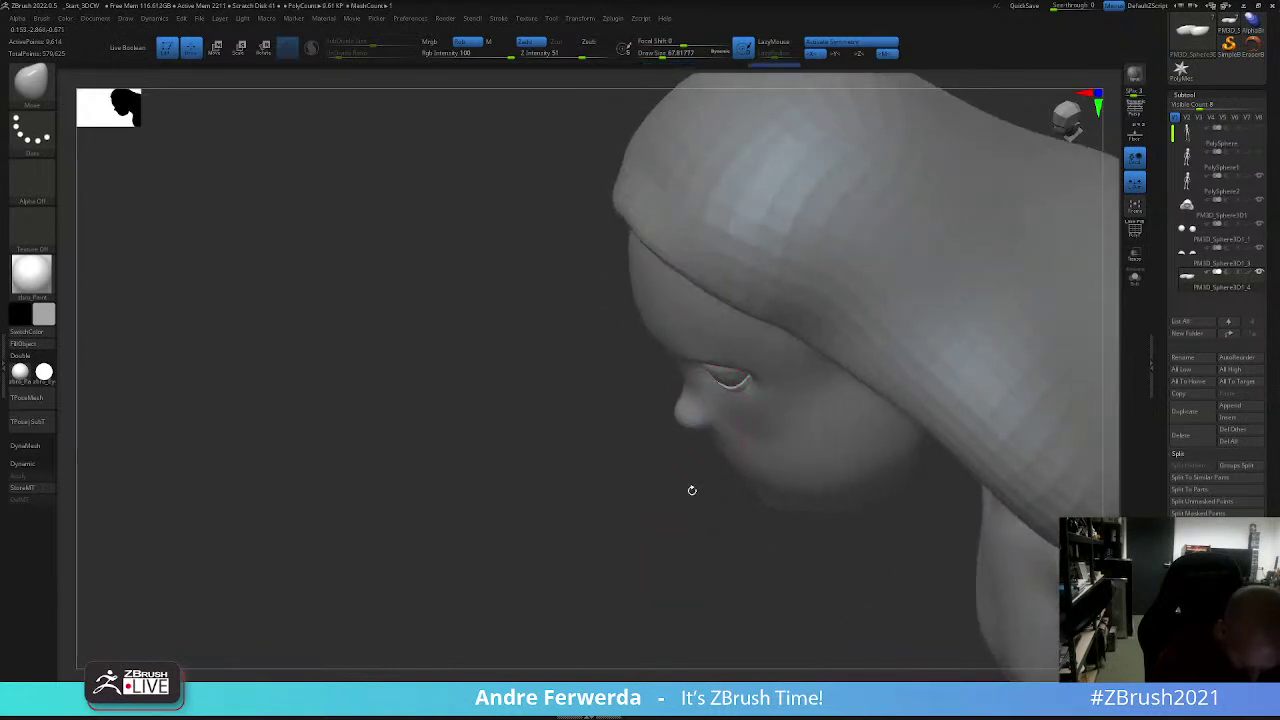
pyautogui.moveTo(691, 490)
pyautogui.mouseDown(button='right')
pyautogui.moveTo(771, 323)
pyautogui.moveTo(836, 337)
pyautogui.mouseUp(button='right')
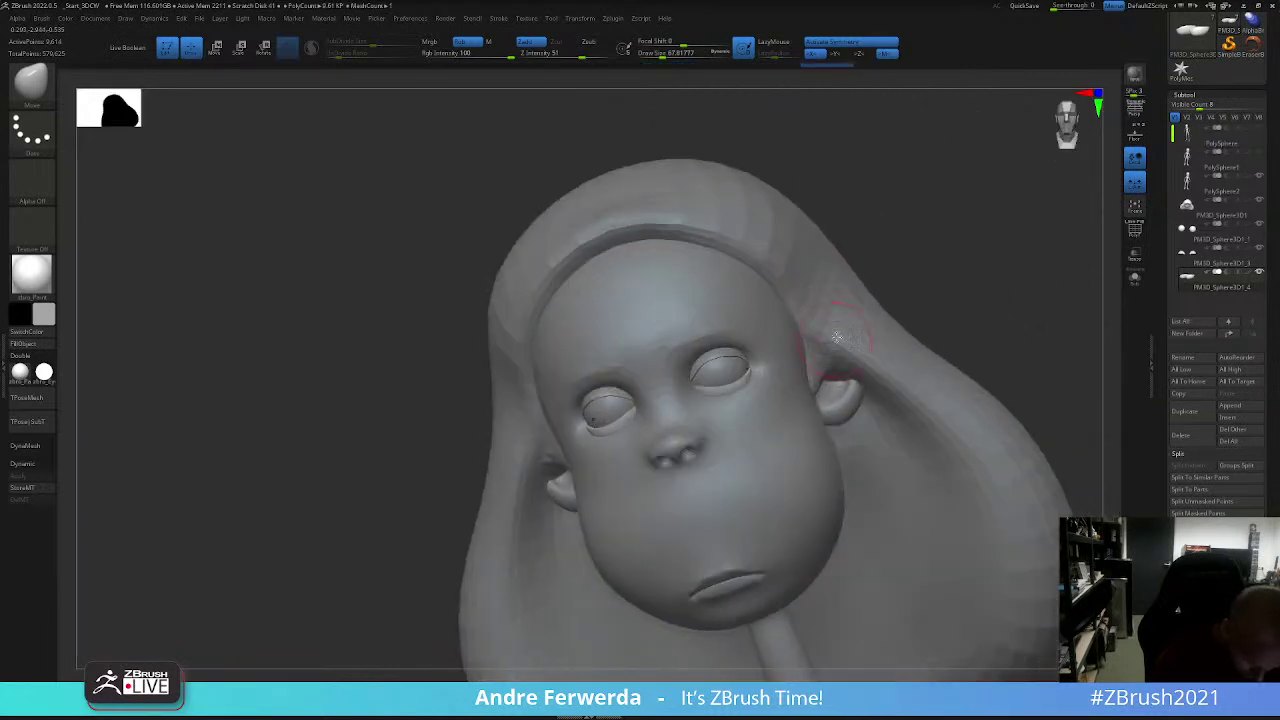
pyautogui.keyDown('shift'); pyautogui.moveTo(722, 375); pyautogui.dragTo(949, 277, button='right'); pyautogui.keyUp('shift')
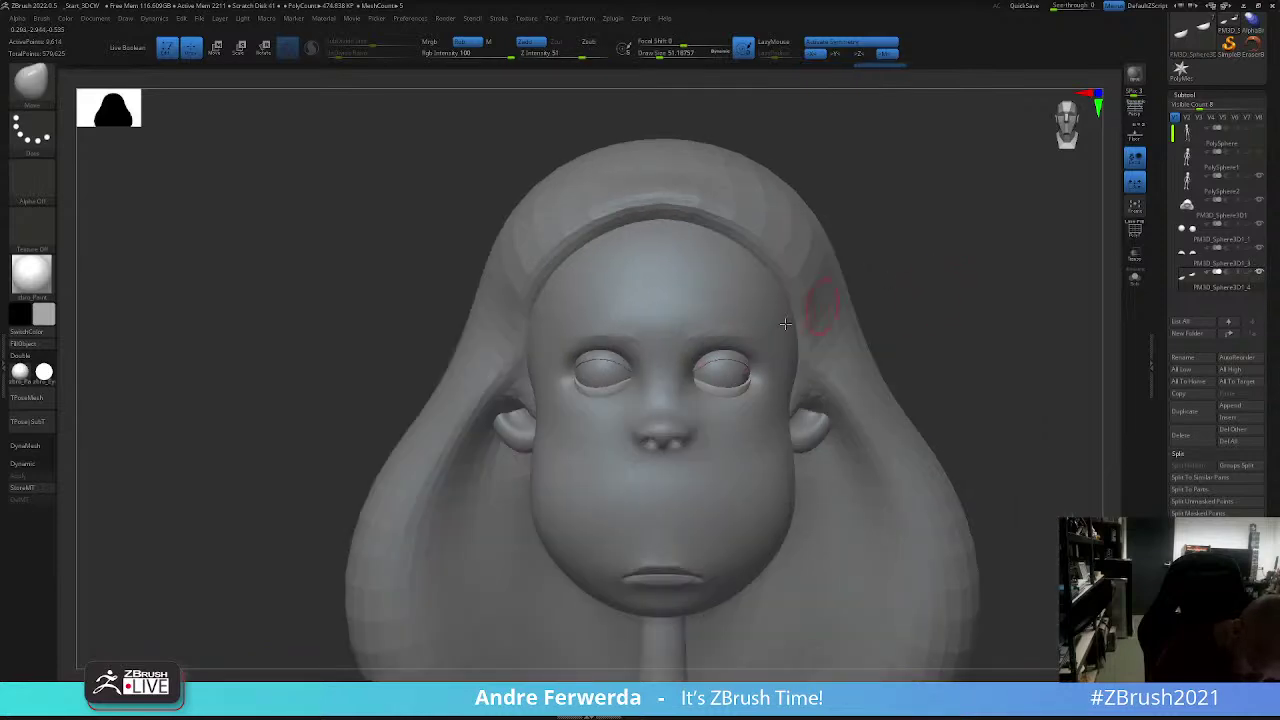
# Step: Select eyelid piece PM3D_Sphere3D1_3 and inspect it from three-quarter and raised angles
pyautogui.keyDown('alt'); pyautogui.click(685, 371); pyautogui.keyUp('alt')
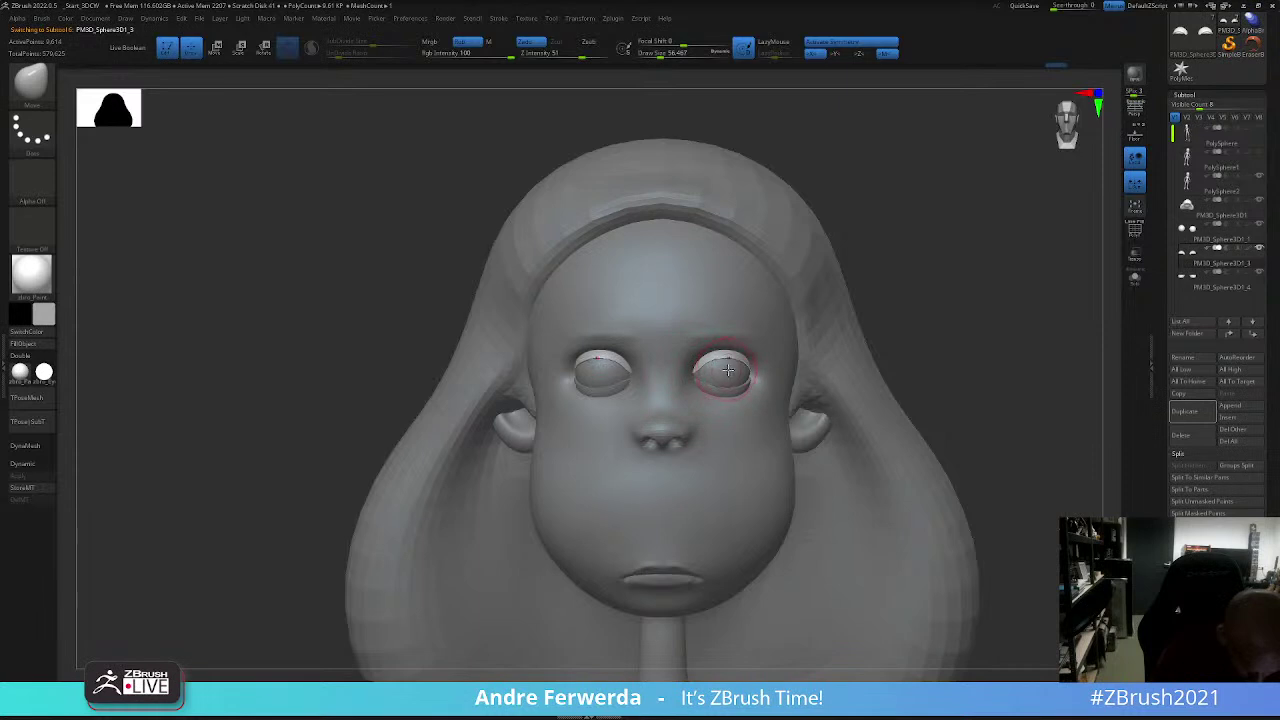
pyautogui.moveTo(727, 371); pyautogui.dragTo(735, 374, button='right')
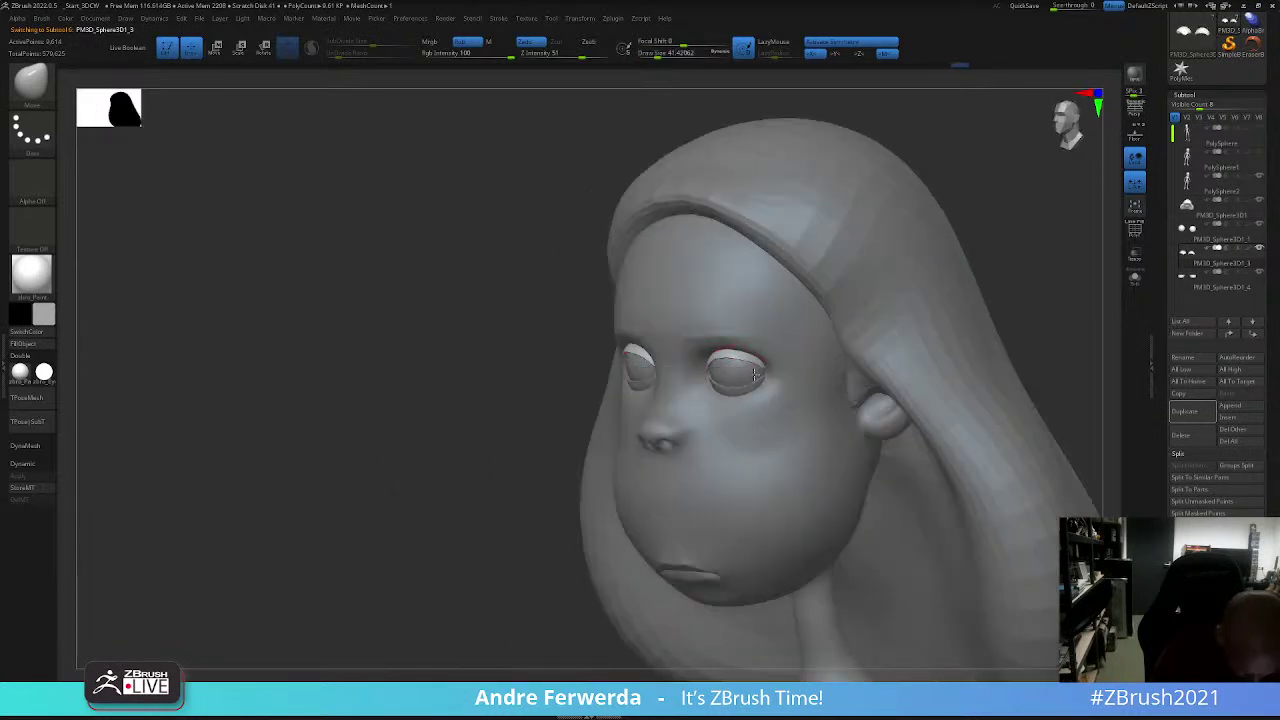
pyautogui.press('space')
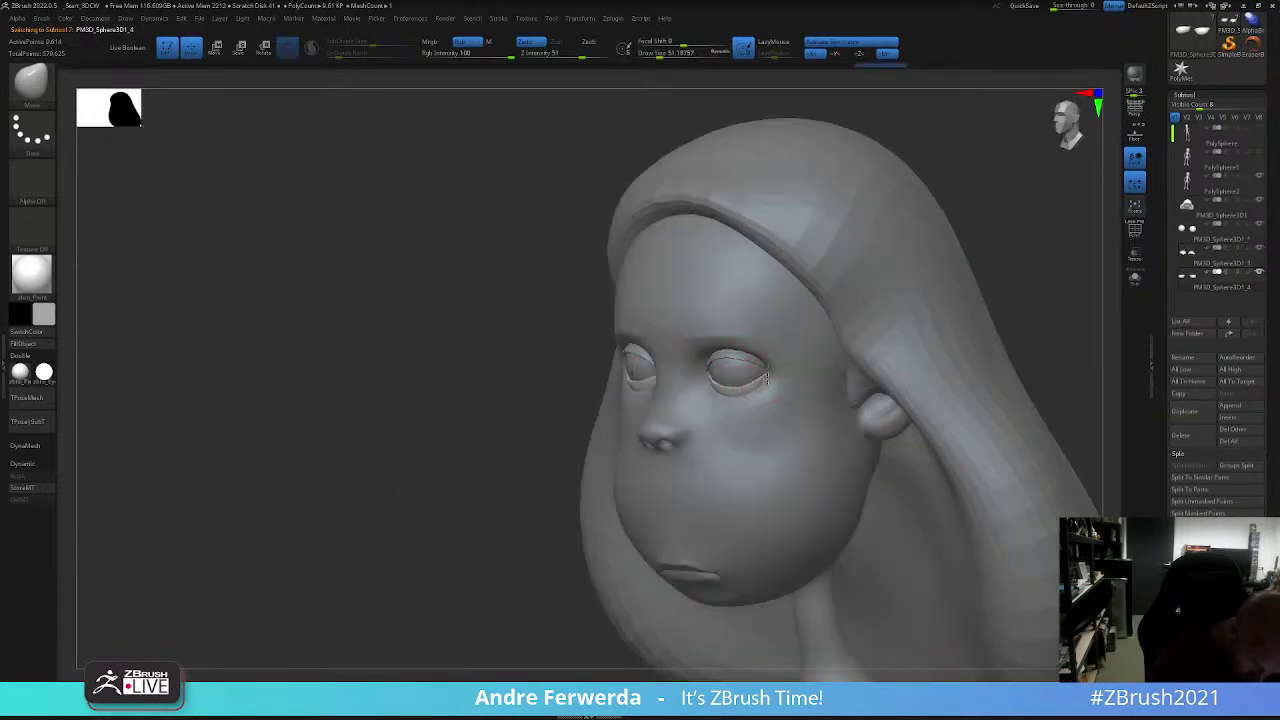
pyautogui.moveTo(1022, 248); pyautogui.dragTo(979, 210)
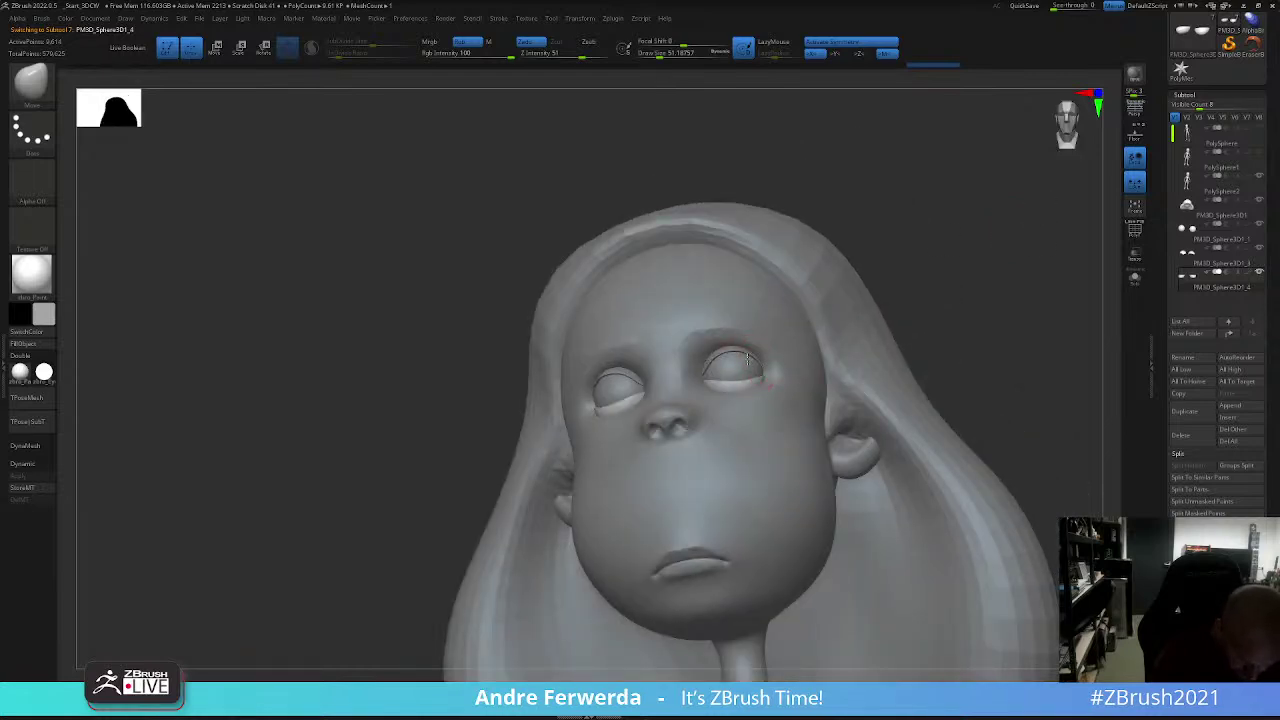
pyautogui.moveTo(766, 329)
pyautogui.mouseDown()
pyautogui.moveTo(970, 238)
pyautogui.moveTo(949, 269)
pyautogui.moveTo(802, 328)
pyautogui.moveTo(716, 333)
pyautogui.mouseUp()
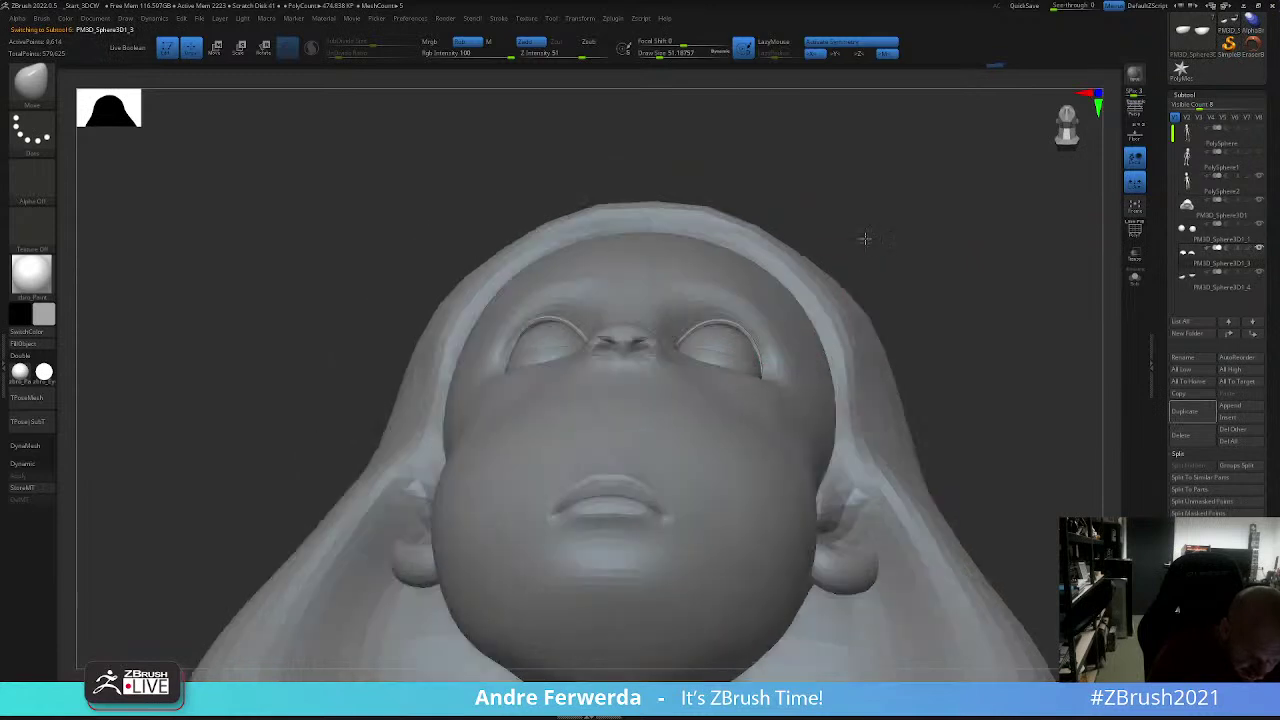
# Step: Select the right eyelid and check its fit from below and tilted front views
pyautogui.keyDown('alt'); pyautogui.click(716, 333); pyautogui.keyUp('alt')
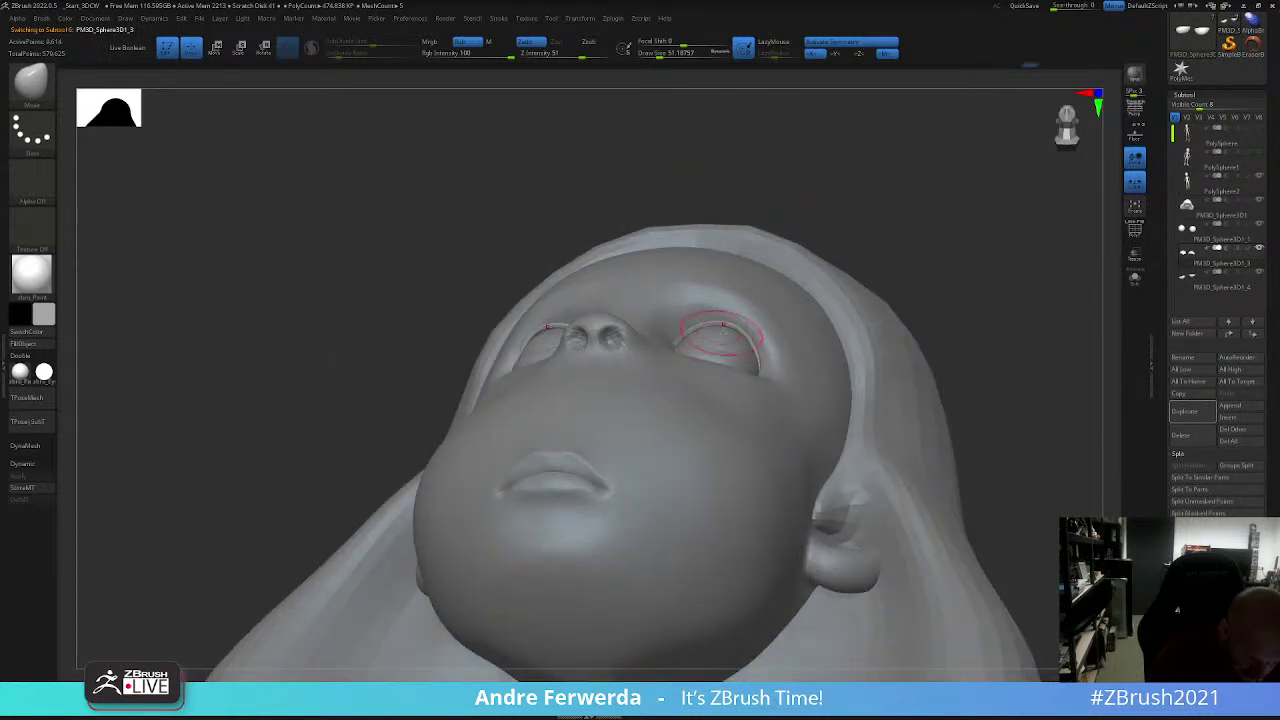
pyautogui.moveTo(955, 240); pyautogui.dragTo(740, 312)
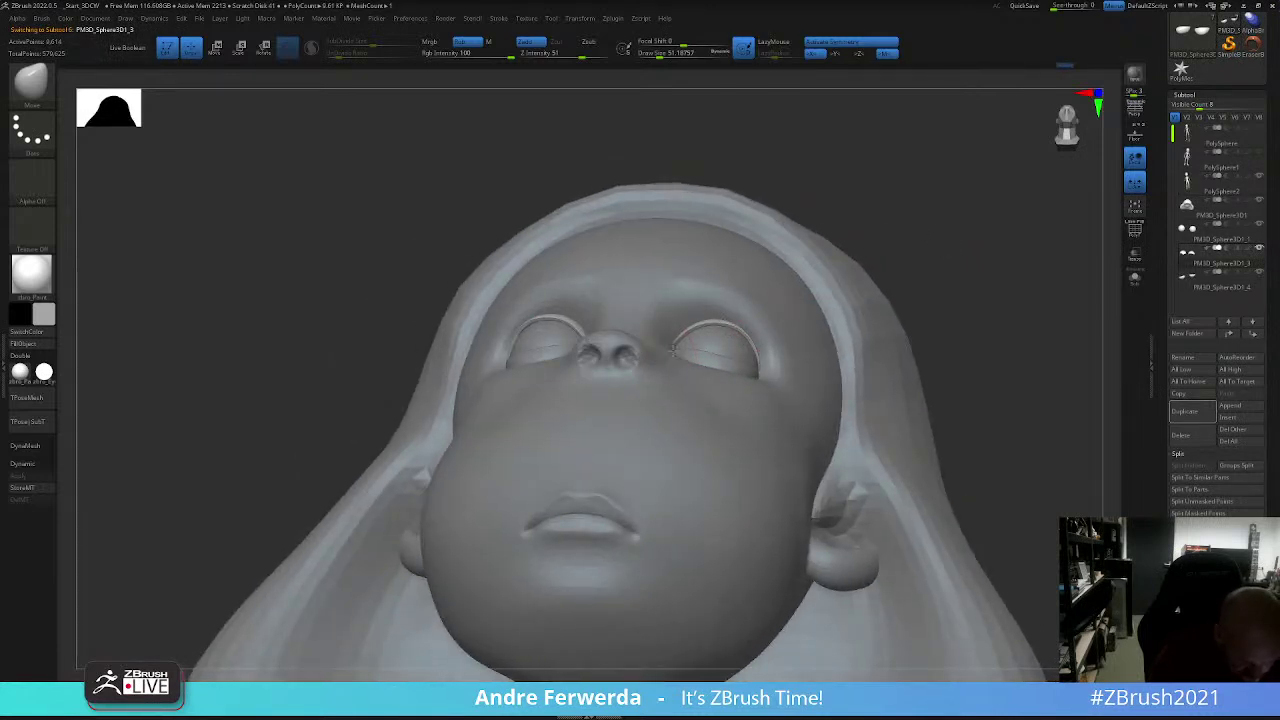
pyautogui.moveTo(864, 234); pyautogui.dragTo(895, 277)
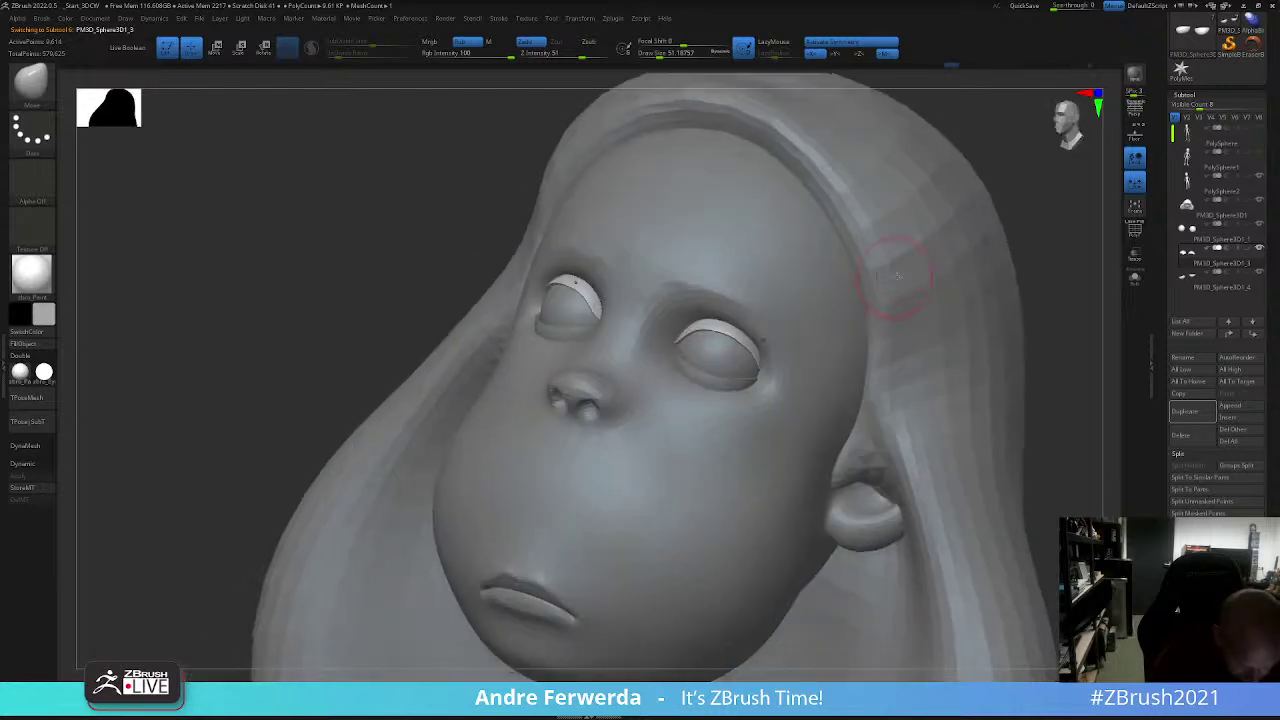
pyautogui.moveTo(1054, 271)
pyautogui.mouseDown()
pyautogui.moveTo(1009, 251)
pyautogui.moveTo(1000, 314)
pyautogui.mouseUp()
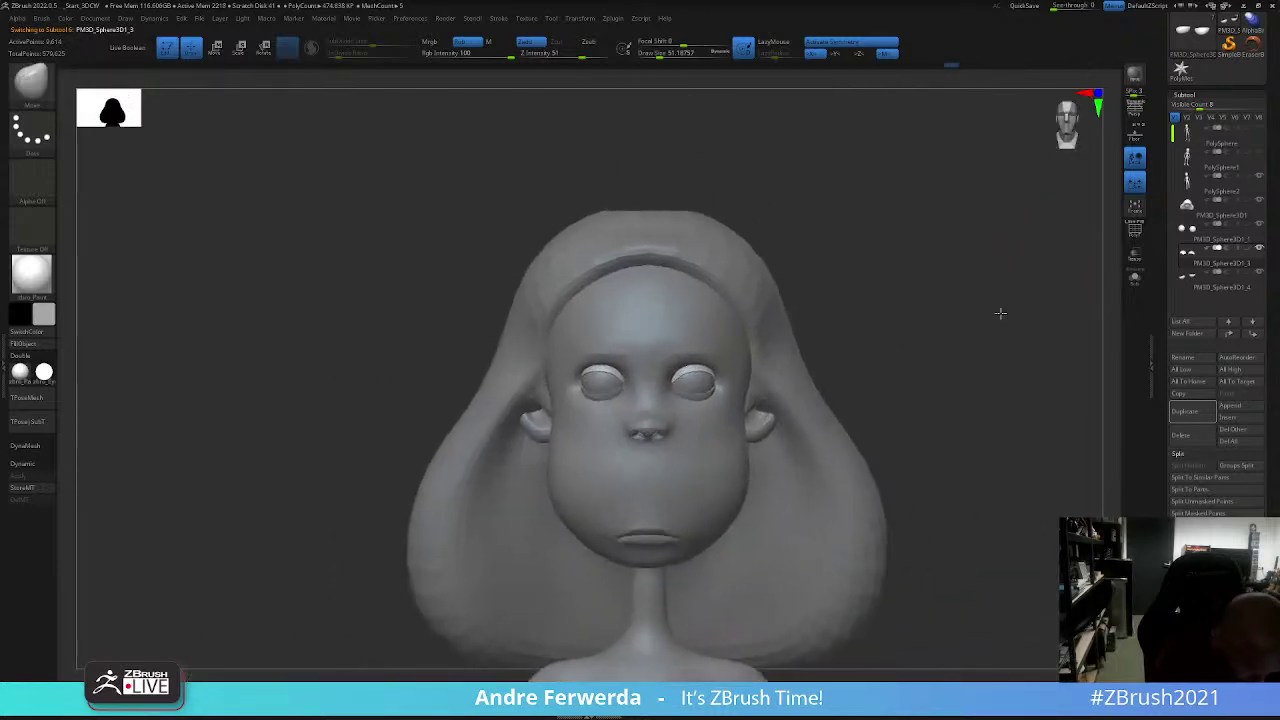
pyautogui.press('space')
pyautogui.press('space')
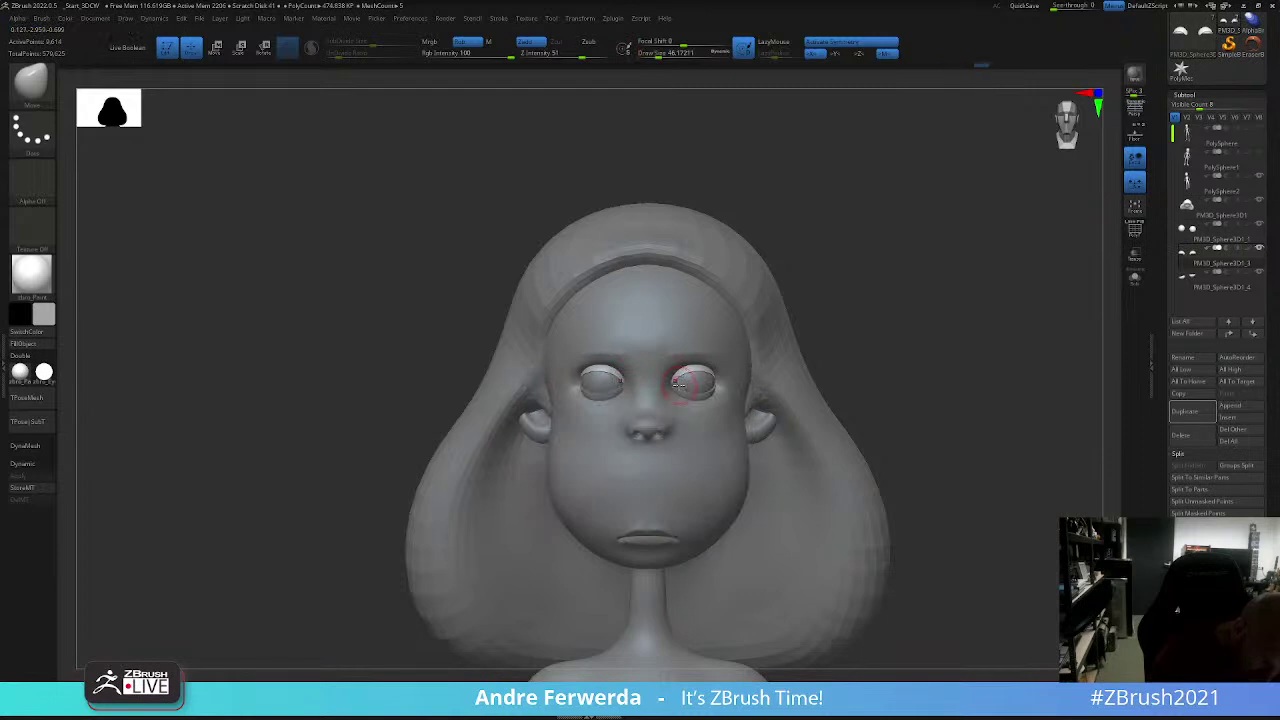
pyautogui.press('space')
pyautogui.moveTo(680, 383)
pyautogui.mouseDown()
pyautogui.moveTo(717, 384)
pyautogui.moveTo(704, 384)
pyautogui.mouseUp()
pyautogui.moveTo(622, 535)
pyautogui.mouseDown()
pyautogui.moveTo(914, 280)
pyautogui.moveTo(484, 558)
pyautogui.mouseUp()
# Step: Switch to the ClayBuildup brush and bring the head round to a front view
pyautogui.press('b')
pyautogui.press('c')
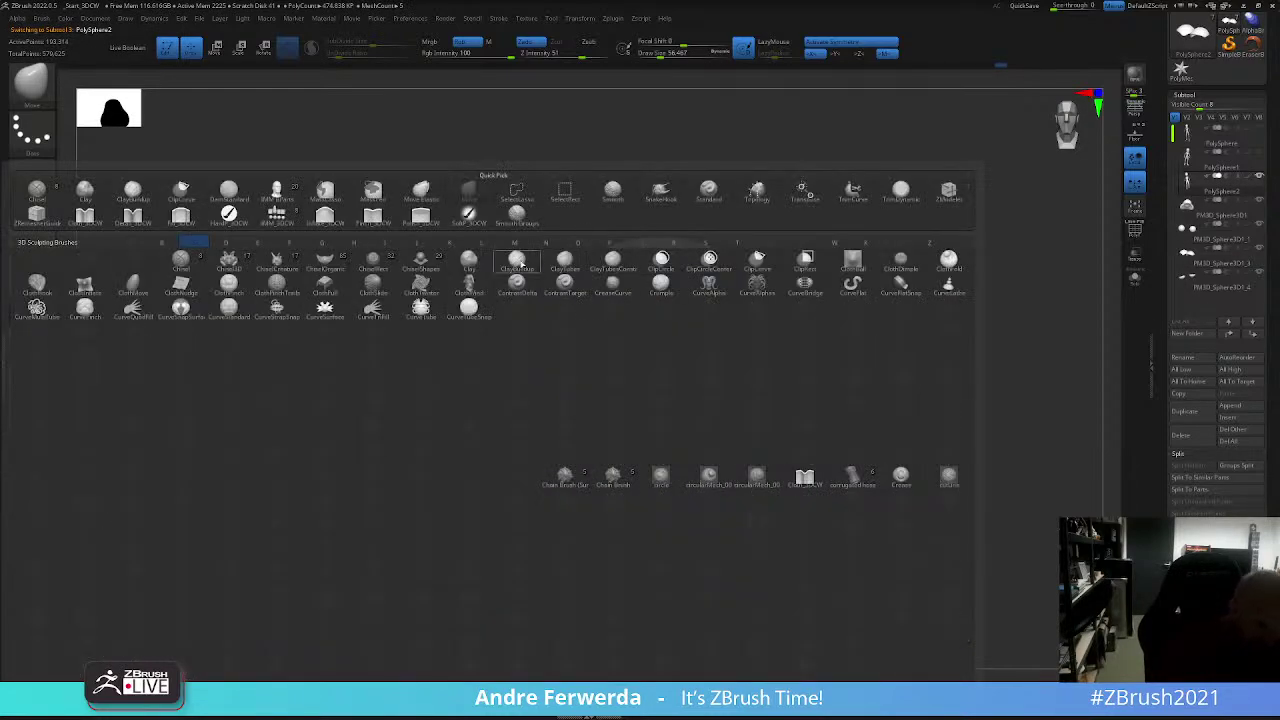
pyautogui.press('b')
pyautogui.moveTo(811, 237)
pyautogui.mouseDown()
pyautogui.moveTo(937, 247)
pyautogui.moveTo(678, 410)
pyautogui.mouseUp()
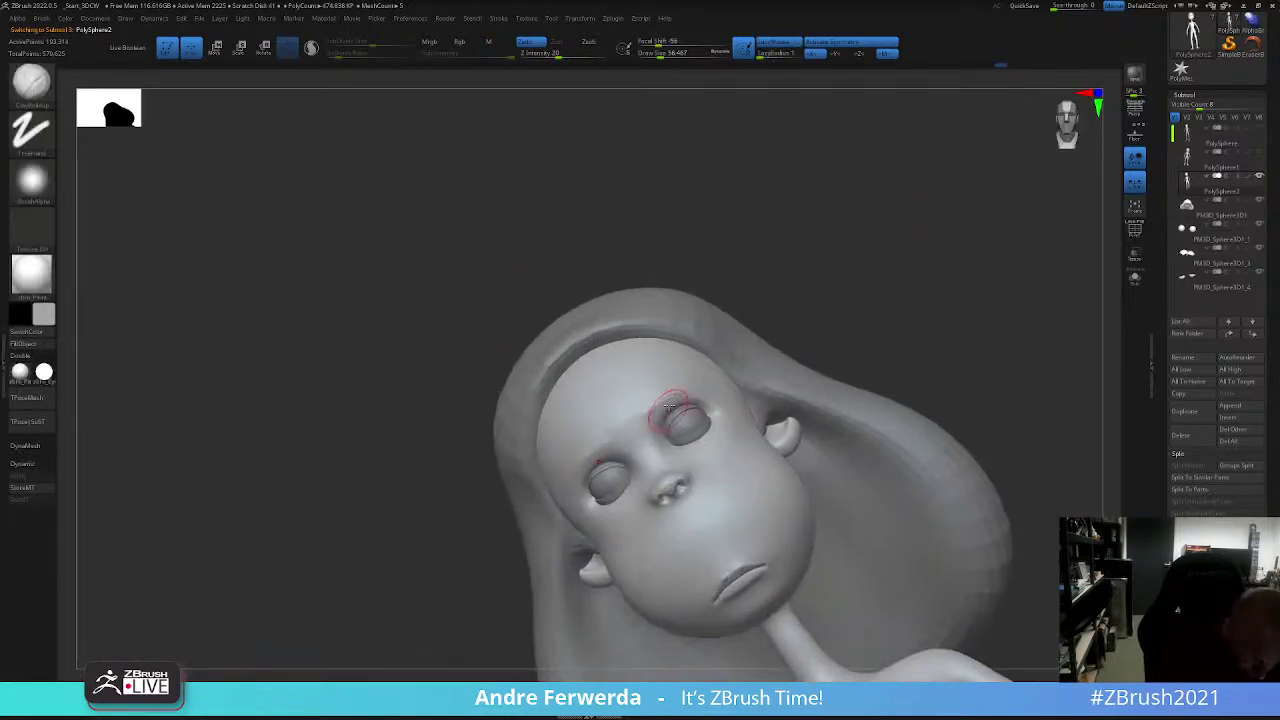
pyautogui.press('space')
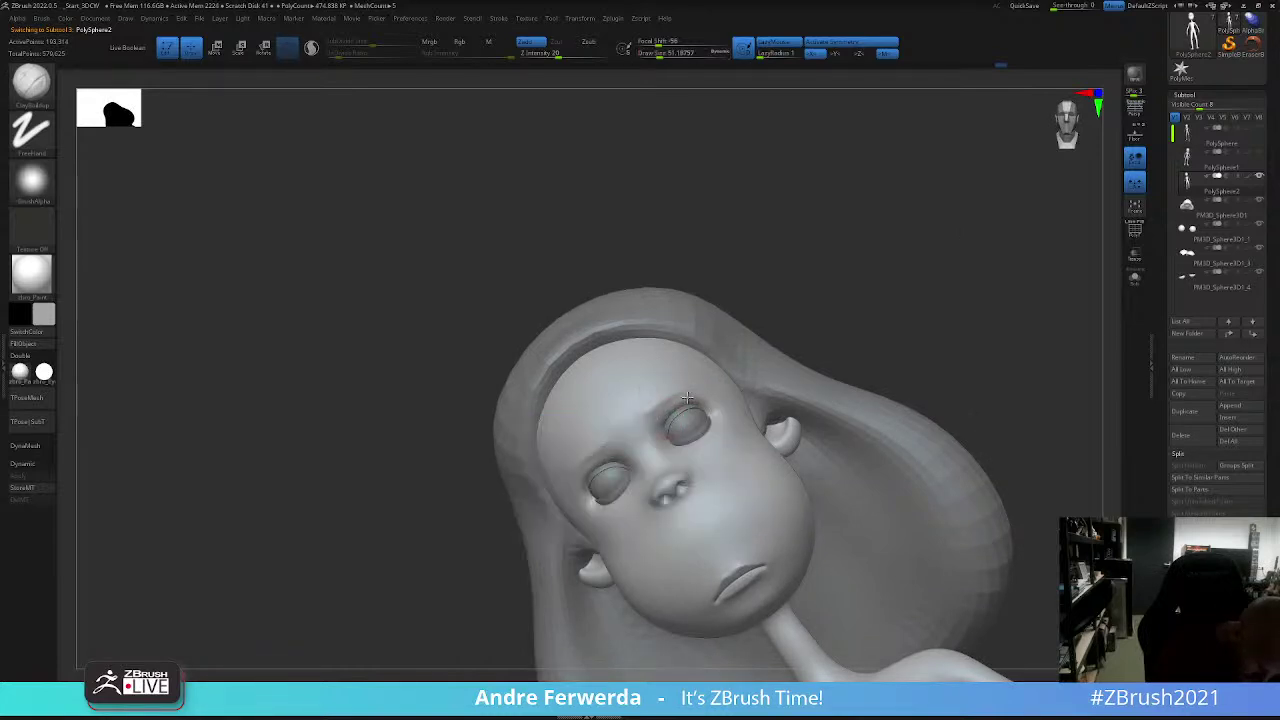
pyautogui.keyDown('shift'); pyautogui.moveTo(800, 294); pyautogui.dragTo(737, 314); pyautogui.keyUp('shift')
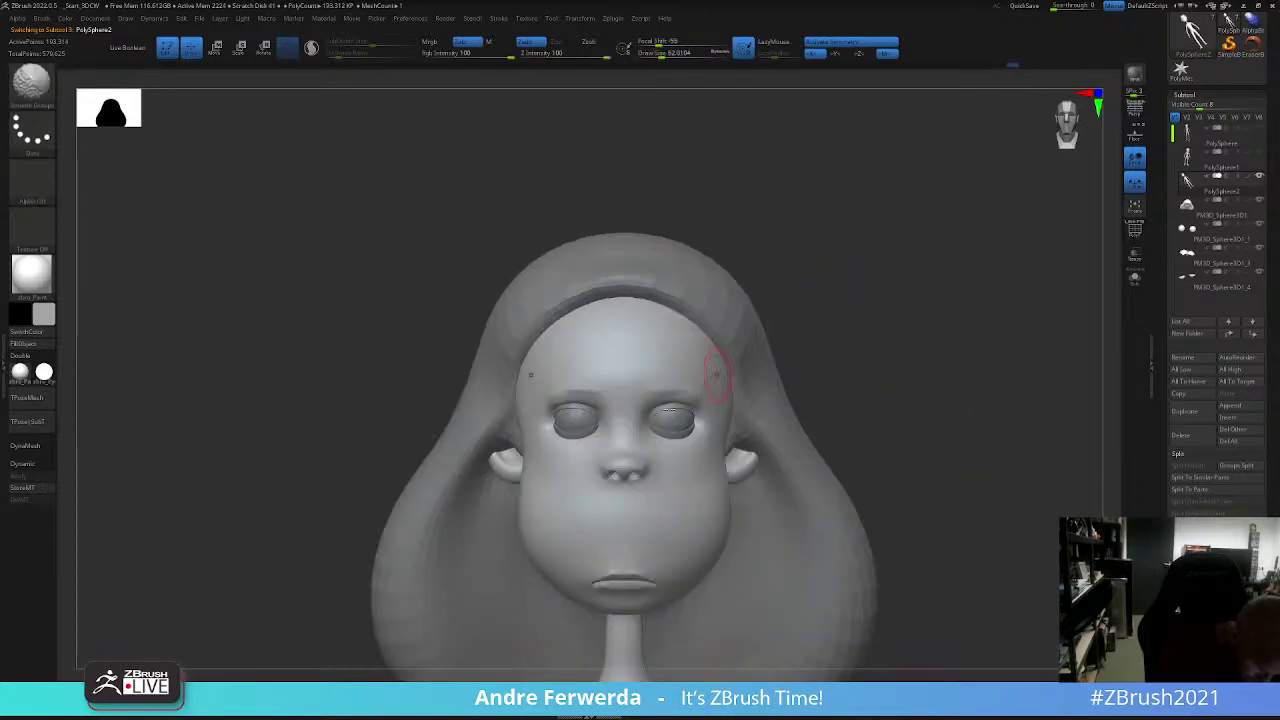
# Step: Lower Draw Size to about 44 and build clay around the eyes, checking from both profiles
pyautogui.press('space')
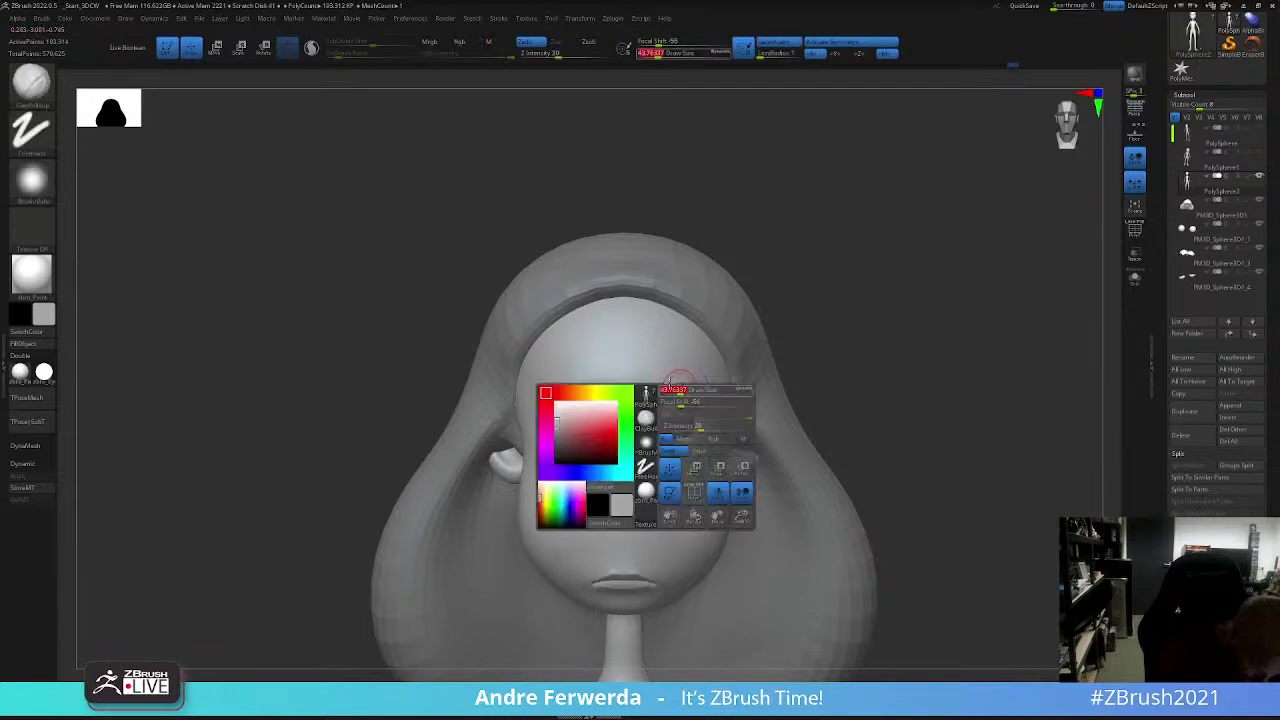
pyautogui.moveTo(699, 392); pyautogui.dragTo(653, 395)
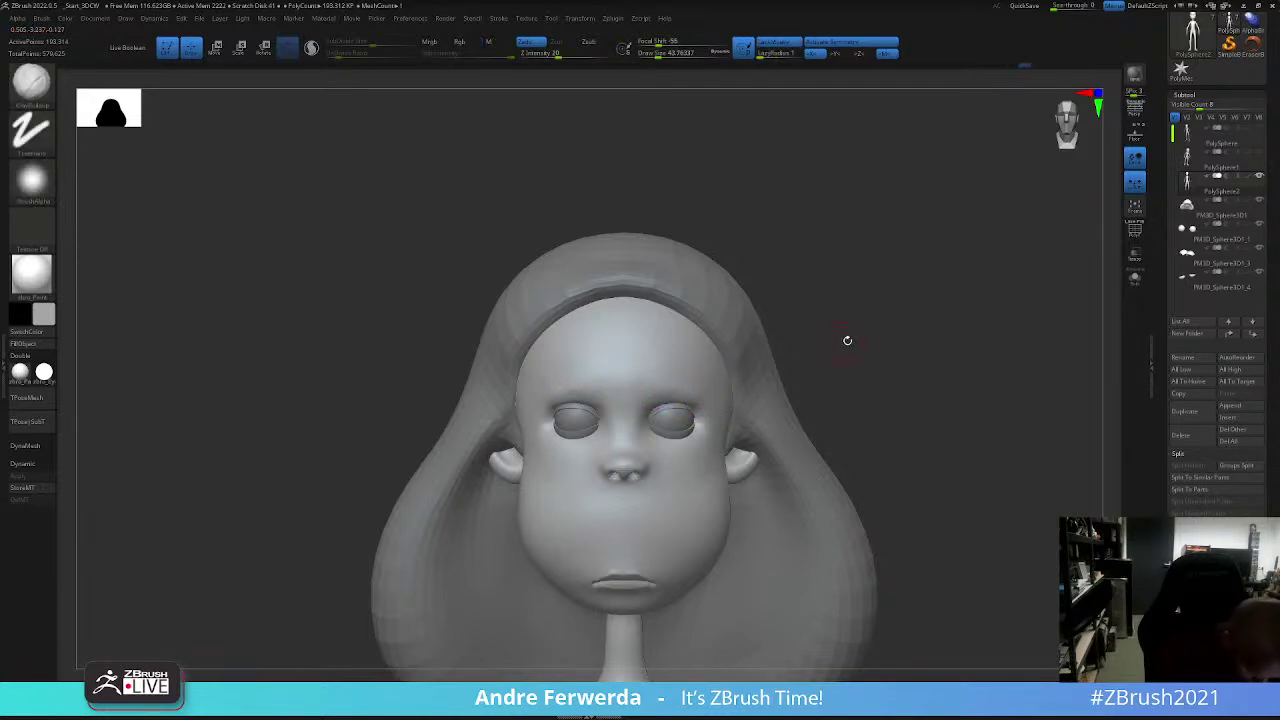
pyautogui.keyDown('alt'); pyautogui.moveTo(846, 340); pyautogui.dragTo(854, 321); pyautogui.keyUp('alt')
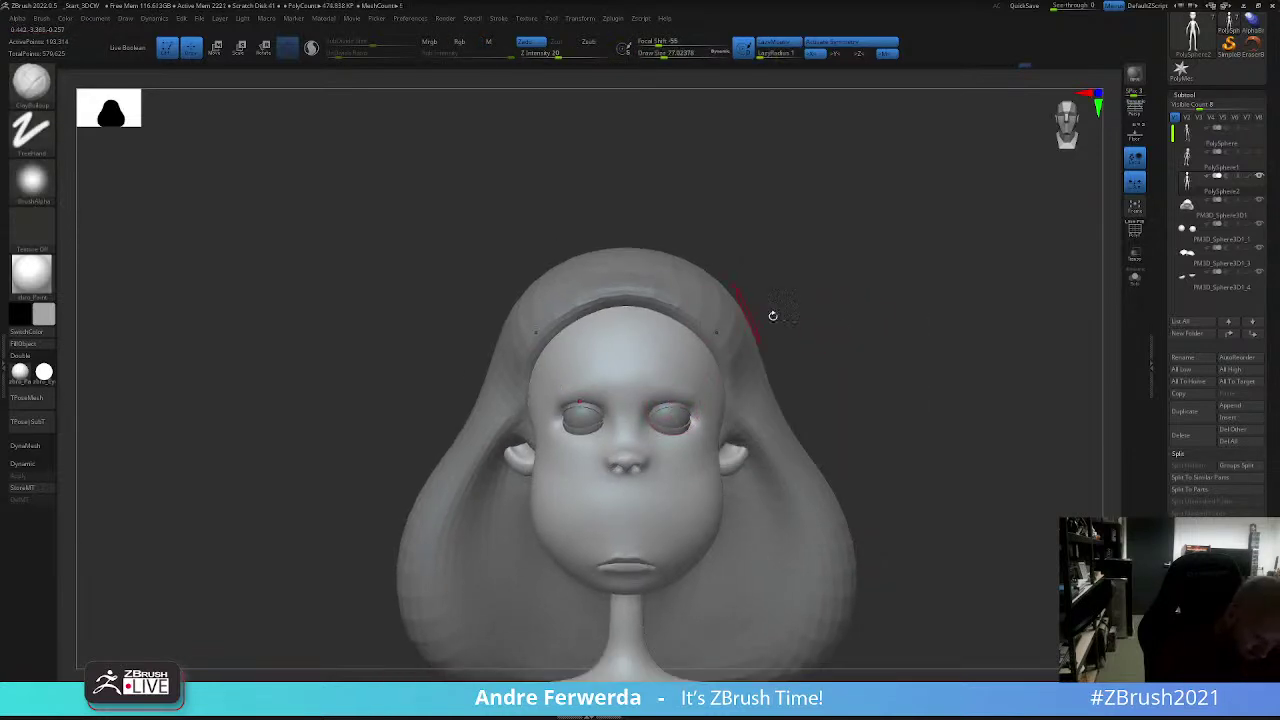
pyautogui.moveTo(773, 316)
pyautogui.mouseDown()
pyautogui.moveTo(957, 349)
pyautogui.moveTo(933, 342)
pyautogui.mouseUp()
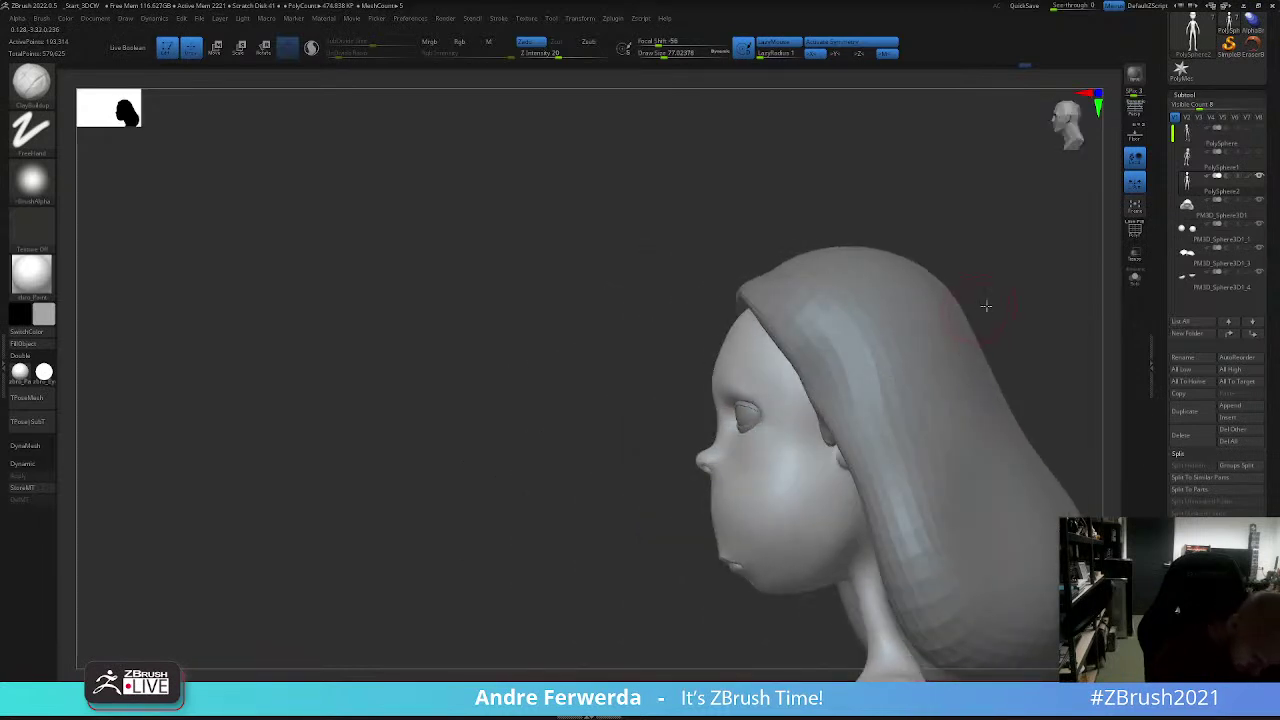
pyautogui.moveTo(986, 305)
pyautogui.mouseDown()
pyautogui.moveTo(1008, 323)
pyautogui.moveTo(880, 366)
pyautogui.mouseUp()
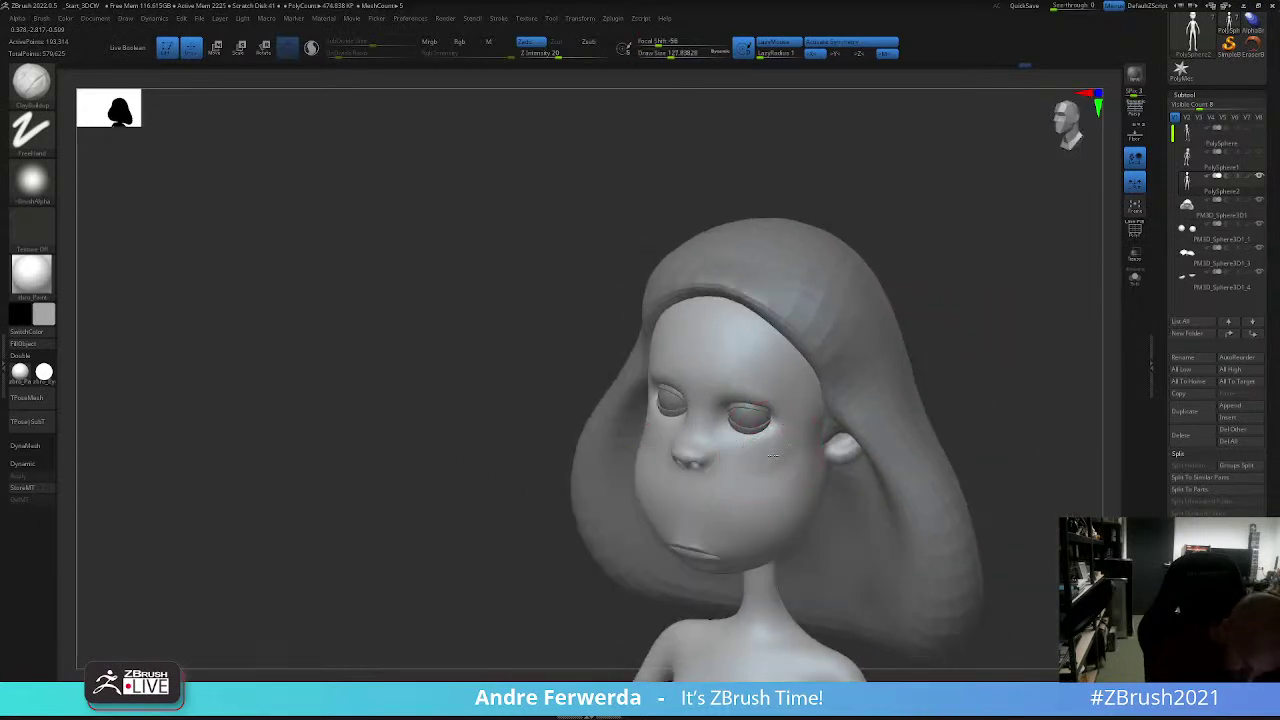
pyautogui.moveTo(957, 329); pyautogui.dragTo(963, 306)
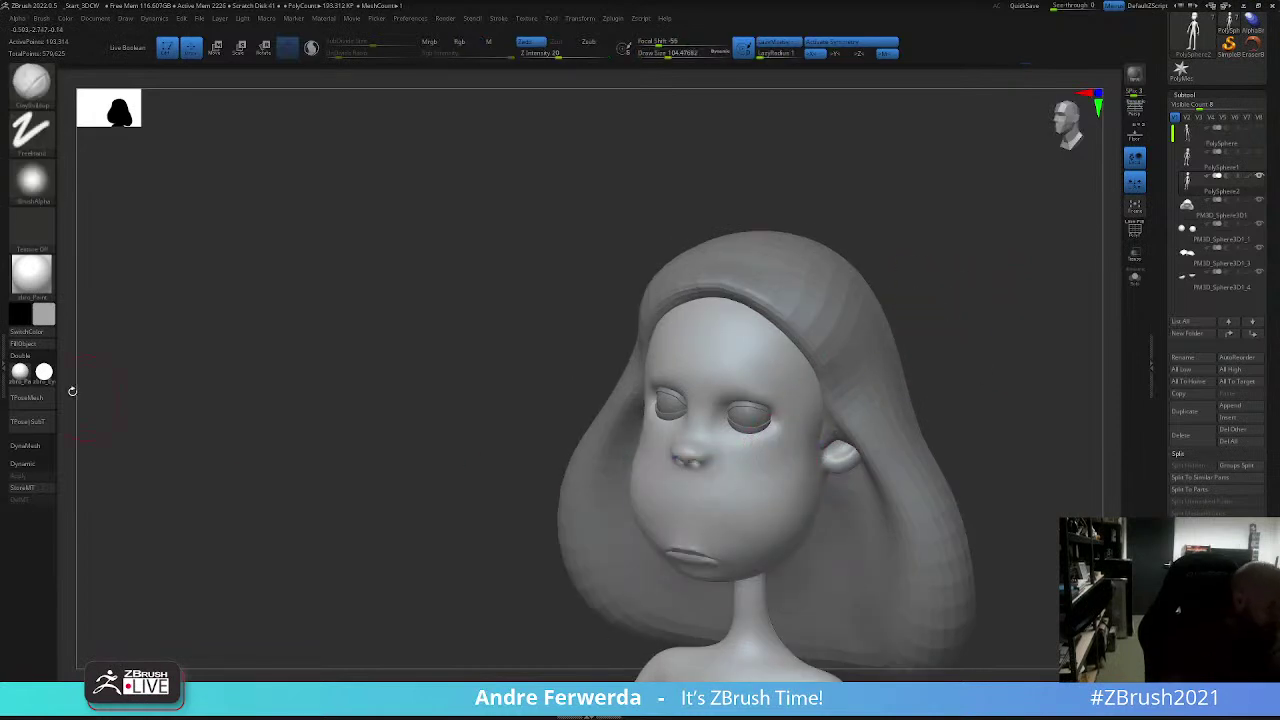
pyautogui.click(44, 372)
pyautogui.click(44, 372)
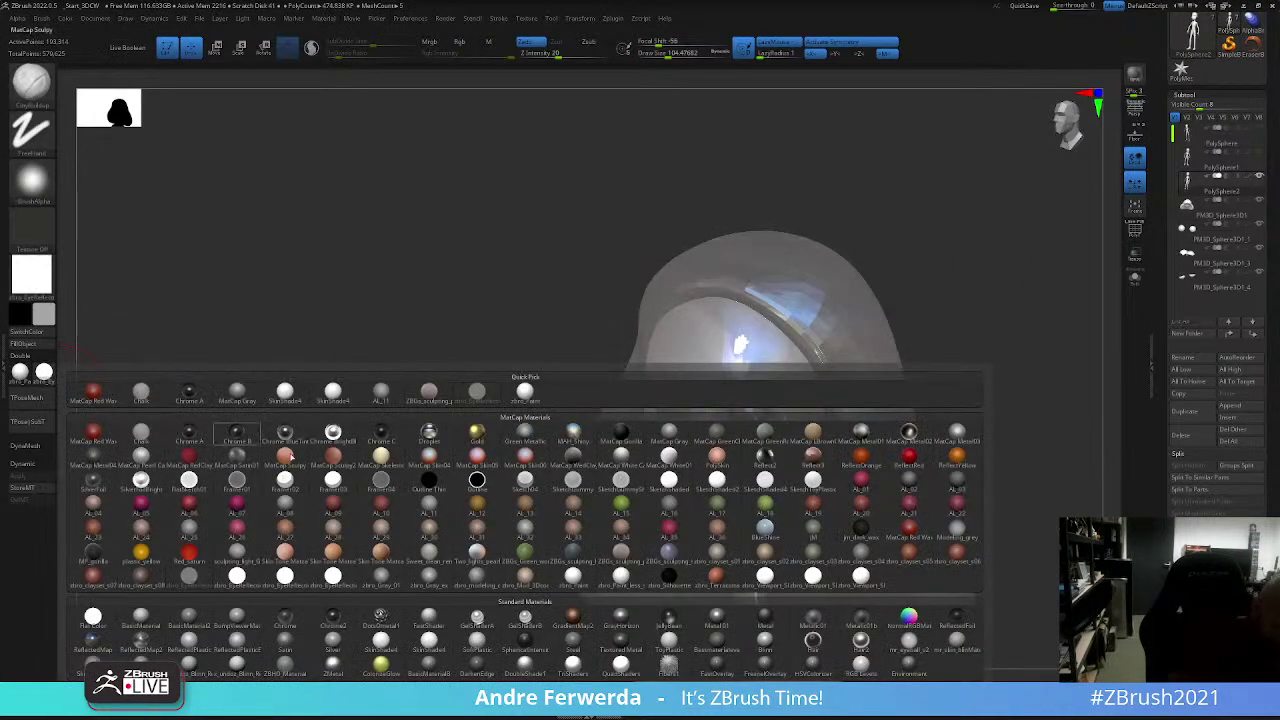
pyautogui.click(620, 434)
pyautogui.moveTo(952, 367); pyautogui.dragTo(1006, 369)
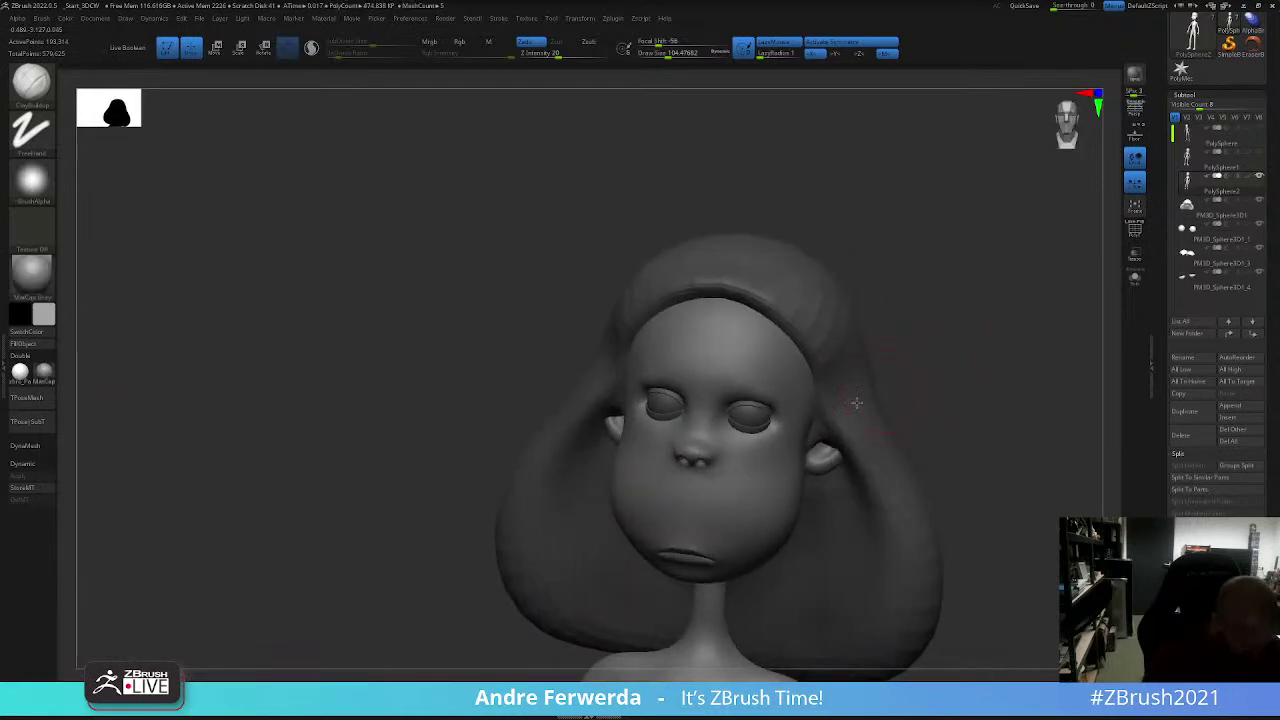
pyautogui.press('space')
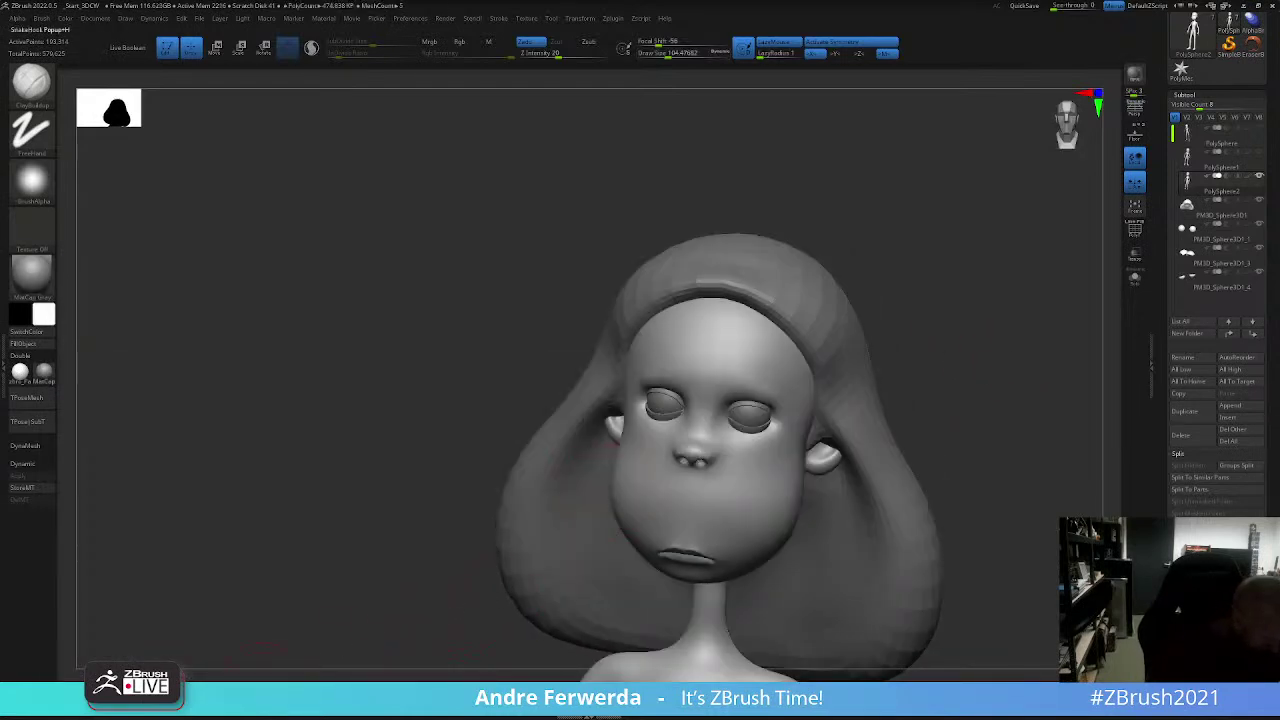
pyautogui.press('b')
pyautogui.press('m')
pyautogui.press('v')
pyautogui.press('space')
pyautogui.moveTo(936, 344); pyautogui.dragTo(910, 345)
pyautogui.moveTo(985, 470); pyautogui.dragTo(765, 475)
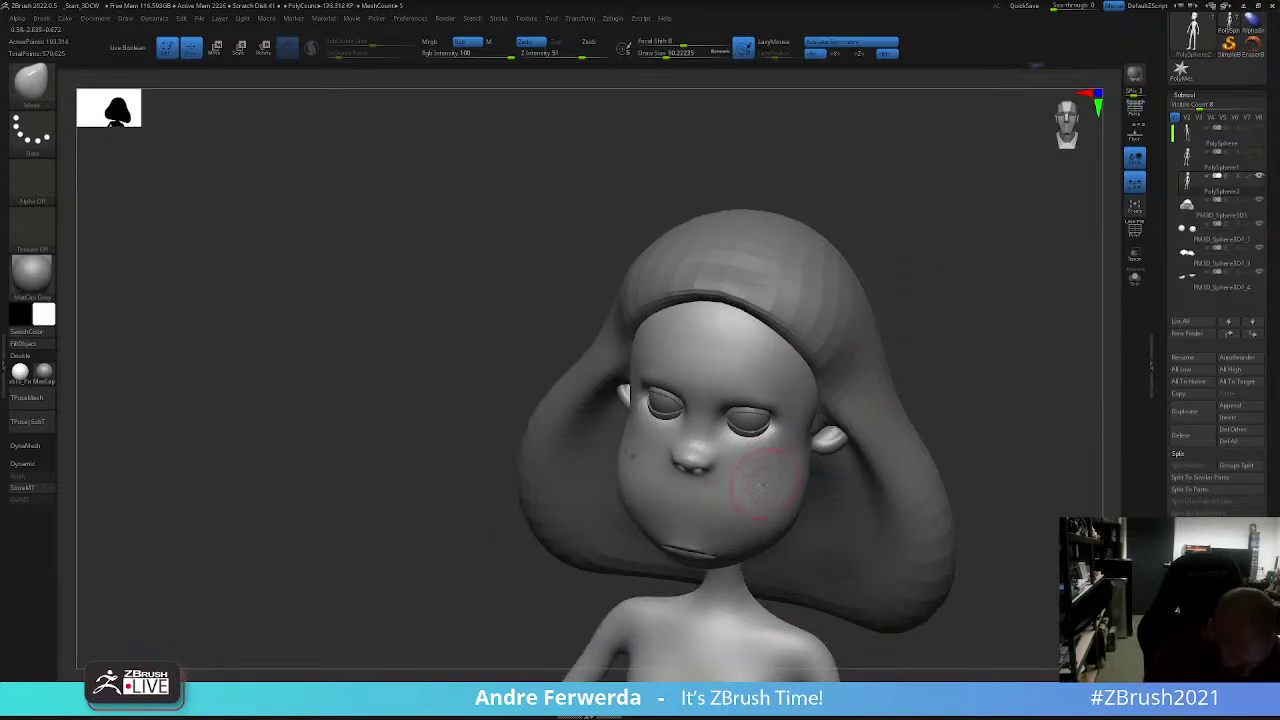
pyautogui.press('b')
pyautogui.press('s')
pyautogui.press('h')
pyautogui.moveTo(793, 482)
pyautogui.keyDown('shift'); pyautogui.mouseDown()
pyautogui.moveTo(963, 363)
pyautogui.moveTo(960, 351)
pyautogui.mouseUp(); pyautogui.keyUp('shift')
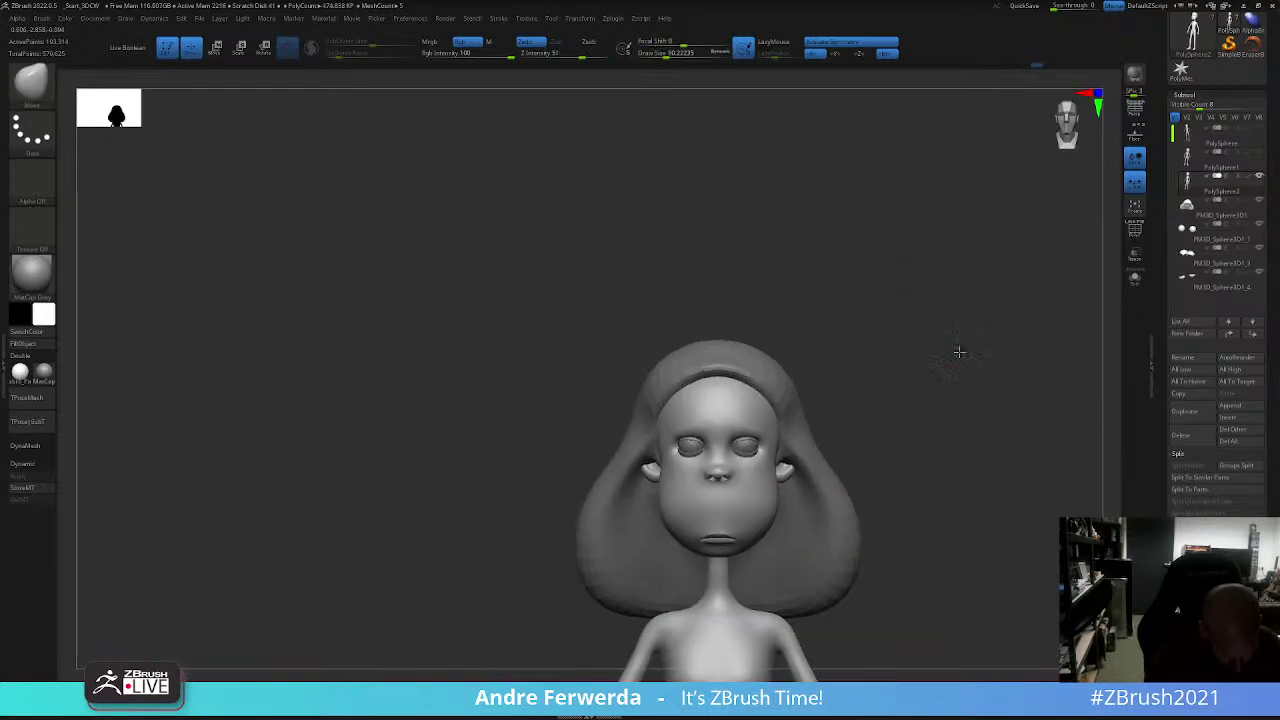
pyautogui.keyDown('alt'); pyautogui.click(745, 440); pyautogui.keyUp('alt')
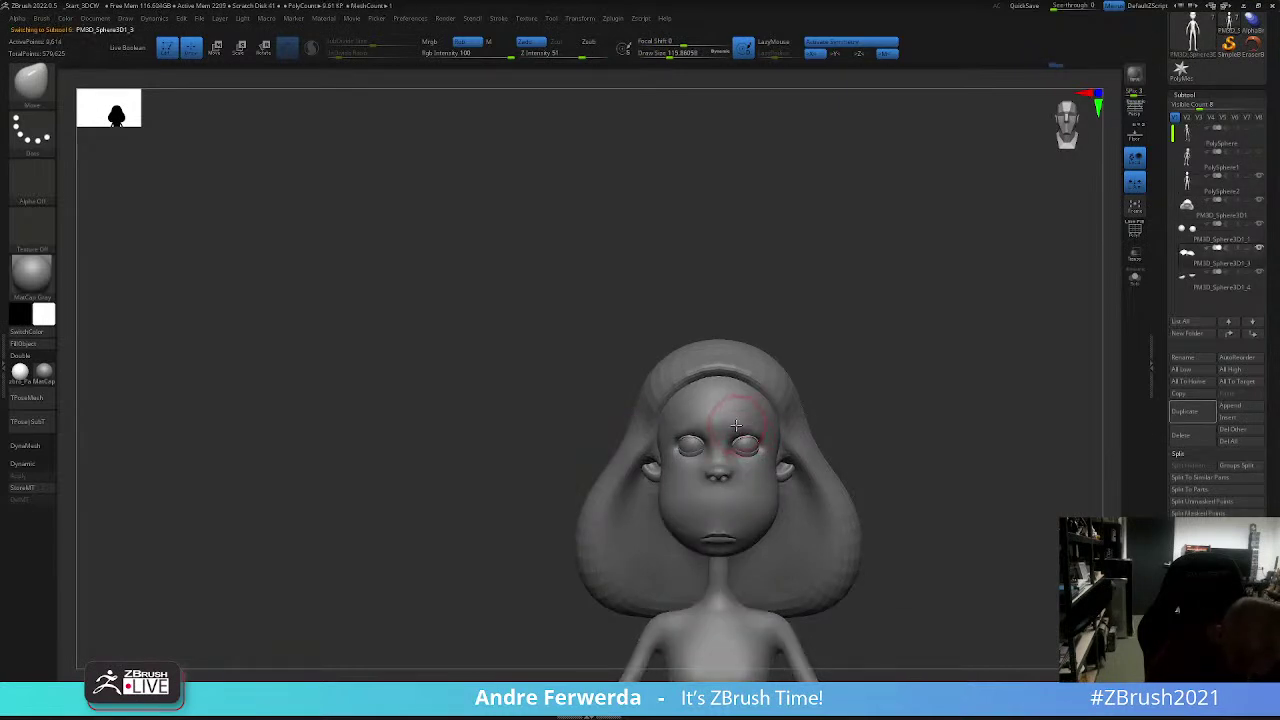
pyautogui.keyDown('alt'); pyautogui.click(745, 417); pyautogui.keyUp('alt')
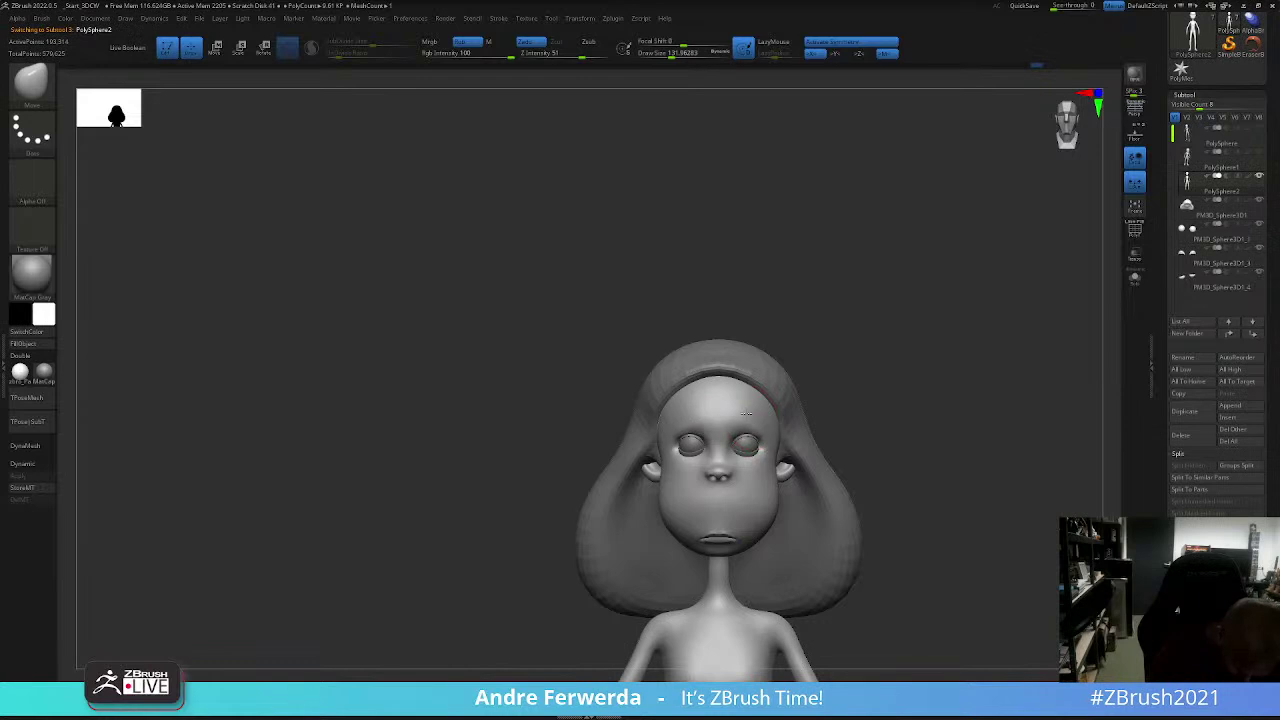
pyautogui.keyDown('alt'); pyautogui.click(748, 452); pyautogui.keyUp('alt')
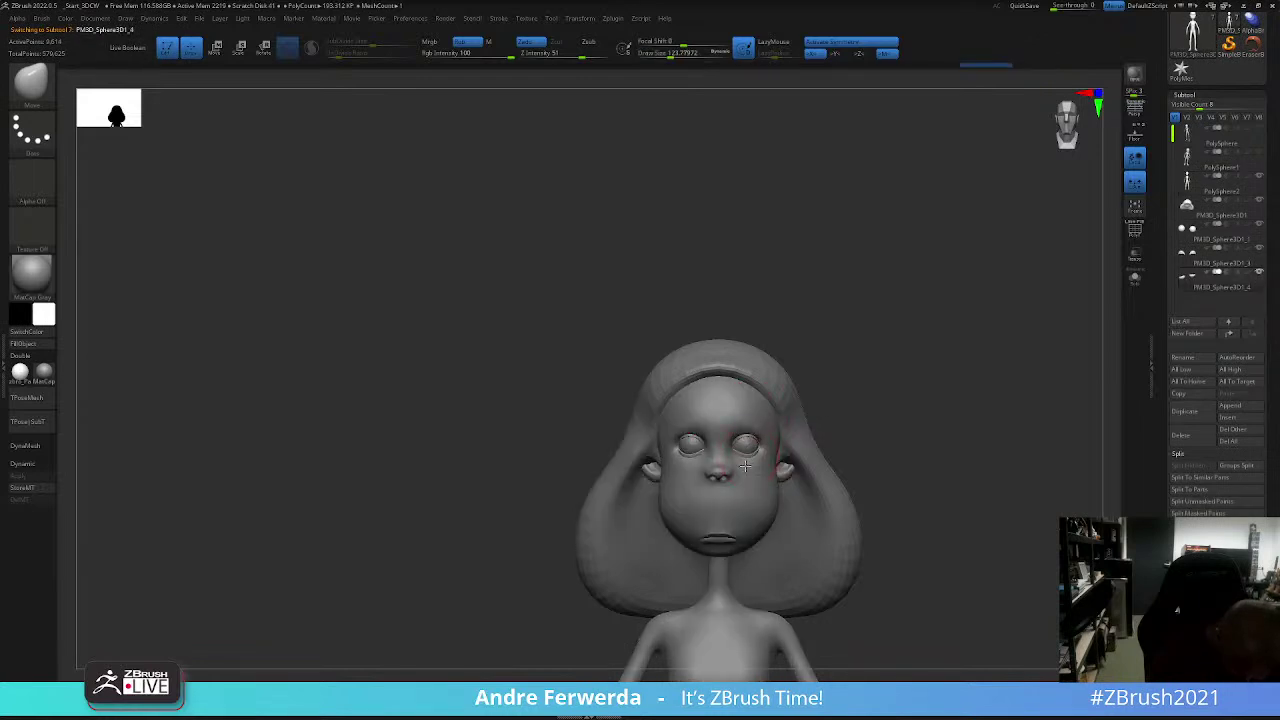
pyautogui.moveTo(745, 466); pyautogui.dragTo(773, 449, button='right')
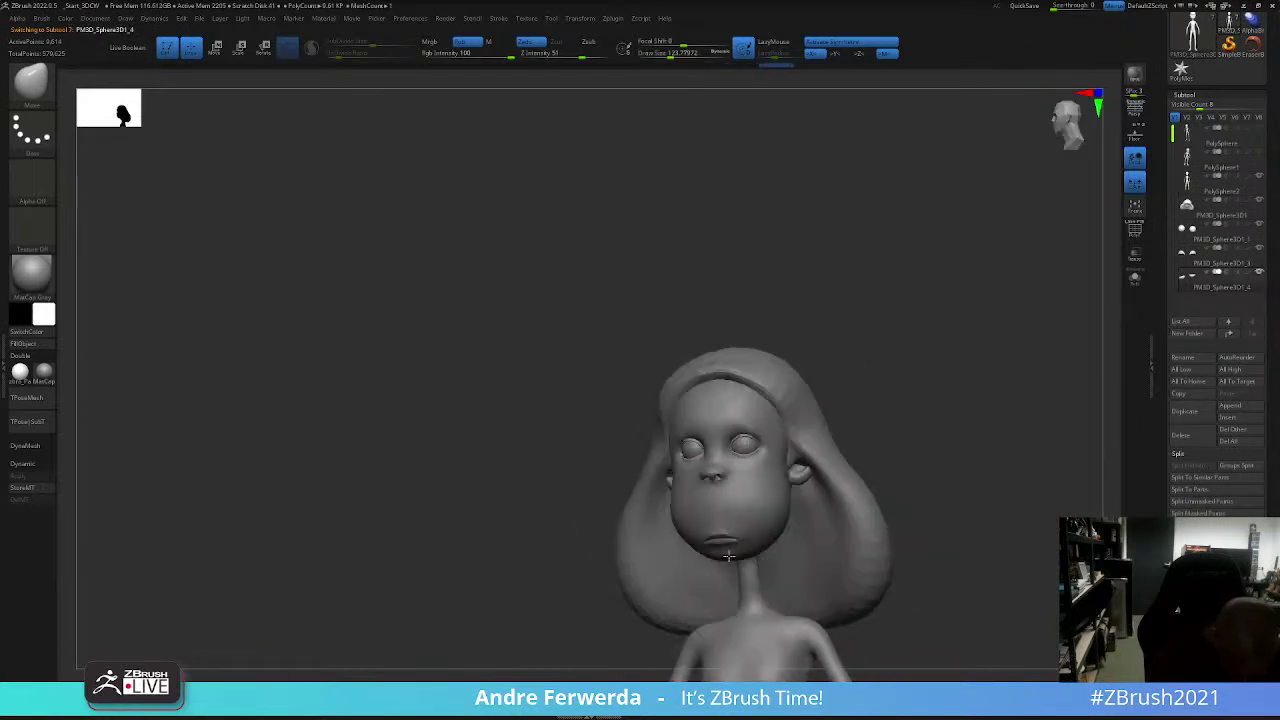
pyautogui.moveTo(860, 404); pyautogui.dragTo(864, 348, button='right')
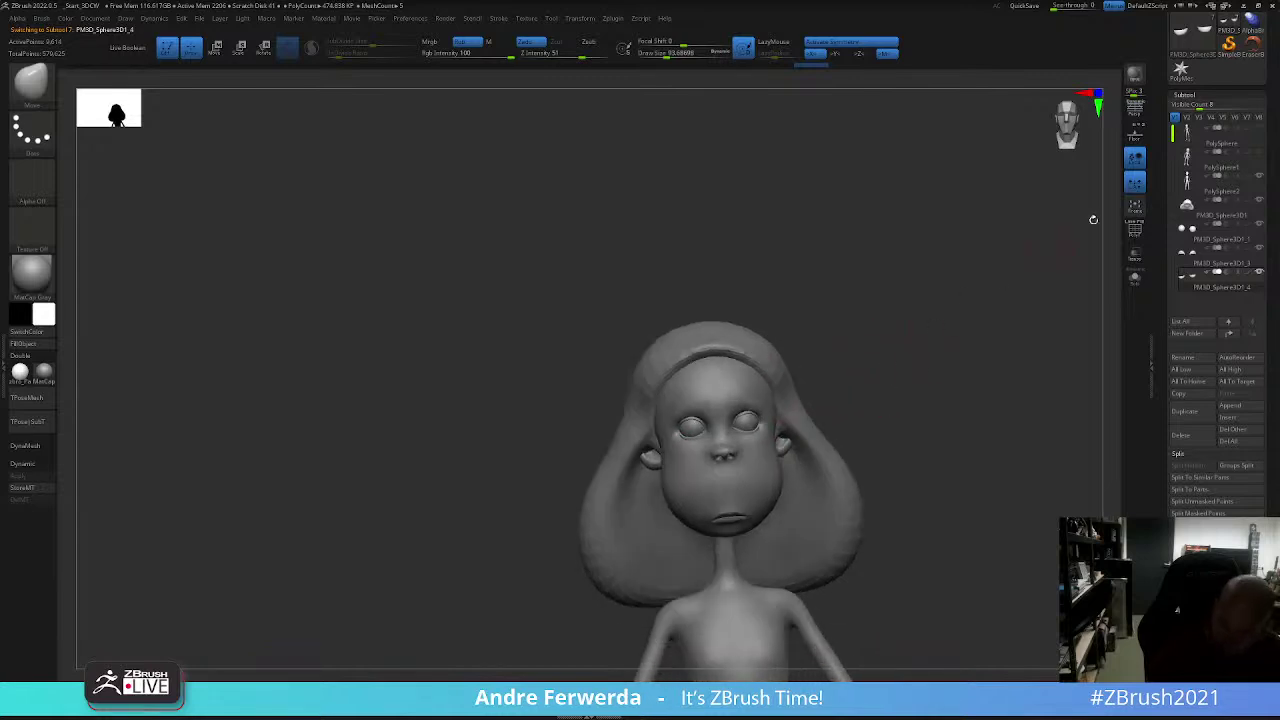
# Step: Turn on Colorize display so the painted colours show, viewed from the front
pyautogui.click(1215, 205)
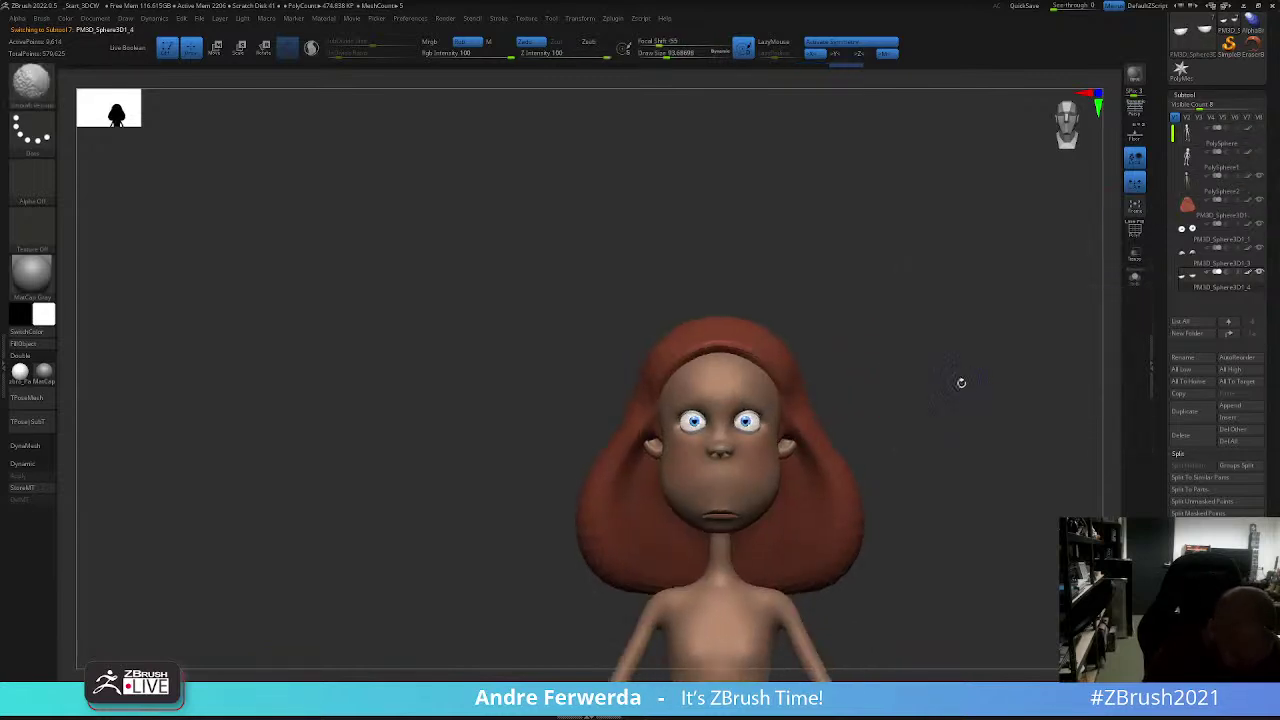
pyautogui.moveTo(949, 397)
pyautogui.keyDown('shift'); pyautogui.mouseDown(button='right')
pyautogui.moveTo(800, 383)
pyautogui.moveTo(903, 394)
pyautogui.mouseUp(button='right'); pyautogui.keyUp('shift')
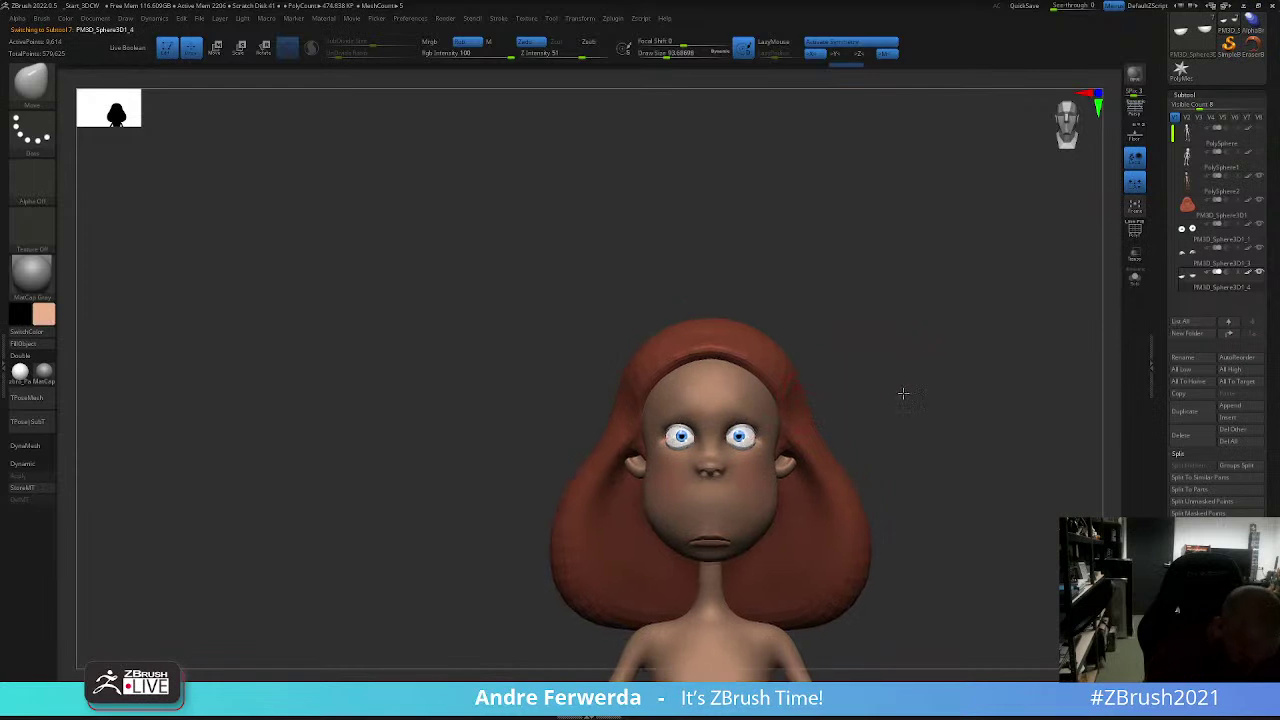
pyautogui.press('space')
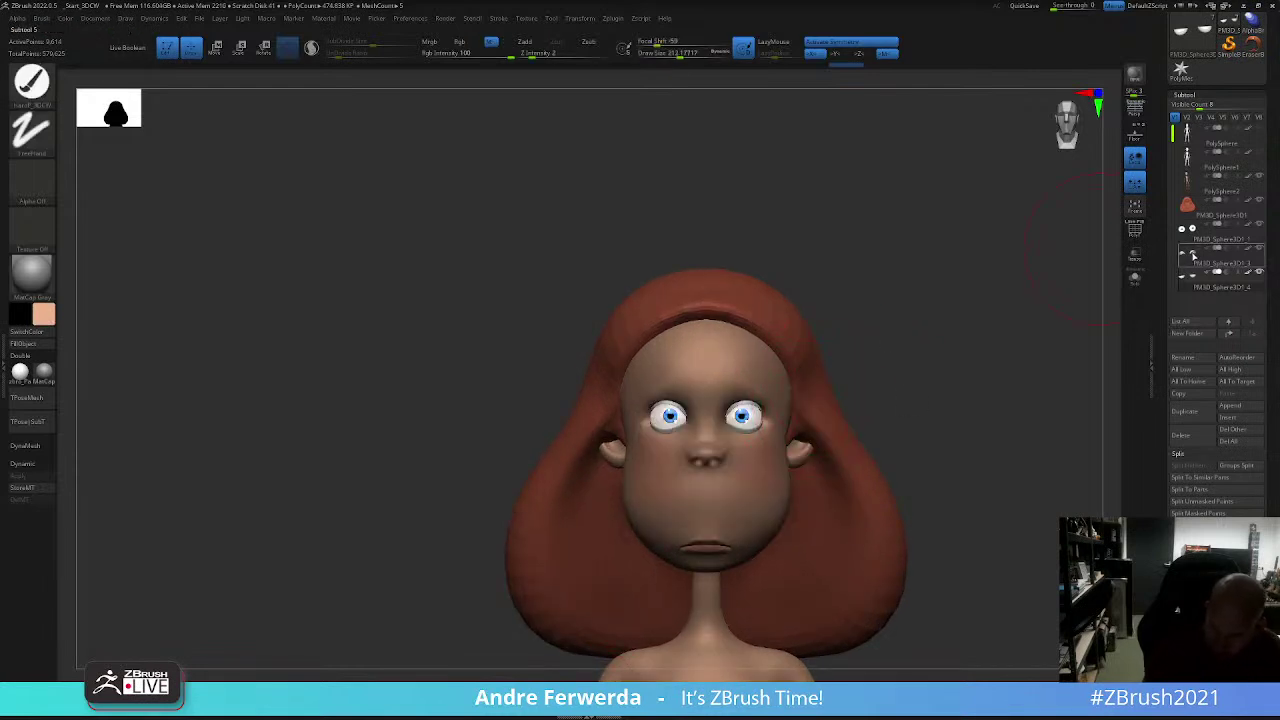
# Step: Enable Rgb on the PM3D_Sphere3D1_3 eye subtool, then select PM3D_Sphere3D1_4
pyautogui.click(1192, 256)
pyautogui.press('space')
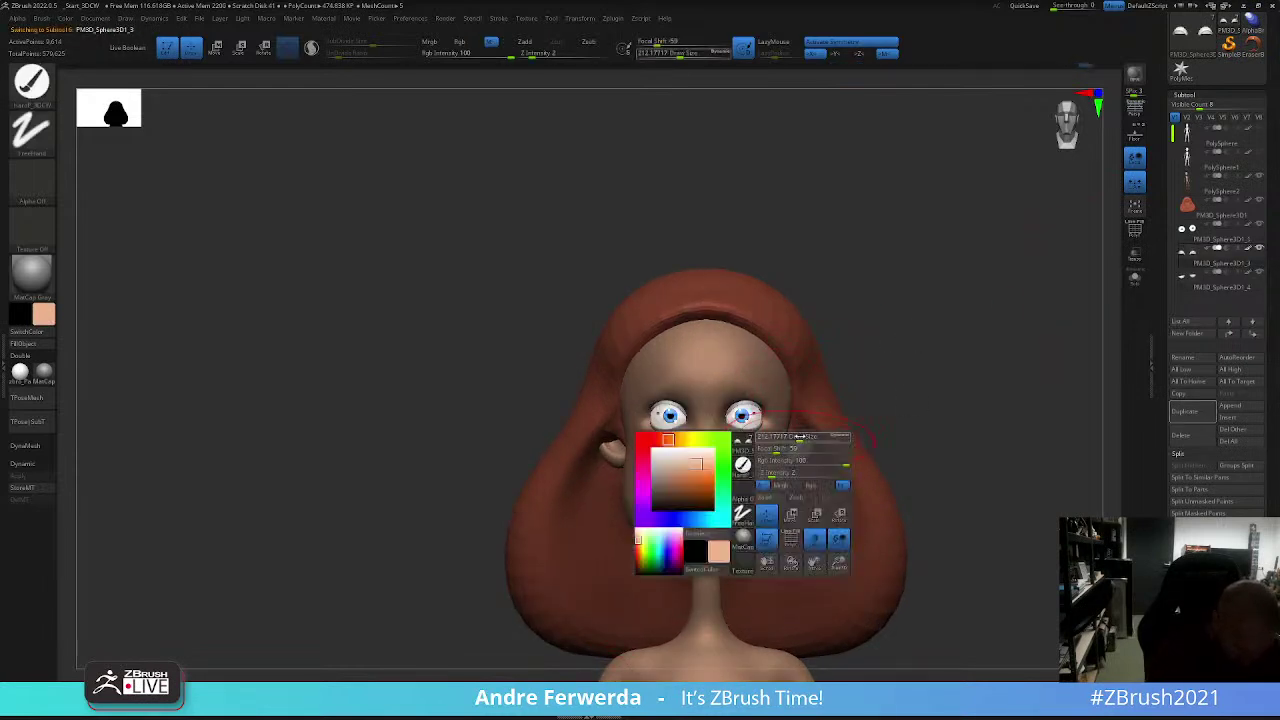
pyautogui.click(800, 440)
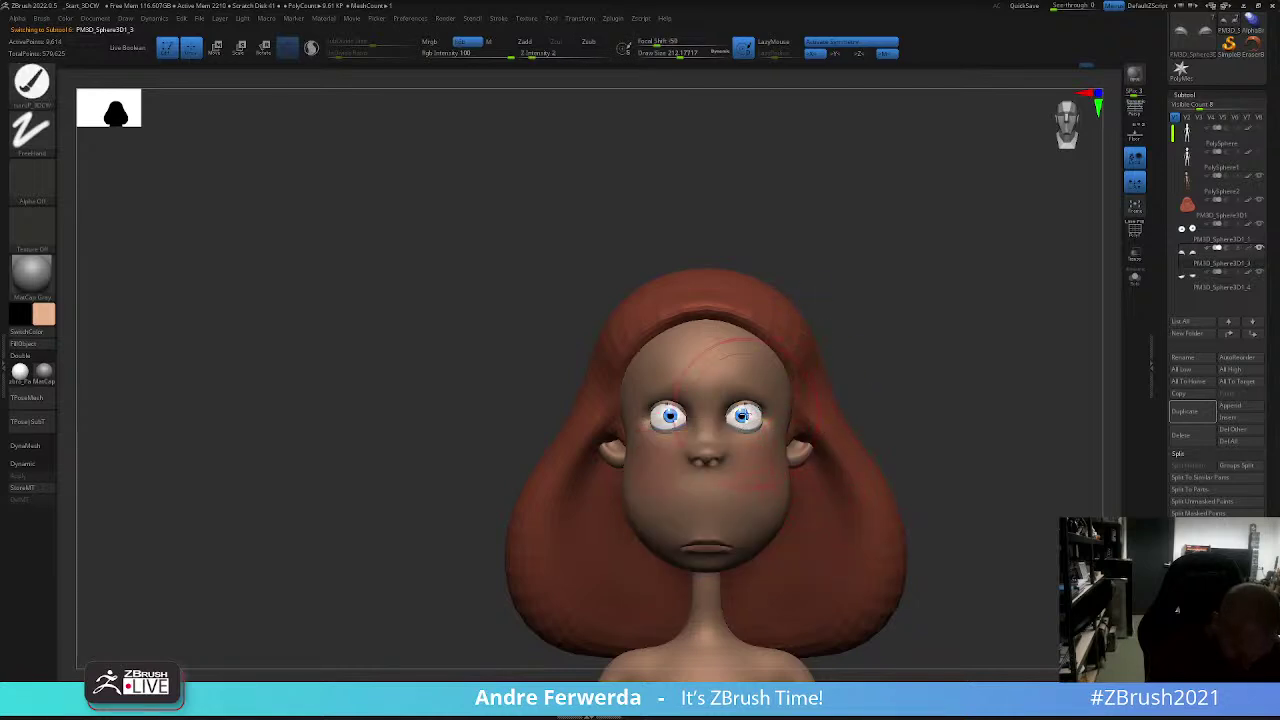
pyautogui.keyDown('alt'); pyautogui.click(741, 428); pyautogui.keyUp('alt')
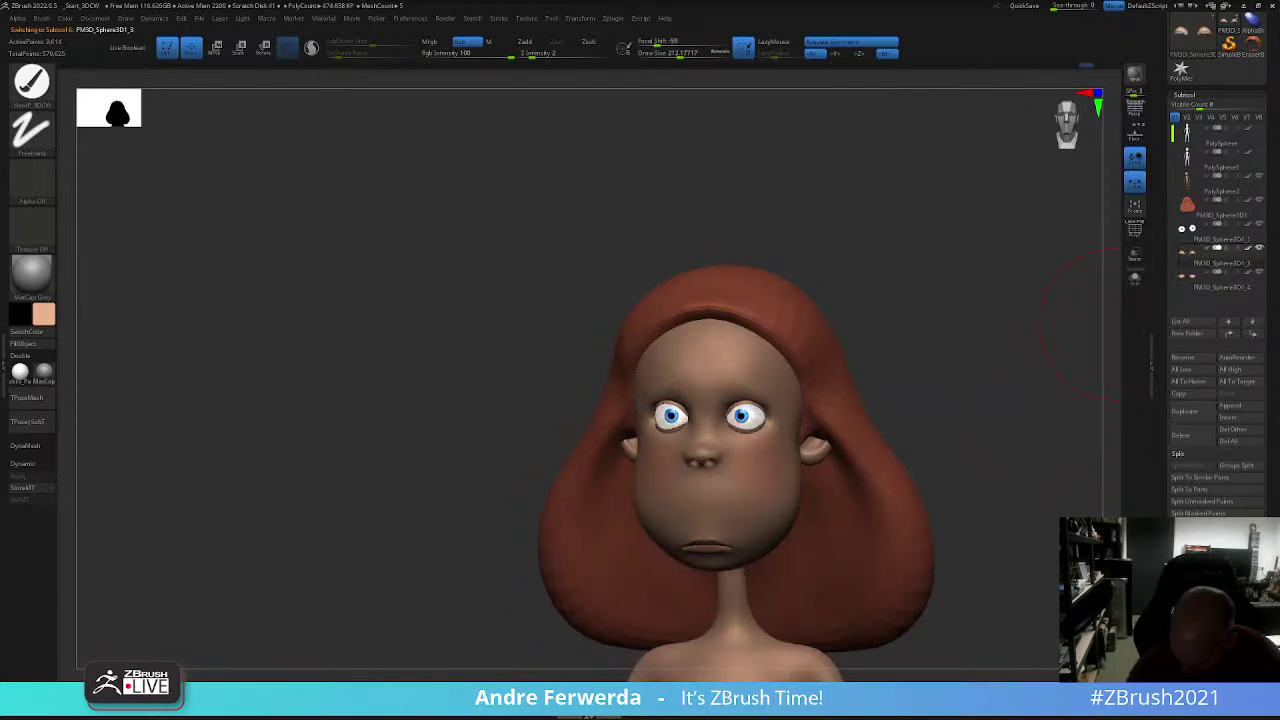
# Step: MergeDown PM3D_Sphere3D1_4 into PM3D_Sphere3D1_3 and confirm the merge
pyautogui.click(1182, 525)
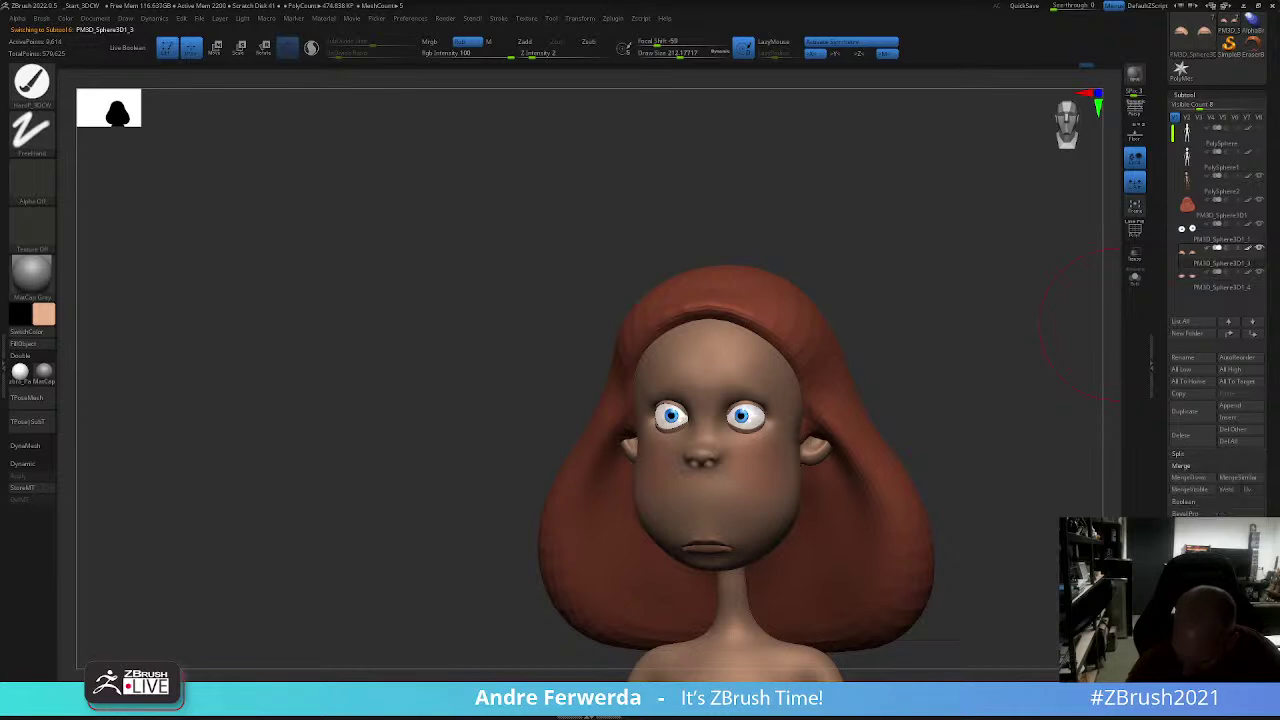
pyautogui.click(1195, 479)
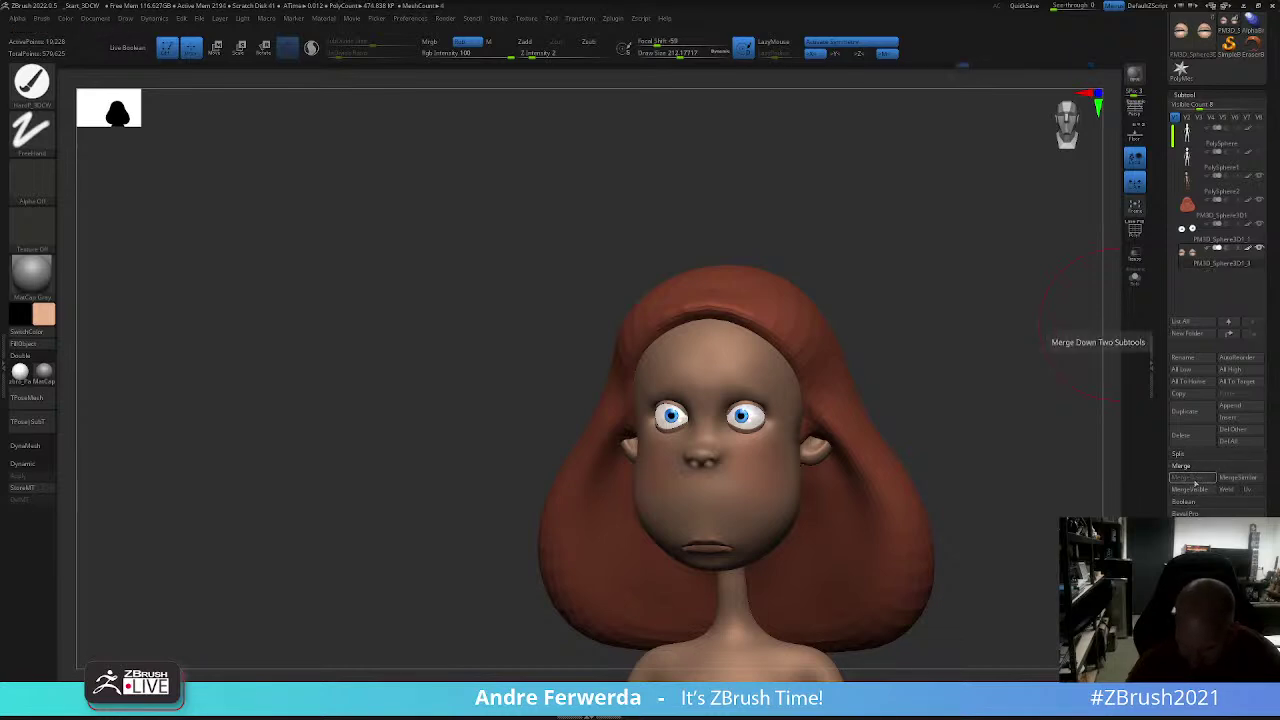
pyautogui.click(1014, 333)
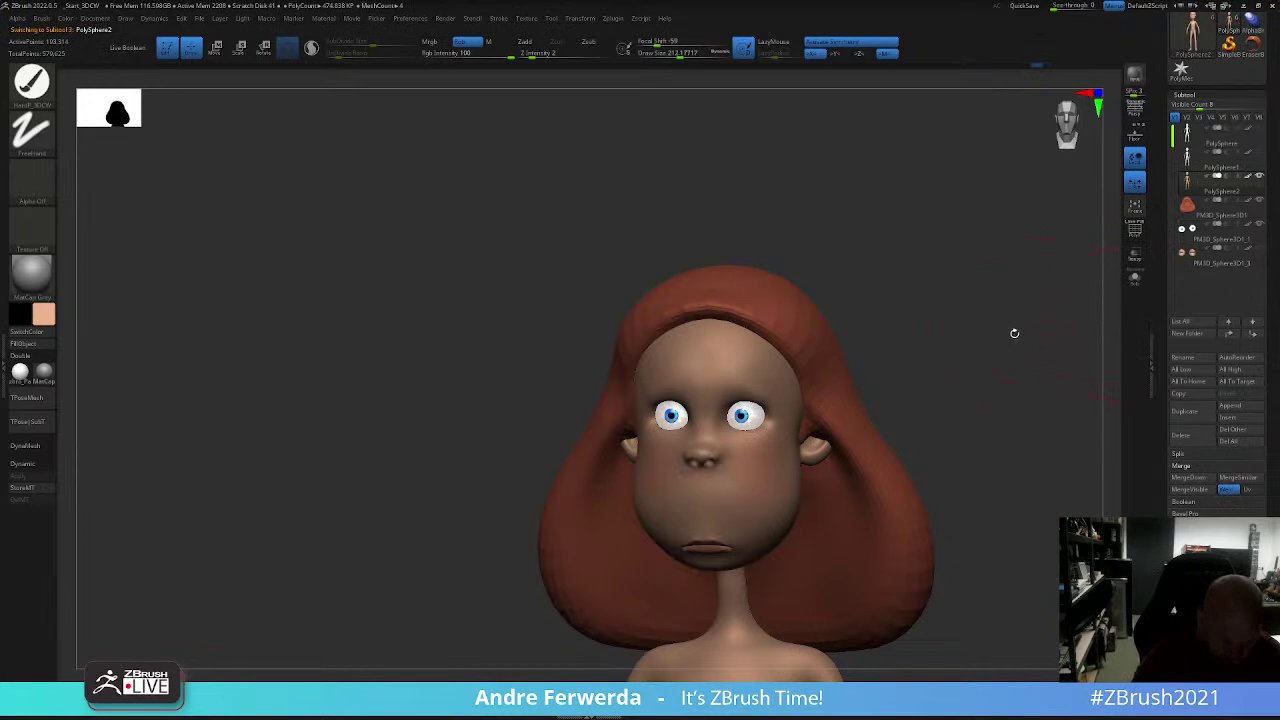
pyautogui.moveTo(1014, 333)
pyautogui.mouseDown()
pyautogui.moveTo(988, 331)
pyautogui.moveTo(986, 297)
pyautogui.moveTo(1006, 277)
pyautogui.moveTo(1006, 340)
pyautogui.moveTo(722, 405)
pyautogui.mouseUp()
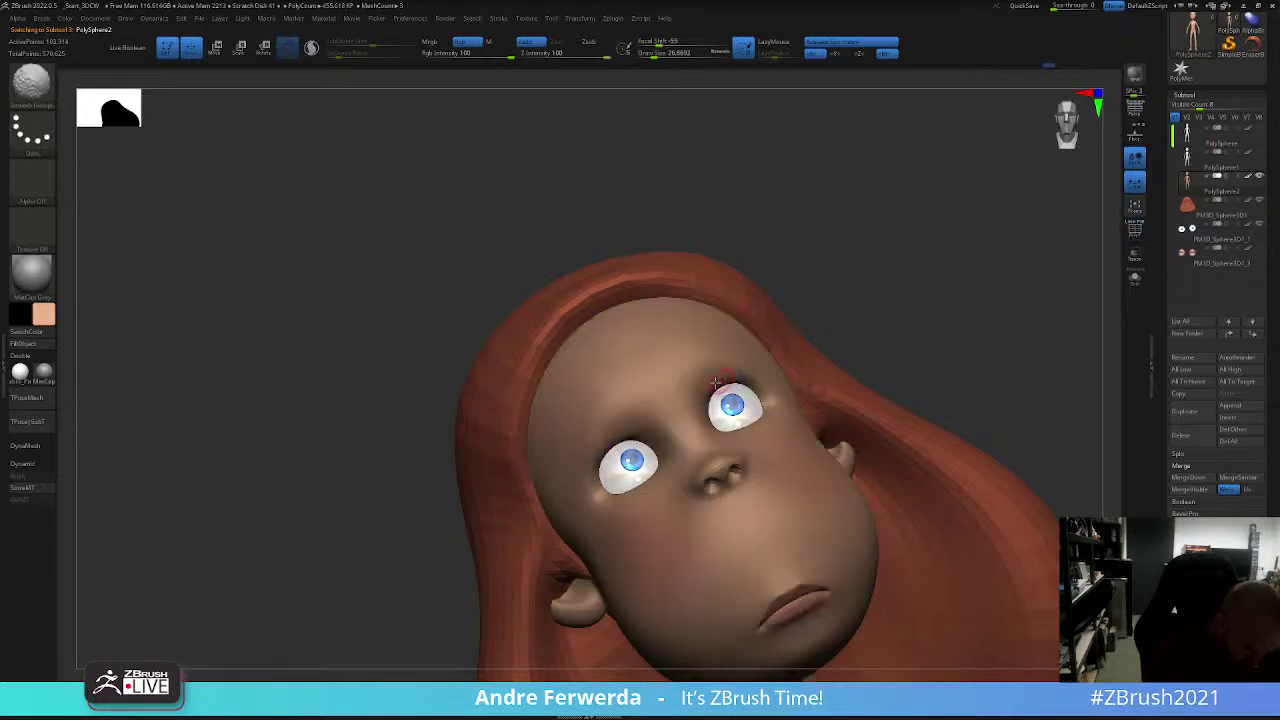
# Step: Pick the Standard brush with Rgb on and orbit back to a front view of the face
pyautogui.press('space')
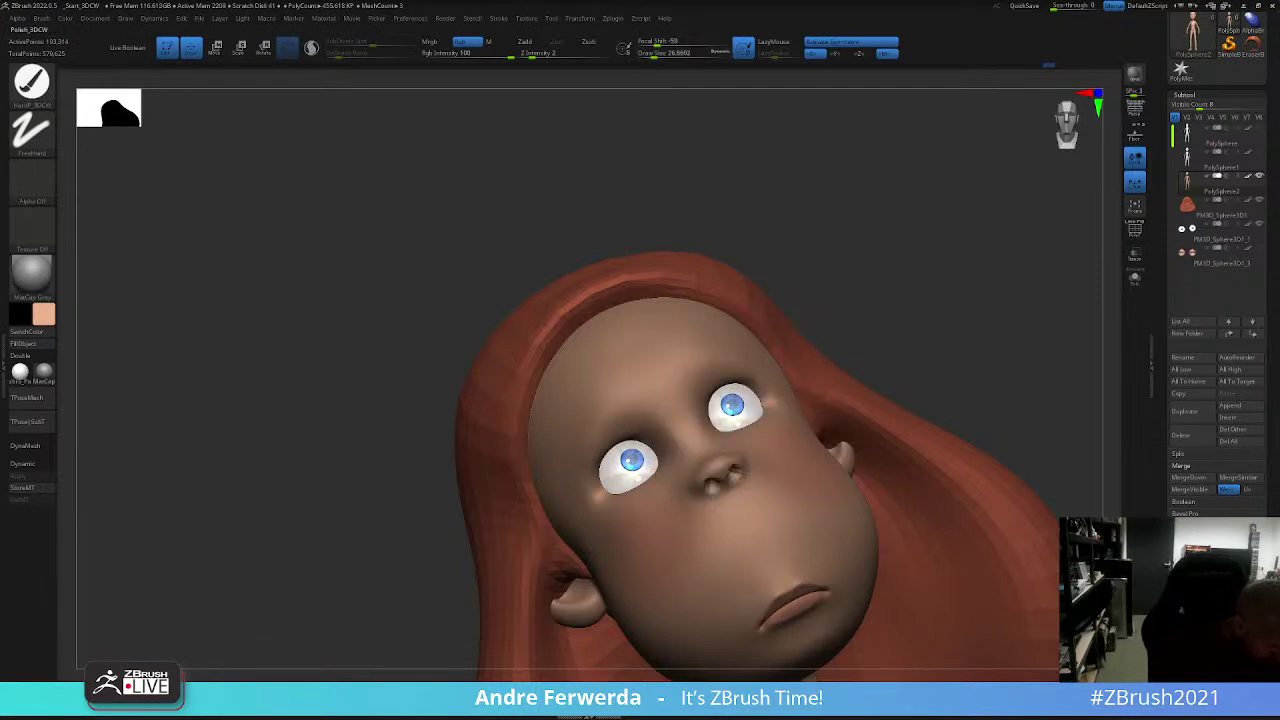
pyautogui.press('space')
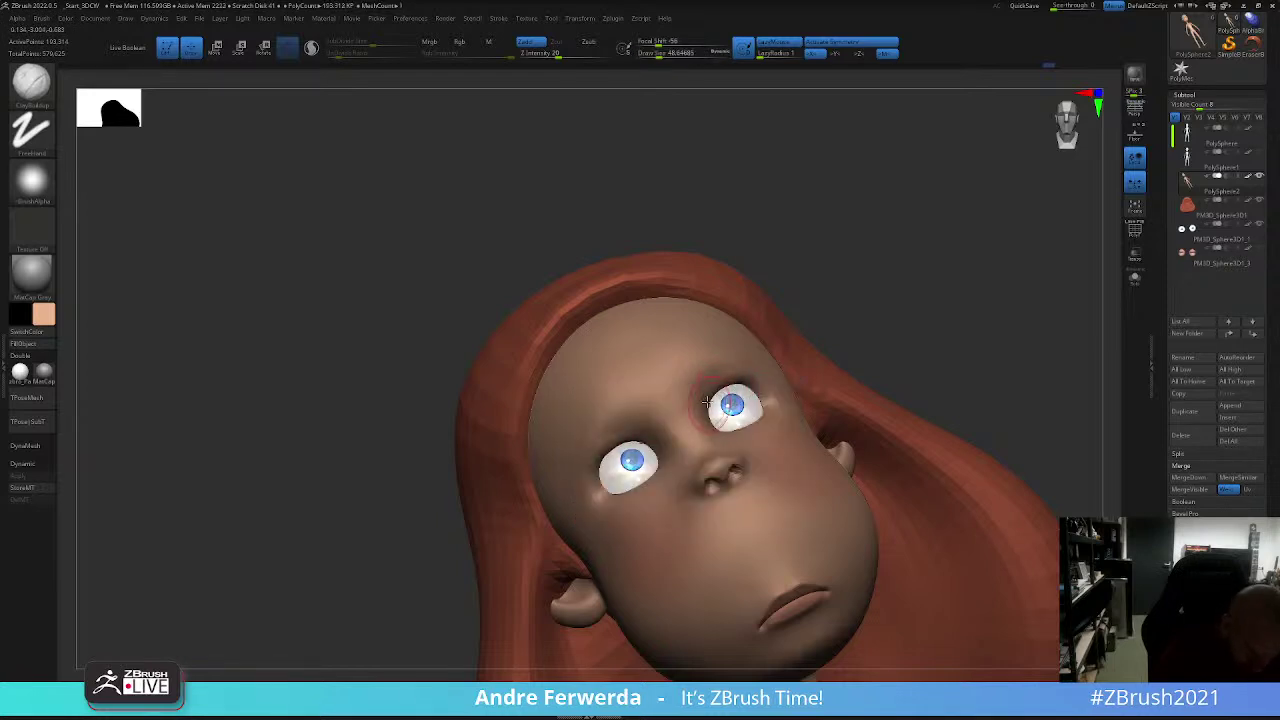
pyautogui.keyDown('shift'); pyautogui.moveTo(793, 336); pyautogui.dragTo(745, 393, button='right'); pyautogui.keyUp('shift')
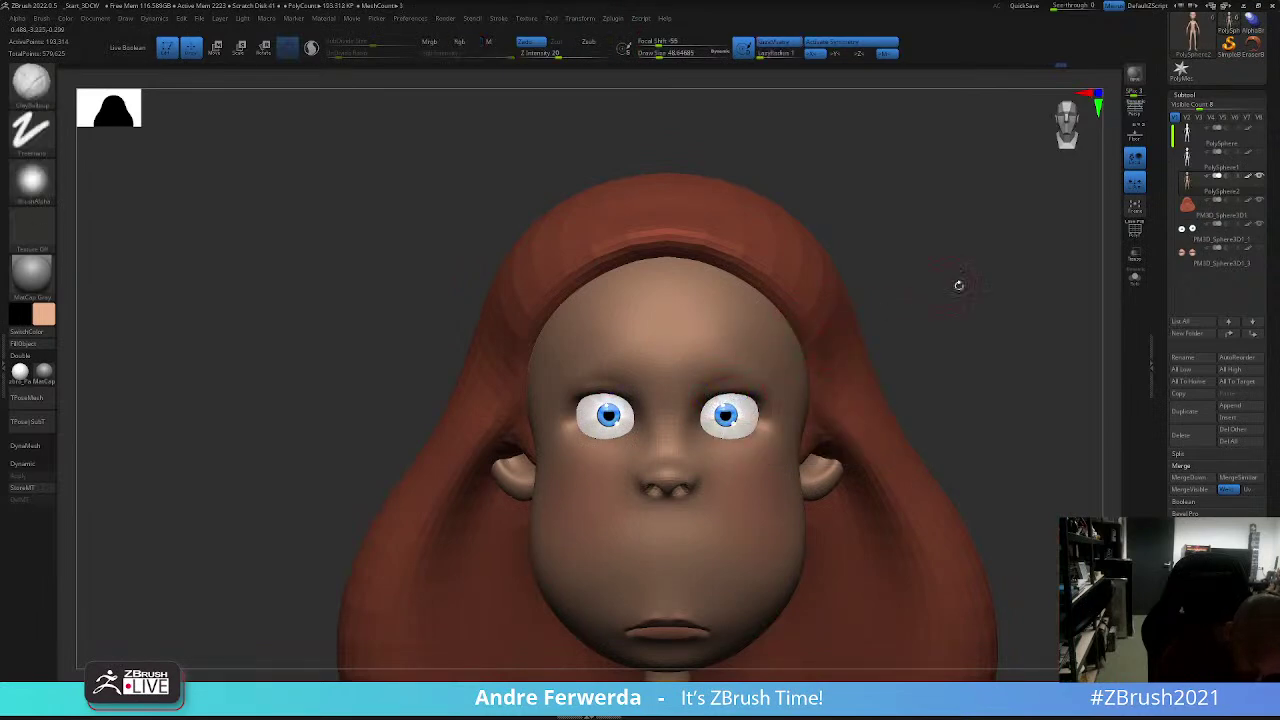
pyautogui.moveTo(957, 285); pyautogui.dragTo(743, 430, button='right')
pyautogui.press('space')
pyautogui.moveTo(947, 296); pyautogui.dragTo(714, 425, button='right')
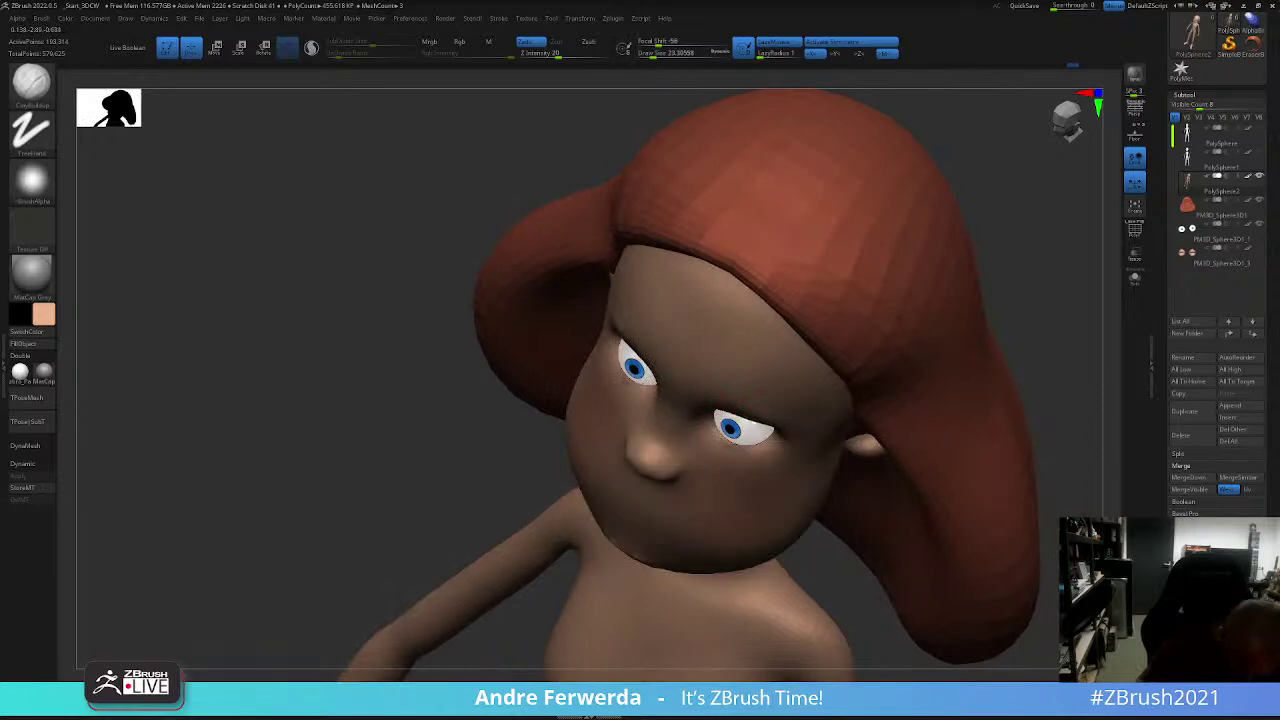
pyautogui.moveTo(846, 578)
pyautogui.mouseDown(button='right')
pyautogui.moveTo(986, 366)
pyautogui.moveTo(1009, 366)
pyautogui.moveTo(778, 390)
pyautogui.moveTo(708, 424)
pyautogui.moveTo(735, 402)
pyautogui.moveTo(705, 403)
pyautogui.mouseUp(button='right')
# Step: Show the reference sheet and paint a red tint along the right eye's upper lid
pyautogui.press('space')
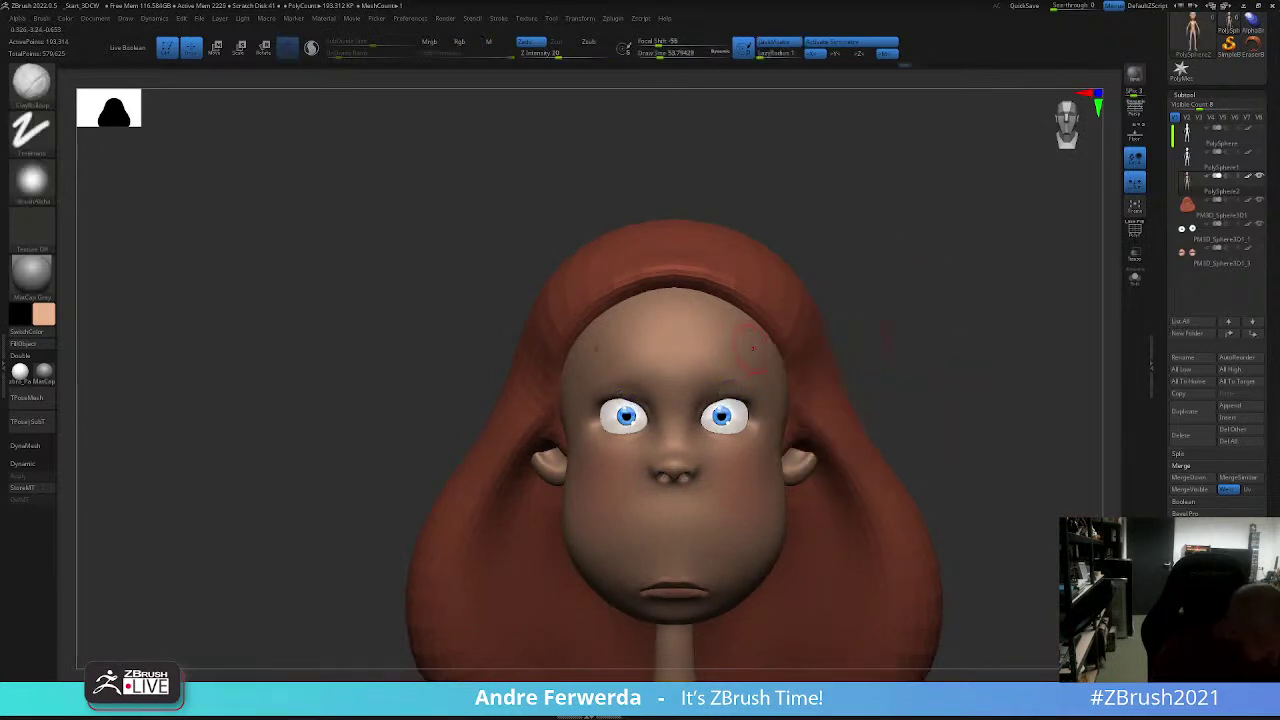
pyautogui.press('shift')
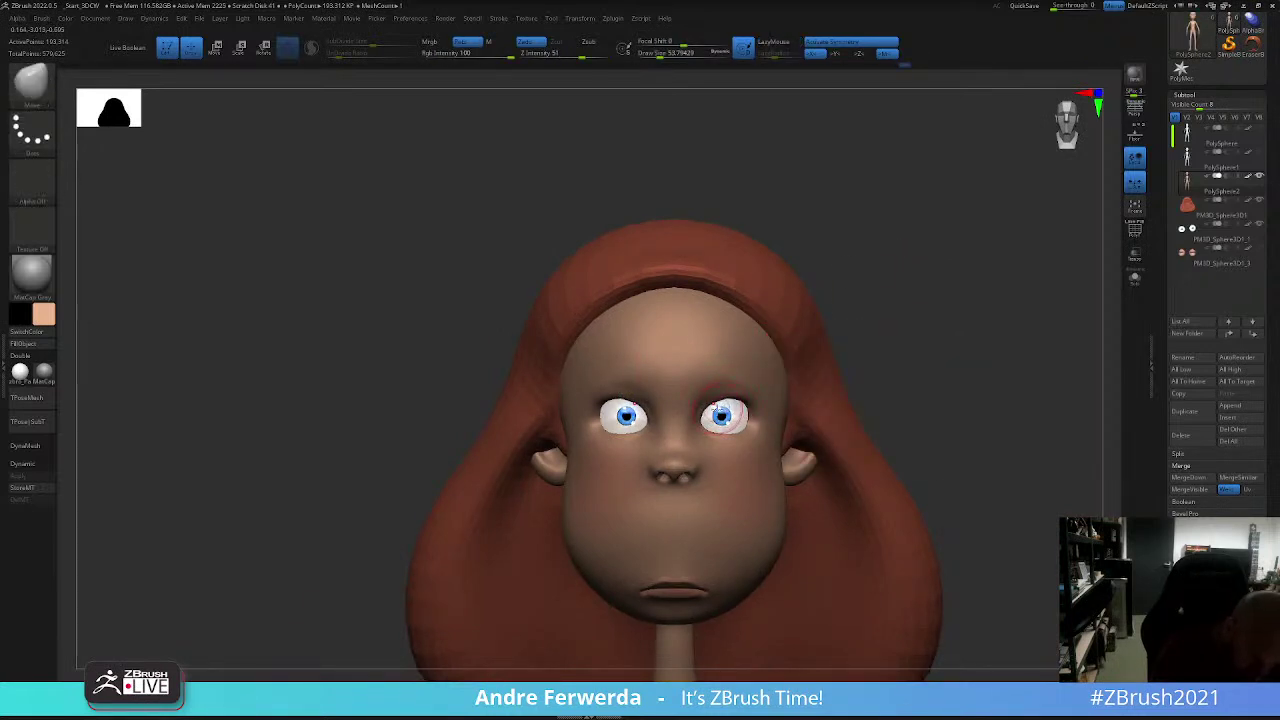
pyautogui.hotkey('shift', 'z')
pyautogui.hotkey('shift', 'z')
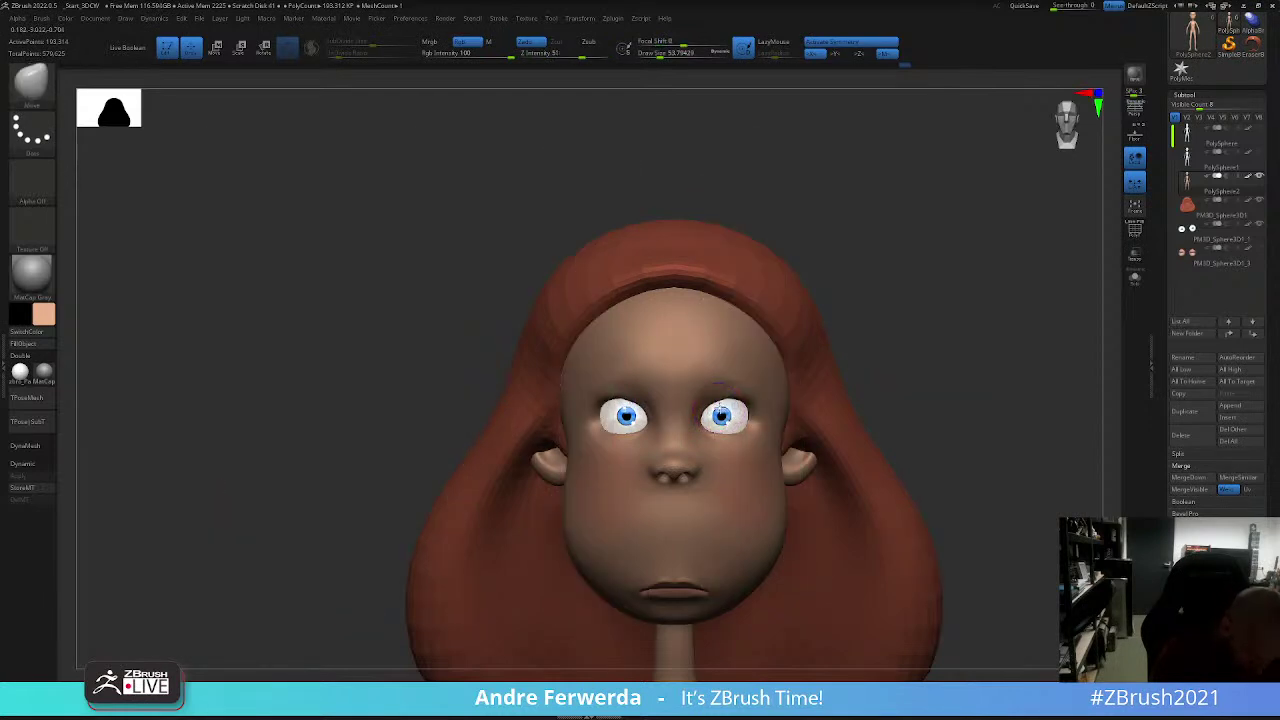
pyautogui.moveTo(721, 405); pyautogui.dragTo(723, 396)
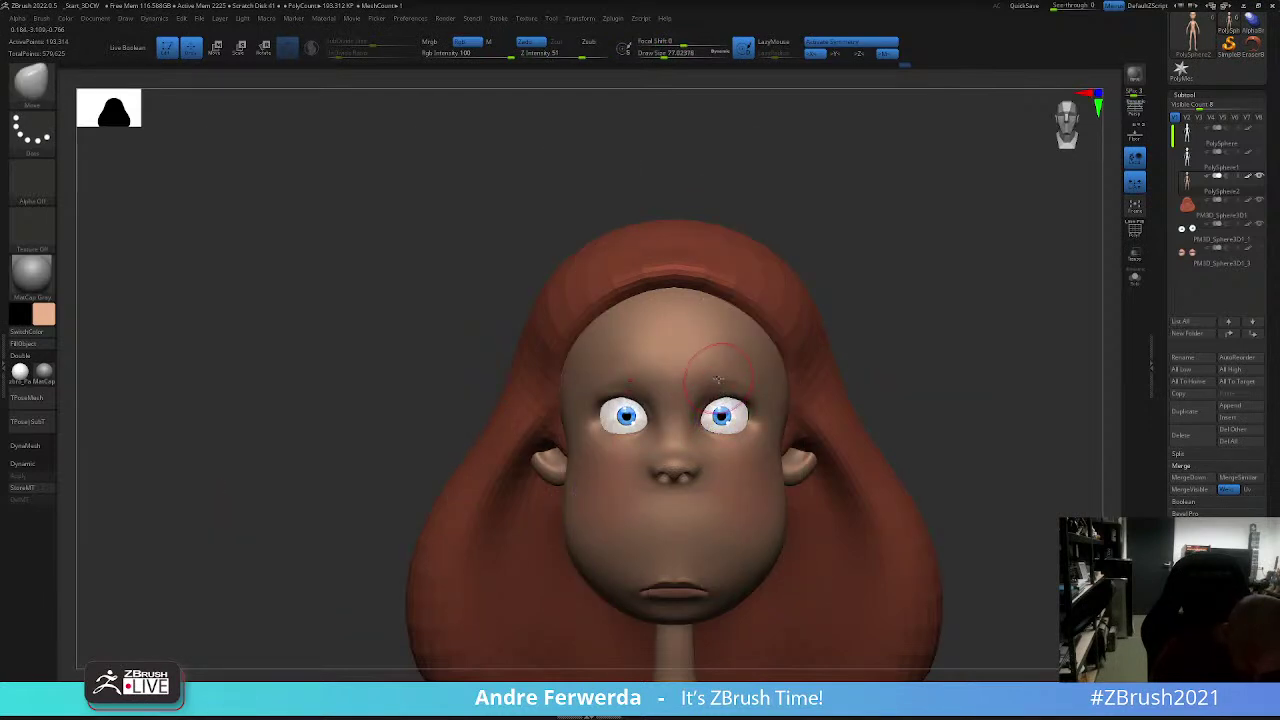
pyautogui.keyDown('alt'); pyautogui.click(625, 415); pyautogui.keyUp('alt')
pyautogui.press('w')
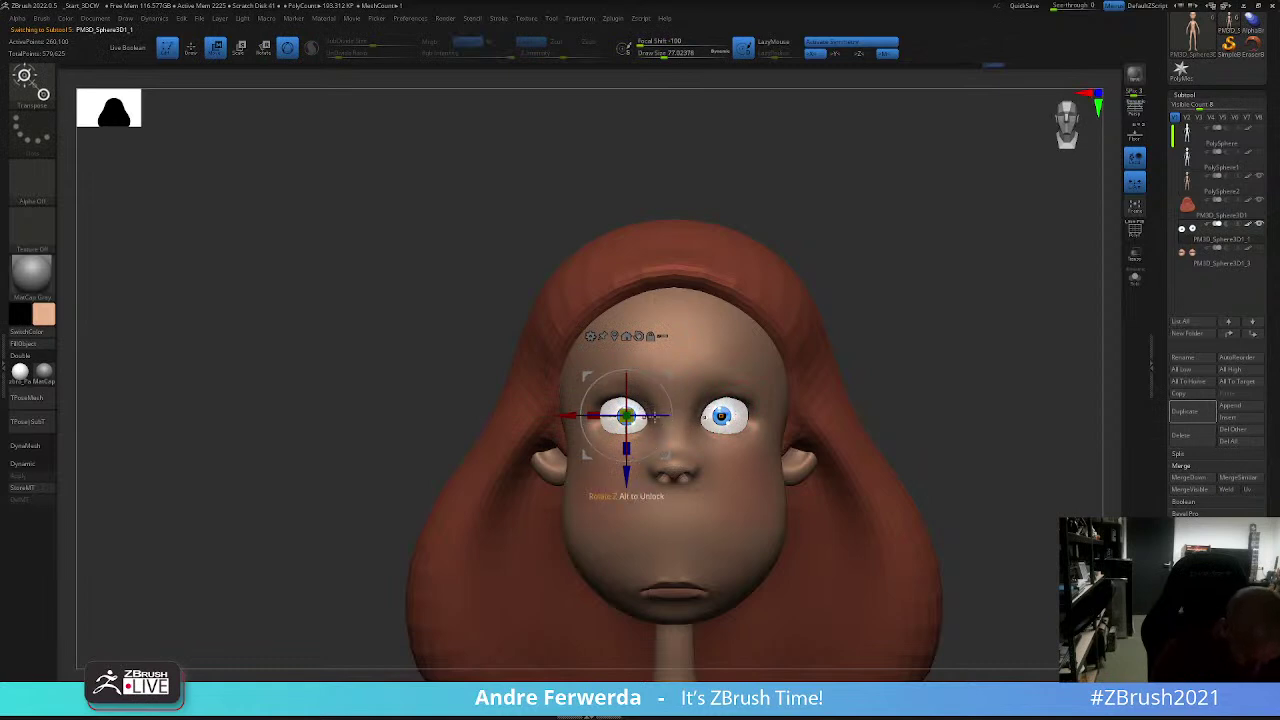
pyautogui.keyDown('alt'); pyautogui.click(721, 415); pyautogui.keyUp('alt')
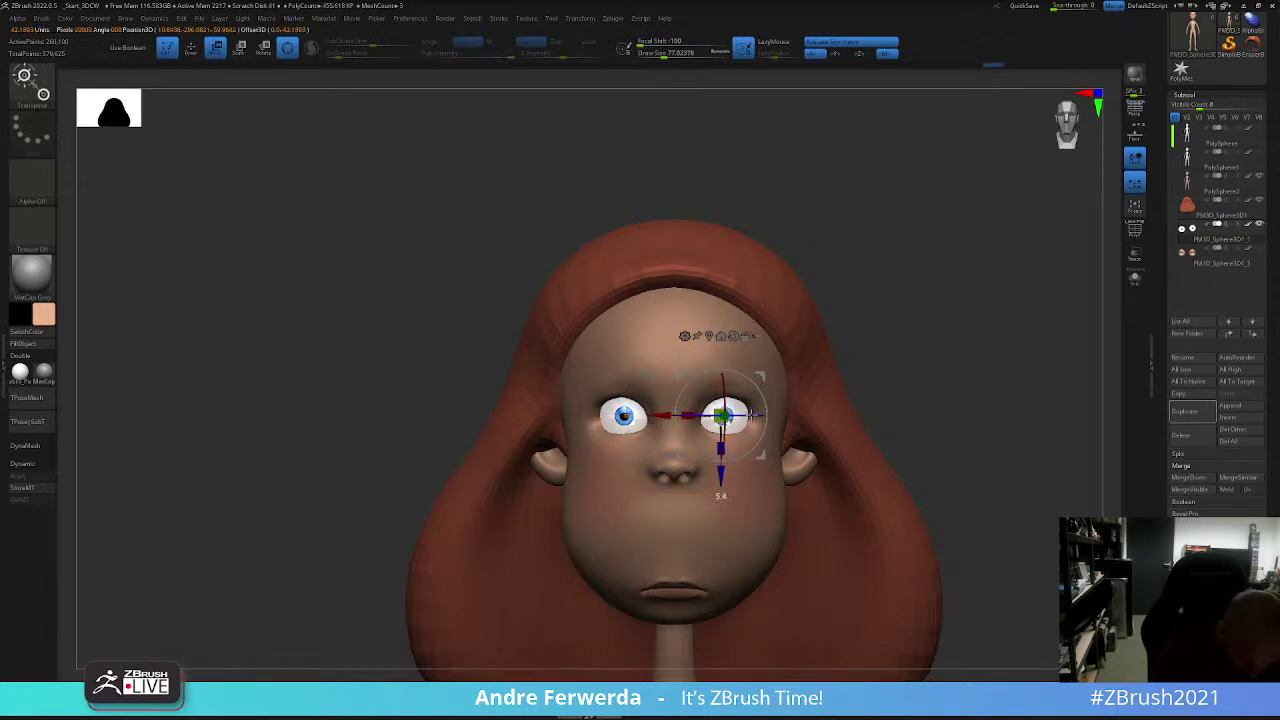
pyautogui.press('q')
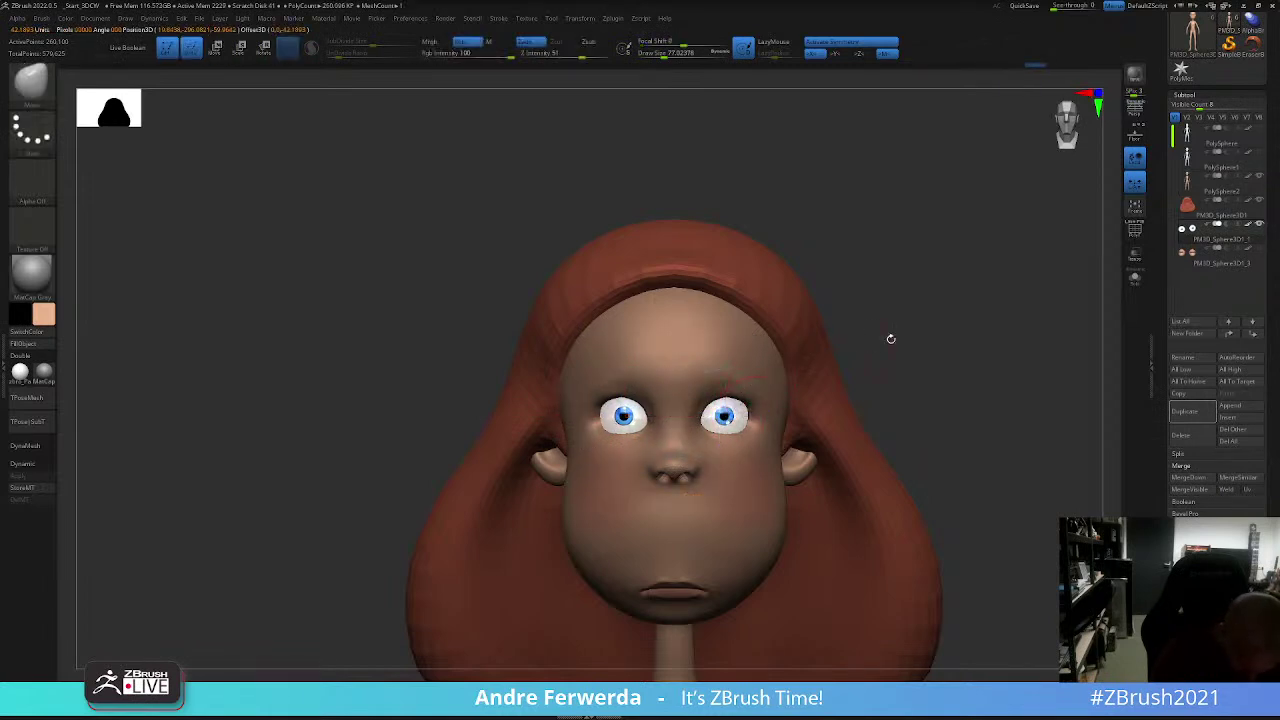
pyautogui.moveTo(886, 337)
pyautogui.mouseDown()
pyautogui.moveTo(966, 289)
pyautogui.moveTo(951, 271)
pyautogui.mouseUp()
pyautogui.press('space')
# Step: Select PolySphere2, frame the whole figure and enlarge the brush
pyautogui.keyDown('alt'); pyautogui.click(705, 397); pyautogui.keyUp('alt')
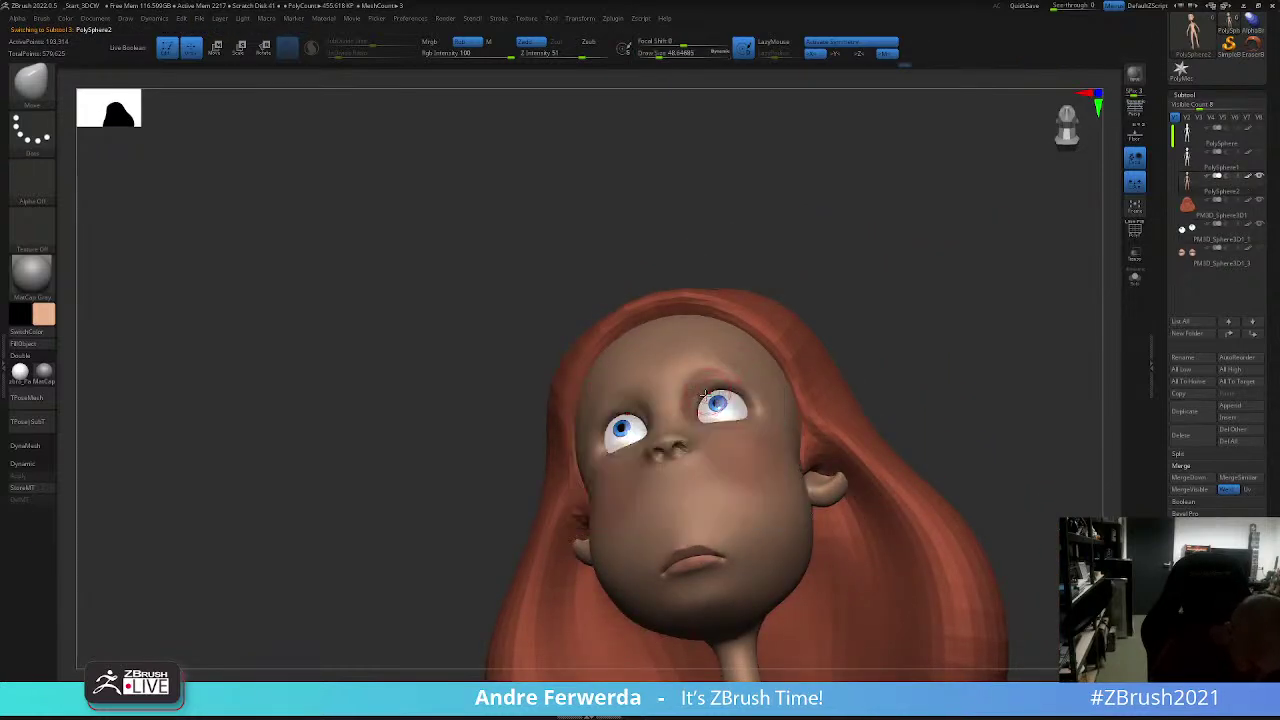
pyautogui.moveTo(713, 389); pyautogui.dragTo(716, 404)
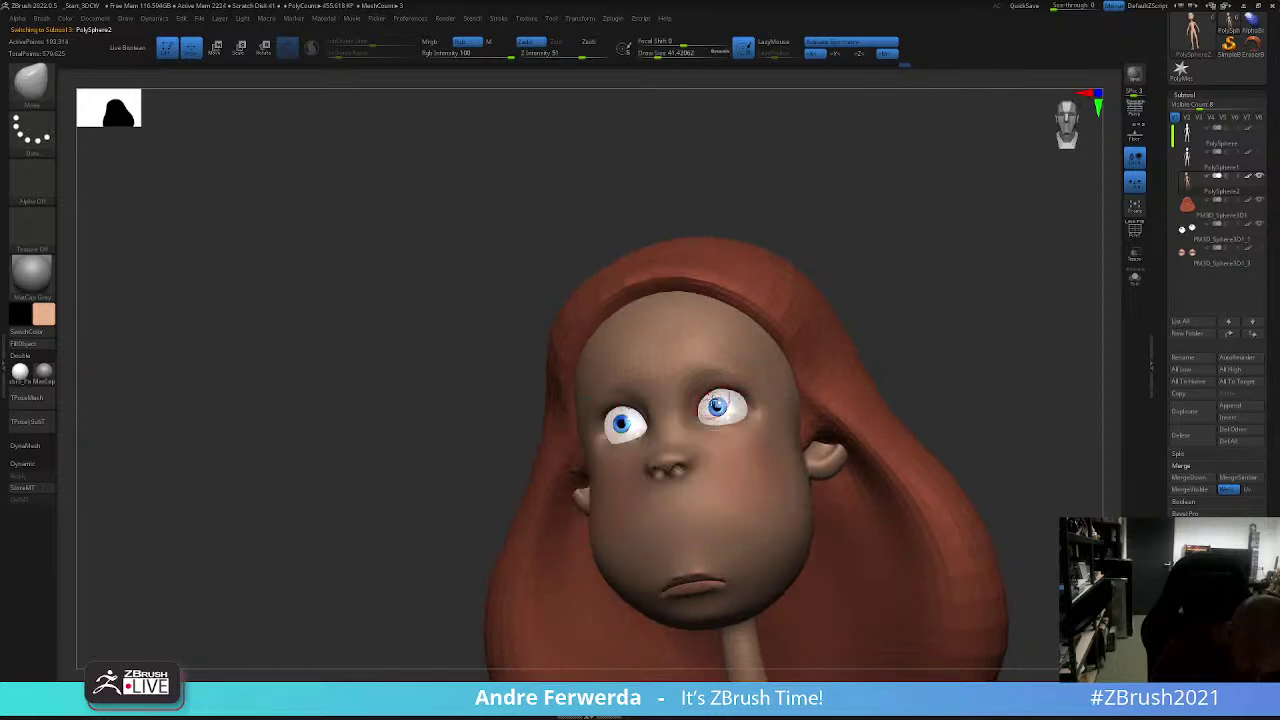
pyautogui.press('space')
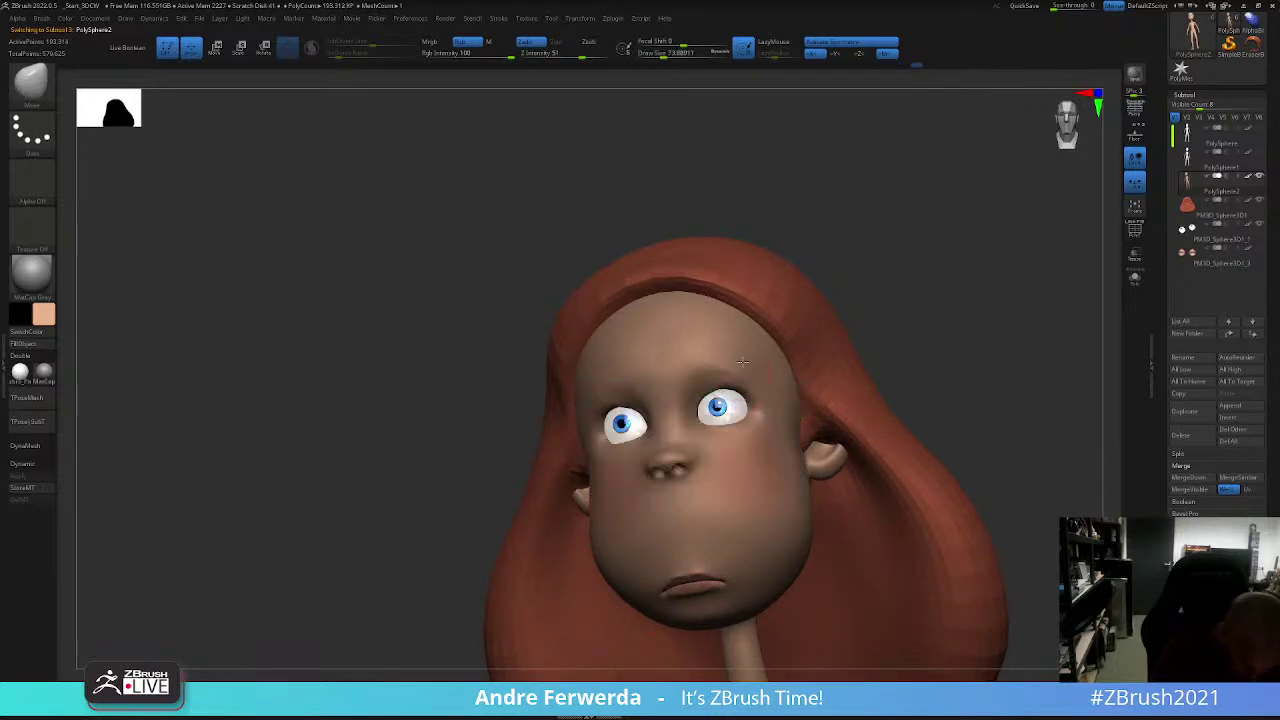
pyautogui.moveTo(812, 313)
pyautogui.mouseDown()
pyautogui.moveTo(917, 263)
pyautogui.moveTo(948, 406)
pyautogui.moveTo(929, 417)
pyautogui.moveTo(929, 437)
pyautogui.moveTo(954, 440)
pyautogui.moveTo(914, 446)
pyautogui.moveTo(929, 369)
pyautogui.mouseUp()
pyautogui.press('f')
pyautogui.press('space')
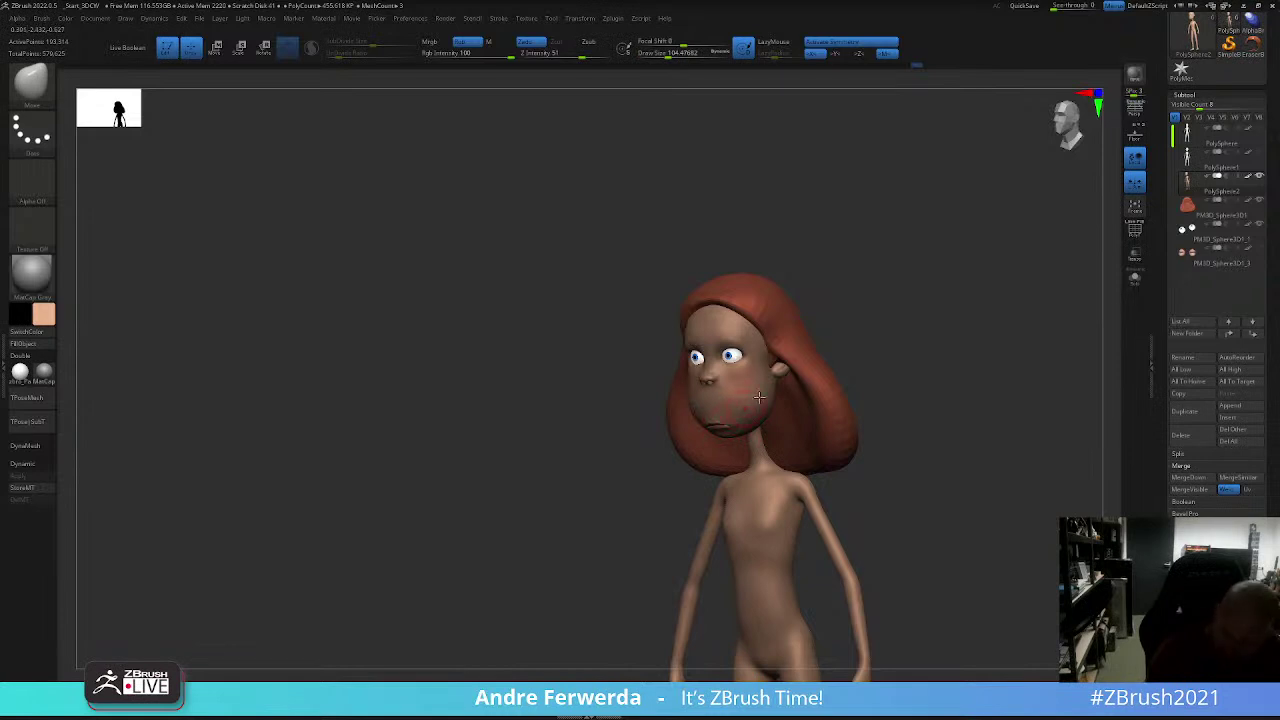
pyautogui.moveTo(976, 386); pyautogui.dragTo(973, 383)
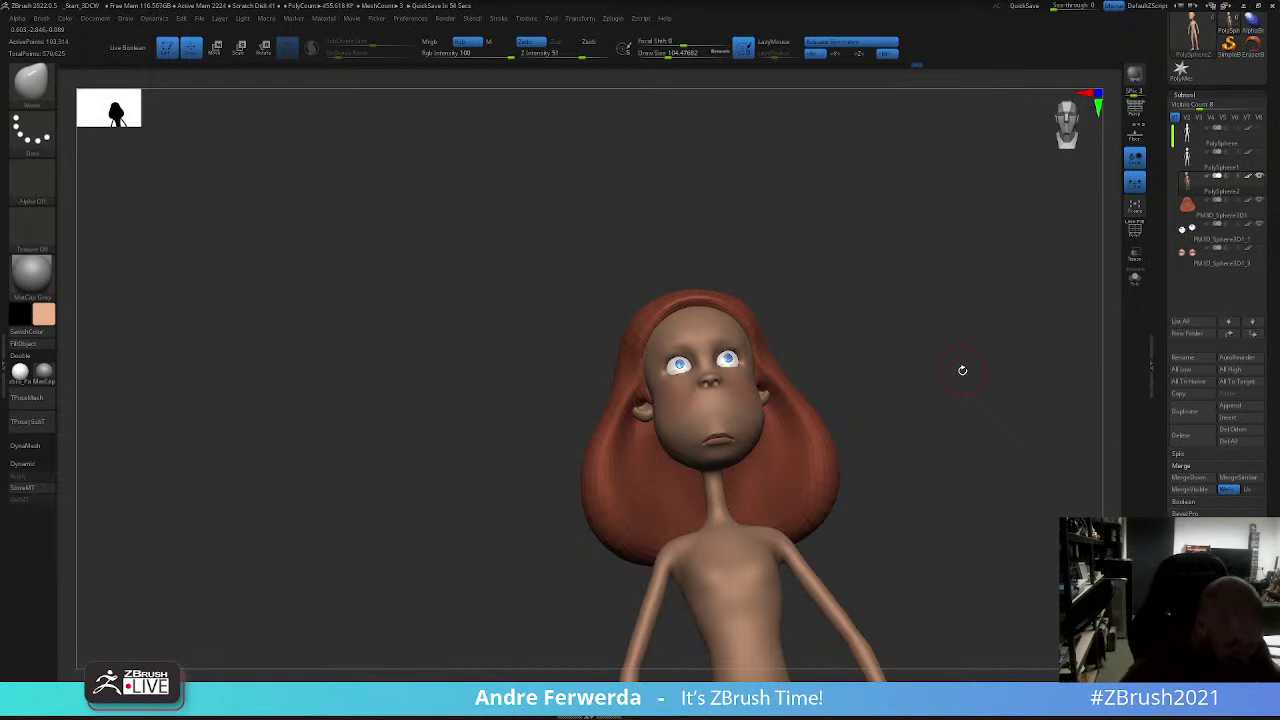
# Step: Reshape the cheek and right temple with a smaller Move brush, then hide the eyeballs
pyautogui.moveTo(745, 402); pyautogui.dragTo(742, 385)
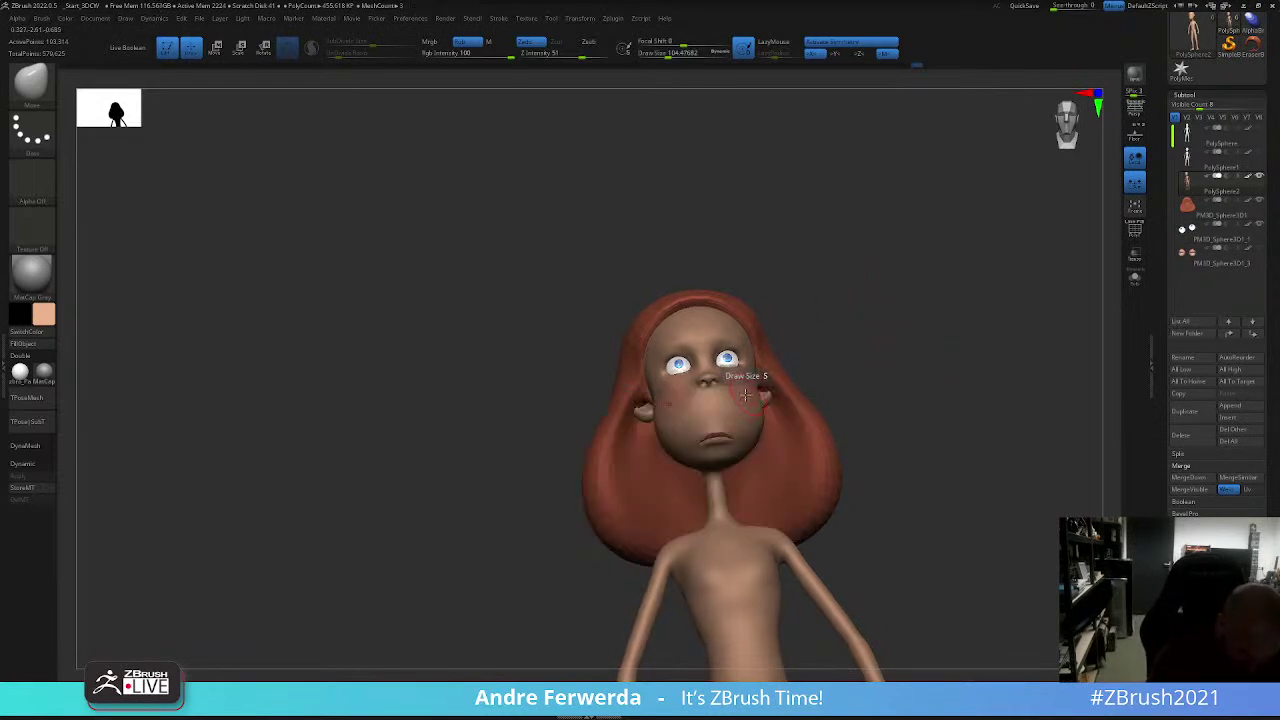
pyautogui.hotkey('ctrl', 'z')
pyautogui.moveTo(811, 332); pyautogui.dragTo(745, 405)
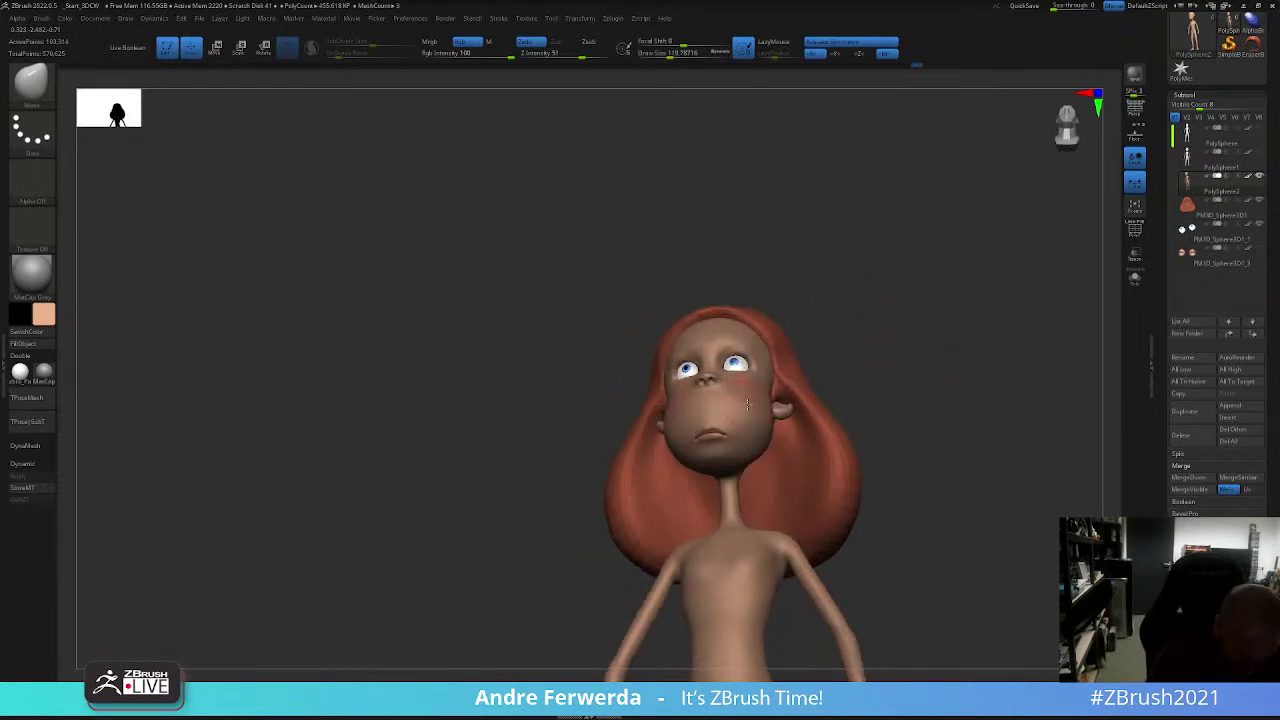
pyautogui.press('space')
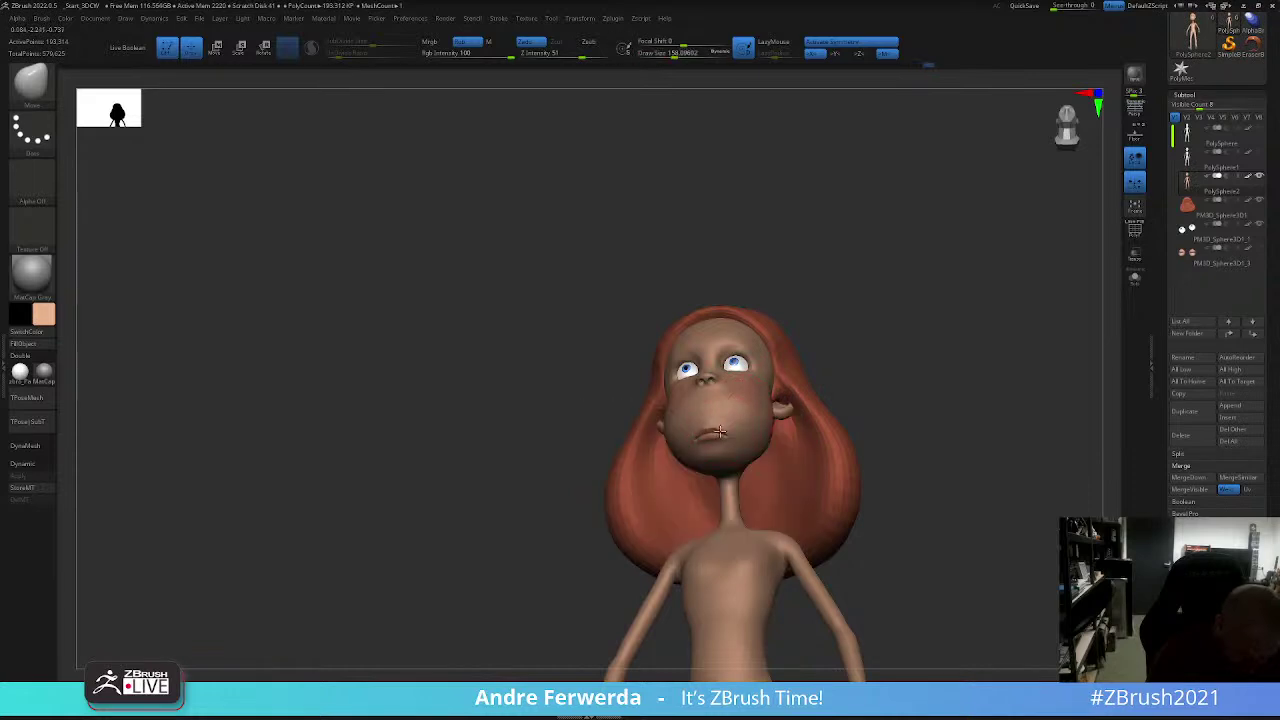
pyautogui.moveTo(805, 372)
pyautogui.mouseDown()
pyautogui.moveTo(722, 430)
pyautogui.moveTo(953, 328)
pyautogui.moveTo(766, 298)
pyautogui.mouseUp()
pyautogui.press('space')
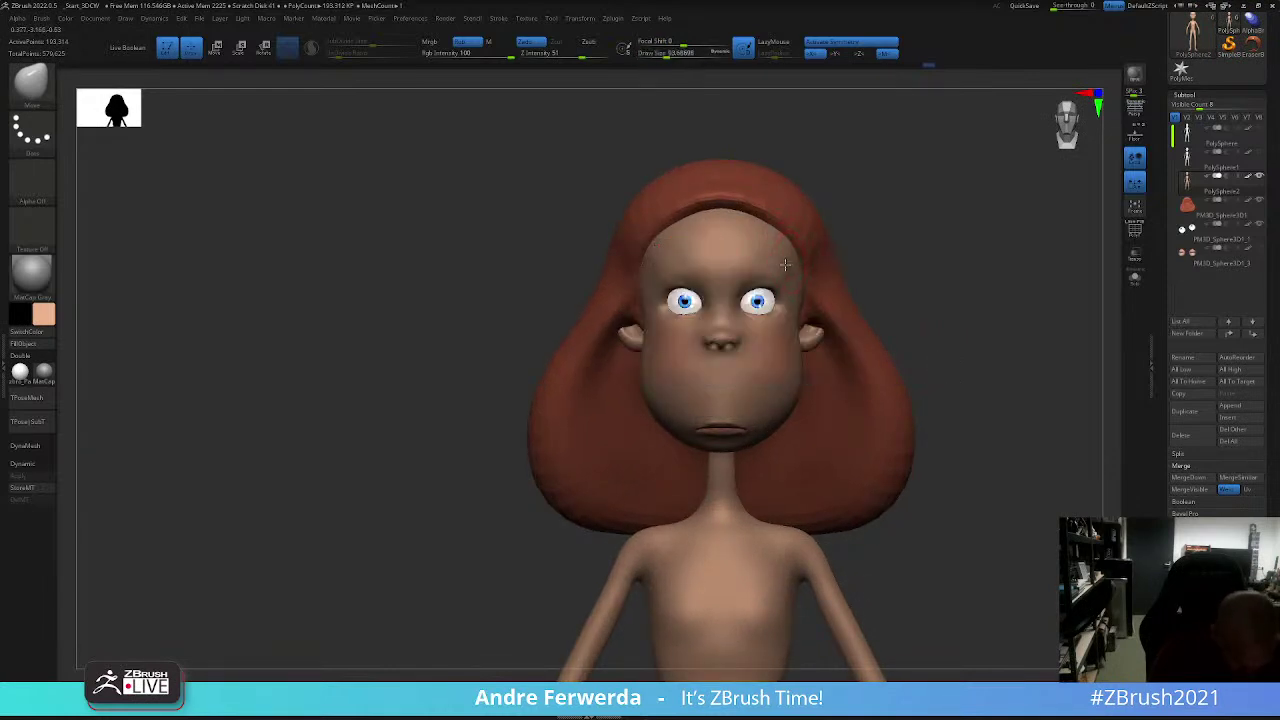
pyautogui.moveTo(798, 270); pyautogui.dragTo(805, 289)
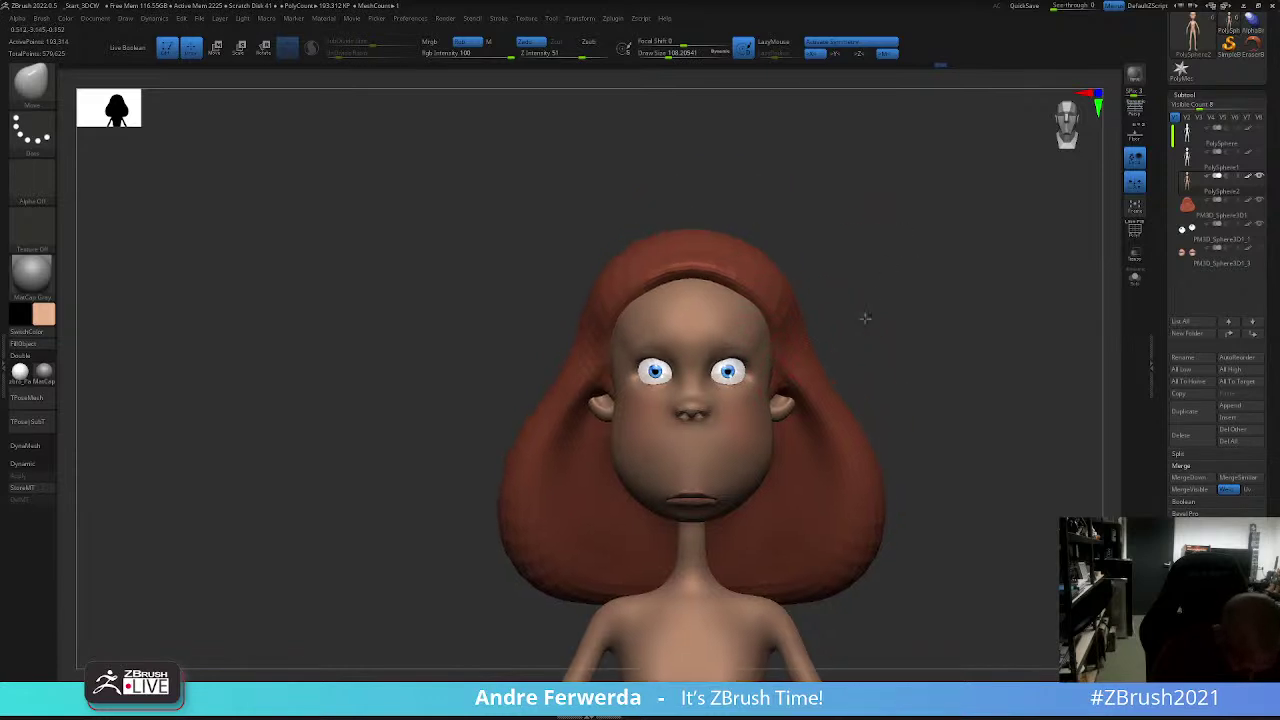
pyautogui.moveTo(802, 298); pyautogui.dragTo(714, 392, button='right')
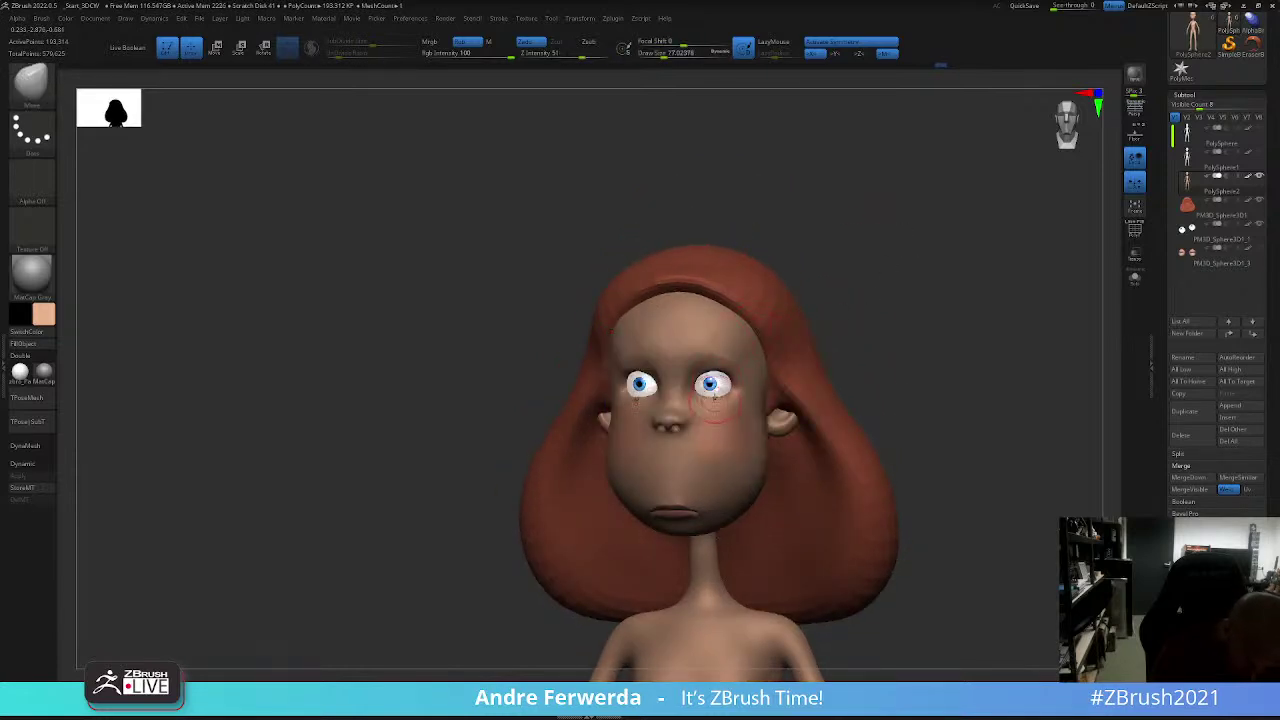
pyautogui.click(1259, 224)
# Step: Choose white as the paint colour and paint the eye sockets from several angles
pyautogui.moveTo(986, 320); pyautogui.dragTo(920, 276, button='right')
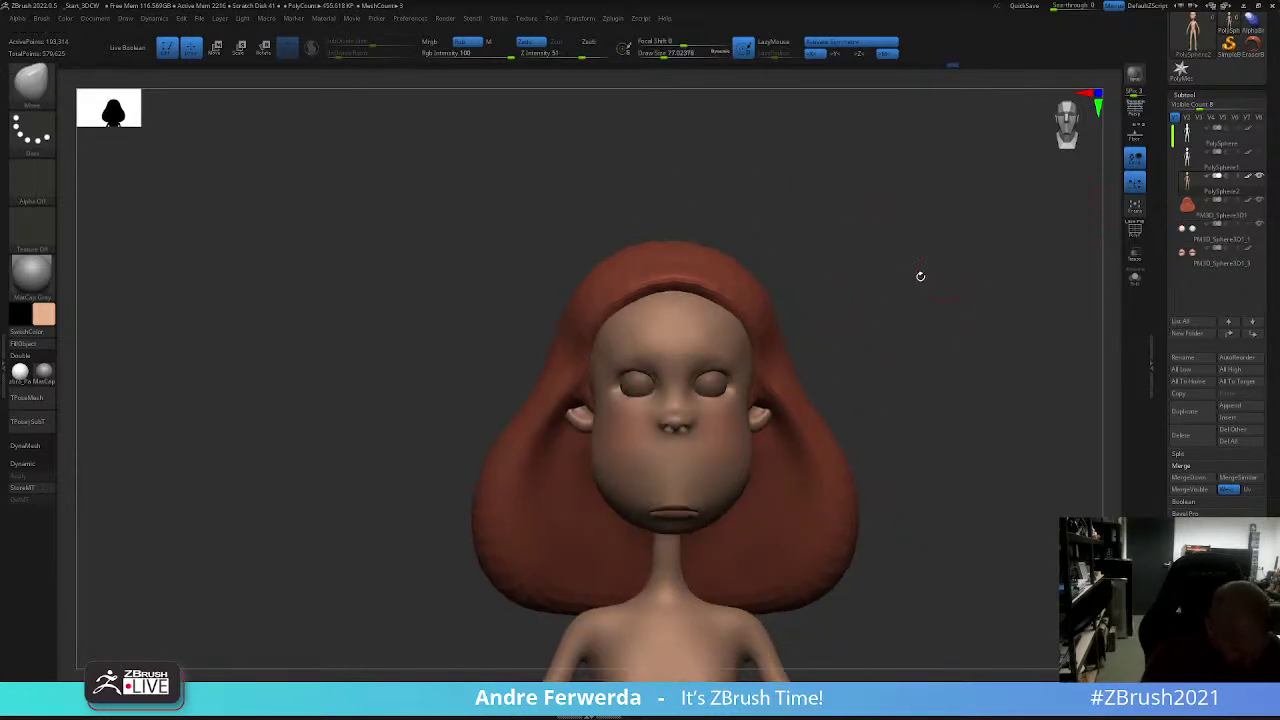
pyautogui.press('space')
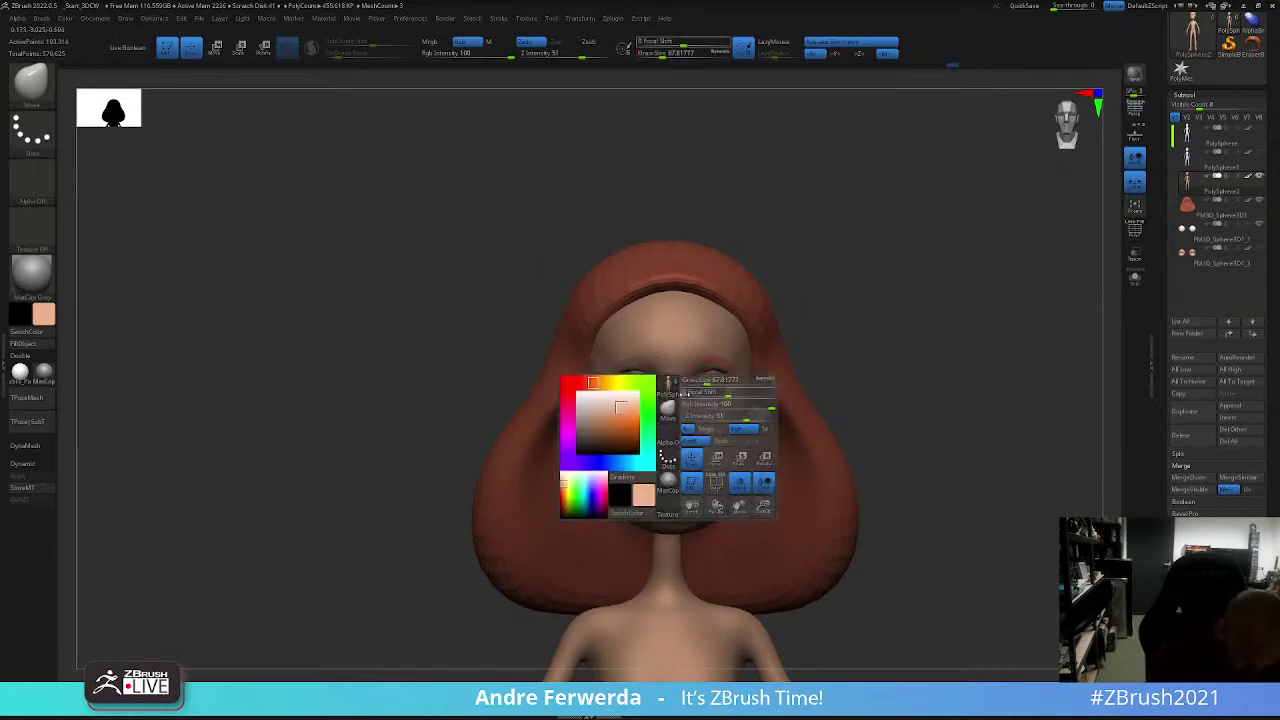
pyautogui.click(644, 496)
pyautogui.moveTo(851, 305); pyautogui.dragTo(768, 331, button='right')
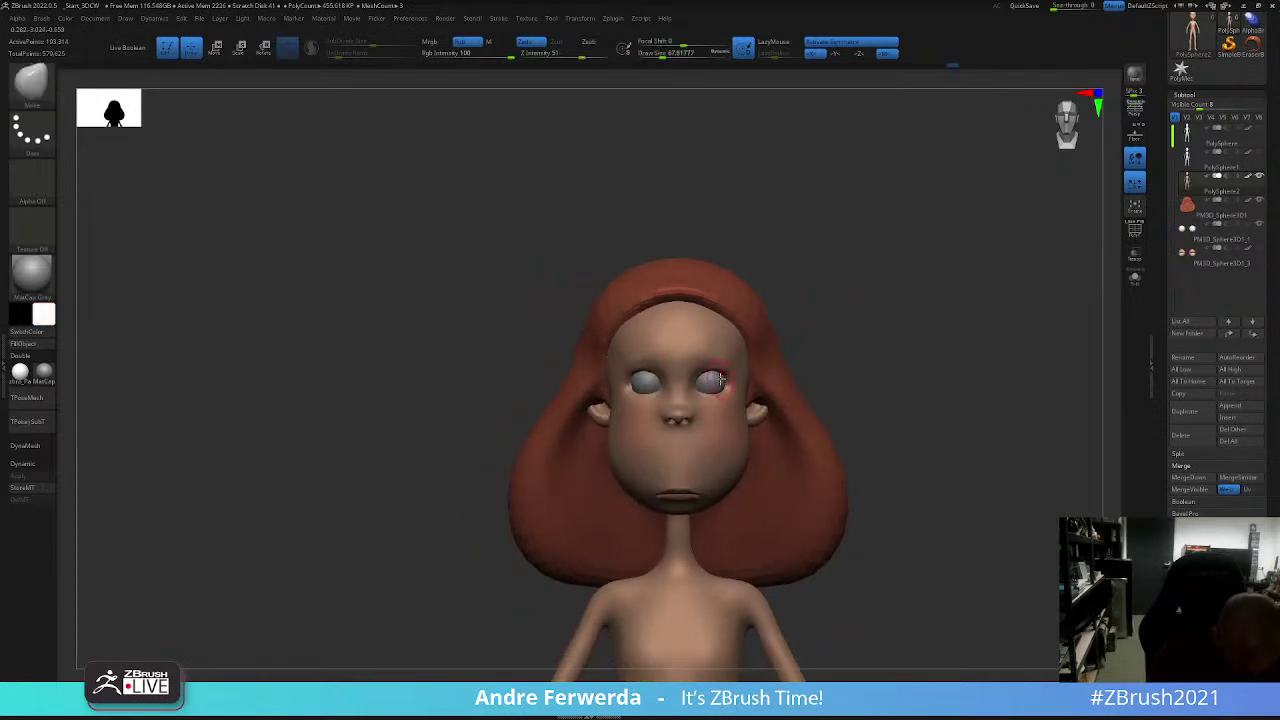
pyautogui.press('space')
pyautogui.moveTo(718, 379)
pyautogui.mouseDown(button='right')
pyautogui.moveTo(716, 398)
pyautogui.moveTo(911, 357)
pyautogui.moveTo(934, 379)
pyautogui.moveTo(949, 374)
pyautogui.moveTo(788, 410)
pyautogui.mouseUp(button='right')
pyautogui.moveTo(733, 452)
pyautogui.mouseDown()
pyautogui.moveTo(802, 417)
pyautogui.moveTo(723, 455)
pyautogui.mouseUp()
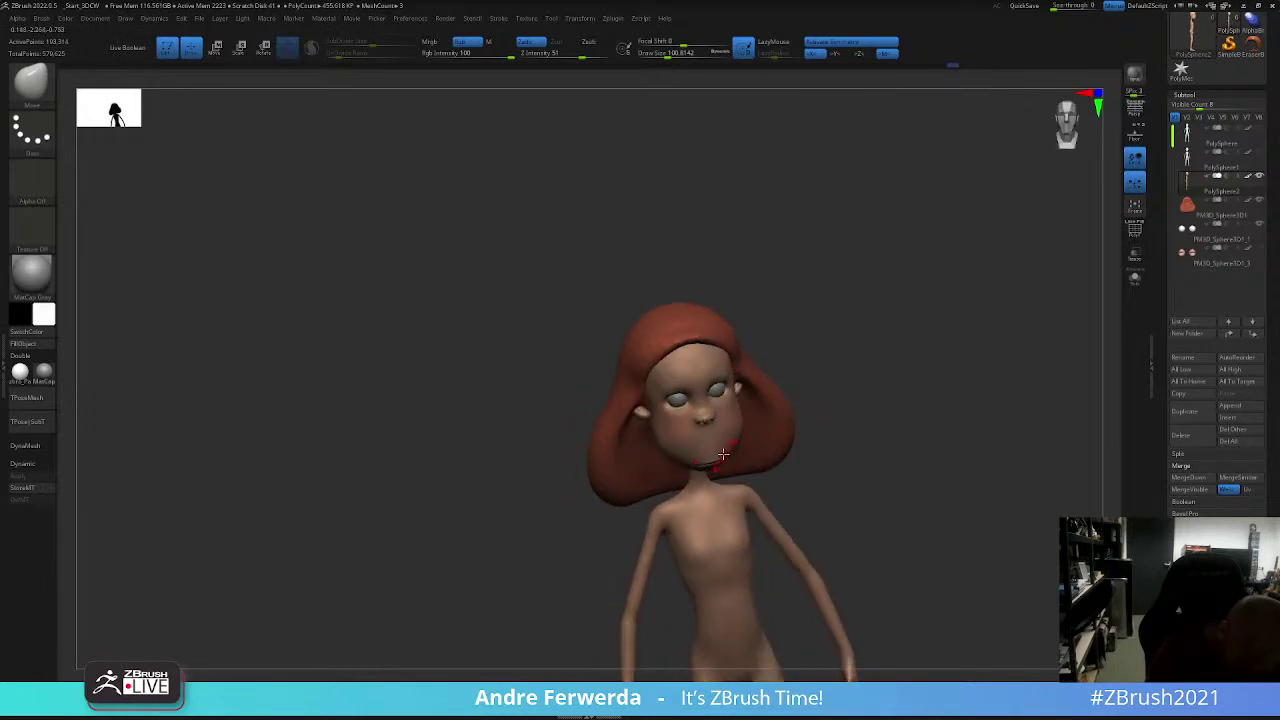
pyautogui.press('space')
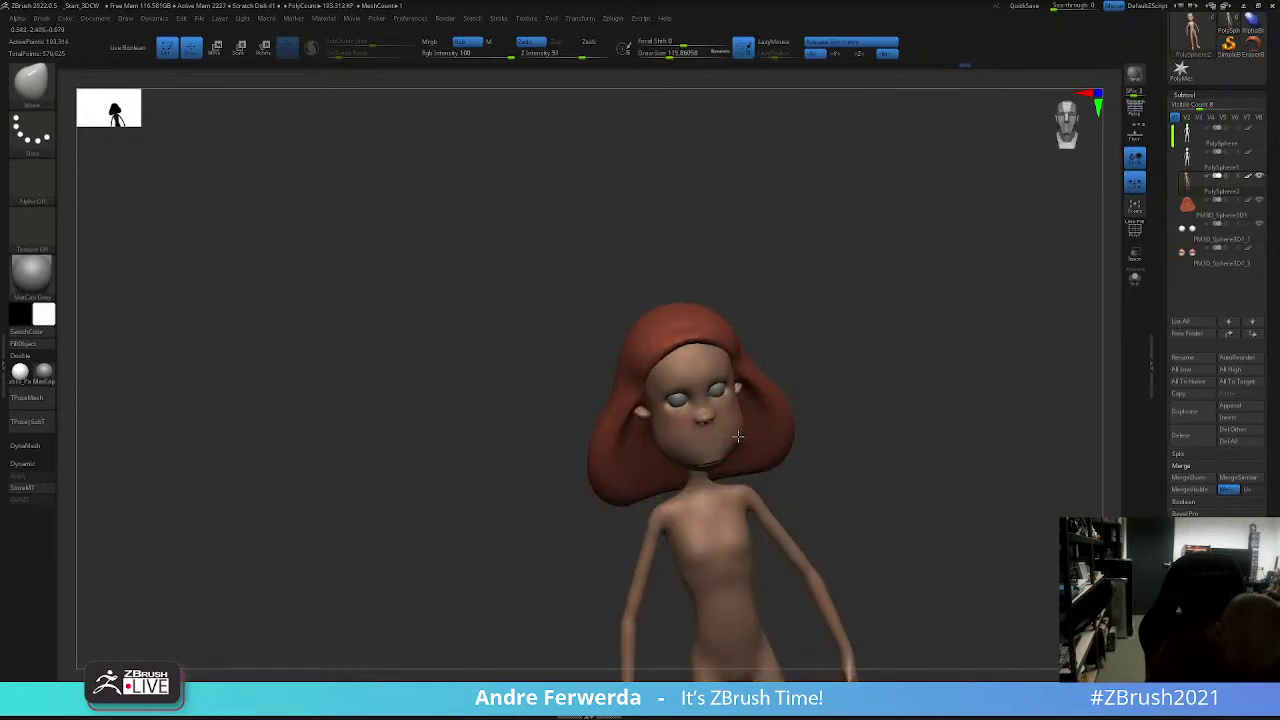
pyautogui.moveTo(728, 440)
pyautogui.mouseDown(button='right')
pyautogui.moveTo(874, 306)
pyautogui.moveTo(857, 363)
pyautogui.moveTo(700, 447)
pyautogui.mouseUp(button='right')
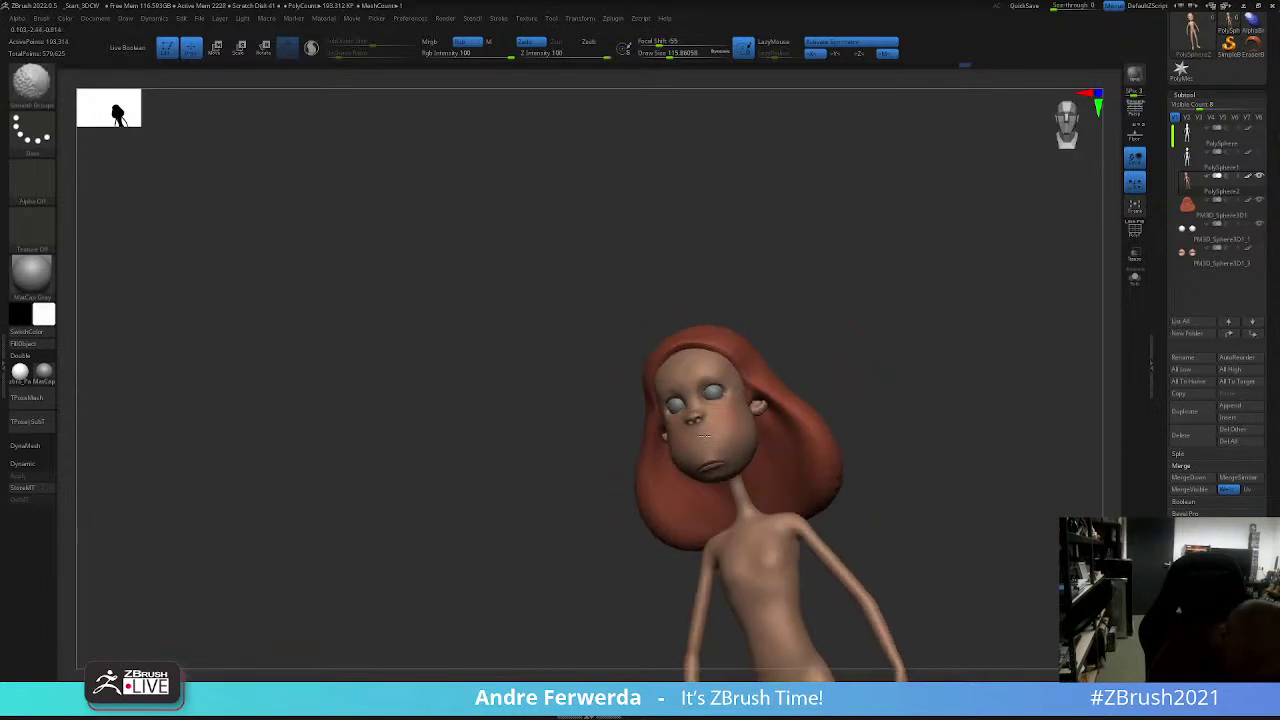
pyautogui.moveTo(813, 371); pyautogui.dragTo(903, 317, button='right')
pyautogui.moveTo(871, 383)
pyautogui.mouseDown(button='right')
pyautogui.moveTo(829, 377)
pyautogui.moveTo(937, 303)
pyautogui.mouseUp(button='right')
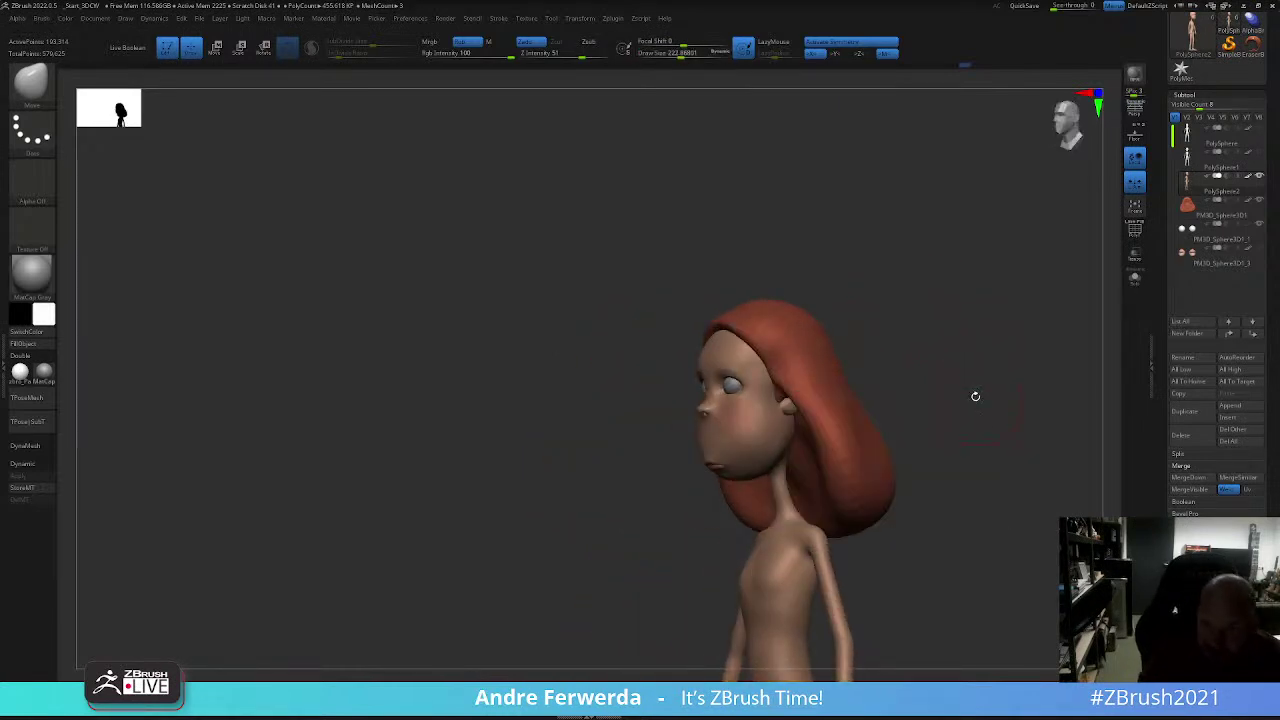
# Step: Reduce the brush size to 140, then select the head and body mesh
pyautogui.press('space')
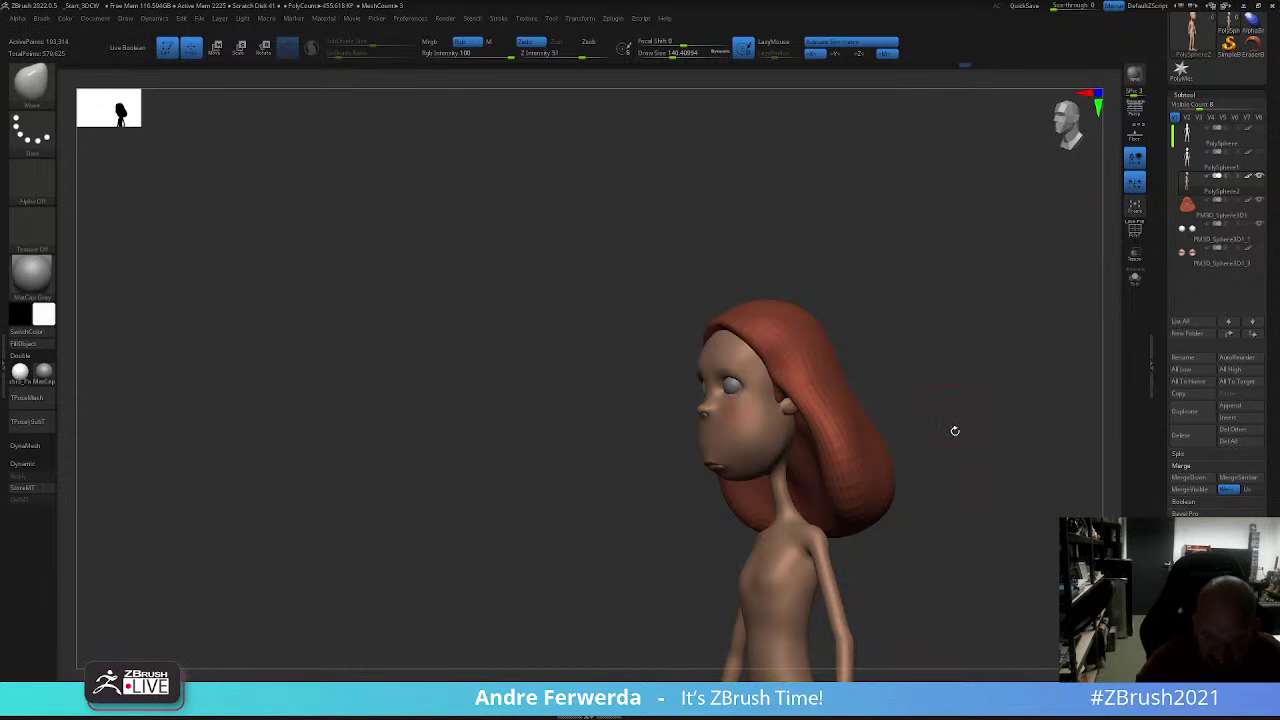
pyautogui.moveTo(955, 430)
pyautogui.mouseDown(button='right')
pyautogui.moveTo(971, 423)
pyautogui.moveTo(971, 434)
pyautogui.moveTo(977, 394)
pyautogui.moveTo(818, 421)
pyautogui.moveTo(806, 409)
pyautogui.moveTo(766, 459)
pyautogui.moveTo(761, 450)
pyautogui.mouseUp(button='right')
pyautogui.press('space')
pyautogui.press('space')
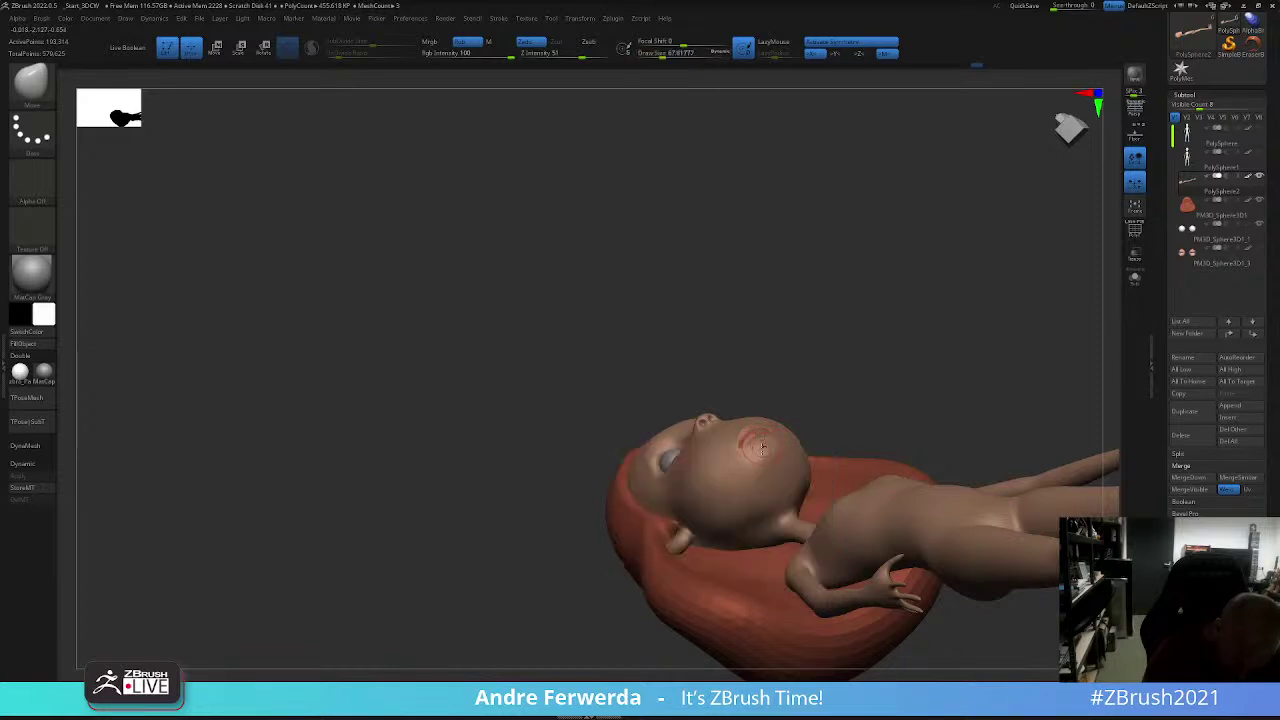
pyautogui.keyDown('alt'); pyautogui.click(766, 448); pyautogui.keyUp('alt')
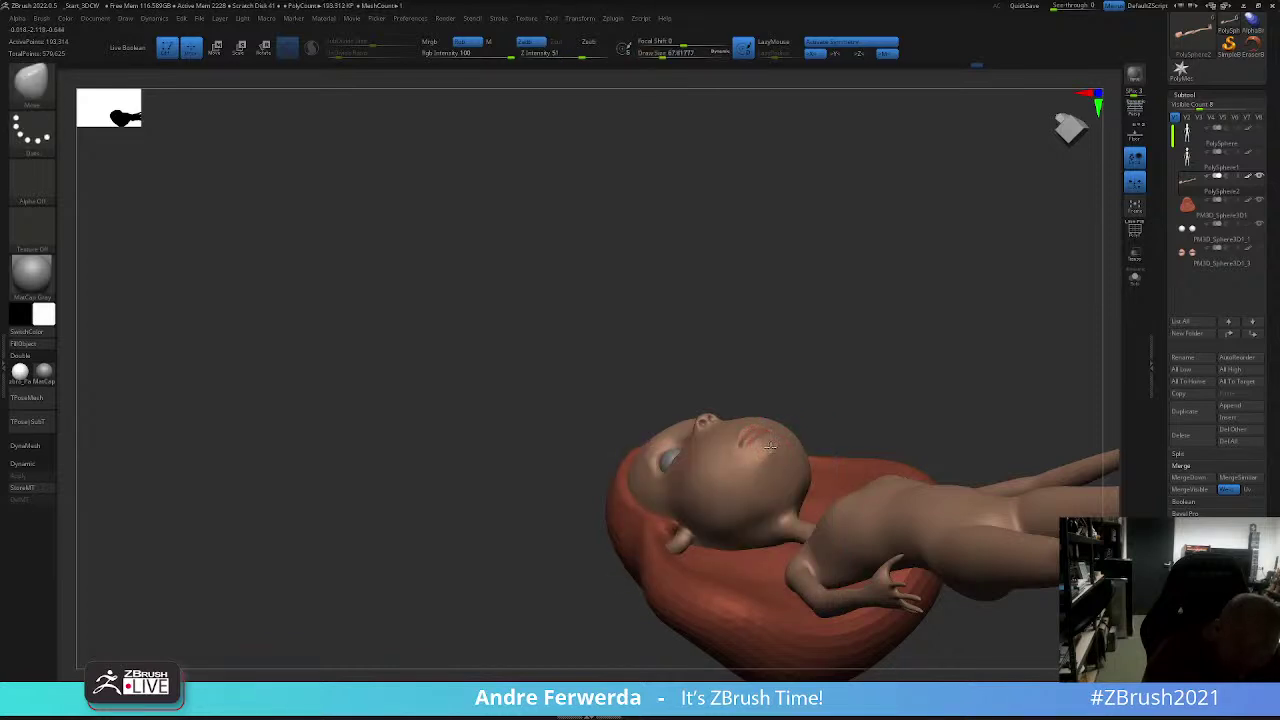
pyautogui.moveTo(778, 447)
pyautogui.mouseDown(button='right')
pyautogui.moveTo(973, 326)
pyautogui.moveTo(765, 454)
pyautogui.mouseUp(button='right')
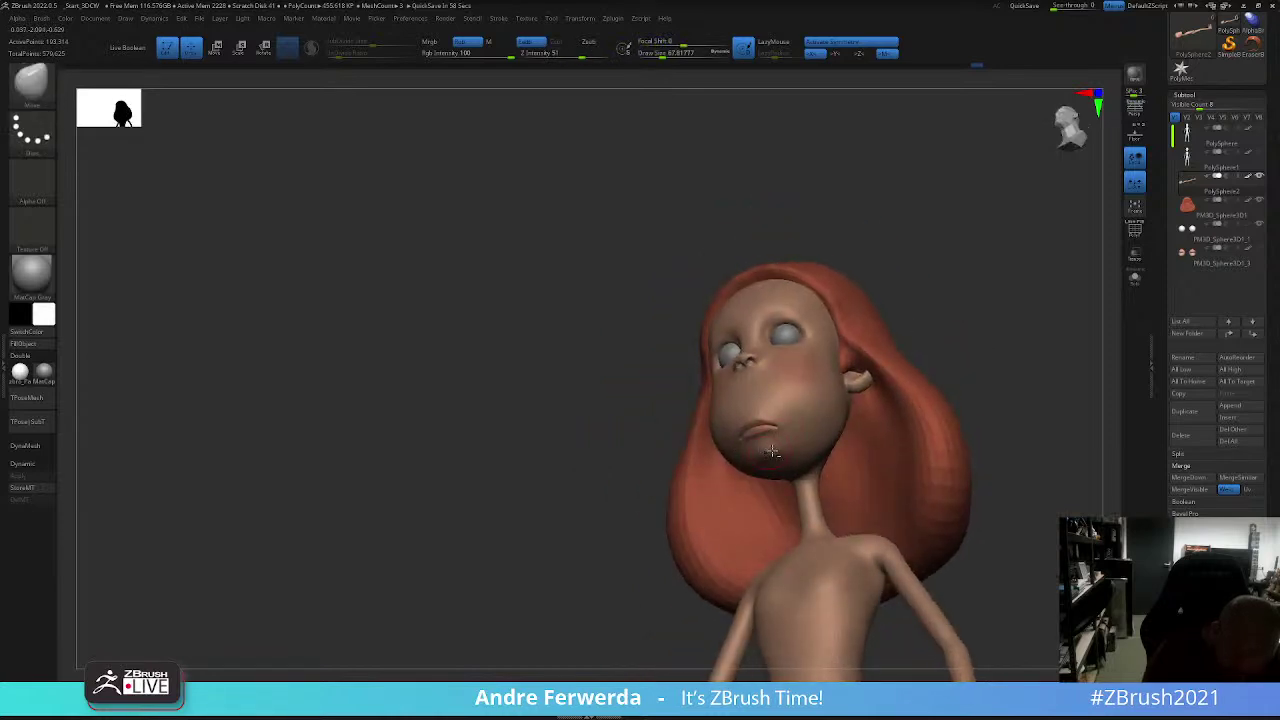
pyautogui.press('b')
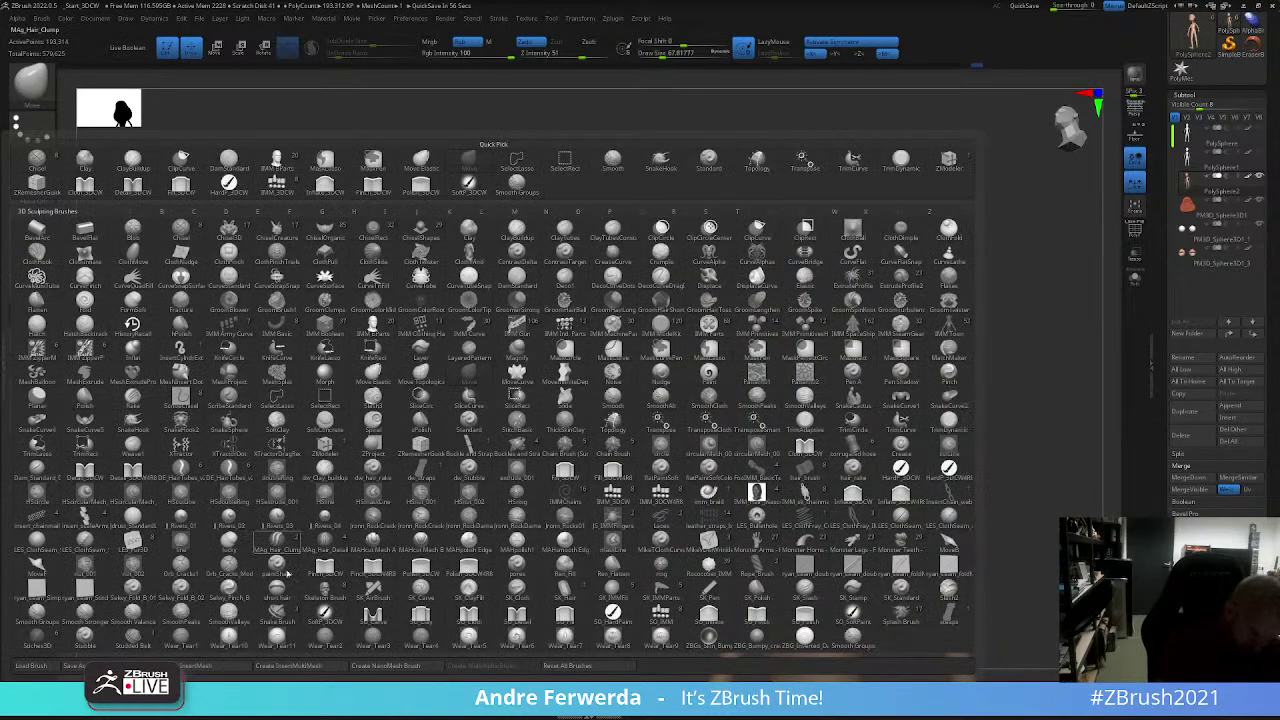
pyautogui.click(277, 544)
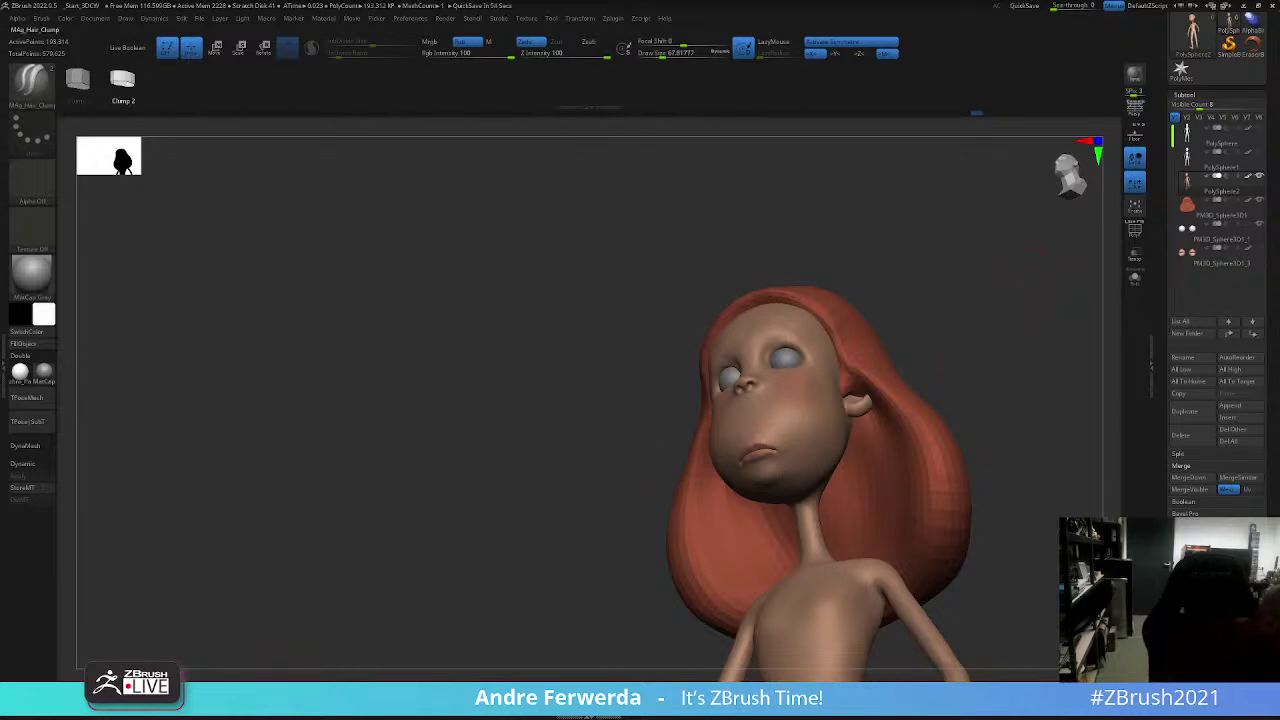
pyautogui.press('b')
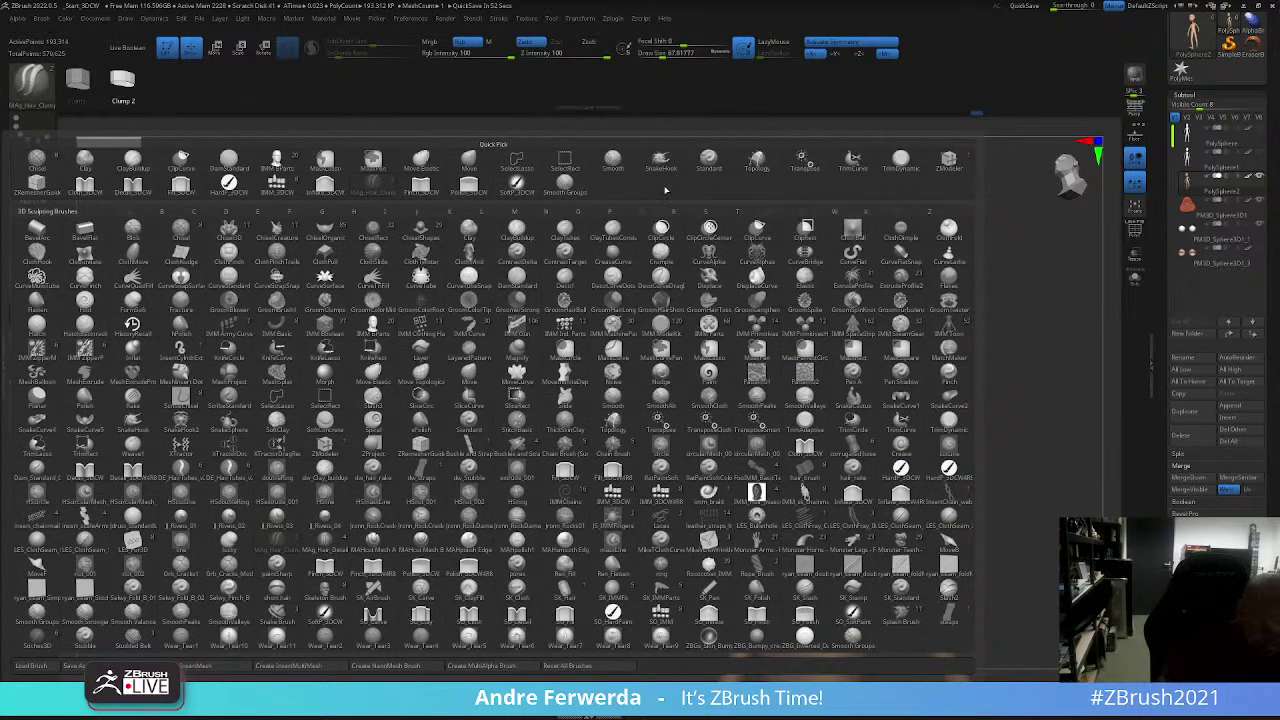
pyautogui.click(469, 160)
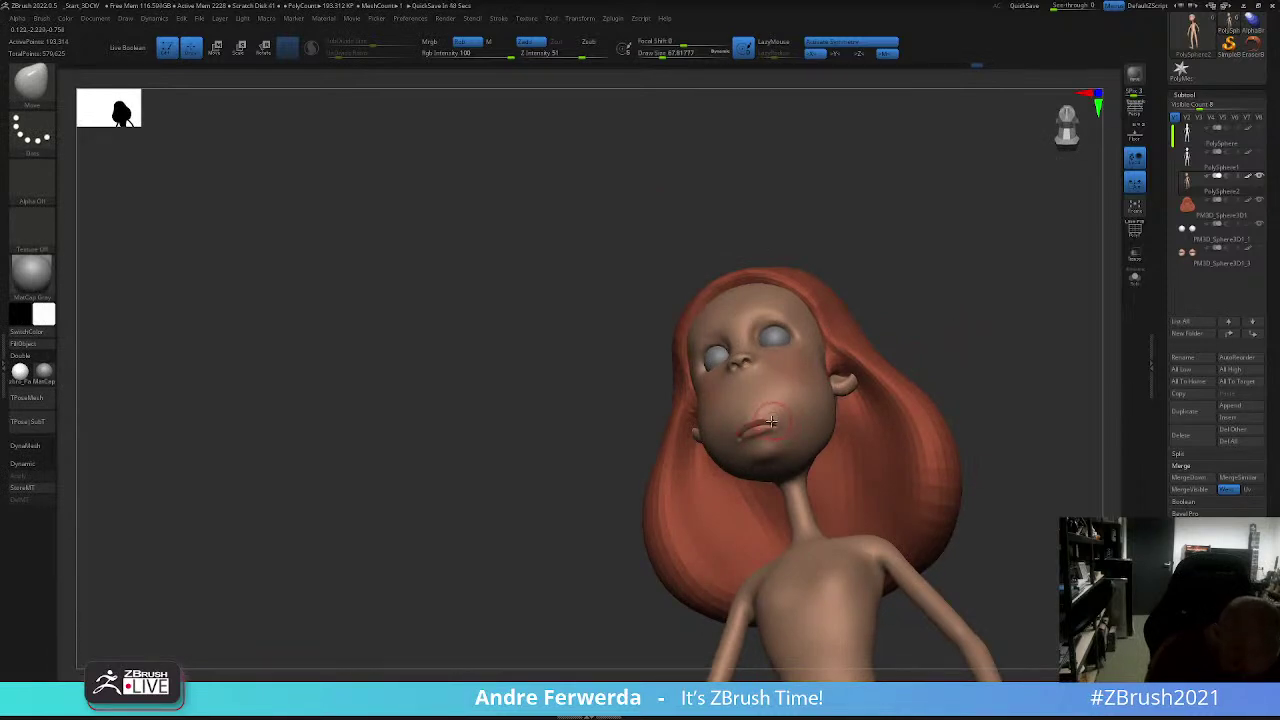
# Step: Review the face from front and upward angles, then smooth the top of the hair
pyautogui.moveTo(960, 380); pyautogui.dragTo(971, 357)
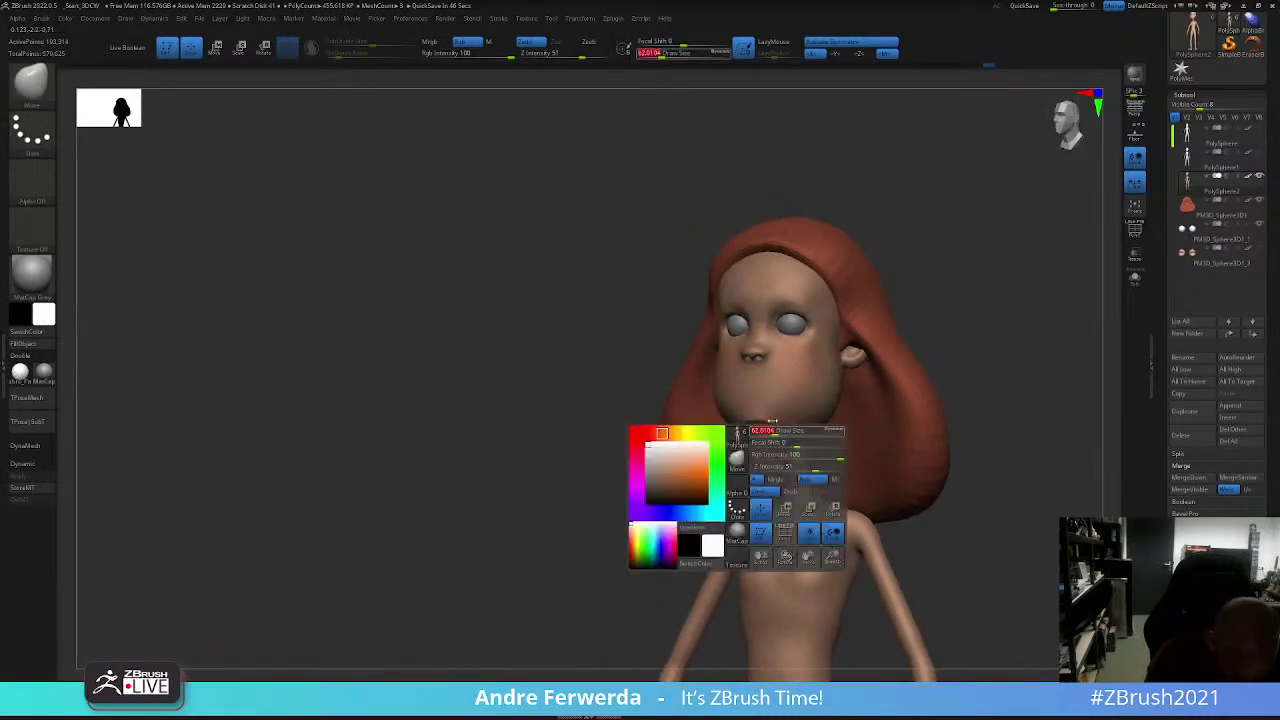
pyautogui.moveTo(757, 420)
pyautogui.mouseDown(button='right')
pyautogui.moveTo(911, 357)
pyautogui.moveTo(752, 437)
pyautogui.mouseUp(button='right')
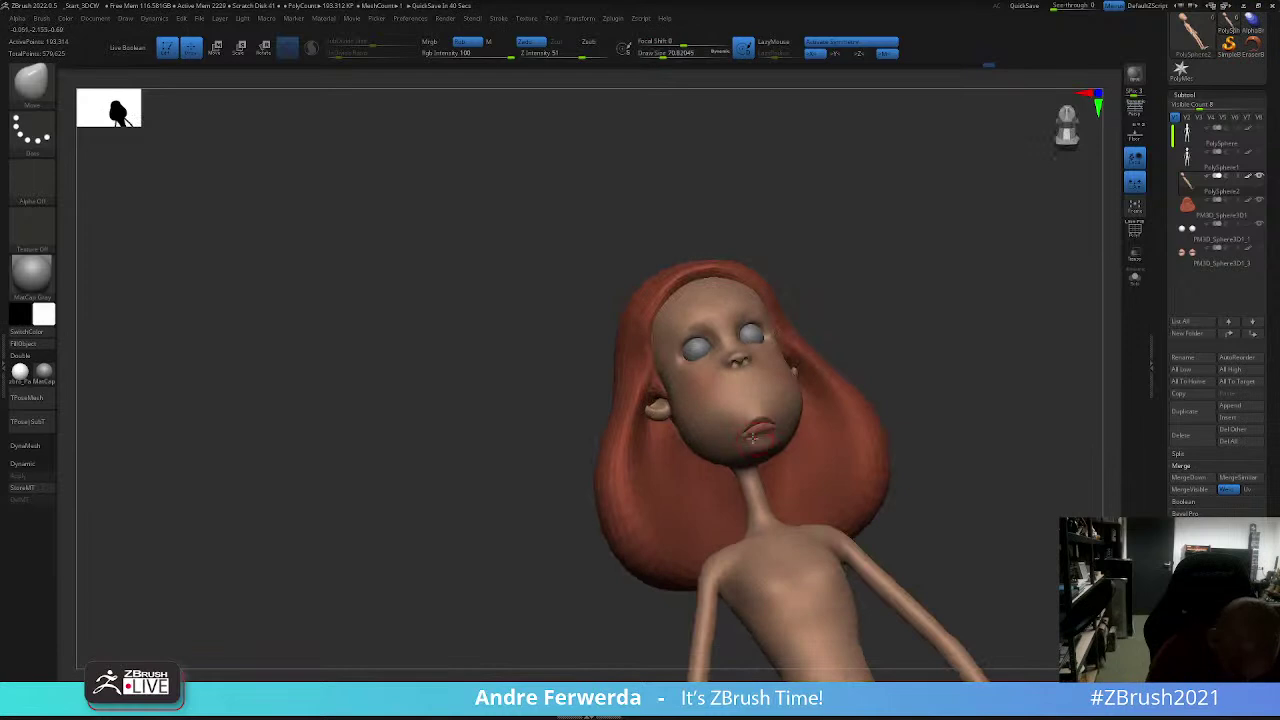
pyautogui.rightClick(748, 433)
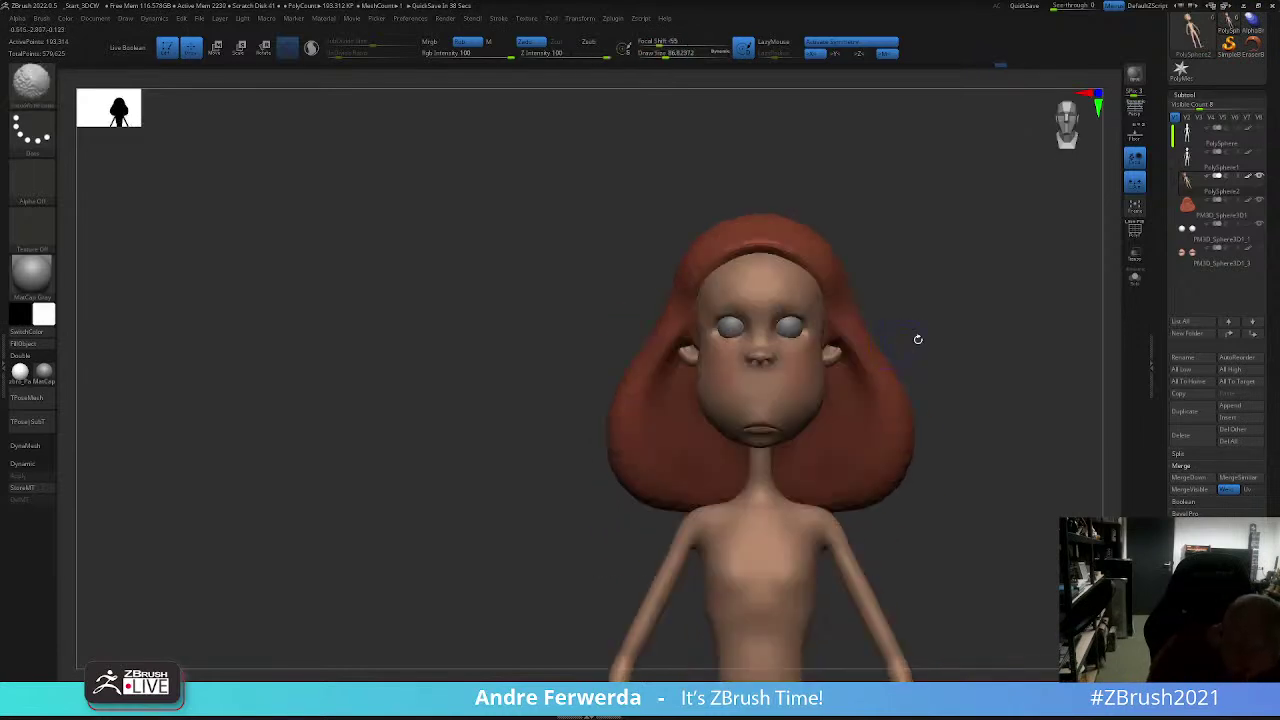
pyautogui.moveTo(898, 344)
pyautogui.mouseDown(button='right')
pyautogui.moveTo(975, 341)
pyautogui.moveTo(946, 351)
pyautogui.moveTo(969, 314)
pyautogui.moveTo(772, 441)
pyautogui.moveTo(980, 354)
pyautogui.moveTo(951, 369)
pyautogui.mouseUp(button='right')
pyautogui.press('shift')
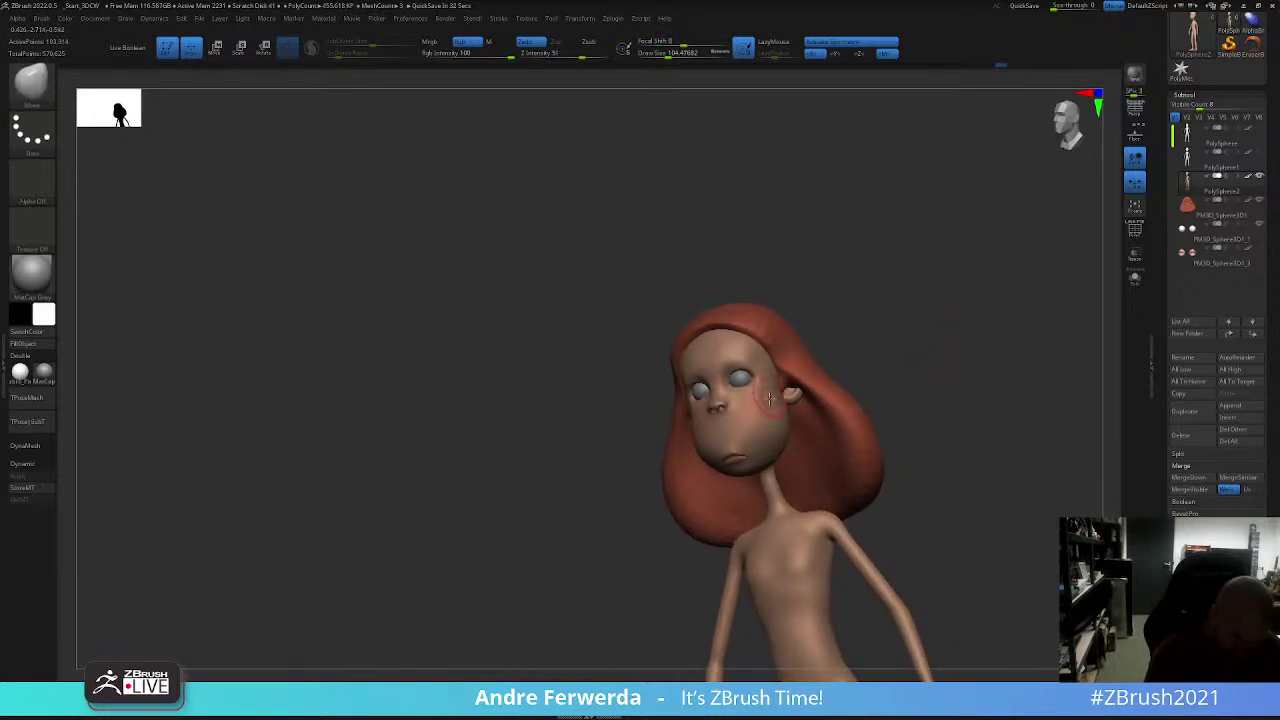
pyautogui.press(']')
pyautogui.moveTo(771, 396); pyautogui.dragTo(859, 355, button='right')
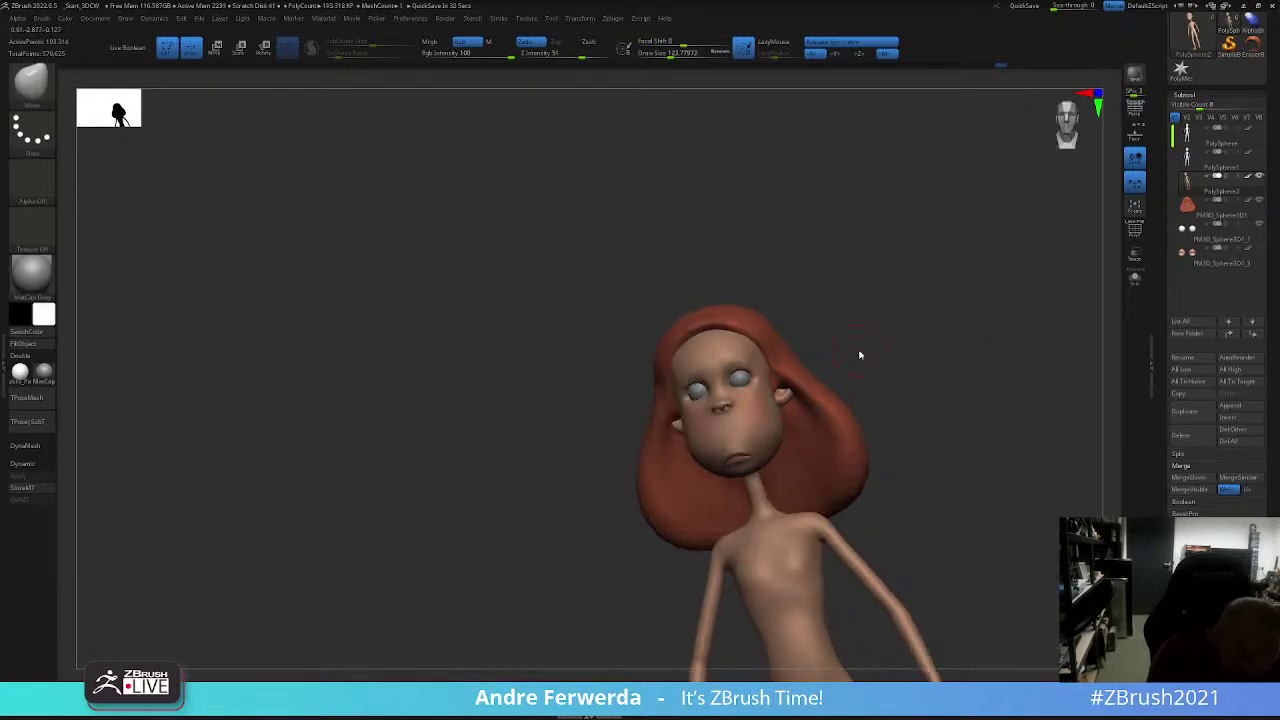
pyautogui.press('shift')
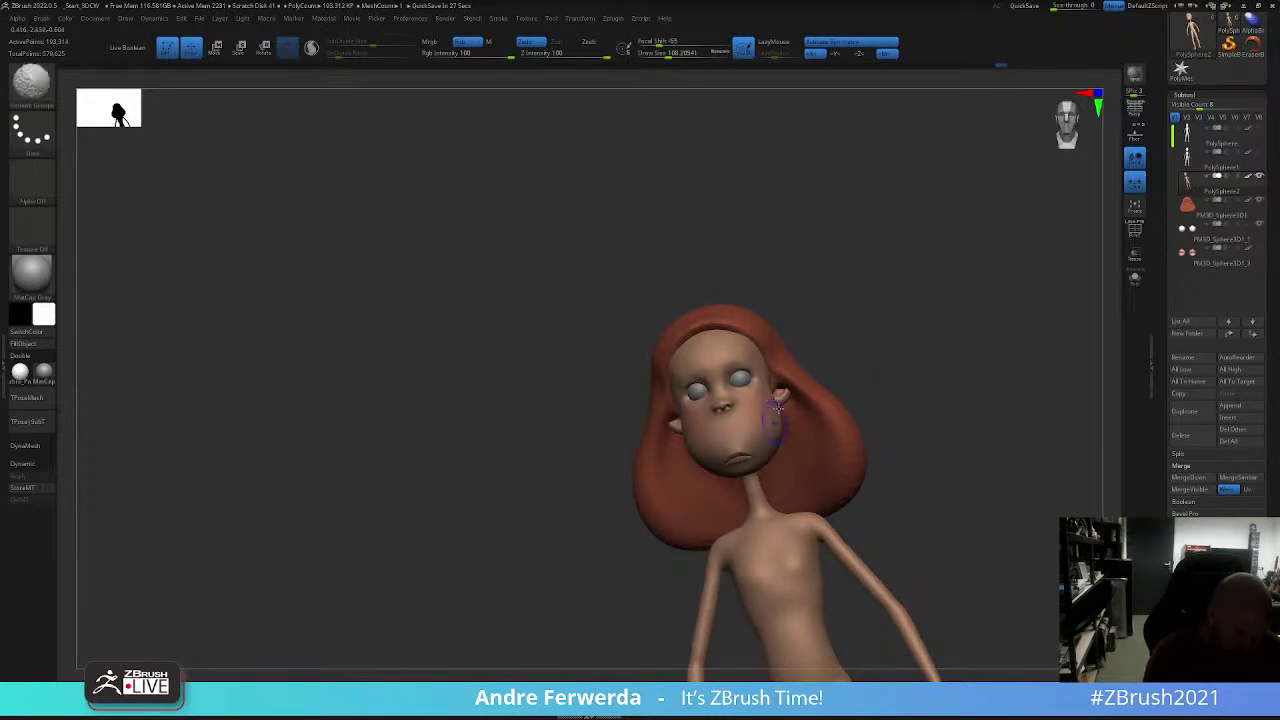
pyautogui.keyDown('shift'); pyautogui.moveTo(735, 338); pyautogui.dragTo(728, 350); pyautogui.keyUp('shift')
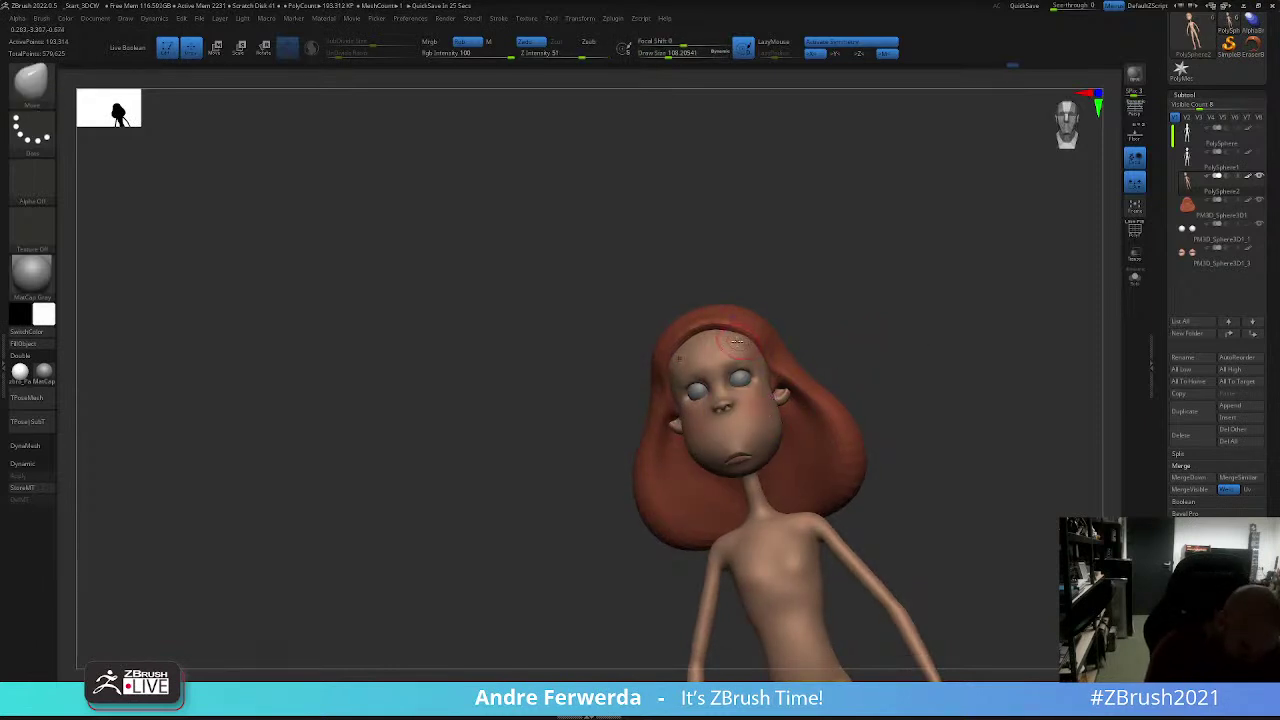
# Step: Zoom in on the face, adjust Draw Size, and switch to Smooth while checking under the chin
pyautogui.keyDown('shift'); pyautogui.moveTo(813, 300); pyautogui.dragTo(860, 569, button='right'); pyautogui.keyUp('shift')
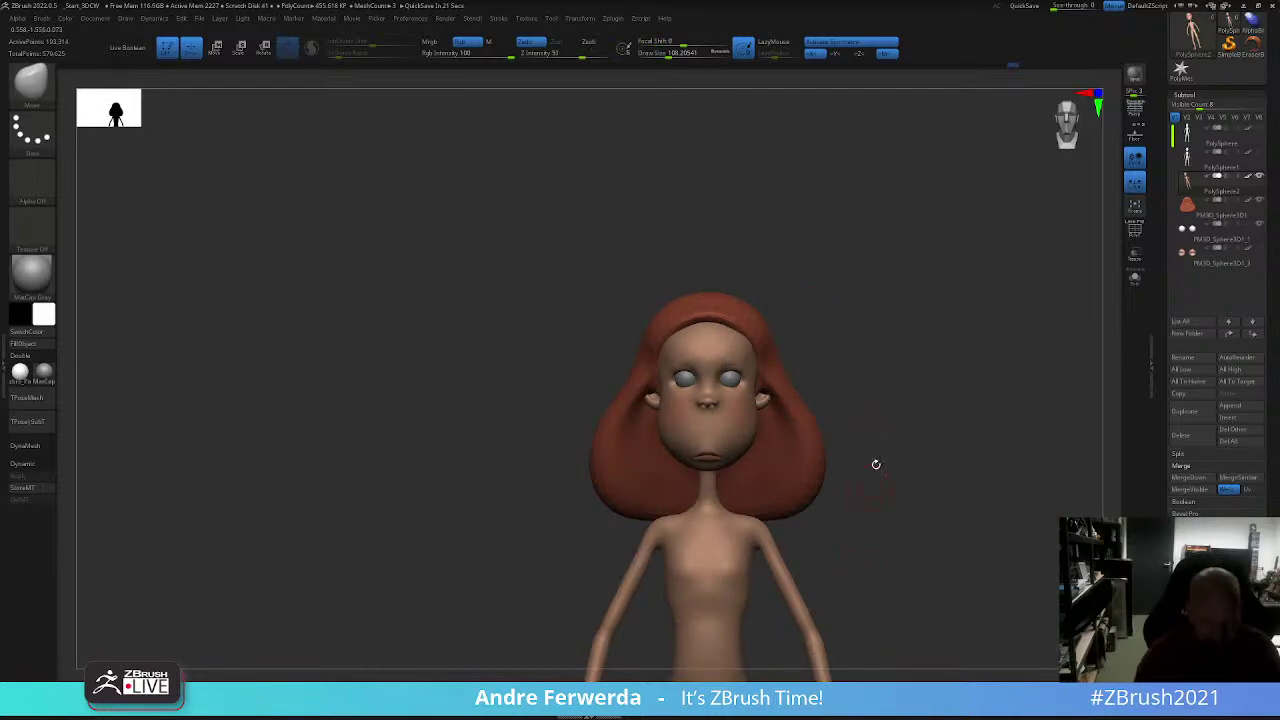
pyautogui.keyDown('shift'); pyautogui.moveTo(874, 463); pyautogui.dragTo(909, 339, button='right'); pyautogui.keyUp('shift')
pyautogui.press('space')
pyautogui.keyDown('ctrl'); pyautogui.moveTo(727, 443); pyautogui.dragTo(920, 297, button='right'); pyautogui.keyUp('ctrl')
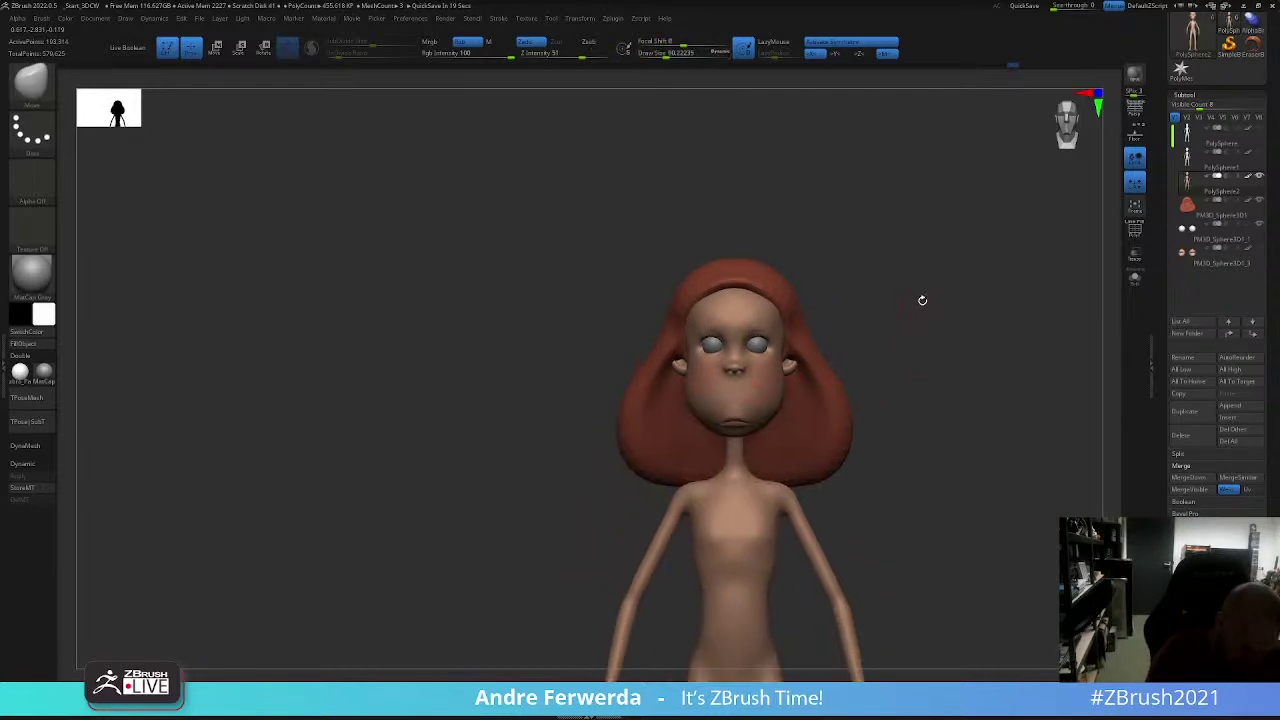
pyautogui.press('space')
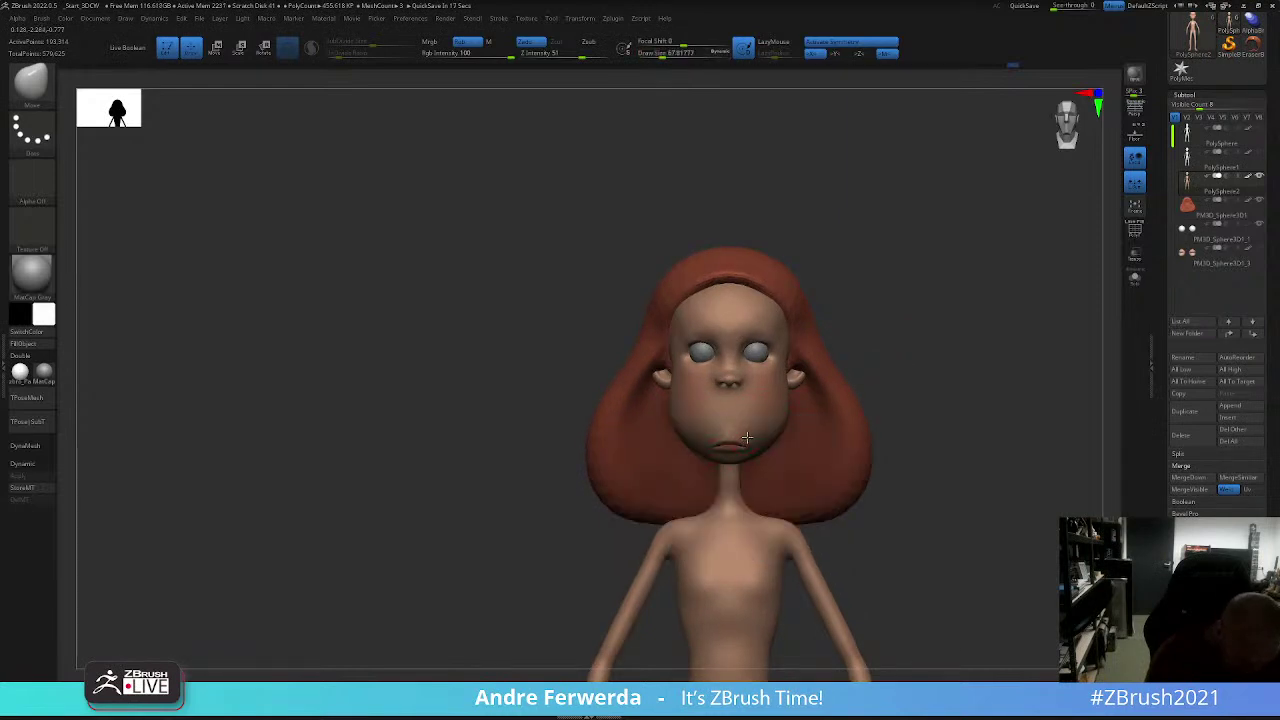
pyautogui.moveTo(900, 354); pyautogui.dragTo(845, 352, button='right')
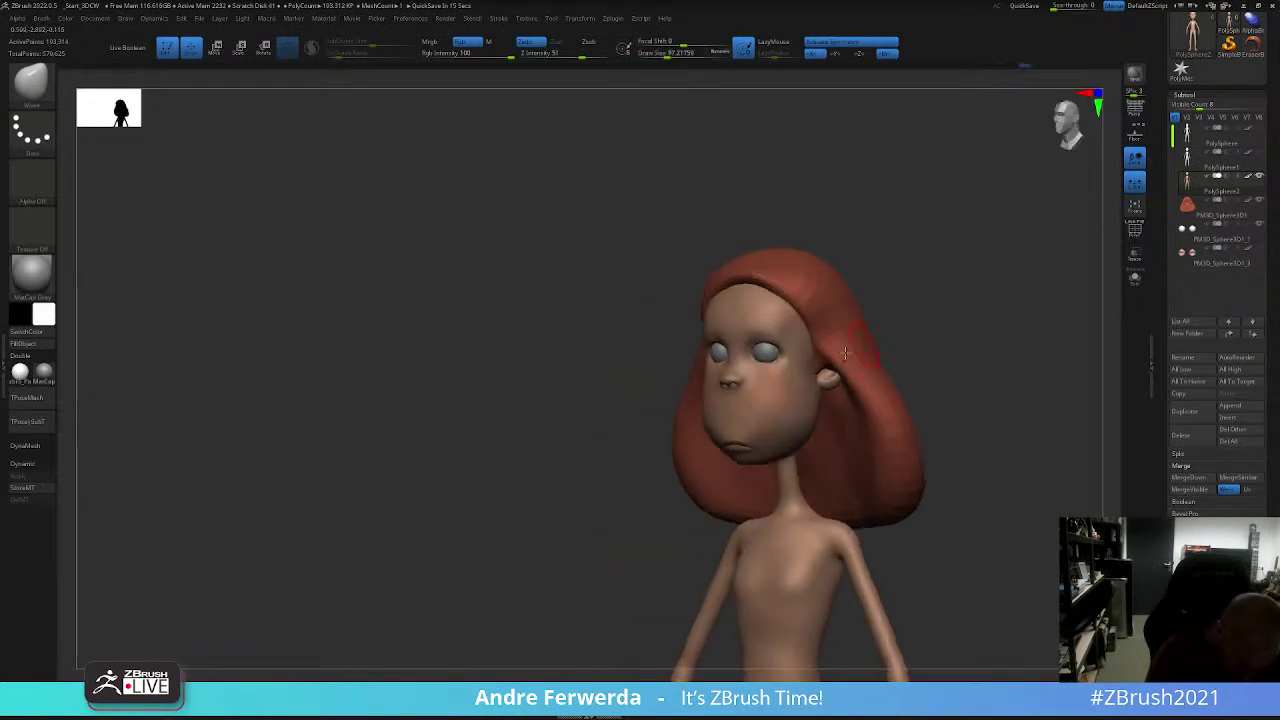
pyautogui.press('space')
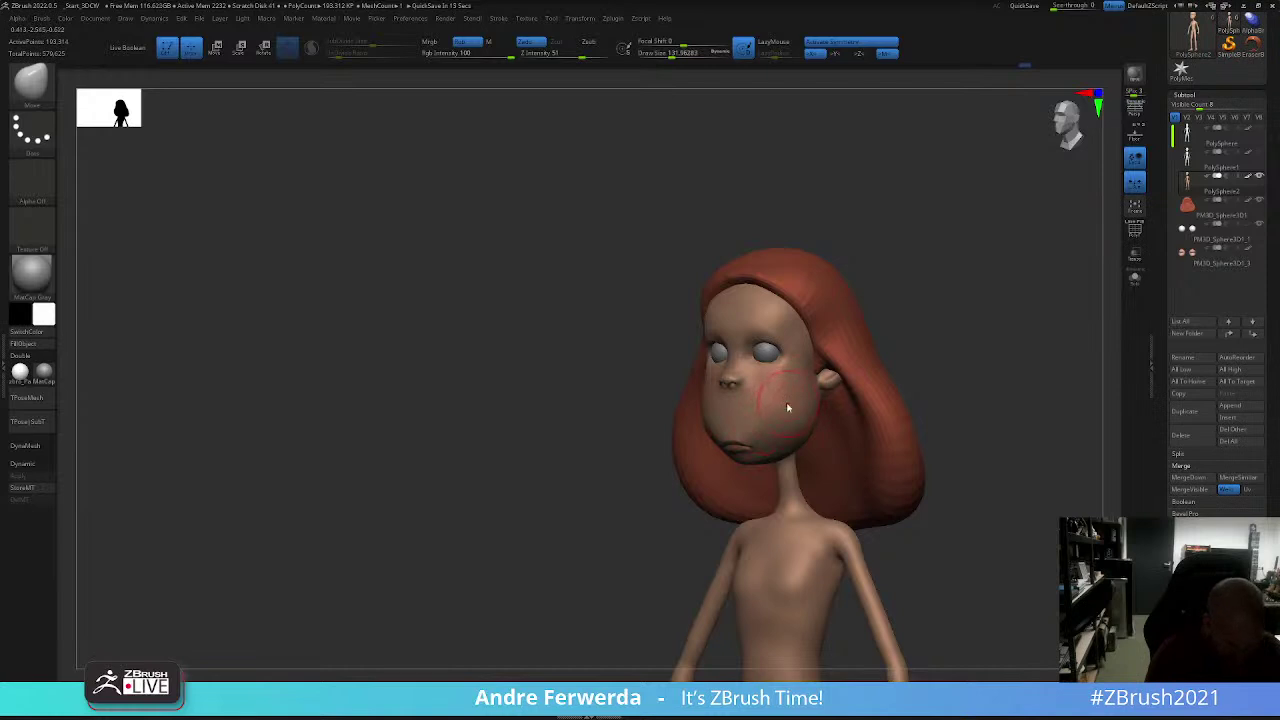
pyautogui.press('shift')
pyautogui.moveTo(781, 433)
pyautogui.mouseDown(button='right')
pyautogui.moveTo(934, 349)
pyautogui.moveTo(777, 474)
pyautogui.mouseUp(button='right')
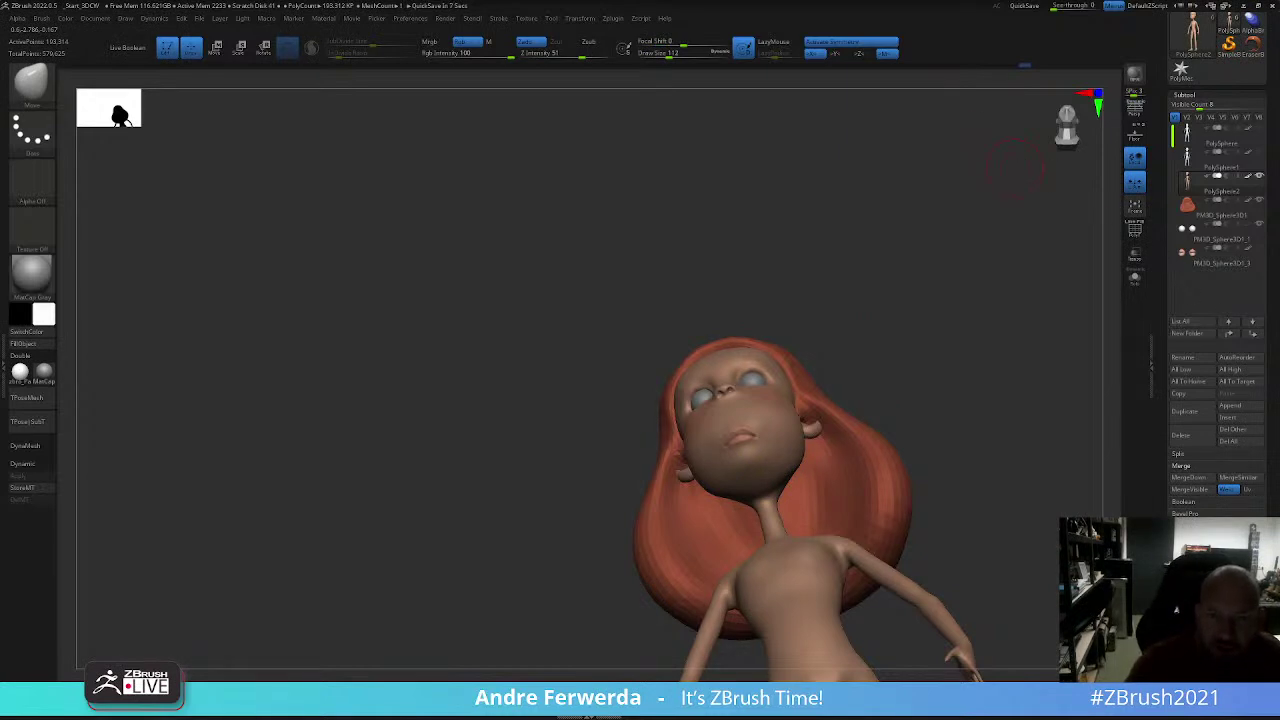
# Step: Choose the PolySphere2 row in the SubTool list
pyautogui.click(1188, 182)
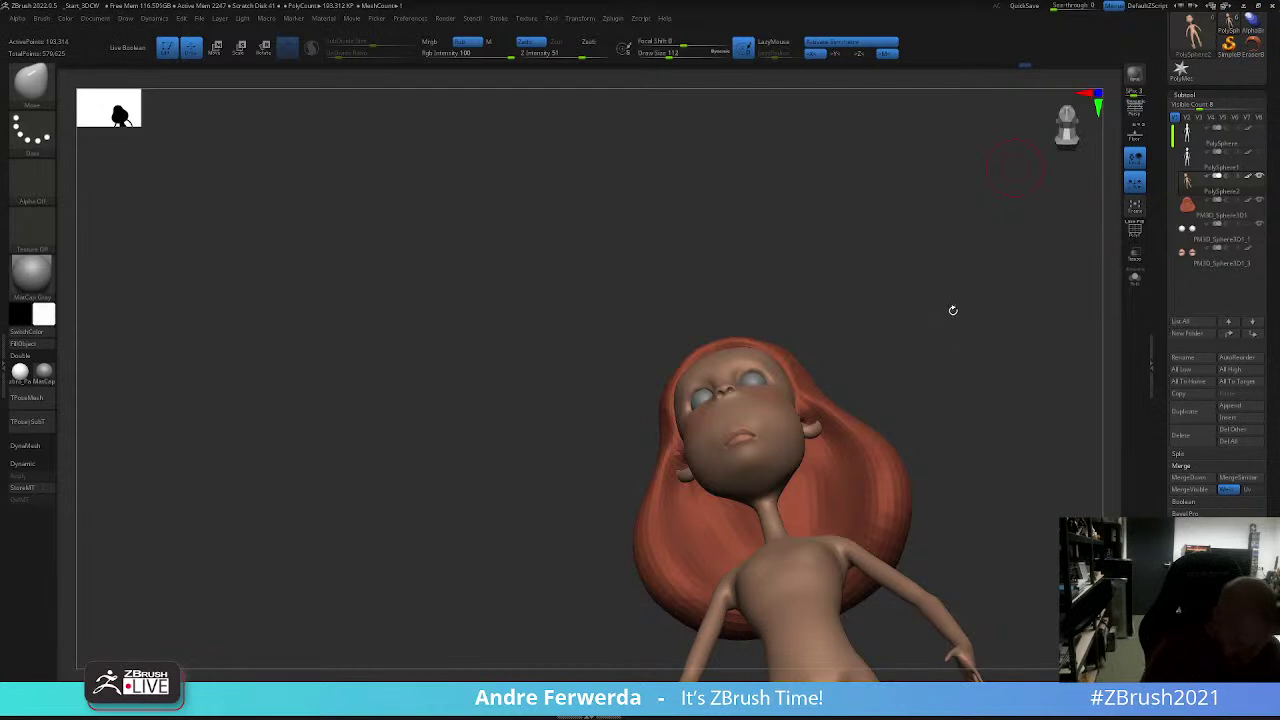
# Step: Toggle the reference sheet overlay on and off while turning the model sideways
pyautogui.moveTo(953, 310)
pyautogui.mouseDown()
pyautogui.moveTo(963, 349)
pyautogui.moveTo(963, 323)
pyautogui.moveTo(955, 330)
pyautogui.mouseUp()
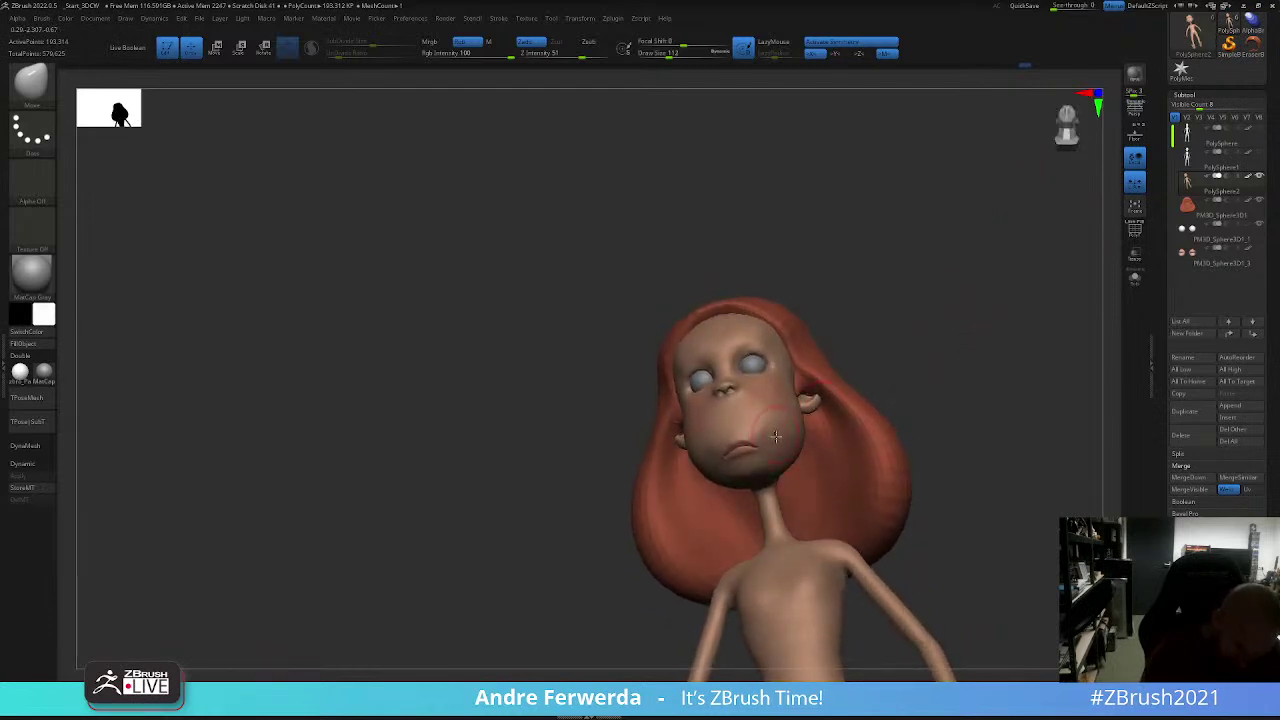
pyautogui.moveTo(871, 357)
pyautogui.mouseDown()
pyautogui.moveTo(949, 300)
pyautogui.moveTo(814, 391)
pyautogui.moveTo(828, 386)
pyautogui.mouseUp()
pyautogui.press('space')
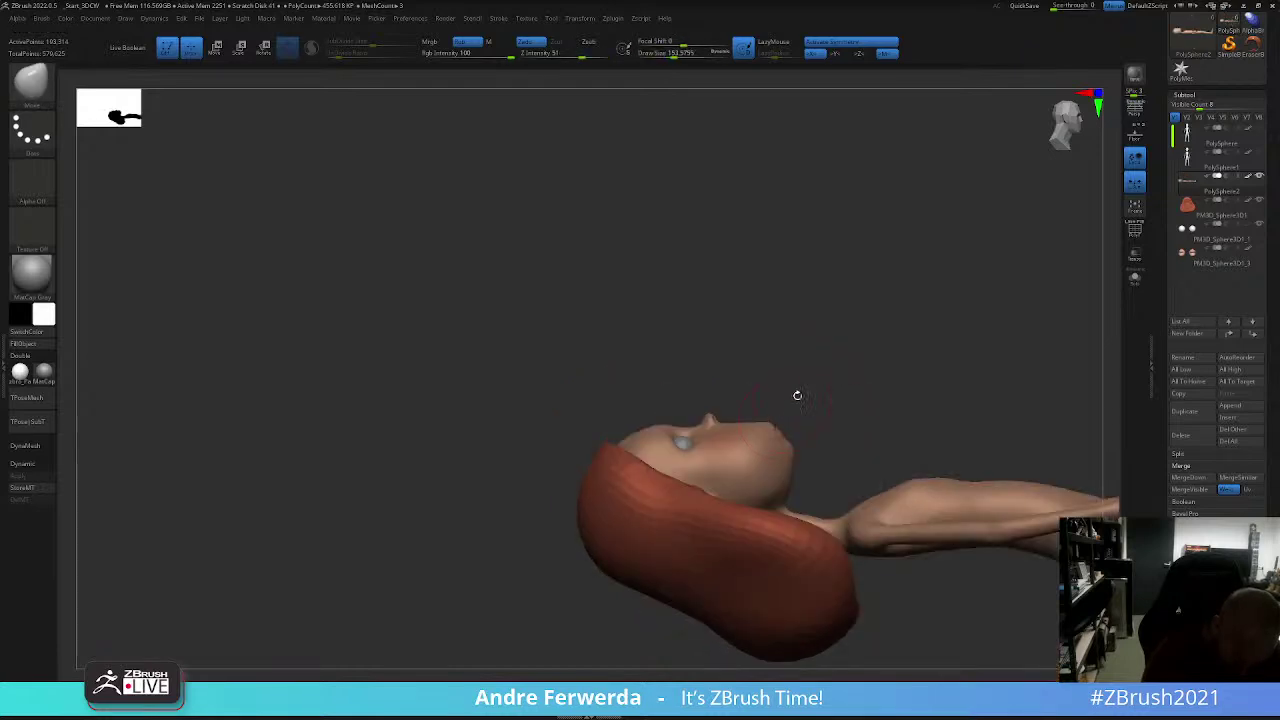
pyautogui.hotkey('shift', 'z')
pyautogui.hotkey('shift', 'z')
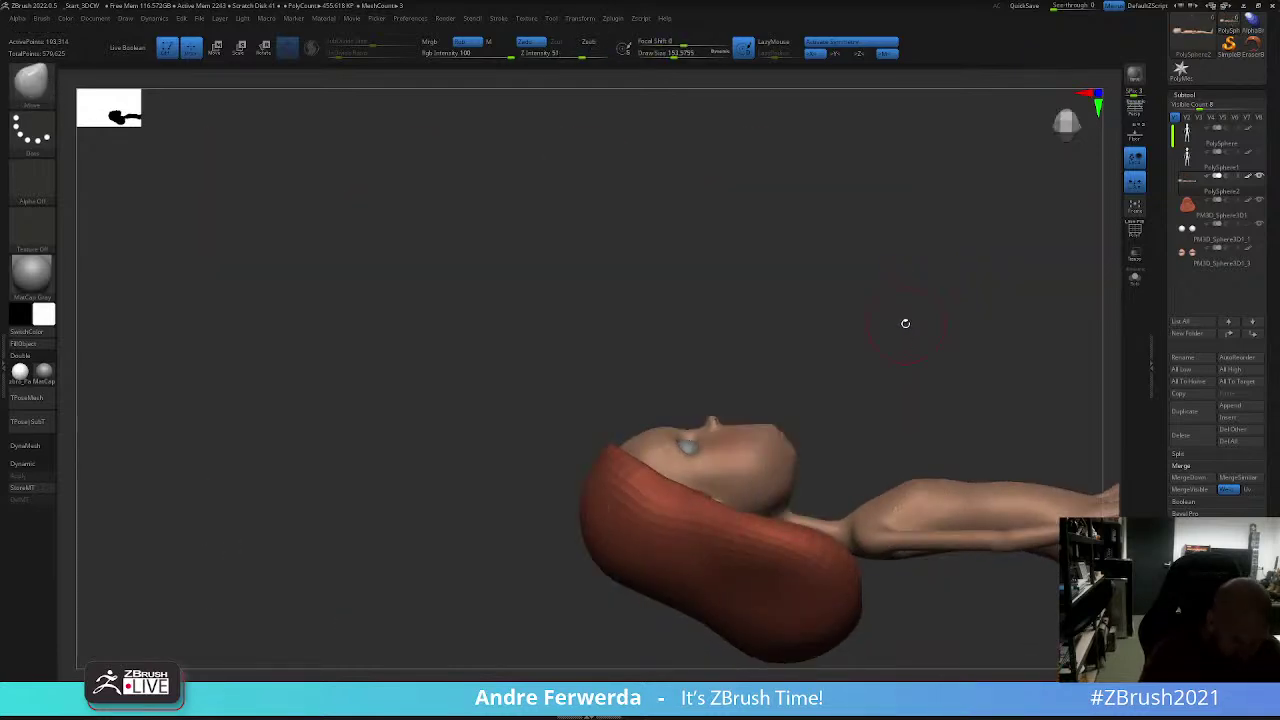
pyautogui.press('space')
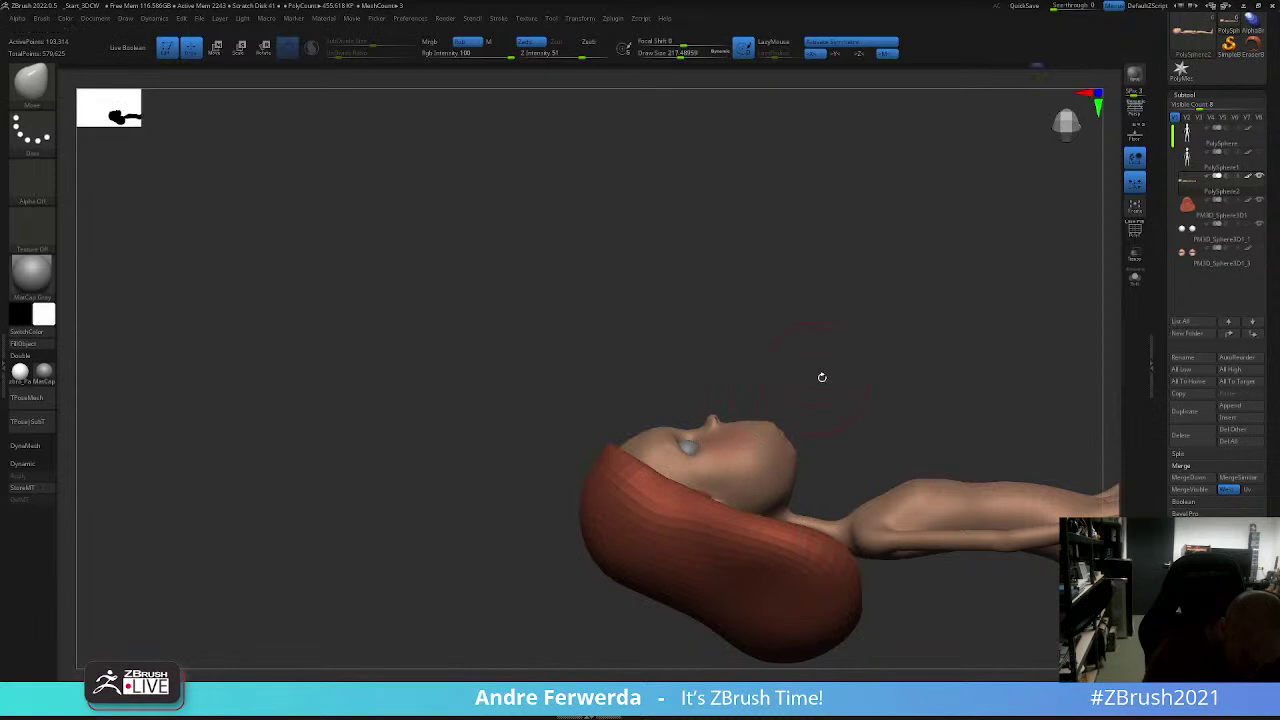
pyautogui.moveTo(823, 374)
pyautogui.mouseDown()
pyautogui.moveTo(971, 294)
pyautogui.moveTo(1000, 345)
pyautogui.moveTo(783, 412)
pyautogui.mouseUp()
# Step: Inspect the model from three-quarter, front, under-chin and side-profile views
pyautogui.press('space')
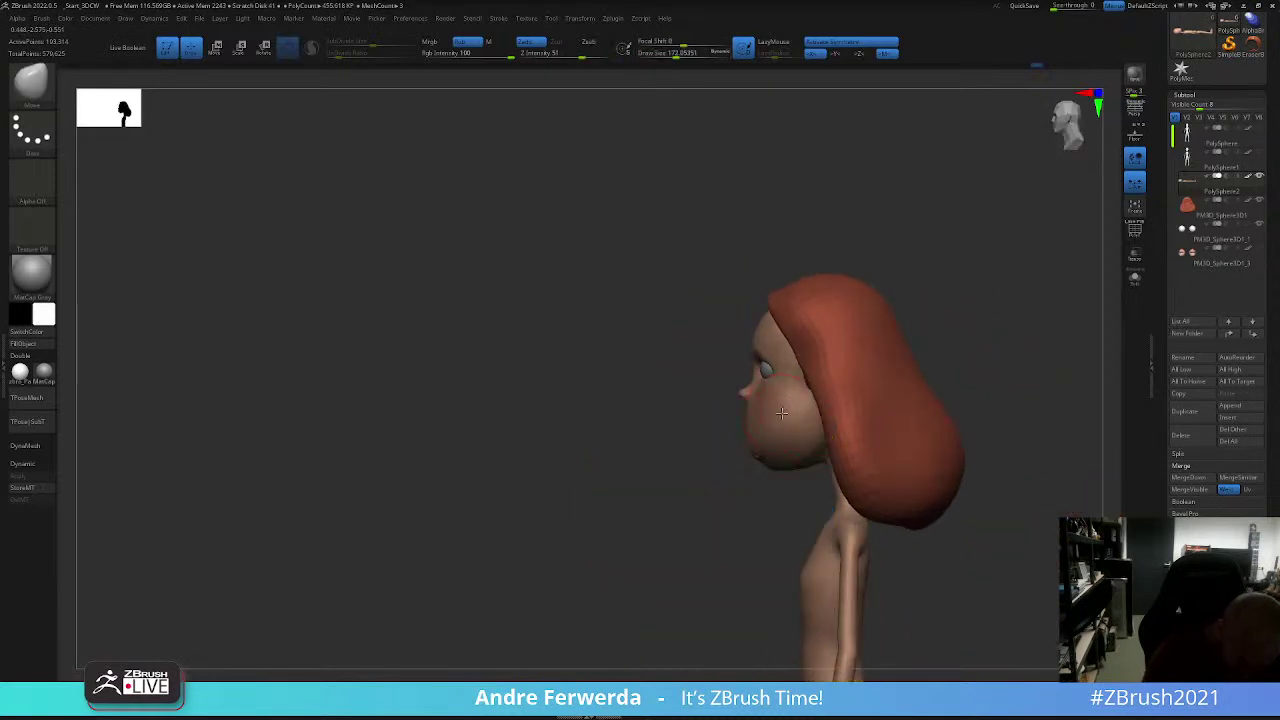
pyautogui.moveTo(765, 466)
pyautogui.mouseDown()
pyautogui.moveTo(731, 514)
pyautogui.moveTo(742, 440)
pyautogui.mouseUp()
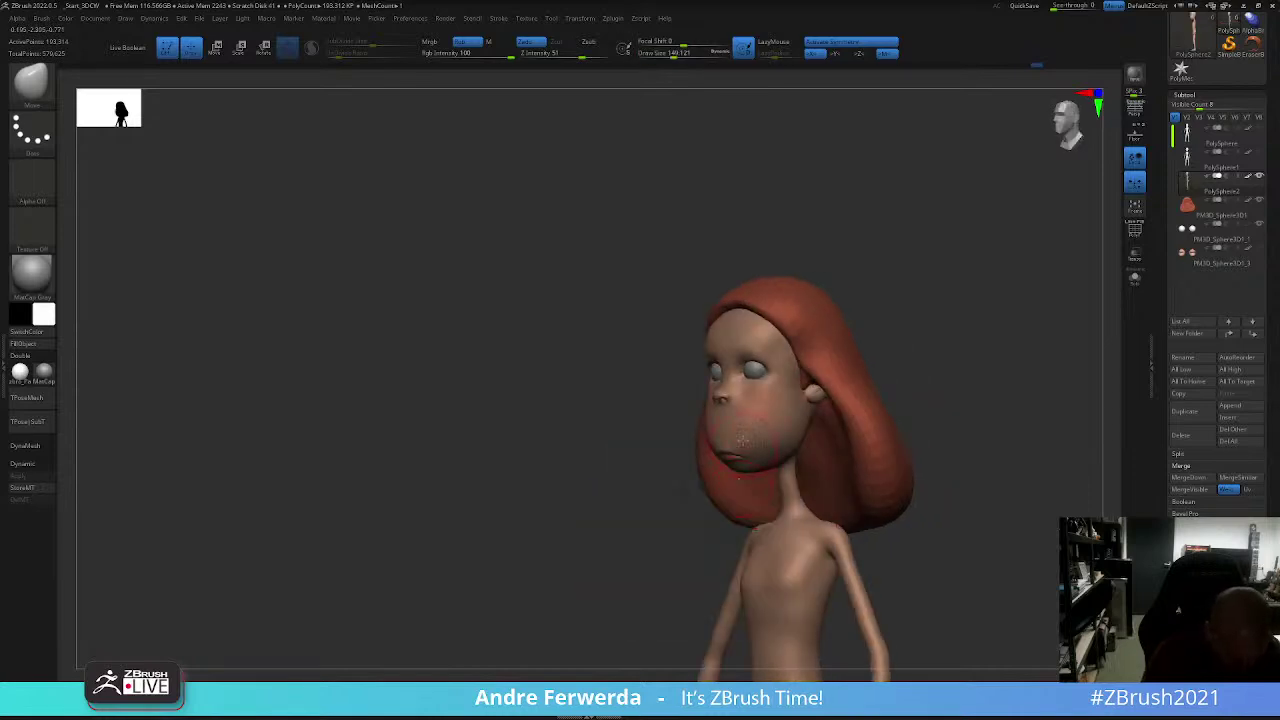
pyautogui.moveTo(903, 340)
pyautogui.keyDown('shift'); pyautogui.mouseDown()
pyautogui.moveTo(915, 331)
pyautogui.moveTo(757, 352)
pyautogui.mouseUp(); pyautogui.keyUp('shift')
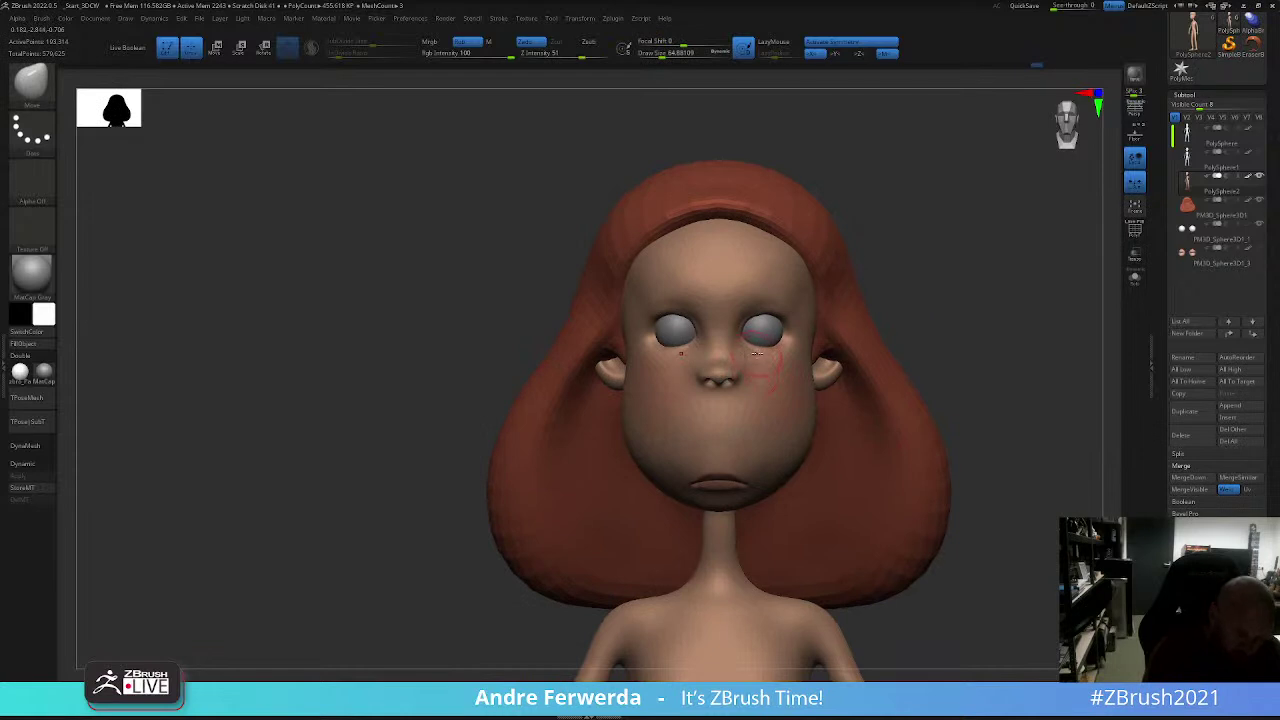
pyautogui.press('space')
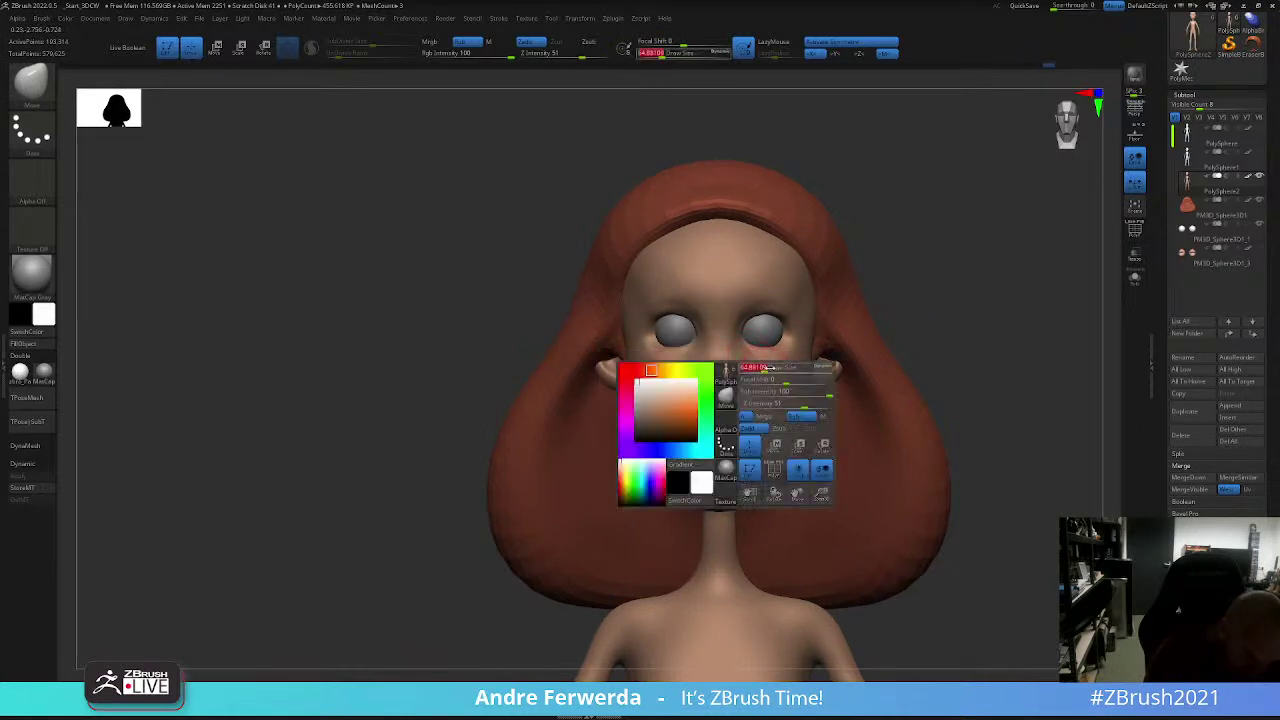
pyautogui.press('space')
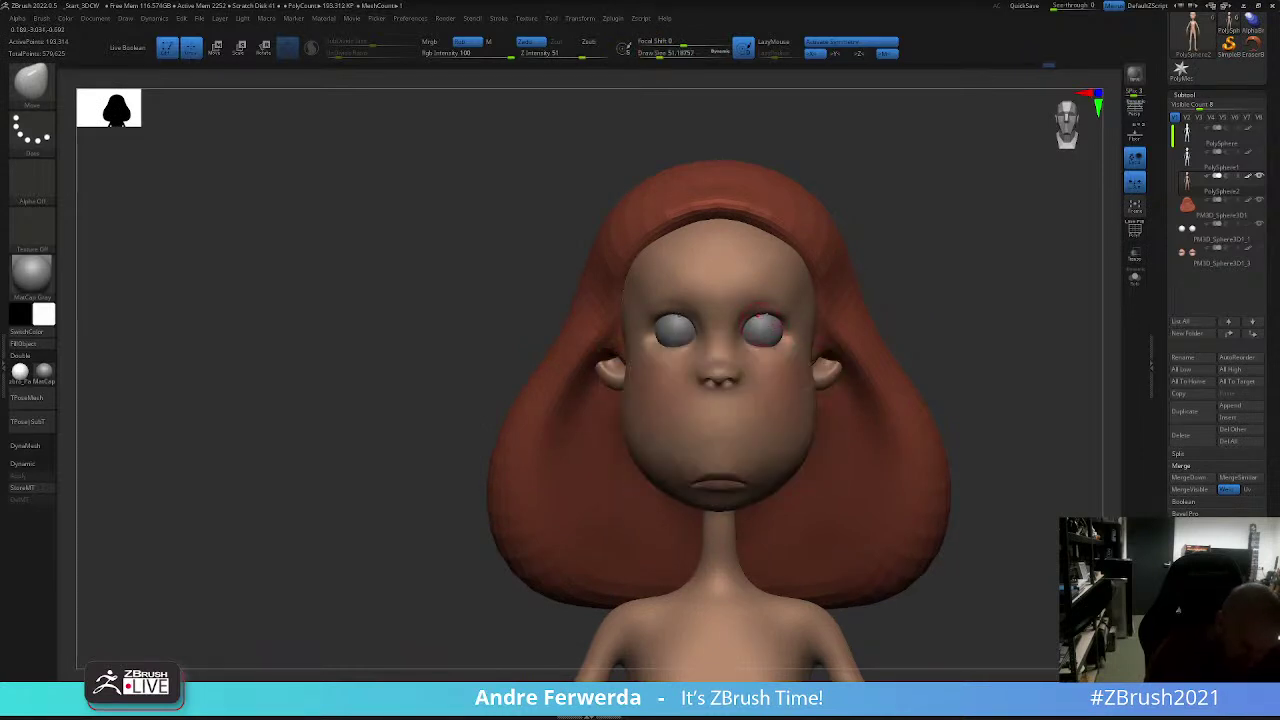
pyautogui.moveTo(763, 322); pyautogui.dragTo(800, 272, button='right')
pyautogui.moveTo(747, 332)
pyautogui.mouseDown(button='right')
pyautogui.moveTo(749, 319)
pyautogui.moveTo(989, 277)
pyautogui.moveTo(977, 257)
pyautogui.moveTo(916, 359)
pyautogui.mouseUp(button='right')
pyautogui.moveTo(963, 440)
pyautogui.mouseDown(button='right')
pyautogui.moveTo(971, 463)
pyautogui.moveTo(929, 523)
pyautogui.mouseUp(button='right')
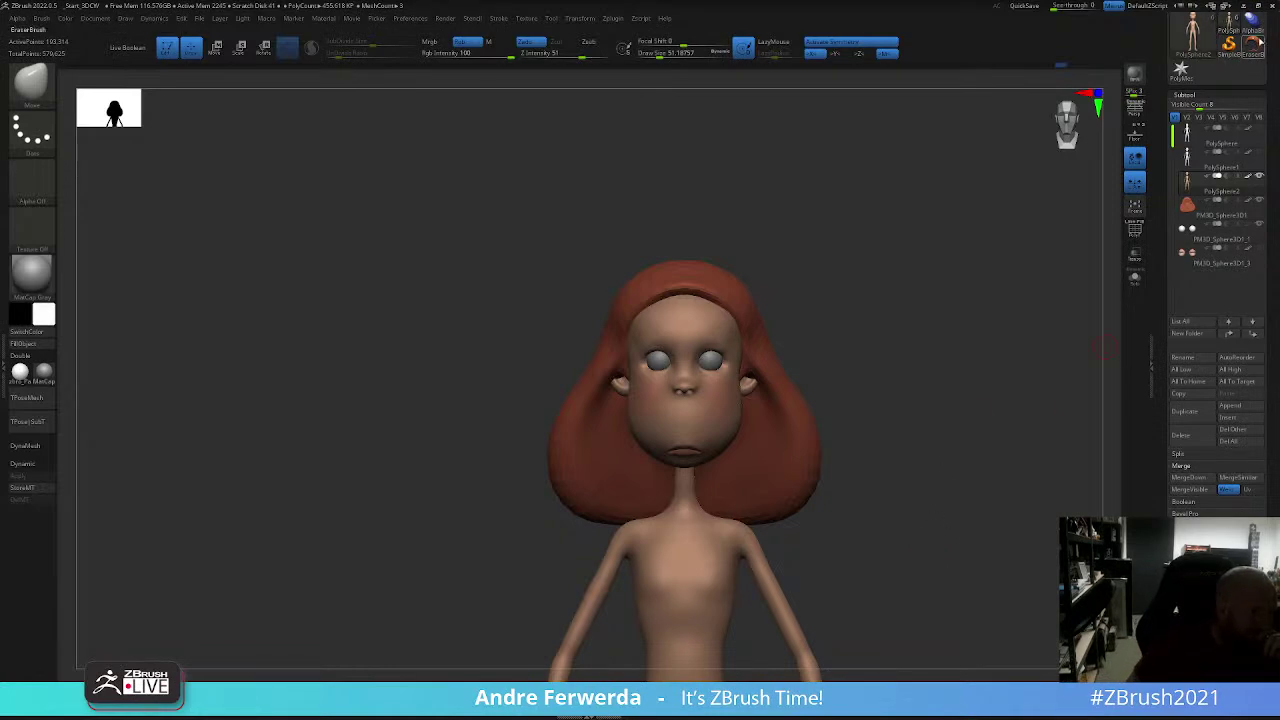
# Step: Save the tool as 'girl' in Current_Projects > Alexander_the_future
pyautogui.moveTo(1266, 64); pyautogui.dragTo(1262, 133)
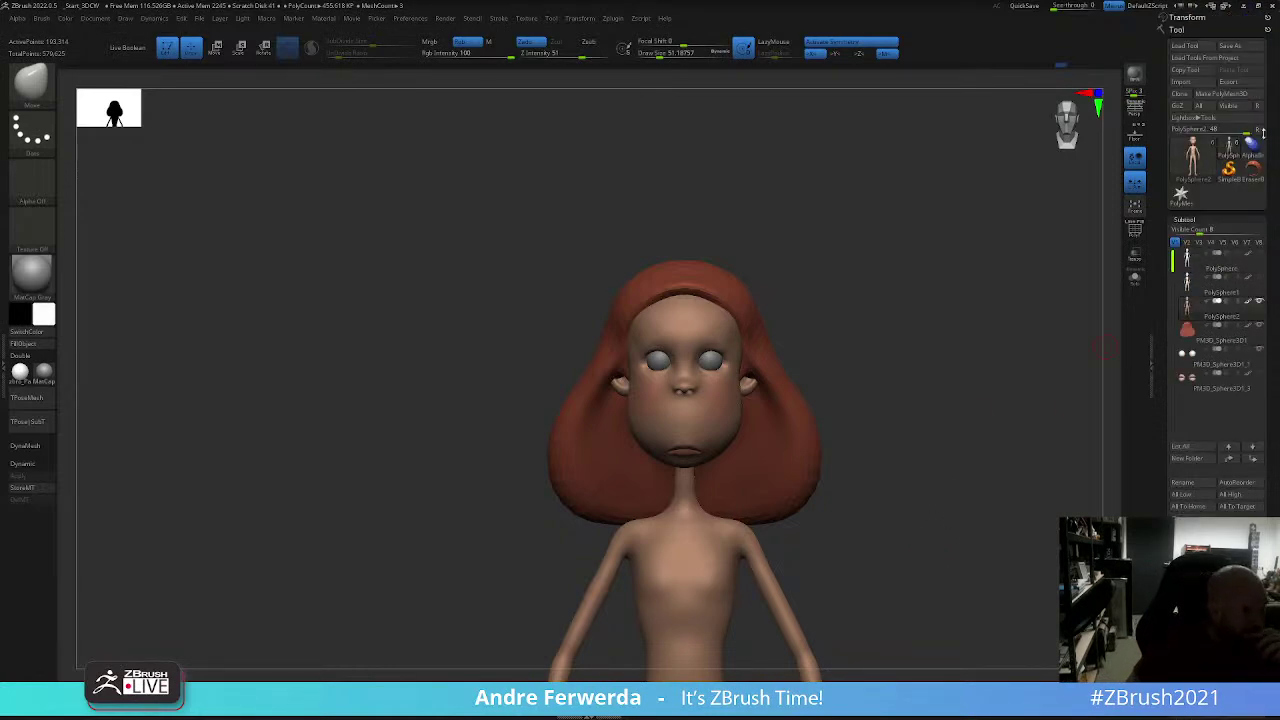
pyautogui.click(1230, 46)
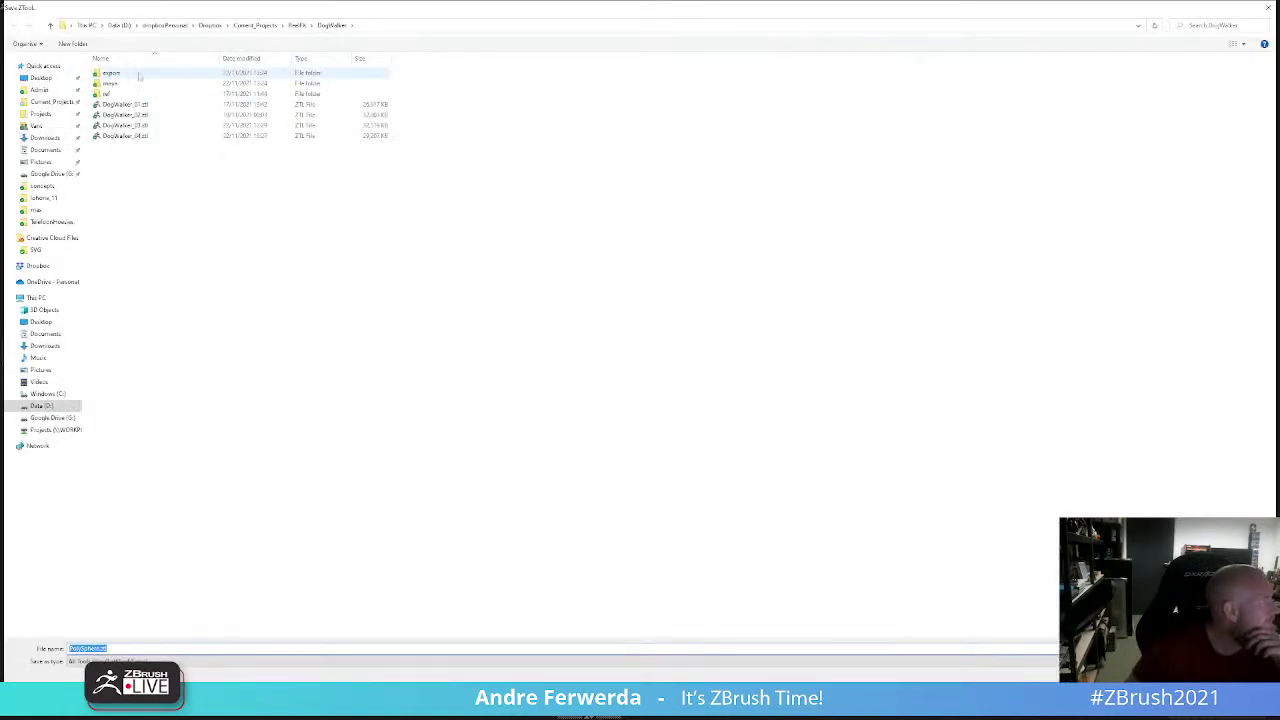
pyautogui.click(255, 25)
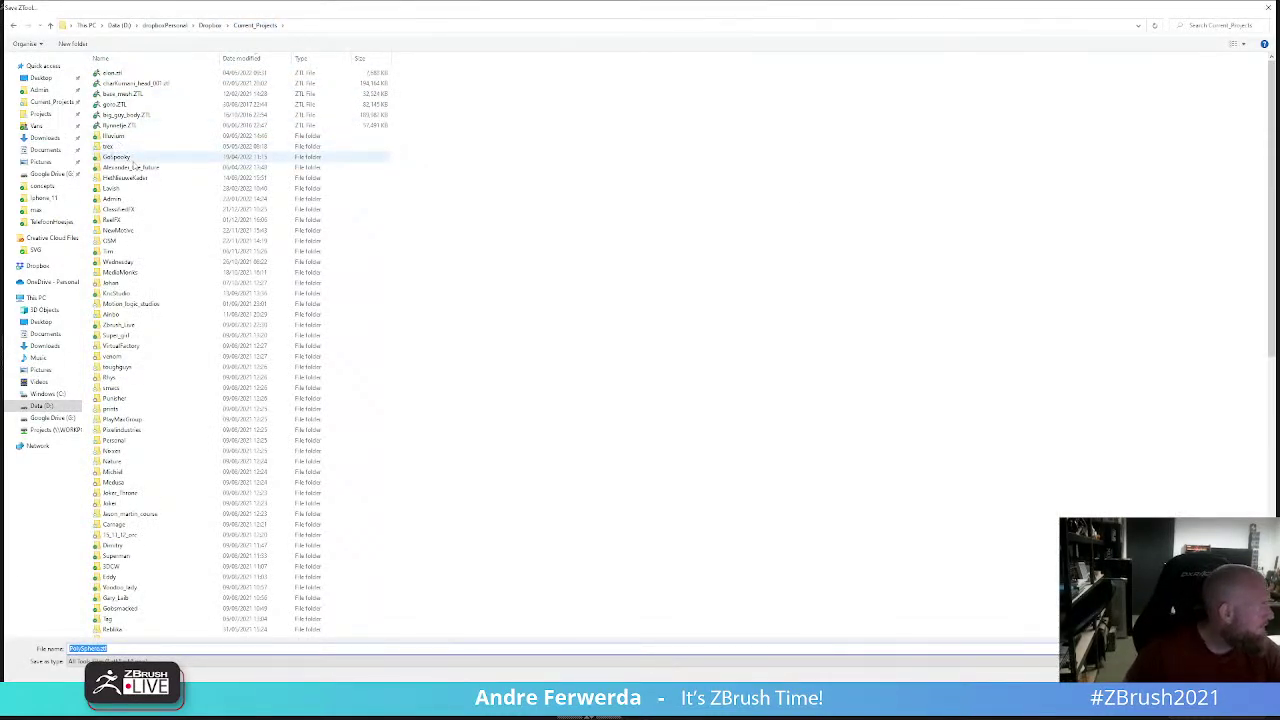
pyautogui.doubleClick(133, 167)
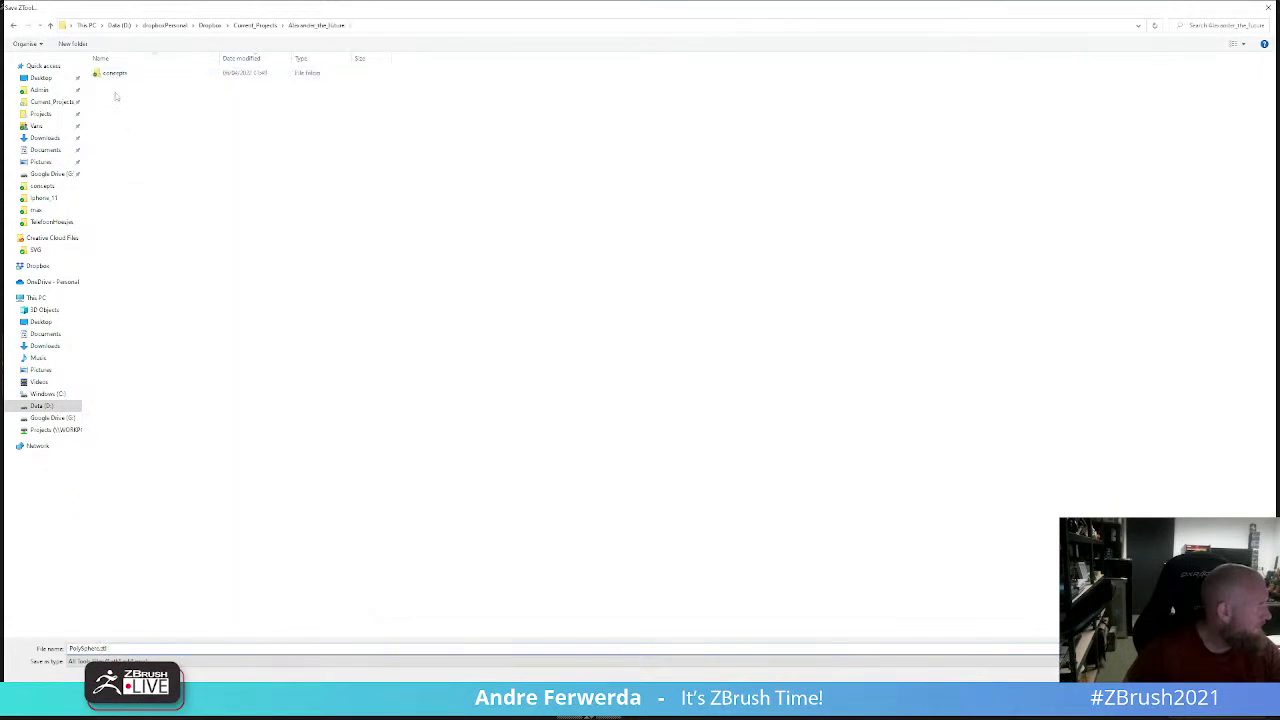
pyautogui.click(170, 650)
pyautogui.write('0')
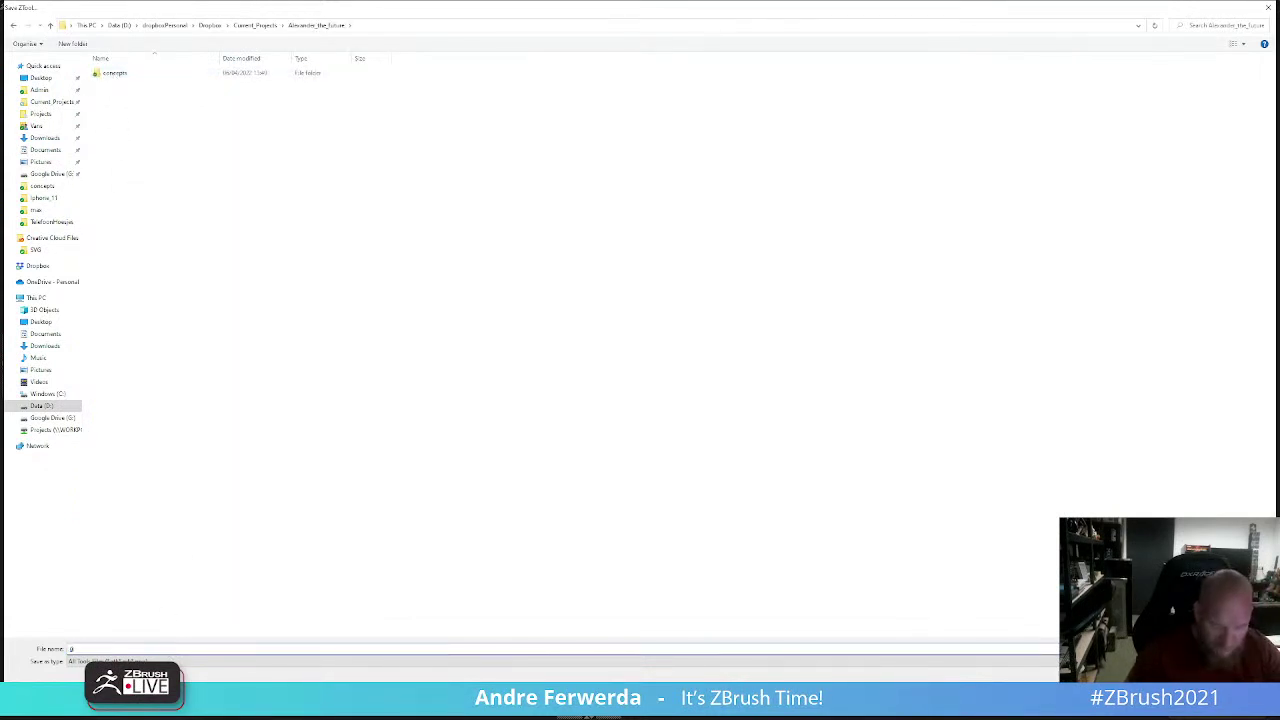
pyautogui.write('r')
pyautogui.press('Return')
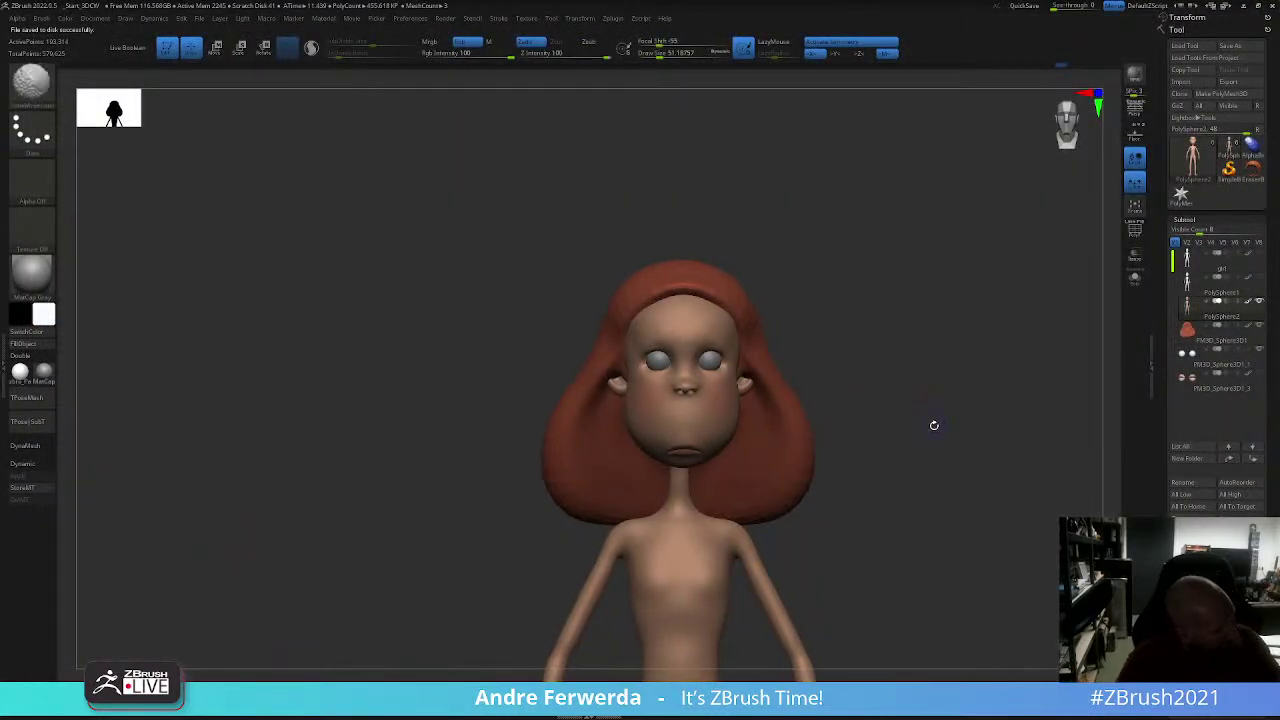
pyautogui.moveTo(918, 400); pyautogui.dragTo(884, 321)
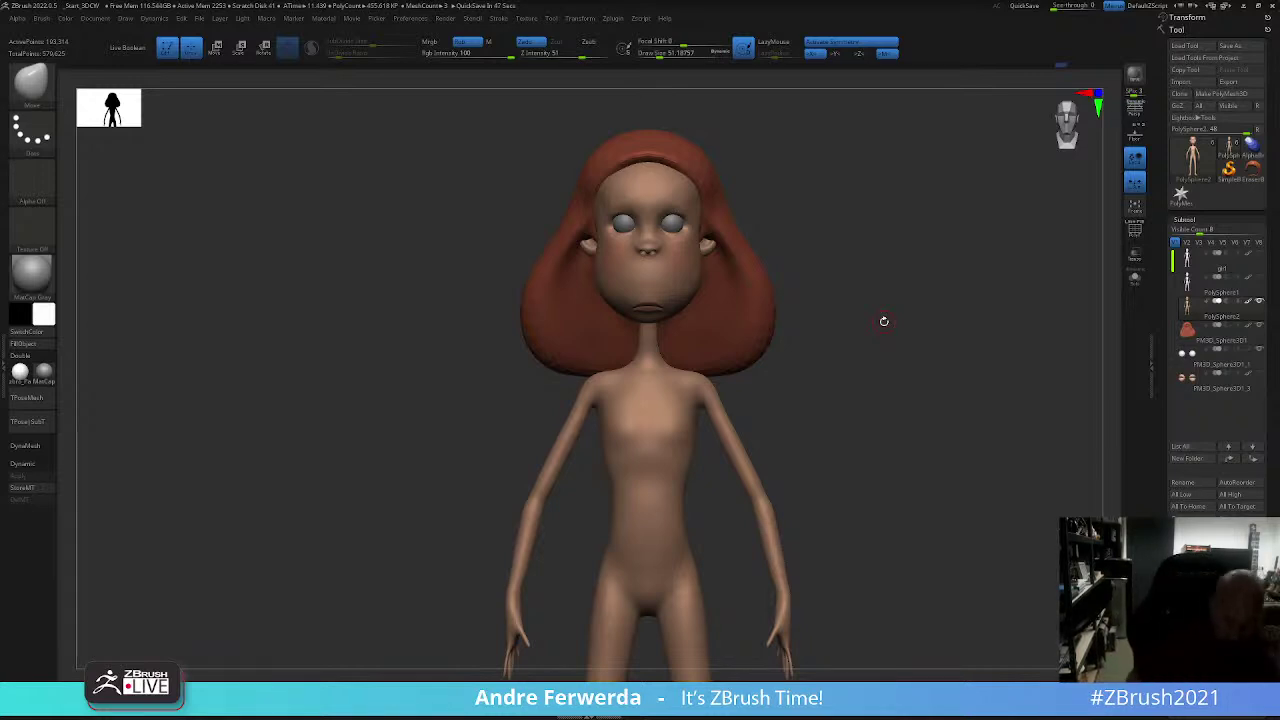
pyautogui.hotkey('shift', 'z')
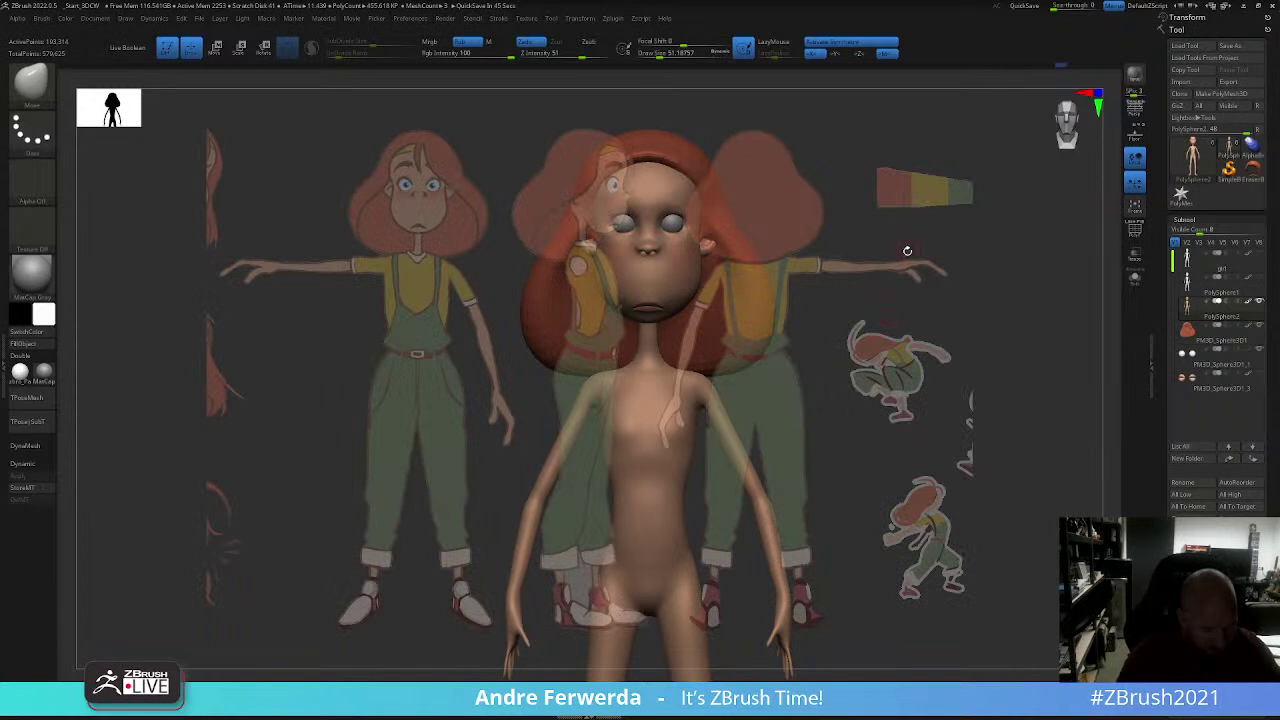
pyautogui.hotkey('shift', 'z')
pyautogui.moveTo(940, 262)
pyautogui.mouseDown()
pyautogui.moveTo(963, 262)
pyautogui.moveTo(950, 264)
pyautogui.mouseUp()
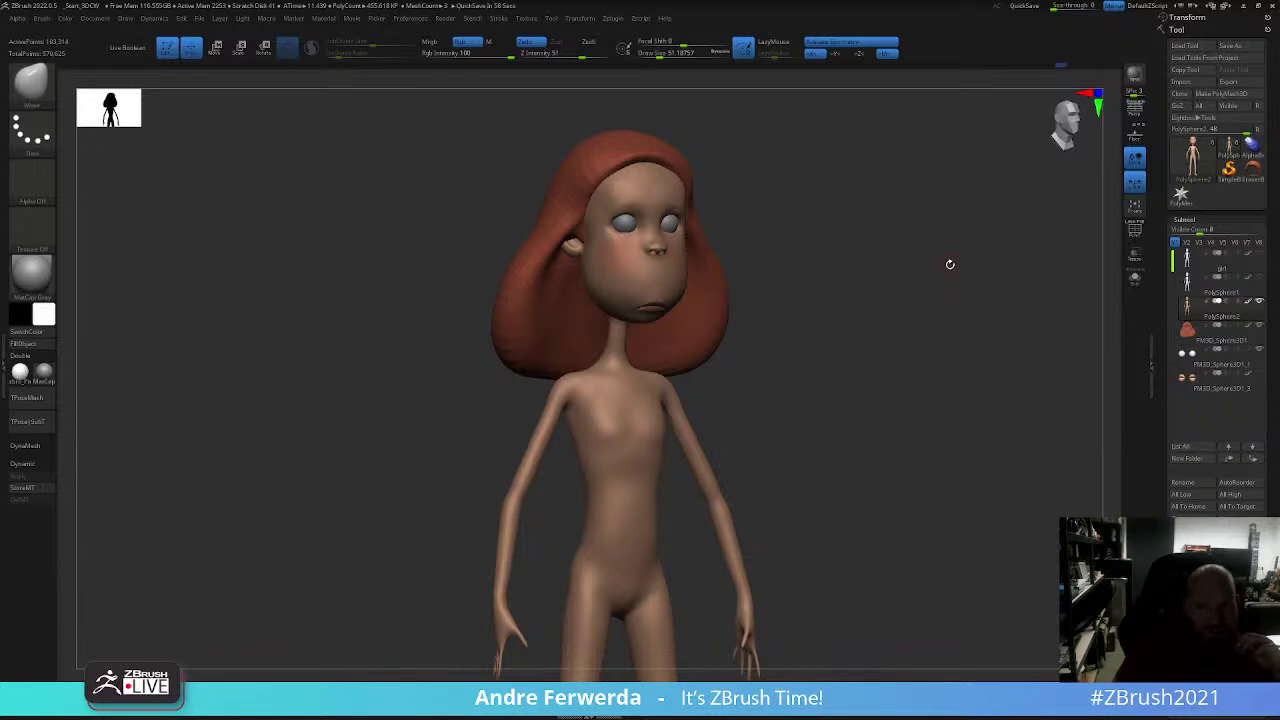
pyautogui.moveTo(946, 285)
pyautogui.mouseDown()
pyautogui.moveTo(911, 306)
pyautogui.moveTo(931, 308)
pyautogui.mouseUp()
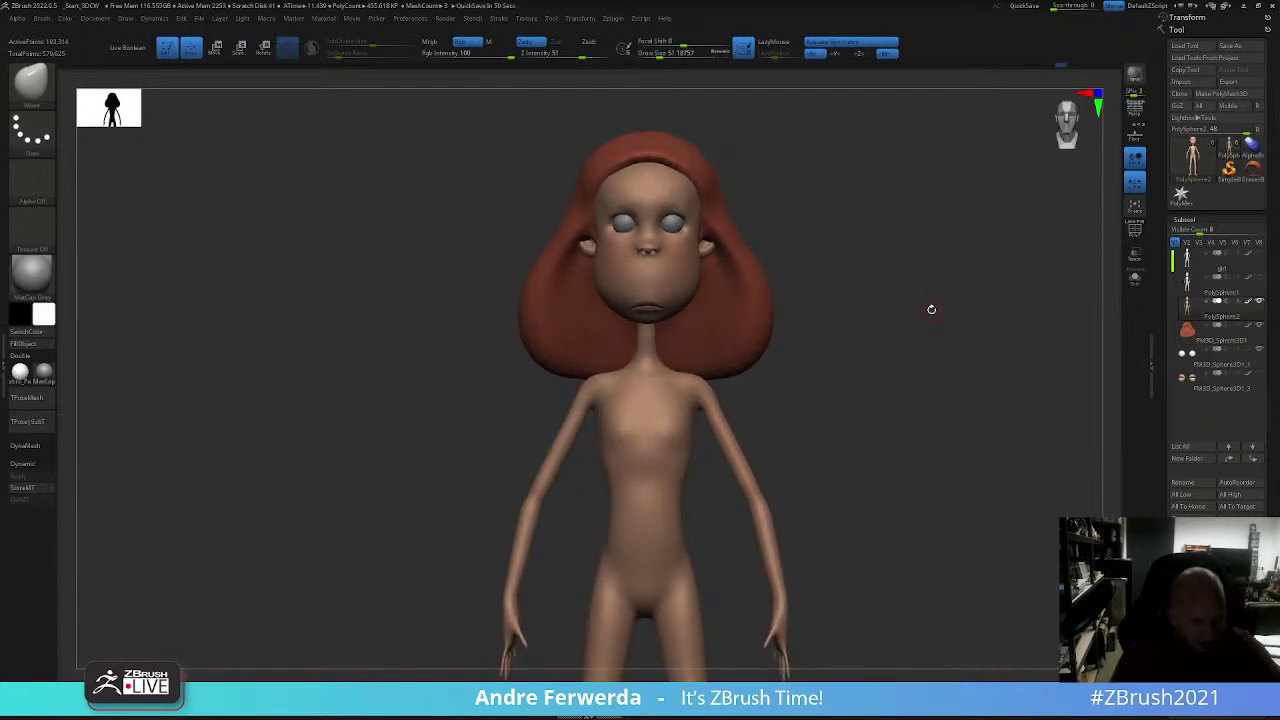
pyautogui.moveTo(940, 403); pyautogui.dragTo(860, 382)
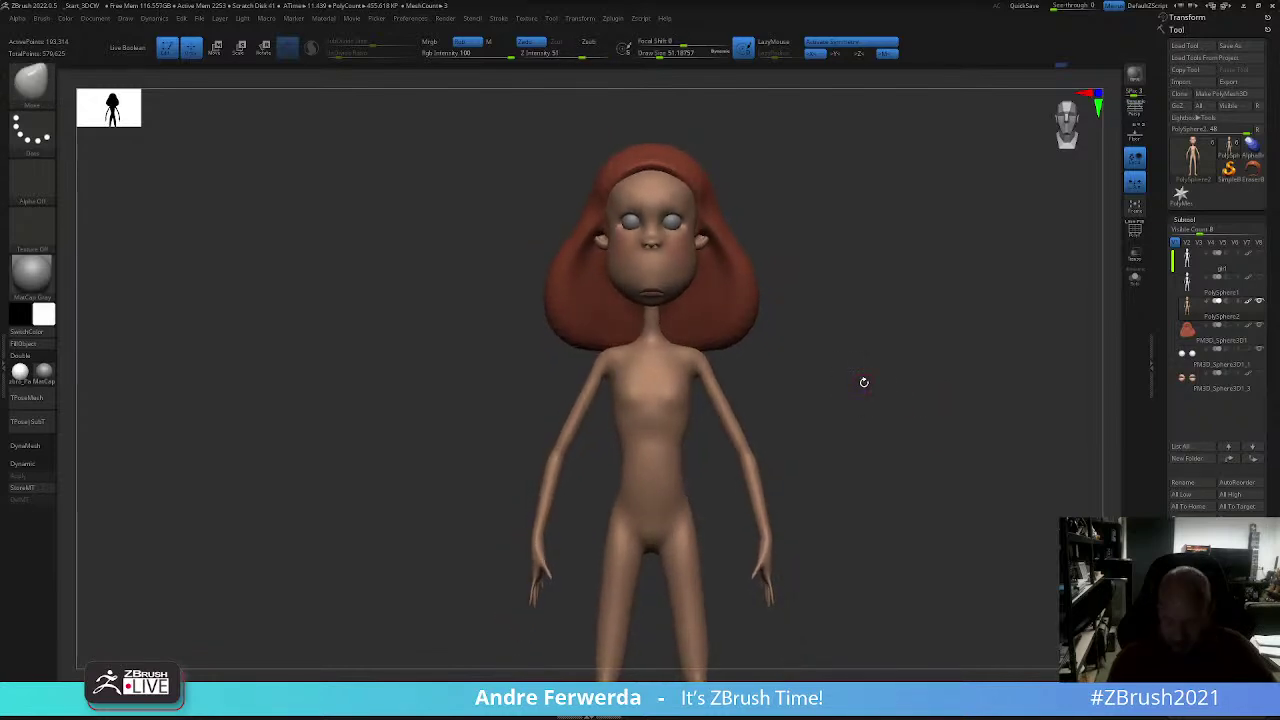